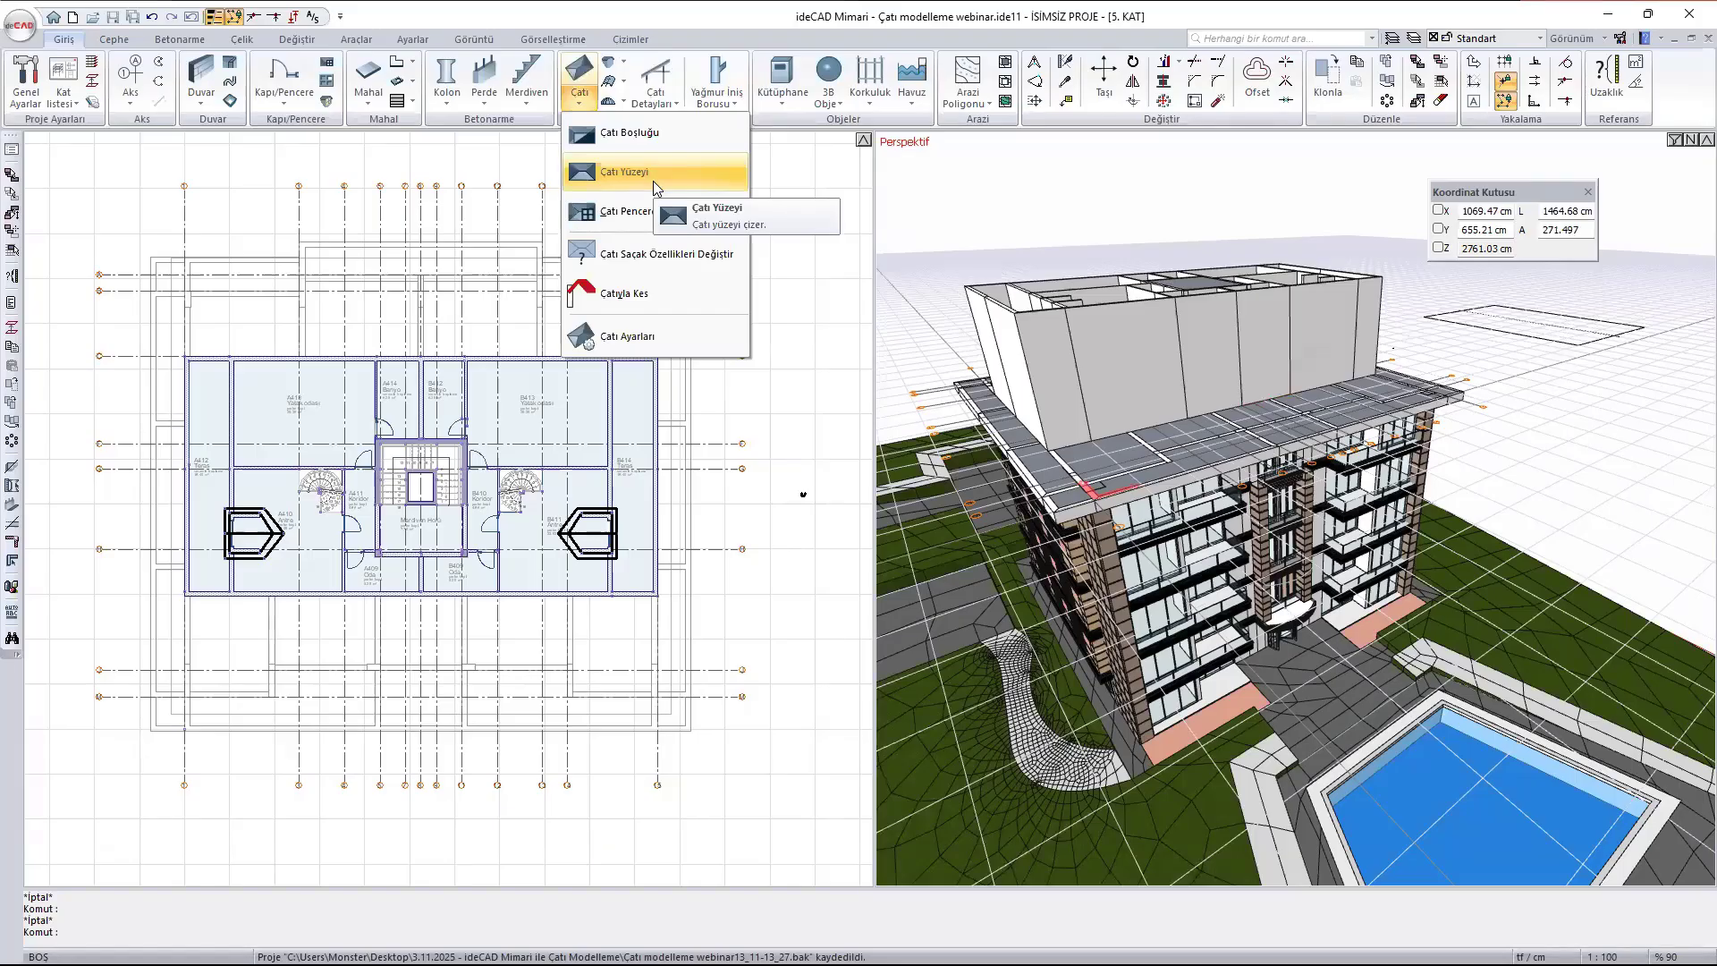
click(653, 101)
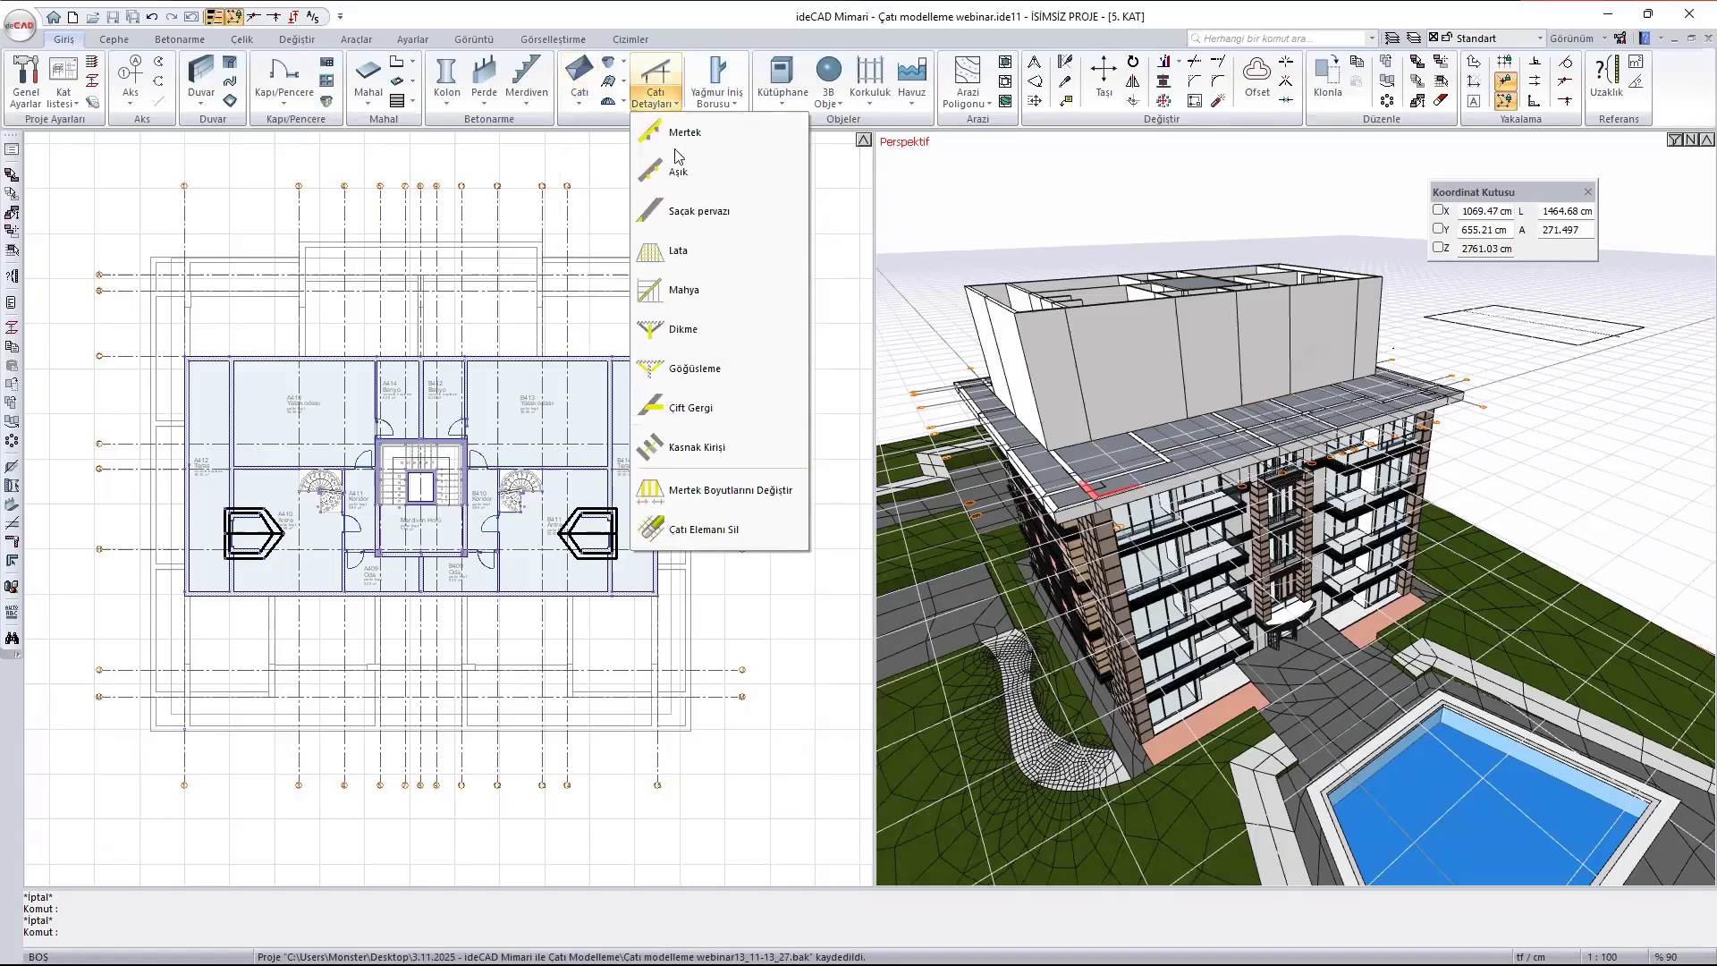
click(577, 119)
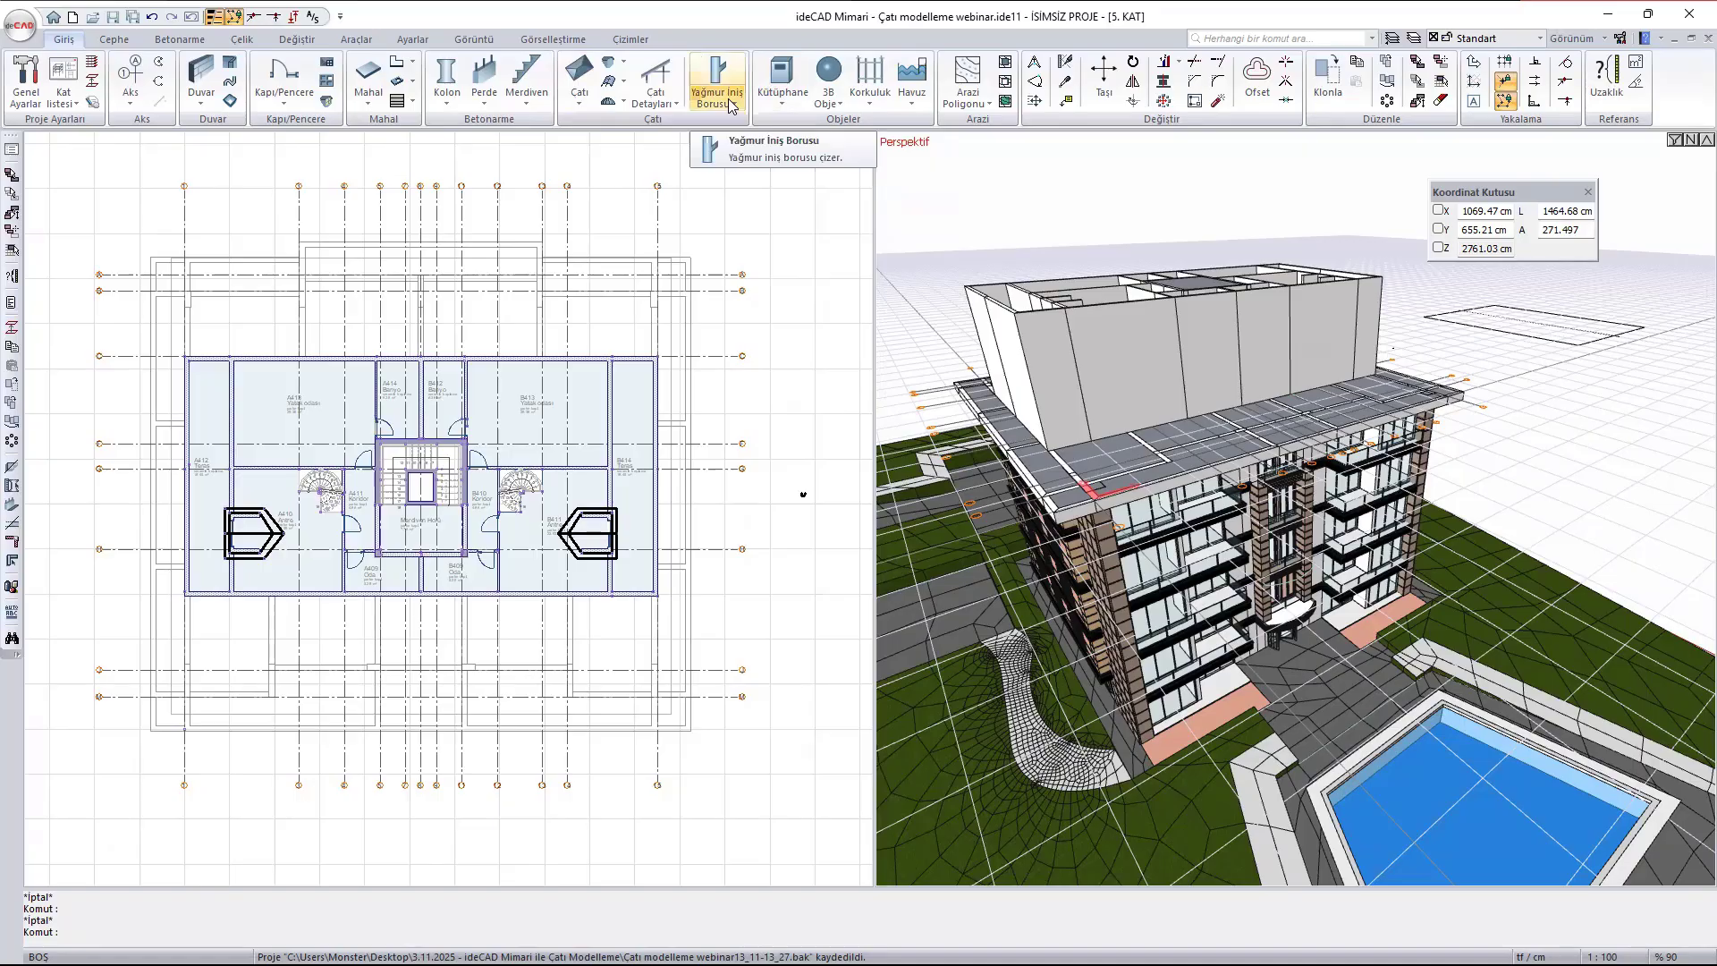
- Start the Roof command and move the route segments window clear of the building in the 3D view
click(579, 78)
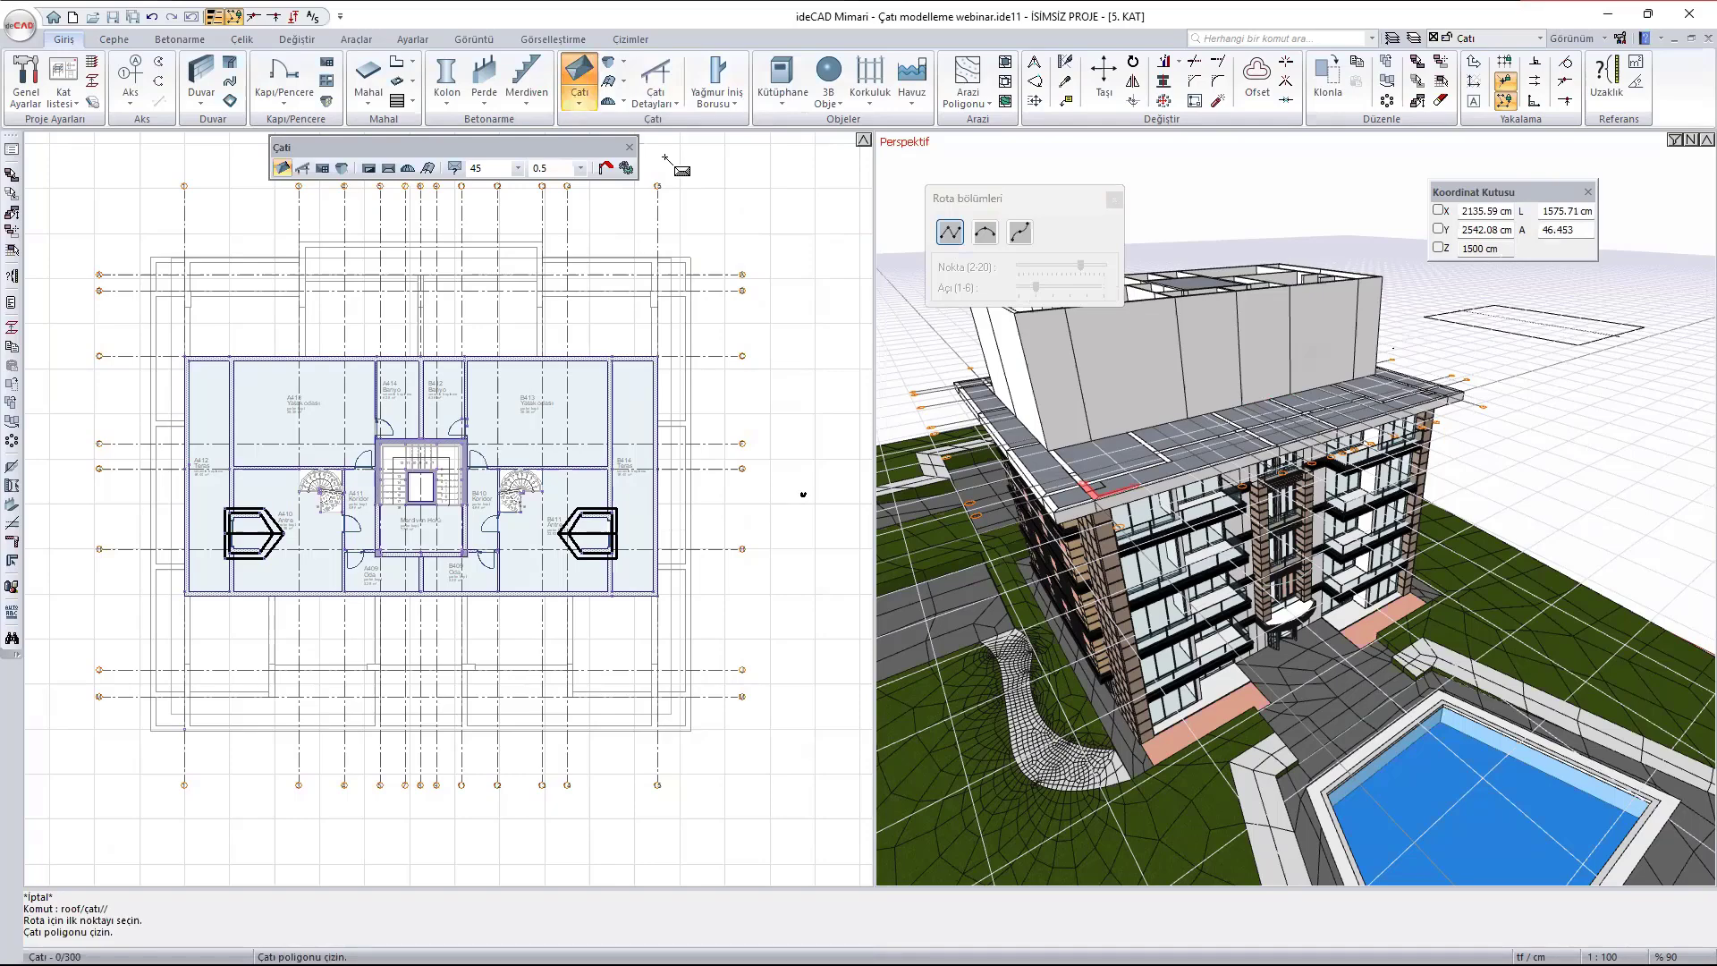
scroll(680, 349, down, 5)
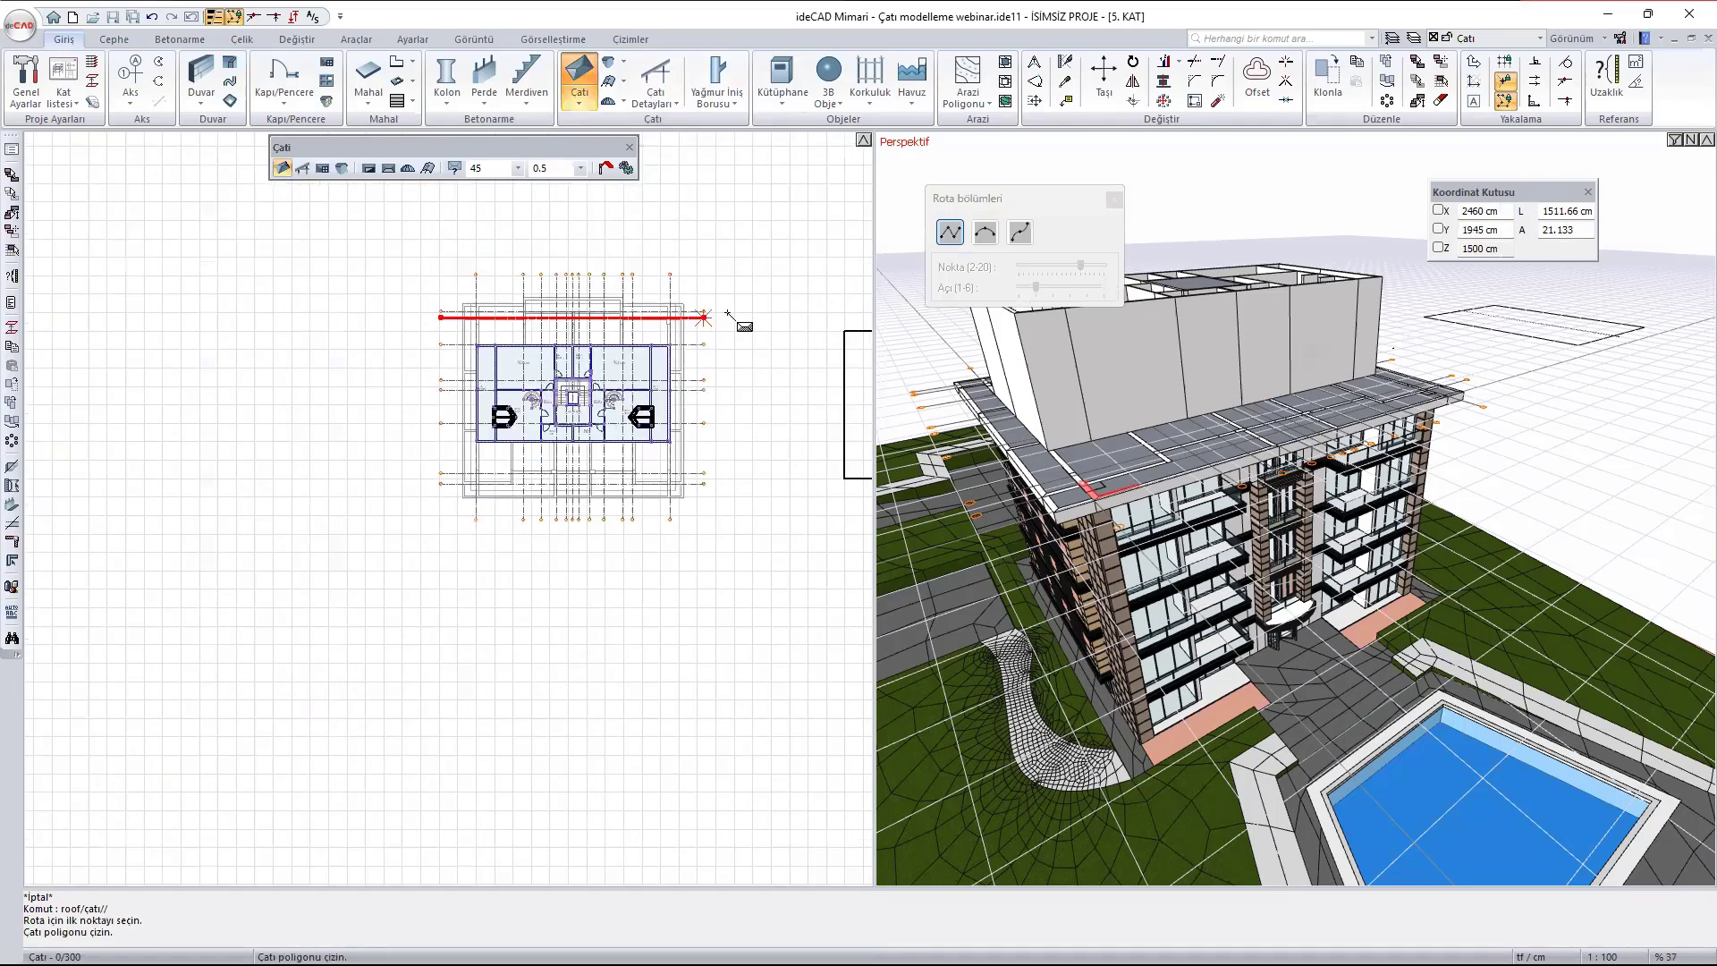
middle_drag(596, 332, 588, 338)
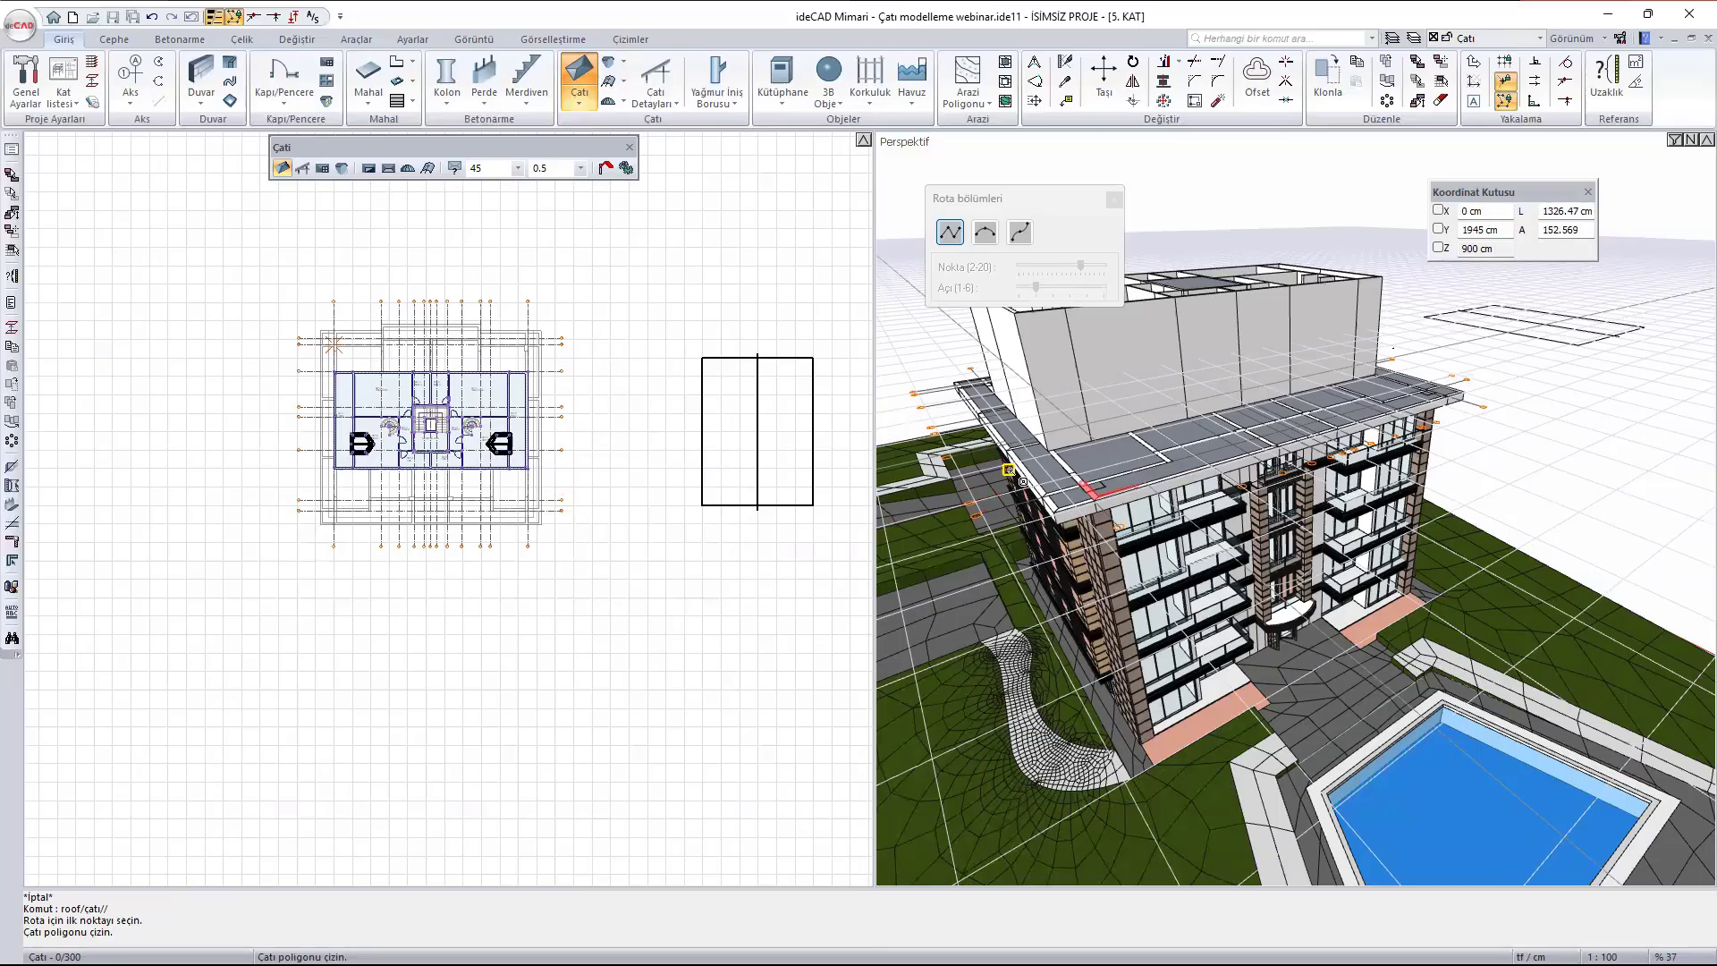
ctrl+middle_drag(1250, 429, 1213, 461)
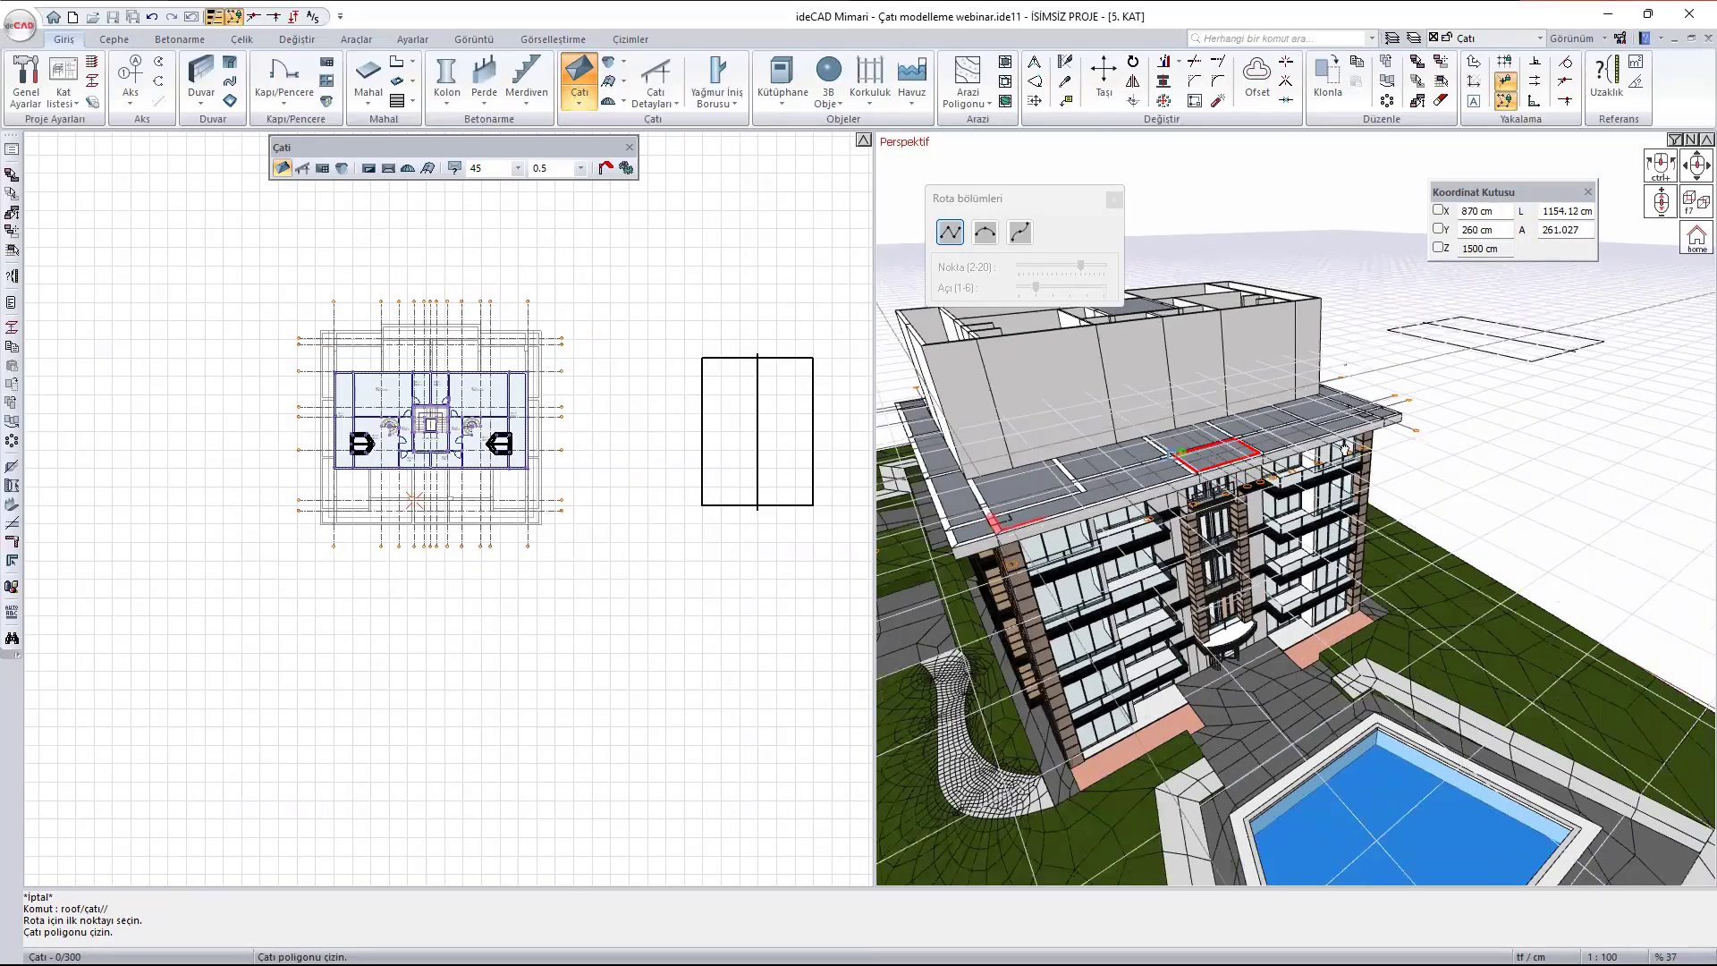
ctrl+middle_drag(1343, 449, 1050, 204)
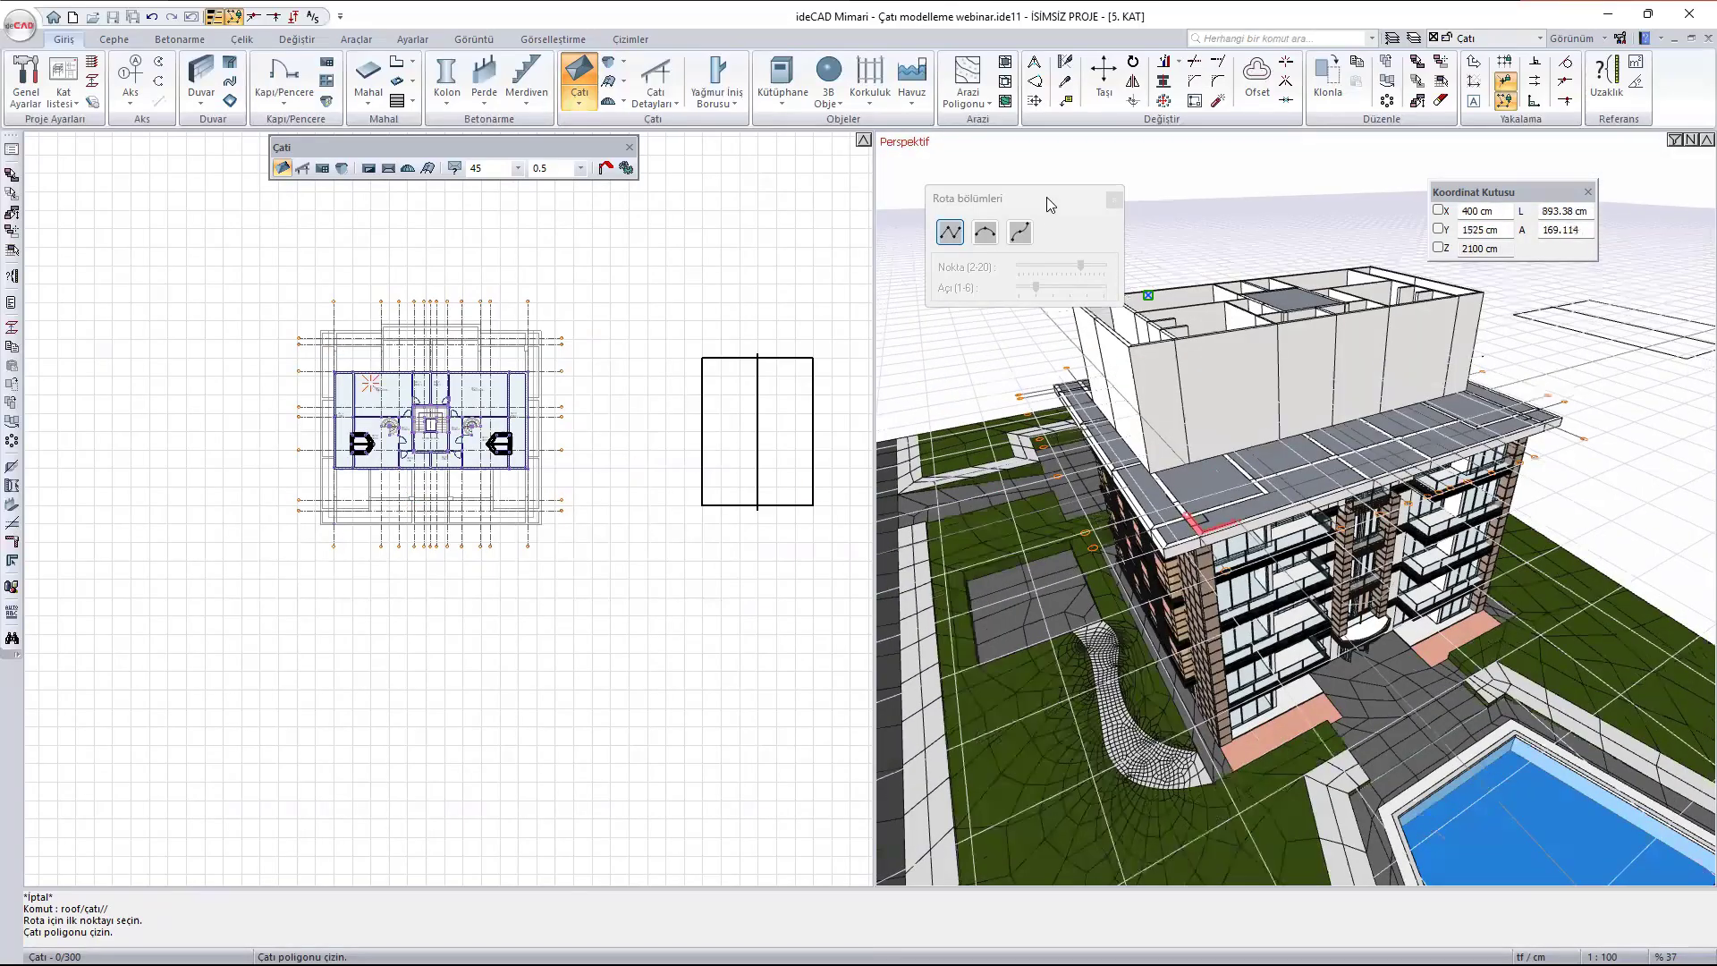
drag(1037, 204, 931, 163)
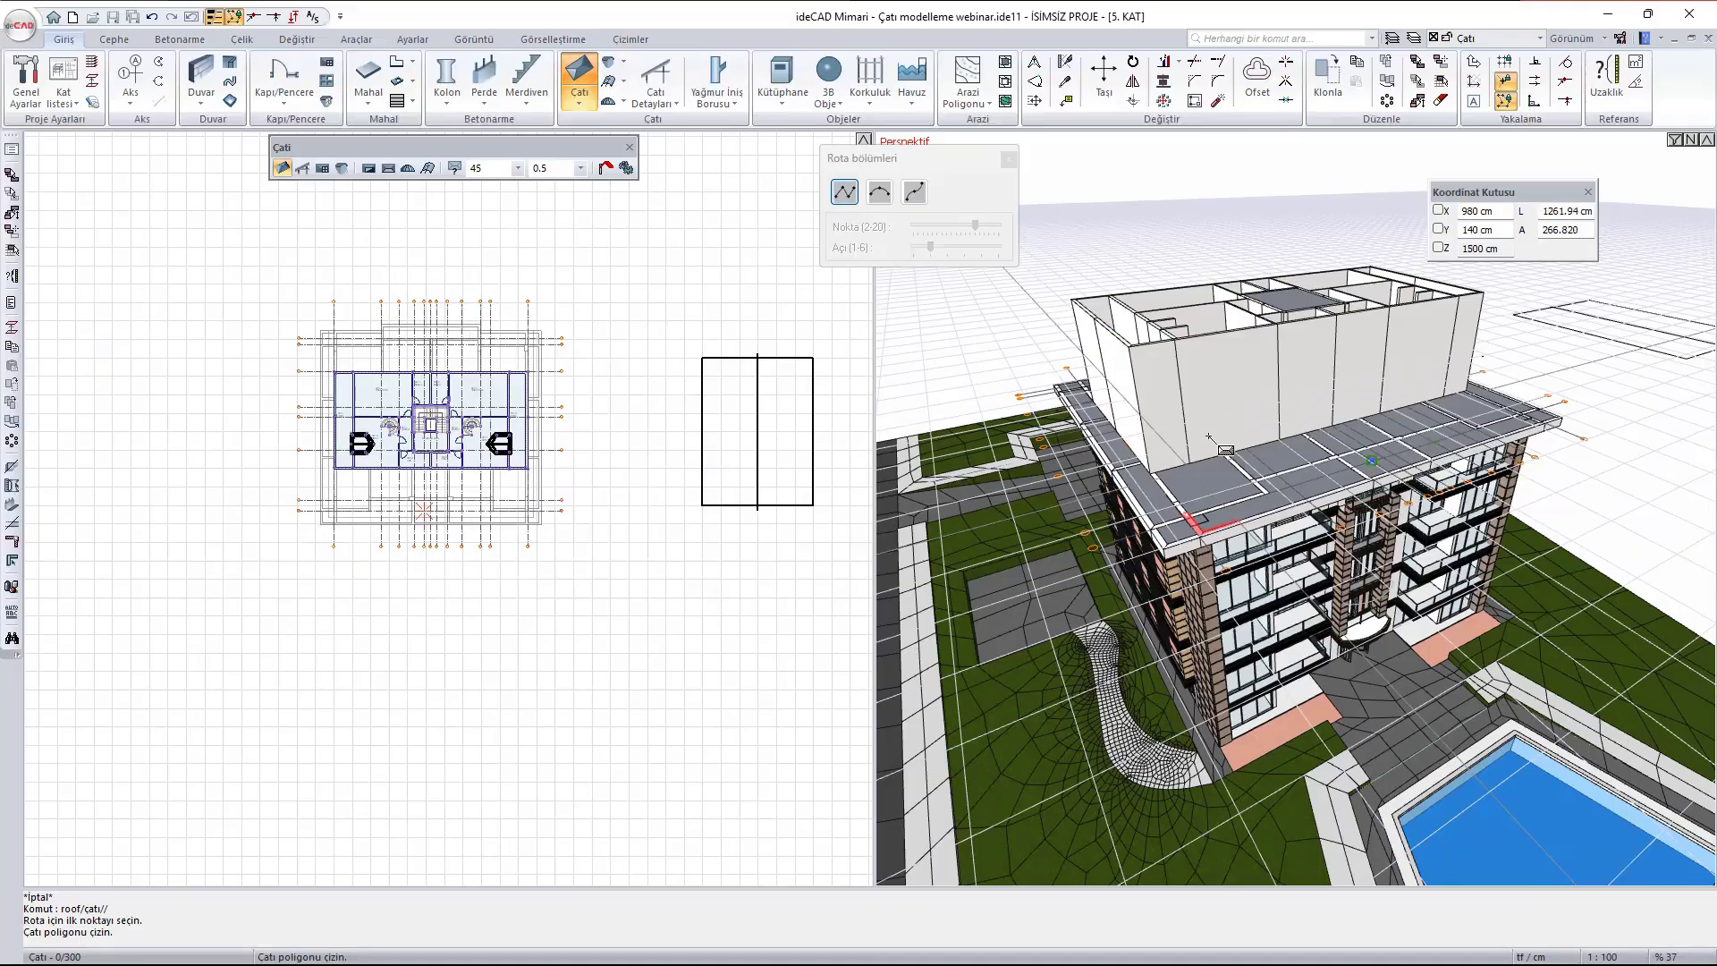
middle_drag(1341, 429, 1240, 459)
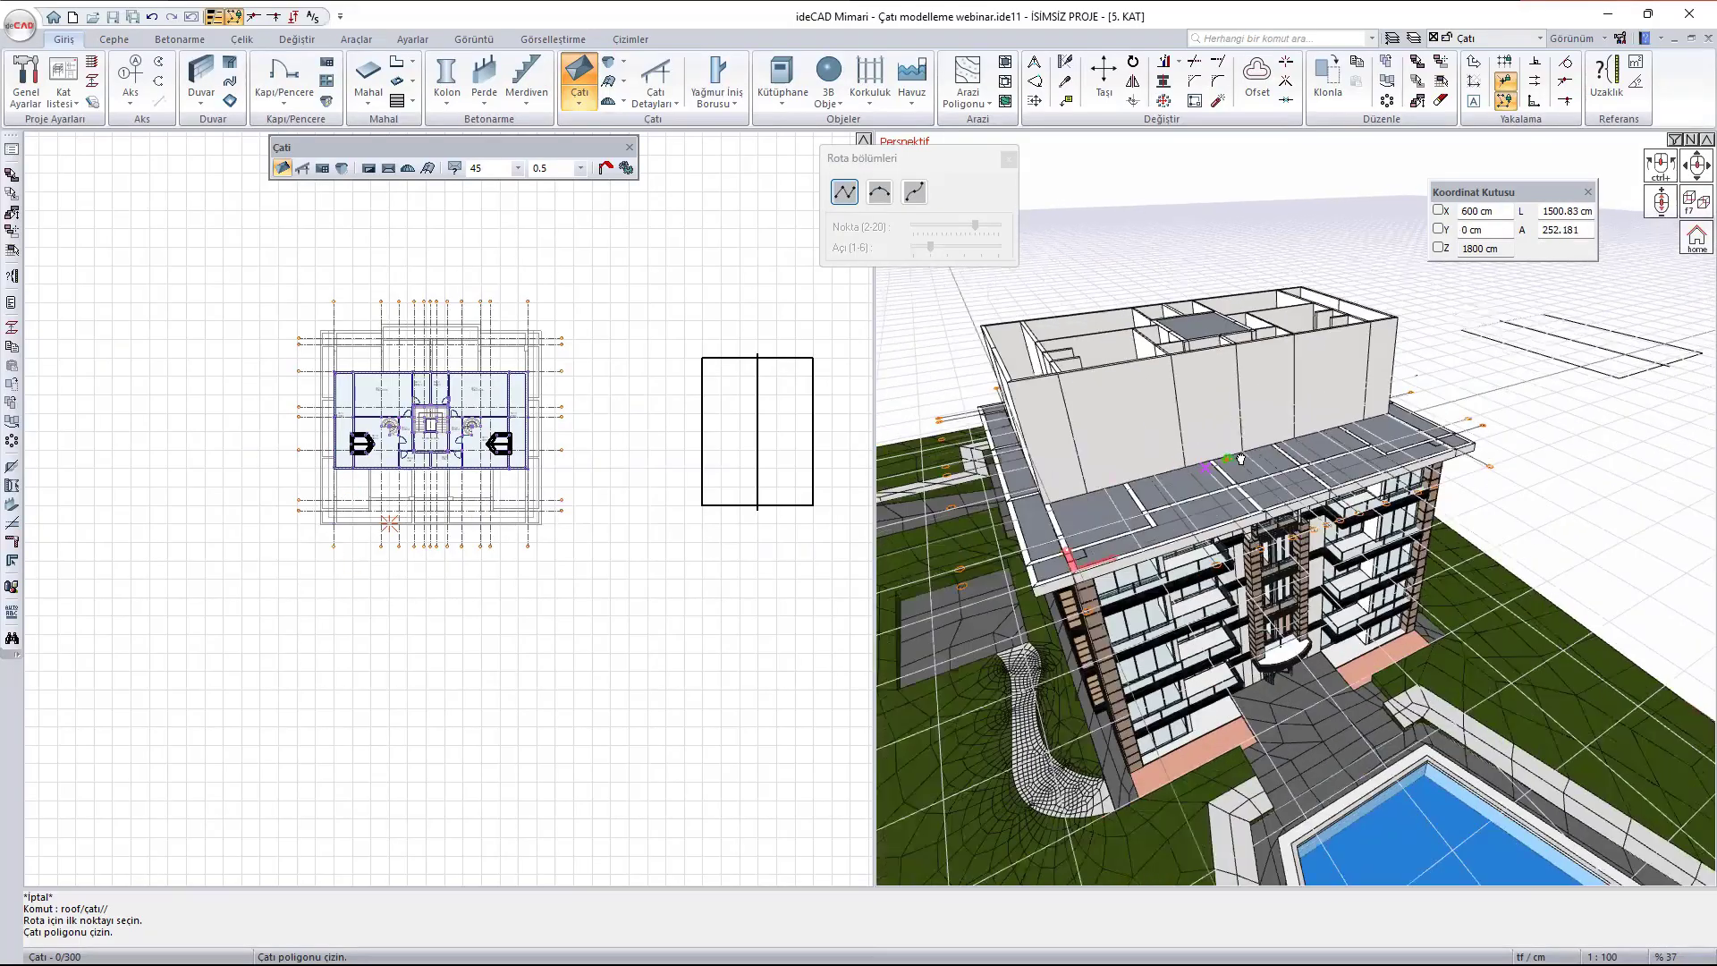
- Begin the roof polygon at the rear projection's corner on axis 3, with a 70 cm return and an edge to the slab's upper-left corner
scroll(223, 374, up, 2)
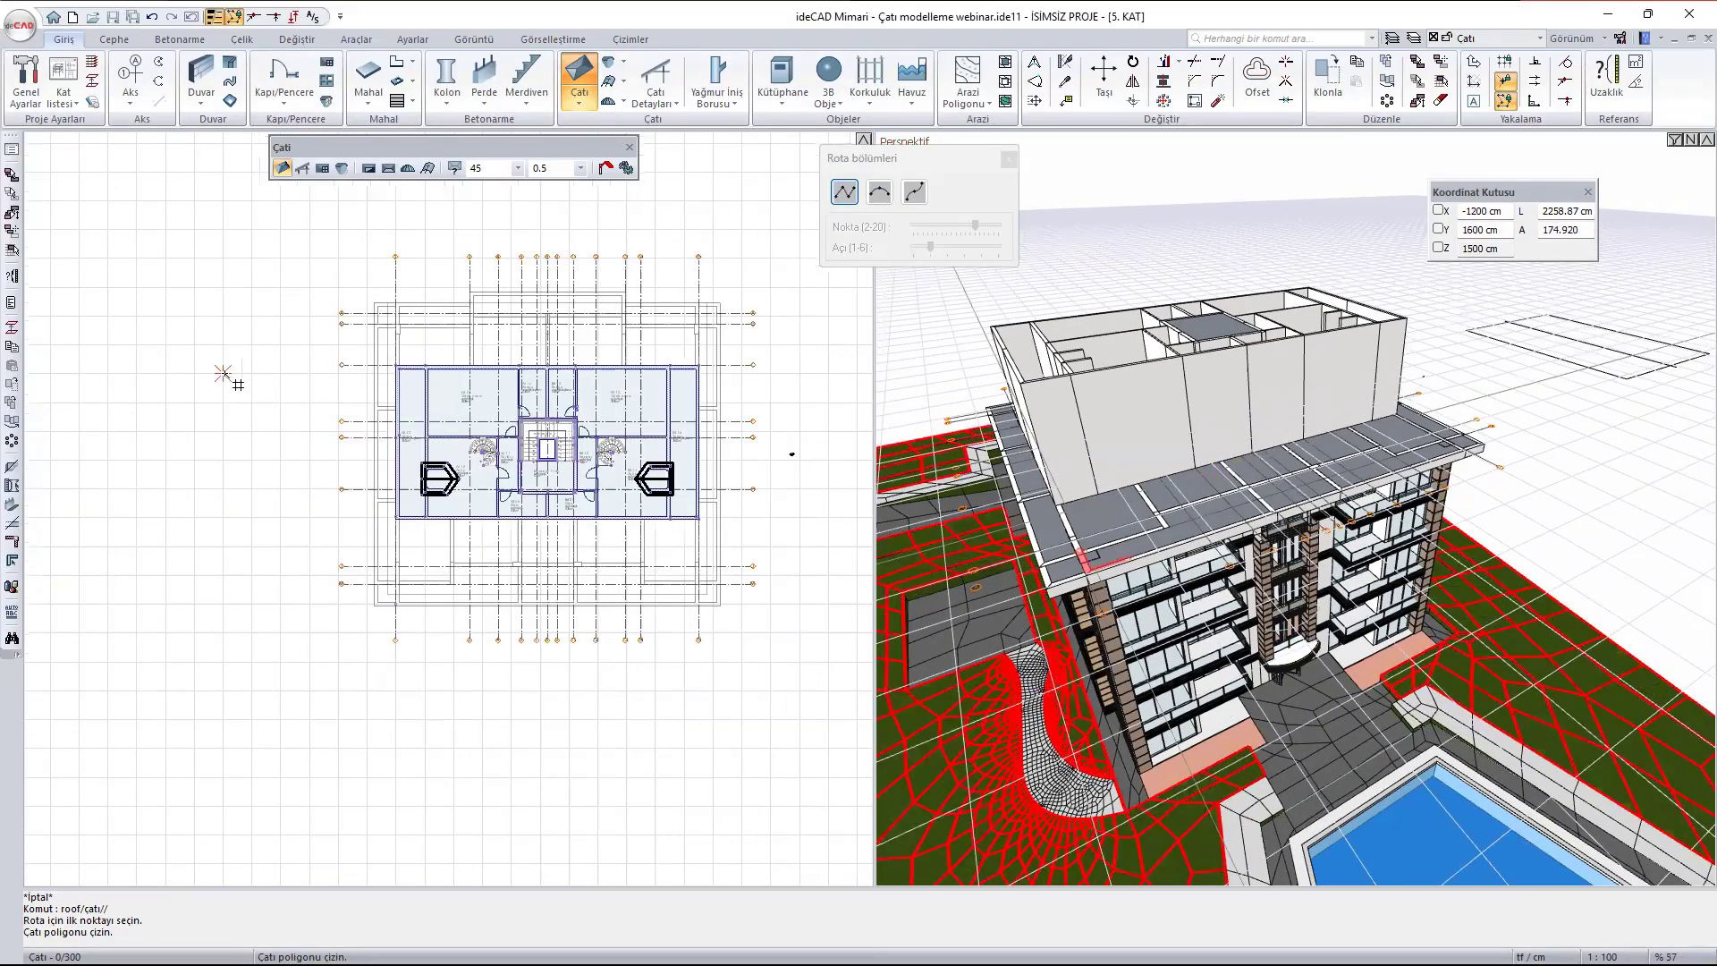
scroll(474, 277, up, 2)
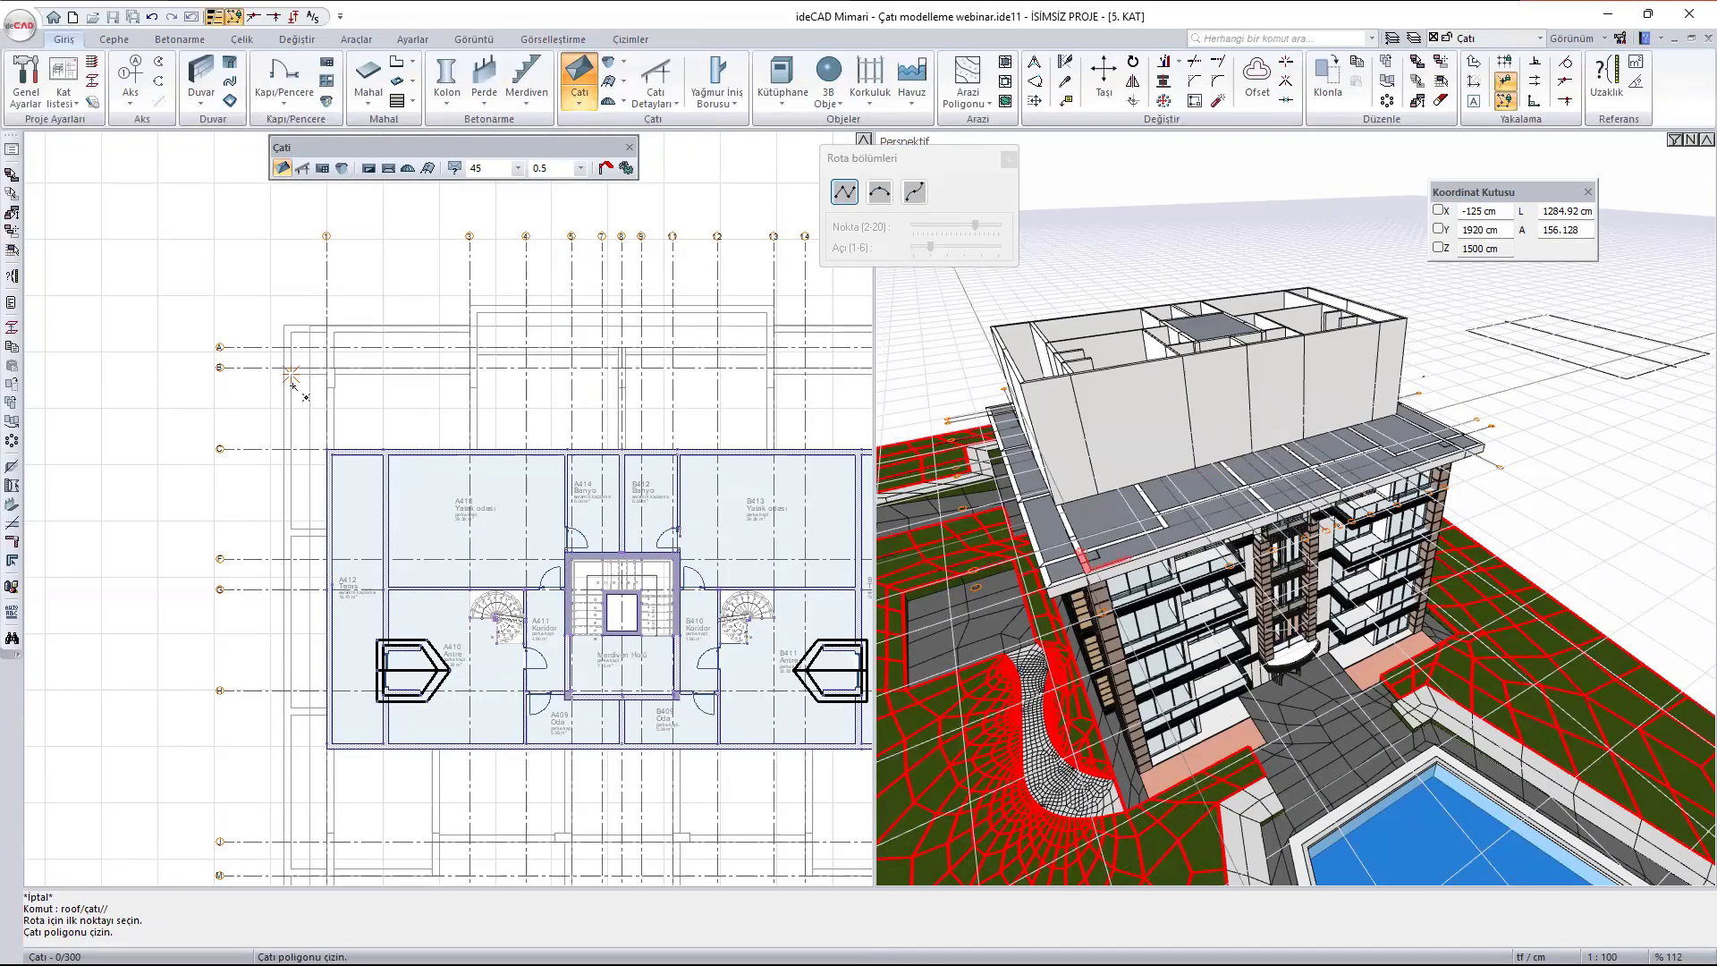
scroll(474, 281, up, 4)
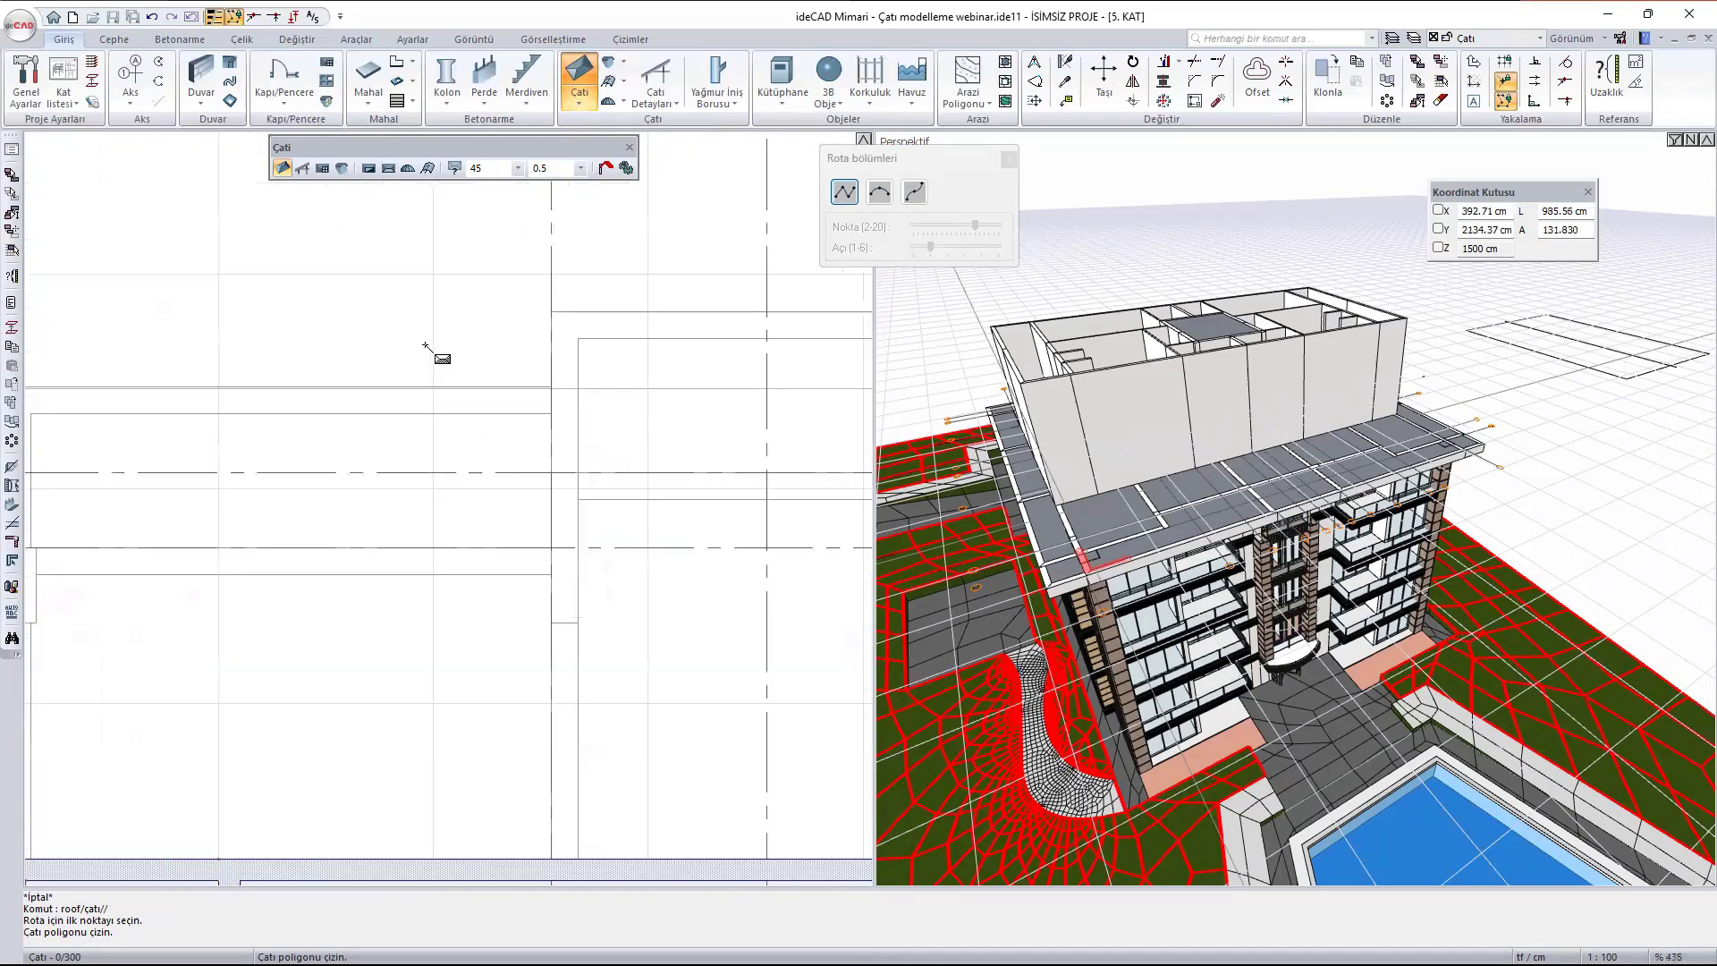
click(580, 300)
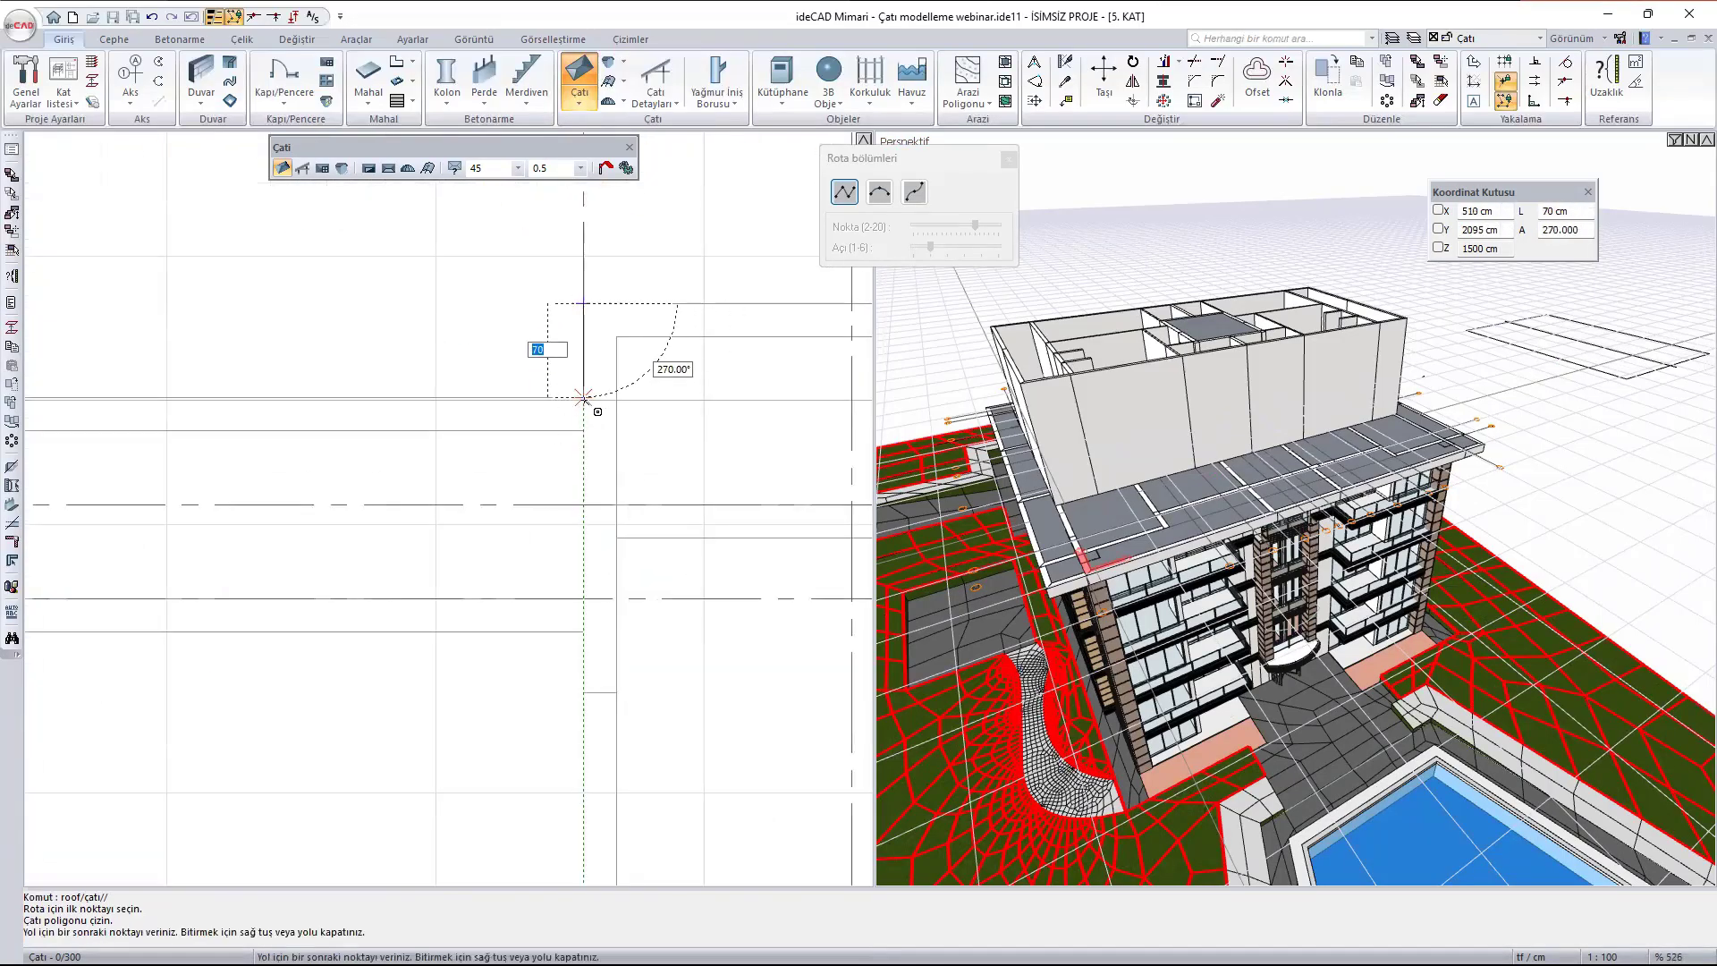
click(584, 399)
scroll(690, 381, down, 3)
click(54, 392)
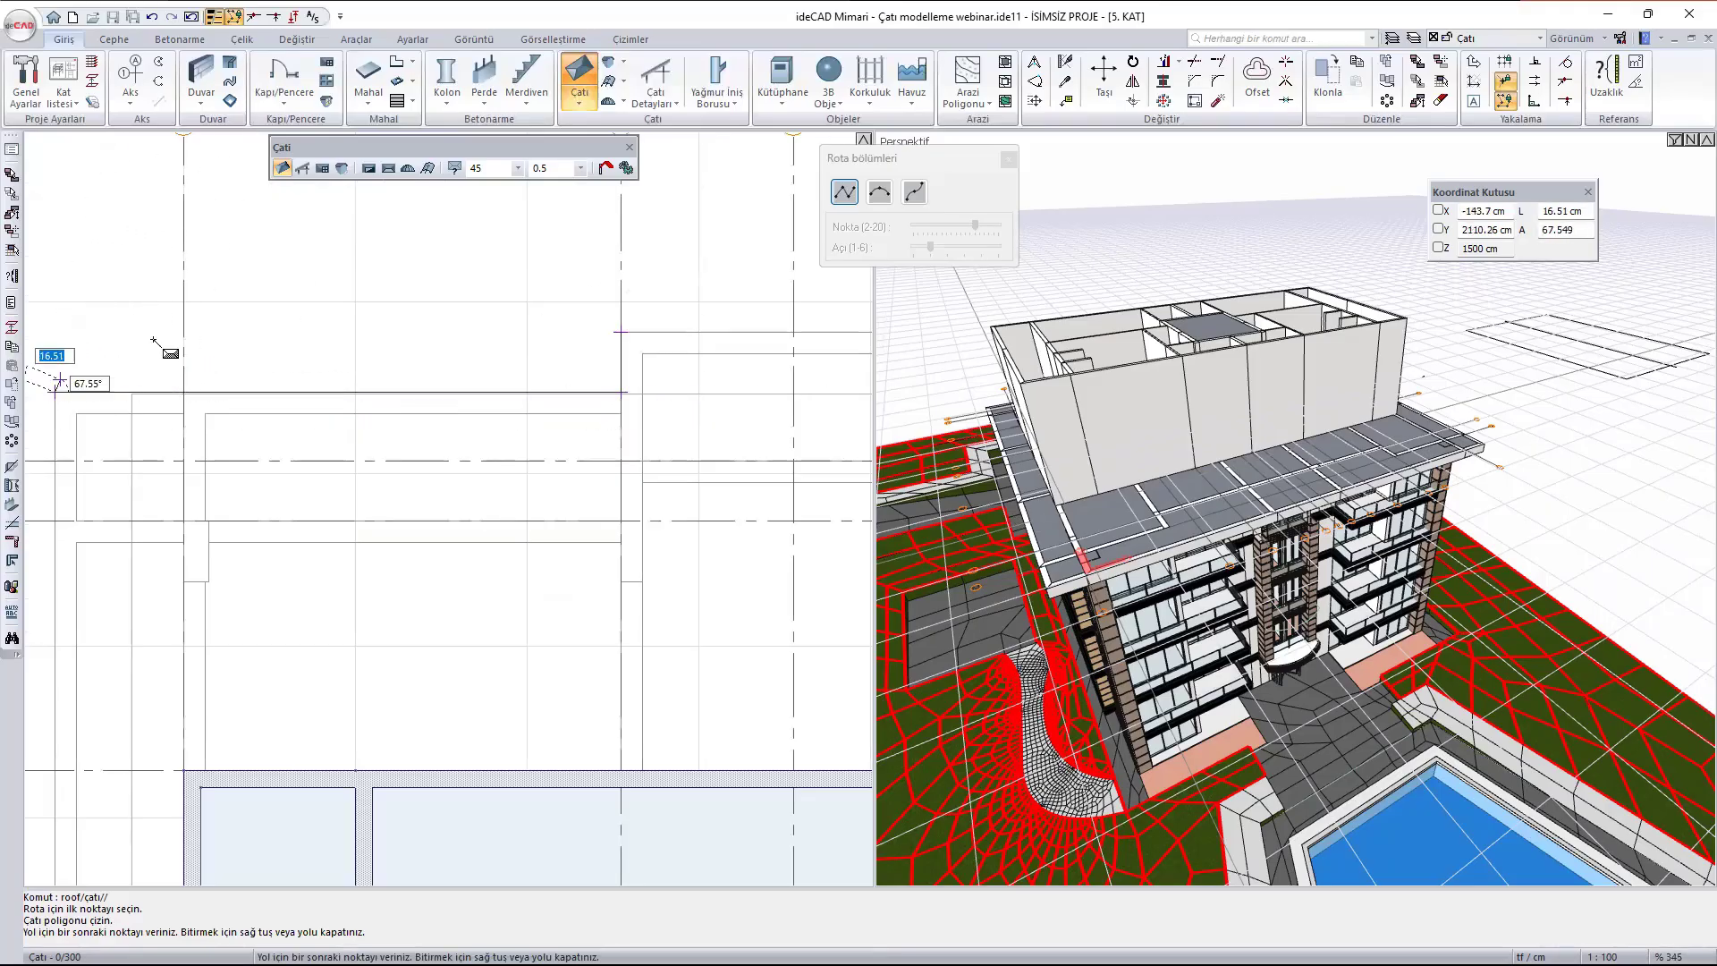
- Continue the roof polygon down to the slab's lower-left corner and along the 2400 cm front edge to its lower-right corner
scroll(327, 272, down, 7)
scroll(270, 684, up, 6)
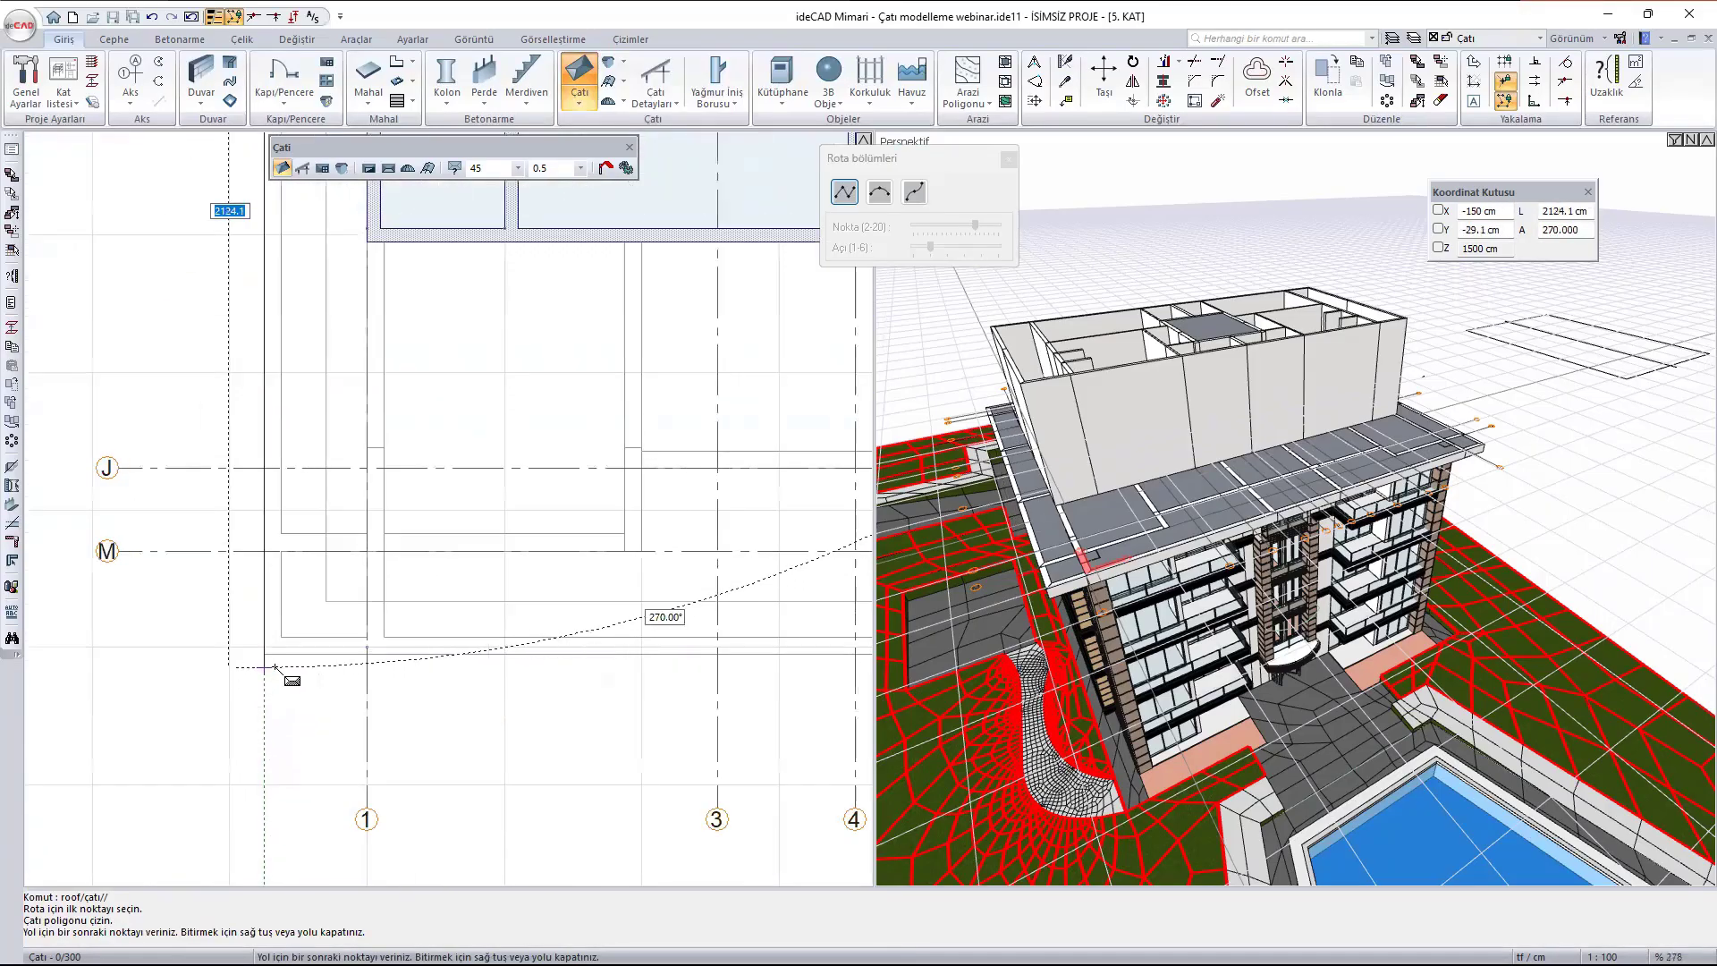
click(264, 654)
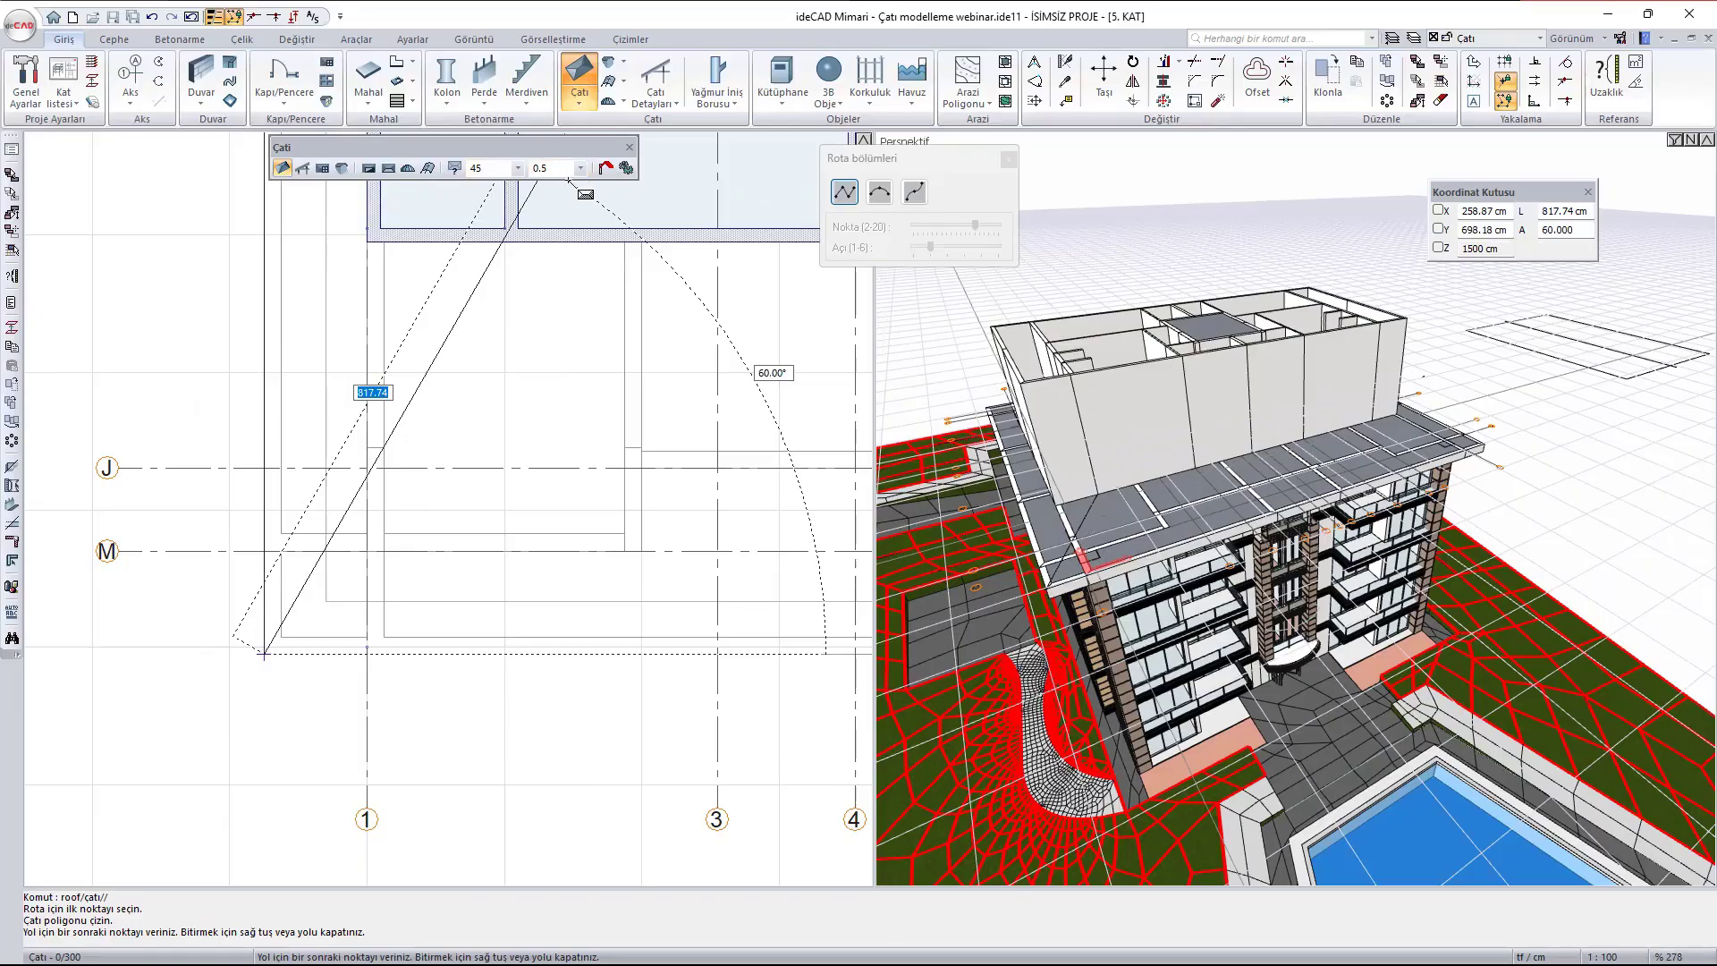
scroll(172, 587, down, 4)
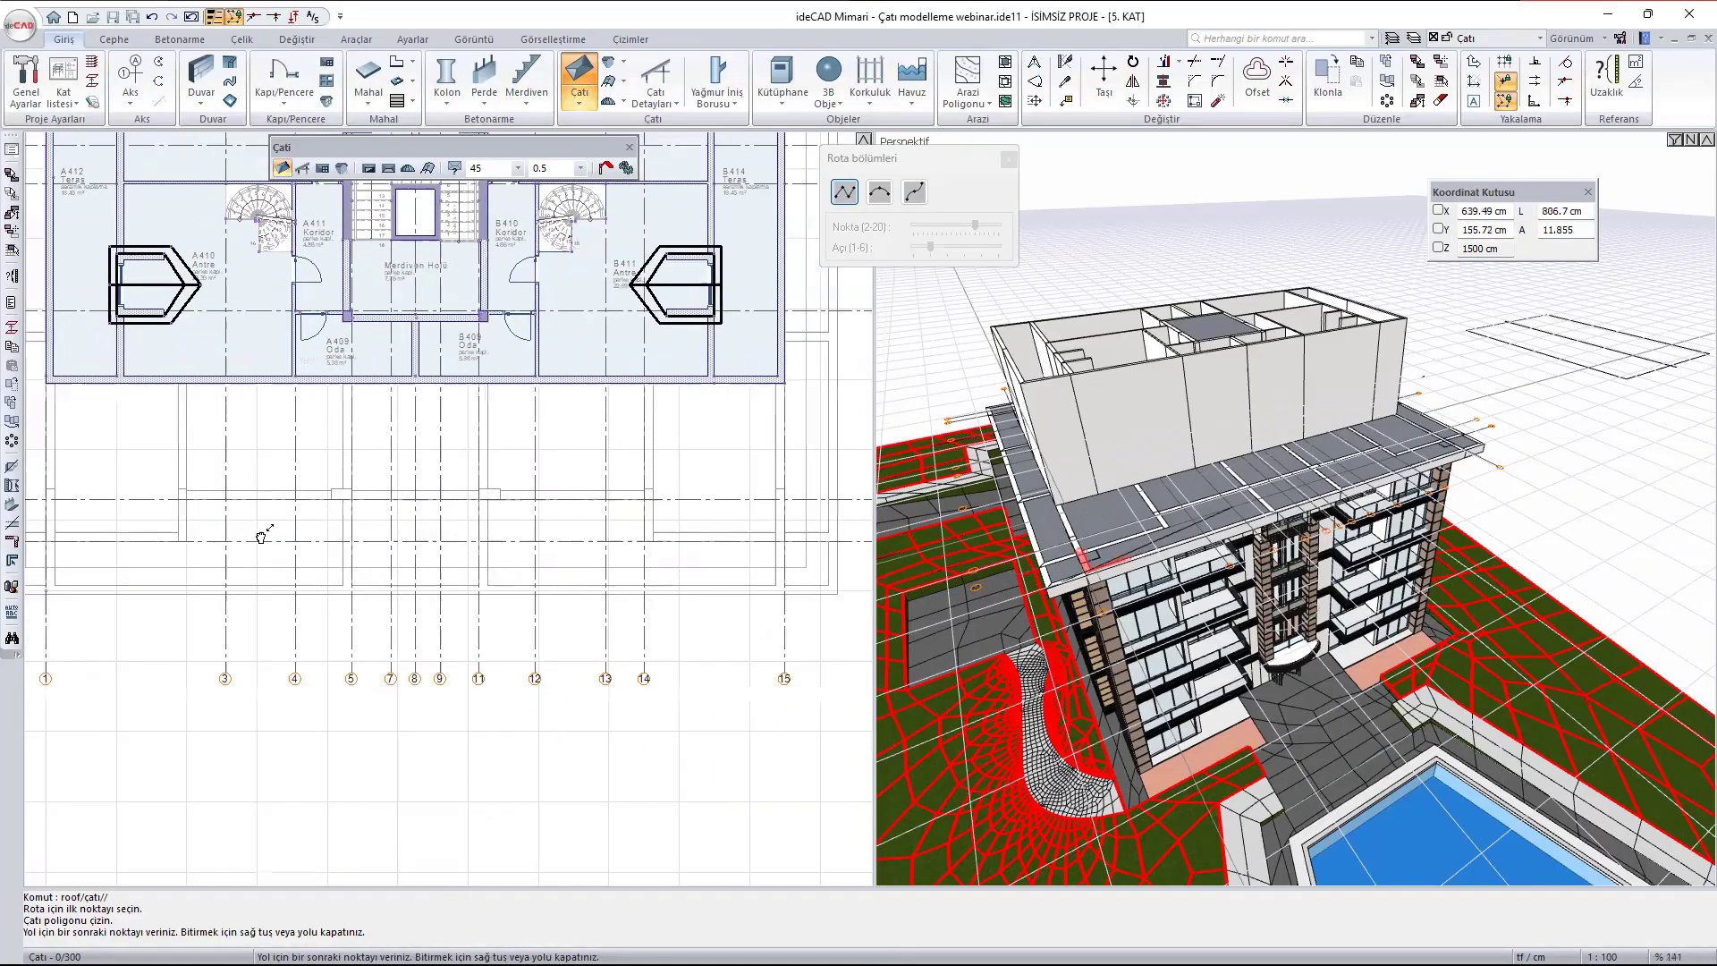
scroll(262, 536, up, 10)
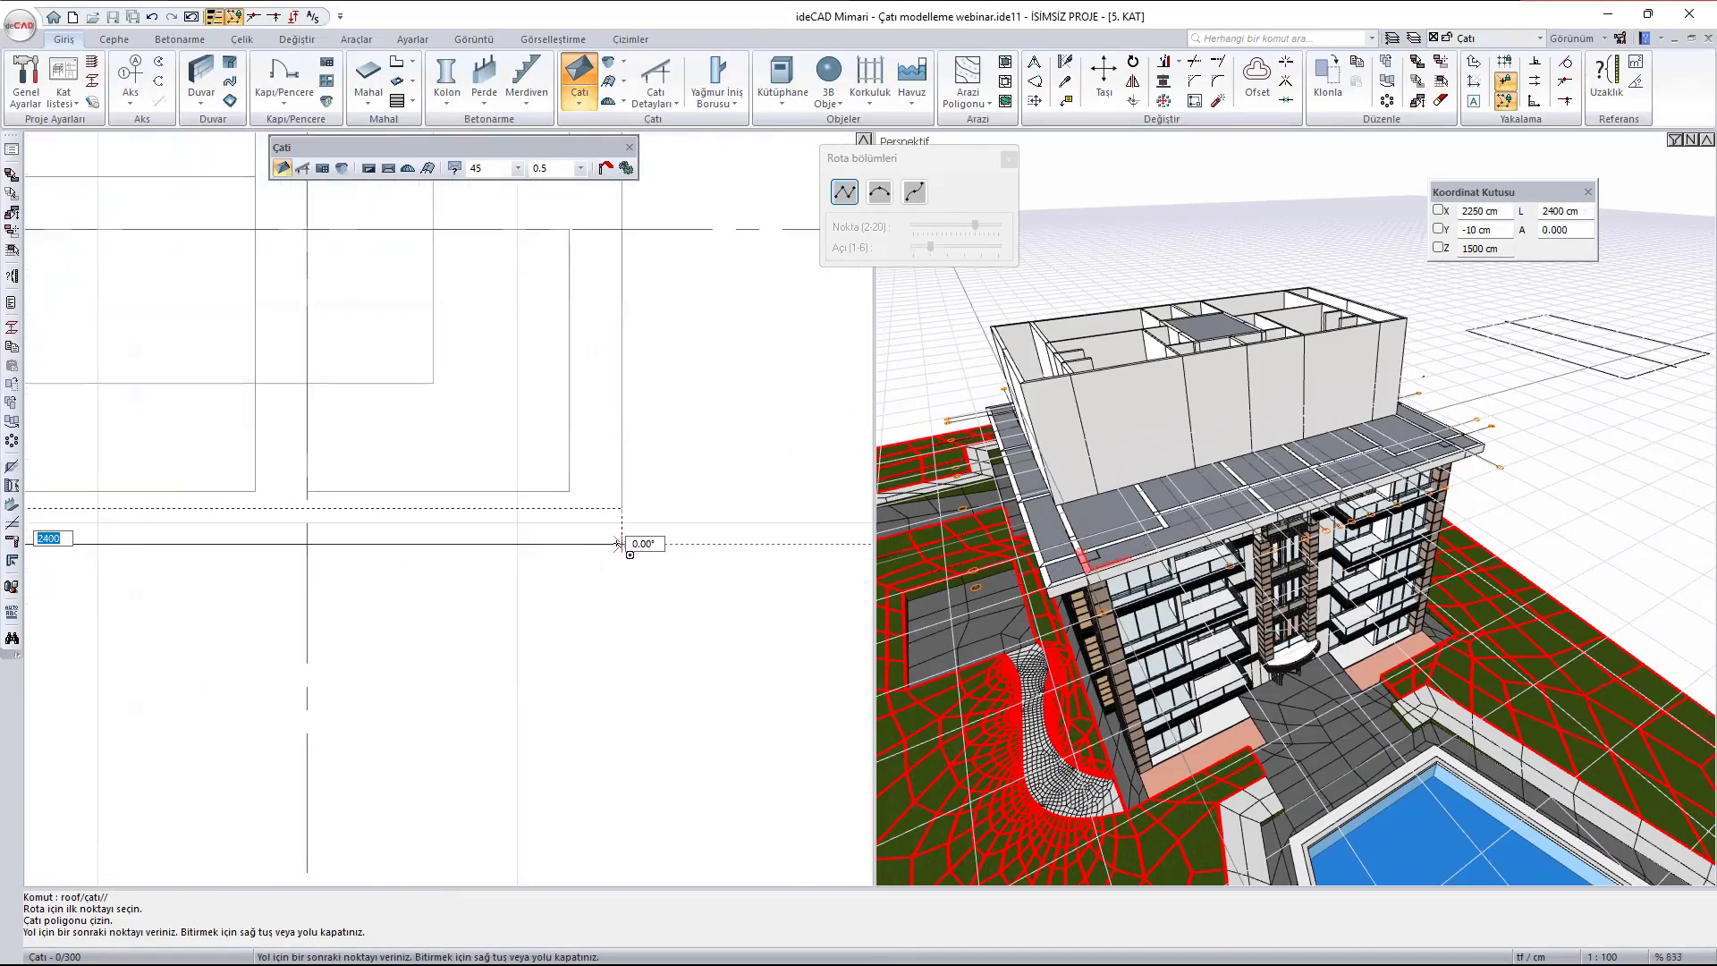
scroll(622, 543, down, 11)
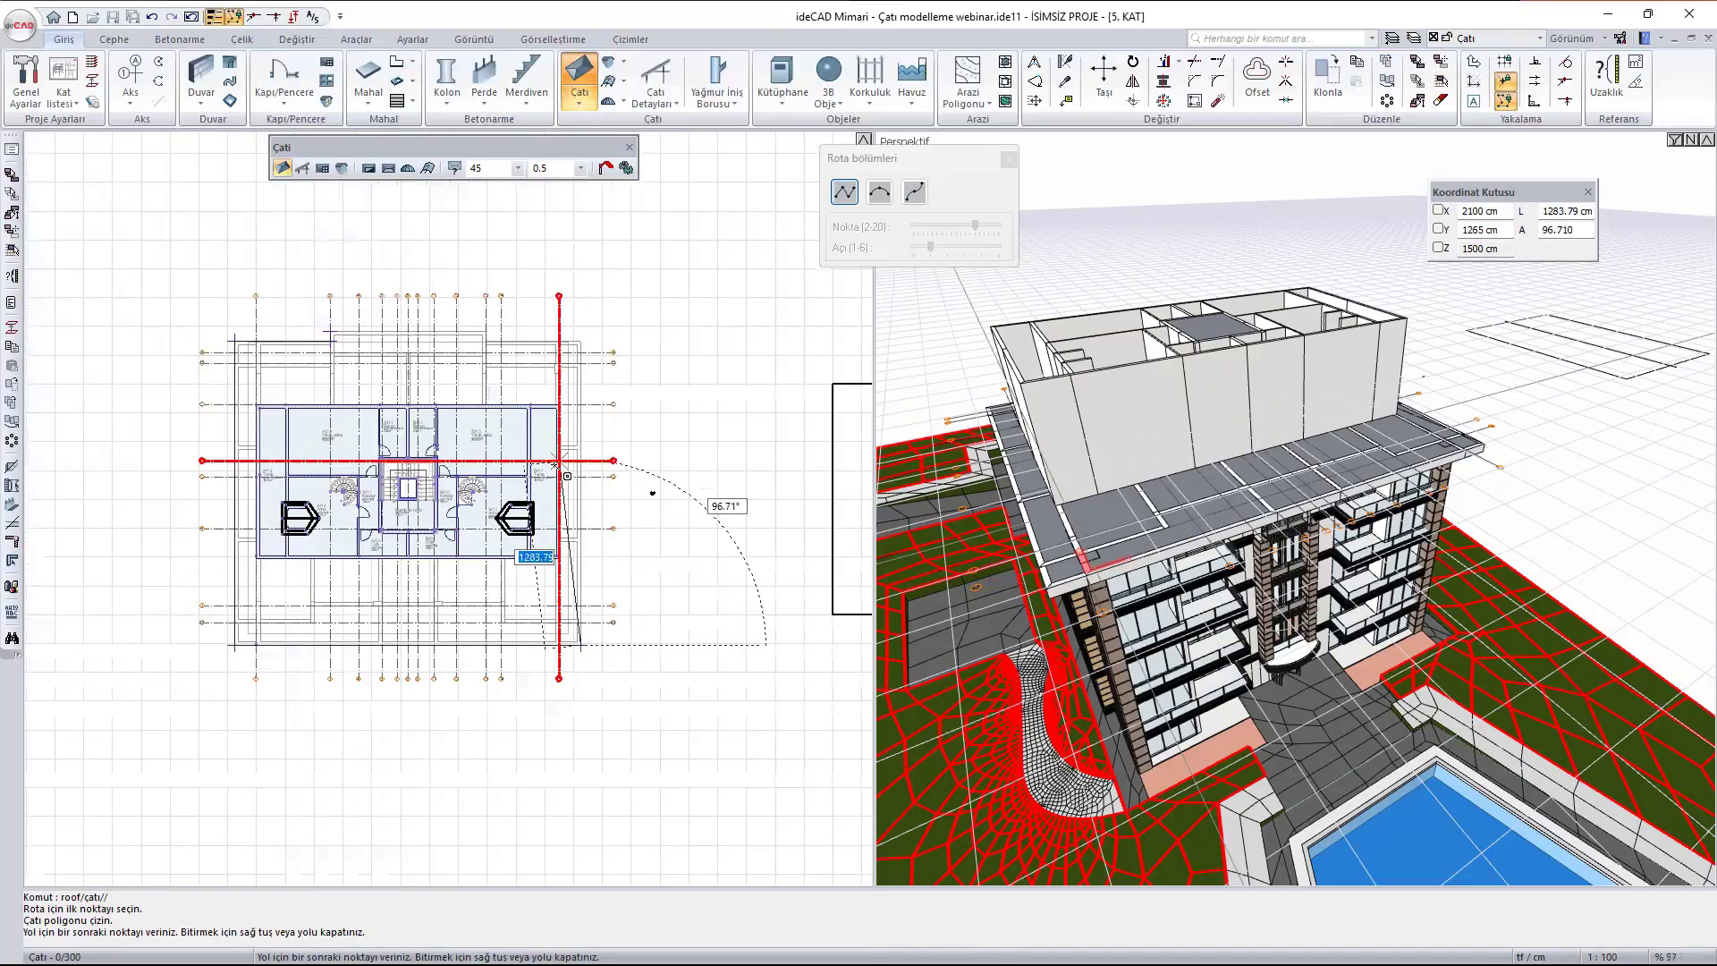
- Trace the slab's right side and the rear projection's right return, closing the roof polygon with a 1080 cm edge to axis 3
scroll(601, 246, up, 7)
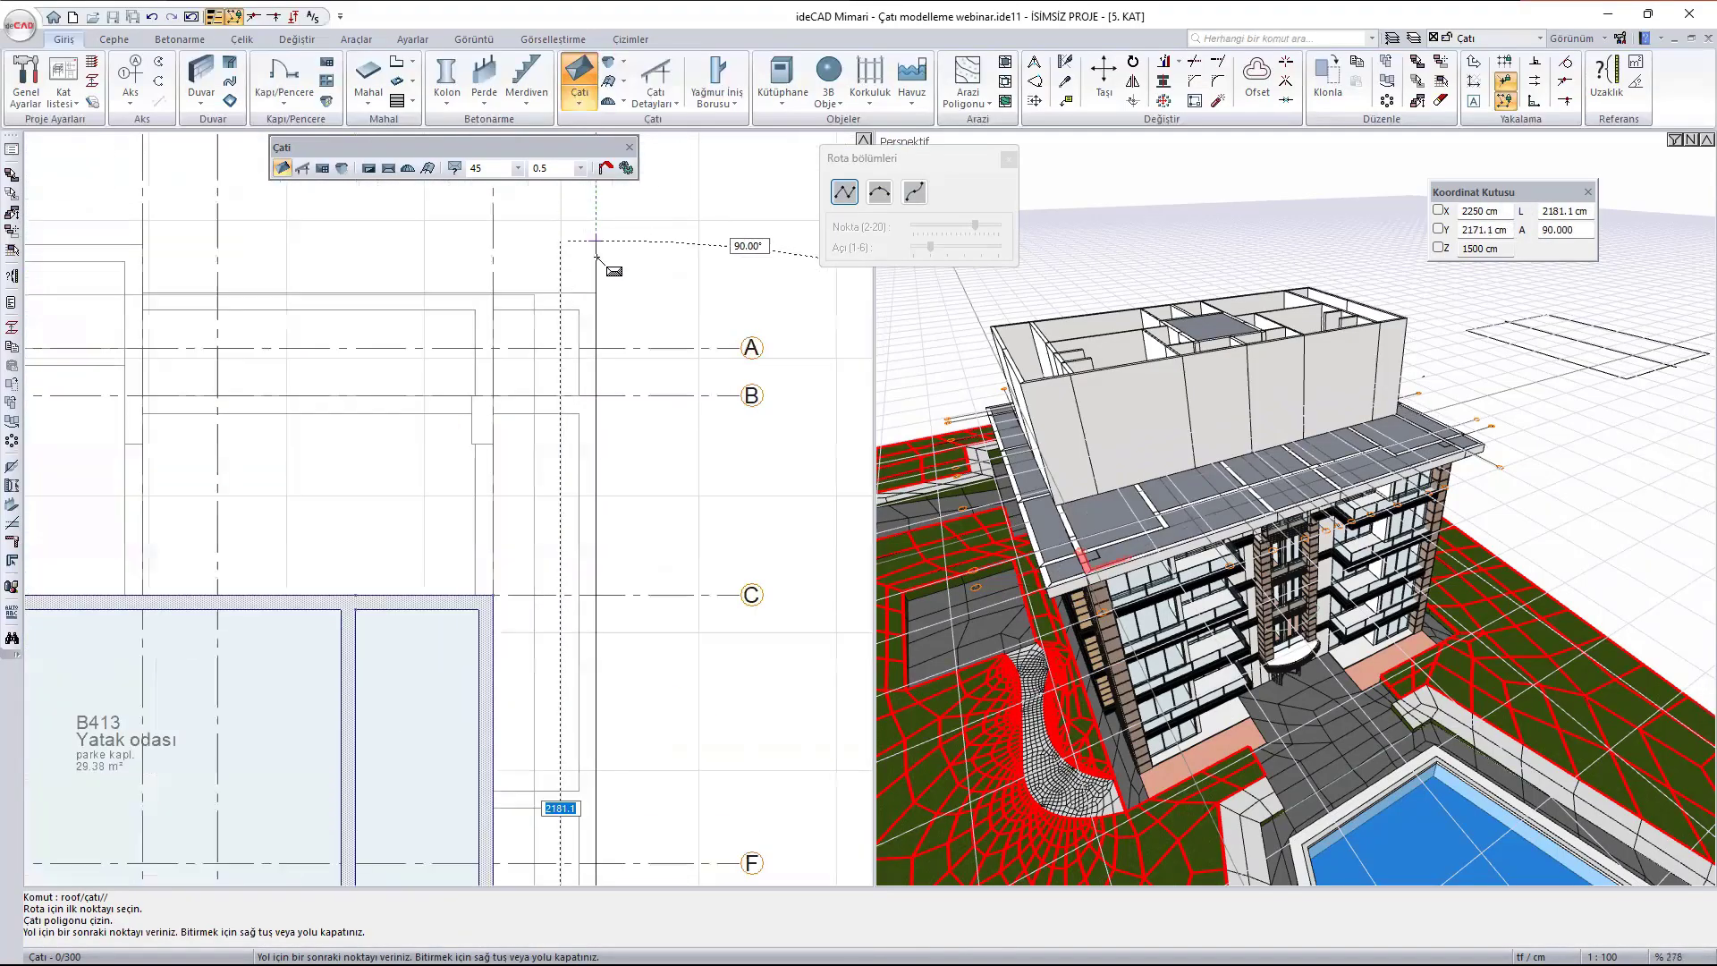
click(596, 307)
scroll(447, 322, down, 4)
scroll(299, 351, up, 6)
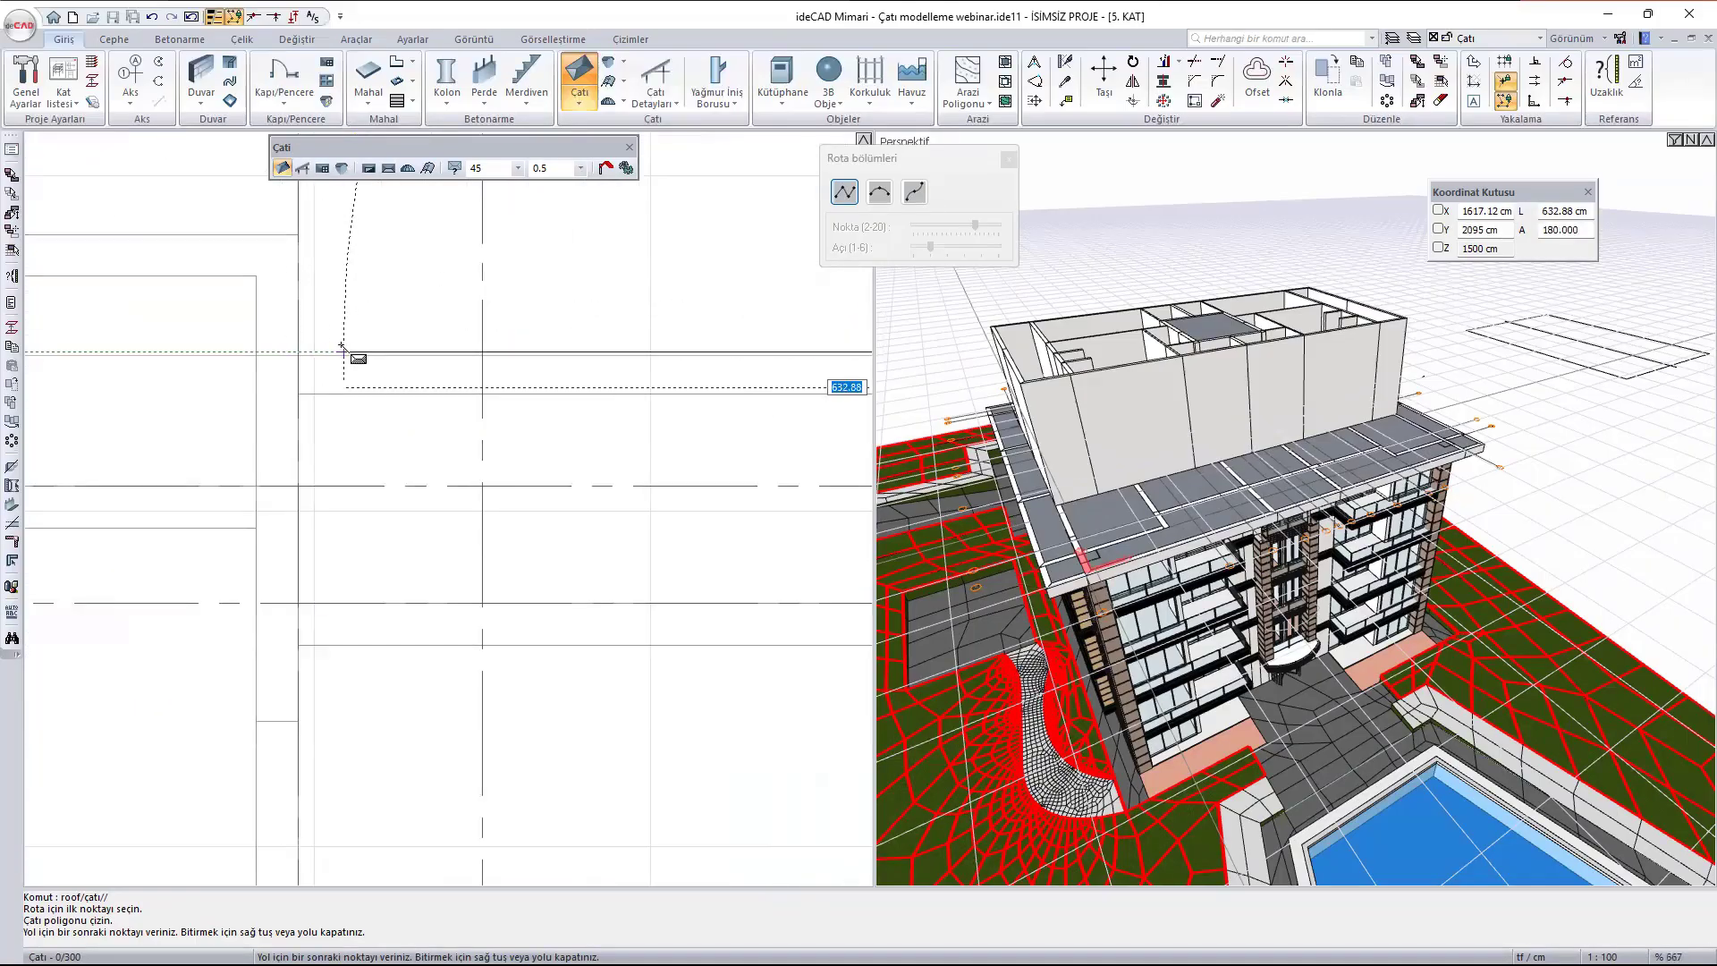
click(298, 234)
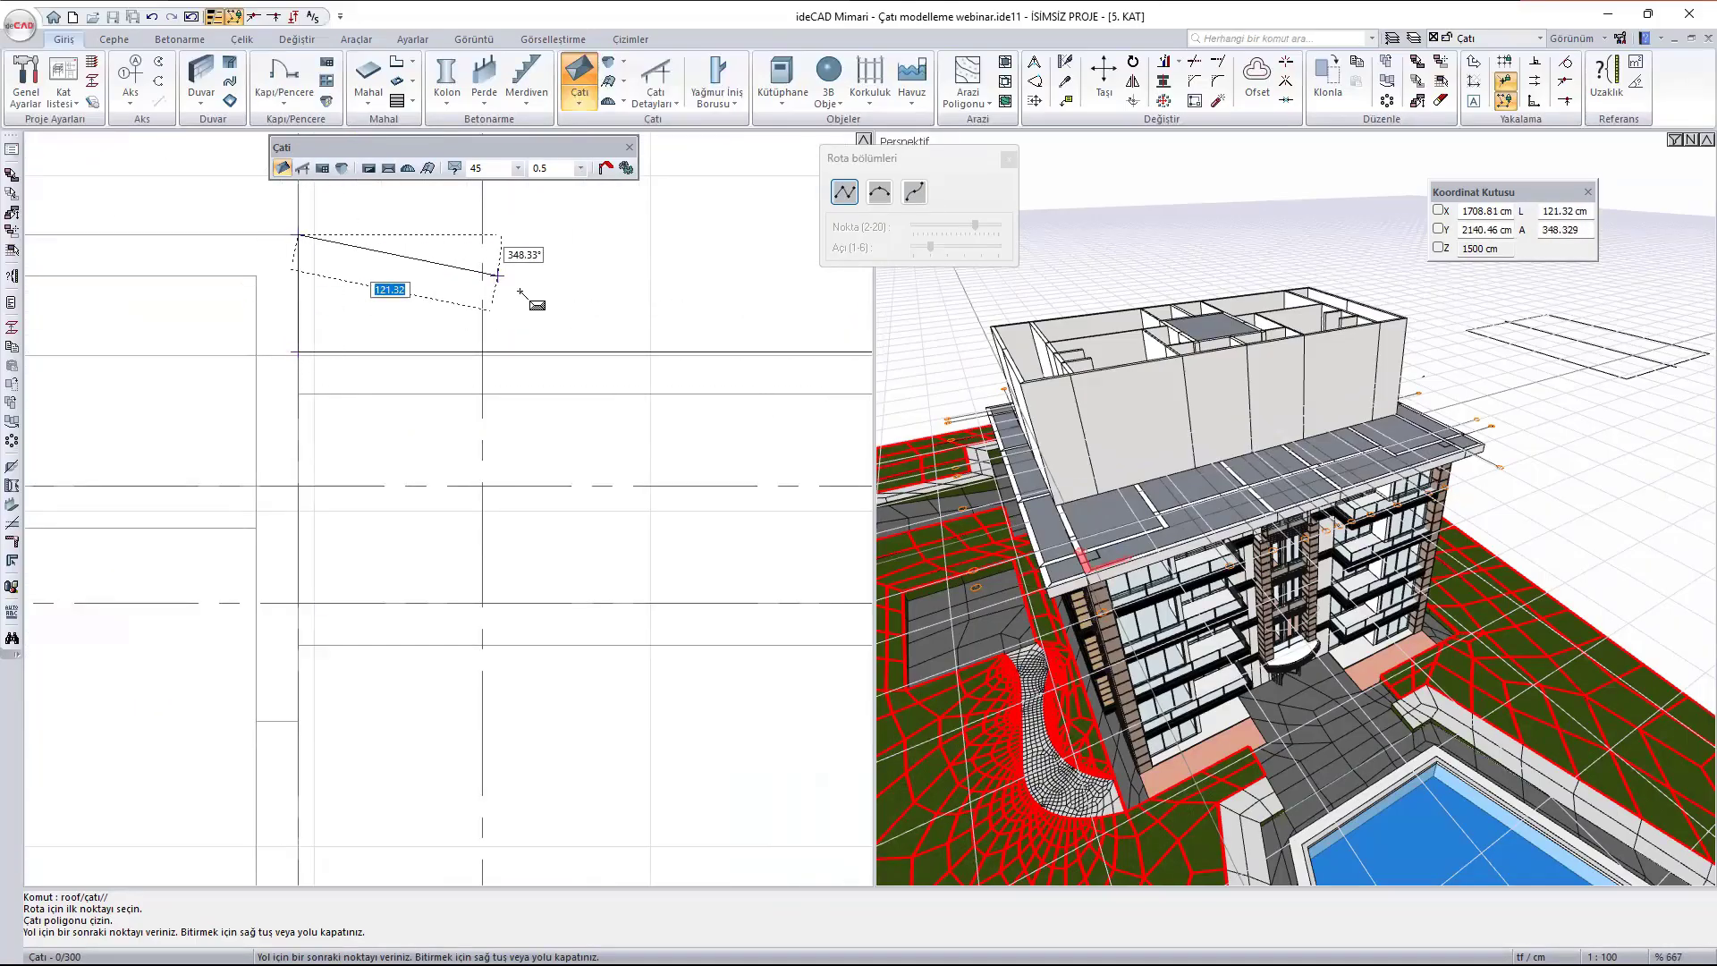
scroll(657, 332, down, 11)
scroll(483, 340, up, 7)
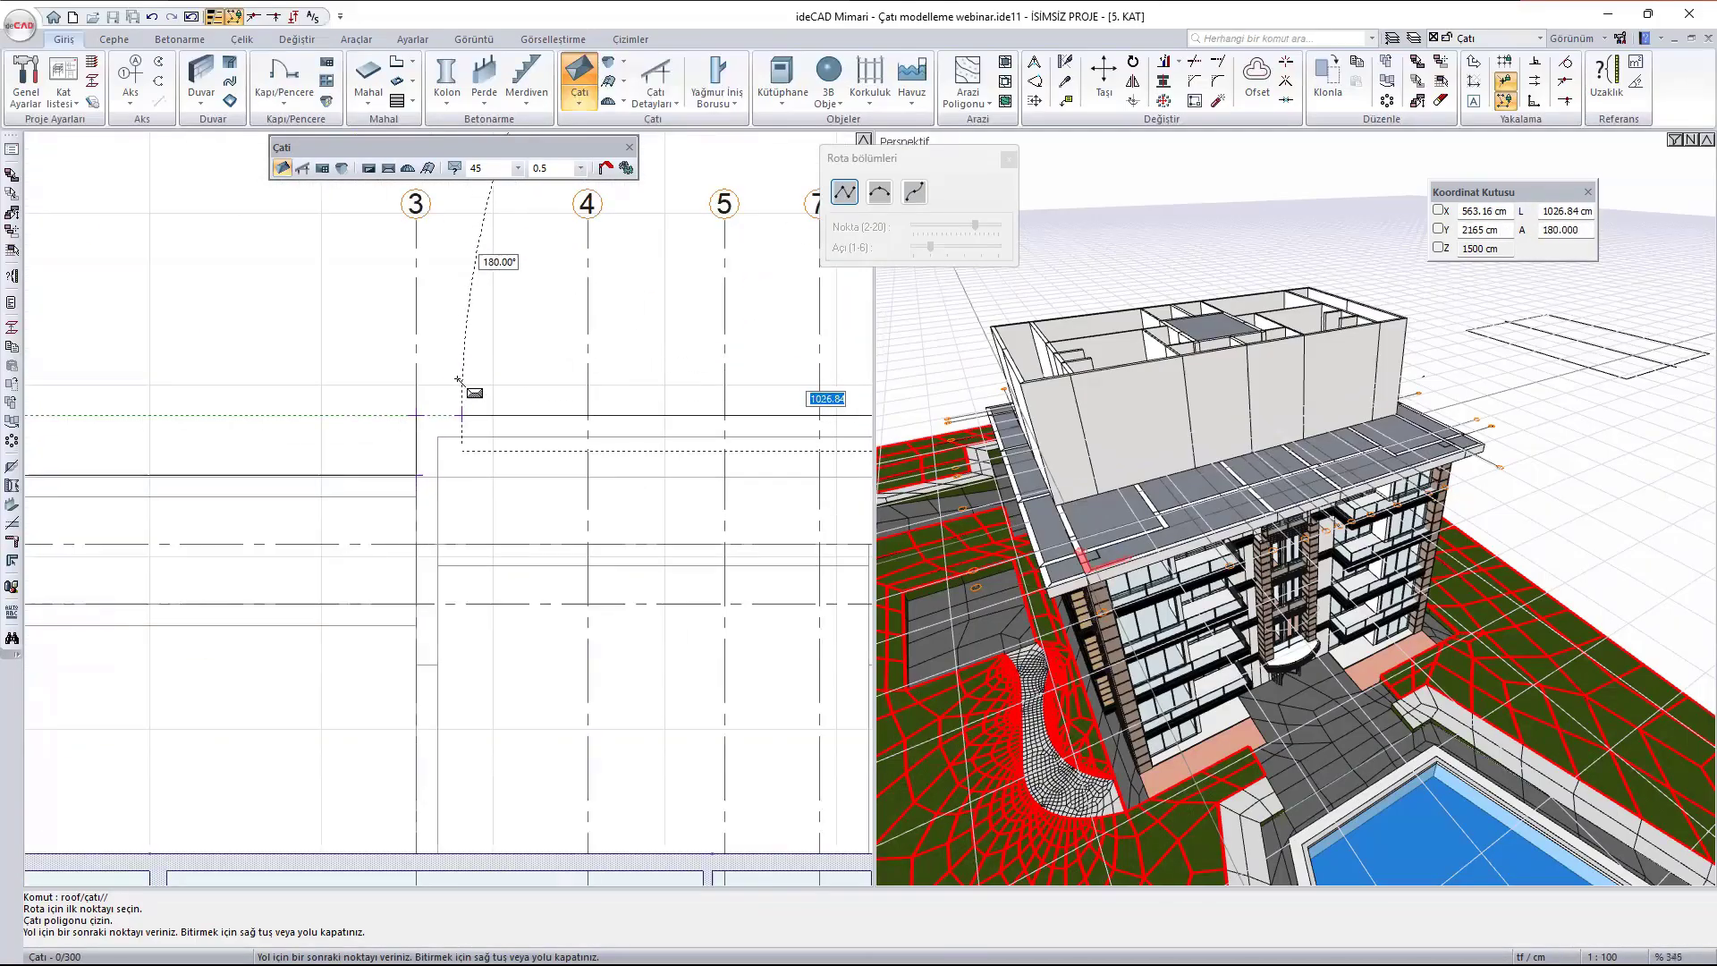
click(416, 415)
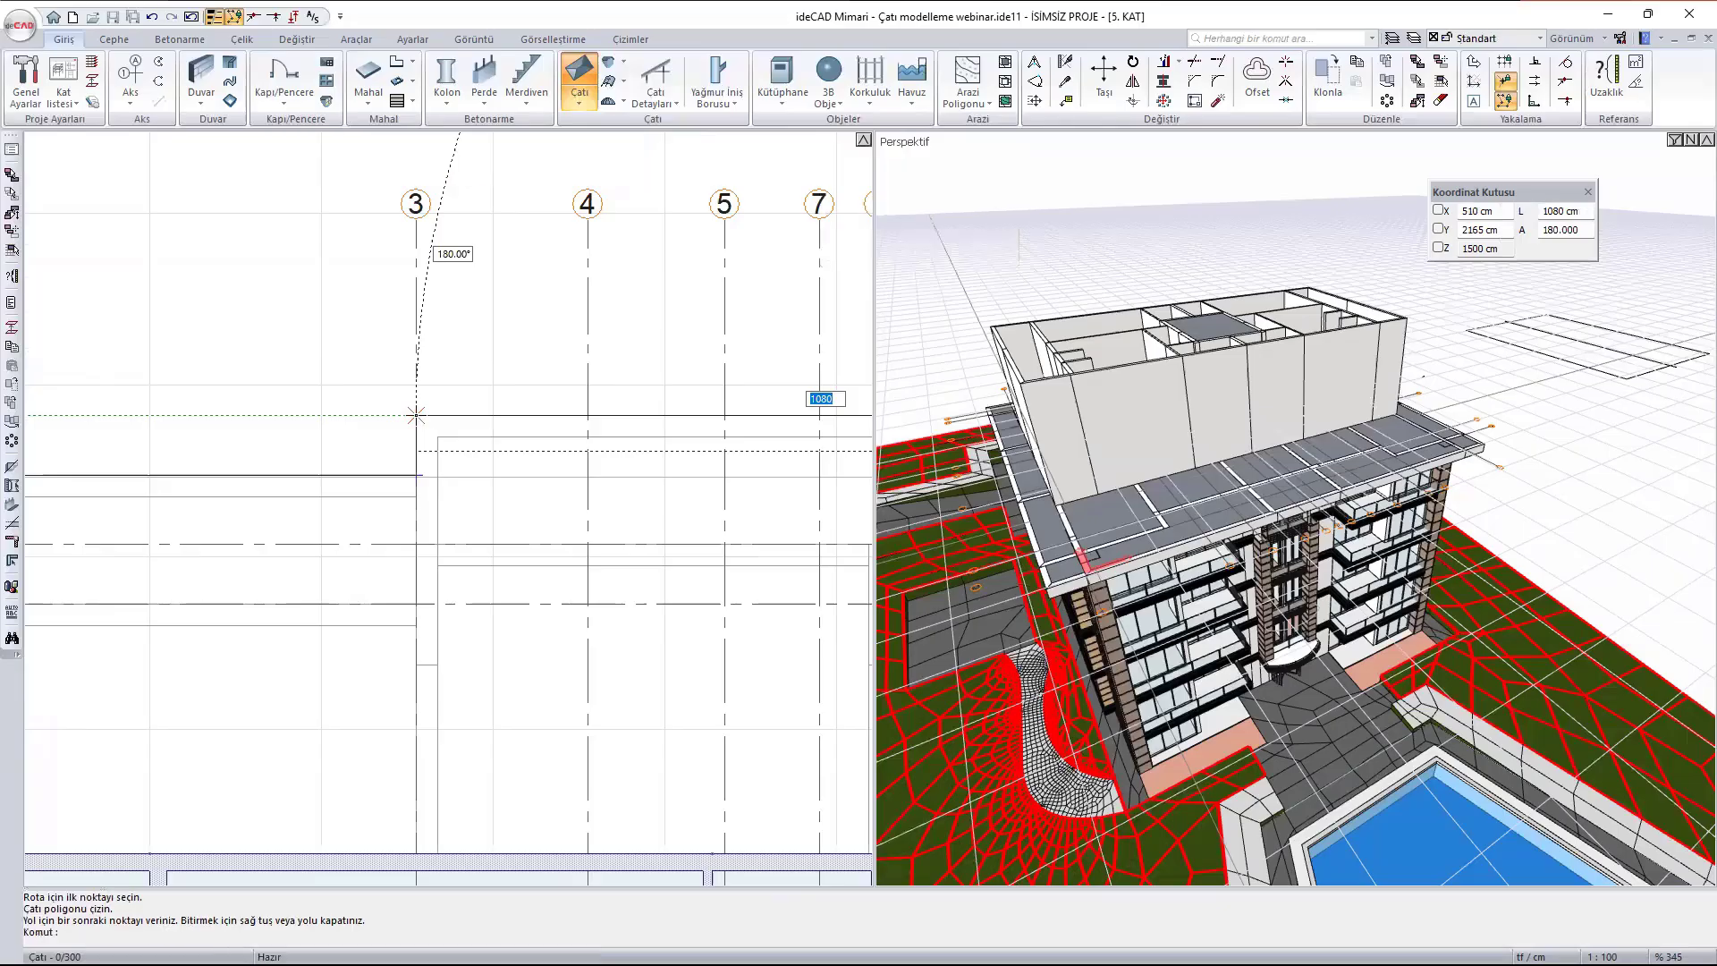
- Set the elevation of the new roof above the floor to 500 cm in its settings and check it in 3D
mouse_move(1083, 423)
ctrl+middle_down()
mouse_move(1159, 406)
mouse_move(1229, 319)
mouse_move(1035, 323)
mouse_move(1176, 444)
mouse_move(1274, 490)
mouse_move(1229, 518)
ctrl+middle_up()
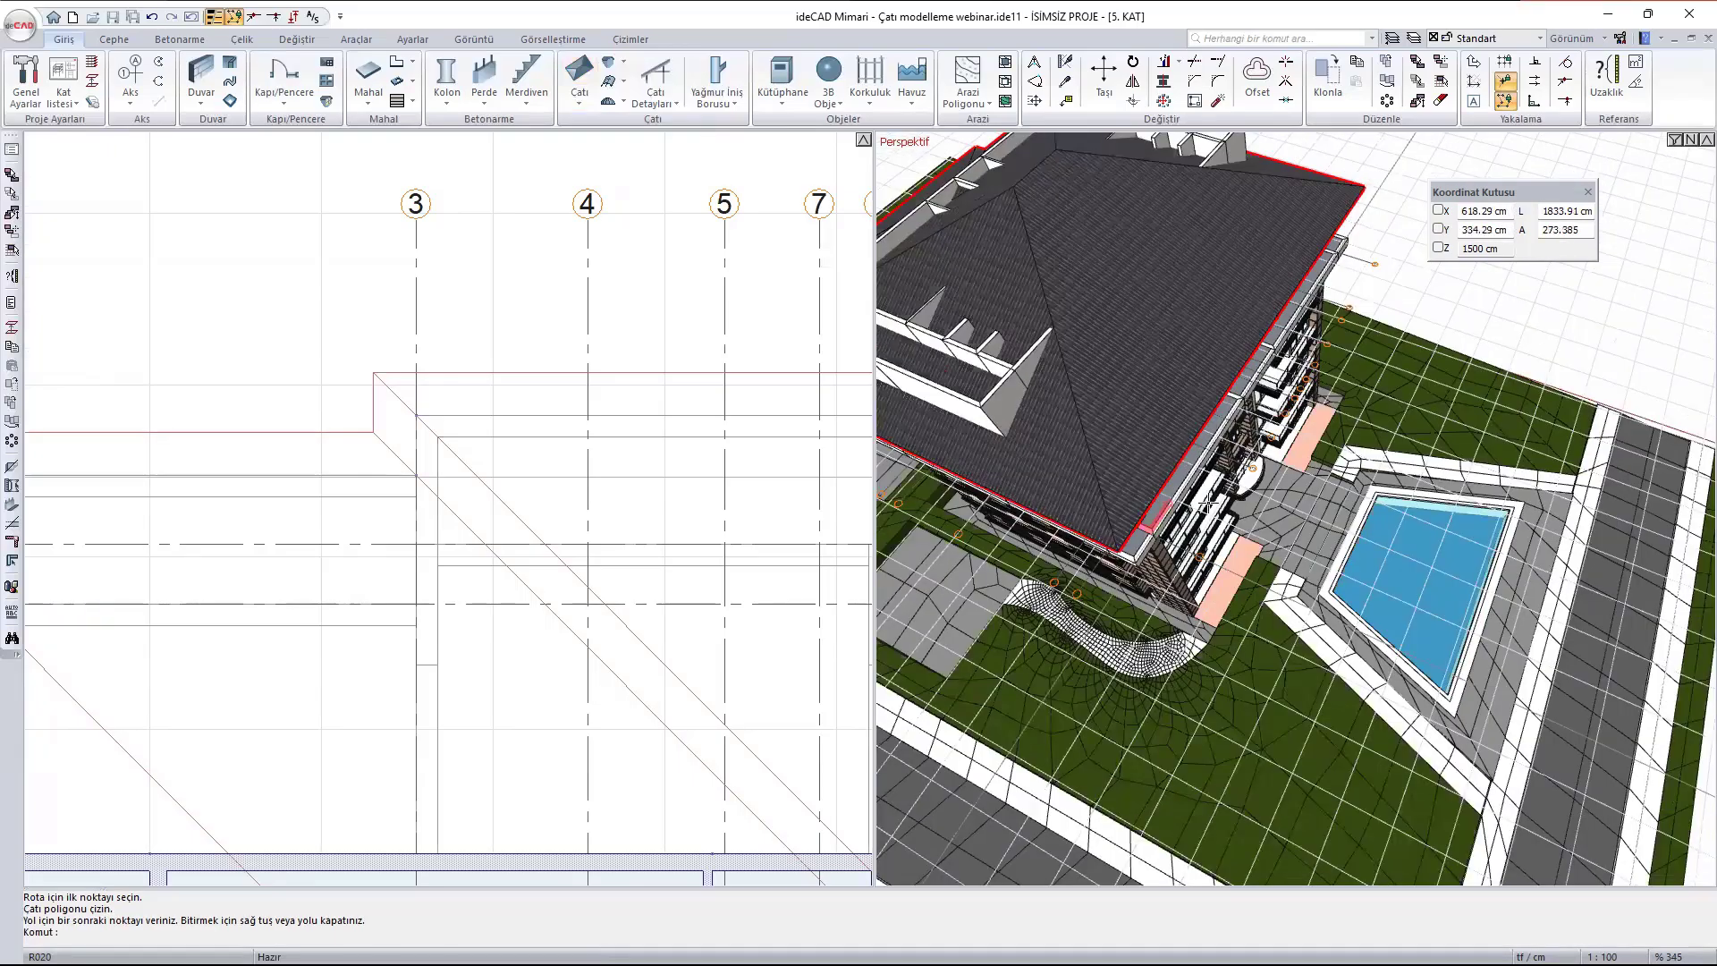
ctrl+middle_drag(1125, 418, 1173, 487)
click(1189, 447)
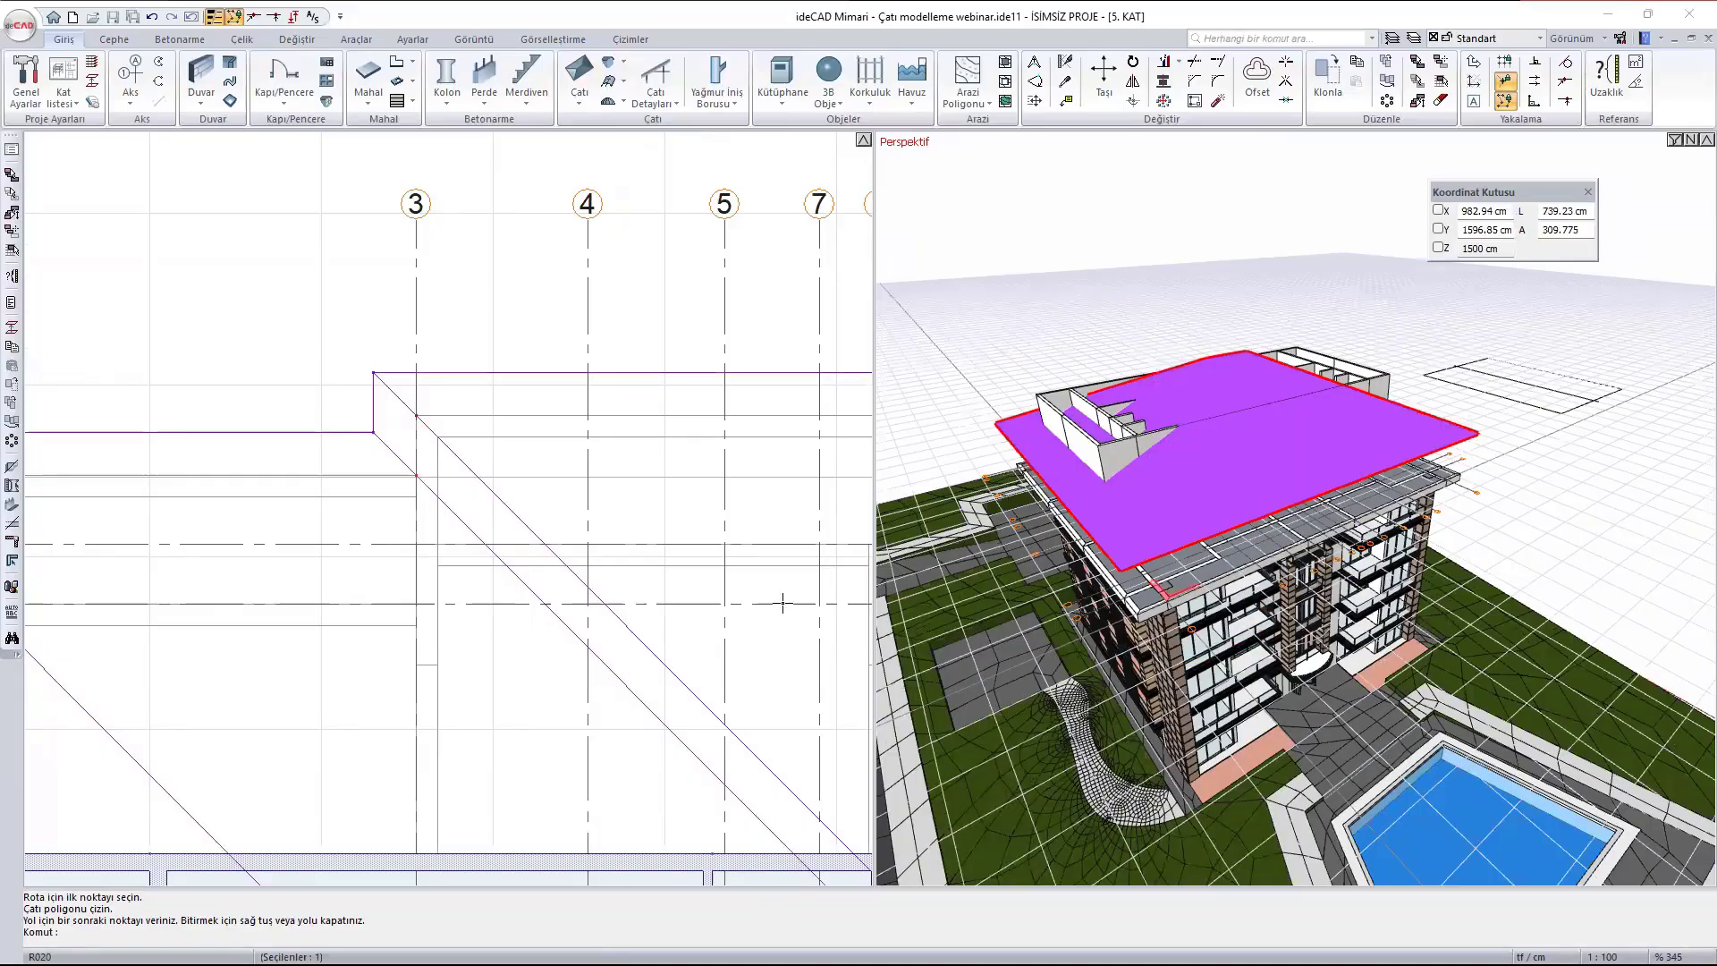
key(alt+Return)
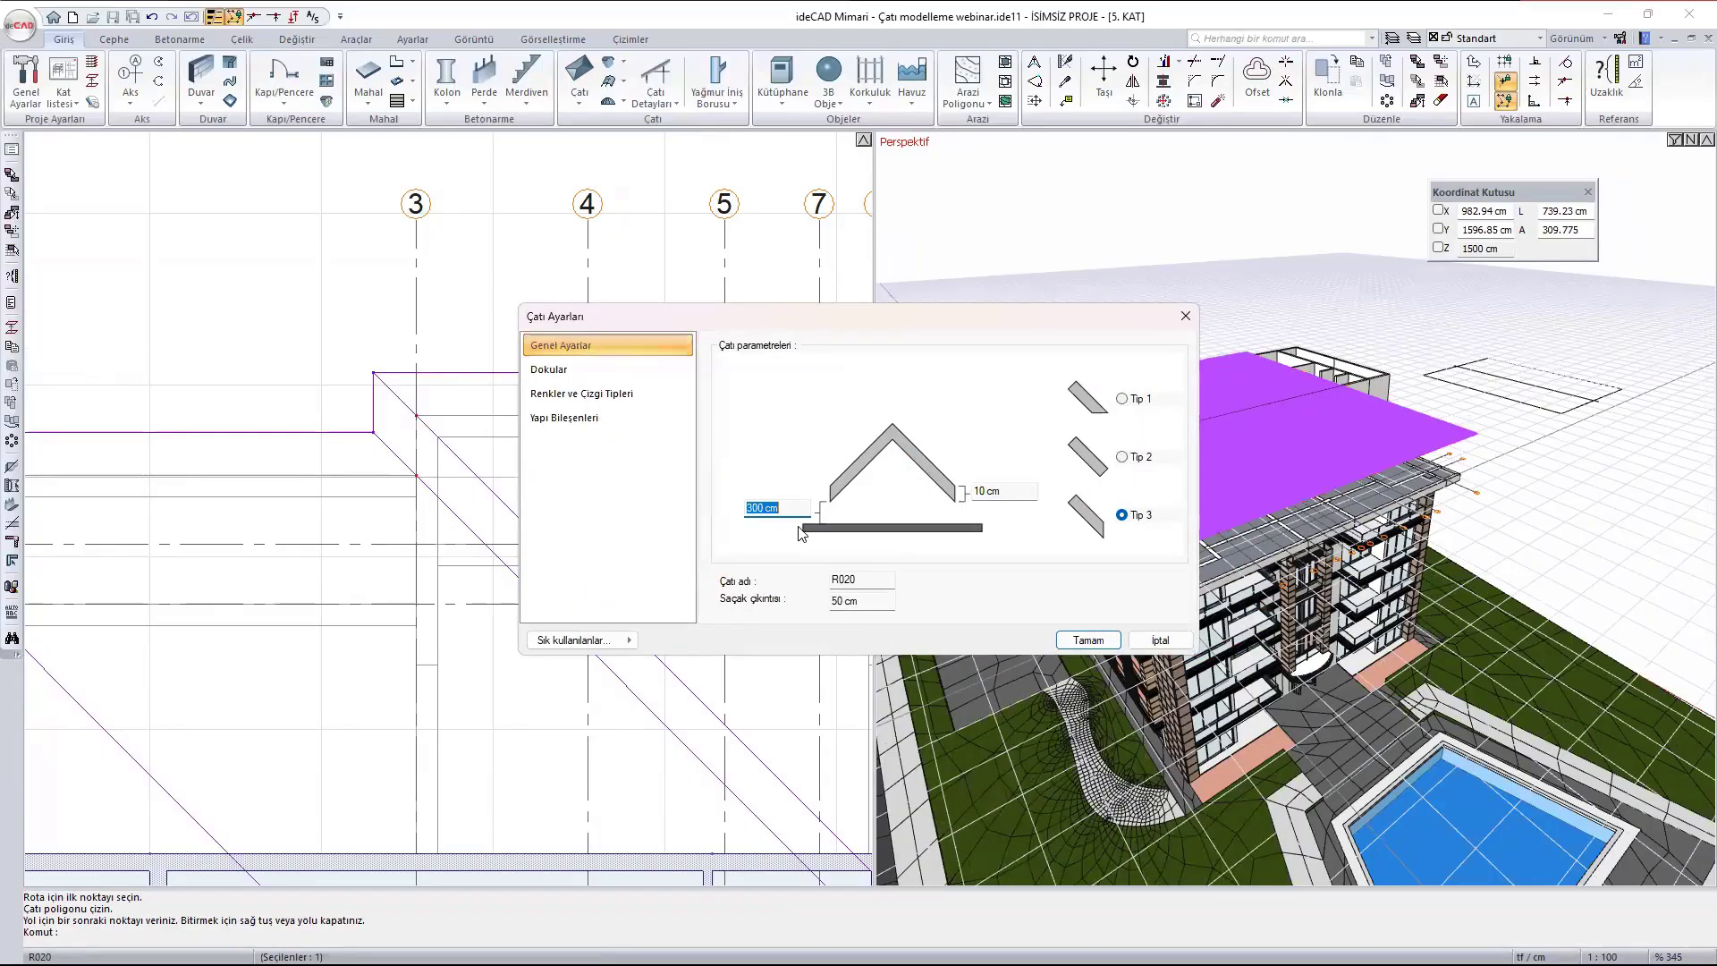
key(Return)
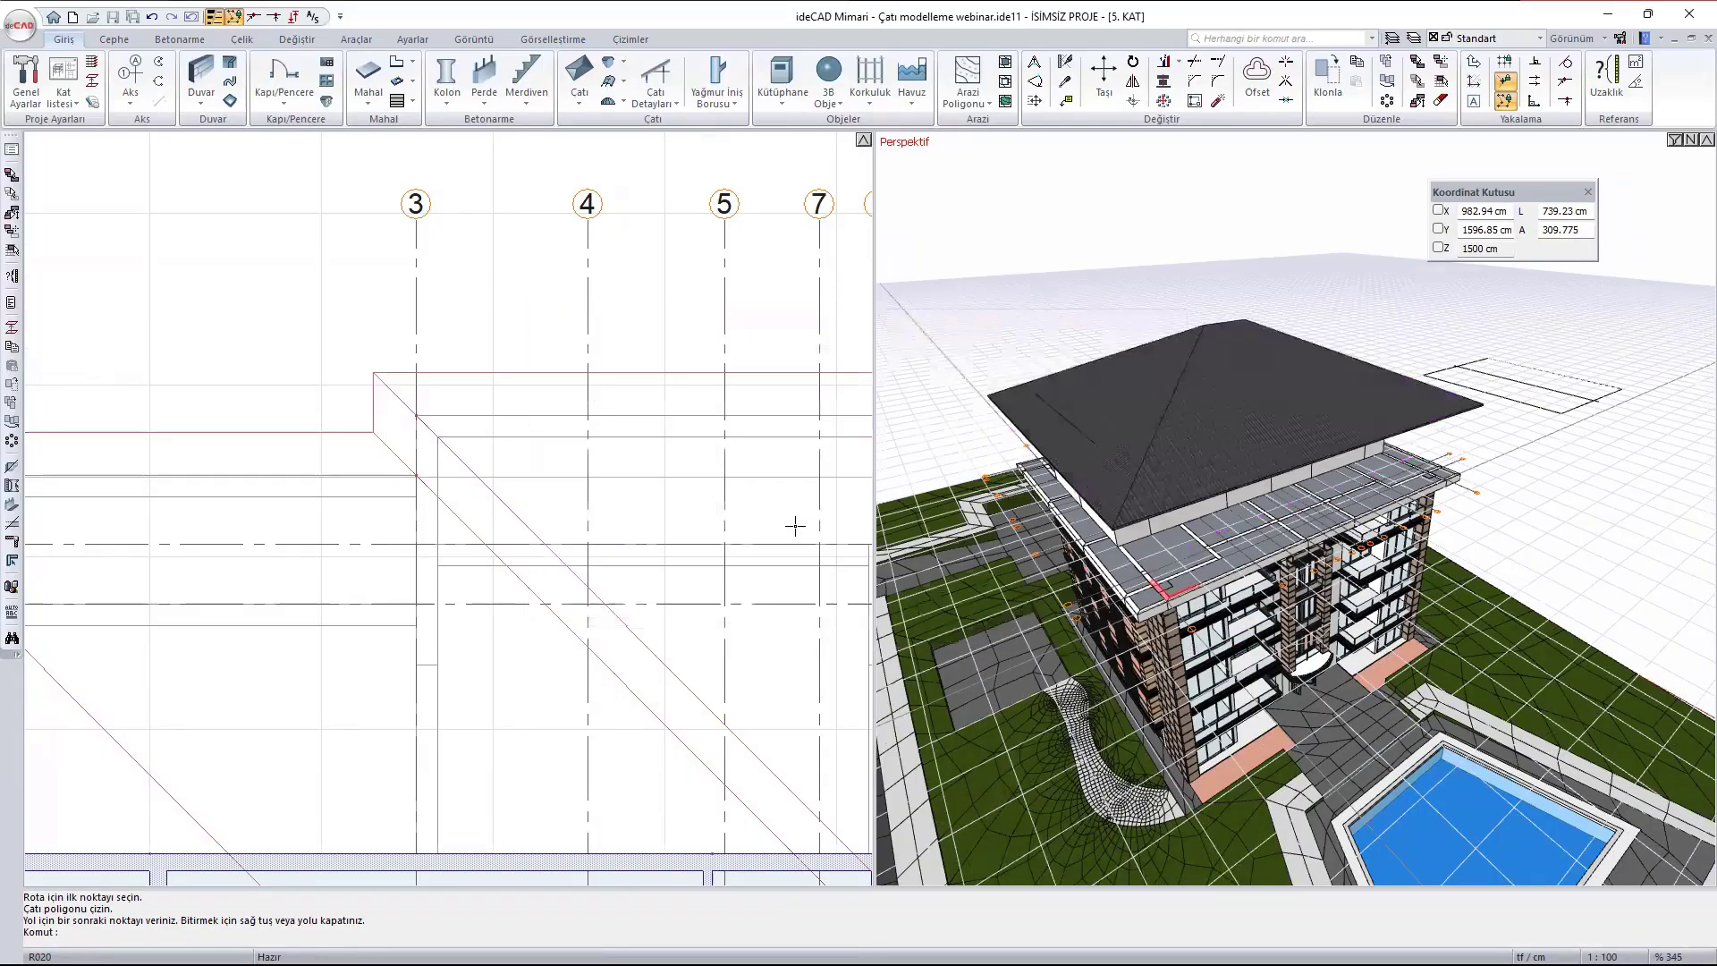
mouse_move(1118, 412)
ctrl+middle_down()
mouse_move(1439, 361)
mouse_move(1172, 392)
mouse_move(1069, 443)
mouse_move(1024, 409)
ctrl+middle_up()
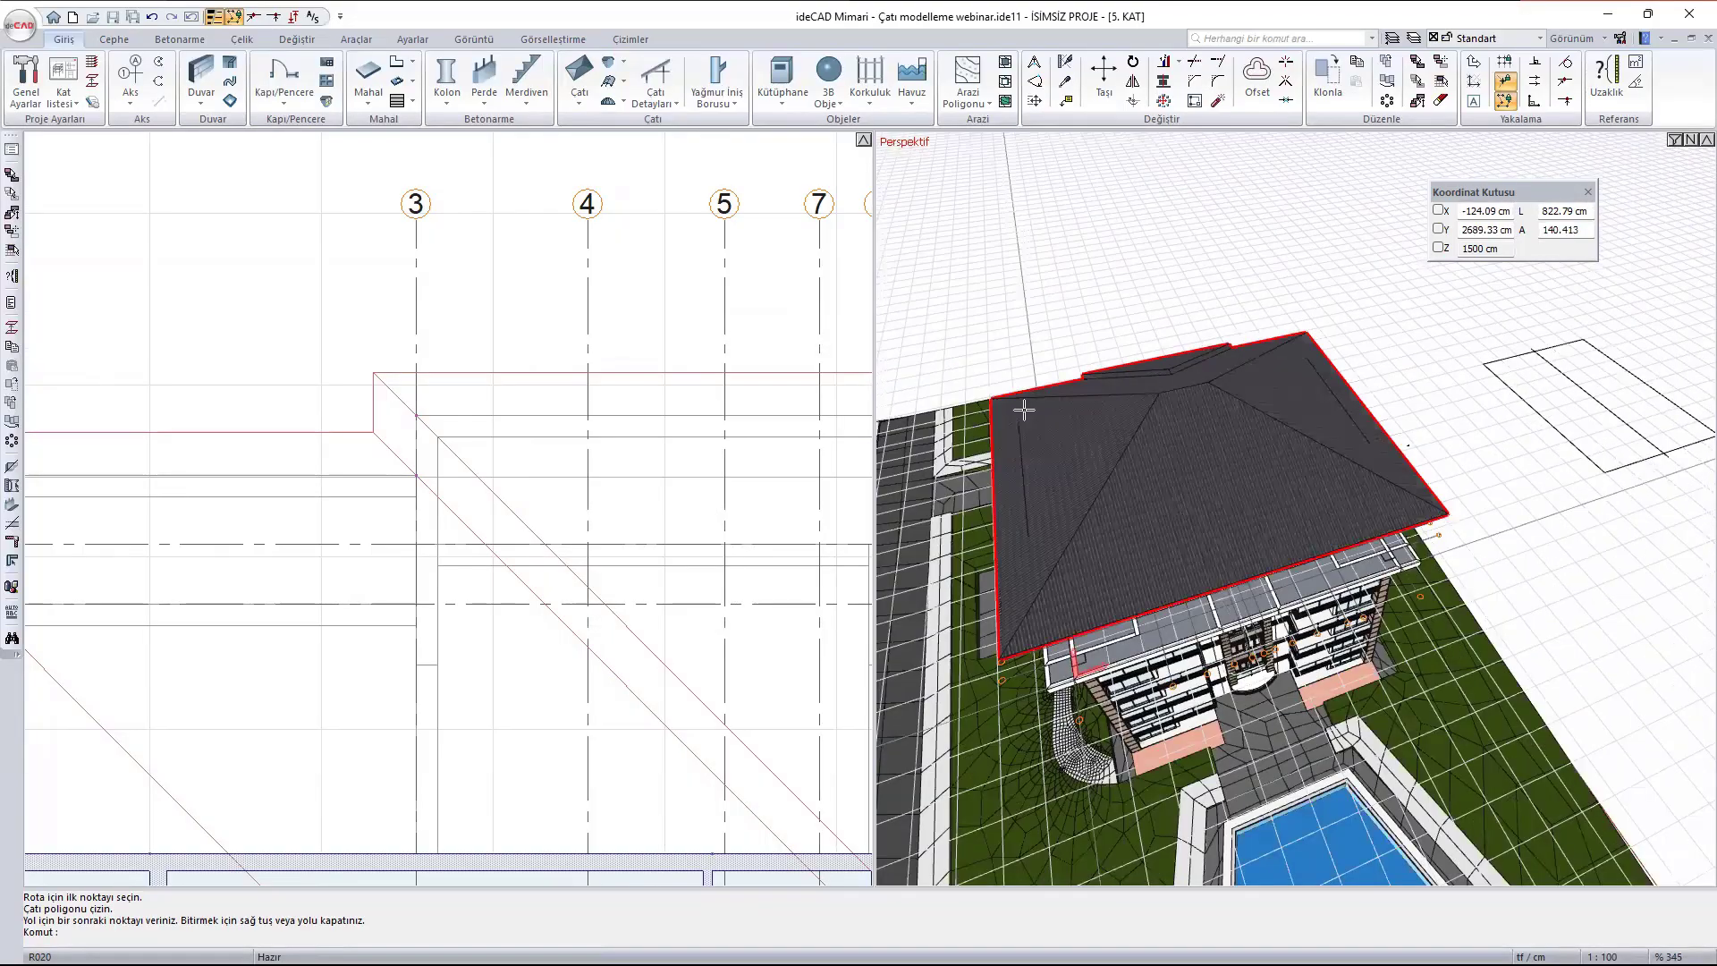
mouse_move(1024, 409)
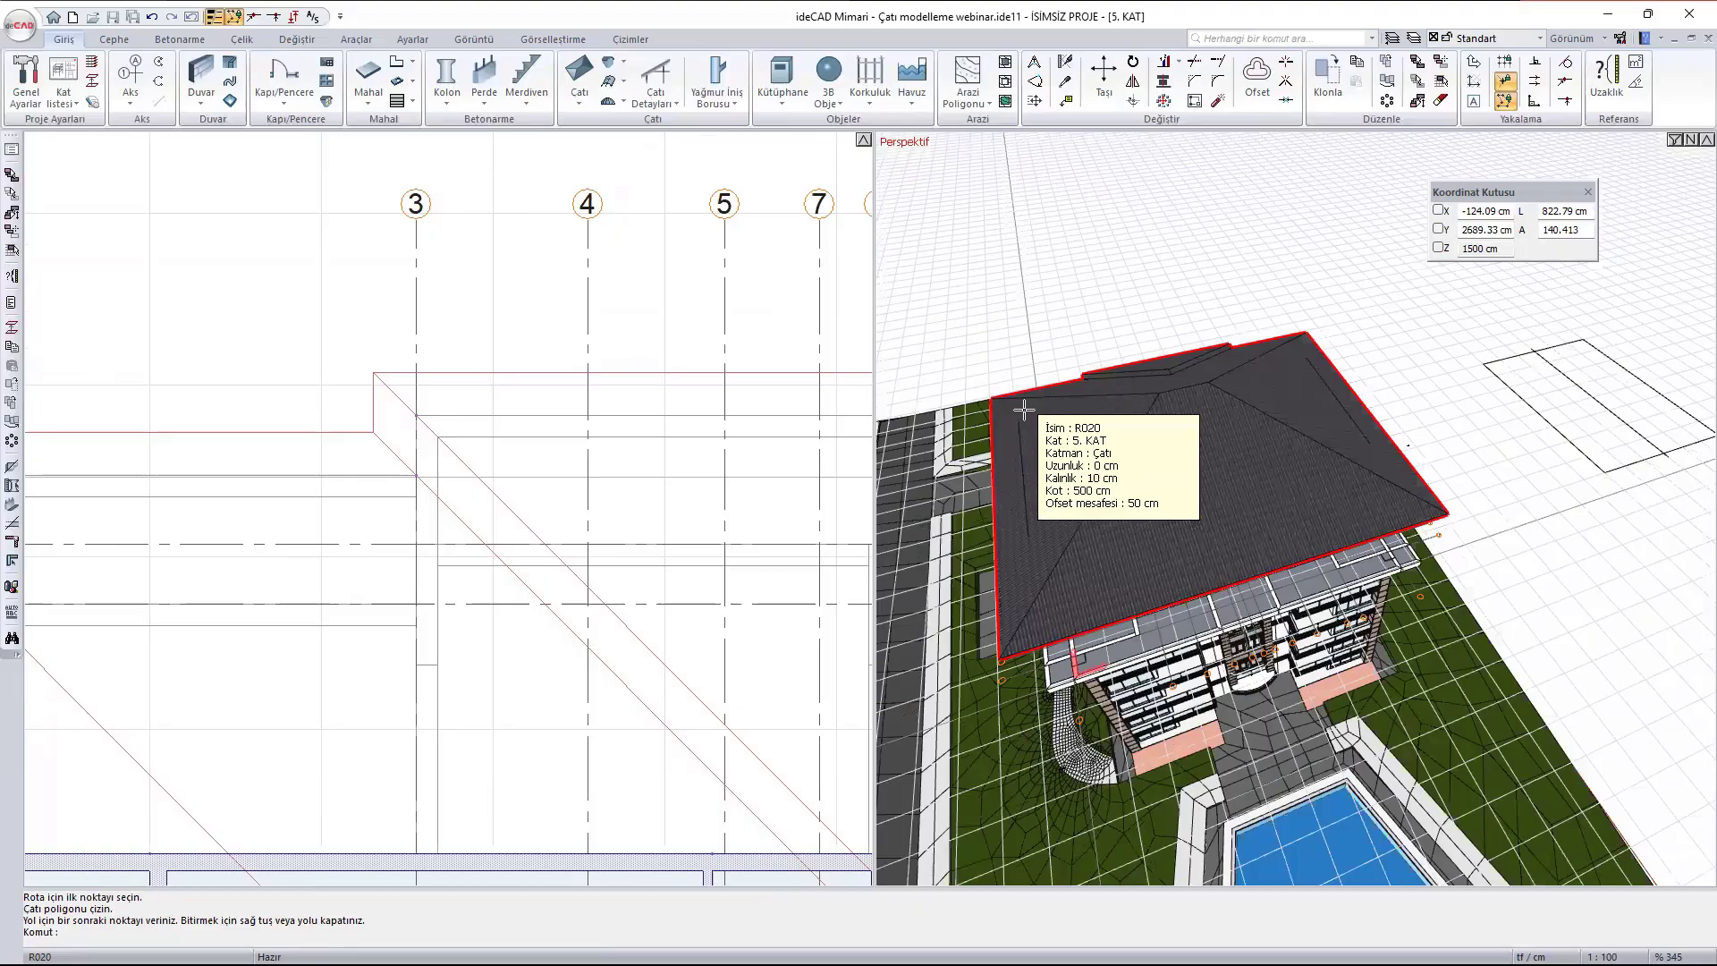
- Start a roof polygon in the empty area above the building plan with three 400 cm stepped edges and a 1000 cm left side
scroll(715, 268, down, 5)
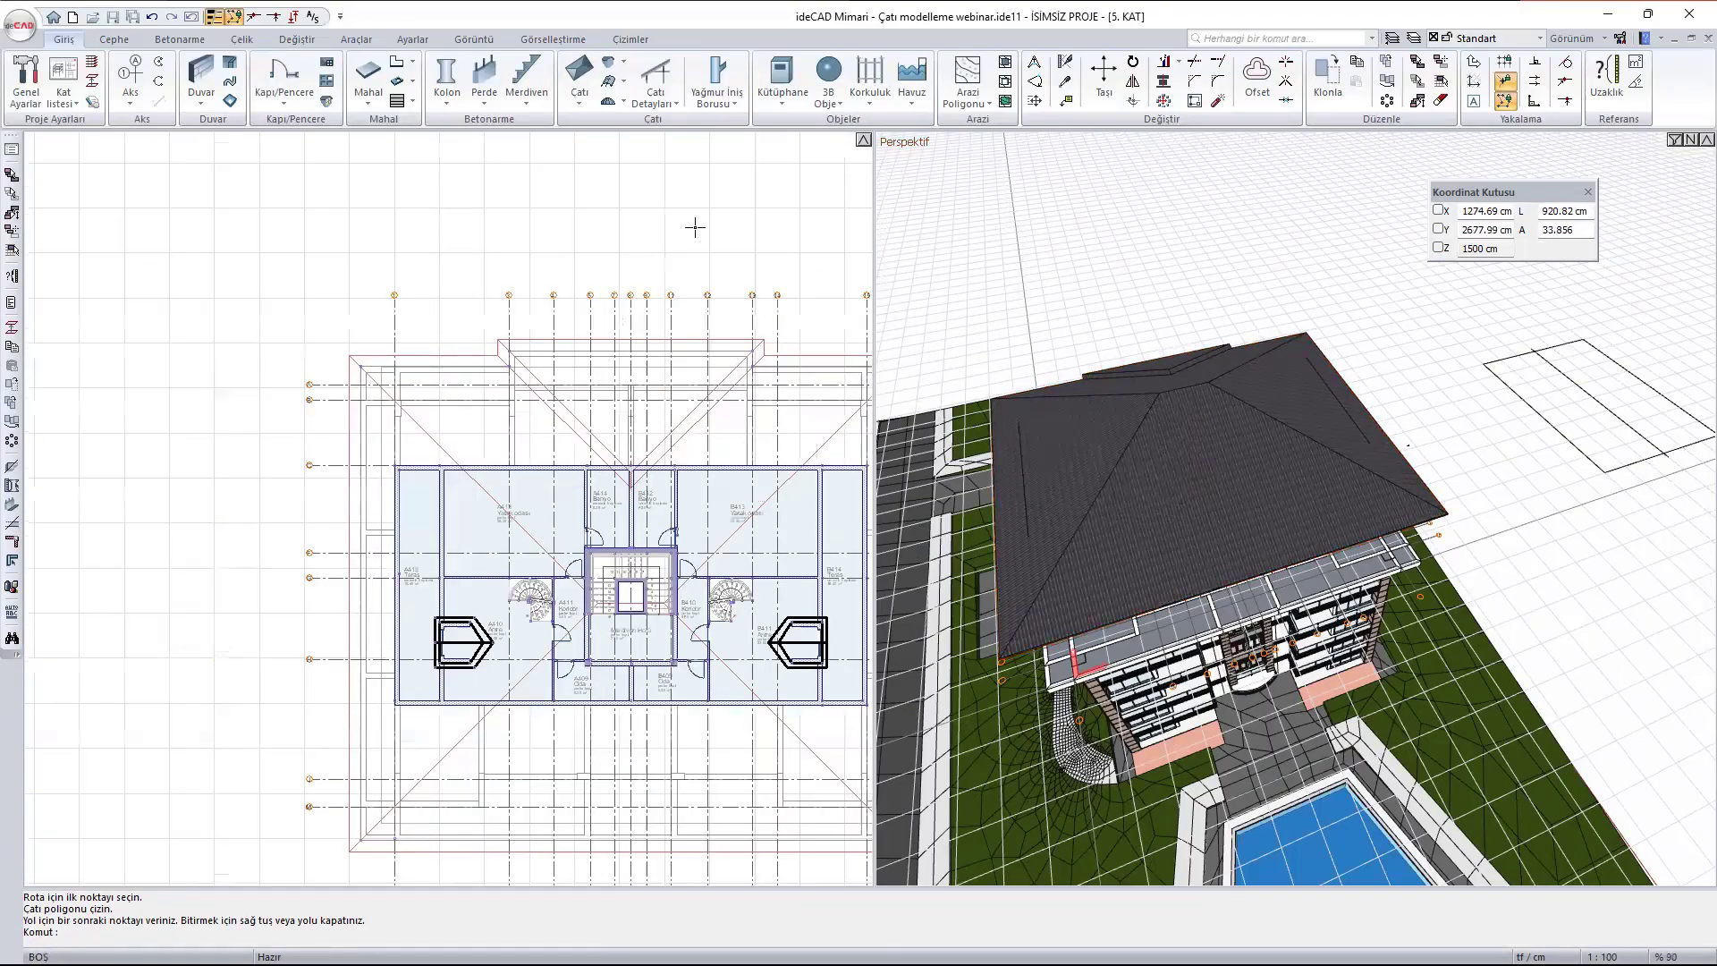
middle_drag(695, 227, 578, 366)
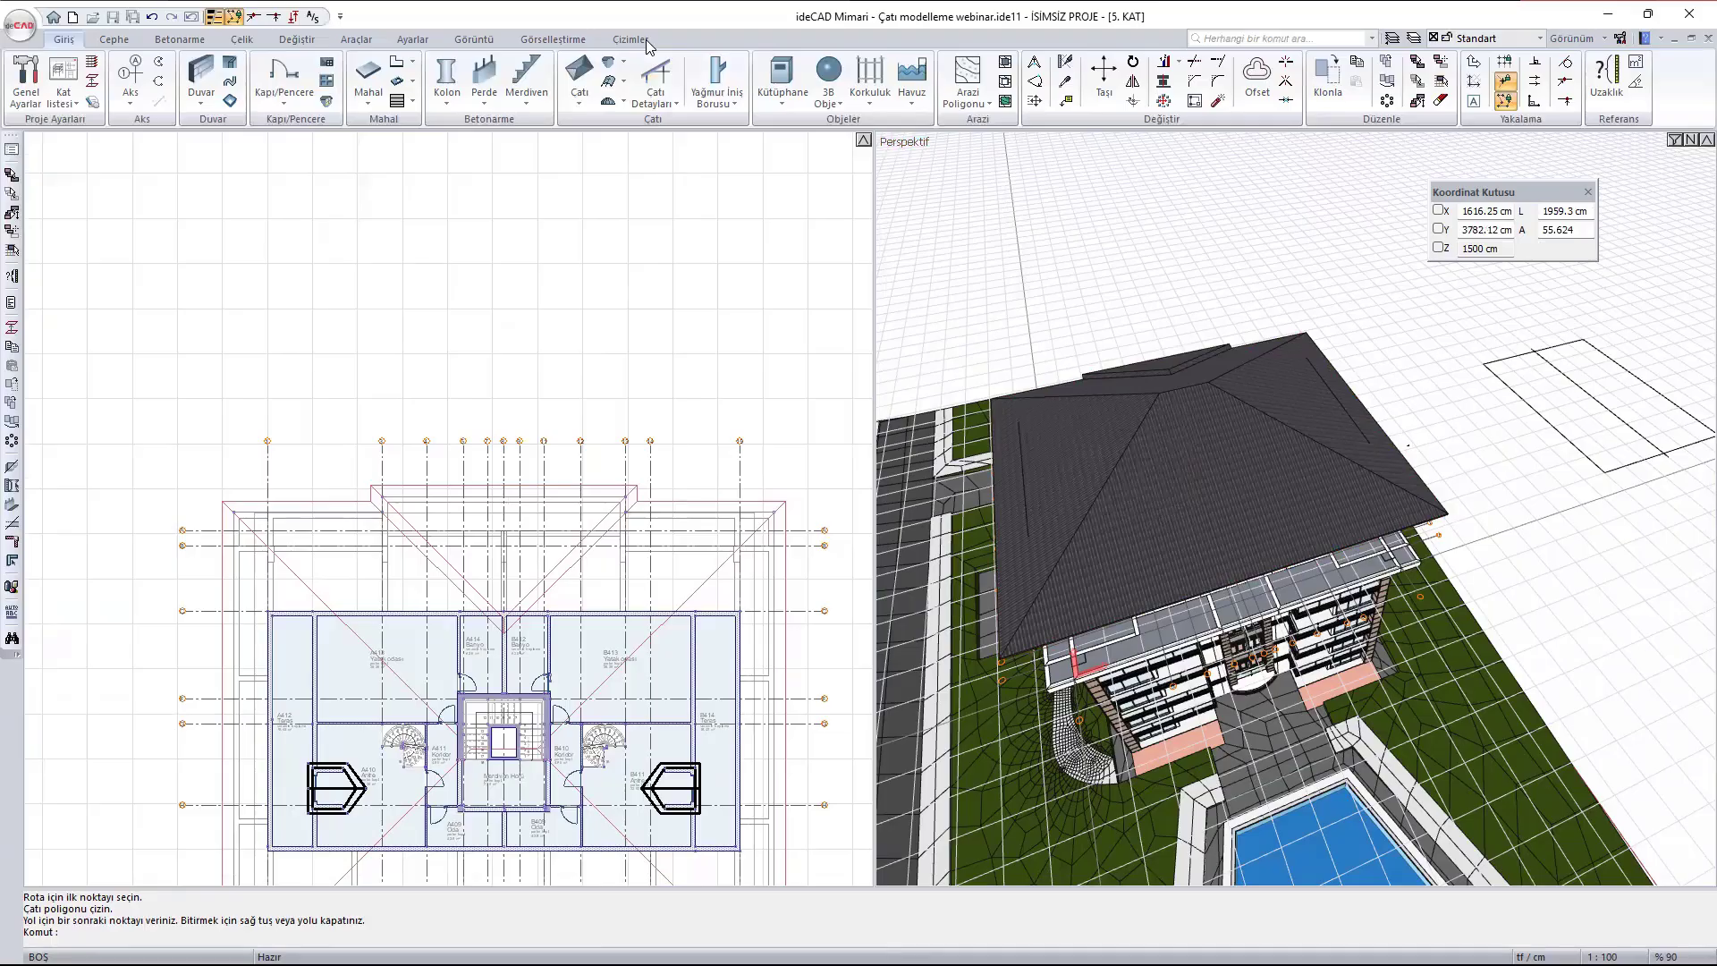
middle_drag(740, 351, 643, 582)
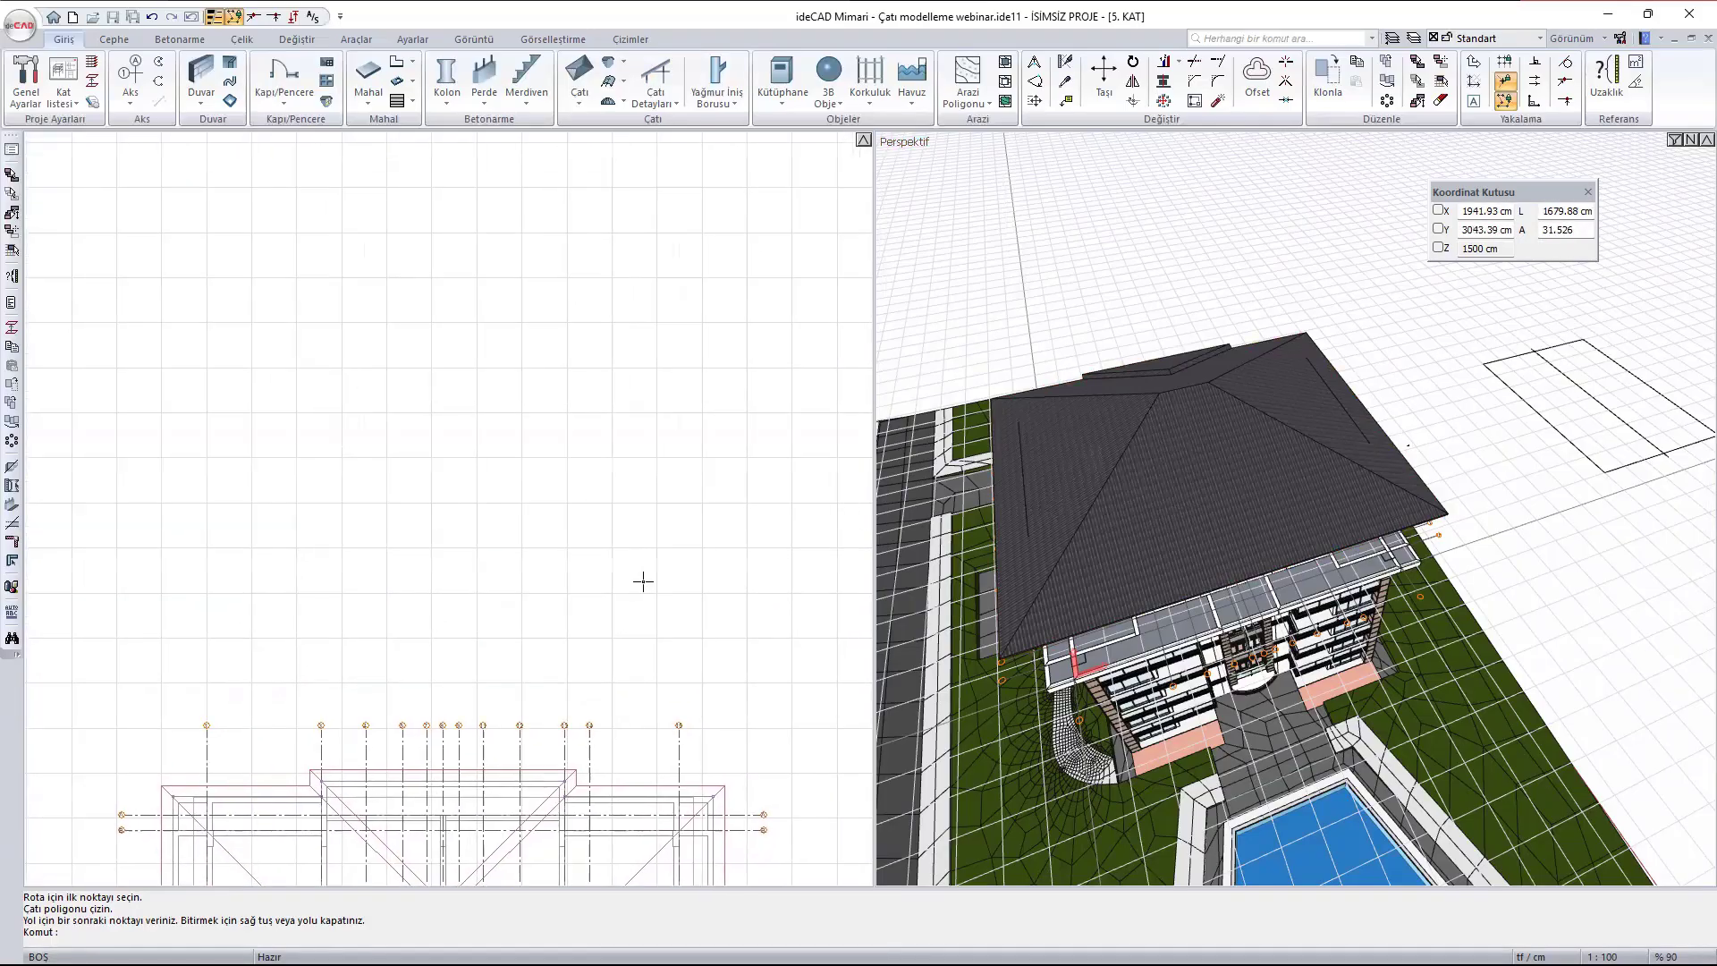
click(577, 85)
mouse_move(430, 330)
middle_down()
mouse_move(435, 396)
mouse_move(383, 410)
middle_up()
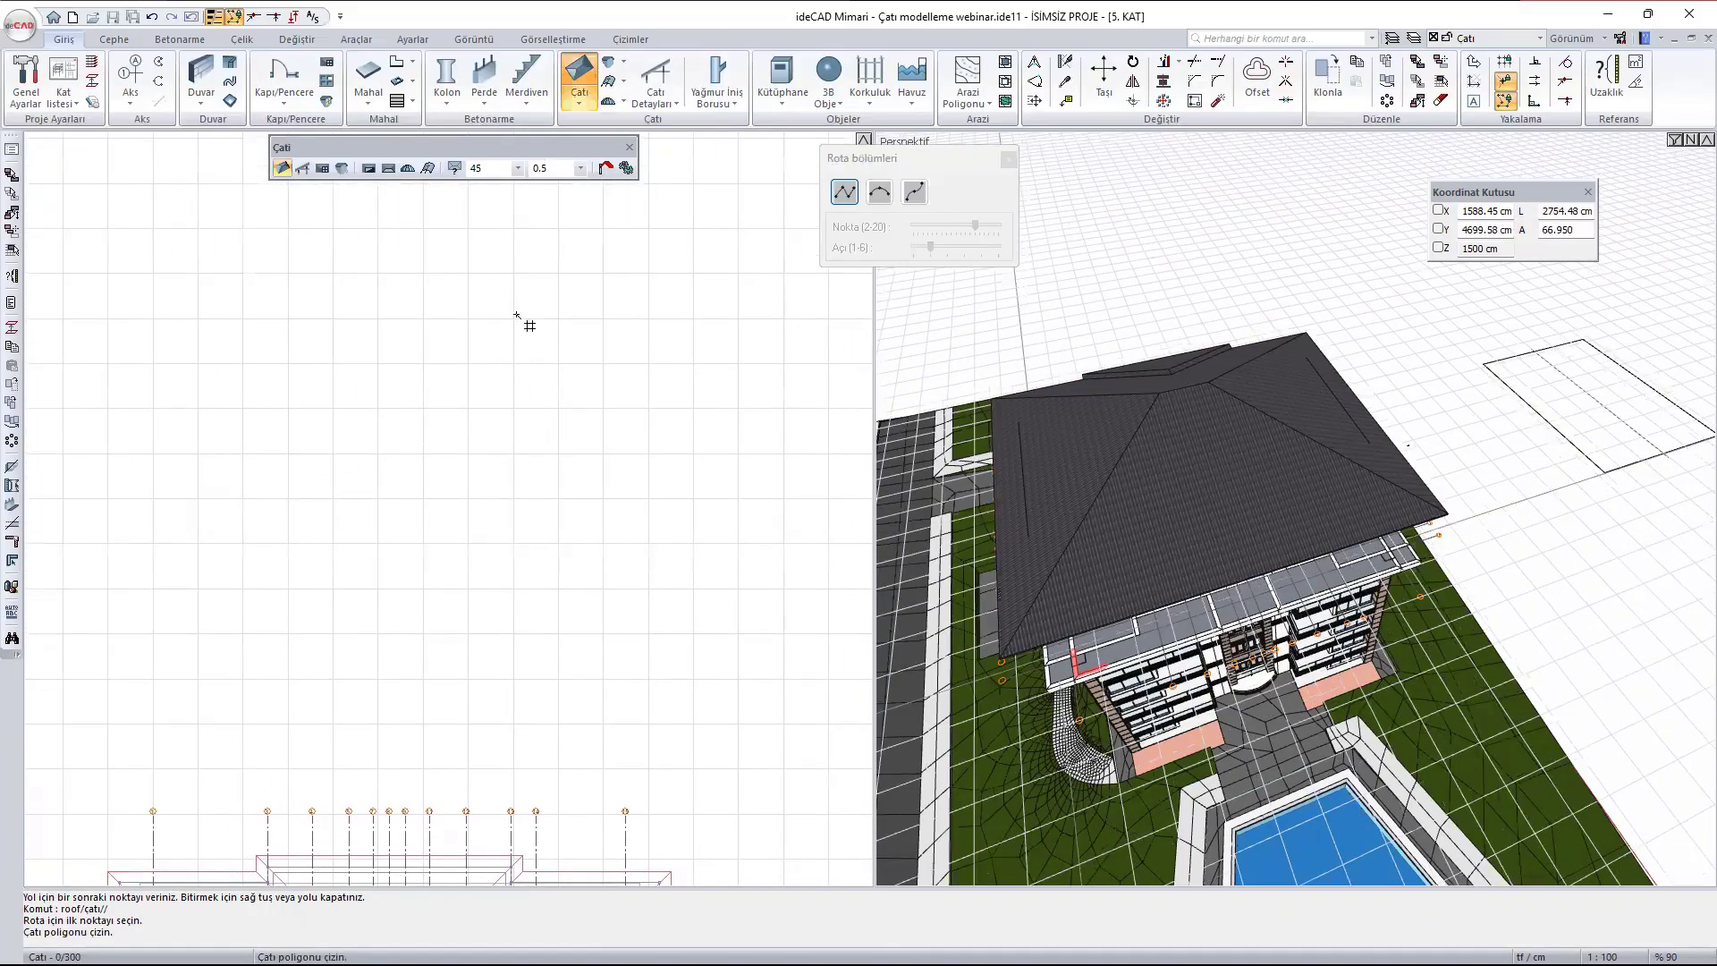
click(422, 318)
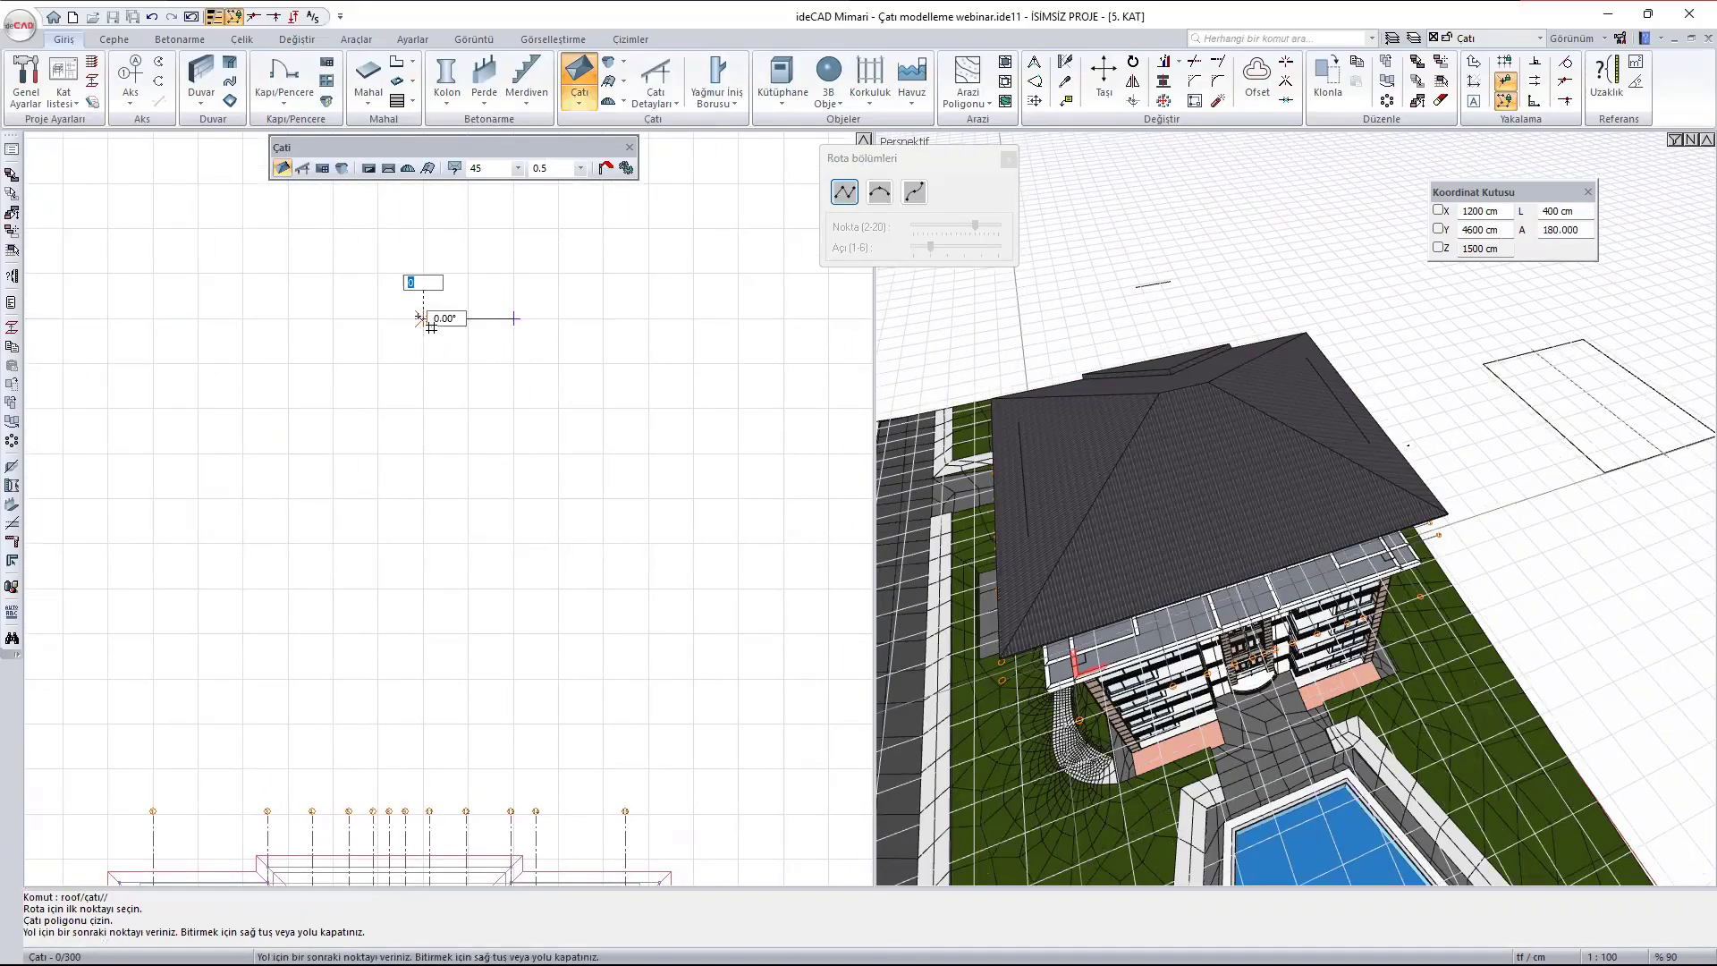
click(423, 409)
click(333, 409)
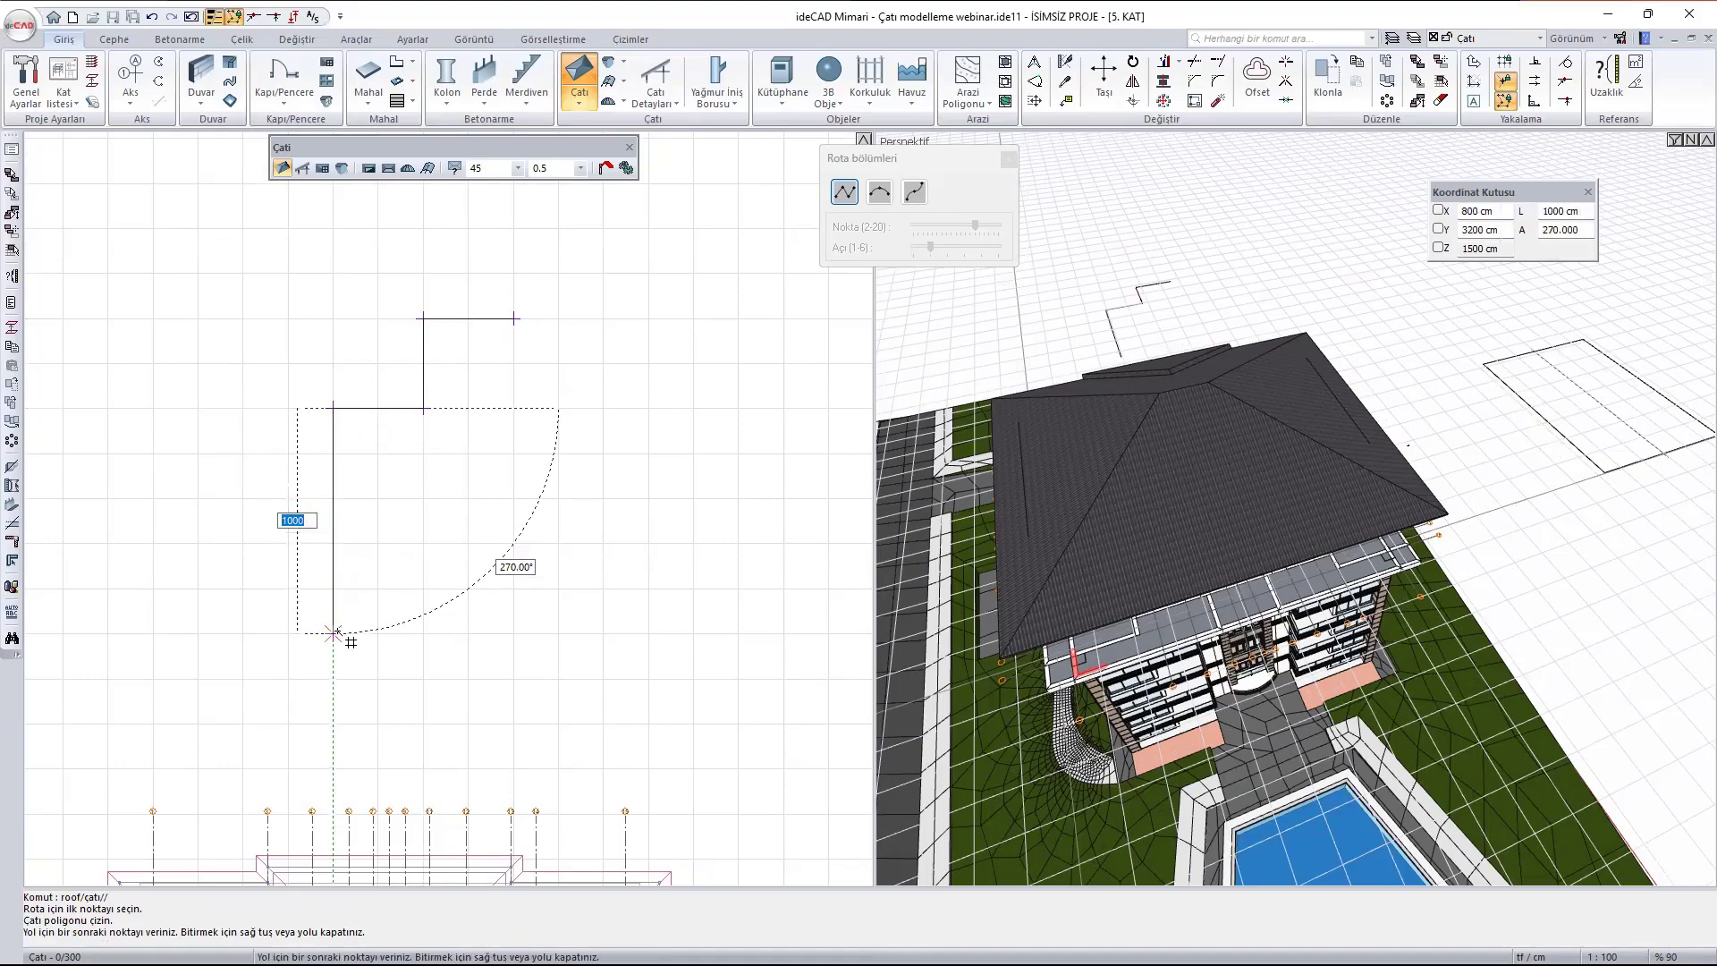
click(333, 634)
- Continue the polygon's lower-left steps with 400, 200, 400 and 200 cm edges, followed by a 1000 cm bottom edge
click(423, 634)
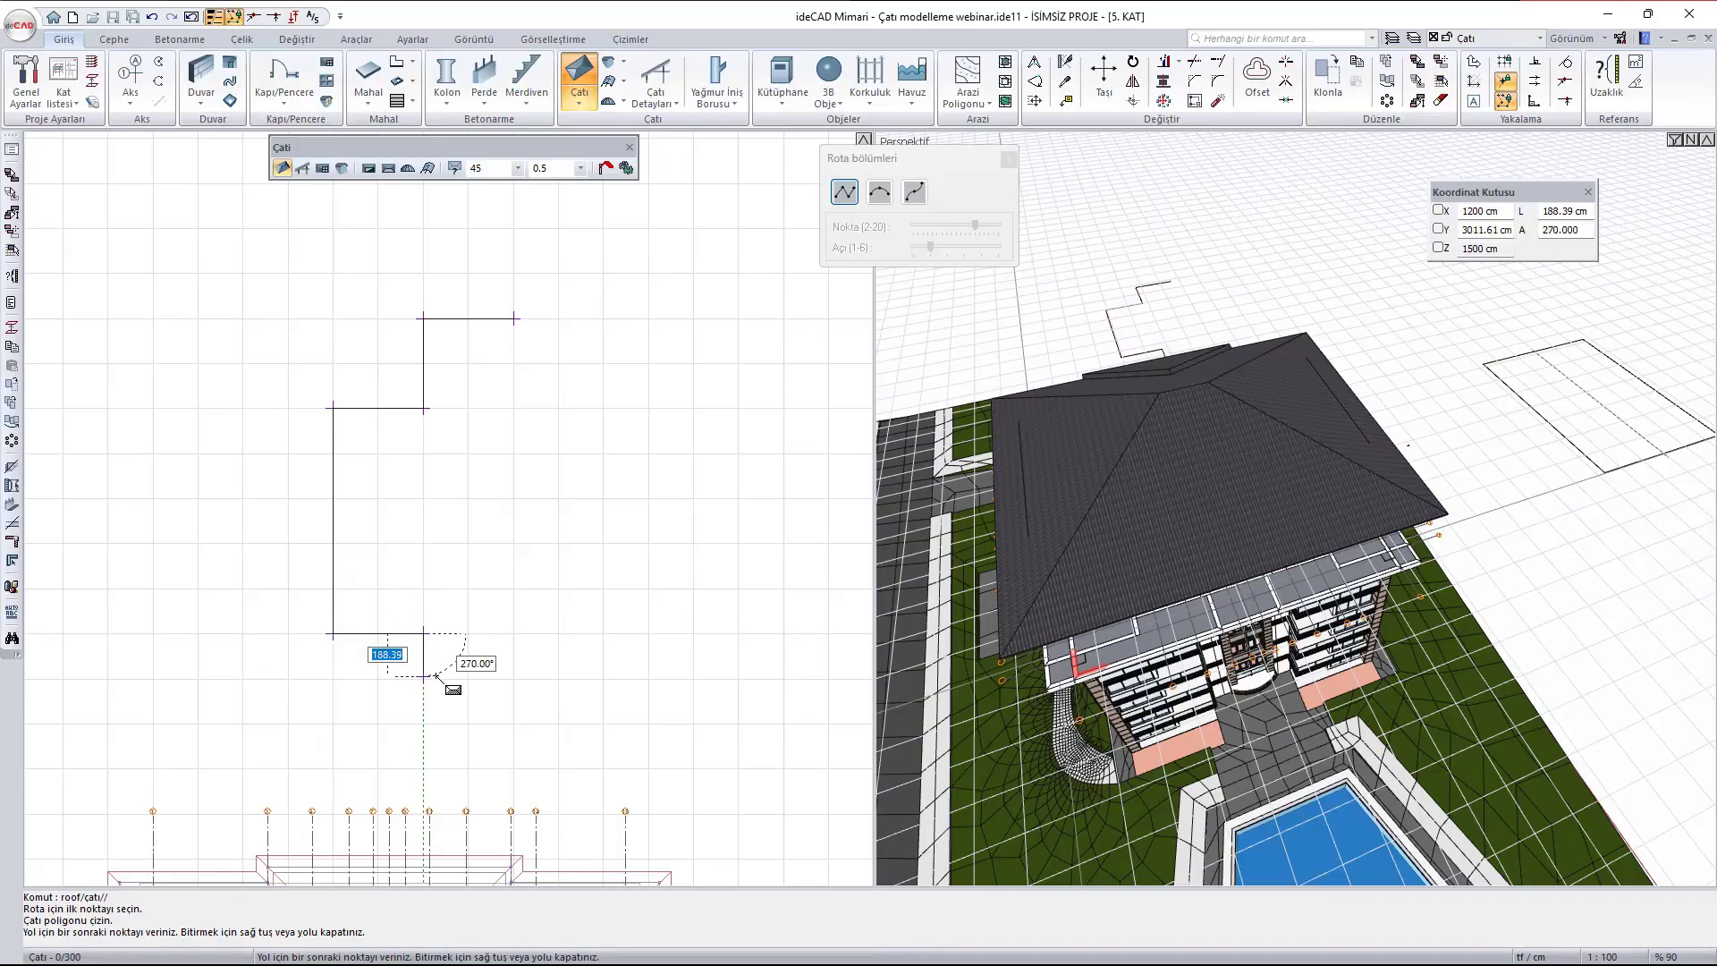
click(424, 680)
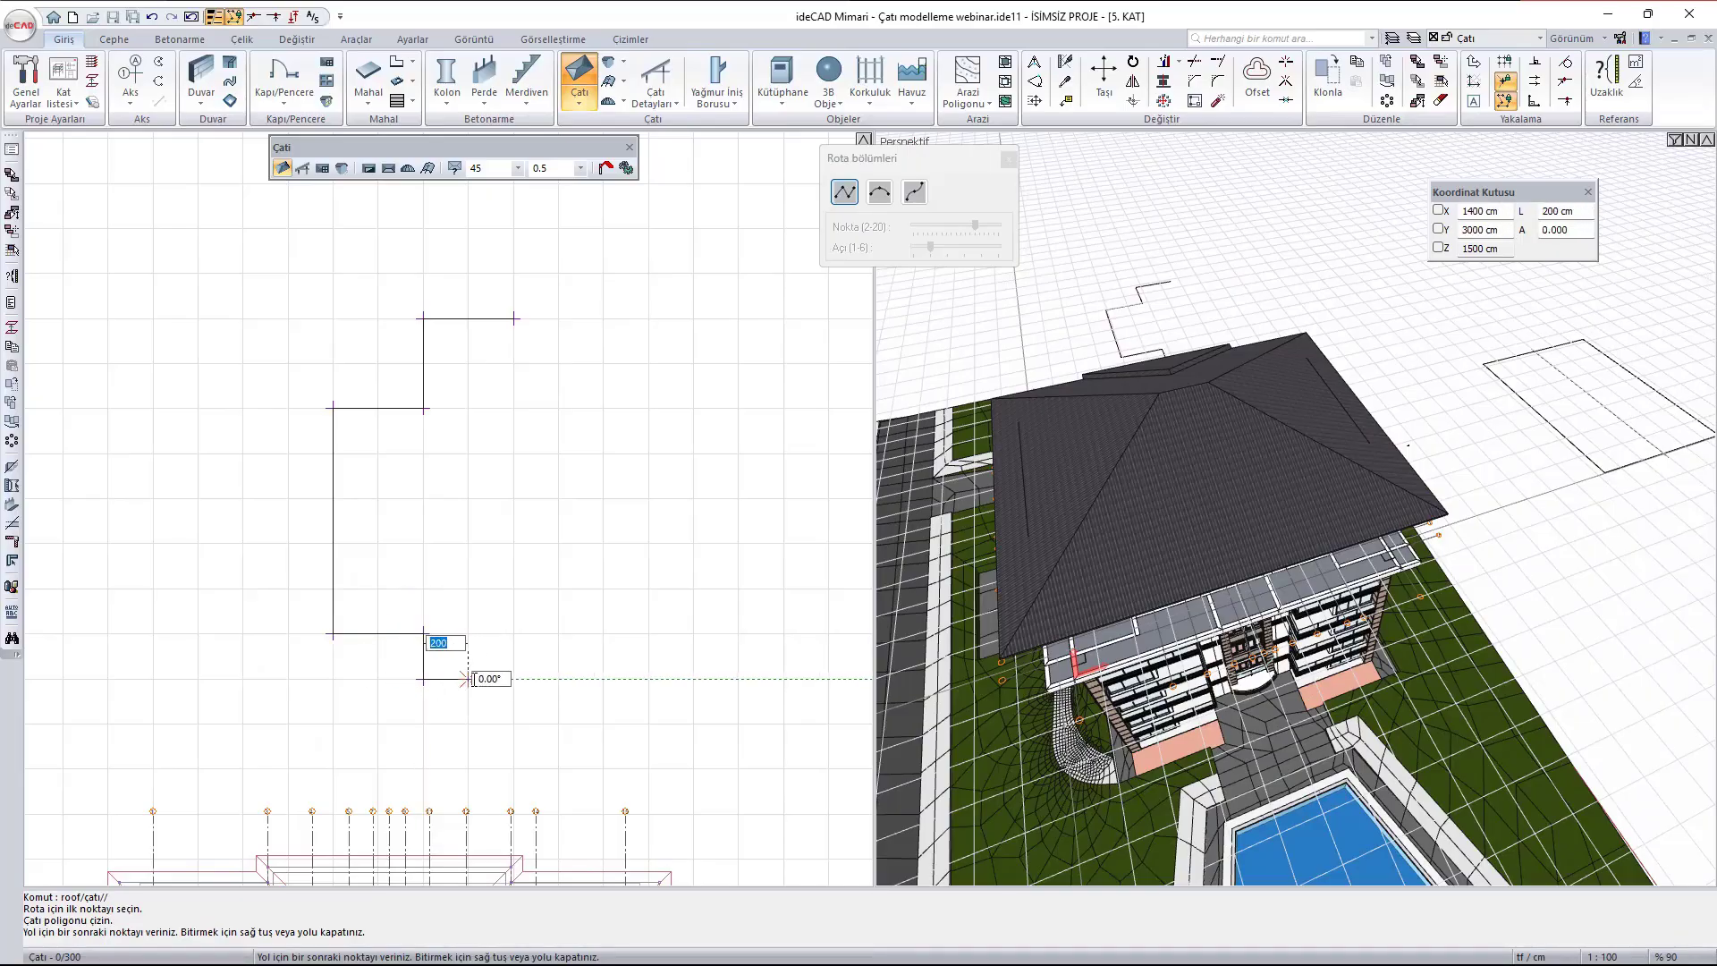
click(511, 680)
scroll(528, 666, up, 2)
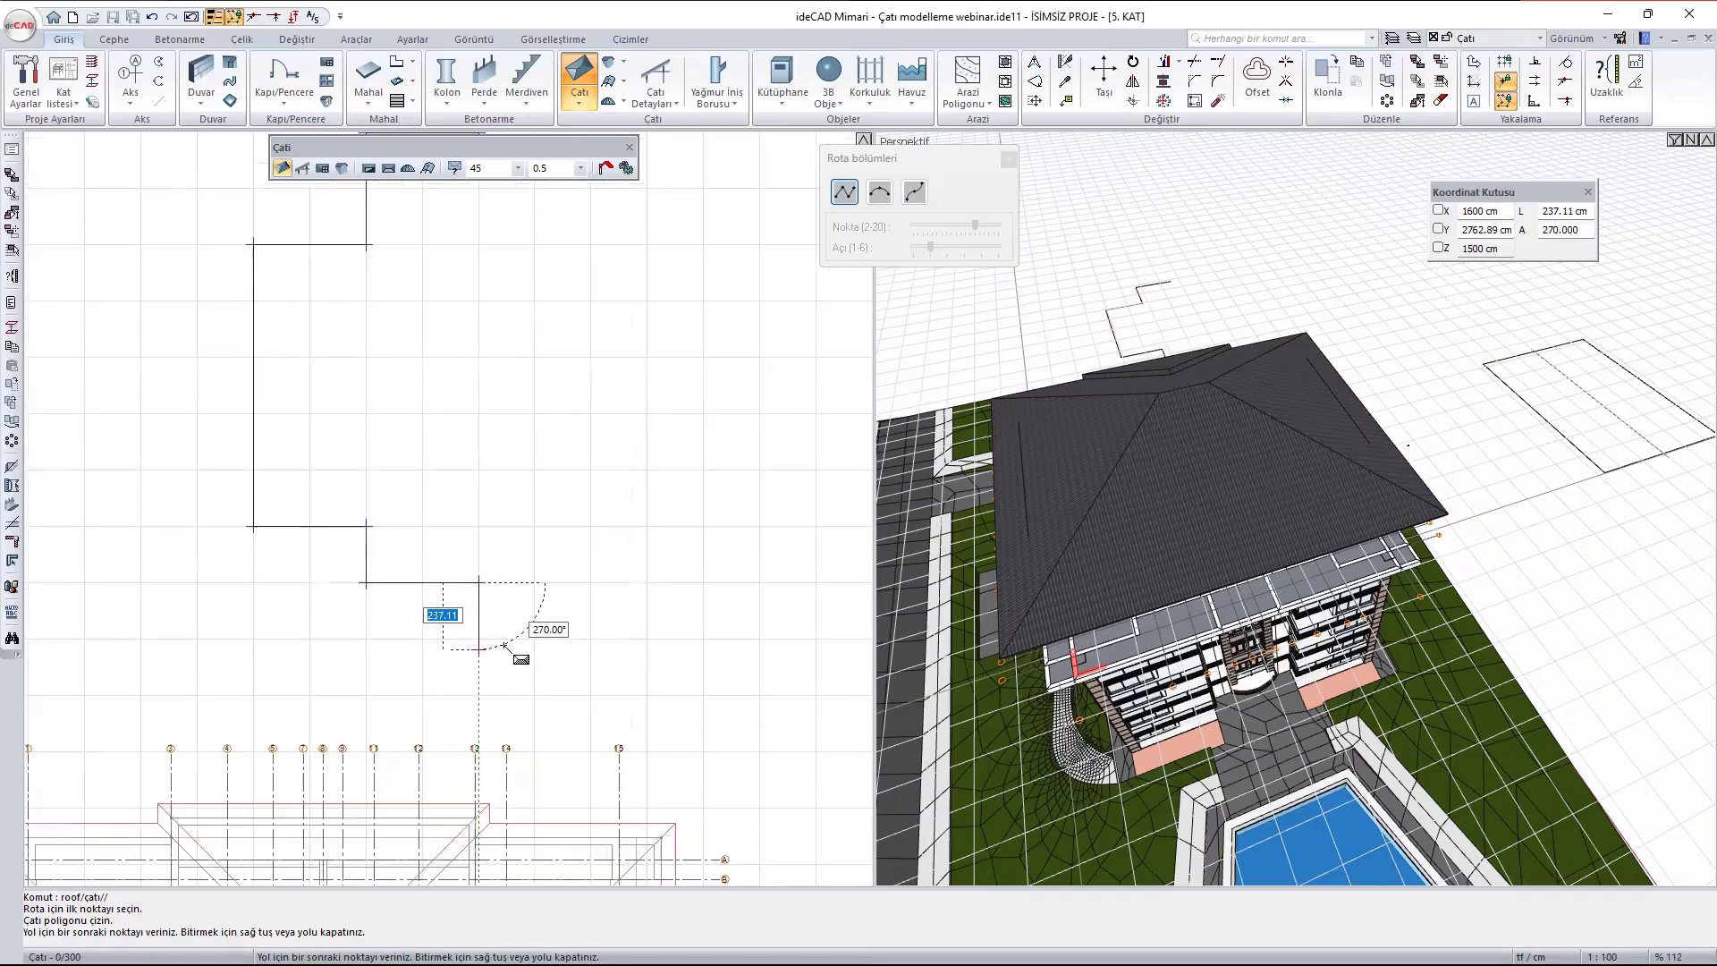
scroll(478, 640, down, 2)
click(440, 626)
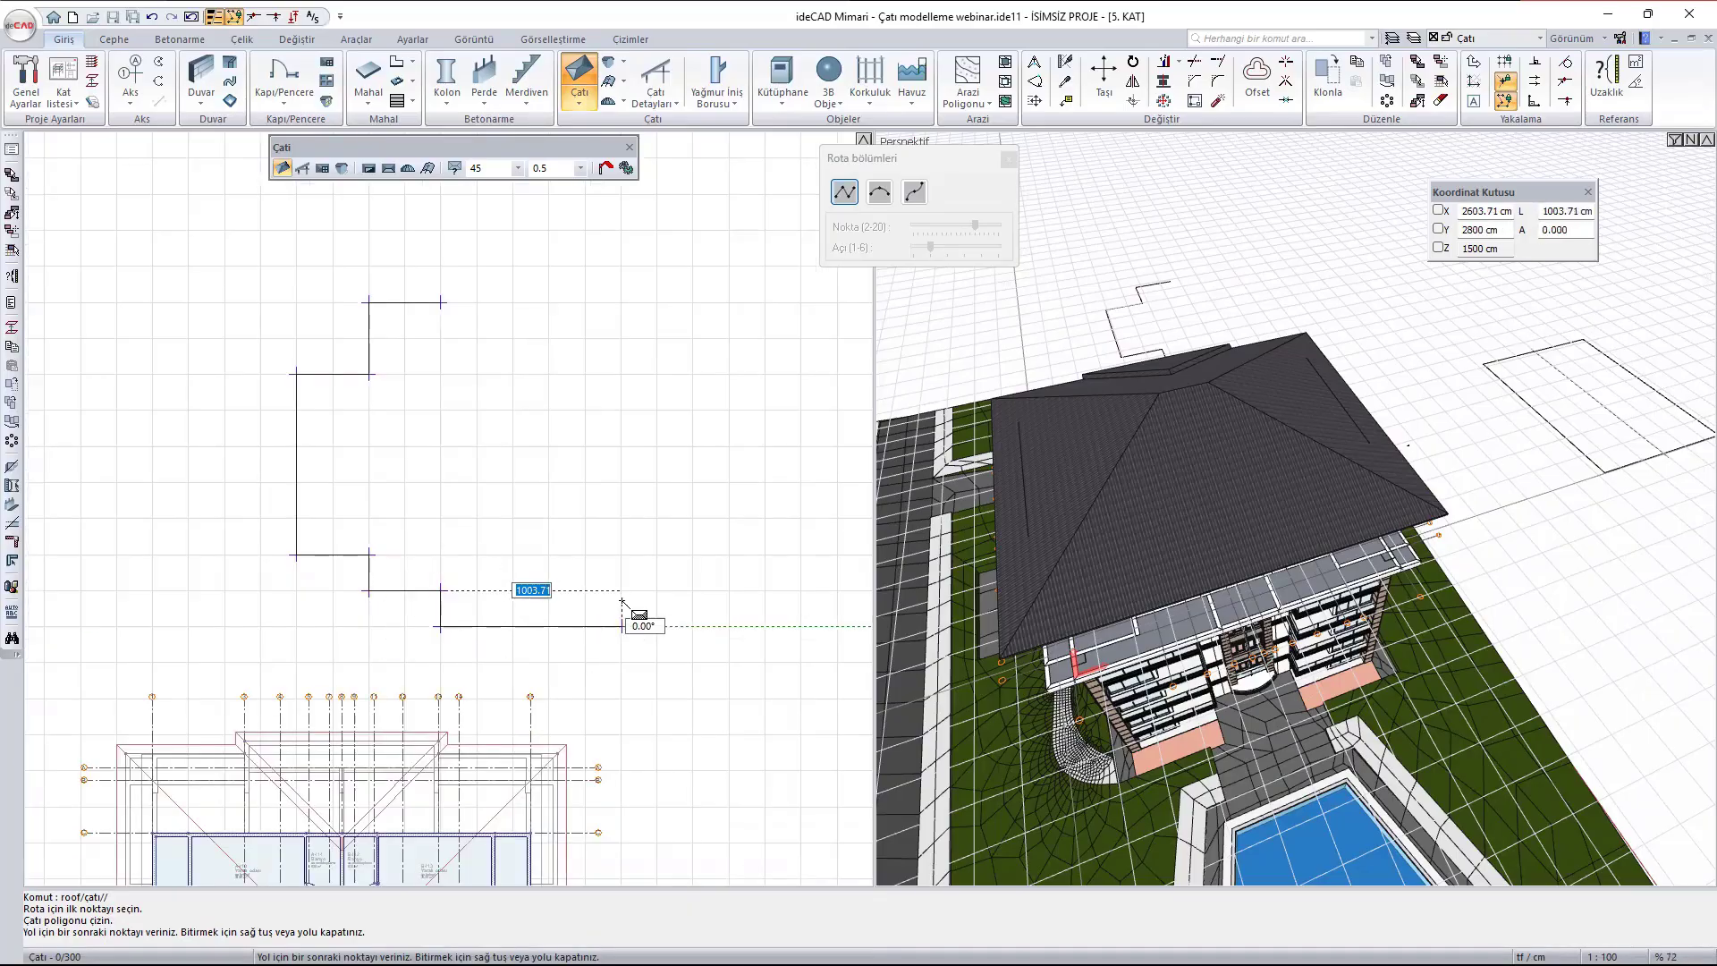
click(621, 626)
- Add the lower-right steps with 200, 400, 200 and 400 cm edges and a 1000 cm right side
click(620, 590)
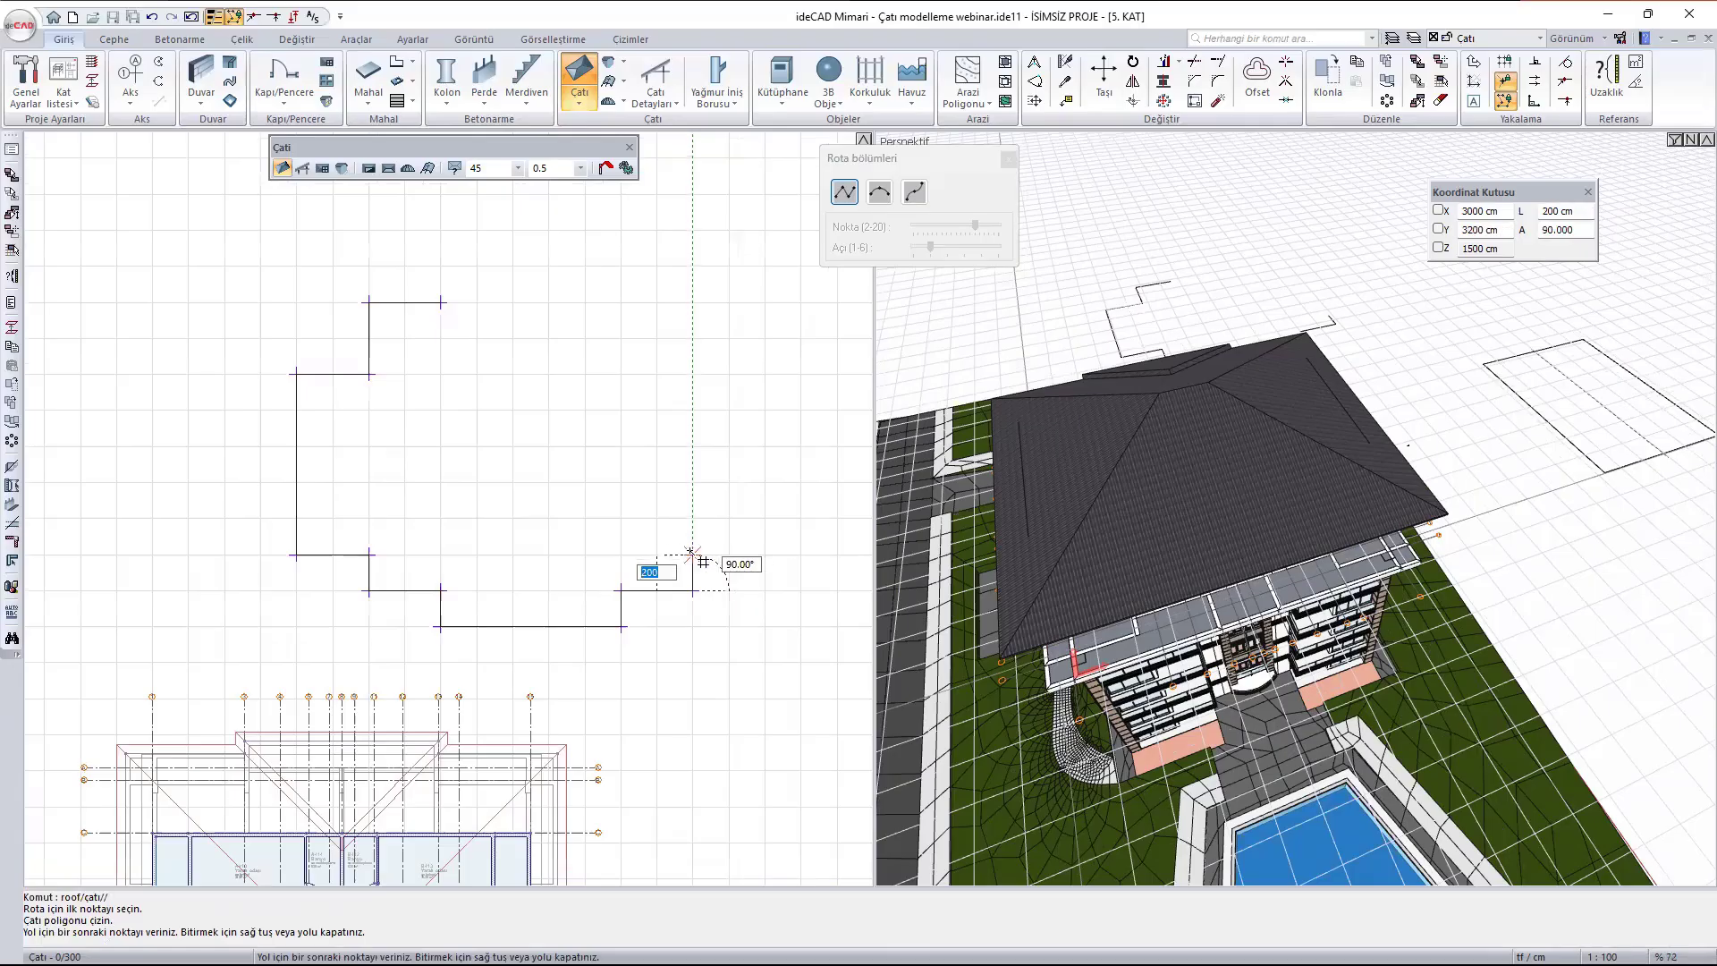
click(693, 590)
click(693, 554)
click(762, 554)
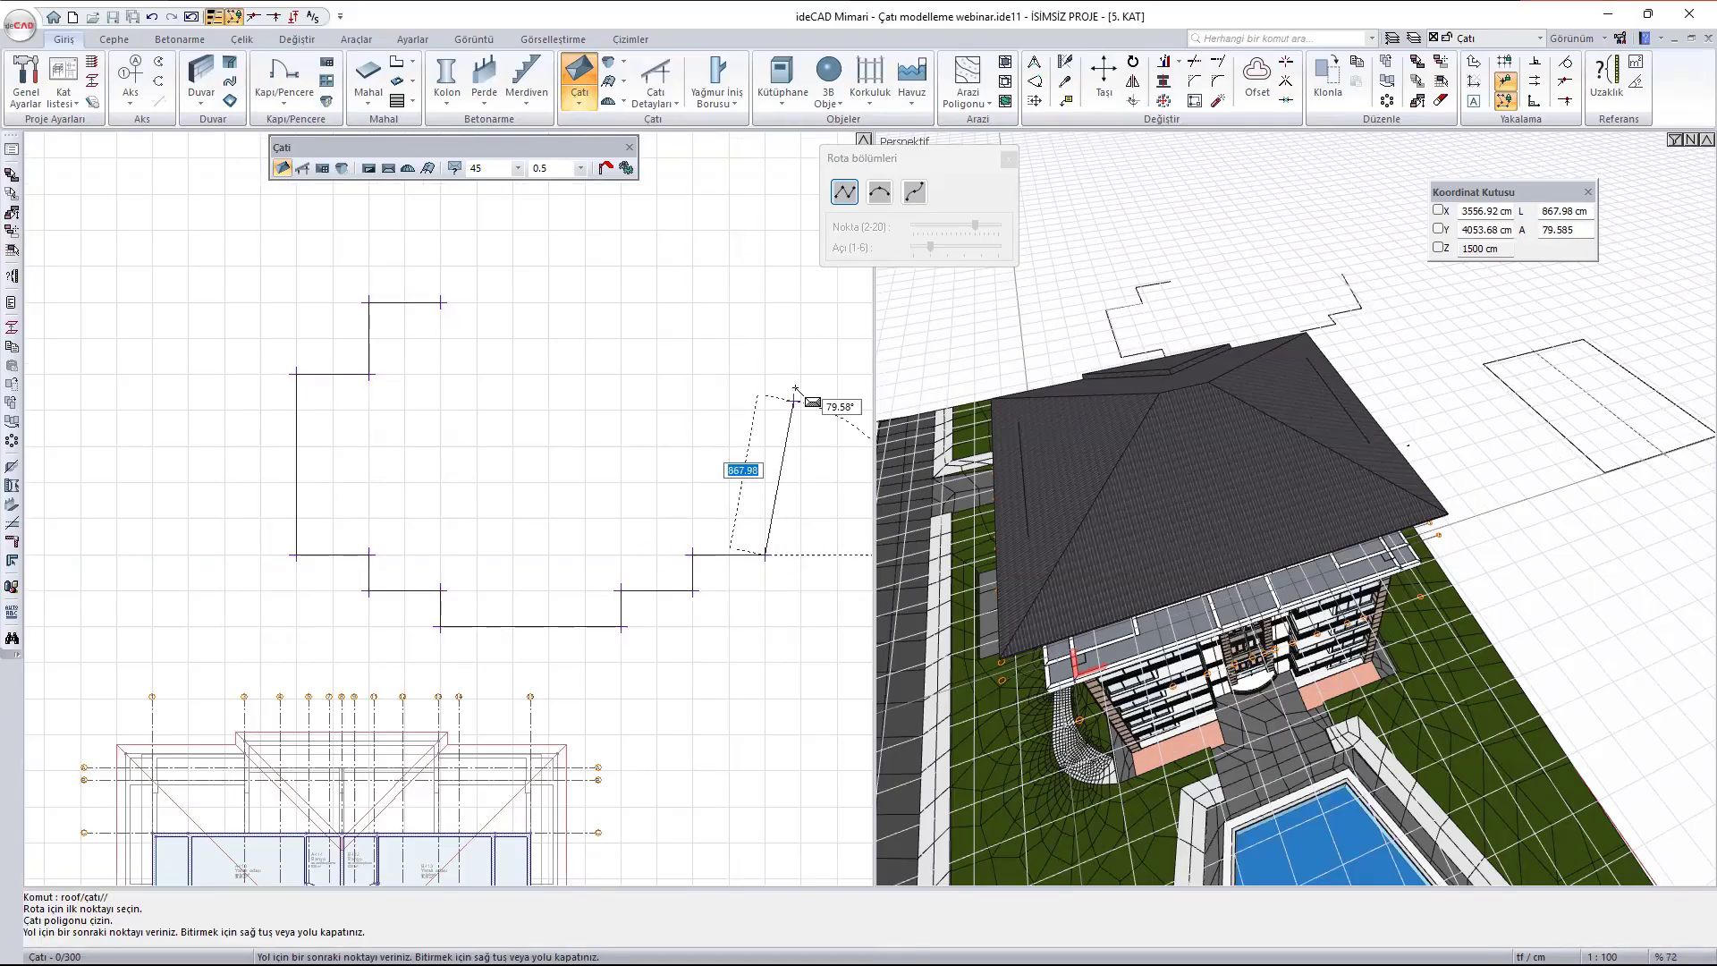
click(765, 375)
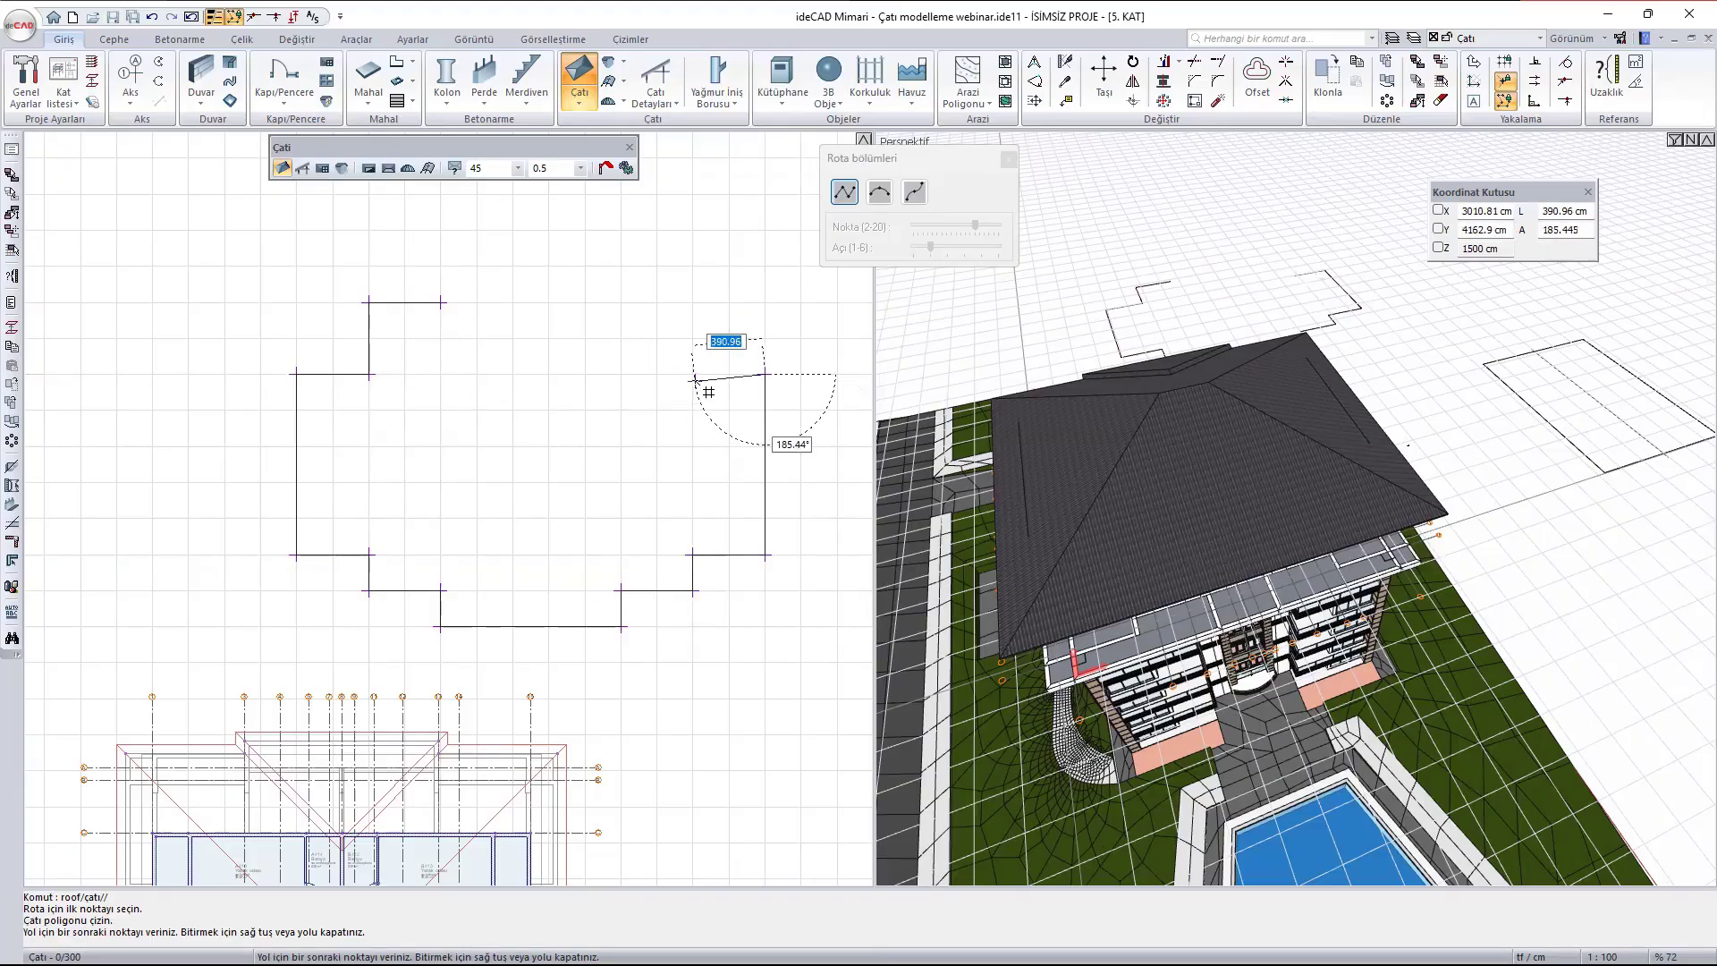
- Close the roof polygon along the upper side with edges of 400, 400, 600, 200, 800 and 200 cm
click(693, 375)
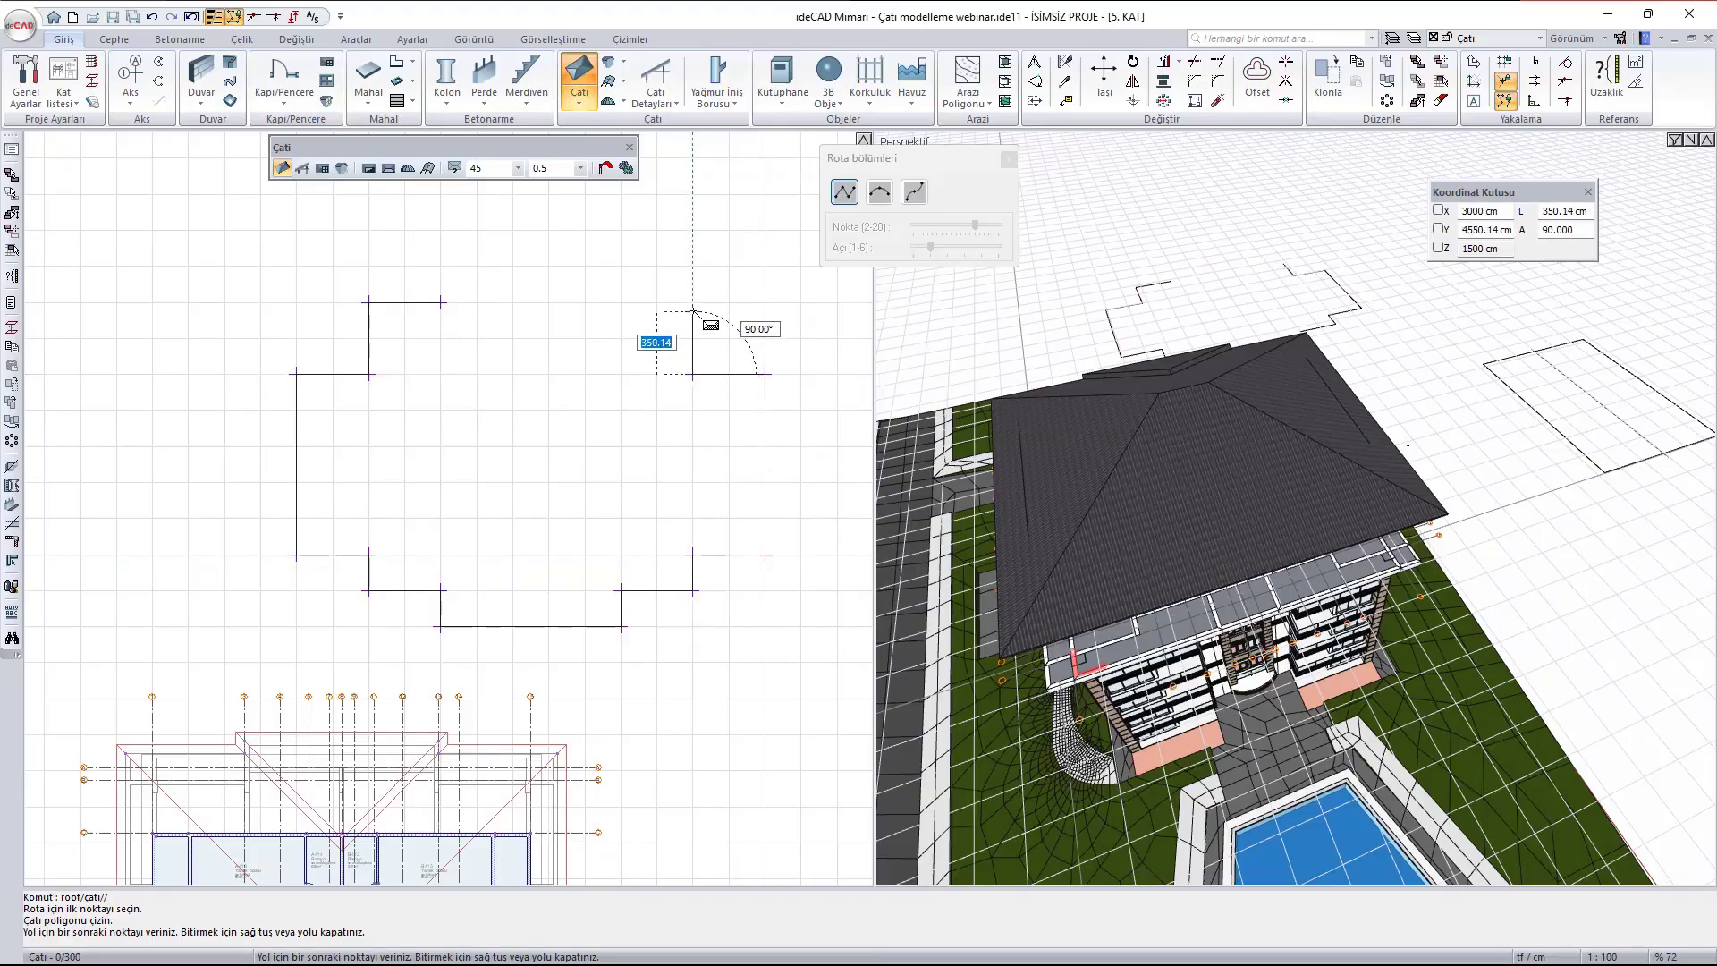
click(693, 304)
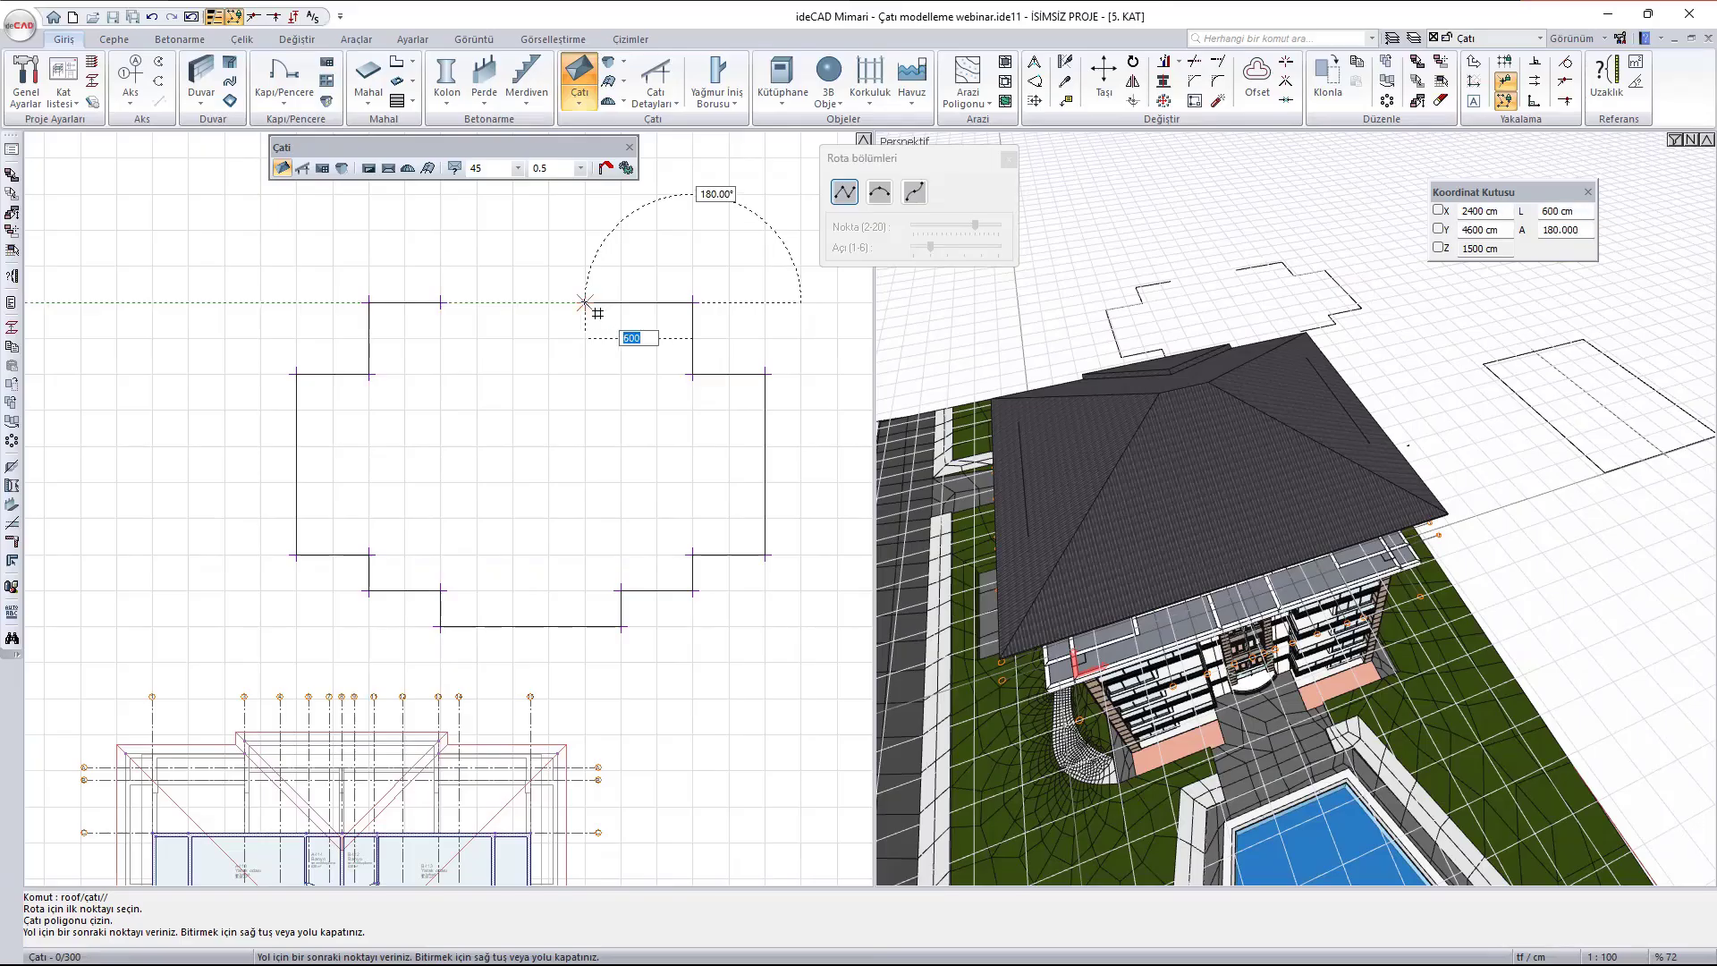
click(586, 304)
click(586, 266)
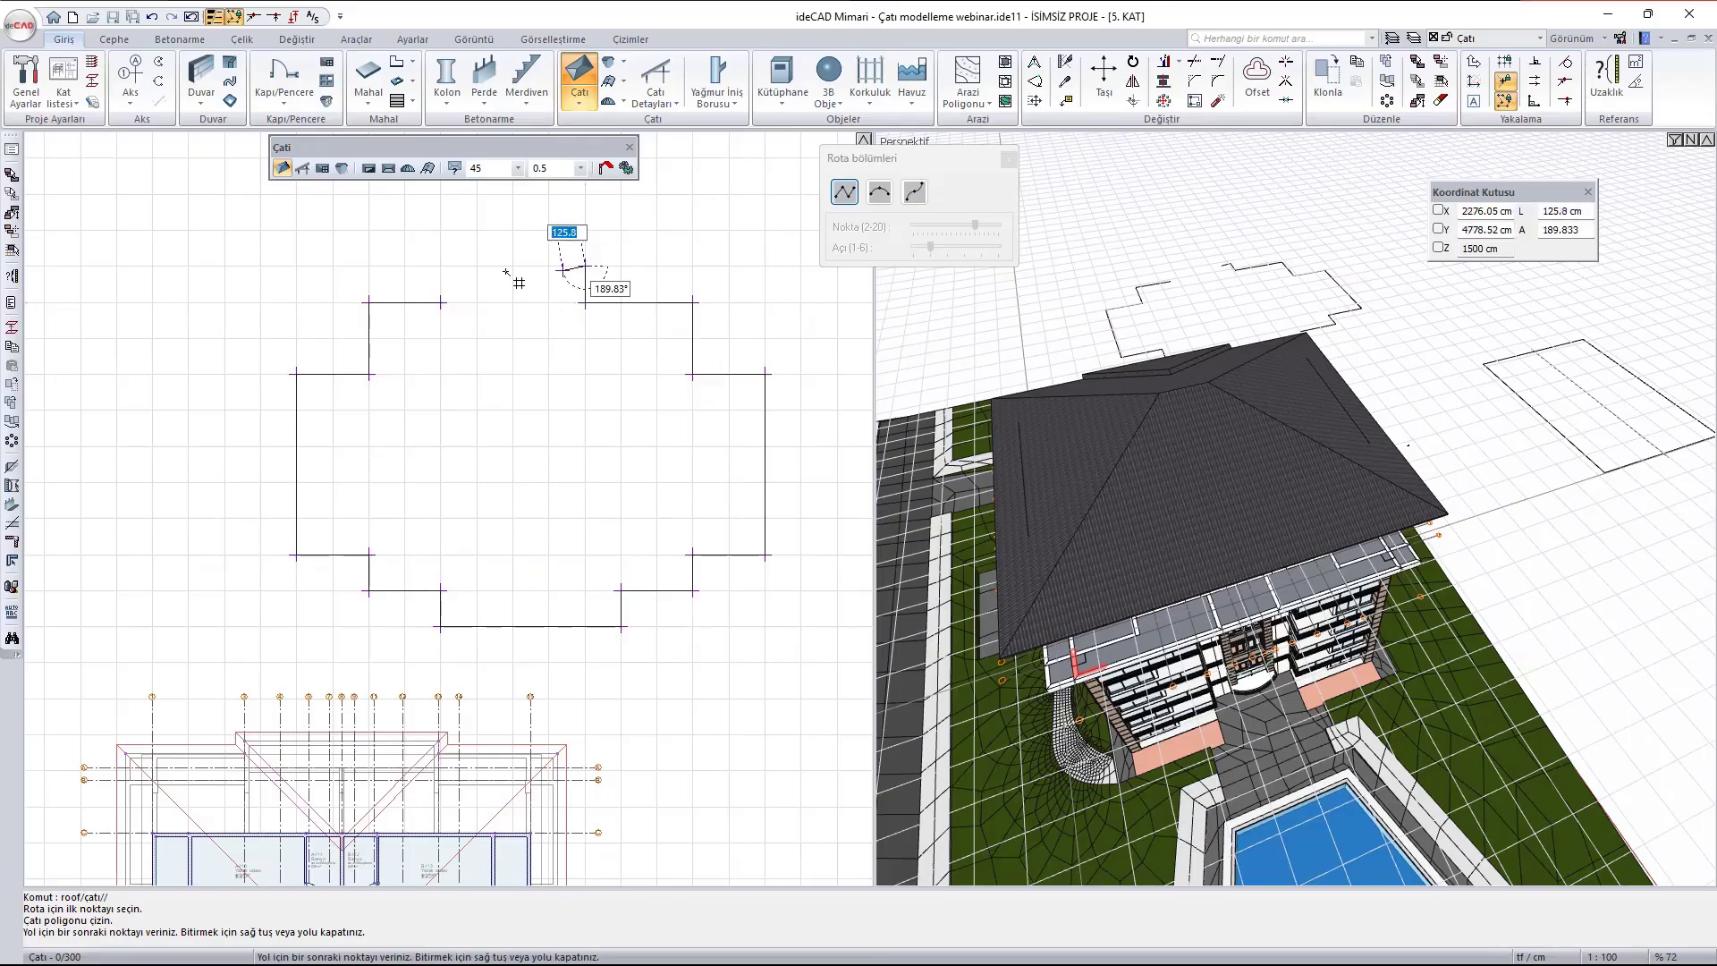
click(440, 265)
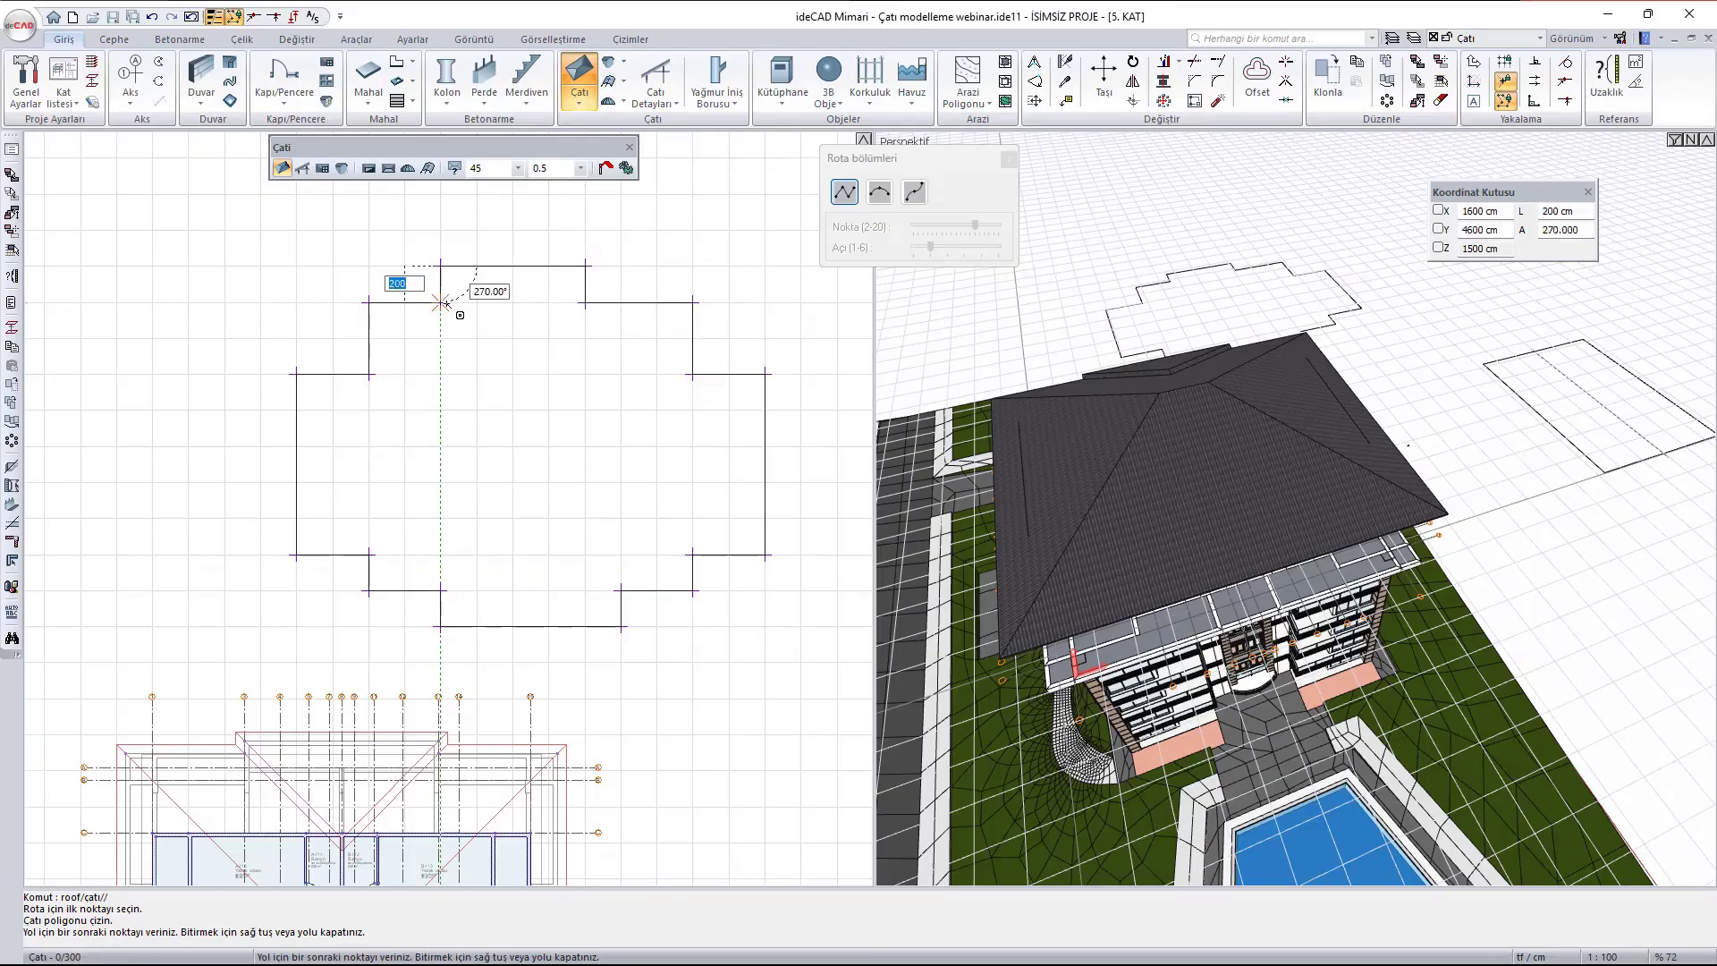
click(440, 304)
- Examine the new stepped roof's ridges and valleys in 3D from several angles
scroll(1140, 273, up, 5)
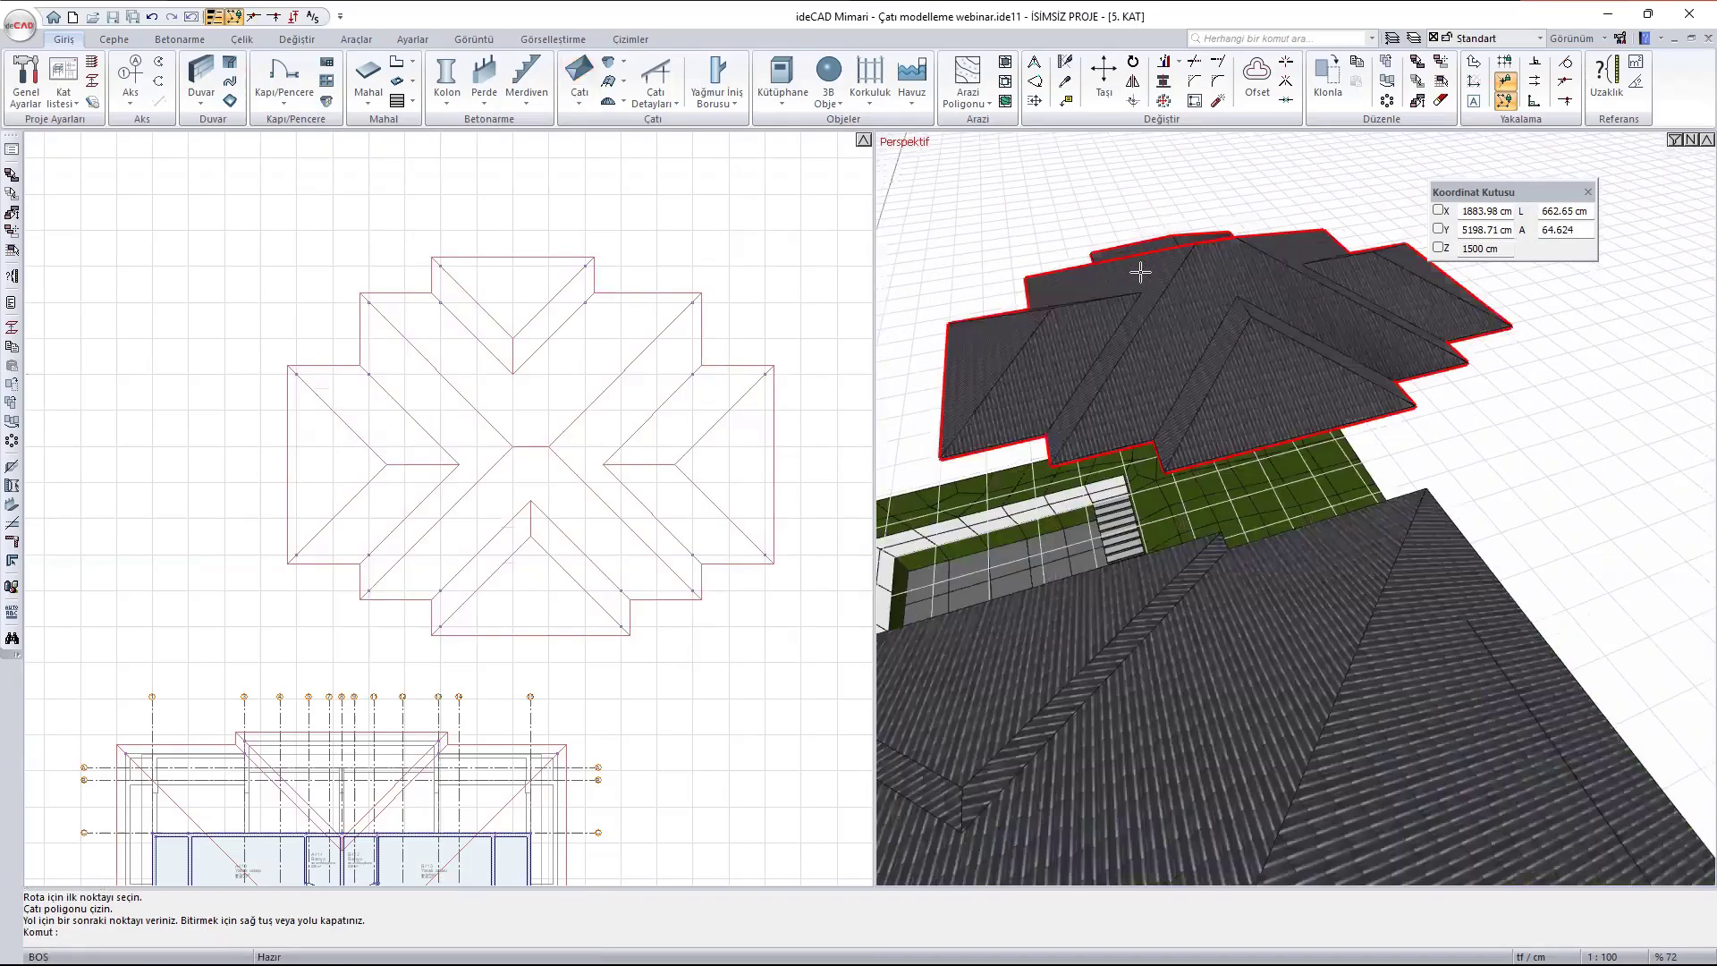
scroll(1140, 272, up, 2)
middle_drag(1311, 418, 1562, 322)
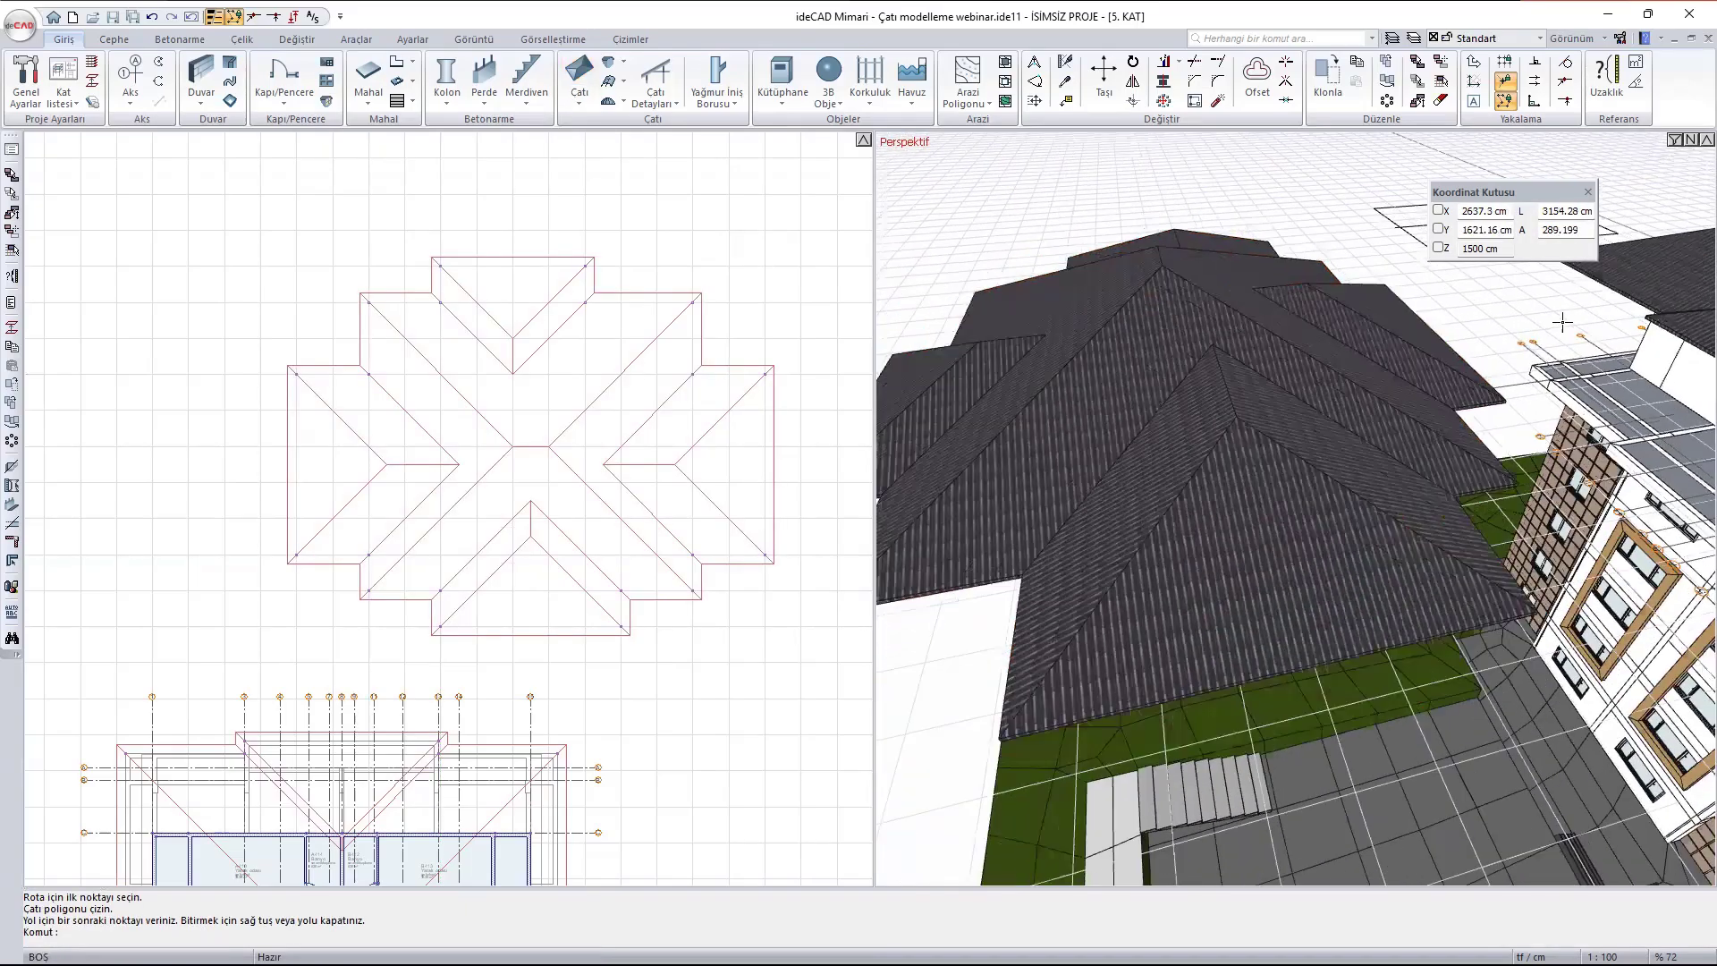
scroll(1562, 322, down, 5)
ctrl+middle_drag(1284, 383, 1075, 386)
middle_drag(1436, 388, 1262, 428)
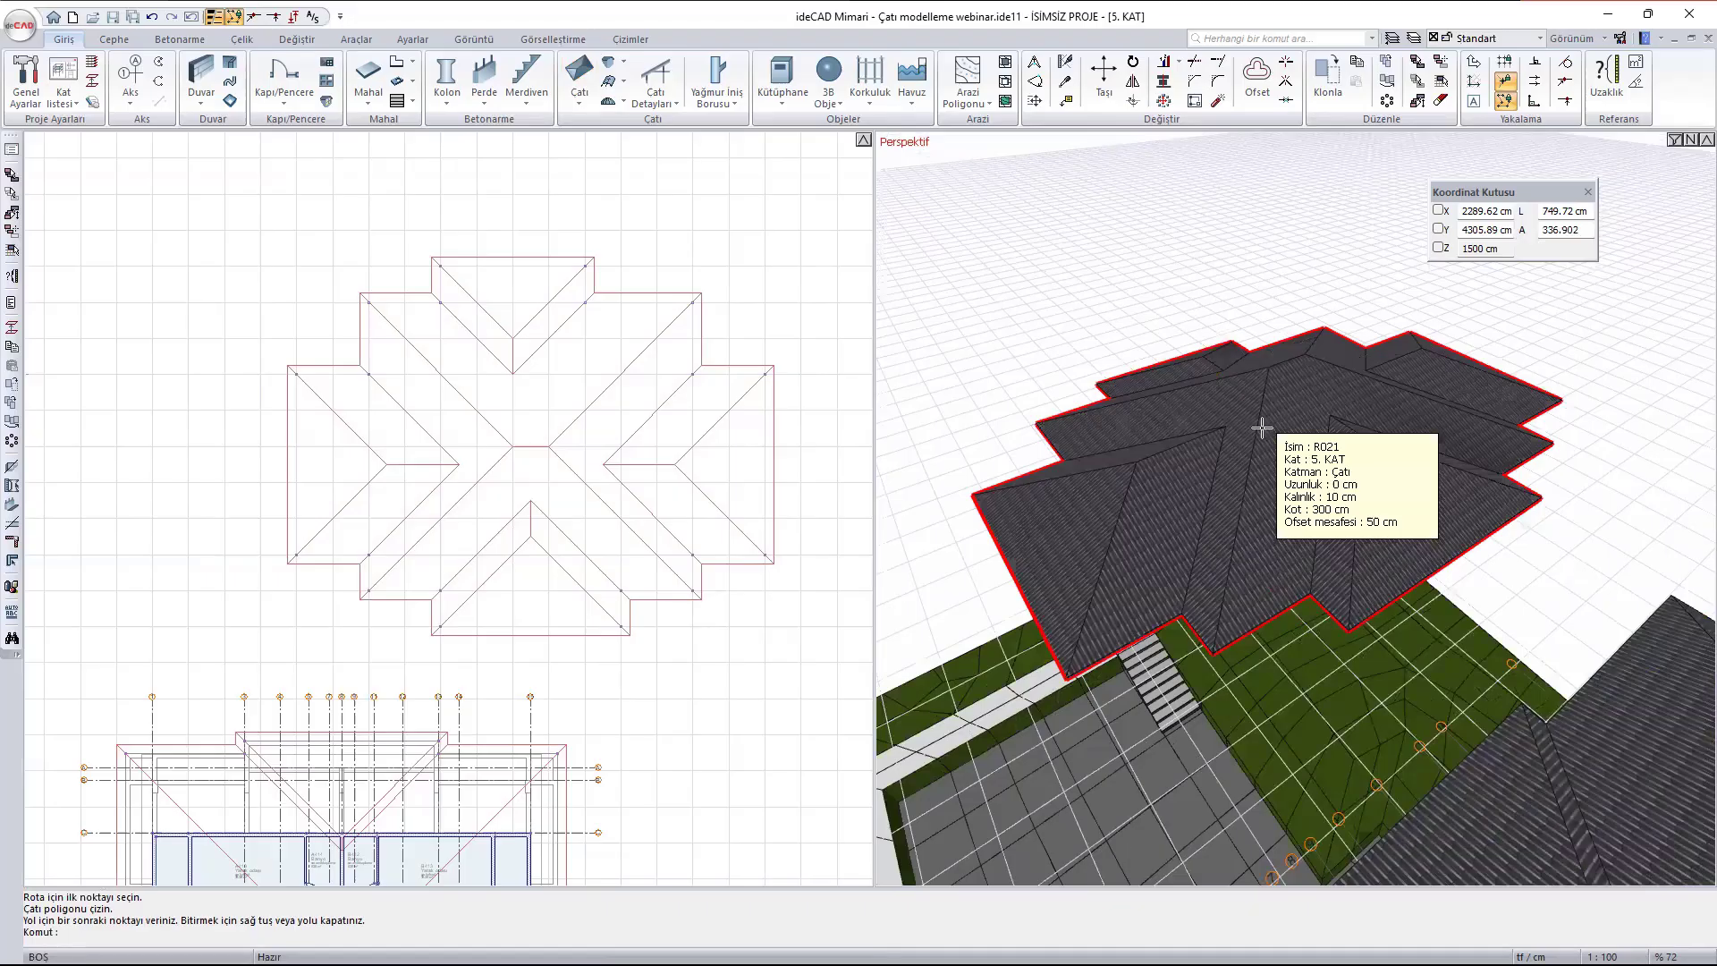
key(Return)
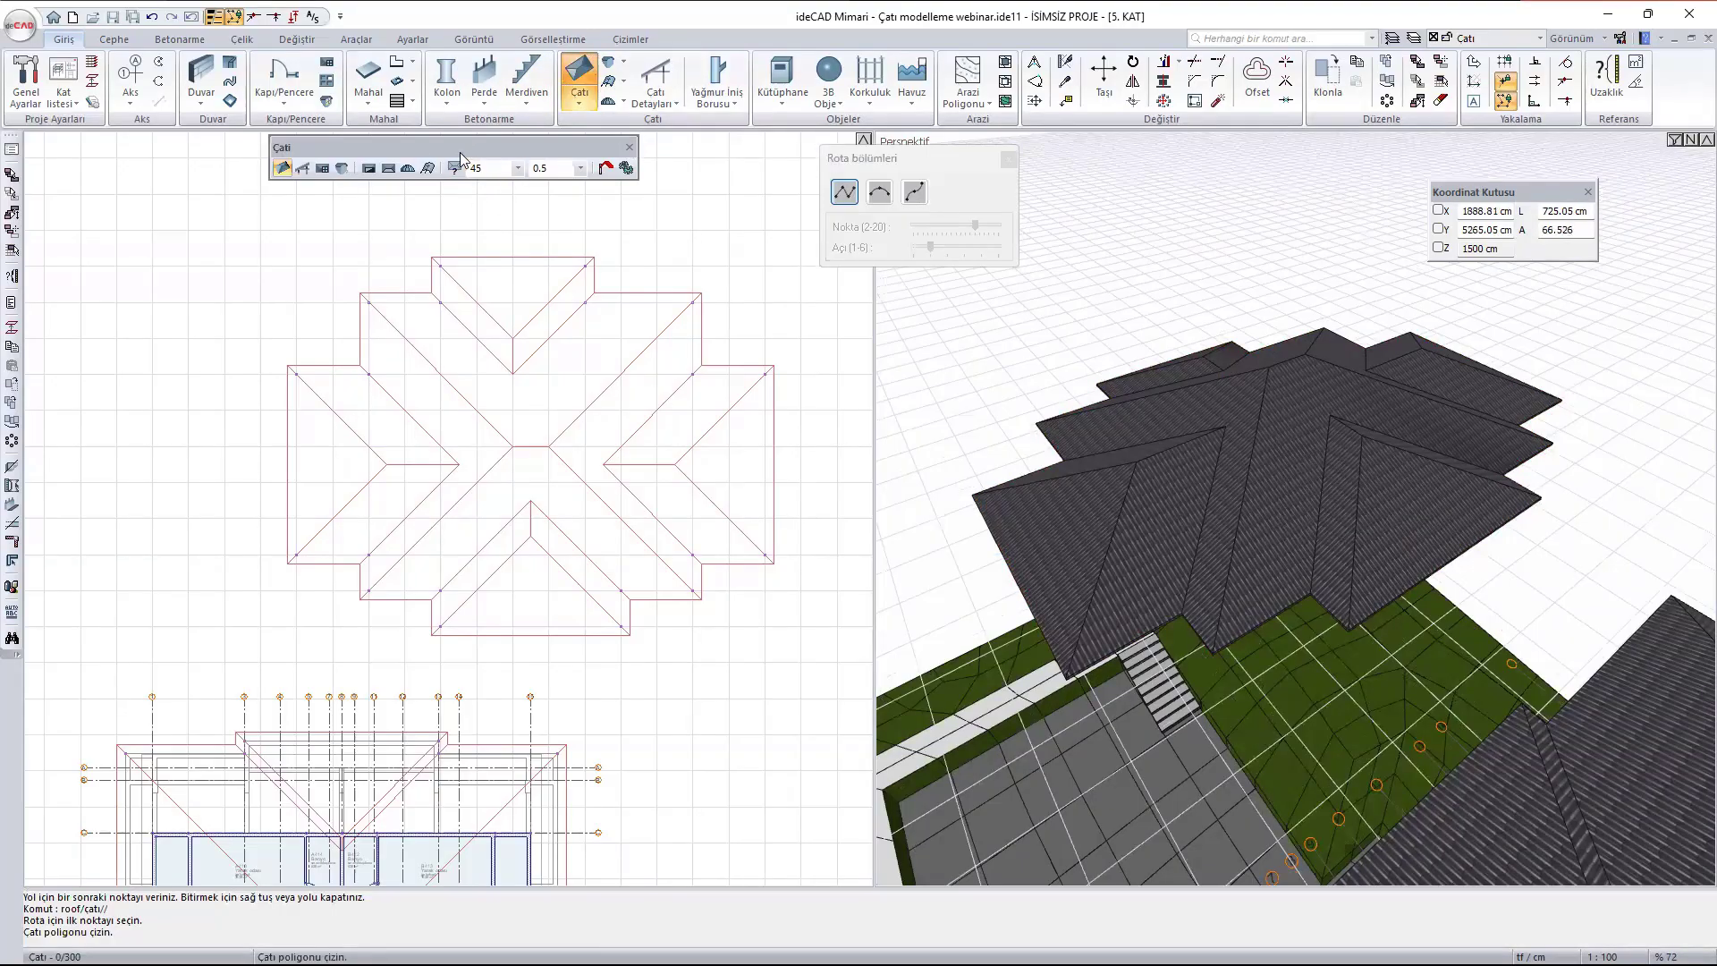
scroll(581, 255, up, 4)
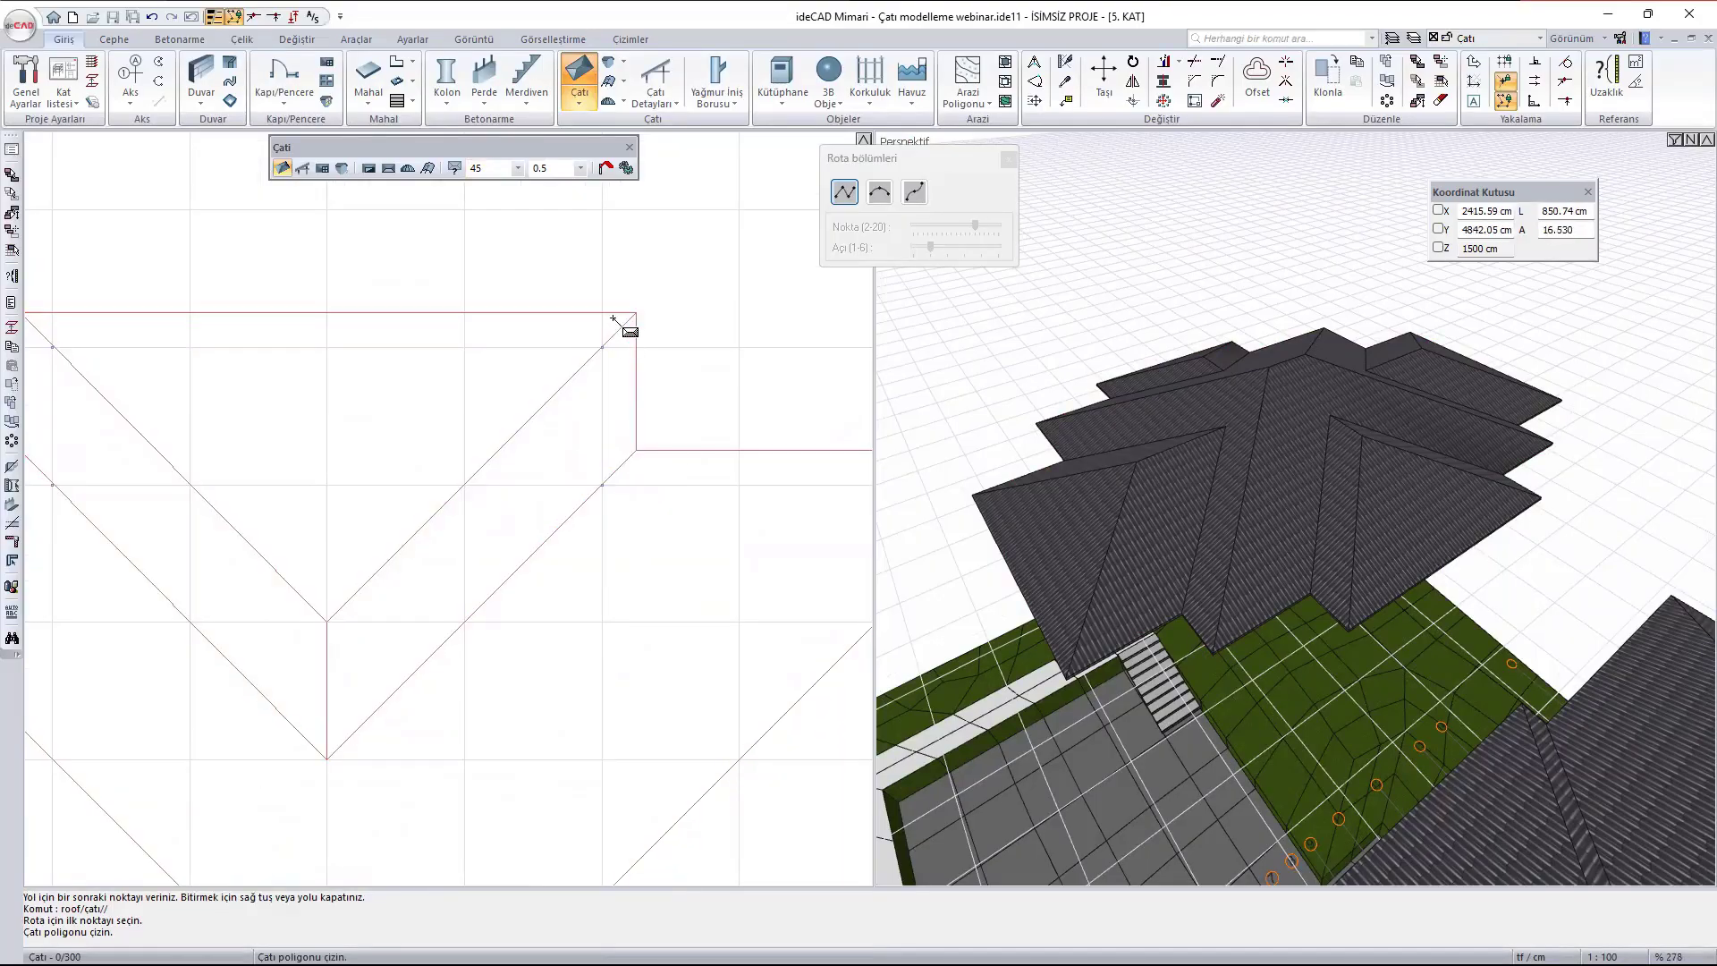
scroll(626, 322, down, 10)
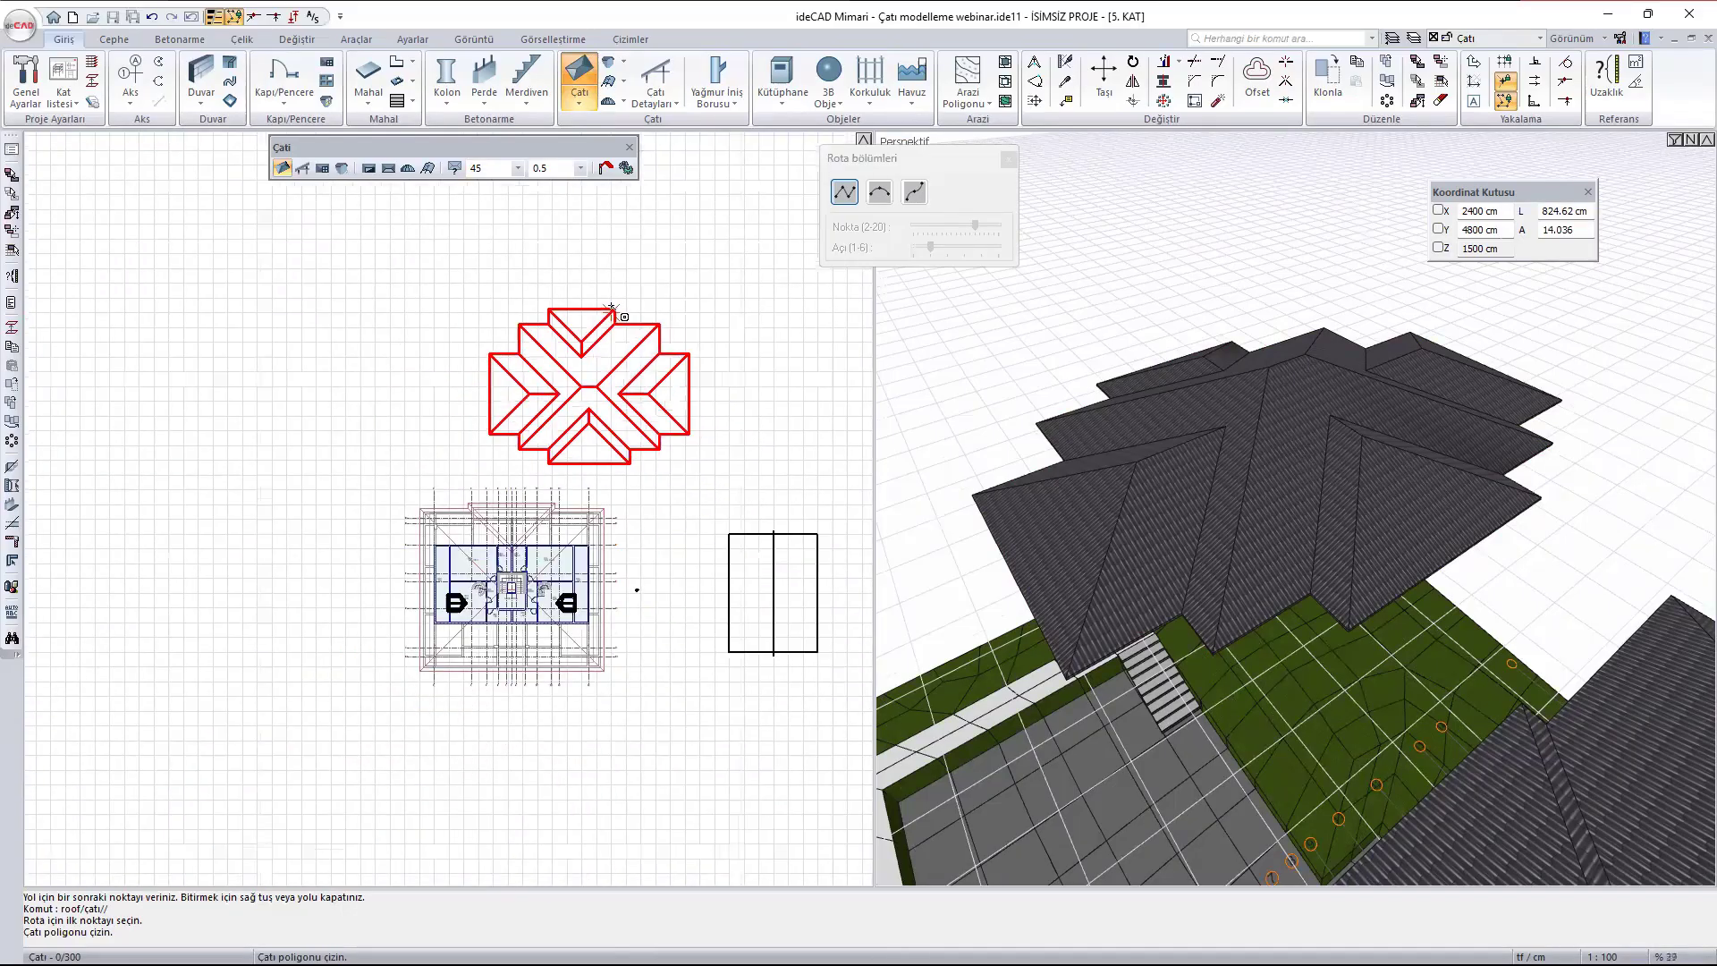
key(Escape)
scroll(1058, 399, down, 3)
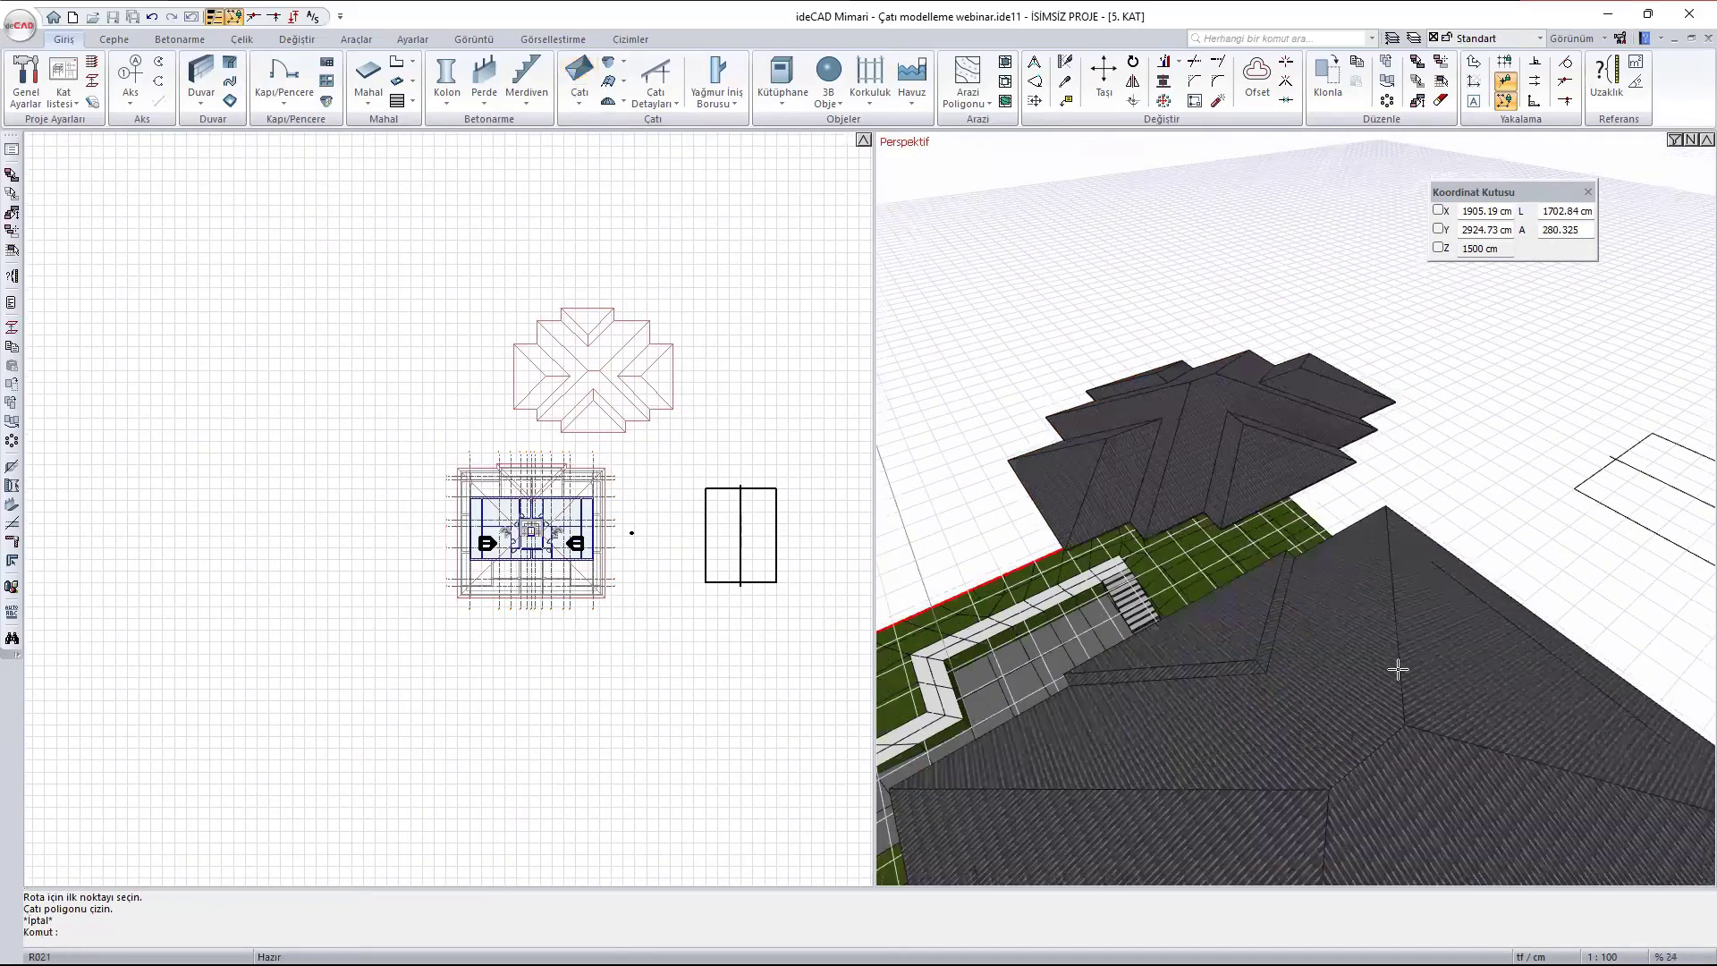
middle_drag(1398, 667, 1265, 375)
scroll(1437, 398, down, 1)
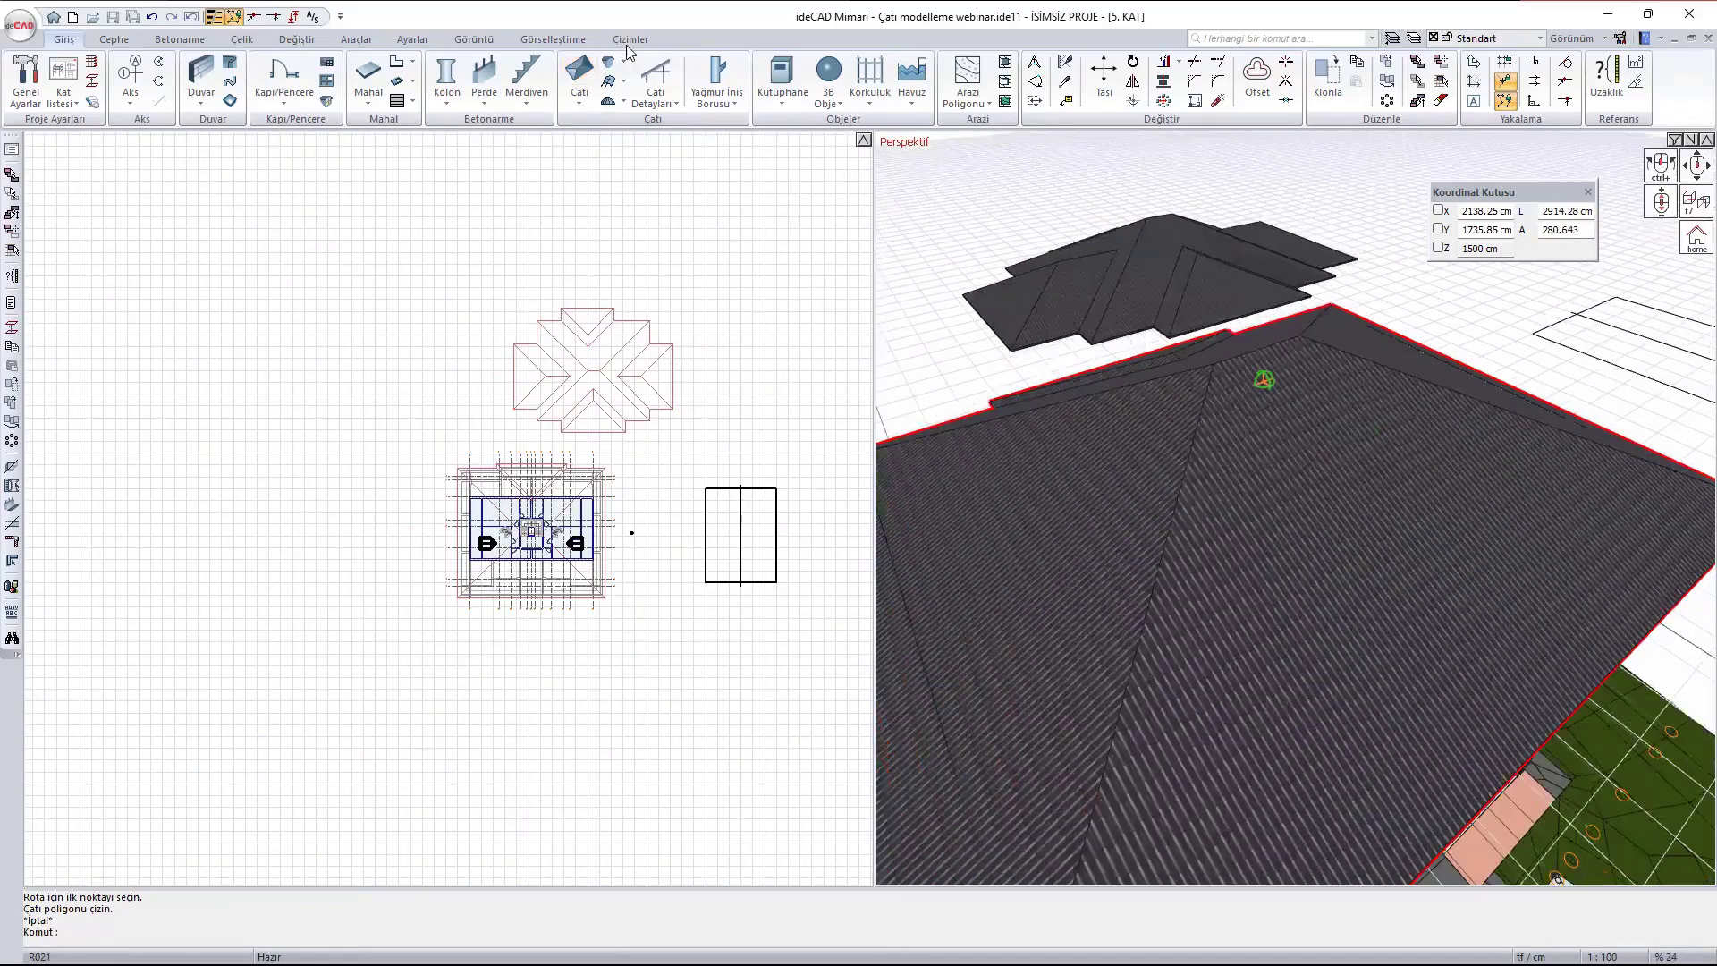
click(574, 105)
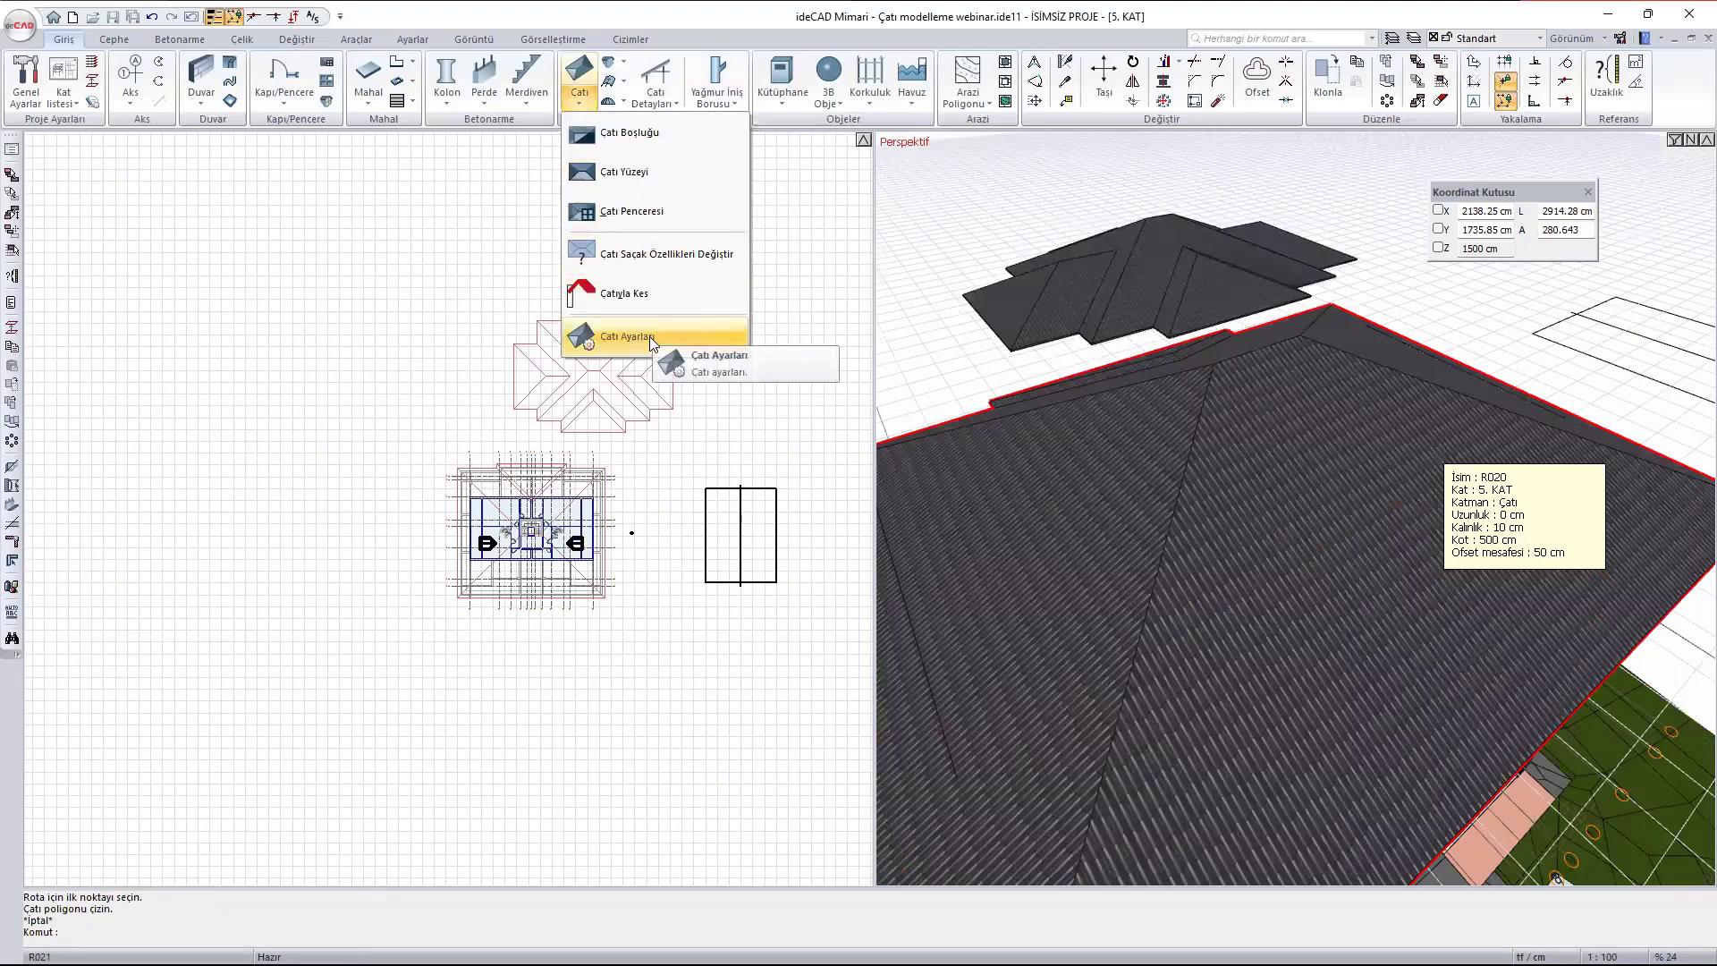
click(649, 336)
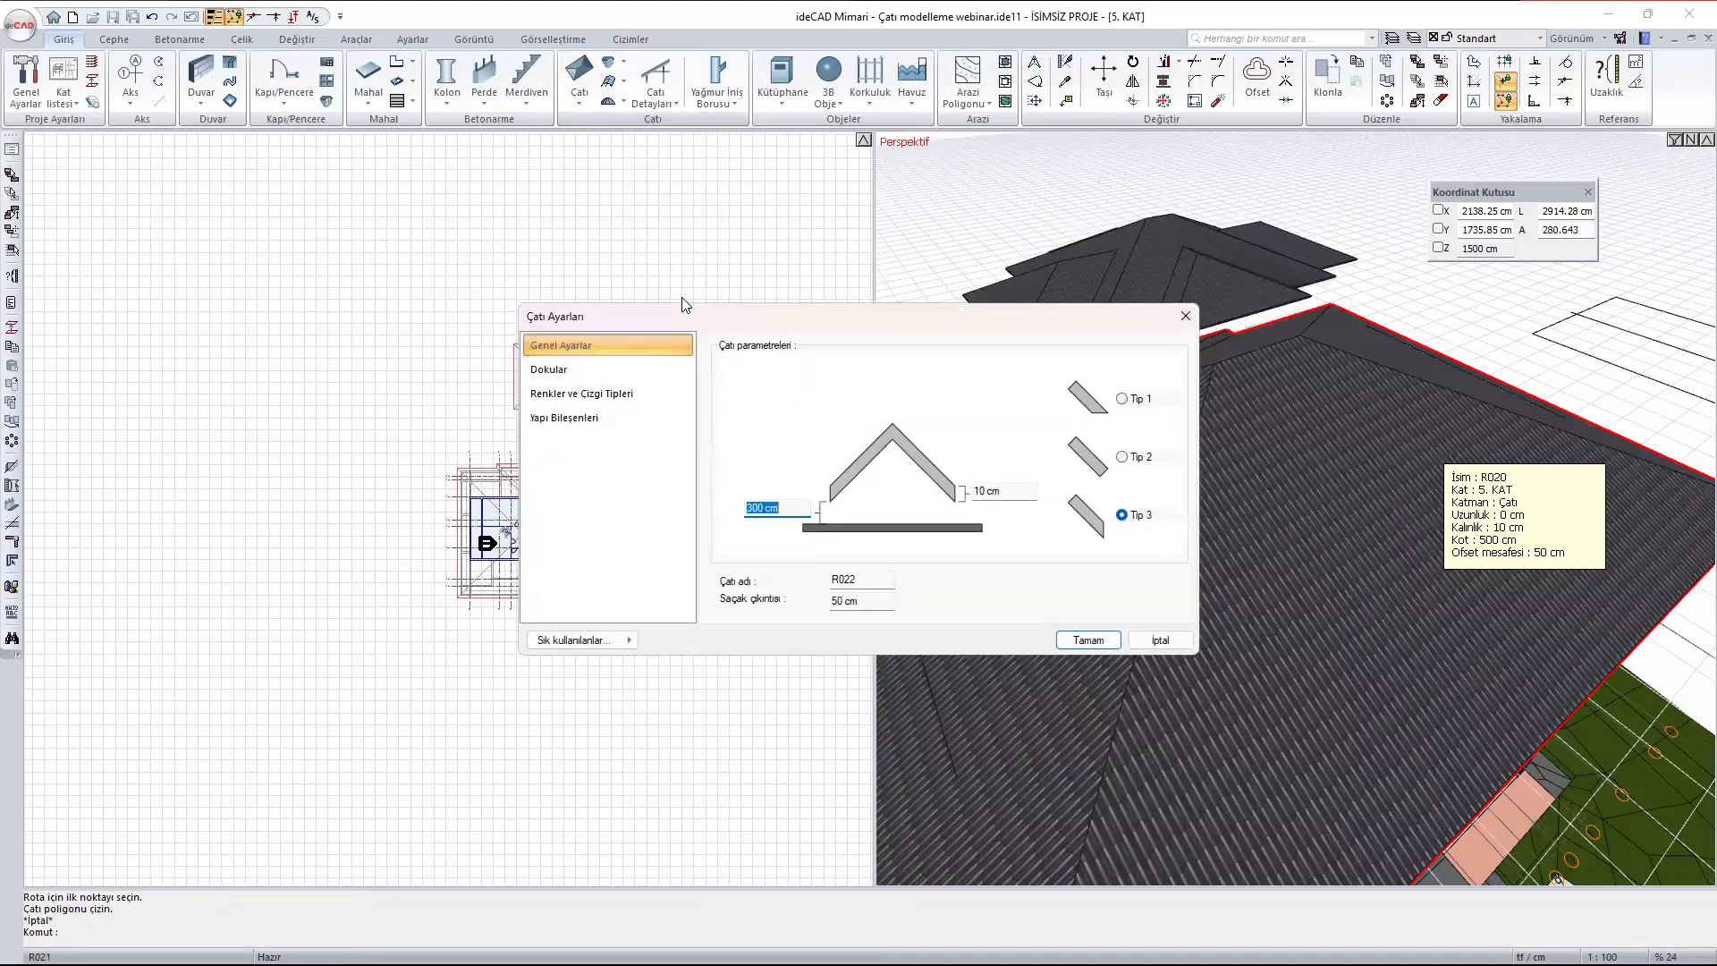
key(Escape)
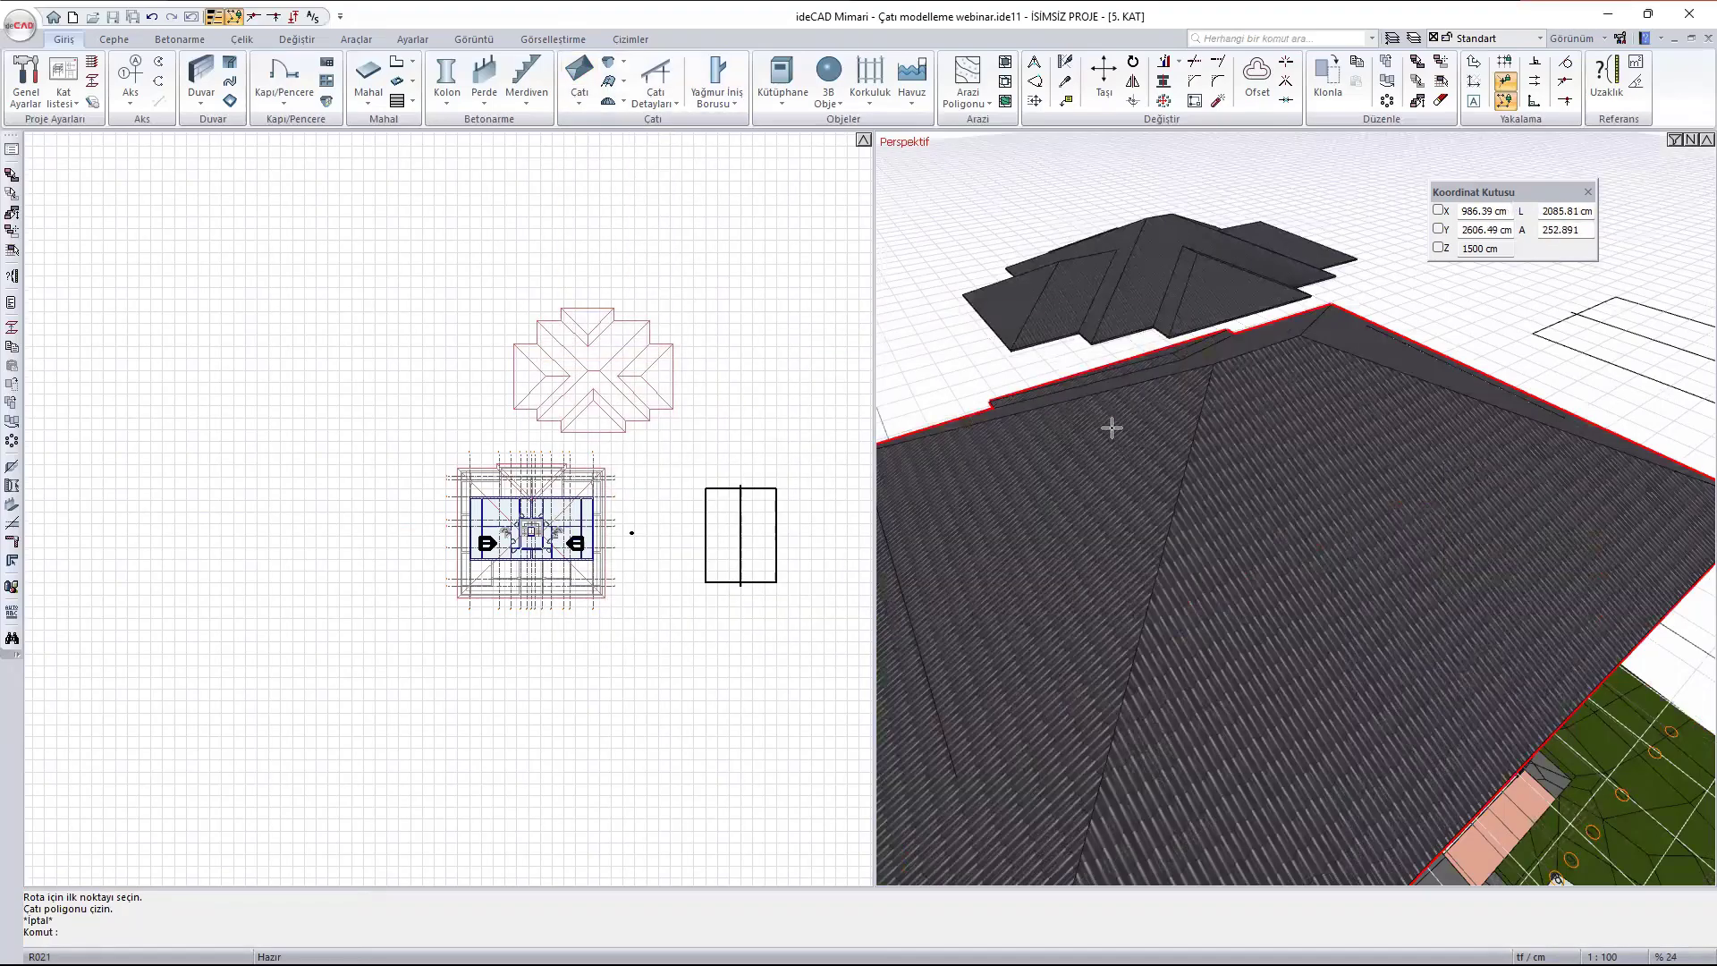
- Open the building roof's settings and review its general parameters, texture materials and the top material's texture options
double_click(1256, 492)
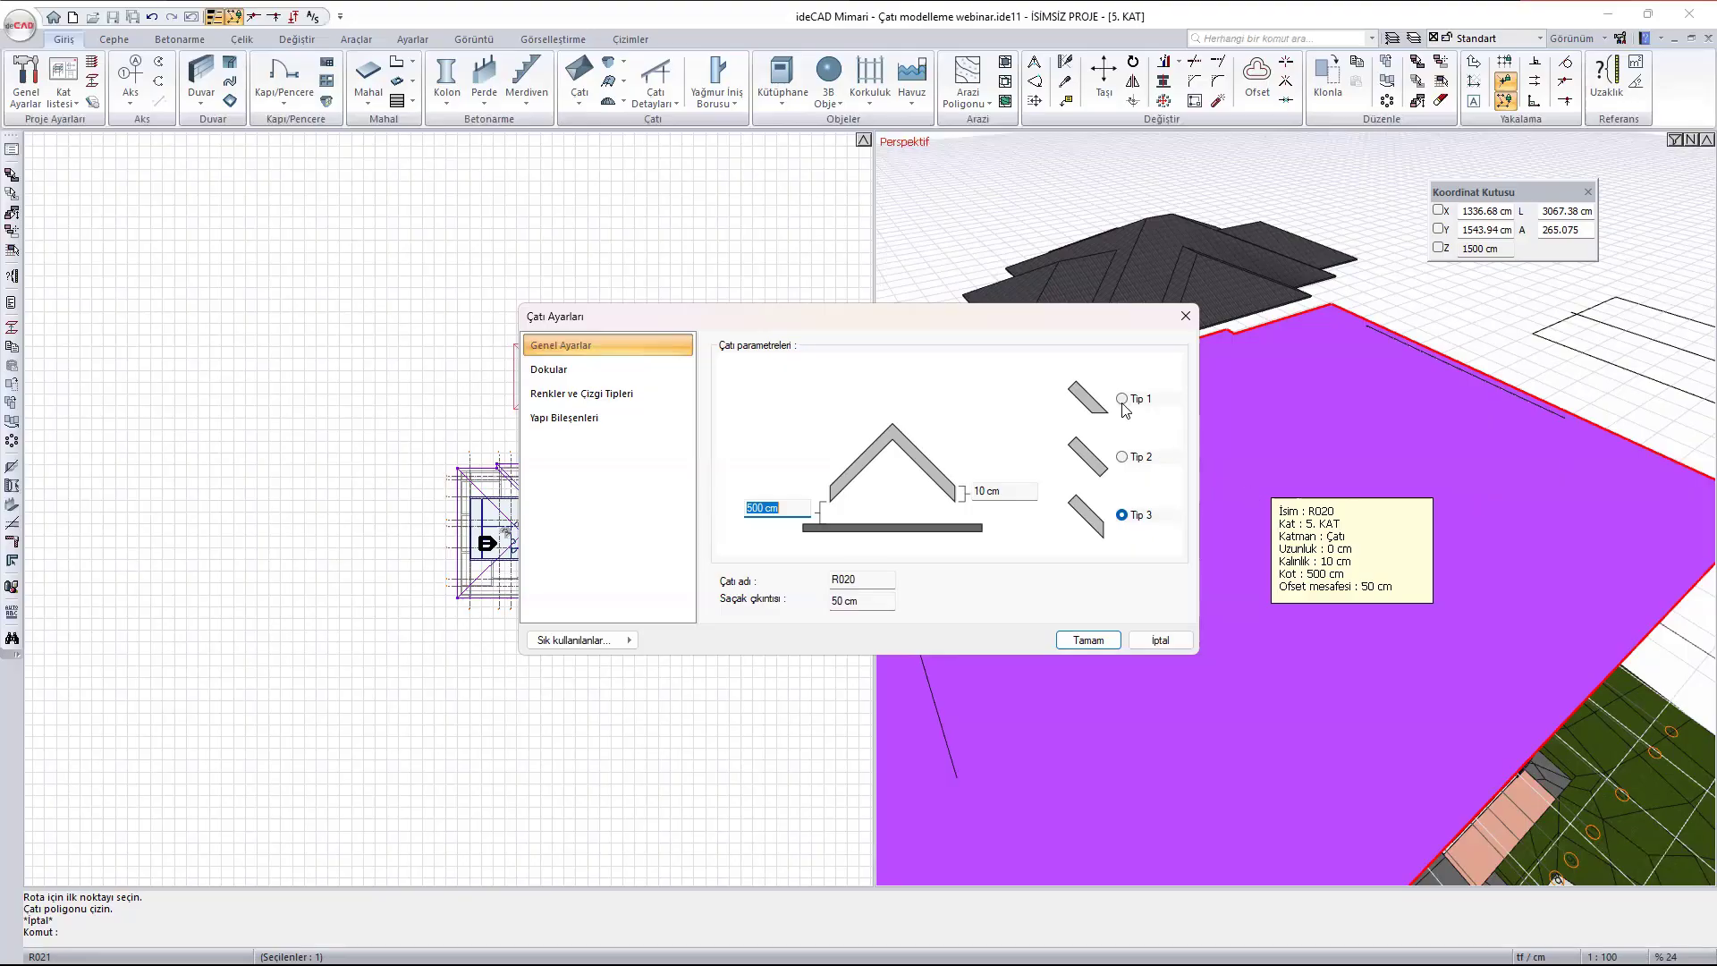
click(590, 371)
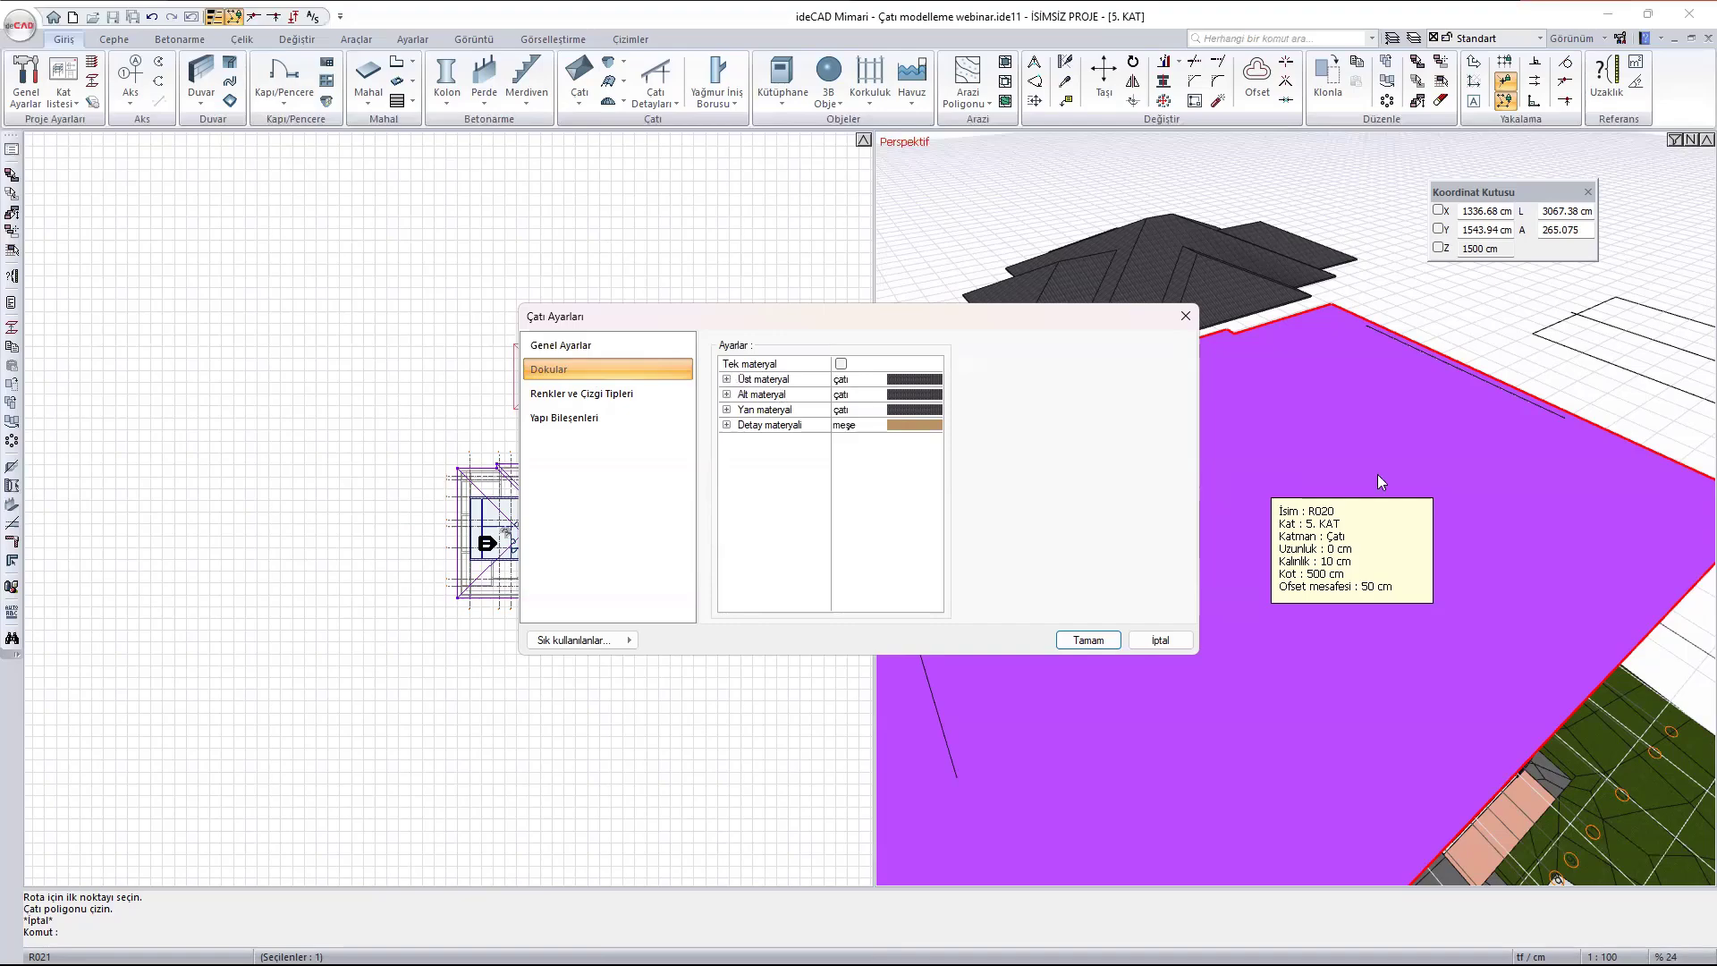
click(726, 379)
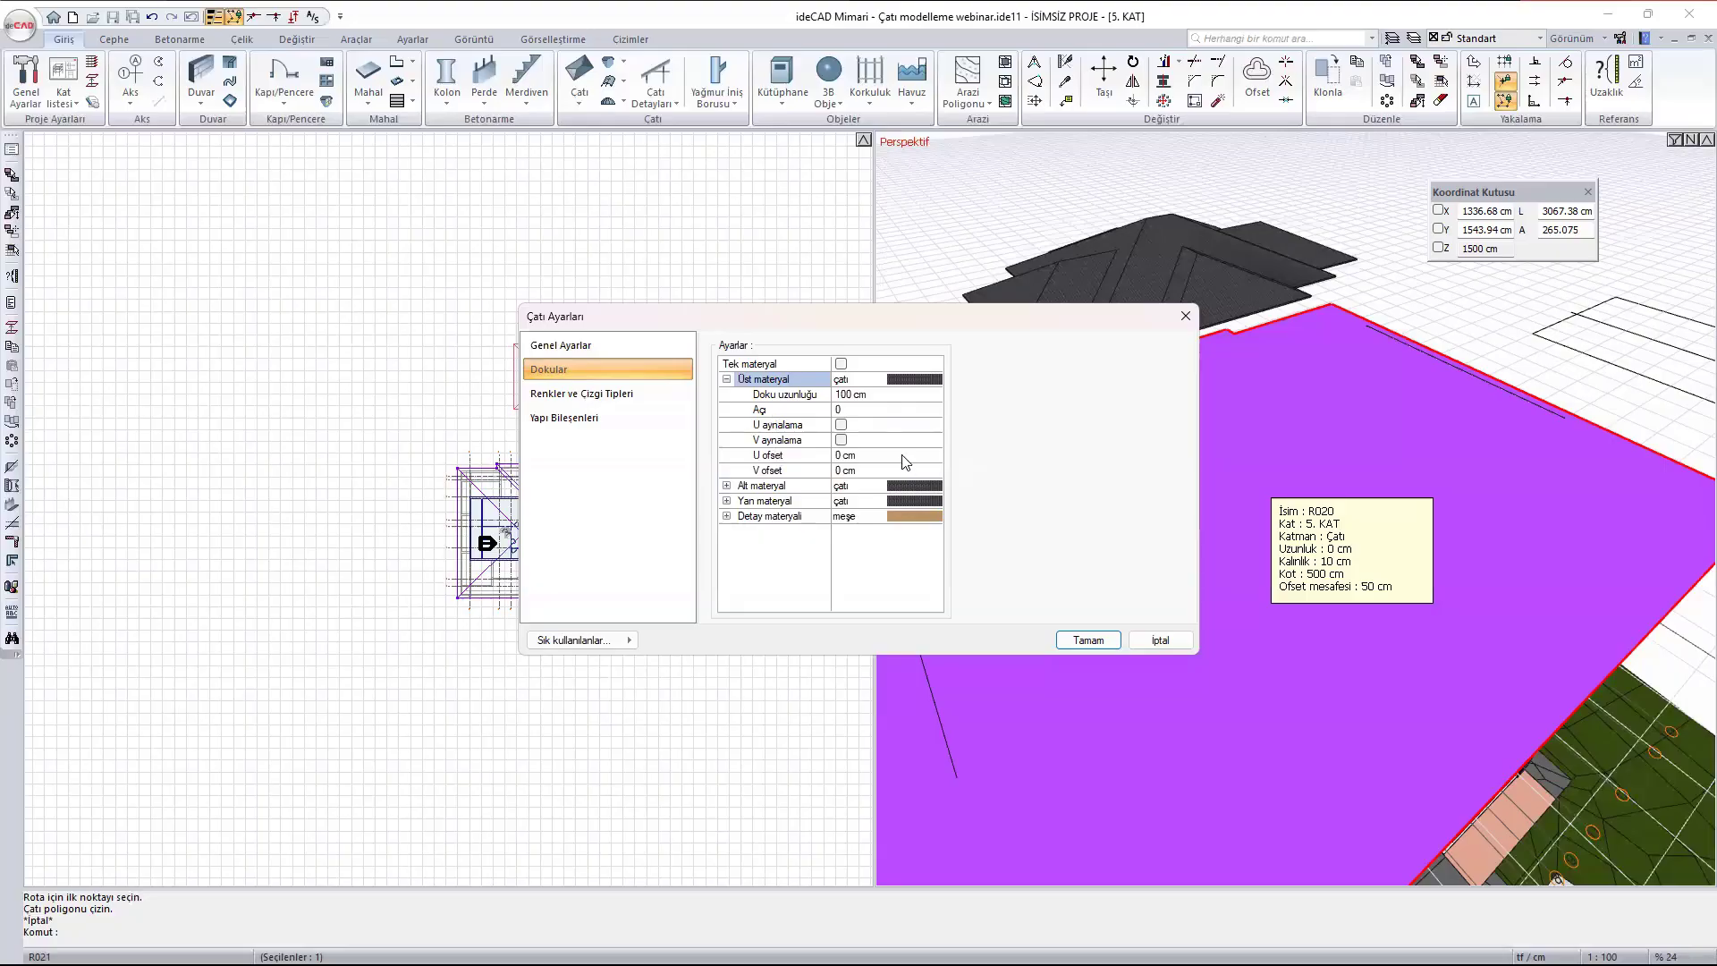
- Review the roof's colours and line types, including the line types and colour palette available for the rafters (Mertek)
click(641, 394)
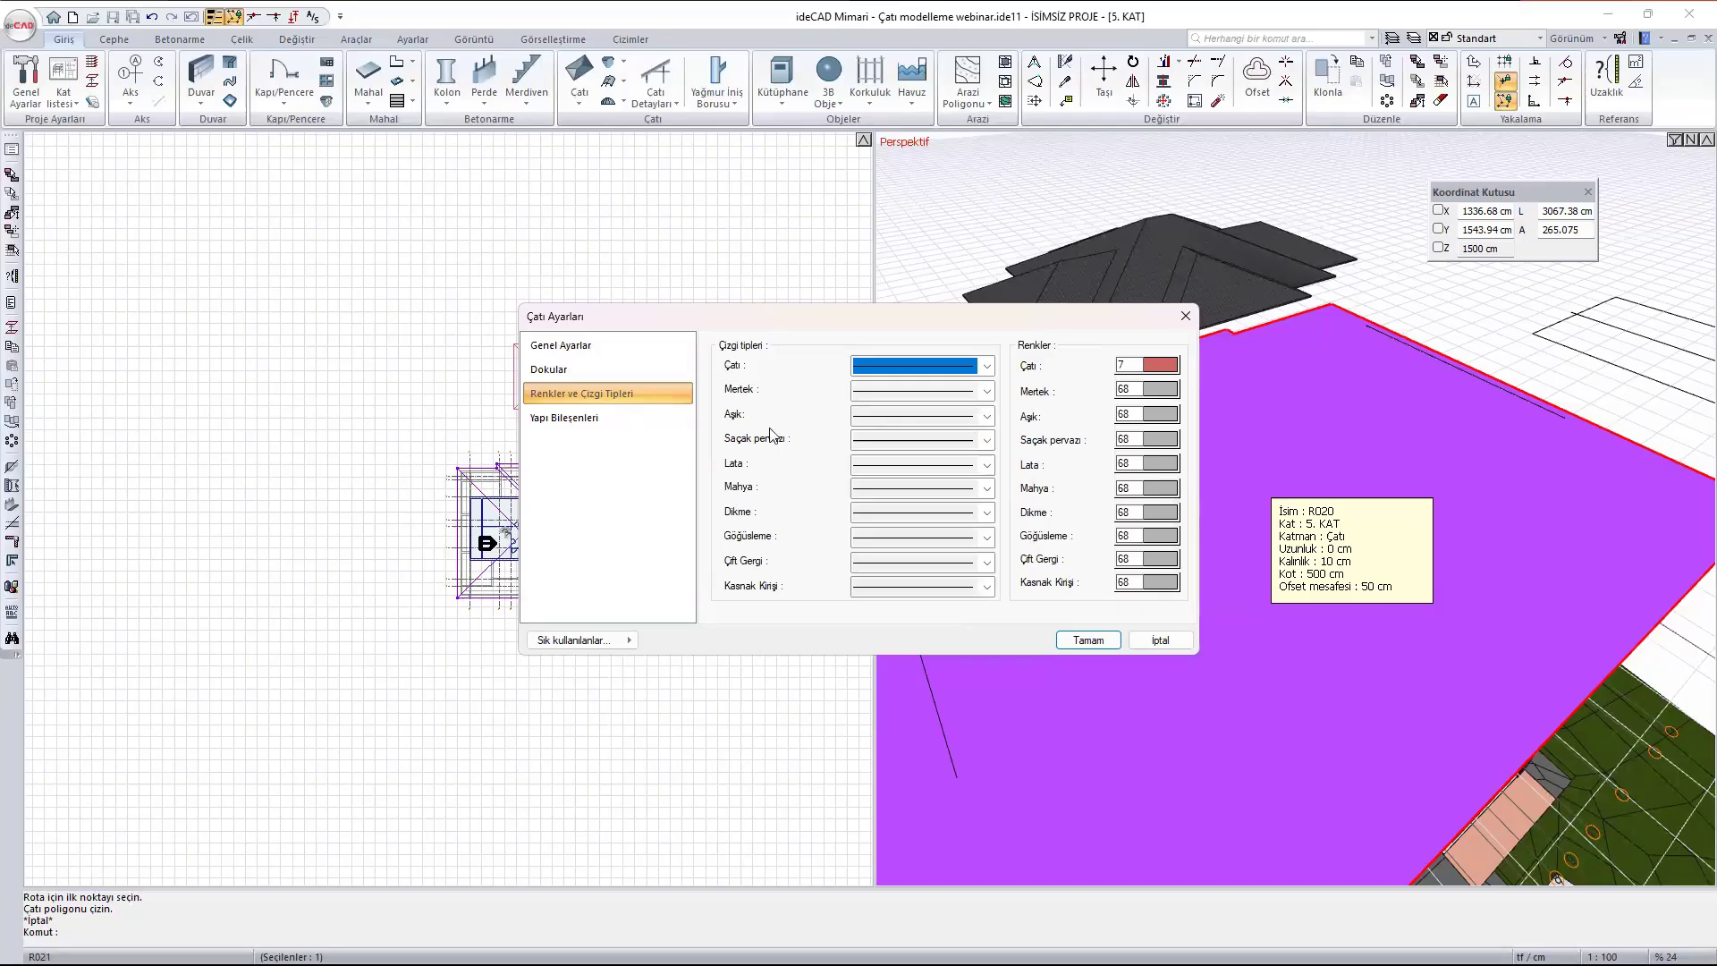
click(980, 393)
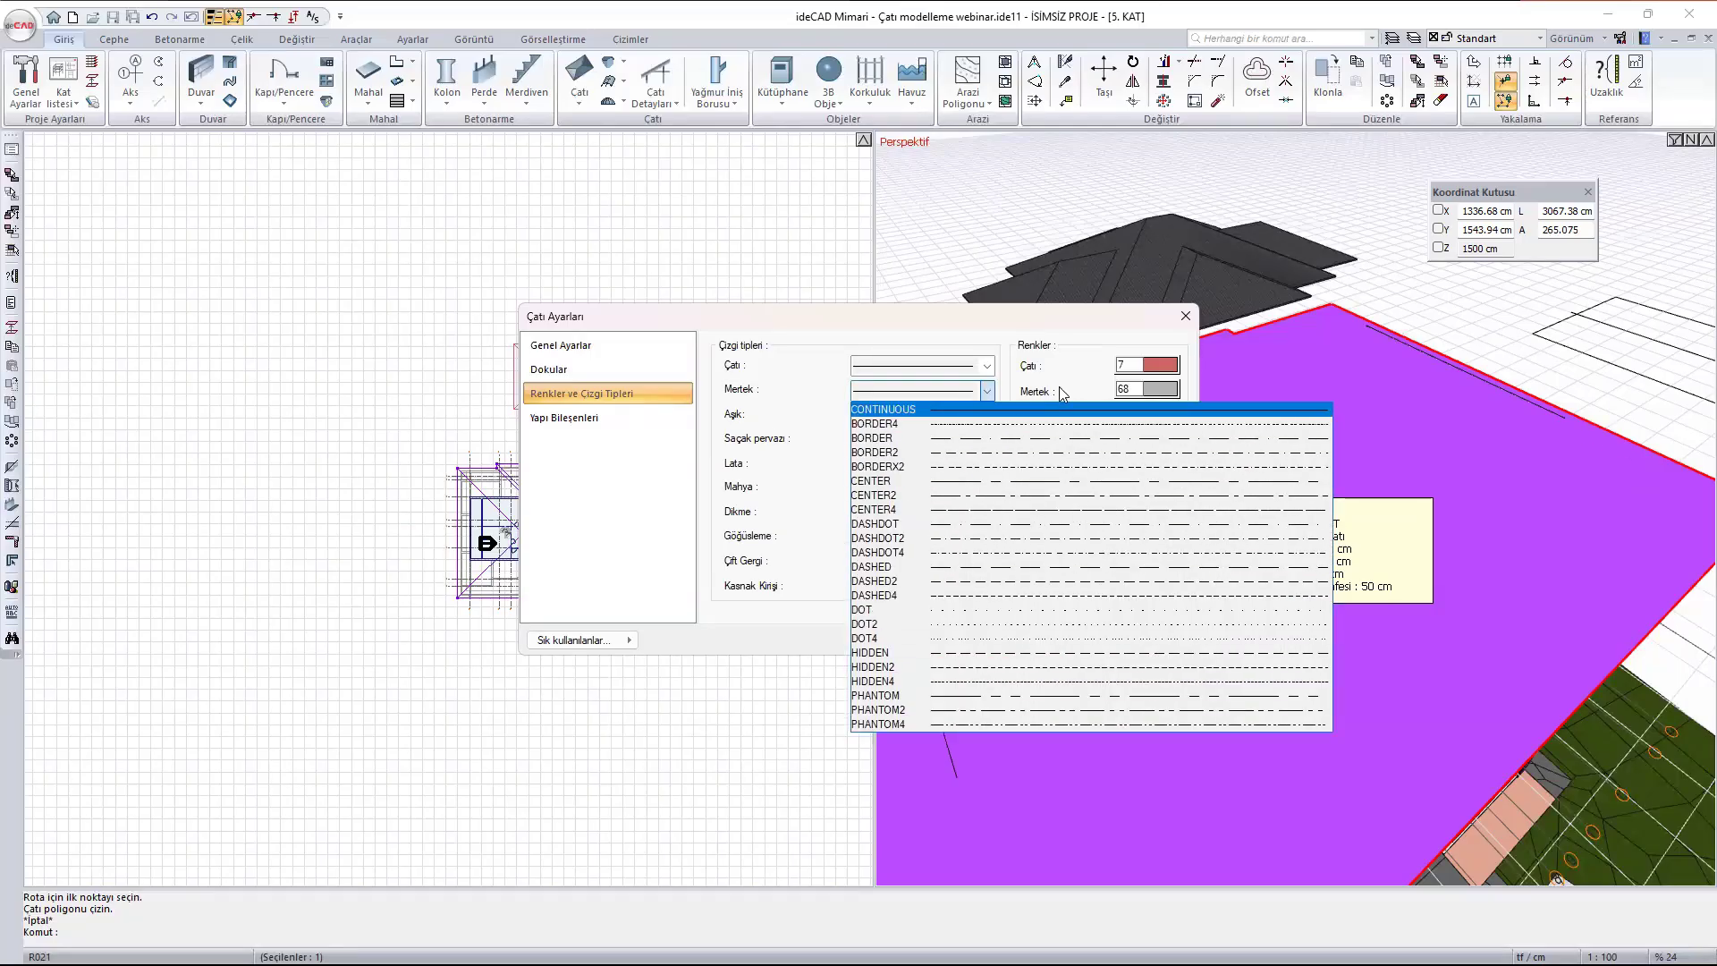
click(1083, 332)
click(1160, 389)
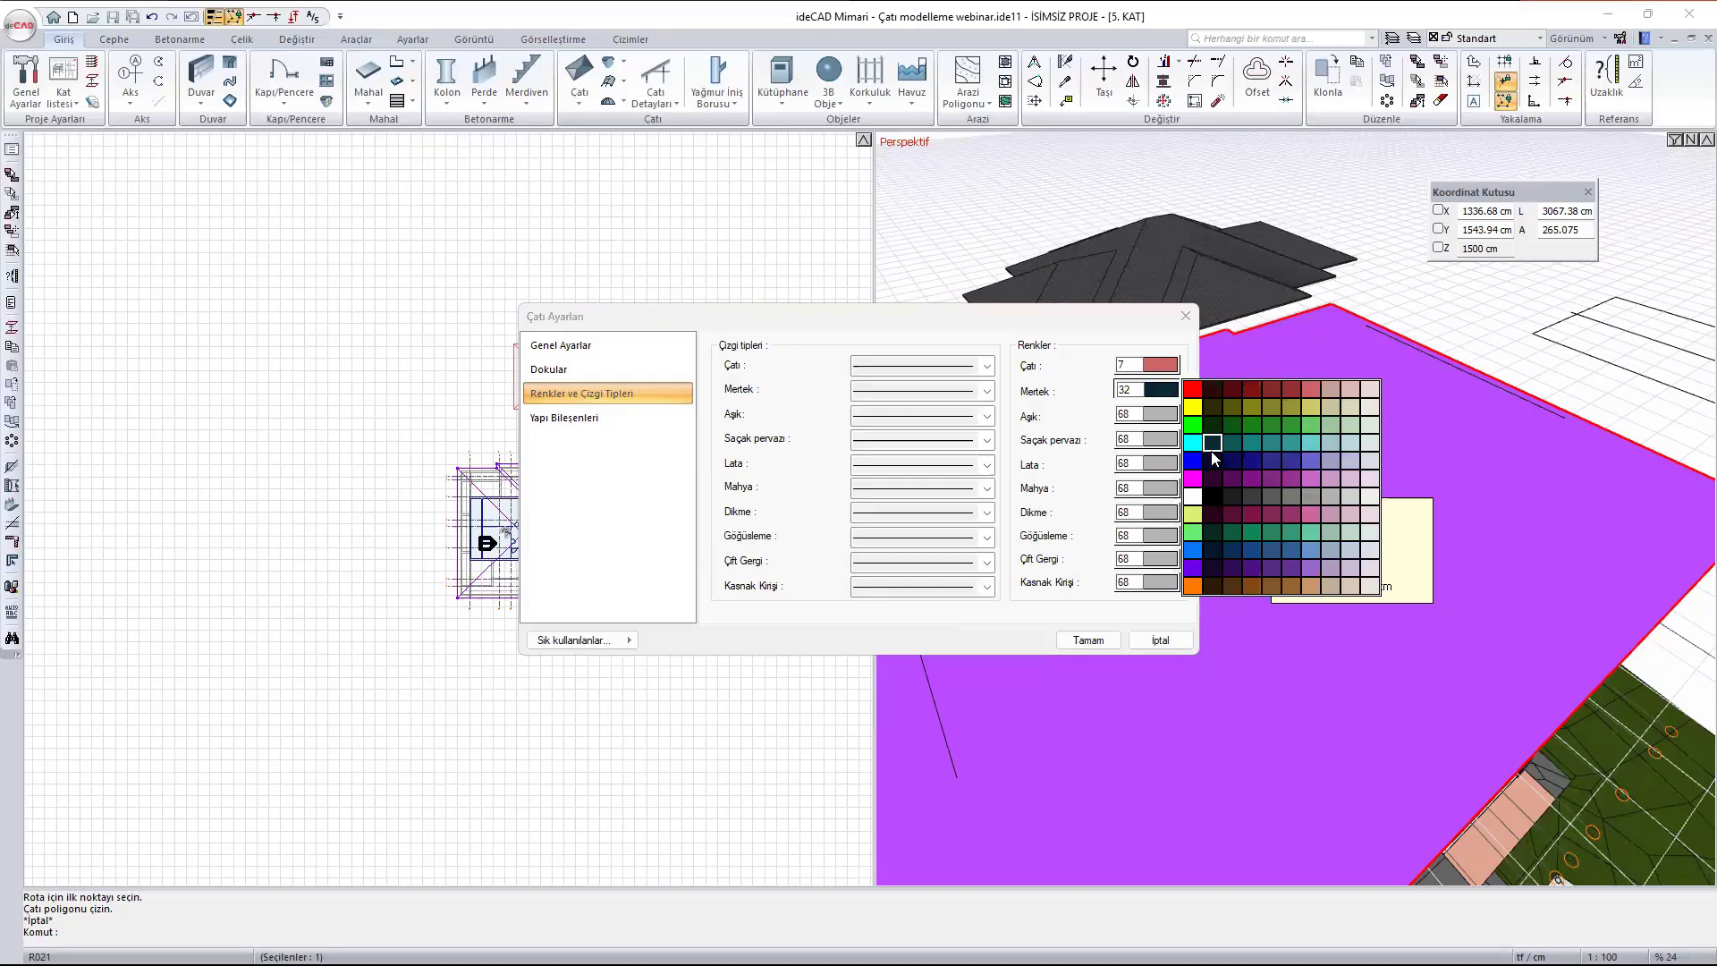
click(1069, 363)
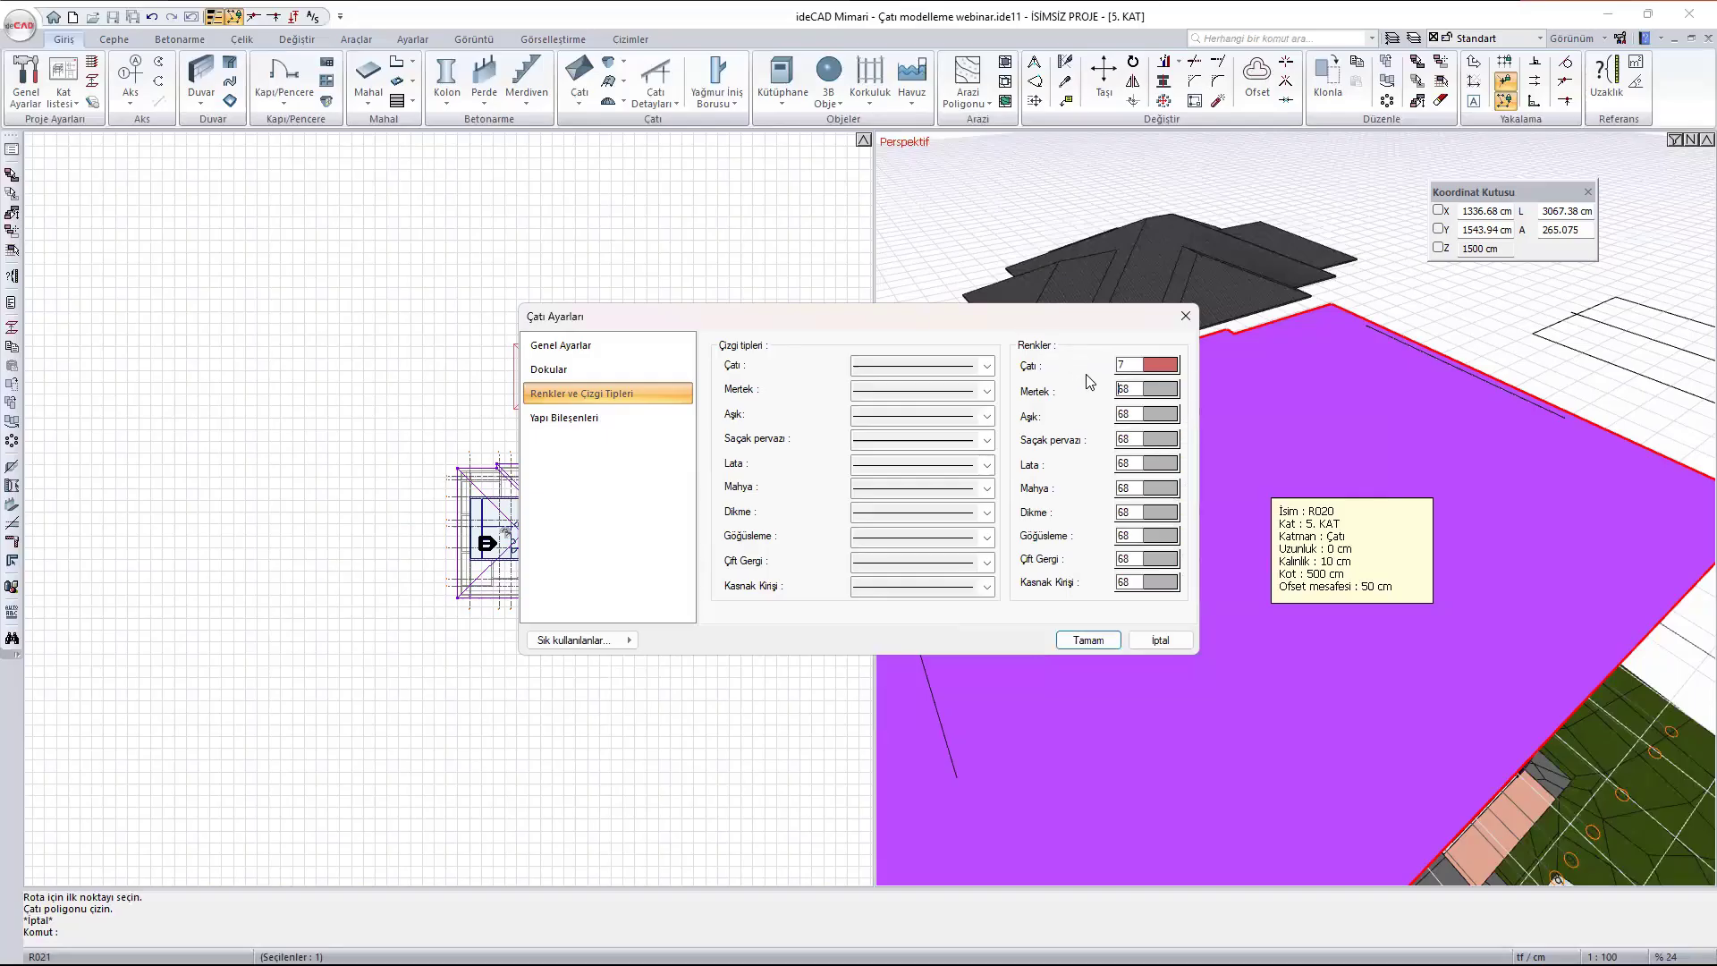
- Compare the pen numbers behind roof colours 7 and 2, and review the roof's building components list without keeping changes
right_click(1160, 369)
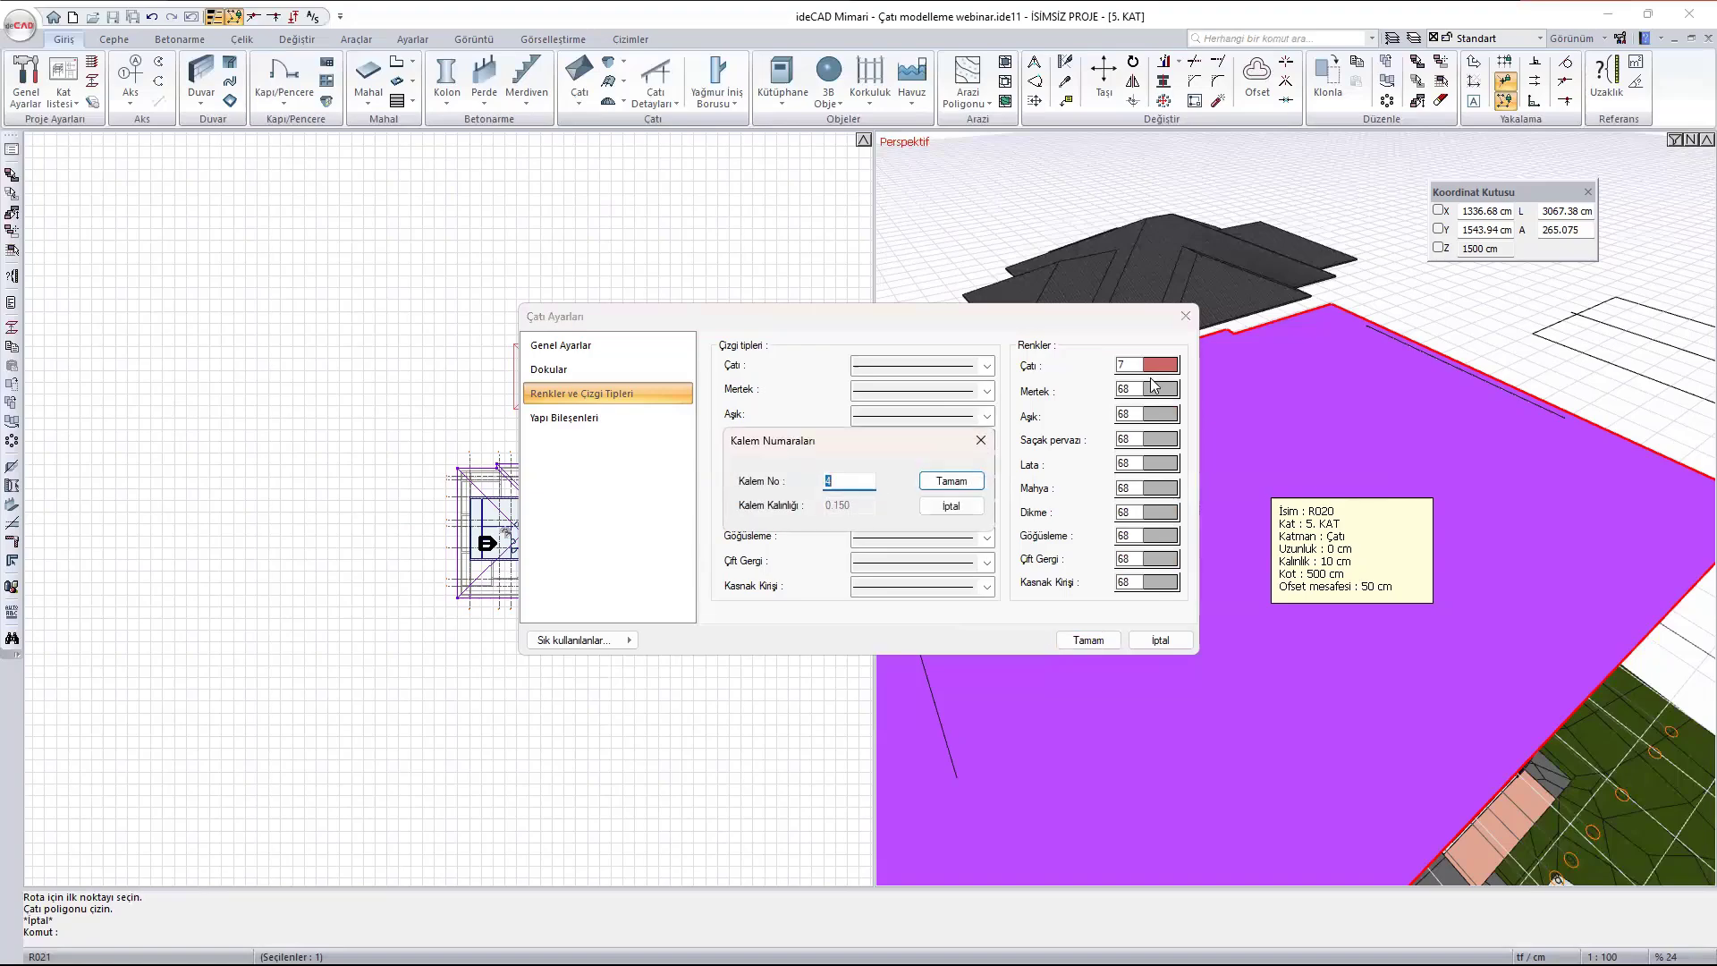
key(Escape)
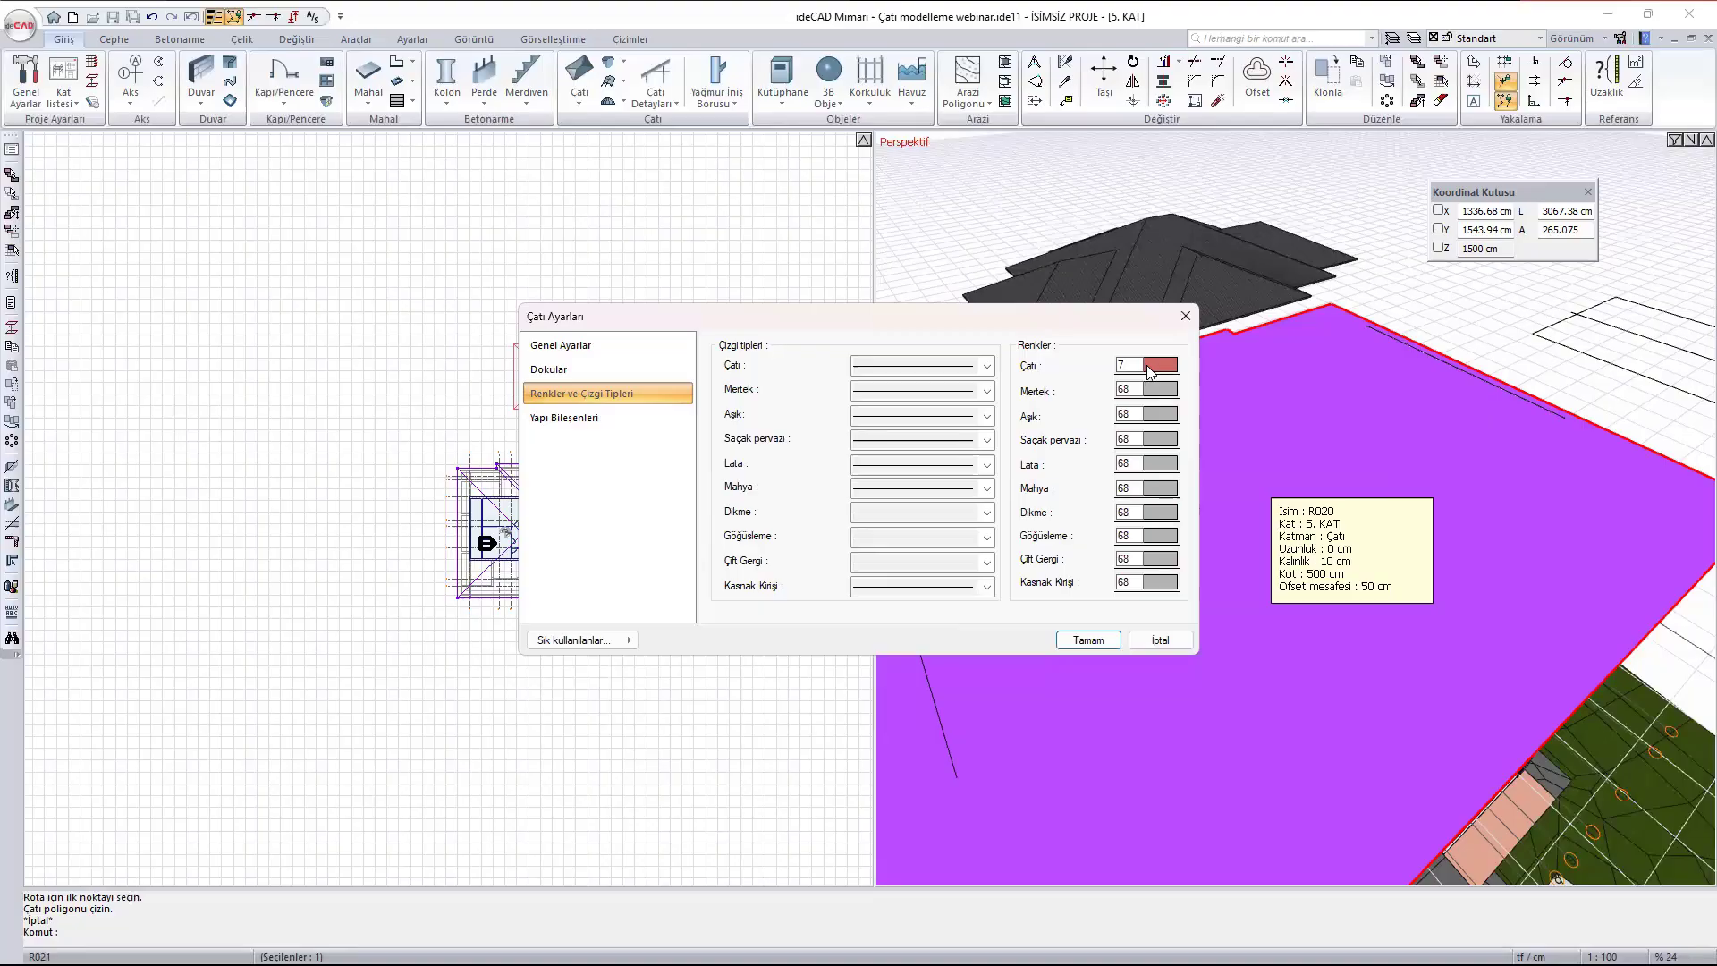
click(1175, 372)
click(1211, 366)
click(1157, 373)
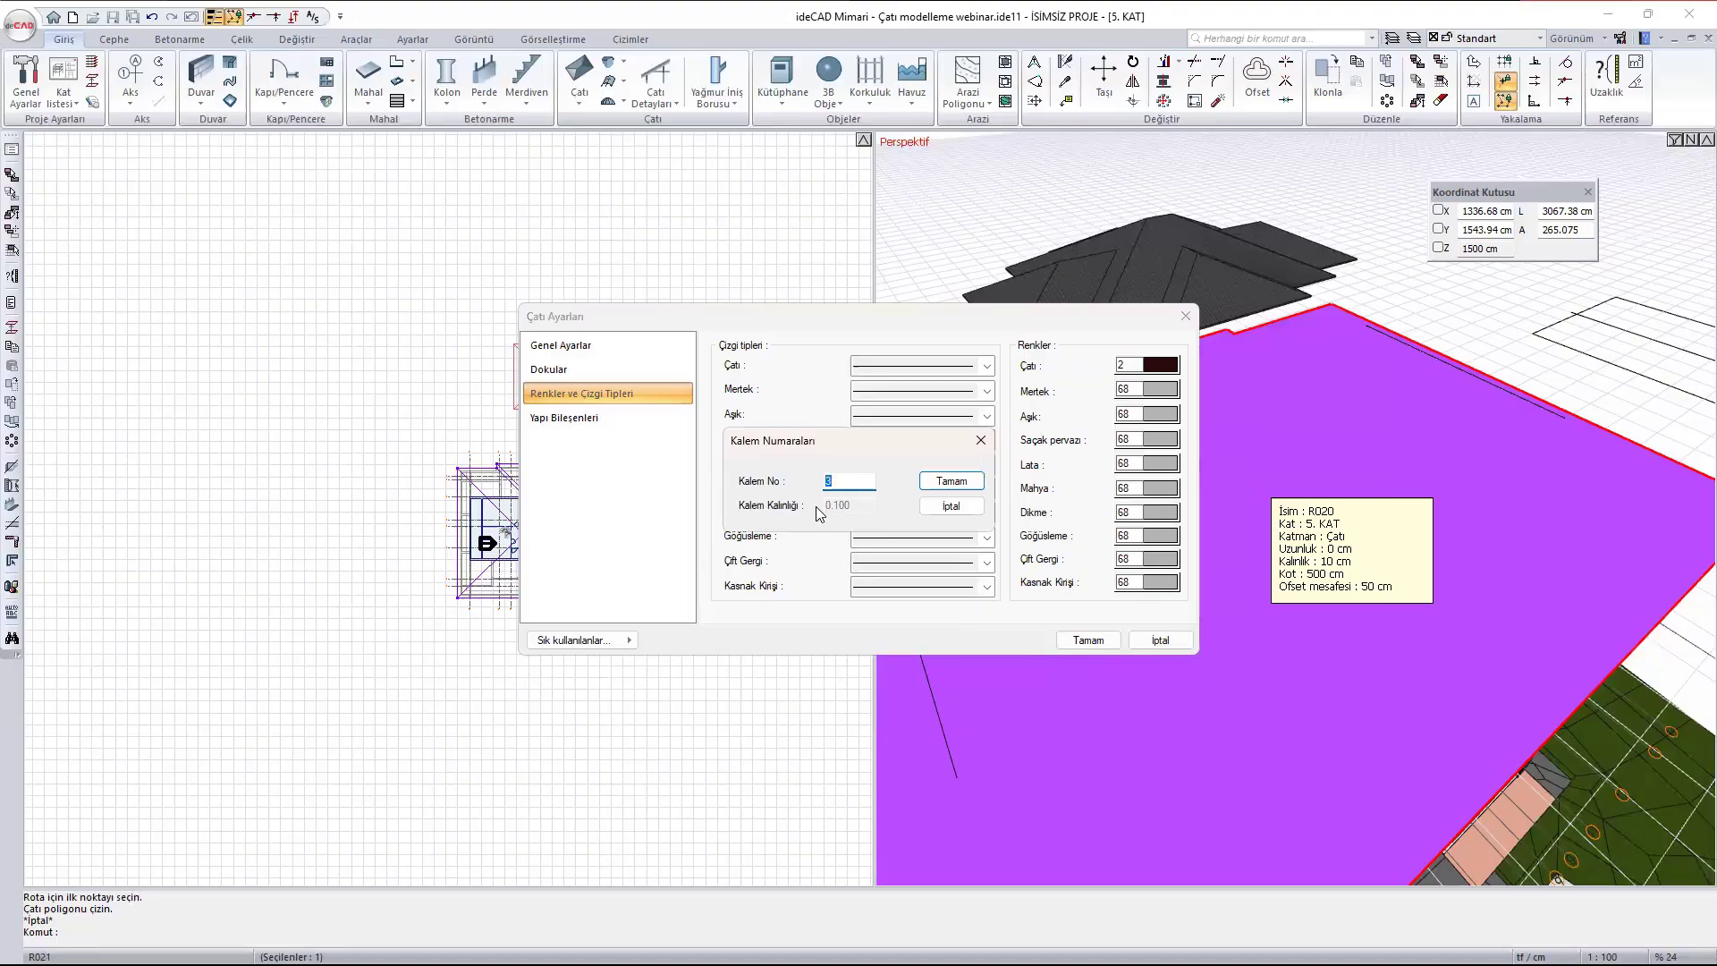
click(946, 482)
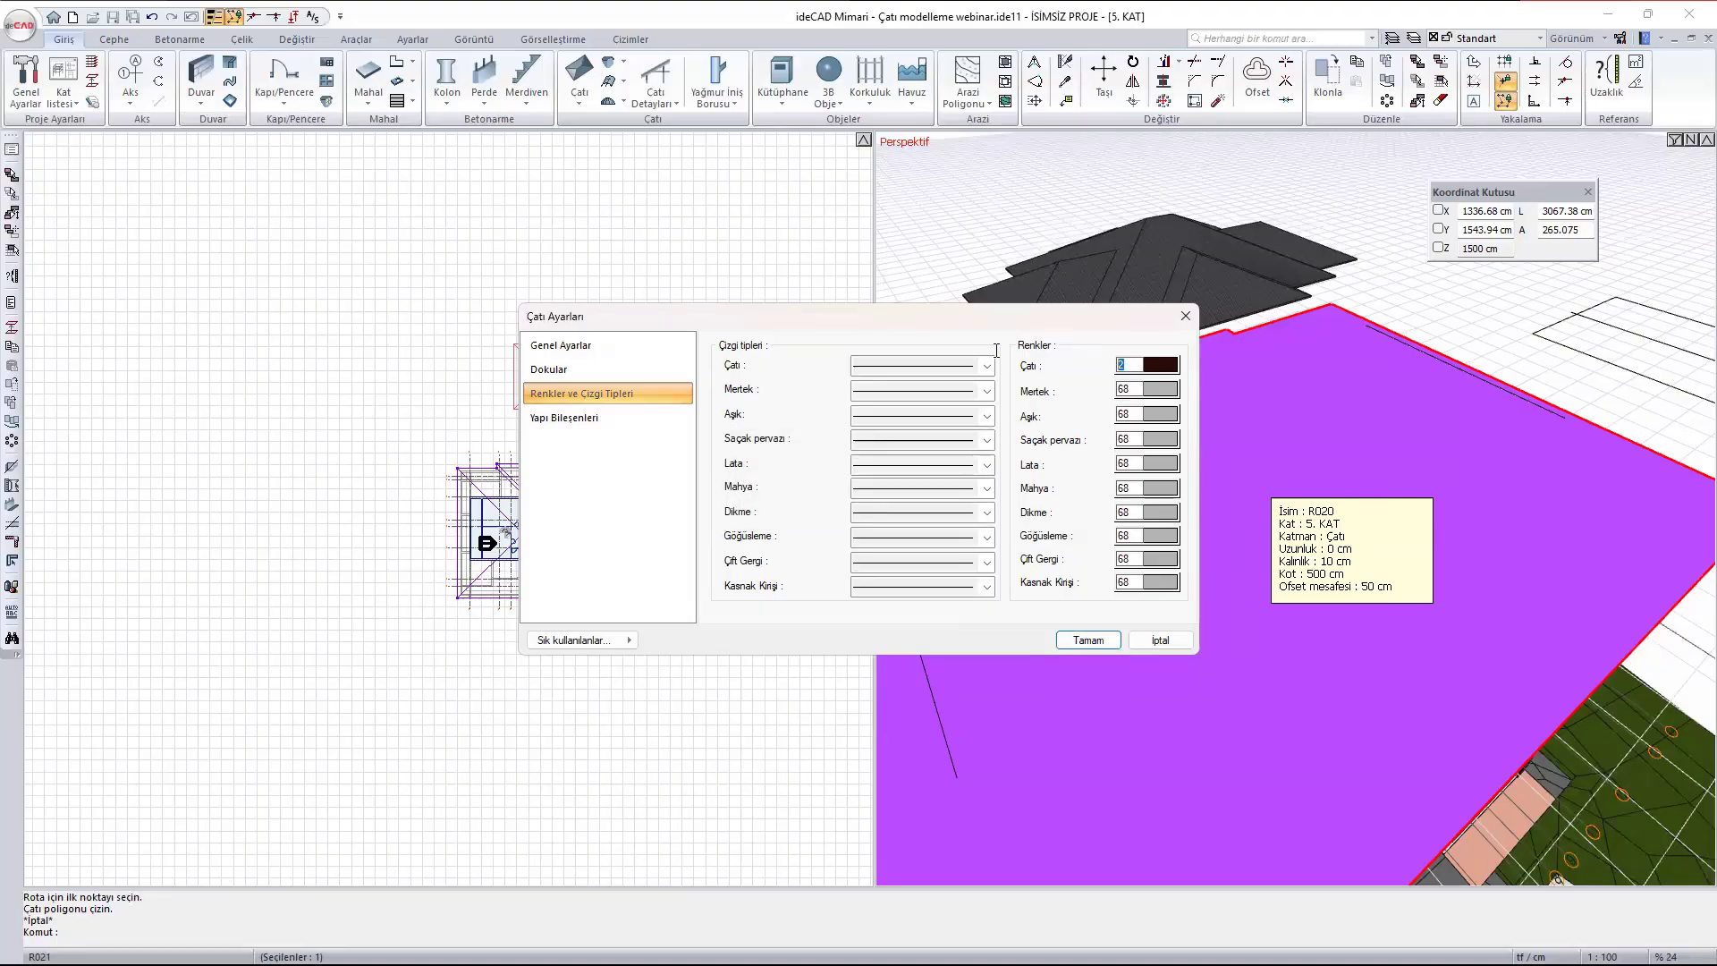
text(7)
click(595, 429)
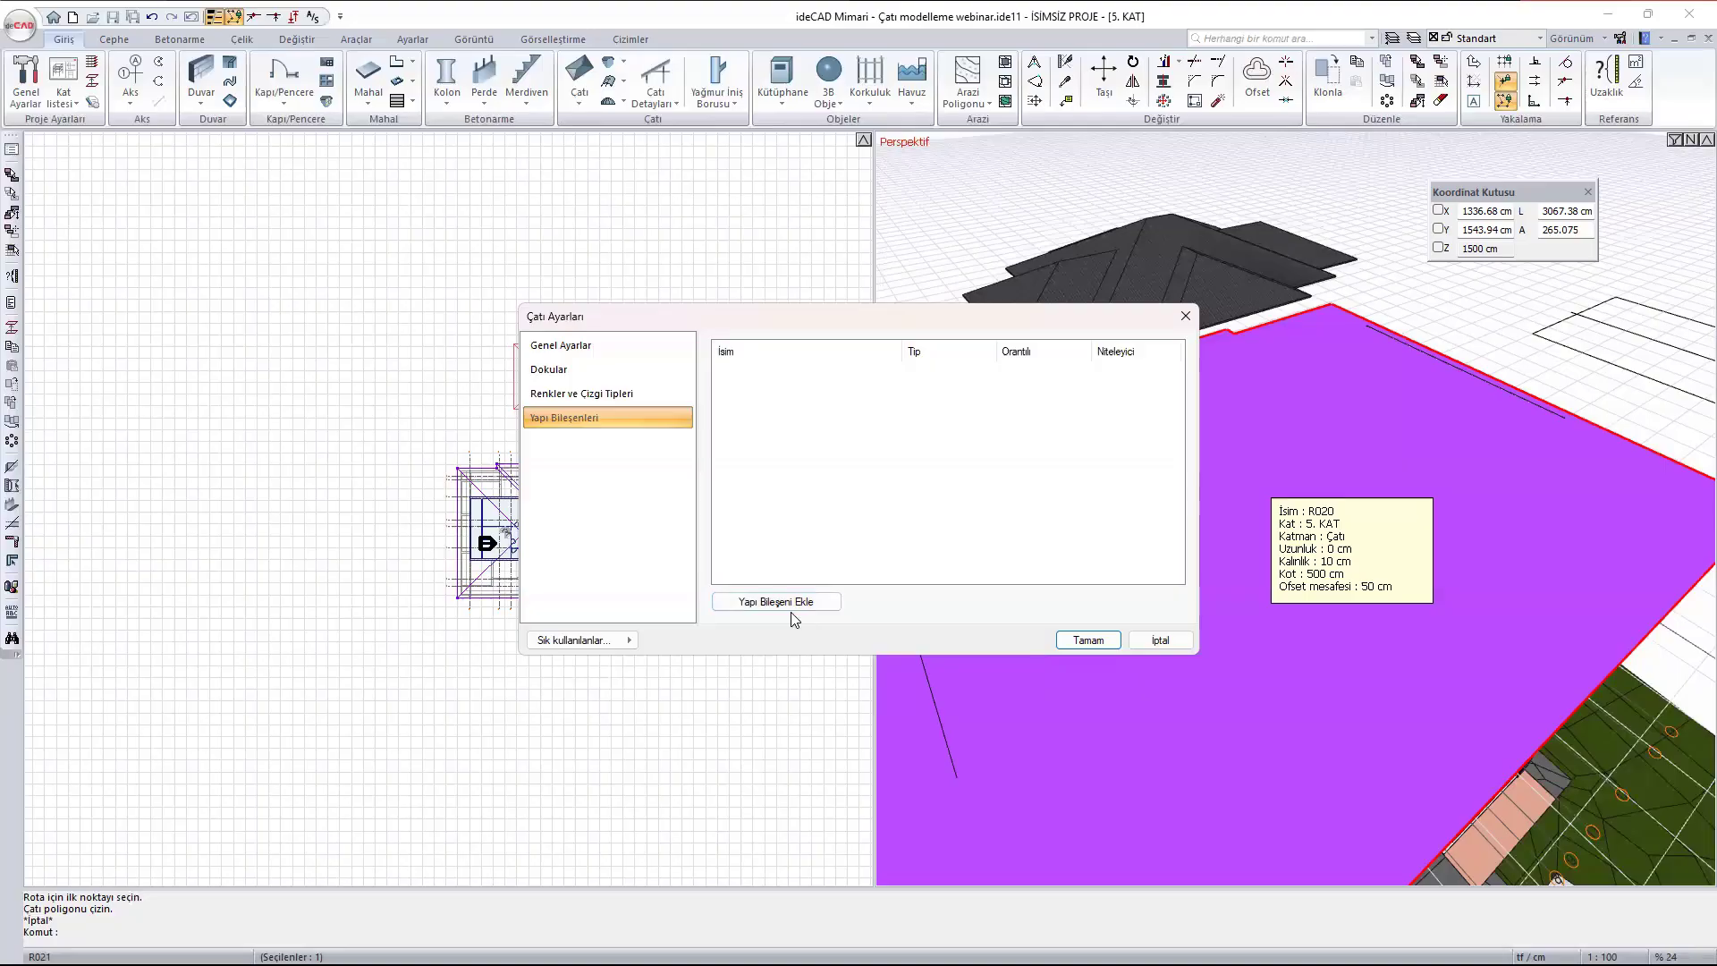
click(1182, 317)
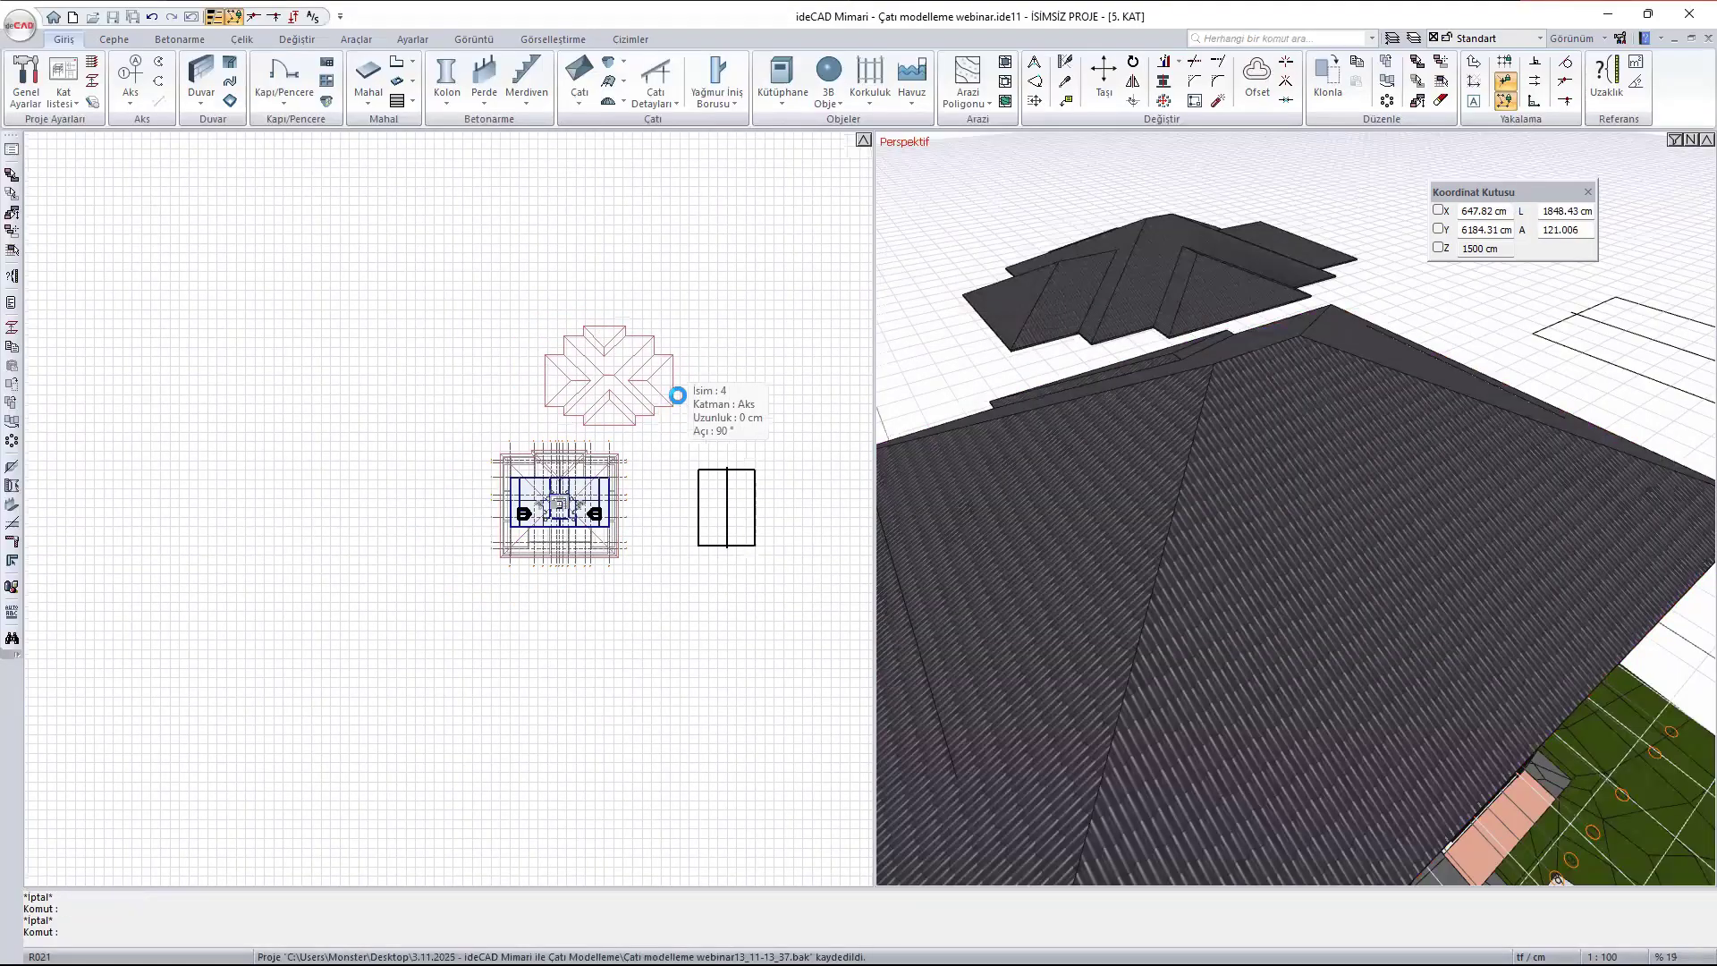
- Start a roof surface (Çatı Yüzeyi) with a 1600 cm reference line along the left edge of the split rectangle
middle_drag(713, 414, 403, 372)
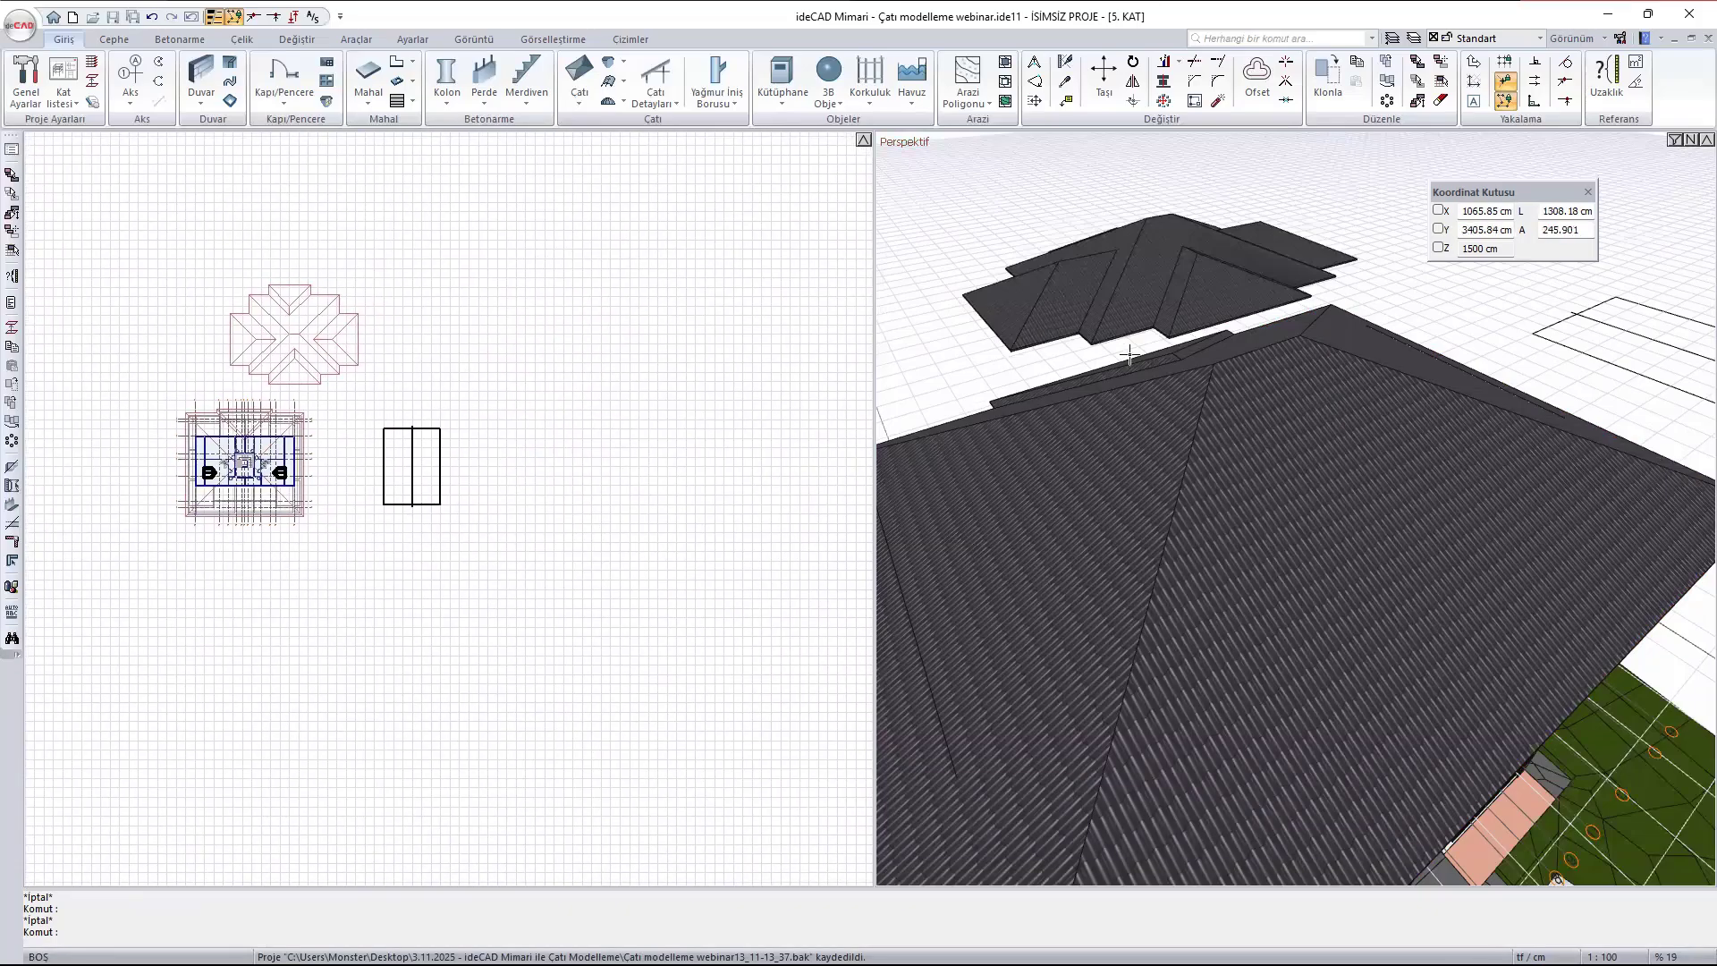
scroll(1372, 408, down, 2)
text(a)
middle_drag(1439, 388, 1218, 379)
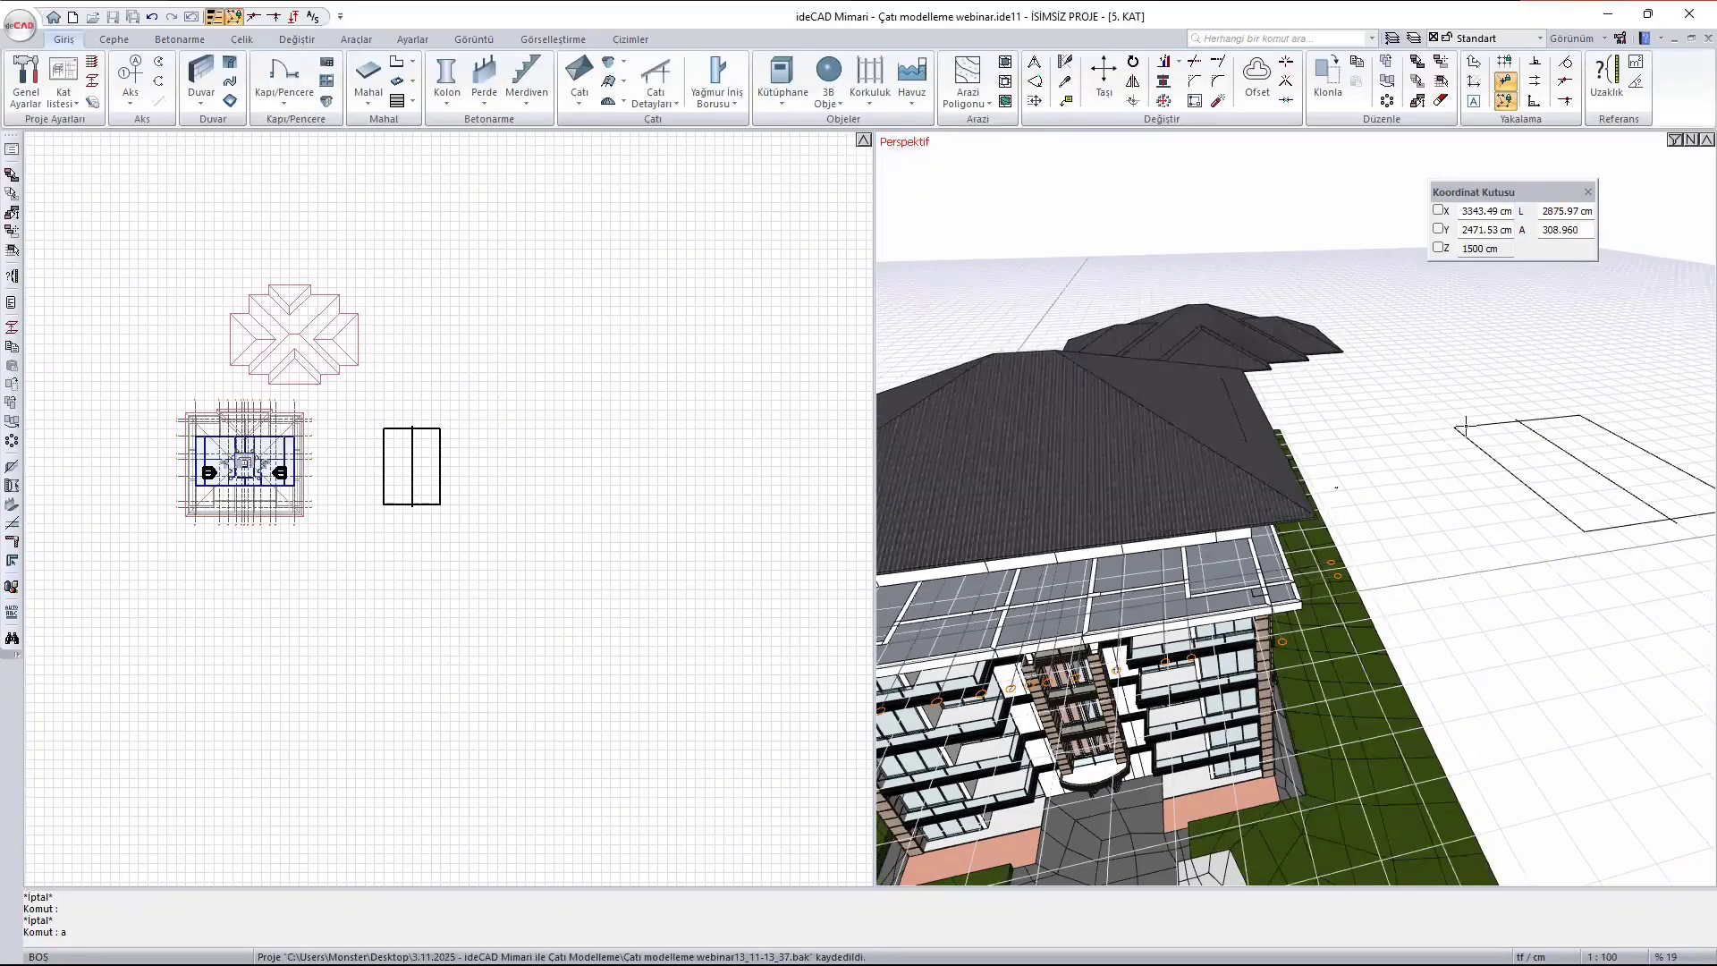
text(aaaaaaaaaaaaa)
mouse_move(1467, 426)
middle_down()
mouse_move(1287, 429)
mouse_move(1280, 510)
mouse_move(1338, 442)
middle_up()
scroll(1324, 465, up, 2)
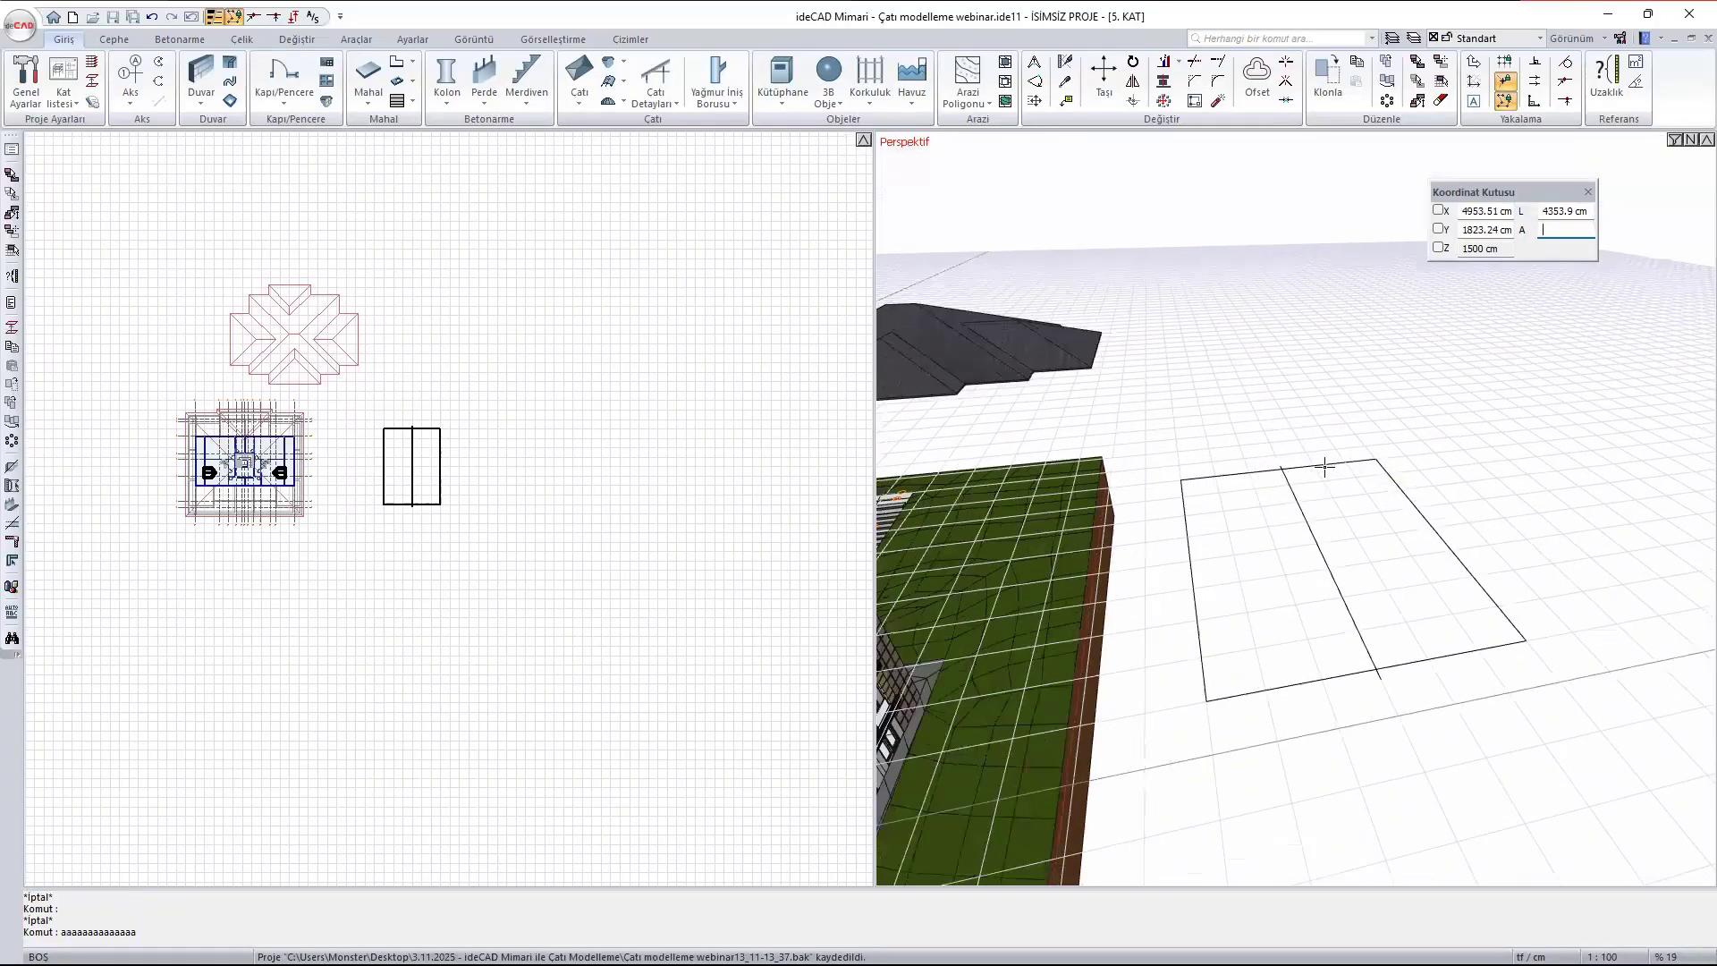
scroll(1324, 466, up, 2)
text(aaaa)
mouse_move(1350, 509)
middle_down()
mouse_move(1387, 508)
mouse_move(1326, 495)
mouse_move(1392, 506)
mouse_move(1082, 445)
mouse_move(1225, 476)
middle_up()
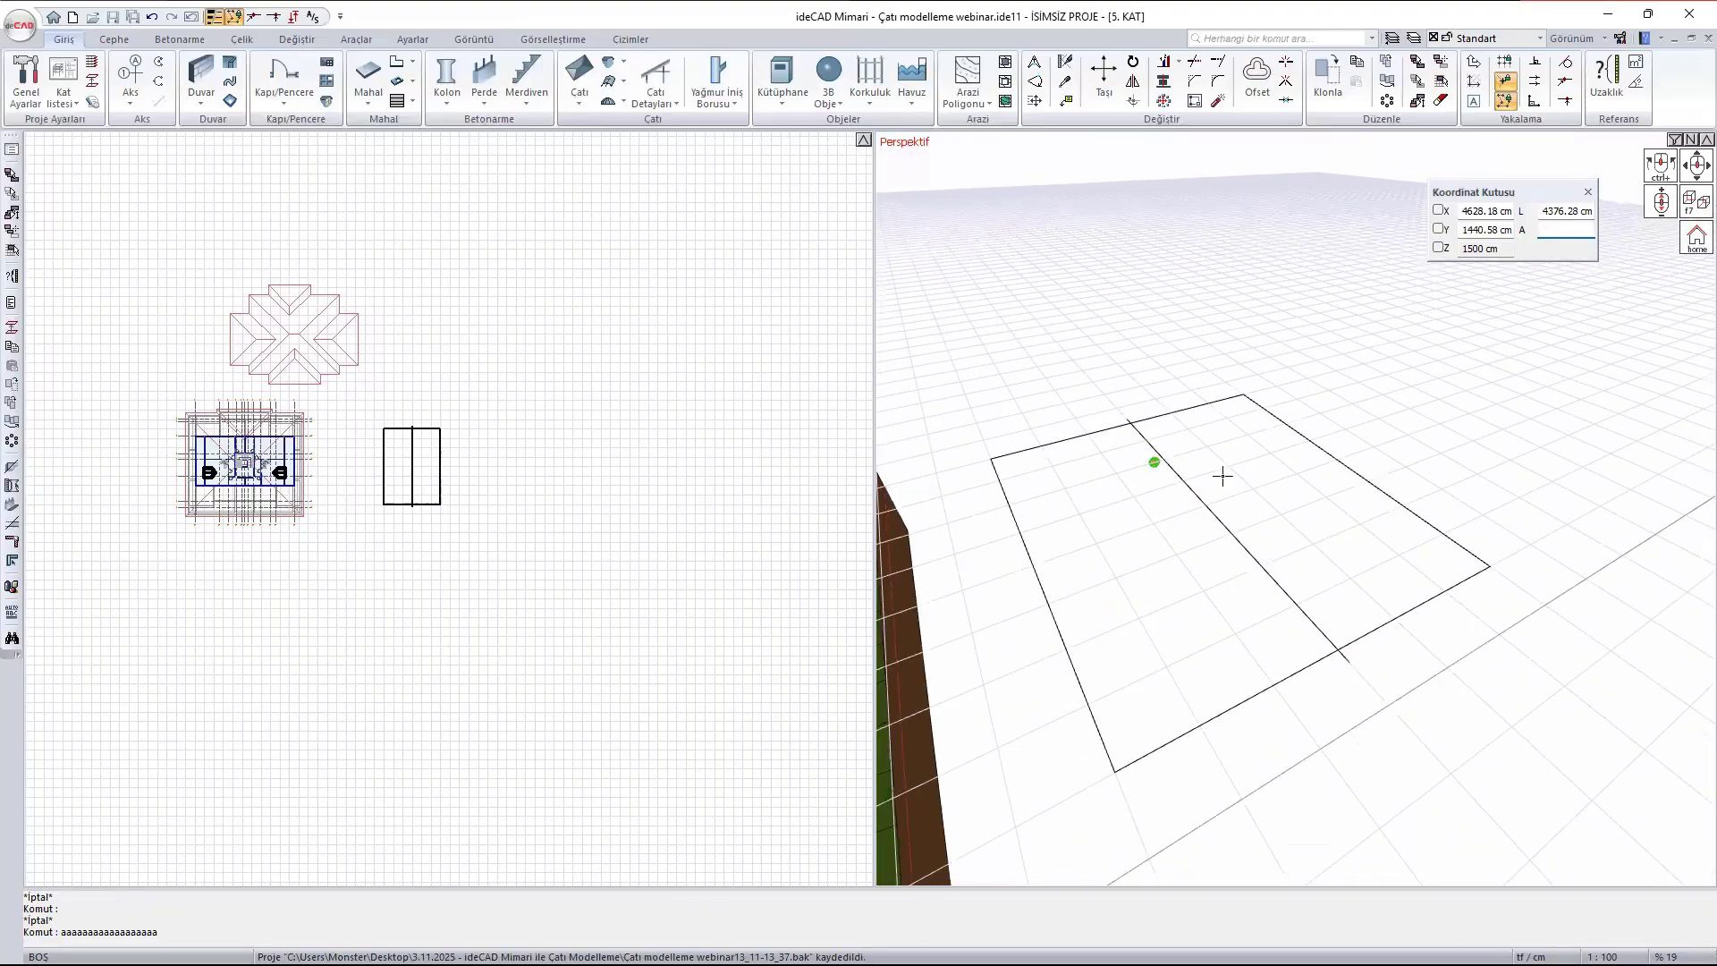
click(573, 101)
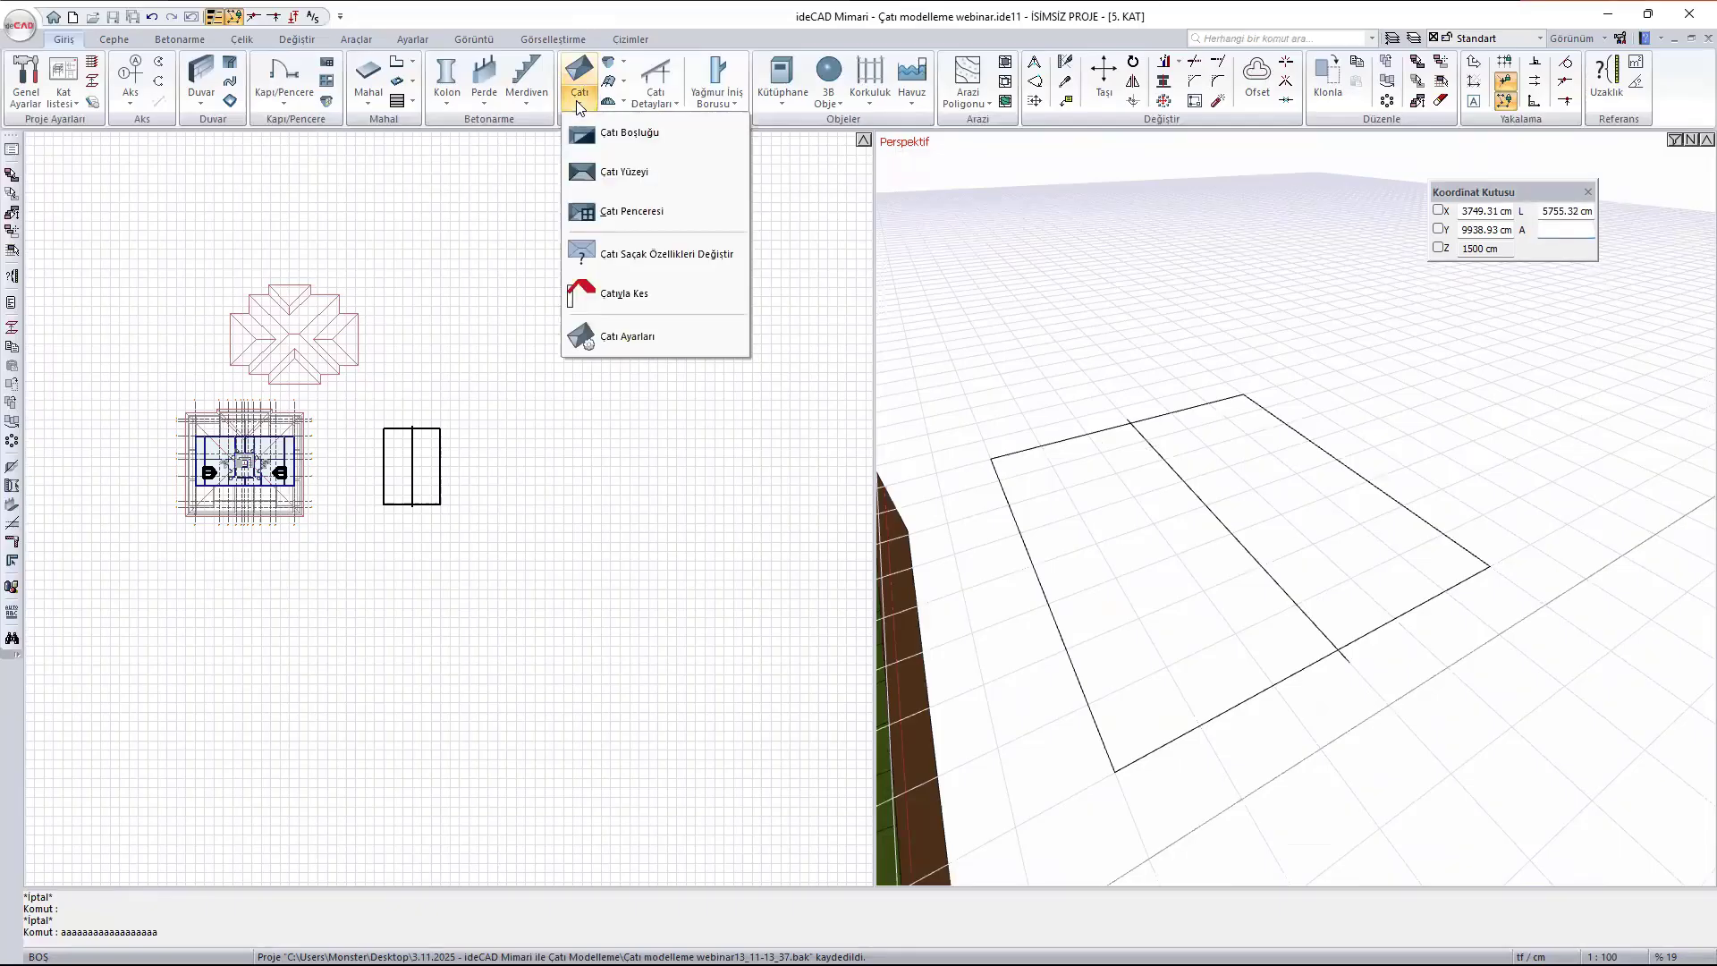
click(630, 170)
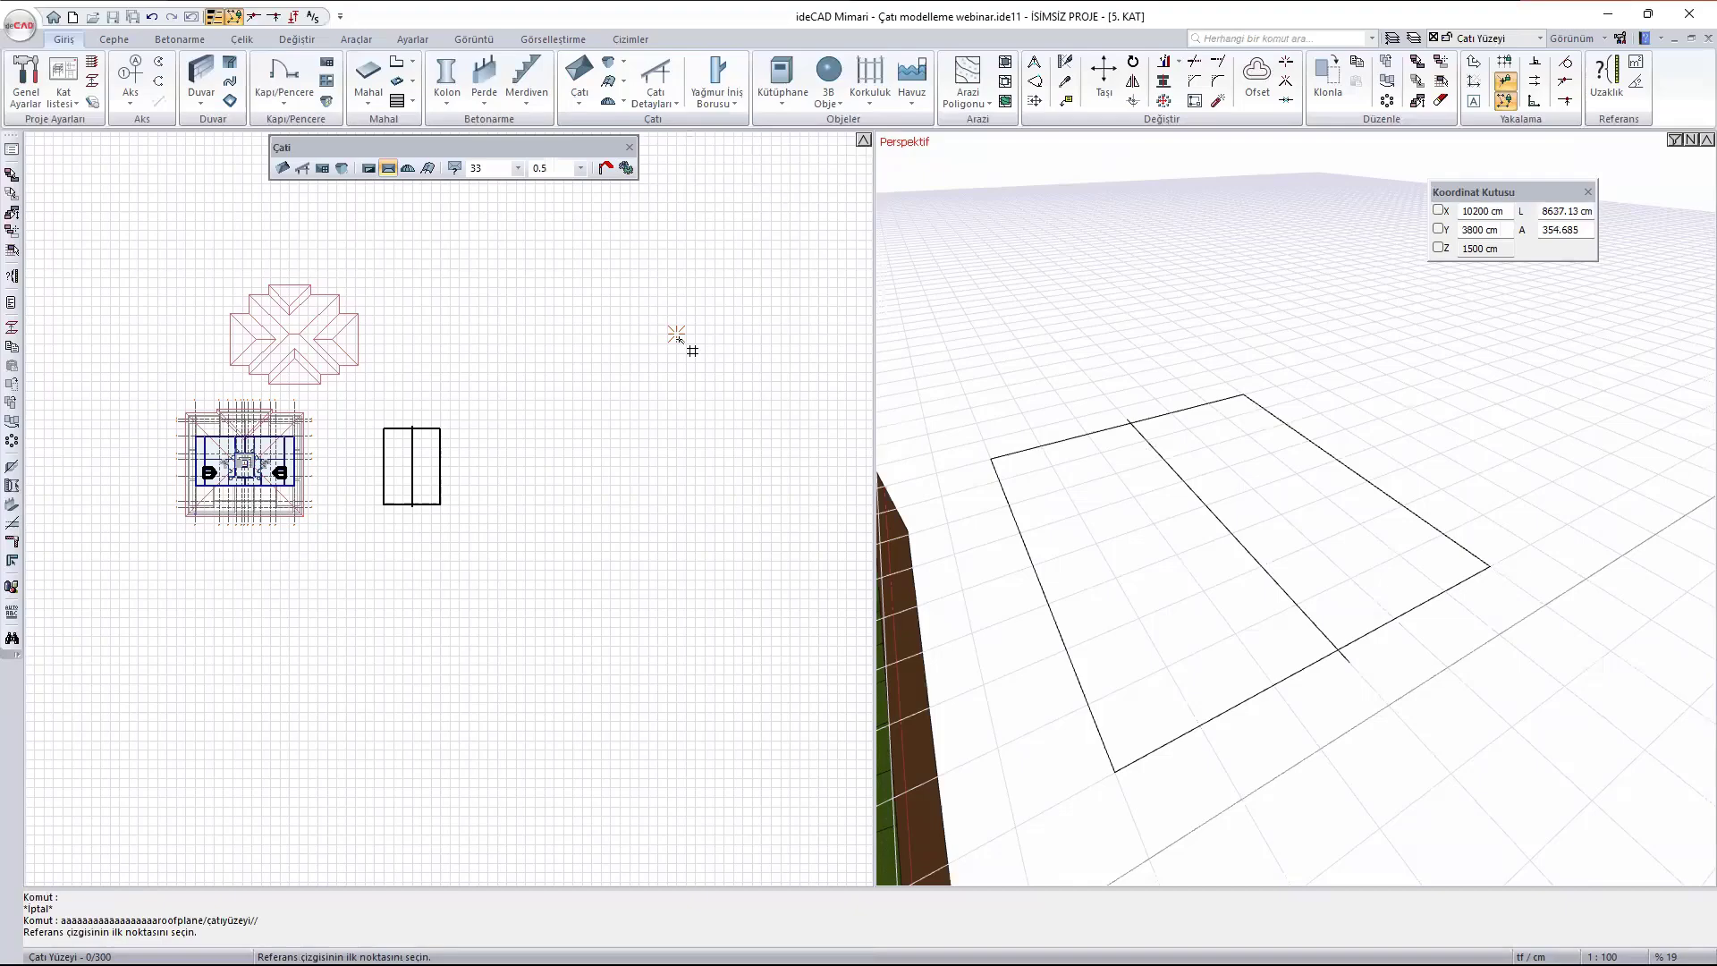
scroll(379, 518, up, 3)
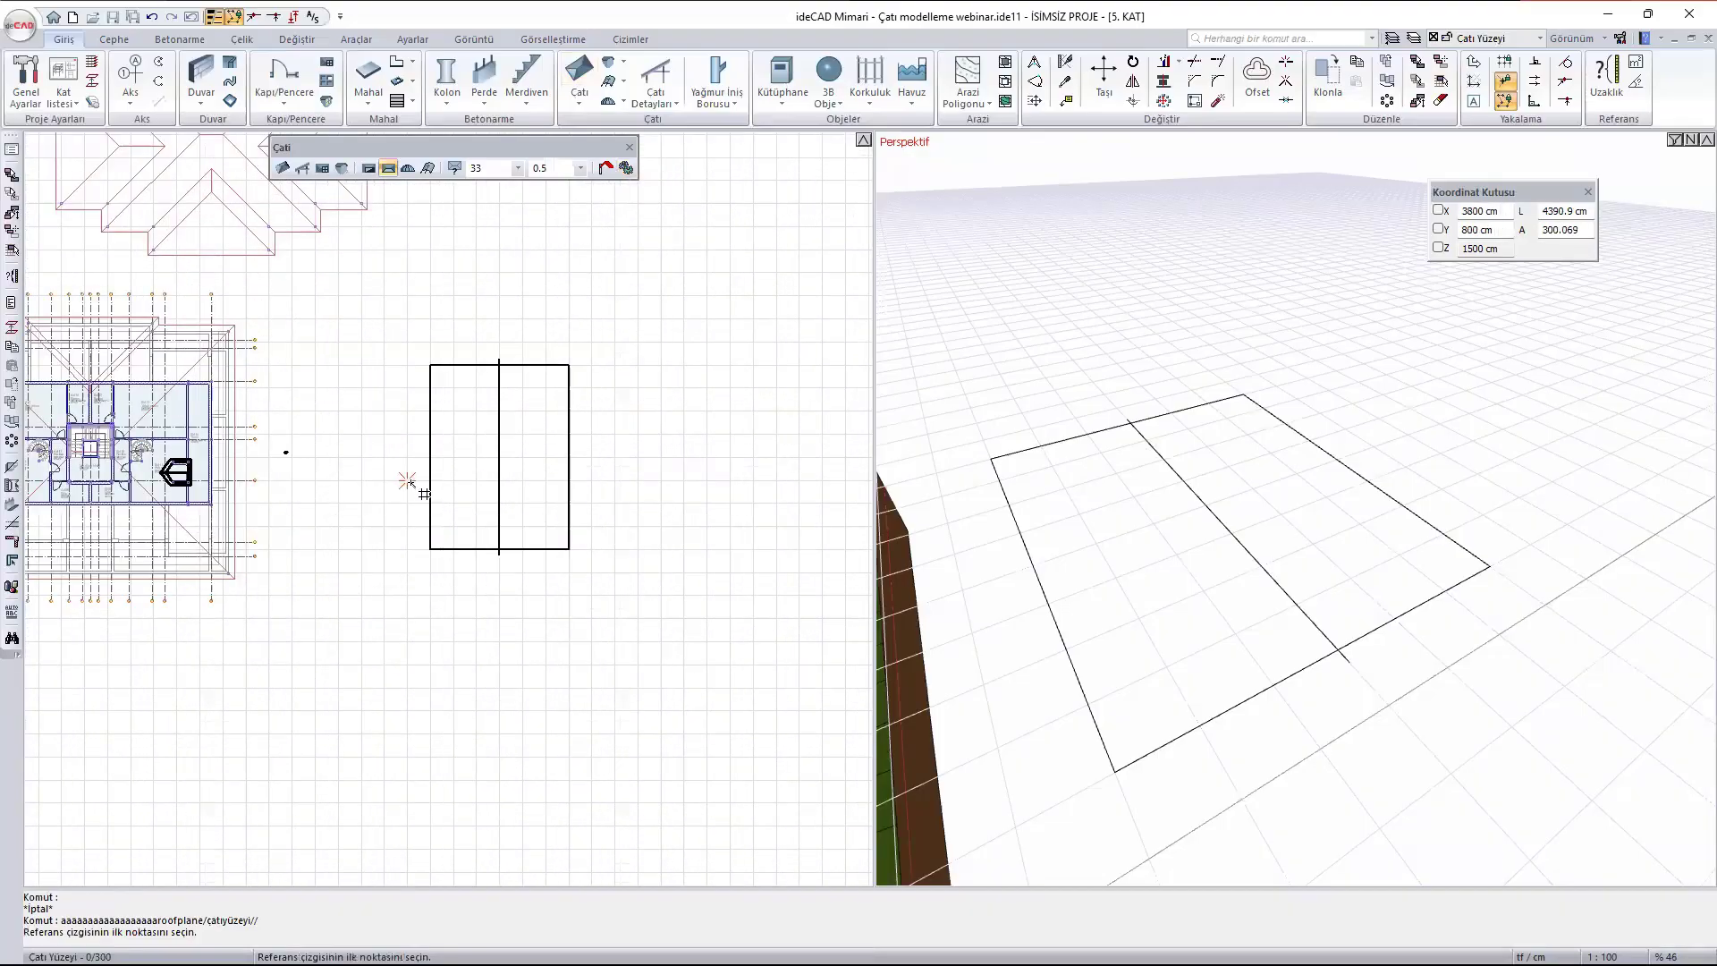
click(430, 366)
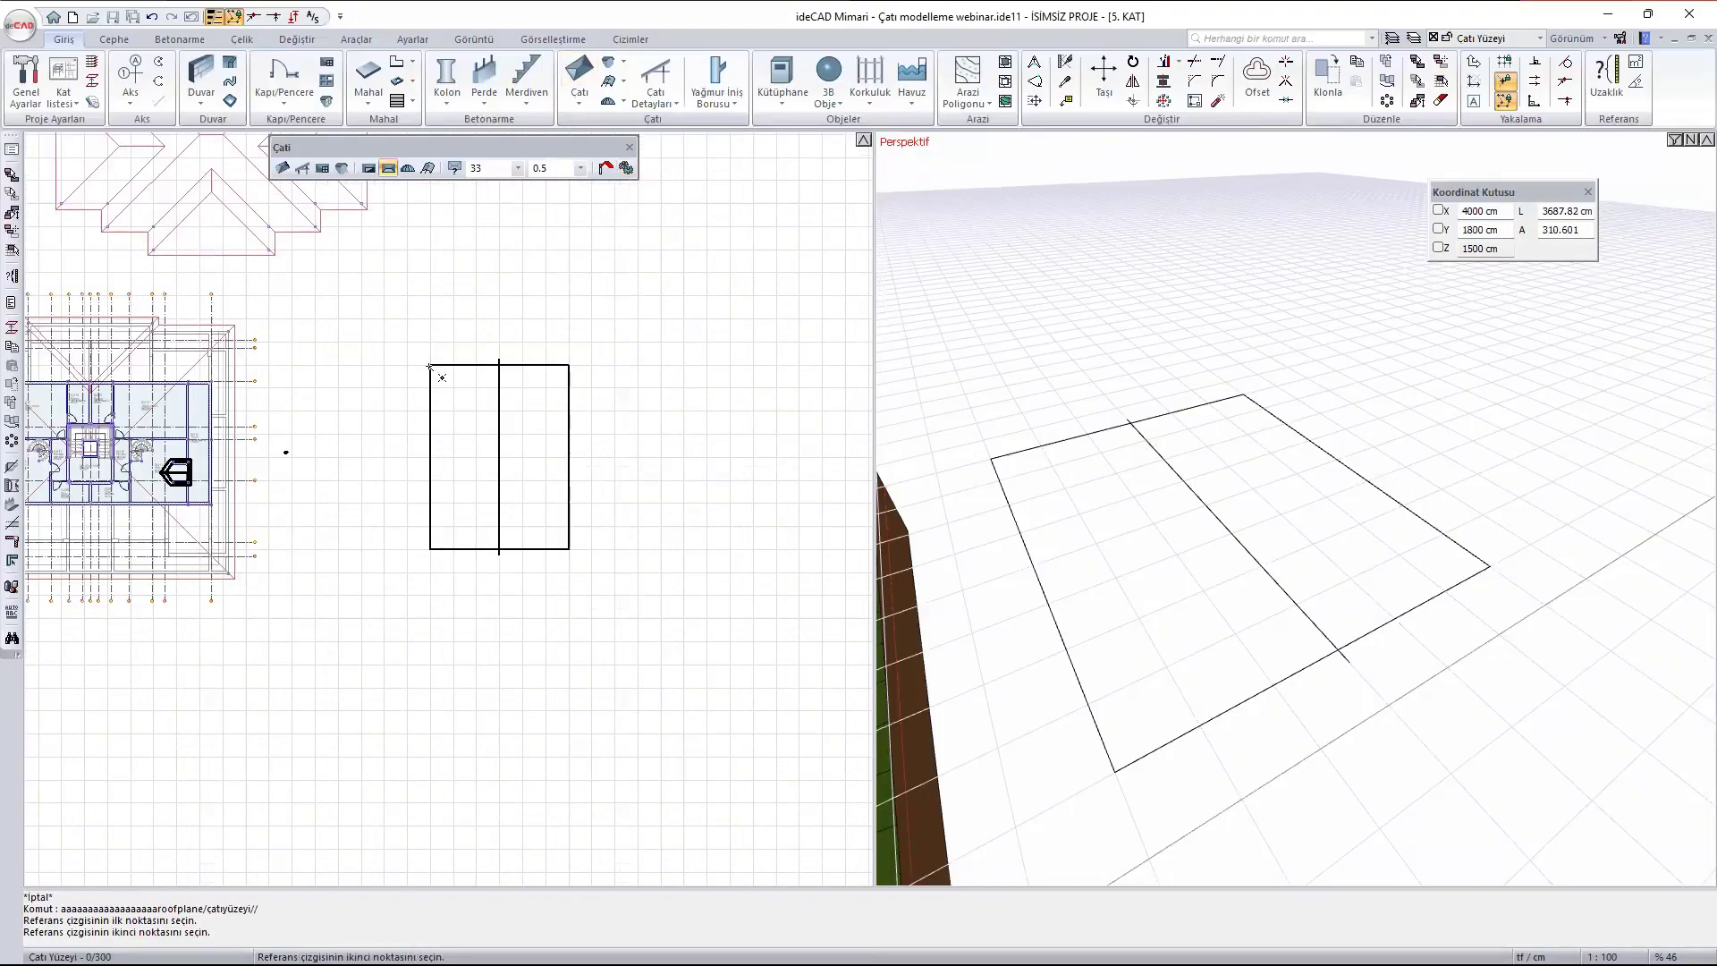
click(433, 547)
- Outline the roof surface over the rectangle's left half, 600 cm wide and 1600 cm long
click(430, 364)
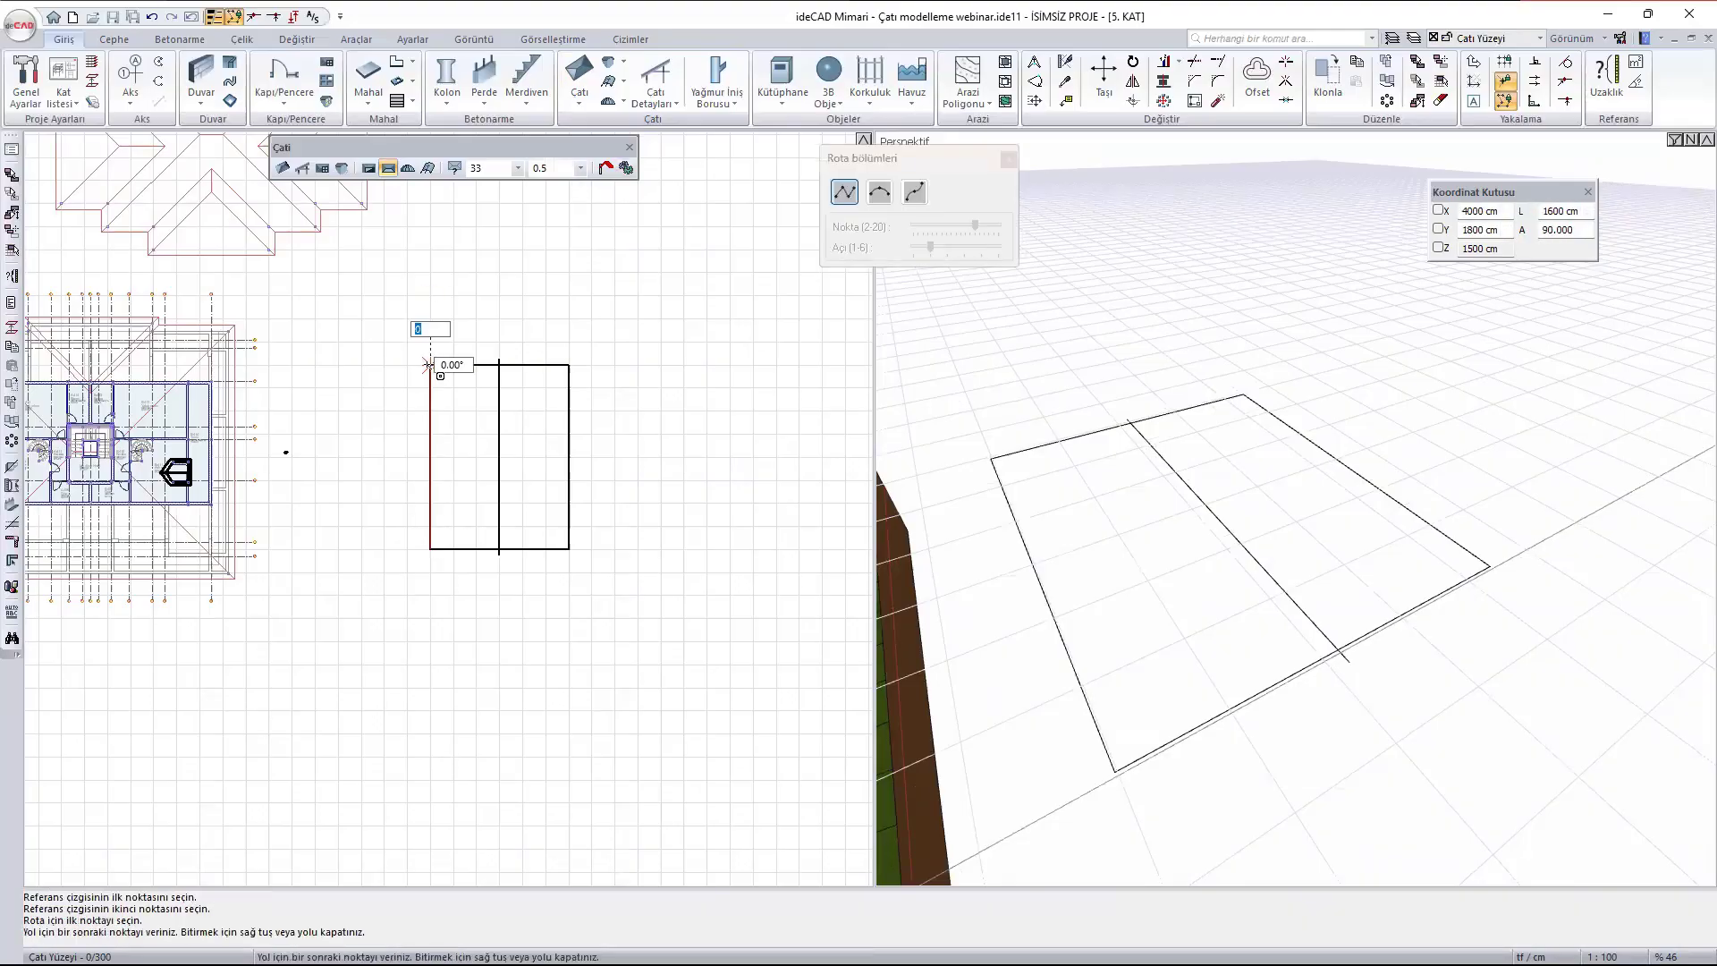
click(430, 548)
click(499, 549)
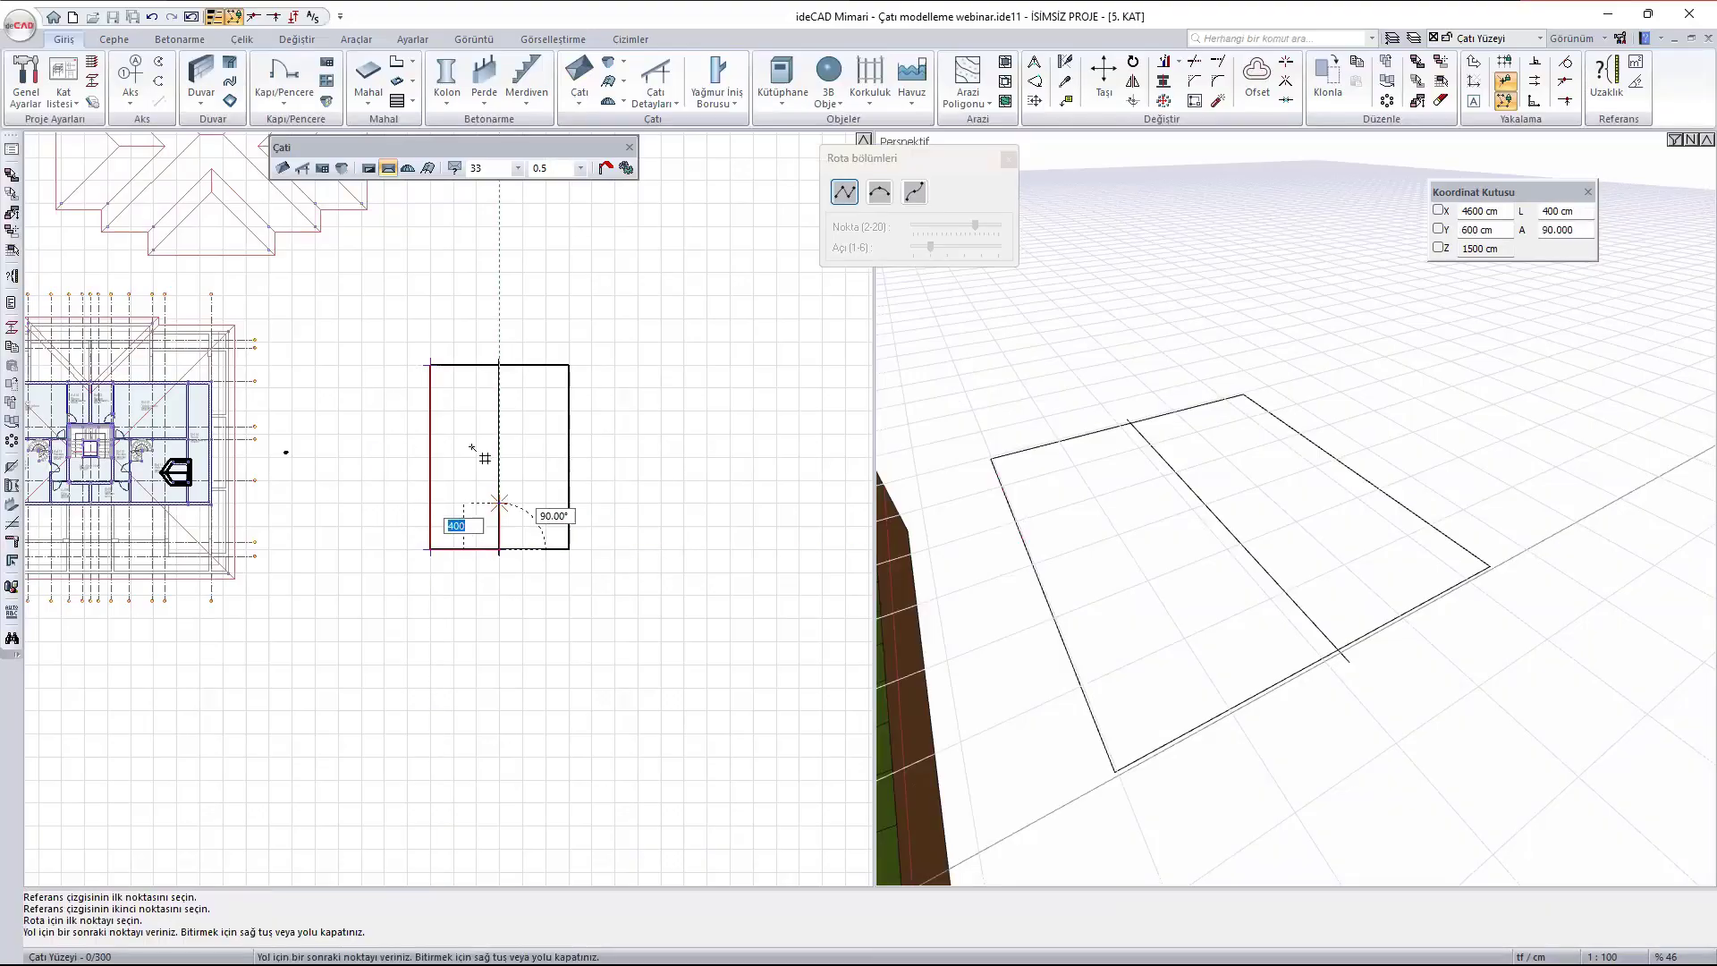
click(499, 364)
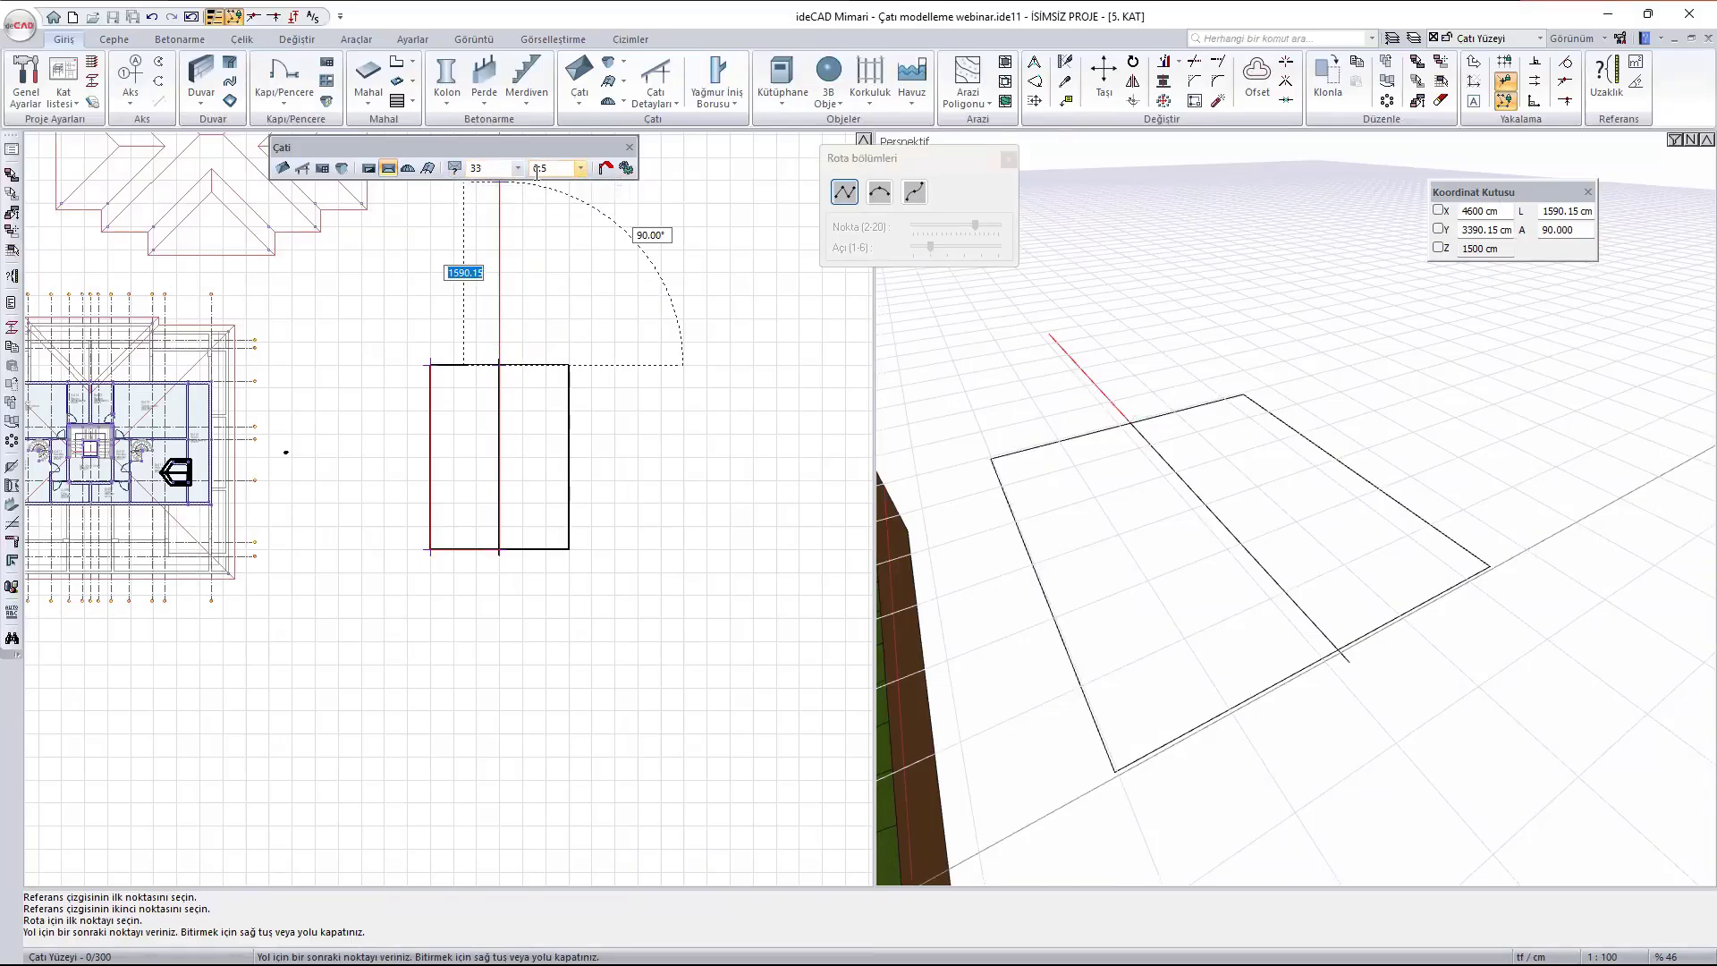
scroll(447, 345, up, 3)
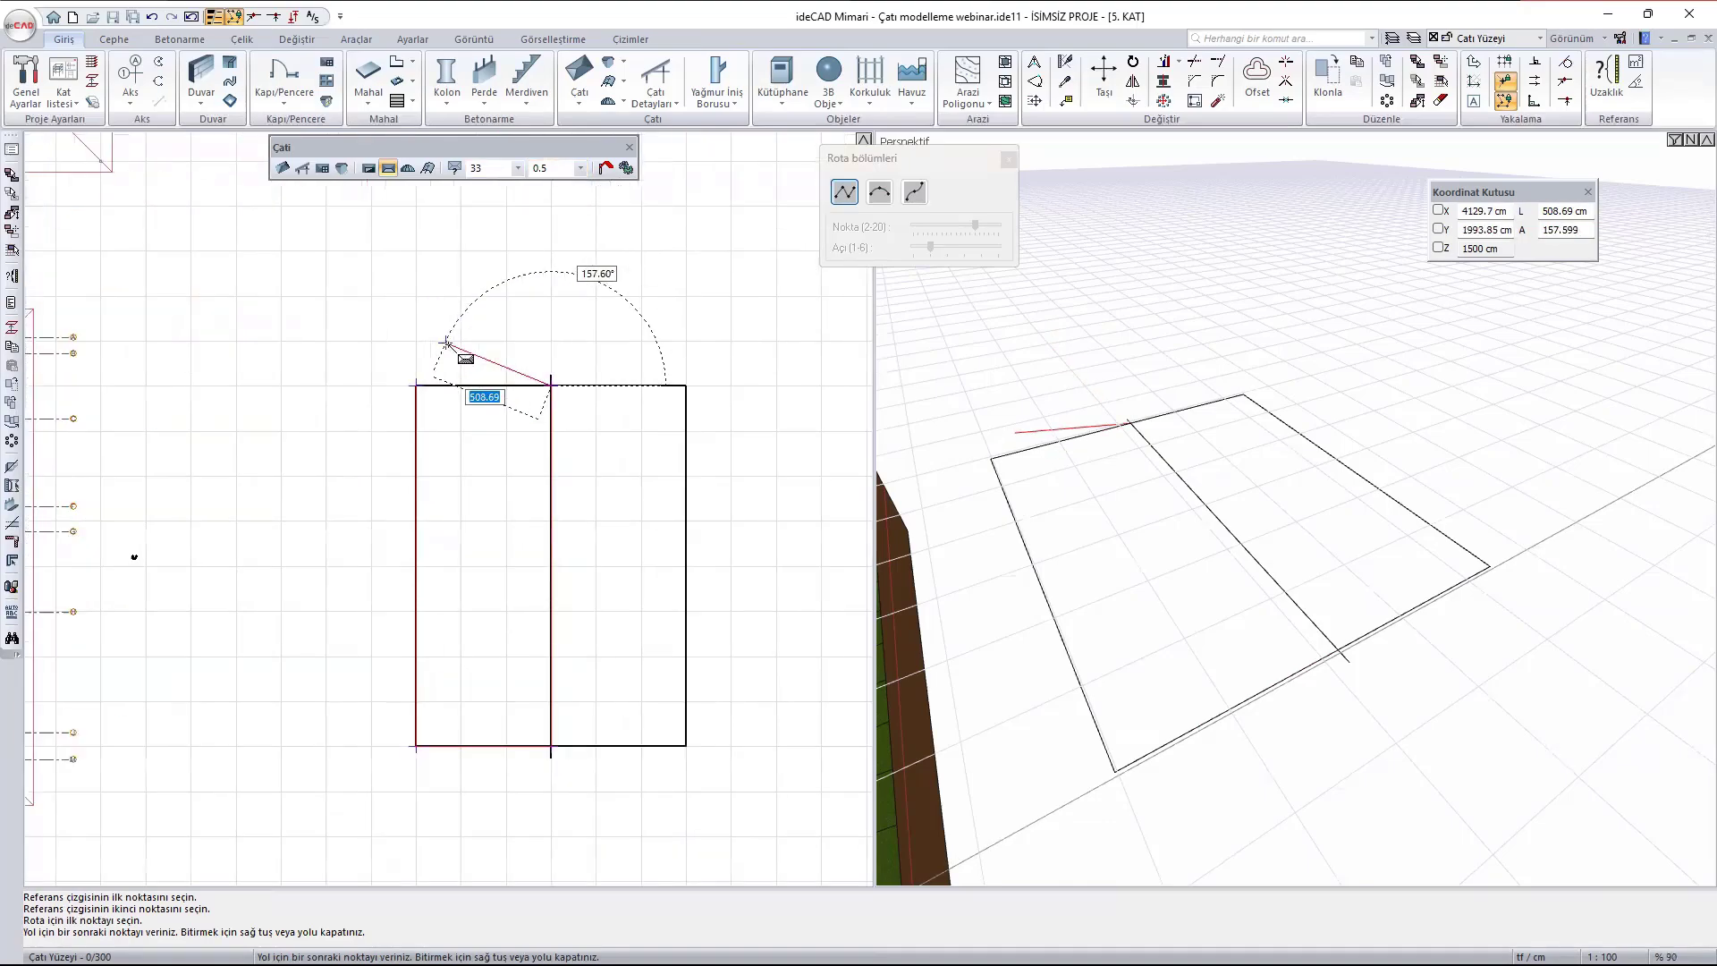
click(416, 385)
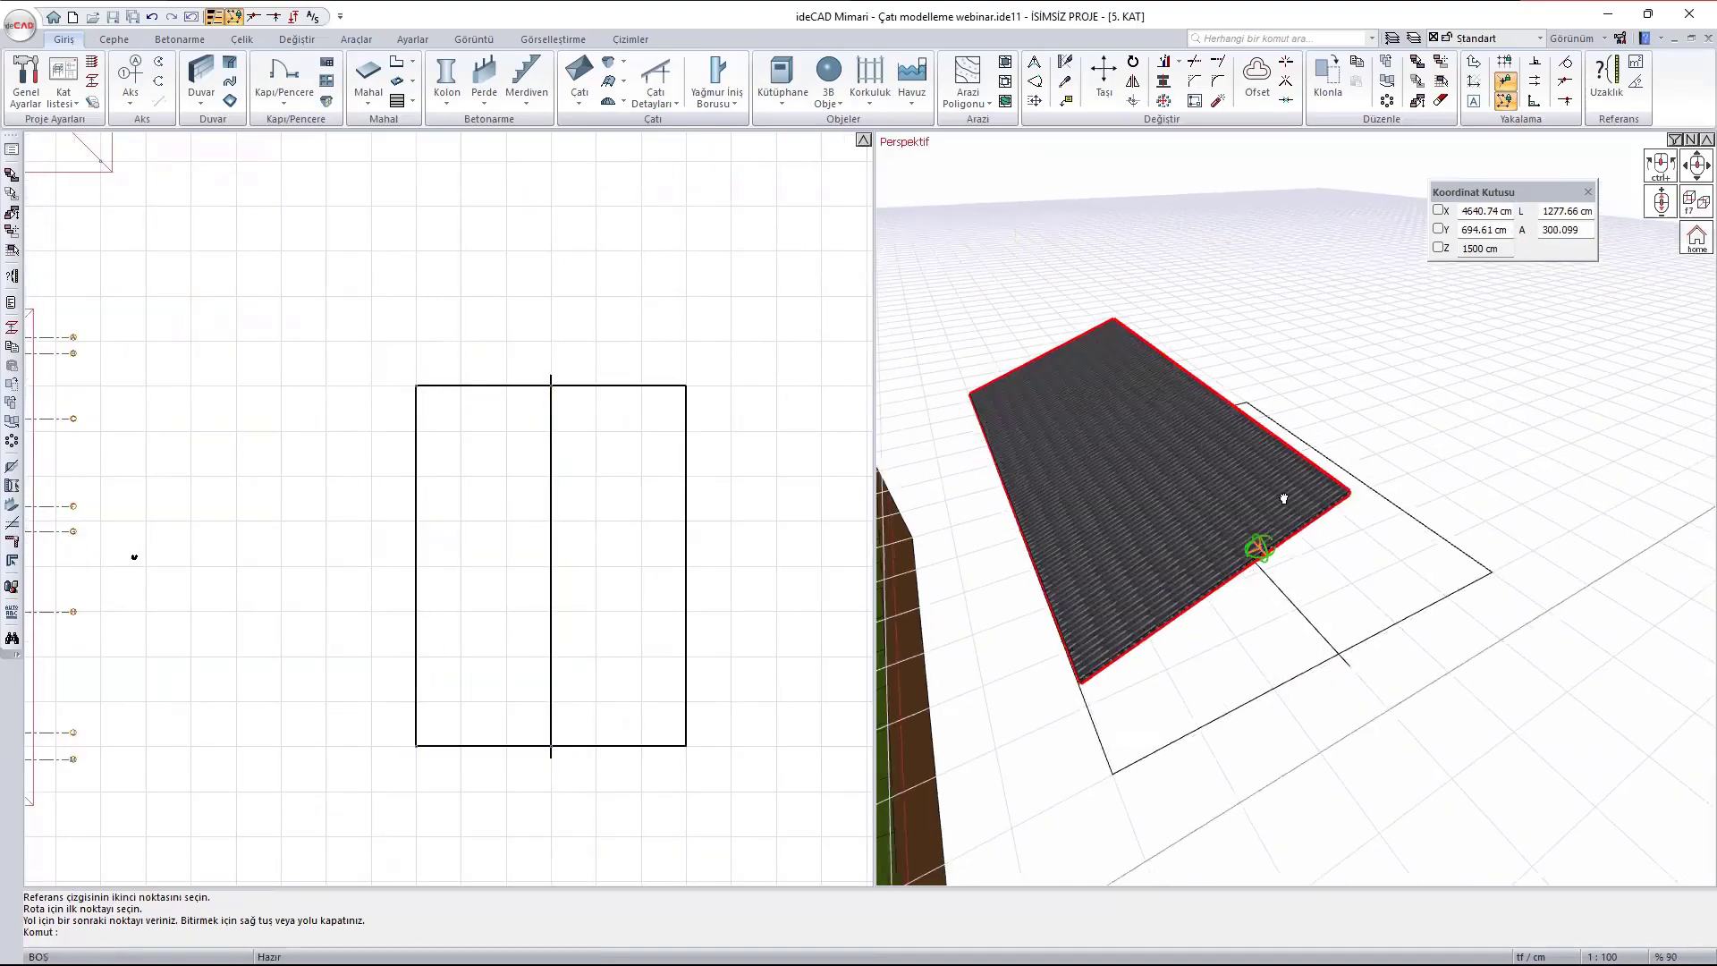
- Open the new roof surface's settings and review its general parameters, textures, detail line types and colours, and building components
ctrl+middle_drag(1284, 499, 1341, 434)
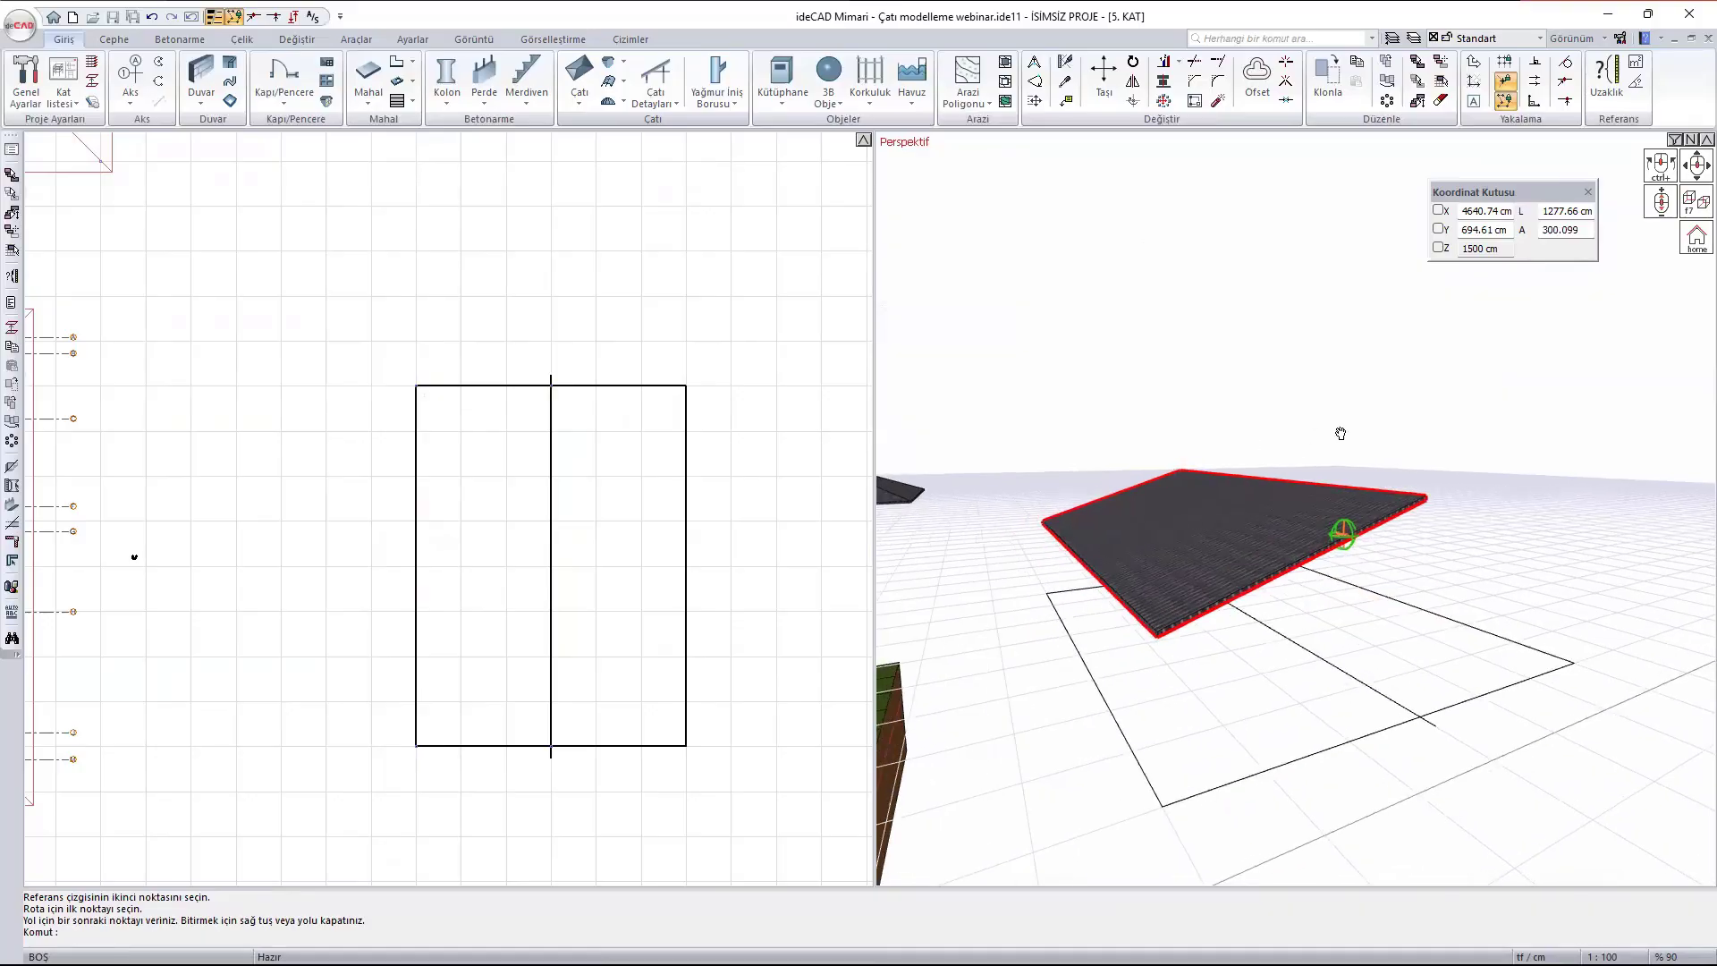
click(1234, 506)
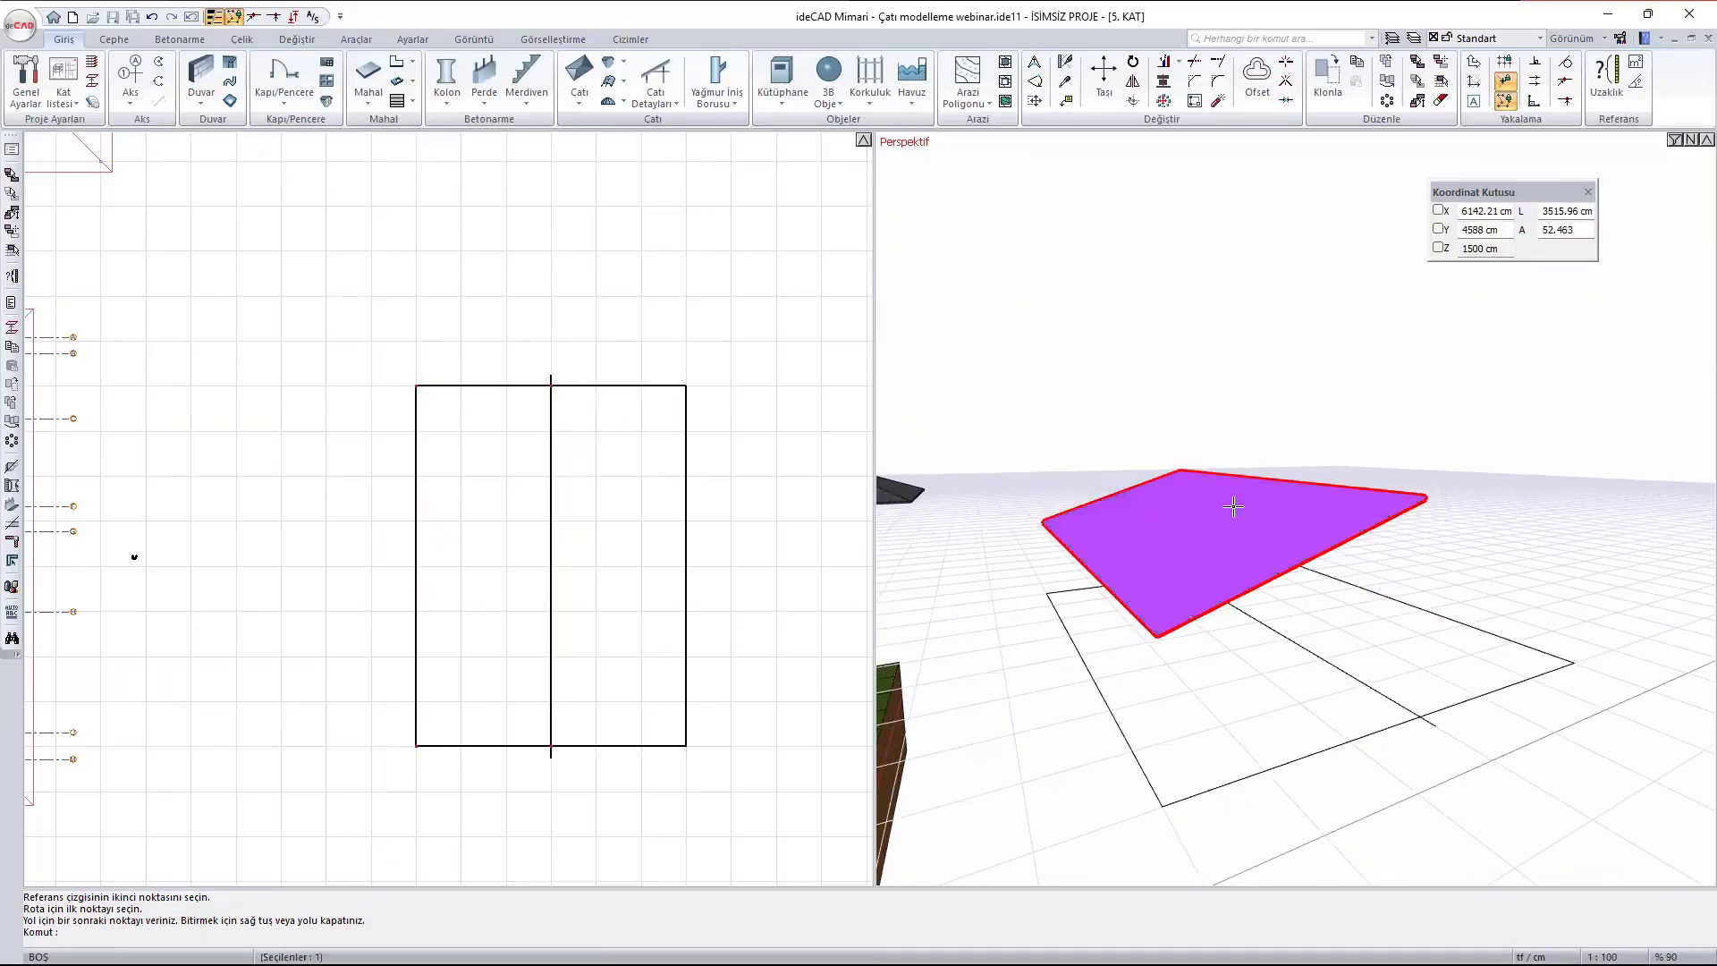
double_click(1233, 506)
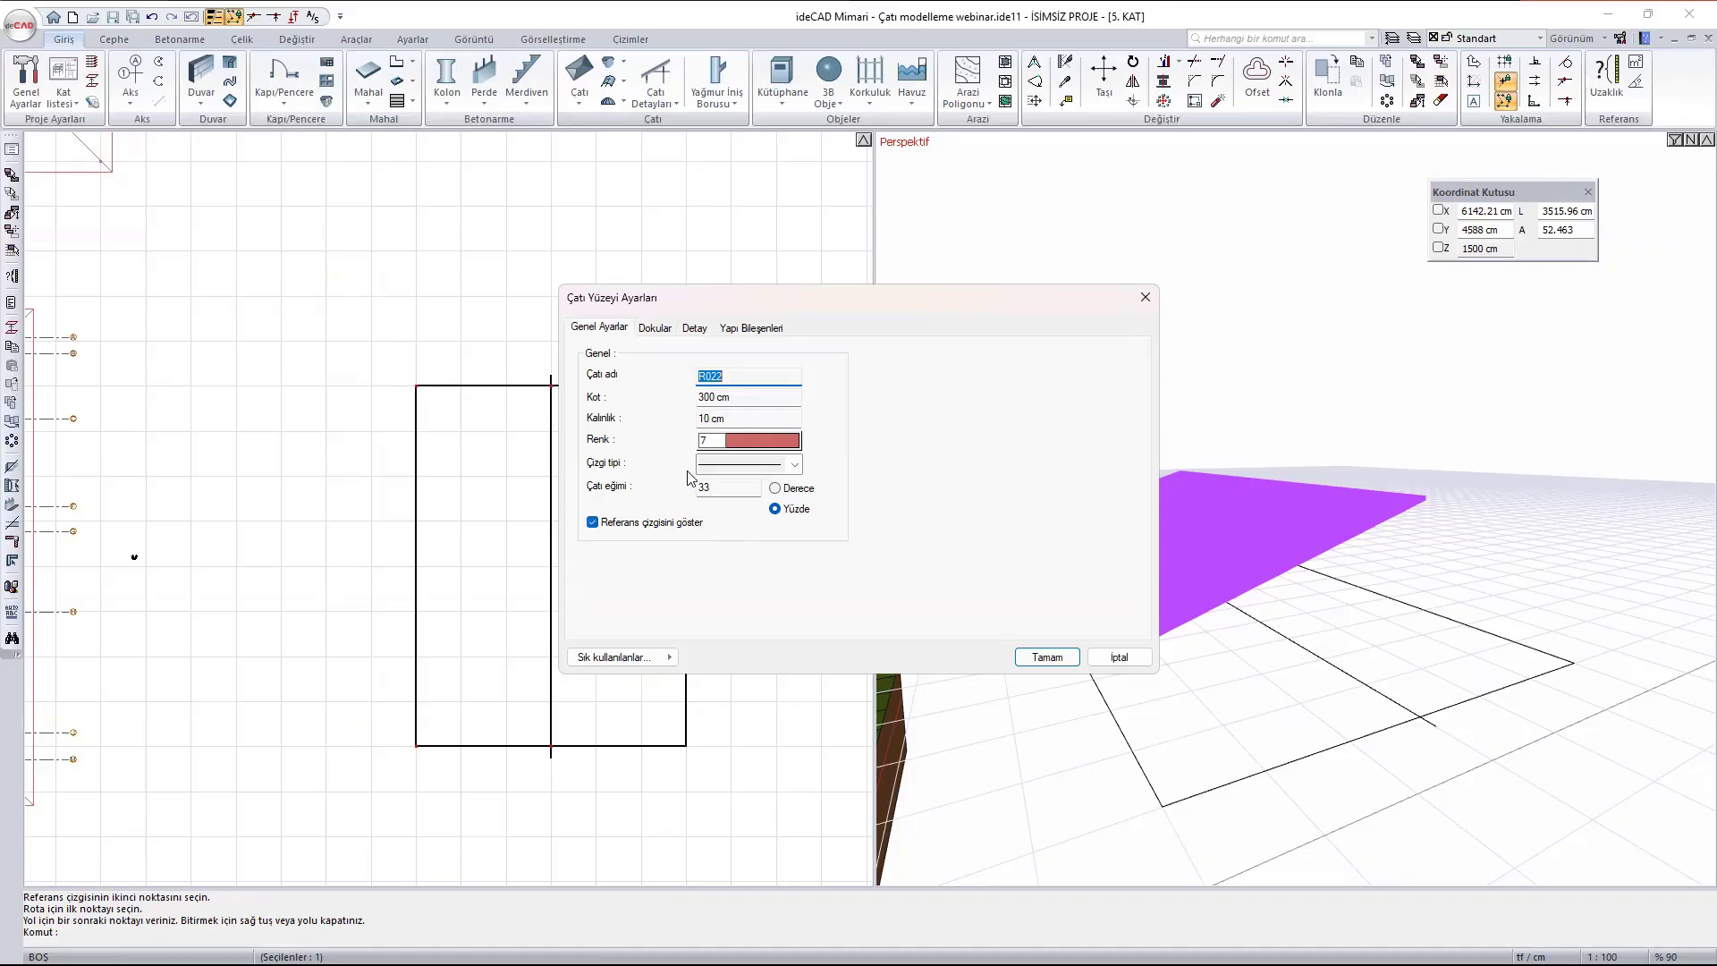
click(659, 330)
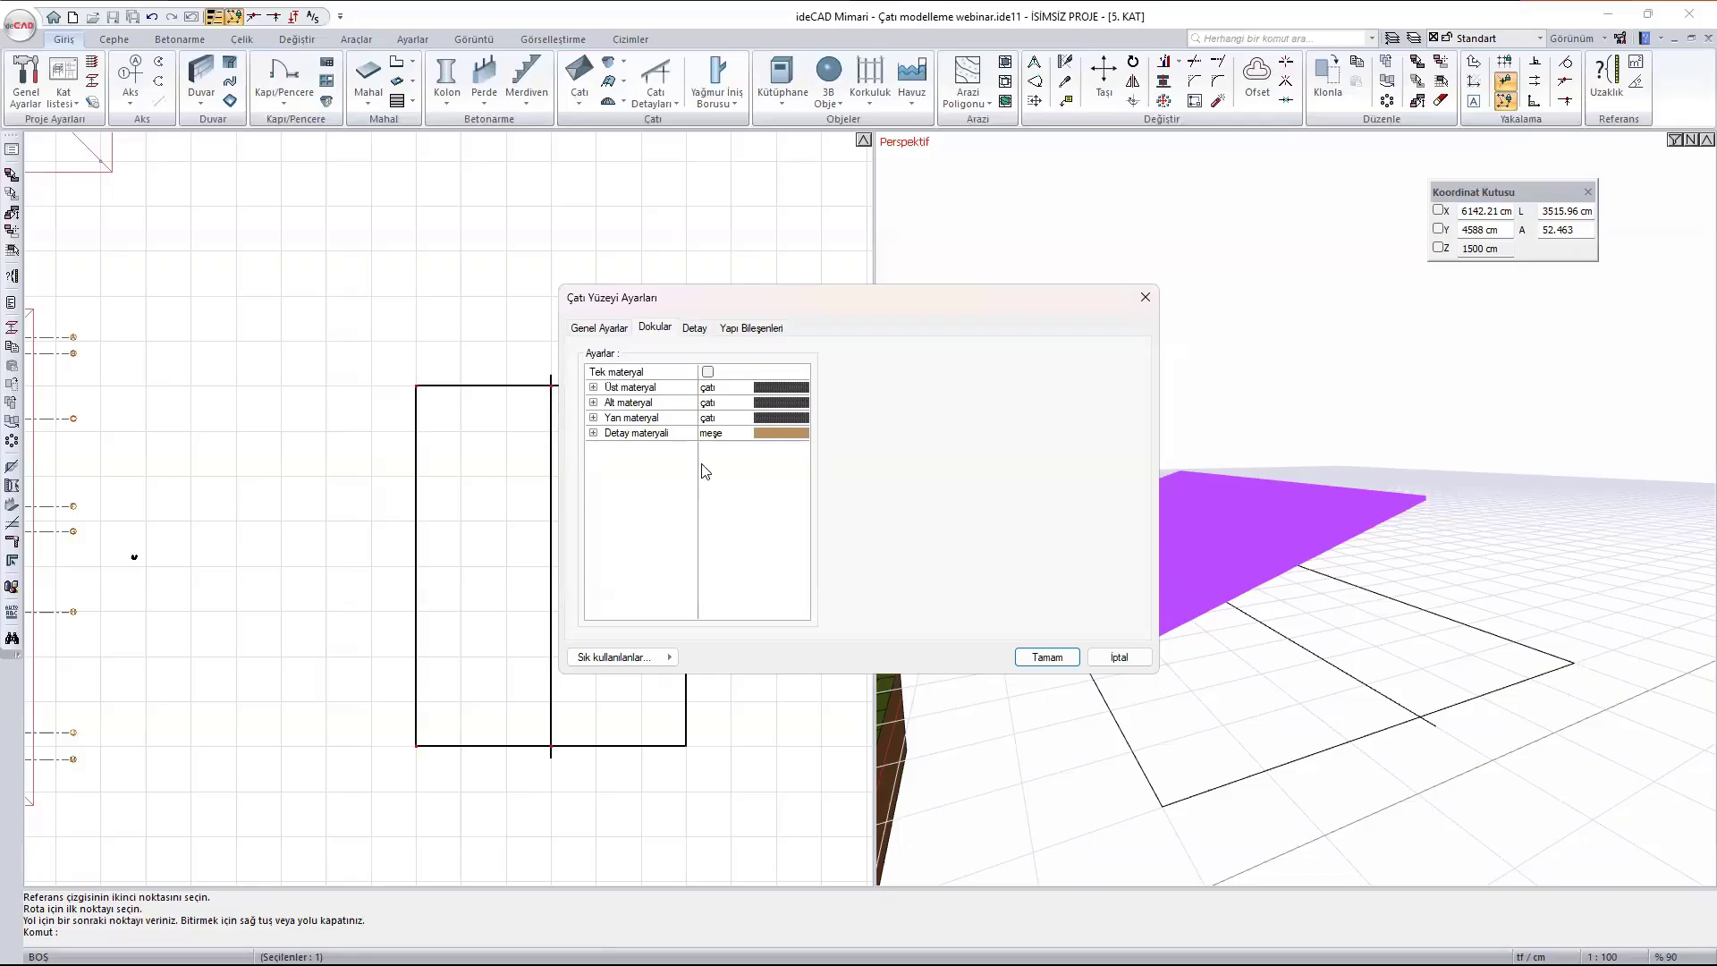
click(694, 329)
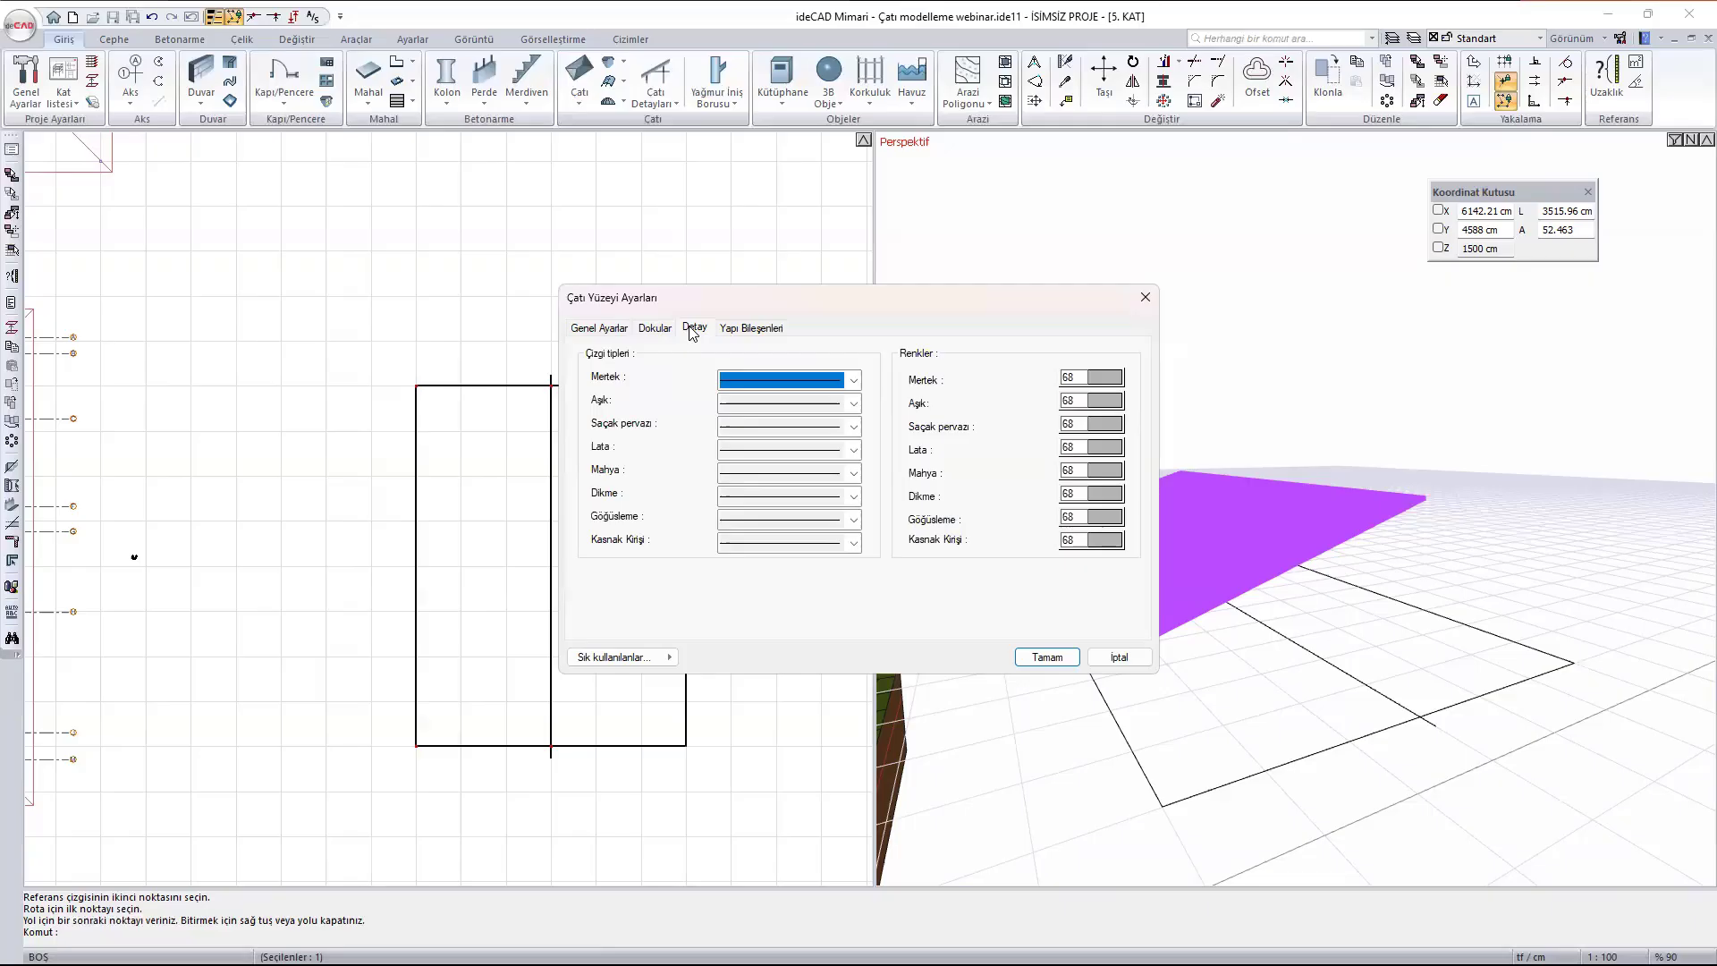
click(752, 331)
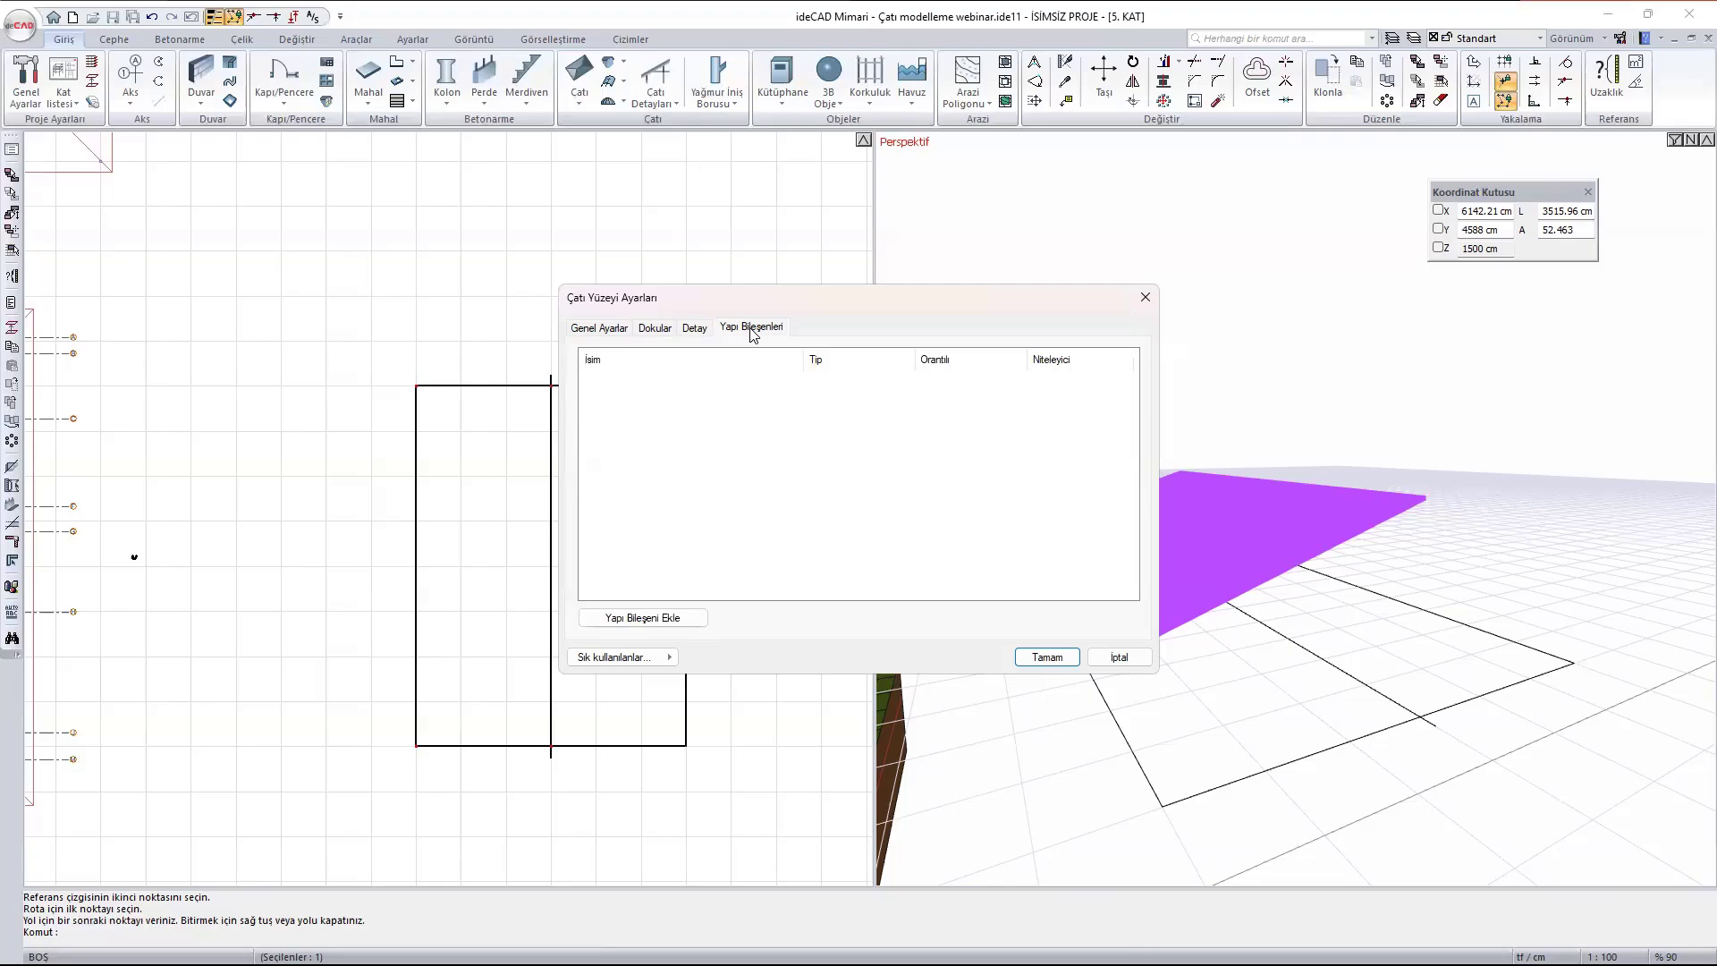
click(1145, 297)
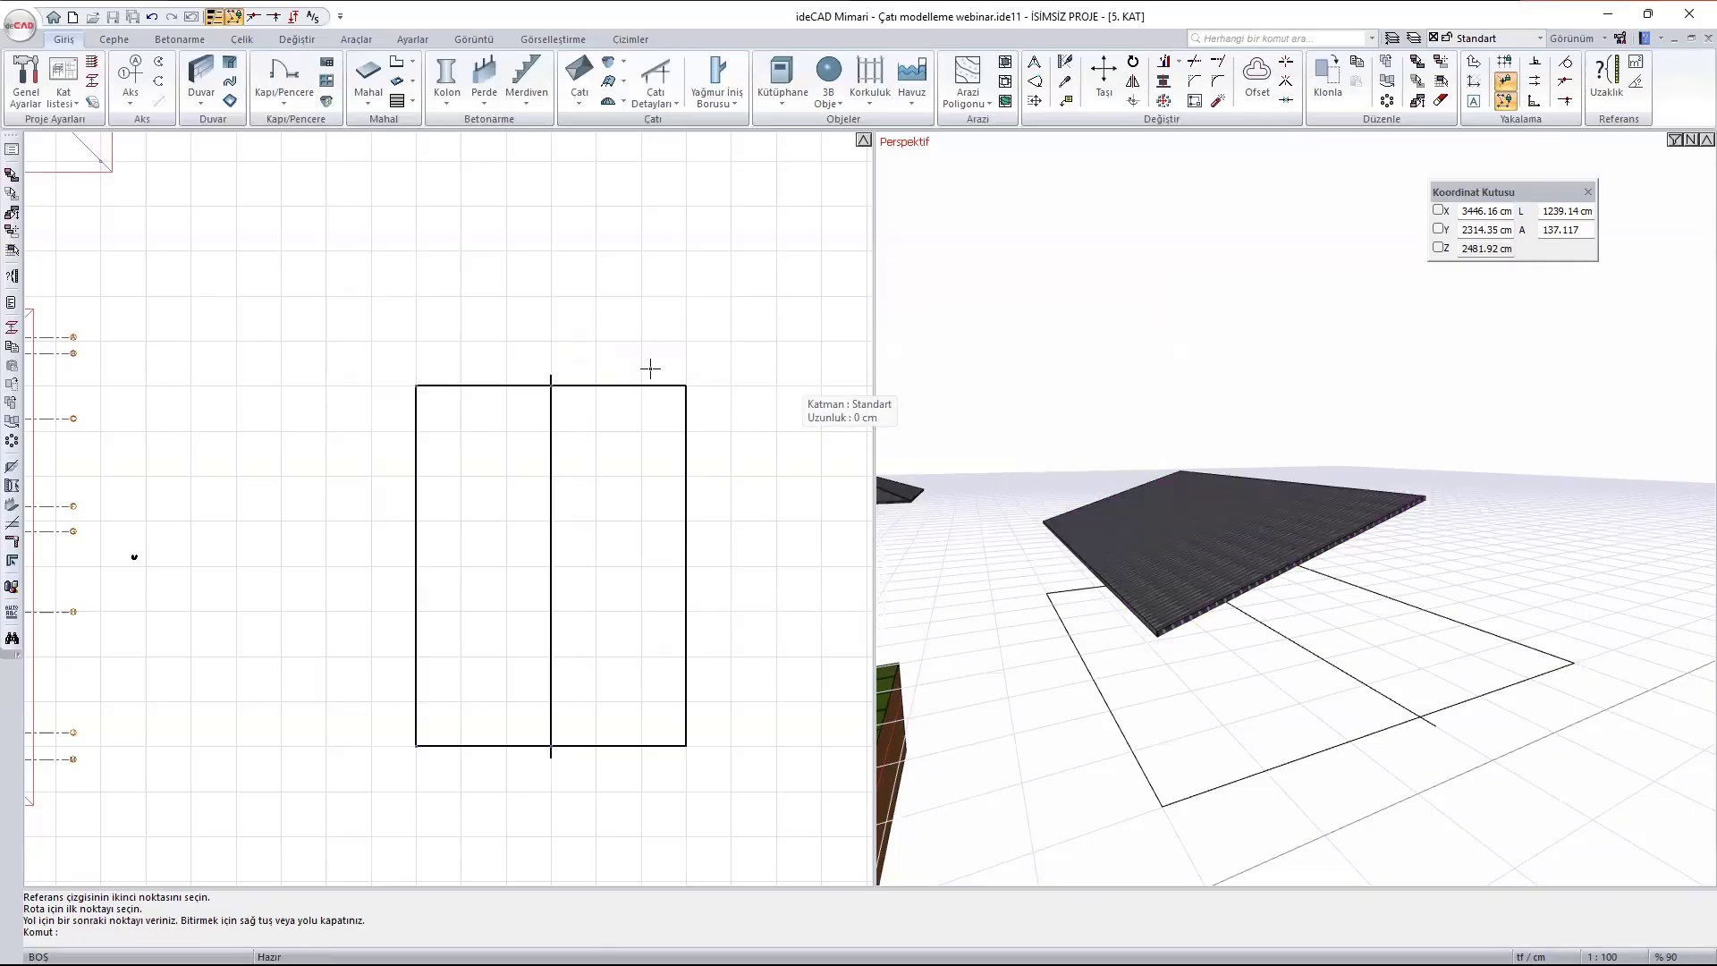
- Move the roof surface about 4000 cm straight up in plan, clear of the split rectangle
scroll(1225, 543, down, 5)
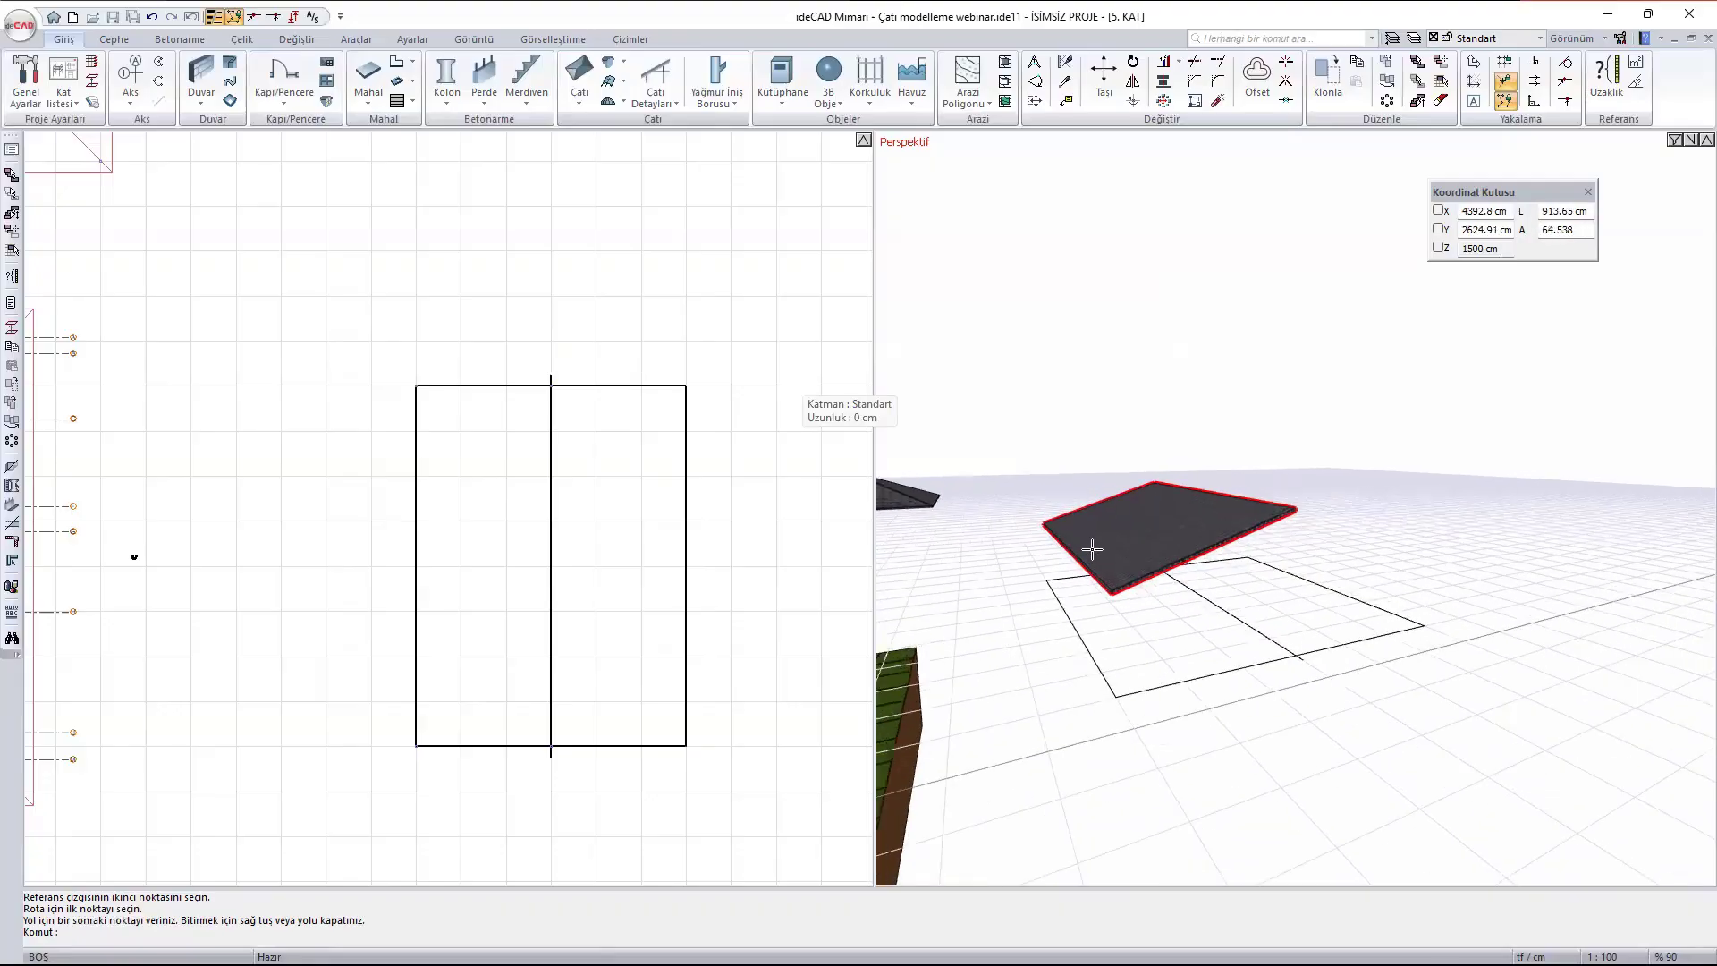
scroll(502, 461, down, 3)
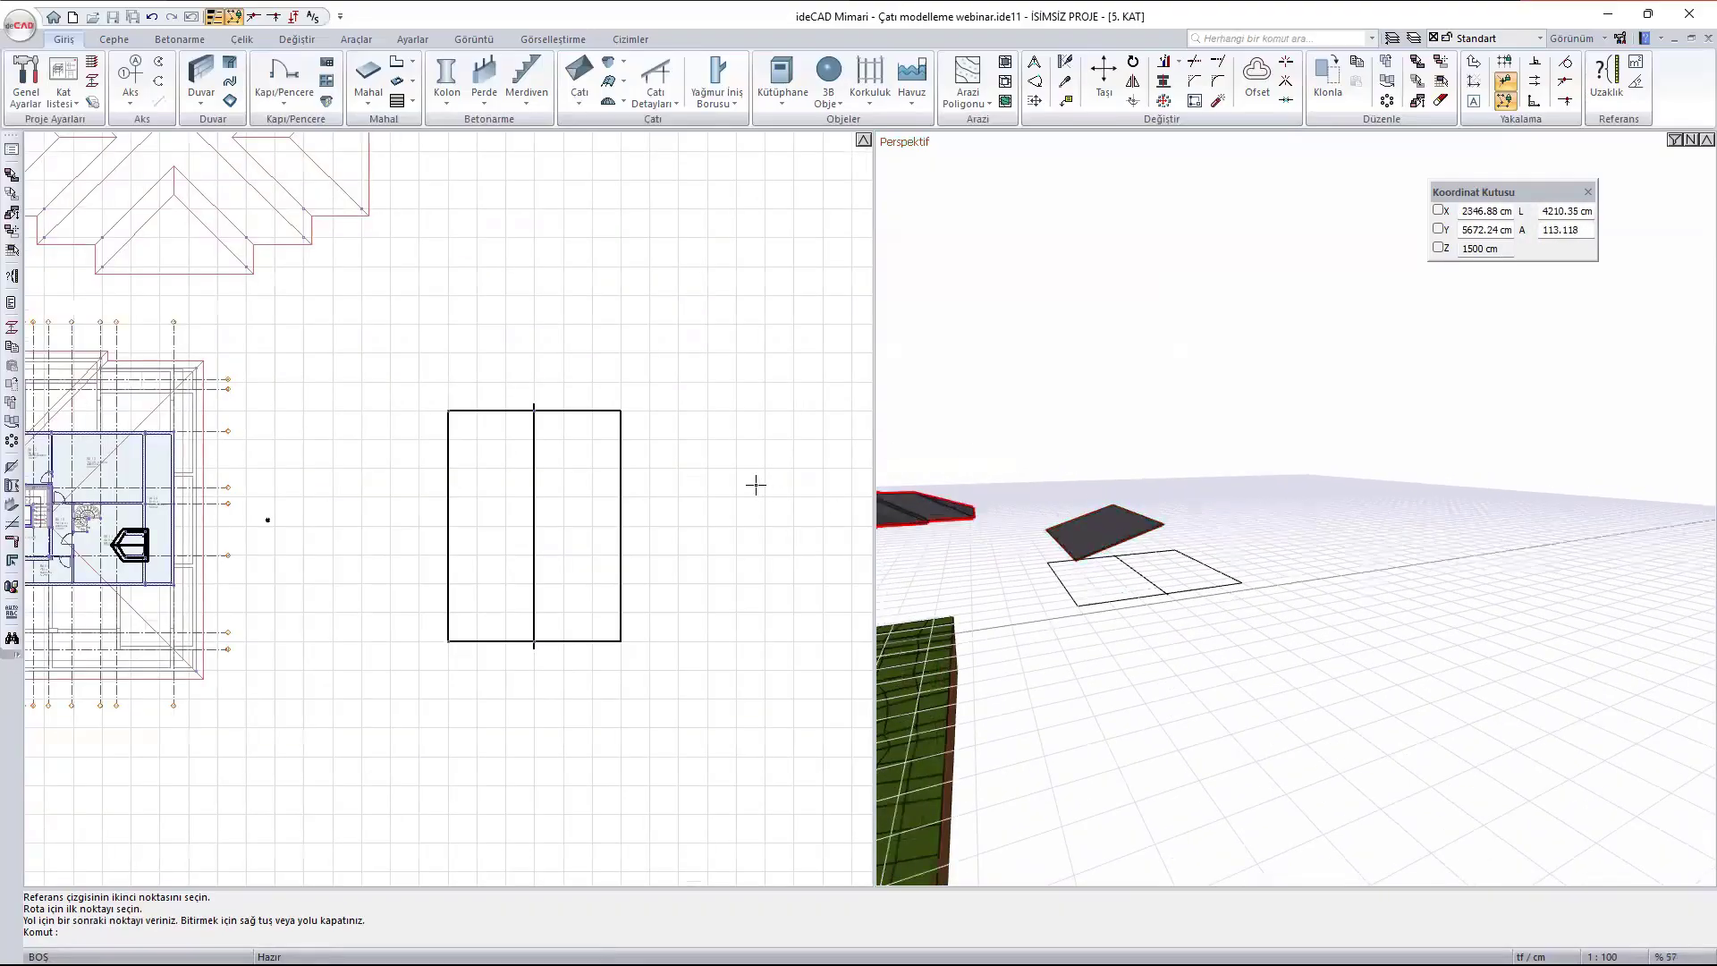
middle_drag(398, 399, 567, 476)
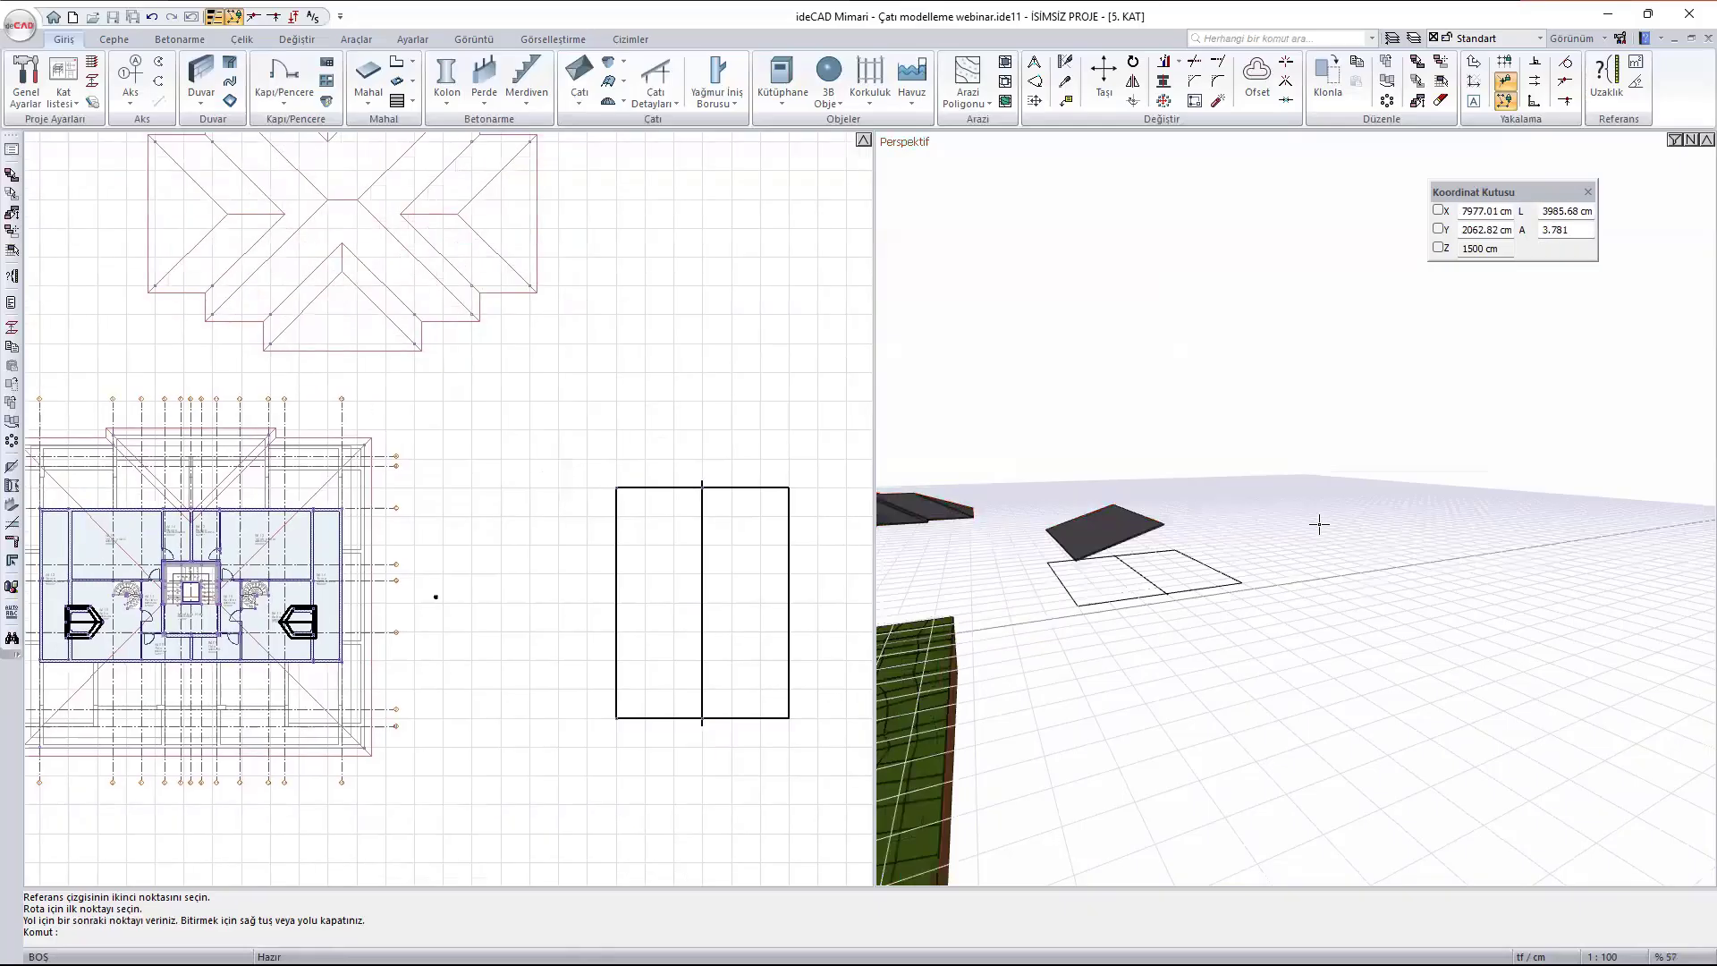
click(1103, 524)
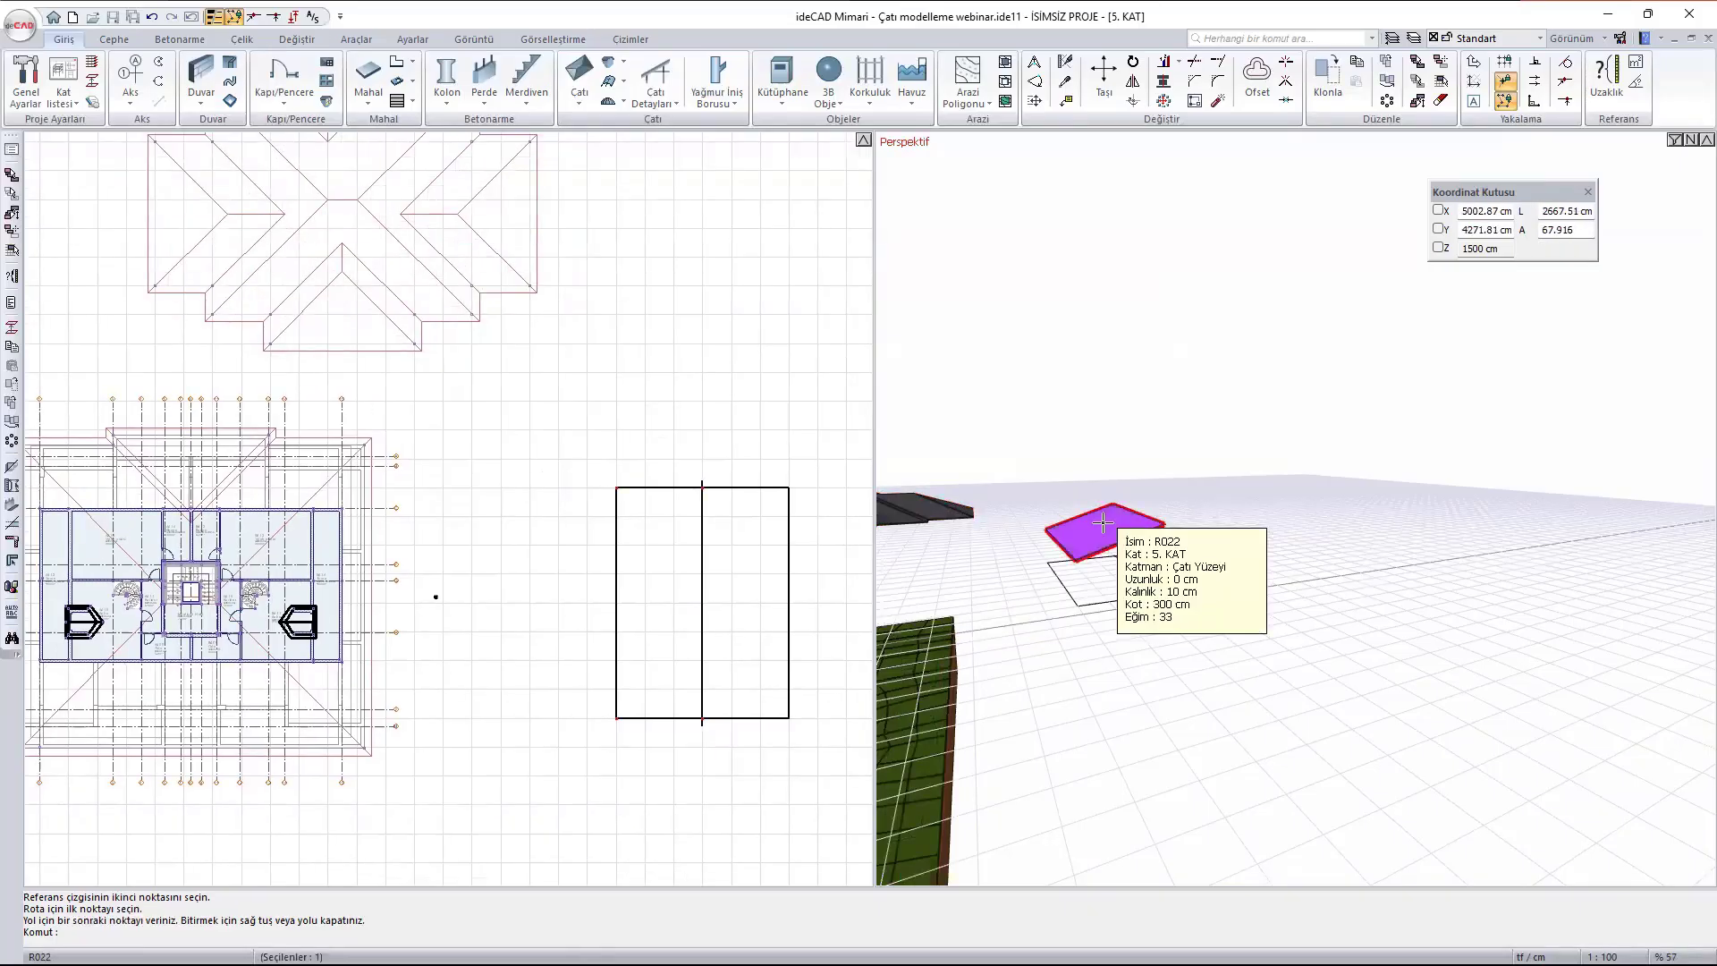
text(m)
key(Return)
scroll(455, 505, down, 4)
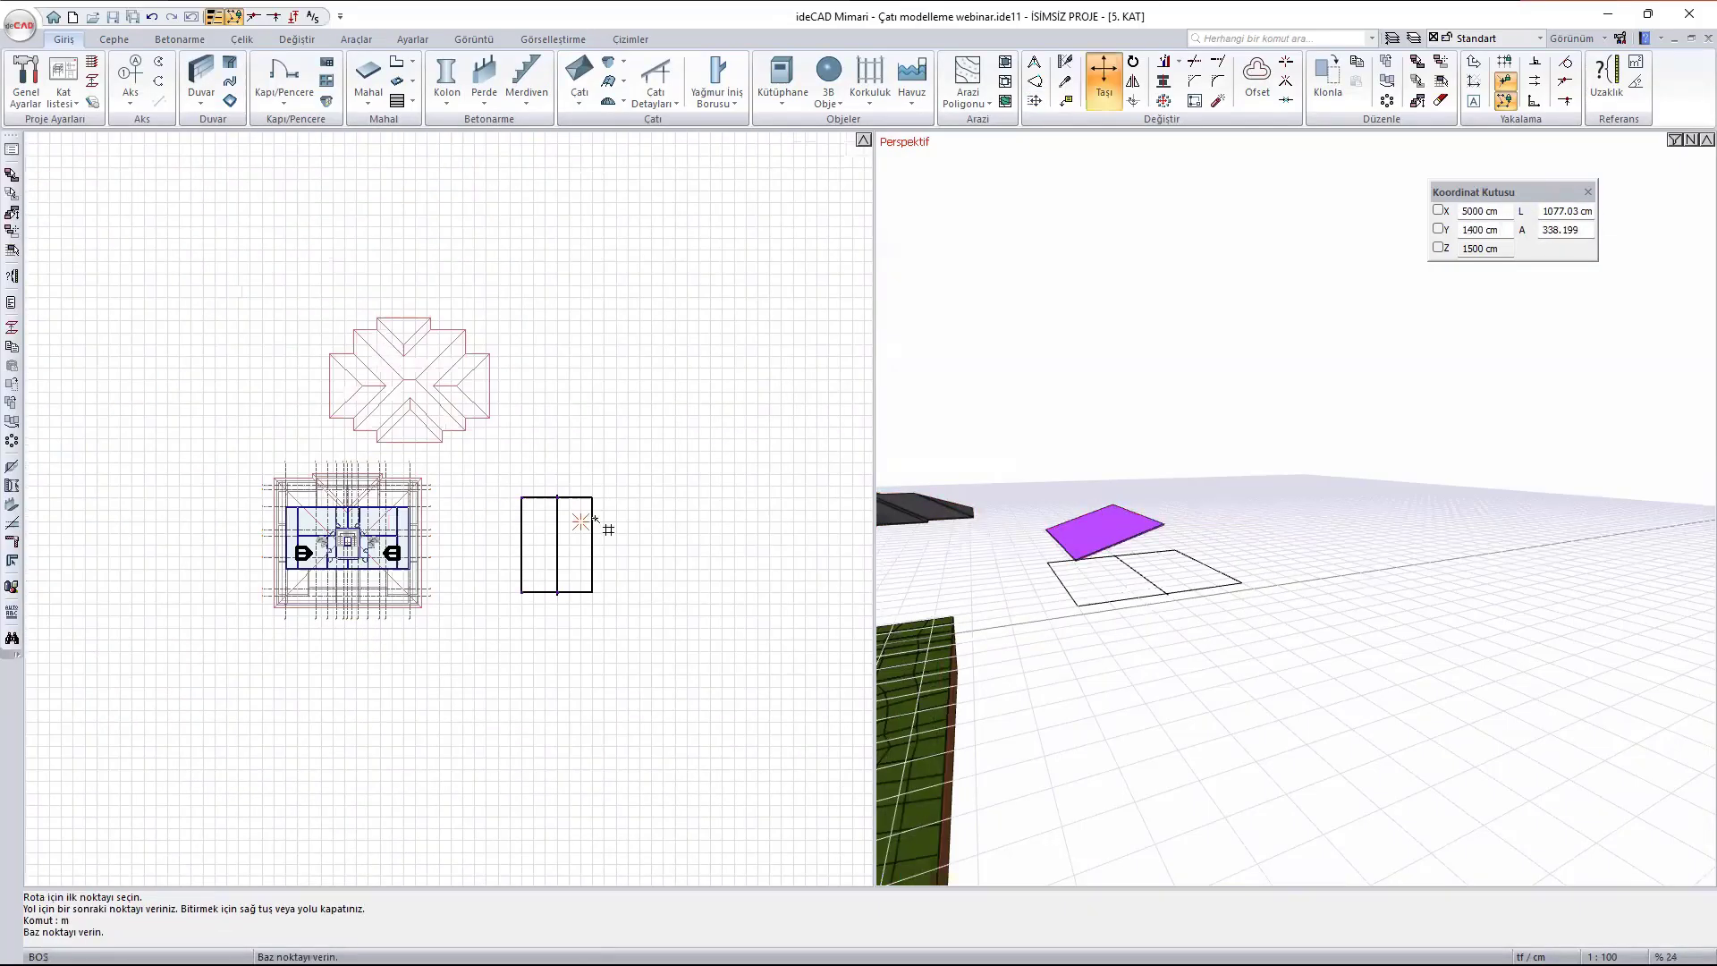
click(561, 495)
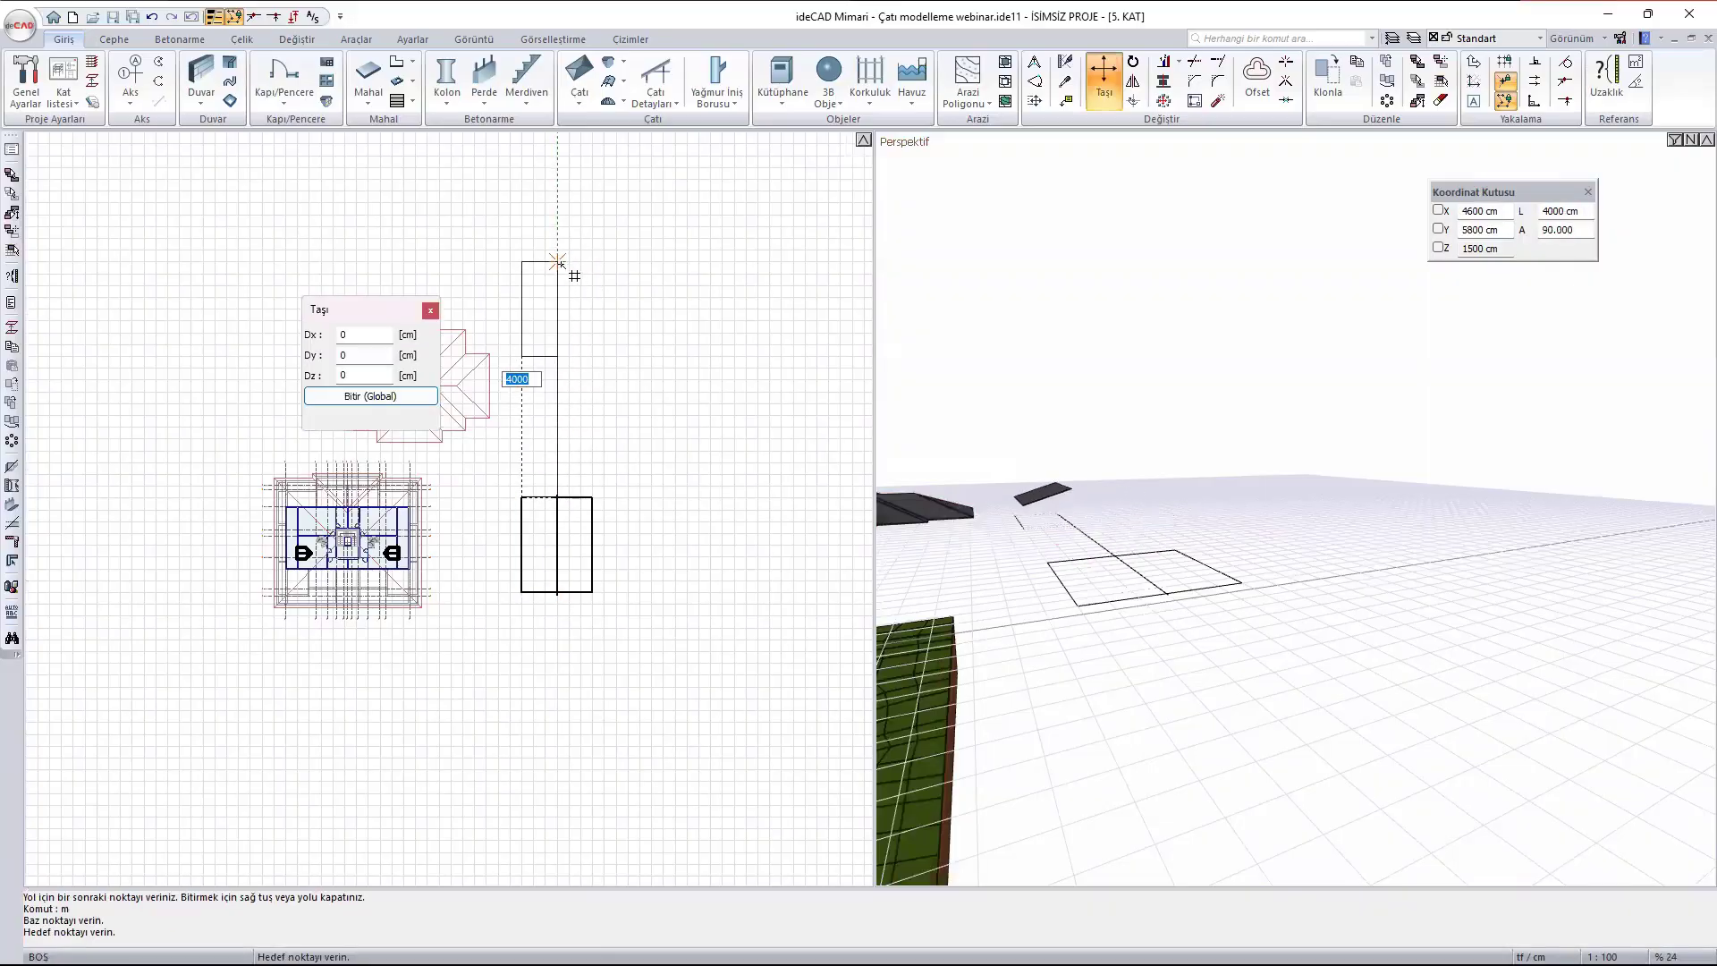
click(558, 251)
key(Escape)
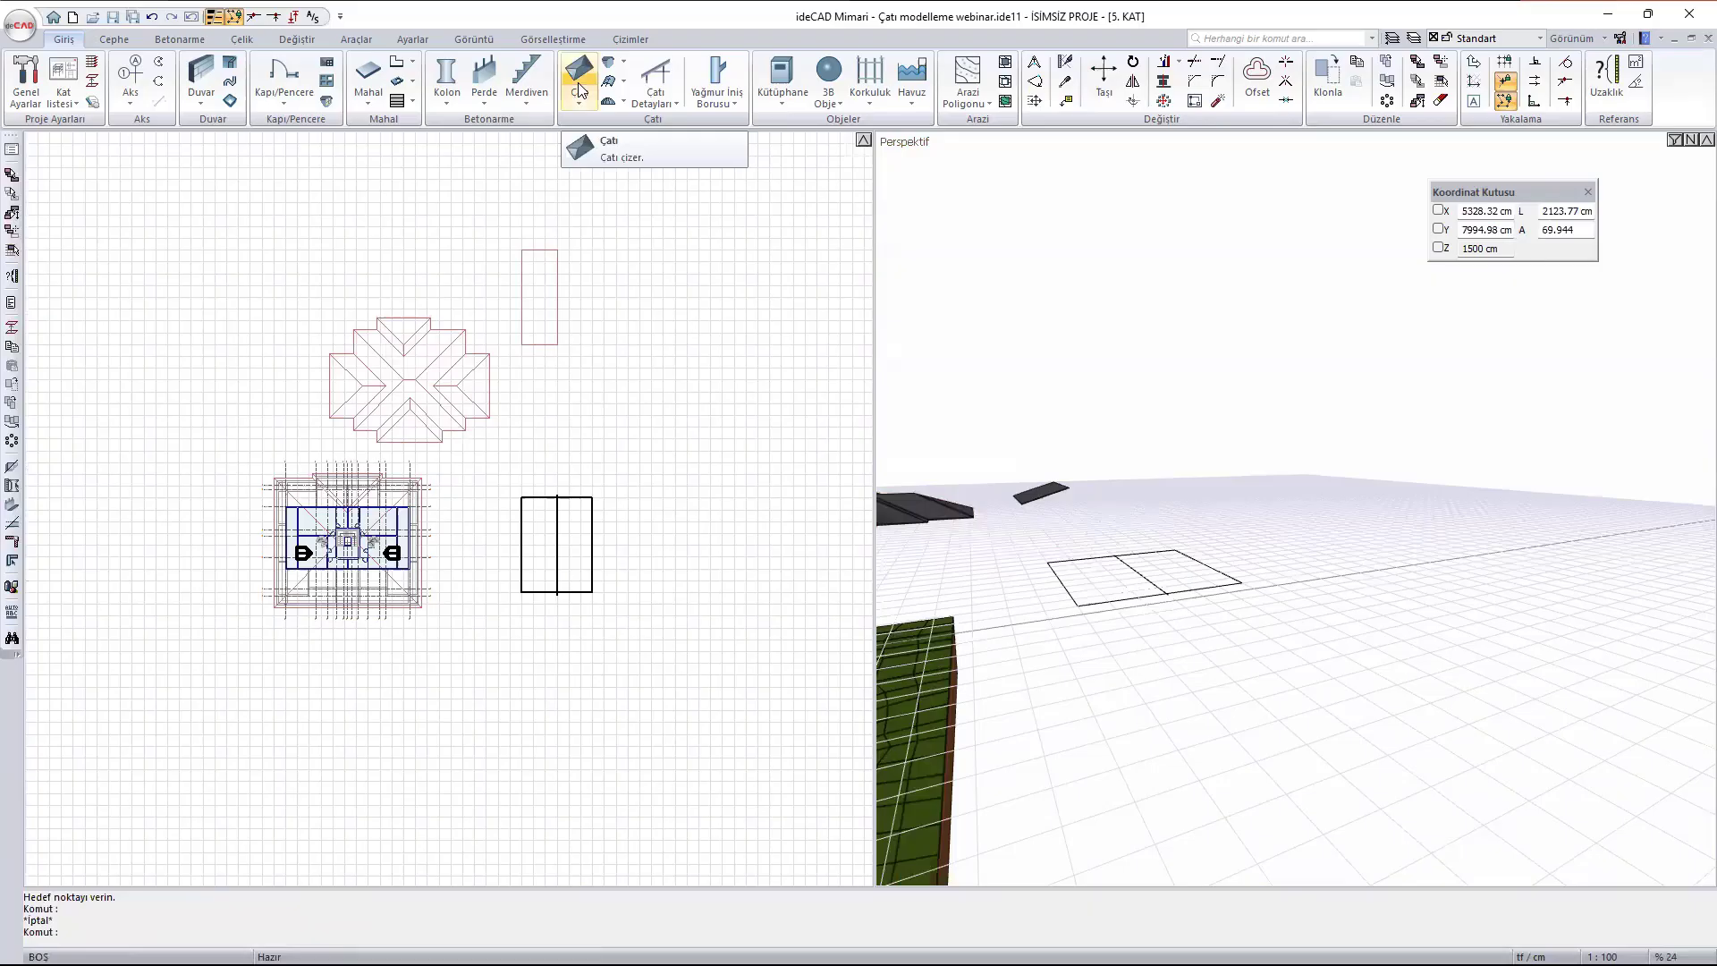
- Draw a roof (Çatı) around the full split rectangle, 1200 cm wide and 1600 cm long
click(580, 90)
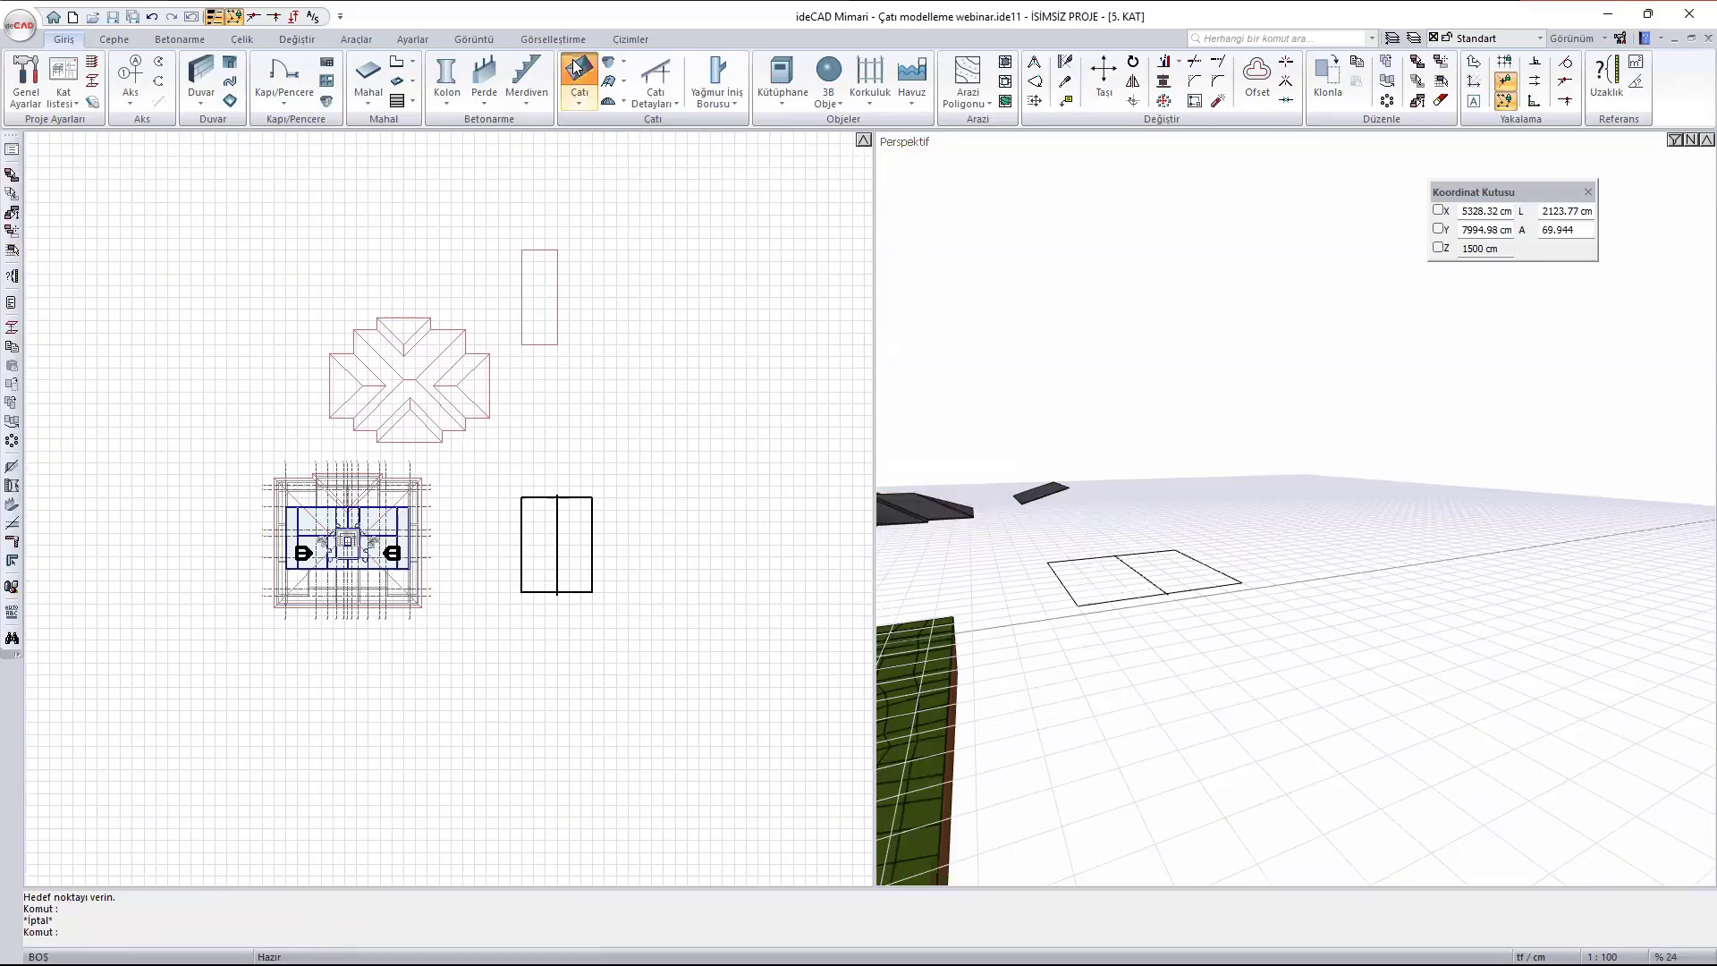
scroll(553, 563, up, 5)
click(456, 362)
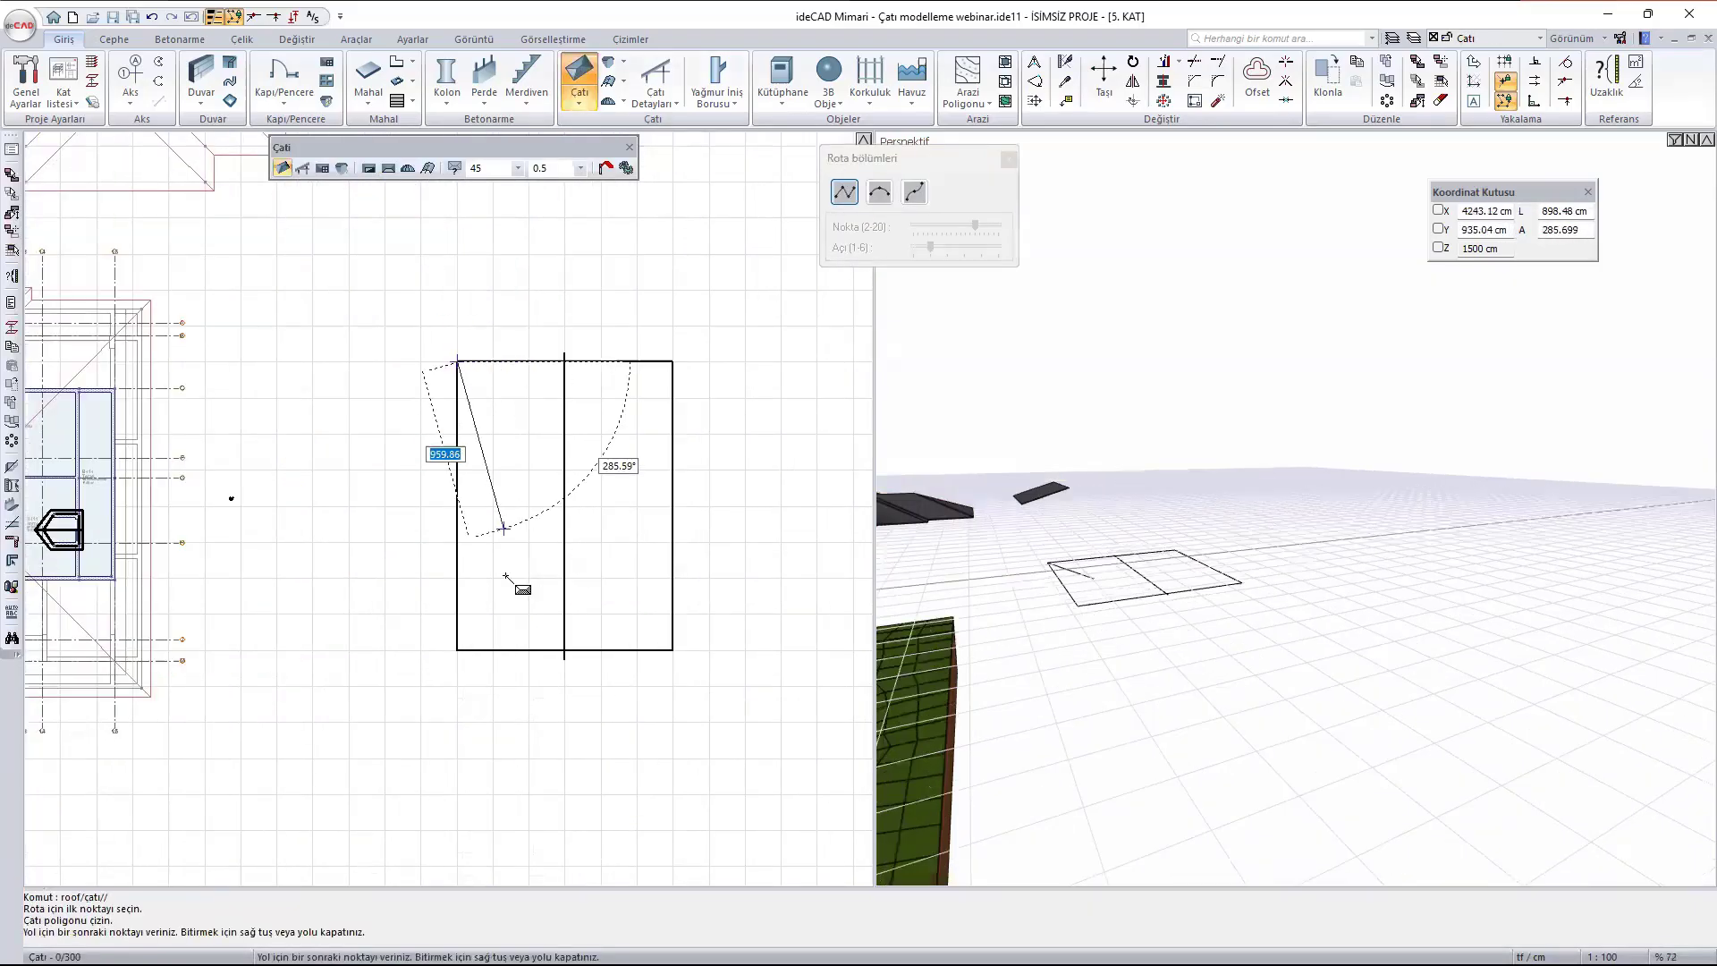
click(457, 650)
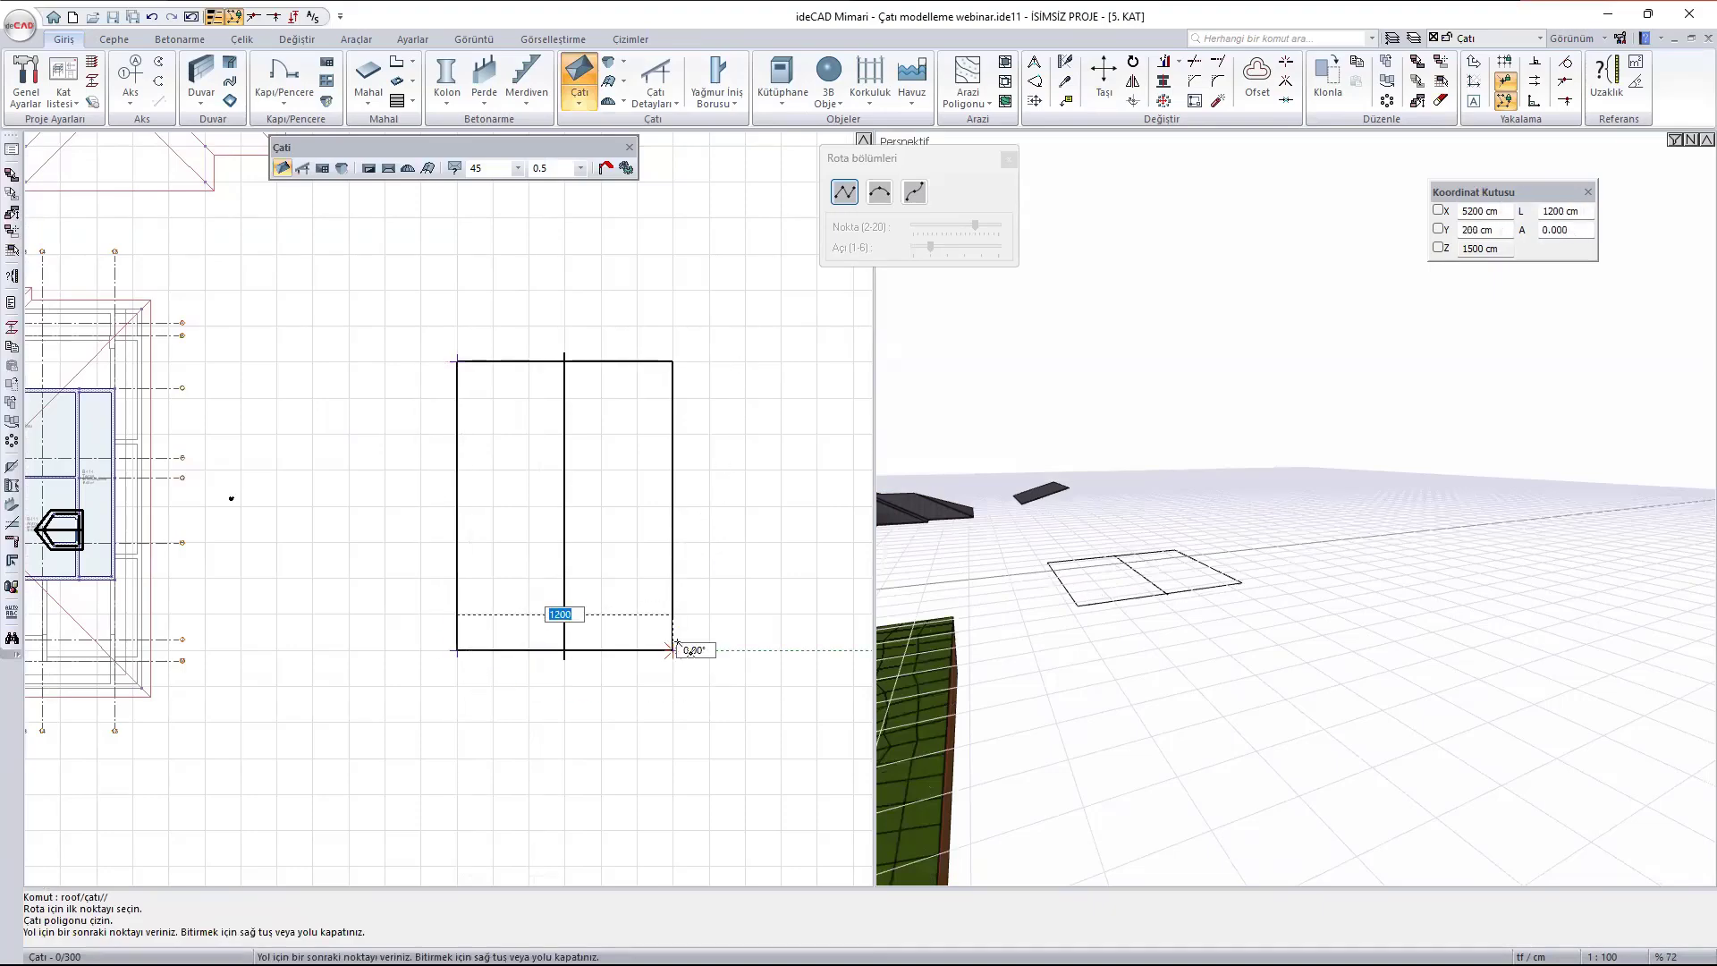
click(672, 650)
click(672, 362)
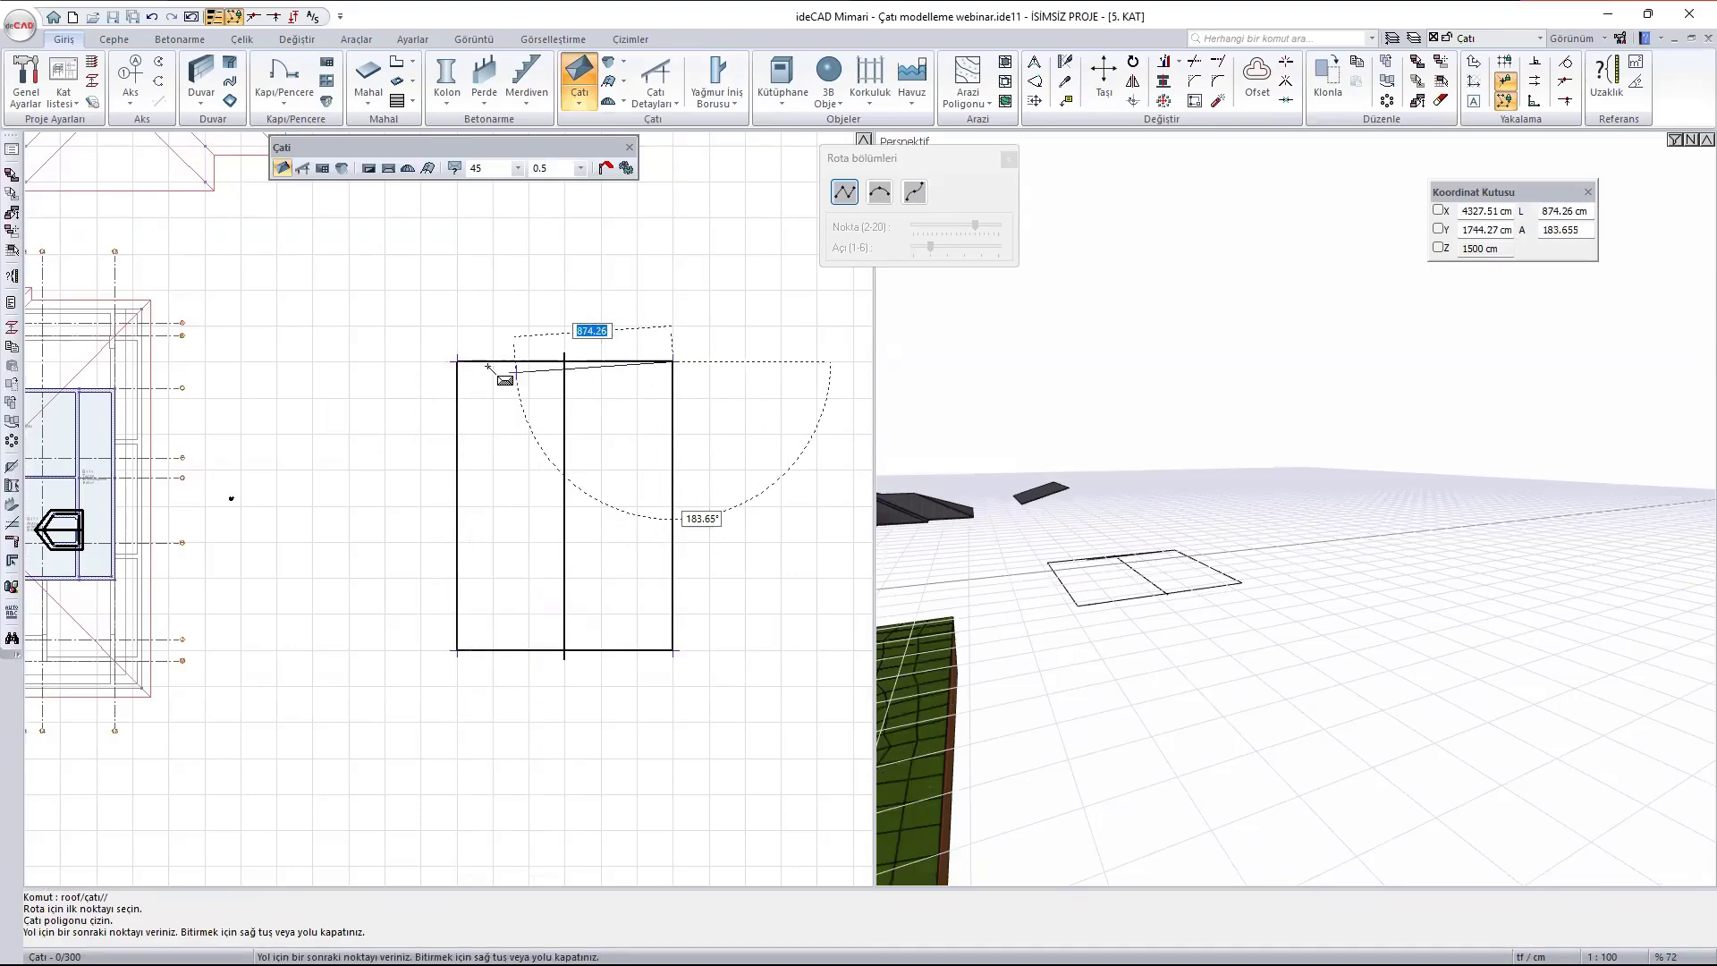
click(456, 362)
scroll(1113, 508, up, 2)
scroll(1115, 510, up, 2)
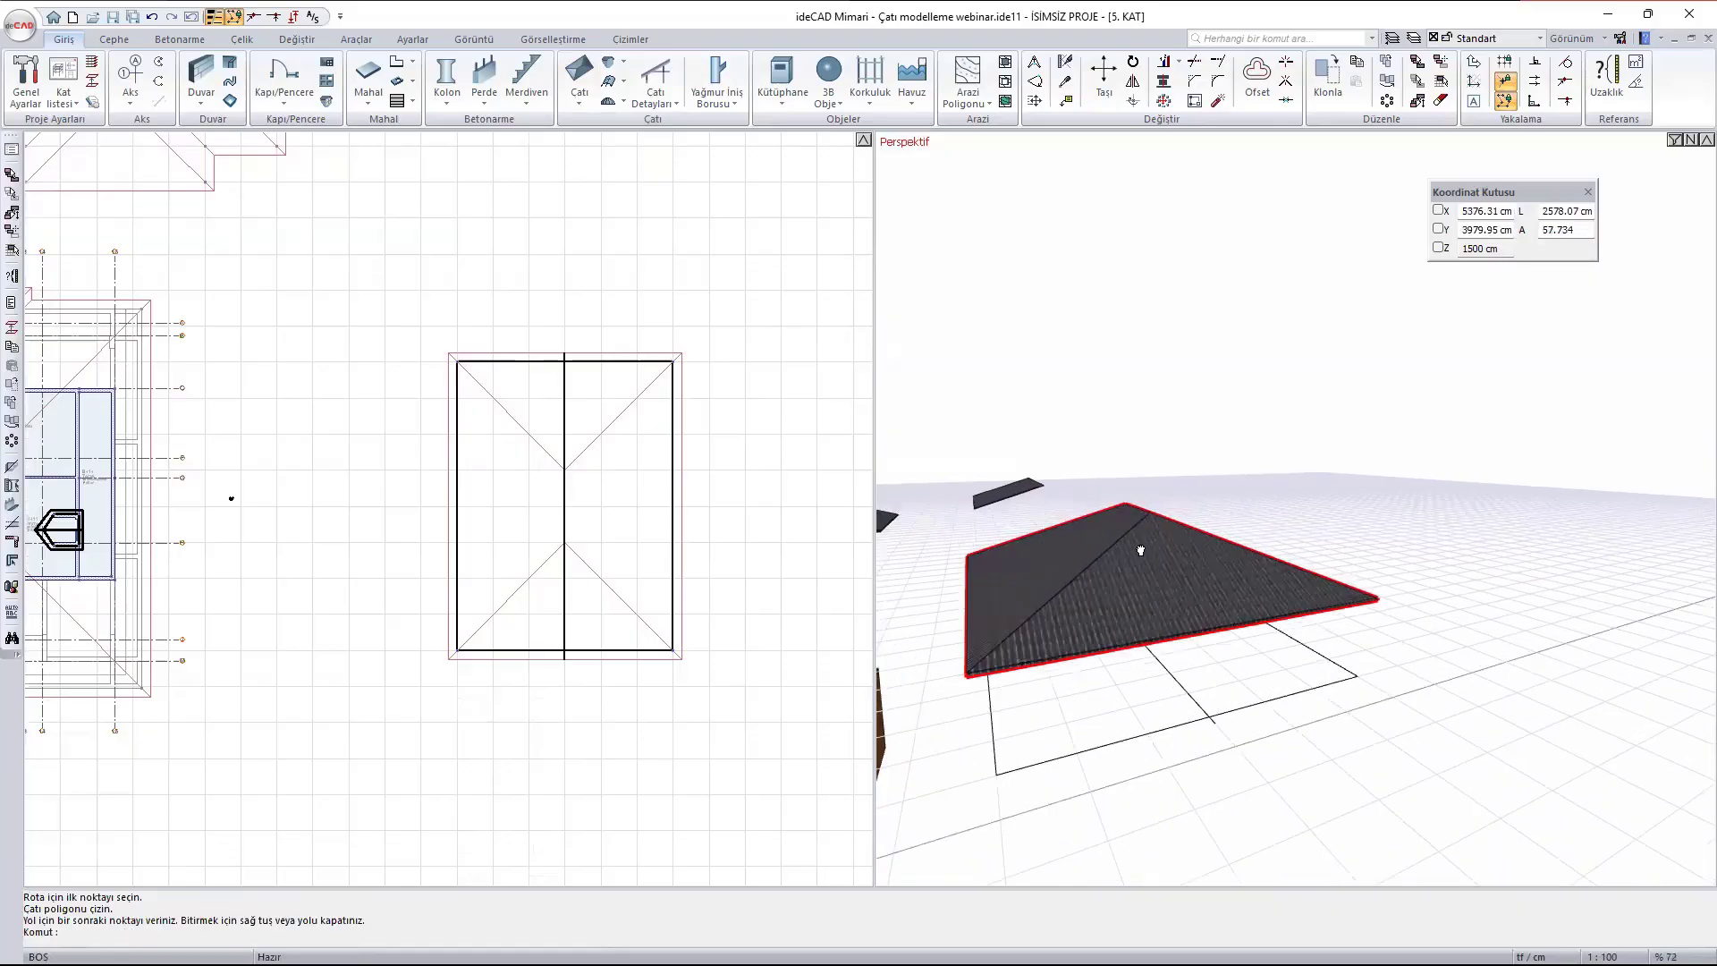
mouse_move(1138, 548)
ctrl+middle_down()
mouse_move(1296, 610)
mouse_move(1103, 636)
mouse_move(1264, 613)
ctrl+middle_up()
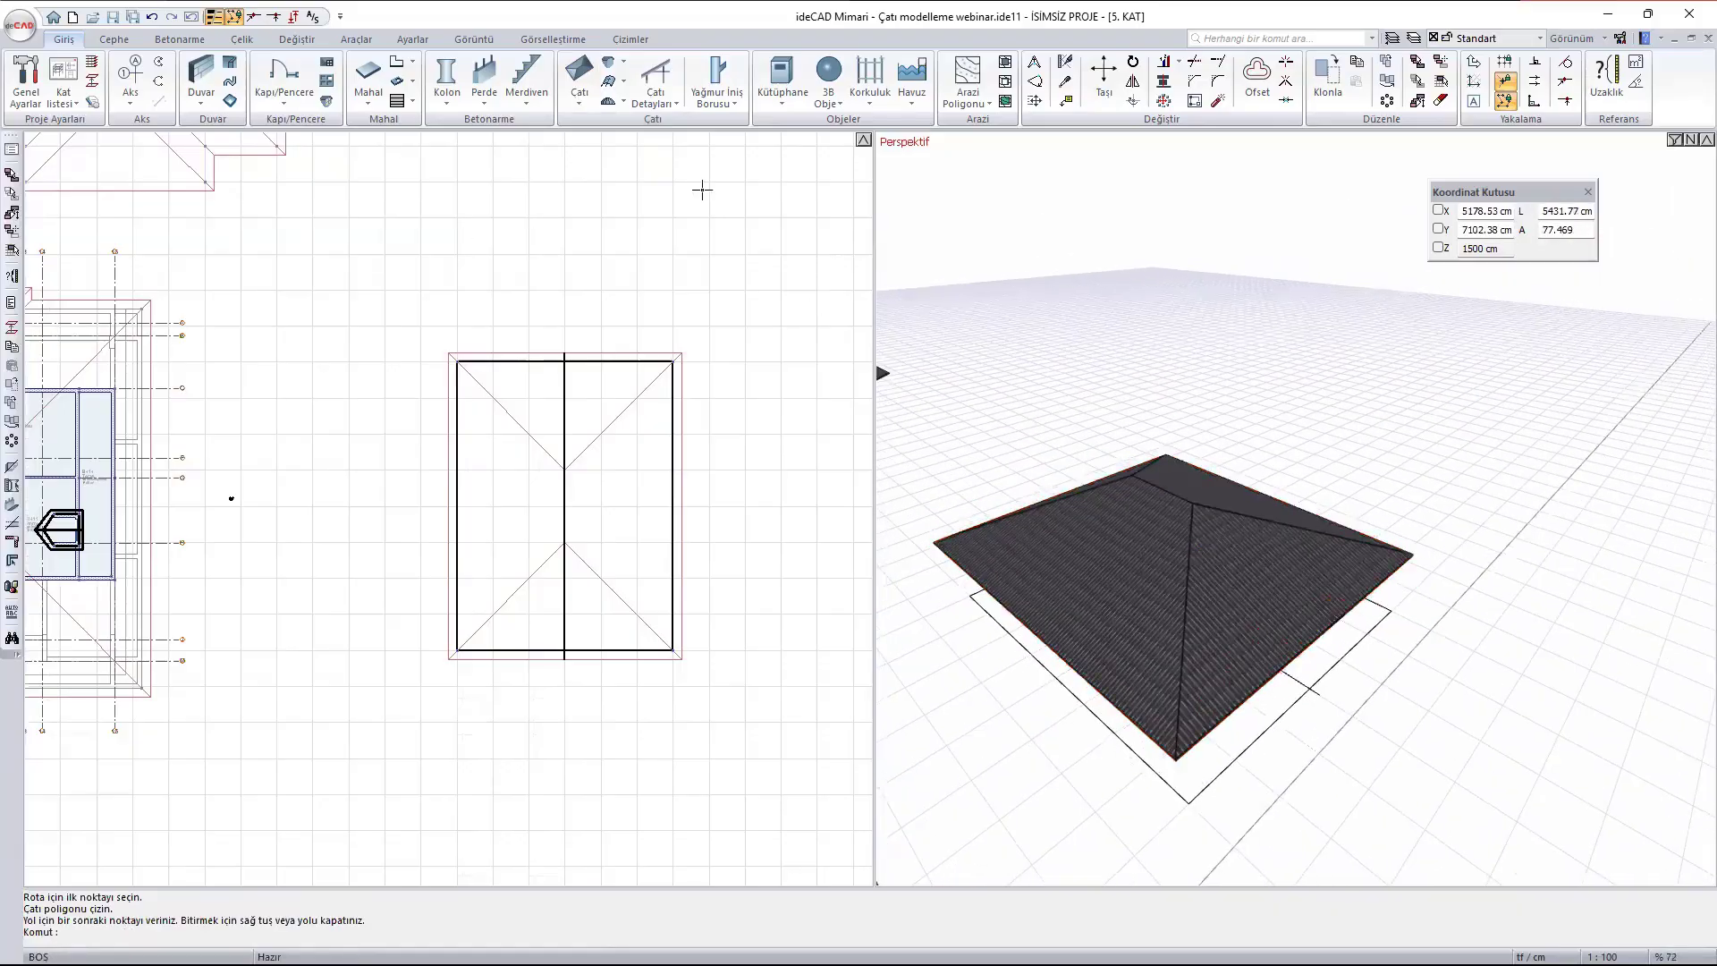
- Change the eave properties of the roof's upper short edge in plan to a 90-degree slope, with 3B'de oluştur turned off
click(577, 104)
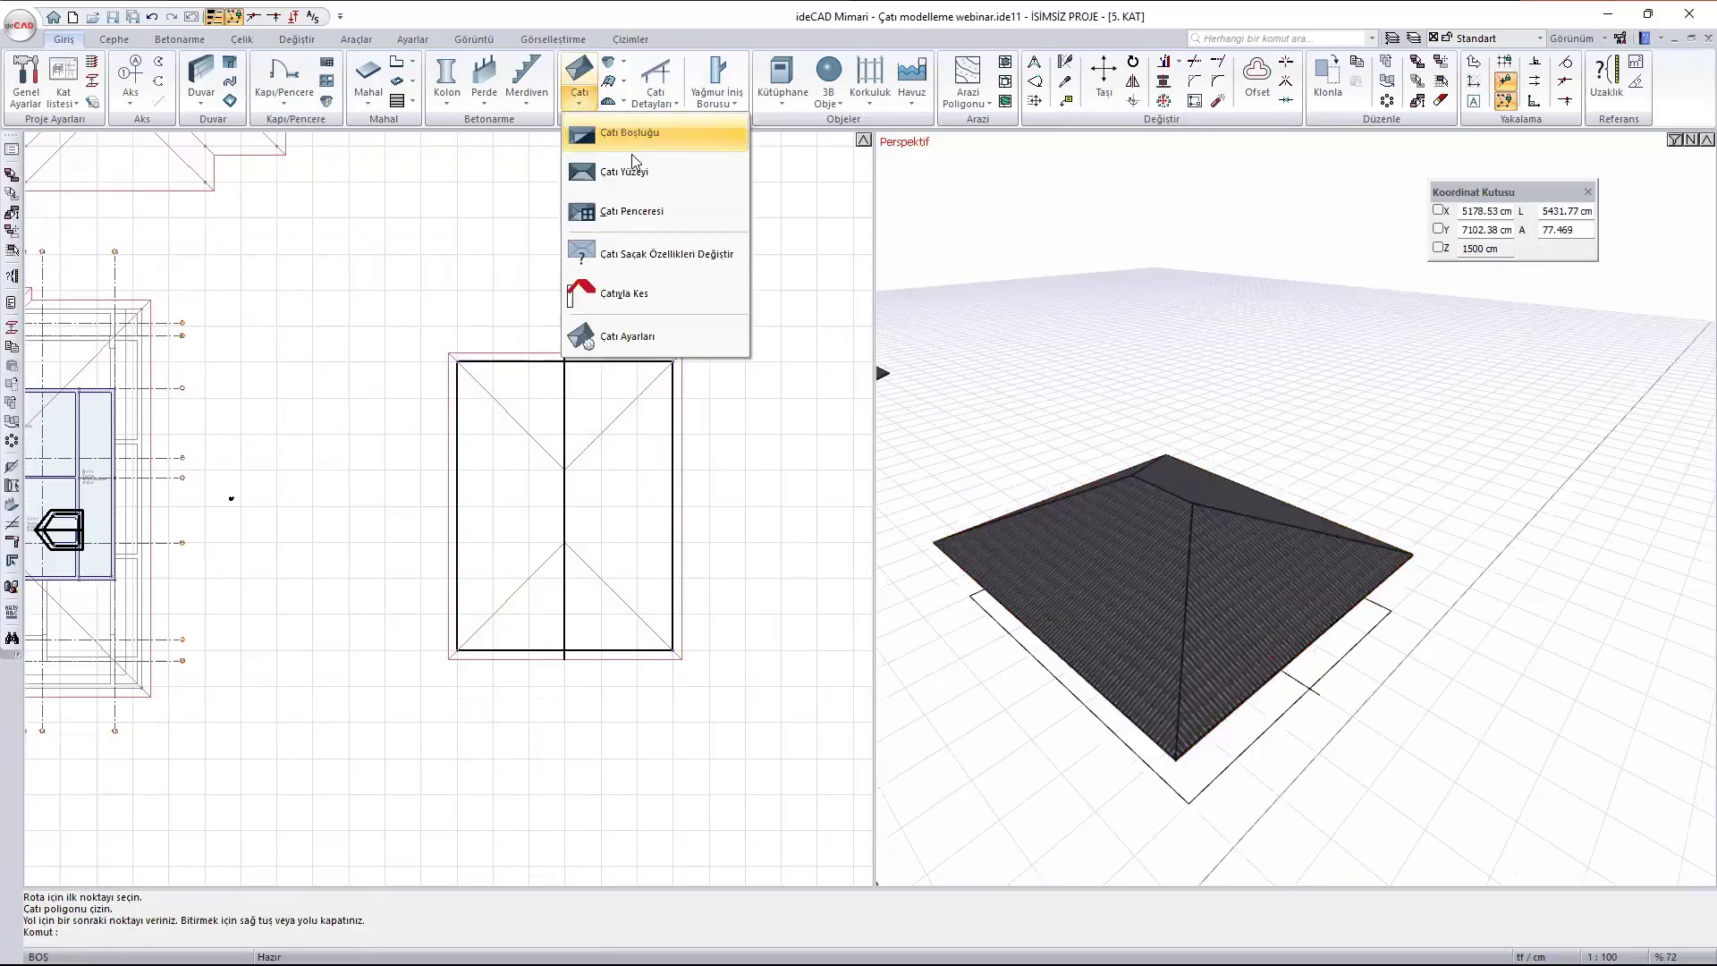
click(701, 254)
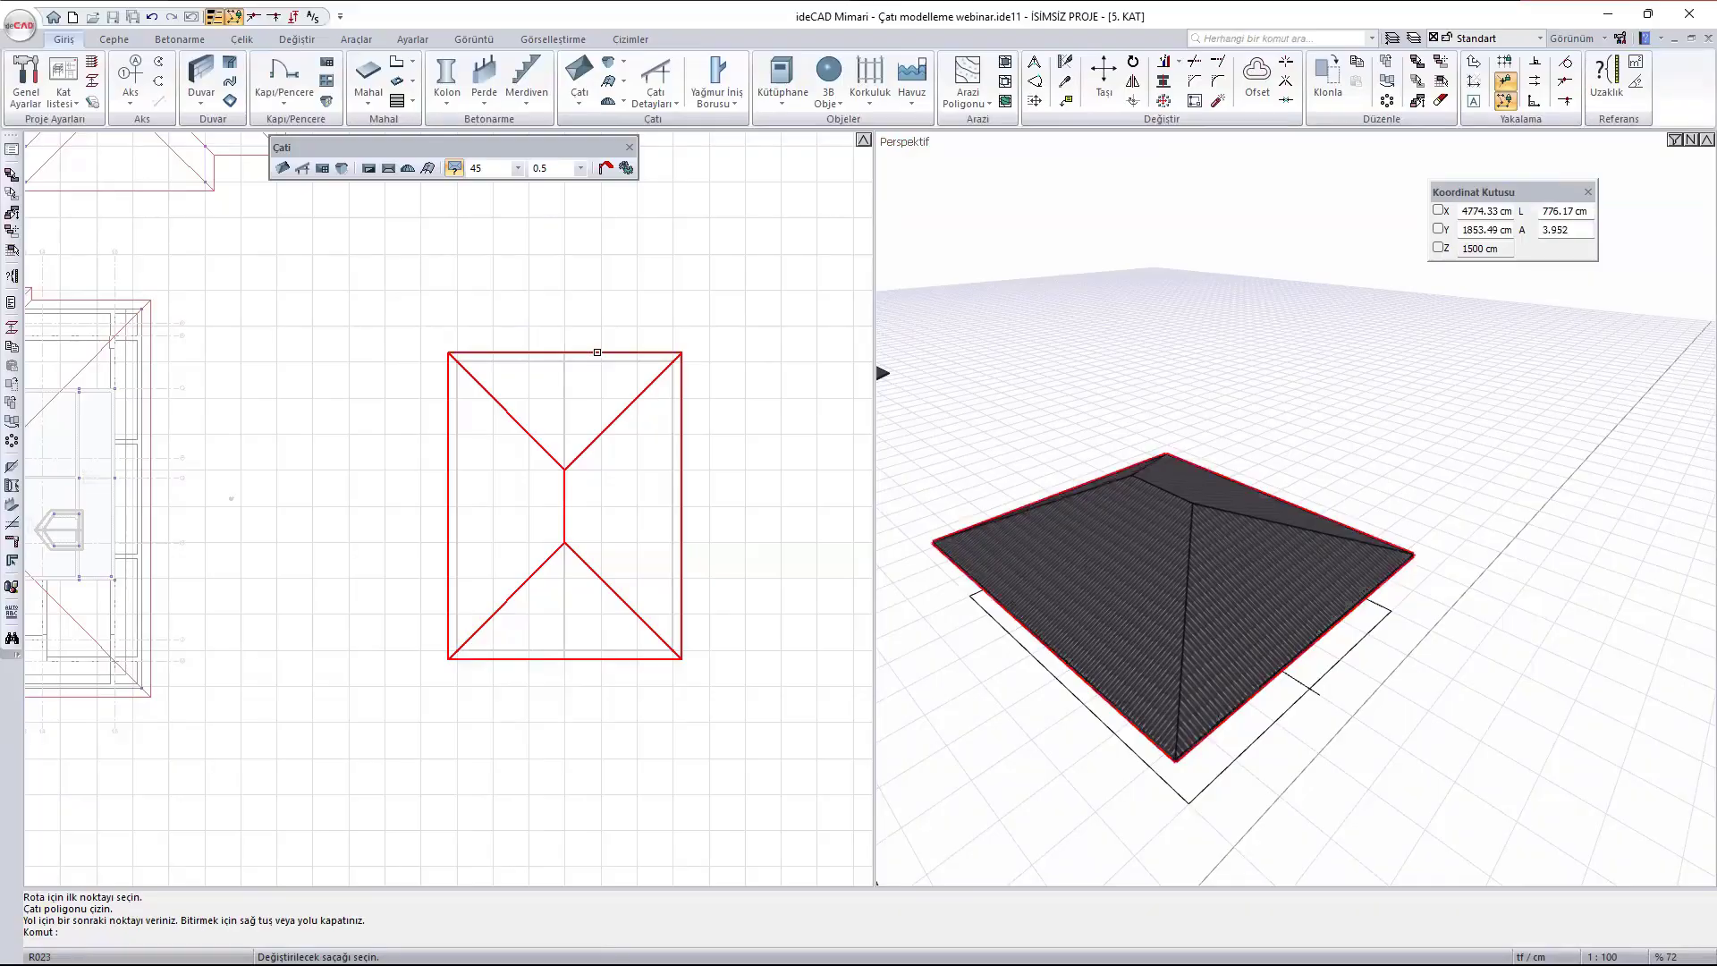
click(592, 353)
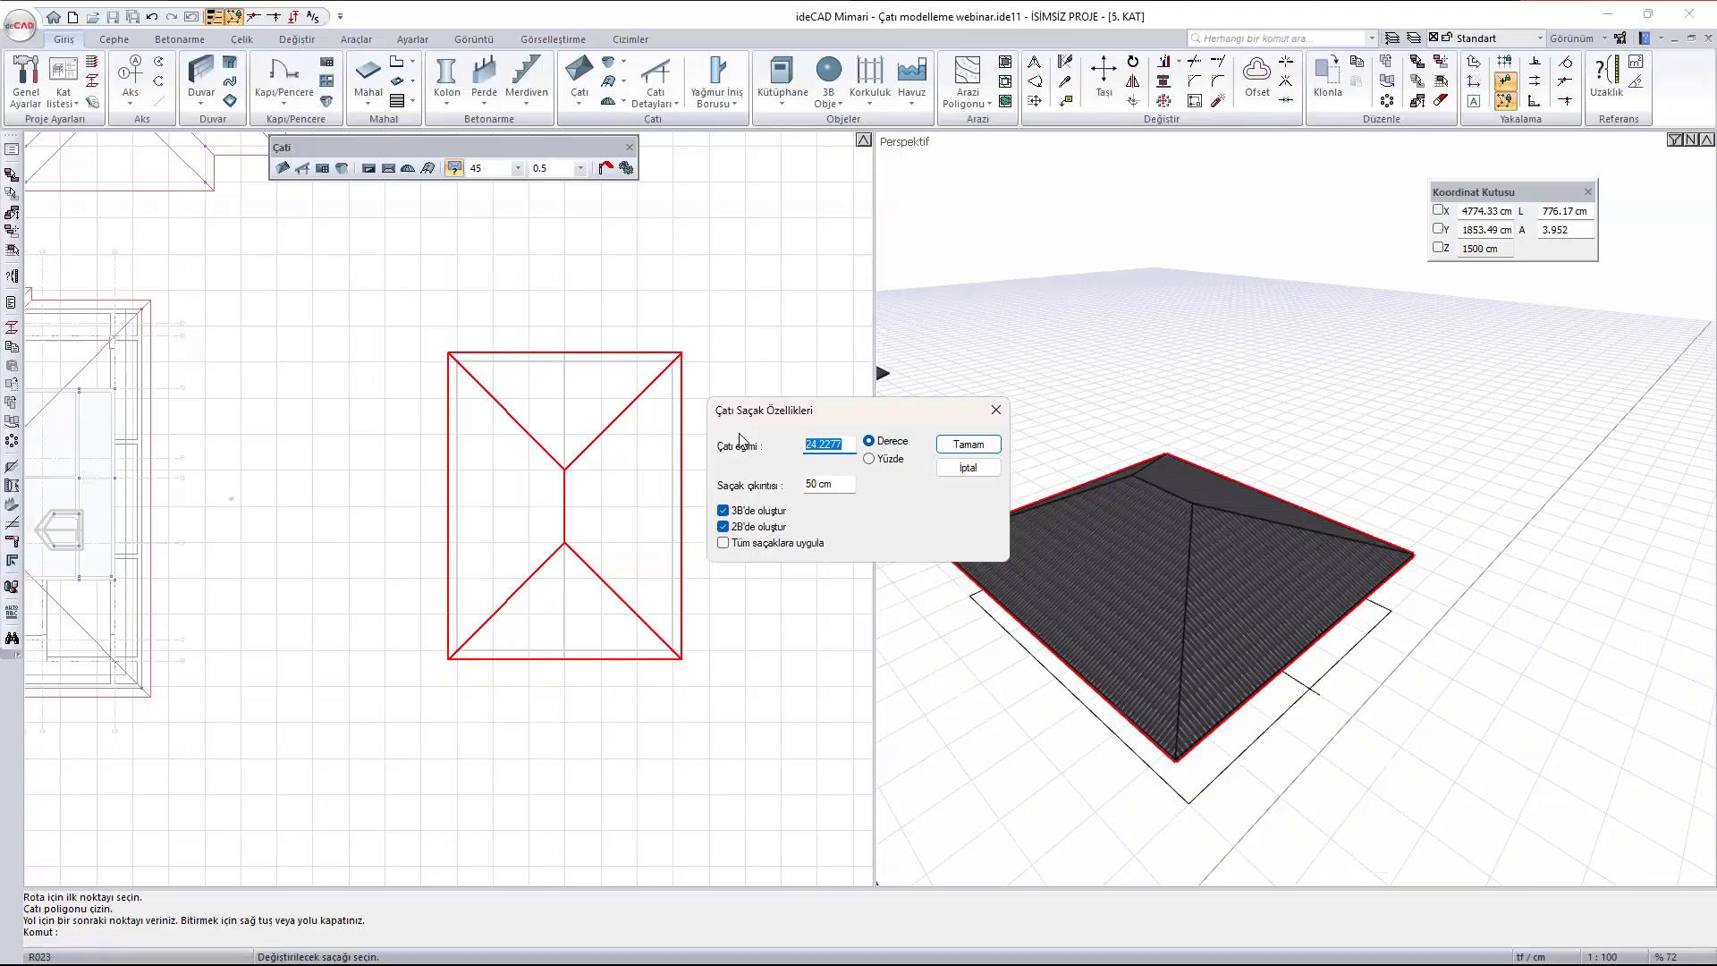
text(90)
click(723, 510)
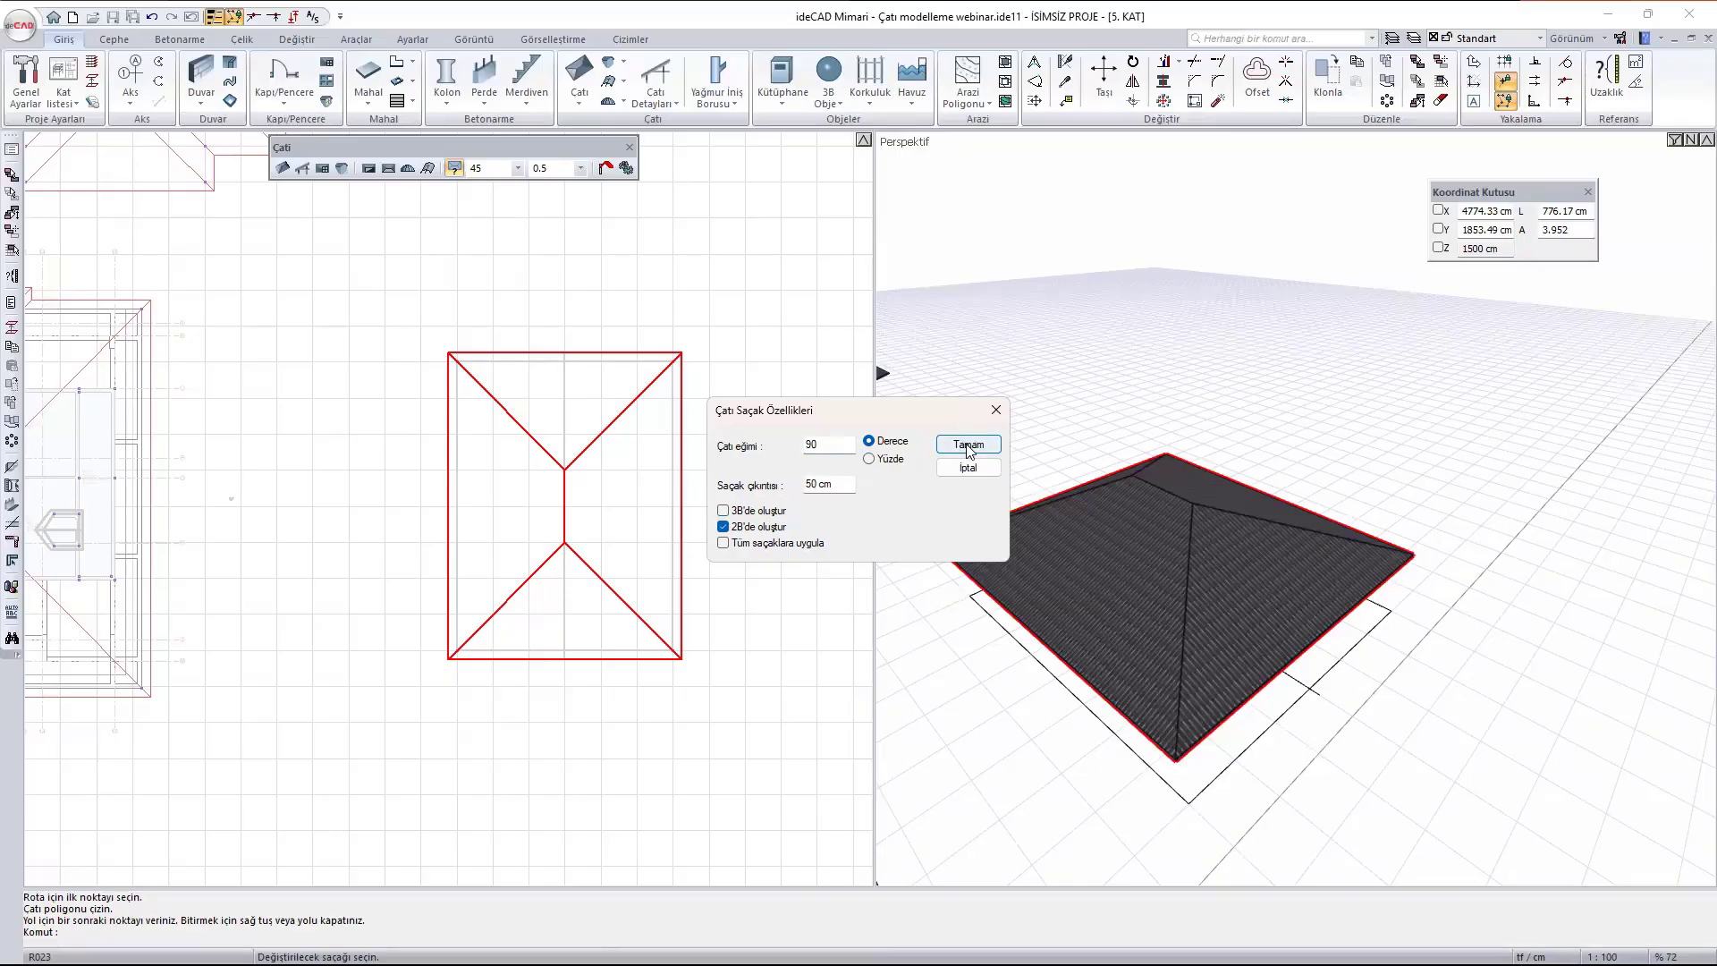
click(968, 448)
scroll(1119, 538, up, 3)
ctrl+middle_drag(1107, 546, 1355, 506)
middle_drag(1138, 572, 1435, 549)
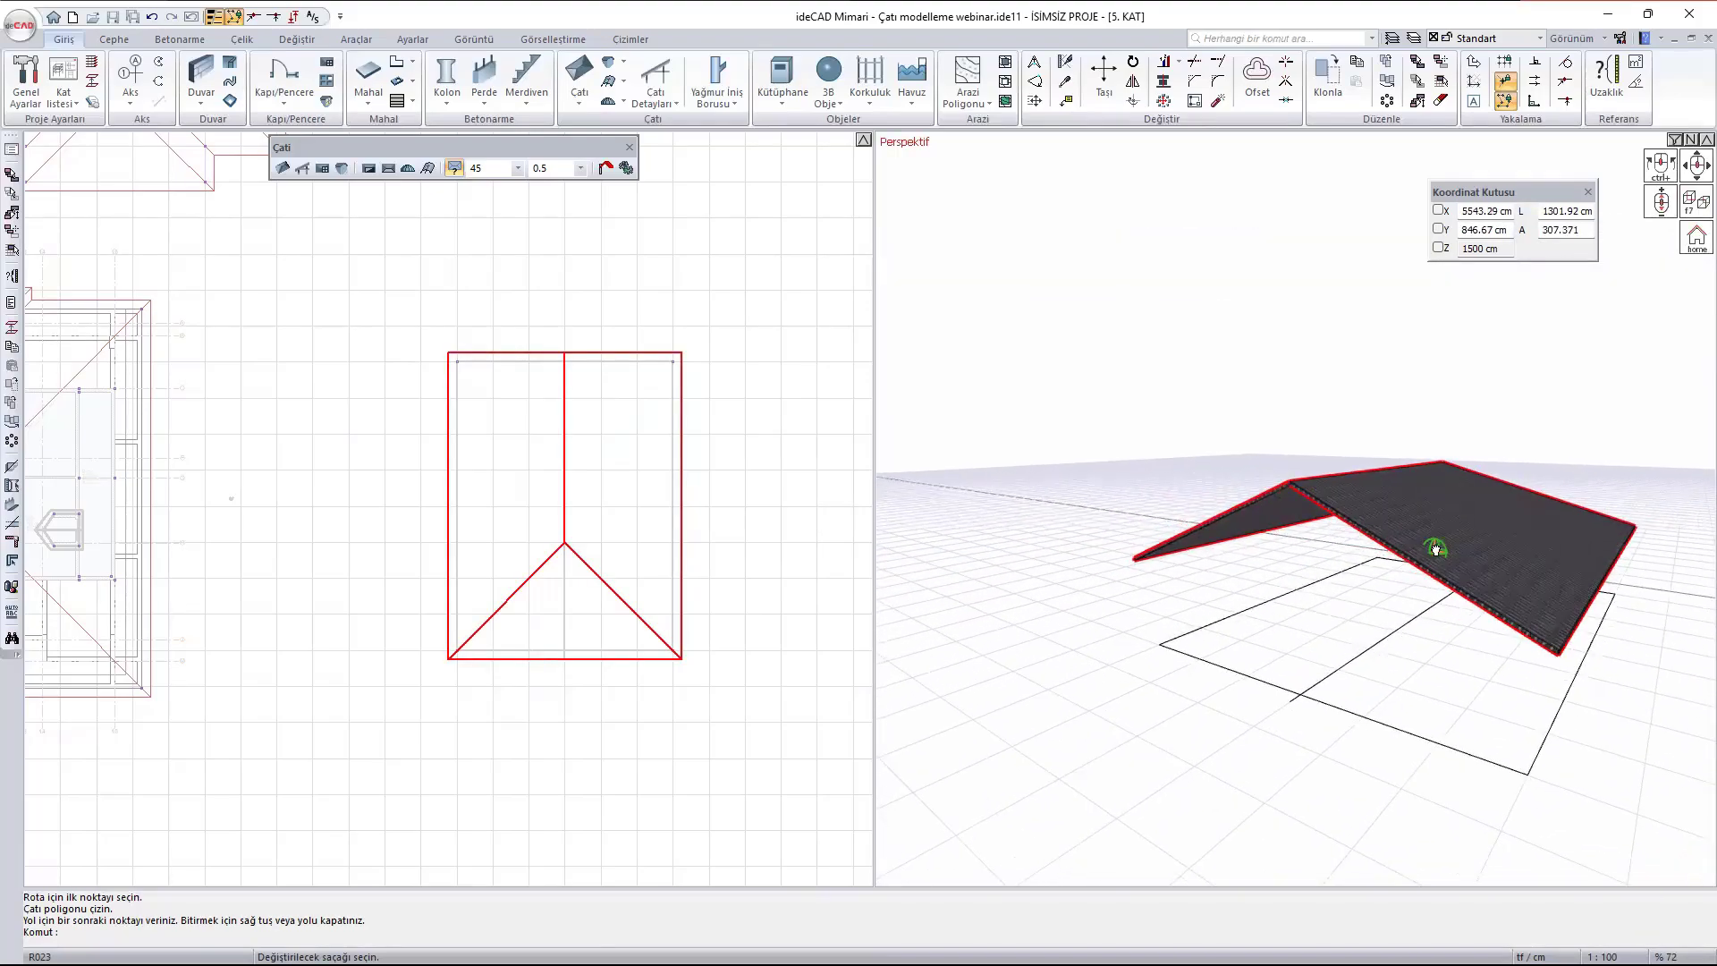
scroll(1435, 549, down, 1)
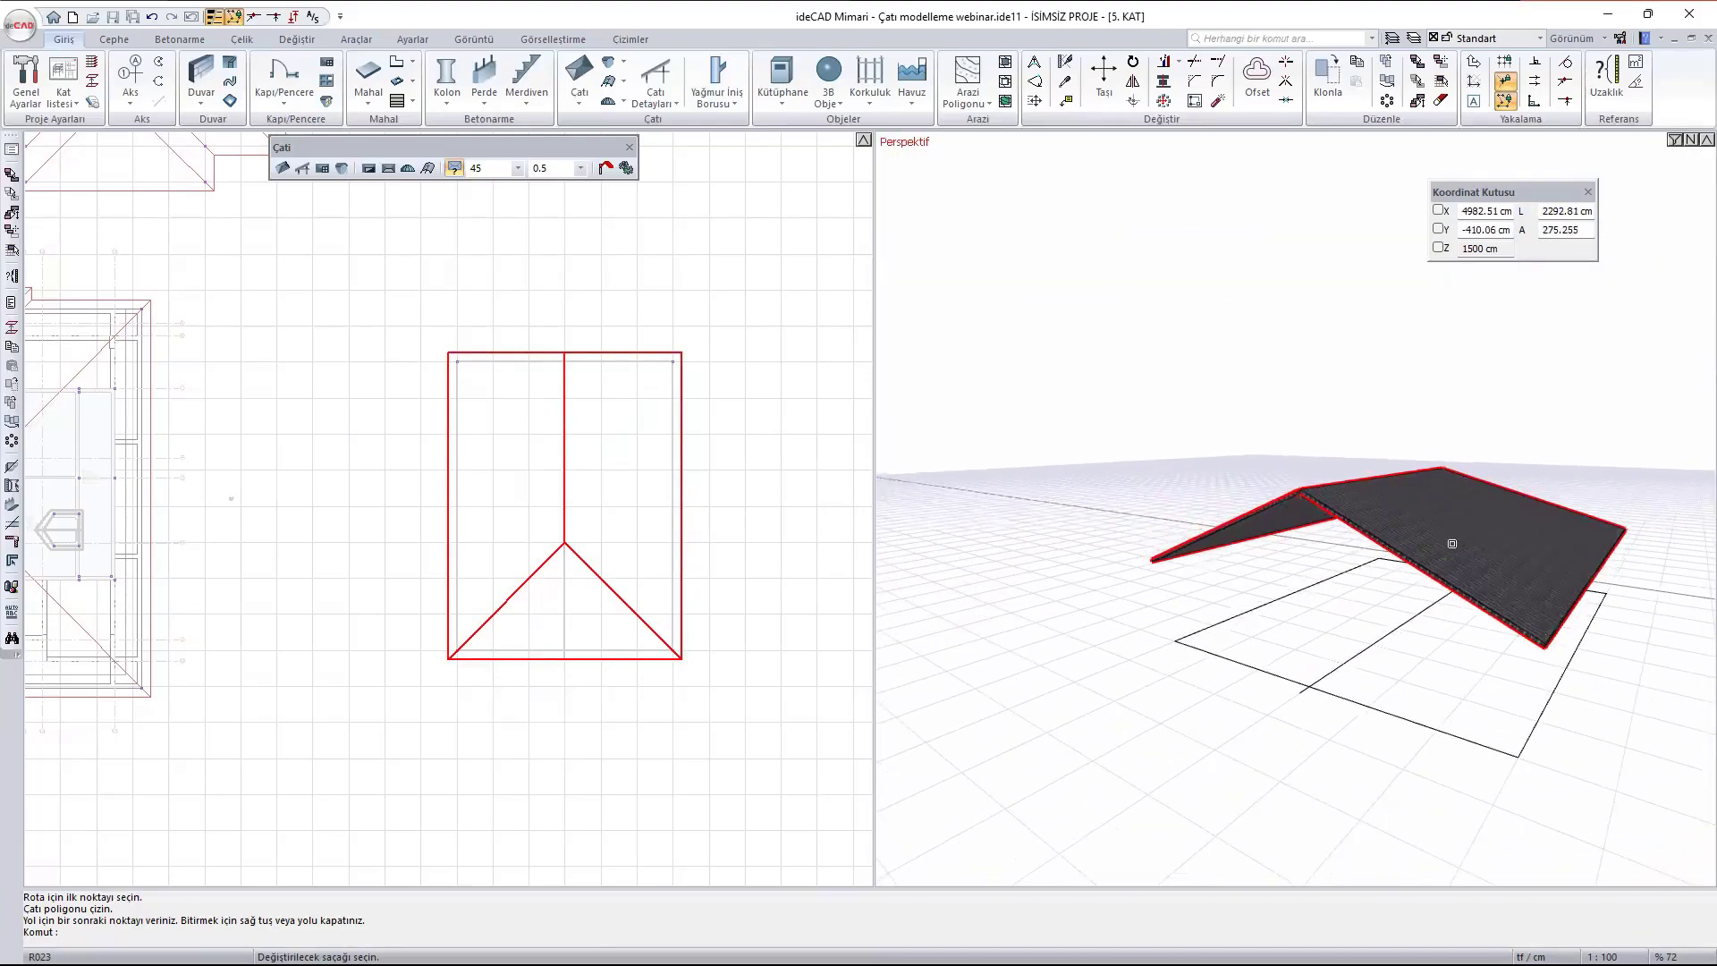
- Set the roof slope at the lower short eave in plan to 90 degrees
click(594, 656)
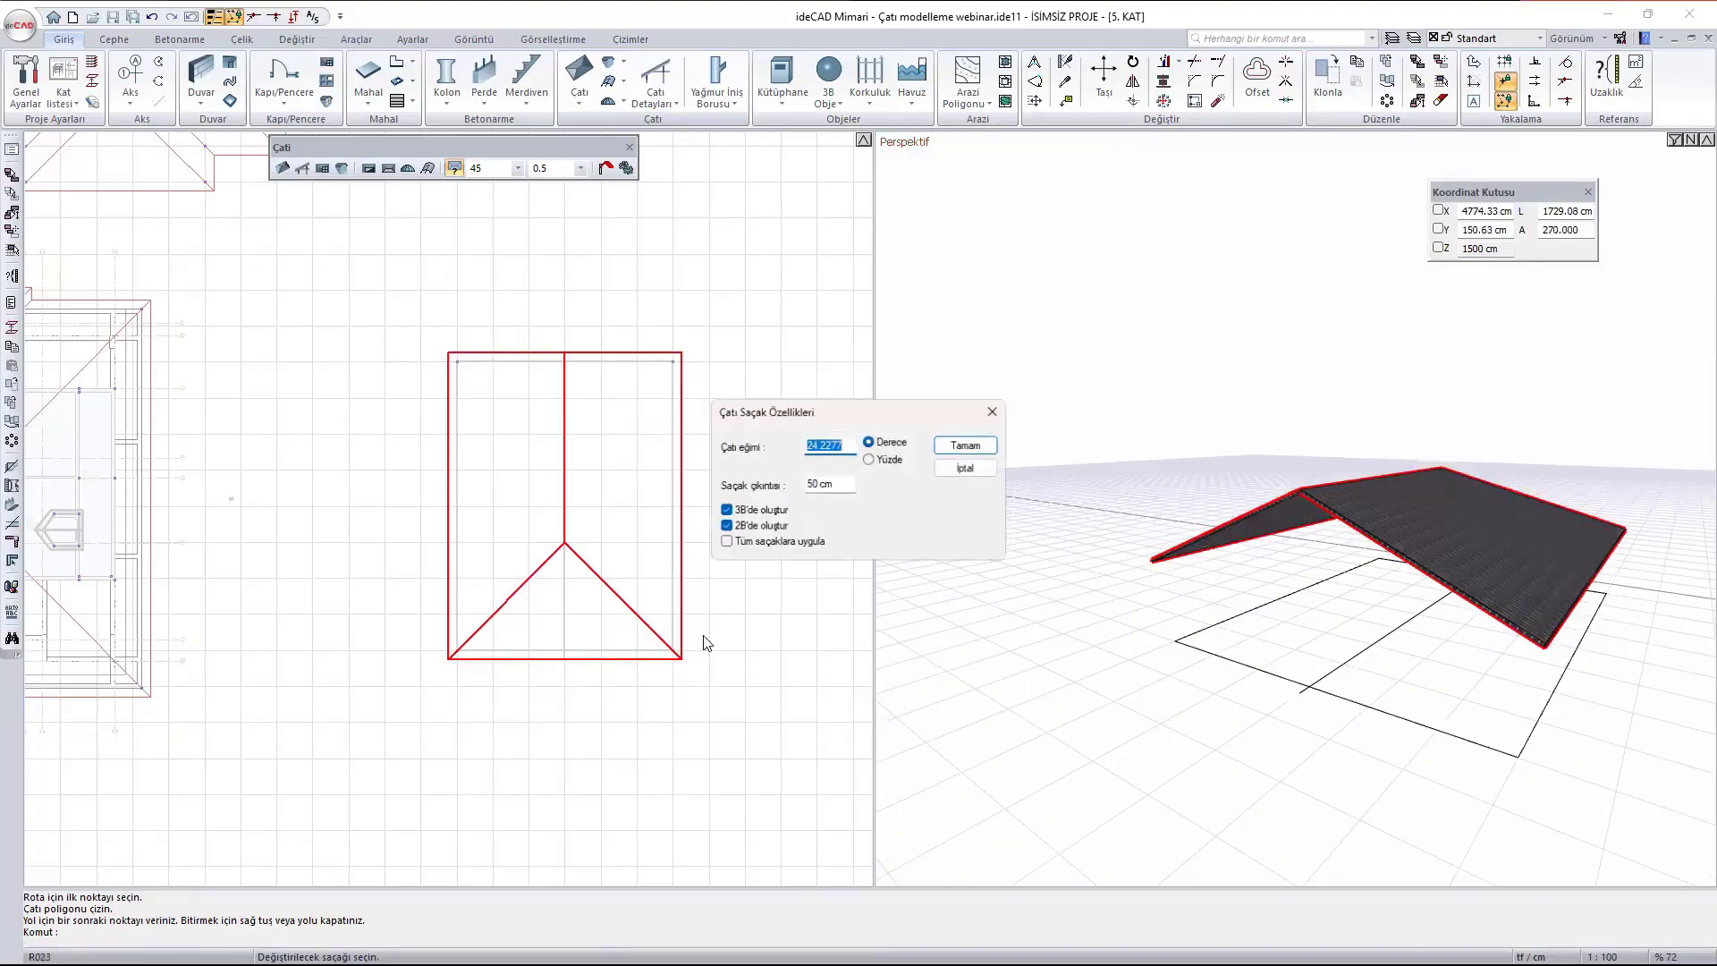
text(9)
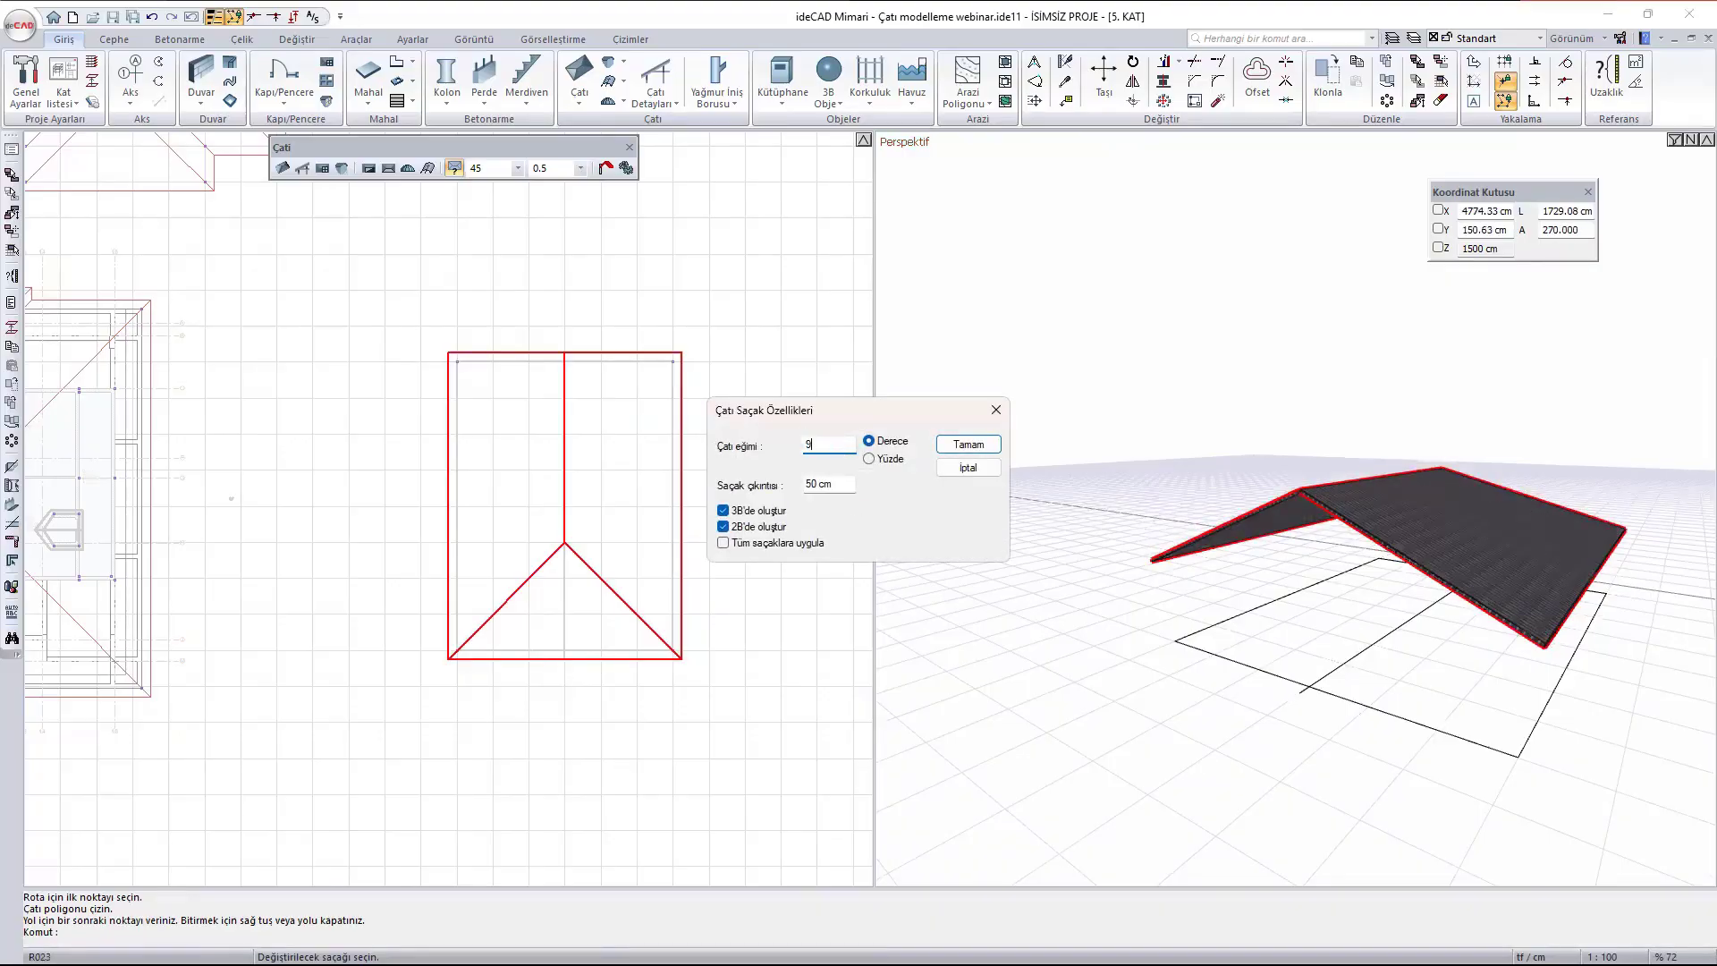
text(0)
click(968, 444)
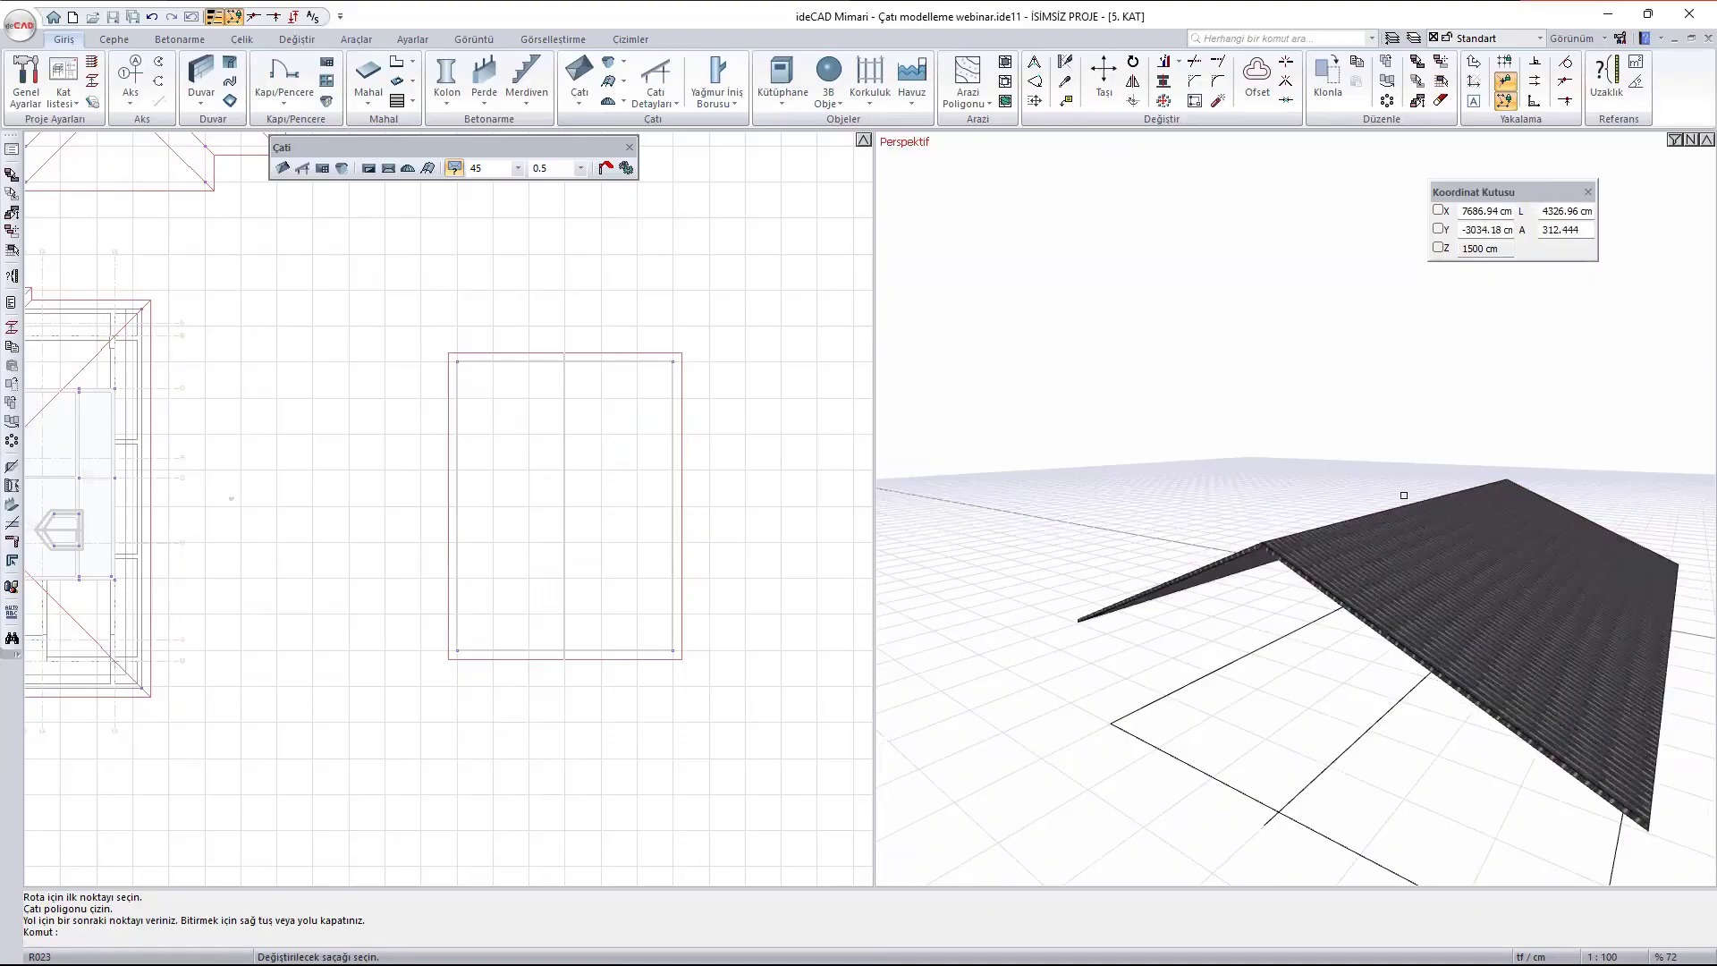
mouse_move(1467, 487)
ctrl+middle_down()
mouse_move(1148, 511)
mouse_move(943, 464)
mouse_move(1161, 520)
mouse_move(1694, 534)
ctrl+middle_up()
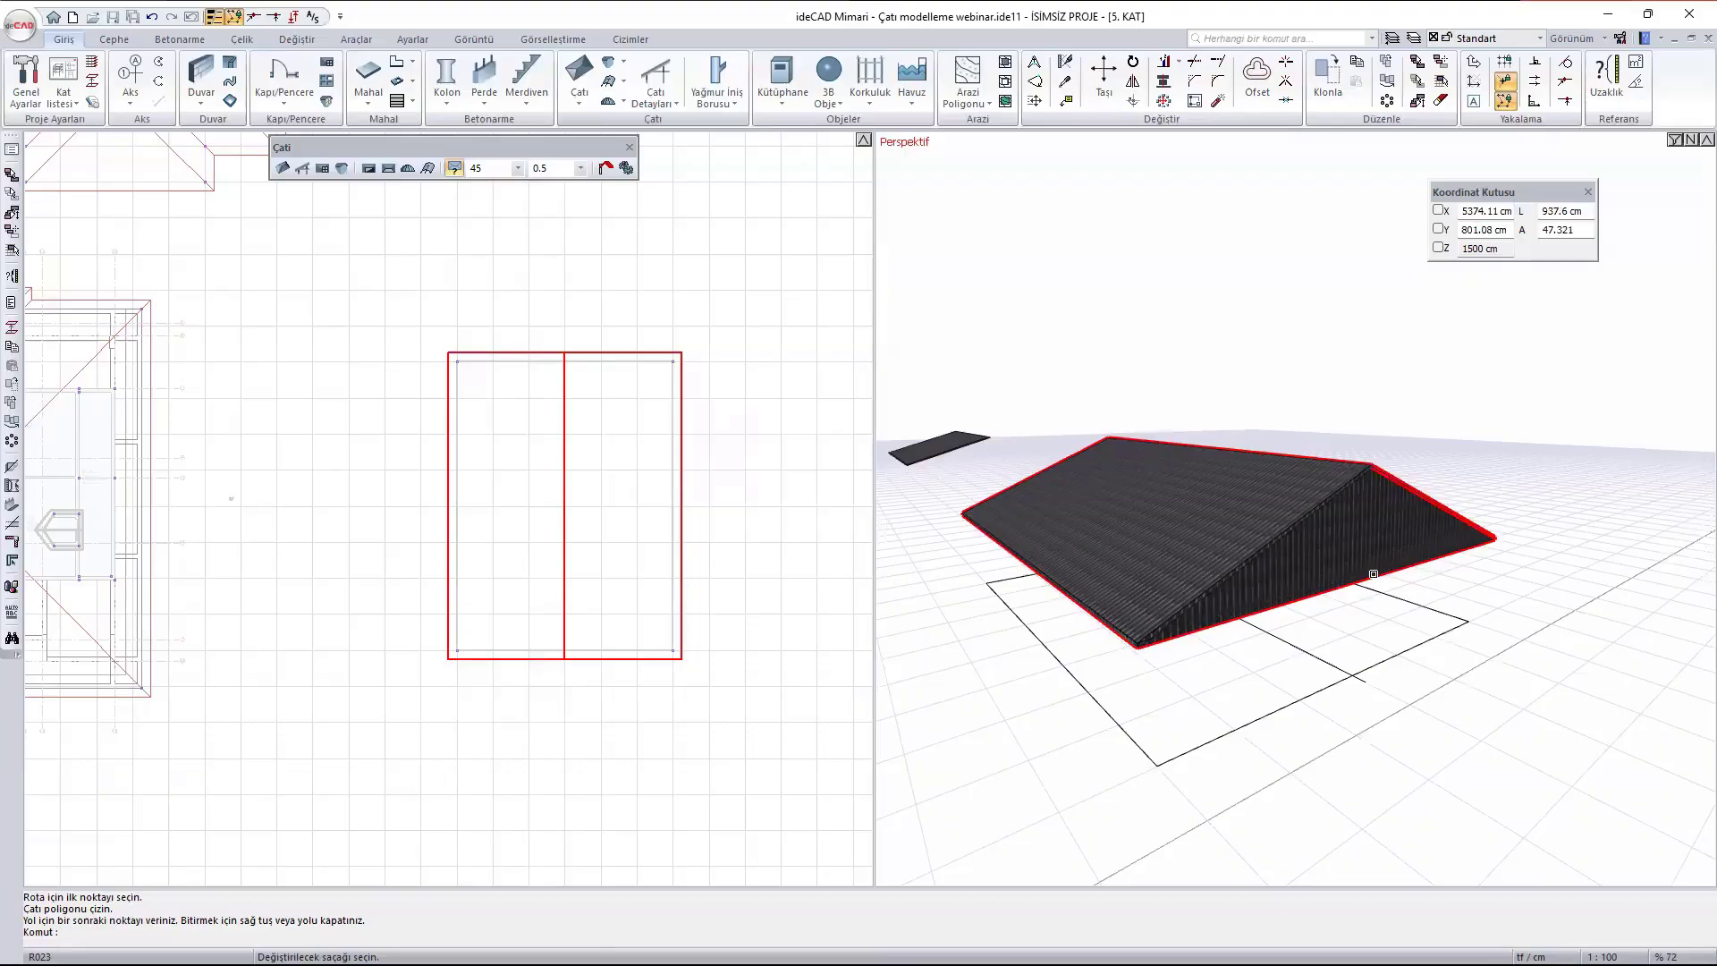
- Turn off 3B'de oluştur for the lower short eave, leaving that gable end open in 3D
click(1373, 573)
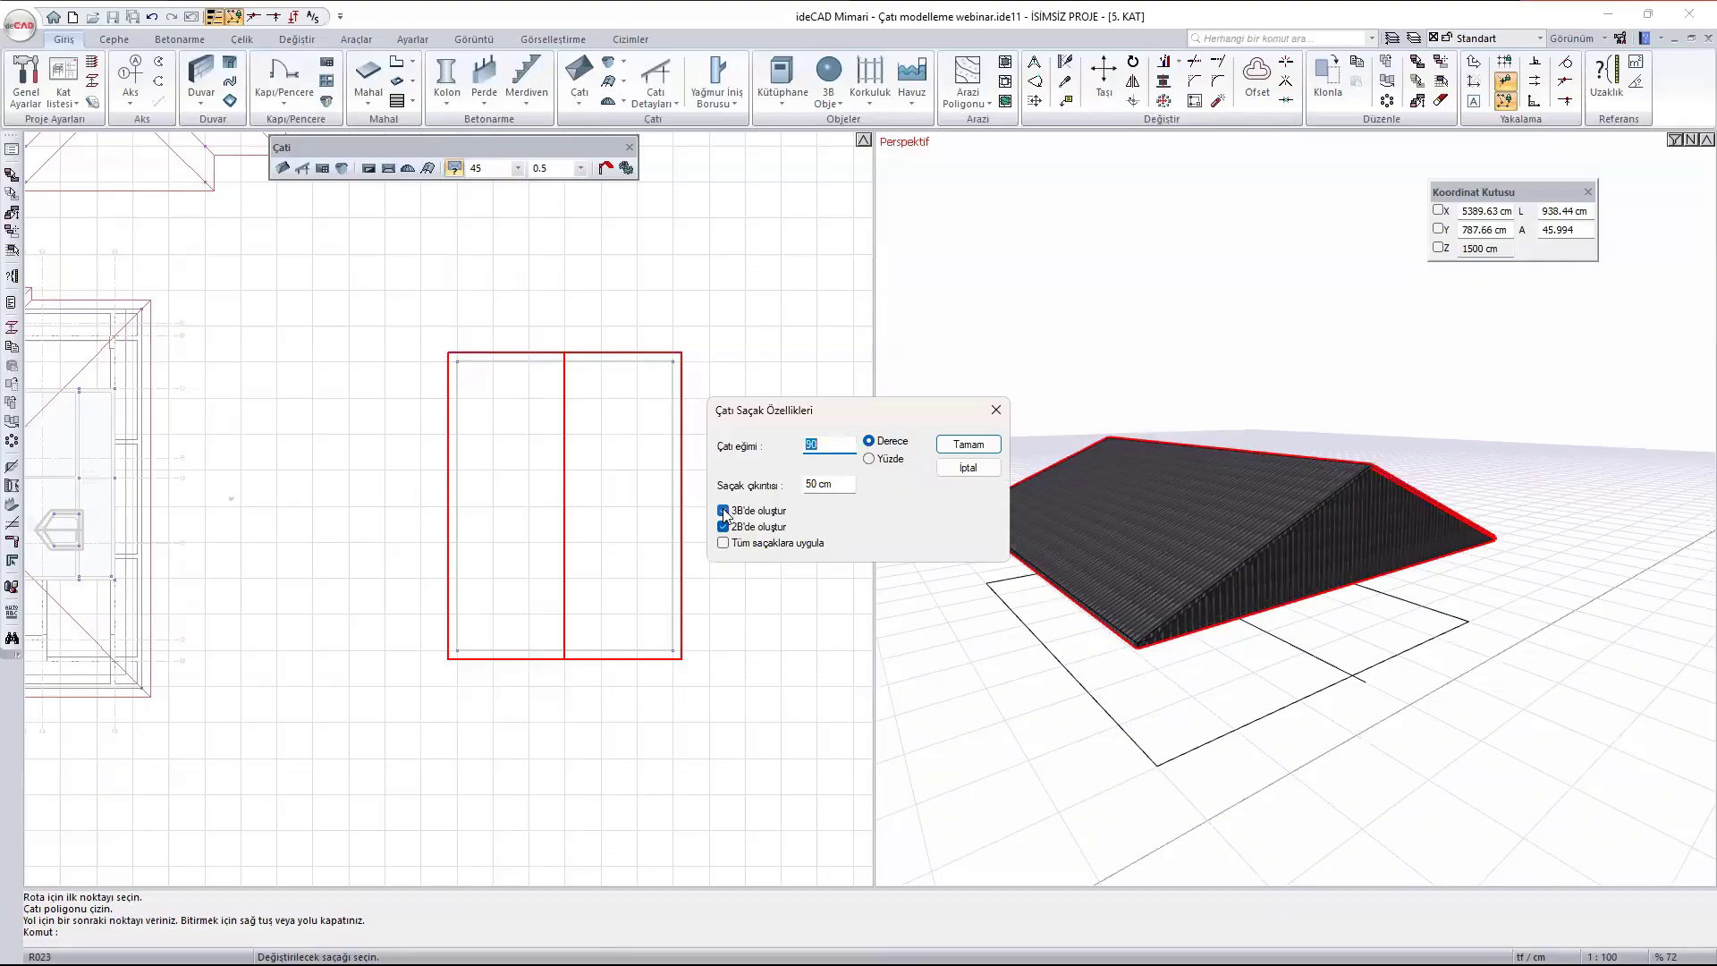
click(968, 444)
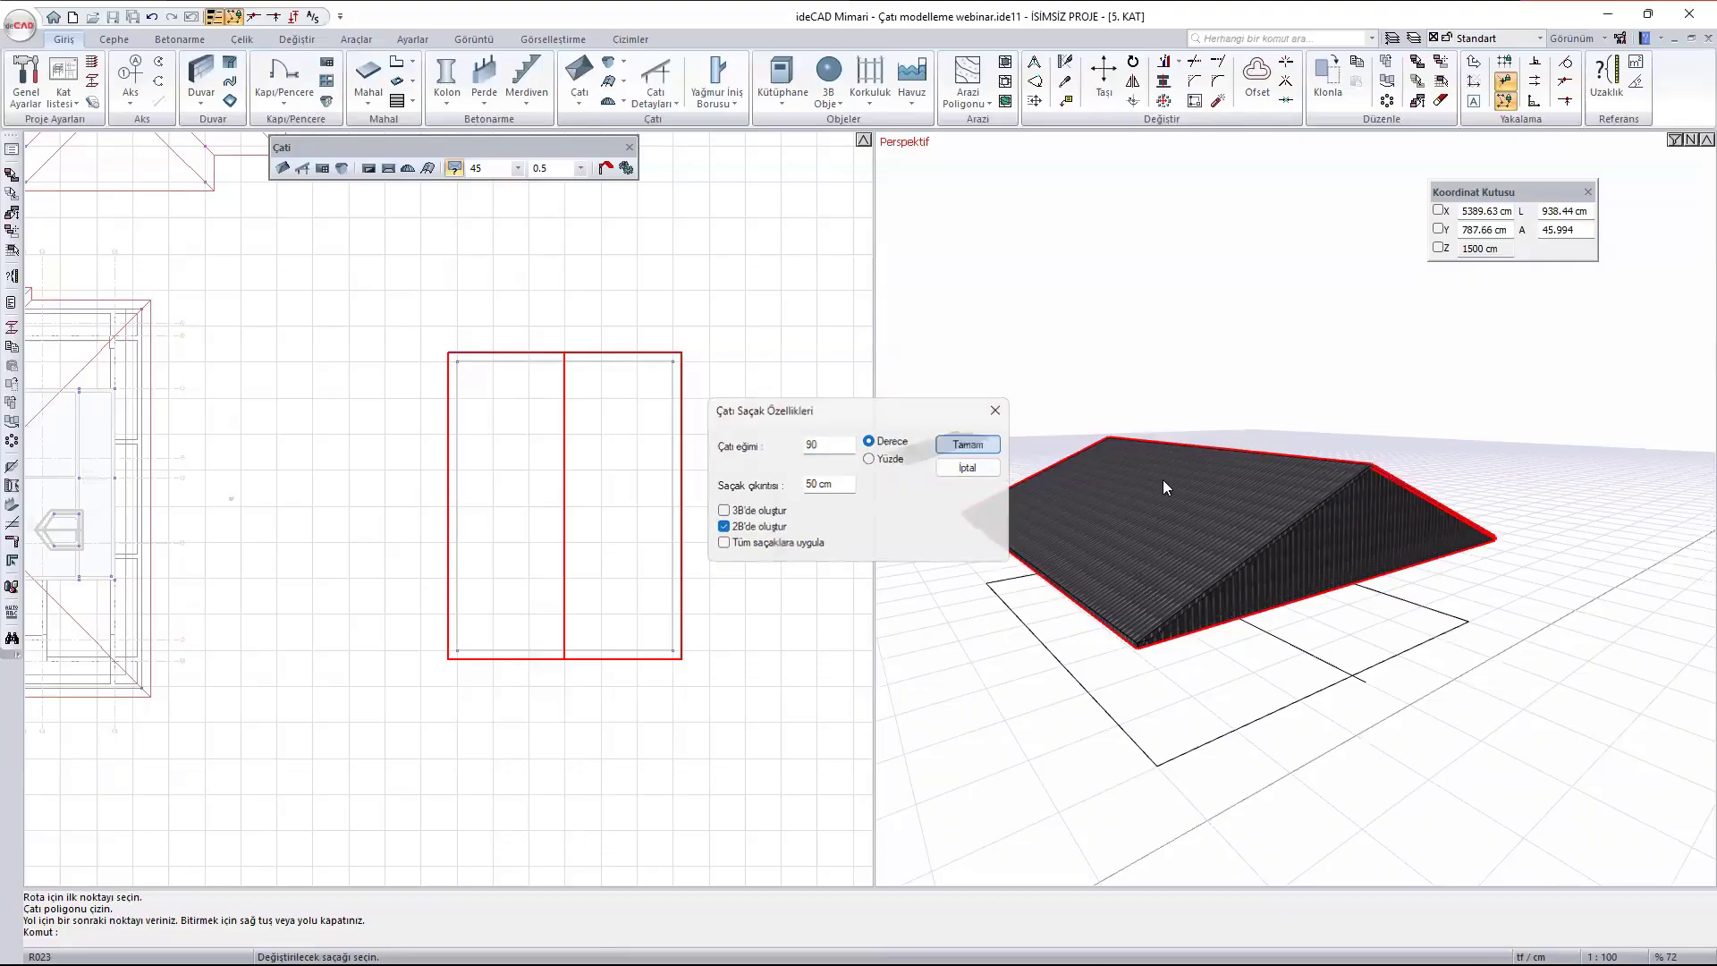
scroll(1316, 494, down, 1)
mouse_move(1462, 566)
middle_down()
mouse_move(1238, 452)
mouse_move(1487, 613)
mouse_move(1463, 631)
mouse_move(1500, 683)
middle_up()
scroll(1295, 638, down, 1)
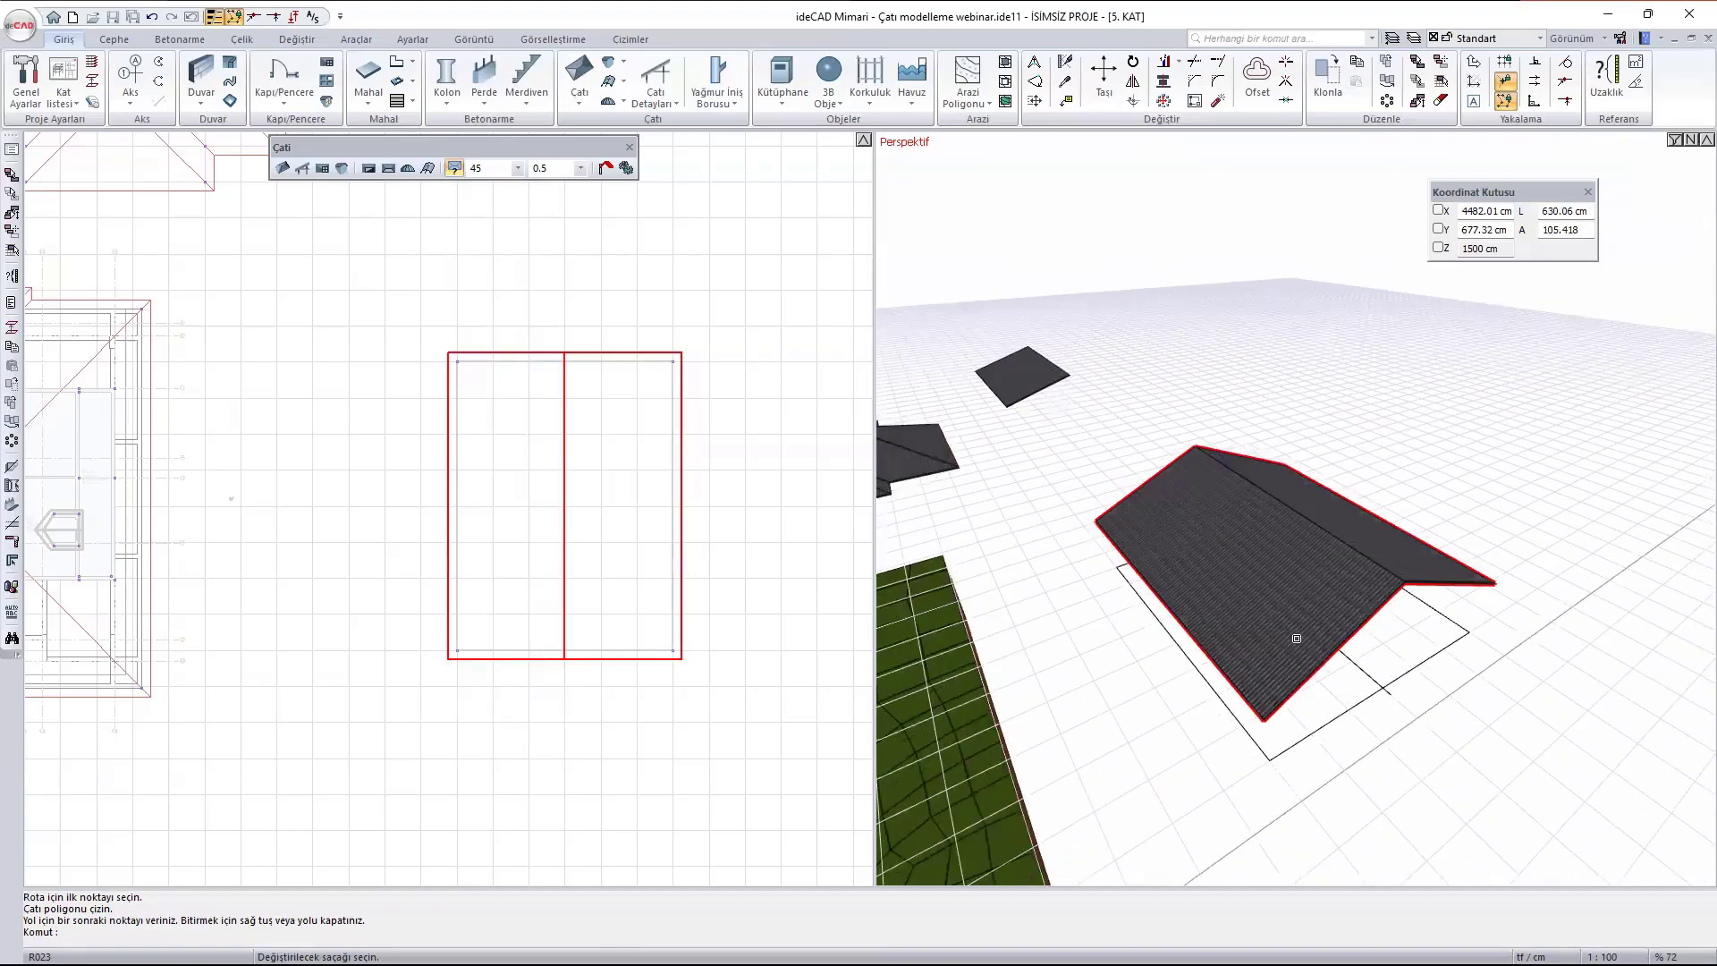
- Move the gable roof about 4460 cm upward in plan, placing it beside the single roof surface
key(Escape)
click(1240, 521)
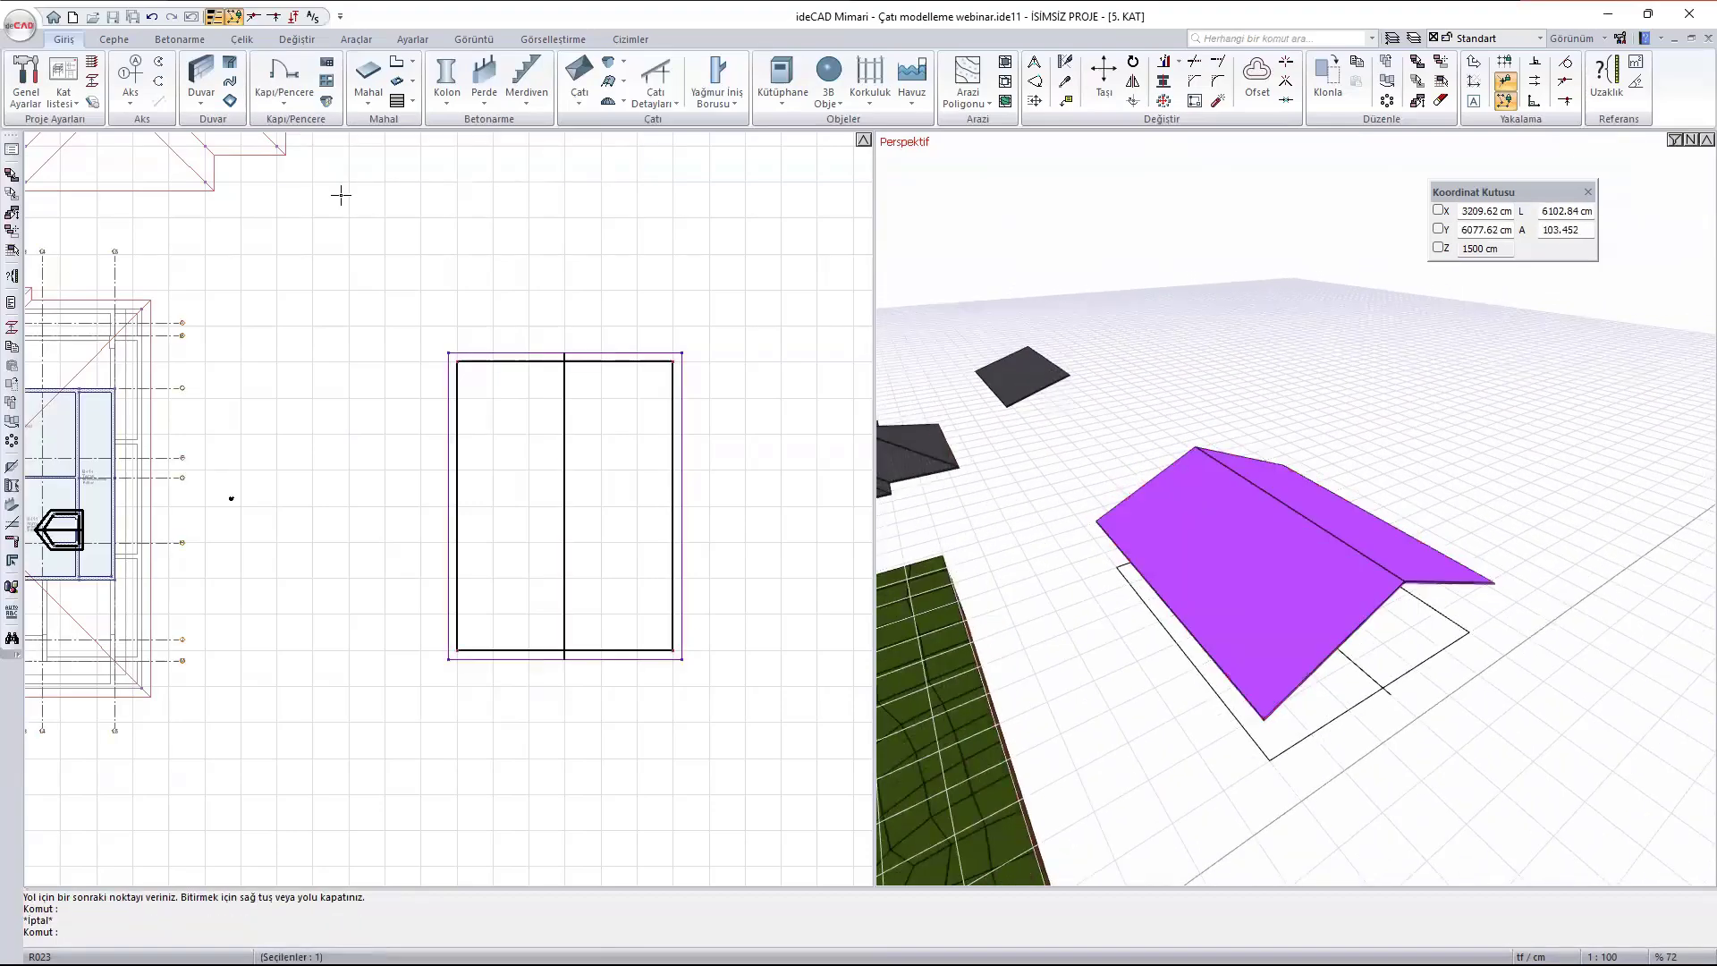
text(m)
key(Return)
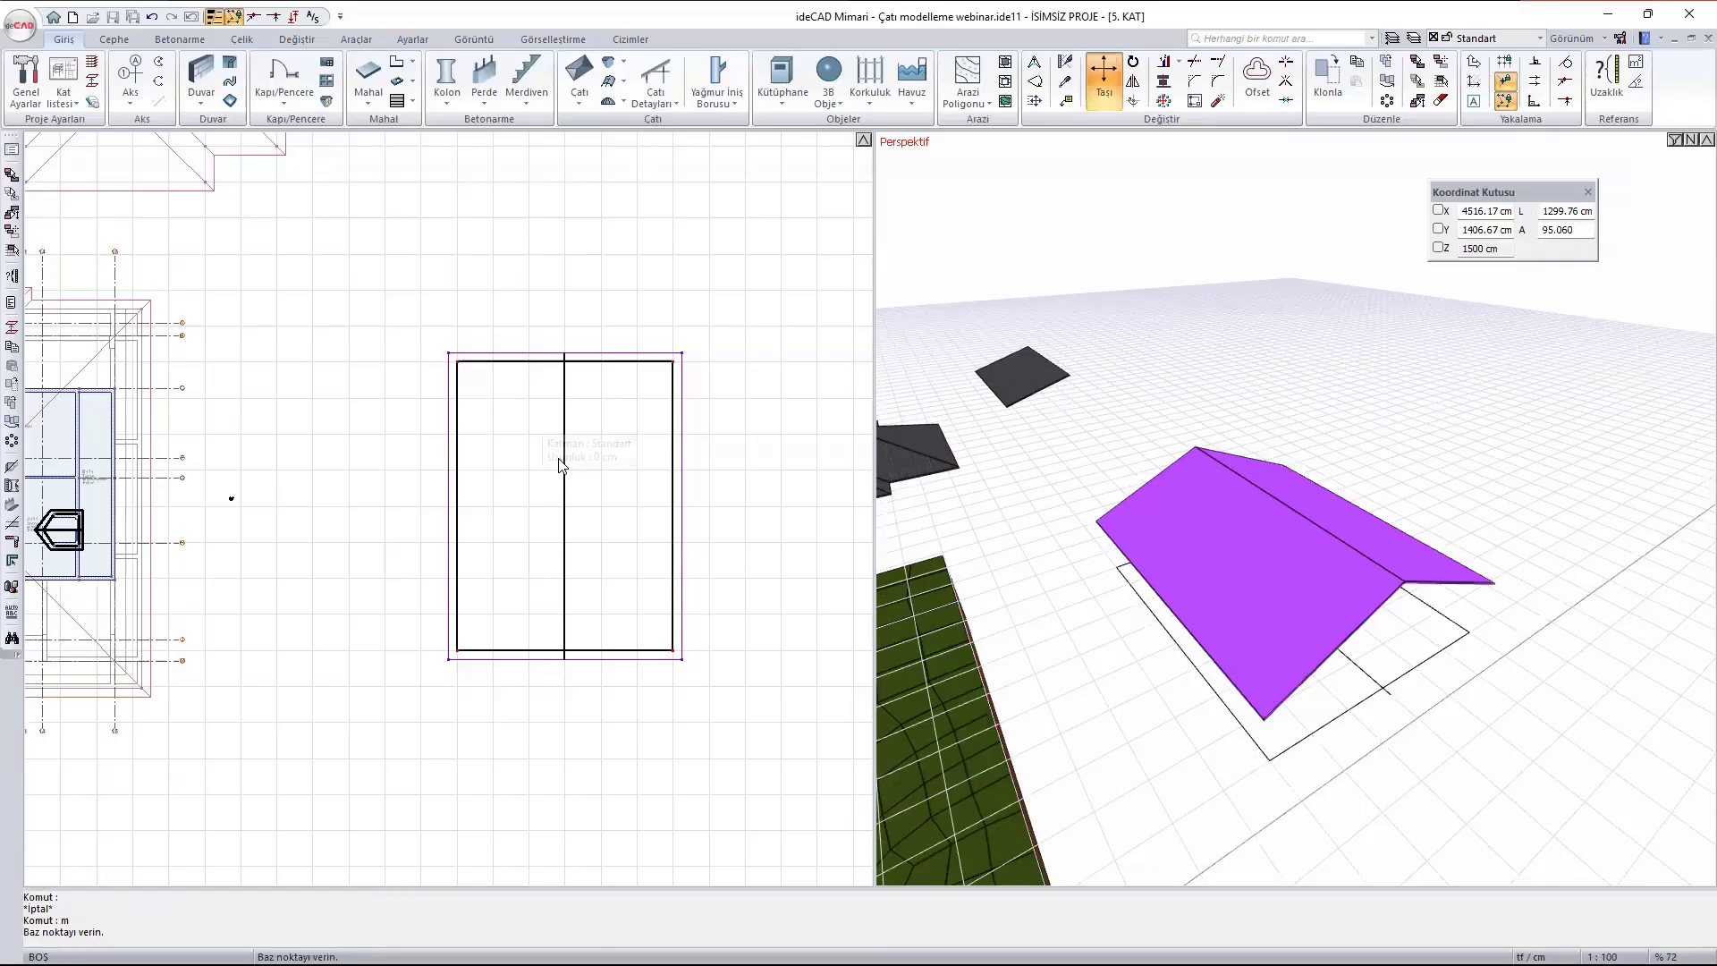
click(565, 514)
scroll(488, 514, down, 4)
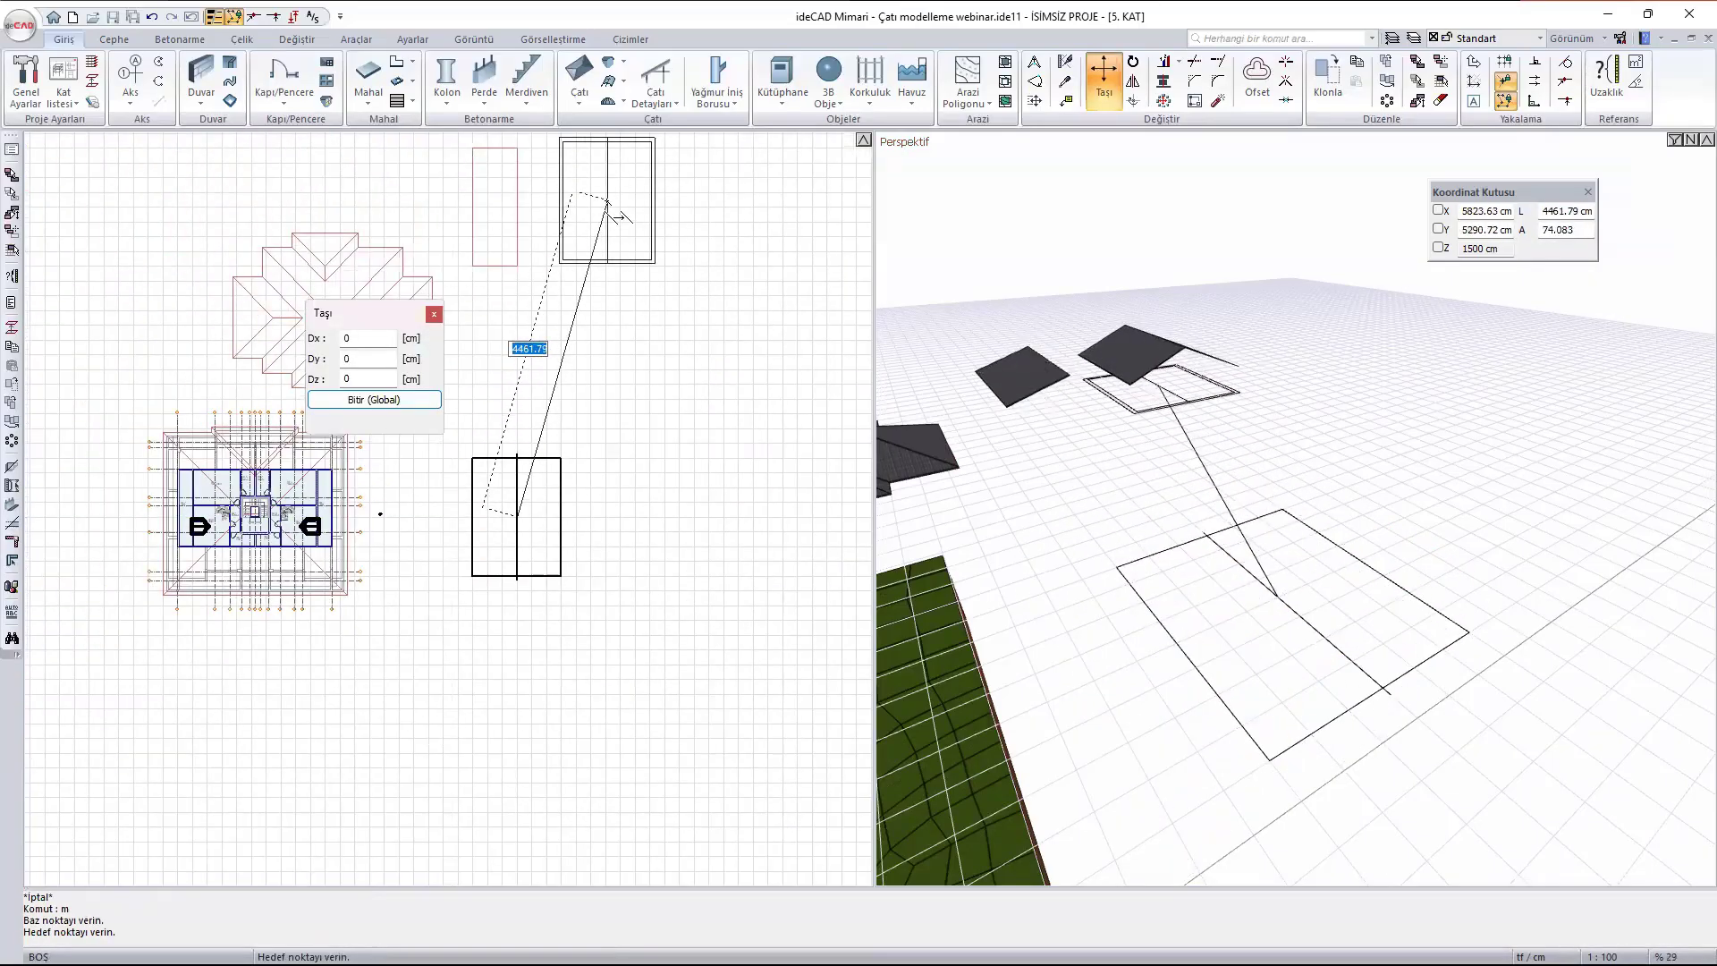
click(607, 202)
key(Escape)
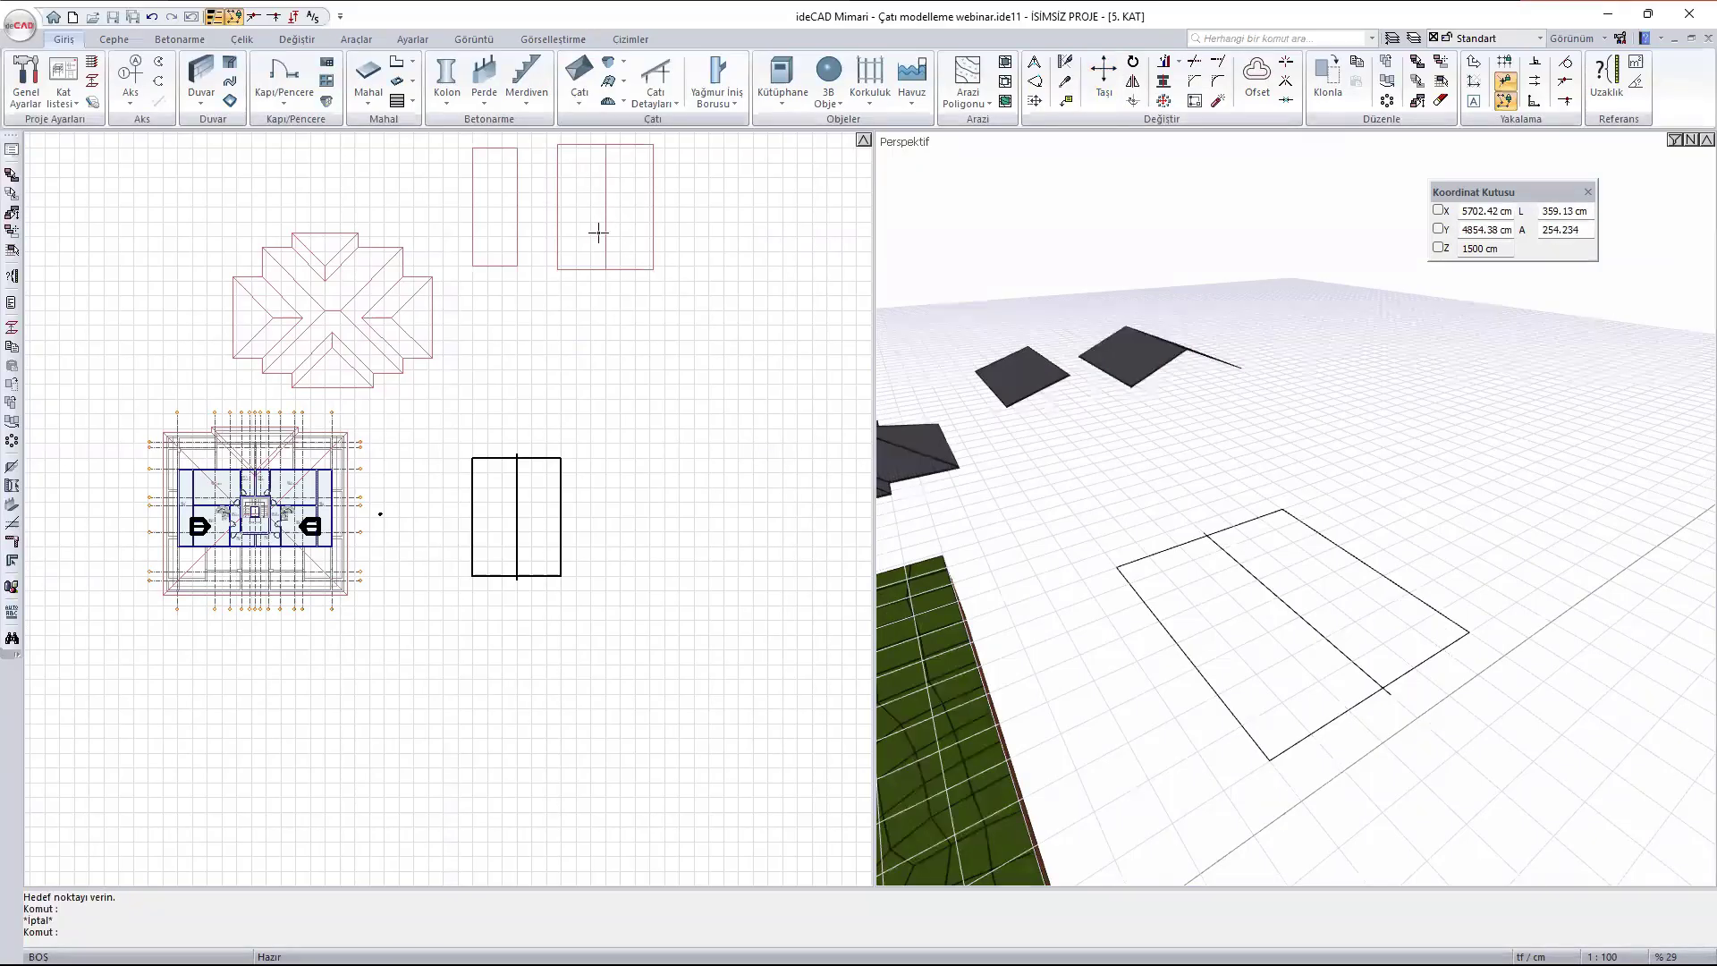
- Draw another roof around the vacated split rectangle, 1200 cm wide and 1600 cm long
click(593, 104)
scroll(470, 565, up, 5)
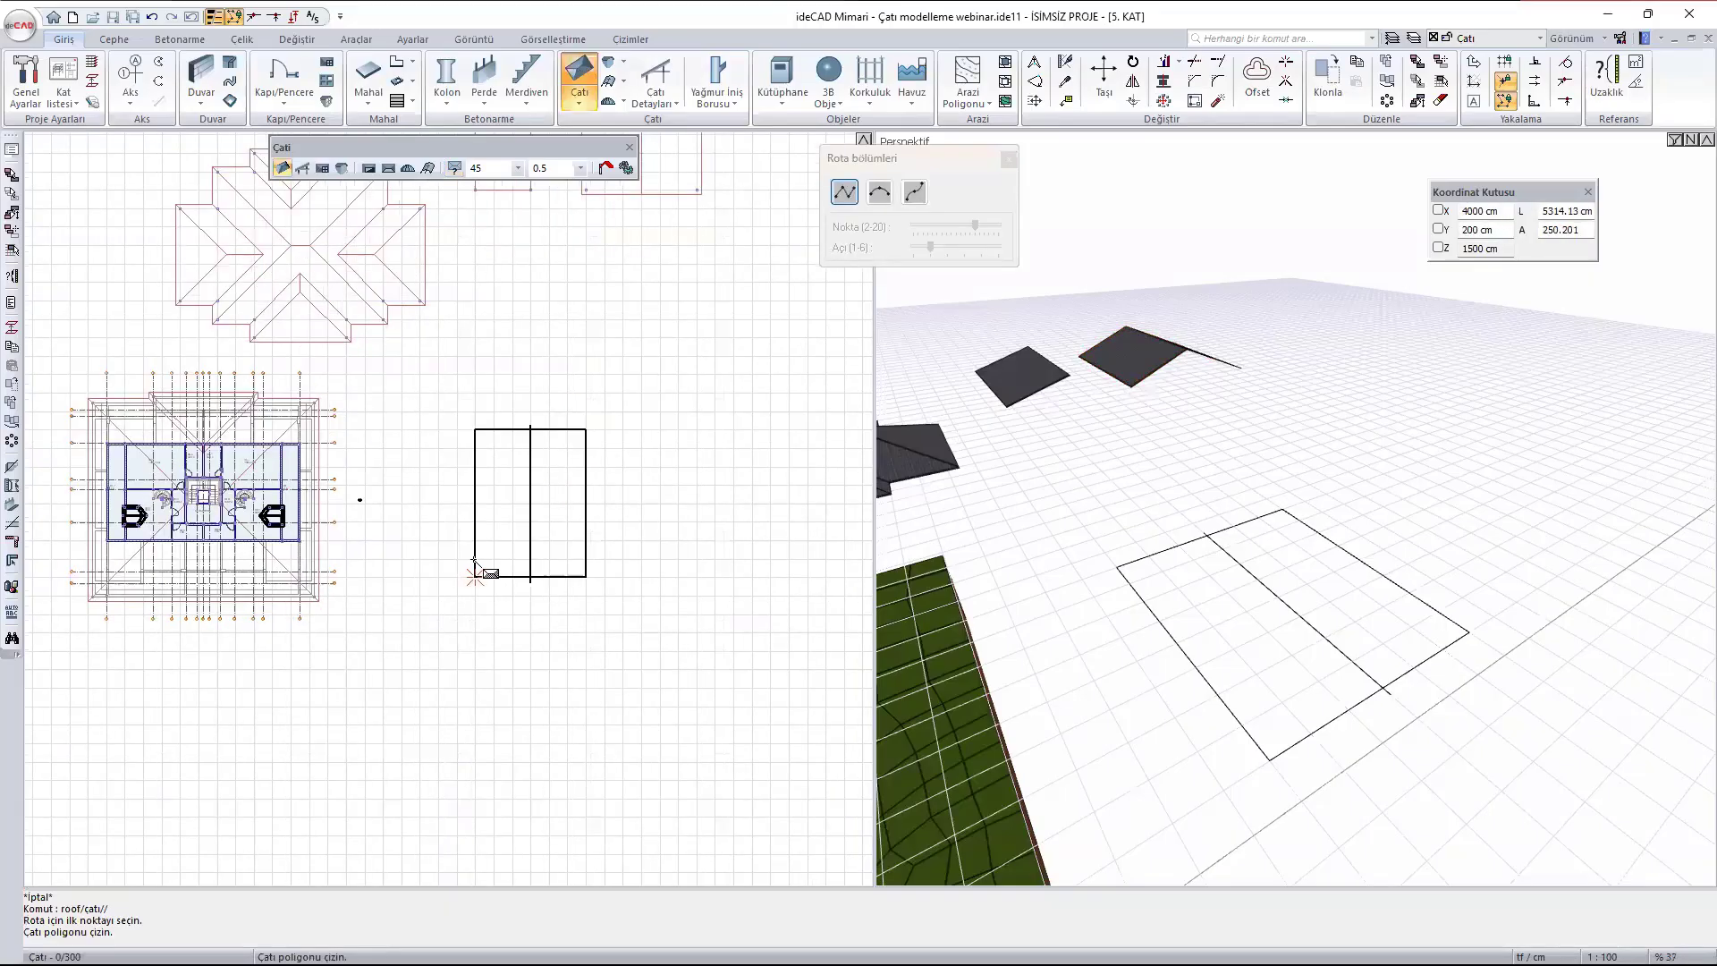
click(477, 305)
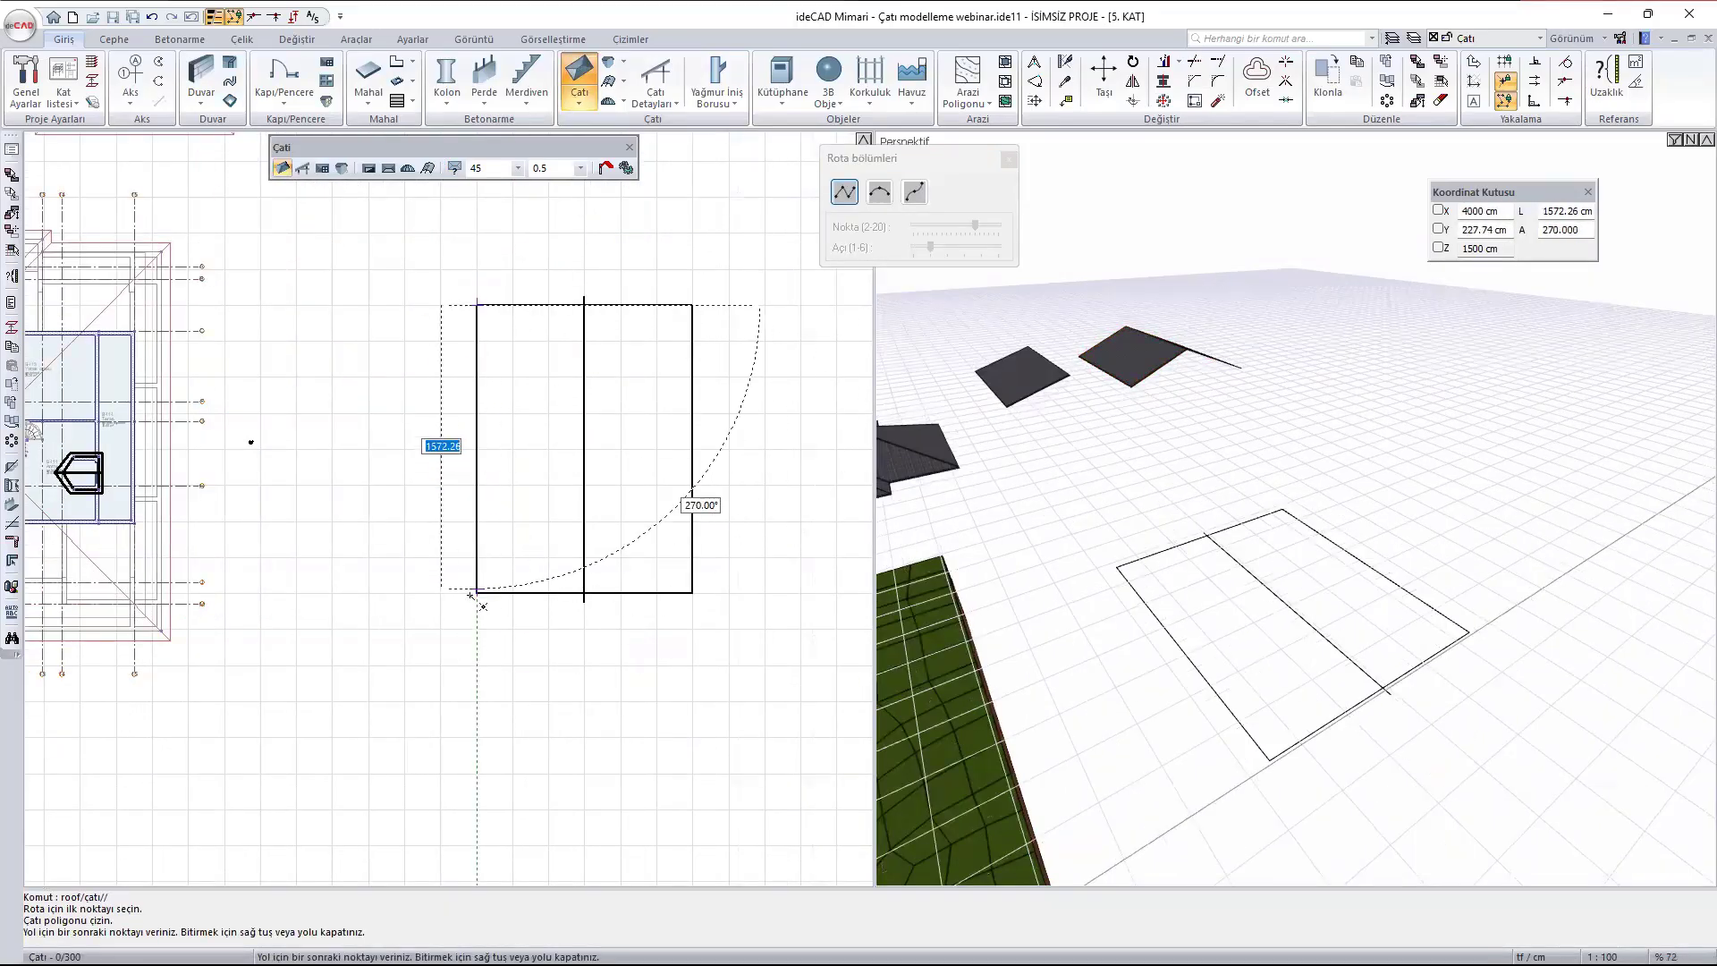
click(692, 593)
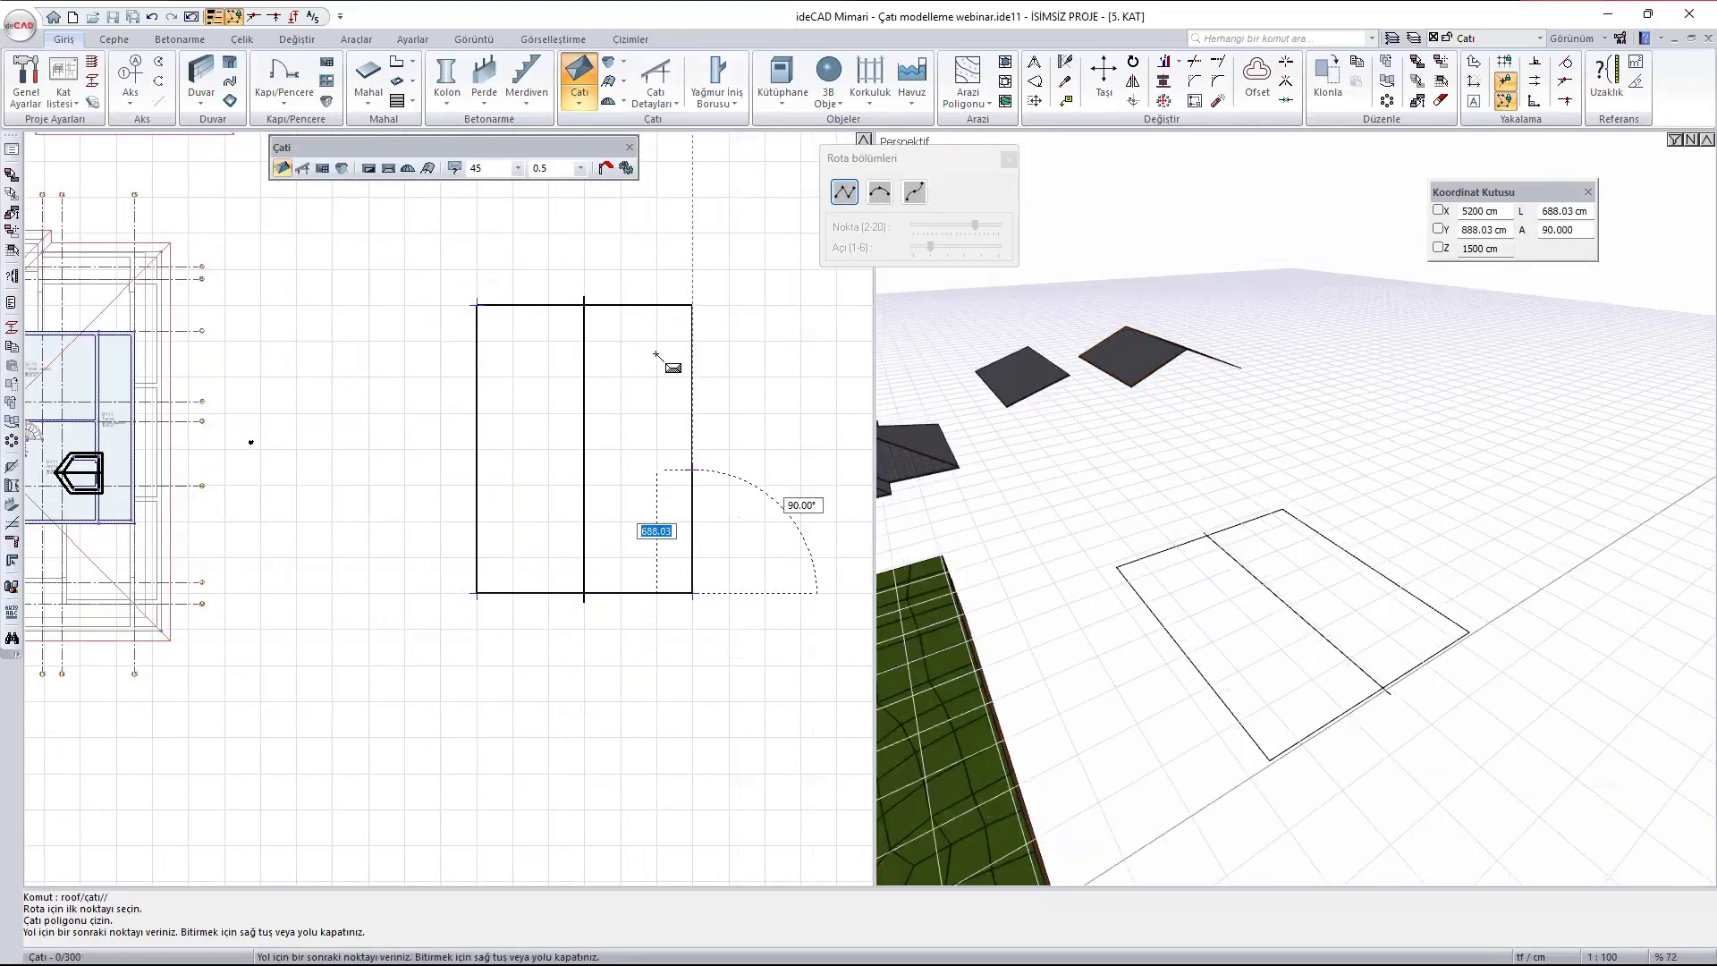
click(692, 305)
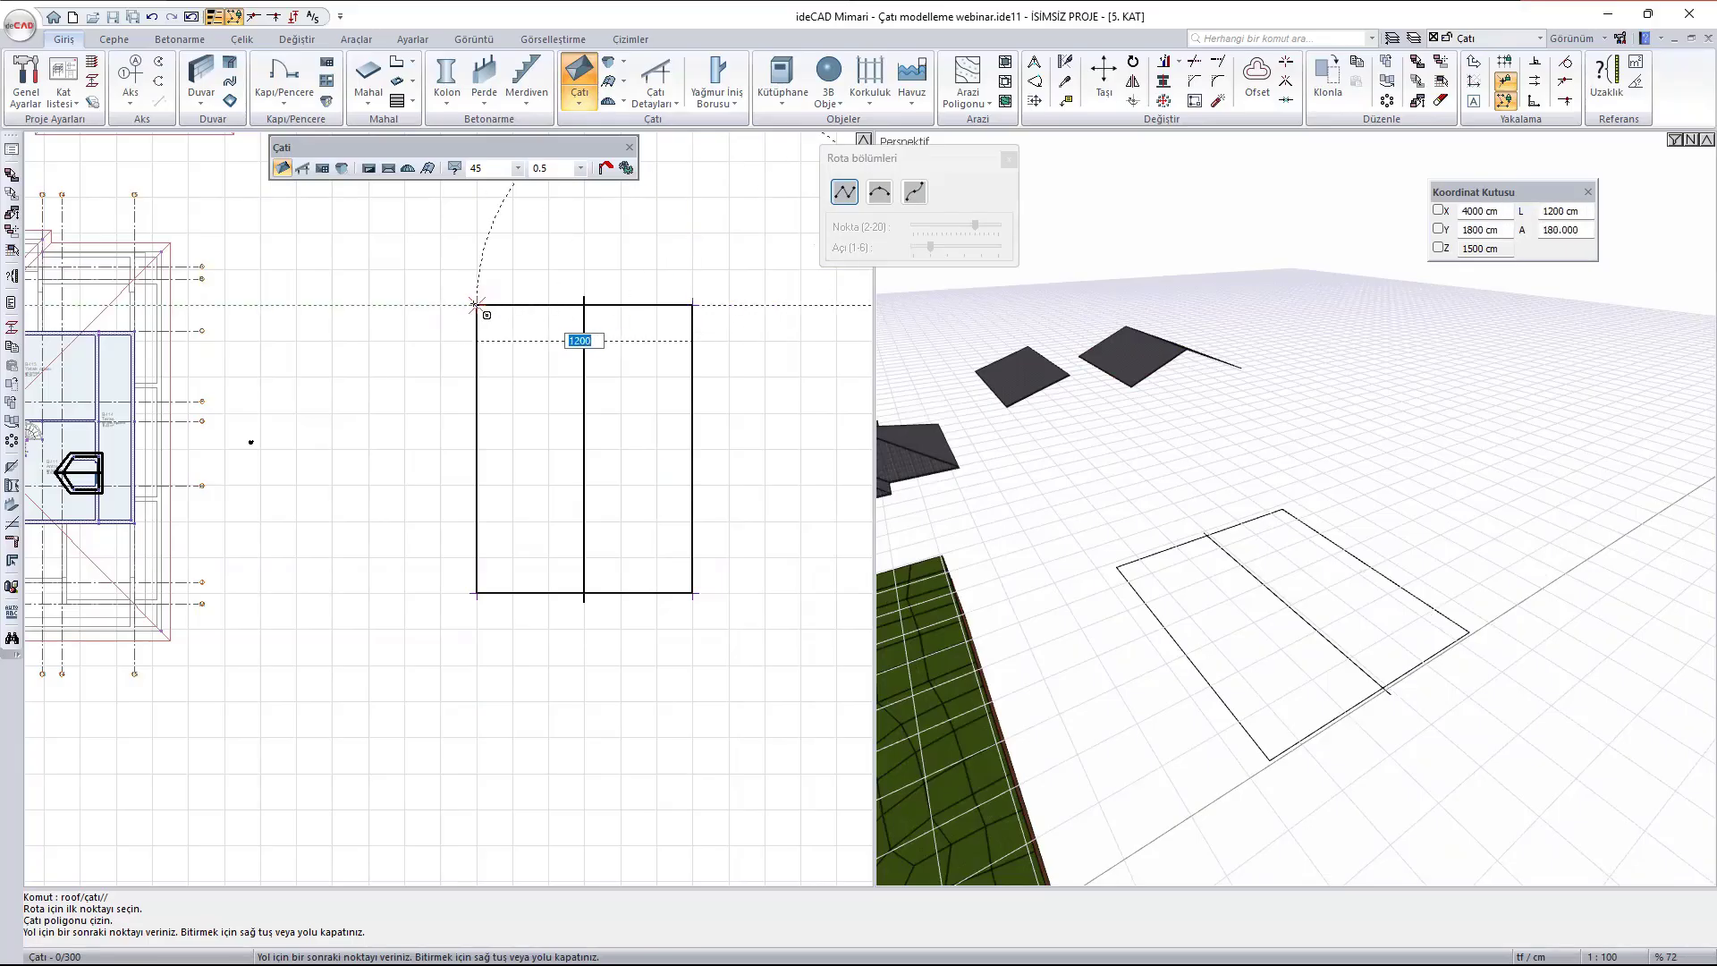
click(477, 305)
key(Escape)
scroll(1284, 563, up, 2)
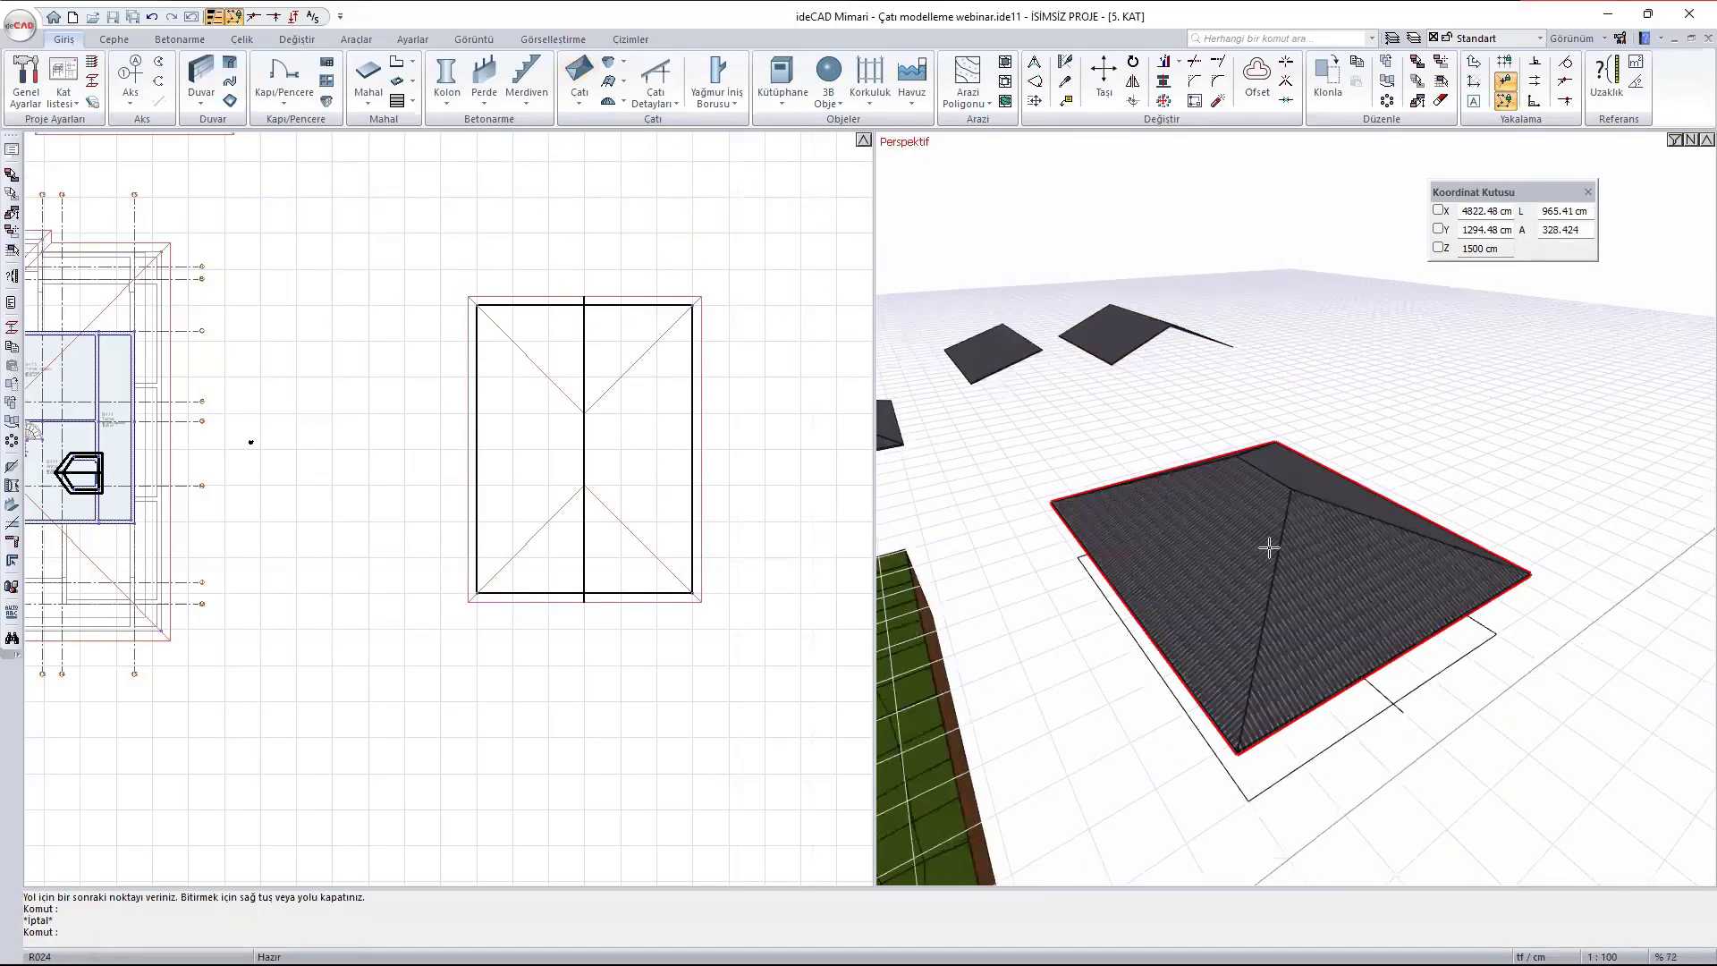
- Split the new hipped roof into separate roof surfaces with Çatıyı Yüzeylere Ayır
mouse_move(1269, 548)
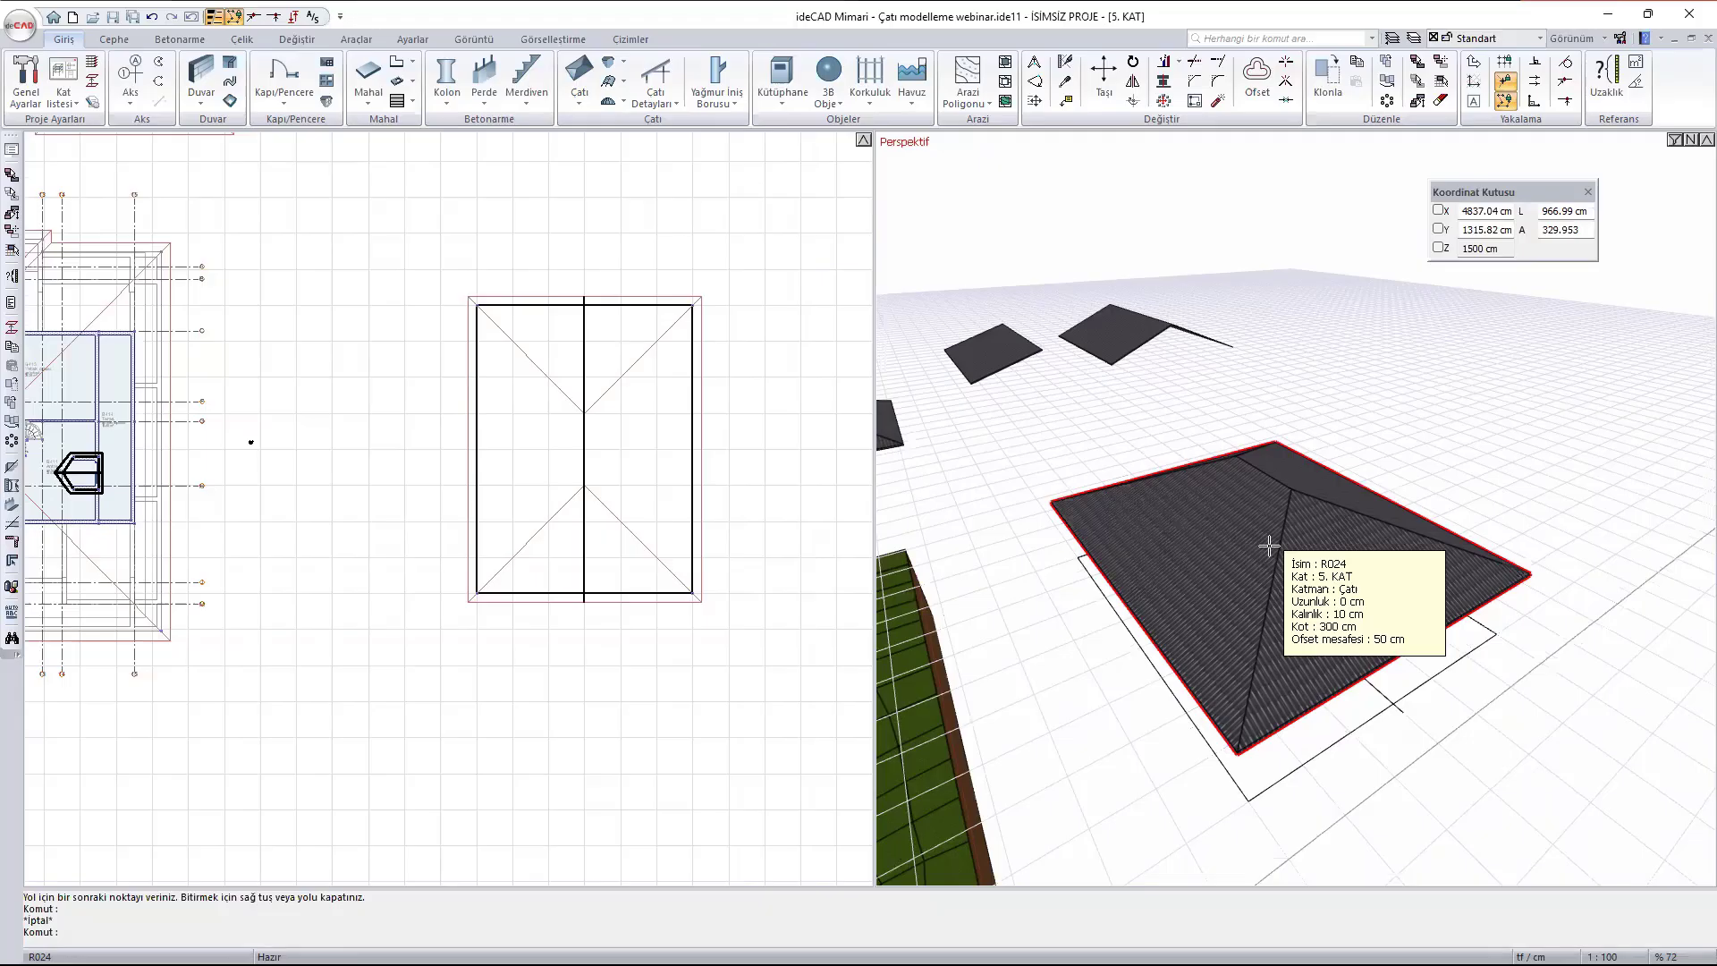
click(1229, 492)
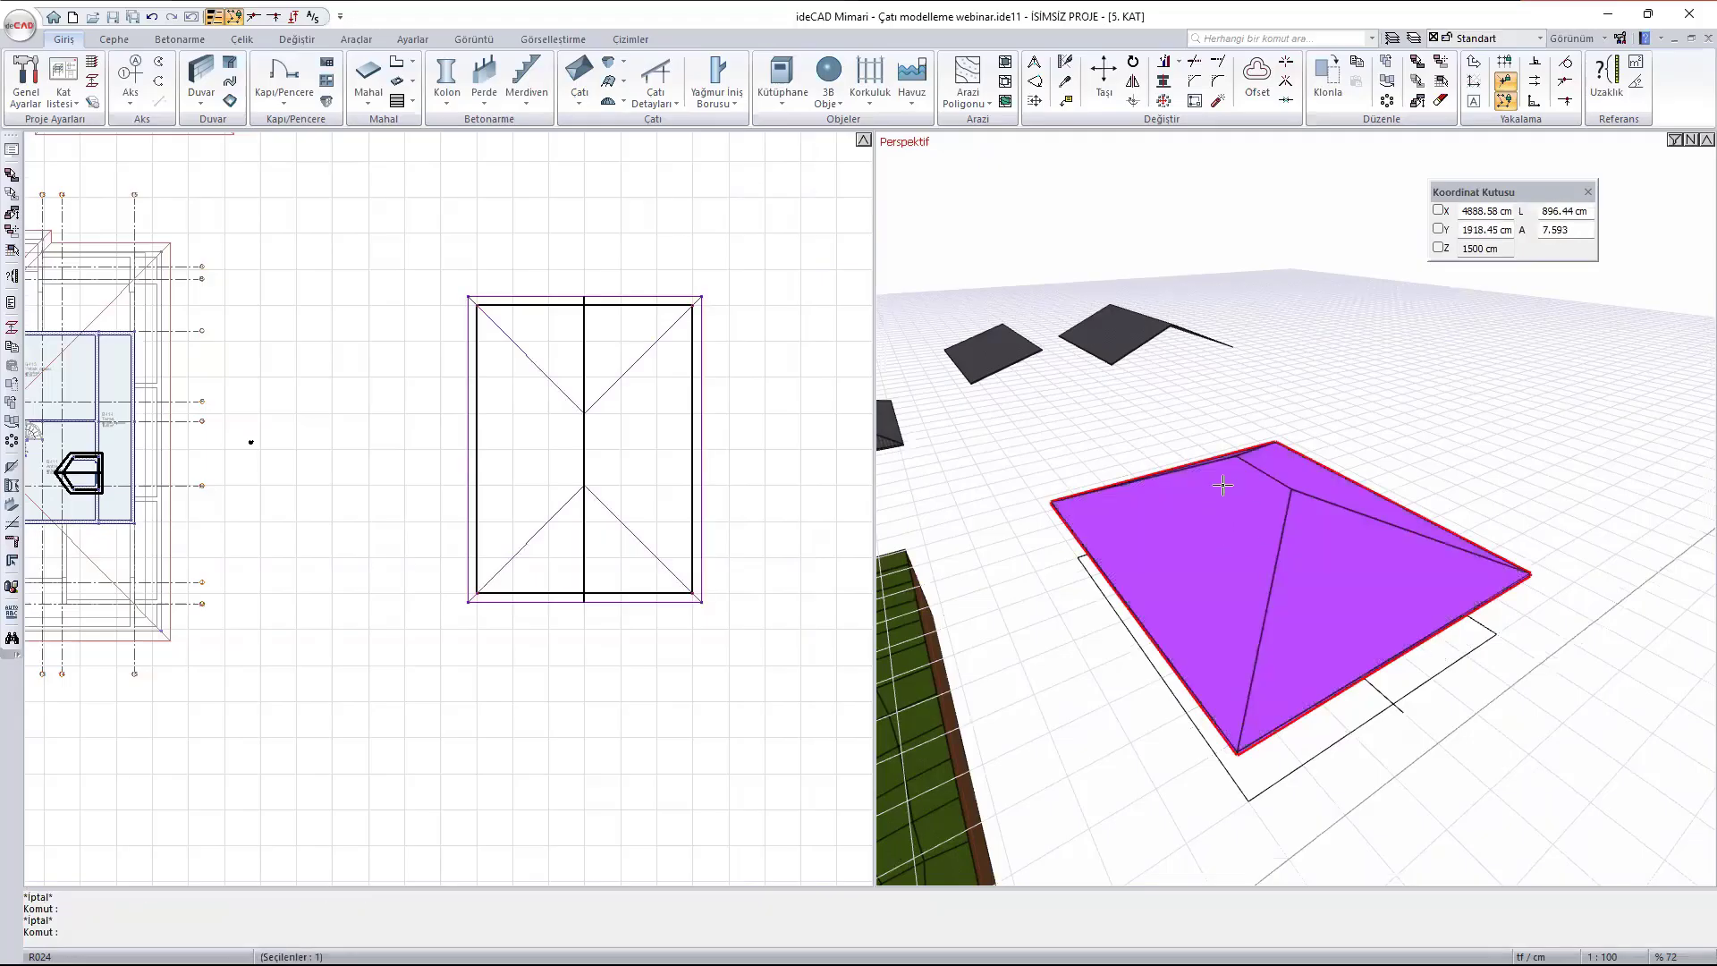
right_click(1176, 484)
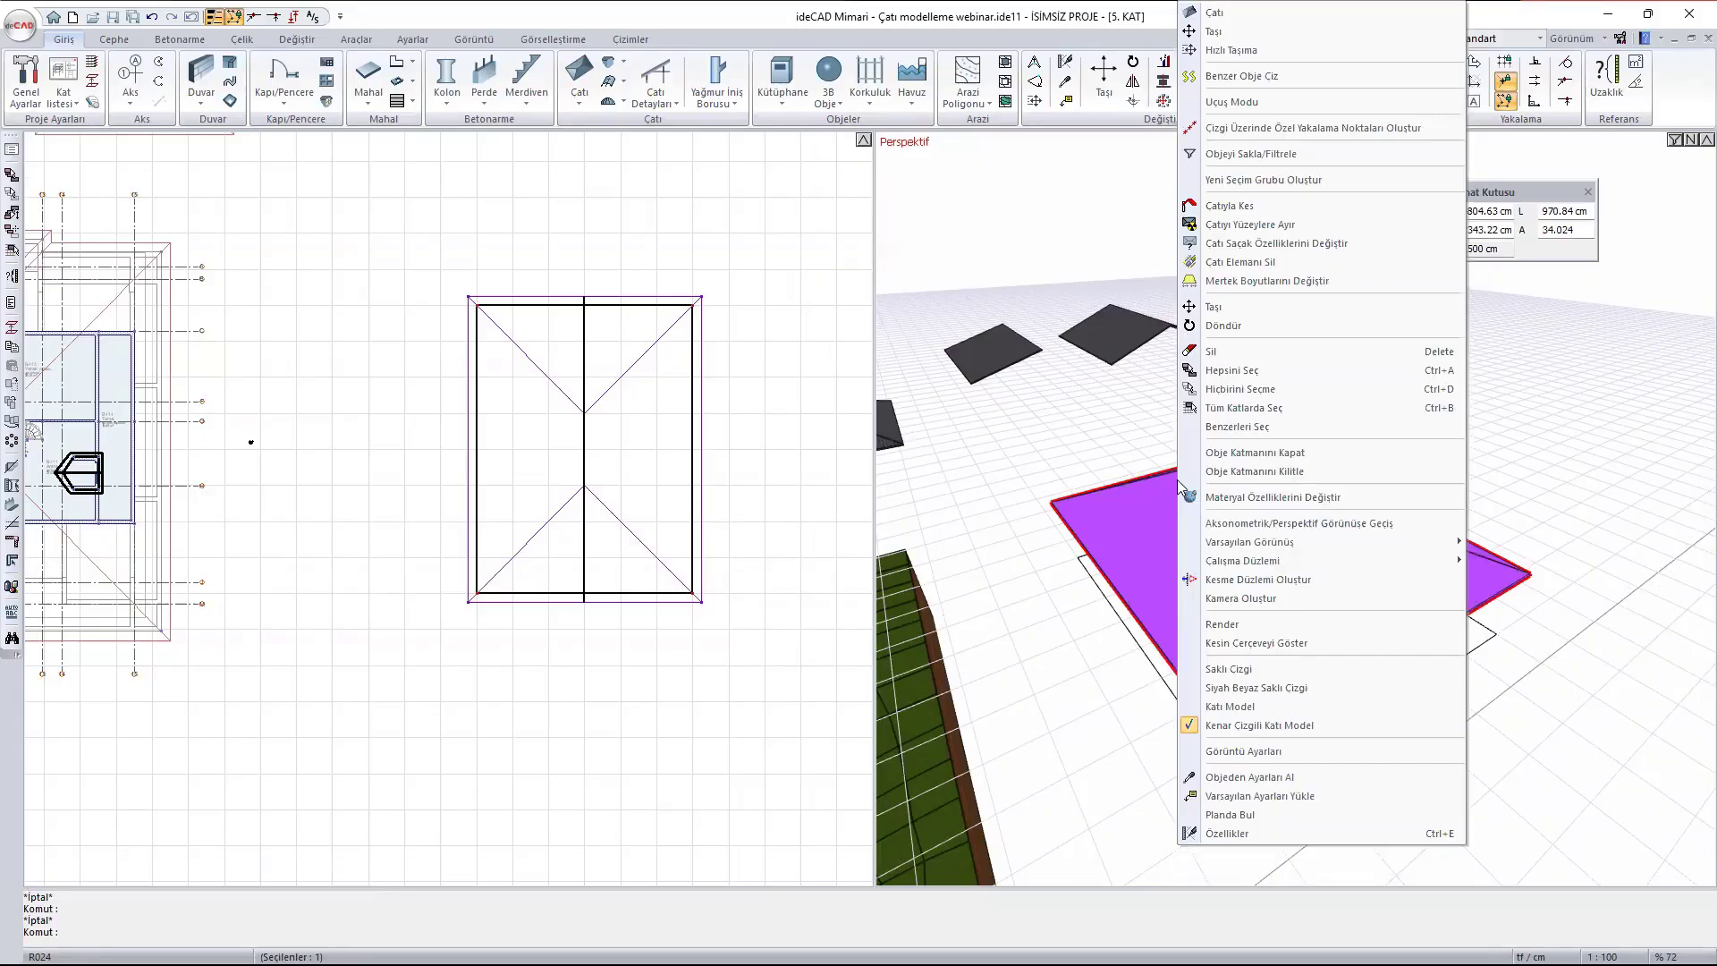
click(1307, 226)
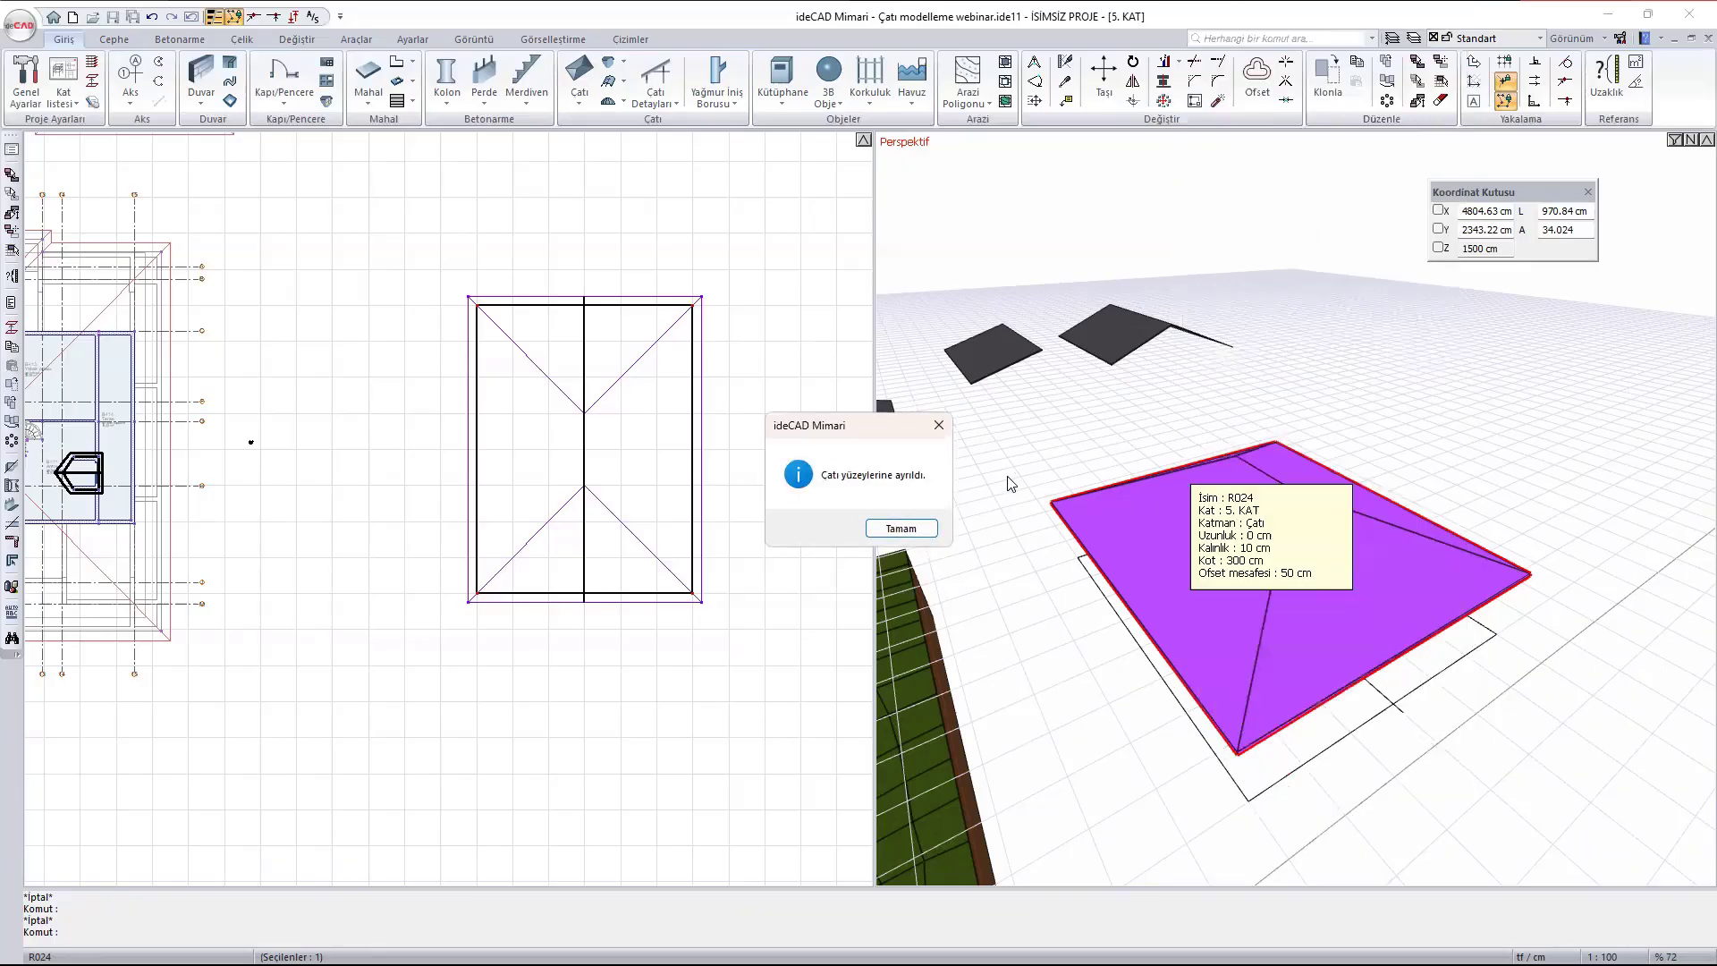
click(900, 528)
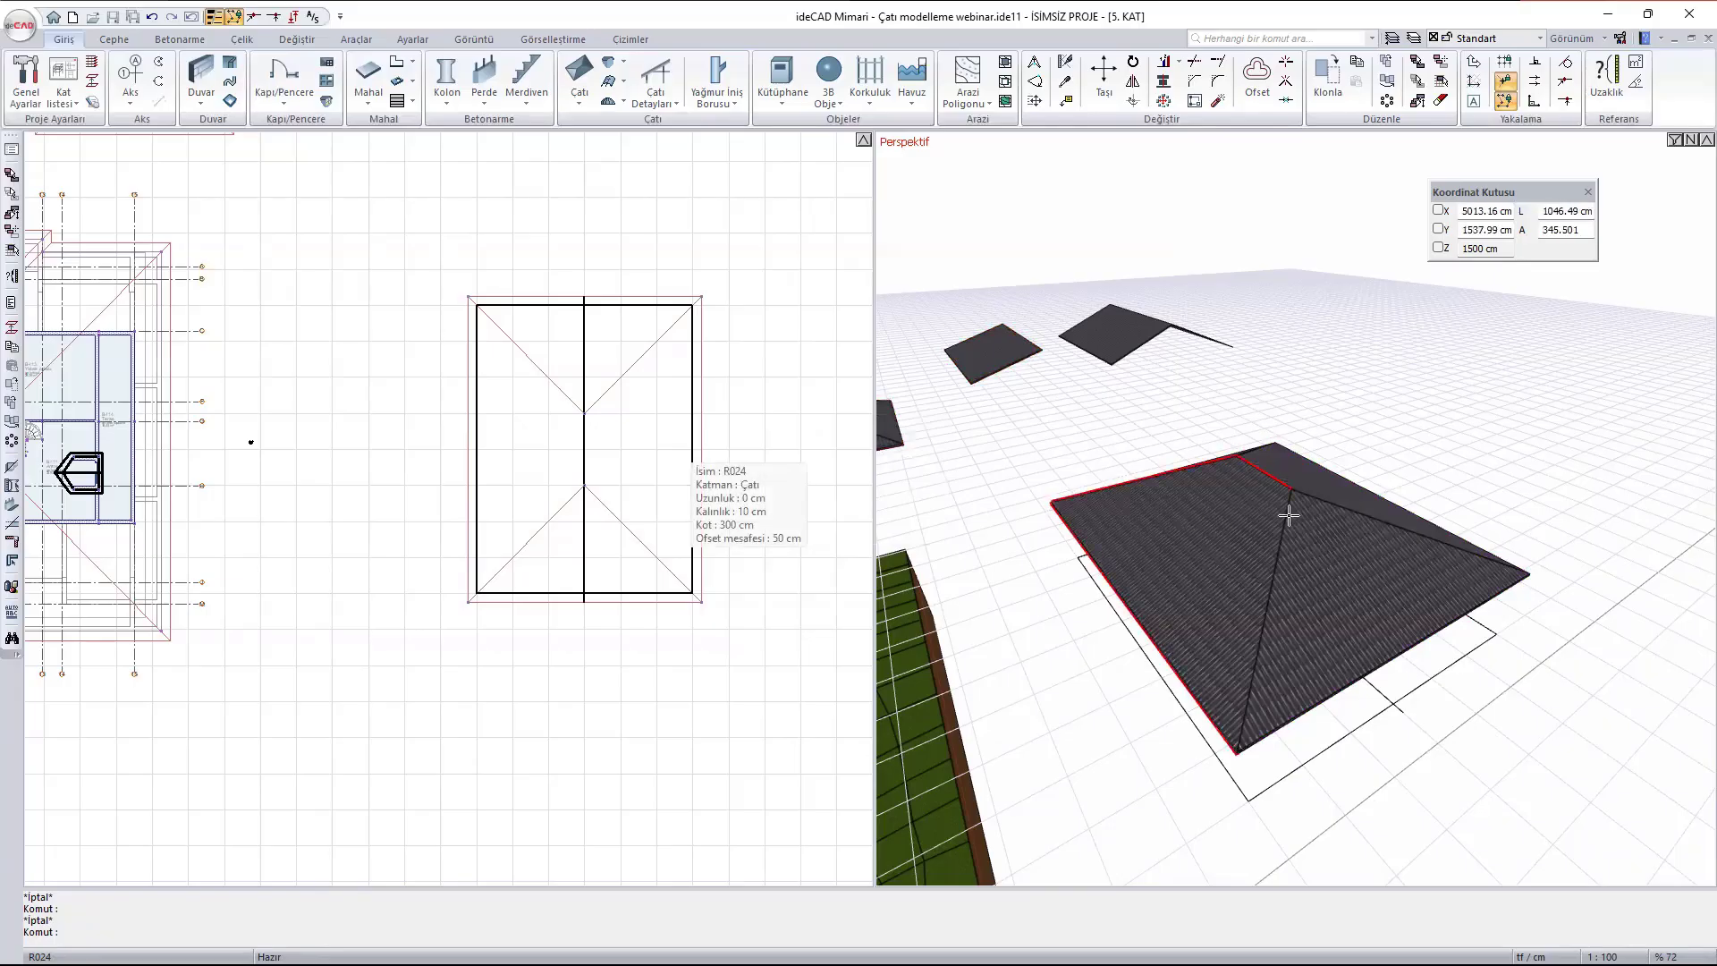
- Examine the four separated roof surfaces and the general settings of the near long-side surface, then leave the settings unchanged
mouse_move(1313, 491)
middle_down()
mouse_move(1276, 528)
mouse_move(1323, 506)
middle_up()
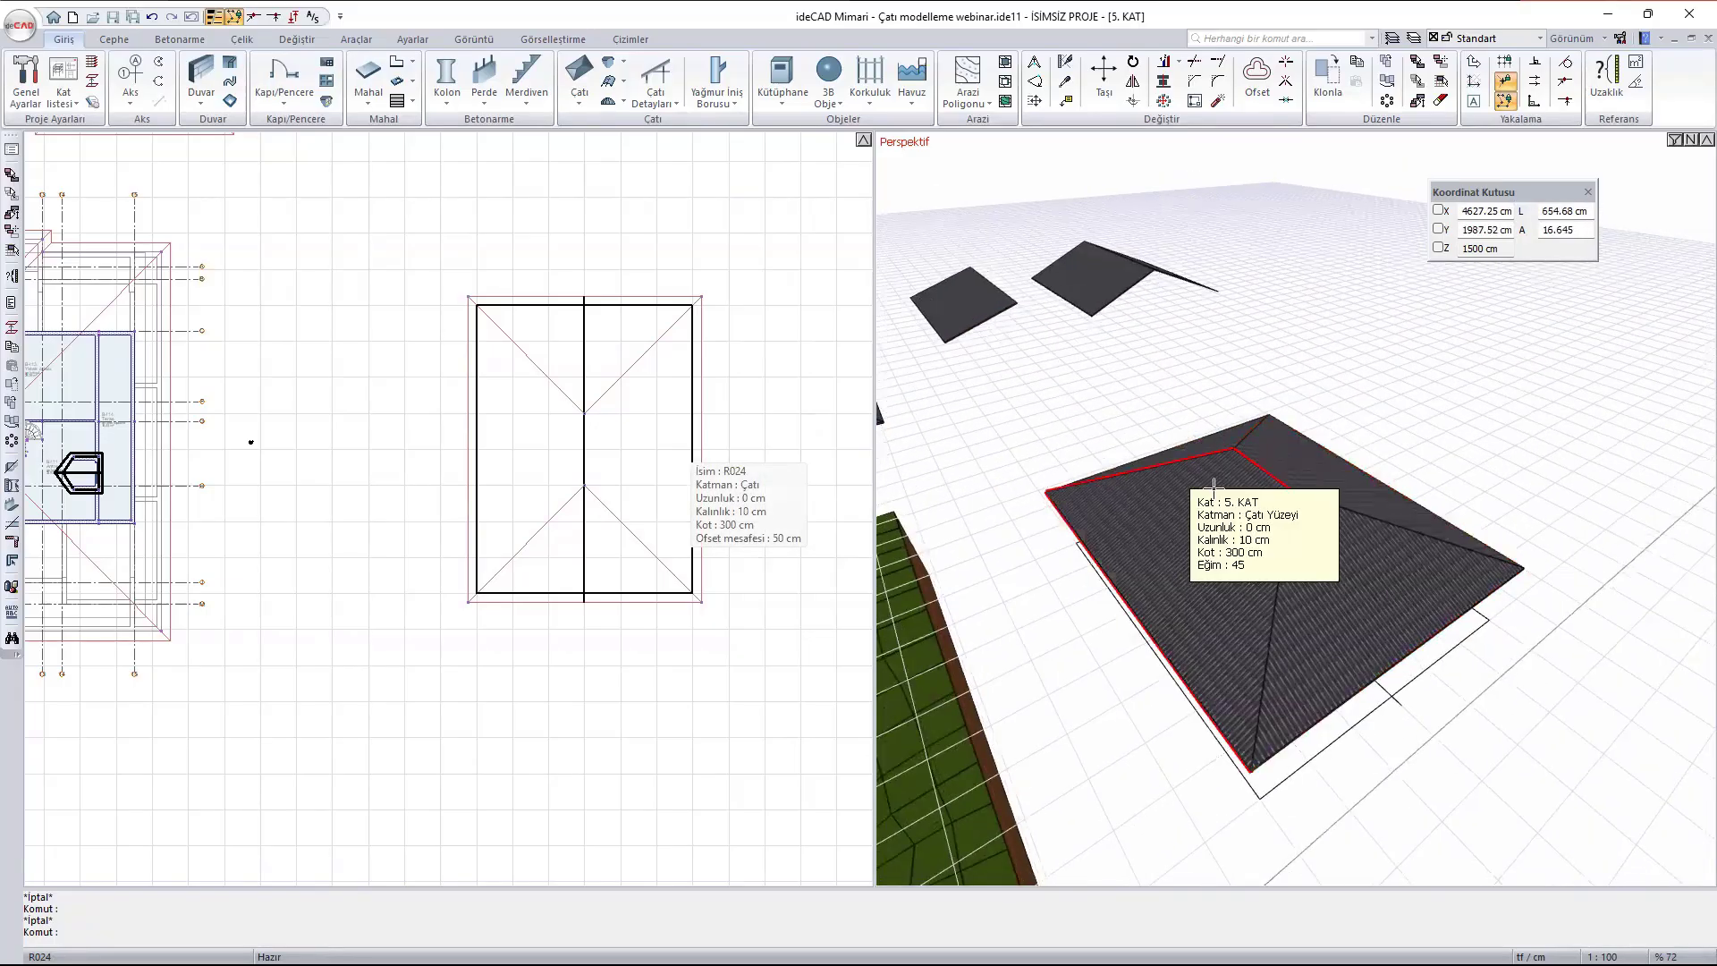
click(1166, 484)
click(1354, 570)
shift+click(1285, 456)
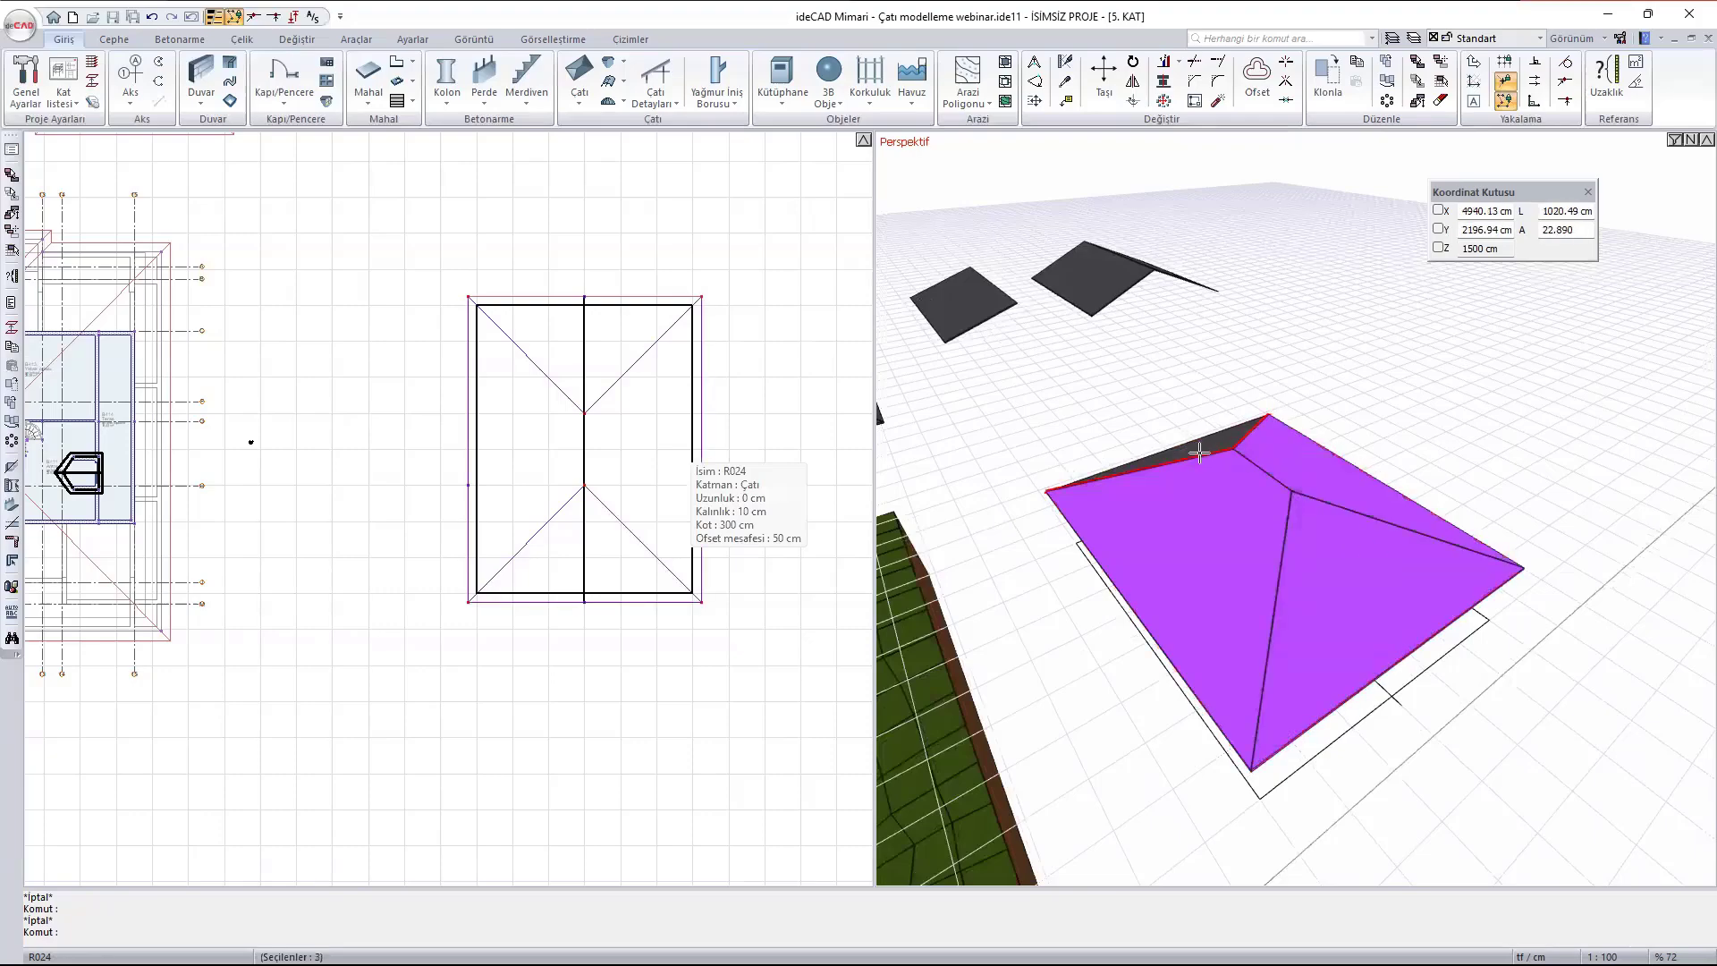
shift+click(1199, 450)
click(1220, 522)
double_click(1220, 522)
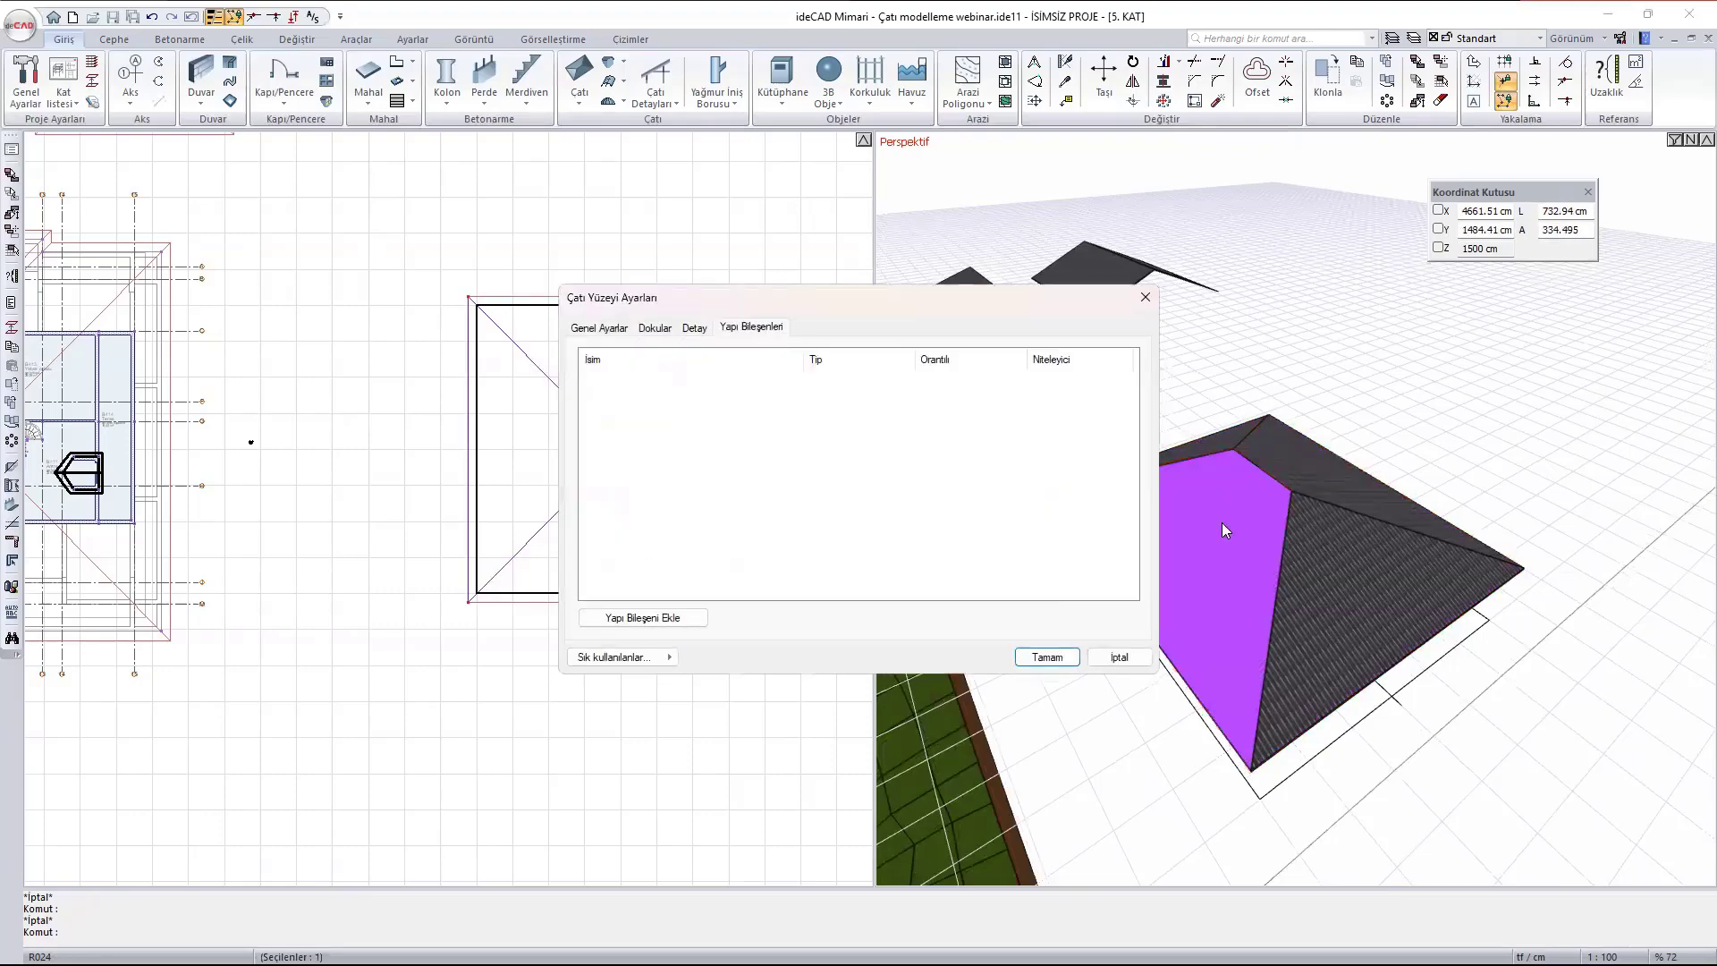
click(623, 330)
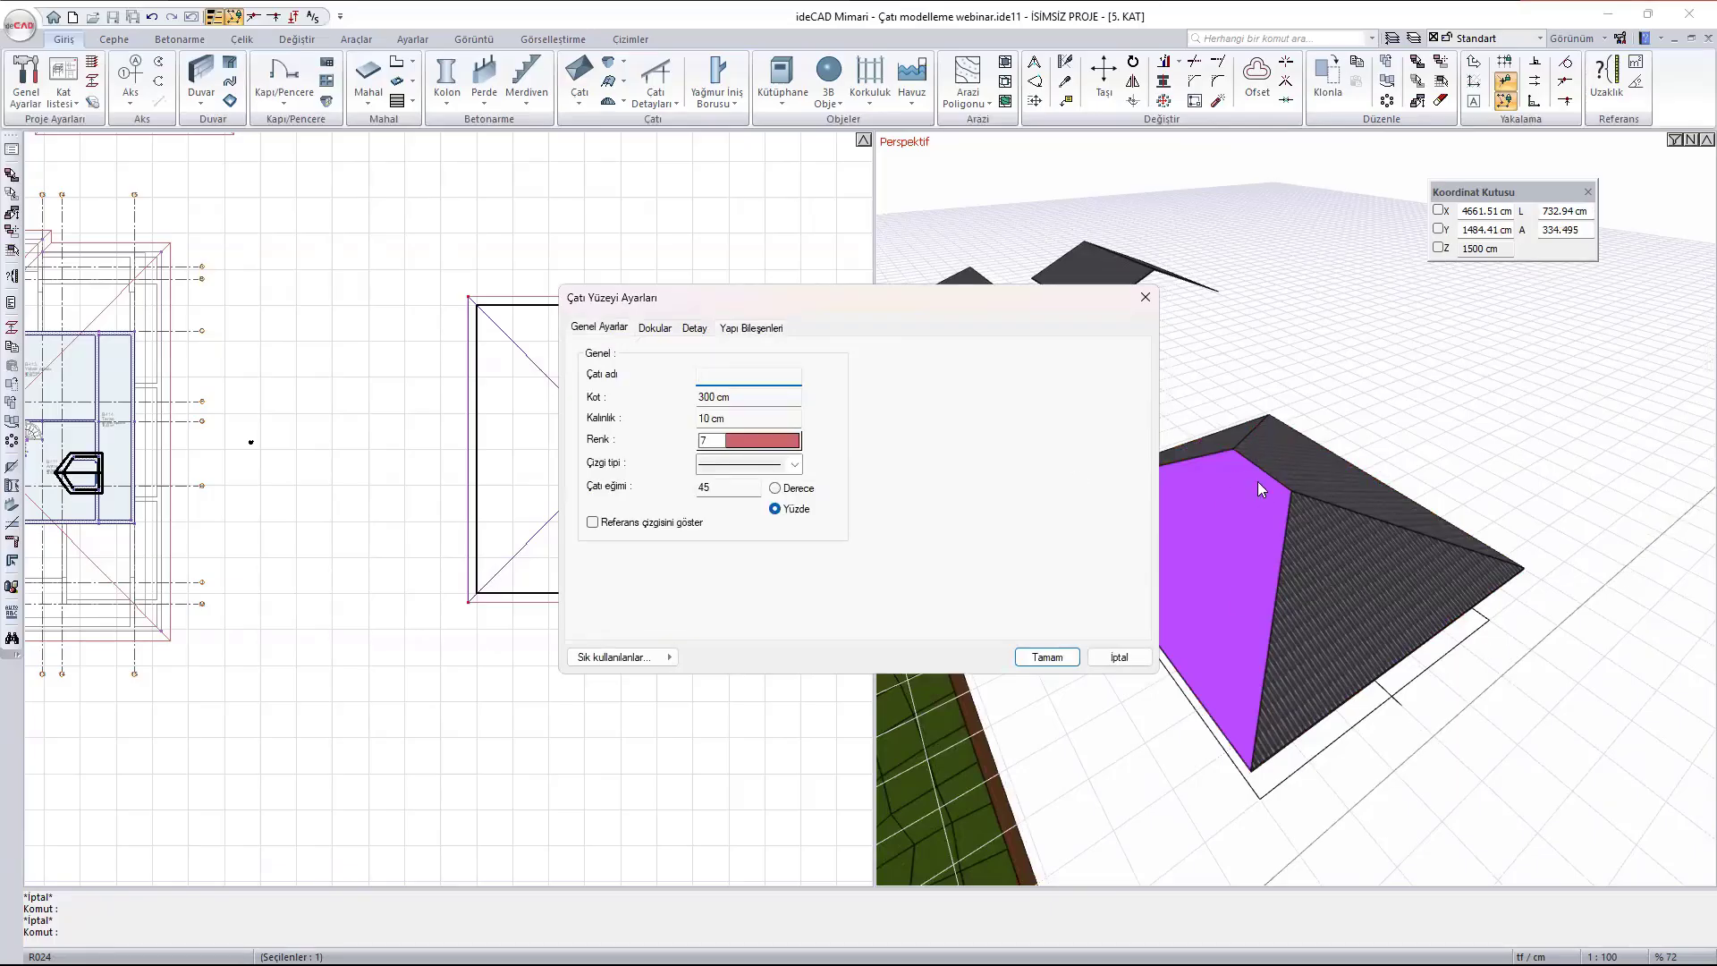
key(Escape)
key(Escape)
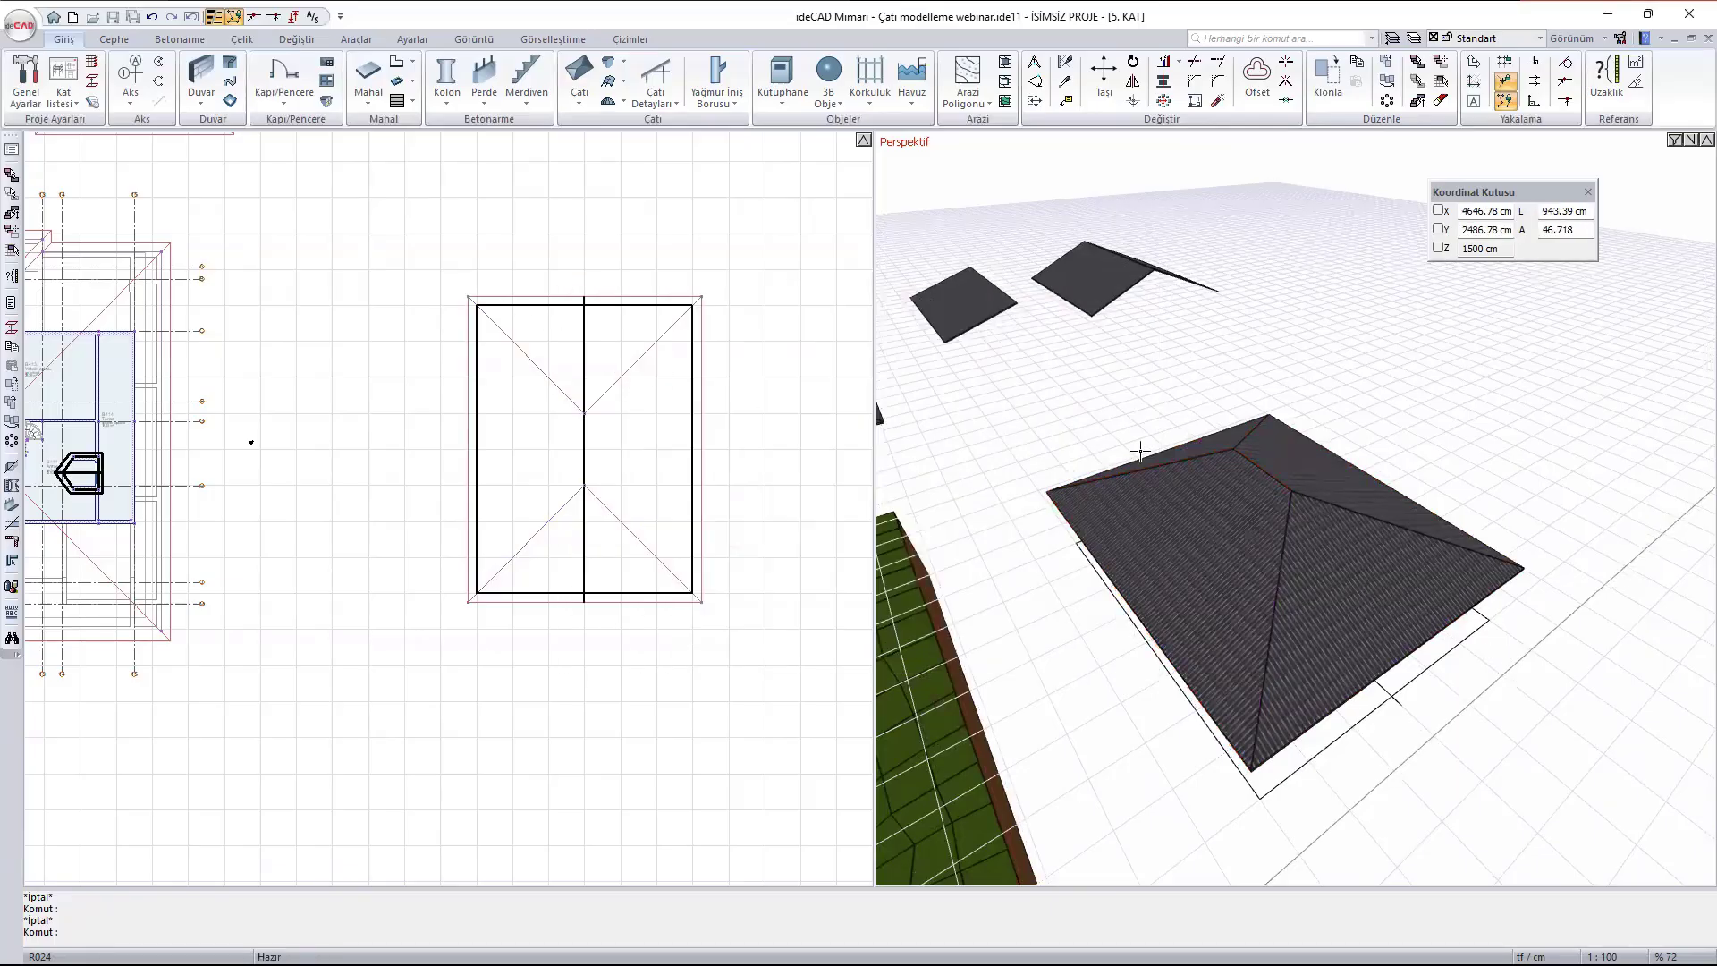
- Delete the two triangular hip surfaces at the short ends of the split roof
click(1171, 449)
click(1322, 576)
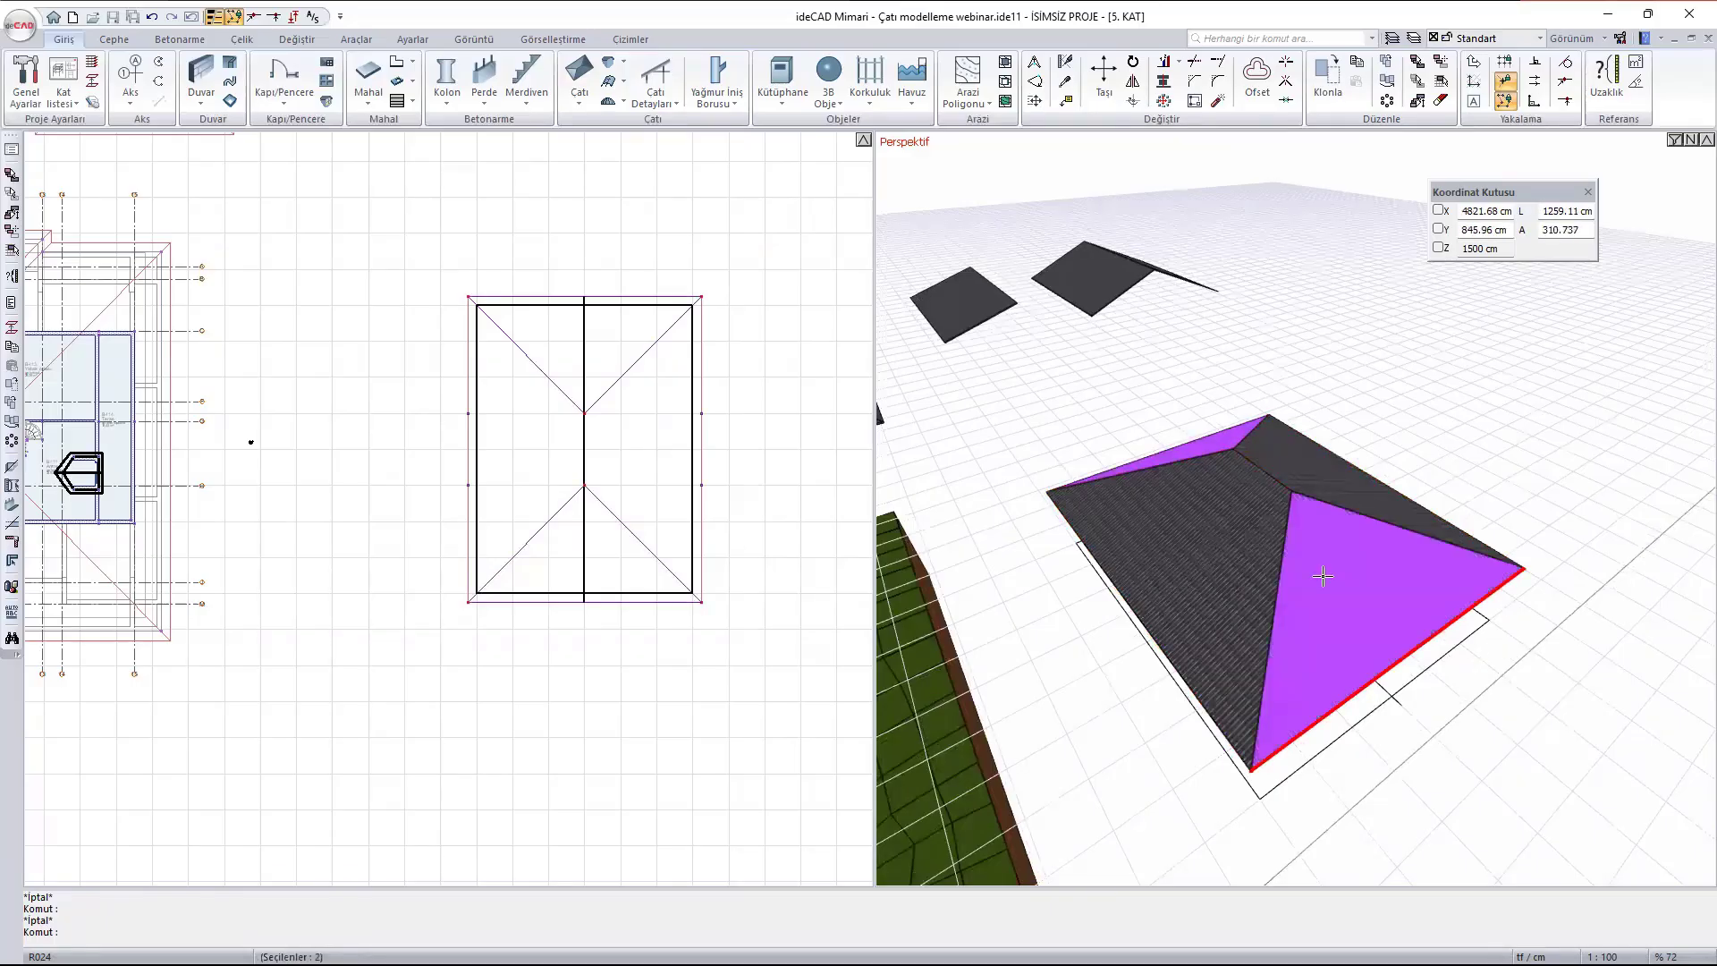
key(Delete)
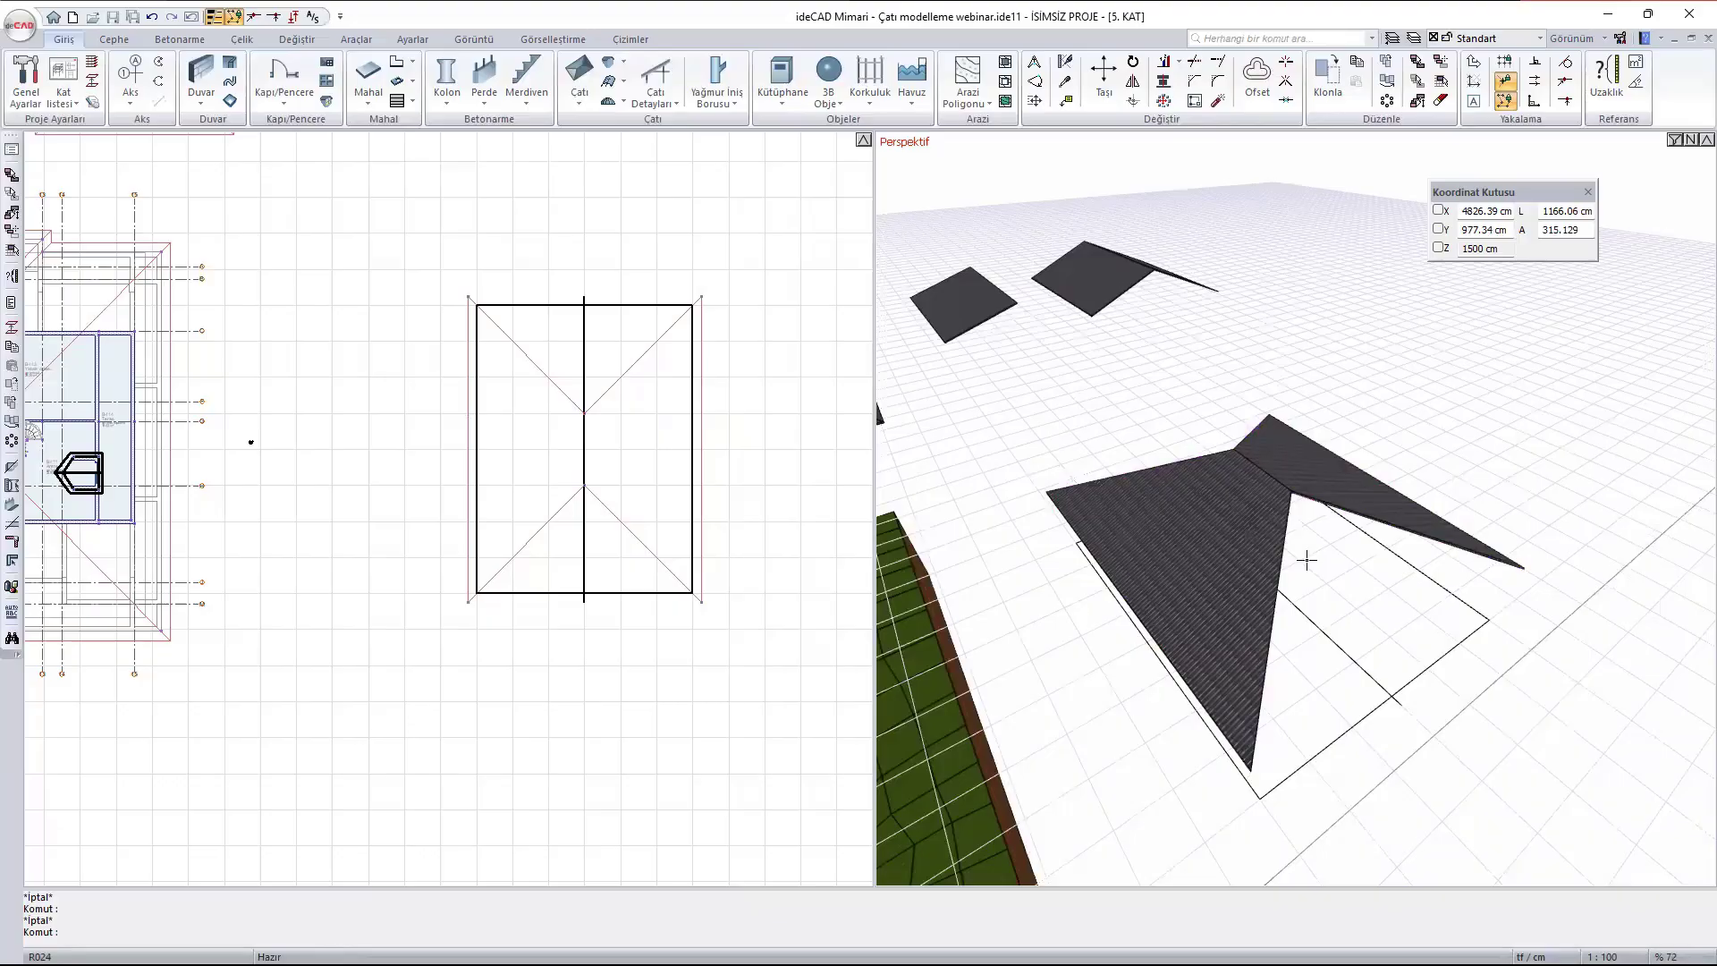
- Move the upper shared ridge corner of the two remaining surfaces to the upper end of the centre line in plan
scroll(639, 416, up, 1)
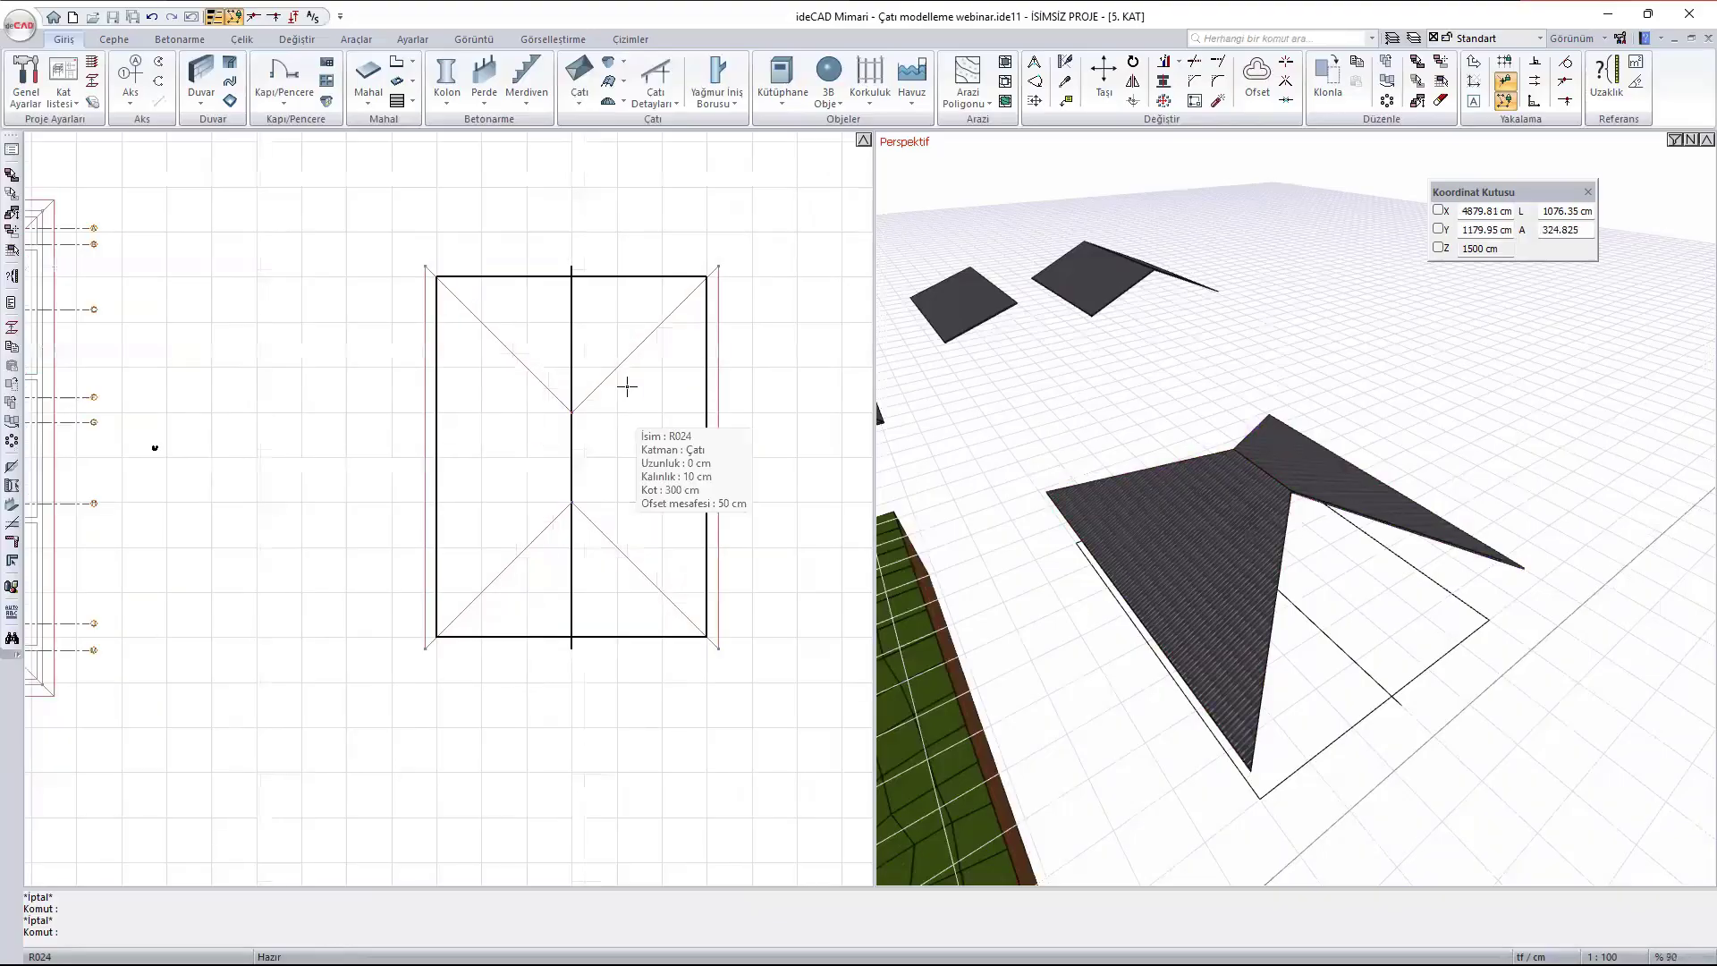
middle_drag(1538, 539, 1388, 577)
scroll(1388, 577, up, 3)
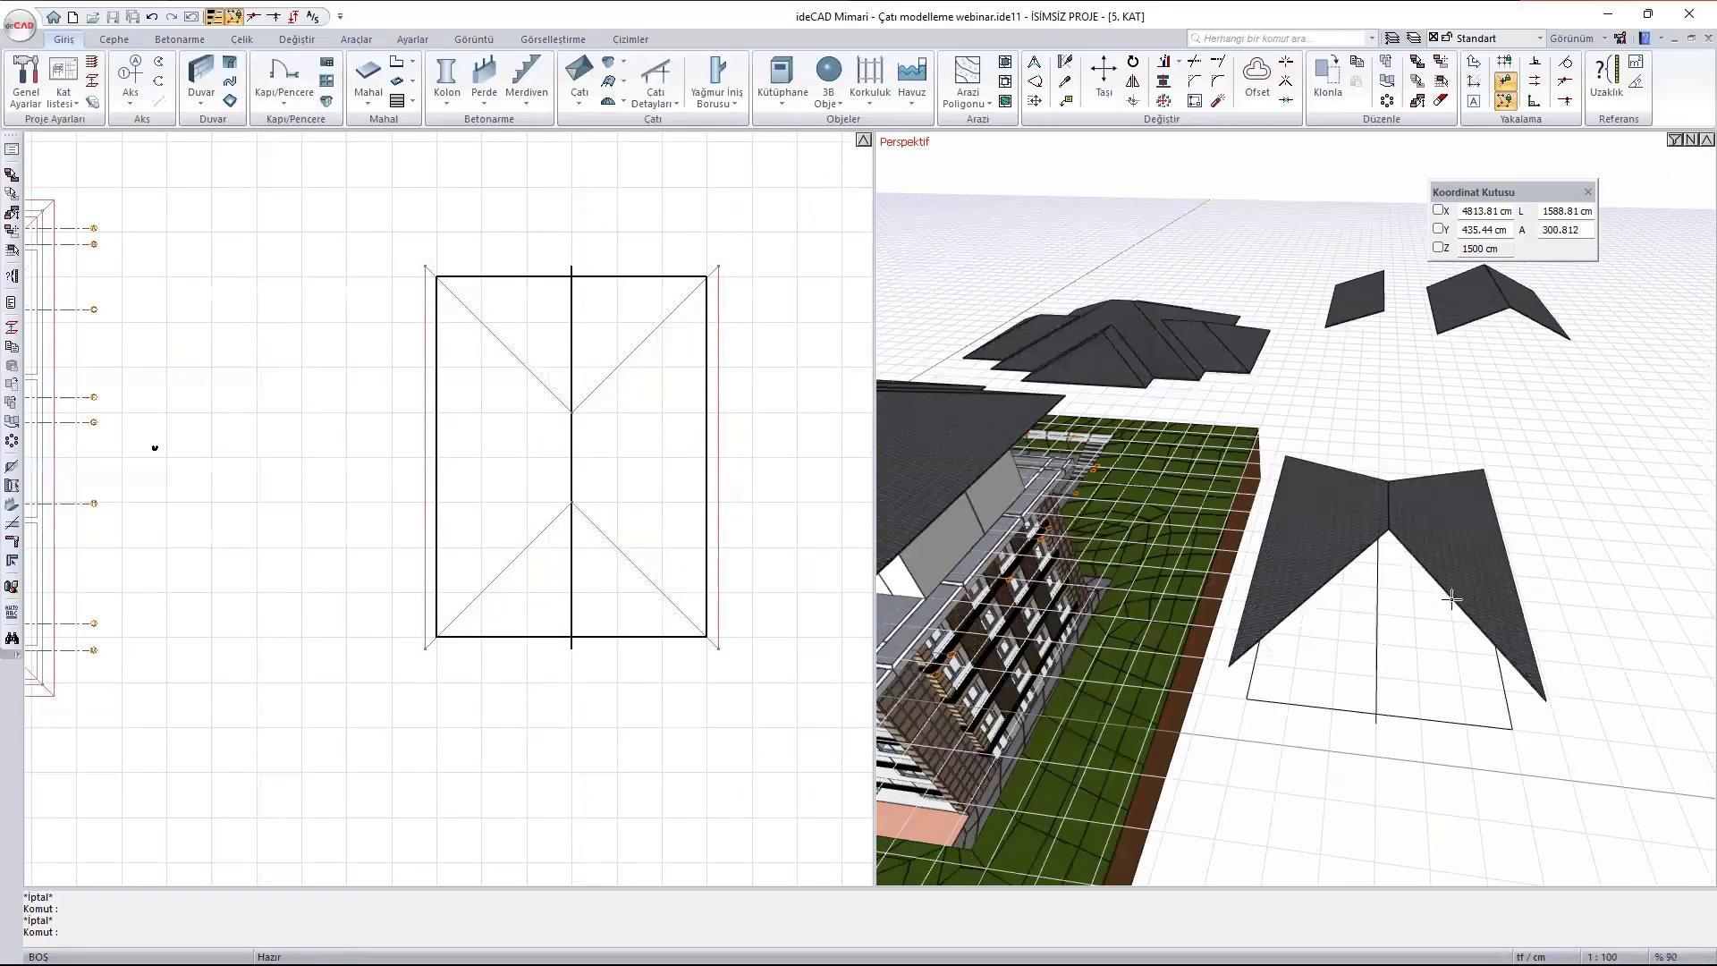
click(1382, 501)
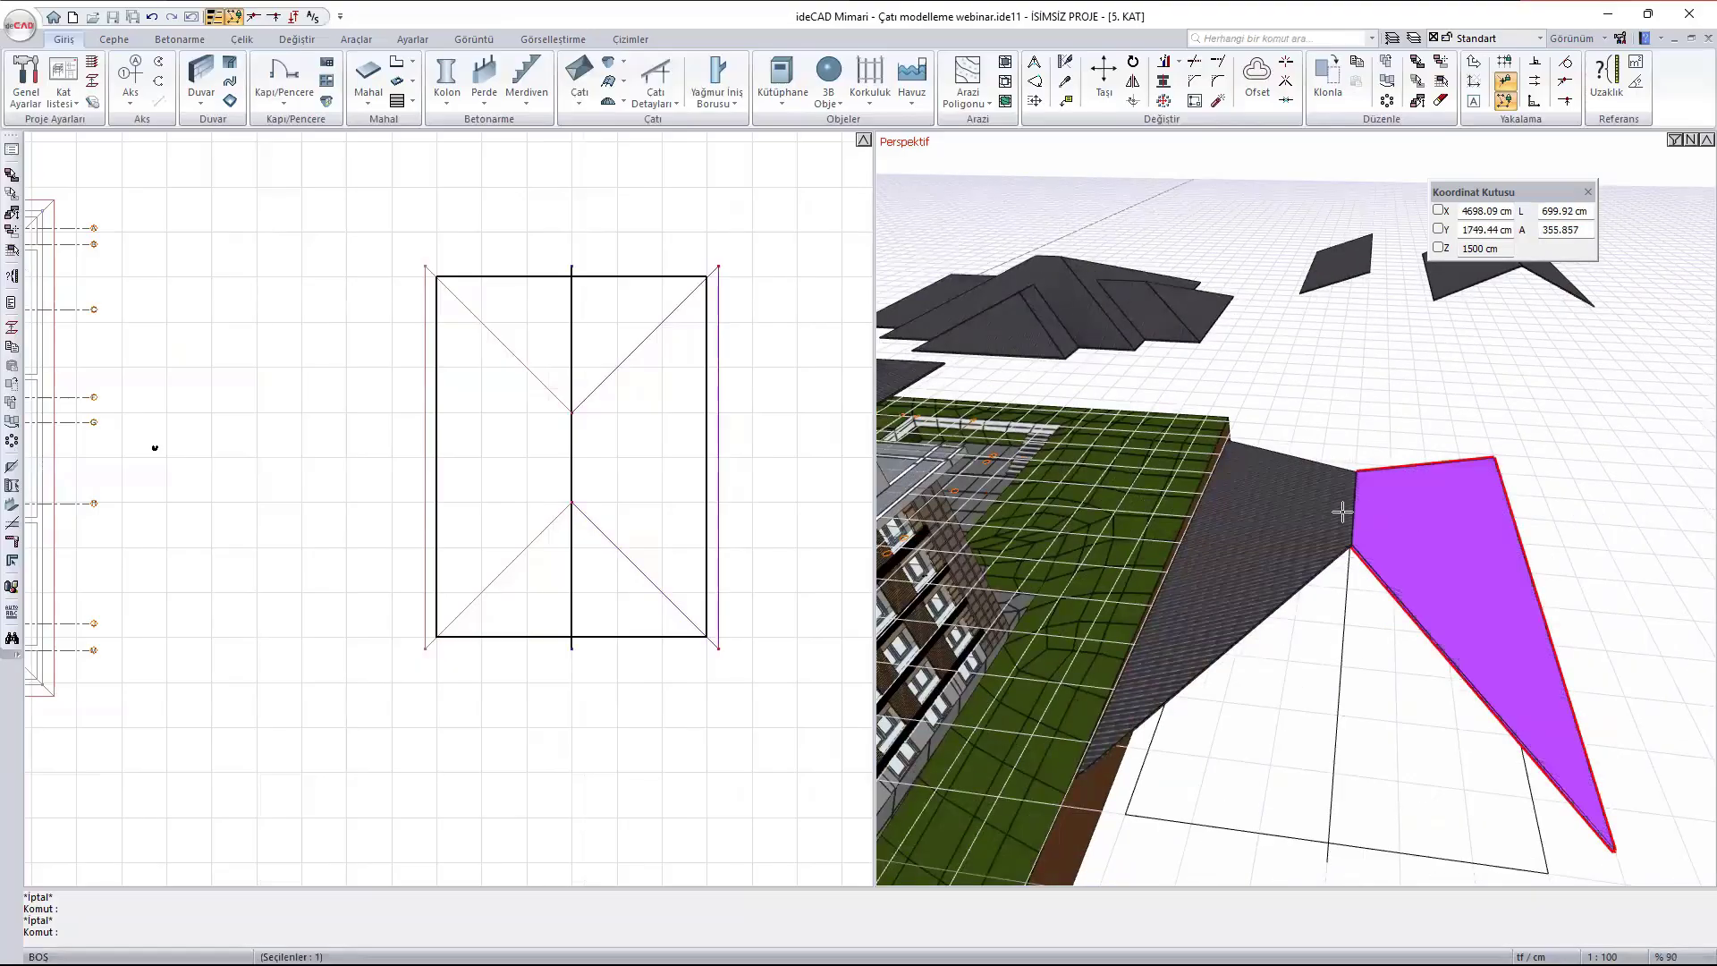
click(1288, 500)
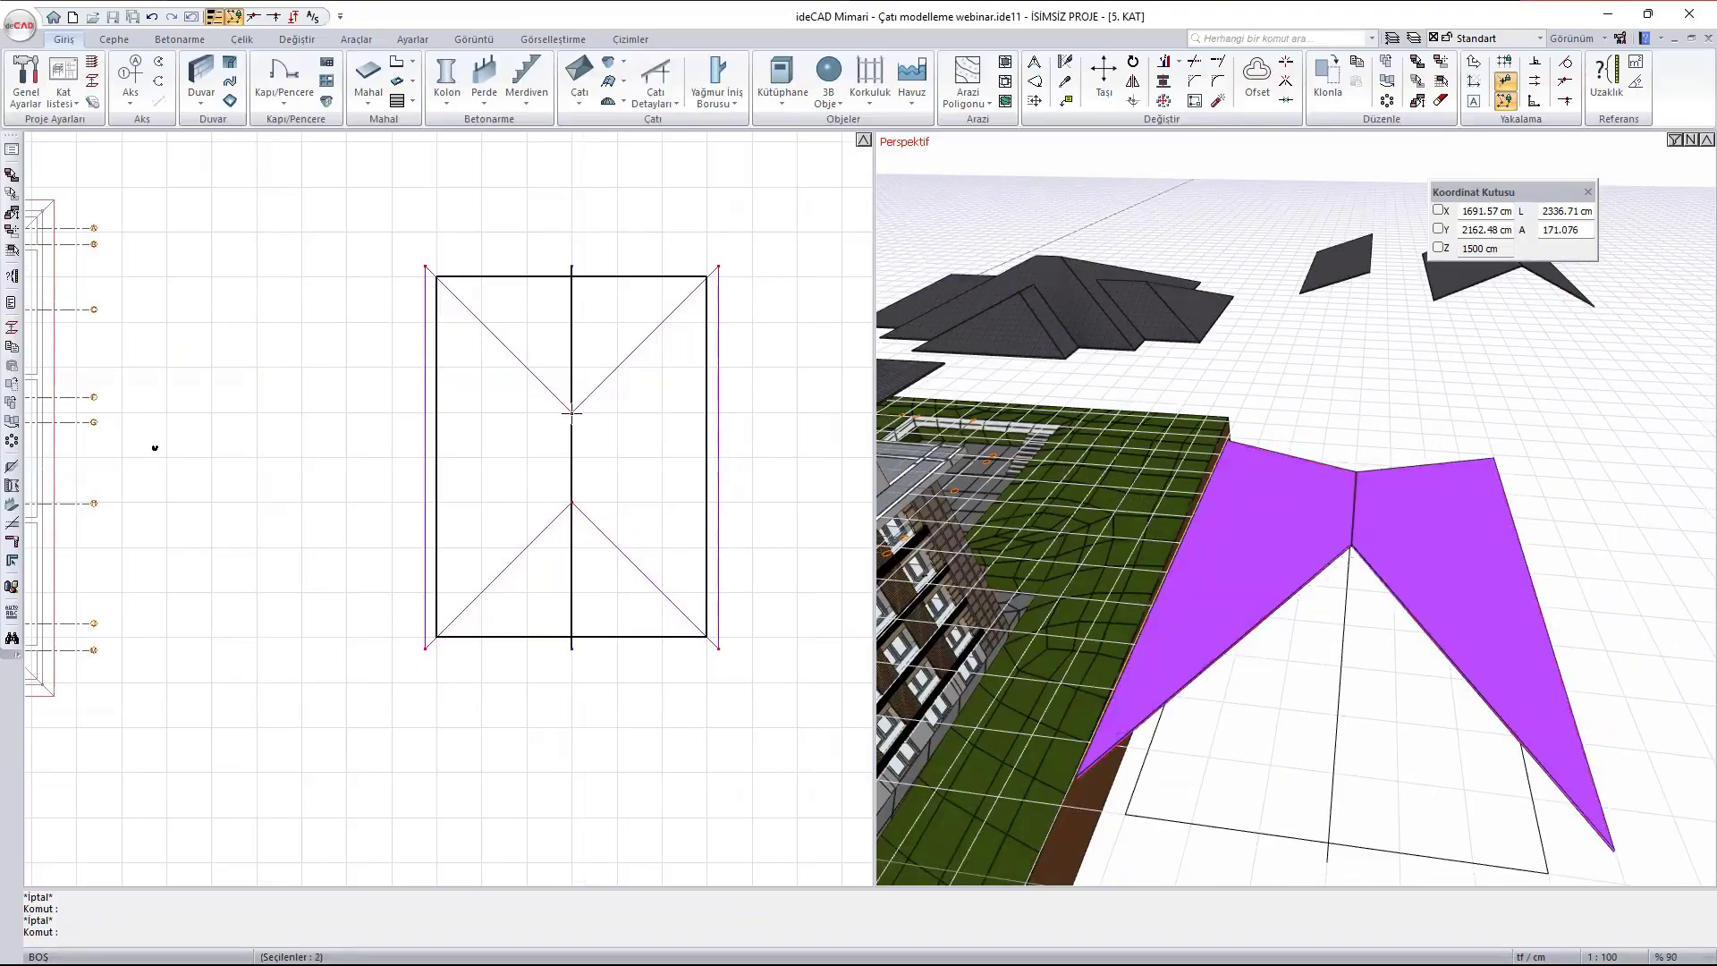
scroll(570, 411, up, 5)
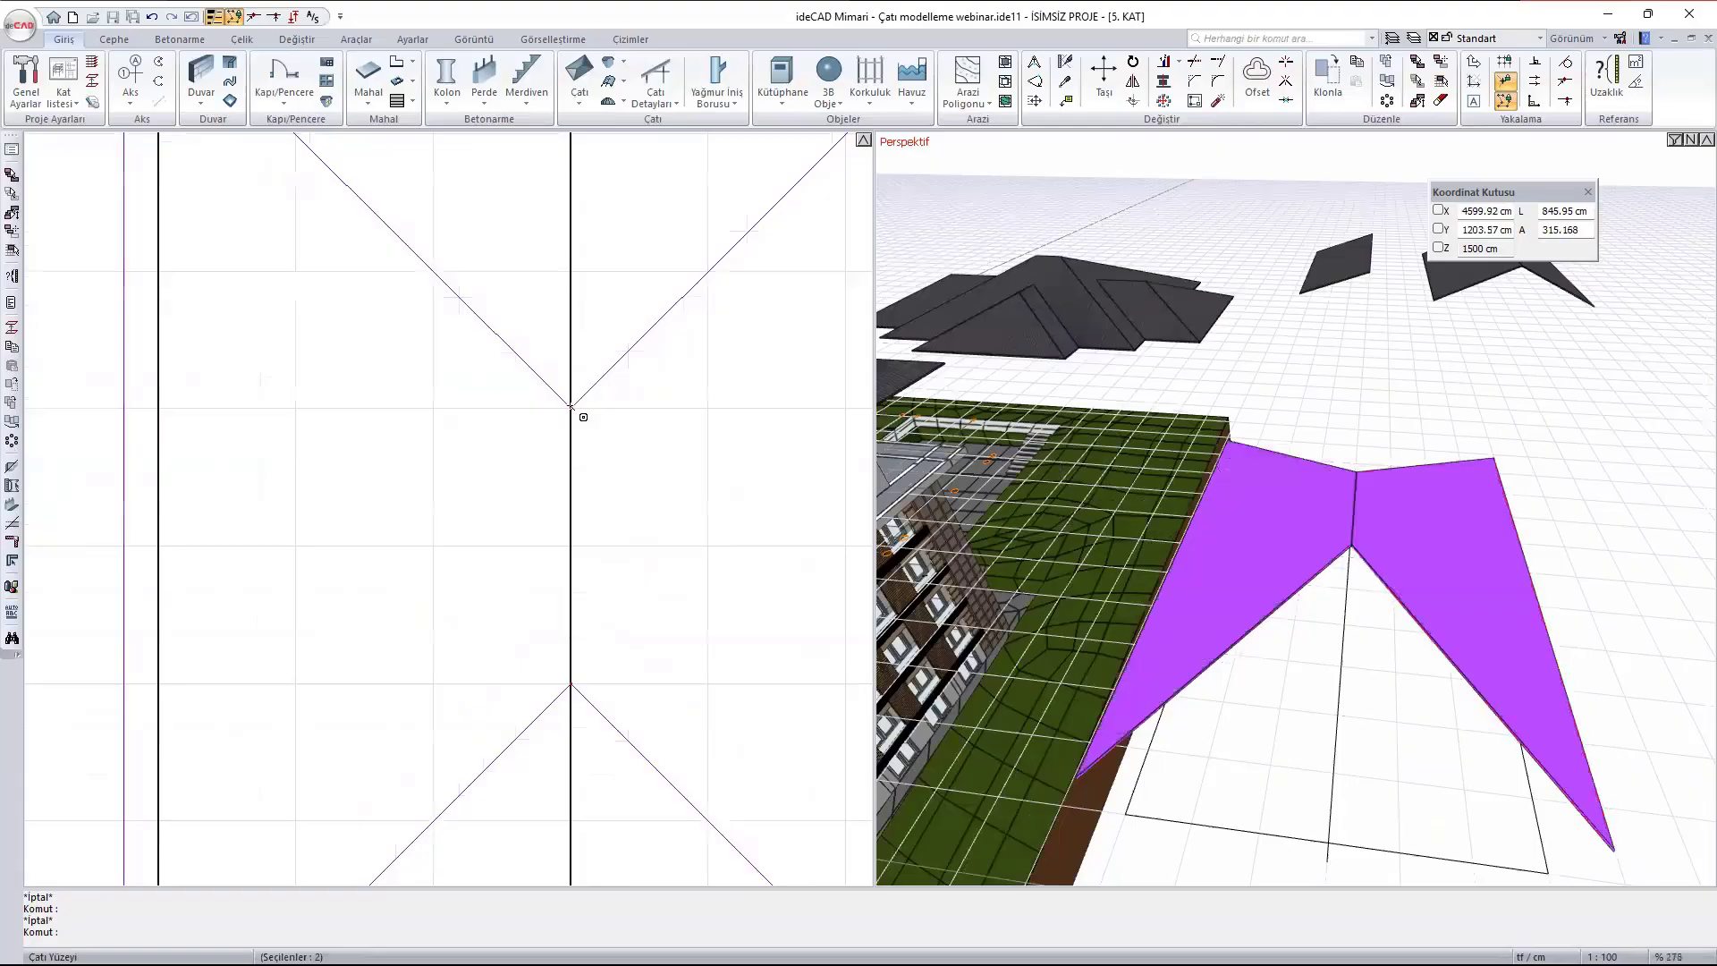
click(579, 412)
scroll(616, 441, down, 5)
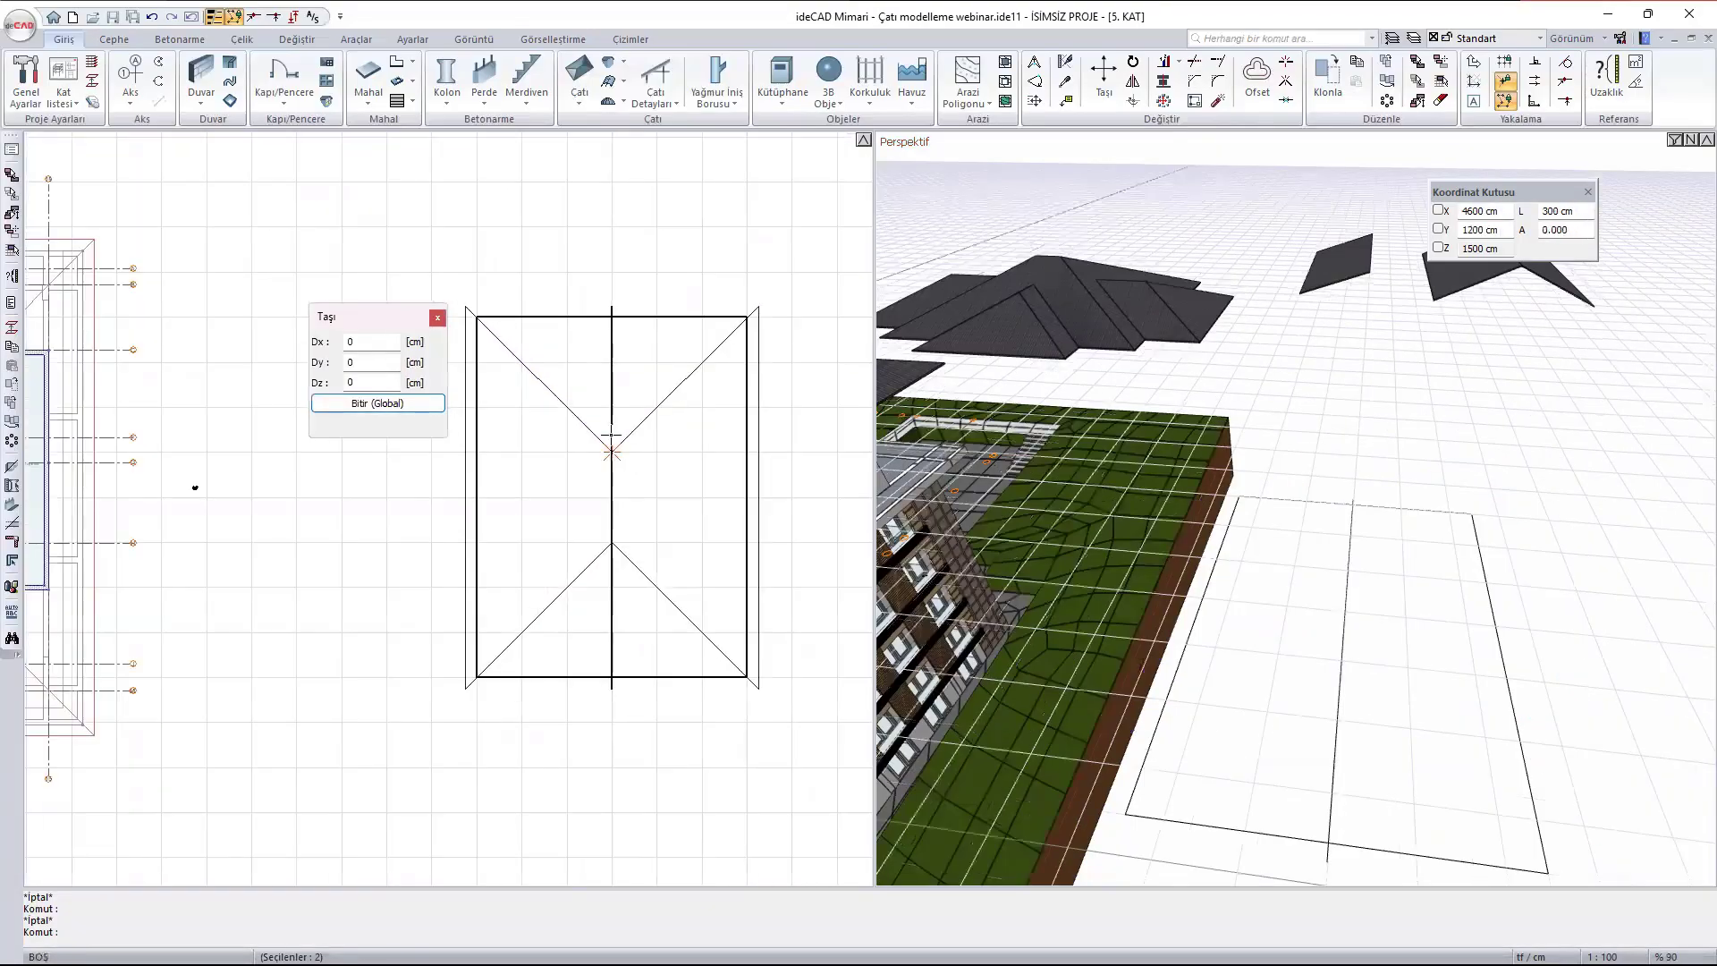
click(613, 305)
- Move the lower shared ridge corner of both surfaces to the lower end of the centre line in plan
scroll(620, 195, down, 1)
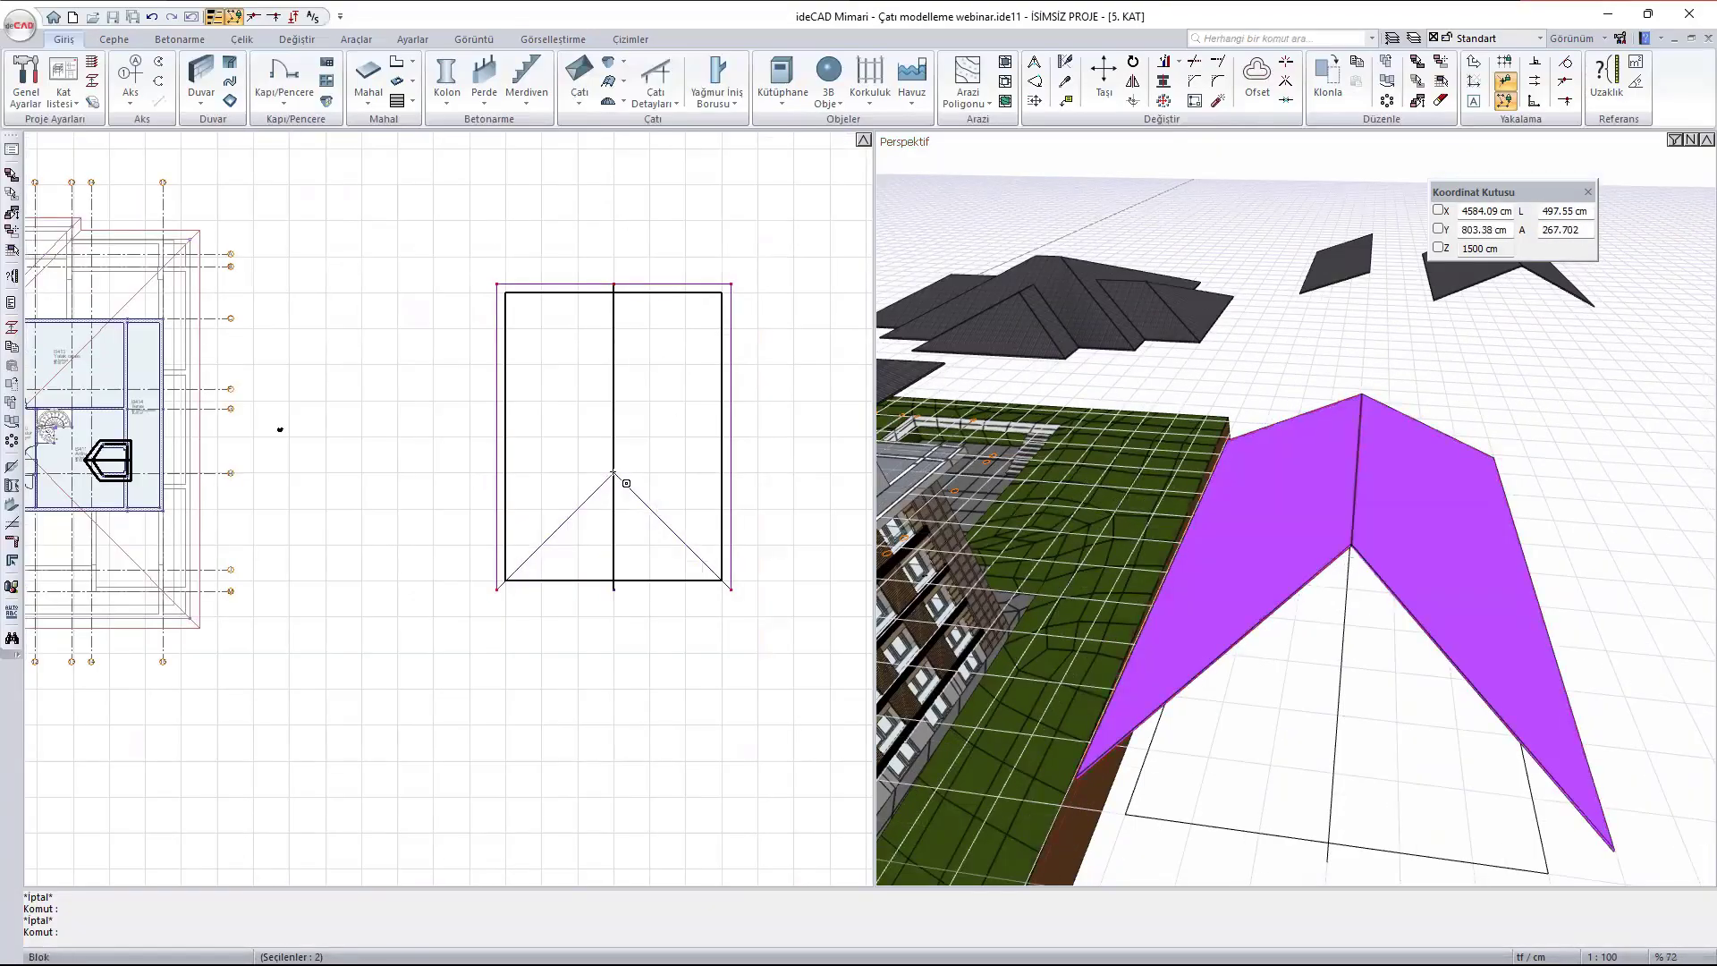
click(613, 474)
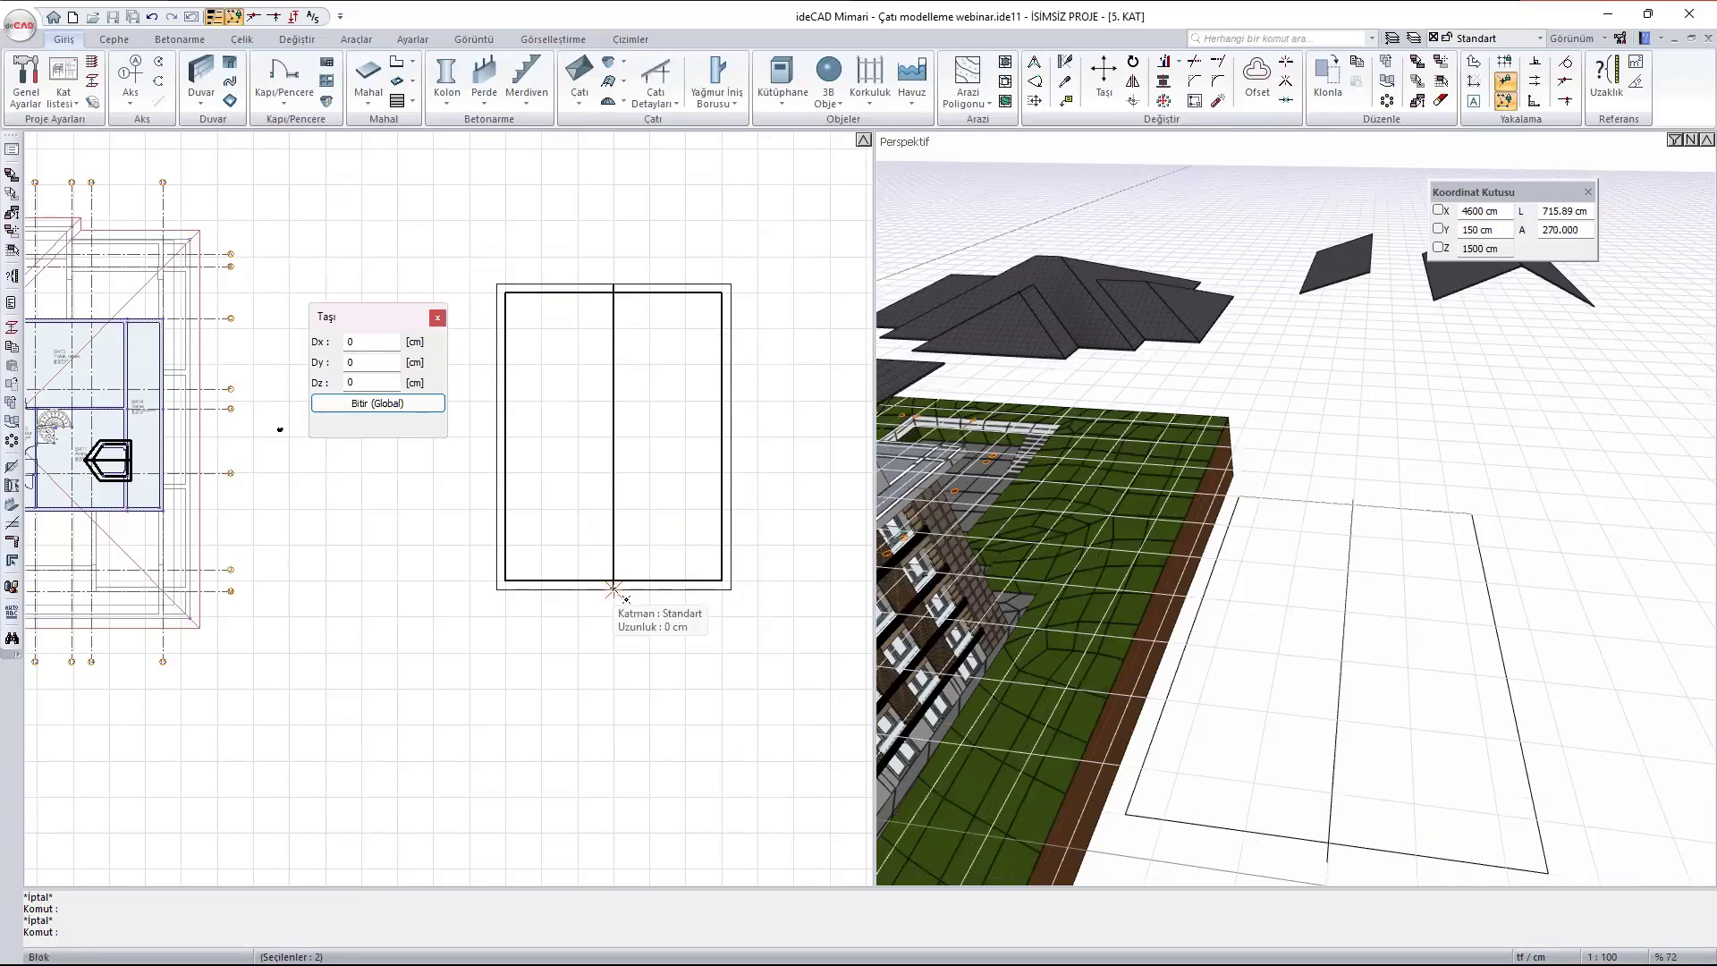
click(613, 589)
middle_drag(1316, 488, 1404, 516)
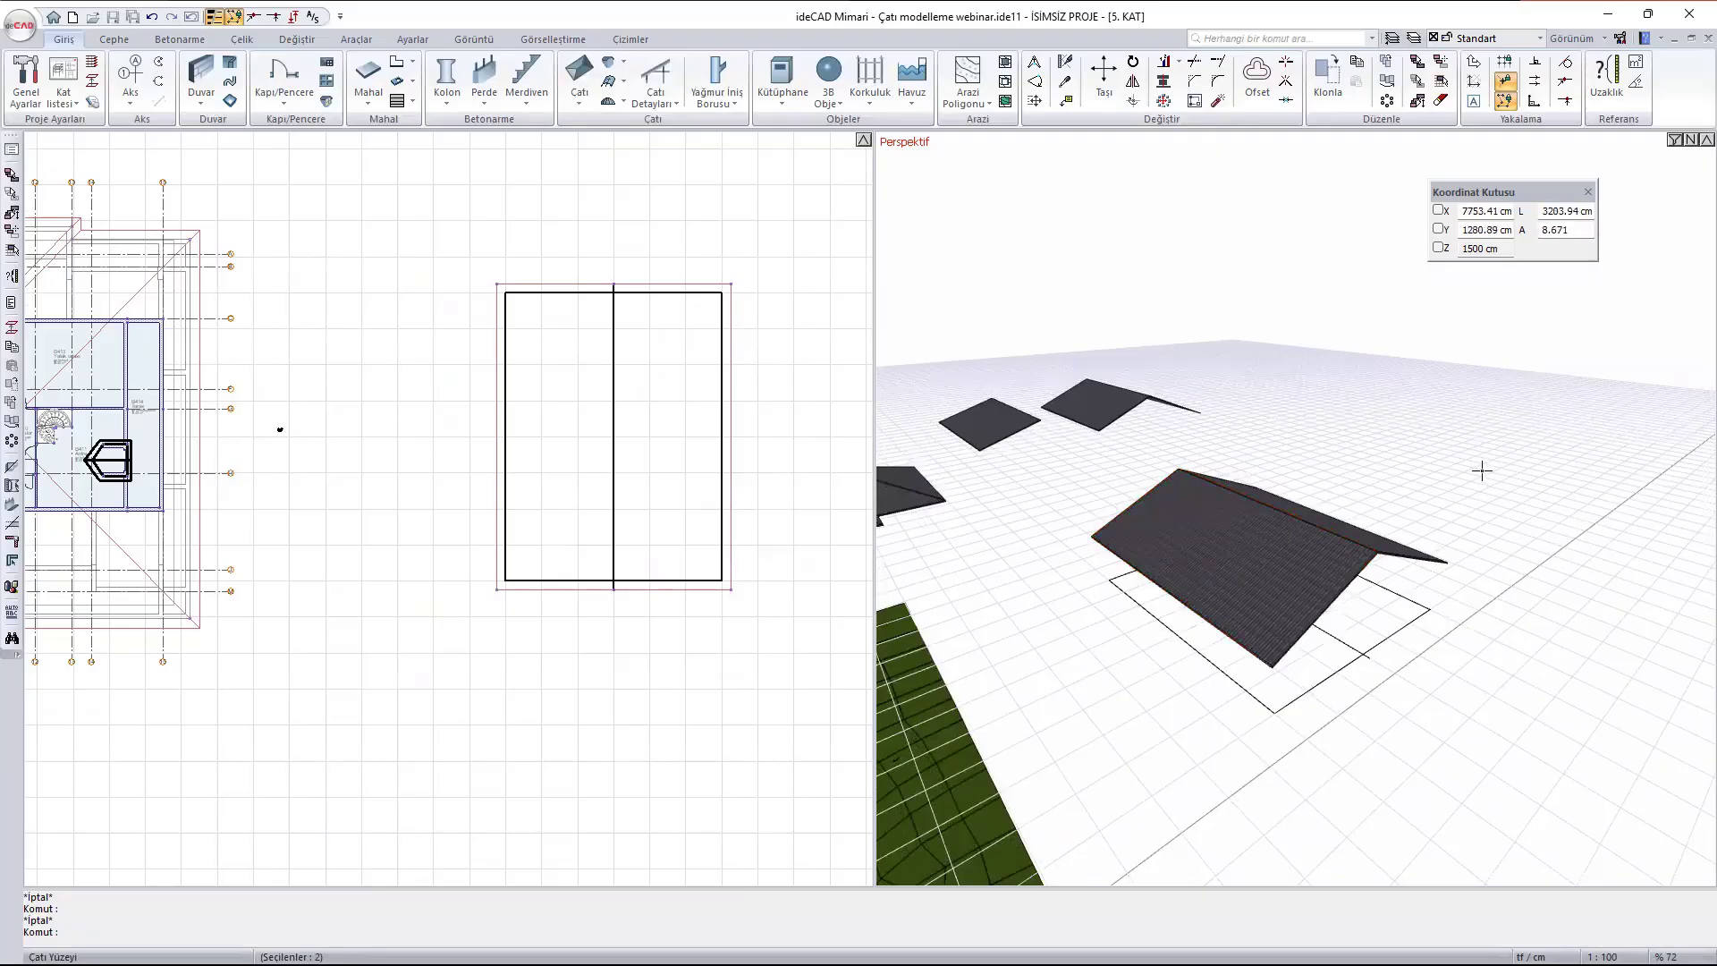
- Move the two-surface gable roof about 5450 cm diagonally up and right in plan, beside the earlier gable roof
click(1299, 567)
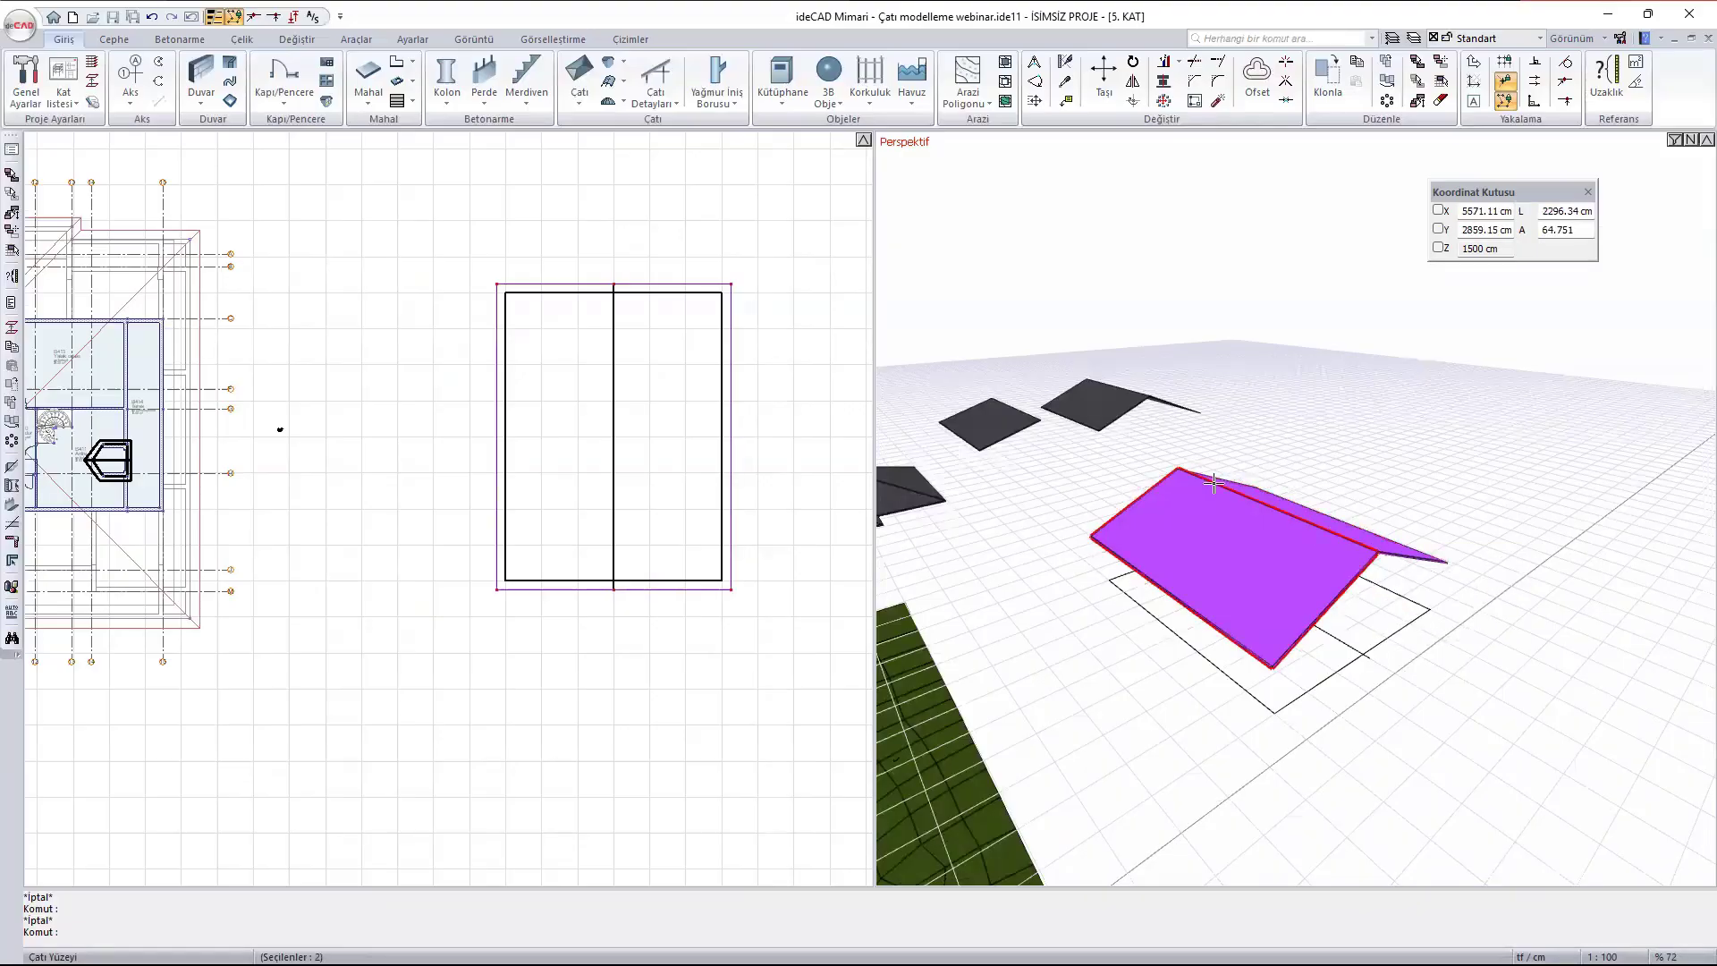
text(m)
key(Return)
click(496, 590)
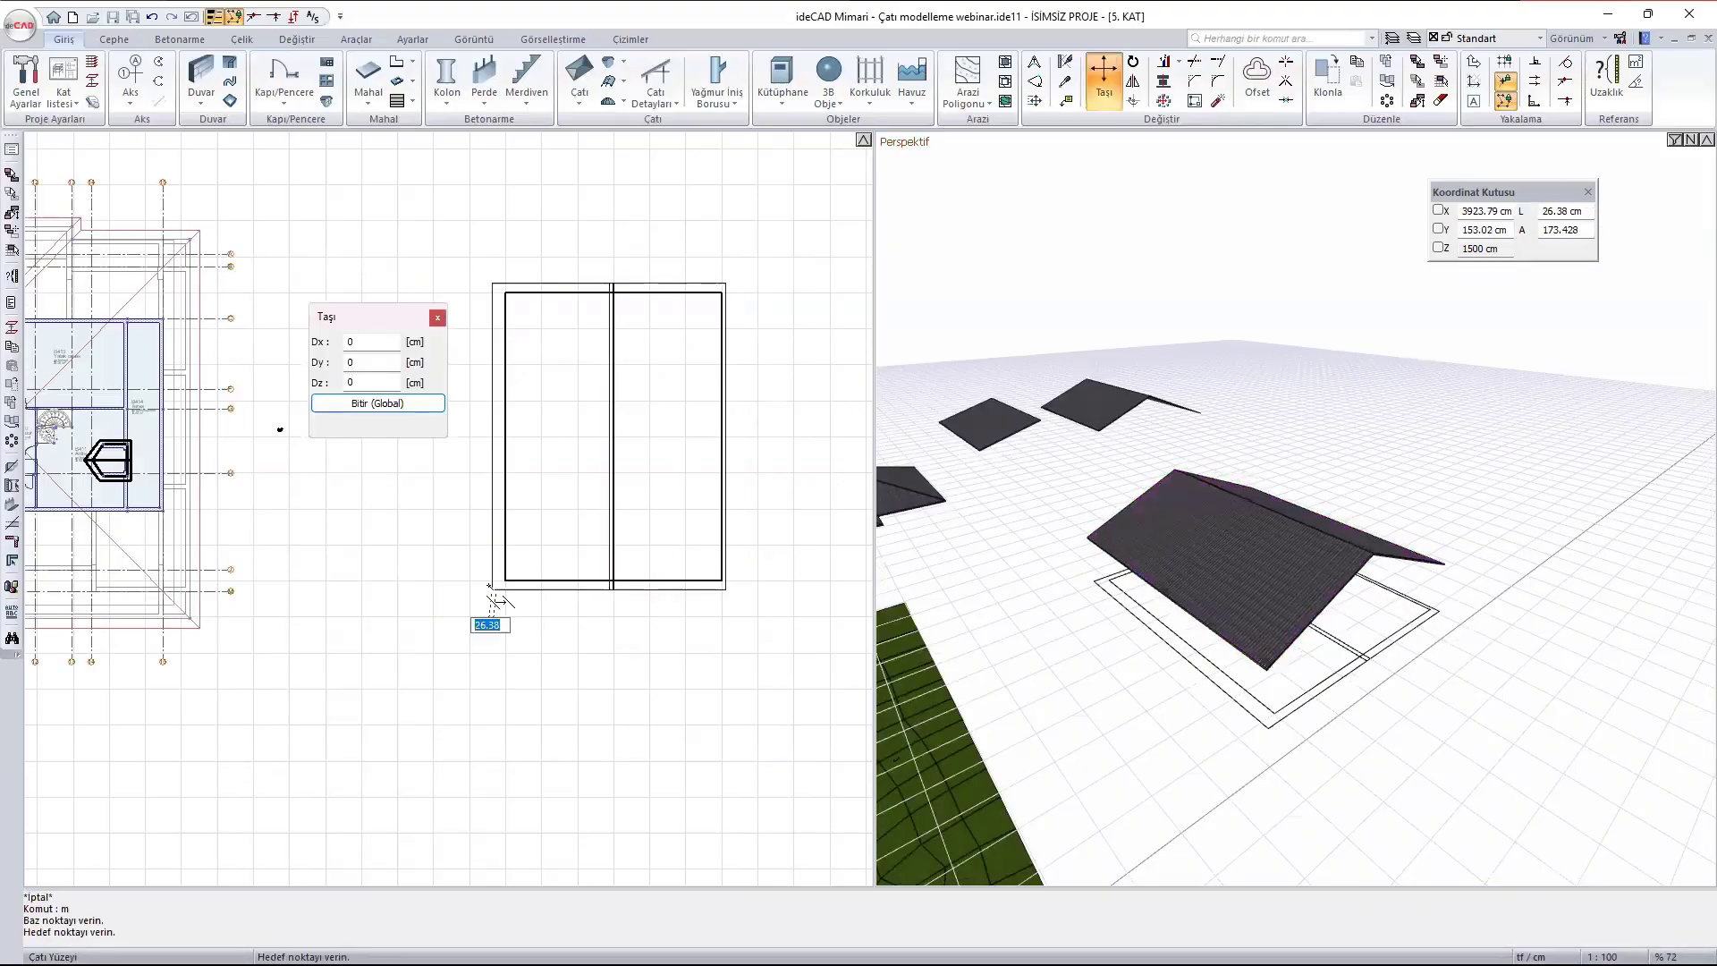
scroll(494, 601, down, 3)
scroll(715, 340, up, 2)
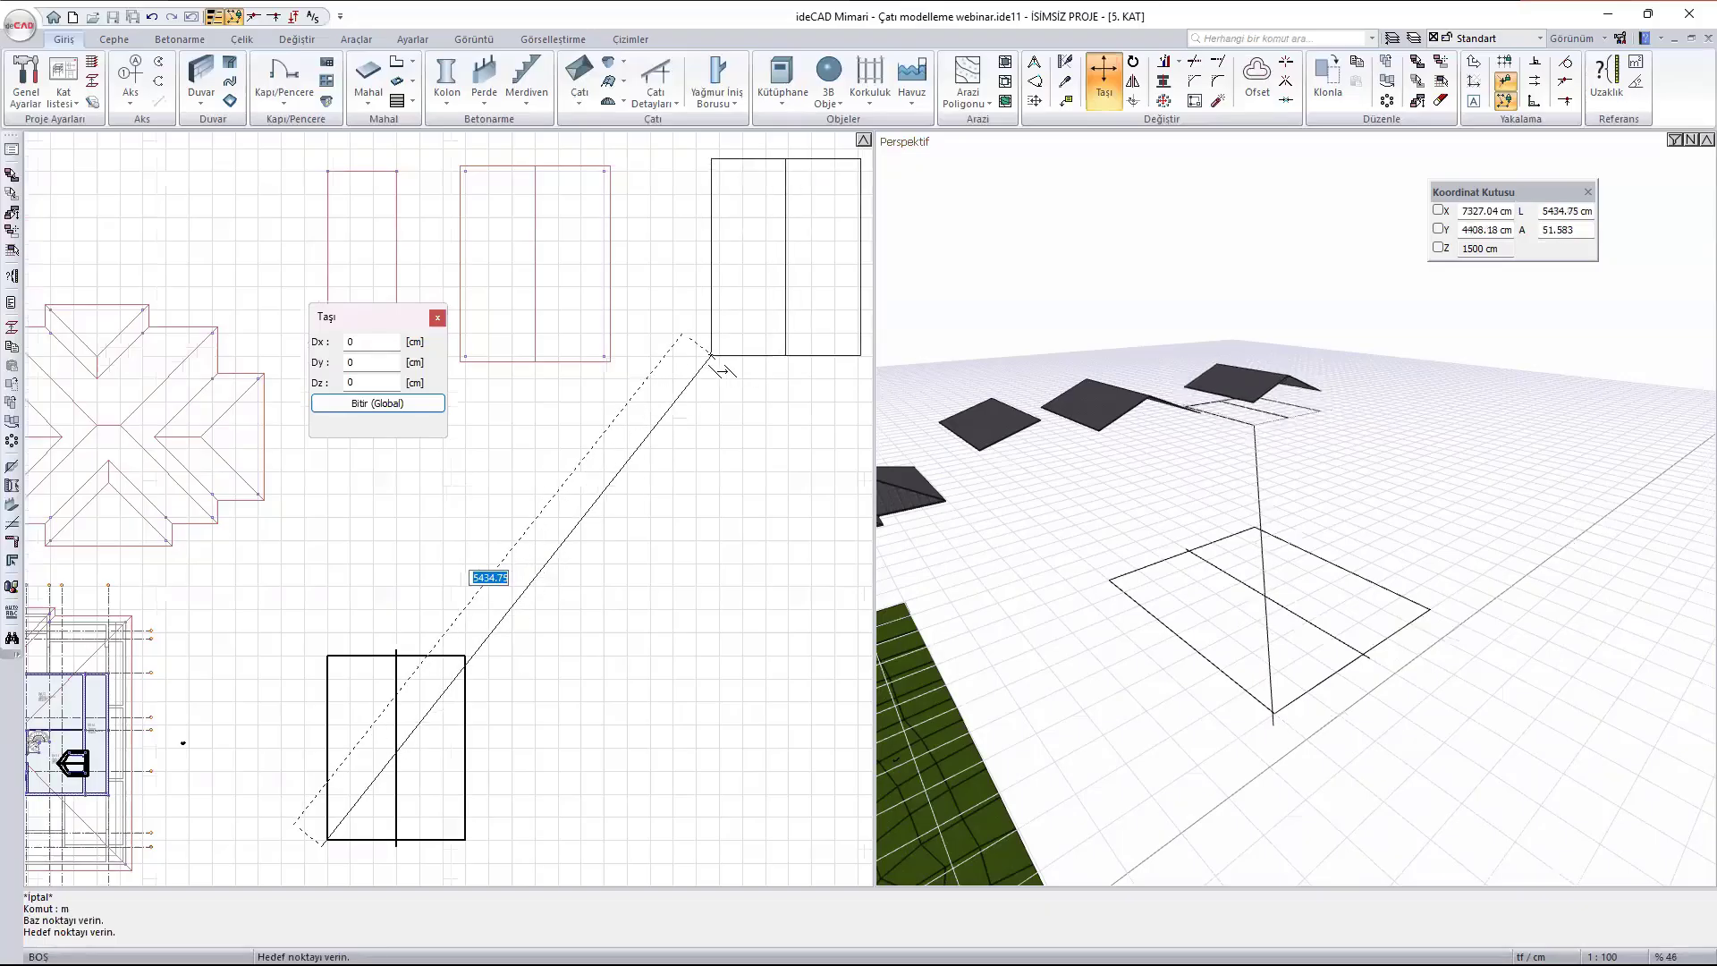
click(721, 356)
key(Escape)
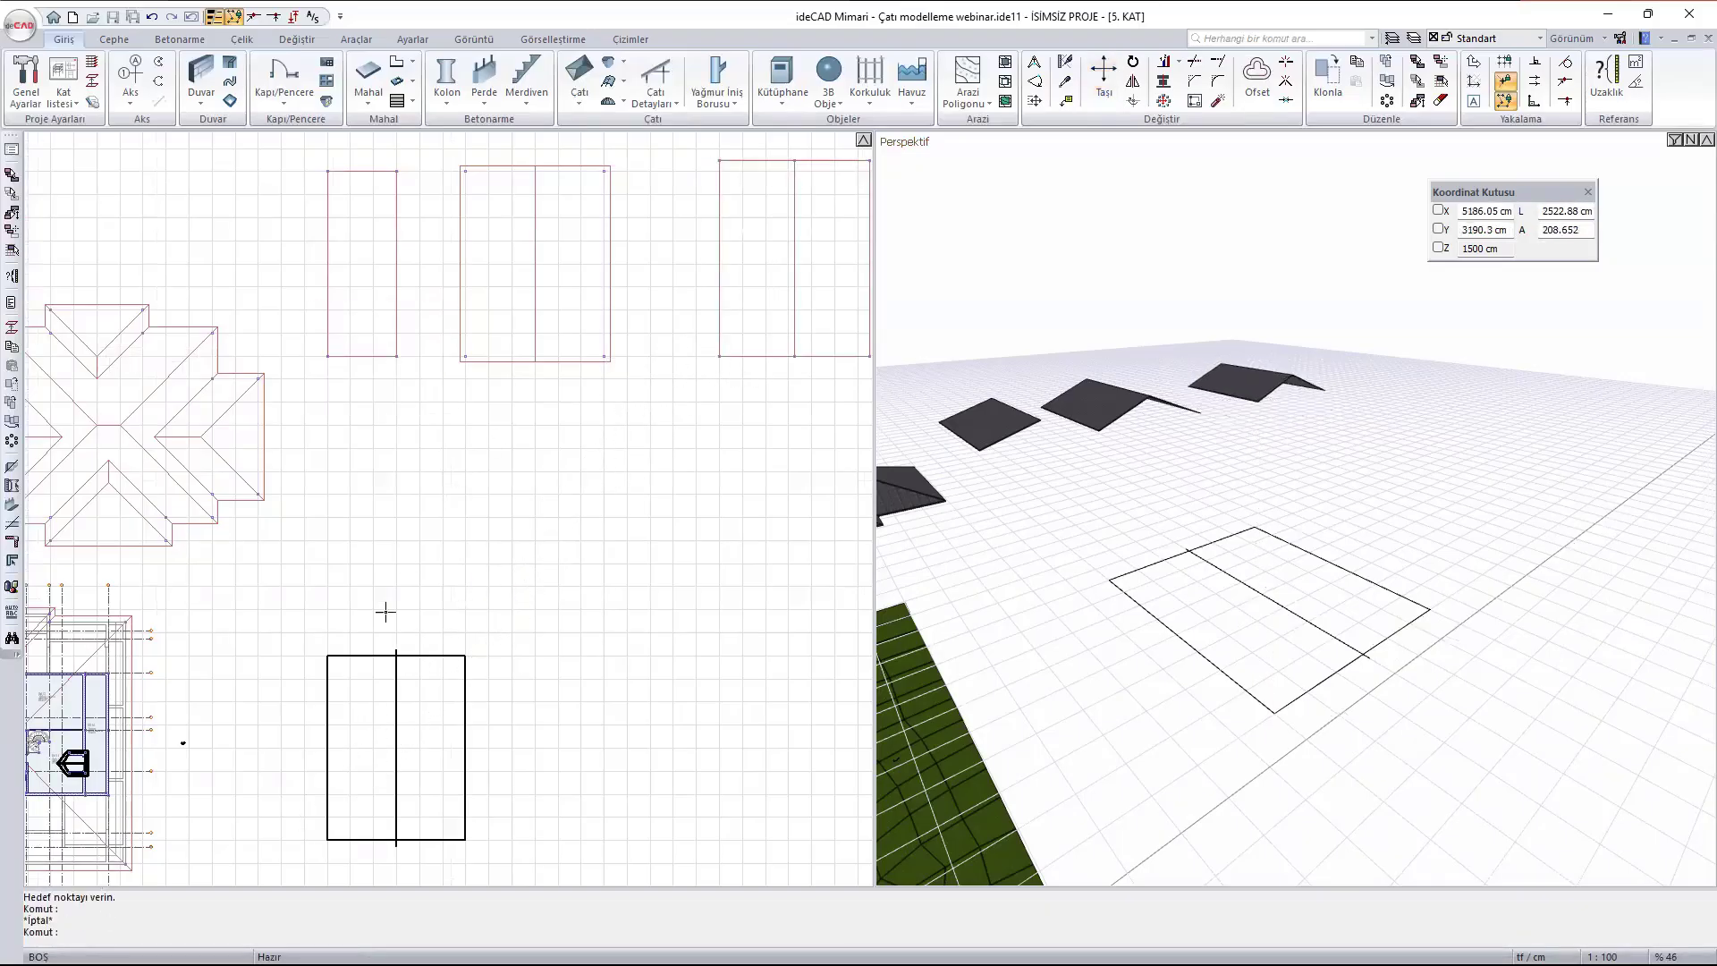
- Begin a Çatı Yüzeyi with a 1600 cm reference line along the left edge of the vacated rectangle
middle_drag(404, 687, 659, 544)
scroll(488, 494, up, 2)
click(587, 99)
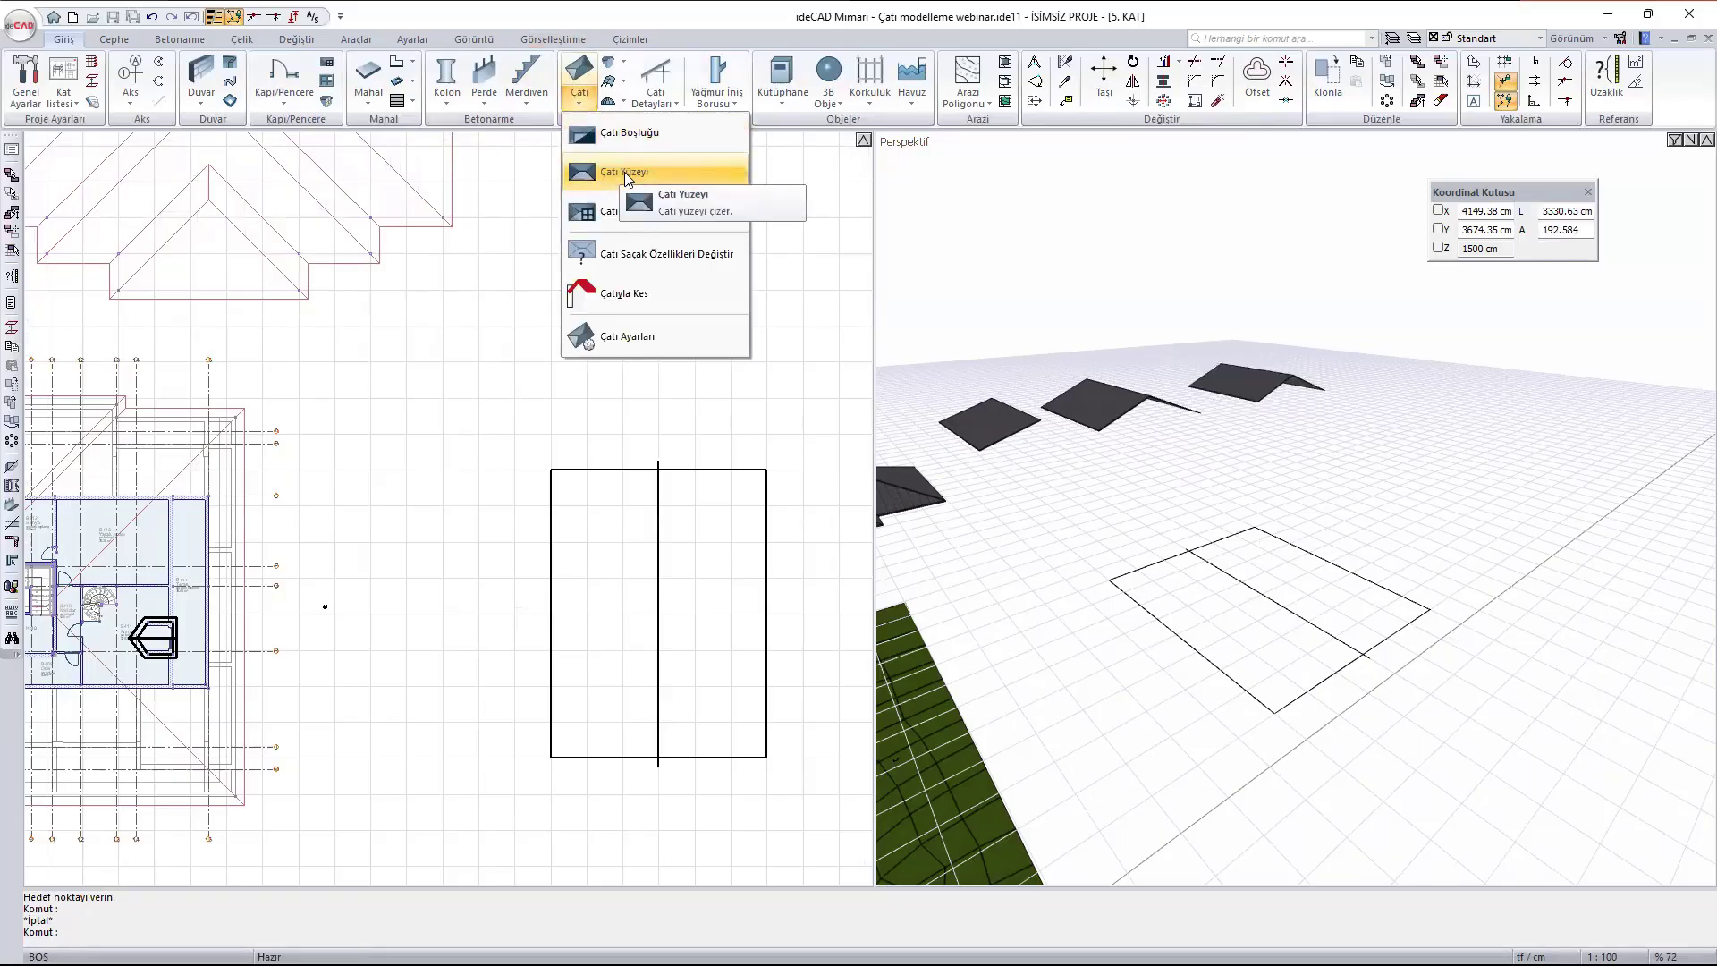
click(615, 166)
scroll(598, 761, up, 1)
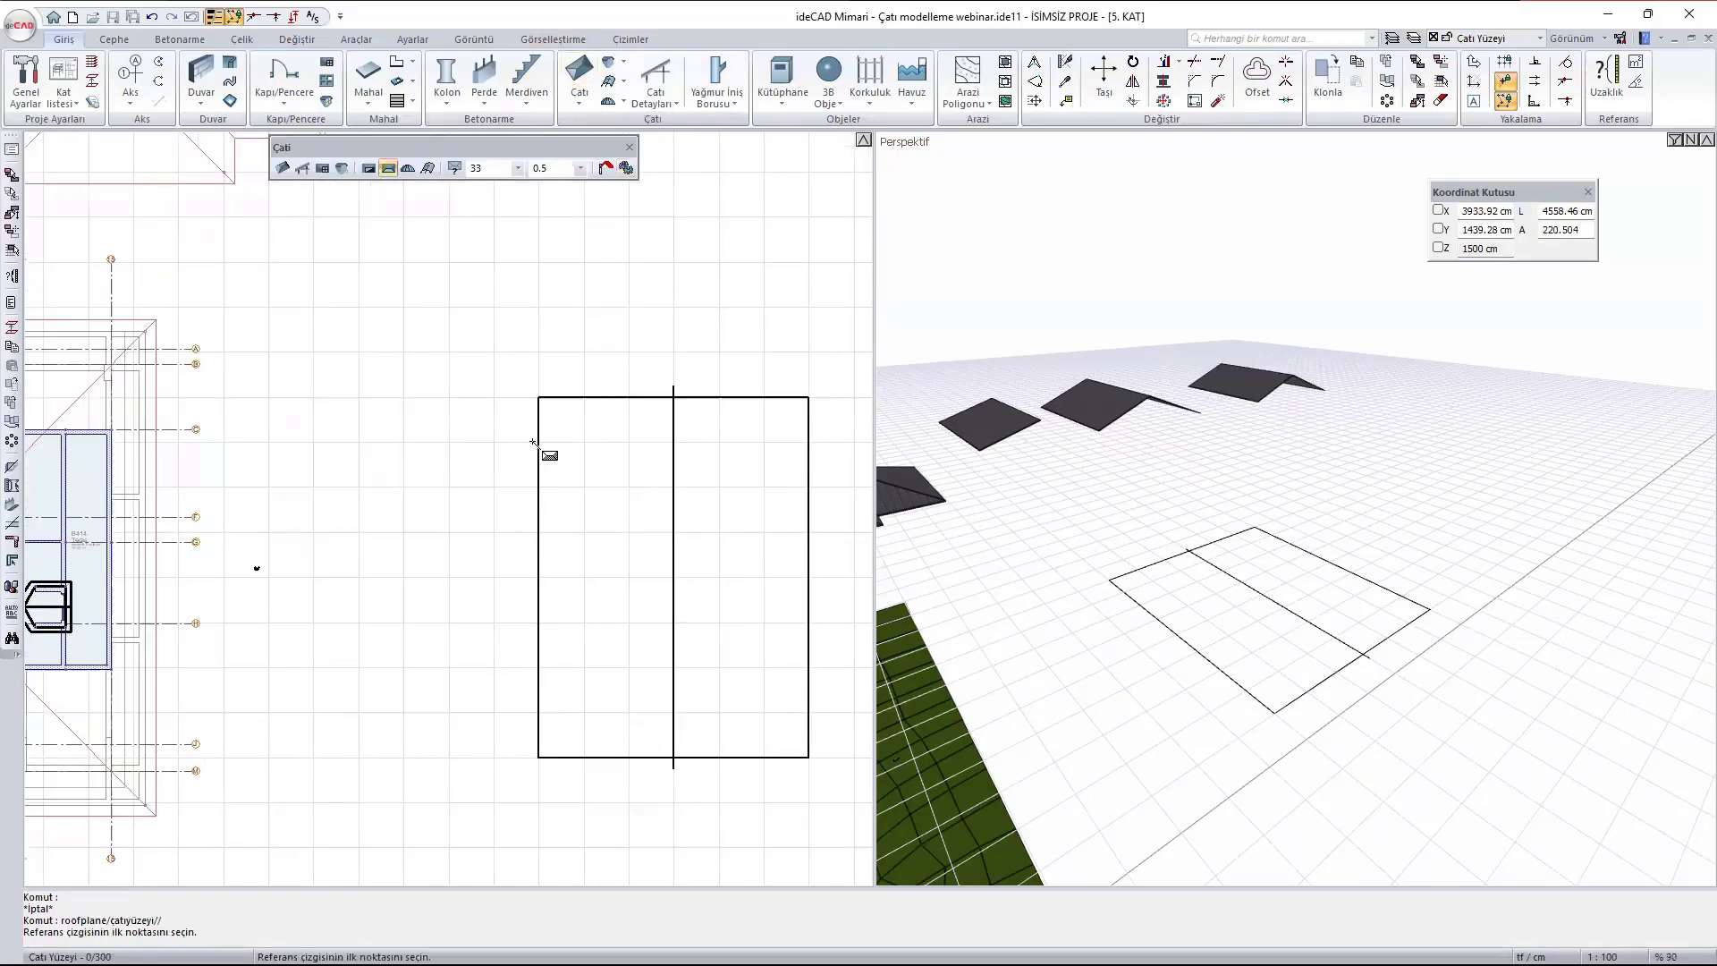
click(537, 397)
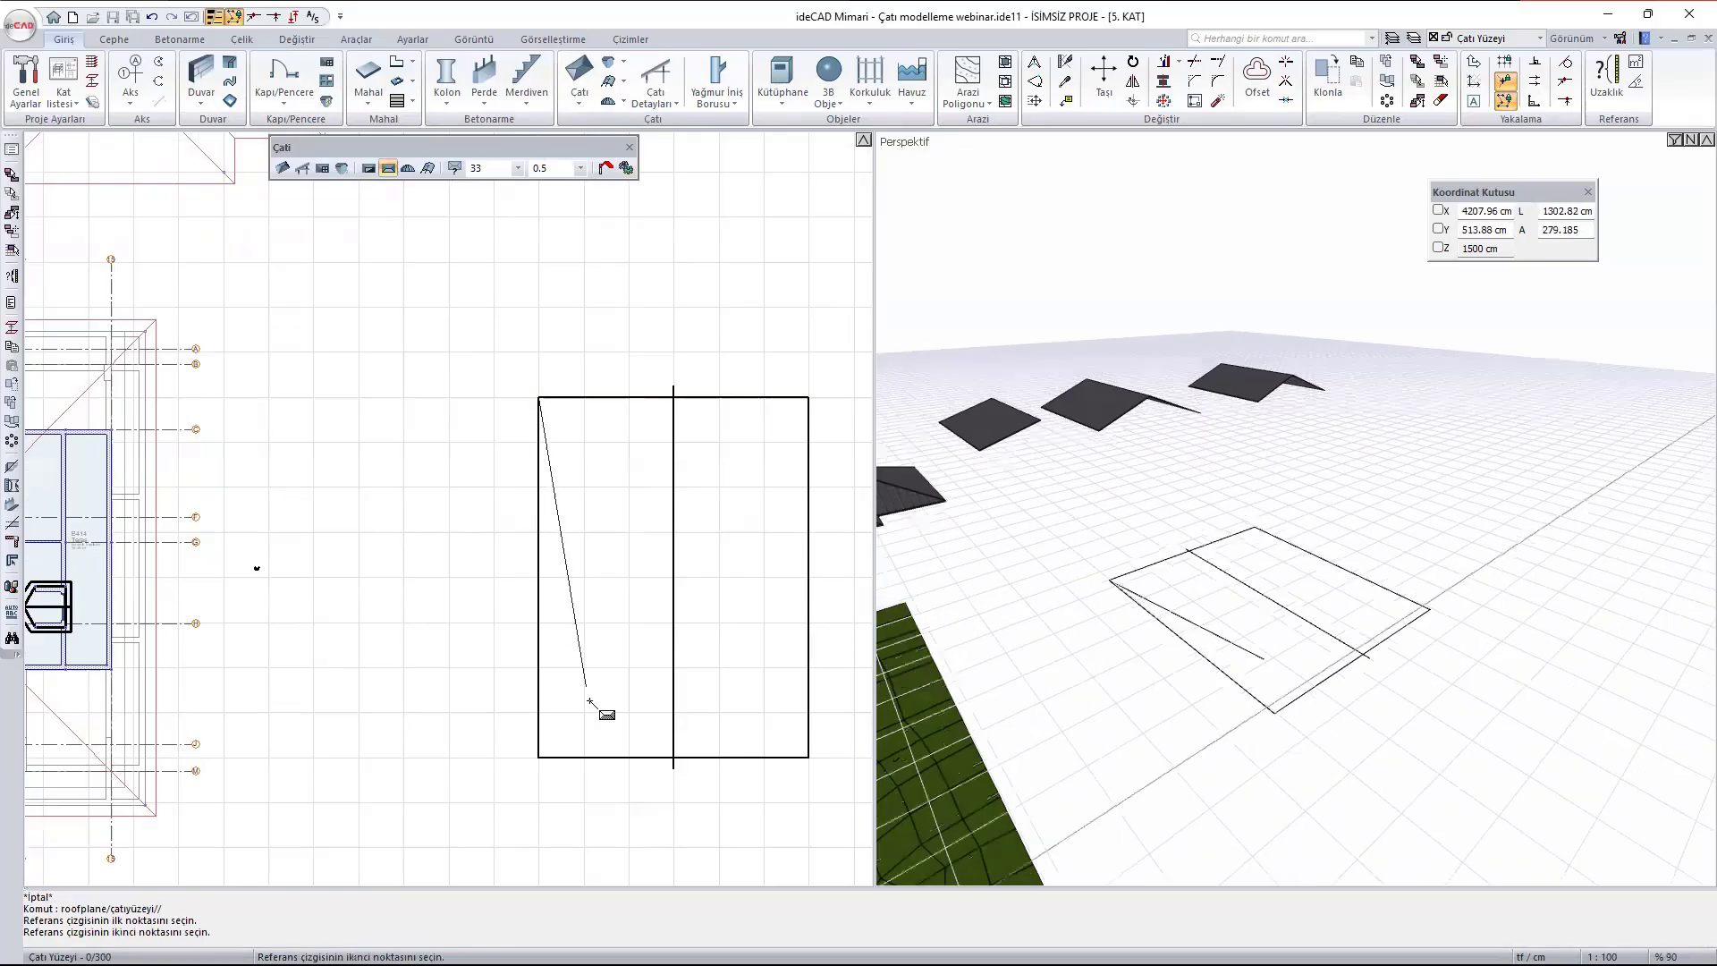
click(540, 756)
- Outline the roof surface around the left half of the rectangle, 600 cm wide and 1600 cm long
click(673, 396)
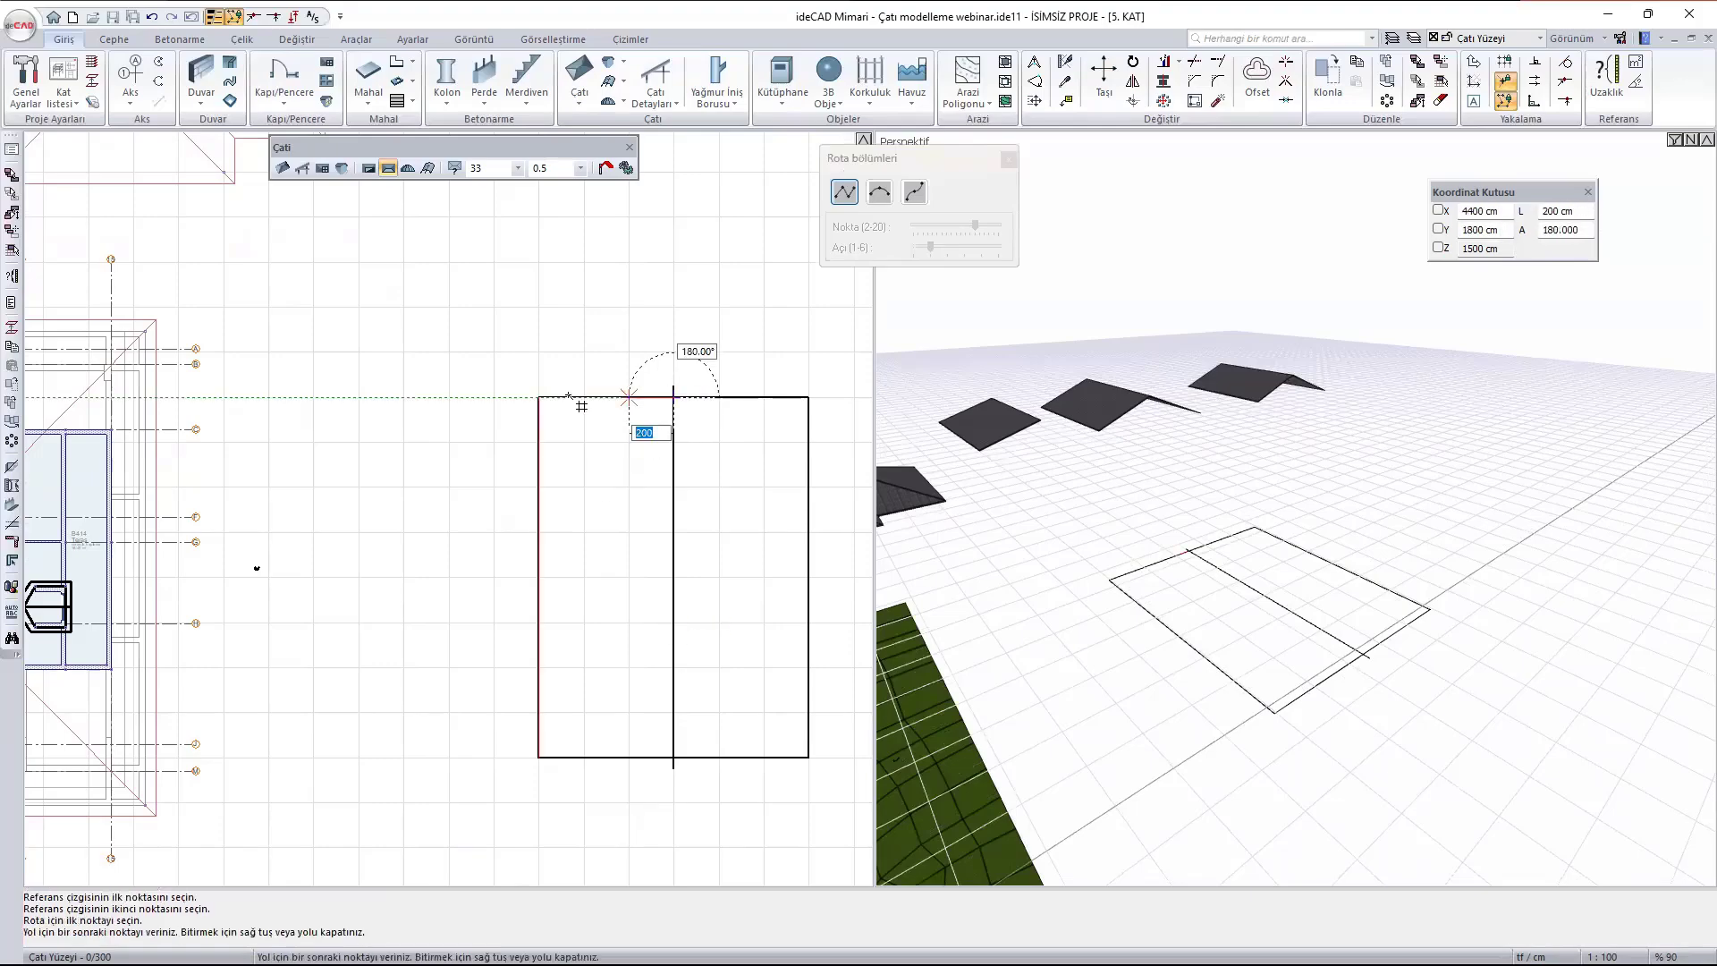
click(540, 396)
click(539, 756)
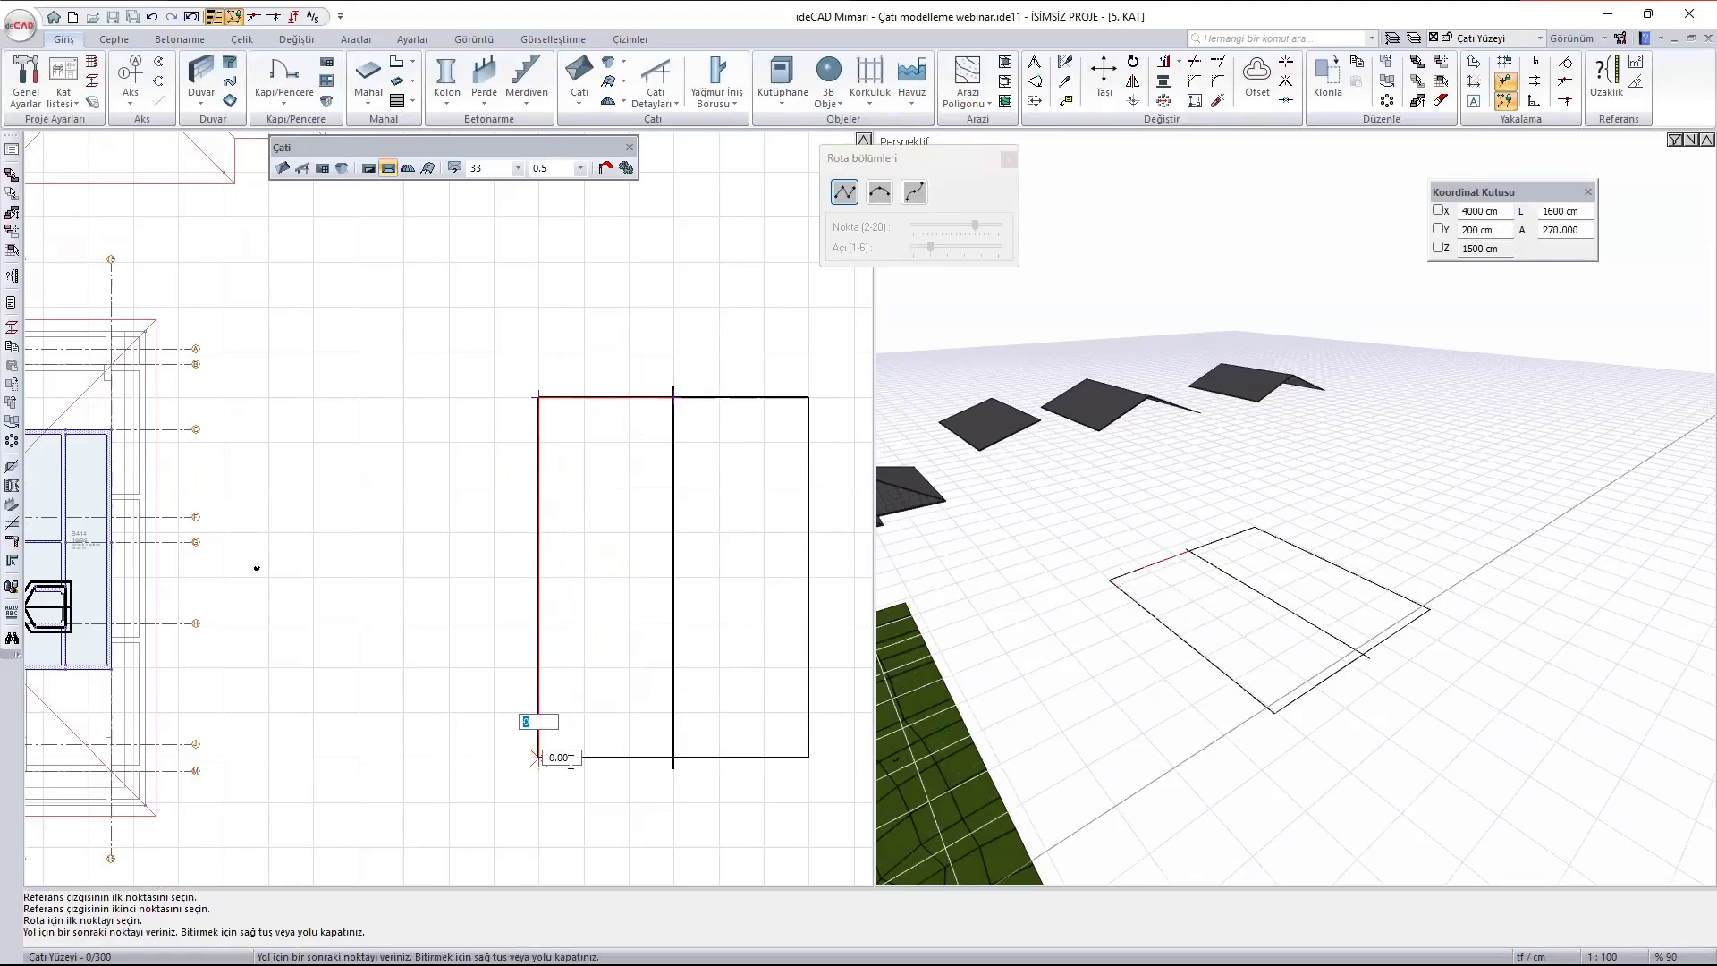
click(673, 757)
click(674, 396)
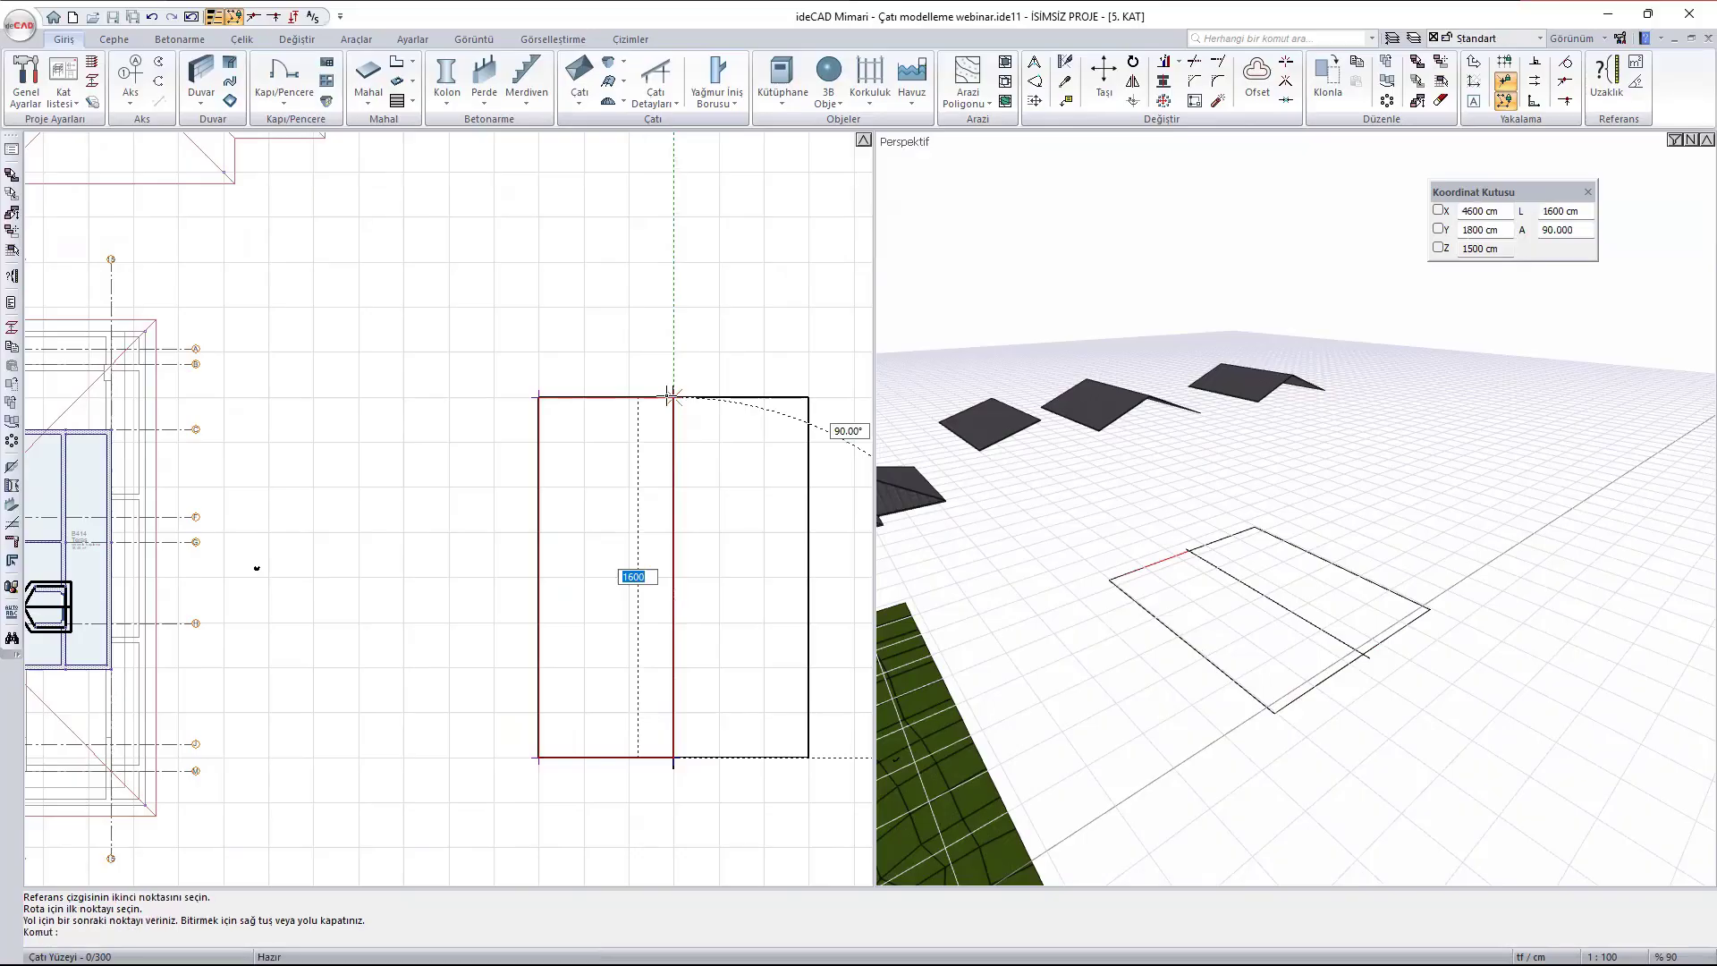
middle_drag(802, 436, 644, 437)
key(Escape)
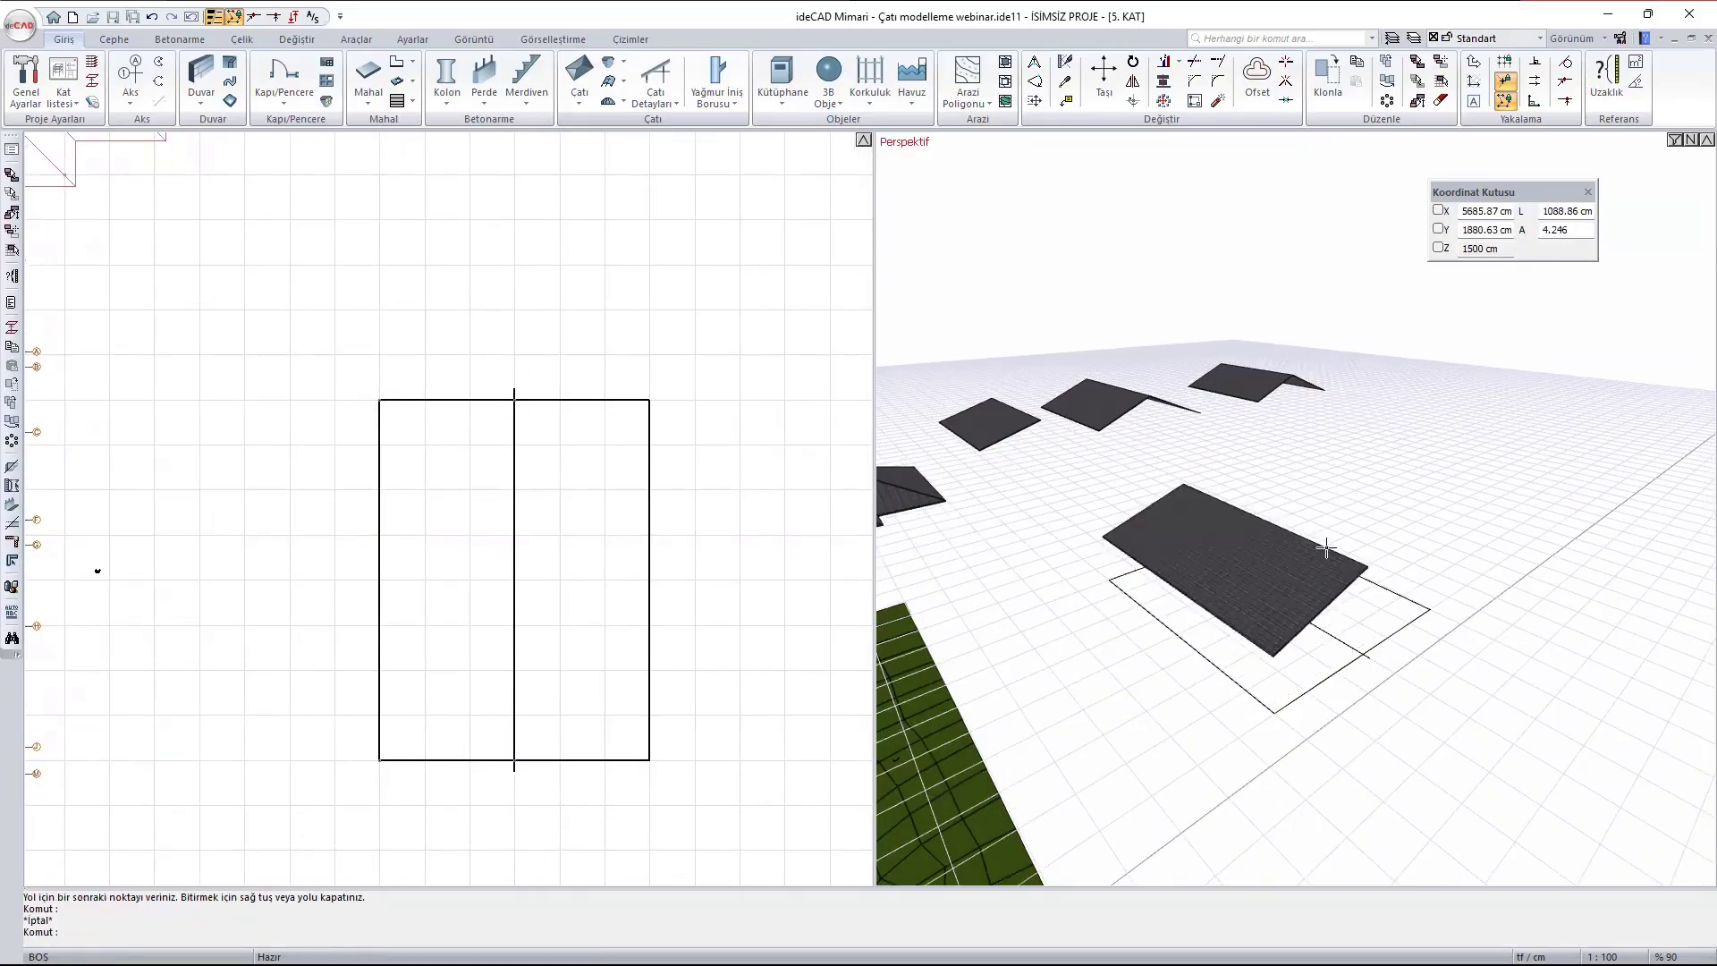
- Mirror the single roof surface about the rectangle's vertical centre line to form the opposite slope
shift+middle_drag(1415, 547, 1265, 557)
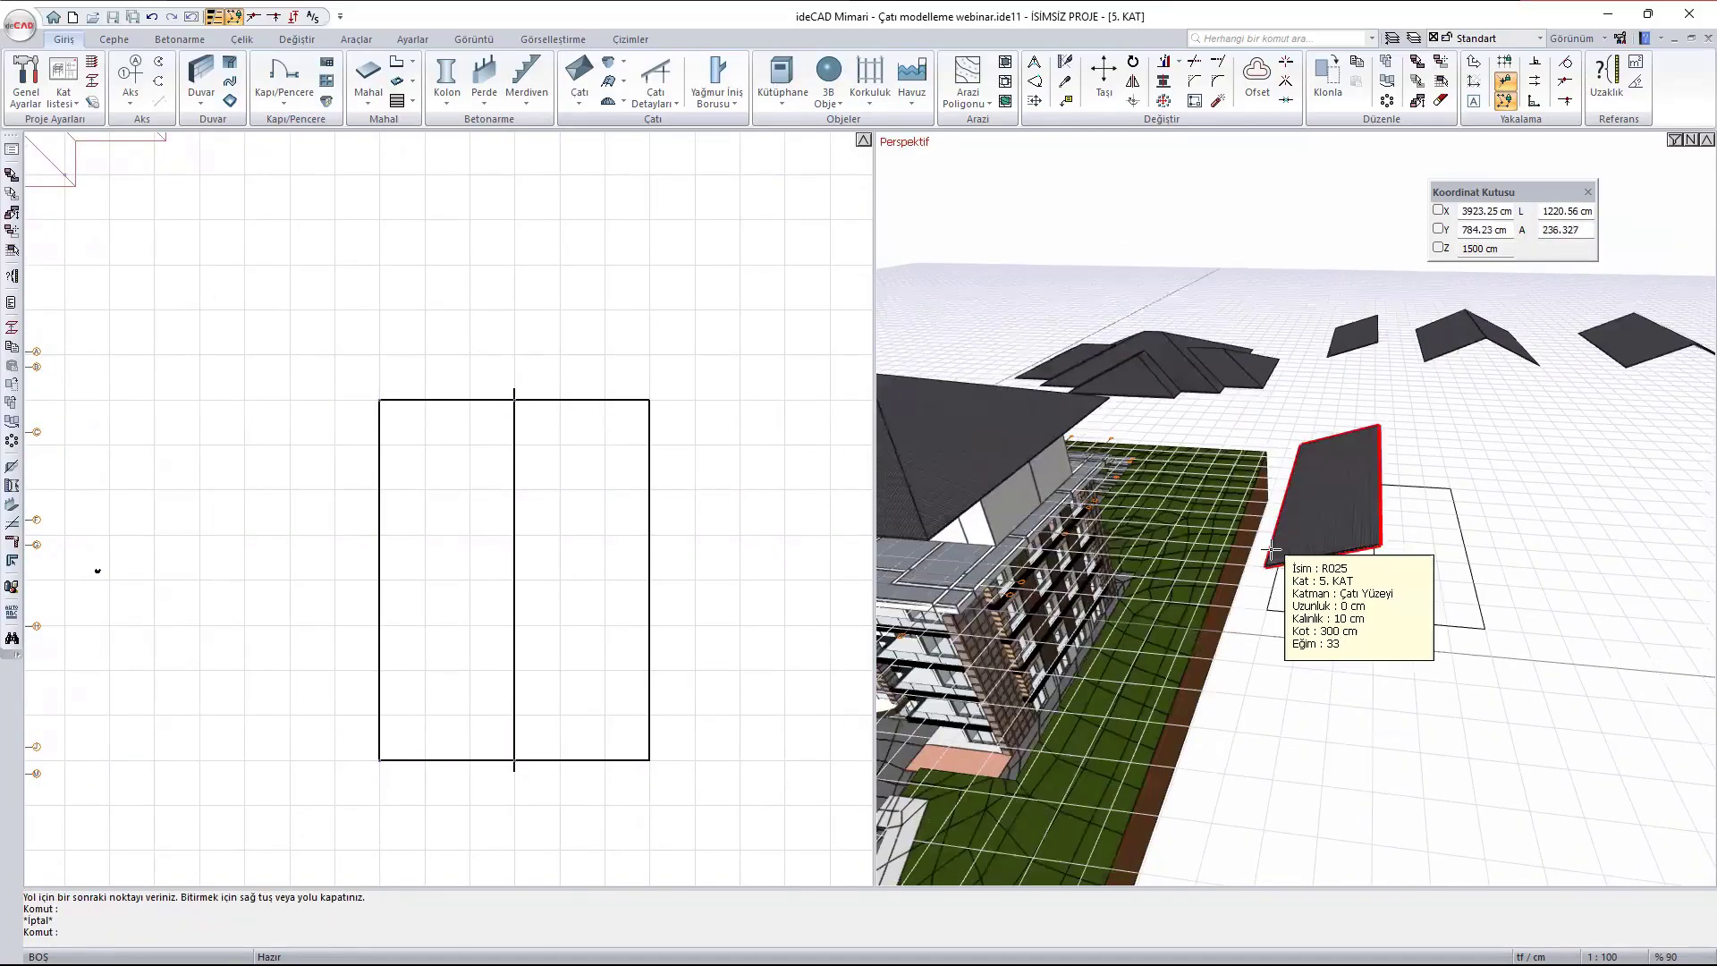
click(1327, 498)
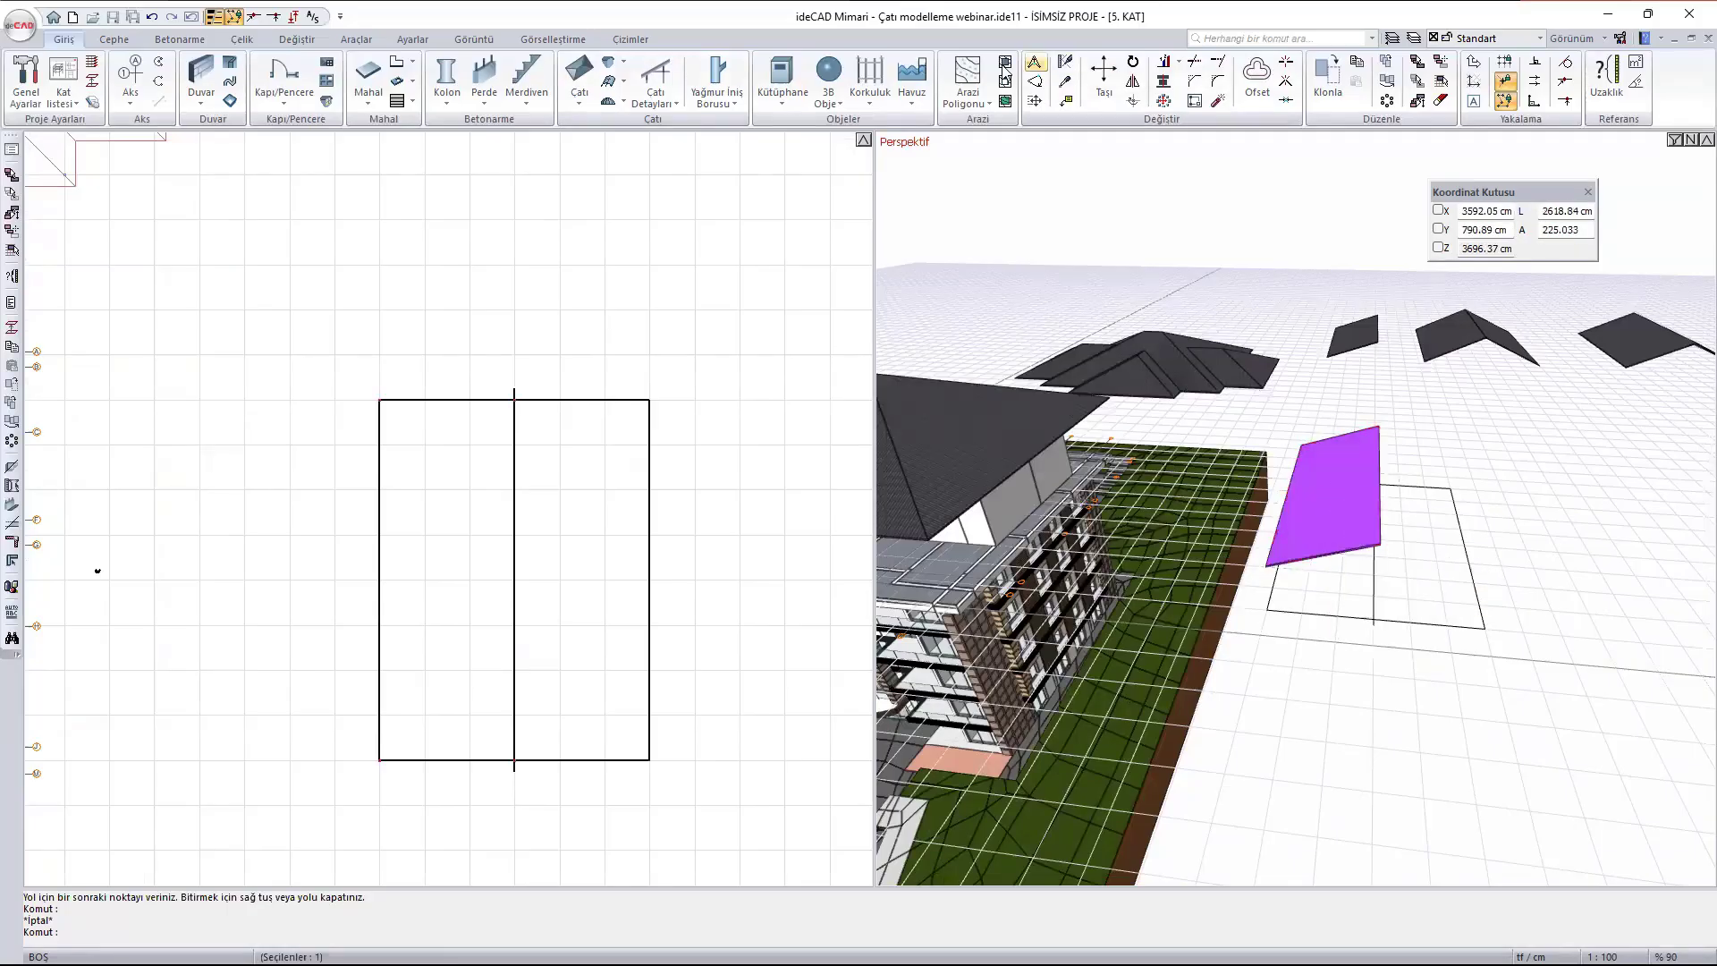
click(1133, 85)
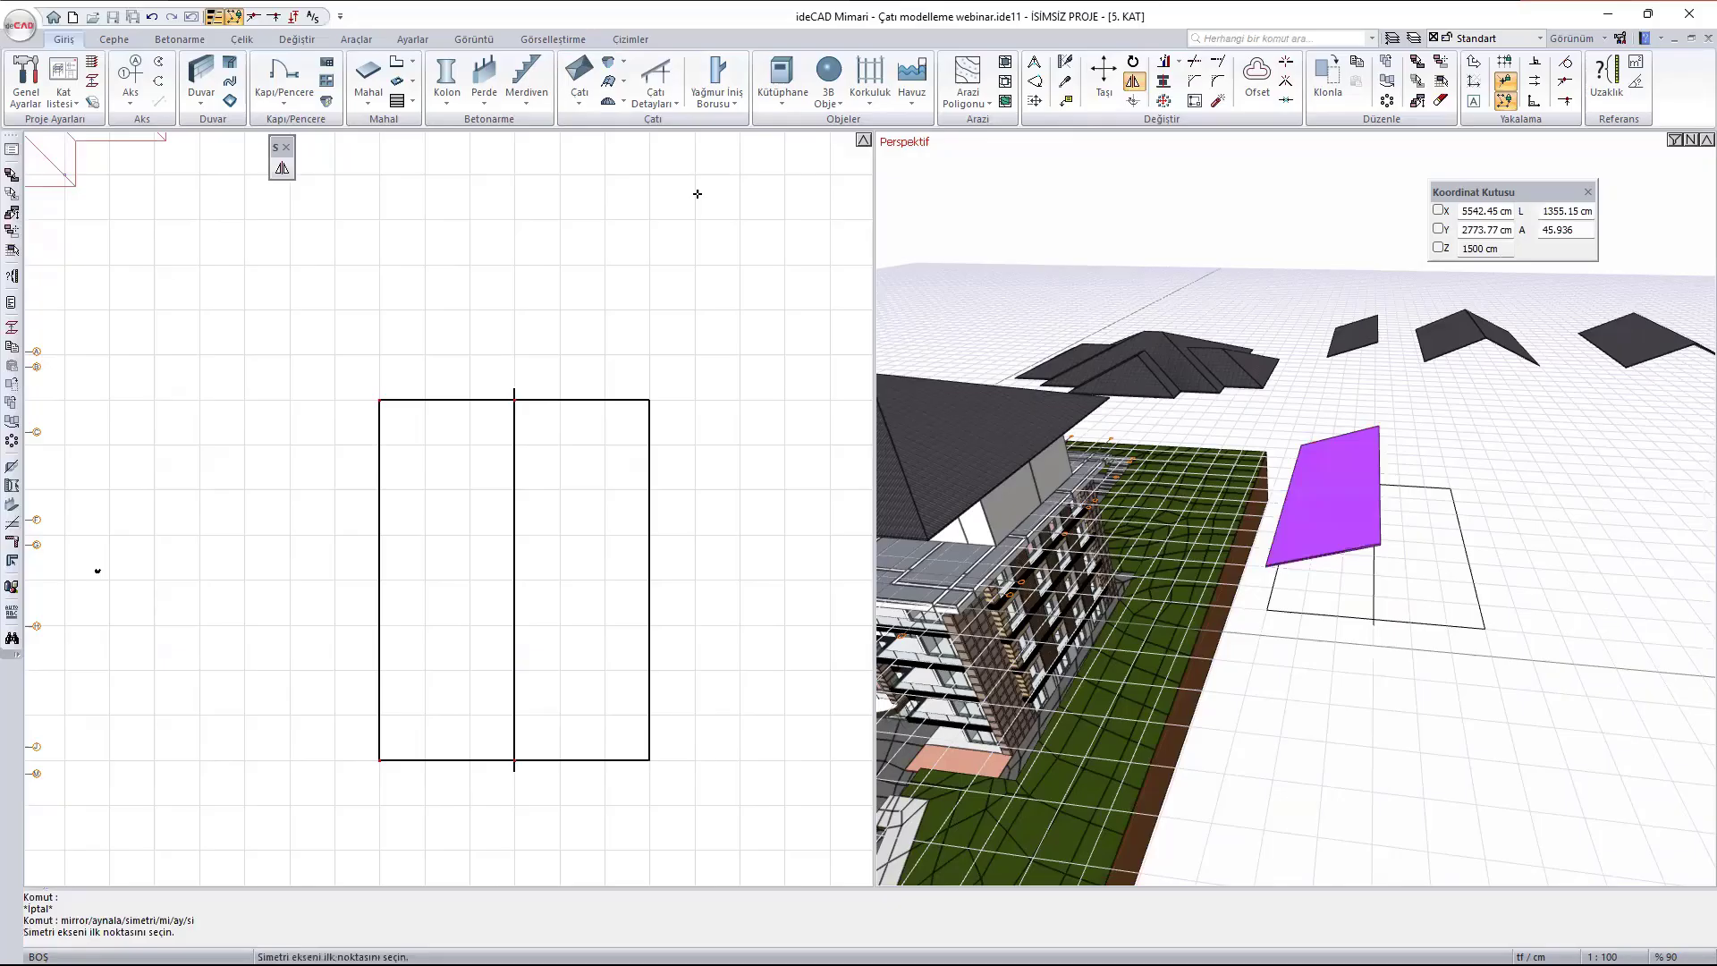
click(513, 390)
click(514, 764)
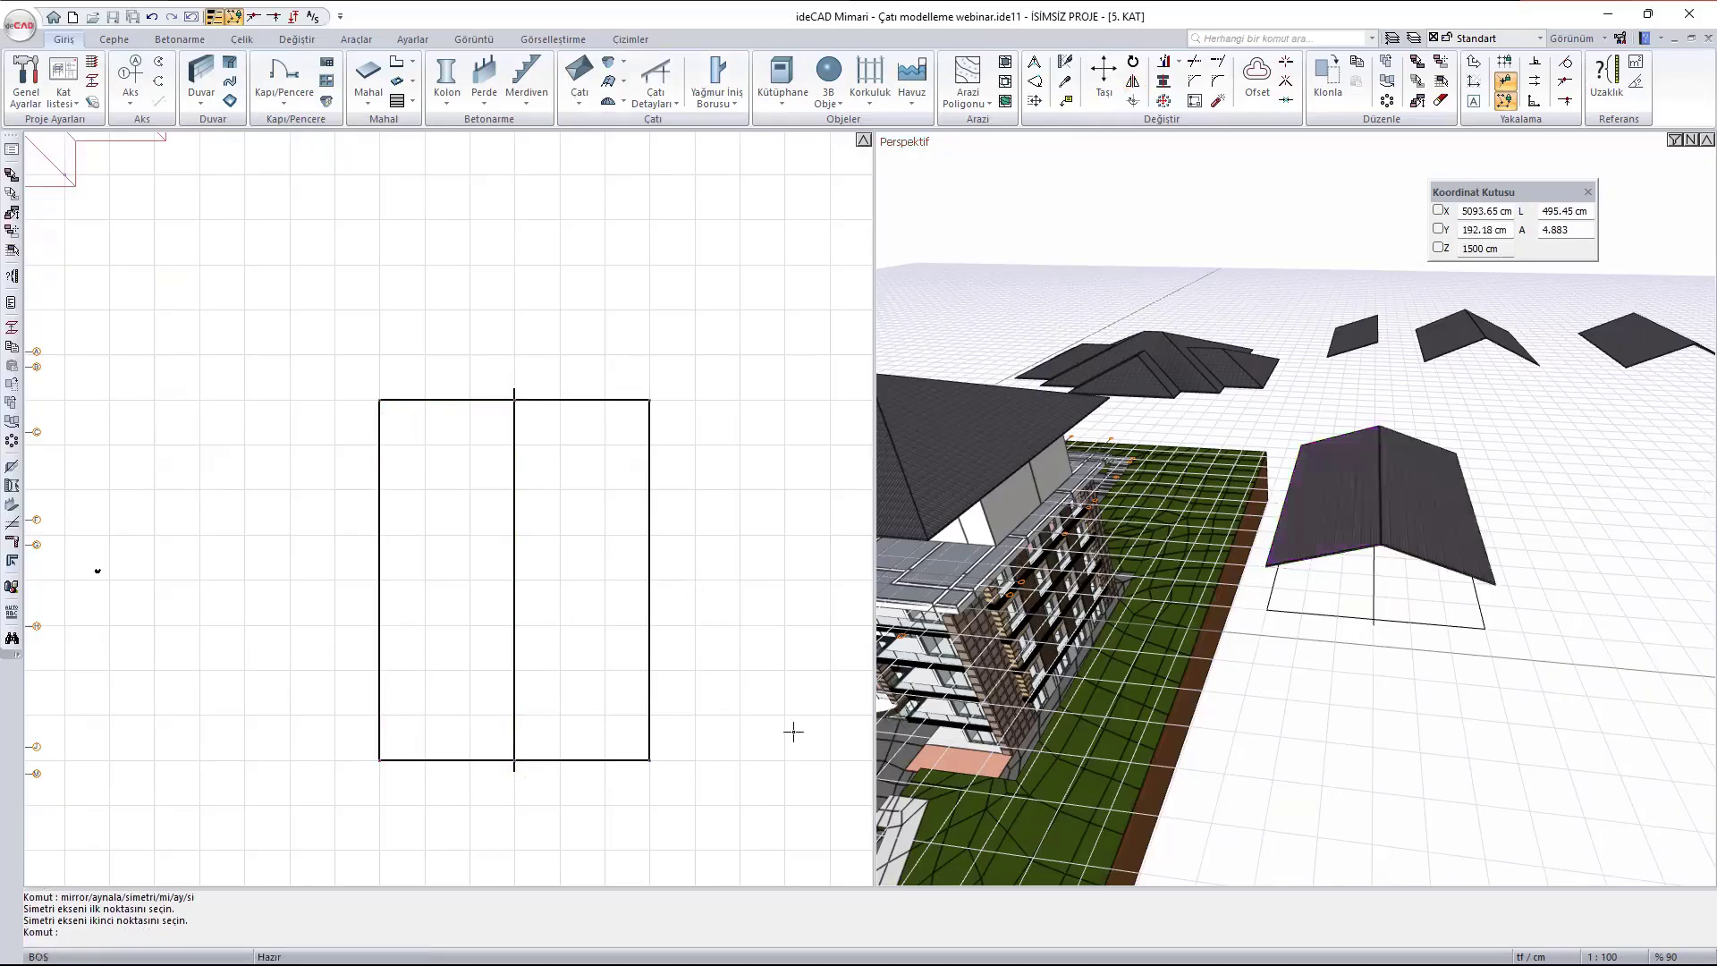
key(Escape)
- Move both slopes of the mirrored gable roof about 4200 cm diagonally up and right in plan, clear of the rectangle
ctrl+middle_drag(1341, 623, 1407, 625)
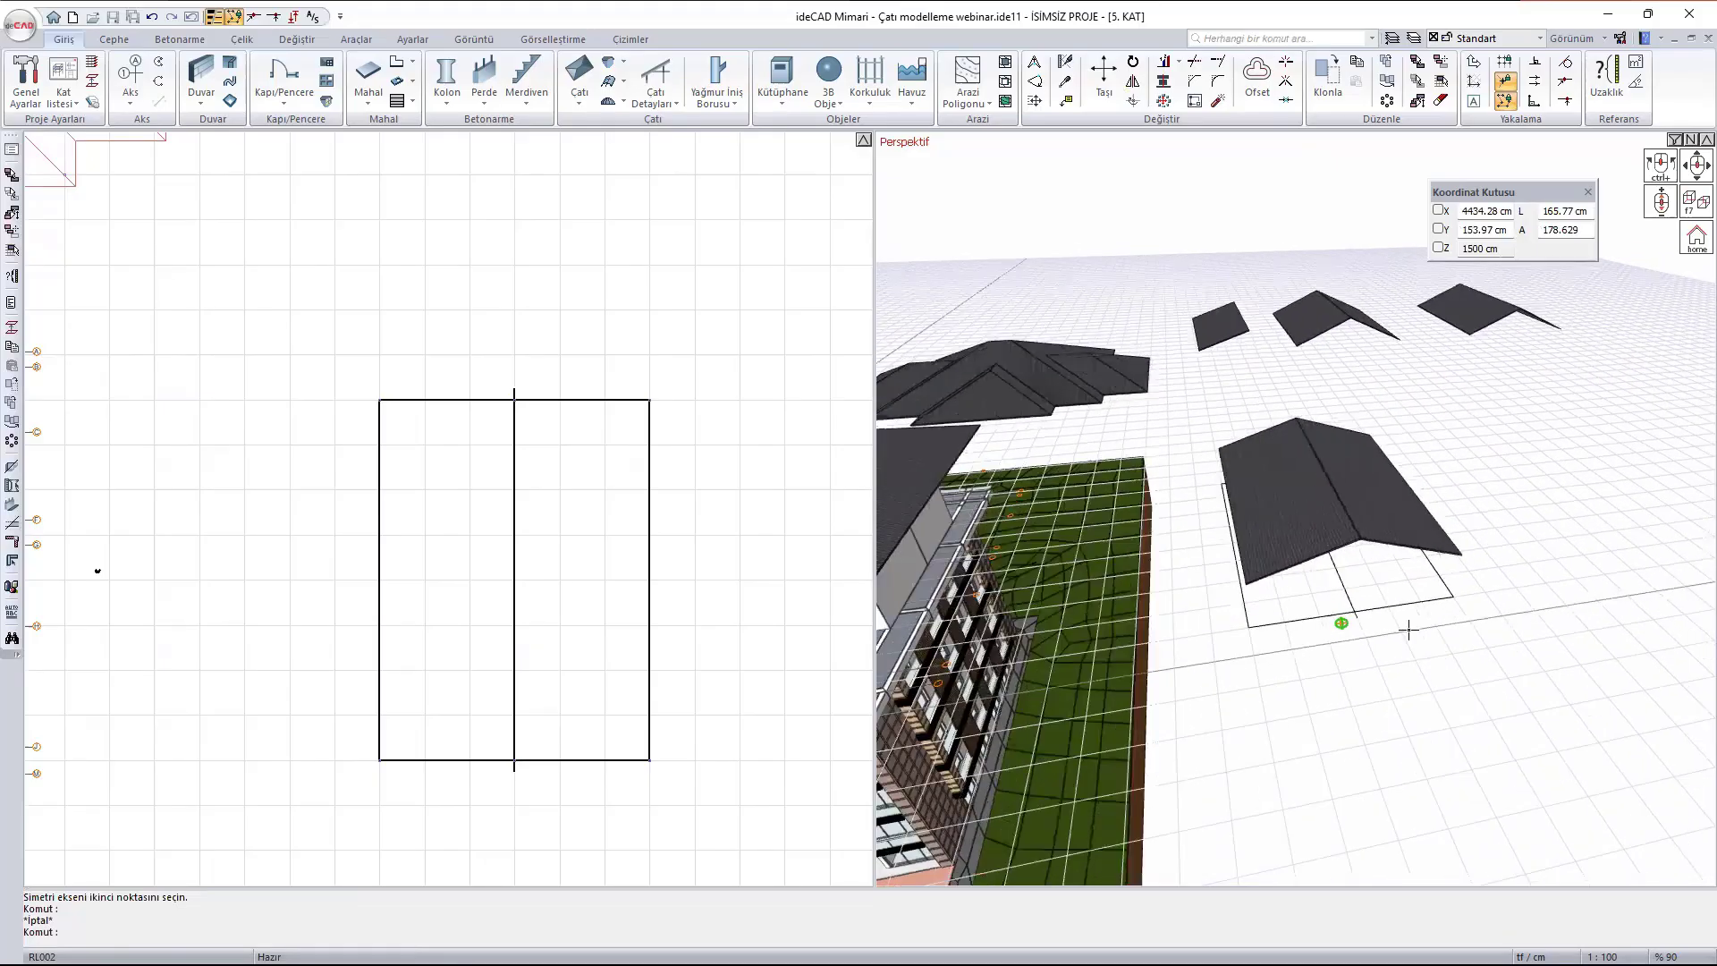
click(1371, 510)
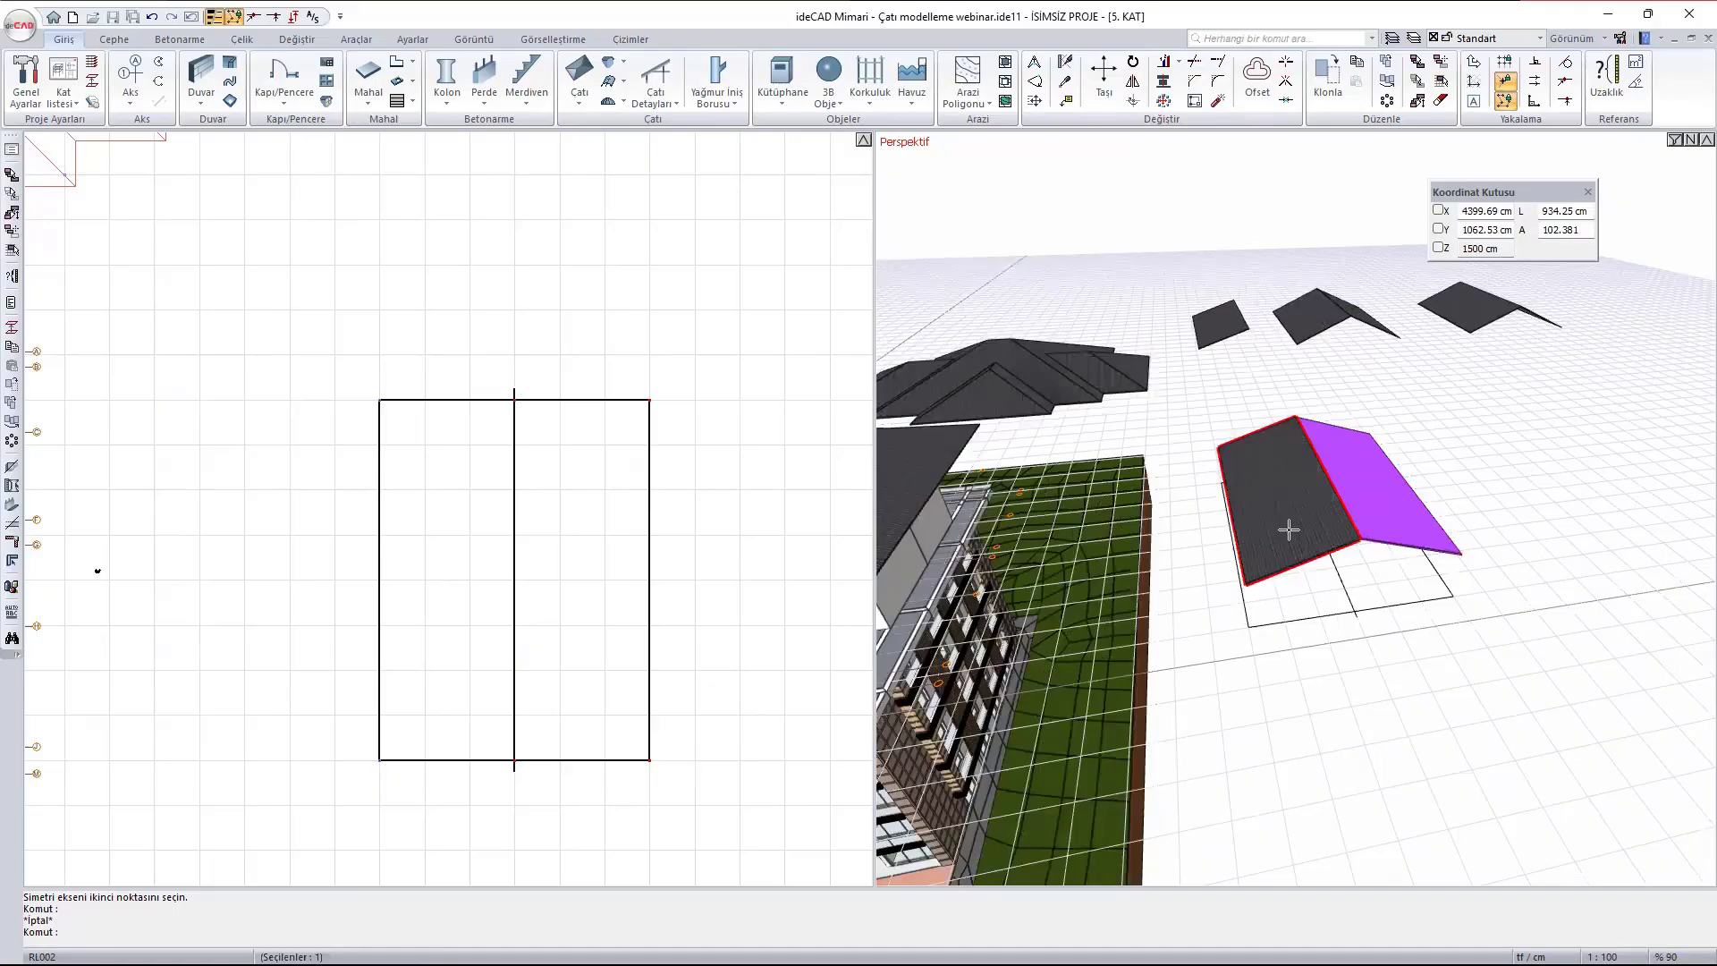
key(Escape)
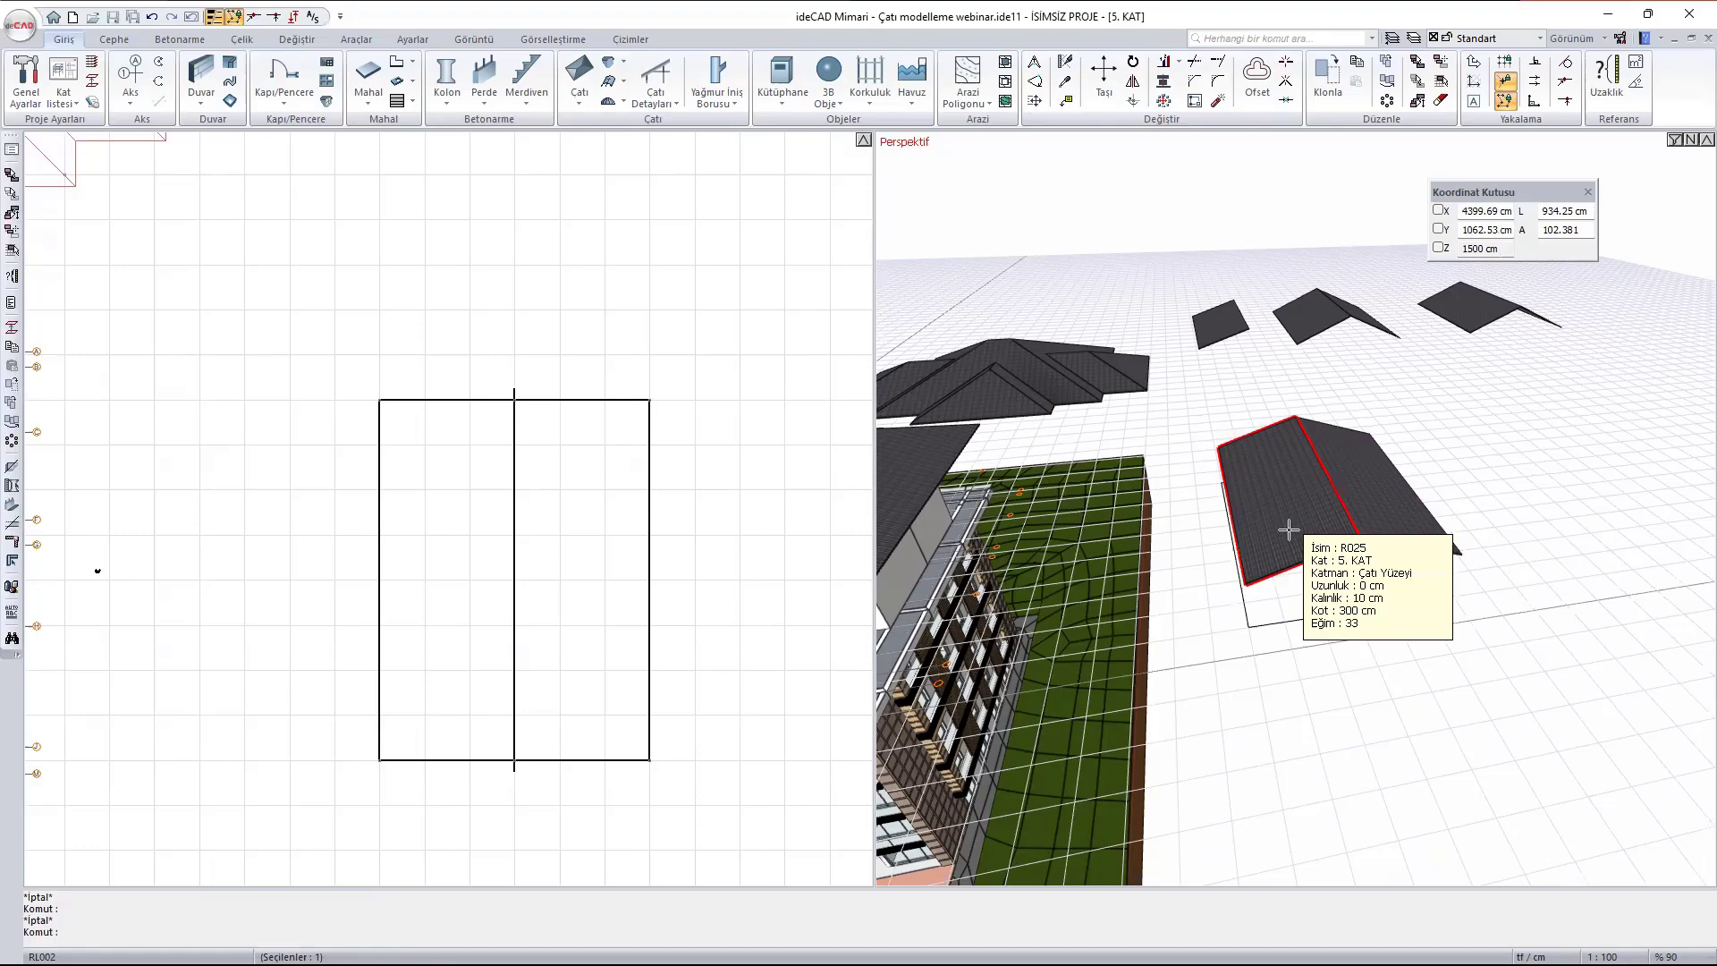
click(1303, 506)
click(1297, 511)
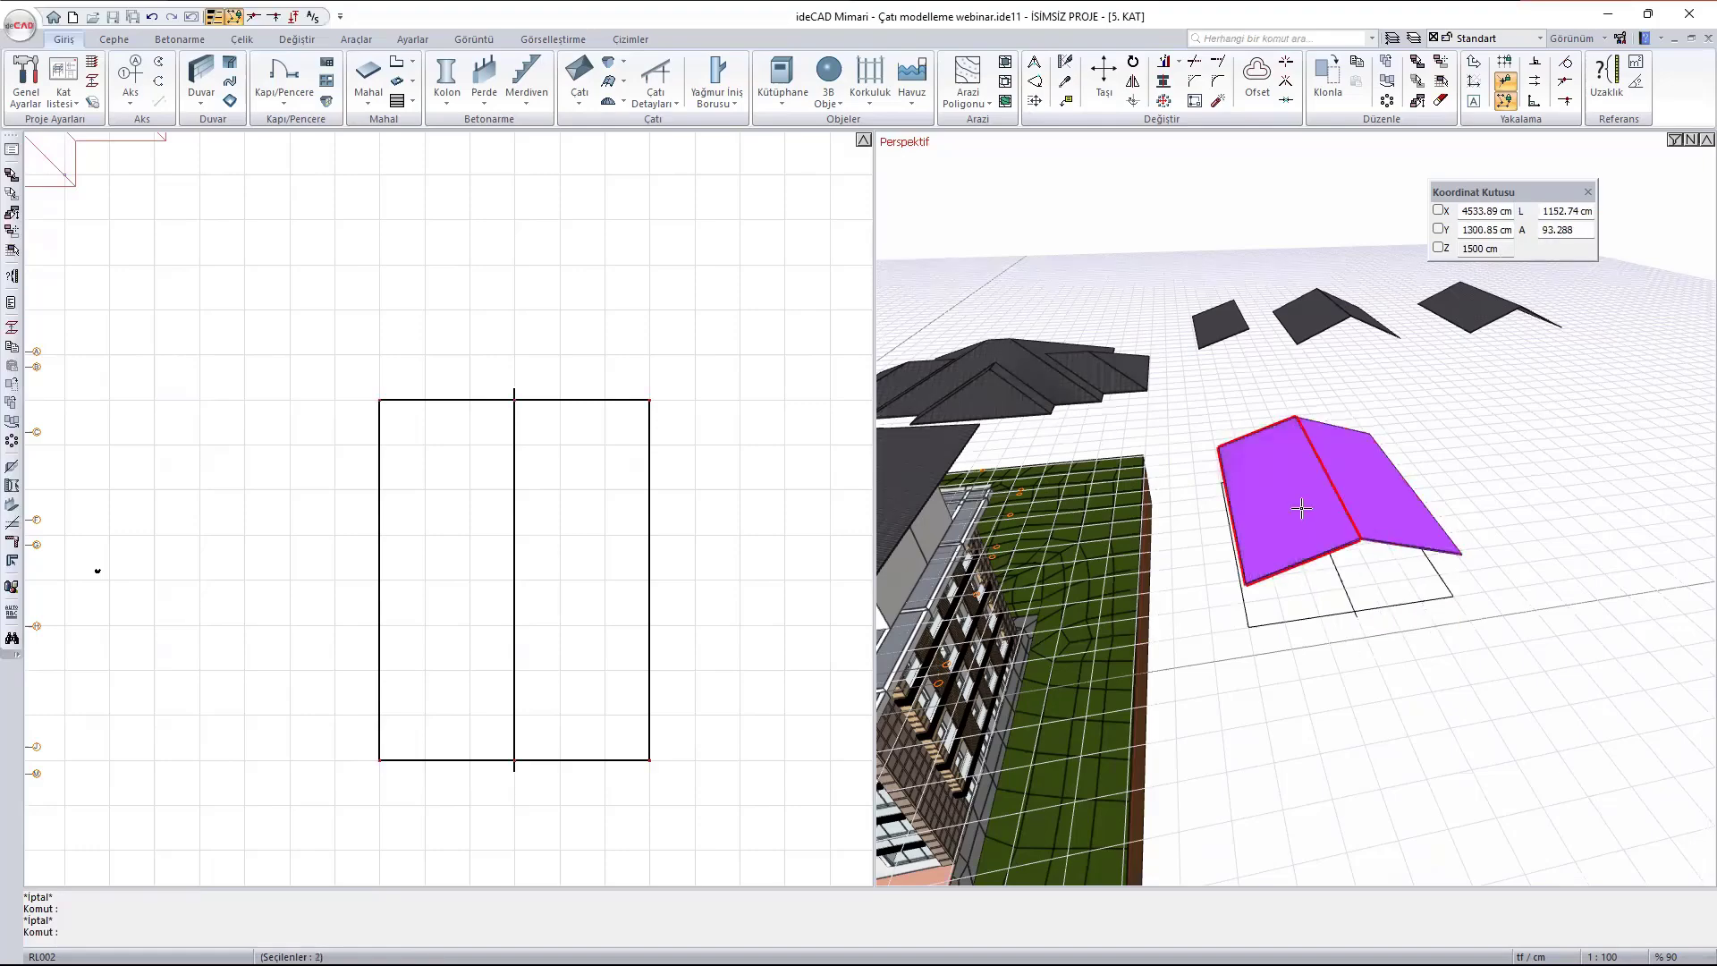
key(m)
click(380, 399)
scroll(351, 456, down, 6)
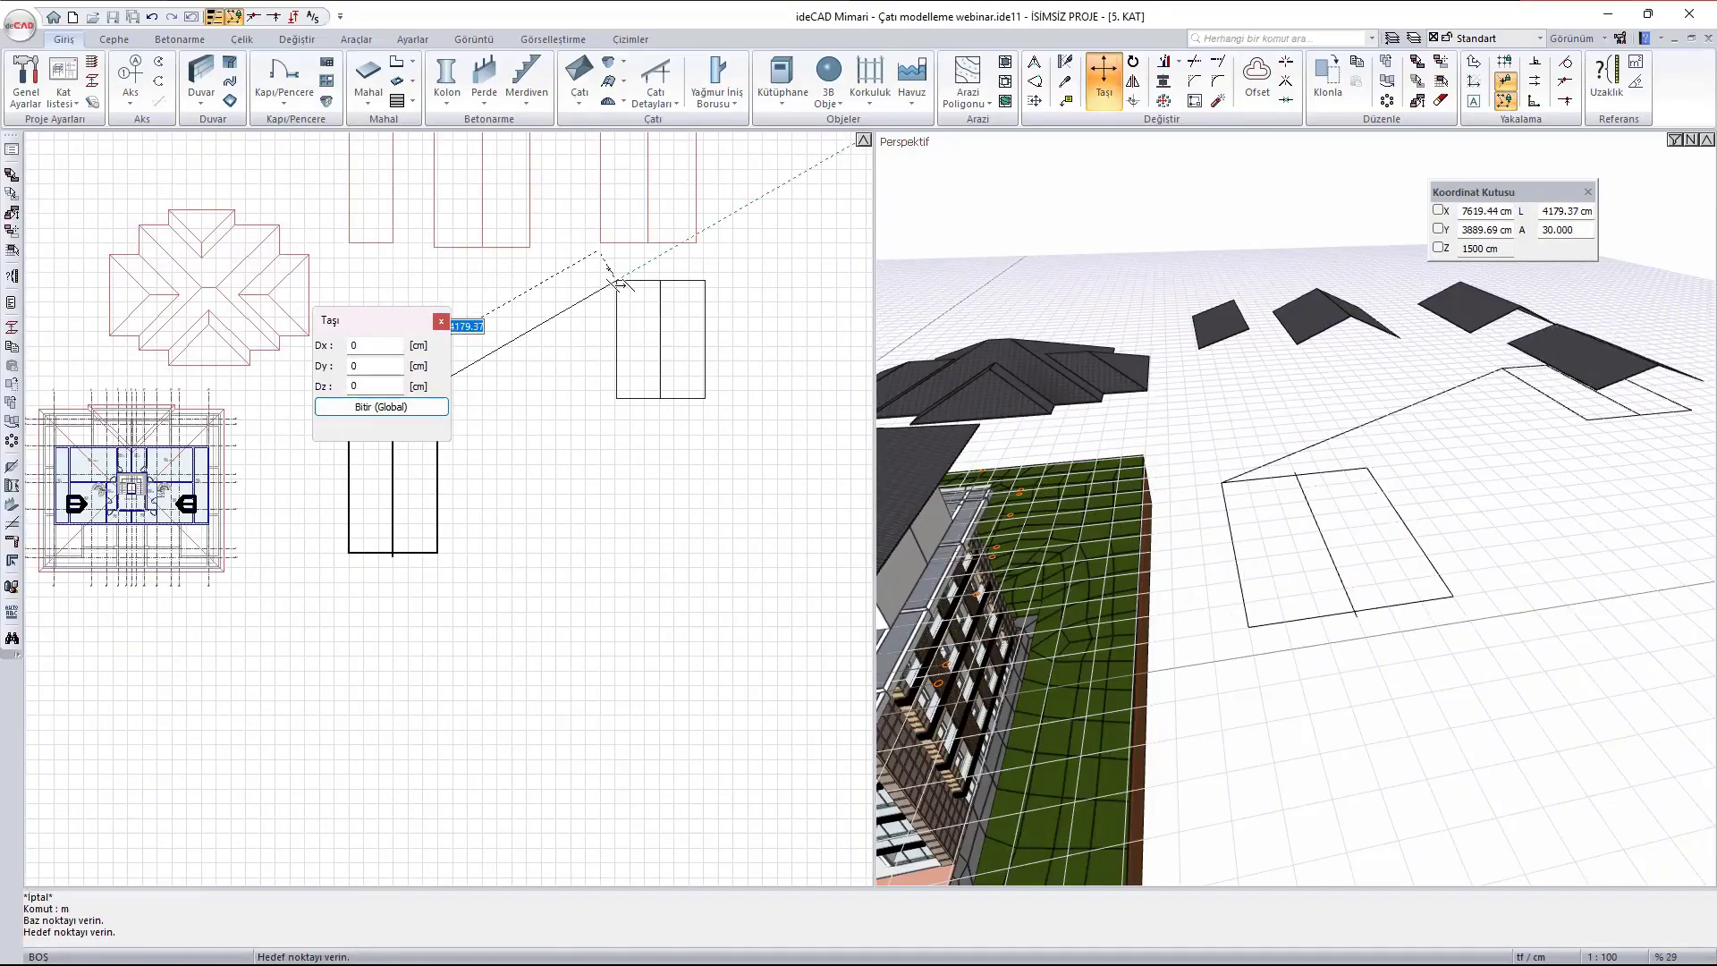
key(Escape)
key(Escape)
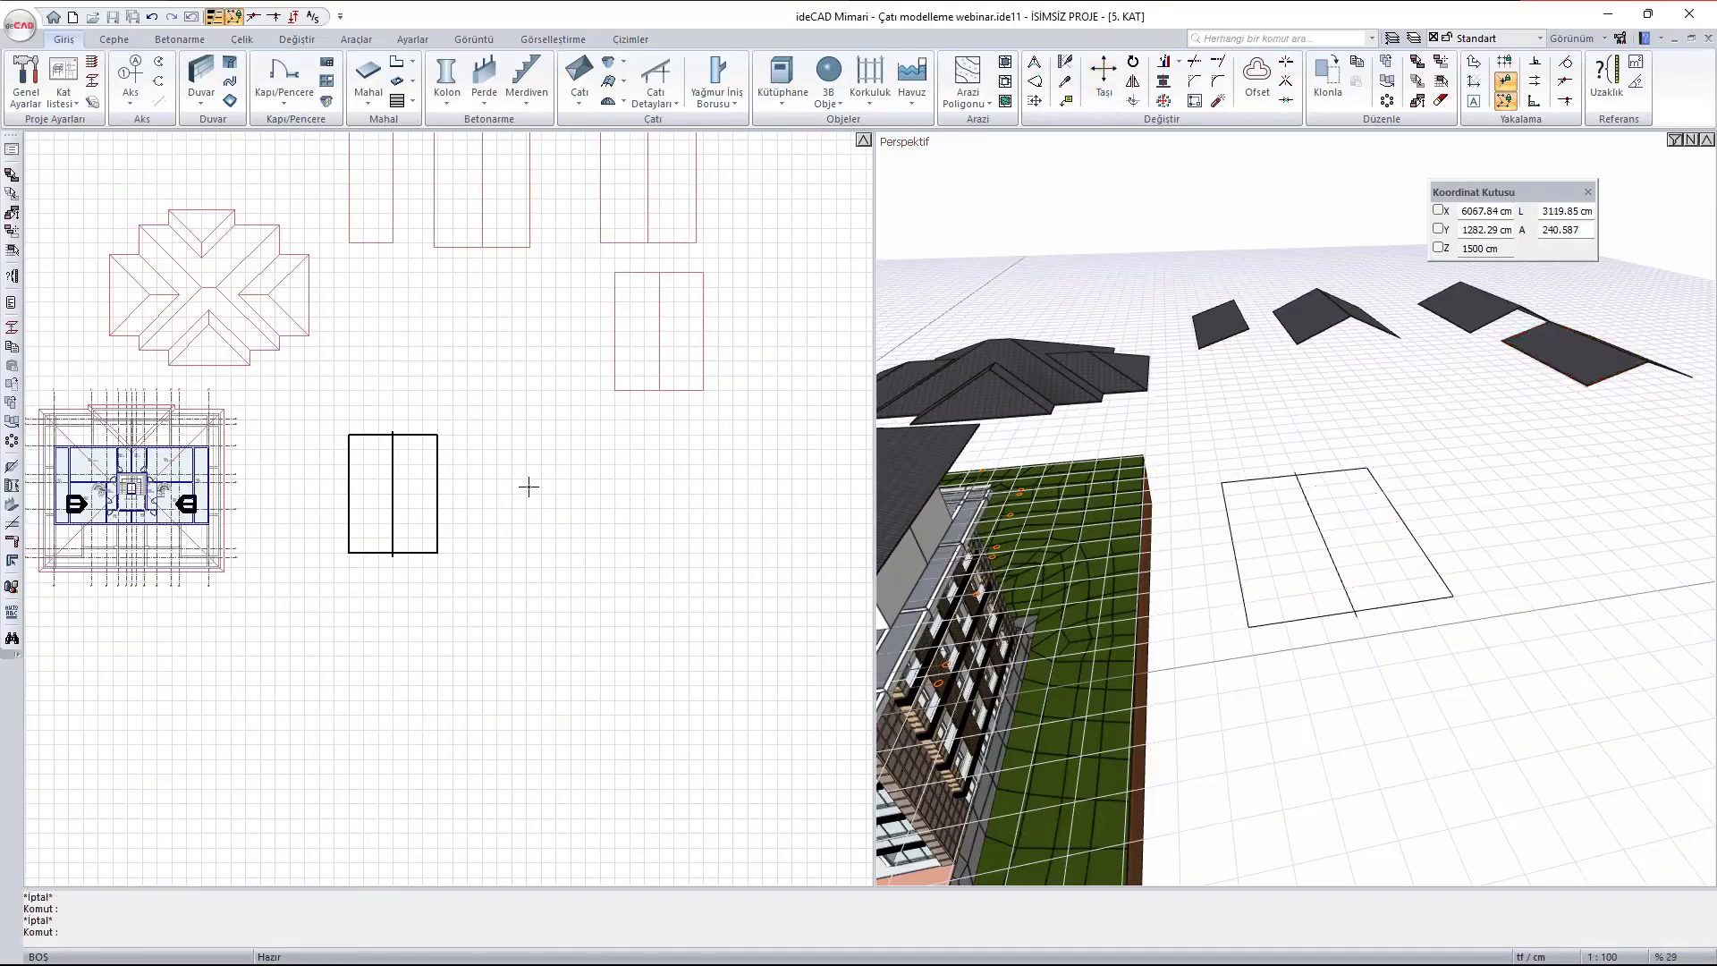
- Draw a Çatı over the 1200 x 1600 cm rectangle by tracing its four corners
scroll(380, 493, up, 1)
scroll(380, 493, up, 3)
middle_drag(383, 479, 451, 493)
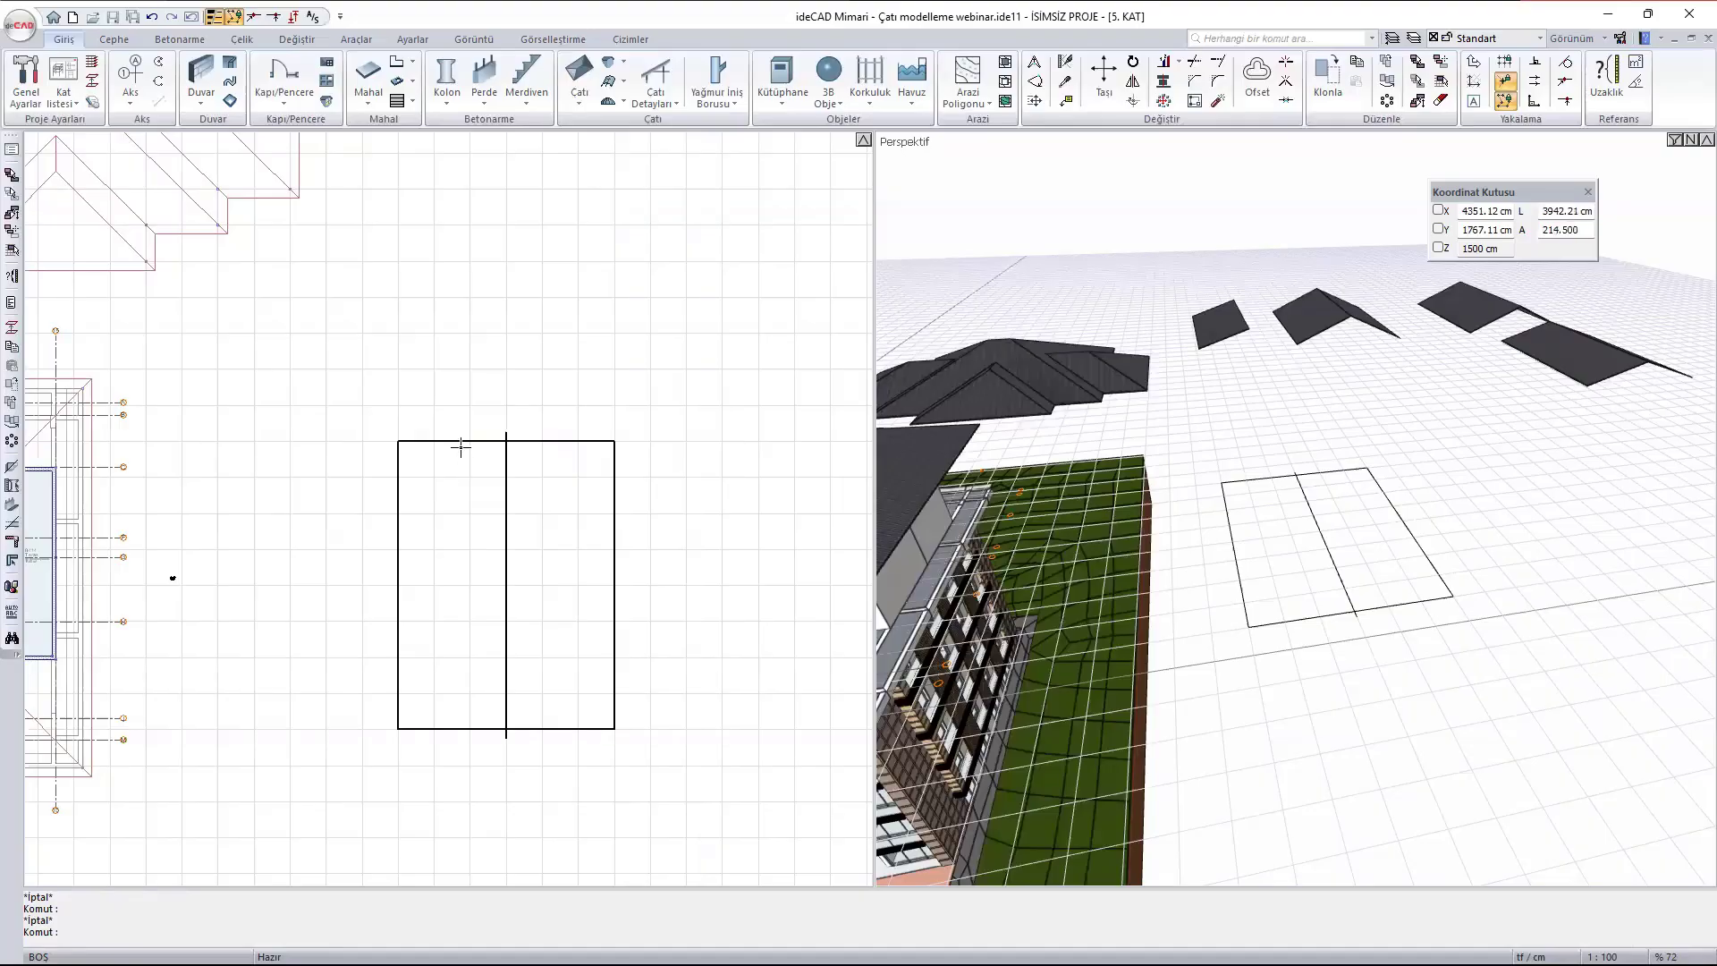
click(580, 73)
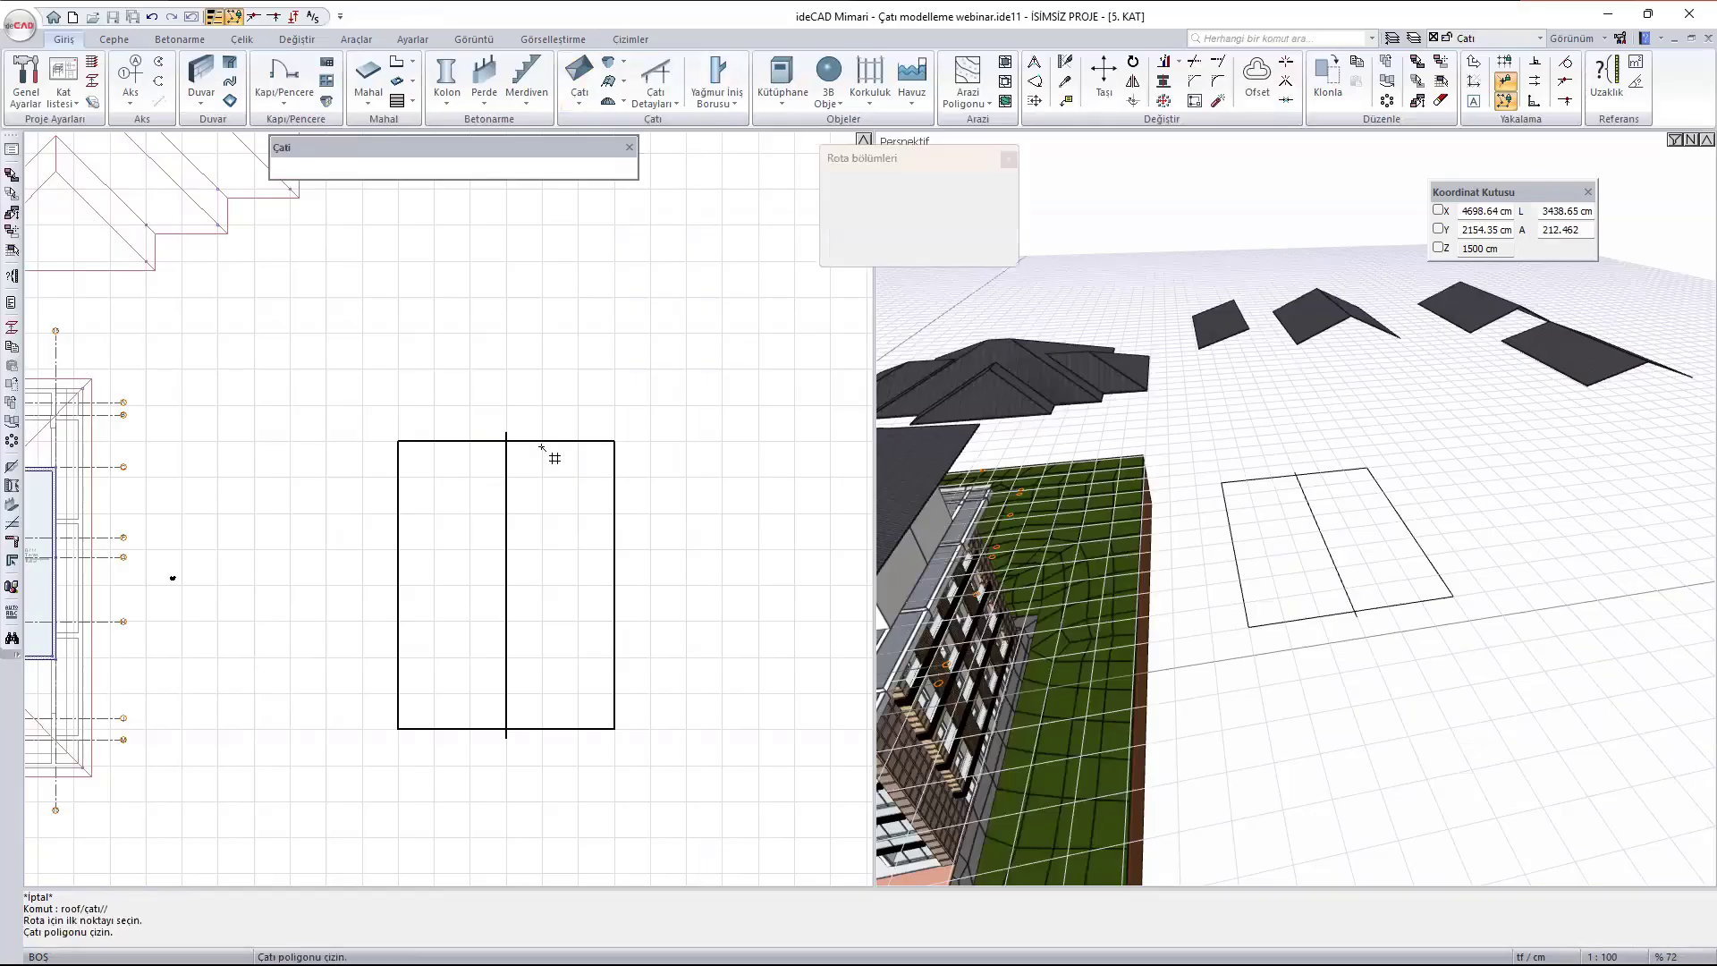
click(399, 441)
click(399, 729)
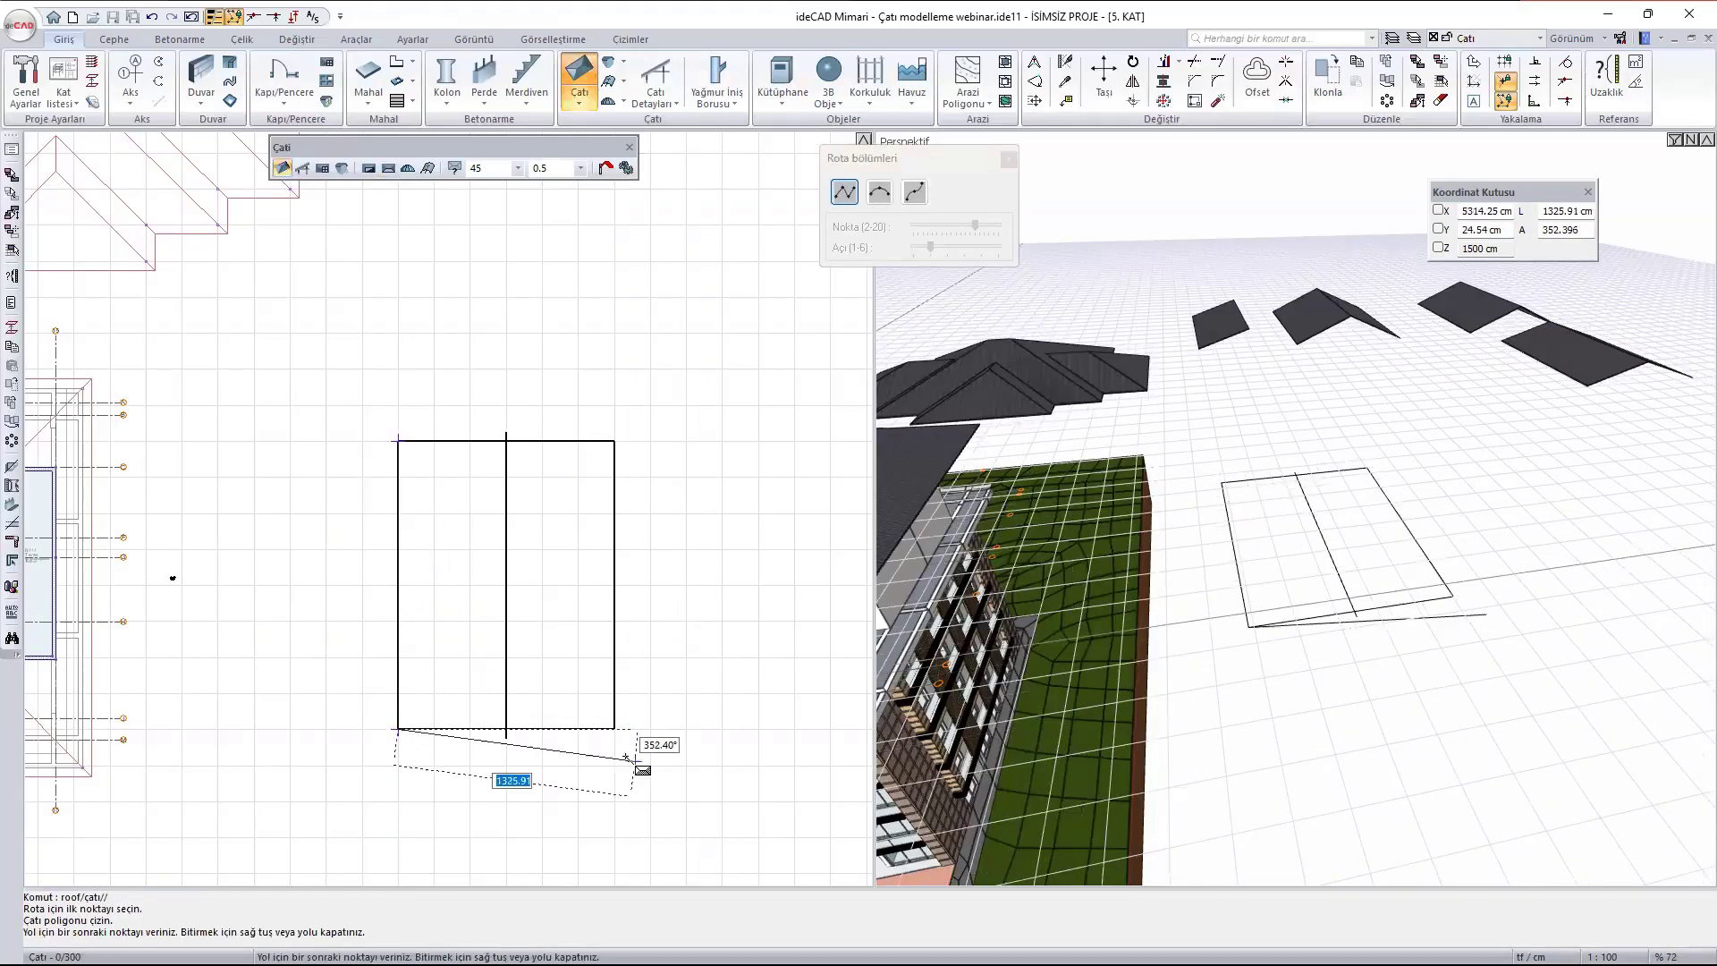
click(613, 727)
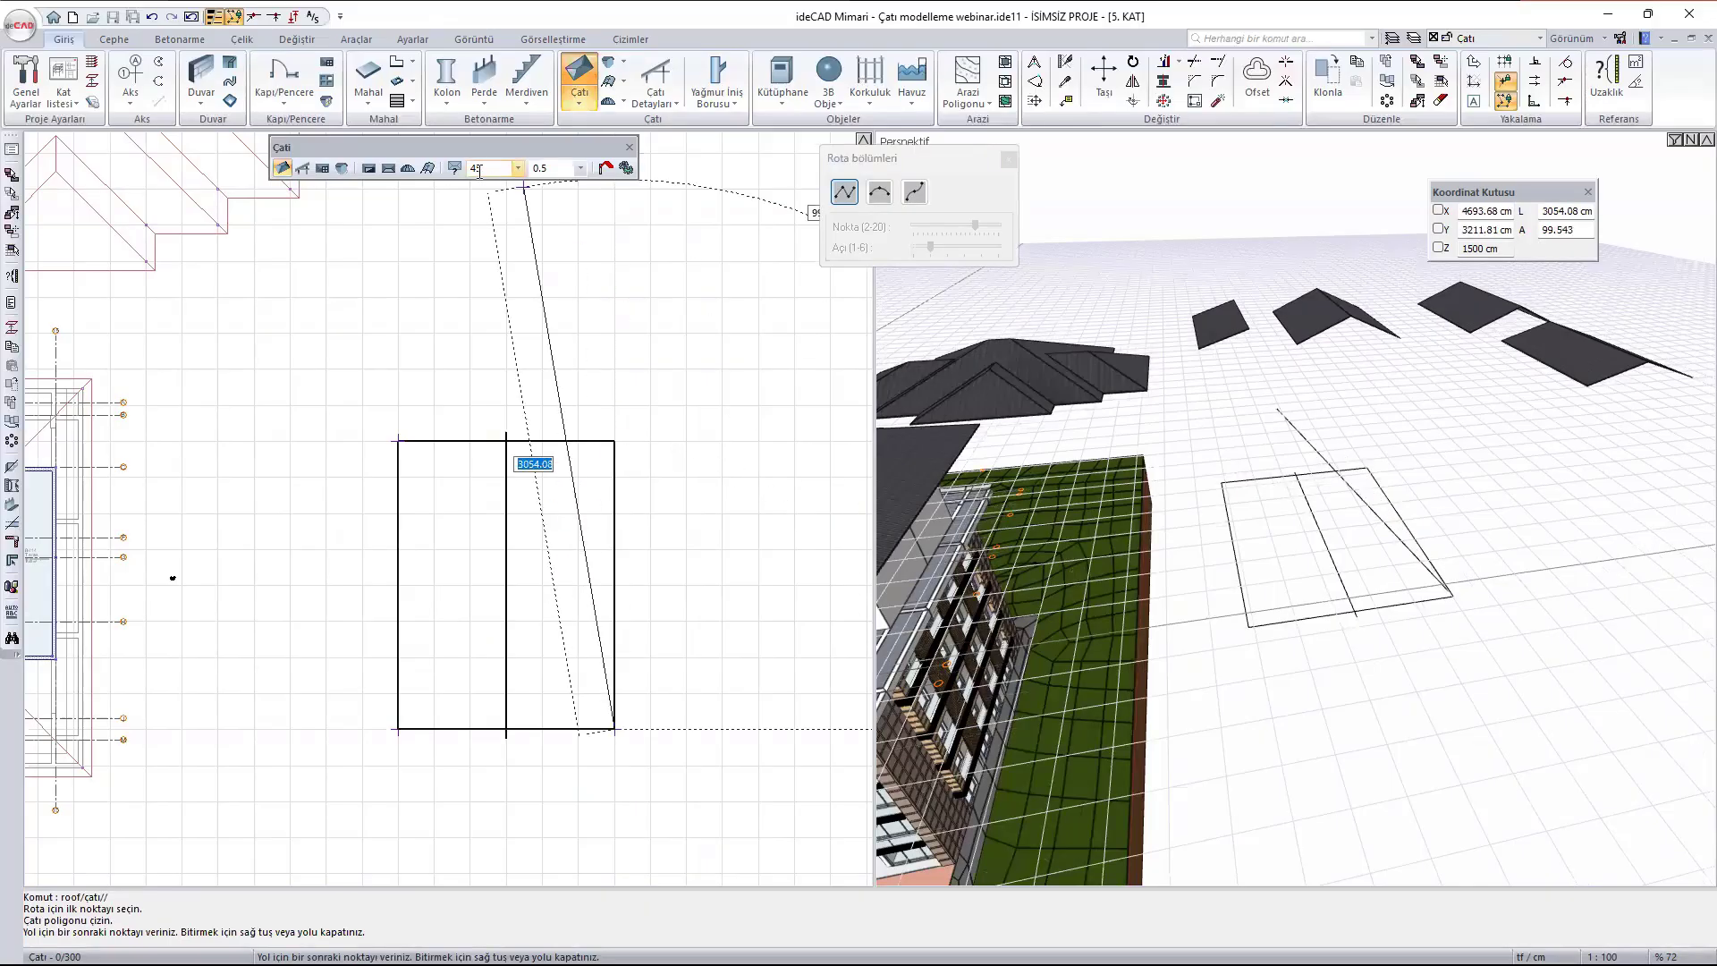
click(615, 440)
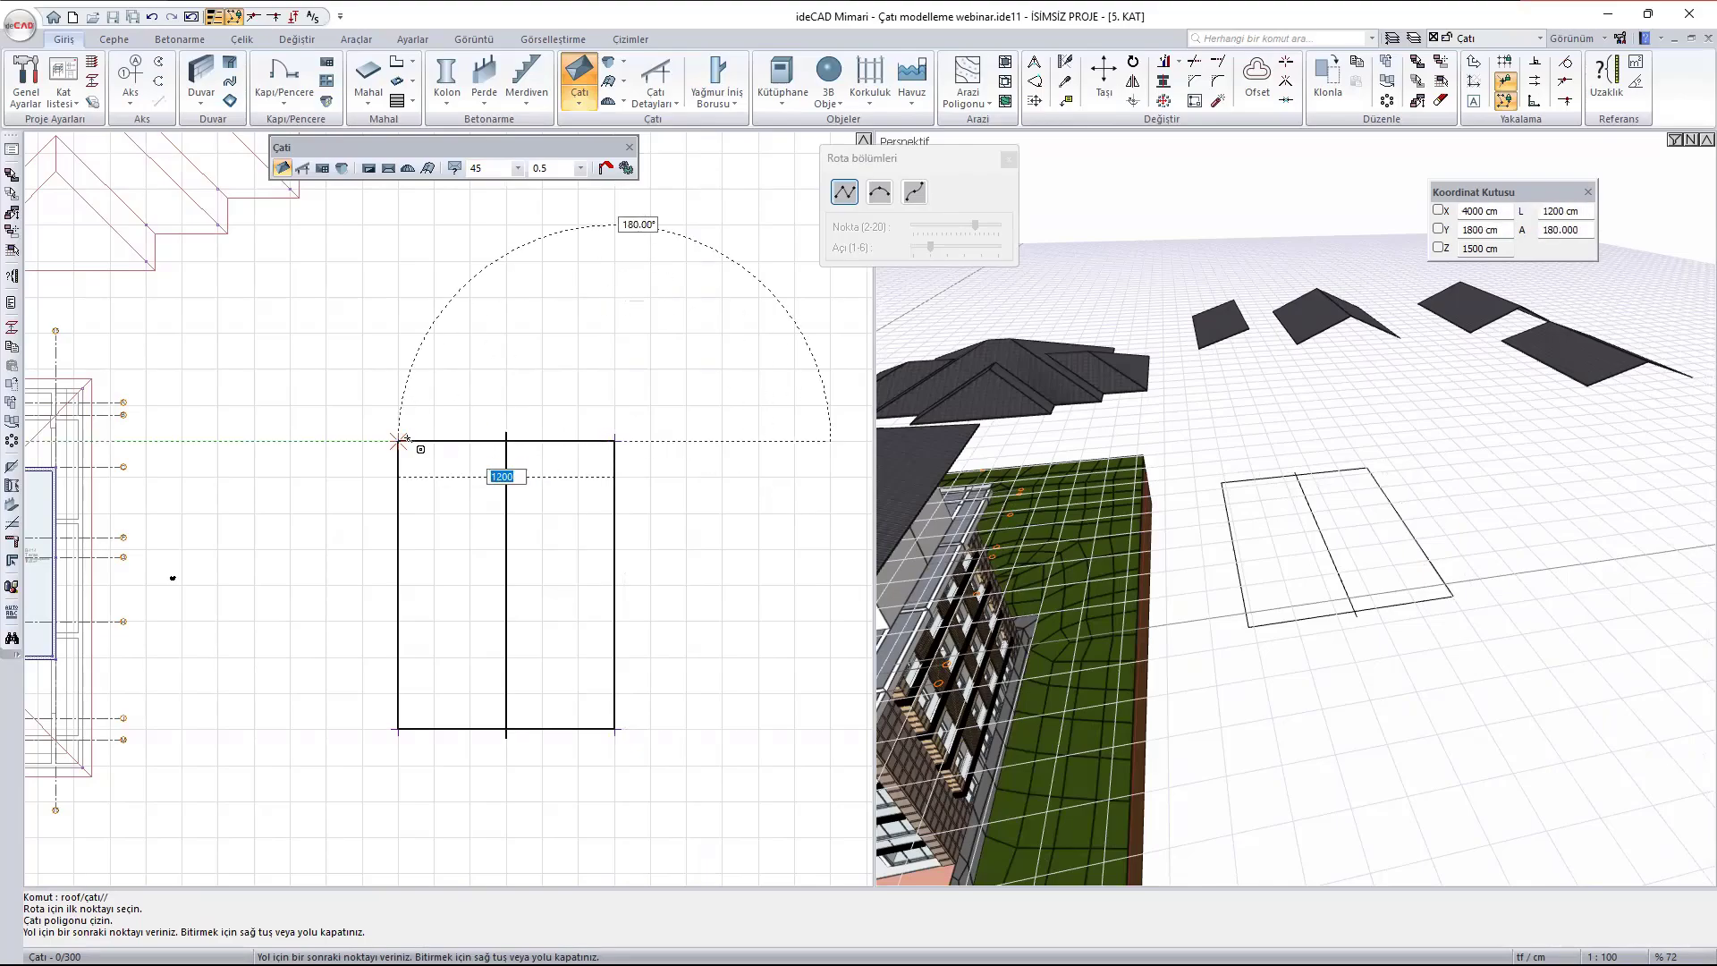
click(398, 441)
mouse_move(1256, 556)
middle_down()
mouse_move(1407, 512)
mouse_move(1281, 536)
middle_up()
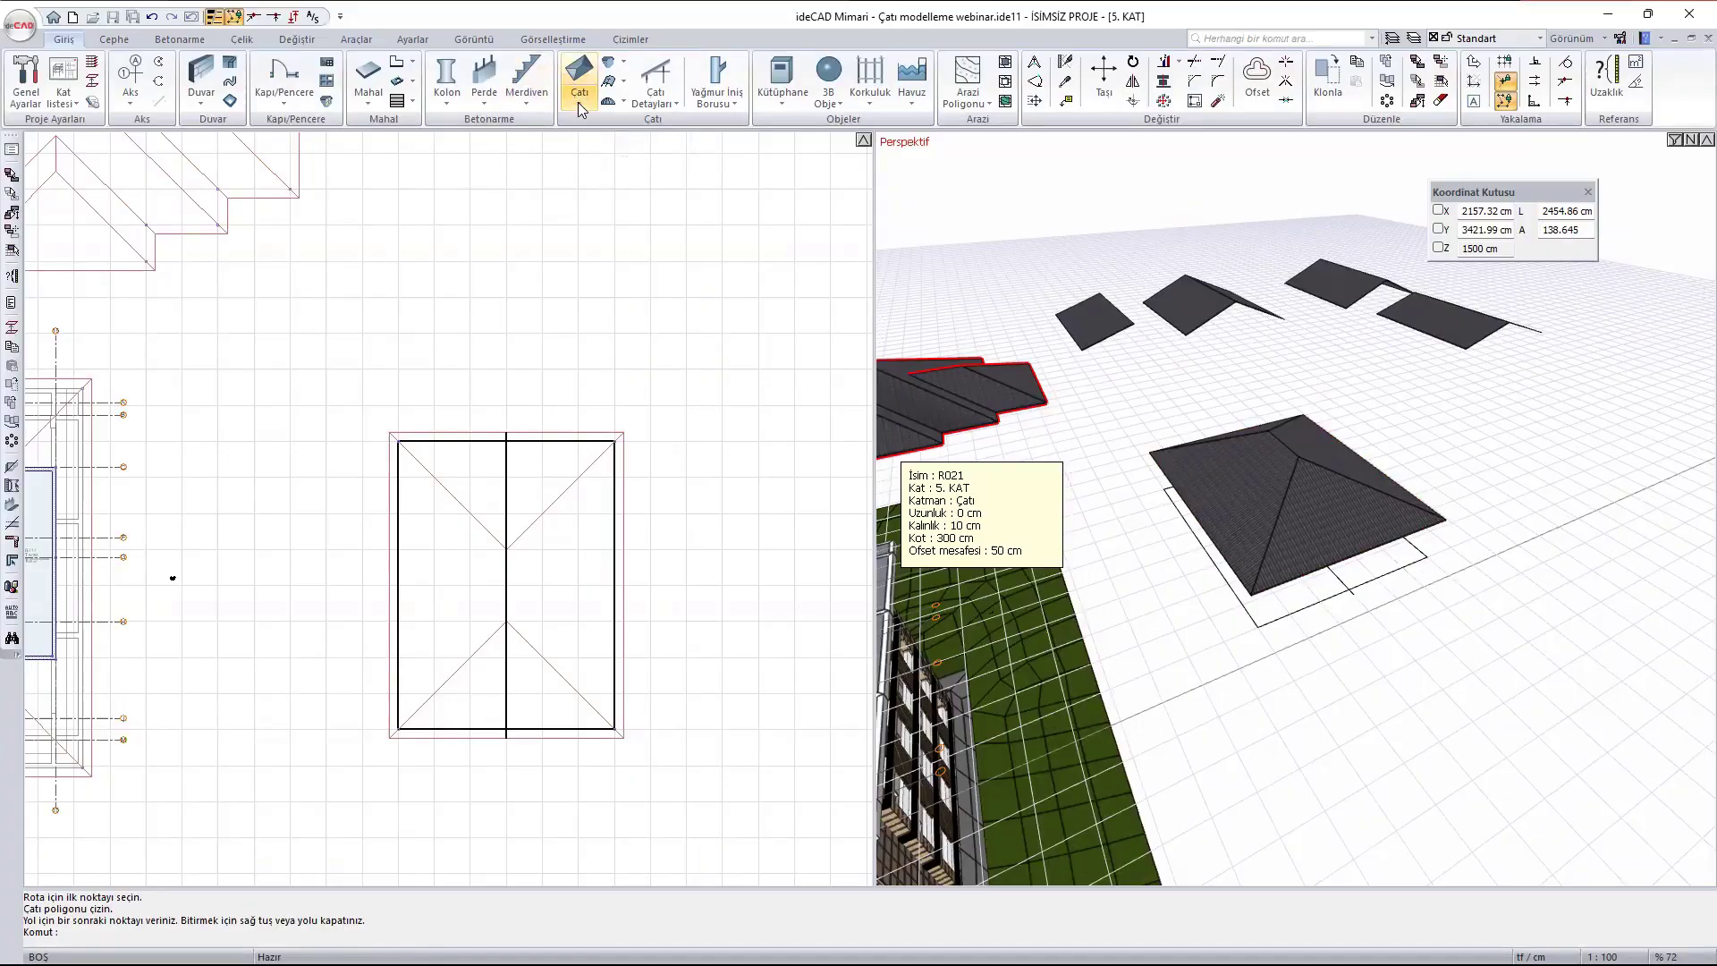
- Cut an 800 x 1200 cm Çatı Boşluğu out of the hip roof, with its corners on the hip lines 200 cm inside the rectangle
click(580, 95)
click(648, 135)
scroll(519, 546, up, 2)
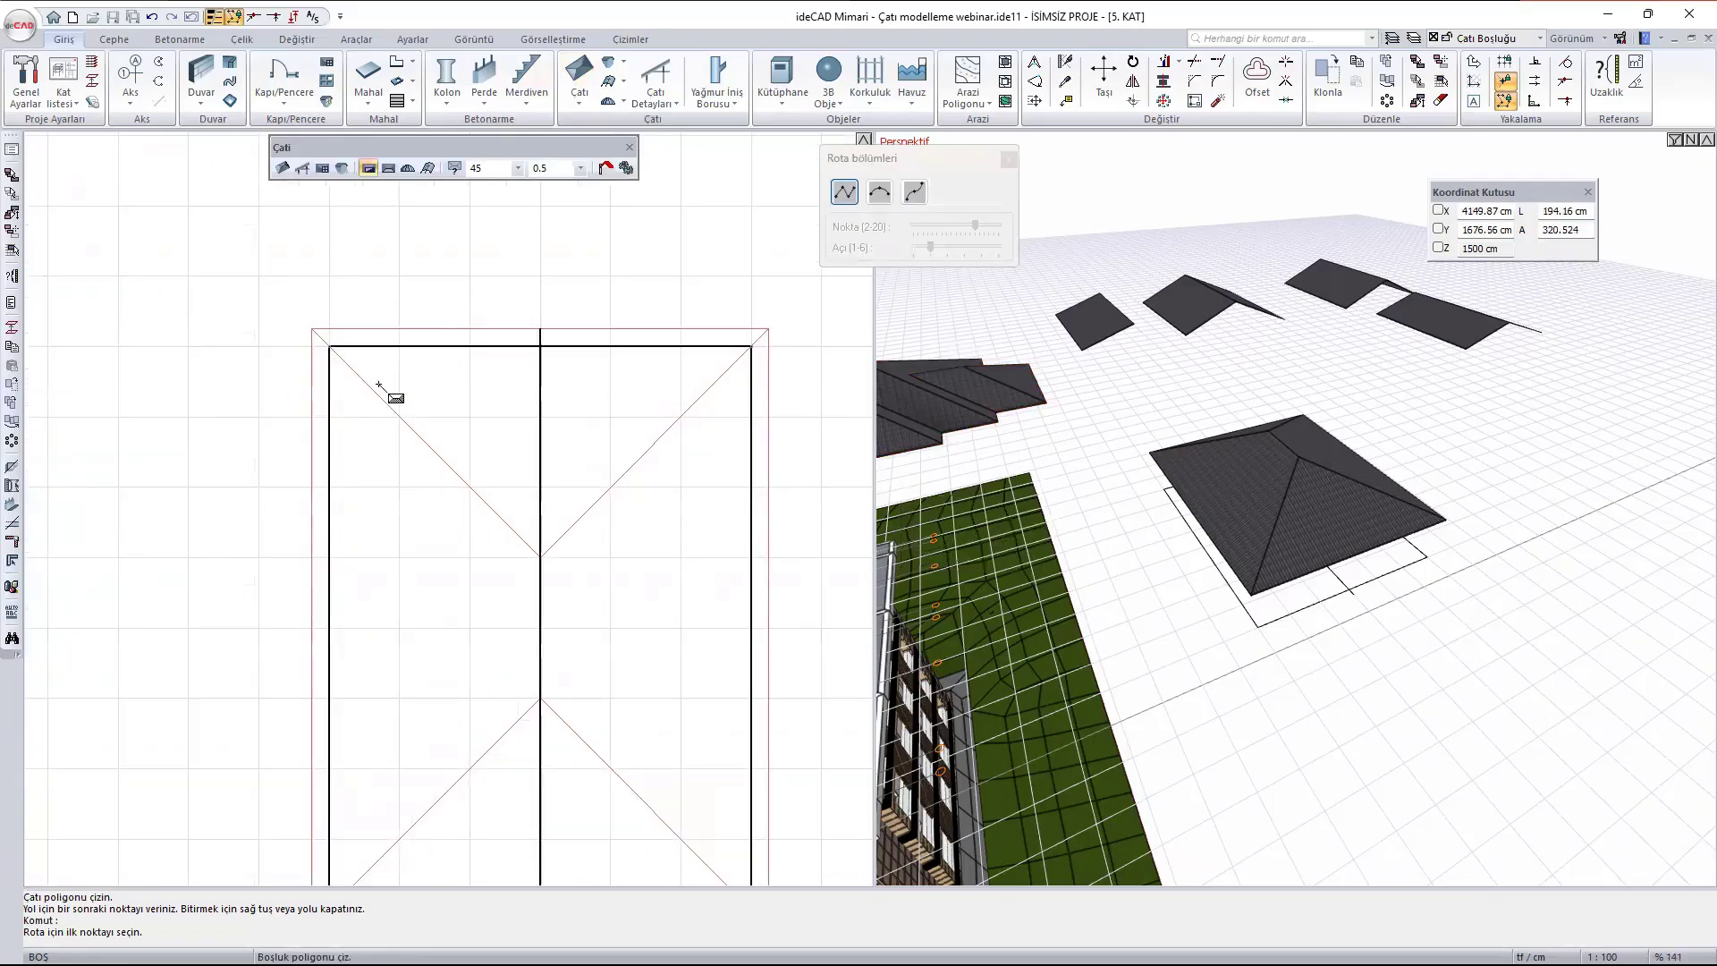
click(399, 418)
scroll(502, 320, down, 2)
scroll(476, 608, up, 2)
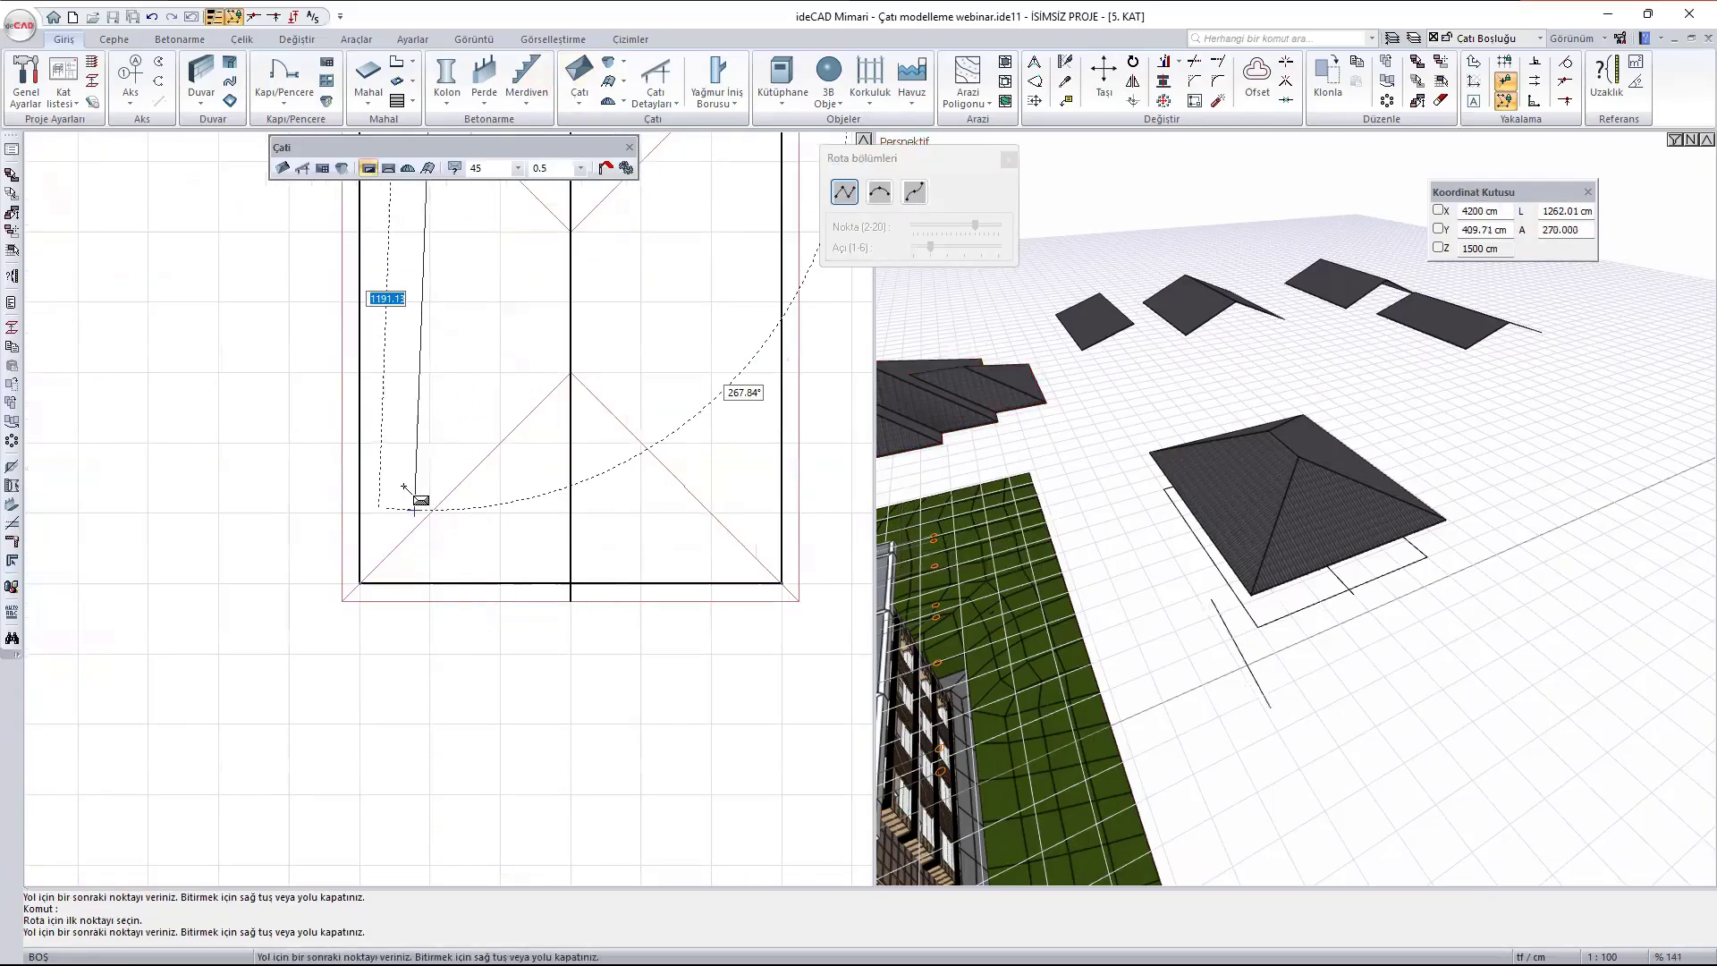
click(429, 515)
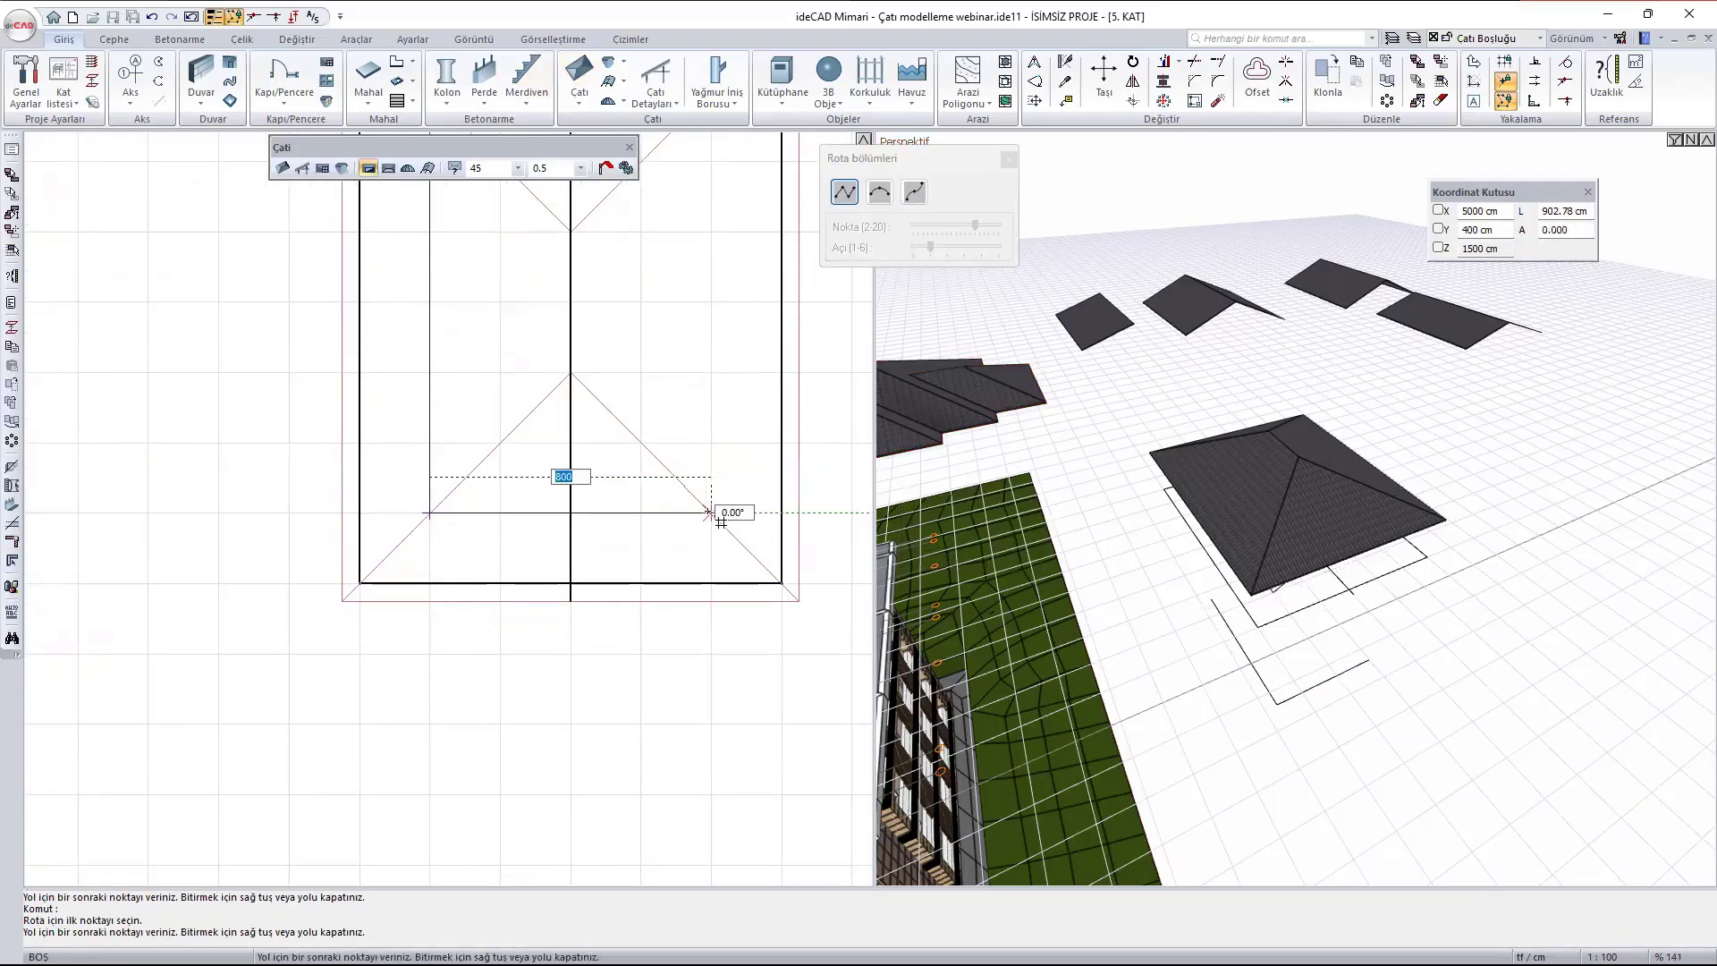
click(711, 513)
scroll(695, 465, down, 2)
scroll(722, 386, up, 3)
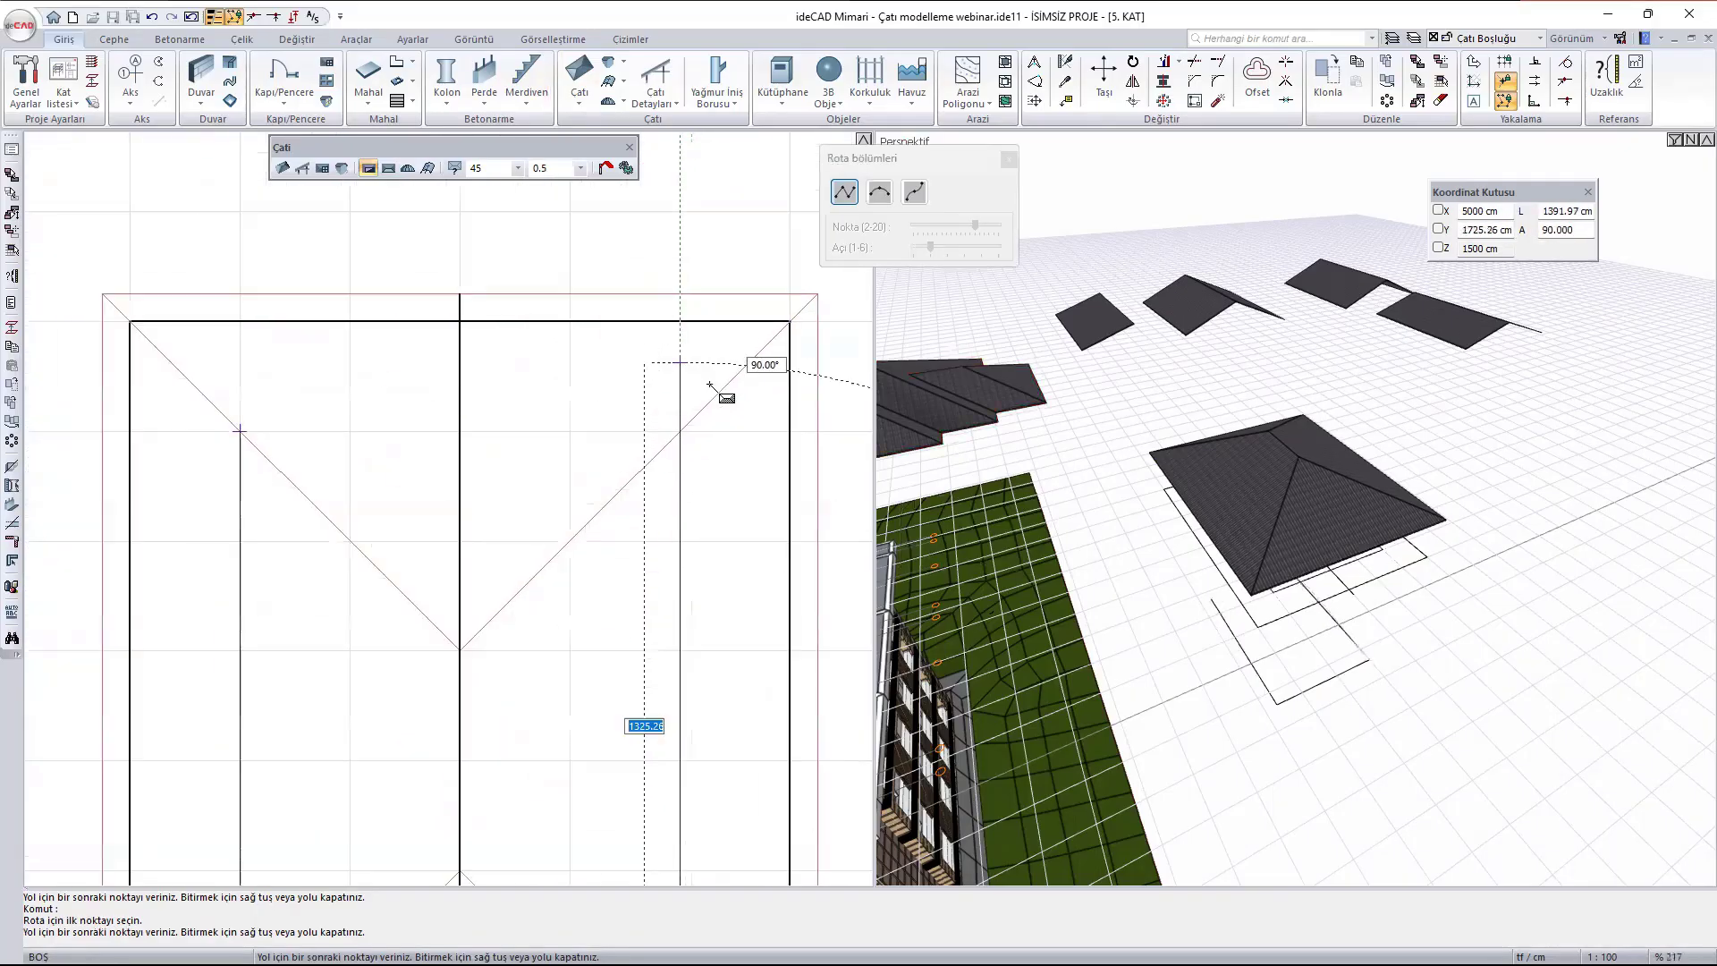
click(680, 431)
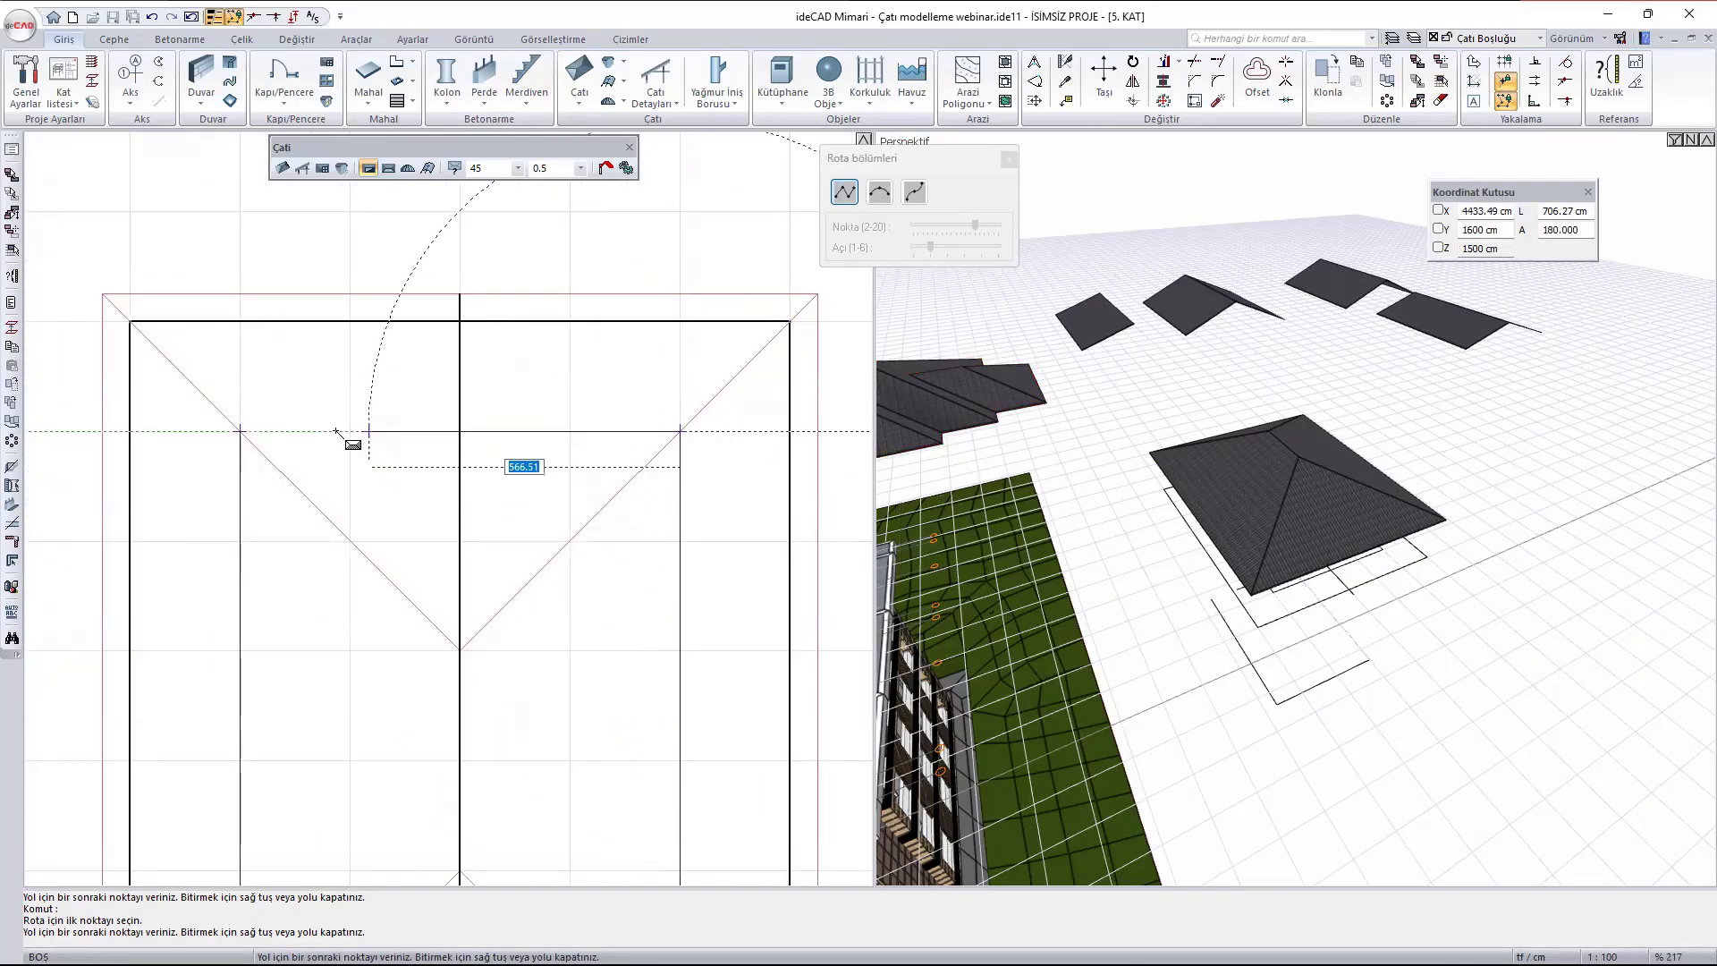
click(242, 430)
key(Escape)
scroll(1304, 471, up, 5)
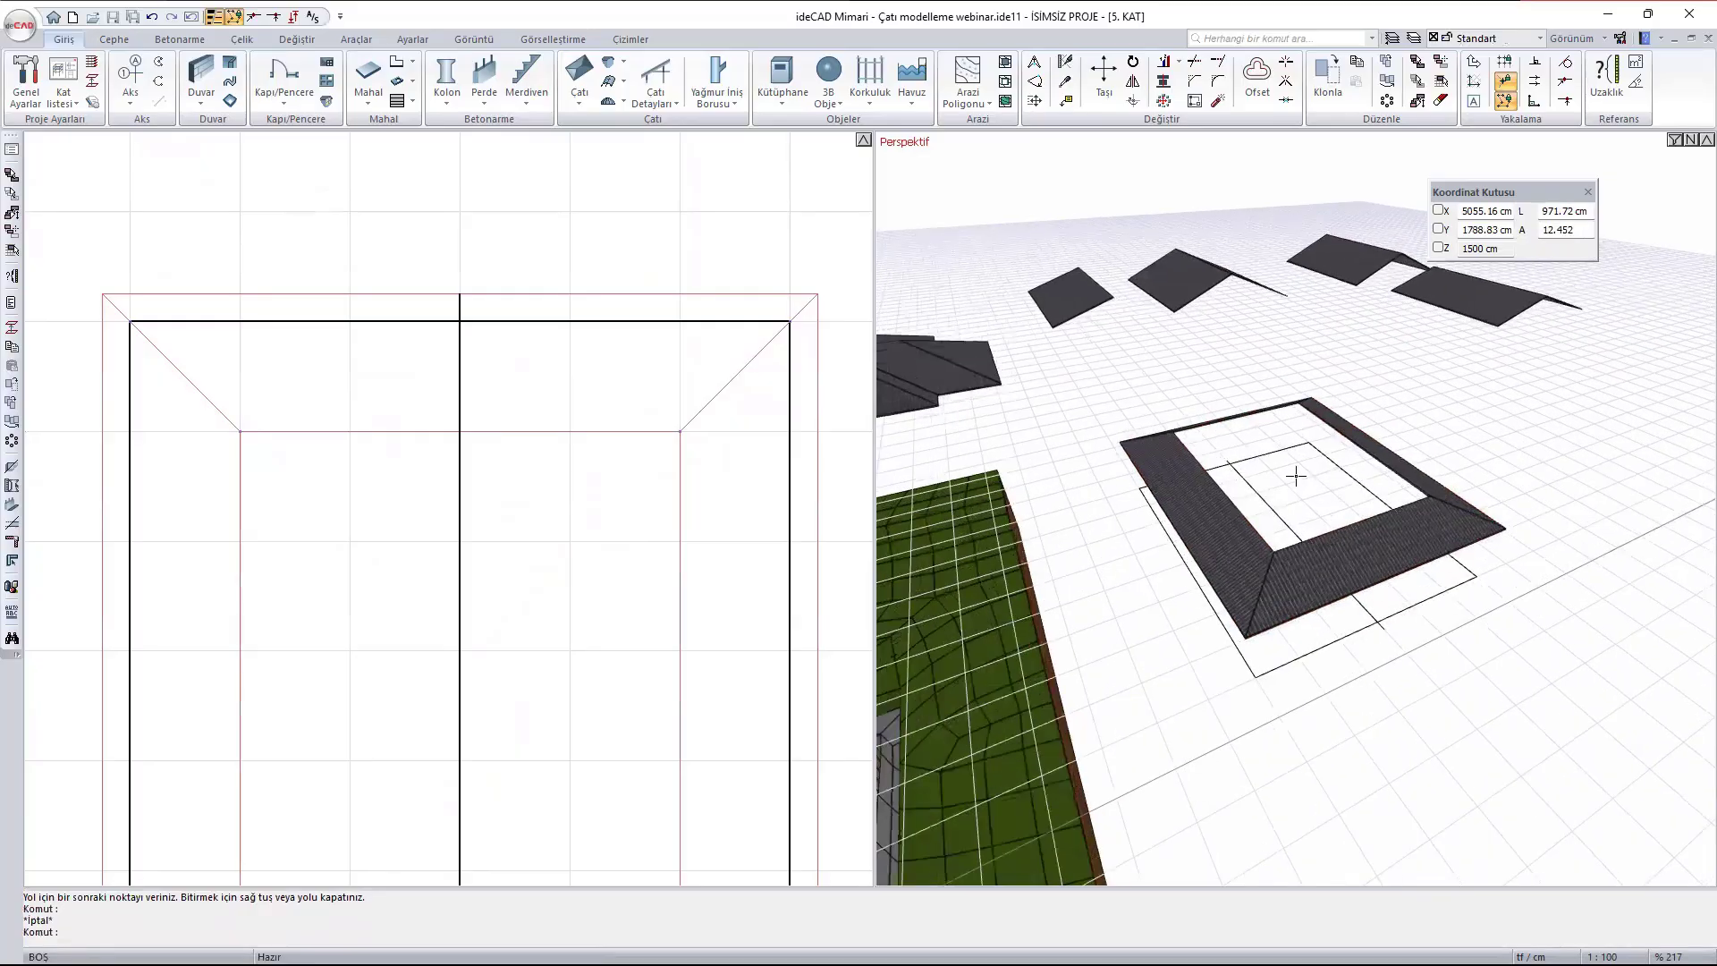
scroll(1294, 482, down, 3)
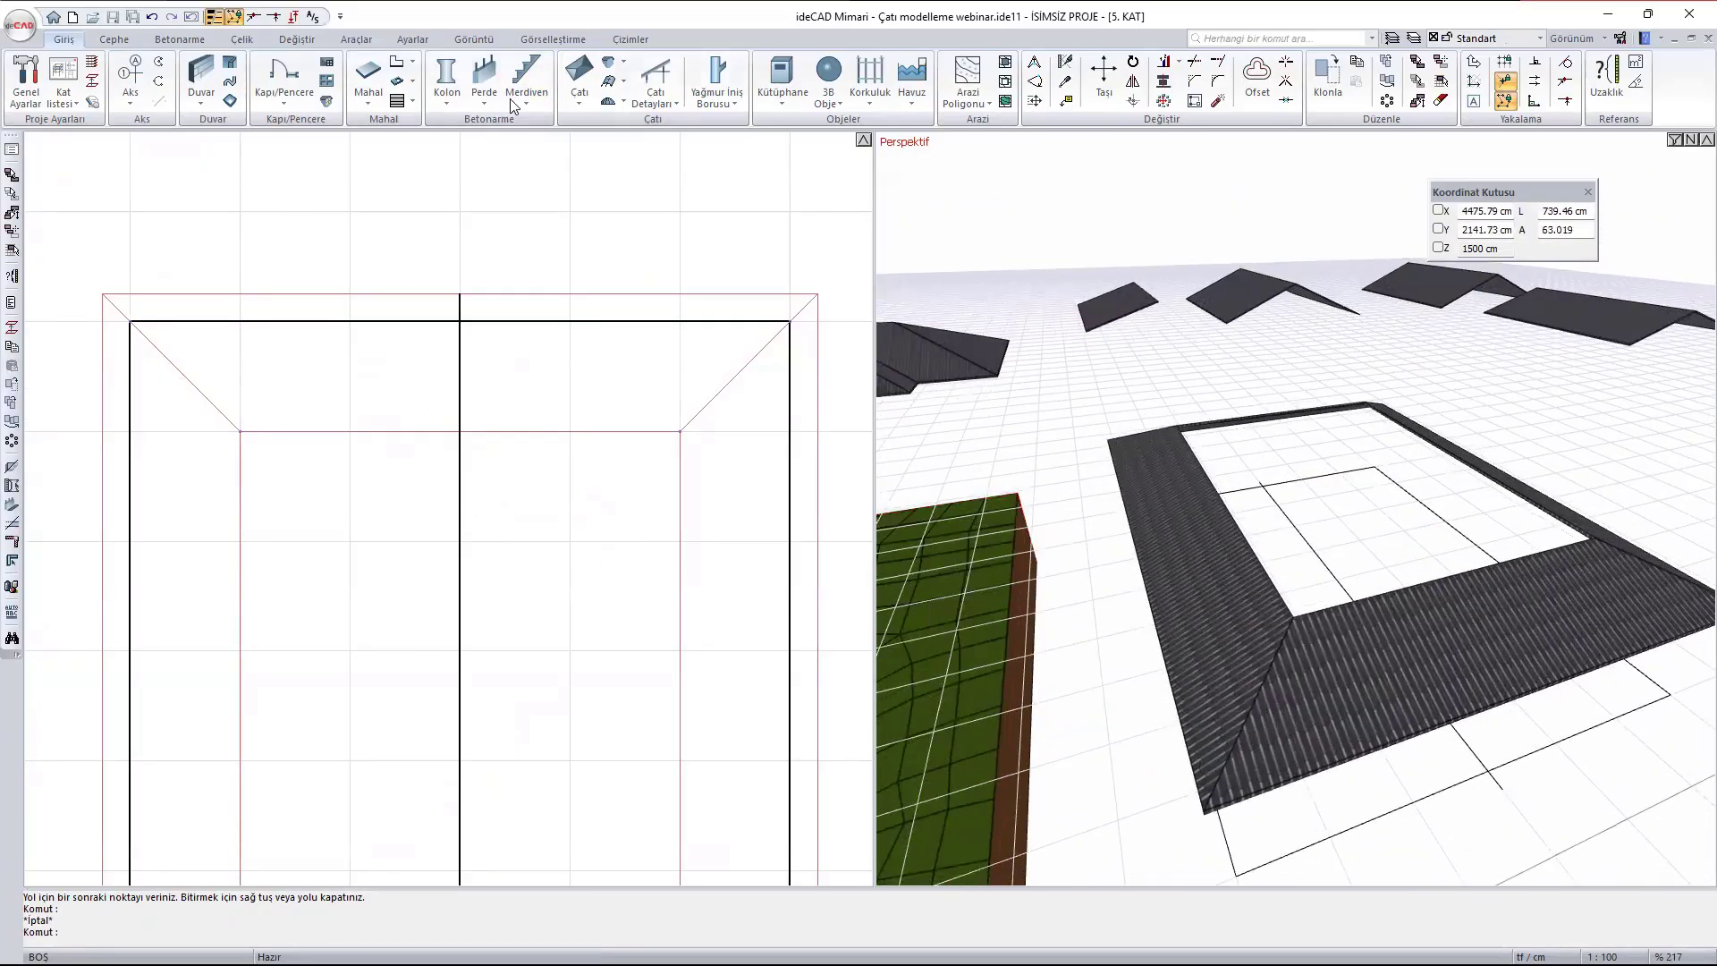
click(579, 76)
scroll(451, 450, down, 3)
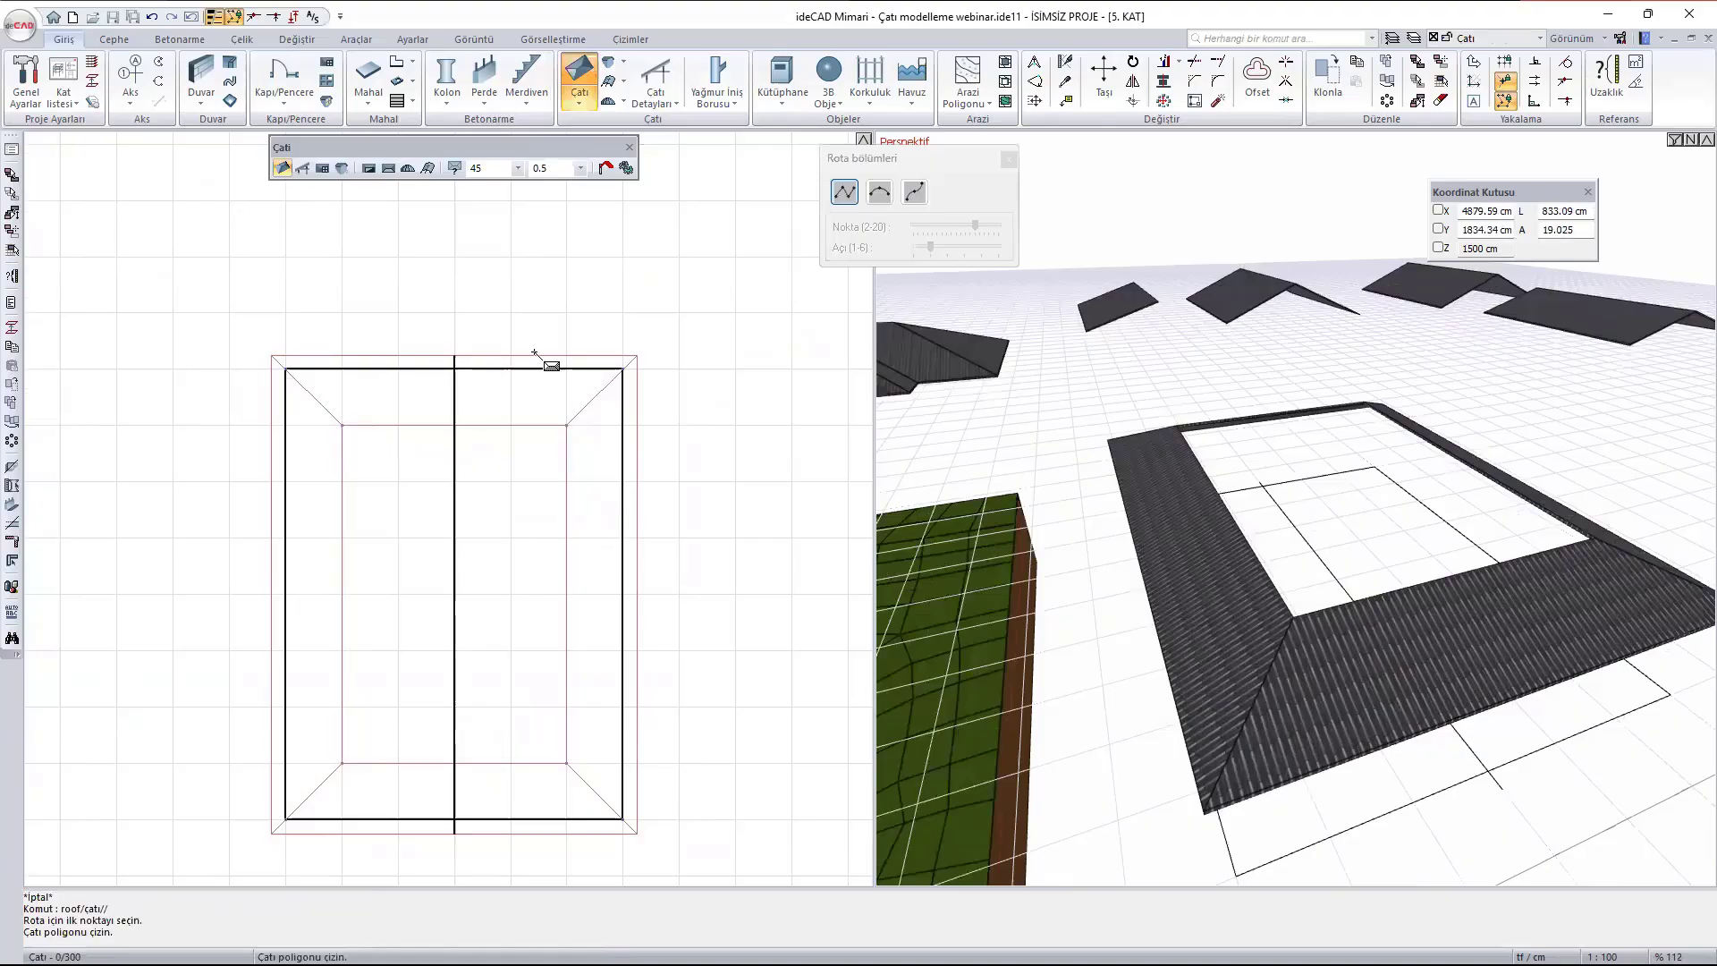
double_click(498, 167)
text(20)
click(343, 425)
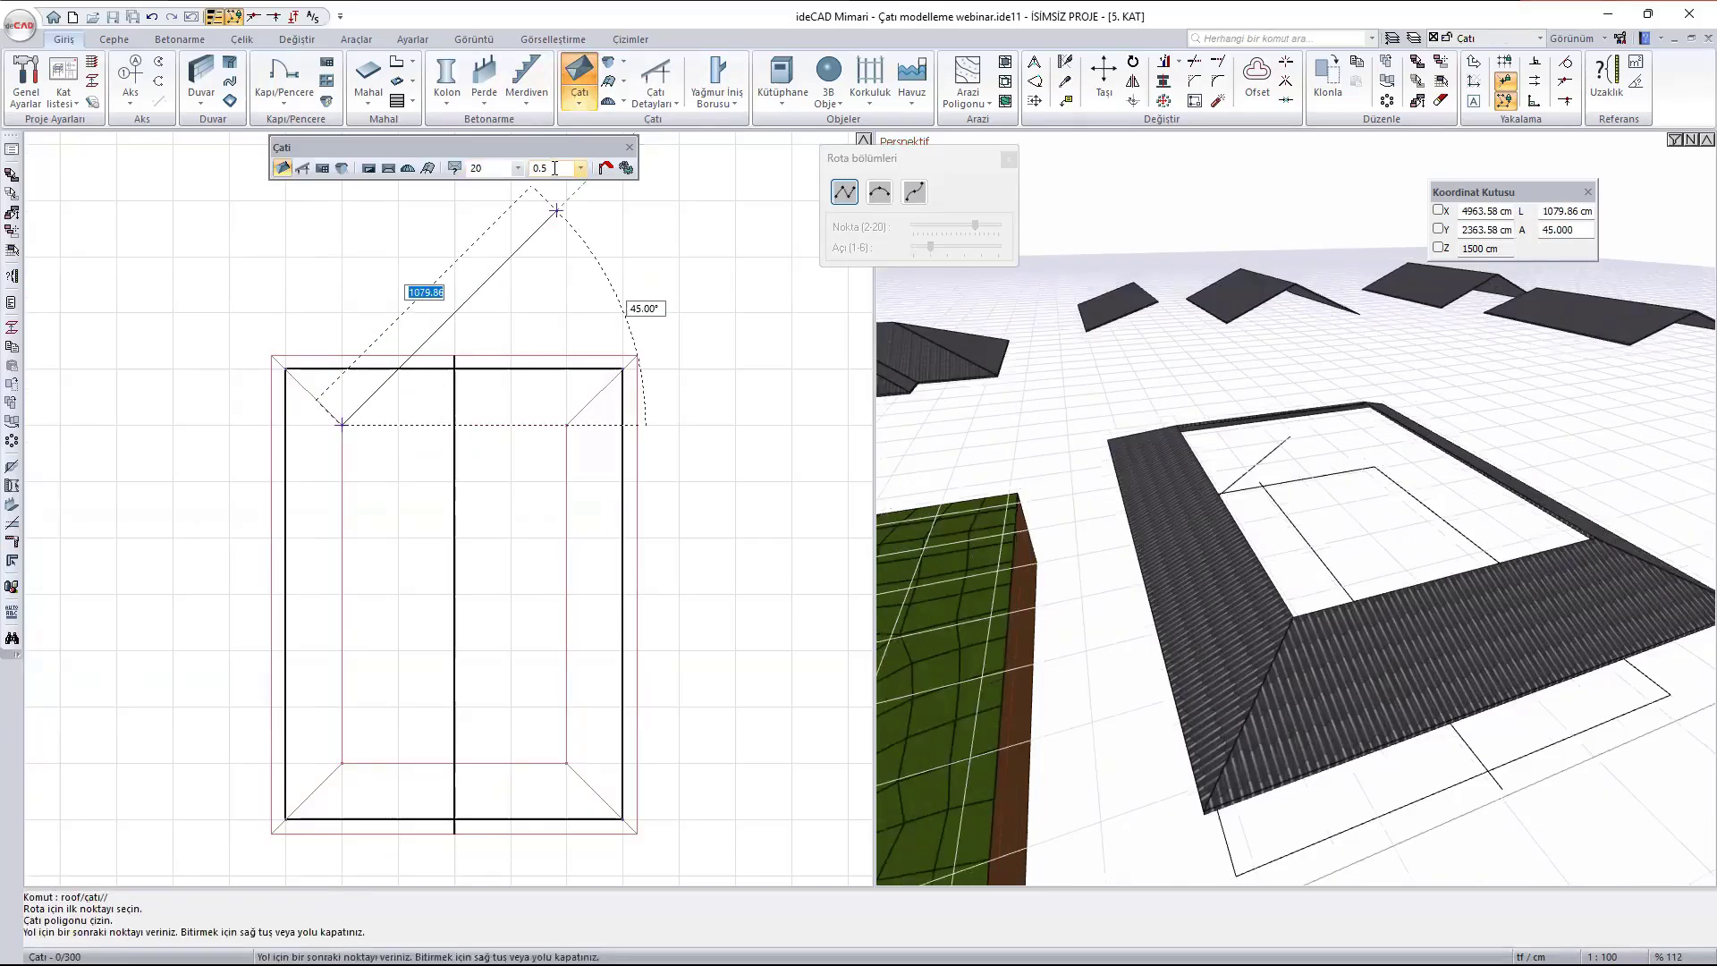
key(Escape)
- Draw a second Çatı around the 800 x 1200 cm opening with slope 20 and eave offset 0
key(Return)
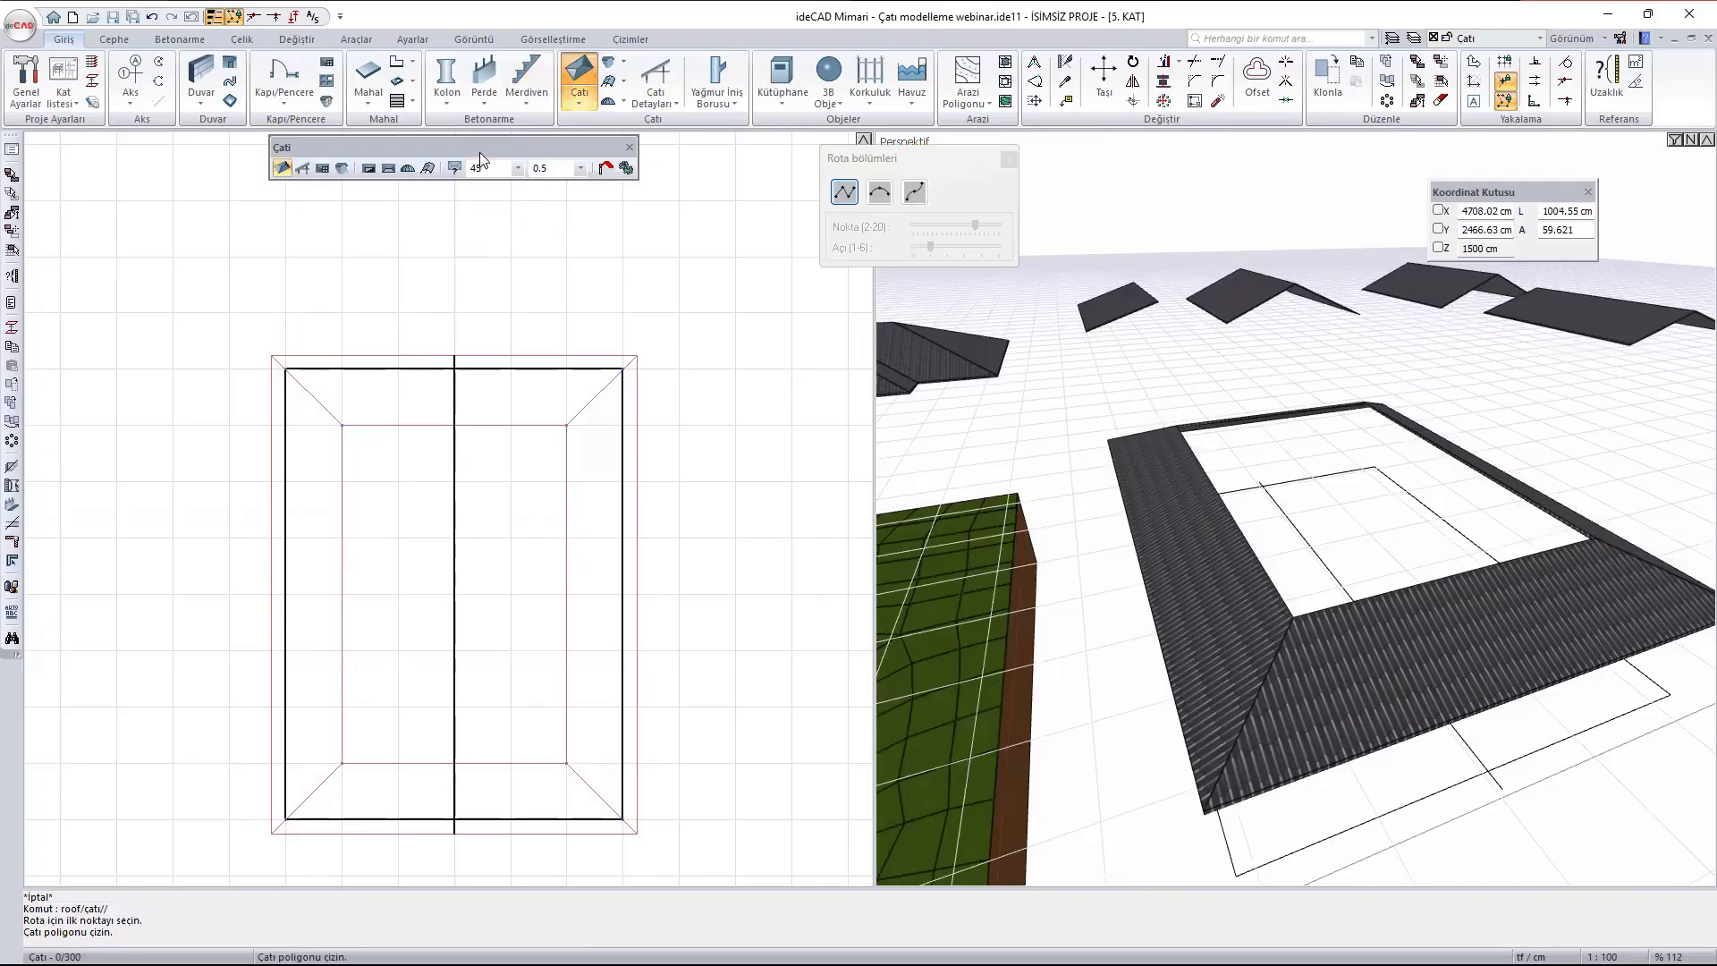
double_click(481, 167)
text(20)
key(Tab)
text(0)
click(342, 426)
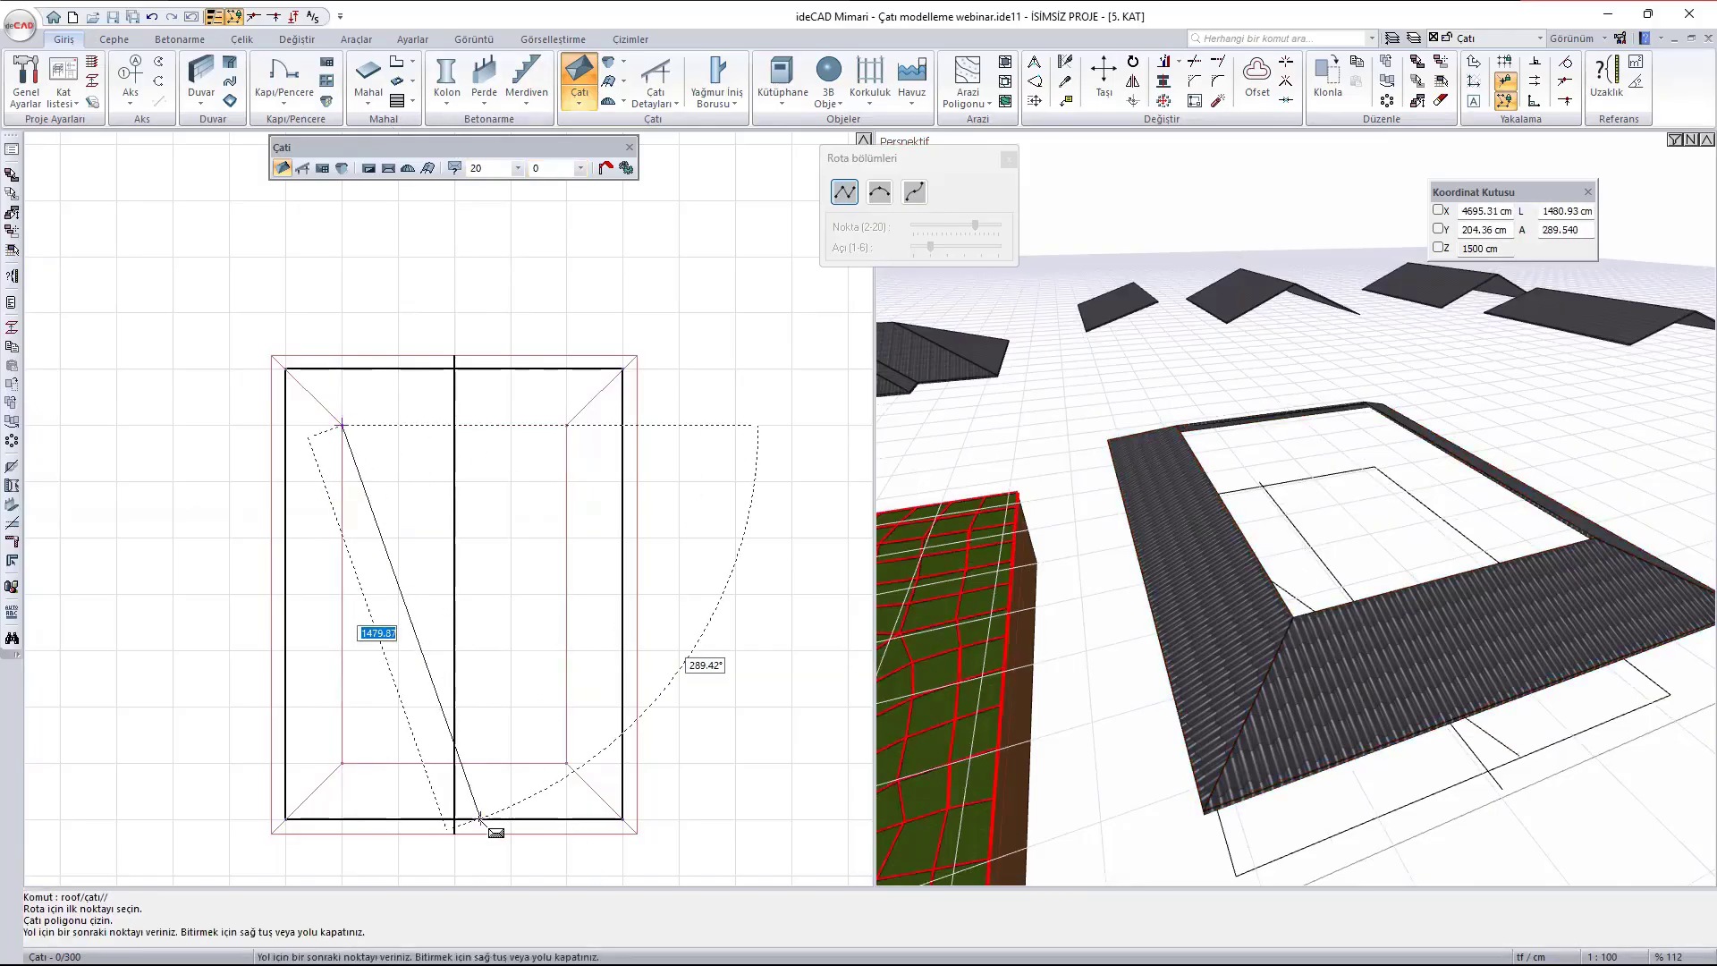
click(342, 764)
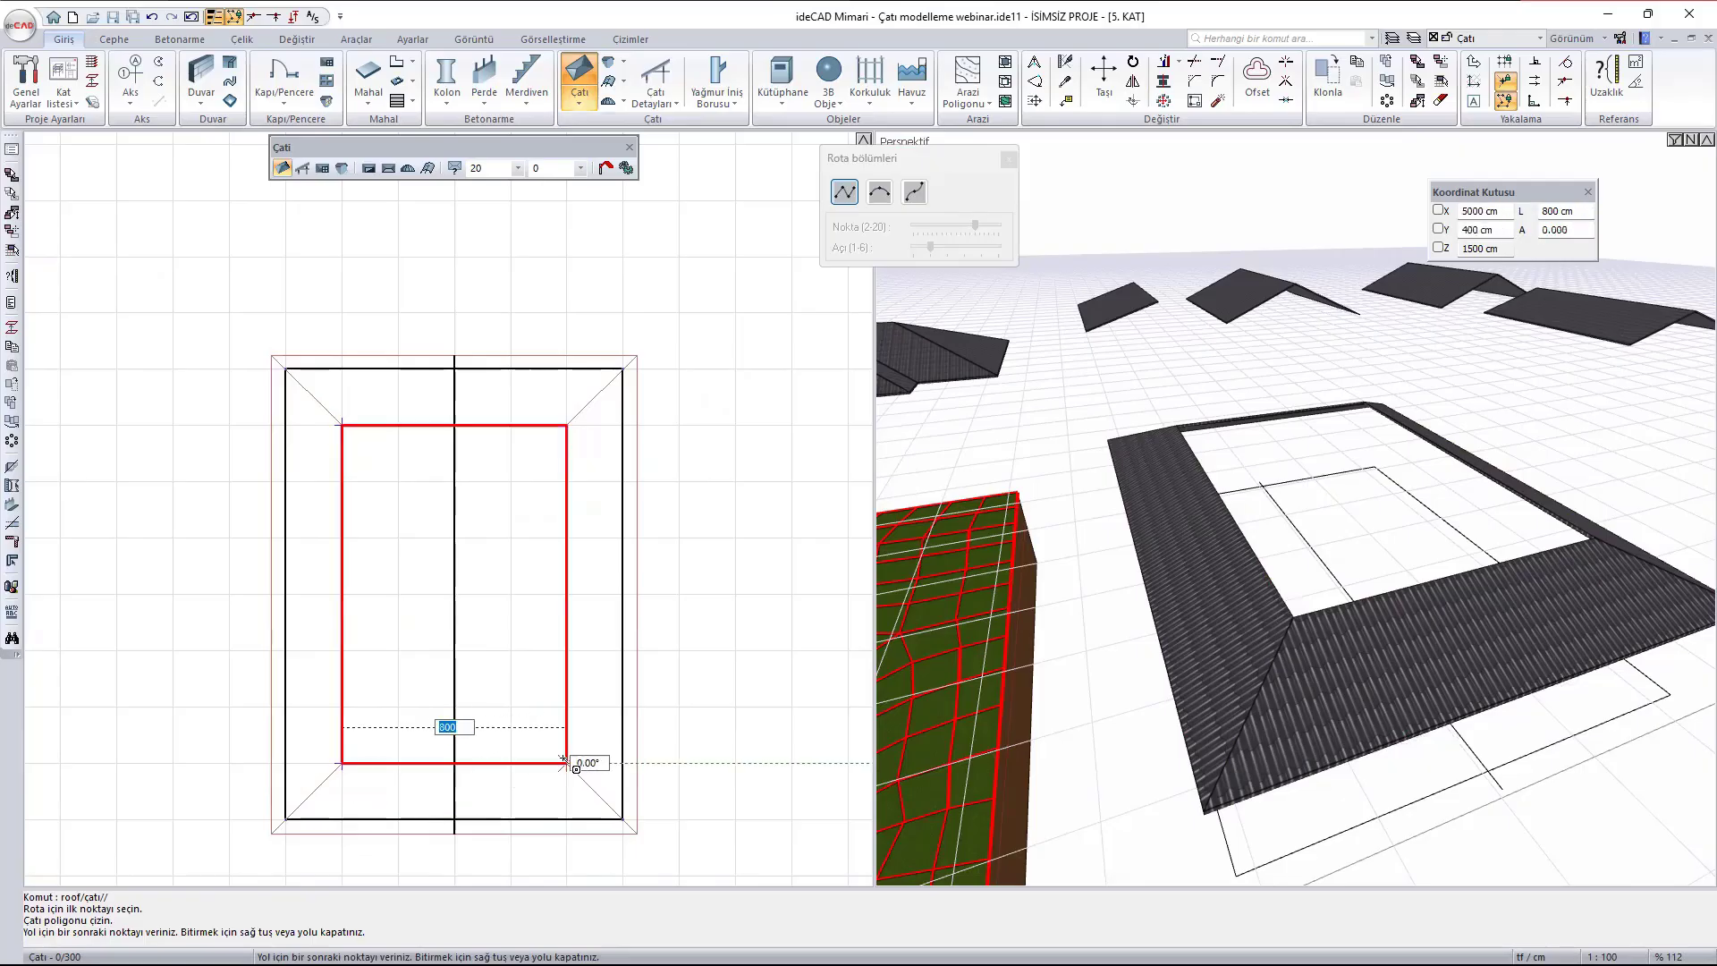
click(565, 764)
click(566, 425)
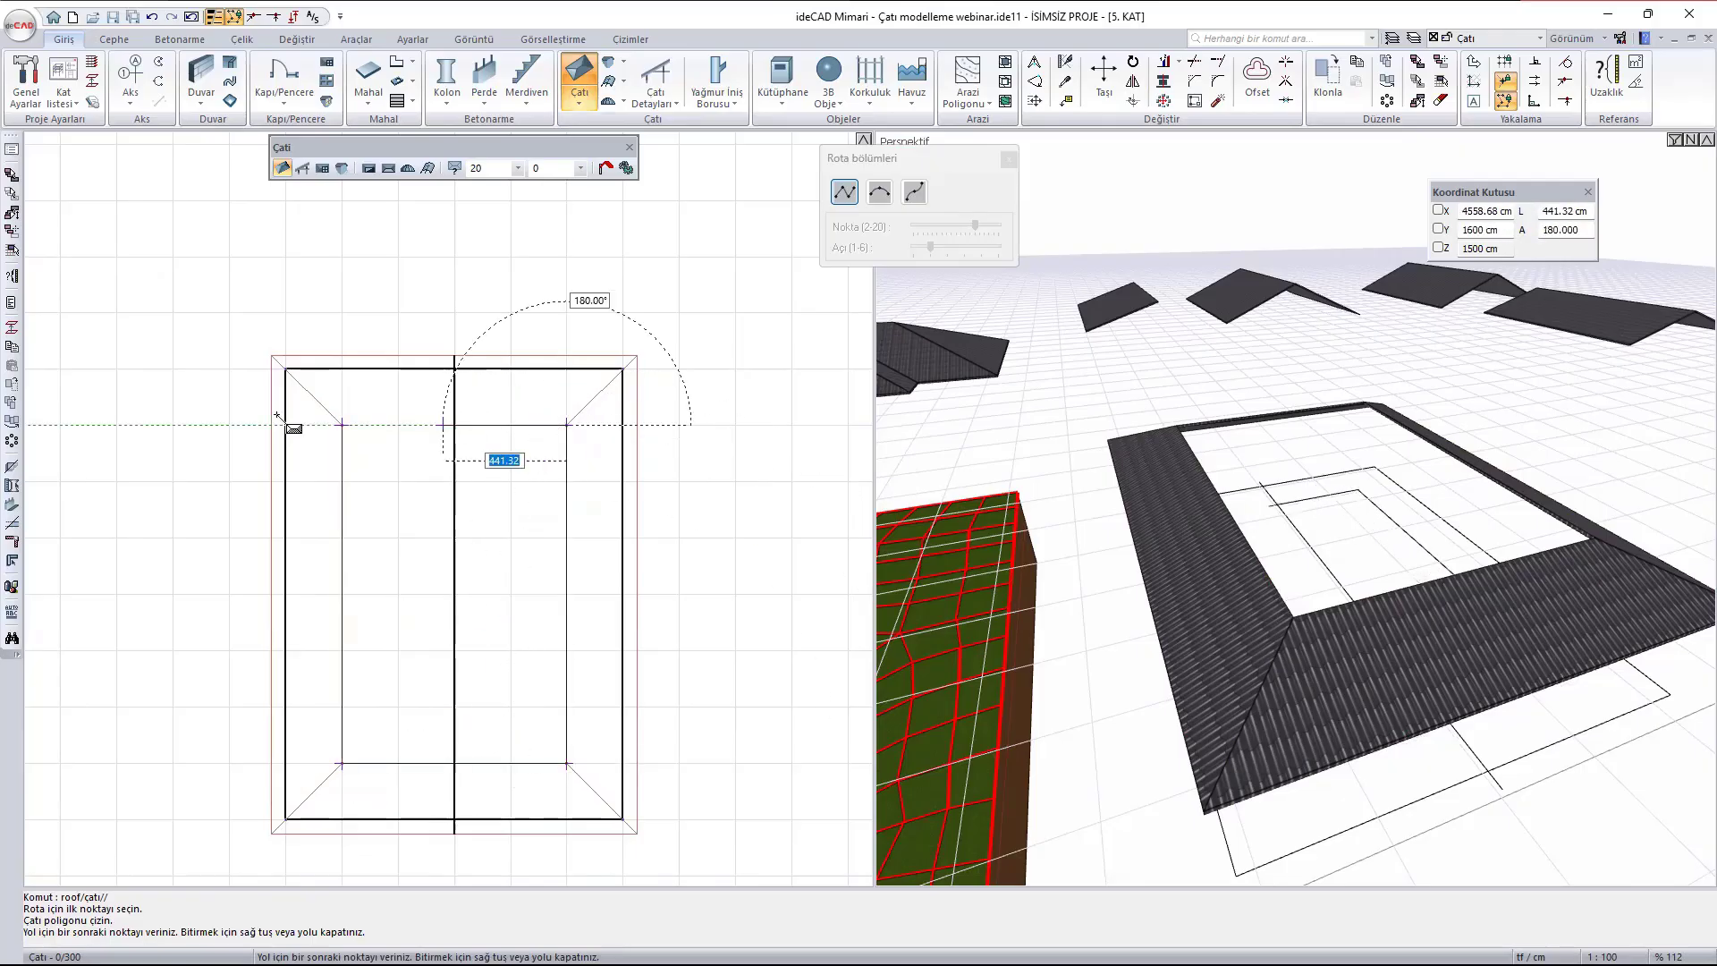
click(341, 426)
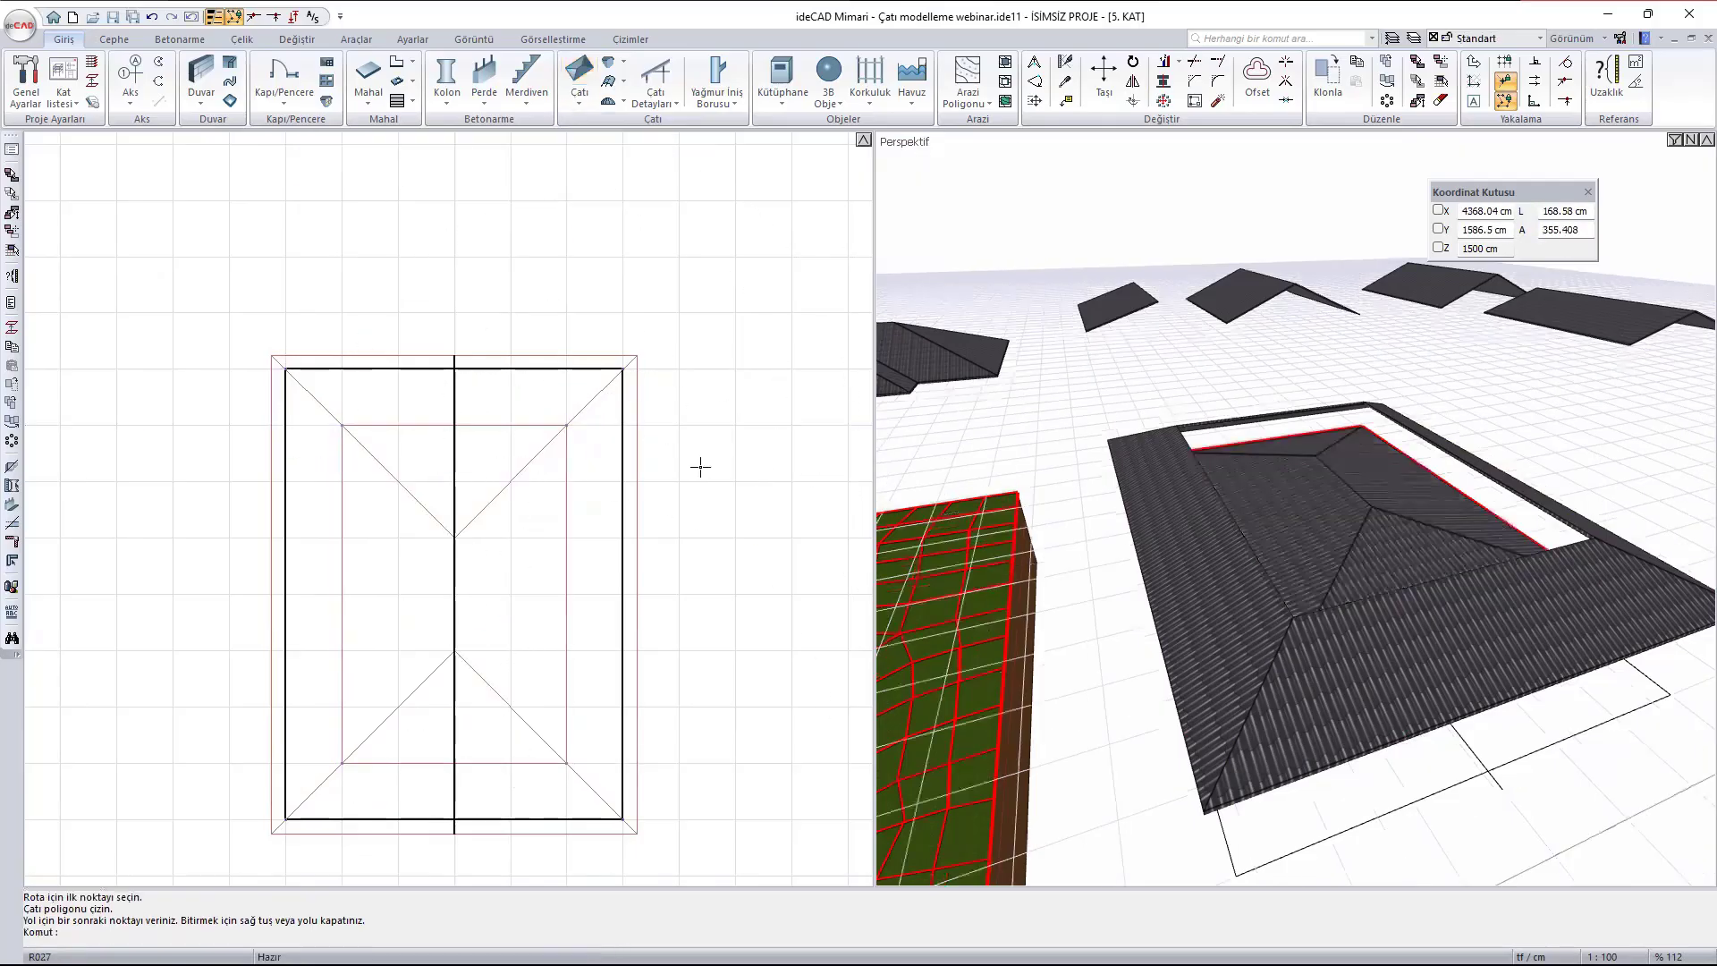
- Set the inner roof's base height above the floor to 400 cm in its general settings
mouse_move(1571, 637)
ctrl+middle_down()
mouse_move(1531, 432)
mouse_move(1574, 659)
ctrl+middle_up()
key(Escape)
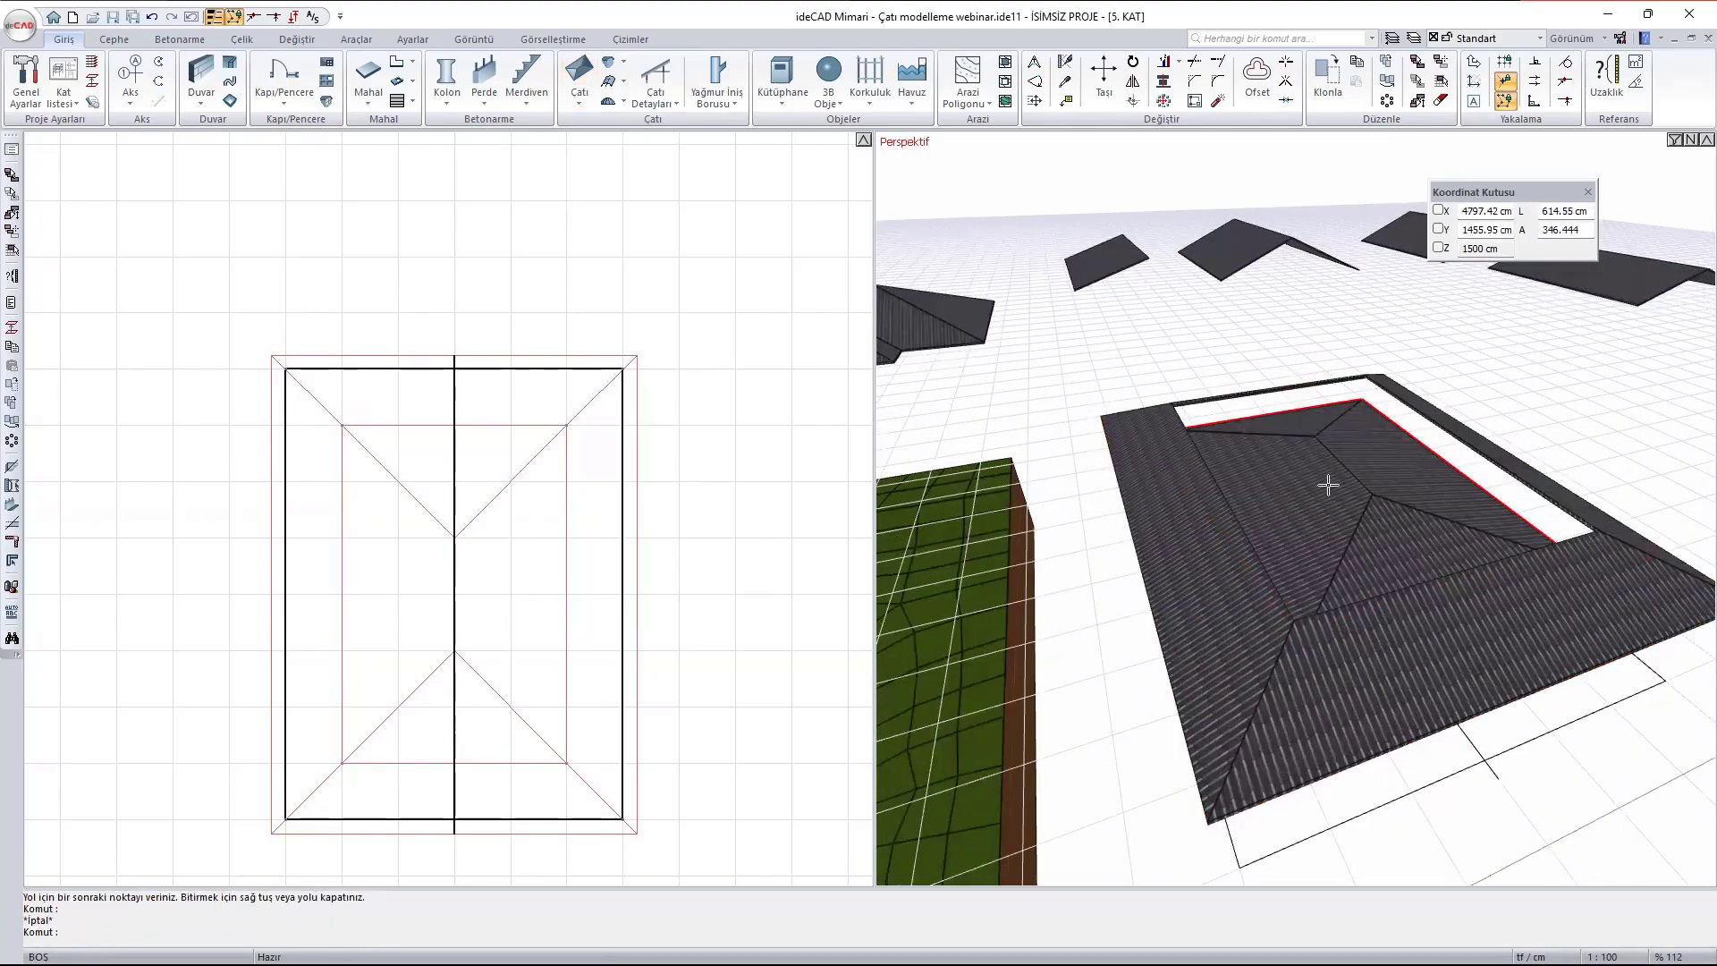
click(1328, 486)
double_click(1327, 485)
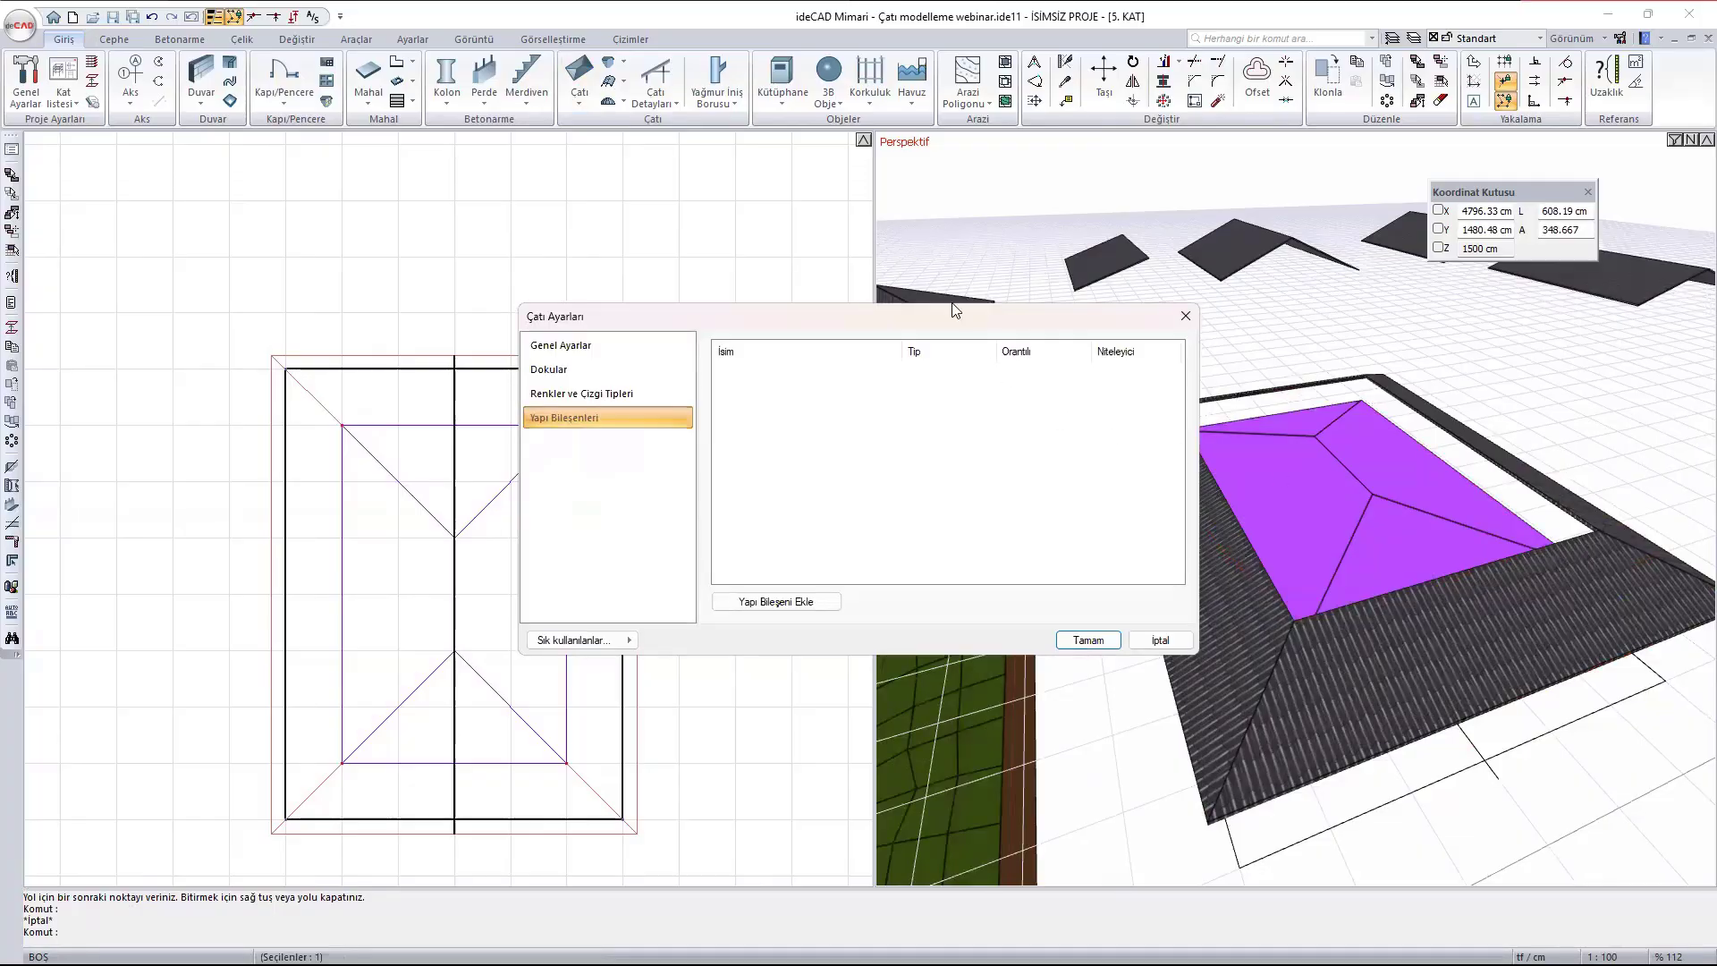
click(600, 345)
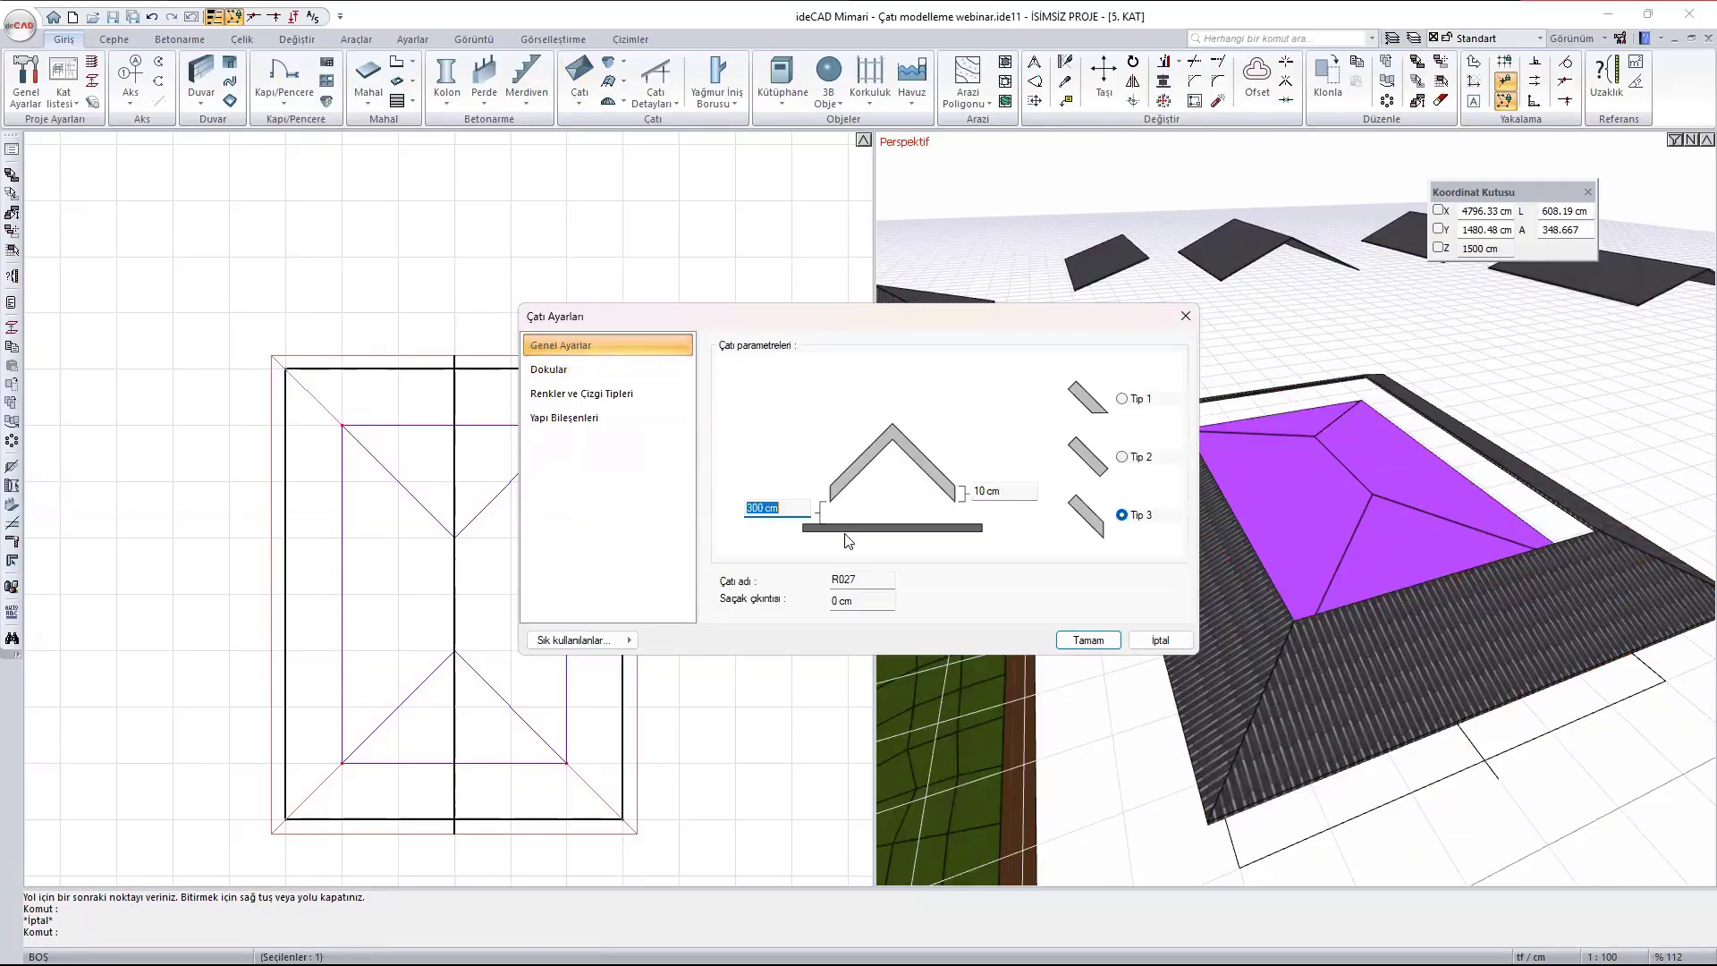
text(400)
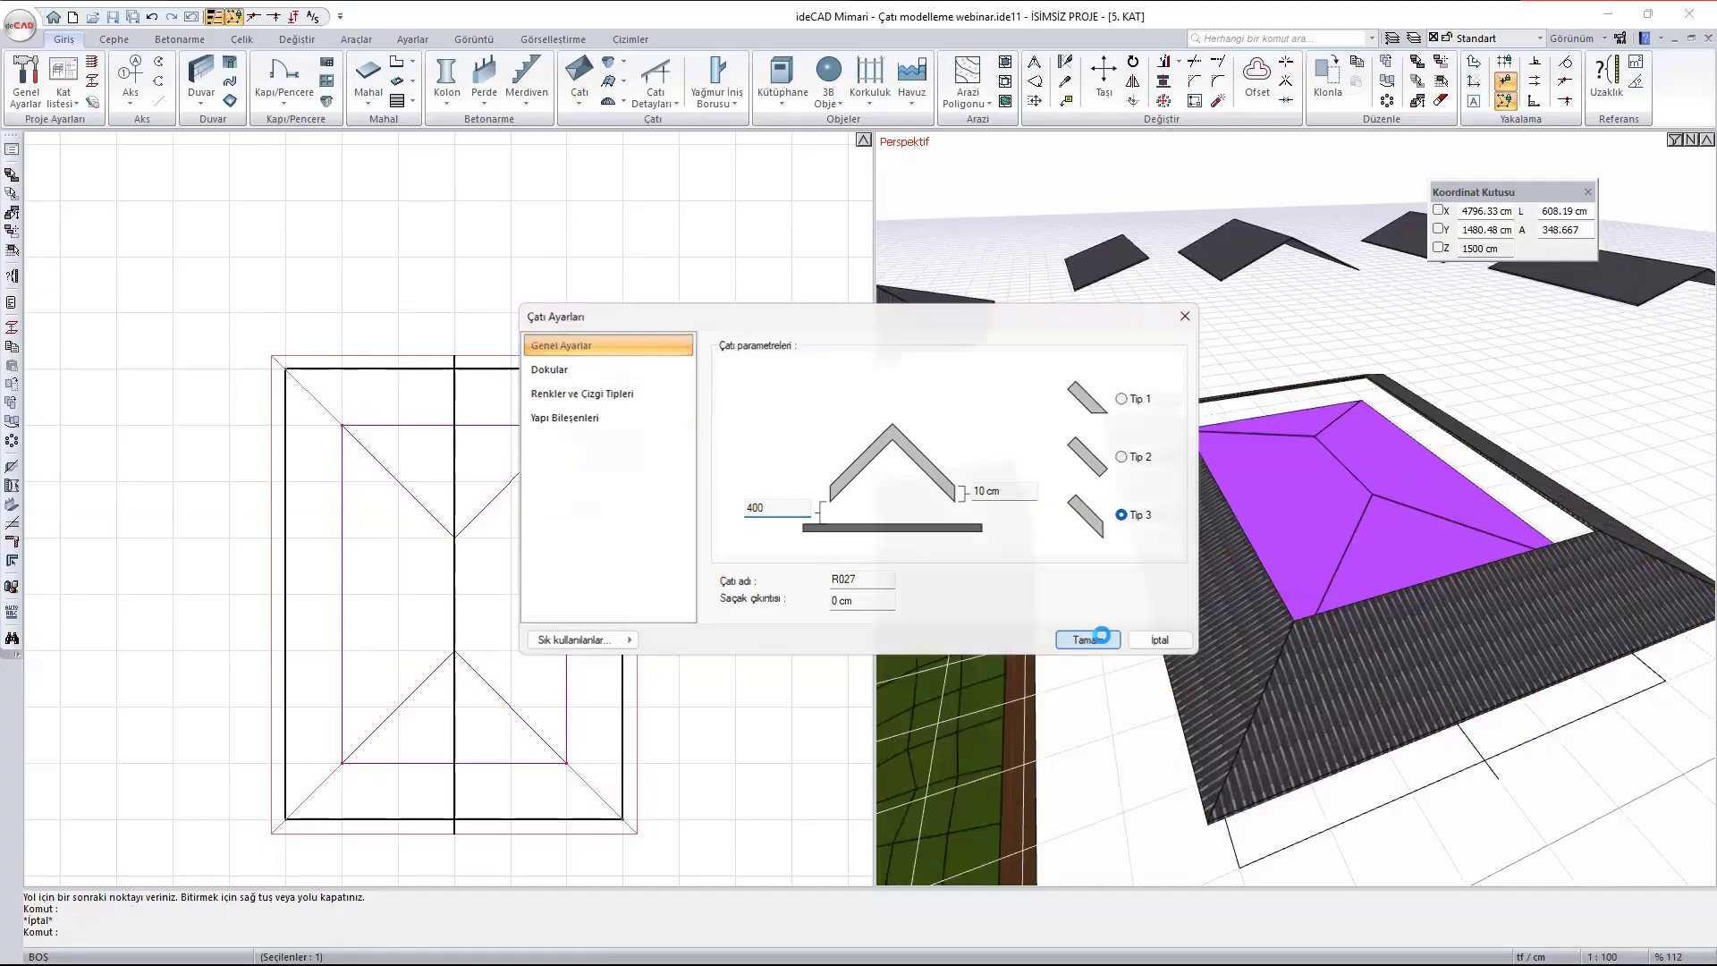
click(1088, 639)
- Raise the inner roof's base height slightly in its general settings to line it up with the outer roof's opening edge
scroll(1389, 716, up, 3)
middle_drag(1388, 715, 1253, 510)
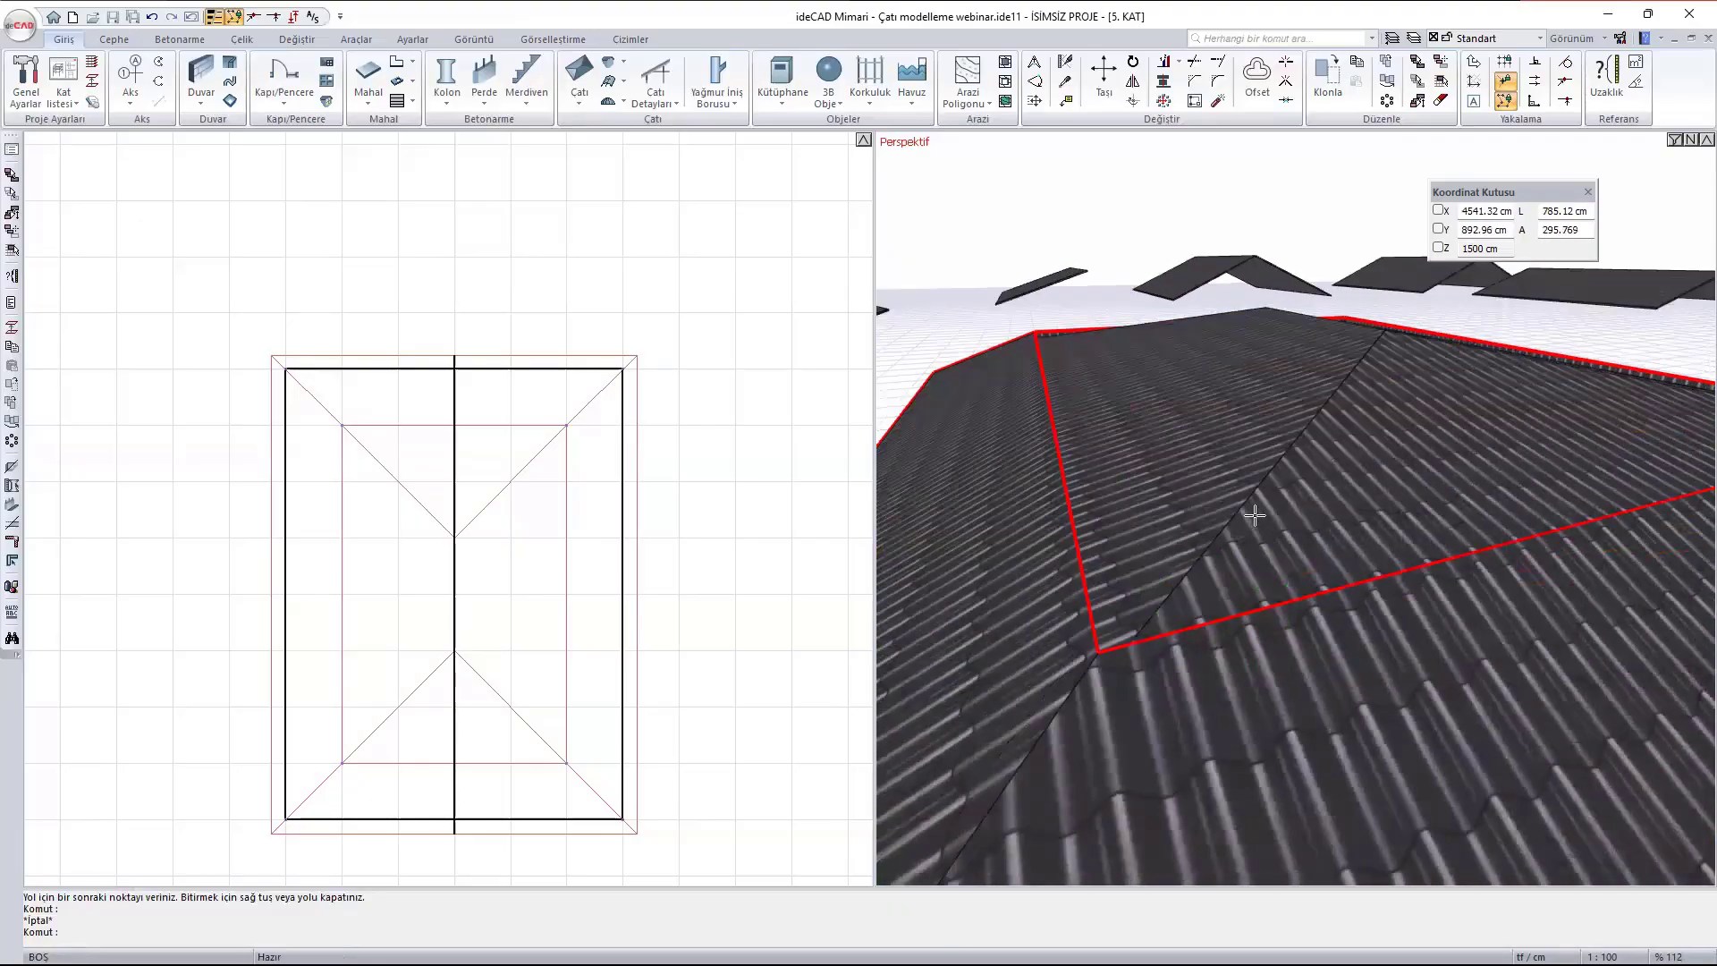
click(1220, 457)
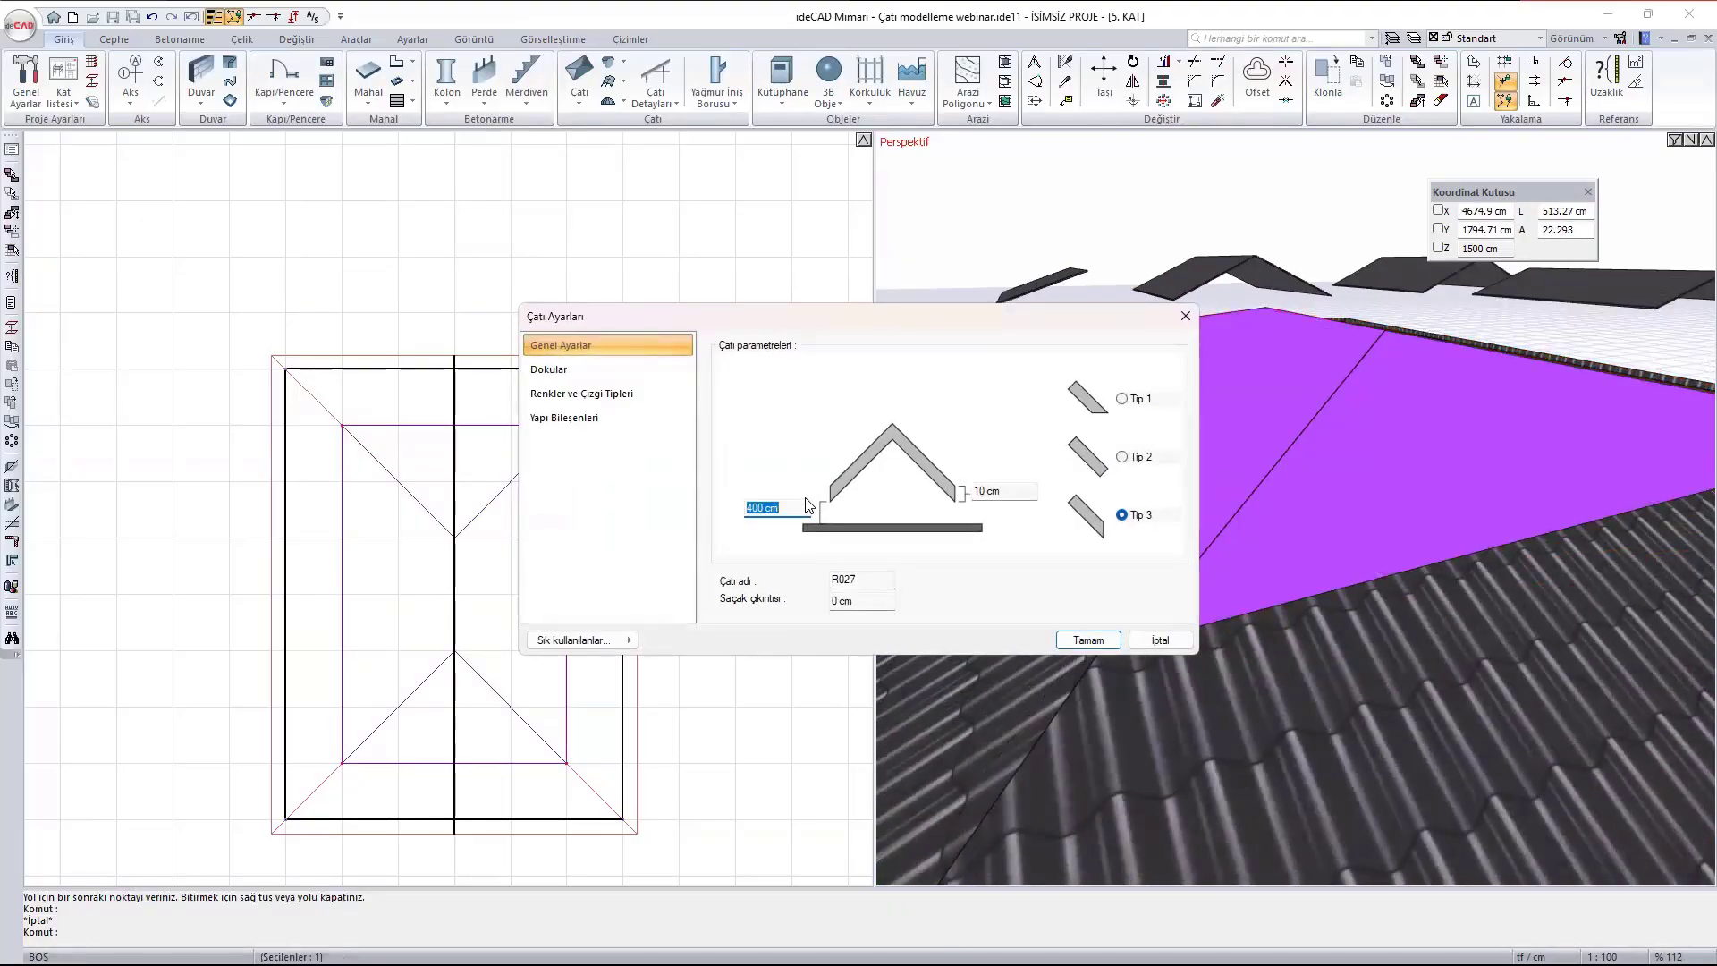
text(412)
click(1088, 639)
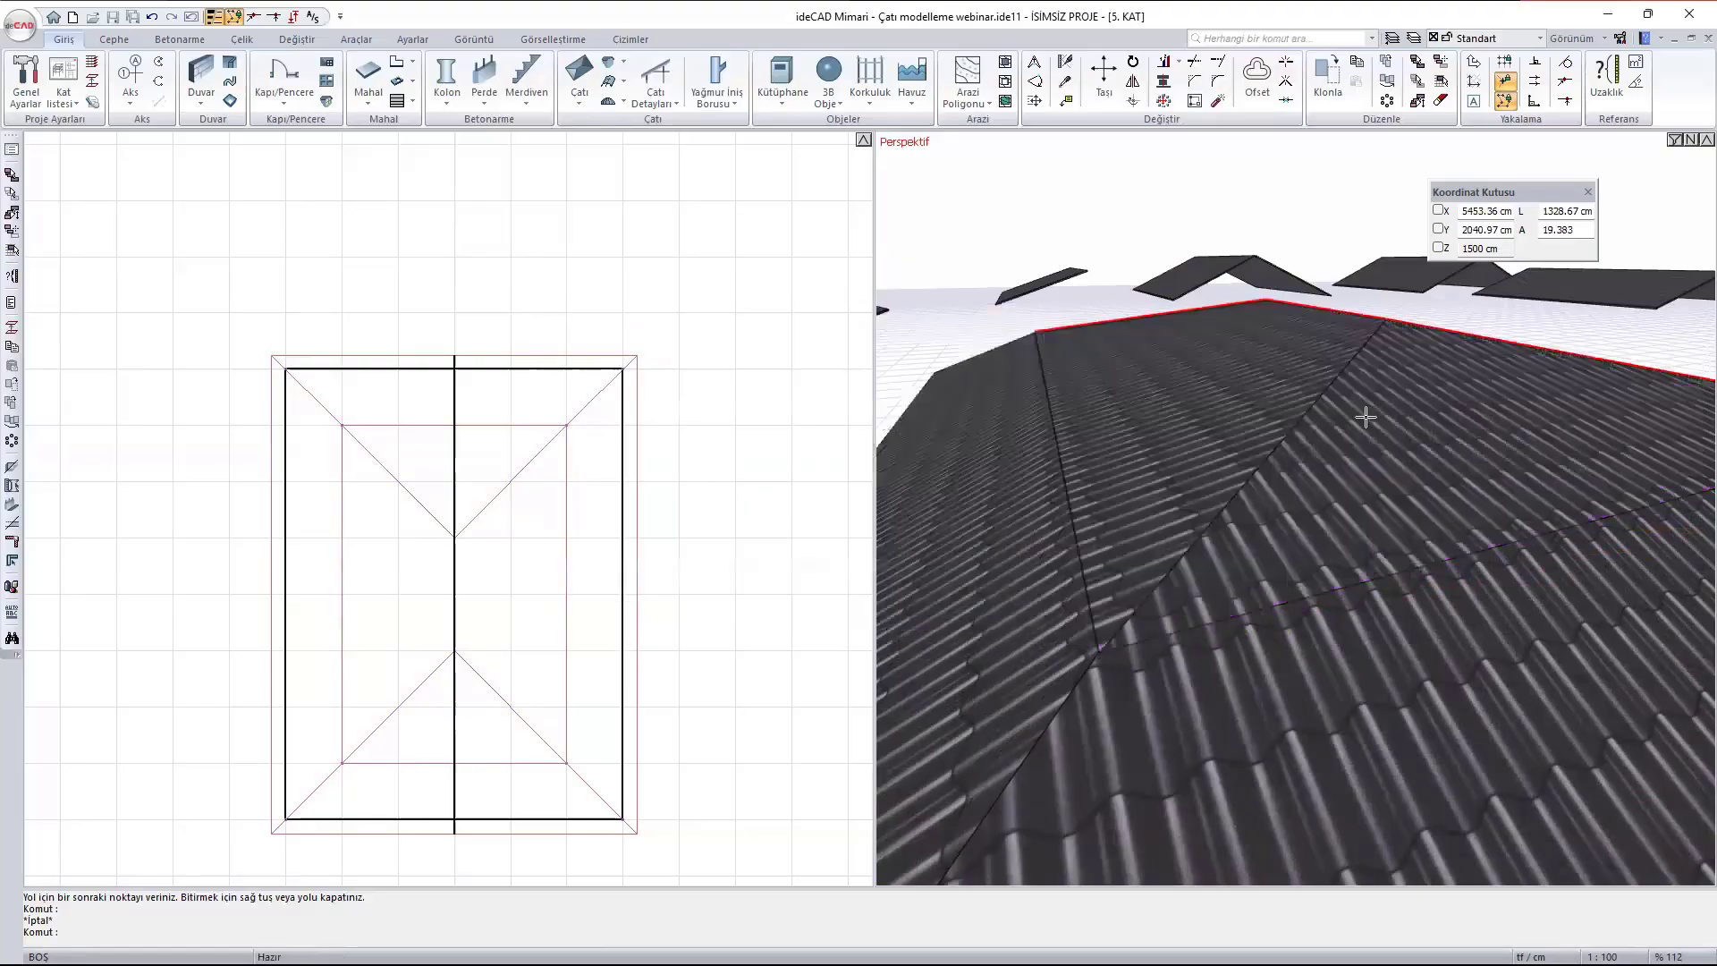
middle_drag(1215, 558, 1173, 438)
scroll(1129, 660, down, 5)
ctrl+middle_drag(1412, 738, 1490, 713)
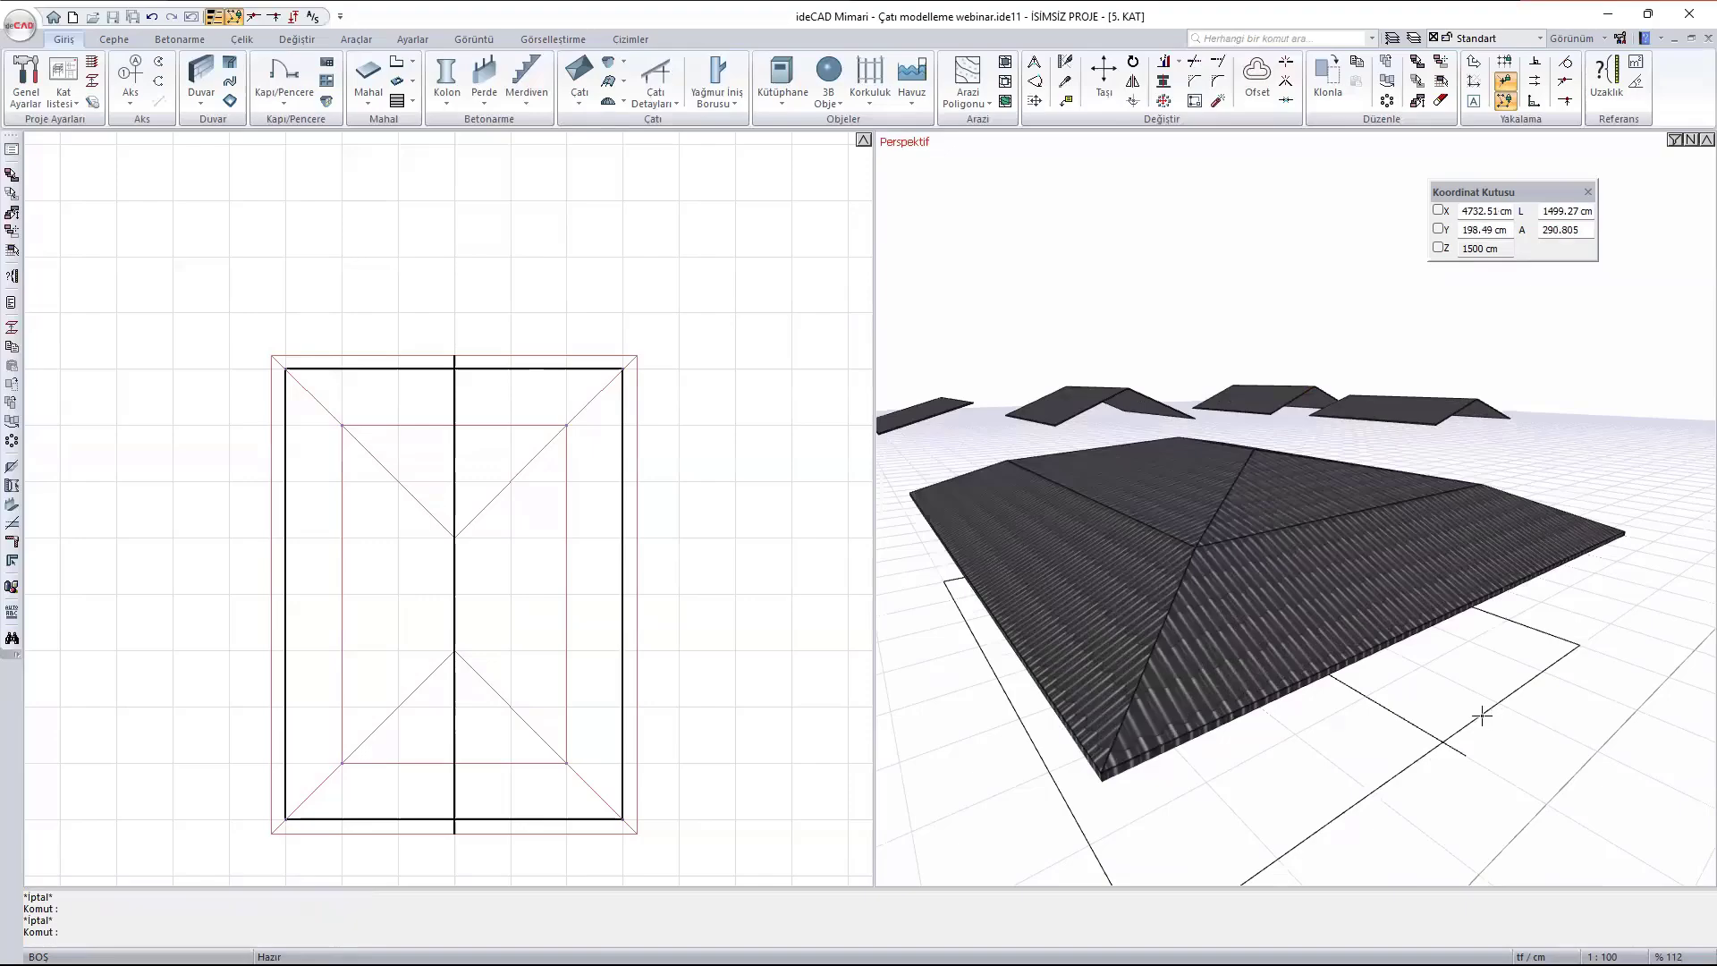
- Try to move the outer and inner roofs away from the sketched rectangle in the perspective view
scroll(1404, 651, down, 1)
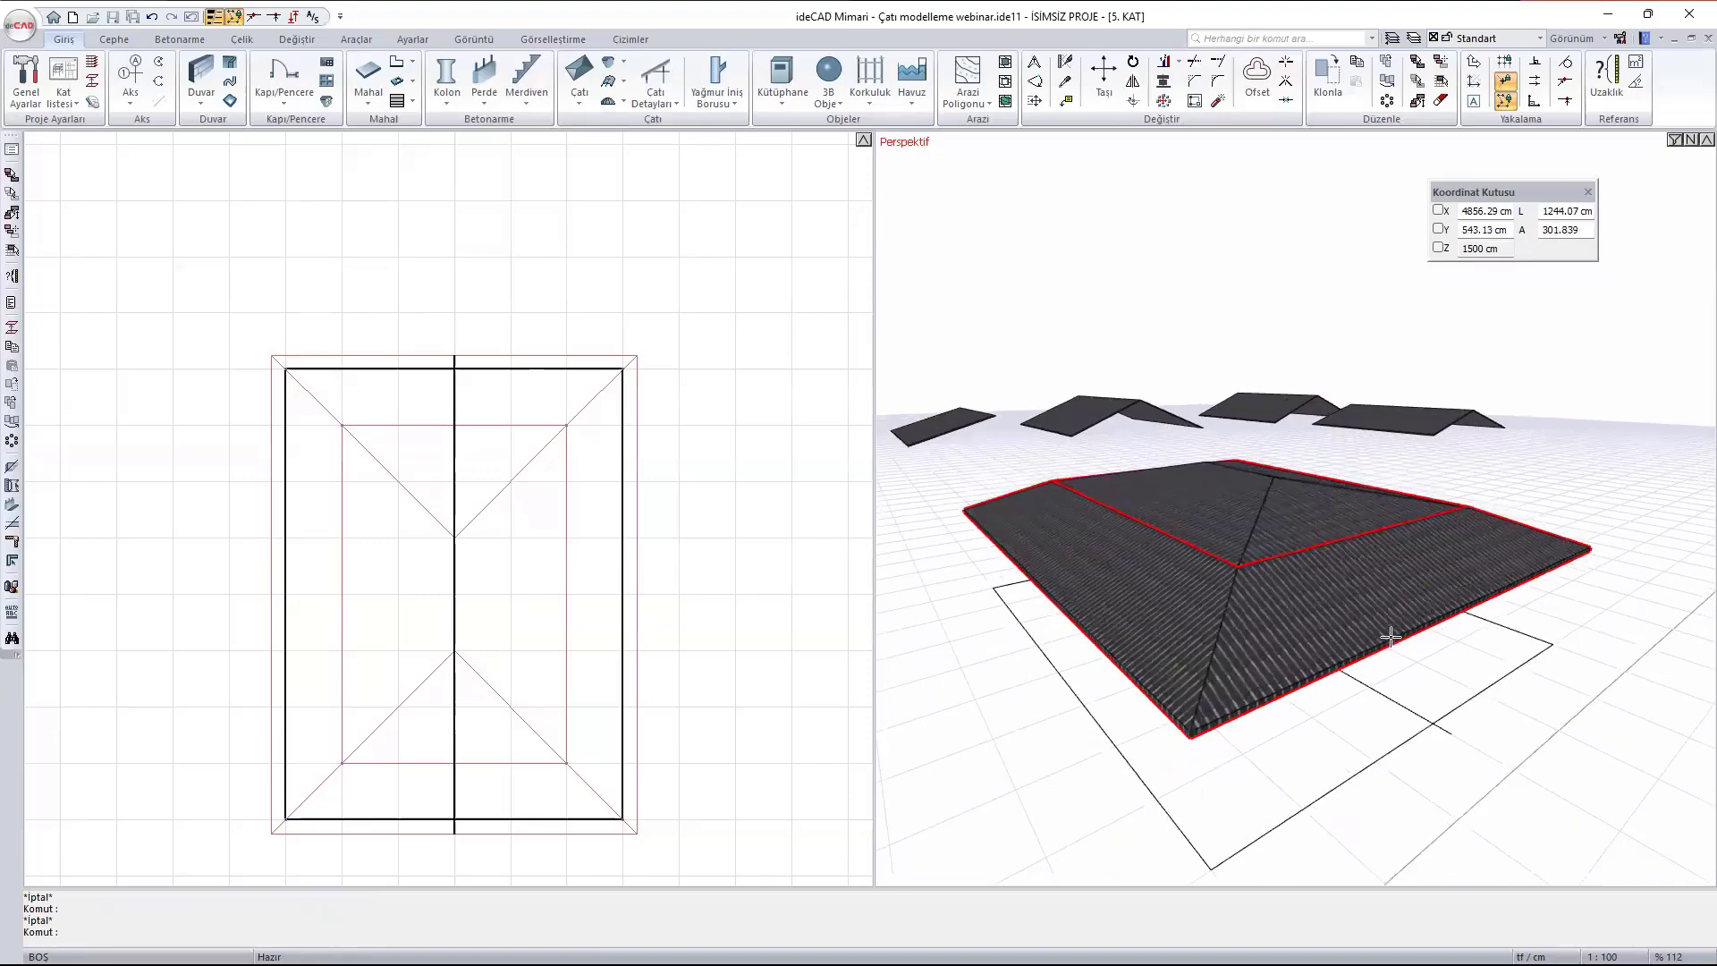
ctrl+middle_drag(1420, 522, 1357, 597)
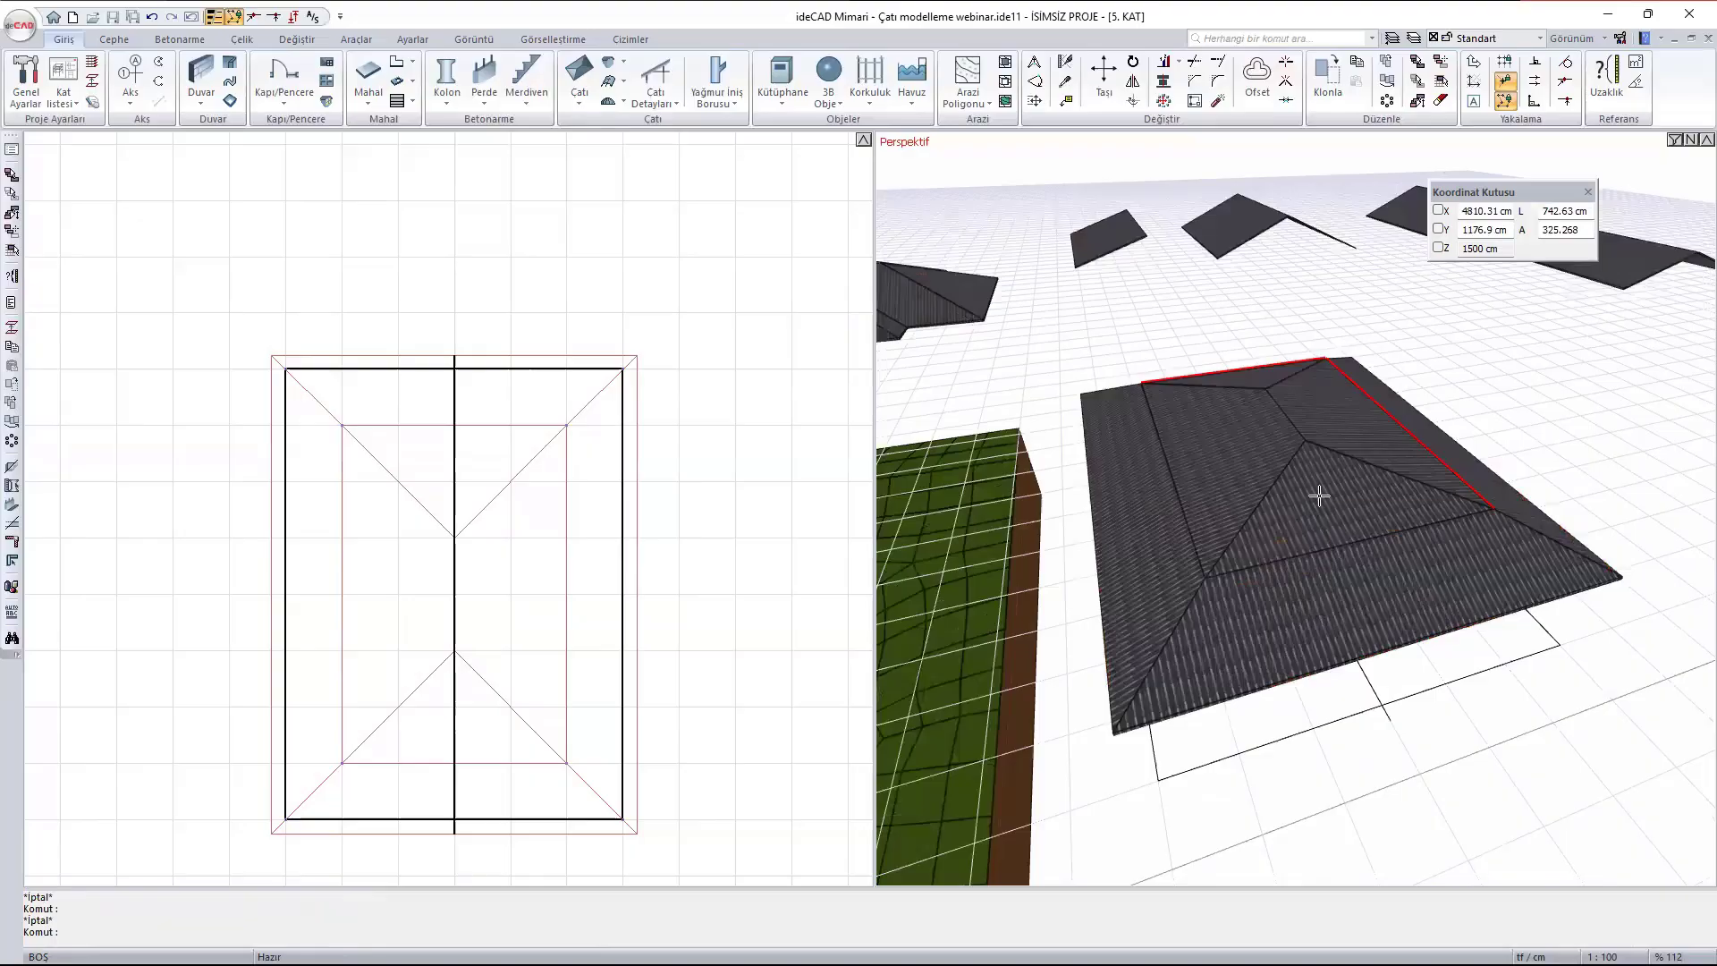
click(1318, 496)
click(1349, 608)
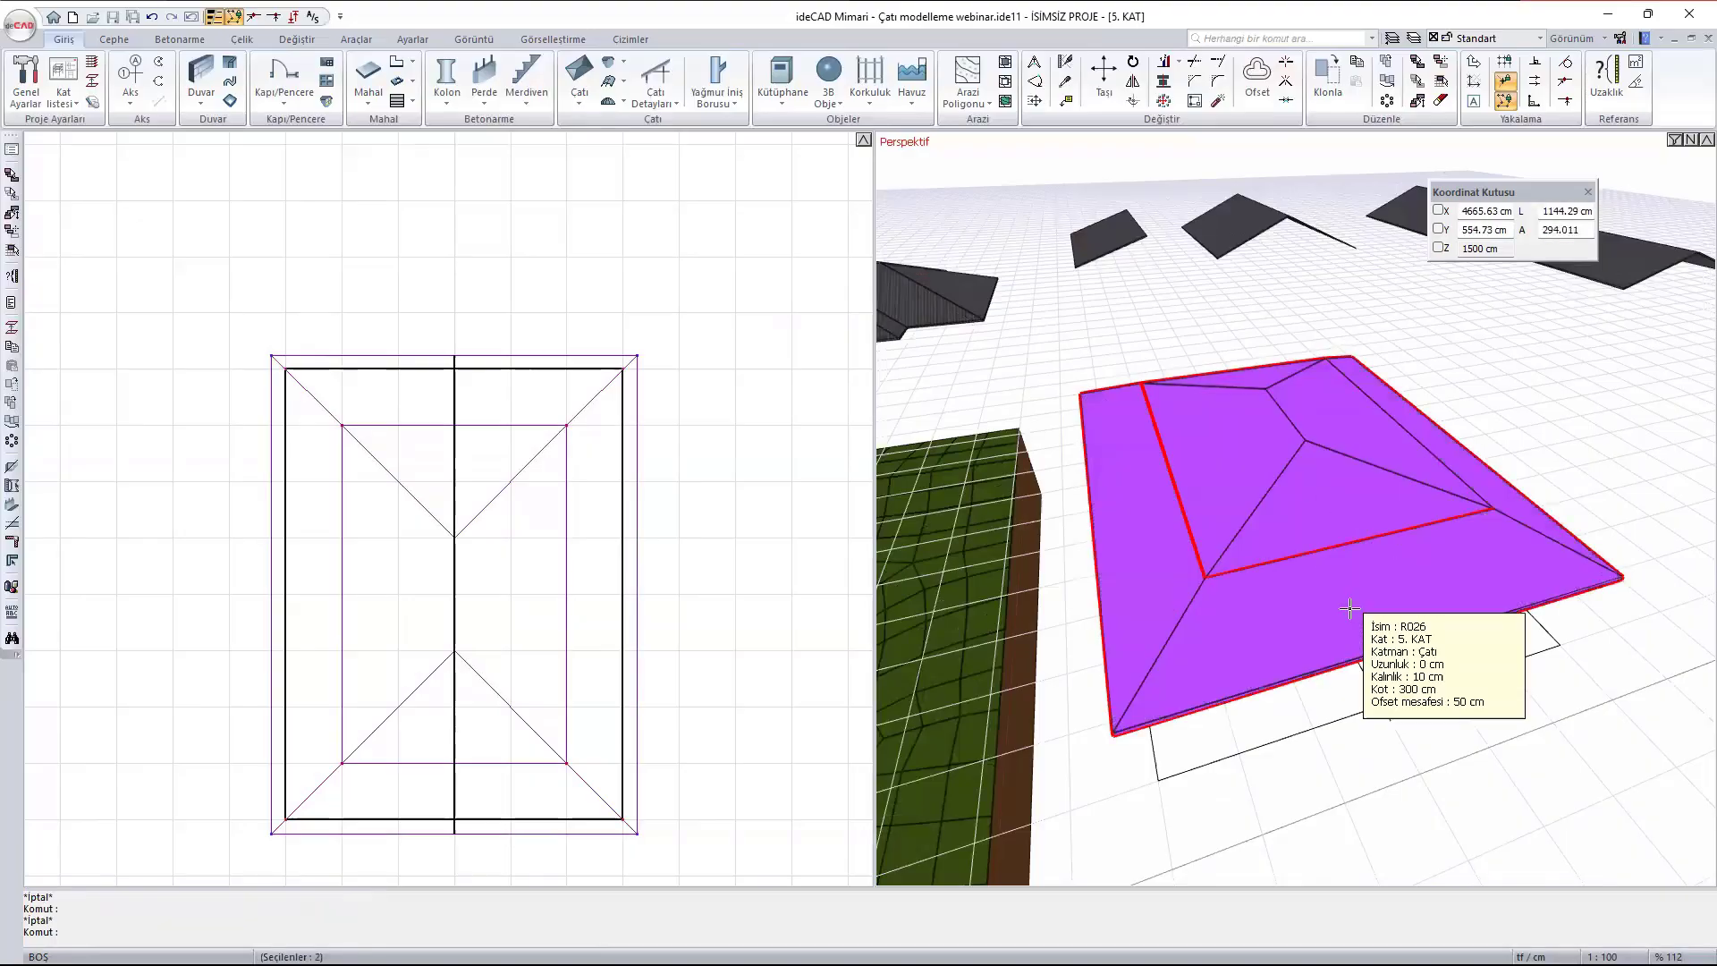
text(m)
key(Return)
scroll(1146, 644, down, 3)
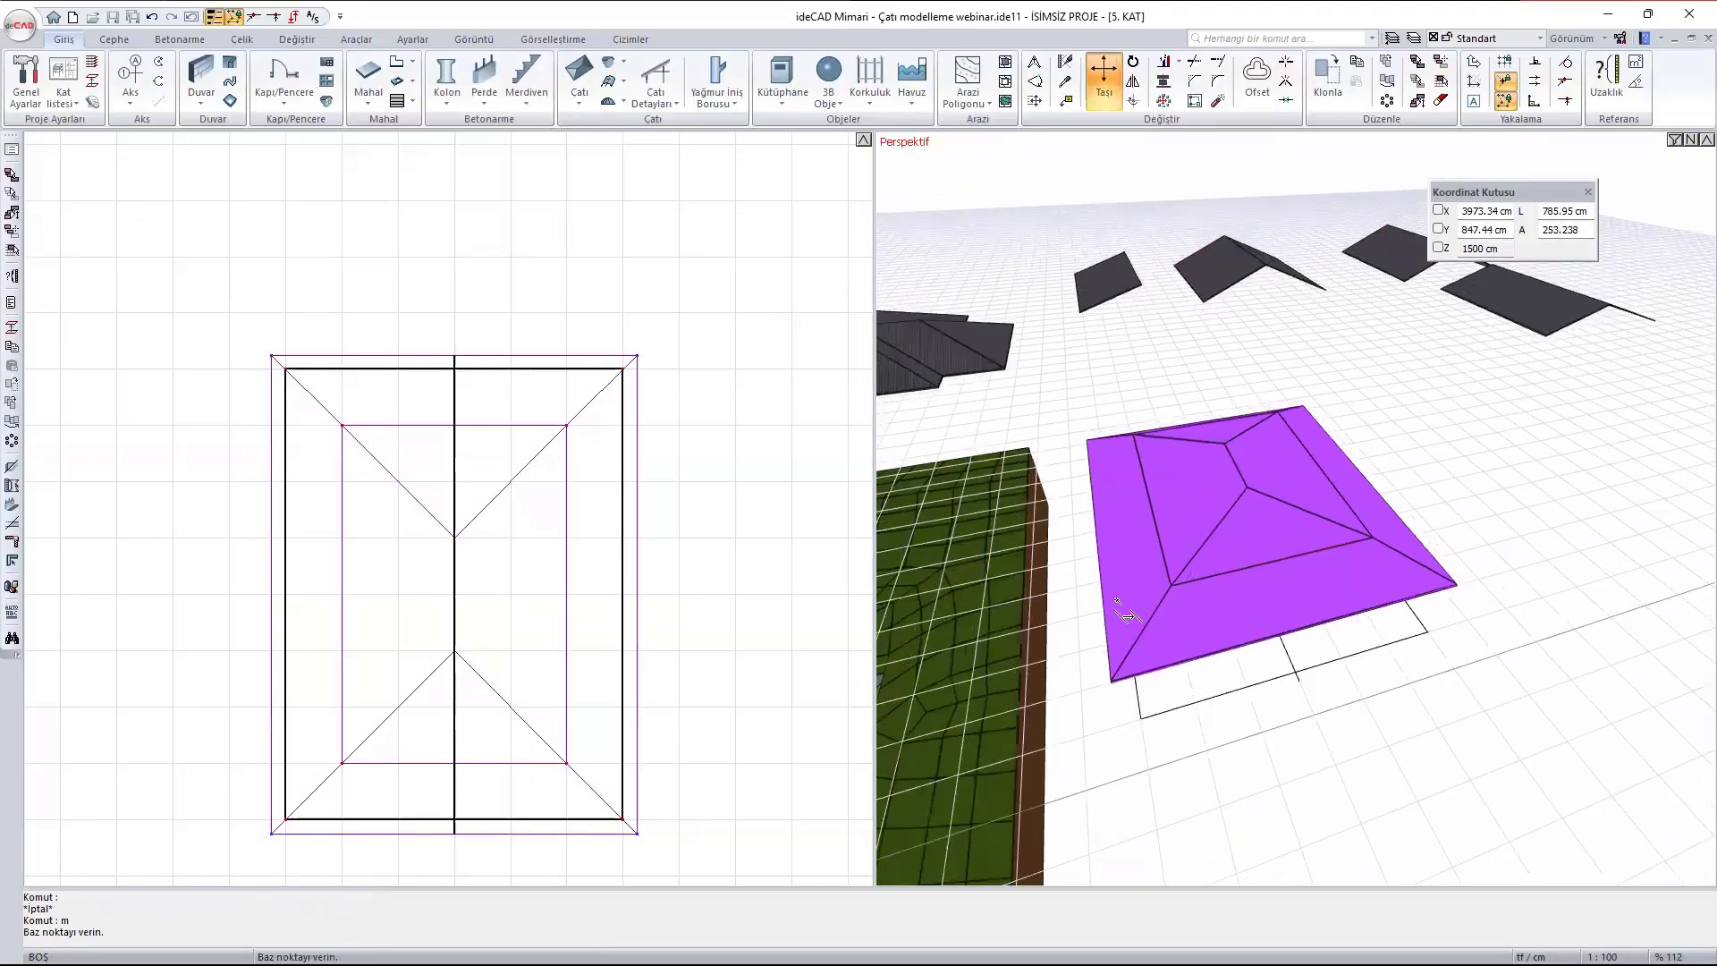
click(1146, 644)
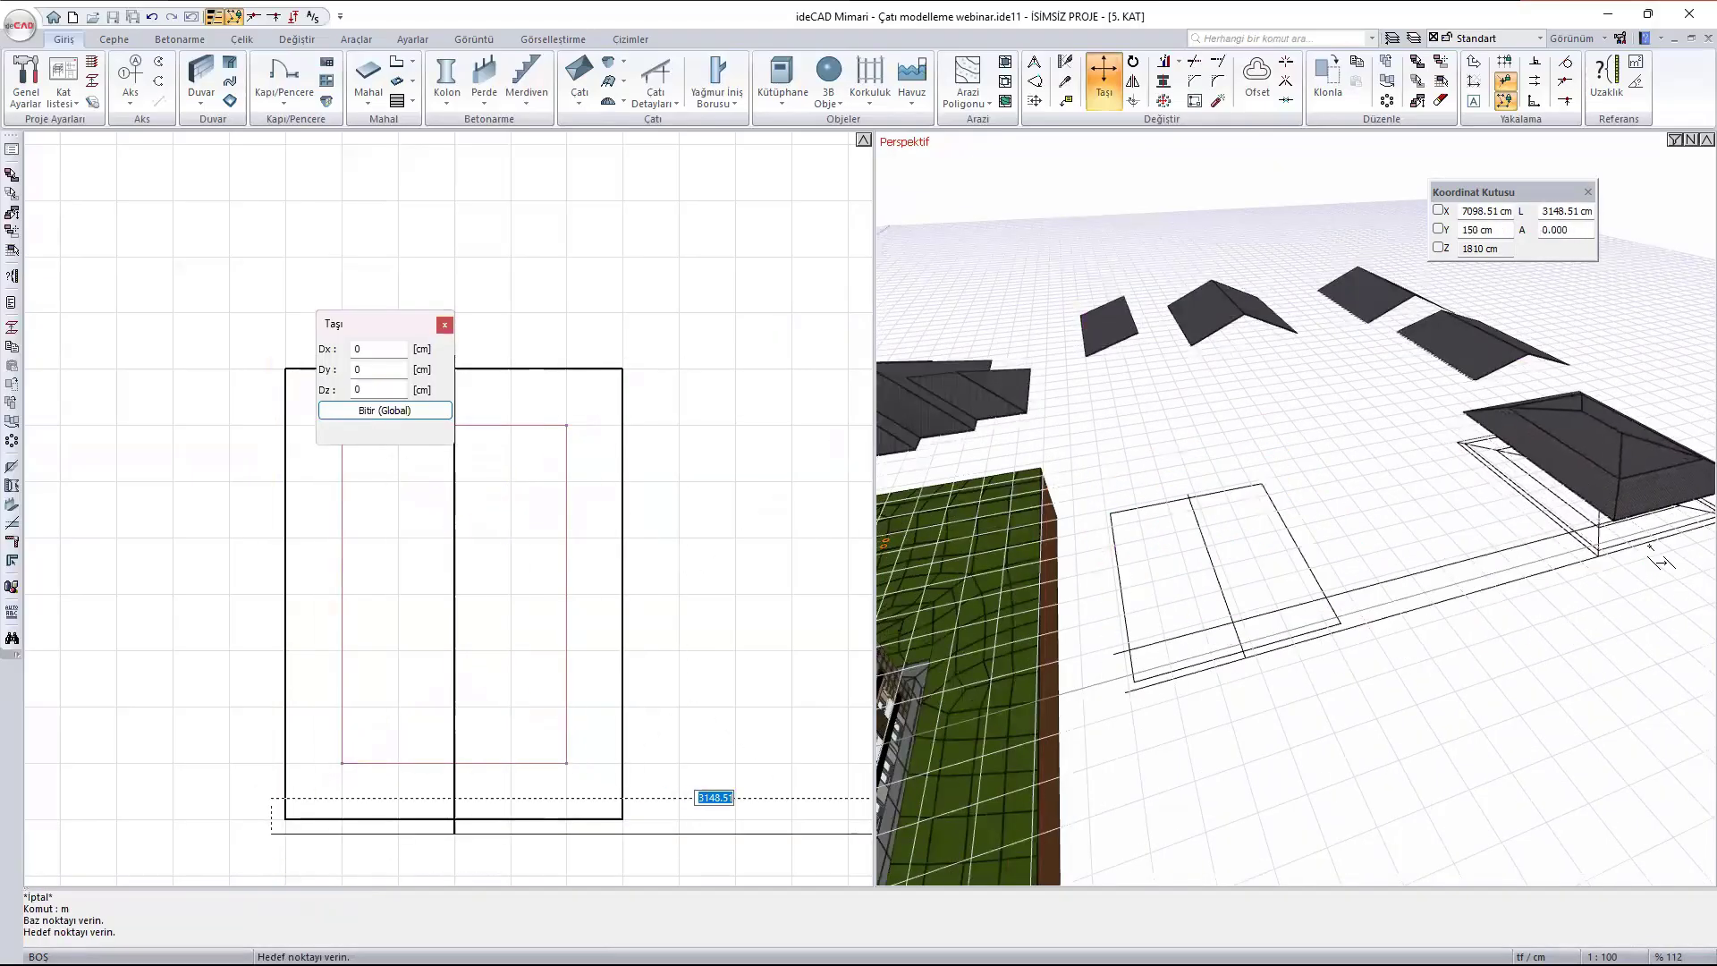
click(1648, 545)
key(Escape)
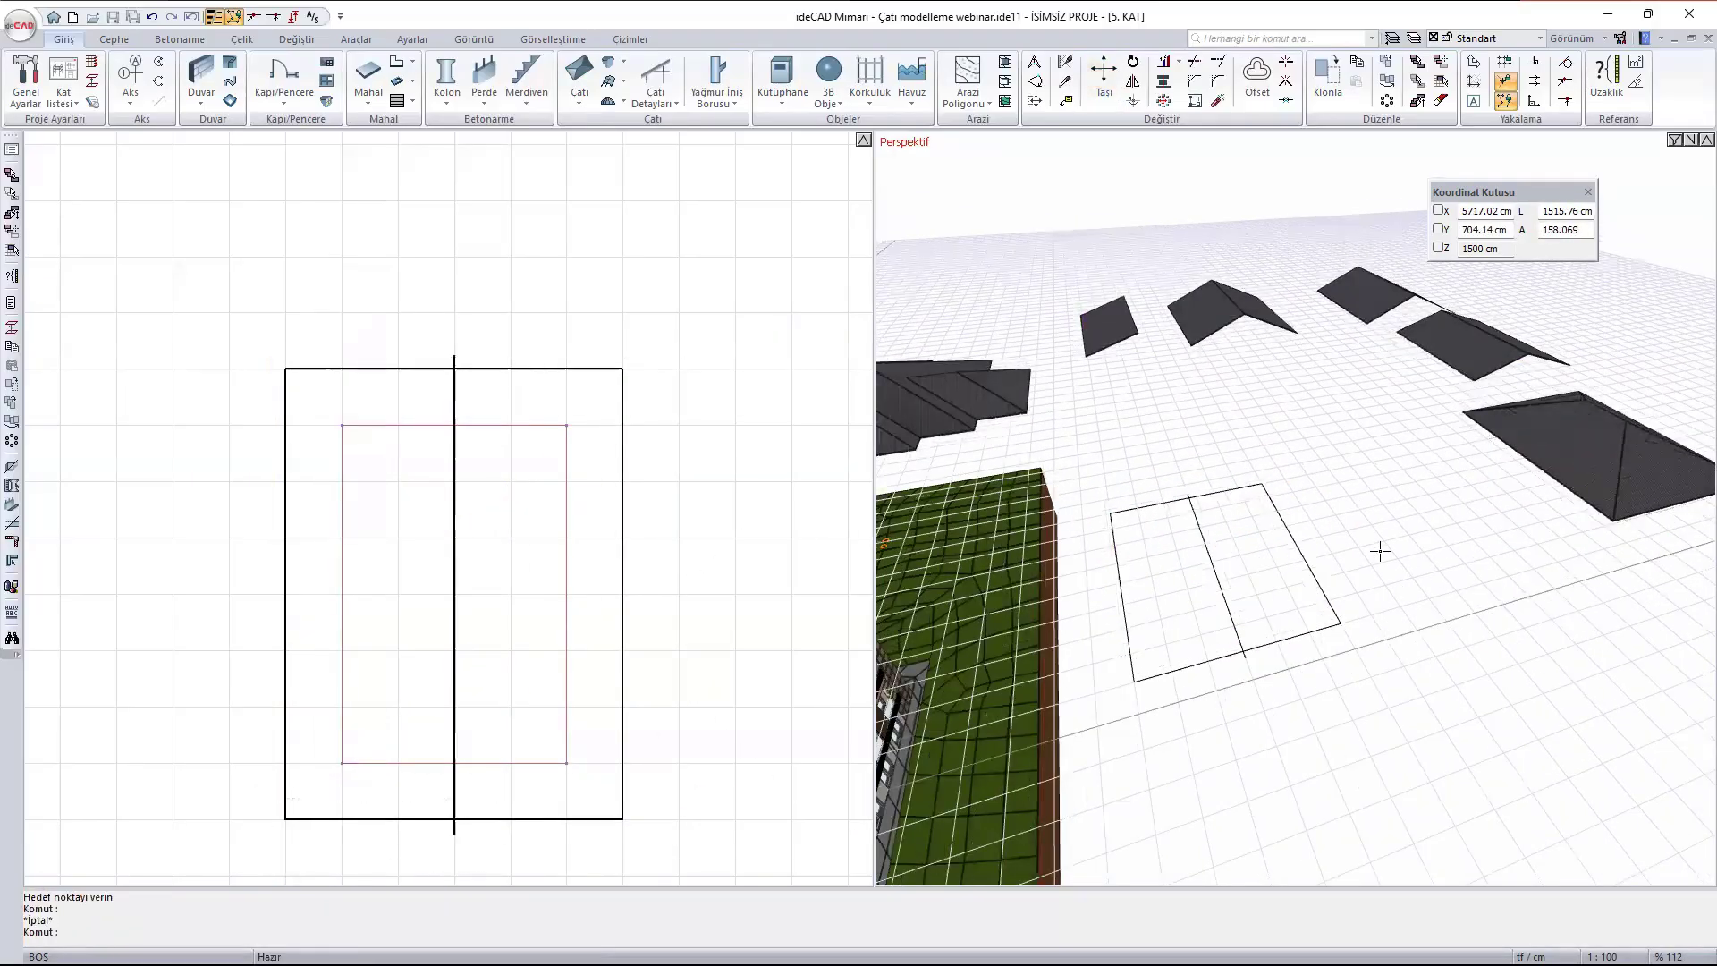
key(ctrl+z)
- Move both roofs and the roof opening 3250 cm along X in plan, clear of the sketched rectangle
scroll(1264, 536, up, 2)
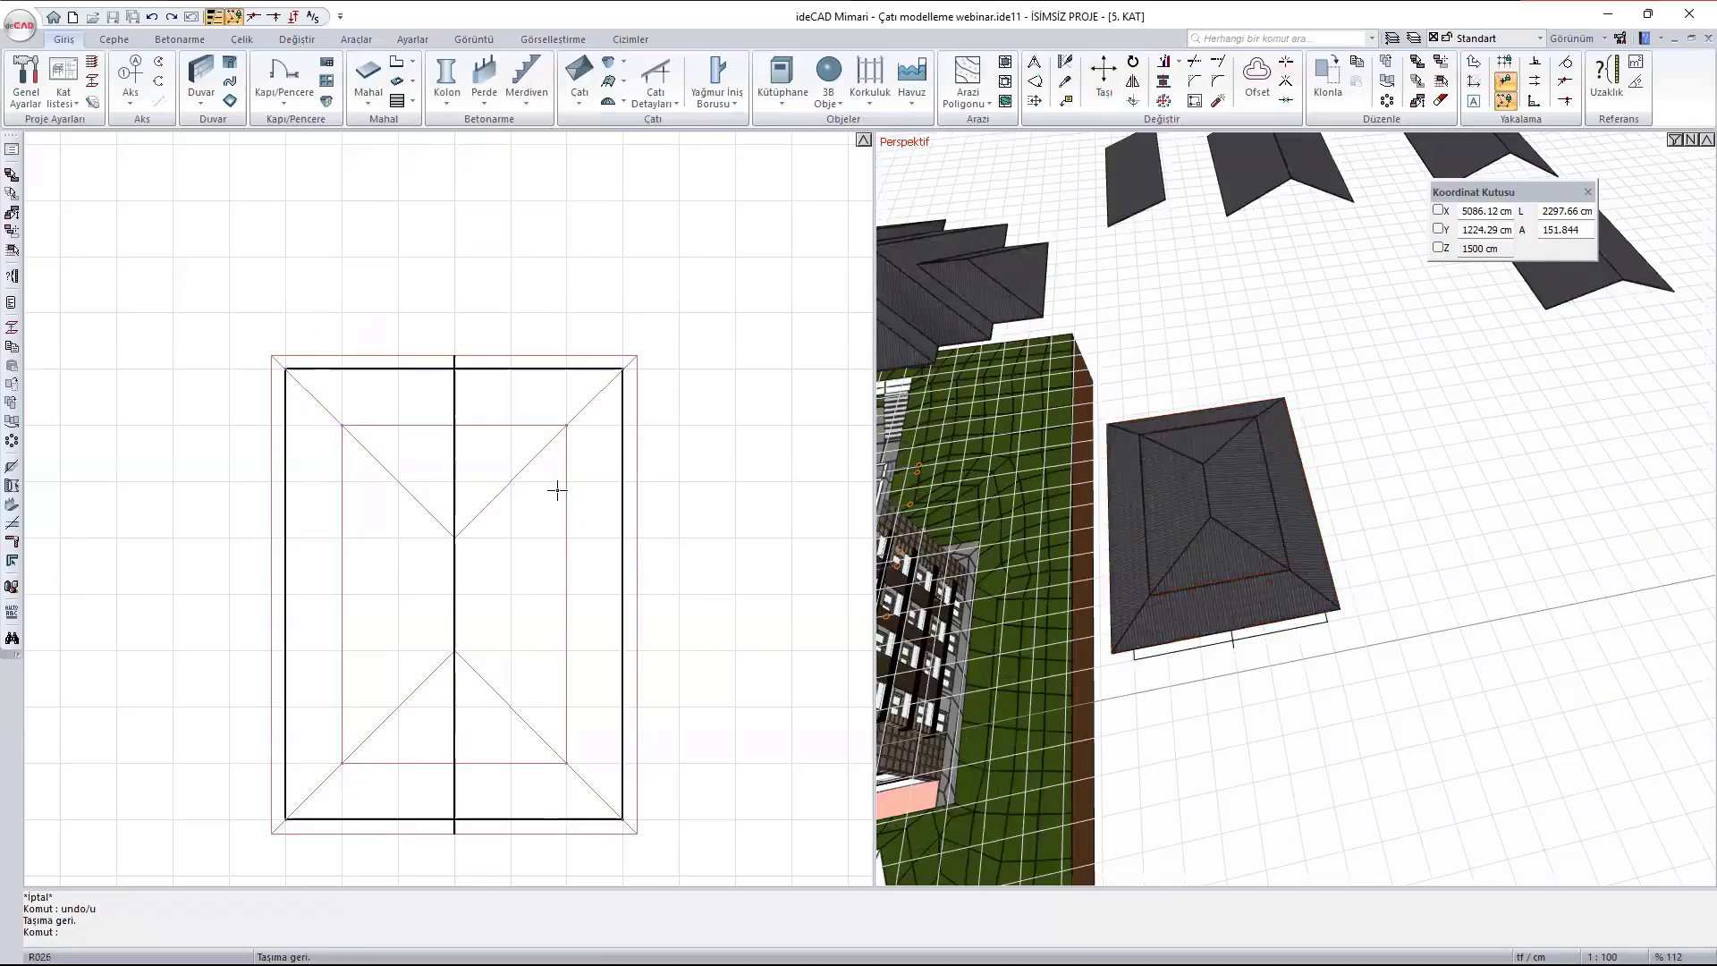
scroll(557, 490, up, 4)
click(417, 325)
scroll(421, 357, down, 2)
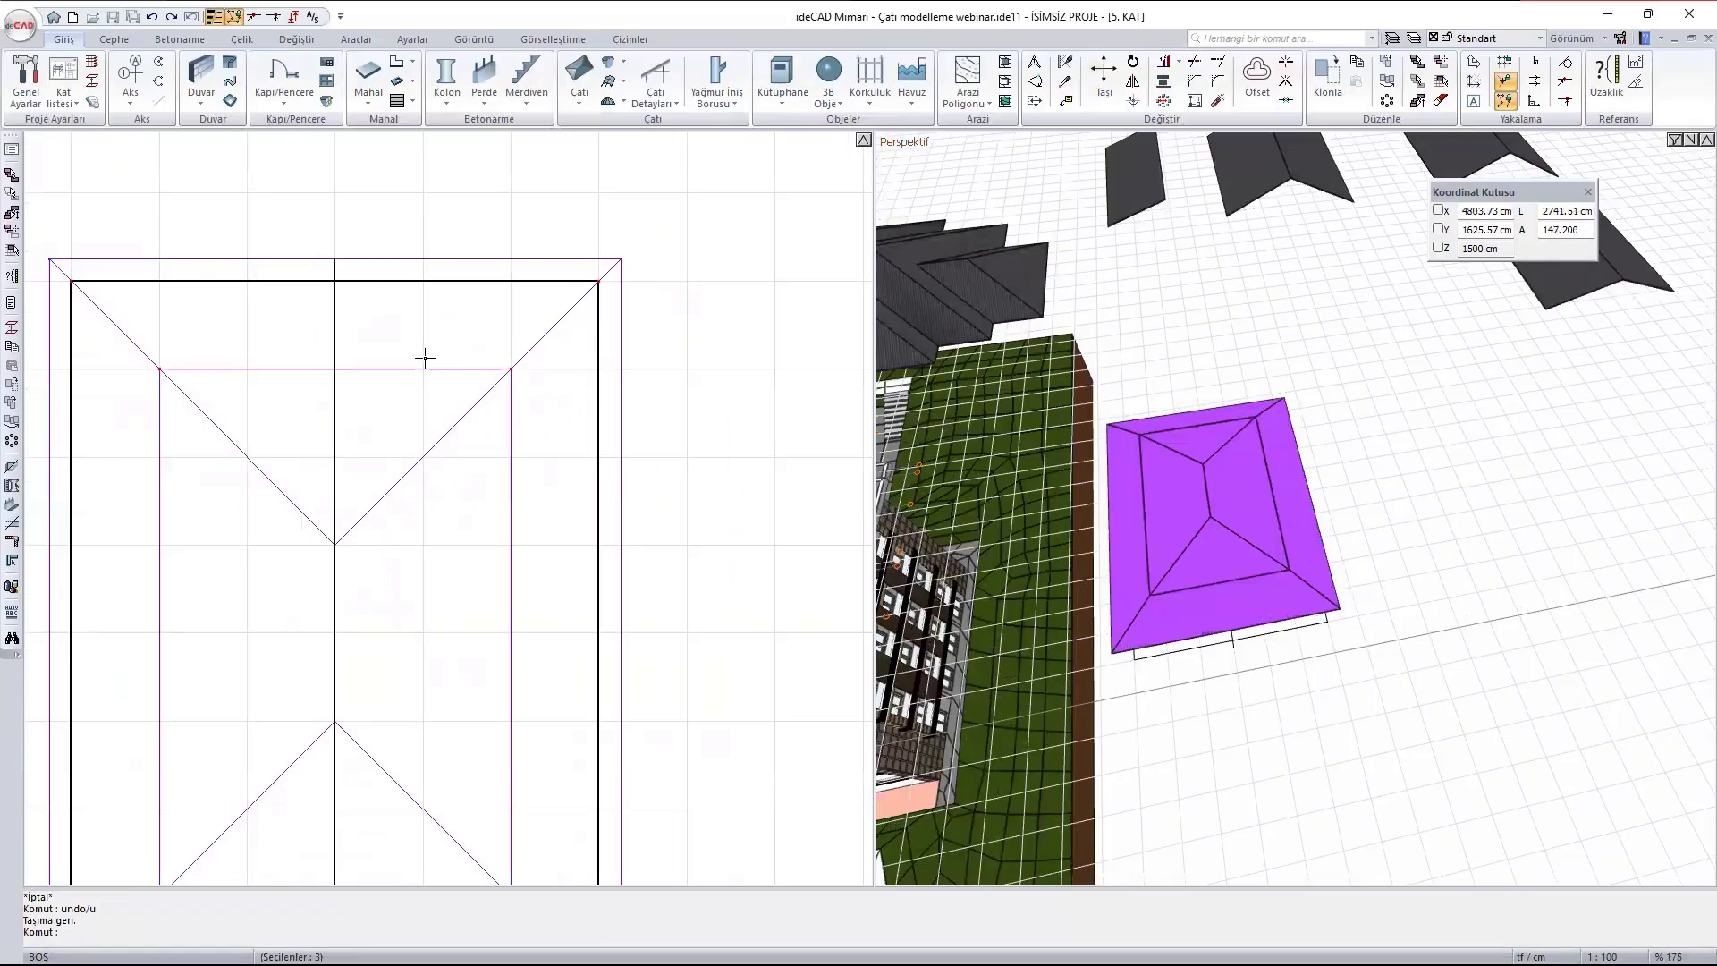
scroll(146, 340, down, 2)
text(m)
key(Return)
click(84, 288)
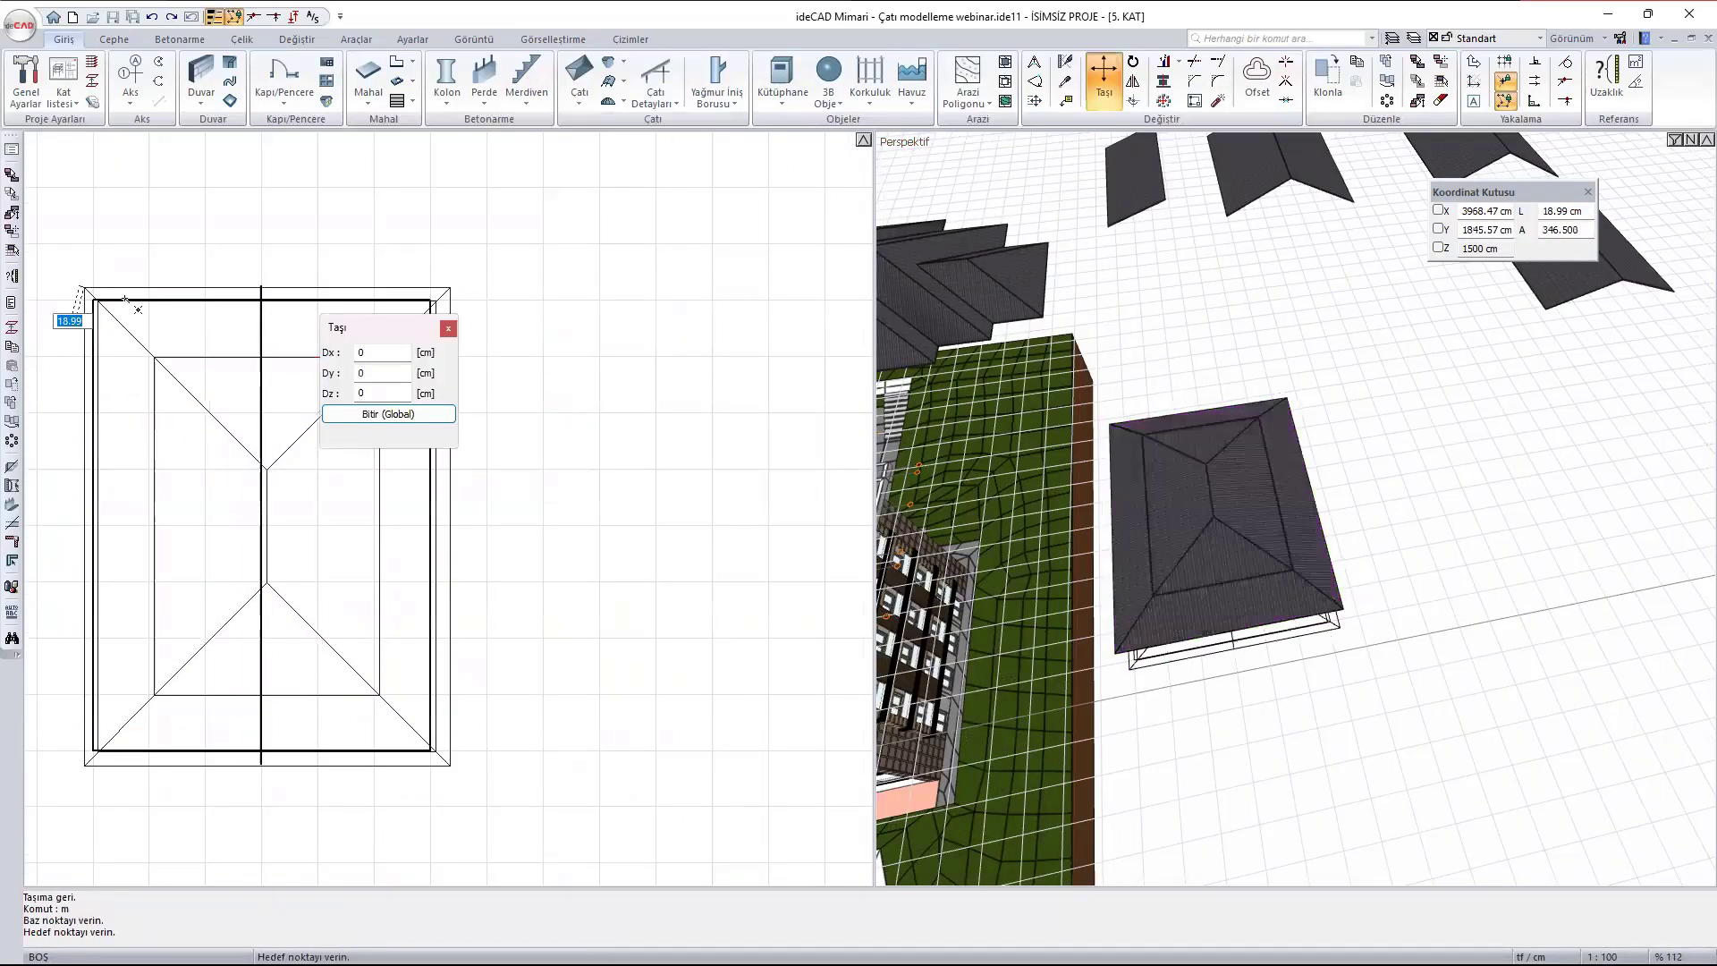
scroll(434, 304, down, 2)
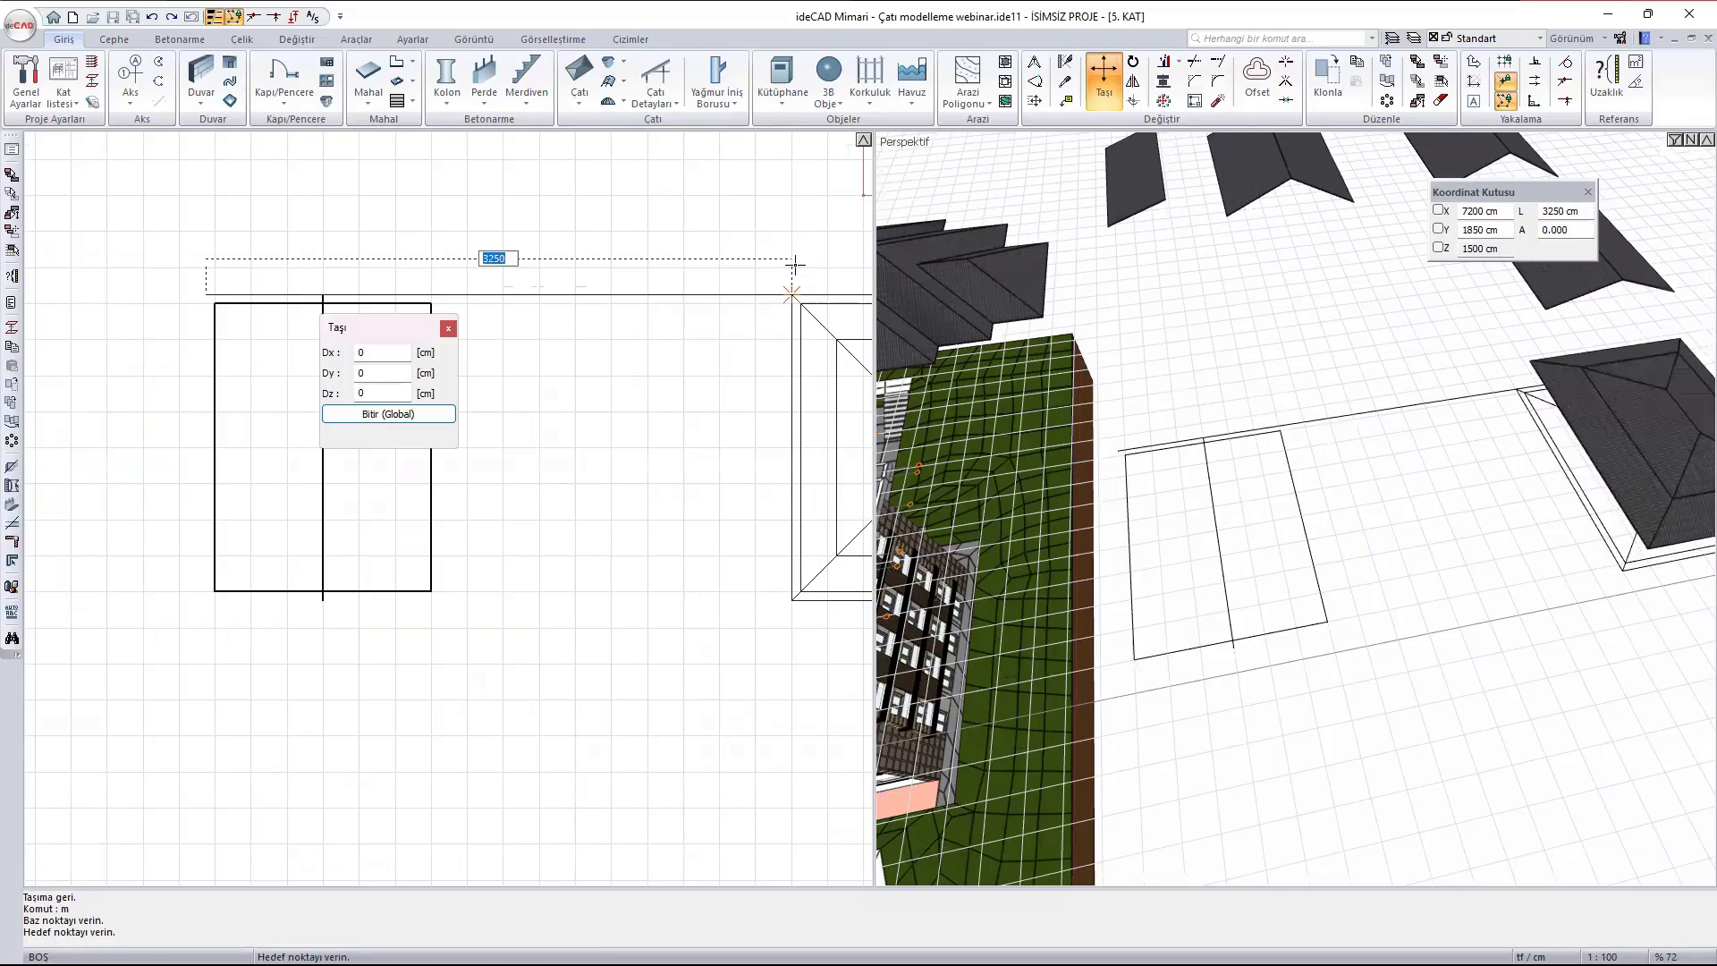
key(Escape)
key(Escape)
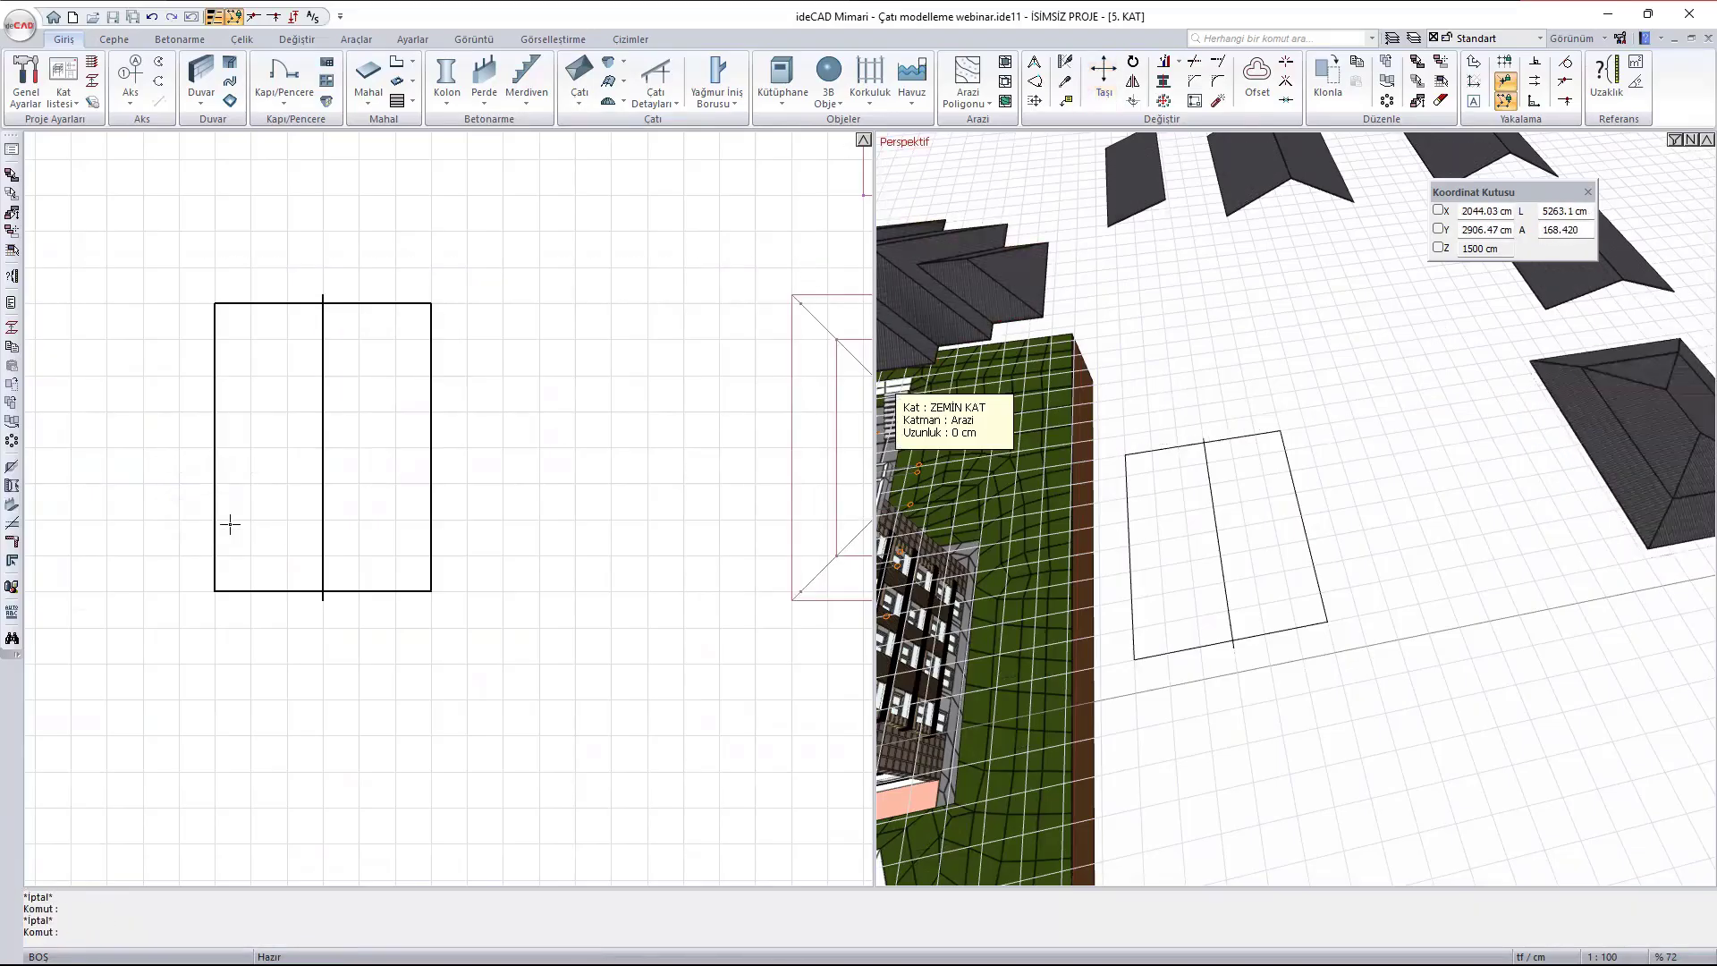
- Set the base height of the apartment building's hip roof to 0 cm in its general settings
middle_drag(283, 525, 575, 525)
scroll(629, 507, down, 4)
scroll(1404, 448, down, 1)
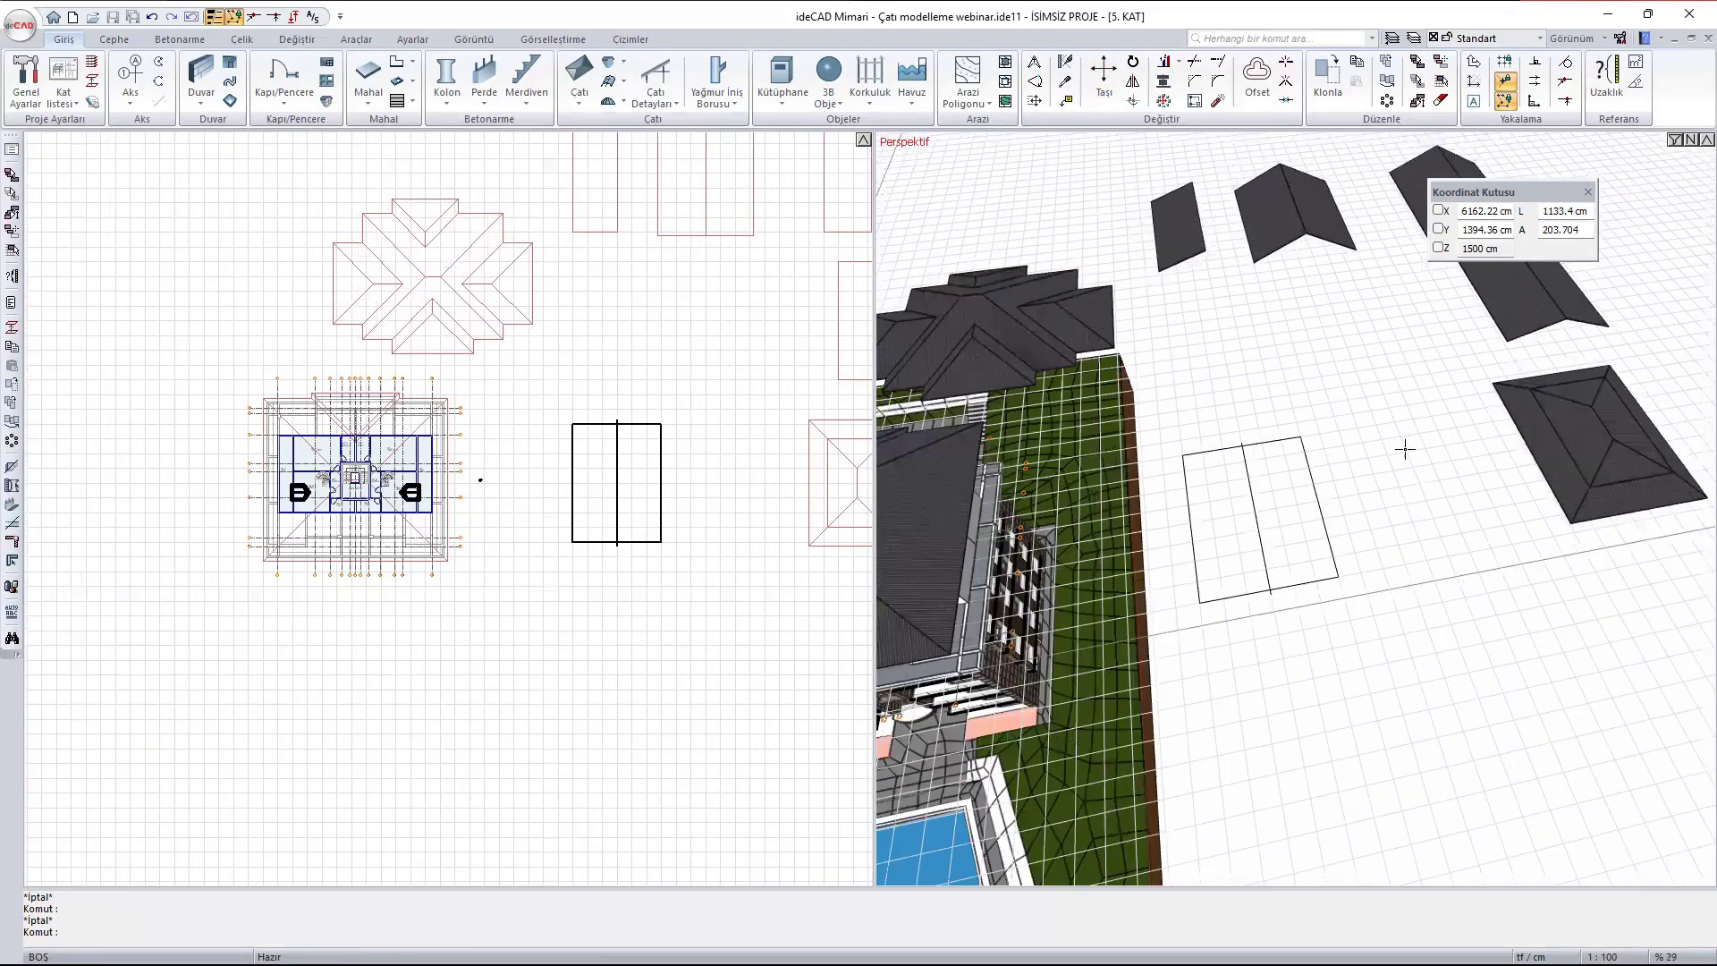
scroll(1281, 443, down, 4)
scroll(942, 537, down, 1)
ctrl+middle_drag(1009, 565, 1394, 495)
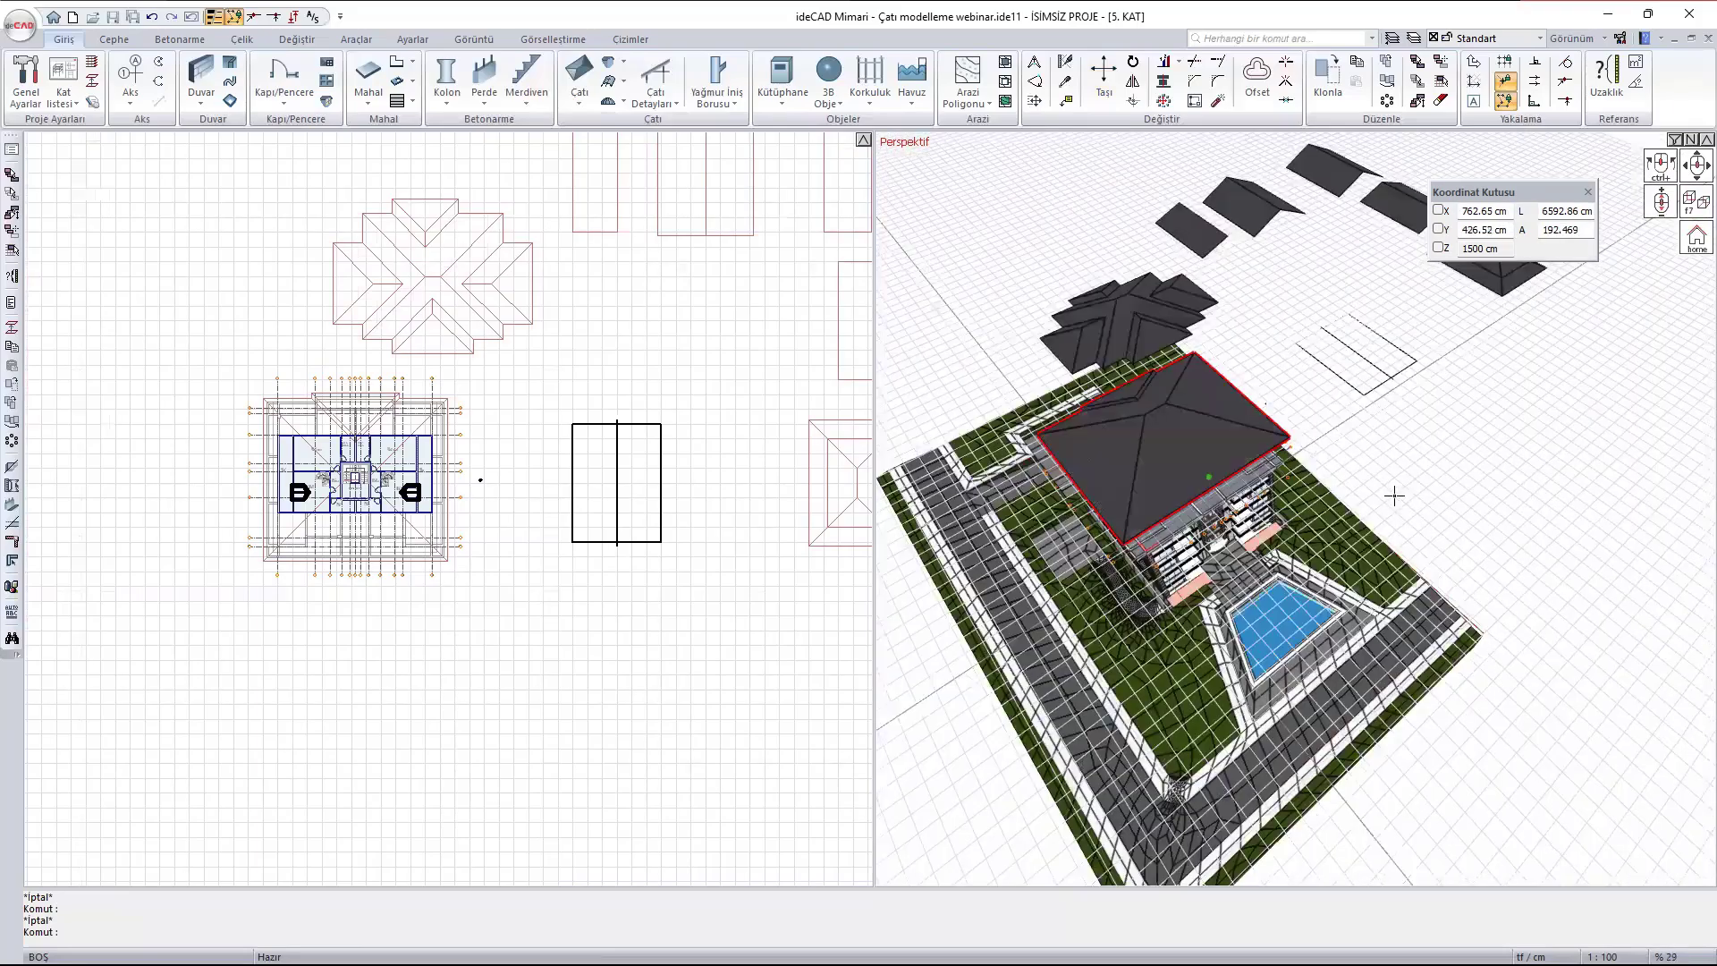
scroll(1310, 446, up, 6)
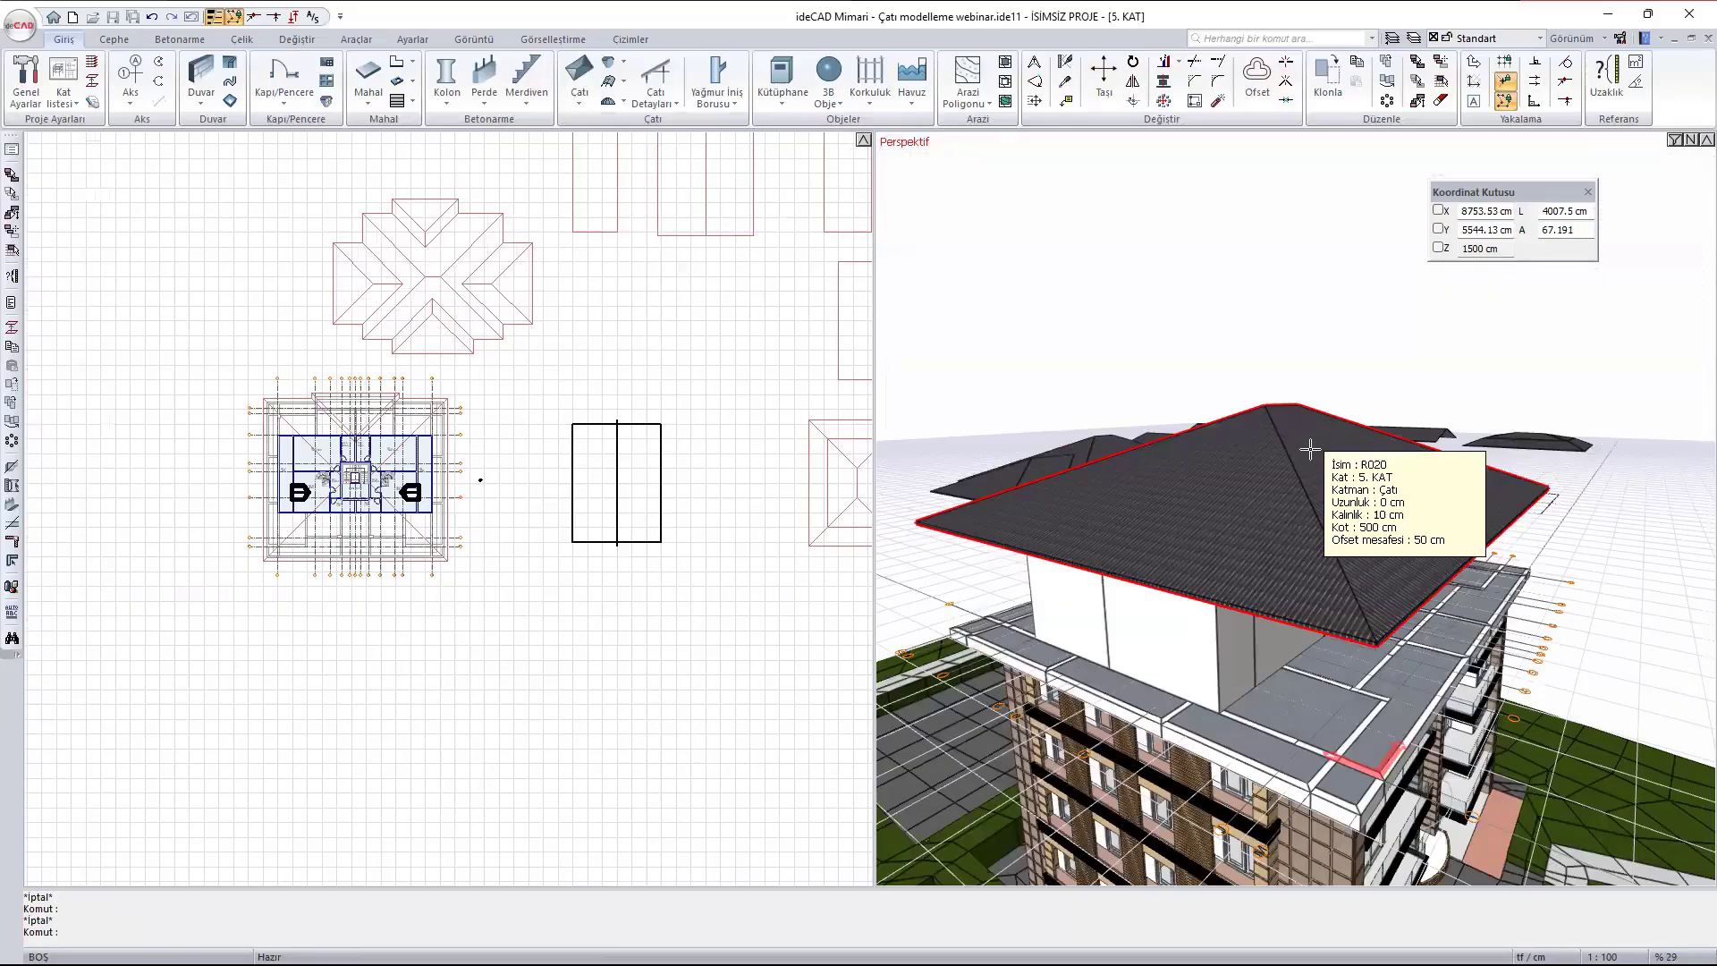
double_click(1307, 449)
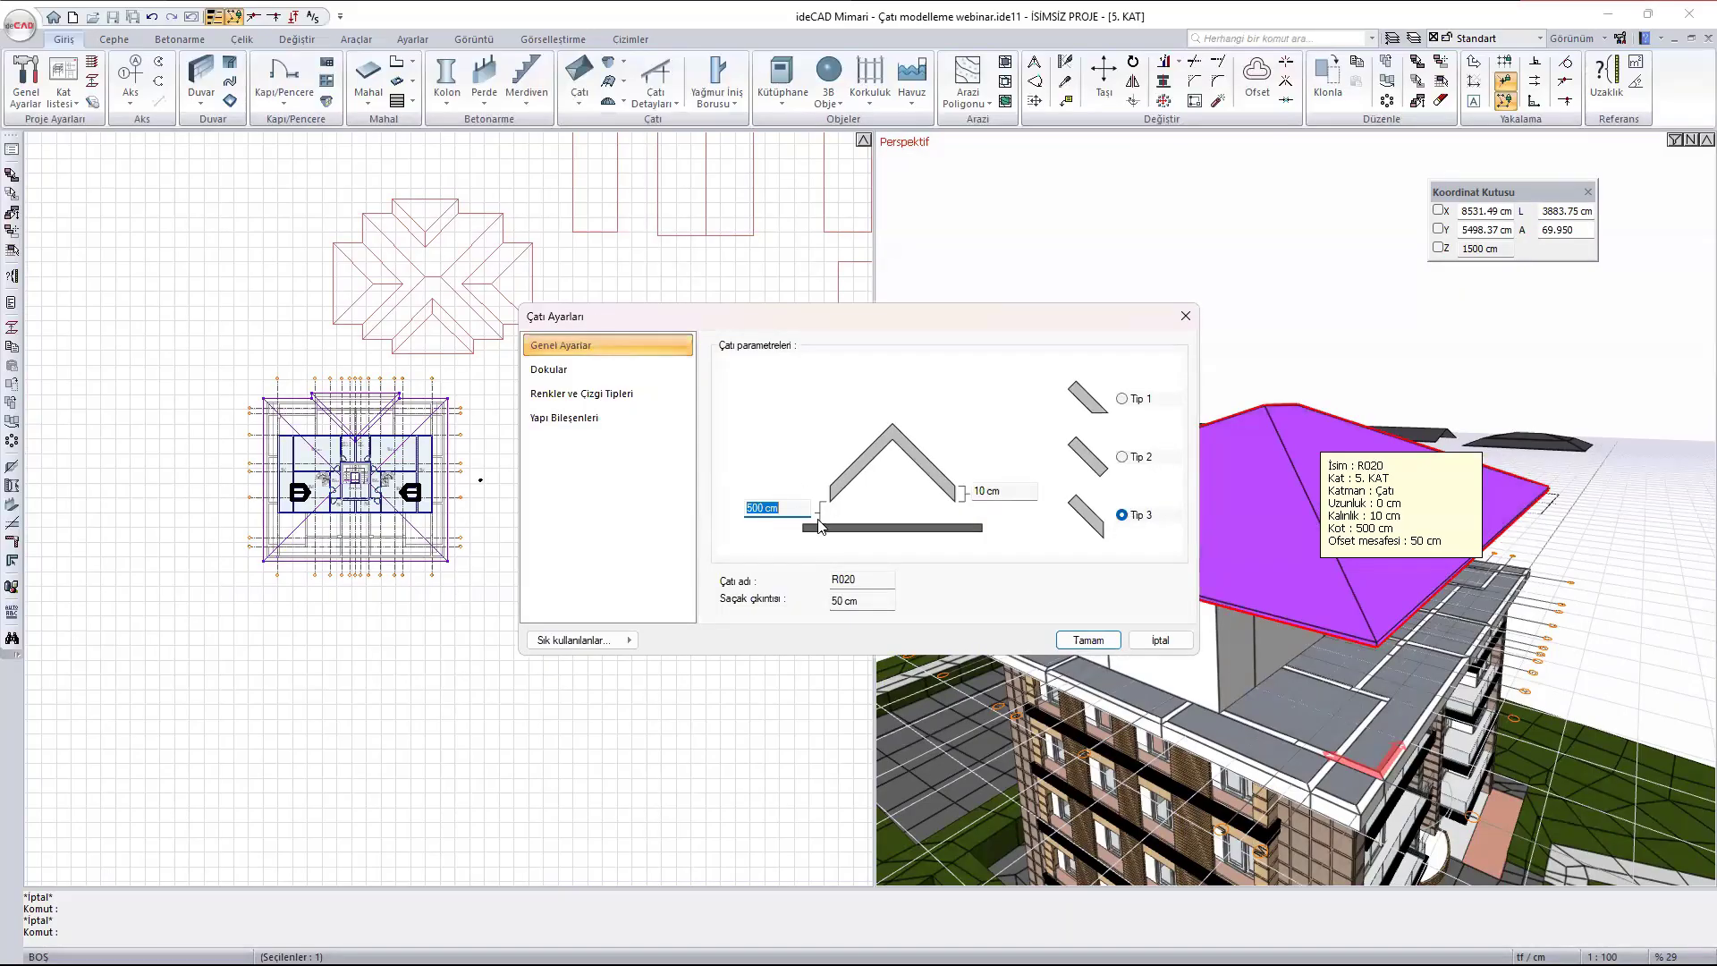
text(0)
click(1088, 642)
- Examine where the top-floor walls meet the building's hip roof in the perspective and plan views
ctrl+middle_drag(1335, 619, 1276, 573)
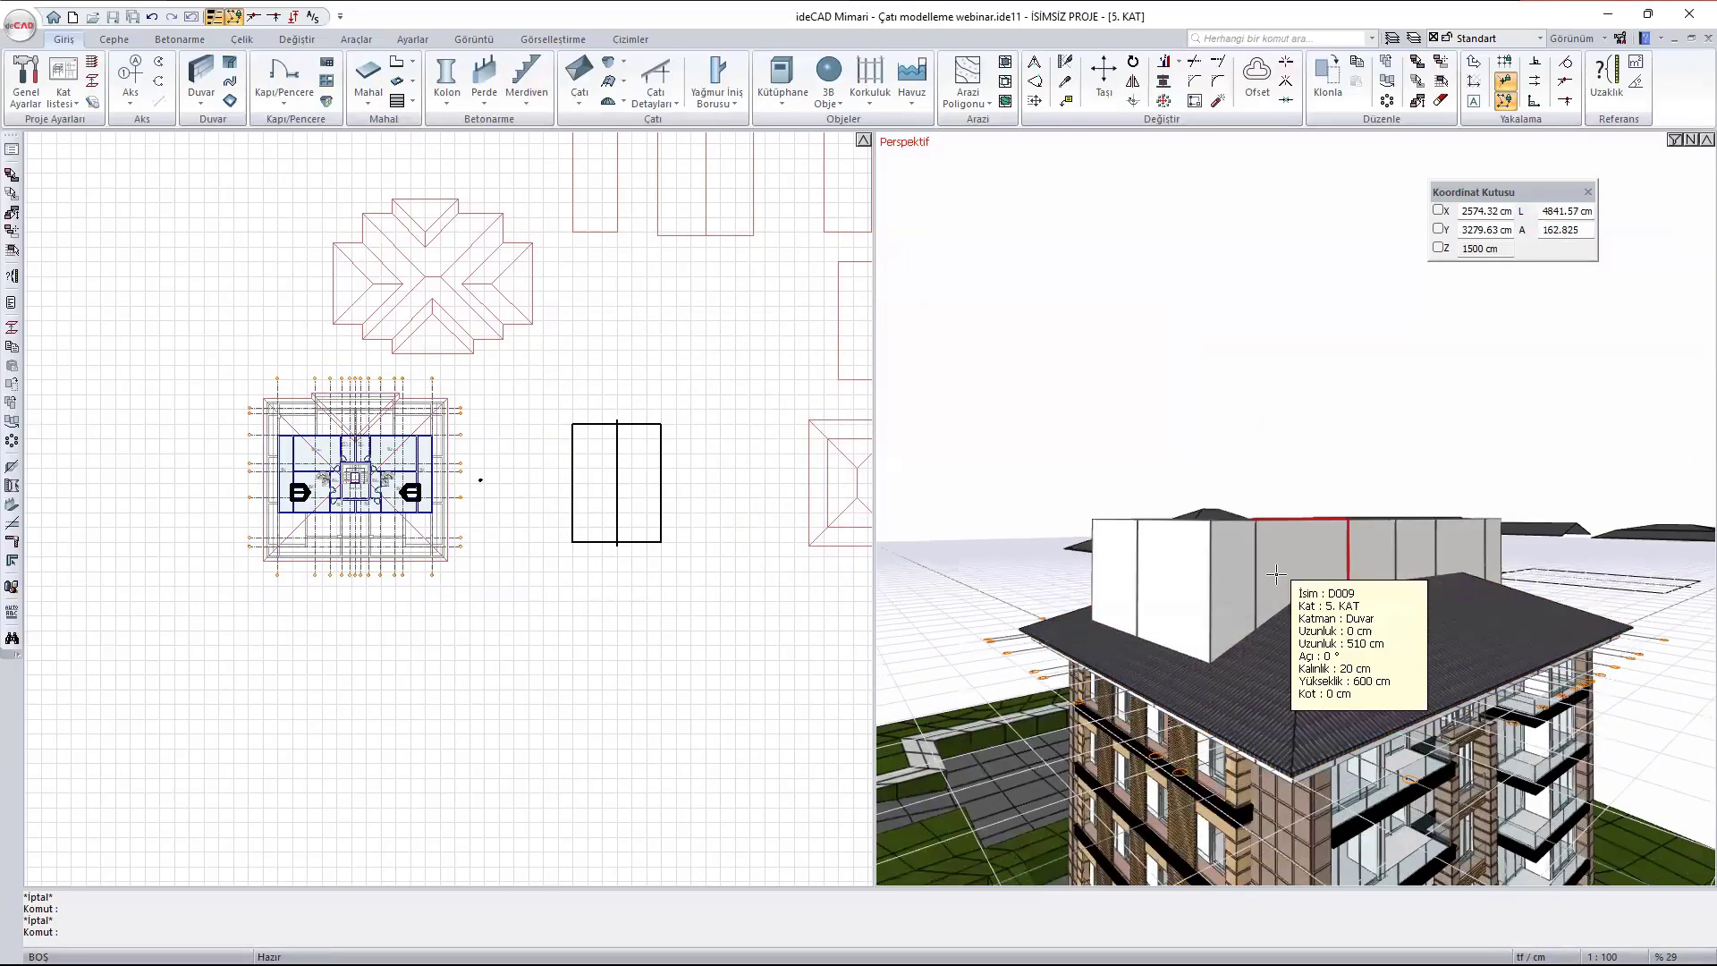
ctrl+middle_drag(1352, 501, 1321, 608)
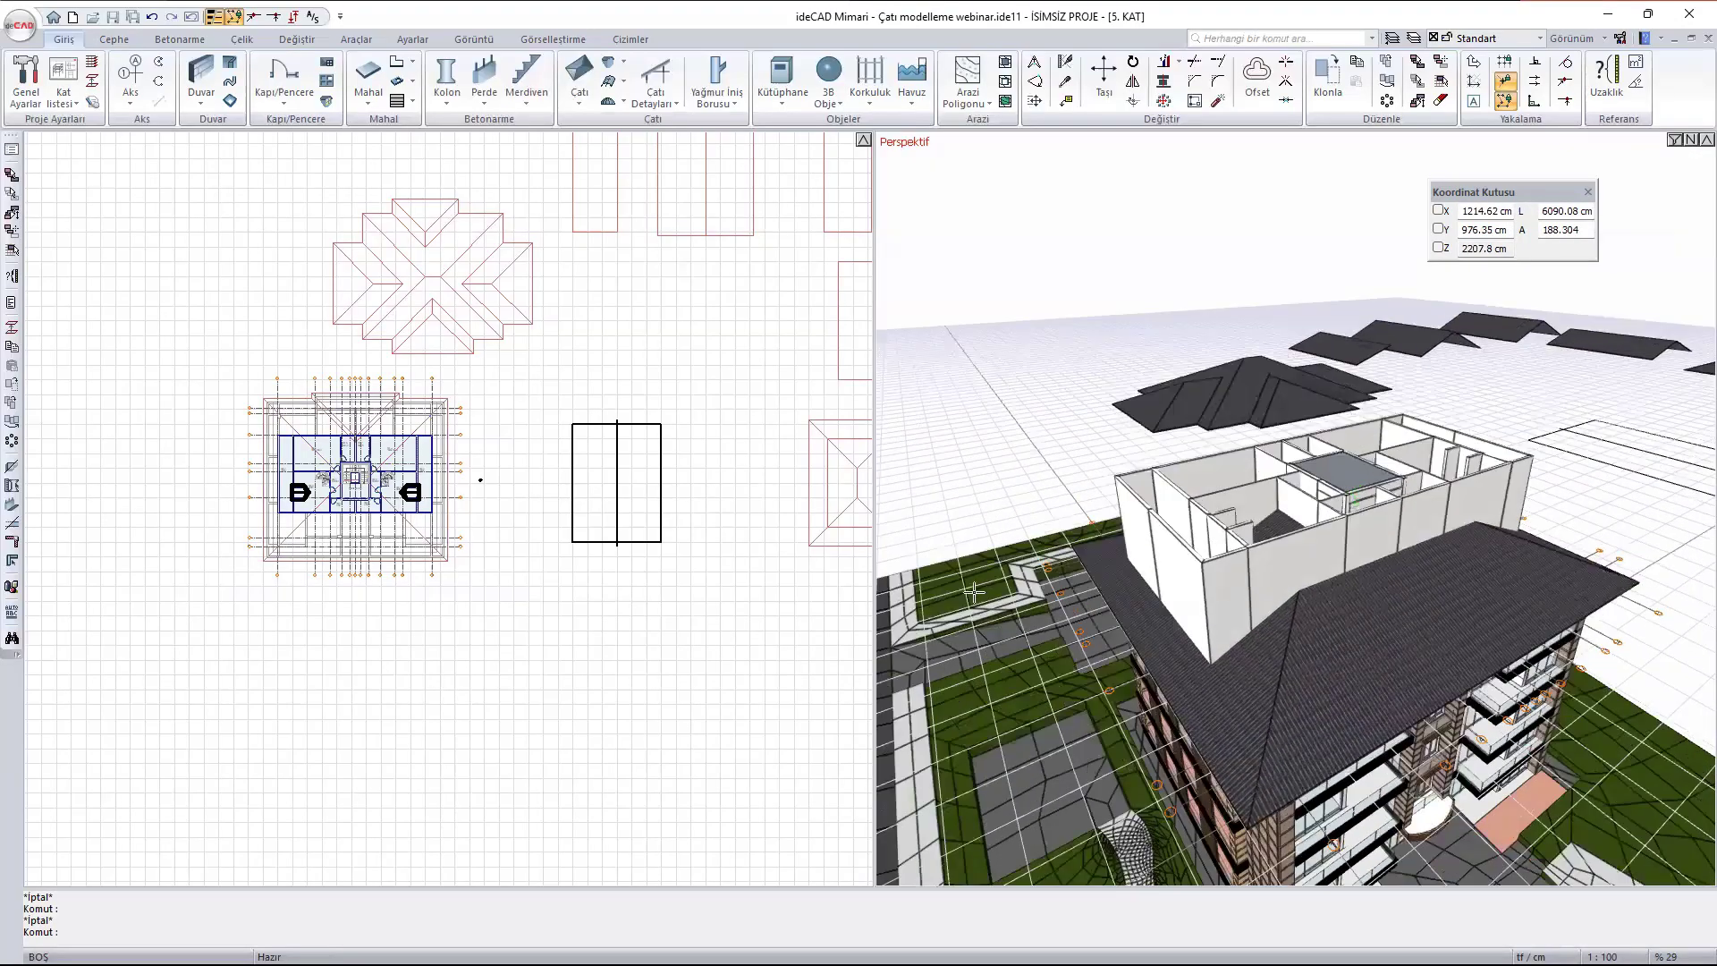
scroll(251, 514, up, 2)
scroll(330, 416, up, 3)
scroll(659, 422, up, 1)
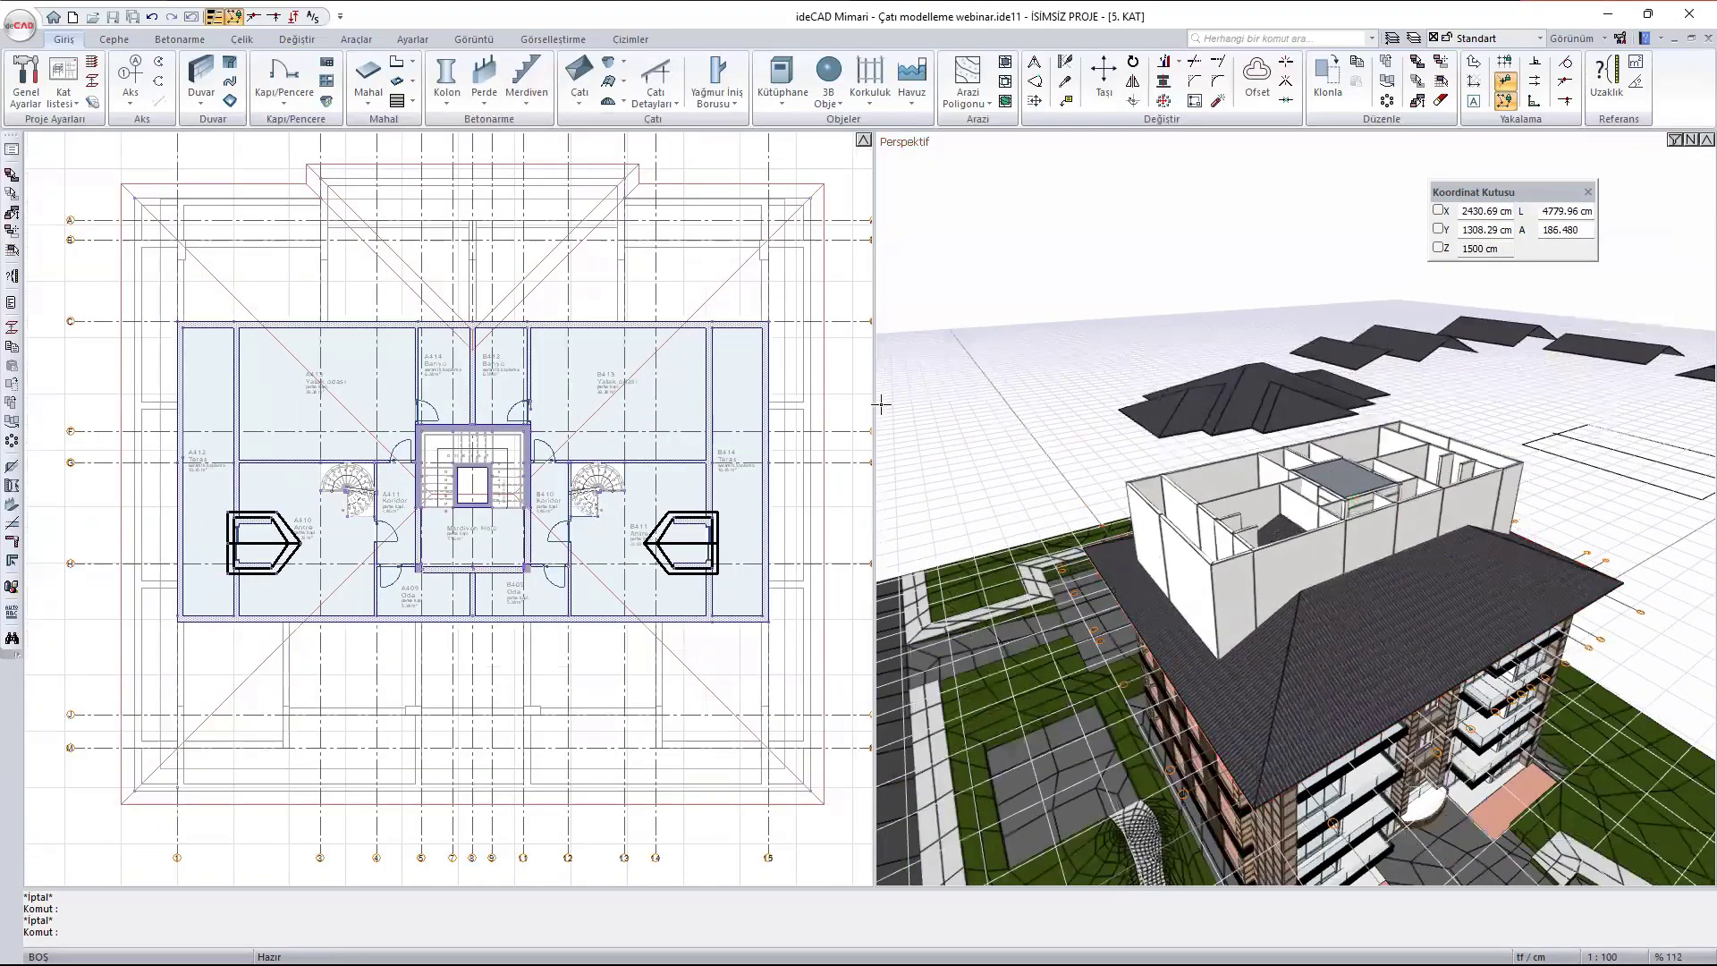
middle_drag(659, 422, 688, 423)
scroll(1305, 508, up, 1)
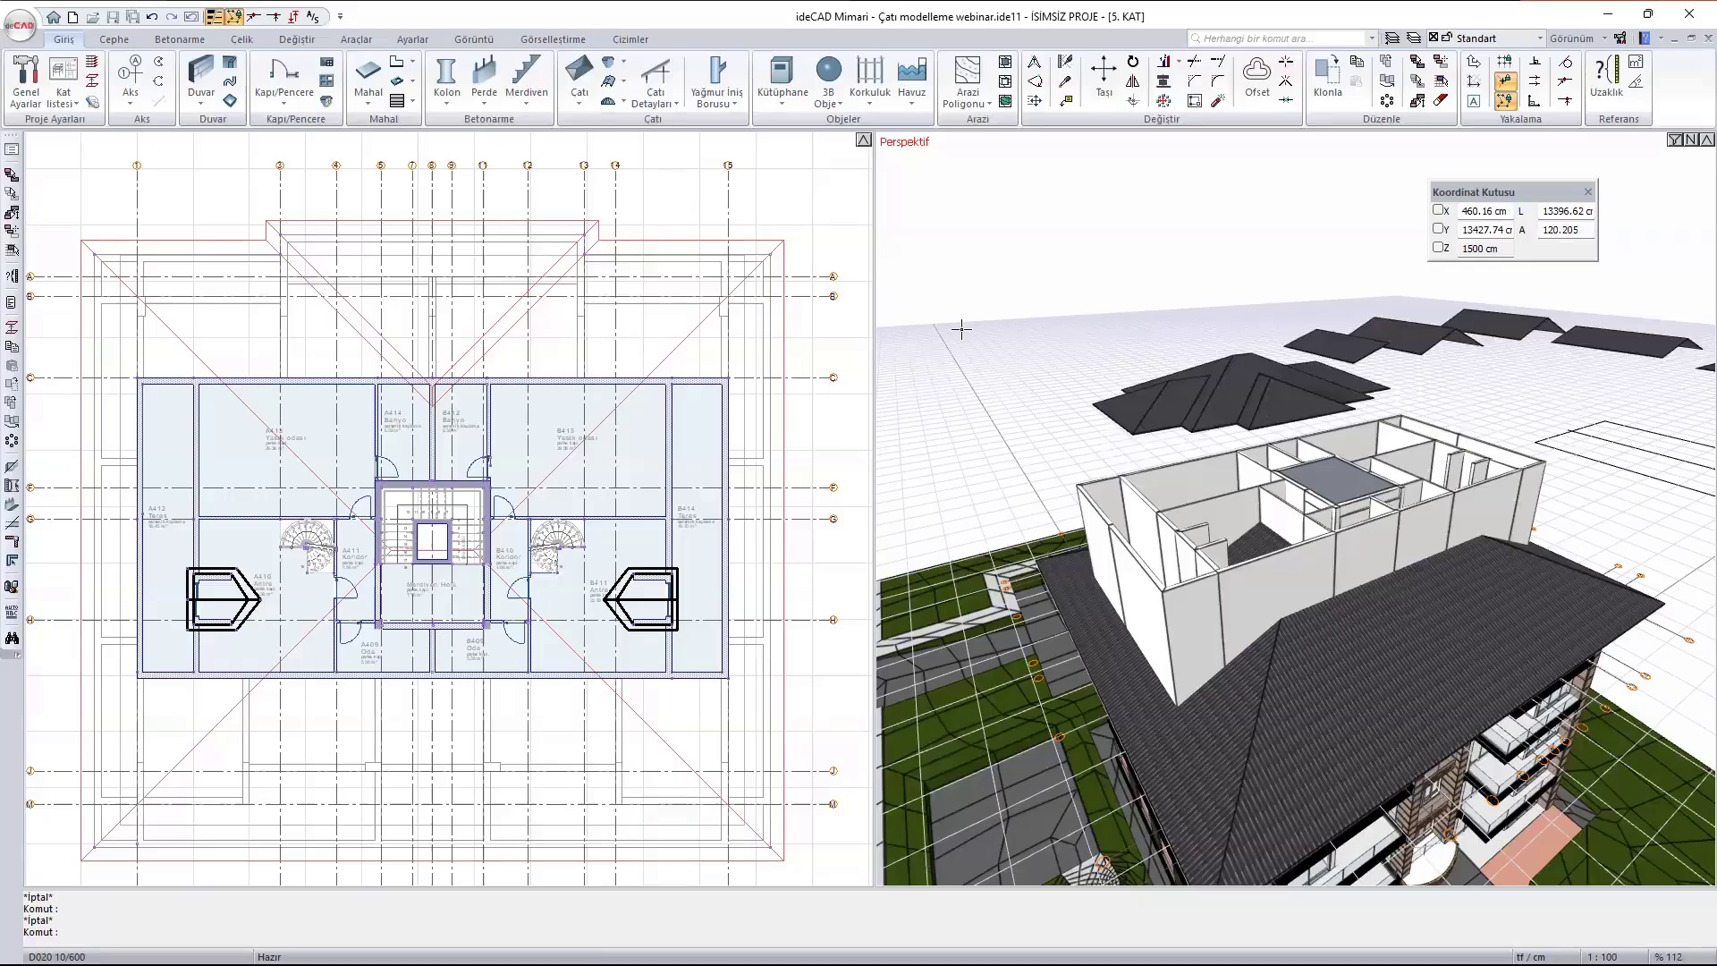
- Start a new Çatıyla Kes (cut with roof) trim group and set the apartment building's hip roof as the cutting roof
click(568, 102)
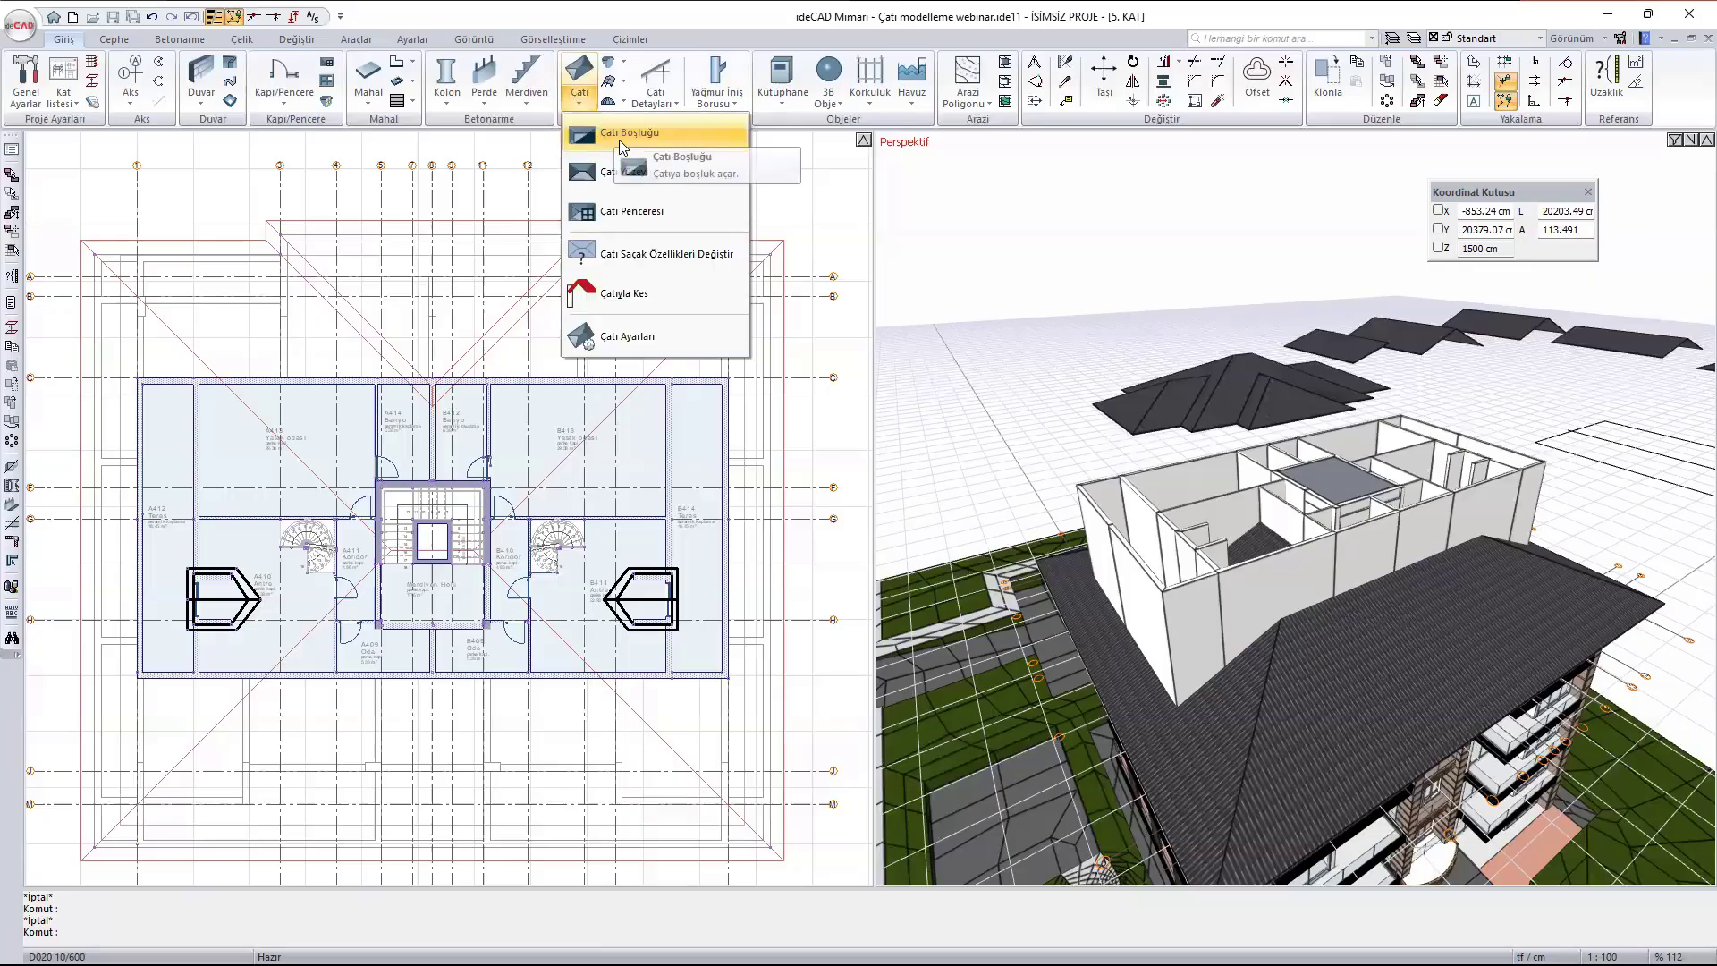
click(624, 293)
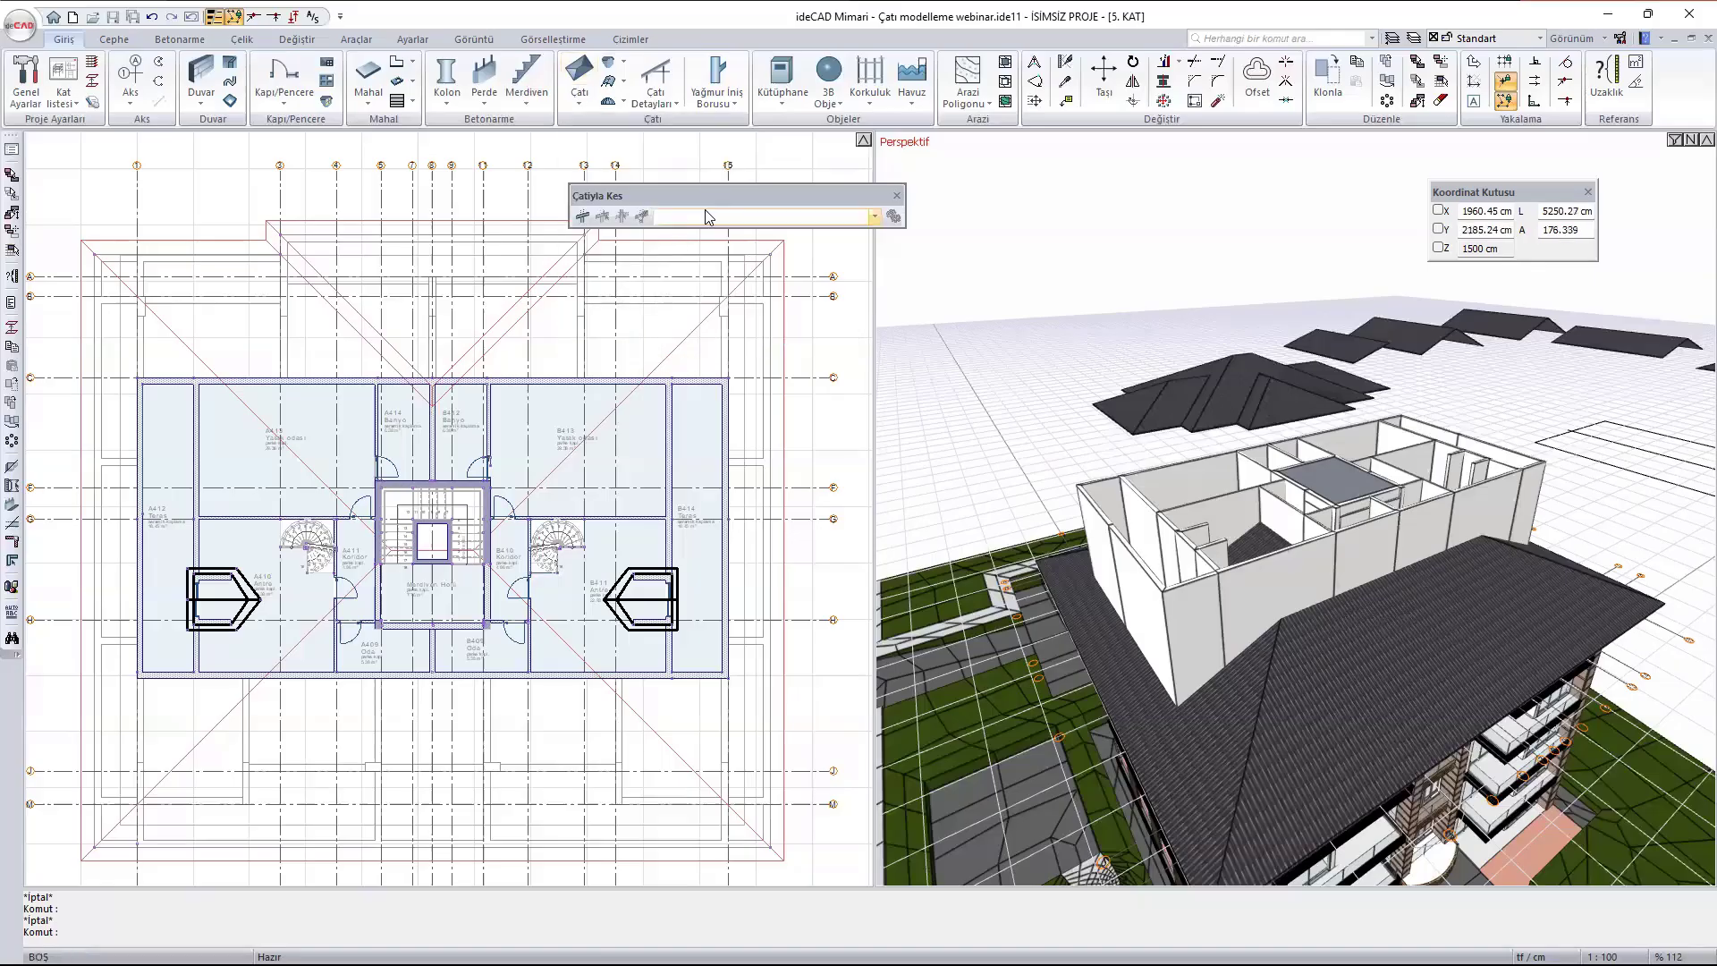
drag(722, 193, 478, 154)
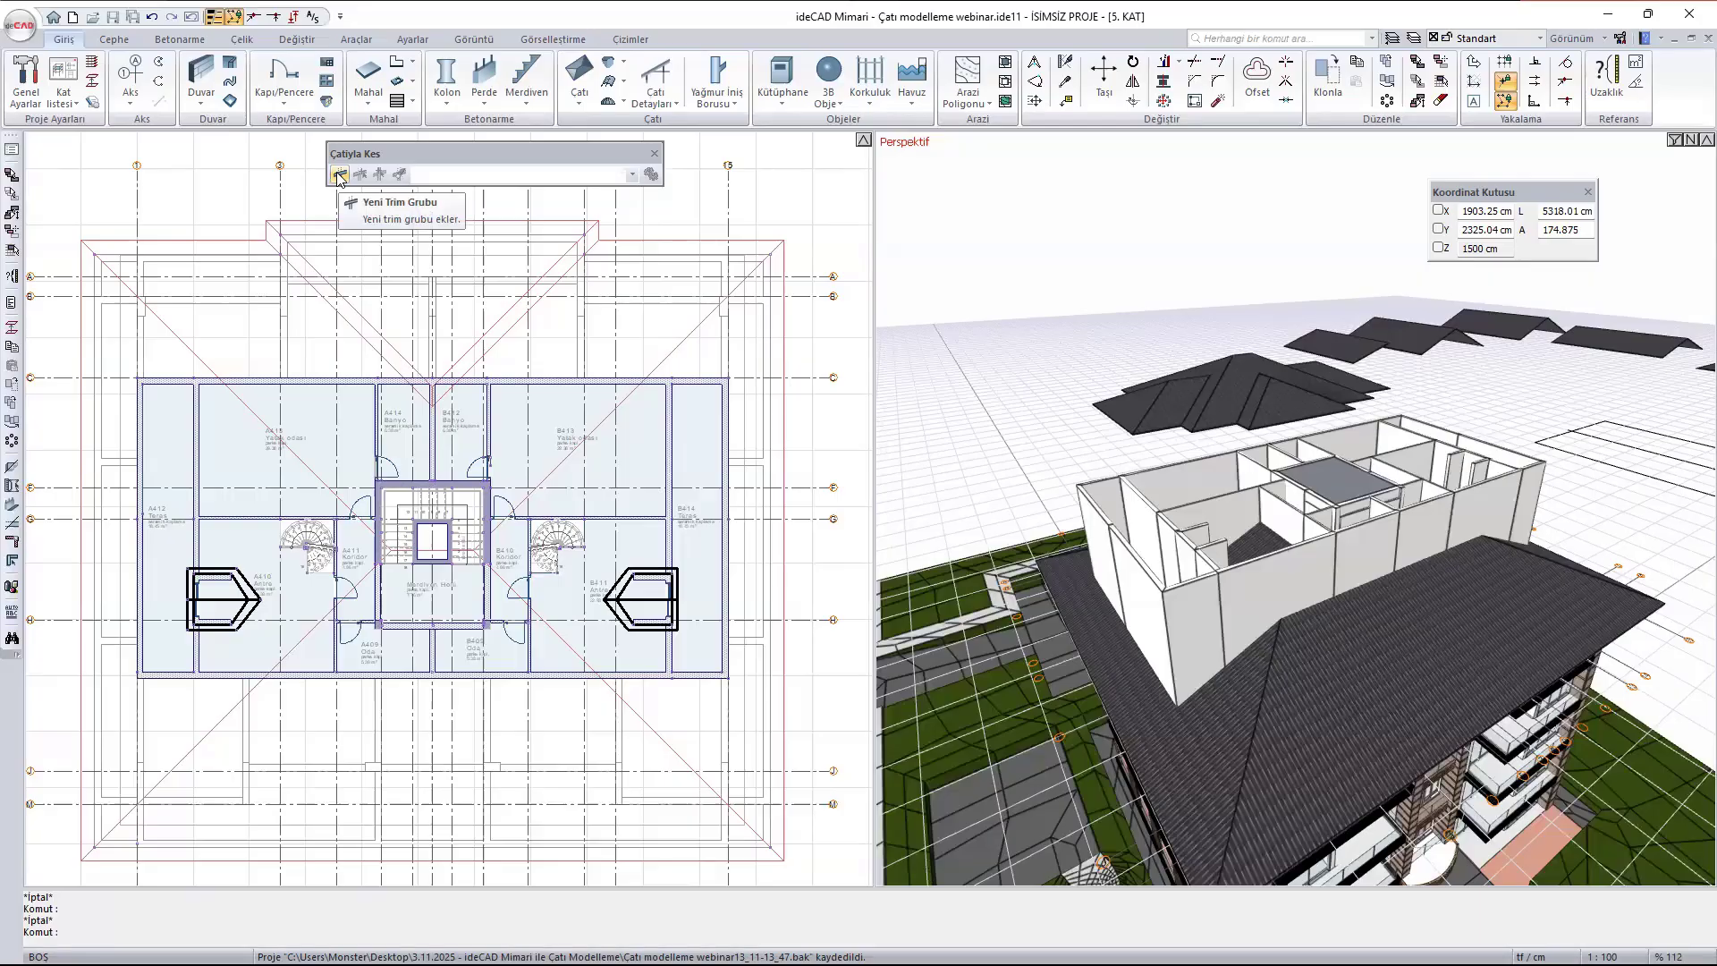
click(339, 175)
scroll(694, 338, up, 3)
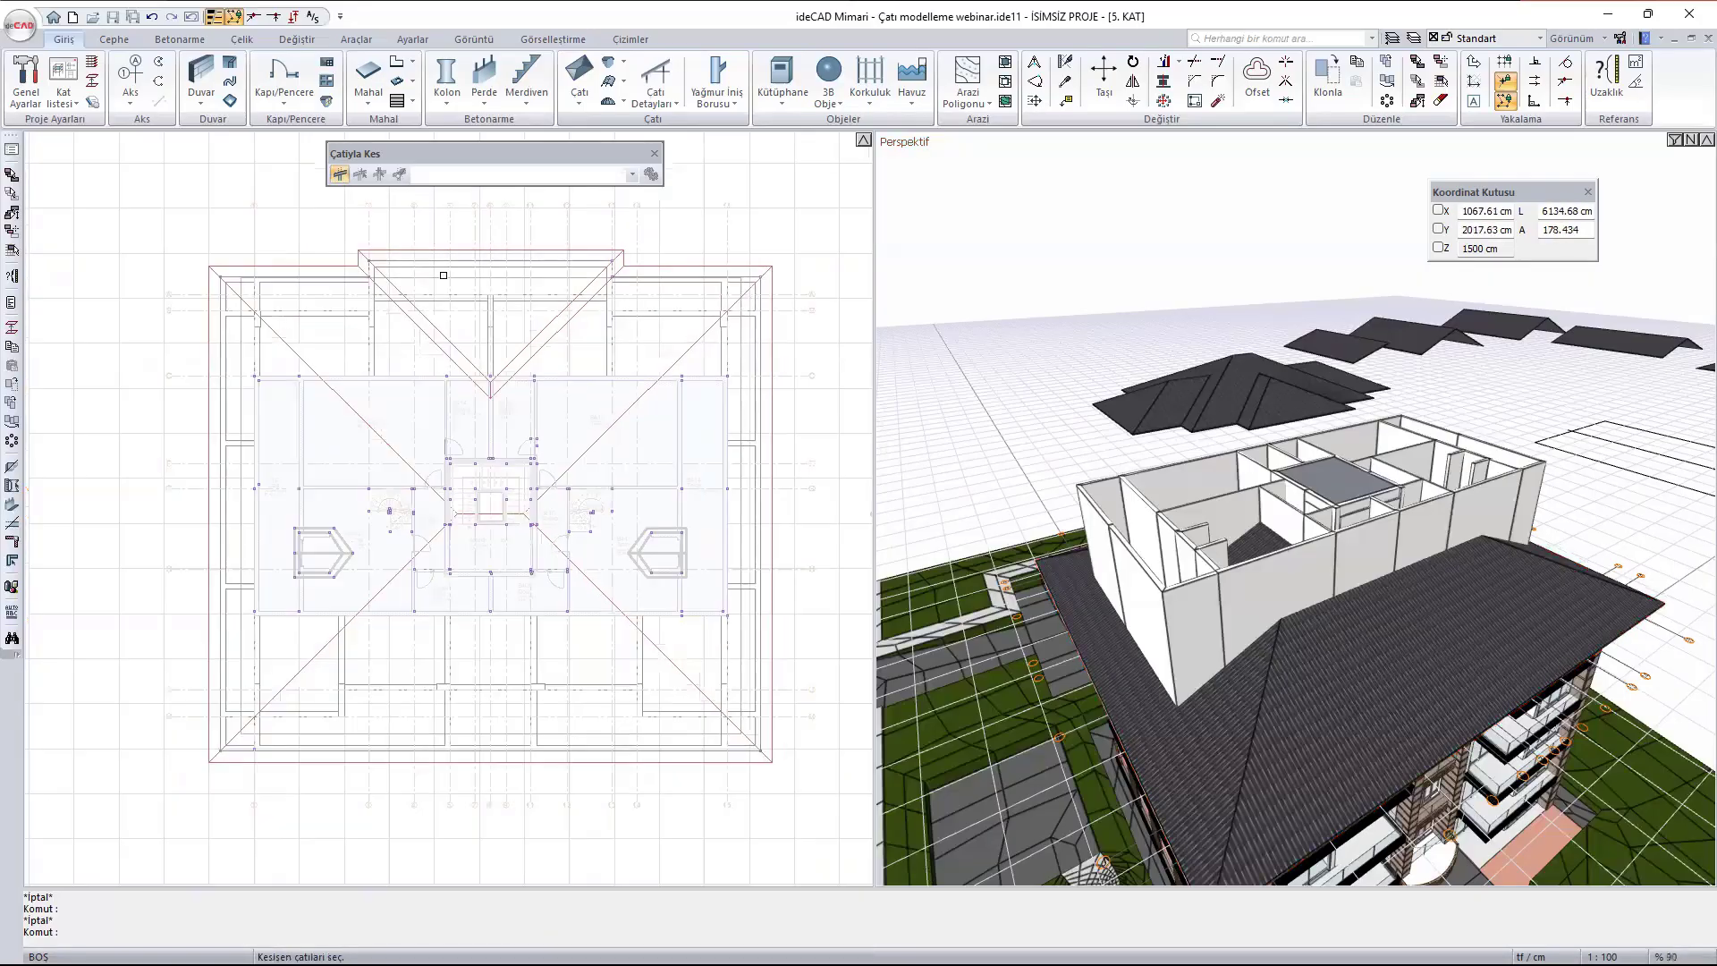
click(379, 291)
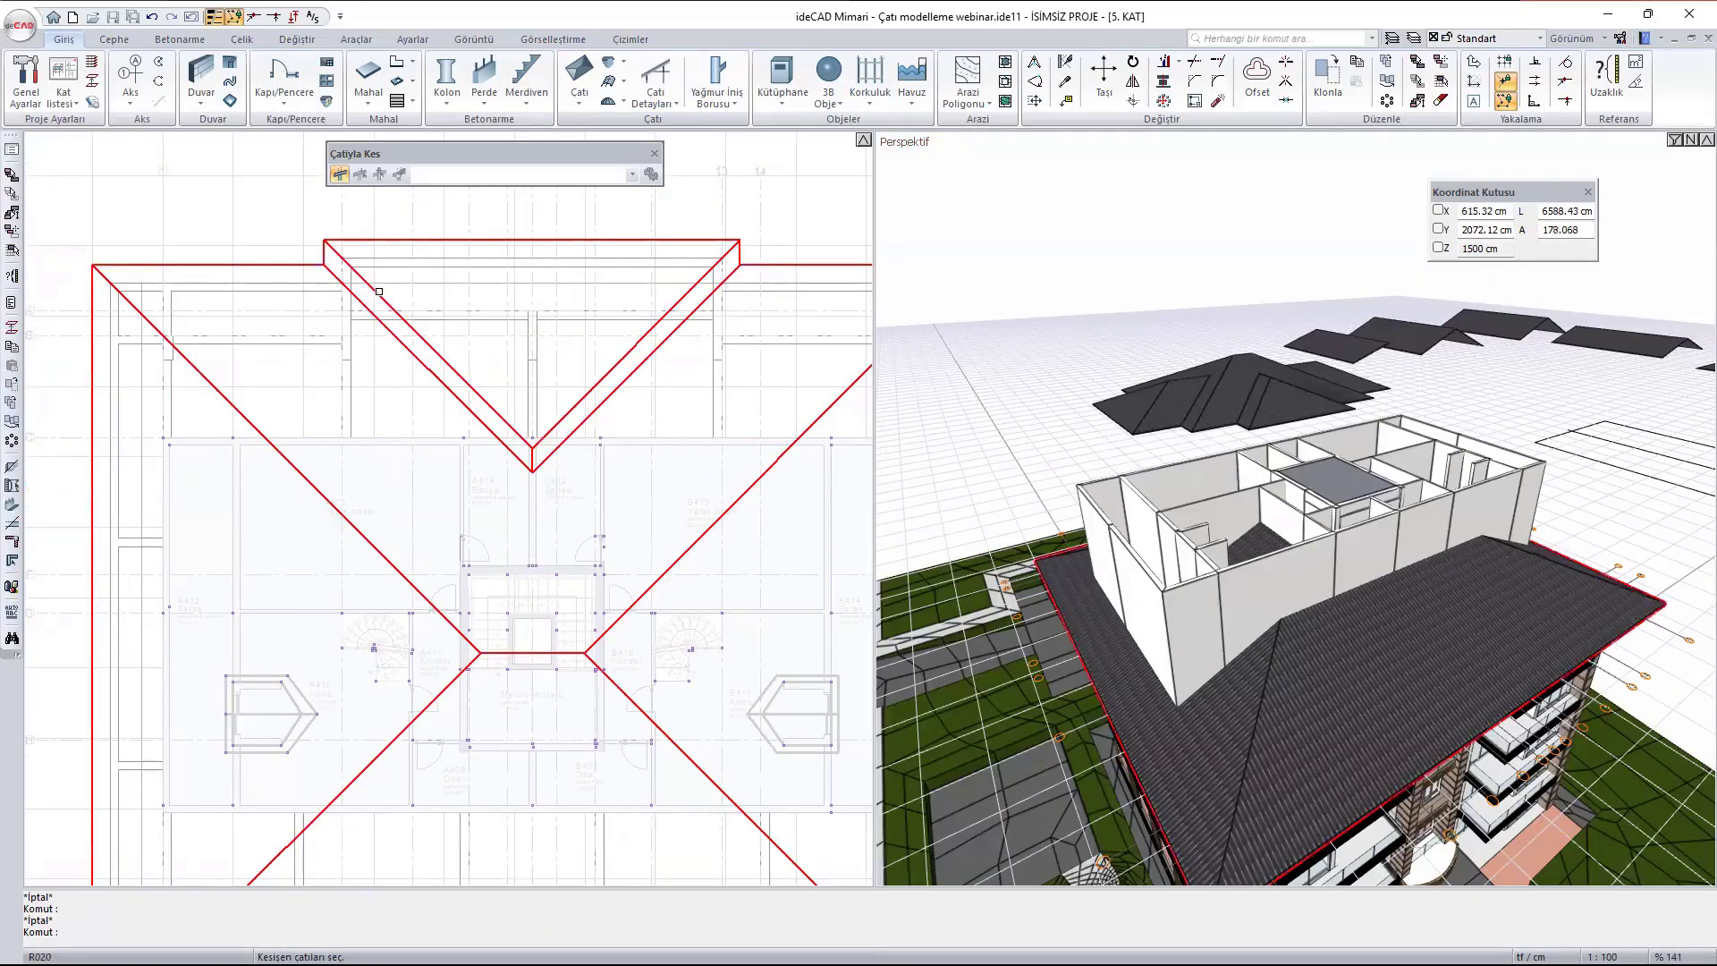
scroll(721, 331, down, 6)
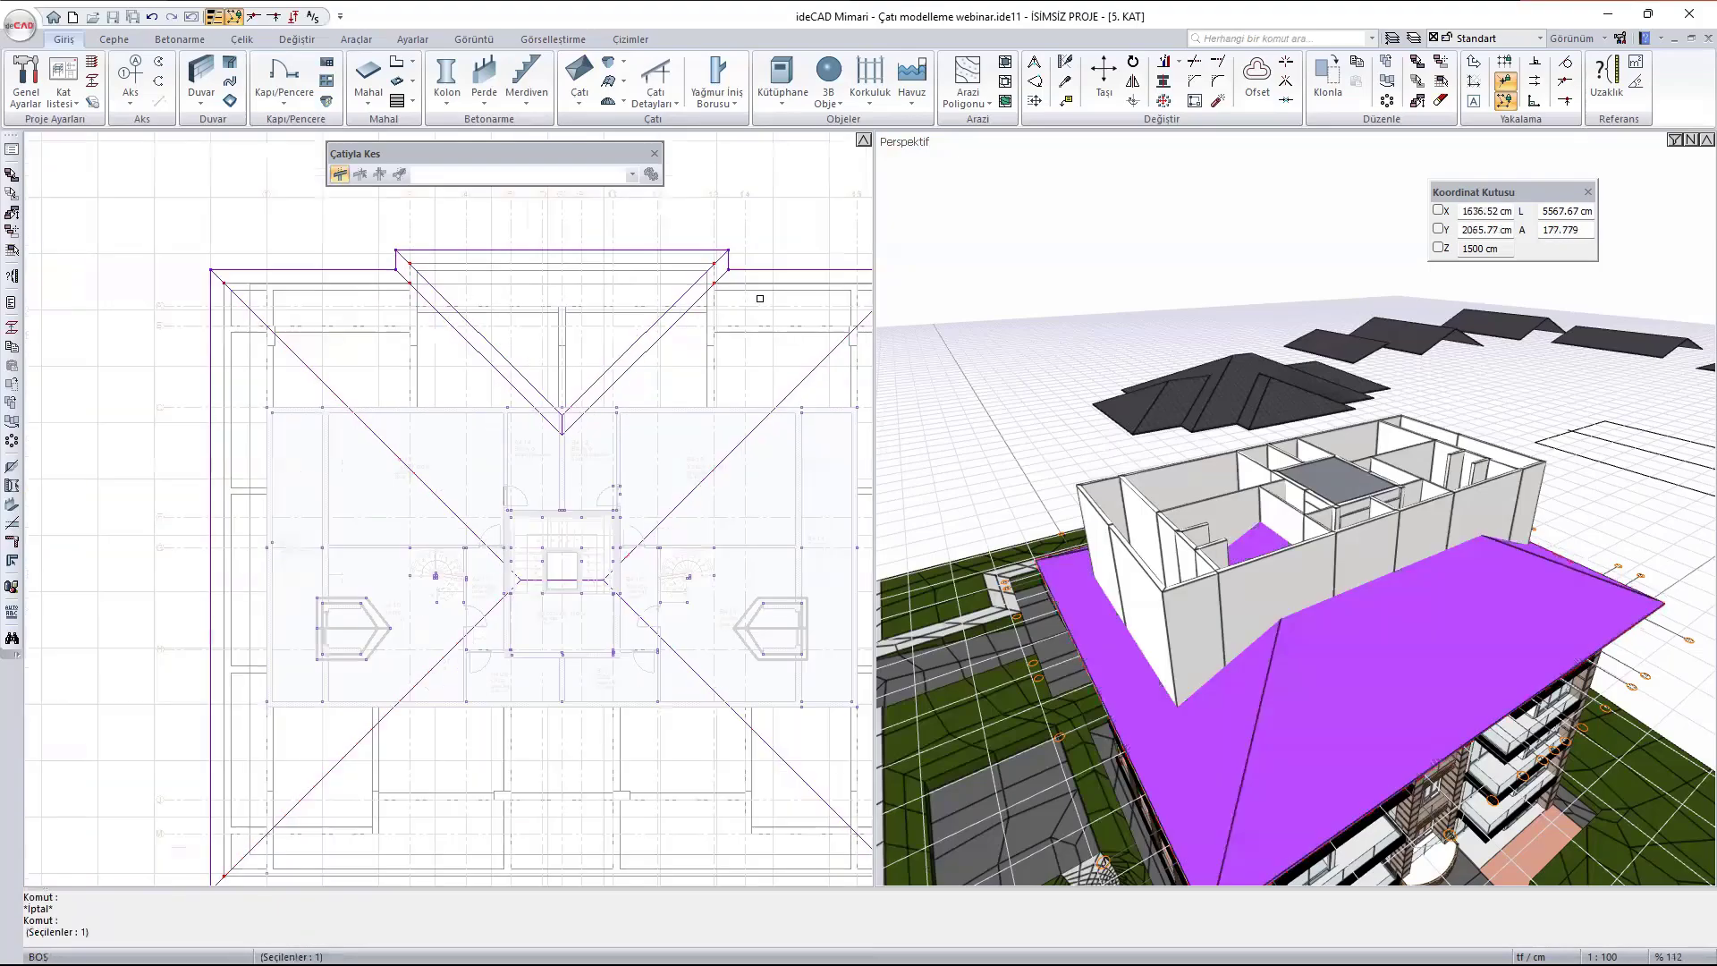
scroll(721, 330, up, 3)
middle_drag(567, 325, 625, 295)
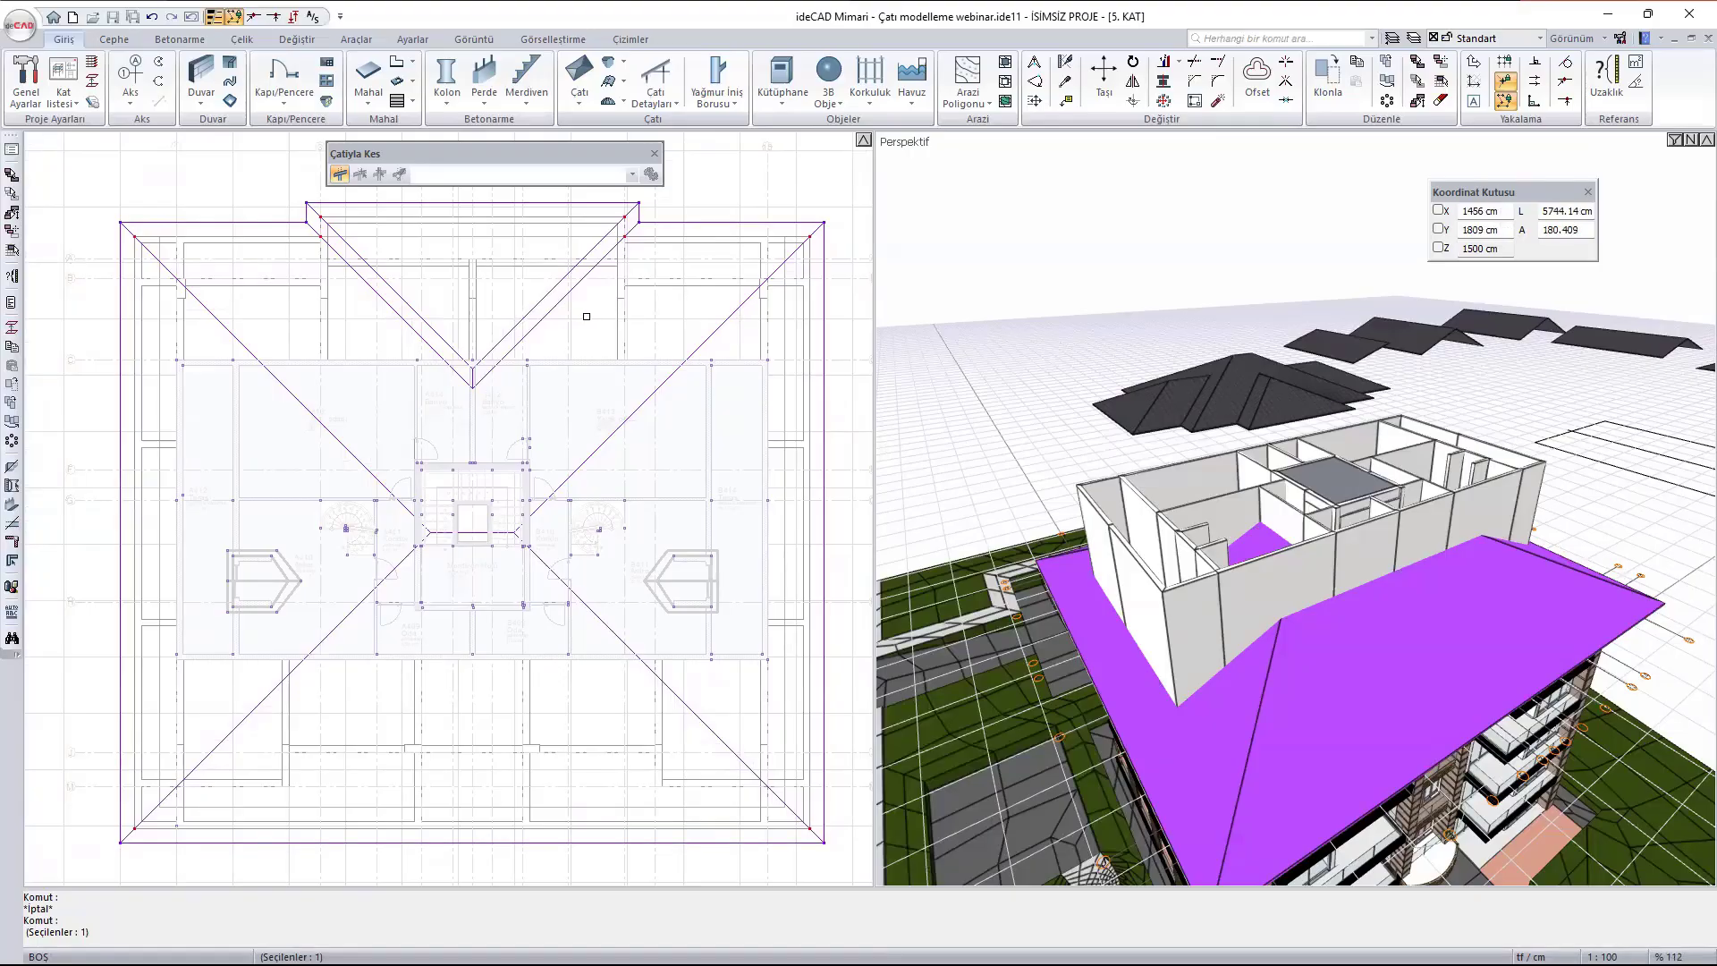
right_click(596, 329)
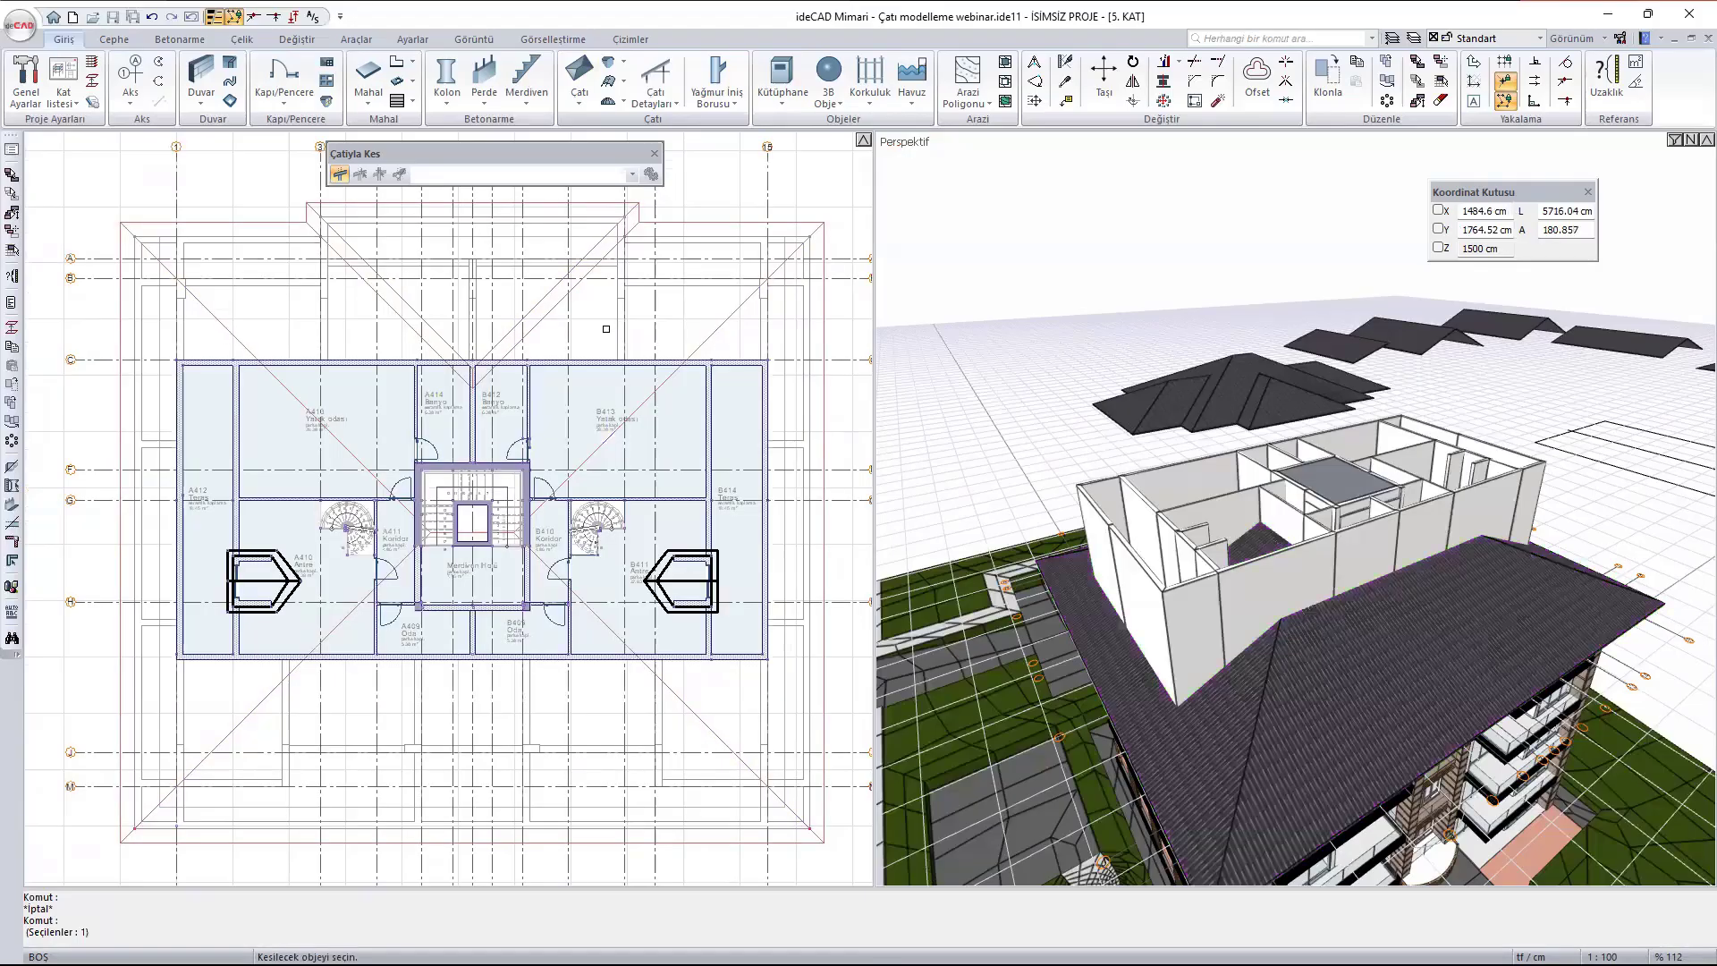
- Select the walls enclosing terrace A412 and the adjoining outer wall of bedroom A413 as objects to cut with the roof
scroll(1243, 581, up, 3)
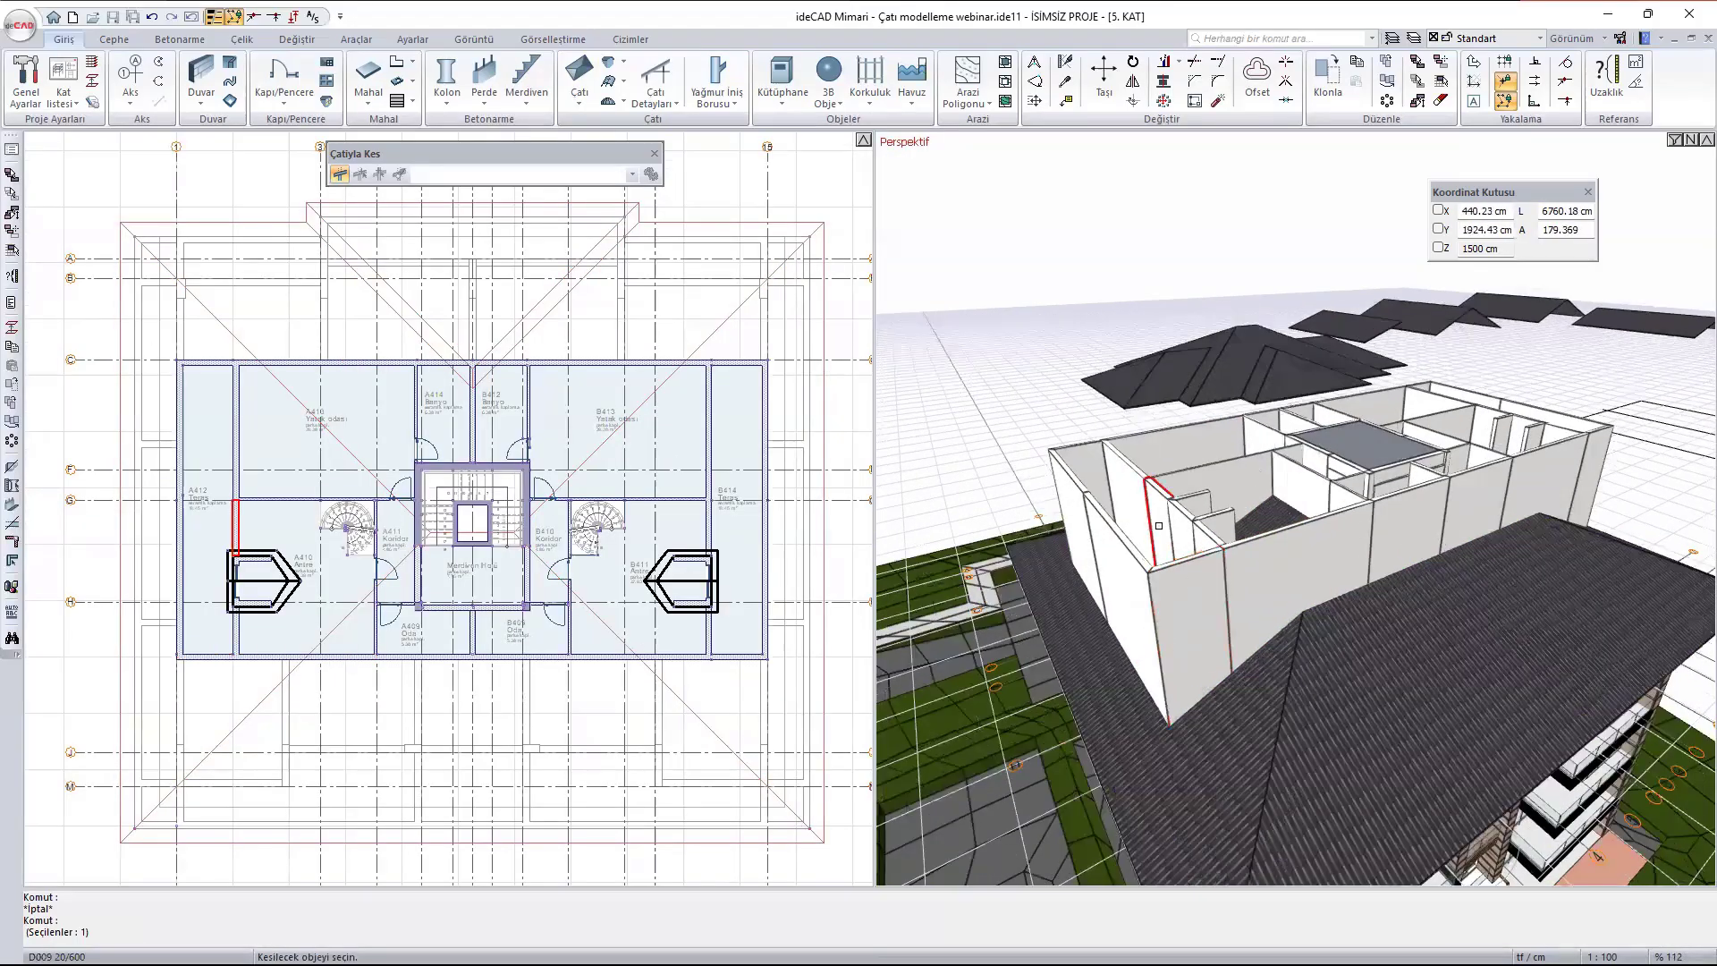
ctrl+middle_drag(1251, 584, 1350, 595)
scroll(195, 670, up, 5)
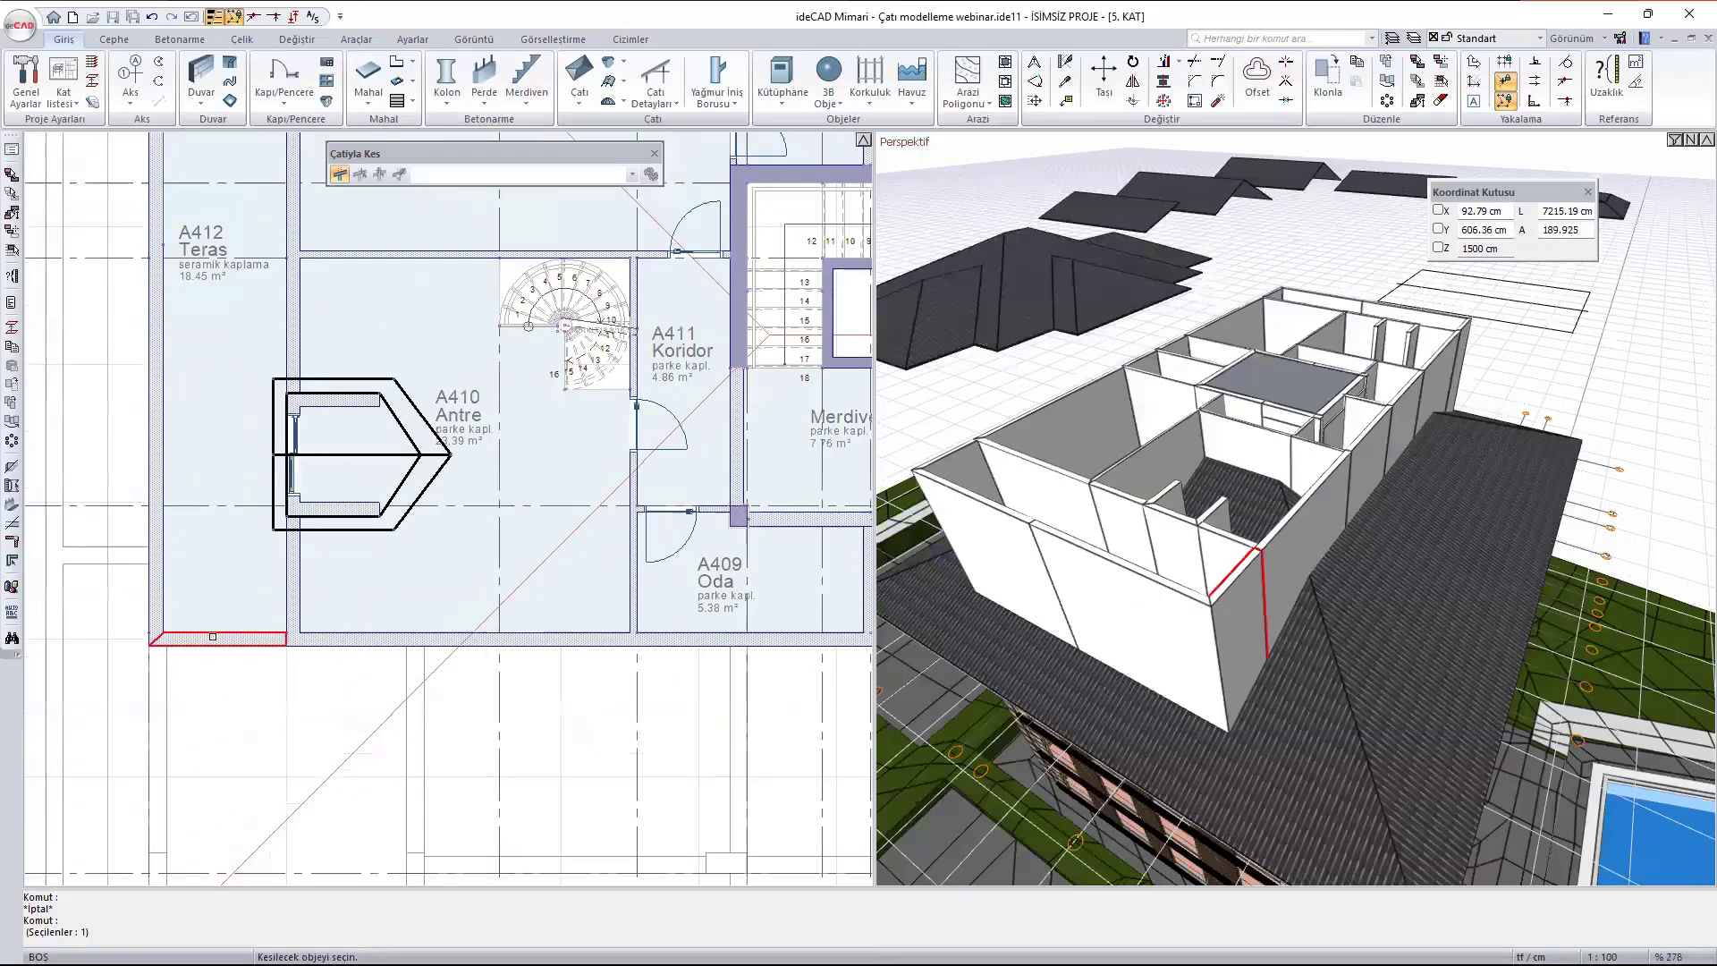
click(210, 636)
shift+click(163, 549)
middle_drag(181, 276, 199, 656)
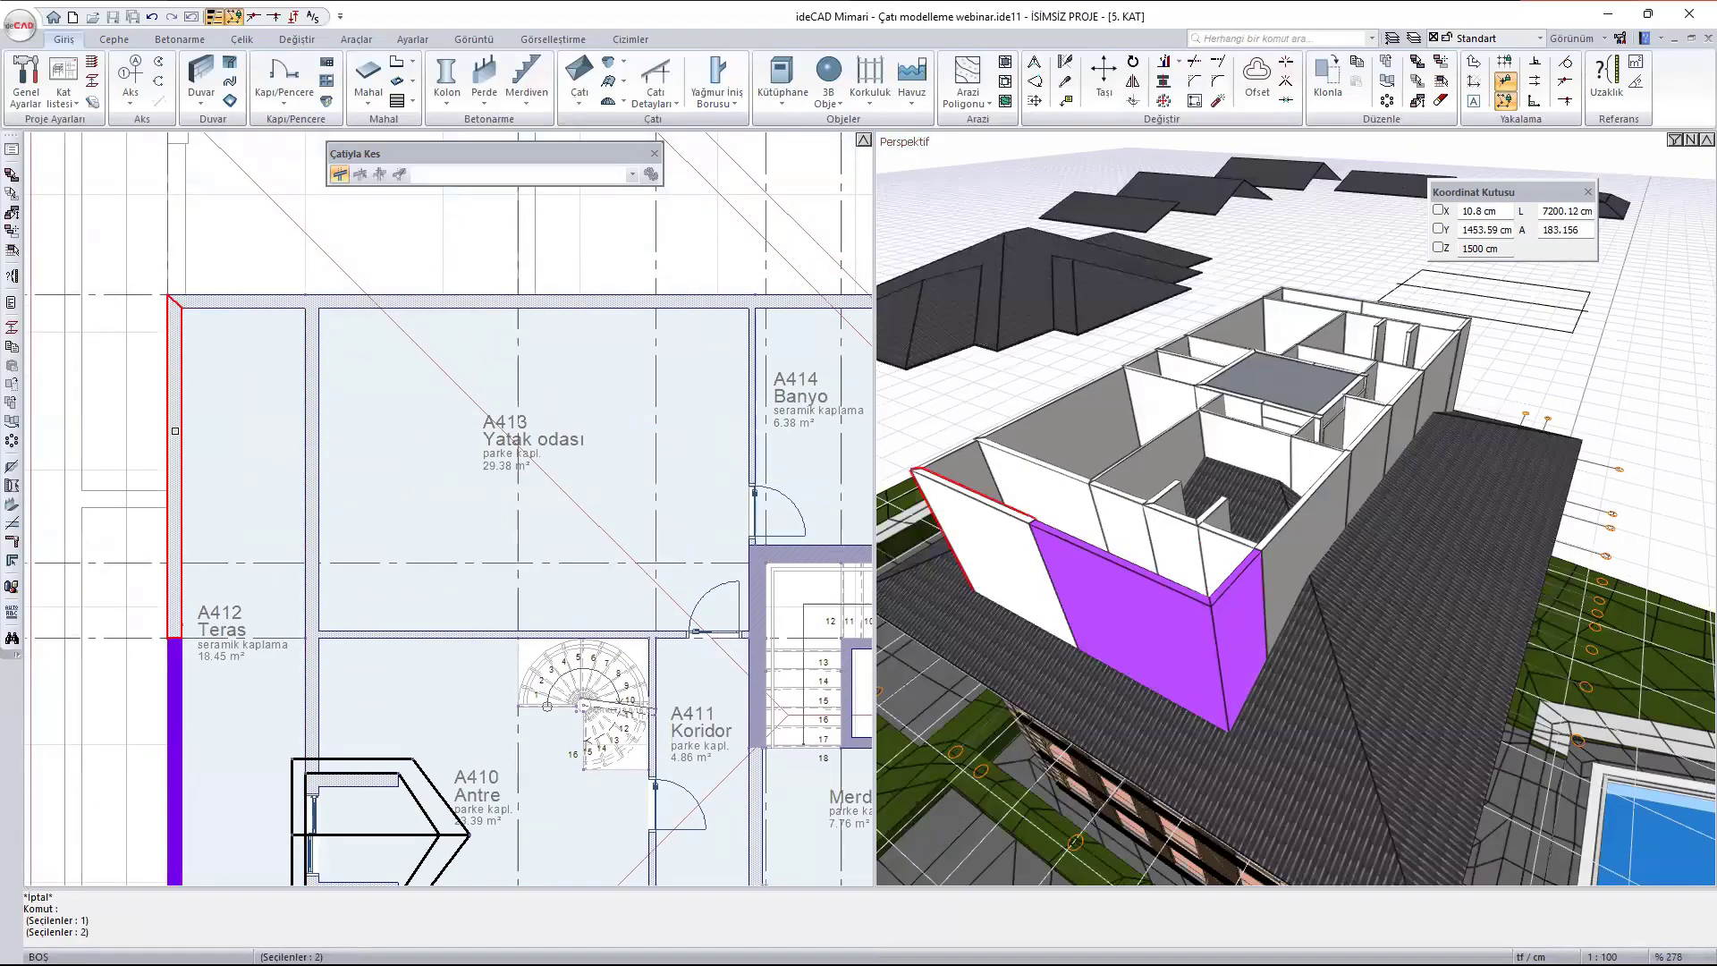
shift+click(181, 554)
shift+click(222, 298)
shift+click(1047, 490)
shift+click(1071, 423)
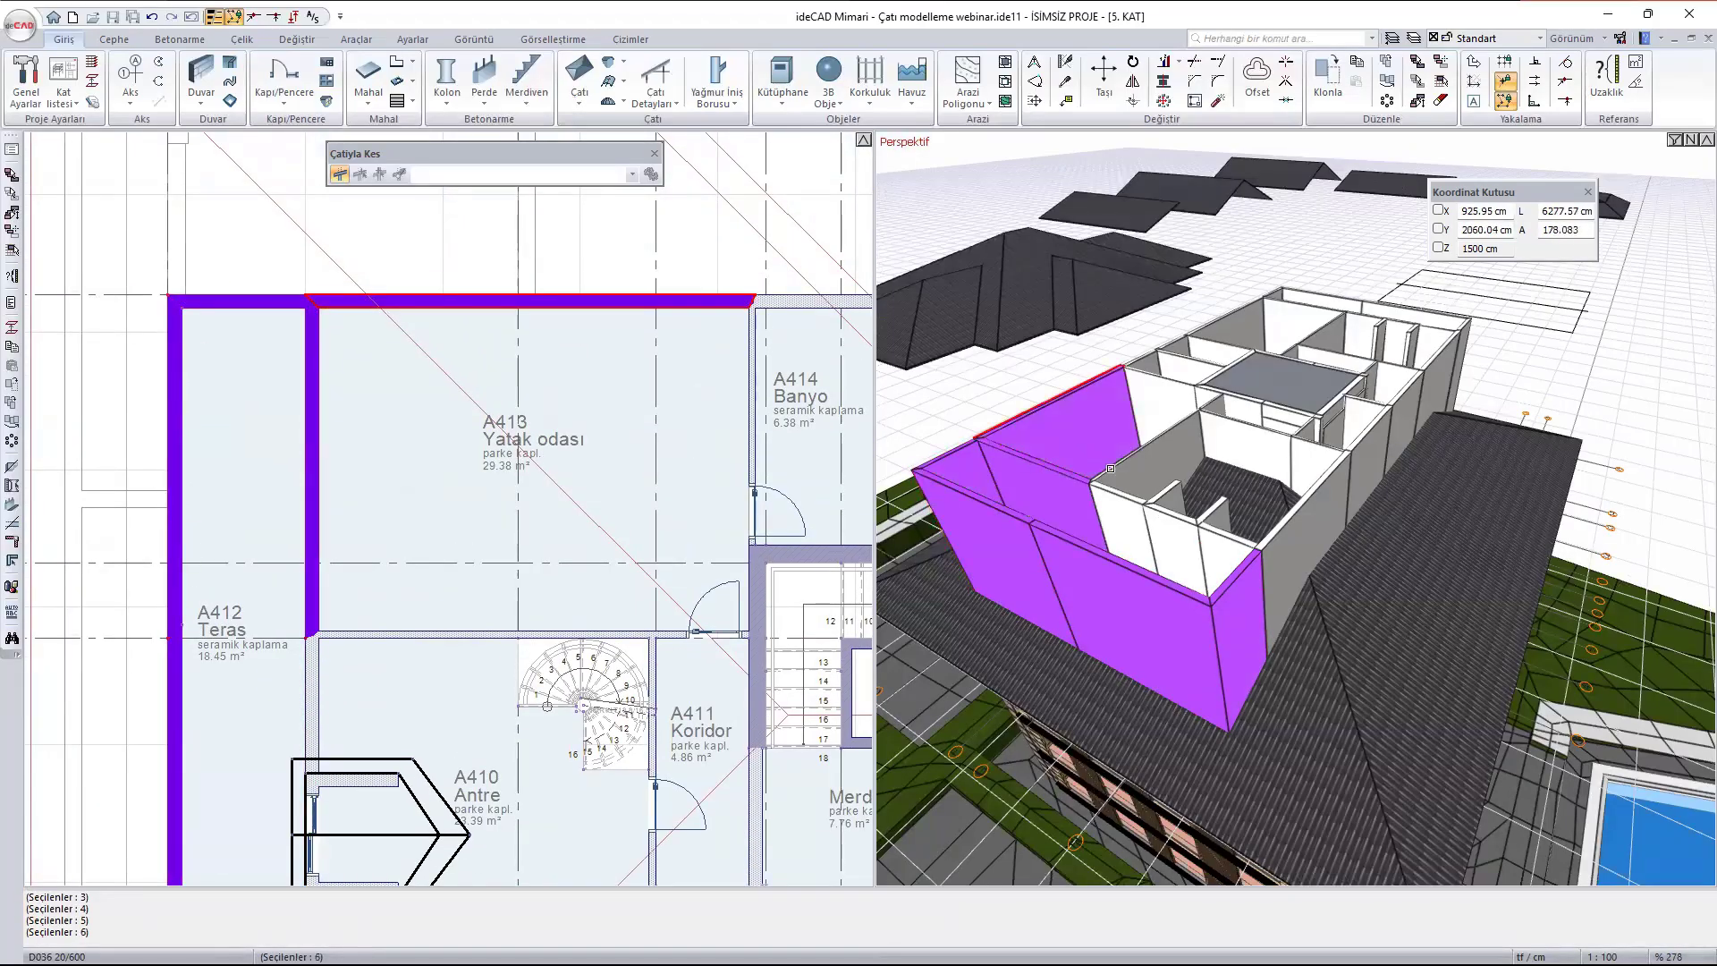
- Add the A flat's interior partitions, dormer side walls, front walls and first bathroom walls to the objects to cut
shift+click(1121, 506)
shift+click(1131, 479)
shift+click(1165, 528)
shift+click(1163, 501)
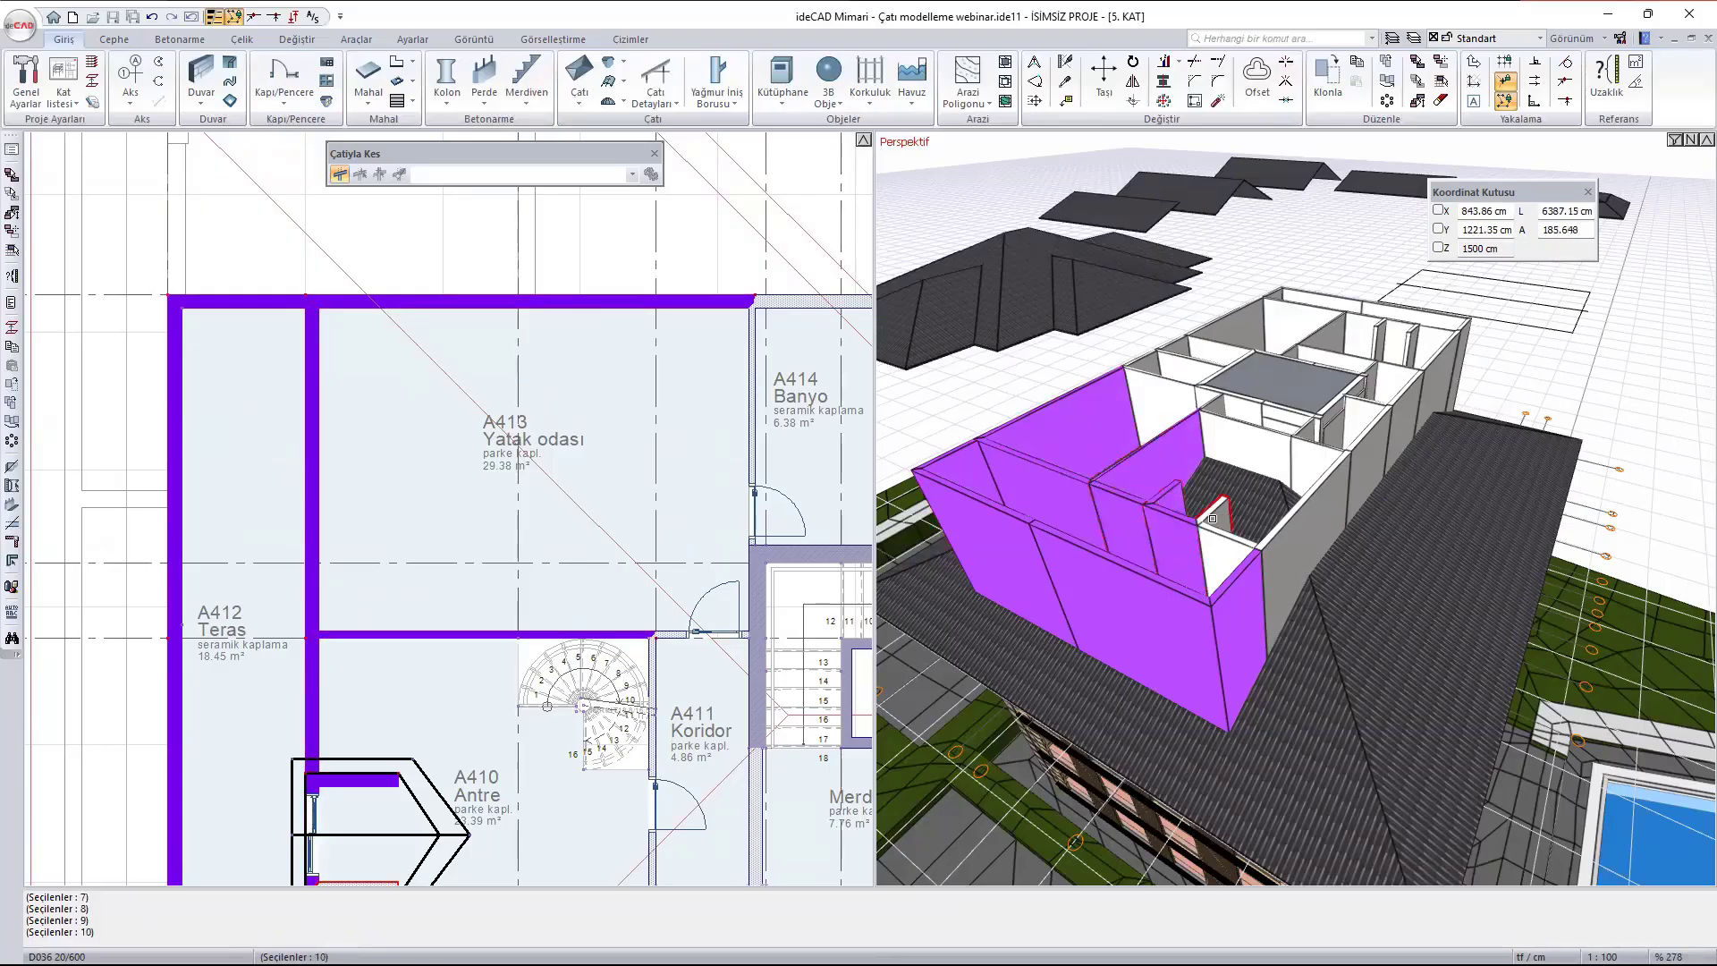
shift+click(1237, 555)
shift+click(1289, 536)
scroll(1363, 413, up, 4)
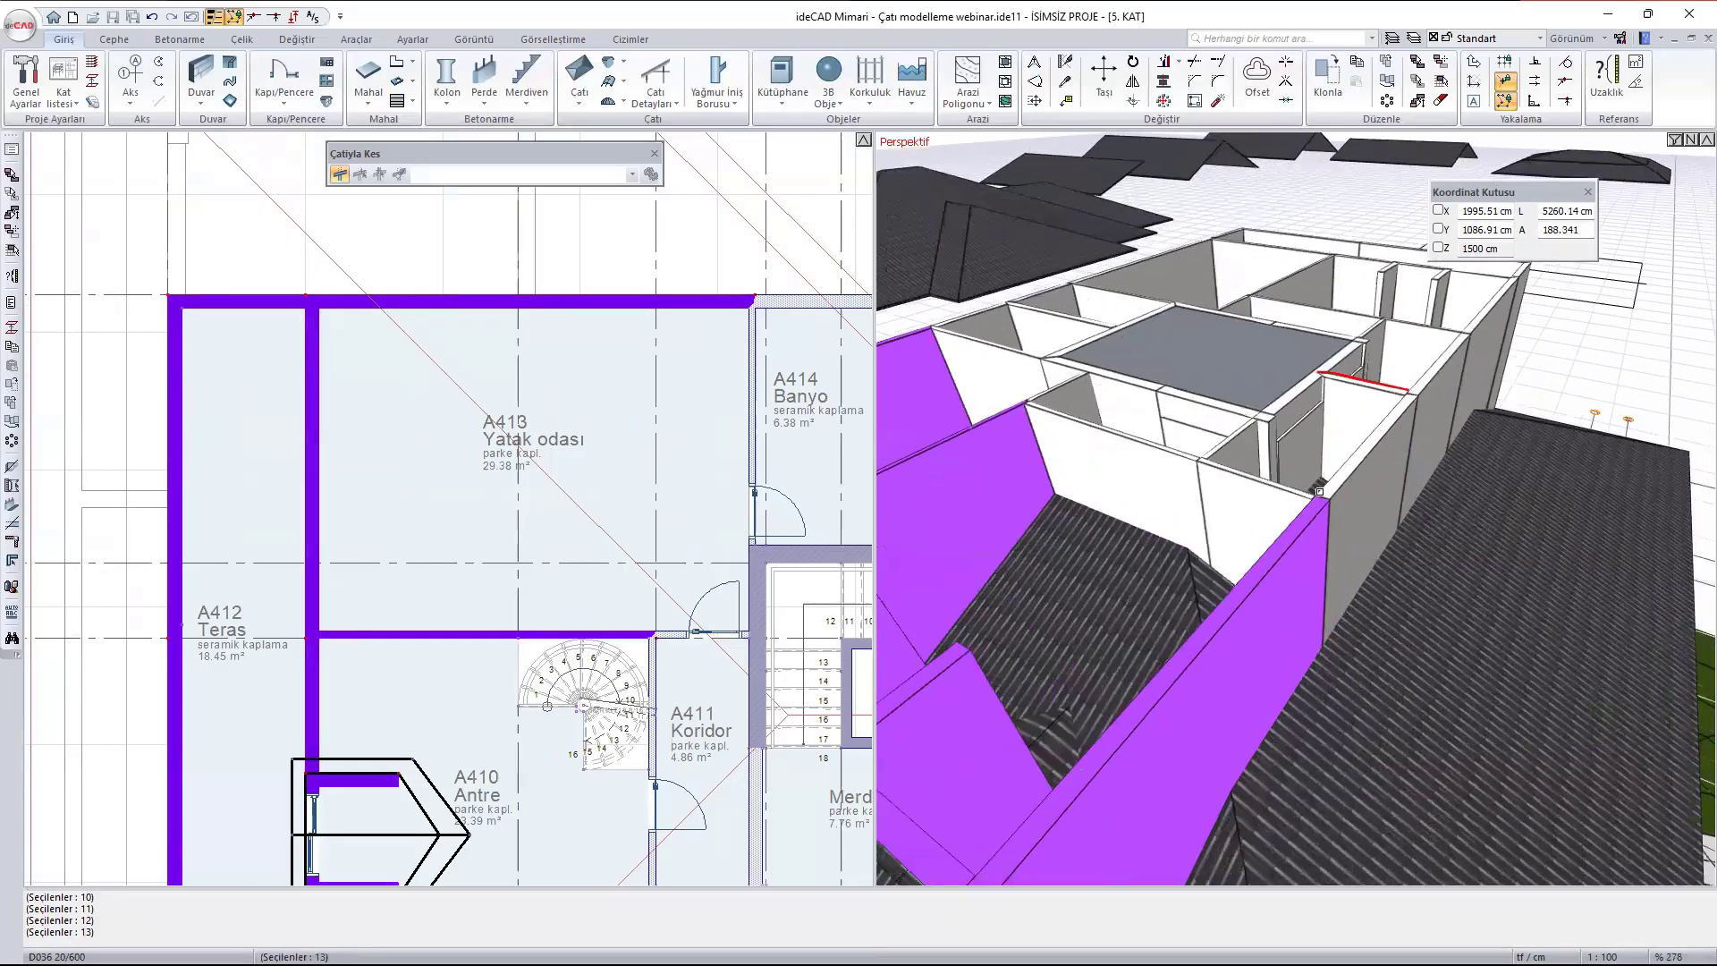
shift+click(1208, 515)
shift+click(1180, 501)
shift+click(1258, 437)
ctrl+middle_drag(1314, 433, 1238, 583)
shift+click(1222, 460)
shift+click(1233, 394)
shift+click(1257, 356)
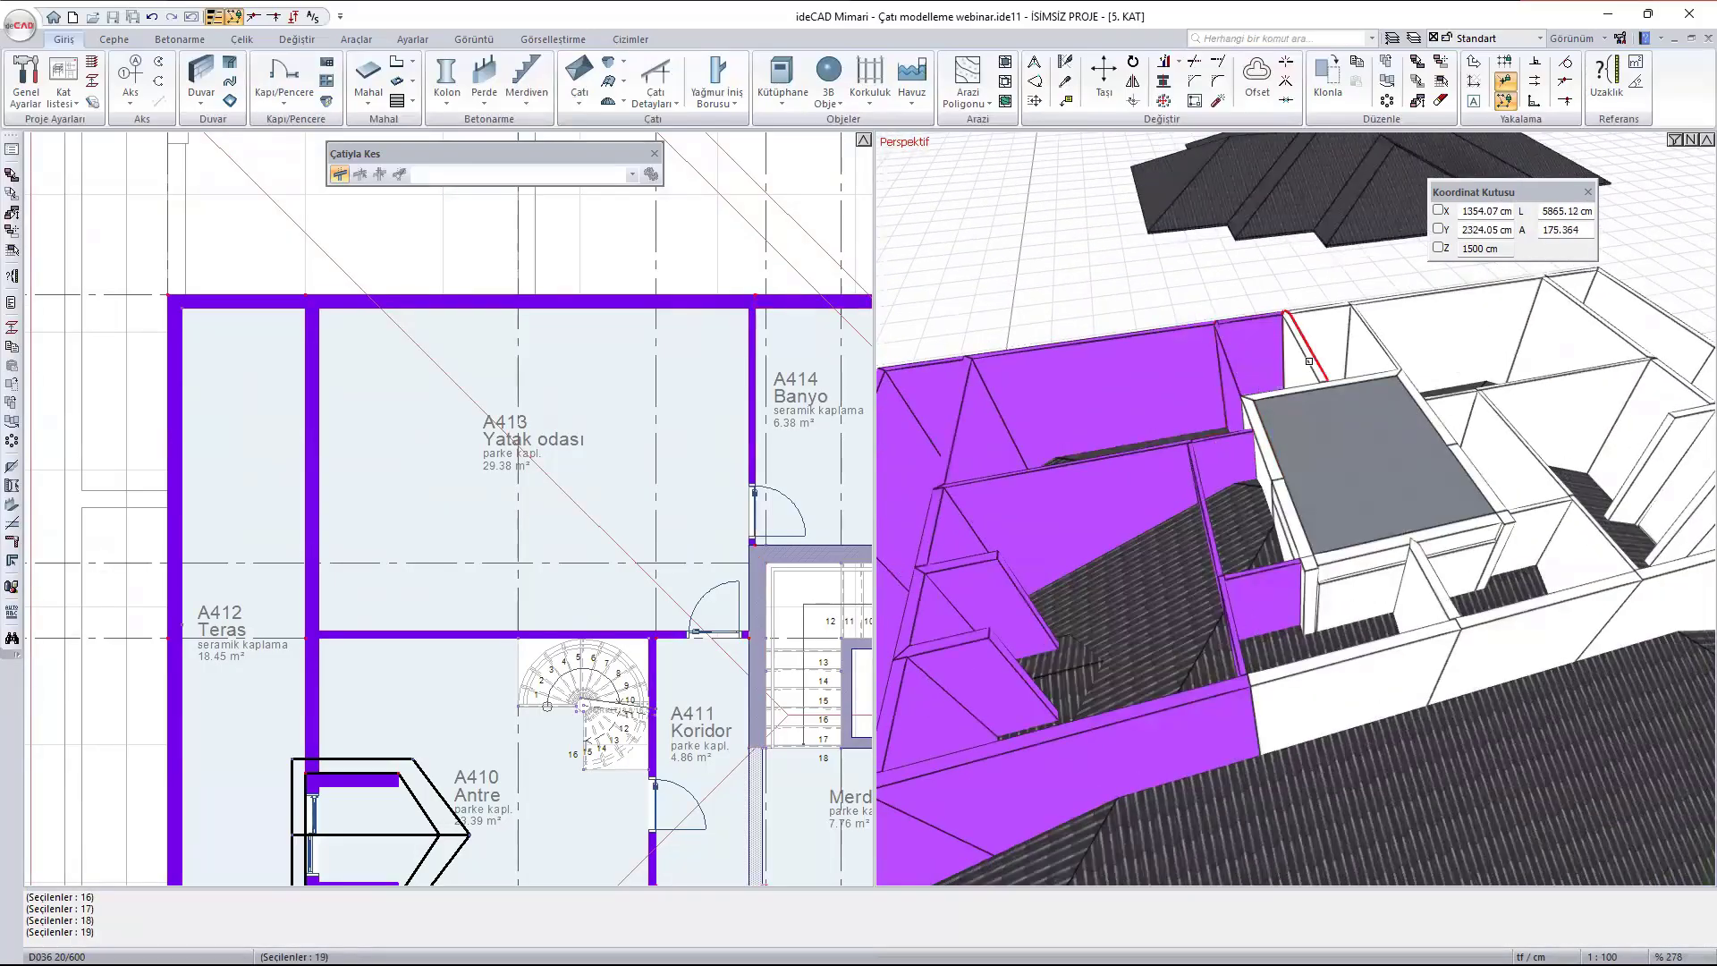
- Add the partition between the two bathrooms plus the B flat's rear bathroom and bedroom walls to the cut selection
shift+click(1301, 349)
shift+click(1320, 334)
shift+click(1370, 342)
shift+click(1458, 331)
shift+click(1575, 329)
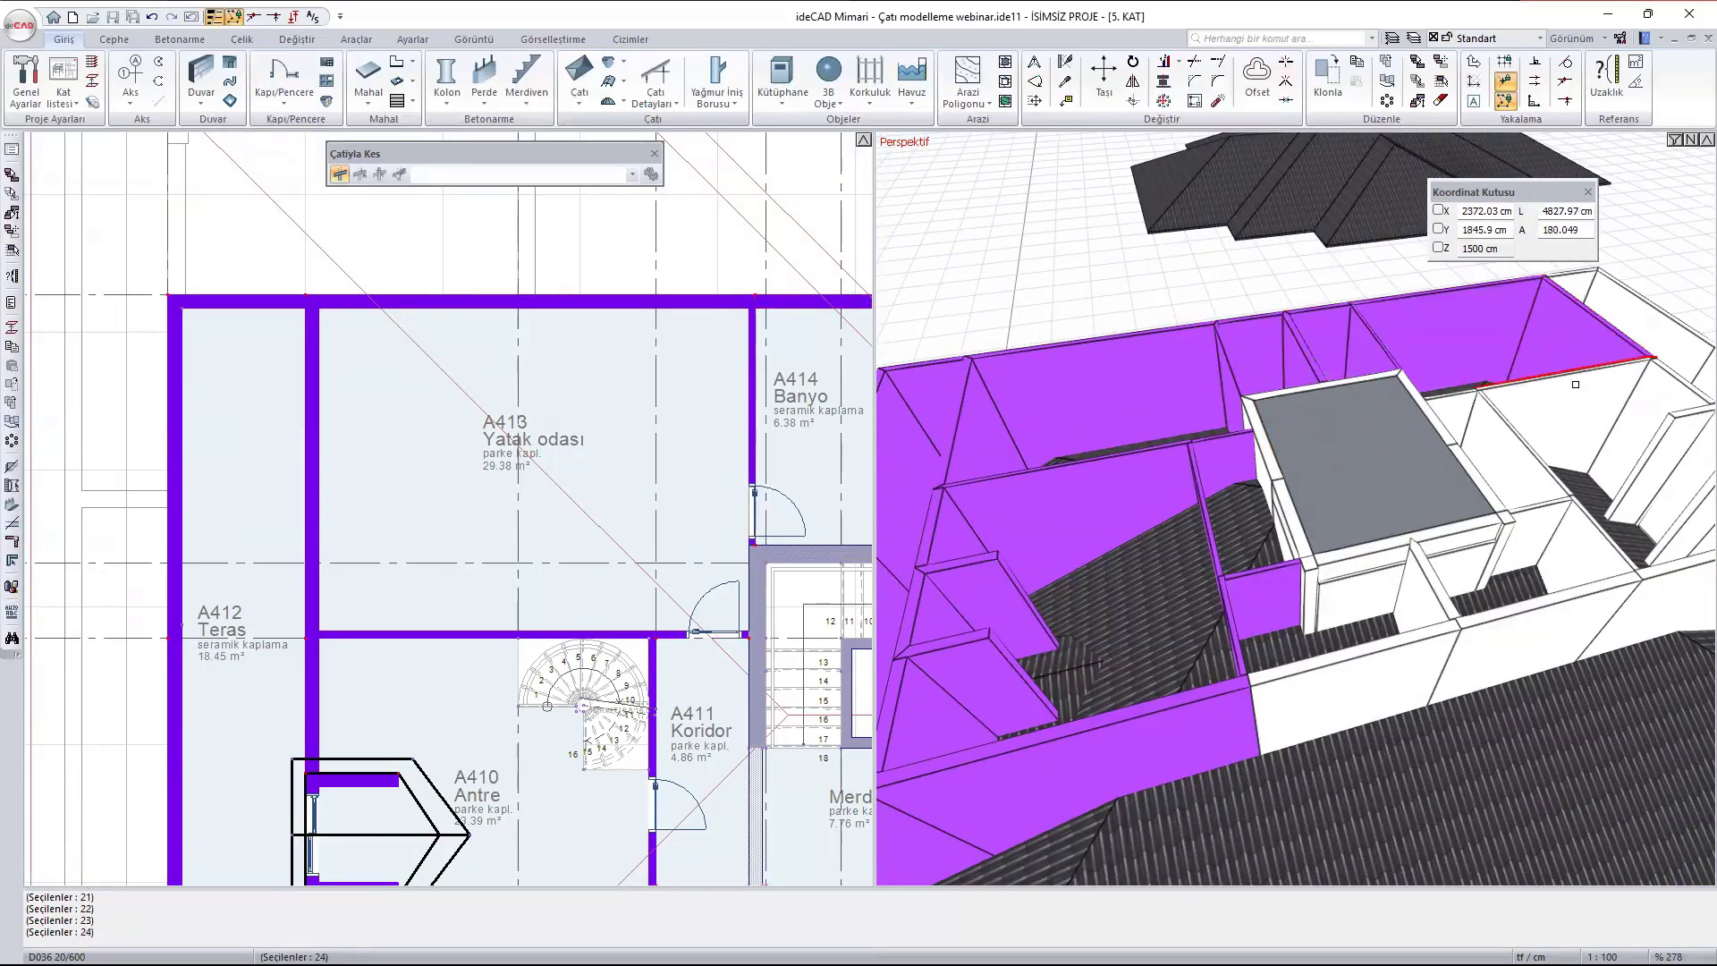
- Add the B flat's front walls and the partitions around room B409, corridor B410 and the bedroom to the cut selection
middle_drag(1527, 379, 1184, 316)
shift+click(941, 624)
shift+click(1105, 568)
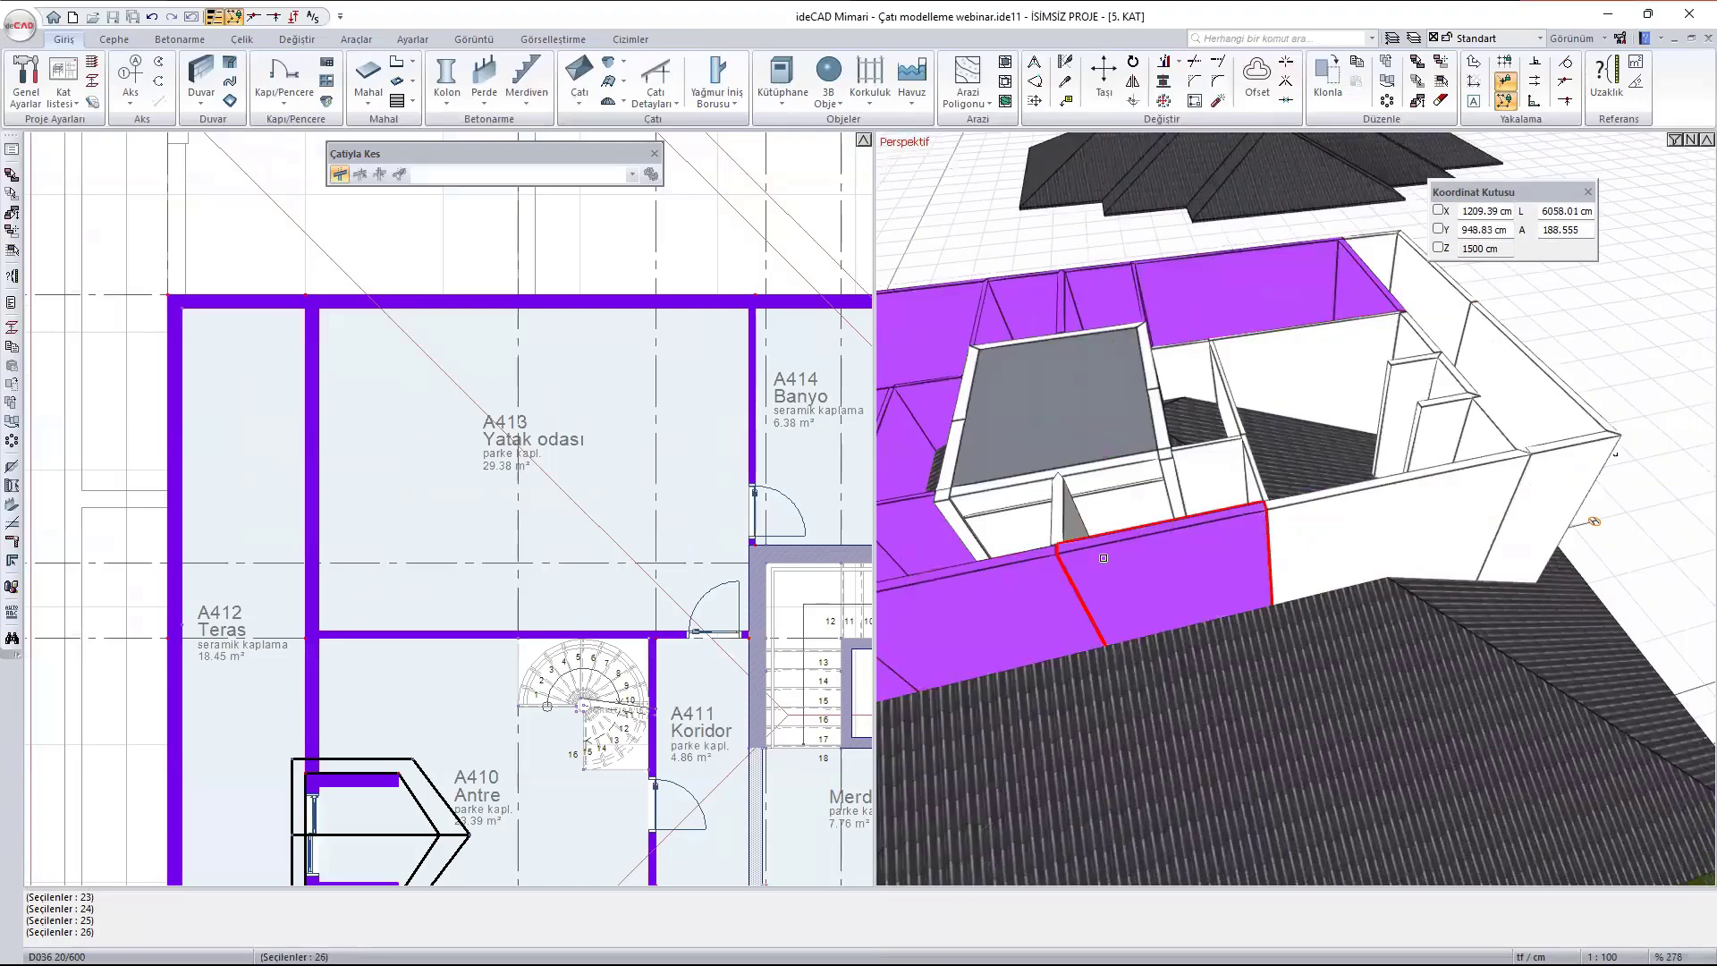
shift+click(1064, 516)
shift+click(1170, 493)
shift+click(1214, 491)
shift+click(1284, 522)
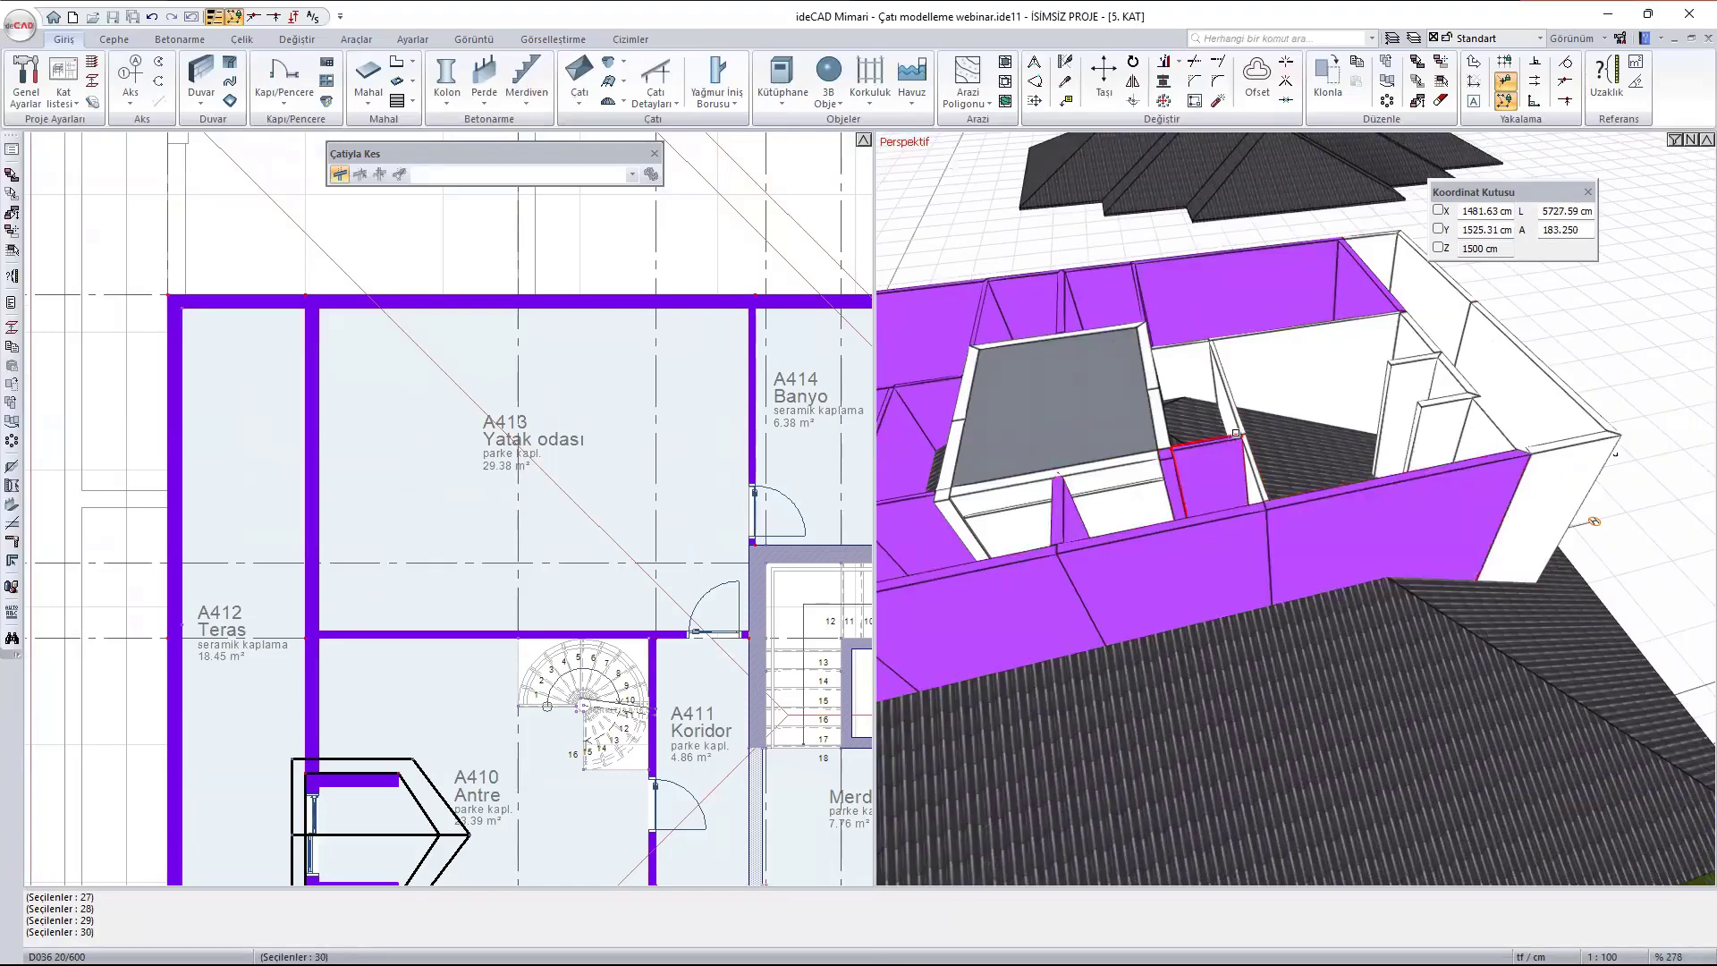
shift+click(1241, 447)
shift+click(1230, 404)
shift+click(1328, 350)
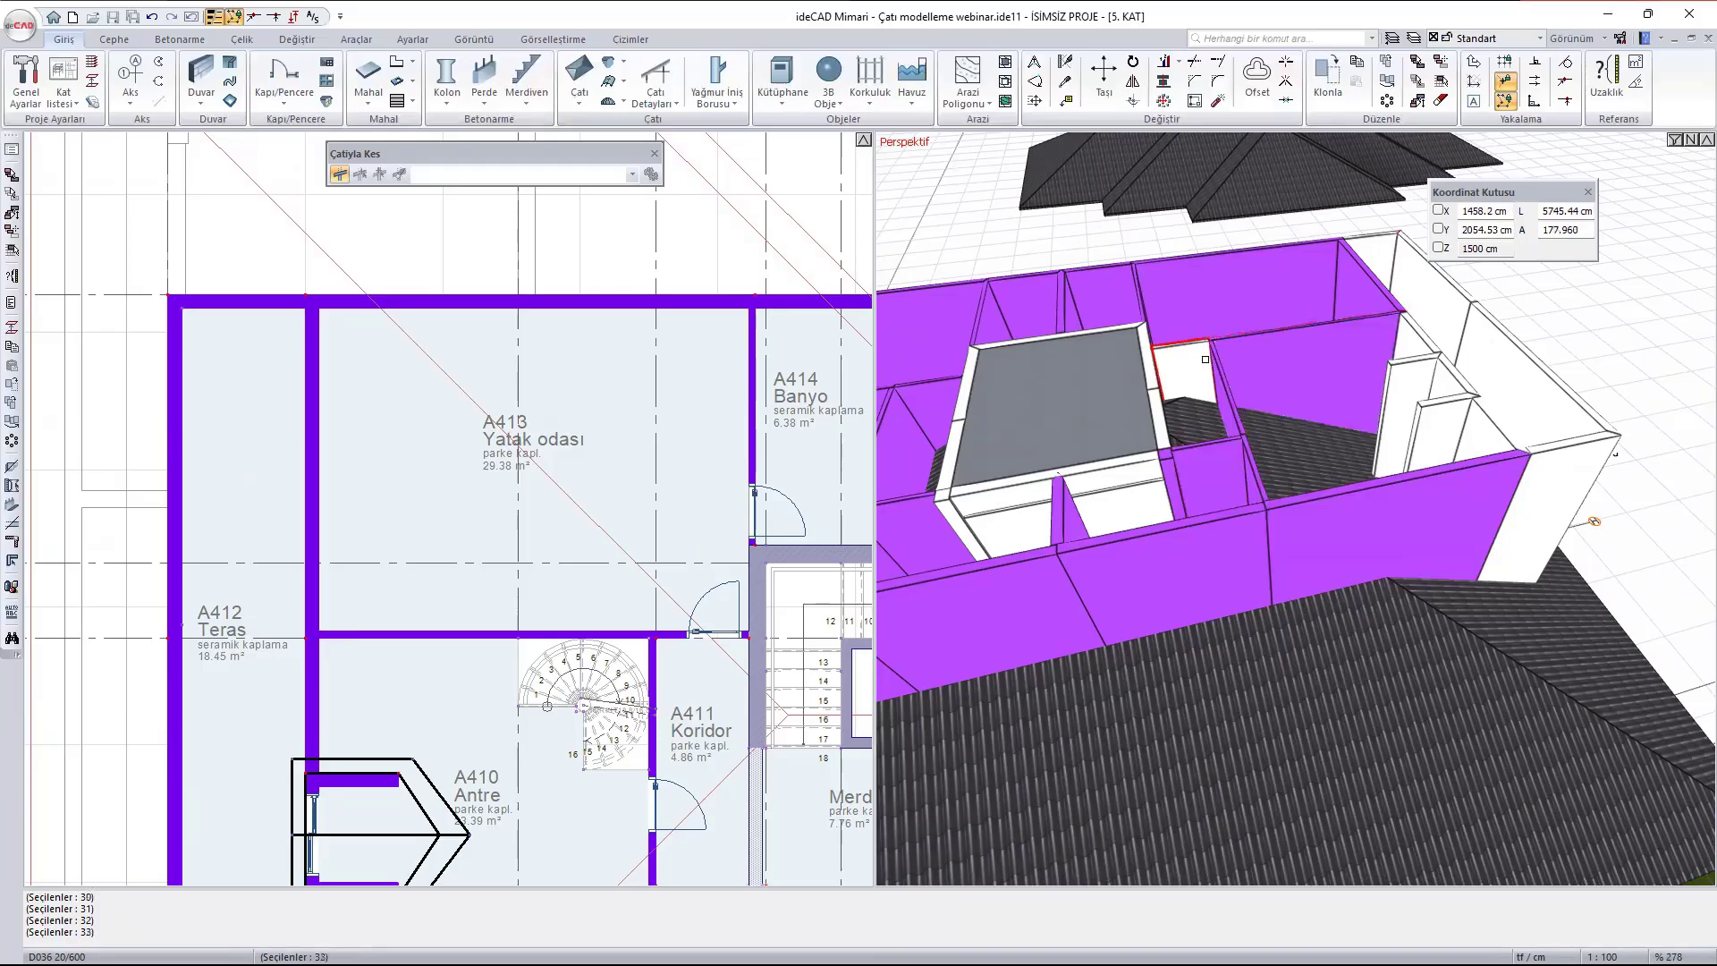
- Add the B flat's remaining corridor-side wall, dormer side walls and all walls around its terrace to the cut selection
shift+click(1200, 359)
shift+click(1410, 394)
shift+click(1424, 339)
shift+click(1461, 376)
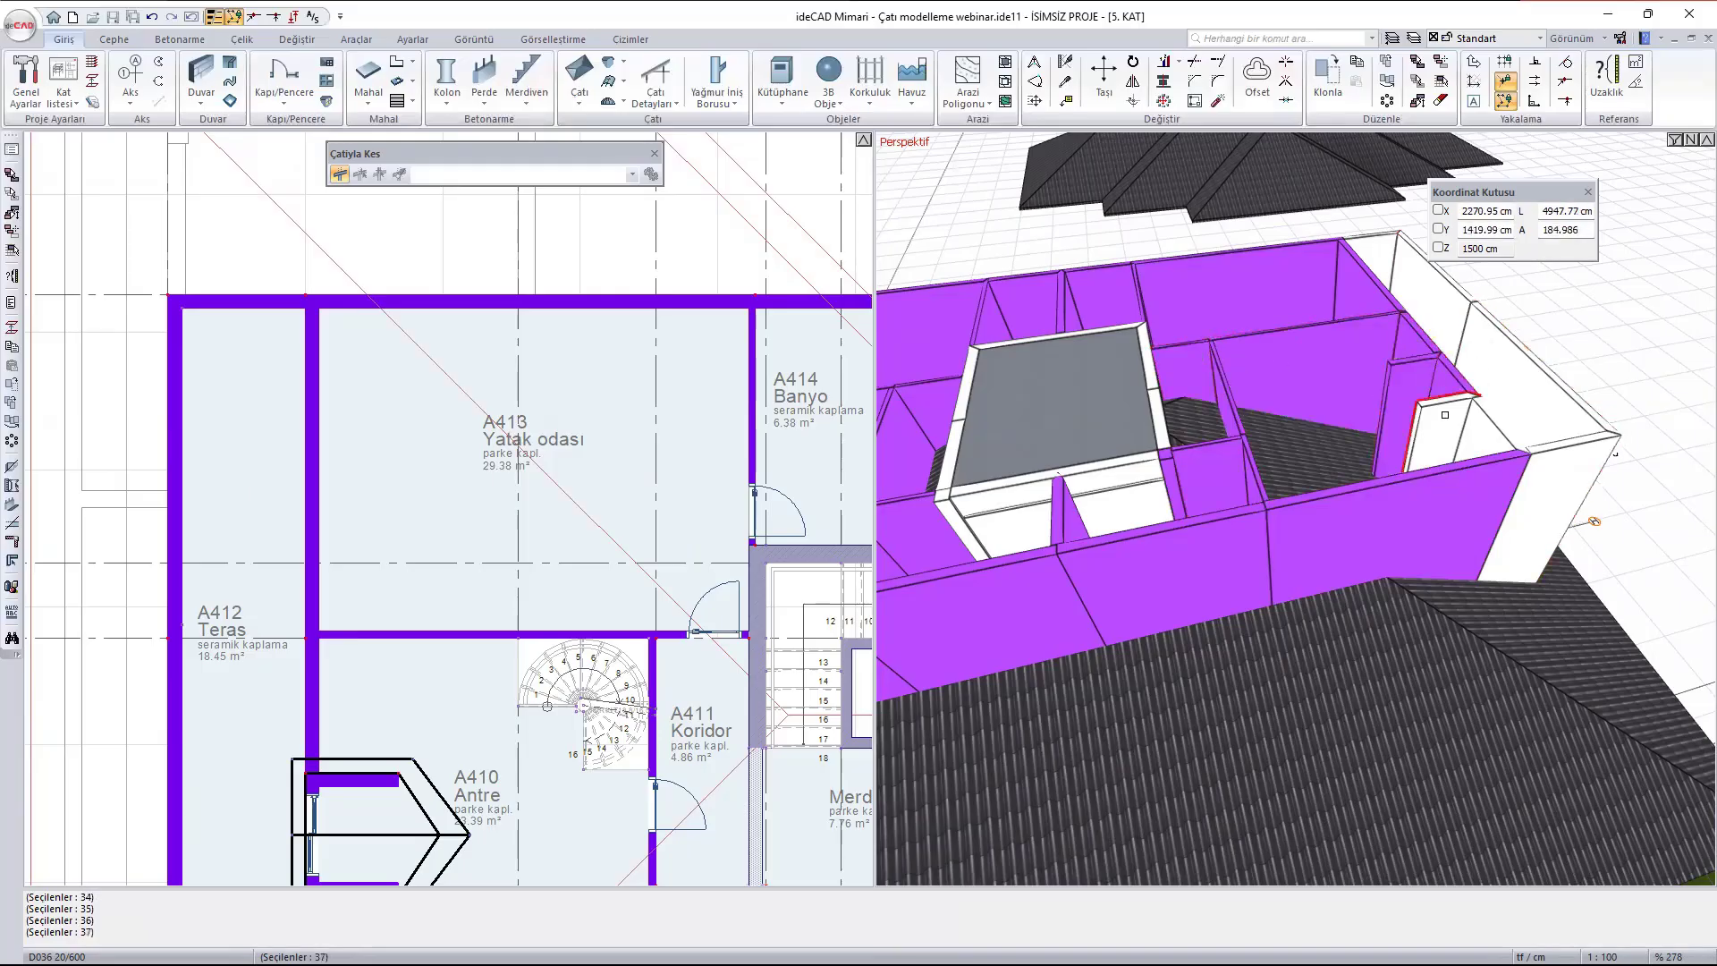
shift+click(1439, 421)
shift+click(1500, 431)
shift+click(1554, 490)
shift+click(1514, 381)
shift+click(1441, 311)
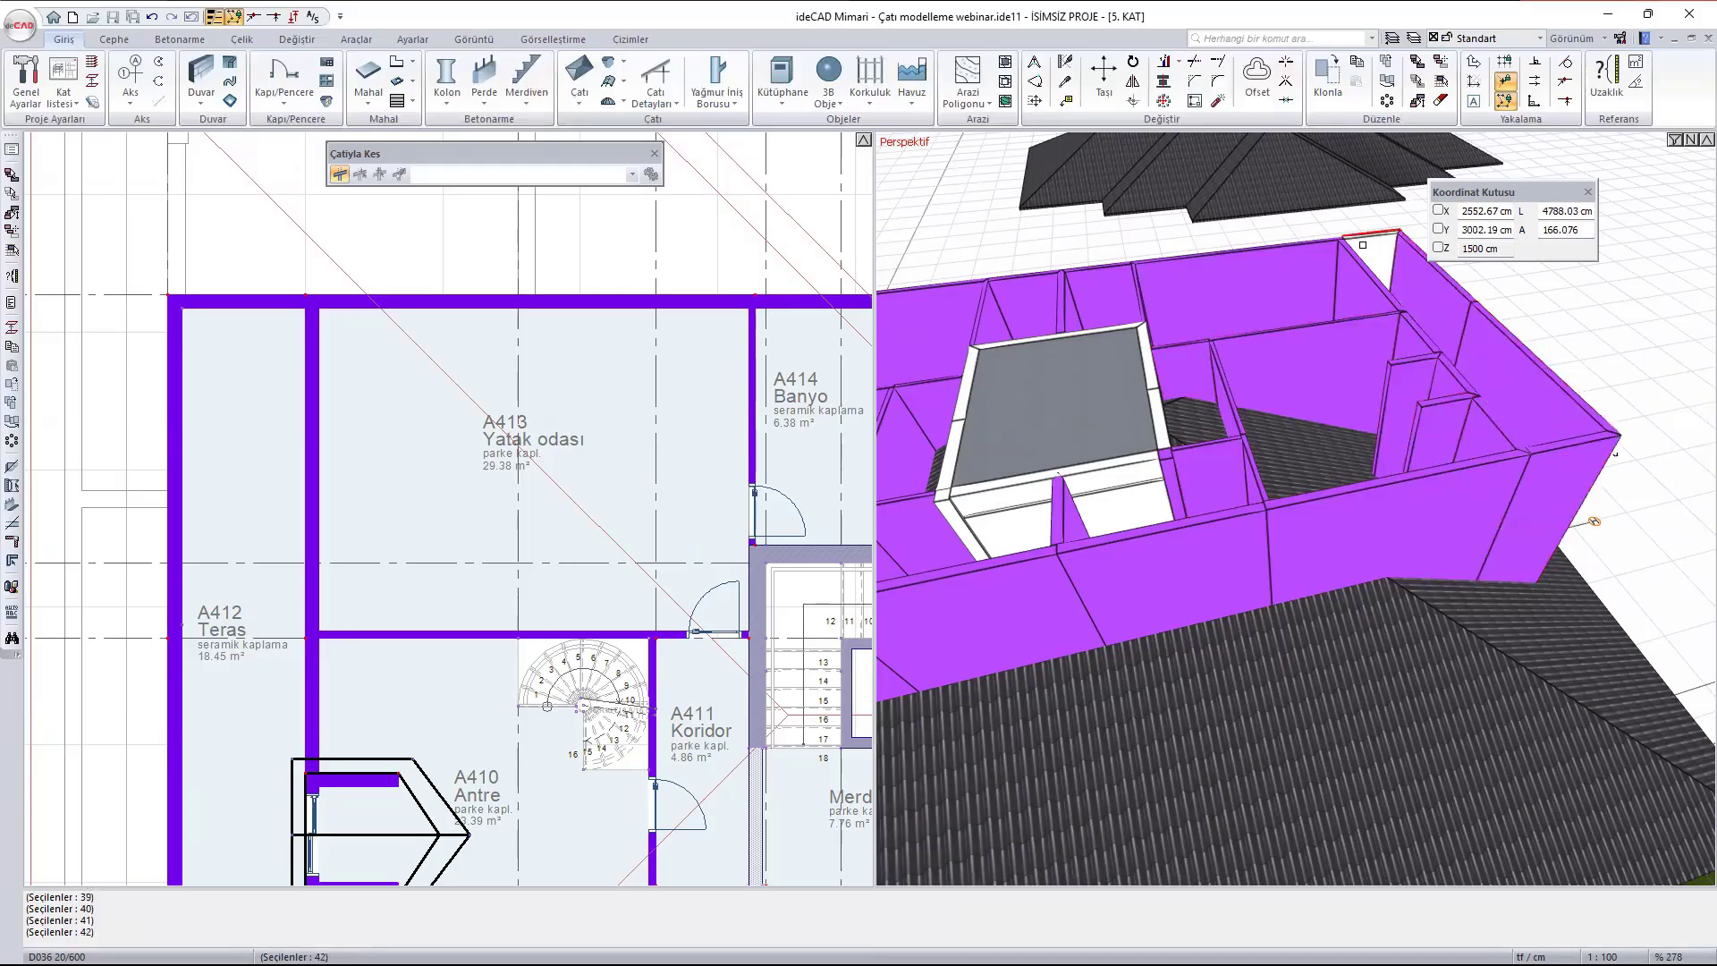
shift+click(1367, 251)
- Finish the wall selection and create the trim group Çatıyla Kes 20 with a black cut-surface colour
scroll(1496, 433, down, 3)
ctrl+middle_drag(1064, 538, 1388, 606)
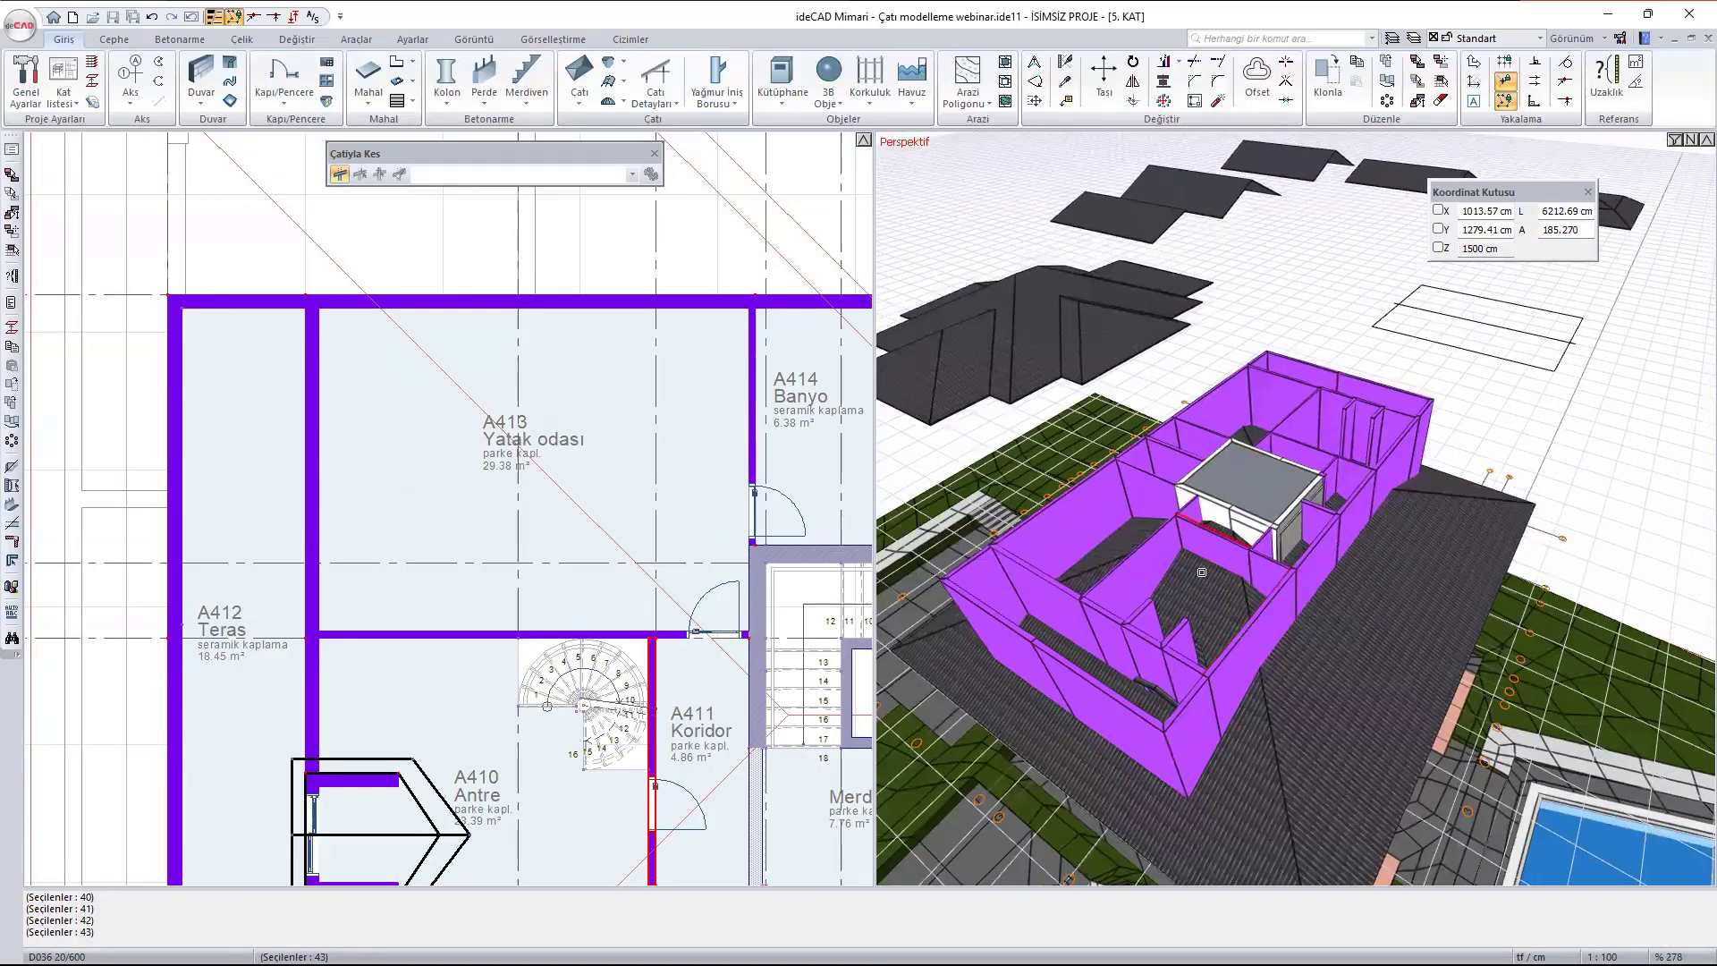
scroll(1177, 549, up, 1)
right_click(1177, 547)
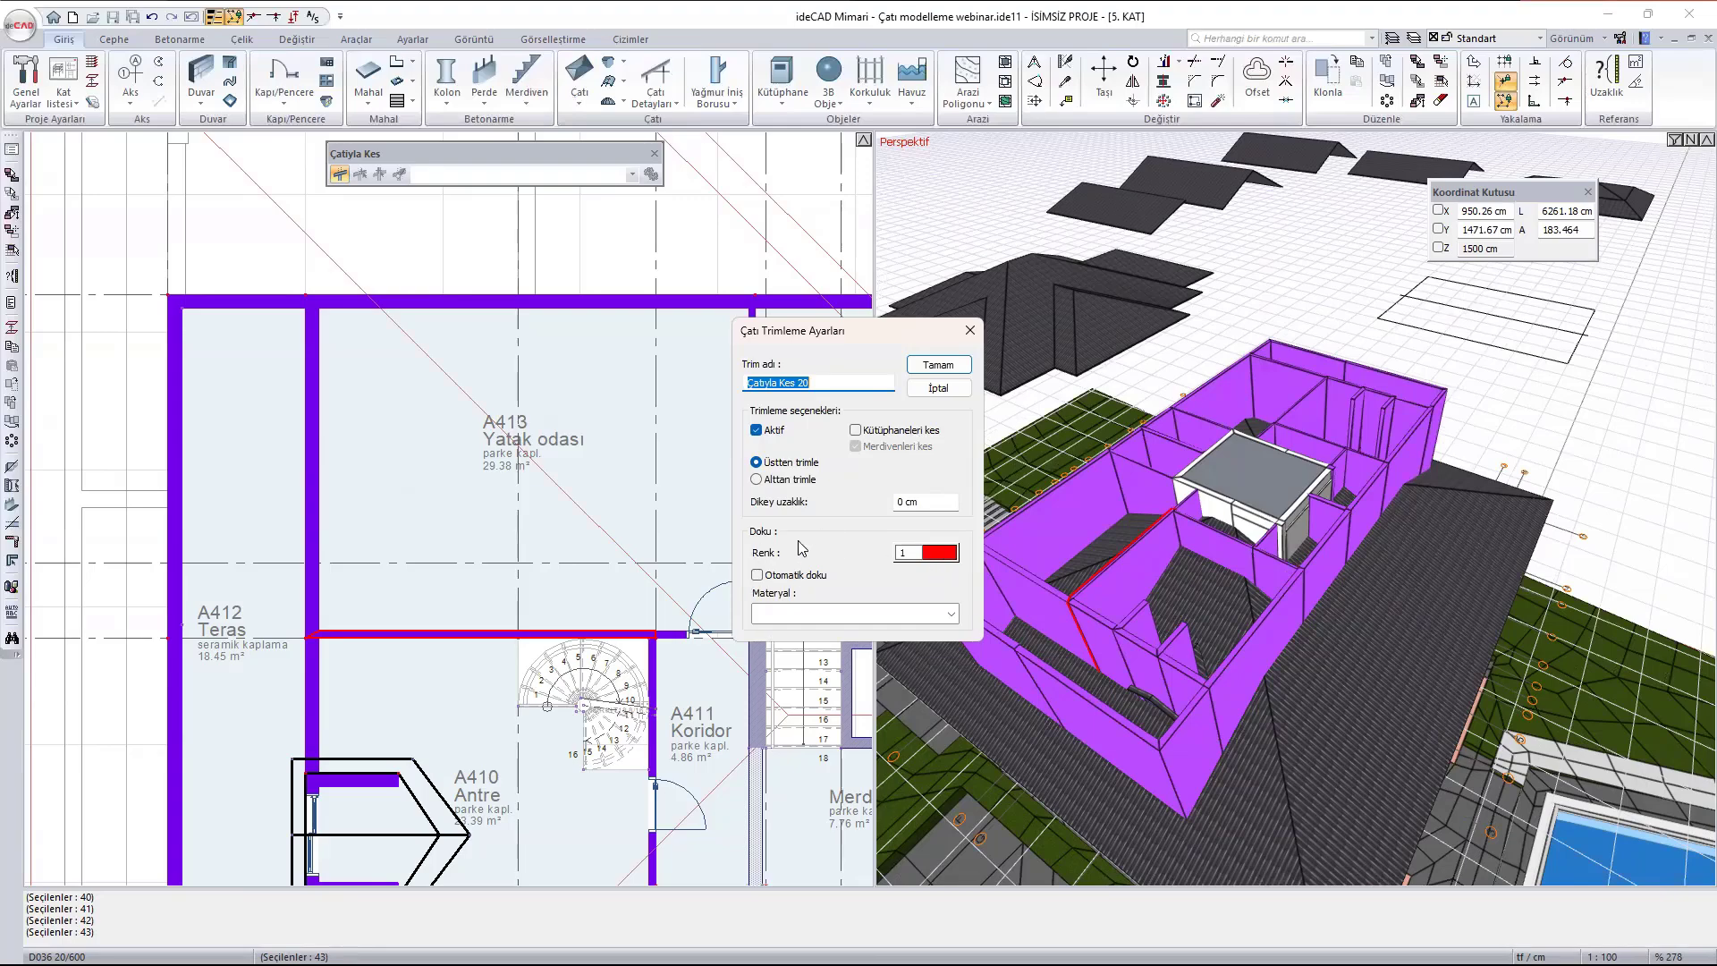
click(941, 557)
click(992, 660)
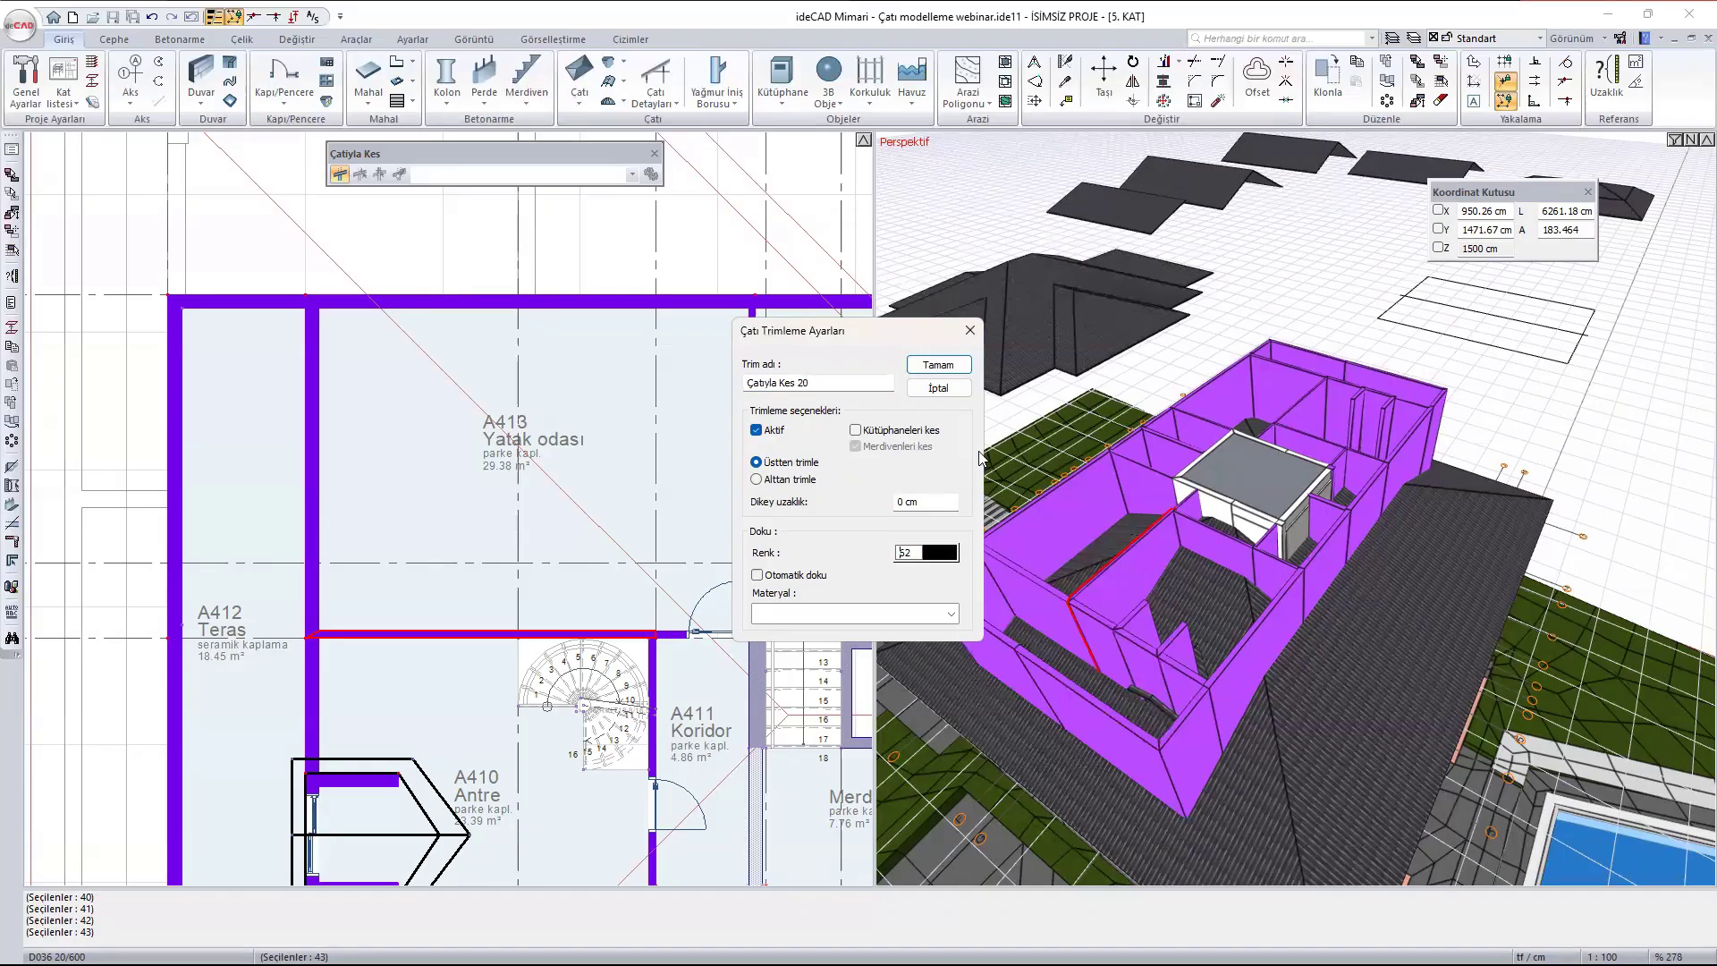
click(937, 366)
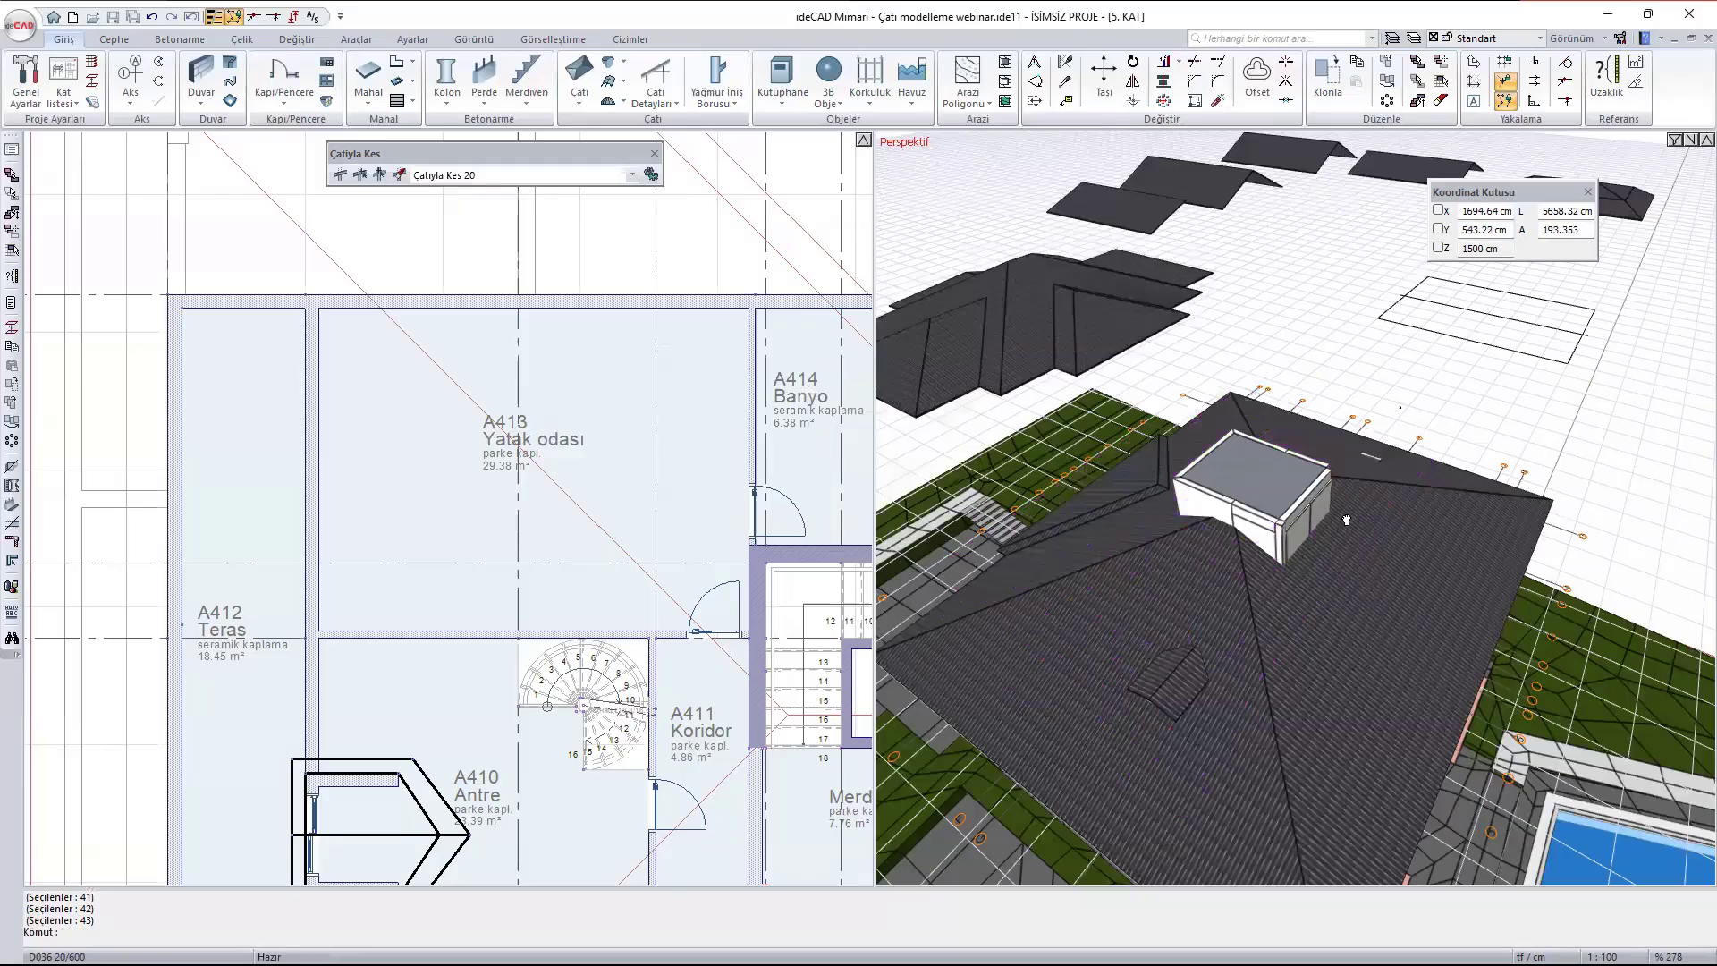
- Examine the trimmed walls and the stair tower's corner columns where they meet the hip roof in the perspective view
mouse_move(1406, 514)
ctrl+middle_down()
mouse_move(1207, 426)
mouse_move(1368, 430)
mouse_move(1376, 507)
mouse_move(1026, 499)
ctrl+middle_up()
scroll(1373, 505, up, 3)
scroll(1166, 547, up, 1)
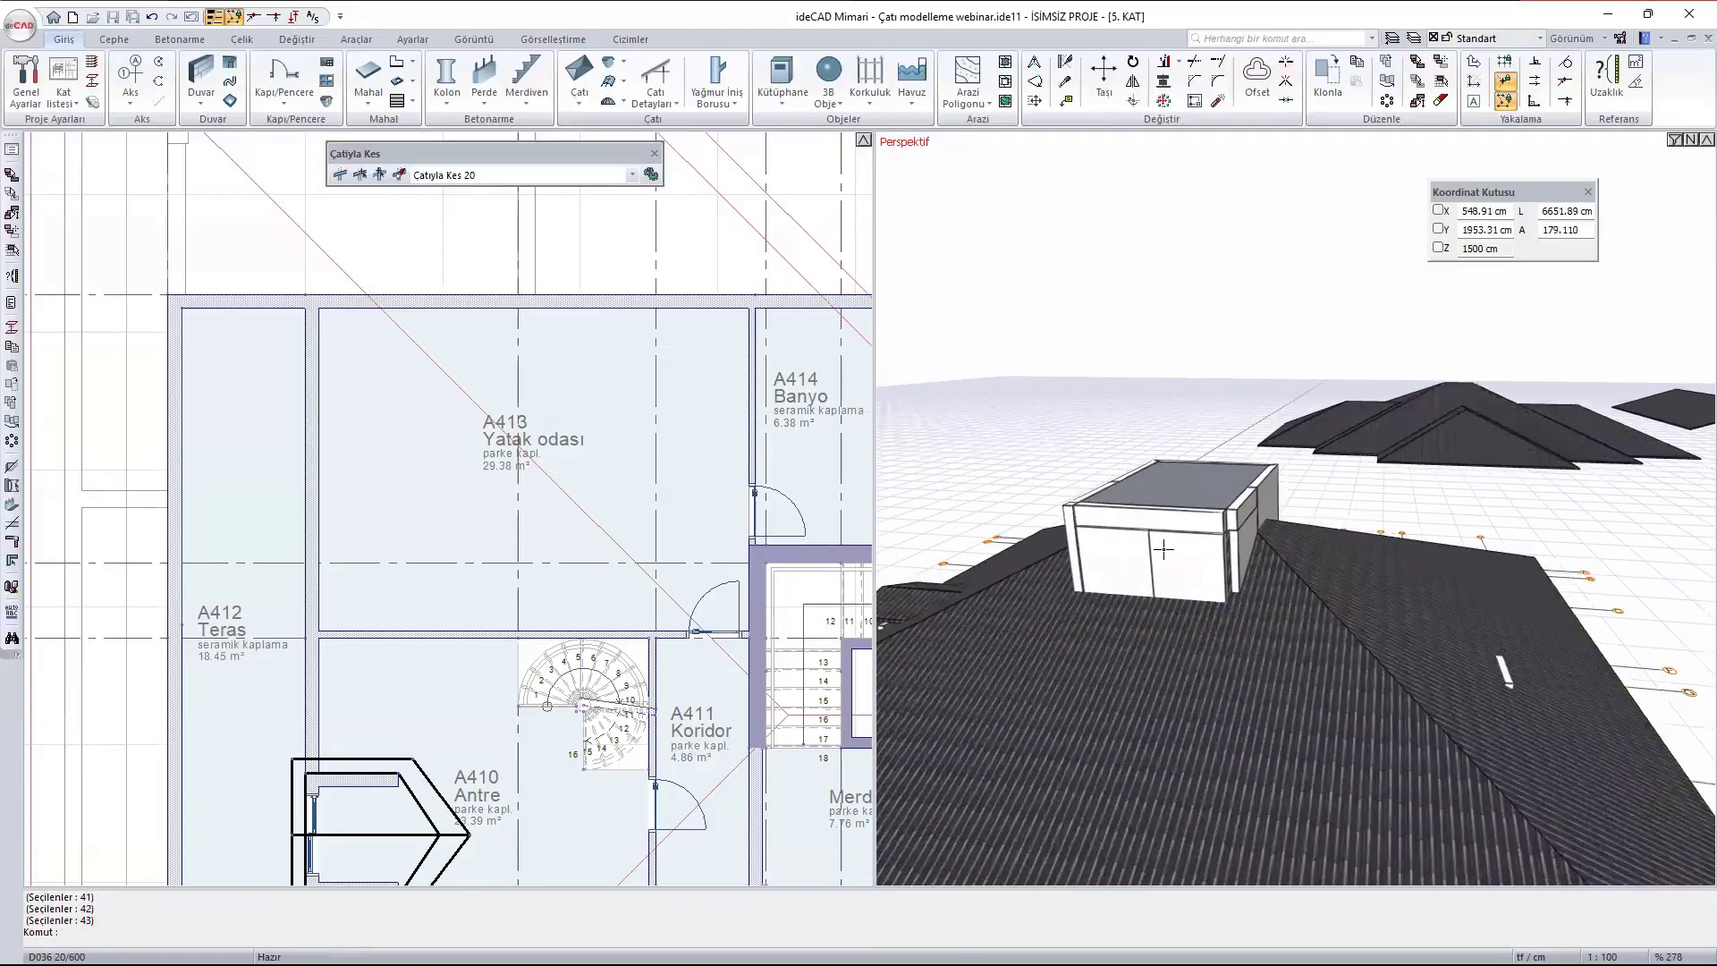
ctrl+middle_drag(1317, 549, 1297, 635)
scroll(1214, 577, up, 3)
scroll(1214, 572, down, 3)
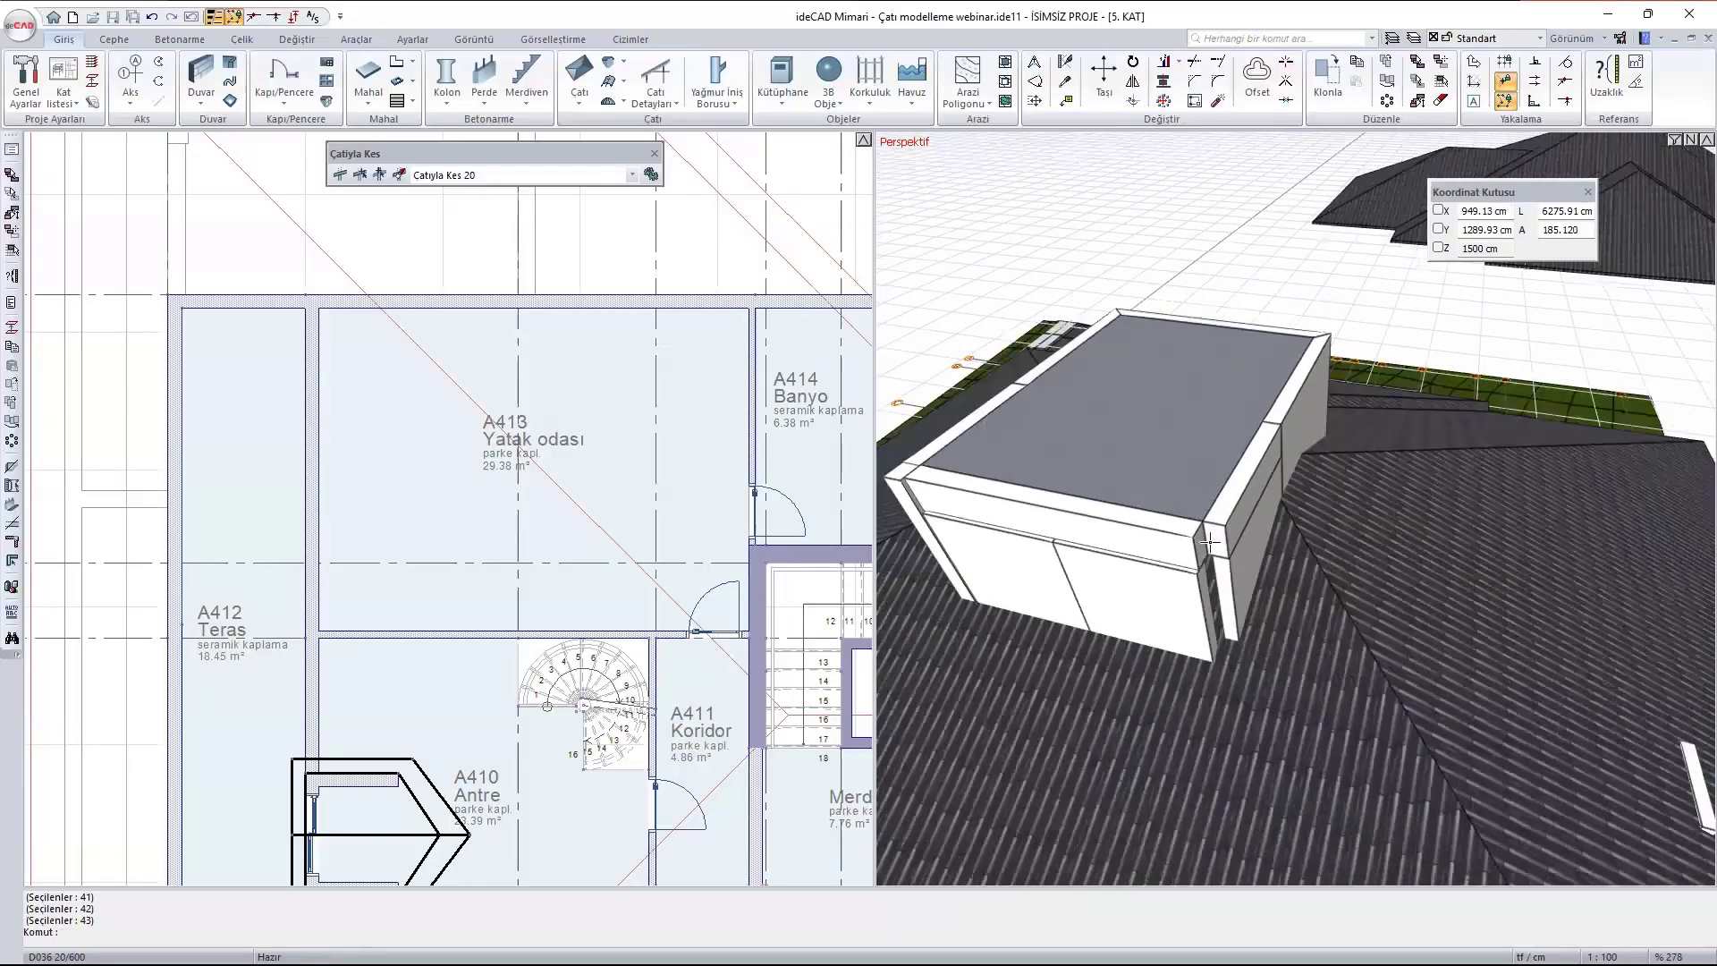
scroll(1215, 577, up, 2)
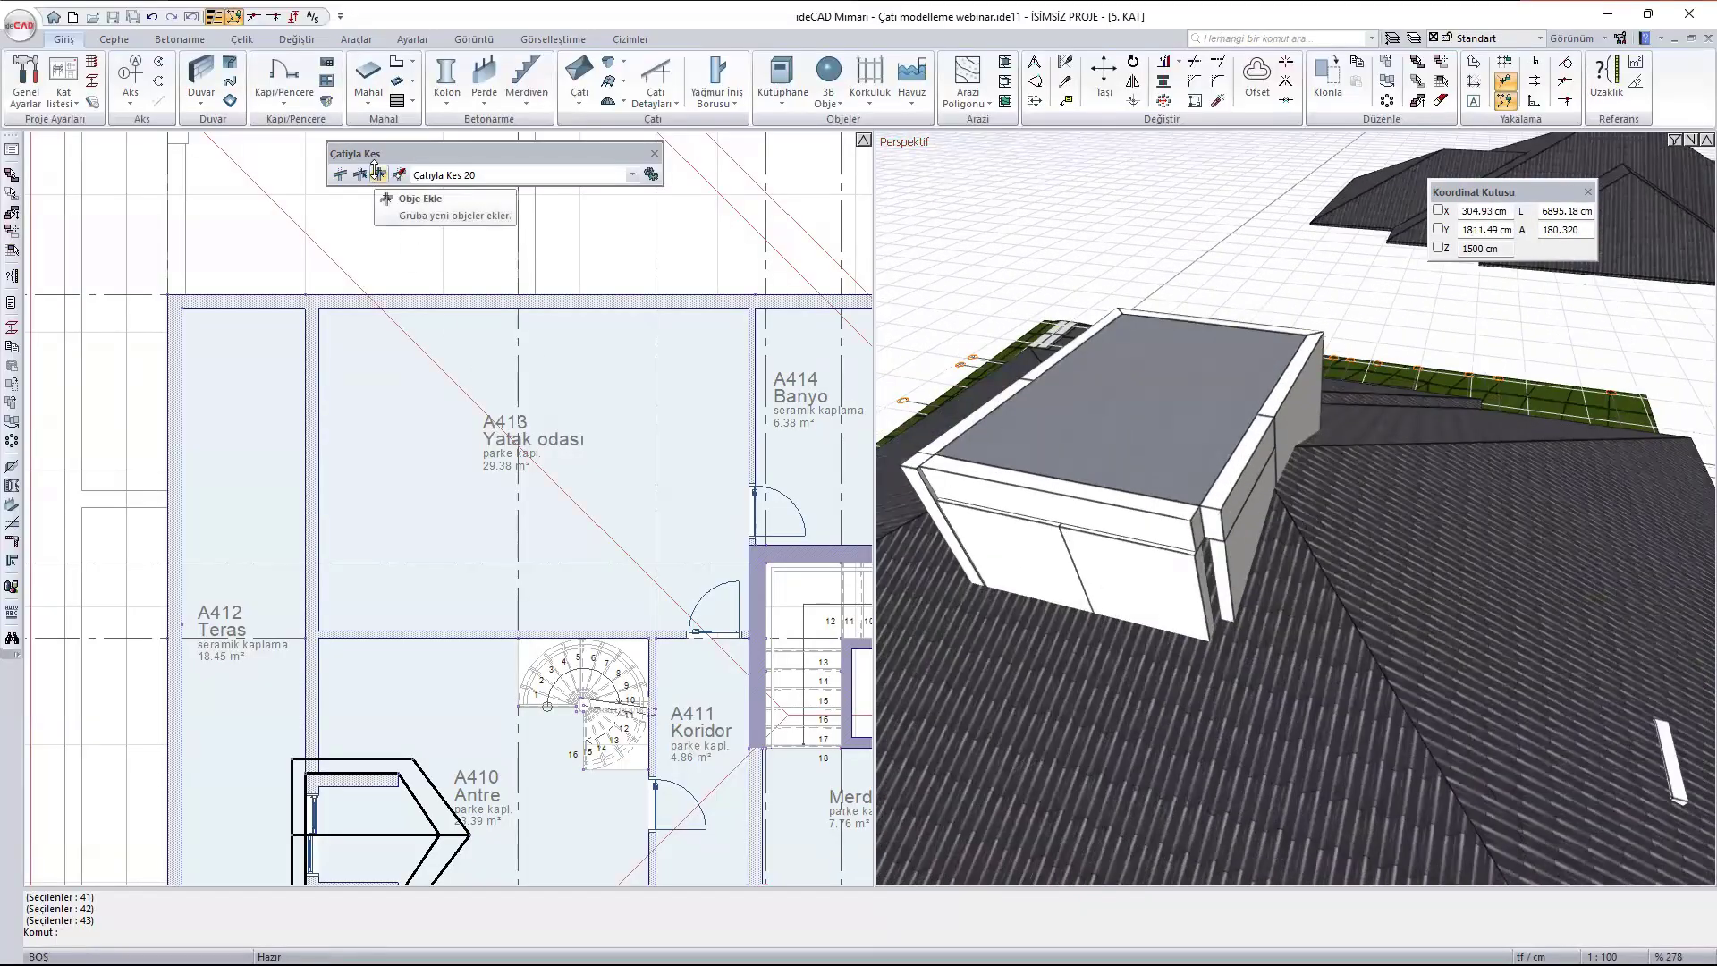
- Remove the stair hall's corner column beside corridor B410 from the objects cut by the trim group Çatıyla Kes 20
click(493, 179)
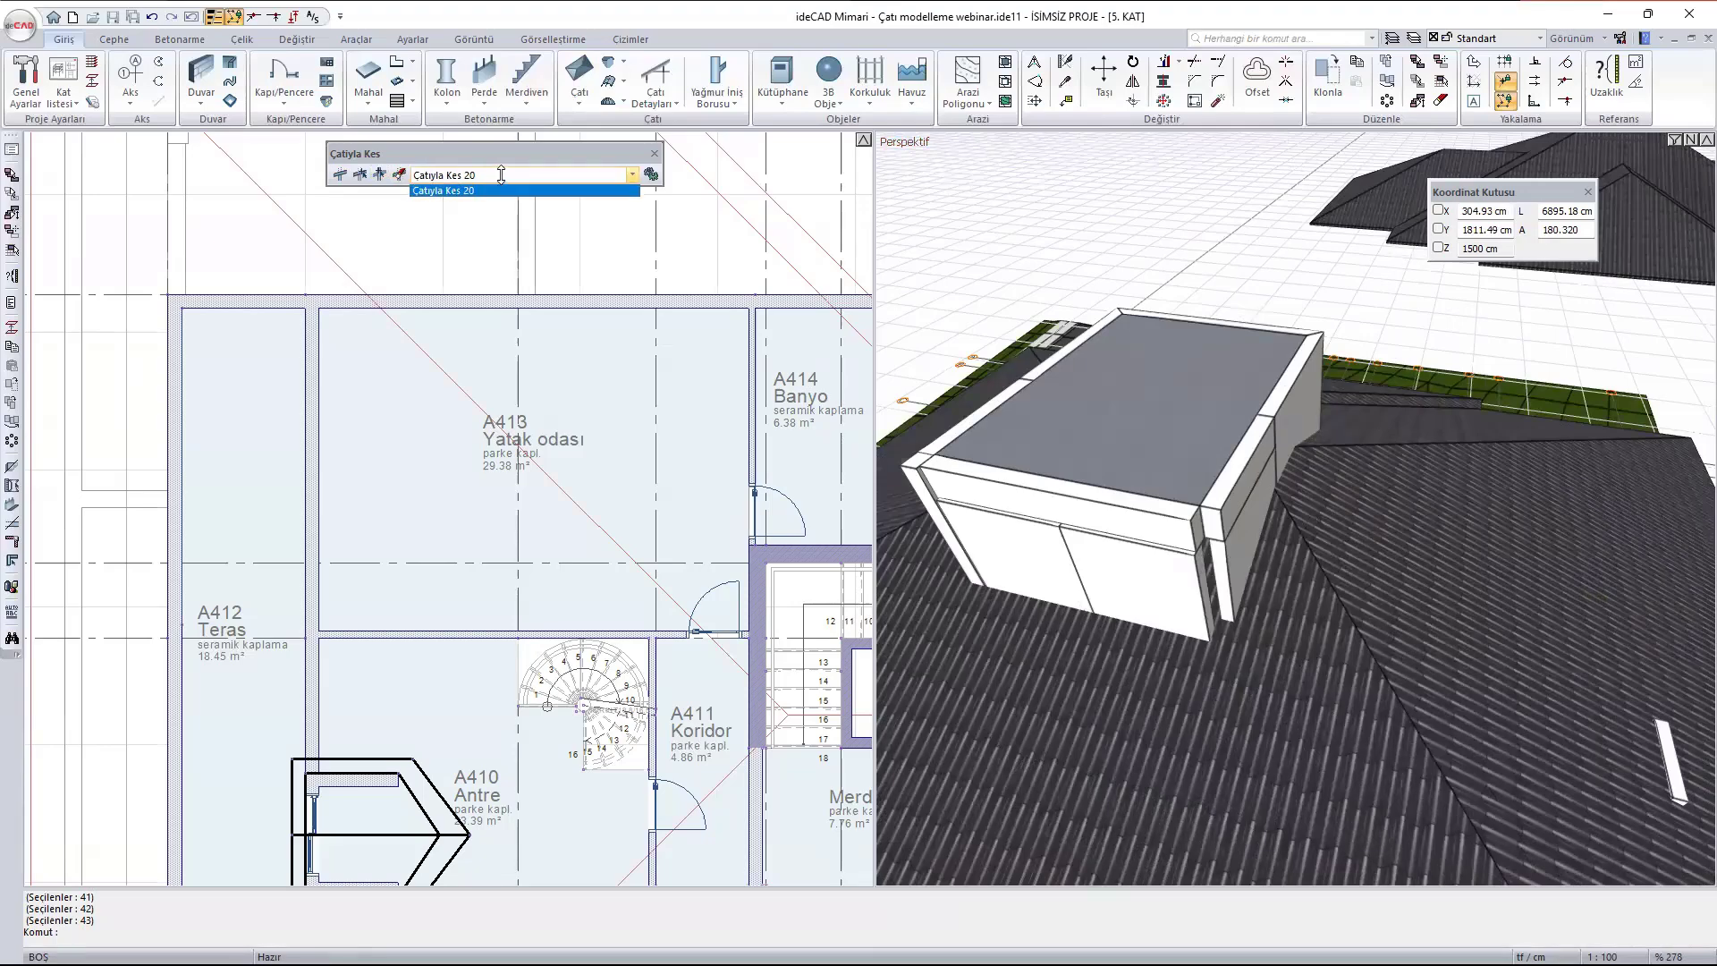
click(454, 191)
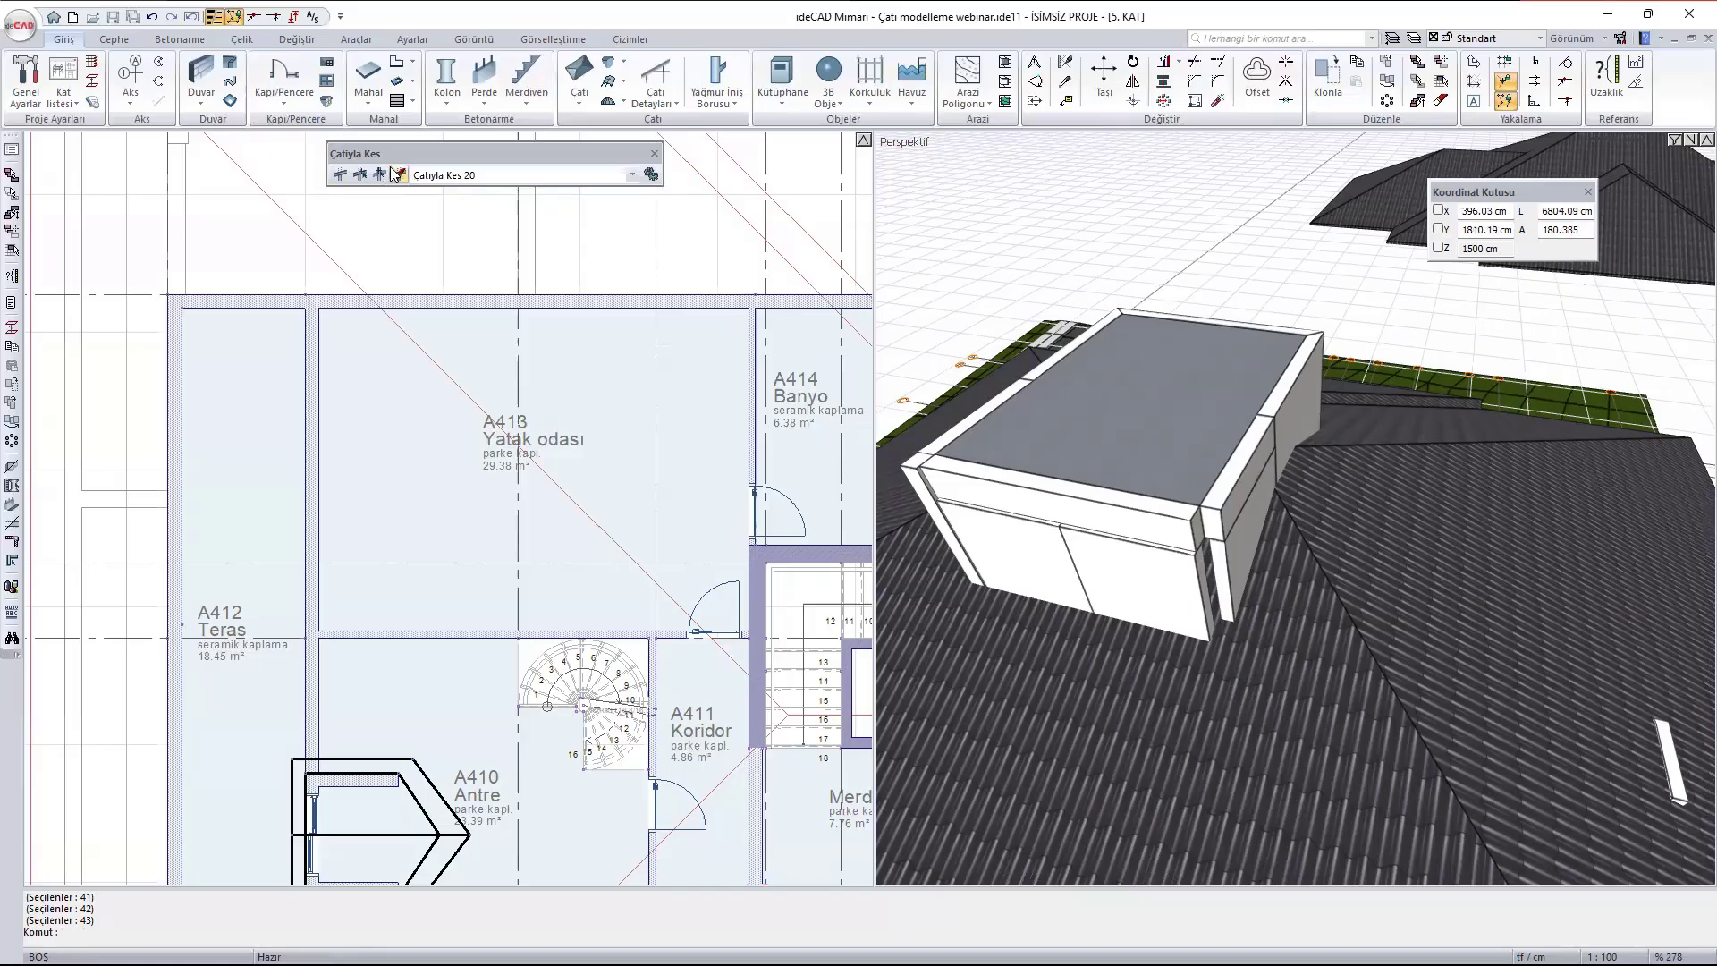
click(379, 176)
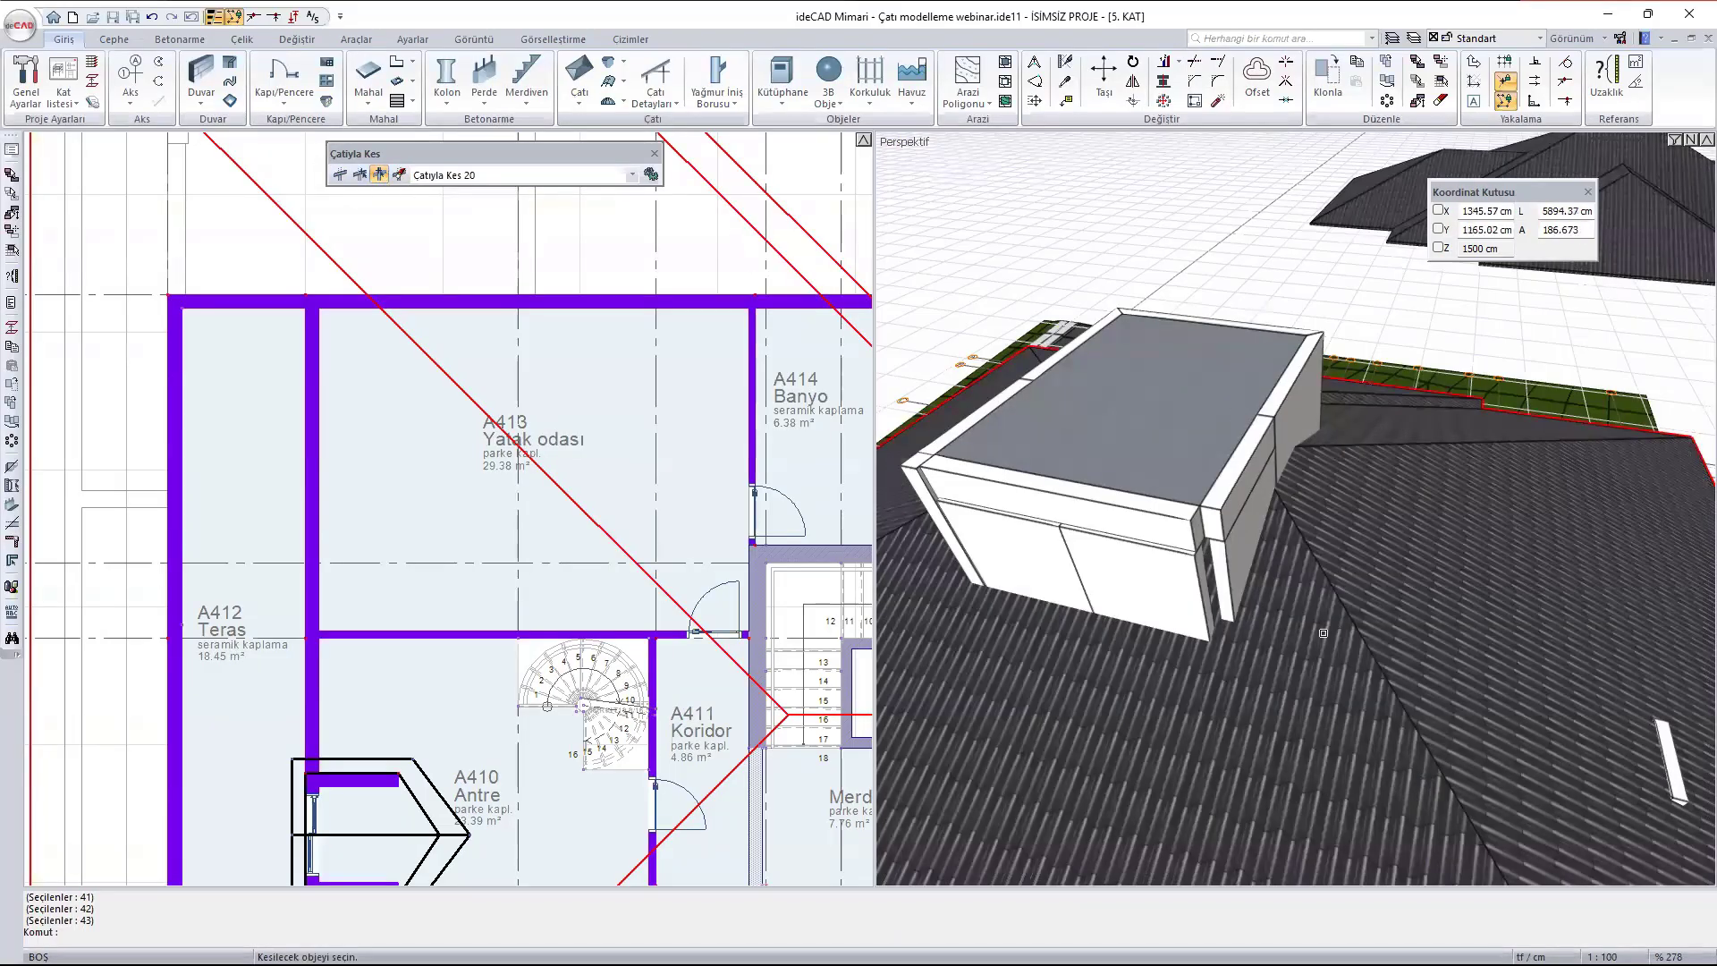
scroll(513, 638, down, 3)
scroll(514, 638, up, 6)
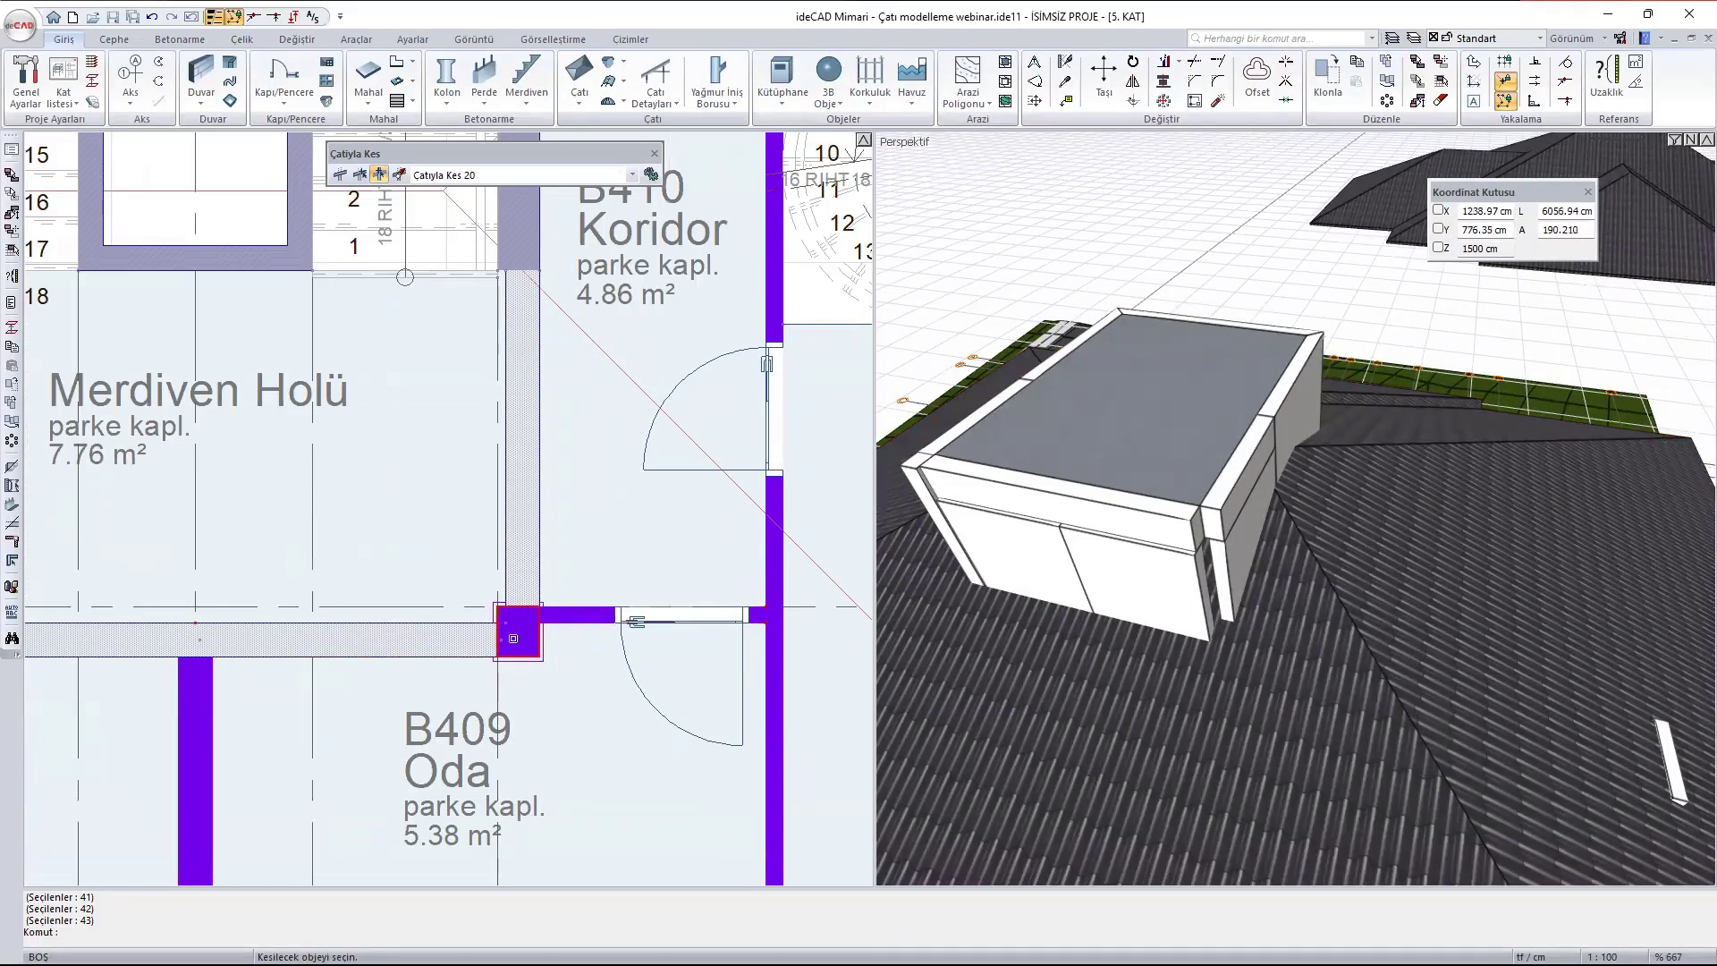
click(513, 637)
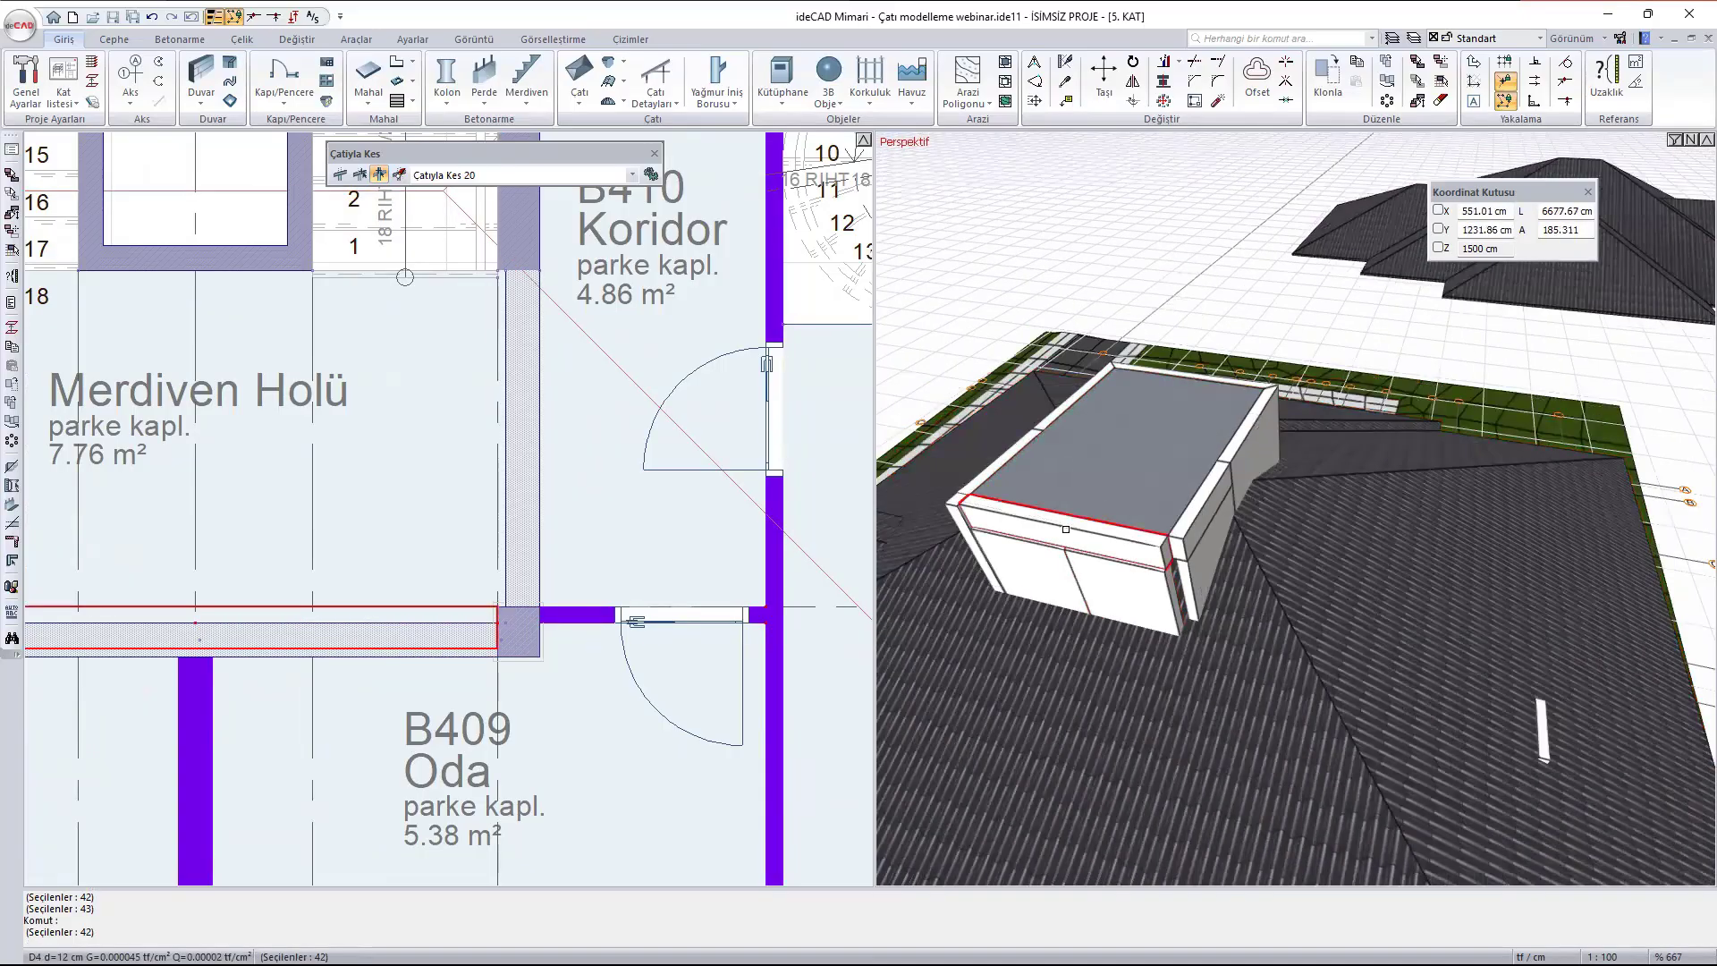
right_click(1183, 238)
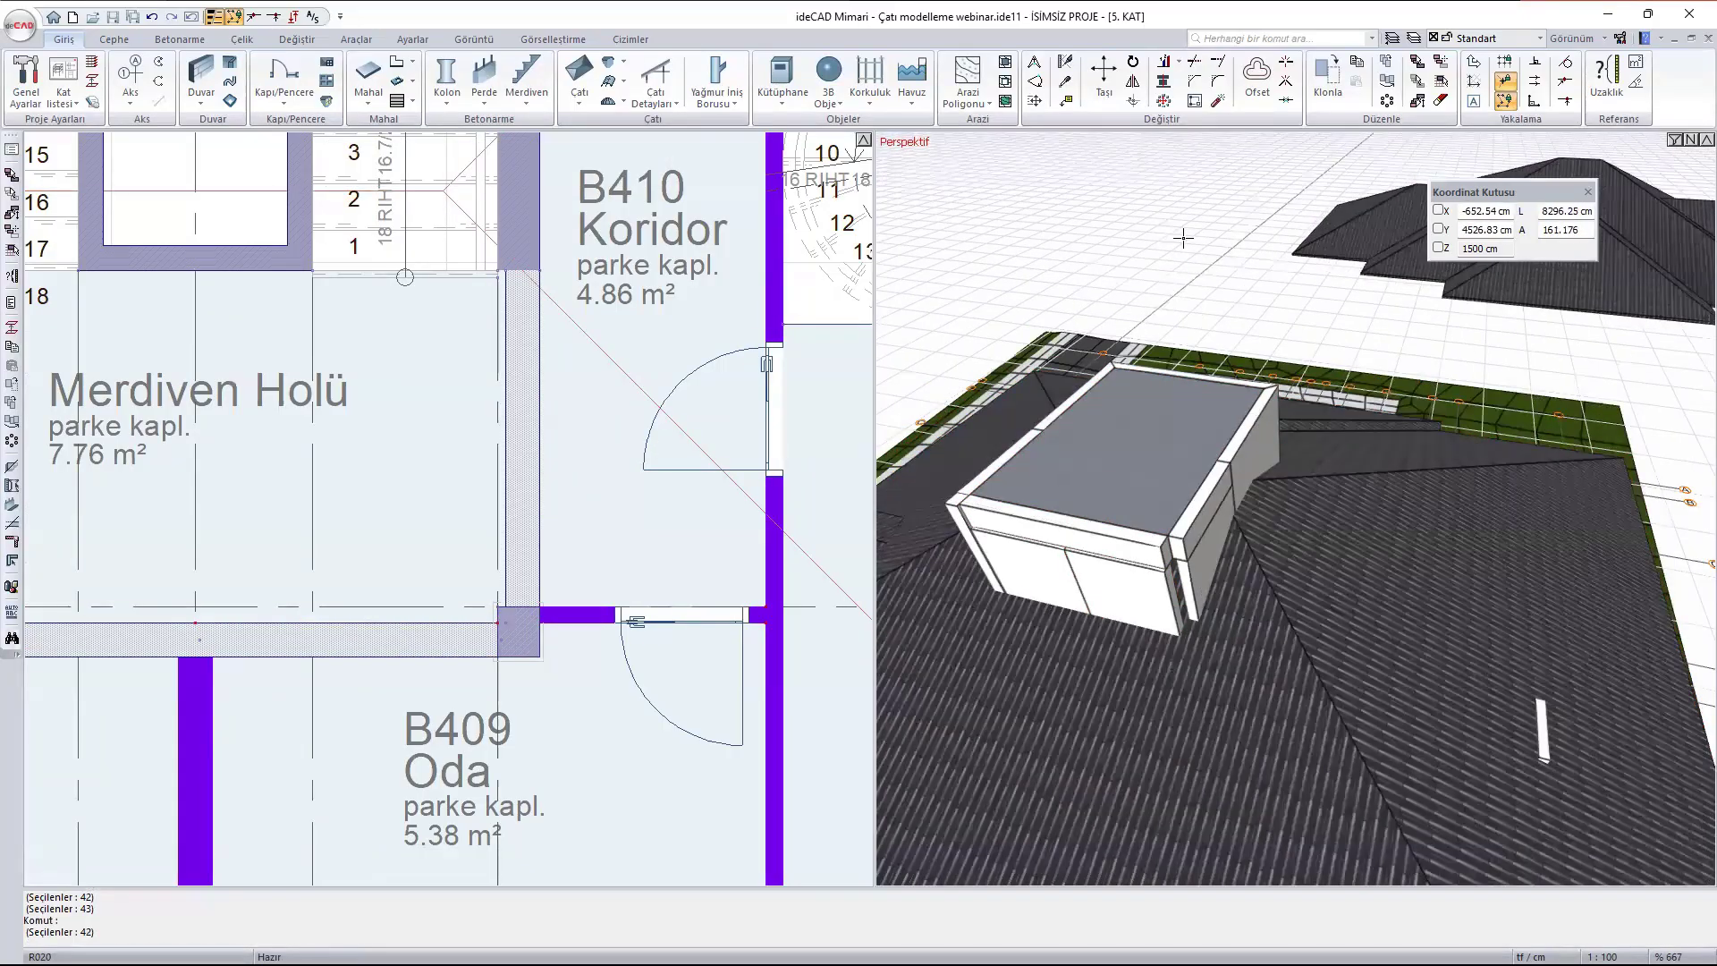
right_click(1183, 238)
scroll(1303, 464, down, 3)
scroll(1203, 548, up, 3)
ctrl+middle_drag(1204, 548, 1386, 535)
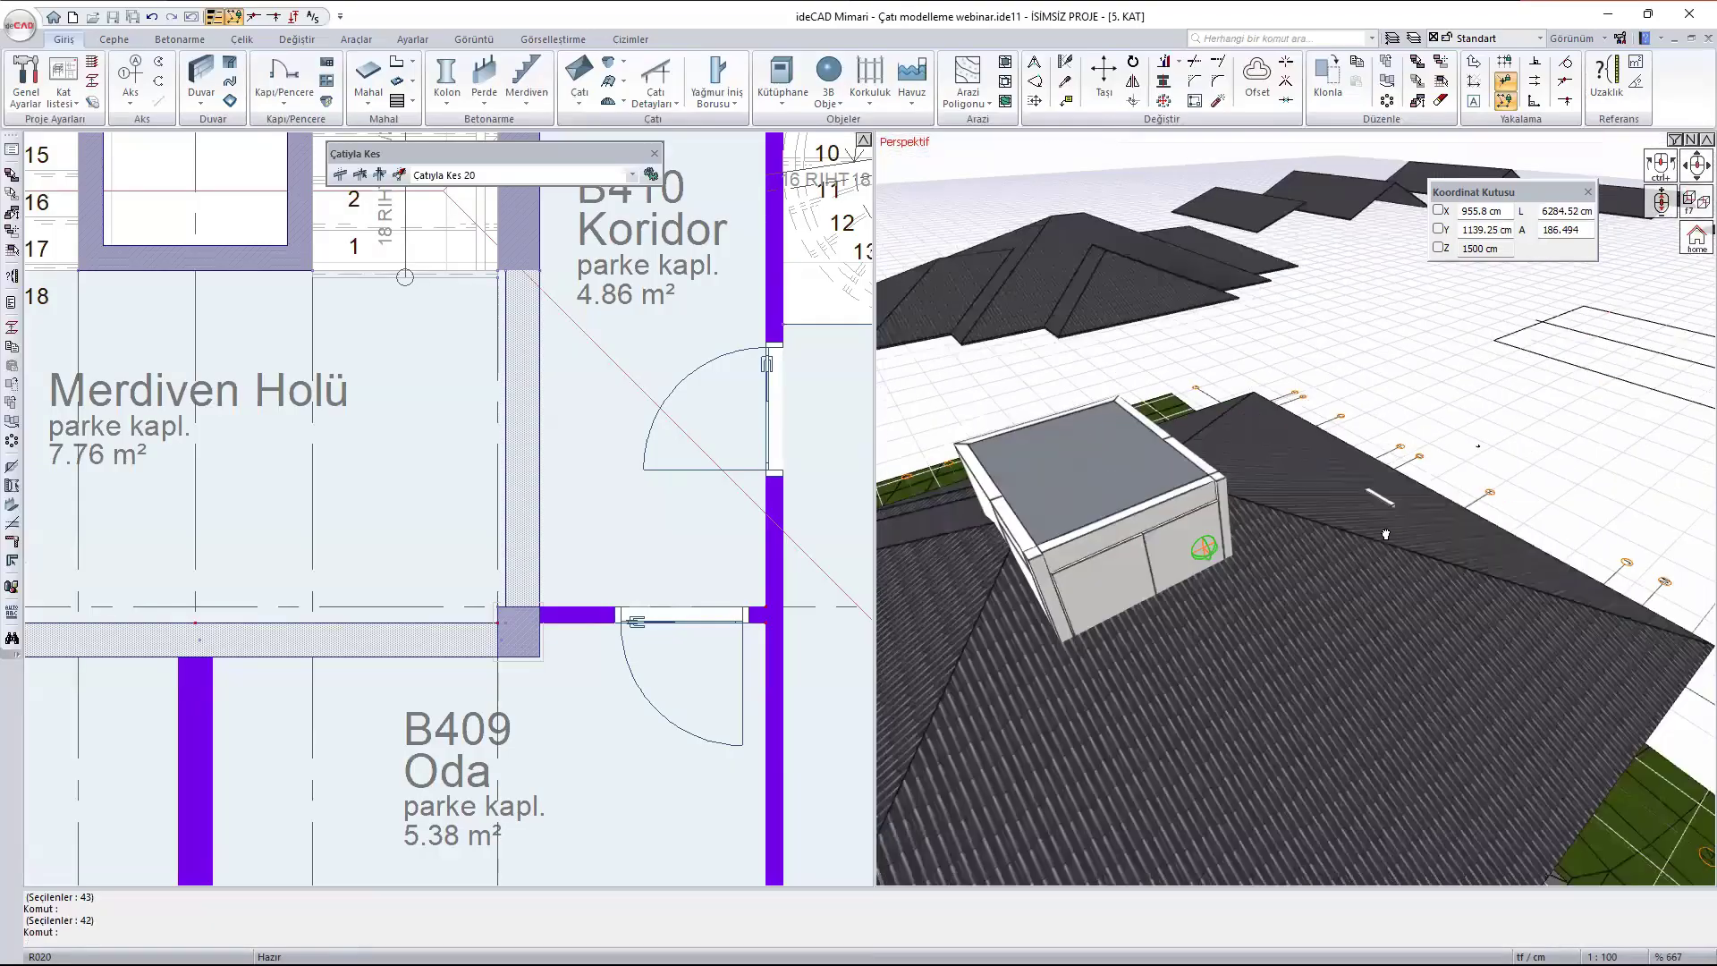
- Examine the stair tower's walls and corner columns from outside, and the roof surface passing through its interior, in the perspective view
key(a)
key(a)
key(a)
key(a)
key(a)
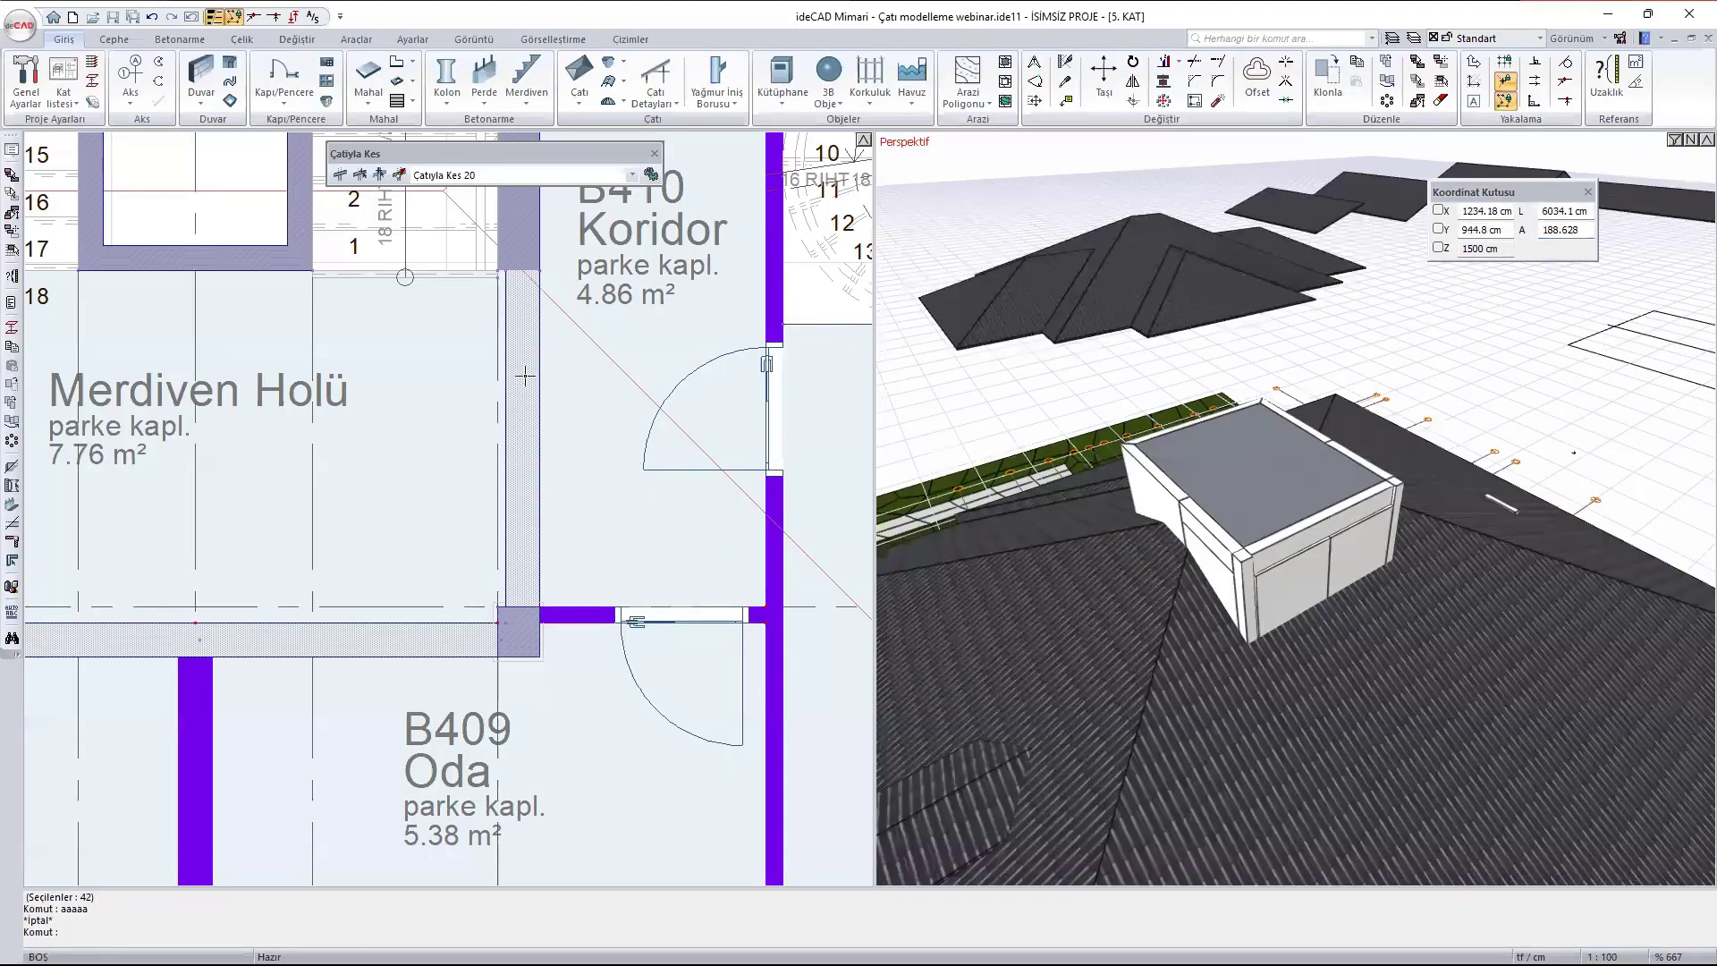
scroll(543, 384, down, 4)
key(Escape)
key(Escape)
middle_drag(562, 239, 646, 515)
scroll(1379, 671, down, 2)
scroll(1377, 666, up, 3)
scroll(1228, 432, up, 3)
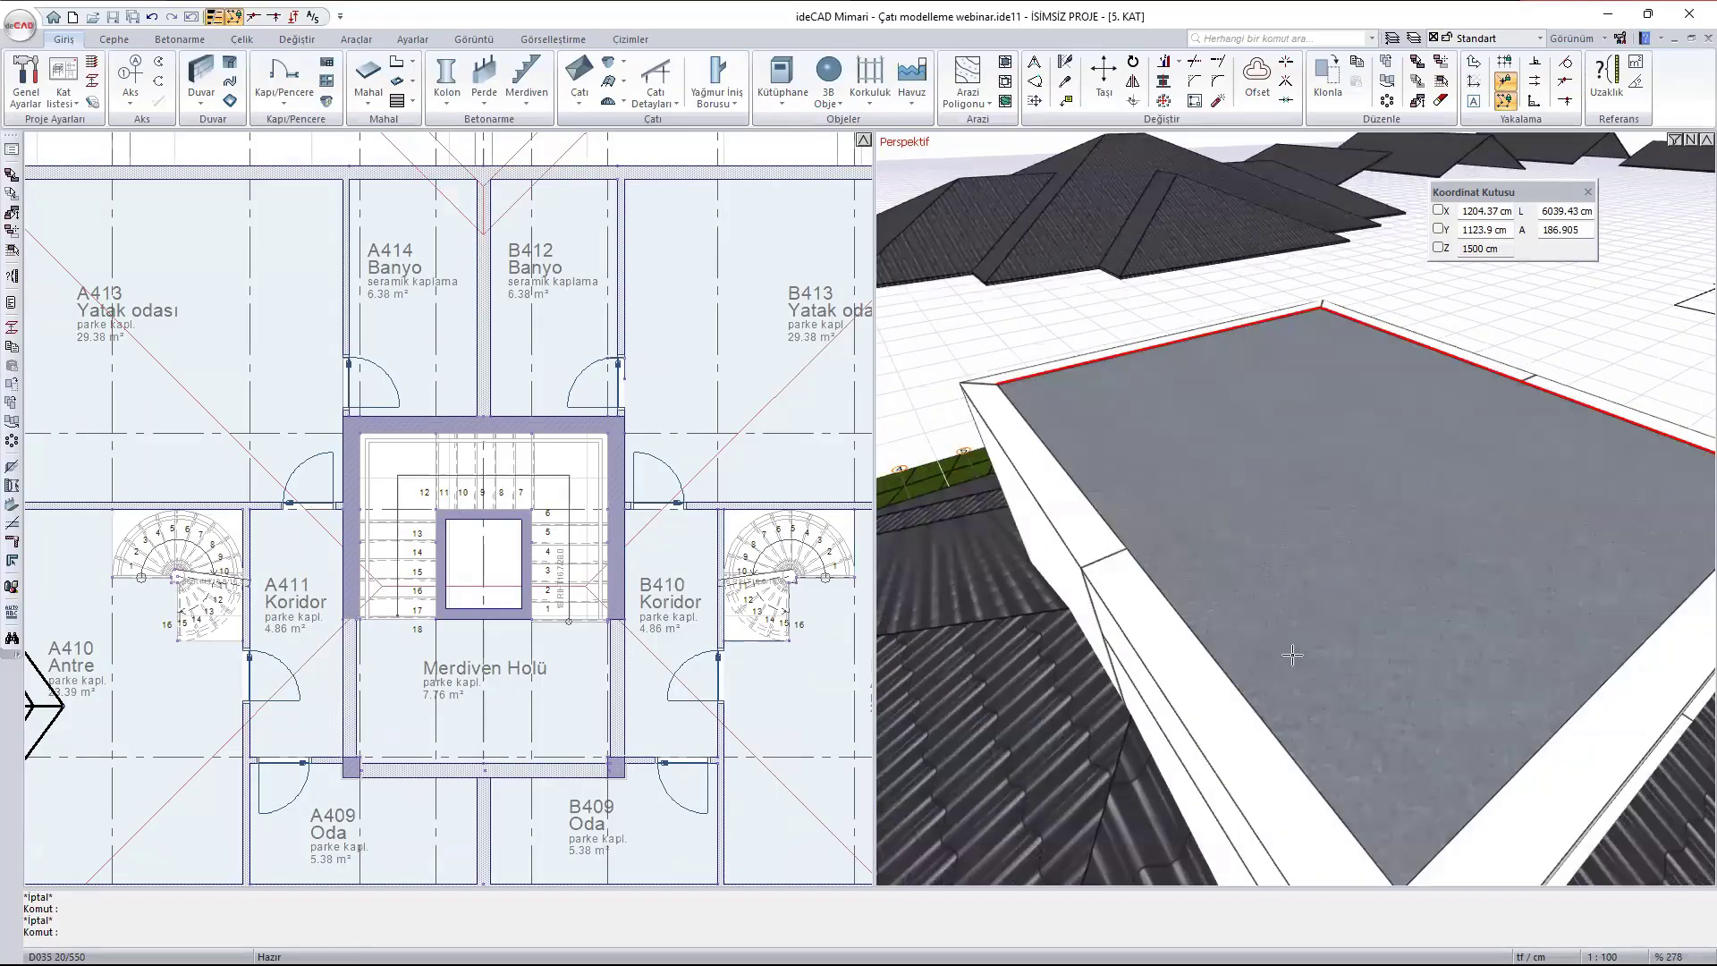
scroll(1227, 432, down, 2)
ctrl+middle_drag(1359, 818, 1692, 378)
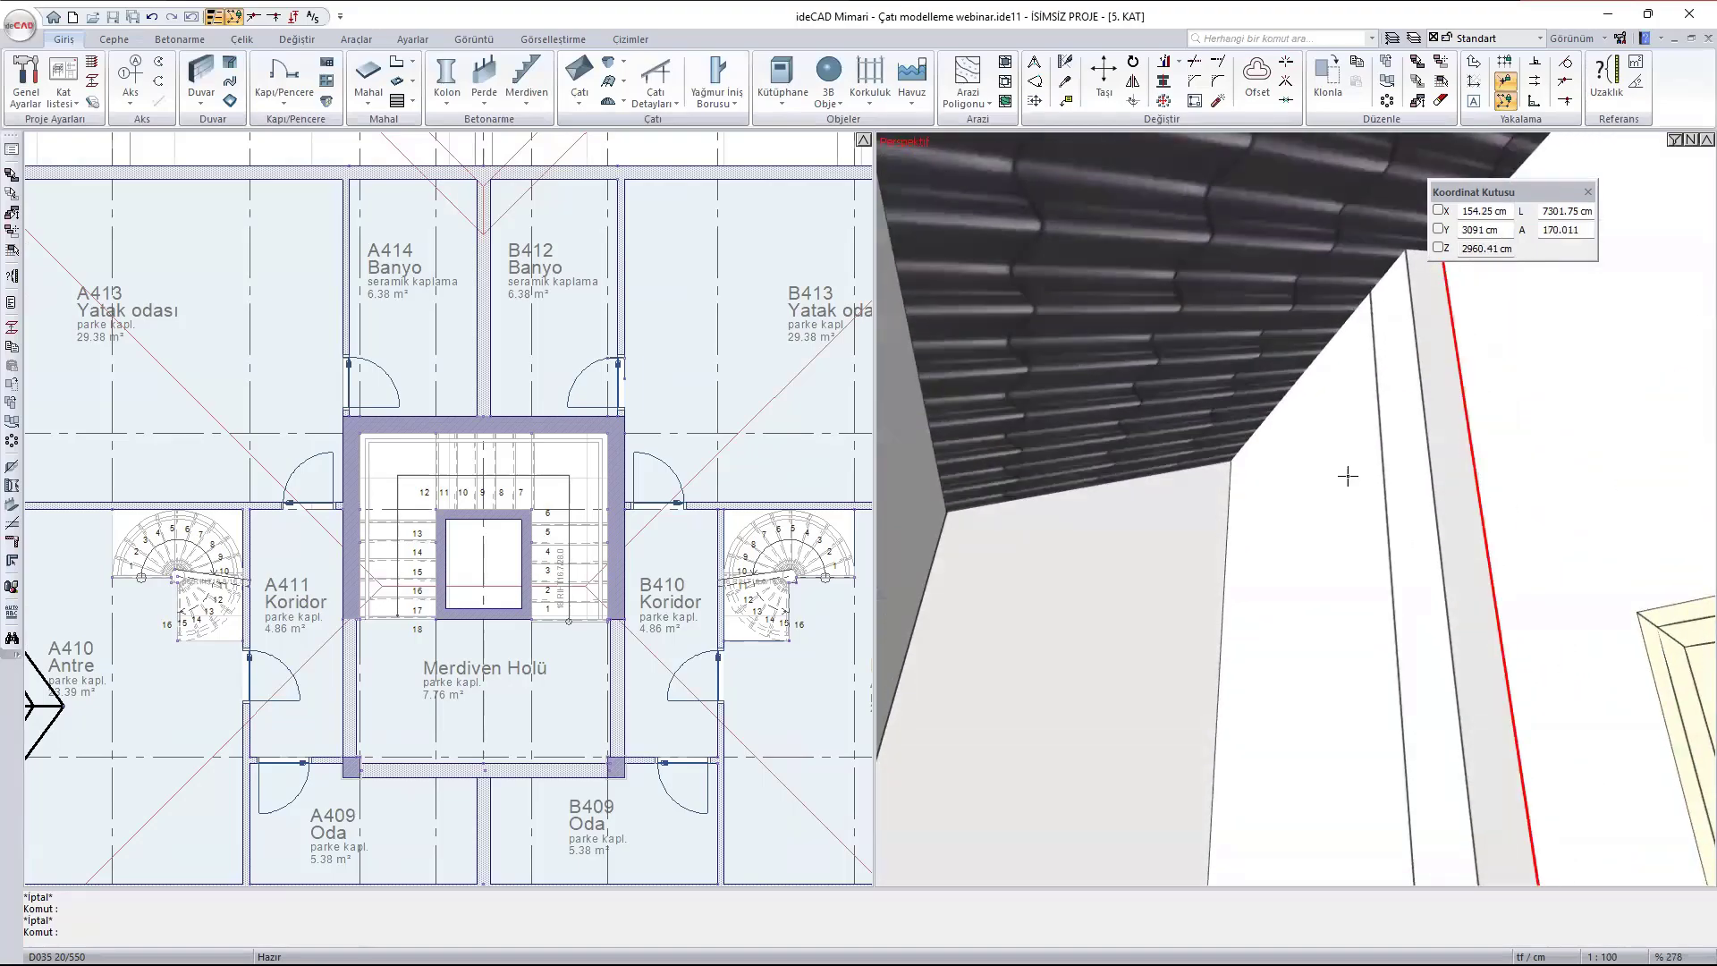
ctrl+middle_drag(1289, 331, 1405, 484)
scroll(1406, 540, down, 6)
ctrl+middle_drag(1281, 488, 1685, 448)
ctrl+middle_drag(1165, 440, 1333, 514)
scroll(1333, 442, up, 10)
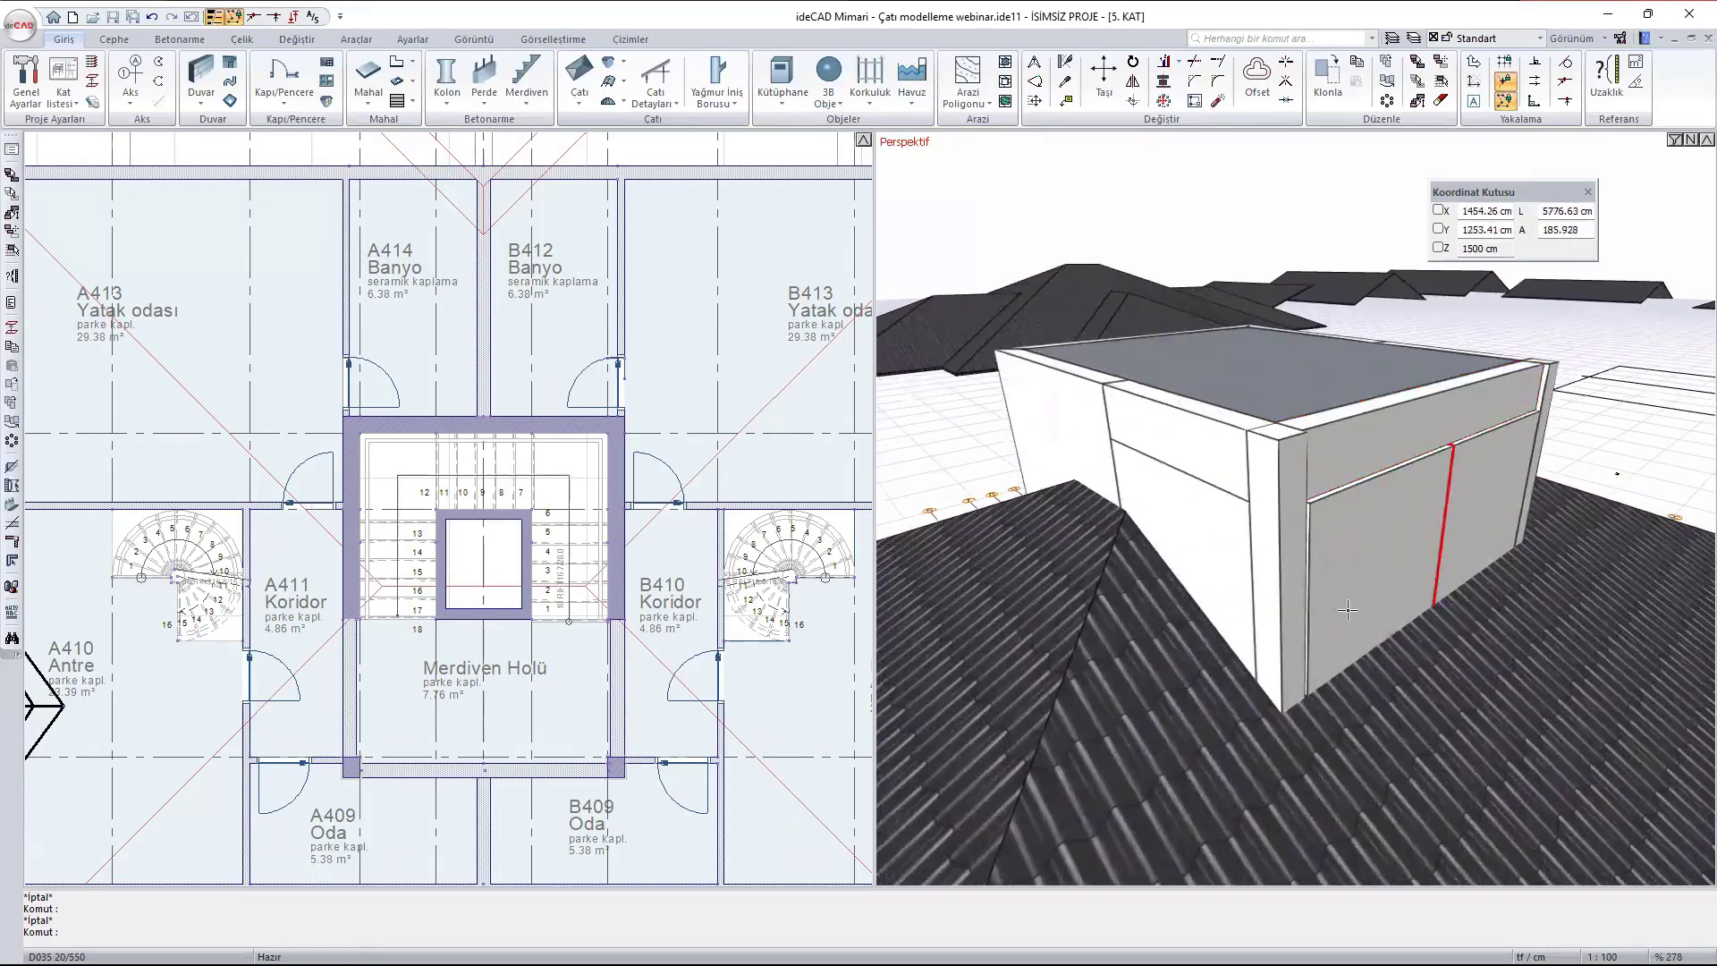
scroll(1262, 435, up, 3)
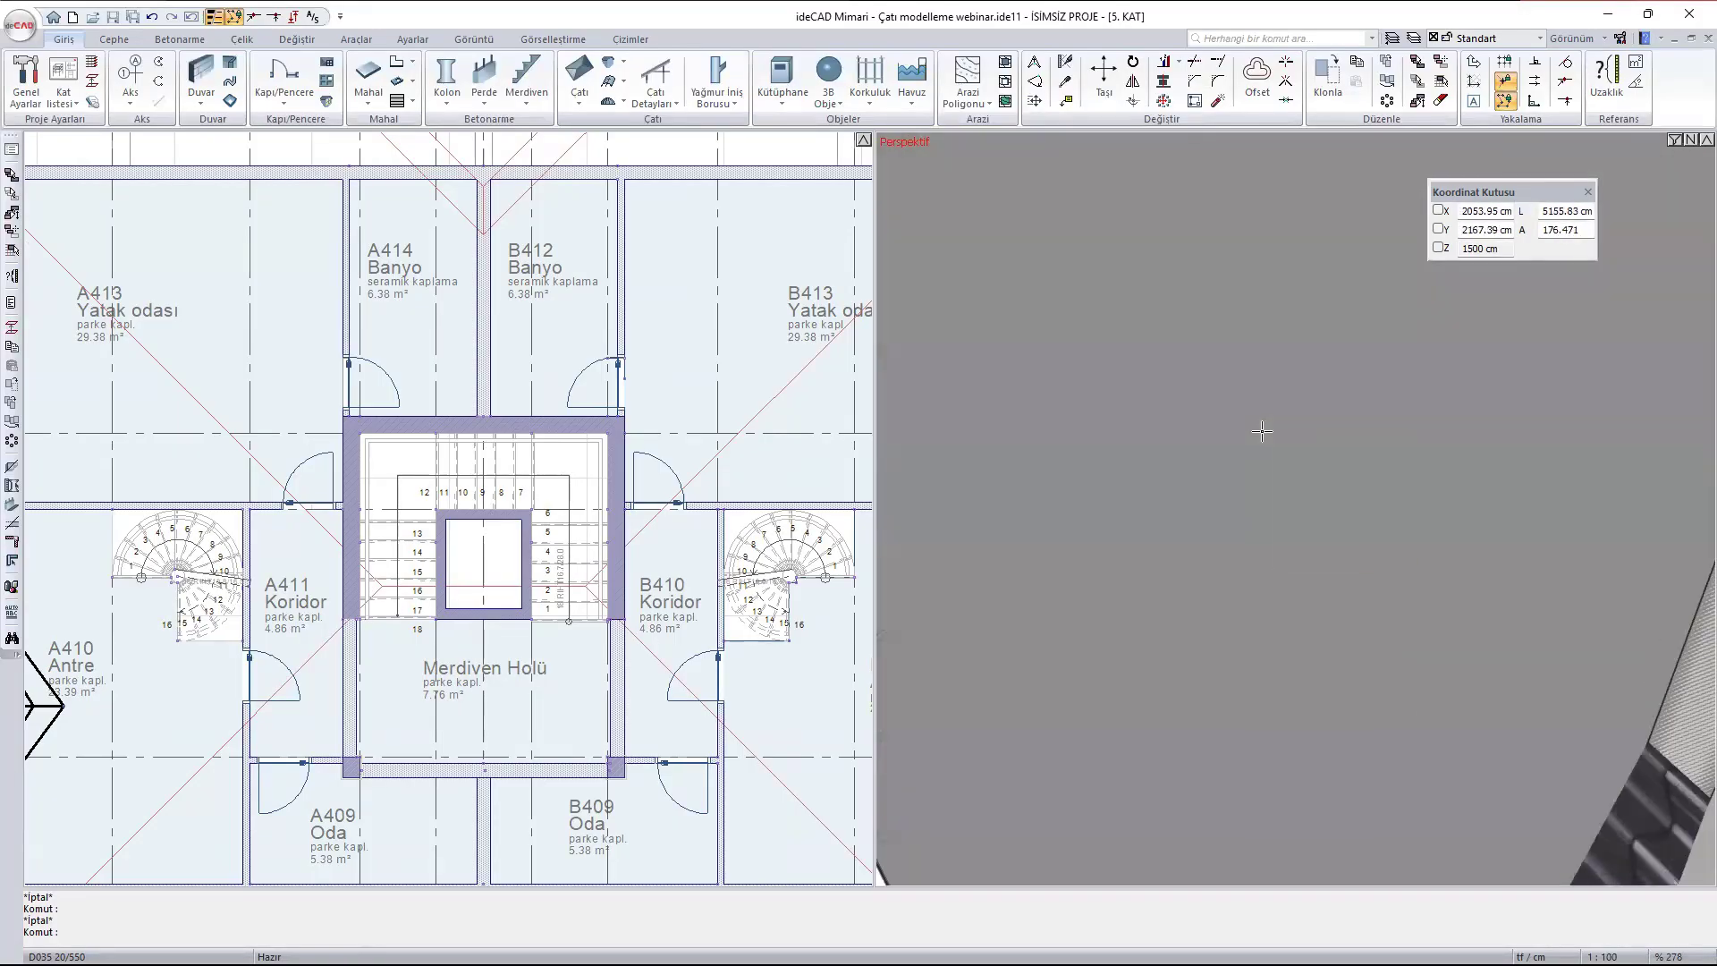
scroll(1262, 430, up, 2)
mouse_move(1262, 430)
ctrl+middle_down()
mouse_move(1256, 415)
mouse_move(1318, 433)
mouse_move(1268, 421)
ctrl+middle_up()
scroll(1318, 432, down, 3)
scroll(1261, 413, up, 3)
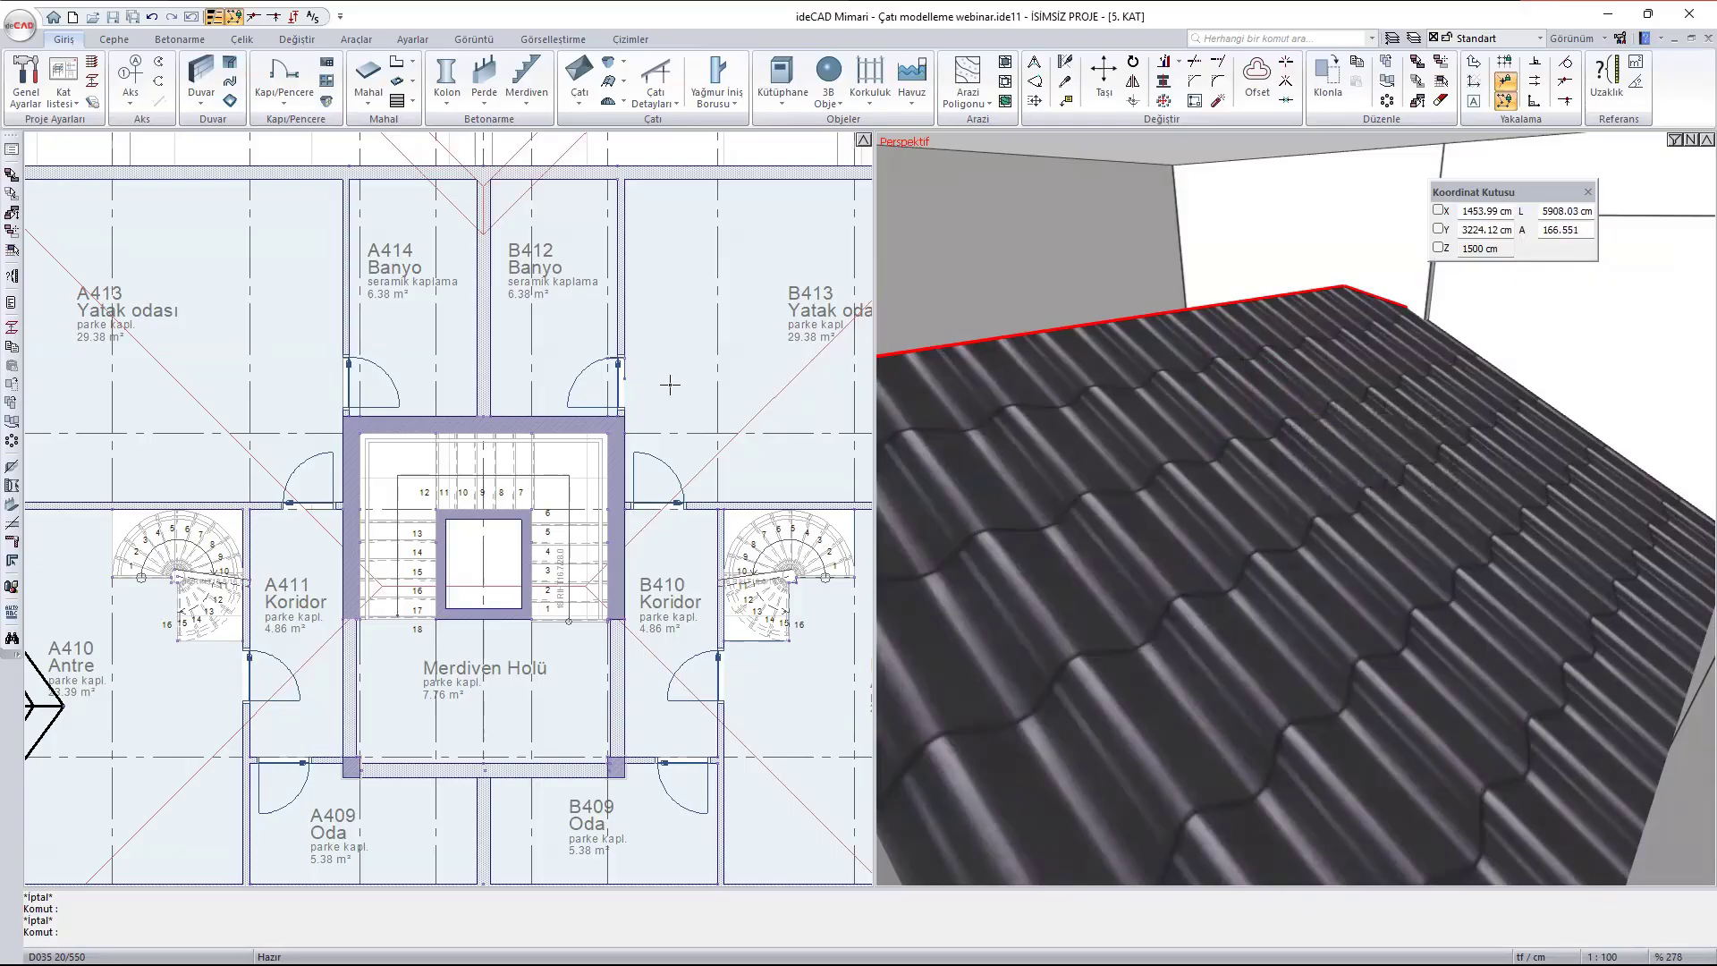
- Cut a 410 × 525 cm rectangular roof opening (Çatı Boşluğu) along the outer corners of the stair tower around Merdiven Holü
scroll(670, 385, down, 5)
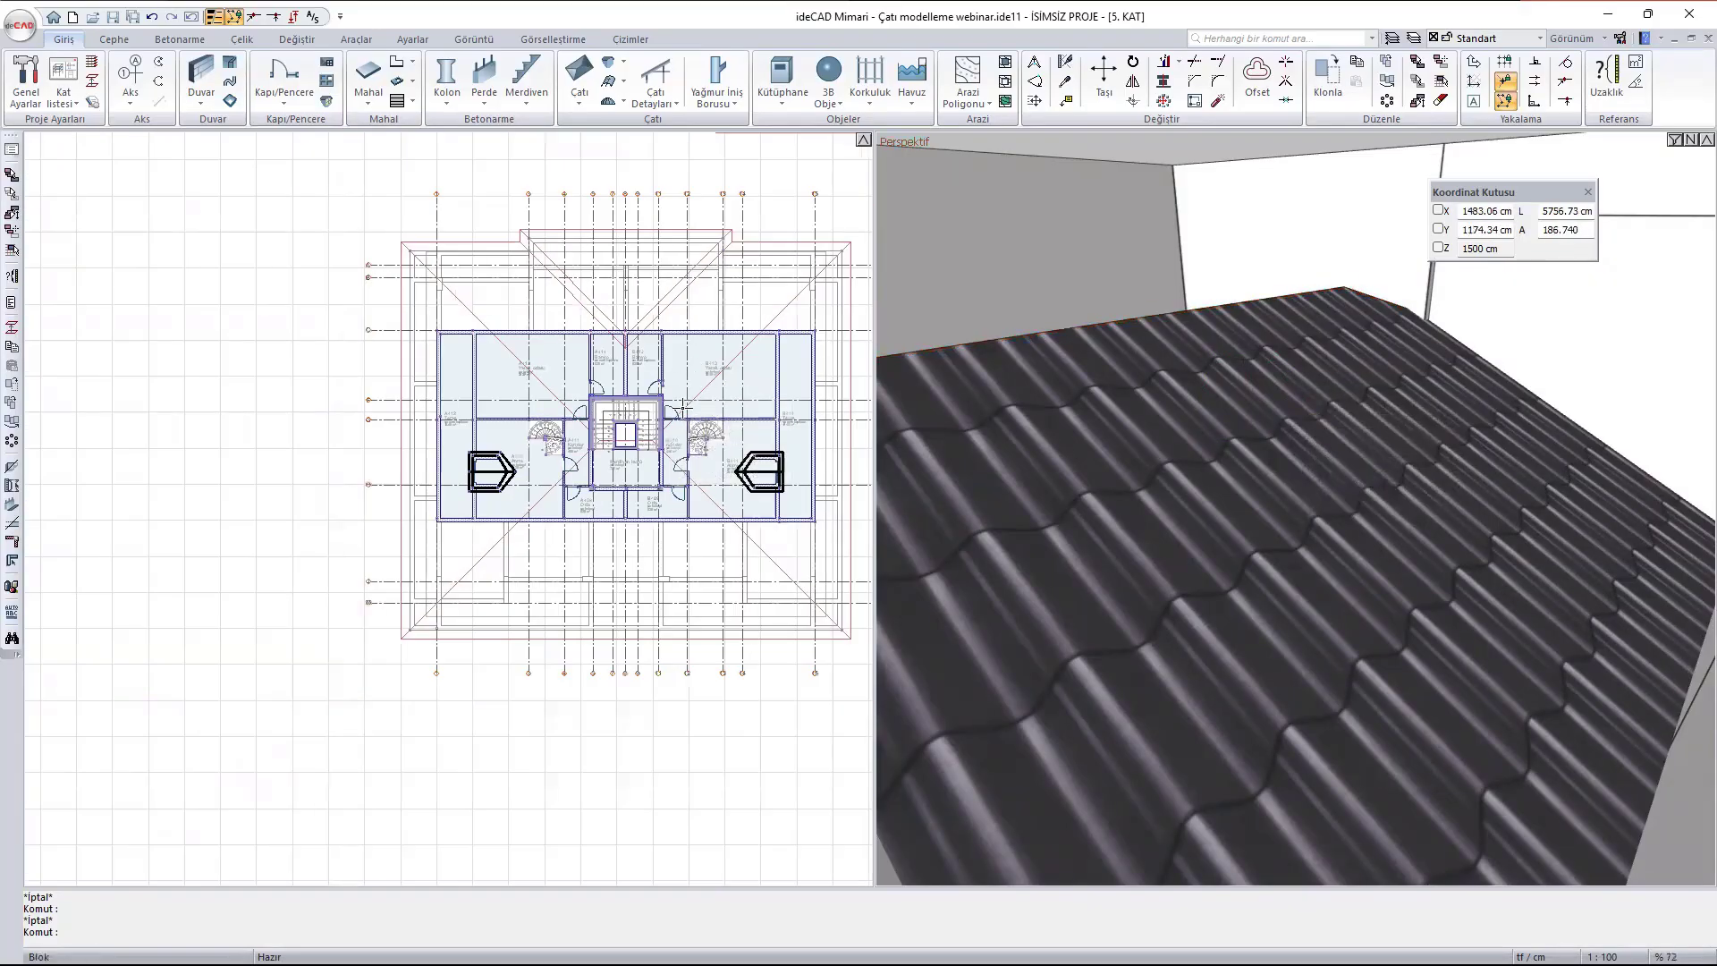
scroll(683, 408, up, 4)
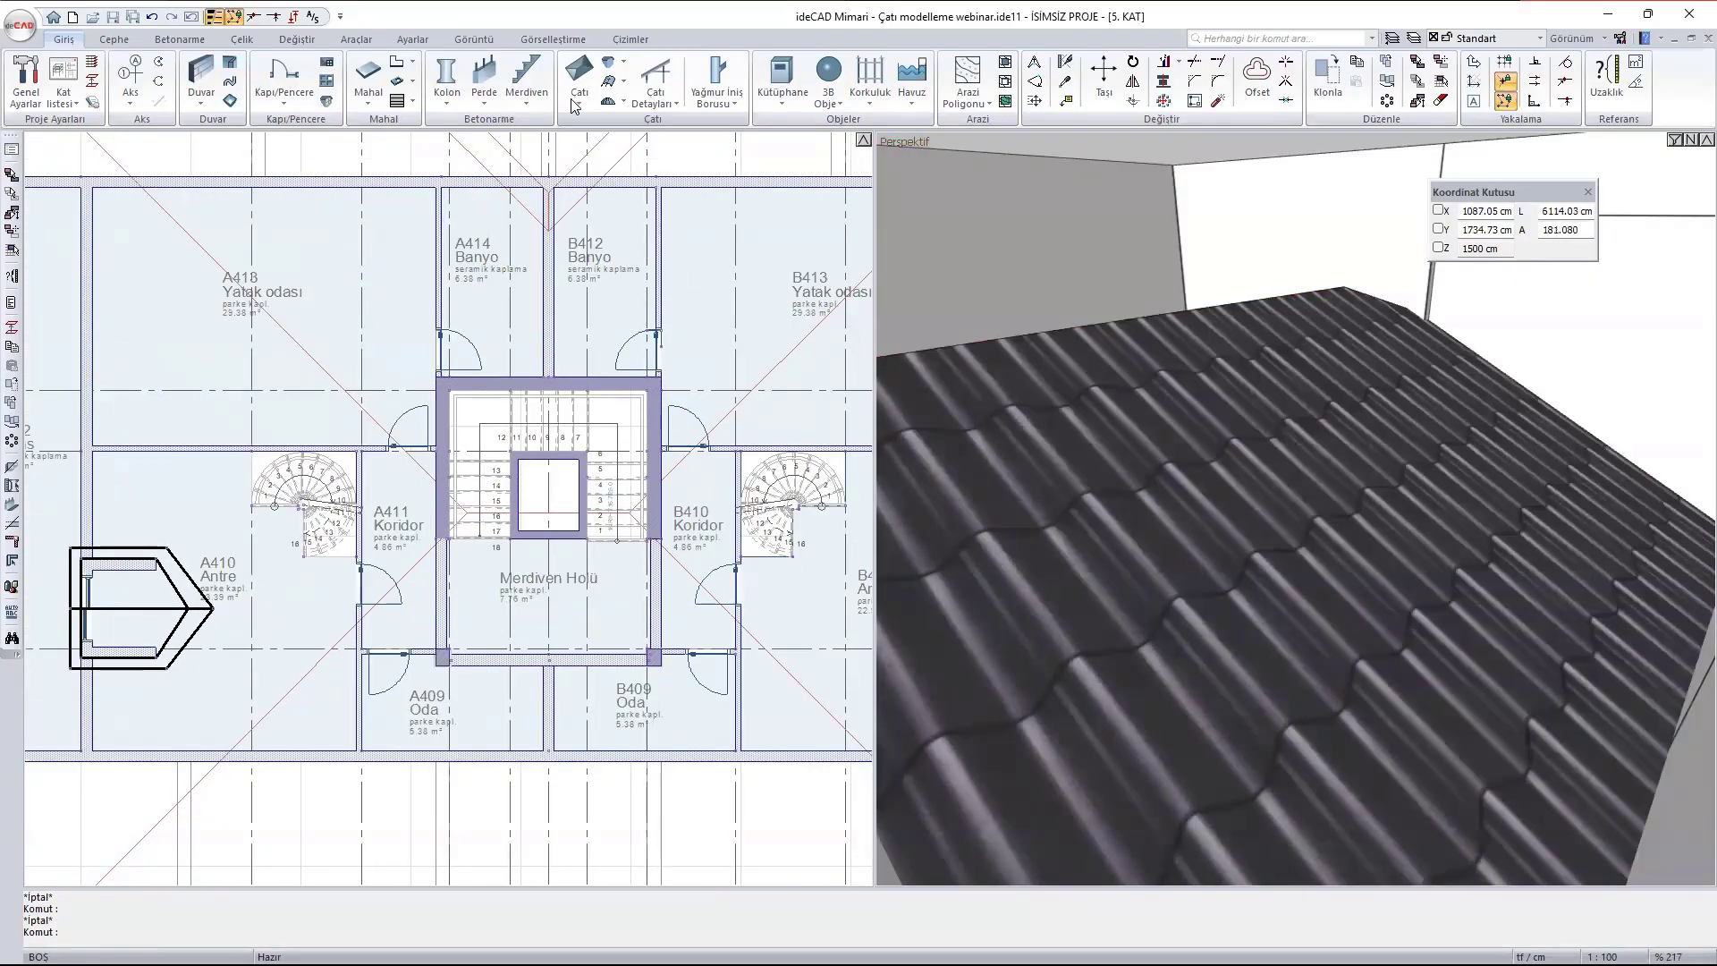
click(581, 105)
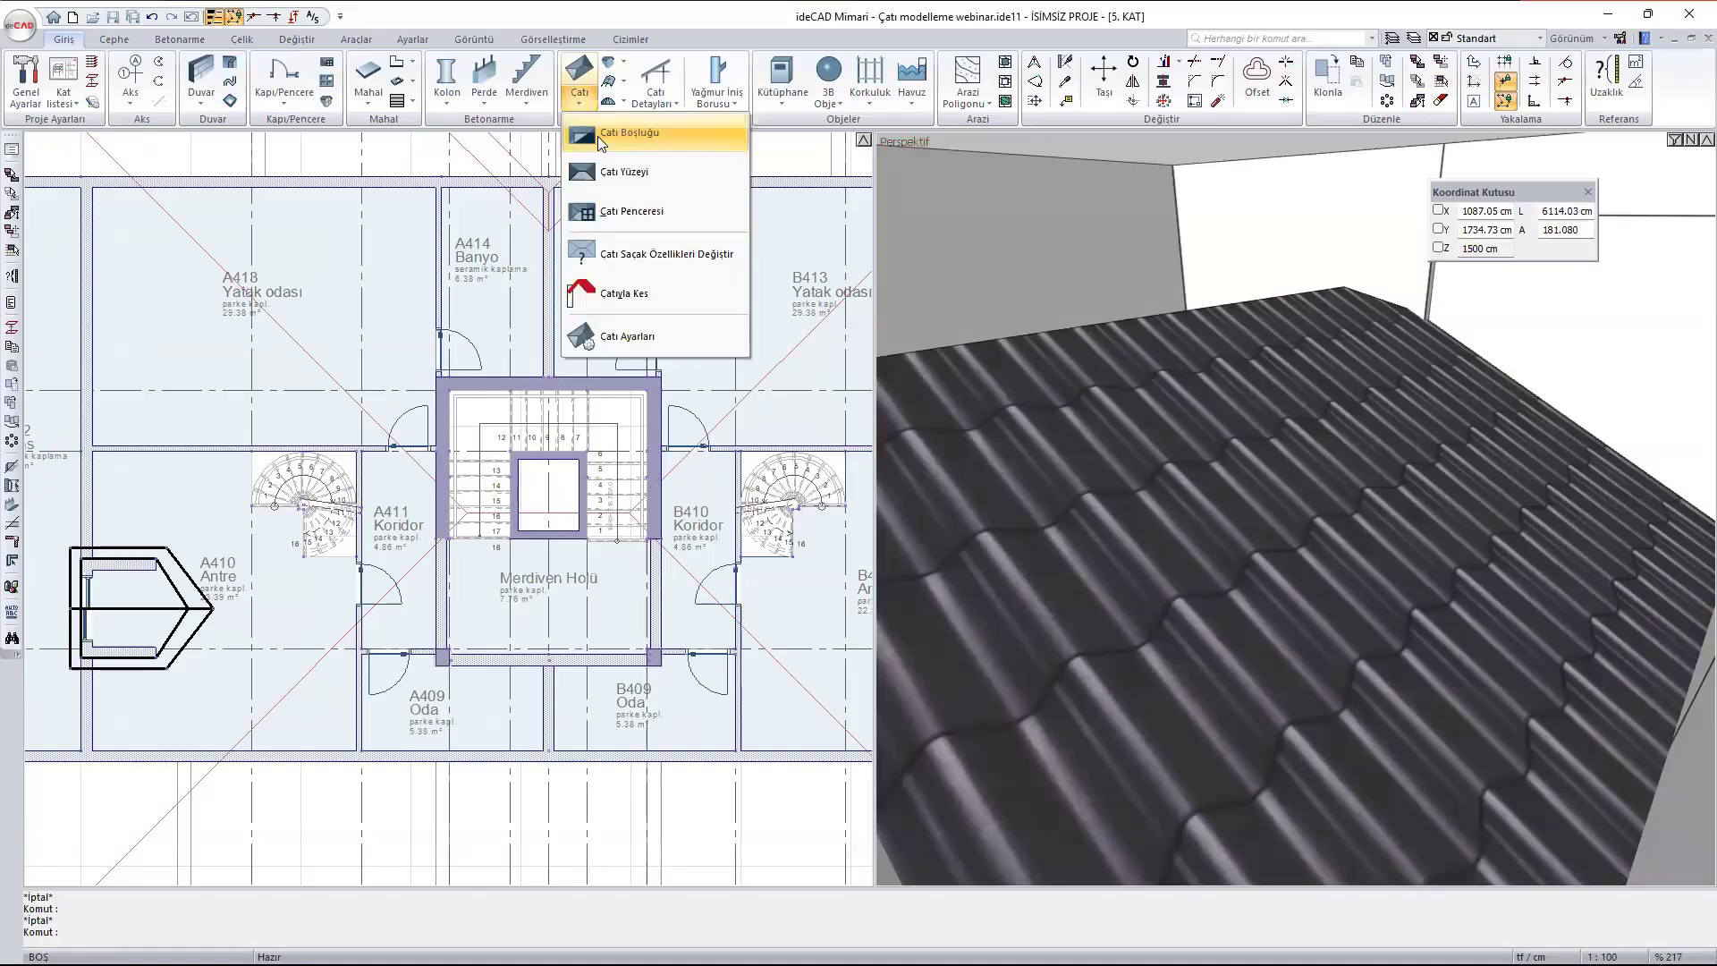
click(633, 134)
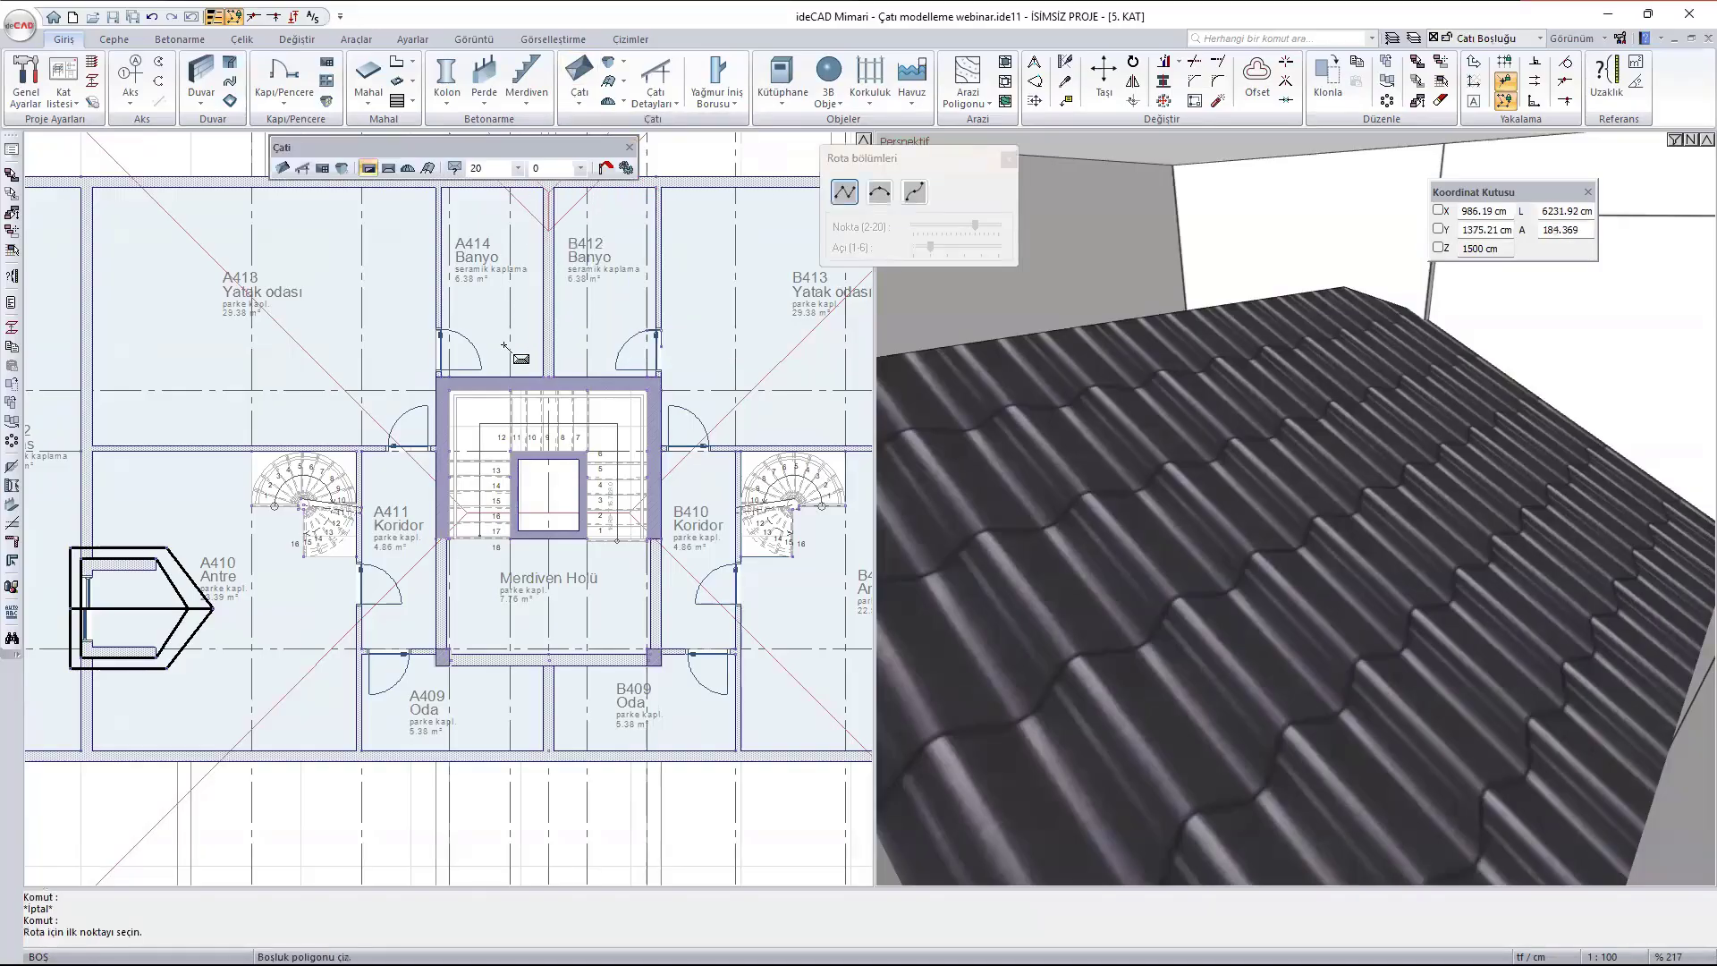
scroll(414, 376, up, 4)
scroll(380, 312, up, 4)
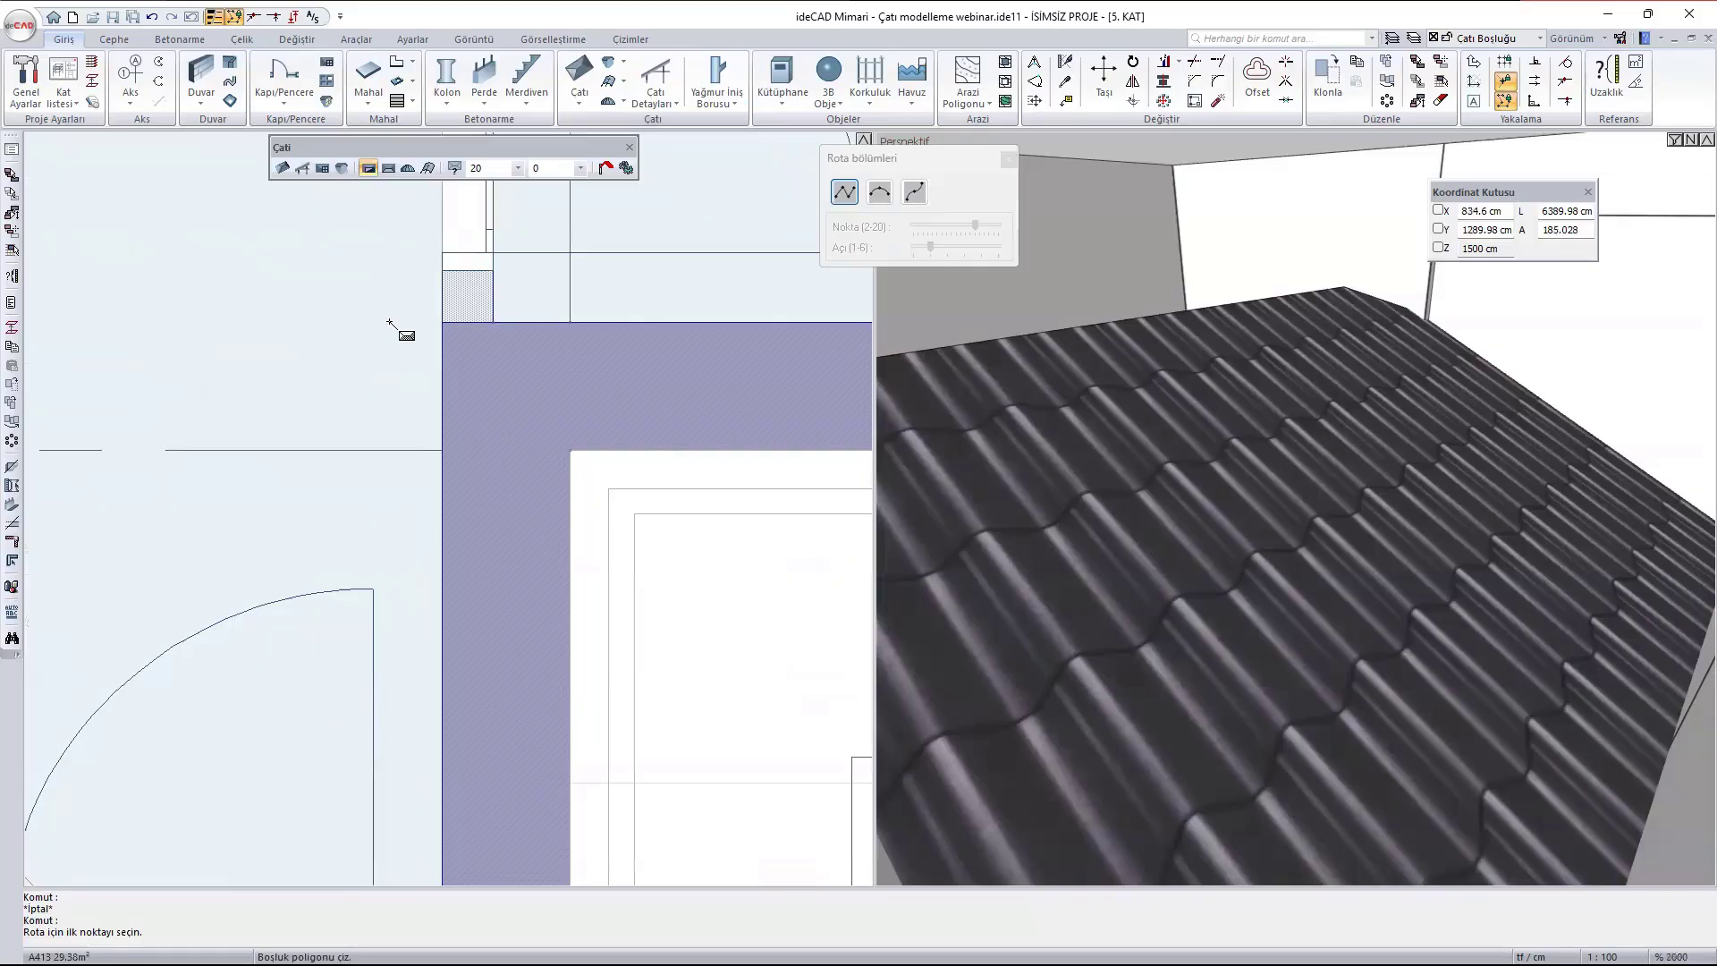
click(443, 326)
scroll(447, 304, down, 4)
scroll(415, 548, up, 5)
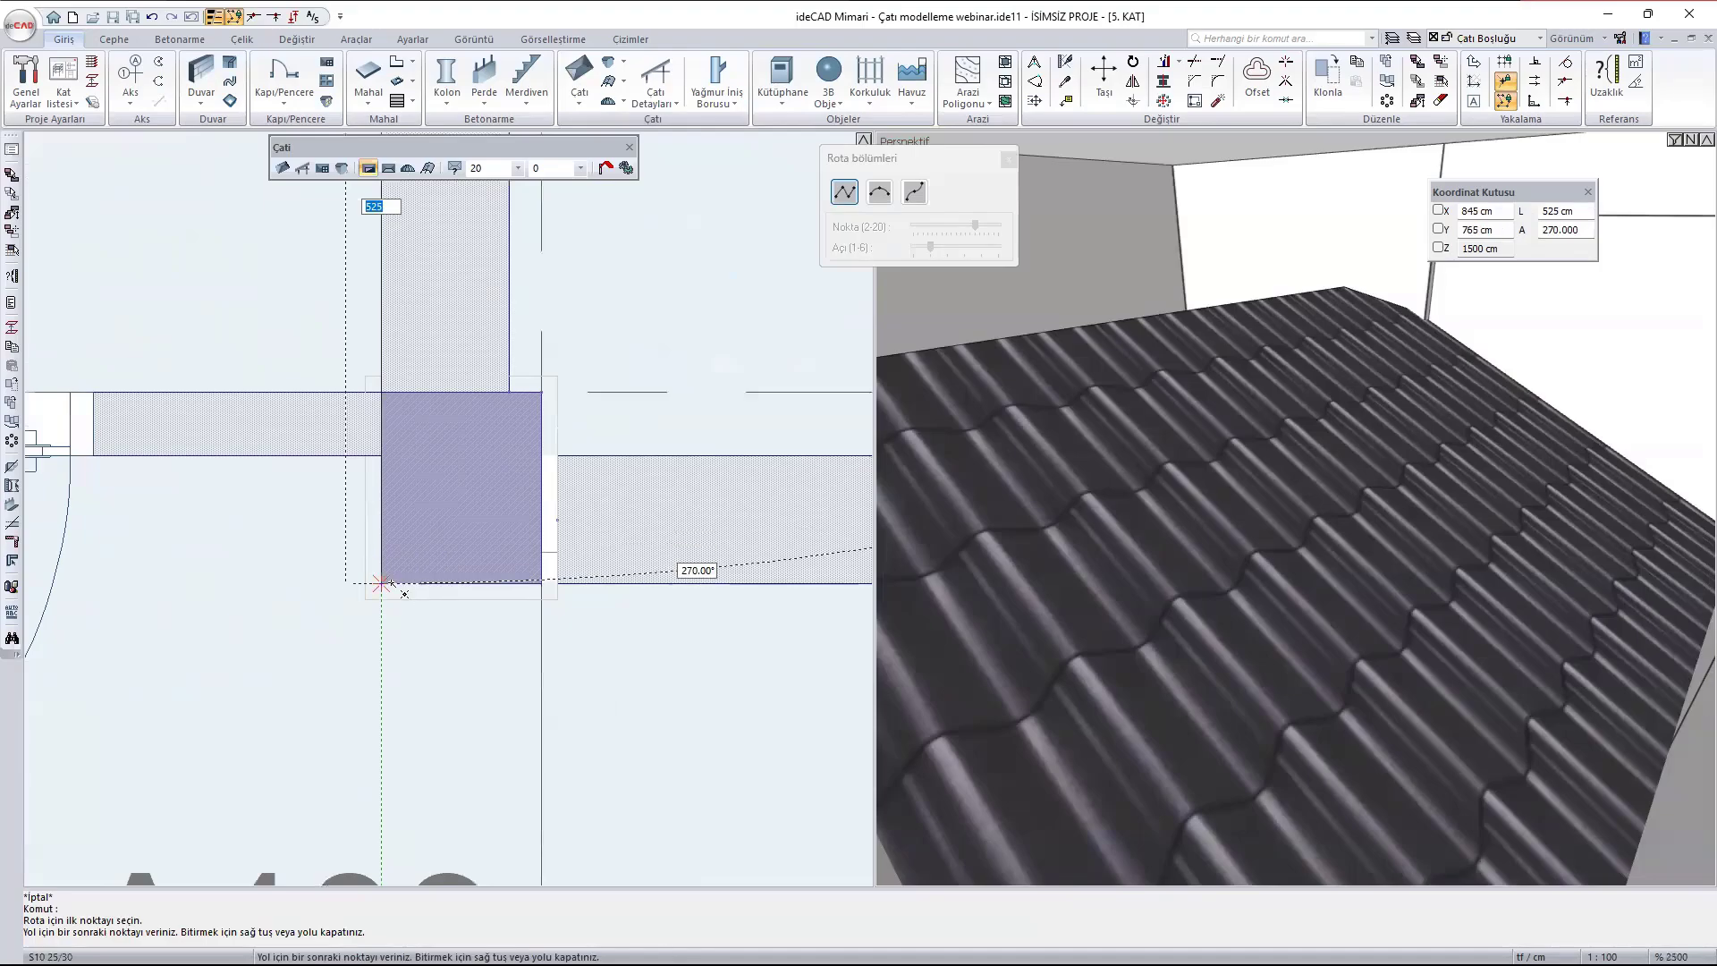
click(391, 583)
scroll(268, 573, down, 8)
scroll(583, 541, up, 4)
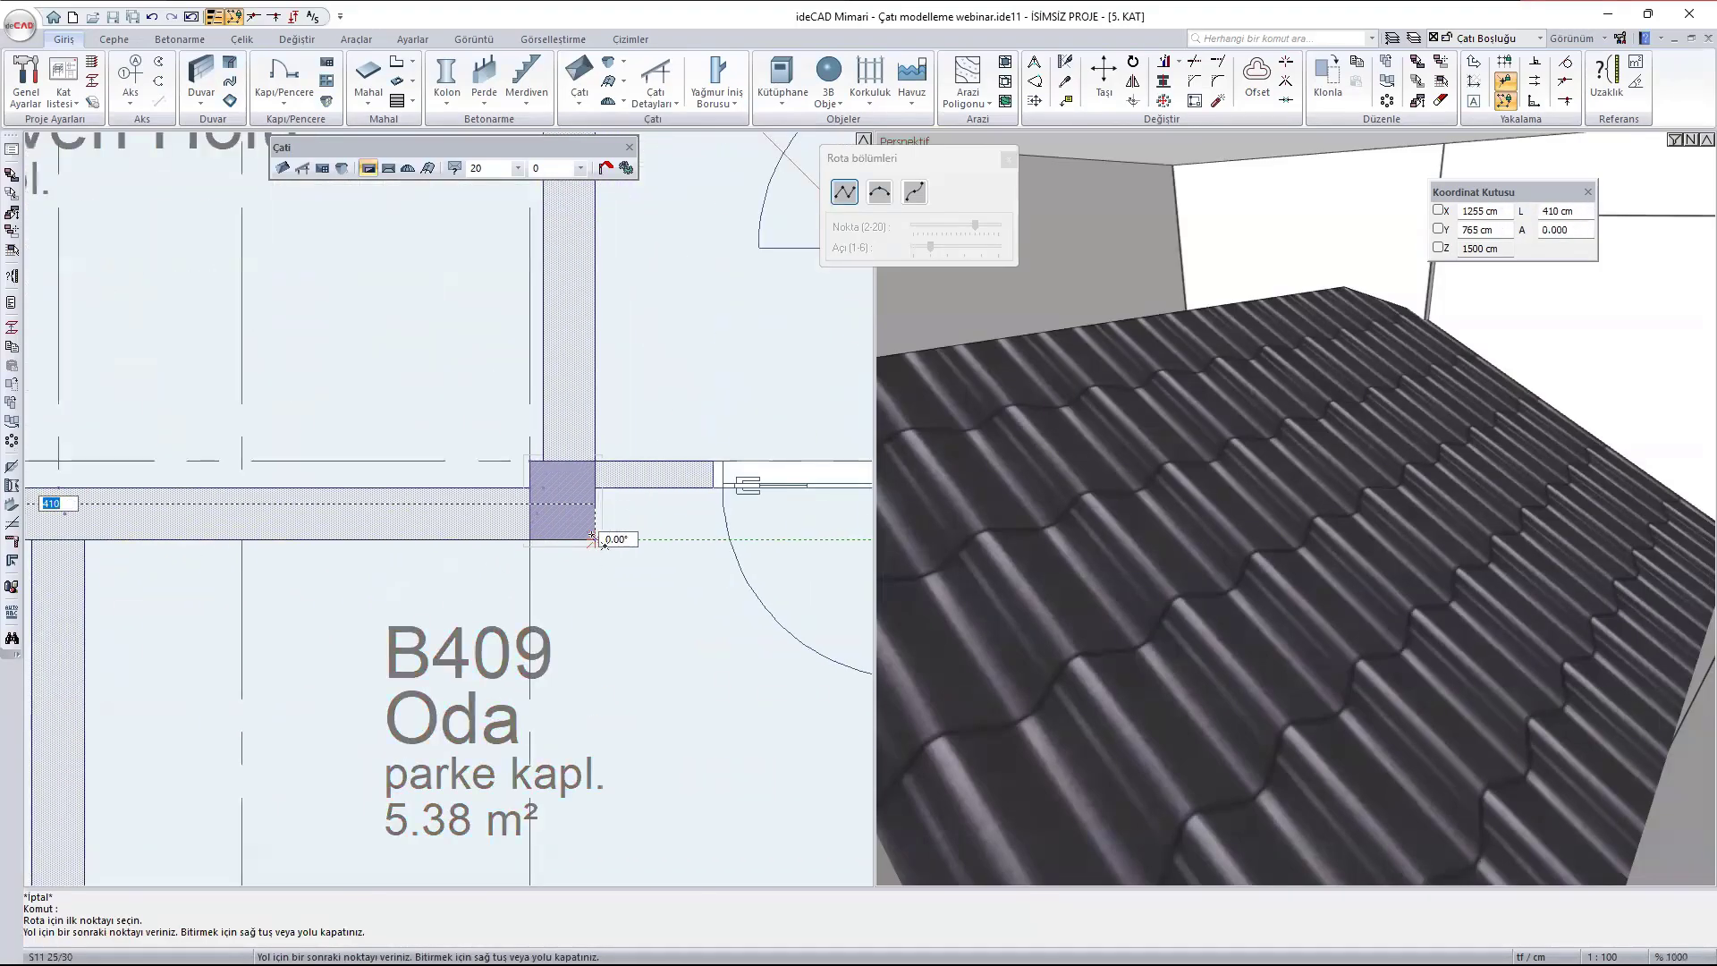
scroll(536, 563, down, 6)
scroll(563, 340, up, 4)
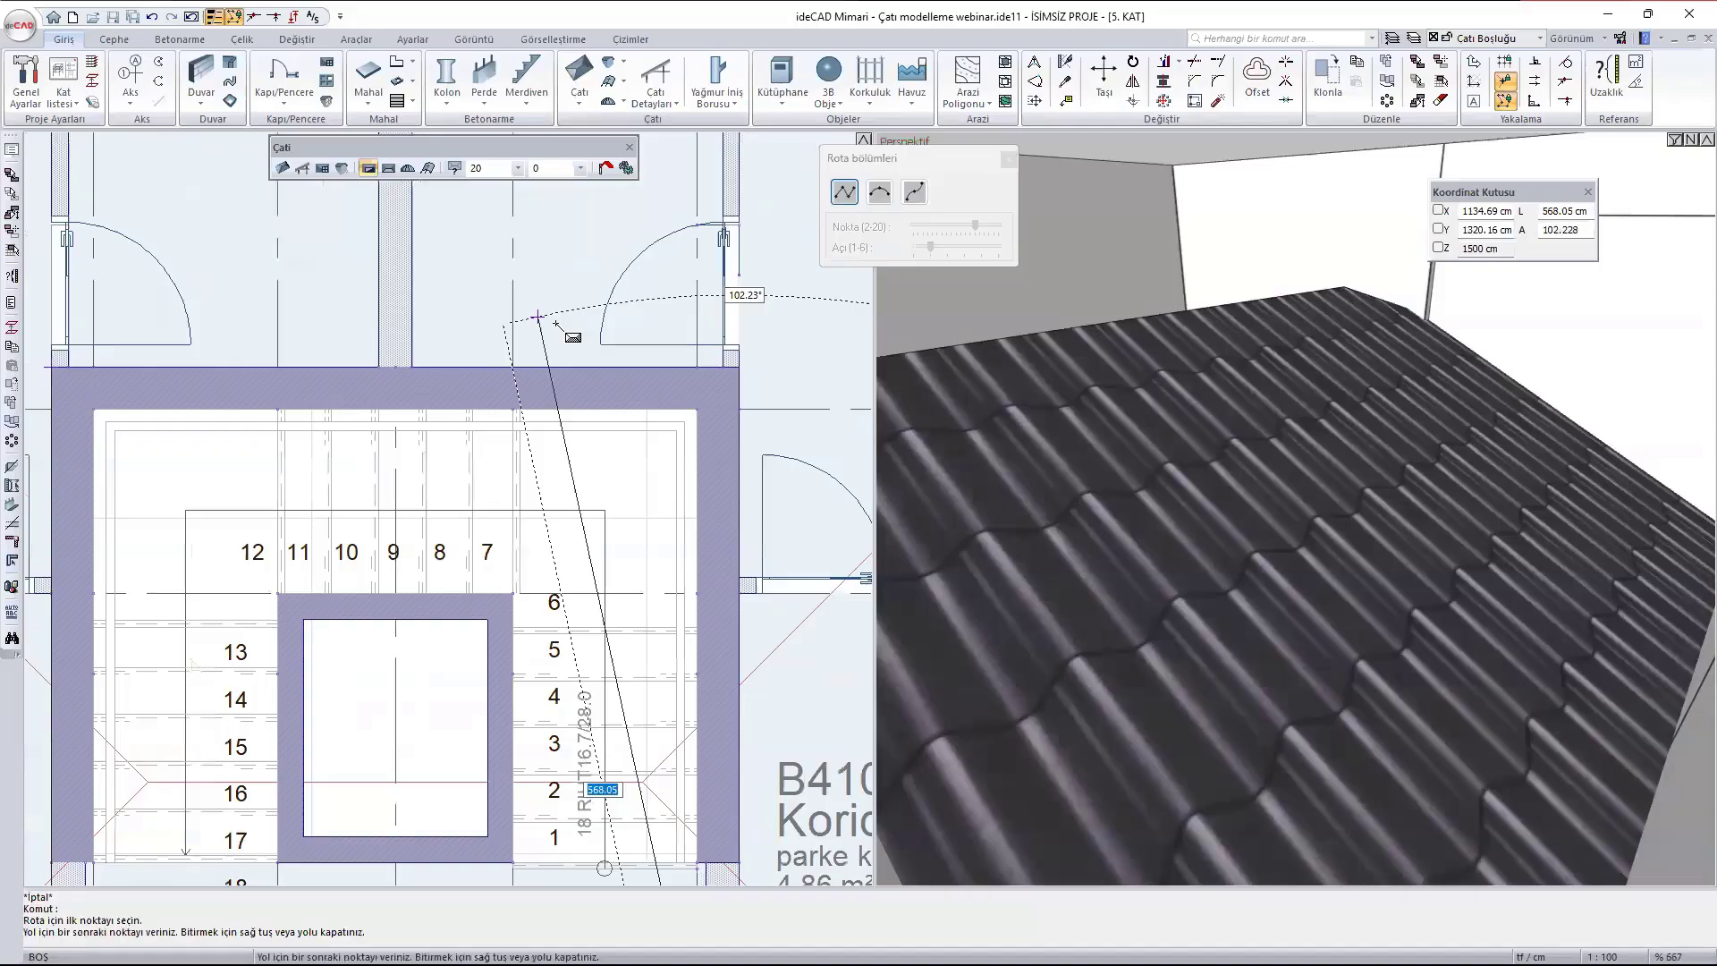
click(726, 366)
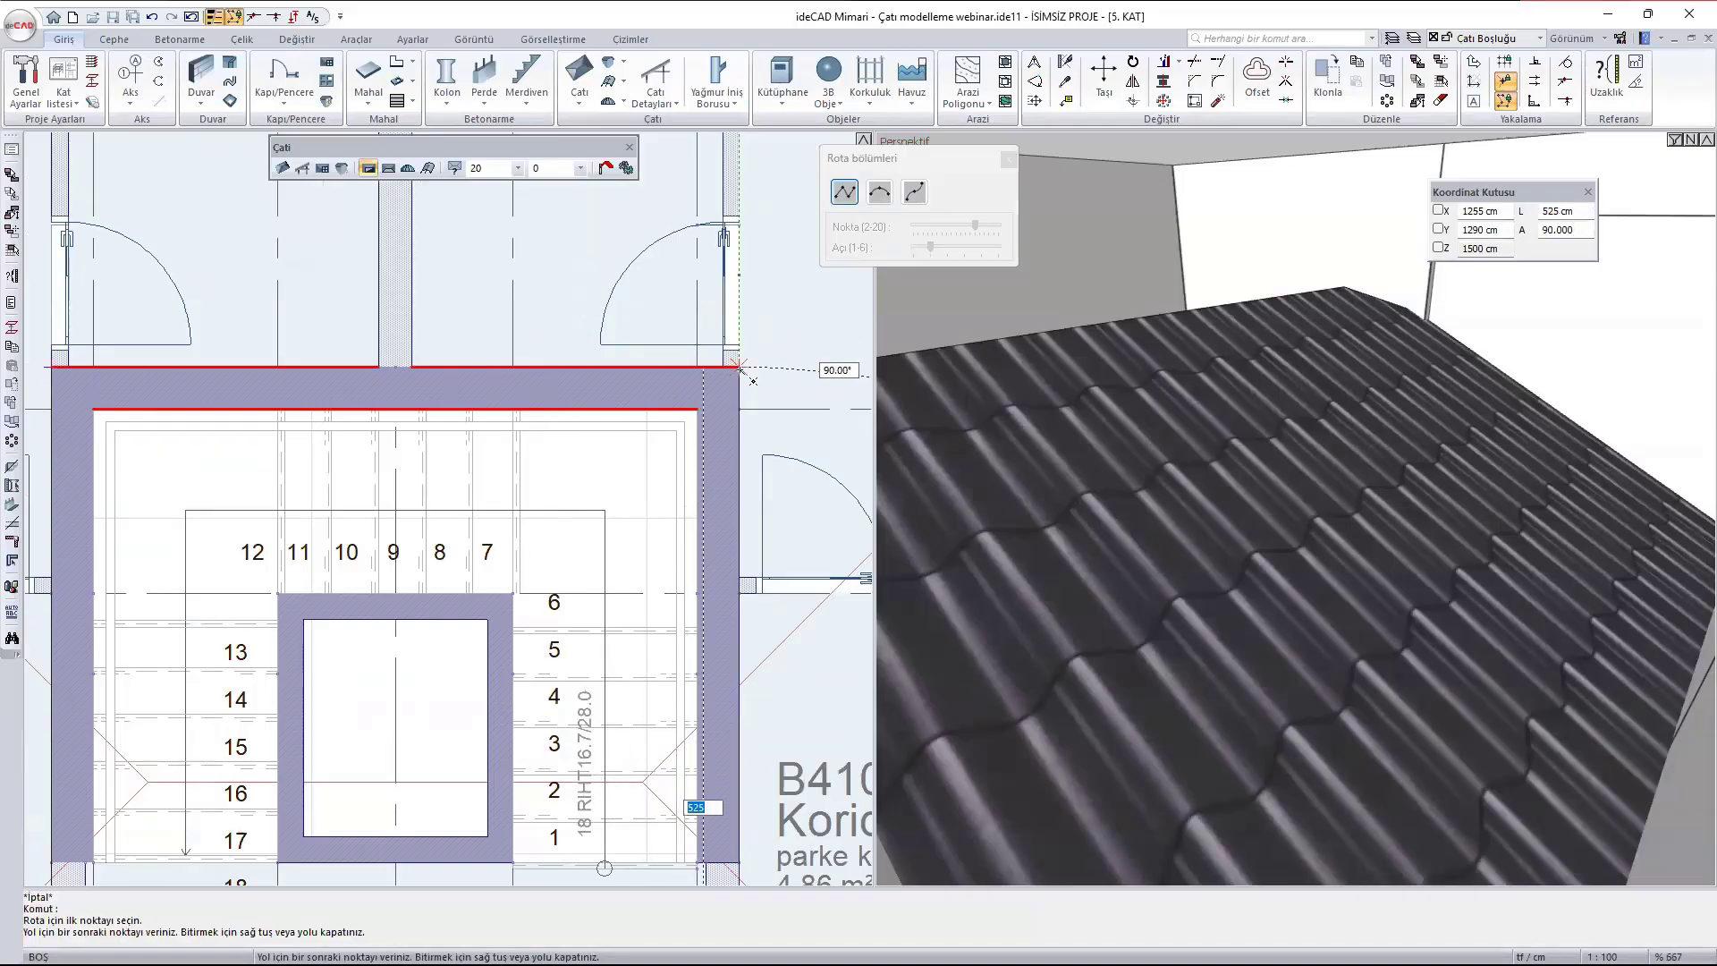
click(53, 365)
right_click(53, 365)
- Inspect the roof opening inside the stair tower and the tower's outside junction with the roof in the perspective view
scroll(1447, 535, down, 3)
scroll(1429, 525, up, 6)
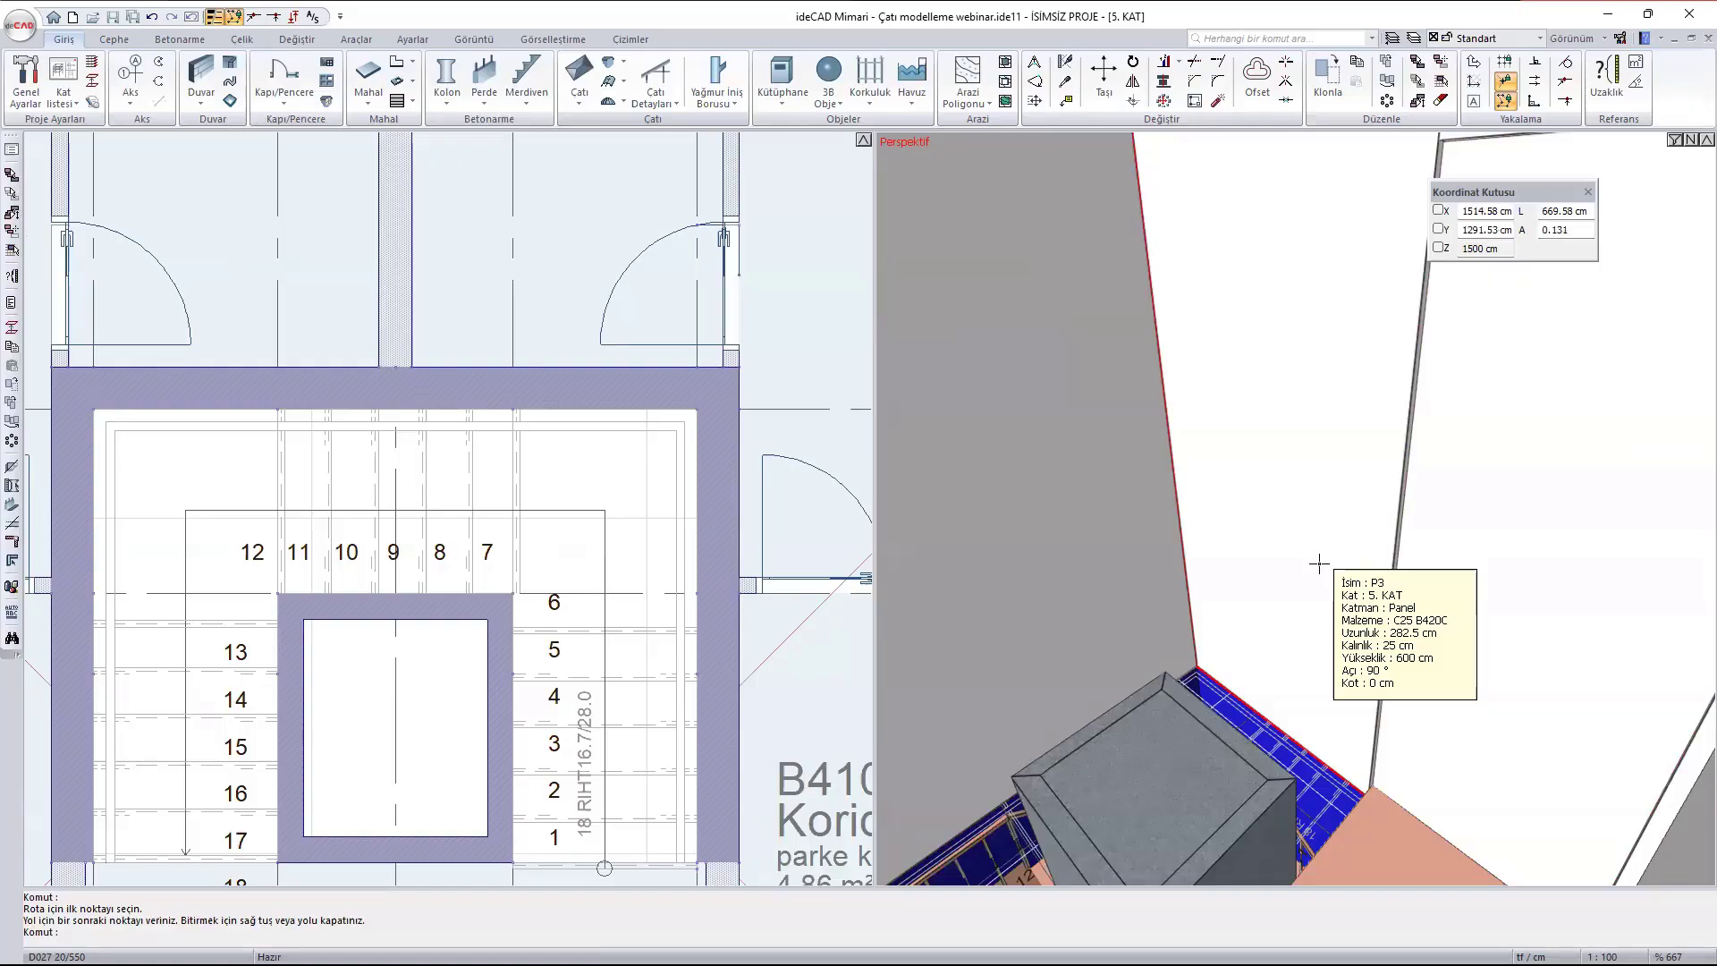
key(Escape)
scroll(1199, 543, down, 5)
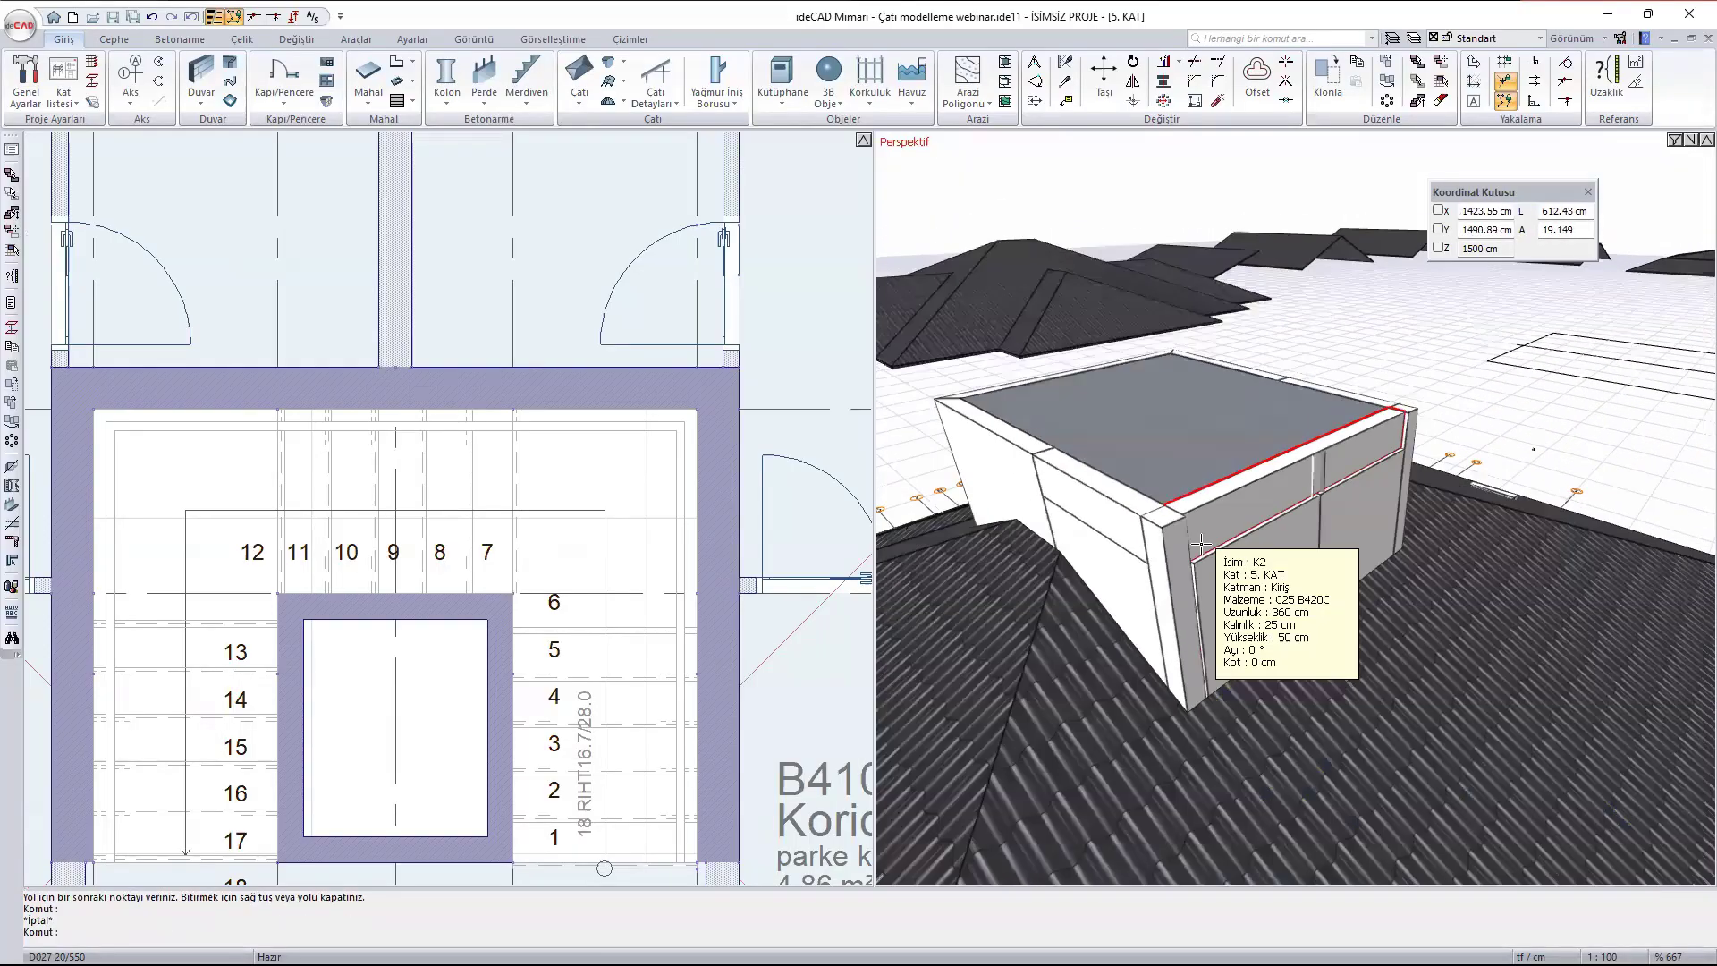
scroll(1200, 543, down, 3)
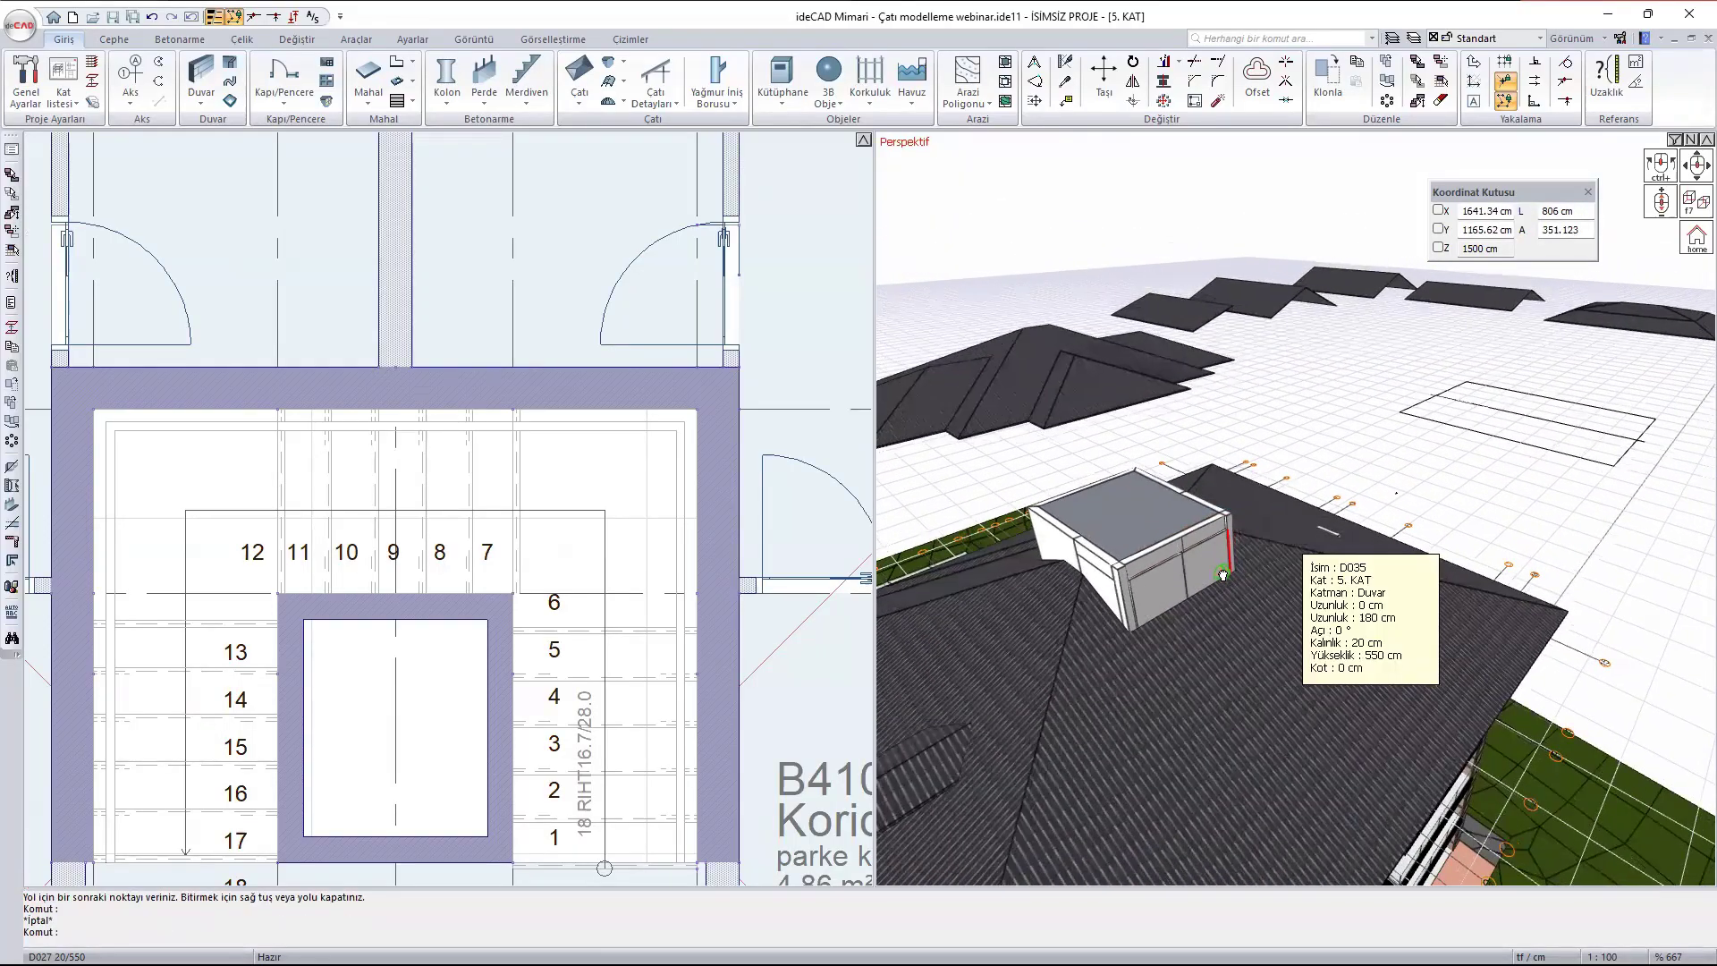
ctrl+middle_drag(1222, 575, 1046, 589)
scroll(499, 372, down, 6)
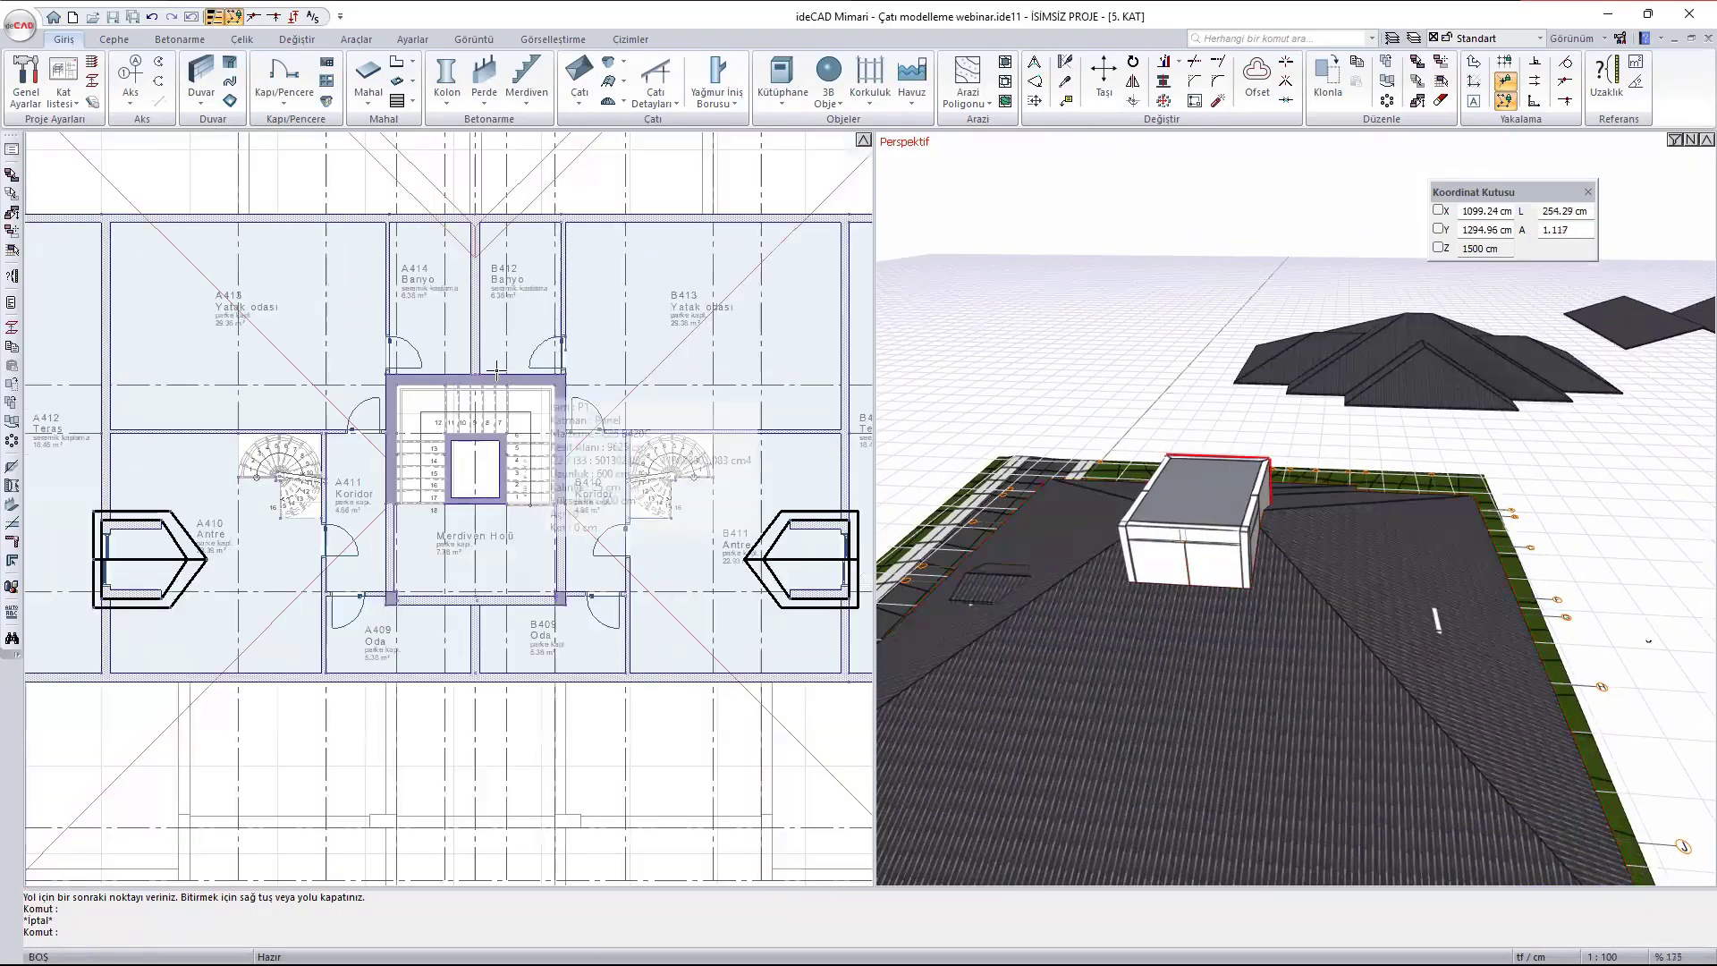
- Cut a 180 cm wide rectangular roof opening (Çatı Boşluğu) over terrace B414, following the inner faces of its surrounding walls
scroll(496, 369, down, 4)
scroll(759, 480, up, 6)
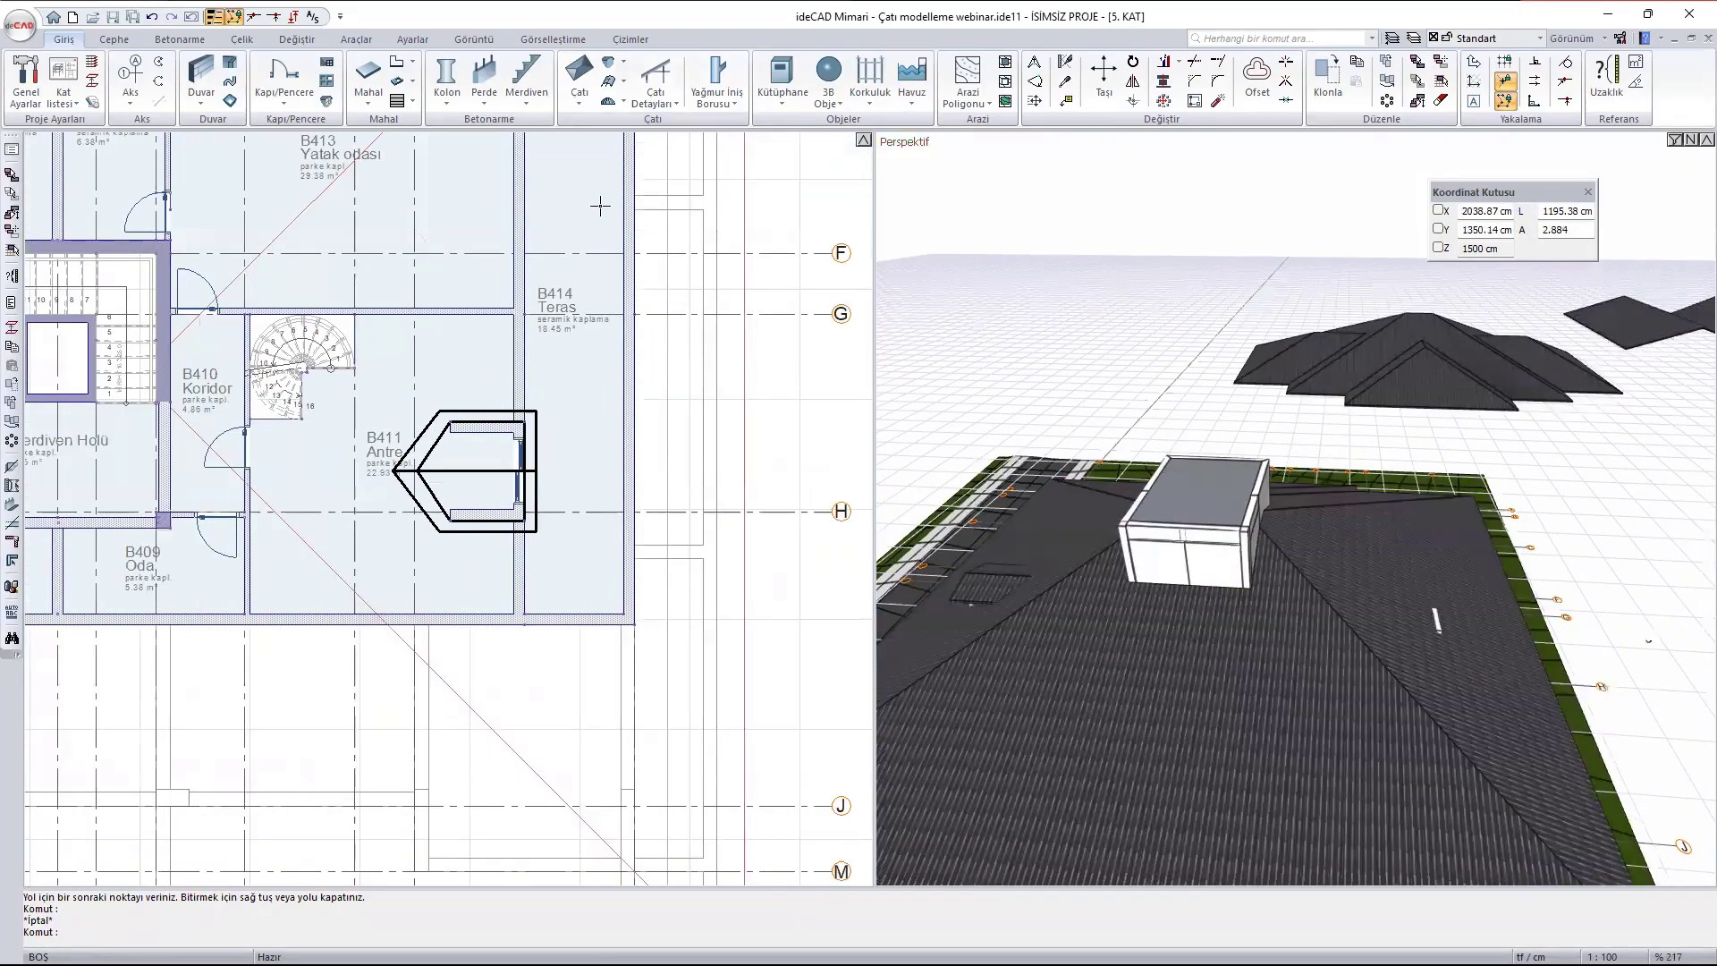
scroll(481, 696, down, 3)
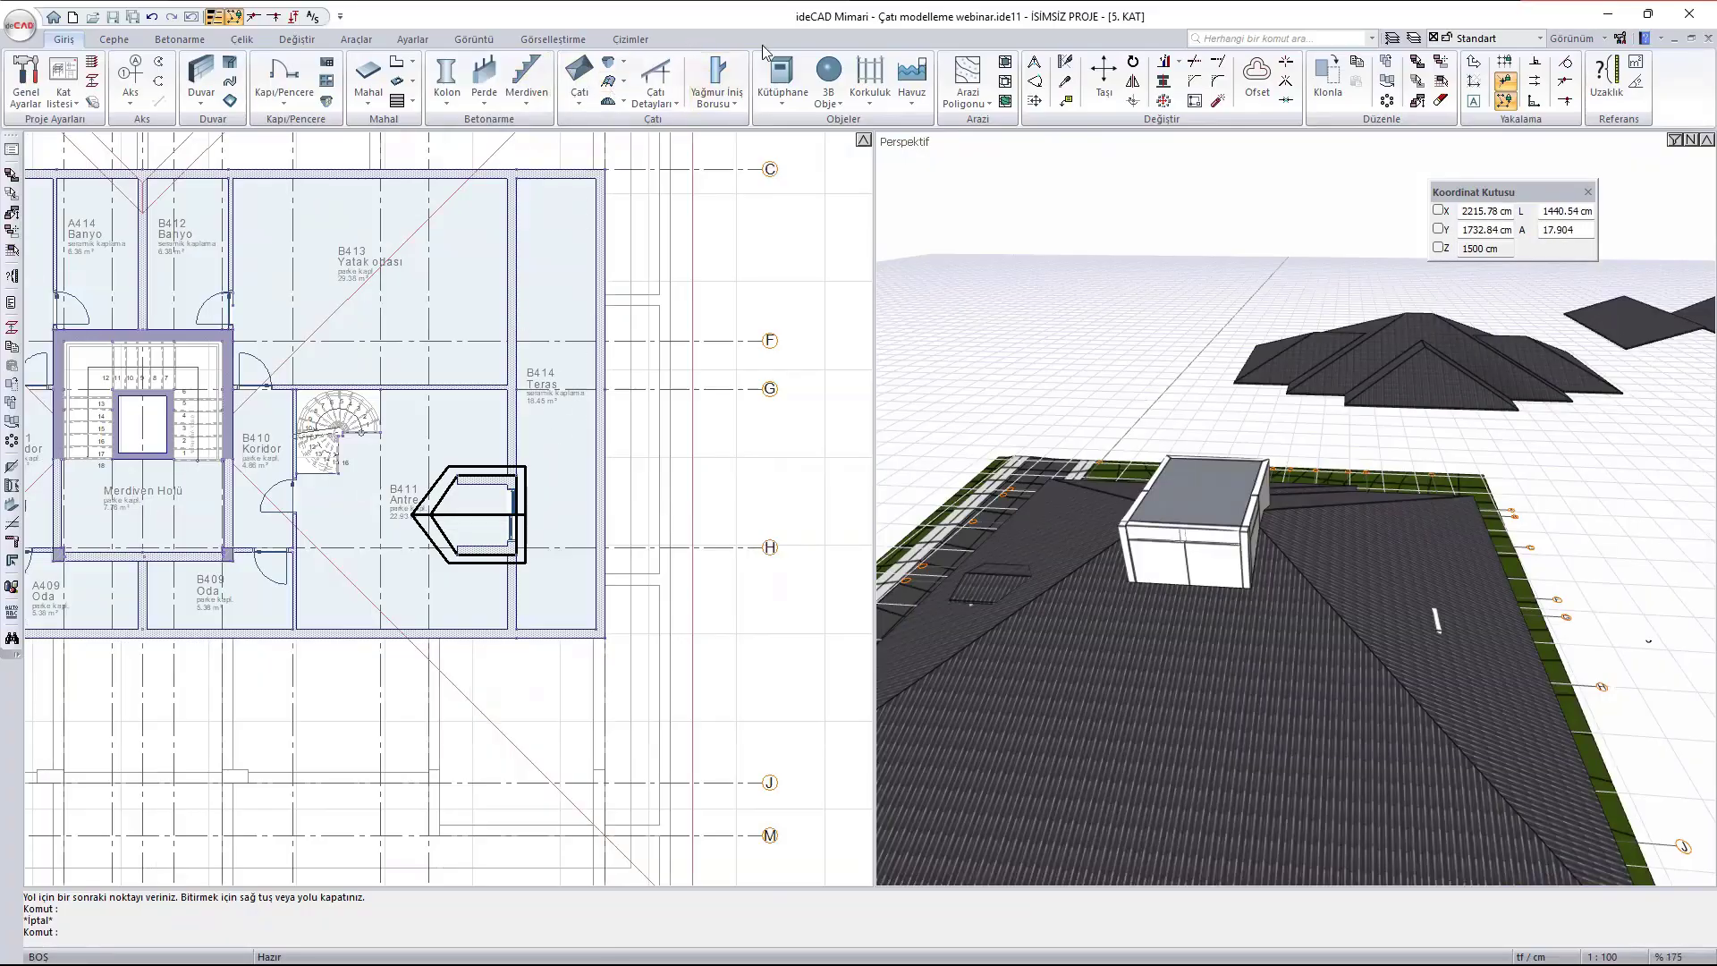
click(580, 89)
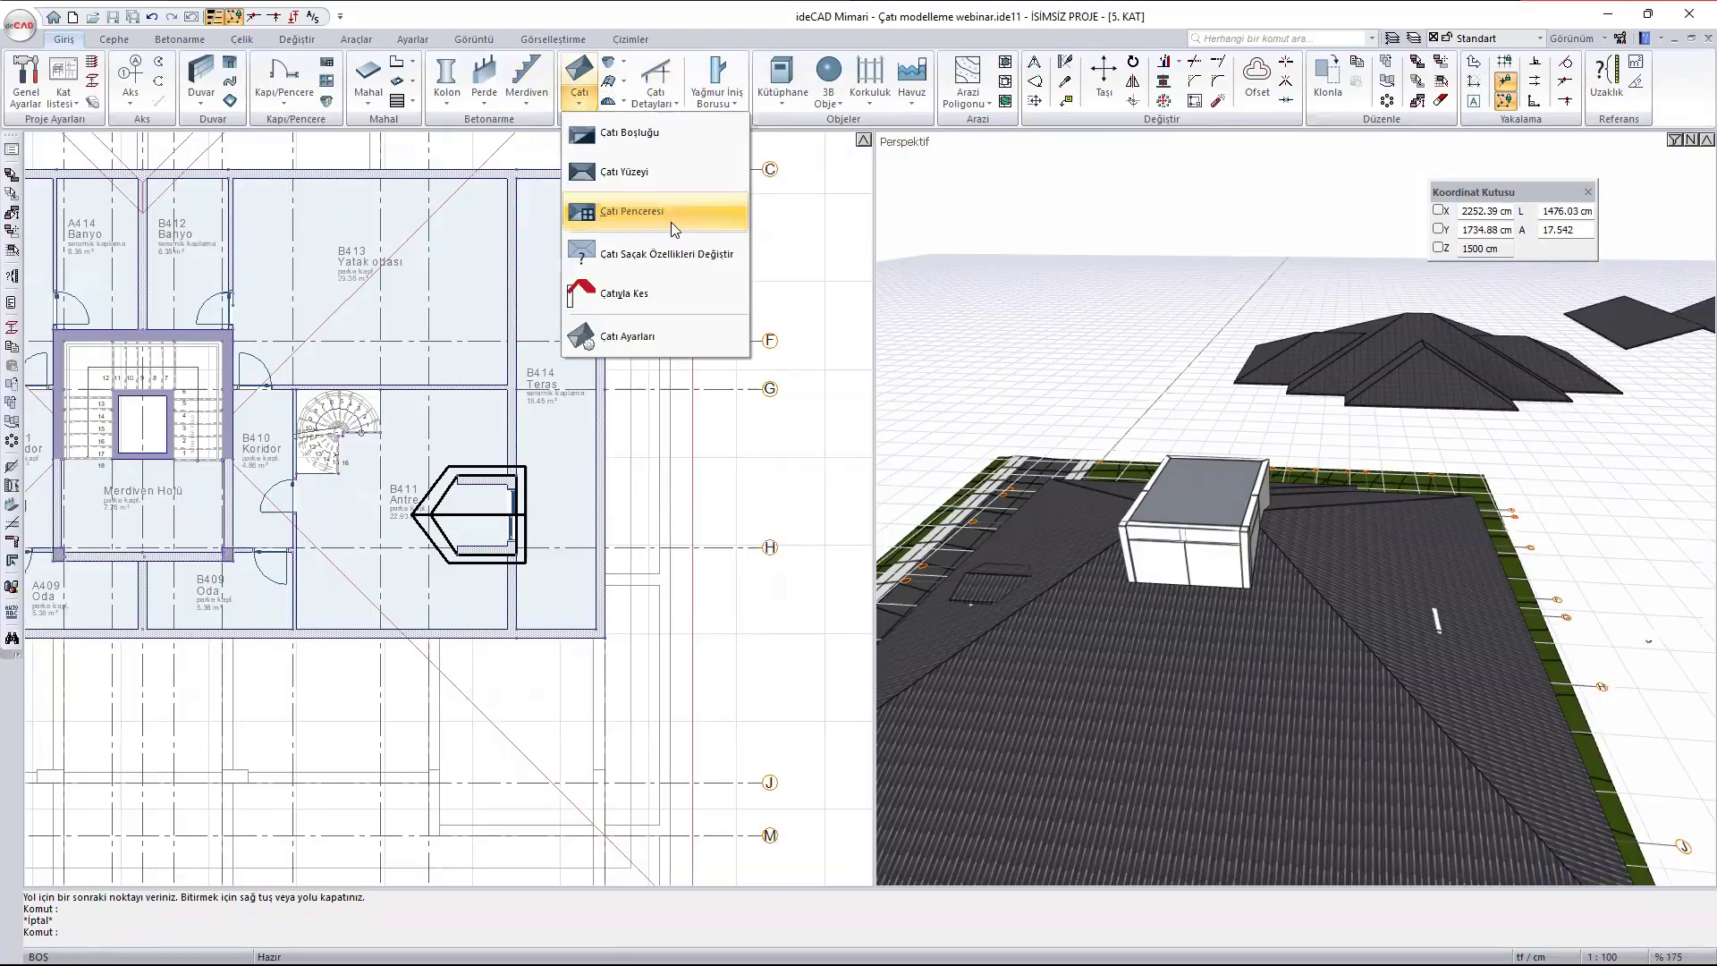
click(644, 134)
scroll(524, 592, up, 5)
click(351, 627)
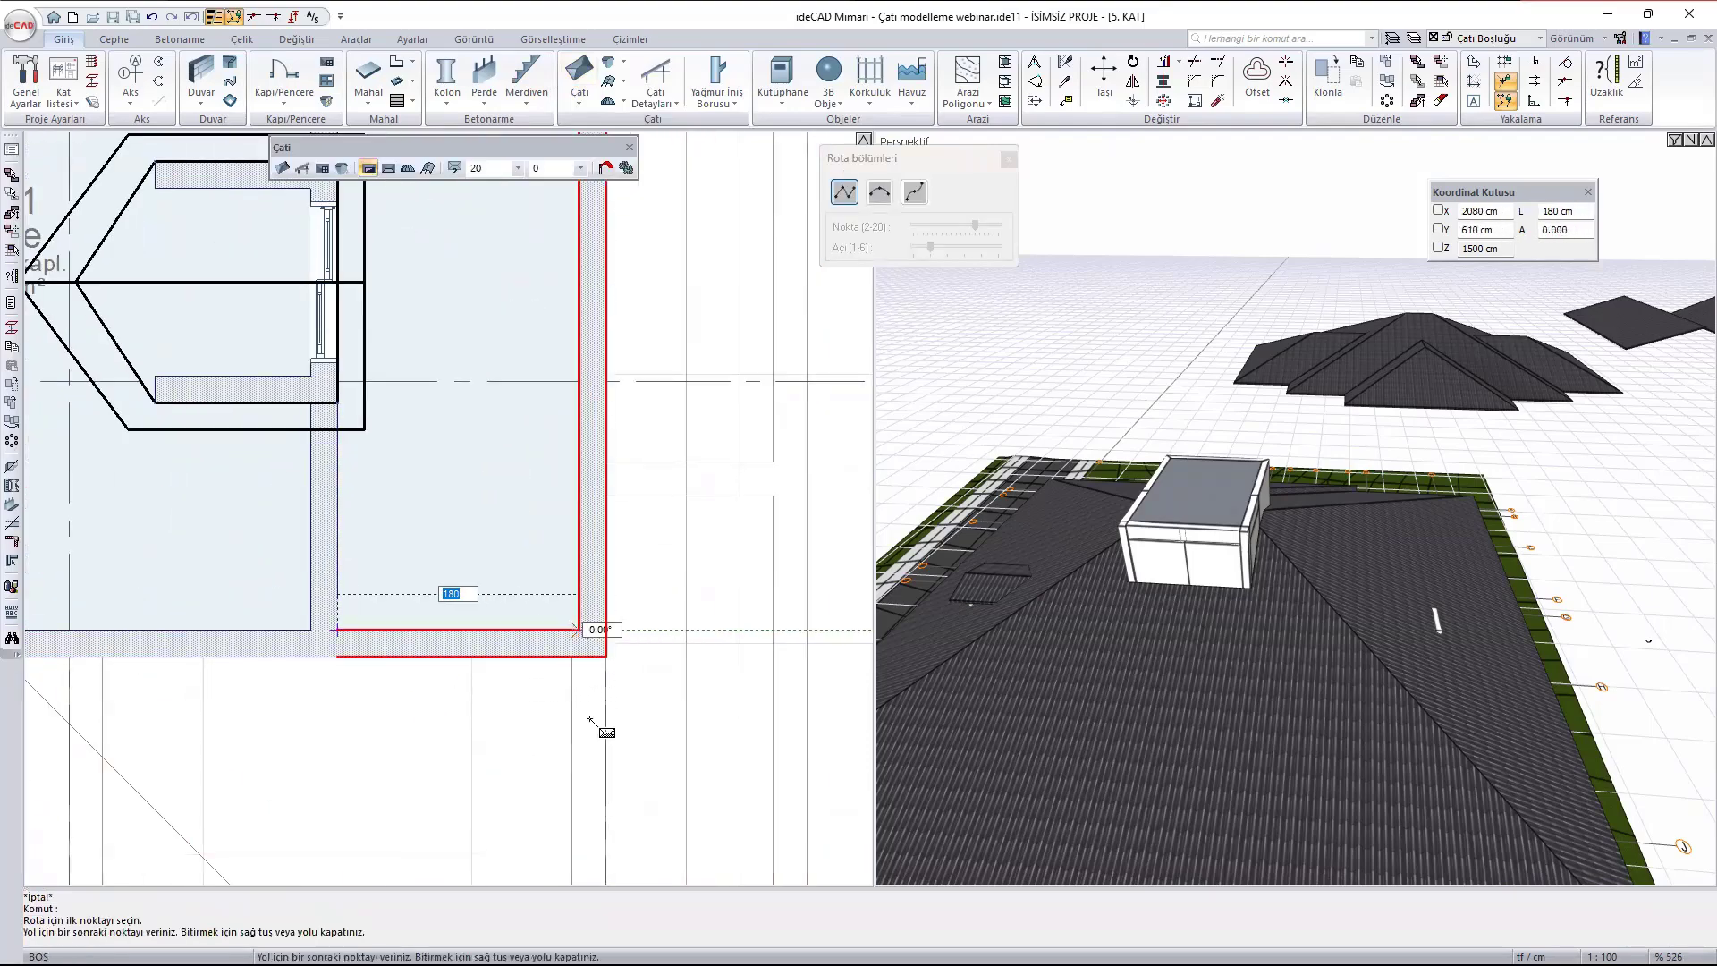
click(580, 630)
scroll(589, 718, down, 5)
scroll(590, 230, up, 6)
click(568, 203)
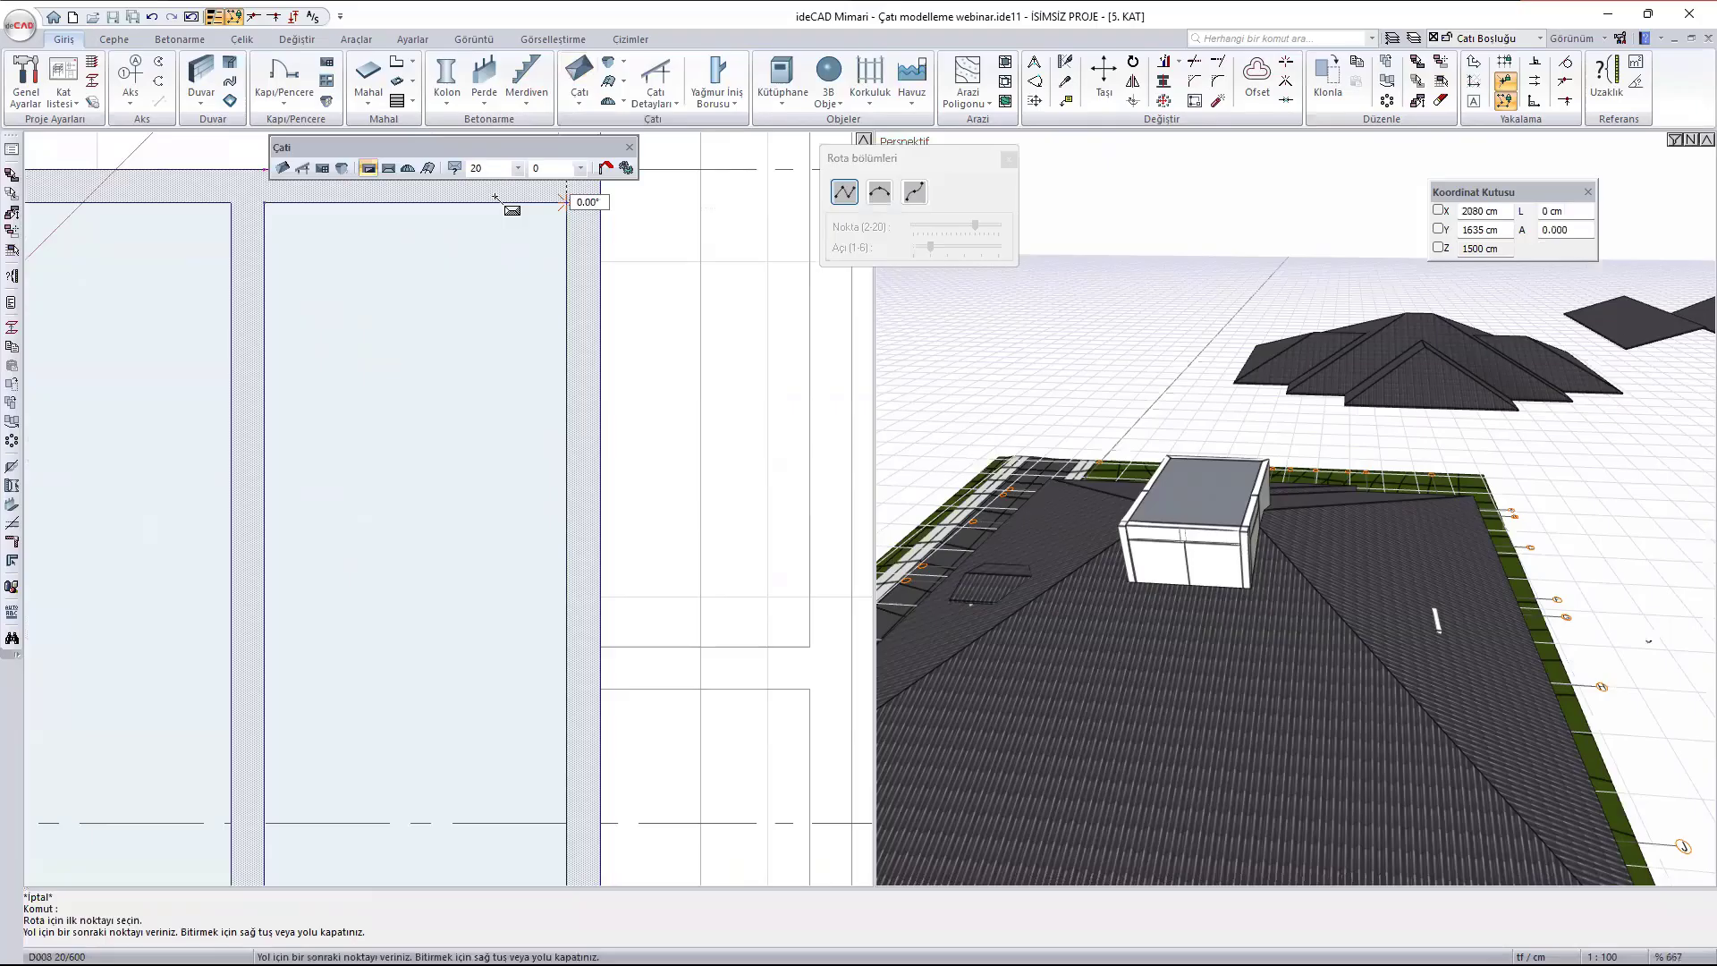
click(266, 202)
scroll(592, 273, down, 4)
middle_drag(560, 764, 468, 309)
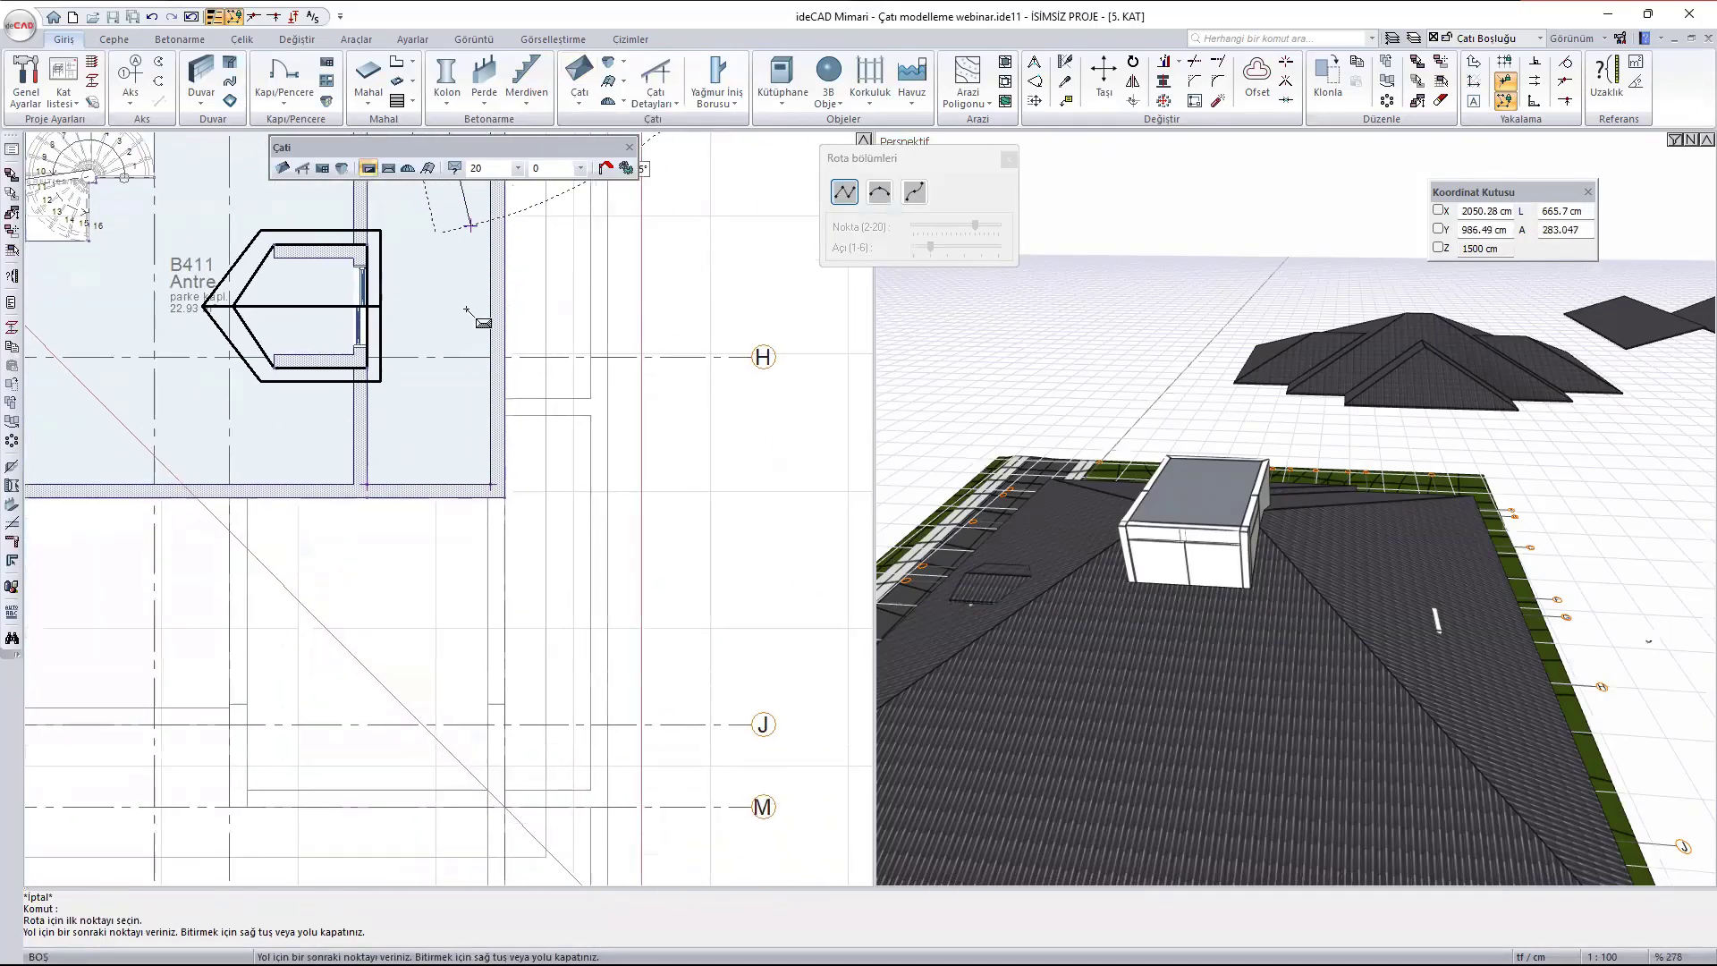
scroll(390, 450, up, 4)
click(313, 536)
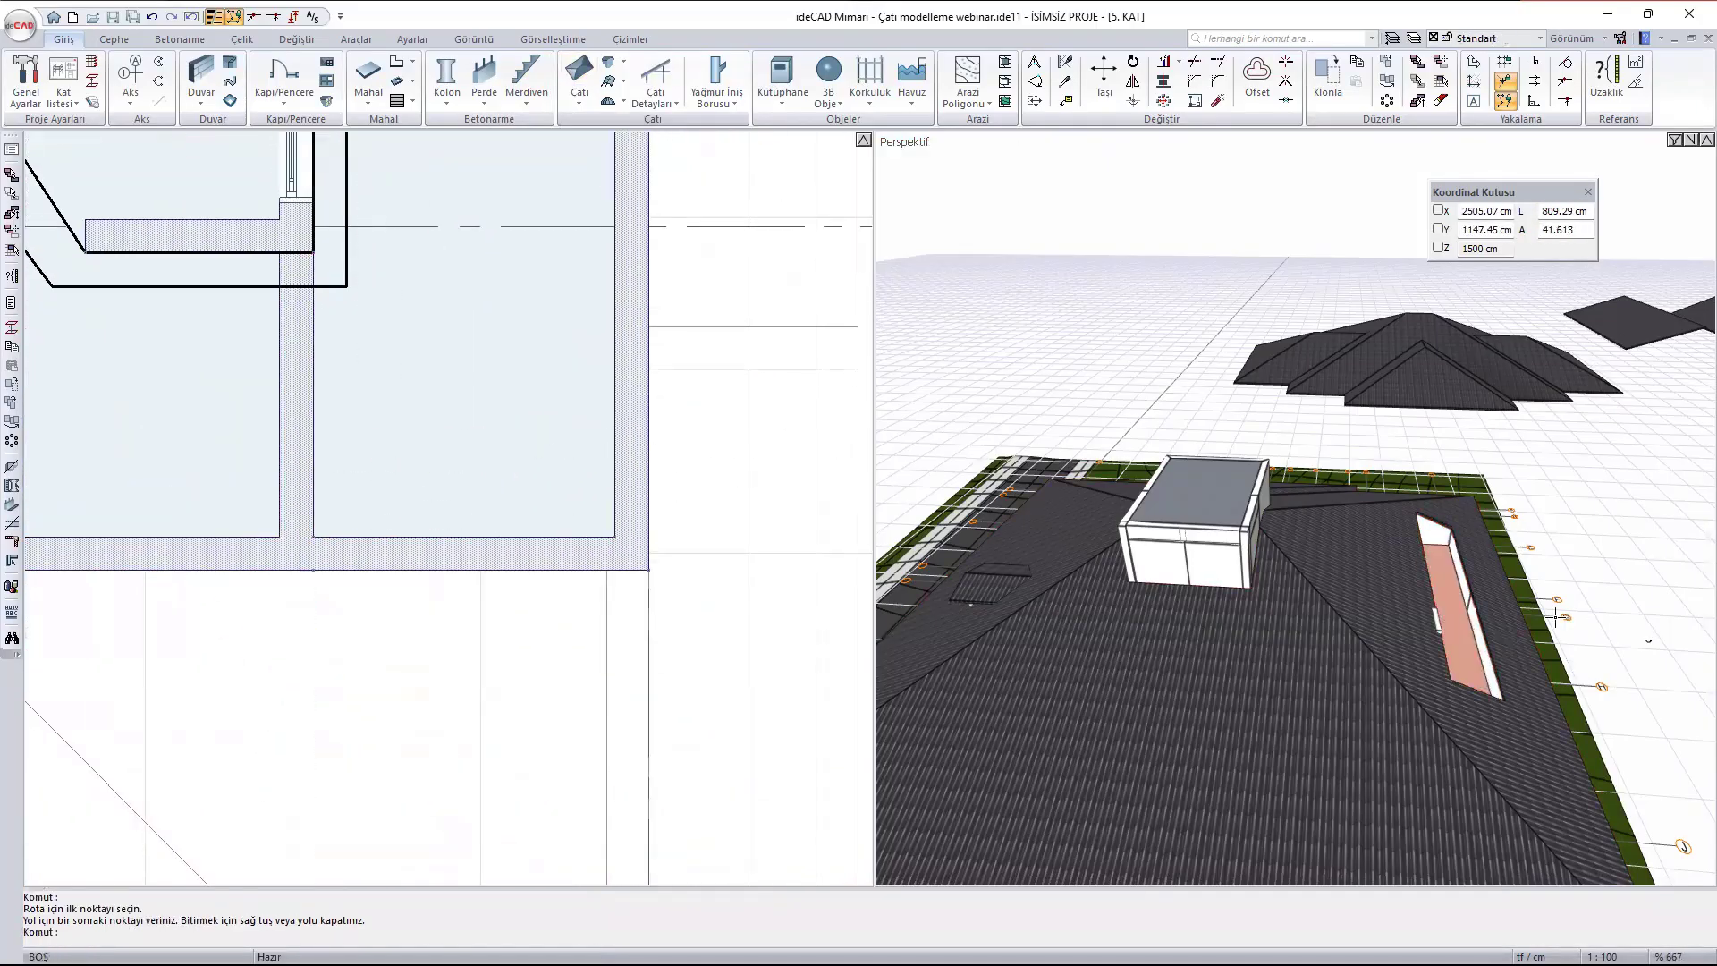
- Examine the terrace B414 opening in the perspective view, especially where the roof edge meets the terrace door's frame and walls
scroll(1453, 642, up, 3)
scroll(1453, 642, up, 3)
ctrl+middle_drag(1587, 603, 1238, 556)
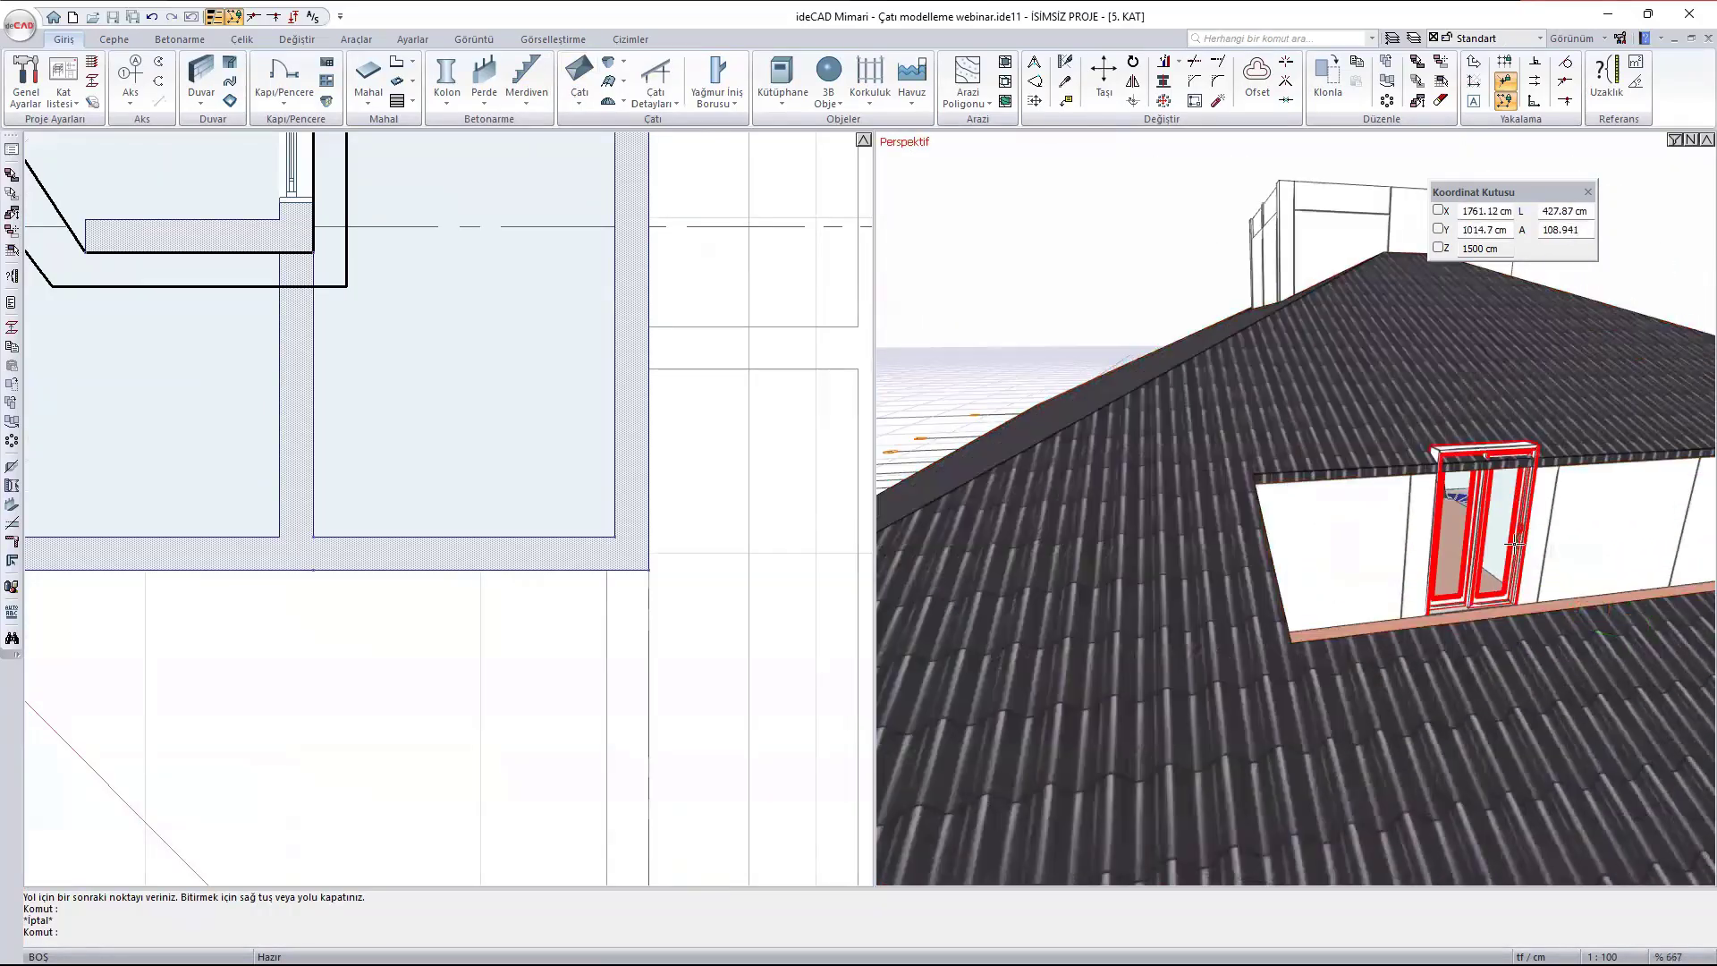
middle_drag(1509, 539, 1351, 579)
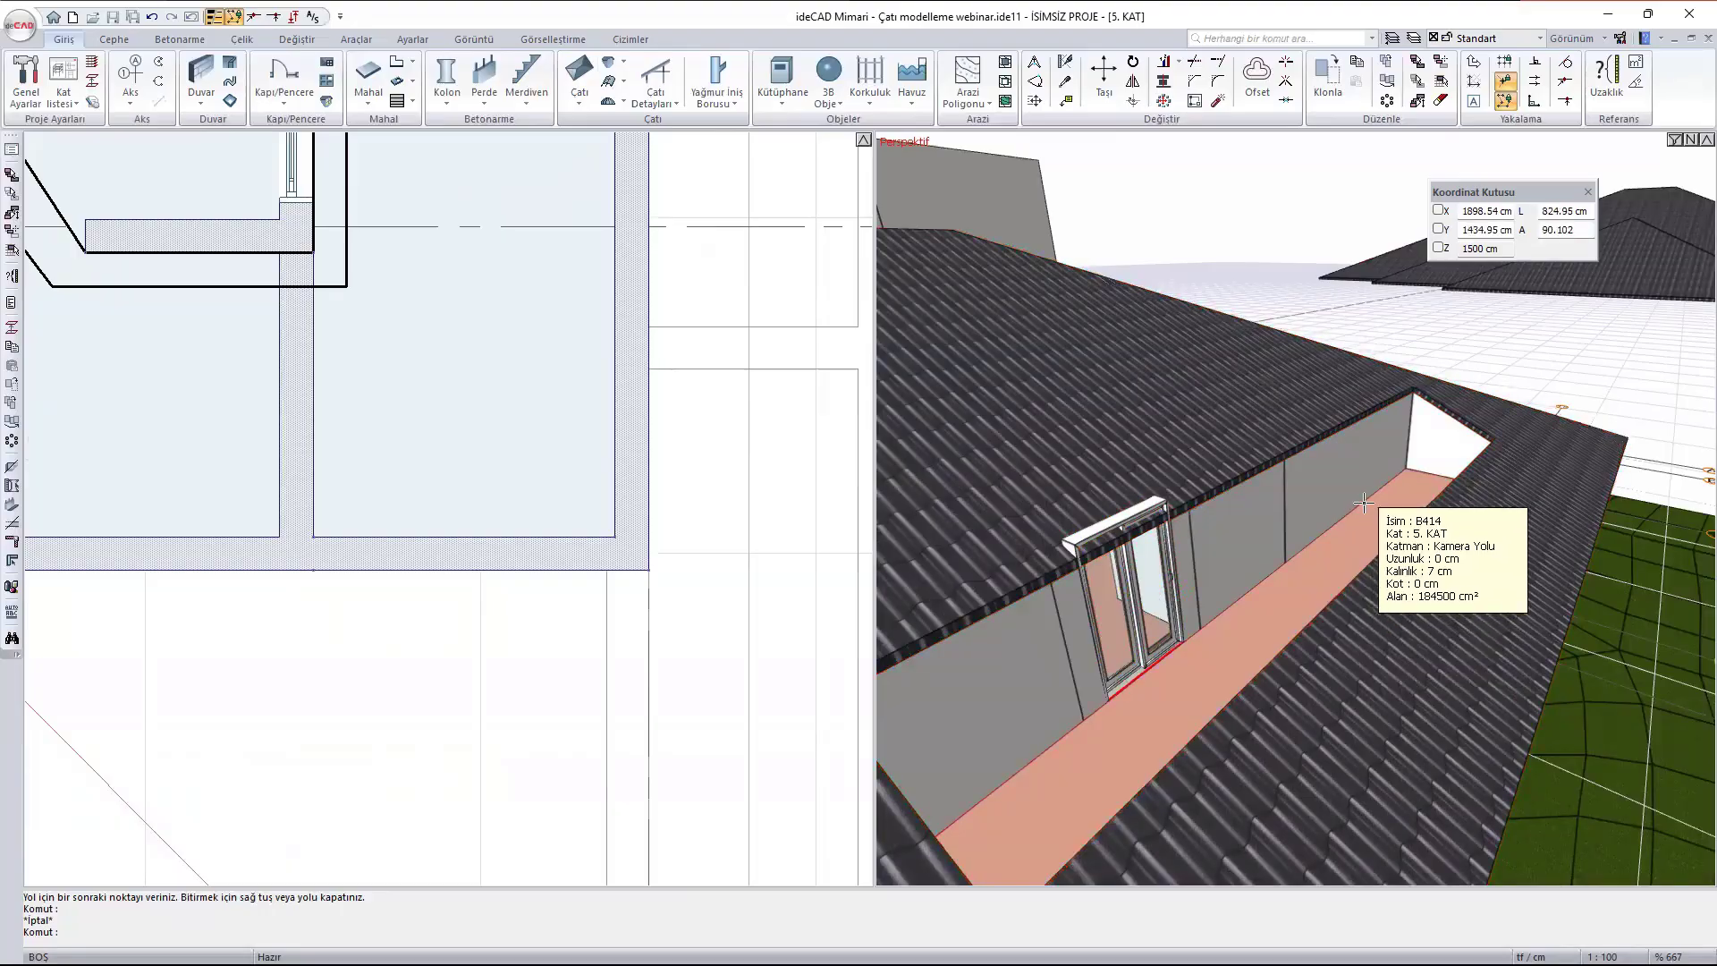
scroll(1361, 496, down, 5)
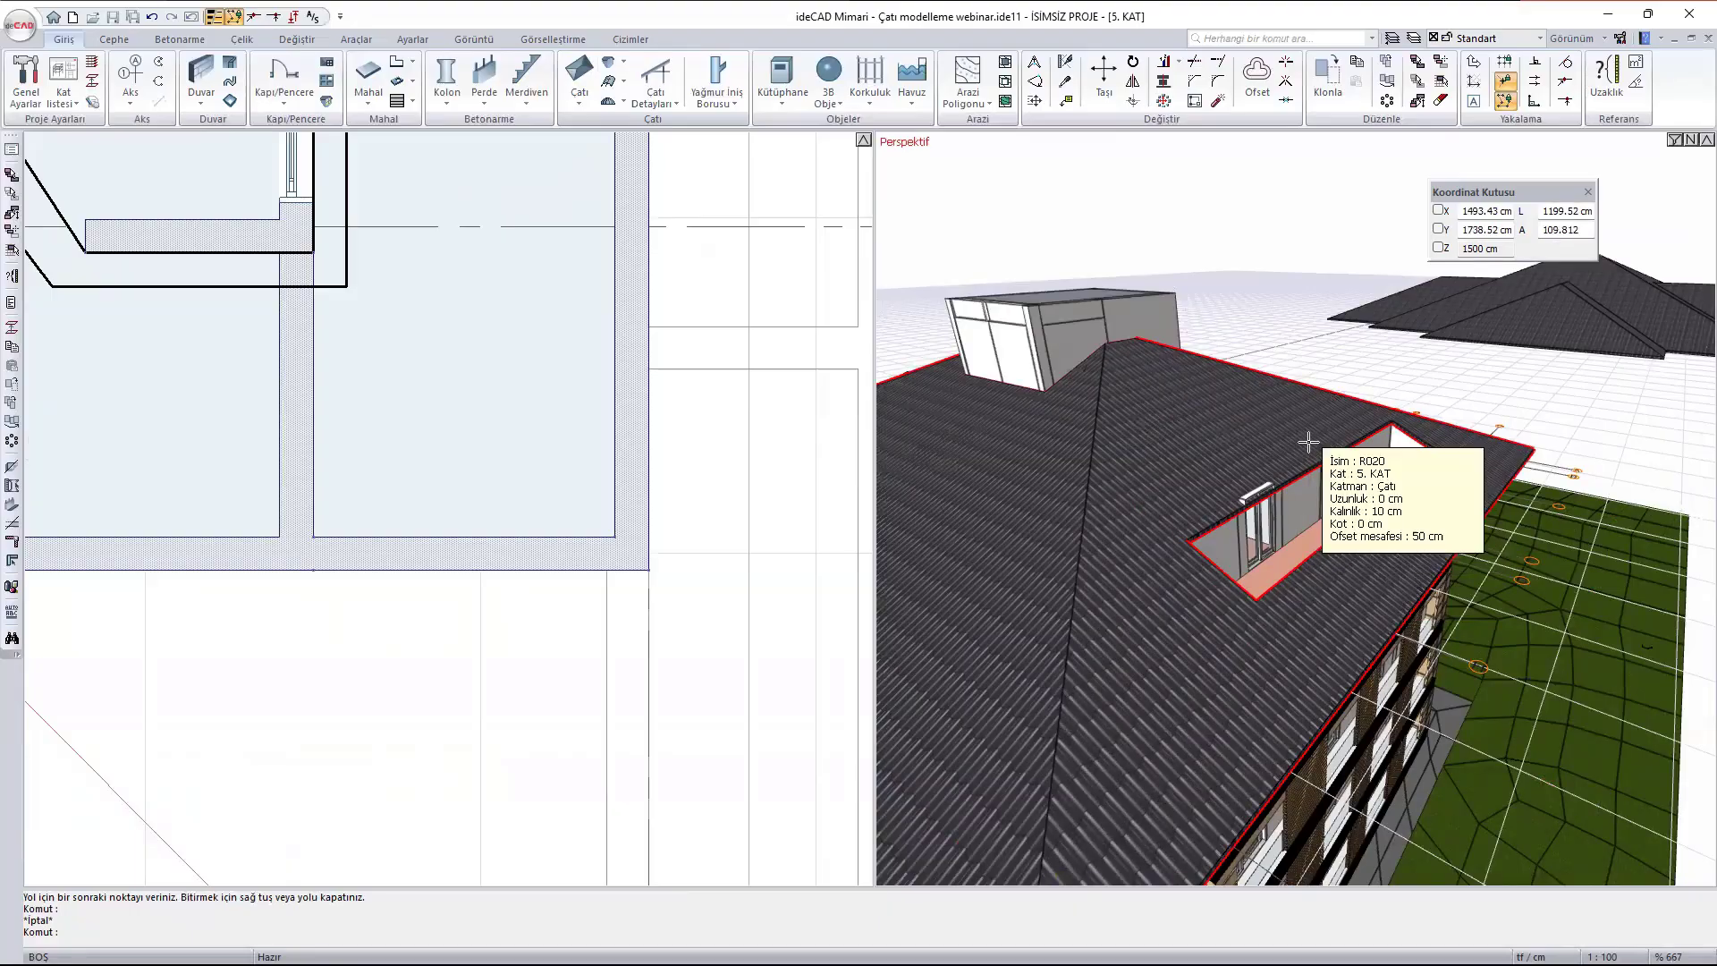
scroll(1408, 577, up, 8)
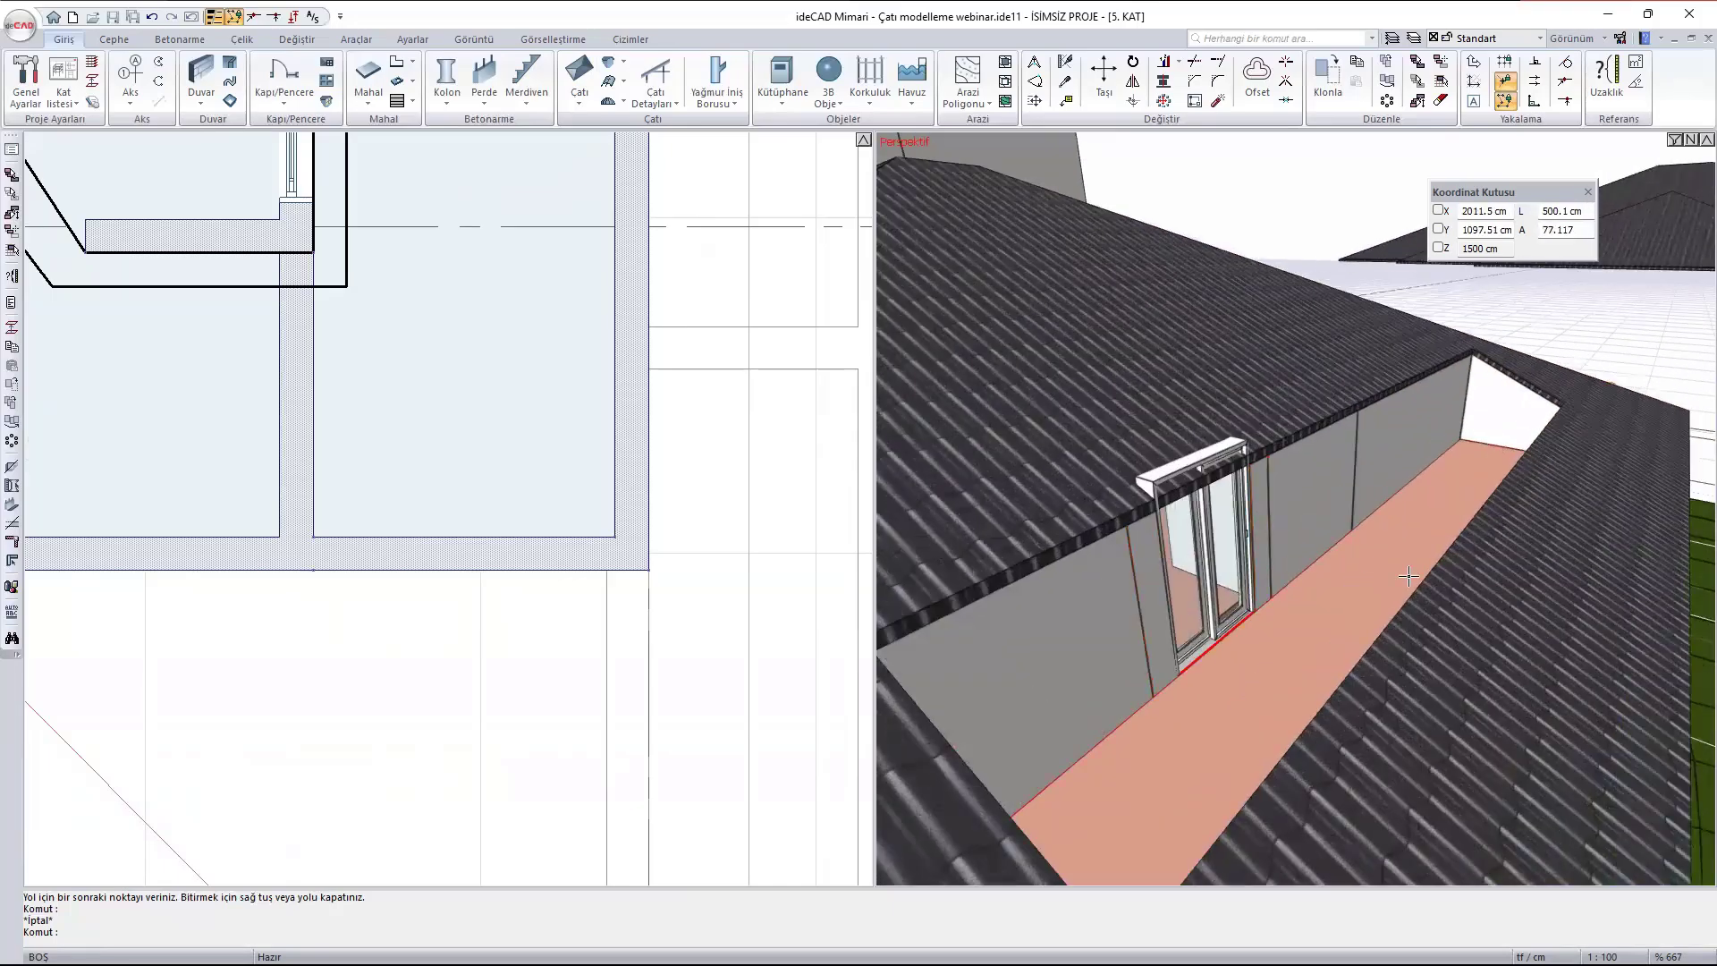
middle_drag(1408, 576, 1357, 583)
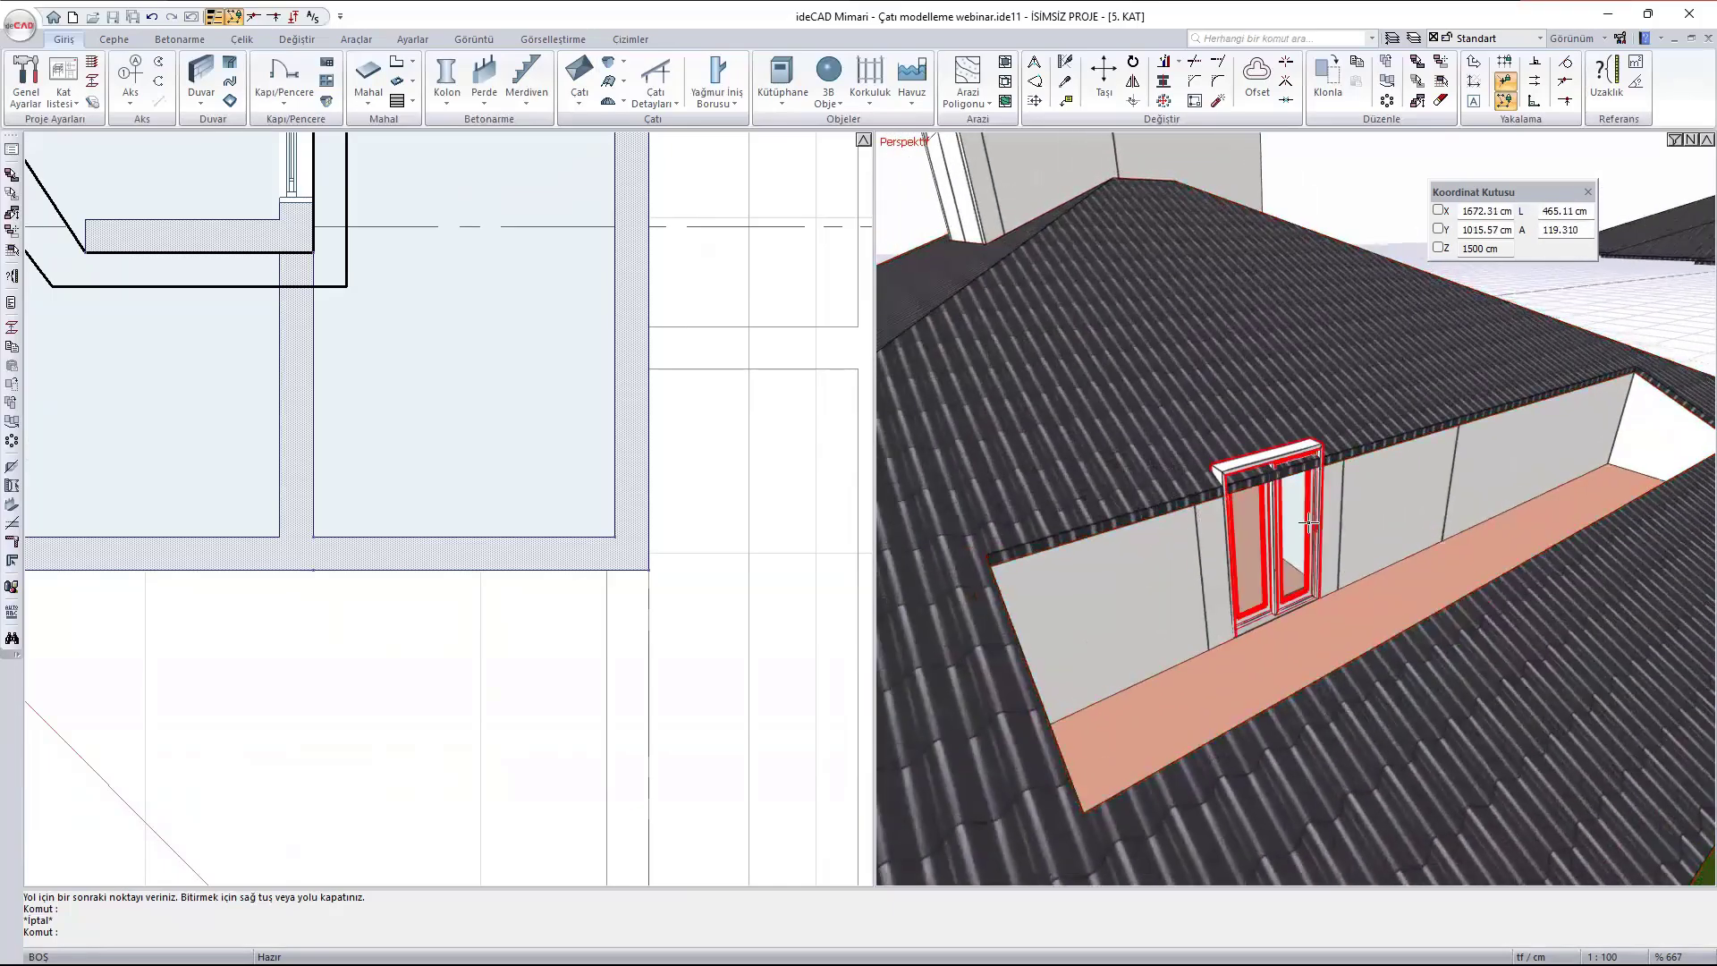
scroll(1308, 523, up, 1)
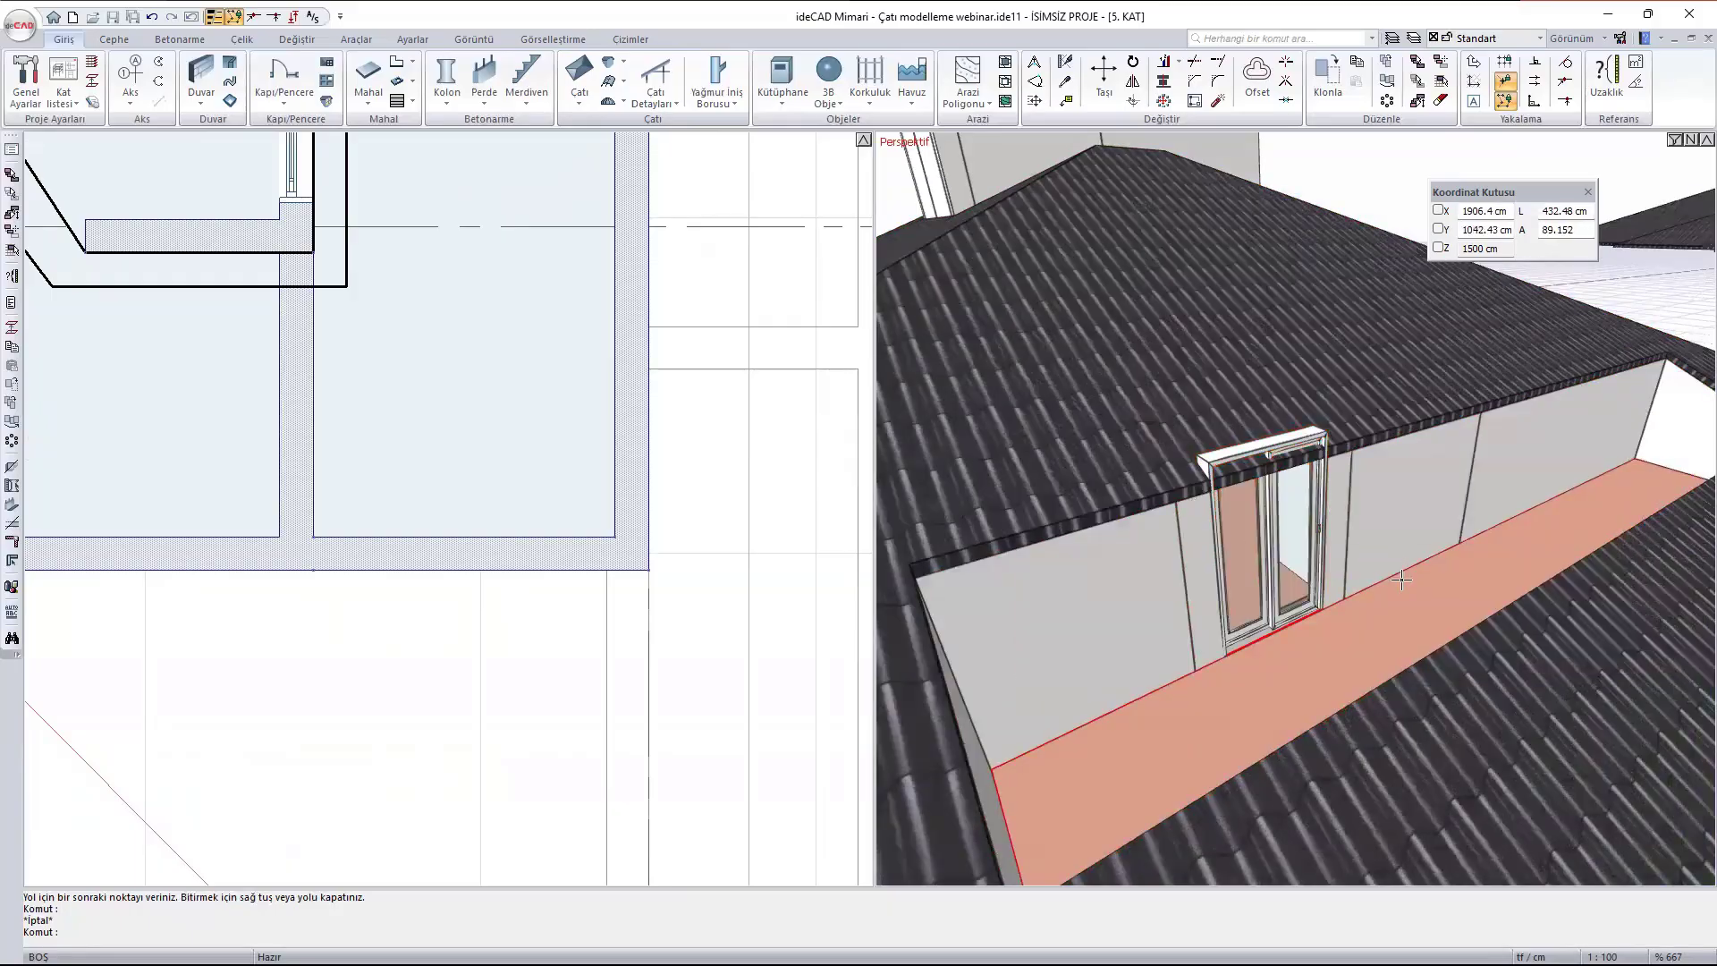
middle_drag(1235, 501, 1287, 472)
scroll(1265, 467, up, 5)
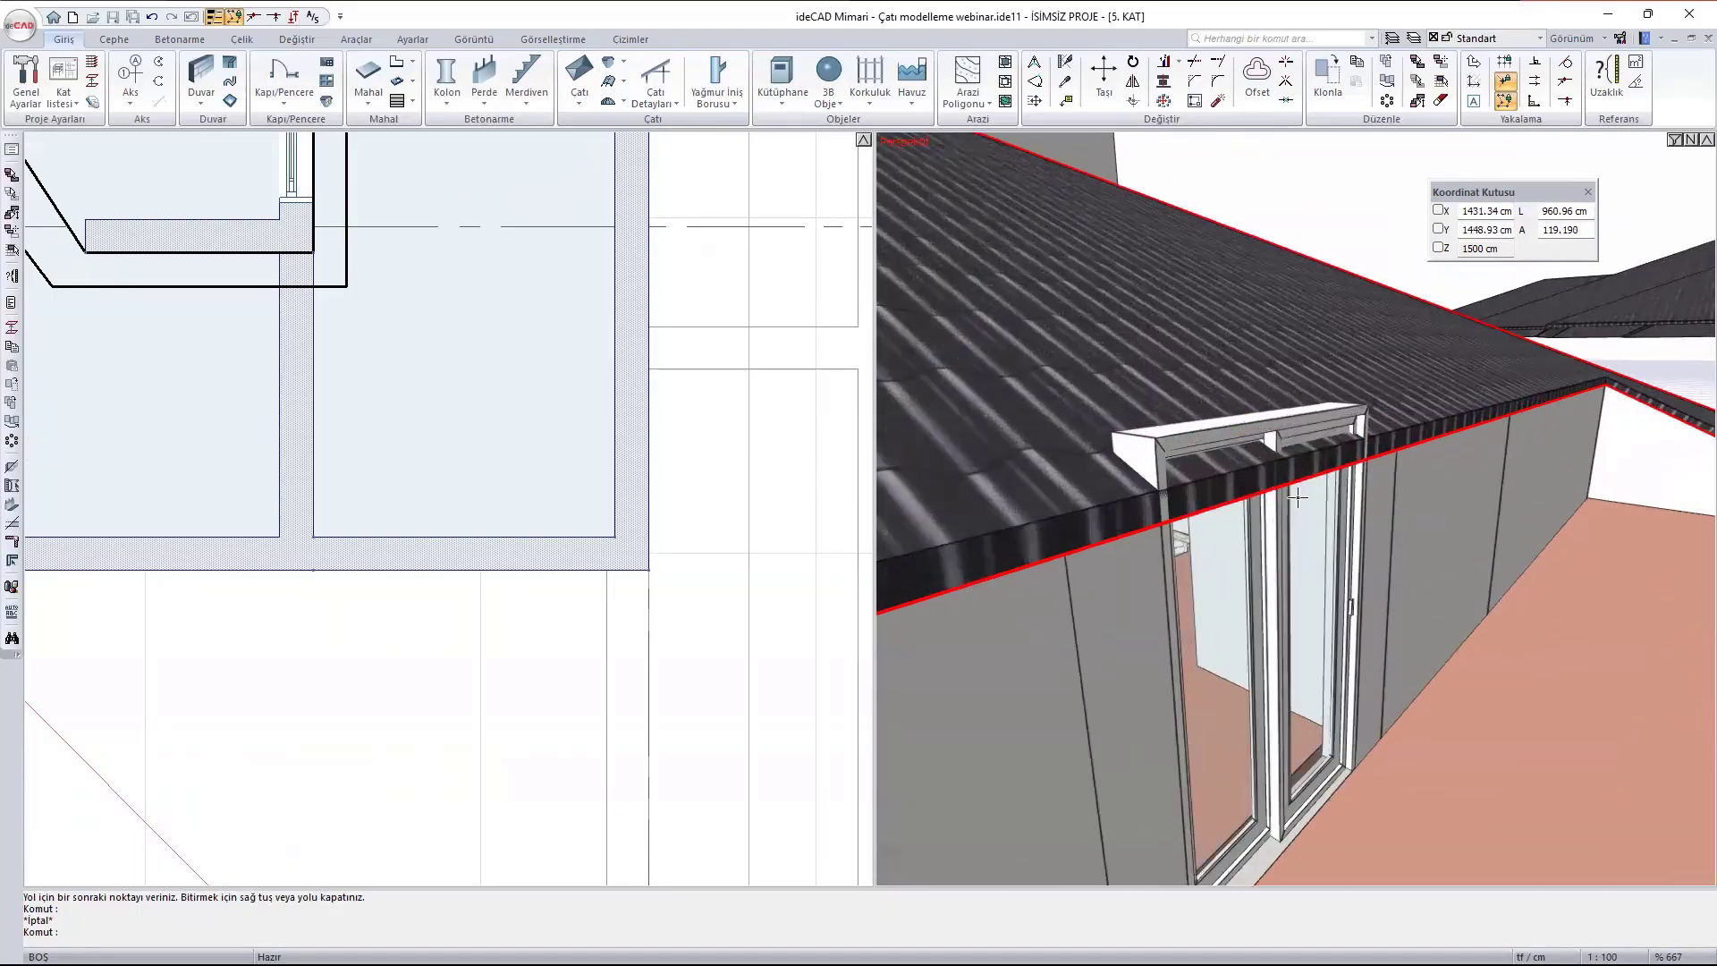
middle_drag(1341, 528, 1256, 499)
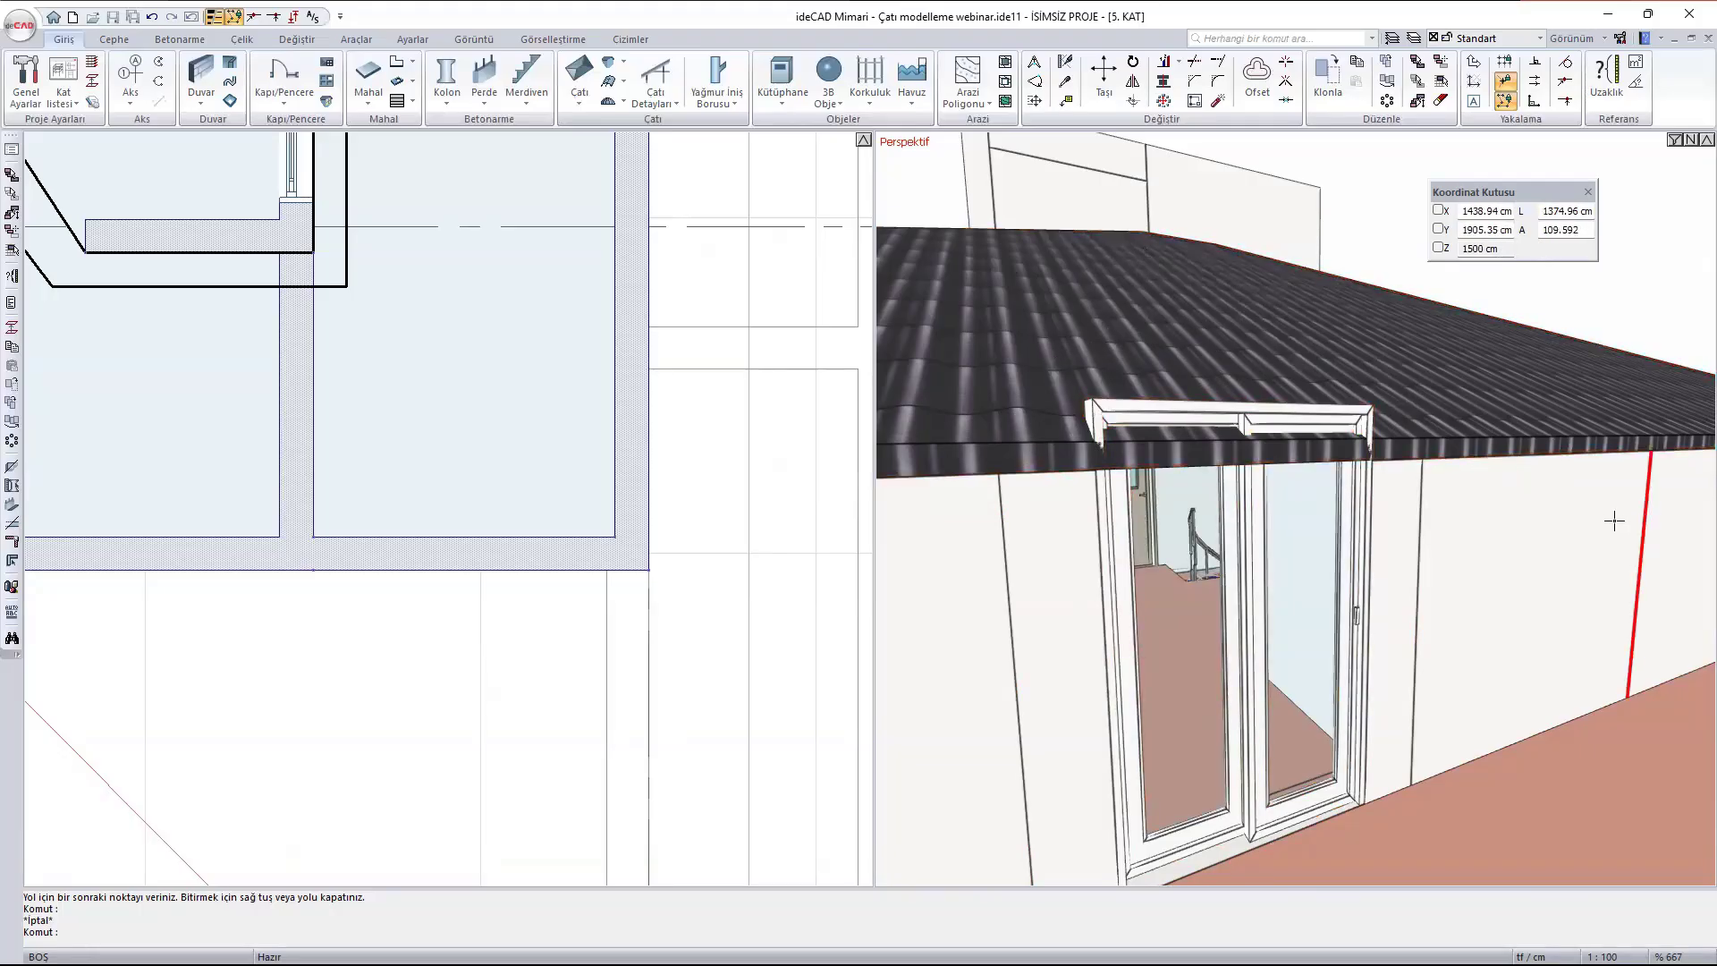
scroll(1323, 376, down, 5)
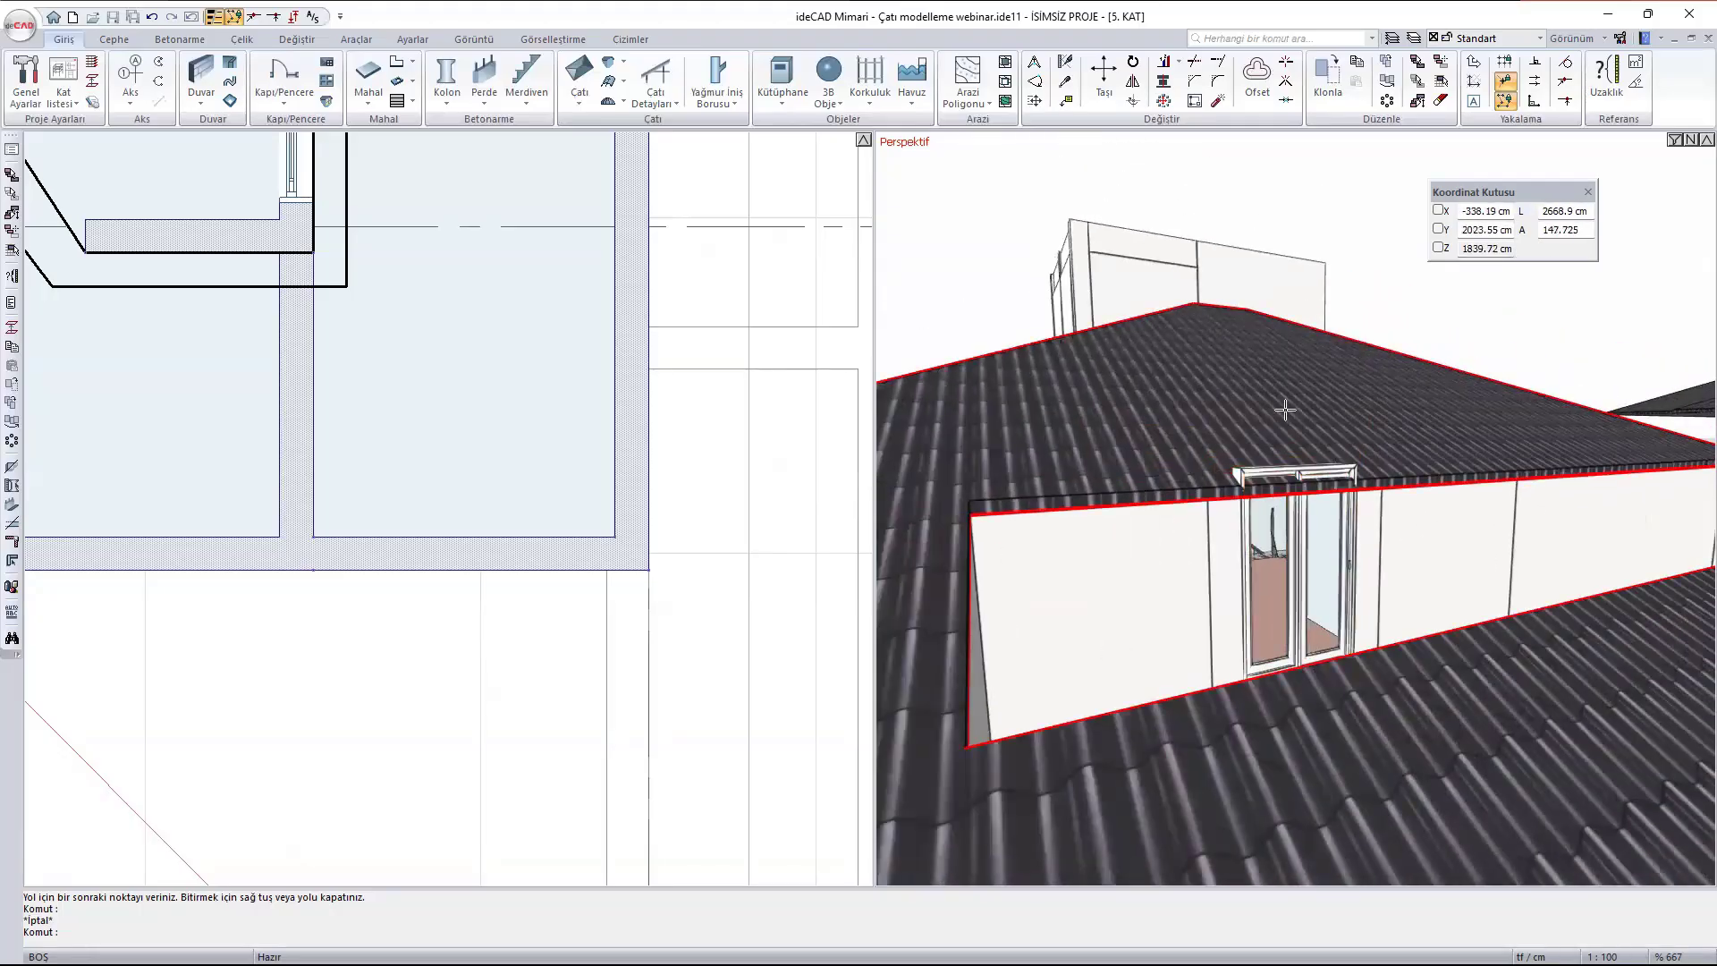
- Place a dormer (Kuşgözü) on the roof, centred on the outer face of the terrace B414 door
ctrl+middle_drag(1284, 408, 1290, 503)
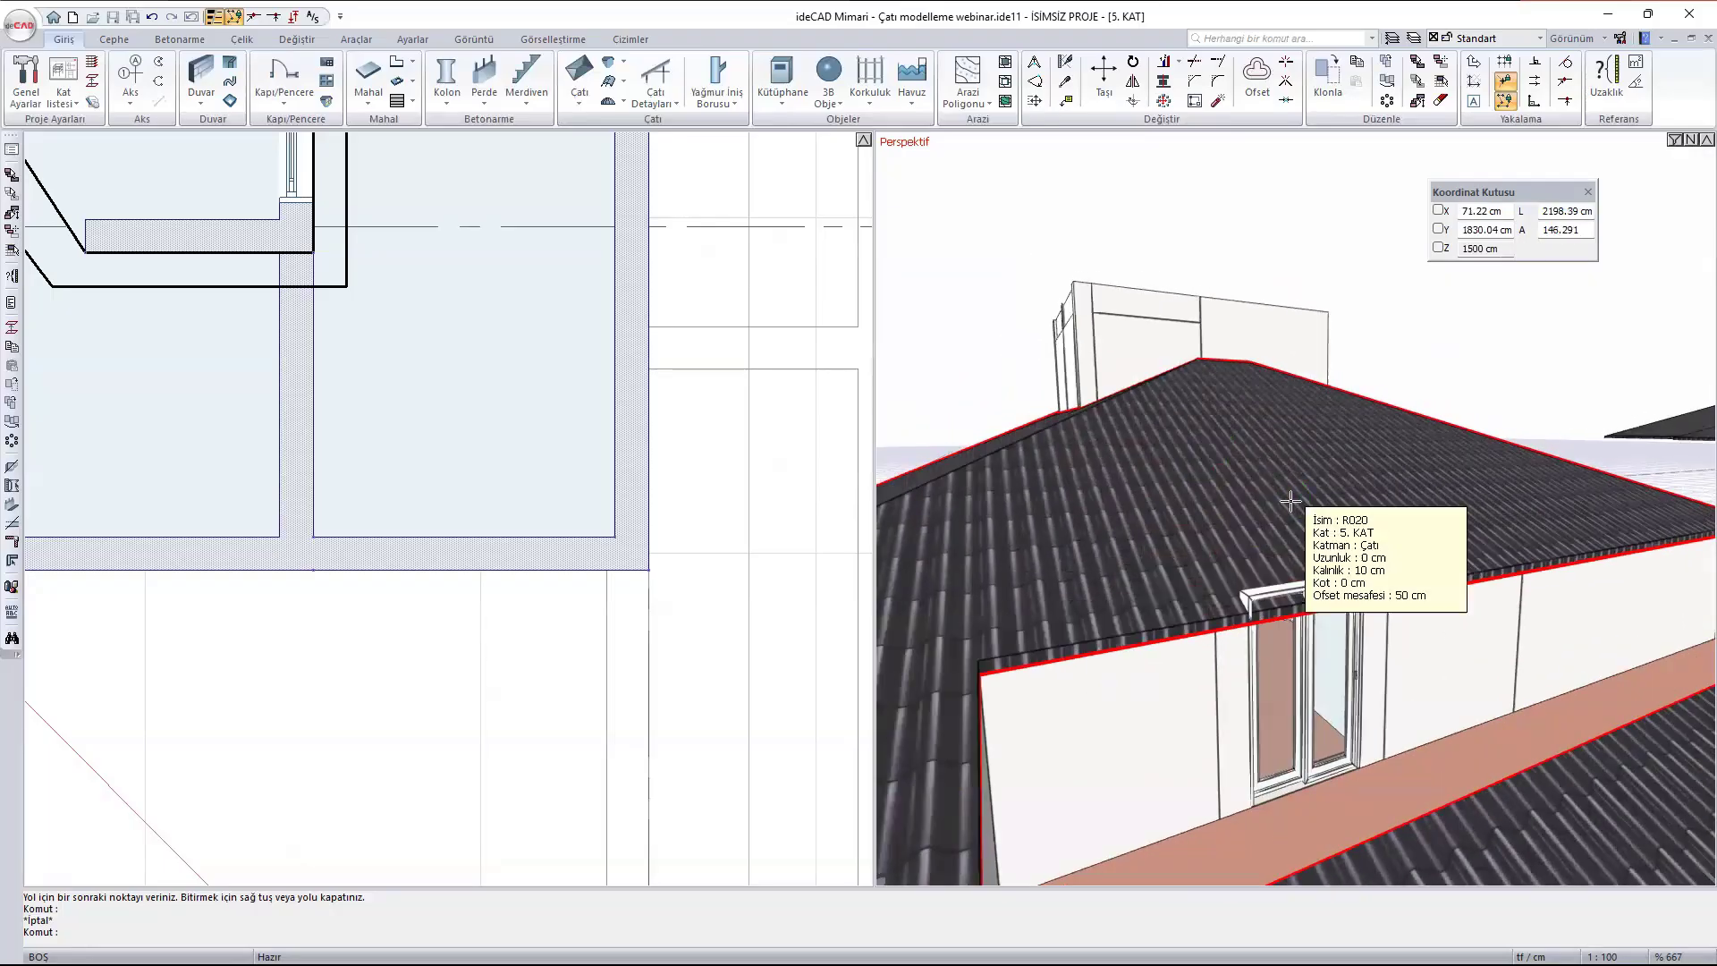
scroll(238, 303, down, 5)
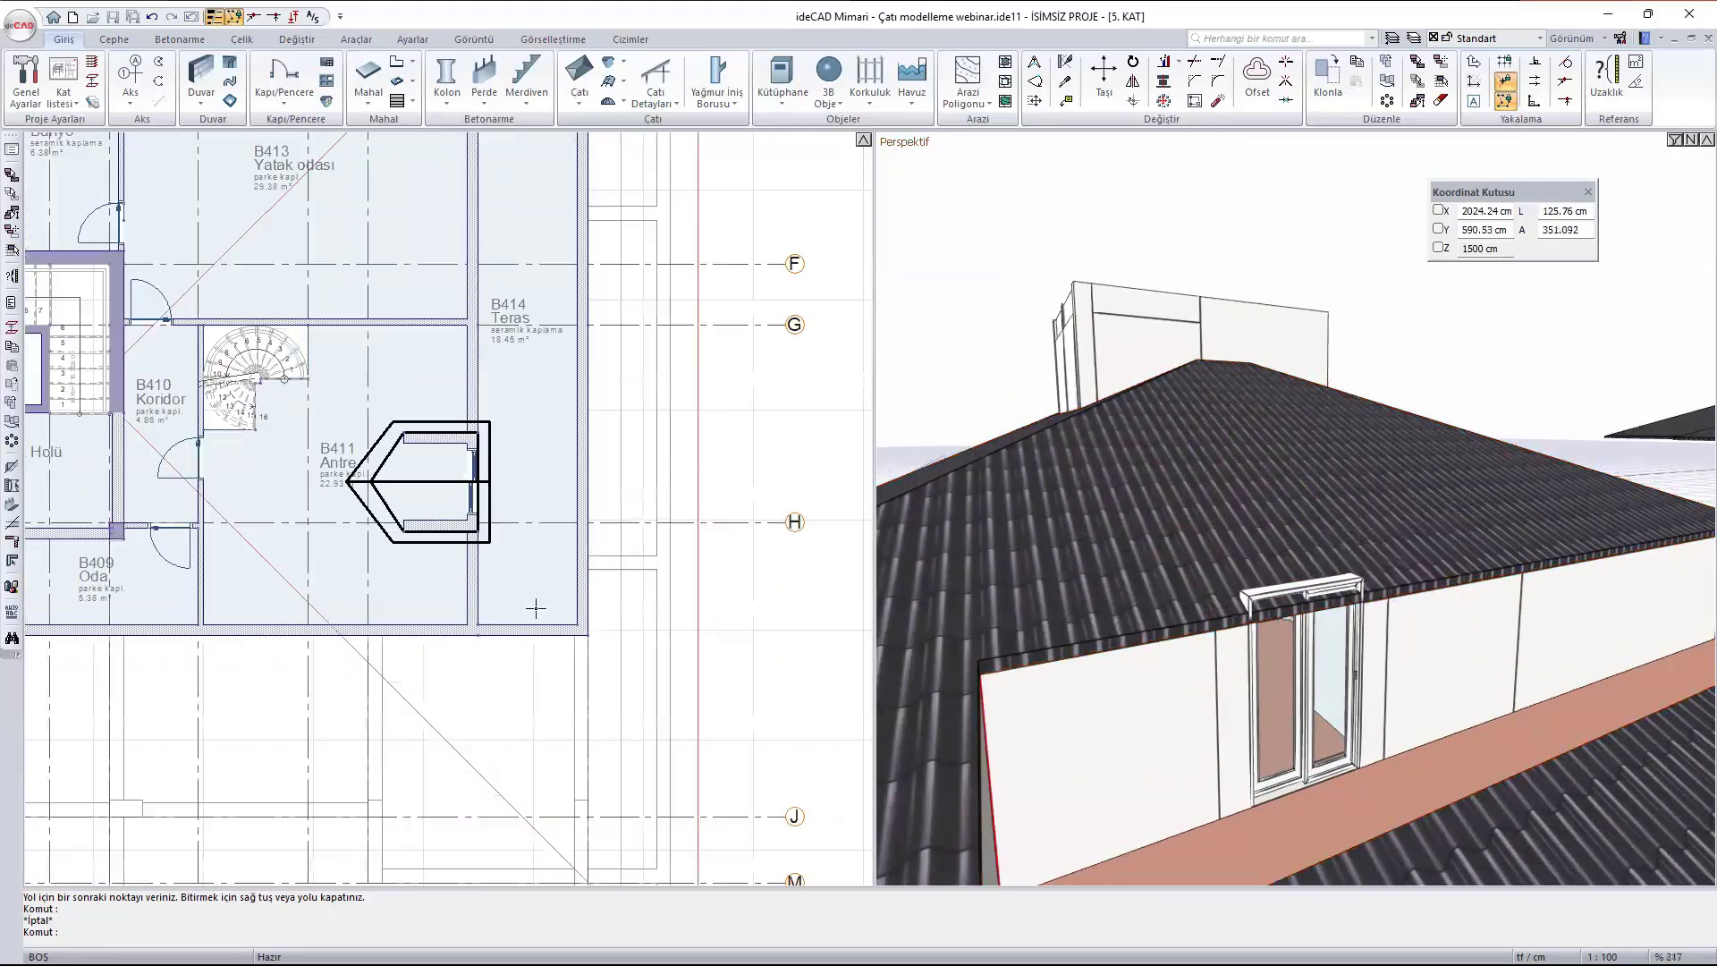
middle_drag(424, 408, 495, 531)
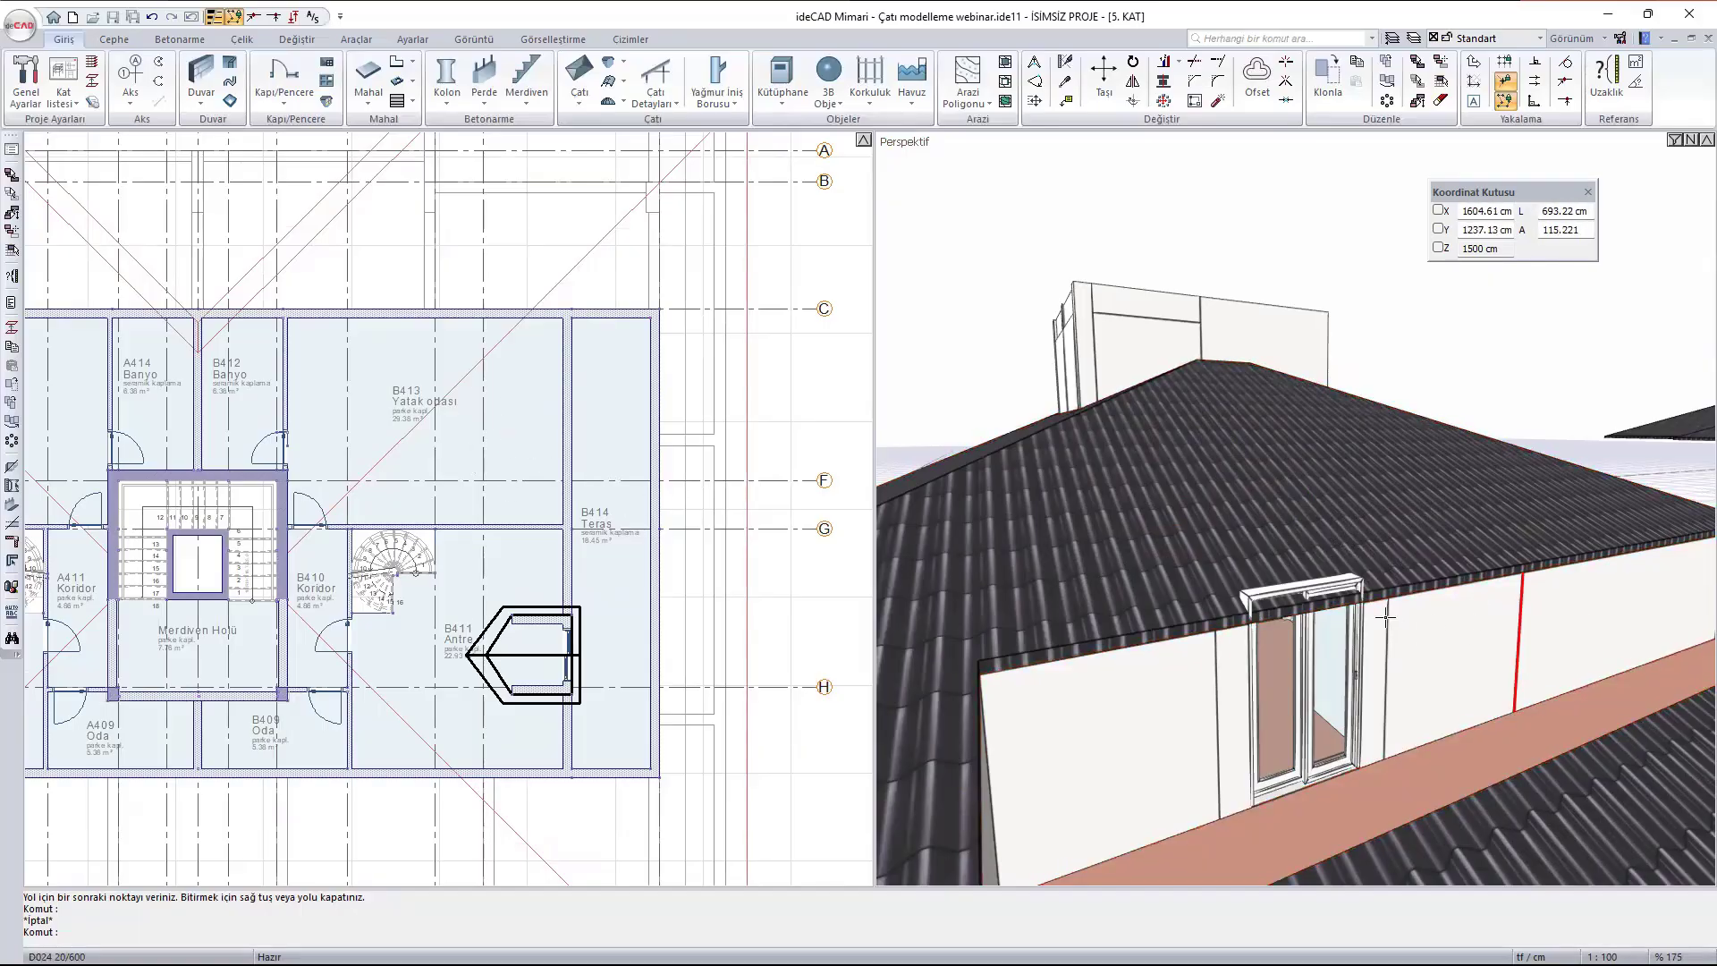
scroll(1395, 633, up, 2)
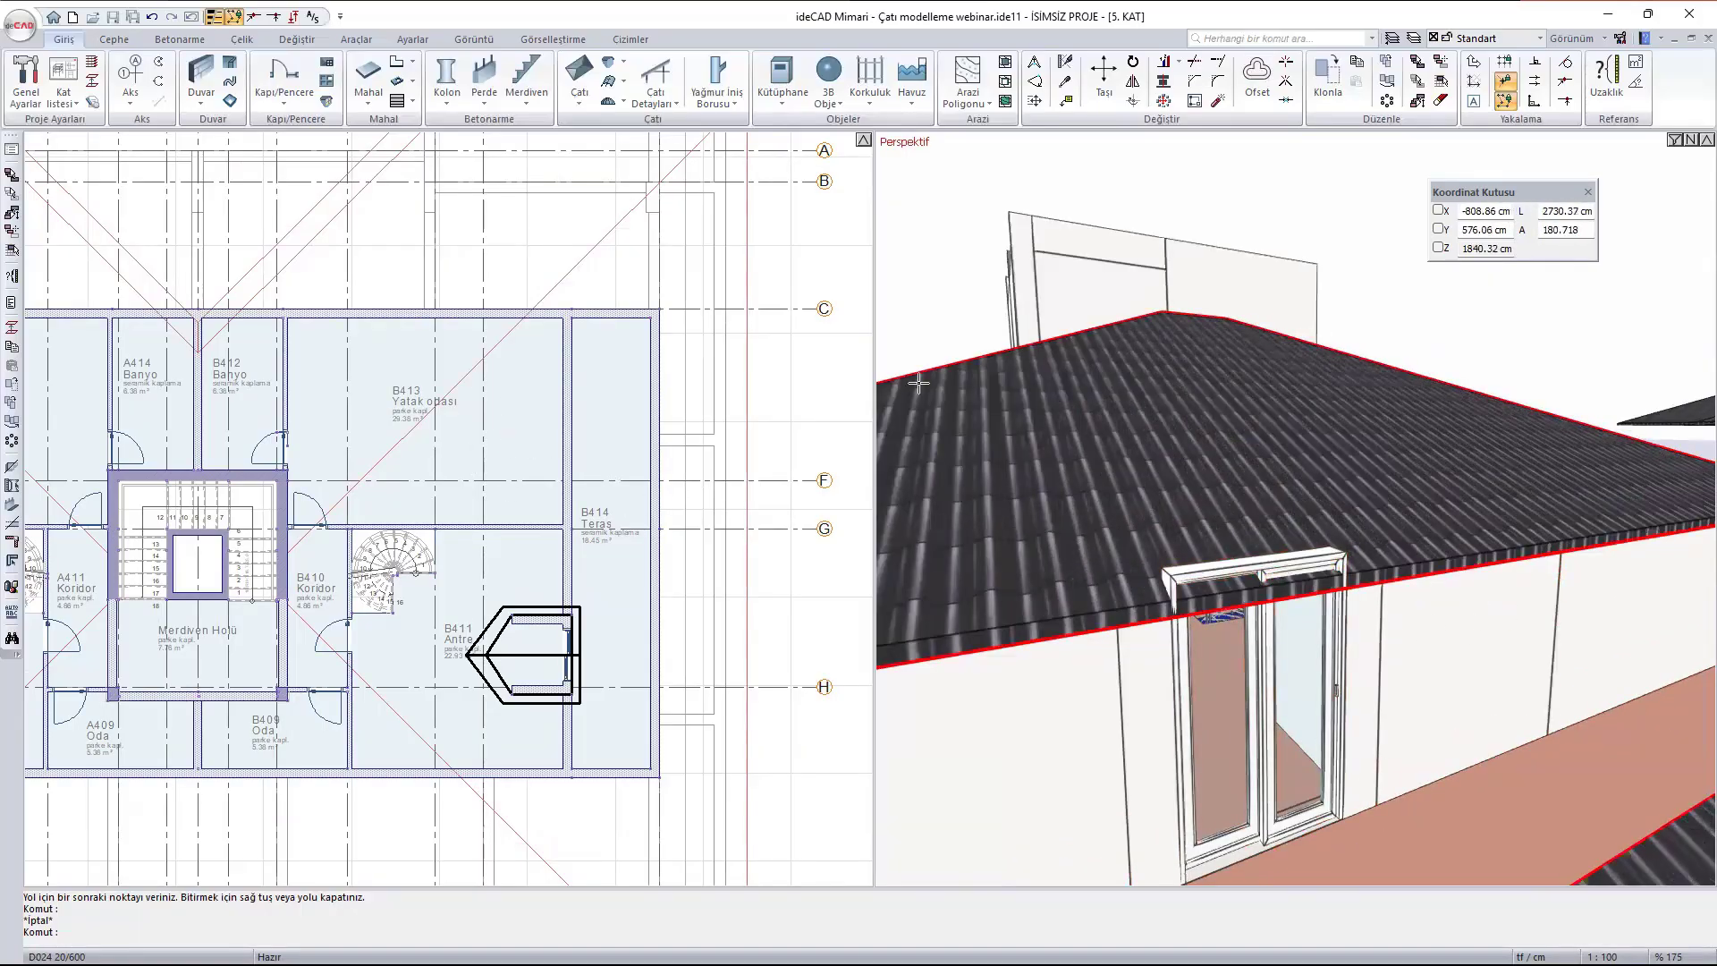
click(608, 72)
scroll(572, 618, up, 5)
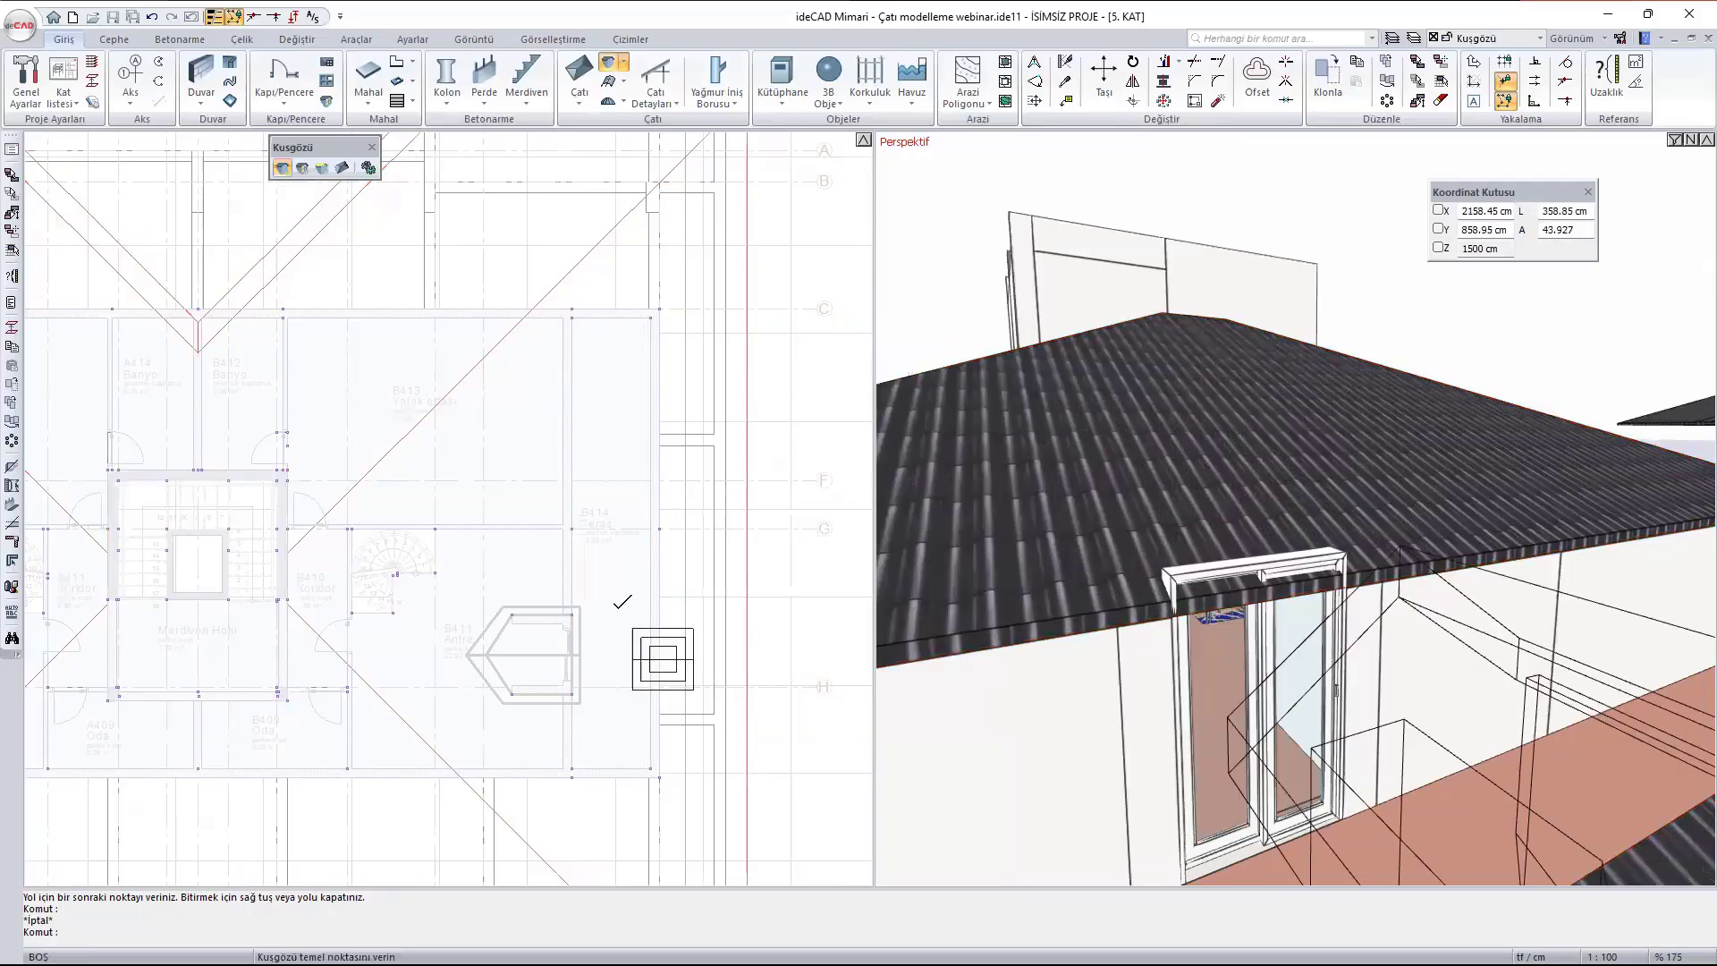
middle_drag(675, 691, 646, 535)
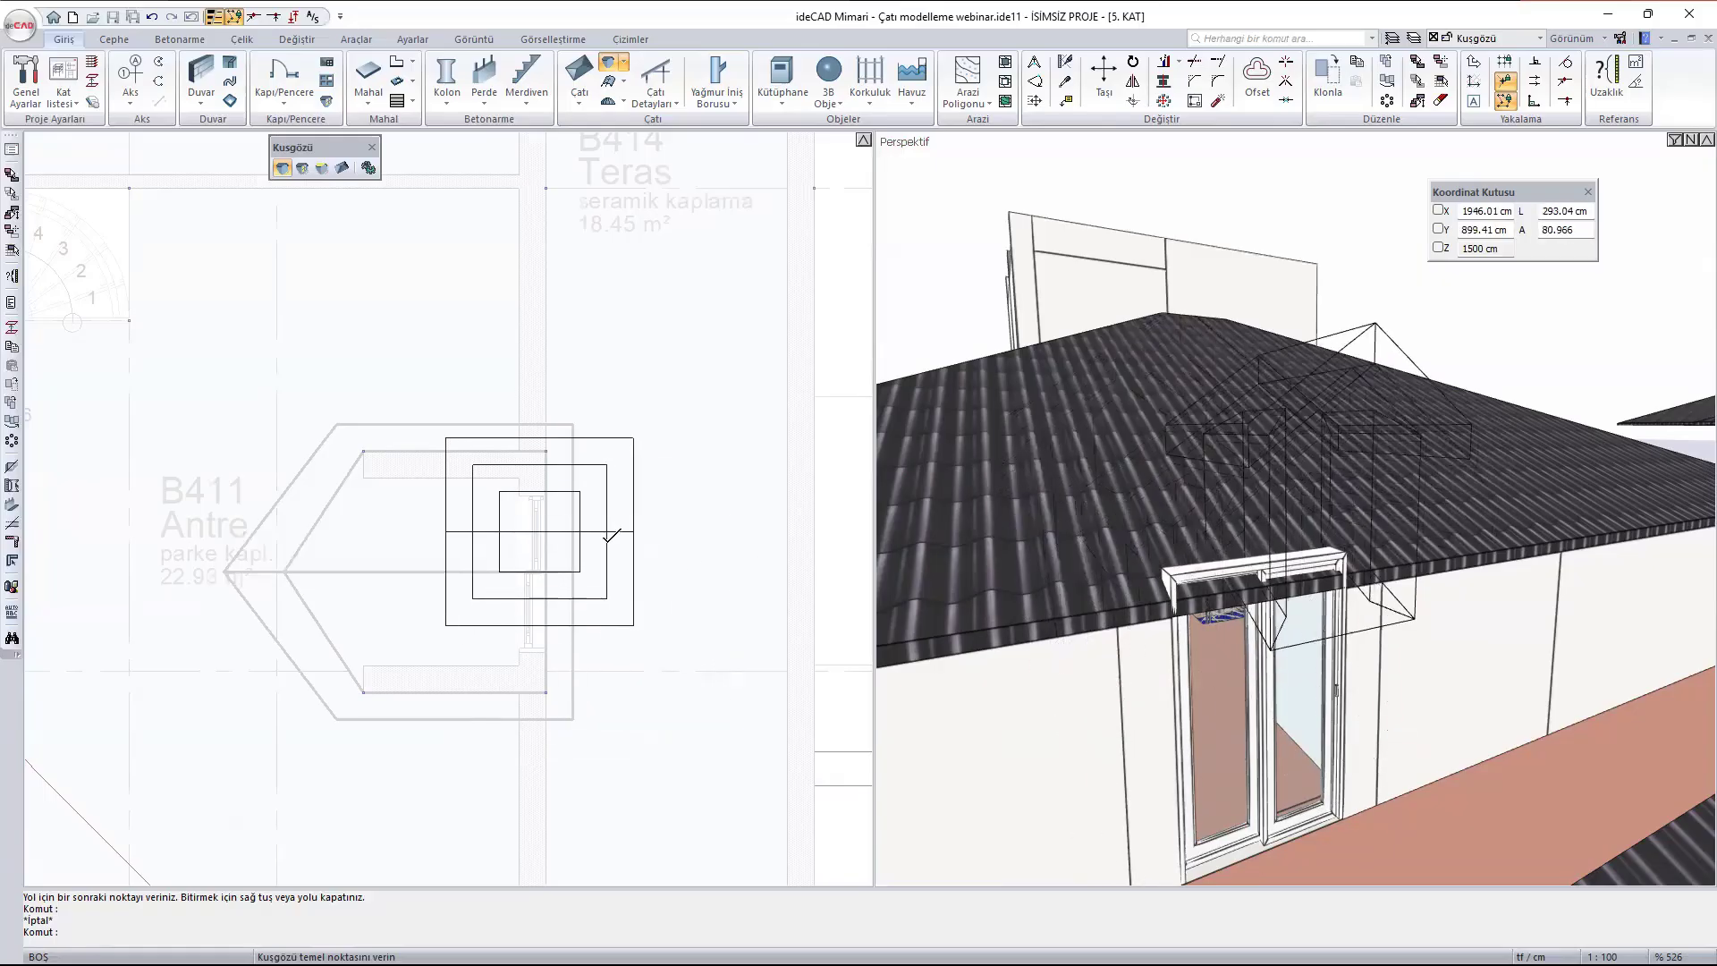
scroll(536, 587, up, 2)
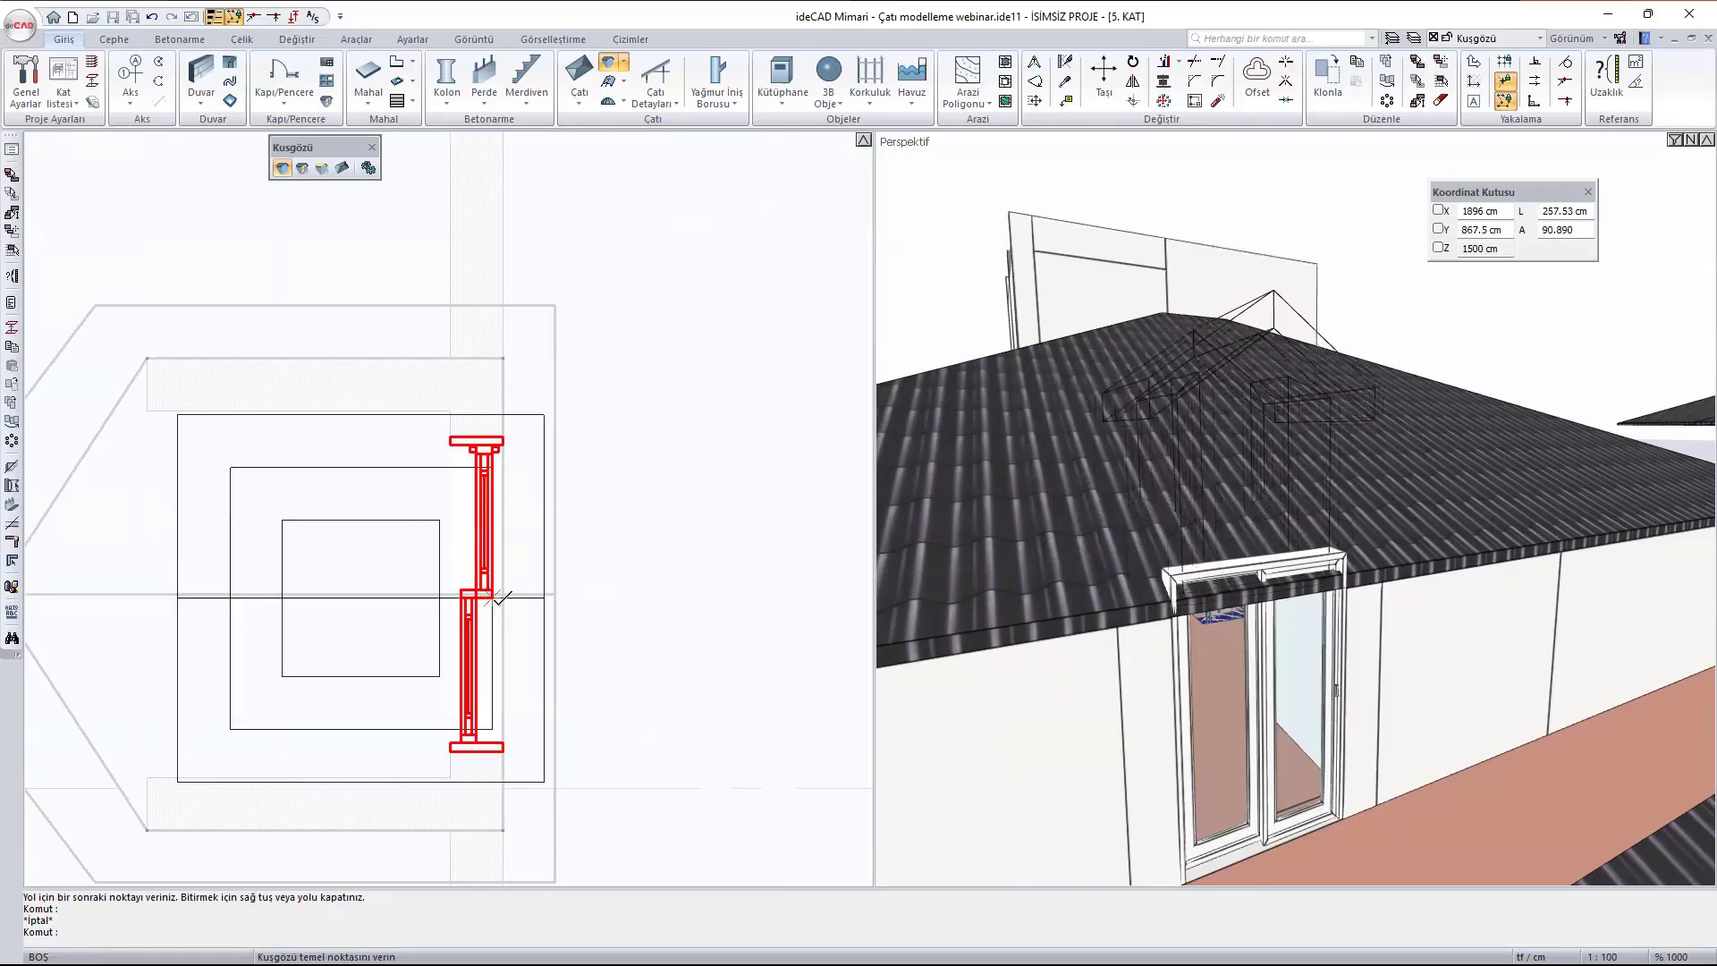
click(493, 597)
key(Escape)
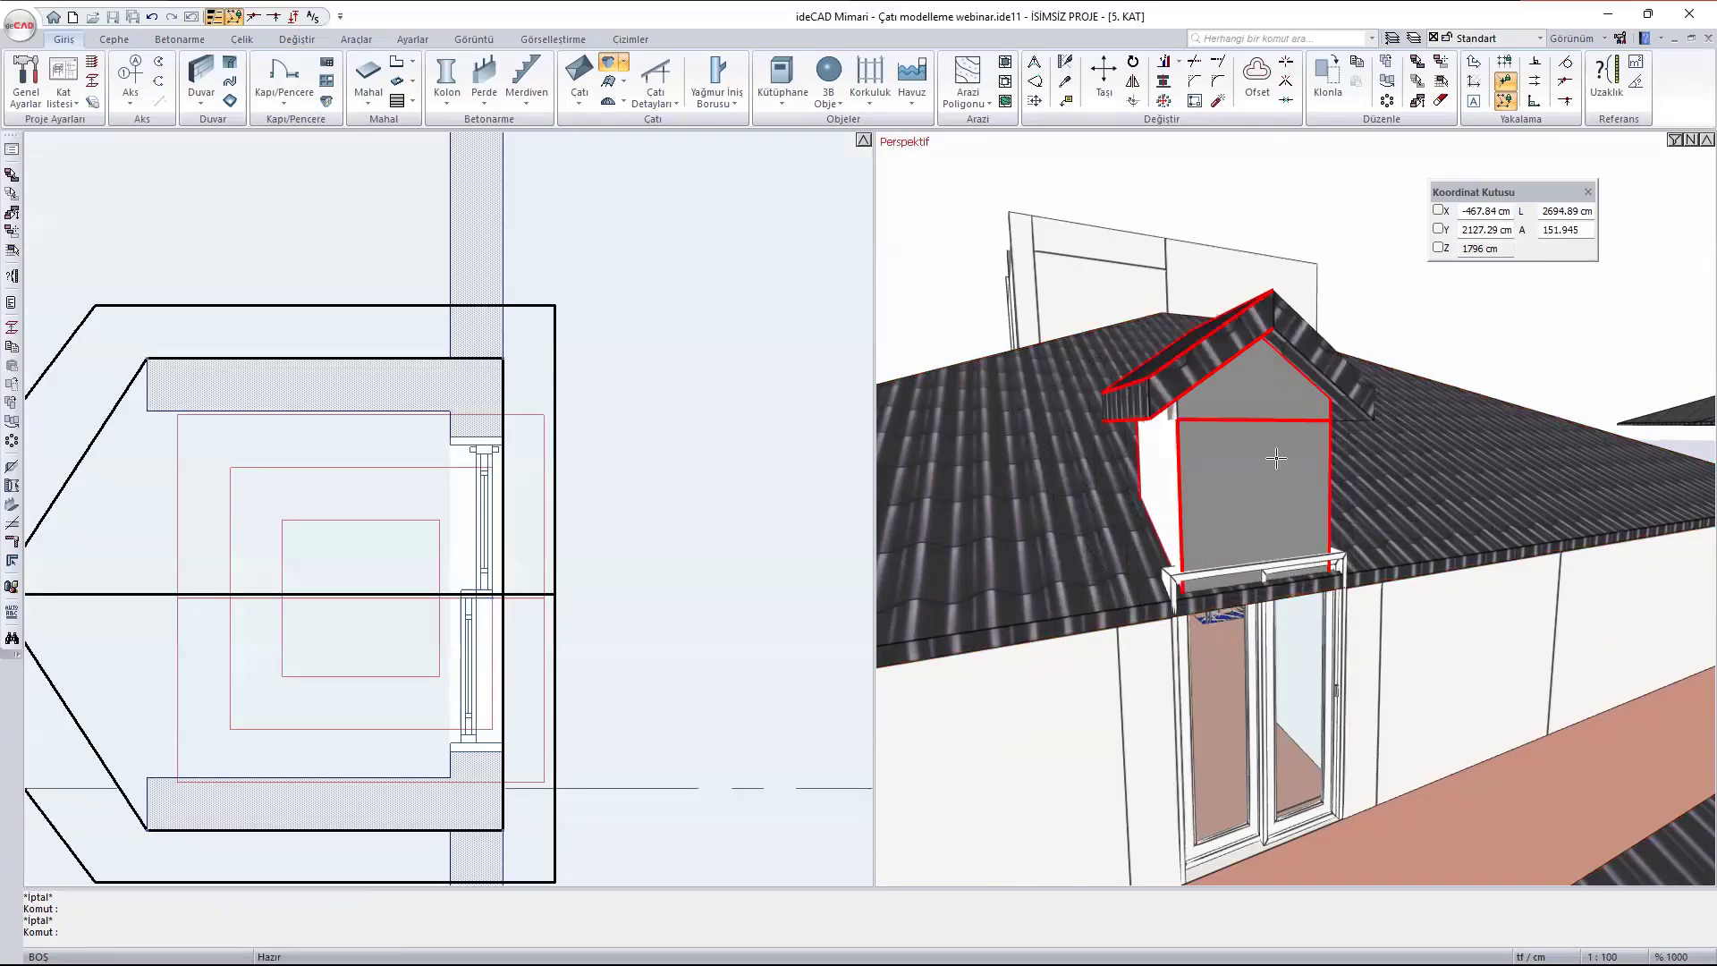
- Set the dormer's width to 180 cm, depth to 300 cm, roof height to 60 cm and side wall height to 50 cm
ctrl+middle_drag(1272, 525, 1386, 599)
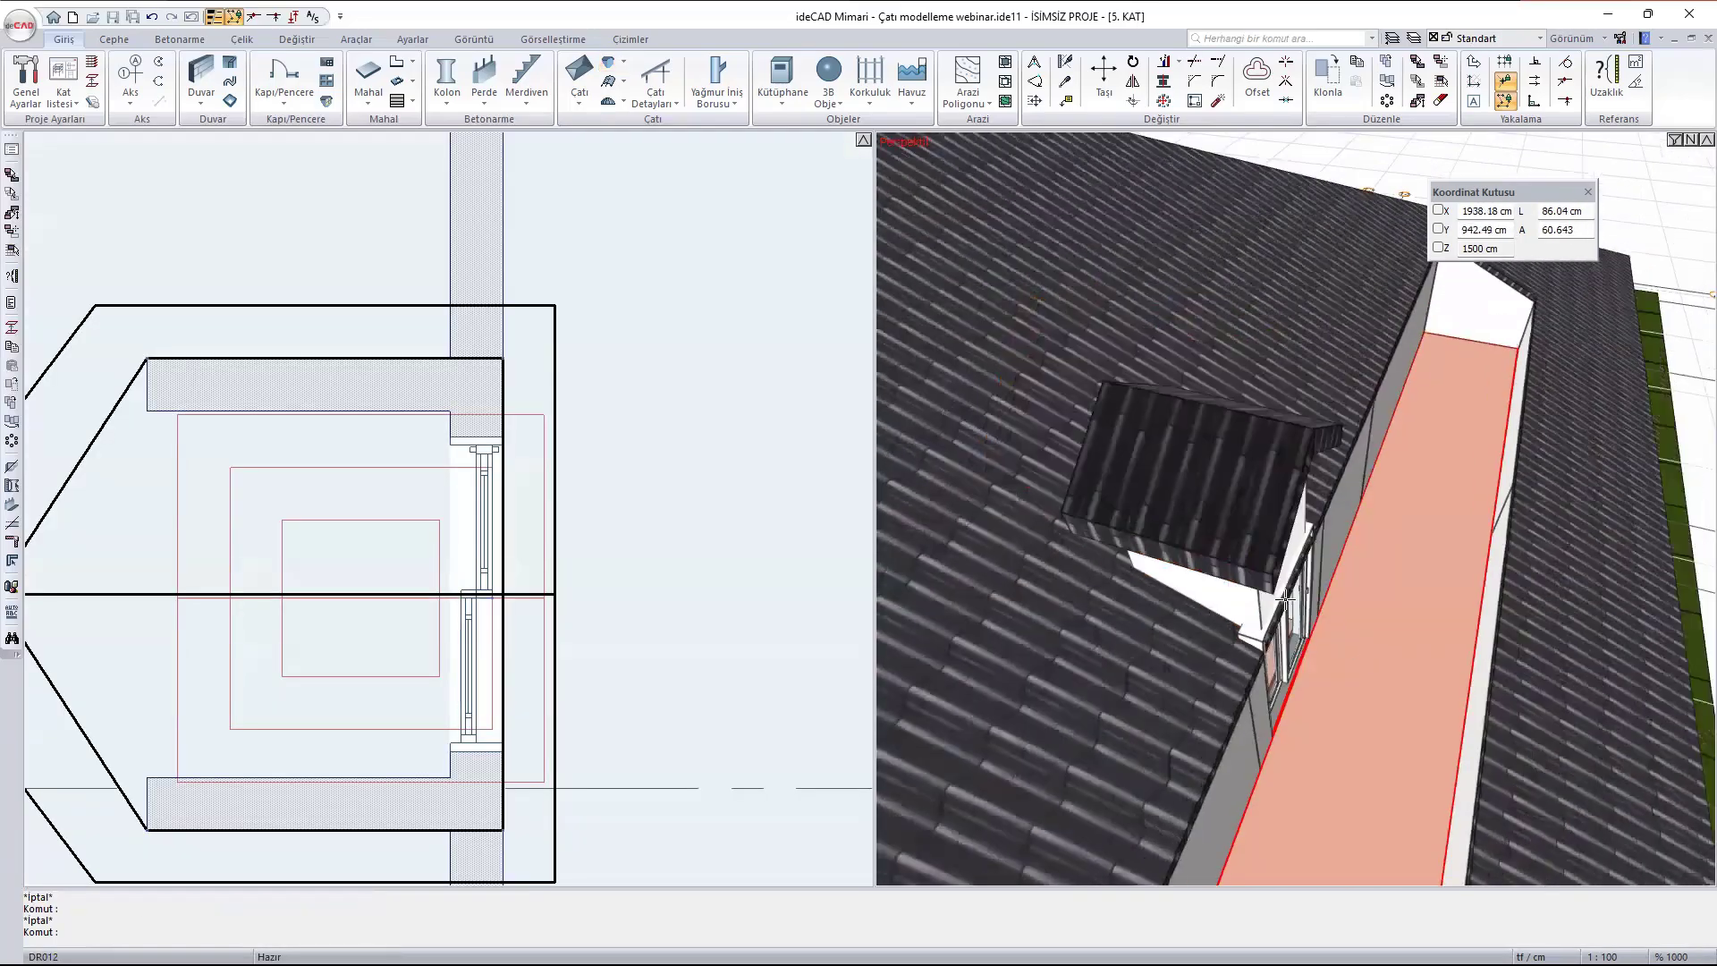
double_click(1219, 470)
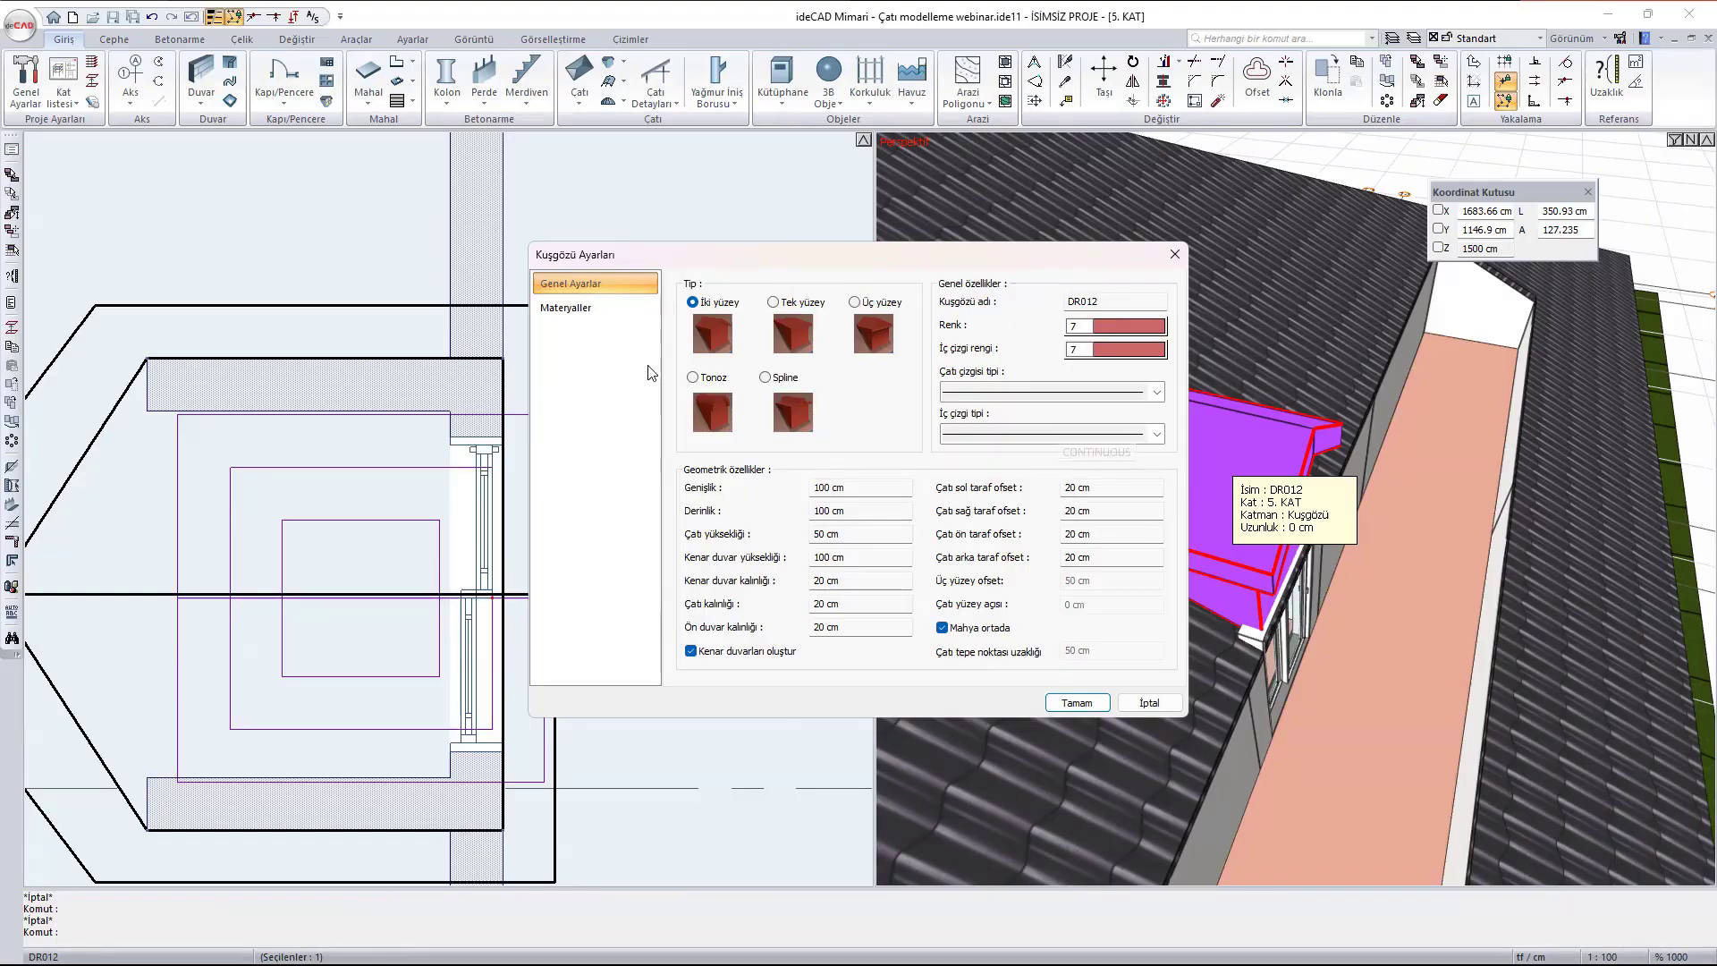
click(586, 309)
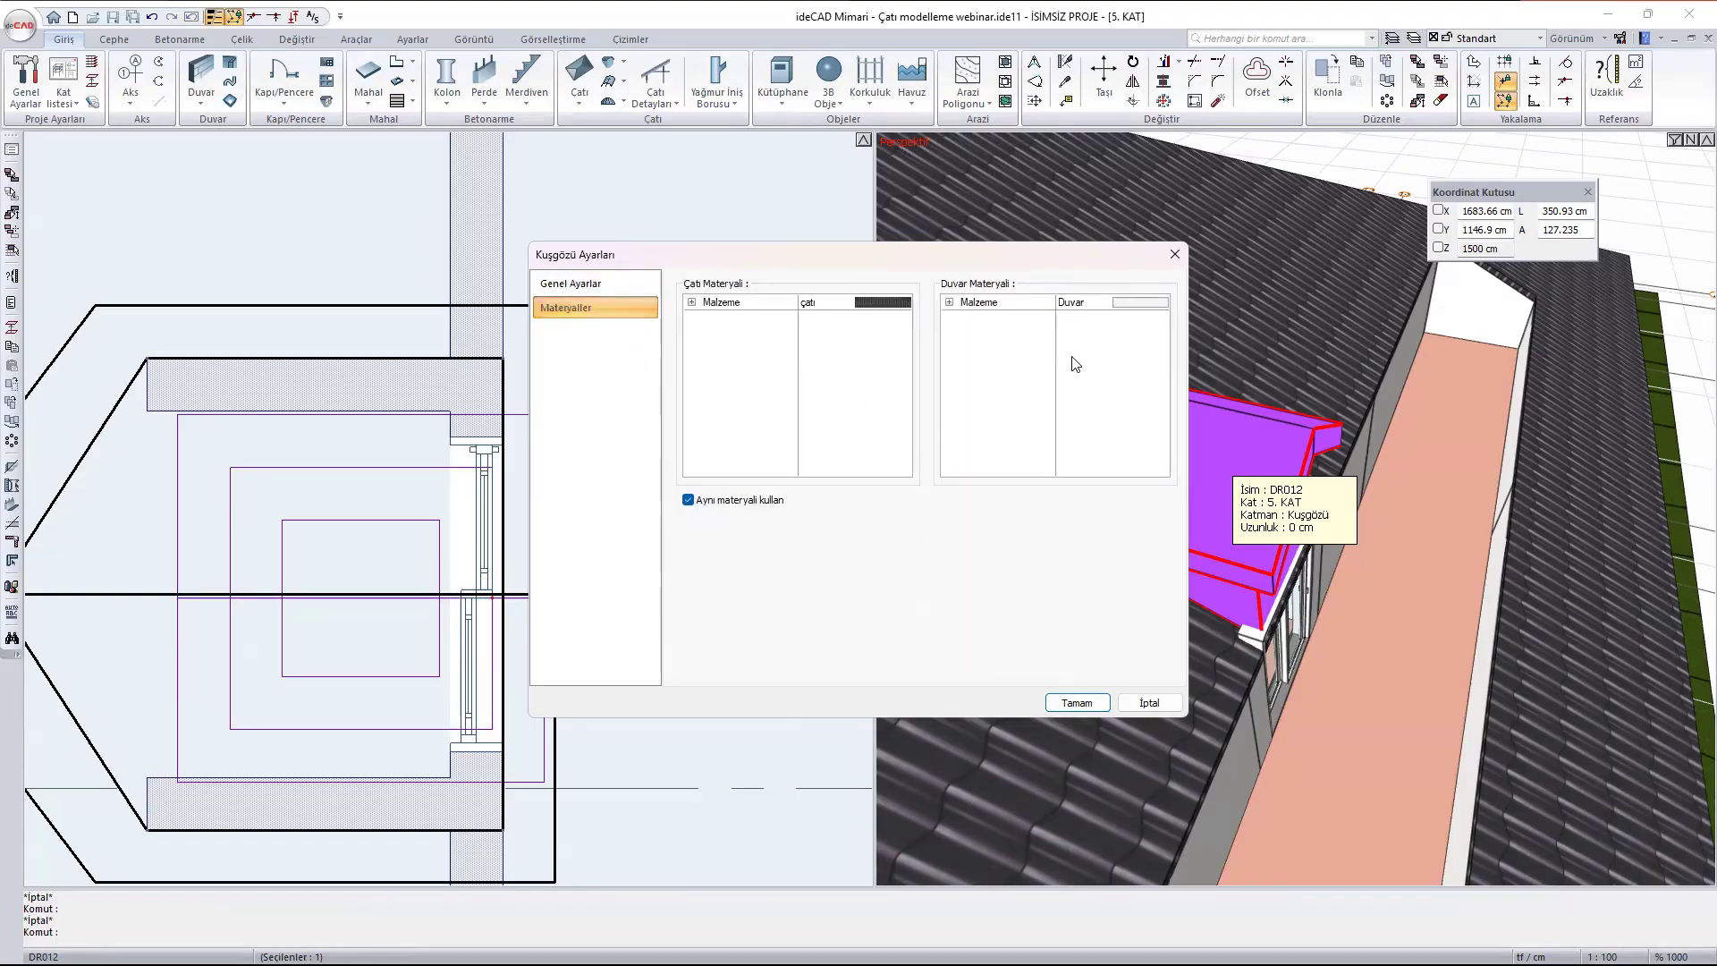
click(554, 286)
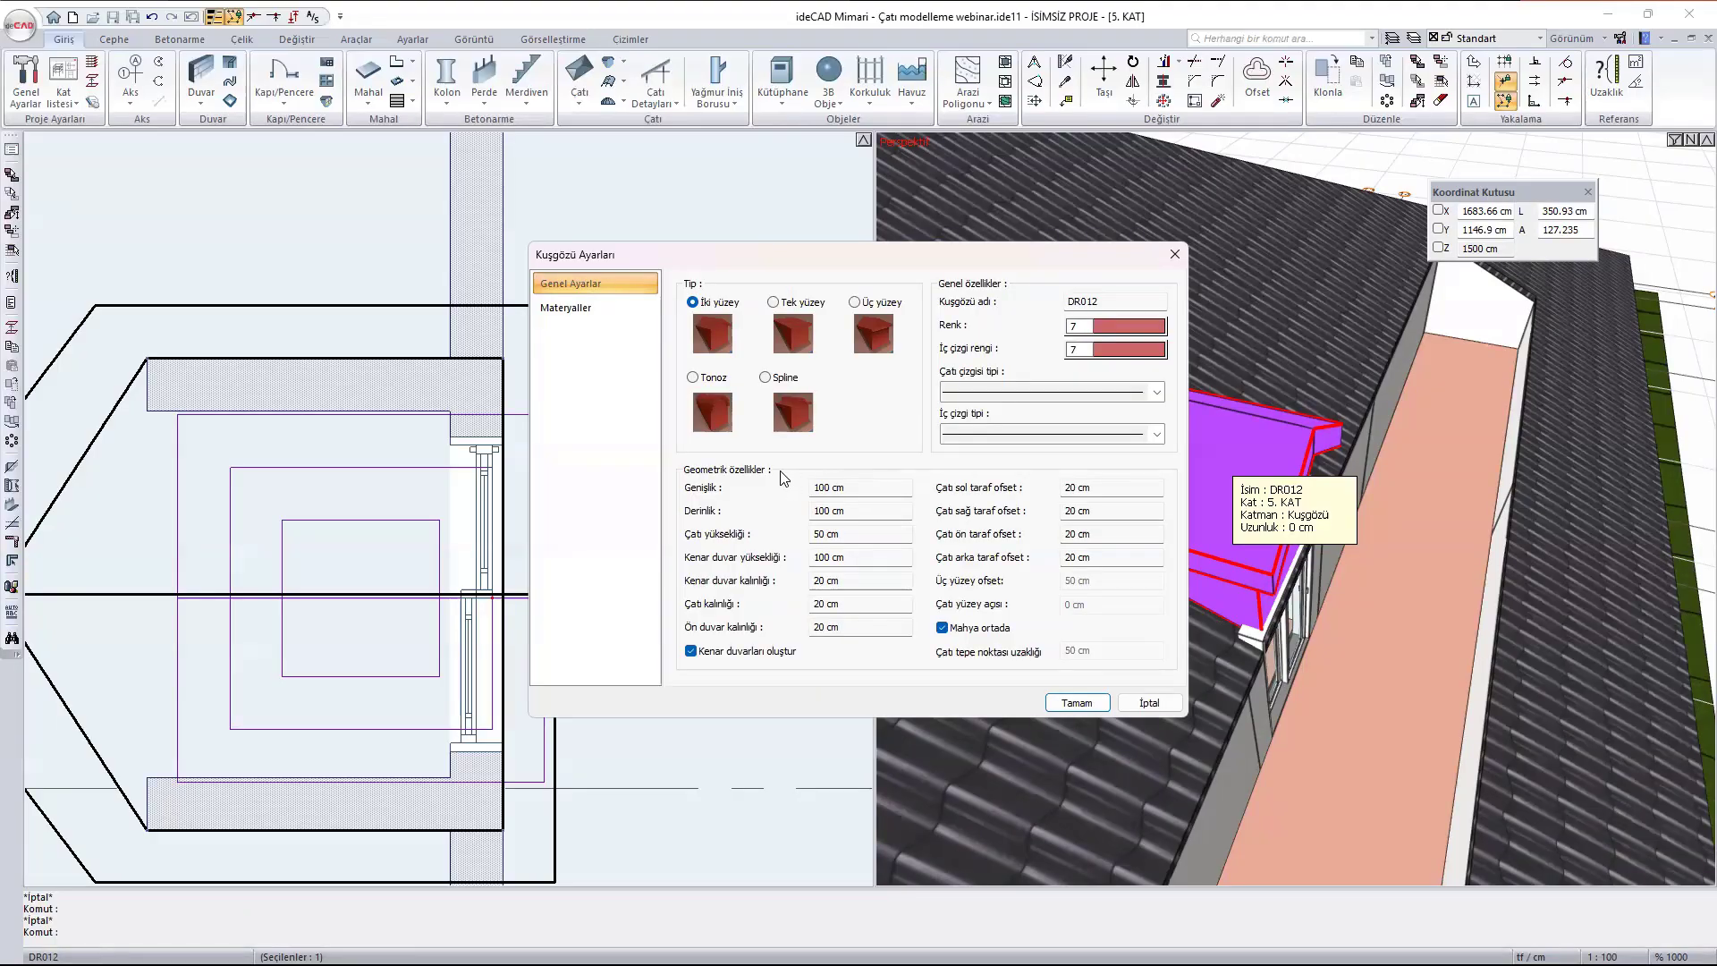
click(865, 491)
text(180)
click(878, 512)
text(300)
click(853, 531)
text(60)
click(869, 560)
text(50)
click(1079, 703)
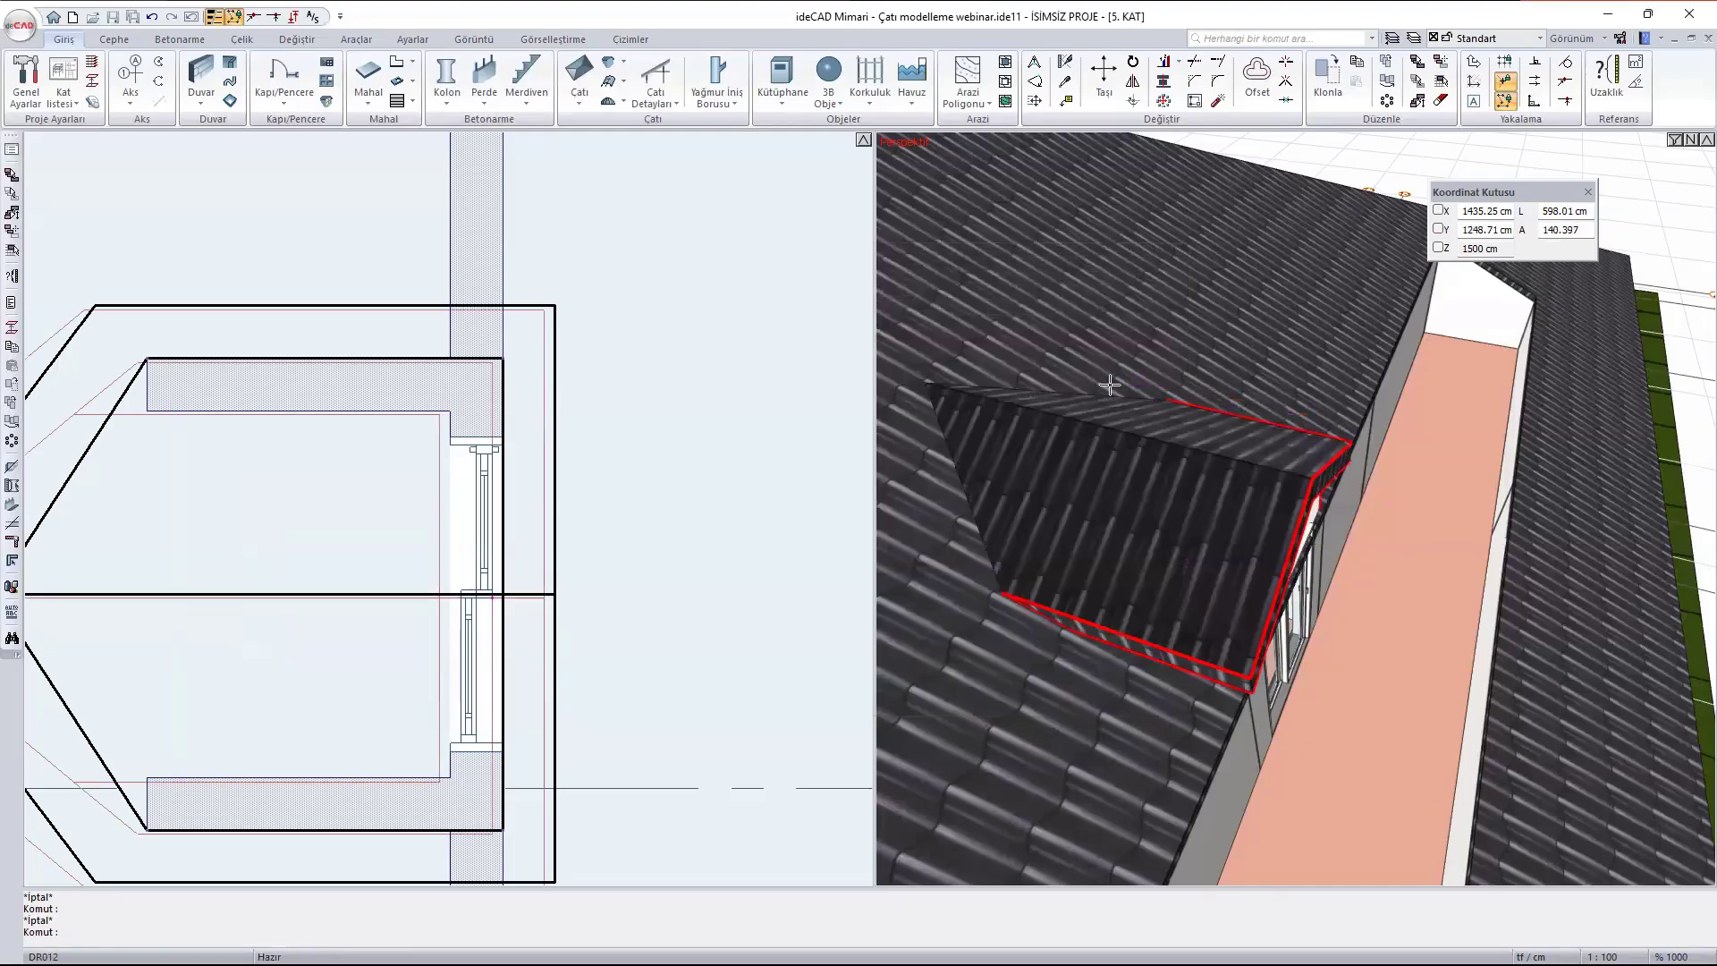
- Examine the resized dormer from outside, especially where its front wall meets the terrace door frame and main roof edge
ctrl+middle_drag(984, 385, 1017, 314)
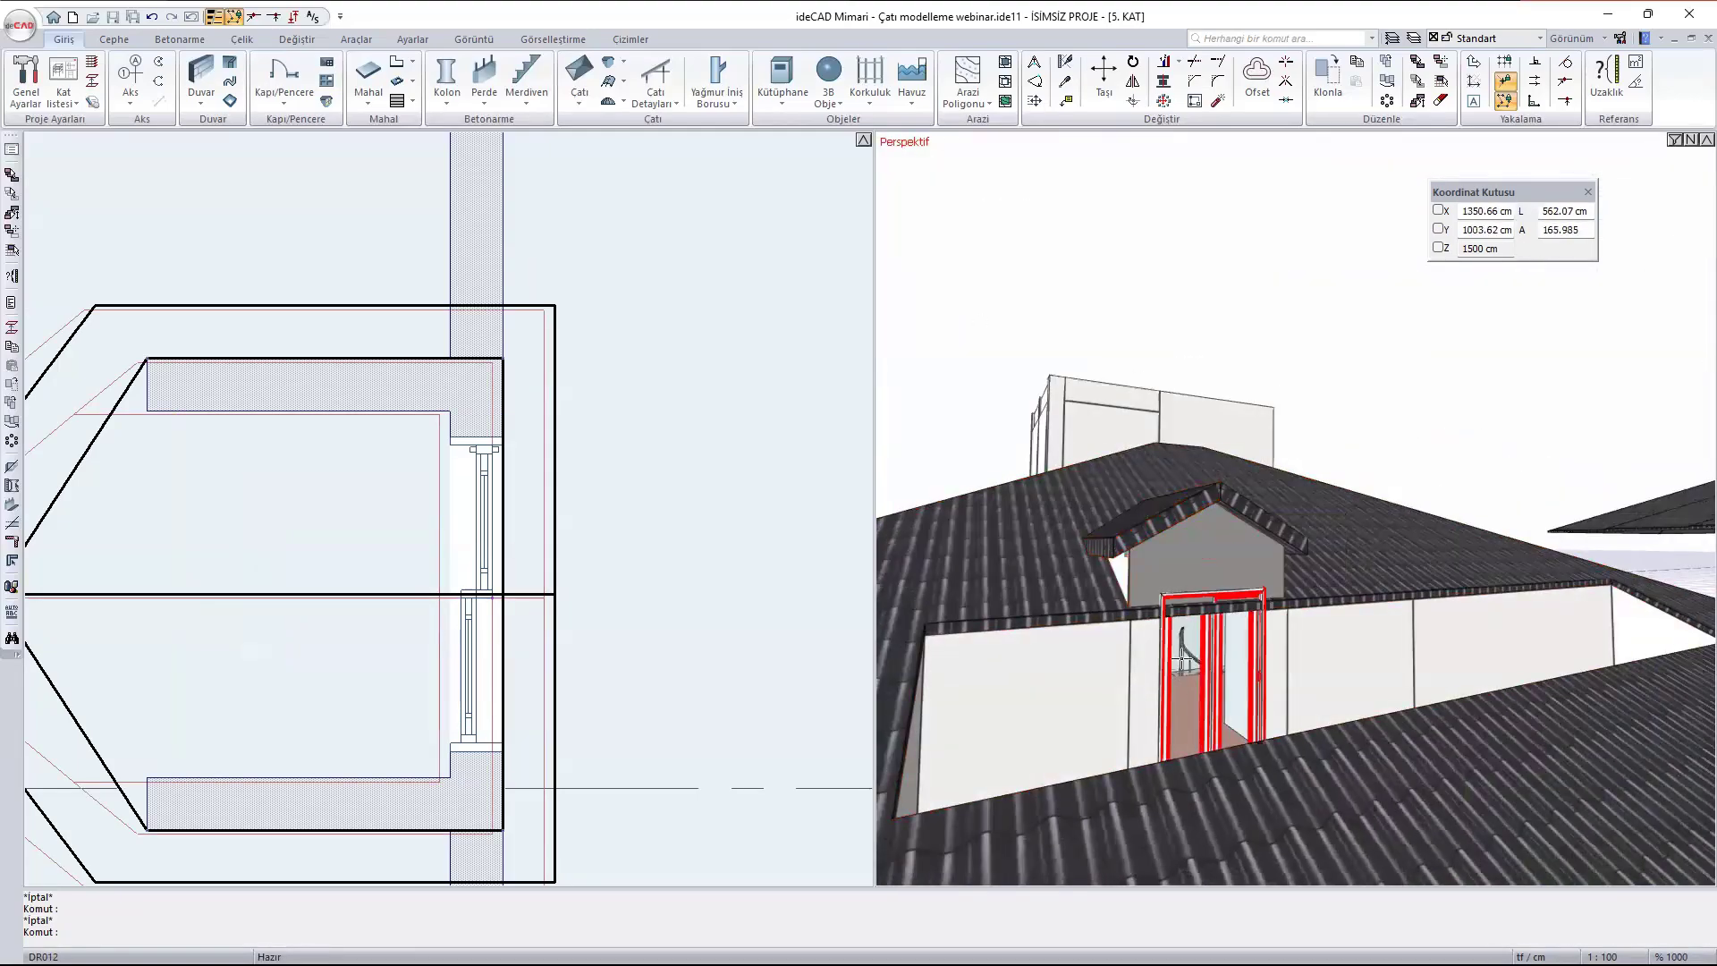
scroll(1152, 635, up, 5)
scroll(1152, 635, up, 2)
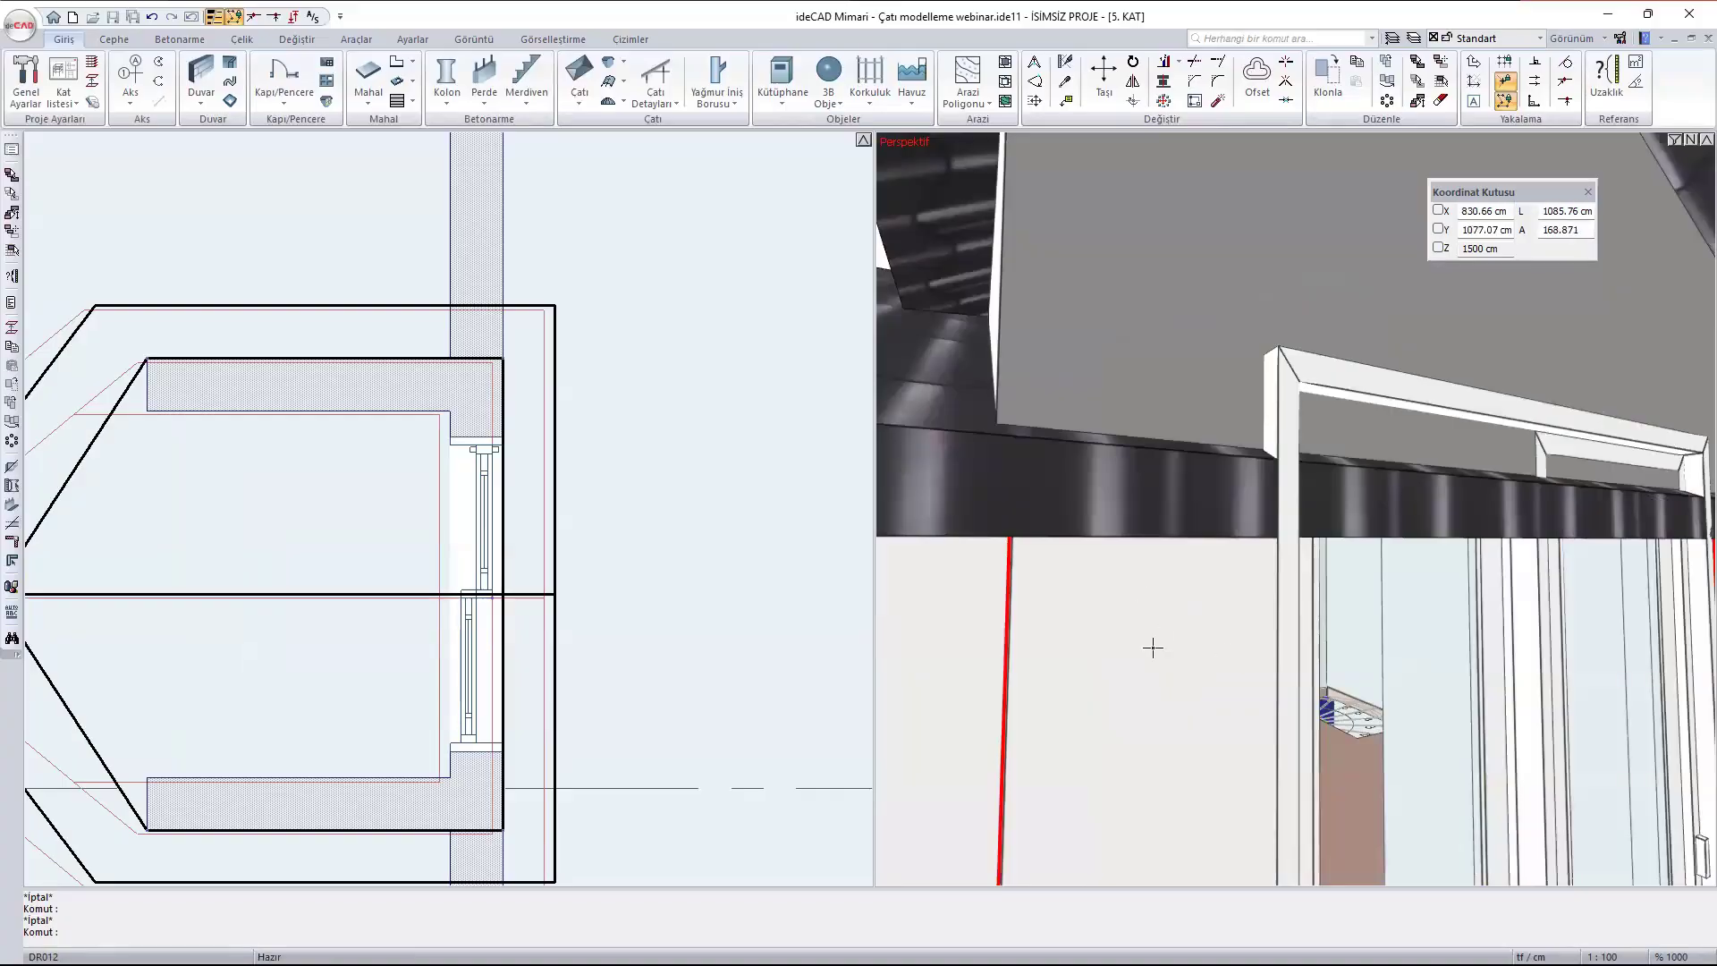
scroll(425, 445, down, 1)
scroll(424, 445, down, 1)
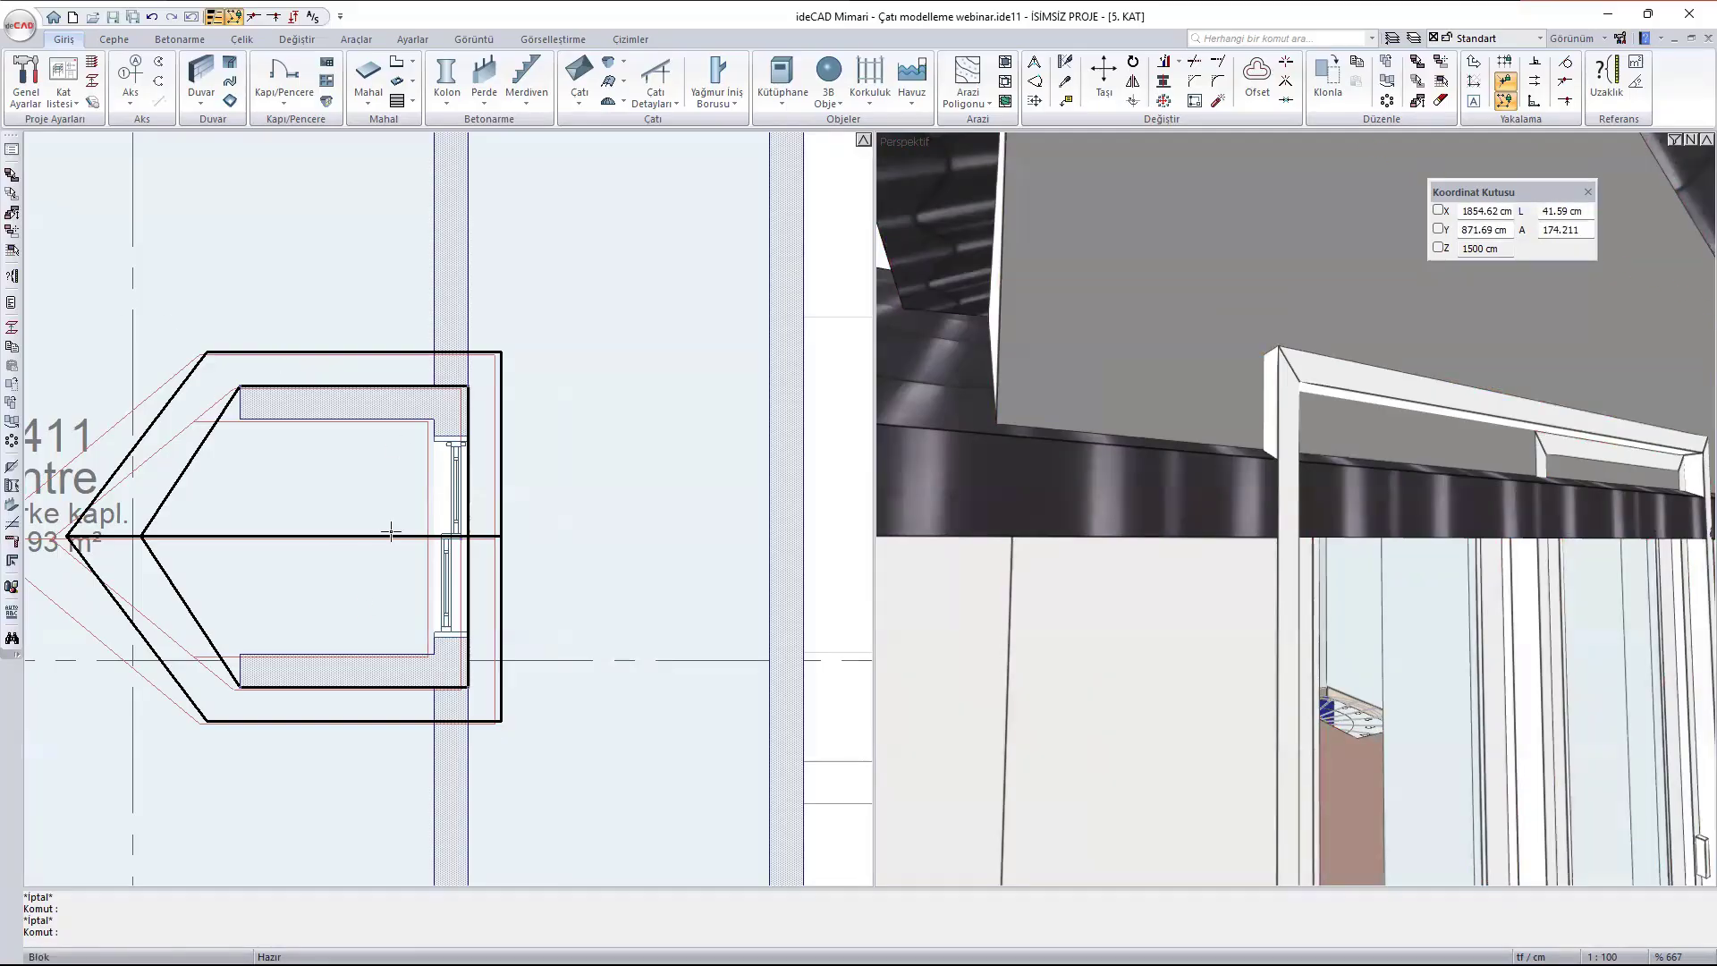
scroll(1180, 560, down, 5)
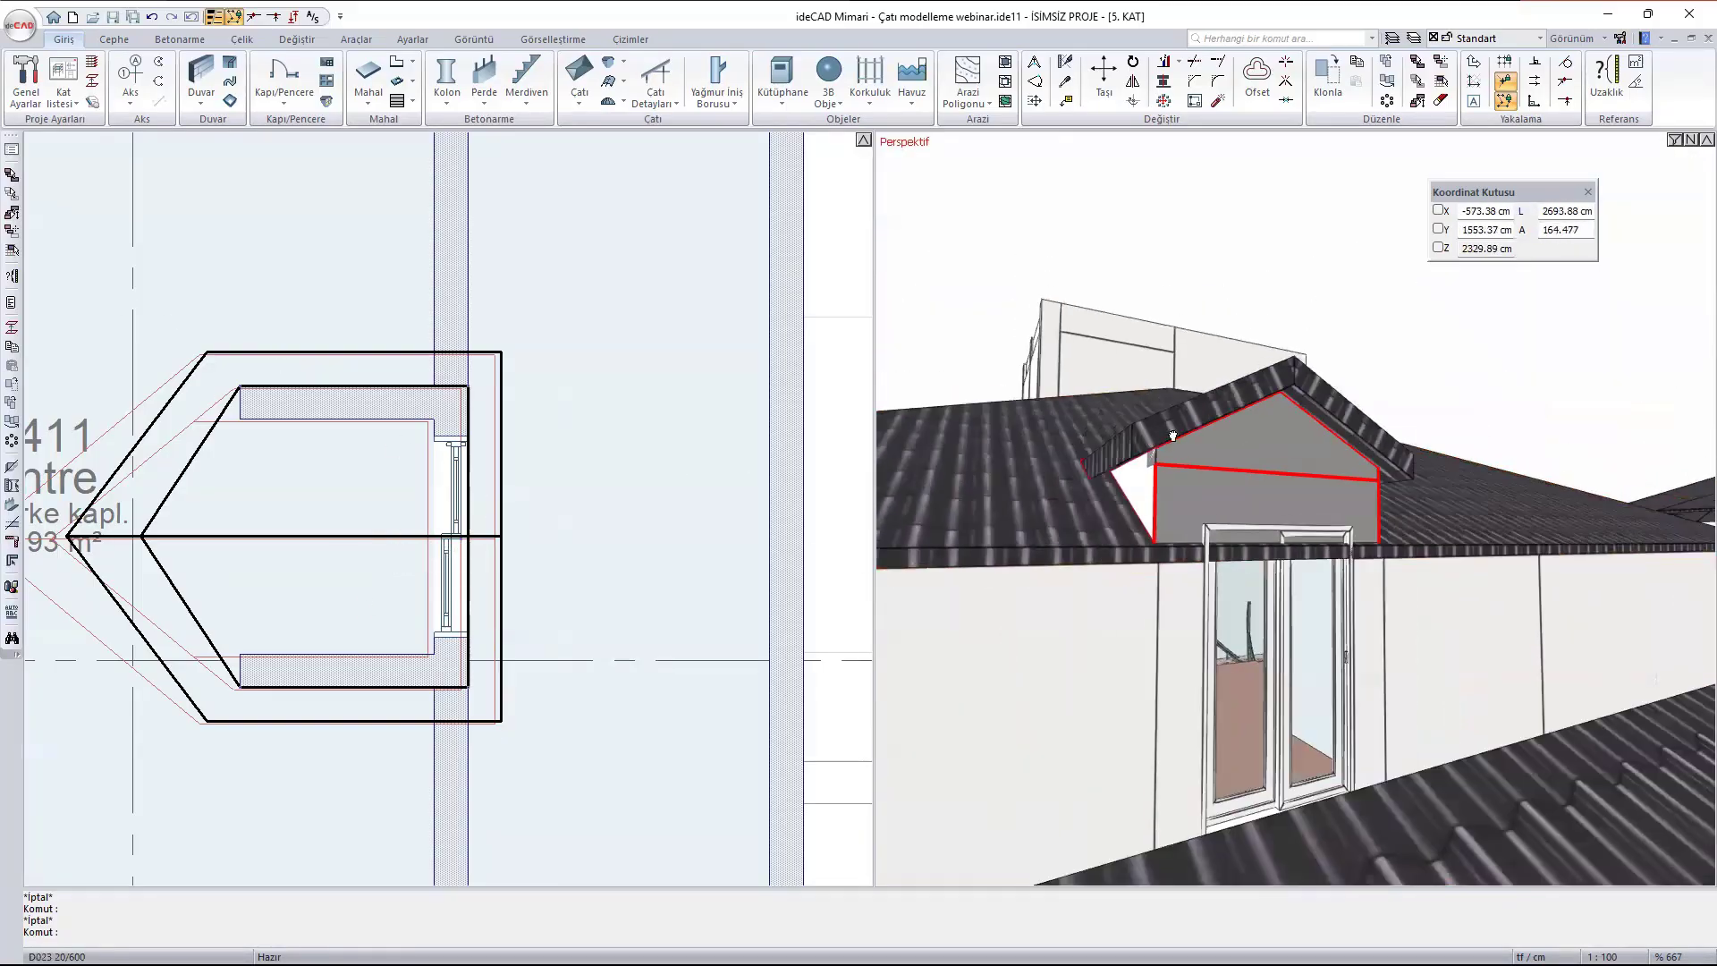
middle_drag(1167, 438, 1171, 464)
- Remove the two side walls and the door wall beneath the dormer from the Çatıyla Kes 20 trim group
click(1210, 370)
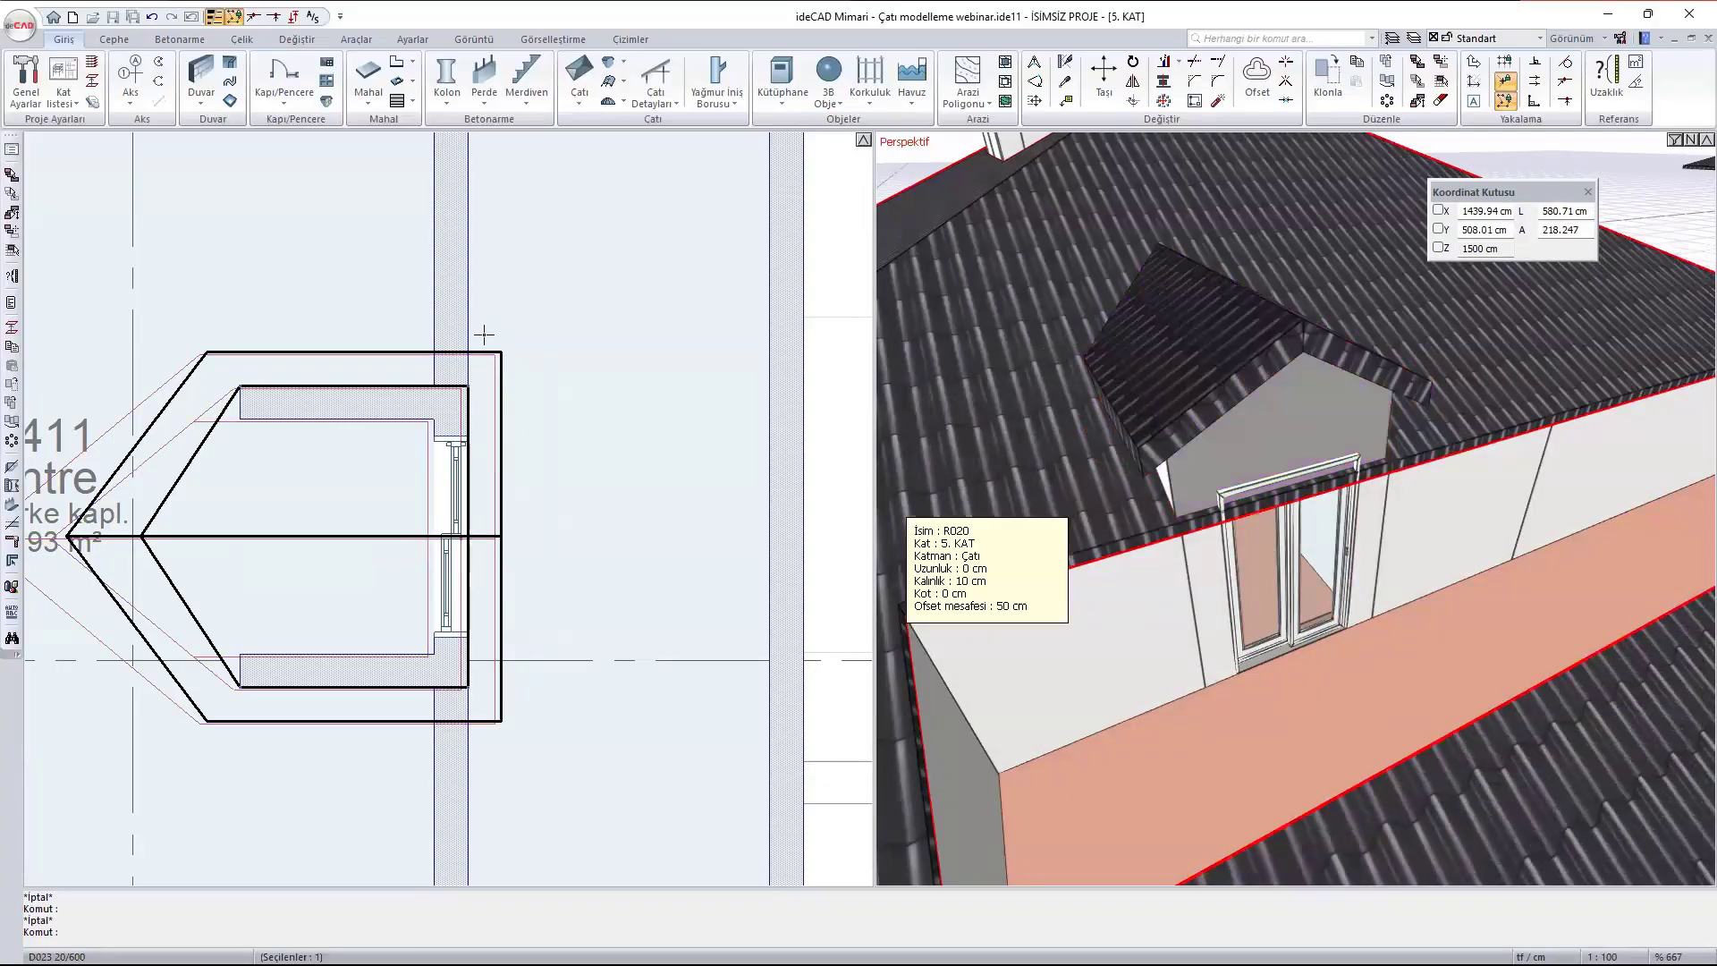
click(580, 95)
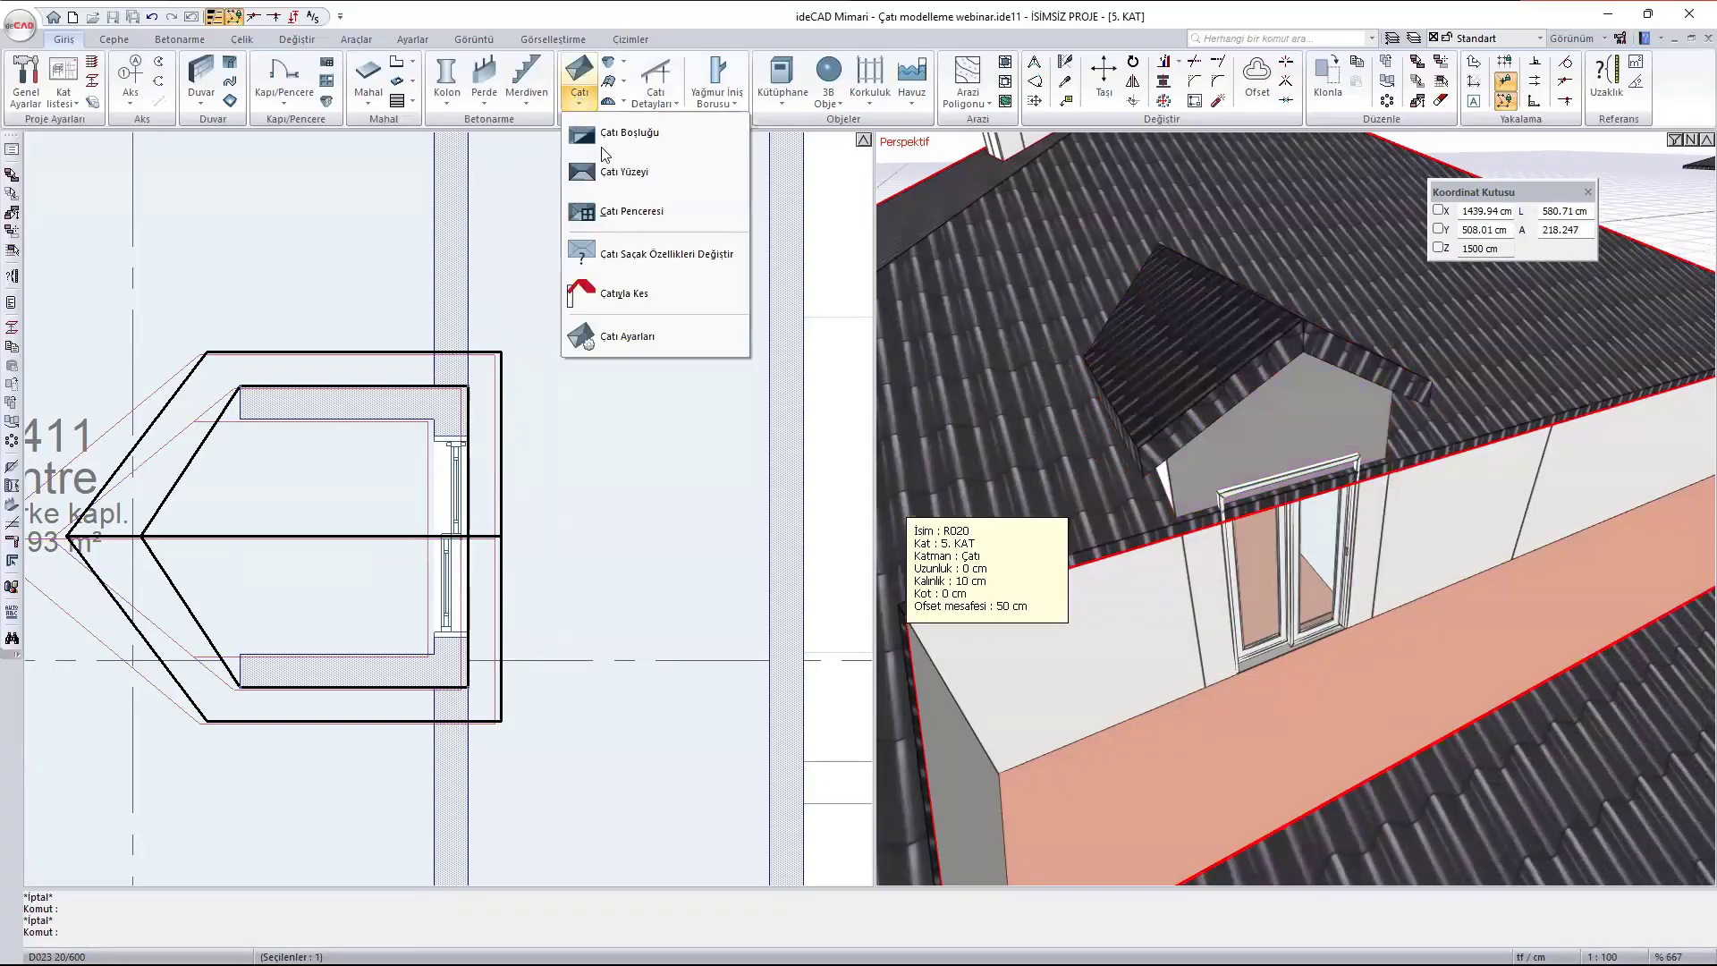
click(624, 293)
click(455, 178)
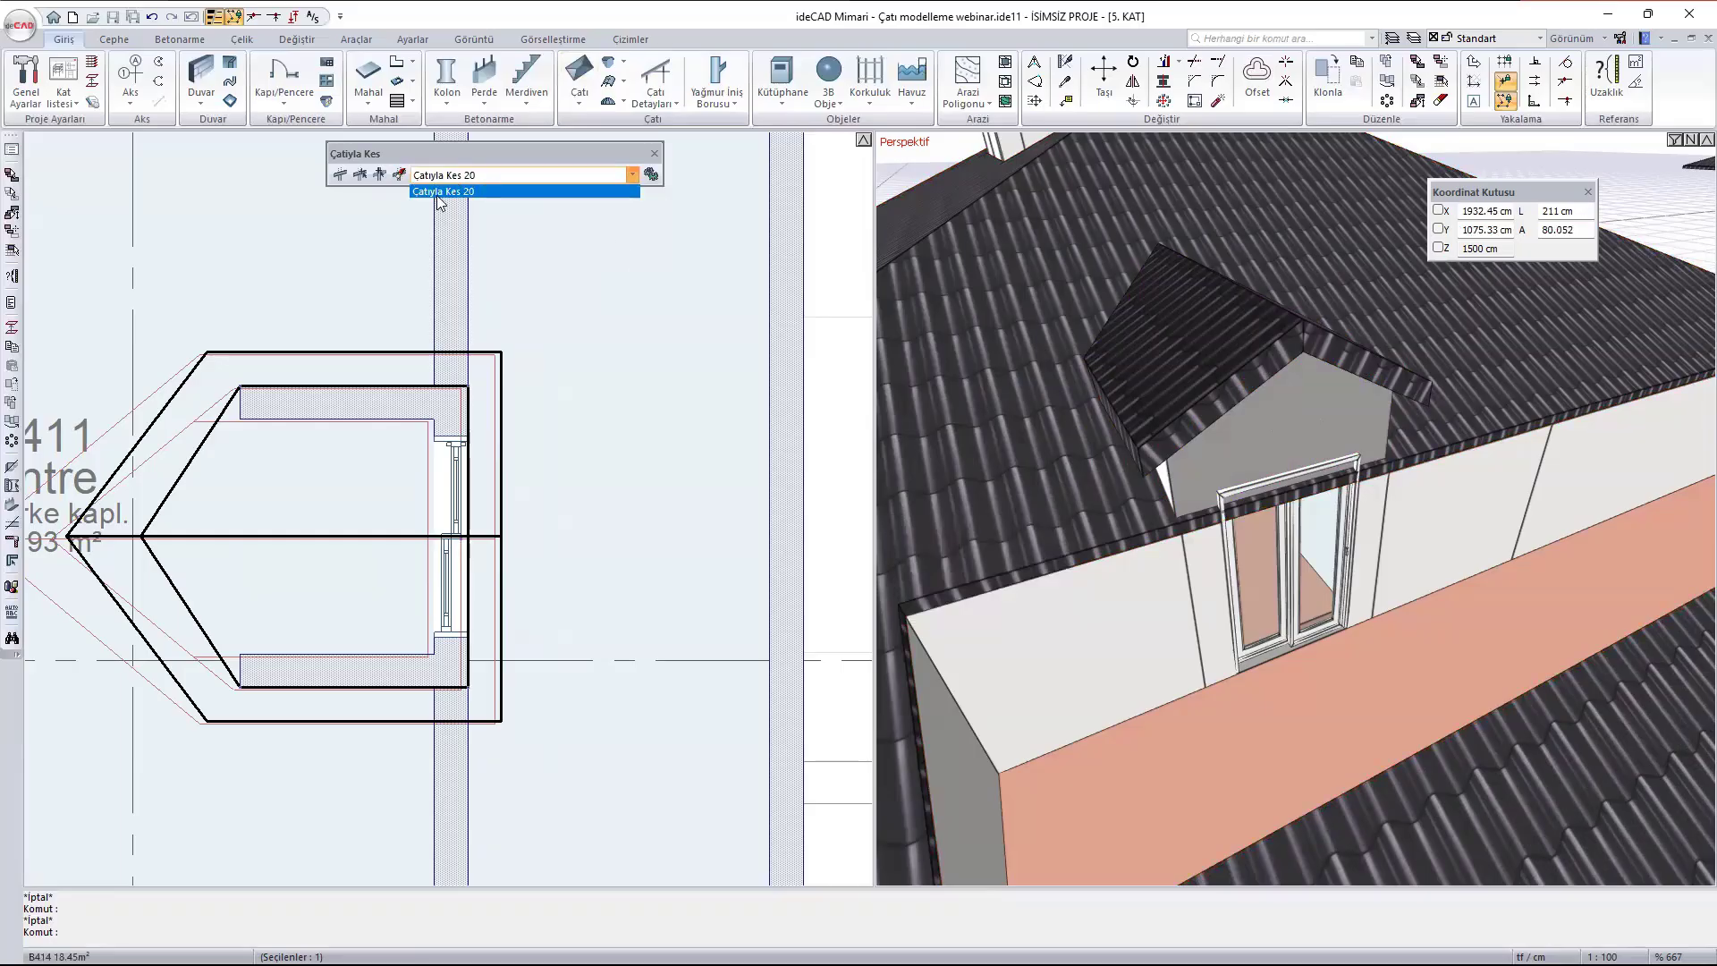
click(440, 193)
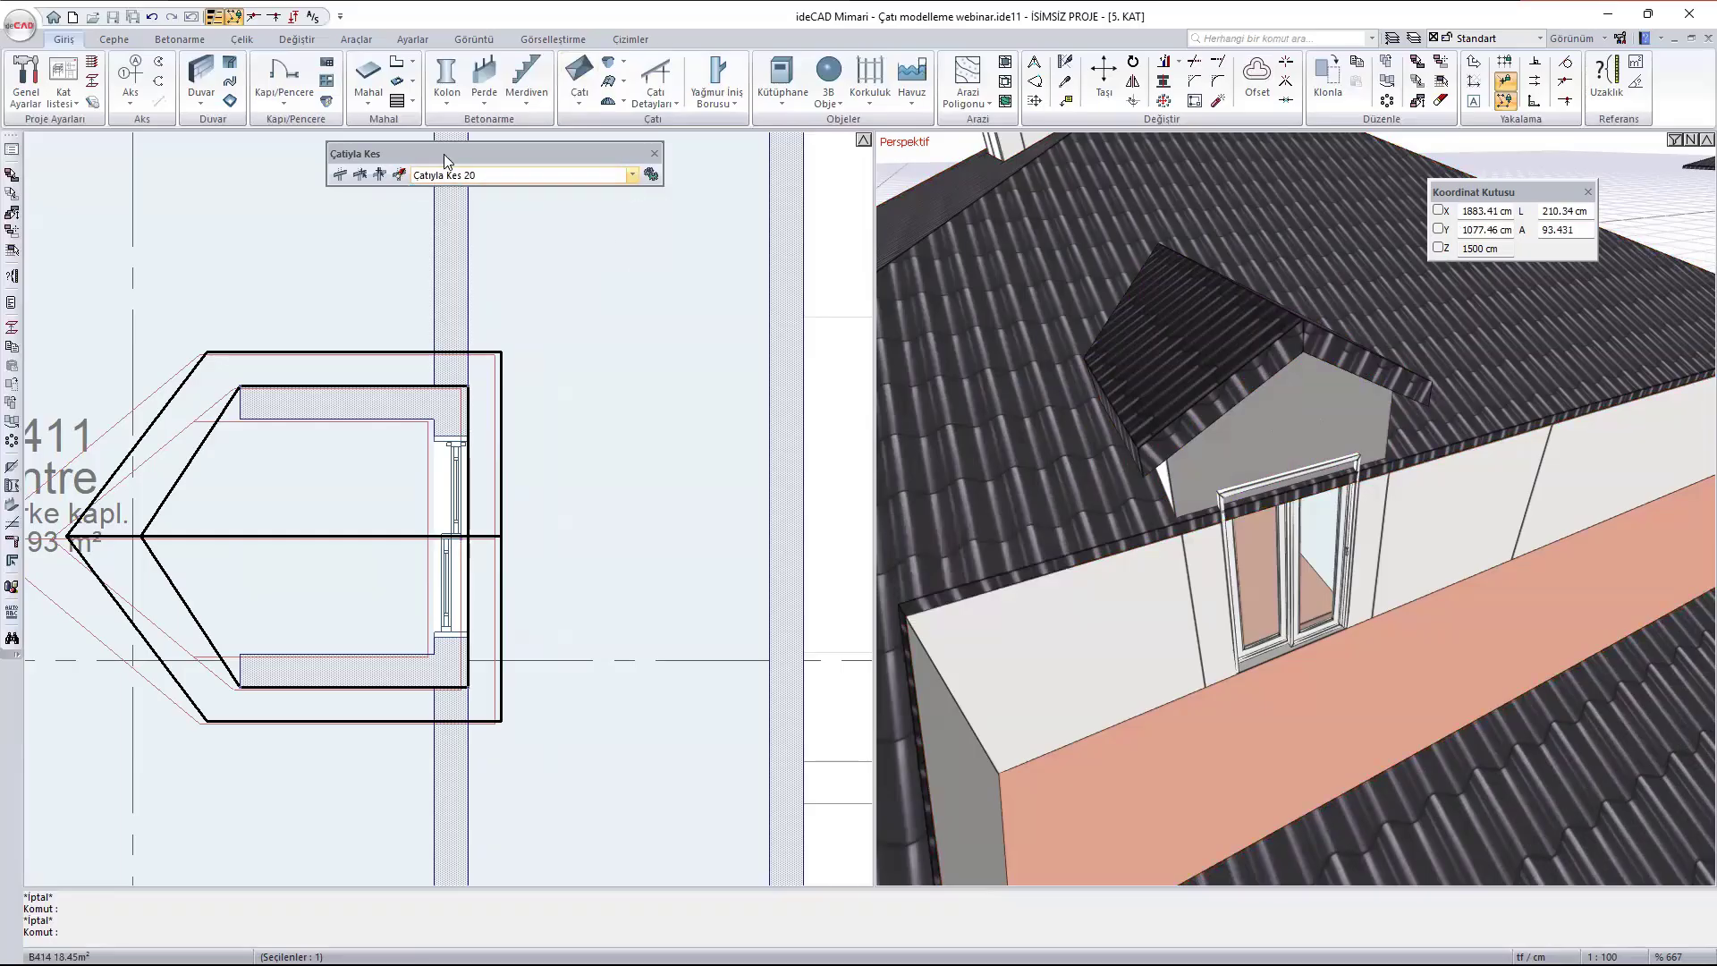
click(378, 176)
click(320, 402)
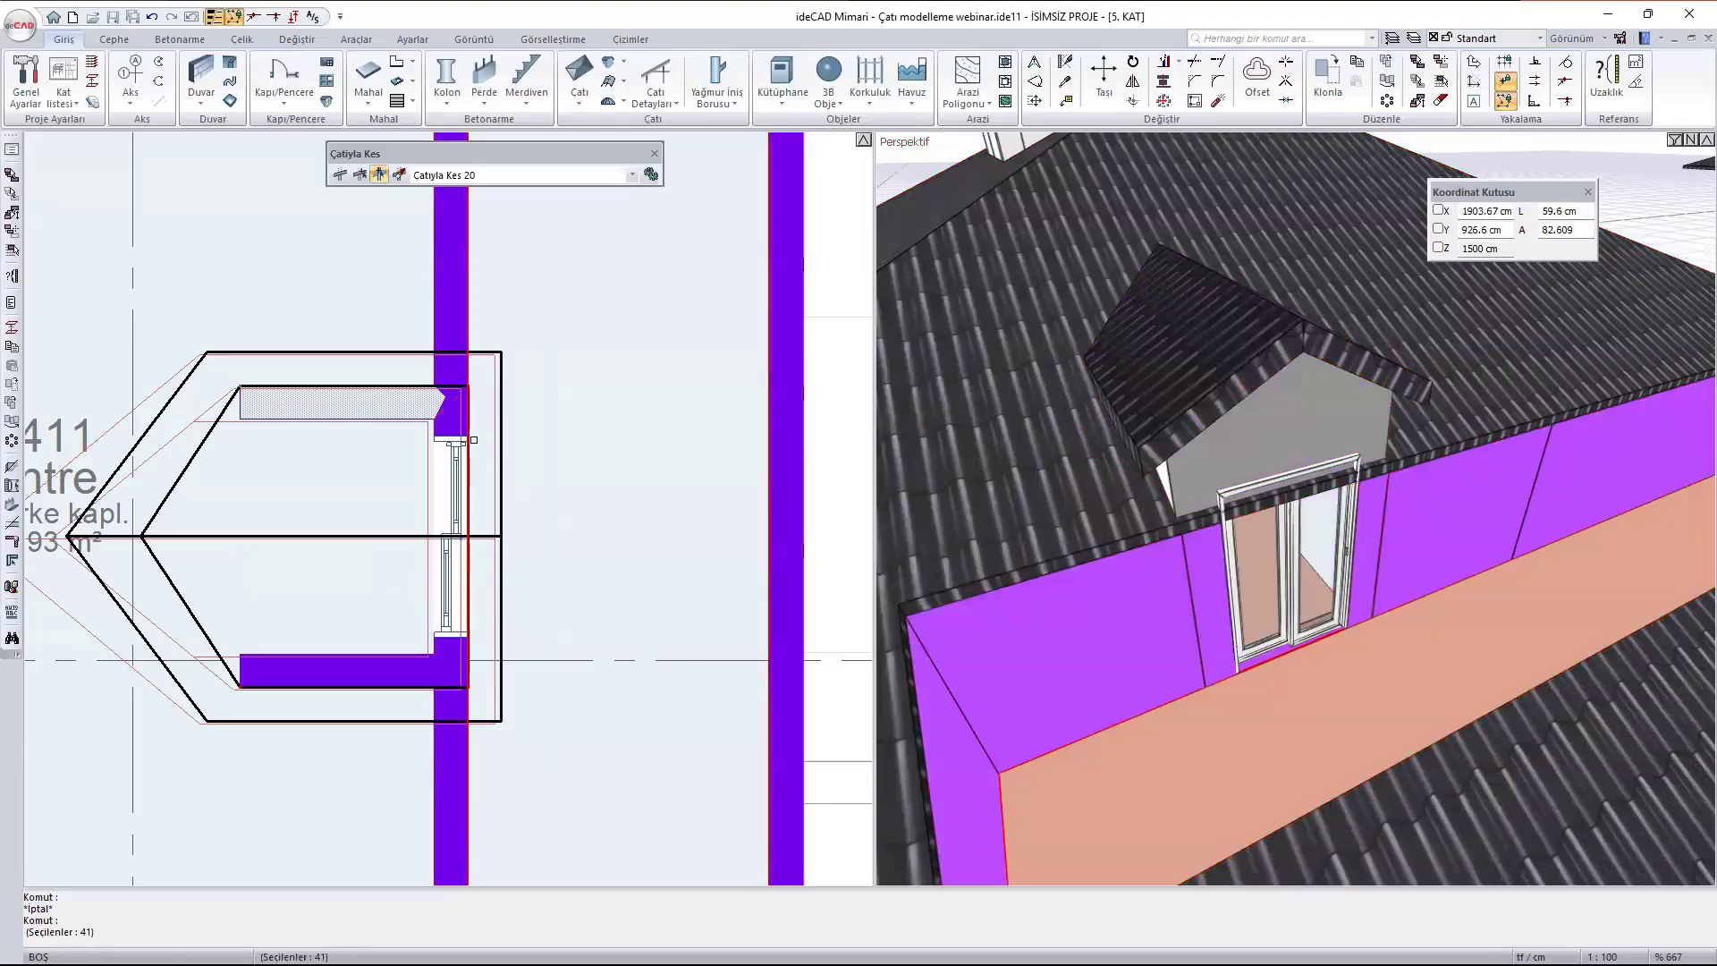
click(401, 668)
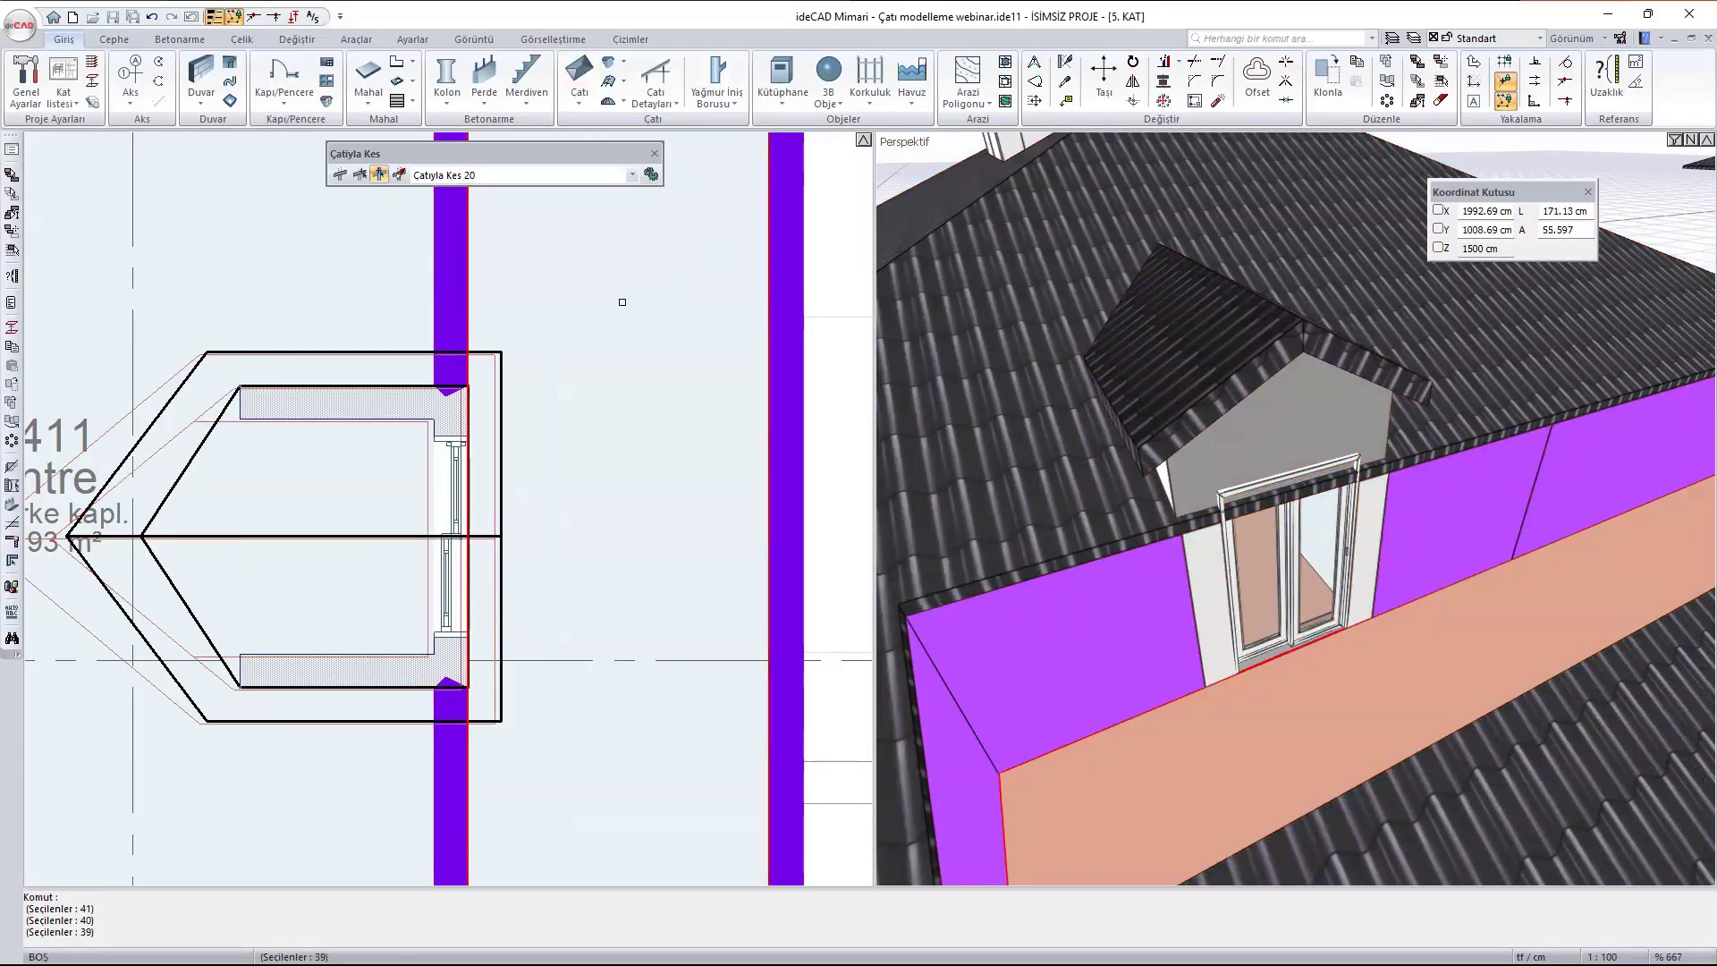
key(Escape)
- Turn off side wall creation (Kenar duvarları oluştur) in the settings of the dormer above the terrace door
scroll(1323, 516, down, 4)
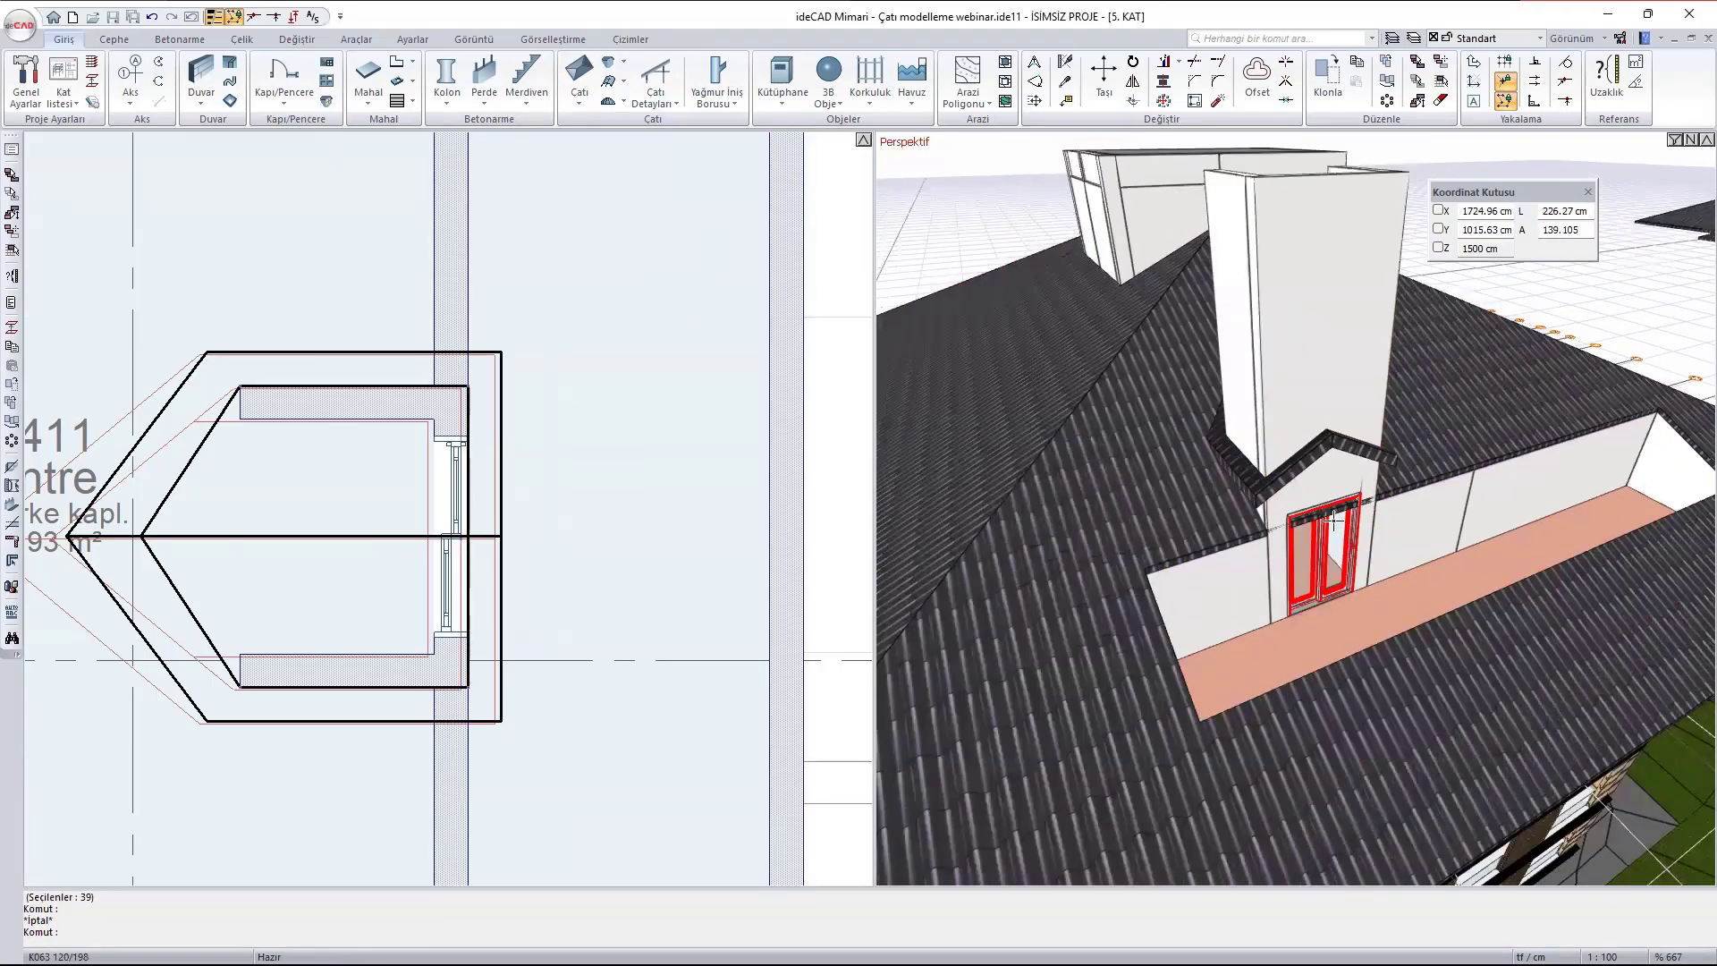
scroll(1307, 514, up, 1)
ctrl+middle_drag(1305, 512, 1242, 417)
scroll(1242, 418, up, 5)
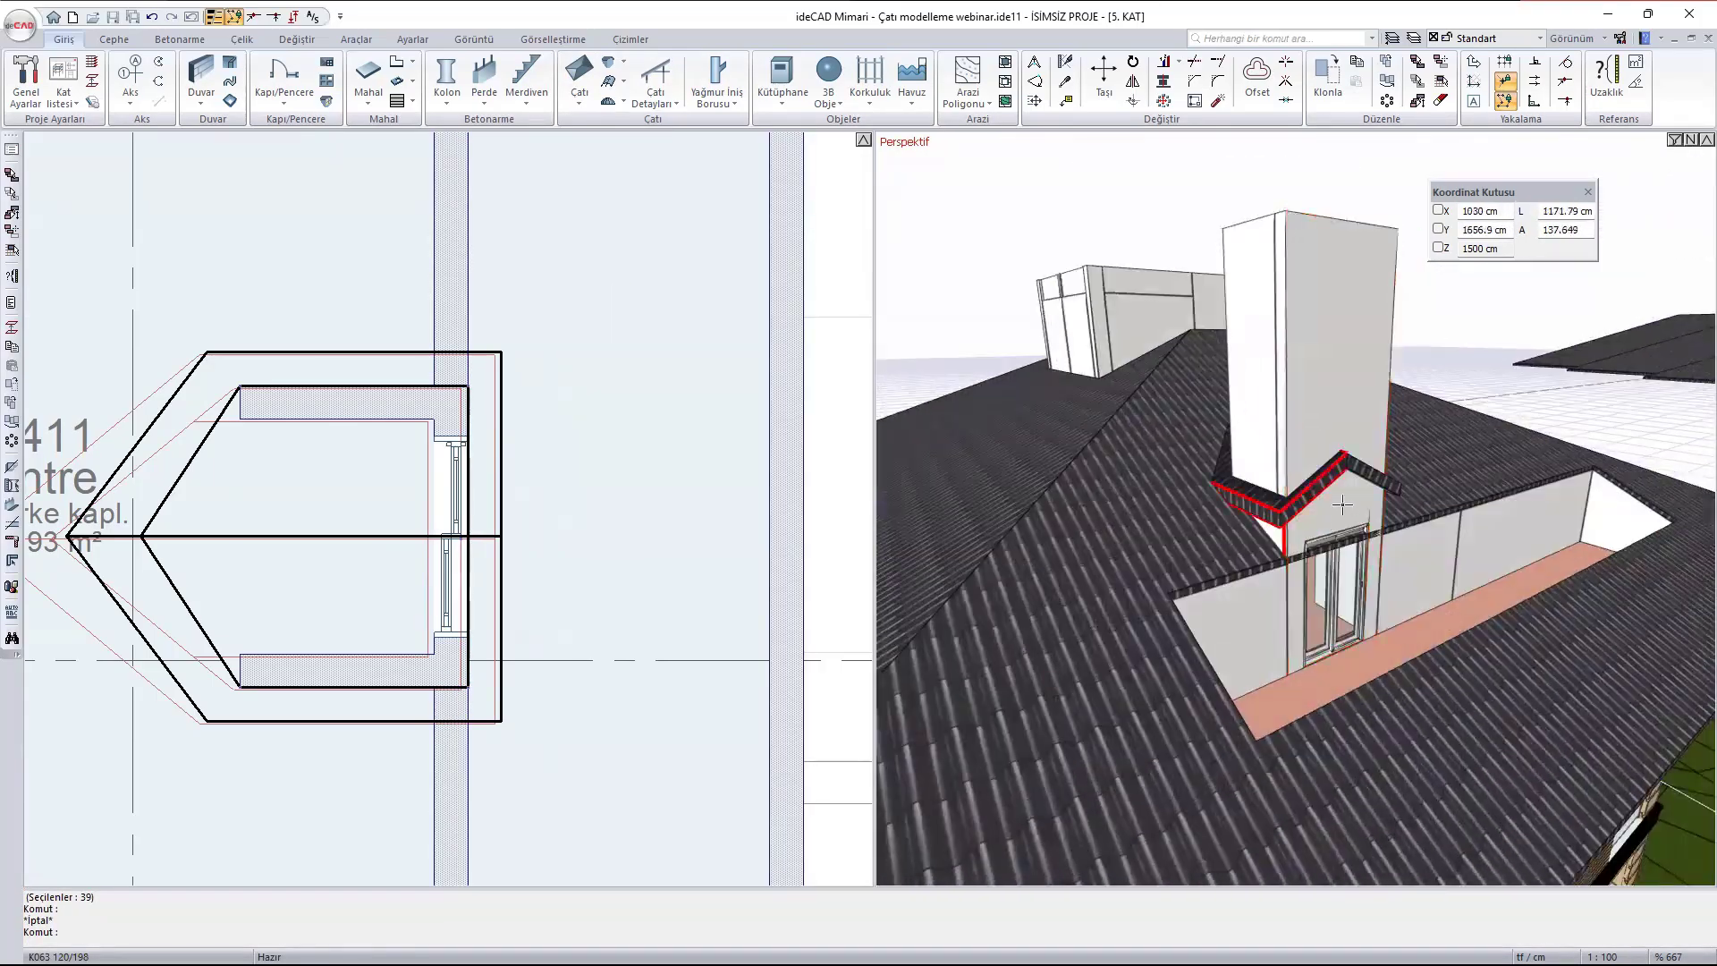
click(1221, 505)
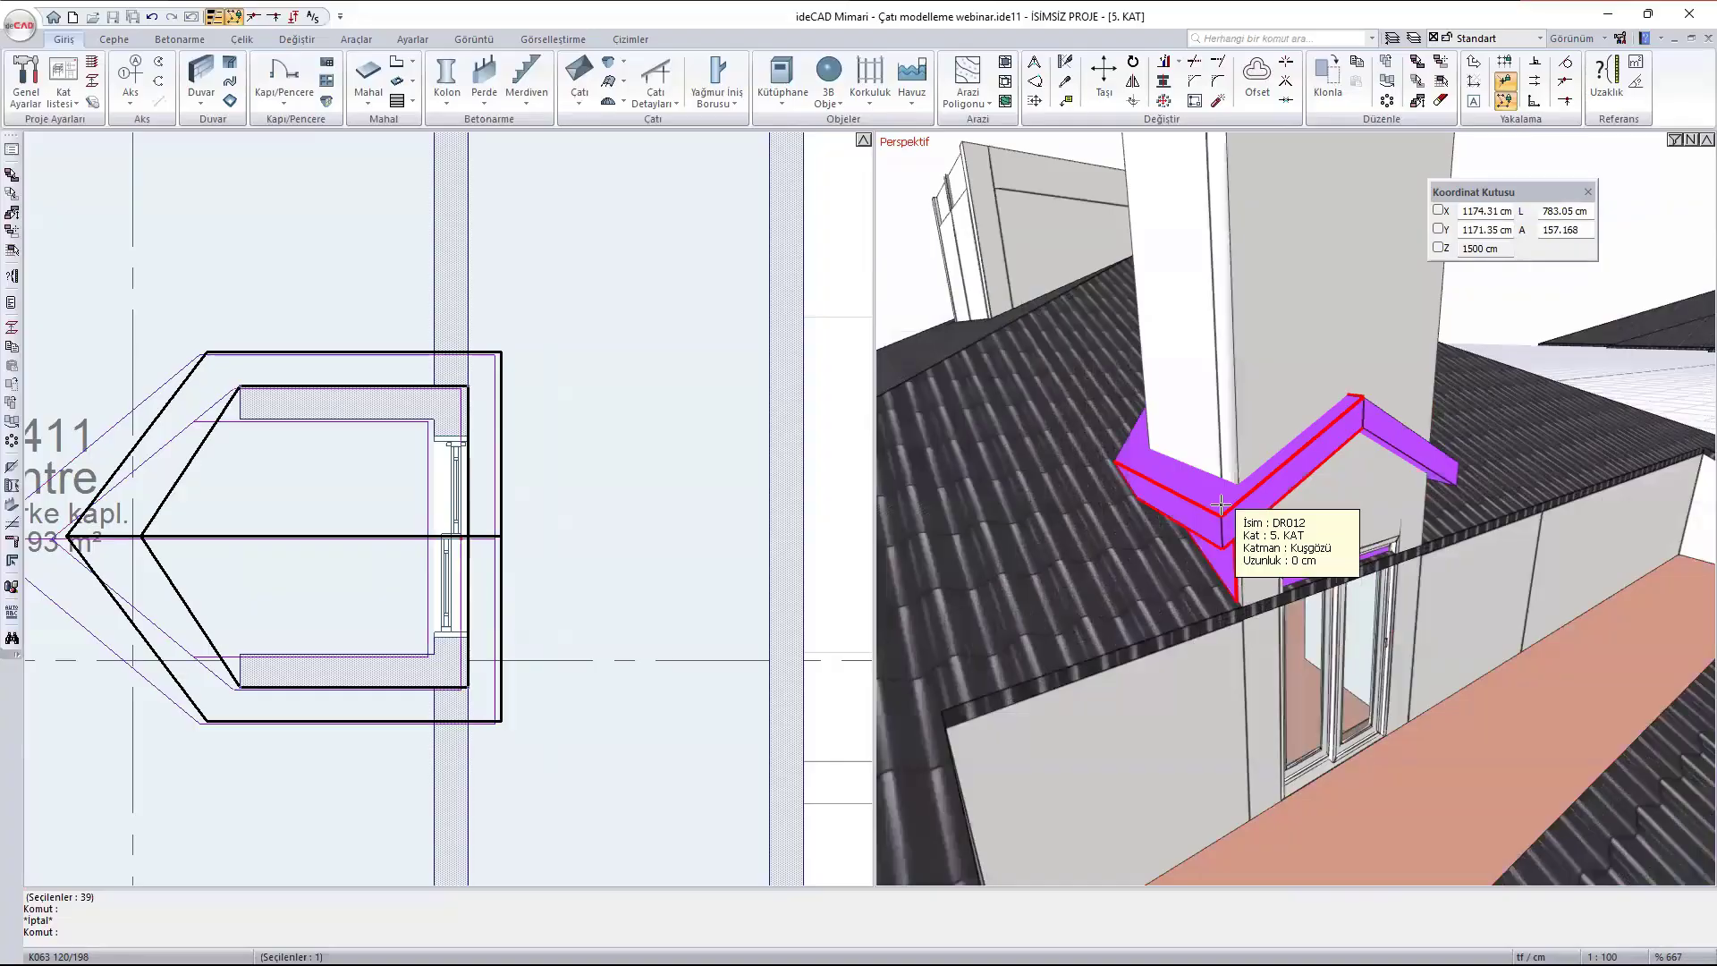
double_click(1220, 505)
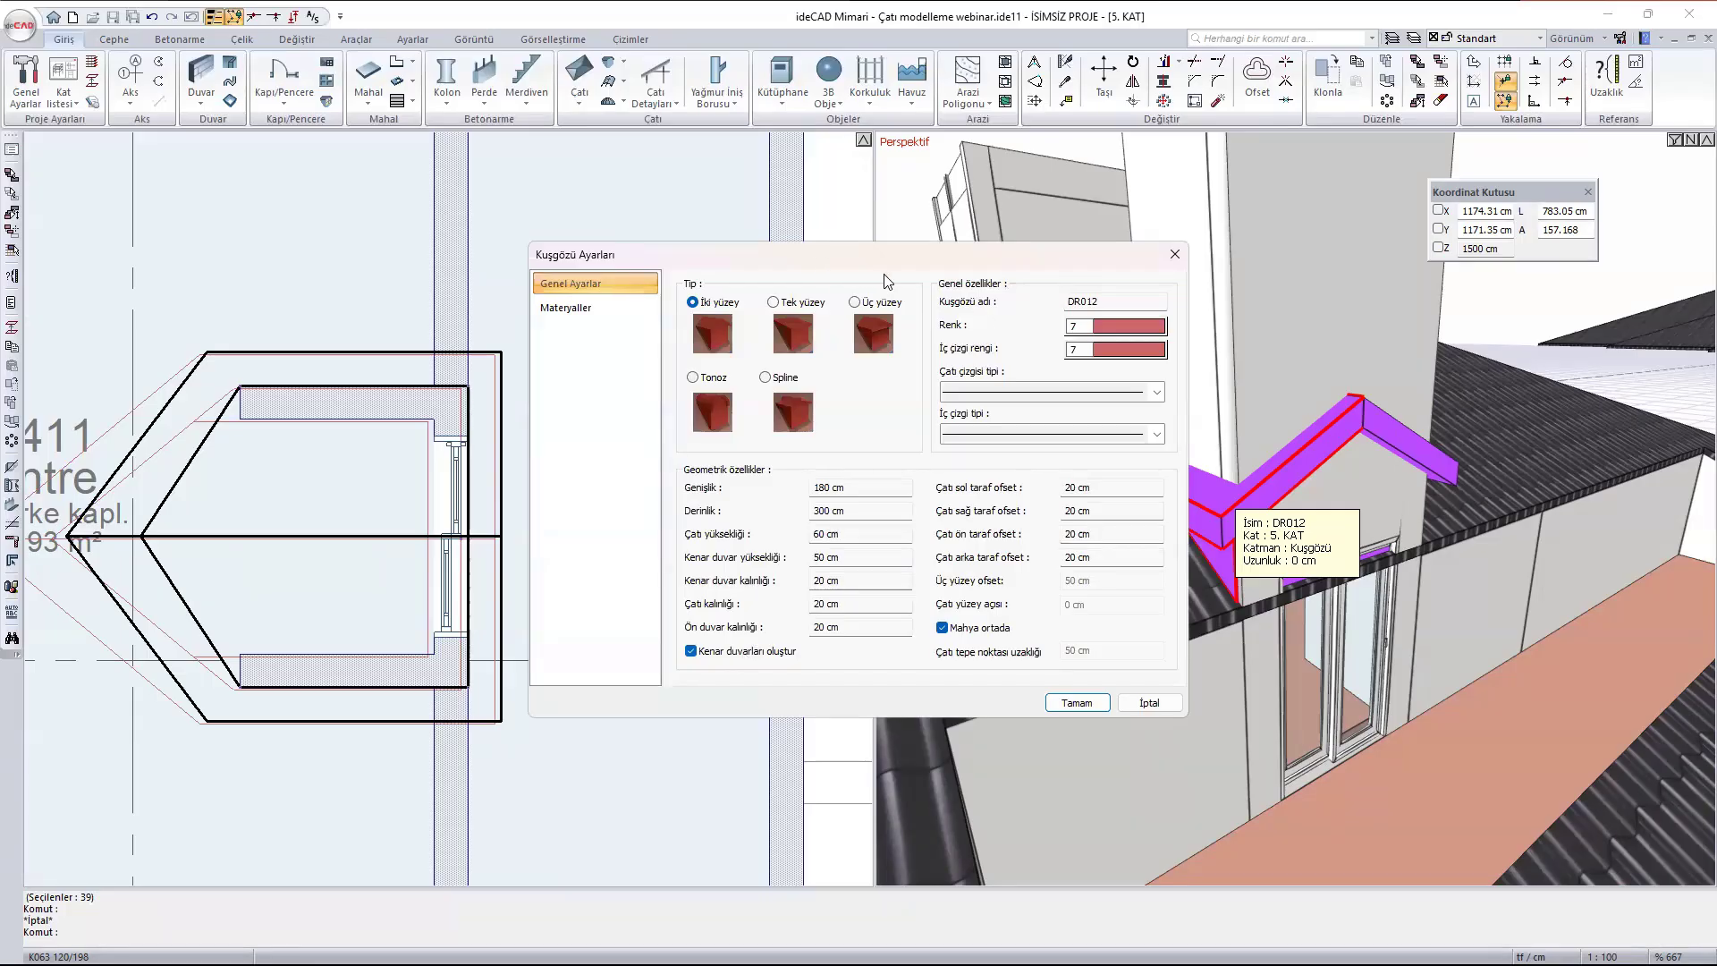
drag(896, 256, 467, 217)
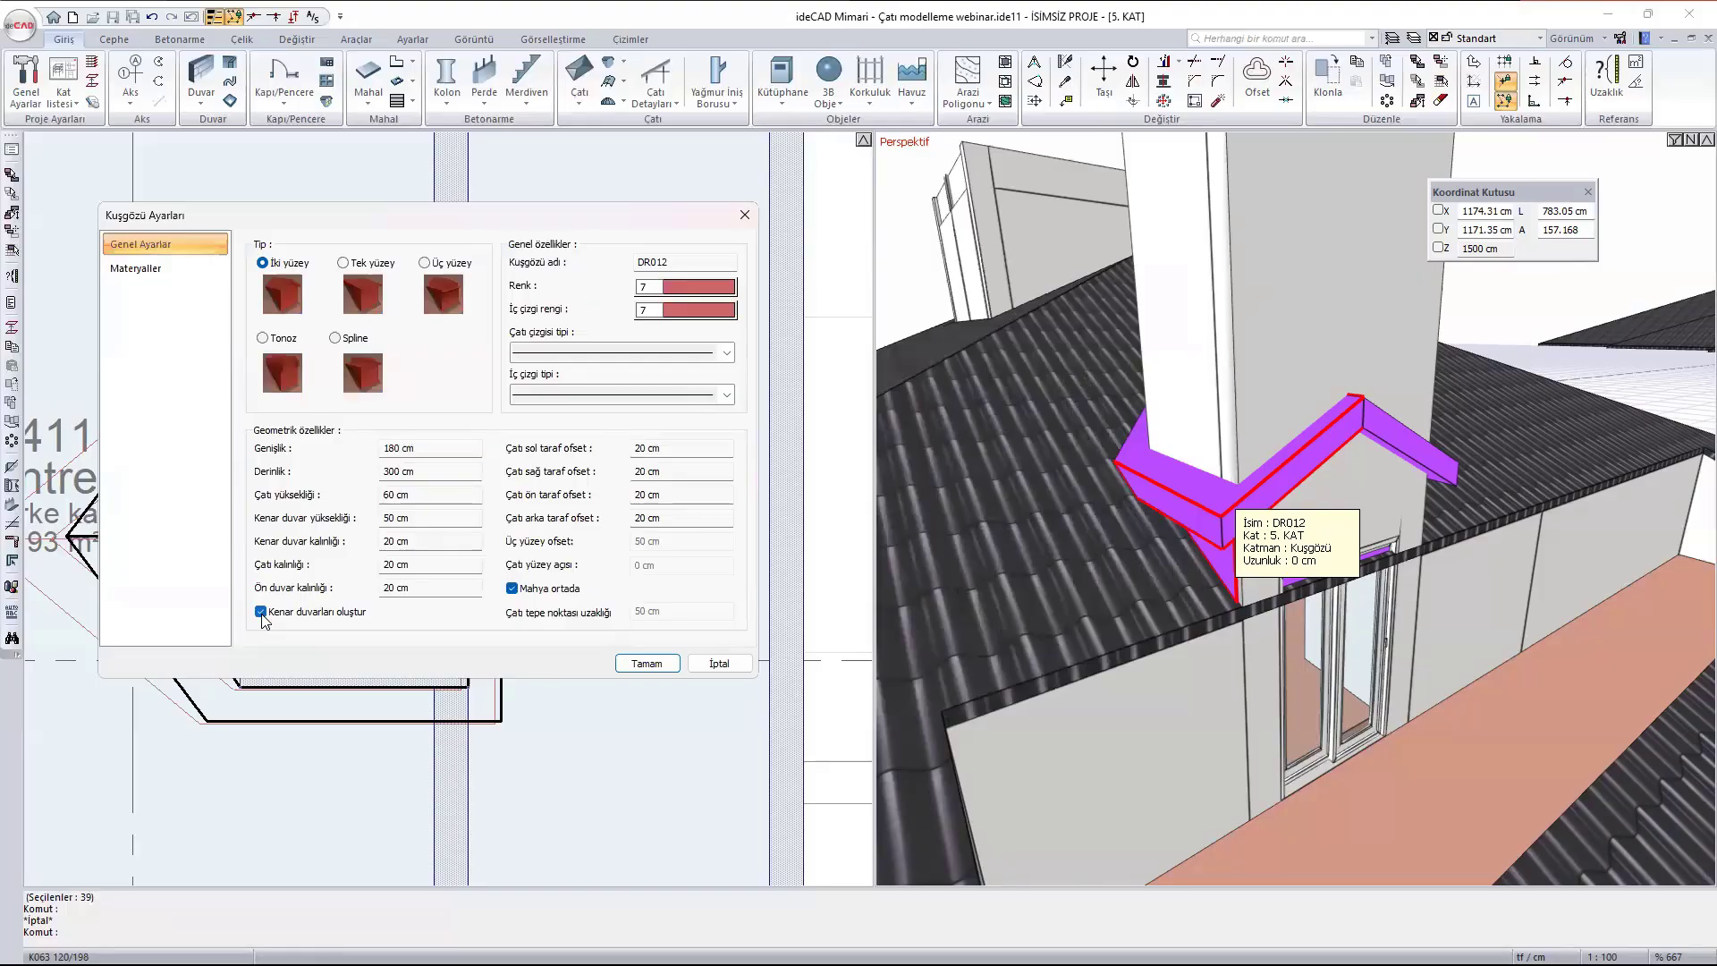
click(647, 663)
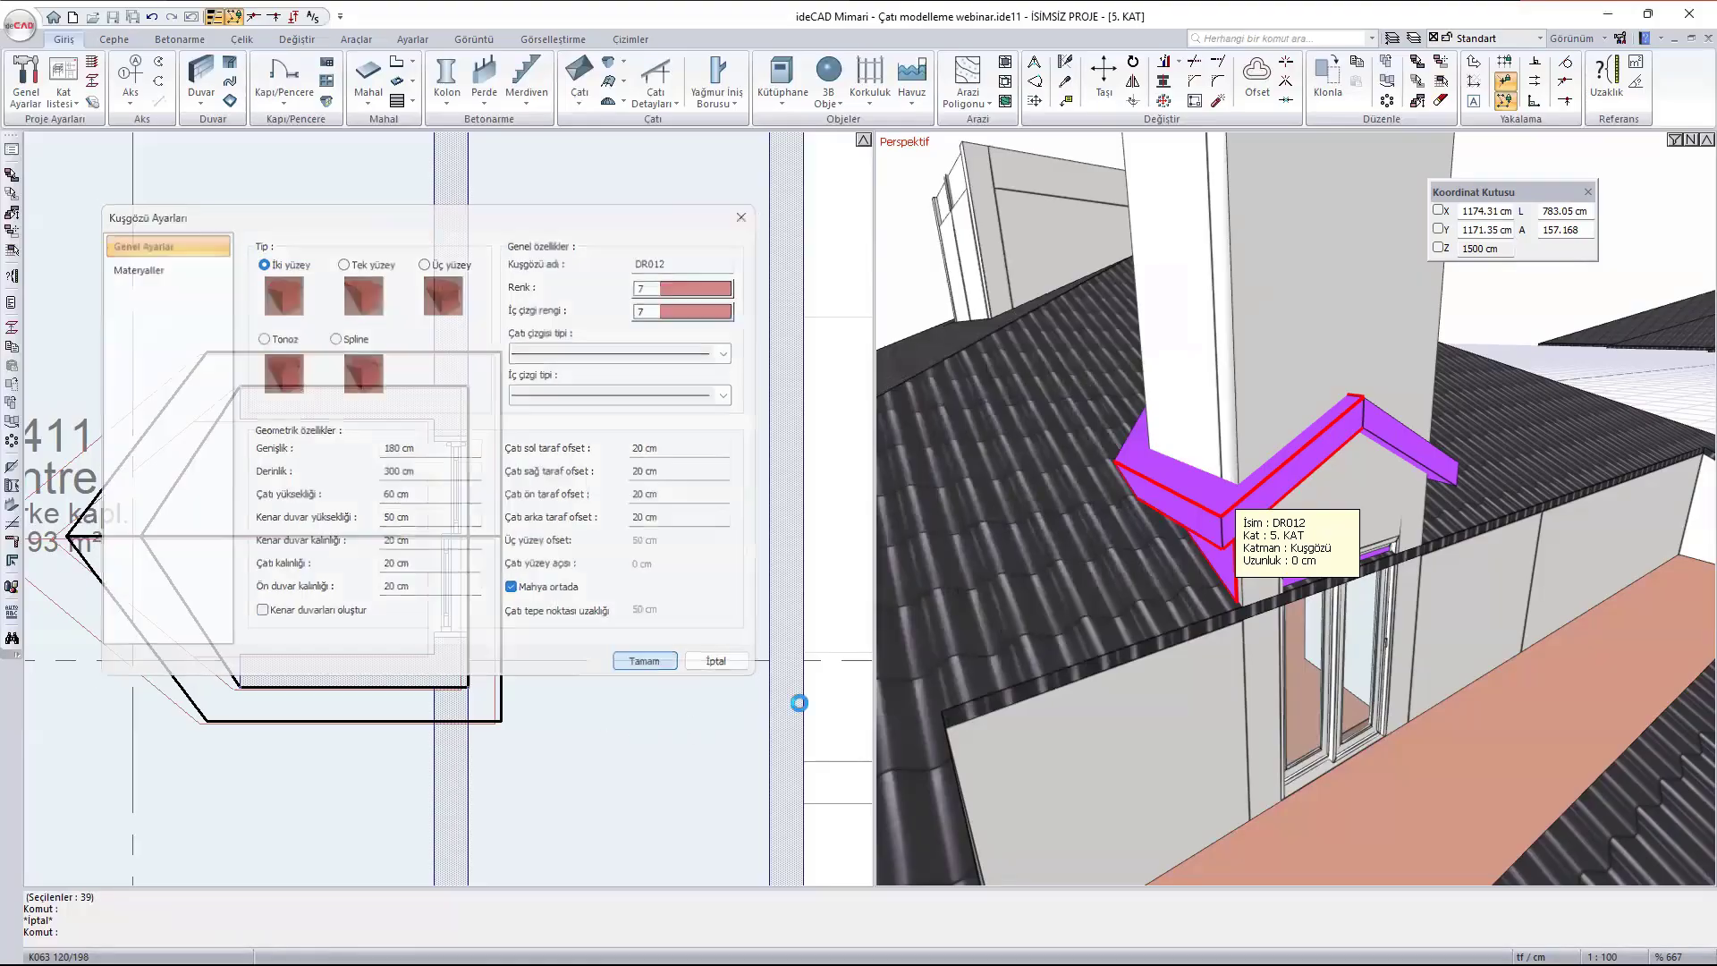
- Examine the dormer from several sides, checking where its roof meets the walls around the terrace door
scroll(1358, 551, up, 3)
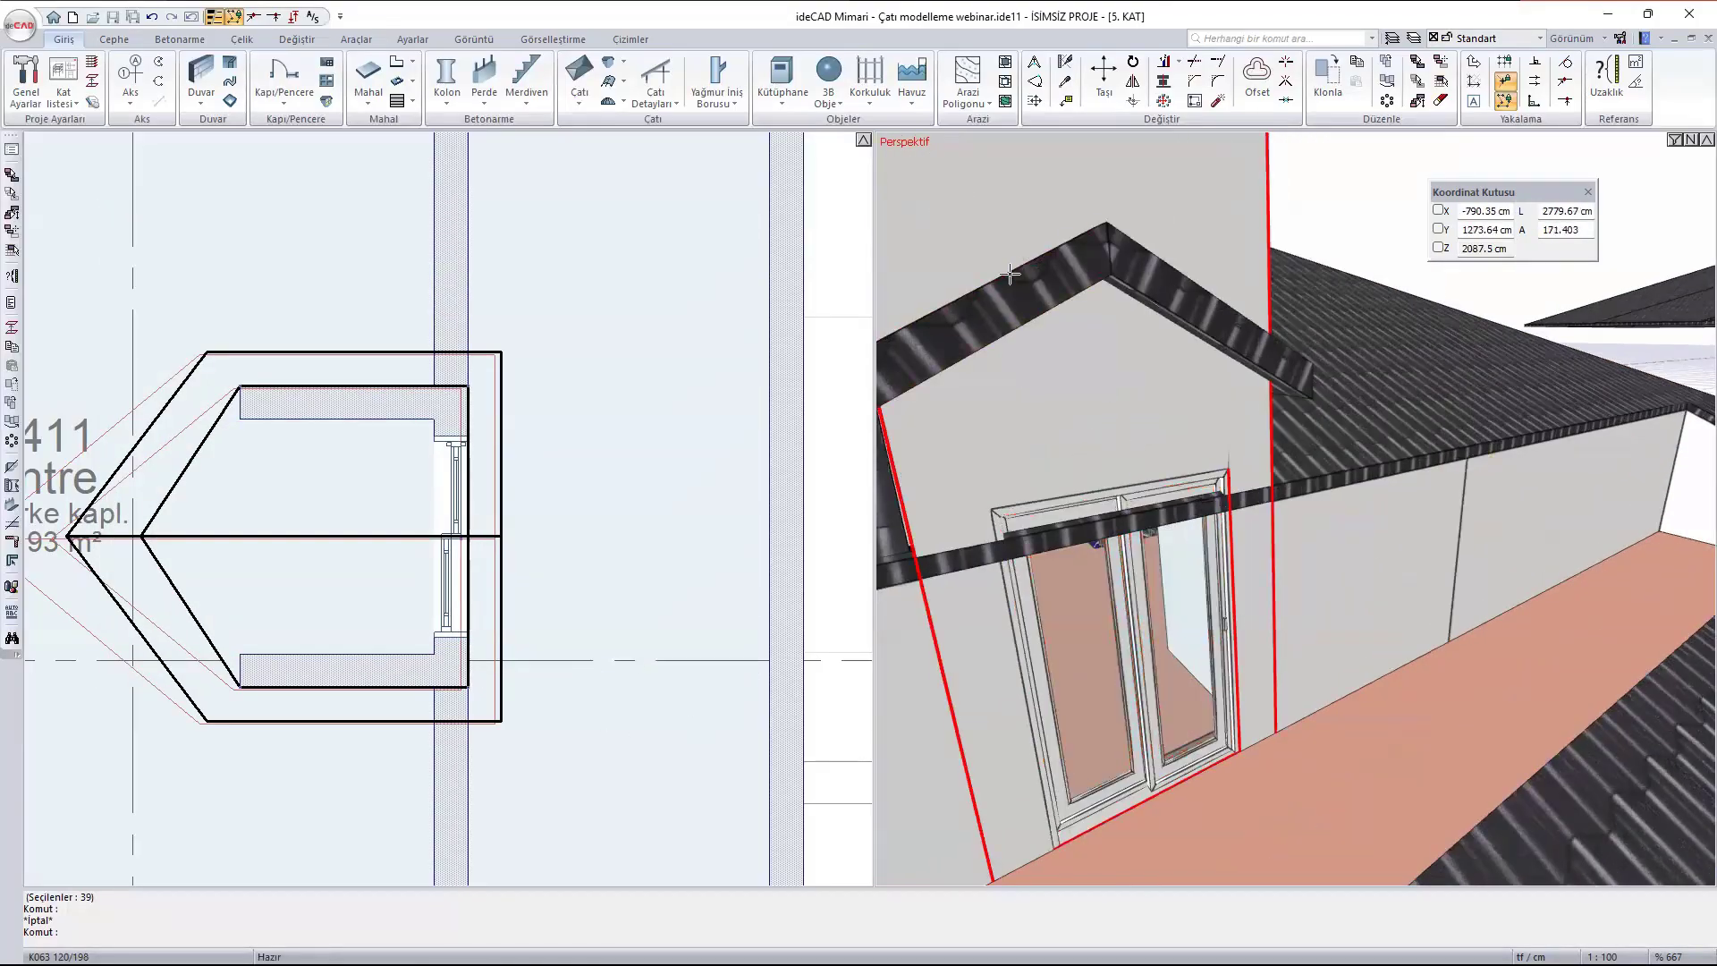
click(1115, 269)
middle_drag(1036, 384, 1273, 424)
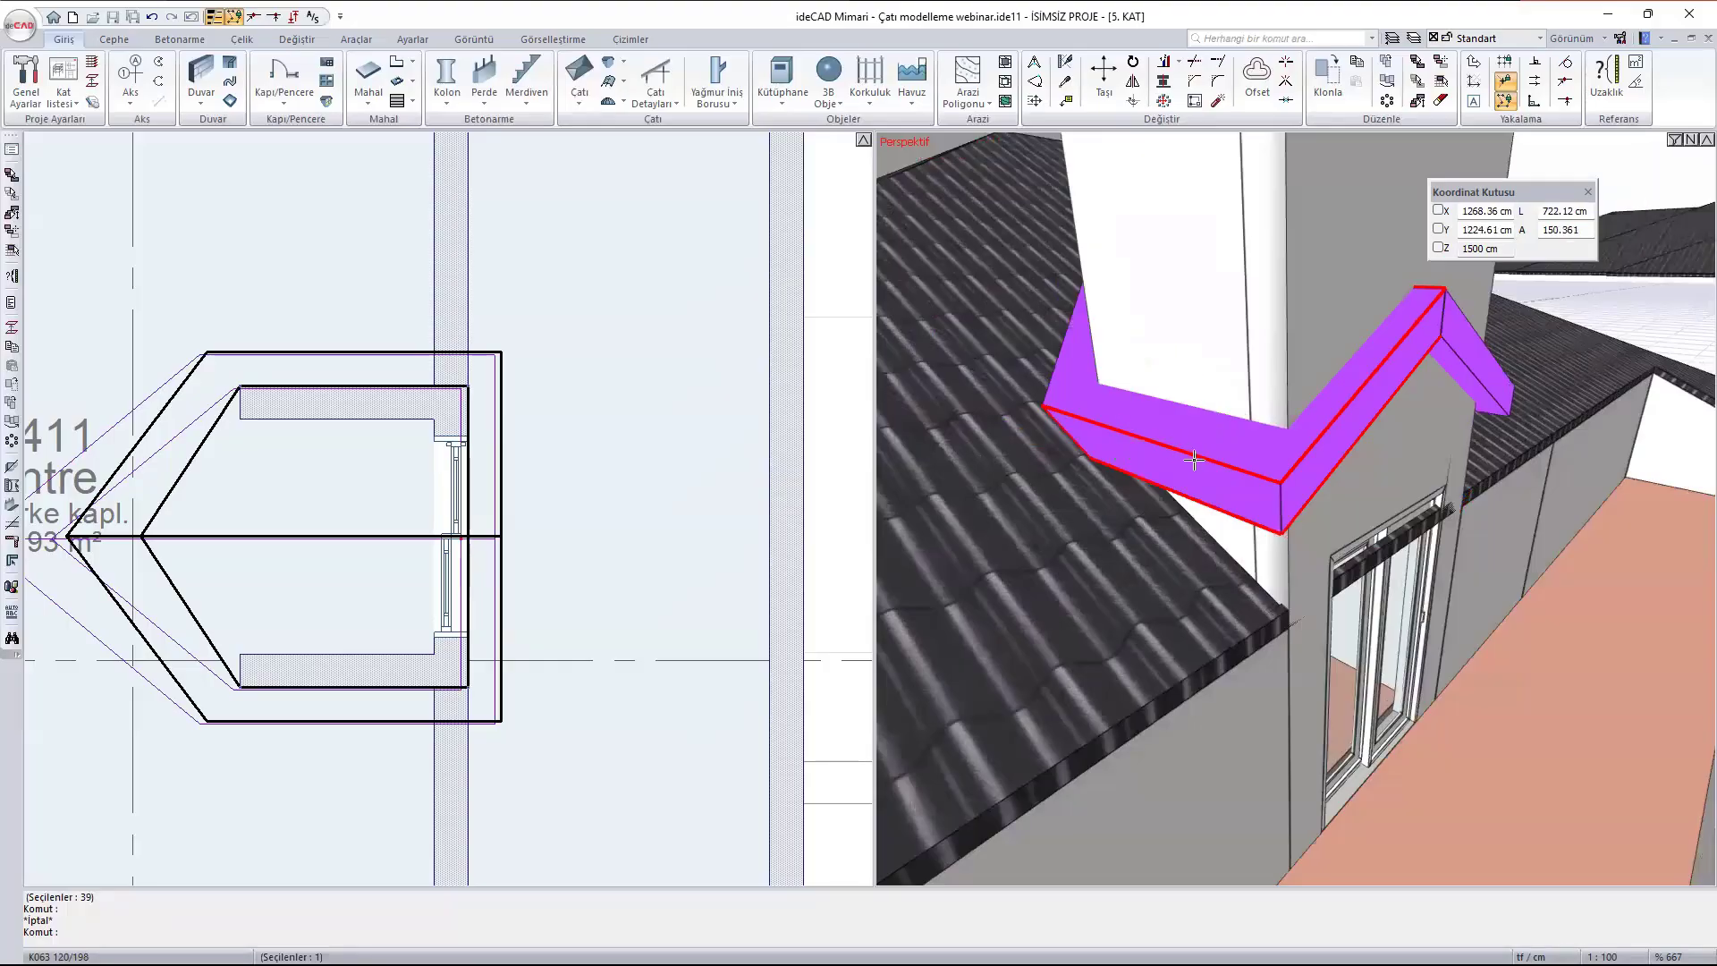
key(Escape)
scroll(1174, 438, down, 3)
shift+middle_drag(1398, 543, 1397, 539)
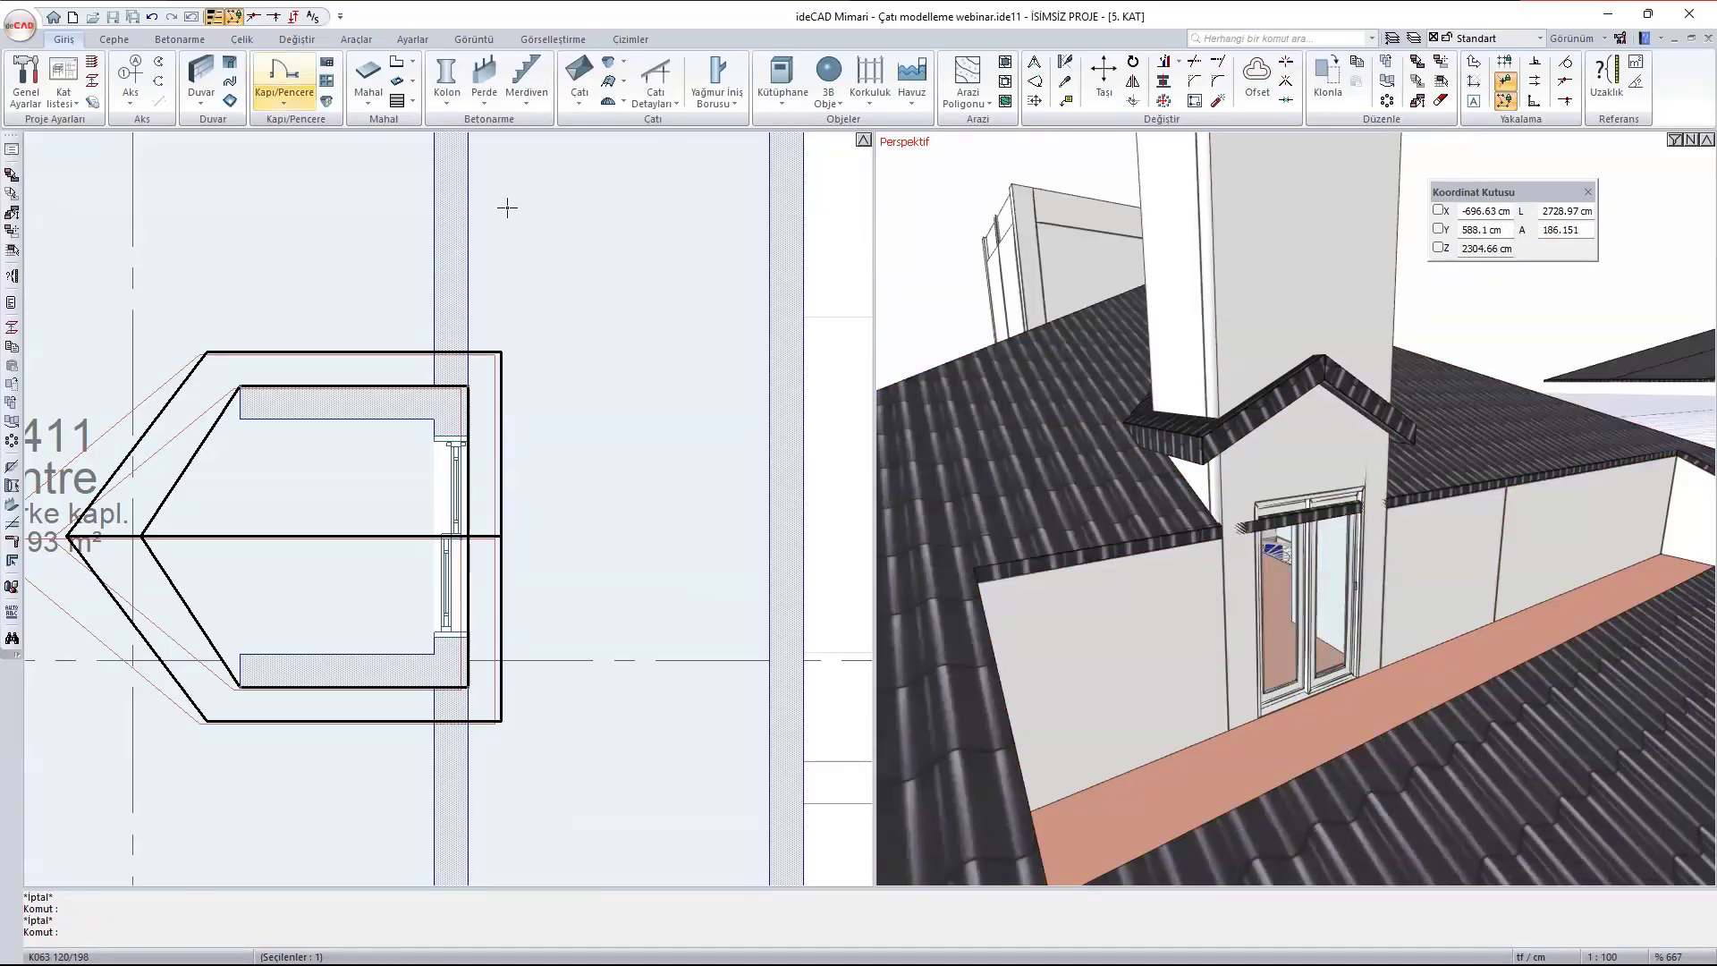
- Trim the two side walls and the door wall from above with the dormer roof as a new trim group, Çatıyla Kes 21
click(587, 104)
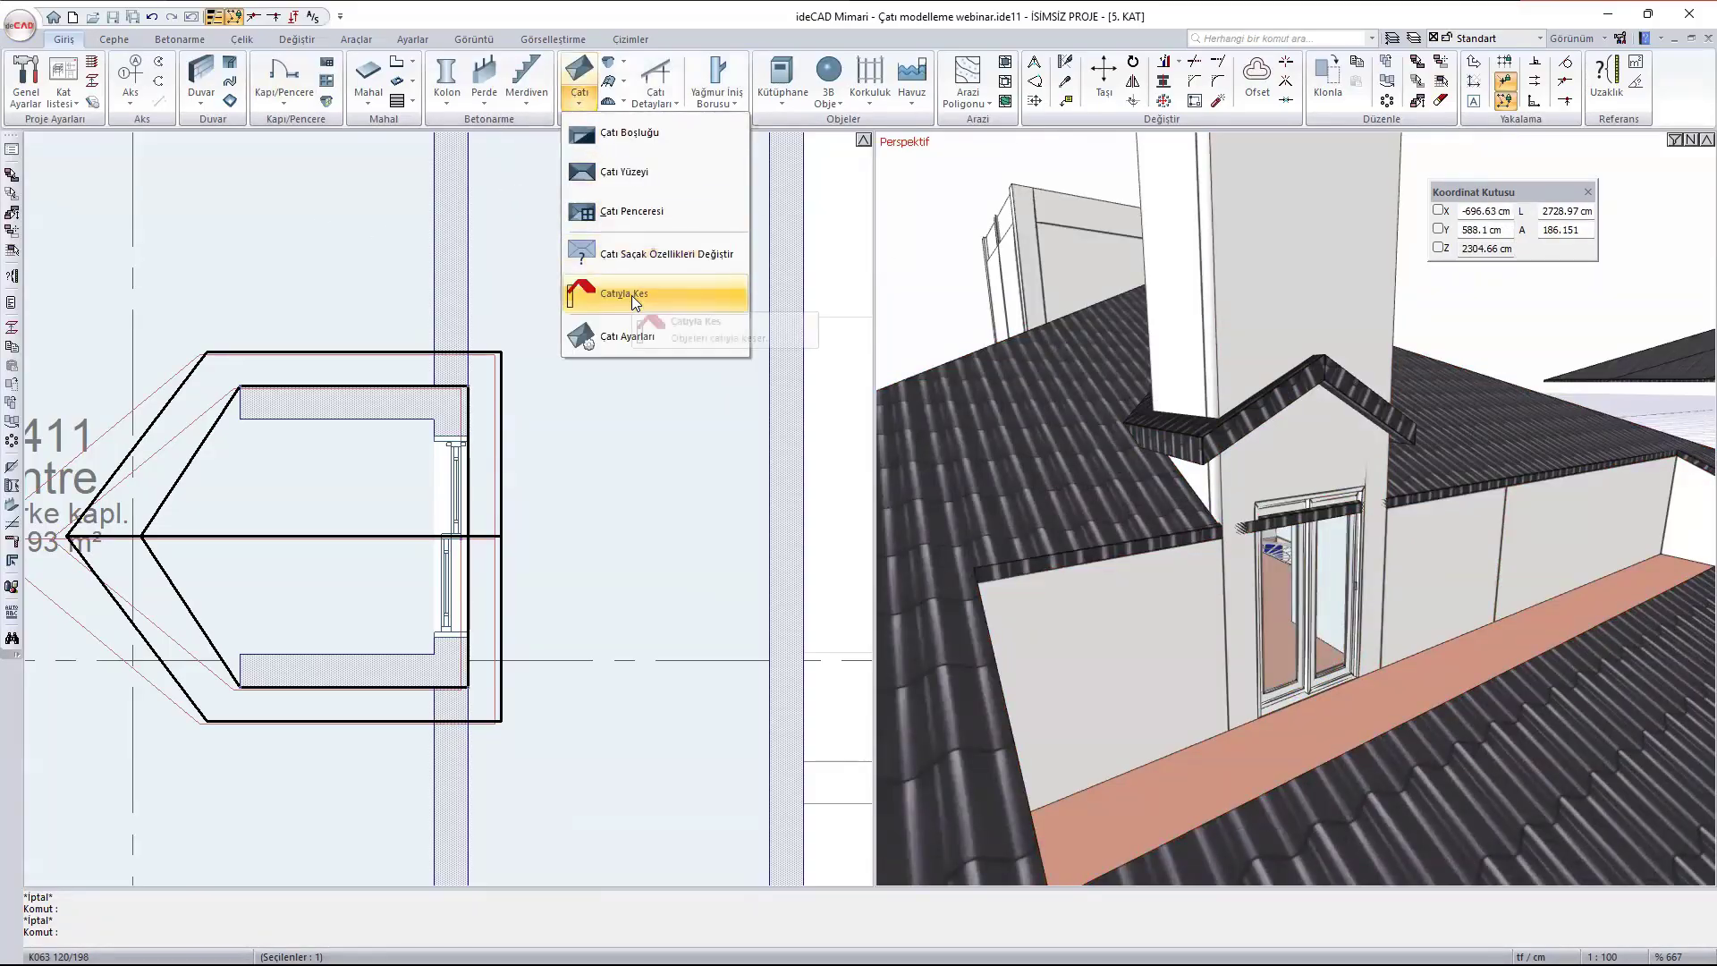
click(631, 295)
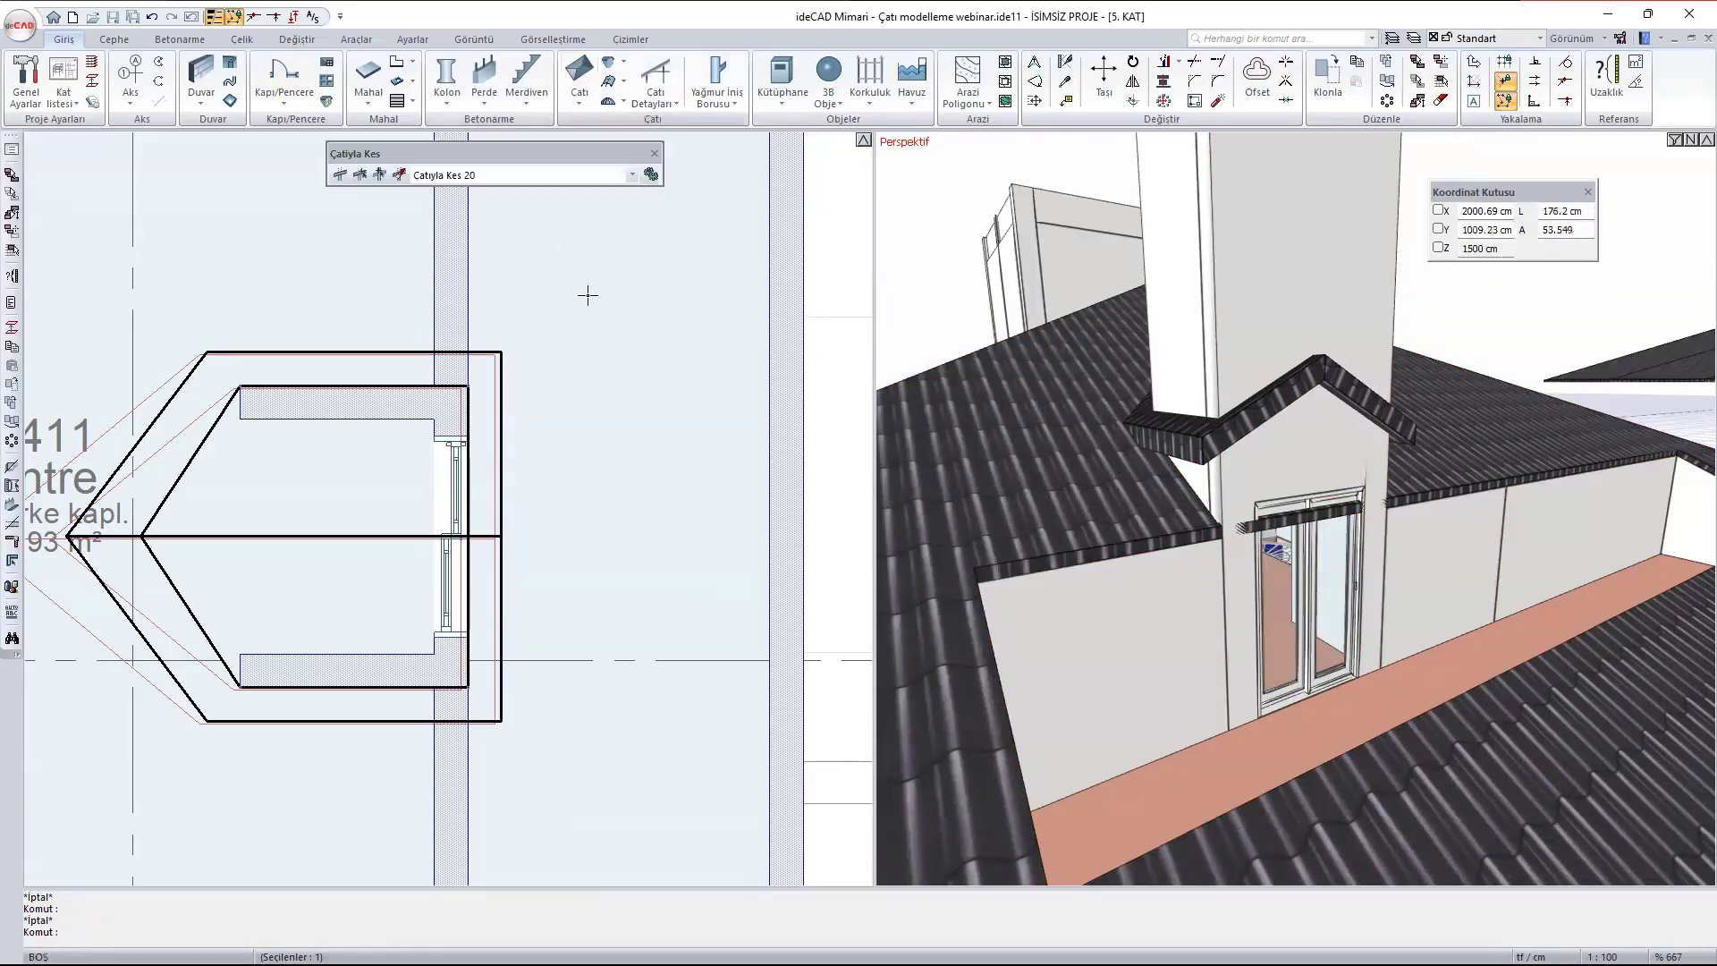
click(338, 175)
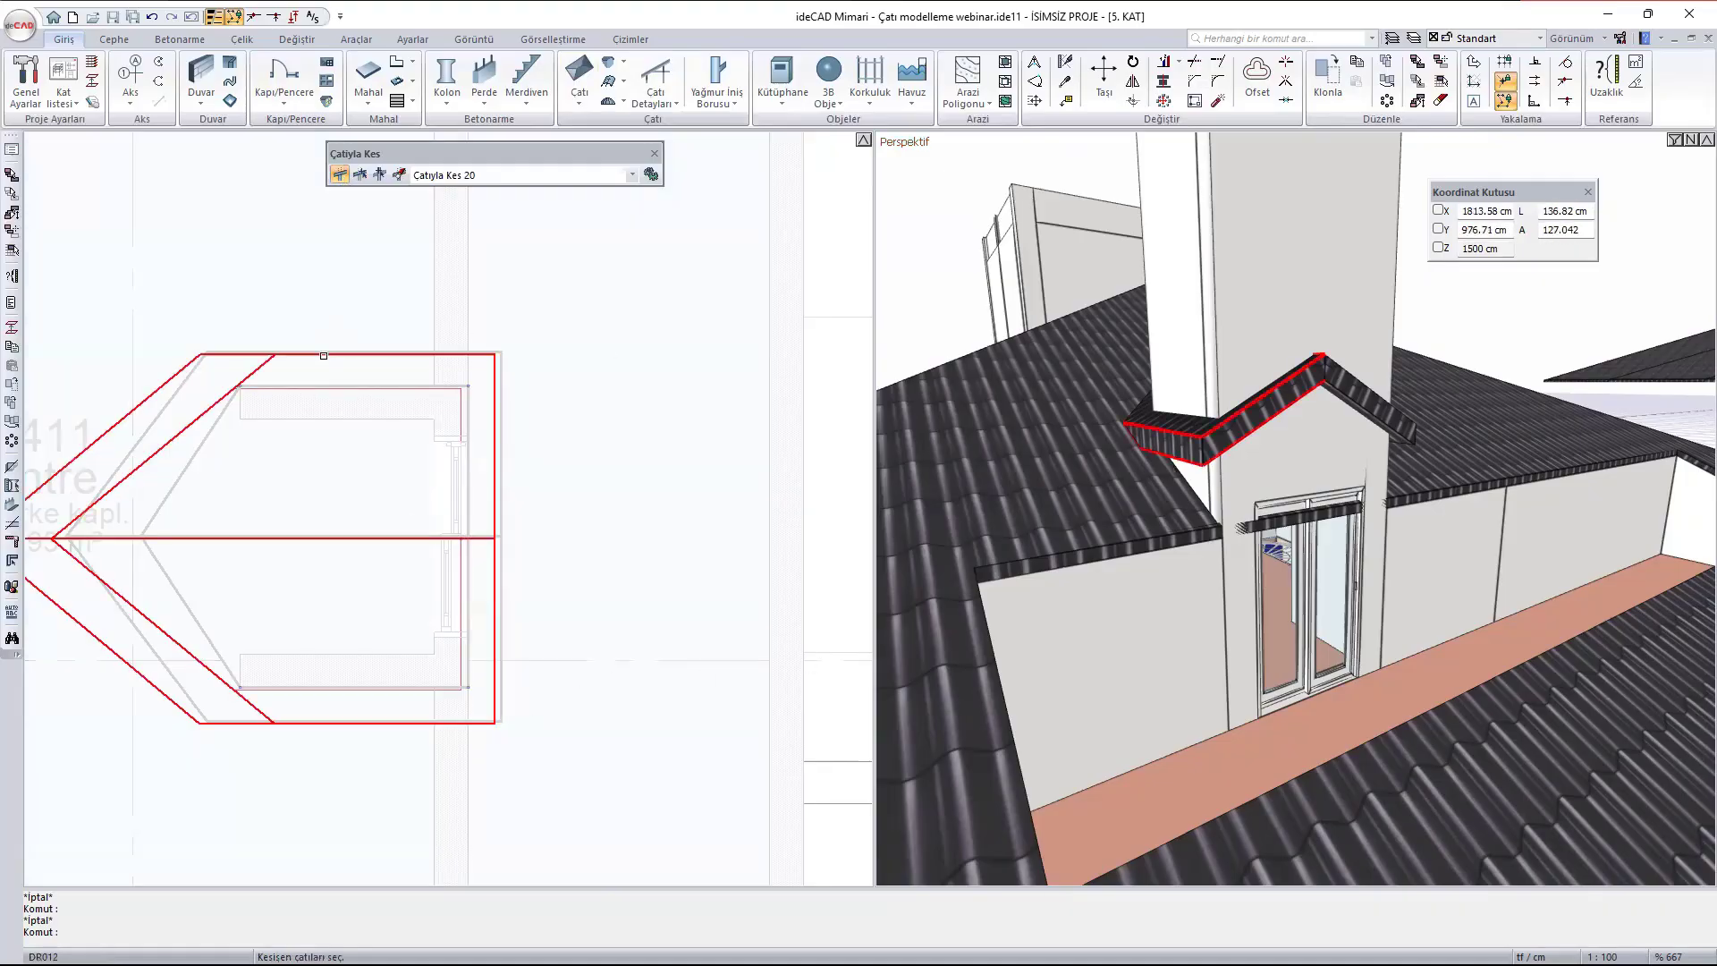
click(325, 355)
right_click(356, 292)
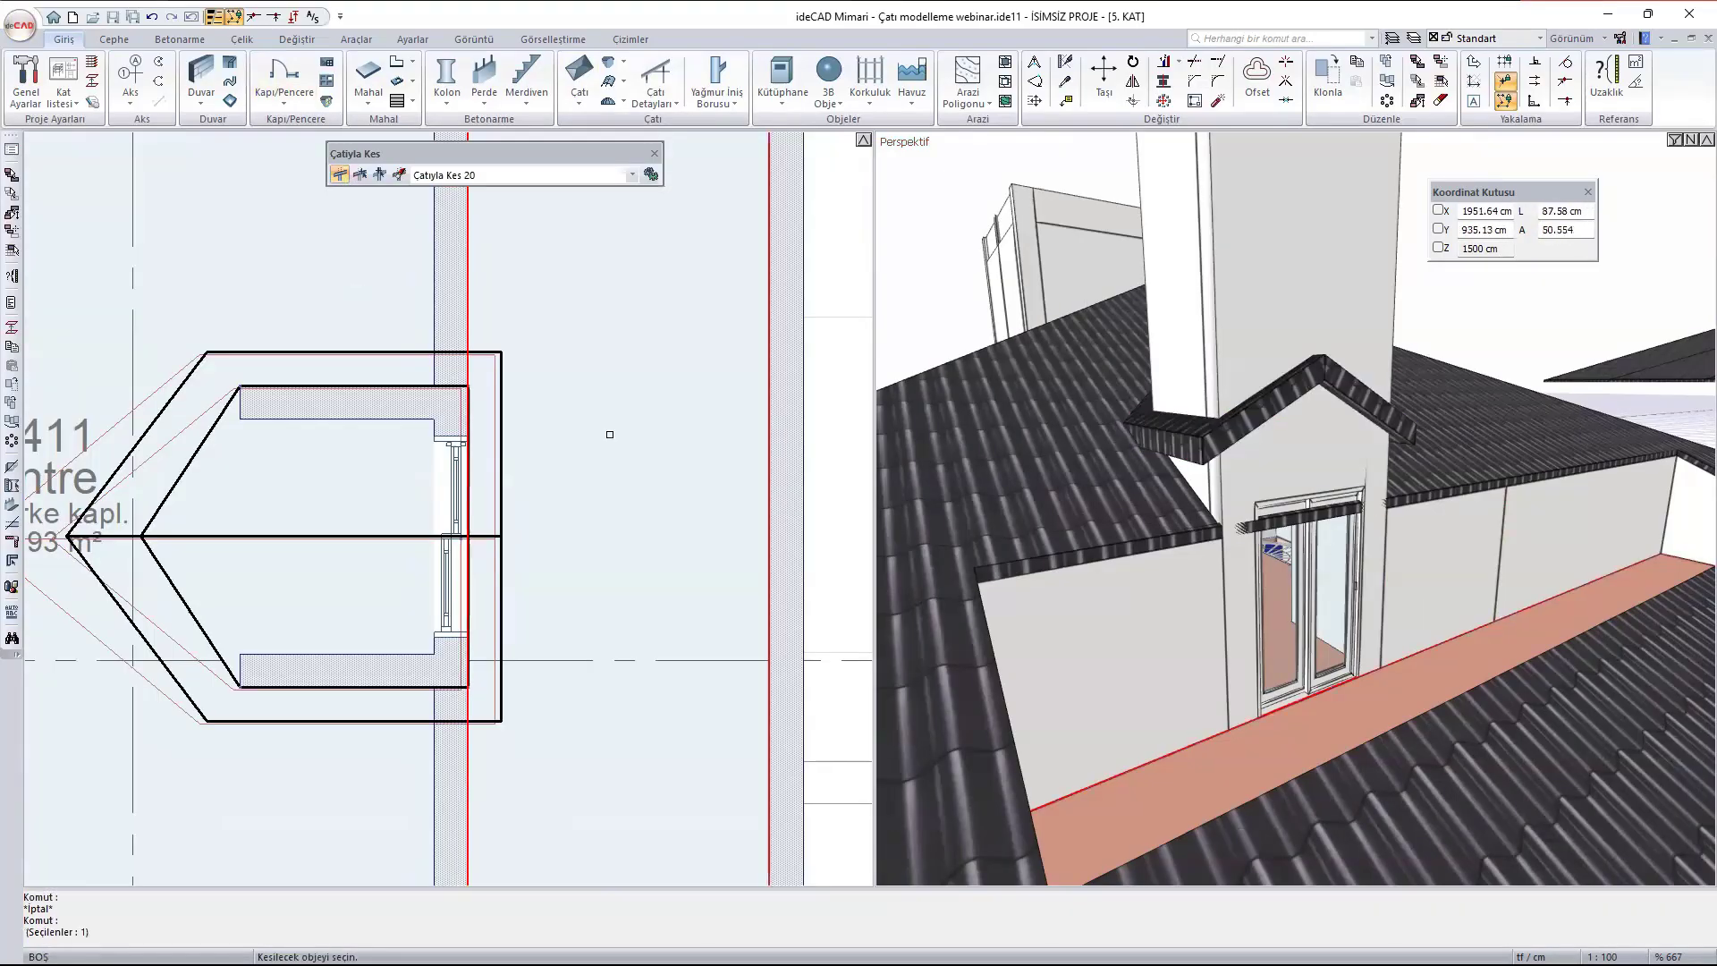
click(354, 403)
click(452, 500)
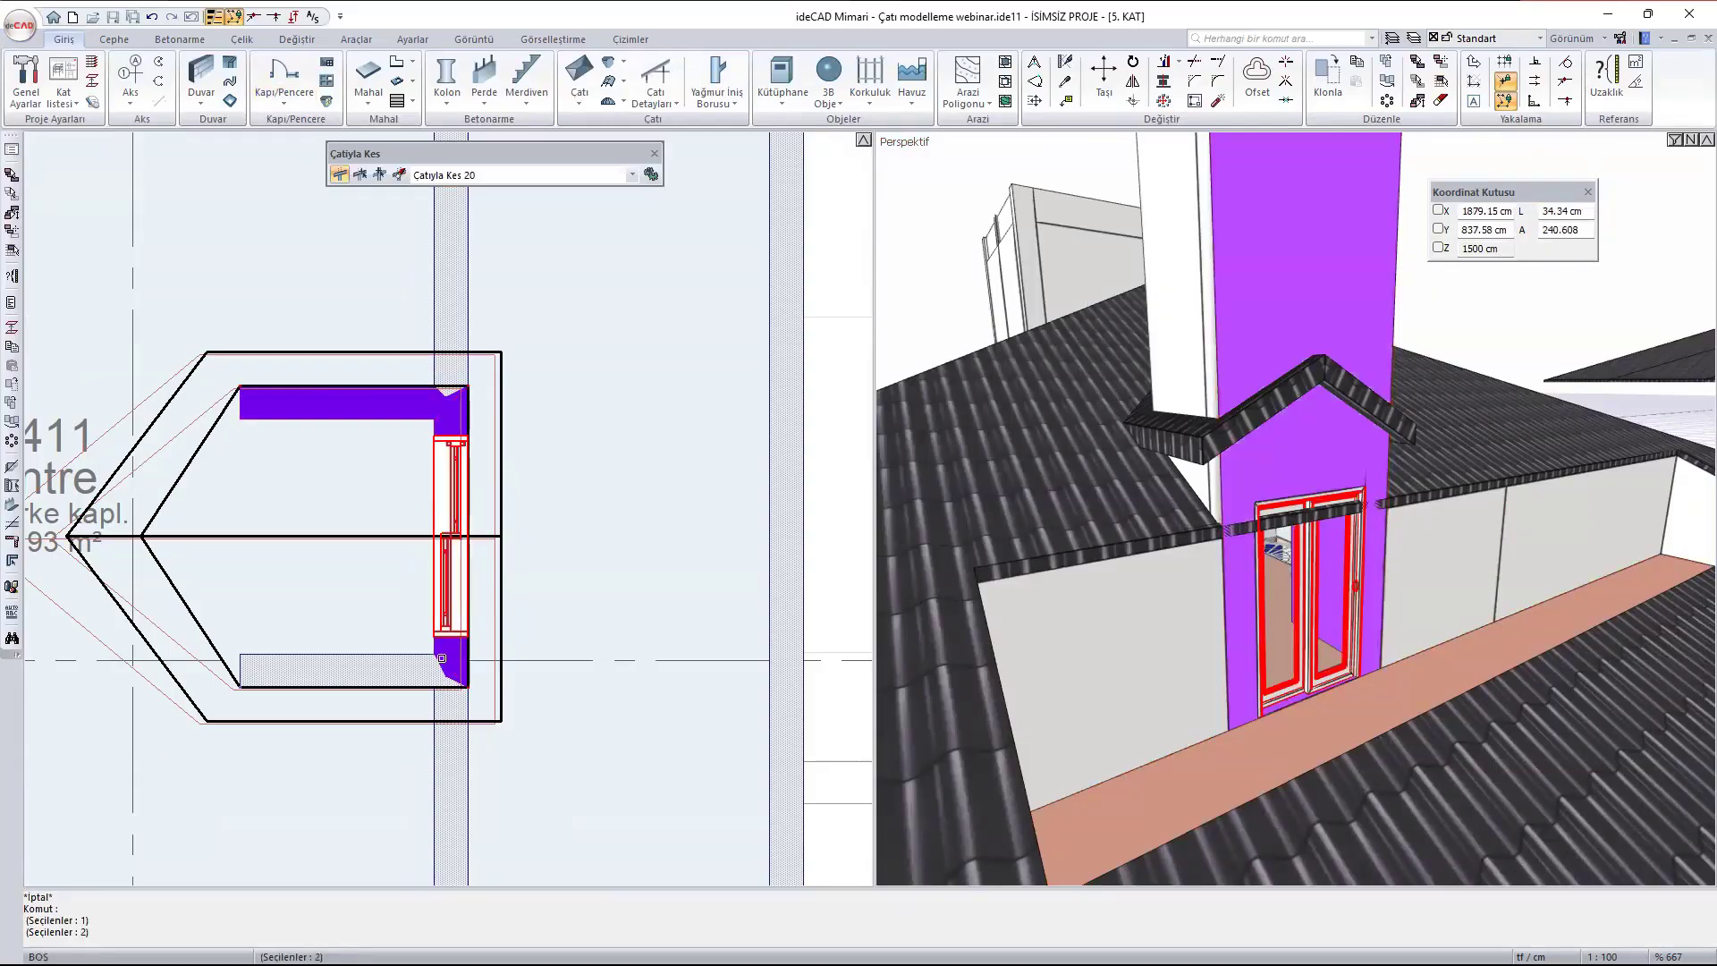
click(353, 671)
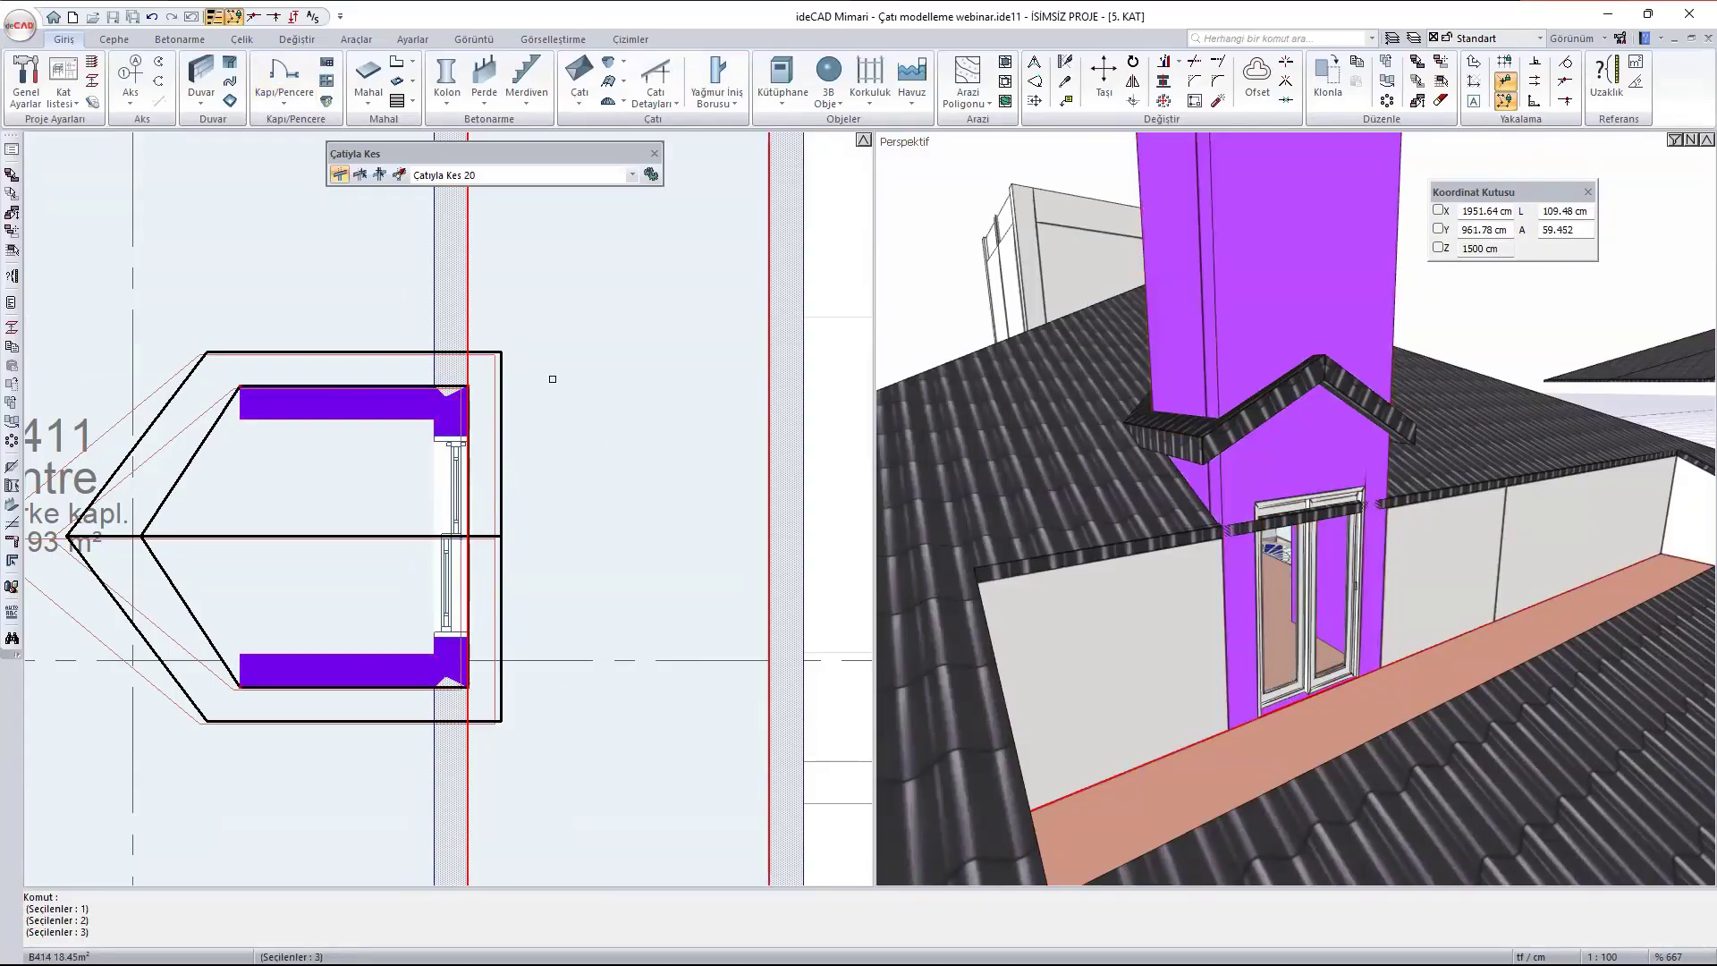
right_click(553, 379)
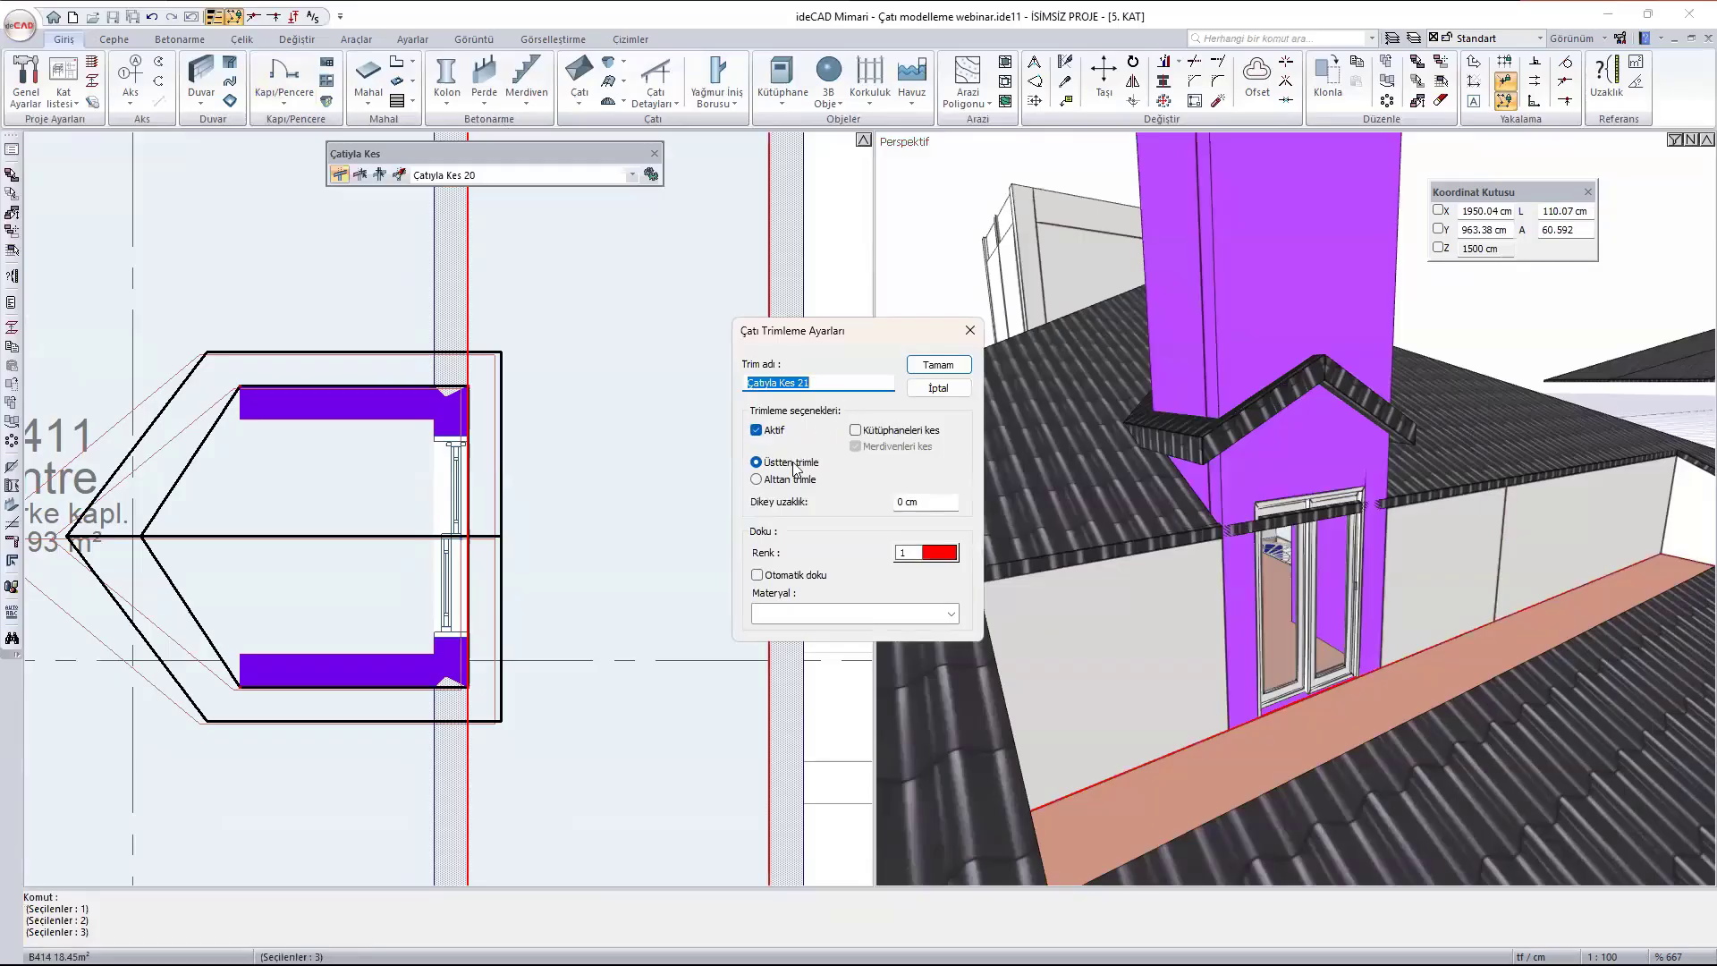
click(939, 365)
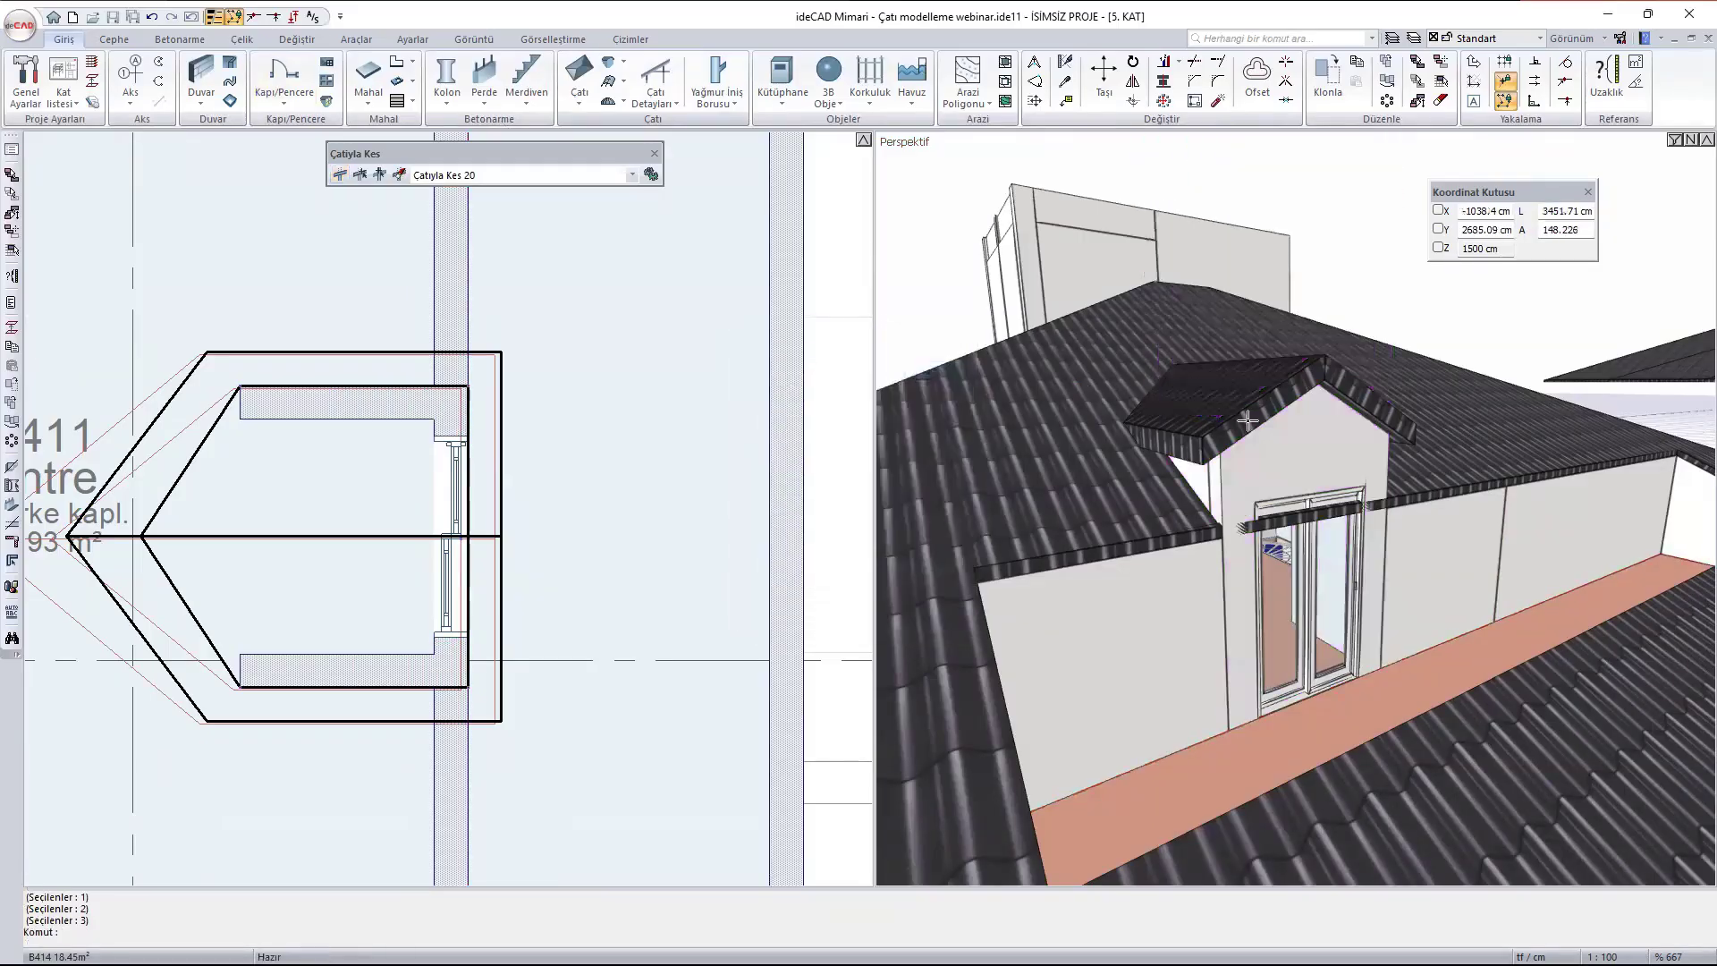
- Inspect the trimmed walls beneath the dormer and the roof edge around the terrace door
scroll(1245, 424, down, 2)
ctrl+middle_drag(1220, 436, 1299, 541)
scroll(1292, 595, up, 5)
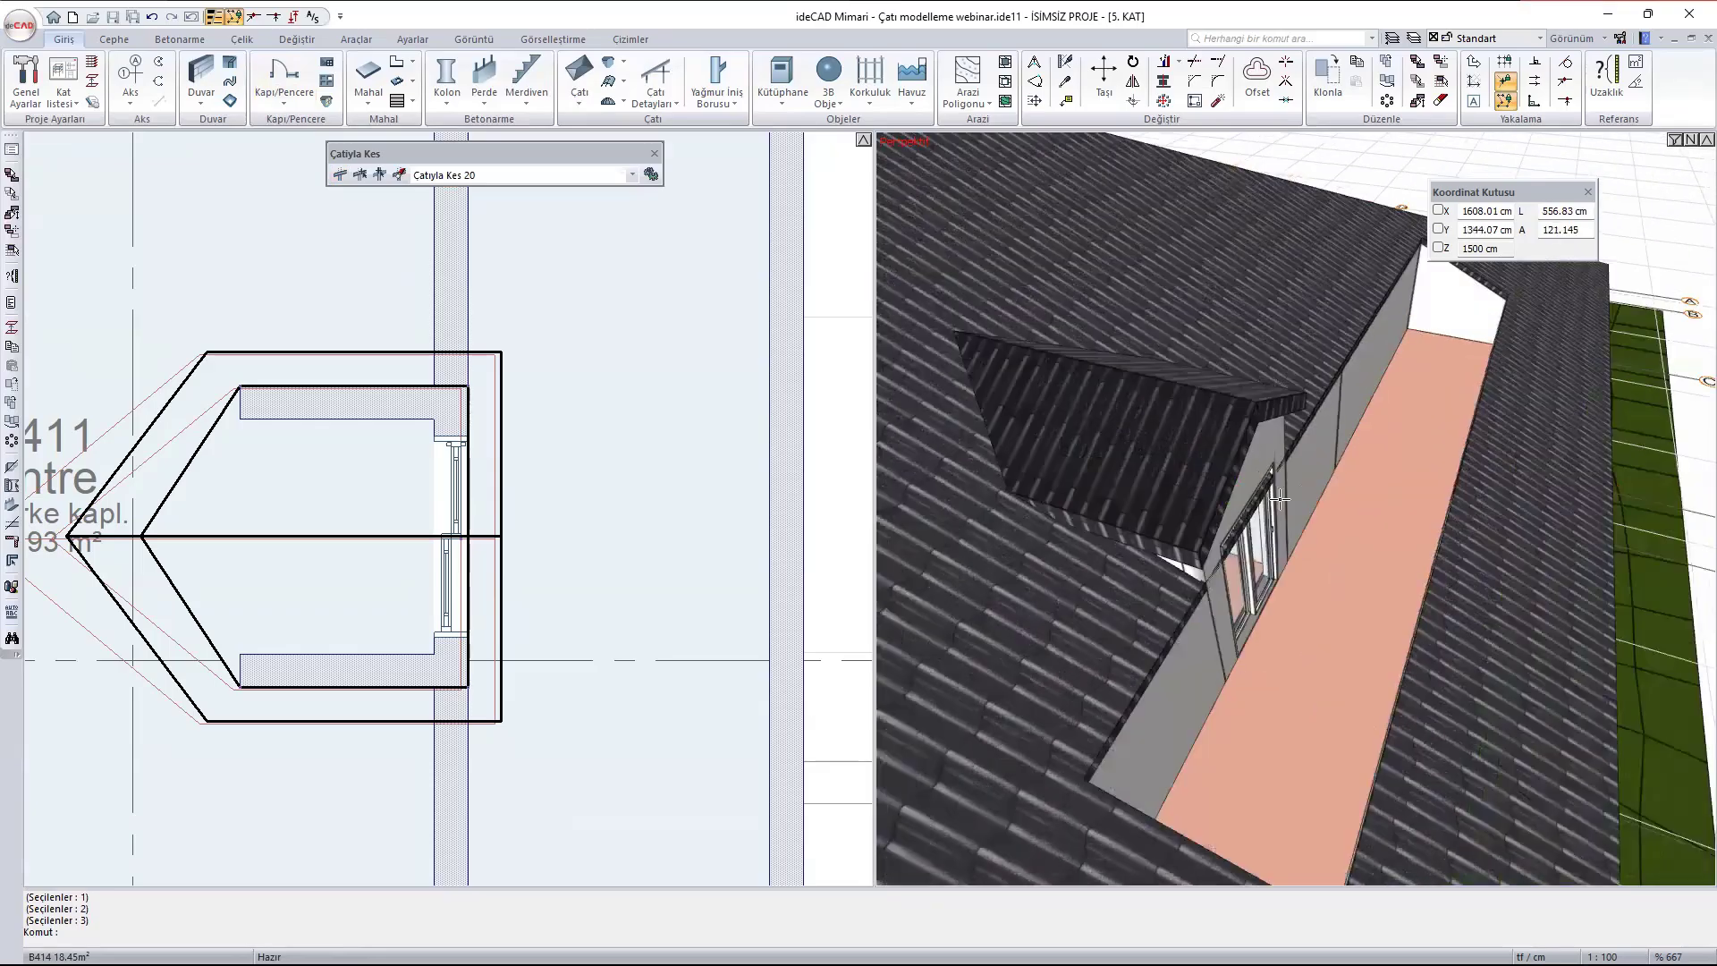
ctrl+middle_drag(1297, 603, 1149, 394)
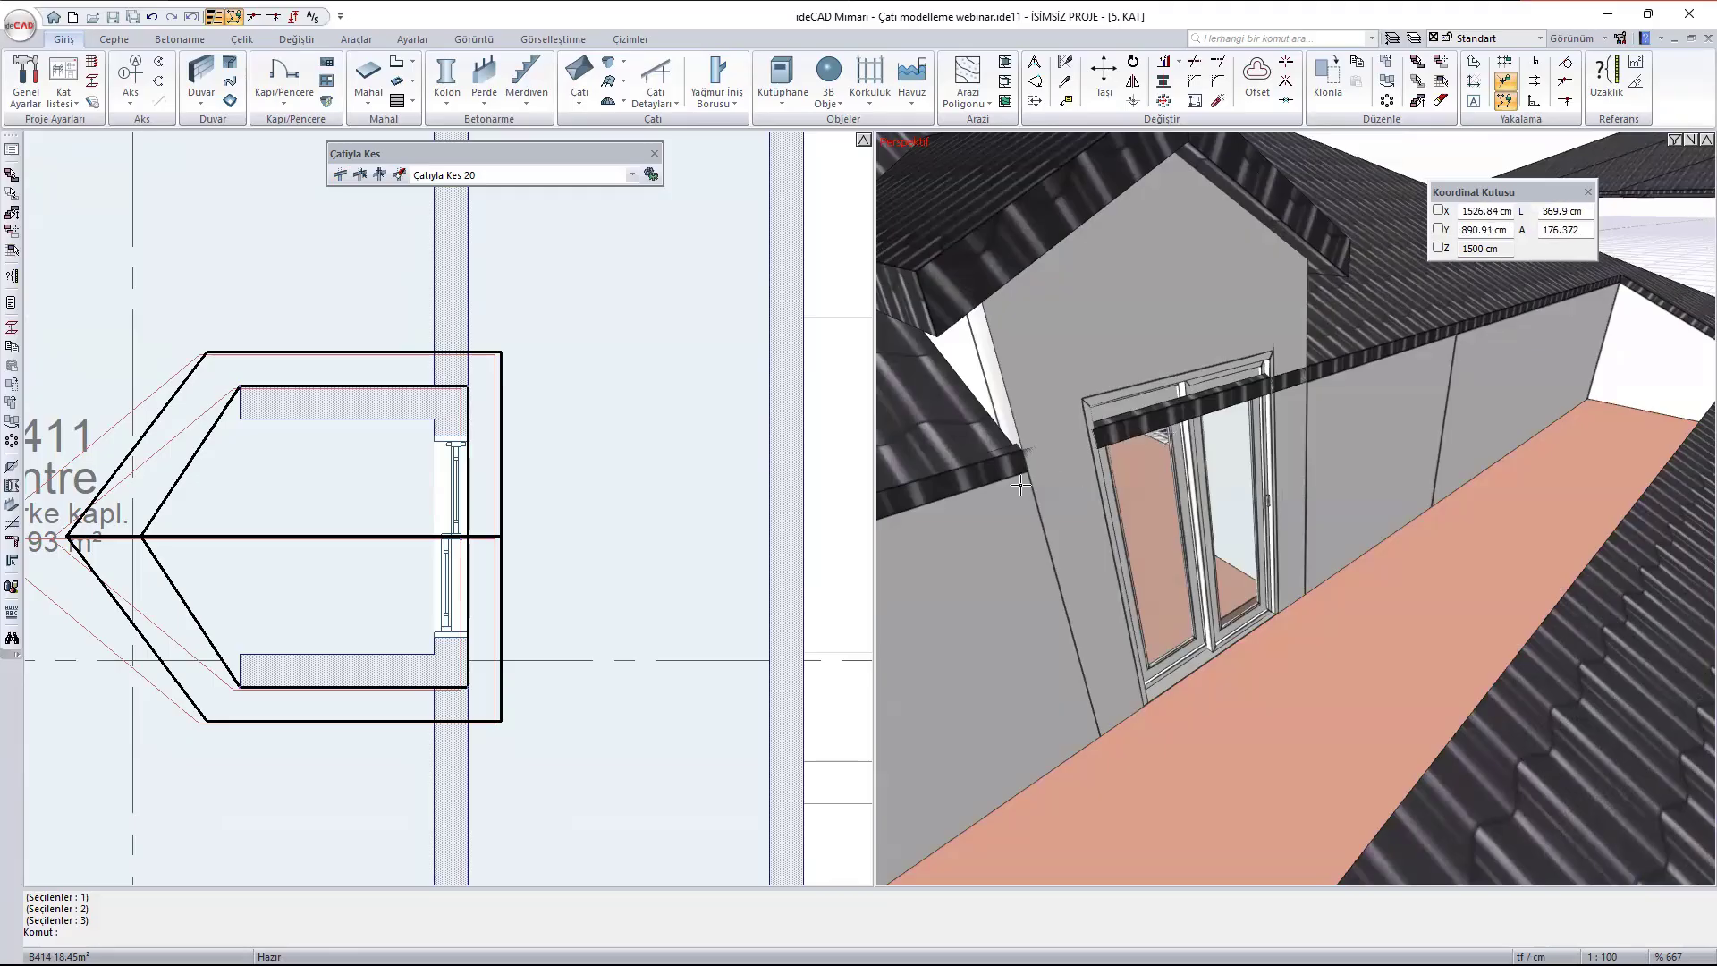
scroll(383, 377, up, 1)
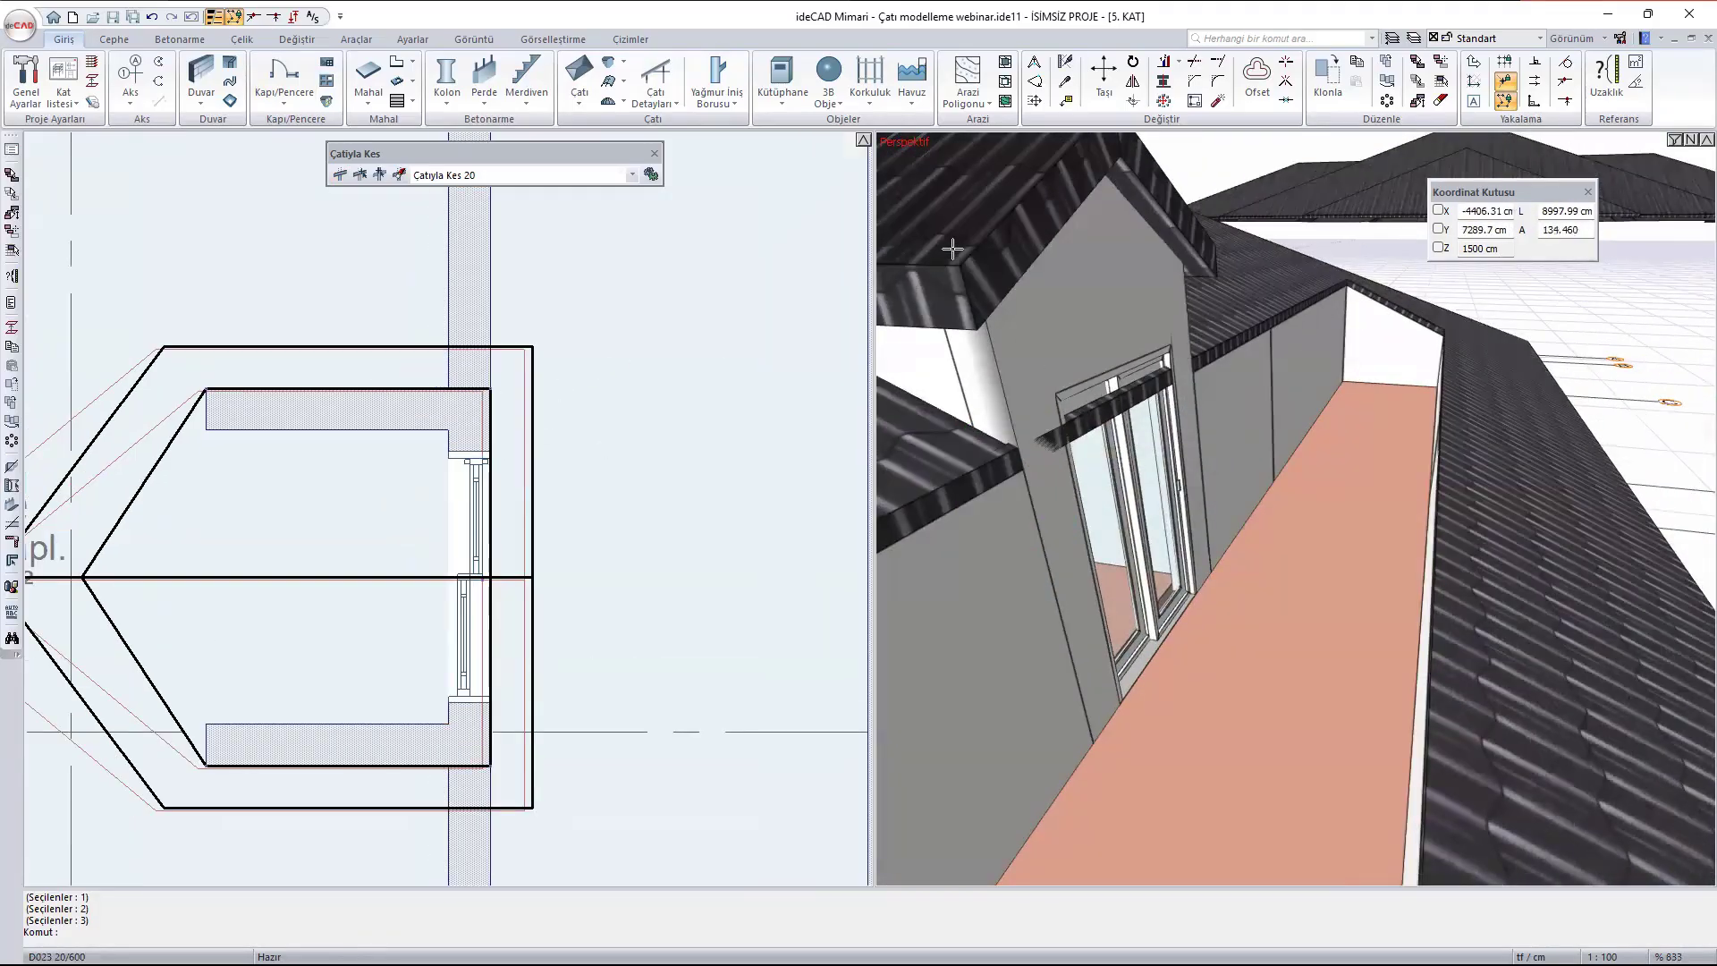
scroll(1379, 498, down, 3)
key(Escape)
- Move the dormer so its front wall corner coincides with the outer corner of the wall beside the terrace door
click(1177, 395)
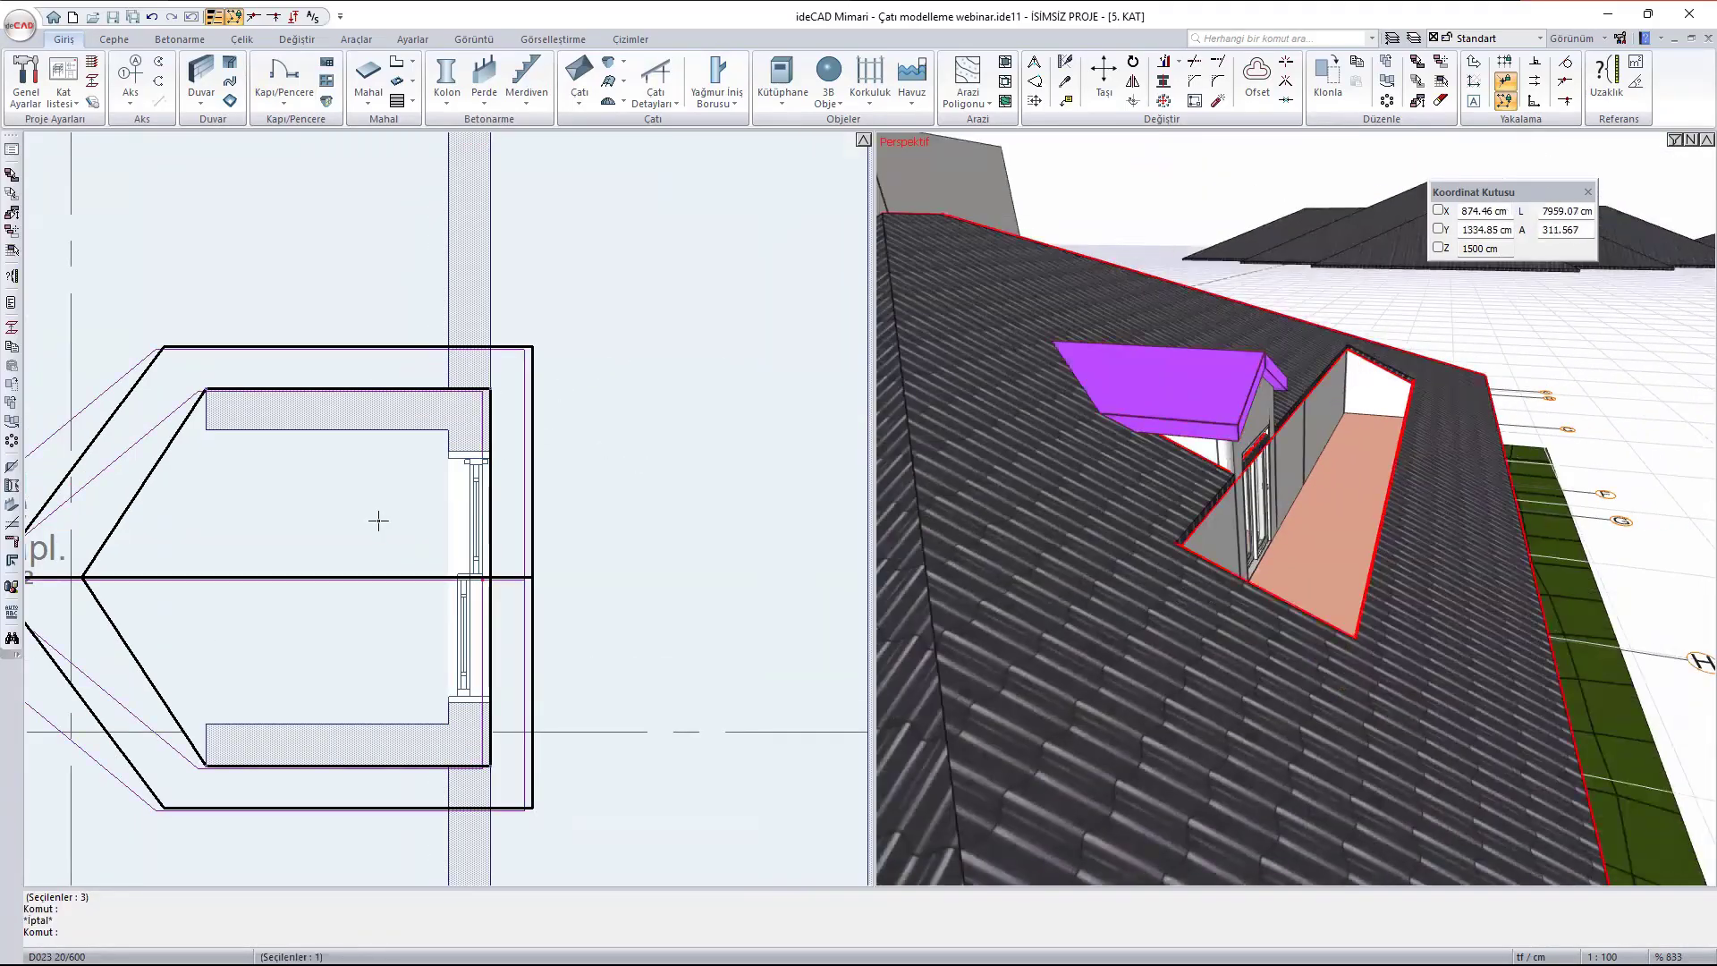
scroll(461, 338, up, 2)
scroll(539, 395, up, 2)
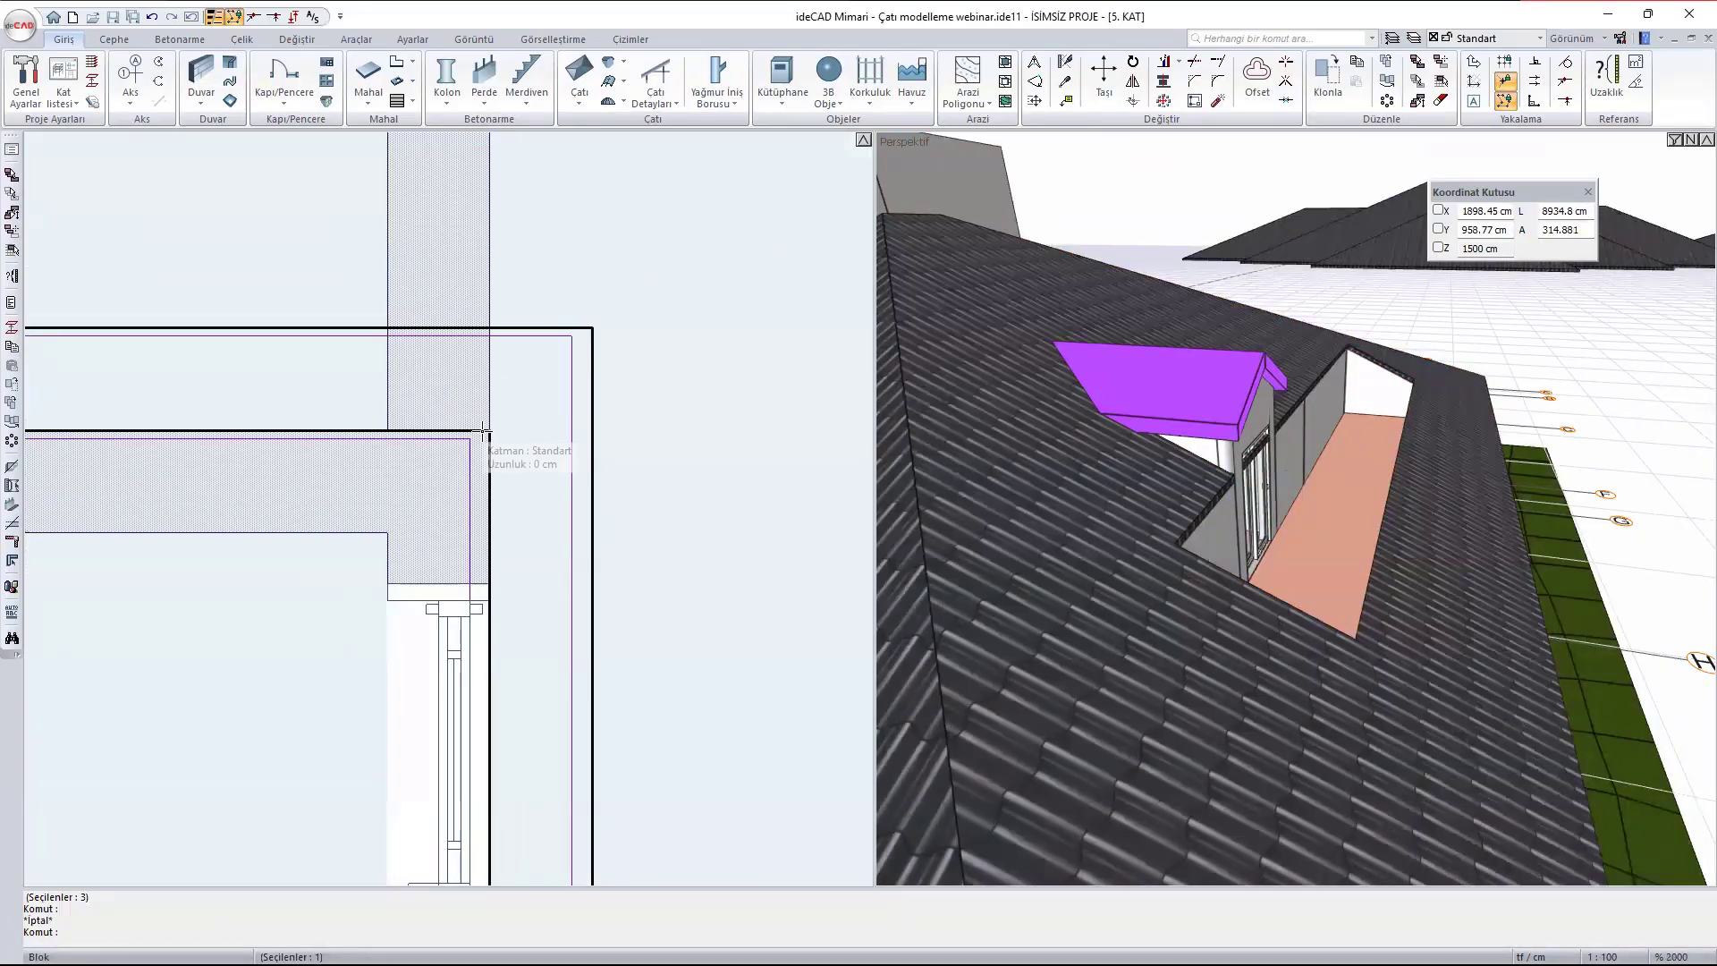
text(m)
key(Return)
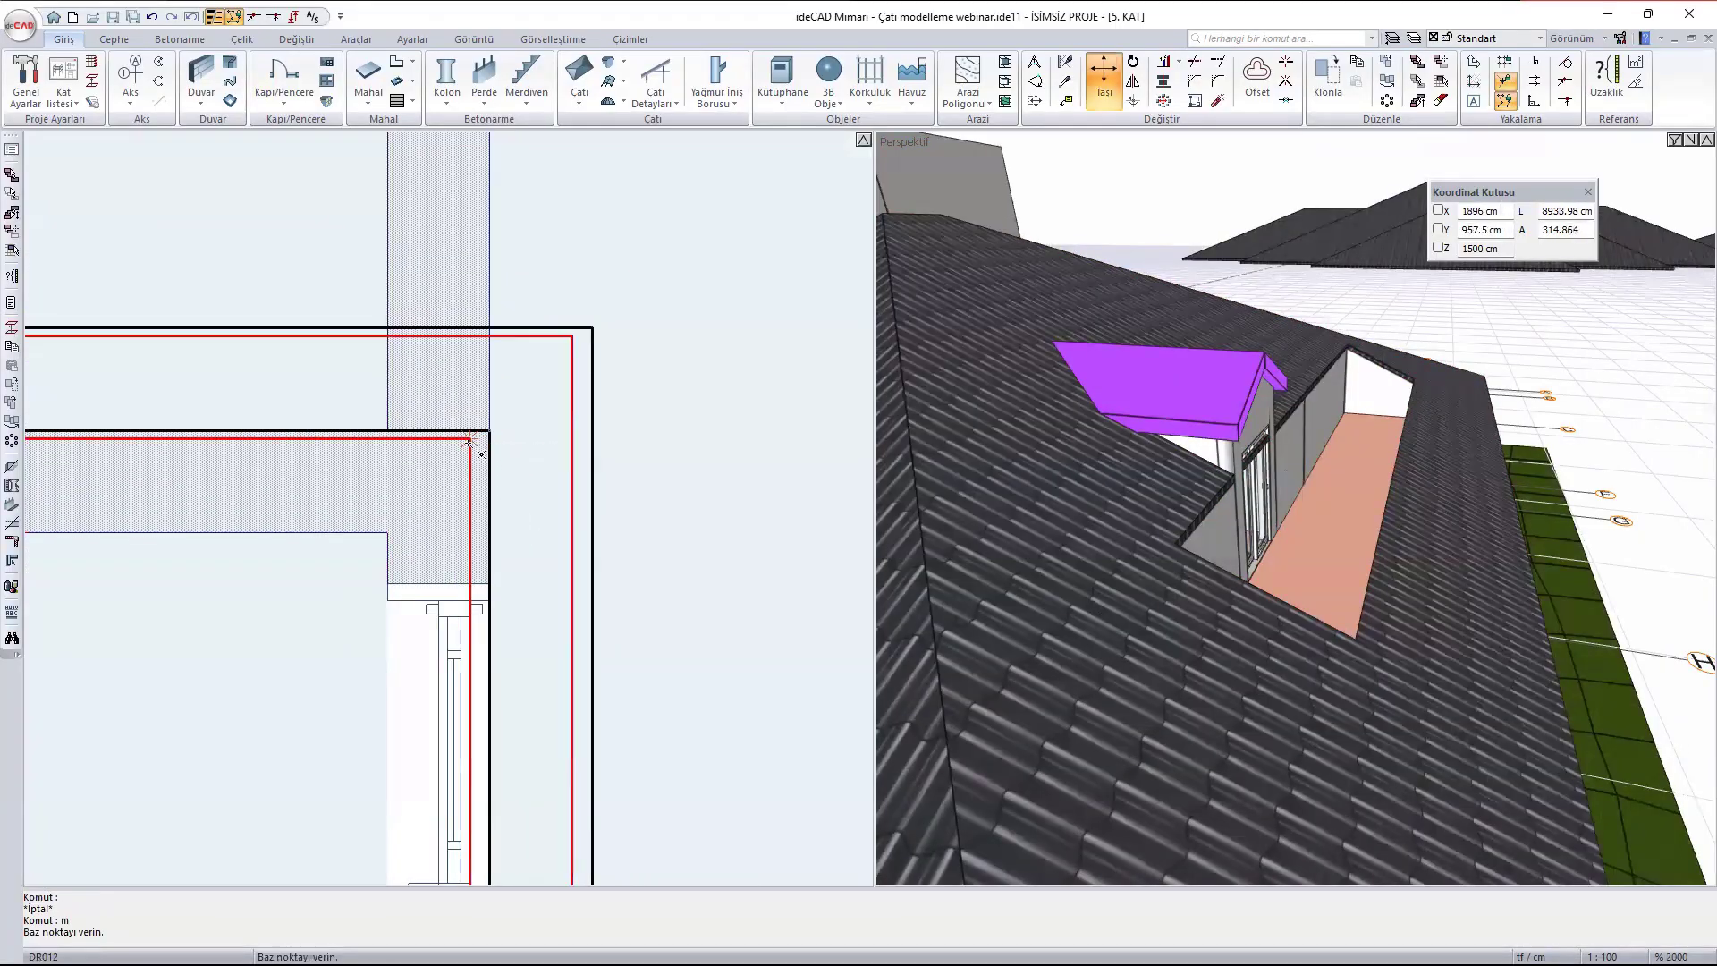
click(470, 439)
click(489, 431)
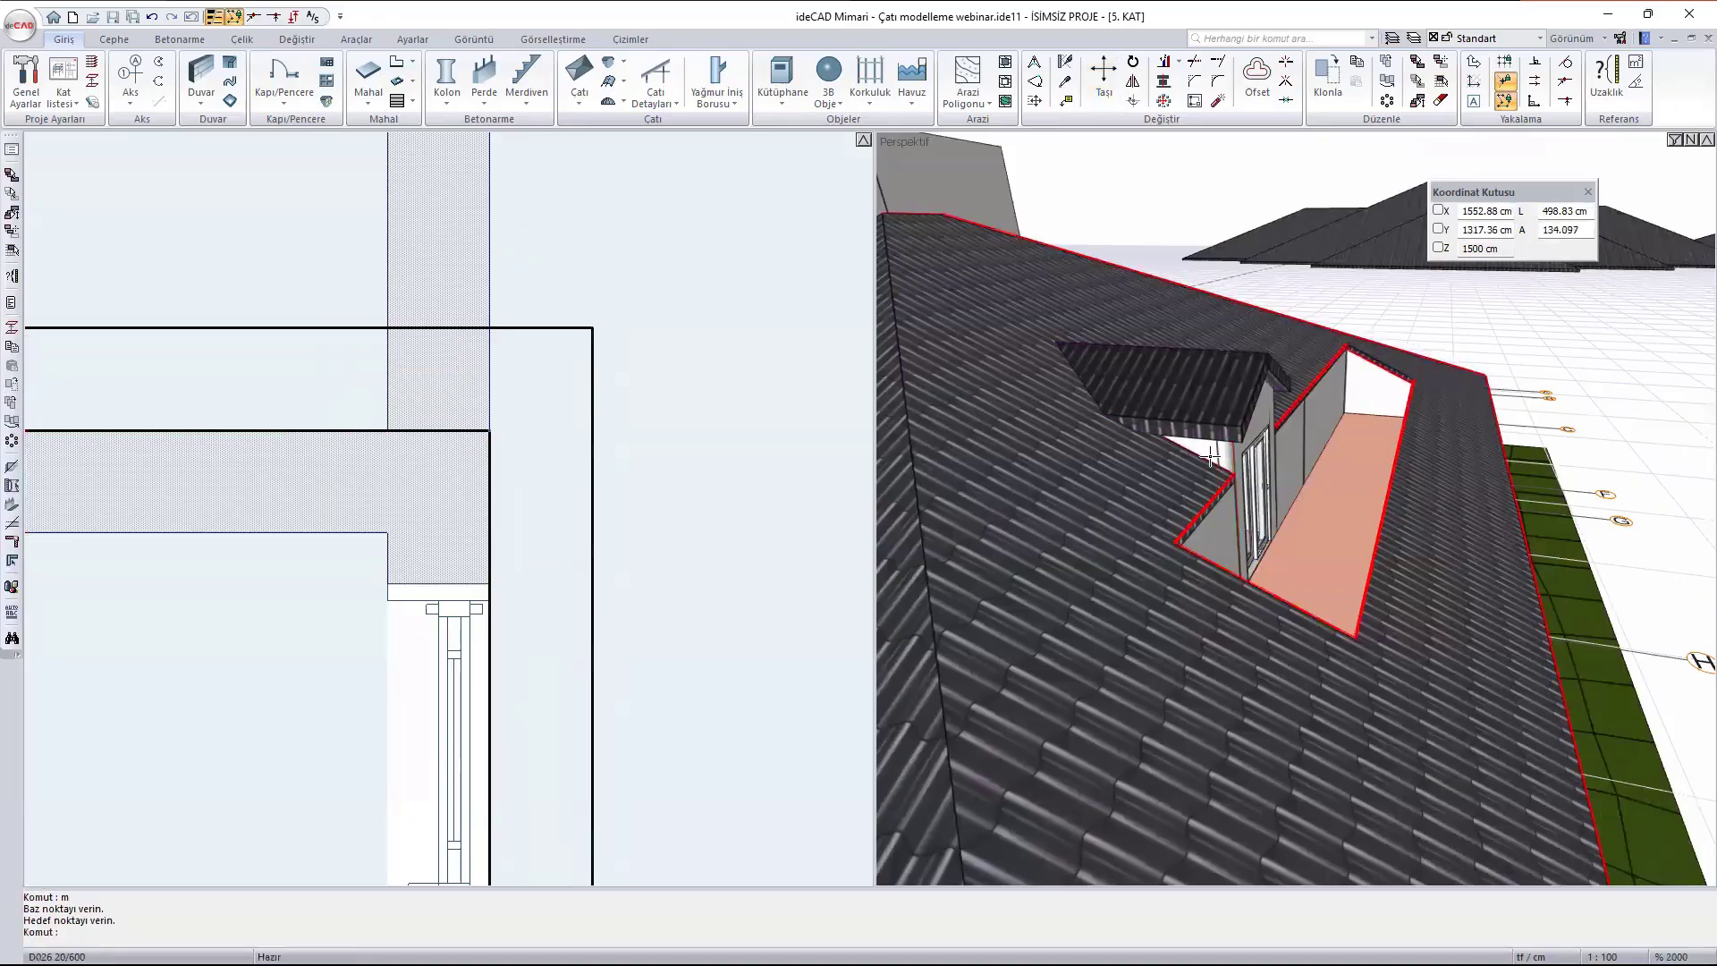
key(Escape)
- Look through the terrace door at the dormer's interior and review the aligned dormer from outside
scroll(1355, 499, up, 4)
ctrl+middle_drag(1355, 501, 1228, 413)
scroll(1234, 521, up, 5)
scroll(1234, 411, up, 4)
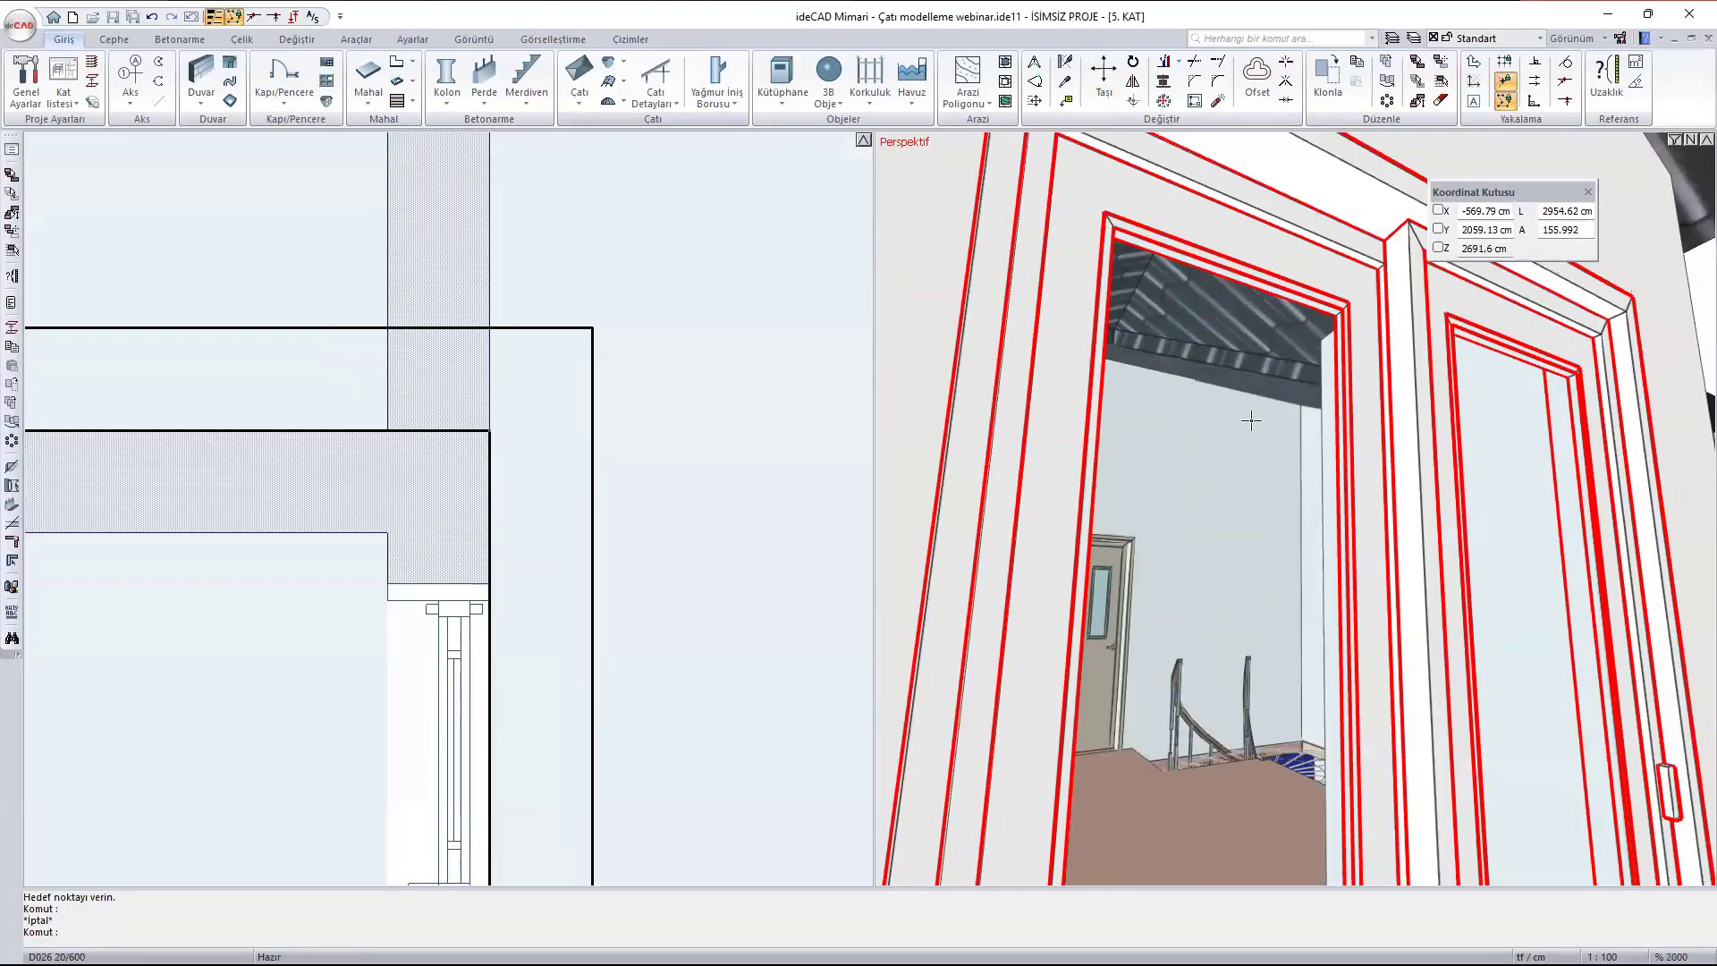
ctrl+middle_drag(1358, 403, 1279, 481)
scroll(1277, 477, down, 2)
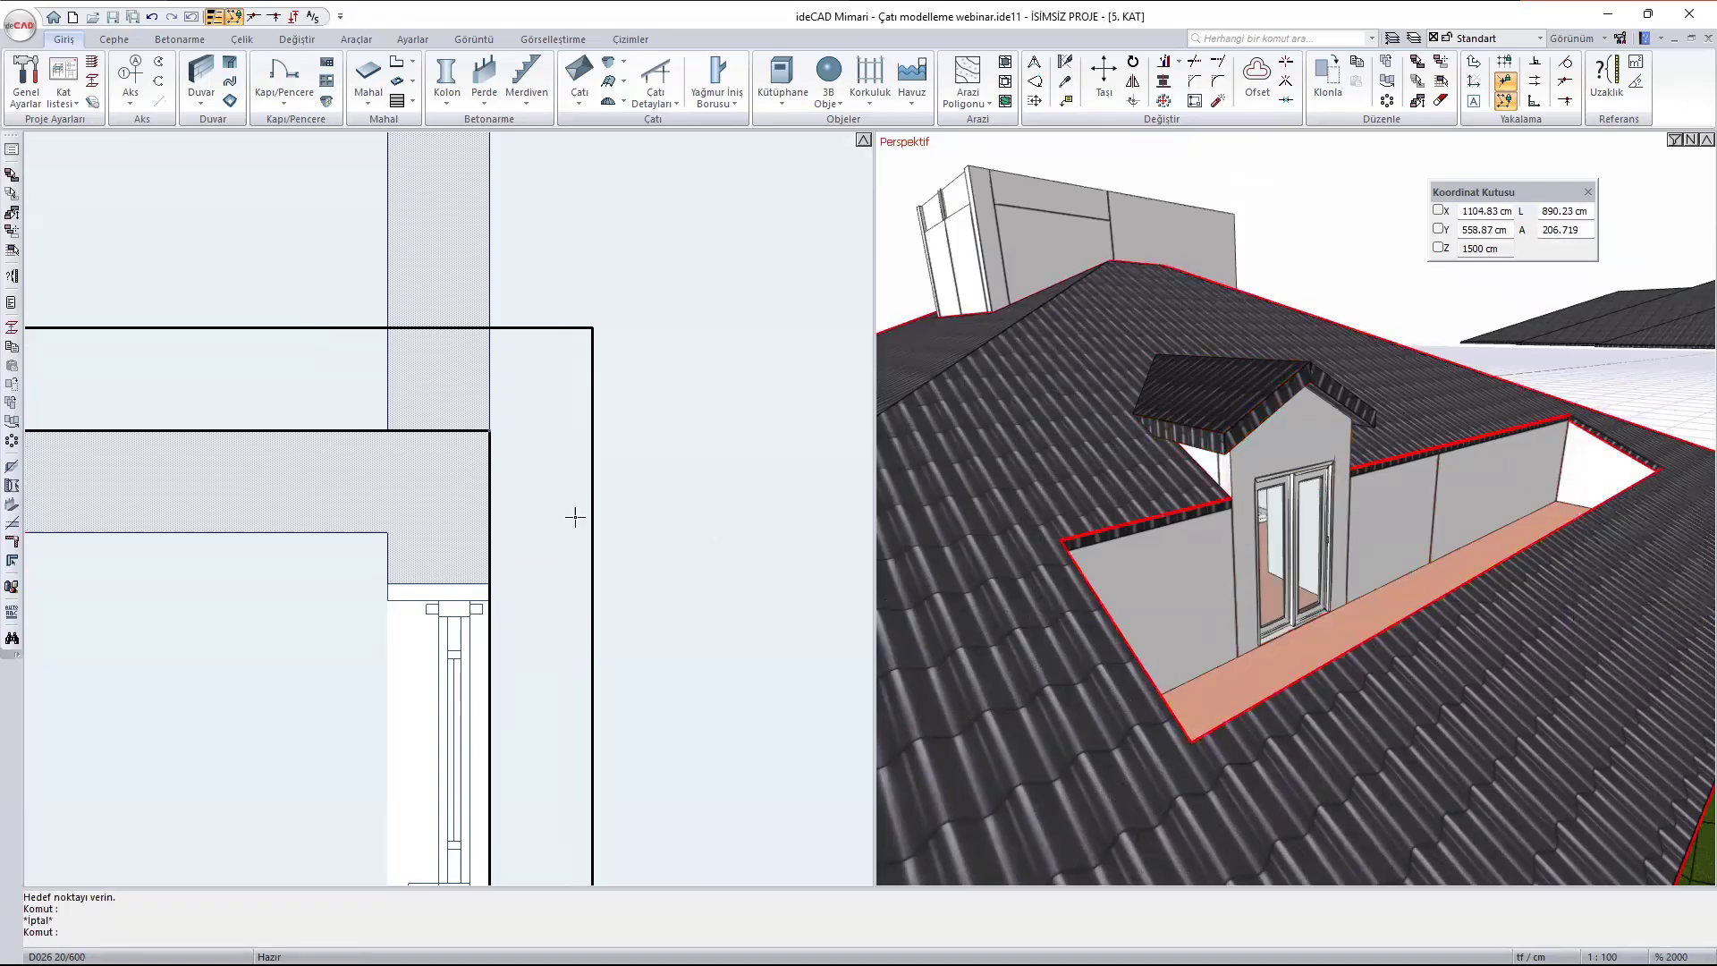
- Place a second dormer on the roof above bedroom B413 (Yatak odası)
scroll(574, 516, down, 8)
scroll(651, 733, up, 2)
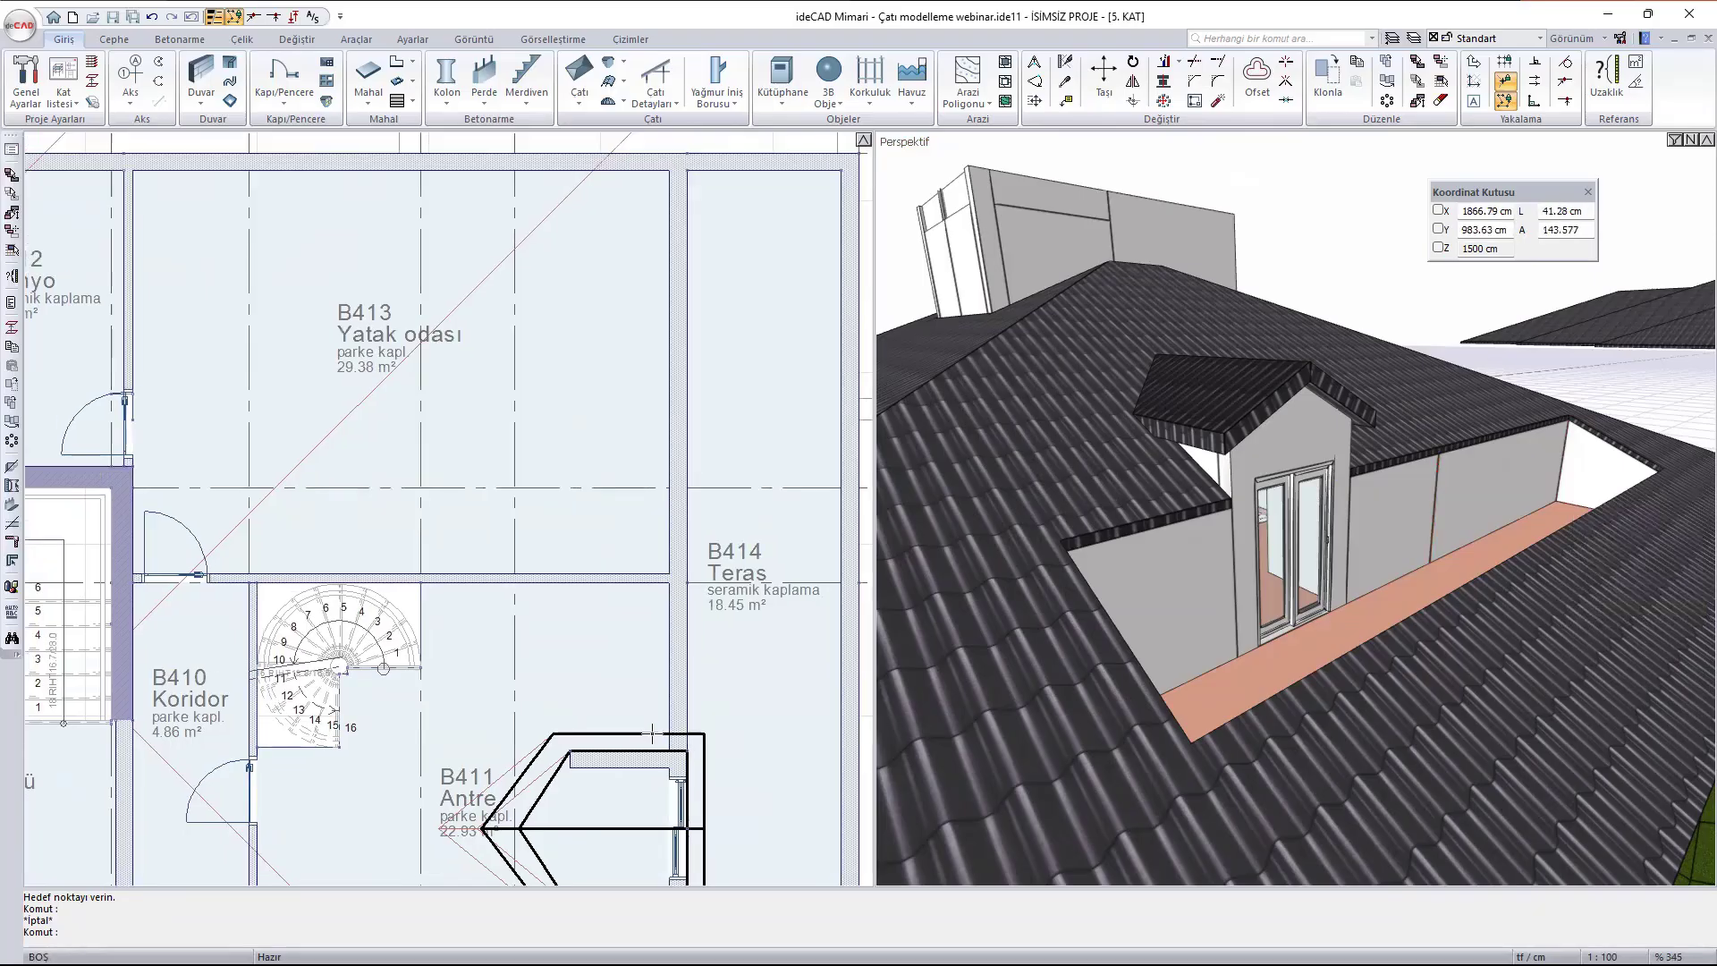
scroll(652, 733, down, 2)
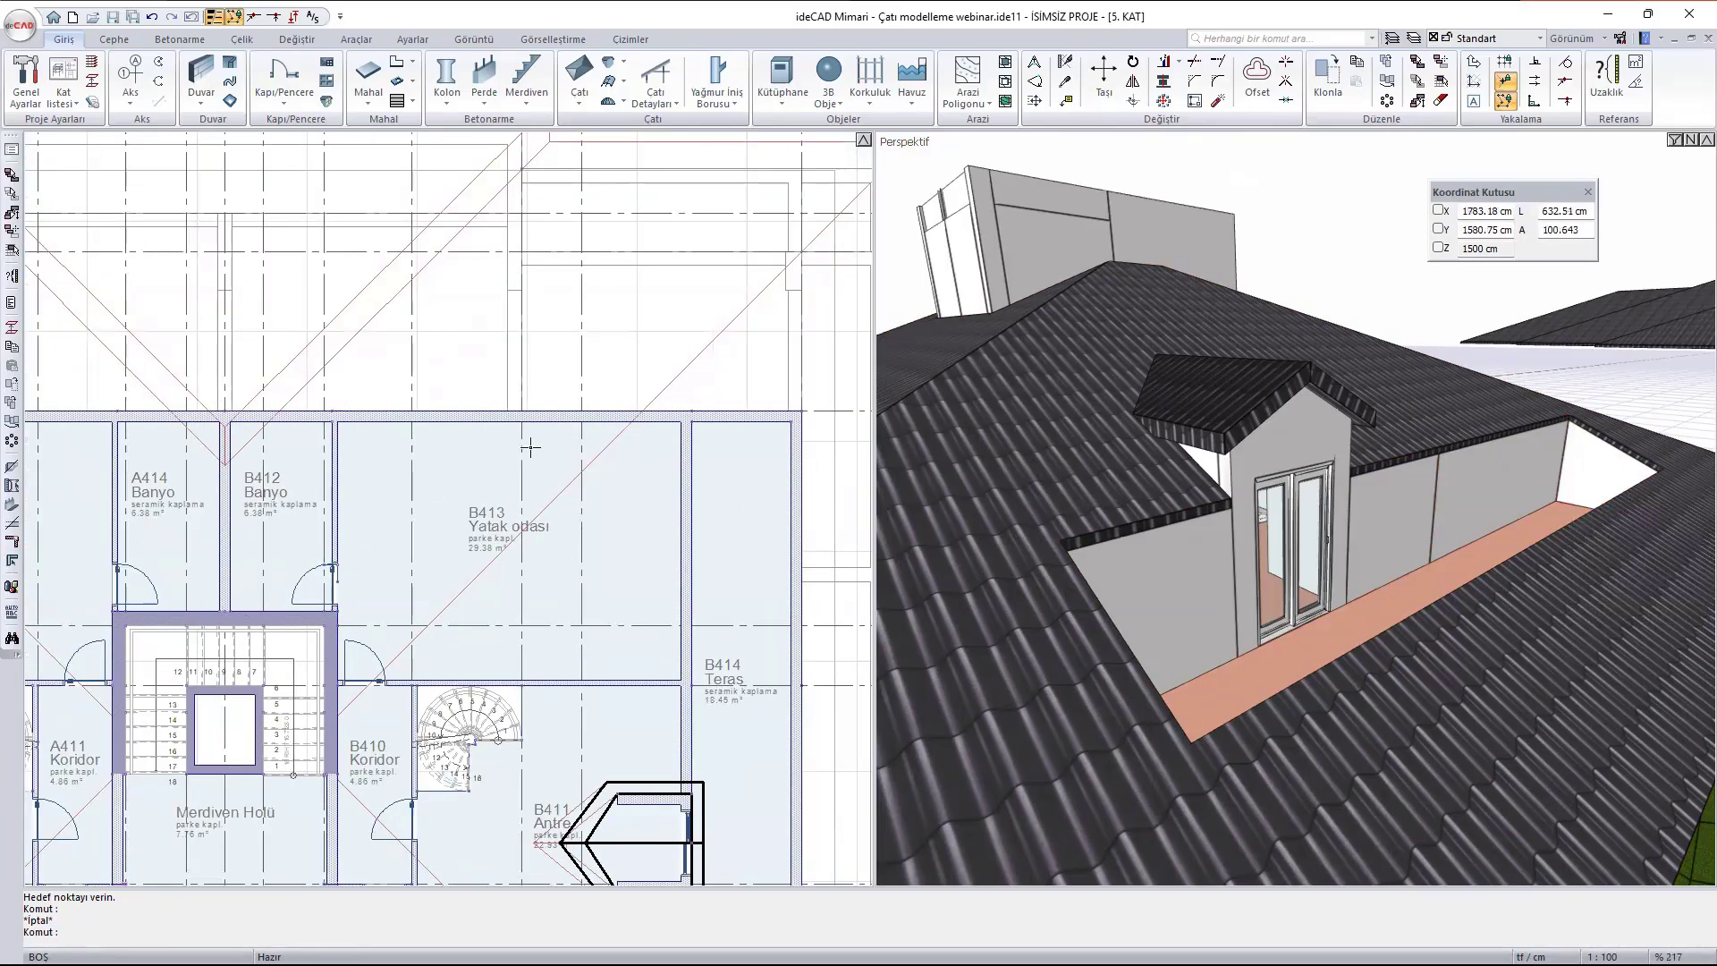
middle_drag(1387, 337, 1230, 491)
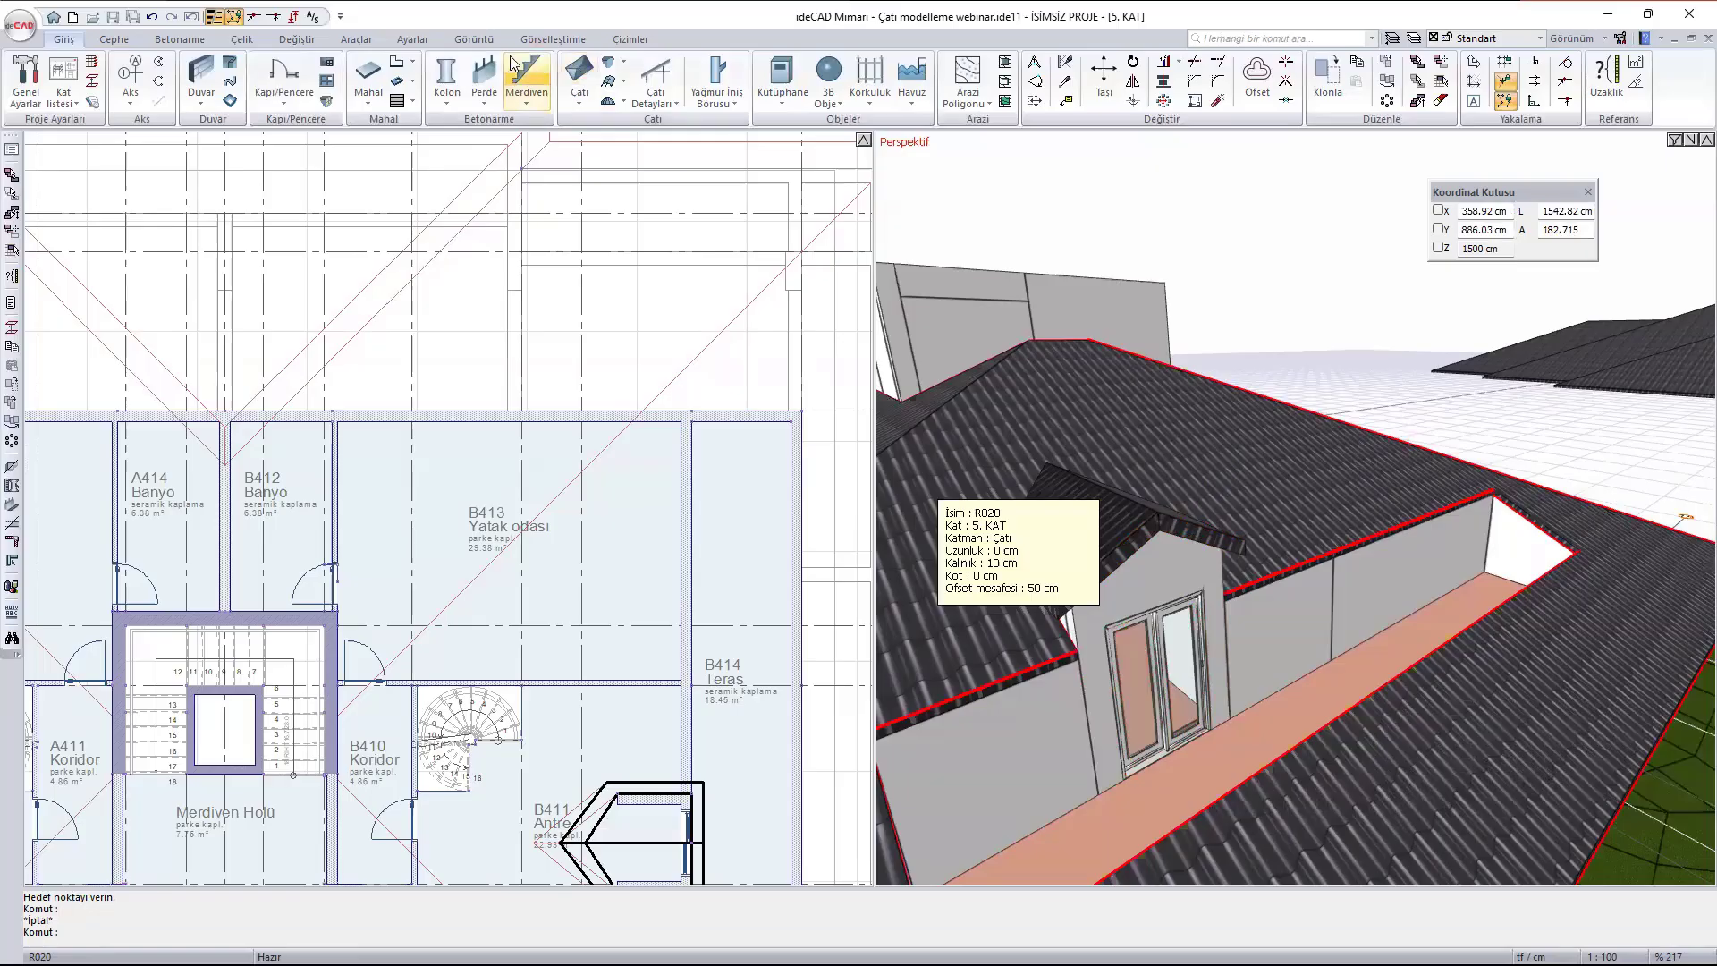
click(608, 63)
scroll(577, 505, up, 4)
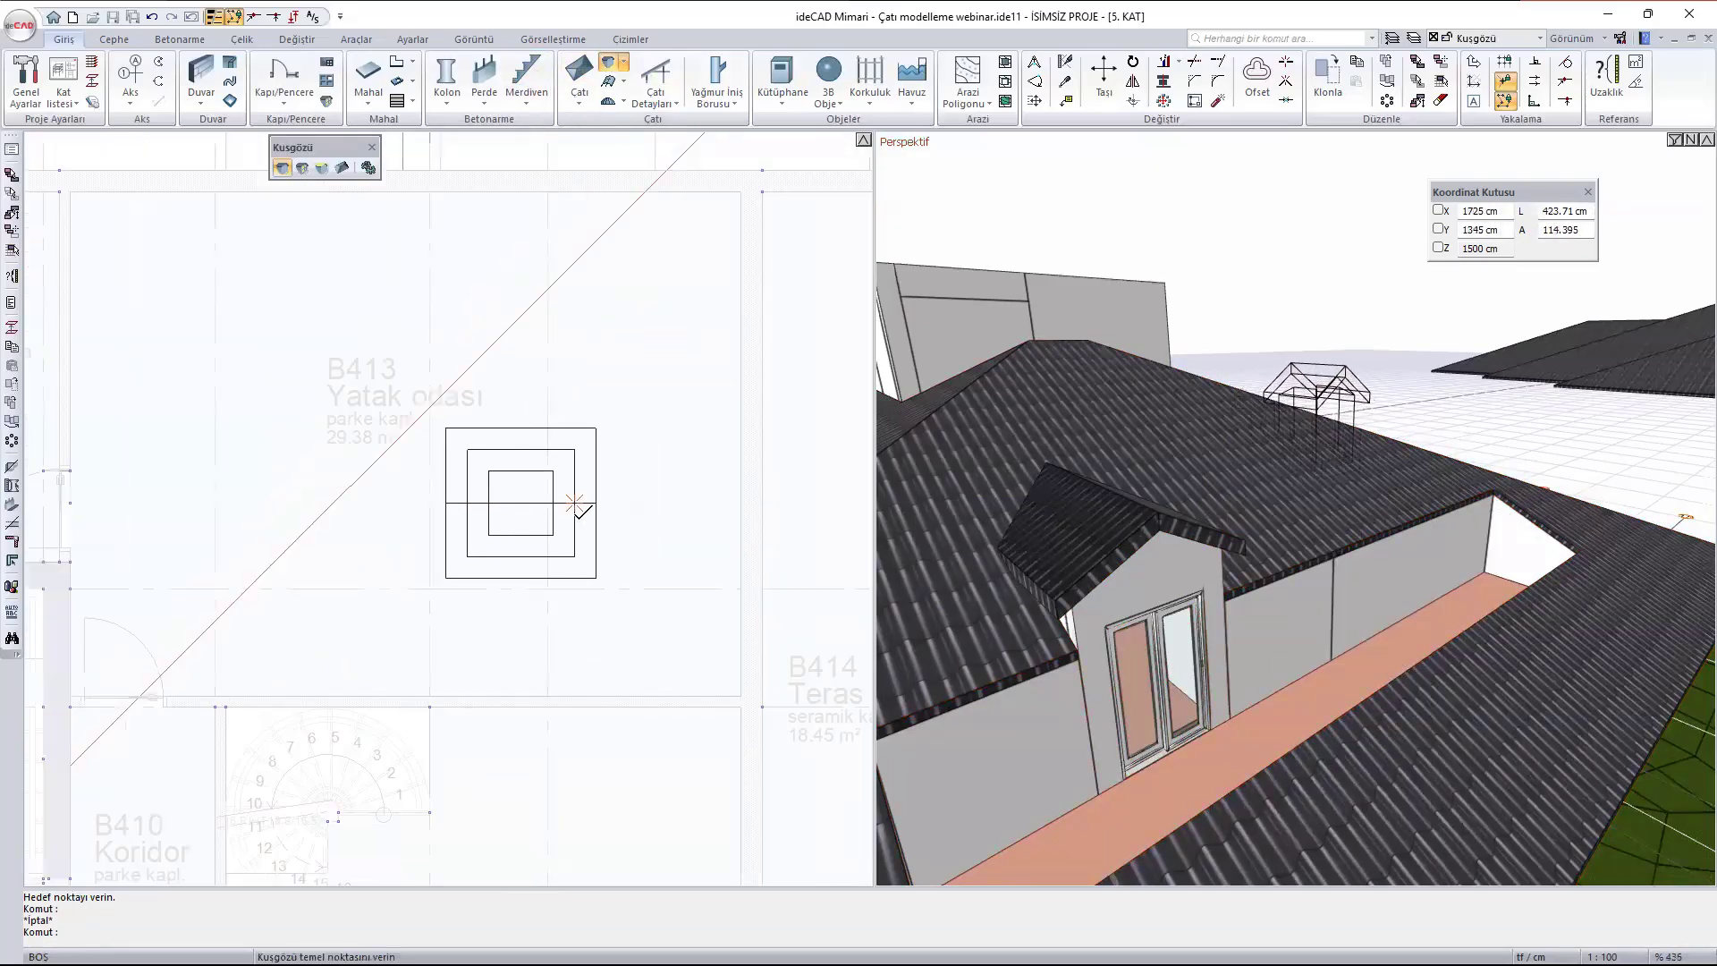
scroll(614, 501, up, 3)
scroll(614, 501, down, 2)
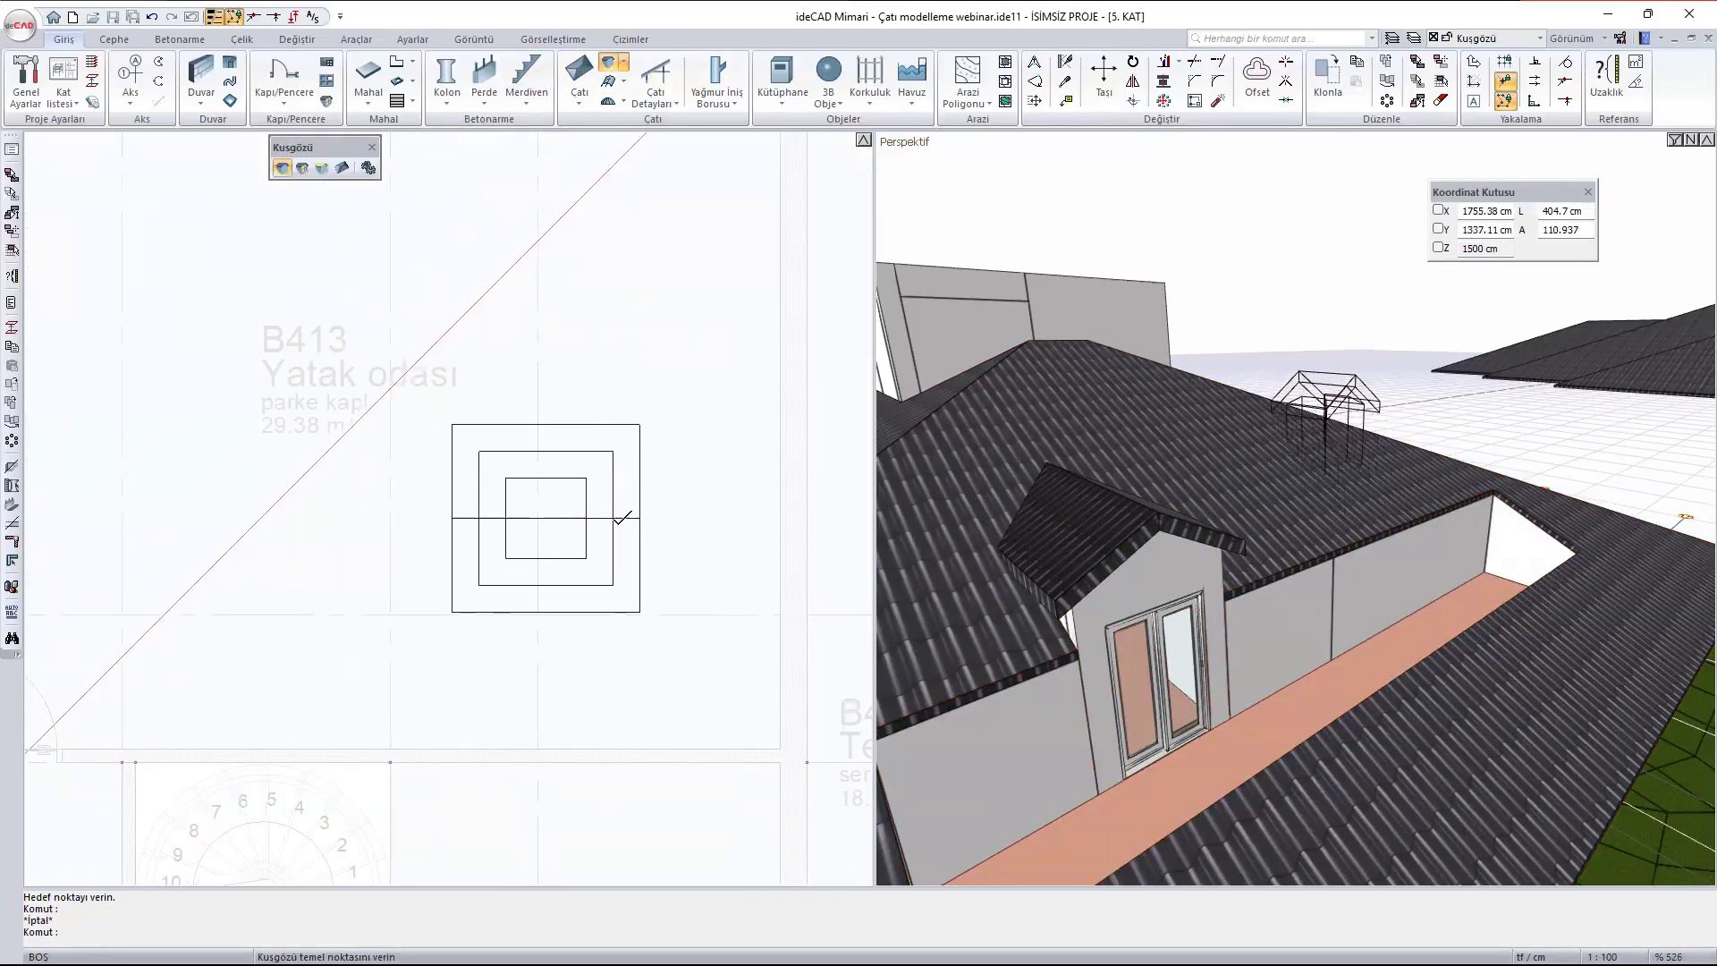
click(623, 517)
key(Escape)
- Set the bedroom dormer's width to 200 cm, depth to 200 cm and side wall height to 150 cm
scroll(1434, 474, up, 2)
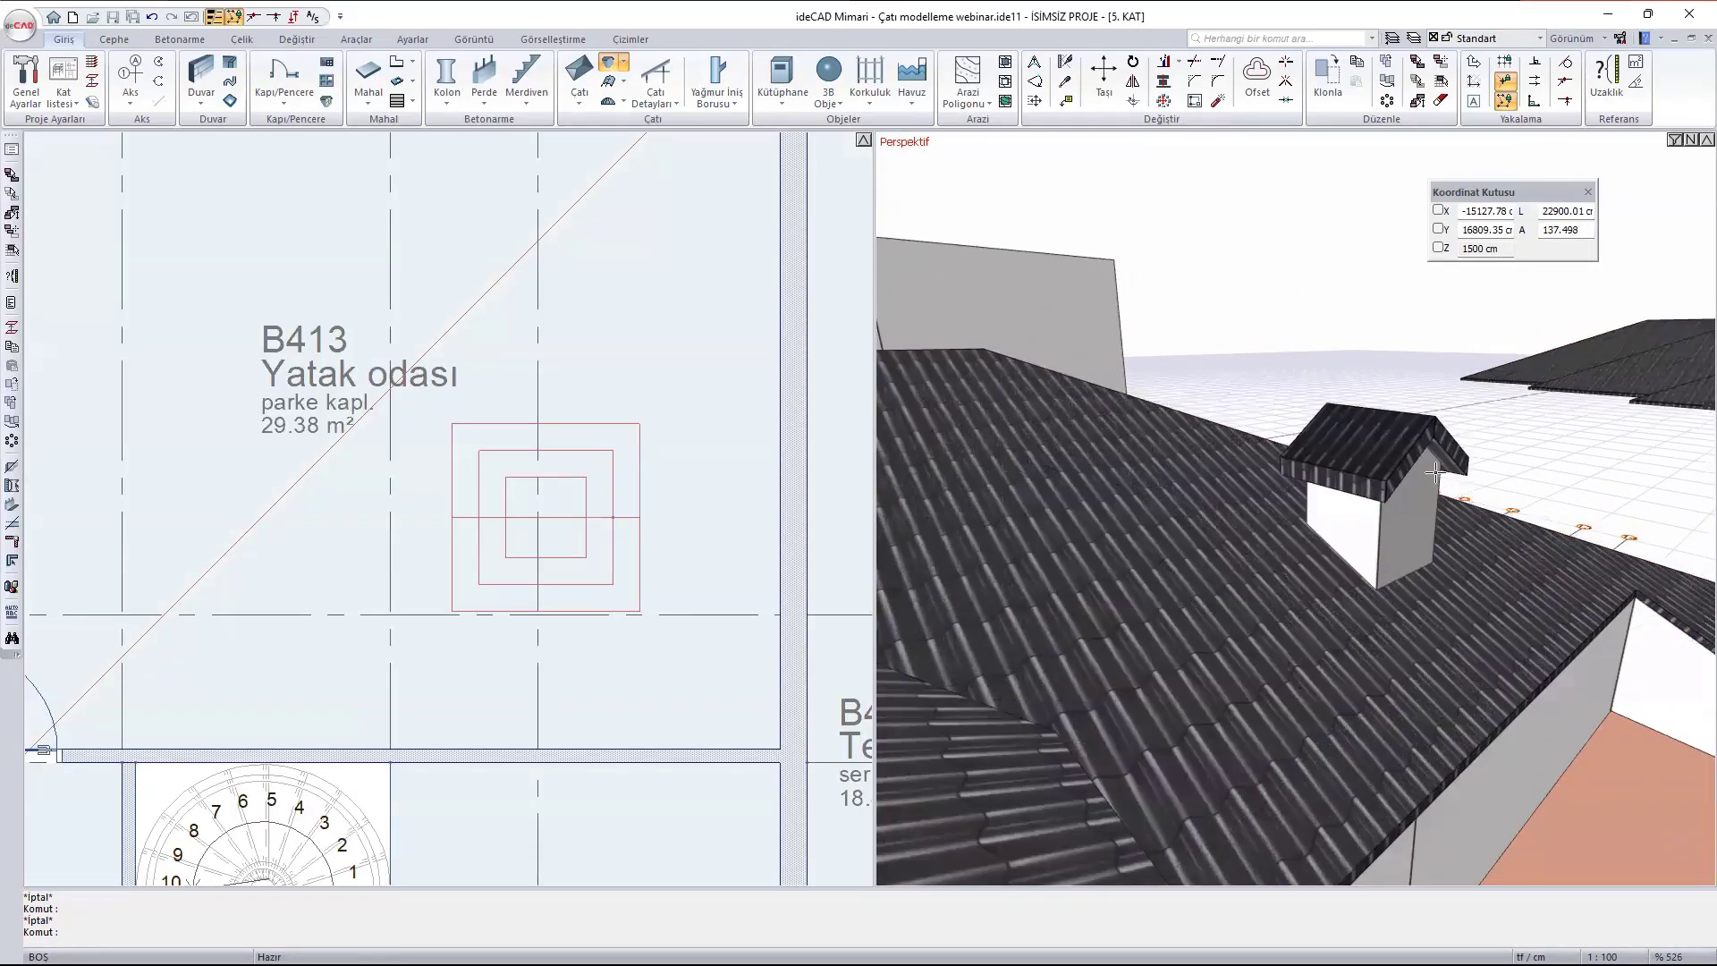
scroll(1435, 474, up, 3)
scroll(1433, 602, down, 3)
shift+middle_drag(1433, 602, 1357, 662)
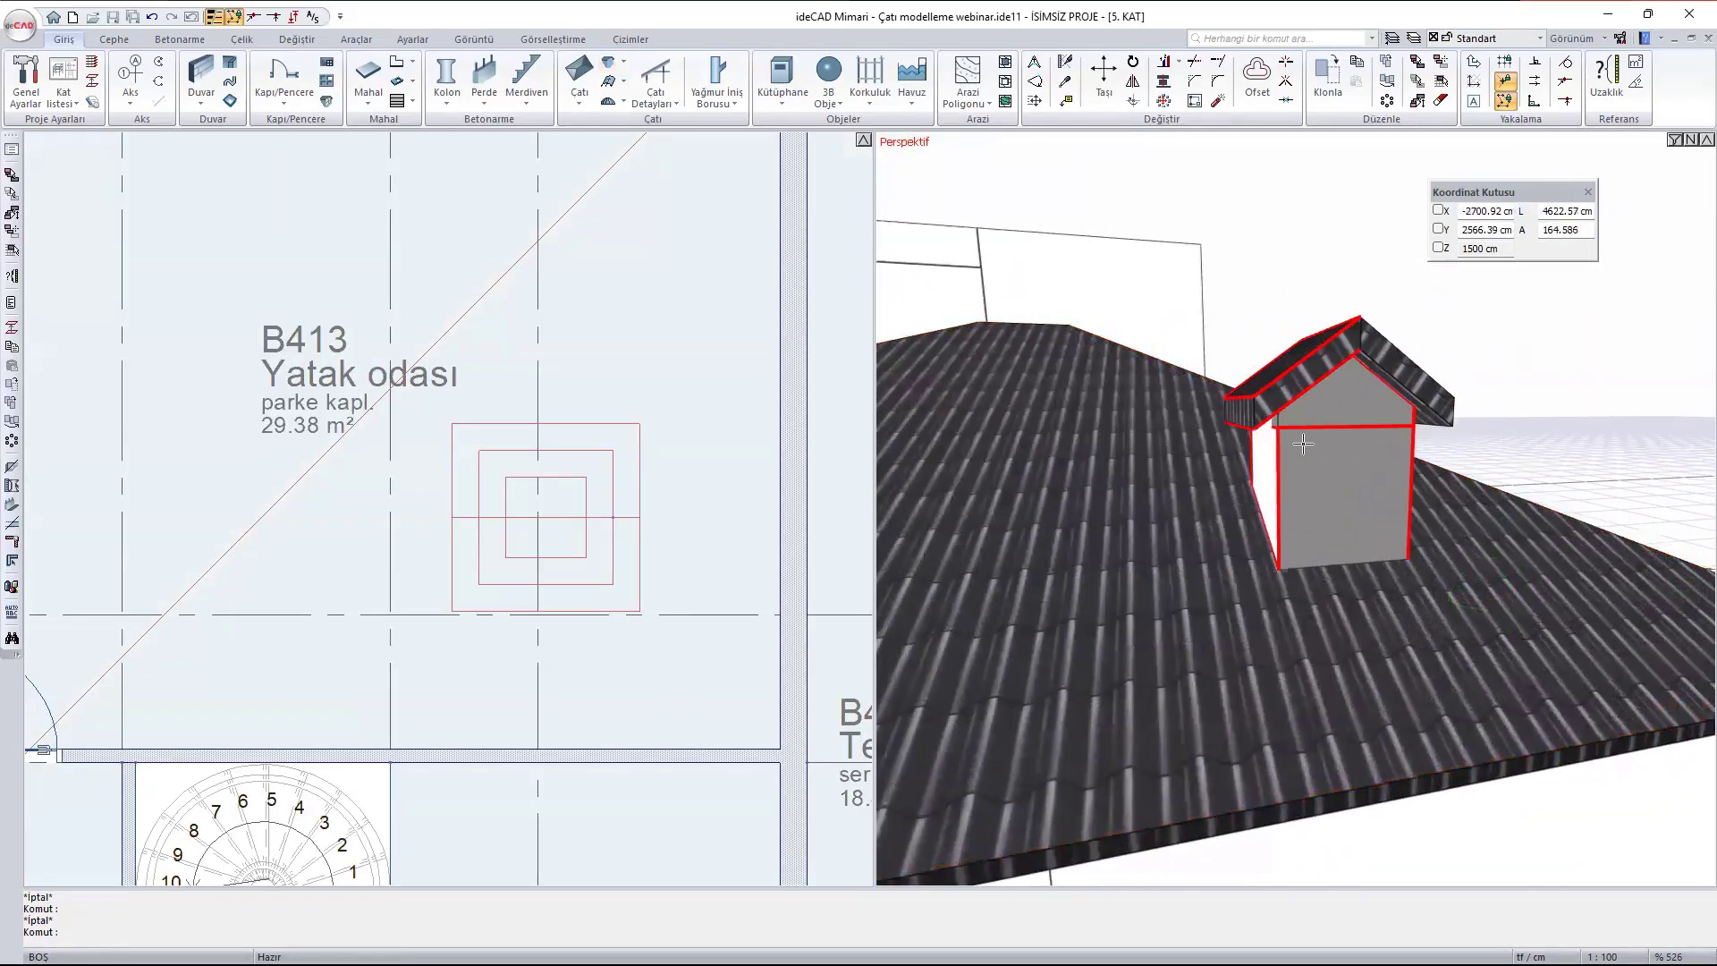
double_click(1303, 444)
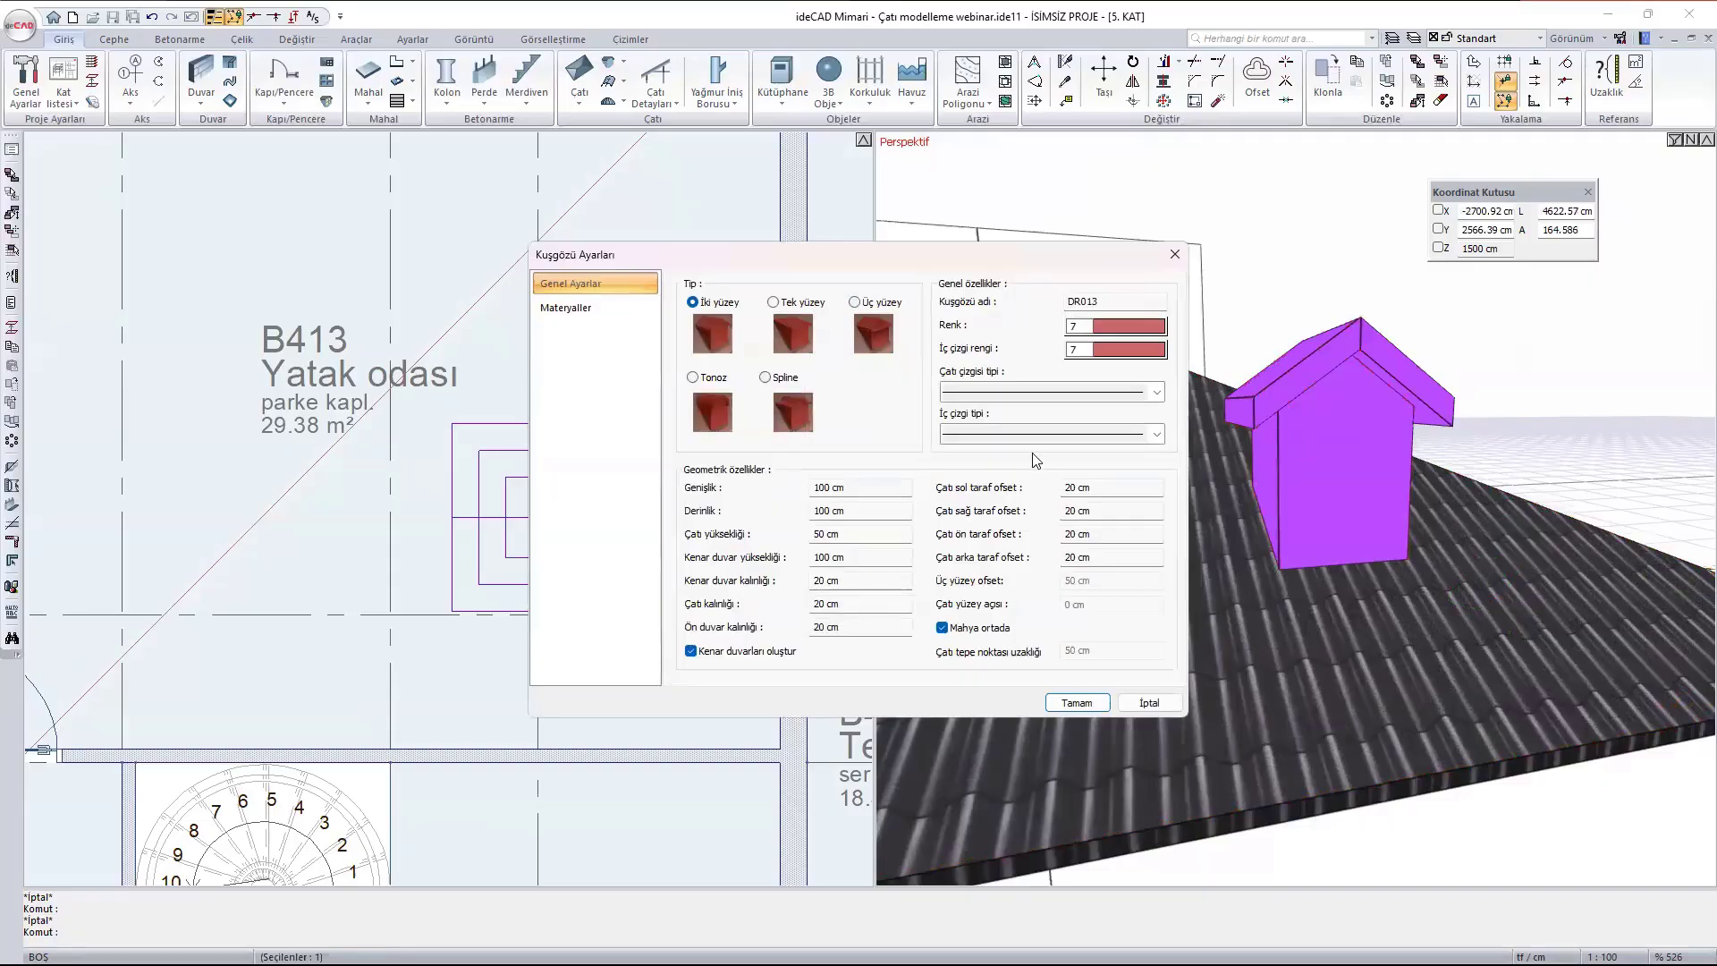
click(892, 490)
click(866, 515)
click(860, 556)
click(1077, 706)
- Change the bedroom dormer's roof type to single surface (Tek yüzey)
scroll(1307, 469, down, 2)
mouse_move(1327, 416)
ctrl+middle_down()
mouse_move(1276, 446)
mouse_move(1107, 469)
ctrl+middle_up()
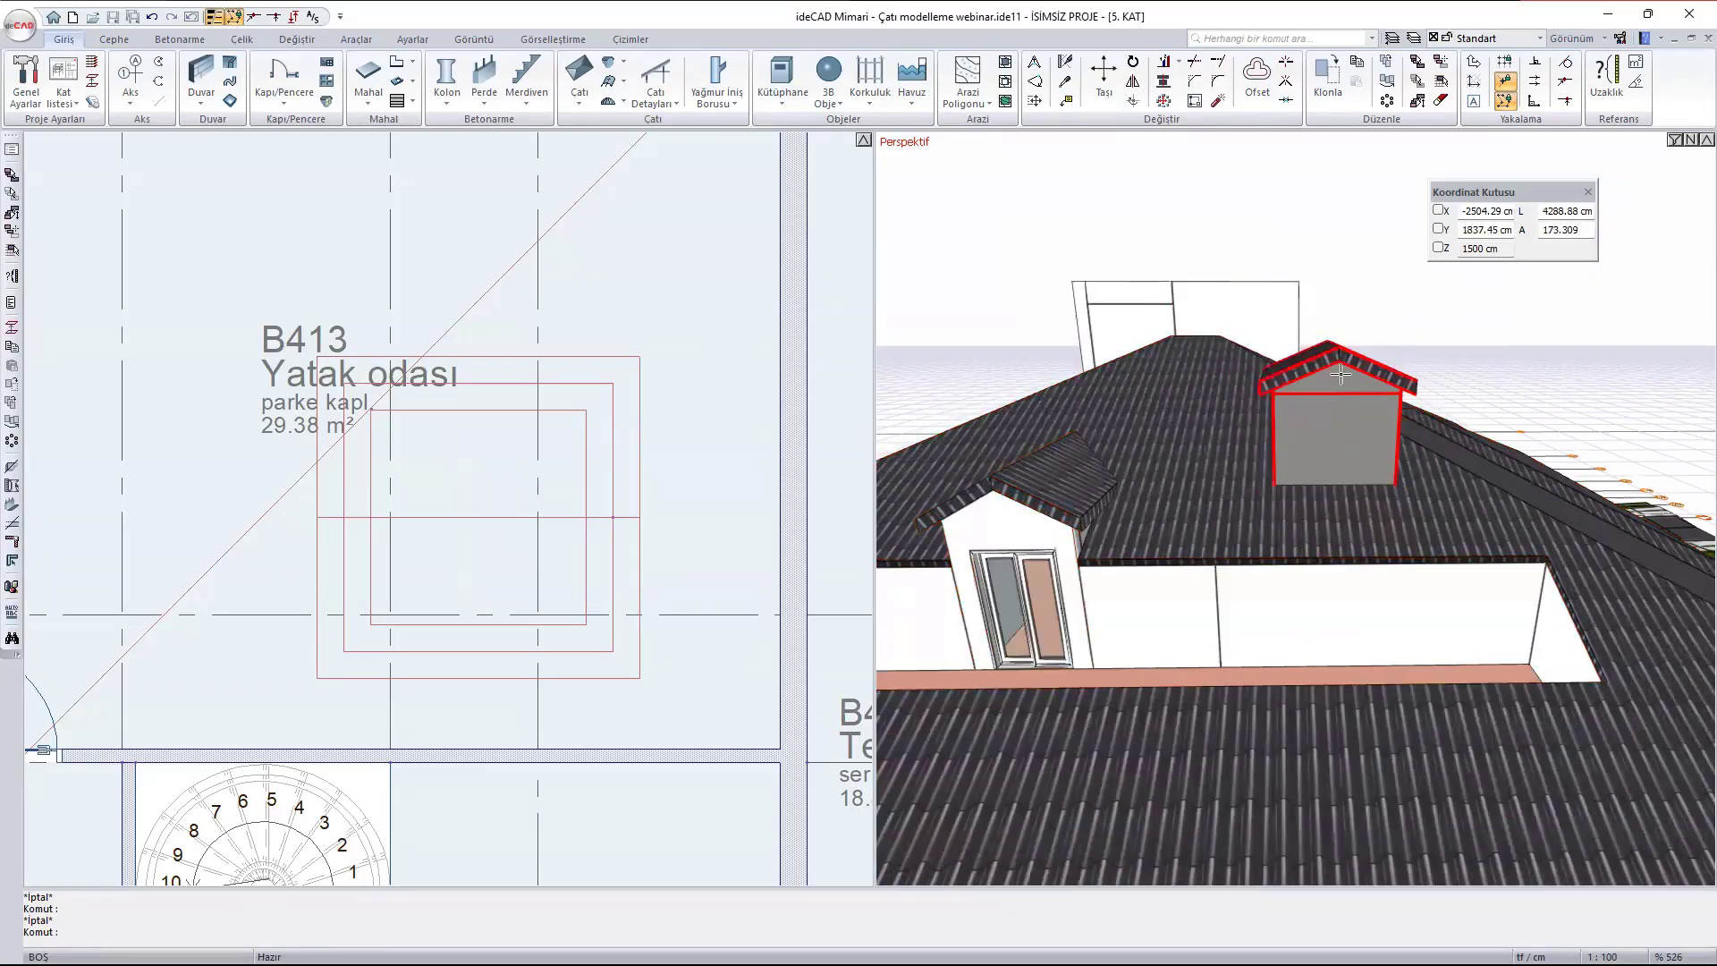
scroll(1341, 429, up, 2)
double_click(1356, 468)
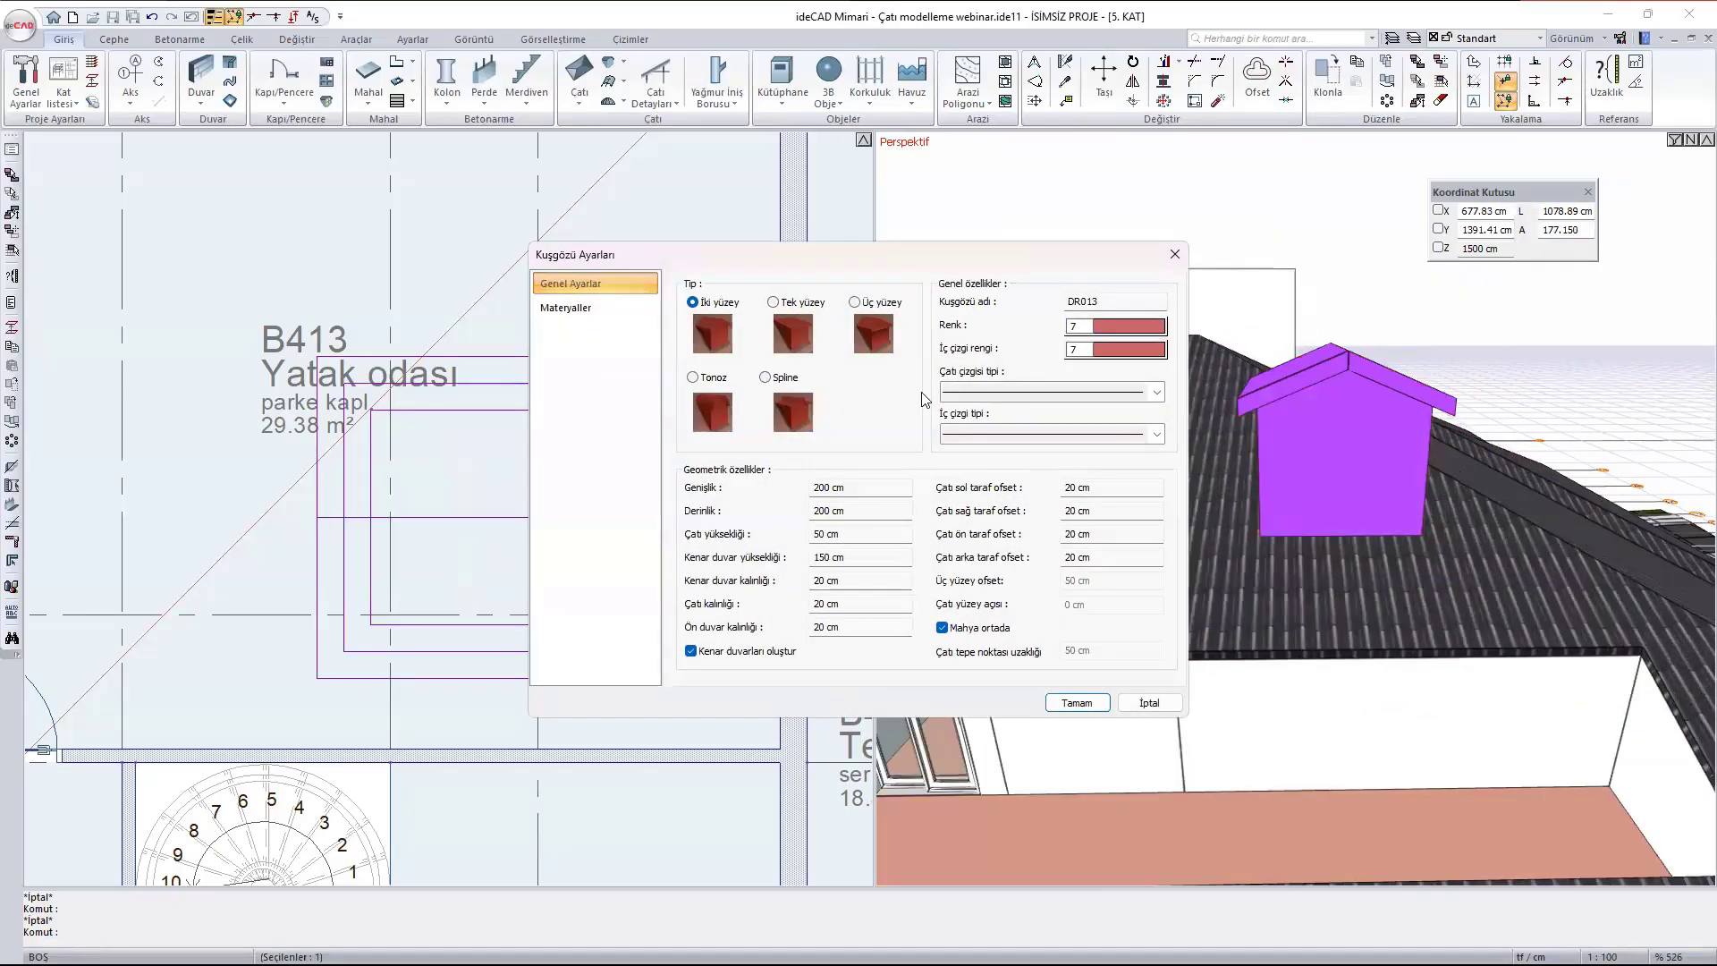
click(774, 303)
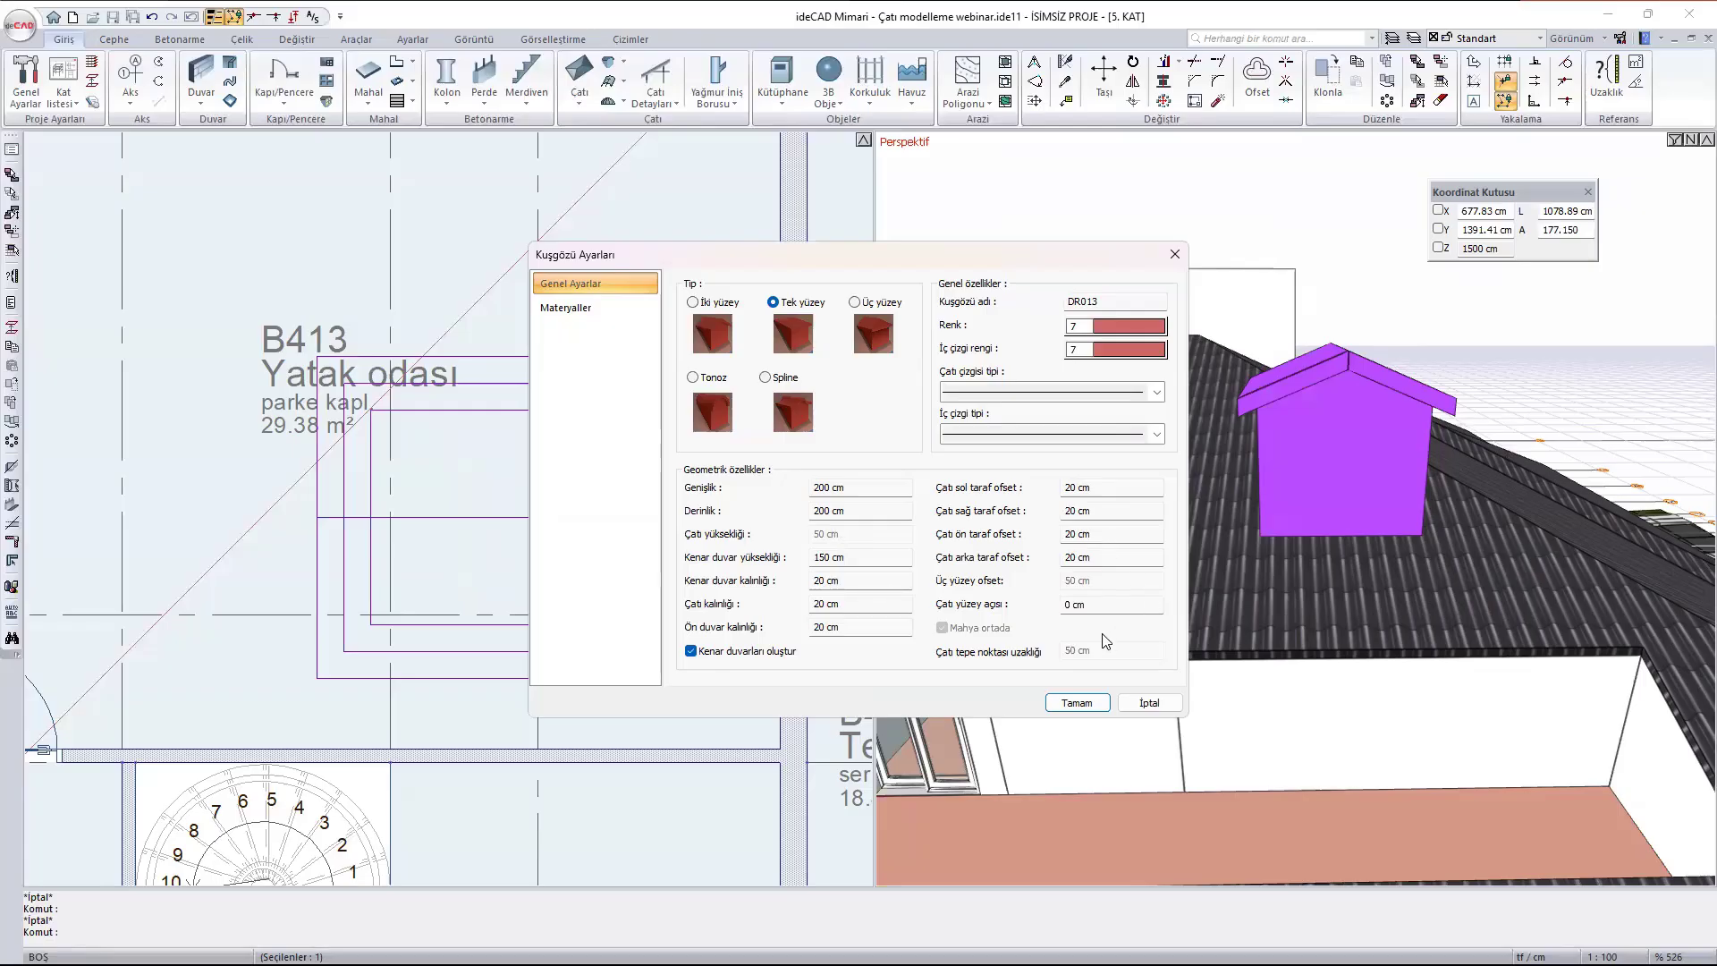
click(1081, 707)
- Switch the bedroom dormer's roof type to three surfaces (Üç yüzey)
mouse_move(1290, 457)
ctrl+middle_down()
mouse_move(1357, 435)
mouse_move(1395, 388)
mouse_move(1311, 395)
mouse_move(1314, 582)
ctrl+middle_up()
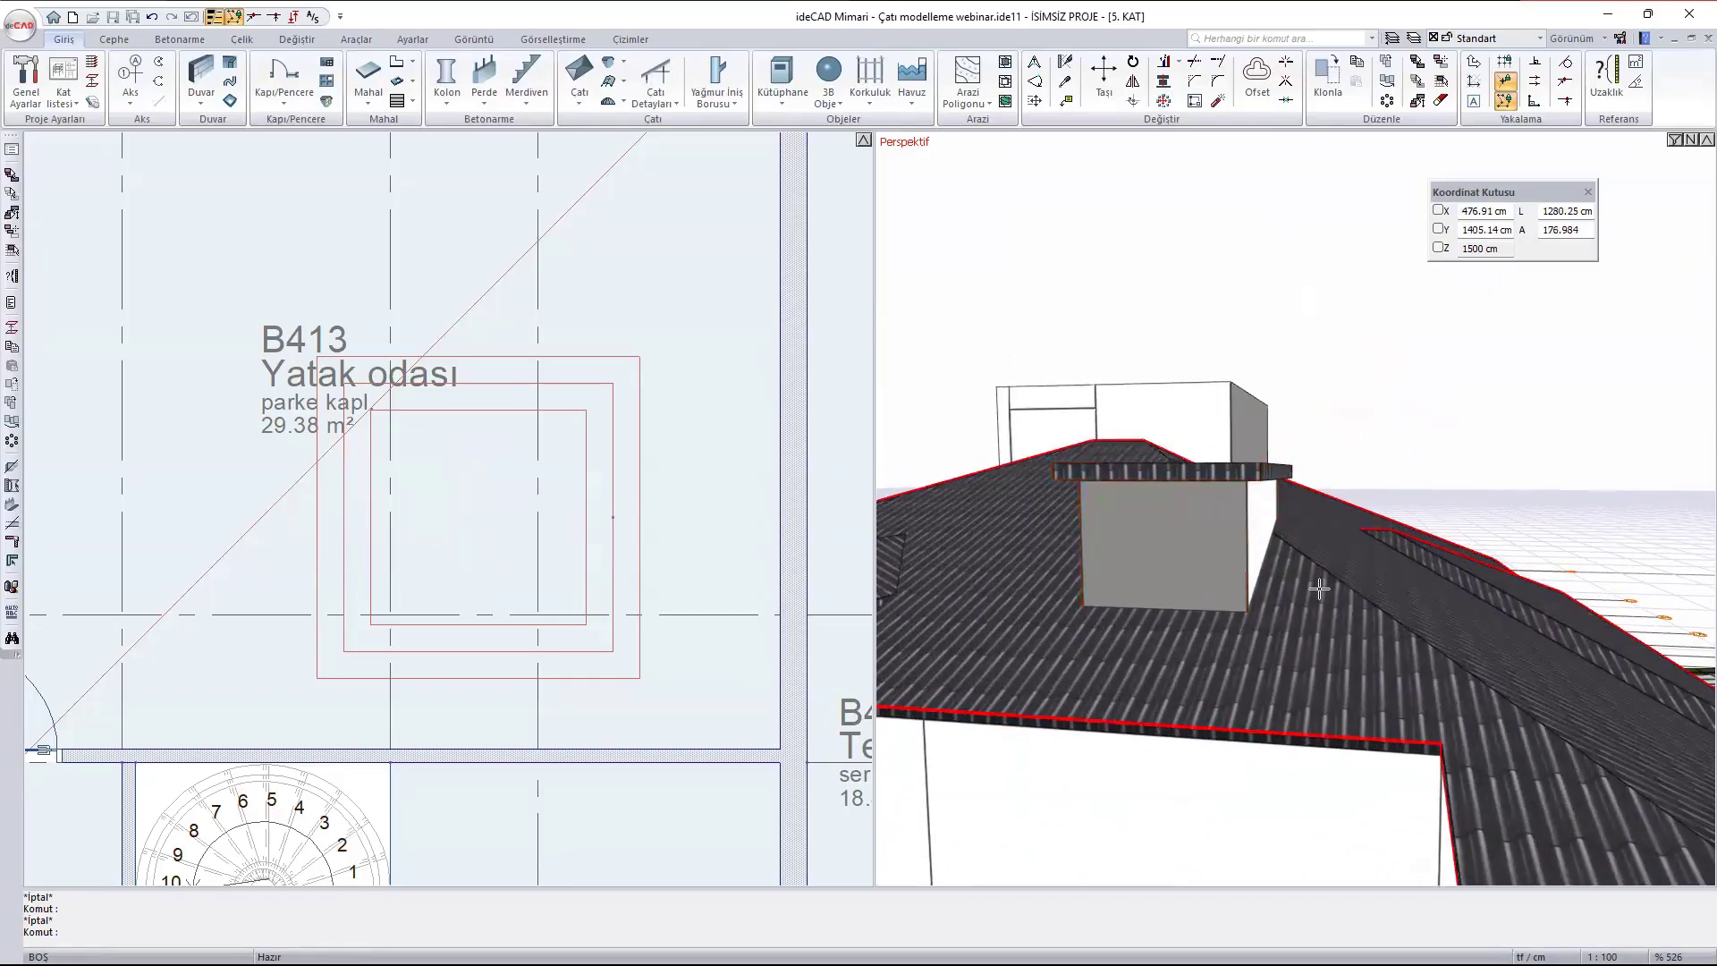
double_click(1165, 531)
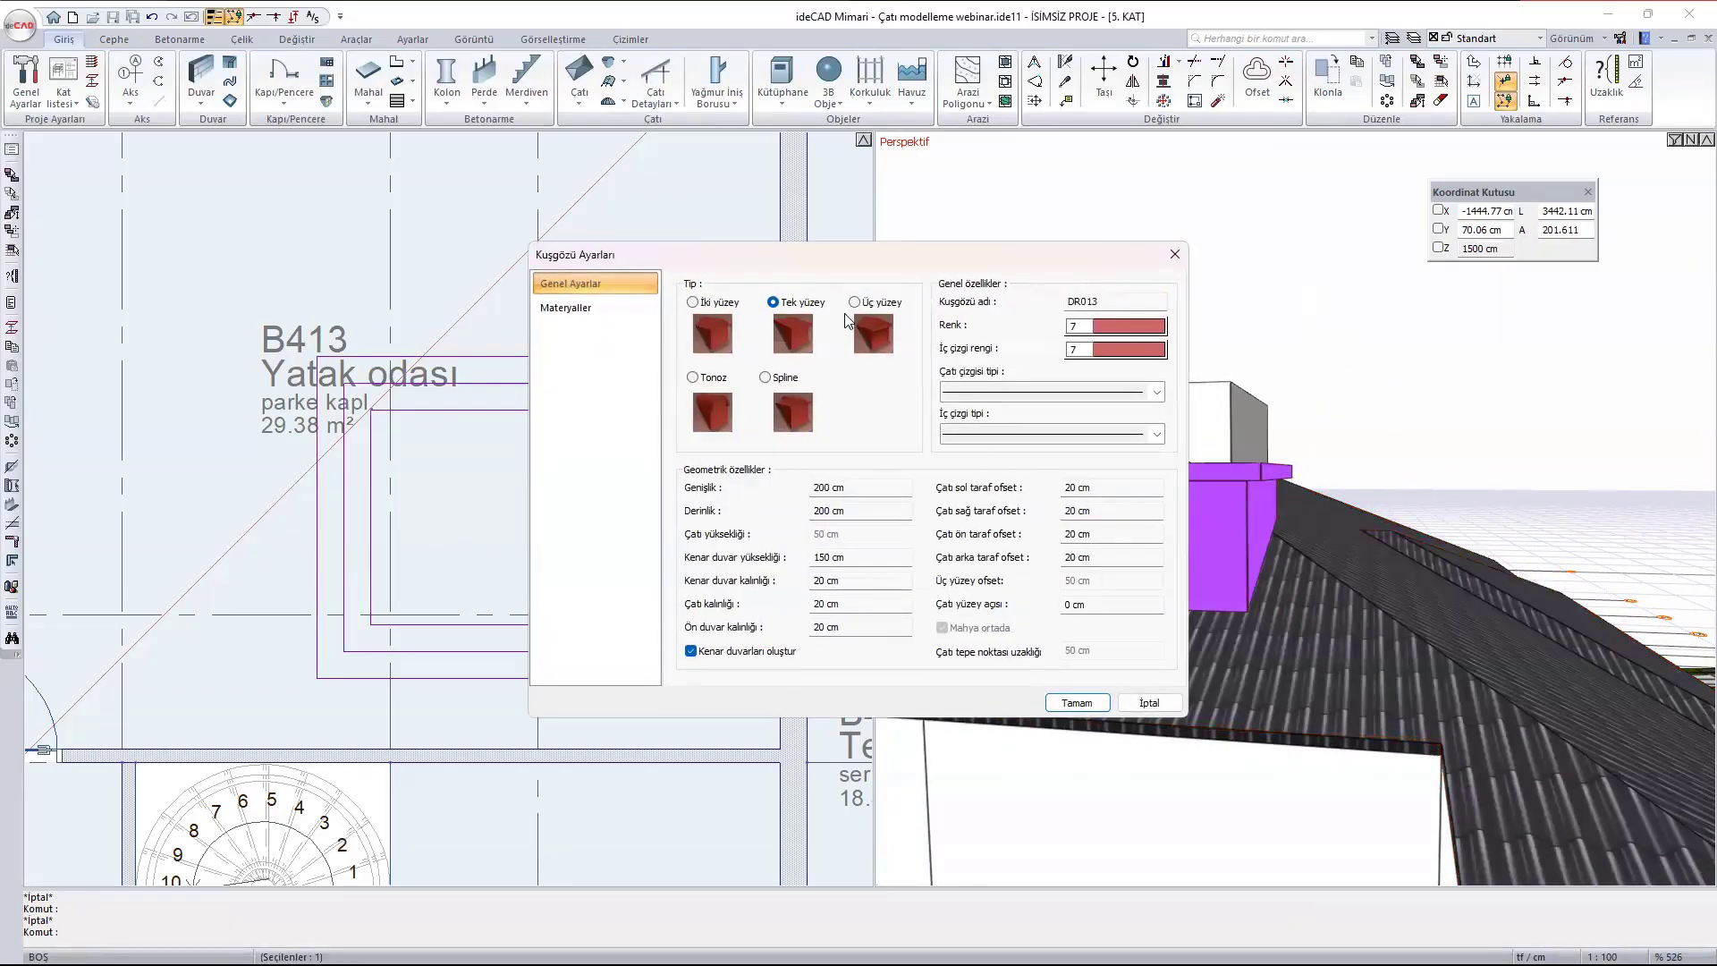
click(855, 303)
click(1075, 703)
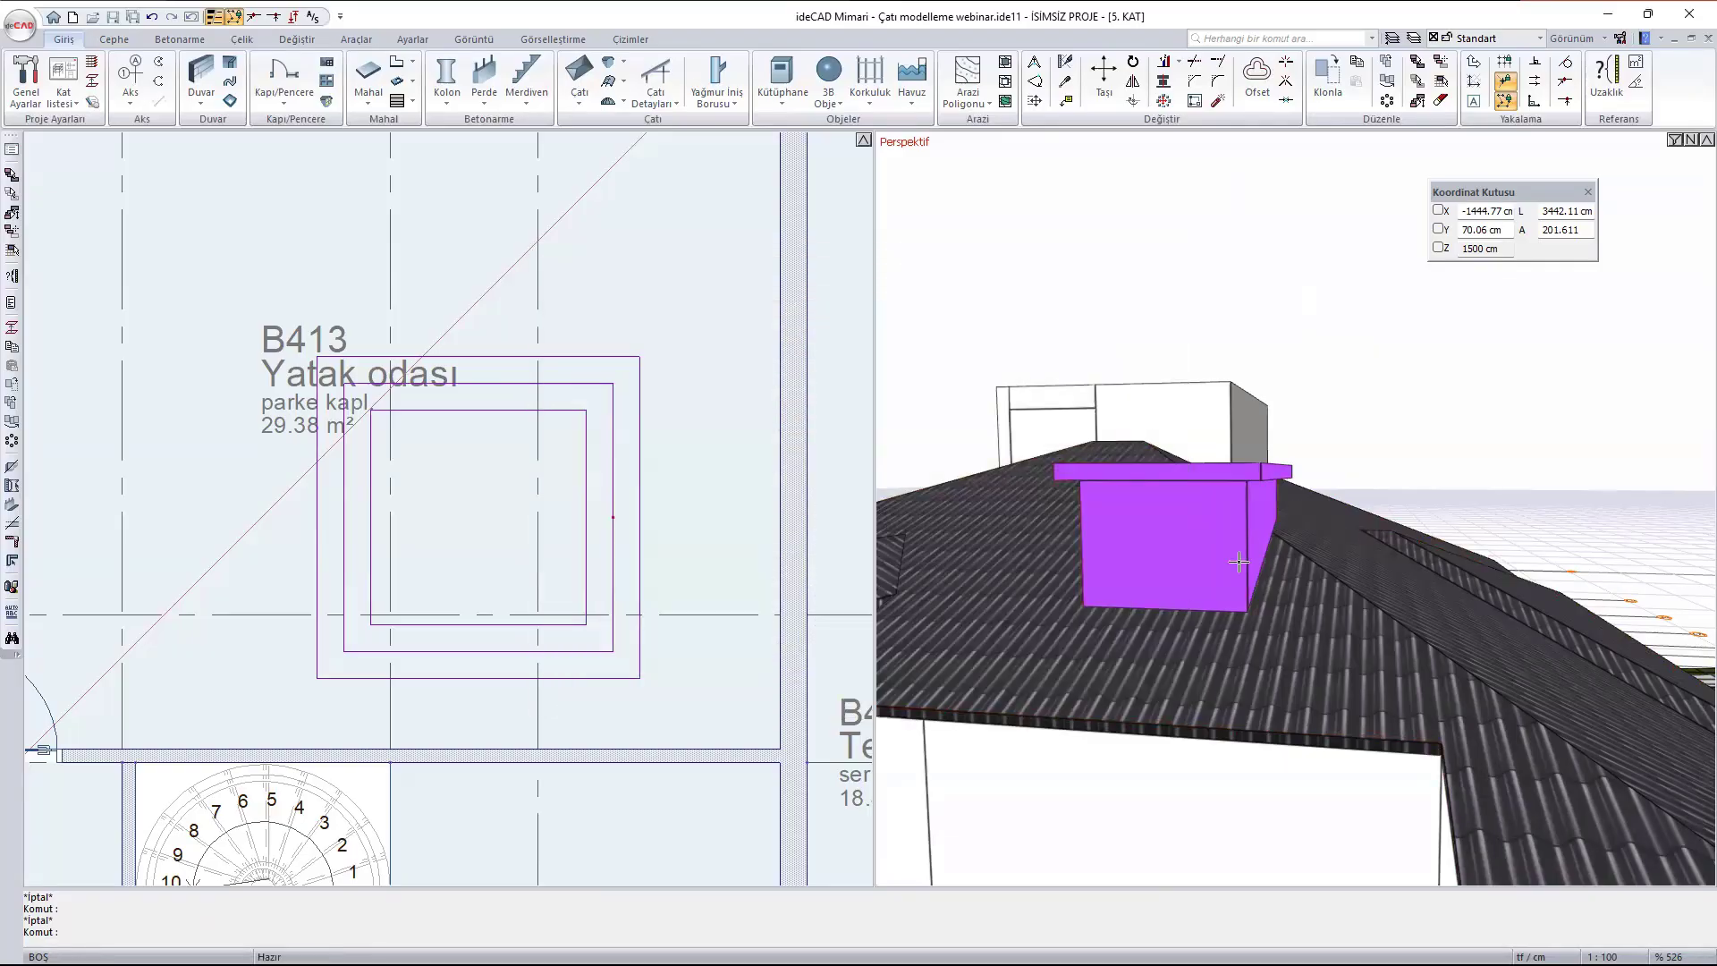
- Switch the bedroom dormer's roof type to barrel vault (Tonoz)
mouse_move(1107, 715)
ctrl+middle_down()
mouse_move(1189, 613)
mouse_move(1013, 463)
mouse_move(939, 456)
mouse_move(930, 487)
ctrl+middle_up()
double_click(1474, 432)
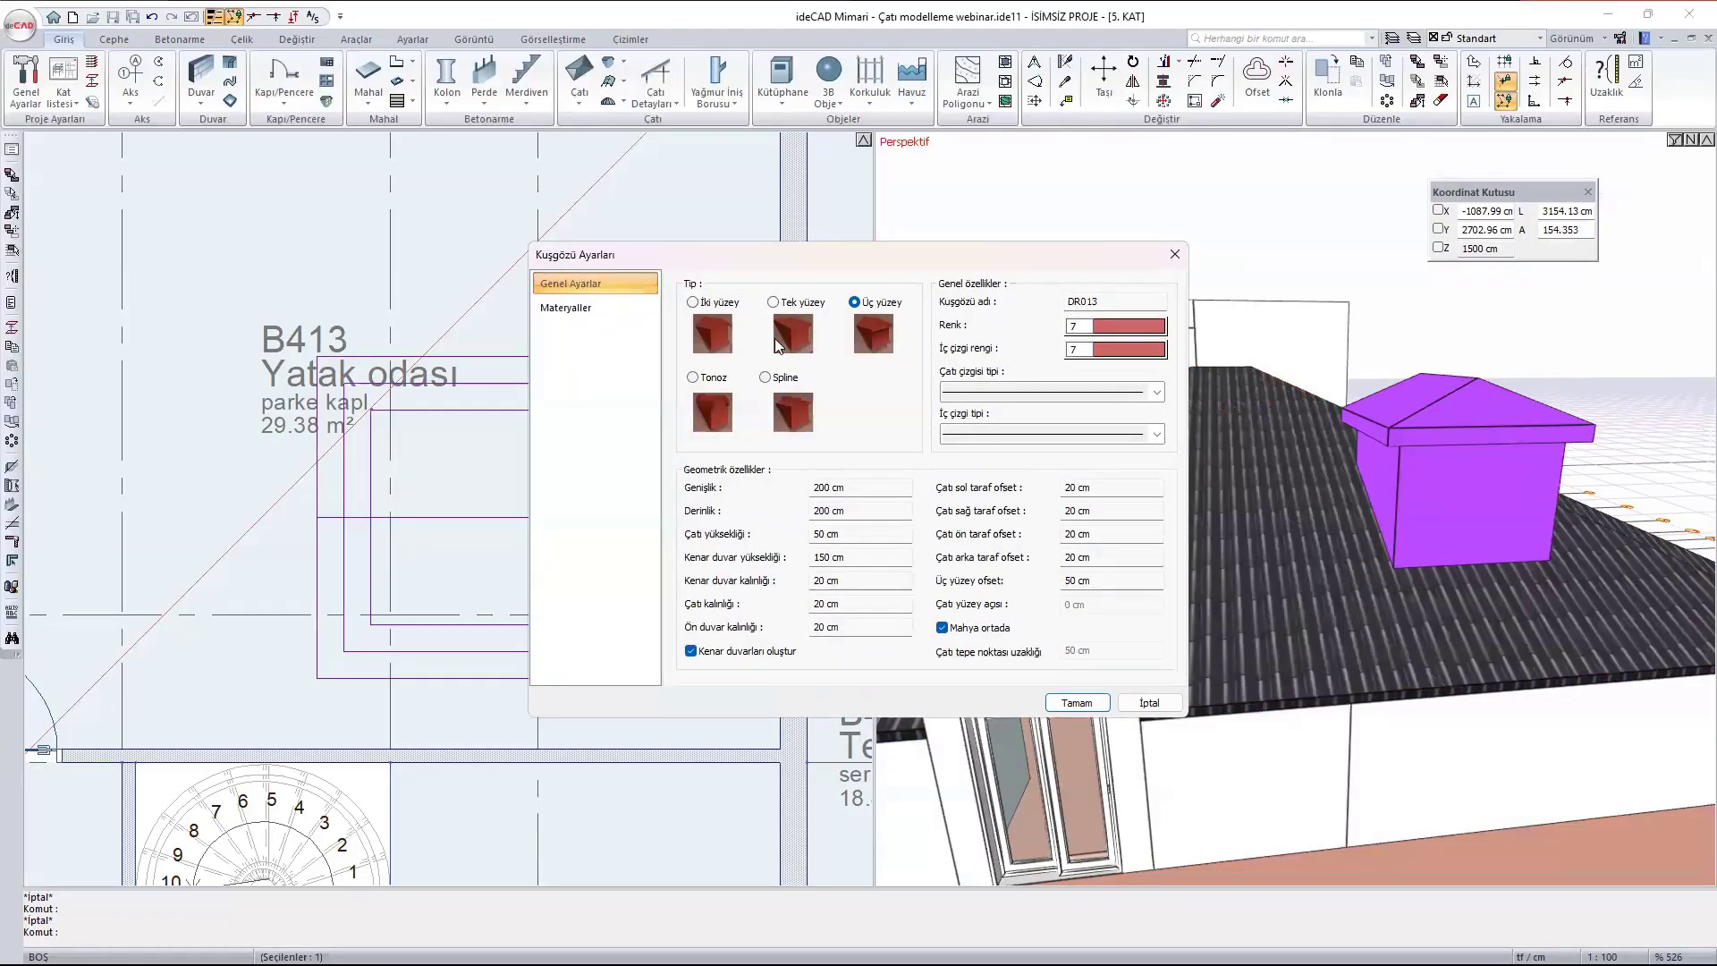
click(693, 377)
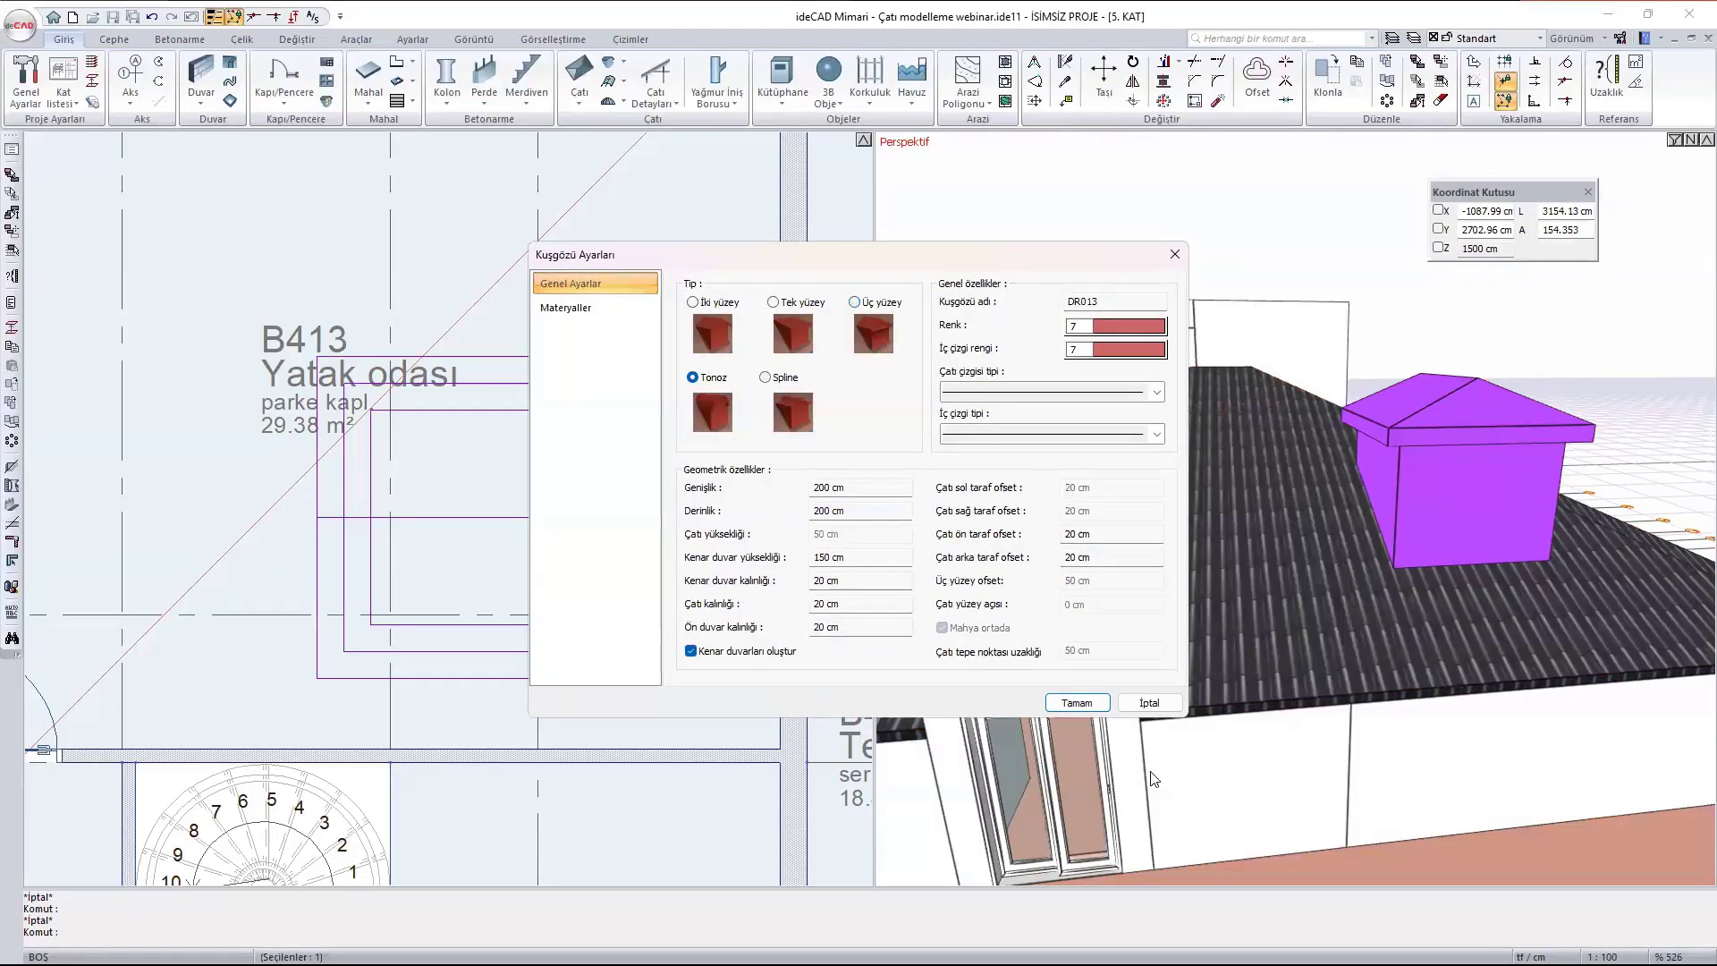
click(1079, 703)
- Change the bedroom dormer's roof type to Spline and view its curved roof in perspective
ctrl+middle_drag(1086, 501, 1278, 438)
double_click(1279, 438)
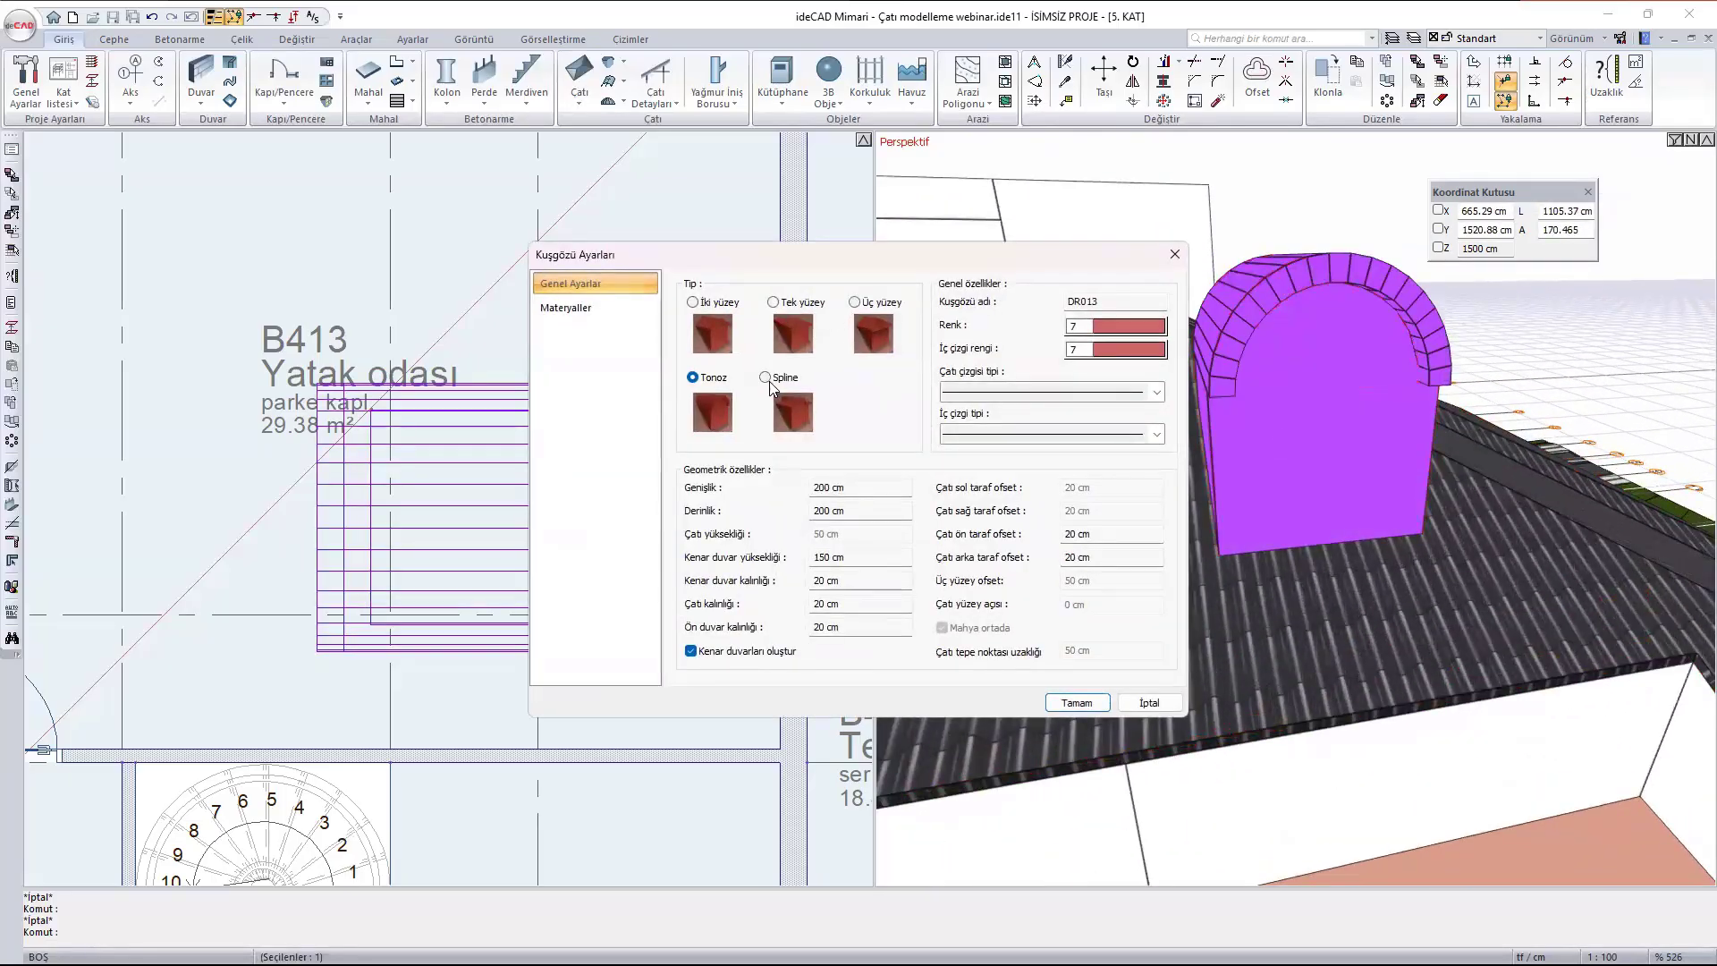
click(774, 382)
click(1094, 710)
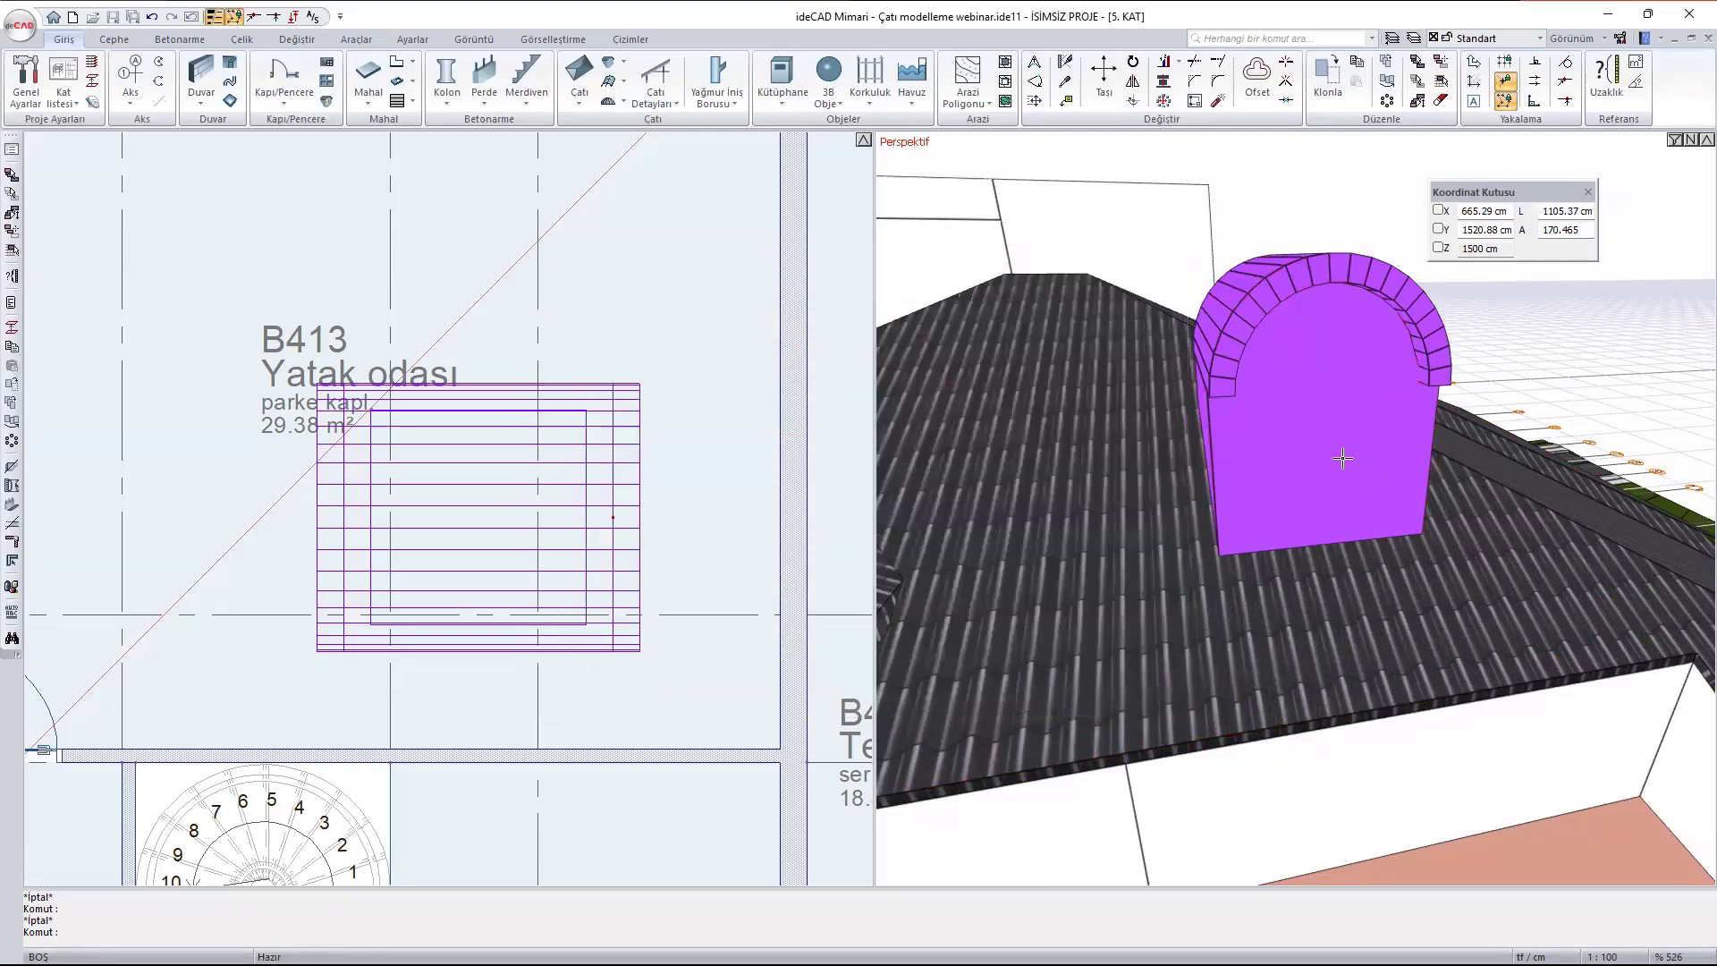
scroll(1395, 482, down, 2)
mouse_move(1396, 485)
ctrl+middle_down()
mouse_move(1164, 404)
mouse_move(1428, 439)
mouse_move(1378, 457)
ctrl+middle_up()
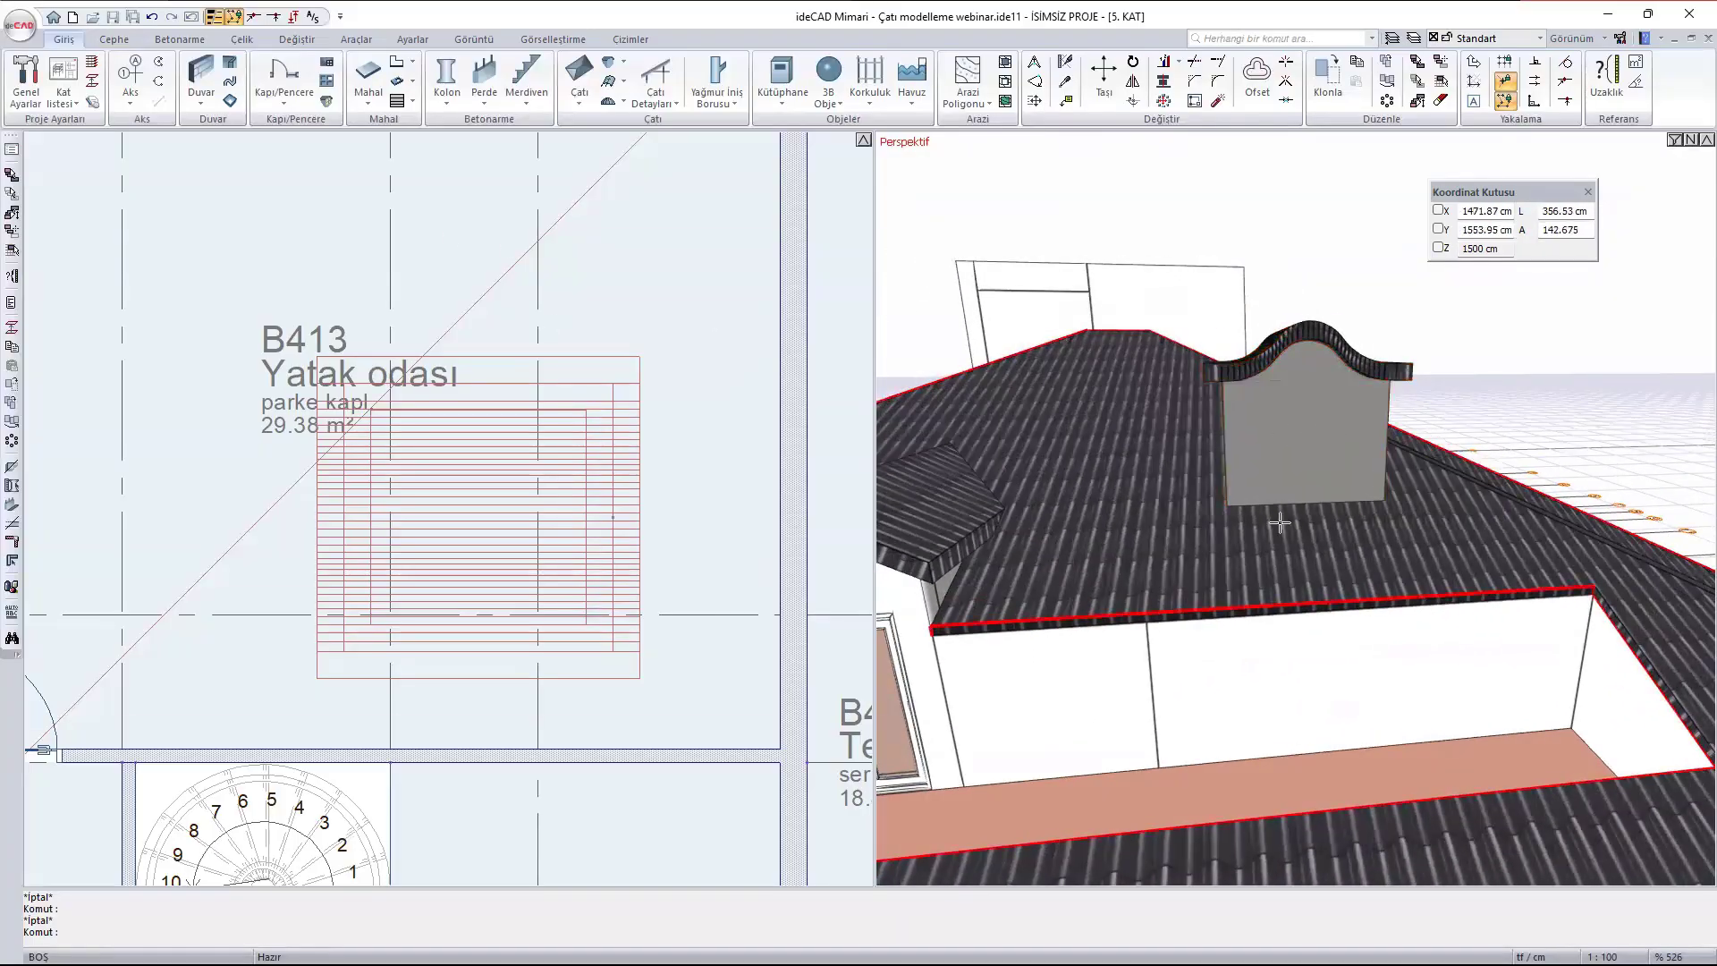
- Set the bedroom dormer's roof type back to single surface (Tek yüzey)
double_click(1287, 467)
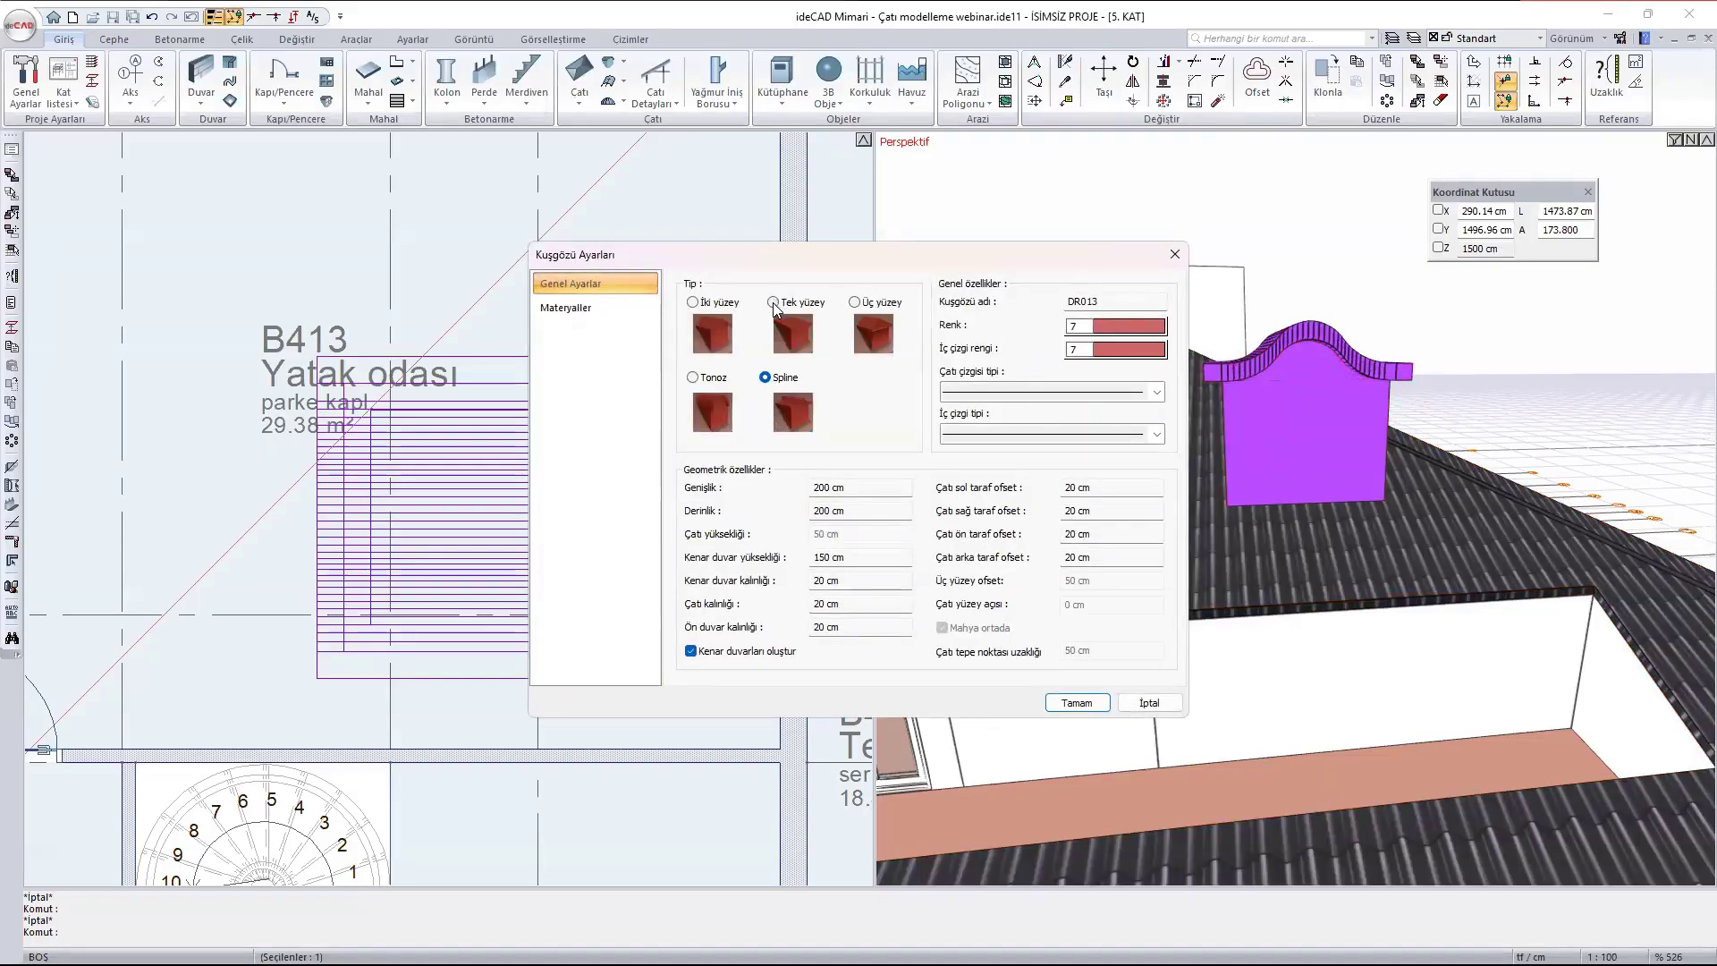
click(773, 303)
click(1093, 706)
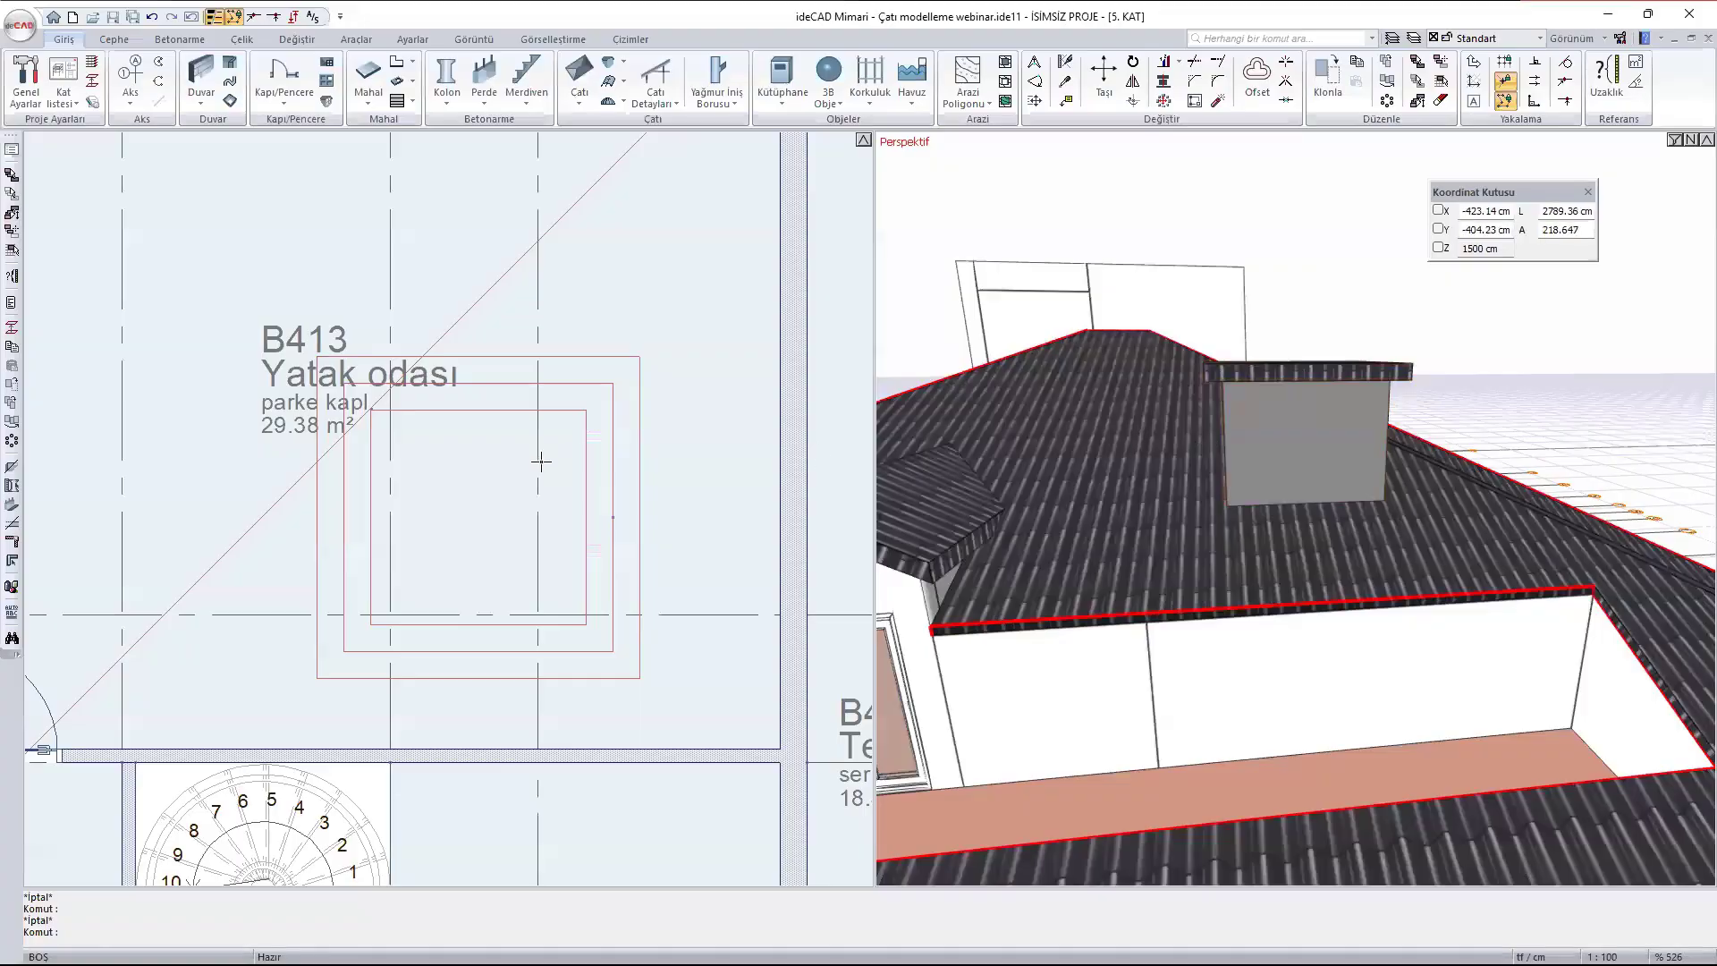
- Move the dormer above bedroom B413 in plan a short distance towards terrace B414 and check it in perspective
scroll(541, 461, down, 4)
scroll(508, 430, up, 3)
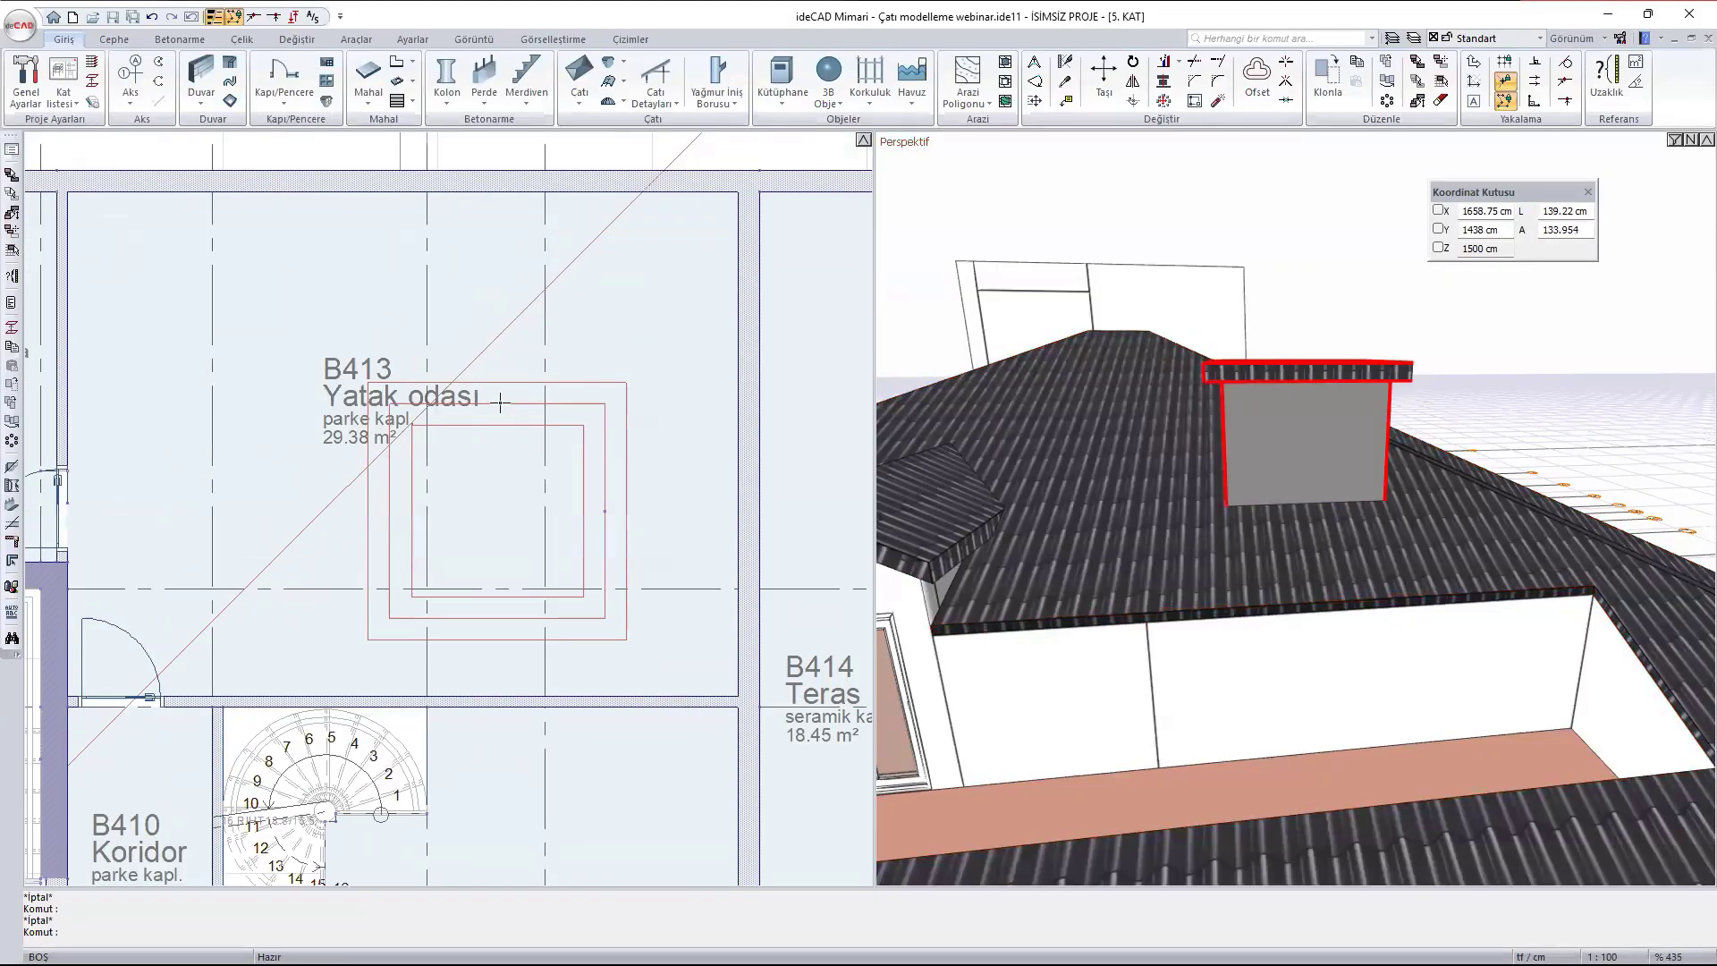
click(506, 418)
text(m)
key(Return)
click(511, 465)
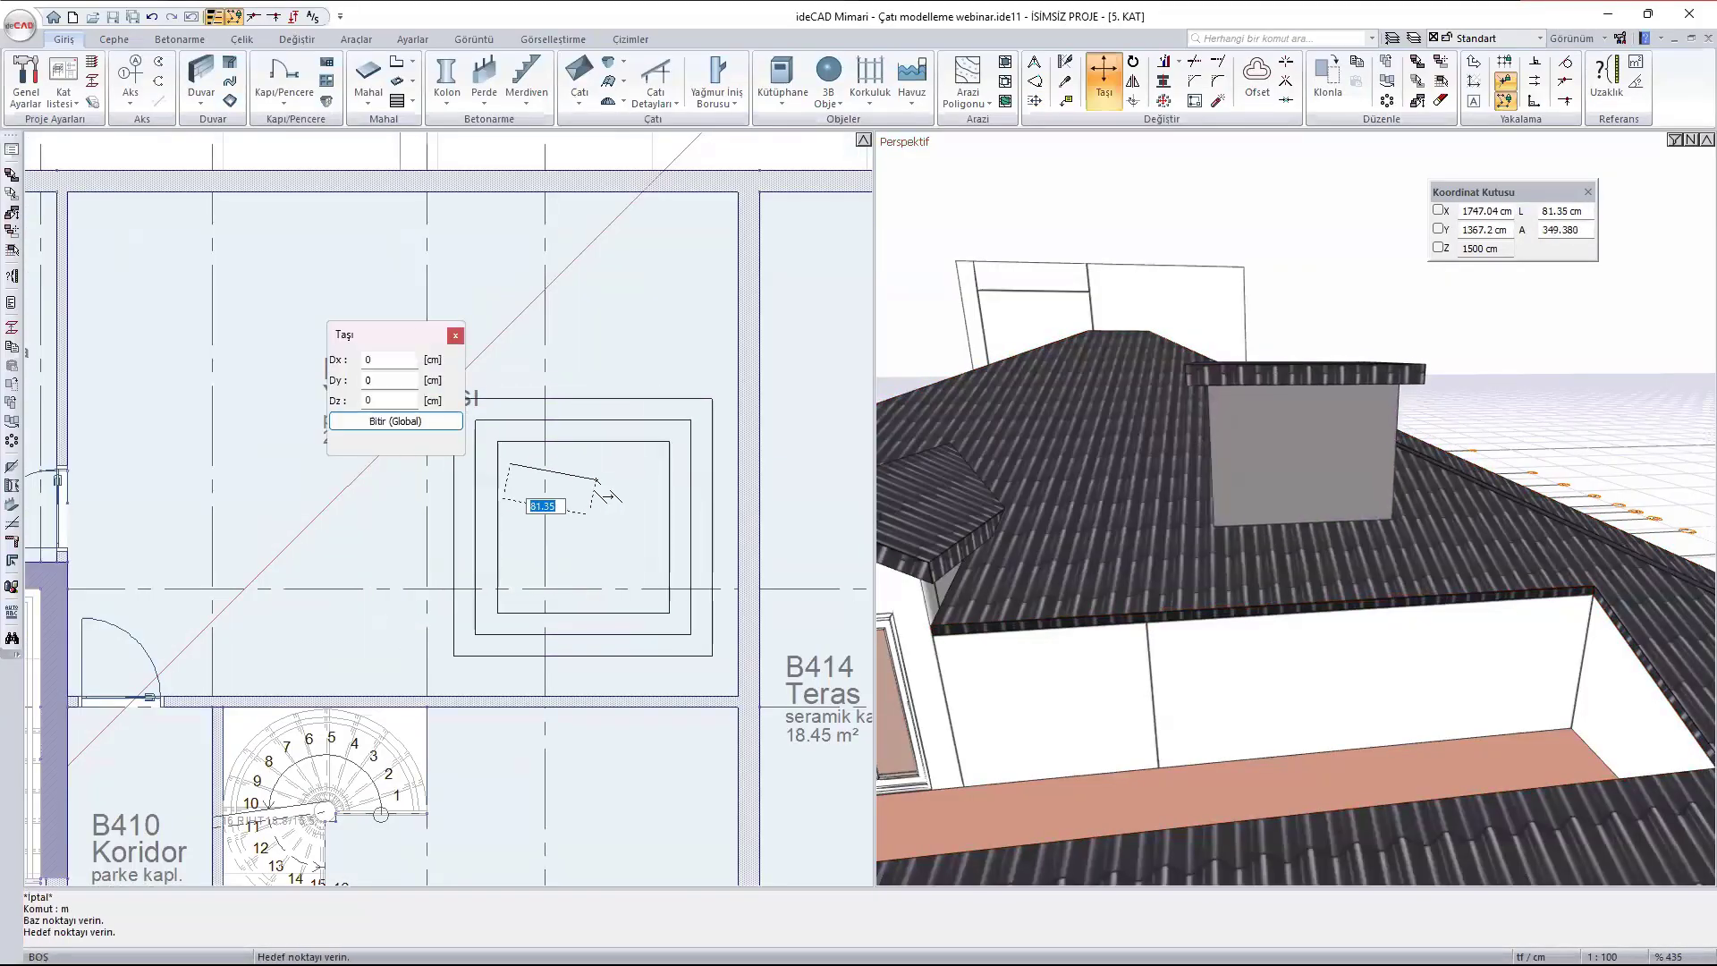
click(584, 471)
ctrl+middle_drag(1361, 454, 1556, 513)
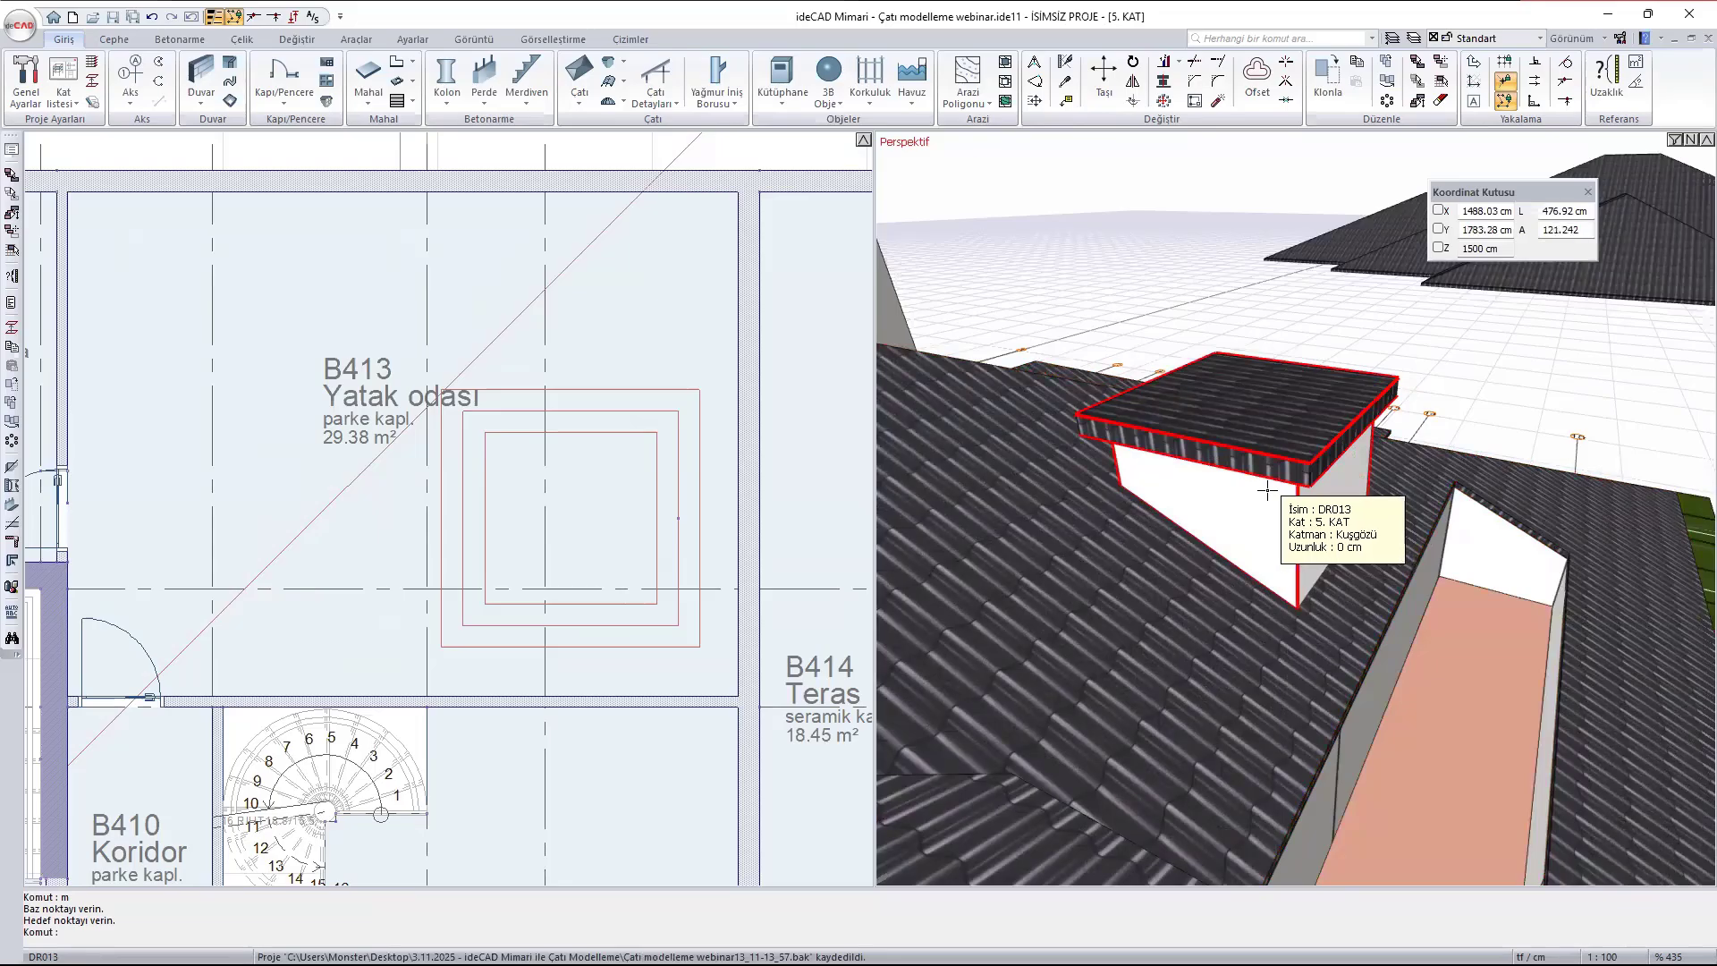
middle_drag(1269, 491, 1337, 500)
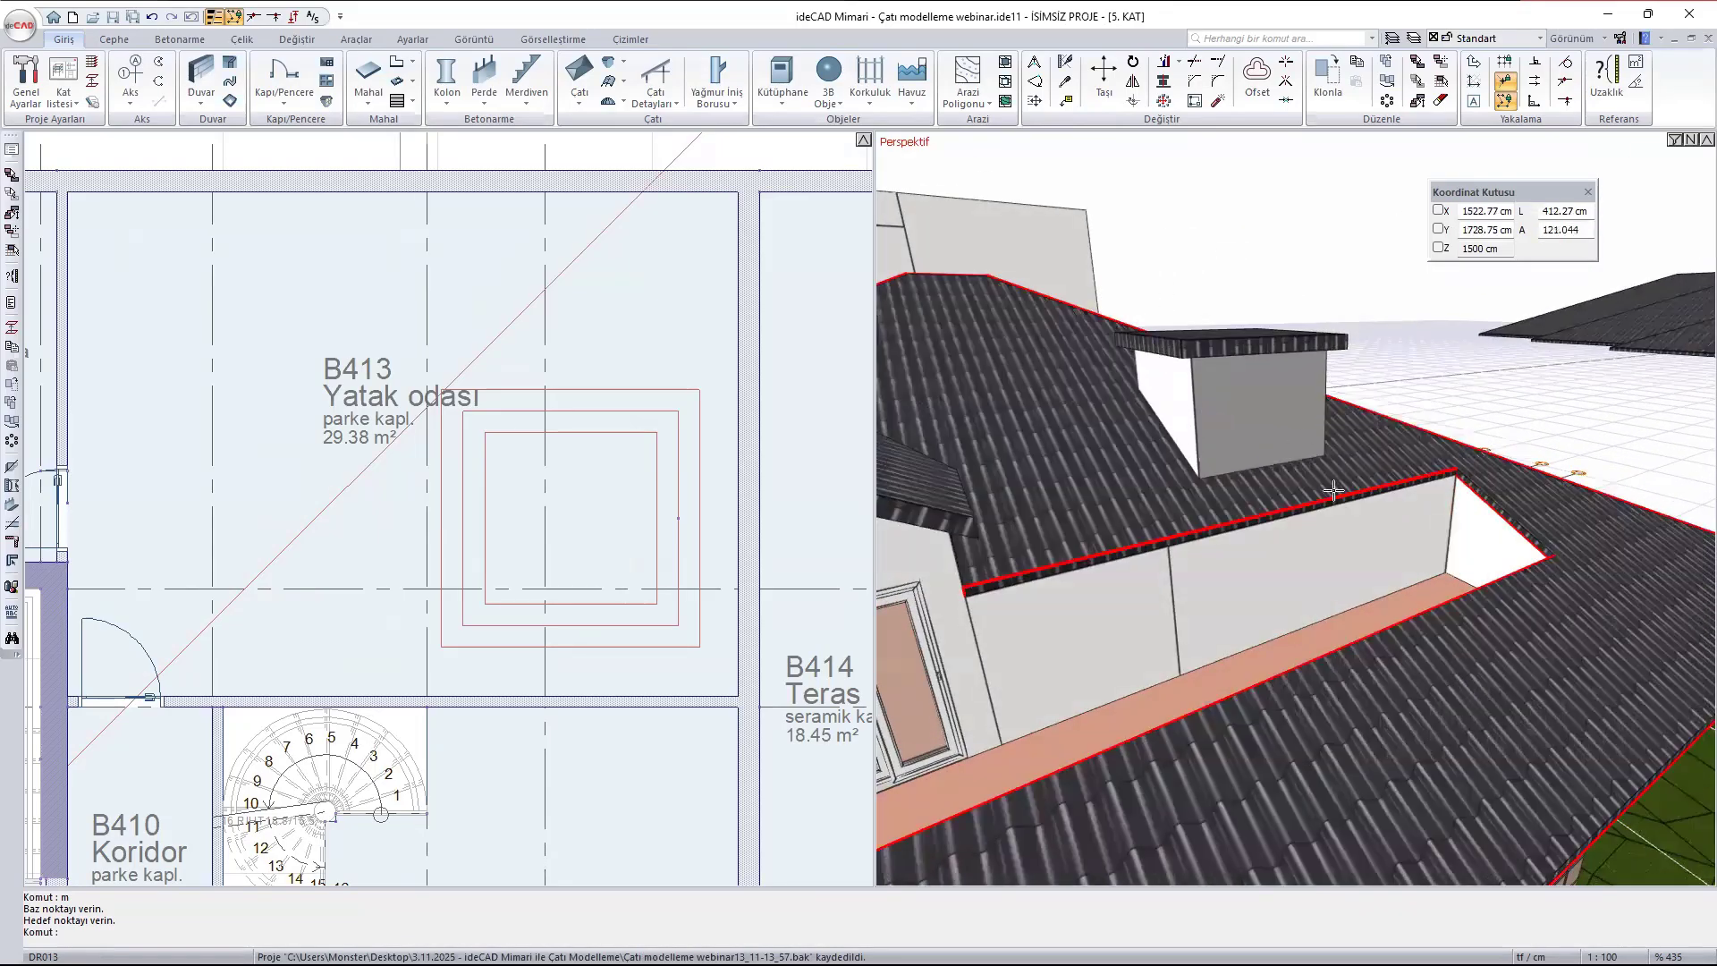
- Start adding a window to a dormer, with the 100/100 cm window Pen44.DIO from the 1.50 > pencere > basit library folder
click(609, 63)
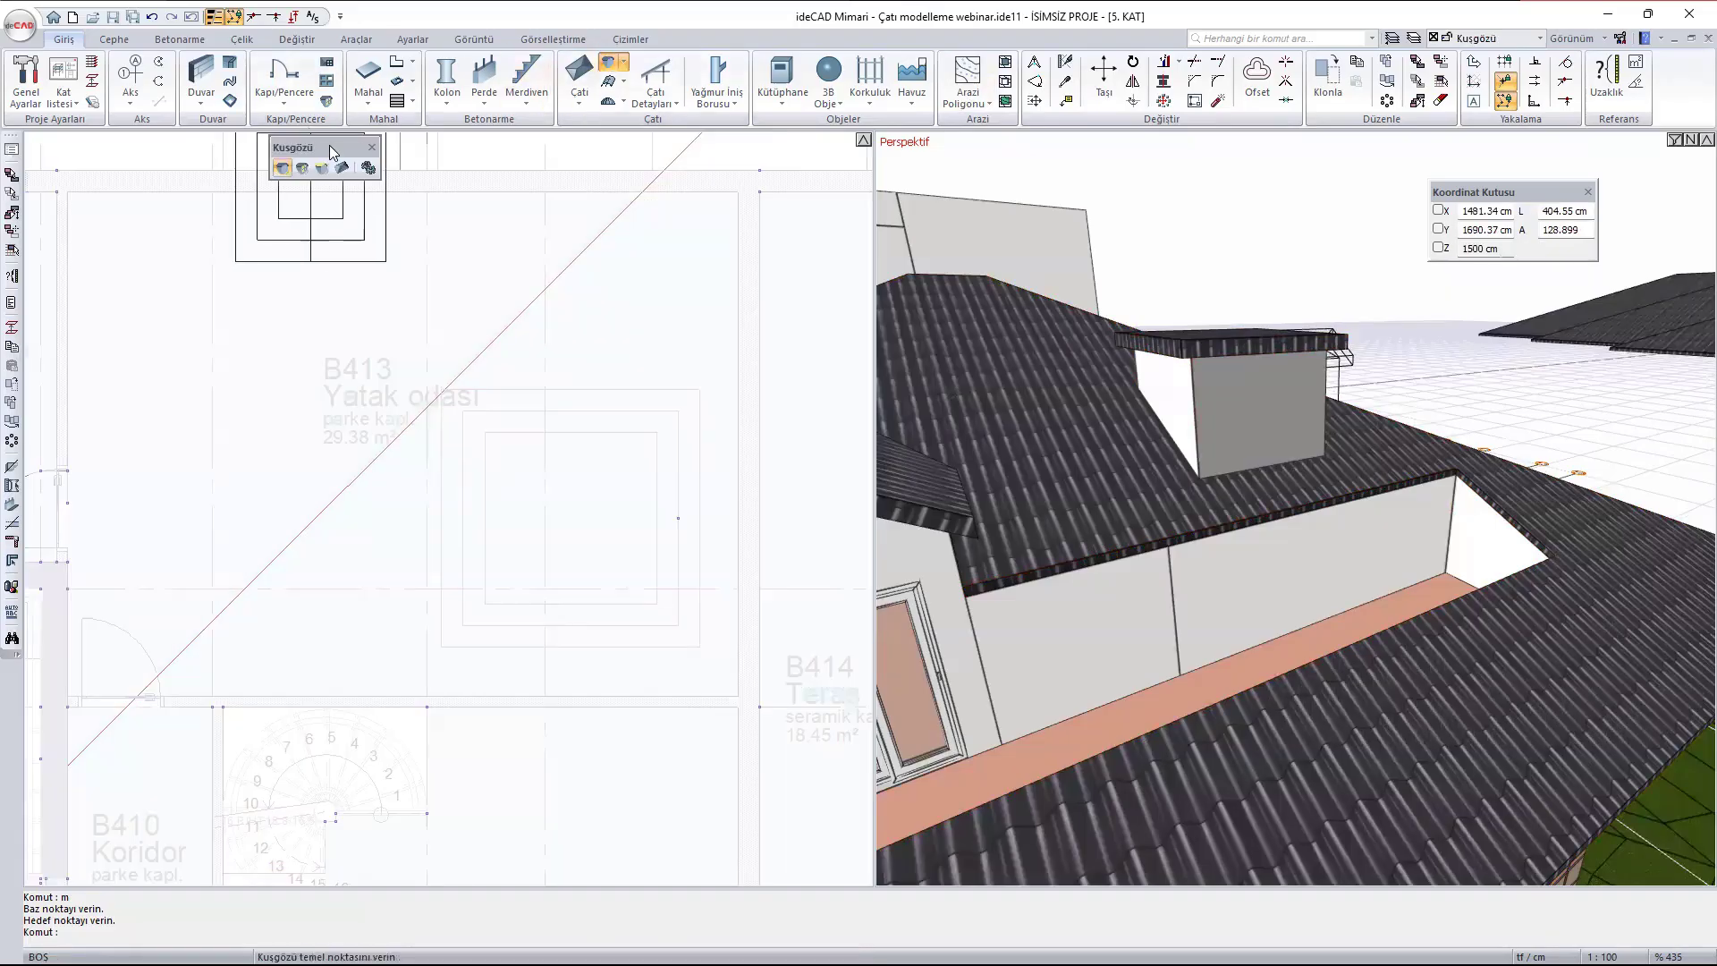
drag(331, 150, 351, 168)
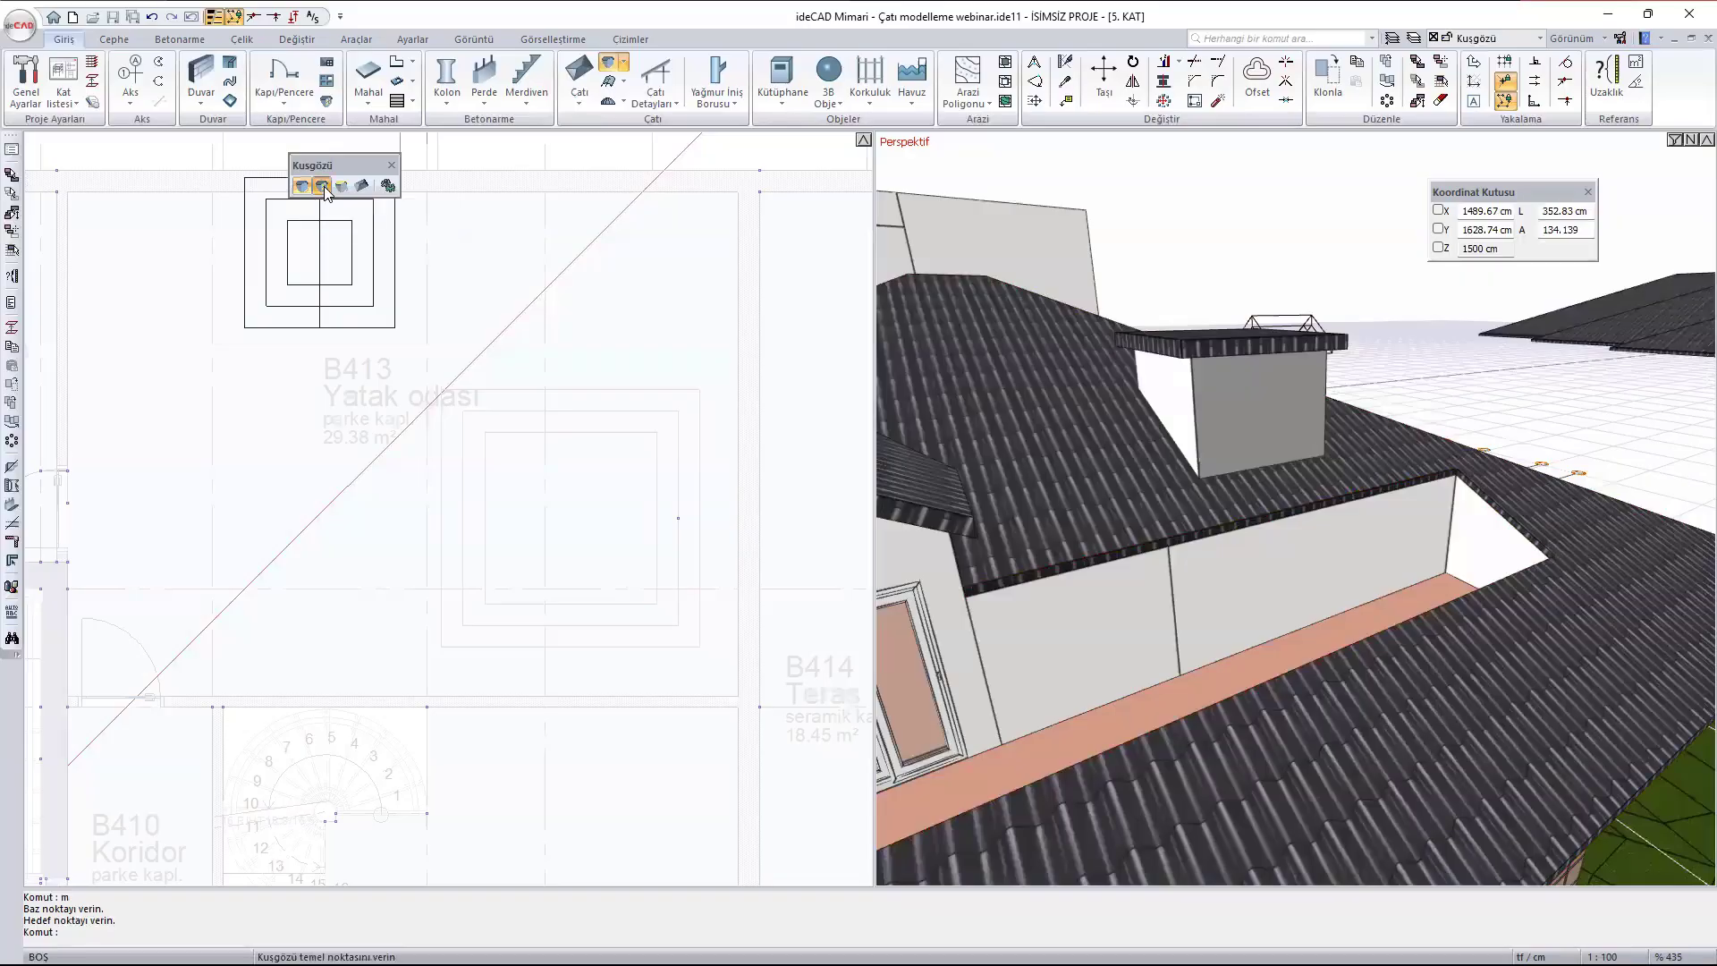
click(323, 186)
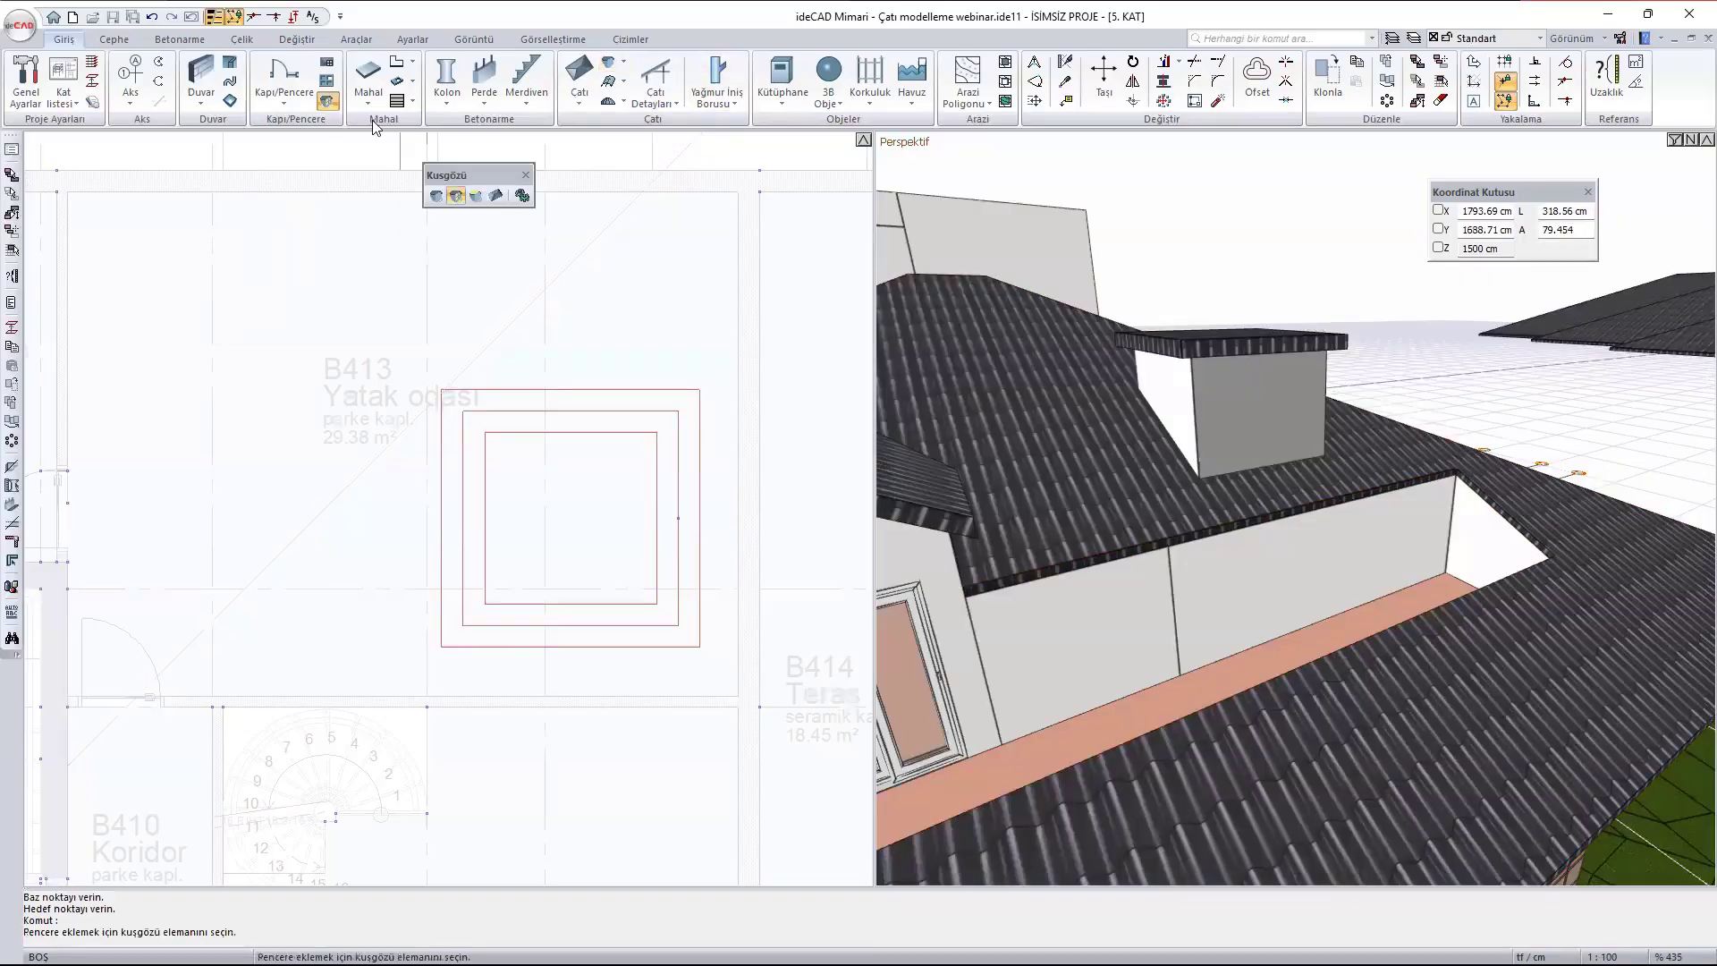
click(522, 196)
click(447, 219)
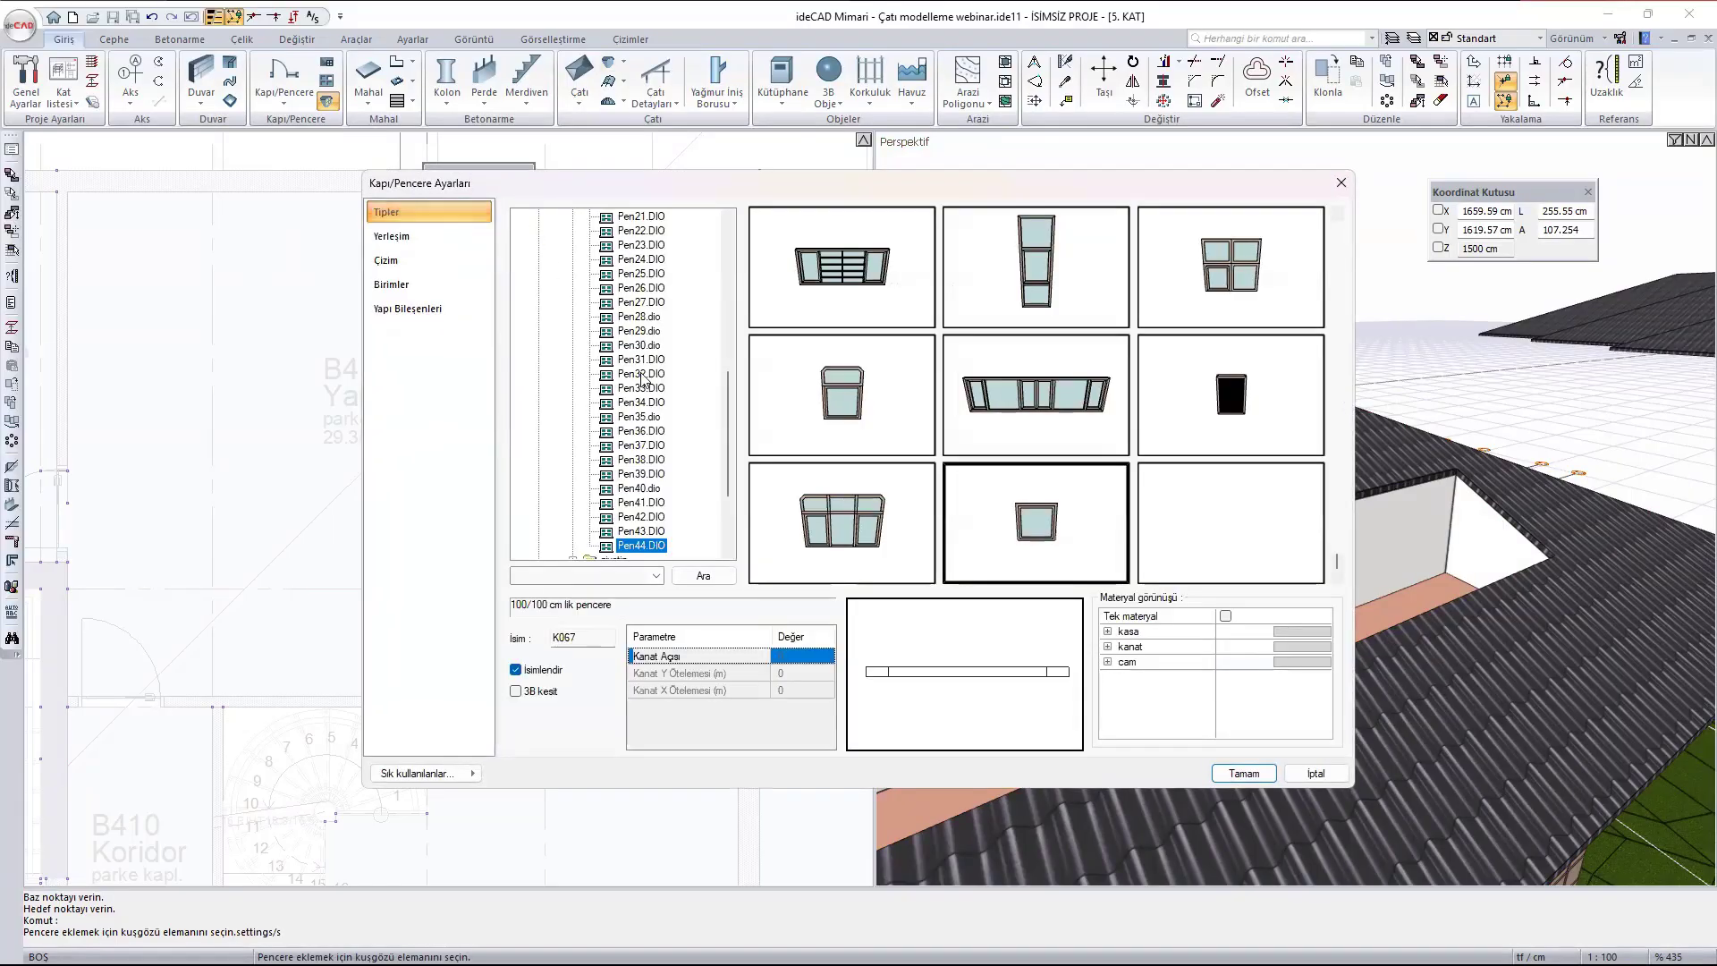
scroll(641, 373, up, 10)
scroll(636, 376, down, 12)
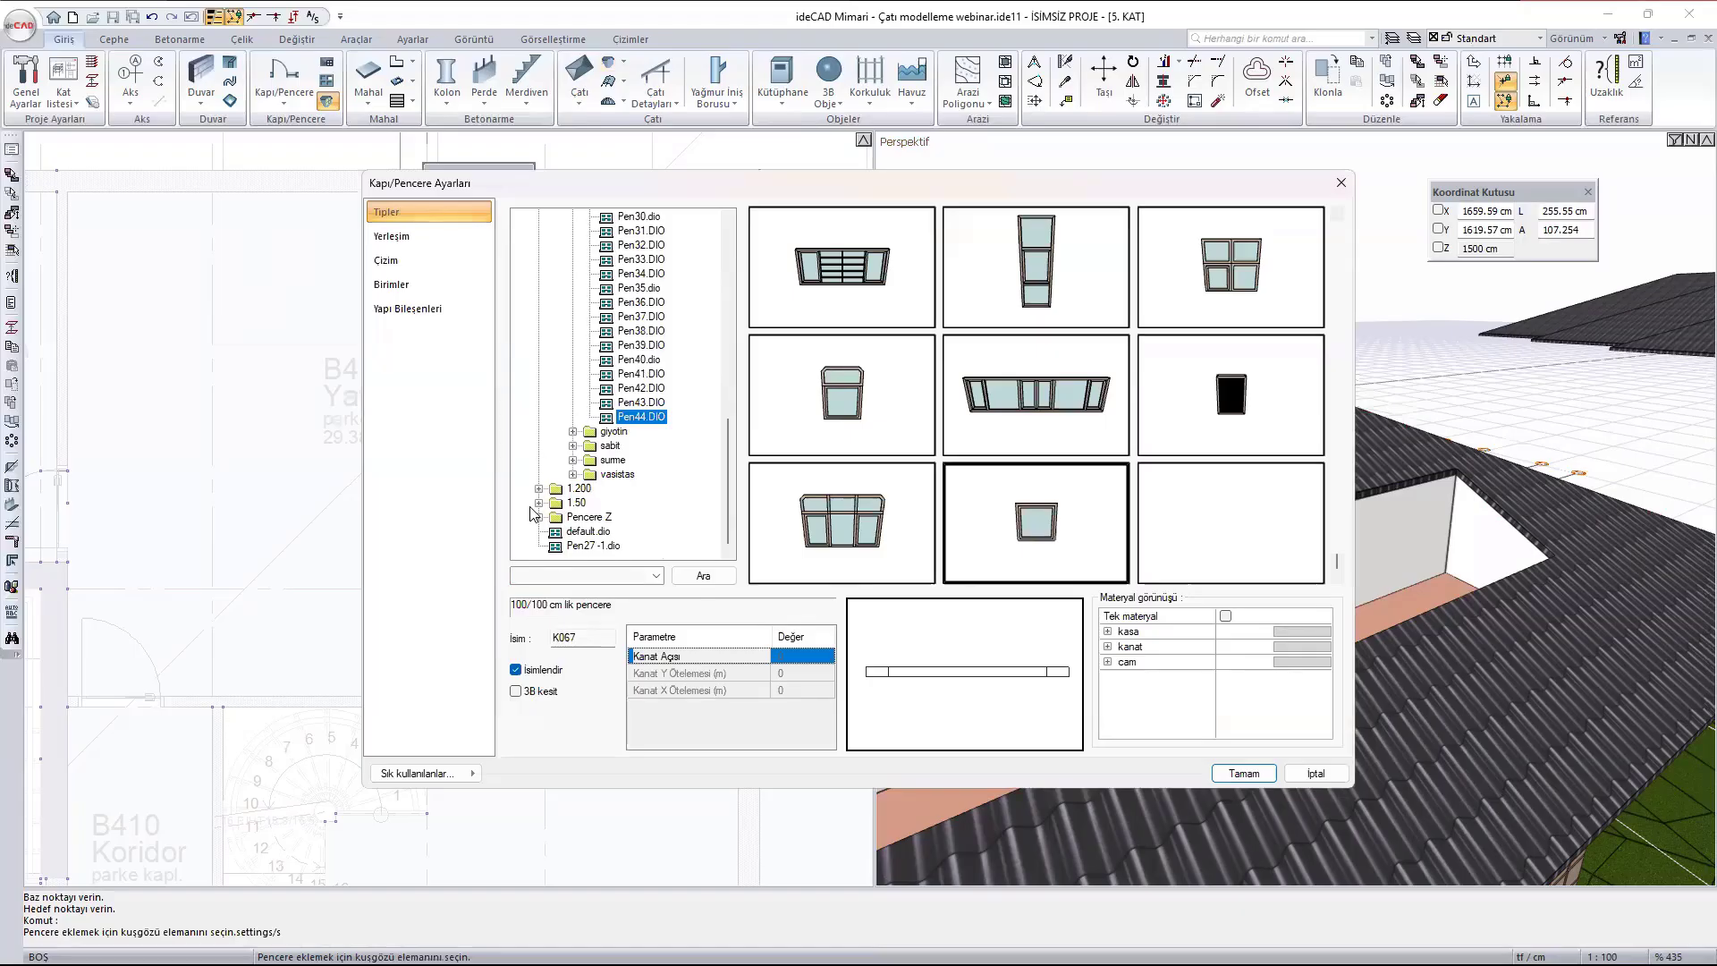
click(538, 503)
scroll(623, 404, down, 2)
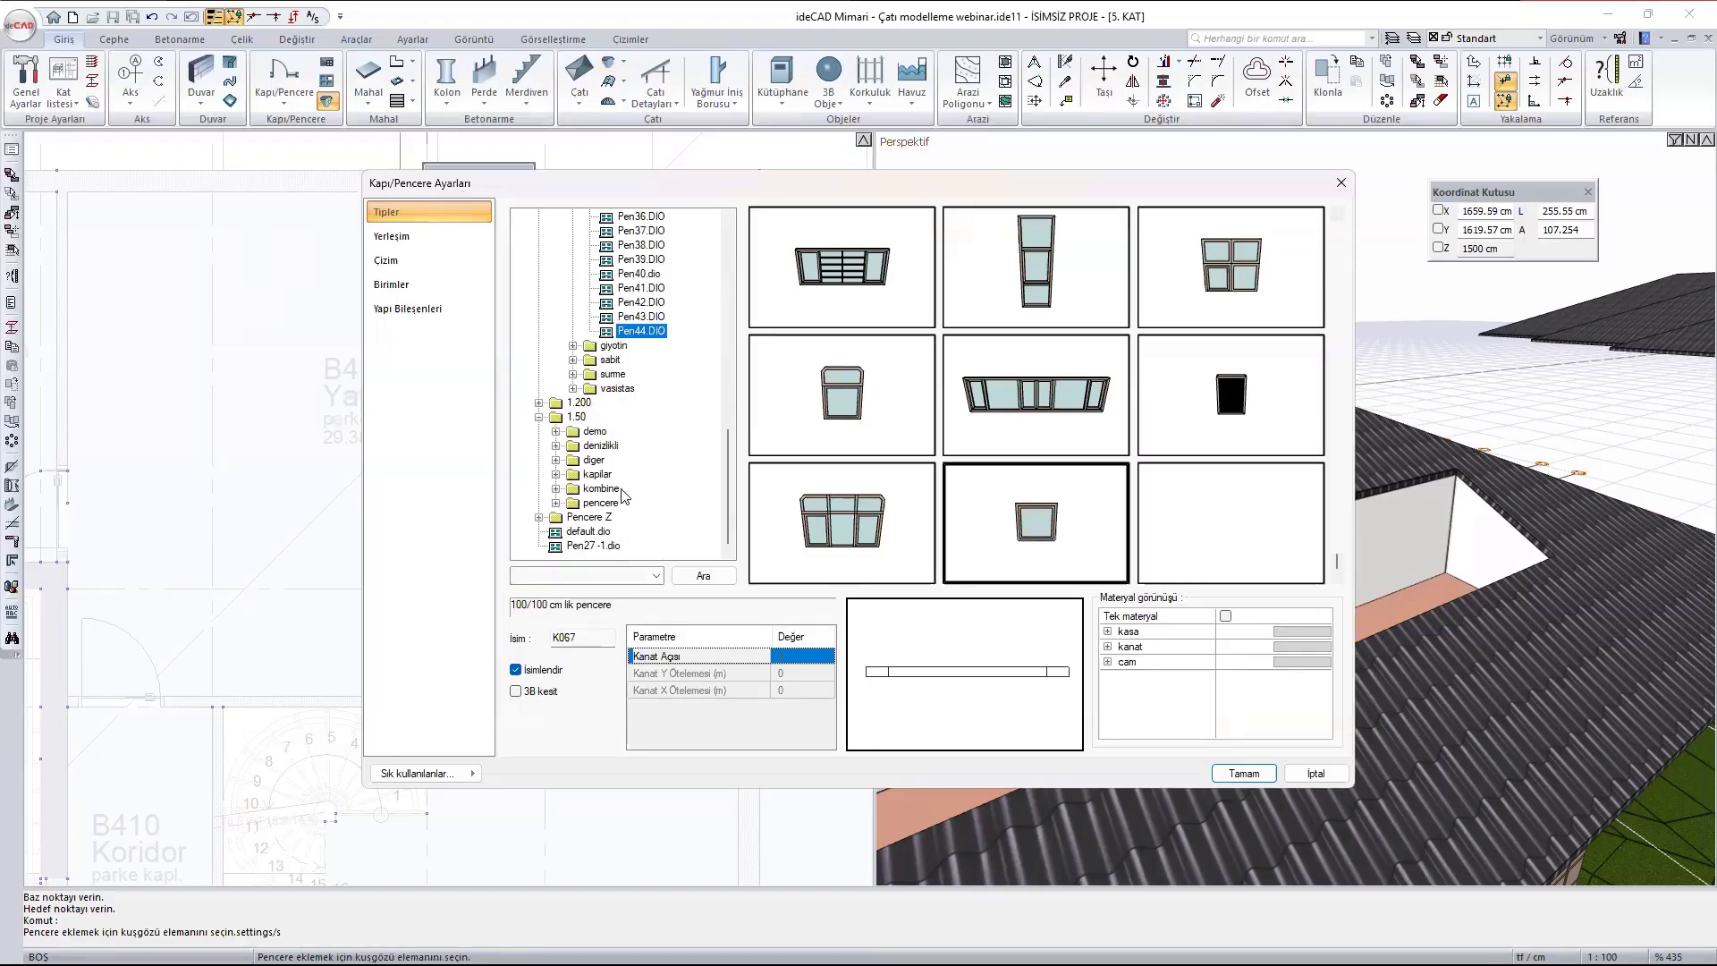
click(559, 503)
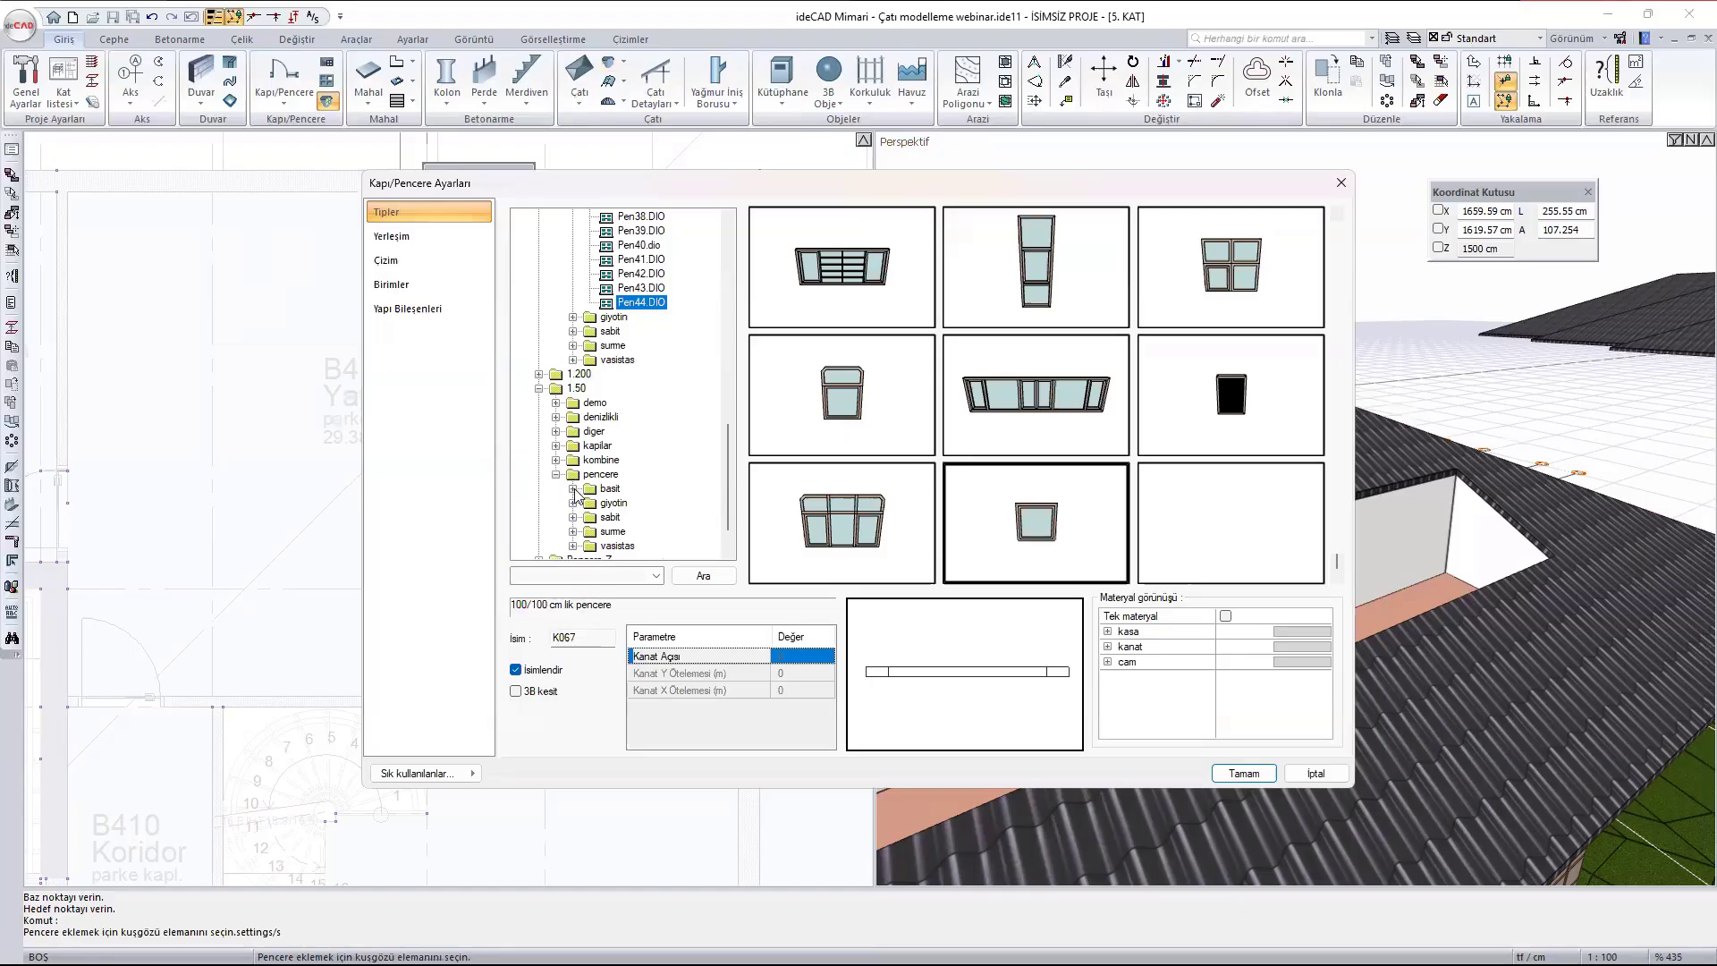
click(573, 489)
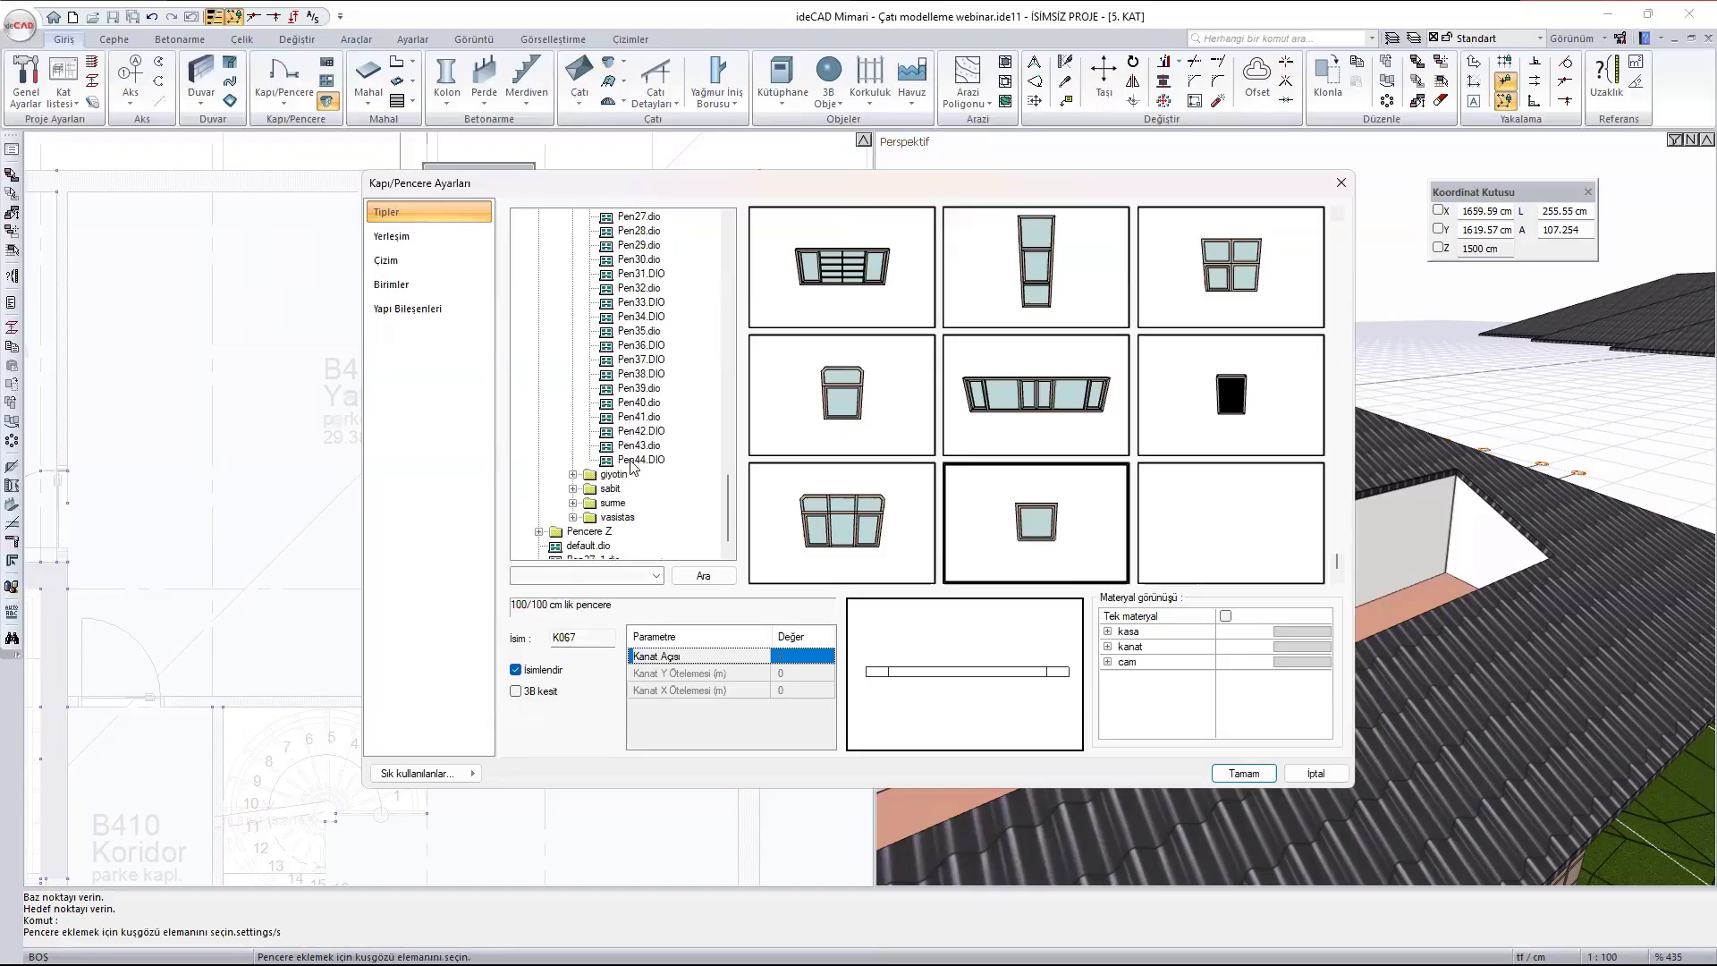
click(630, 461)
mouse_move(1045, 520)
mouse_down()
mouse_move(1064, 540)
mouse_move(1026, 532)
mouse_up()
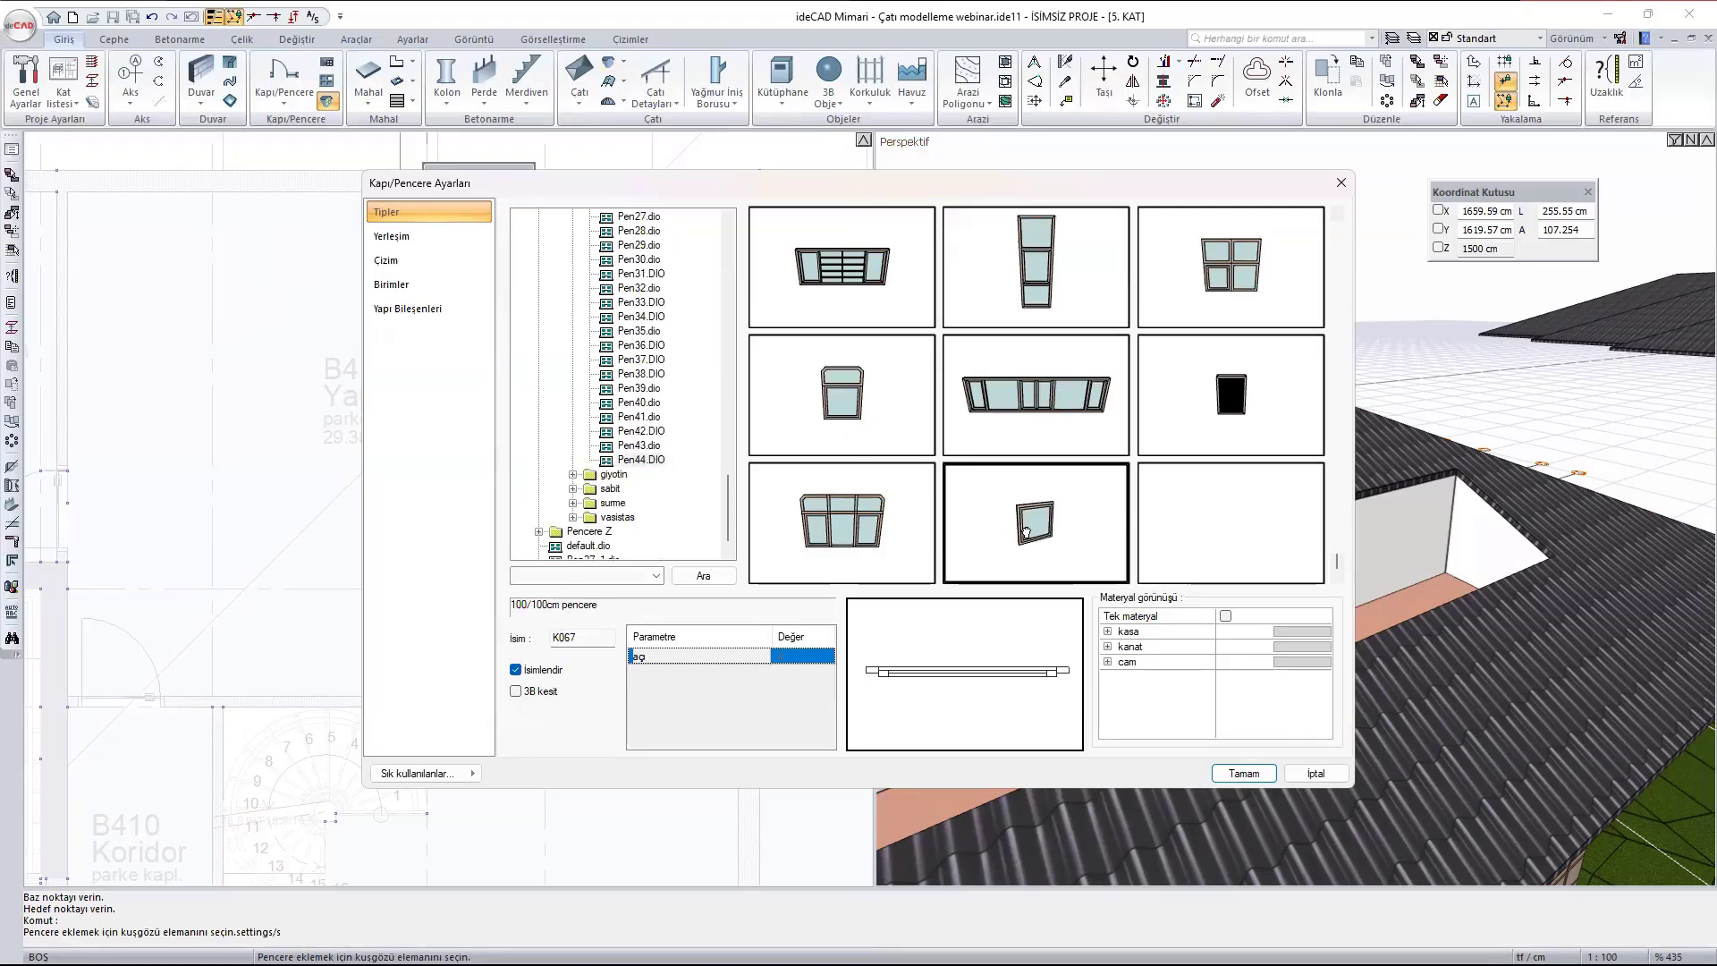
- Set the dormer window's level (Kot) to 25 cm, adjust its distance and size, and accept the window settings
click(402, 236)
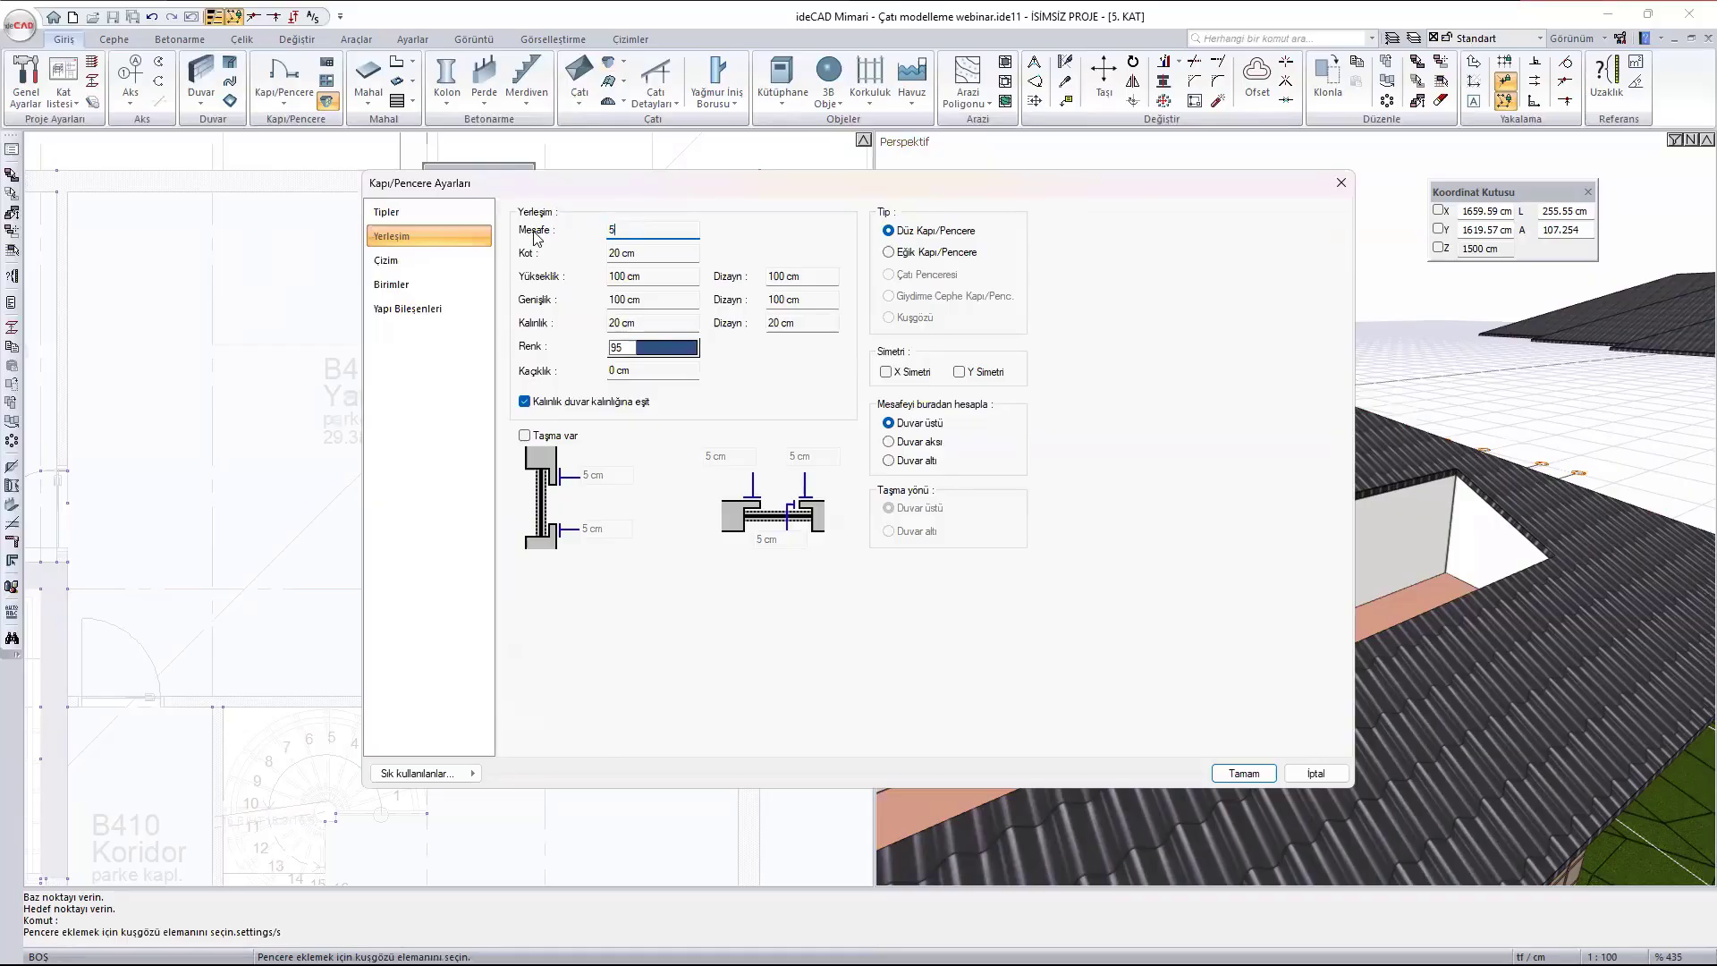
key(Tab)
text(25)
click(660, 274)
key(Tab)
click(1243, 772)
- Insert the configured window into the front wall of the bedroom dormer and reapply the dormer's settings to refresh it
scroll(1257, 394, up, 5)
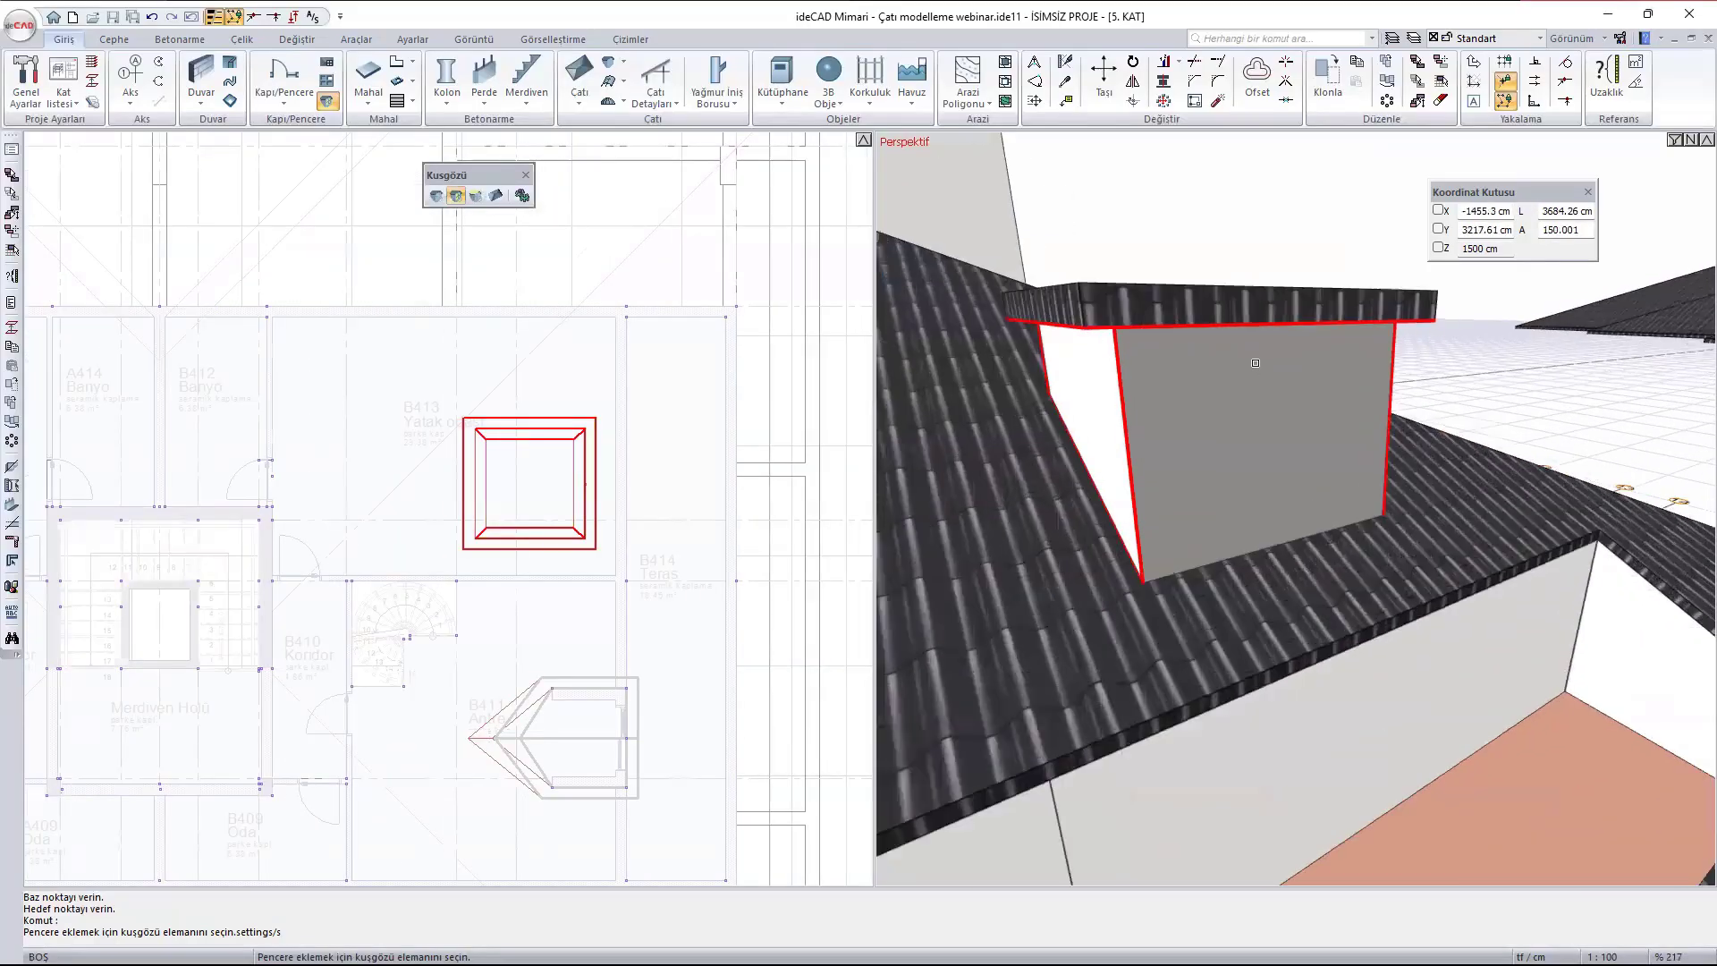
click(1264, 468)
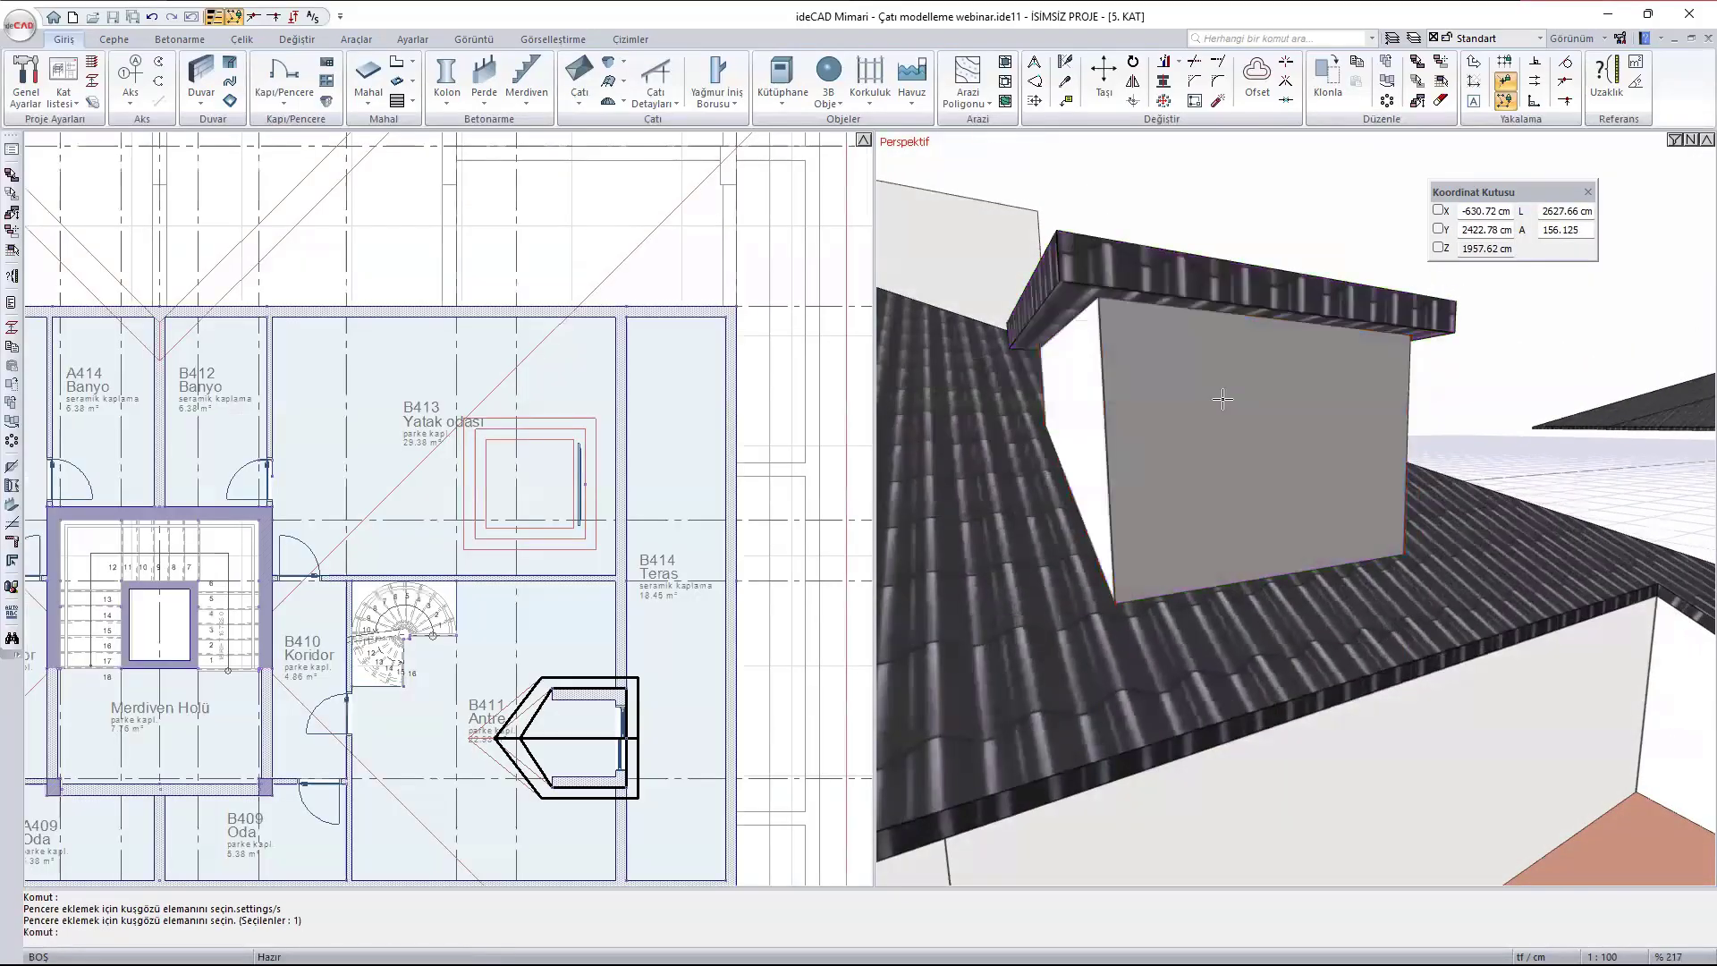
key(Escape)
double_click(1126, 398)
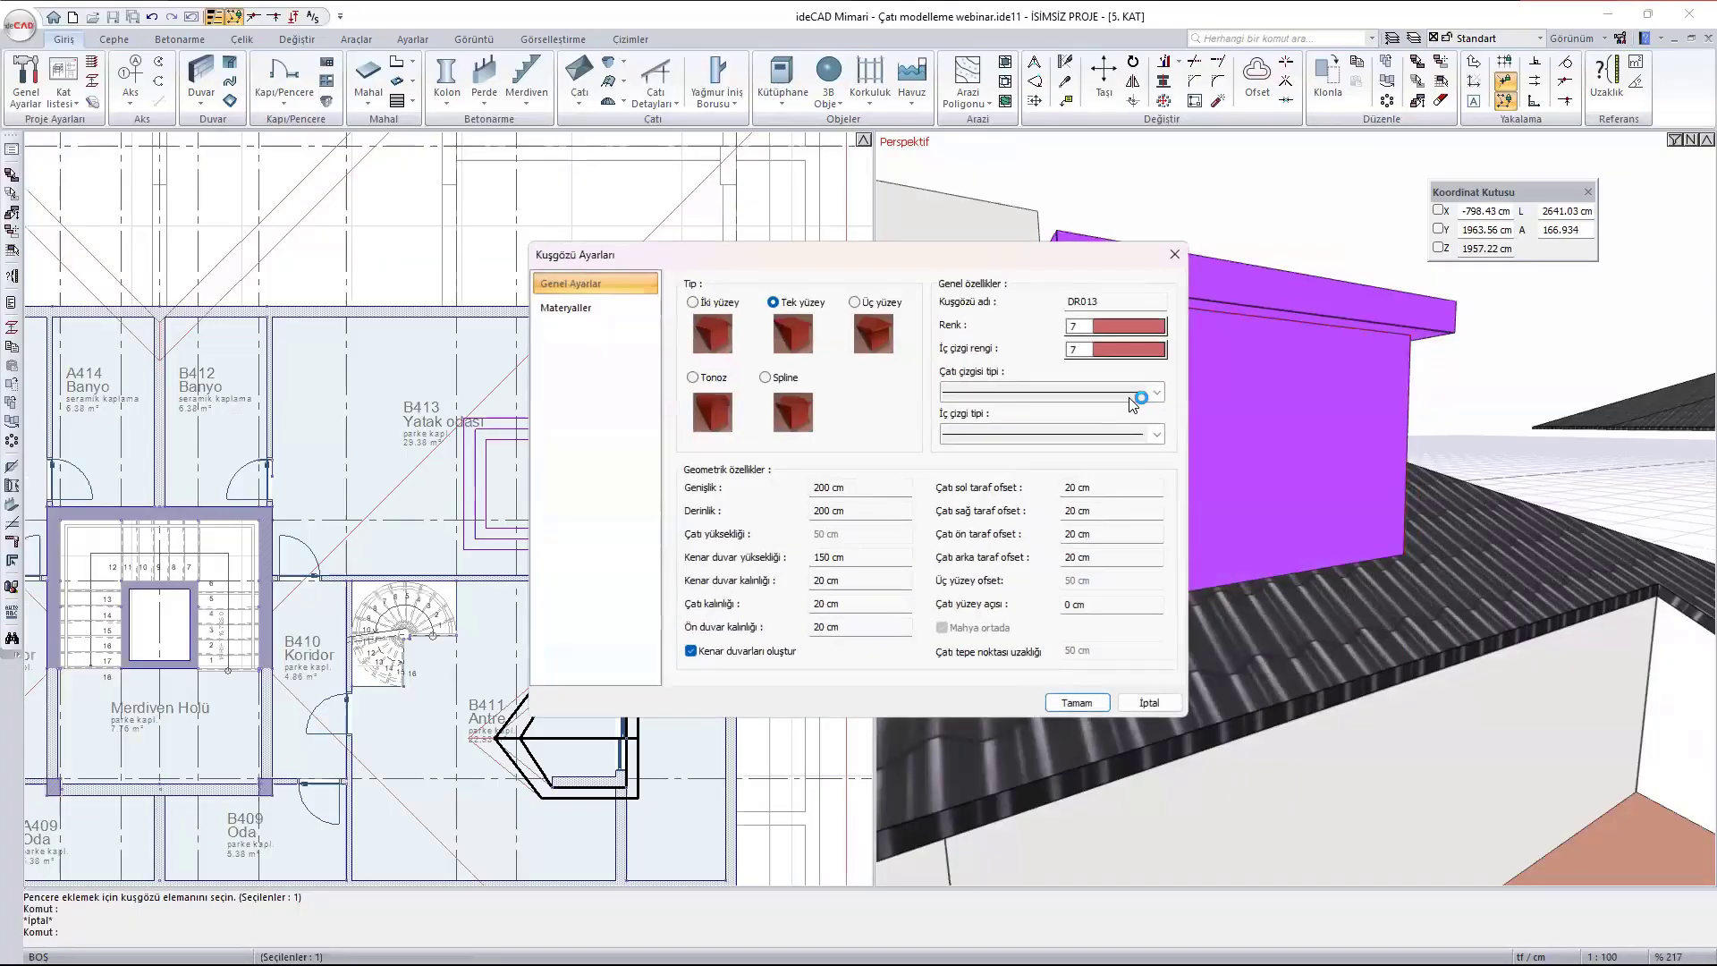
click(1076, 703)
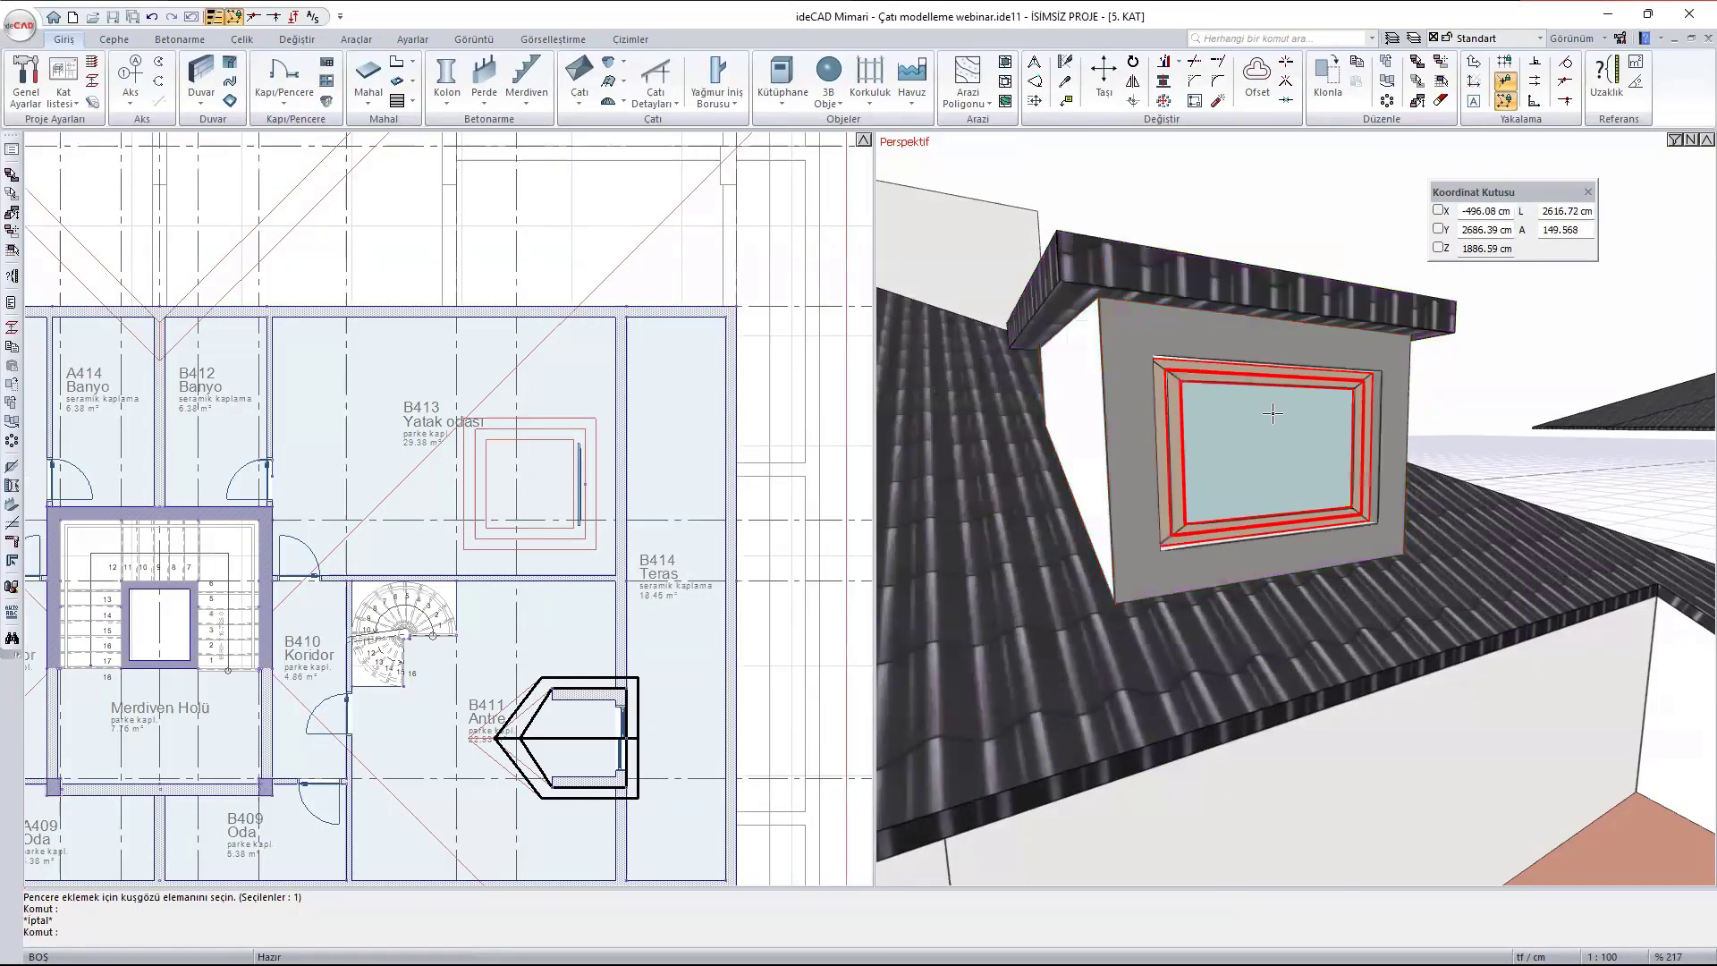
ctrl+middle_drag(1292, 385, 1280, 469)
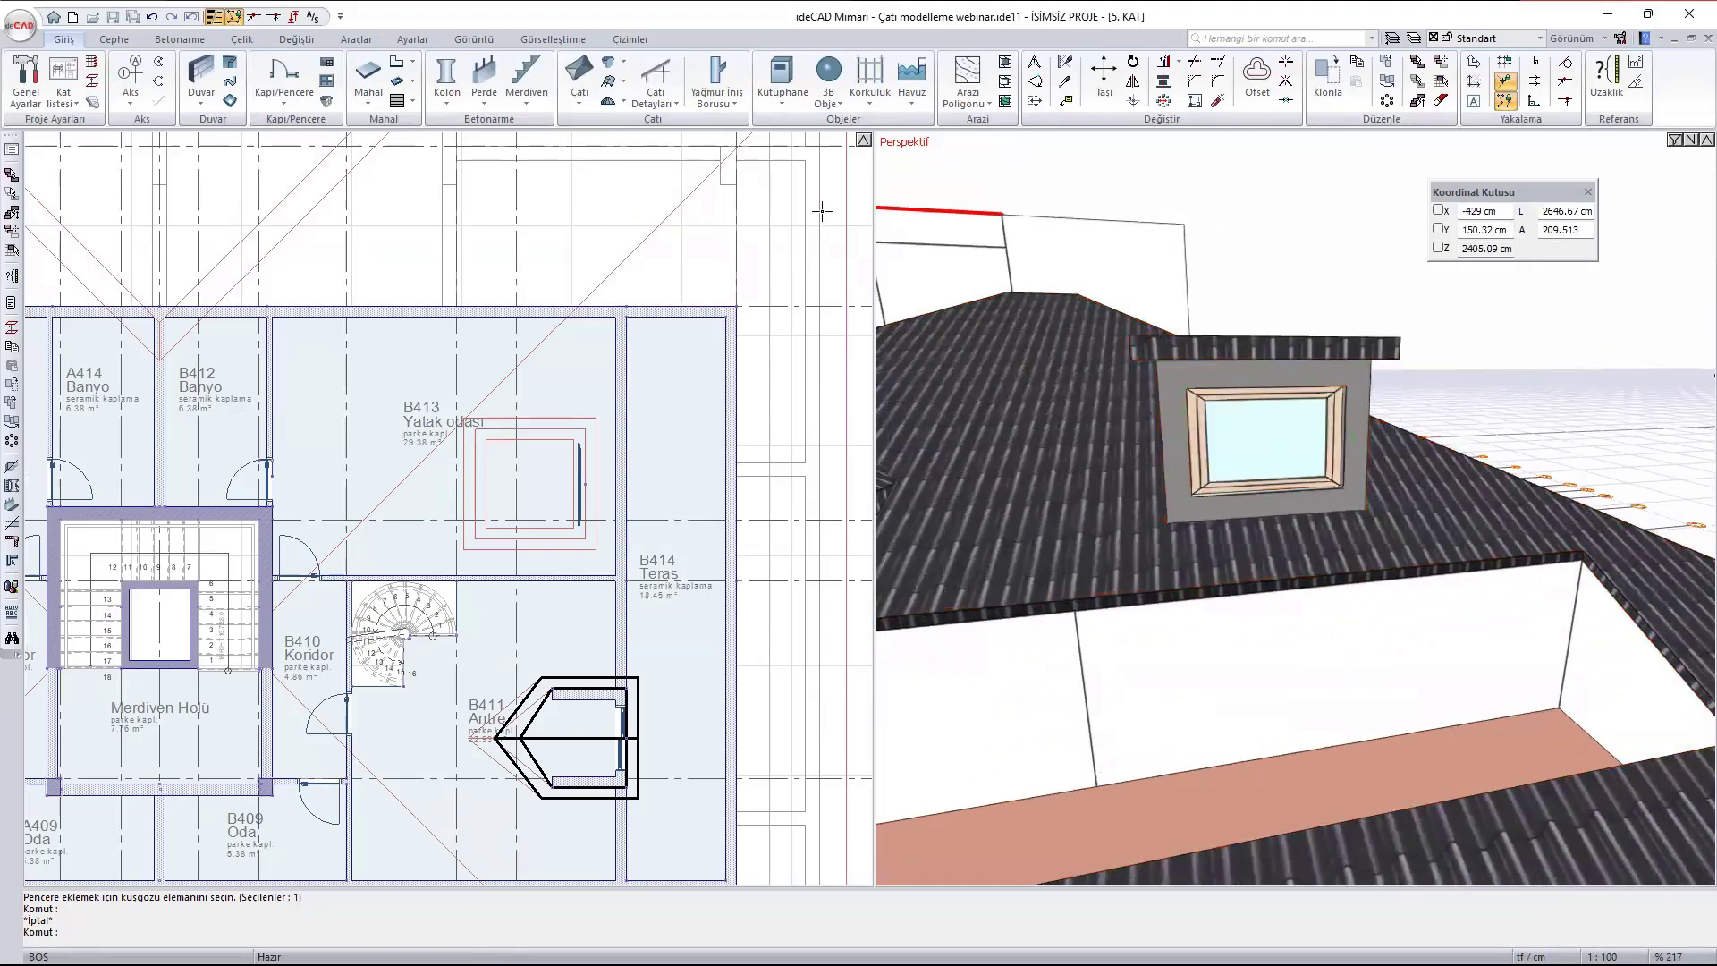
click(611, 86)
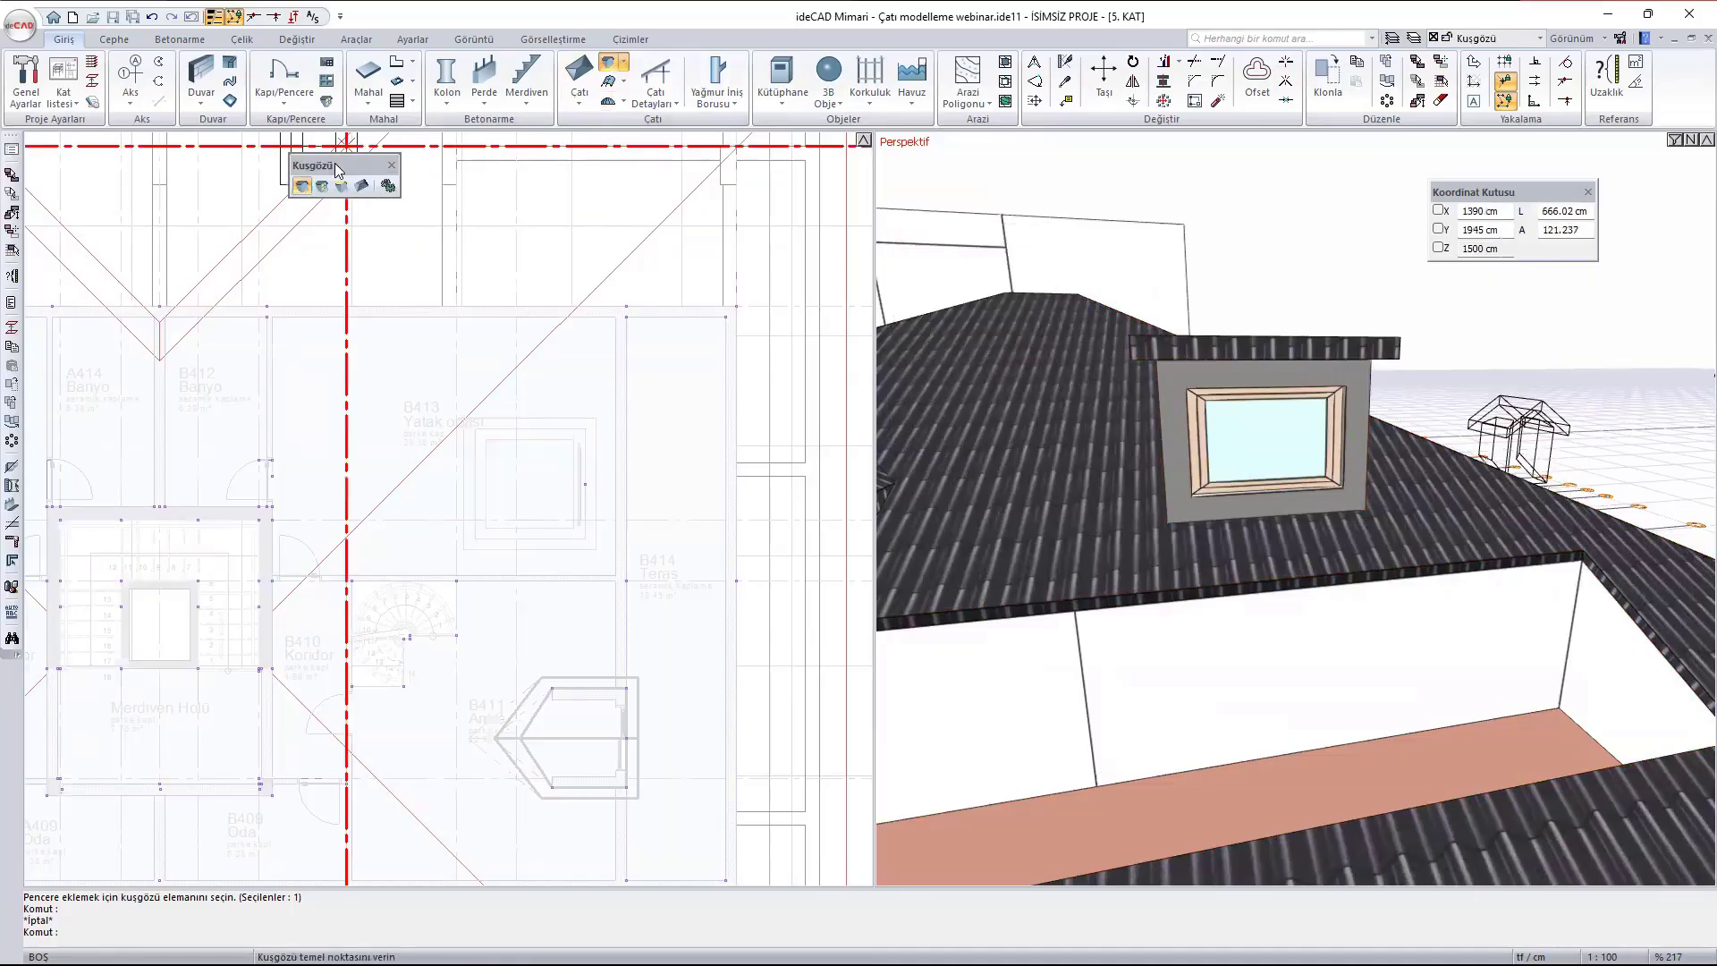
click(322, 186)
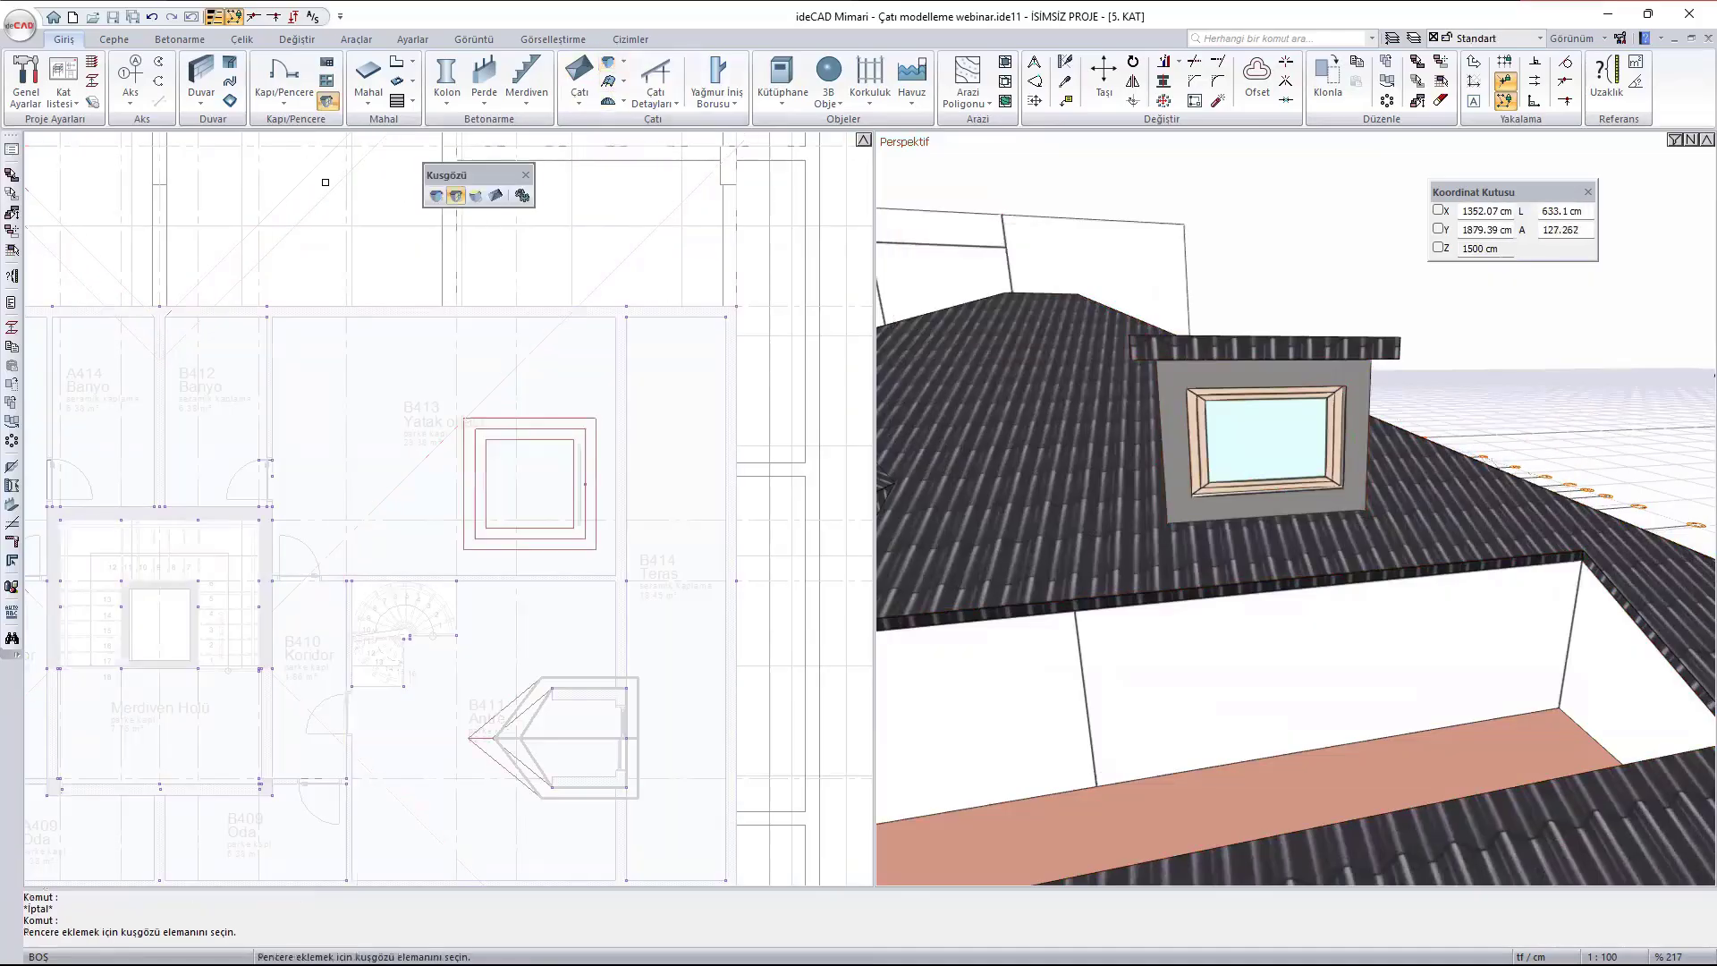
scroll(1339, 465, up, 3)
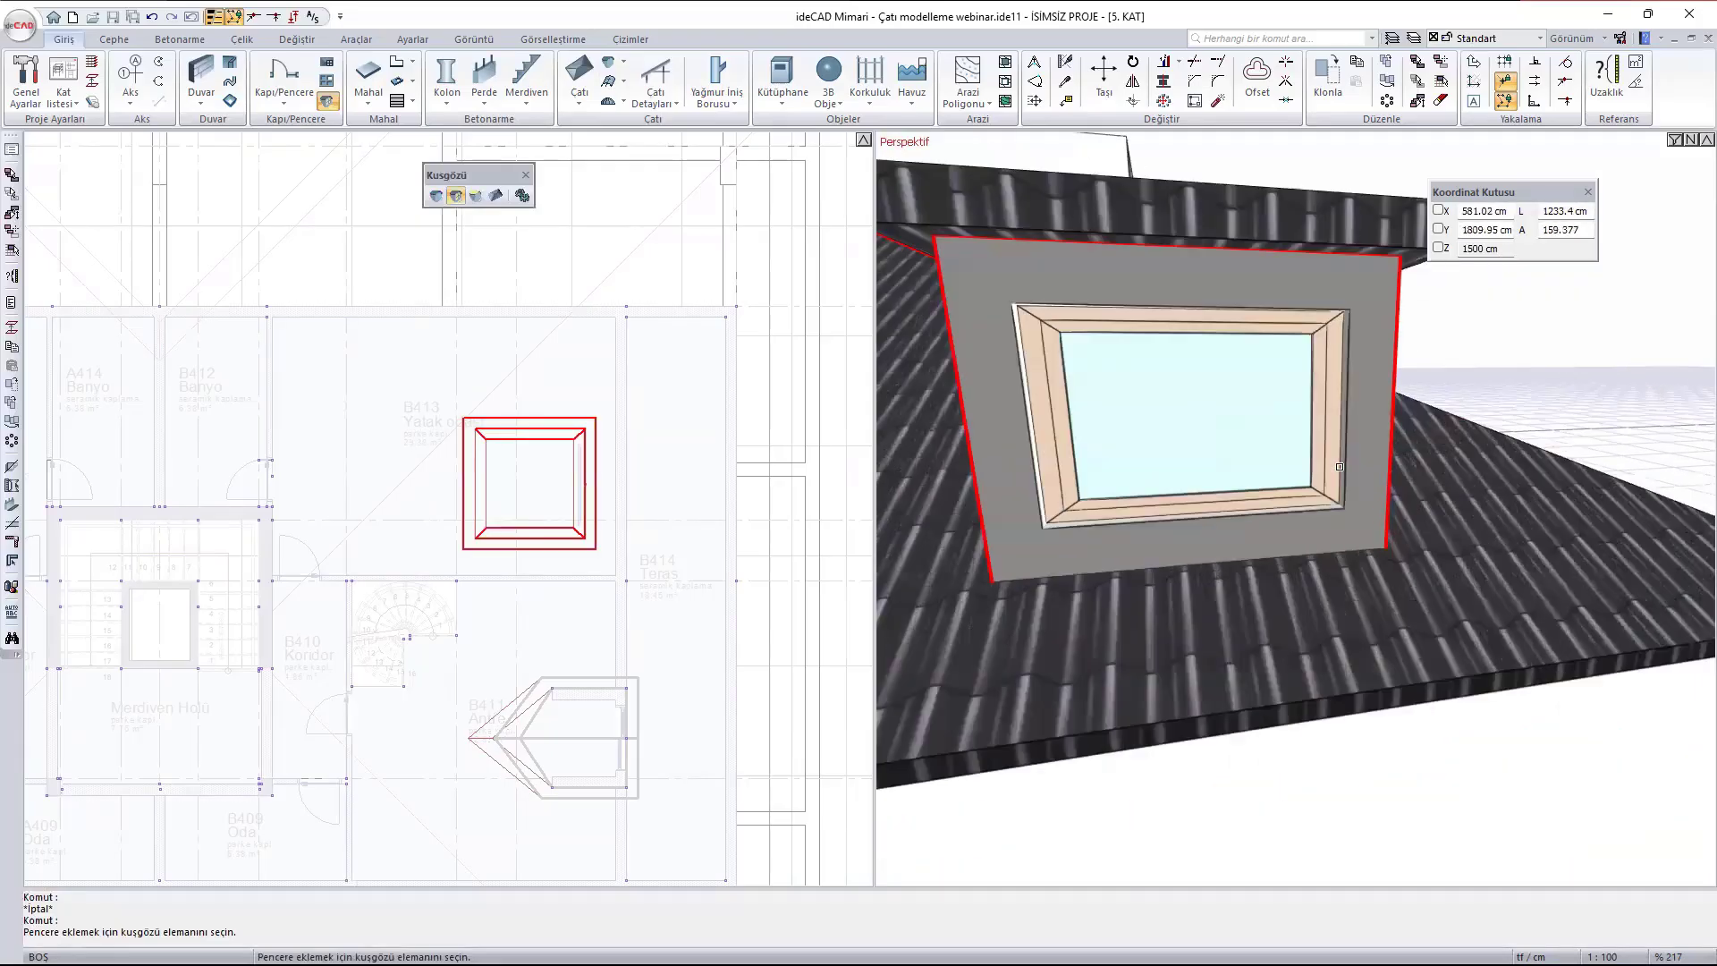
key(Escape)
scroll(1345, 461, down, 3)
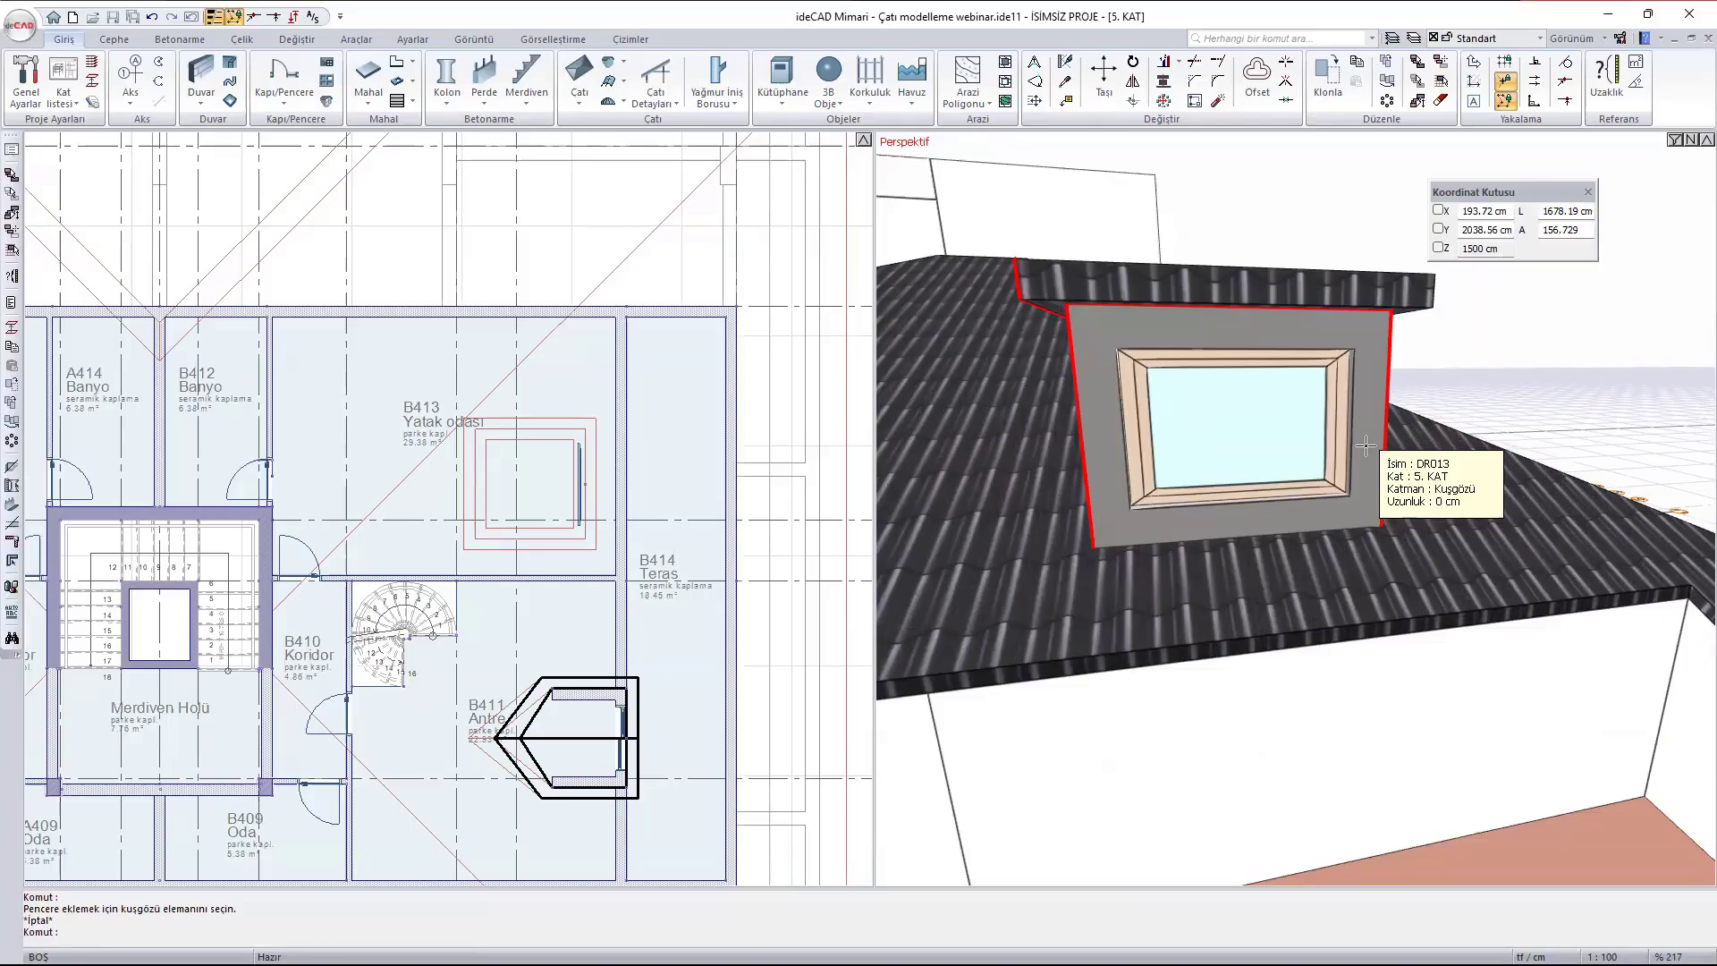
key(Escape)
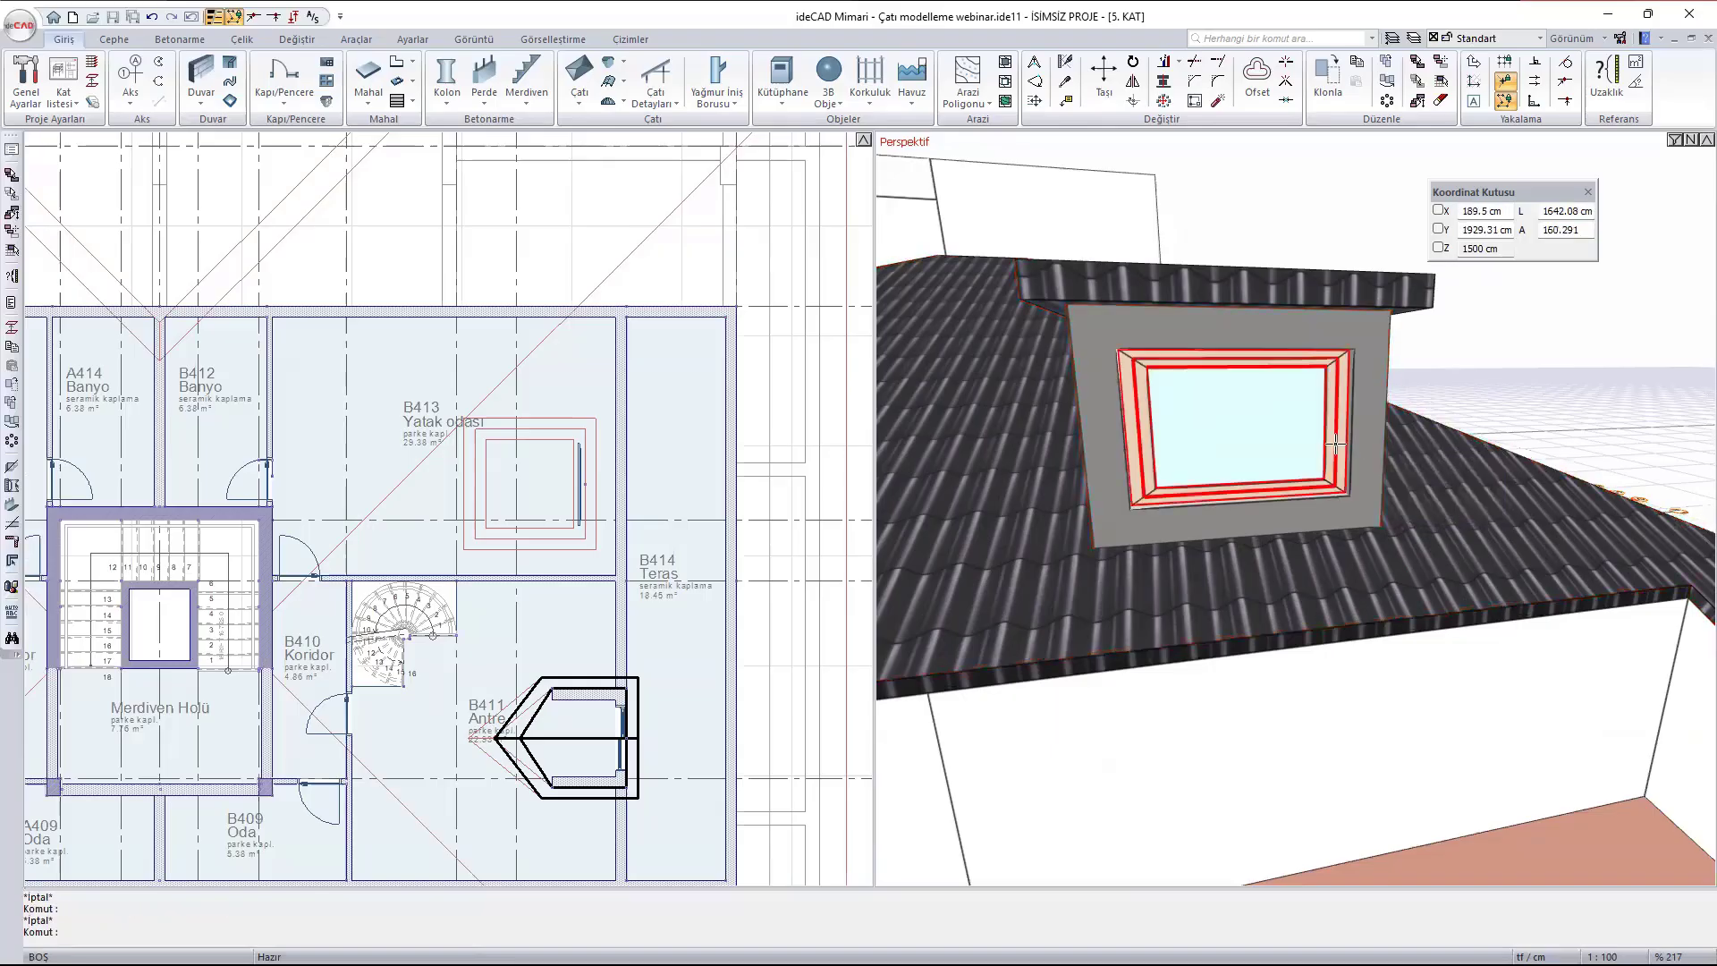
- Delete the gabled dormer sunk into the opposite roof slope, on the side away from terrace B414
scroll(1294, 428, down, 4)
scroll(1297, 447, down, 8)
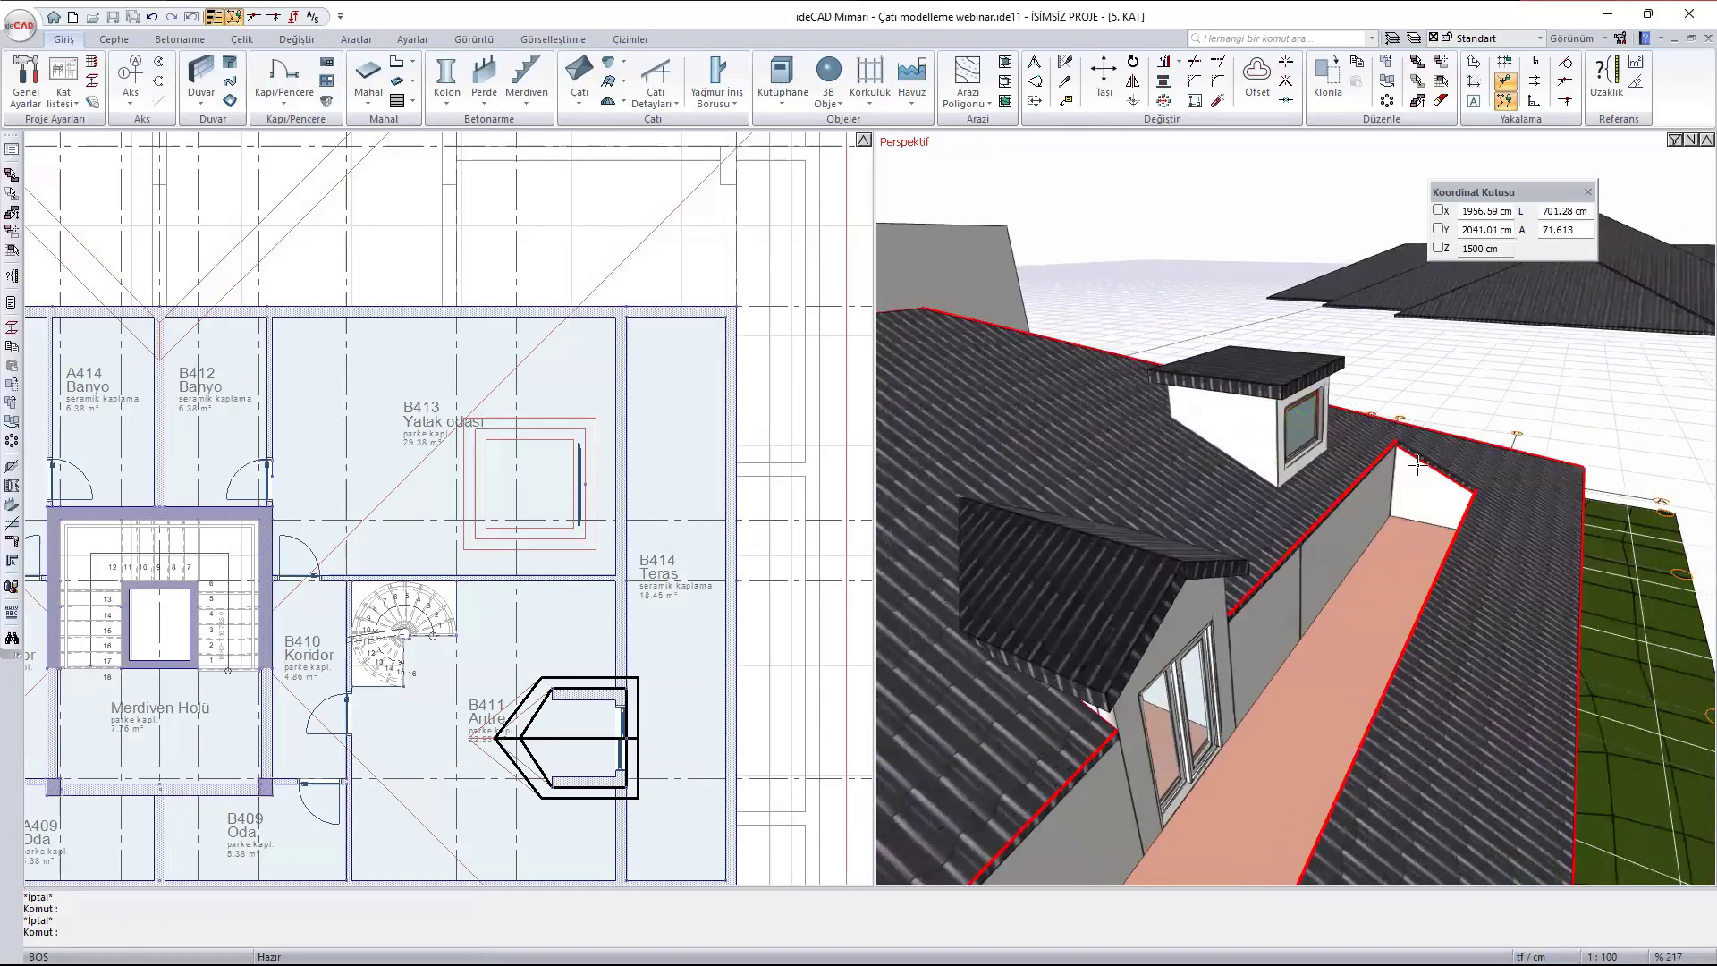
scroll(1217, 484, up, 4)
mouse_move(1215, 486)
ctrl+middle_down()
mouse_move(1288, 447)
mouse_move(1381, 593)
mouse_move(1517, 468)
mouse_move(1574, 468)
ctrl+middle_up()
ctrl+middle_drag(1280, 452, 1359, 447)
scroll(1303, 606, up, 3)
click(1377, 539)
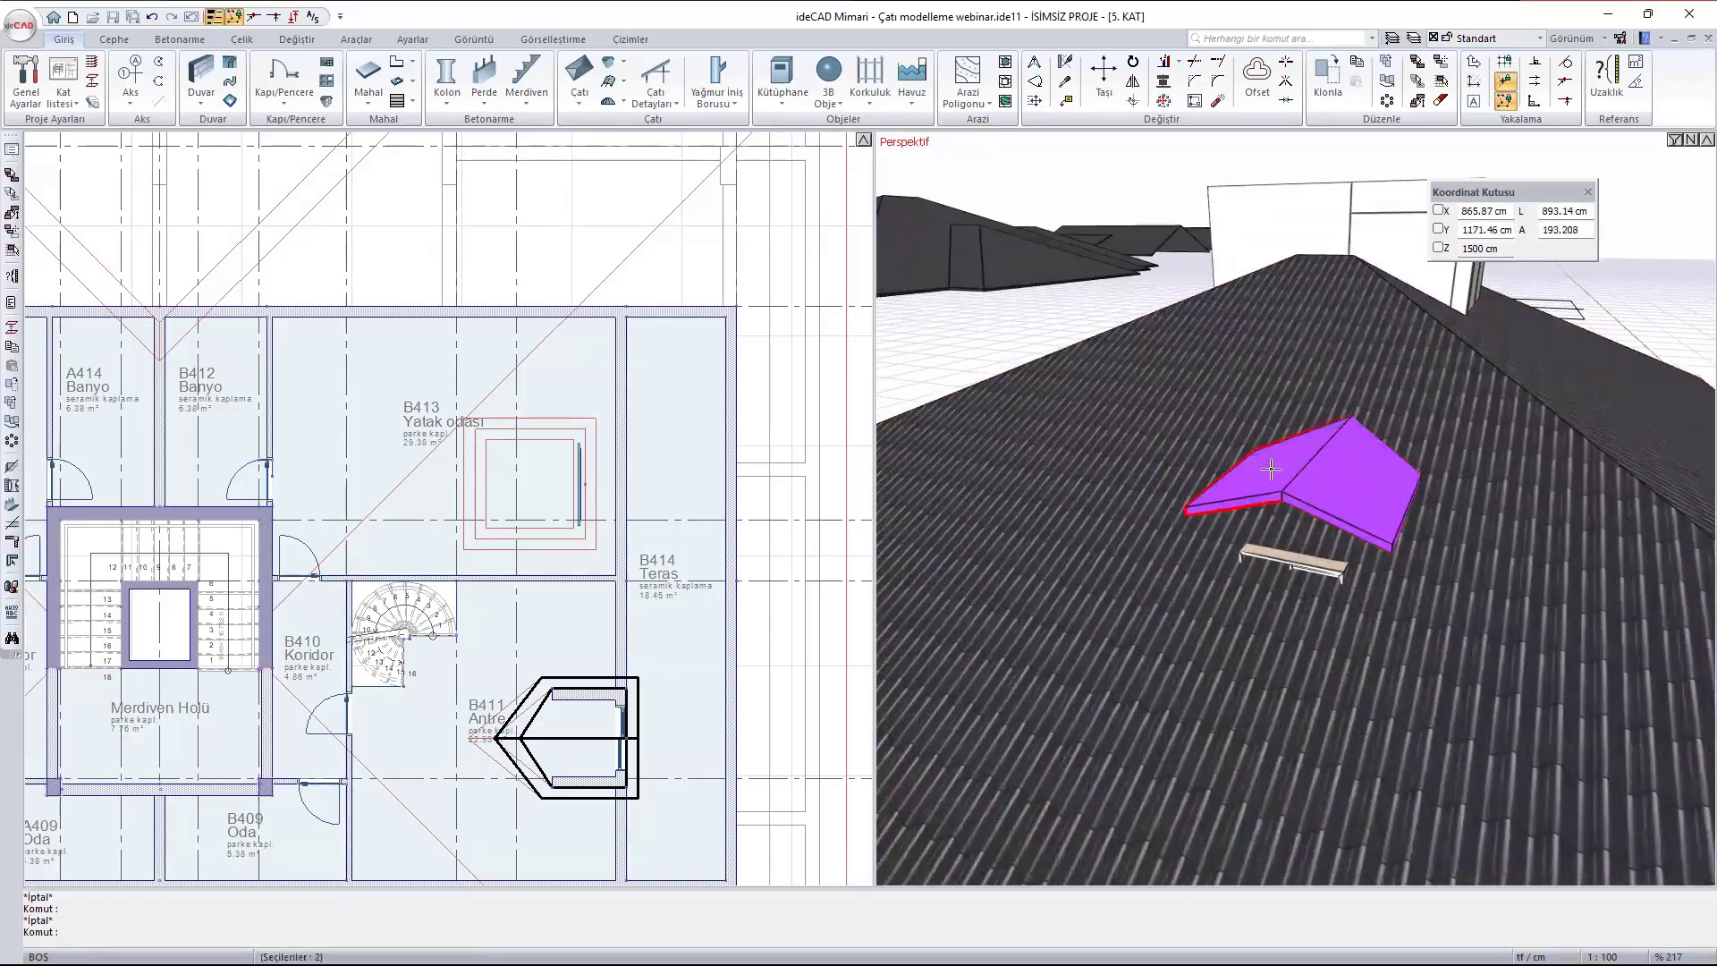
key(Delete)
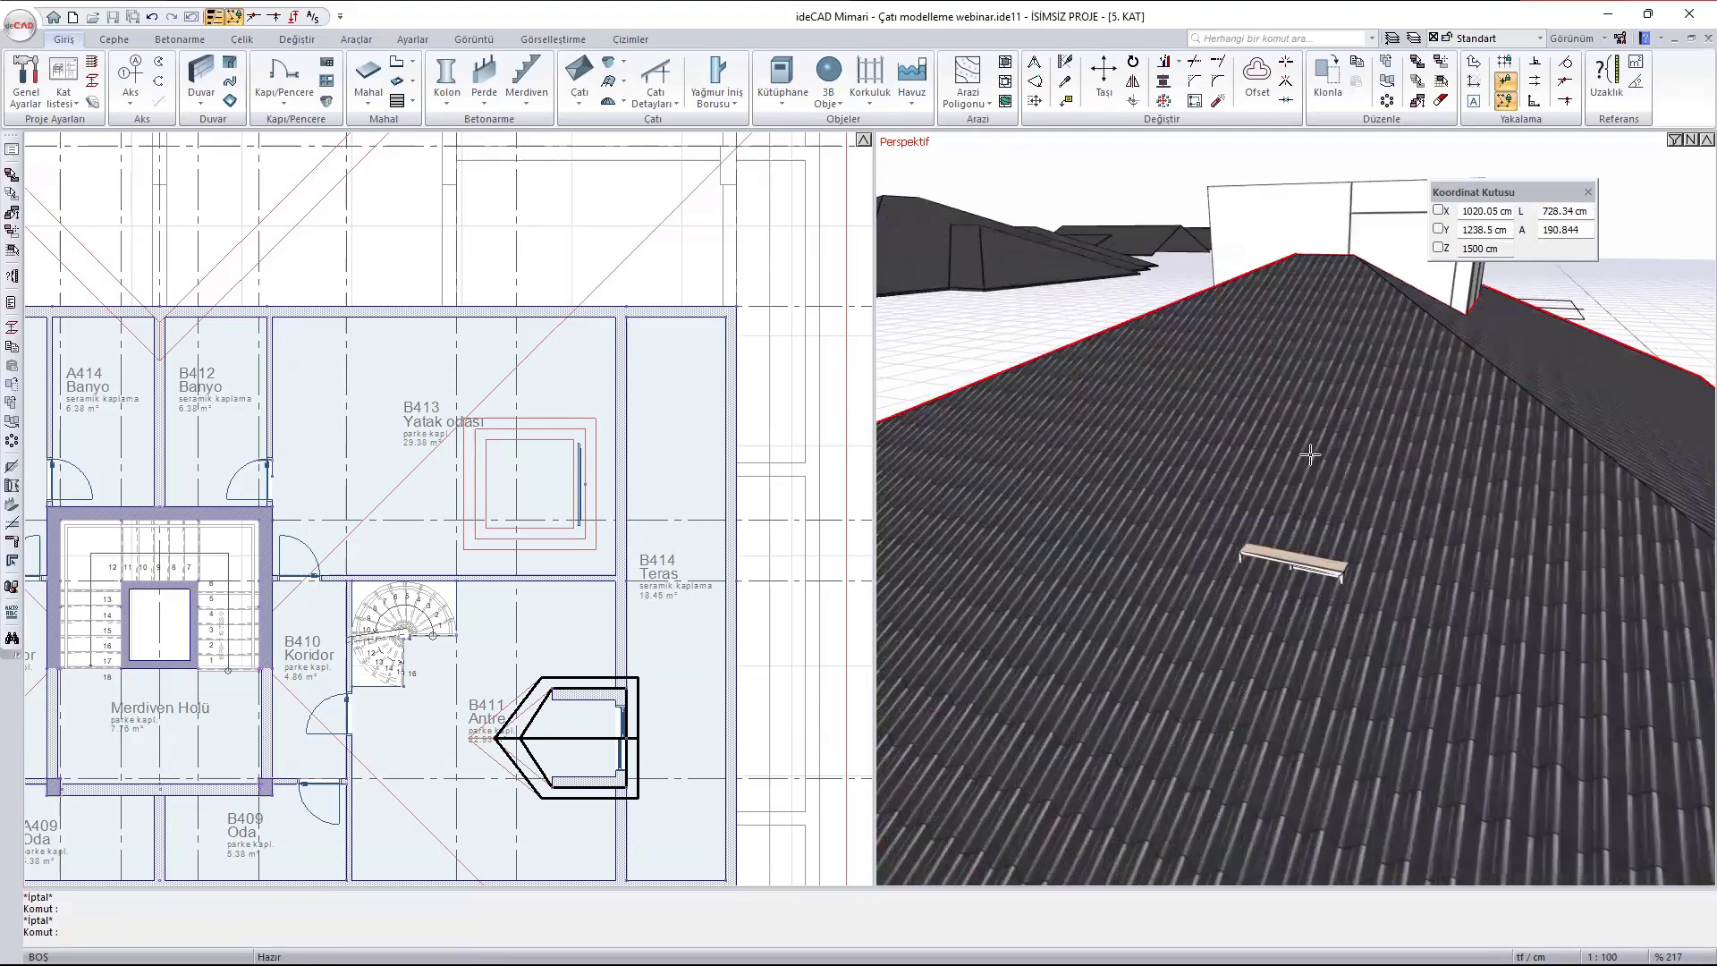
scroll(675, 310, down, 5)
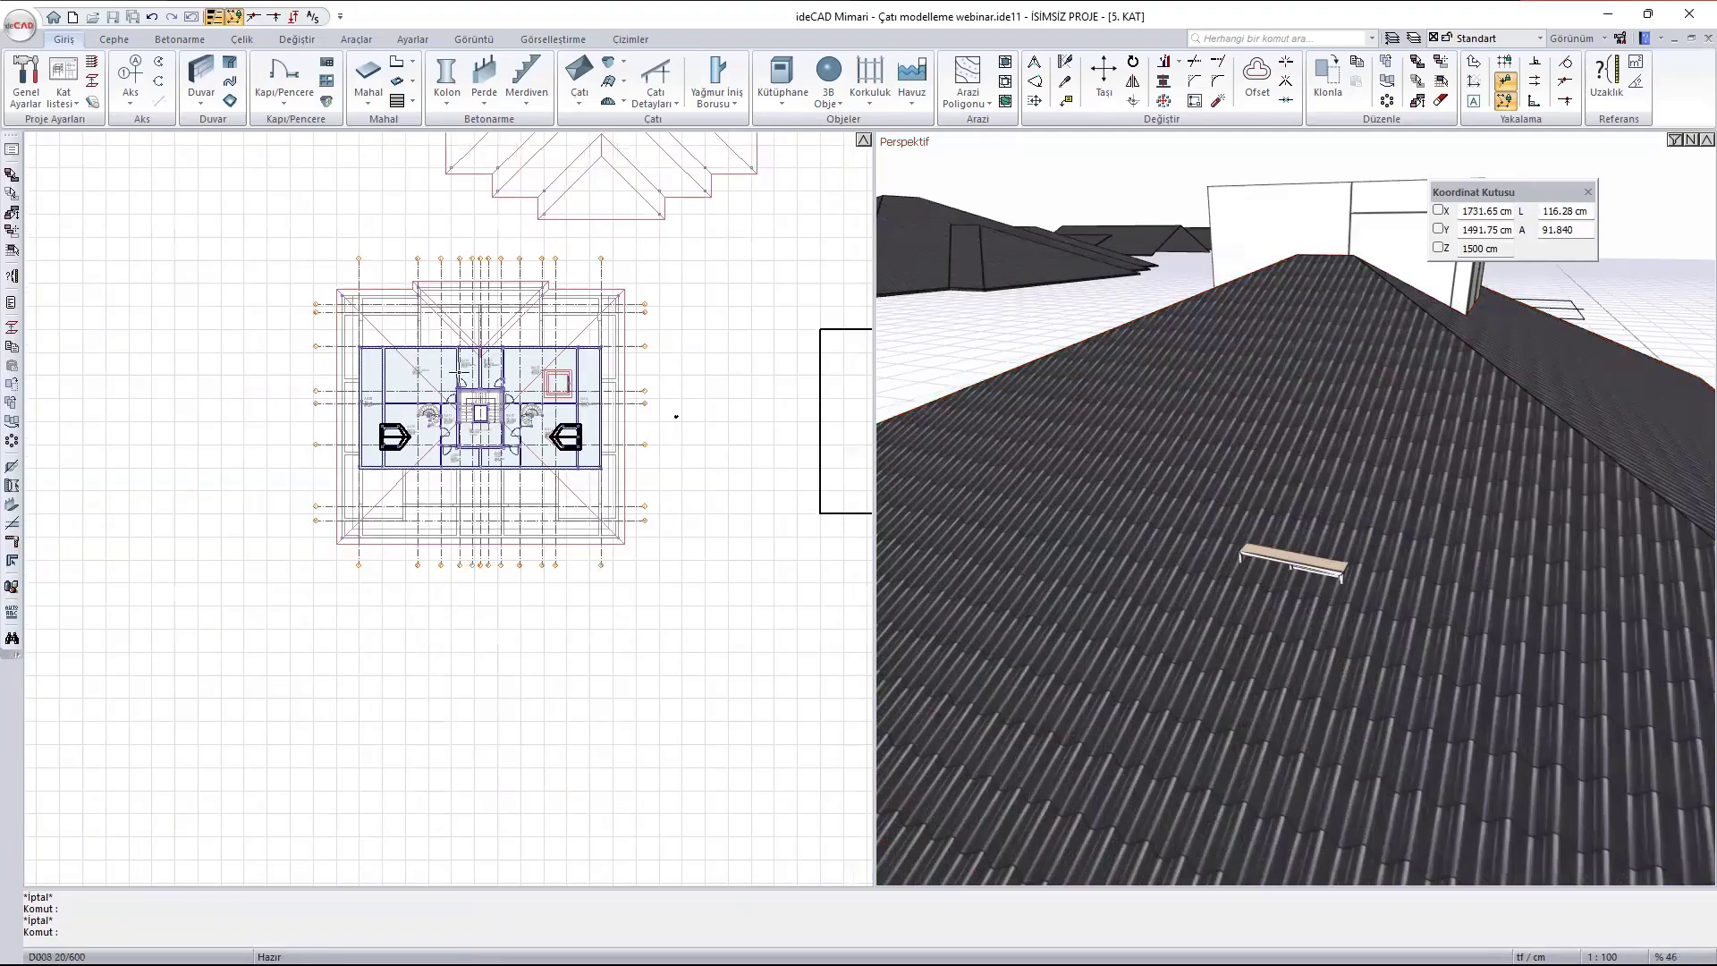
- Edit the roof trim Çatıyla Kes 20 to exclude the front wall and both side walls of the dormer in A410
scroll(367, 497, up, 8)
scroll(367, 498, up, 2)
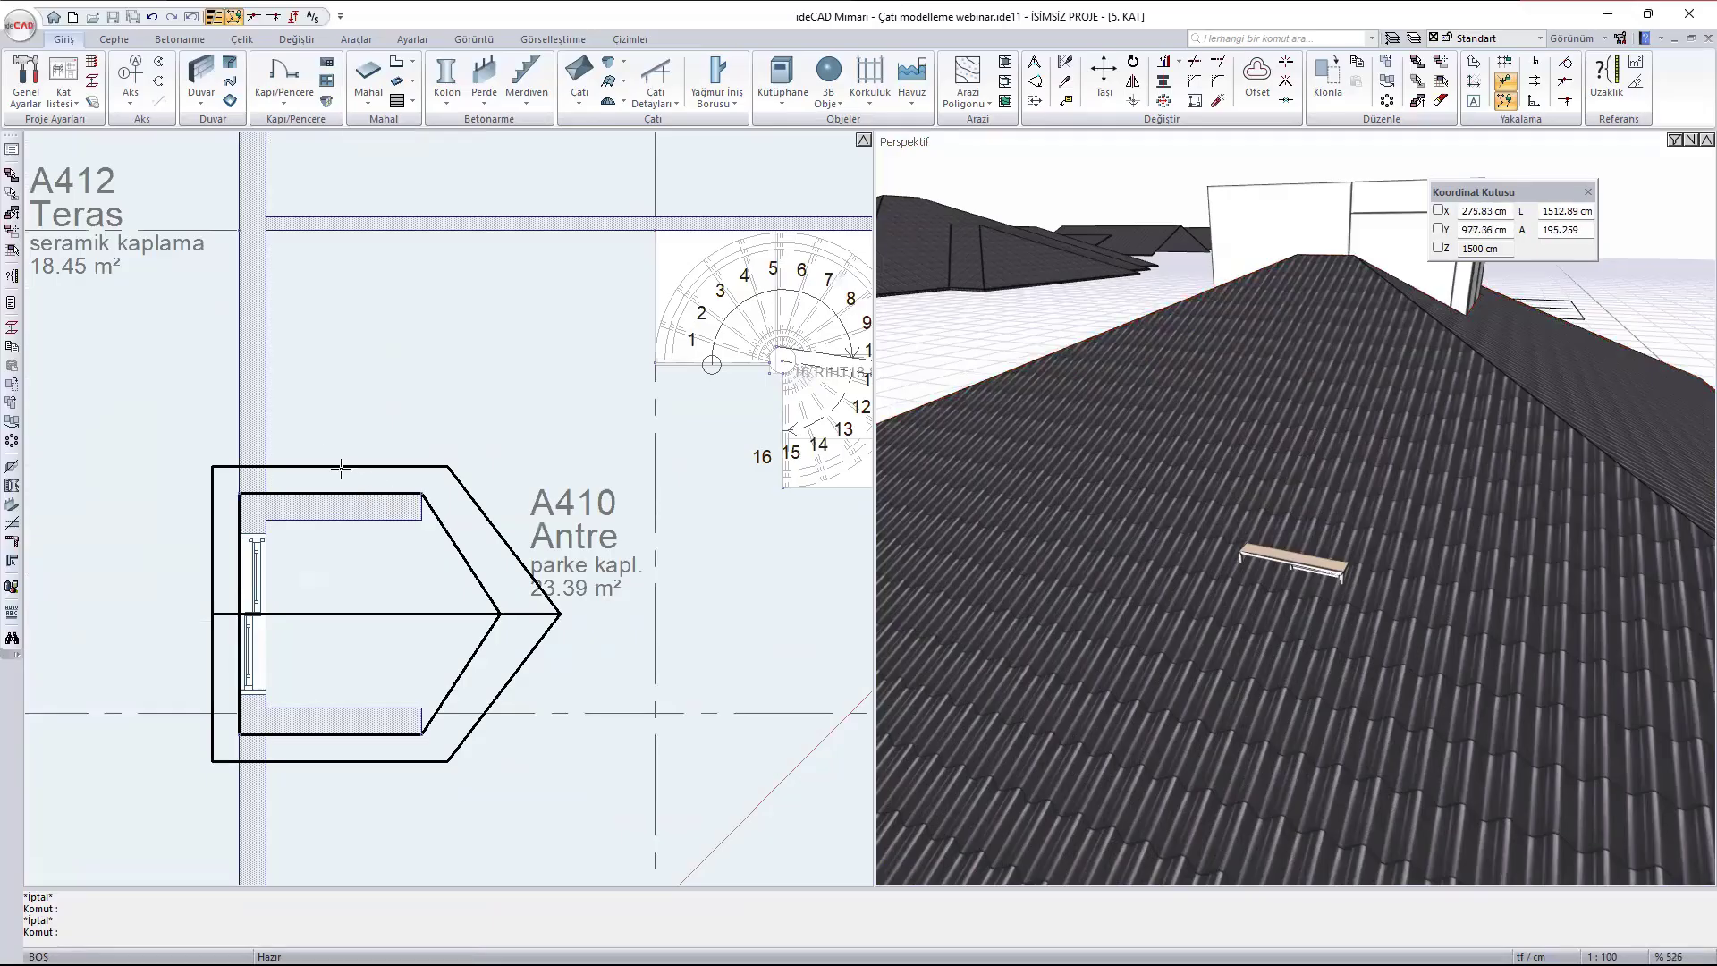
scroll(525, 576, down, 2)
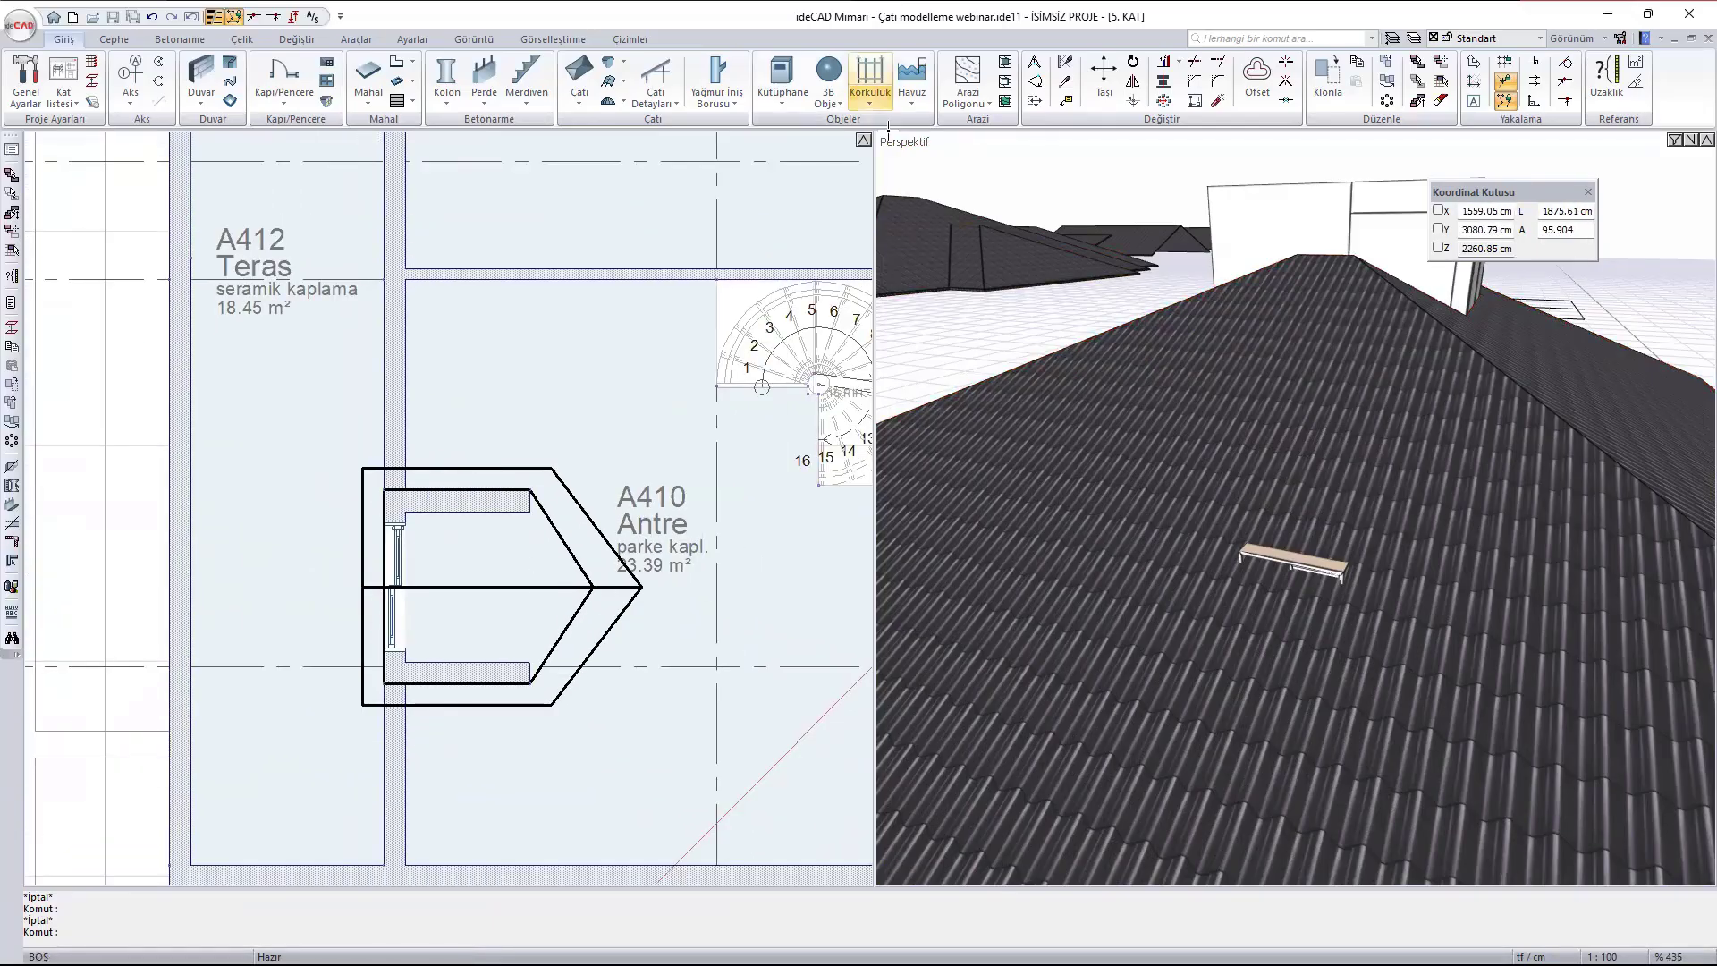
click(582, 103)
click(626, 297)
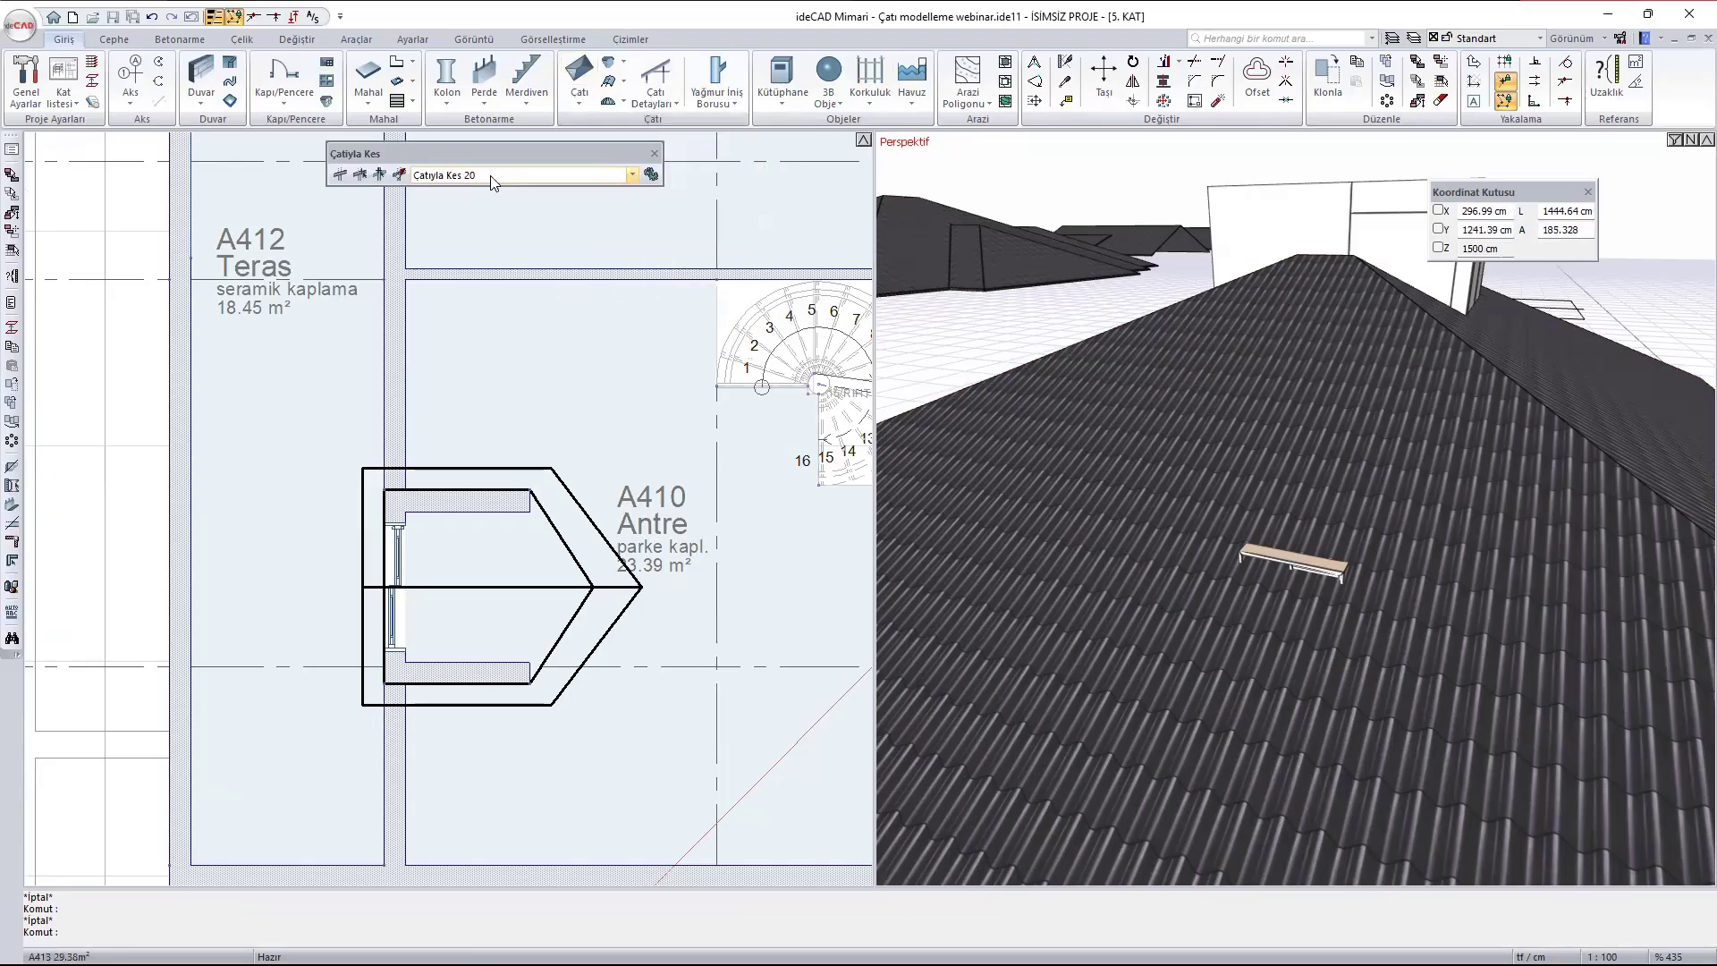
click(492, 179)
click(465, 191)
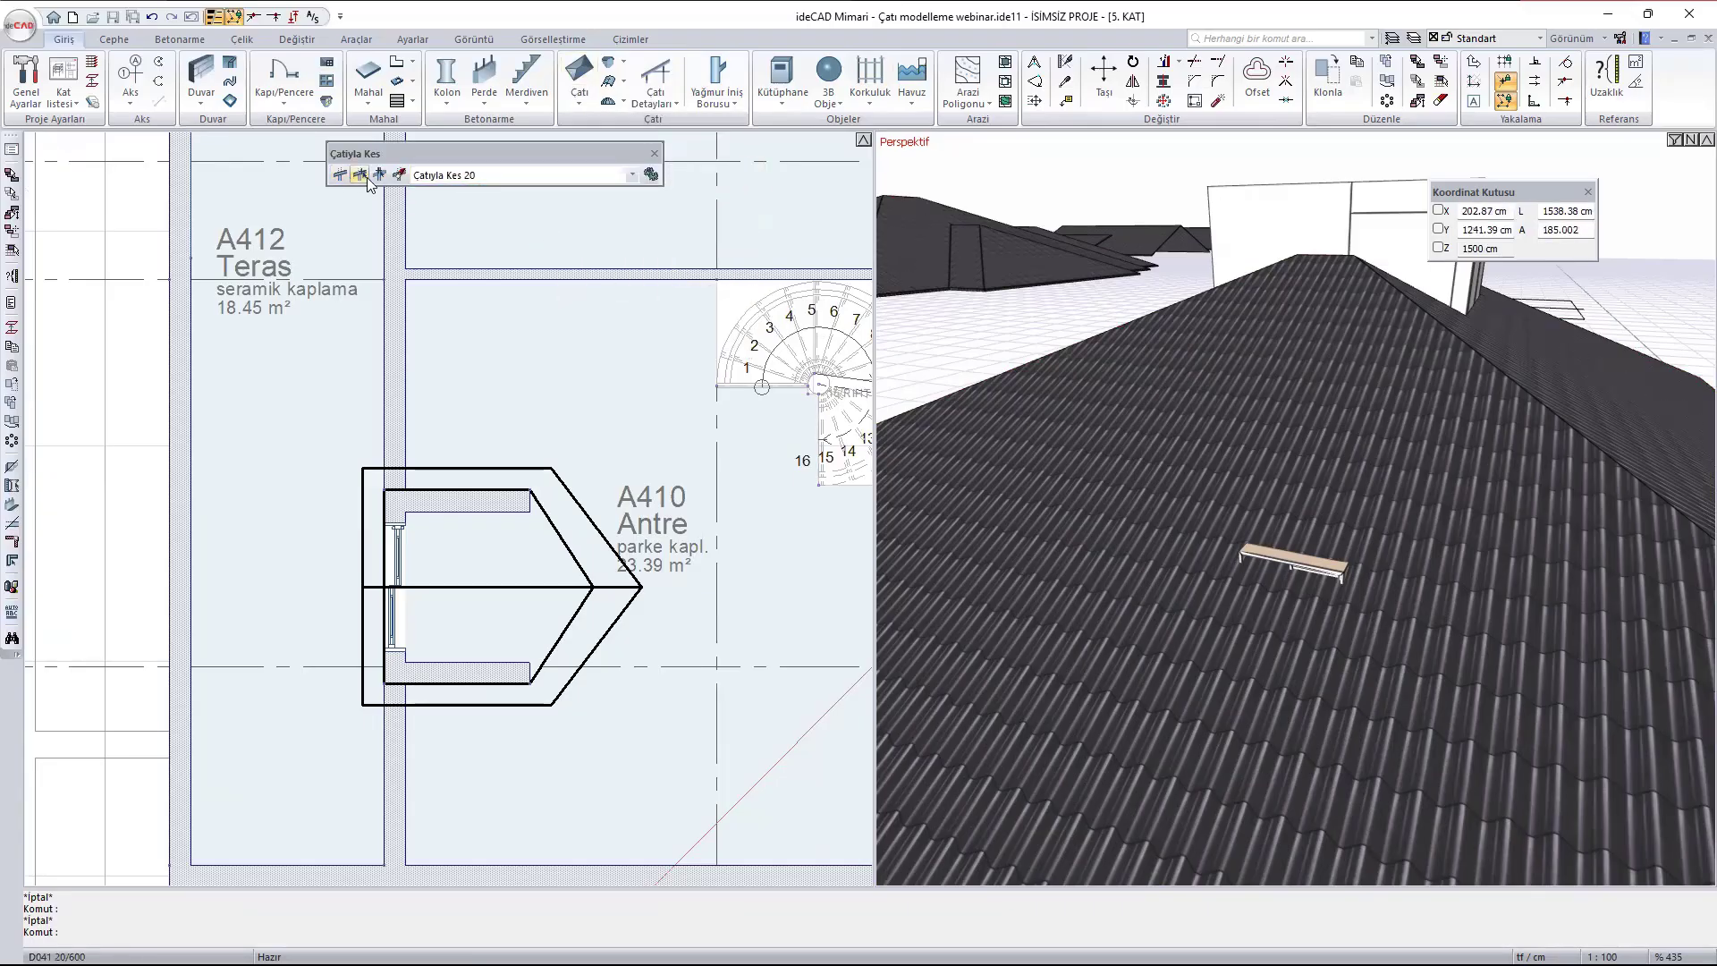
click(380, 176)
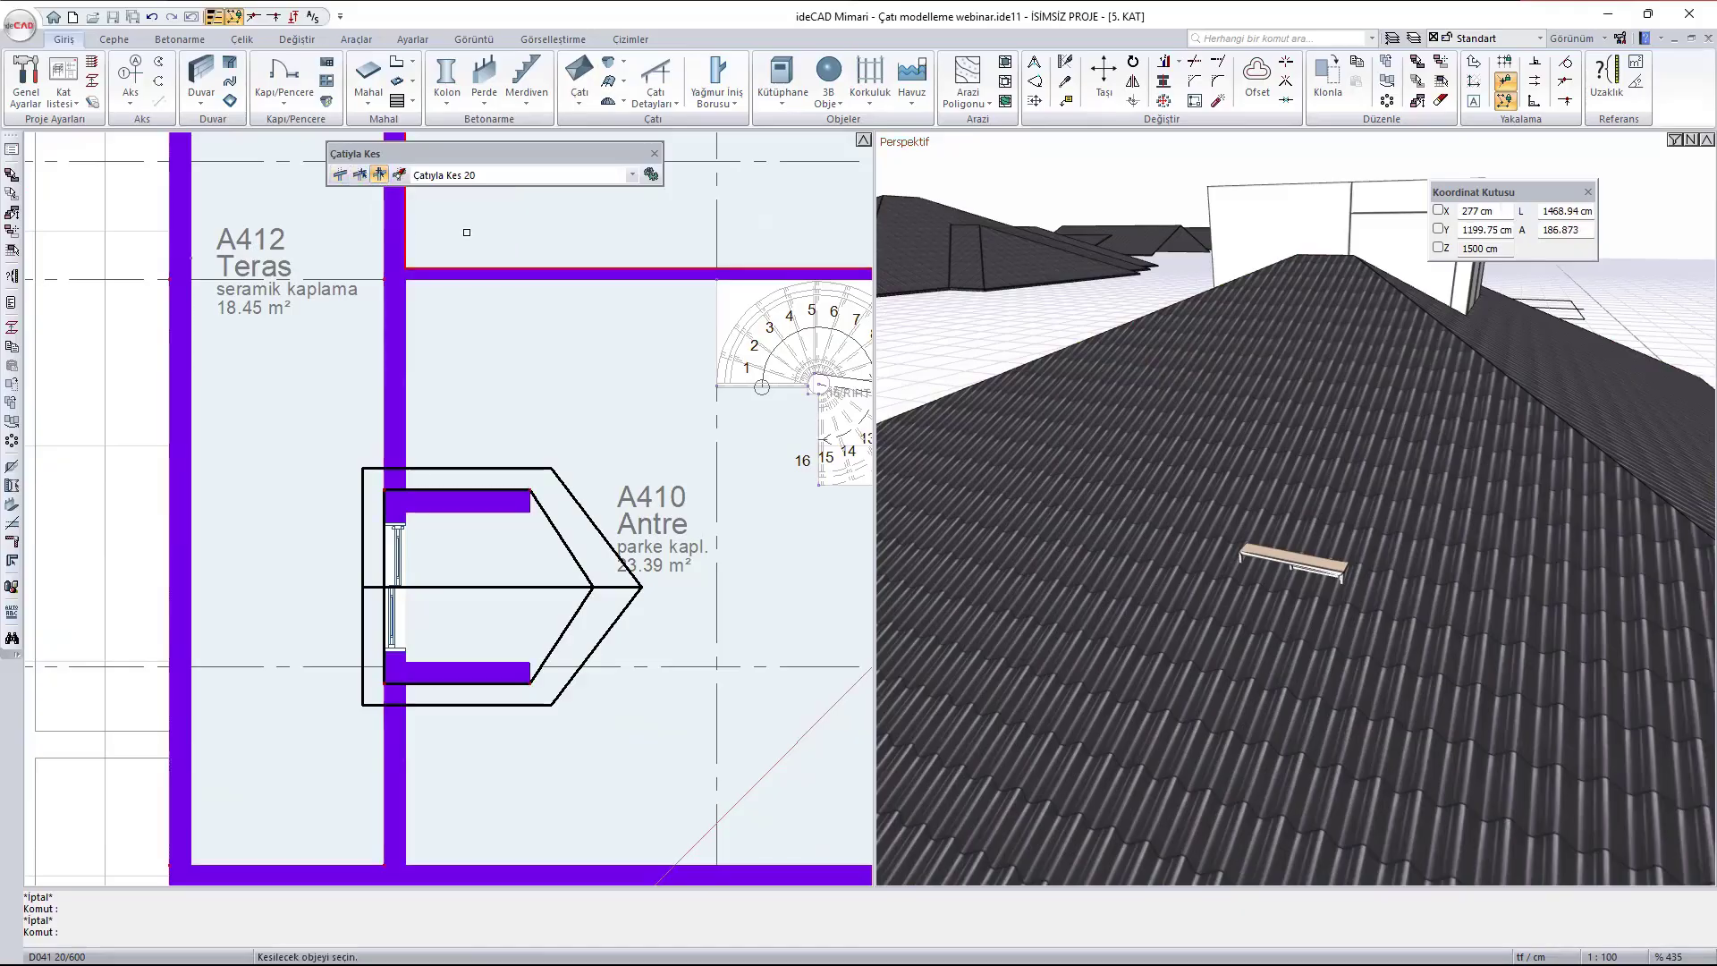
click(392, 511)
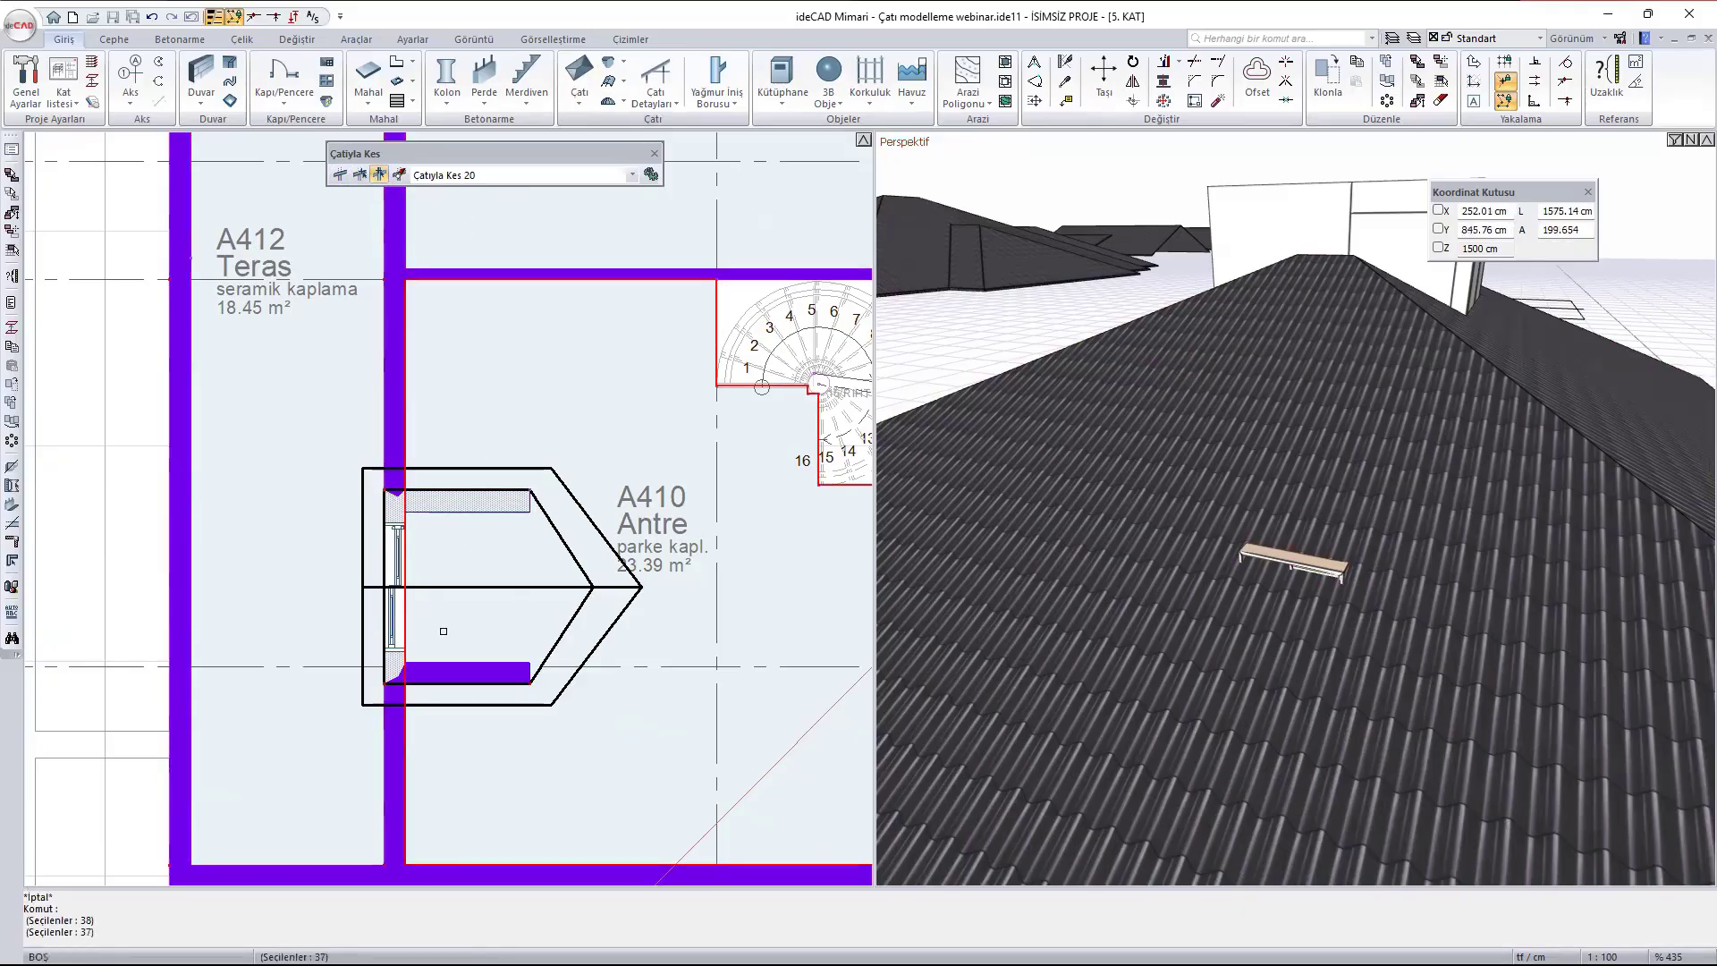
click(456, 672)
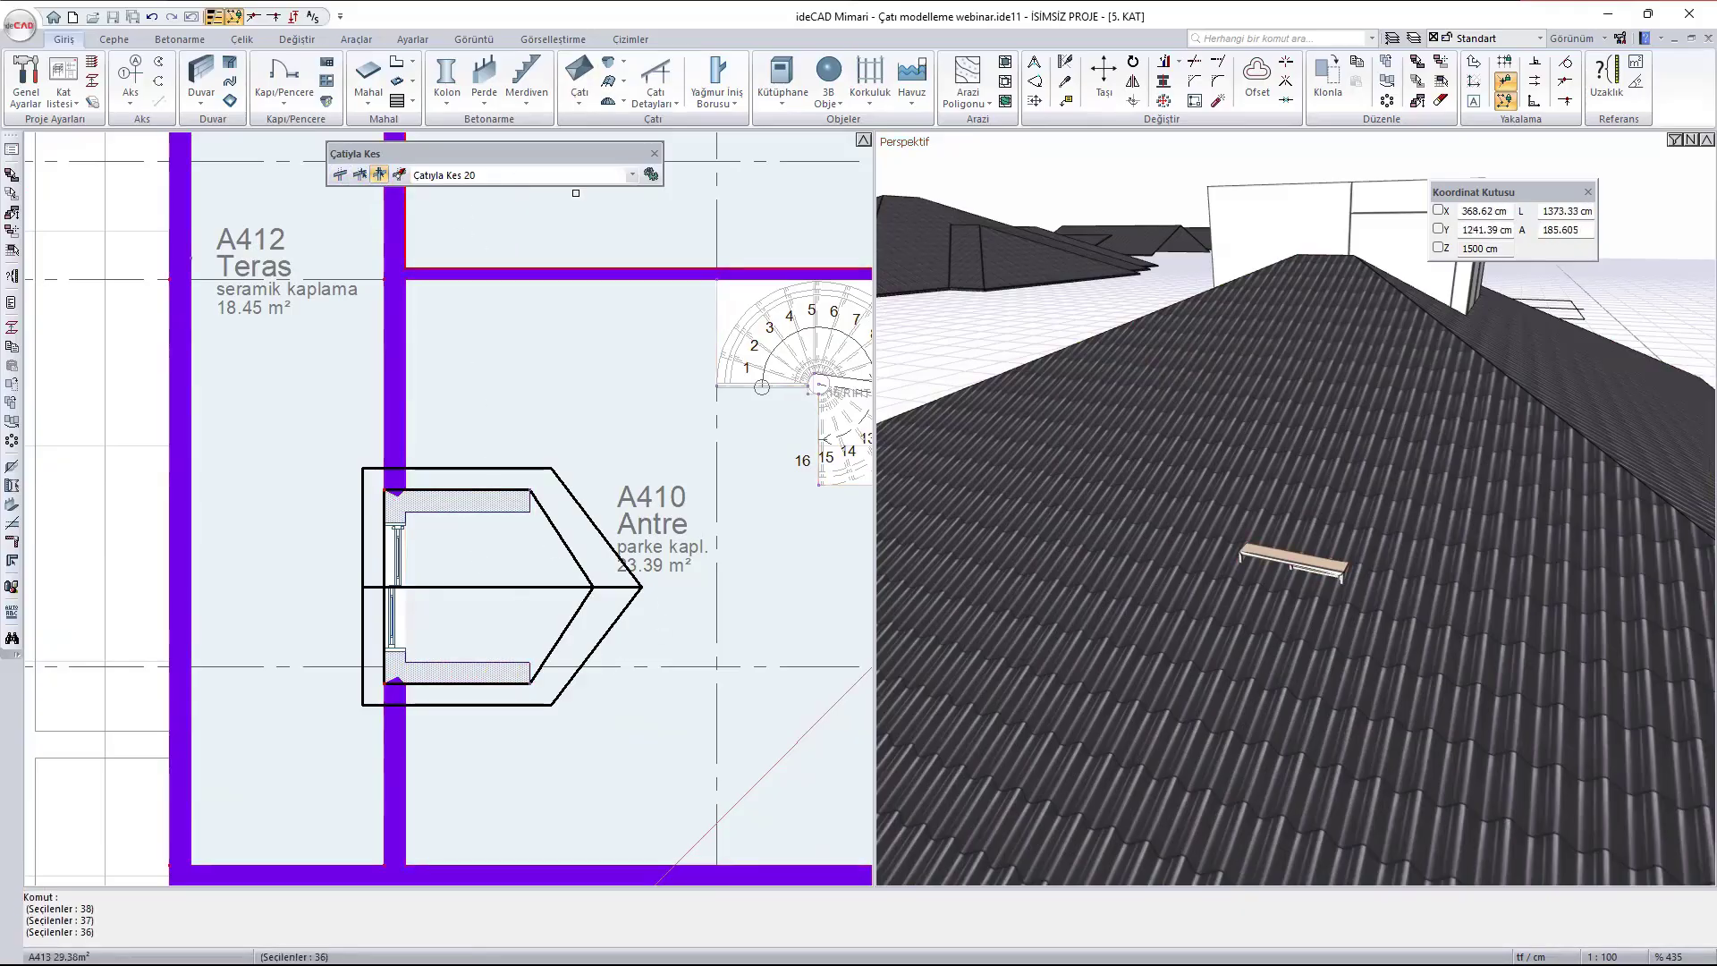
right_click(538, 307)
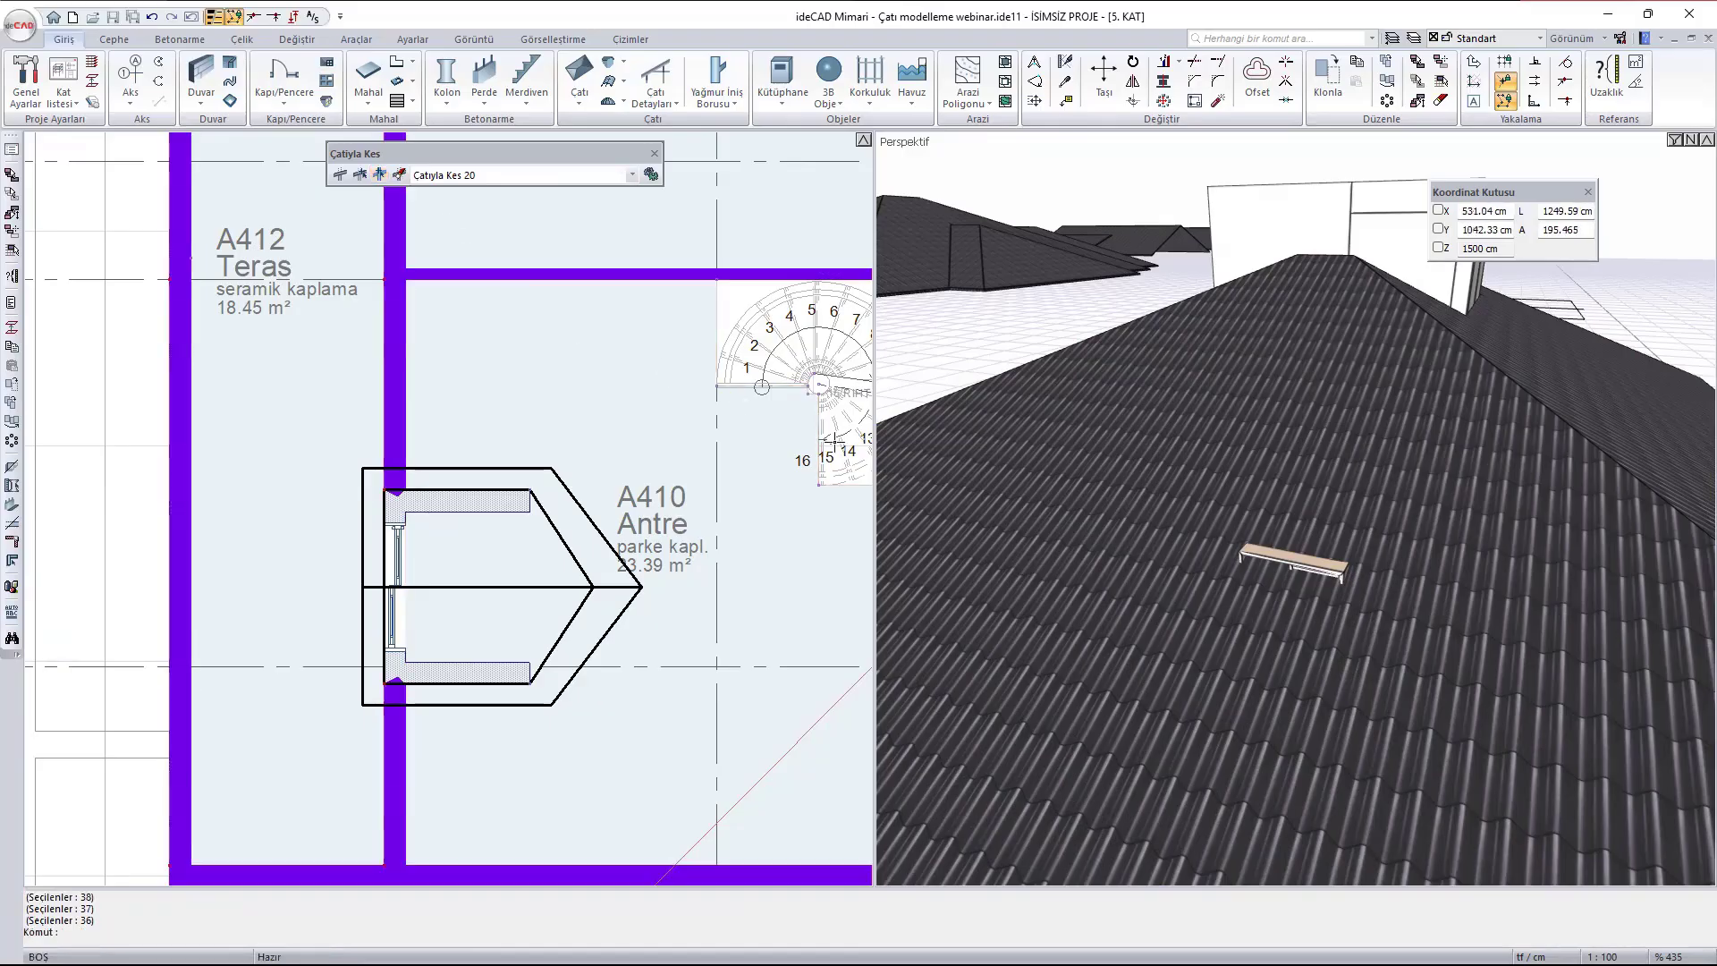
scroll(1342, 542, down, 2)
key(Escape)
scroll(1321, 602, down, 1)
scroll(1321, 602, down, 1)
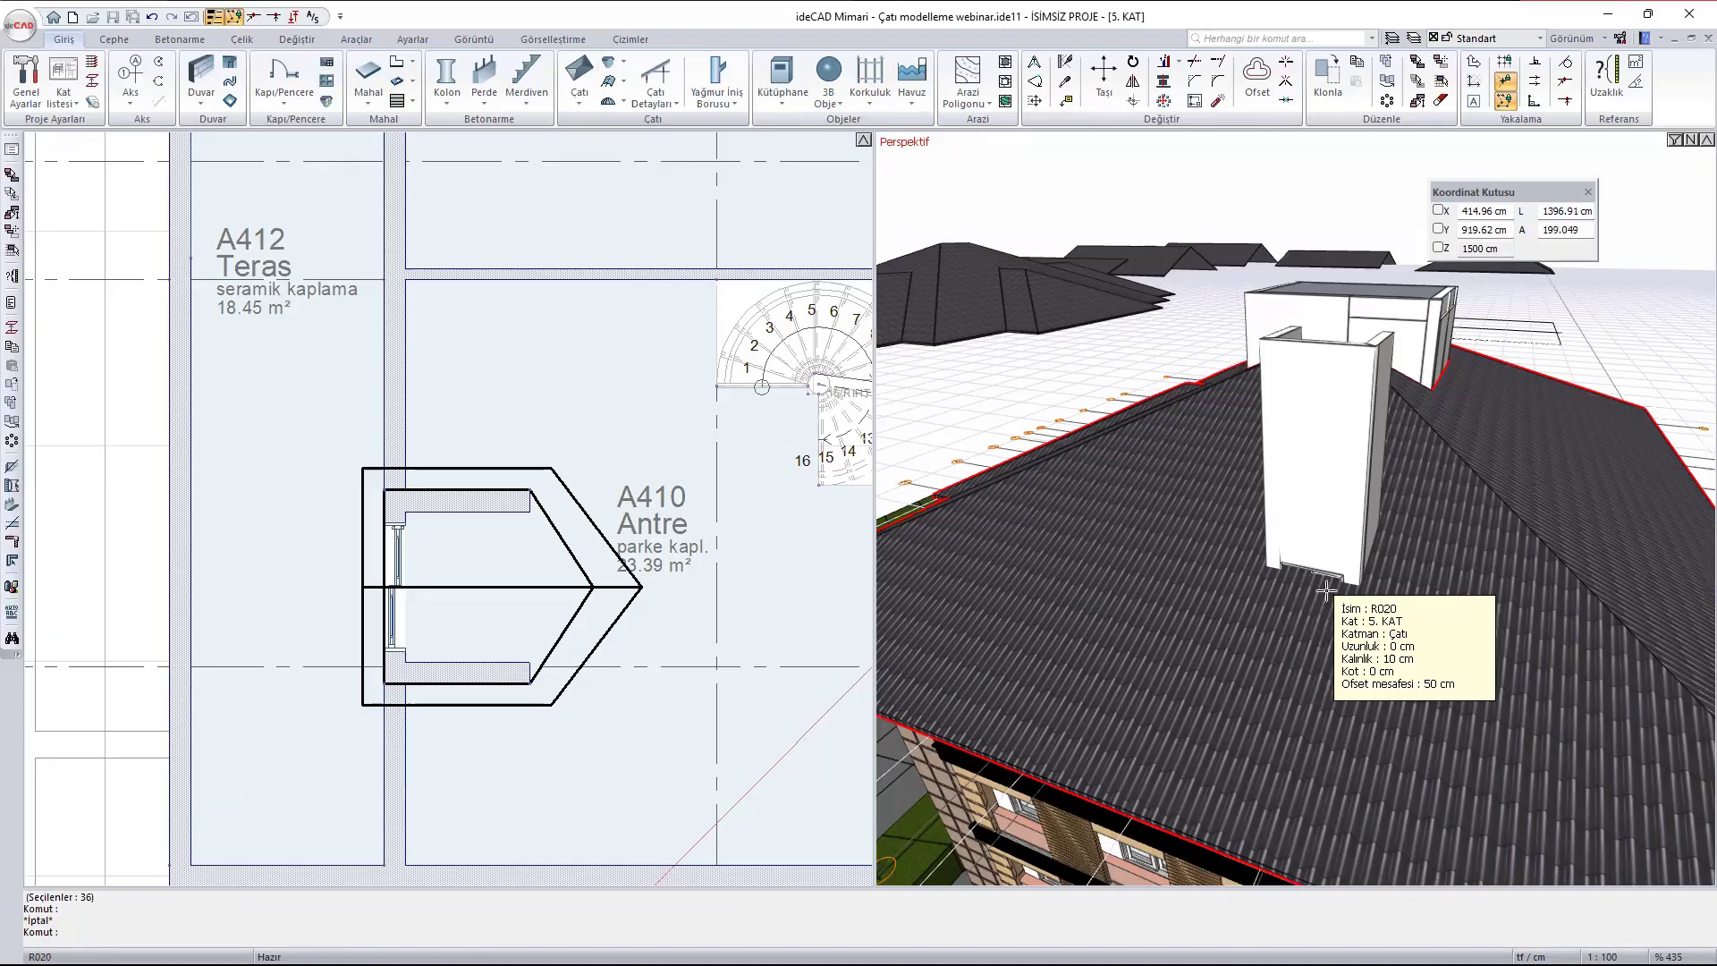
key(Escape)
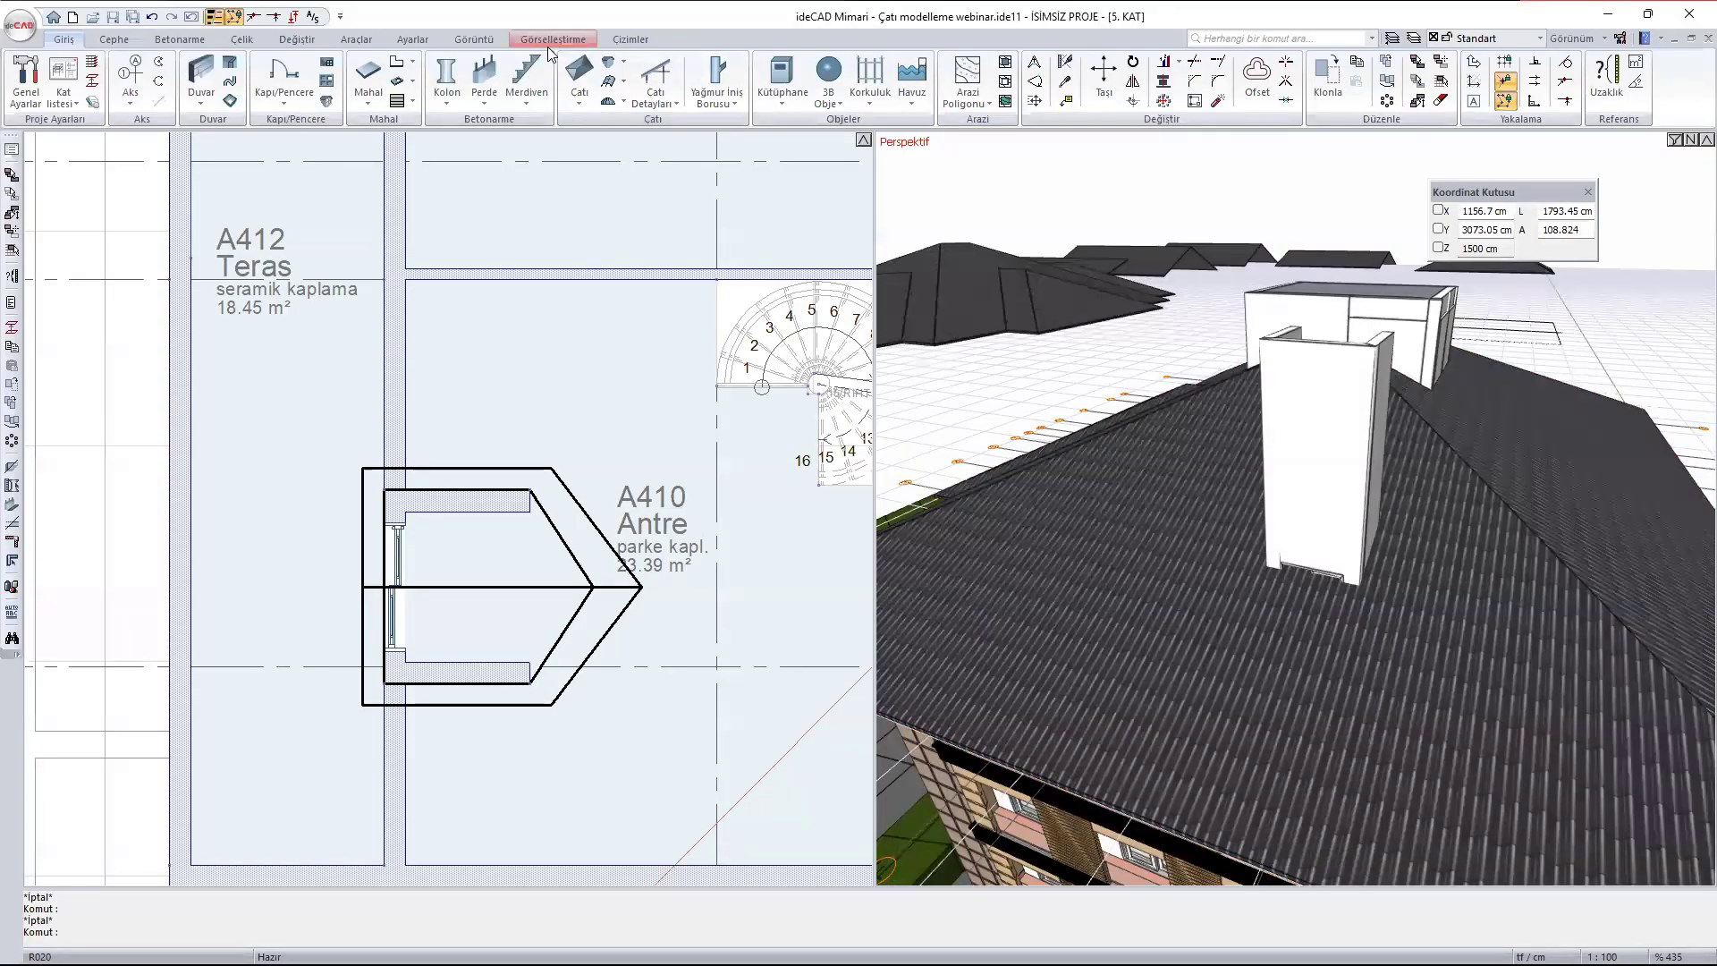
- Draw a roof surface (Çatı Yüzeyi) with slope 33 over the upper half of the A410 dormer's plan outline, from eave to ridge
click(581, 100)
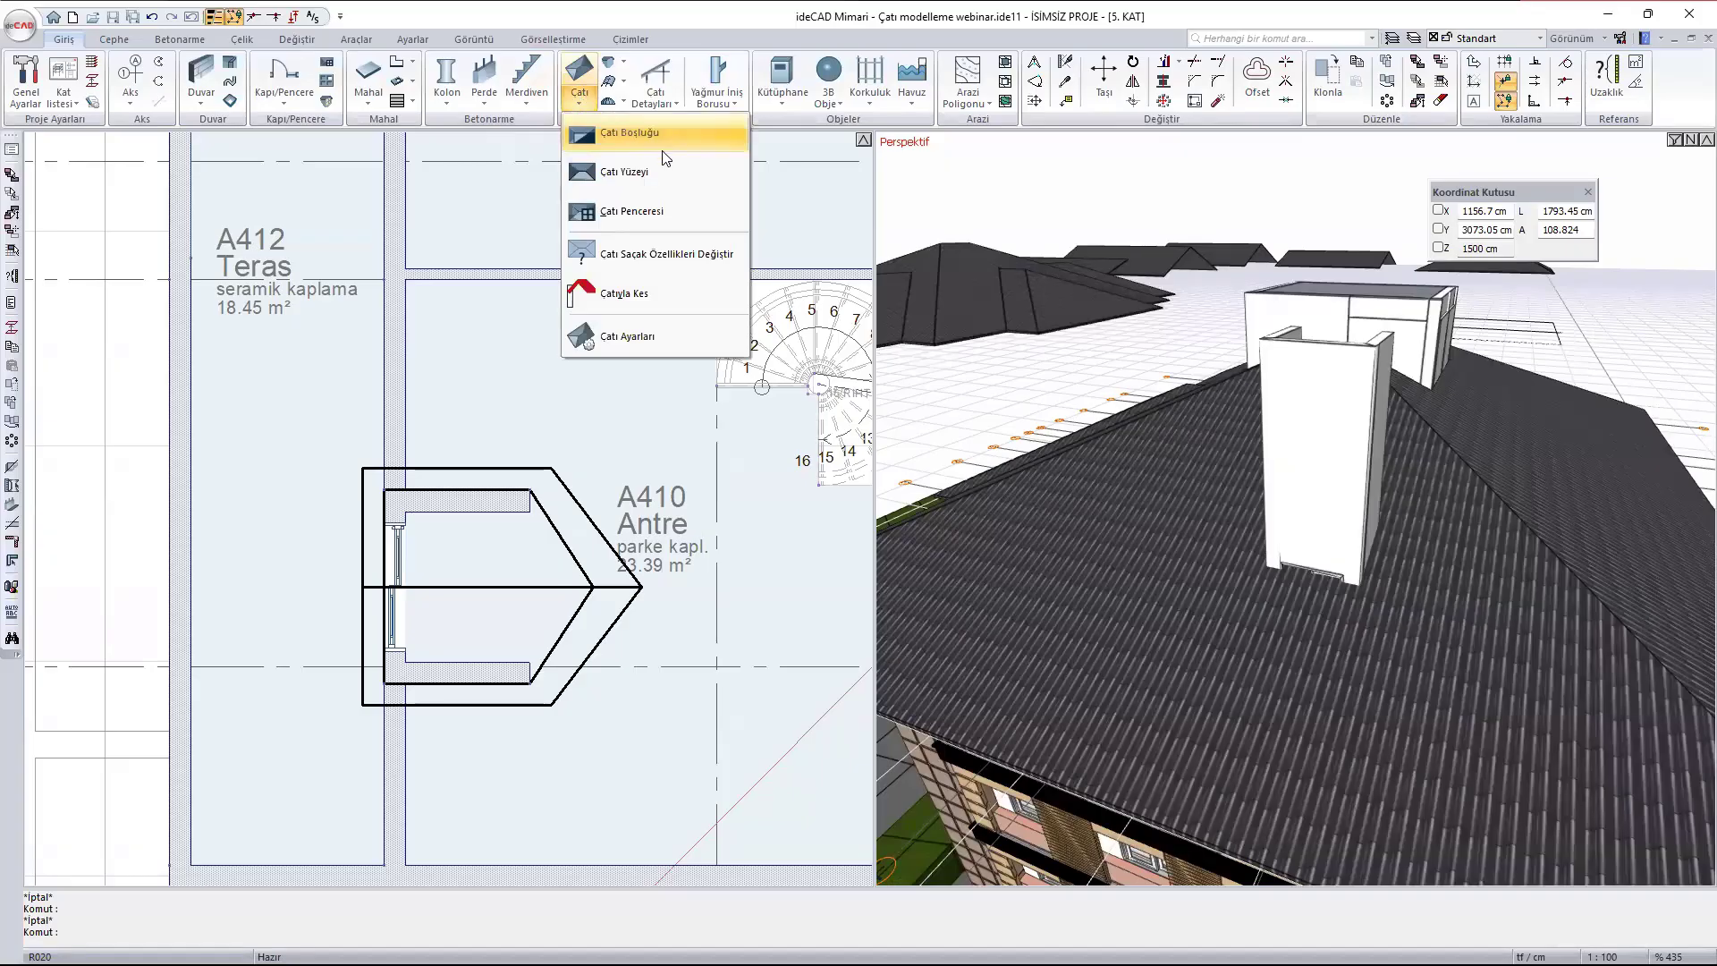
click(647, 177)
scroll(536, 559, up, 2)
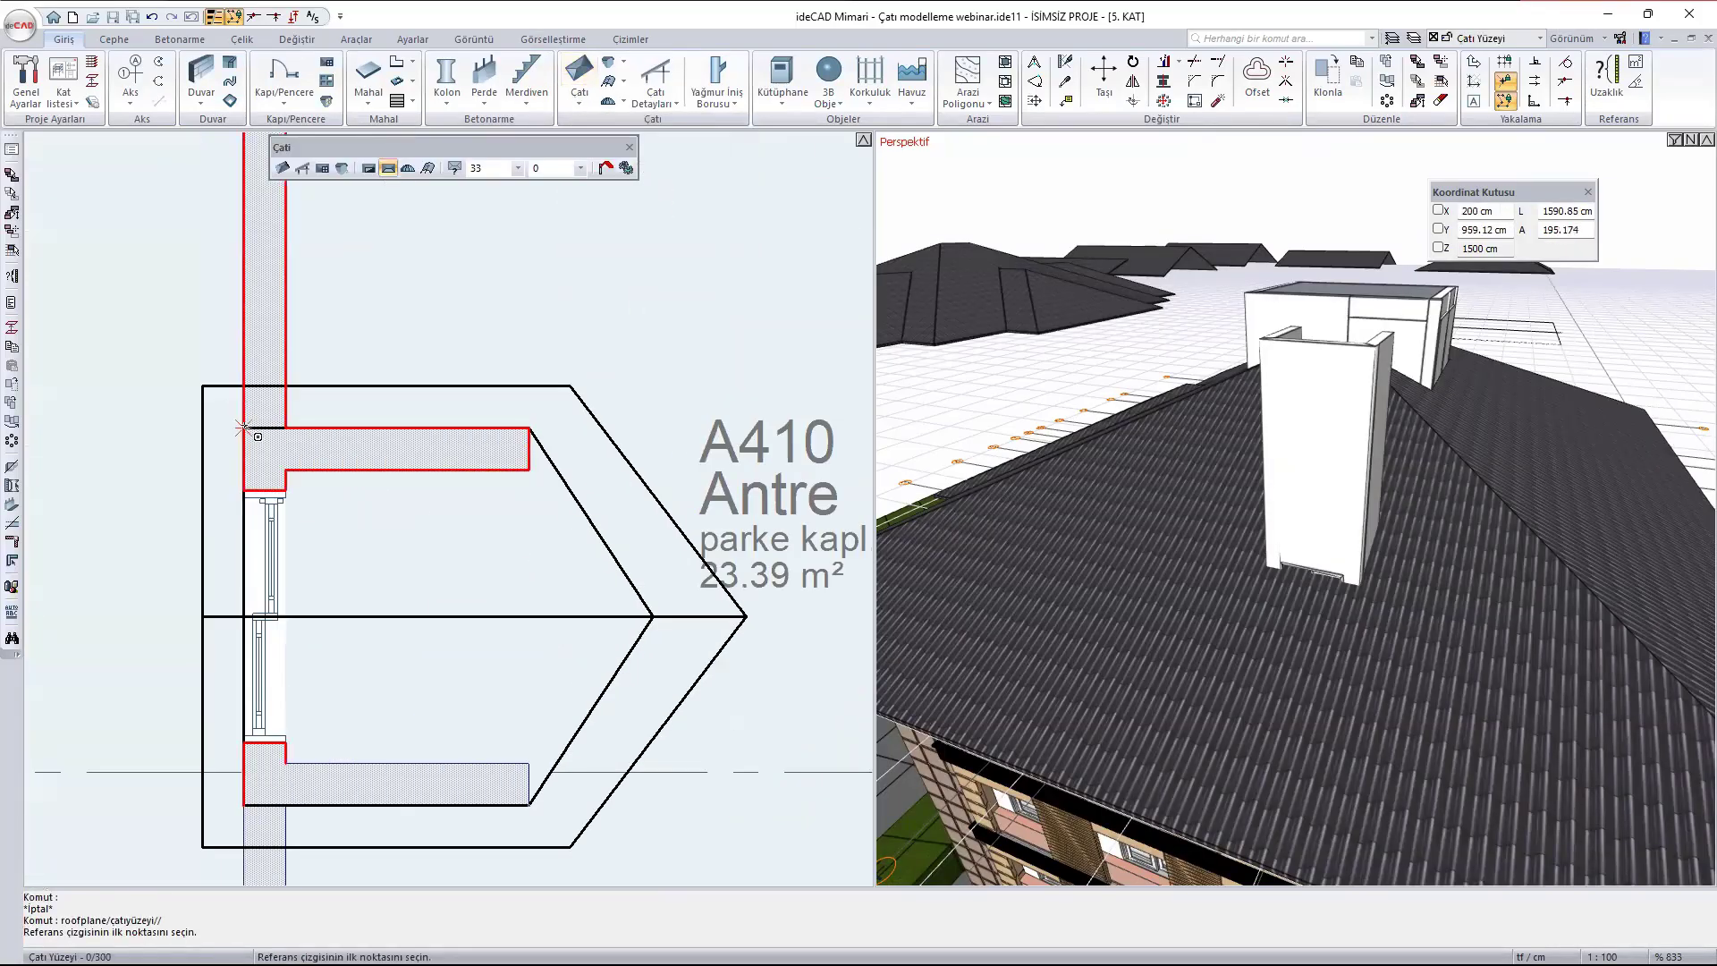
click(202, 386)
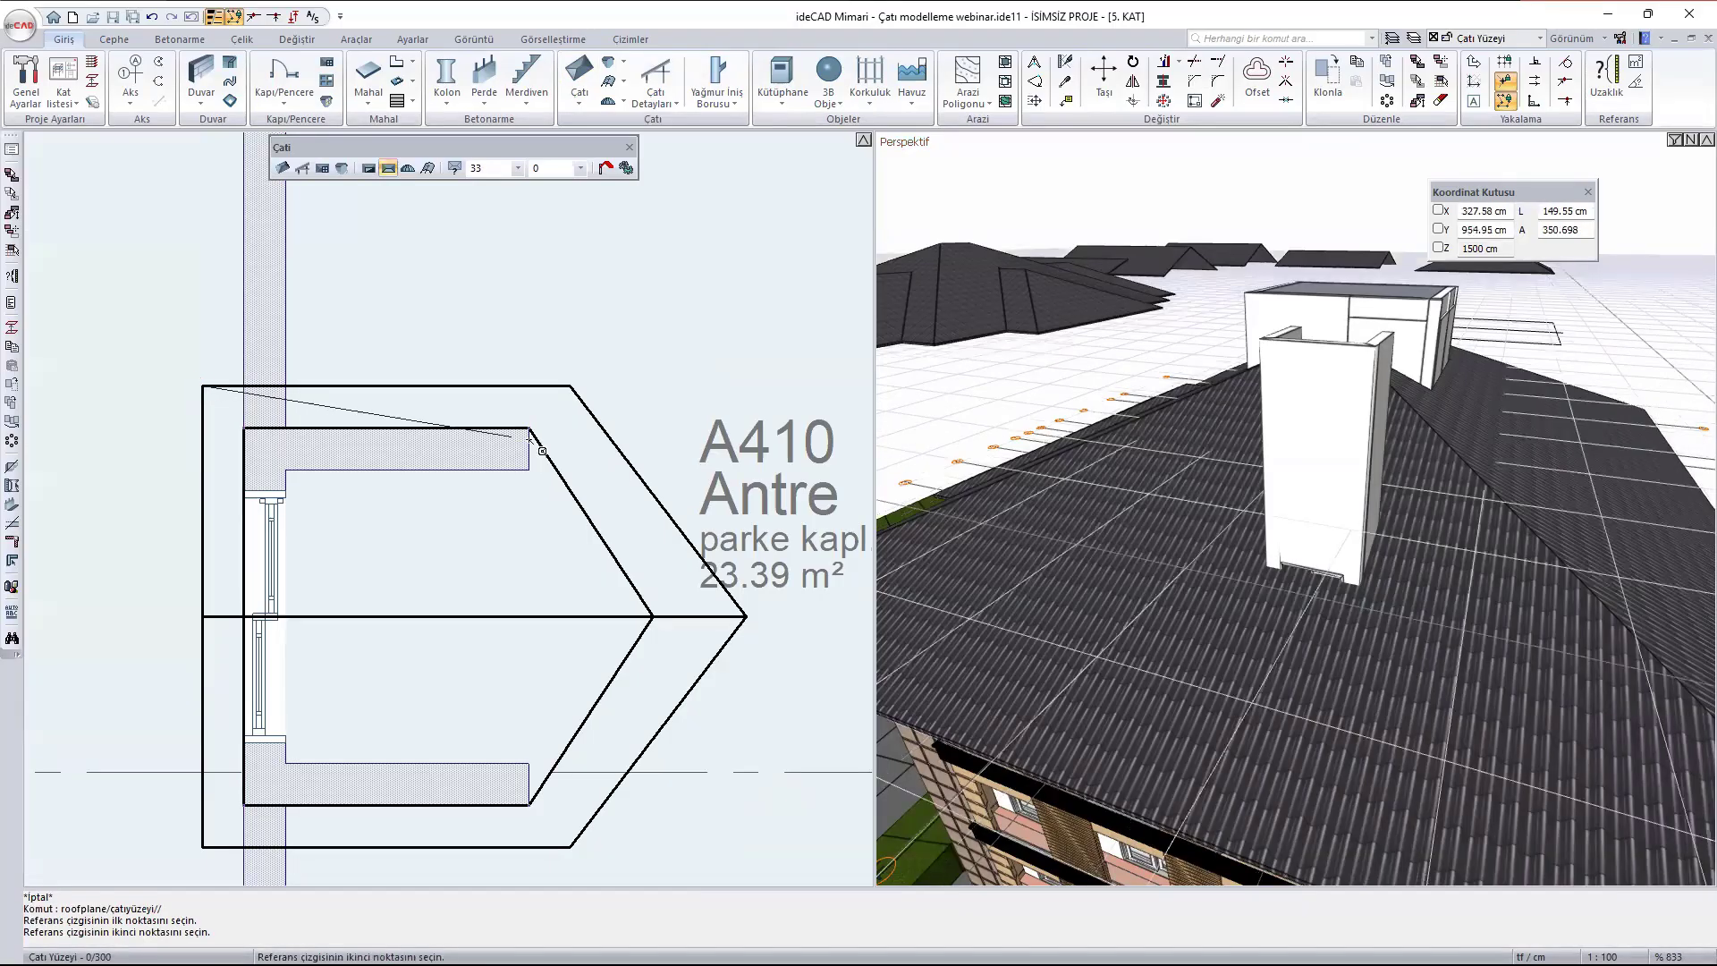
click(569, 386)
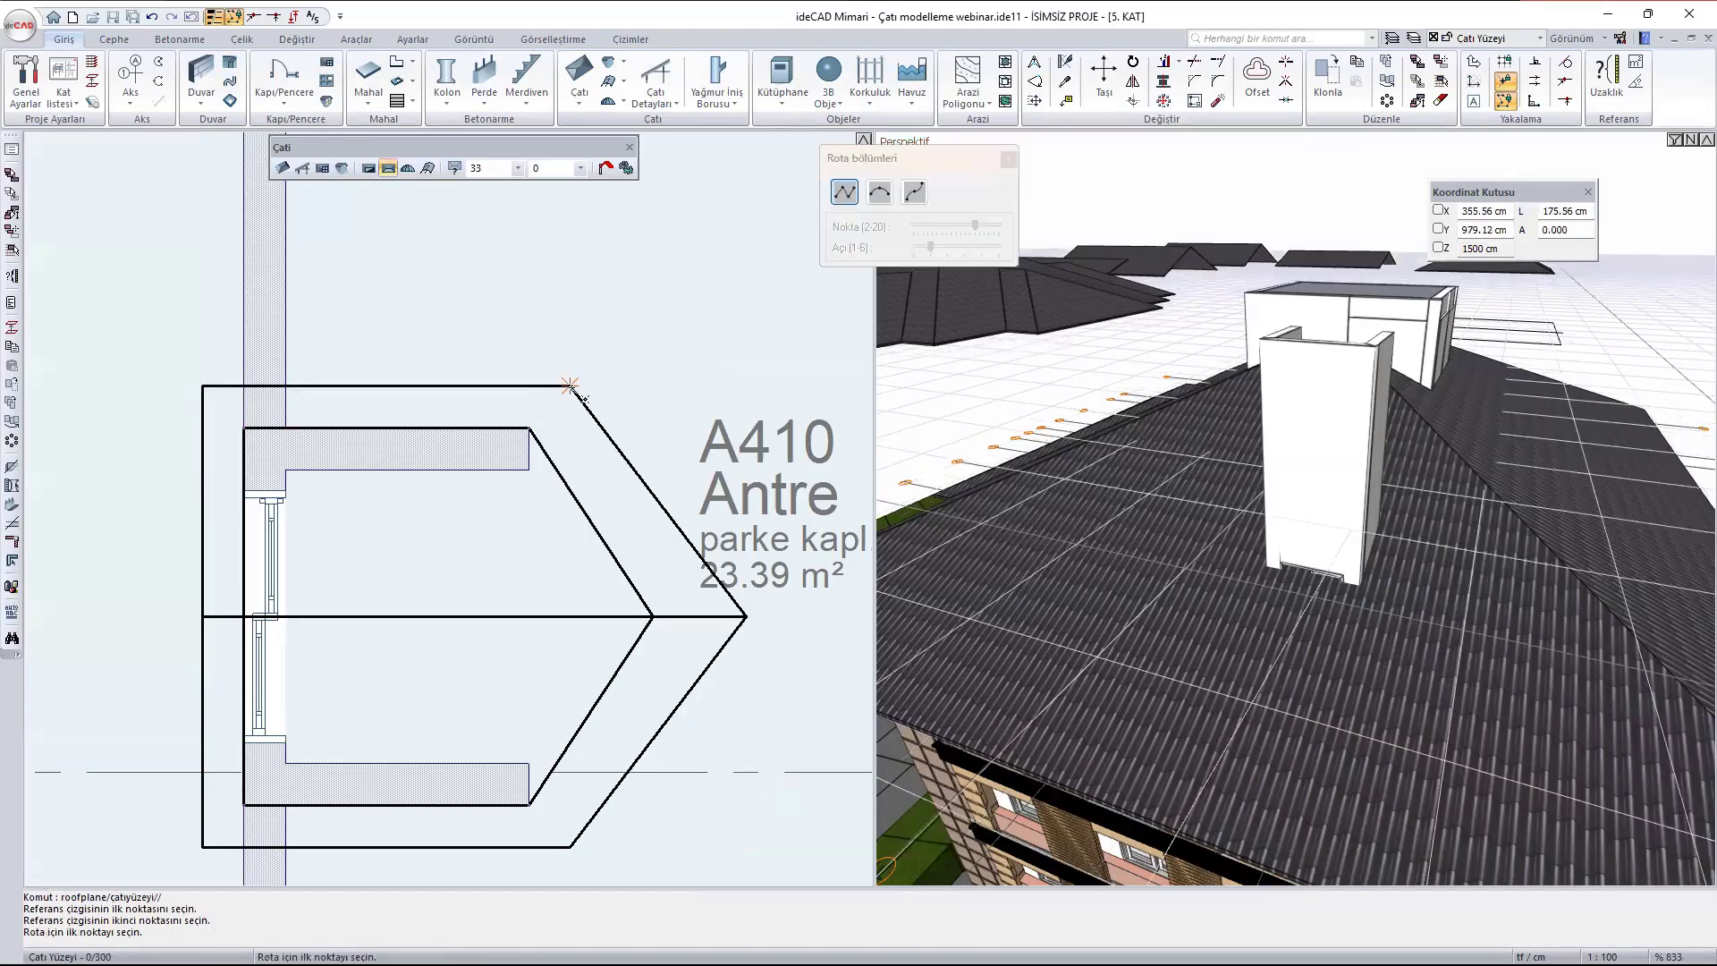
click(202, 386)
click(569, 386)
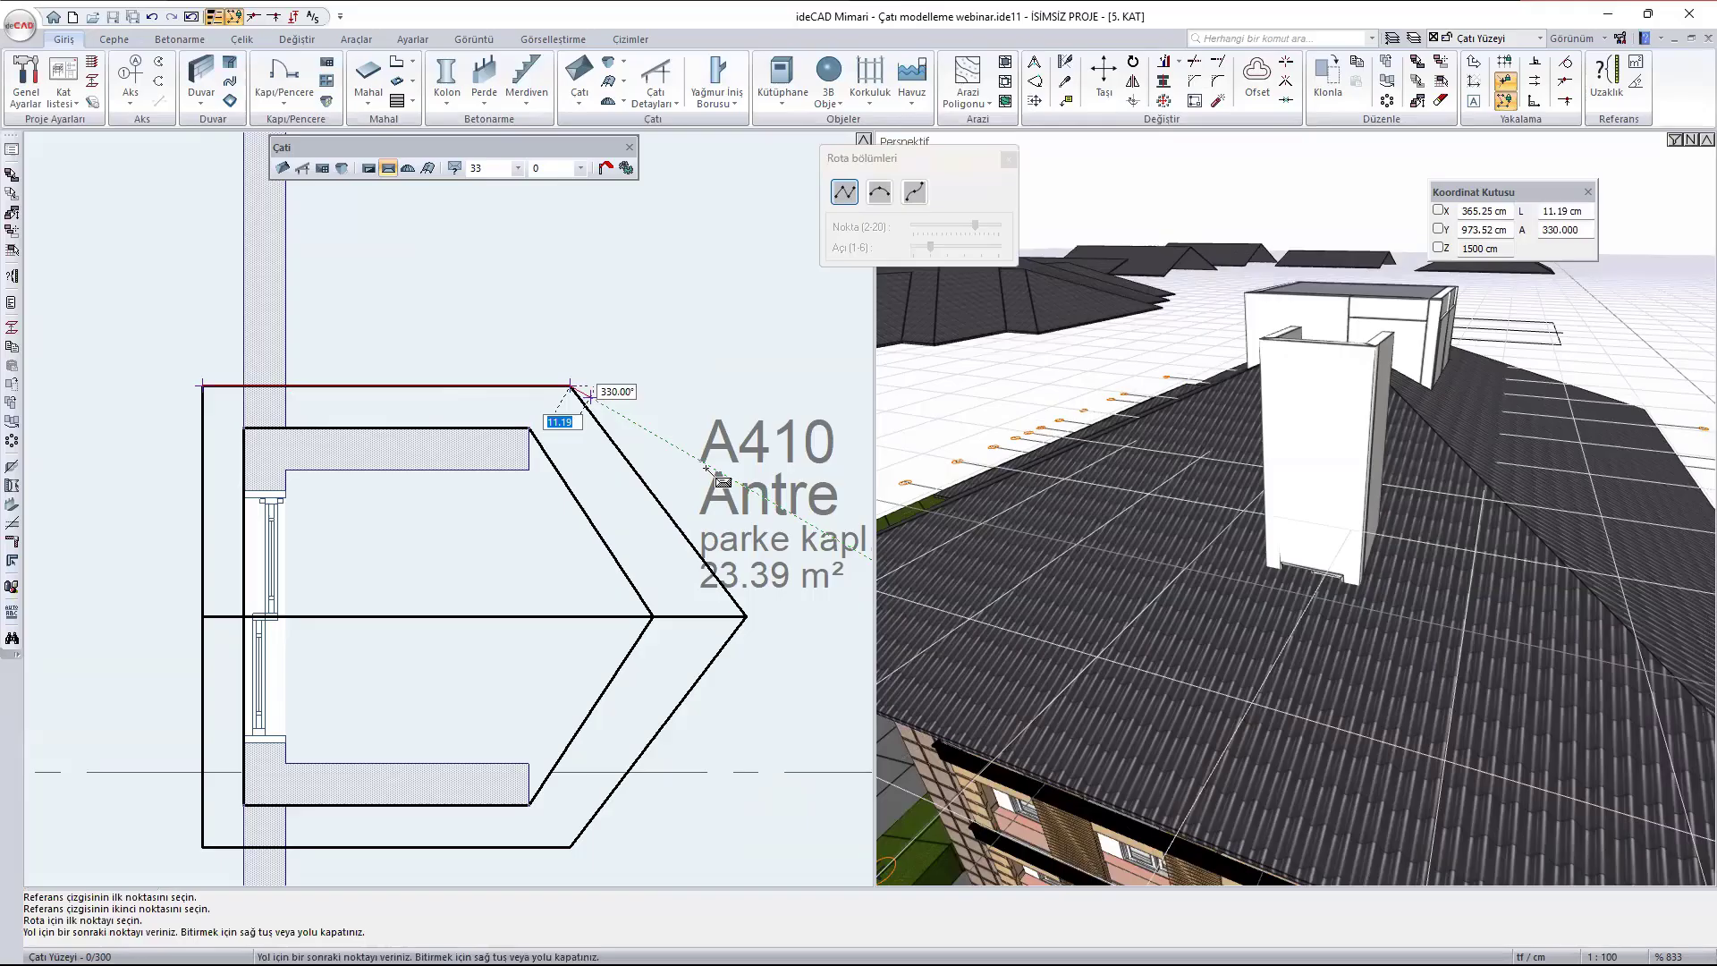
click(745, 616)
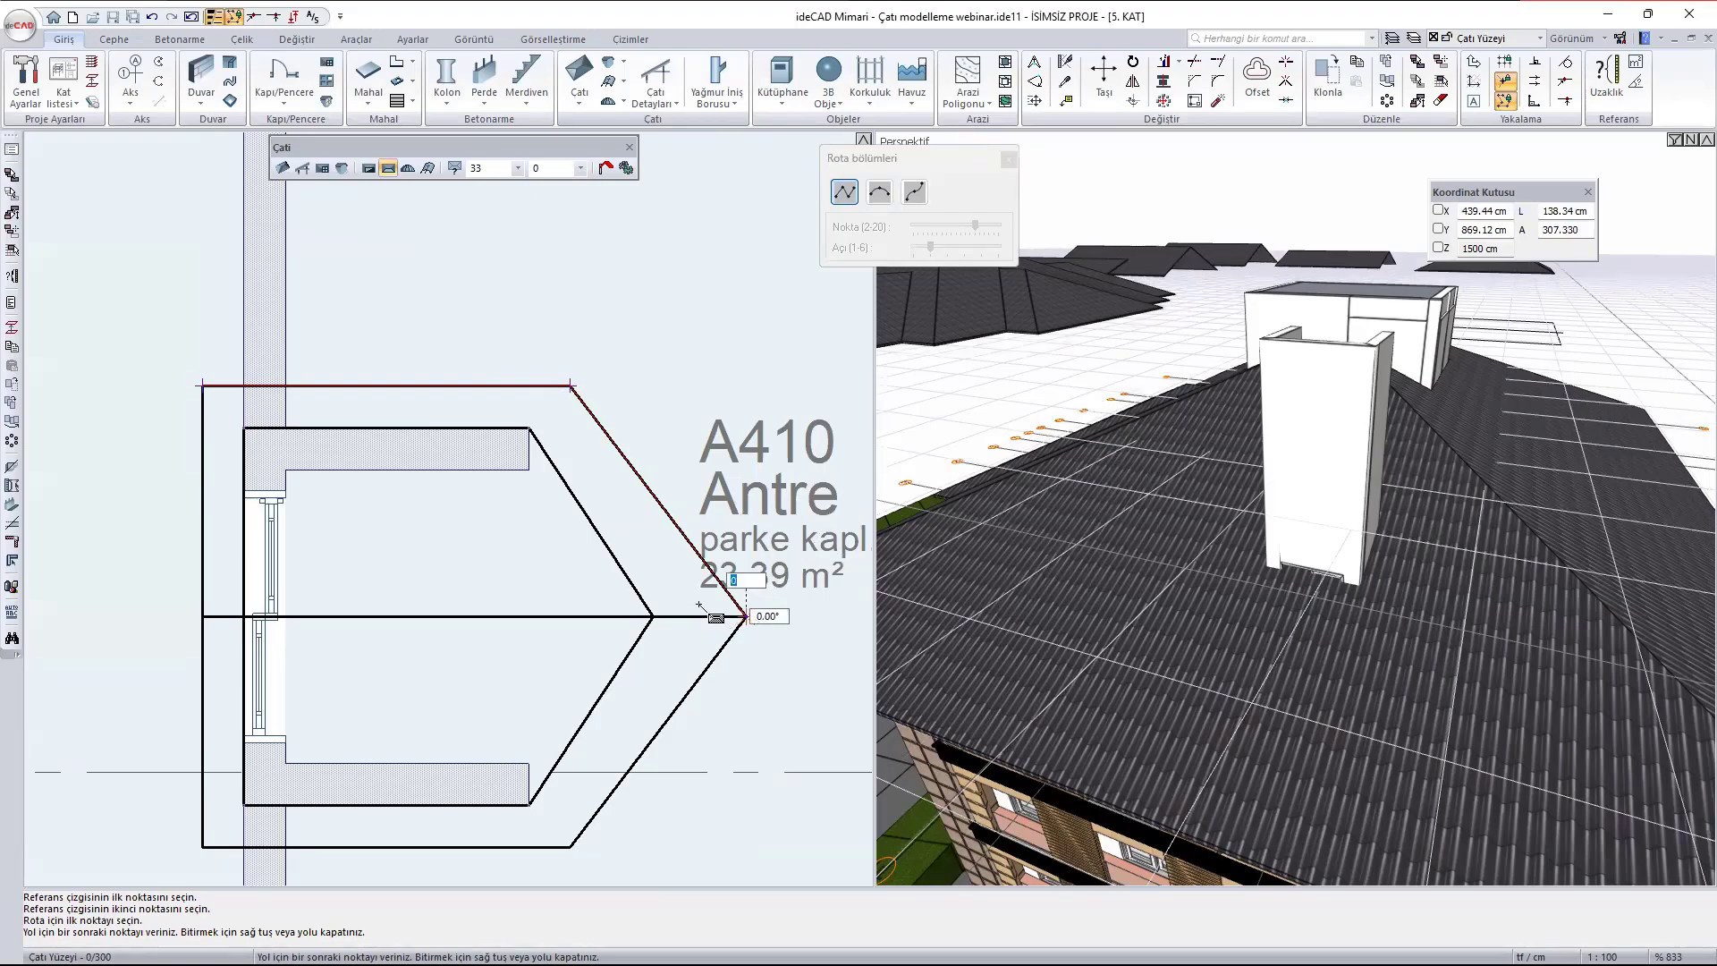
click(206, 612)
click(208, 393)
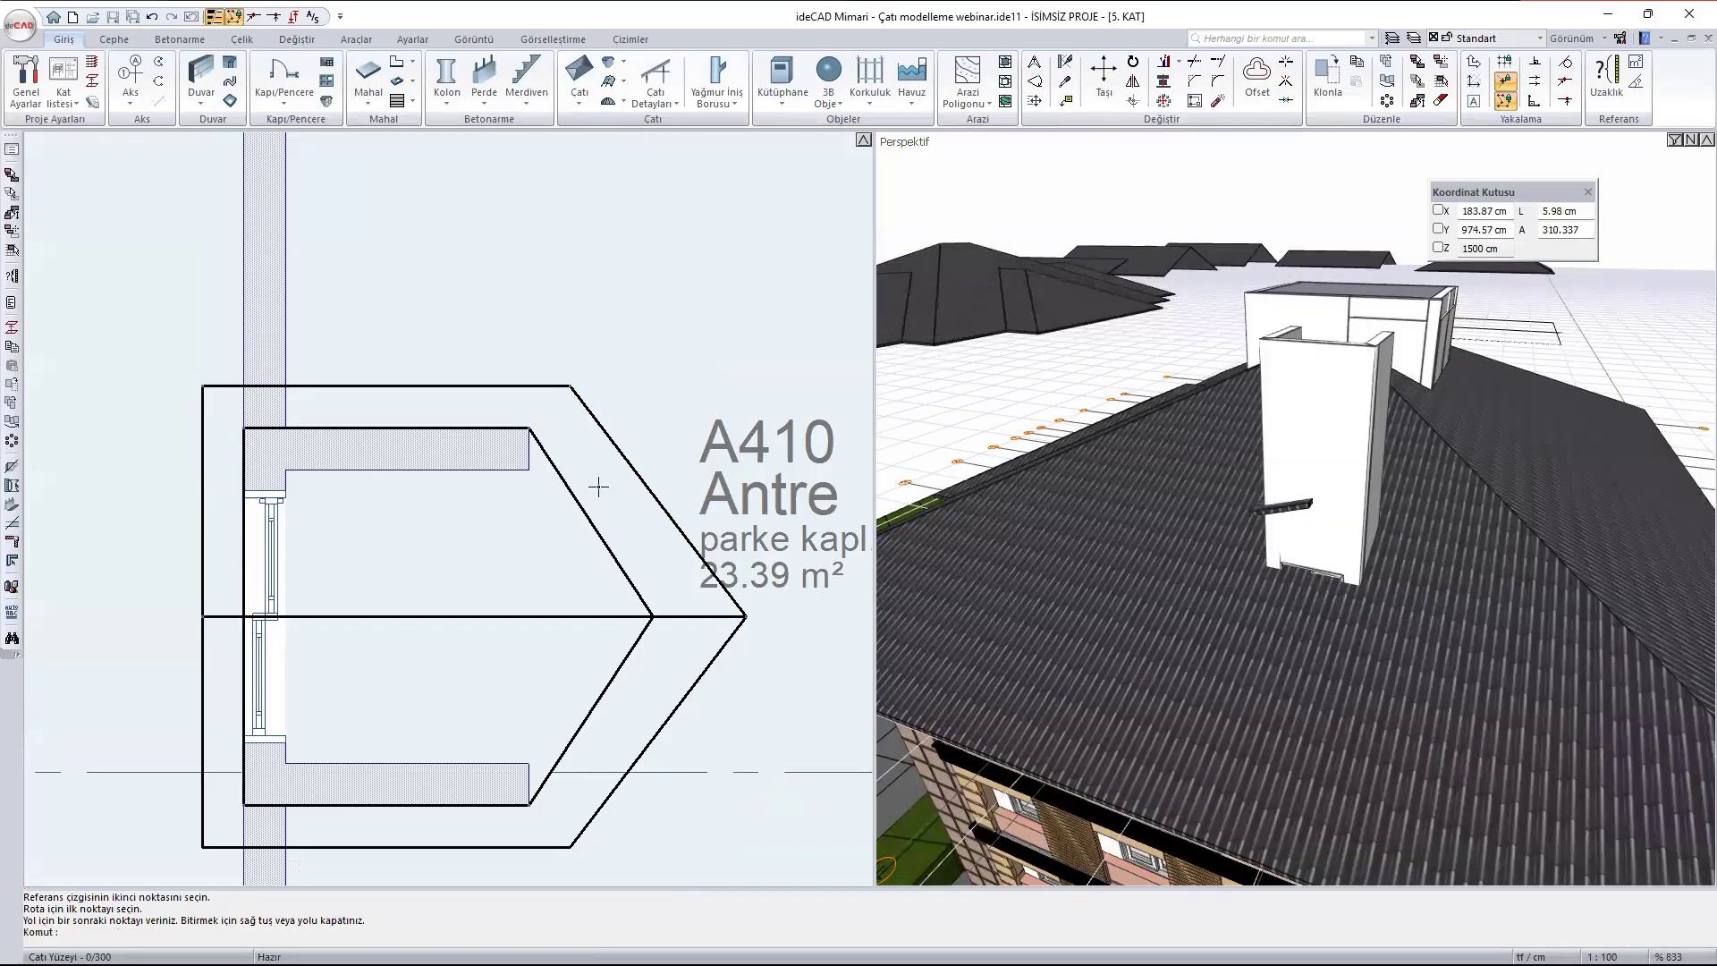
- Mirror the roof surface across the dormer's ridge line to cover its other half
scroll(1437, 666, up, 5)
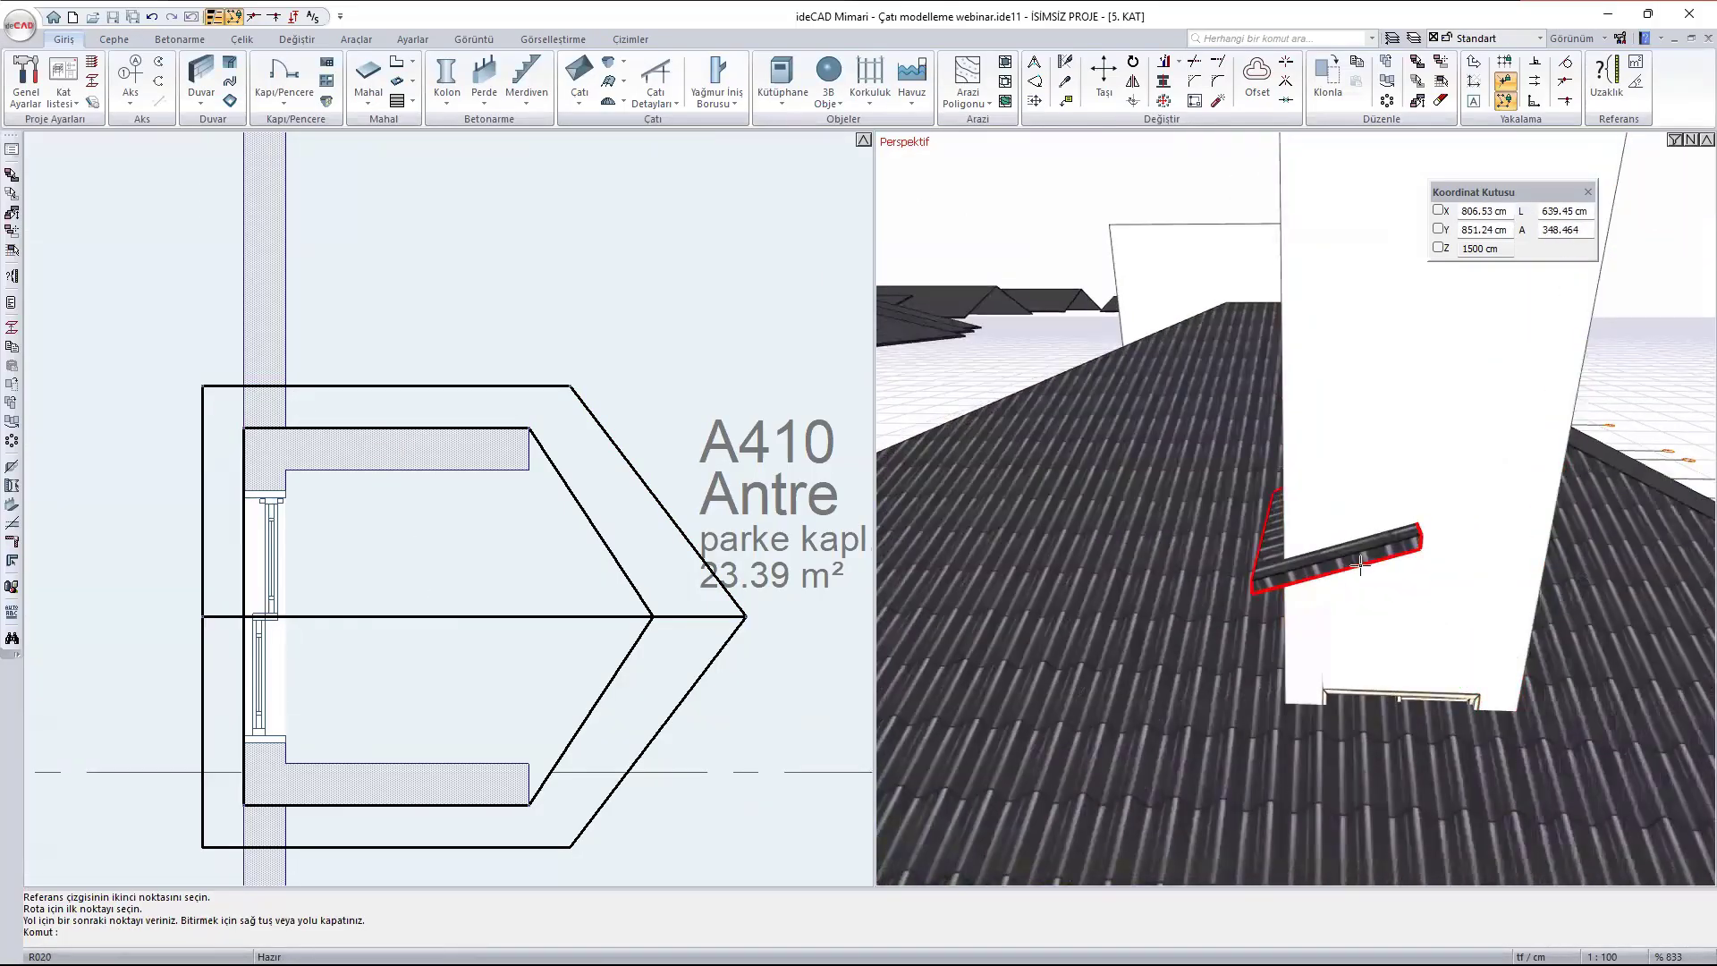
click(1360, 564)
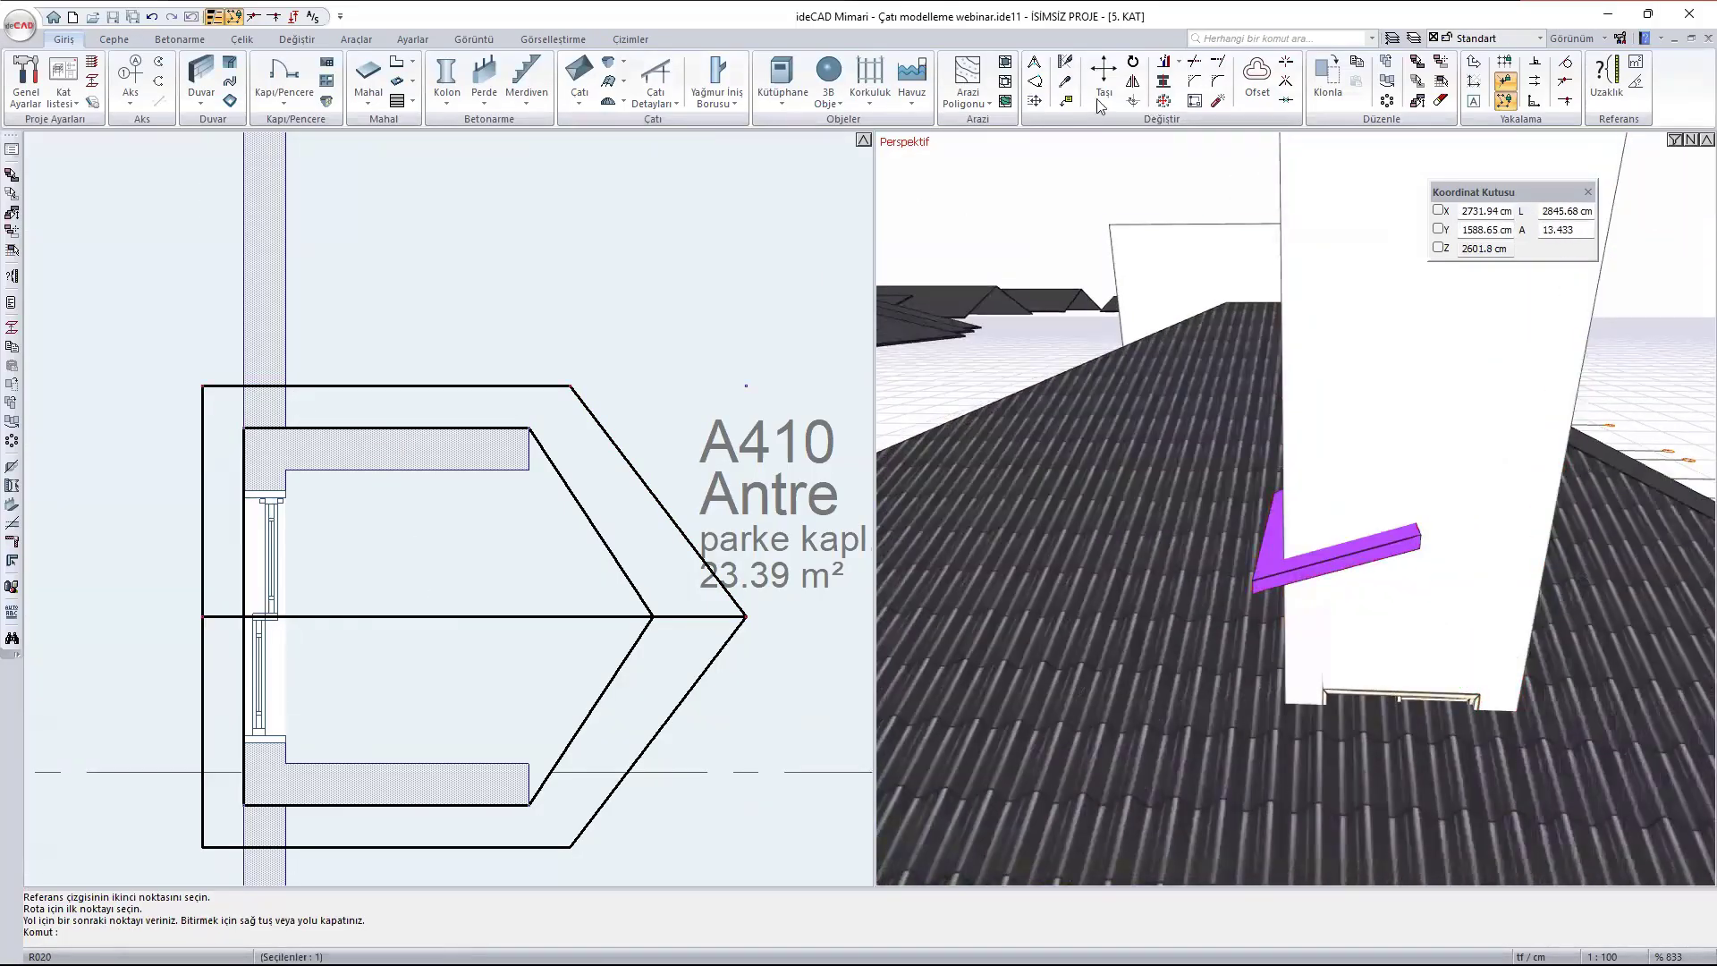
click(1133, 80)
click(206, 616)
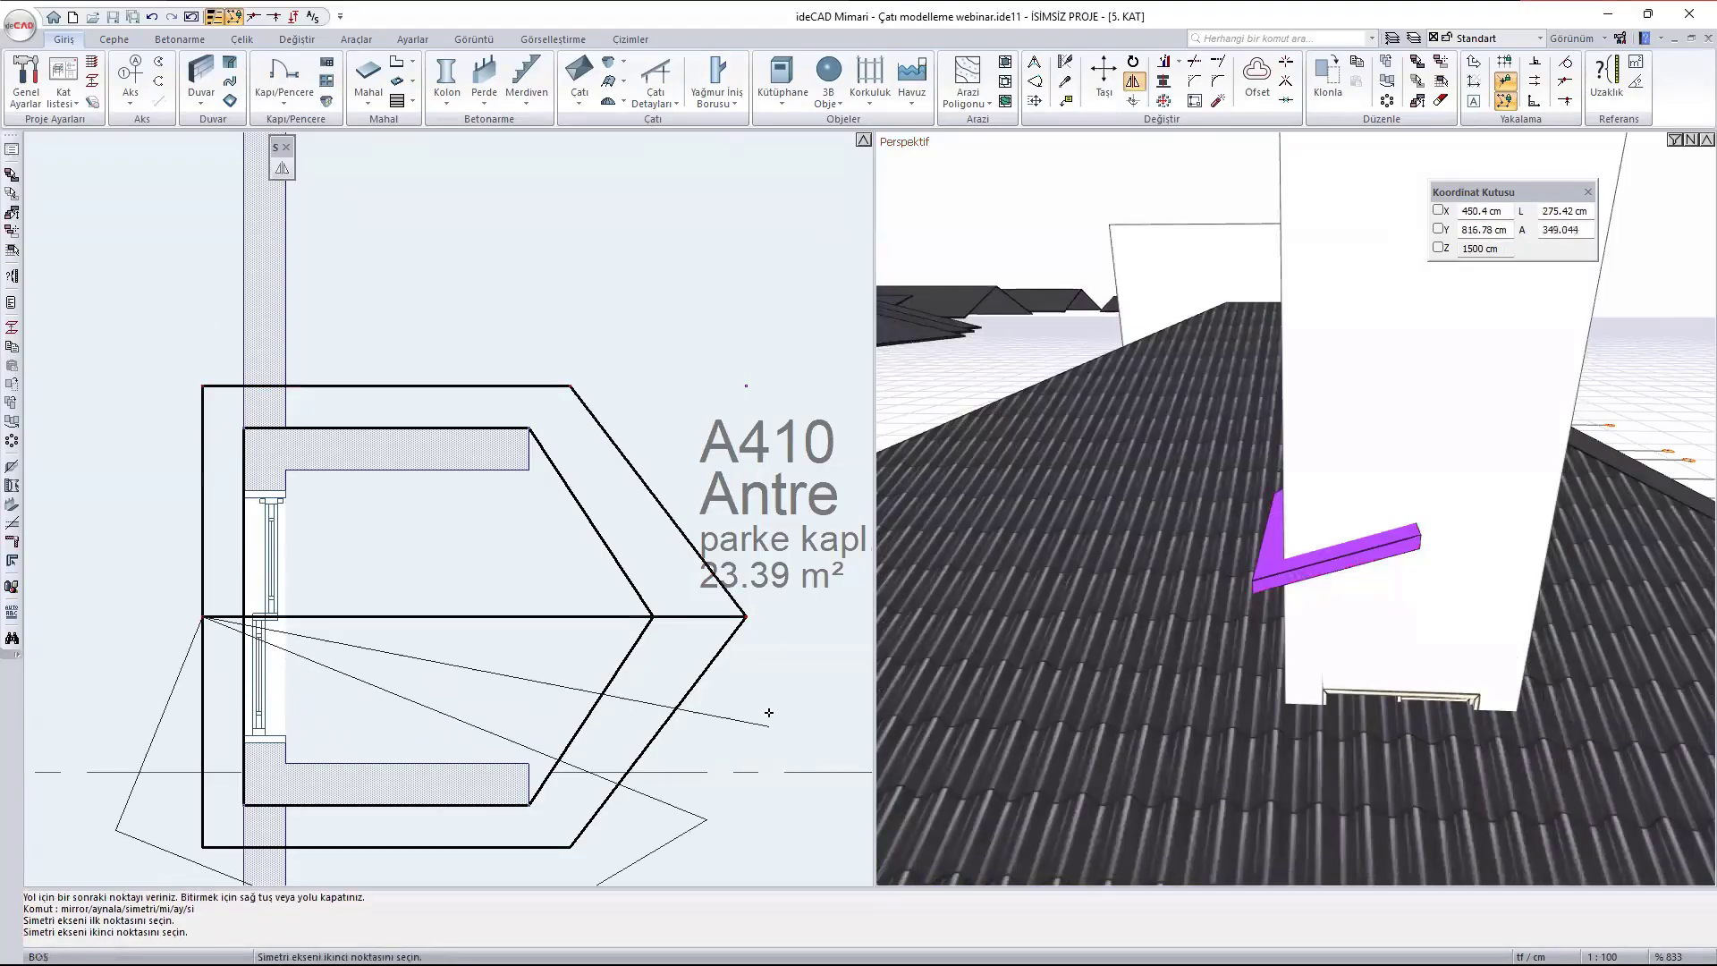
click(747, 616)
key(Escape)
key(Escape)
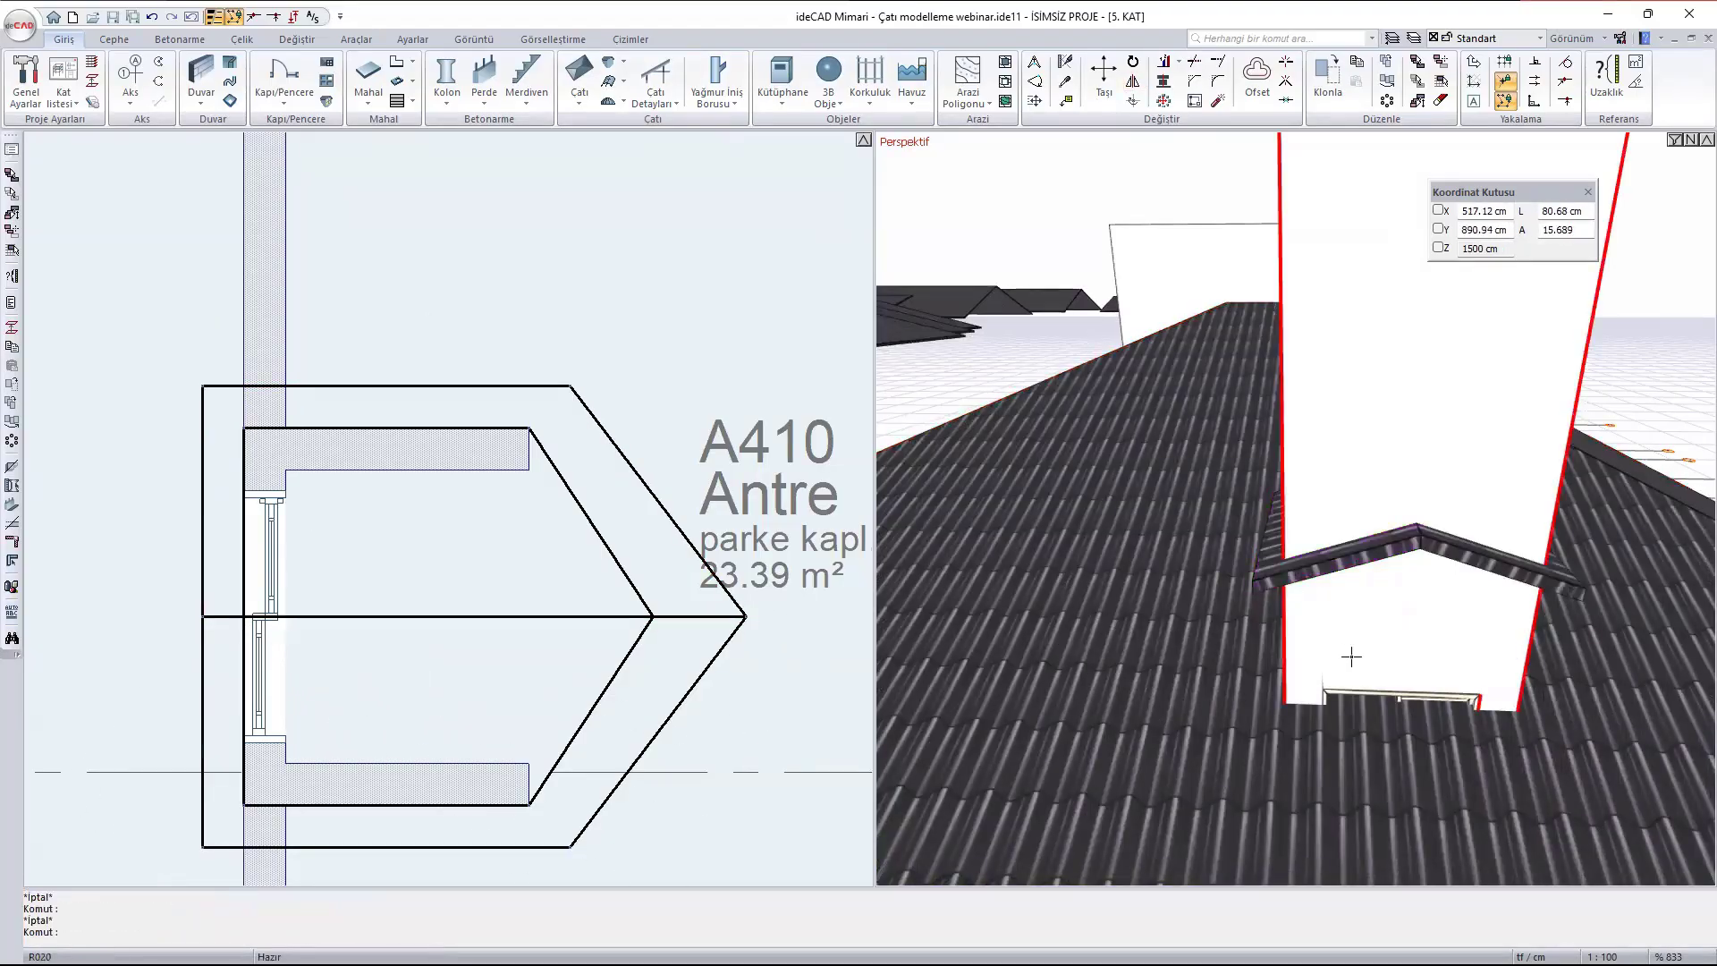
- Set the level (Kot) of both dormer roof surfaces to 250 cm
ctrl+middle_drag(1370, 655, 1341, 572)
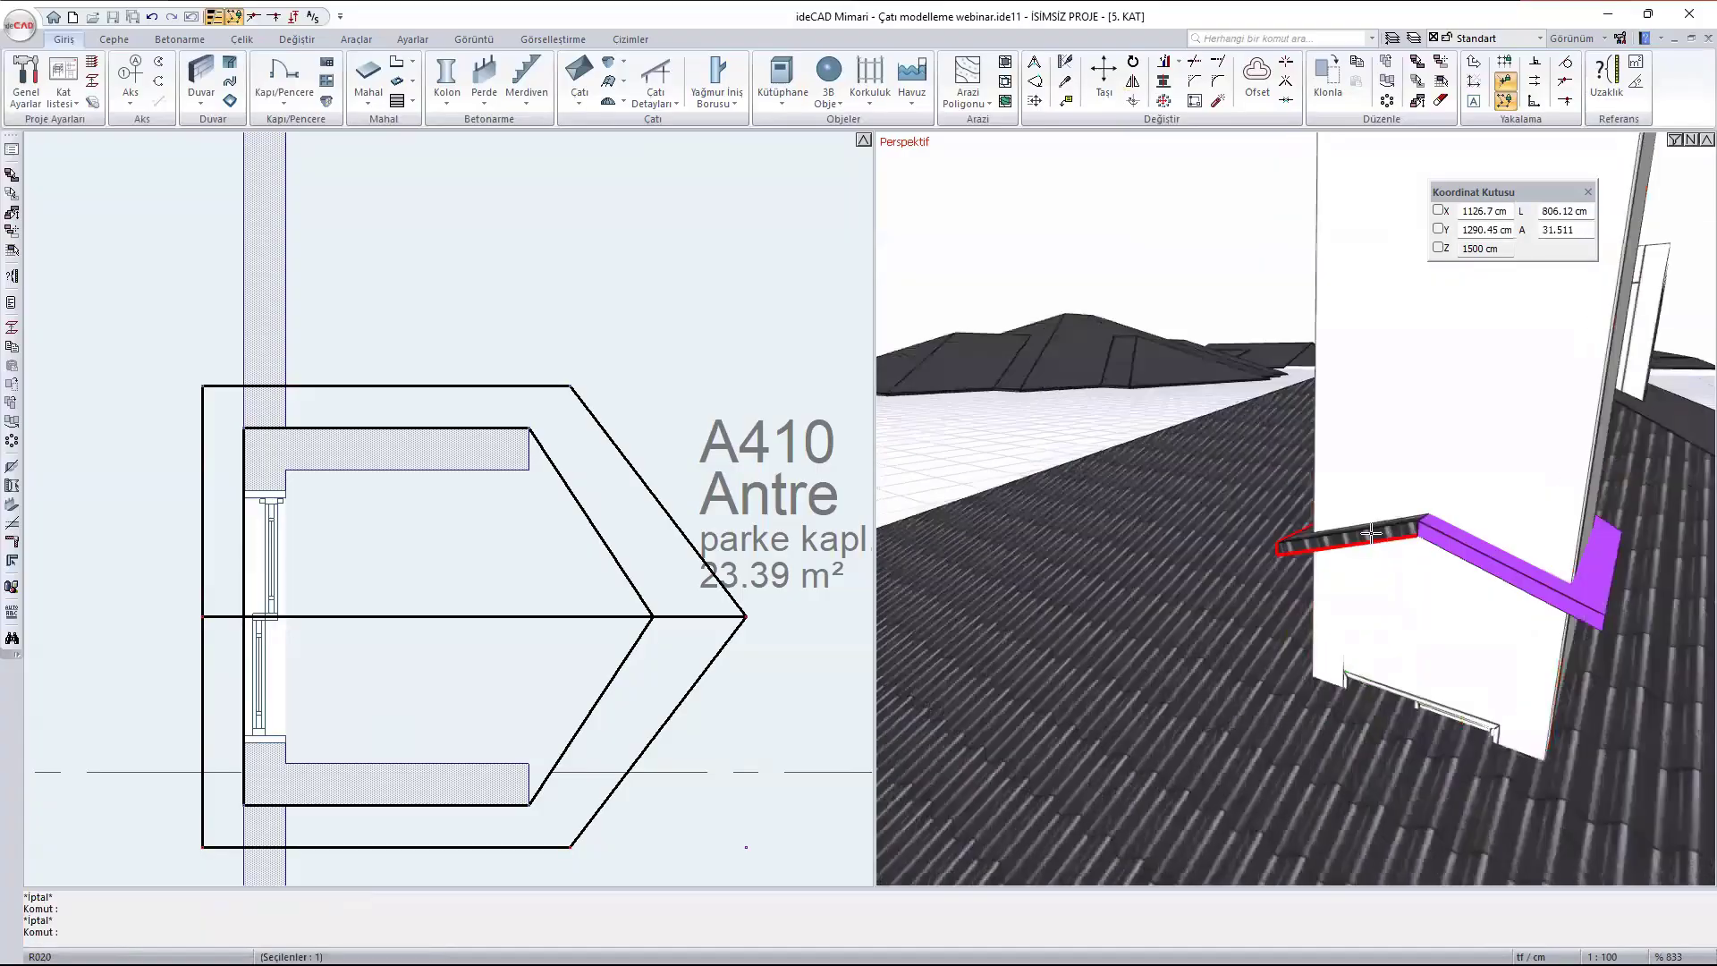
double_click(1371, 533)
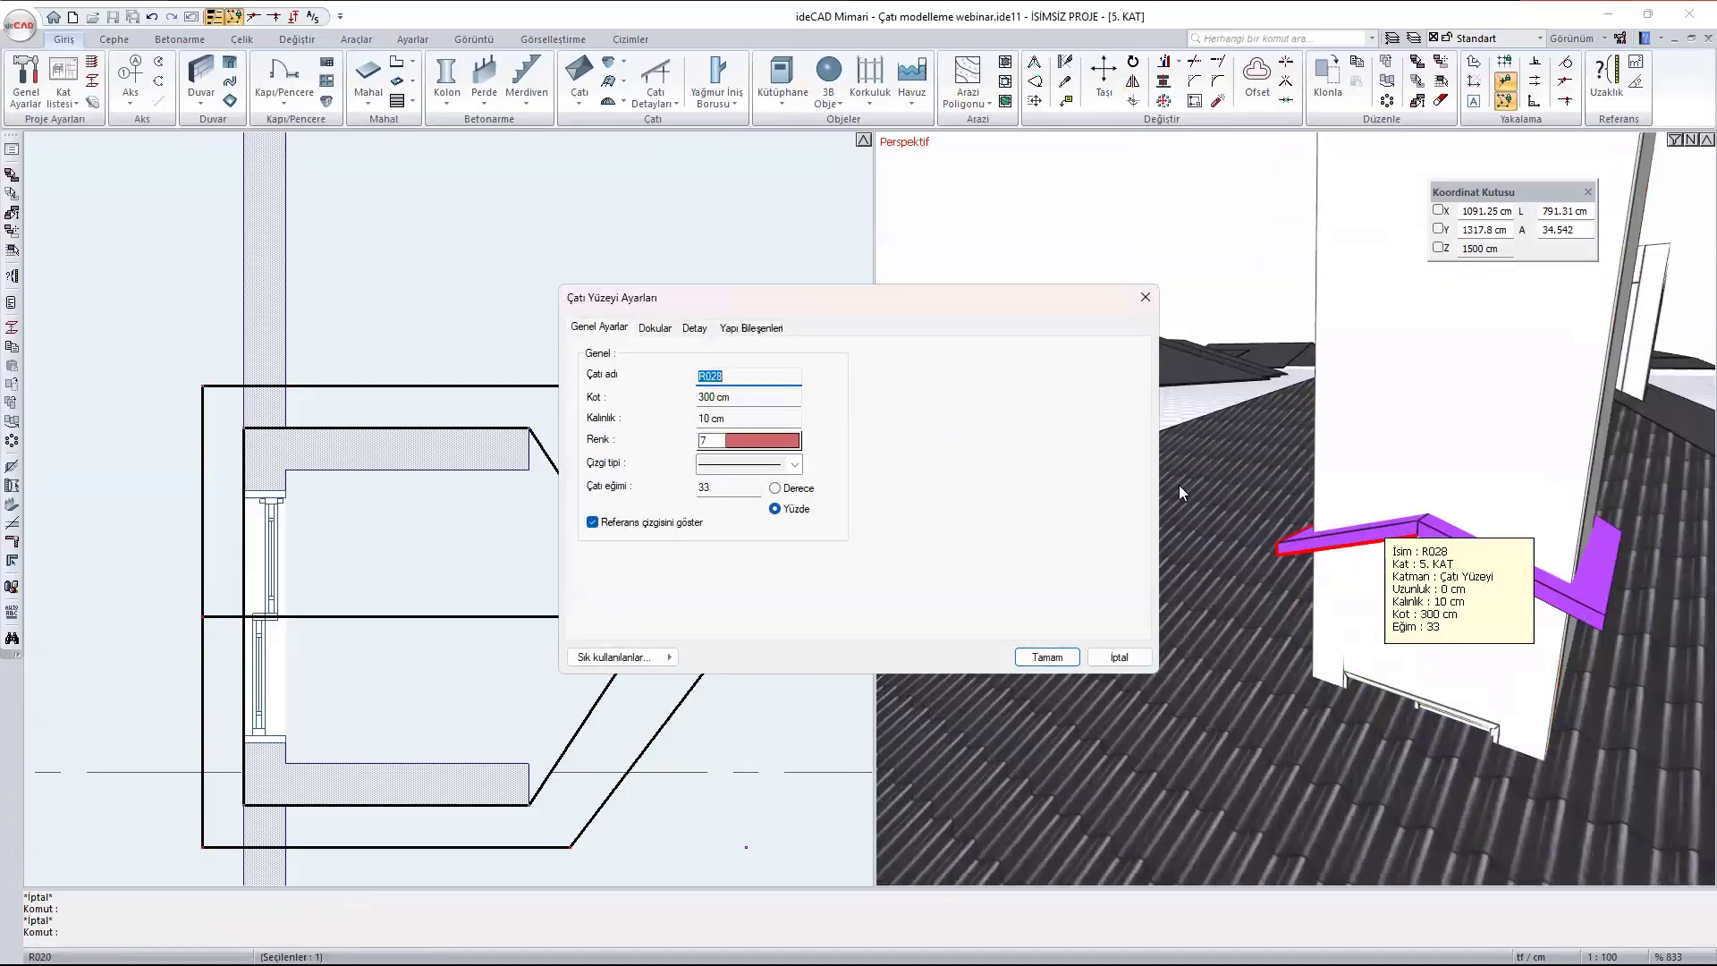
key(Tab)
click(1046, 657)
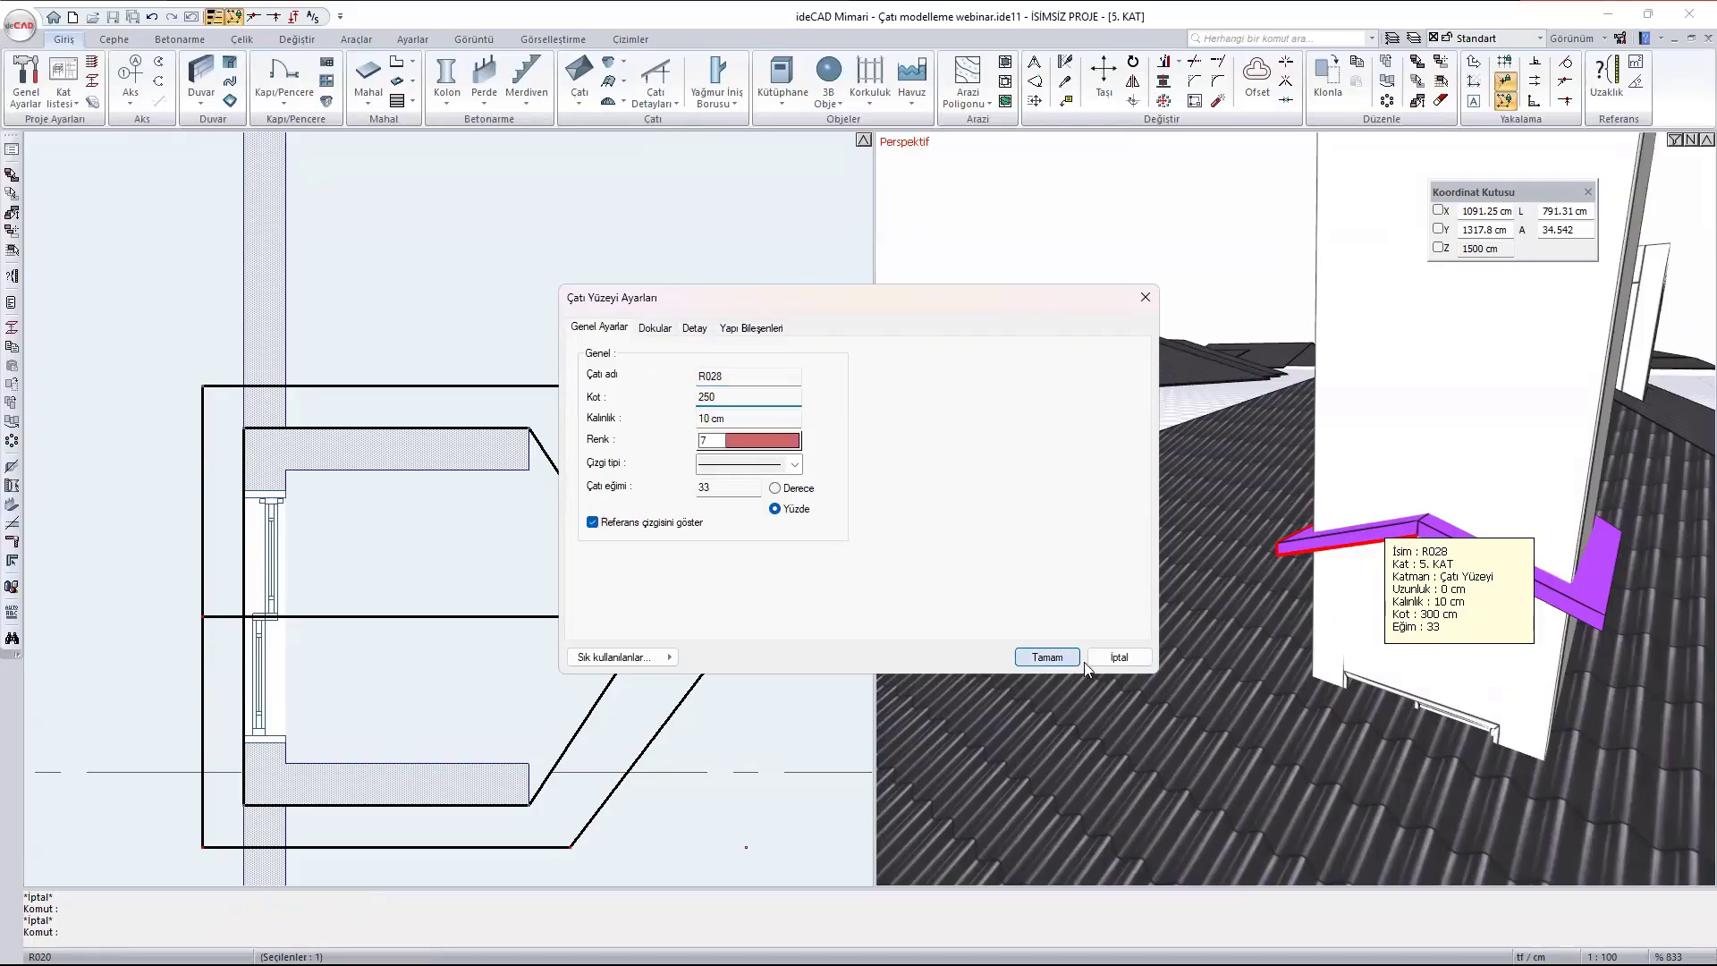
- Trim the dormer's front wall and two side walls with its two roof surfaces, using the trim-from-above option (Üstten trimle)
ctrl+middle_drag(1423, 736, 1145, 682)
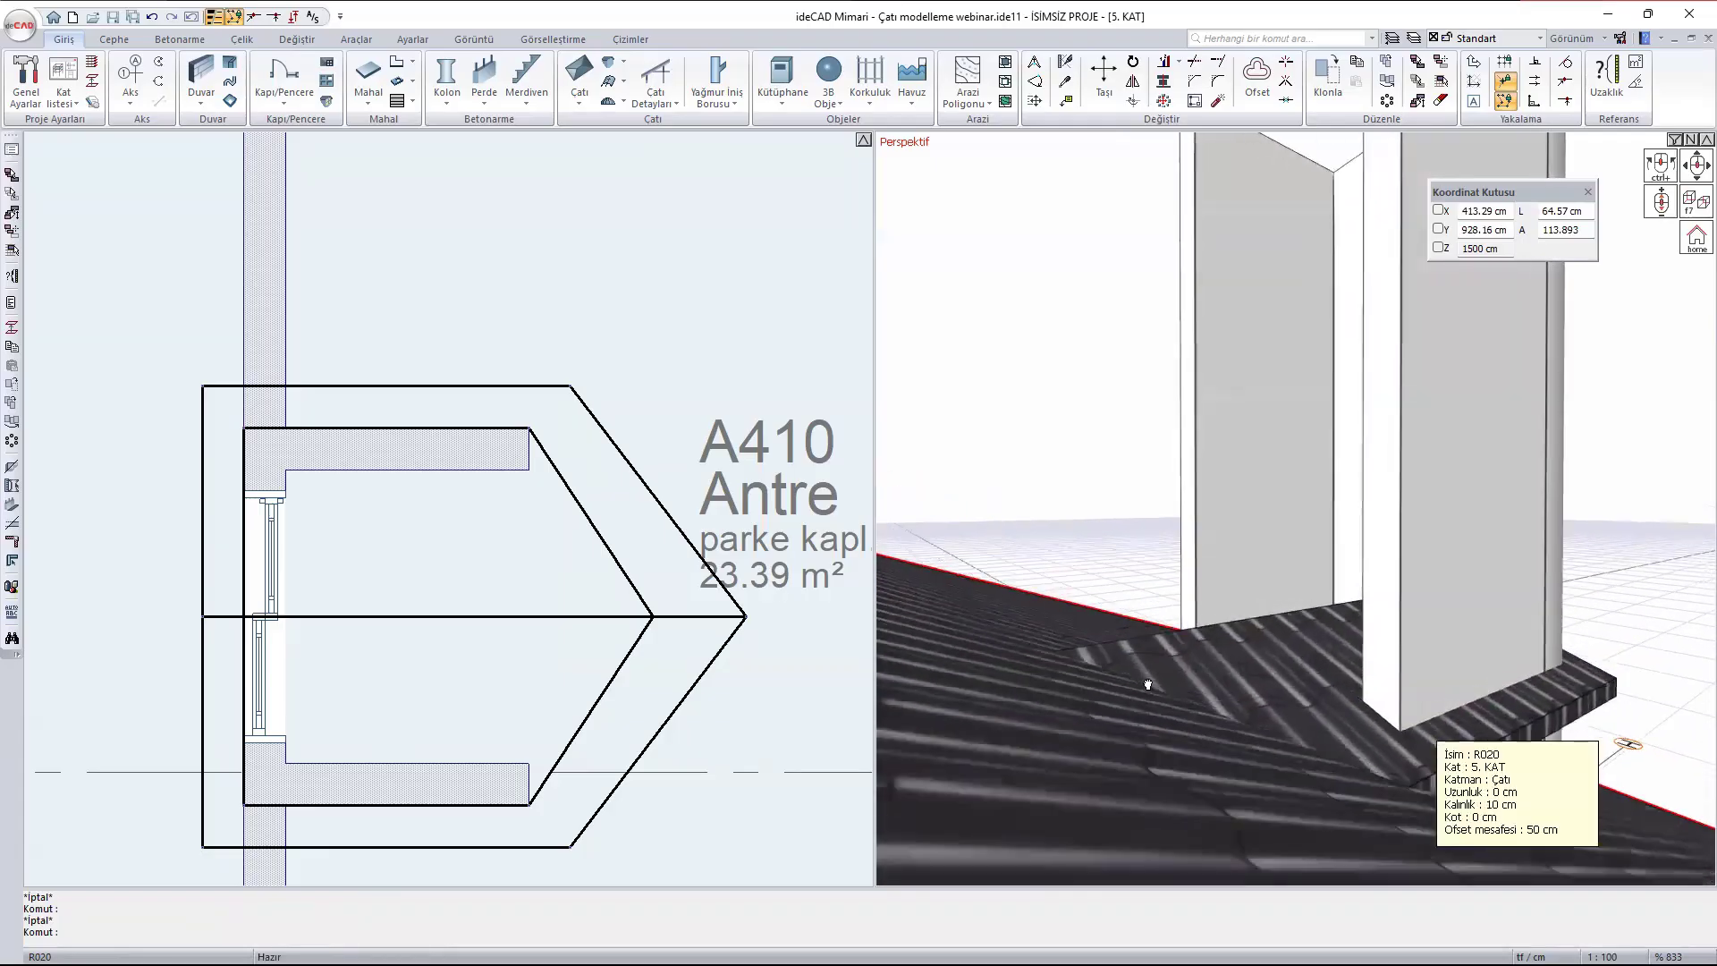
ctrl+middle_drag(1419, 702, 1064, 434)
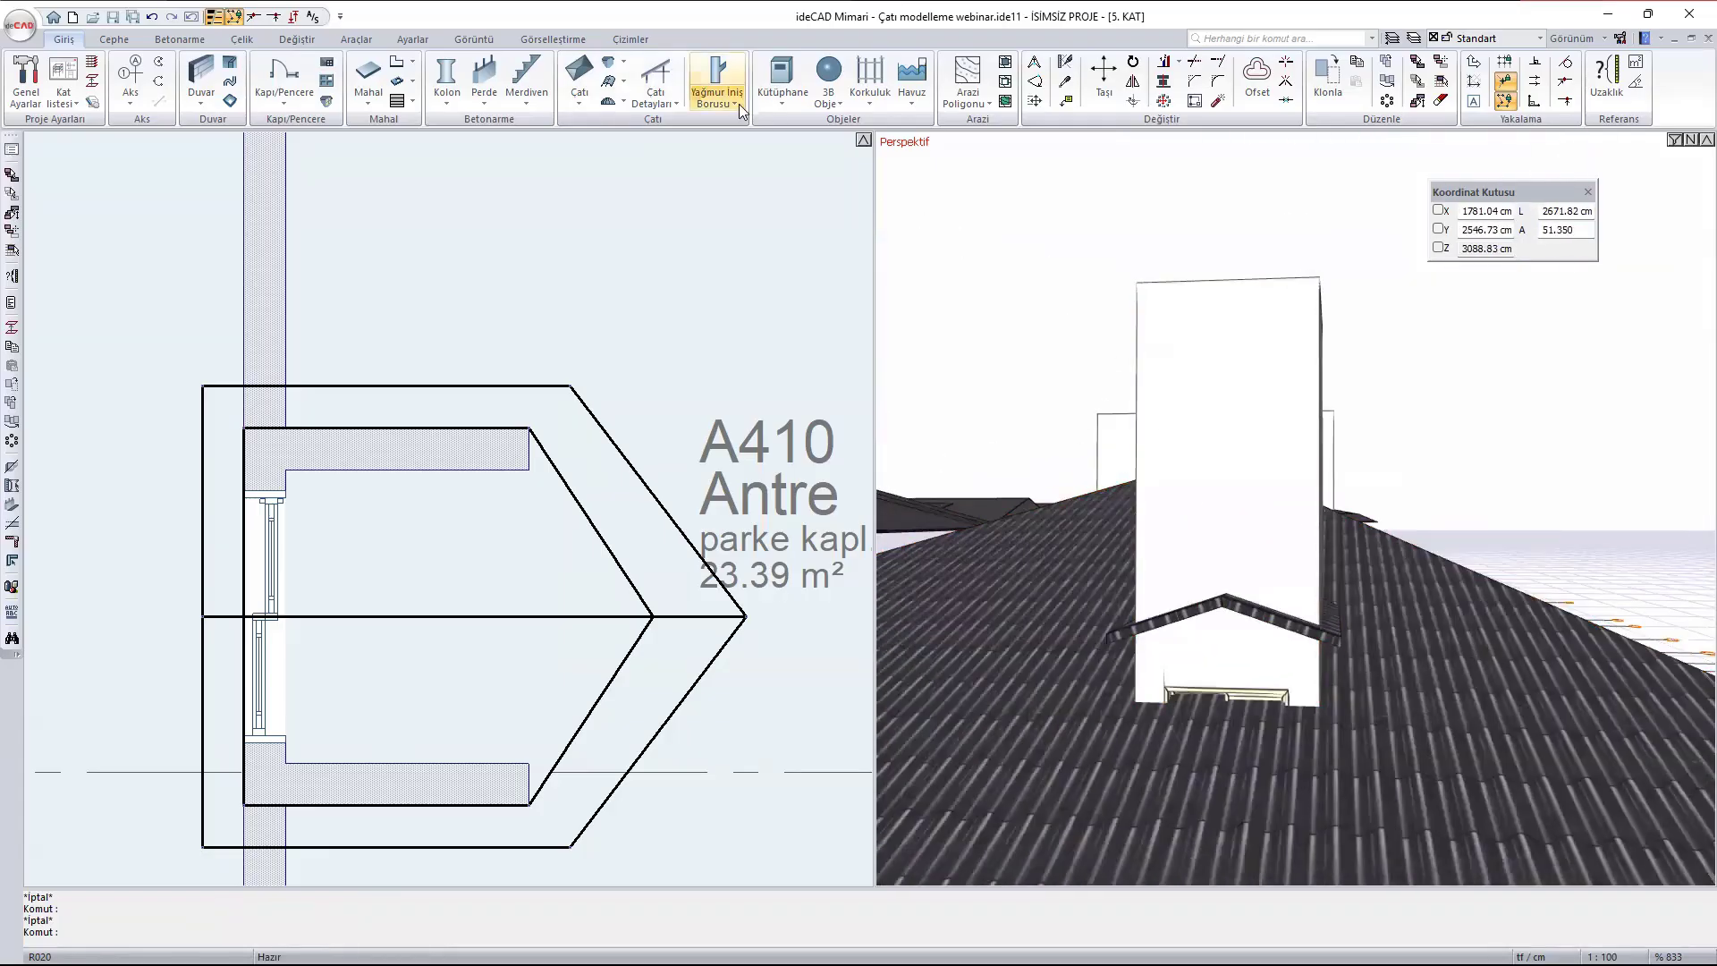
click(579, 104)
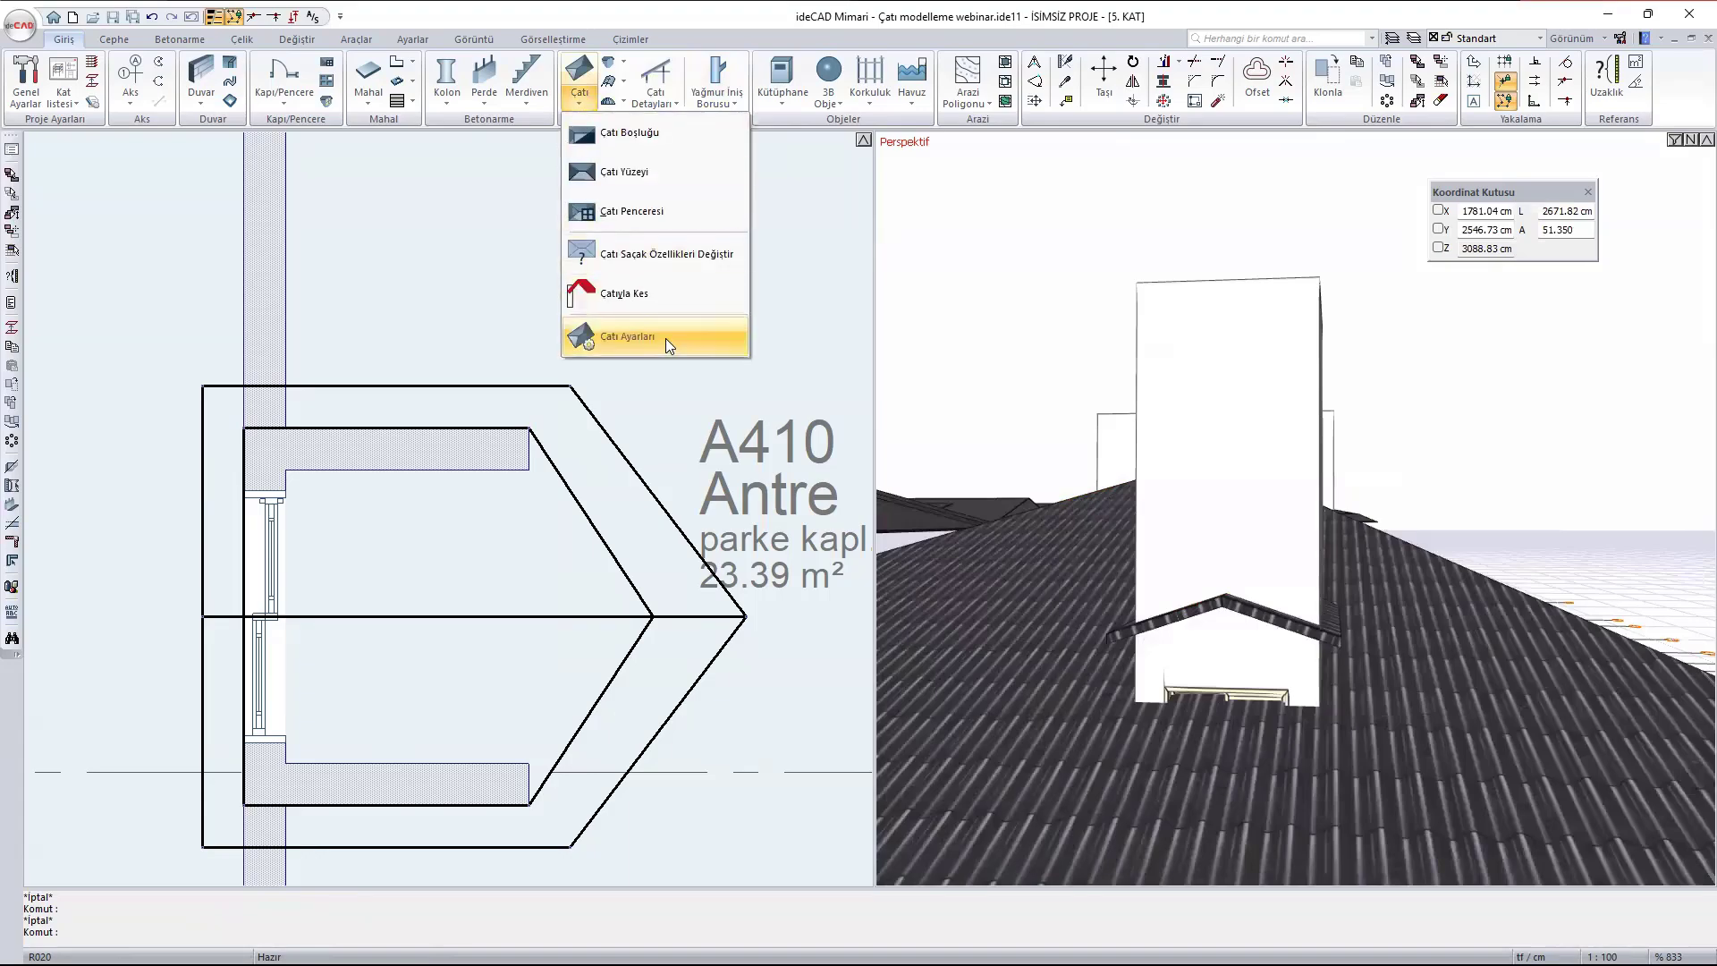
click(662, 291)
click(338, 174)
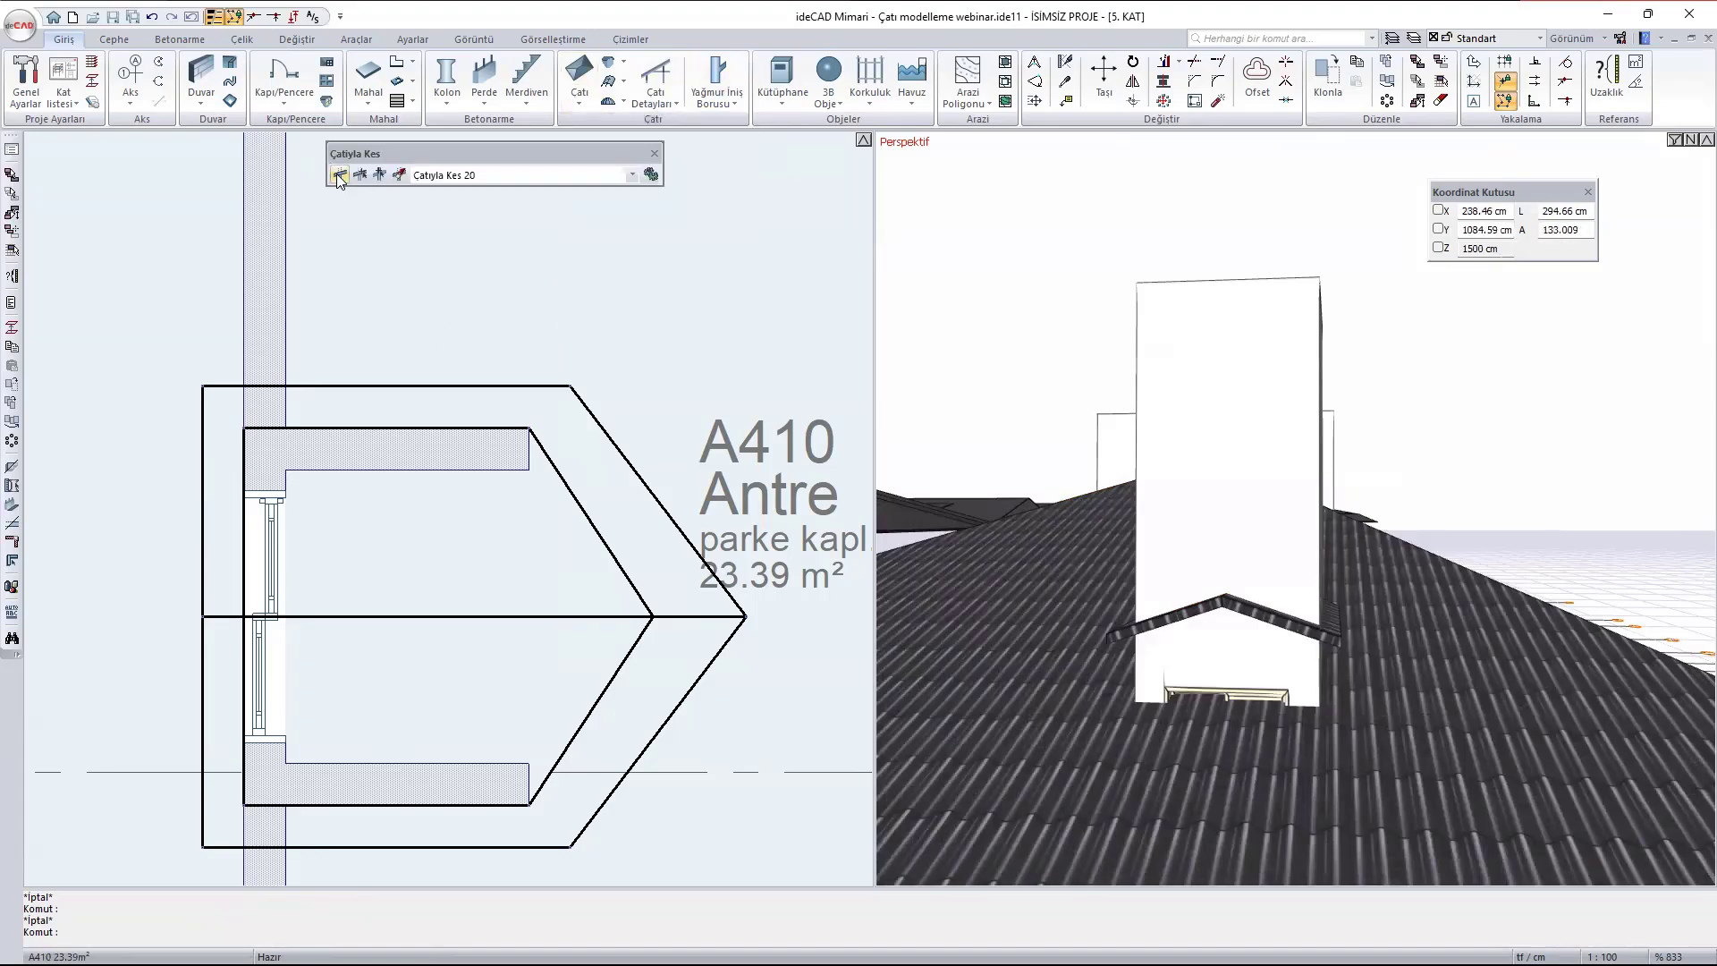
click(1161, 615)
click(1282, 619)
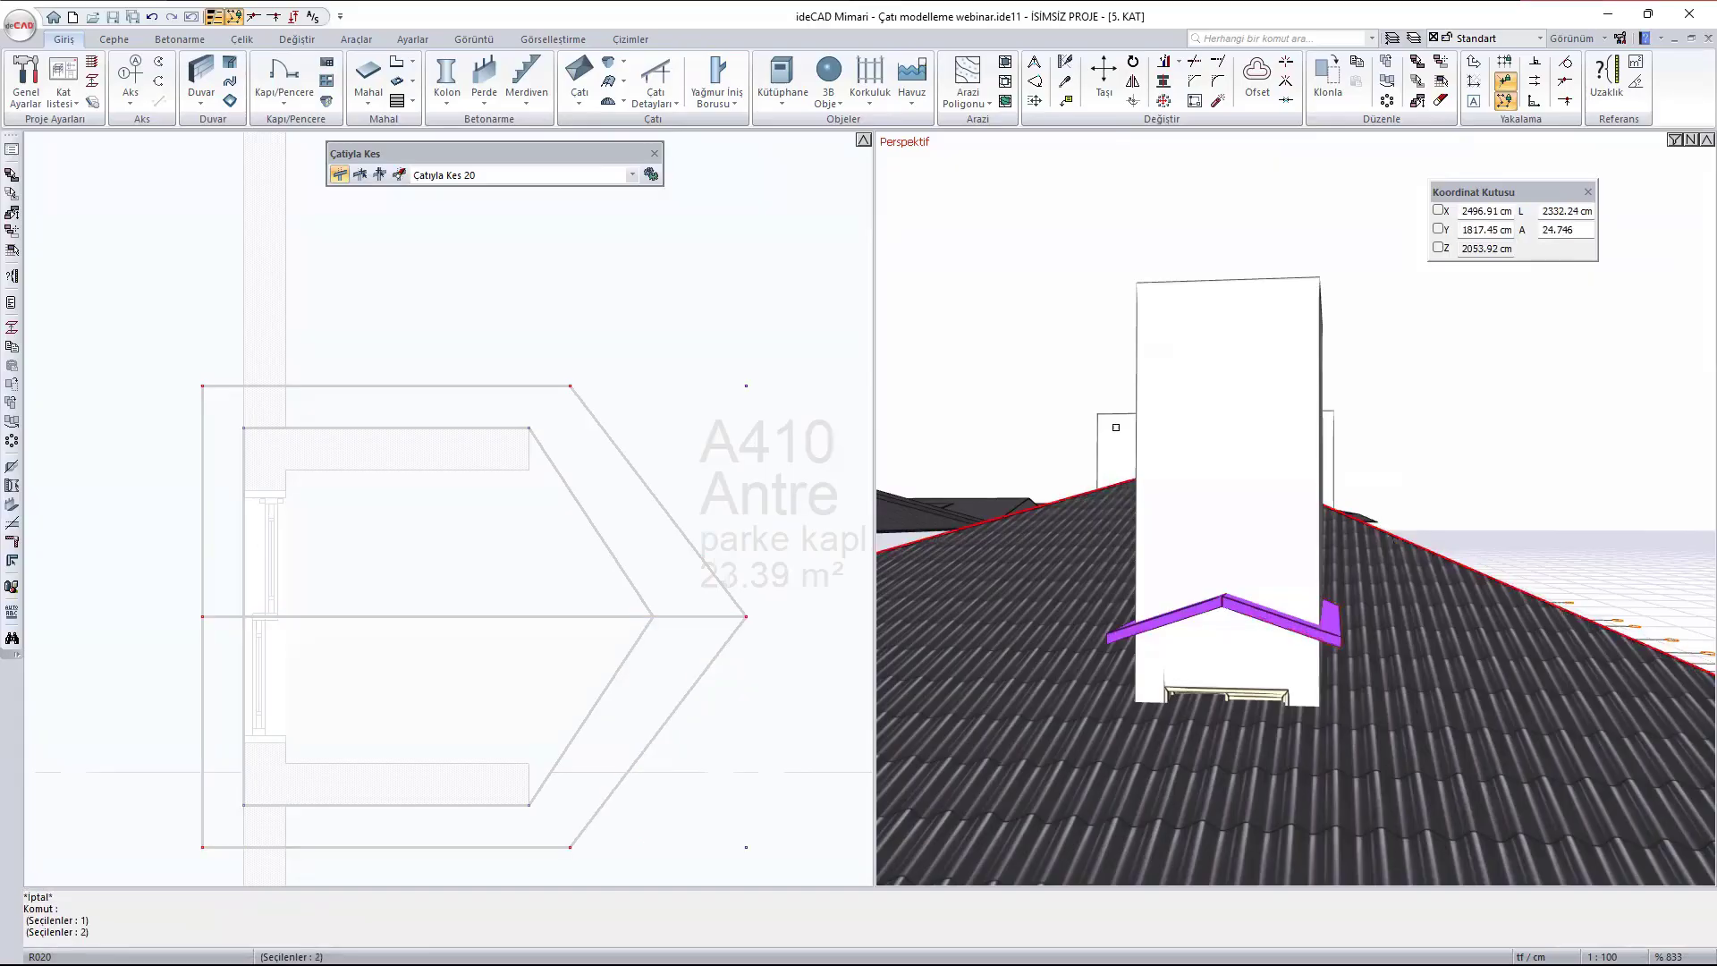
right_click(1286, 644)
click(526, 446)
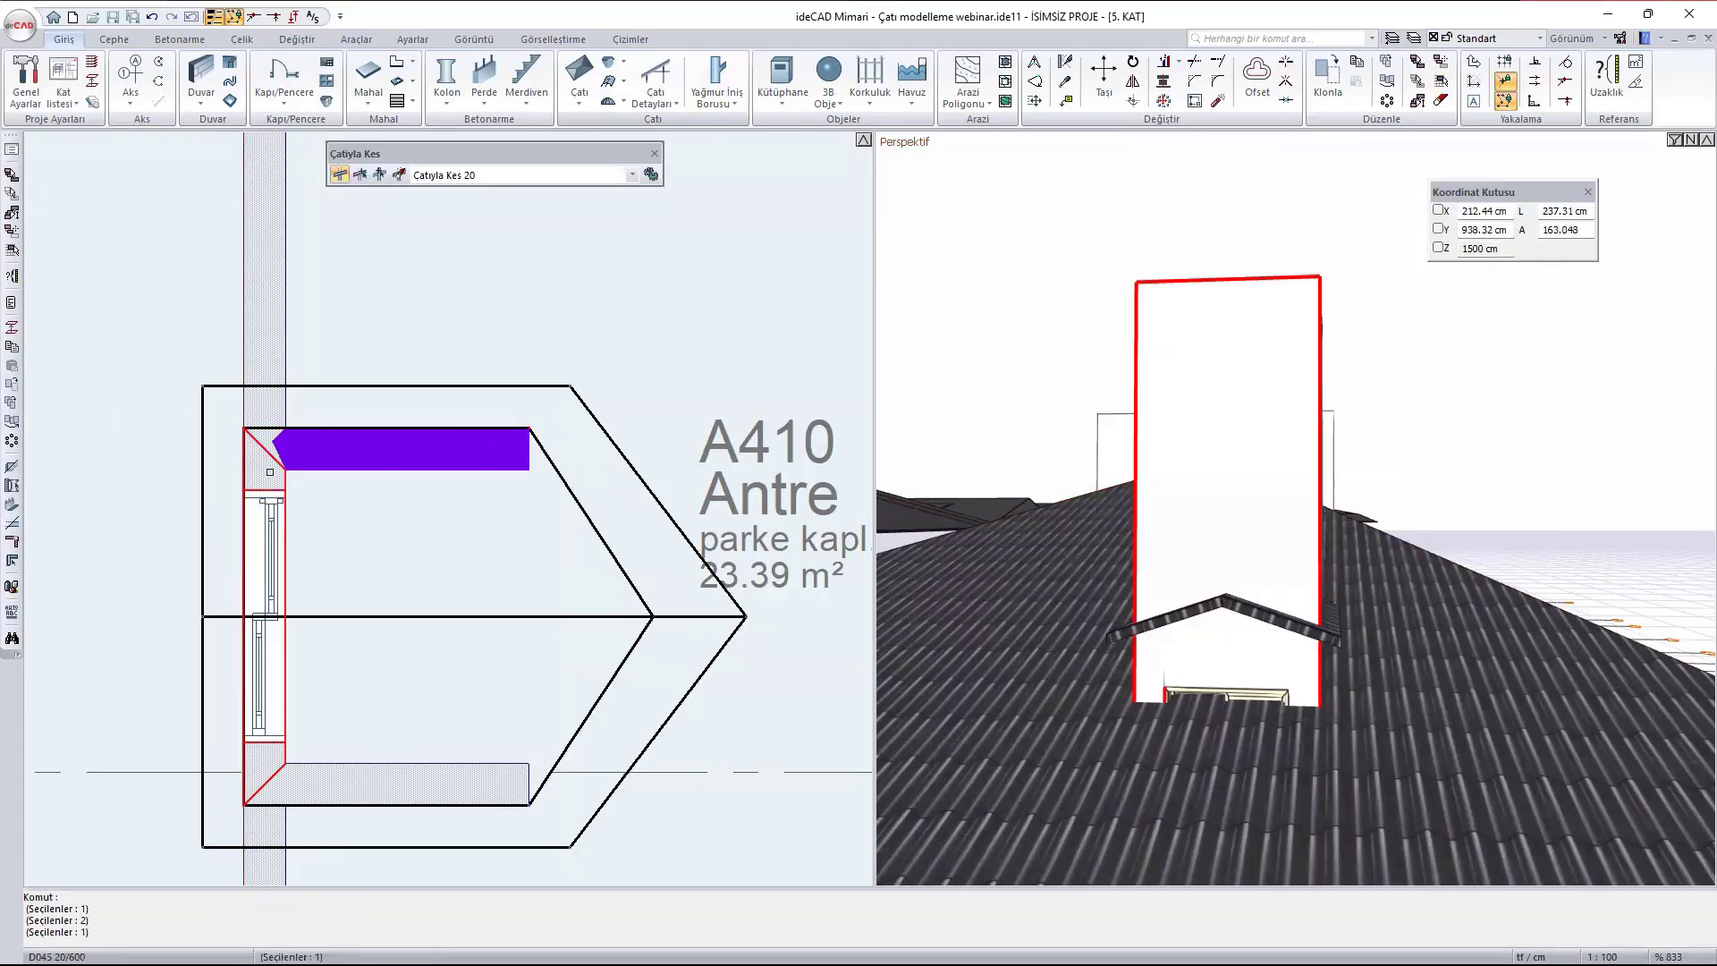
click(268, 771)
click(452, 783)
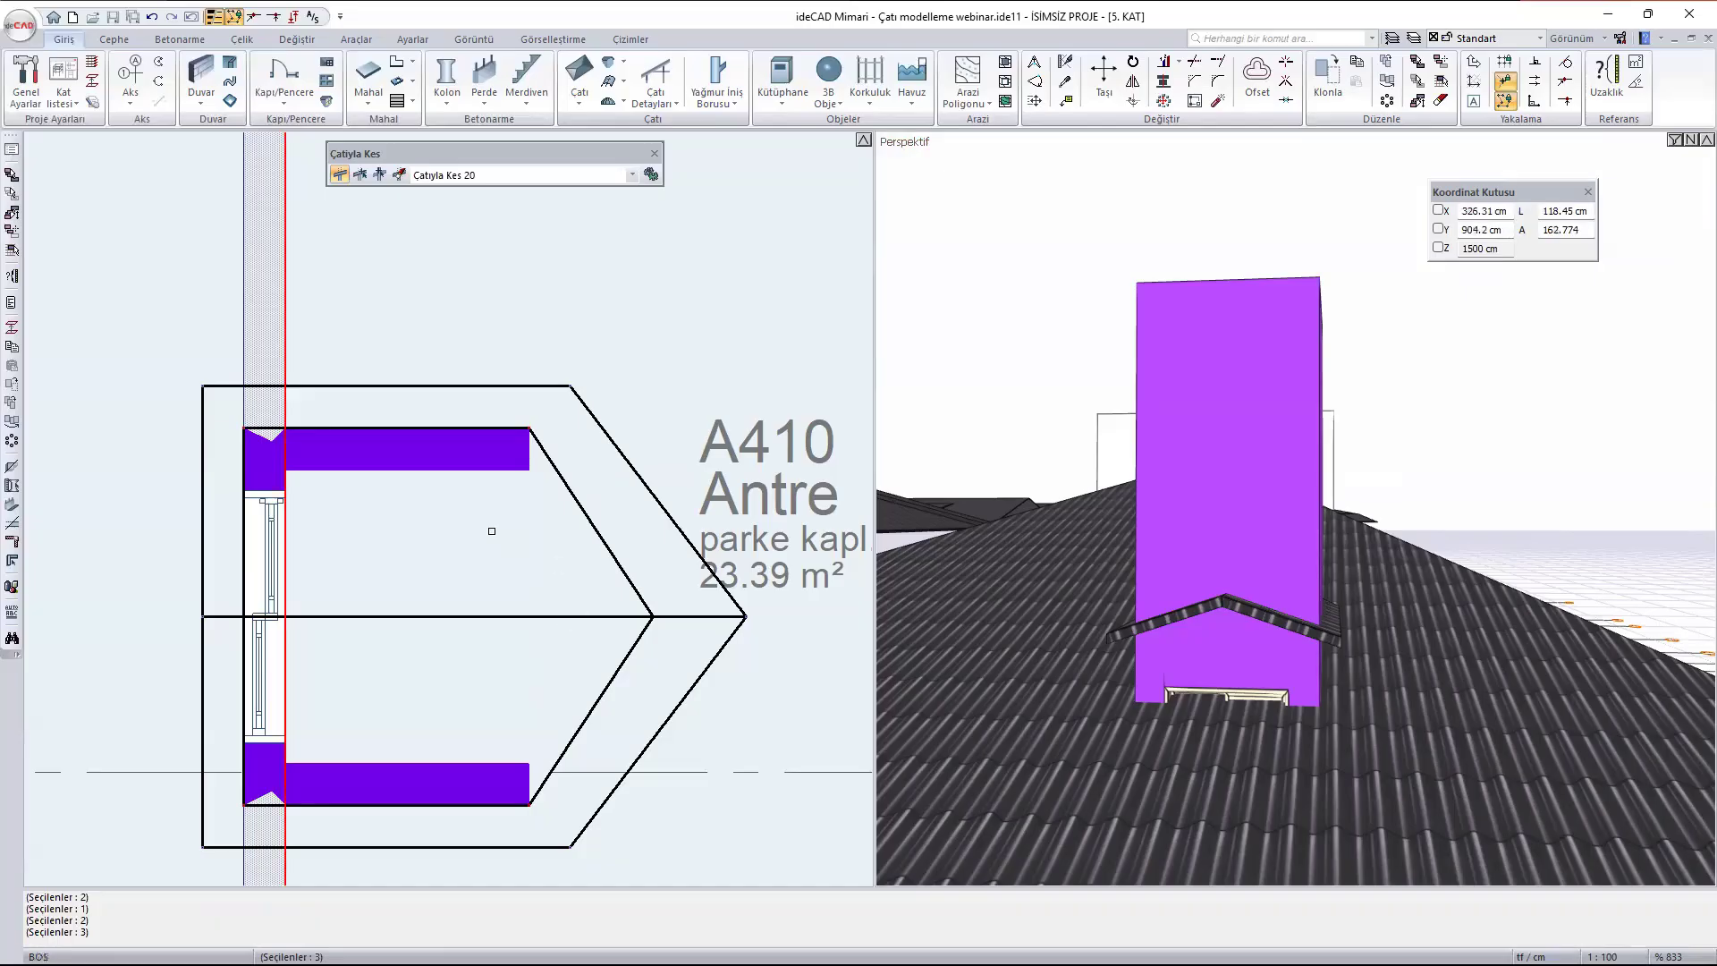
right_click(956, 291)
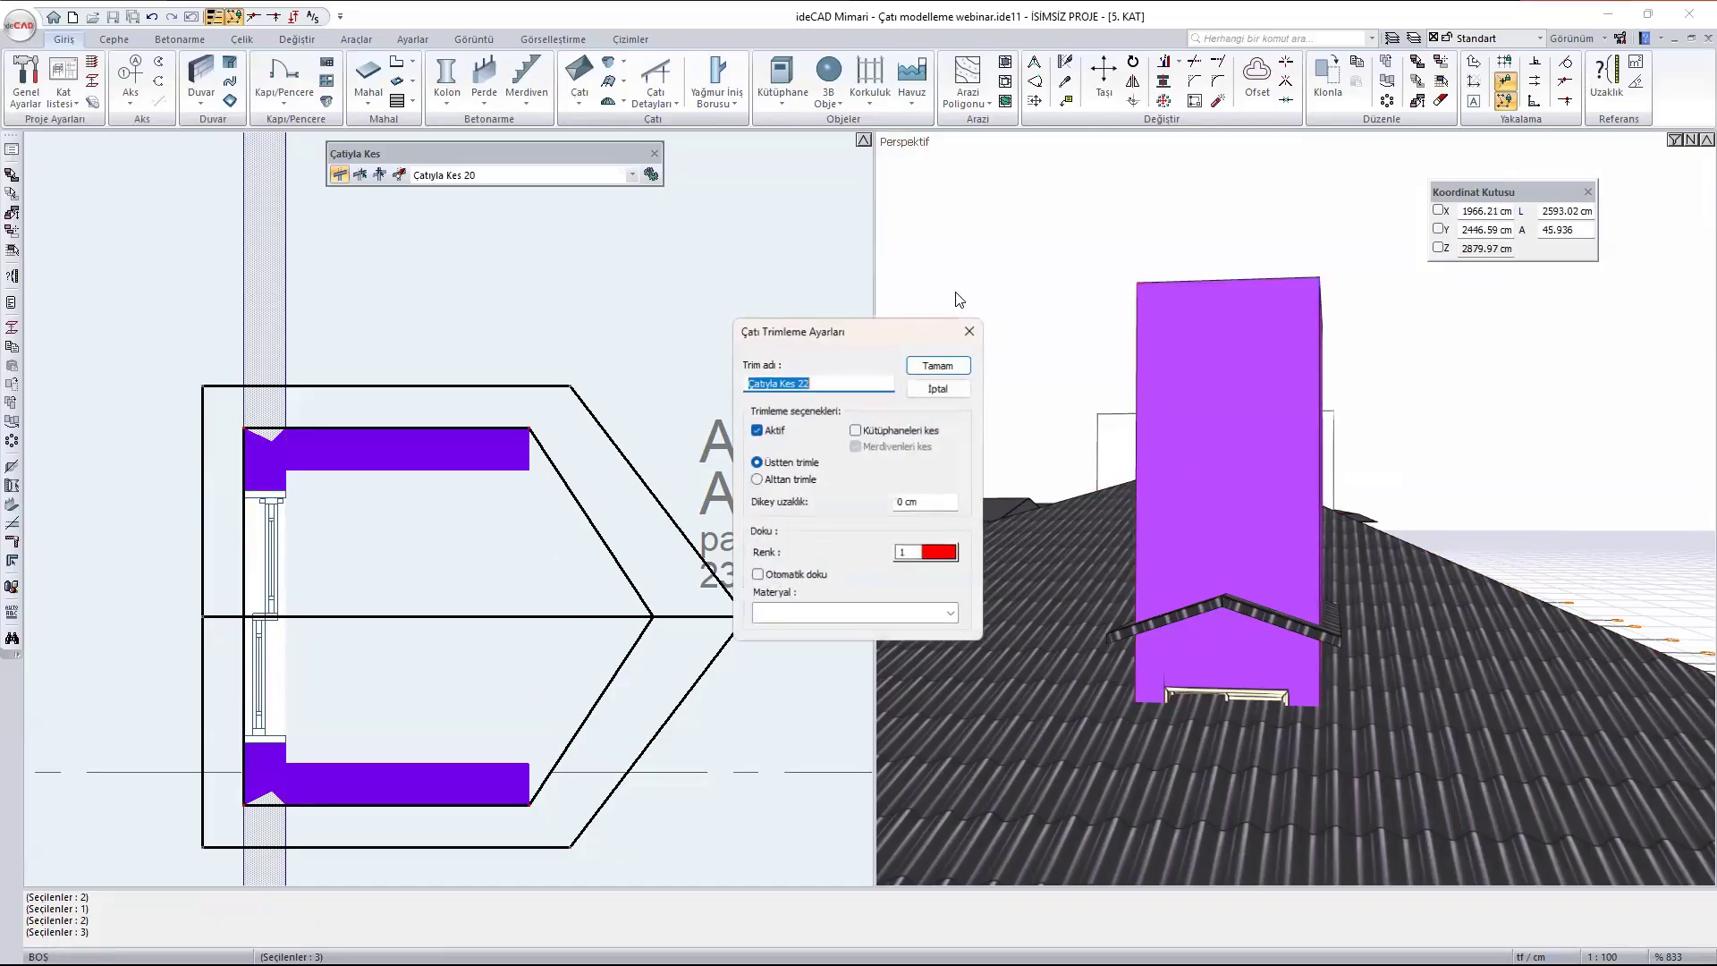
click(938, 365)
- Start a roof opening (Çatı Boşluğu) outline through the four inner corners of the A412 terrace, beginning at the upper corner nearest the building
mouse_move(1244, 564)
ctrl+middle_down()
mouse_move(1367, 581)
mouse_move(1251, 505)
mouse_move(1134, 564)
mouse_move(1140, 644)
ctrl+middle_up()
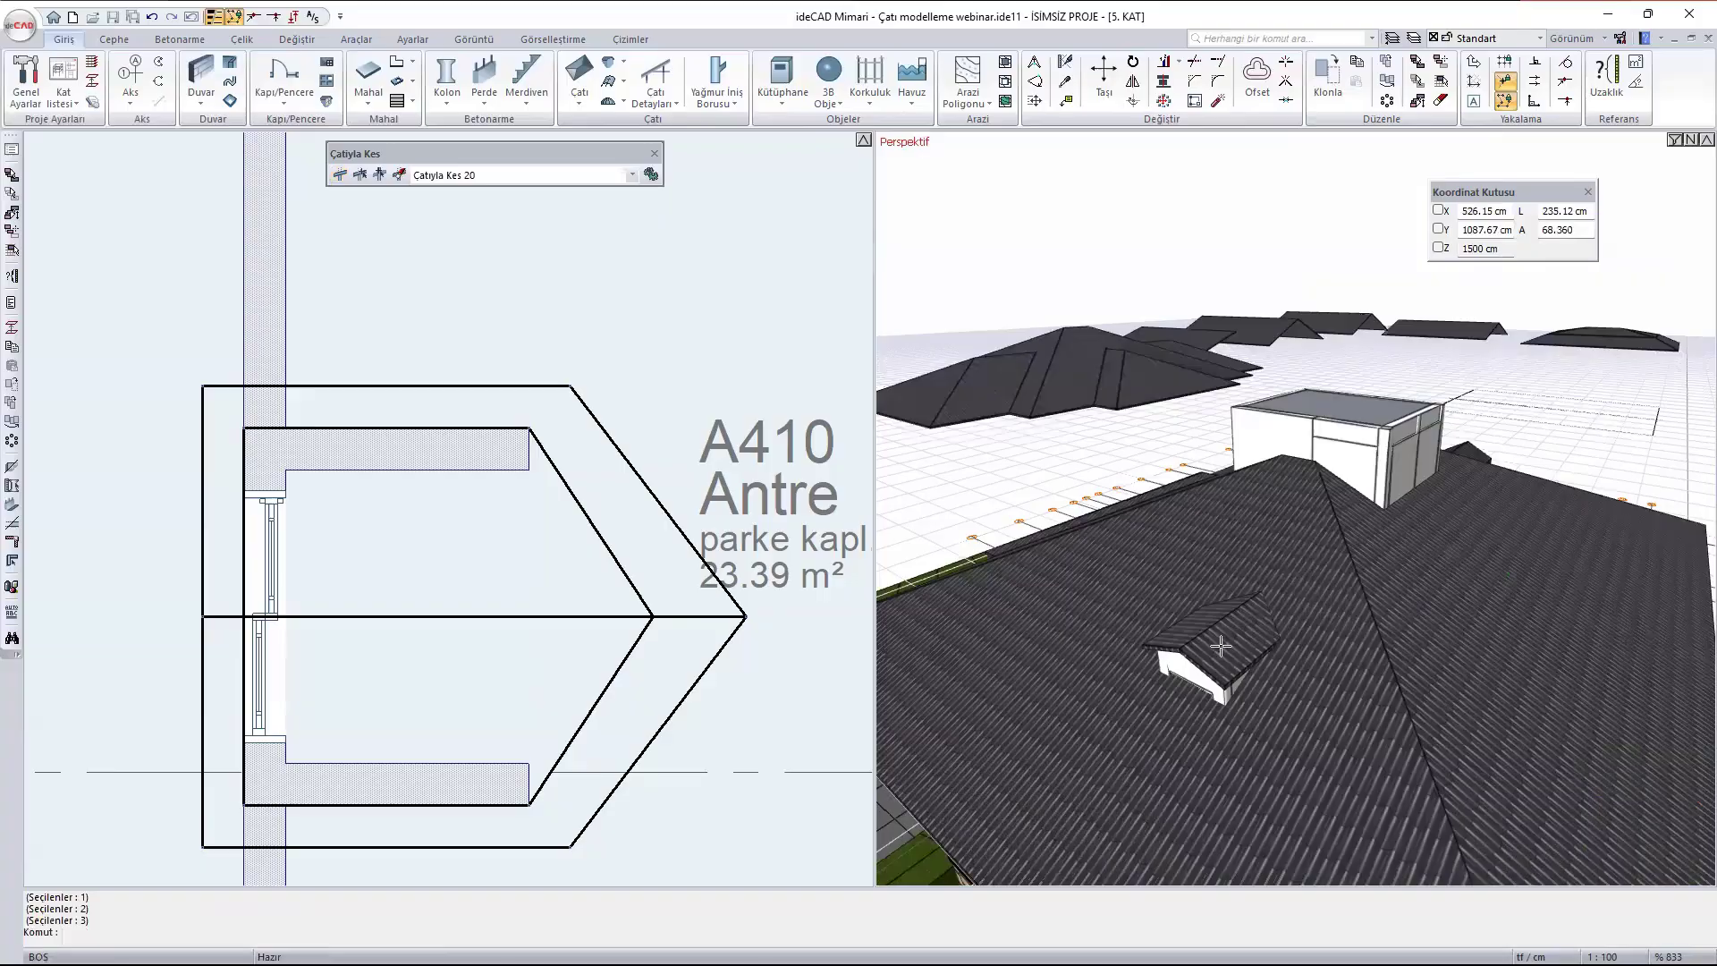
mouse_move(1174, 623)
ctrl+middle_down()
mouse_move(1275, 583)
mouse_move(1185, 635)
ctrl+middle_up()
scroll(617, 482, down, 3)
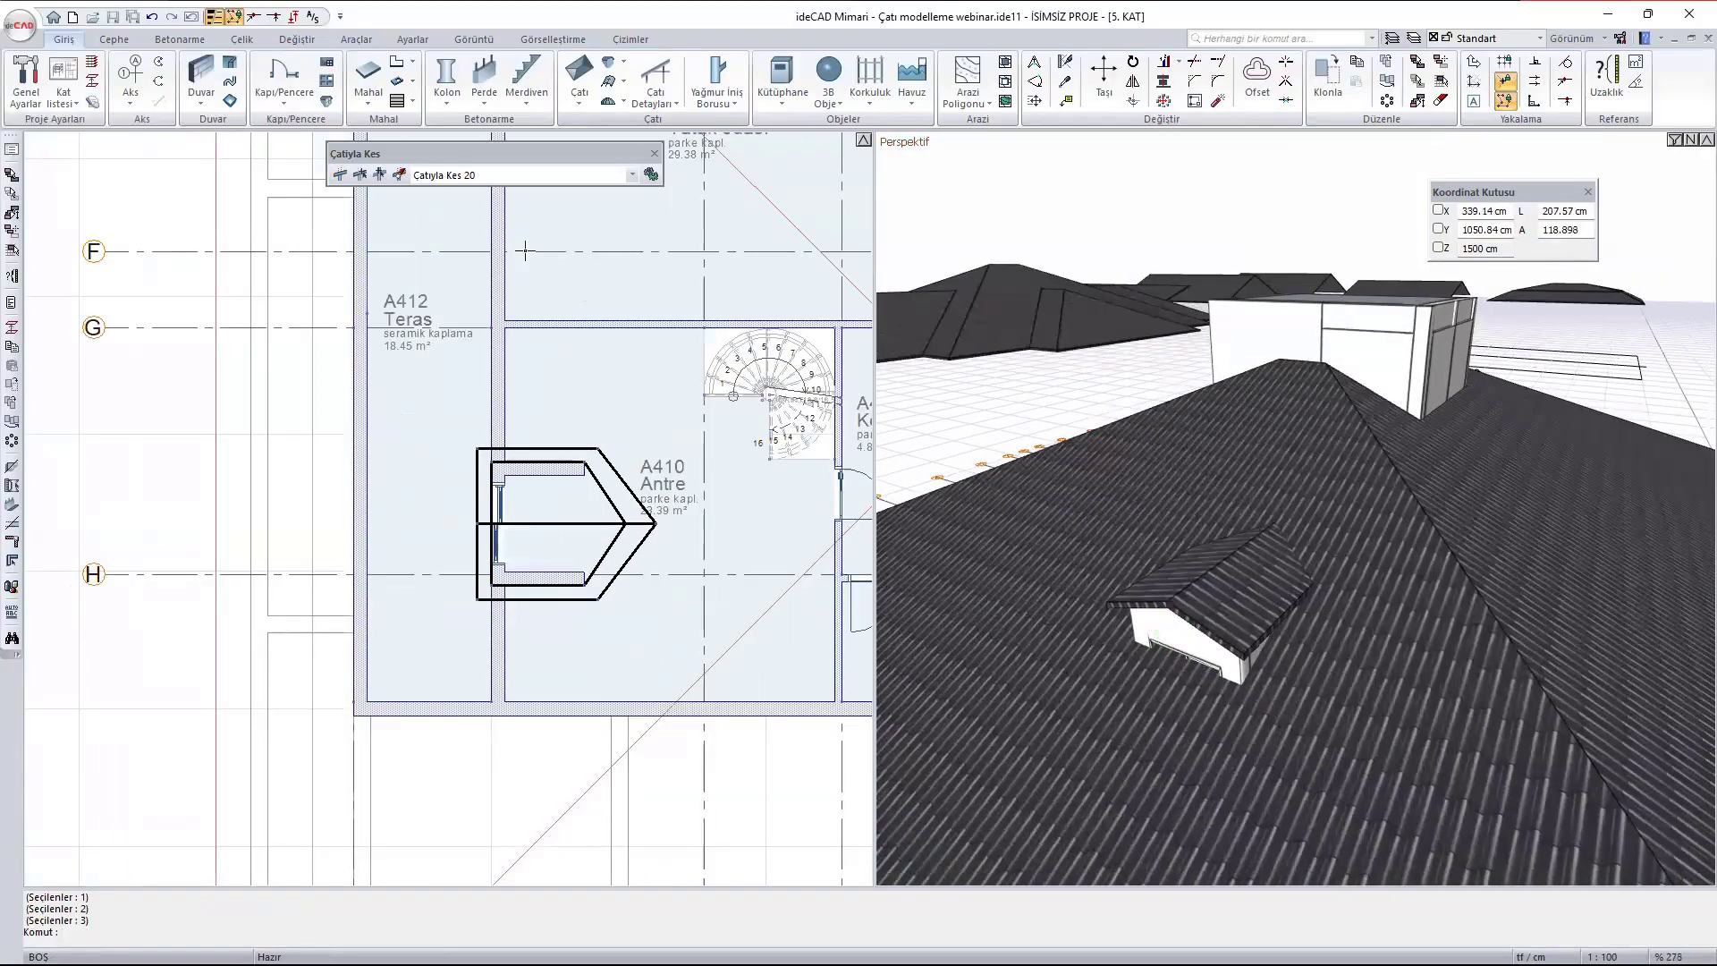
click(578, 100)
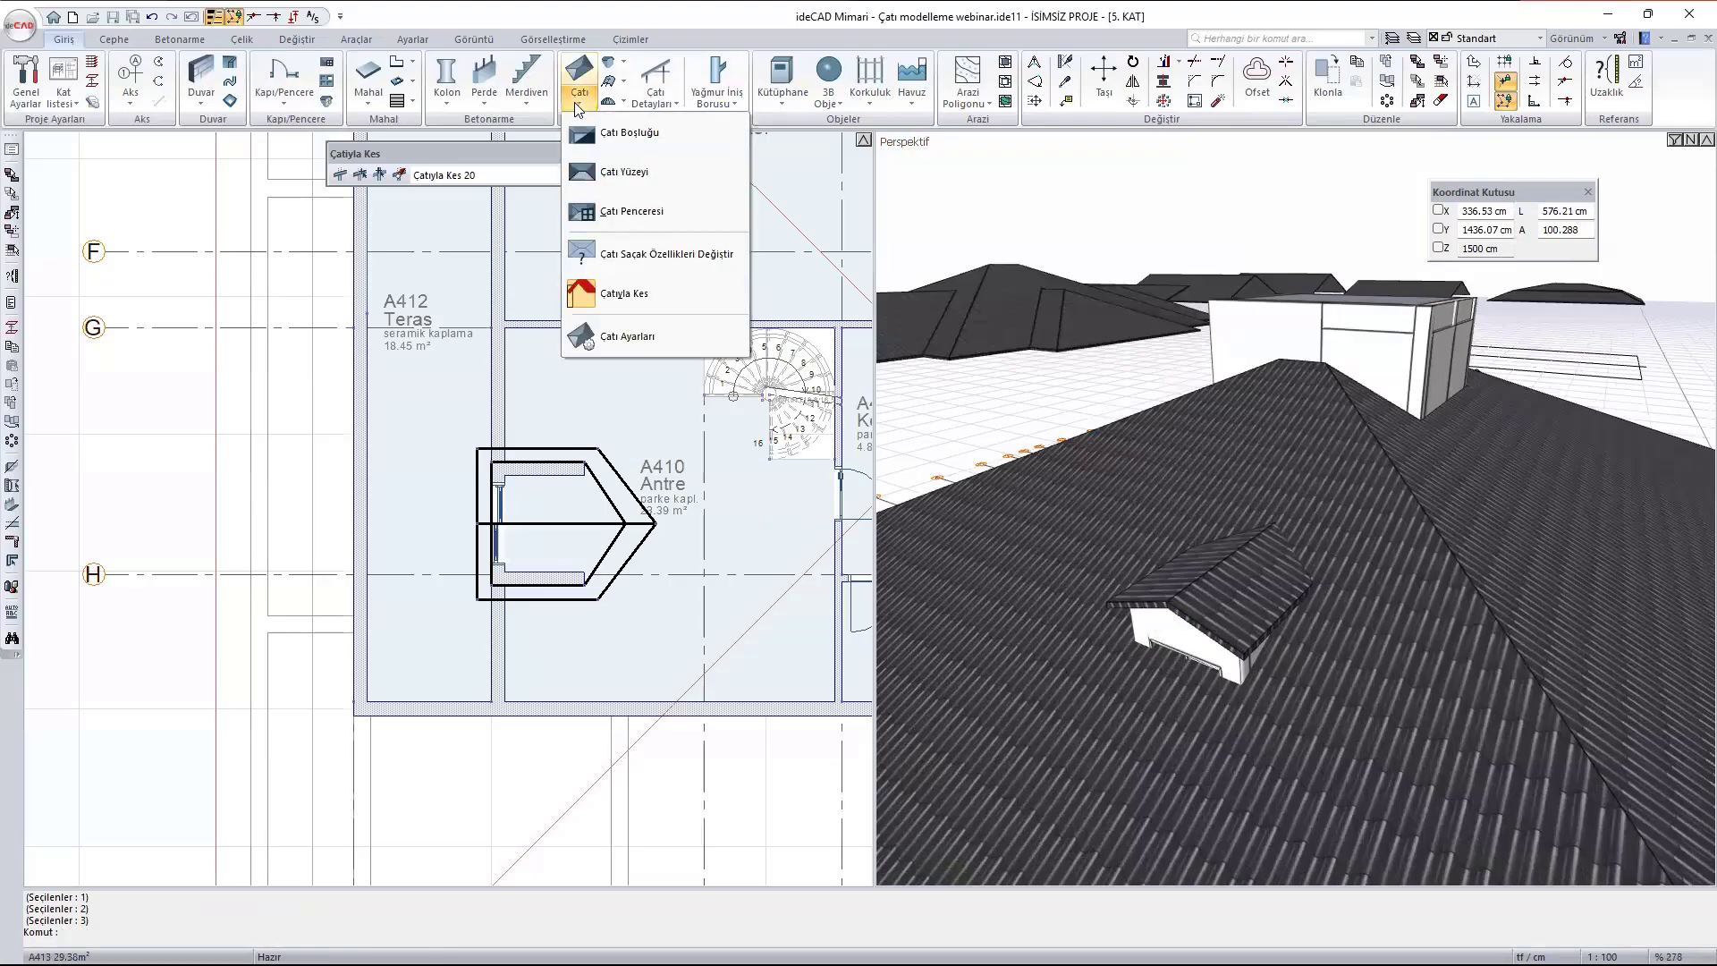
click(631, 134)
scroll(648, 231, down, 3)
scroll(720, 398, up, 6)
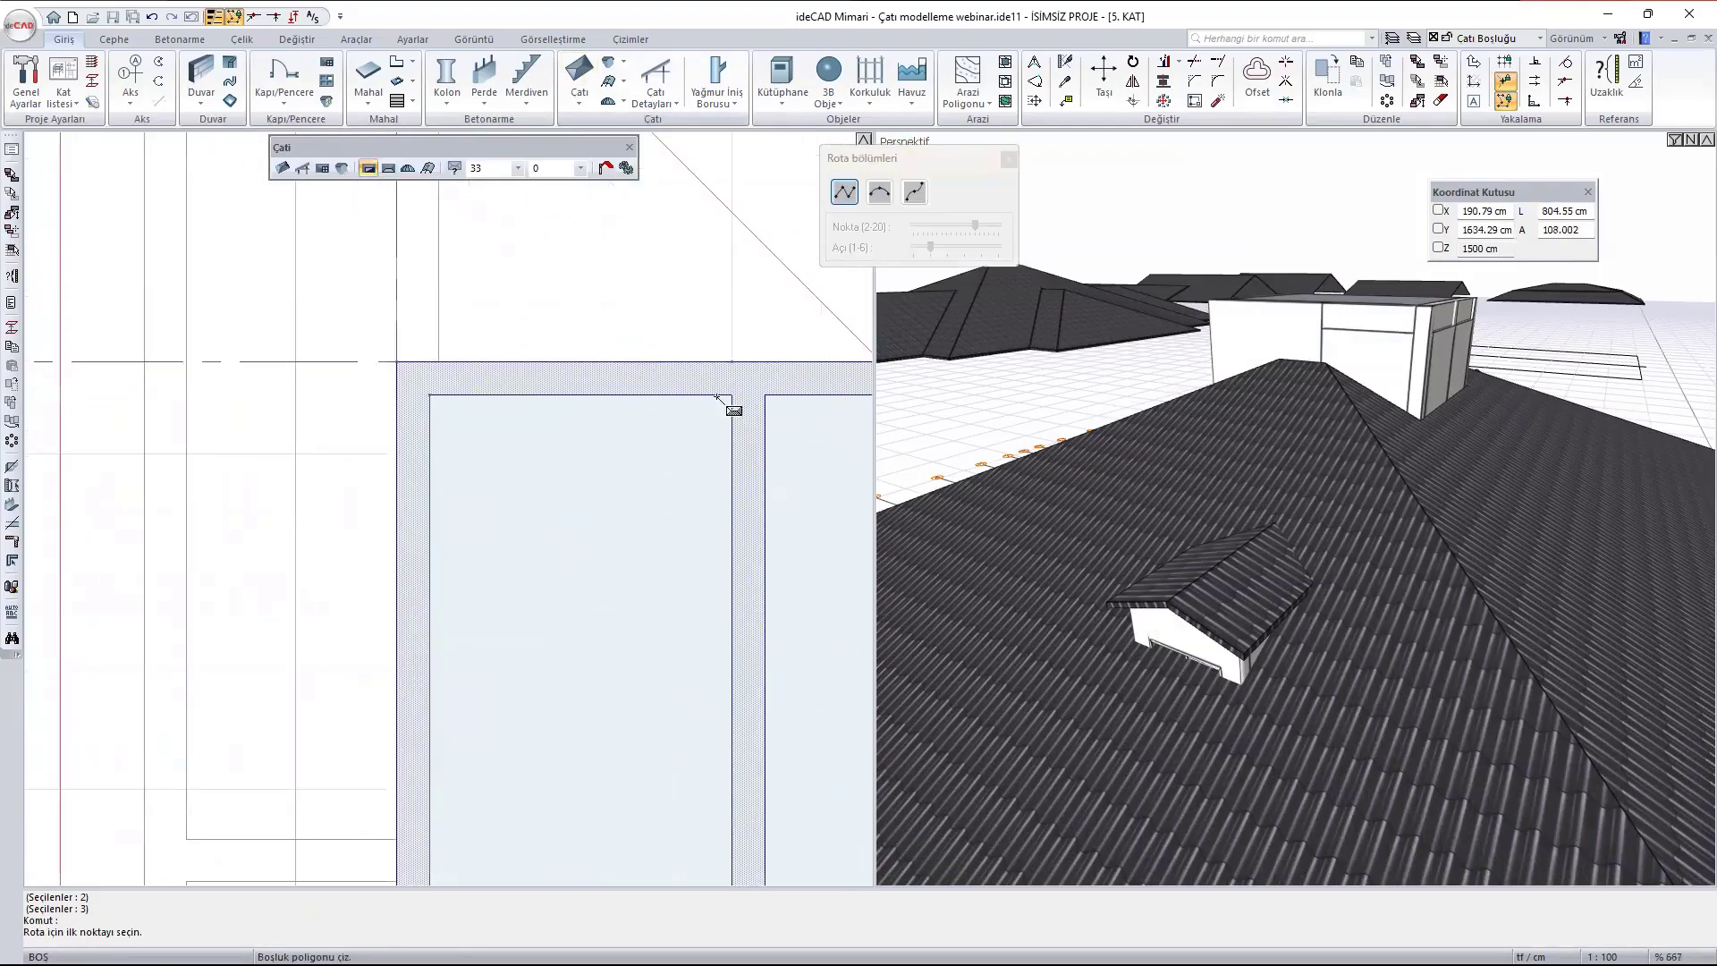
click(731, 396)
click(430, 396)
scroll(479, 327, down, 5)
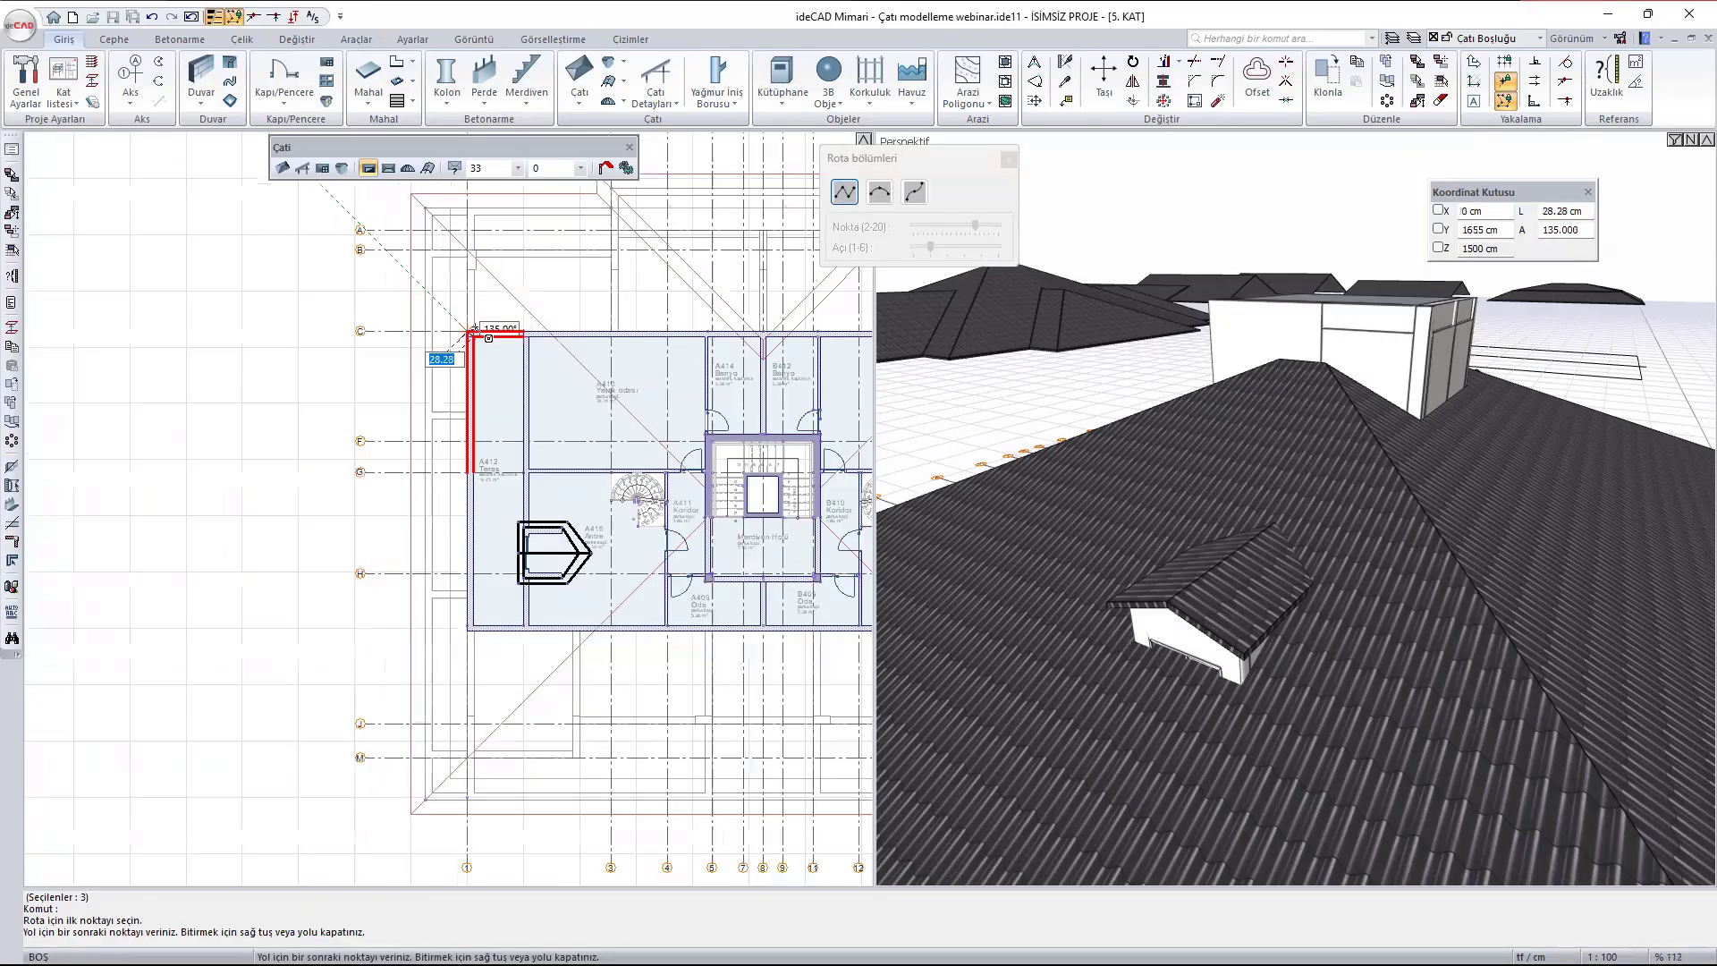
scroll(468, 626, up, 4)
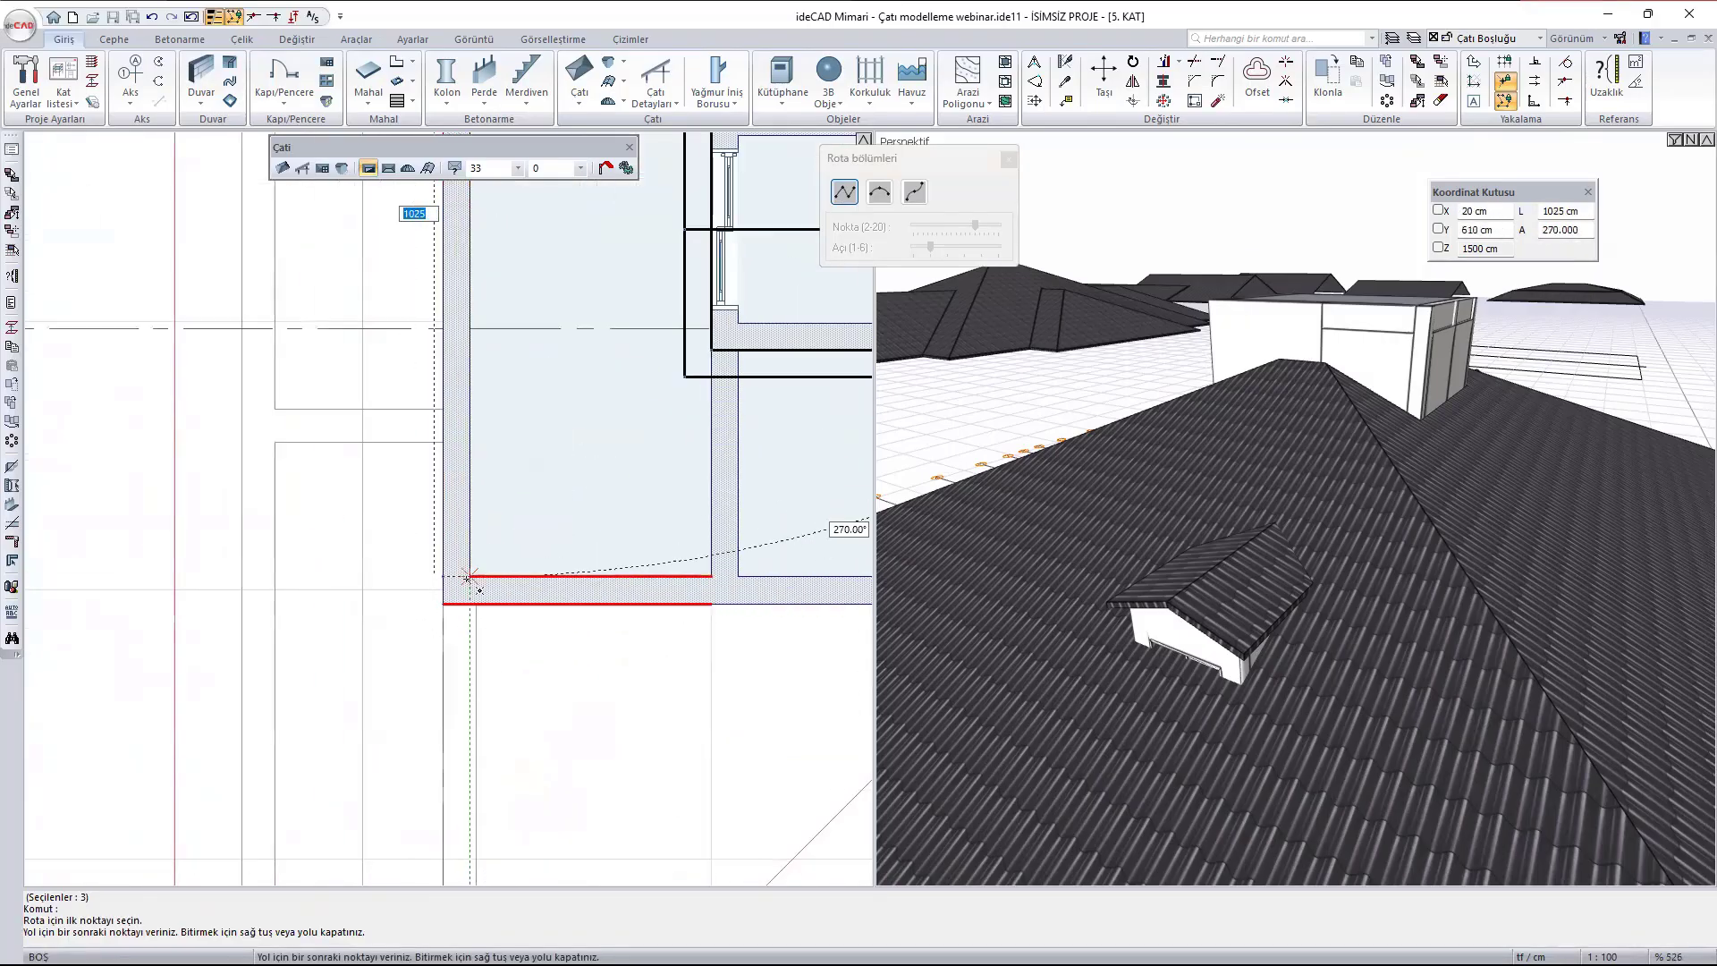
click(468, 576)
click(711, 576)
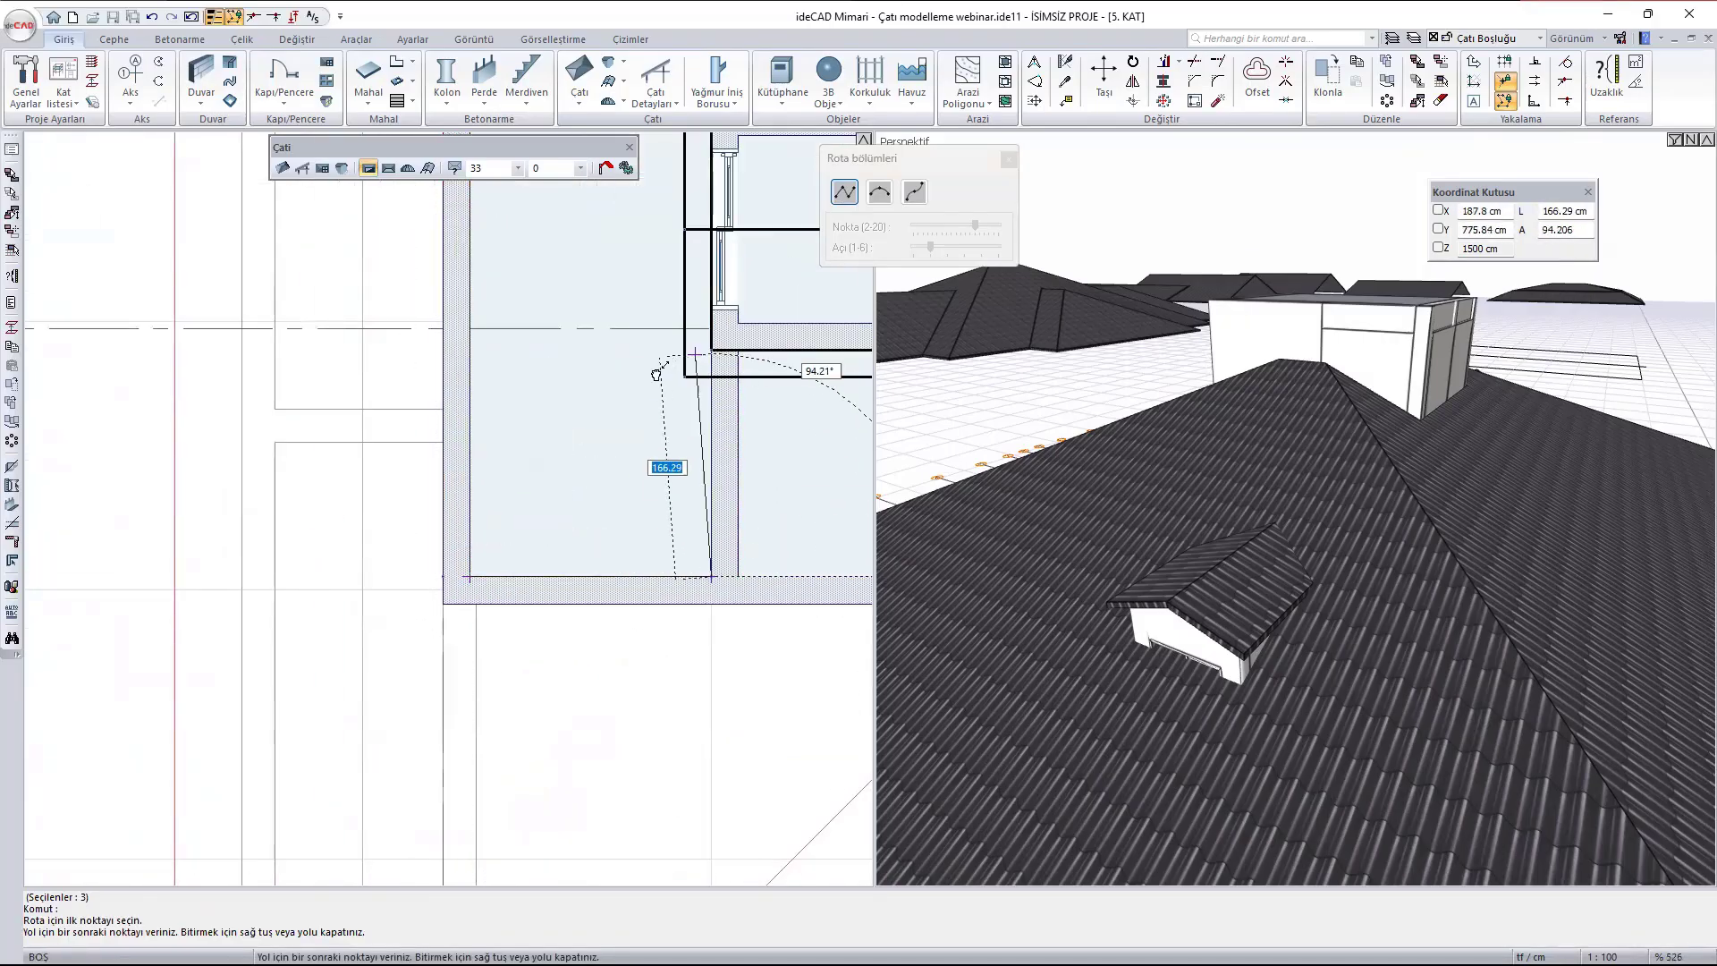
- Continue the roof opening outline to the A410 dormer's lower front corner and along the outer face of its lower side wall to the wall's end
scroll(608, 421, up, 3)
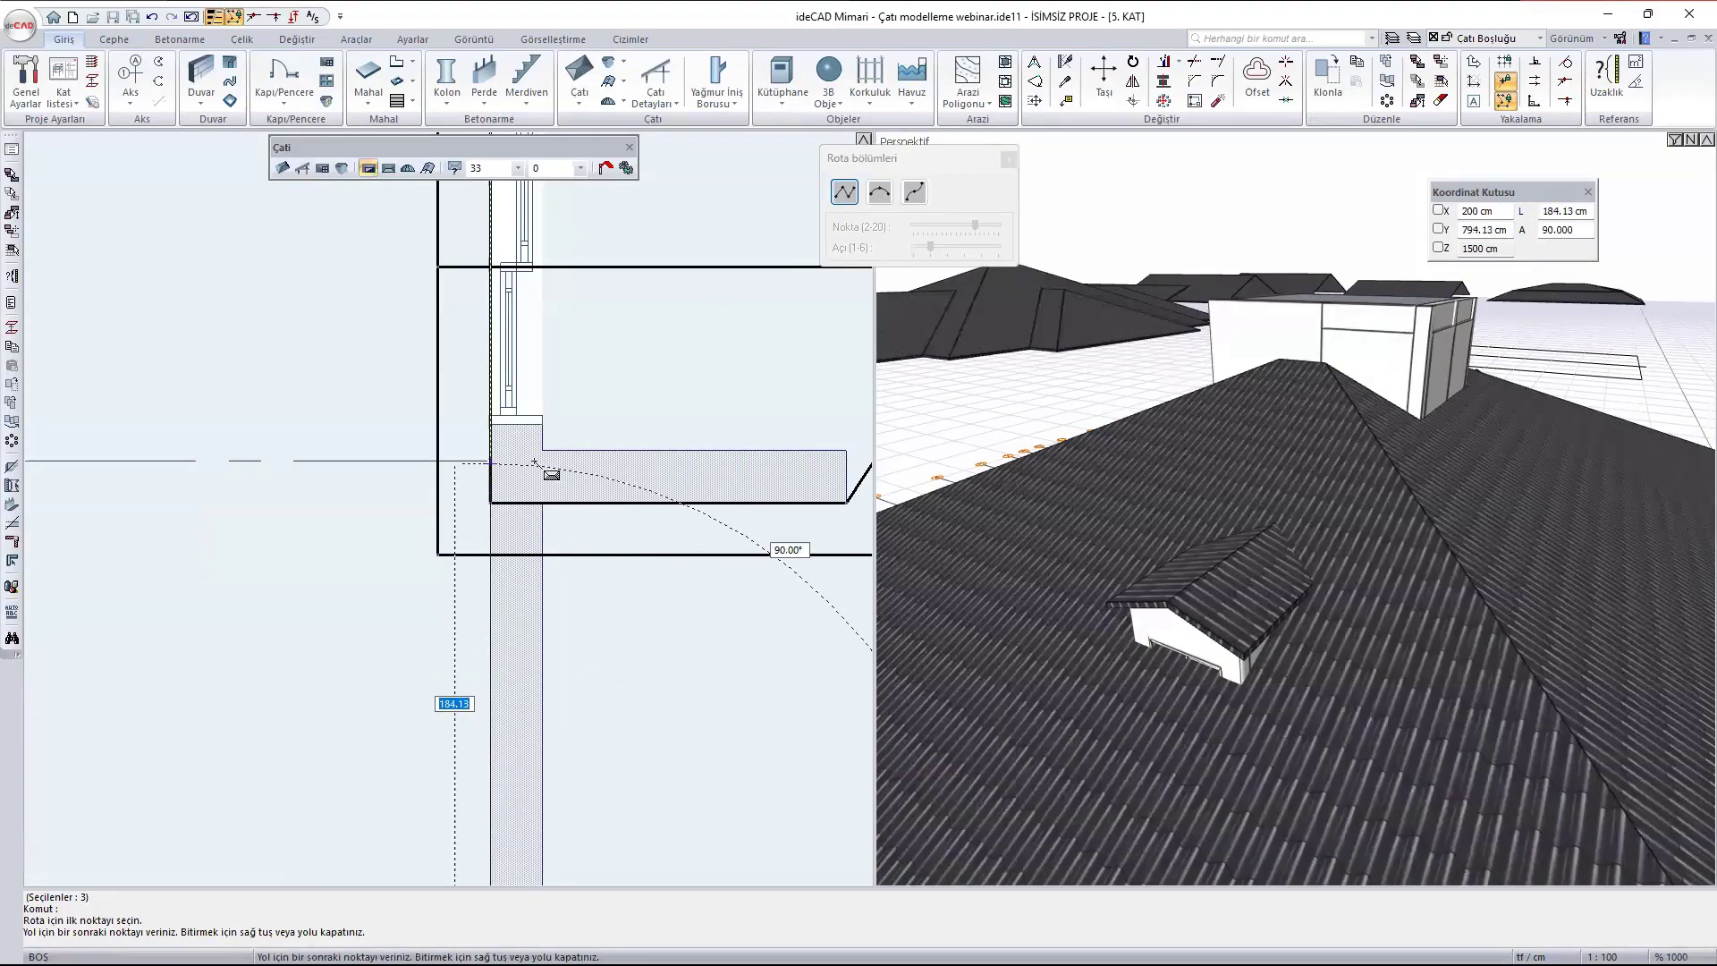
click(495, 503)
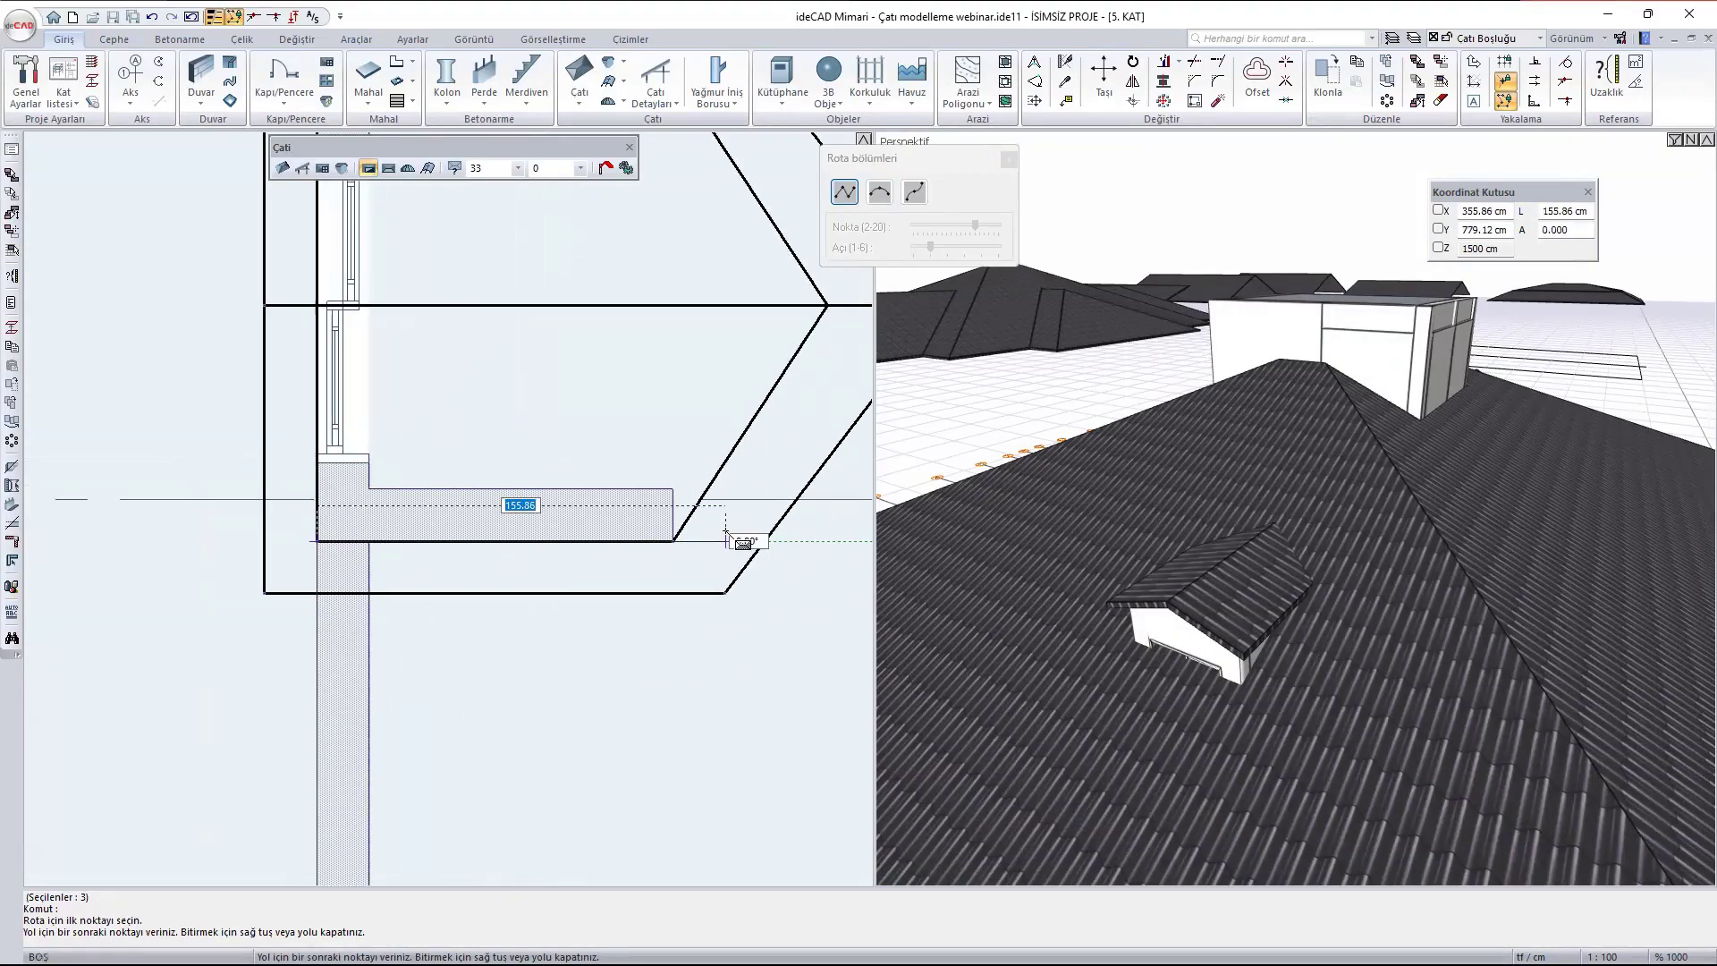
click(672, 540)
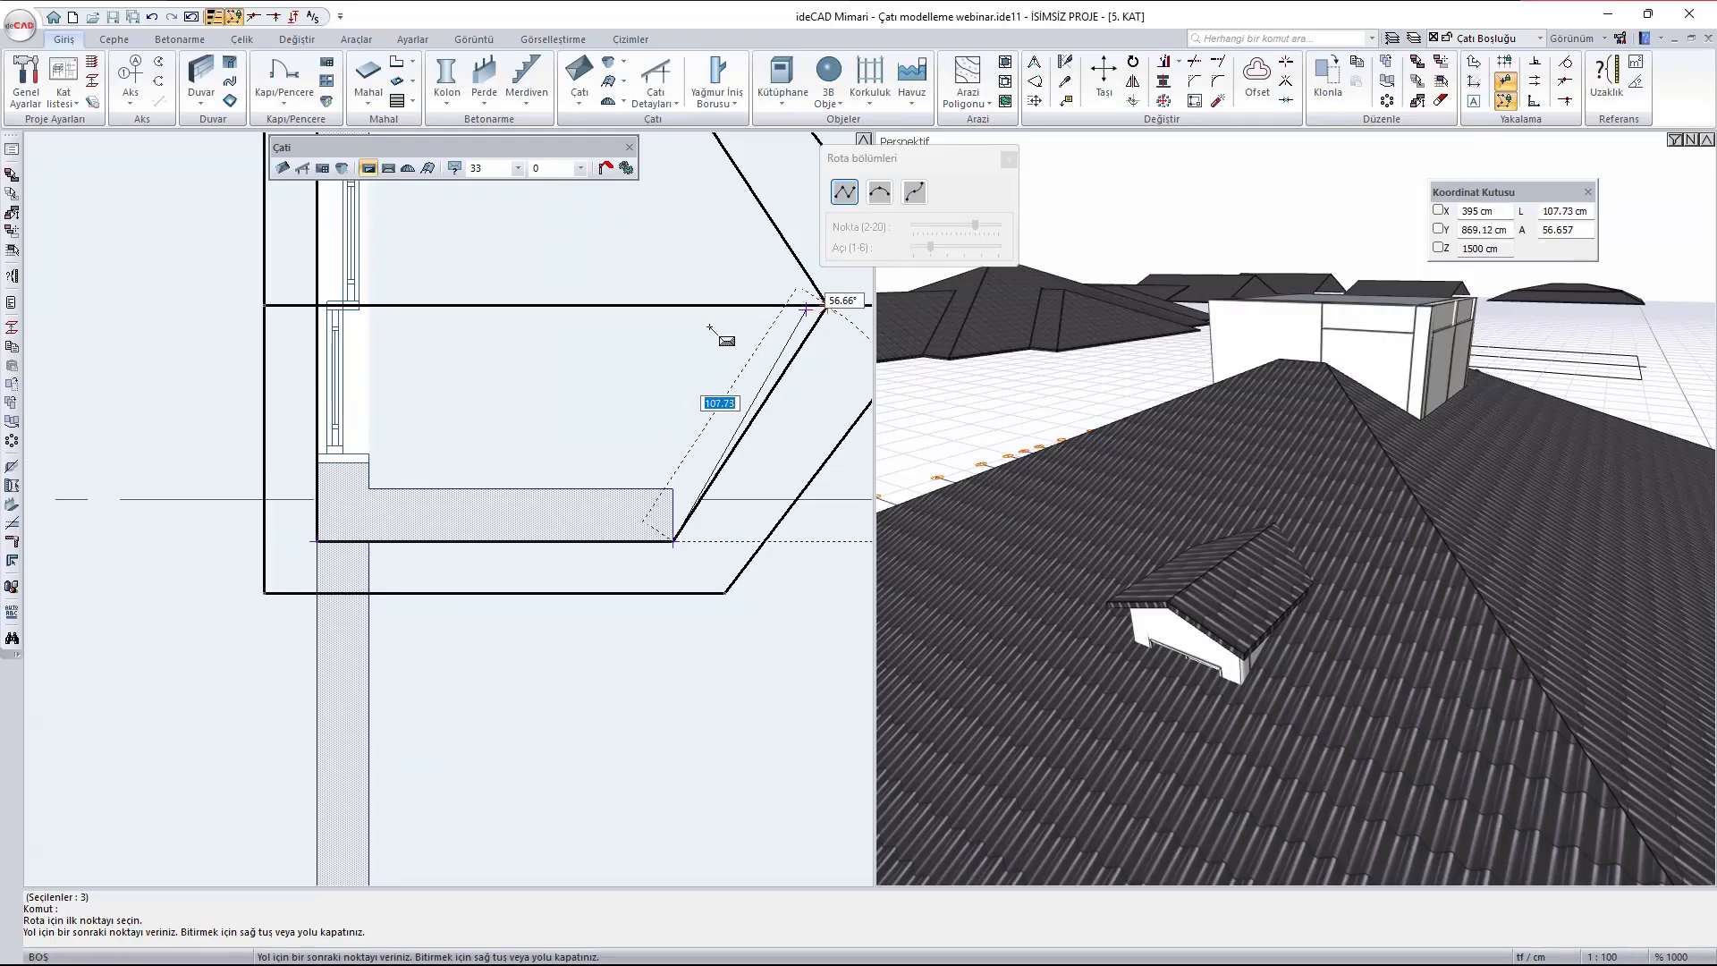
scroll(537, 406, down, 3)
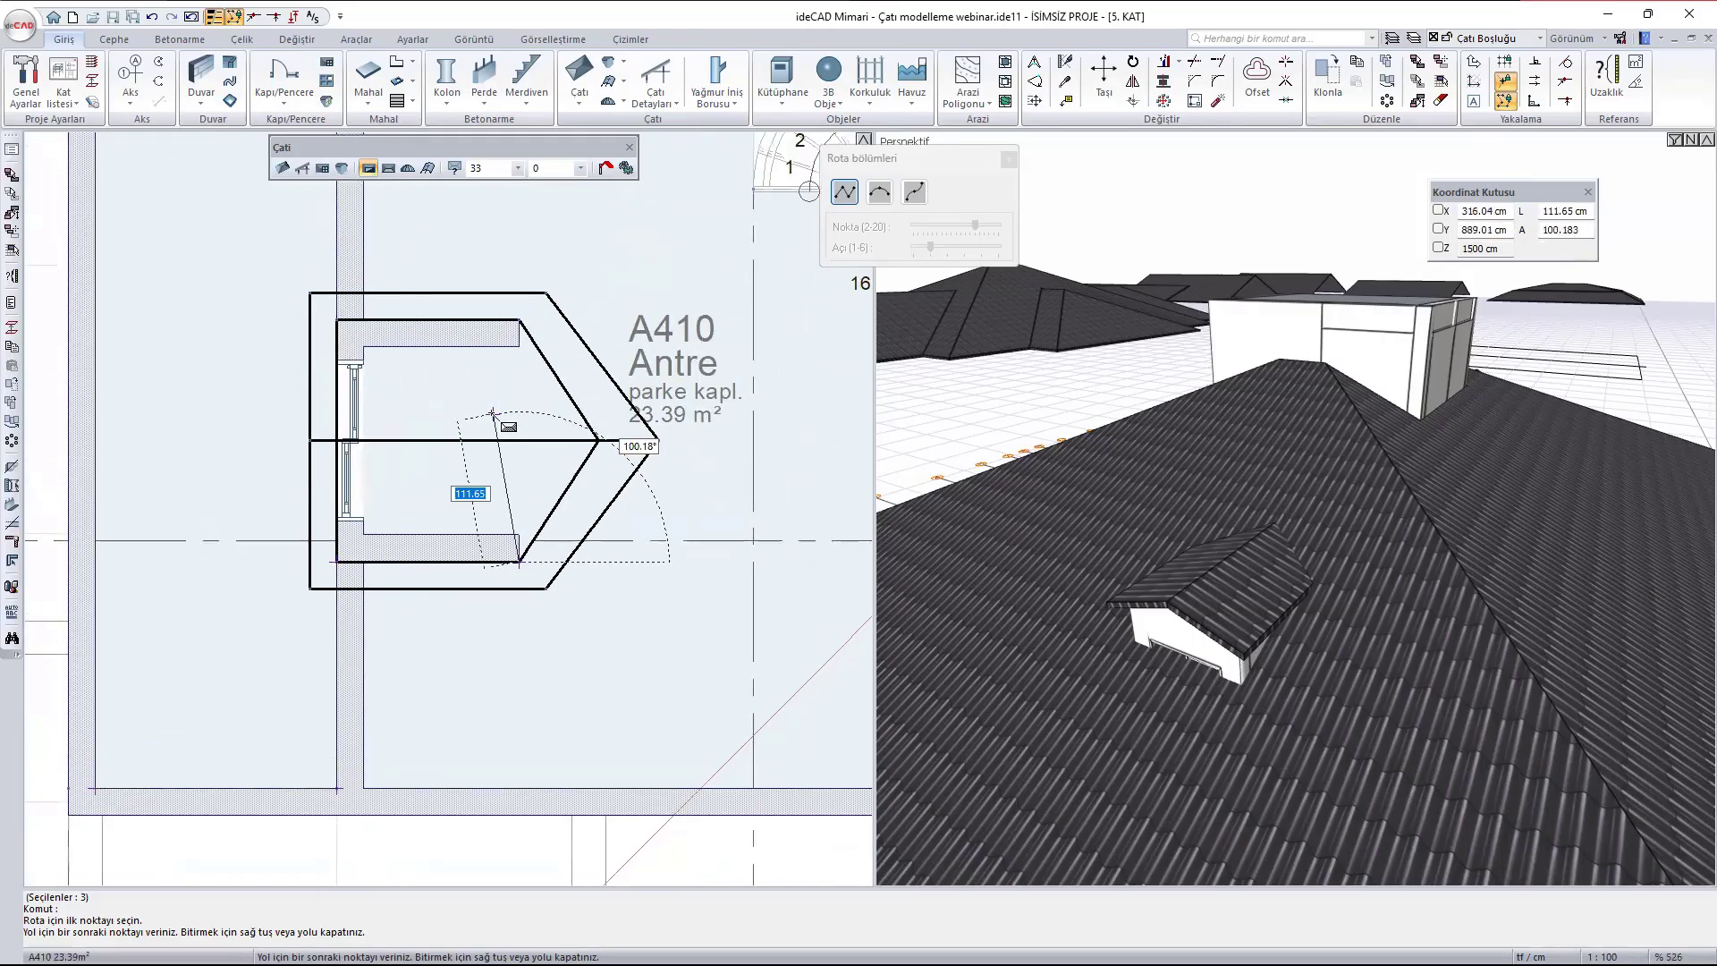
scroll(597, 439, up, 7)
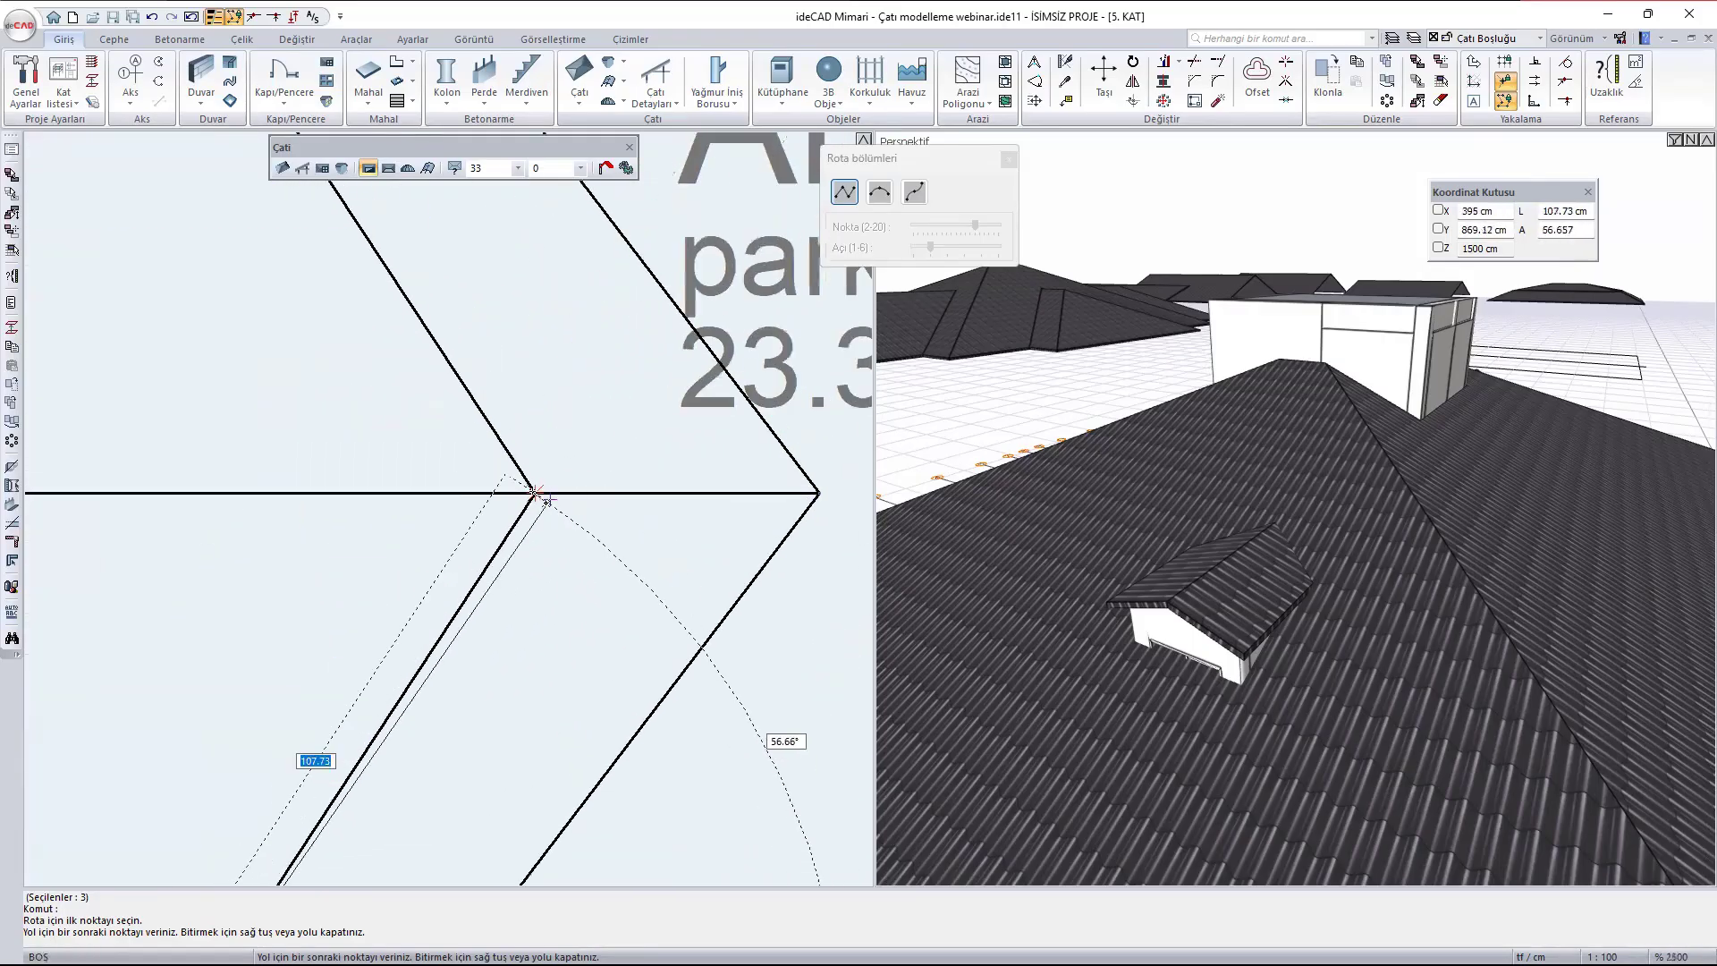
scroll(581, 447, down, 3)
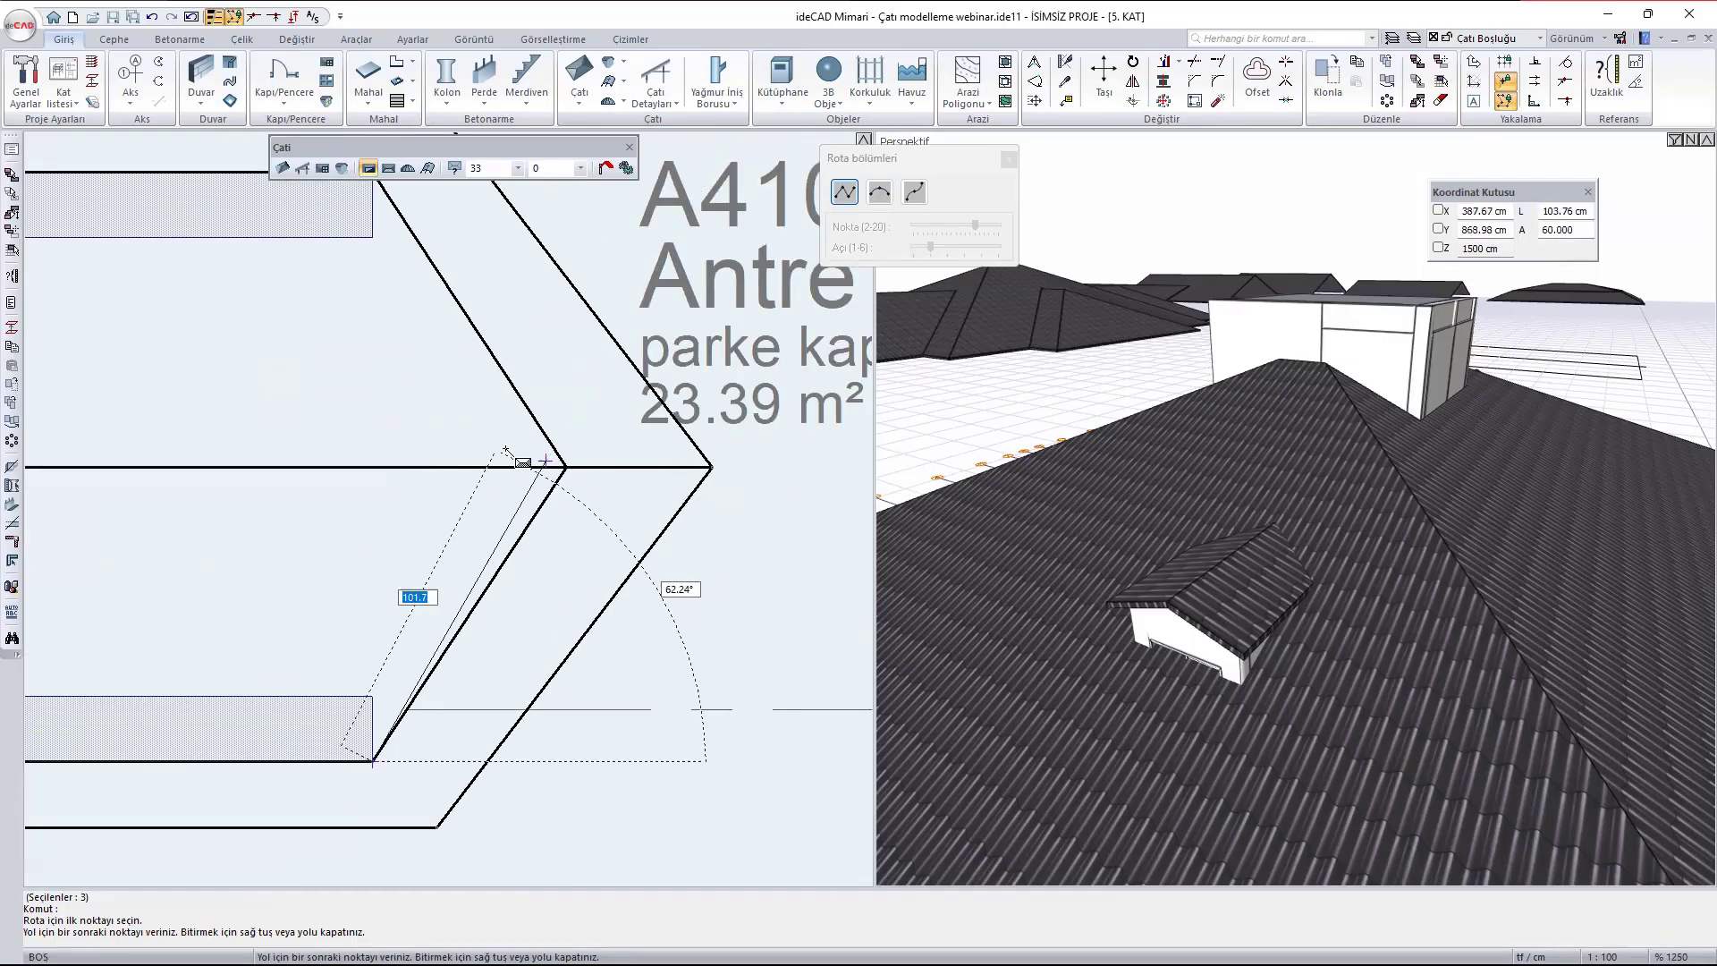
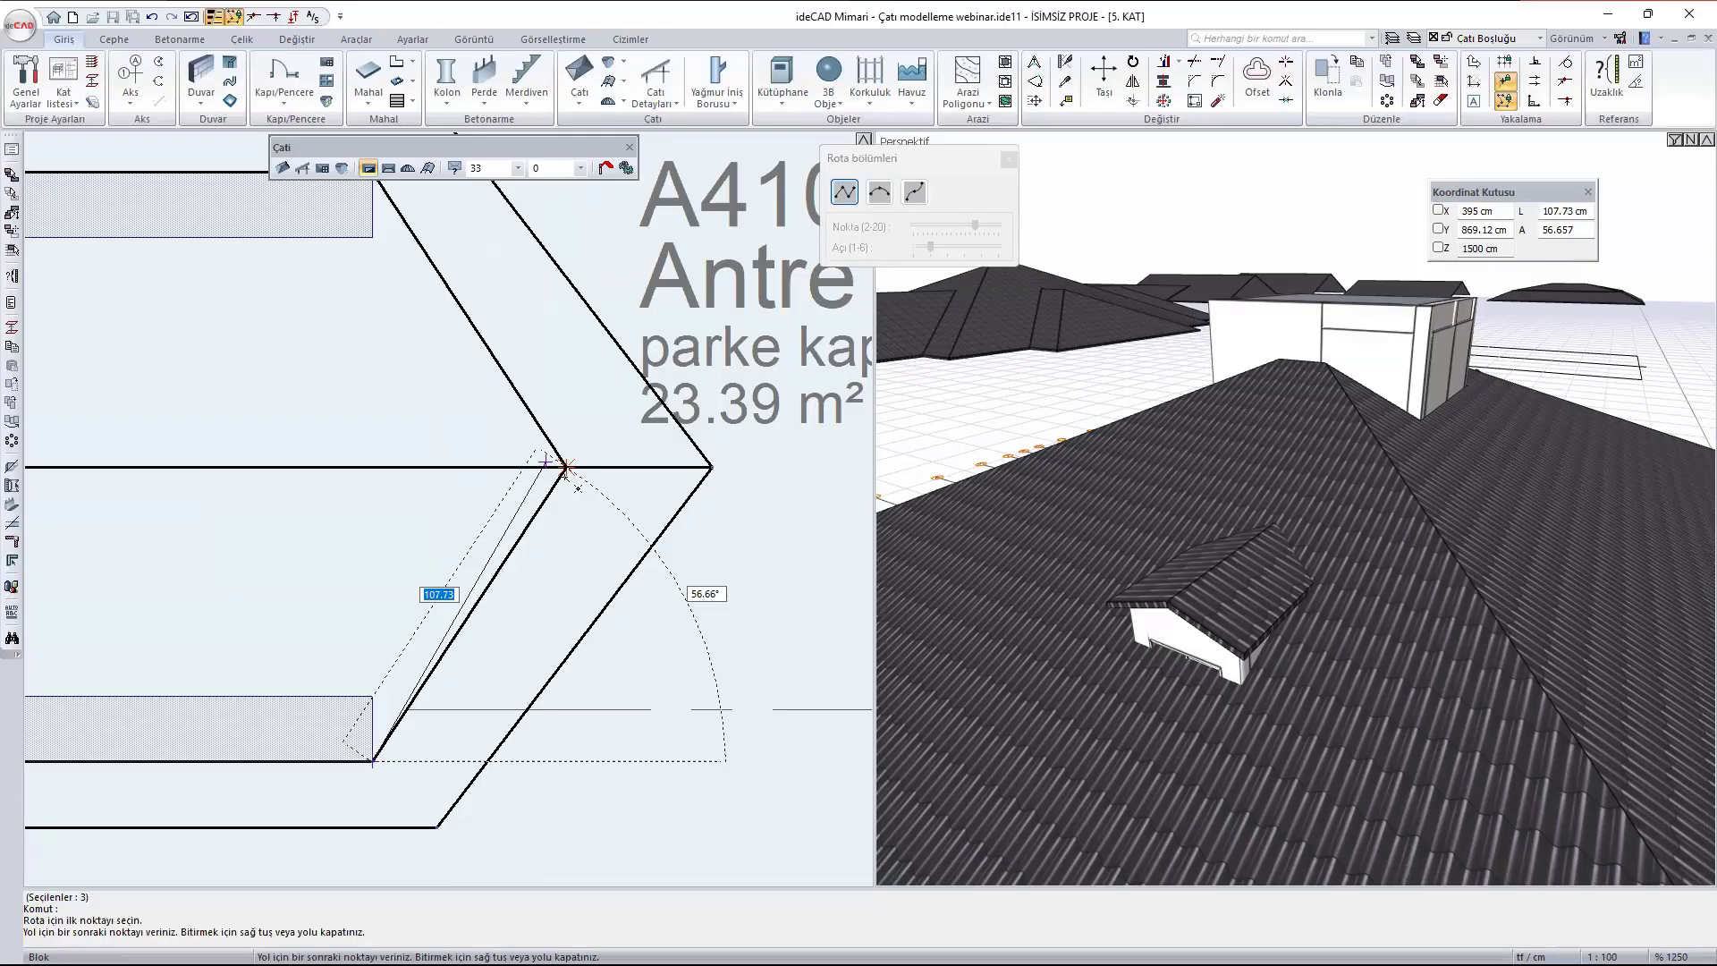
- Cancel the roof opening outline and move both A410 dormer roof surfaces 500 cm in the negative X direction, clear of the building
key(Escape)
scroll(536, 463, down, 3)
click(1232, 585)
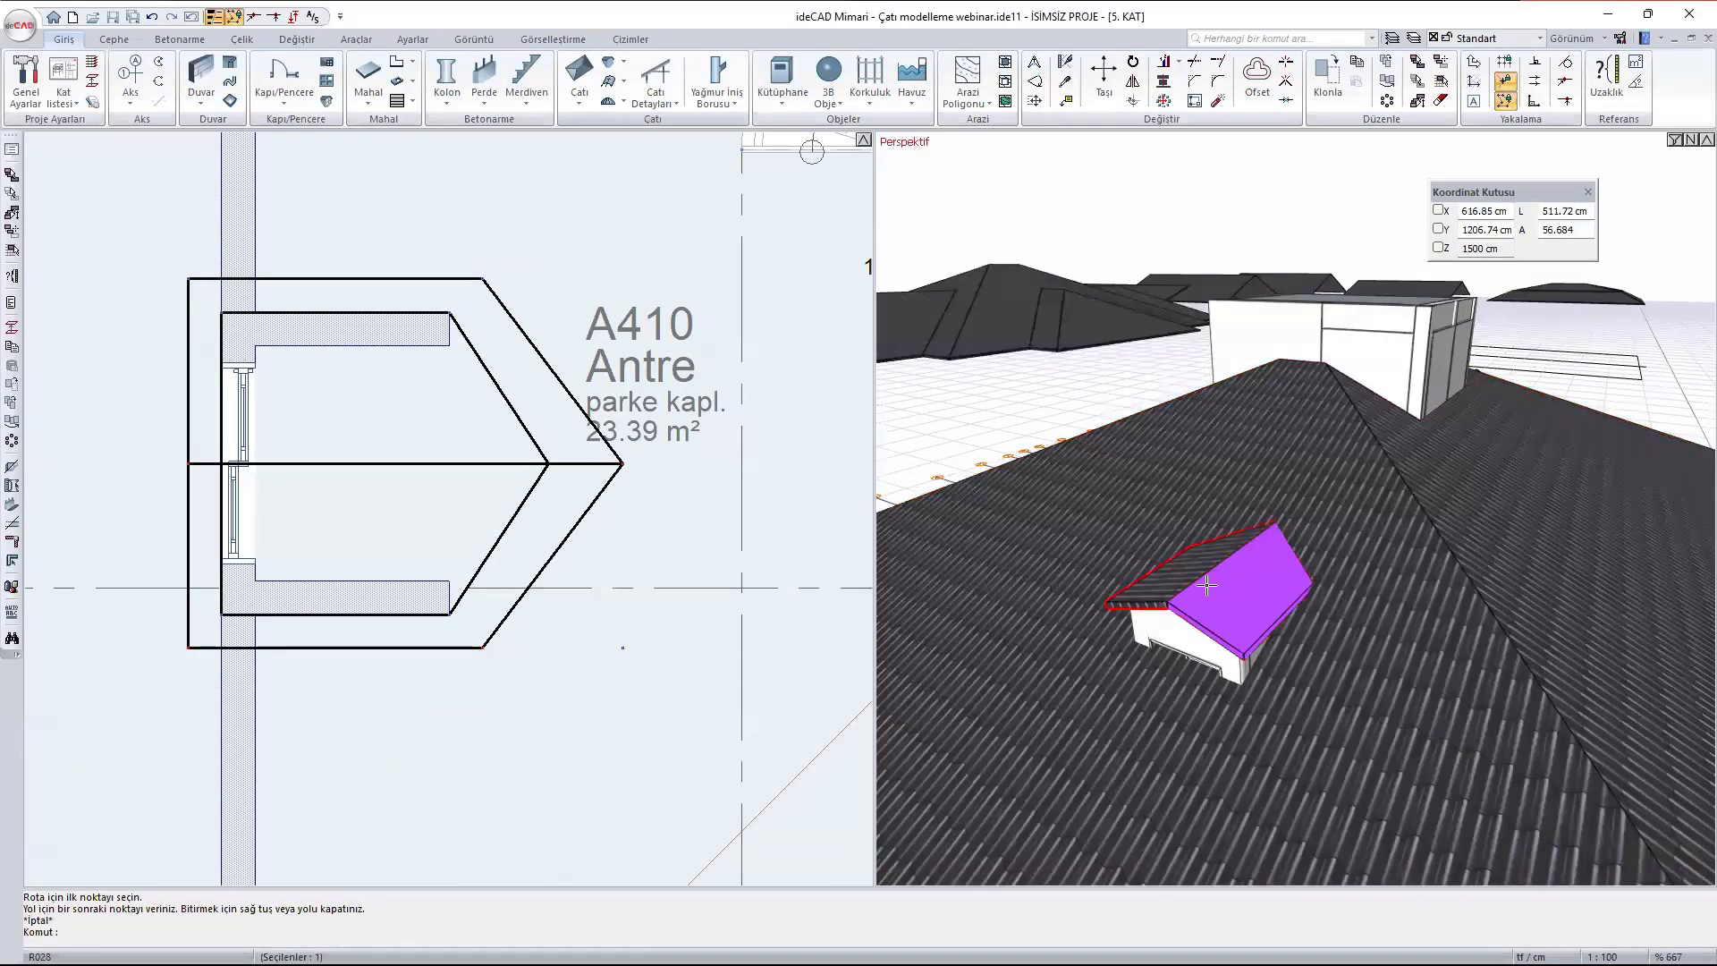
text(m)
key(Return)
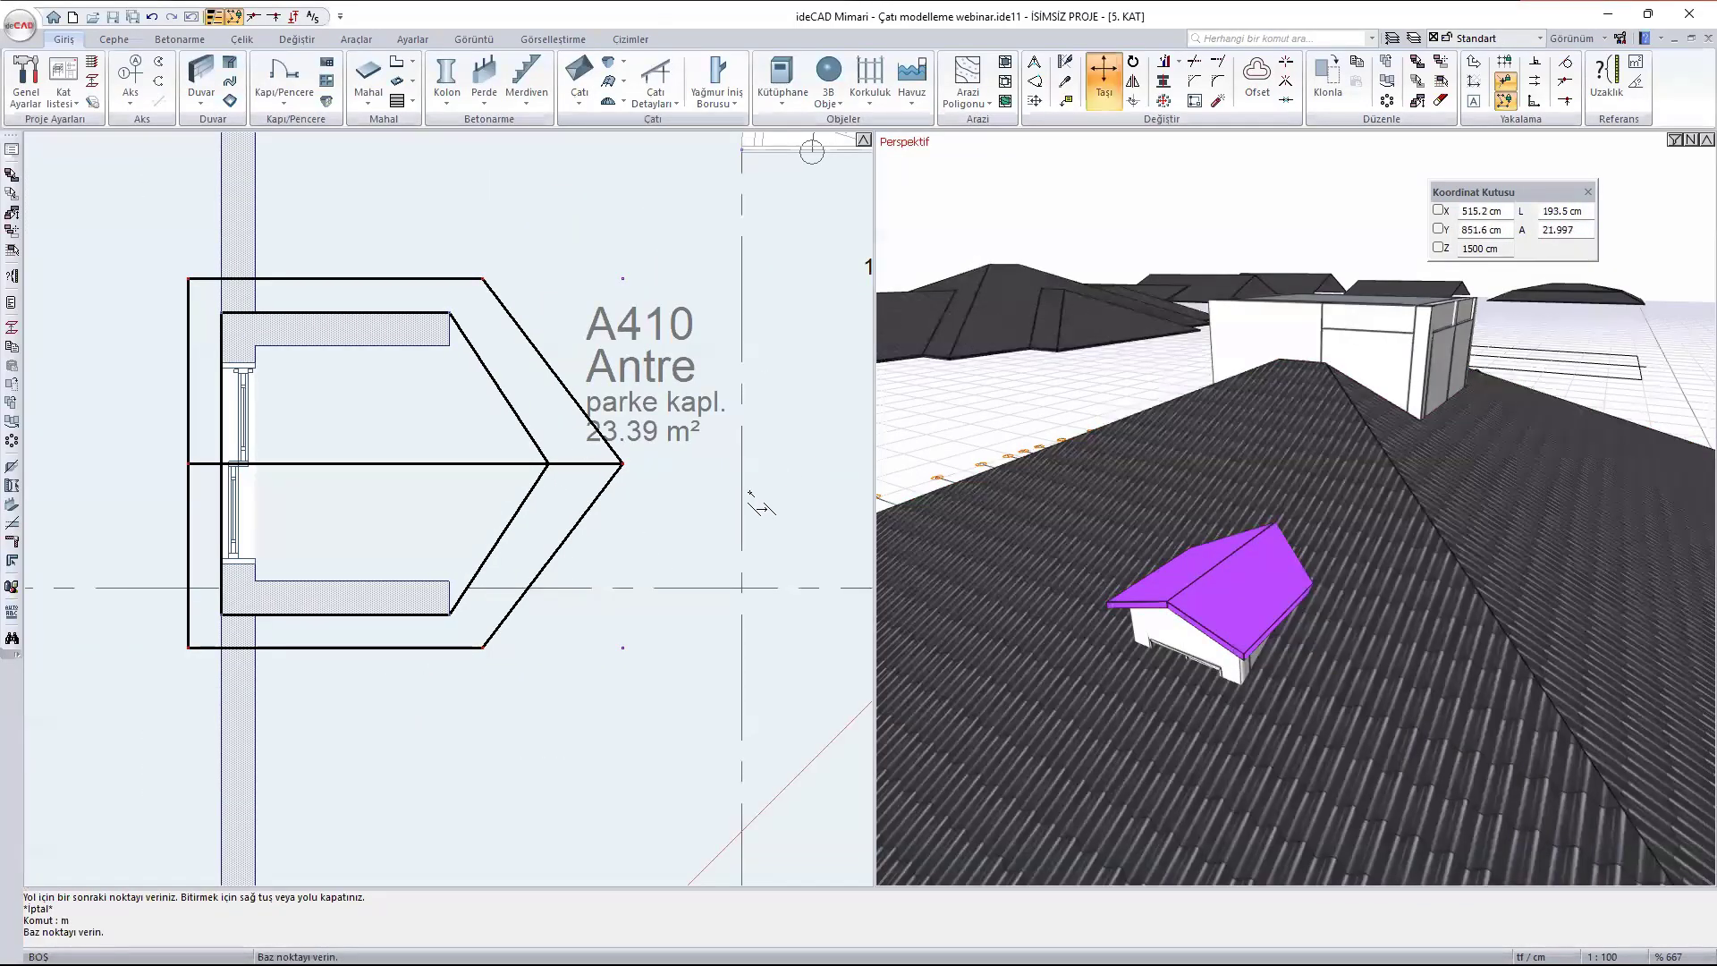
scroll(750, 491, down, 3)
click(636, 496)
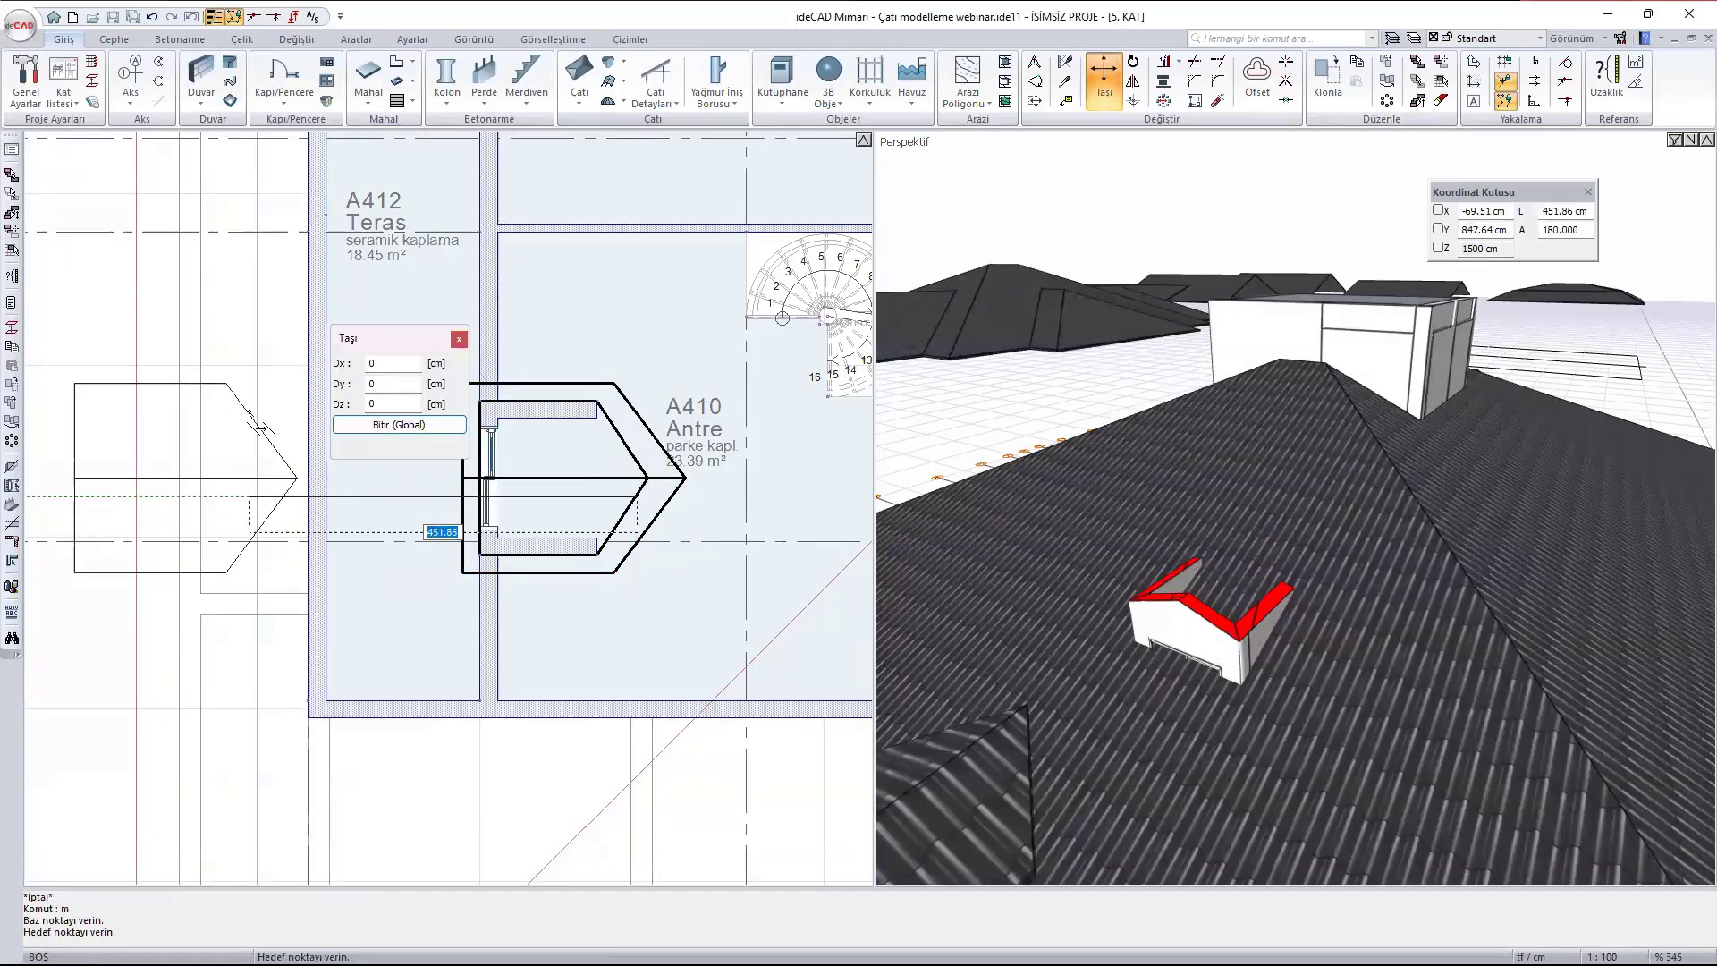
text(500)
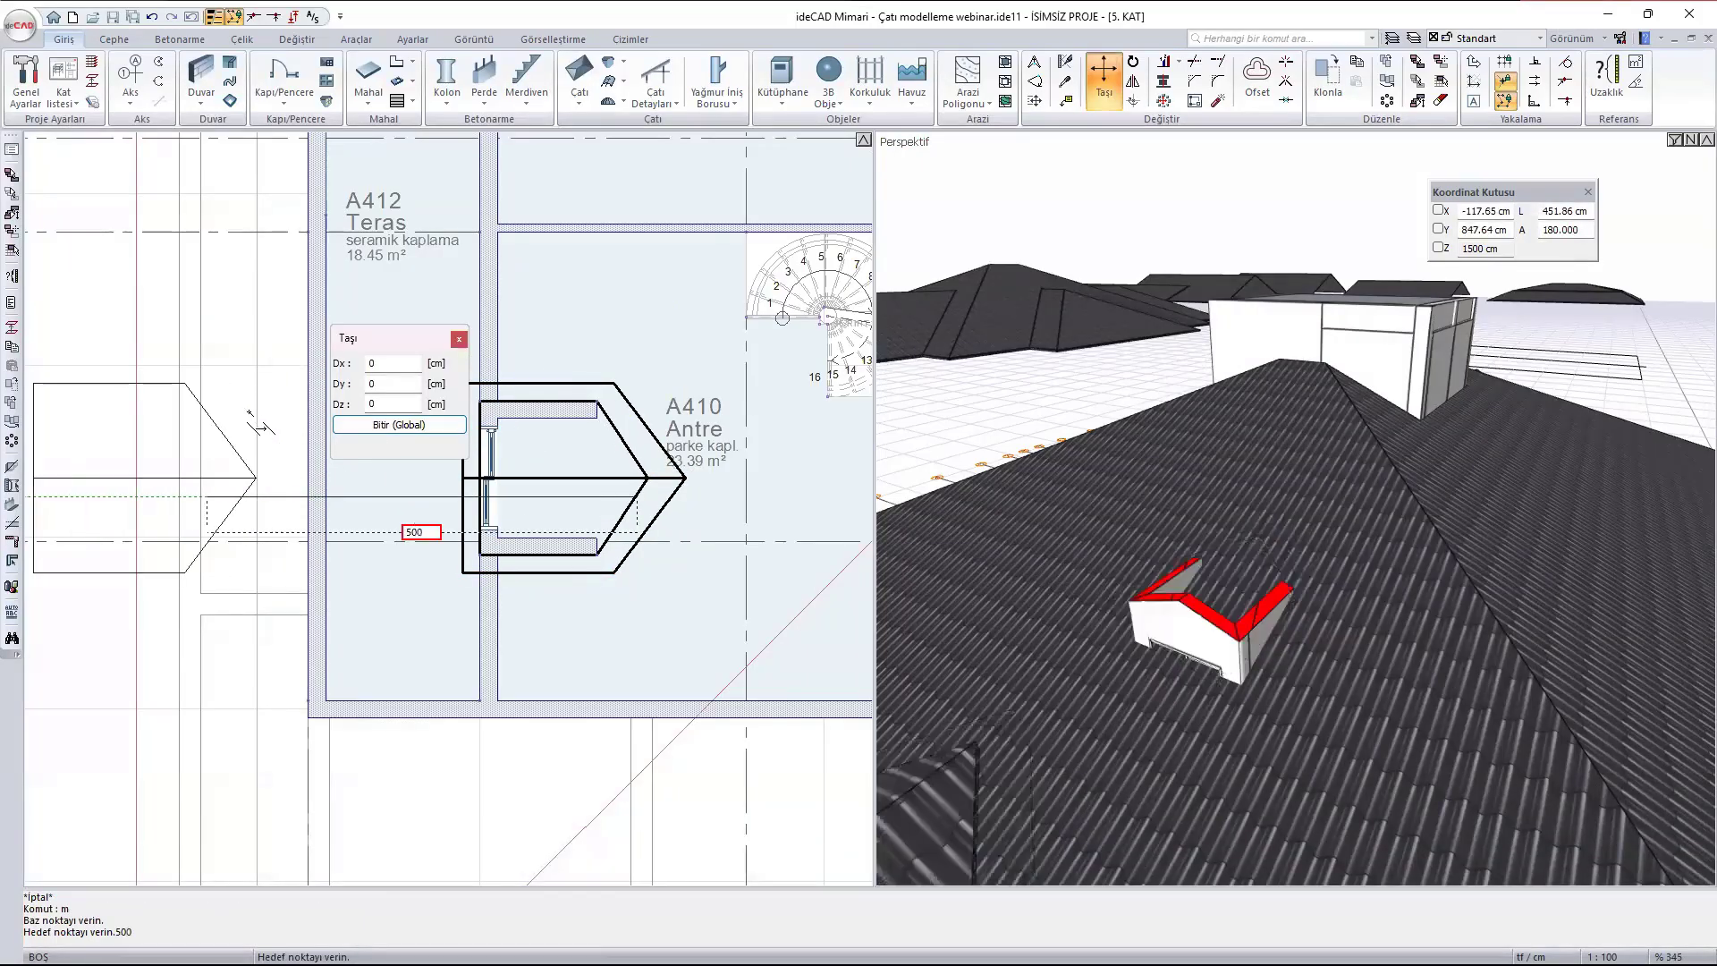
key(Return)
key(Escape)
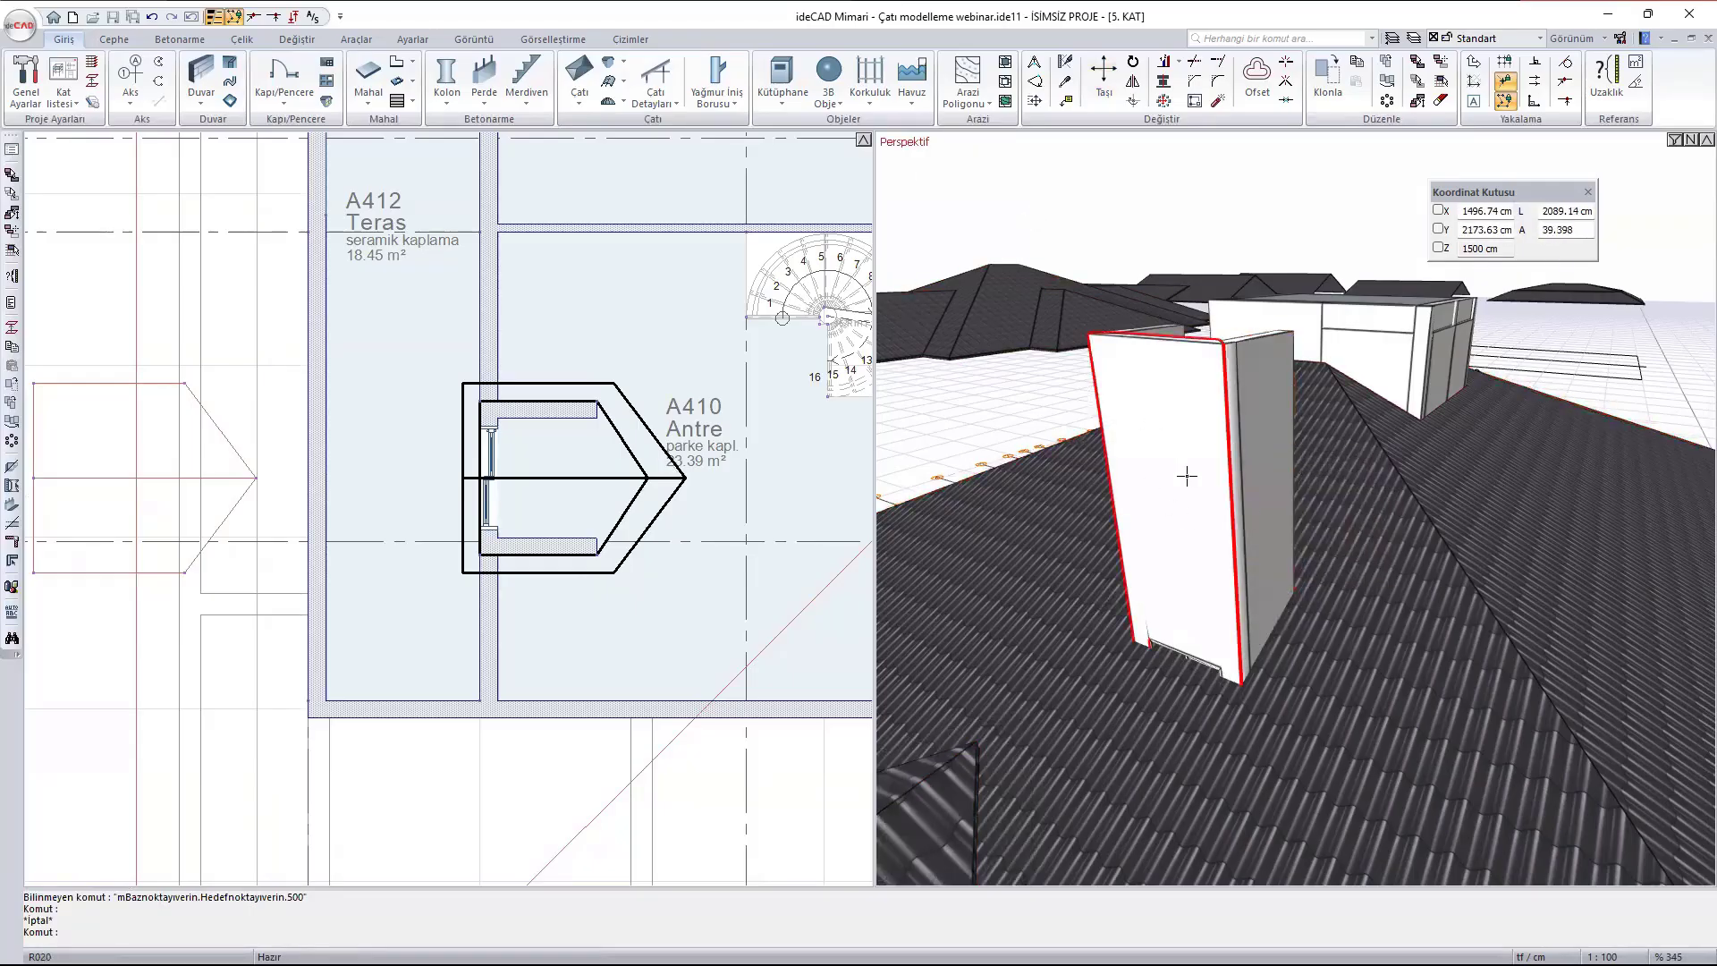
- Start a roof opening (Çatı Boşluğu) outline along the A412 terrace's lower inner corners, the dormer's lower front corner and its lower side wall's outer end
mouse_move(1177, 552)
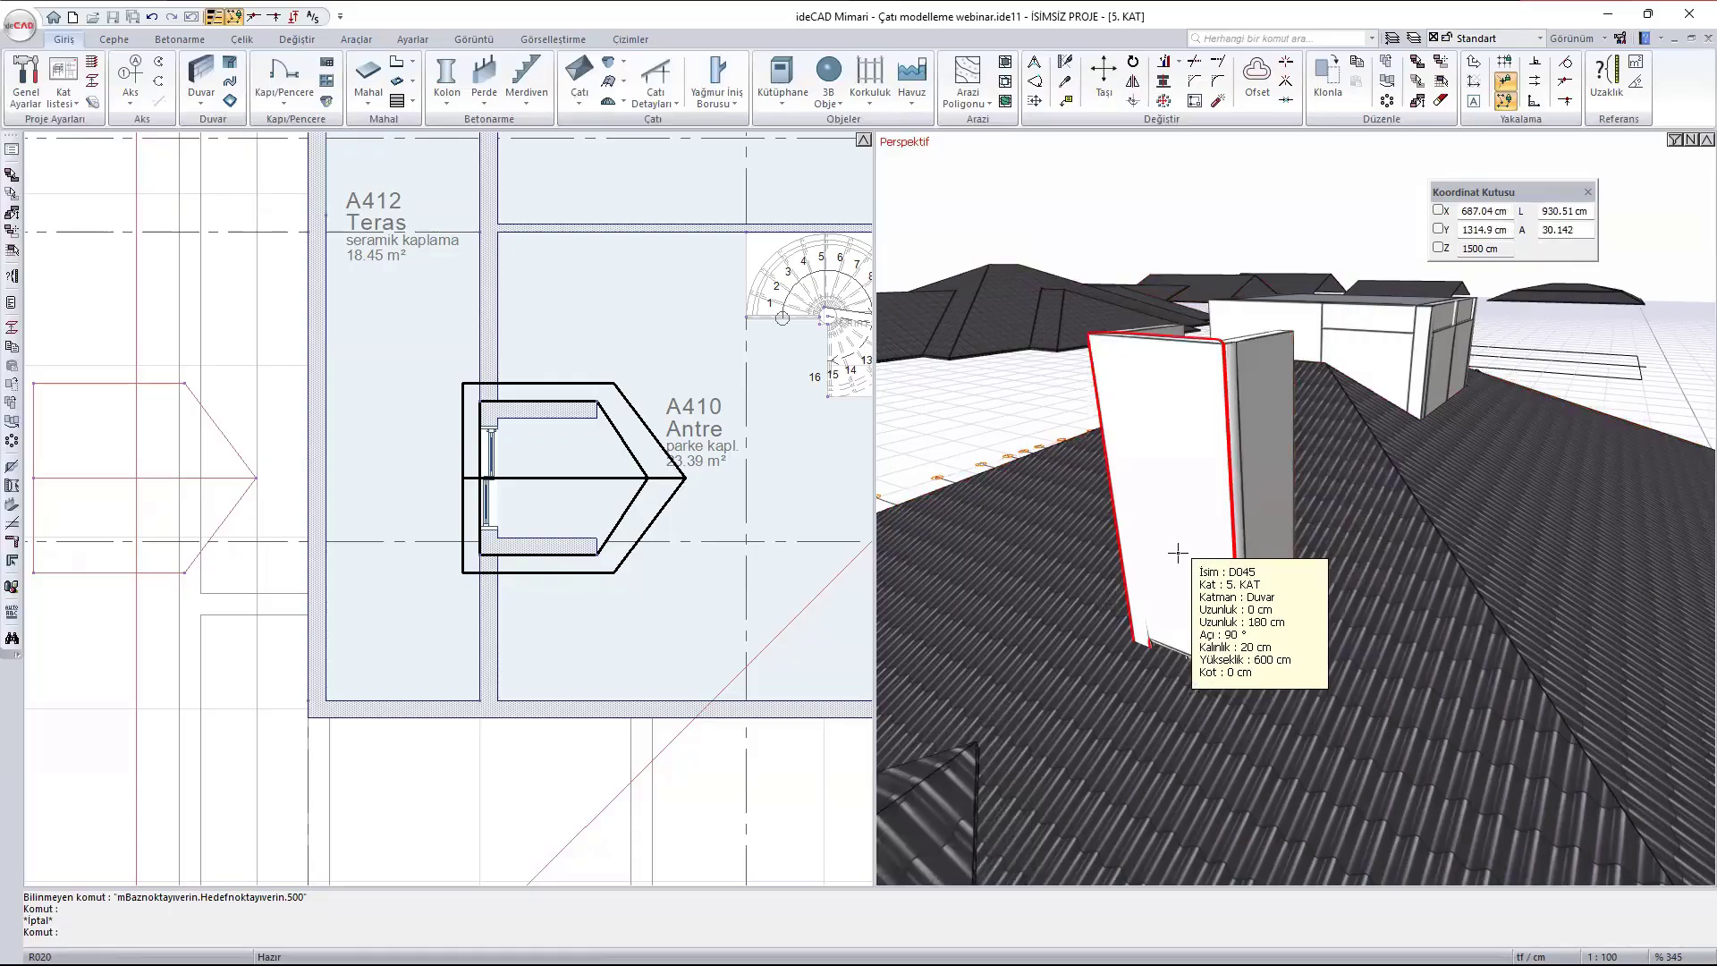
click(577, 109)
click(647, 135)
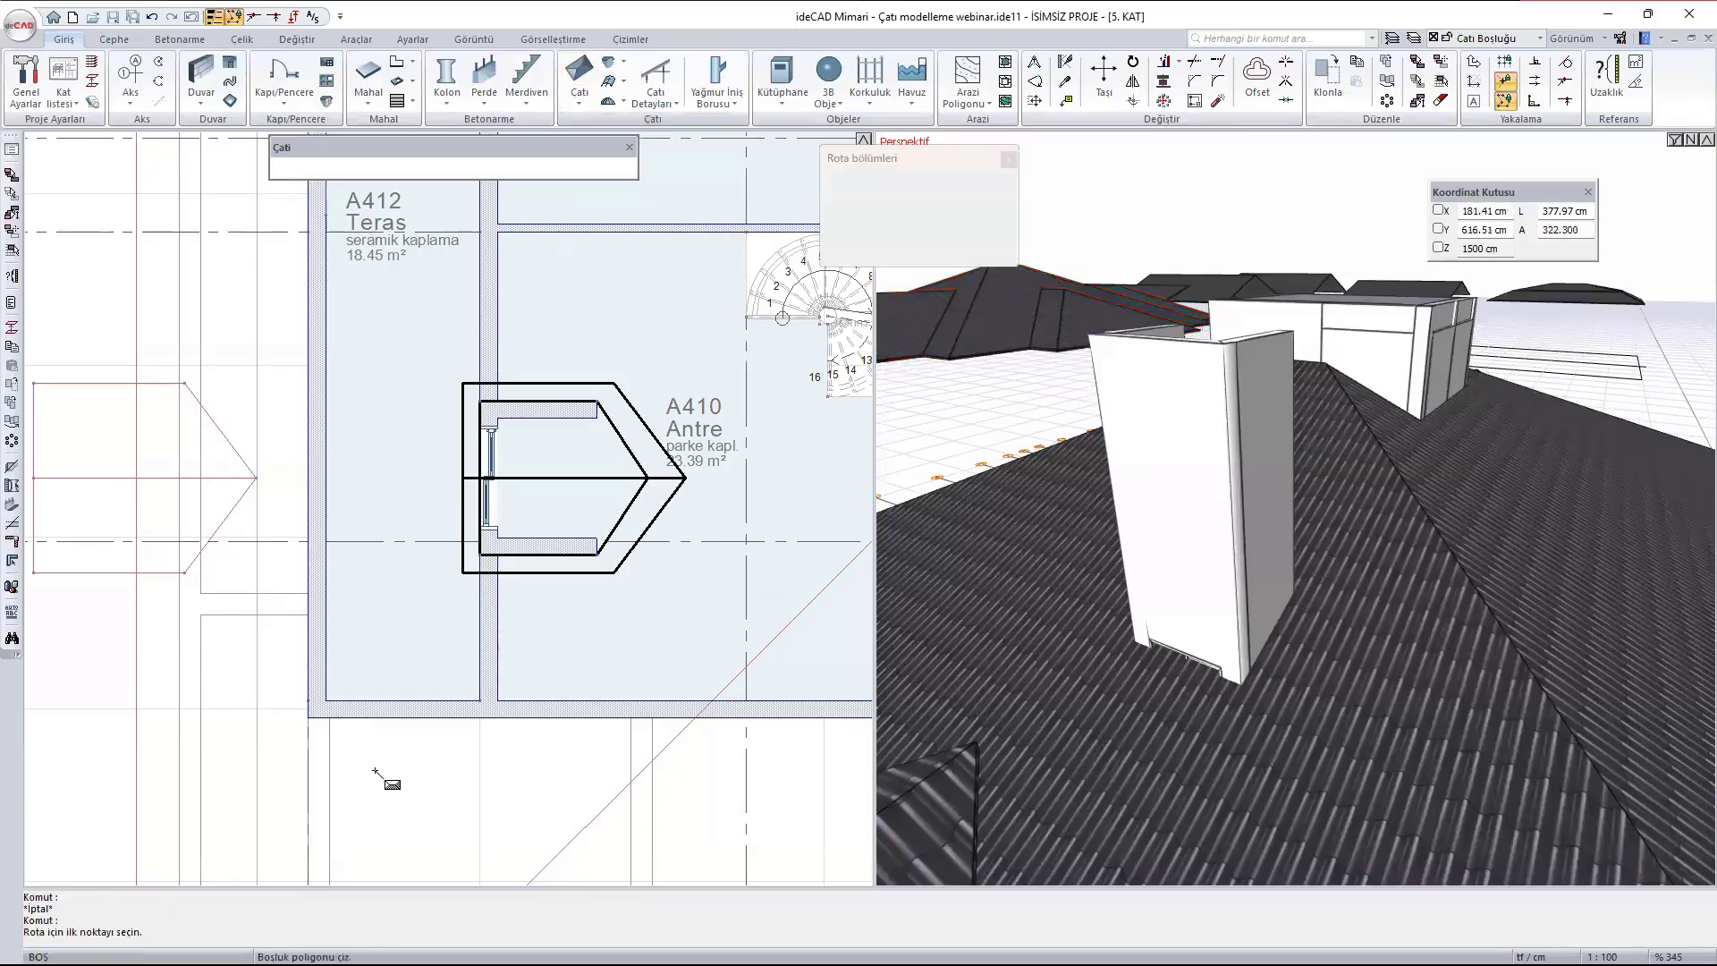
click(479, 700)
scroll(428, 423, up, 1)
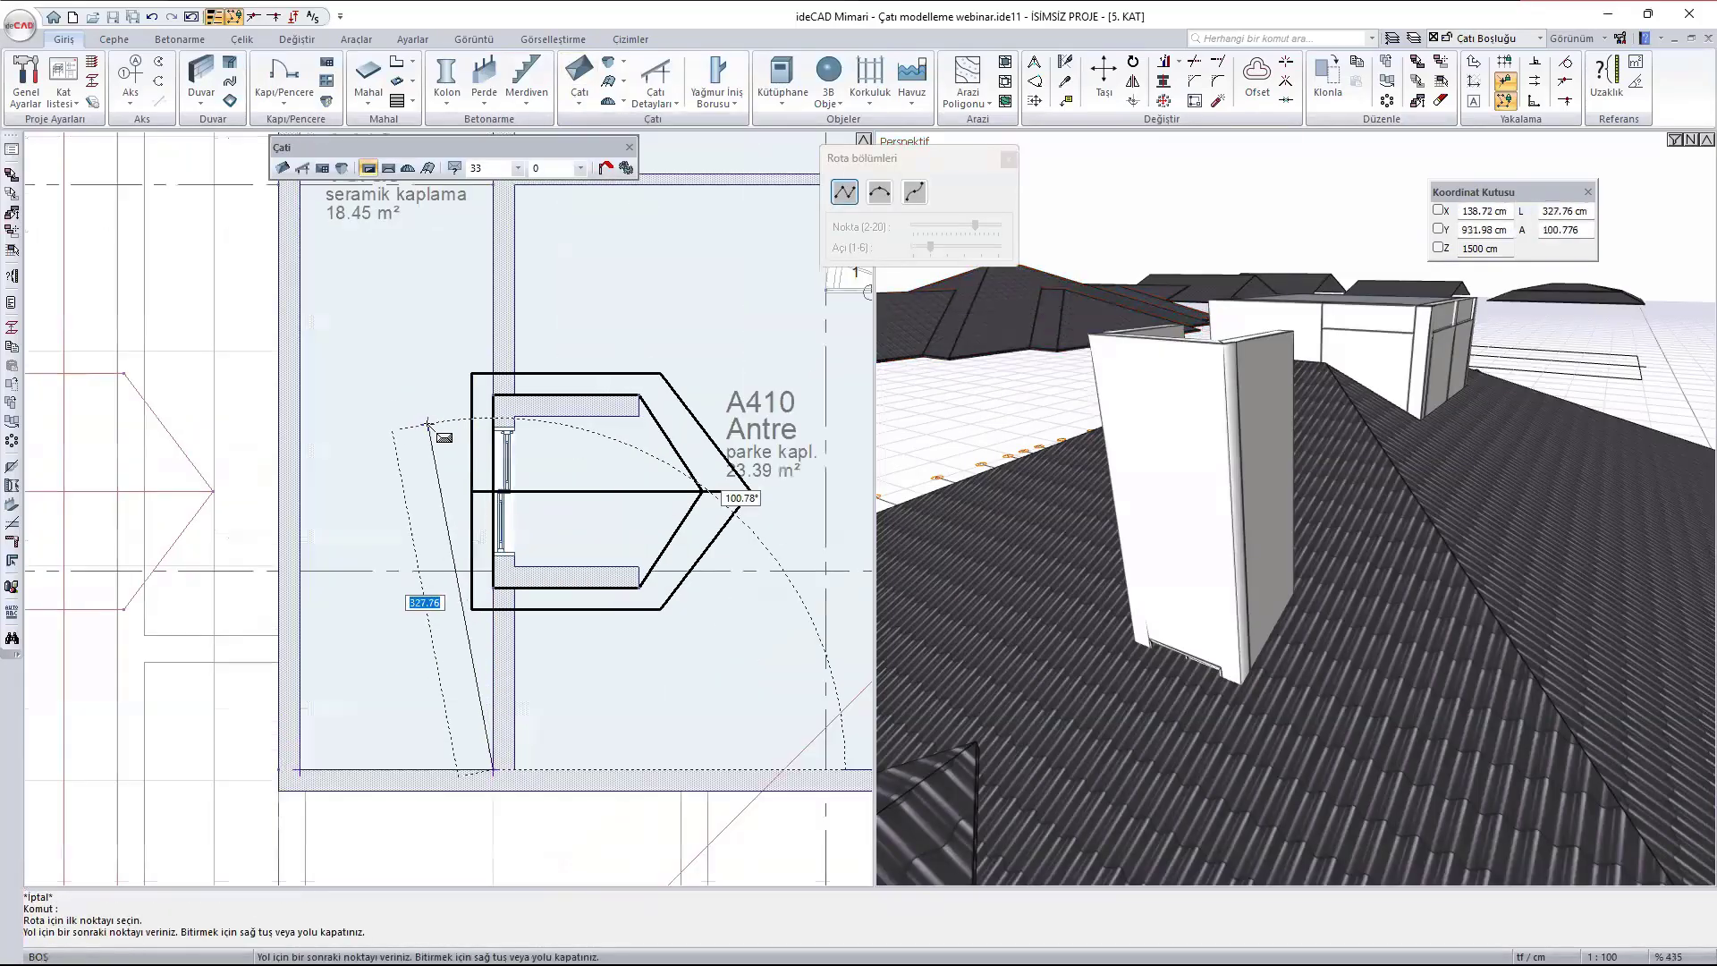
scroll(428, 423, up, 6)
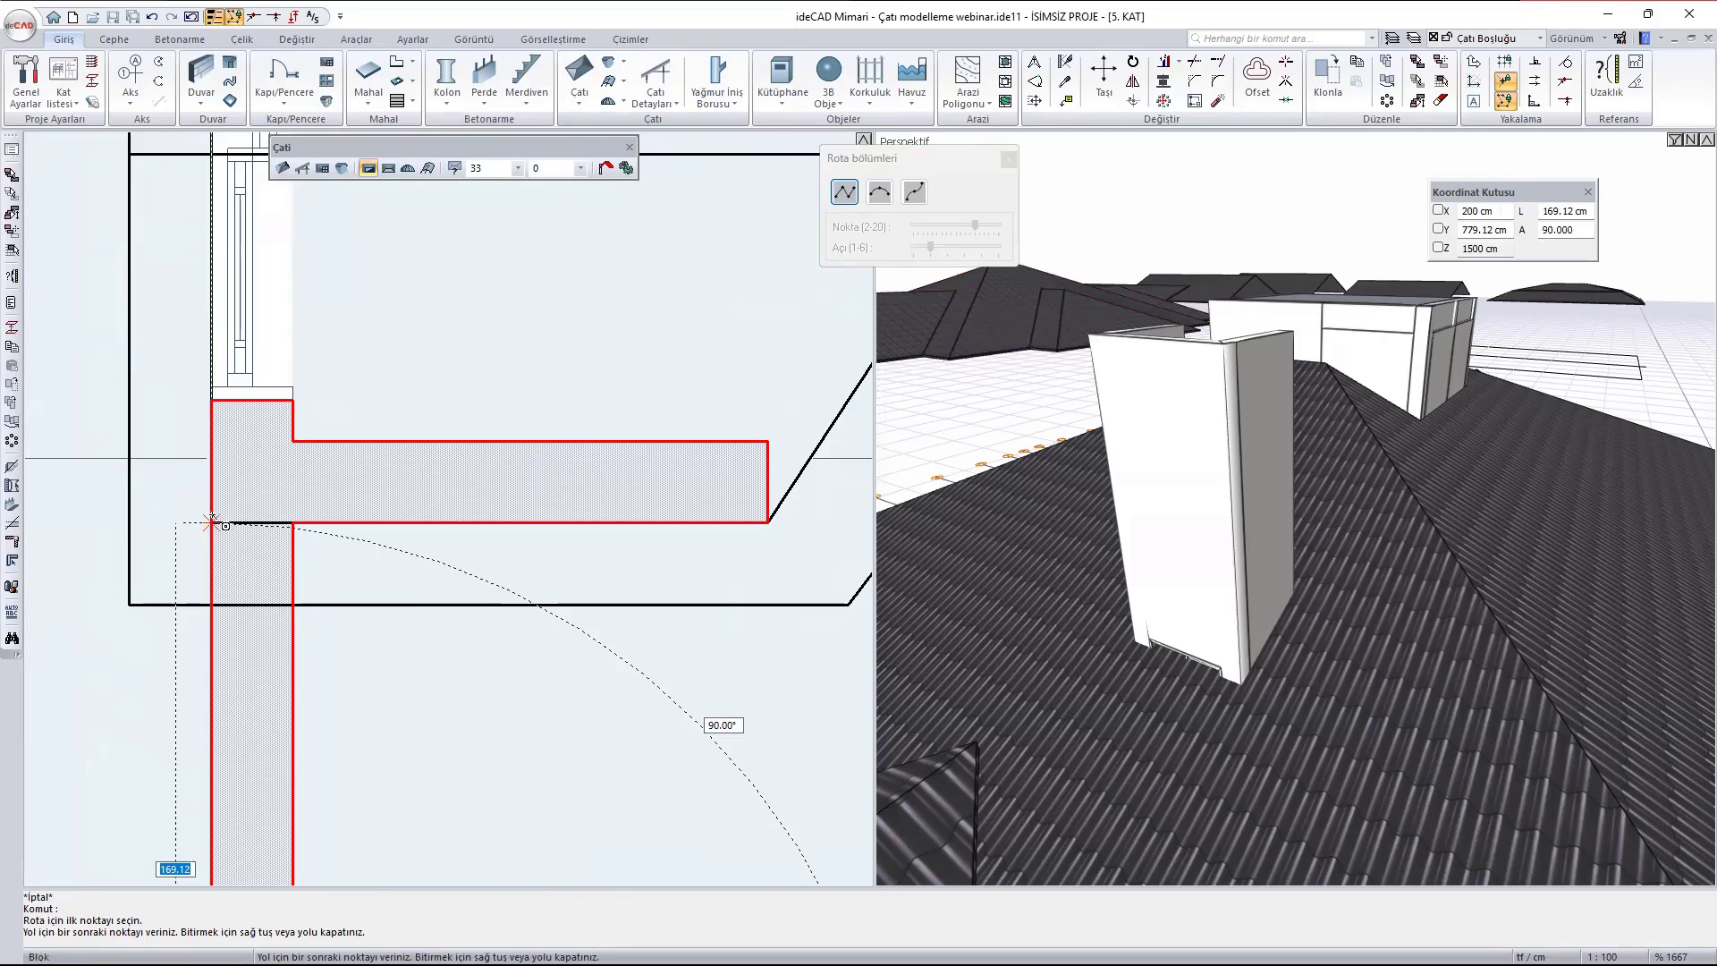
click(212, 522)
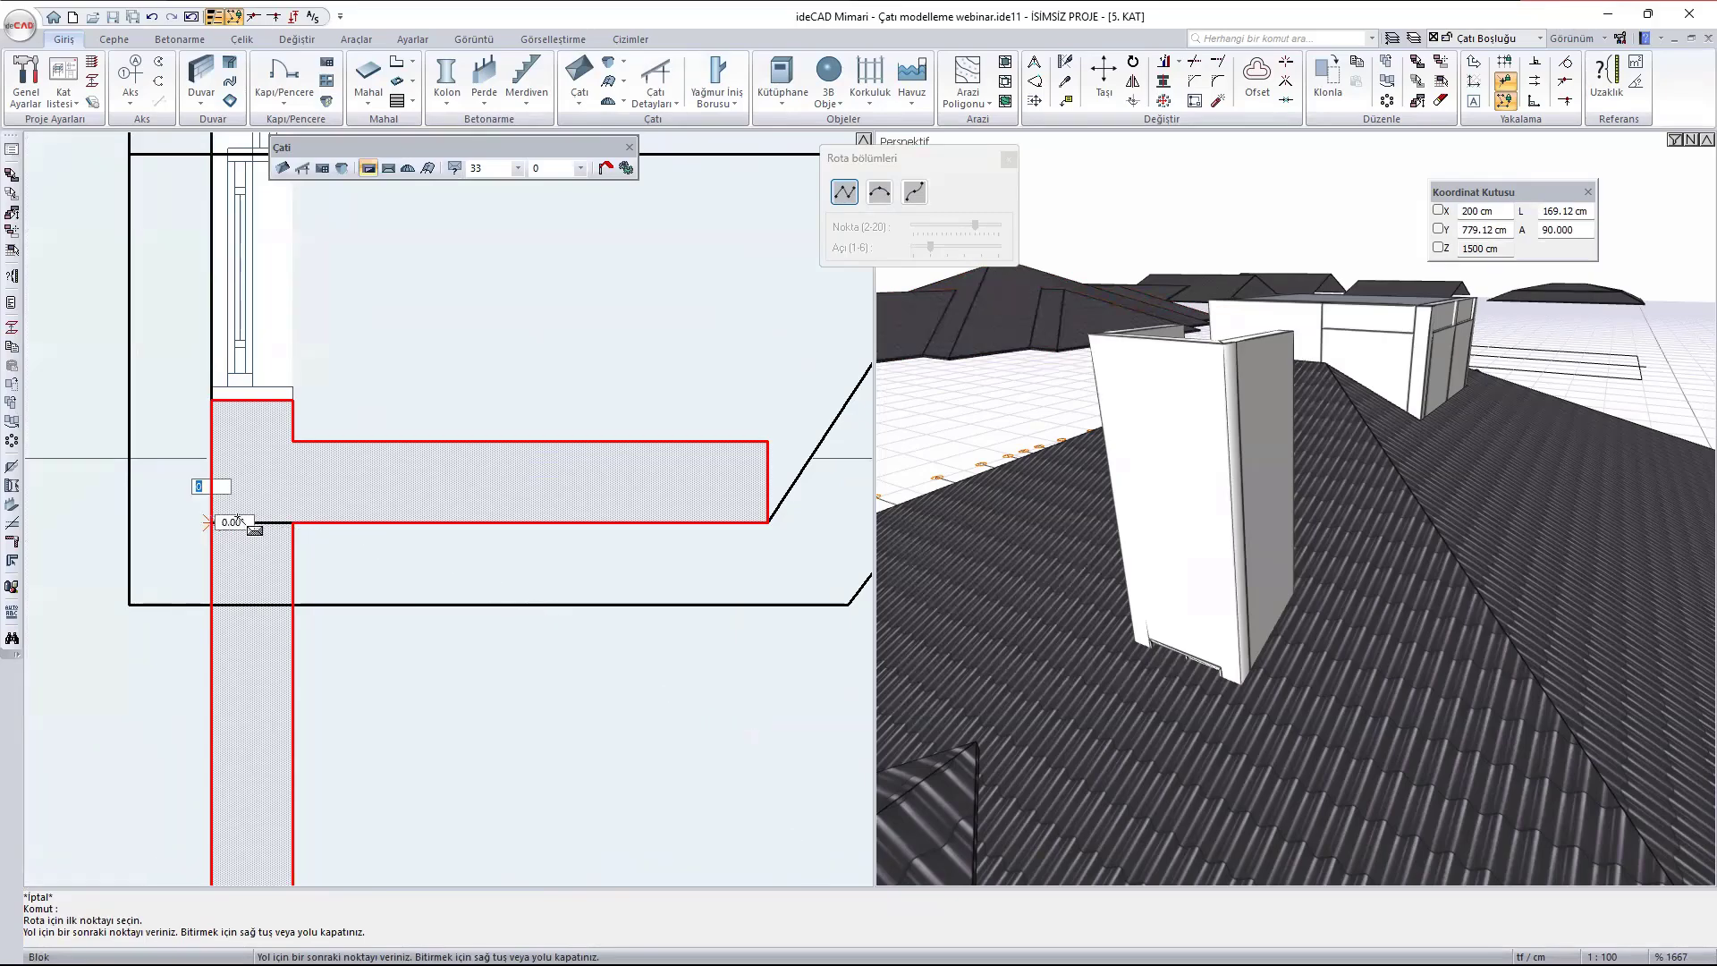
click(766, 520)
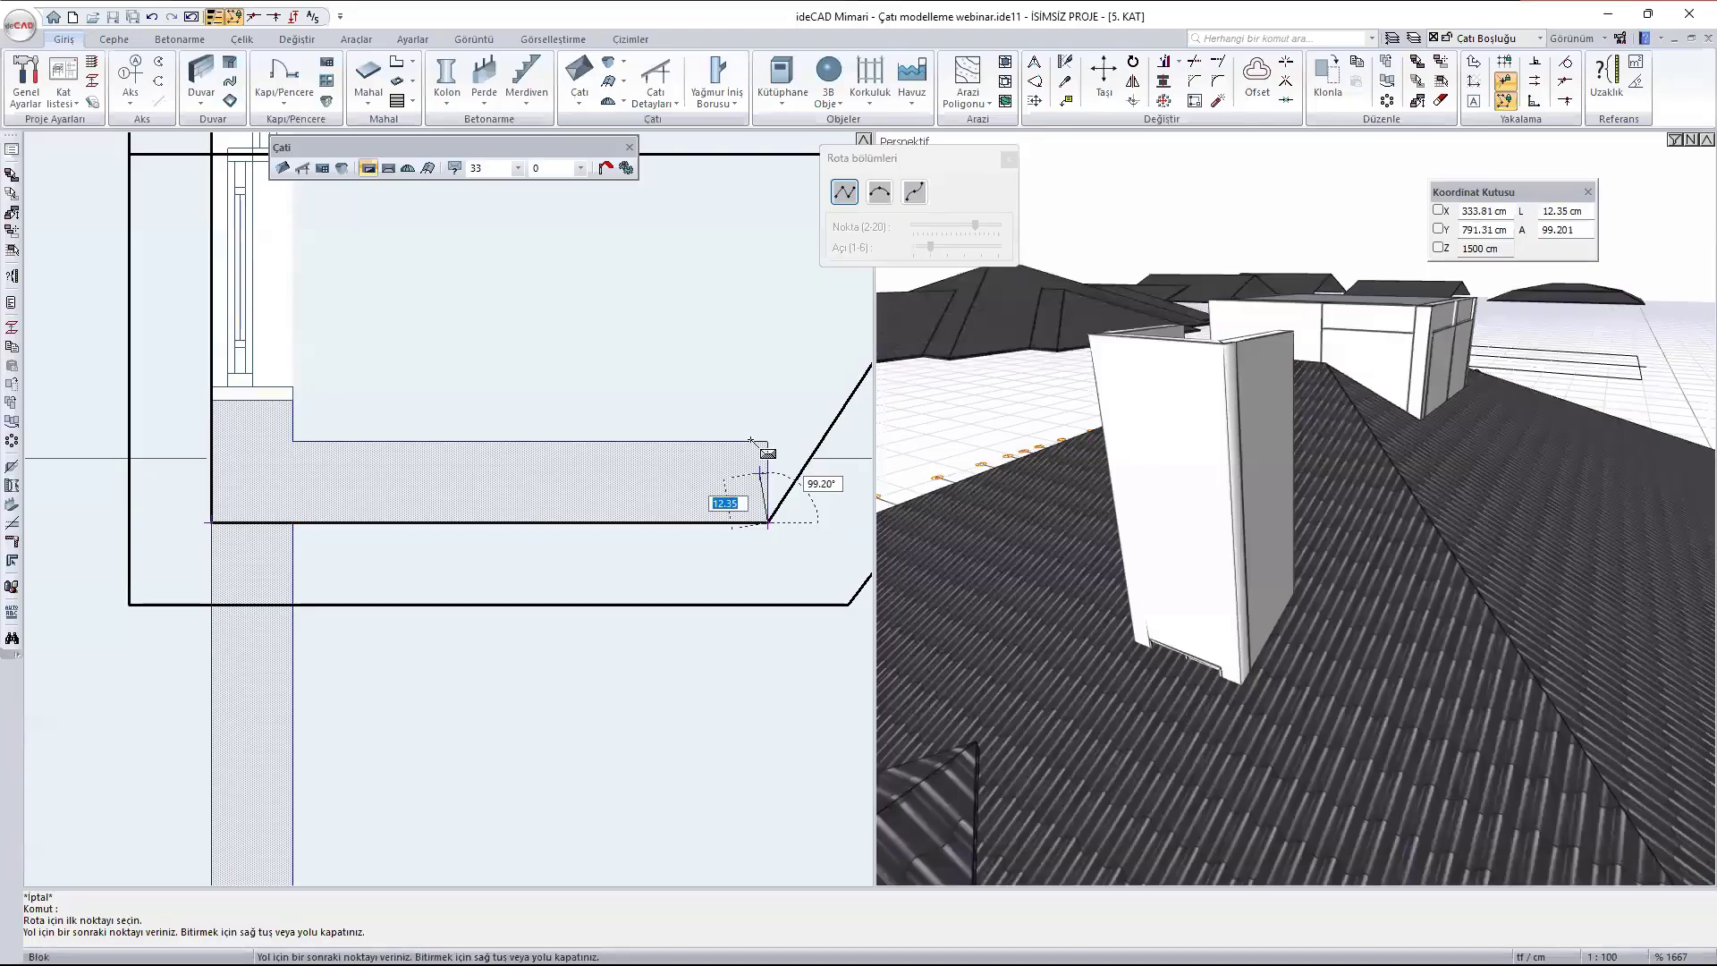
- Continue the roof opening outline through the dormer's rear apex to the upper side wall's outer end and the dormer's upper front corner
scroll(697, 474, down, 2)
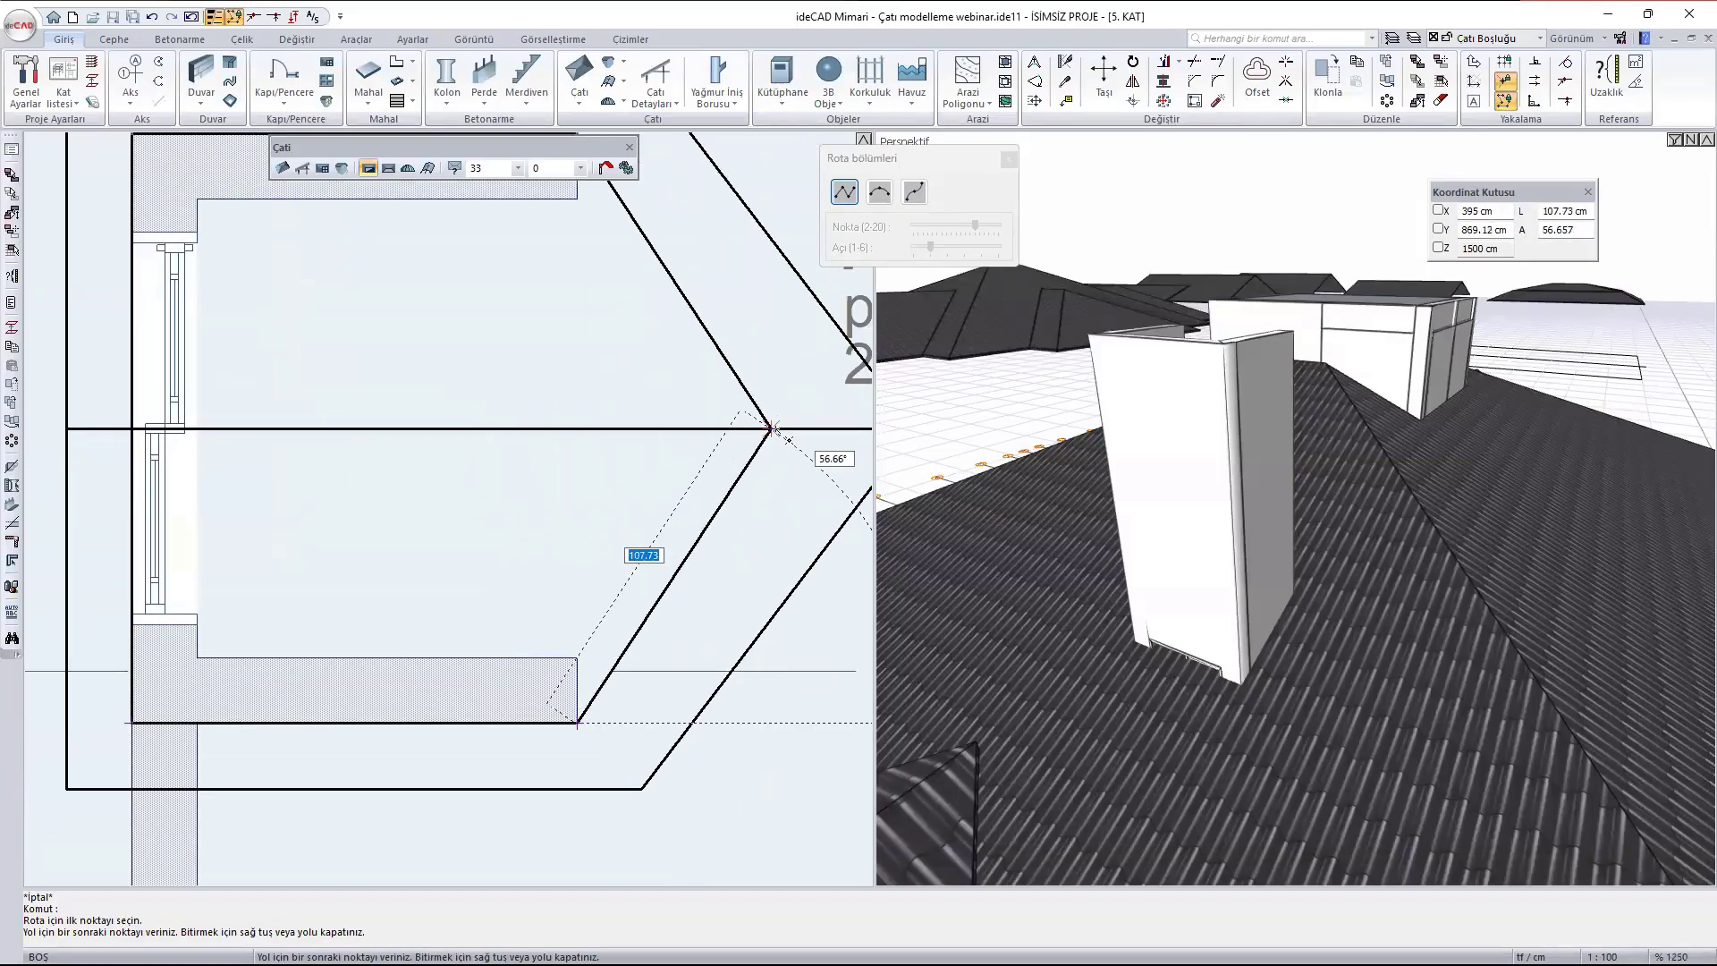
click(767, 429)
scroll(769, 438, down, 3)
scroll(715, 376, up, 2)
scroll(697, 312, up, 1)
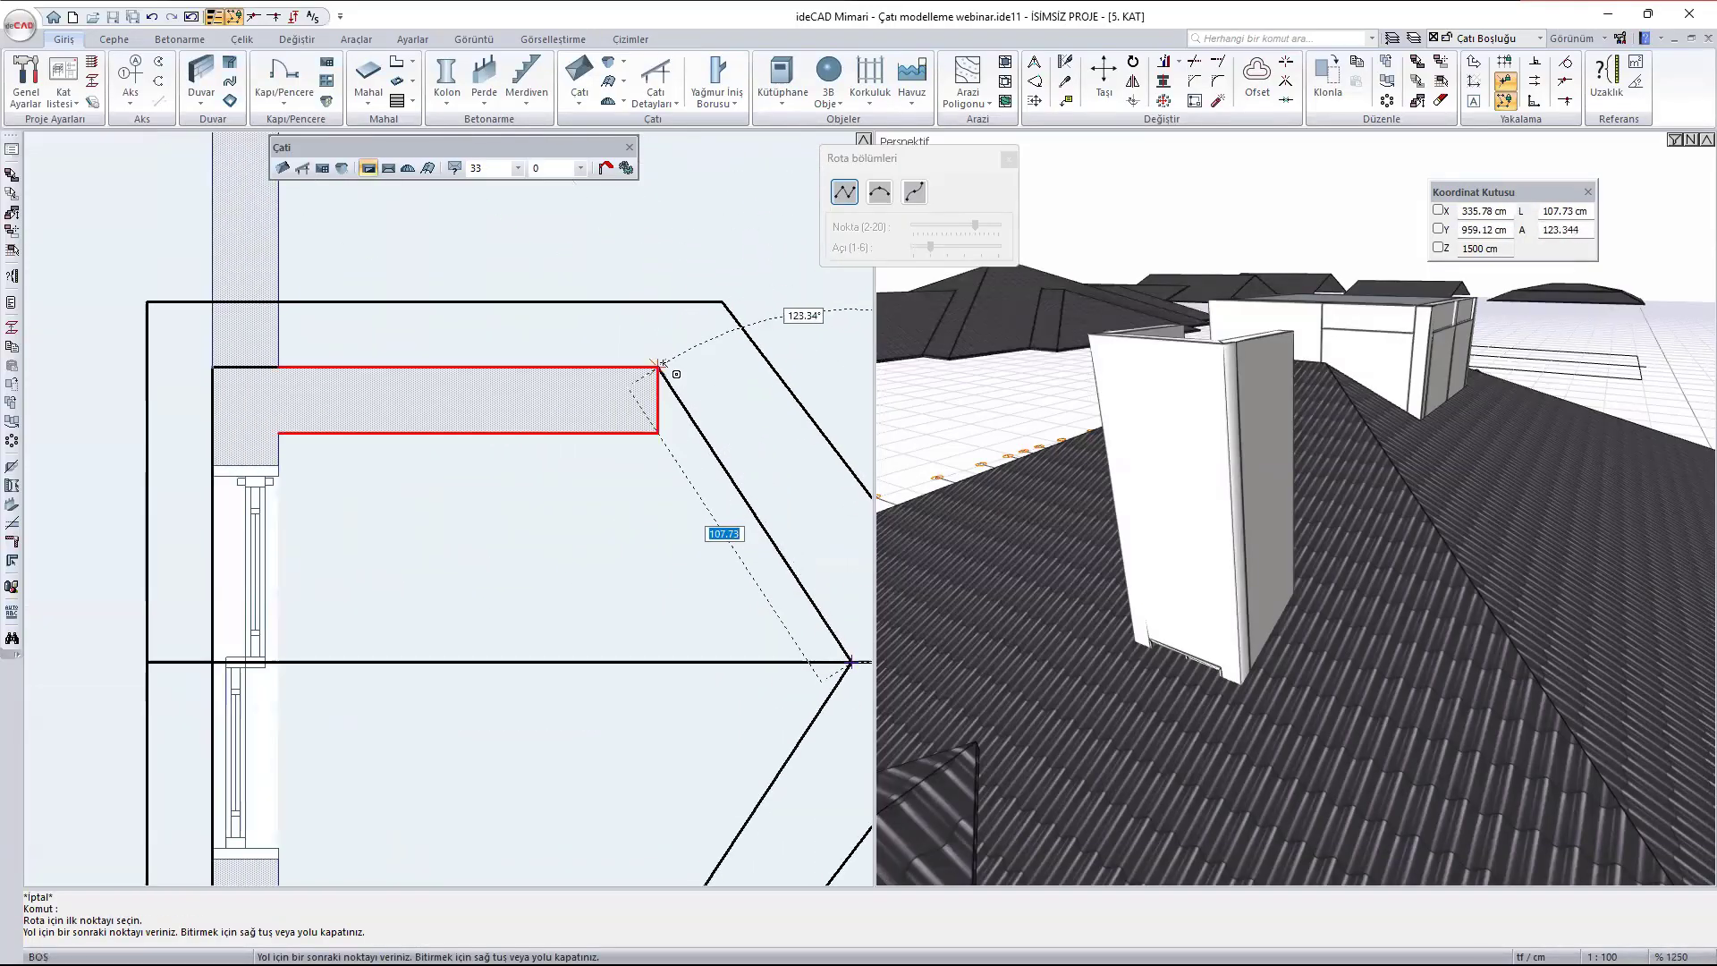
click(657, 366)
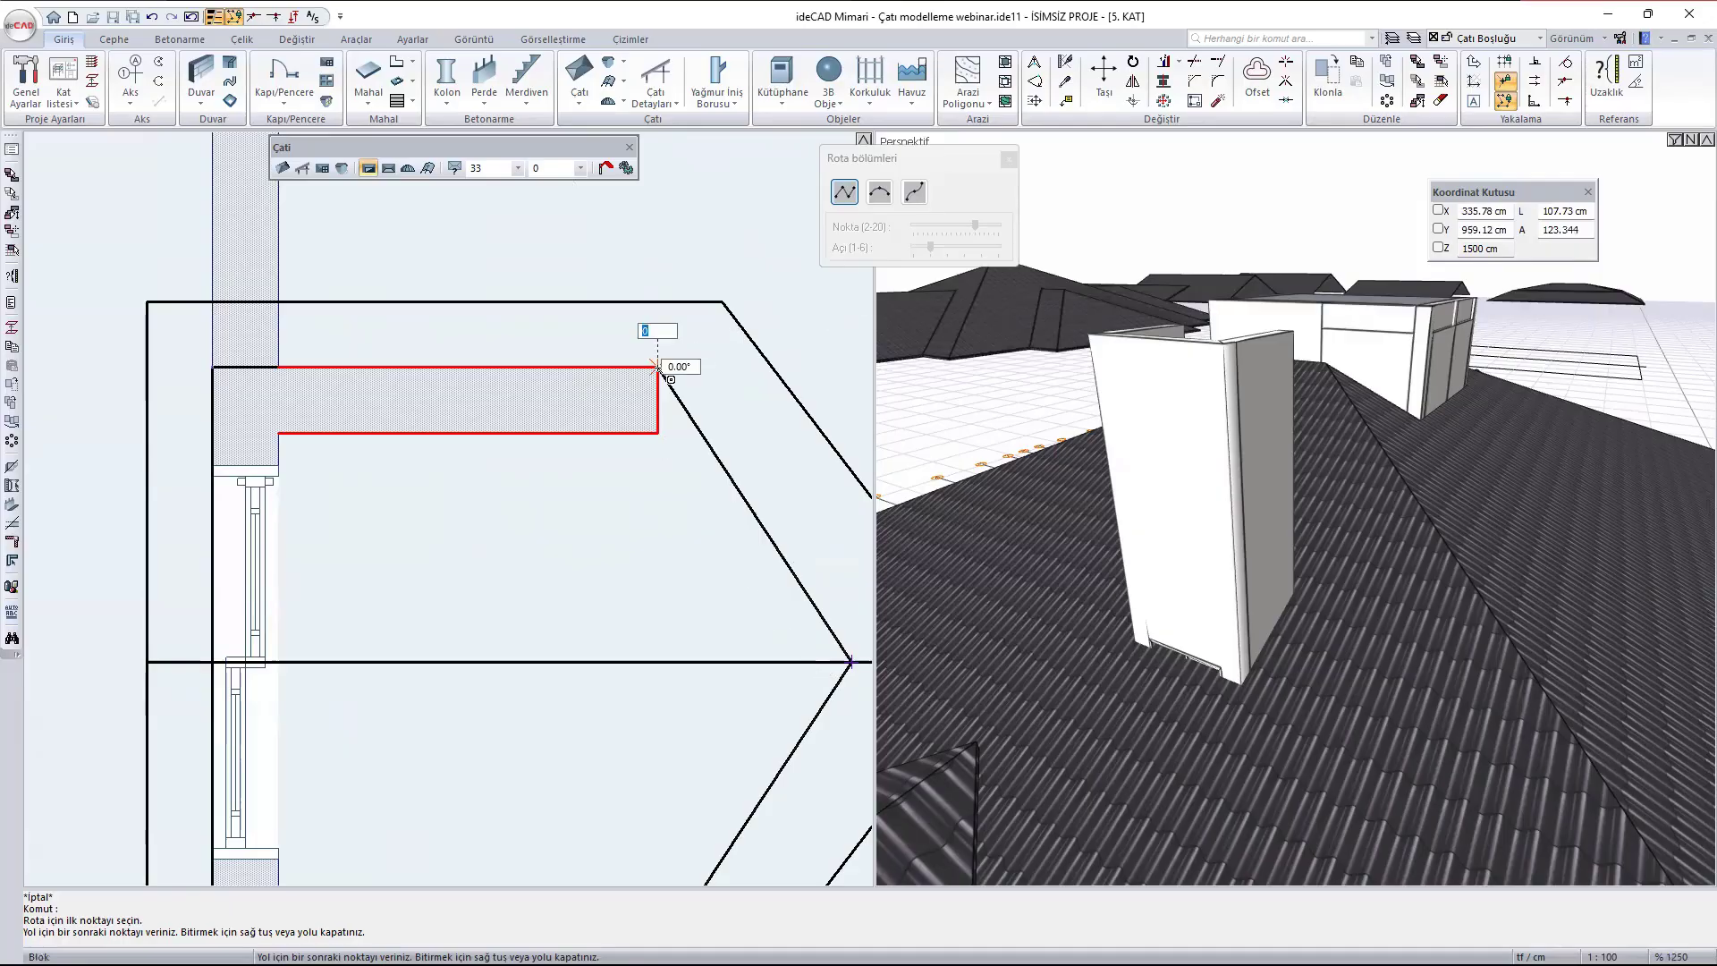
click(215, 367)
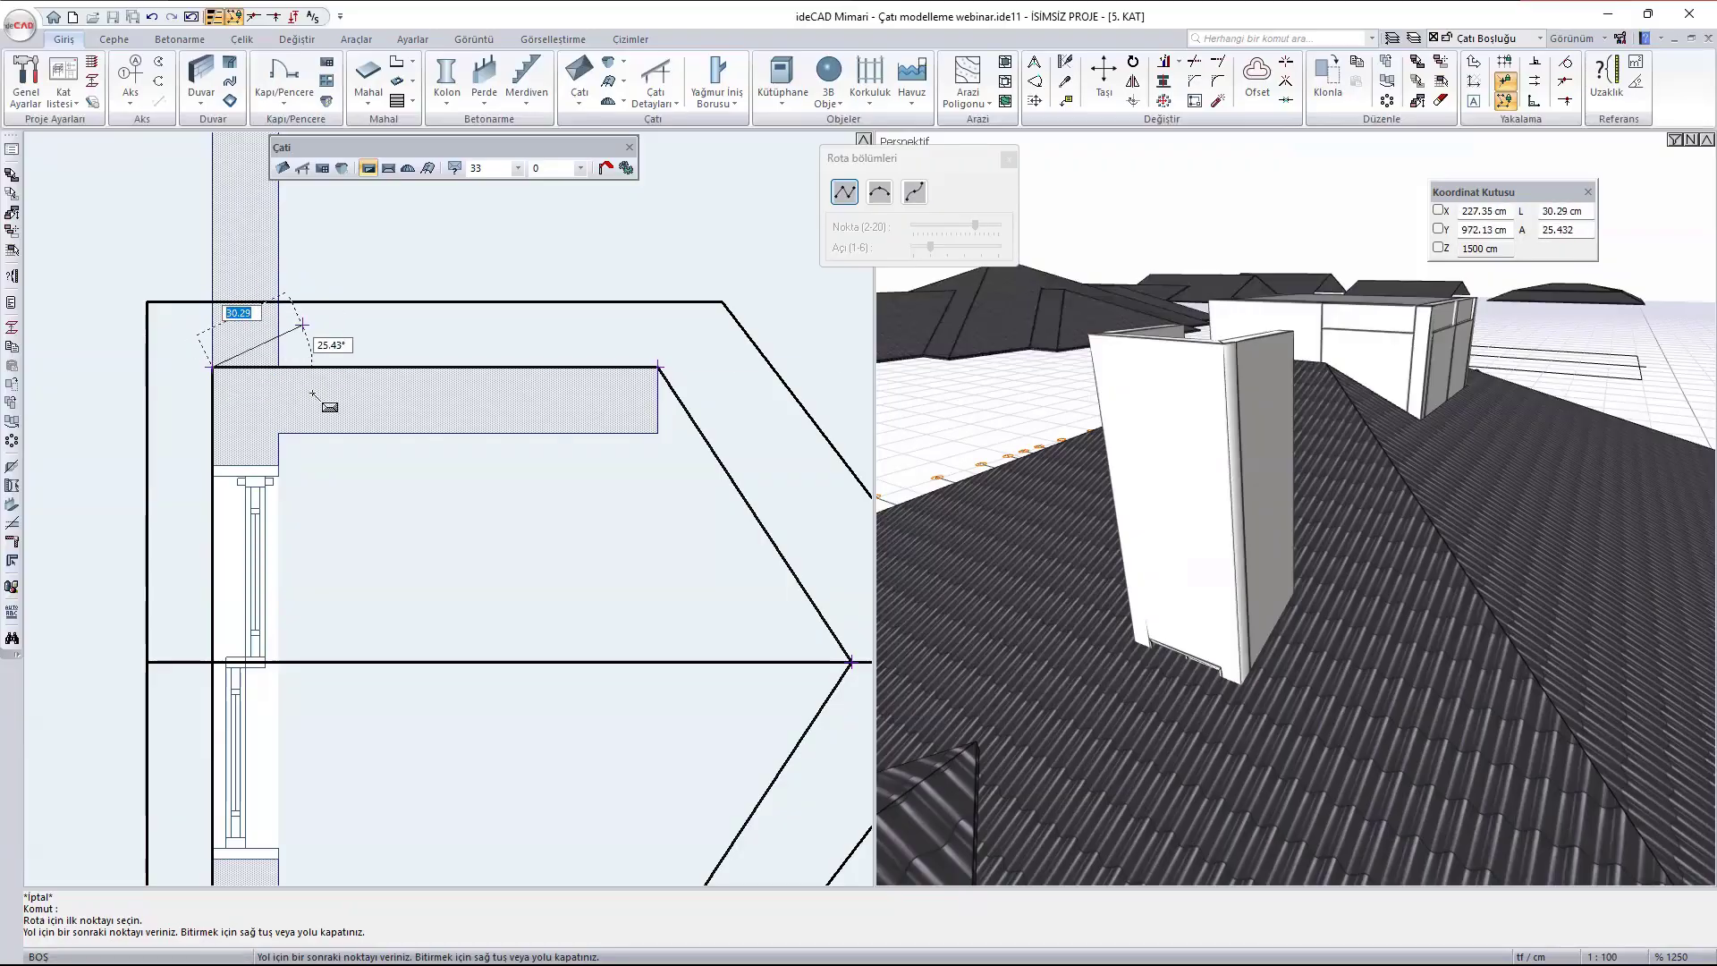
- Complete the roof opening outline through the terrace's two upper inner corners and back to its lower outer corner
scroll(354, 494, down, 1)
scroll(356, 536, down, 4)
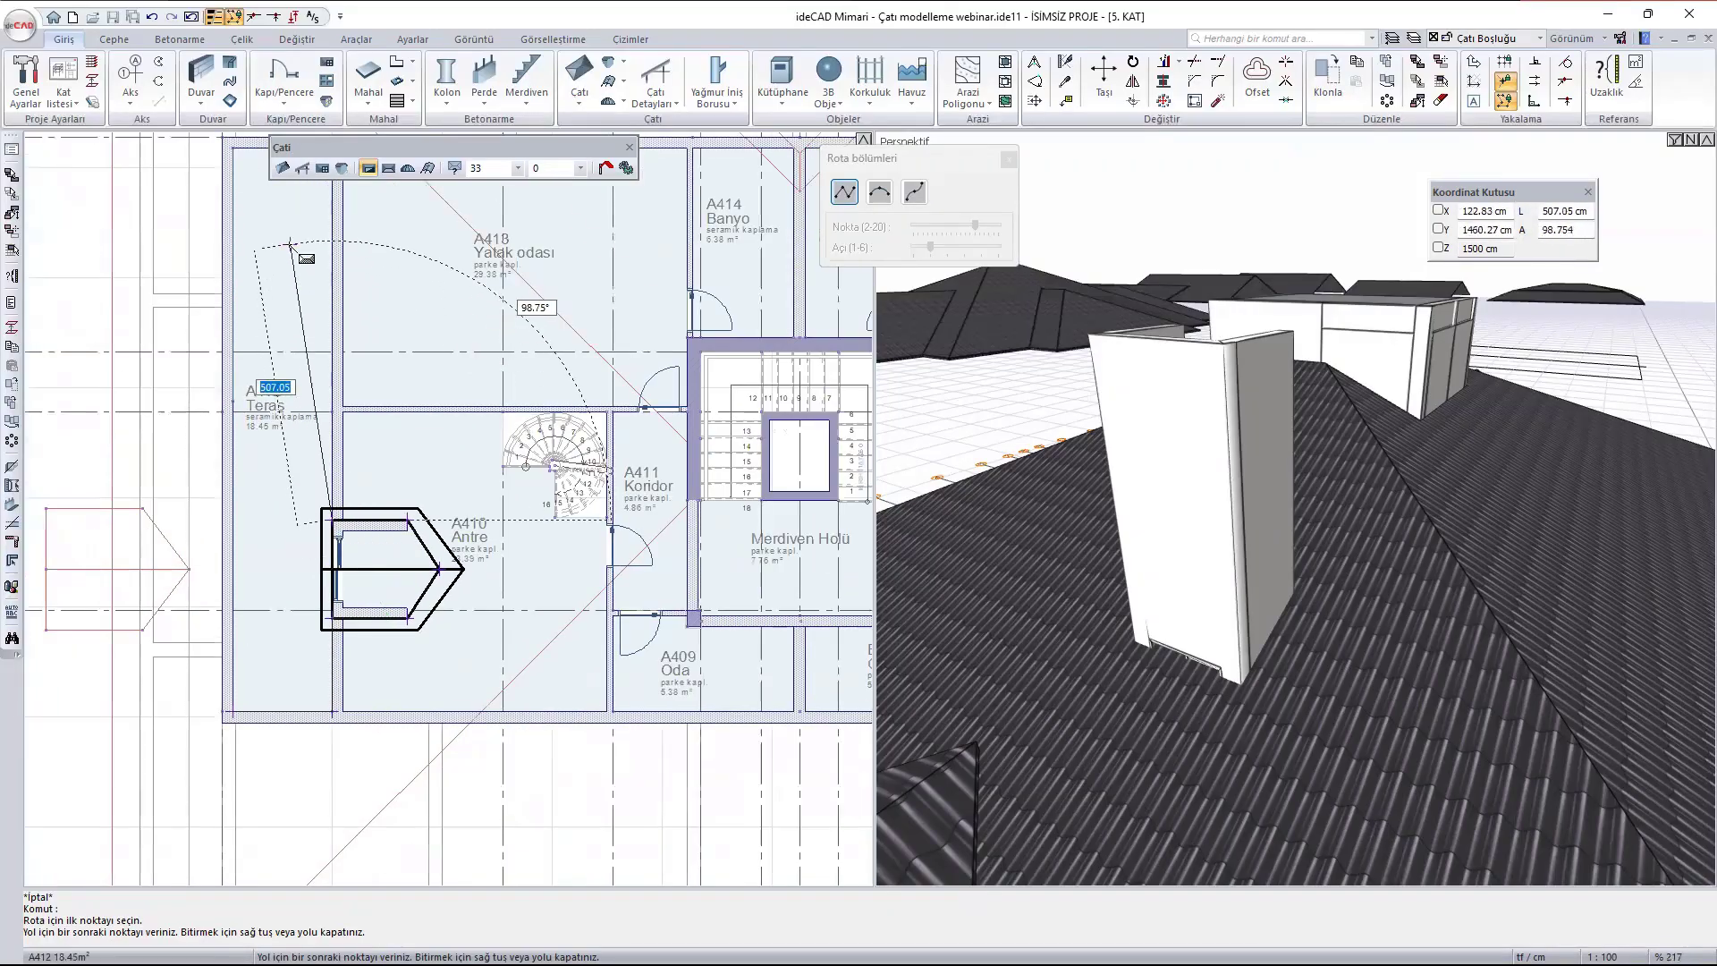
middle_drag(293, 249, 335, 516)
scroll(375, 411, up, 2)
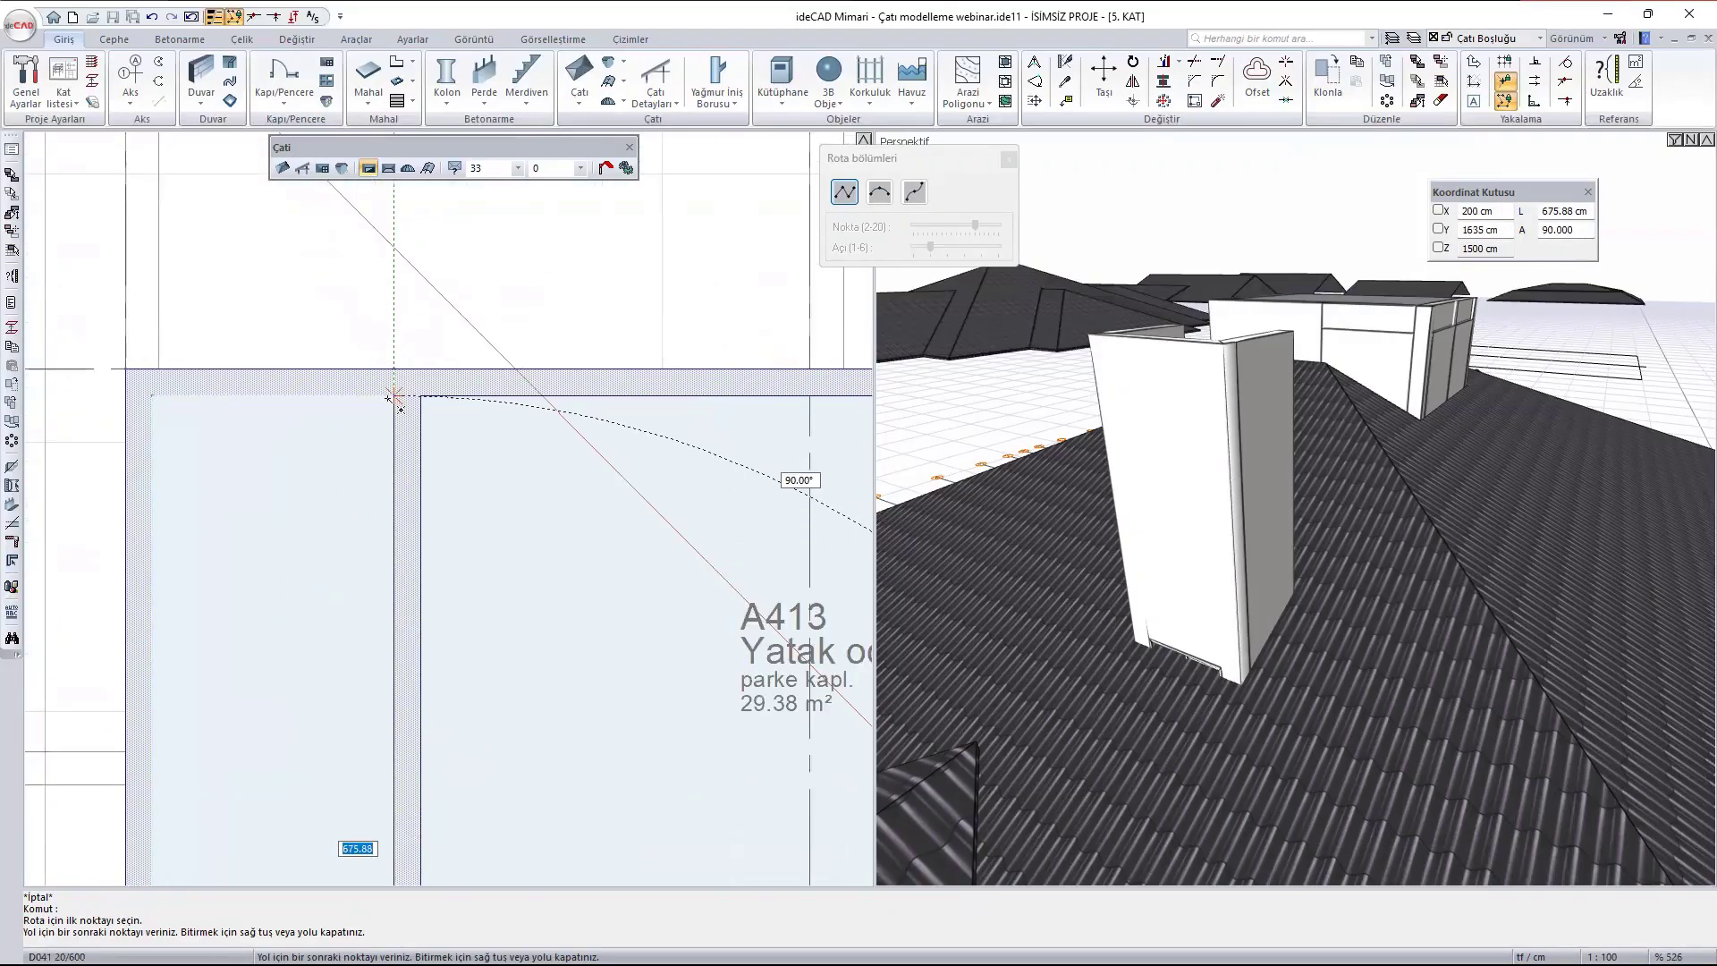
scroll(263, 614, down, 3)
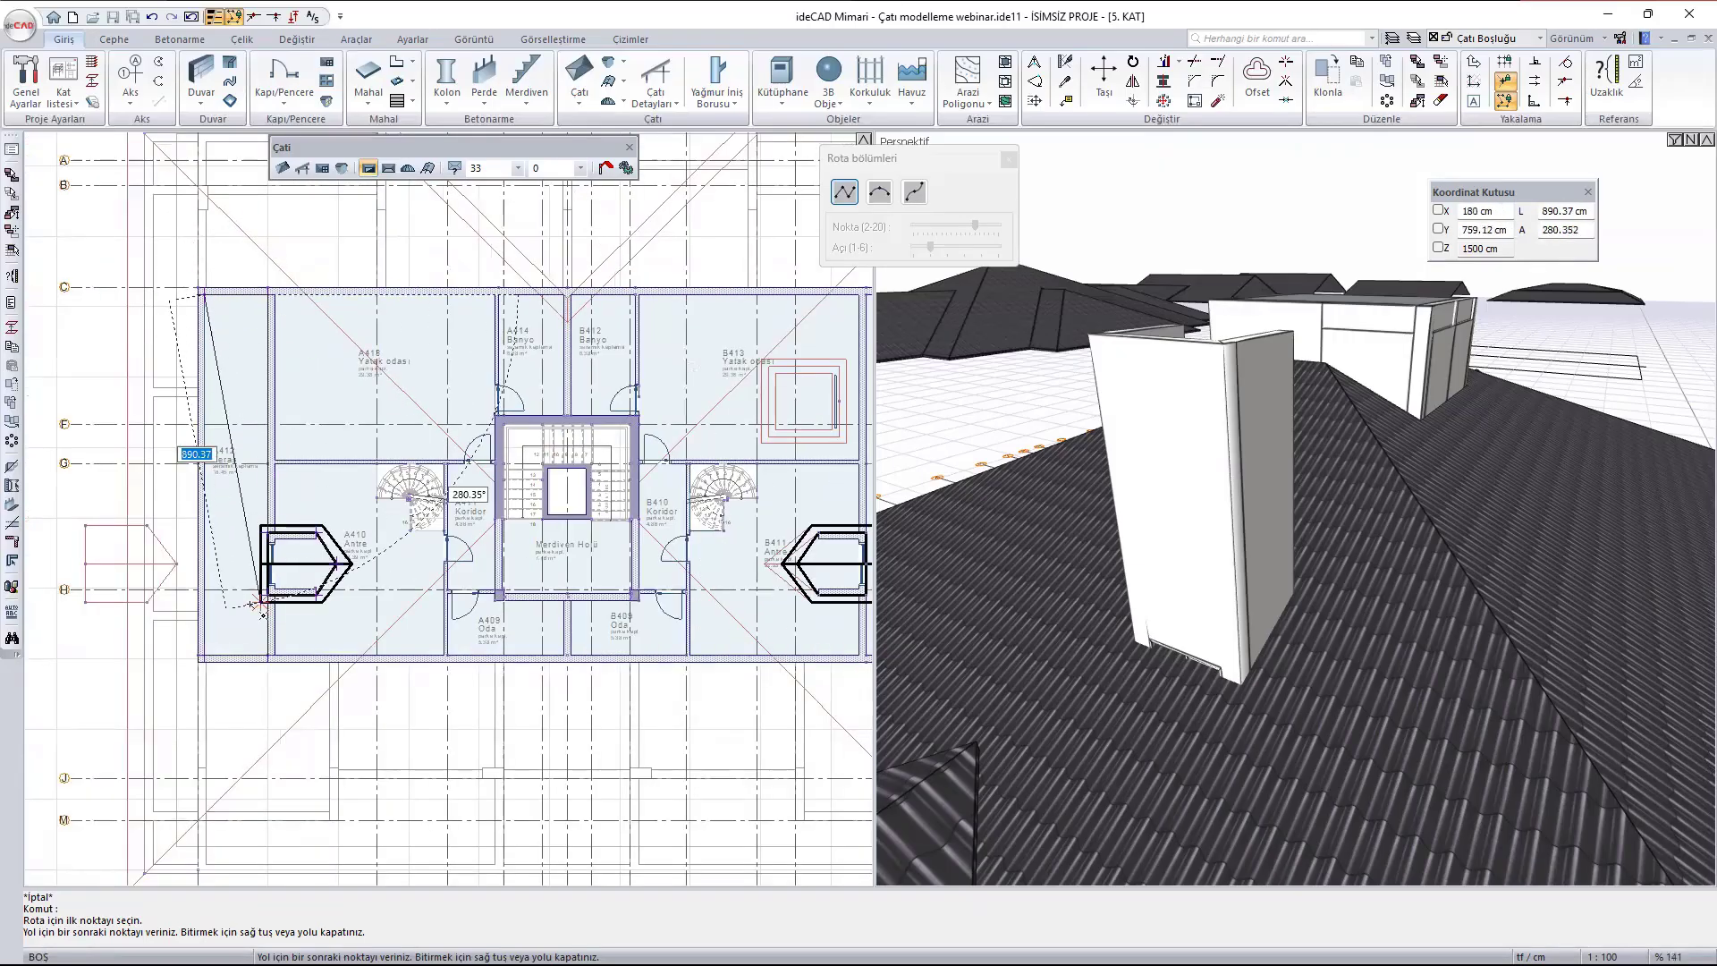
scroll(255, 616, up, 2)
click(141, 714)
right_click(143, 715)
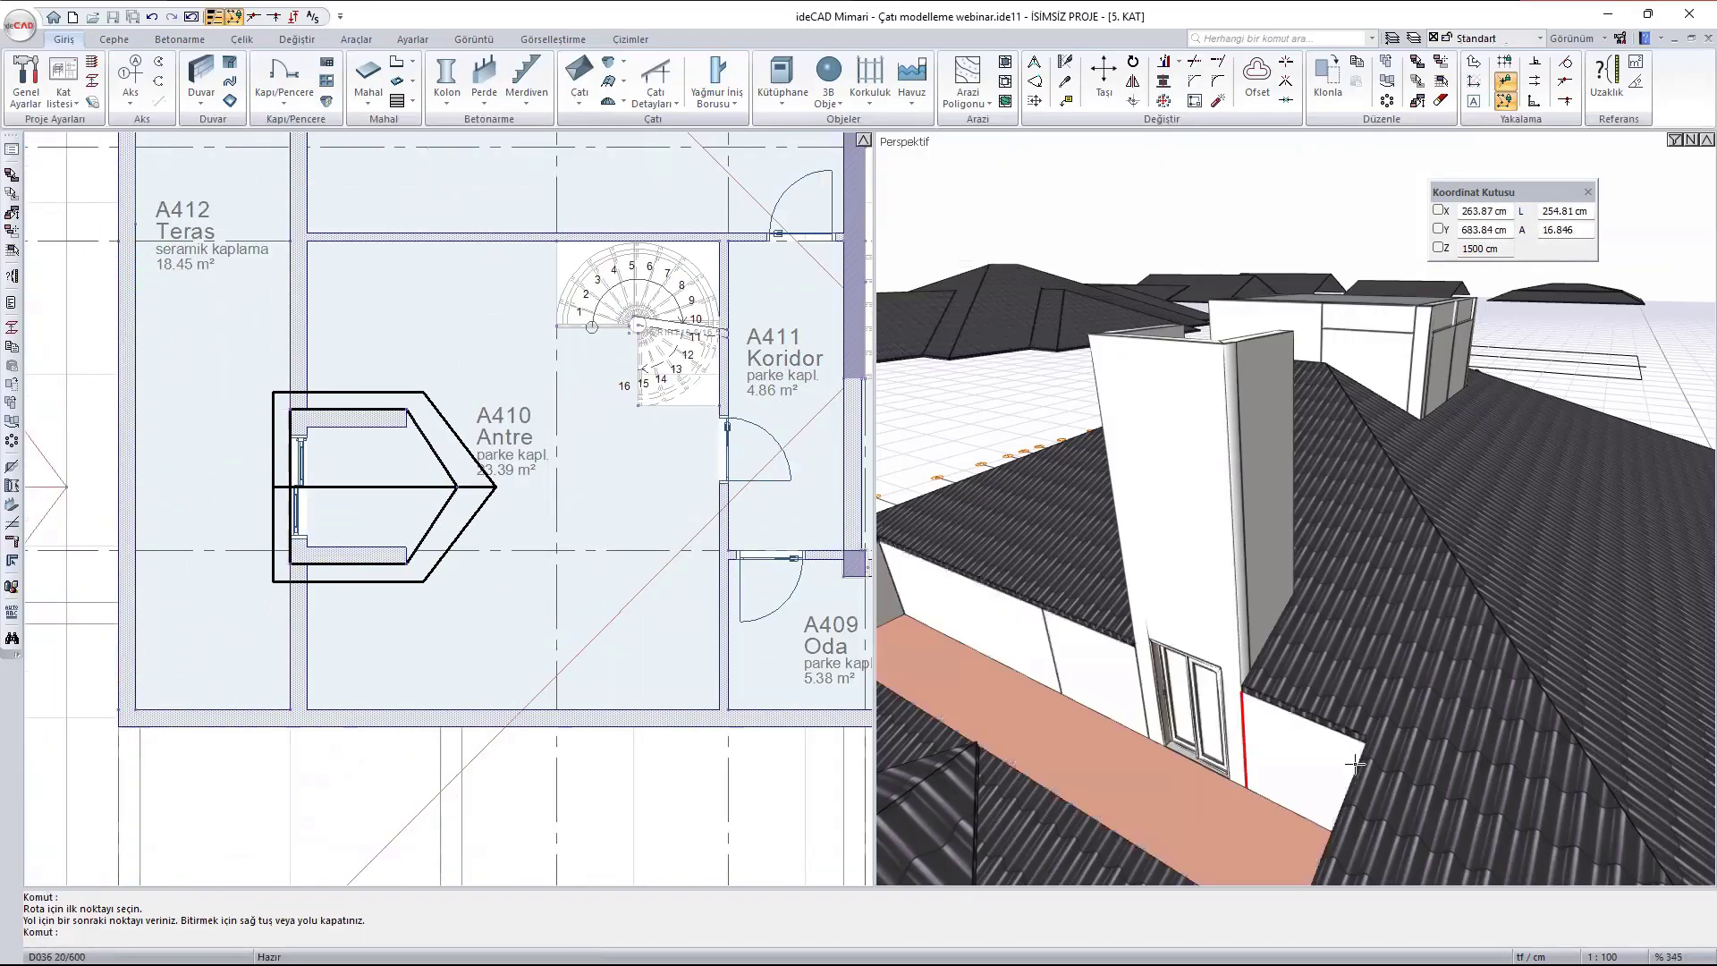
key(Escape)
- Move the two dormer roof surfaces 500 cm in the positive X direction, back onto the dormer walls
scroll(897, 477, down, 3)
scroll(346, 283, down, 3)
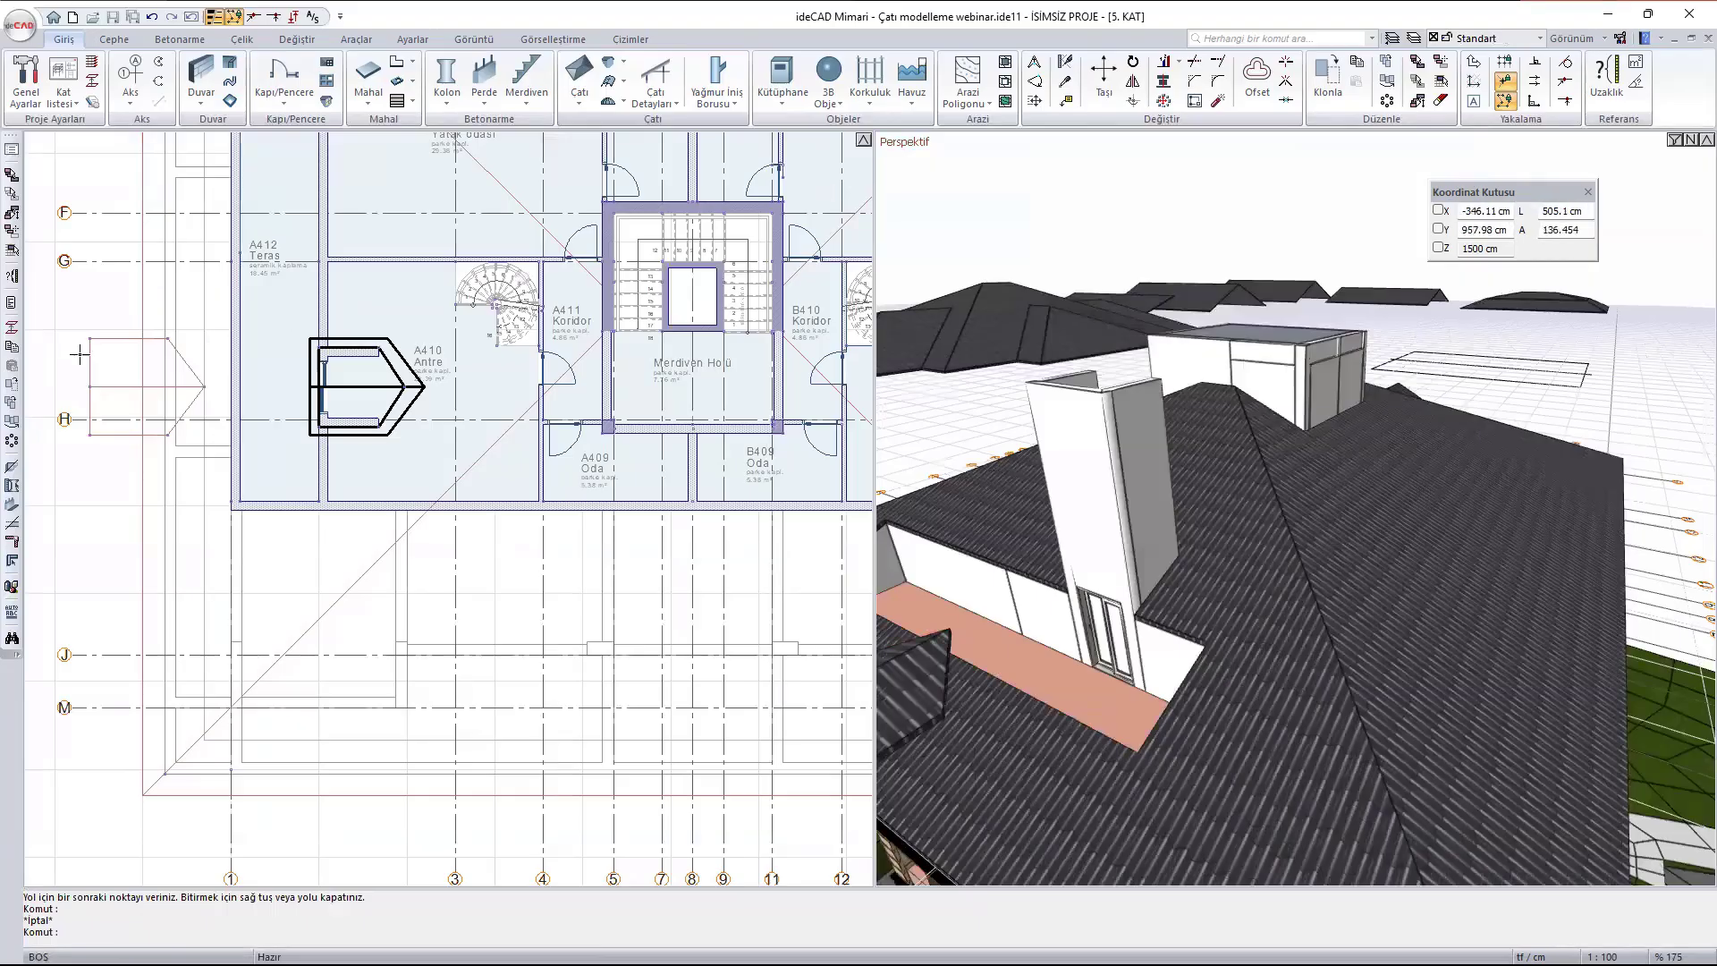
click(141, 374)
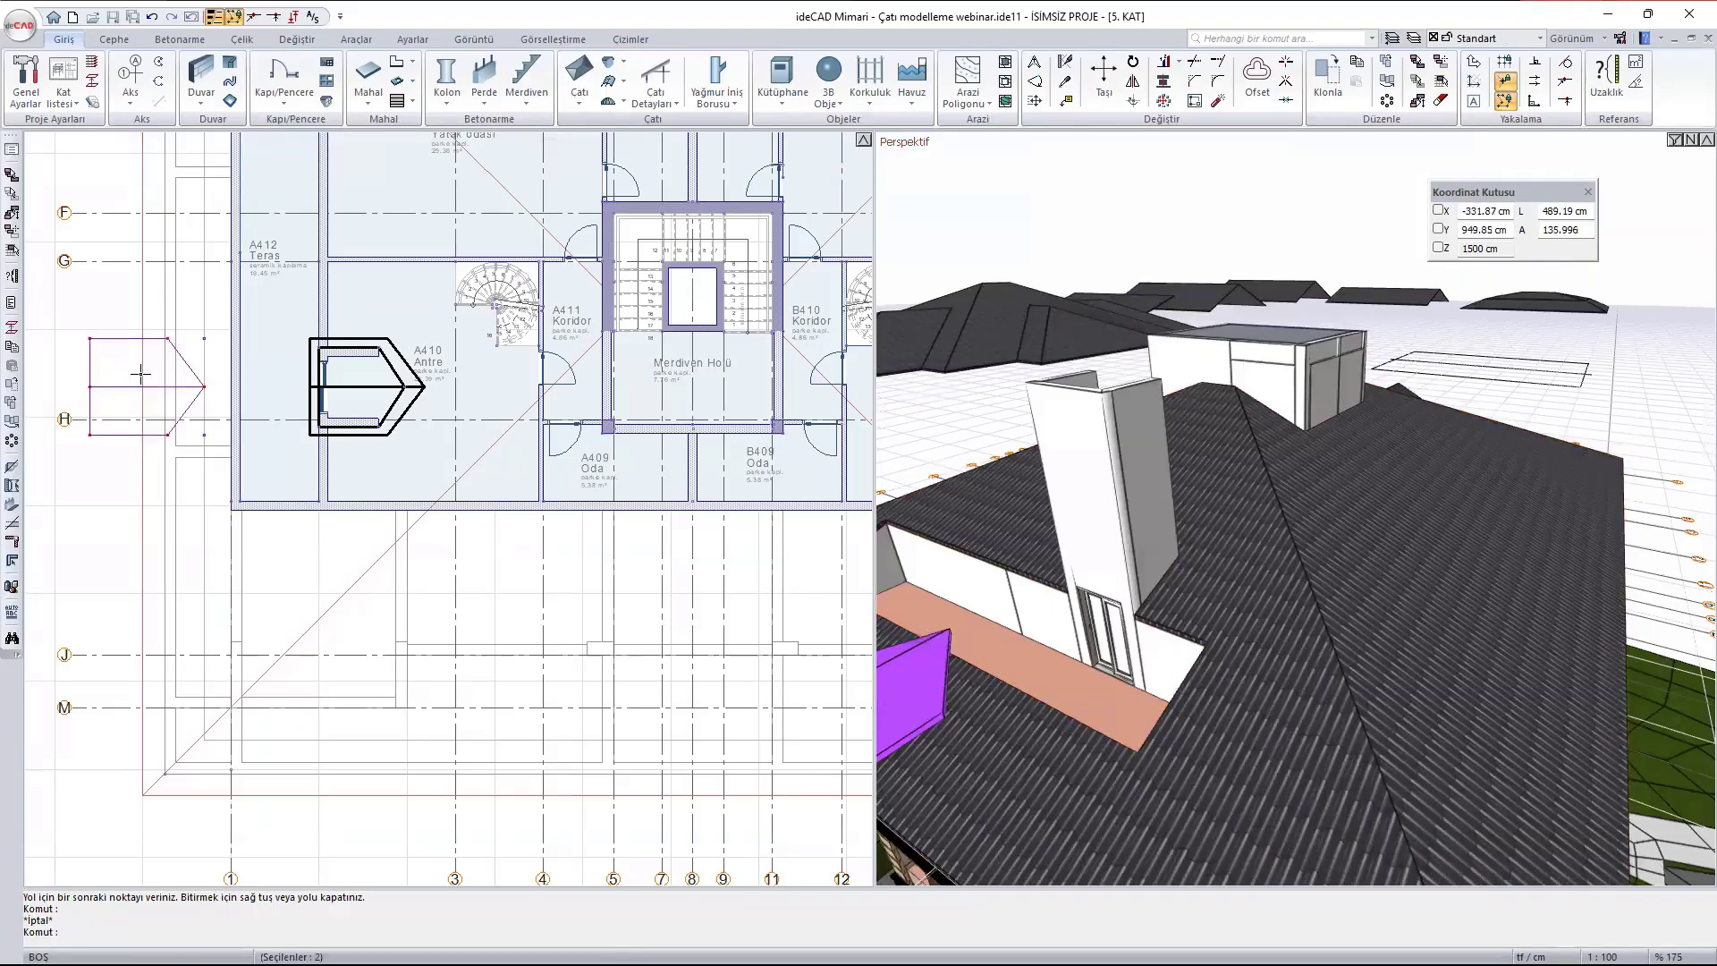
text(m)
key(Return)
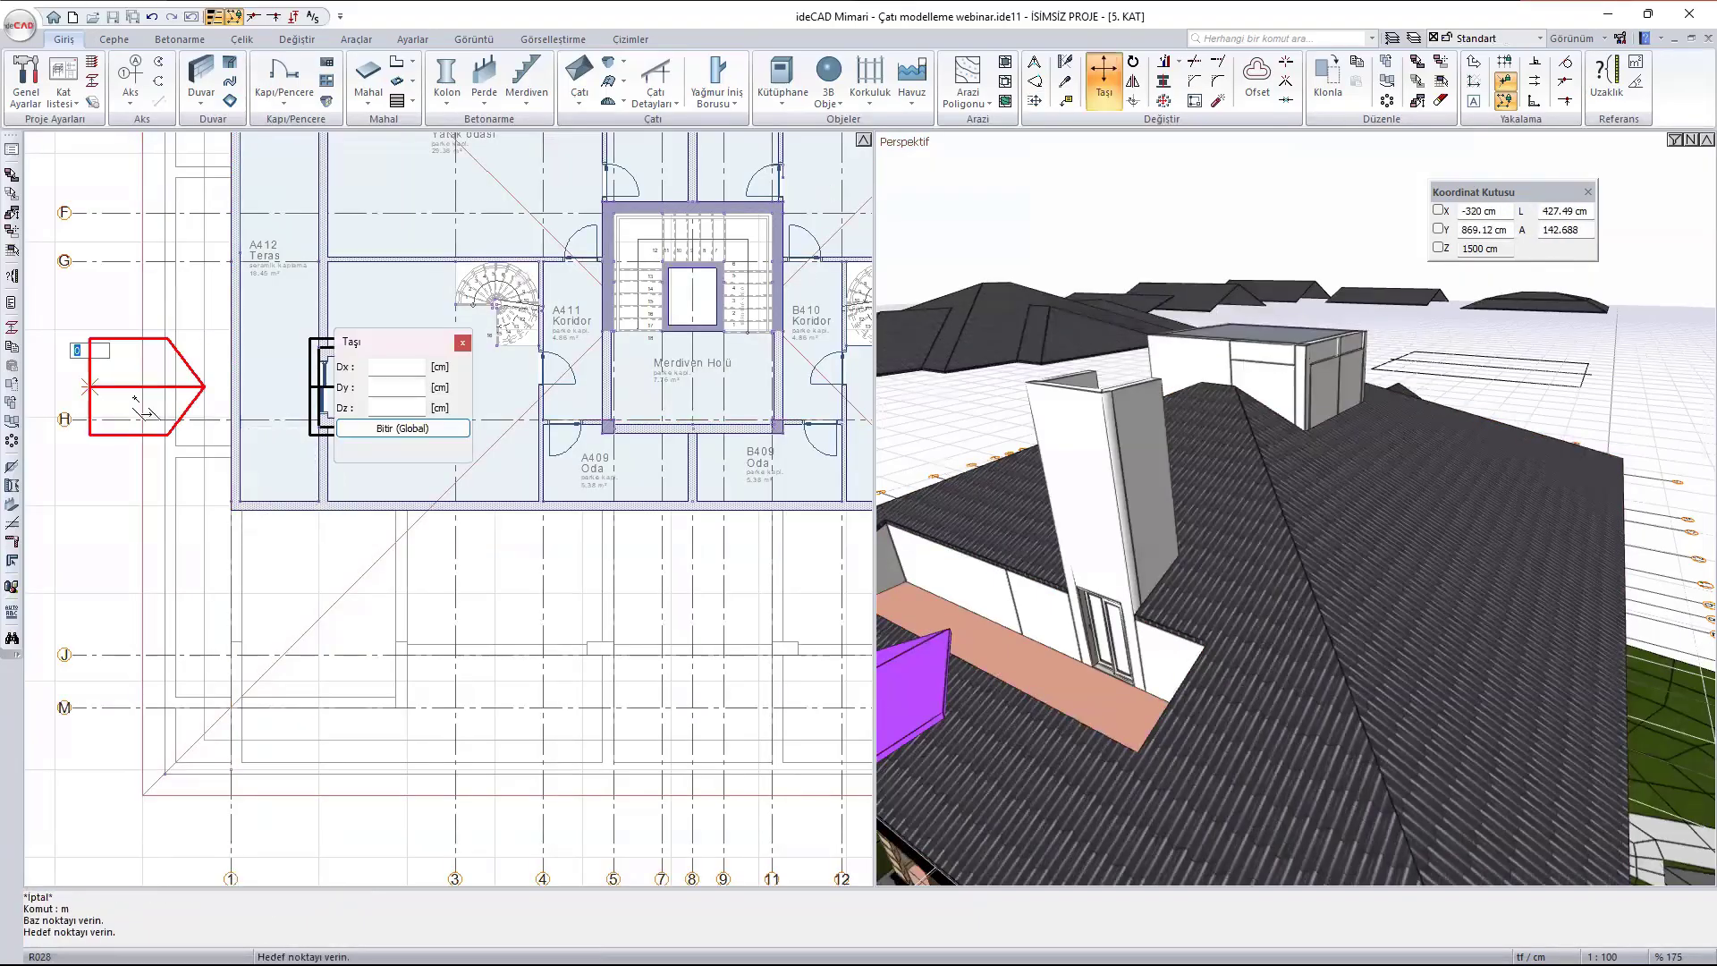
click(89, 386)
text(500)
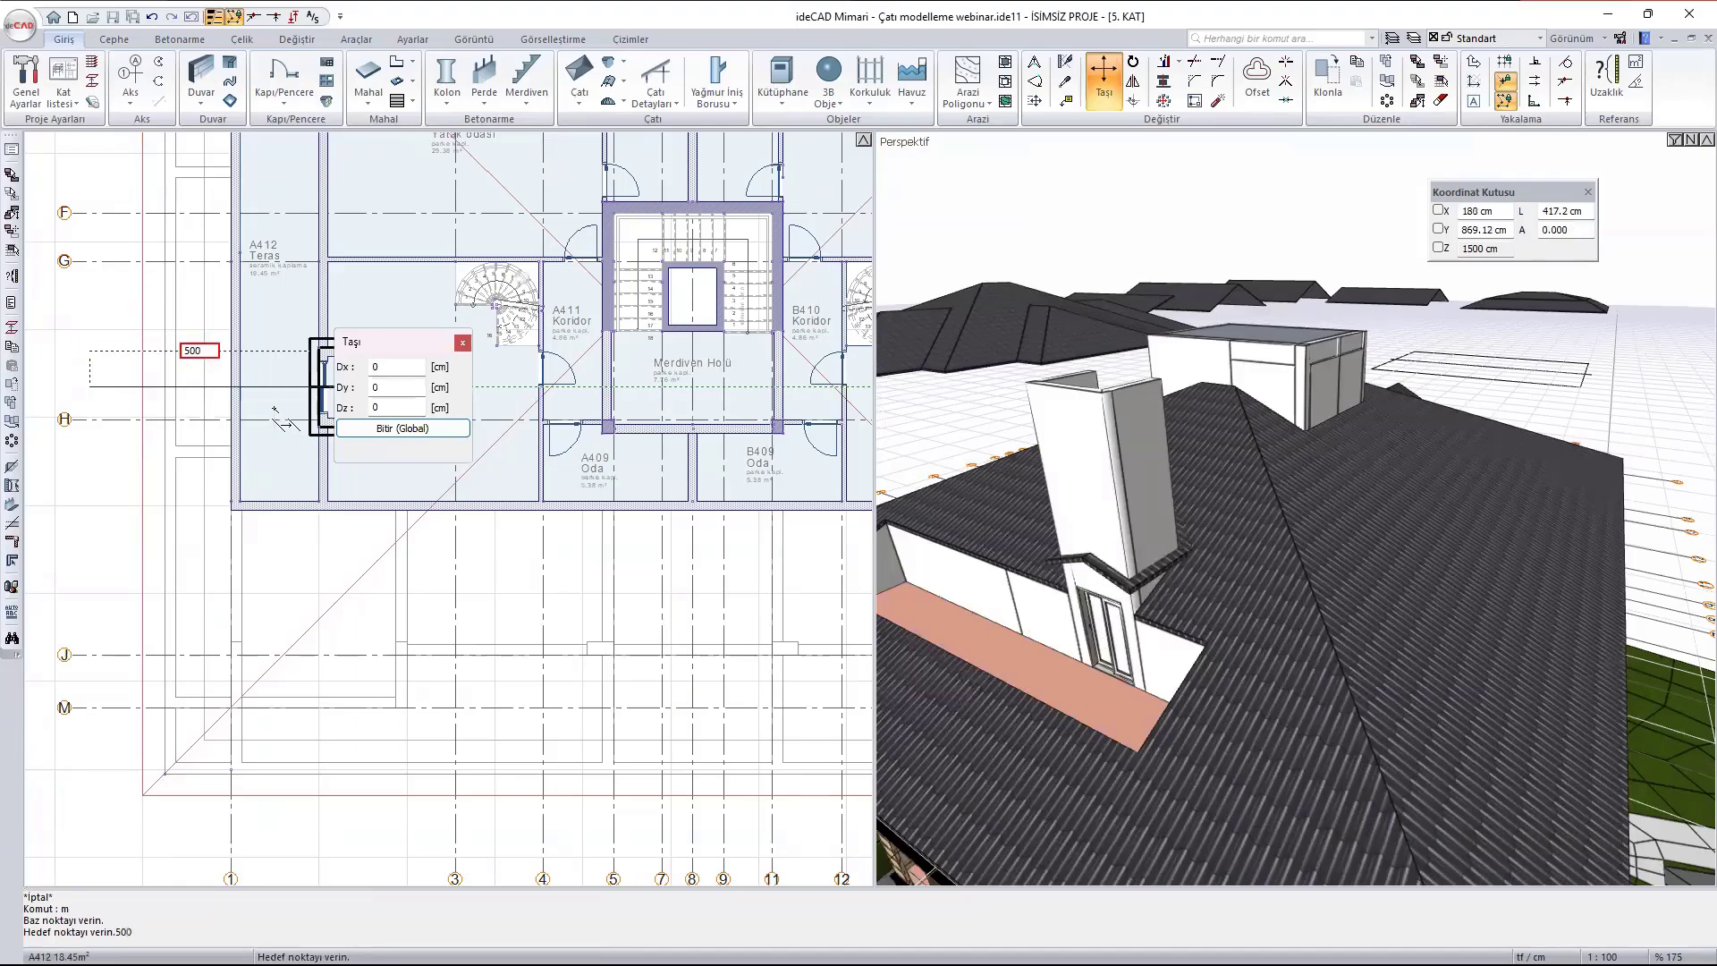
key(Return)
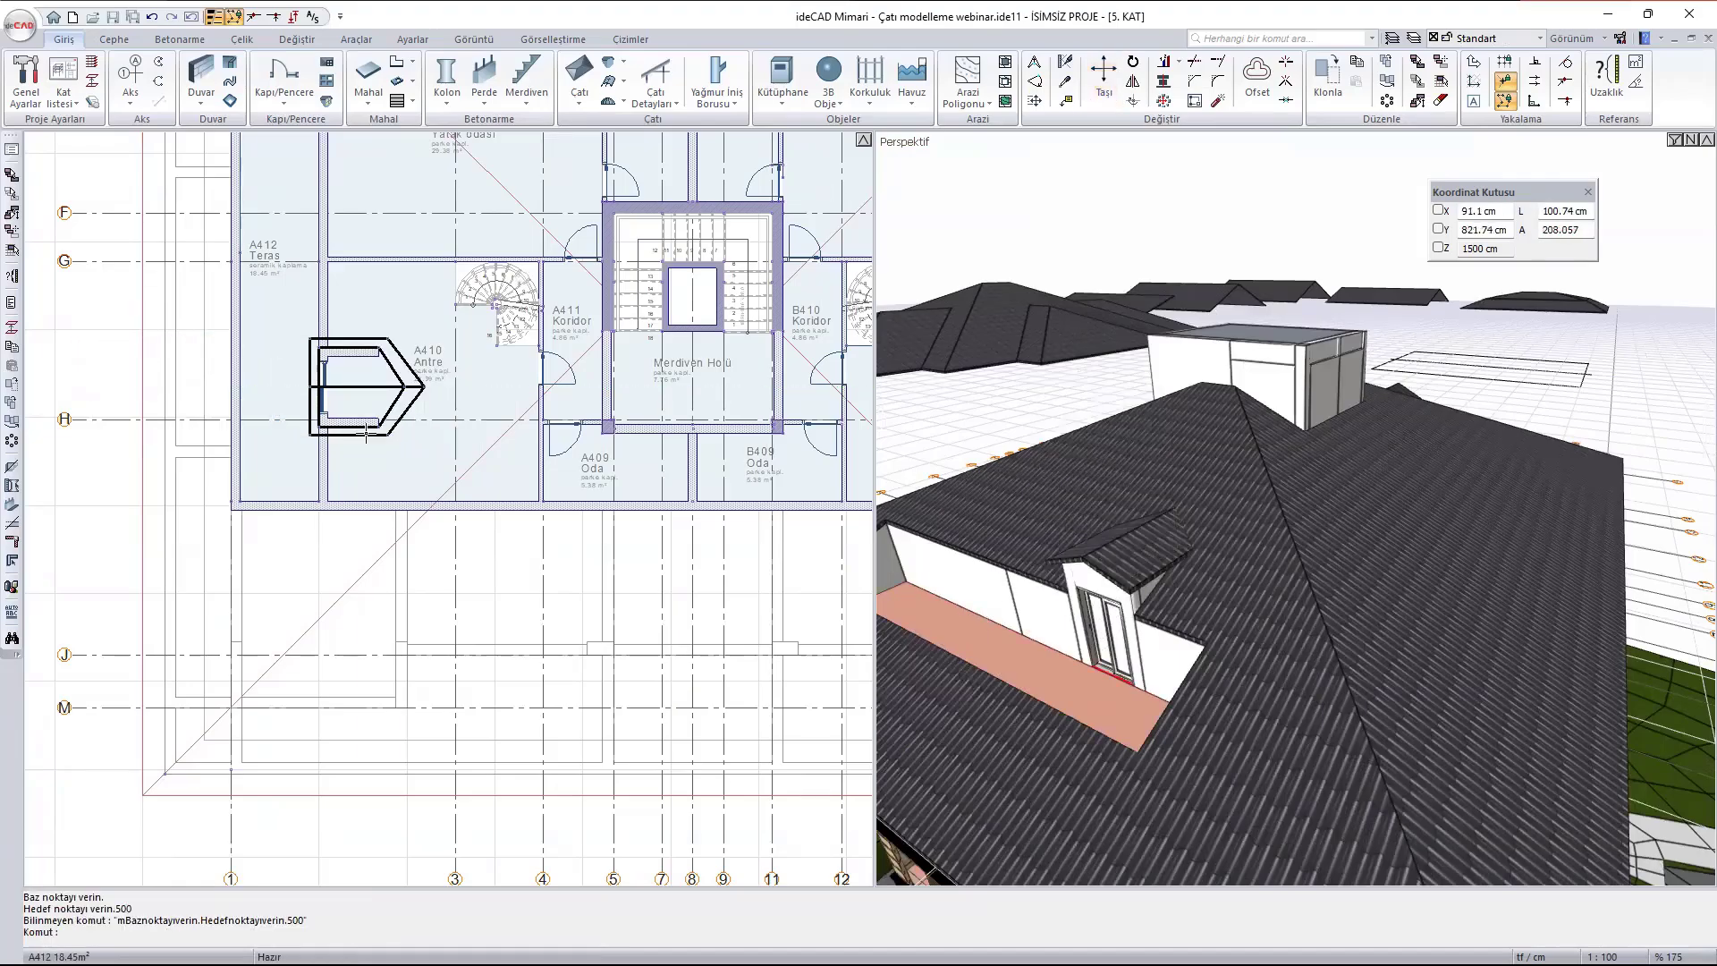
key(Escape)
- Examine the gabled dormer, its door and the terrace opening in the main roof from the front and from around the building
scroll(1199, 613, up, 3)
mouse_move(1199, 613)
ctrl+middle_down()
mouse_move(1478, 519)
mouse_move(1333, 548)
mouse_move(1521, 533)
ctrl+middle_up()
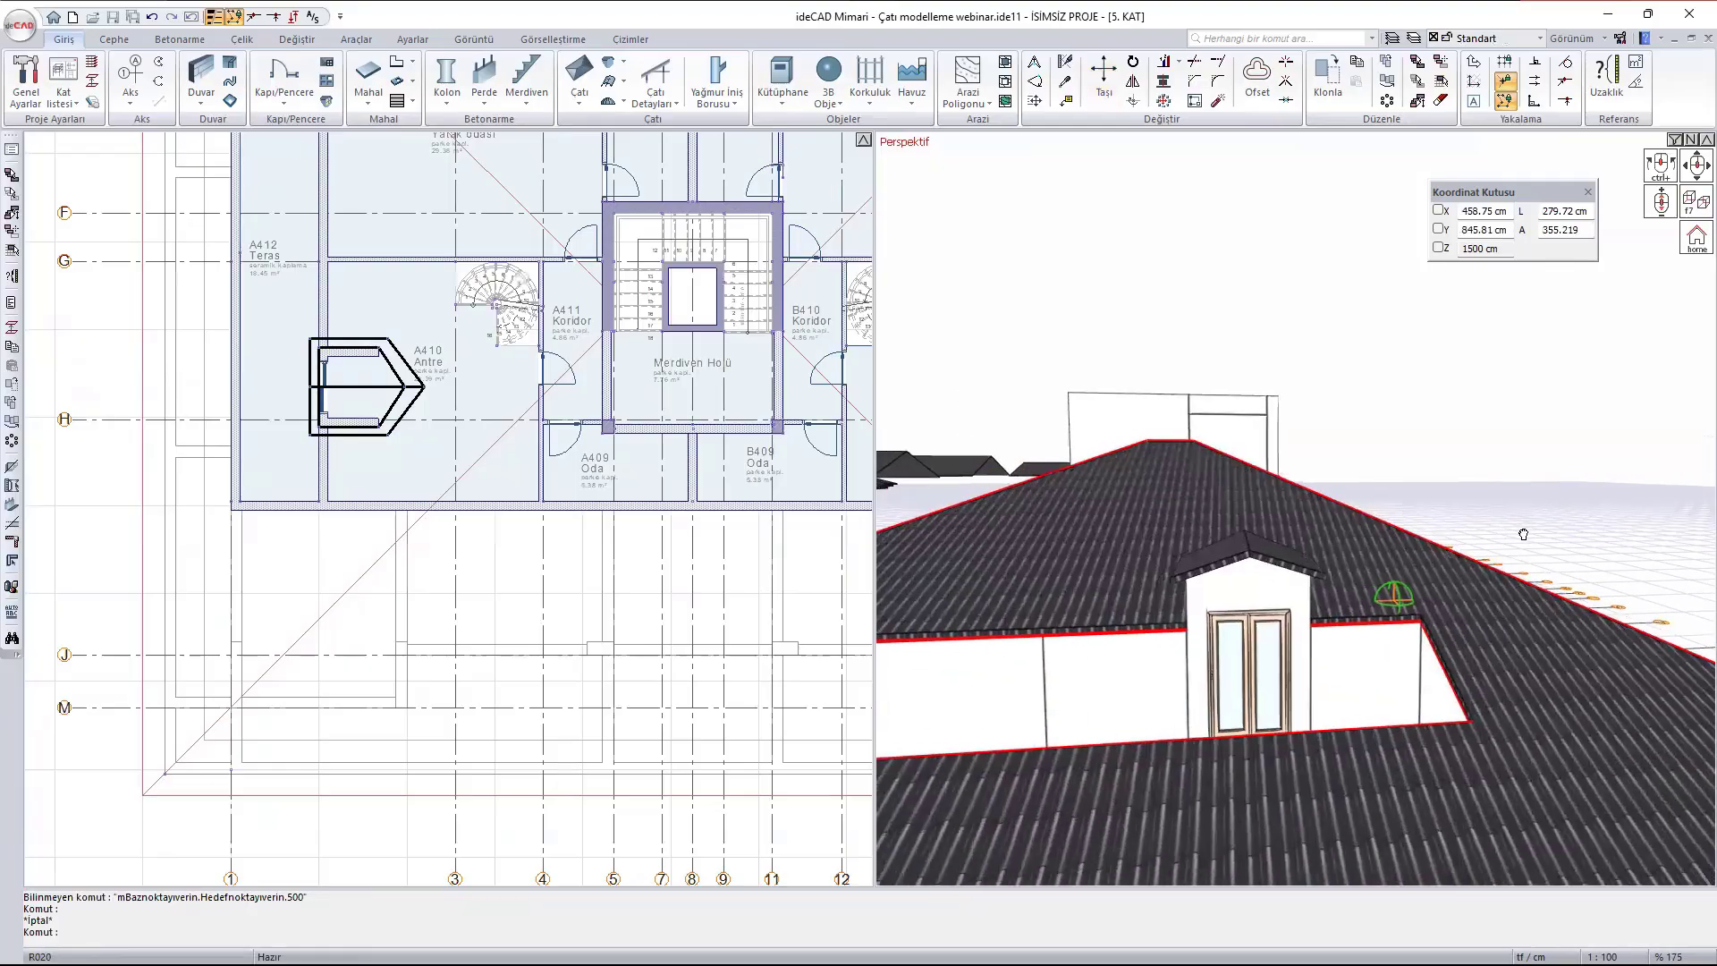
scroll(1251, 577, up, 5)
ctrl+middle_drag(1207, 577, 1170, 631)
key(Escape)
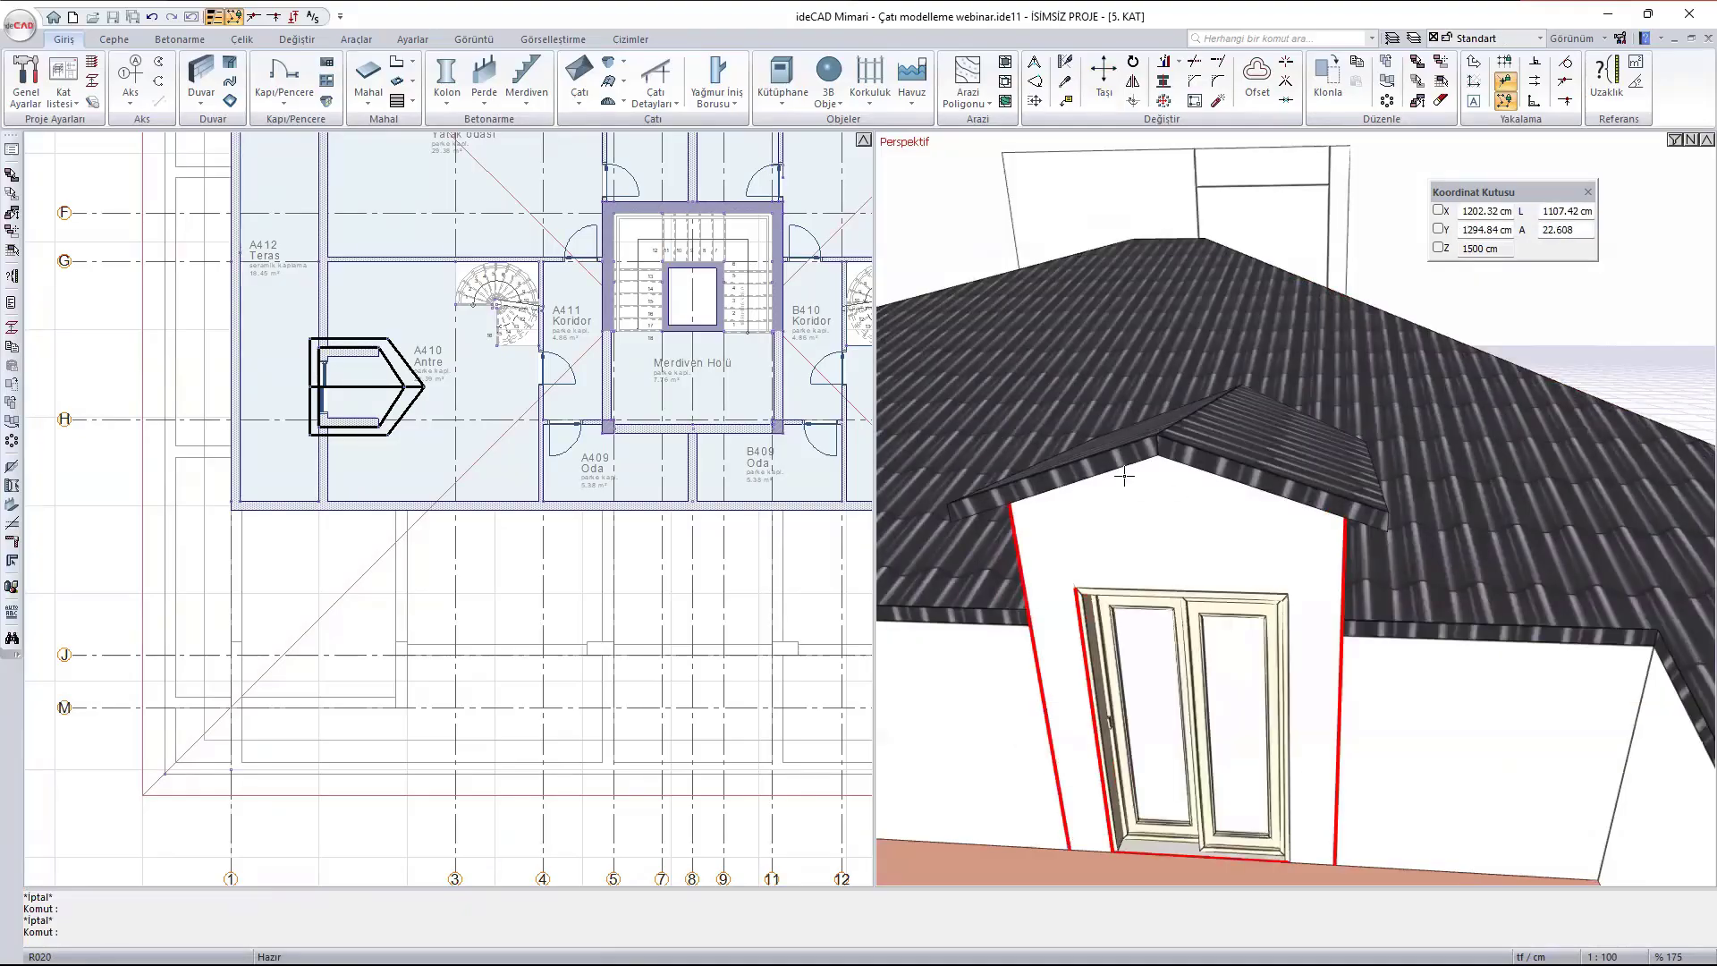
scroll(1120, 485, down, 5)
ctrl+middle_drag(1435, 375, 1228, 345)
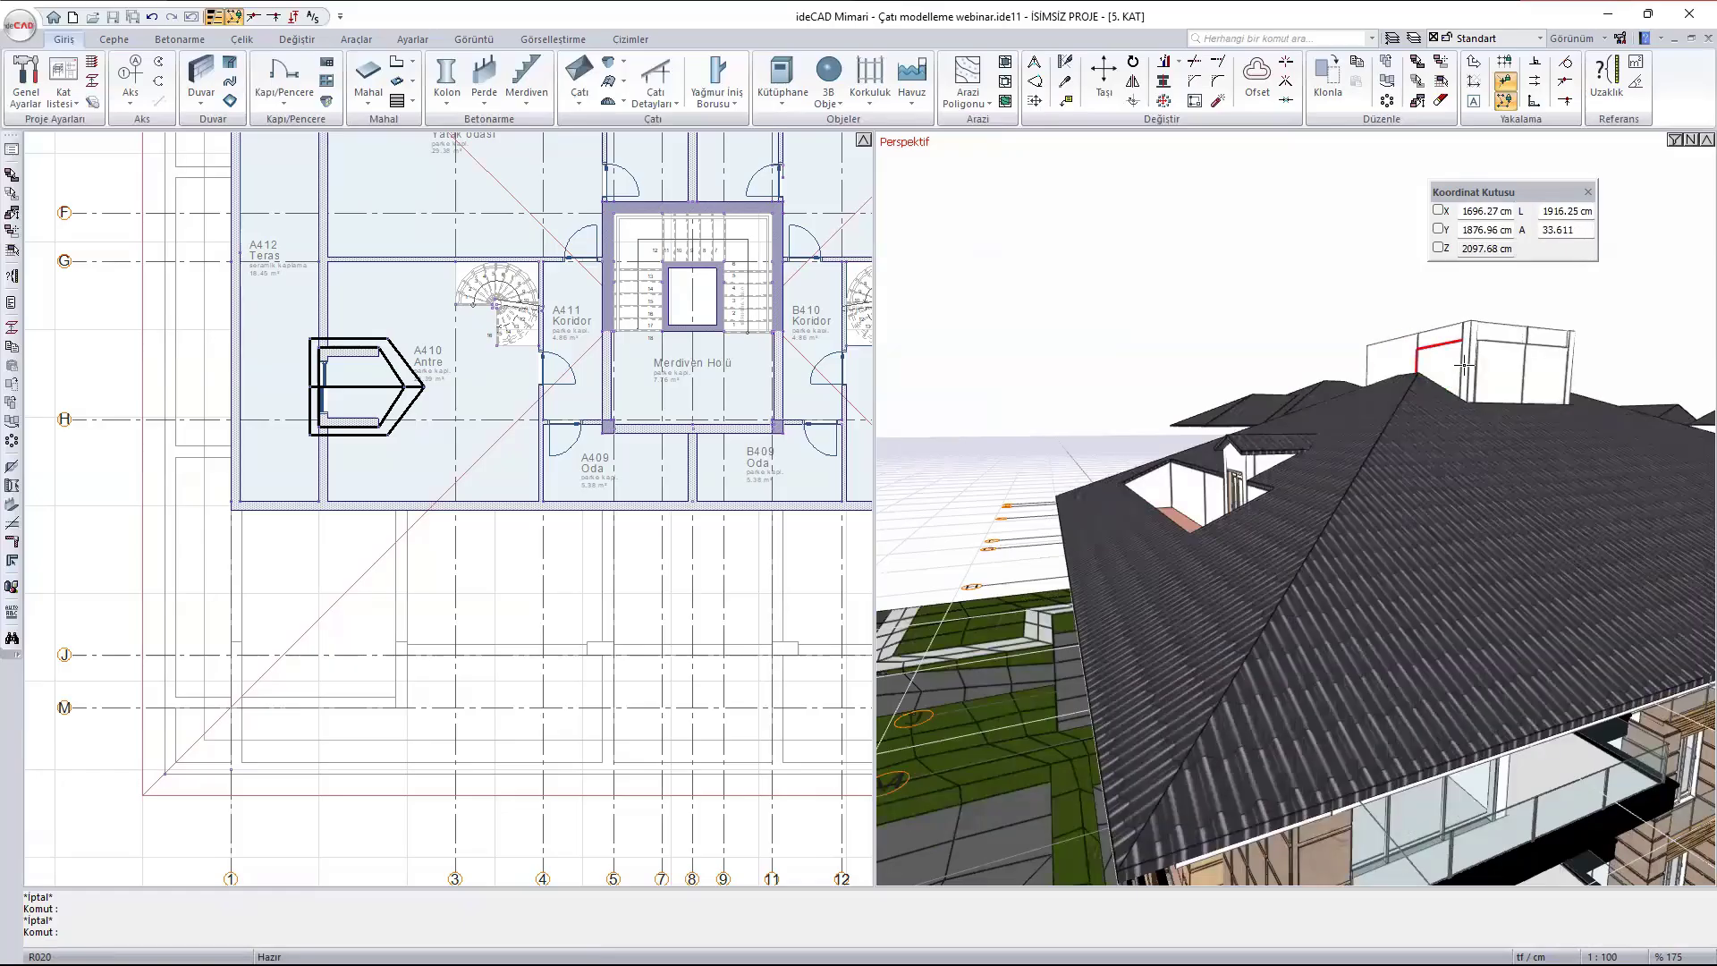
middle_drag(1437, 355, 1204, 565)
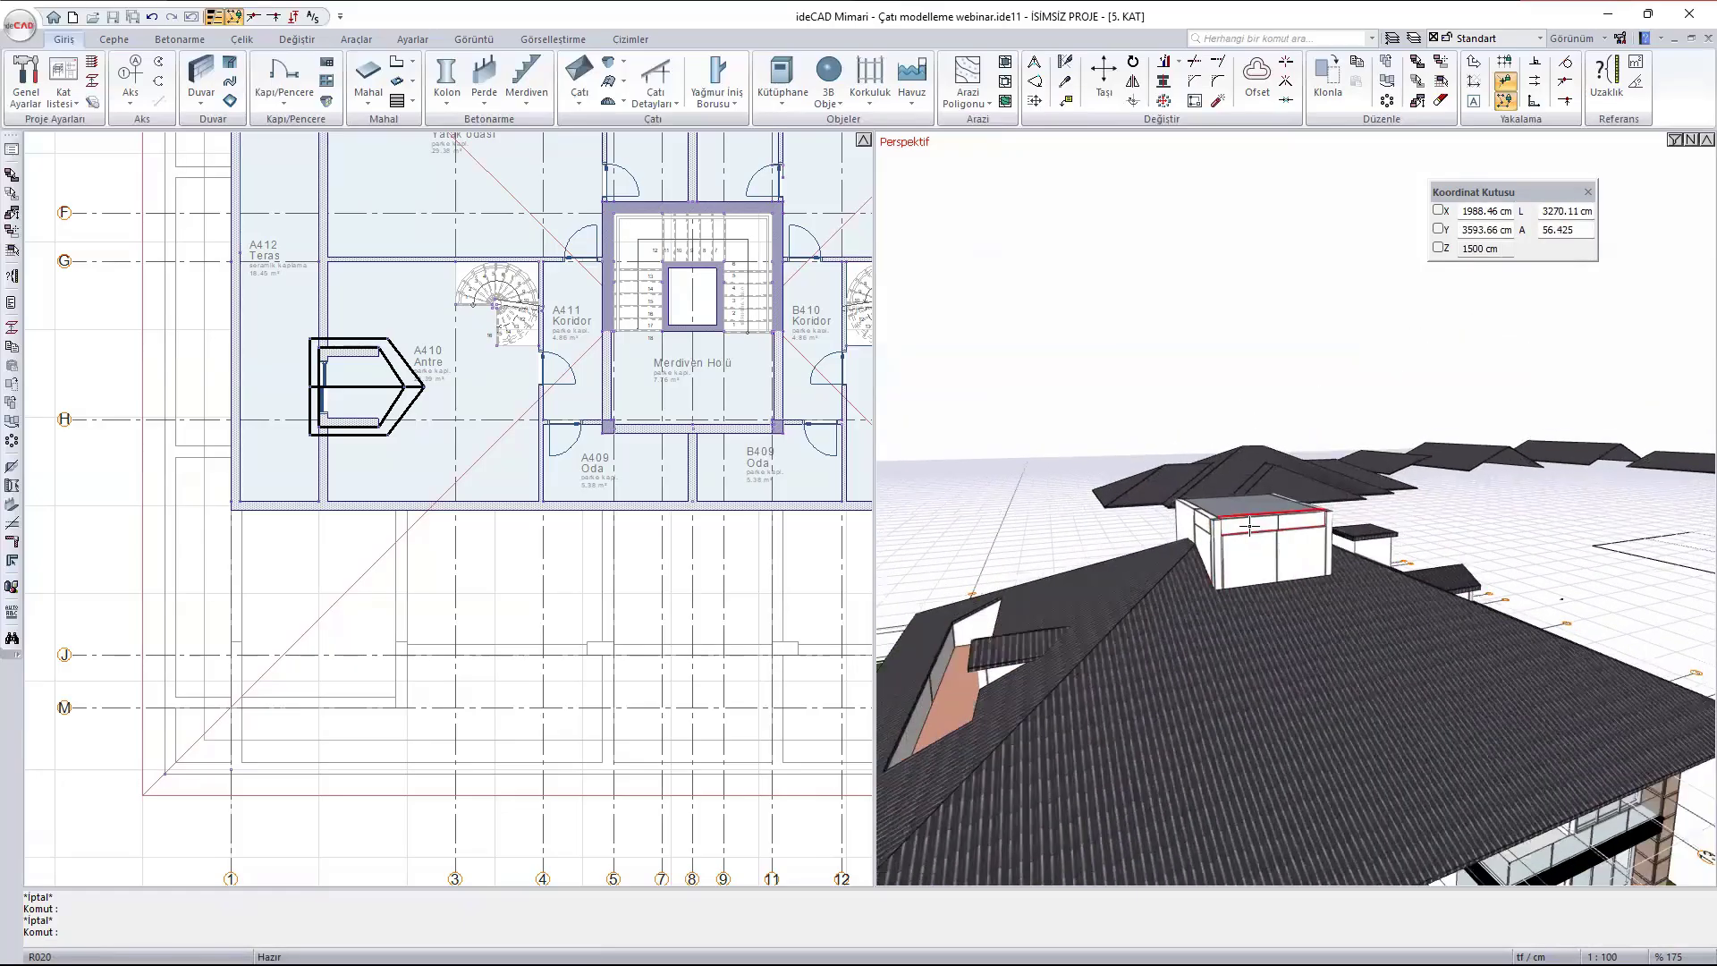
scroll(1287, 541, down, 4)
text(a)
ctrl+middle_drag(1413, 554, 1299, 625)
text(aaaa)
scroll(1395, 575, up, 2)
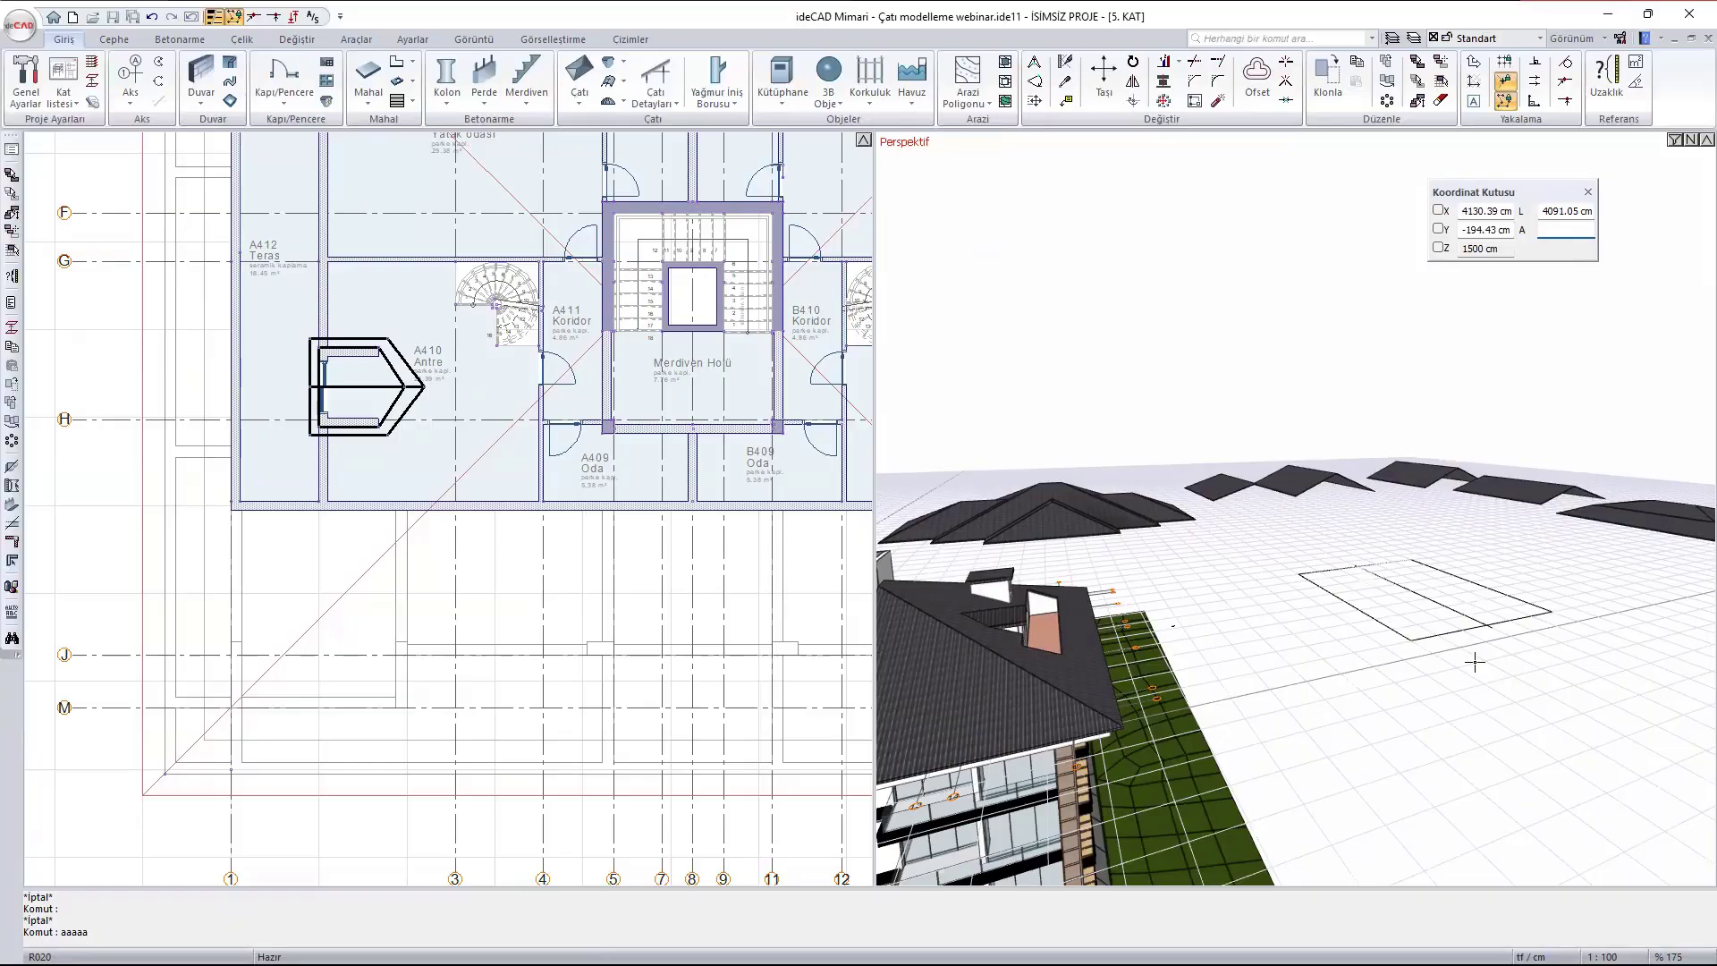
scroll(1430, 572, up, 3)
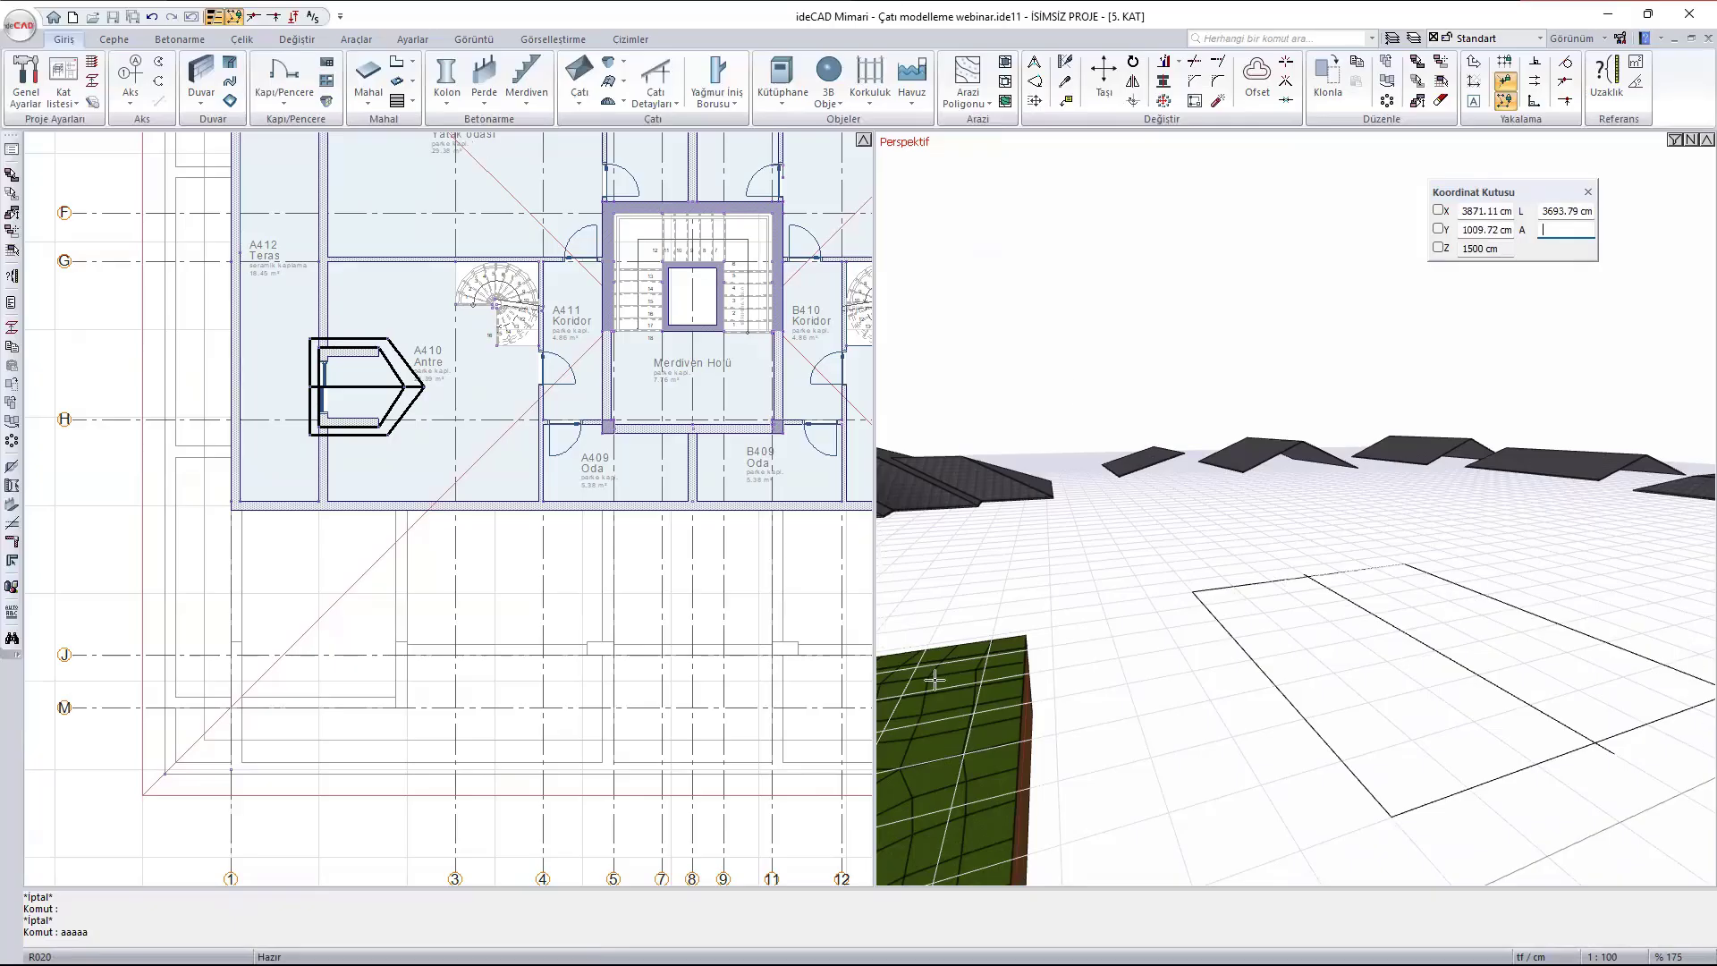
- Select the separate gabled roof standing beside the narrow single-slope roof
scroll(603, 636, down, 7)
middle_drag(866, 542, 483, 422)
scroll(516, 395, up, 1)
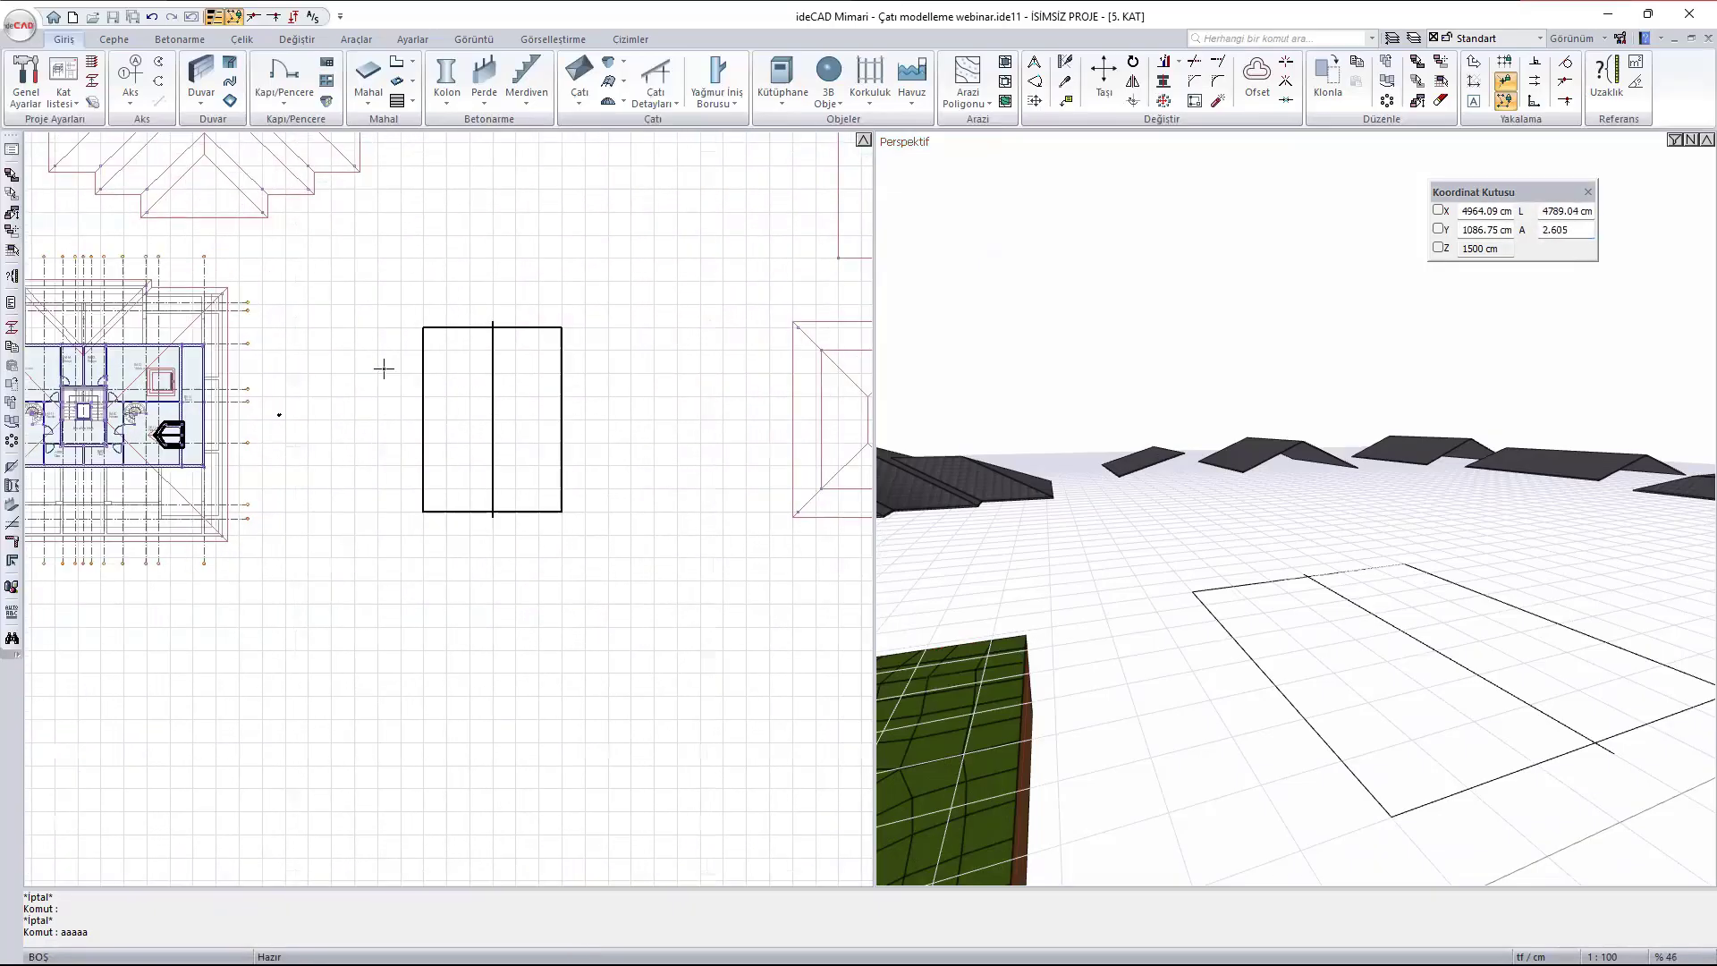
scroll(384, 369, down, 2)
scroll(1486, 508, down, 3)
middle_drag(1440, 479, 1432, 574)
click(1311, 446)
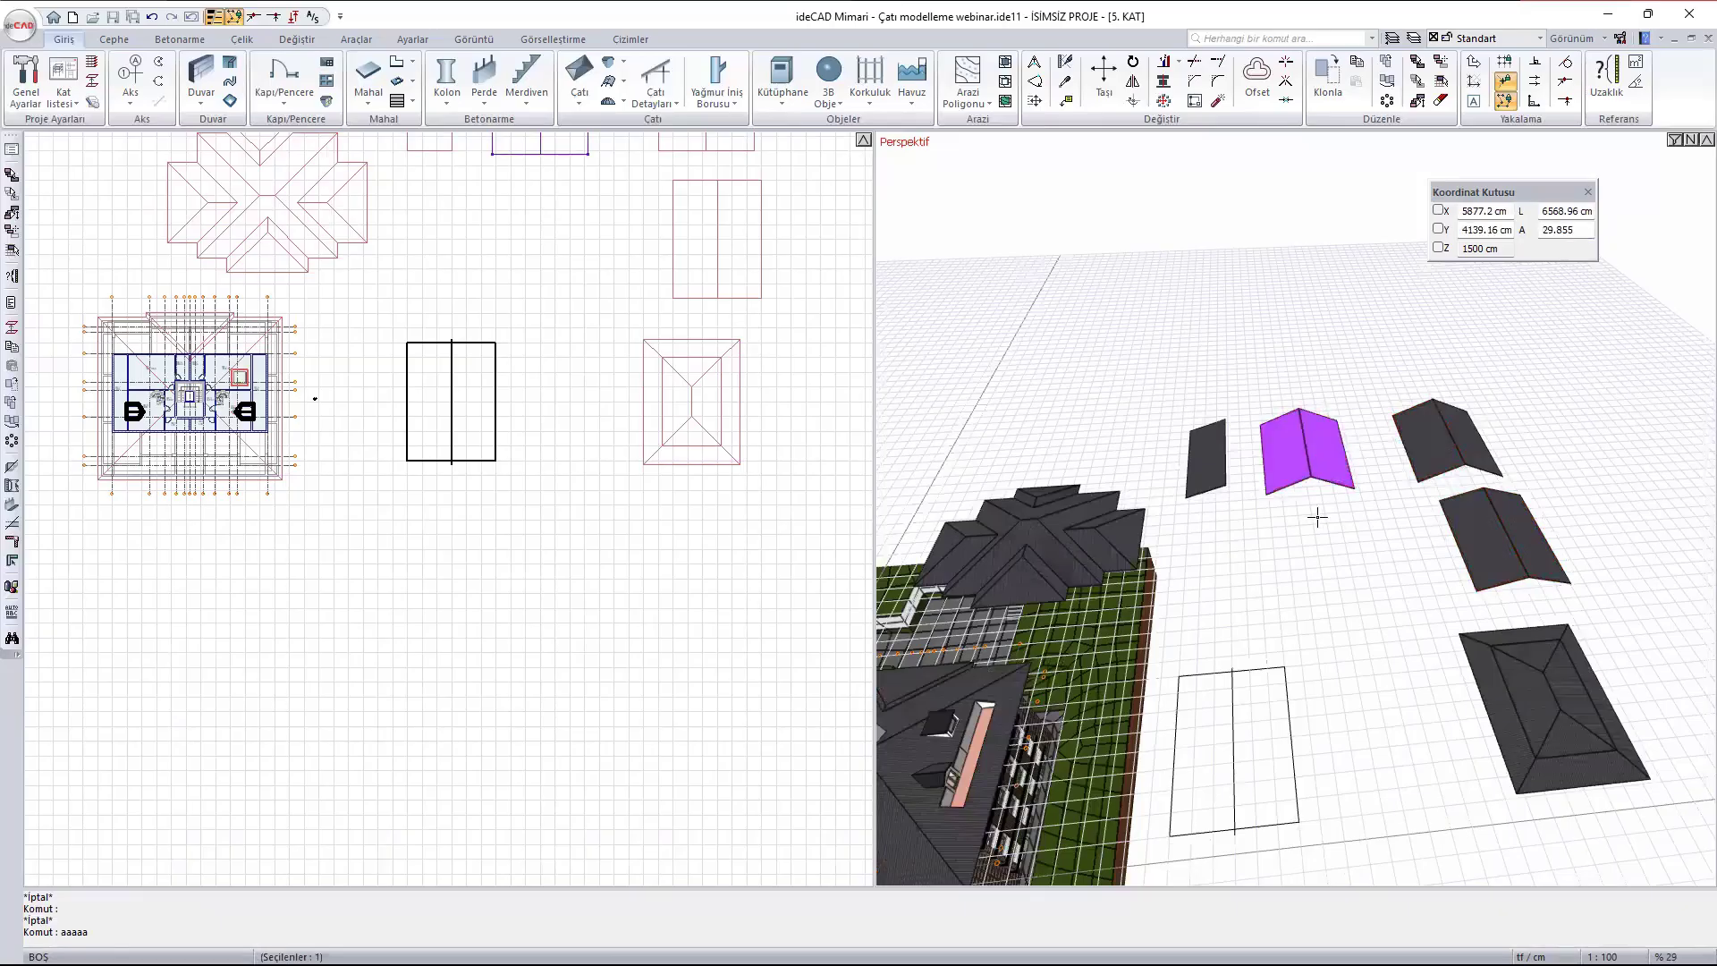
text(m)
key(Return)
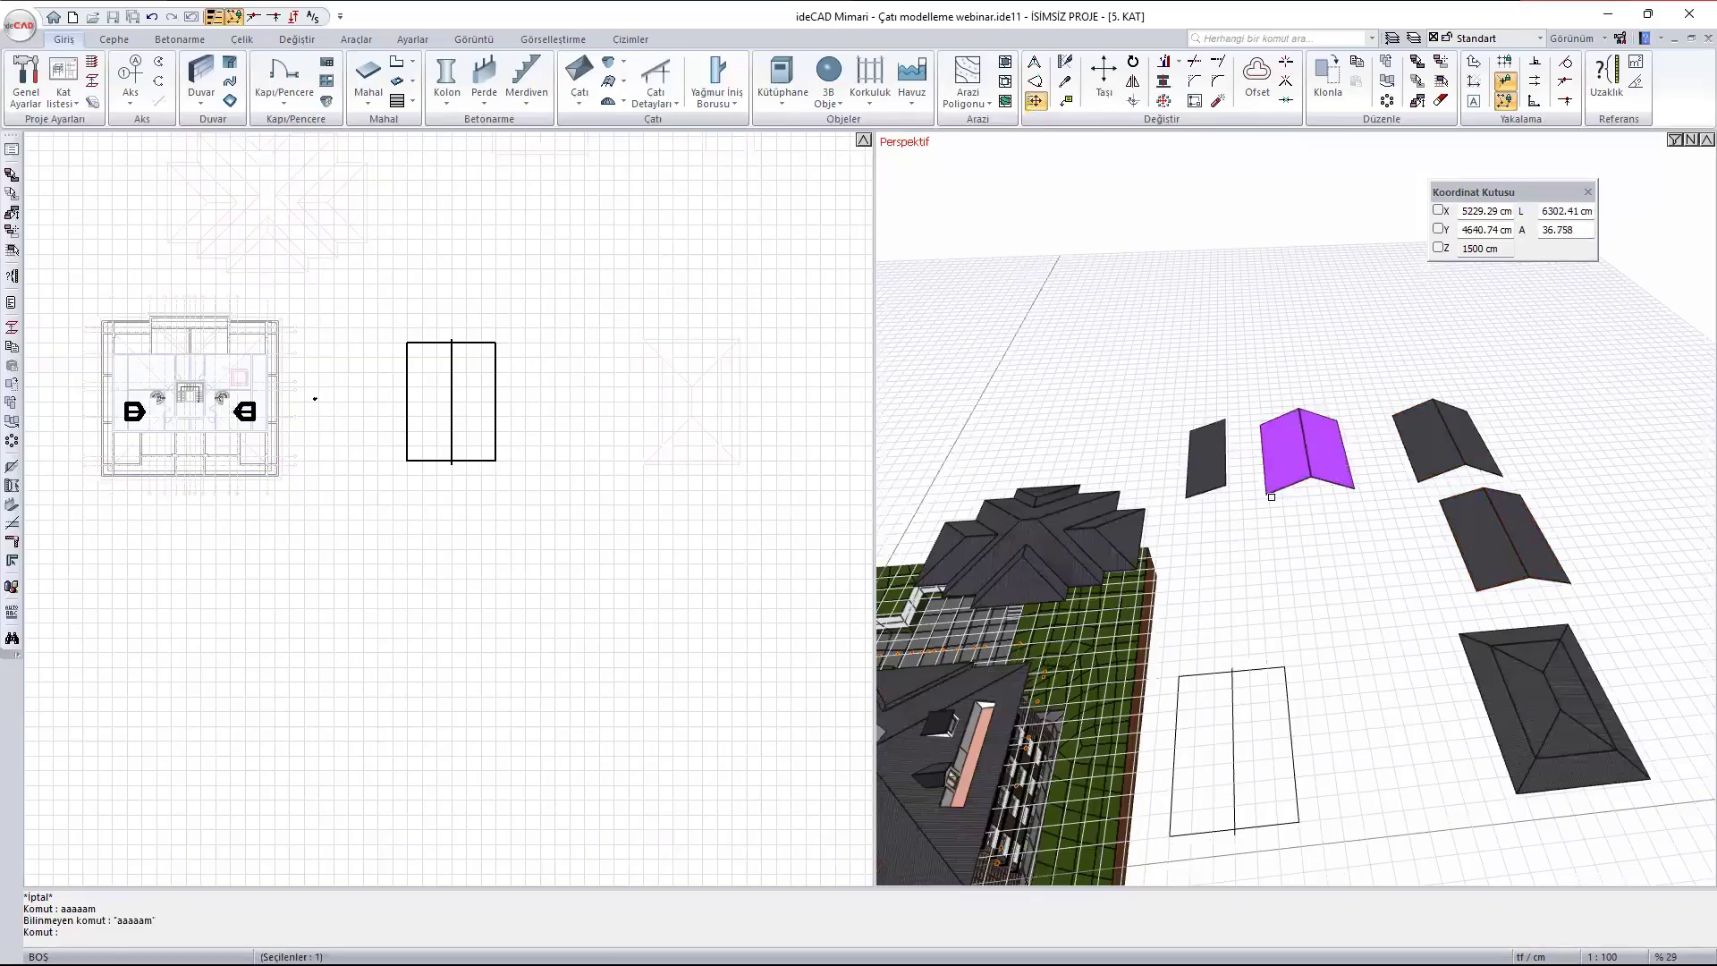
scroll(501, 501, down, 3)
key(Escape)
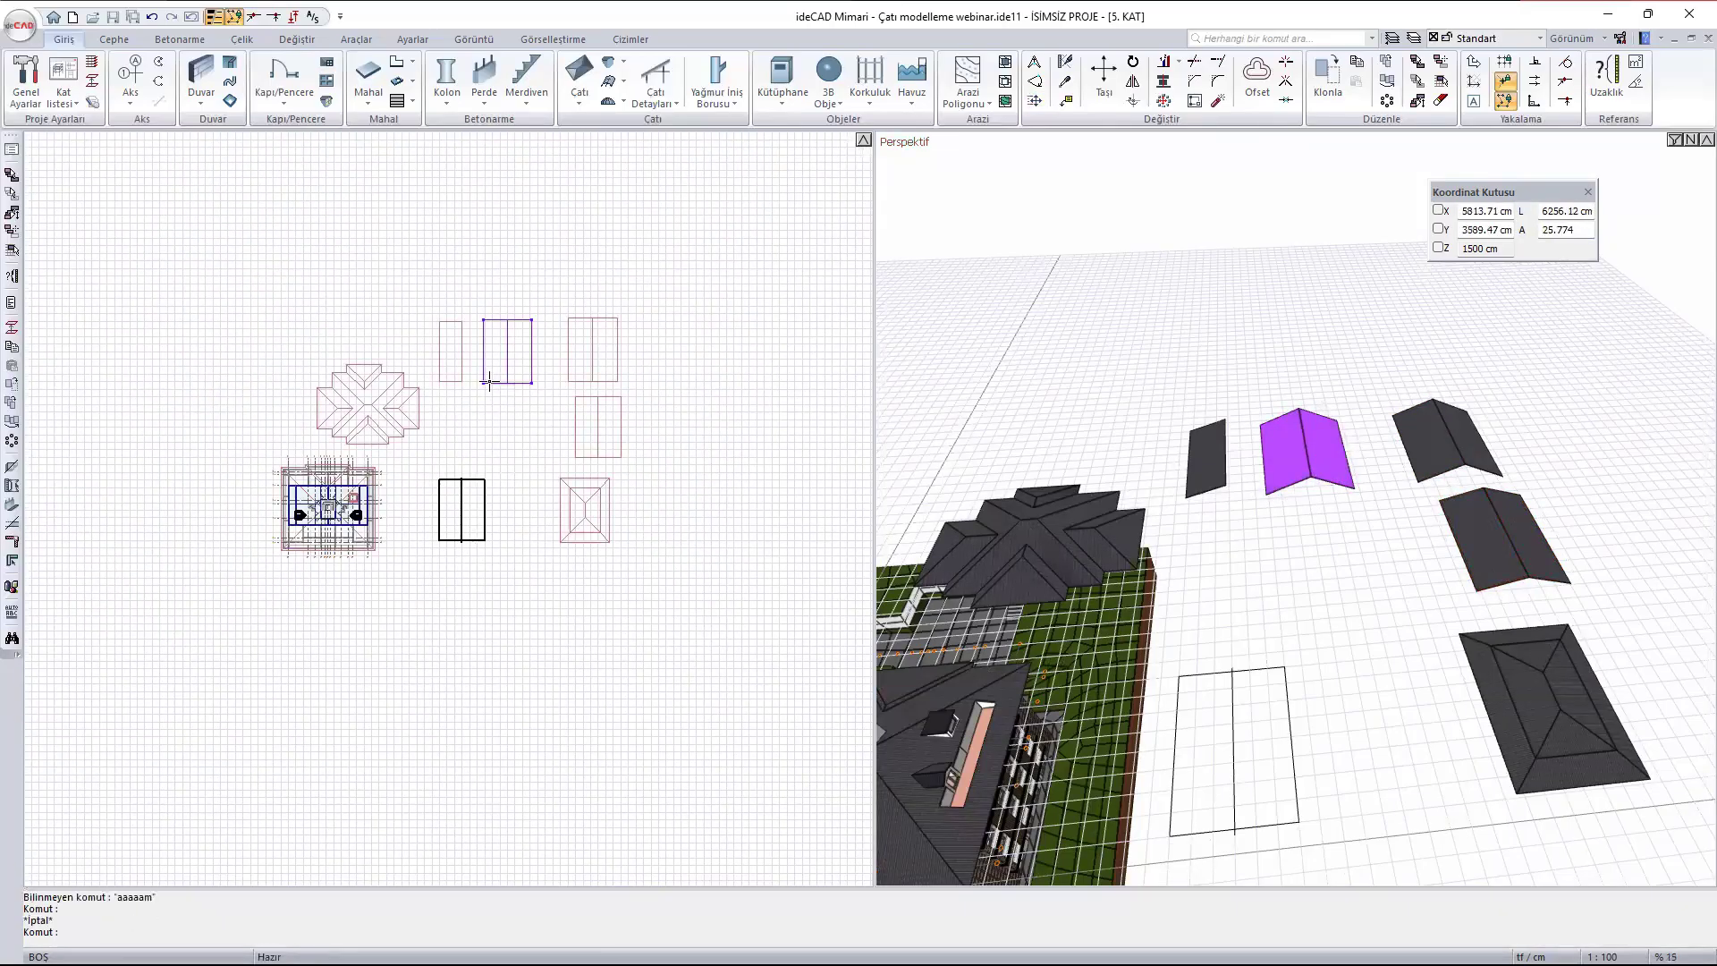
- Move the selected gabled roof by its lower-left plan corner to the free area between the single-slope roof and the black gable outline
text(m)
key(Return)
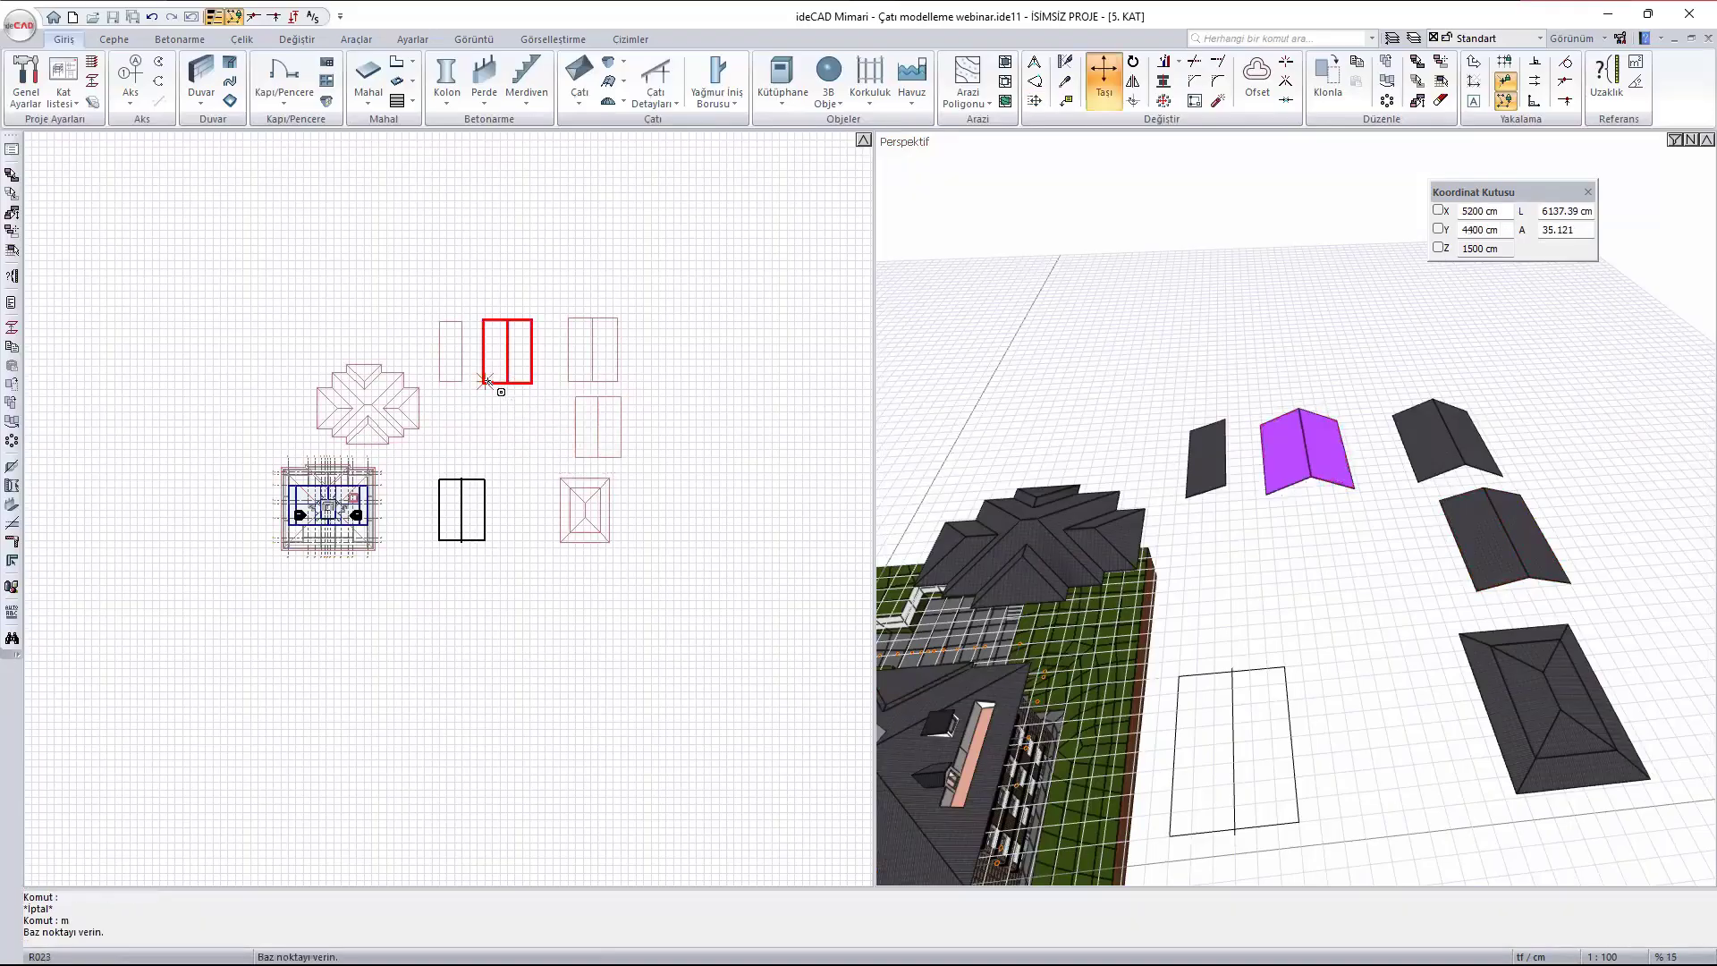
click(484, 382)
scroll(519, 465, up, 3)
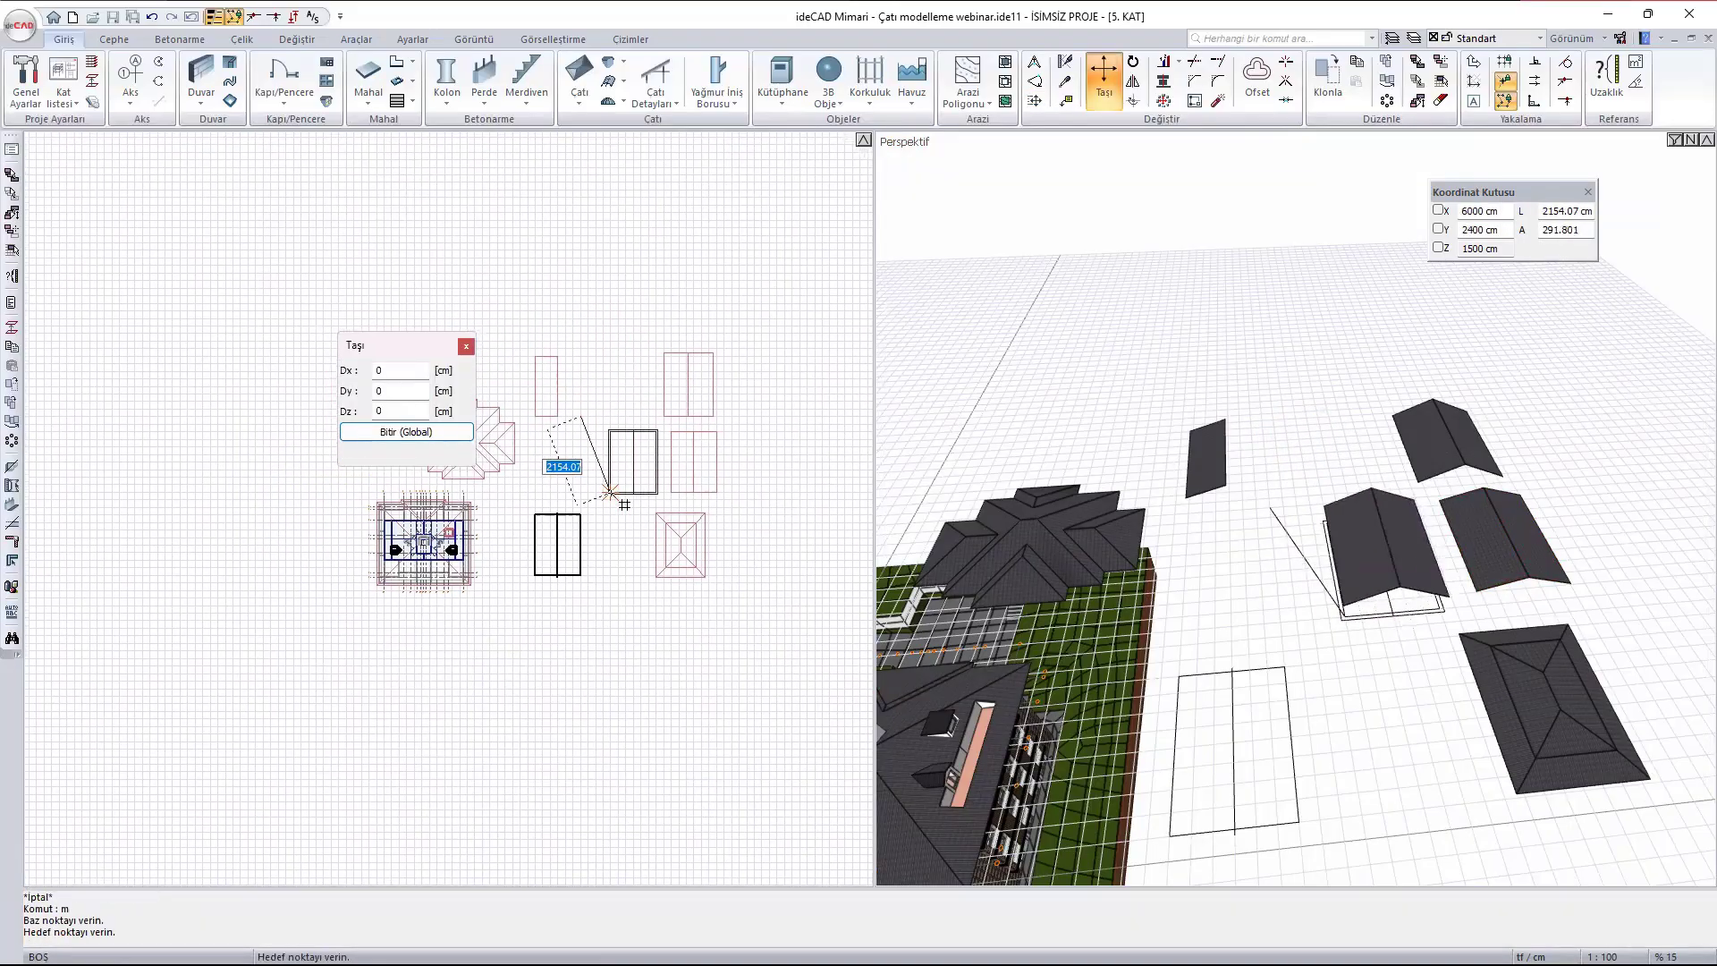
click(549, 517)
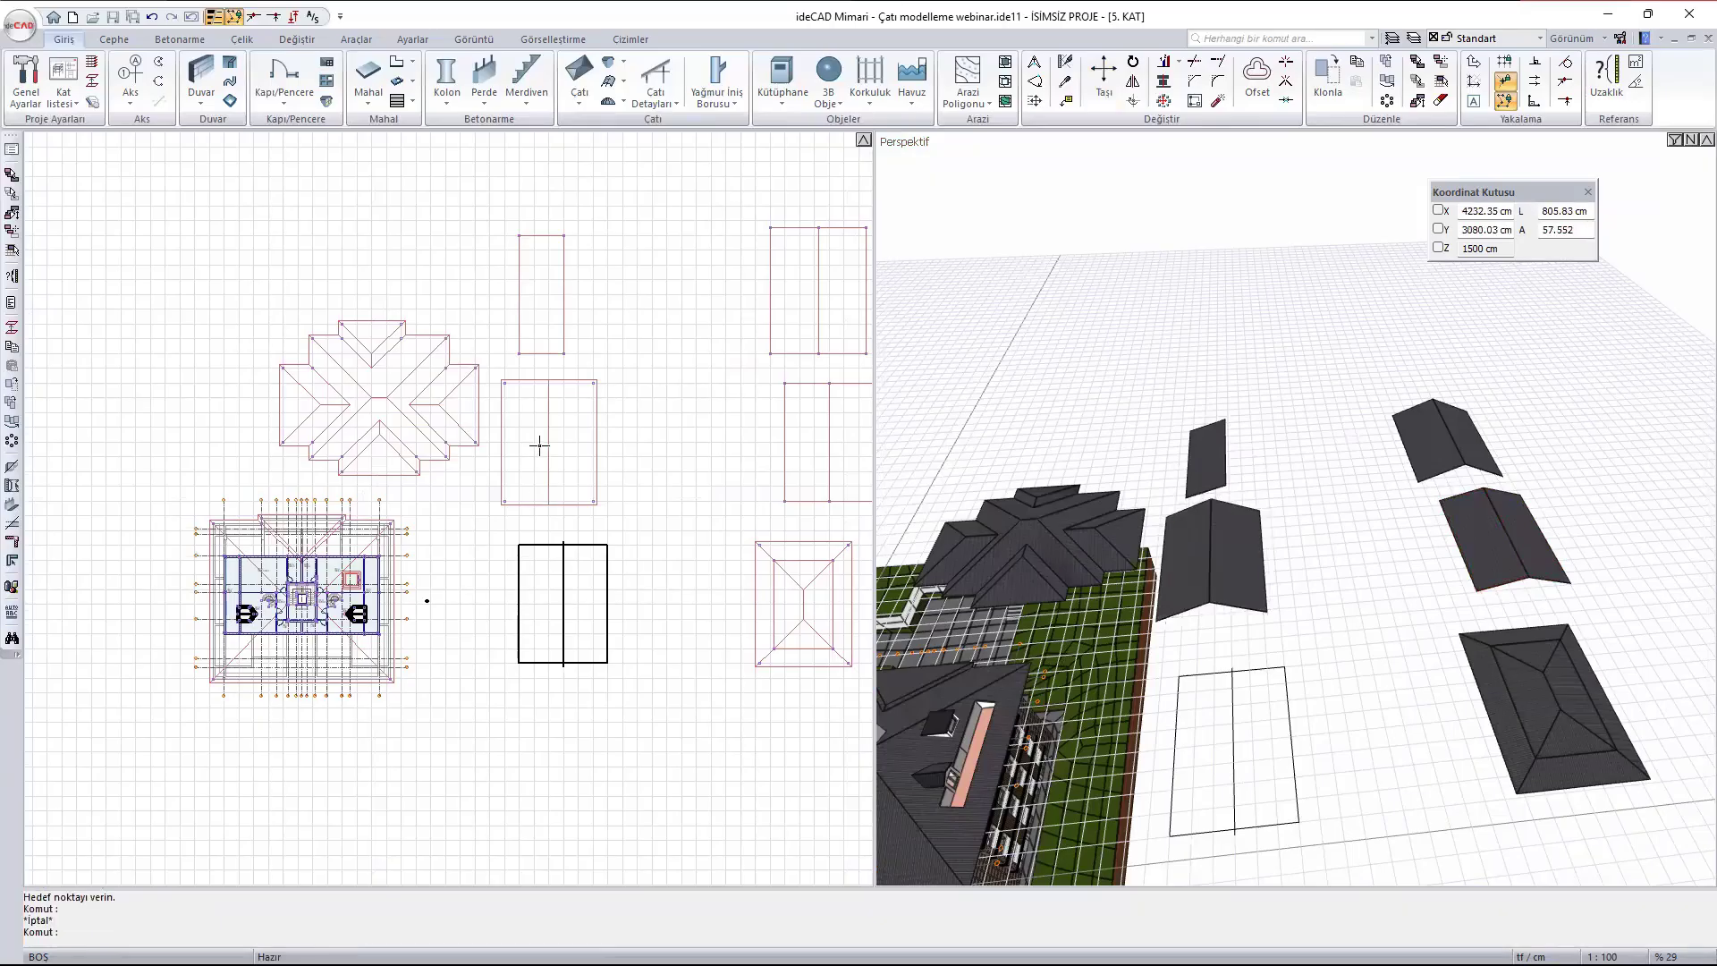
- Clone the moved gabled roof about 1735 cm in the positive X direction
click(537, 380)
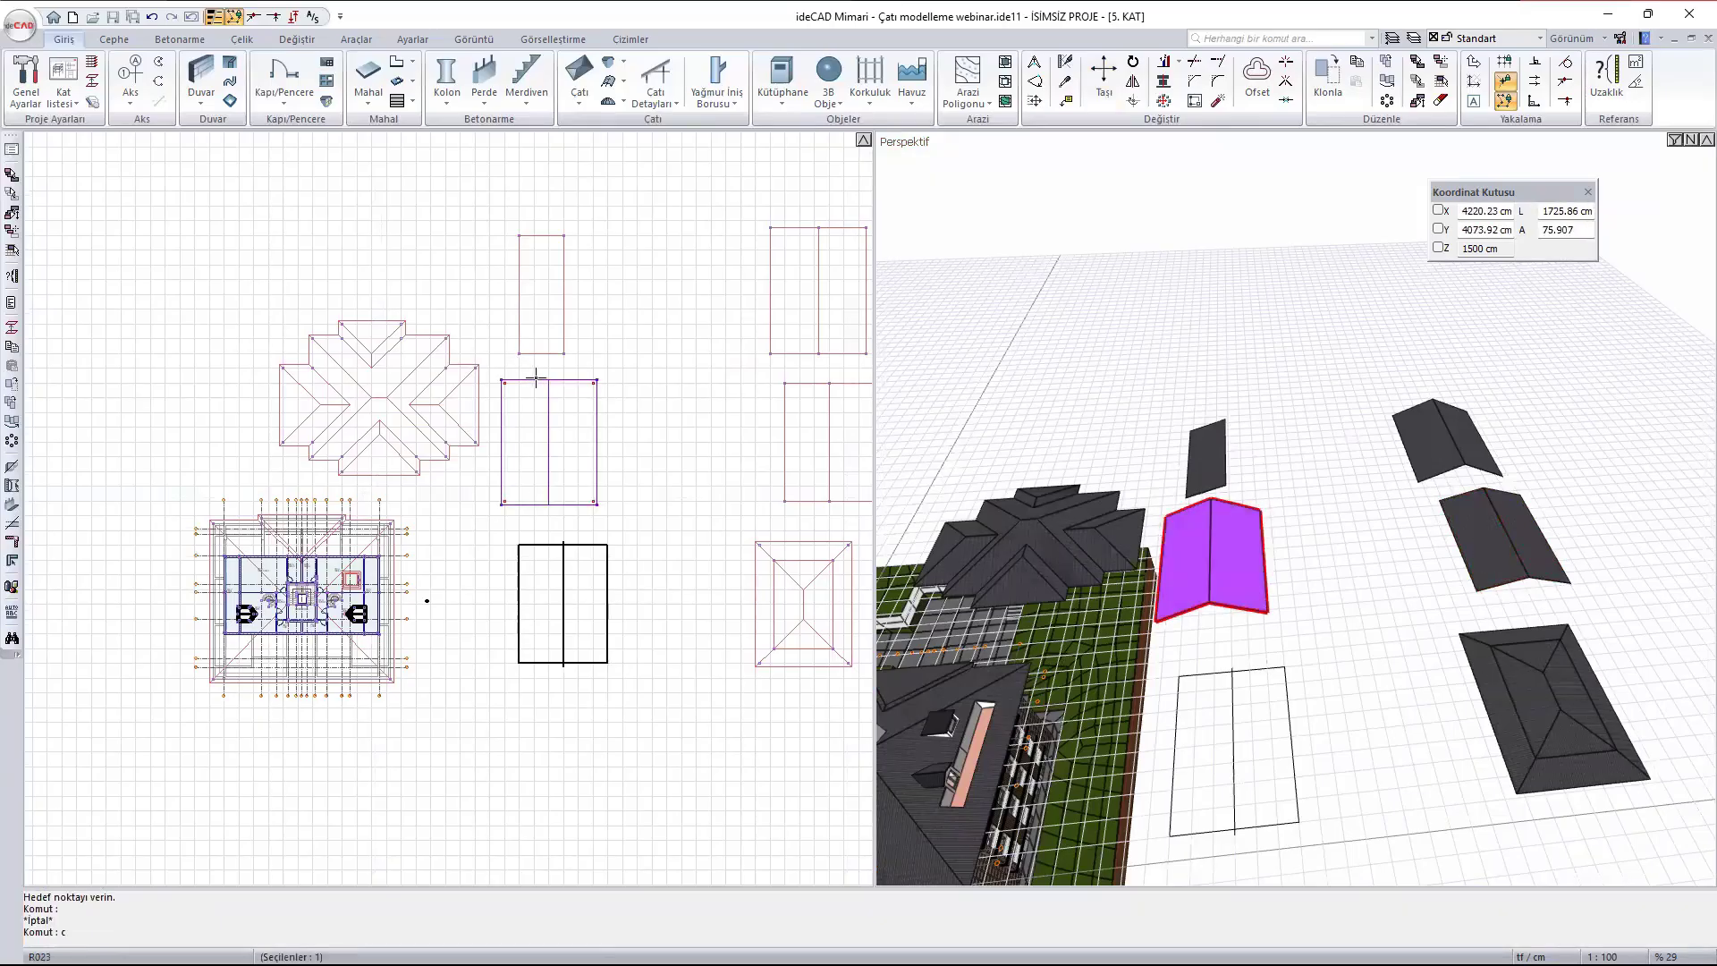
text(o)
key(Return)
click(549, 435)
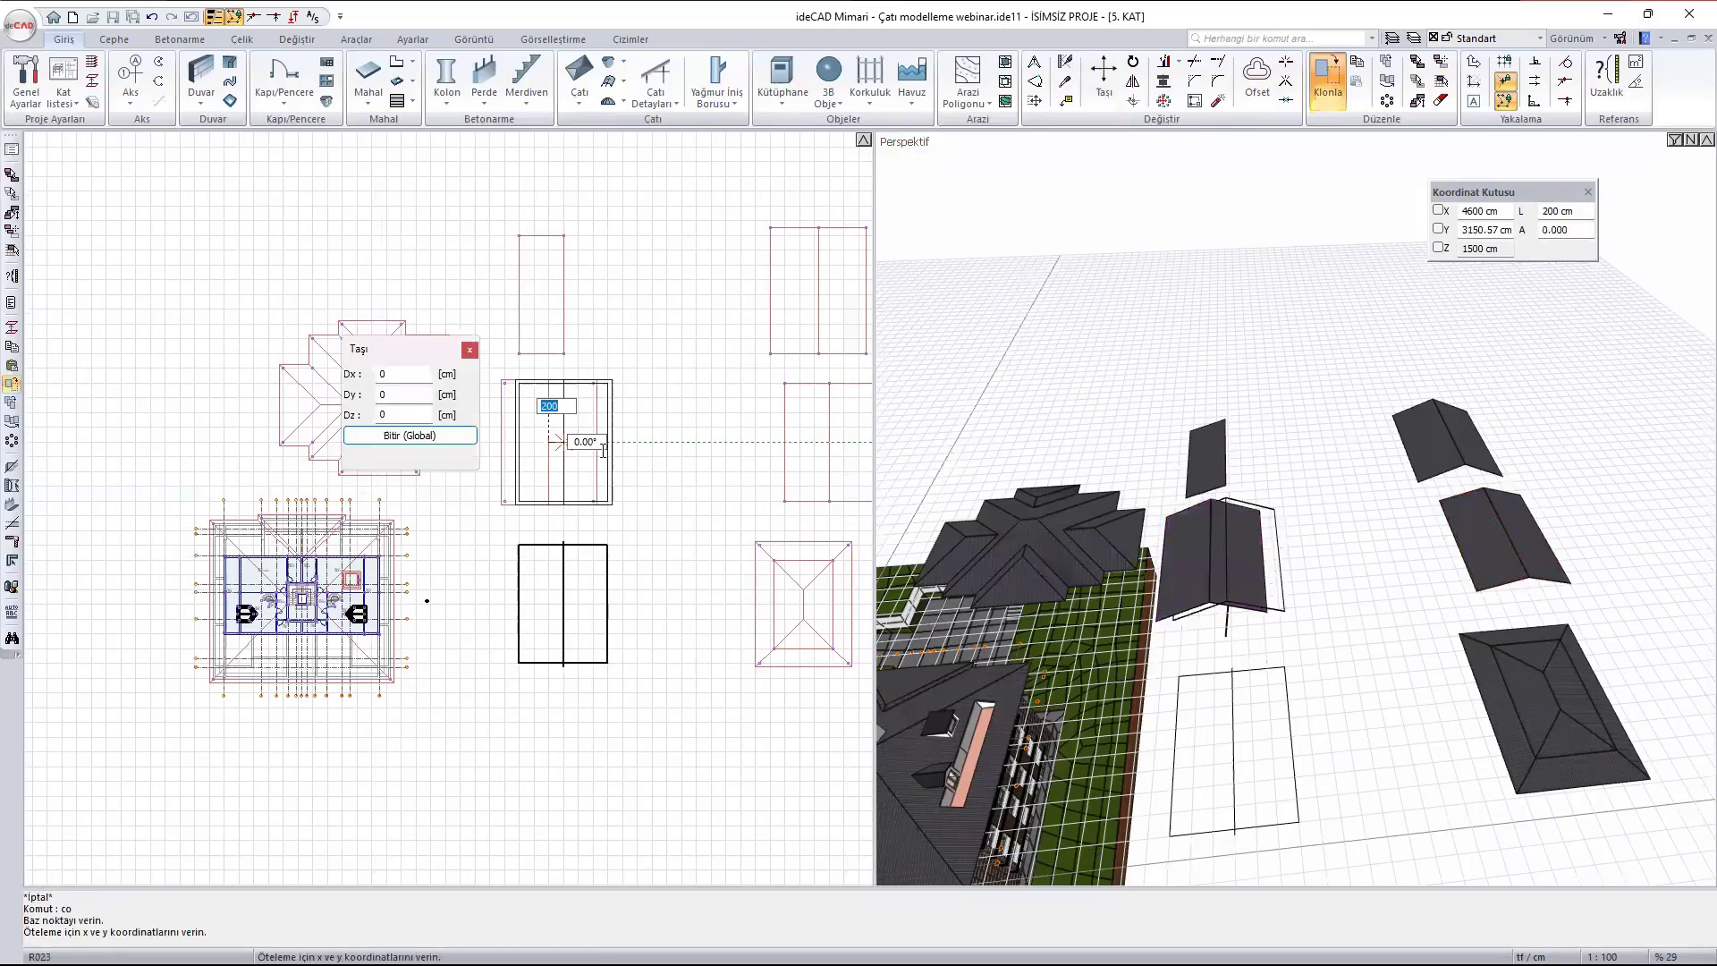
click(676, 435)
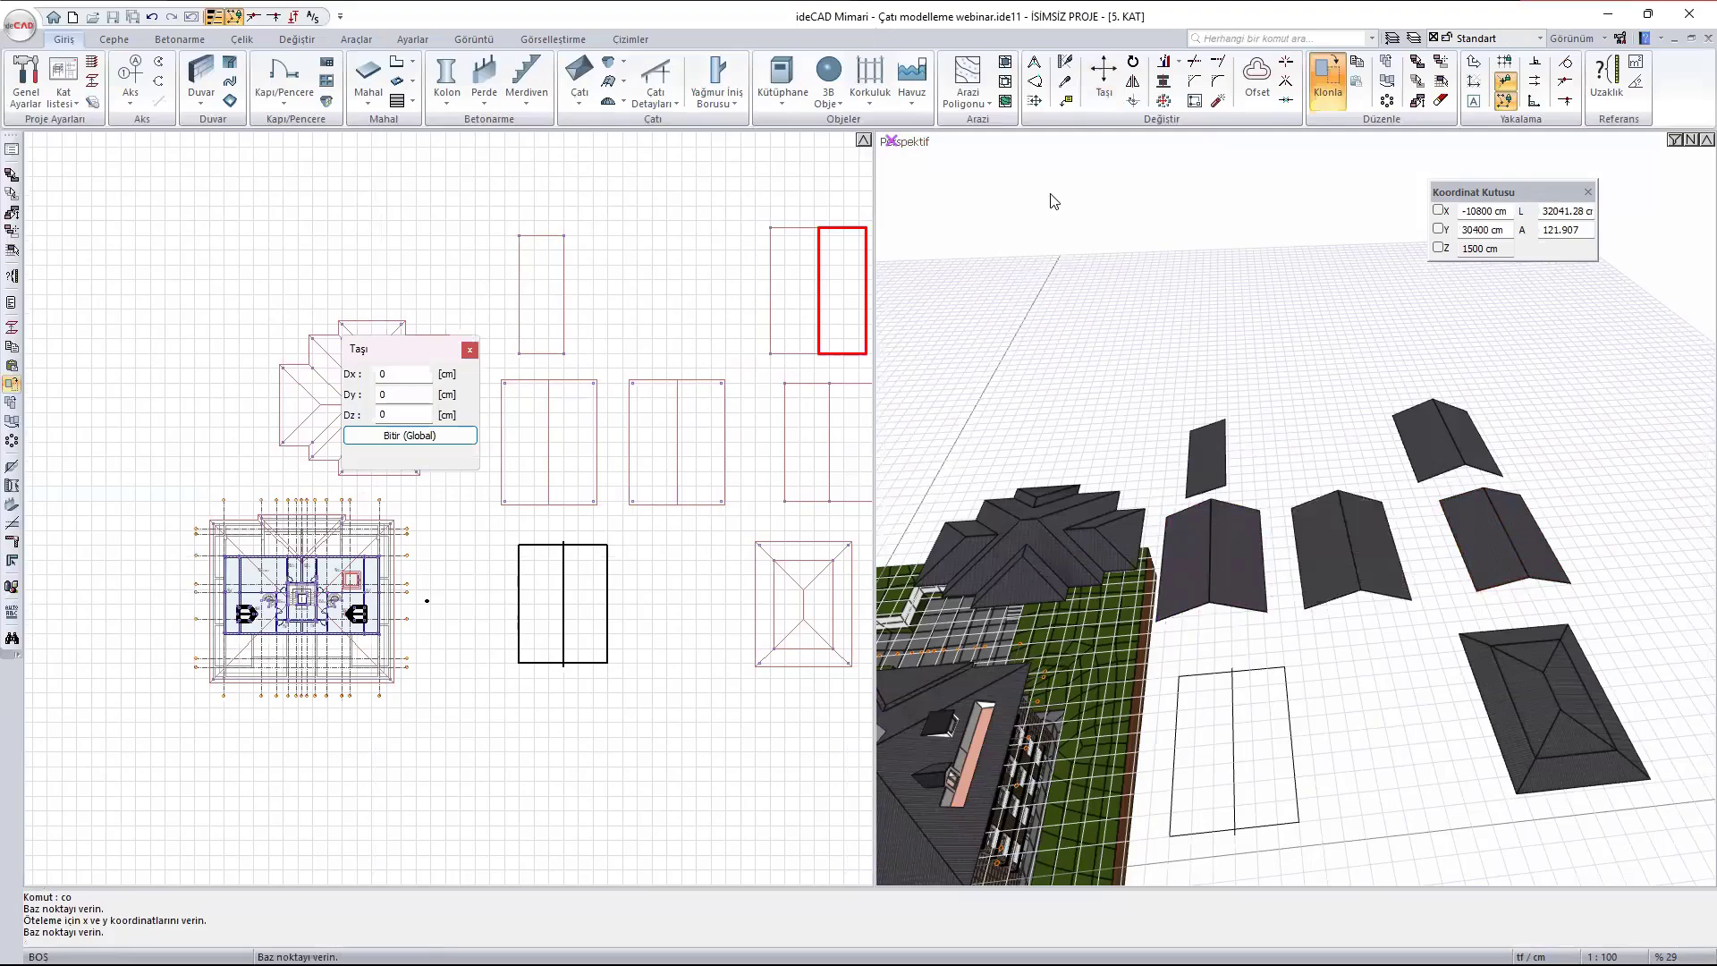
- Shorten the cloned roof by stretching its two upper plan corners straight down
click(1034, 61)
scroll(734, 373, up, 3)
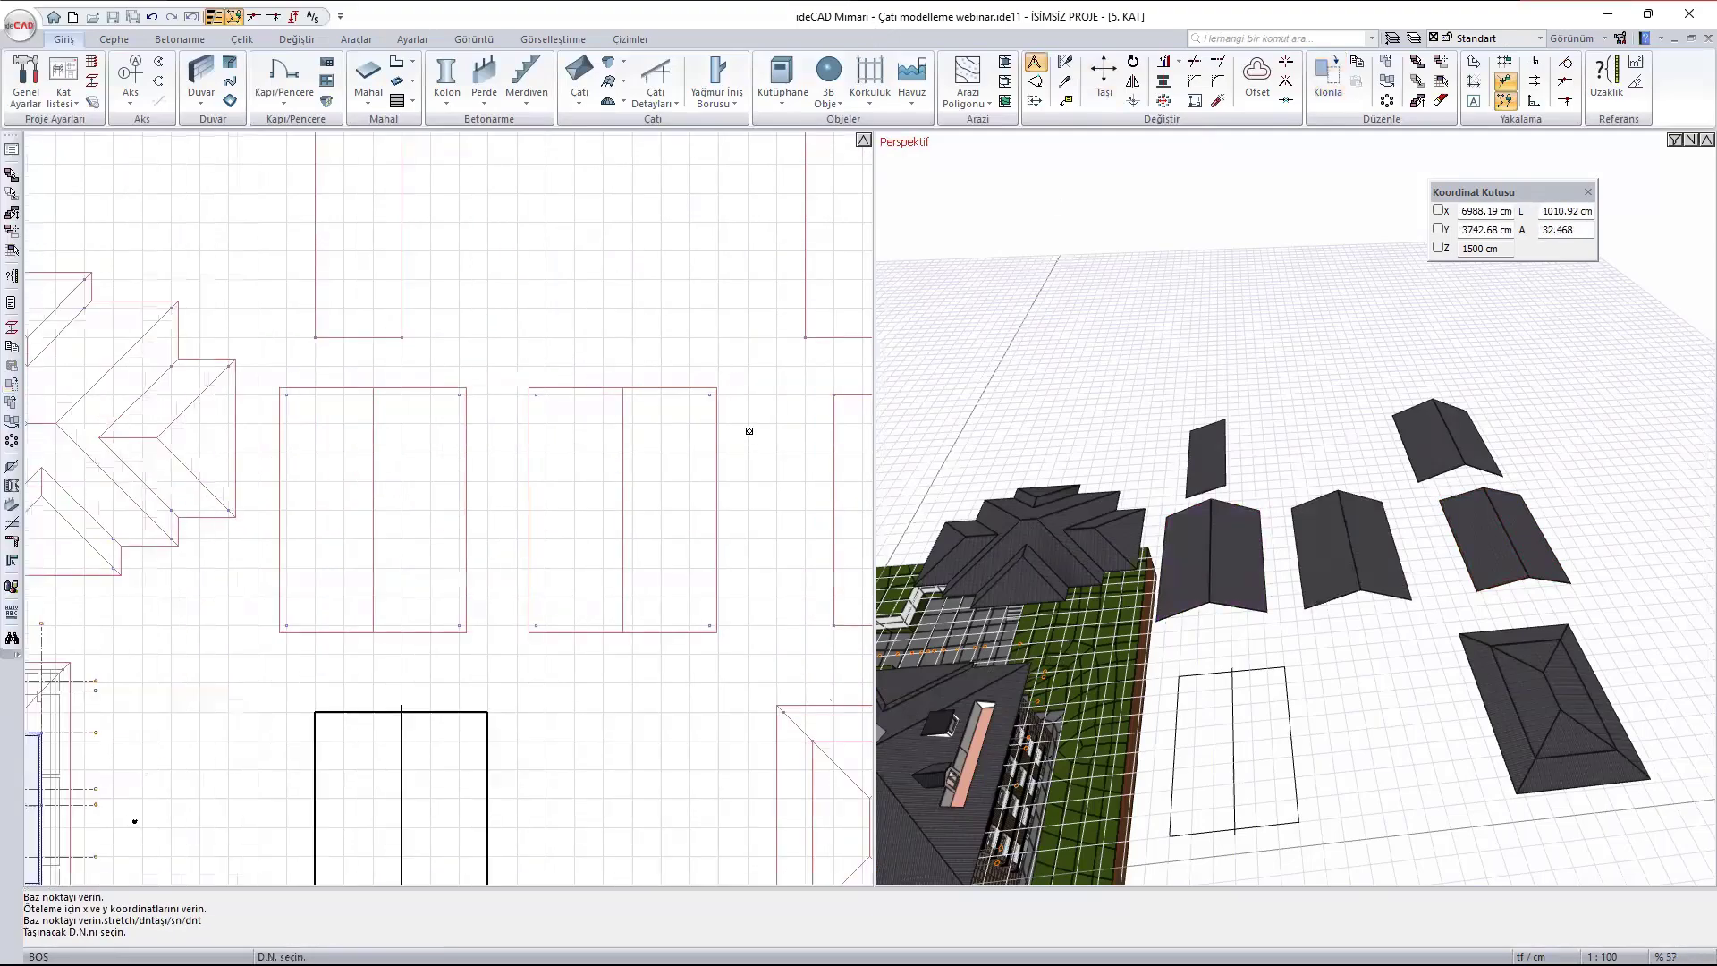
drag(749, 431, 505, 320)
right_click(543, 371)
click(536, 396)
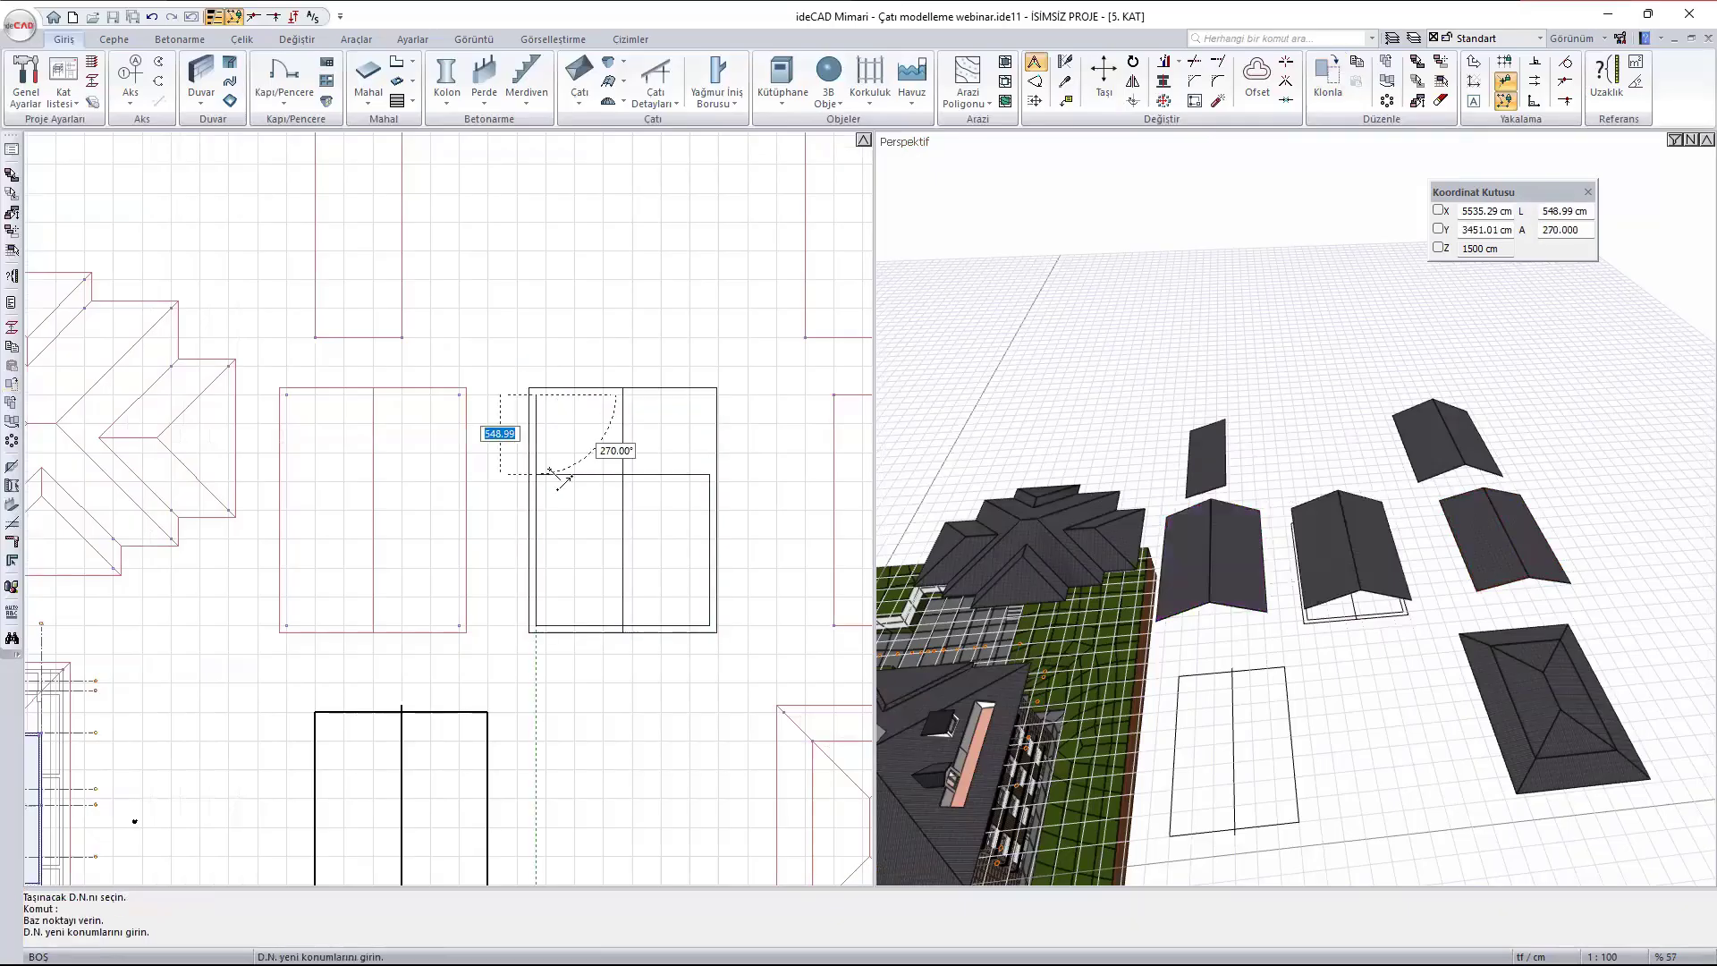
click(545, 462)
- Shorten the cloned roof further by stretching its two lower plan corners straight up
right_click(607, 622)
drag(509, 597, 757, 677)
right_click(746, 666)
click(710, 628)
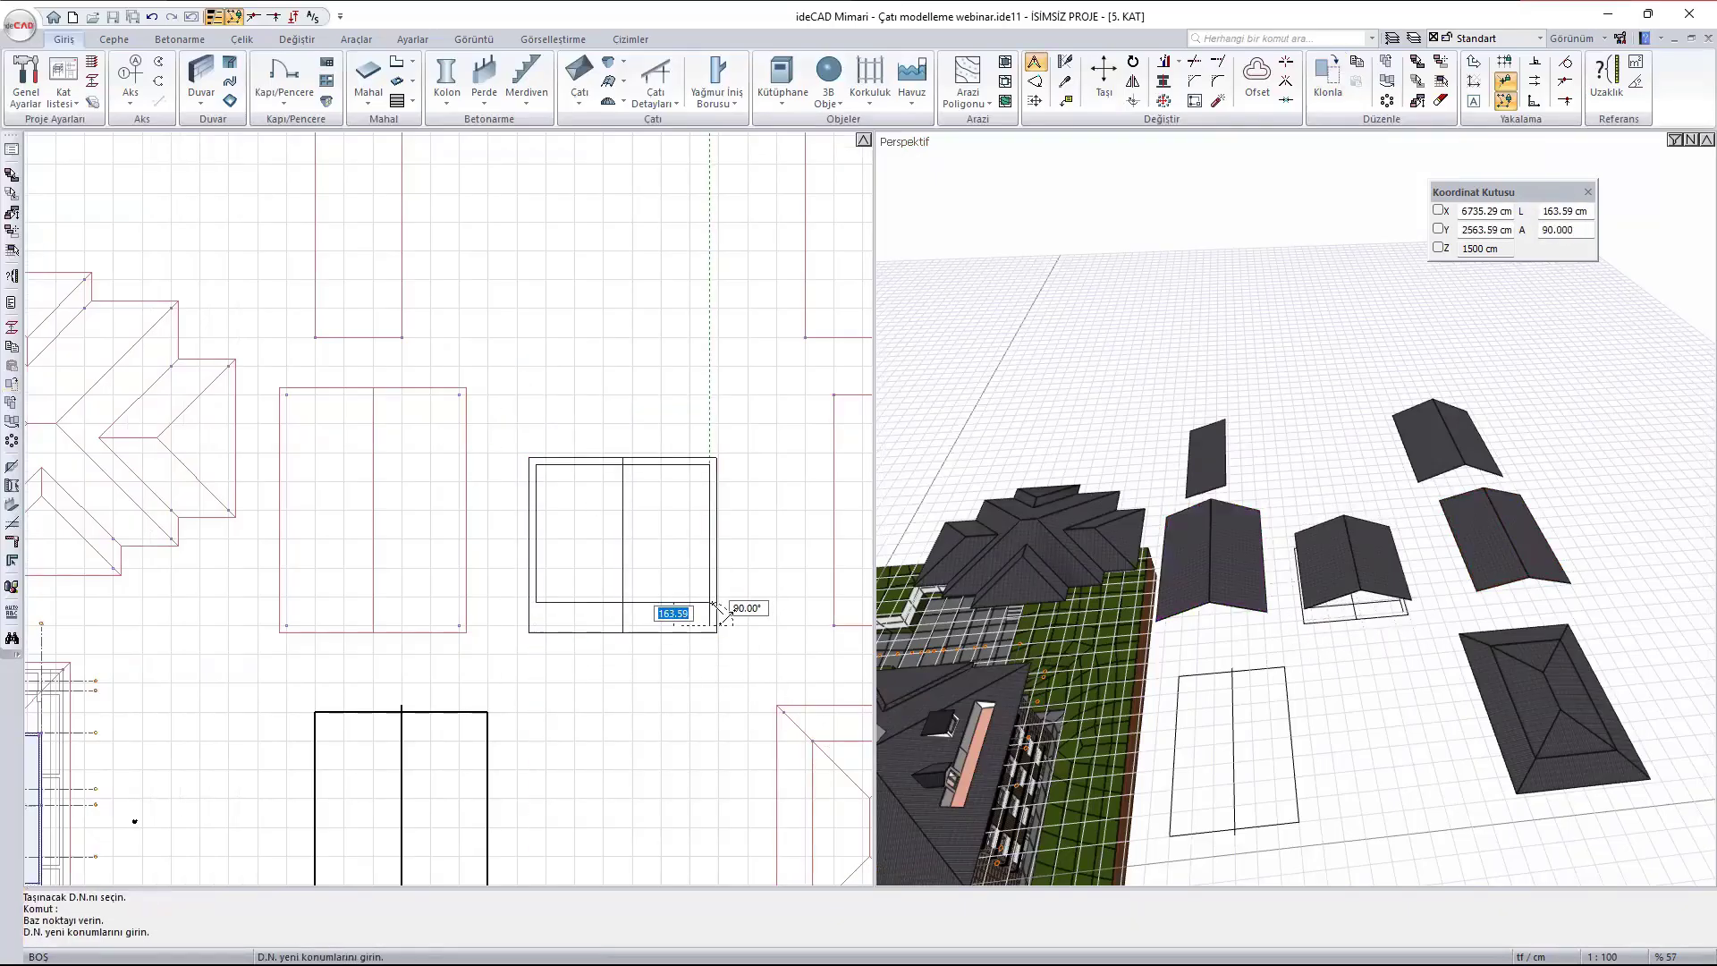
click(712, 599)
key(Escape)
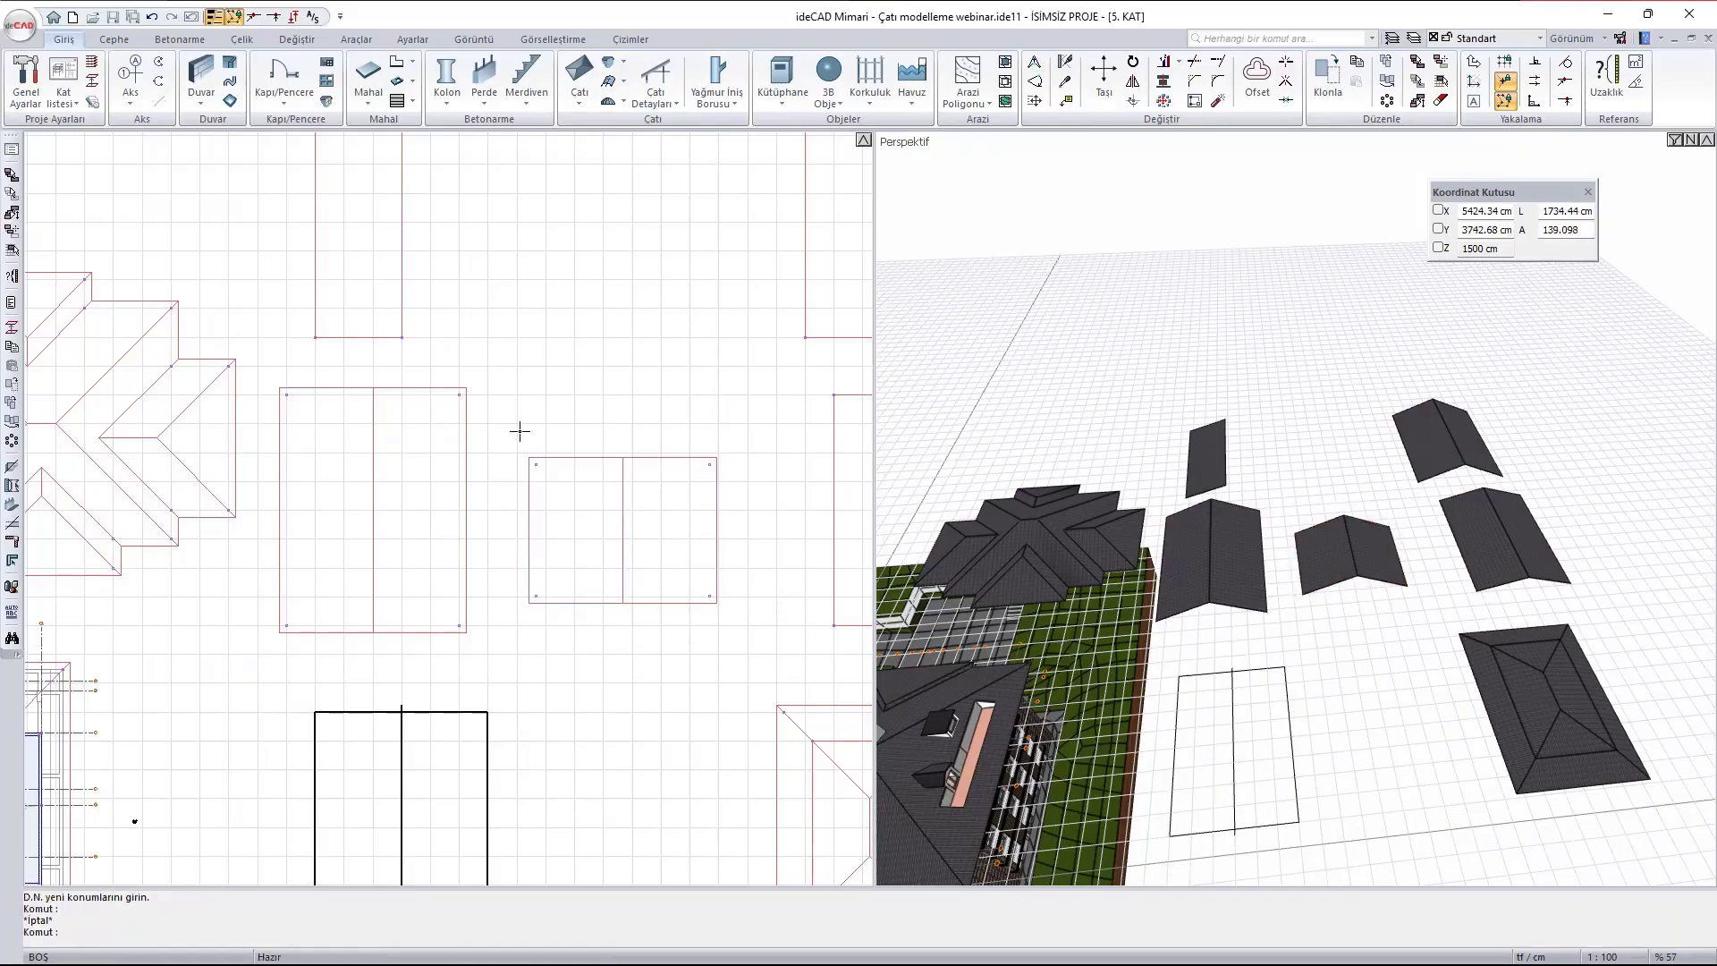
- Narrow the cloned roof by stretching its two left plan corners about 150 cm inward
right_click(518, 431)
drag(505, 422, 572, 637)
right_click(569, 610)
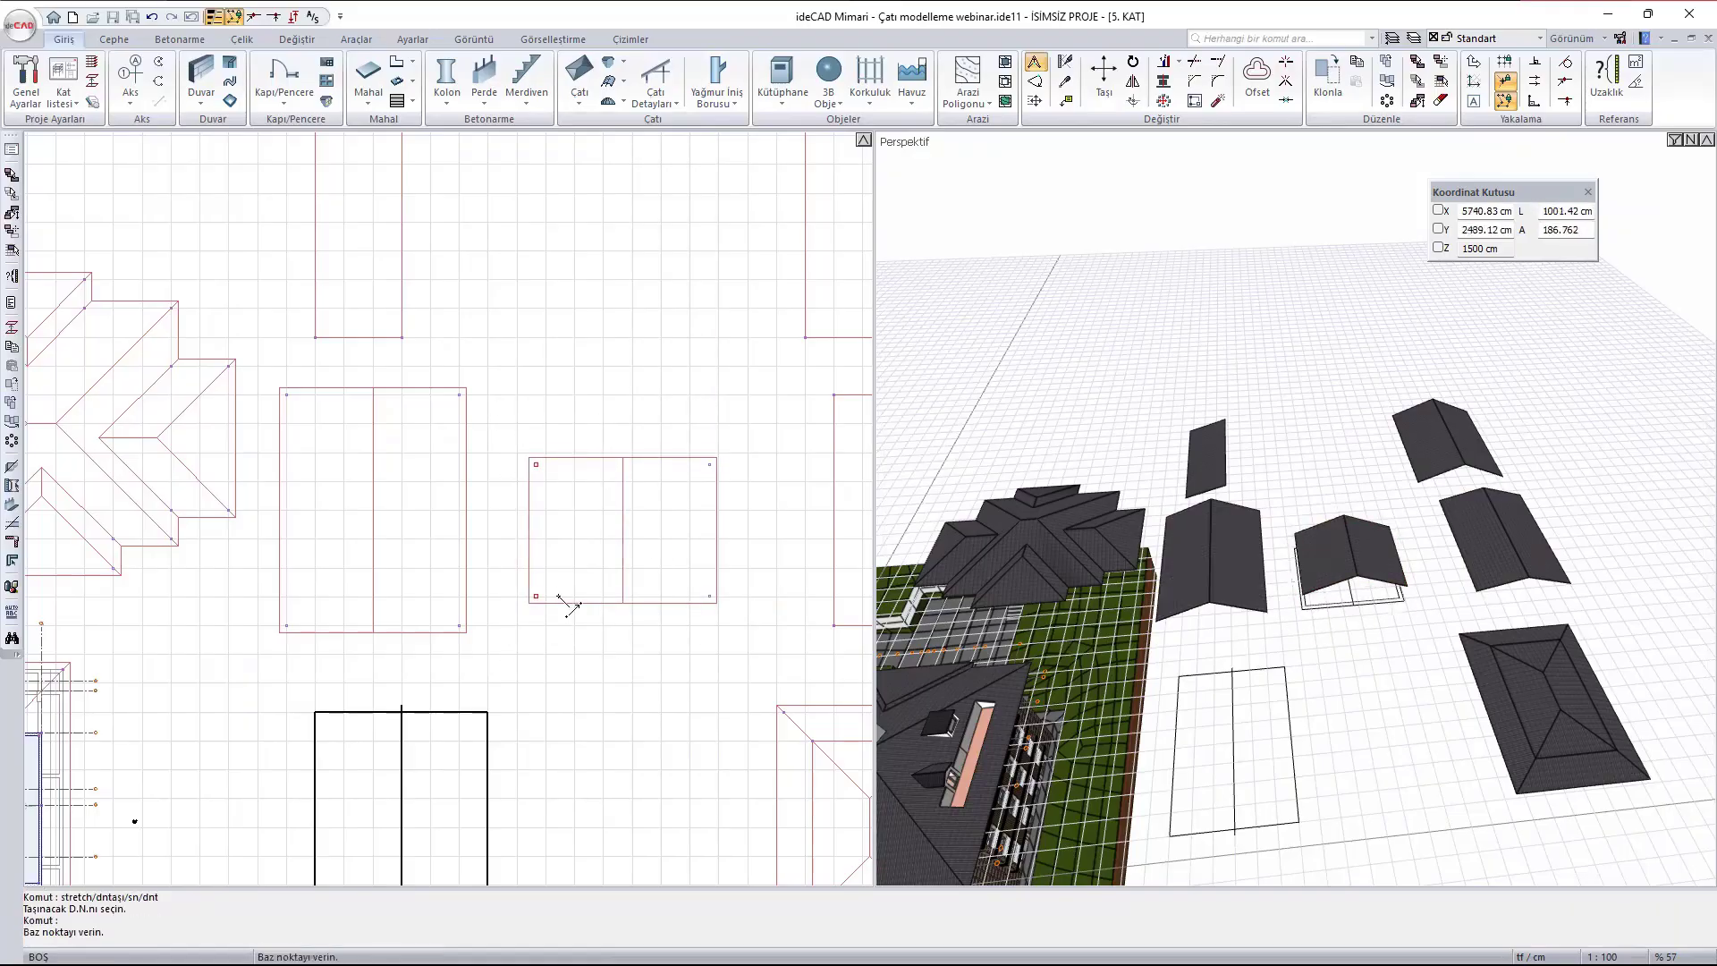
scroll(559, 597, up, 3)
click(524, 599)
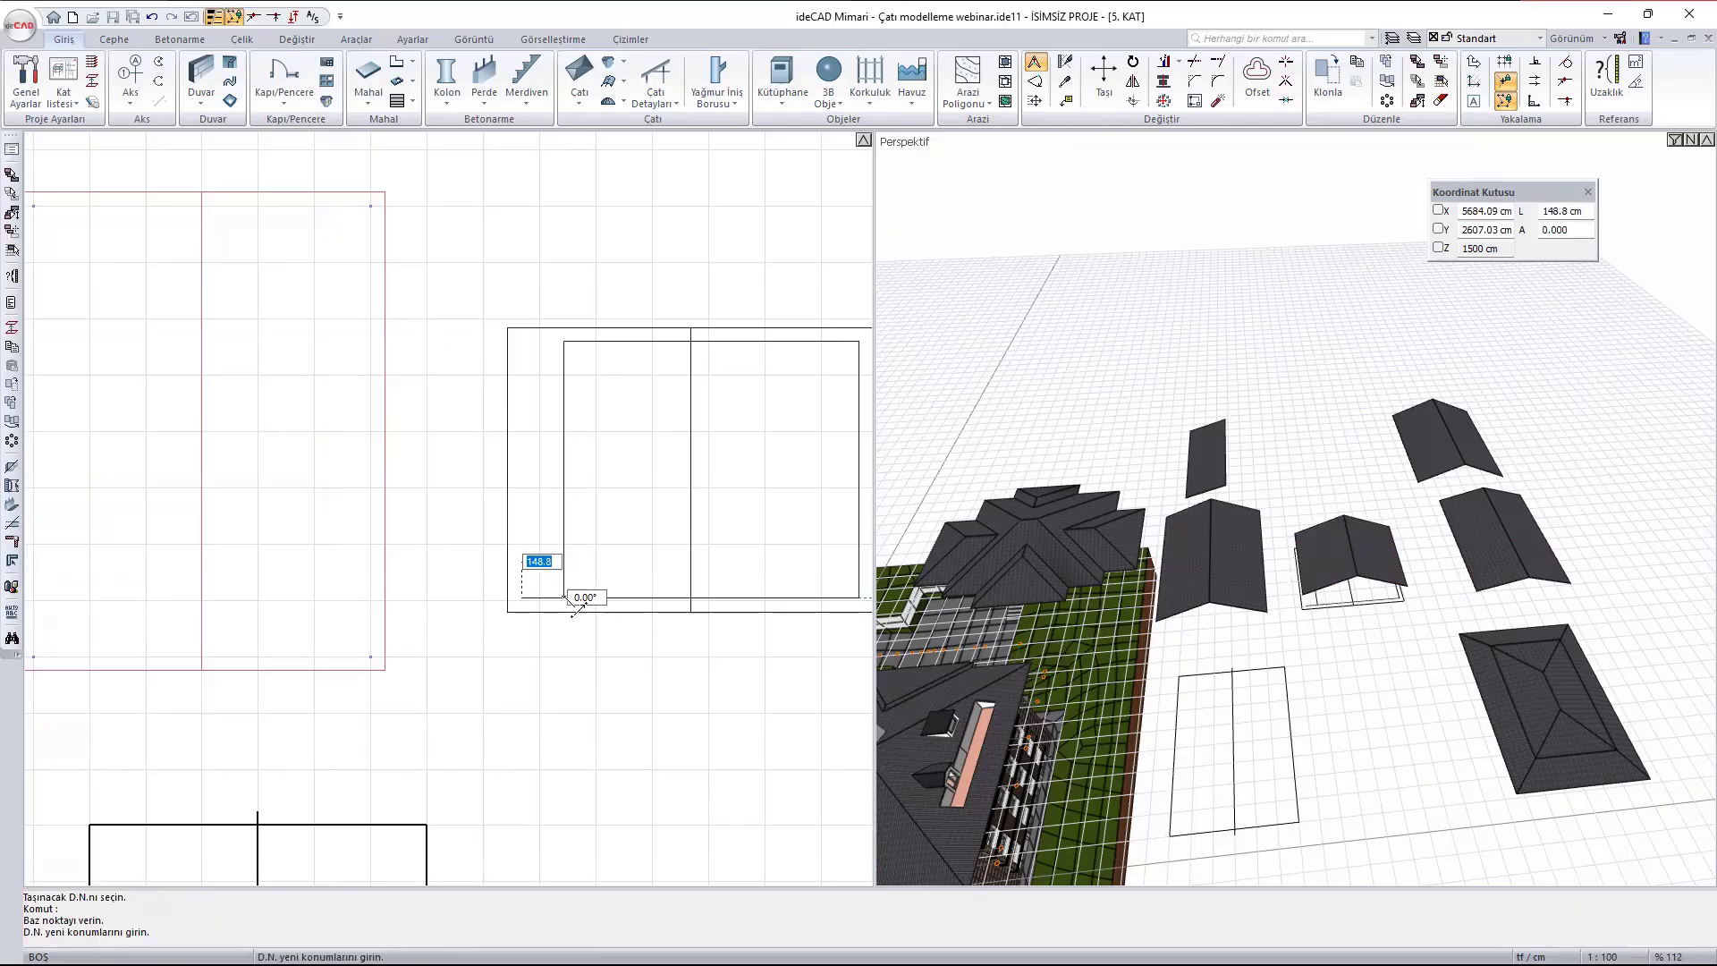
click(566, 597)
- Narrow the cloned roof by stretching its two right plan corners about 152 cm inward
middle_drag(670, 521, 527, 504)
right_click(647, 256)
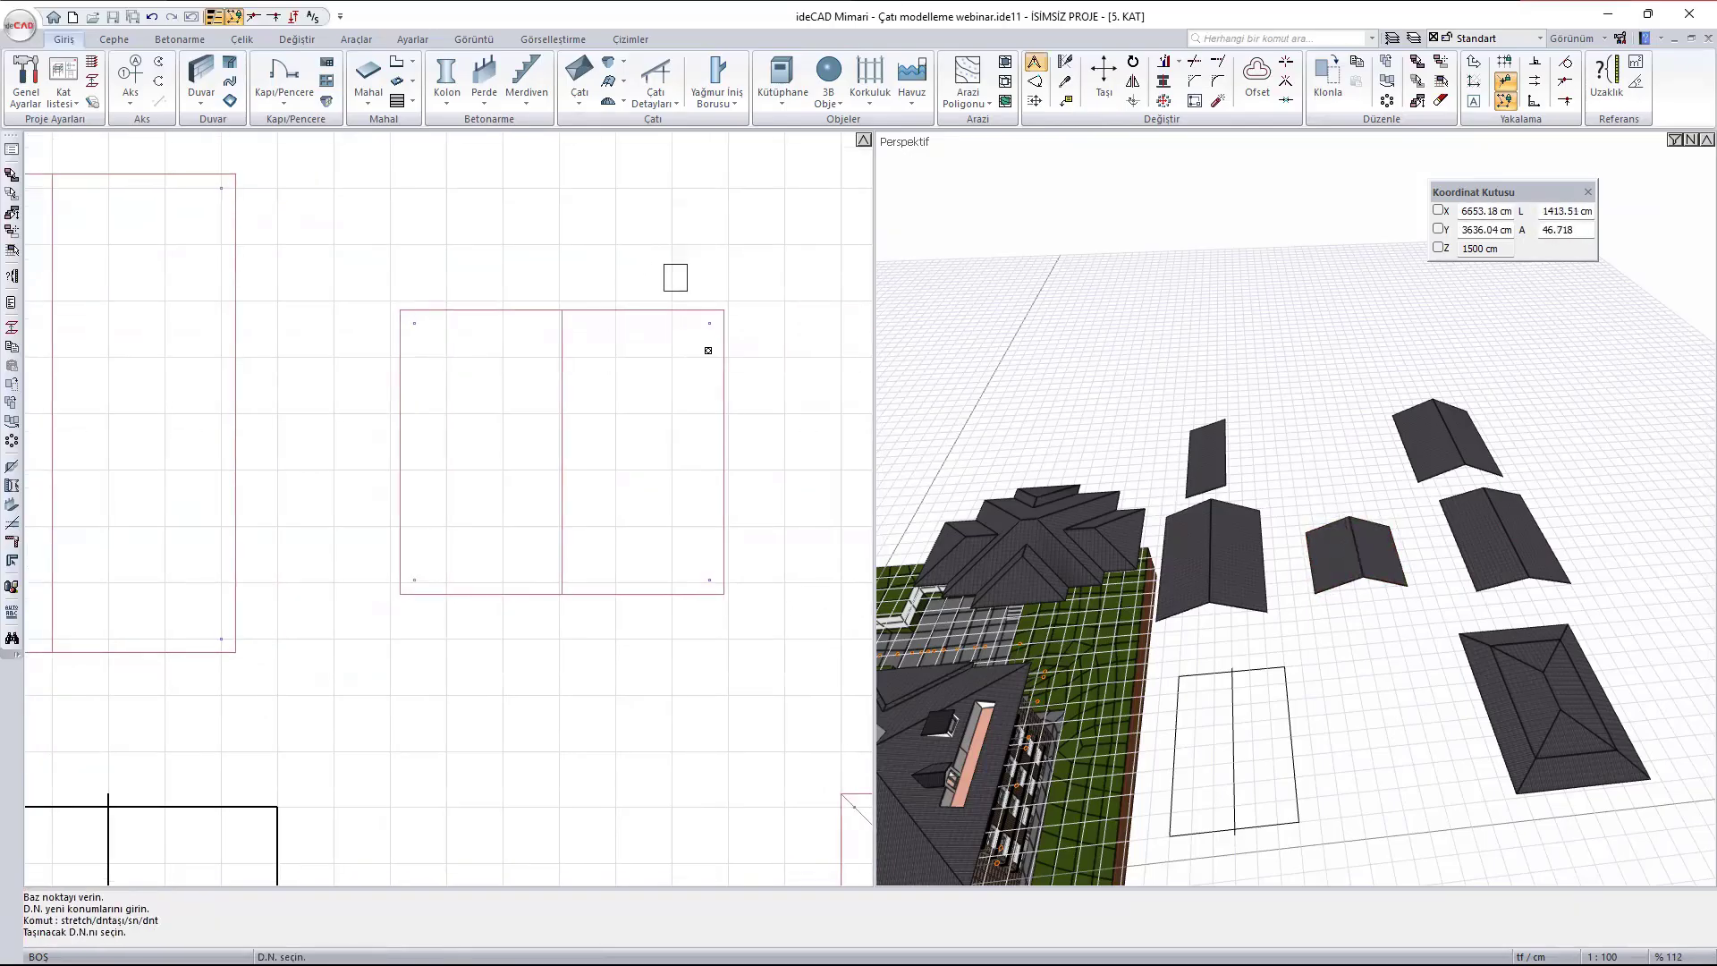
drag(708, 350, 827, 656)
right_click(798, 626)
click(708, 581)
click(669, 575)
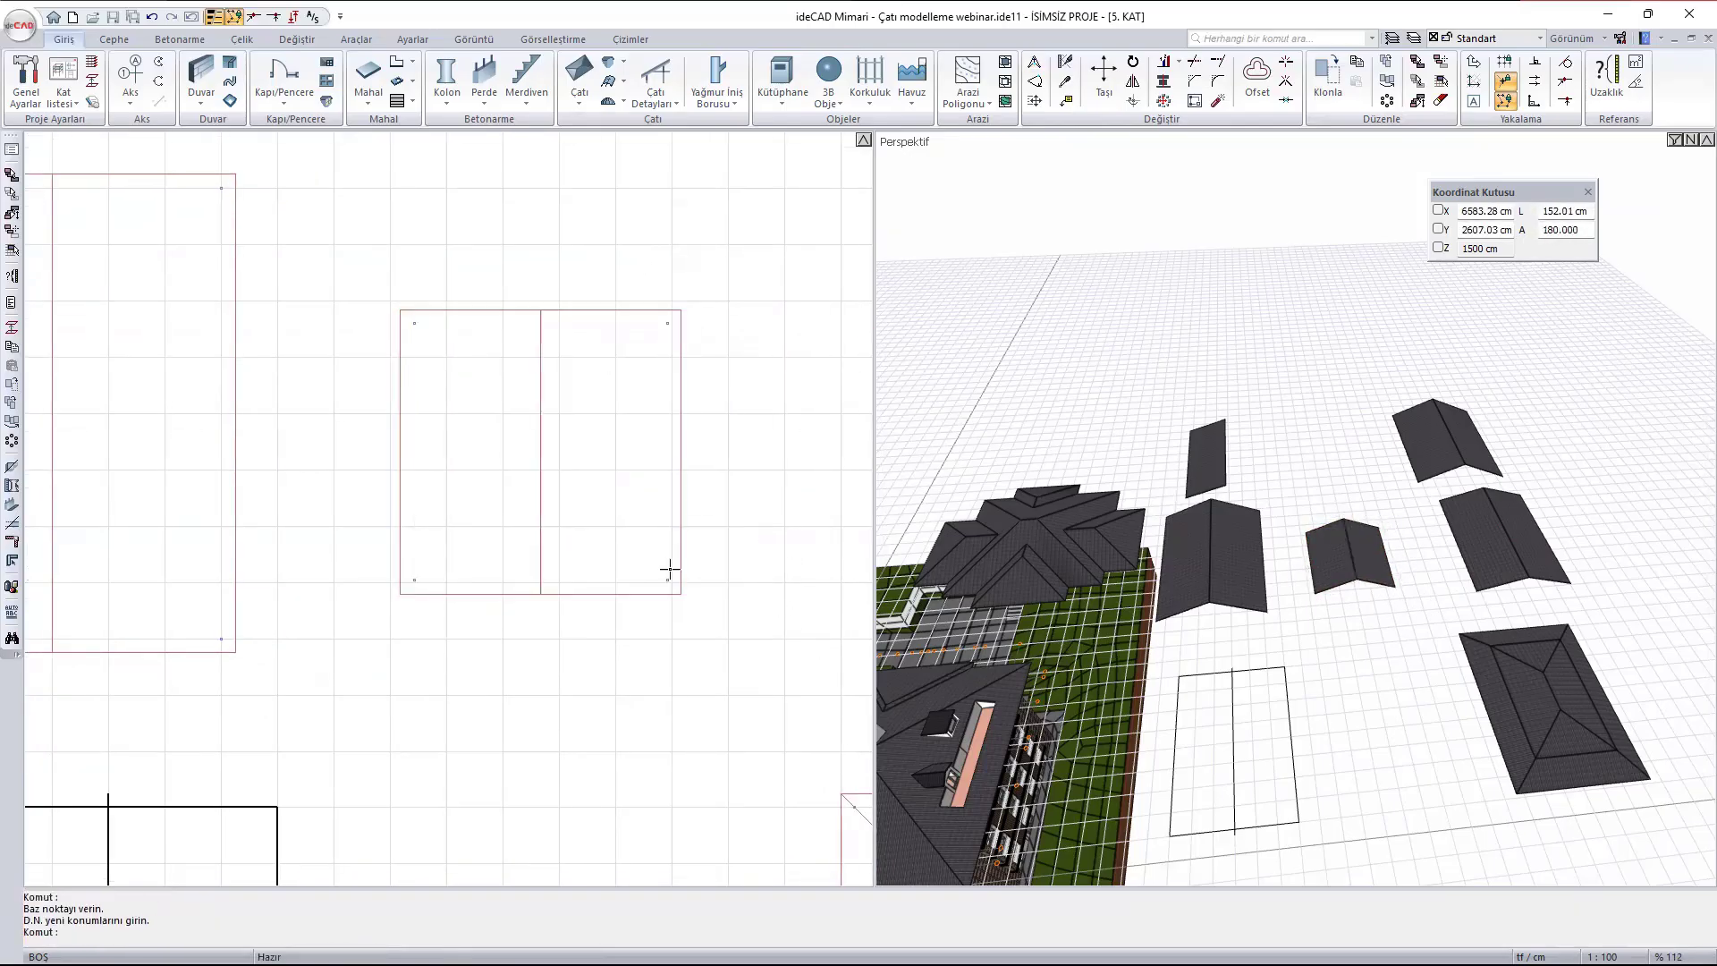
key(Escape)
- Rotate the smaller gabled roof 90° about its centre so its ridge runs along the X direction
click(492, 379)
text(r)
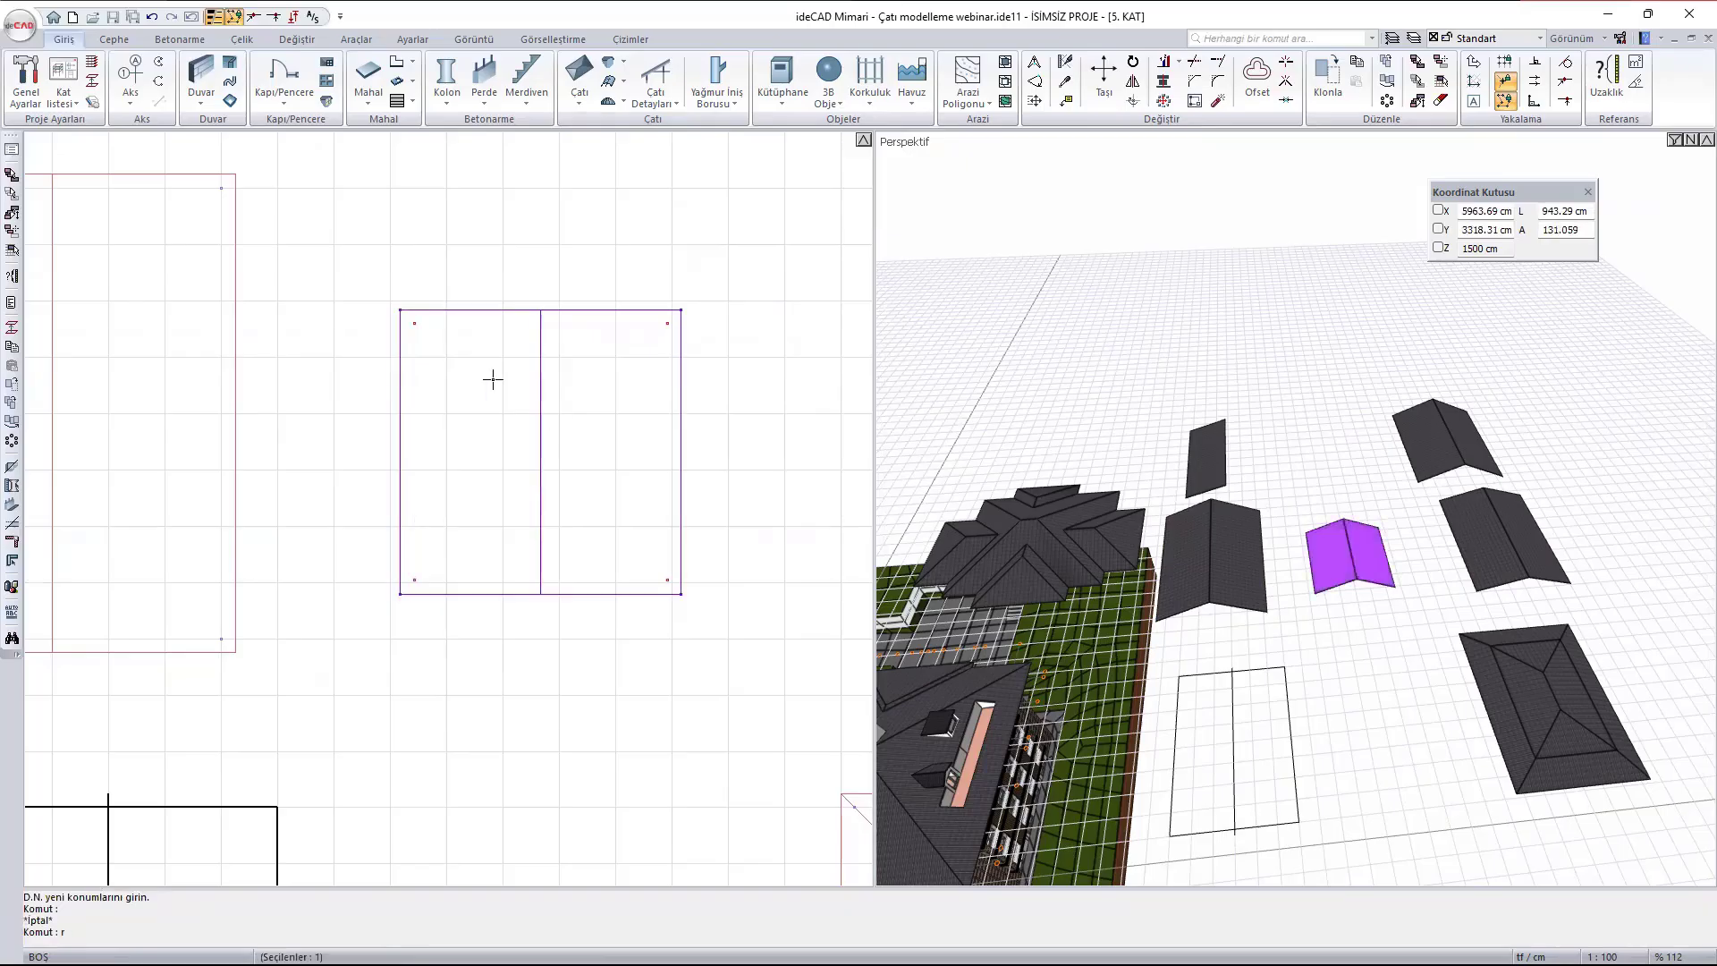
text(o)
key(Return)
click(548, 453)
click(529, 267)
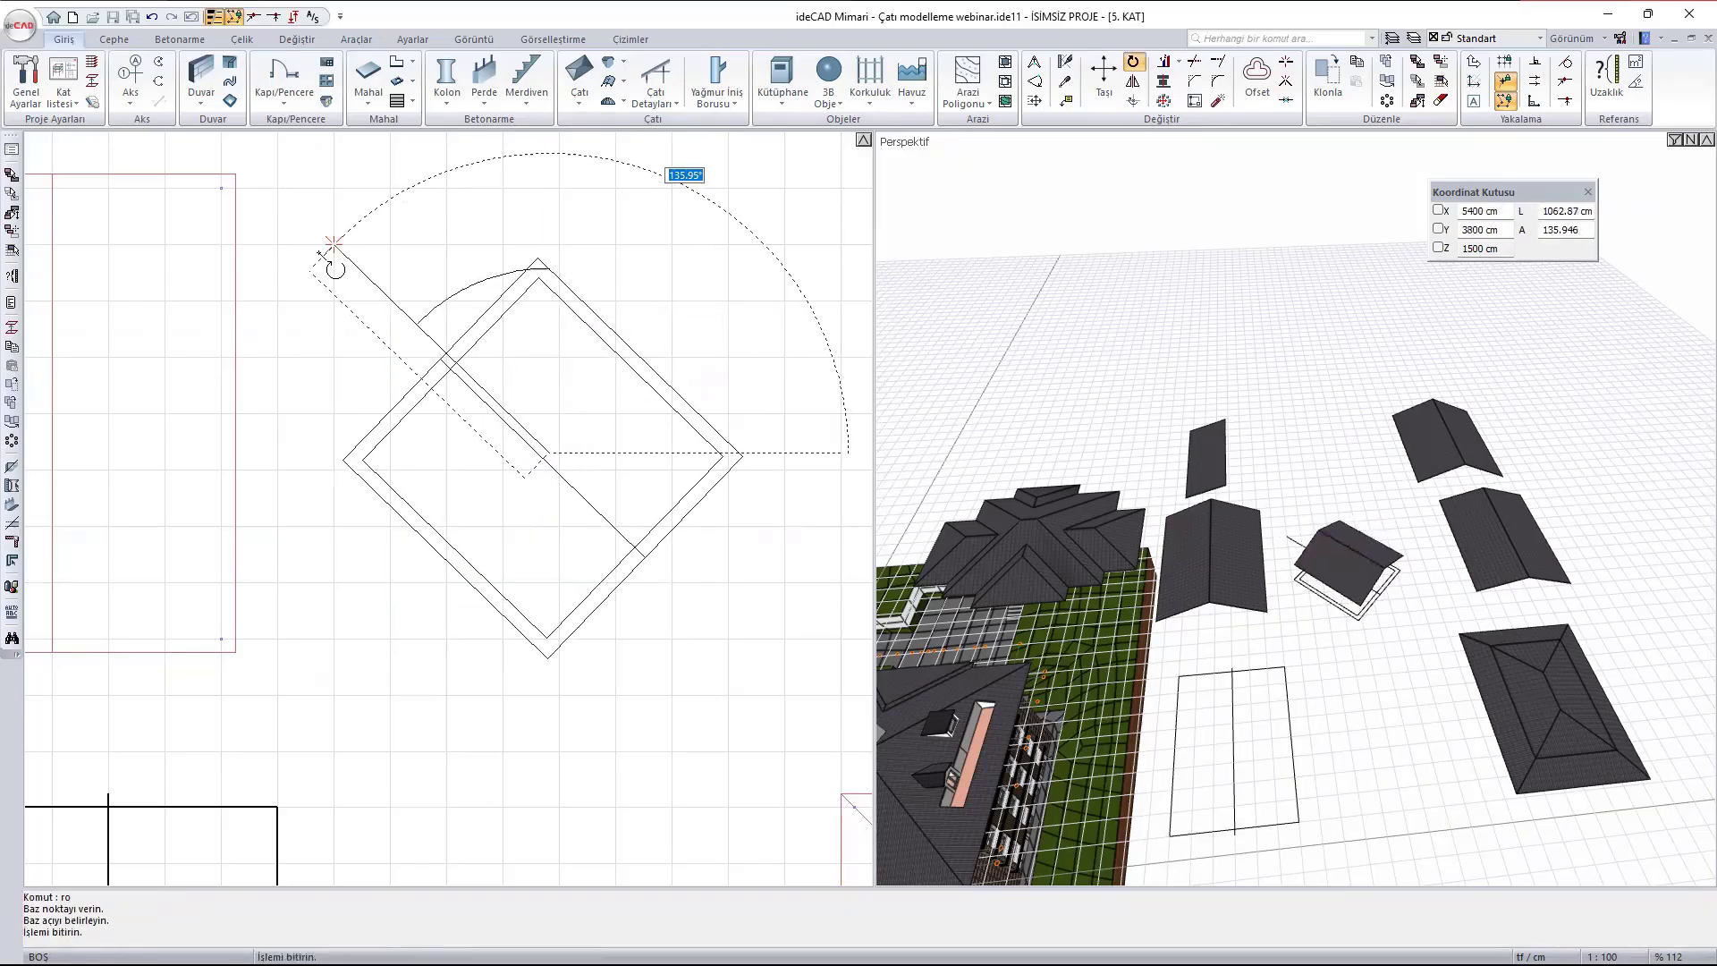
shift+click(293, 307)
- Move the smaller gabled roof about 1168 cm toward the larger gabled roof so it overlaps that roof's slope at right angles
scroll(1460, 617, up, 3)
ctrl+middle_drag(1348, 627, 1264, 556)
click(1382, 570)
text(mut : m)
key(Return)
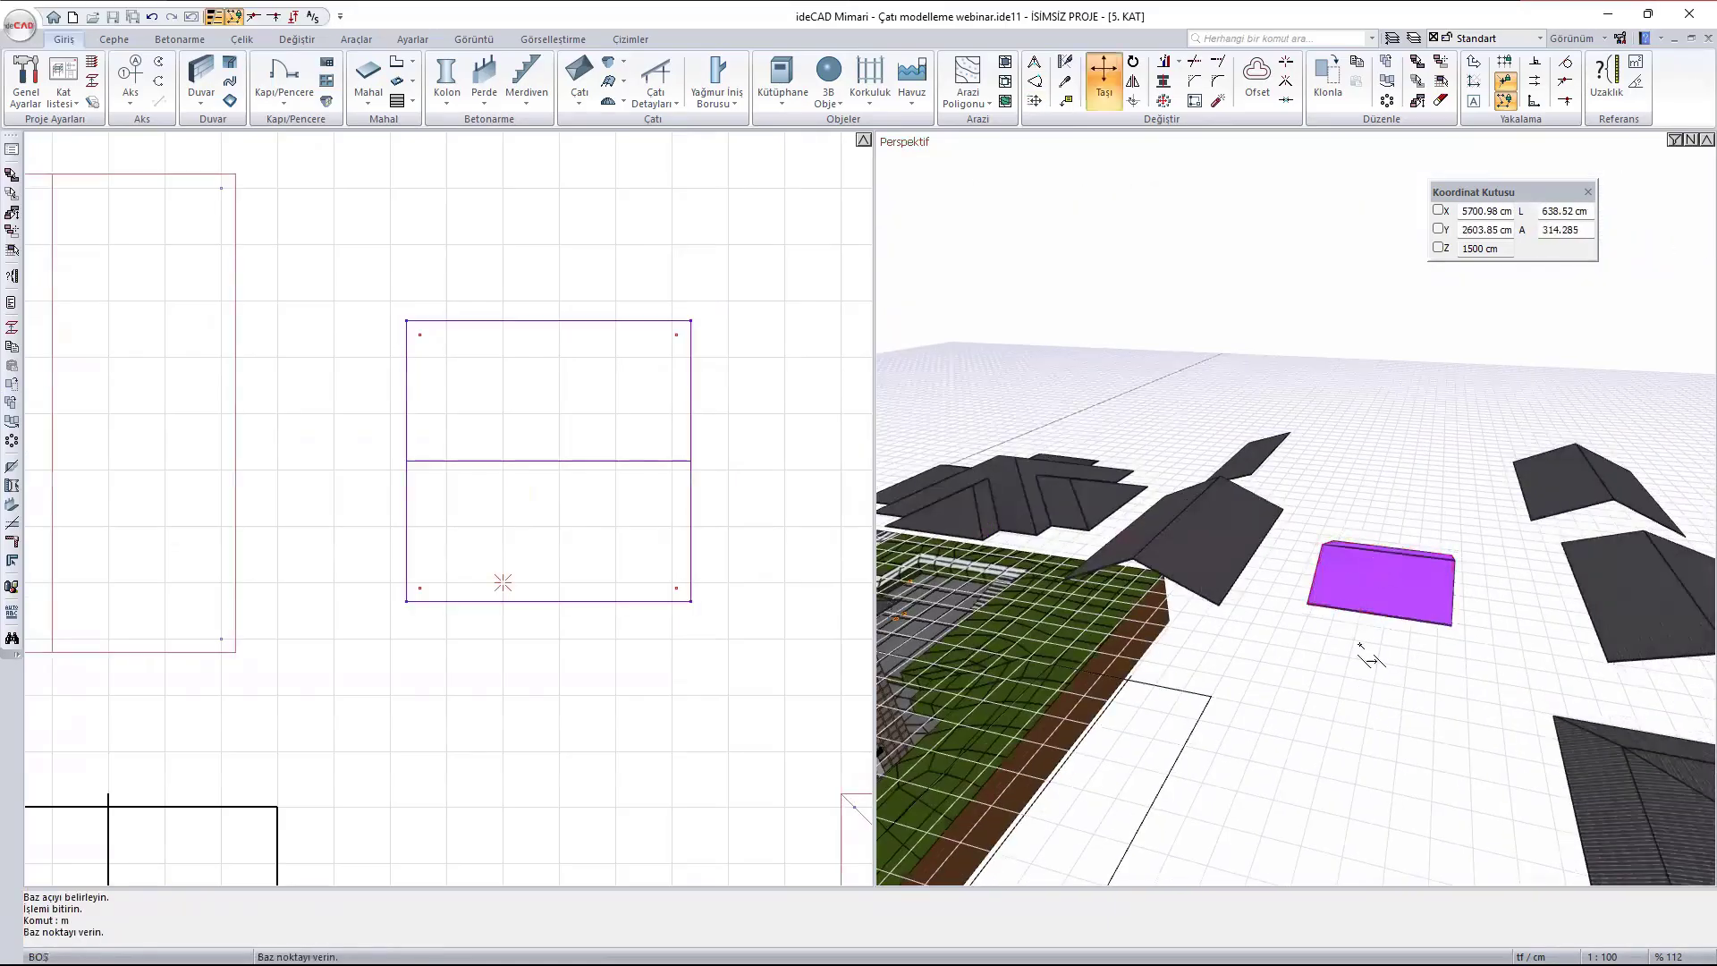
click(543, 473)
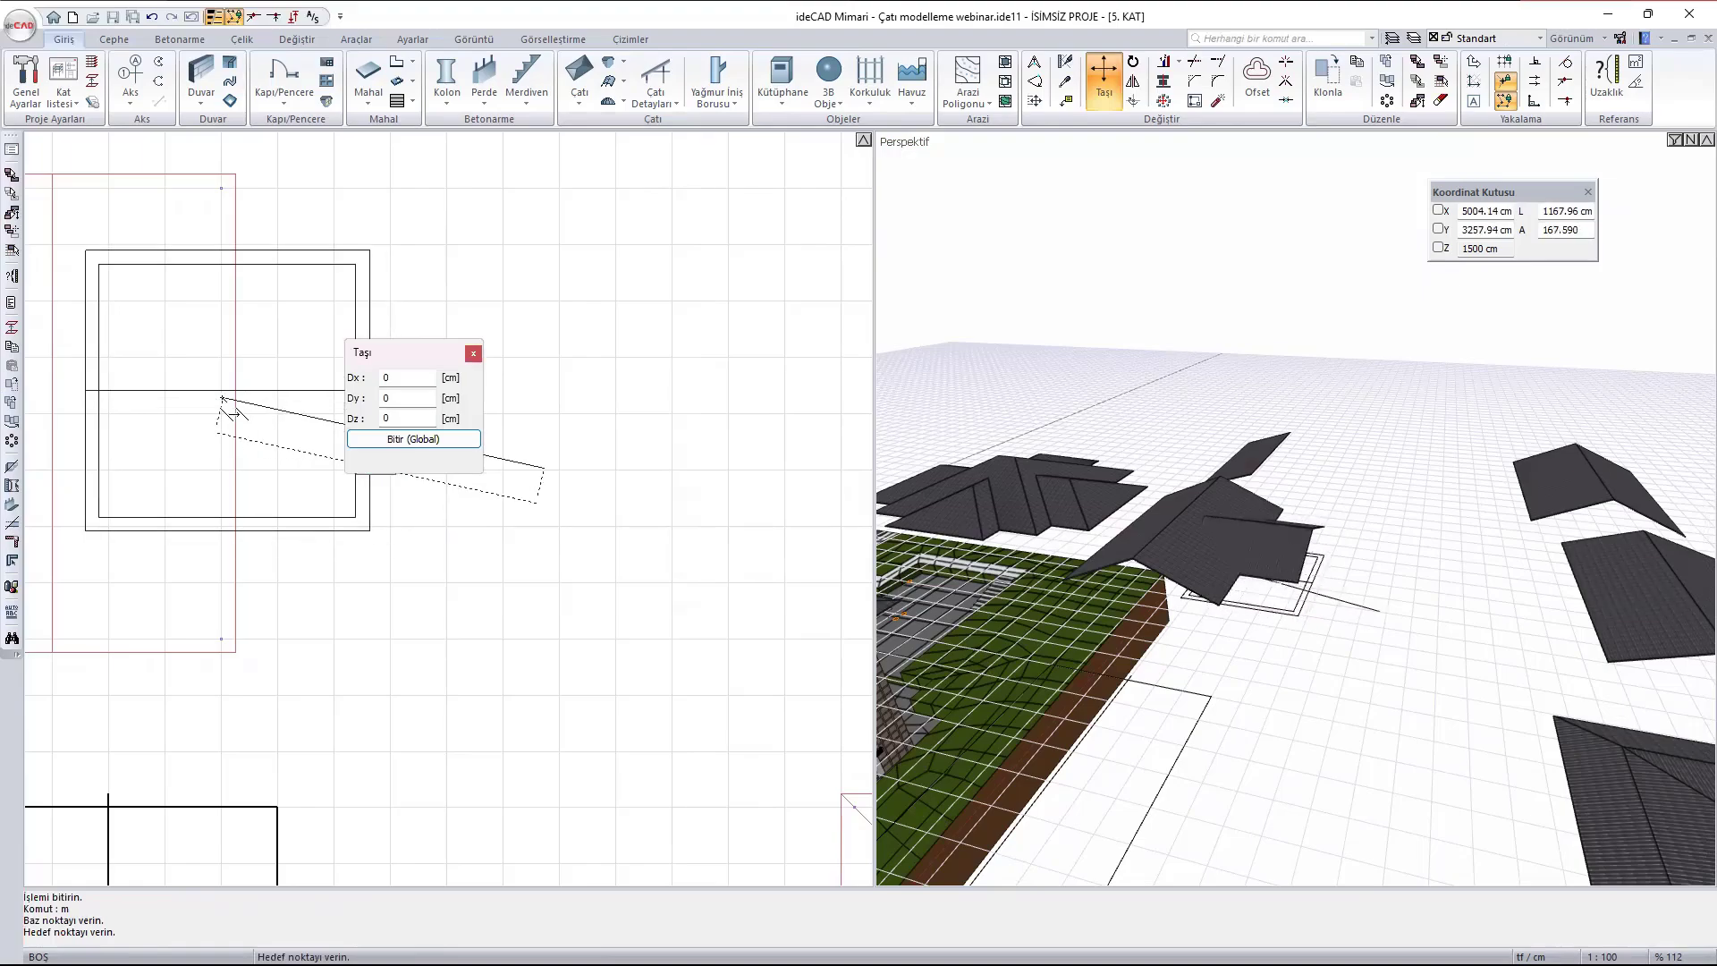
key(Escape)
- Examine the intersection of the smaller and larger gabled roofs from above and from underneath
scroll(1283, 540, up, 5)
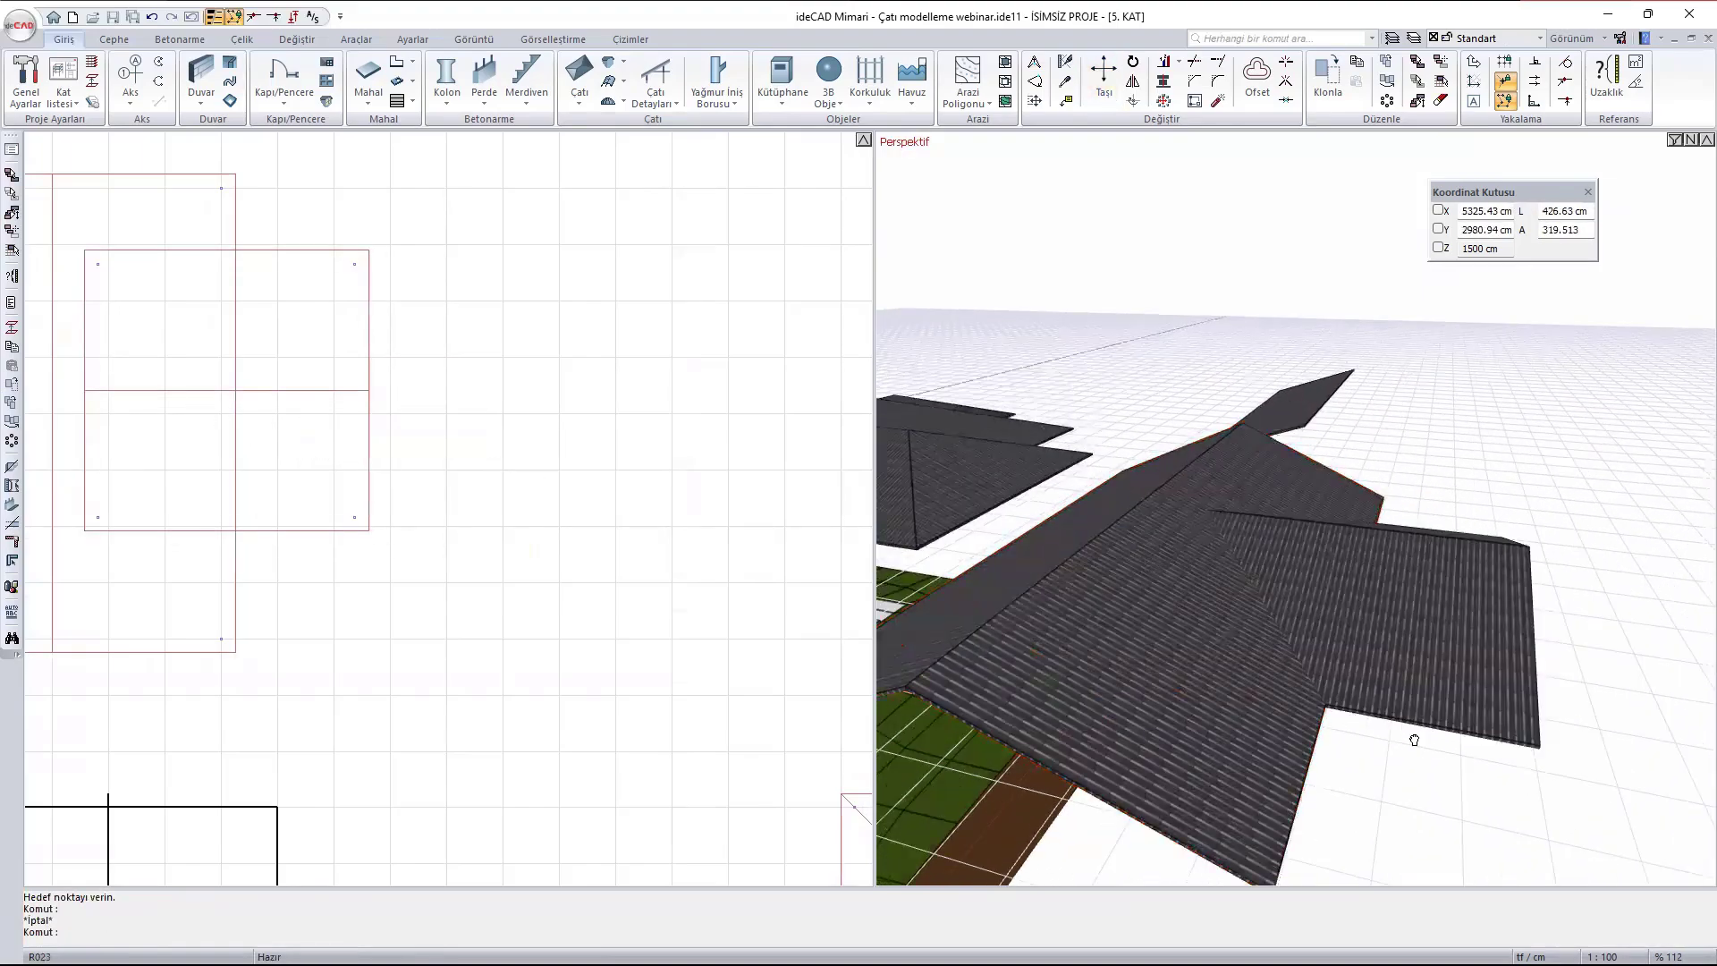
ctrl+middle_drag(1414, 740, 1173, 767)
ctrl+middle_drag(1330, 689, 1537, 575)
scroll(1330, 701, up, 1)
scroll(1578, 358, up, 3)
scroll(1204, 704, up, 2)
ctrl+middle_drag(1155, 633, 1253, 644)
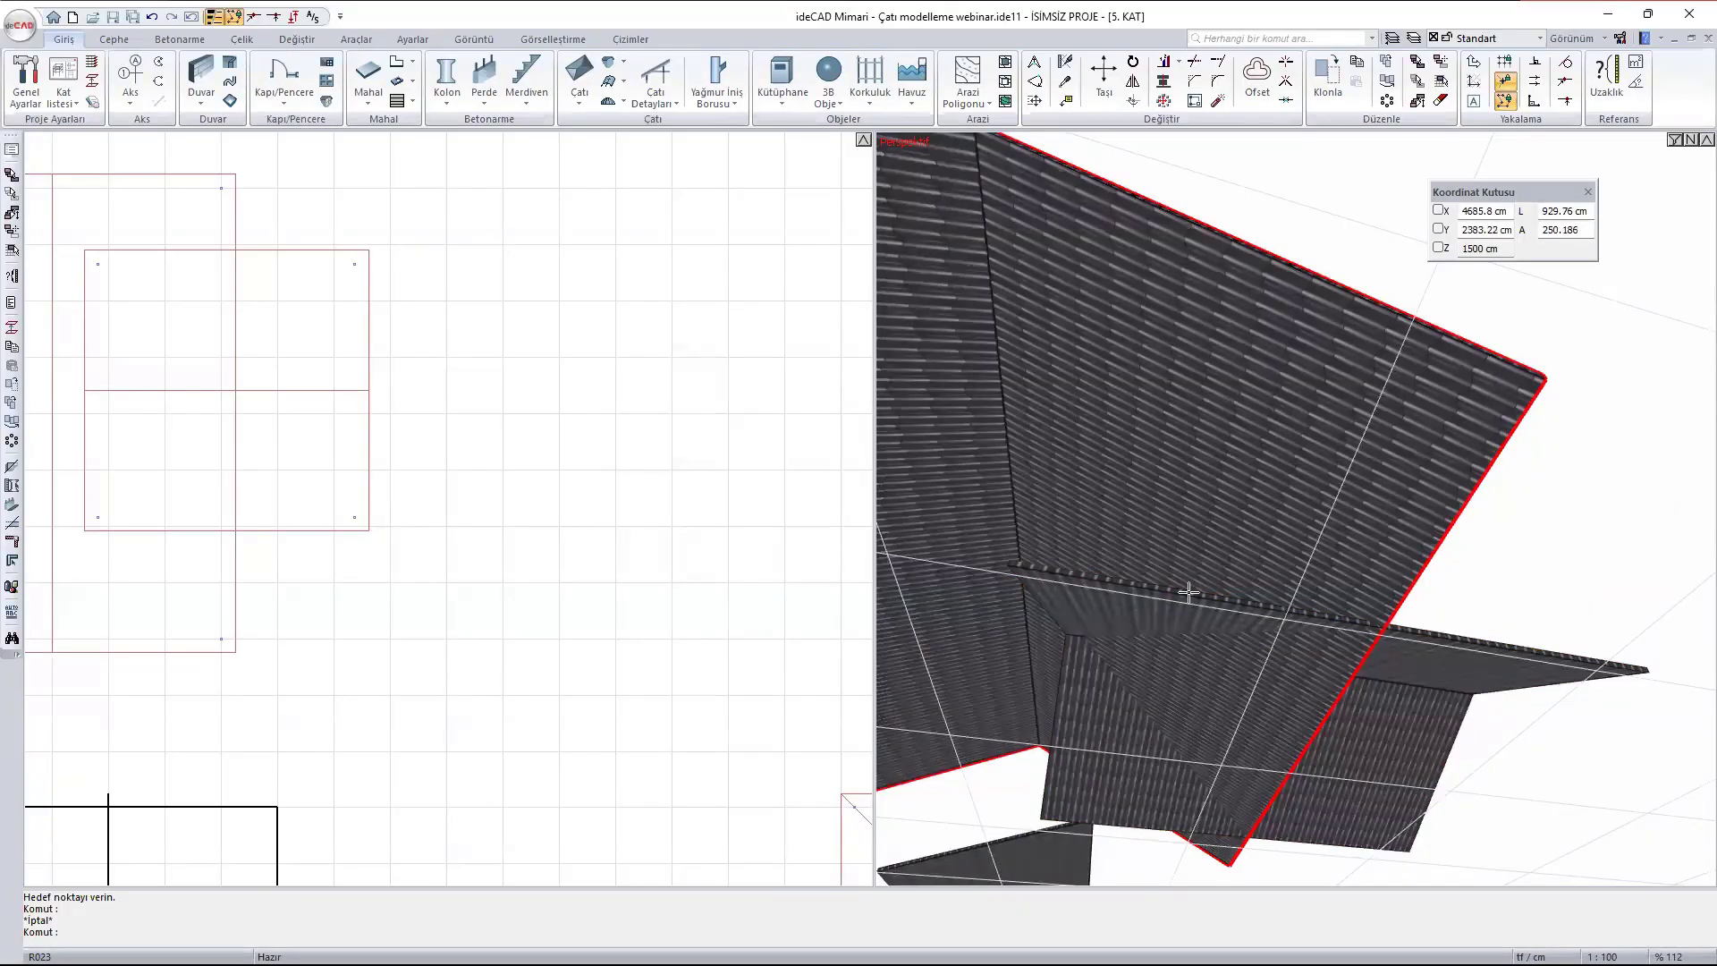
ctrl+middle_drag(1258, 615, 1304, 698)
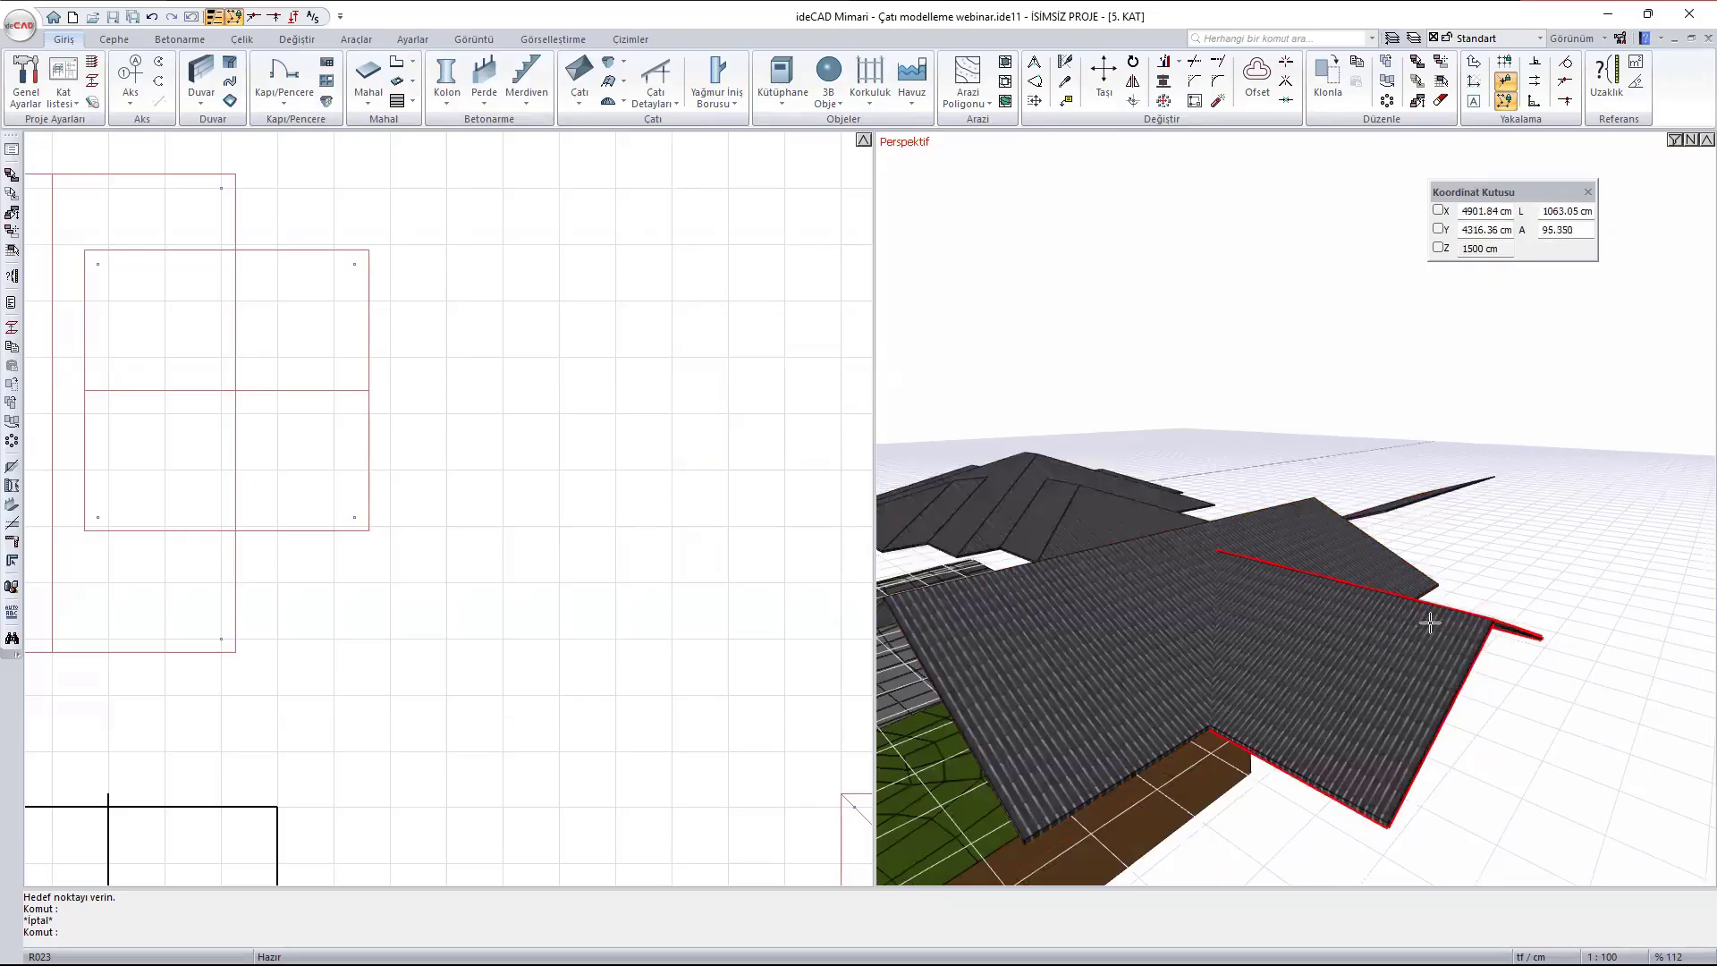
ctrl+middle_drag(1315, 683, 1287, 555)
ctrl+middle_drag(1386, 766, 1355, 586)
scroll(1126, 617, up, 5)
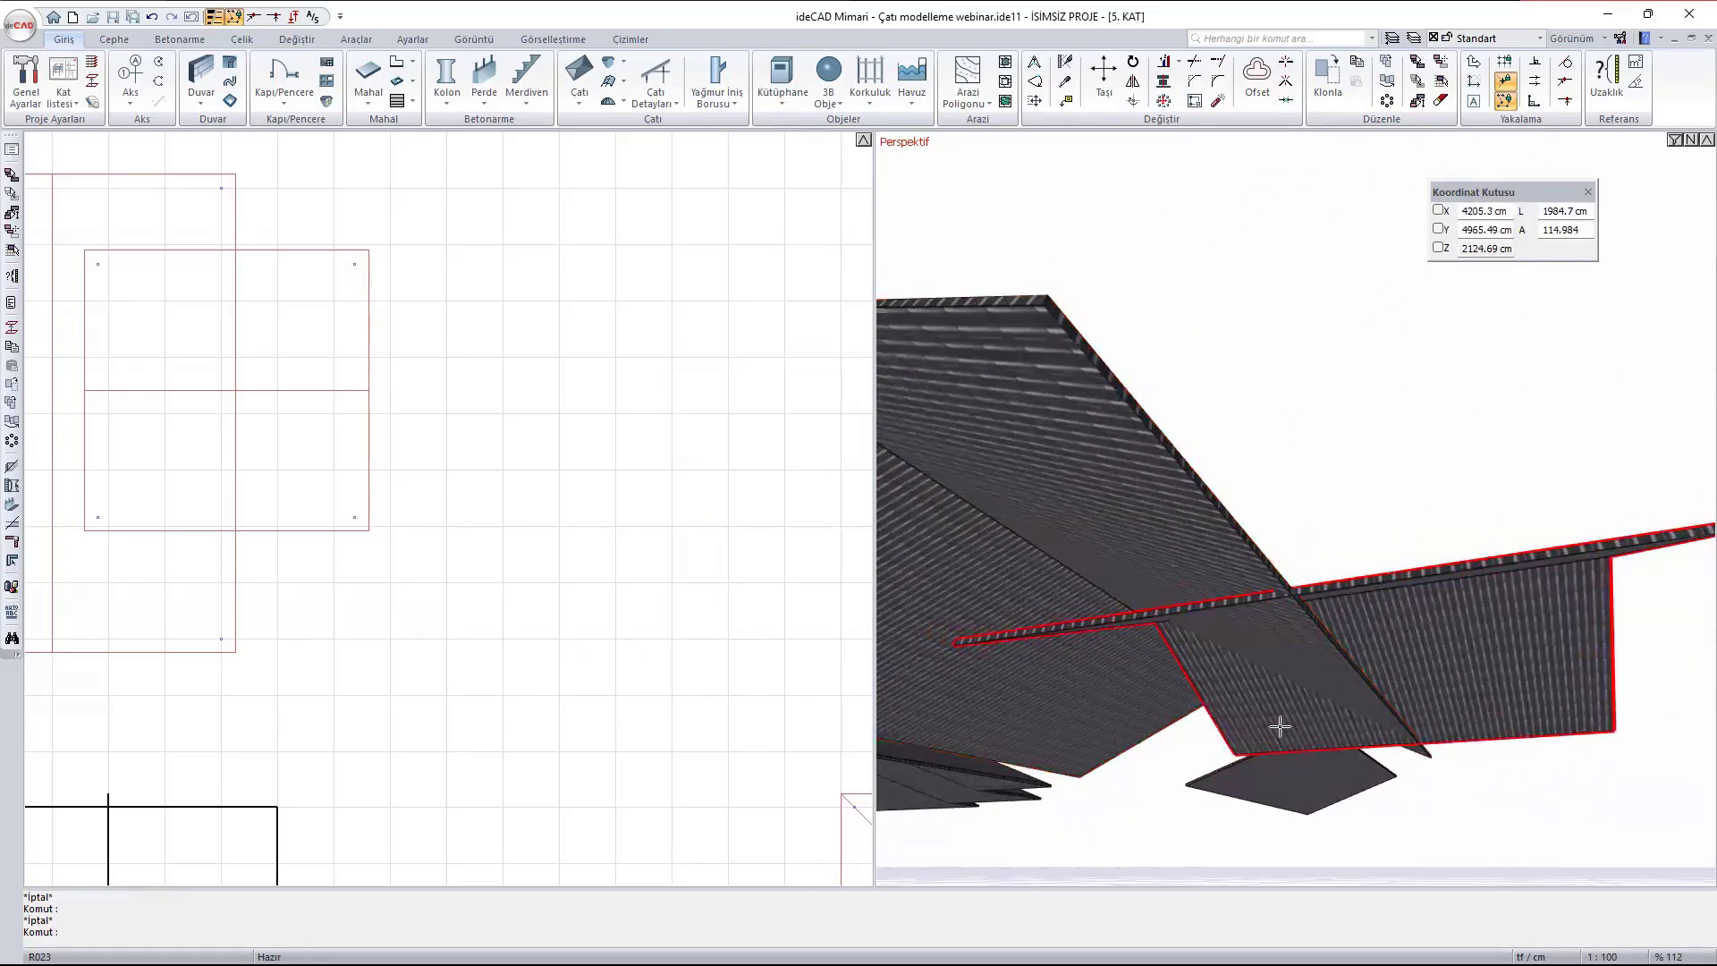
- Create a roof cut (Çatıyla Kes) with the smaller gabled roof as the cutting roof, set to trim from below (Alttan trimle)
click(579, 102)
click(664, 294)
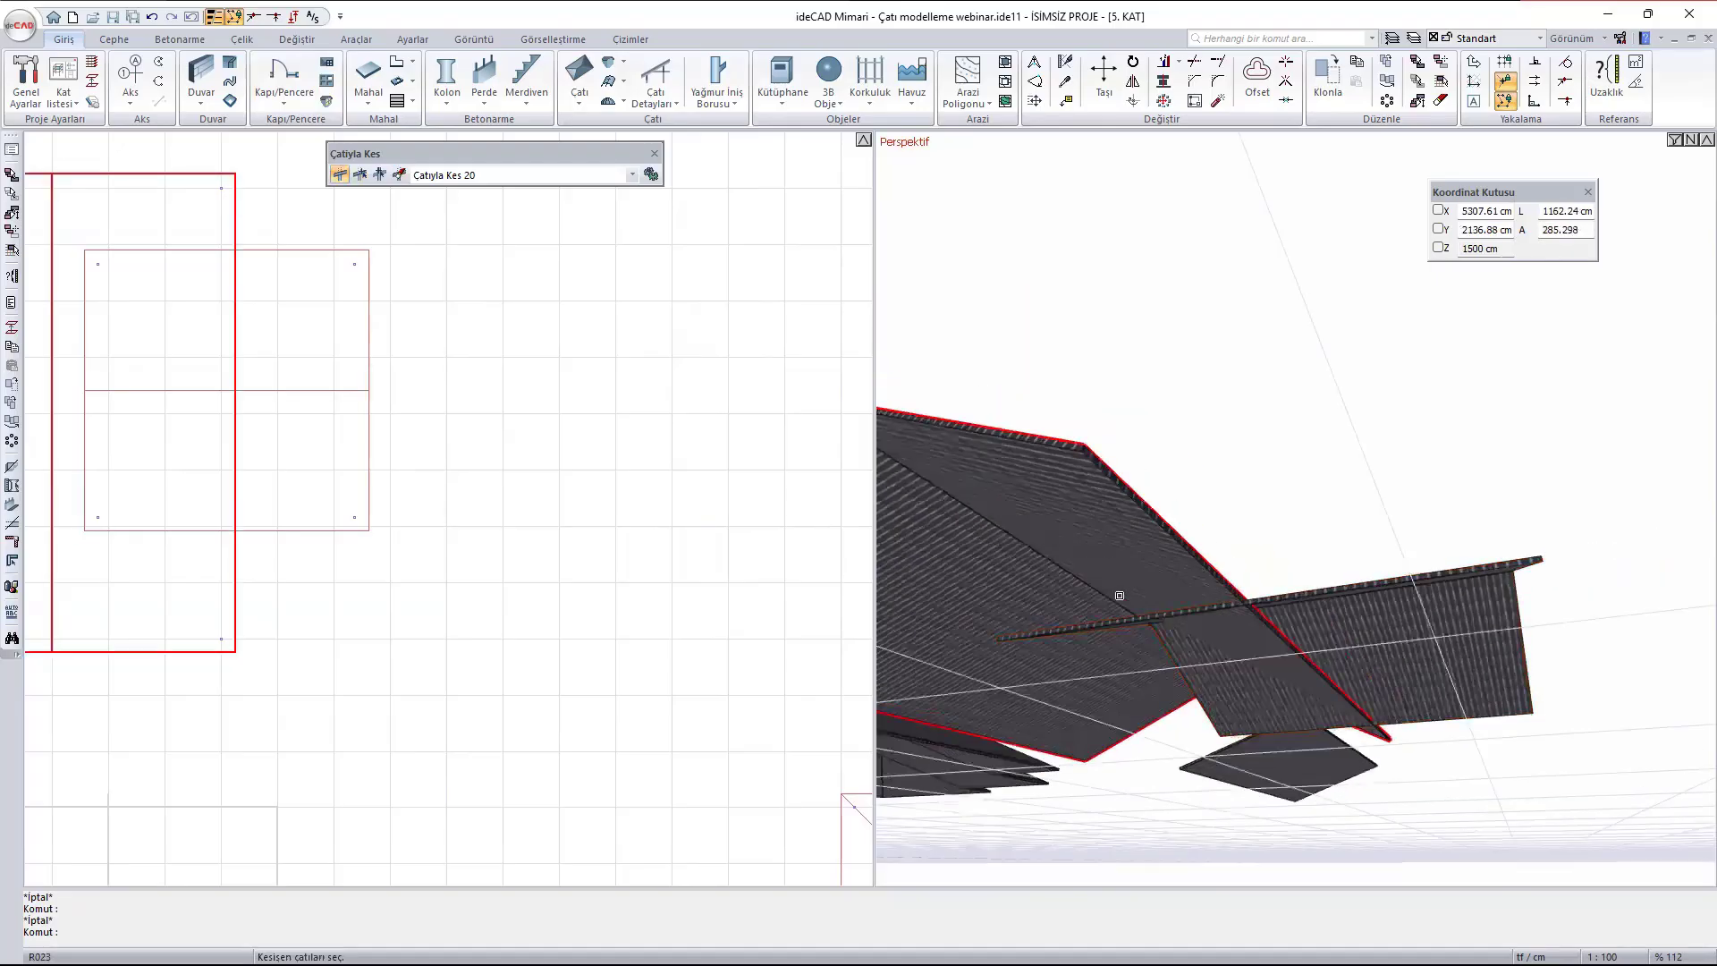
middle_drag(1115, 594, 1161, 474)
middle_drag(1161, 364, 1108, 501)
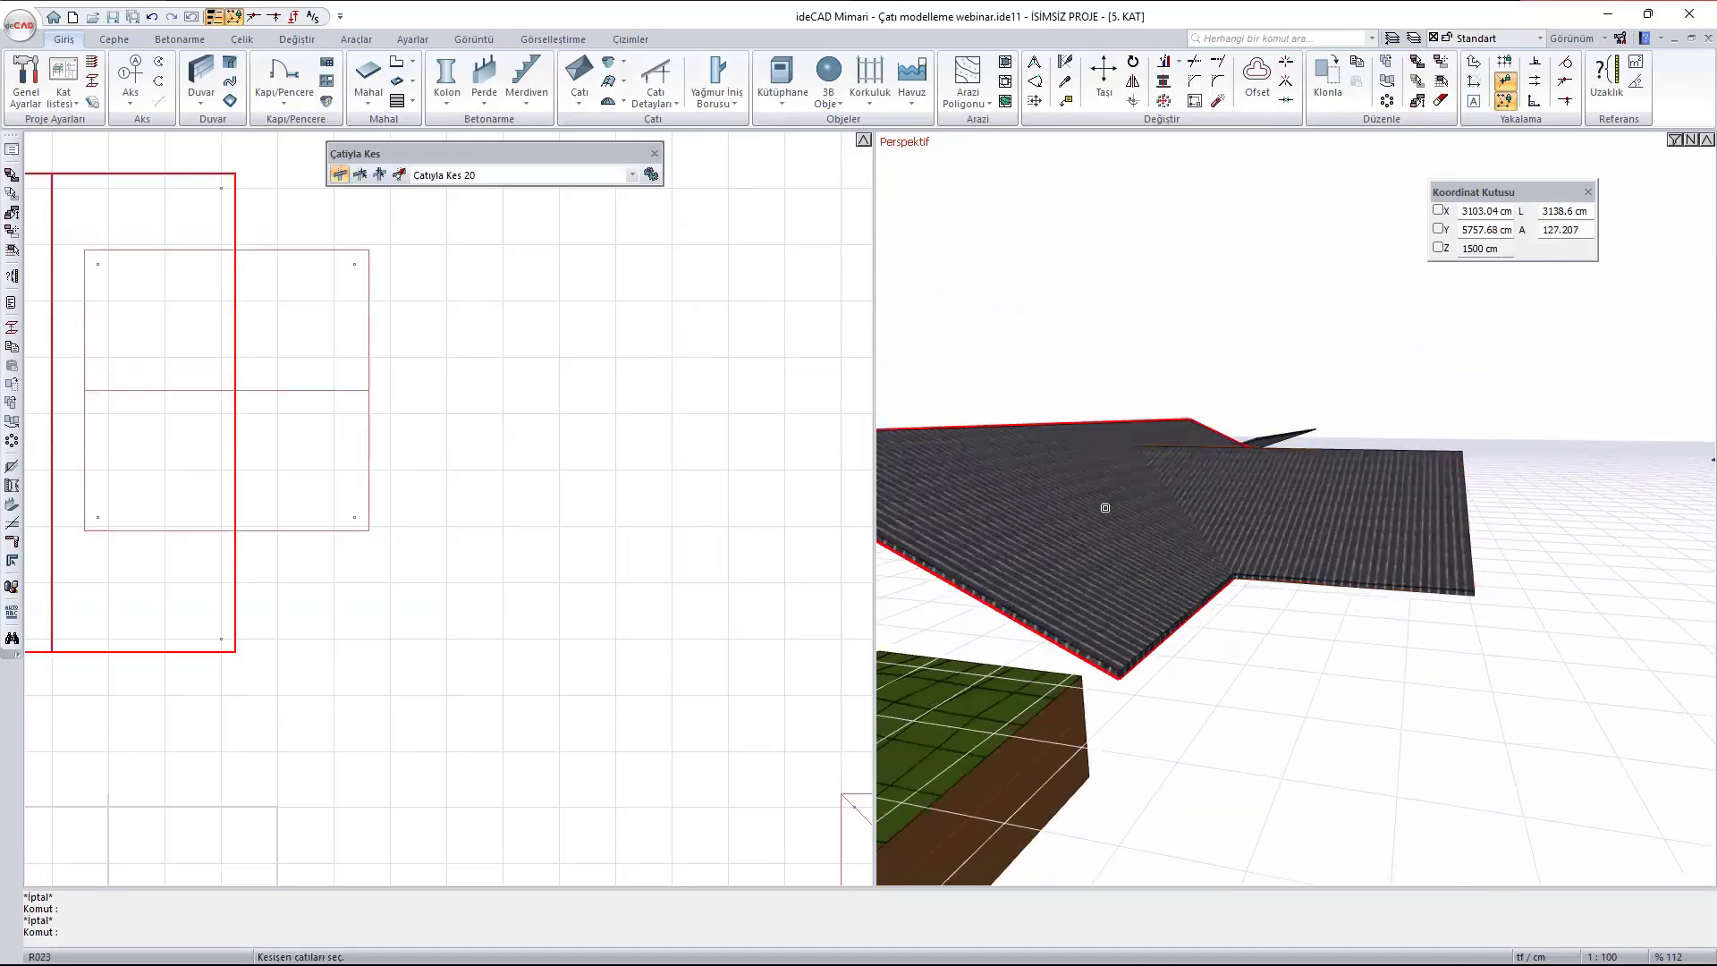
click(1030, 449)
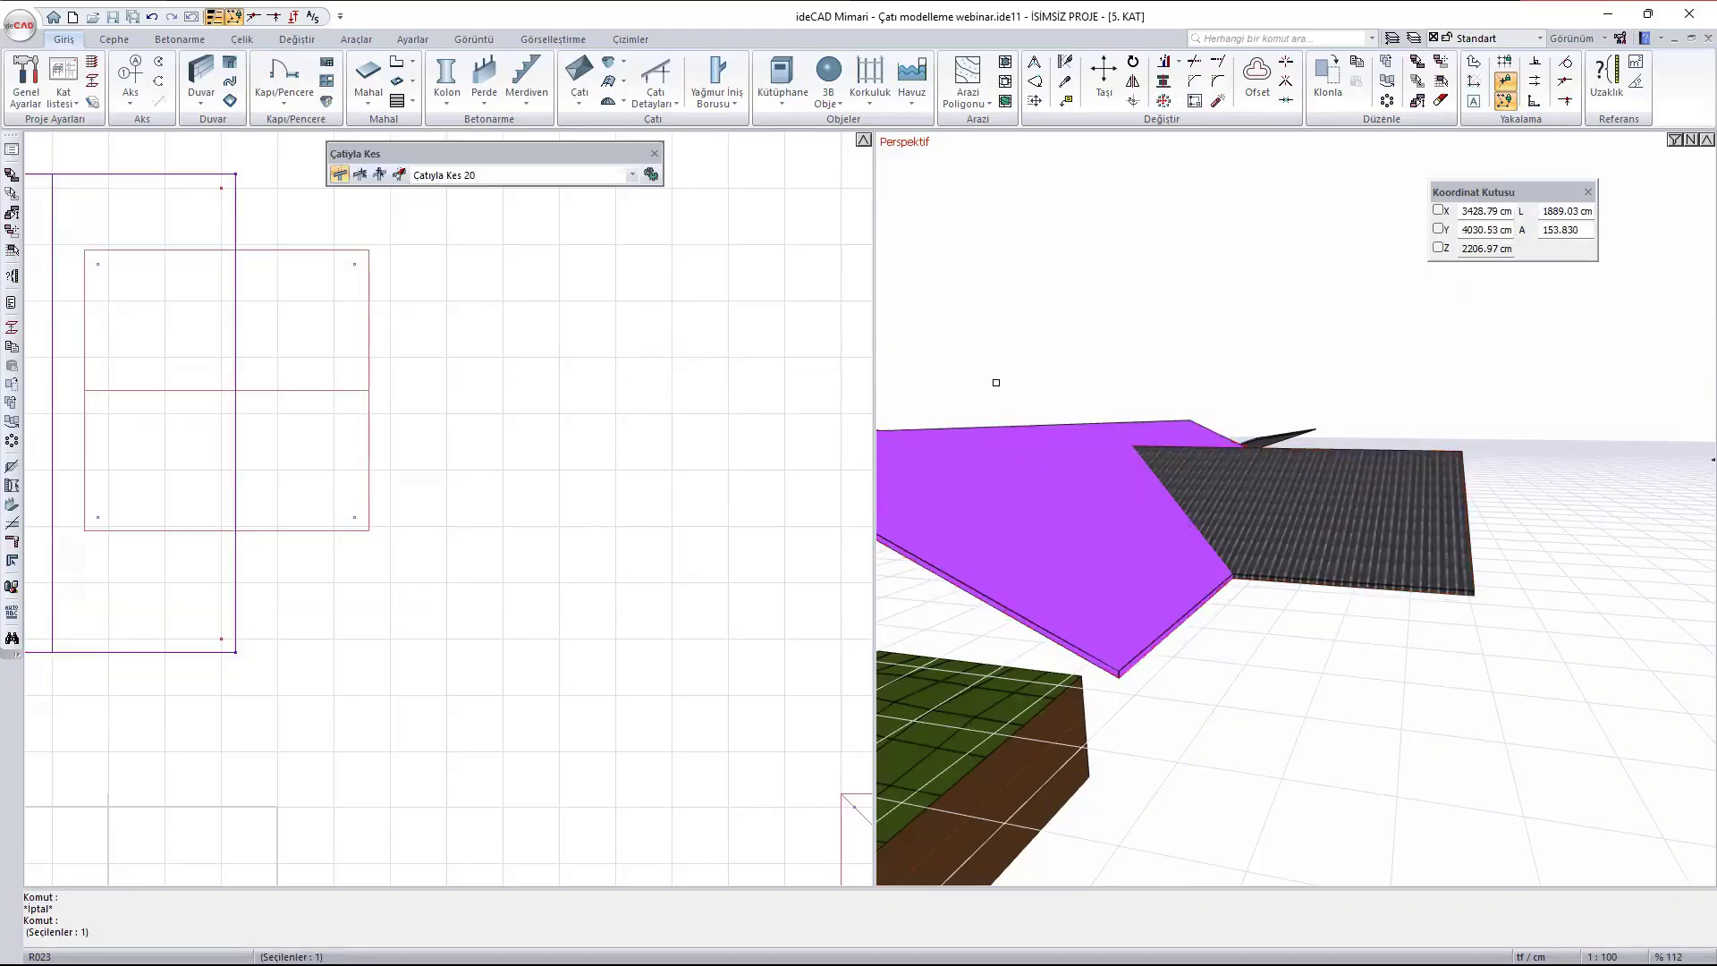
right_click(978, 306)
shift+middle_drag(1073, 544, 1559, 404)
click(1155, 542)
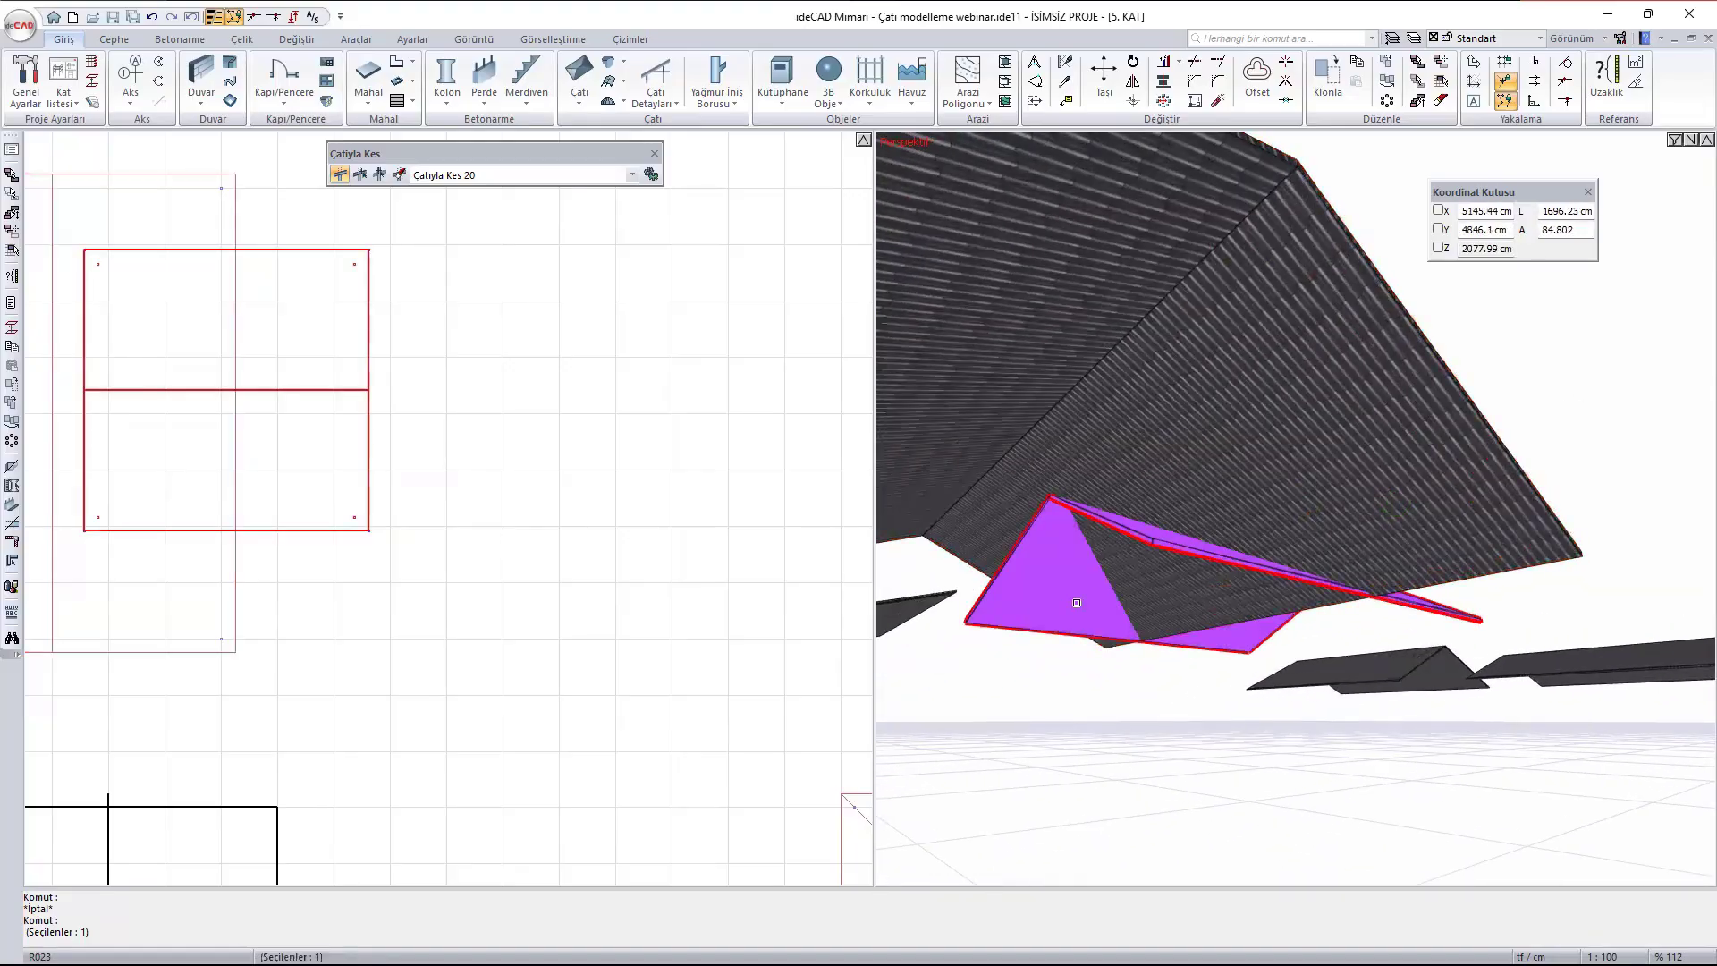
click(1106, 494)
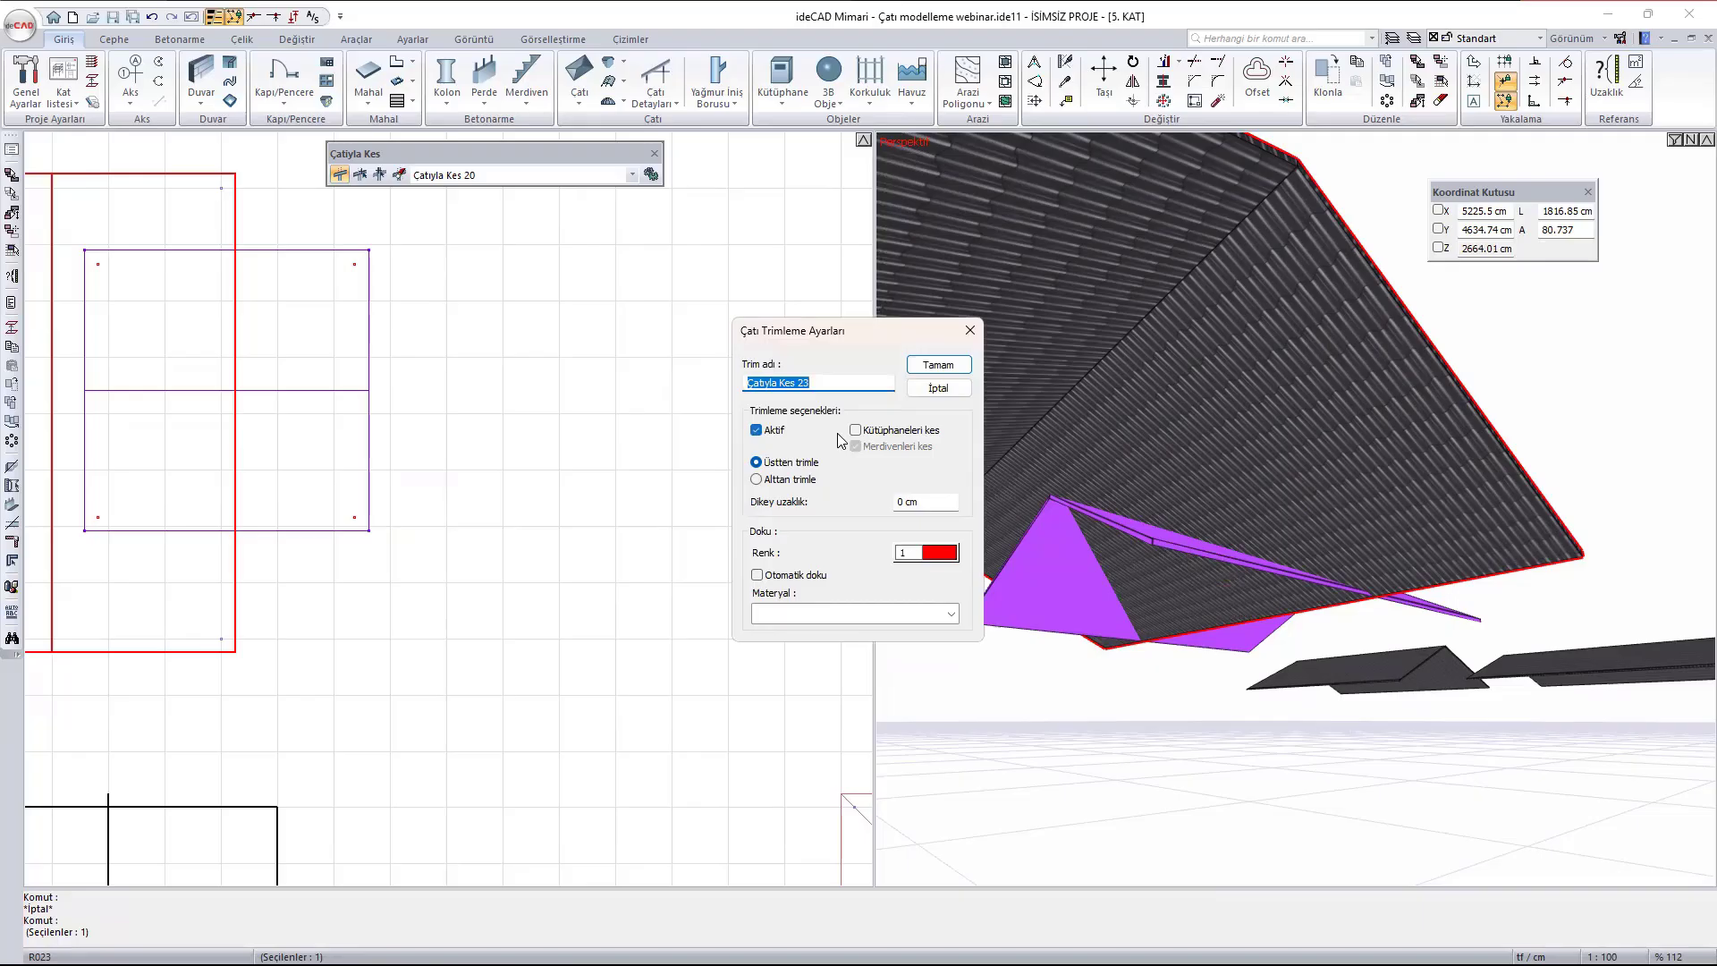
click(802, 480)
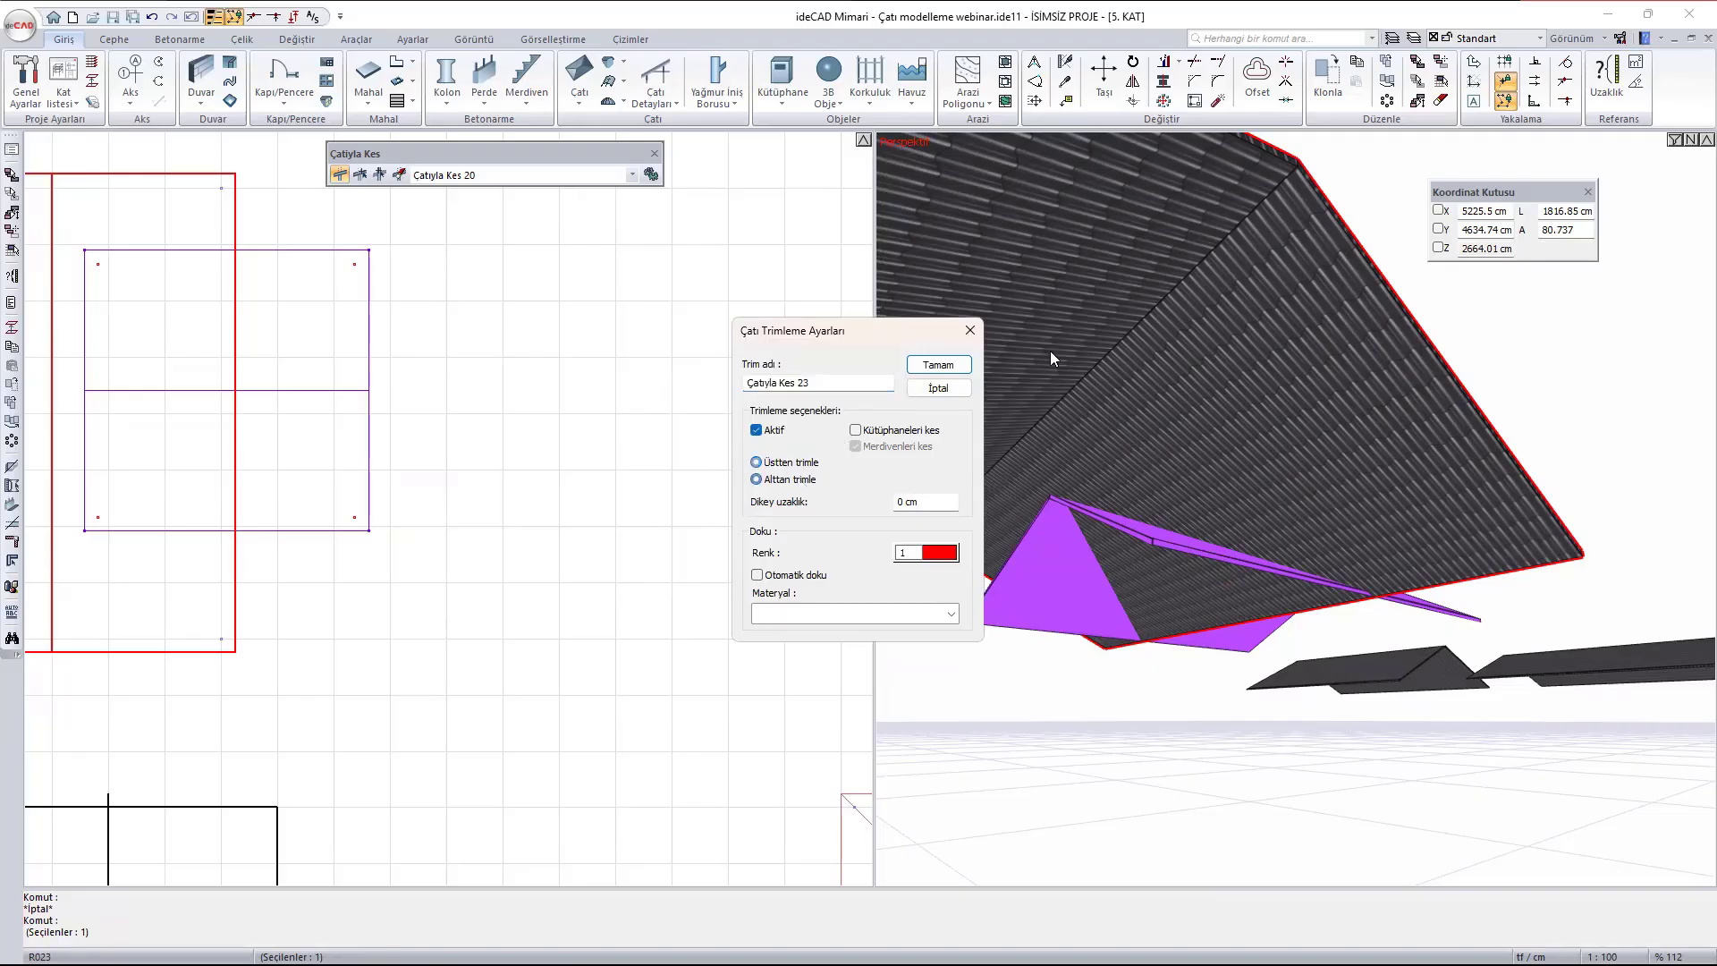
click(938, 365)
scroll(1238, 590, up, 2)
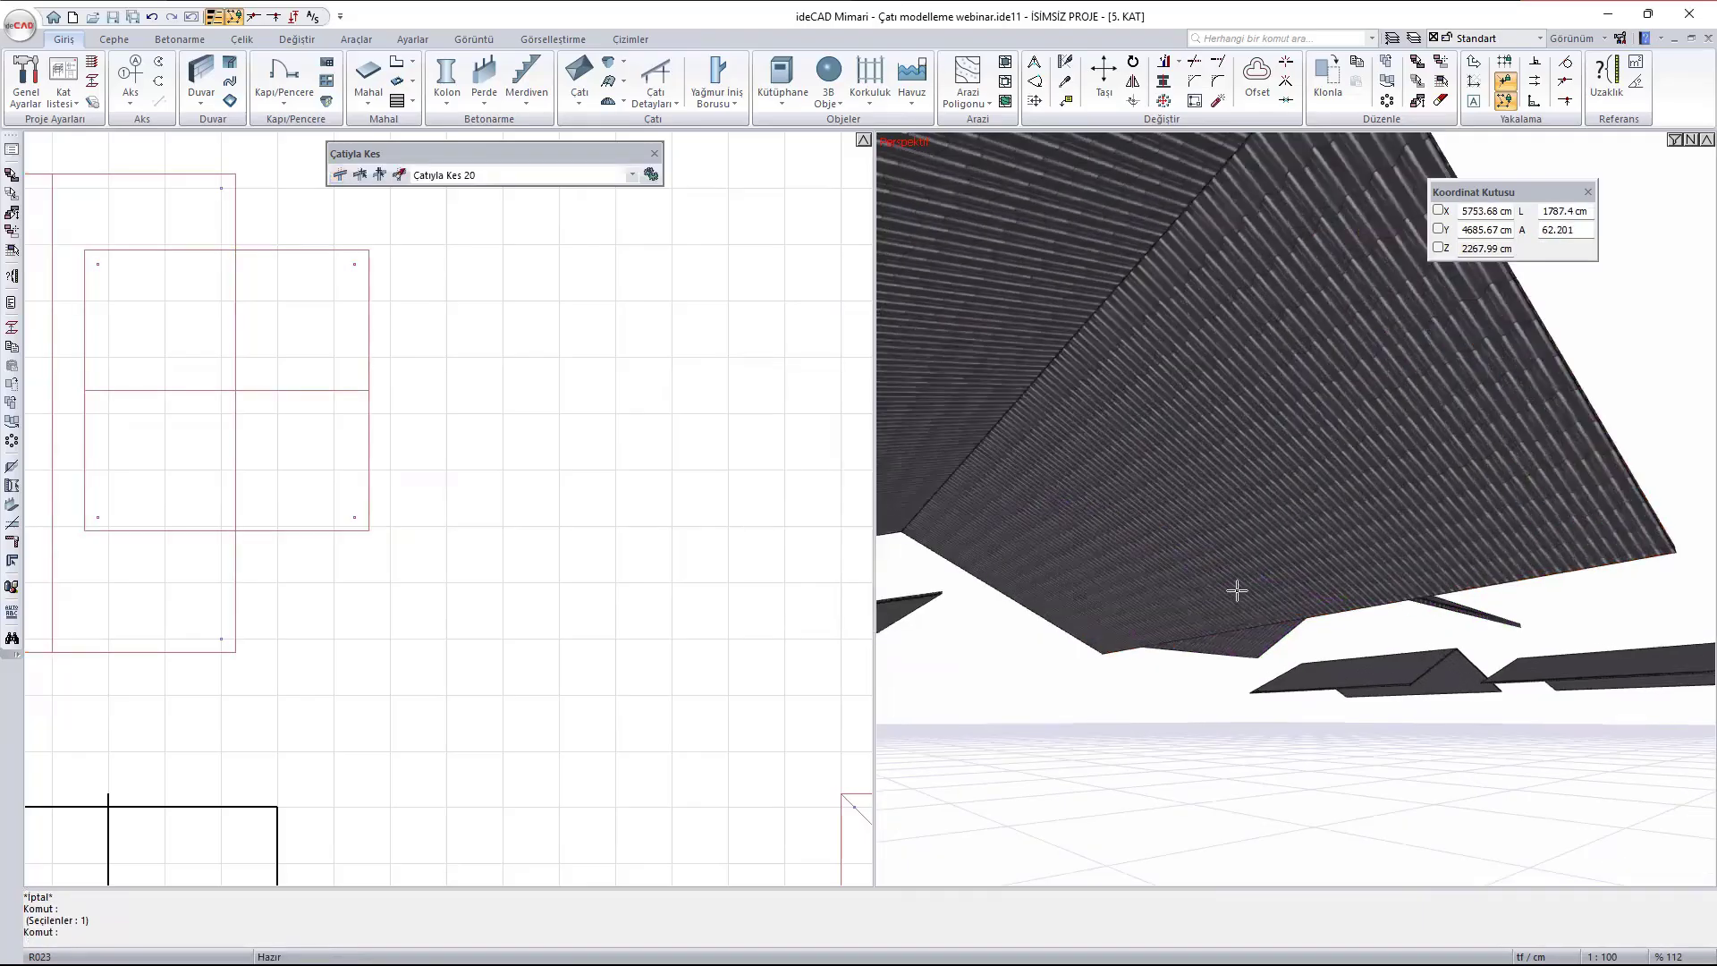
shift+middle_drag(1317, 560, 1211, 568)
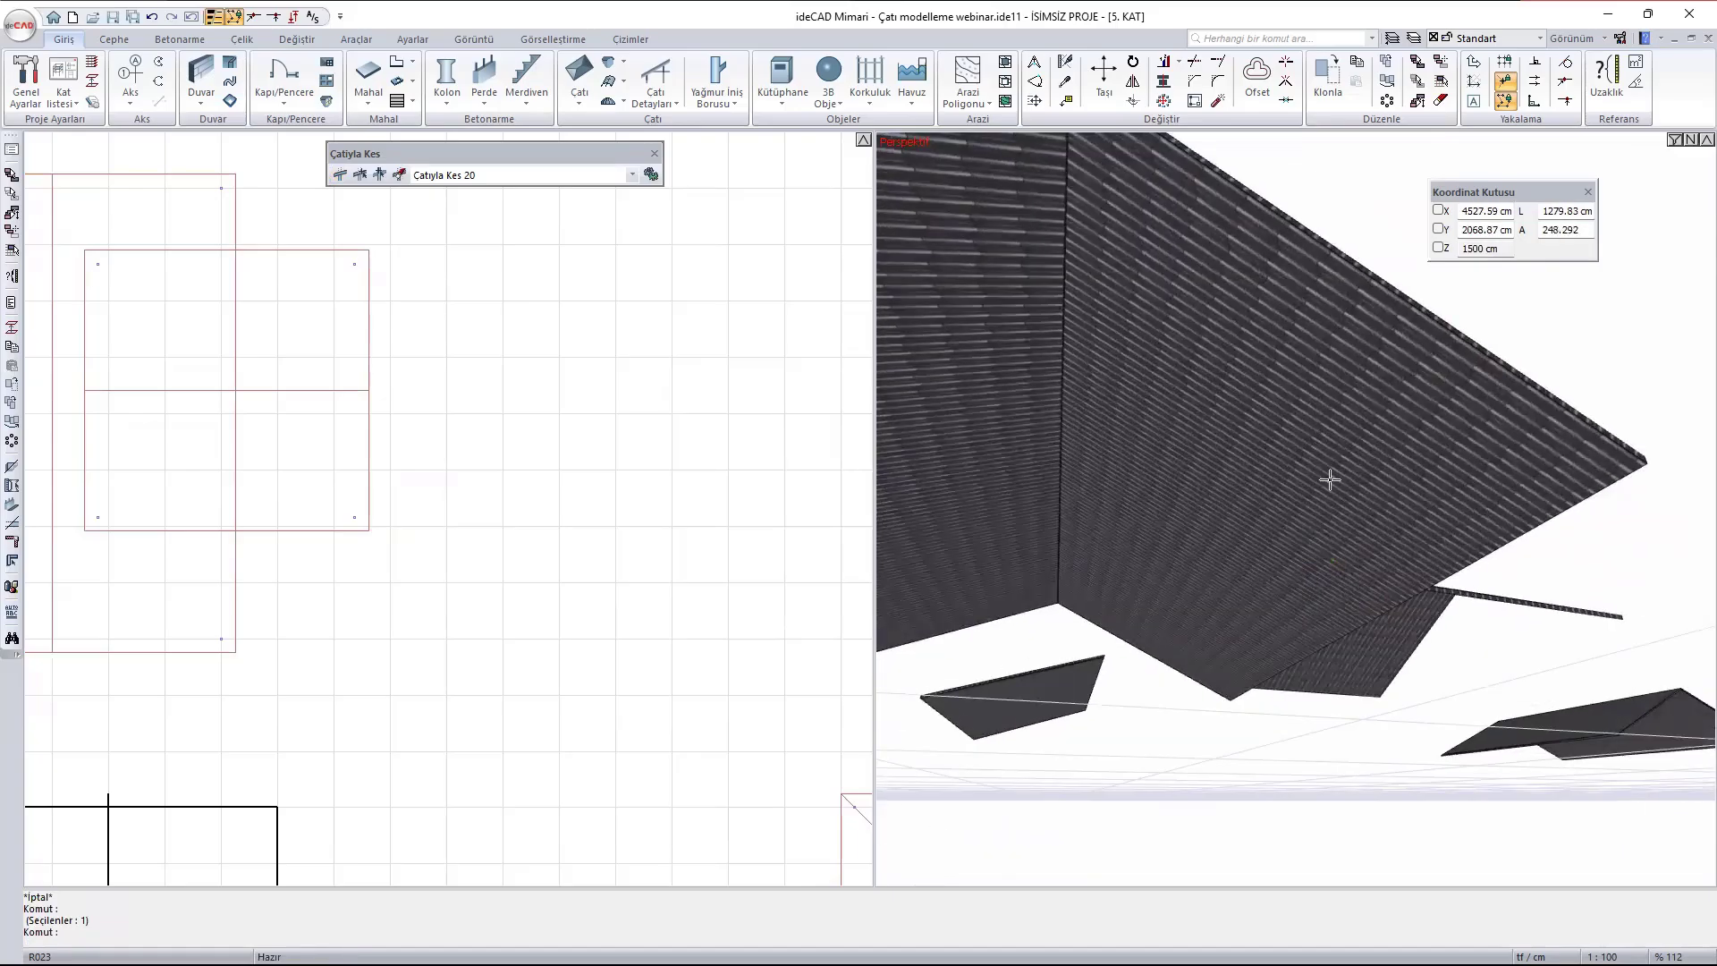
shift+middle_drag(1329, 479, 1287, 460)
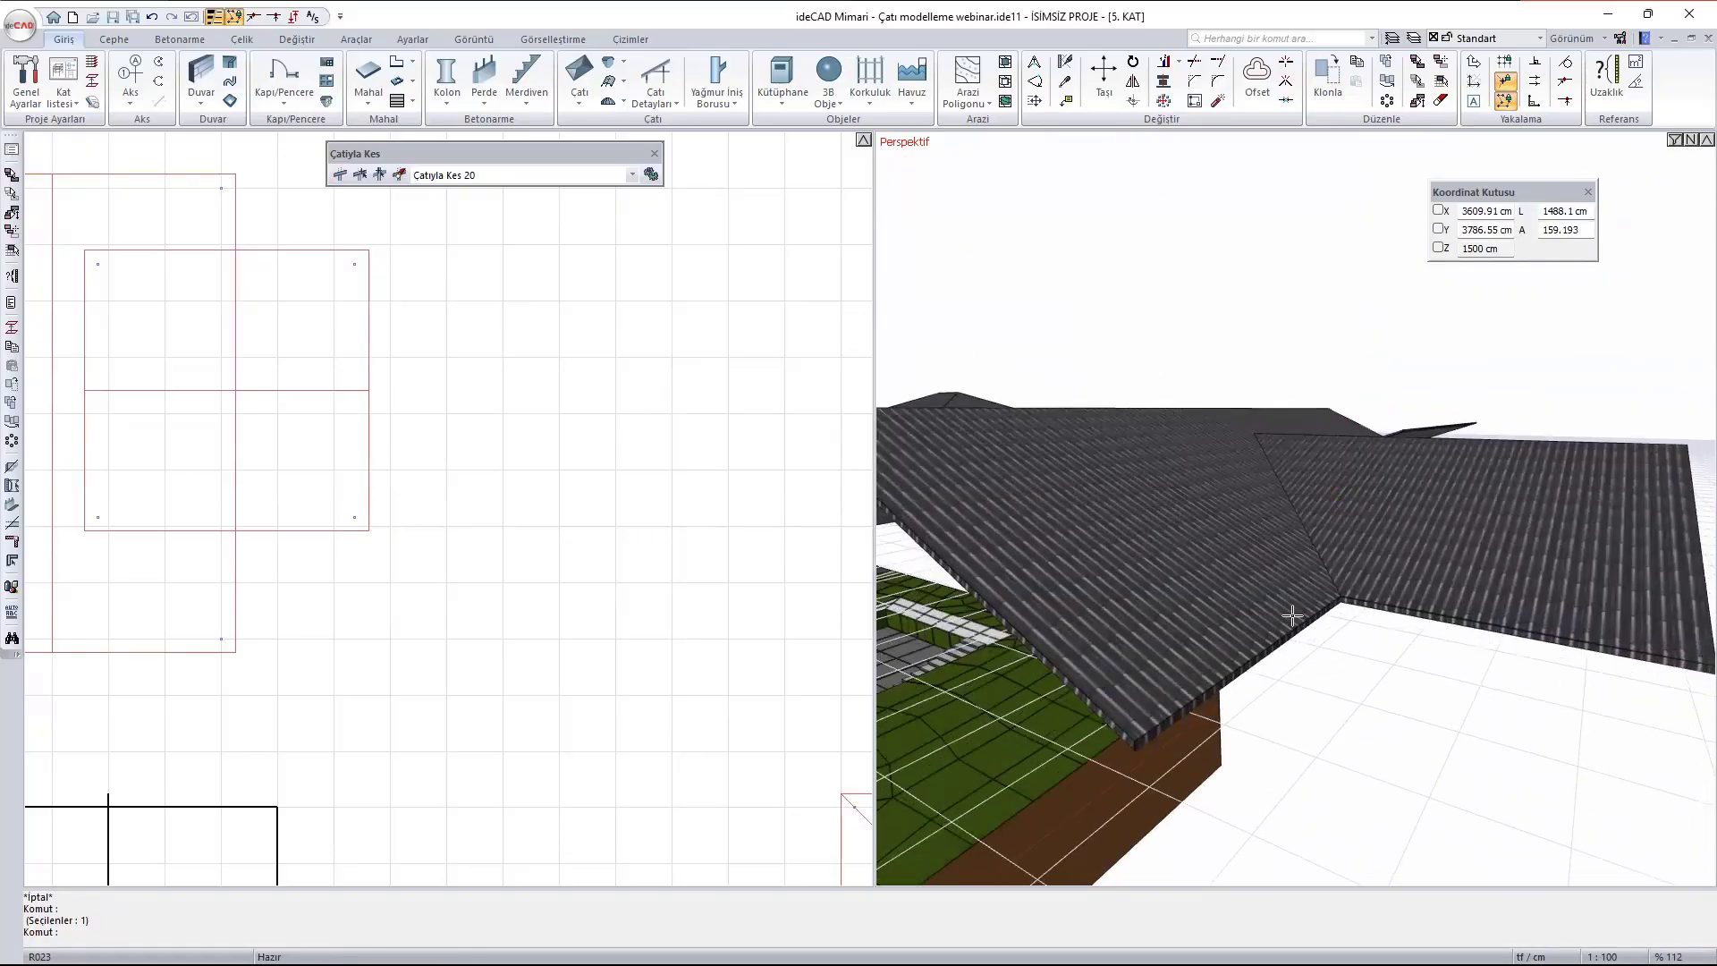
- Create a second roof cut (Çatıyla Kes) between the two gabled roofs, trimming the smaller roof with the larger one from below (Alttan trimle)
click(344, 176)
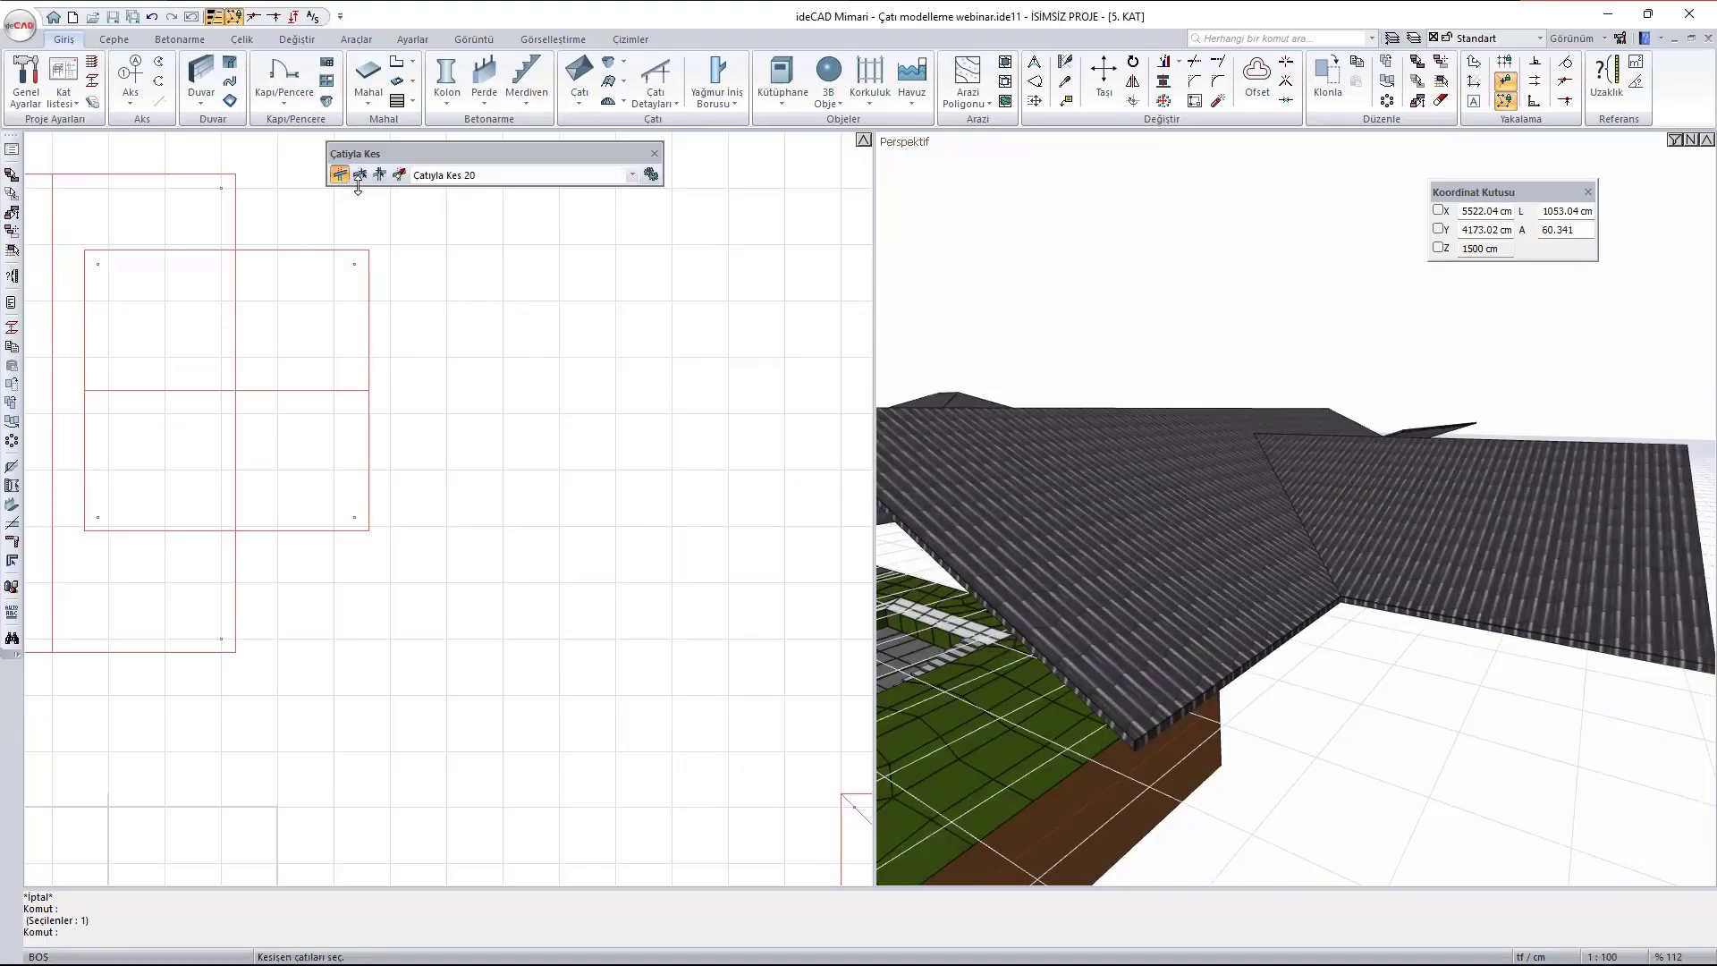
middle_drag(1409, 670, 1111, 327)
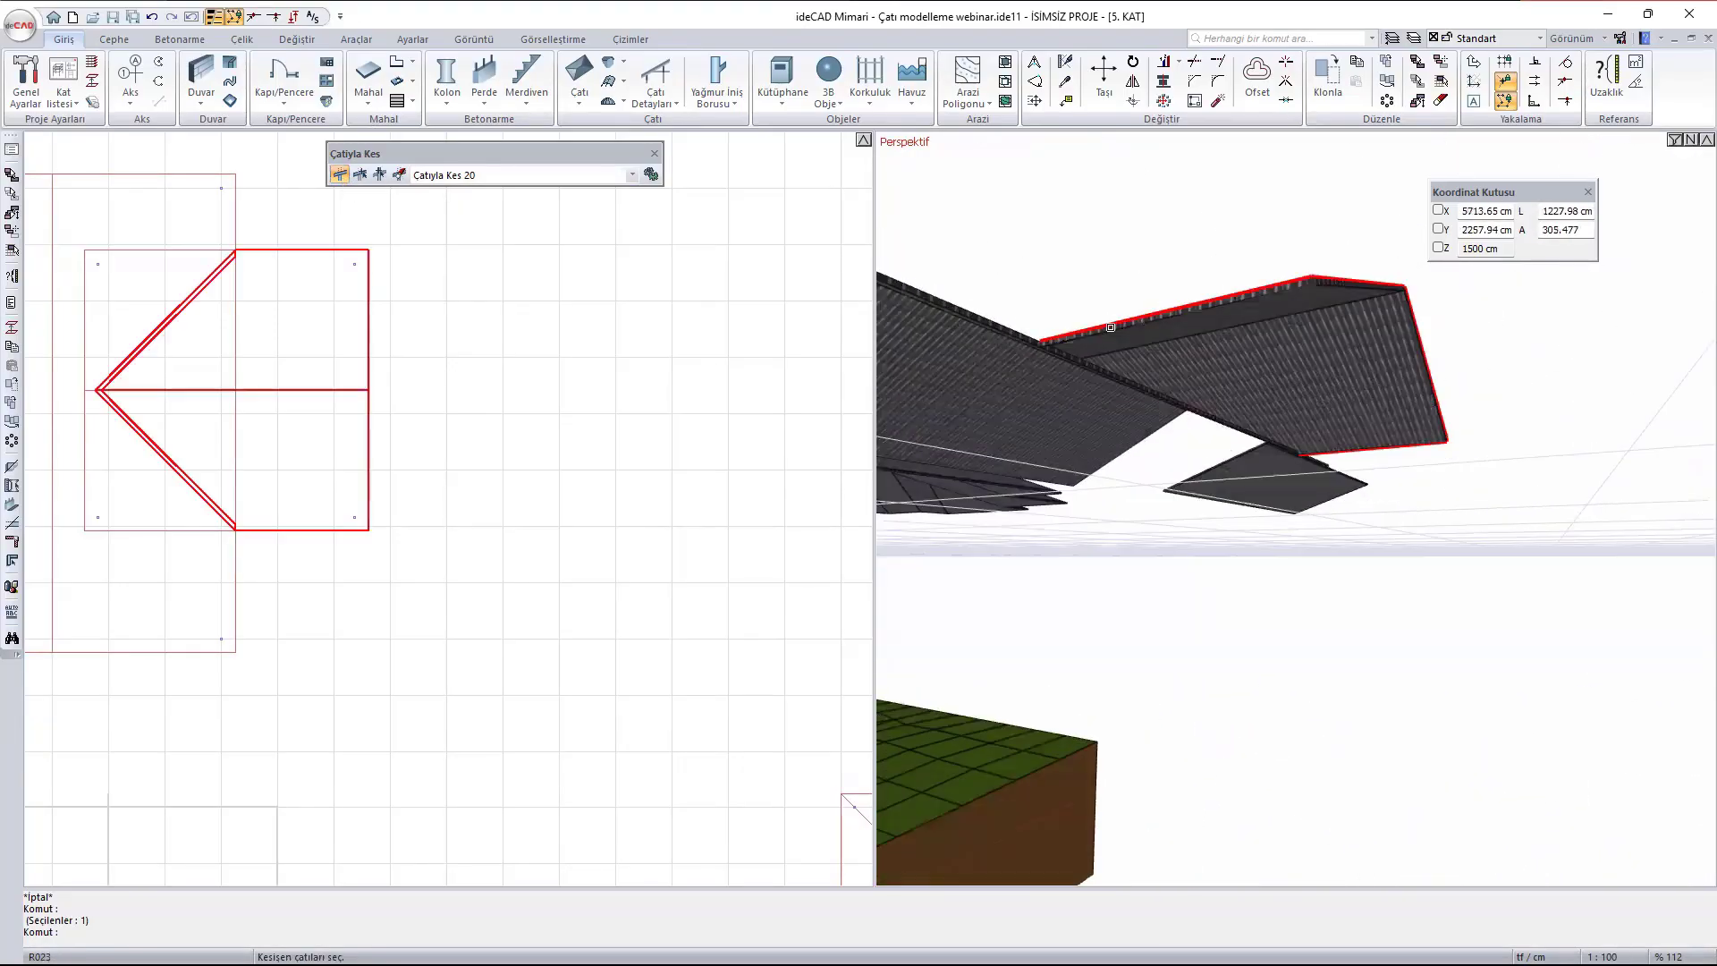
click(1203, 308)
scroll(1156, 384, up, 2)
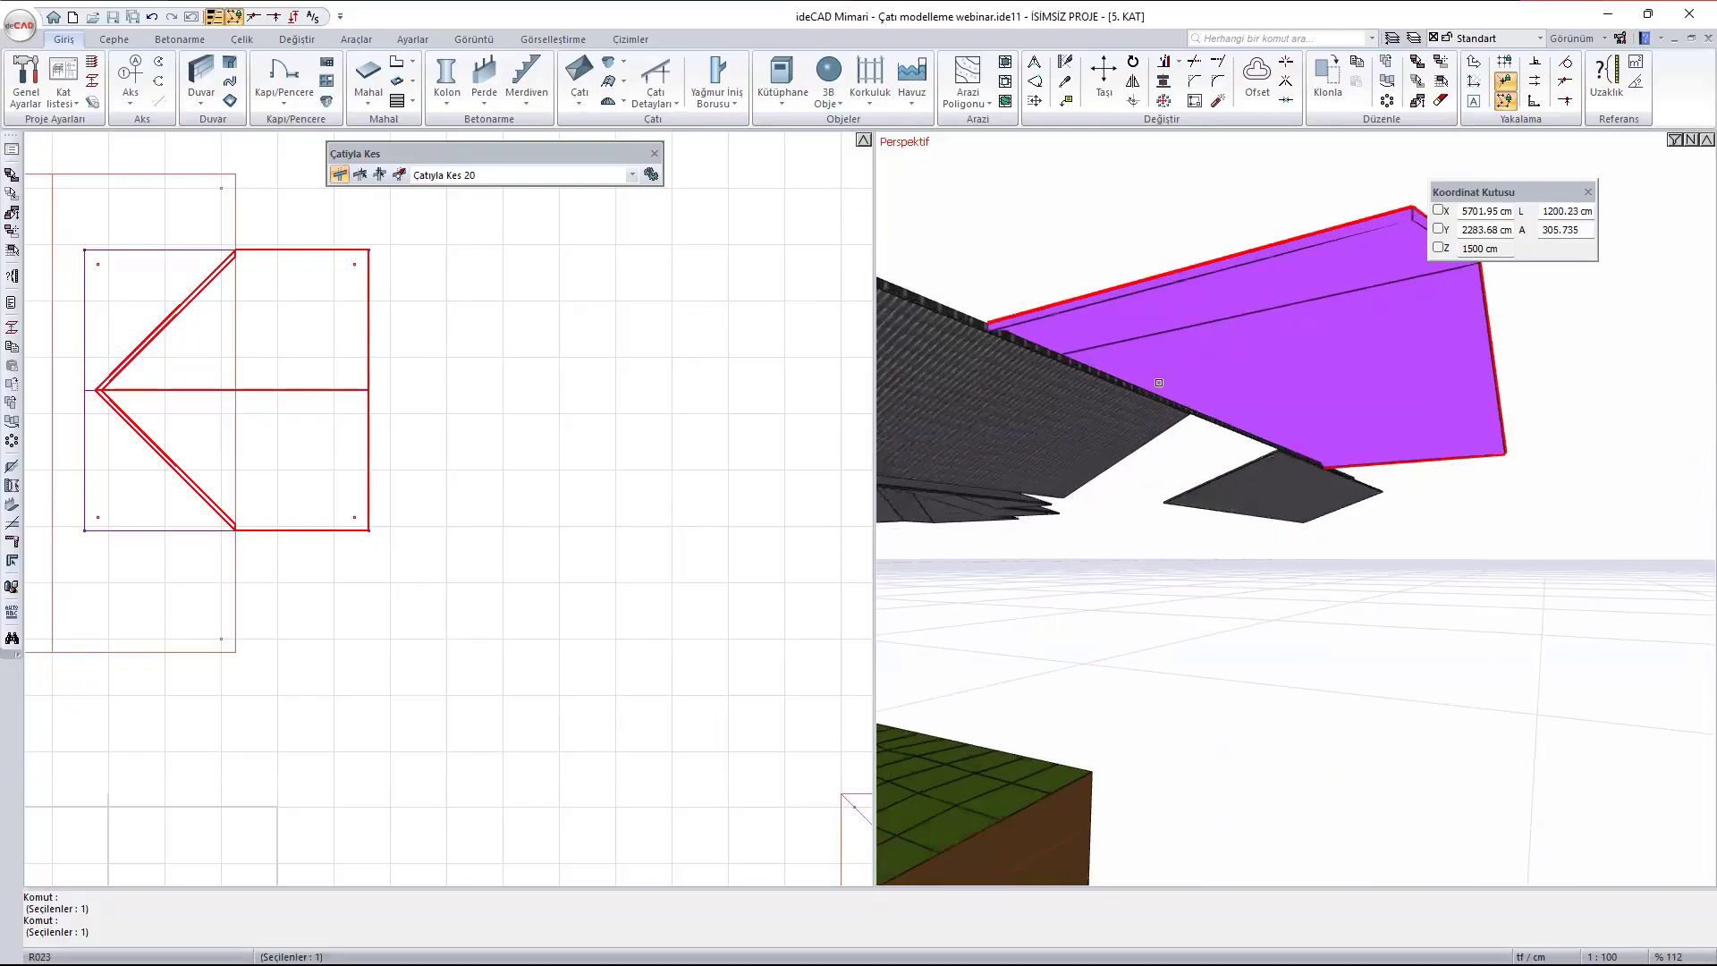
right_click(1158, 367)
ctrl+middle_drag(1177, 388, 1272, 379)
click(1097, 422)
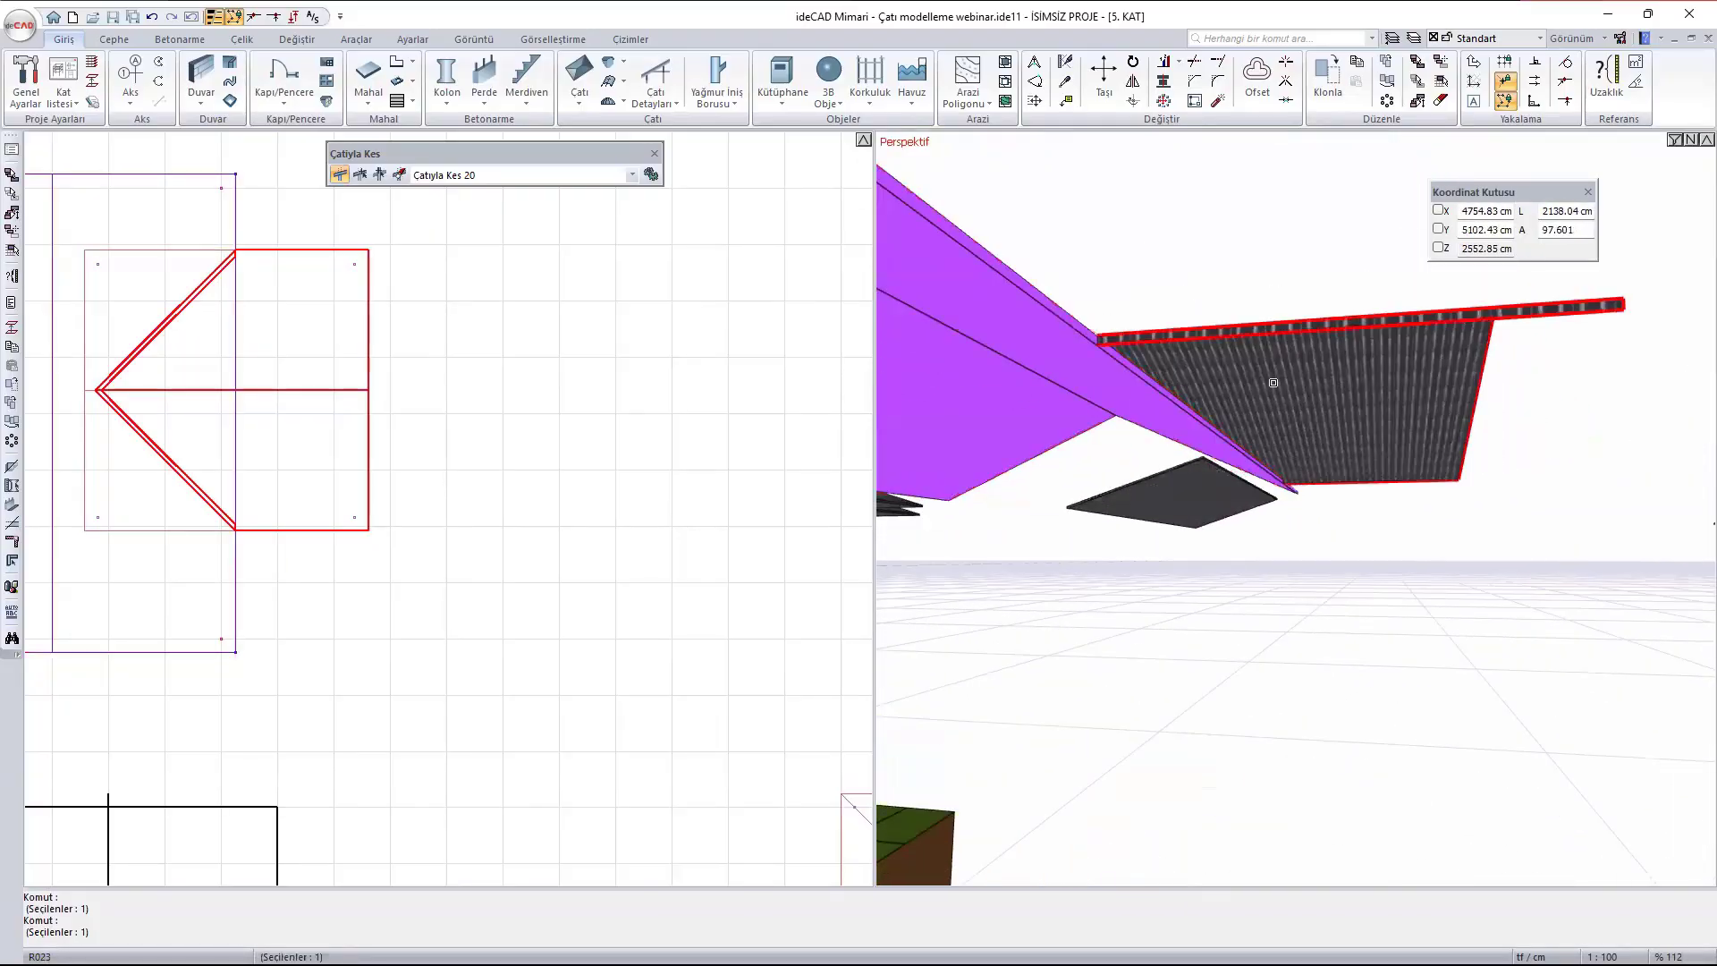
right_click(1200, 399)
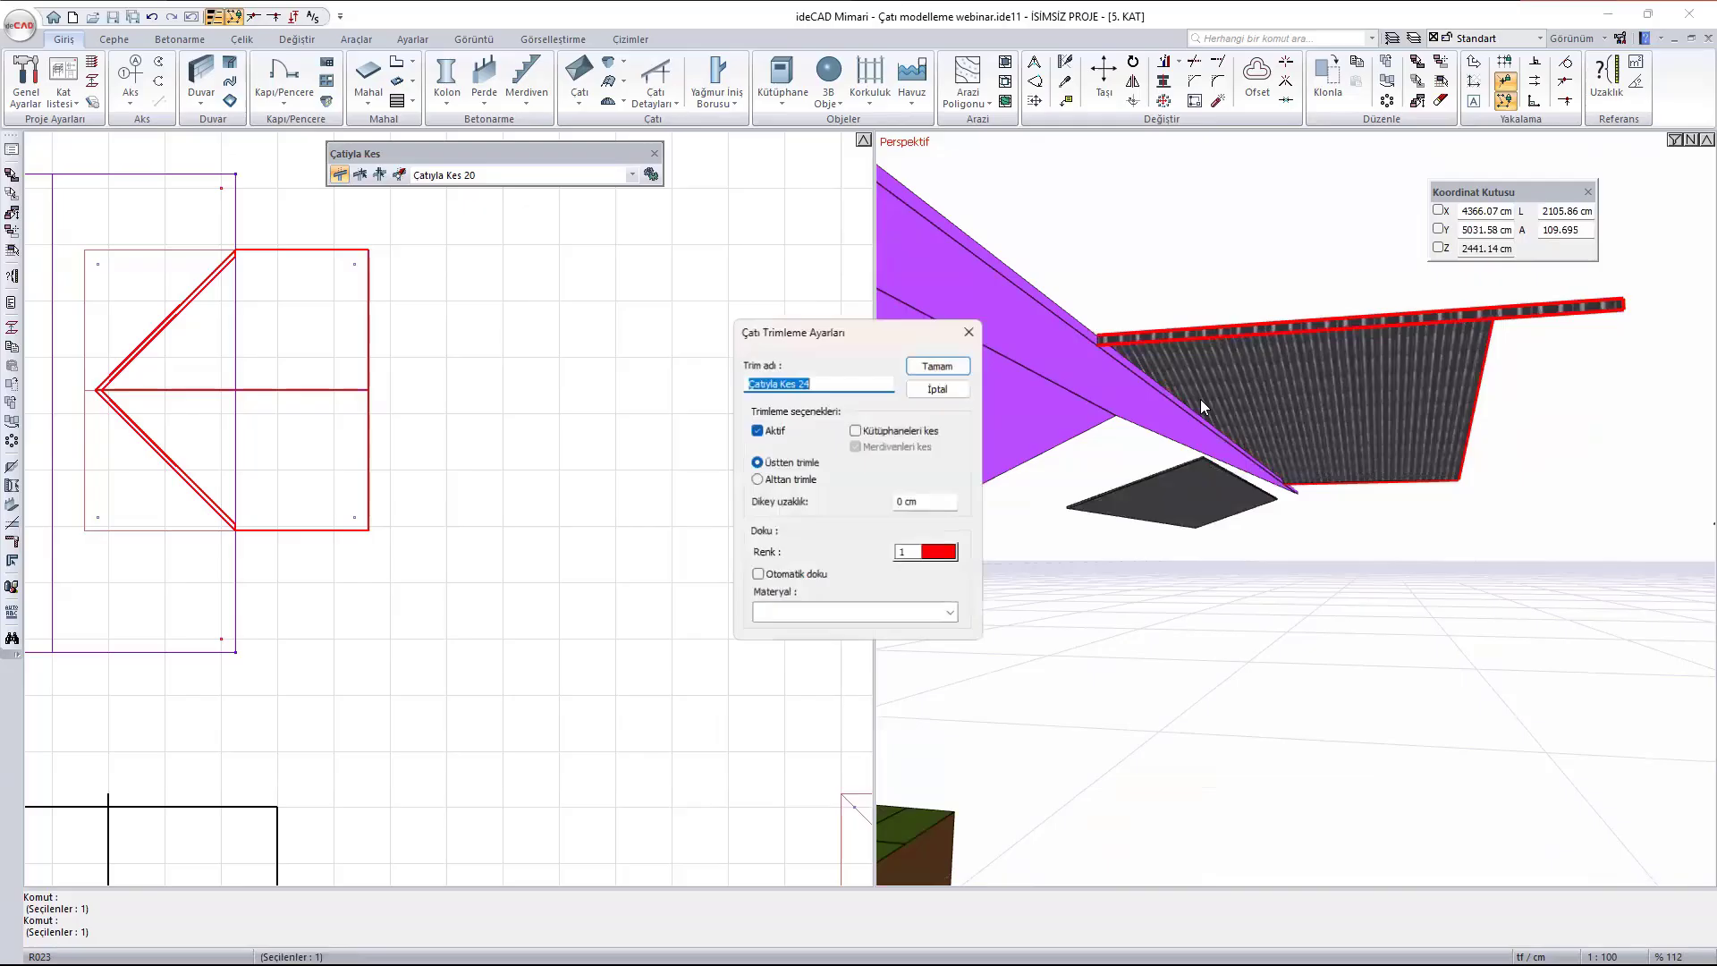
click(788, 480)
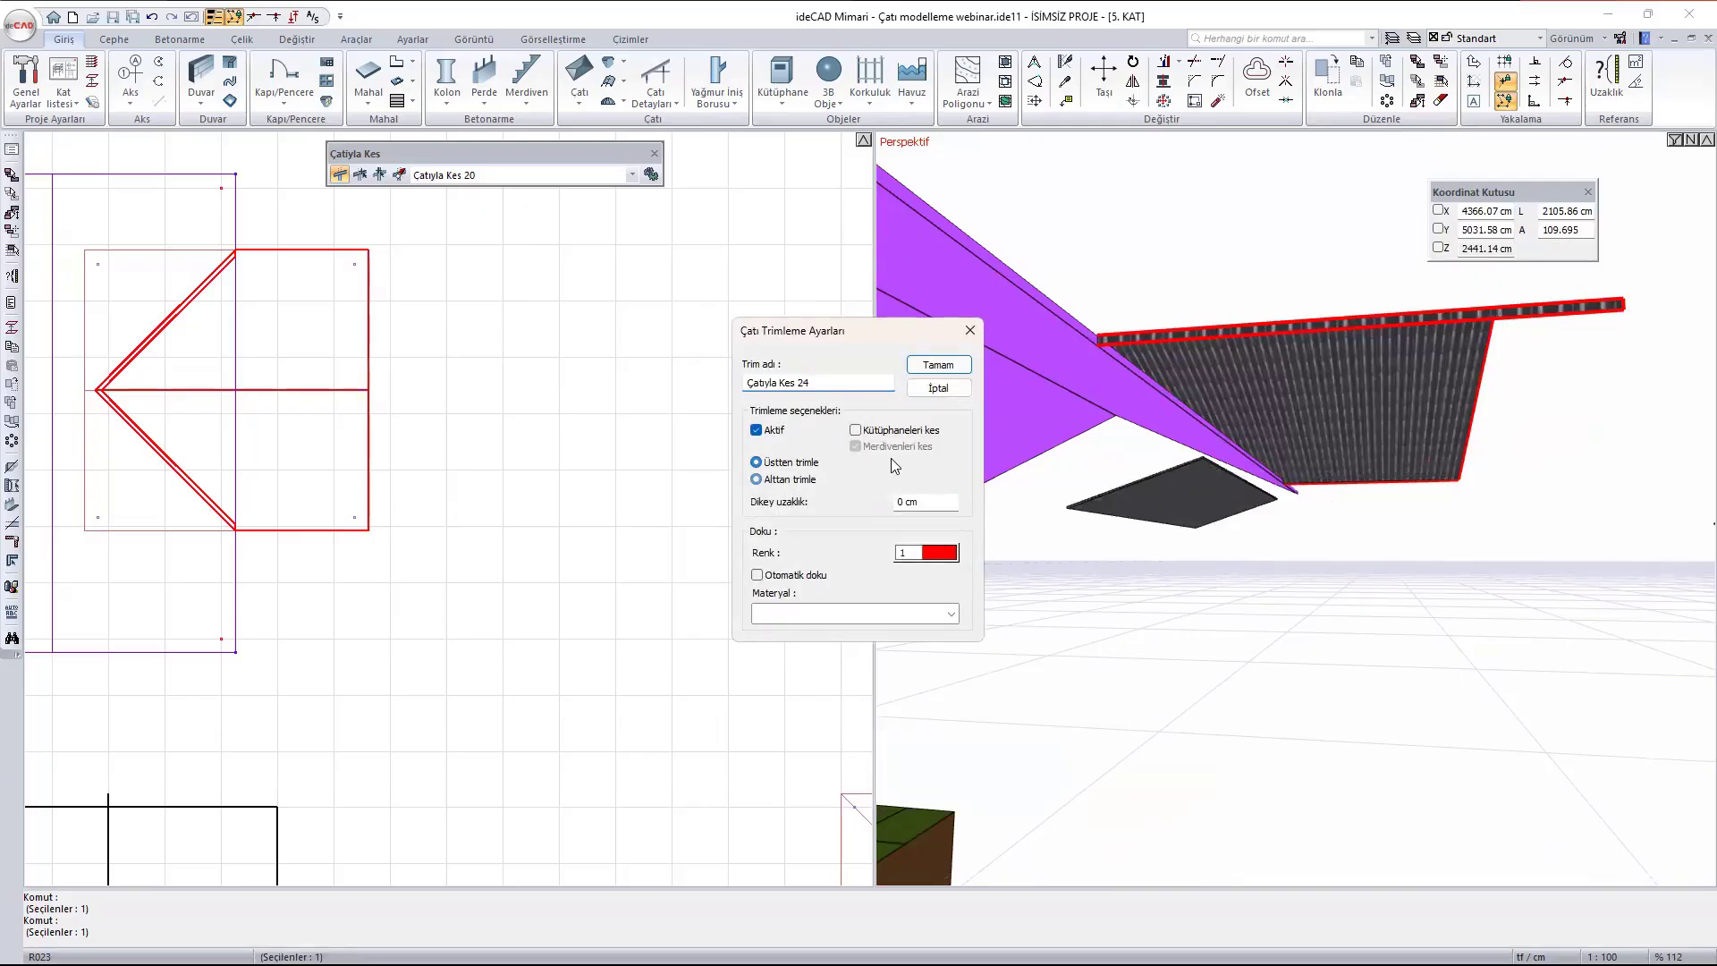
click(936, 368)
- Examine the trimmed junction of the two gabled roofs from underneath and from above
ctrl+middle_drag(1387, 441, 1478, 316)
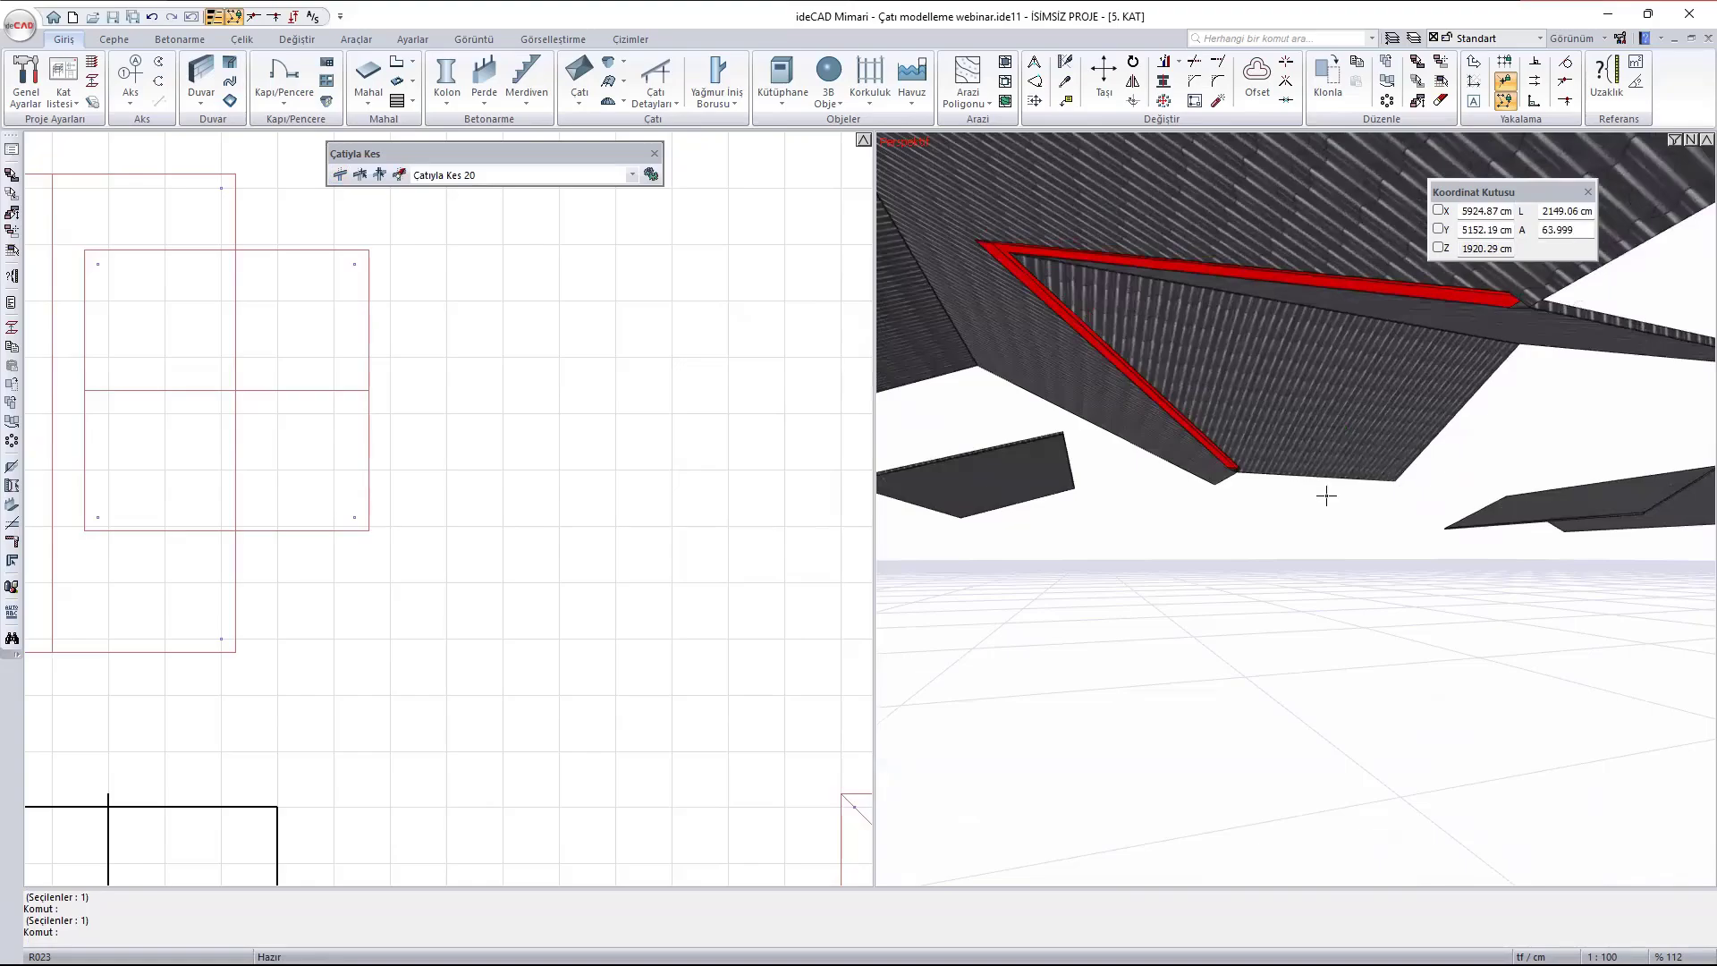
key(Escape)
ctrl+middle_drag(1215, 466, 1310, 550)
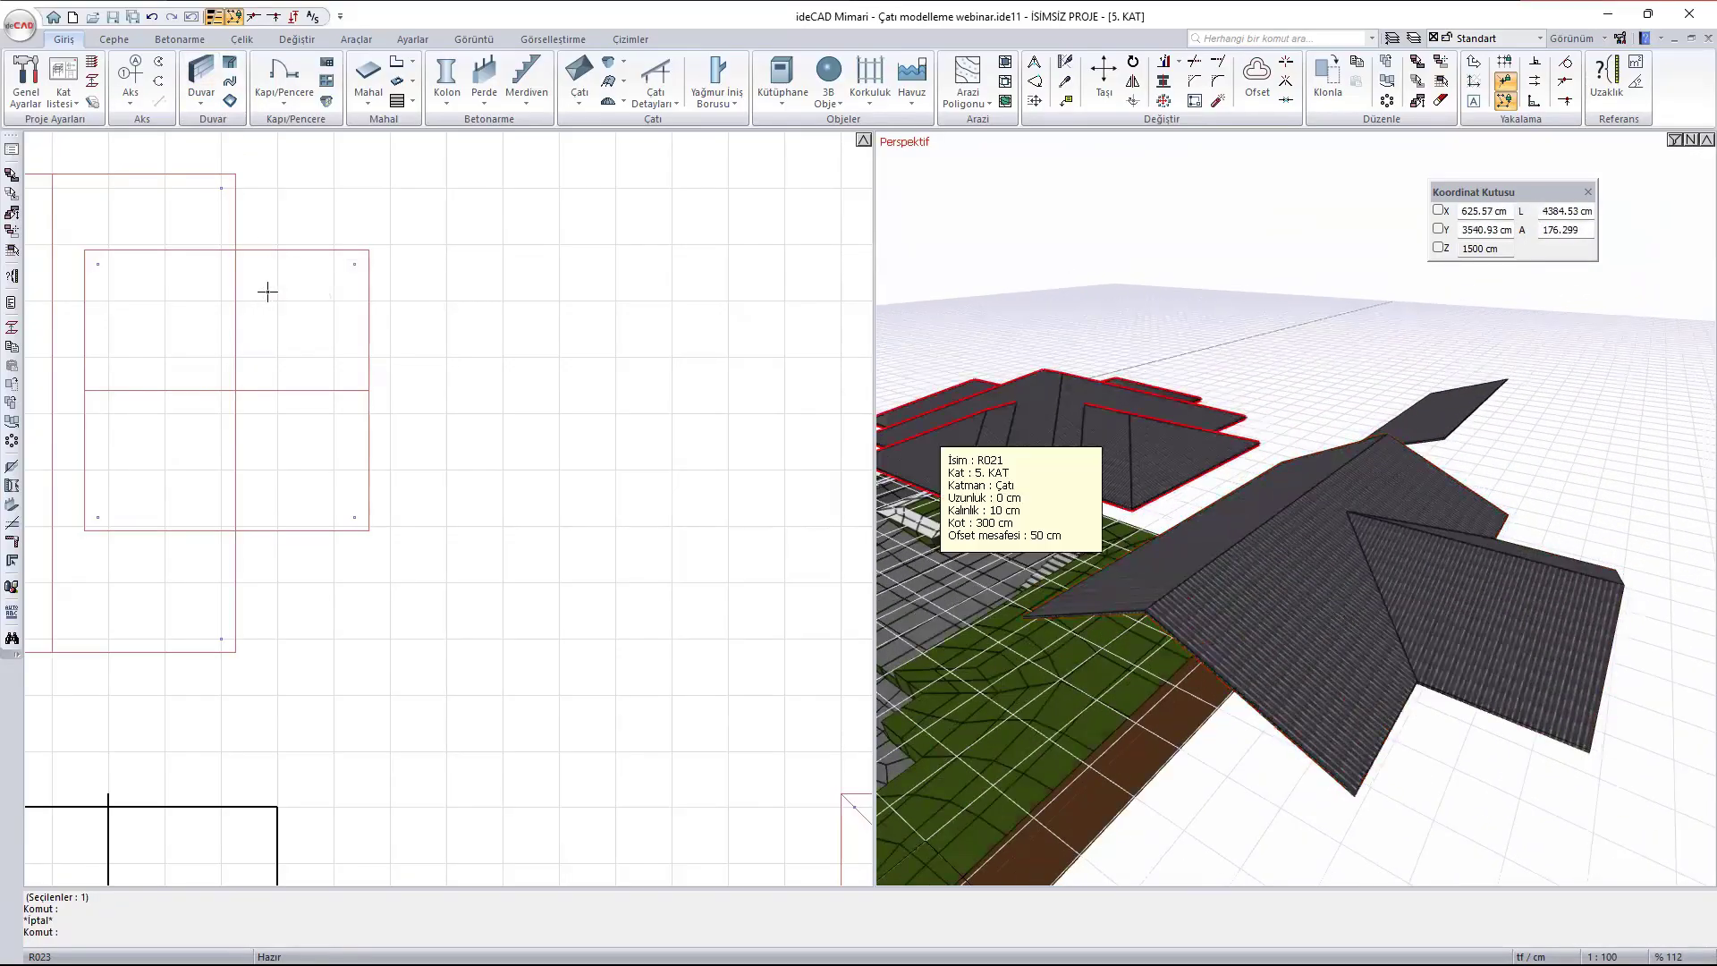
middle_drag(300, 306, 512, 396)
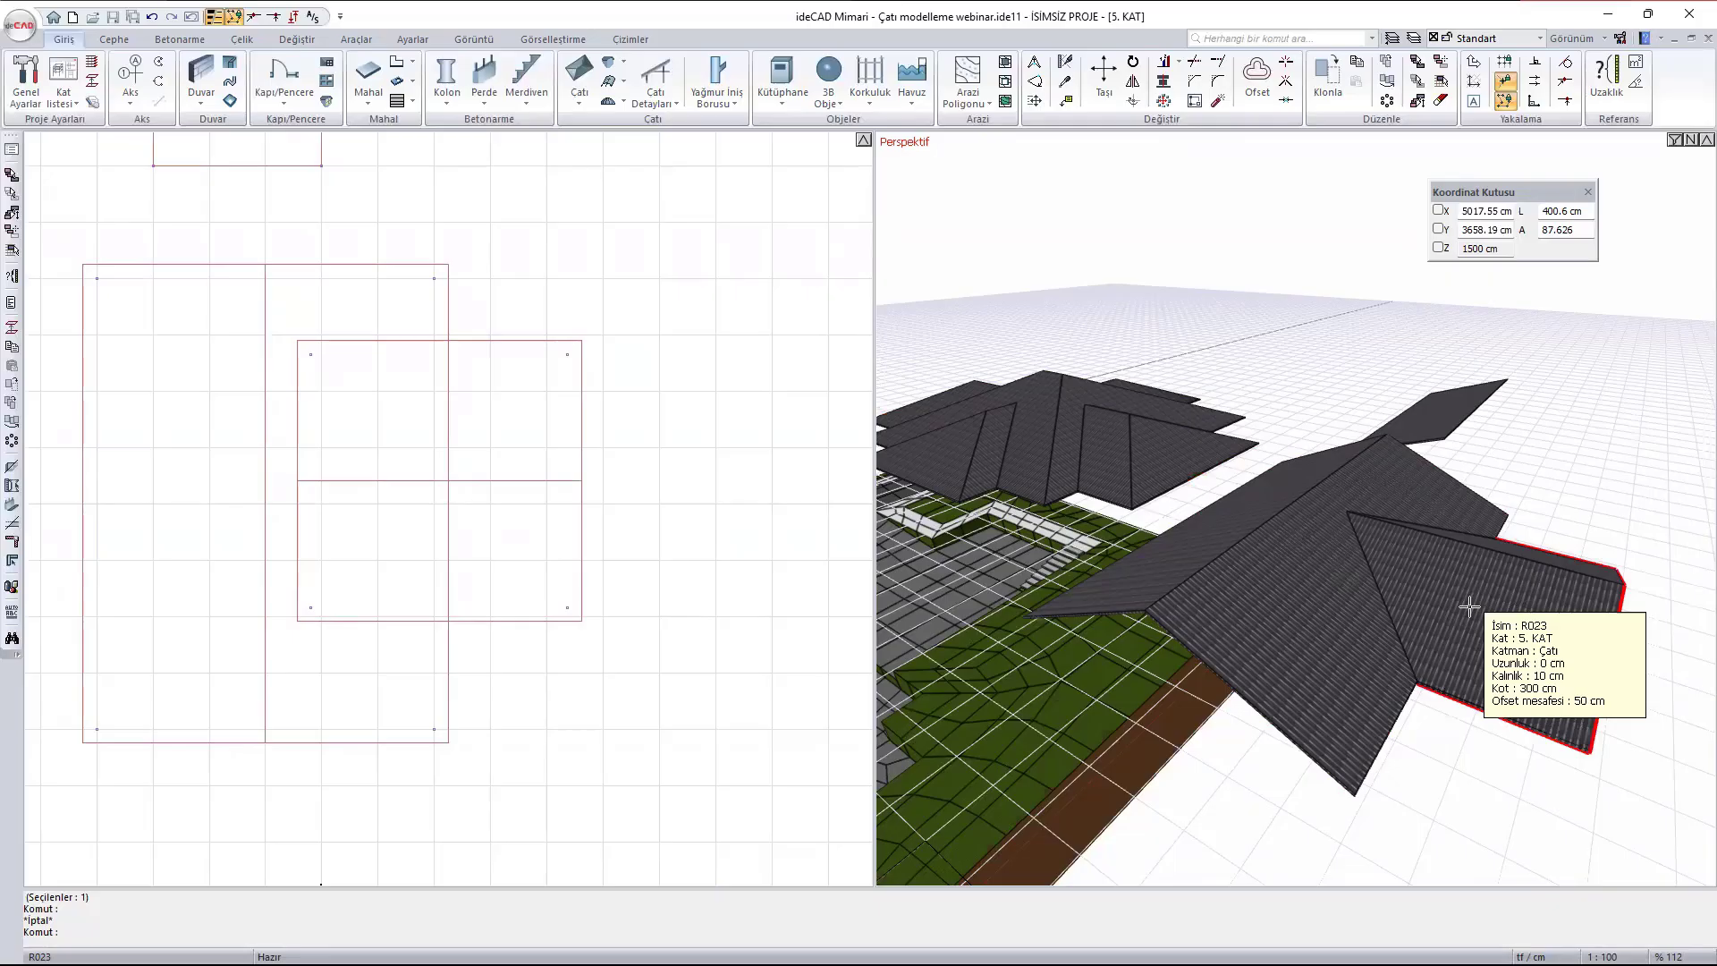
middle_drag(1571, 574, 1465, 513)
scroll(1461, 558, down, 5)
middle_drag(1464, 513, 1426, 513)
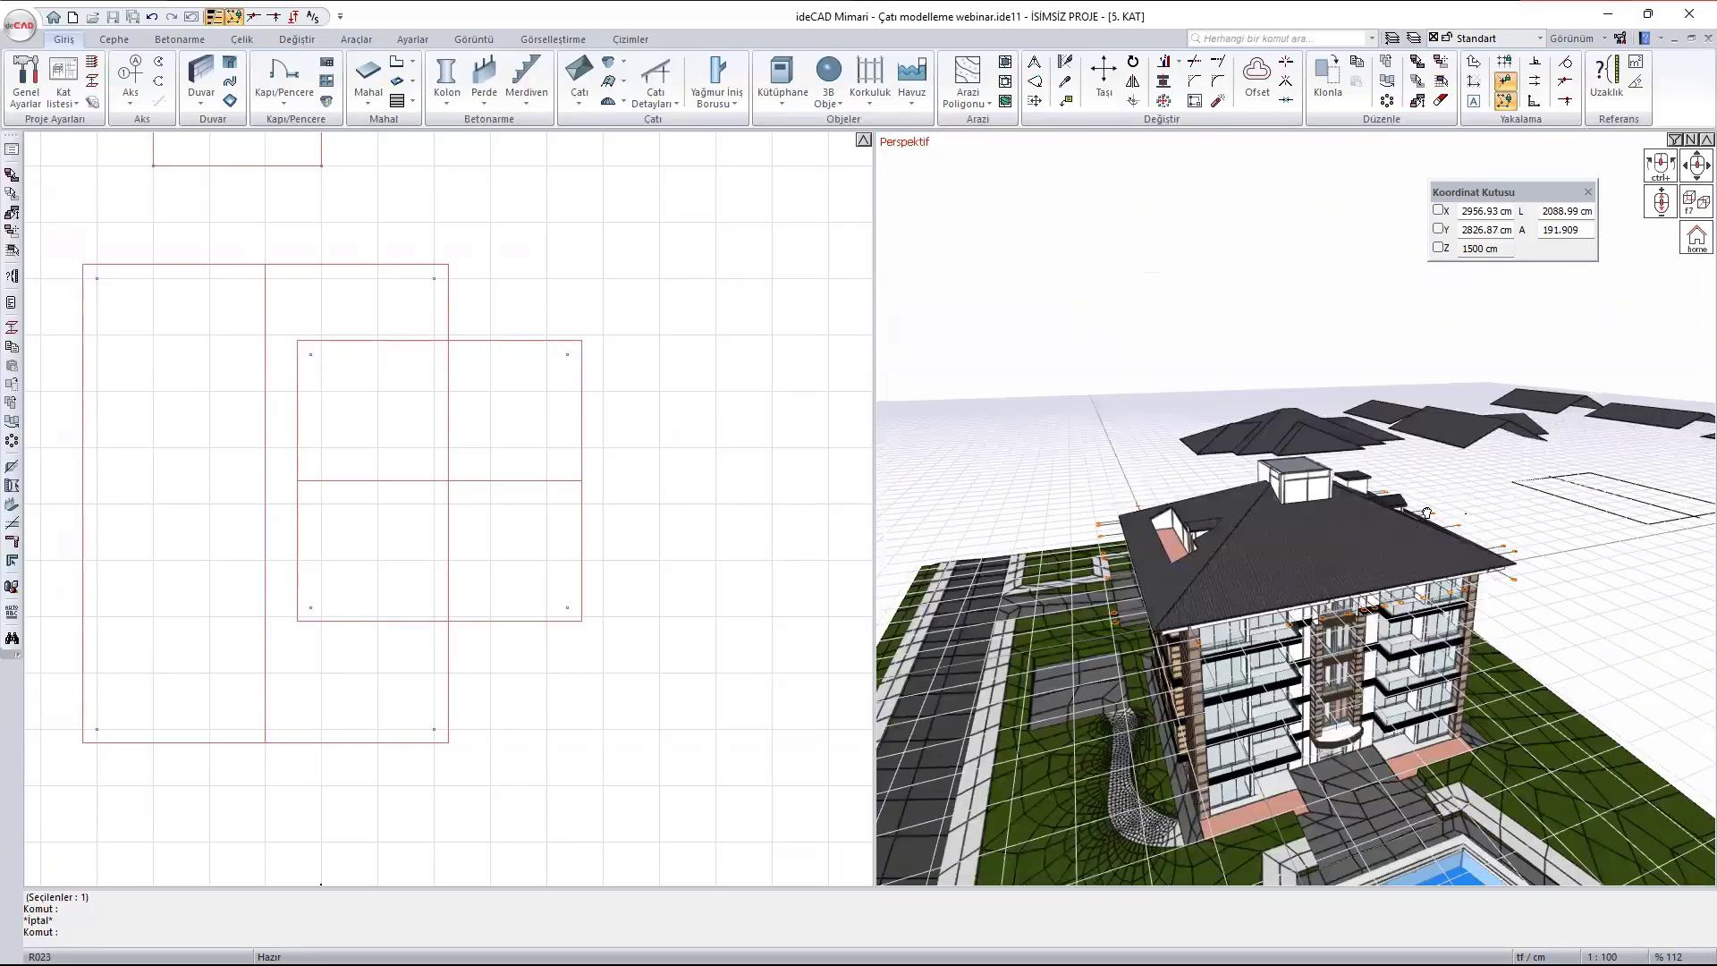
- Model a hip roof over the black 1200 cm wide rectangle by tracing its four corners as the roof polygon
scroll(659, 403, down, 6)
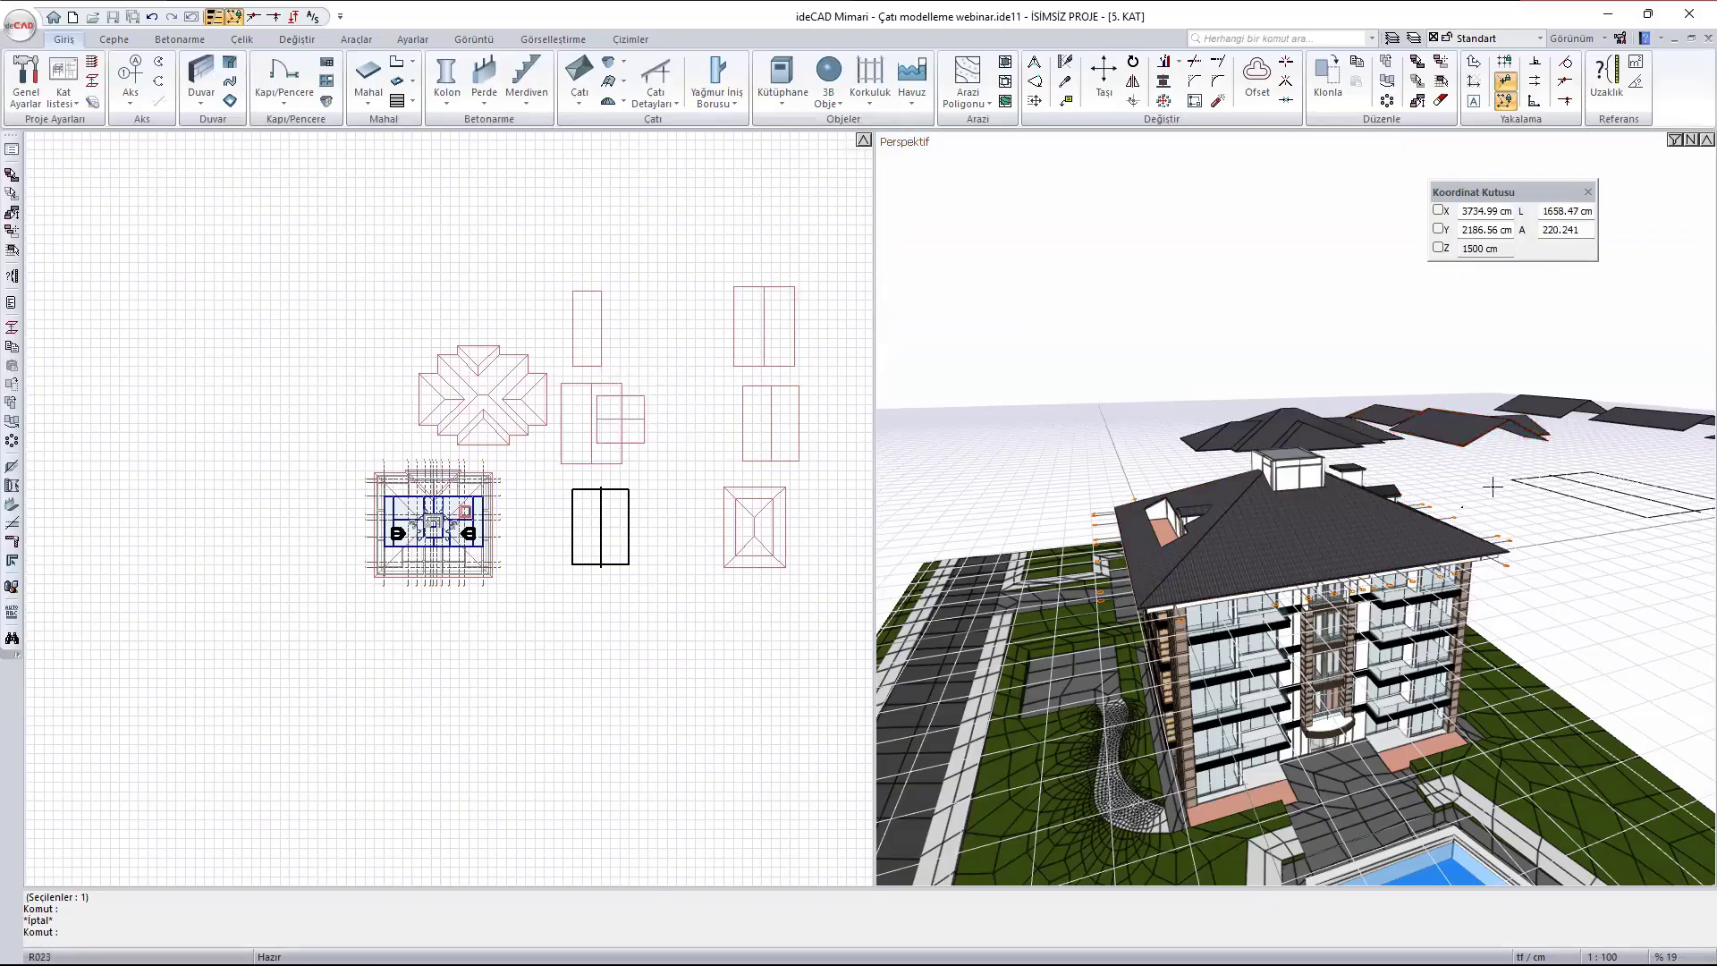
middle_drag(1527, 497, 1201, 610)
scroll(1402, 548, up, 8)
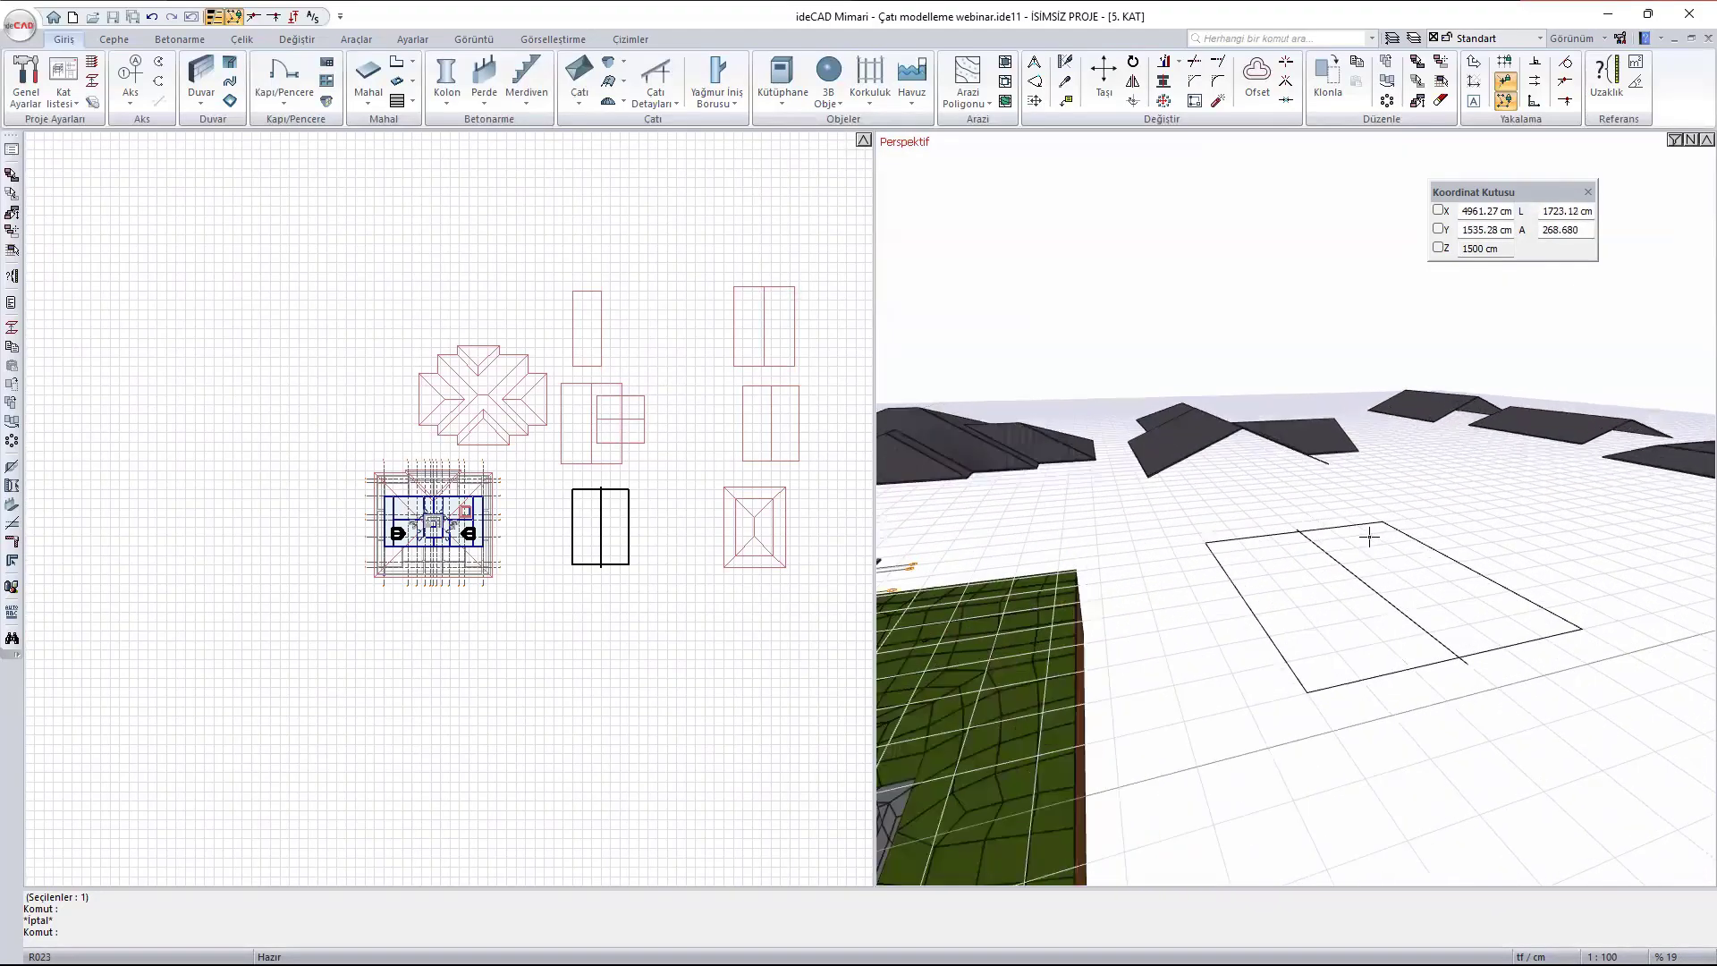
middle_drag(1334, 684, 1333, 606)
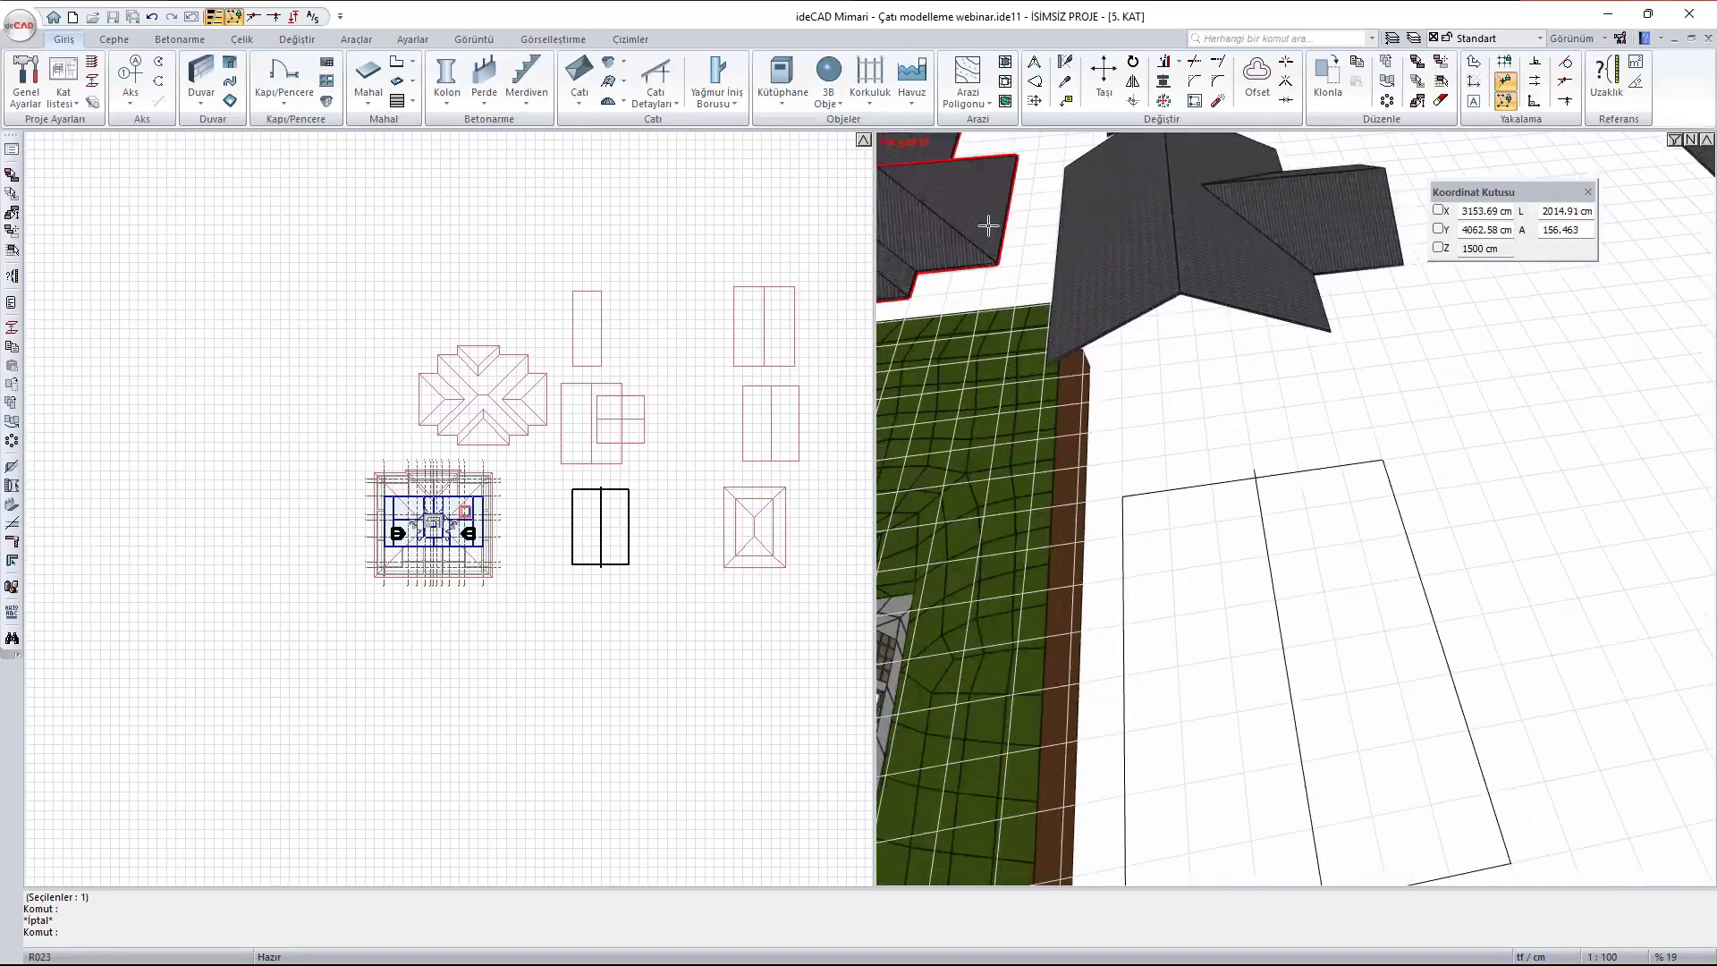
click(580, 71)
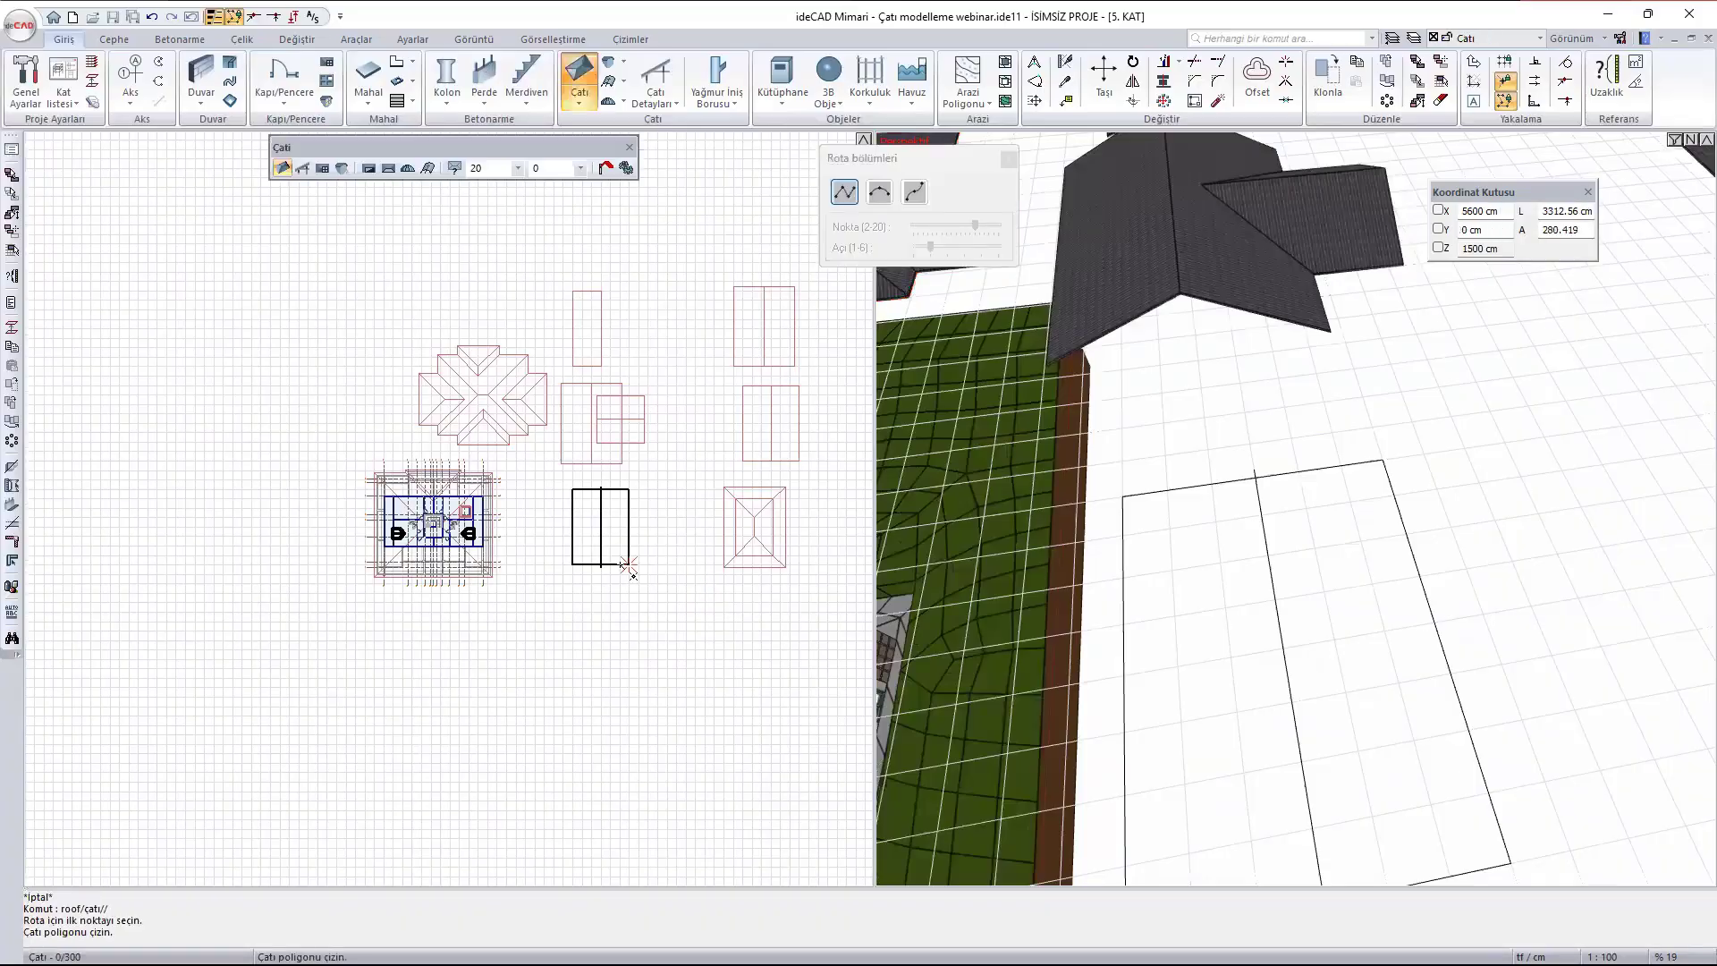
scroll(621, 561, up, 5)
click(525, 372)
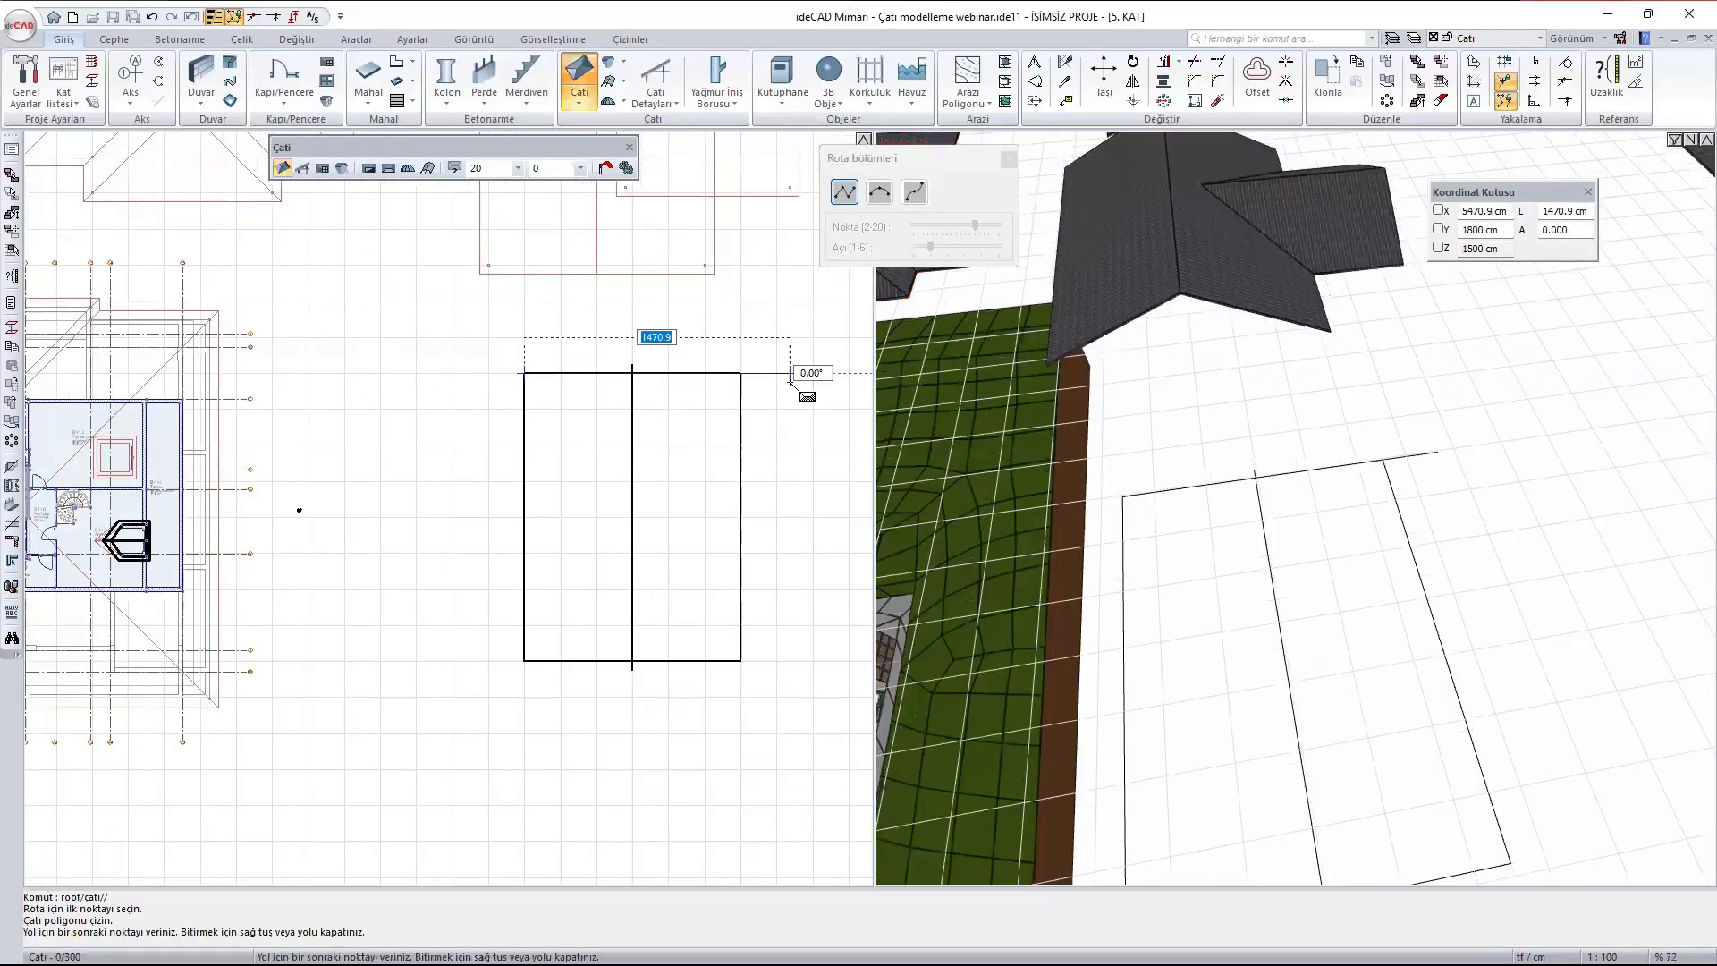
click(740, 372)
click(741, 662)
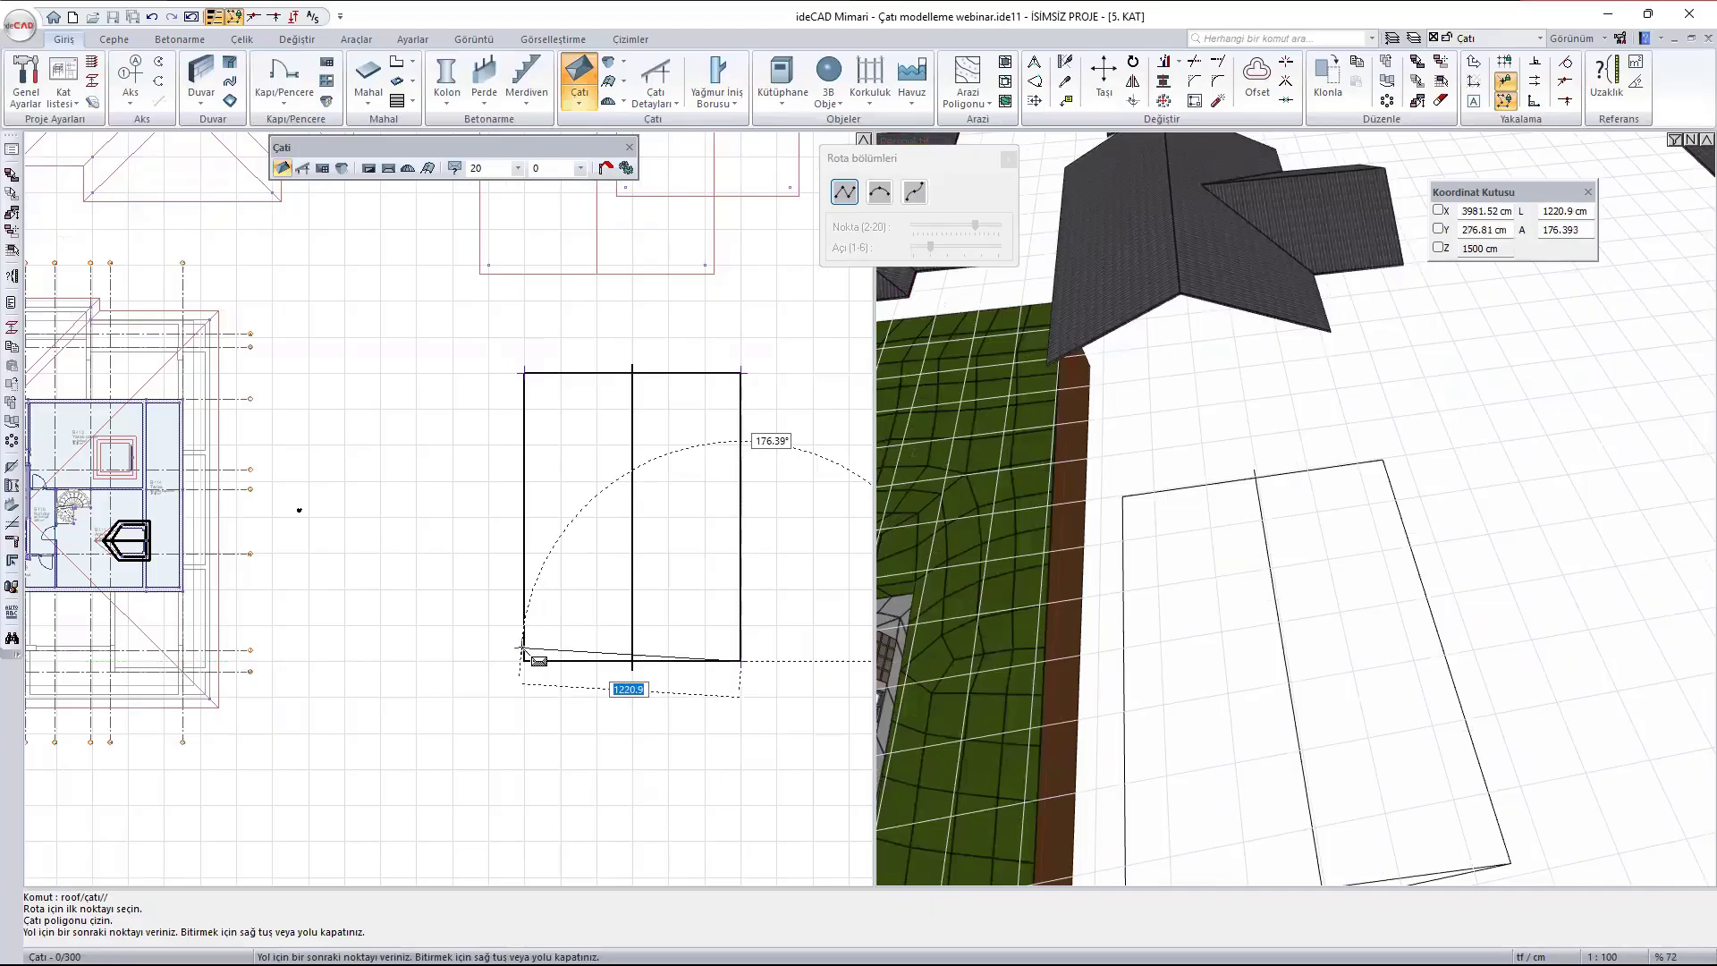
click(524, 660)
click(524, 372)
scroll(1310, 659, down, 2)
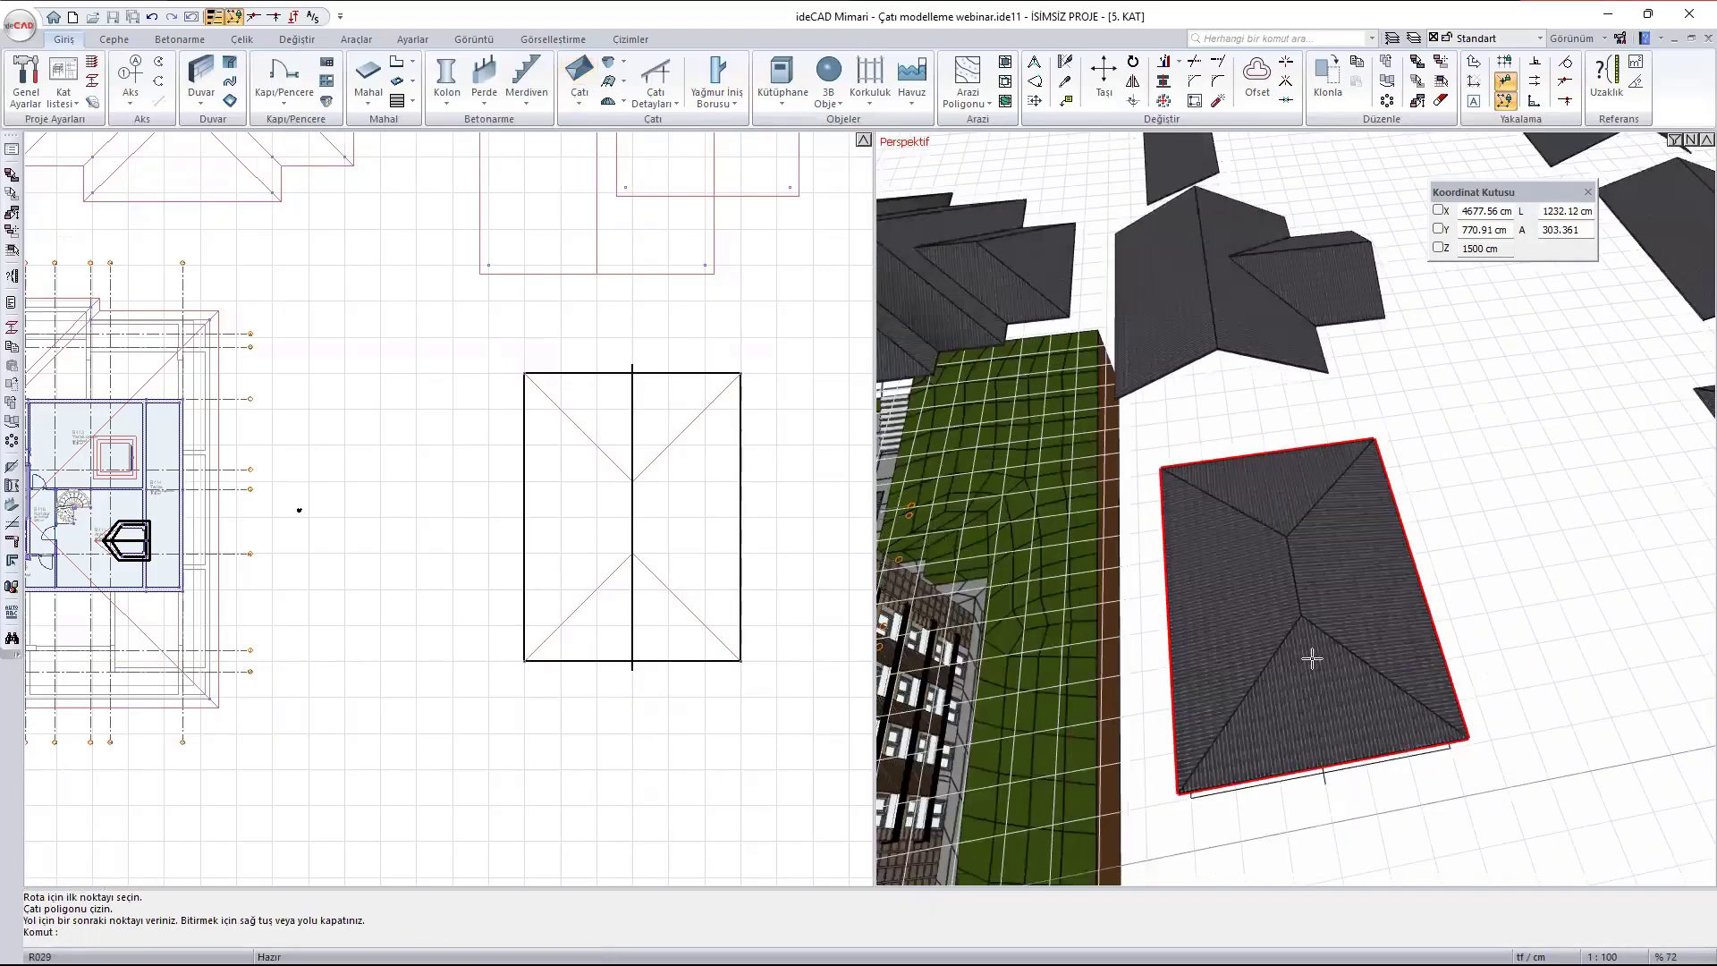
- Make the roof material "çatı" transparent by enabling Şeffaflık with a value of 80
middle_drag(1311, 659, 1372, 536)
click(1265, 696)
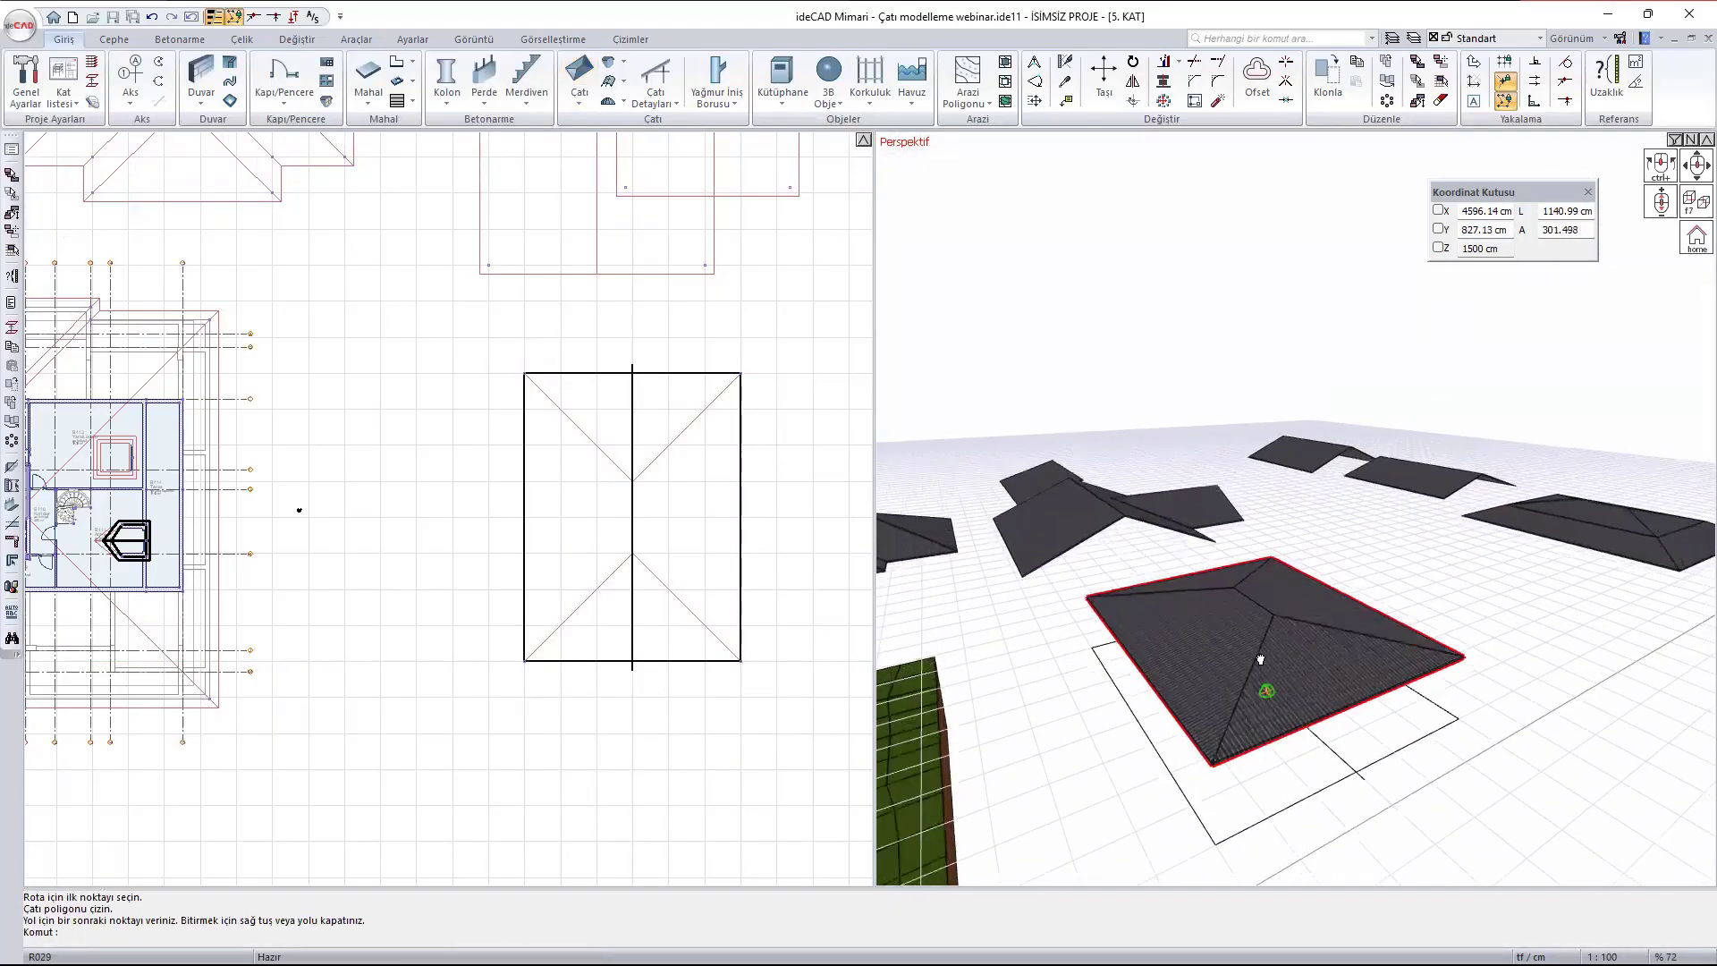
middle_drag(1264, 695, 1249, 644)
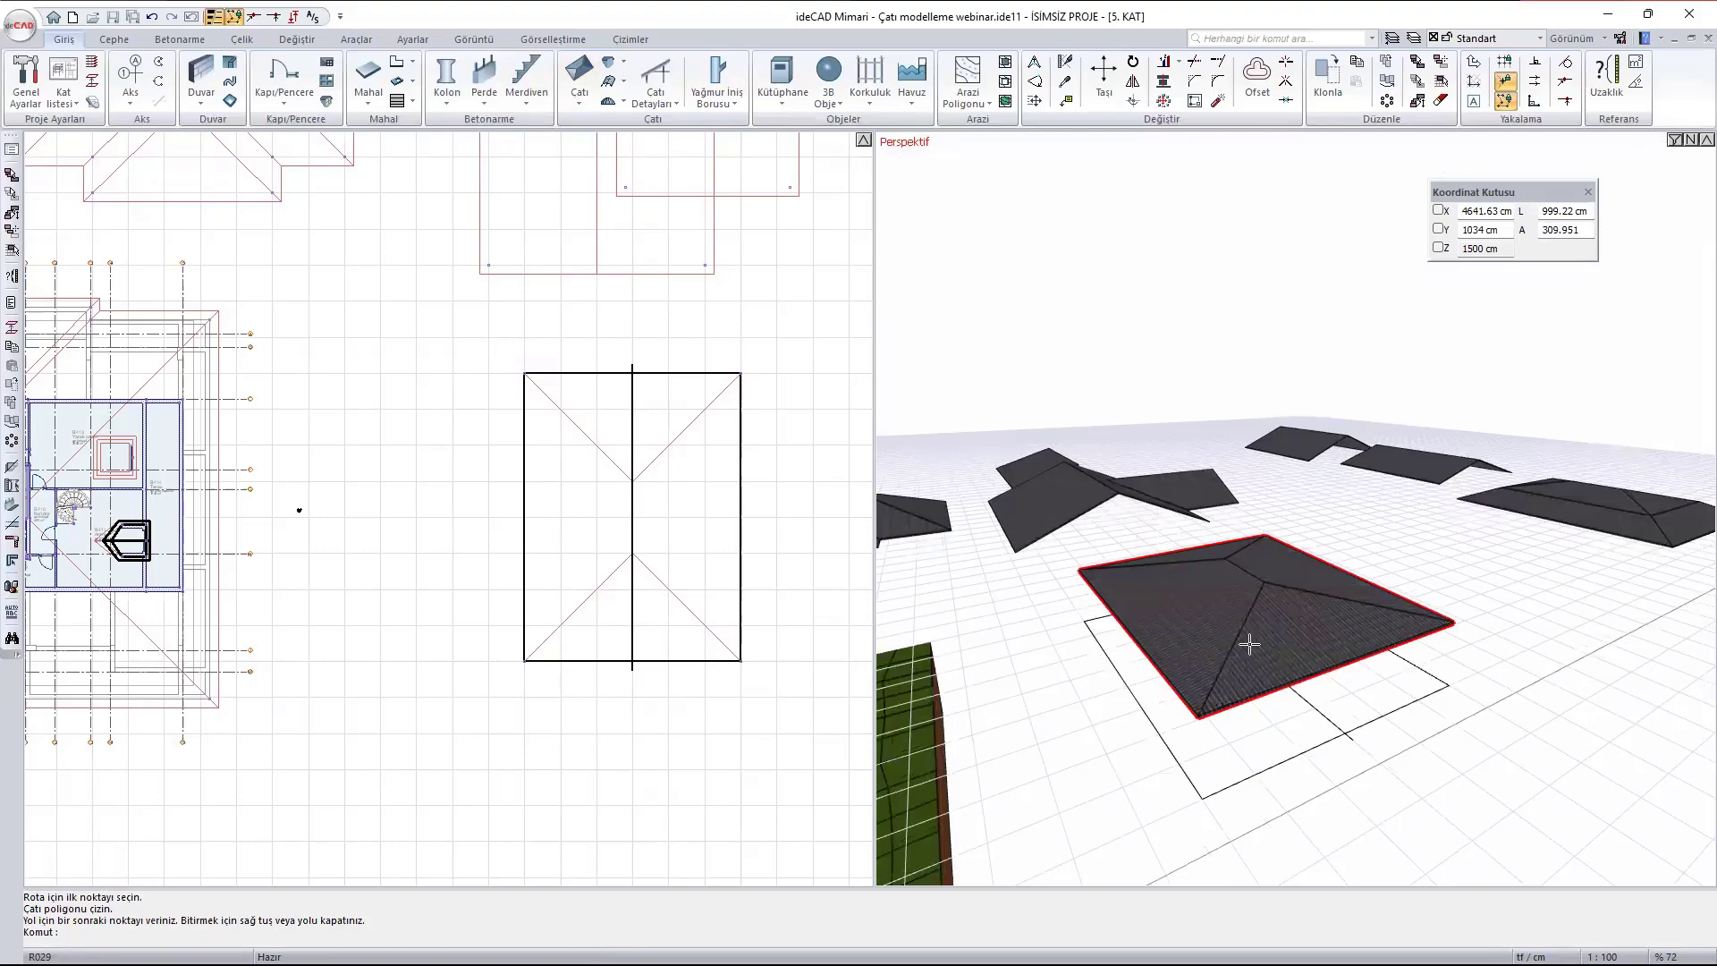
mouse_move(1249, 643)
scroll(1311, 600, up, 3)
right_click(1287, 633)
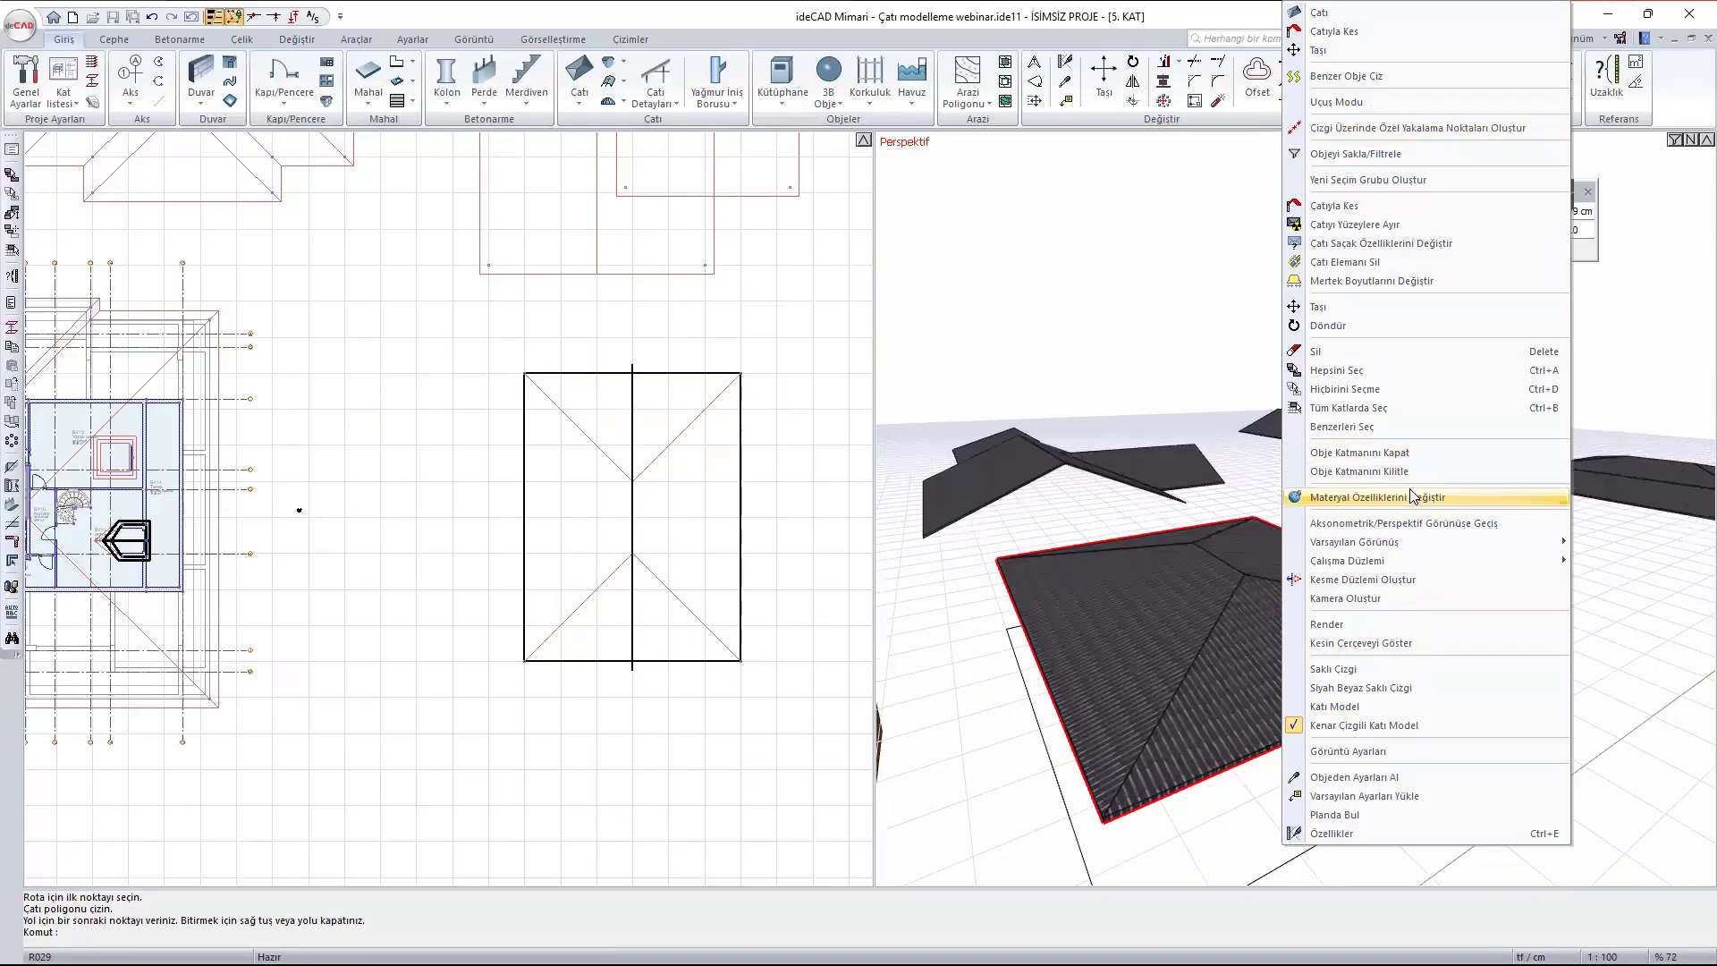
click(1381, 506)
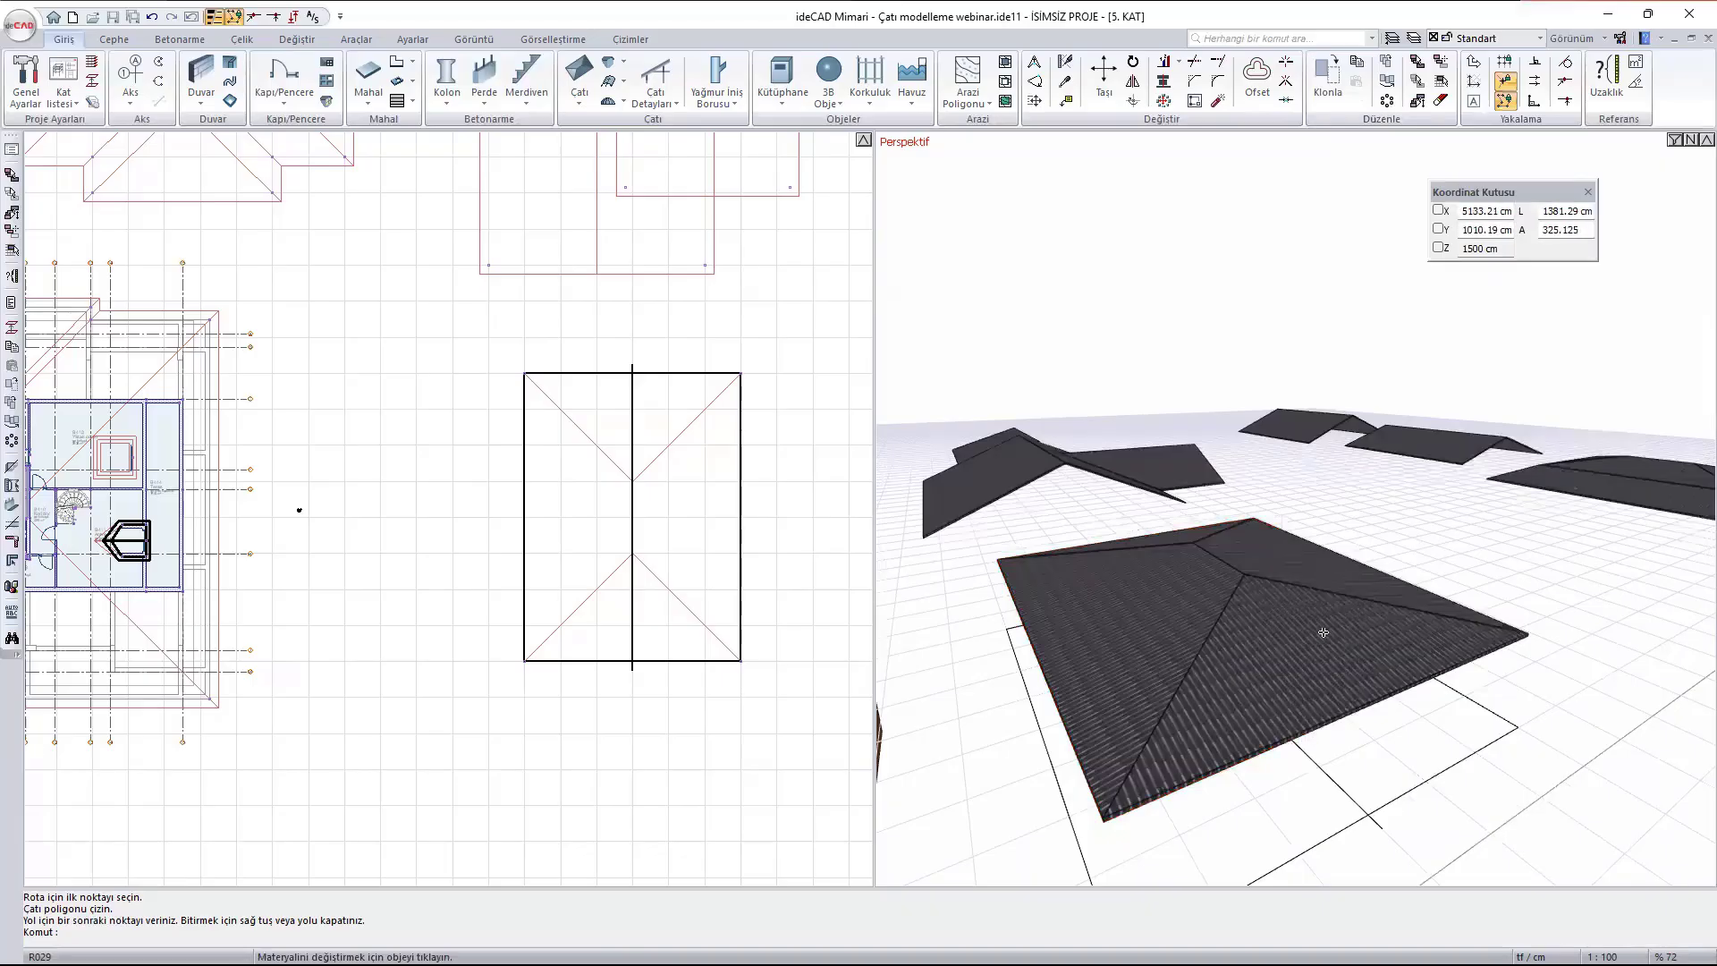
click(1295, 641)
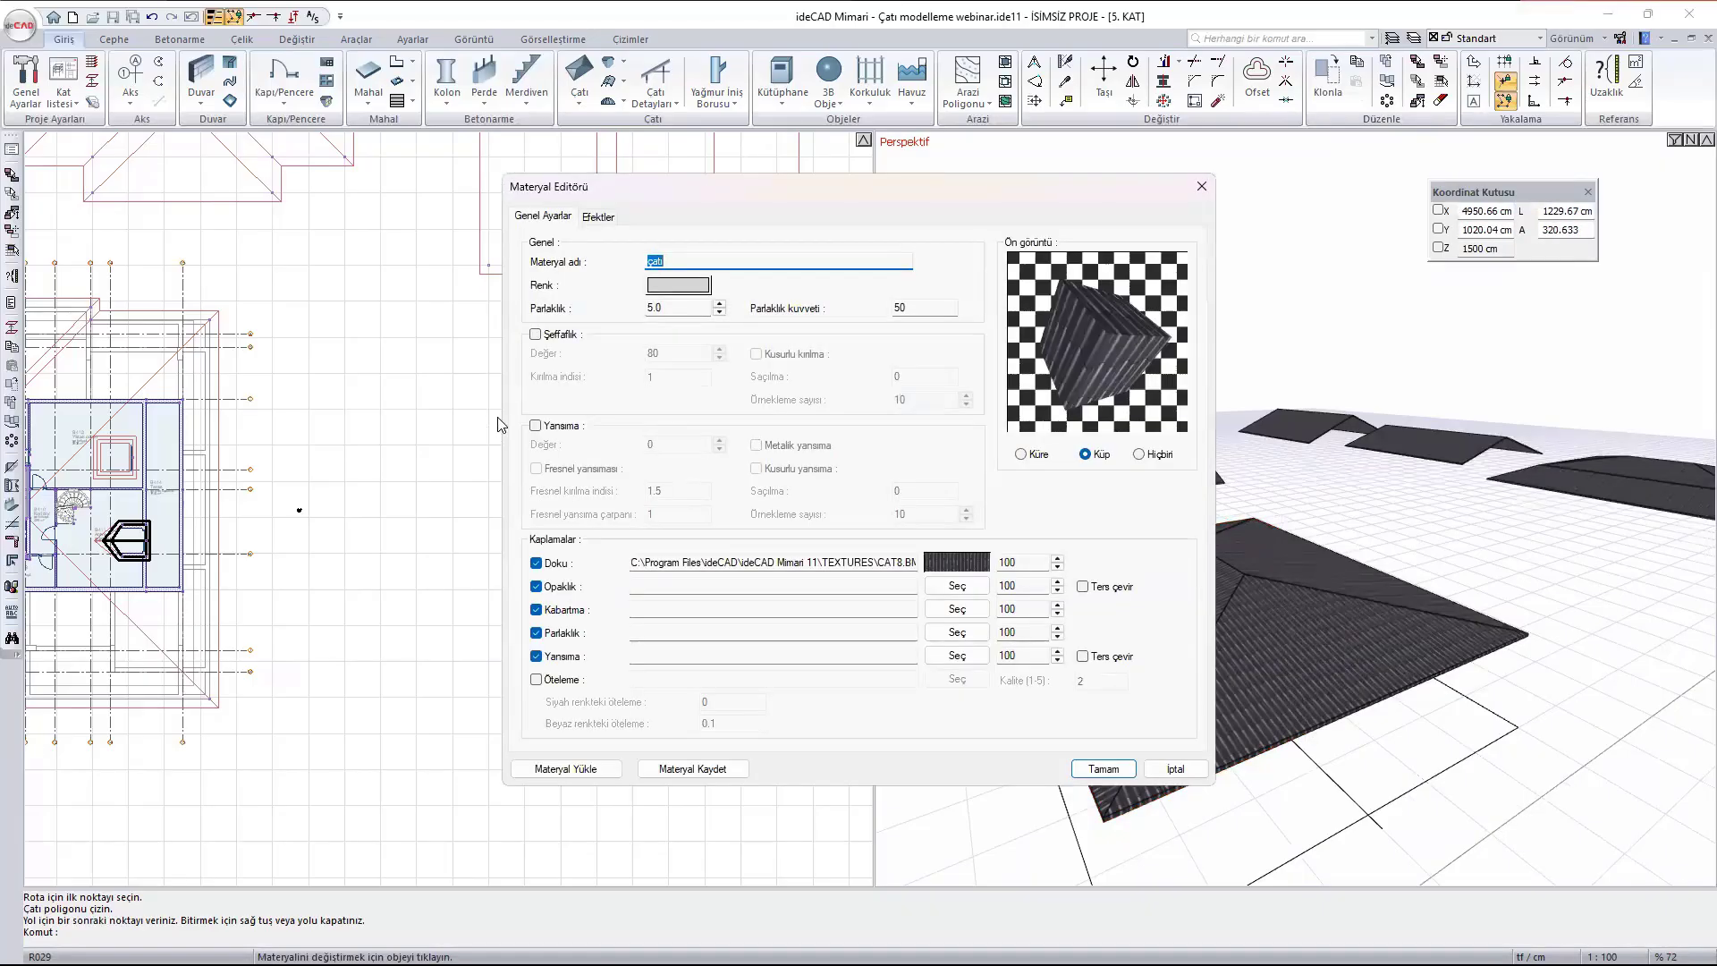
click(535, 335)
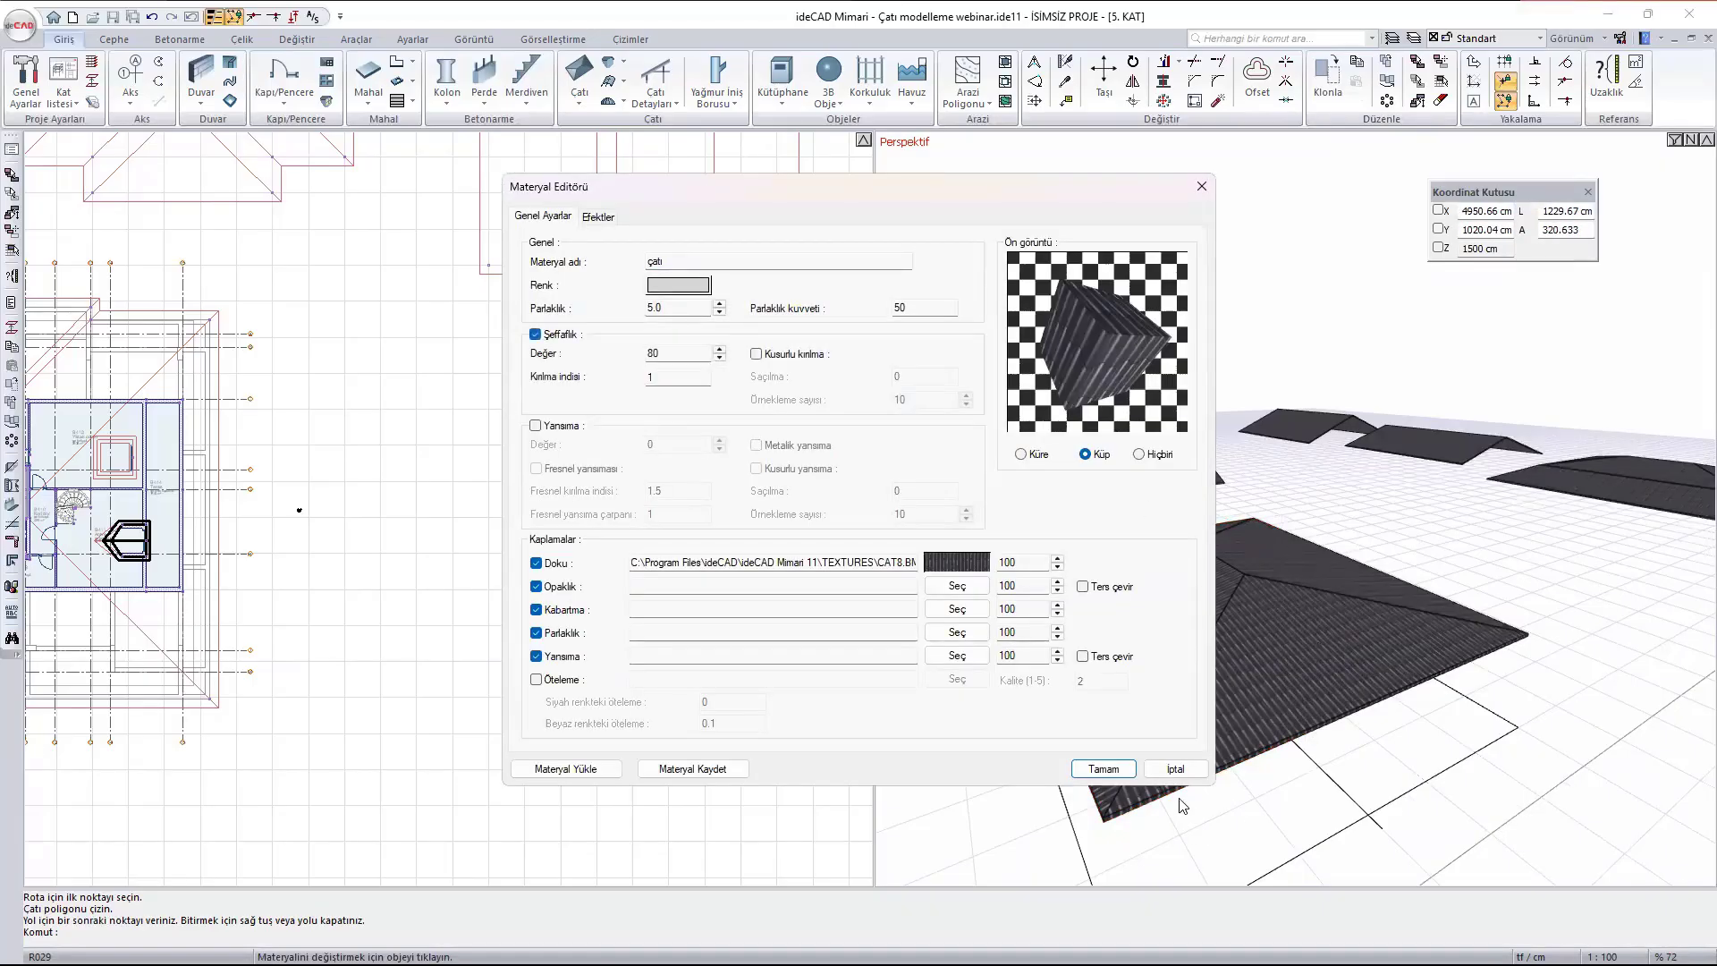
click(1103, 769)
scroll(1176, 556, down, 6)
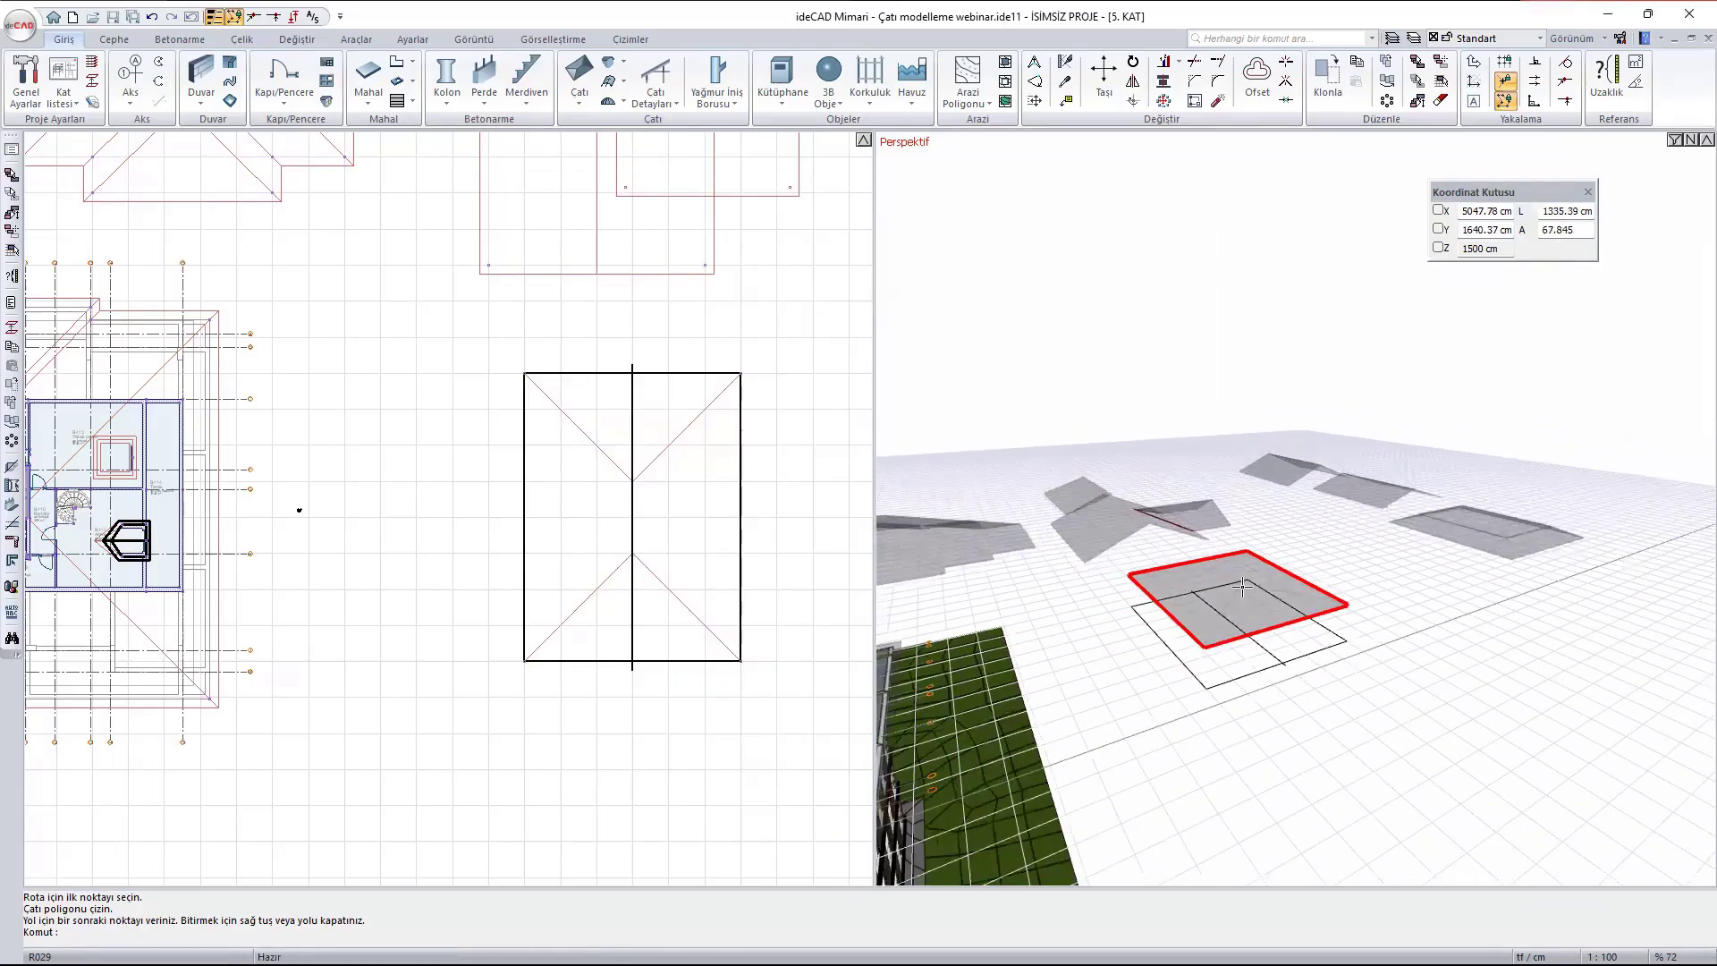
scroll(1279, 592, down, 5)
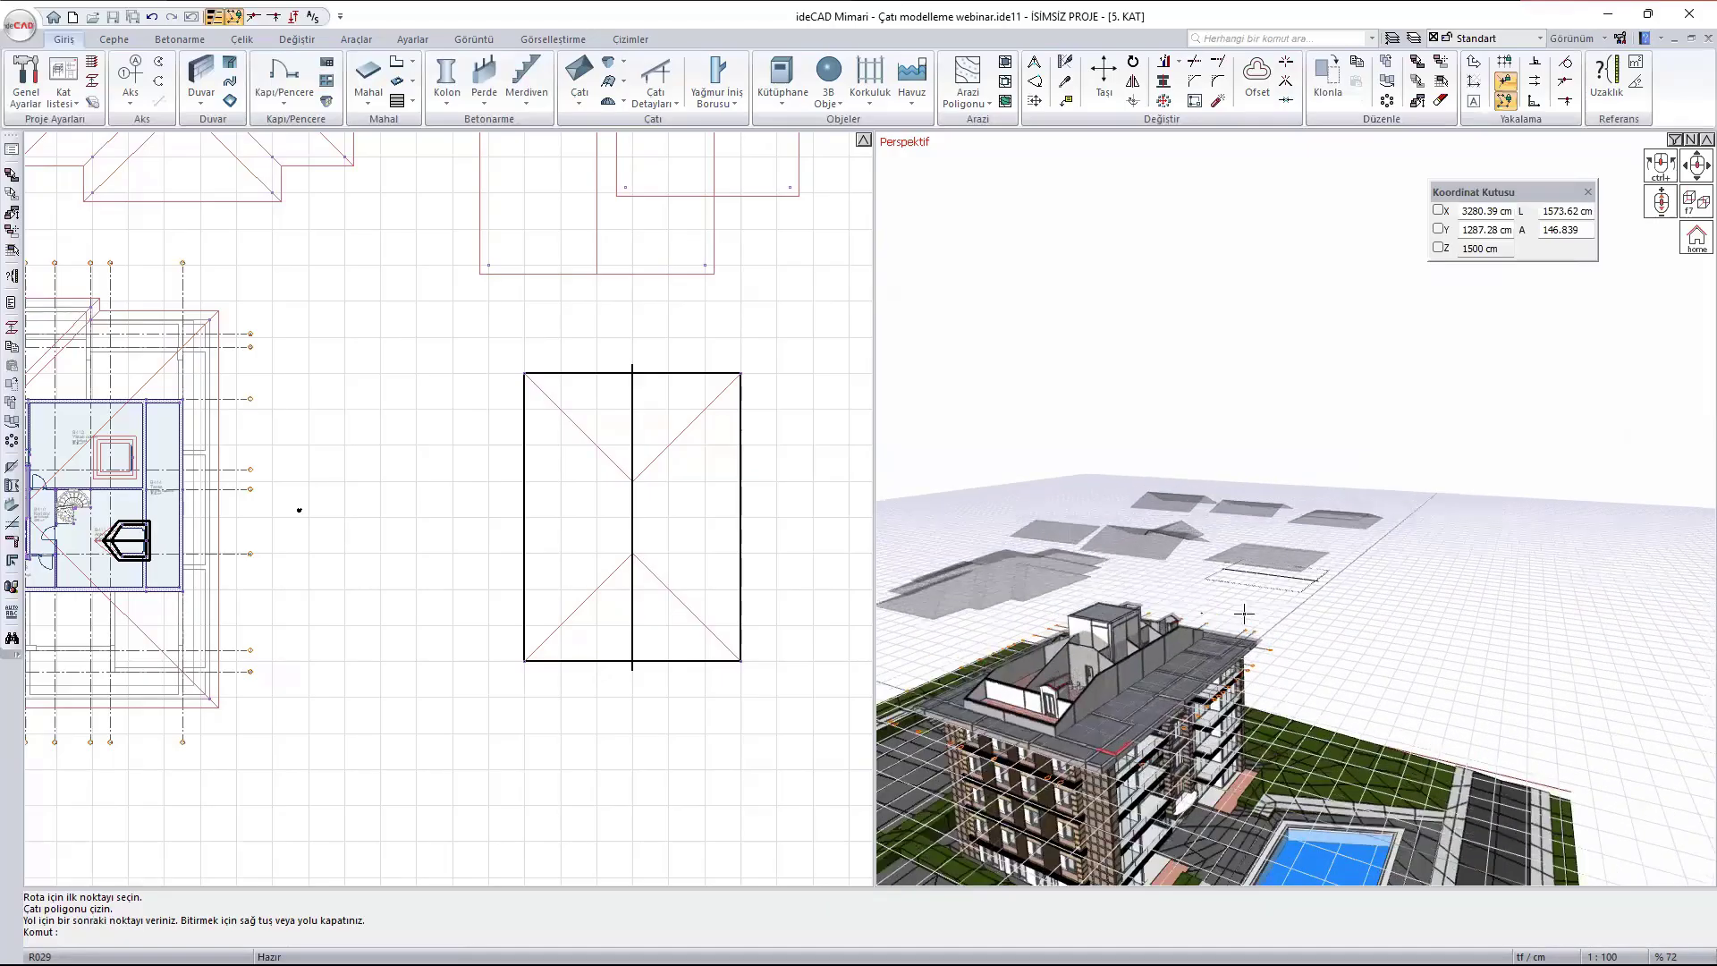
scroll(1278, 592, up, 8)
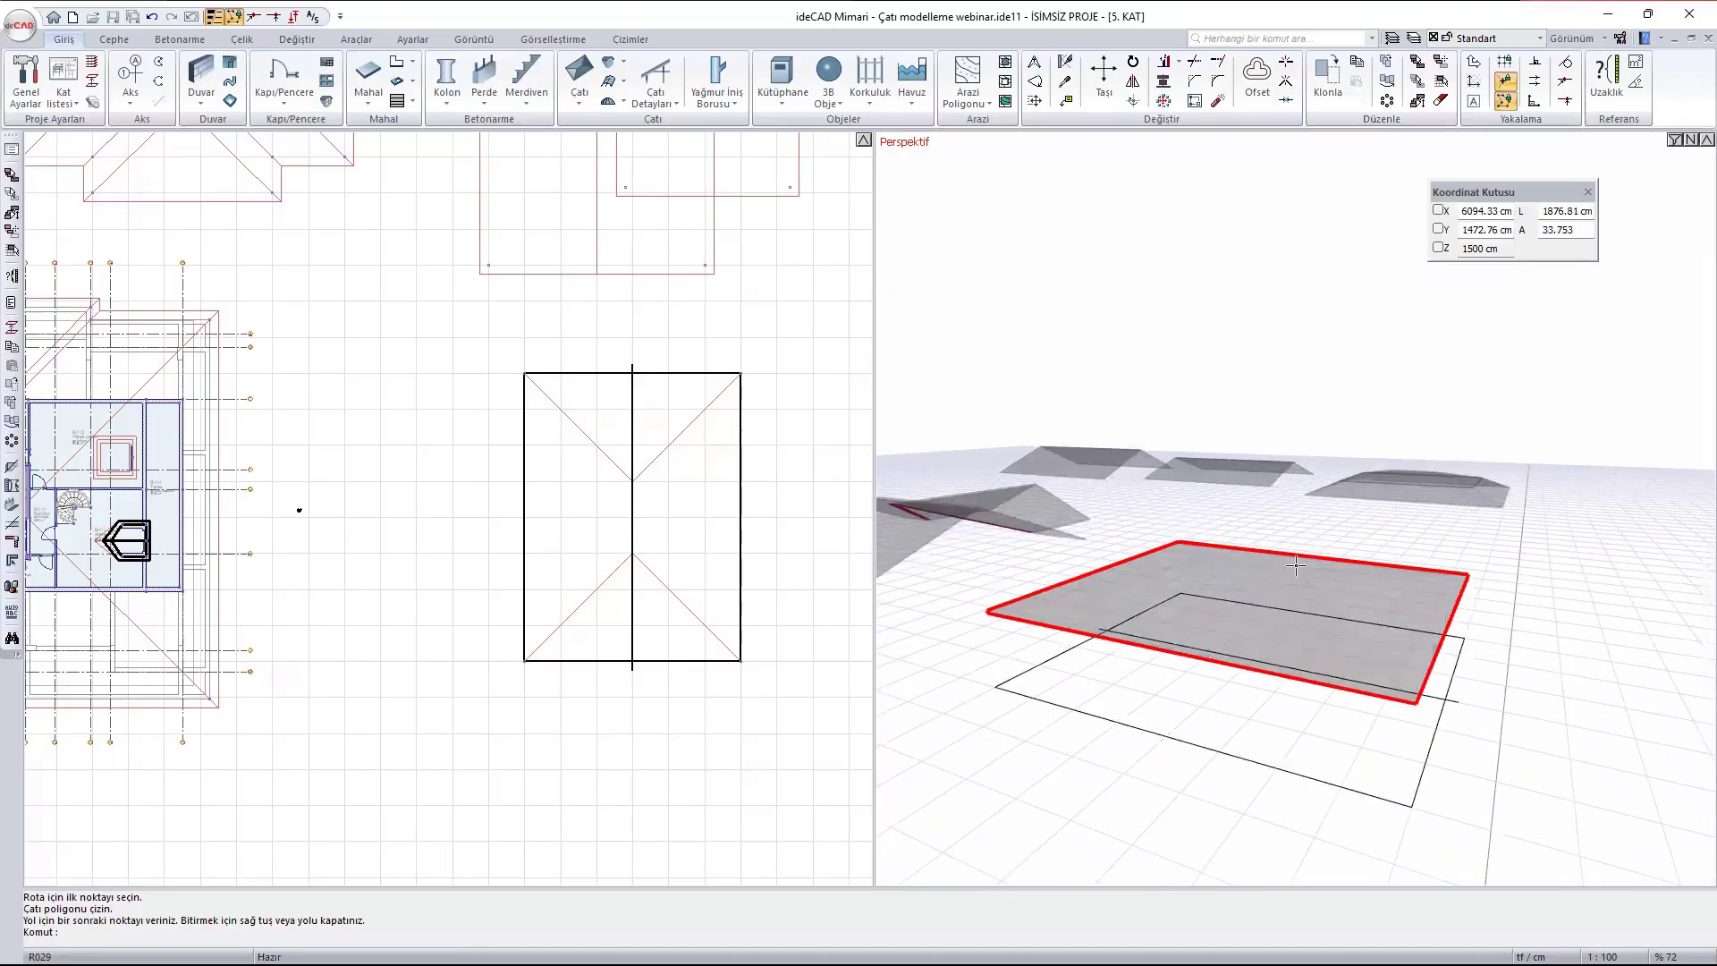
- Start a rafter (Mertek) layout from an end eave of the transparent hip roof and inspect its preview in plan and 3D
ctrl+middle_drag(1209, 600, 1246, 645)
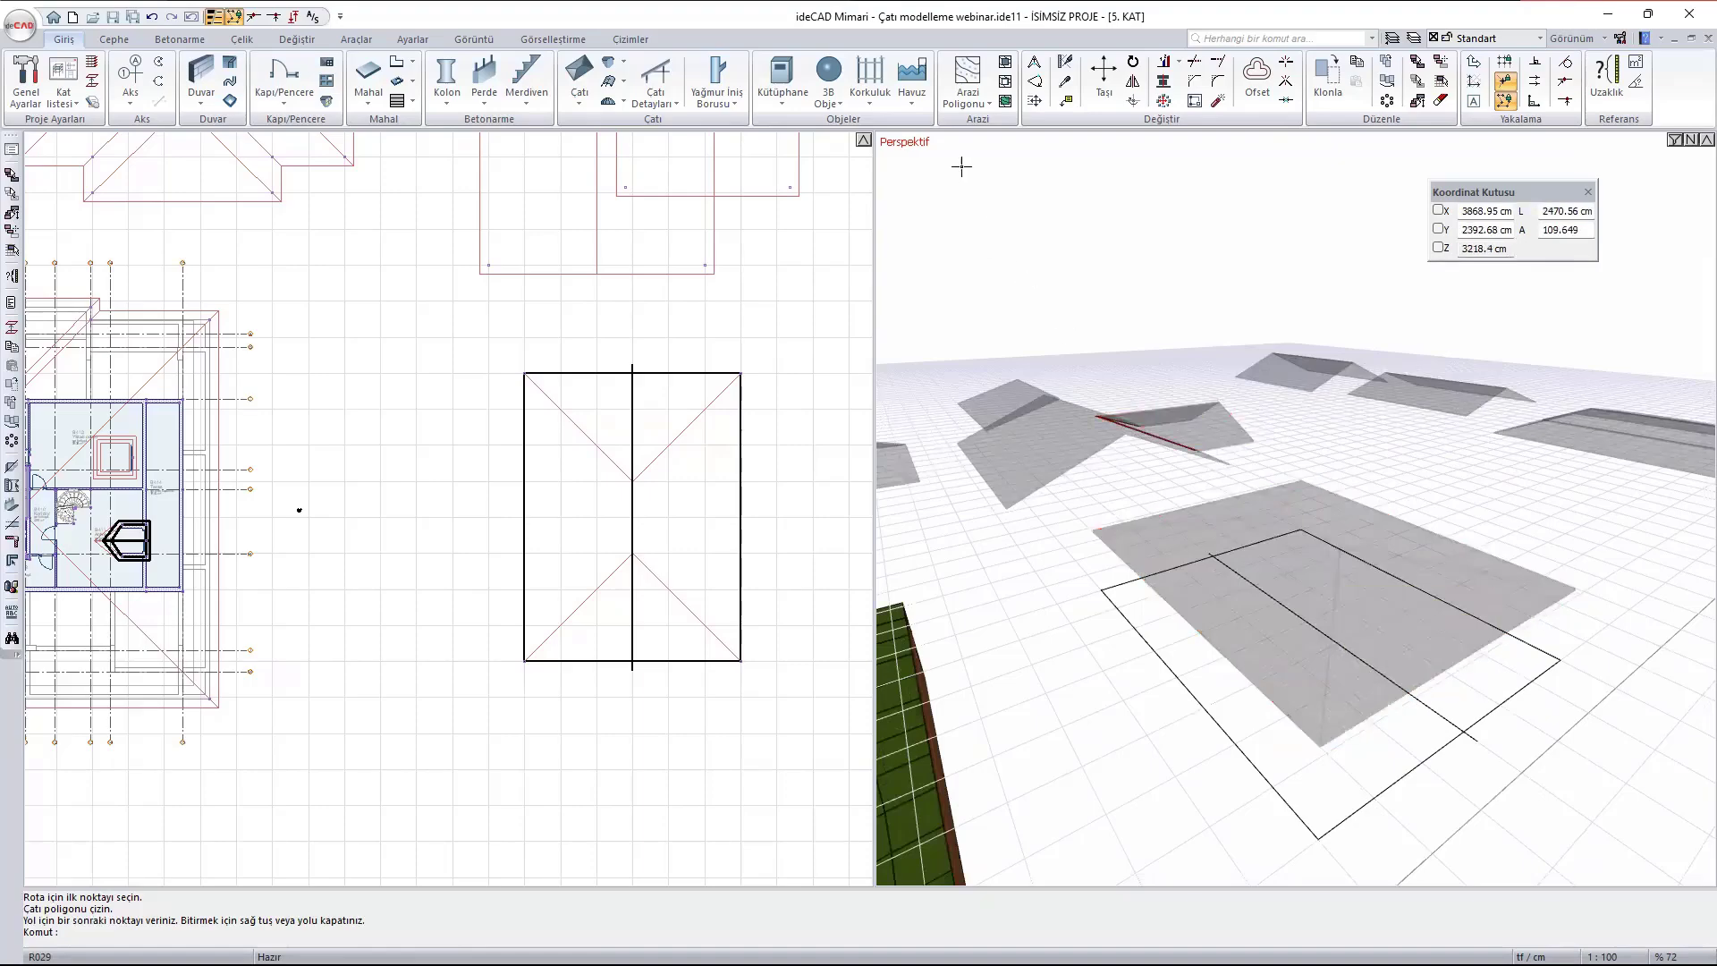
click(666, 105)
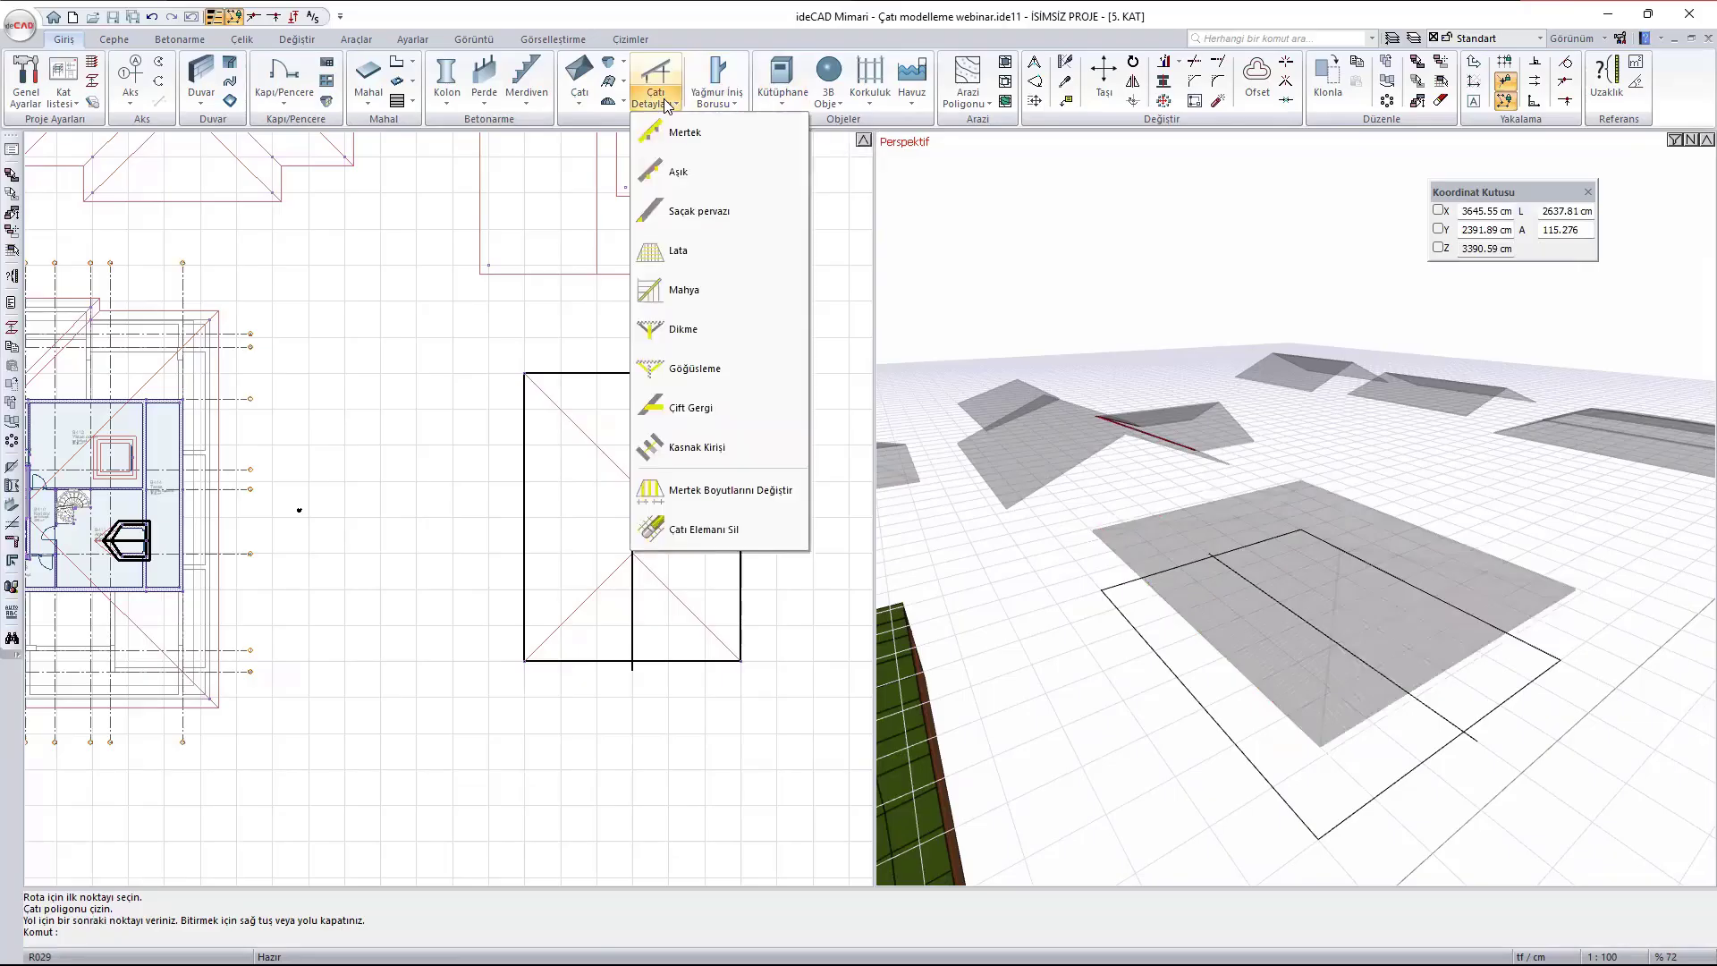
click(678, 131)
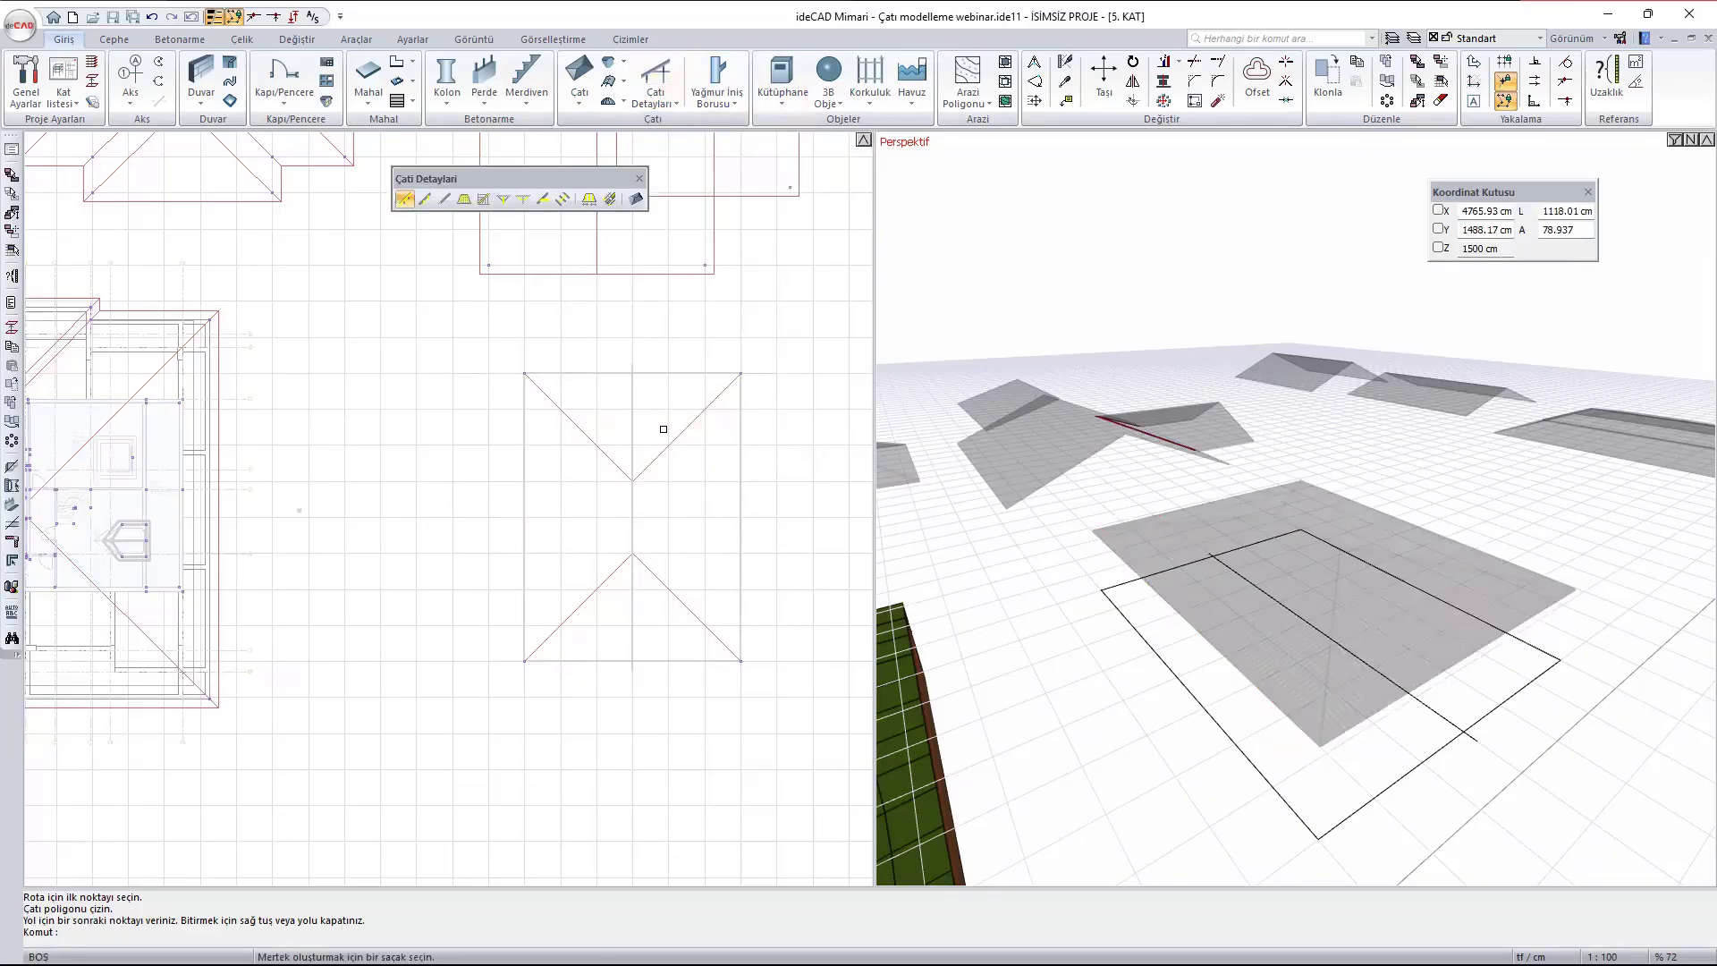
scroll(652, 417, down, 3)
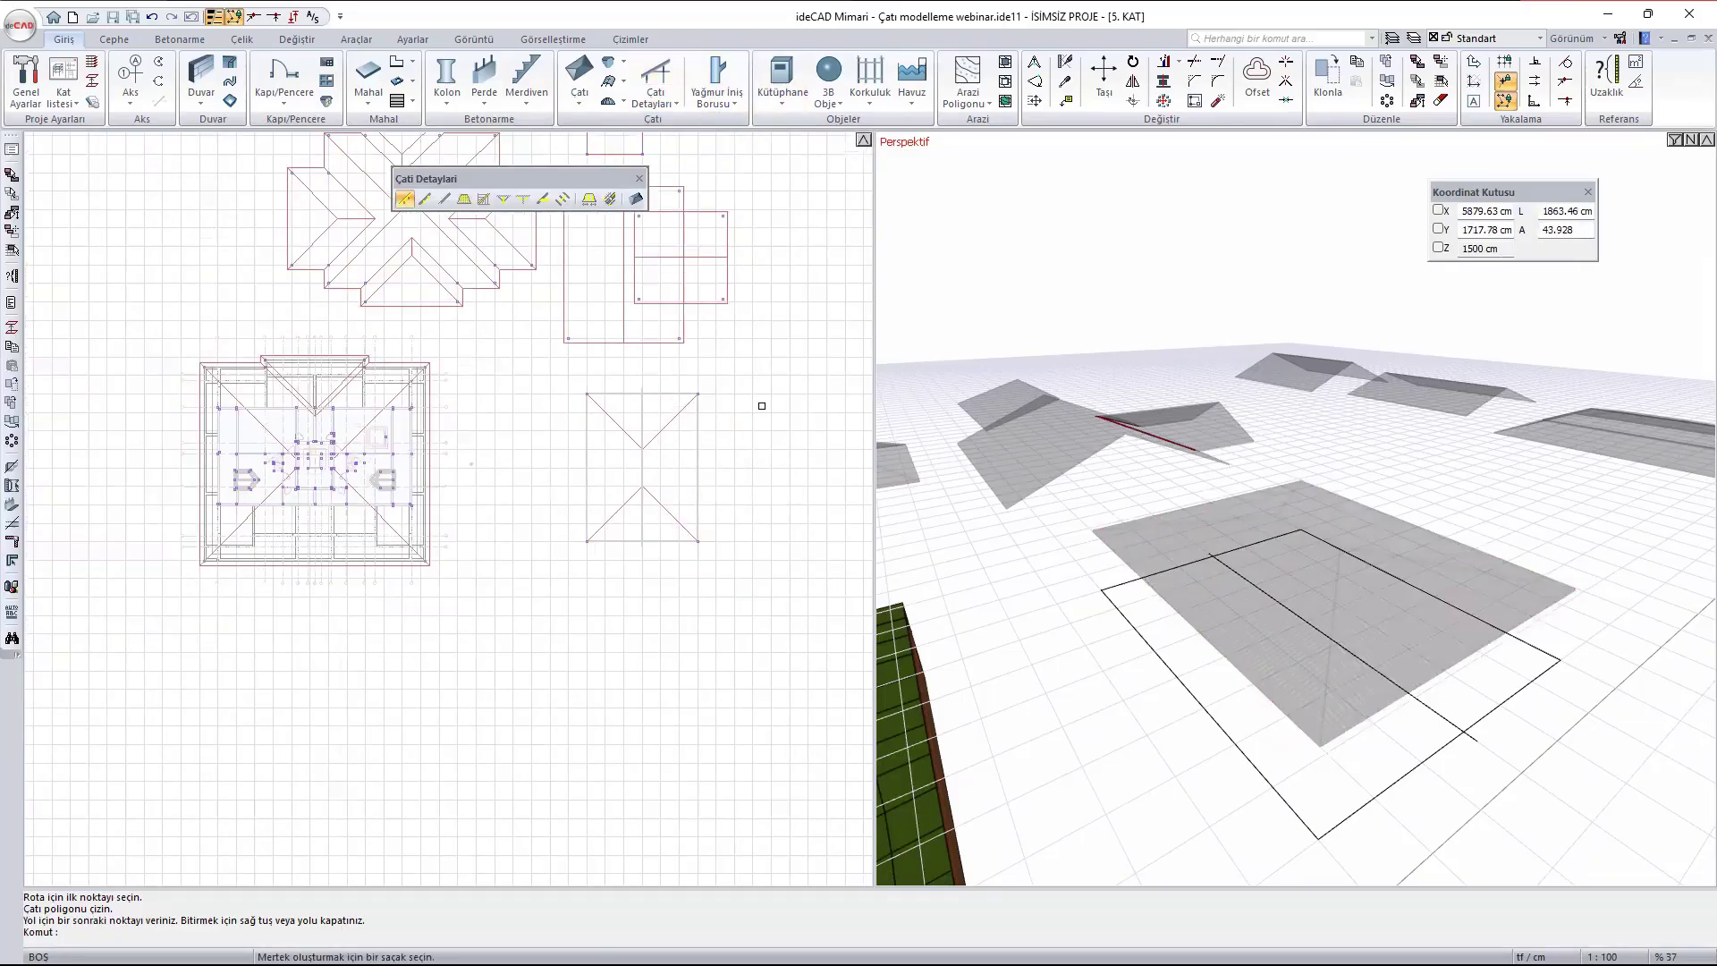
scroll(762, 406, up, 4)
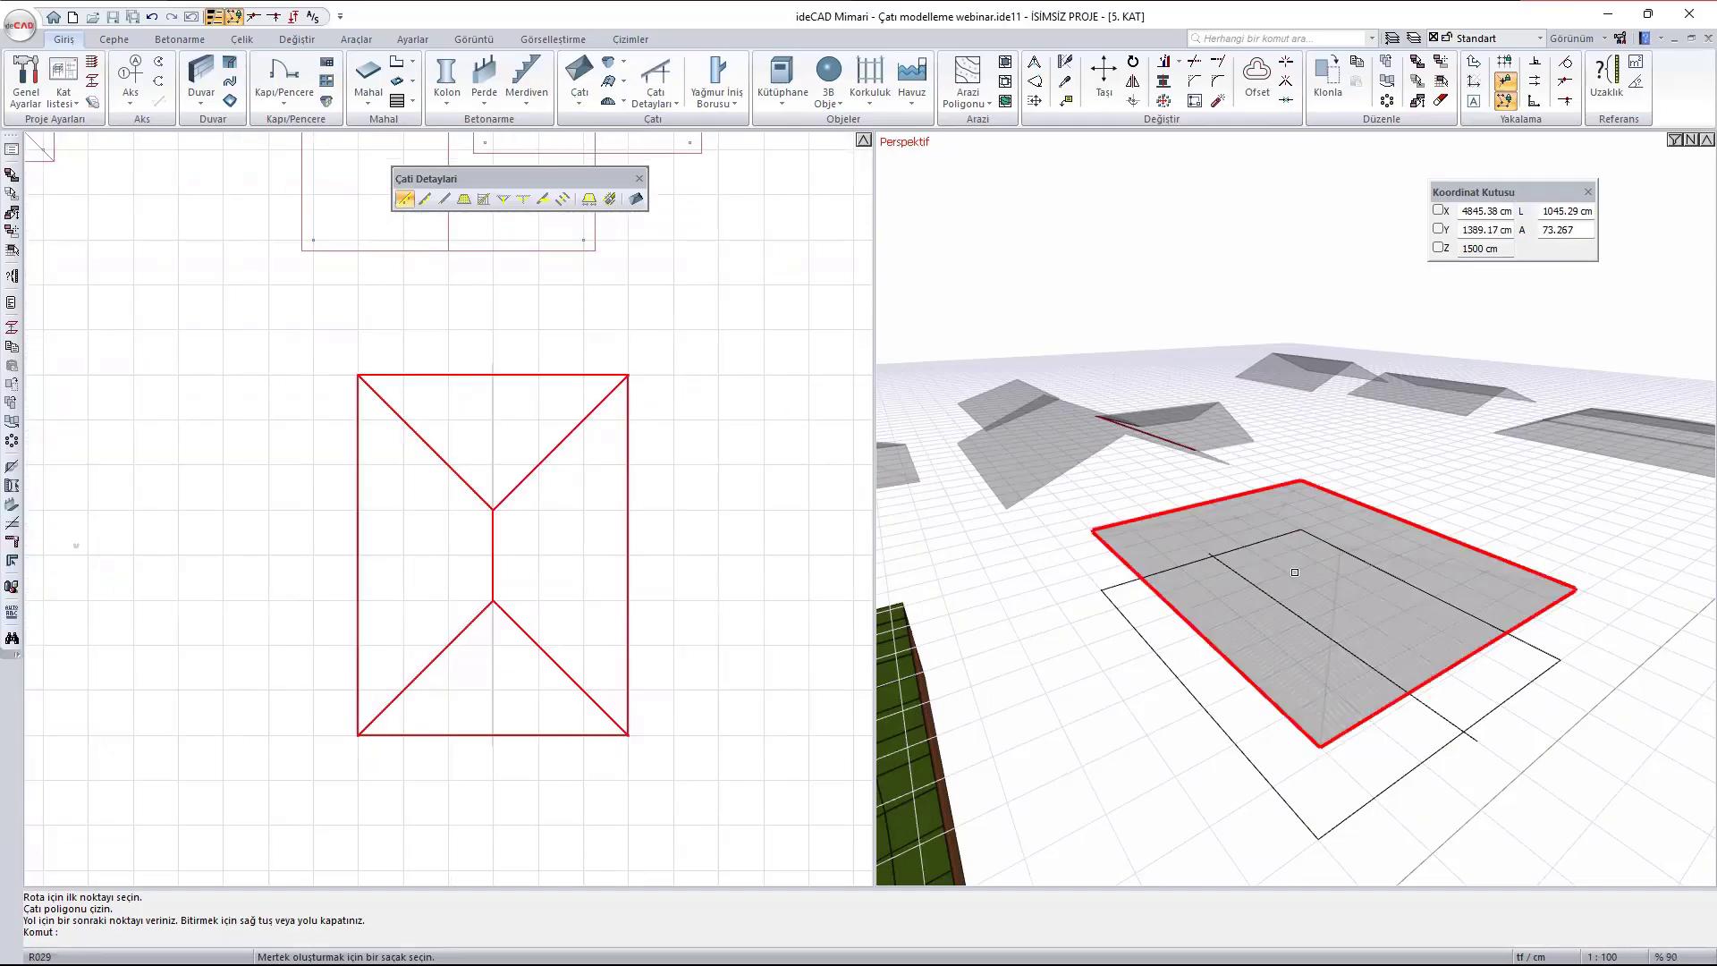
middle_drag(1295, 573, 1199, 562)
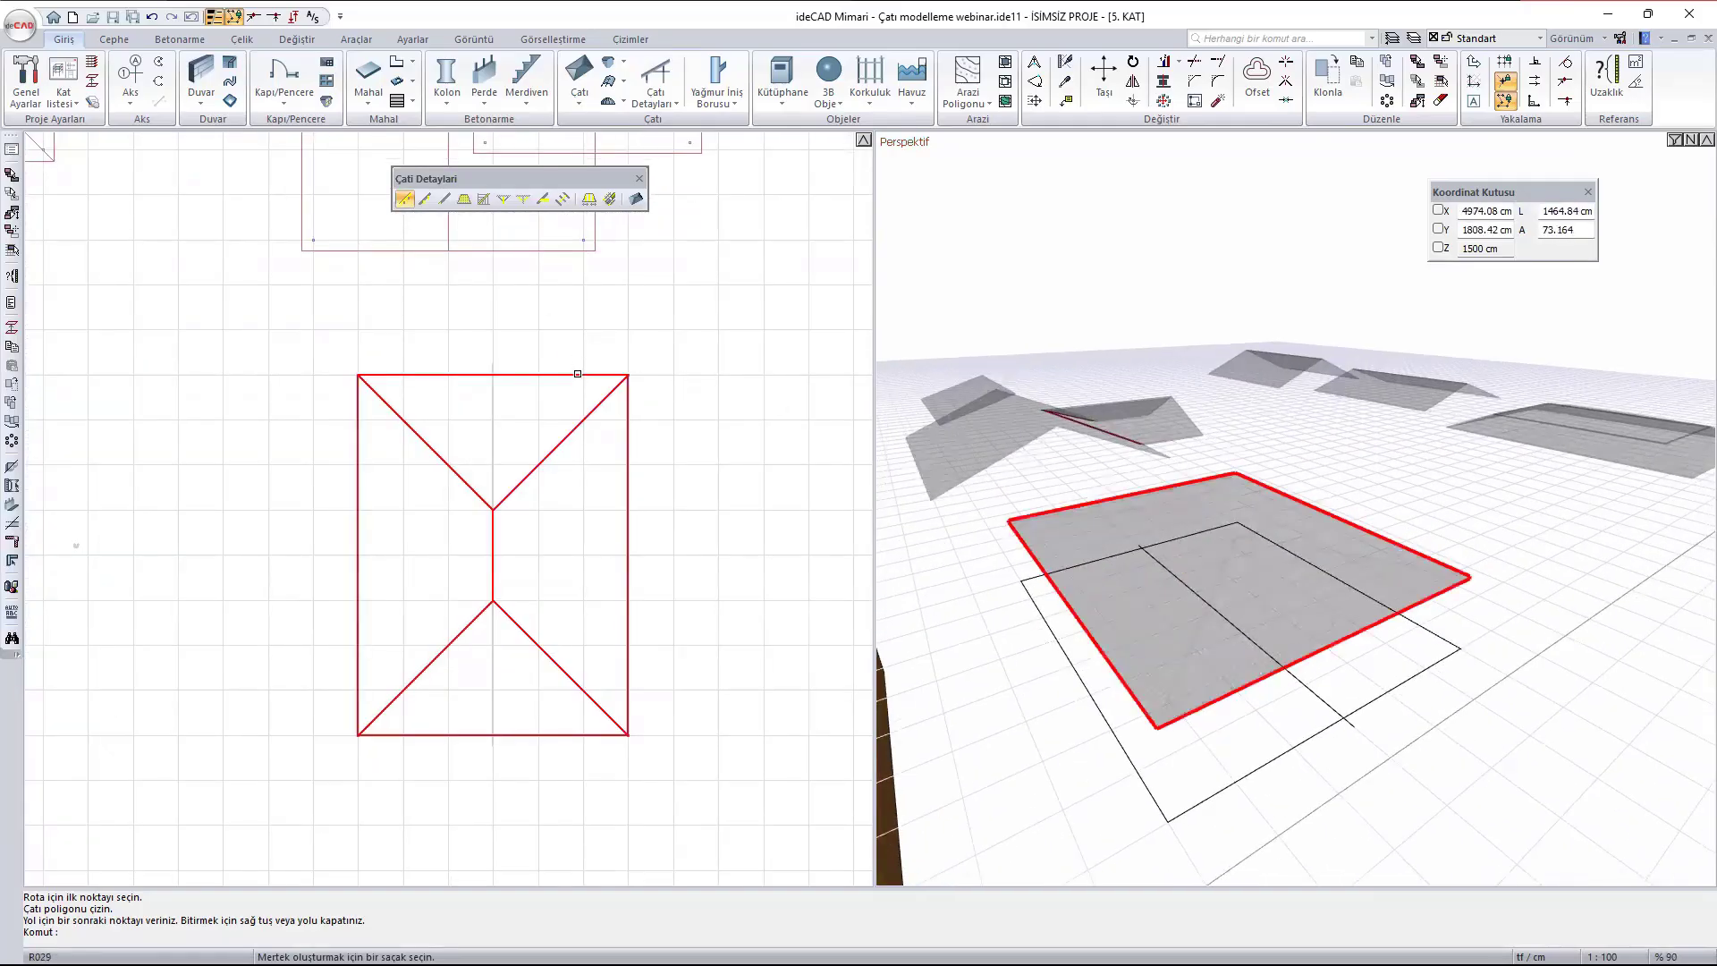
click(578, 374)
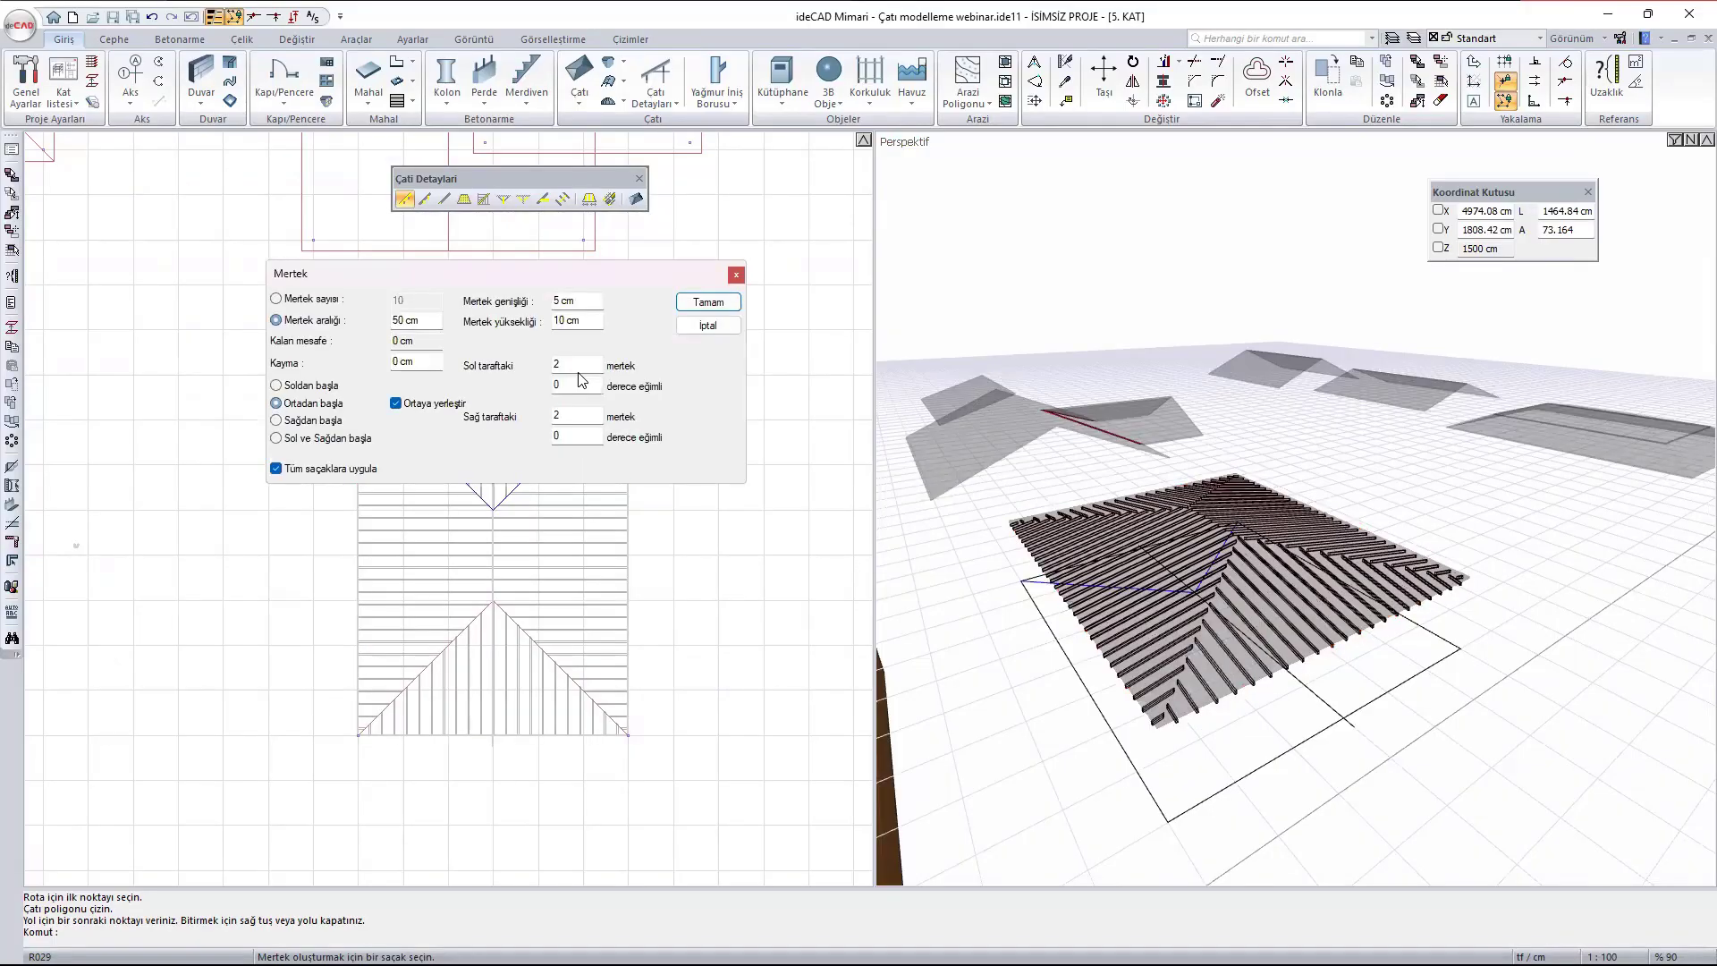
drag(516, 279, 467, 267)
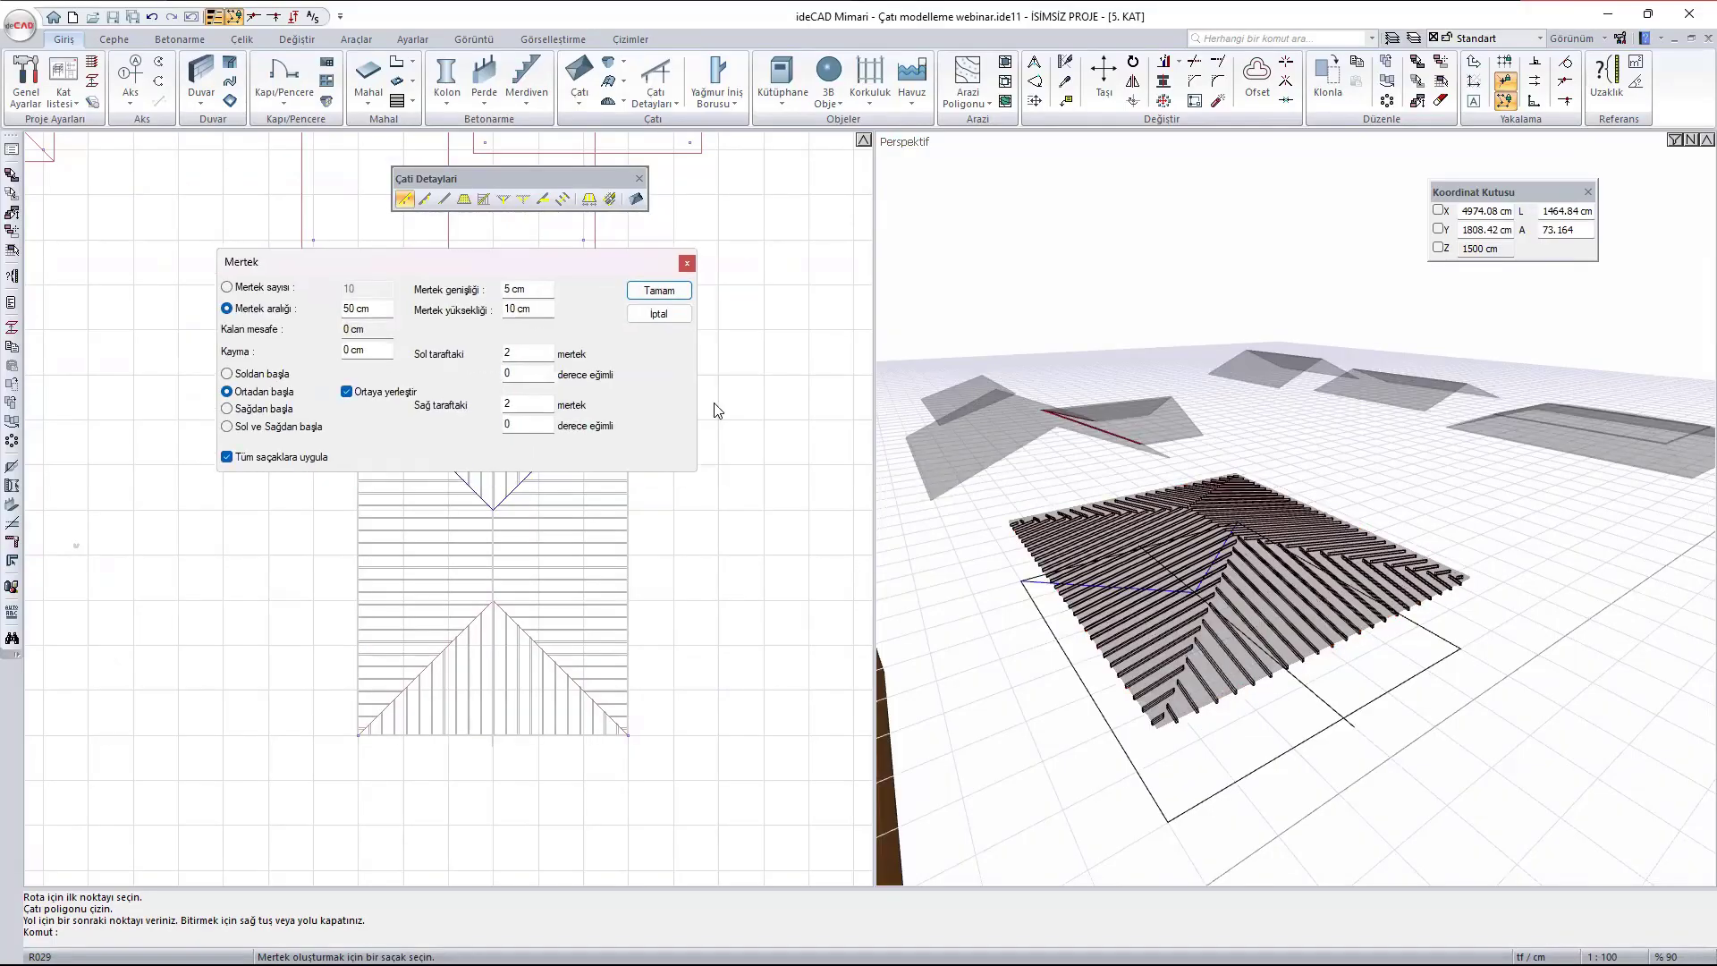
scroll(1270, 583, up, 6)
scroll(1269, 583, down, 2)
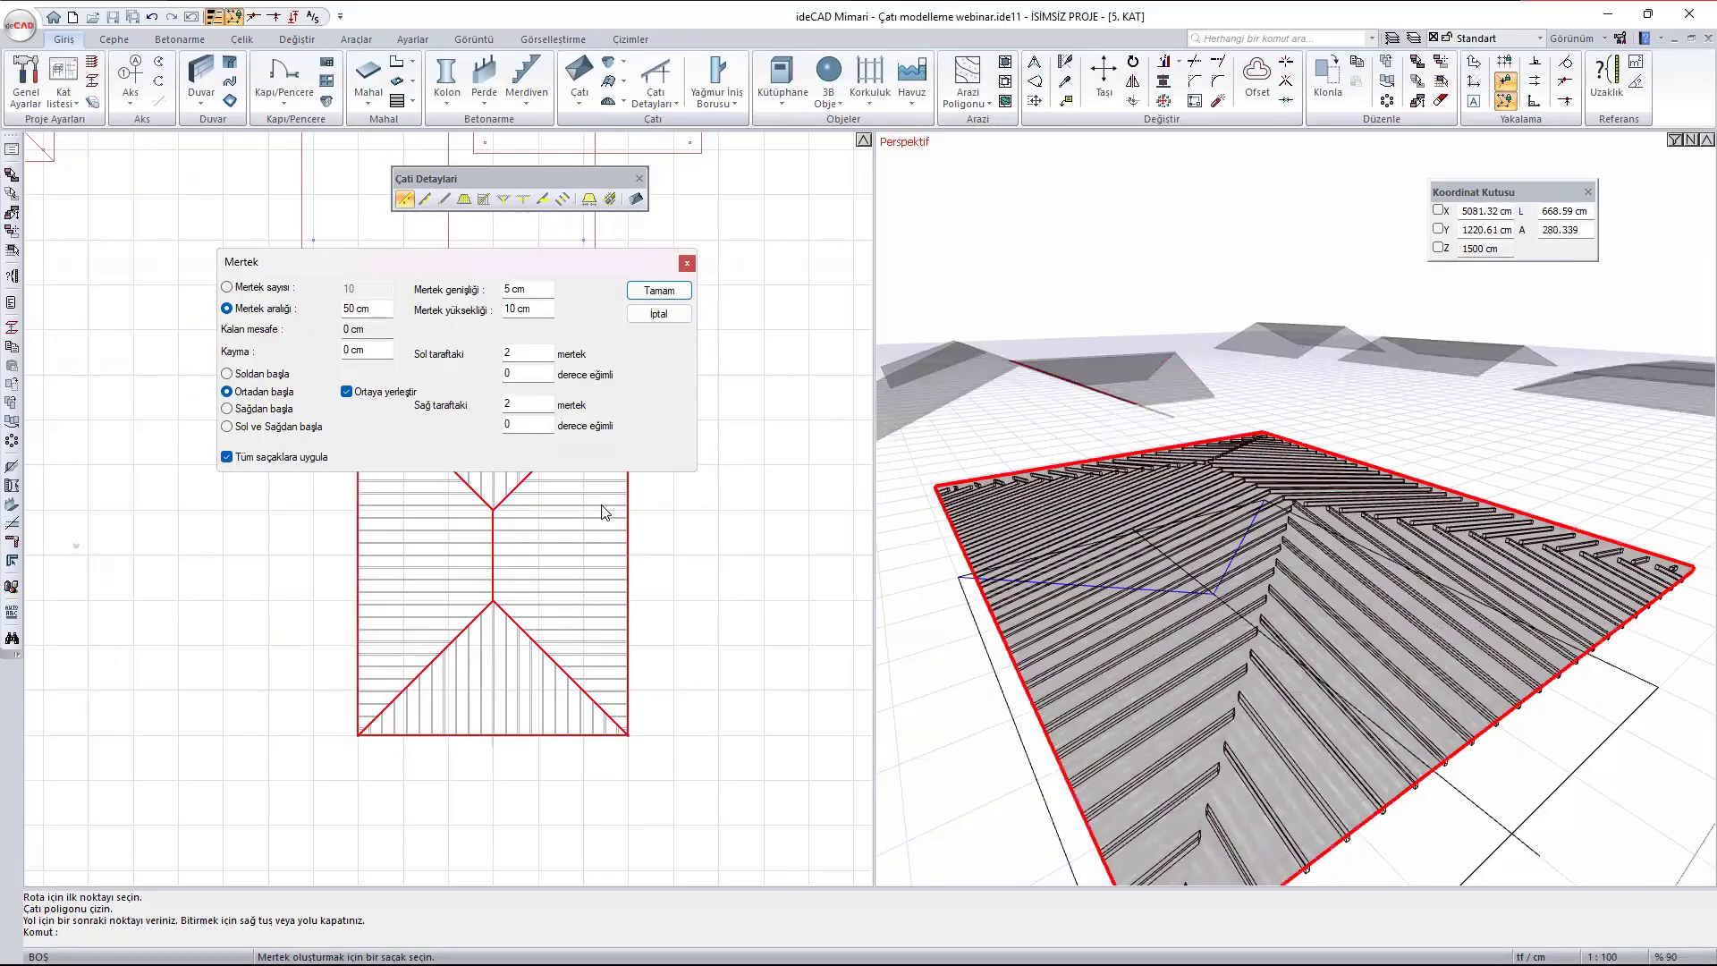
scroll(501, 546, up, 3)
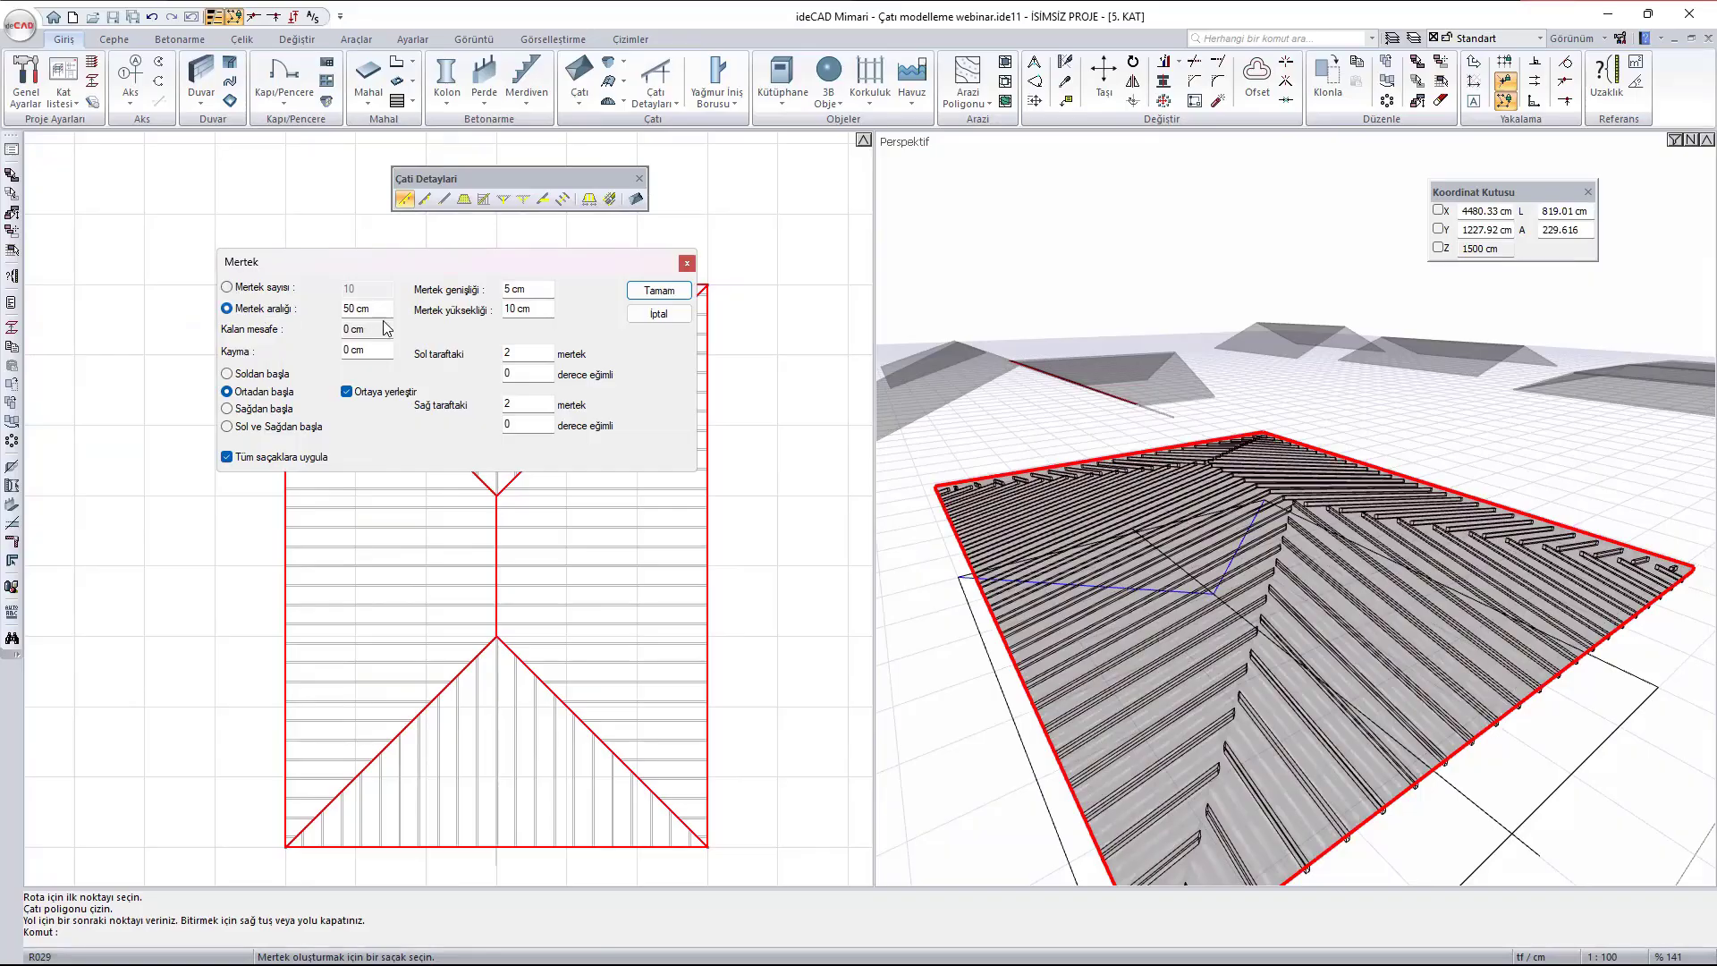
- Try the rafter start options Soldan başla and Sağdan başla, returning to Ortadan başla
click(265, 375)
click(276, 410)
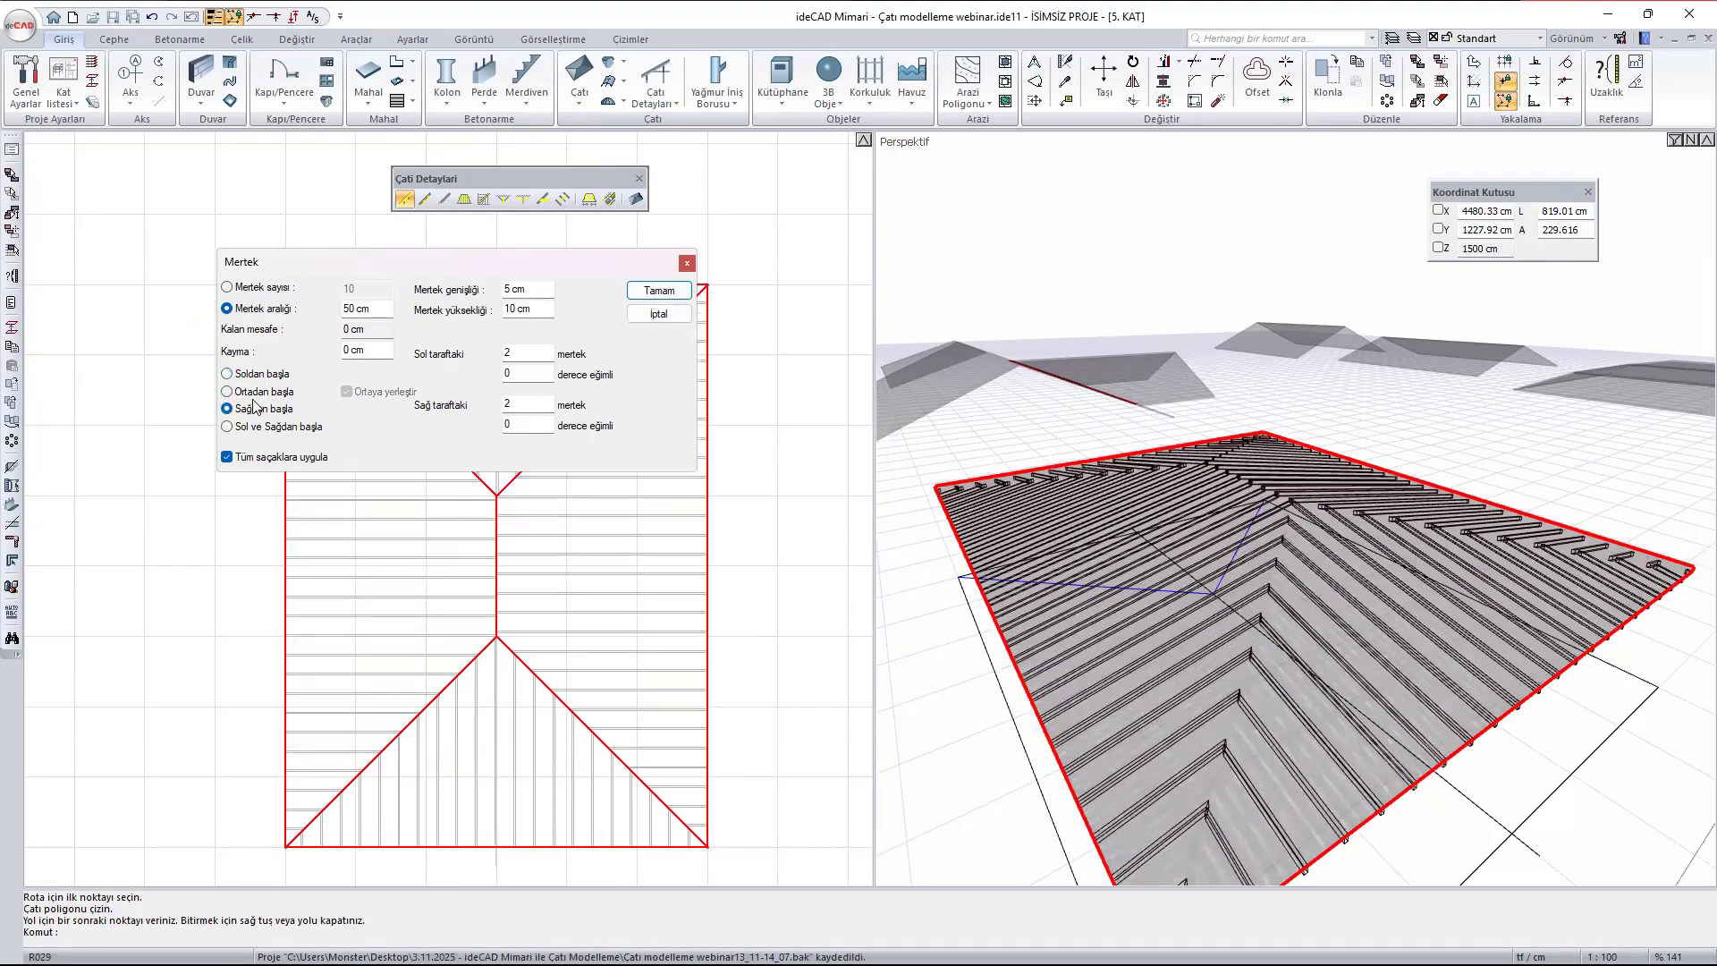
click(255, 392)
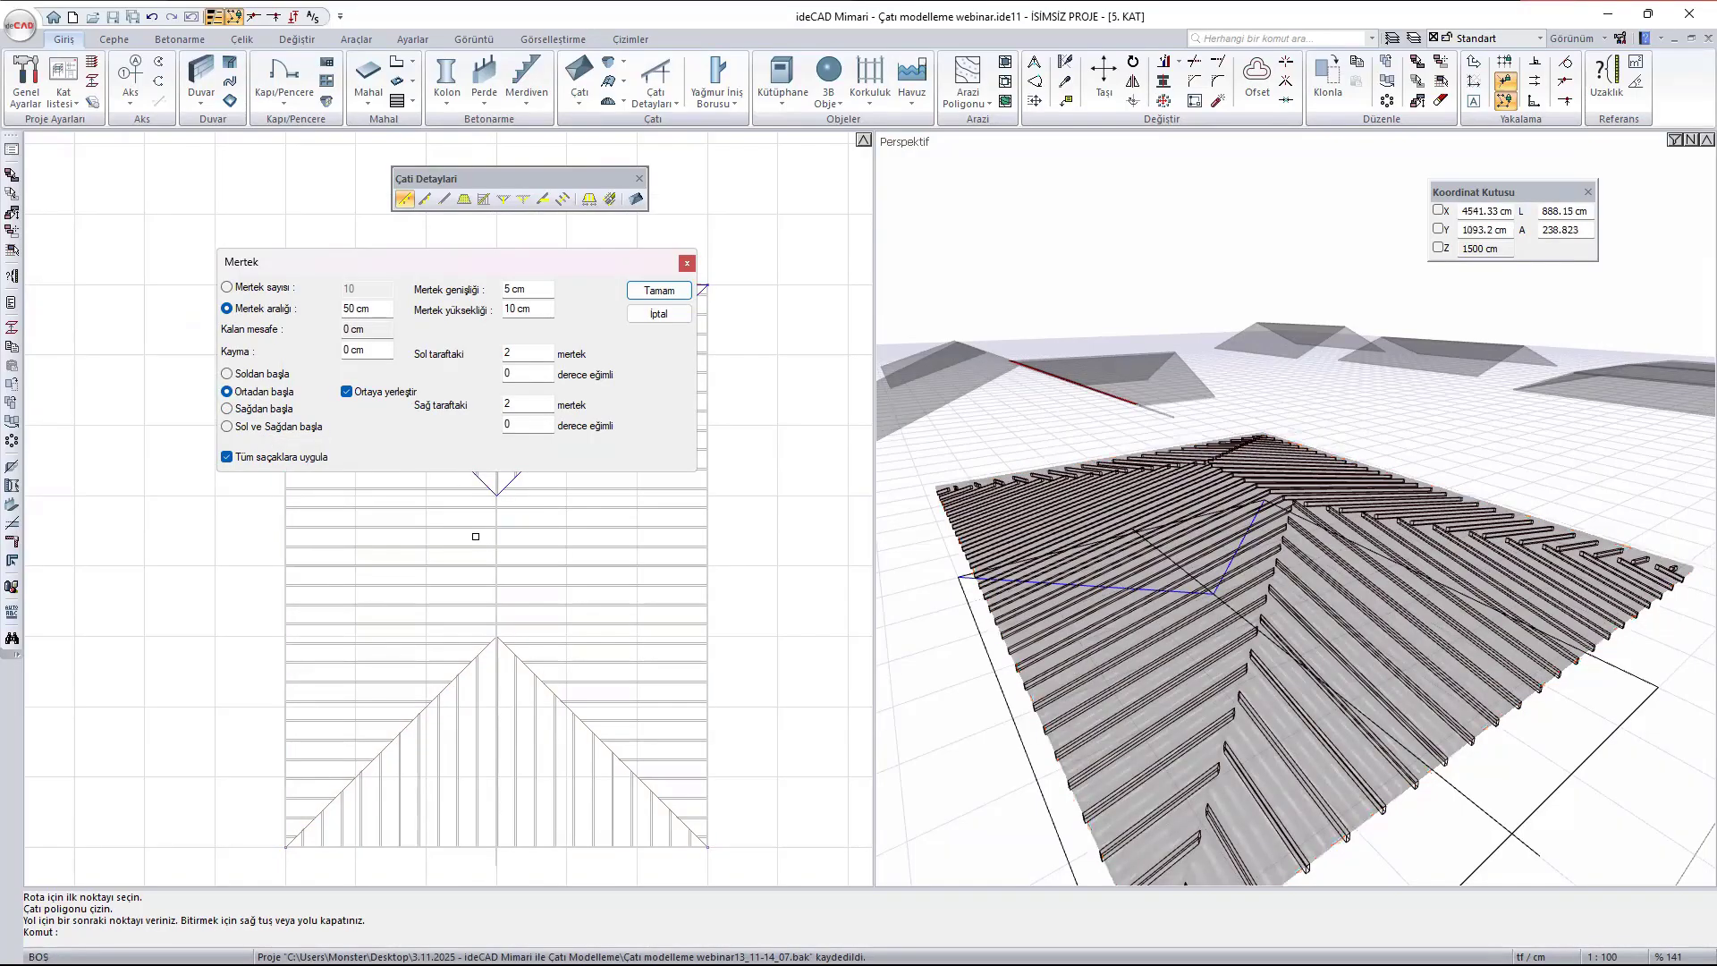
- Generate 5 x 10 cm rafters at 50 cm spacing, starting from the middle, on all eaves of the hip roof
scroll(535, 584, down, 3)
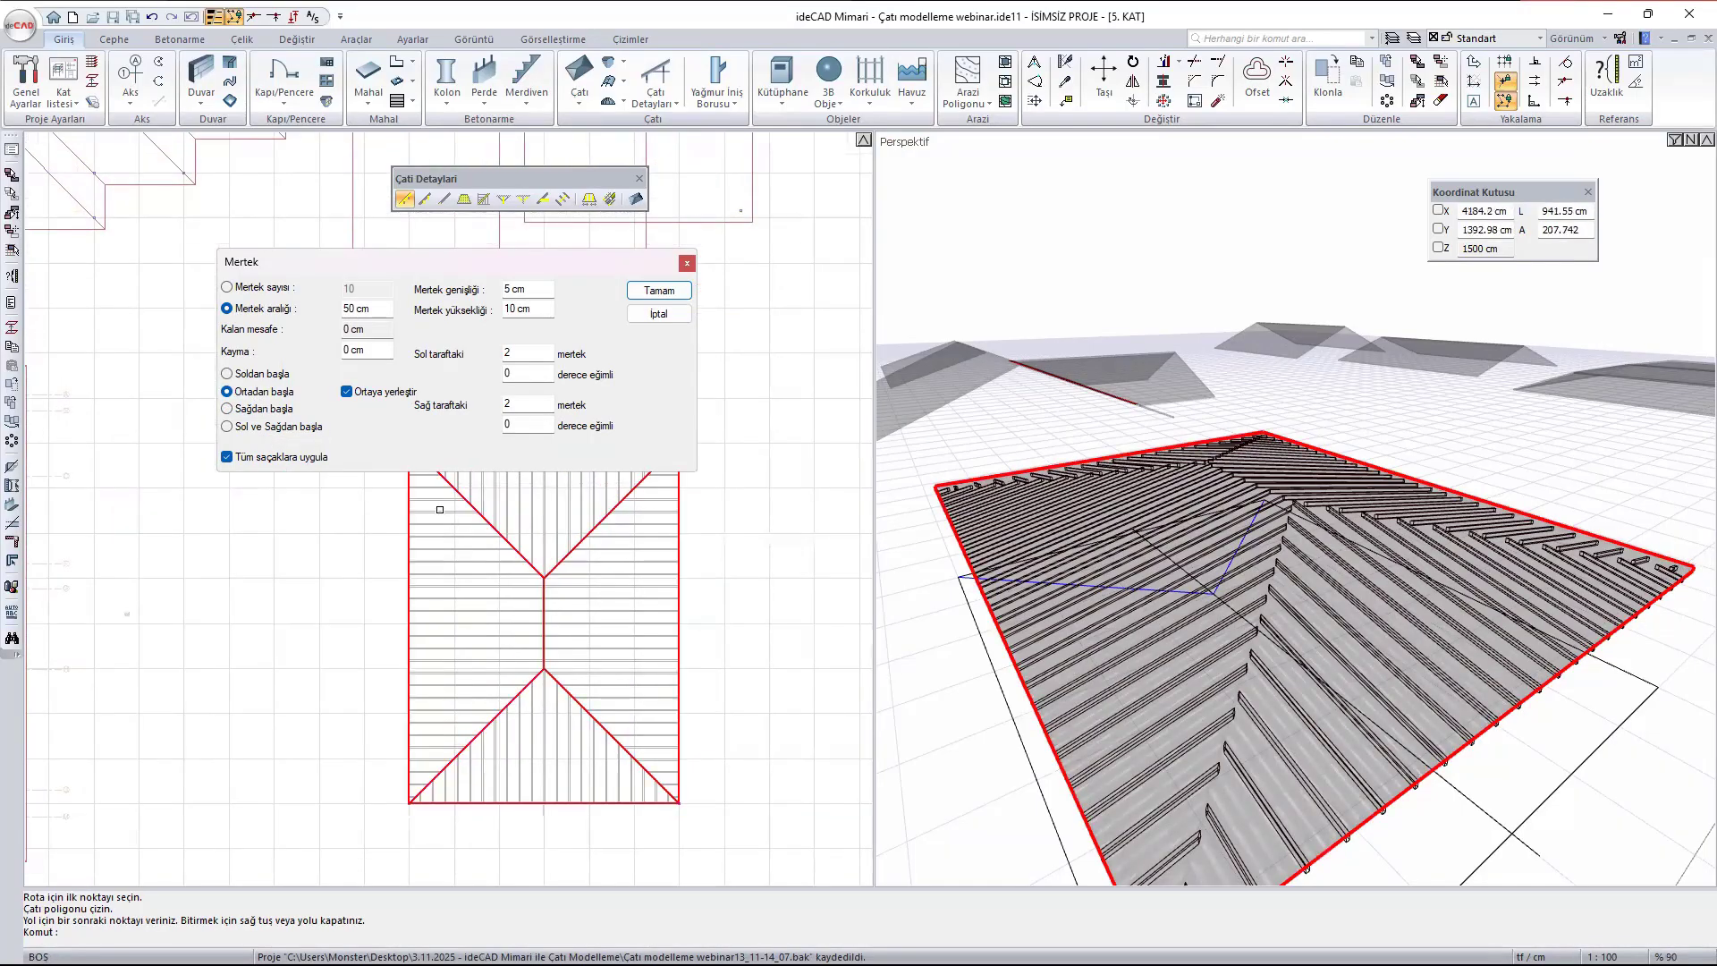
middle_drag(371, 513, 448, 644)
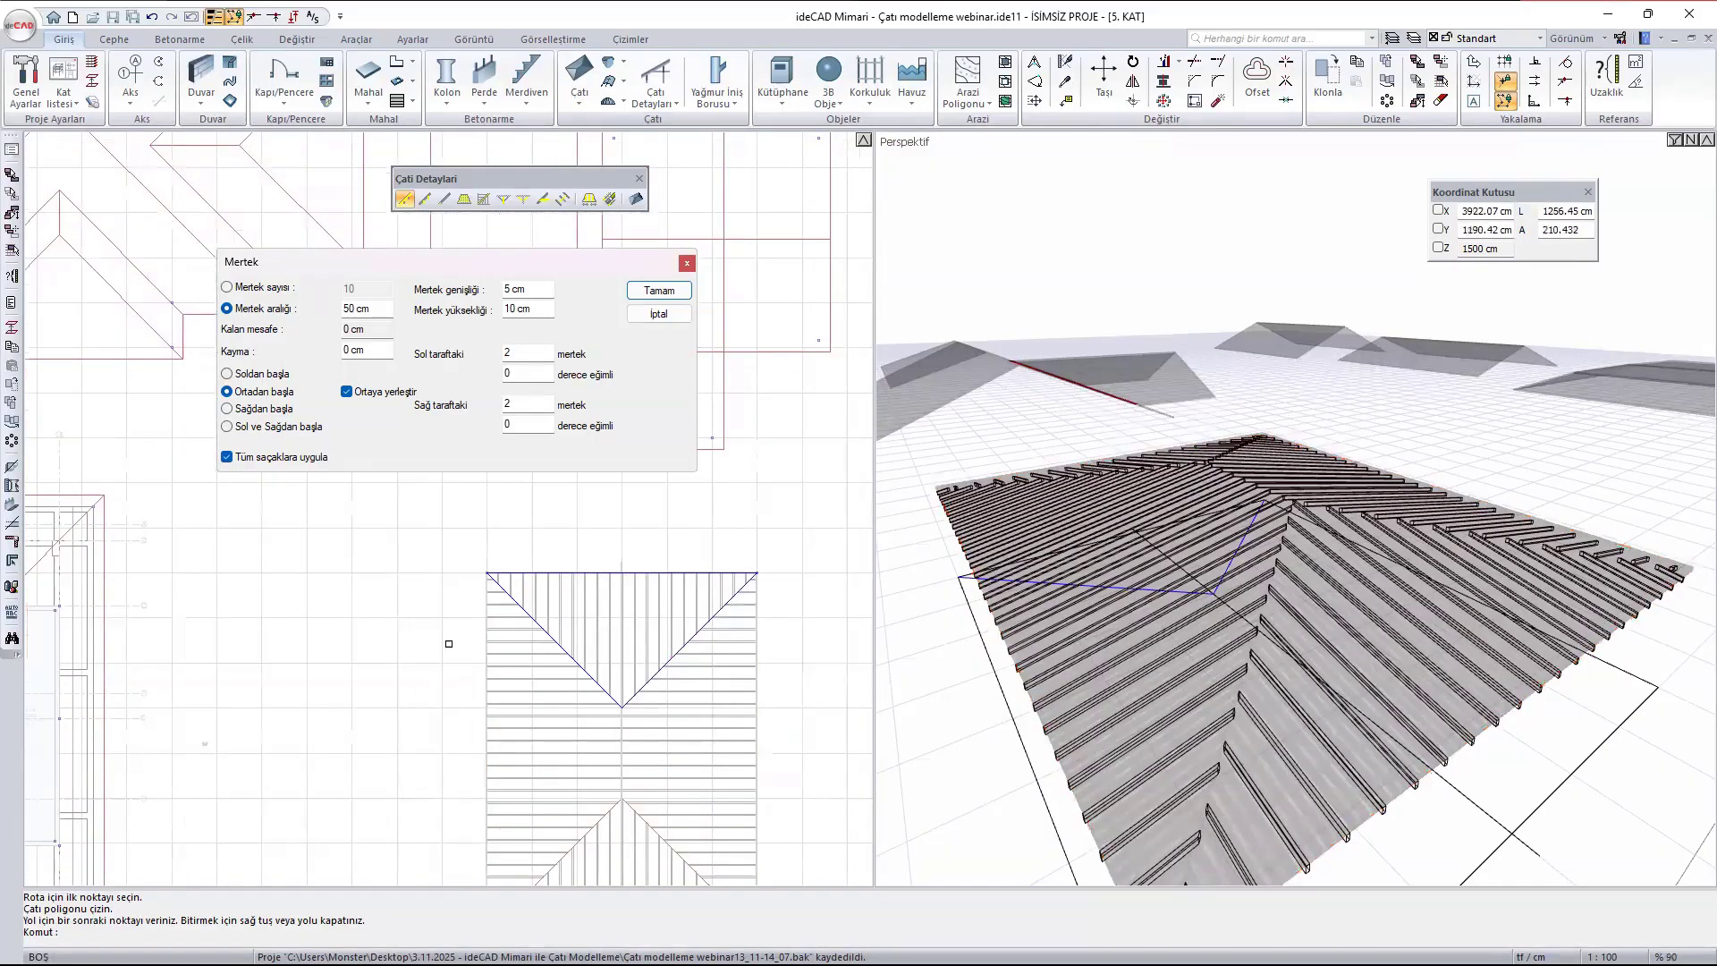
middle_drag(644, 760, 553, 607)
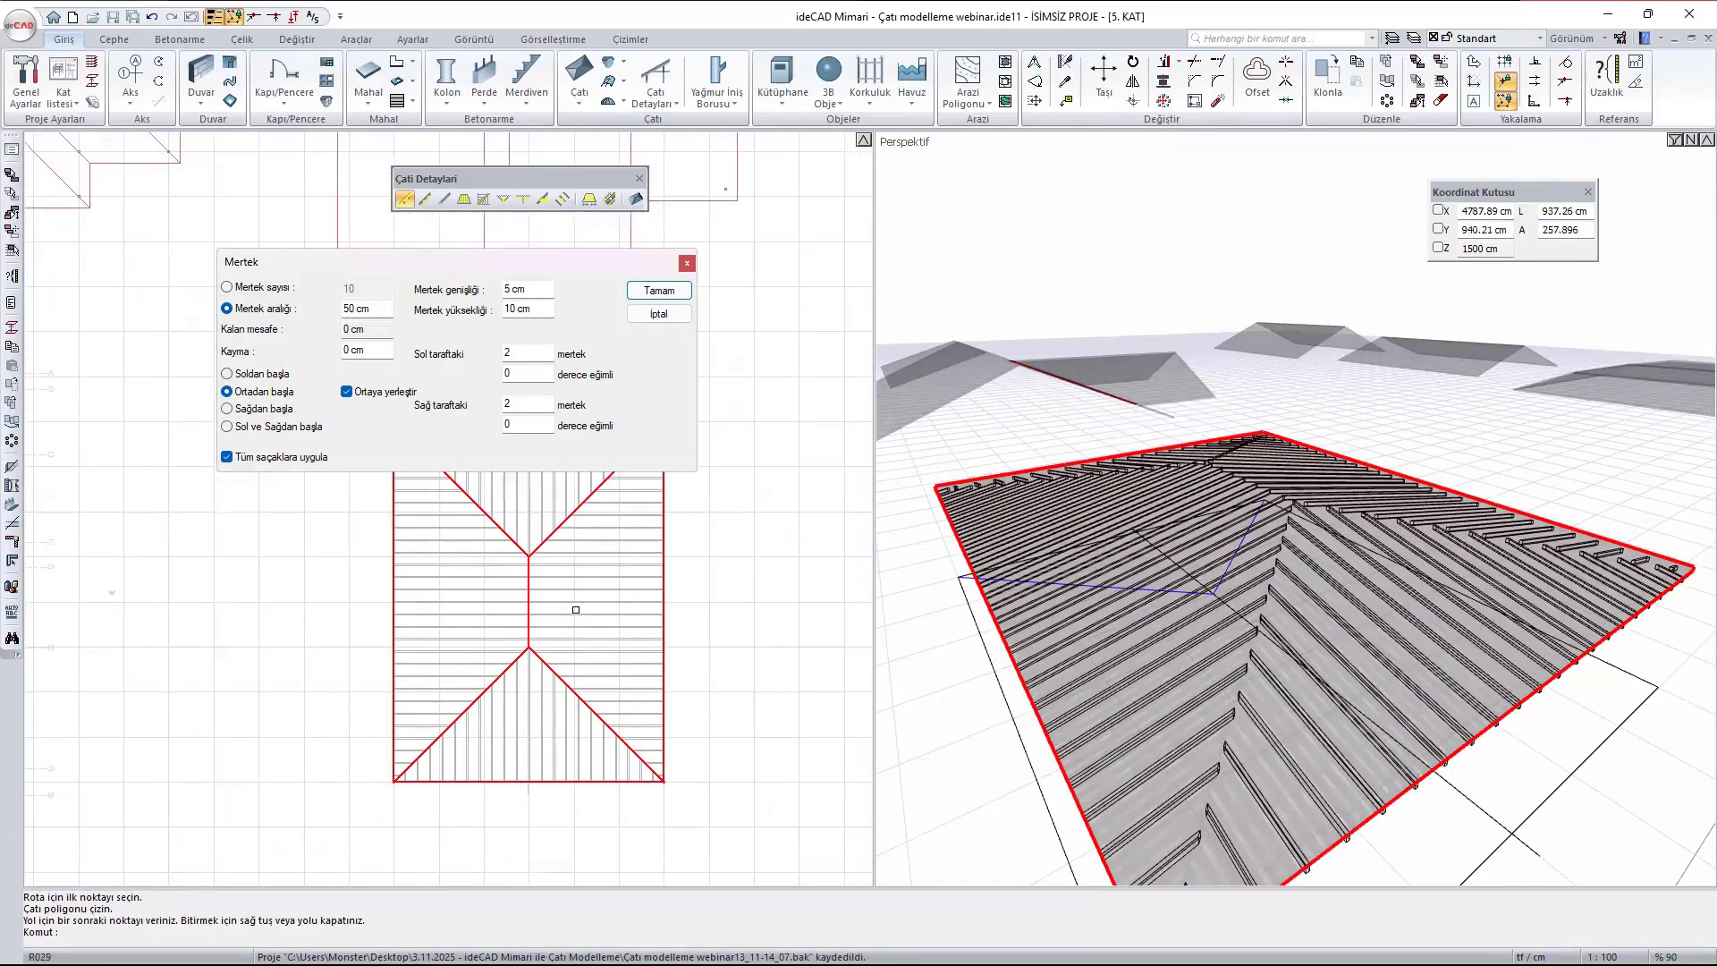
scroll(601, 545, up, 3)
scroll(600, 547, down, 2)
scroll(595, 558, down, 2)
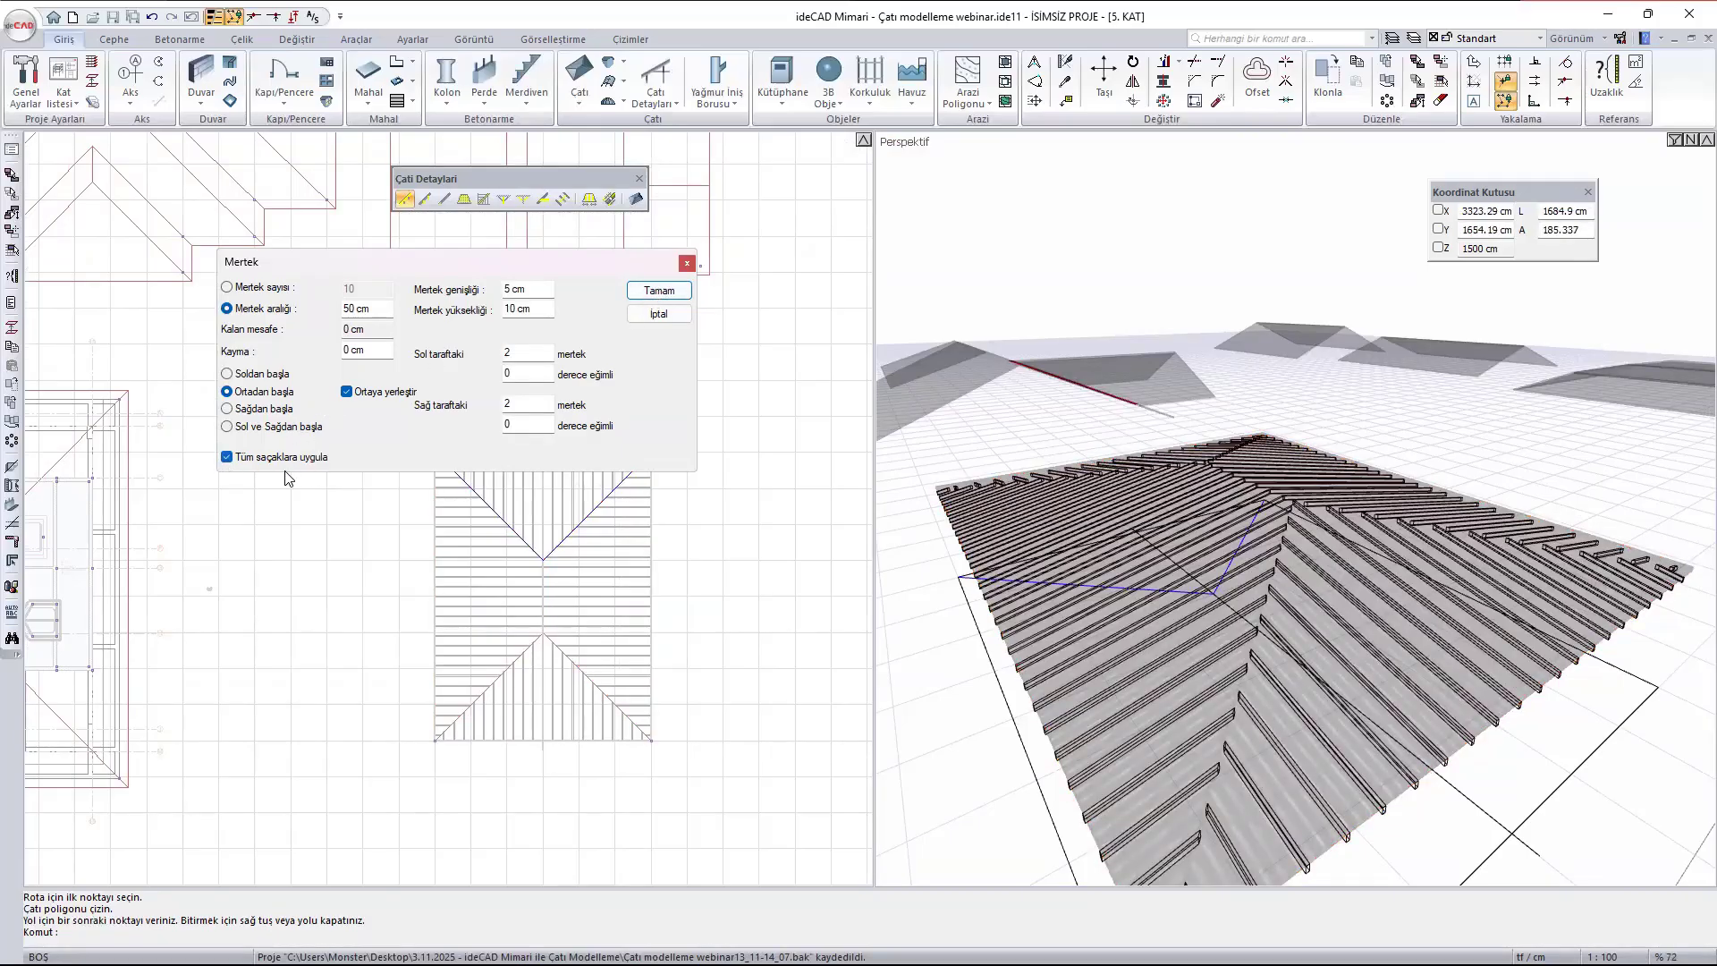
click(667, 293)
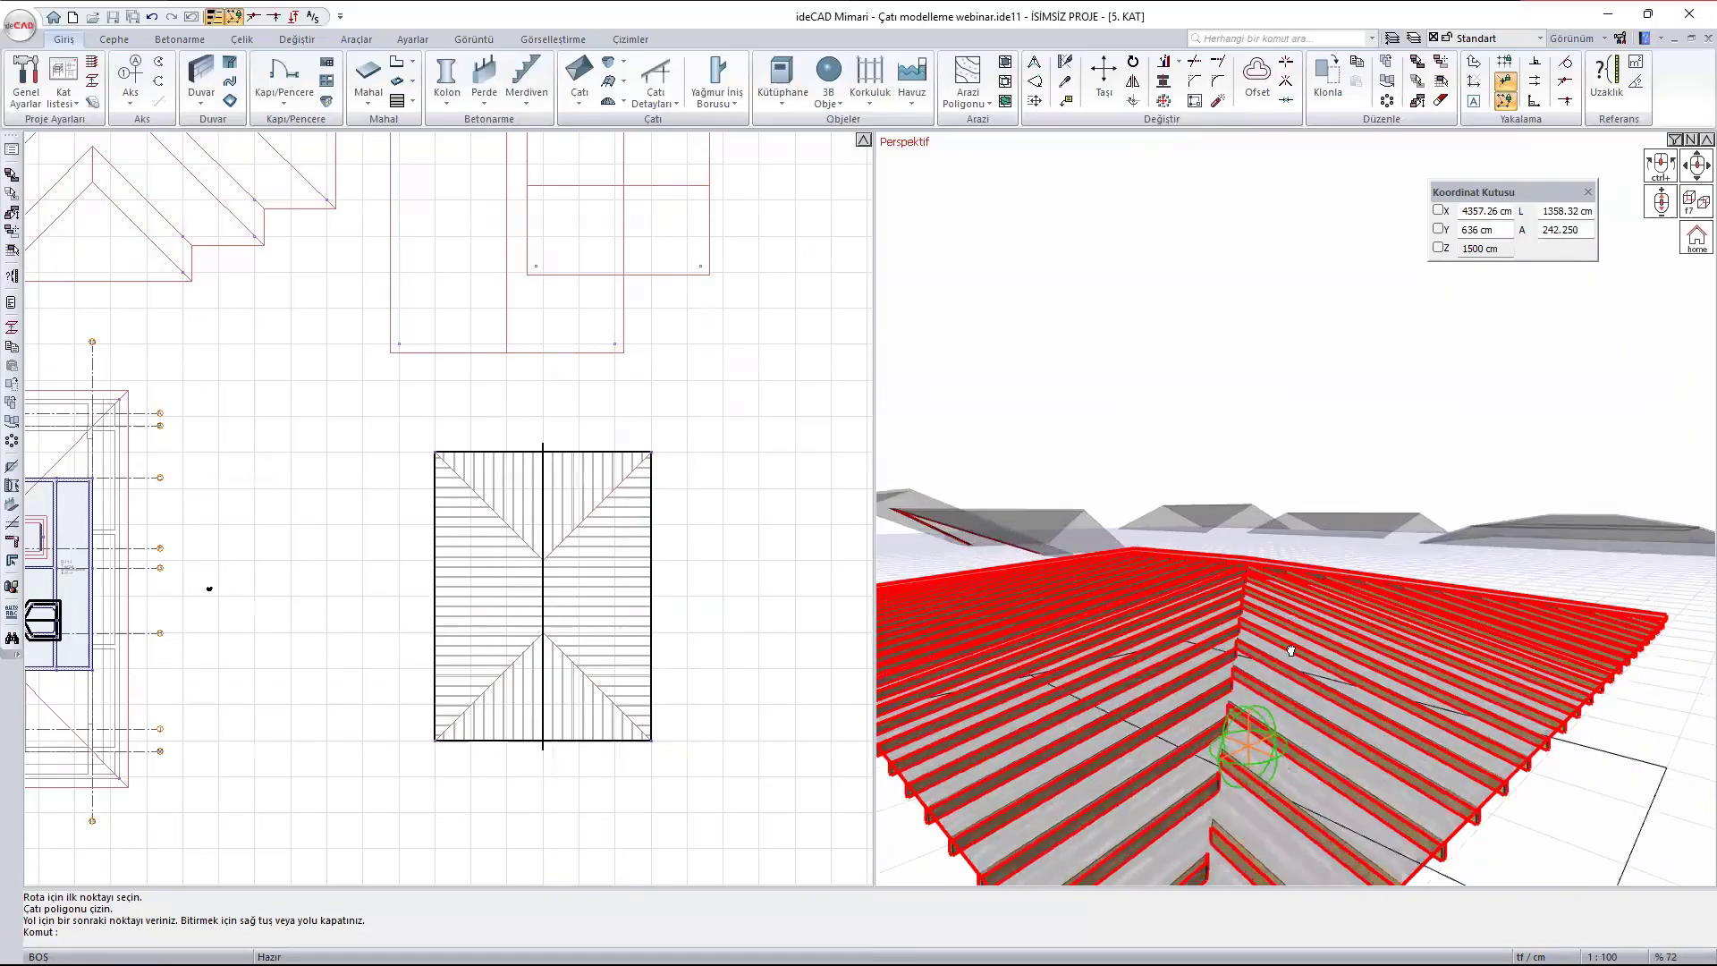
- Examine the hip roof's rafters from underneath and from above
scroll(1216, 694, down, 2)
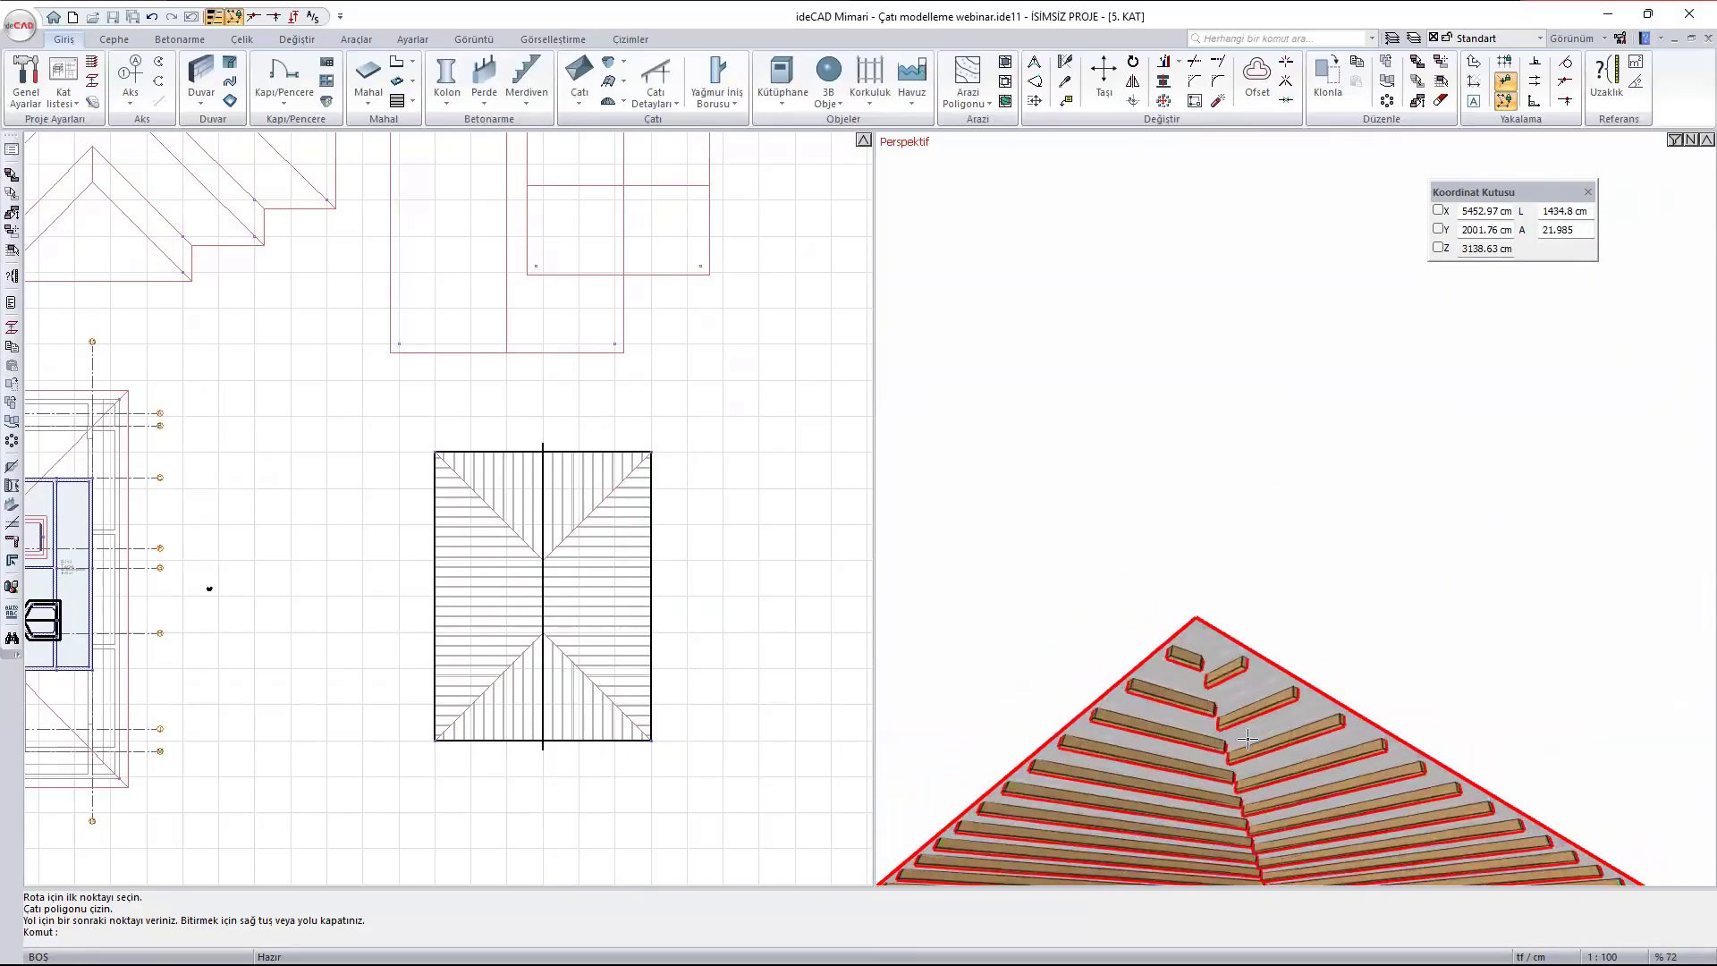
mouse_move(1215, 694)
middle_down()
mouse_move(1142, 599)
mouse_move(1173, 785)
middle_up()
scroll(1142, 652, down, 1)
scroll(1130, 454, down, 2)
scroll(1086, 623, down, 2)
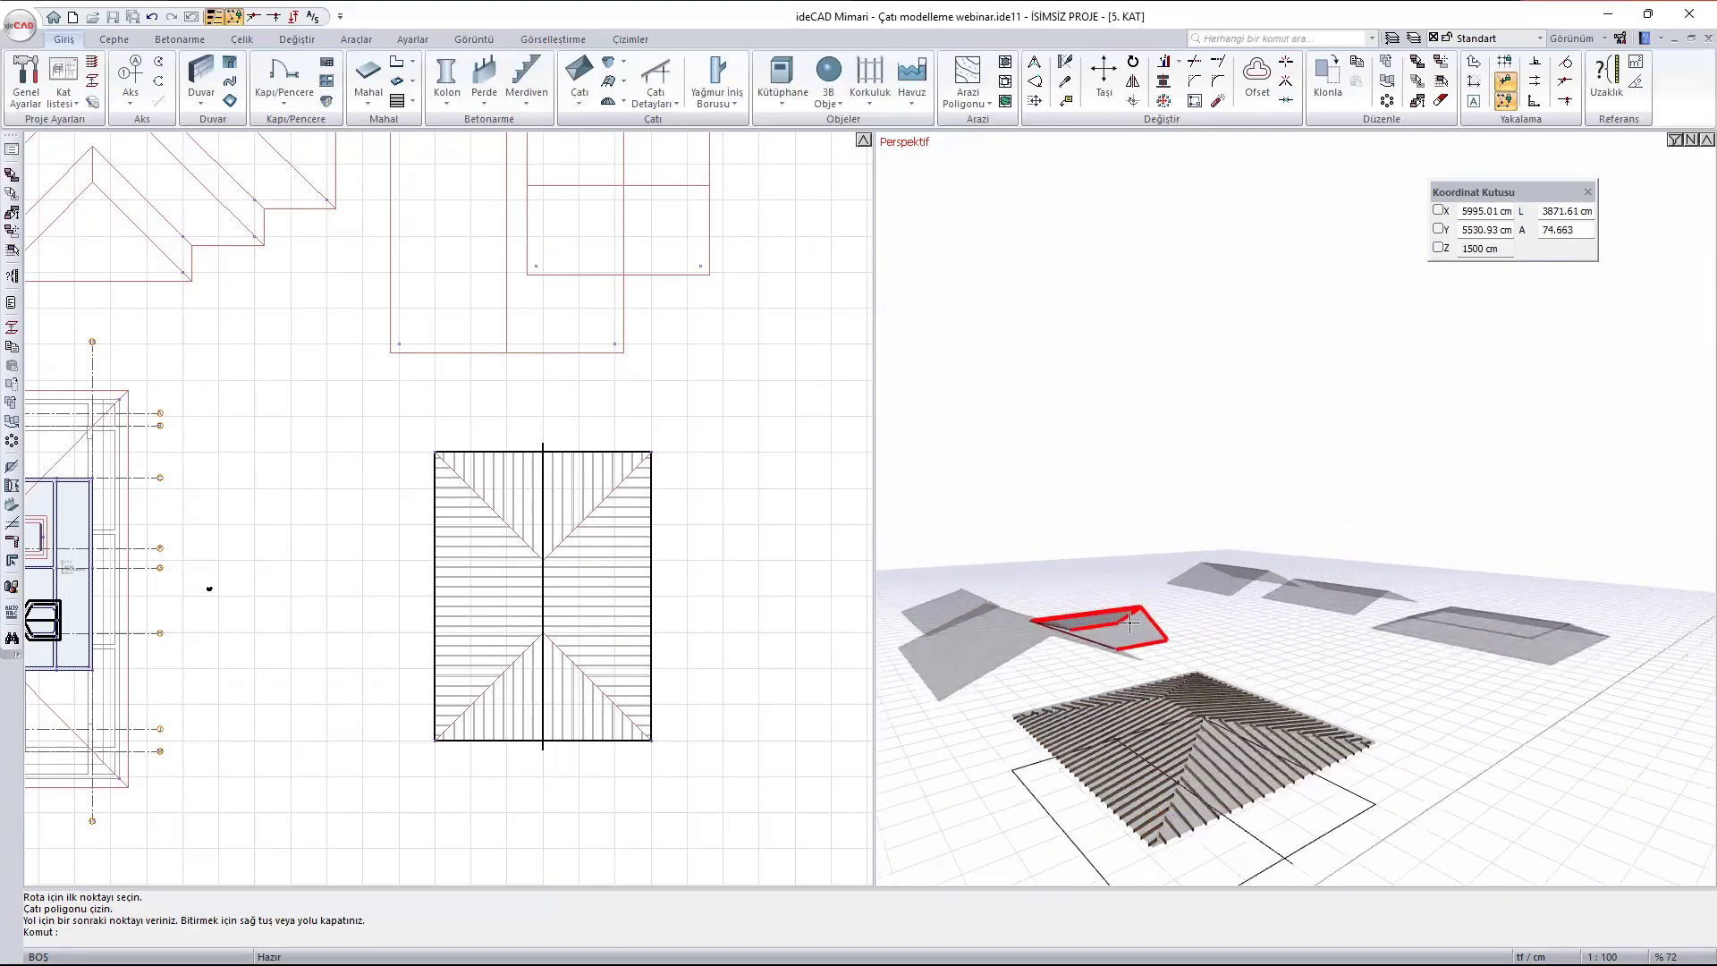
- Delete the smaller gabled roof that intersects the larger one
middle_drag(1088, 623, 1183, 683)
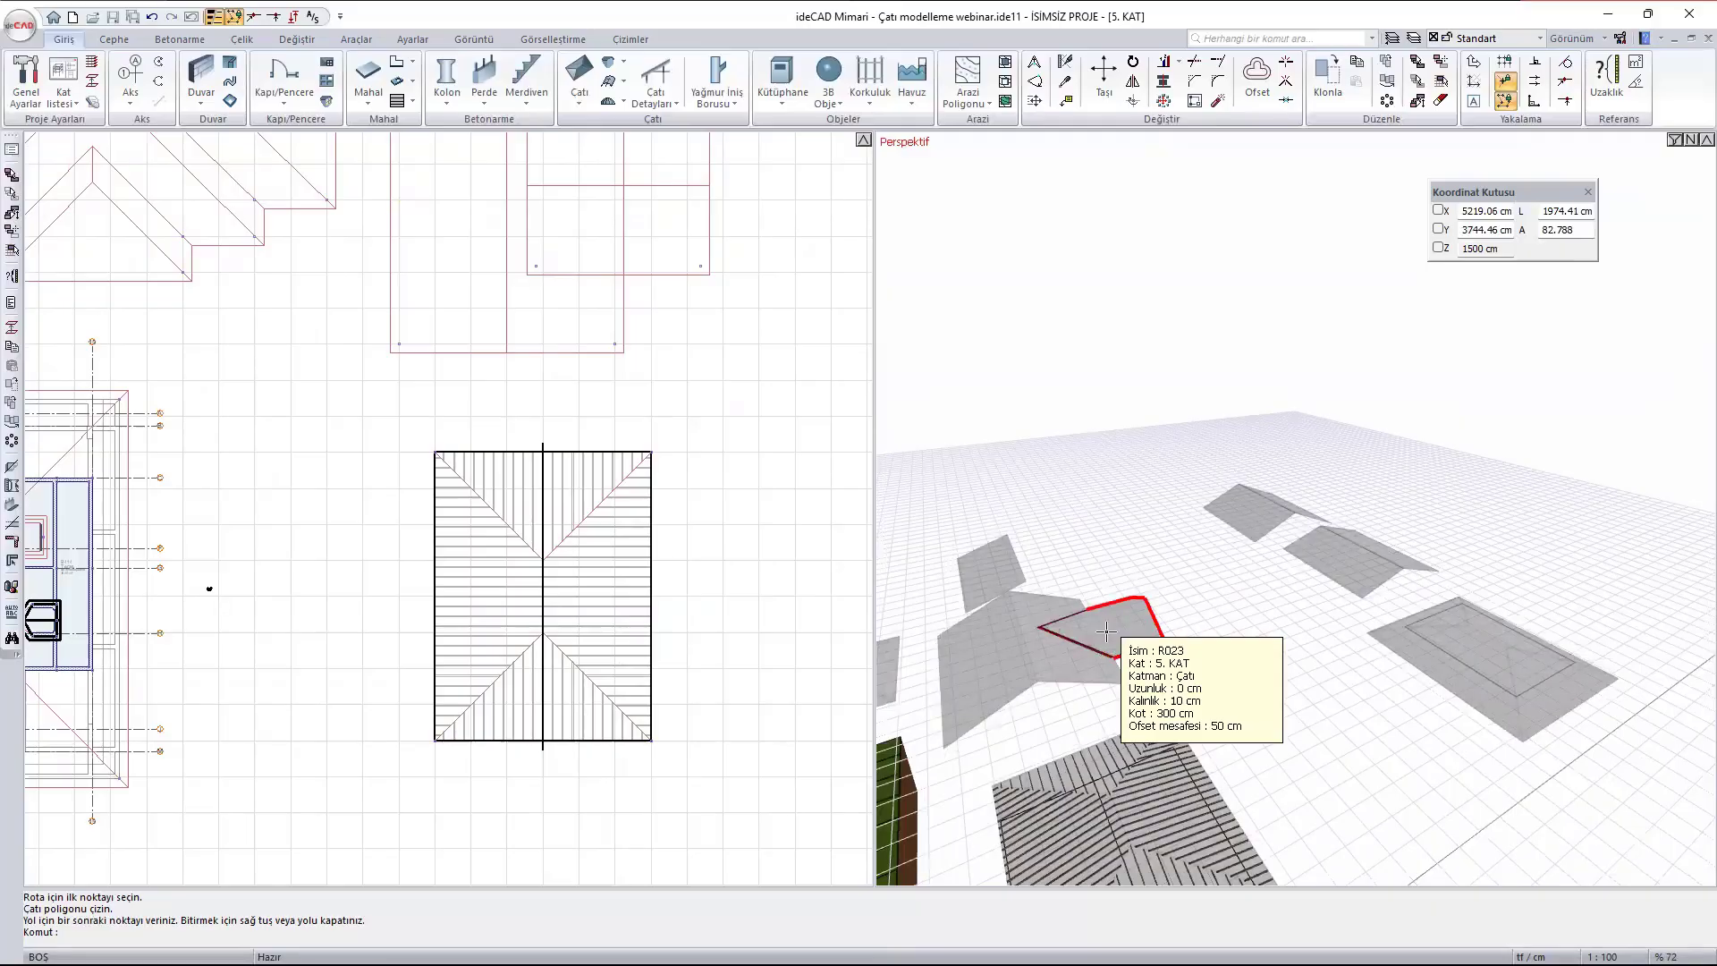
scroll(1117, 626, up, 3)
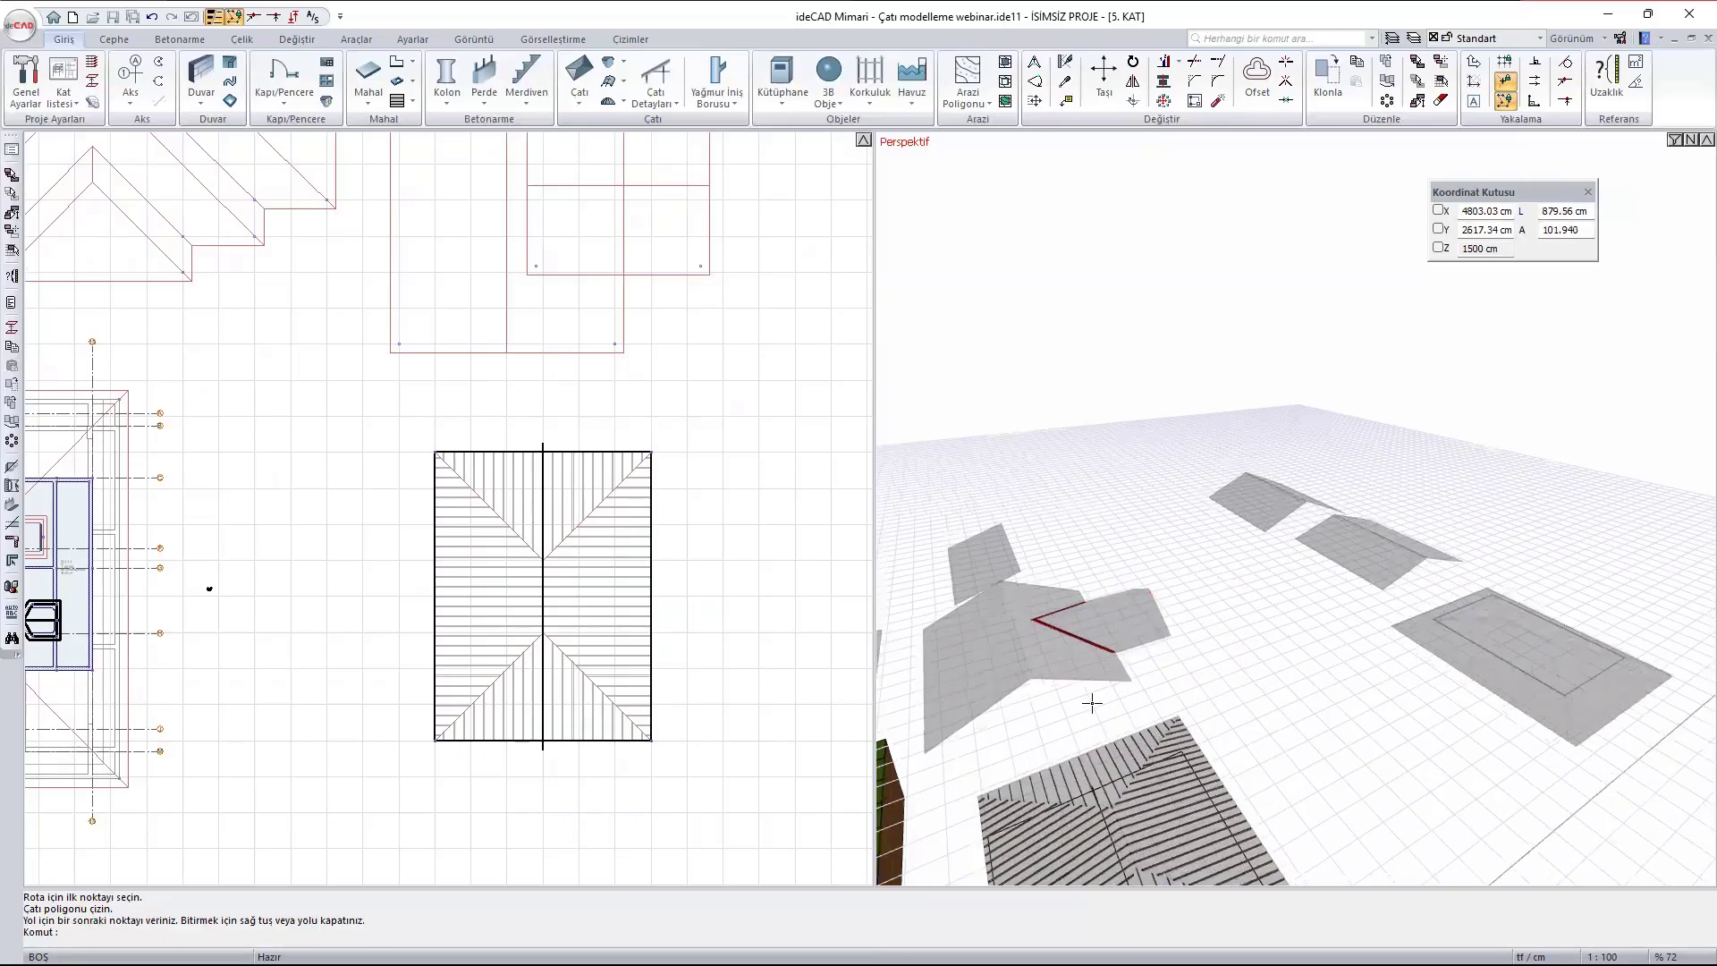
click(1126, 609)
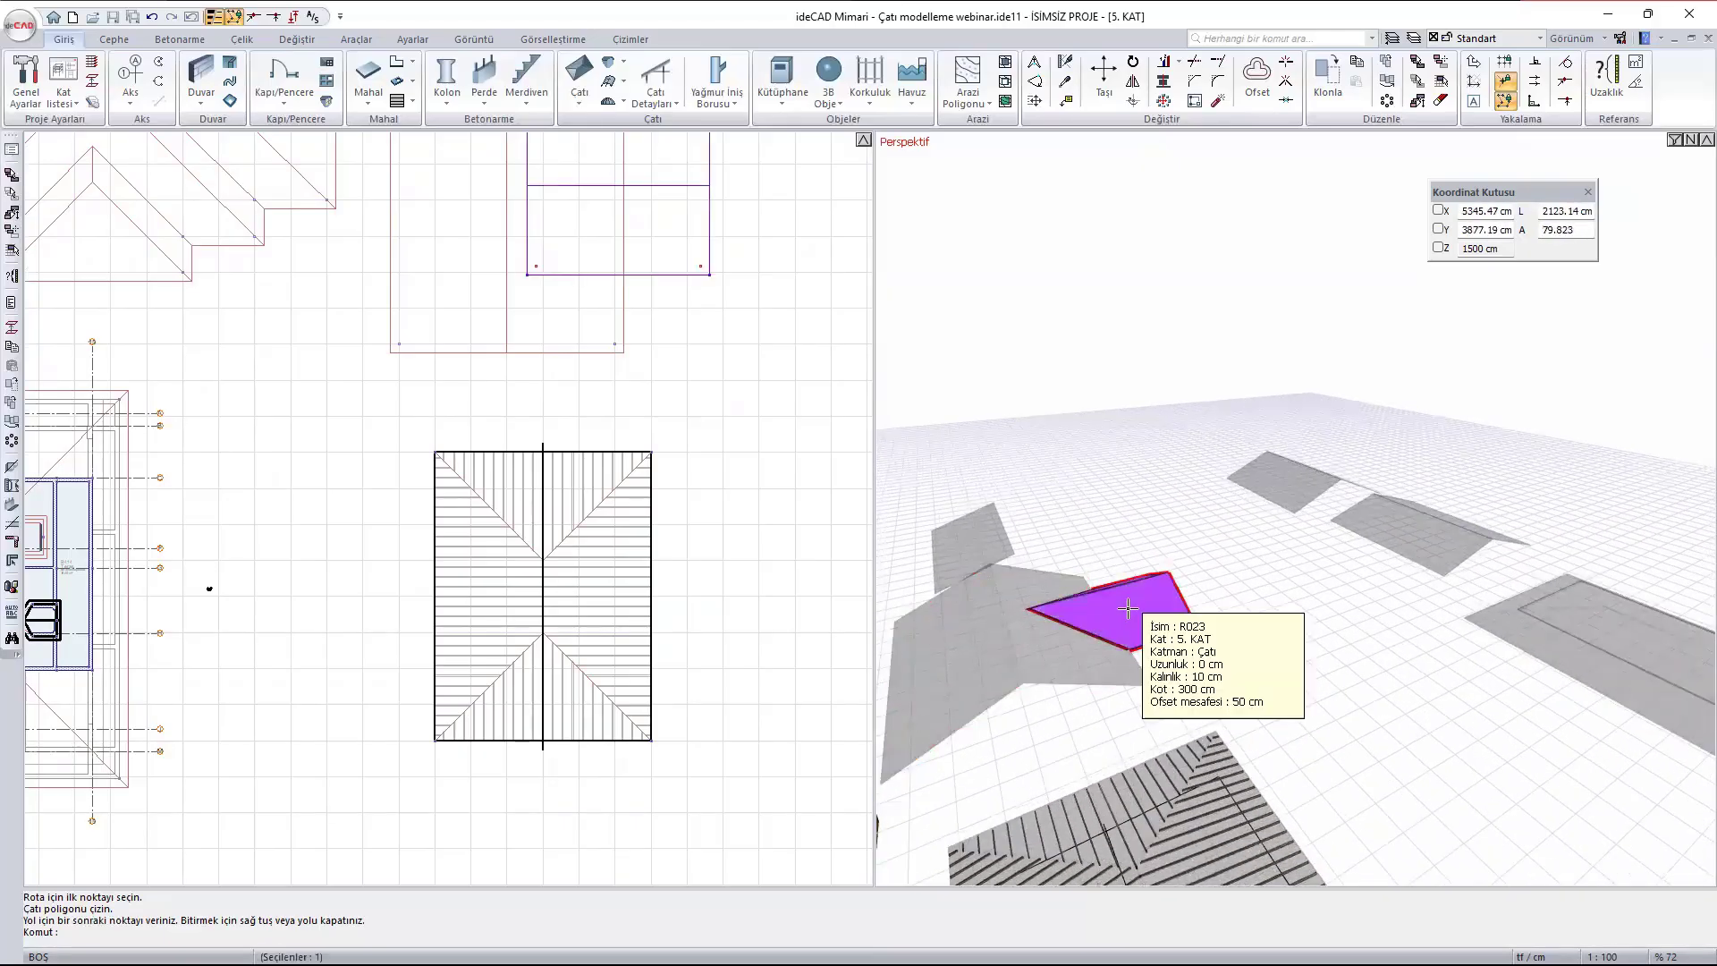
key(Delete)
- Generate 5 x 10 cm rafters at 50 cm spacing on one slope of the large gabled roof, with Tüm saçaklara uygula disabled
shift+middle_drag(1128, 639, 1256, 518)
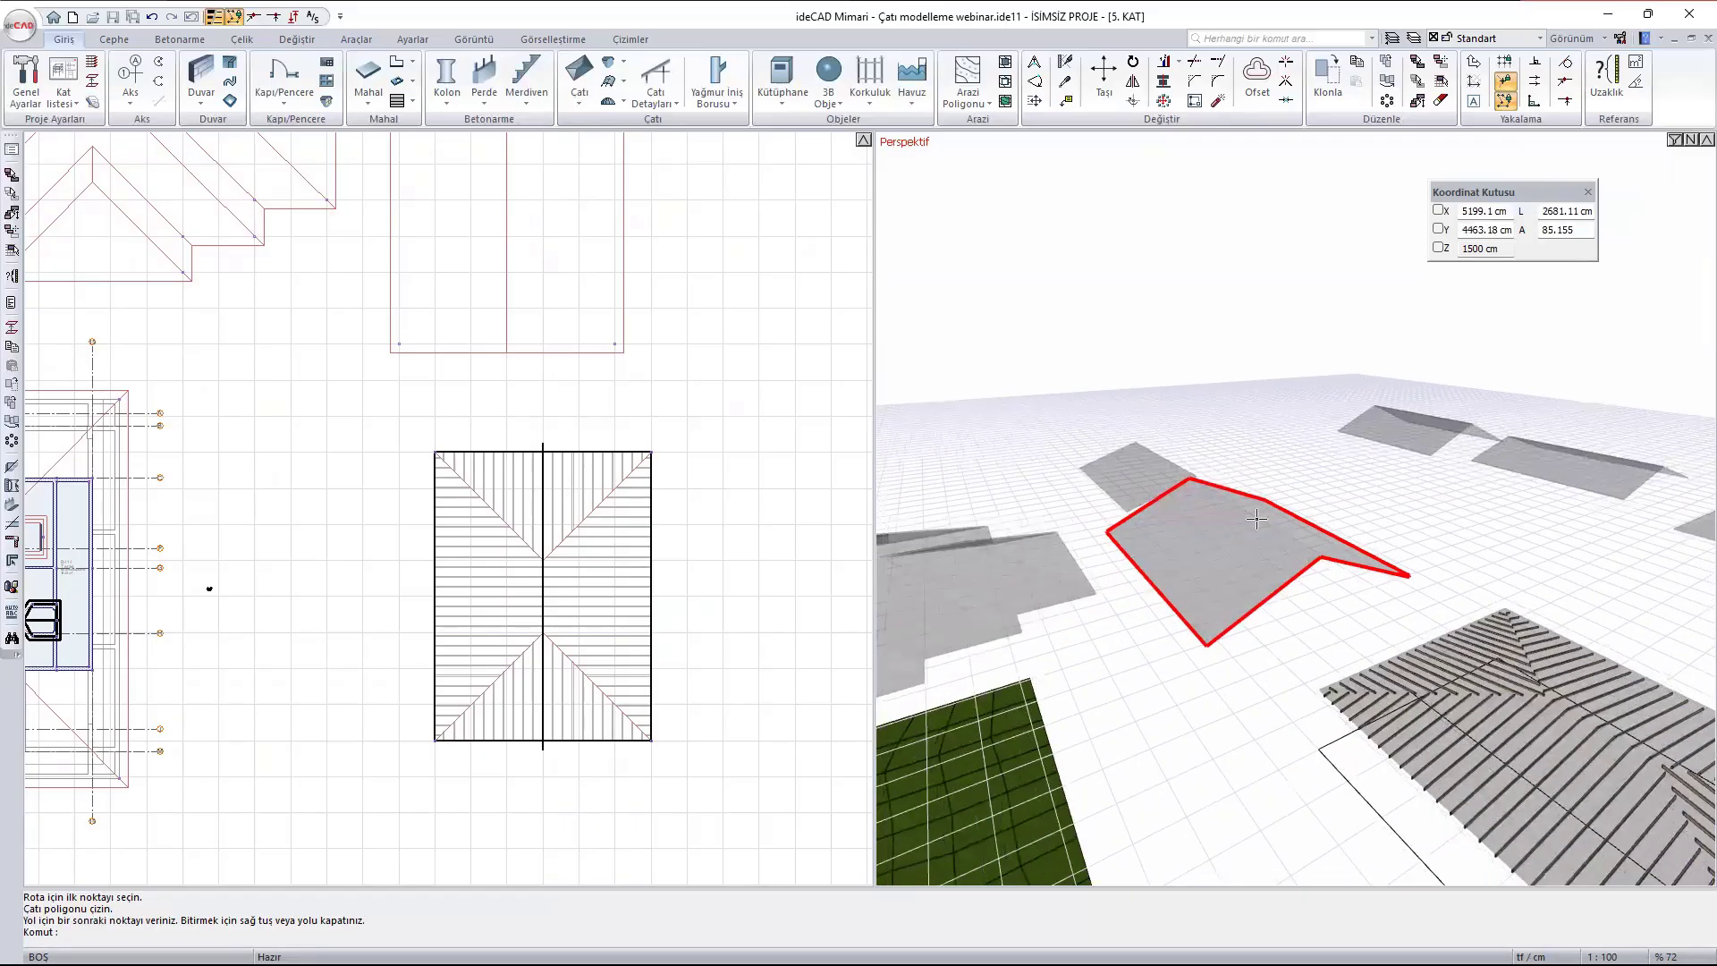
scroll(1256, 519, up, 1)
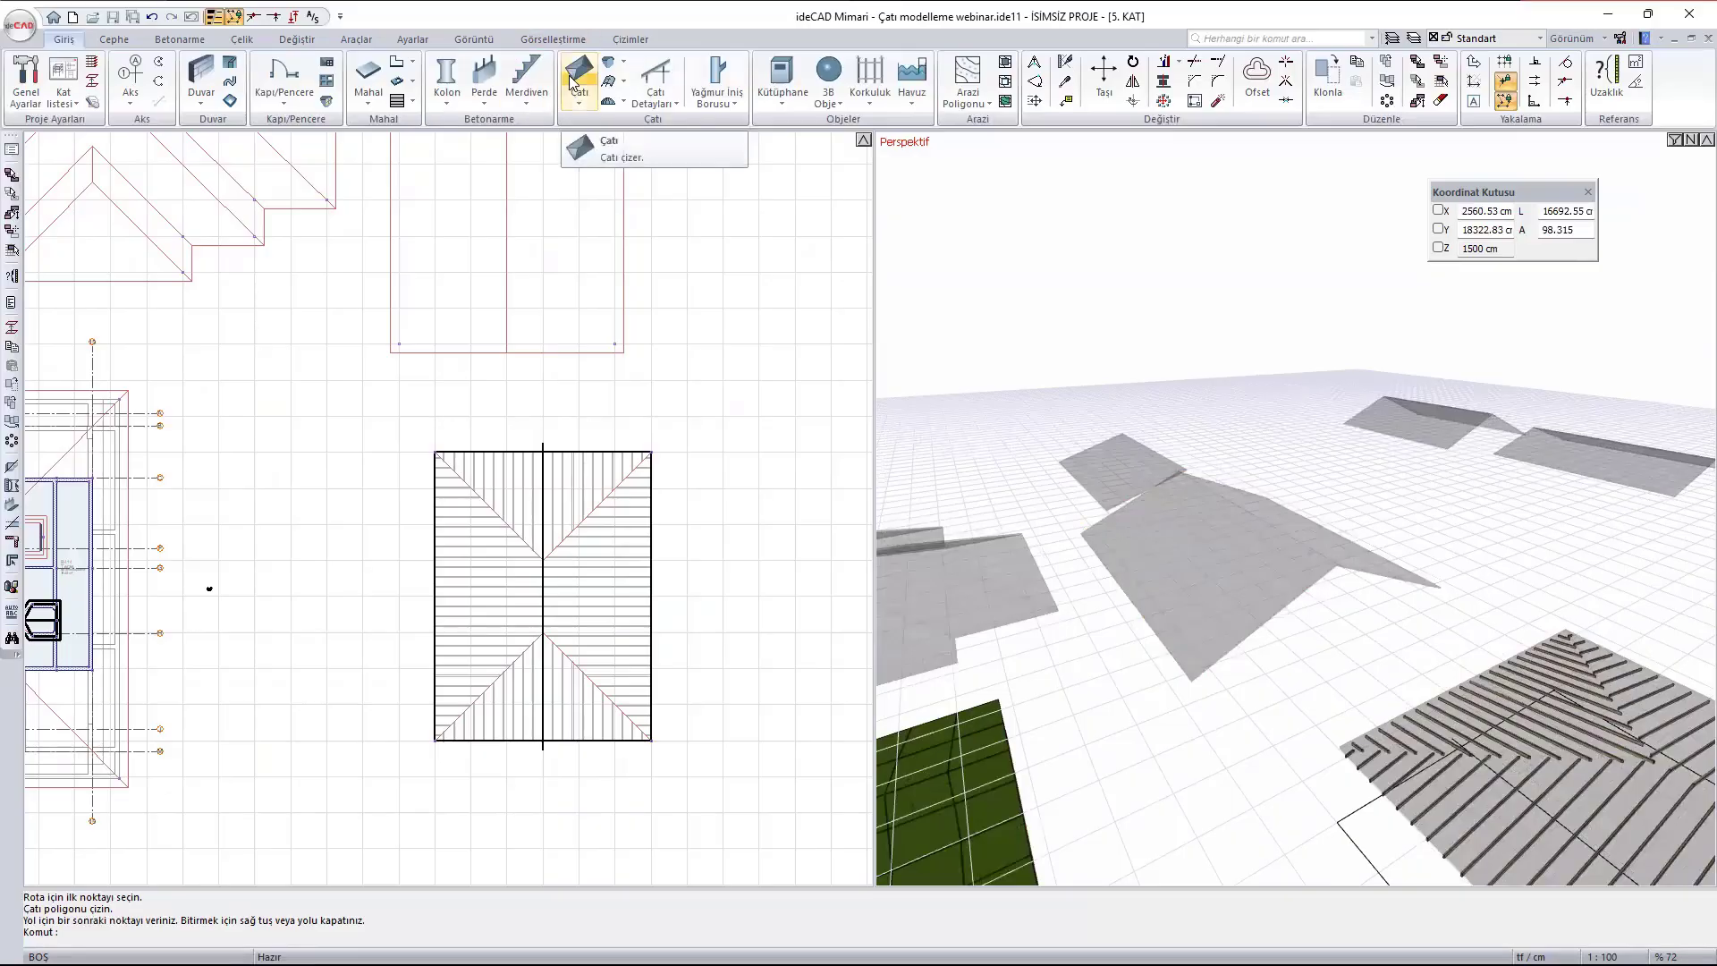
click(655, 94)
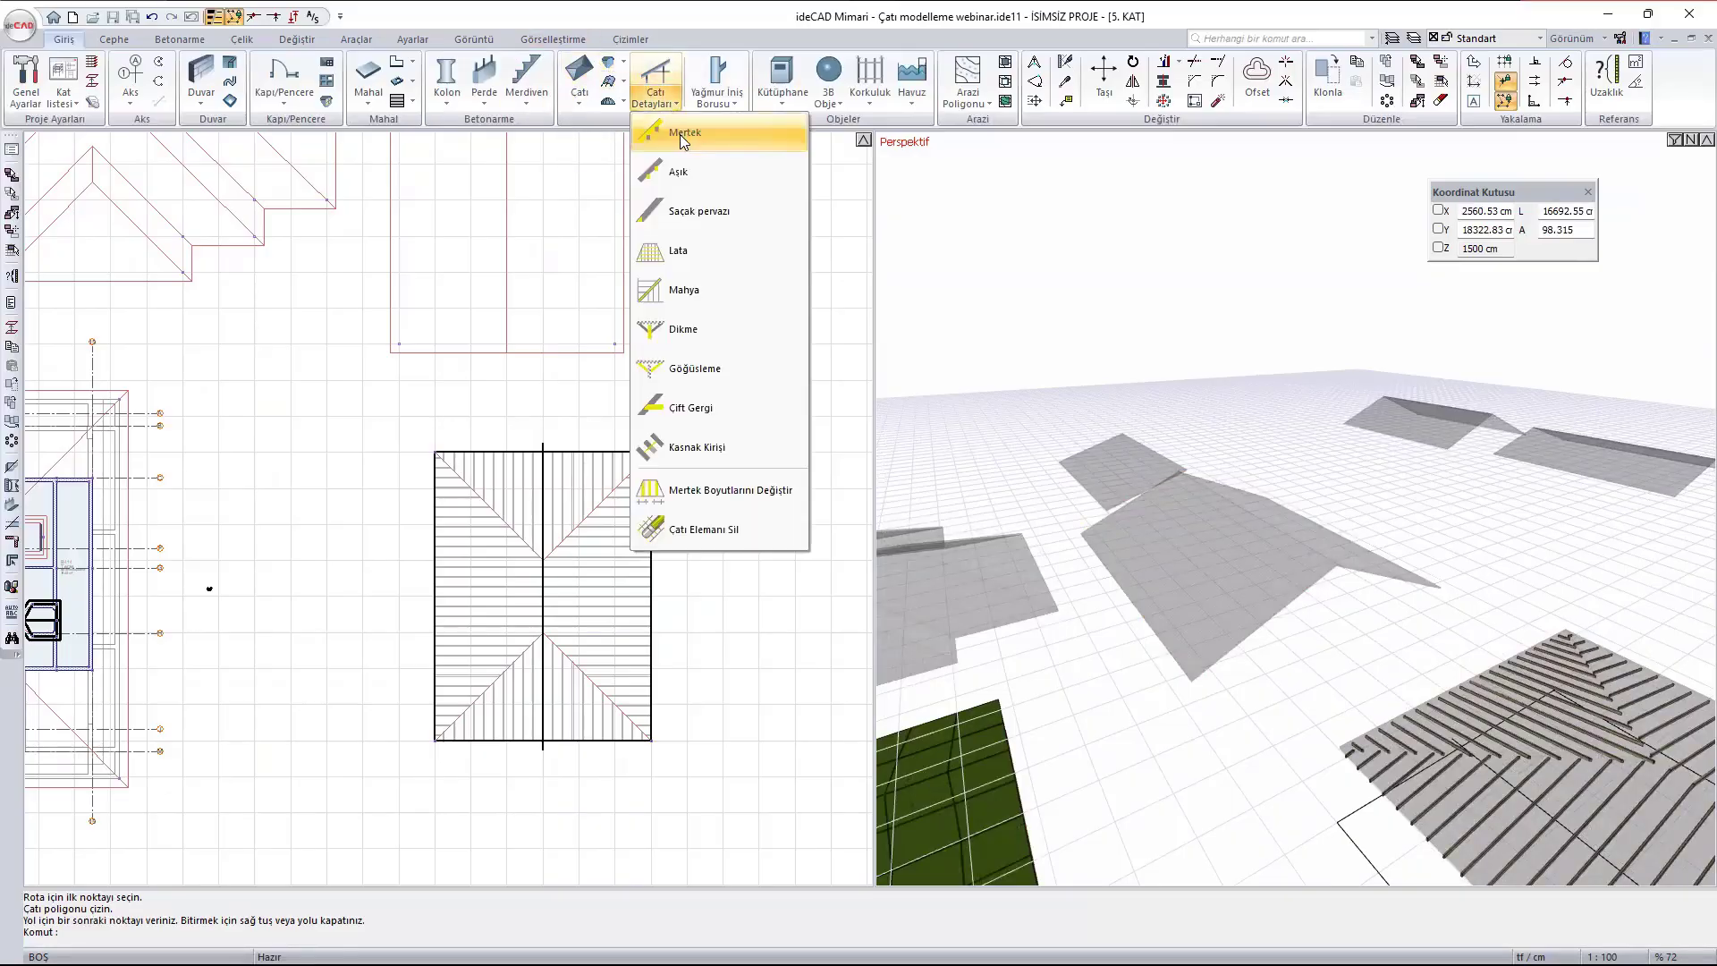
click(683, 134)
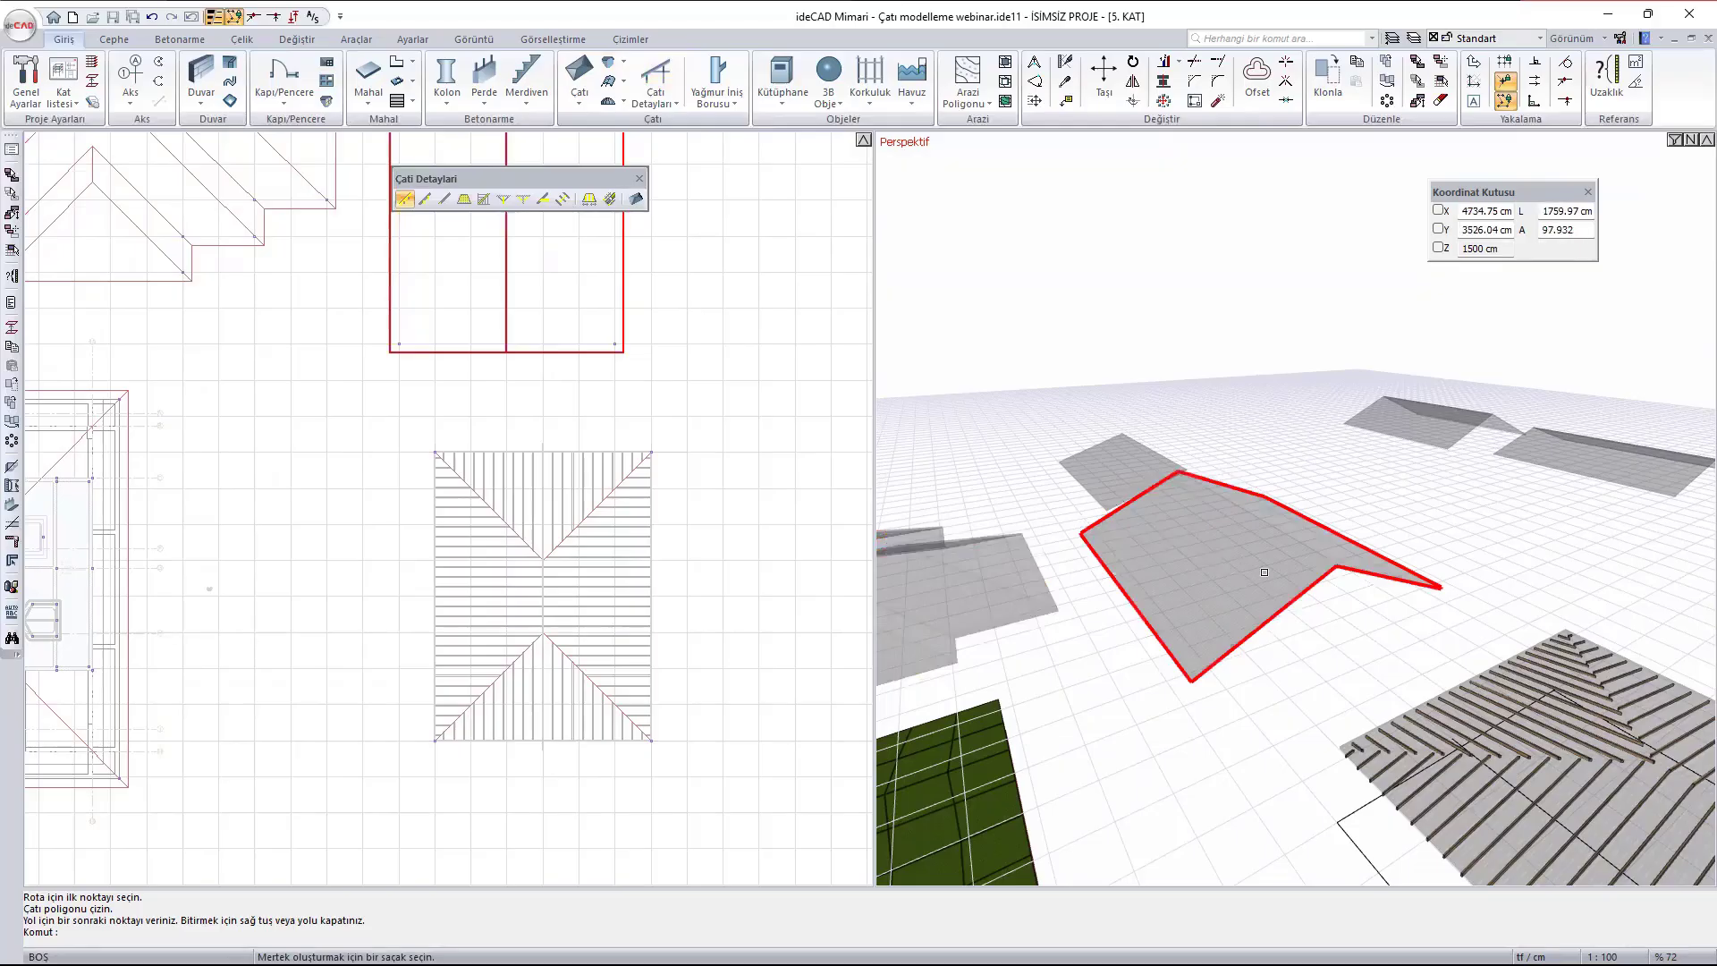
click(1141, 614)
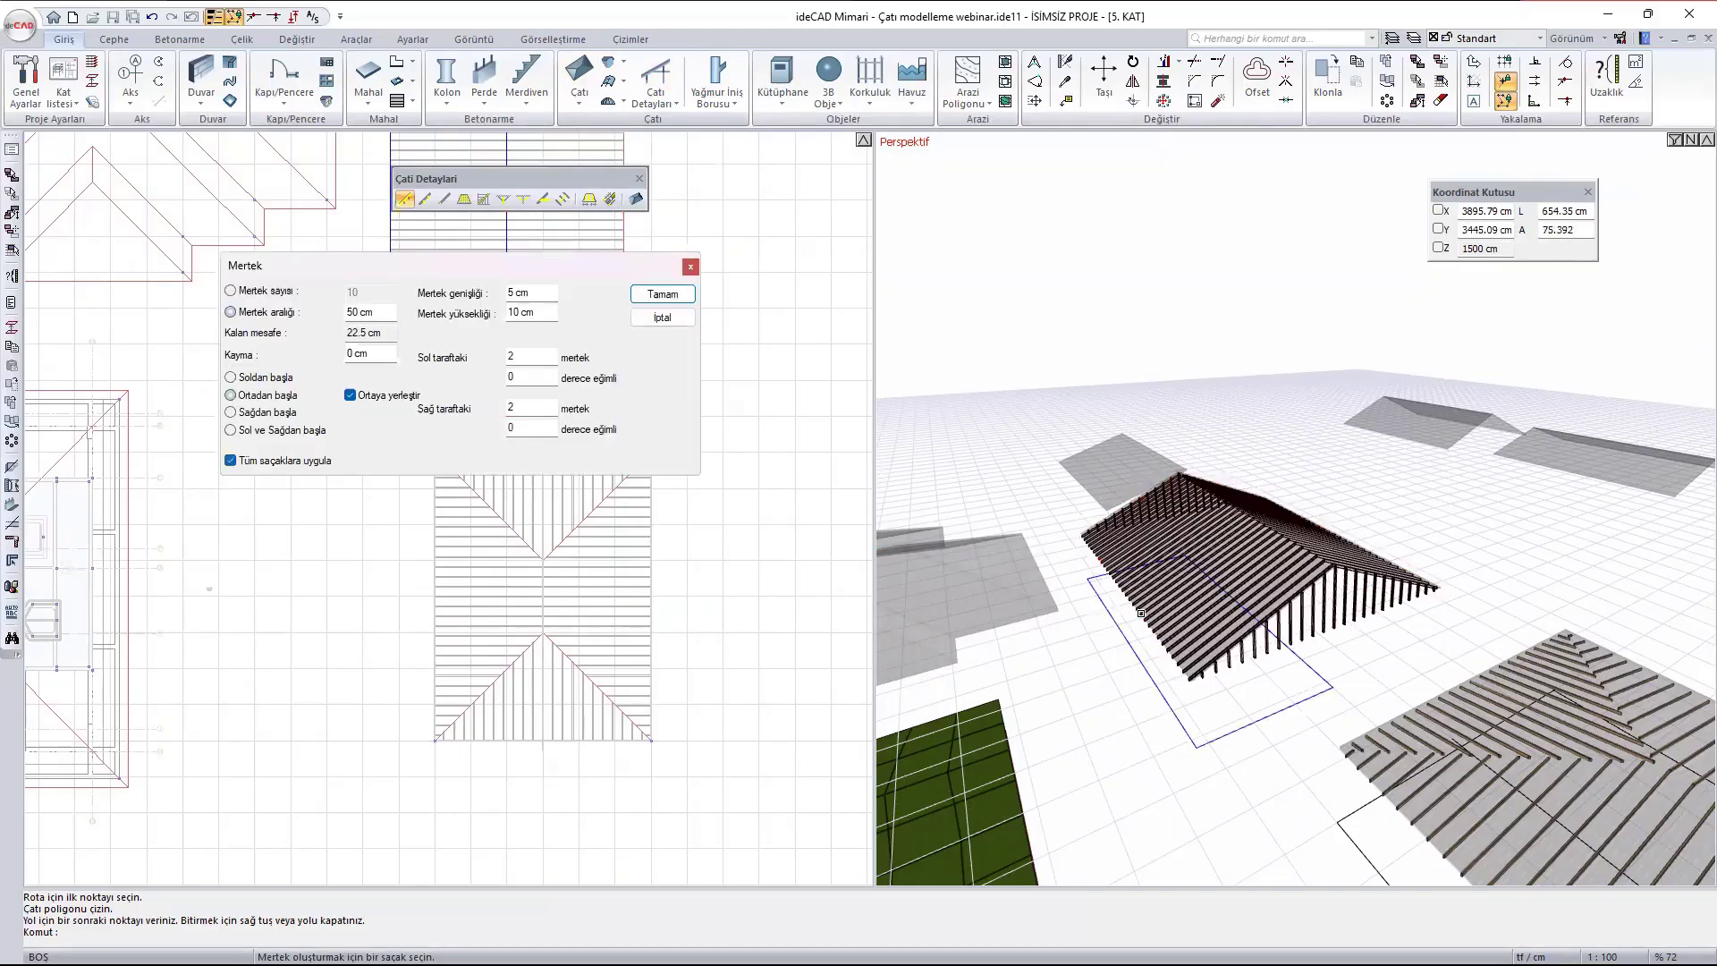
middle_drag(1141, 613, 1431, 626)
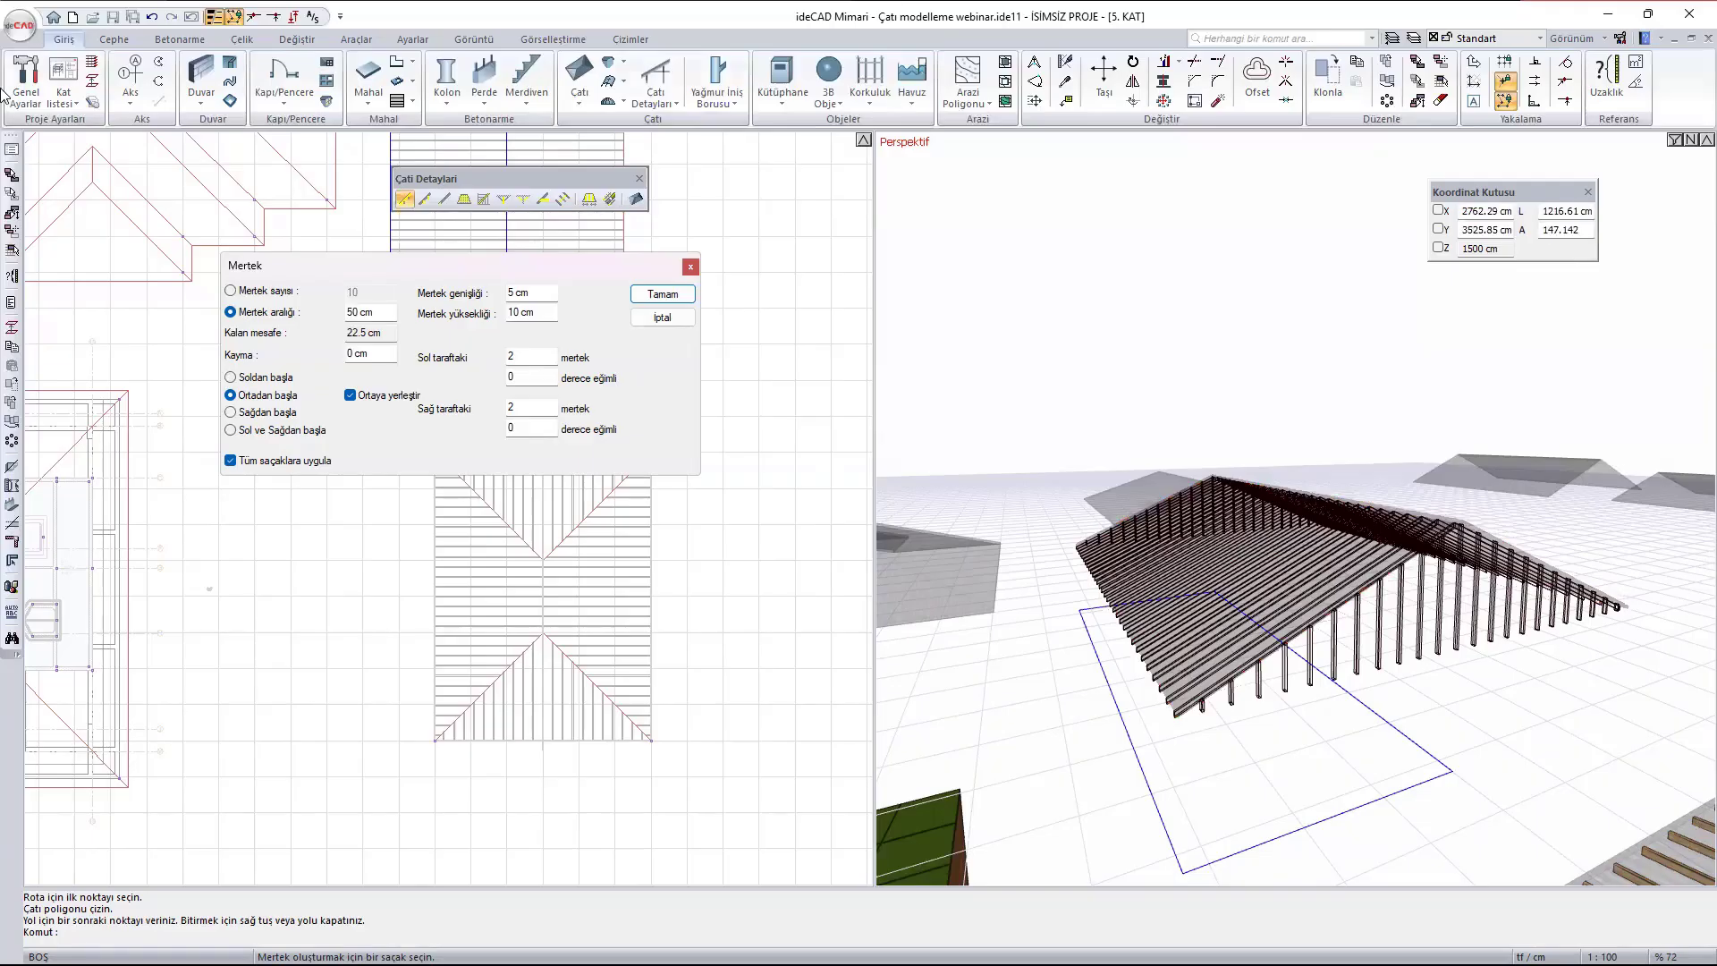
click(231, 462)
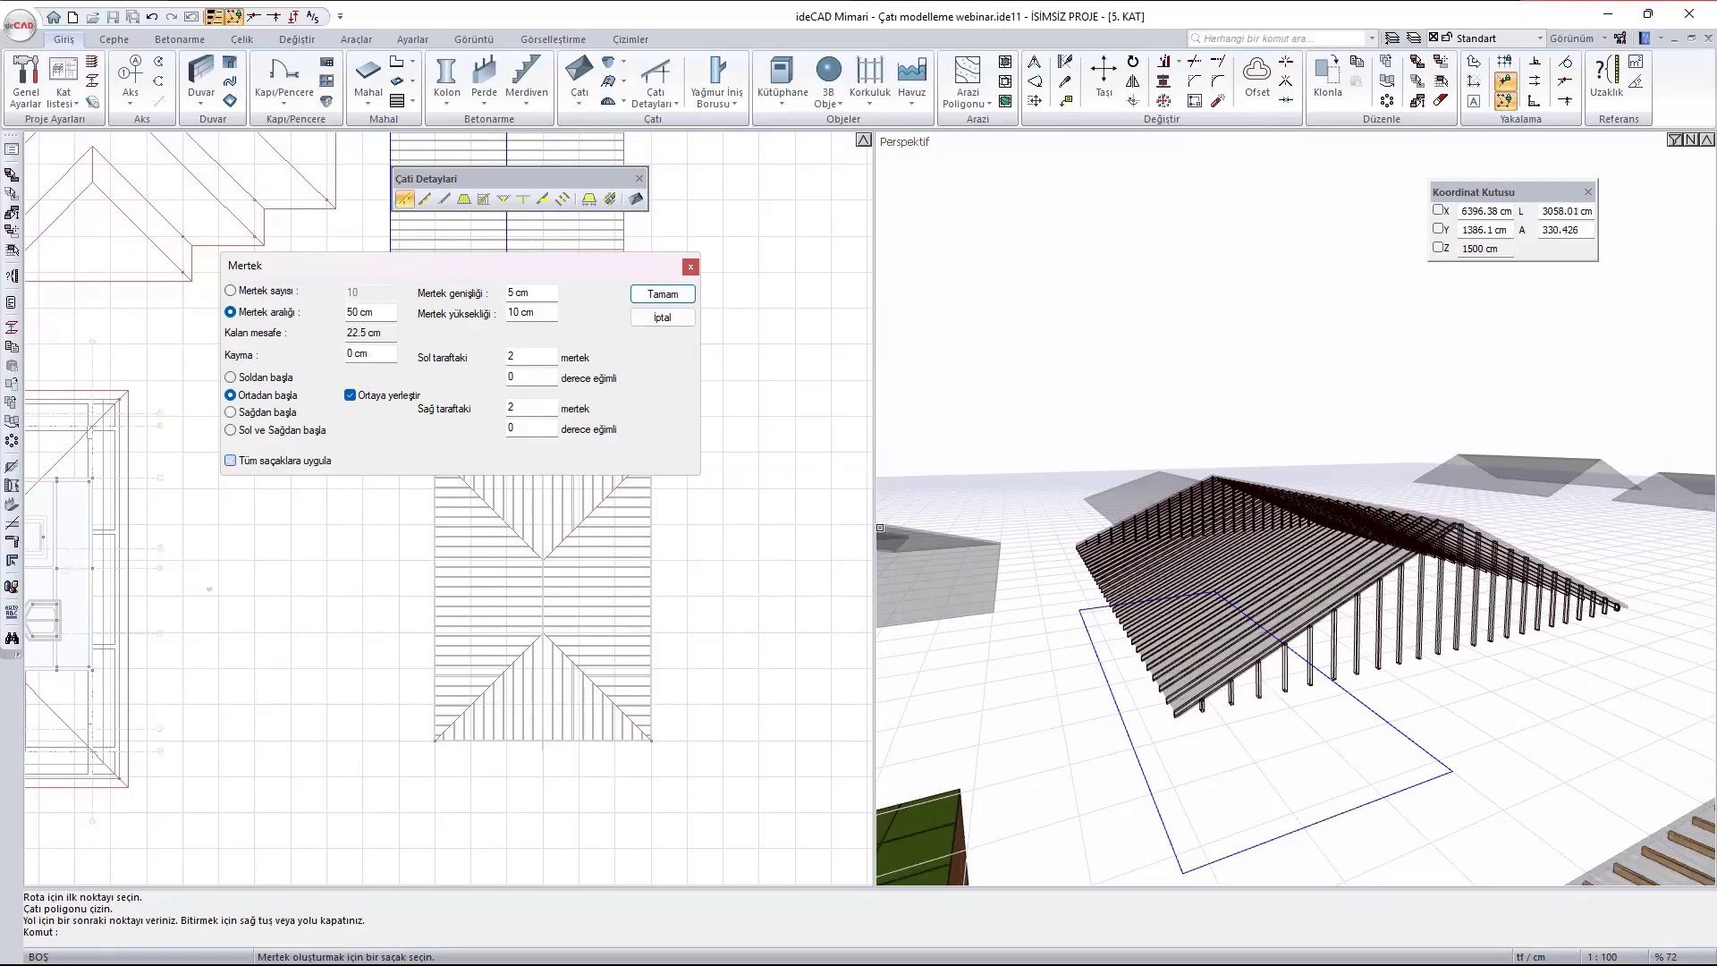
click(663, 295)
- Generate matching rafters at 50 cm spacing on the opposite slope of the large gabled roof
scroll(613, 352, down, 3)
scroll(238, 739, up, 3)
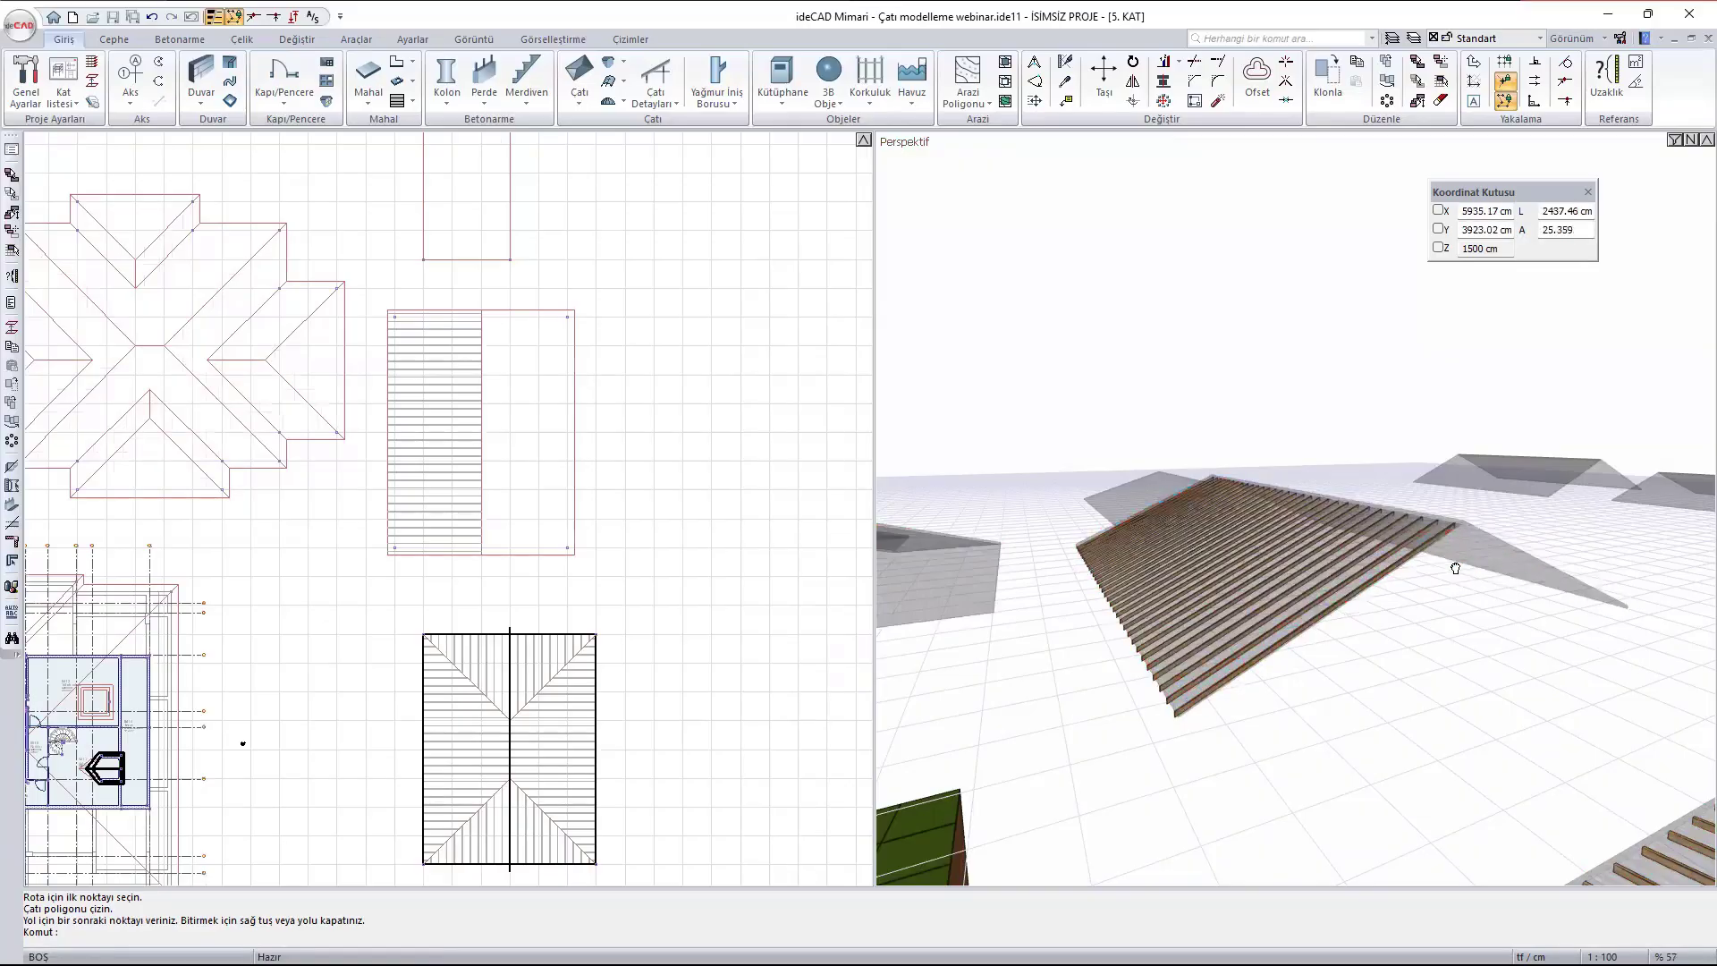
middle_drag(1455, 569, 1460, 575)
right_click(591, 415)
scroll(591, 415, down, 1)
click(577, 409)
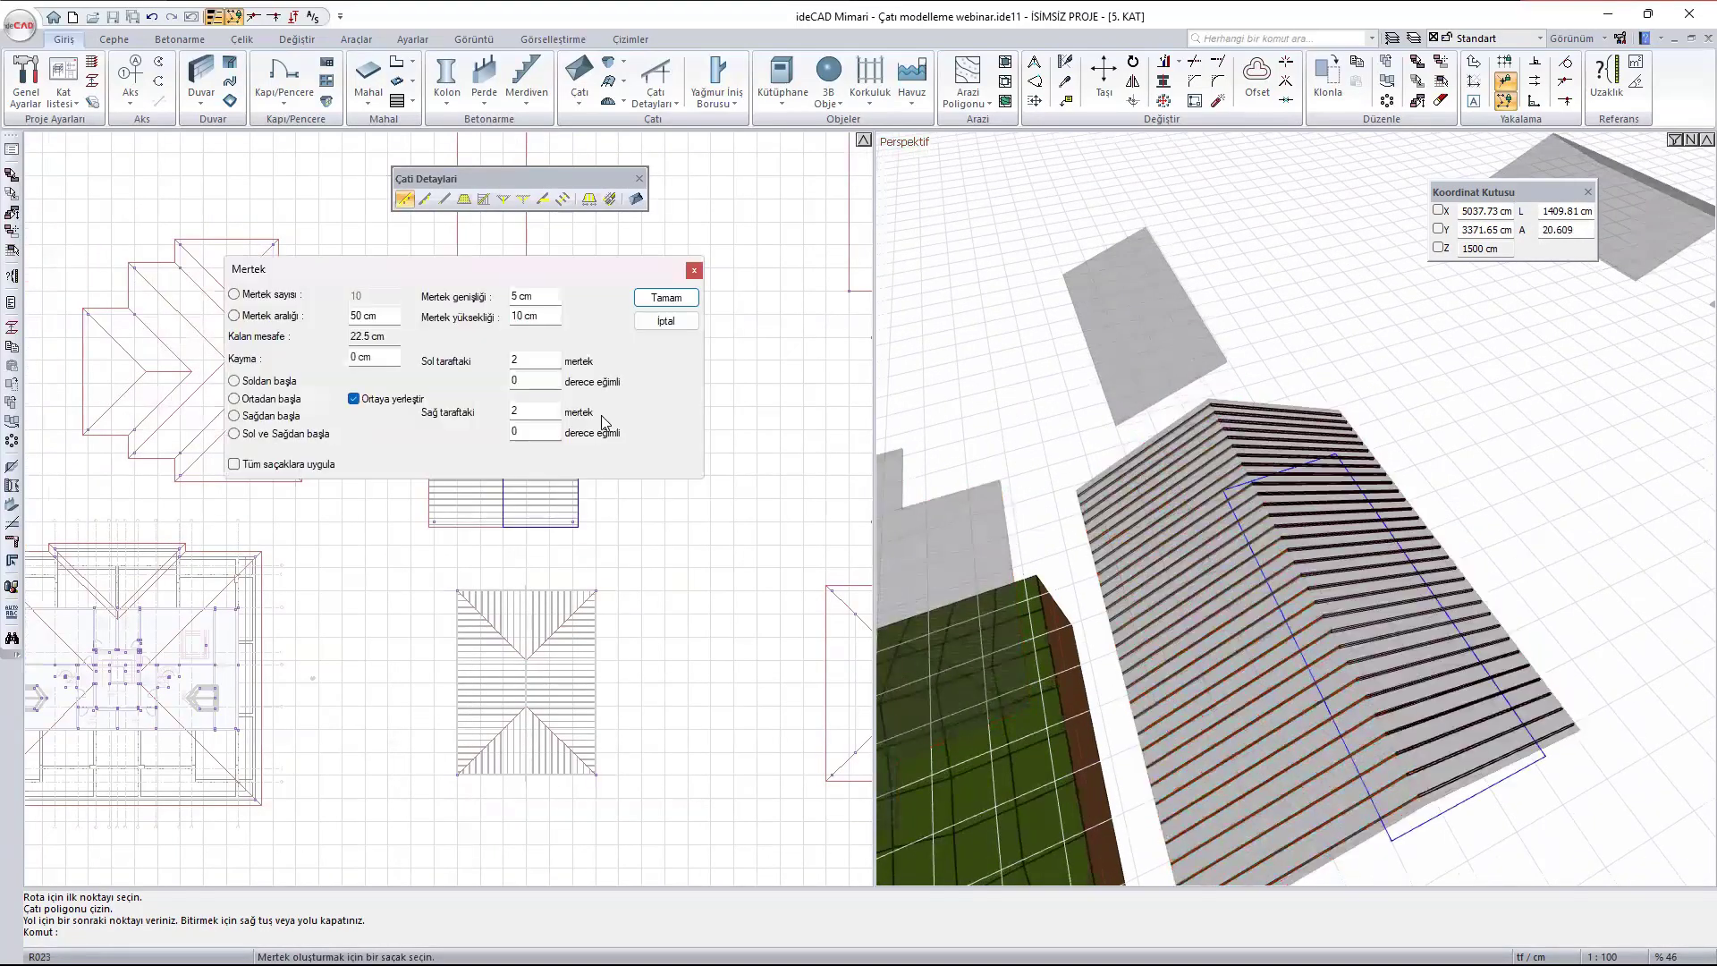
click(672, 296)
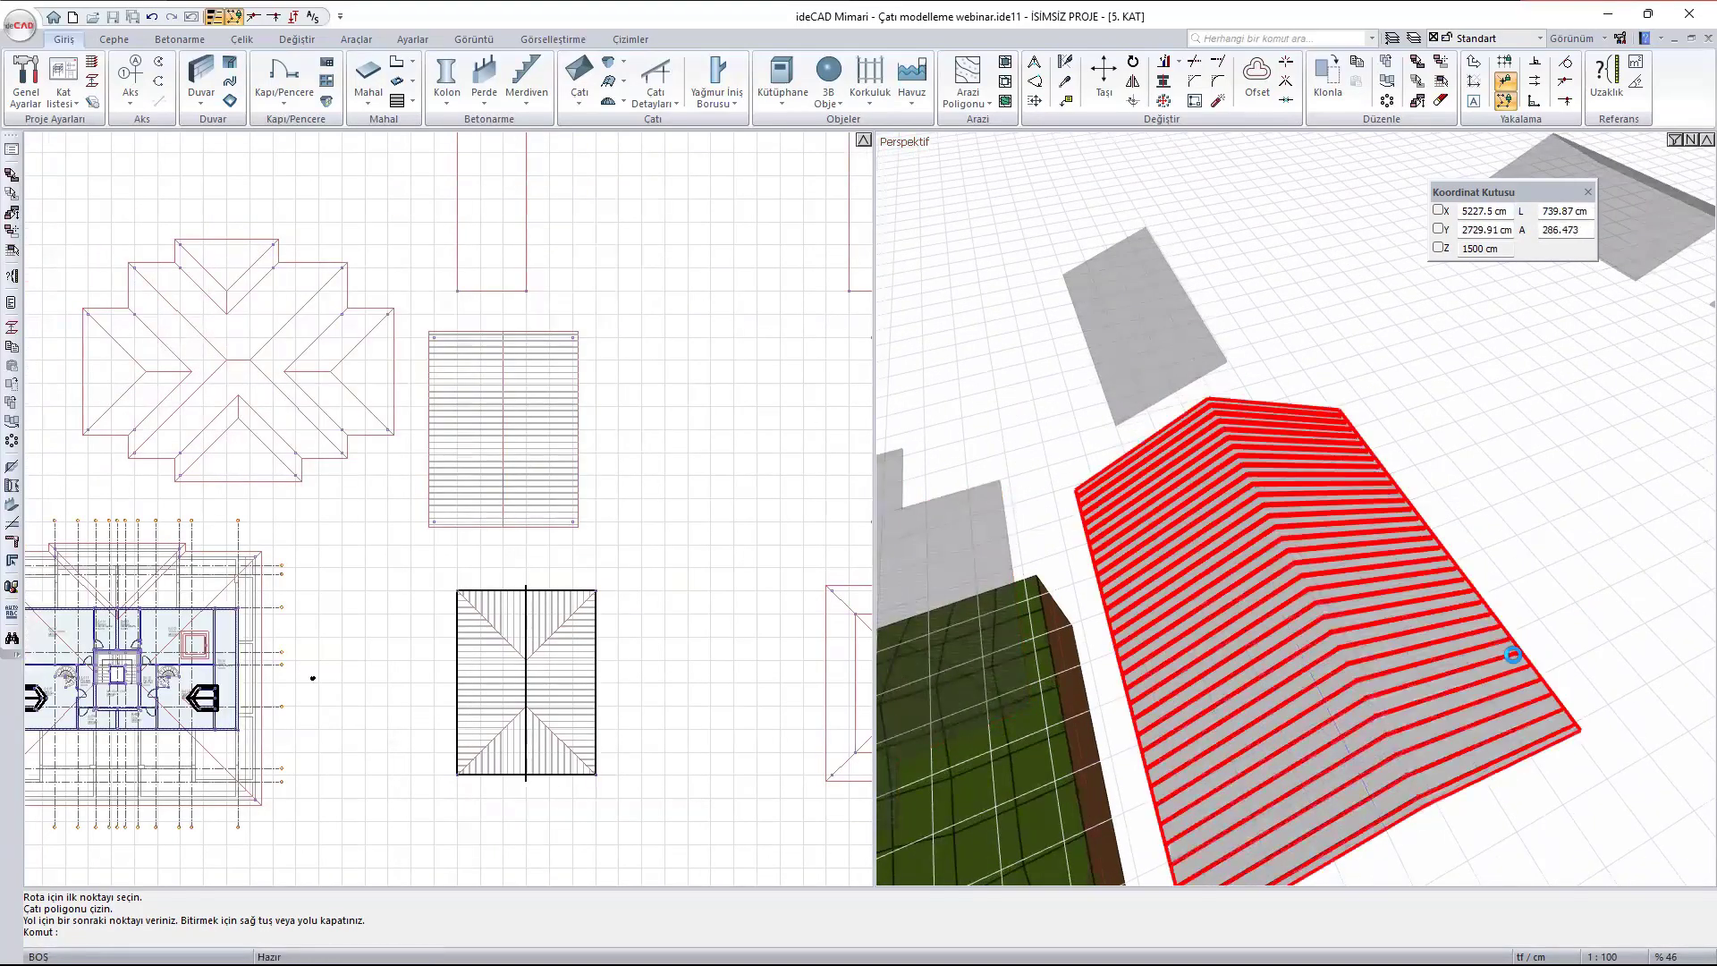
- Add 10 x 12 cm purlins to the hip roof at a 200 cm distance with 2 cm Kot, applied to all eaves
middle_drag(1512, 654, 1272, 501)
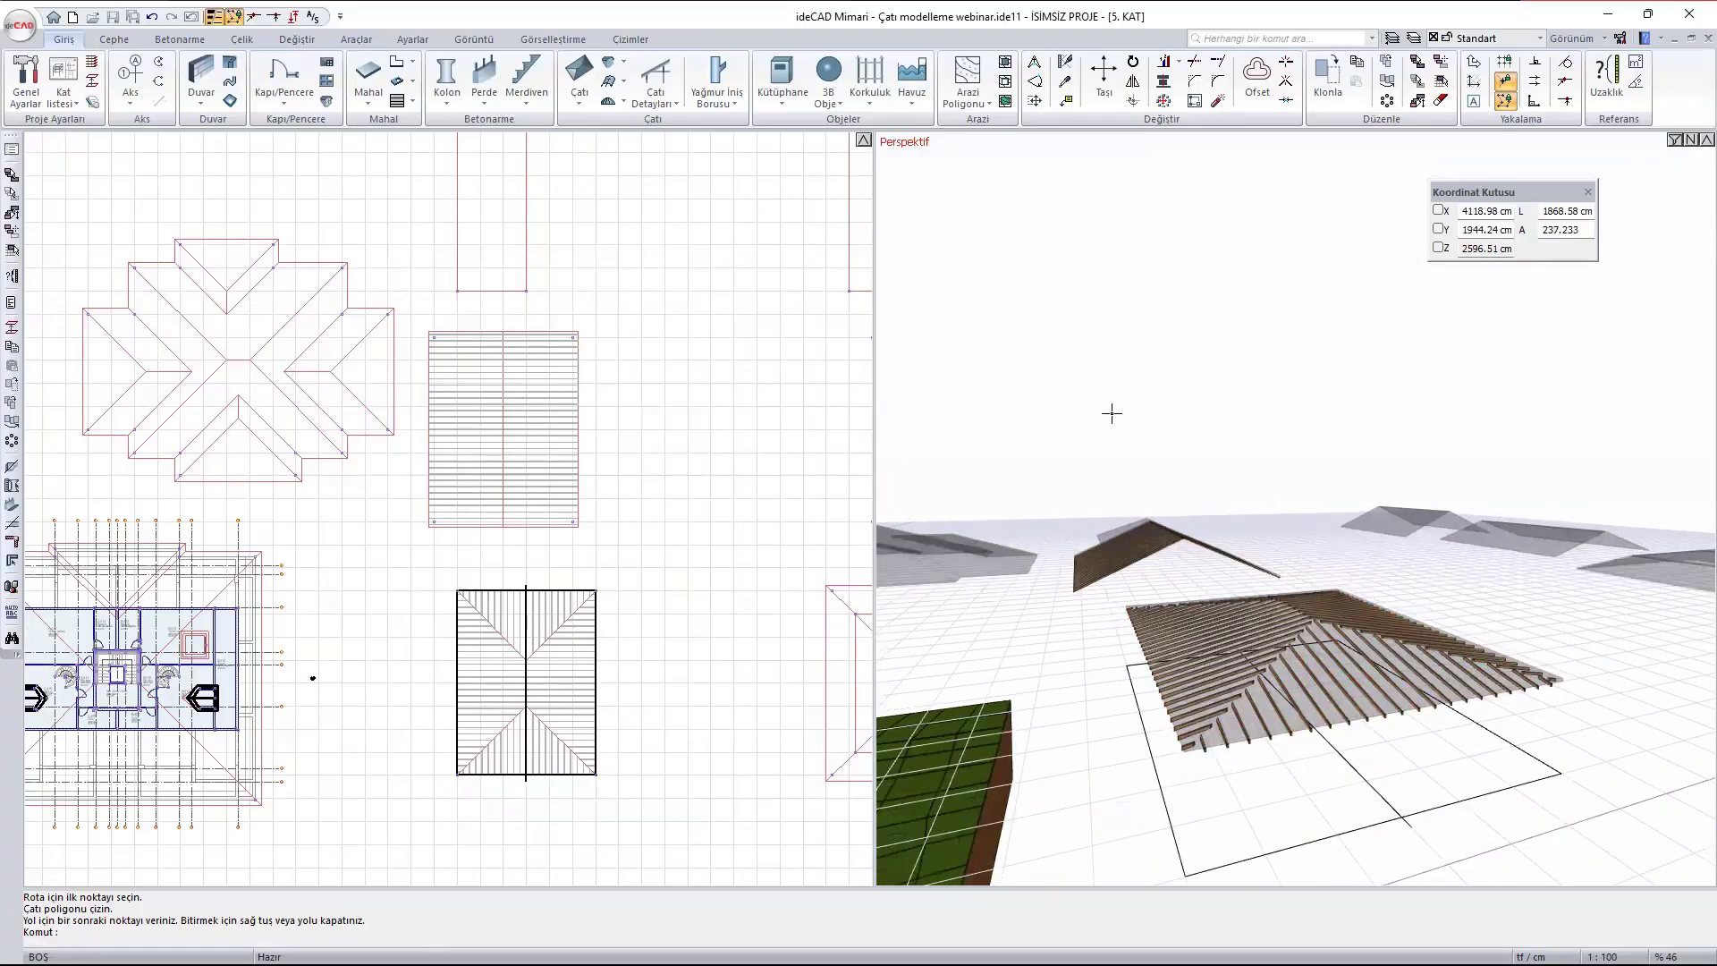
click(655, 95)
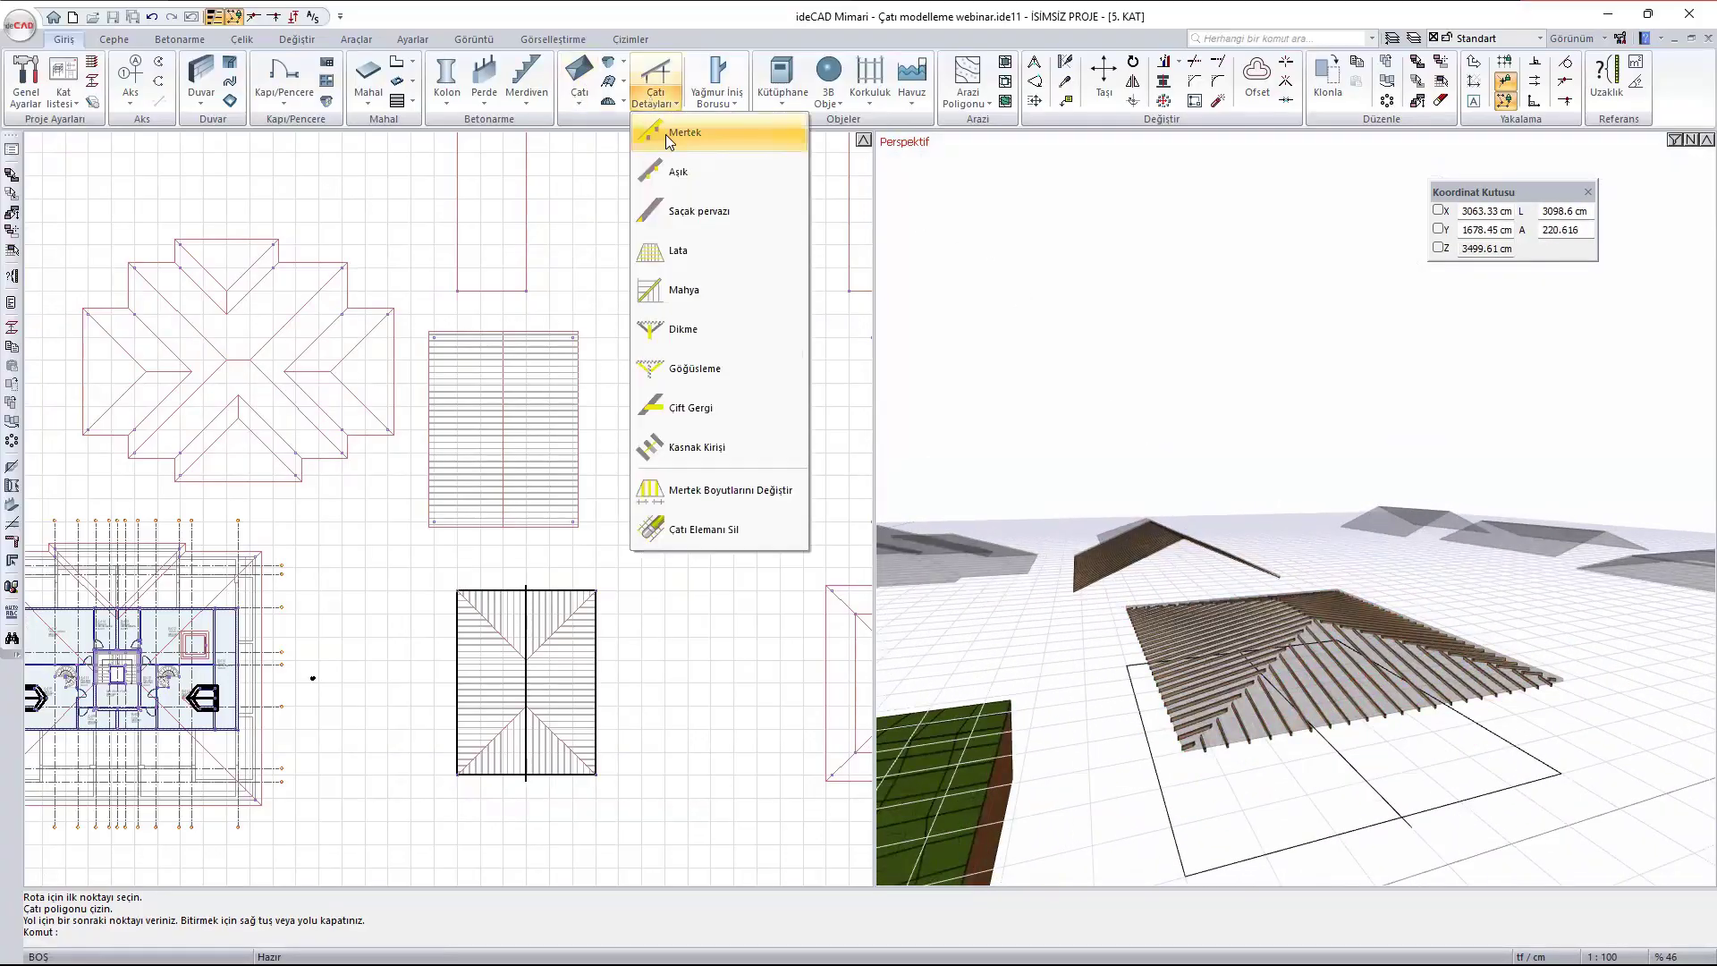
click(677, 174)
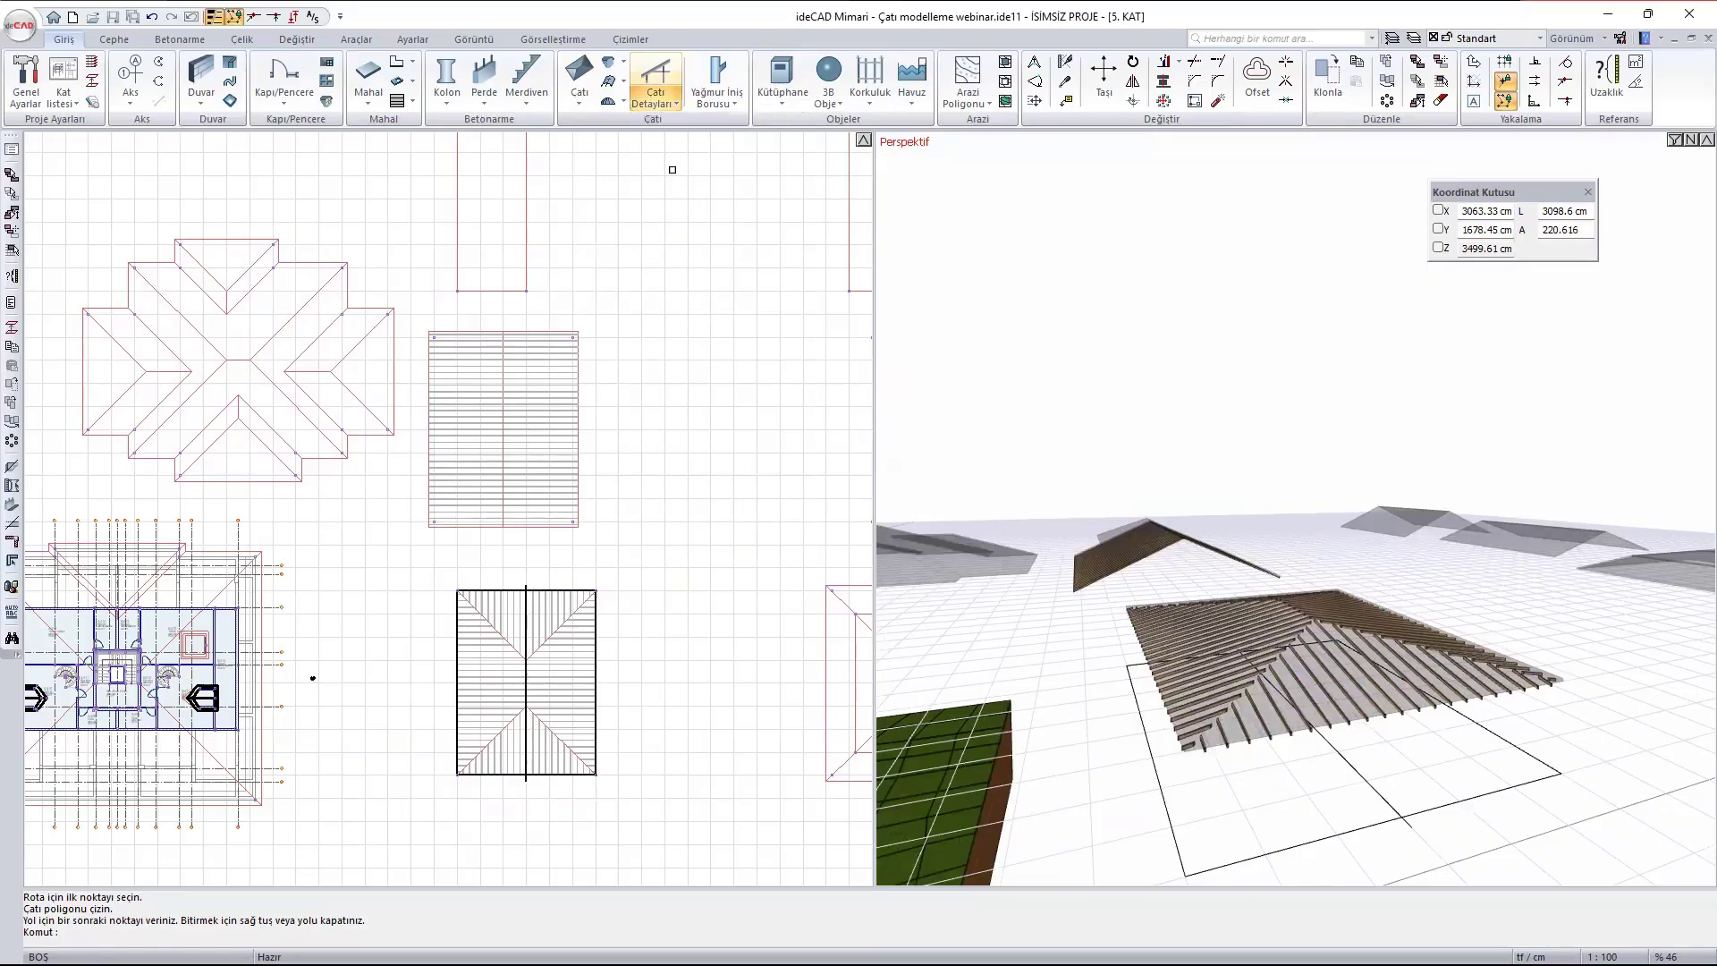
scroll(536, 652, up, 5)
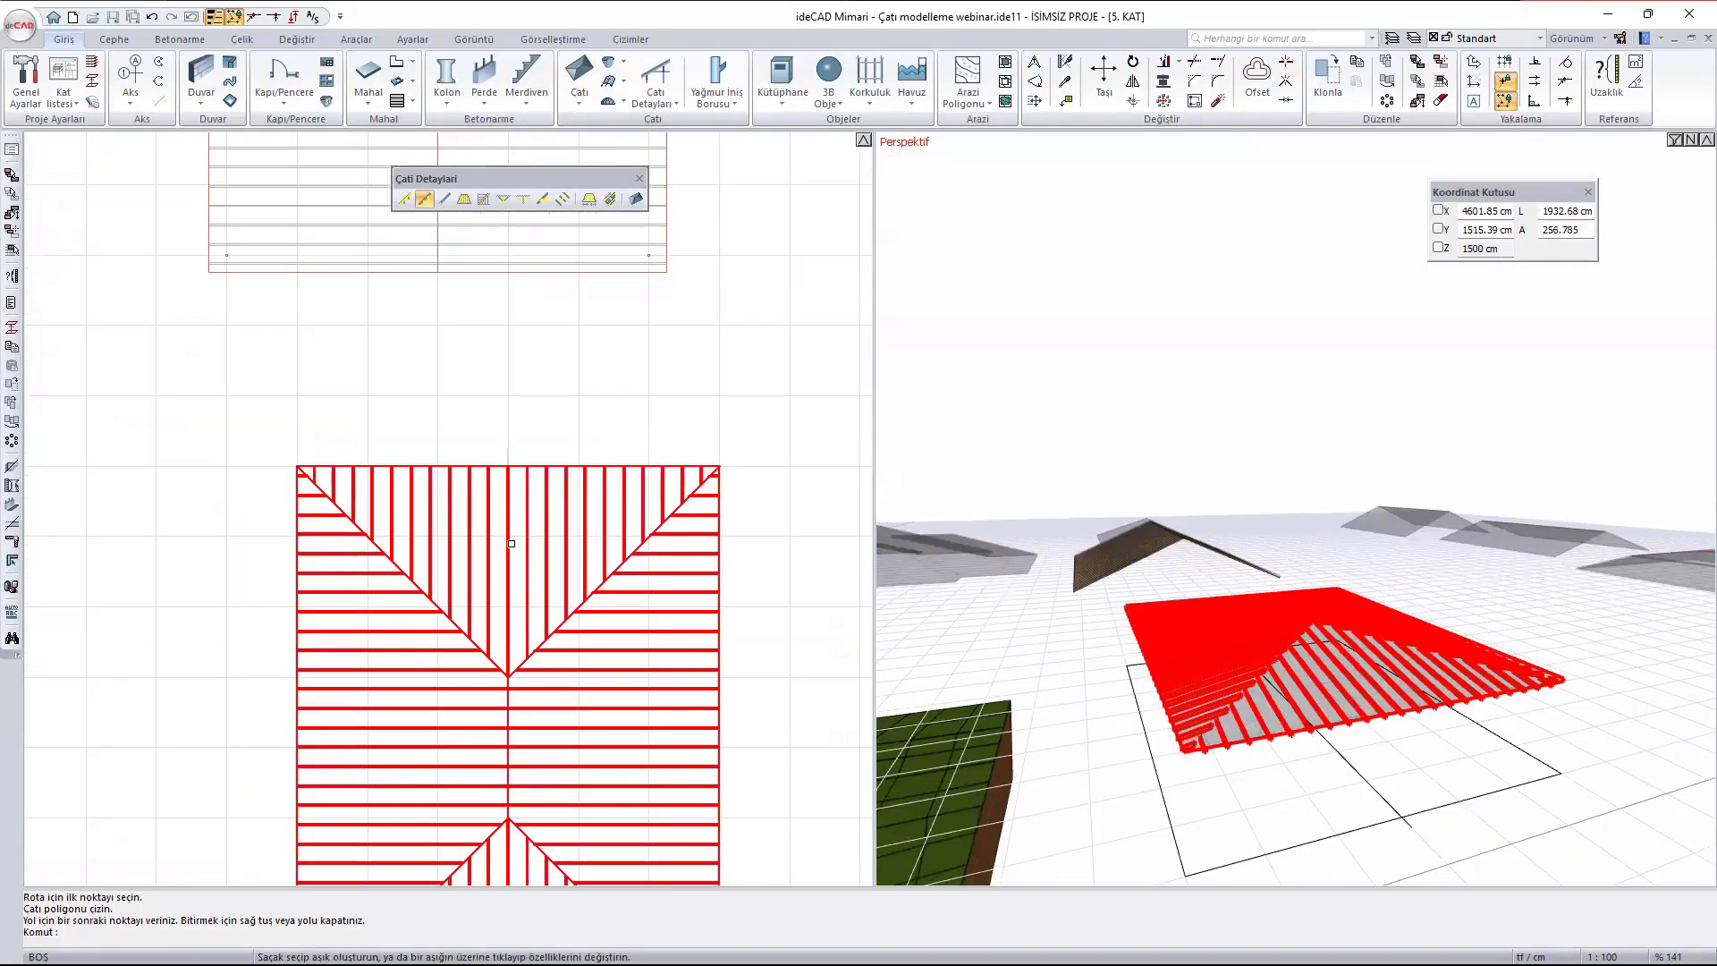
scroll(472, 397, down, 1)
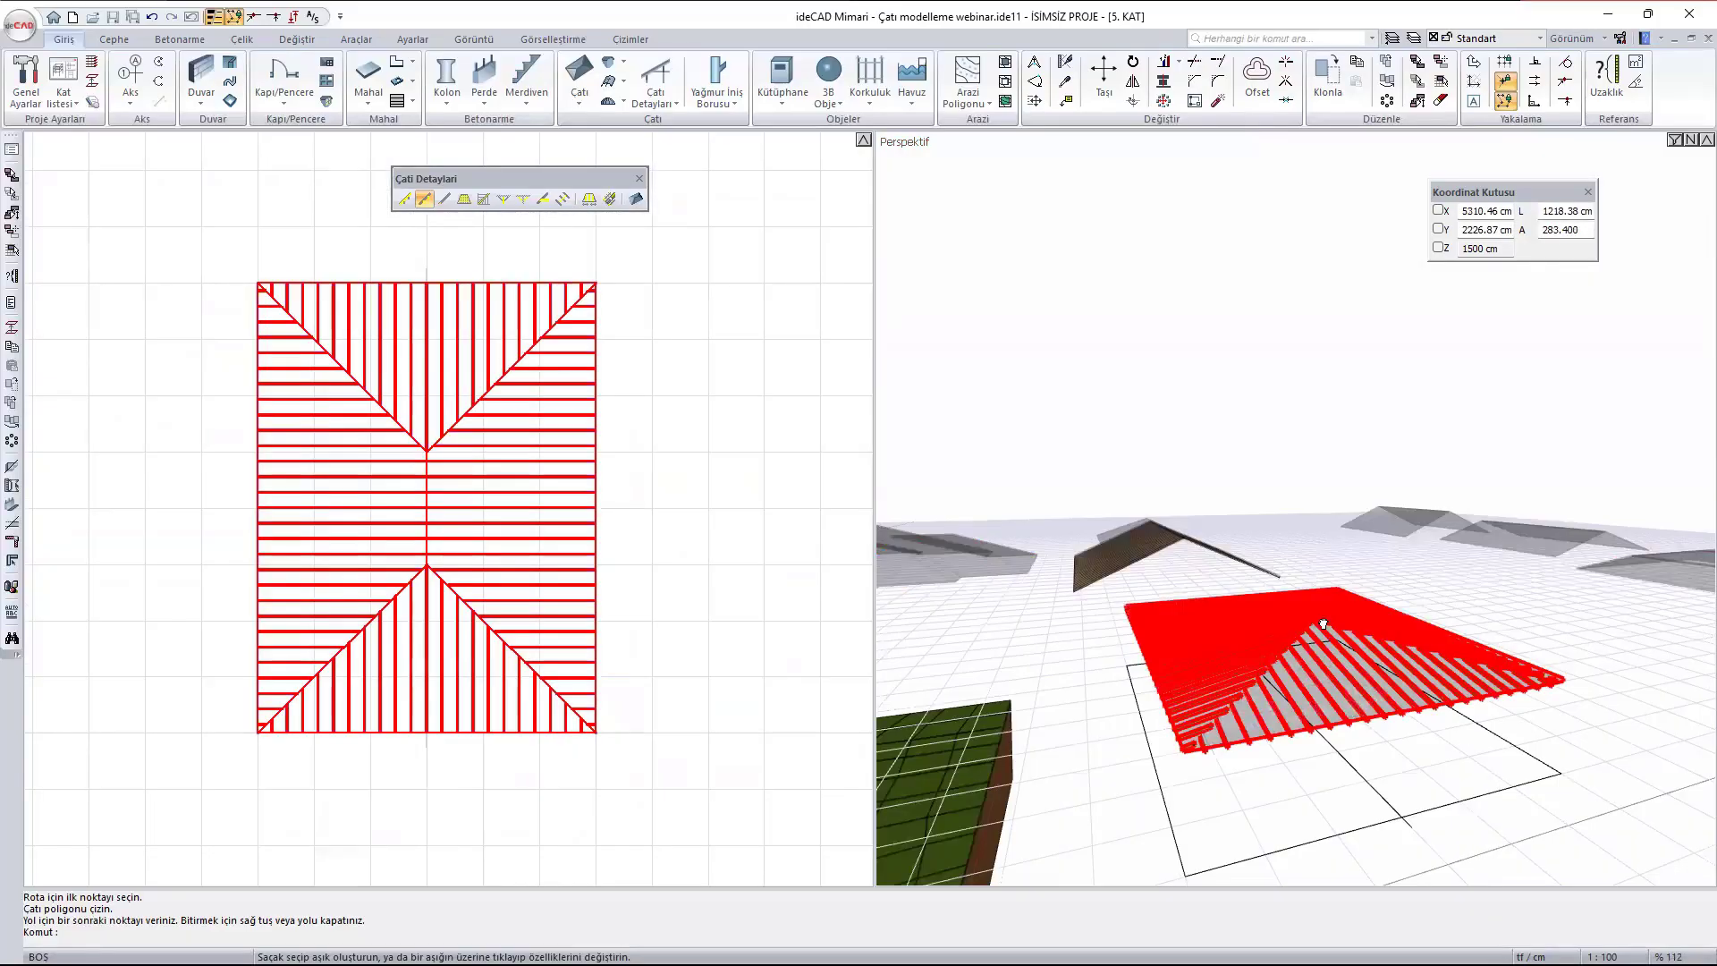
middle_drag(1278, 599, 1312, 629)
scroll(1312, 630, up, 1)
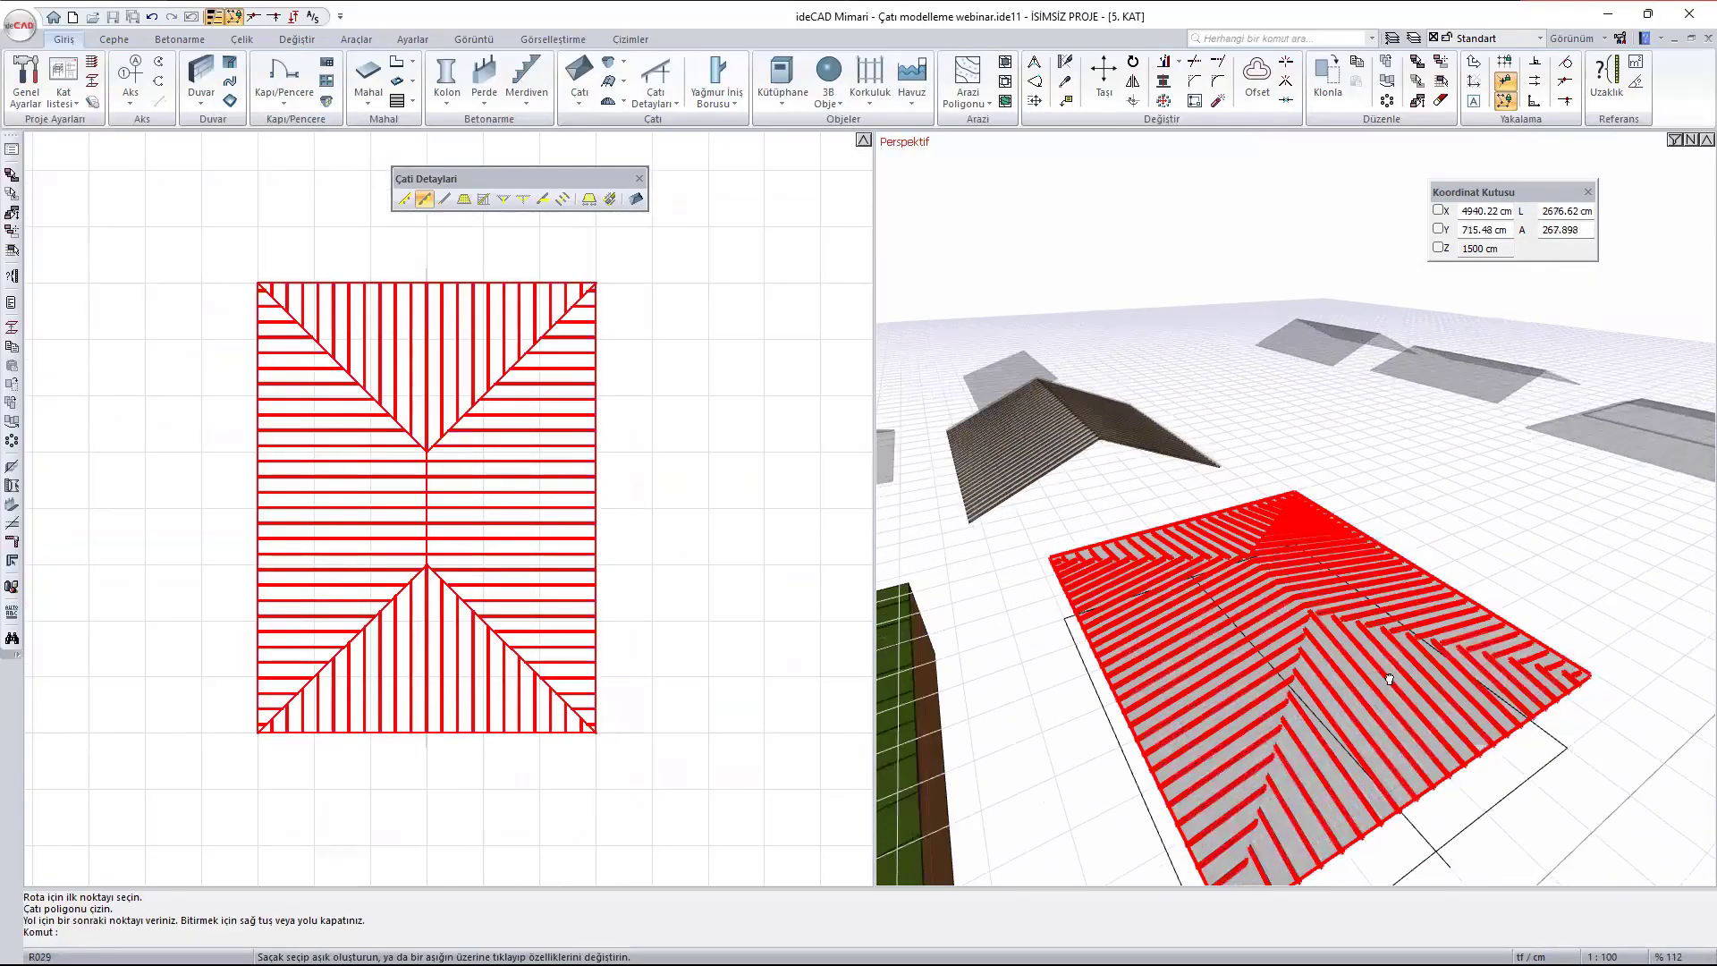
mouse_move(1387, 678)
middle_down()
mouse_move(1291, 498)
mouse_move(1295, 570)
middle_up()
scroll(1295, 569, up, 5)
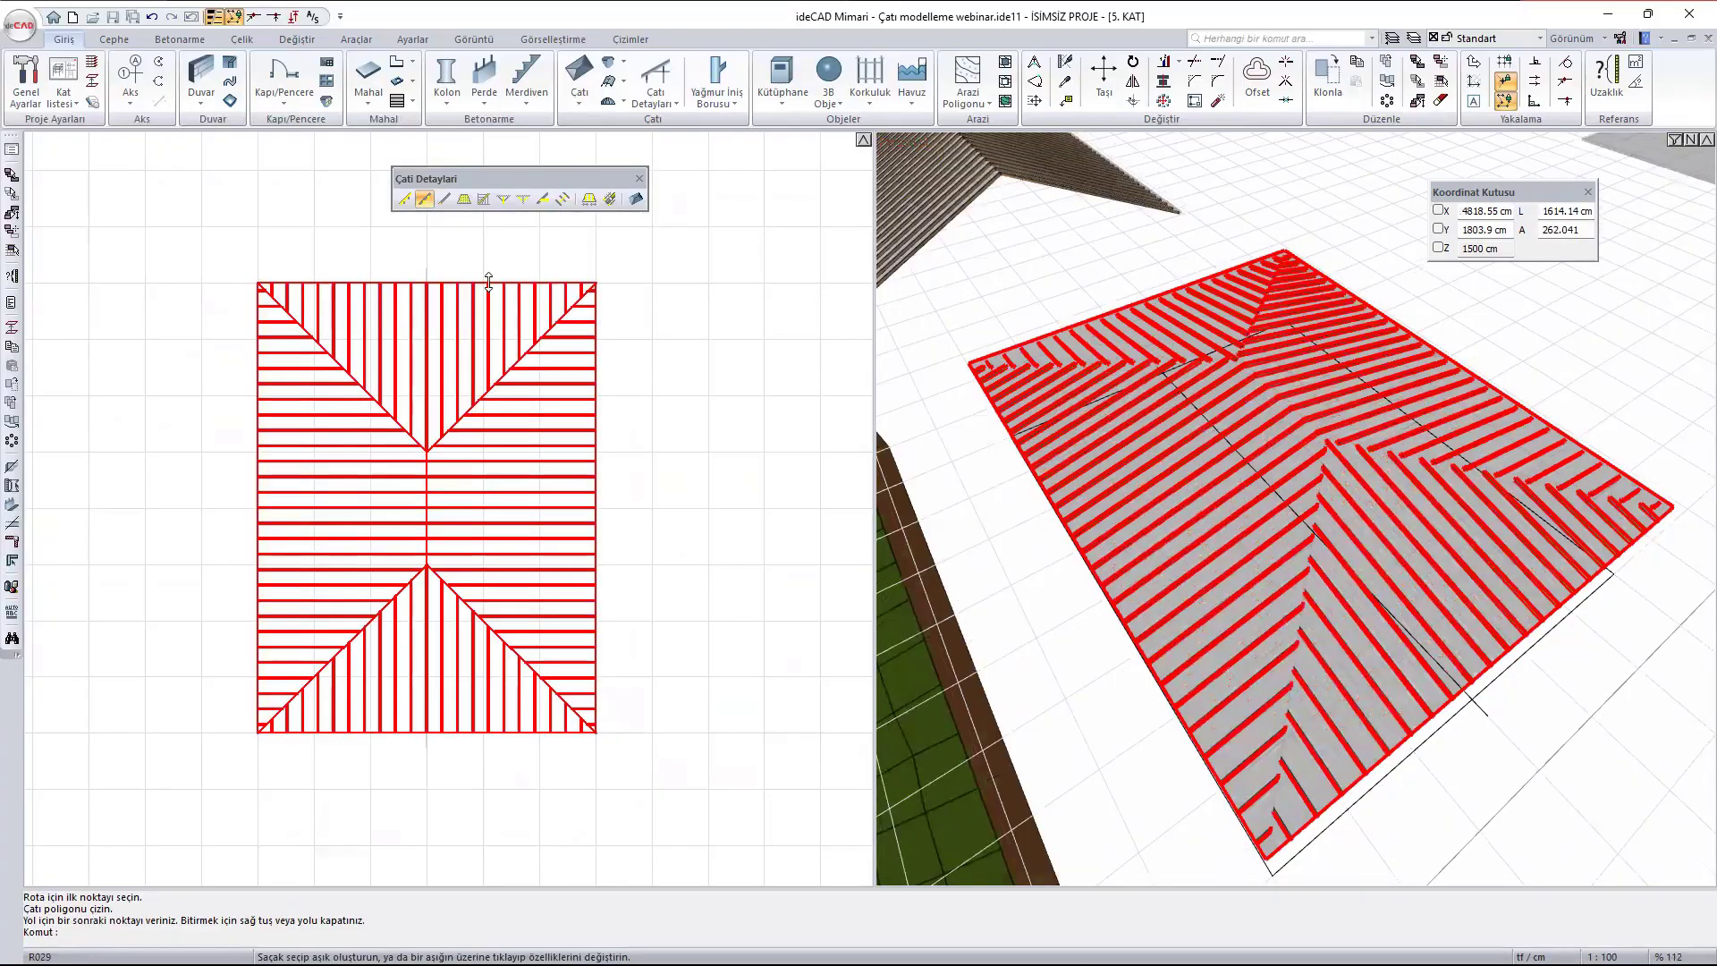
click(492, 283)
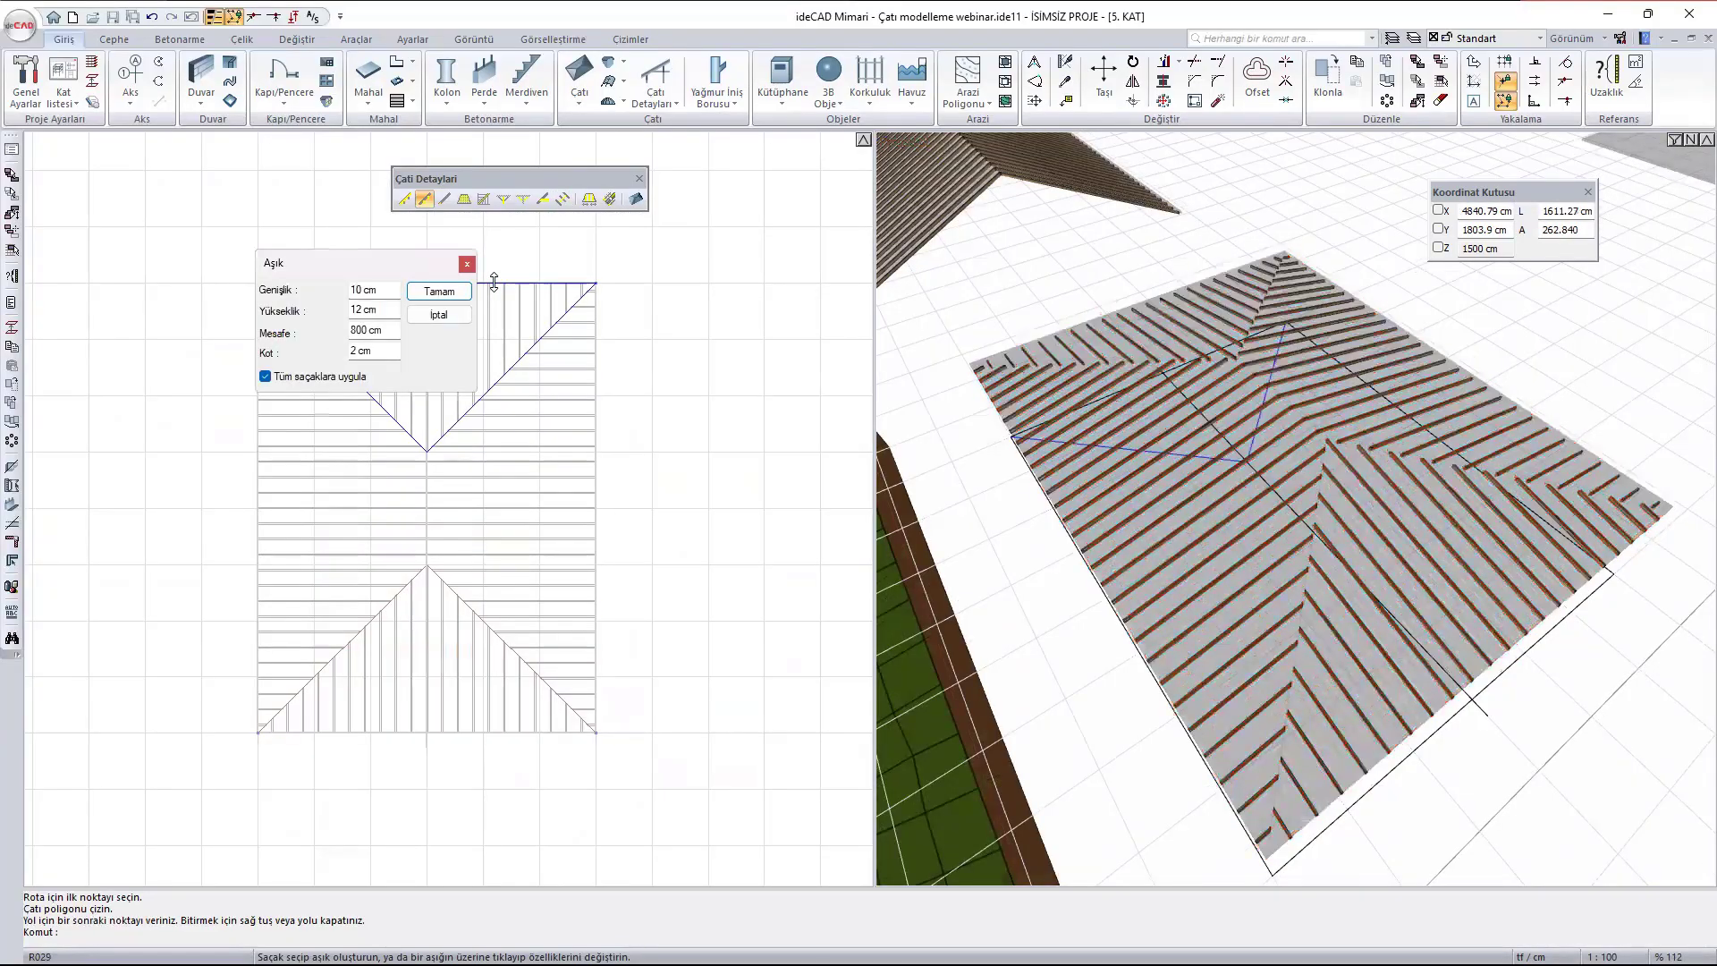
drag(406, 266, 215, 164)
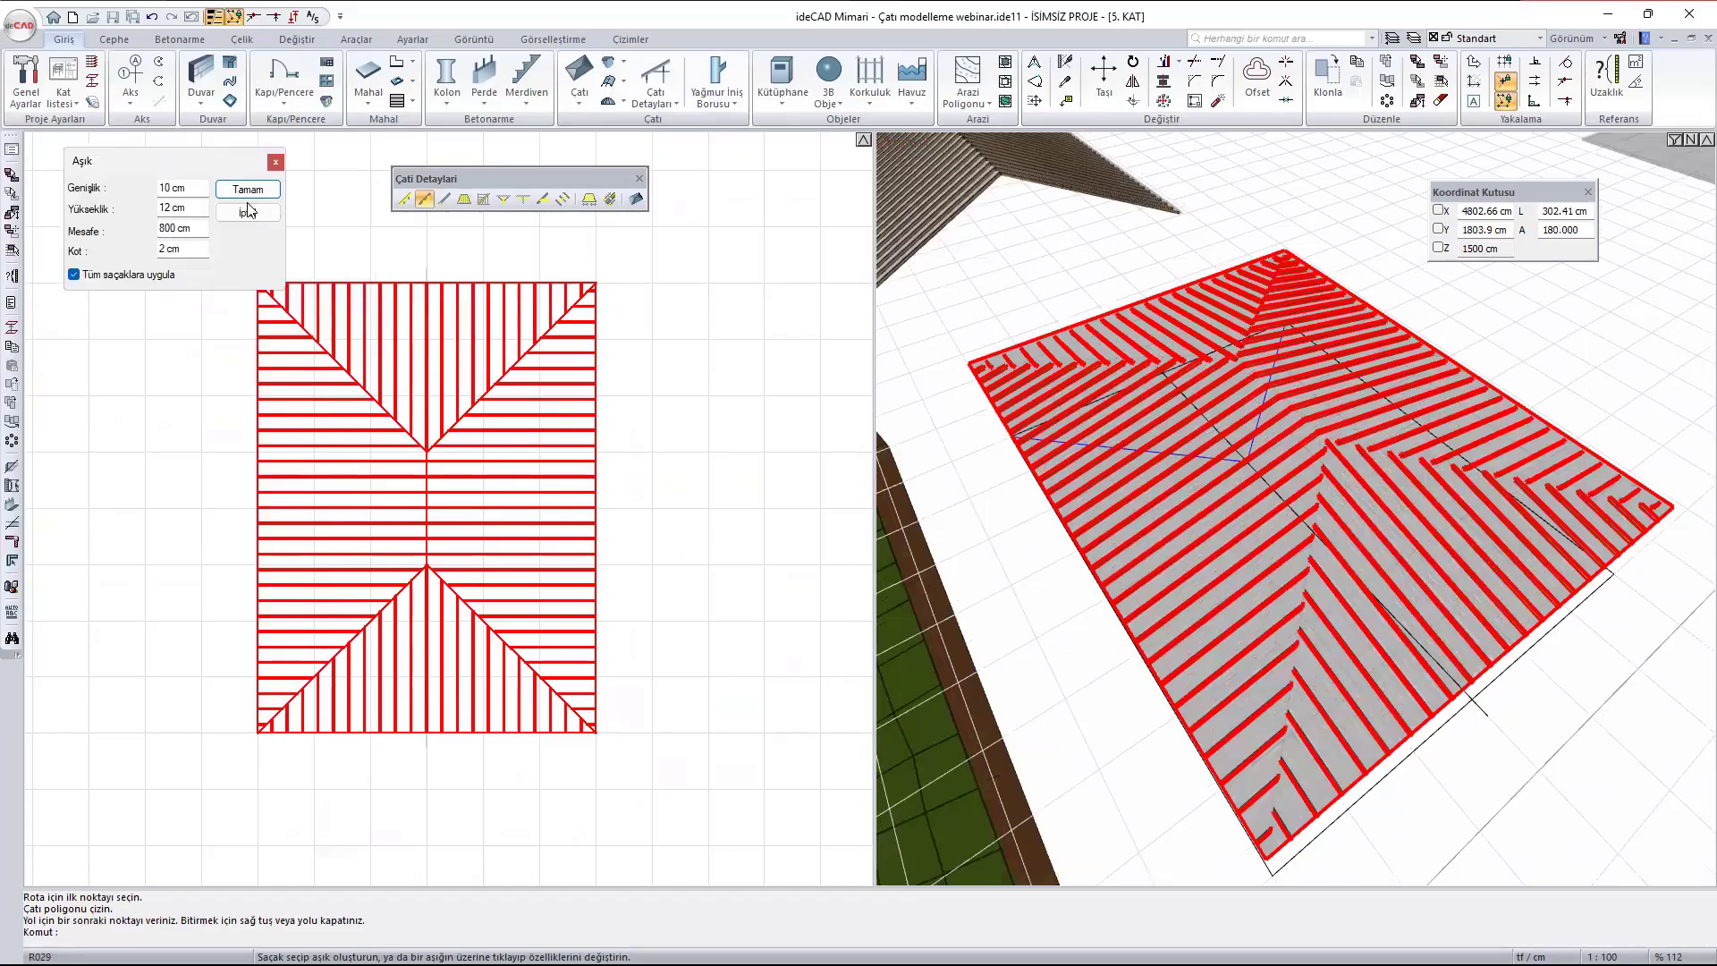
scroll(370, 285, up, 1)
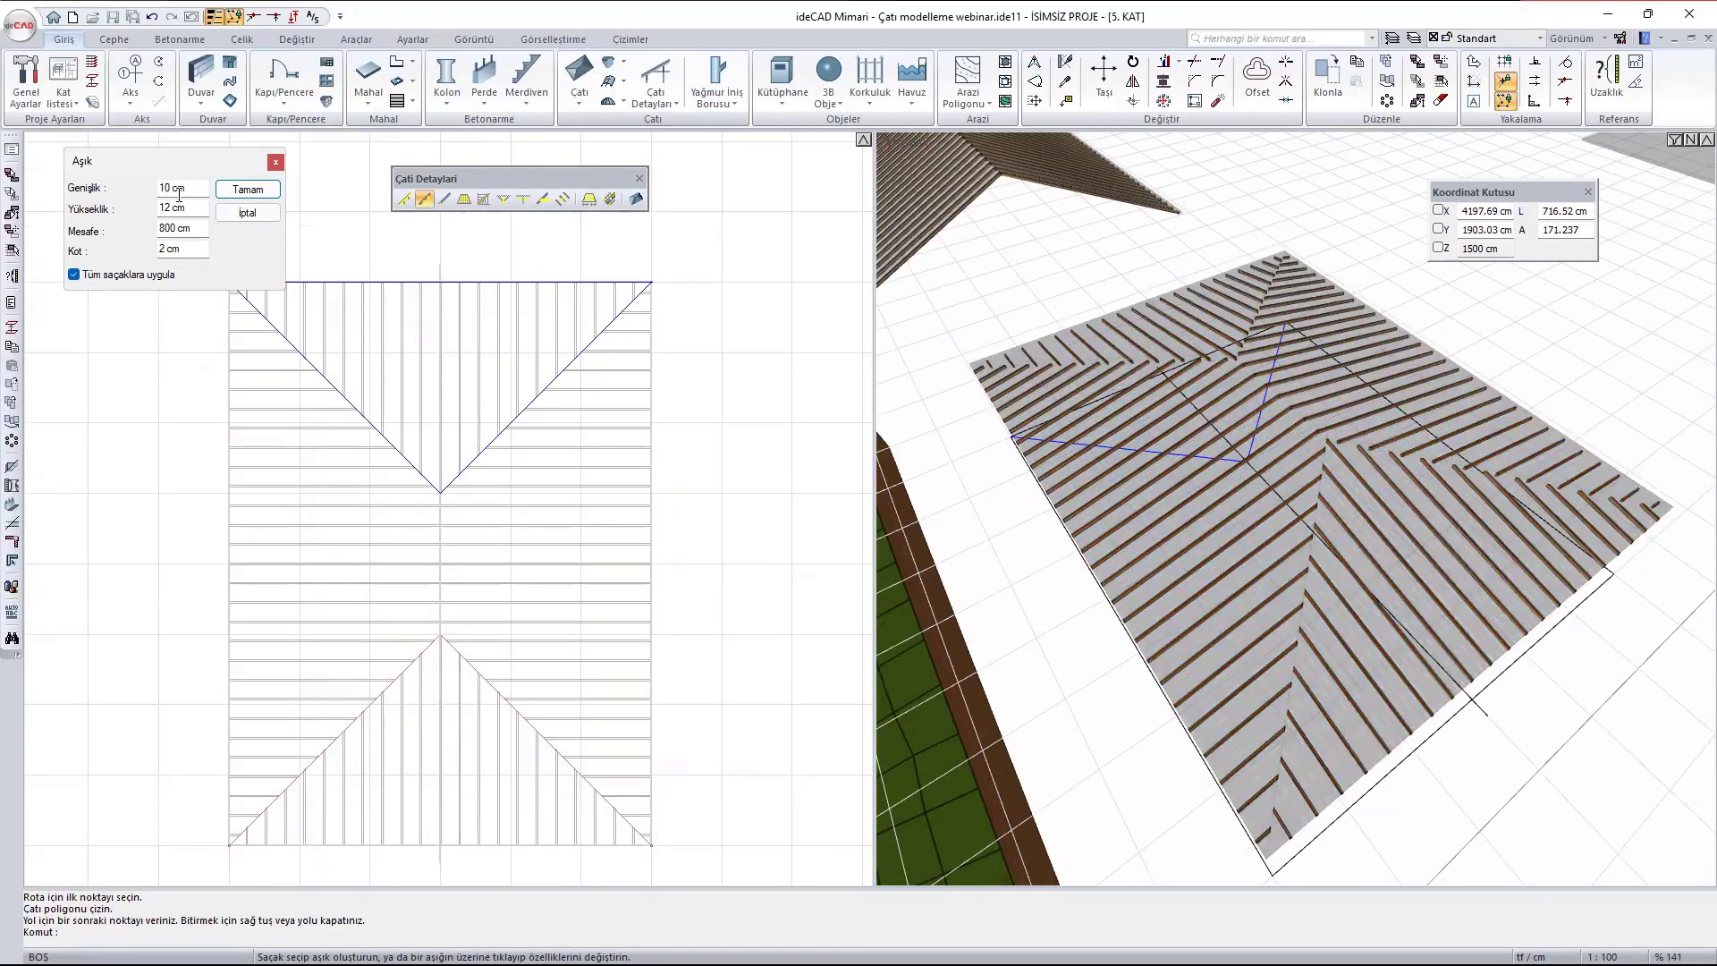
click(208, 233)
text(200)
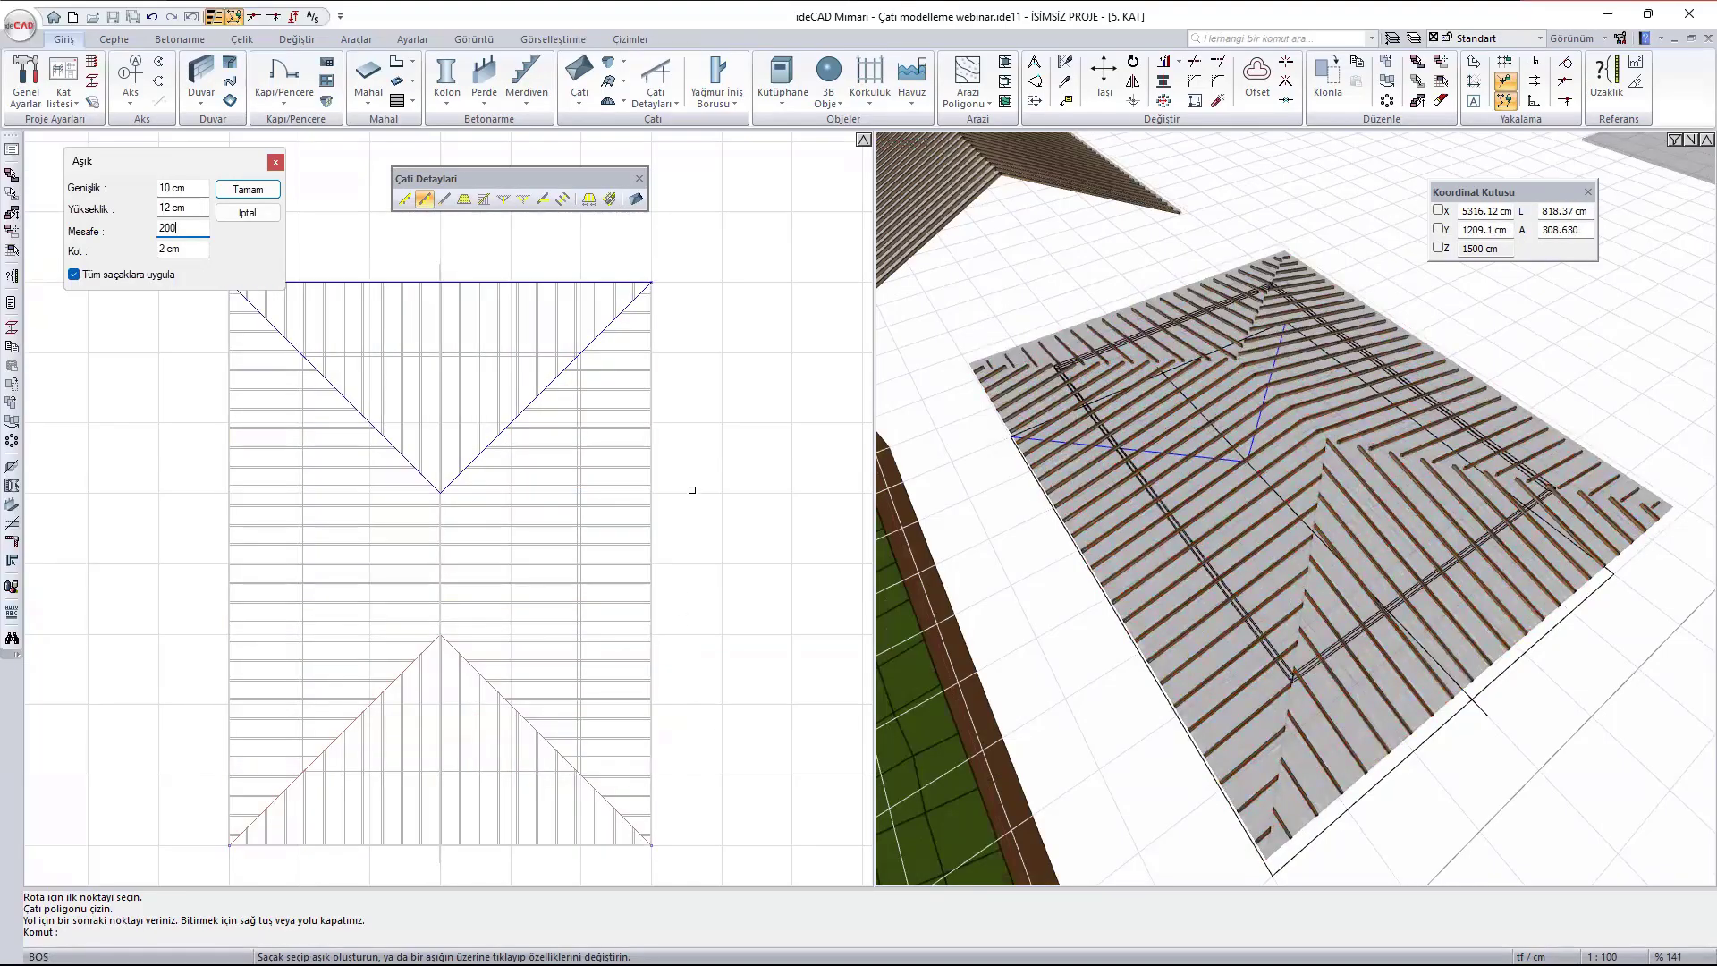
key(Return)
- Add a second ring of 10 x 12 cm purlins to the hip roof at a 400 cm distance, applied to all eaves
scroll(1349, 633, up, 3)
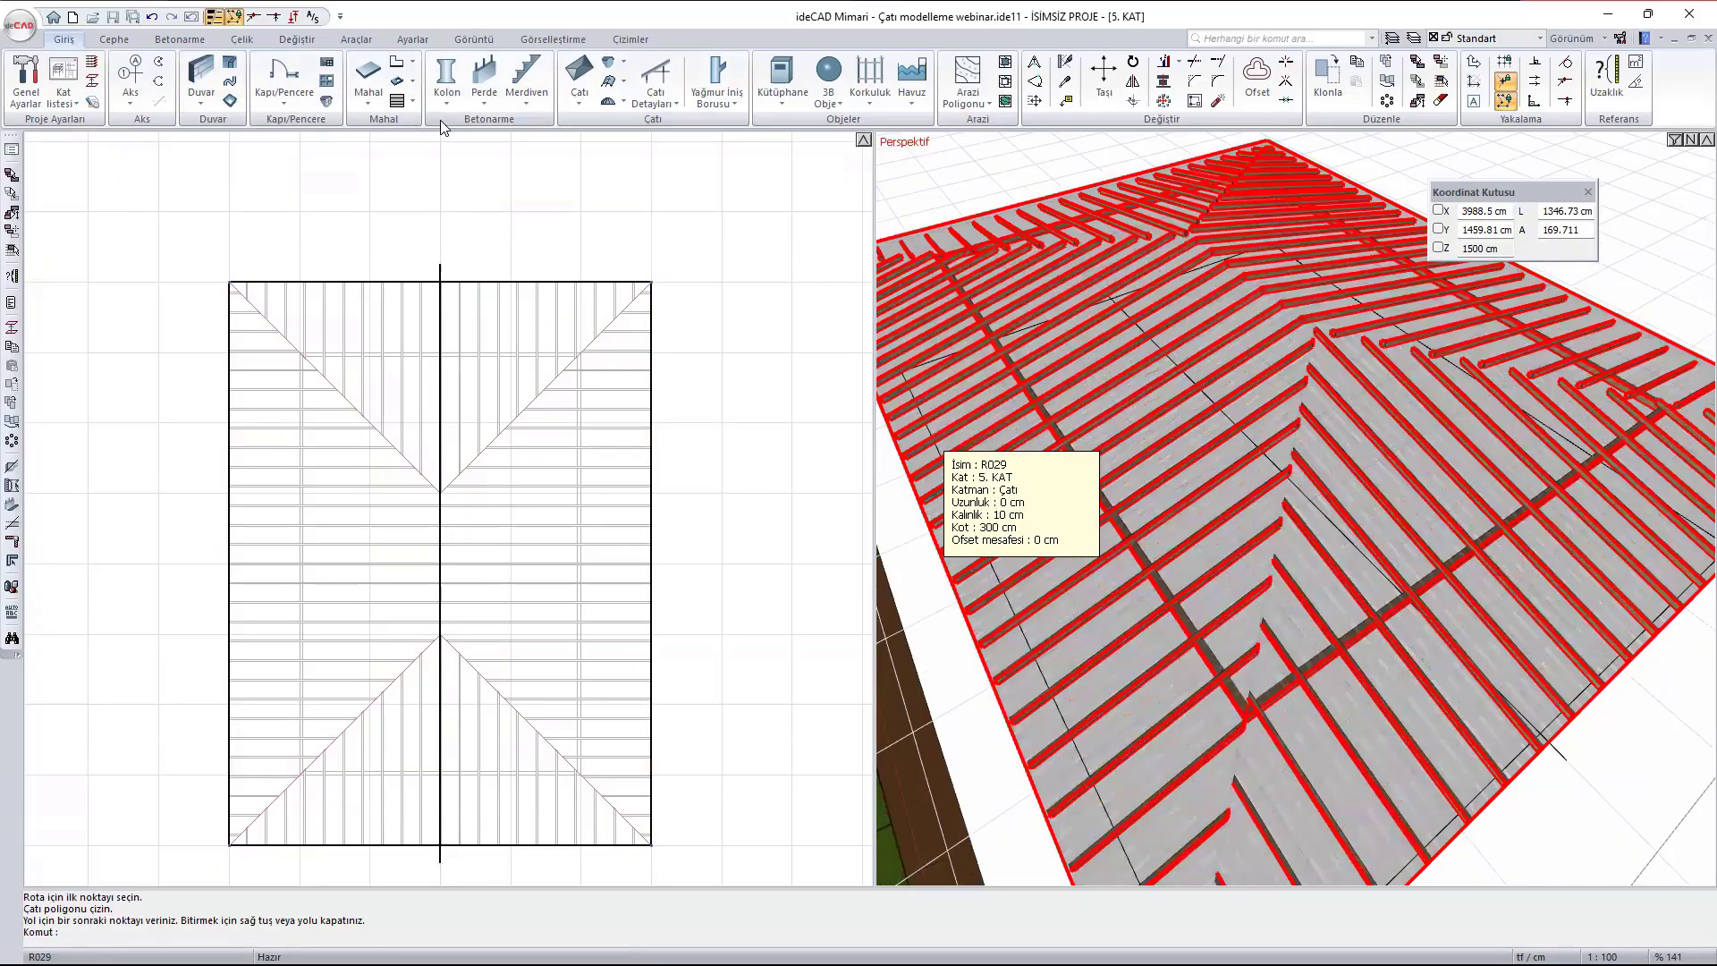
click(640, 100)
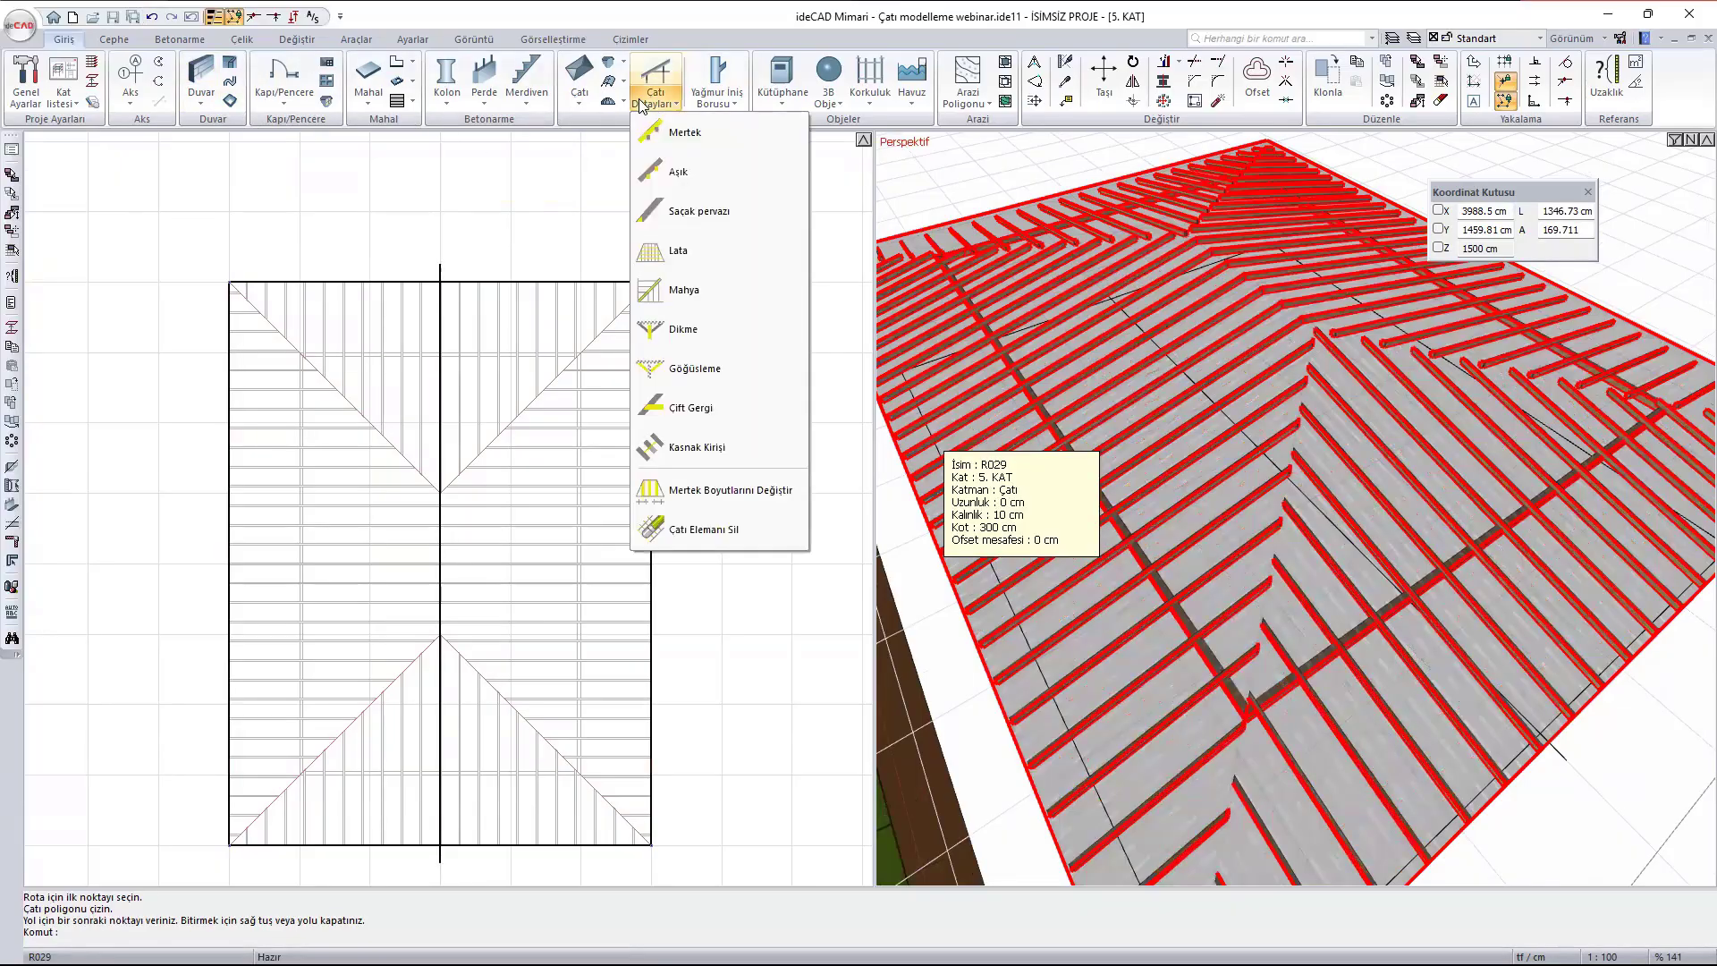
click(683, 175)
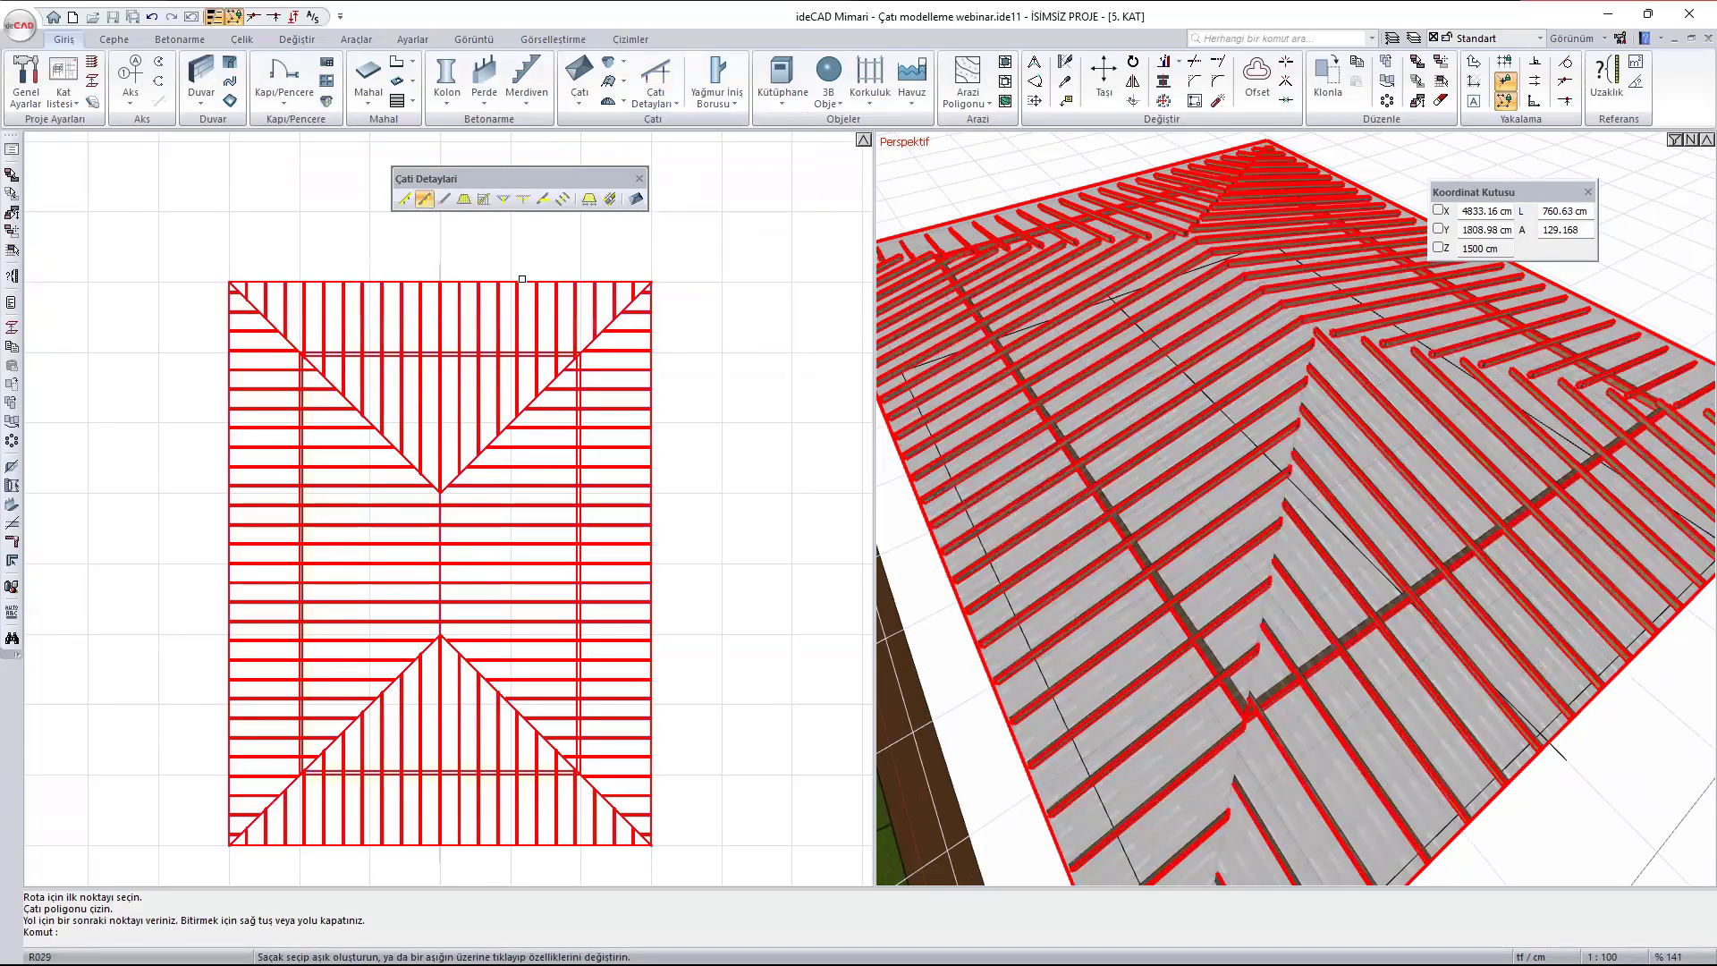
click(522, 281)
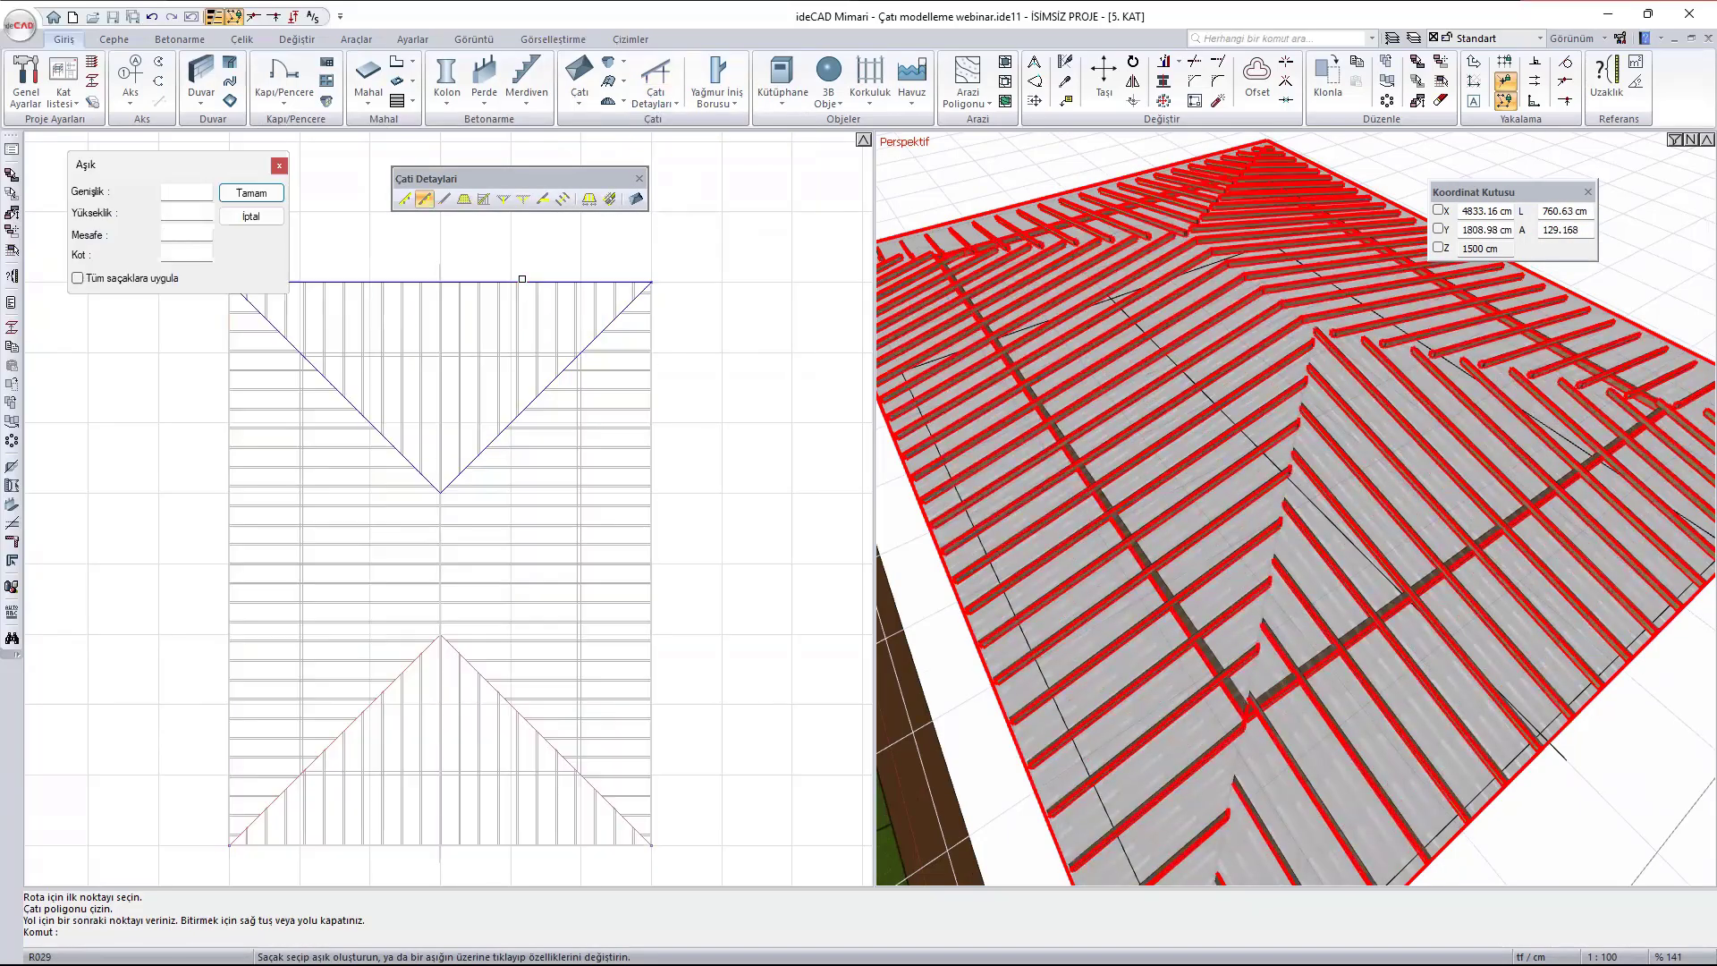
double_click(200, 232)
text(400)
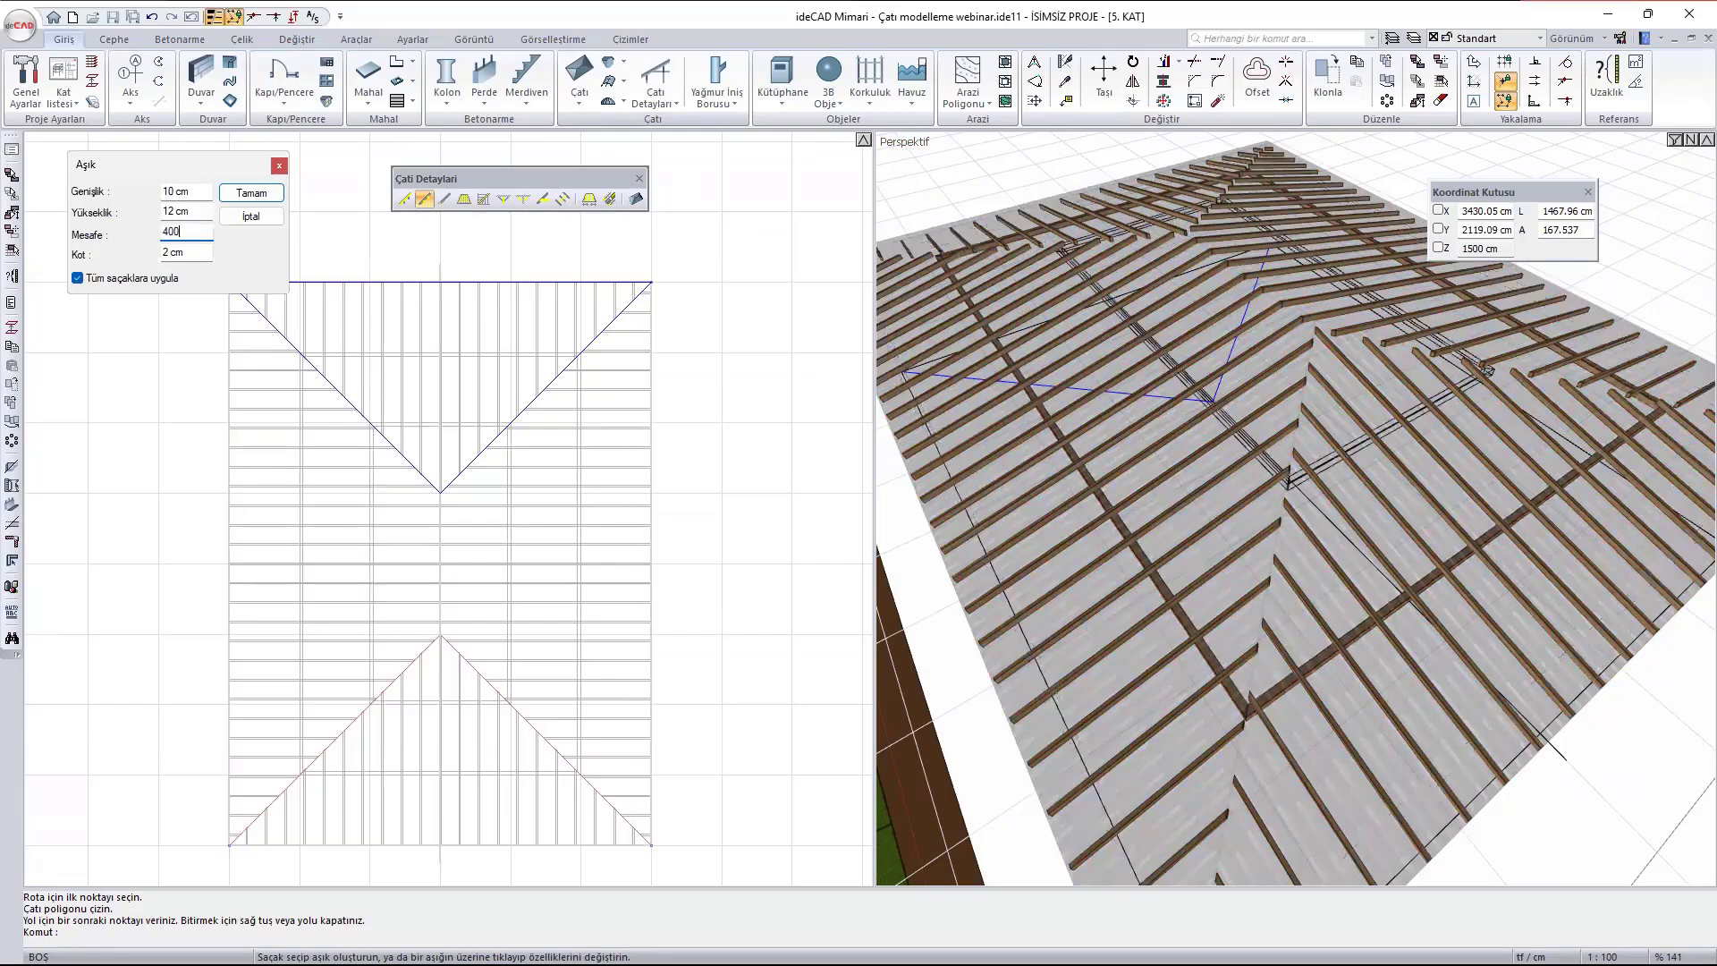
click(251, 193)
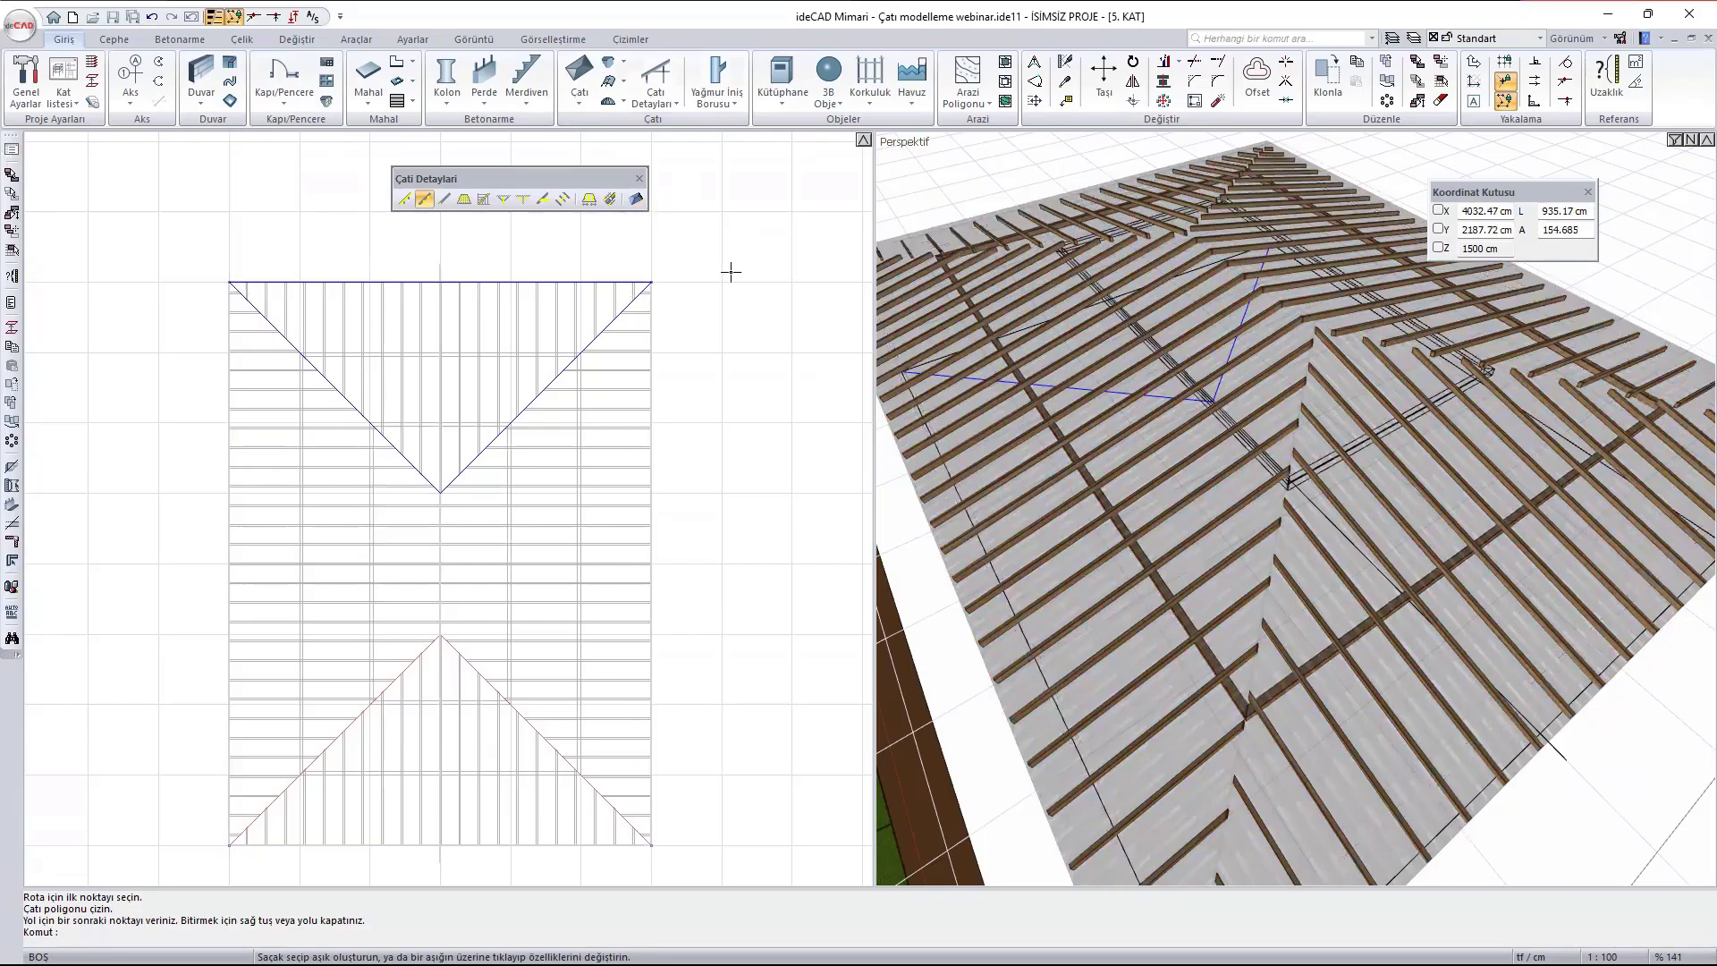
key(Escape)
- Add 10 x 12 cm purlins at a 600 cm distance from the hip roof's eaves, applied to all eaves
click(653, 80)
click(428, 198)
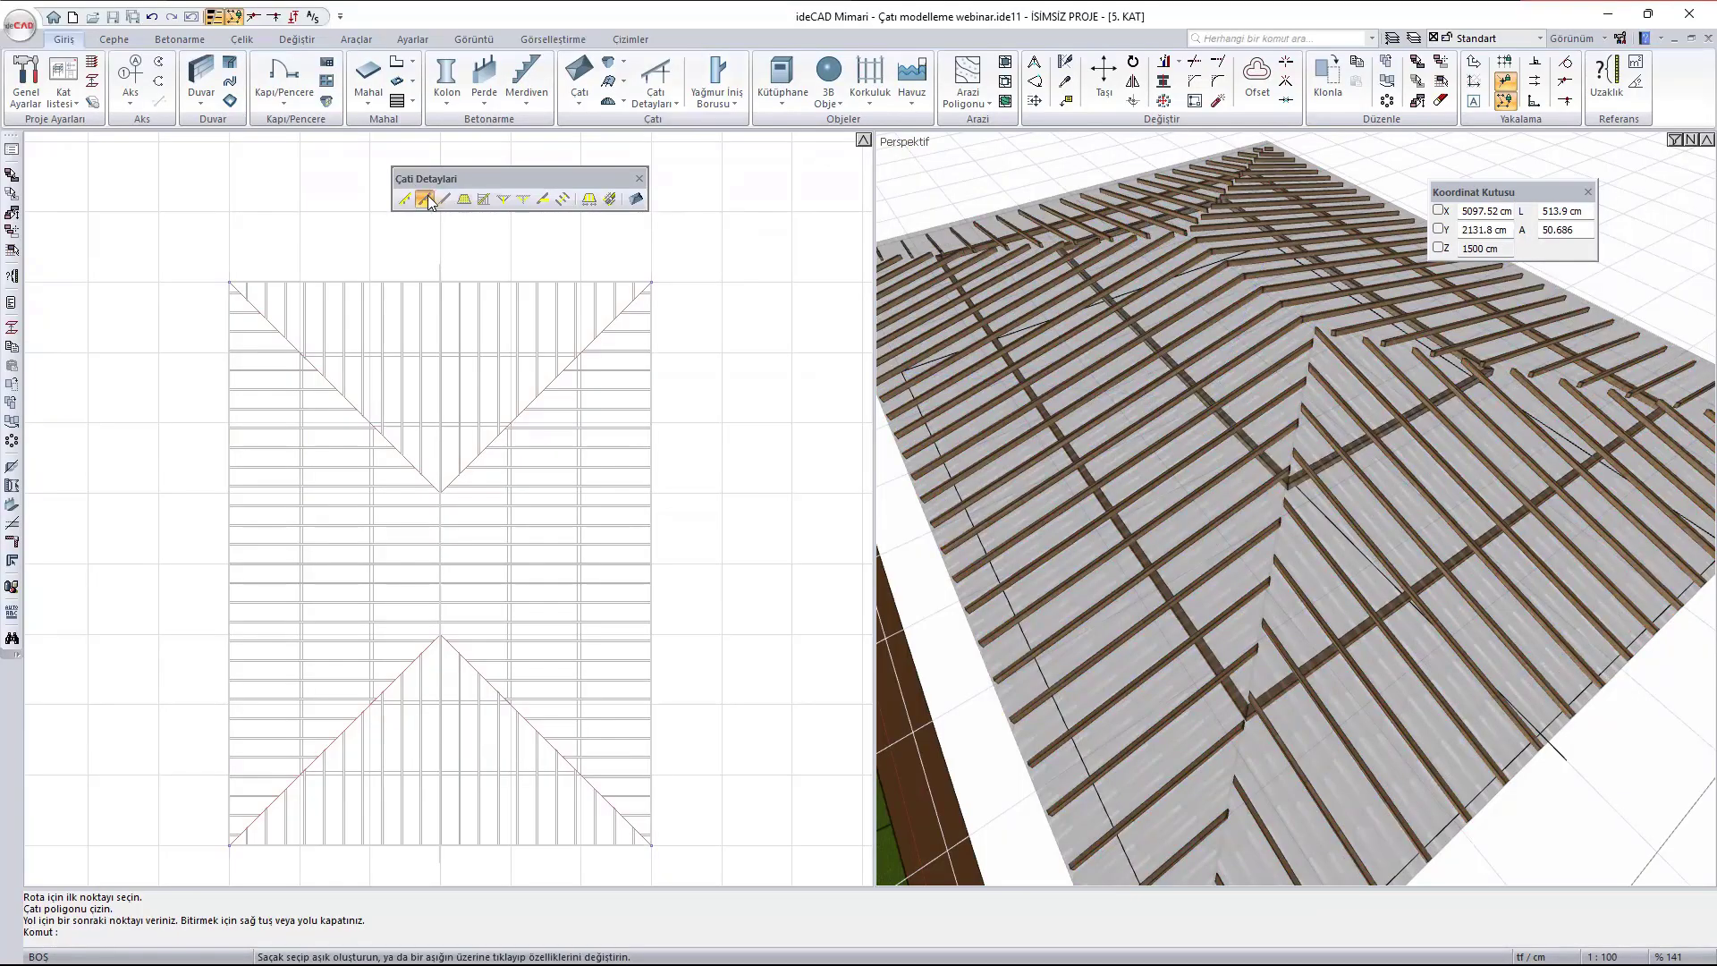
click(545, 282)
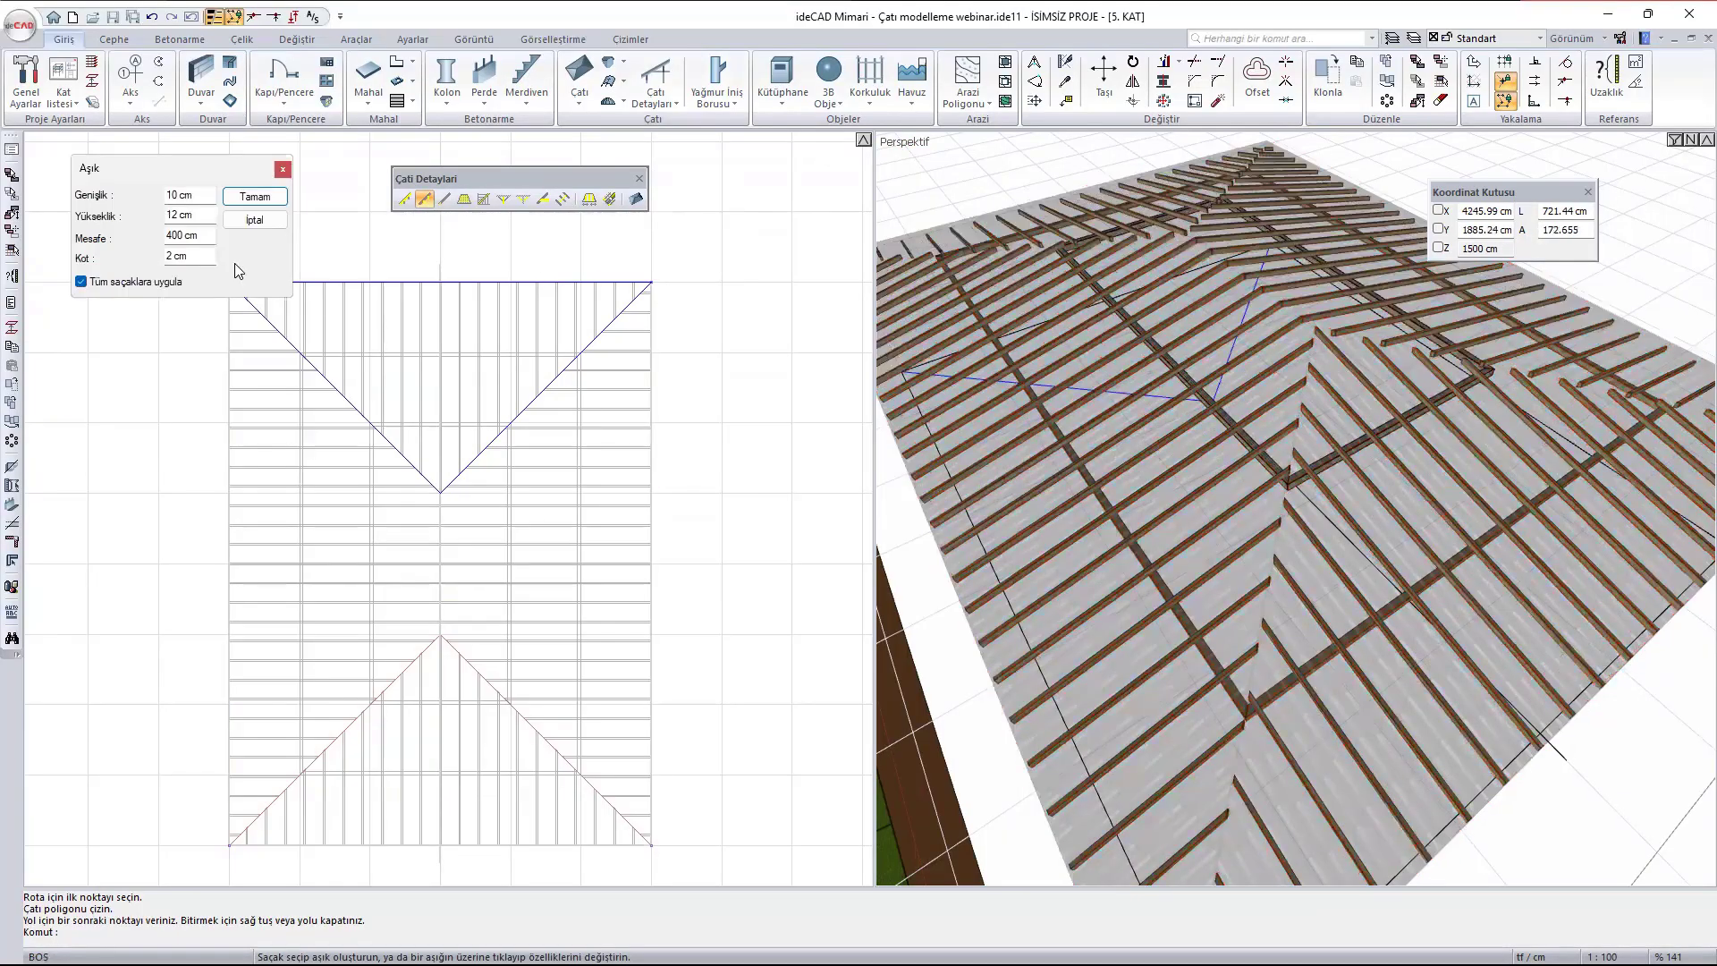
drag(207, 239, 46, 178)
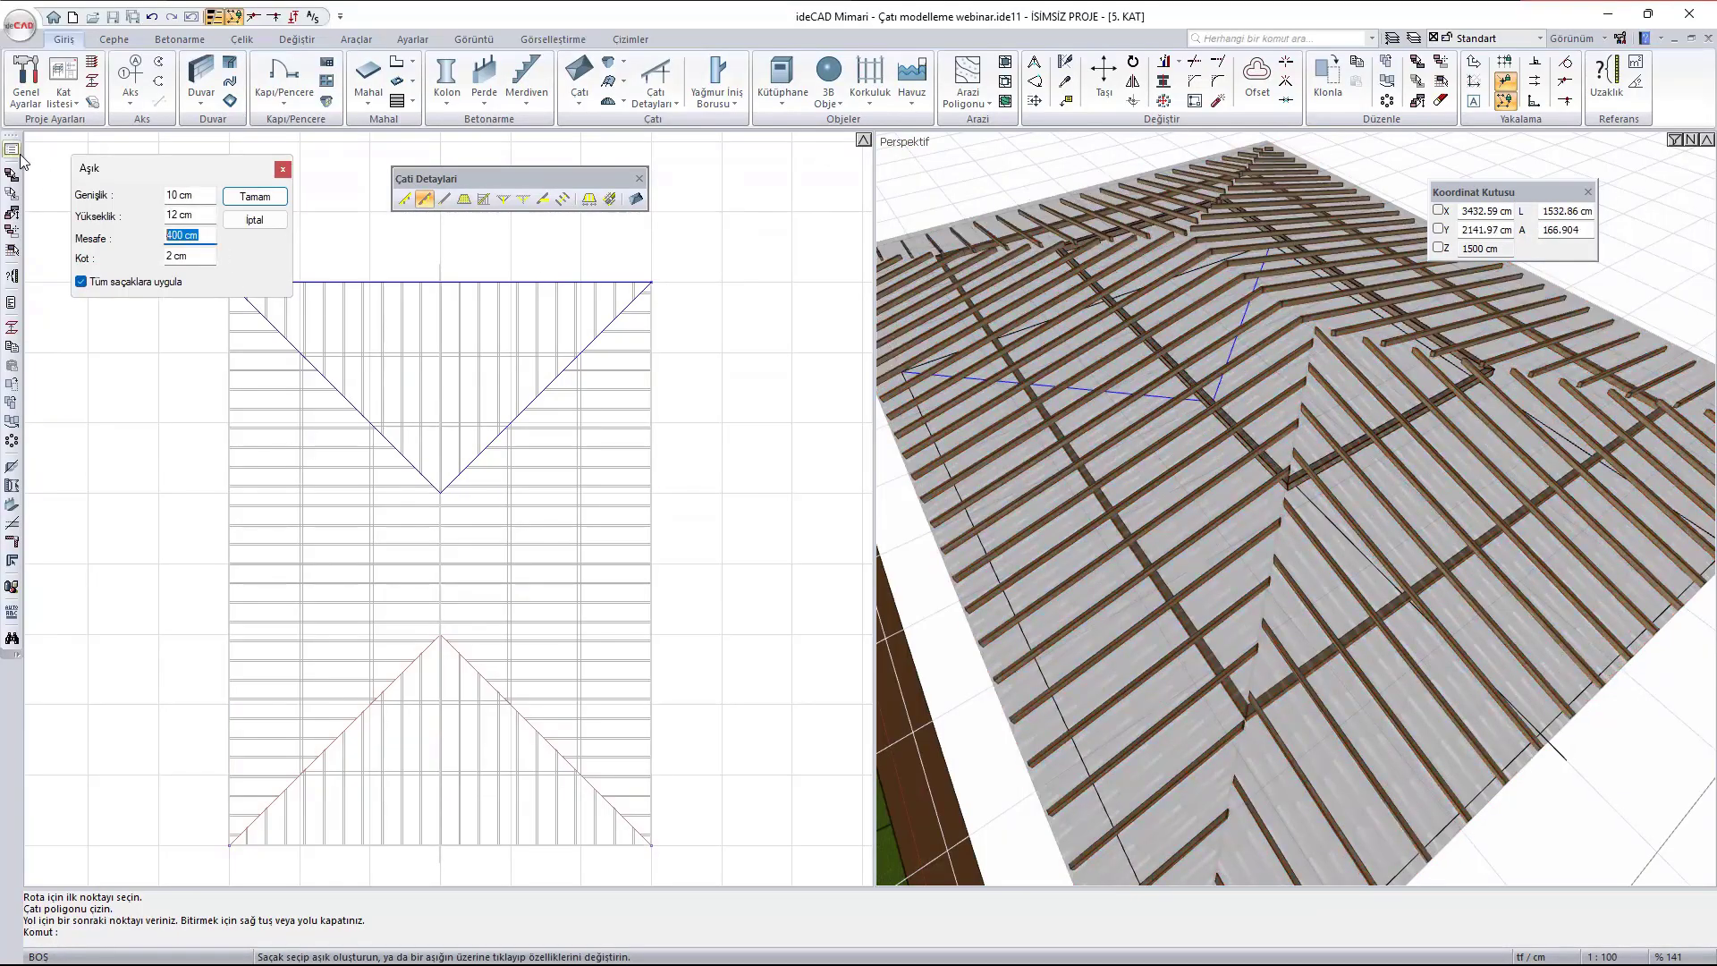
text(600)
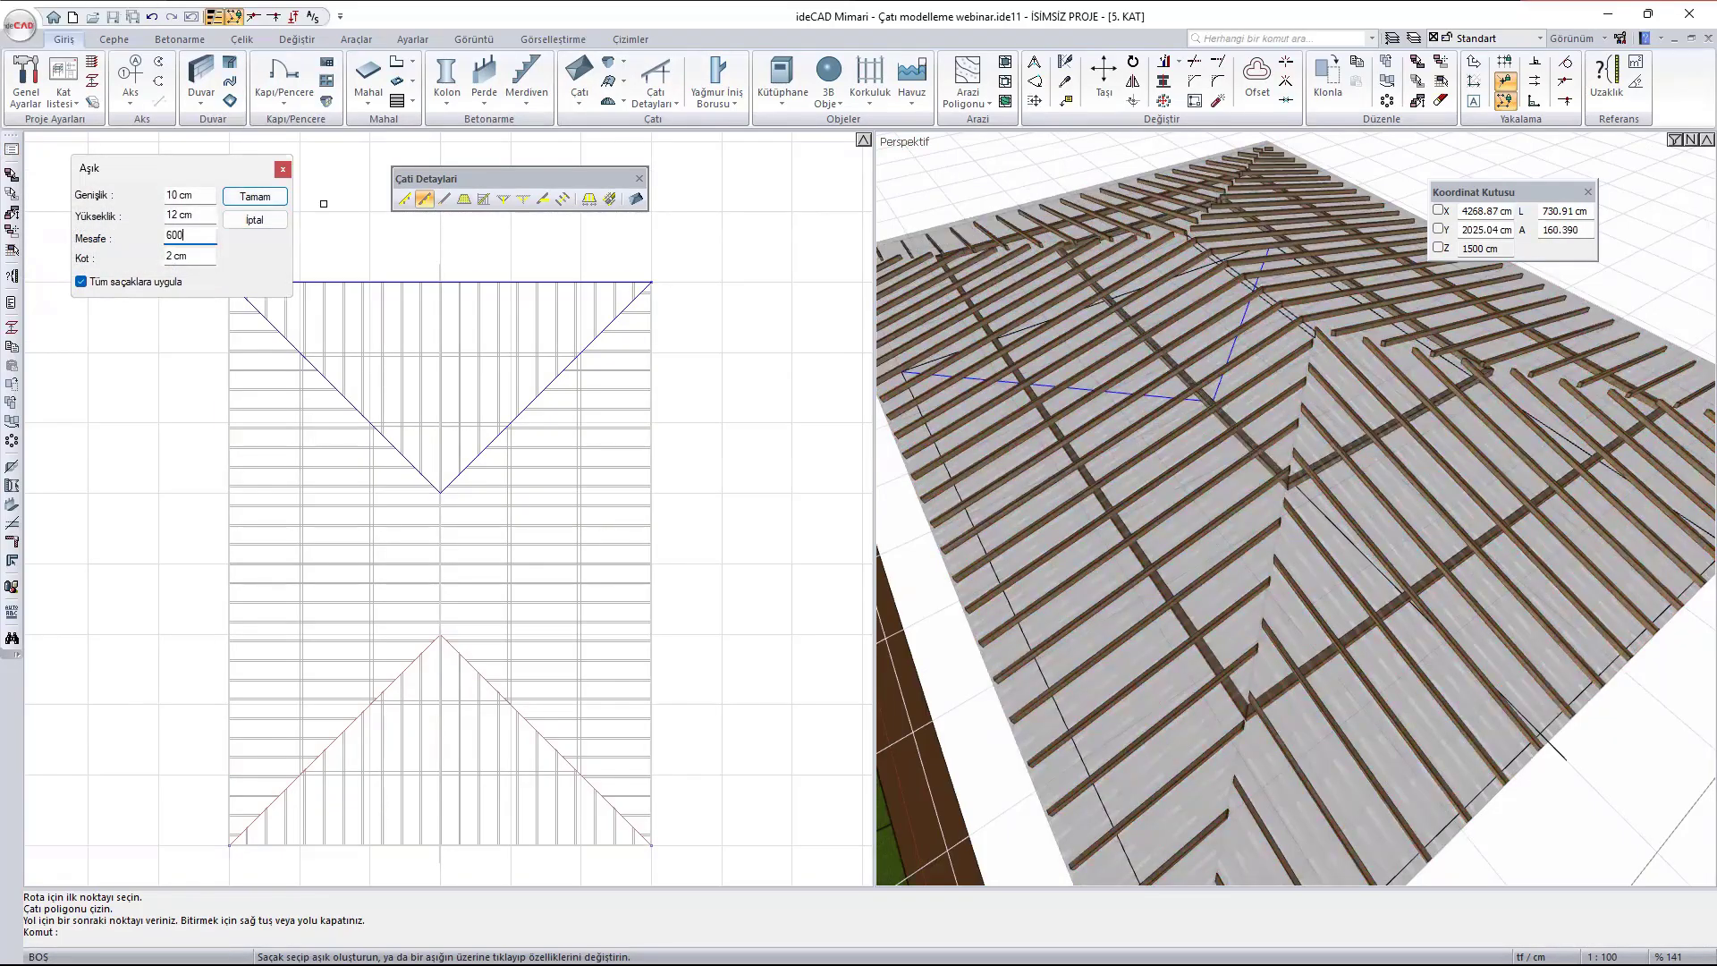
click(254, 197)
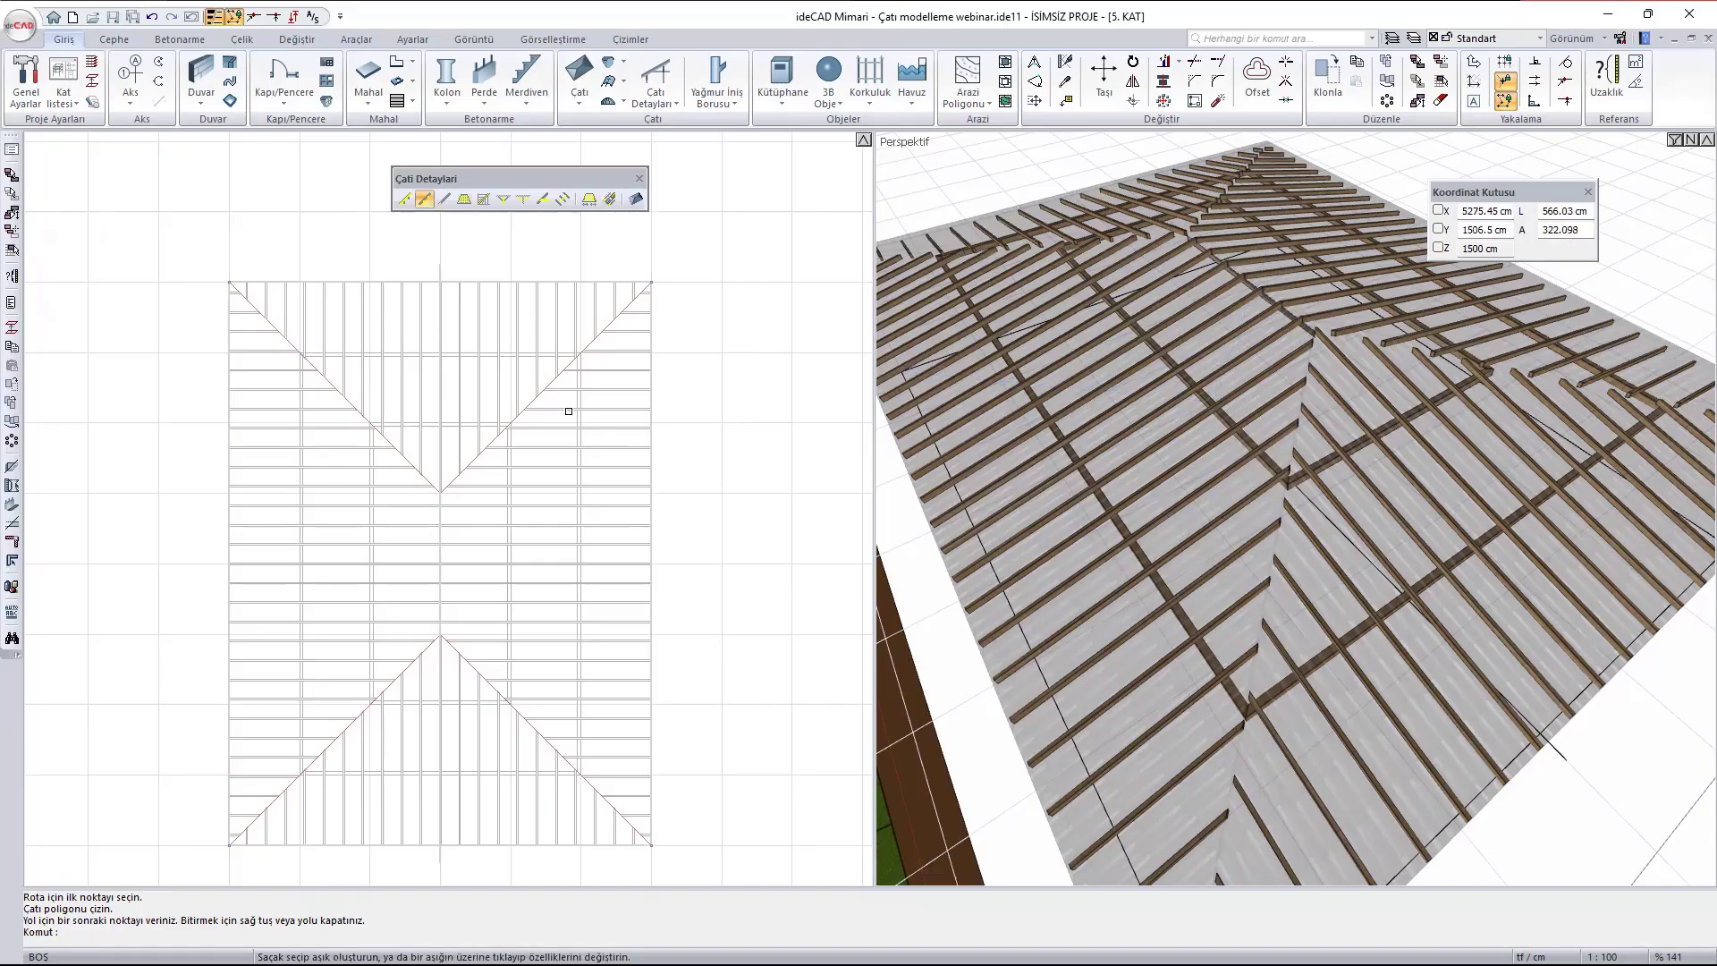
- Add 10 x 12 cm purlins near the hip roof's edges at a 50 cm distance, applied to all eaves
click(579, 361)
click(536, 276)
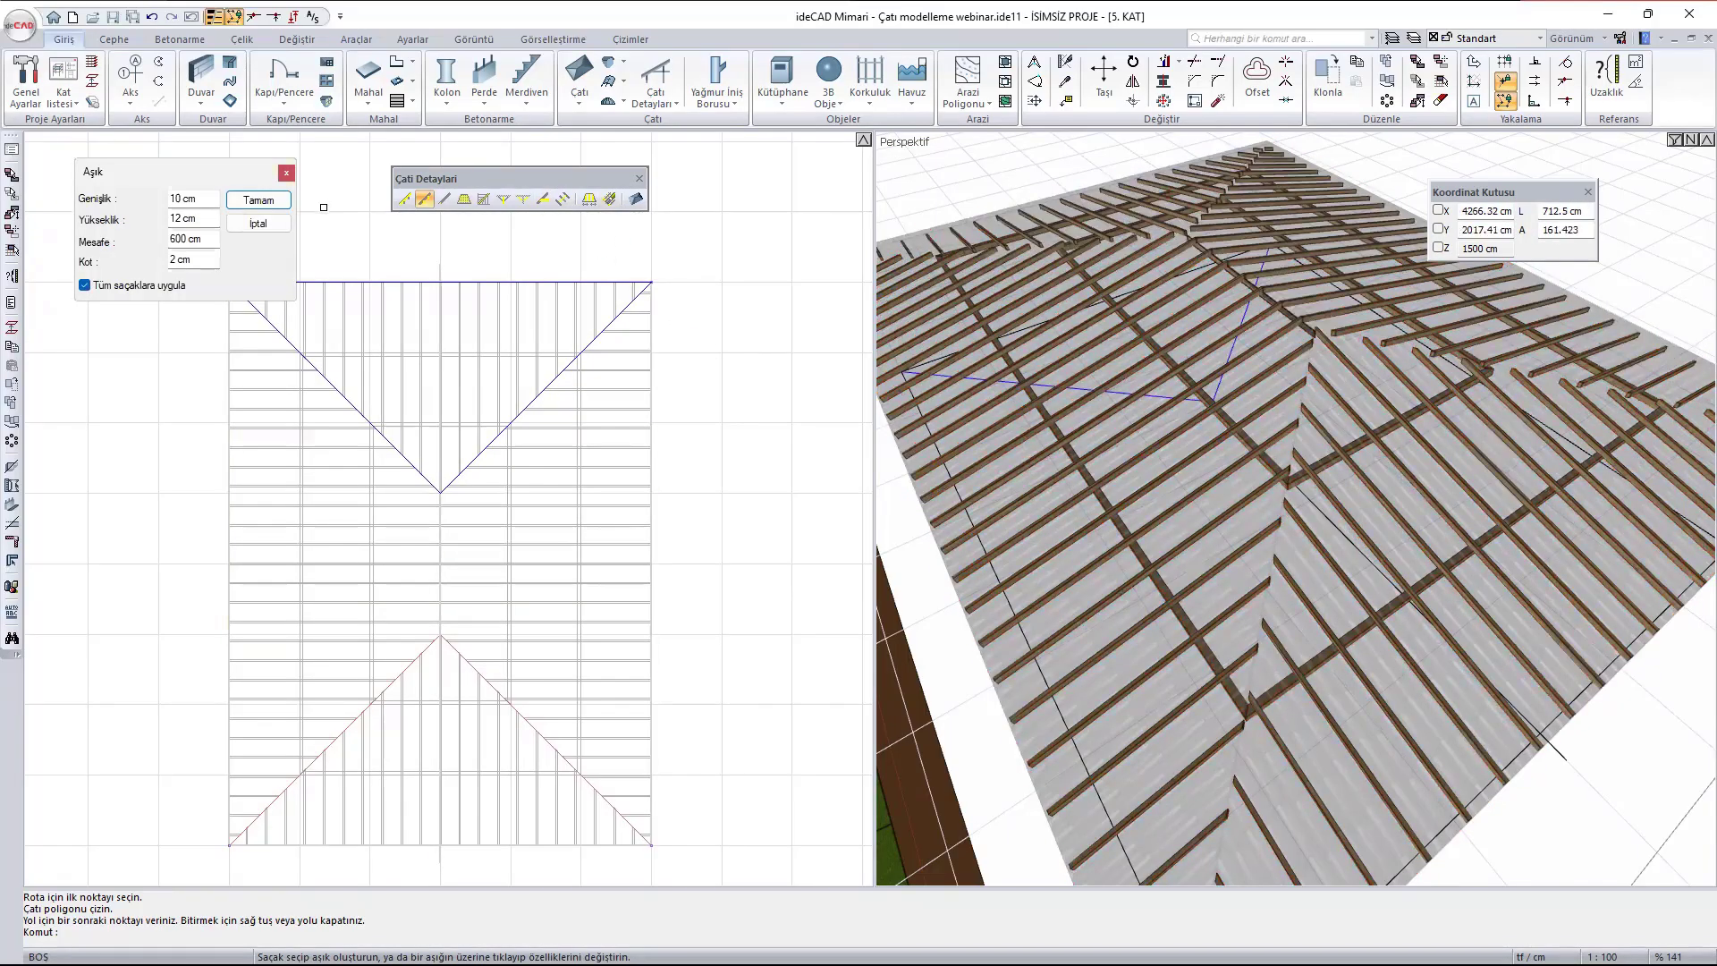
triple_click(212, 238)
text(50)
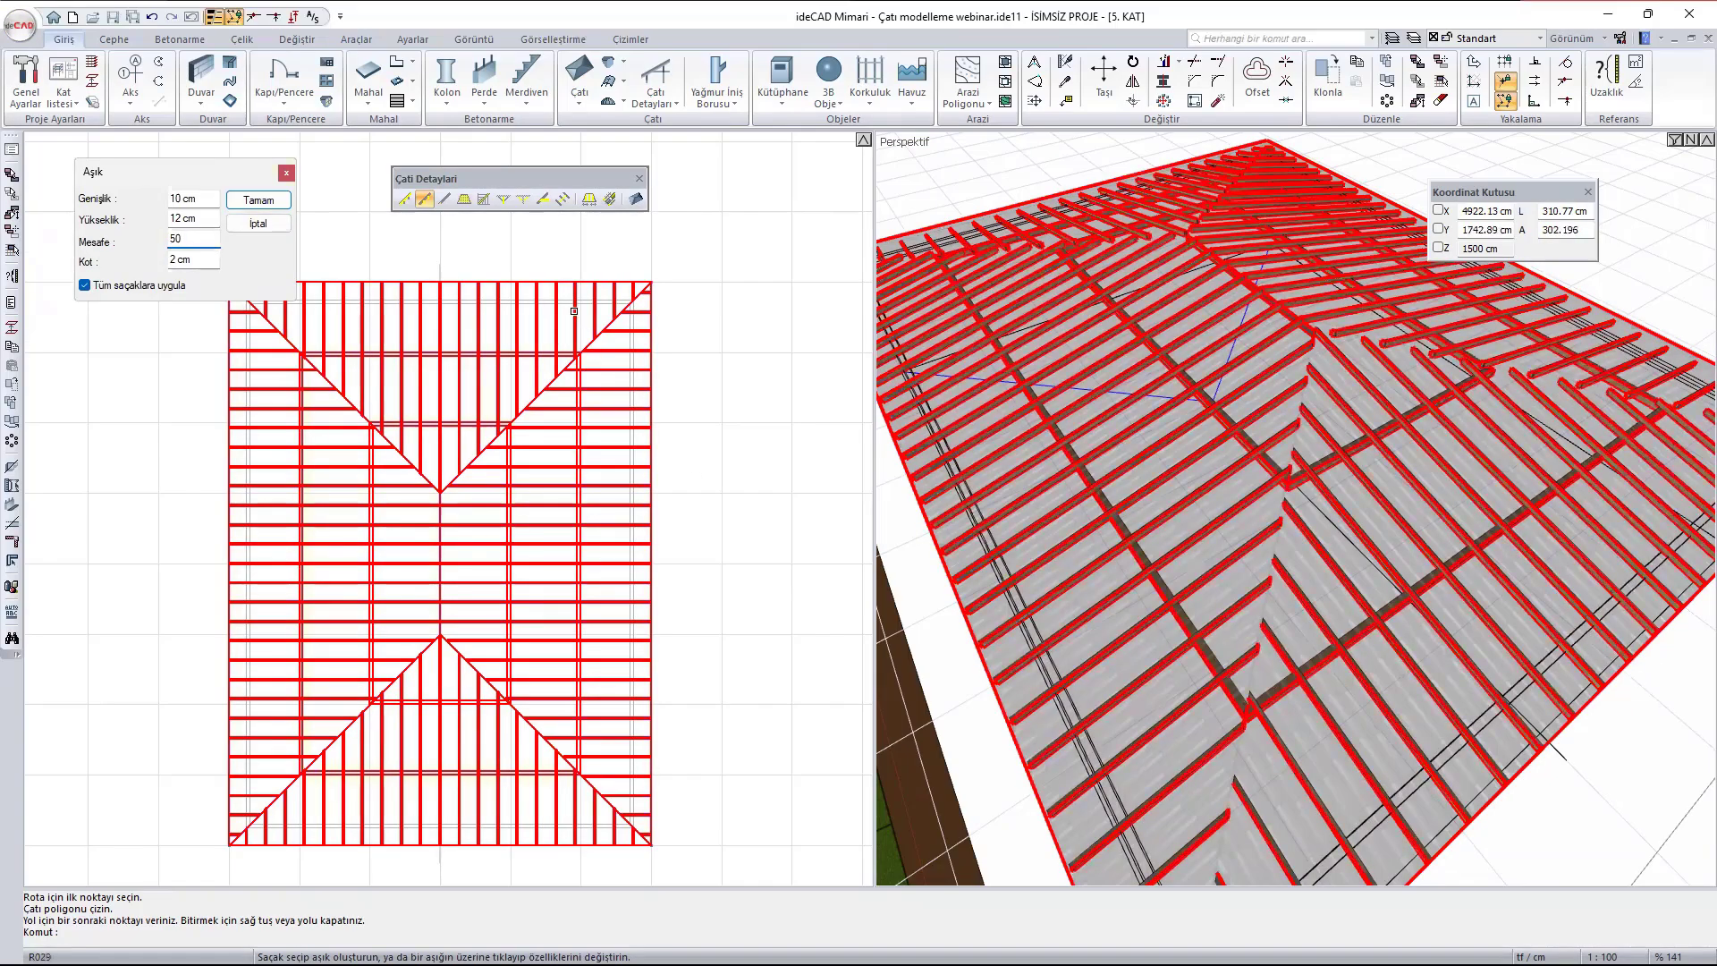
click(259, 201)
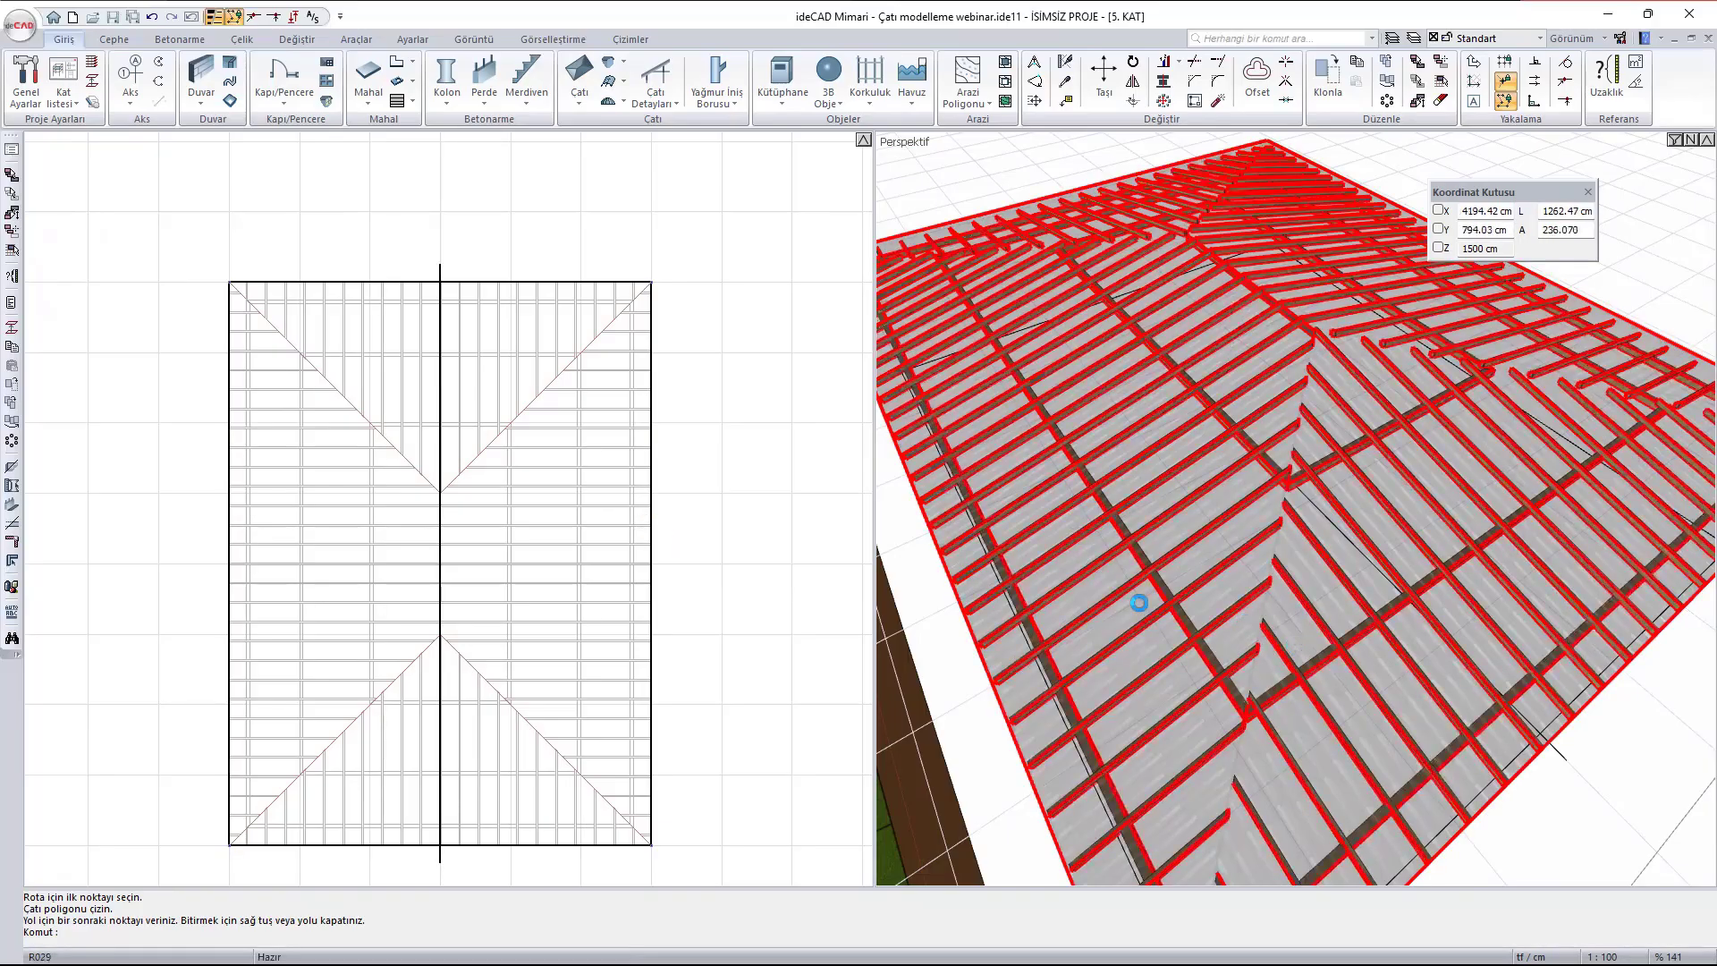
- Add a 10 x 12 cm eaves fascia (Saçak pervazı) around all hip roof eaves, with 0 cm distance and 0 cm Kot
scroll(1138, 603, down, 2)
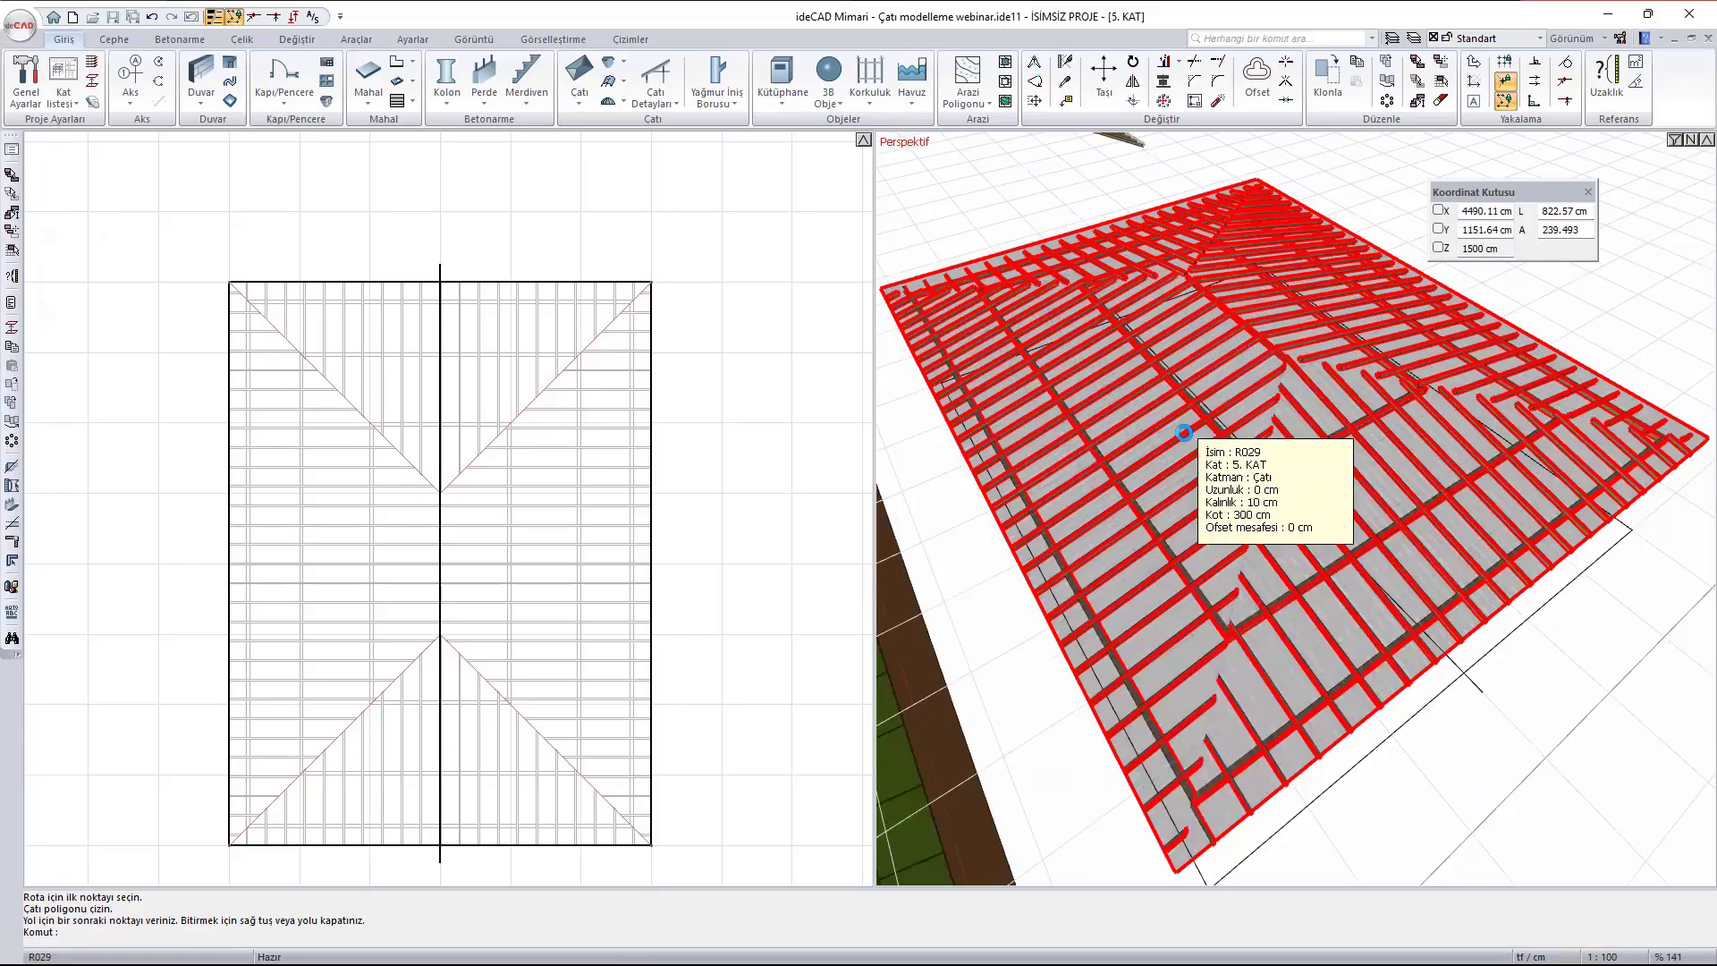
click(669, 102)
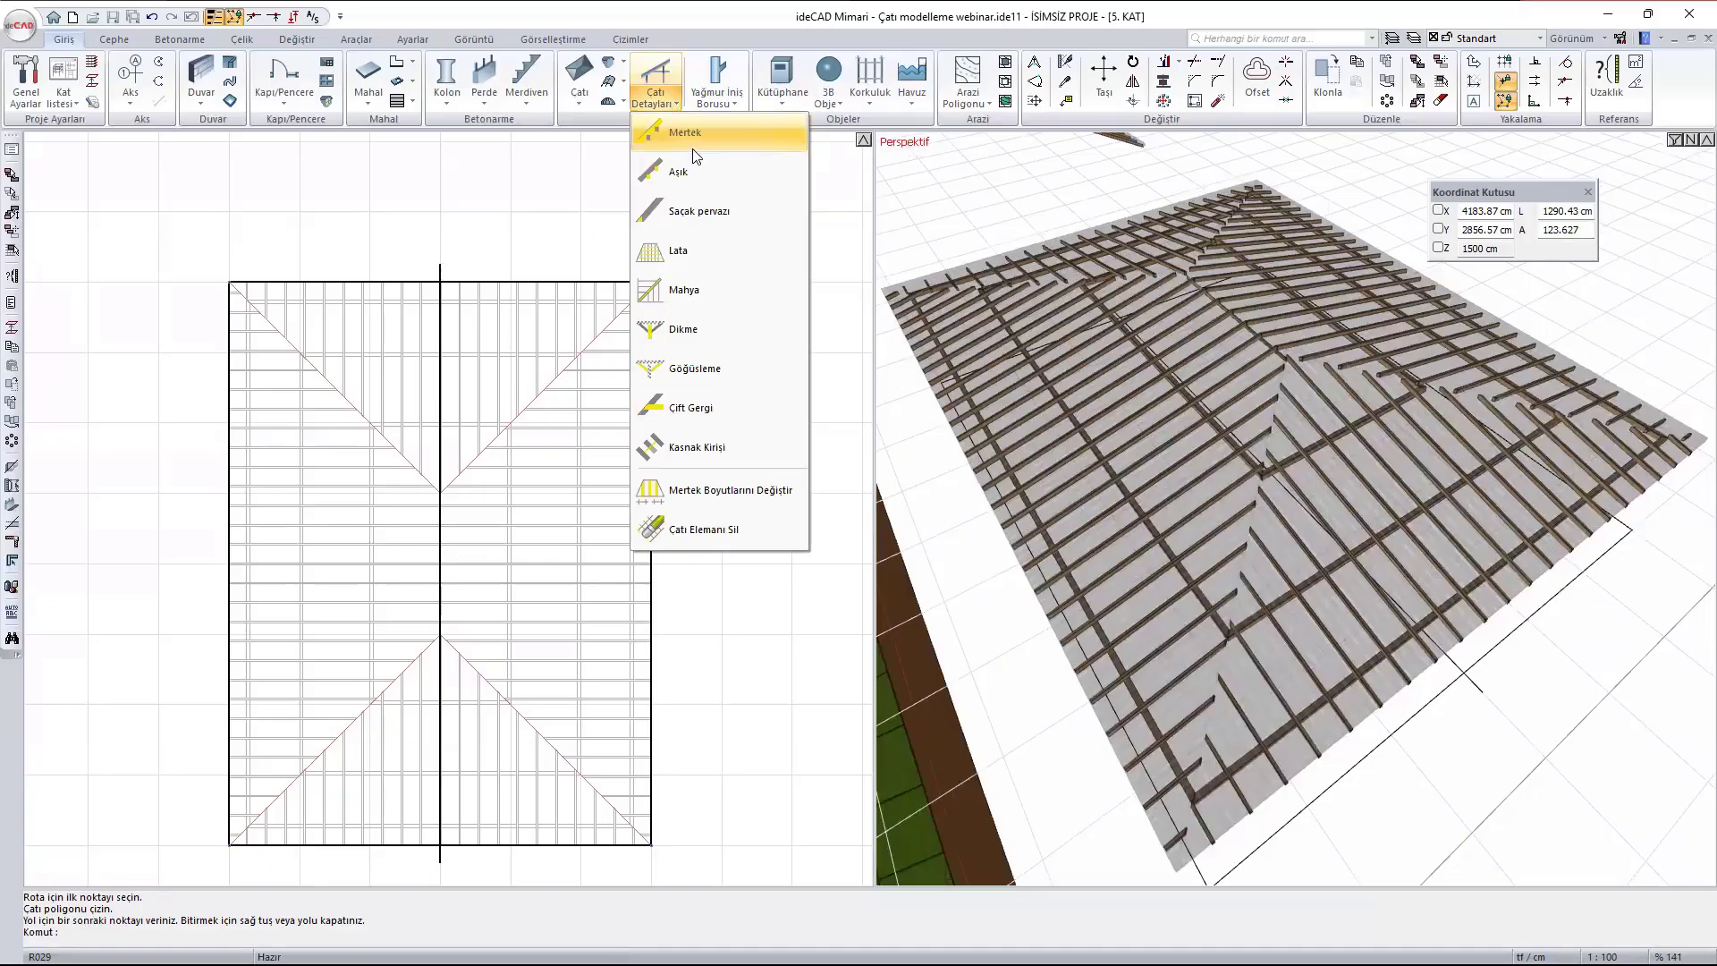
click(717, 212)
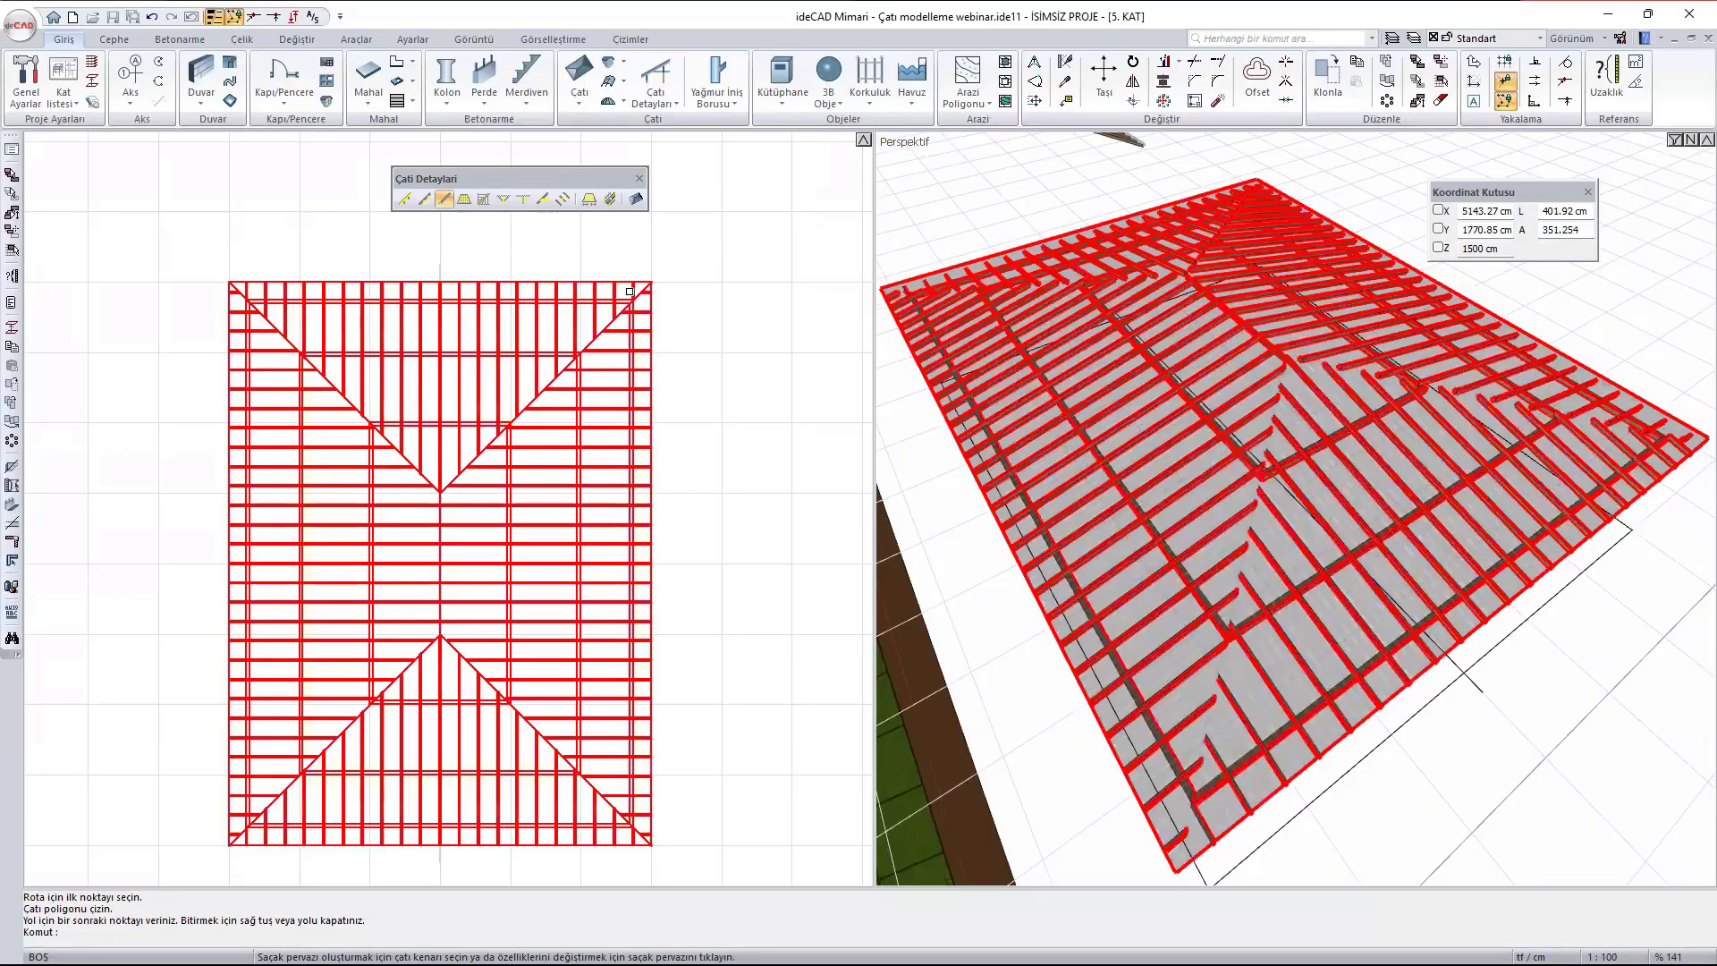
click(620, 282)
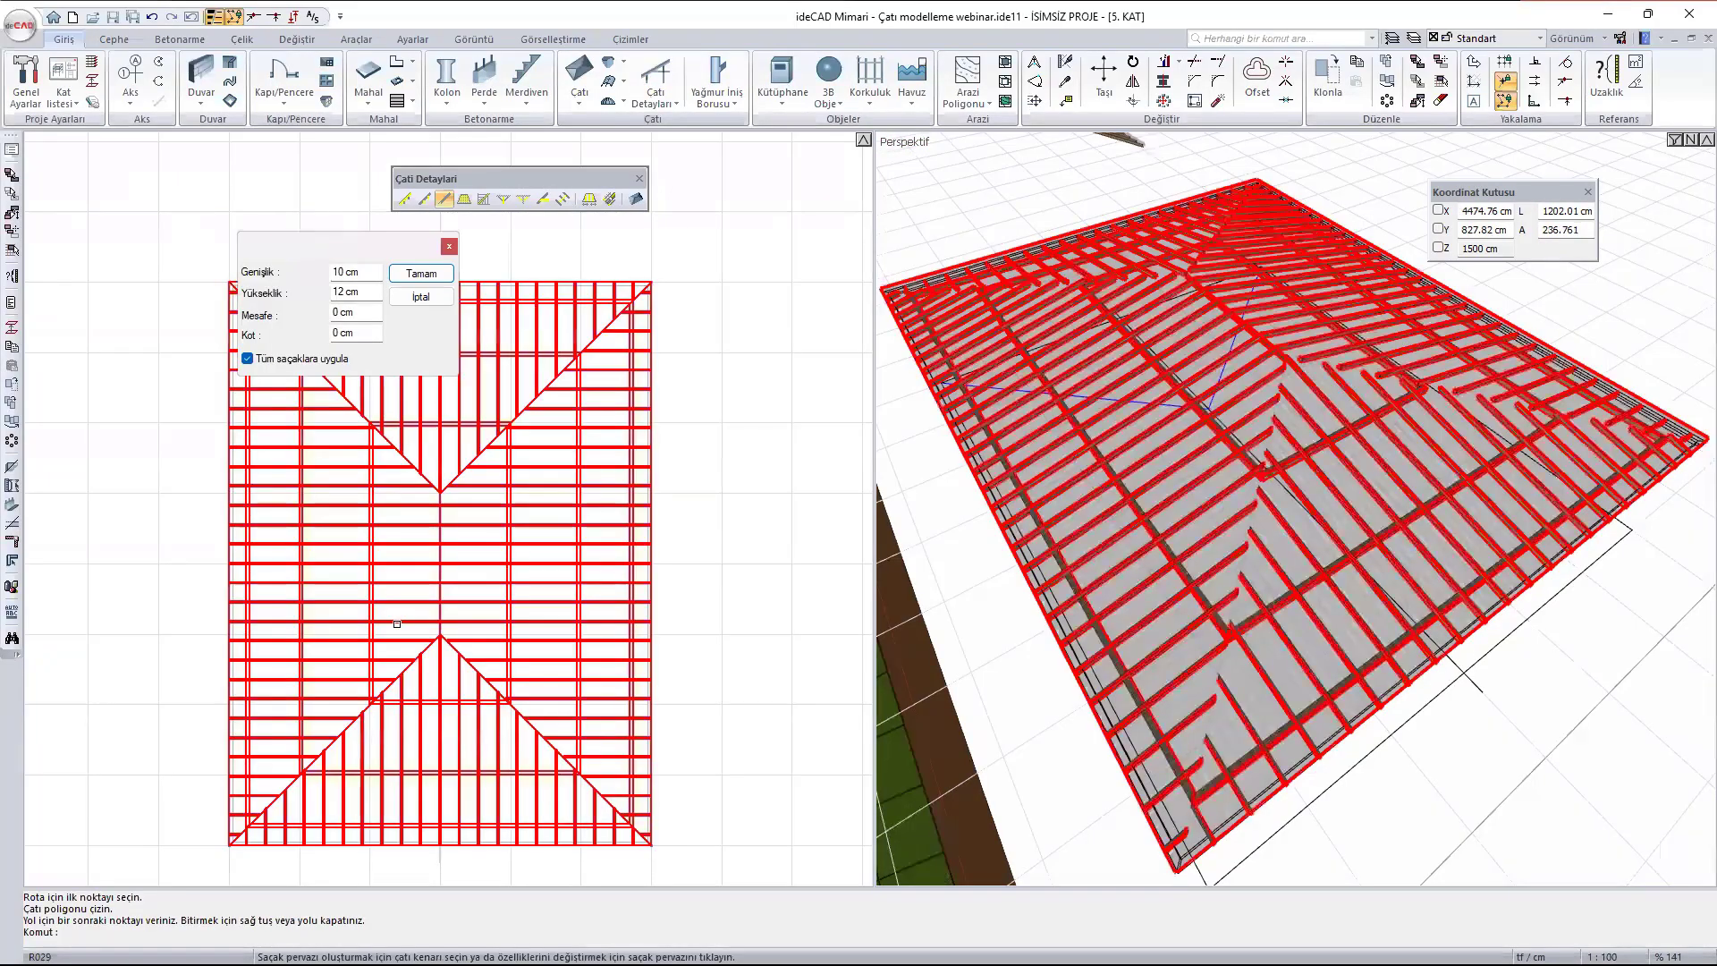
middle_drag(444, 845, 408, 745)
scroll(1353, 742, up, 5)
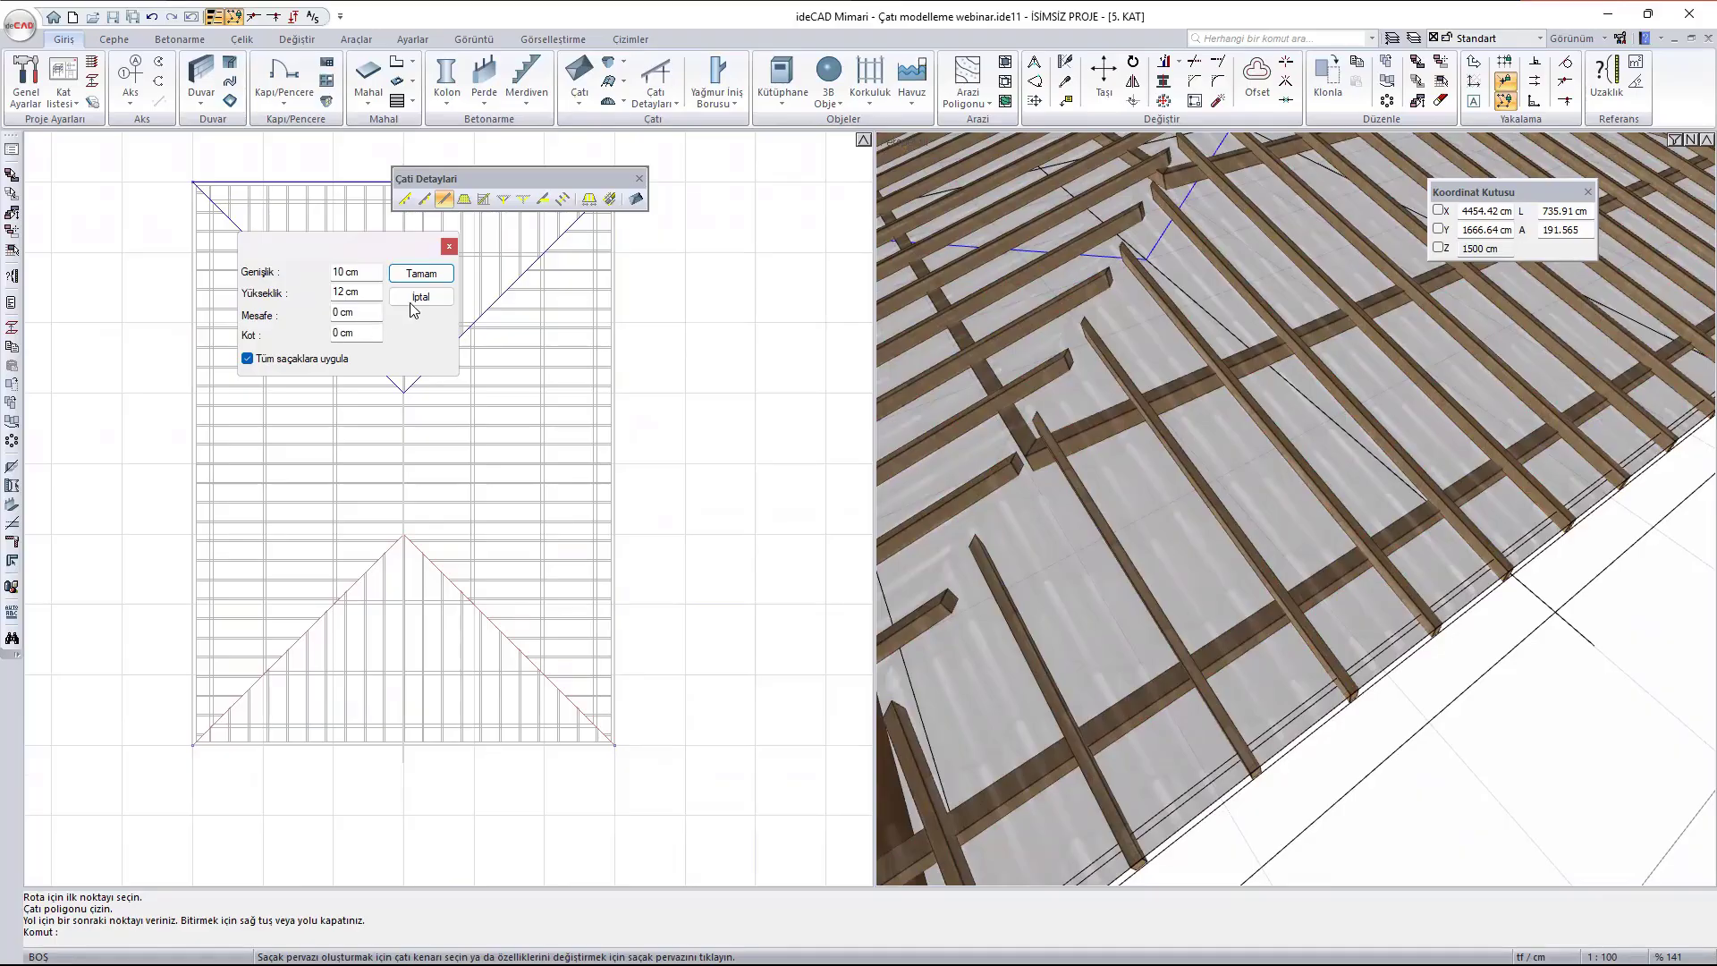
click(418, 274)
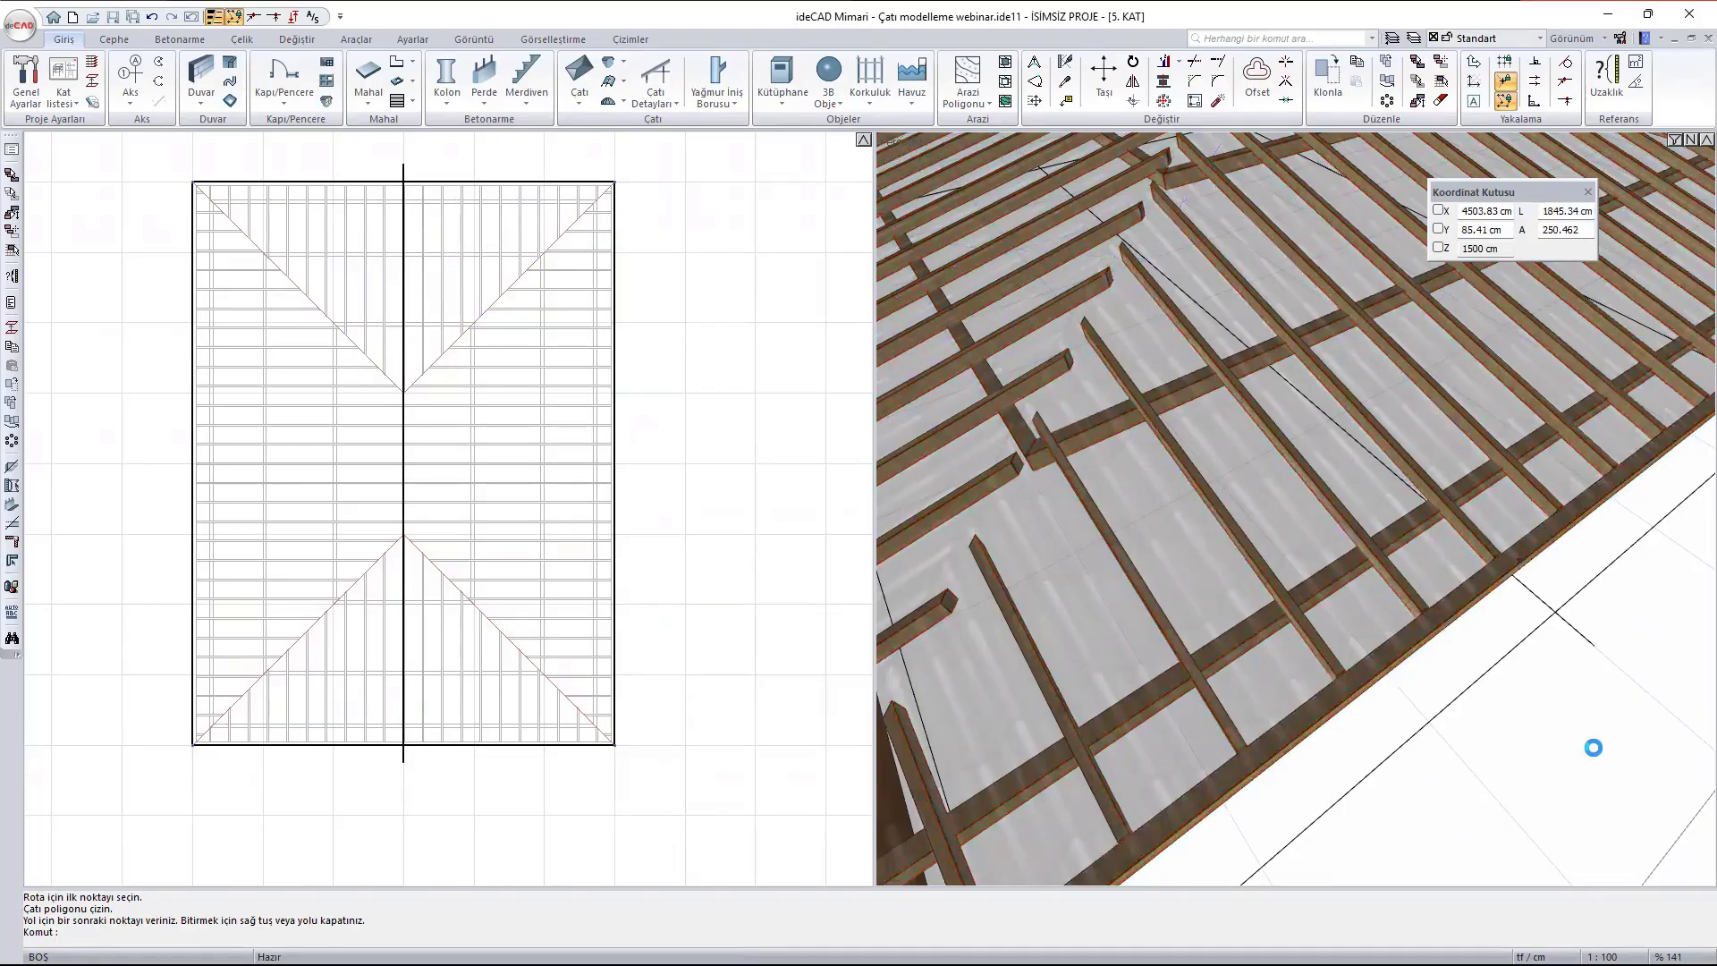
- Add 3 x 2 cm battens (Lata) at 50 cm spacing to the hip roof, shown in plan and applied to all eaves
scroll(1590, 743, down, 5)
mouse_move(1328, 645)
ctrl+middle_down()
mouse_move(1356, 402)
mouse_move(1371, 434)
mouse_move(1487, 509)
mouse_move(1348, 570)
mouse_move(1319, 660)
mouse_move(1335, 664)
ctrl+middle_up()
click(663, 95)
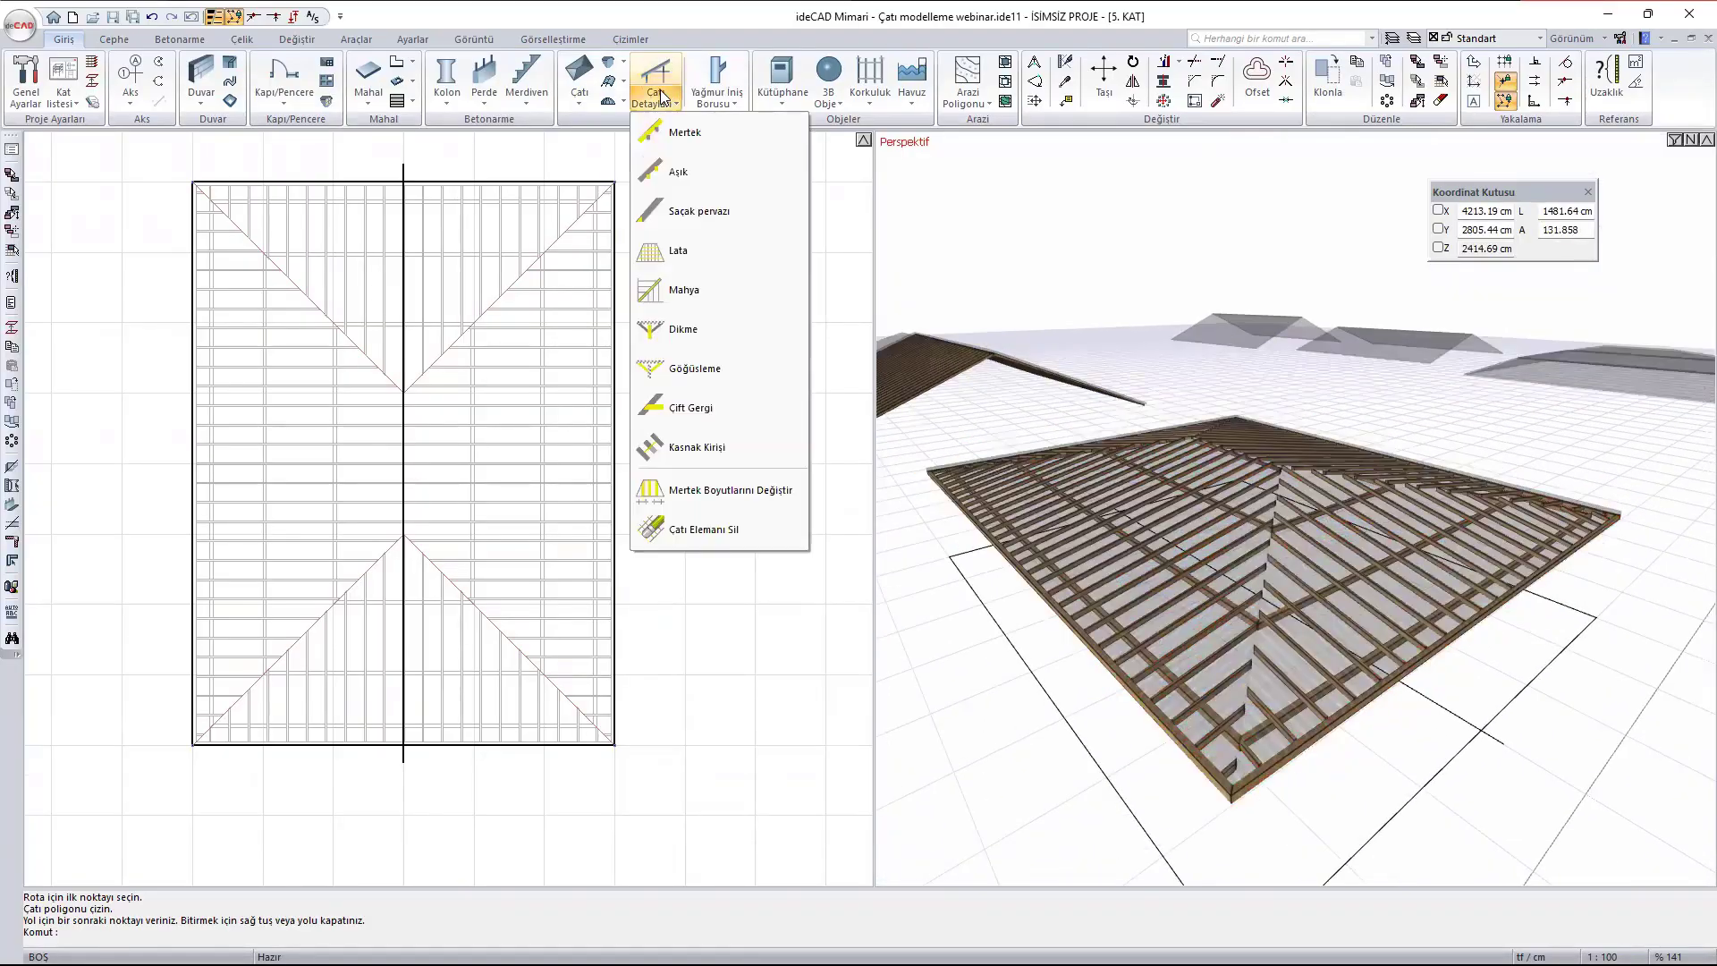
click(677, 249)
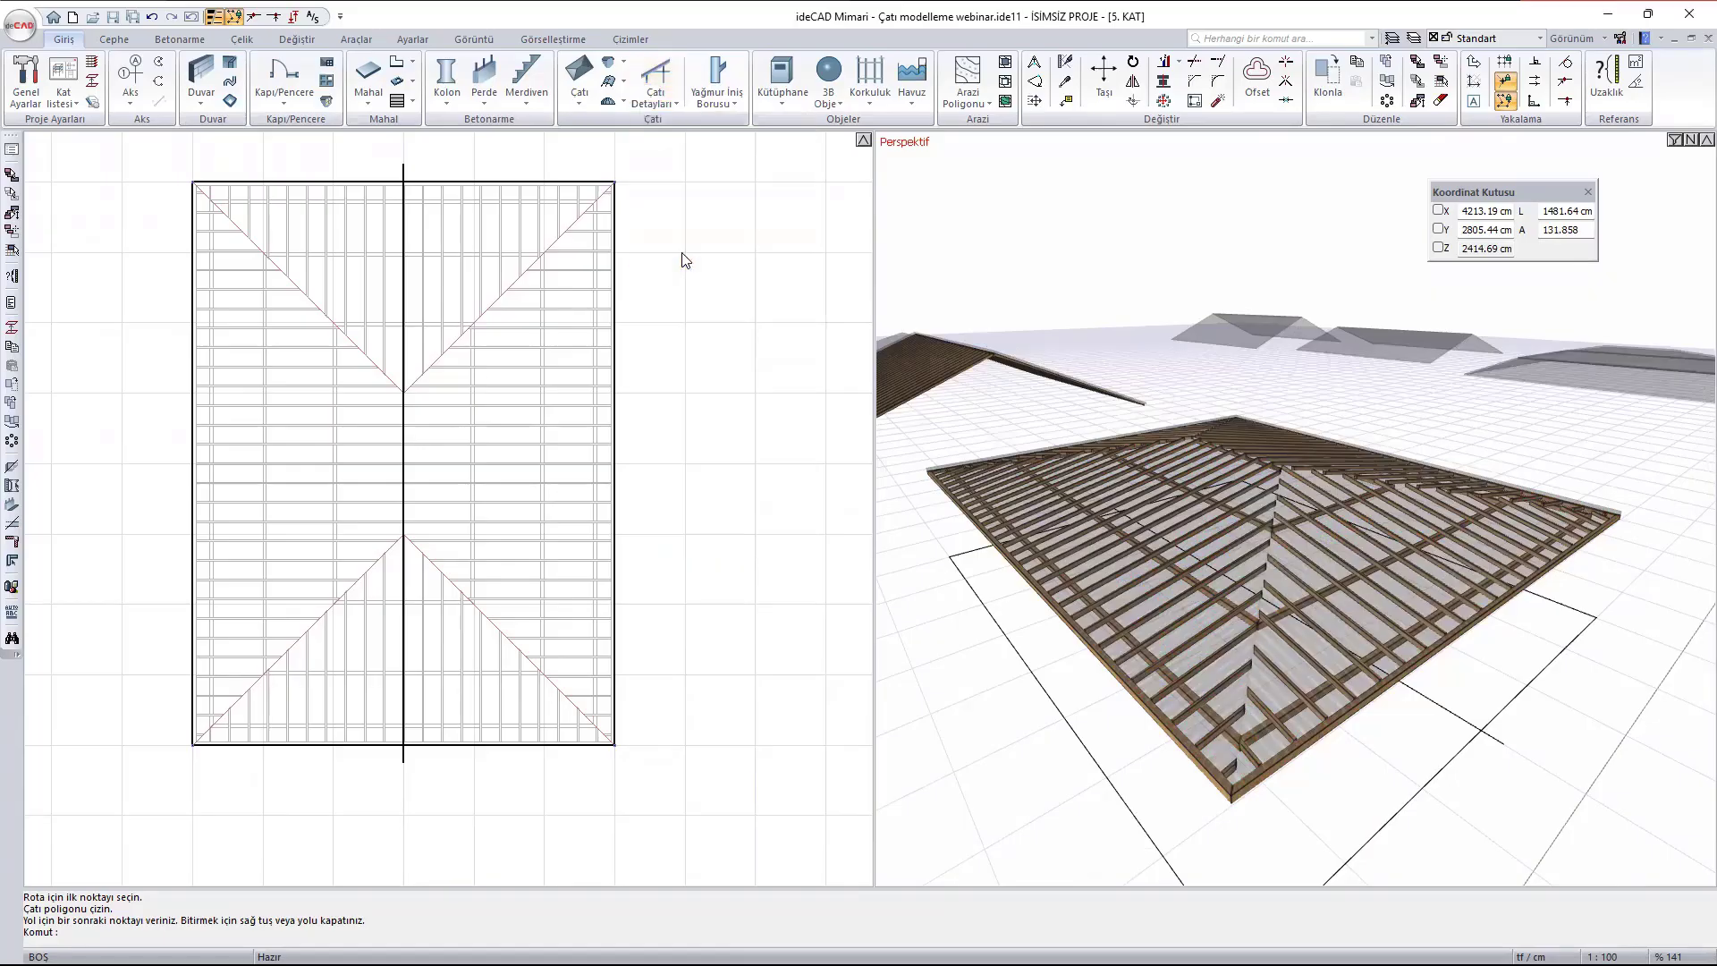
click(527, 271)
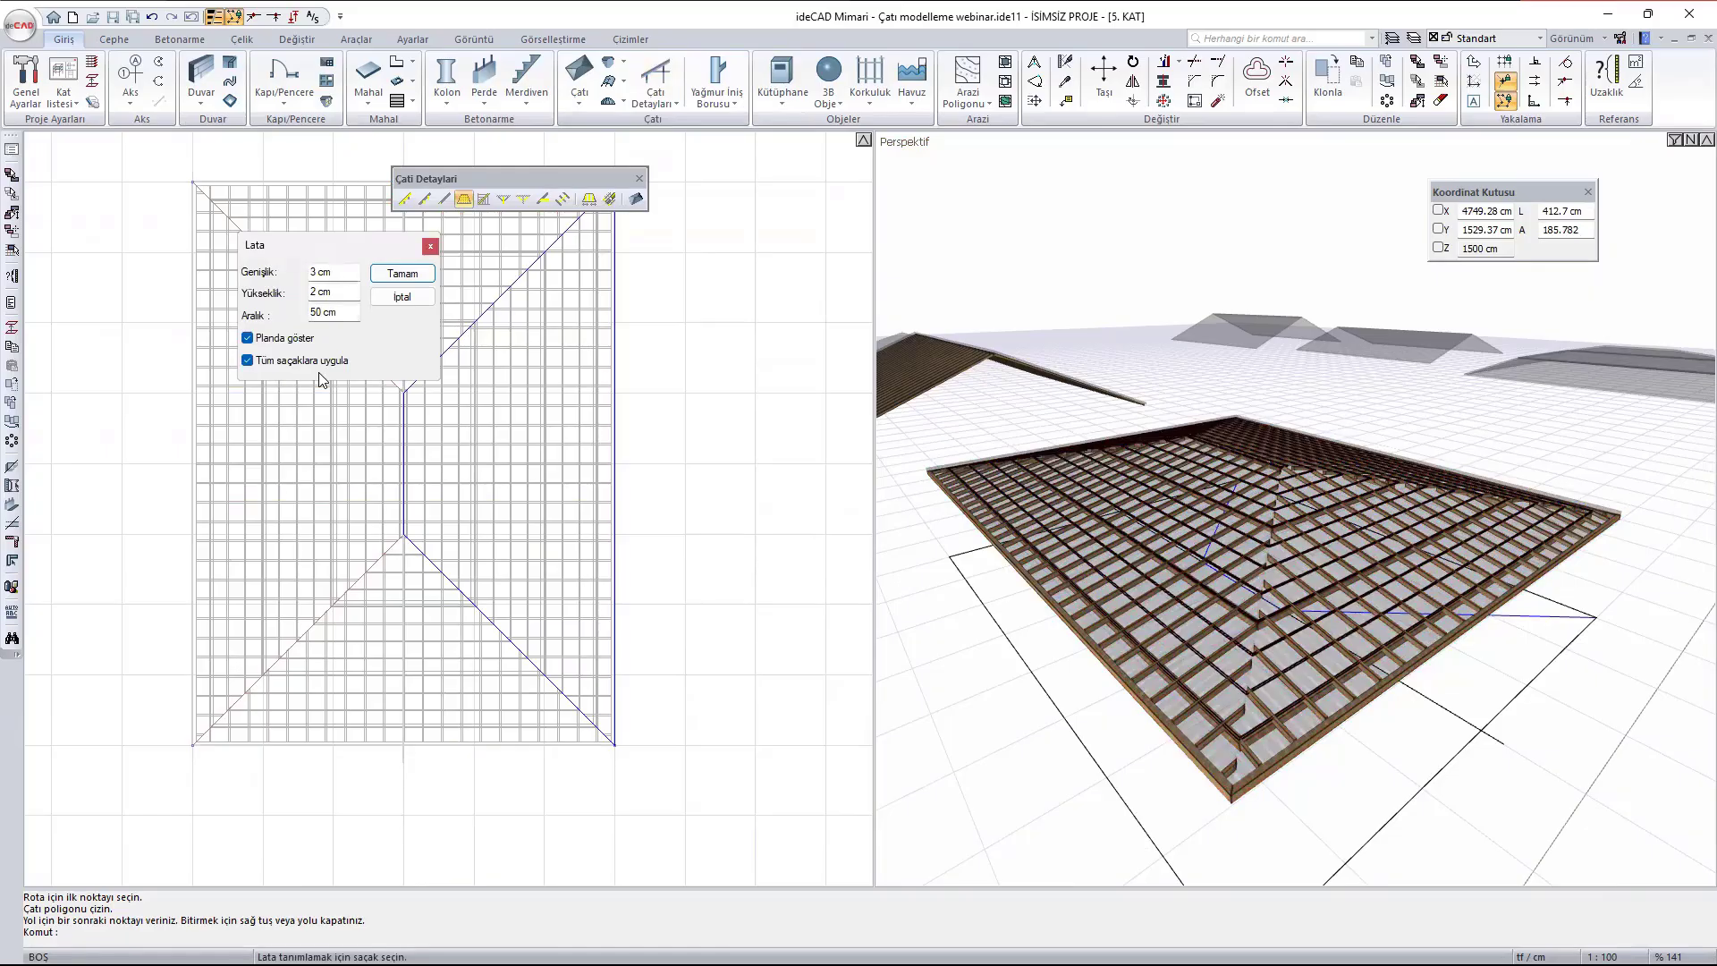
click(247, 360)
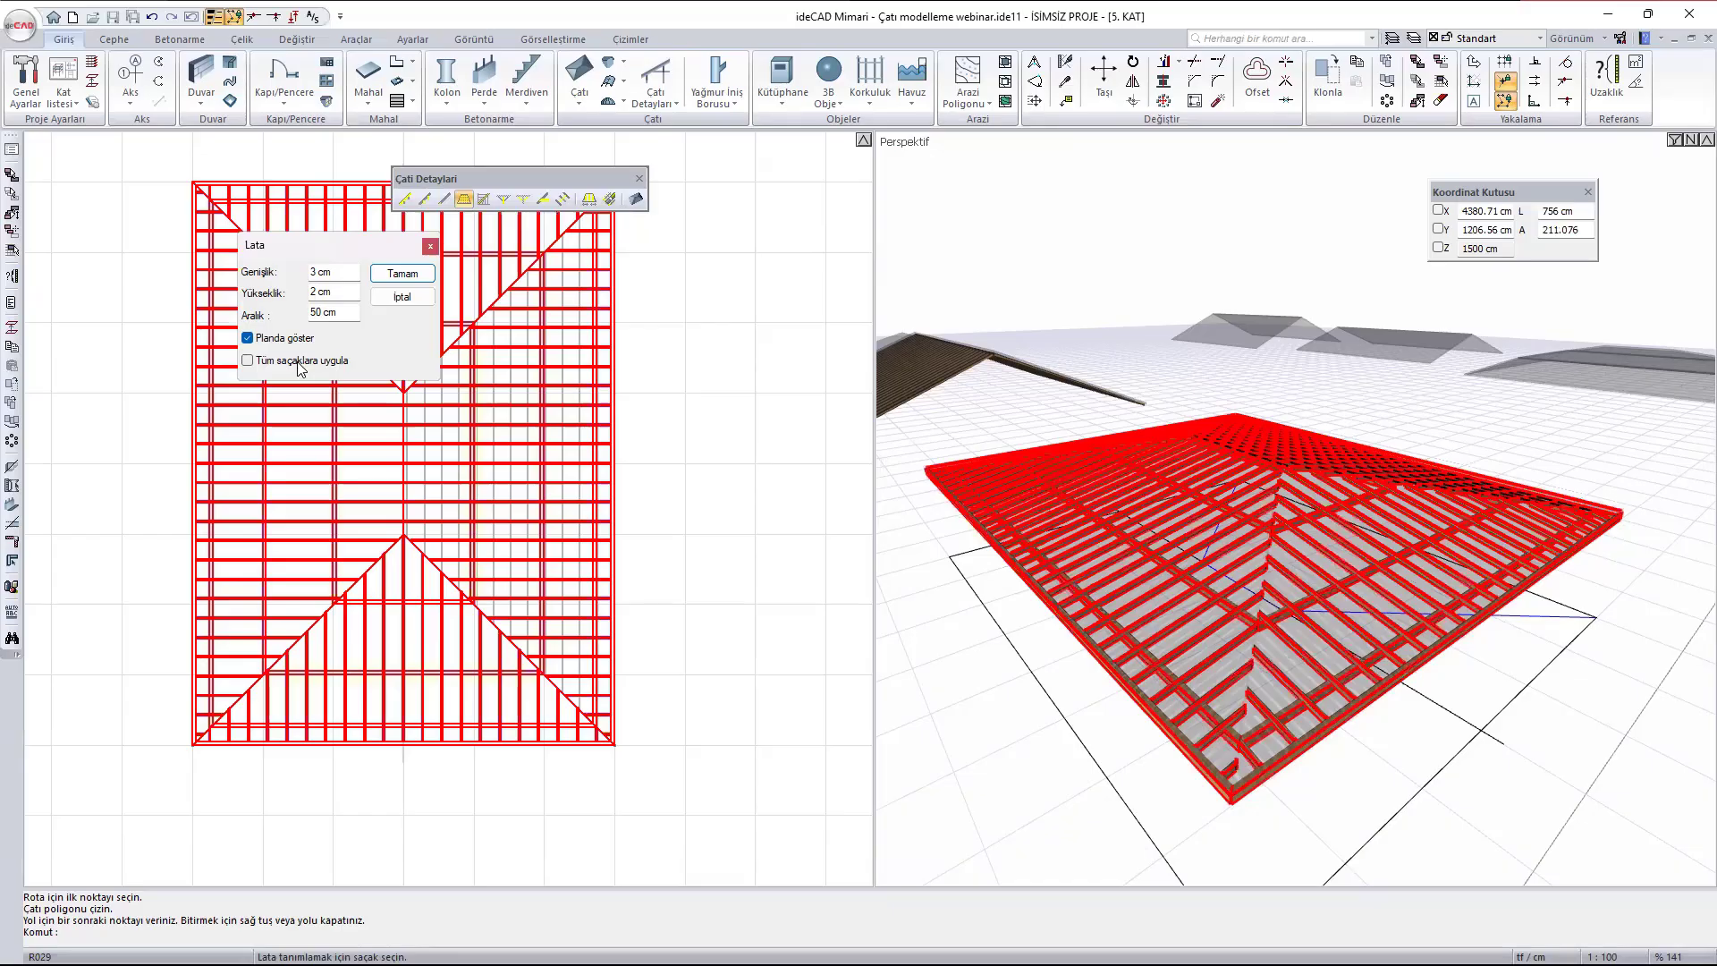
click(299, 365)
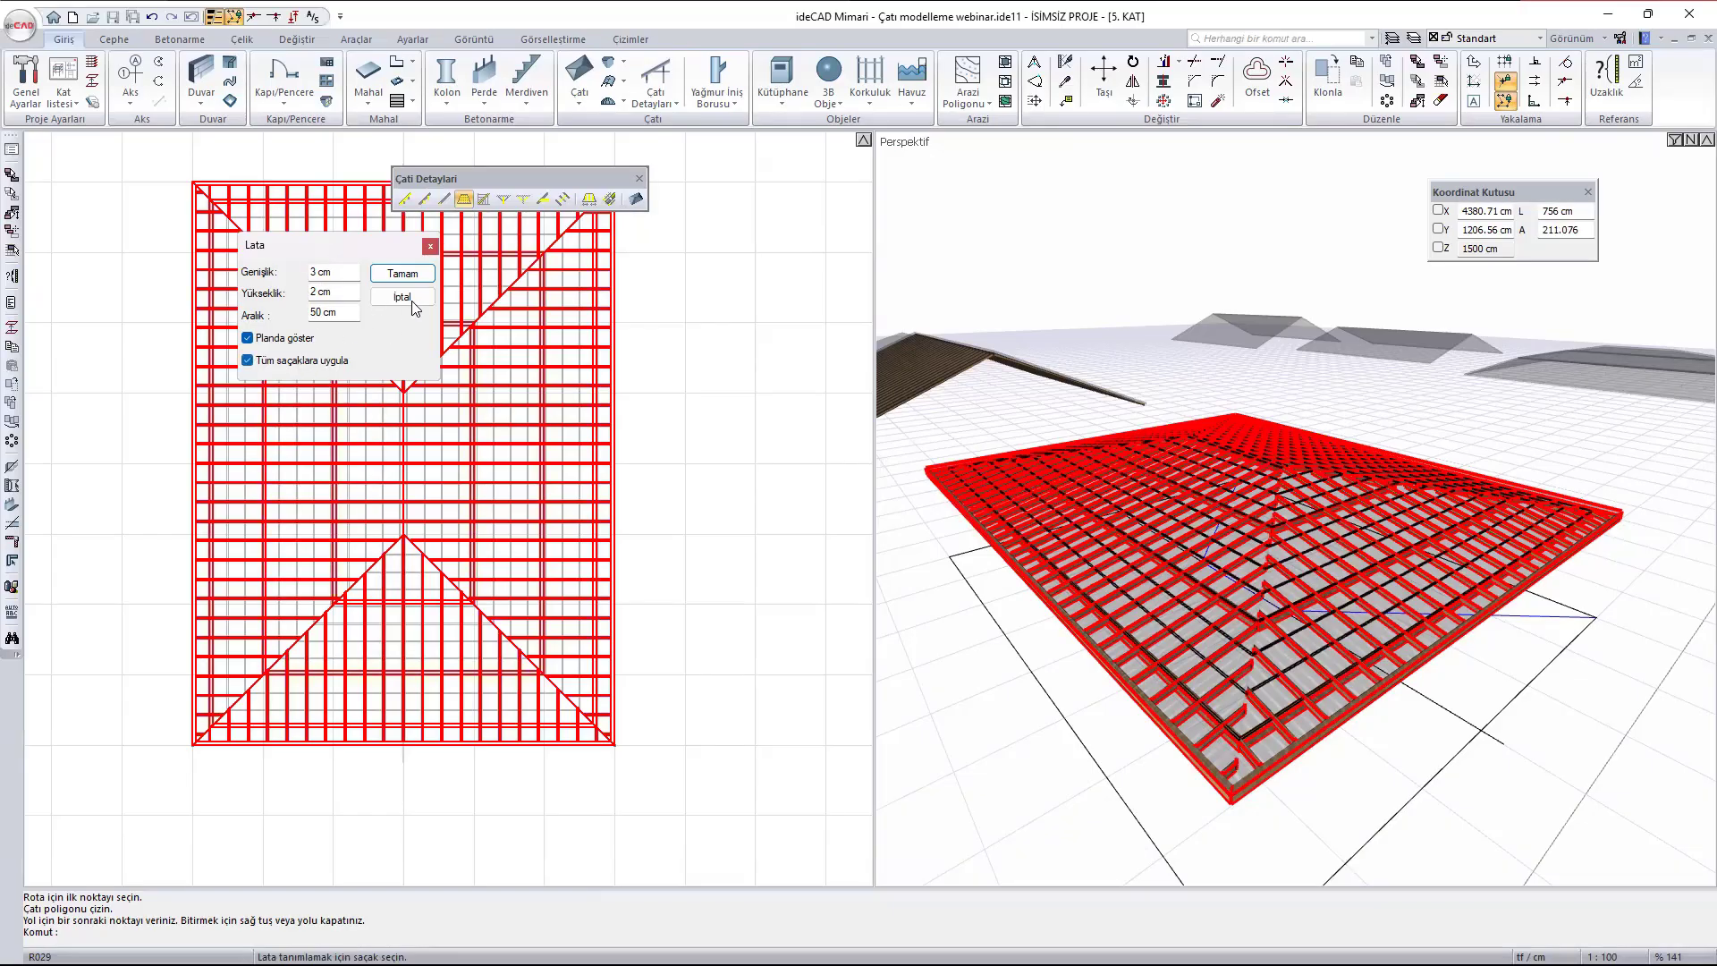
click(402, 274)
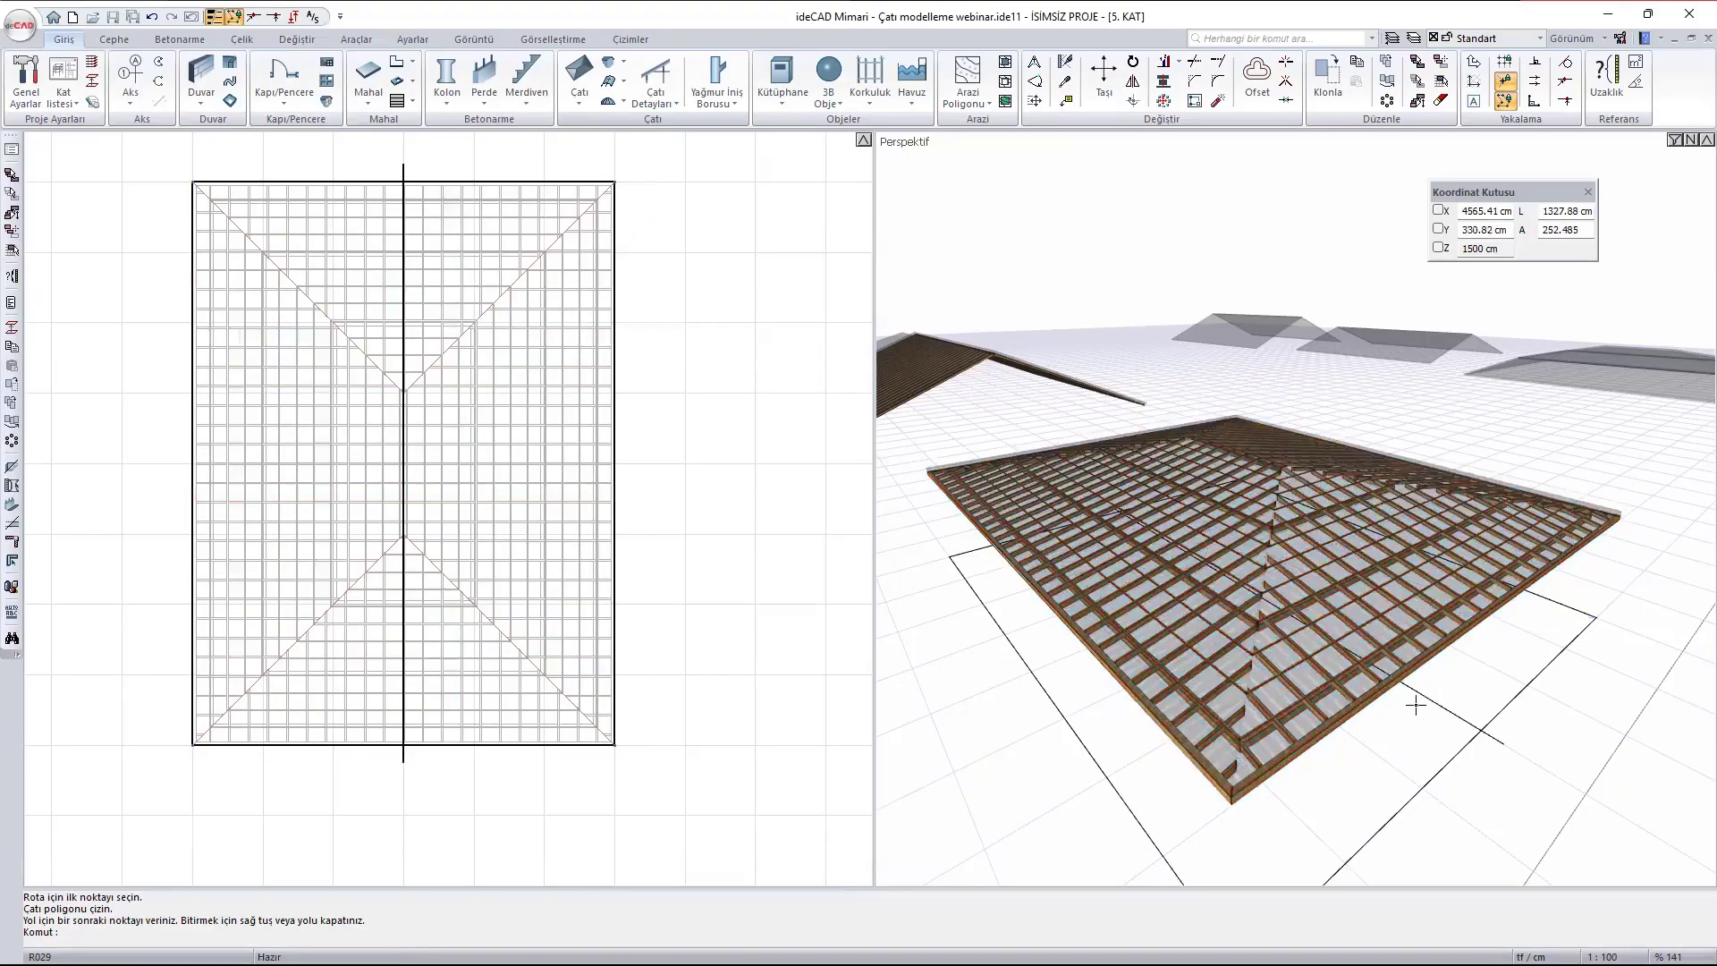
- Add 8 x 12 cm hip beams (Mahya) with 0 cm Kot along both upper hip lines in plan, without cutting the rafters
scroll(1308, 665, up, 4)
scroll(1307, 666, up, 3)
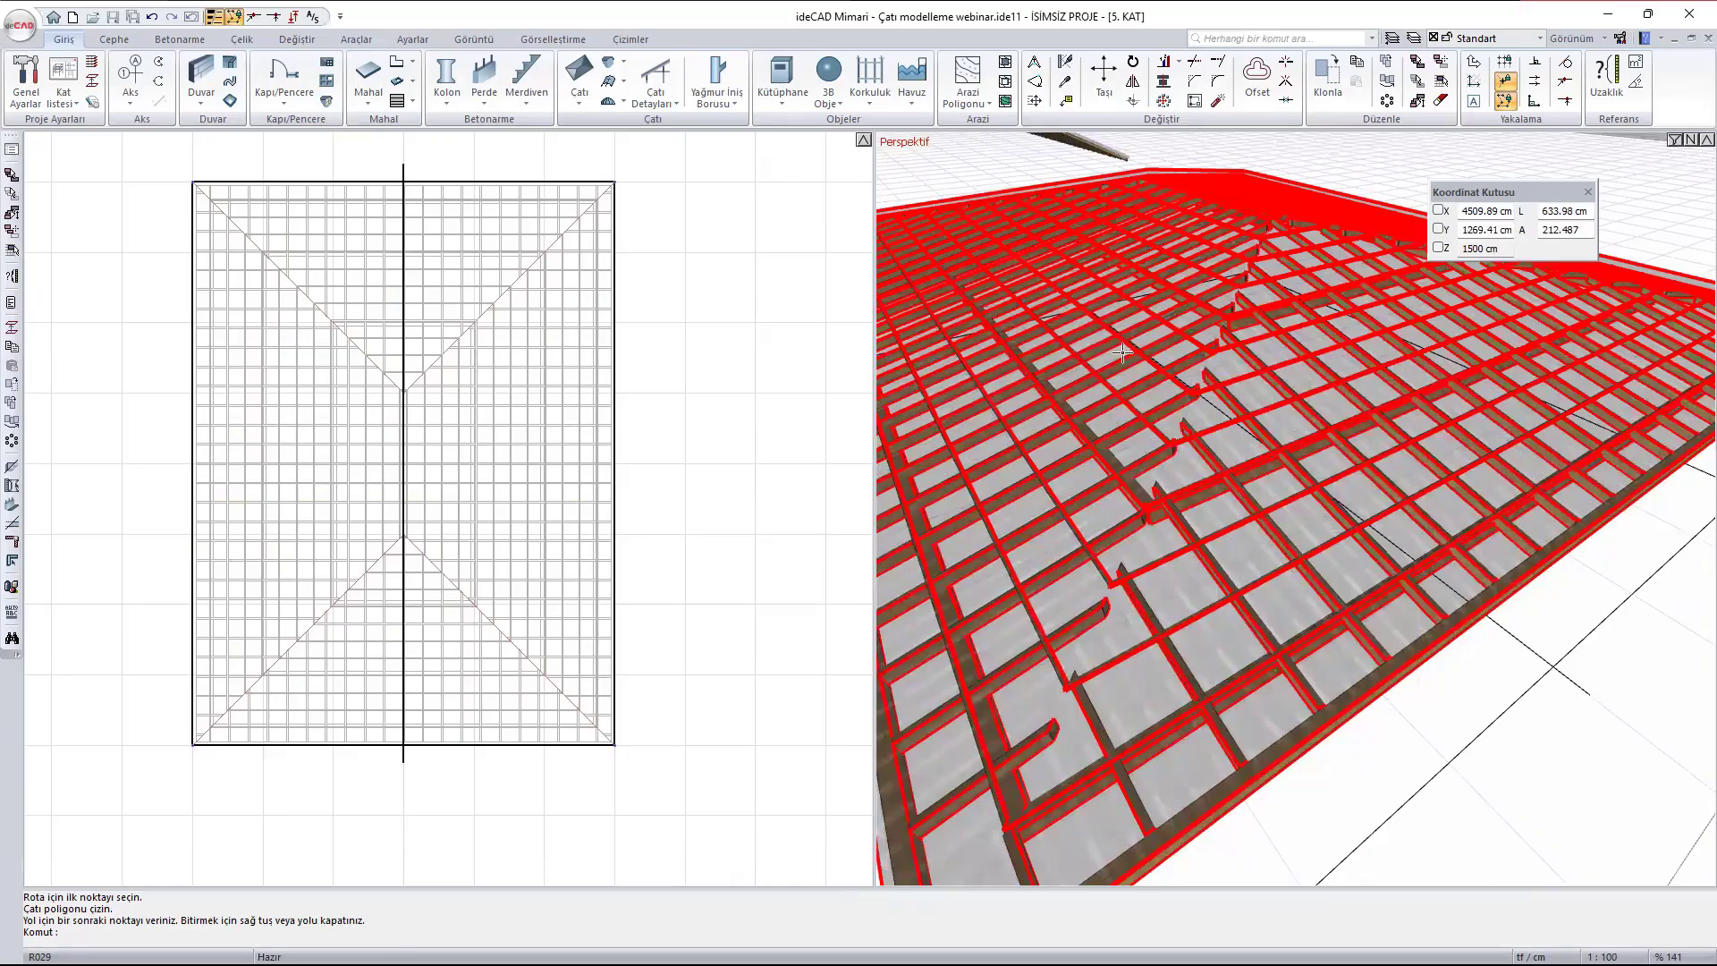
click(651, 98)
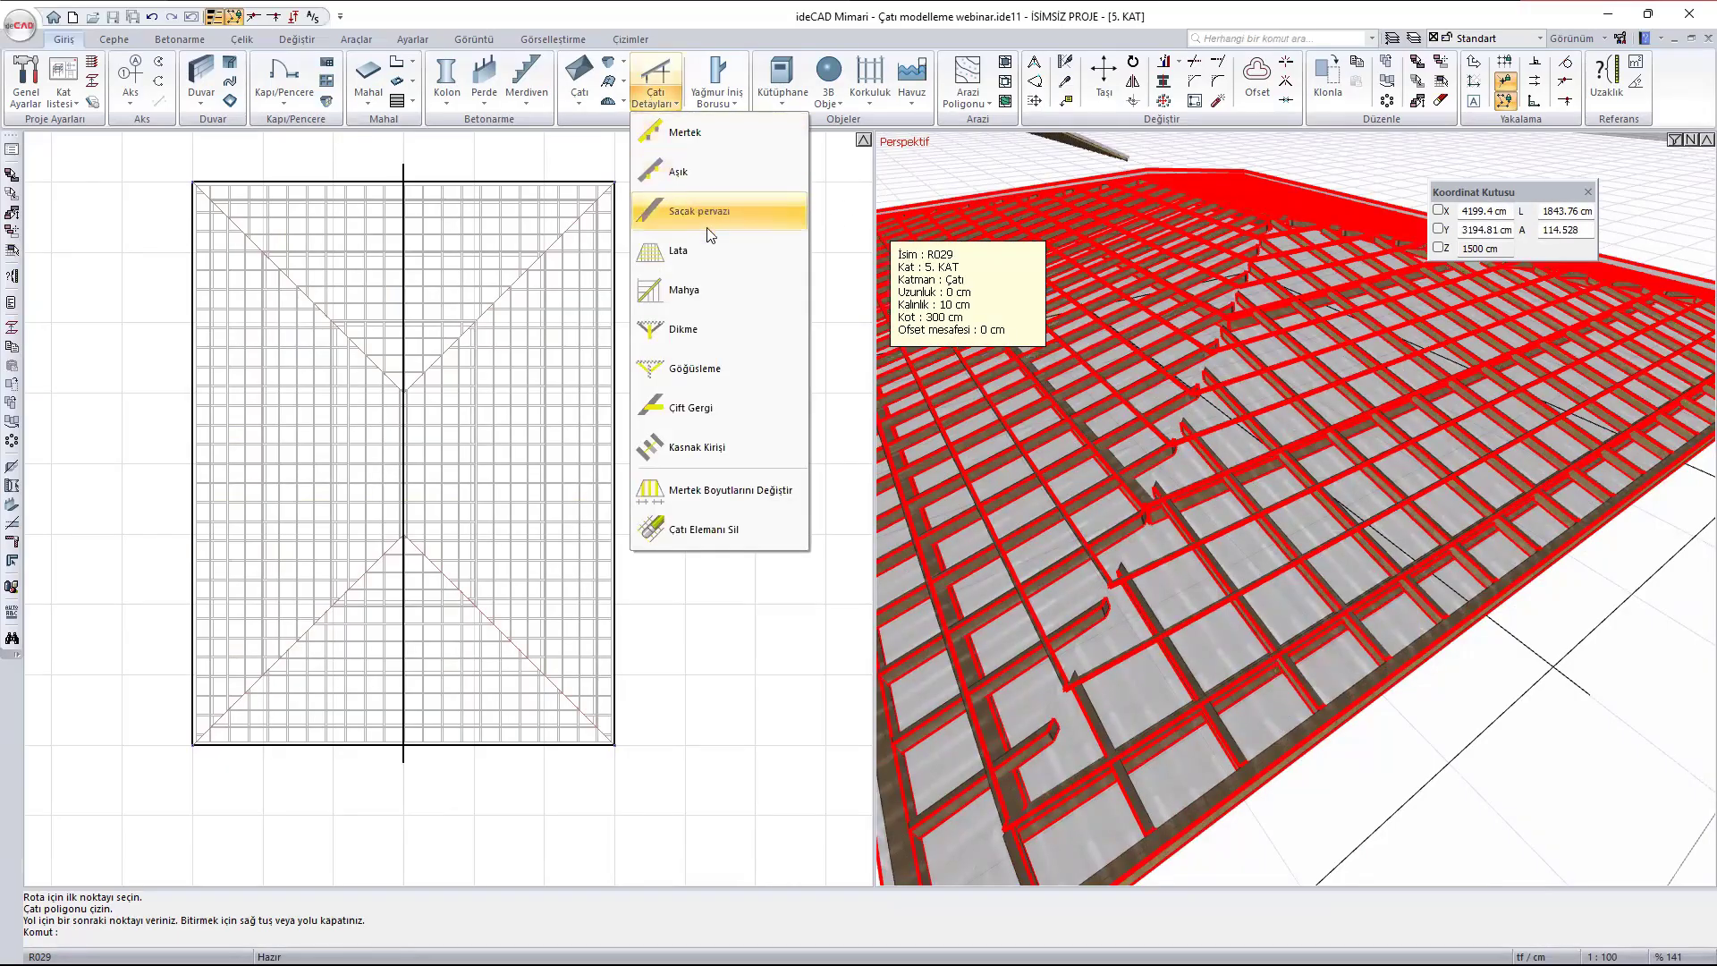
click(703, 293)
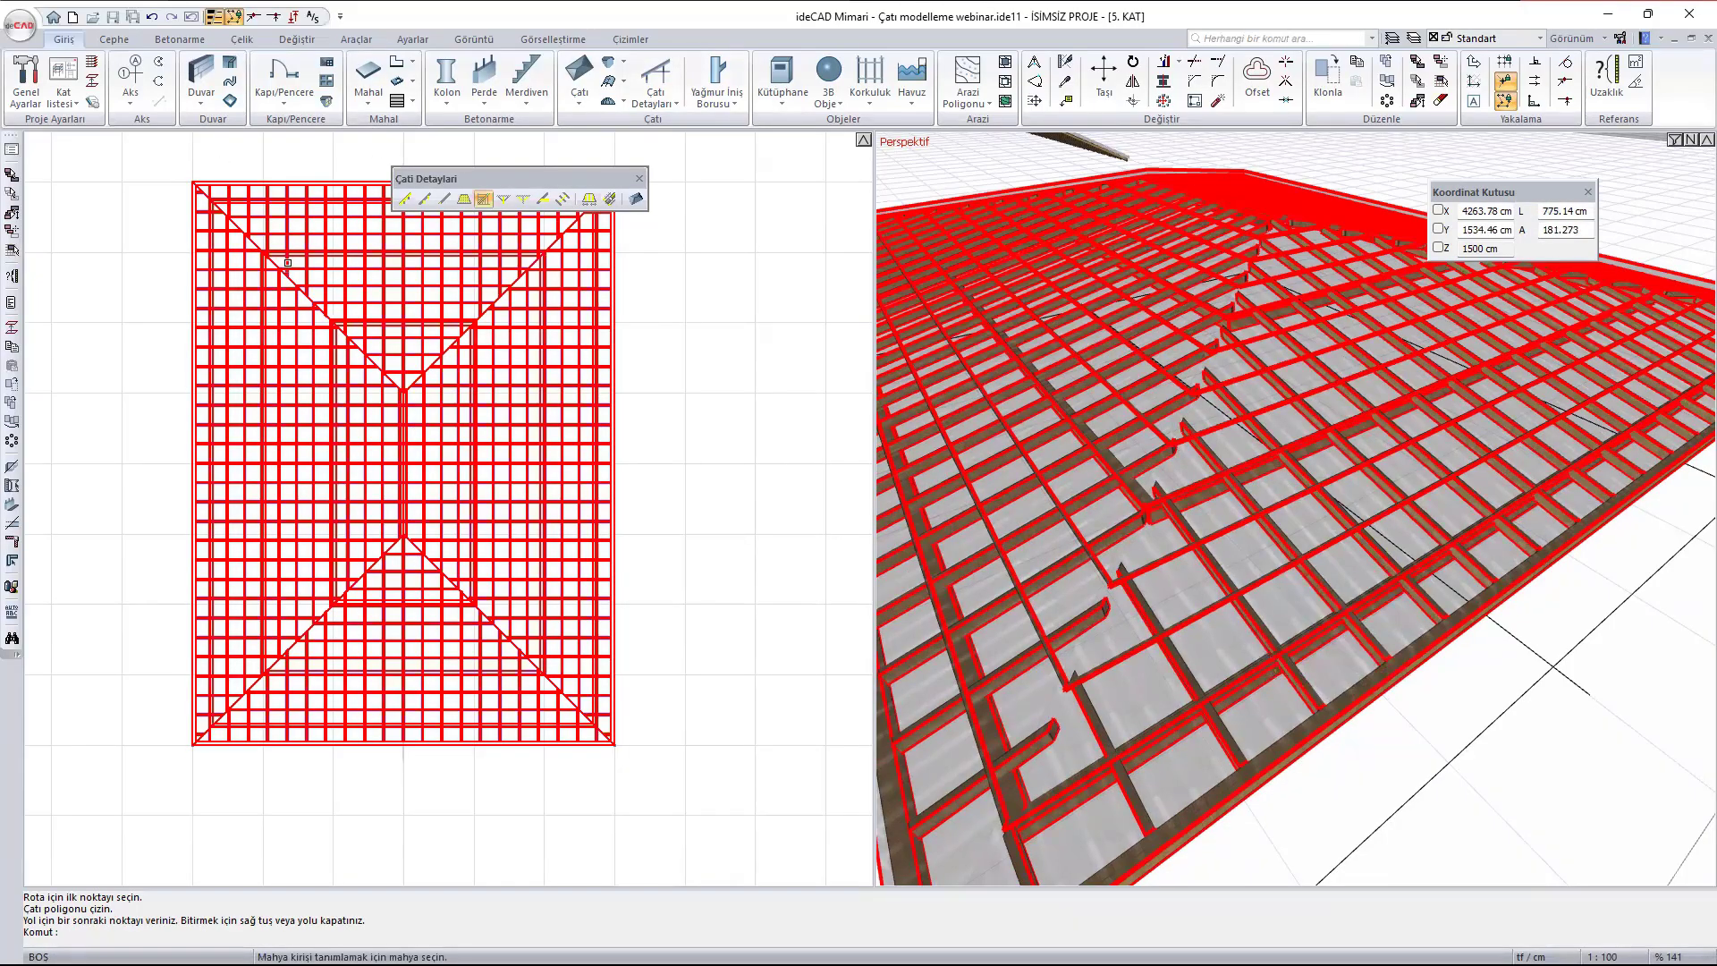
scroll(289, 284, up, 3)
scroll(289, 284, up, 1)
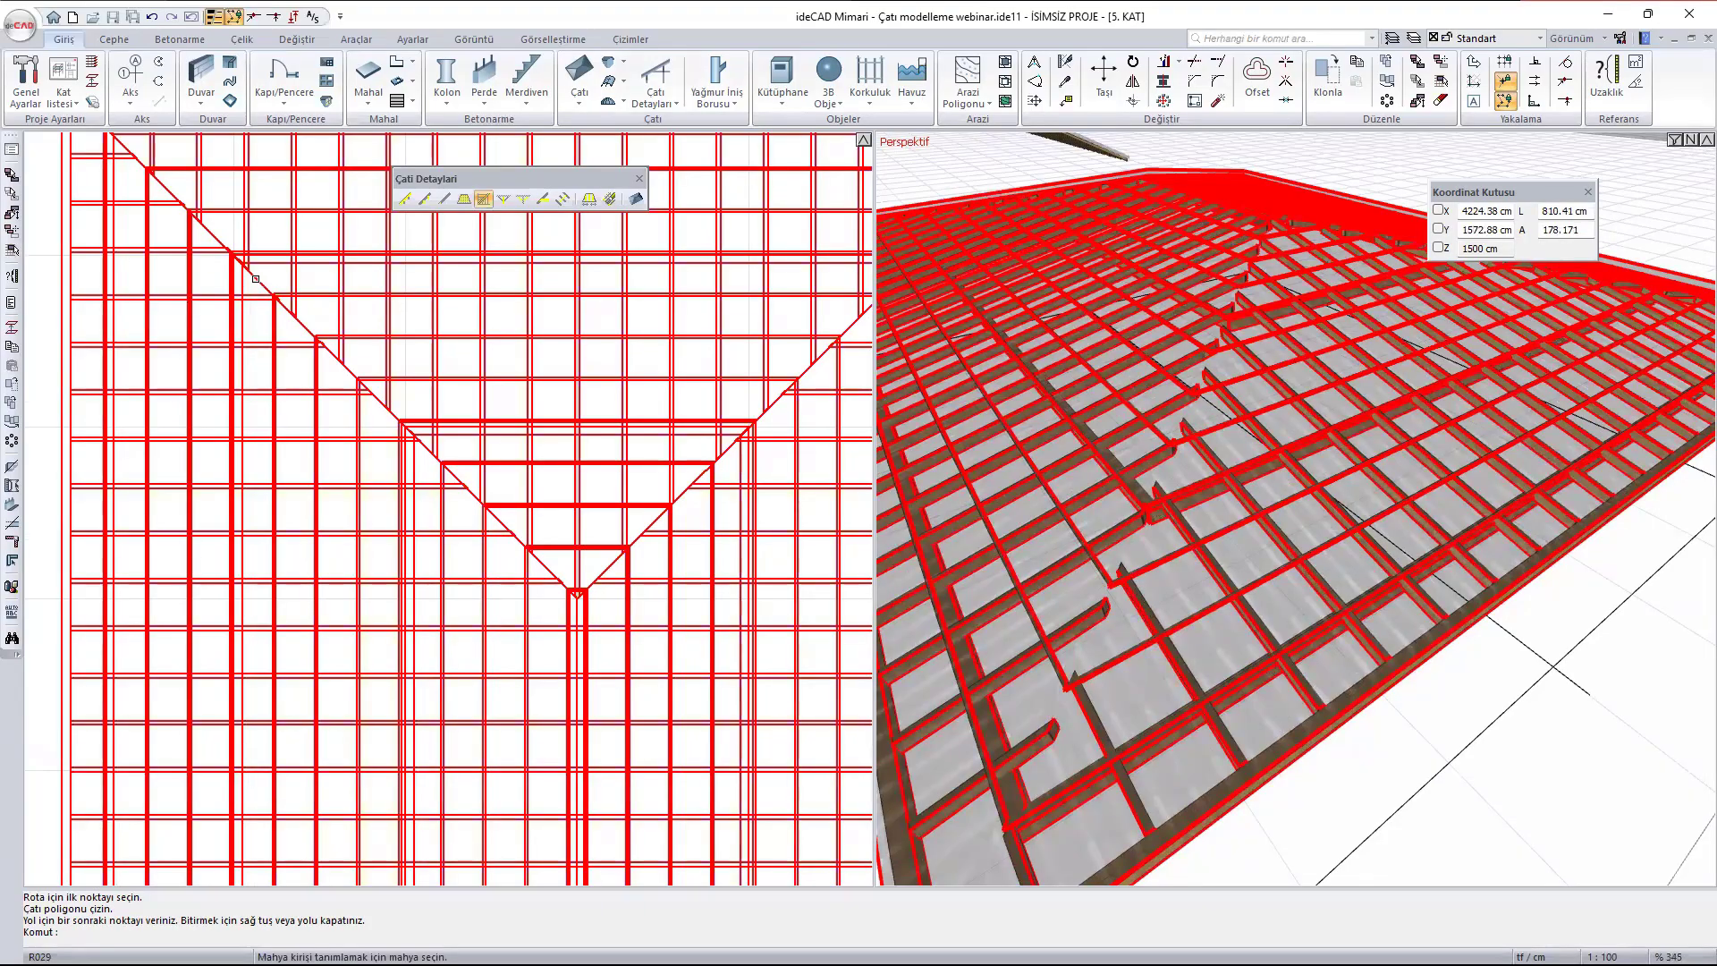
click(258, 280)
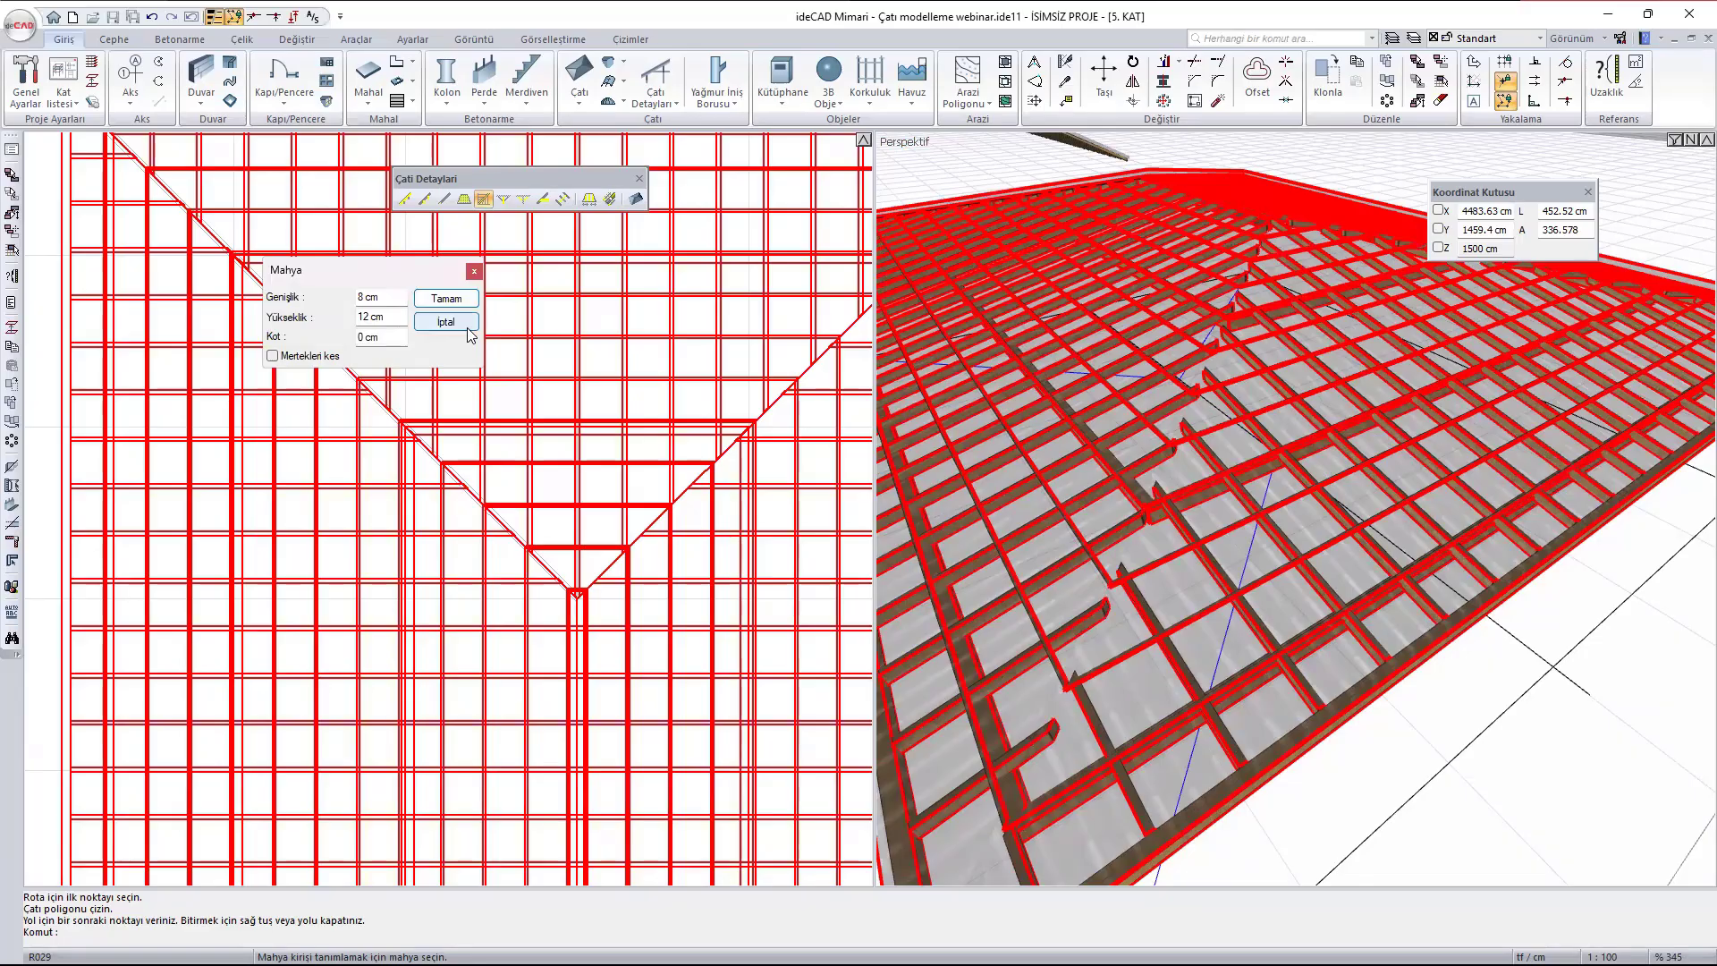
click(451, 300)
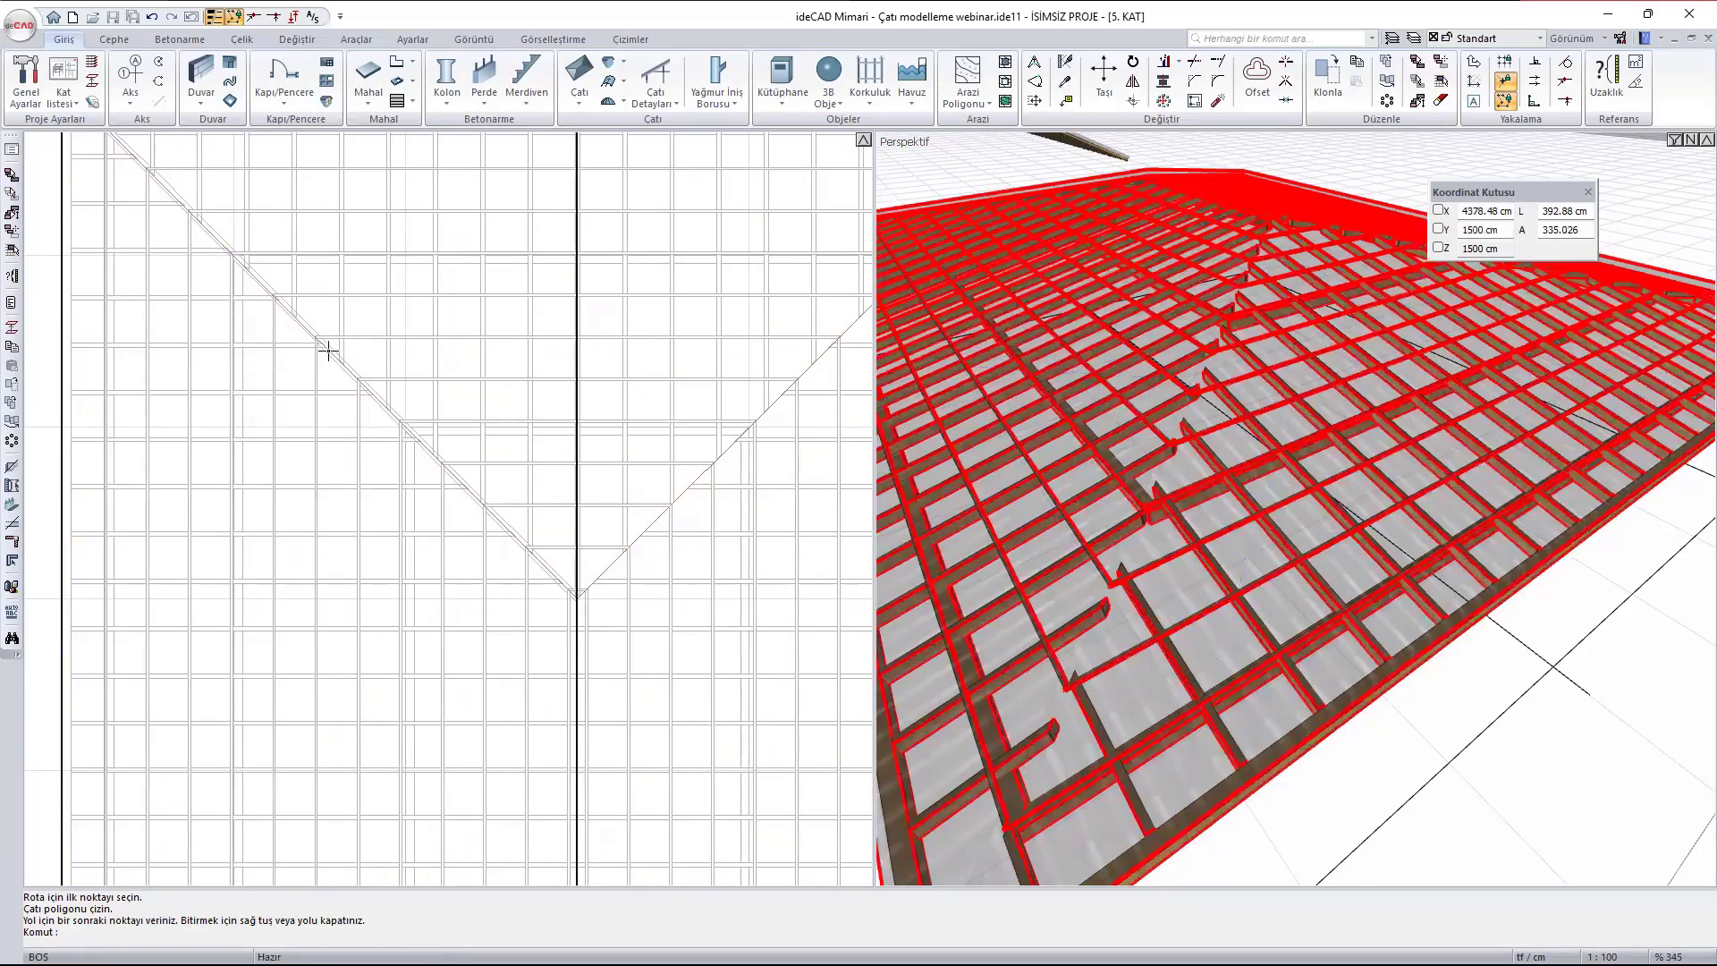
scroll(286, 345, down, 2)
click(540, 415)
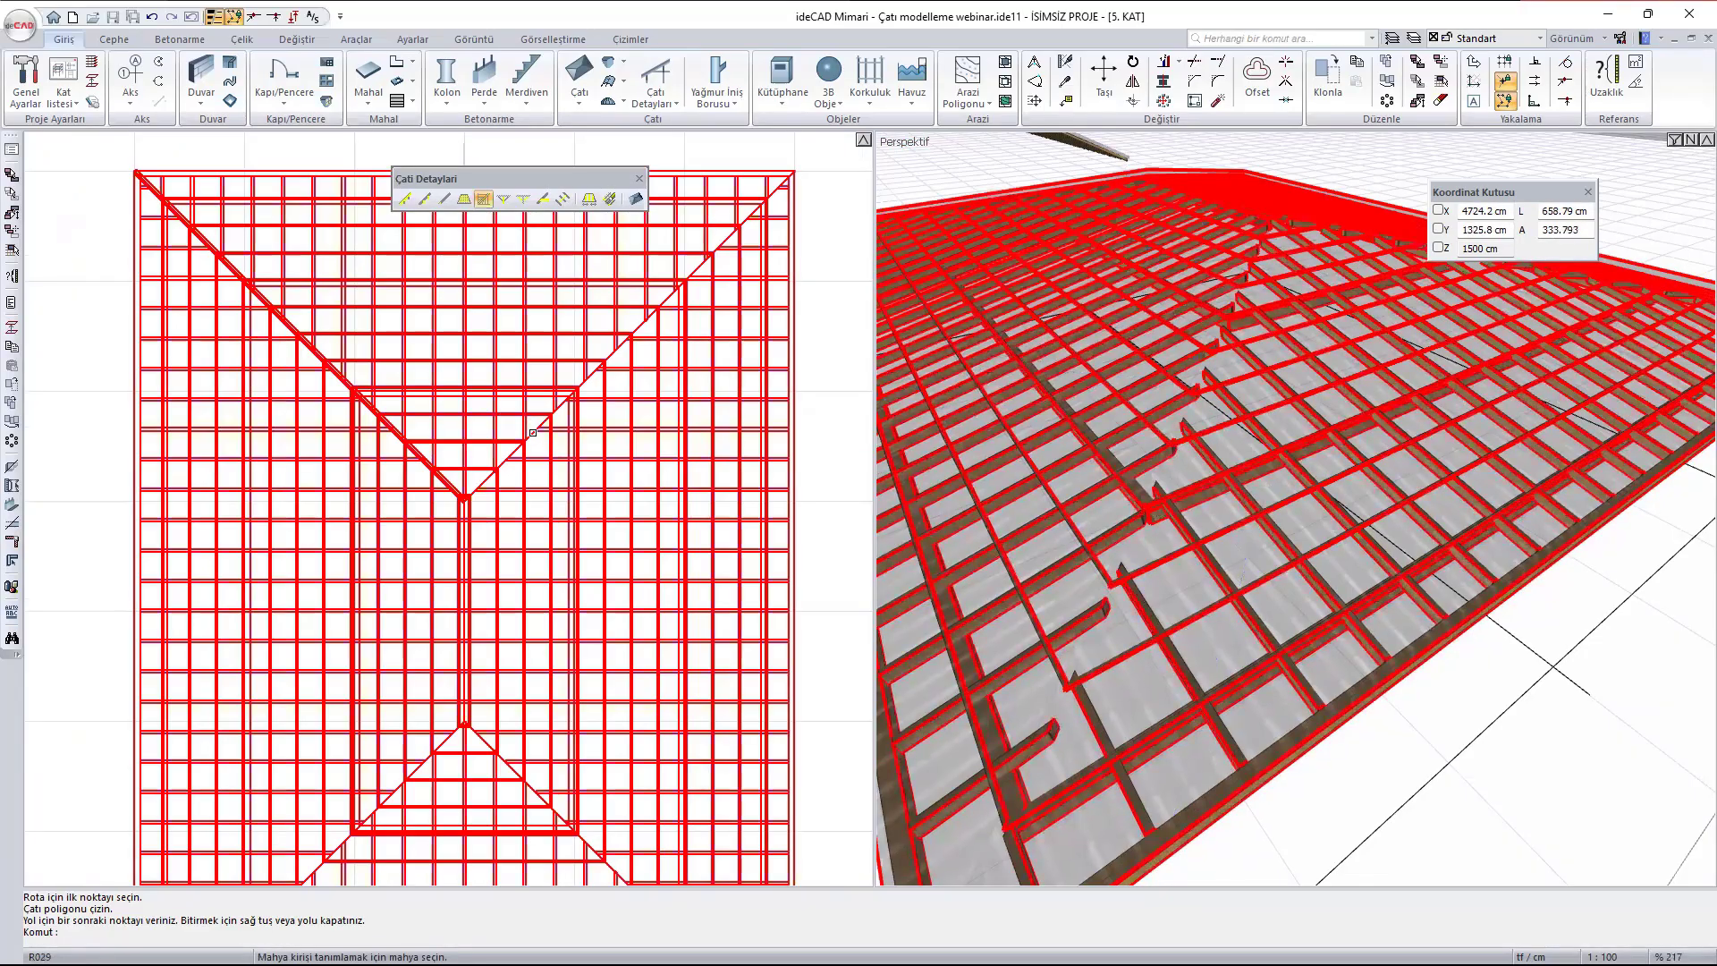
click(563, 394)
click(449, 302)
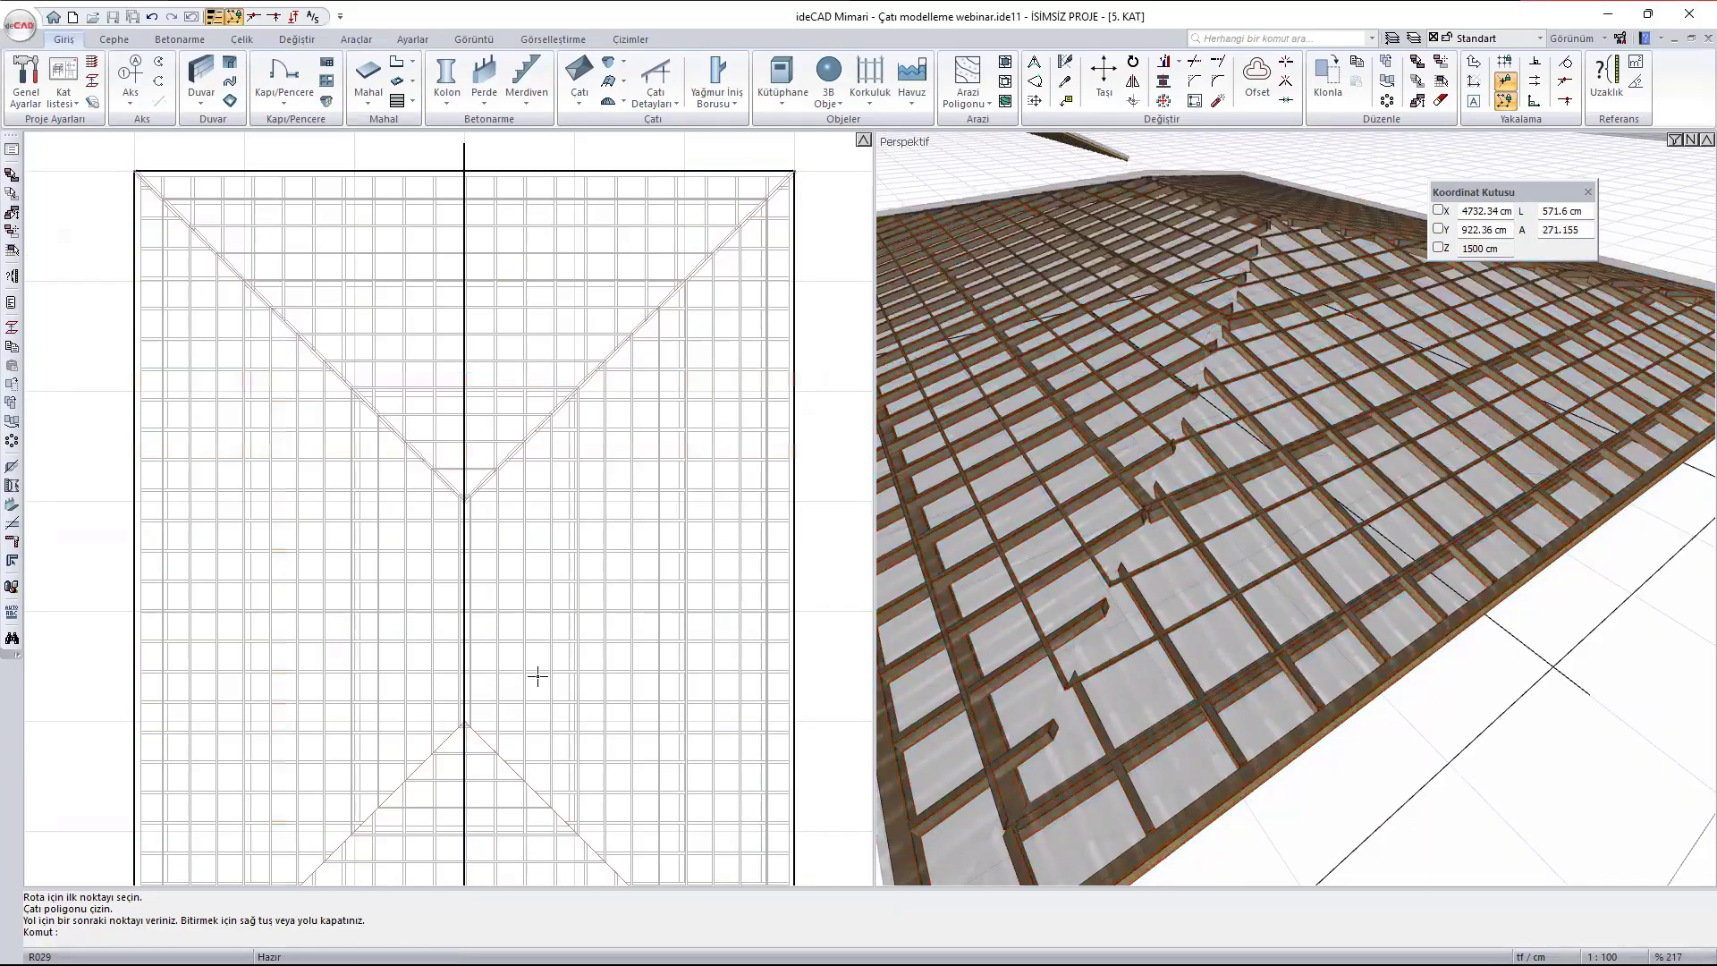
- Add the same Mahya beams along the central ridge and both lower hip lines in plan
scroll(456, 420, up, 3)
click(417, 433)
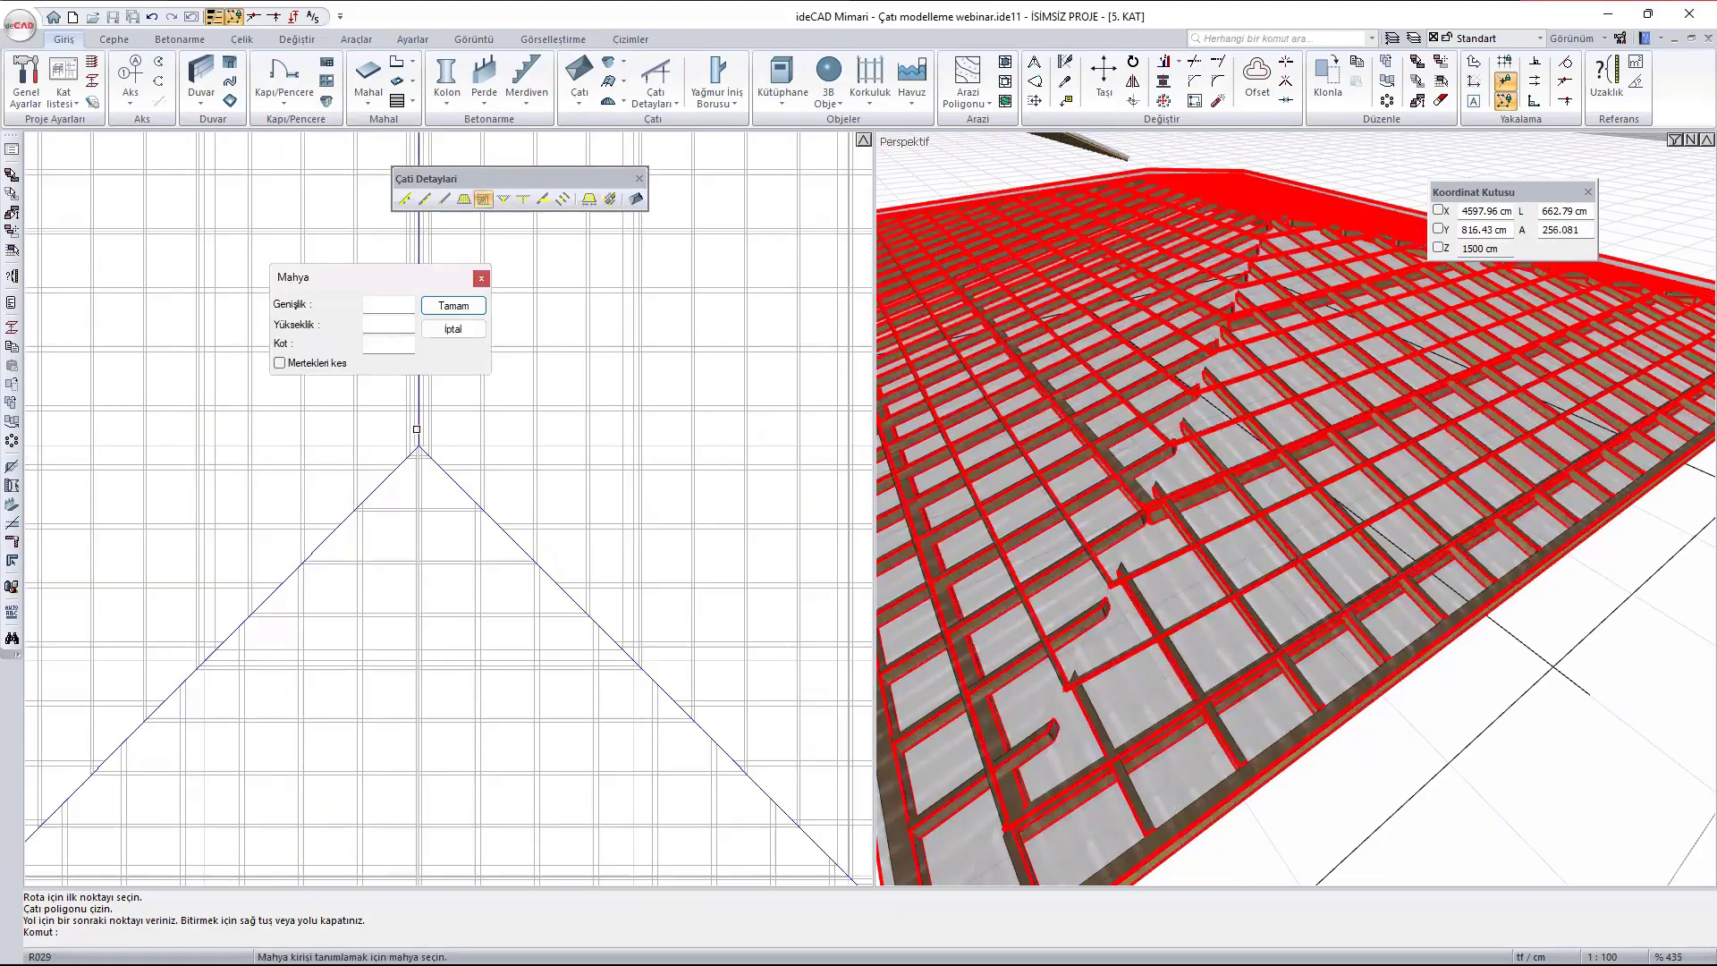
click(449, 302)
click(393, 510)
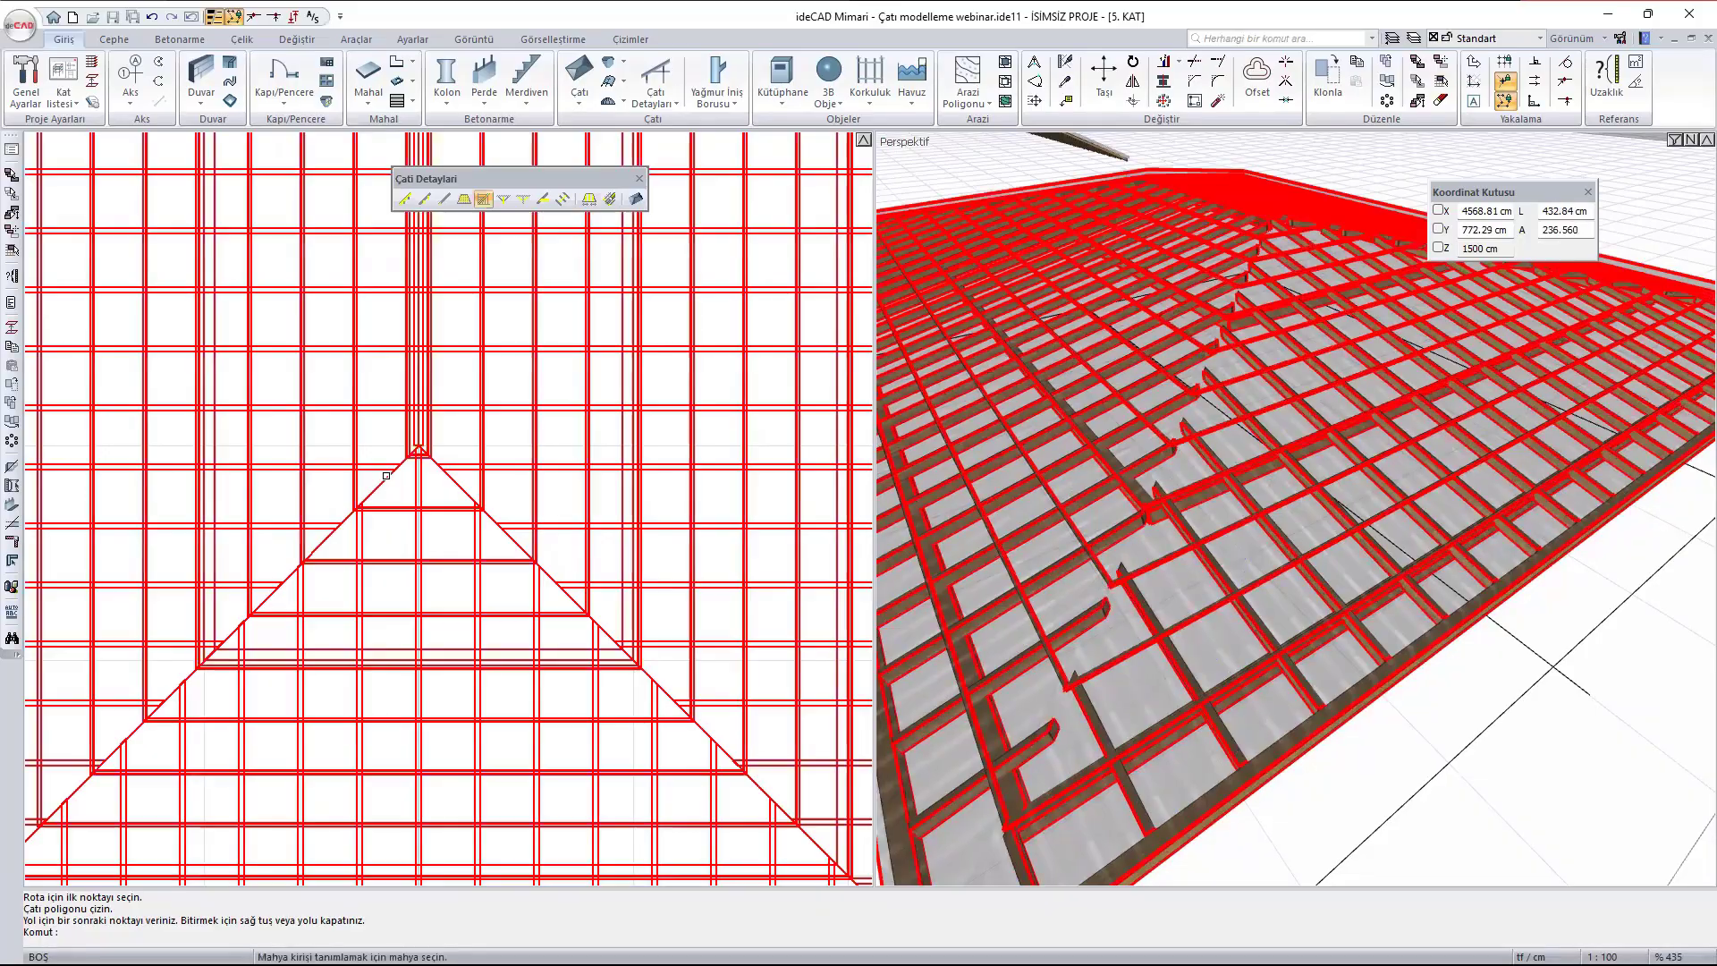
click(449, 304)
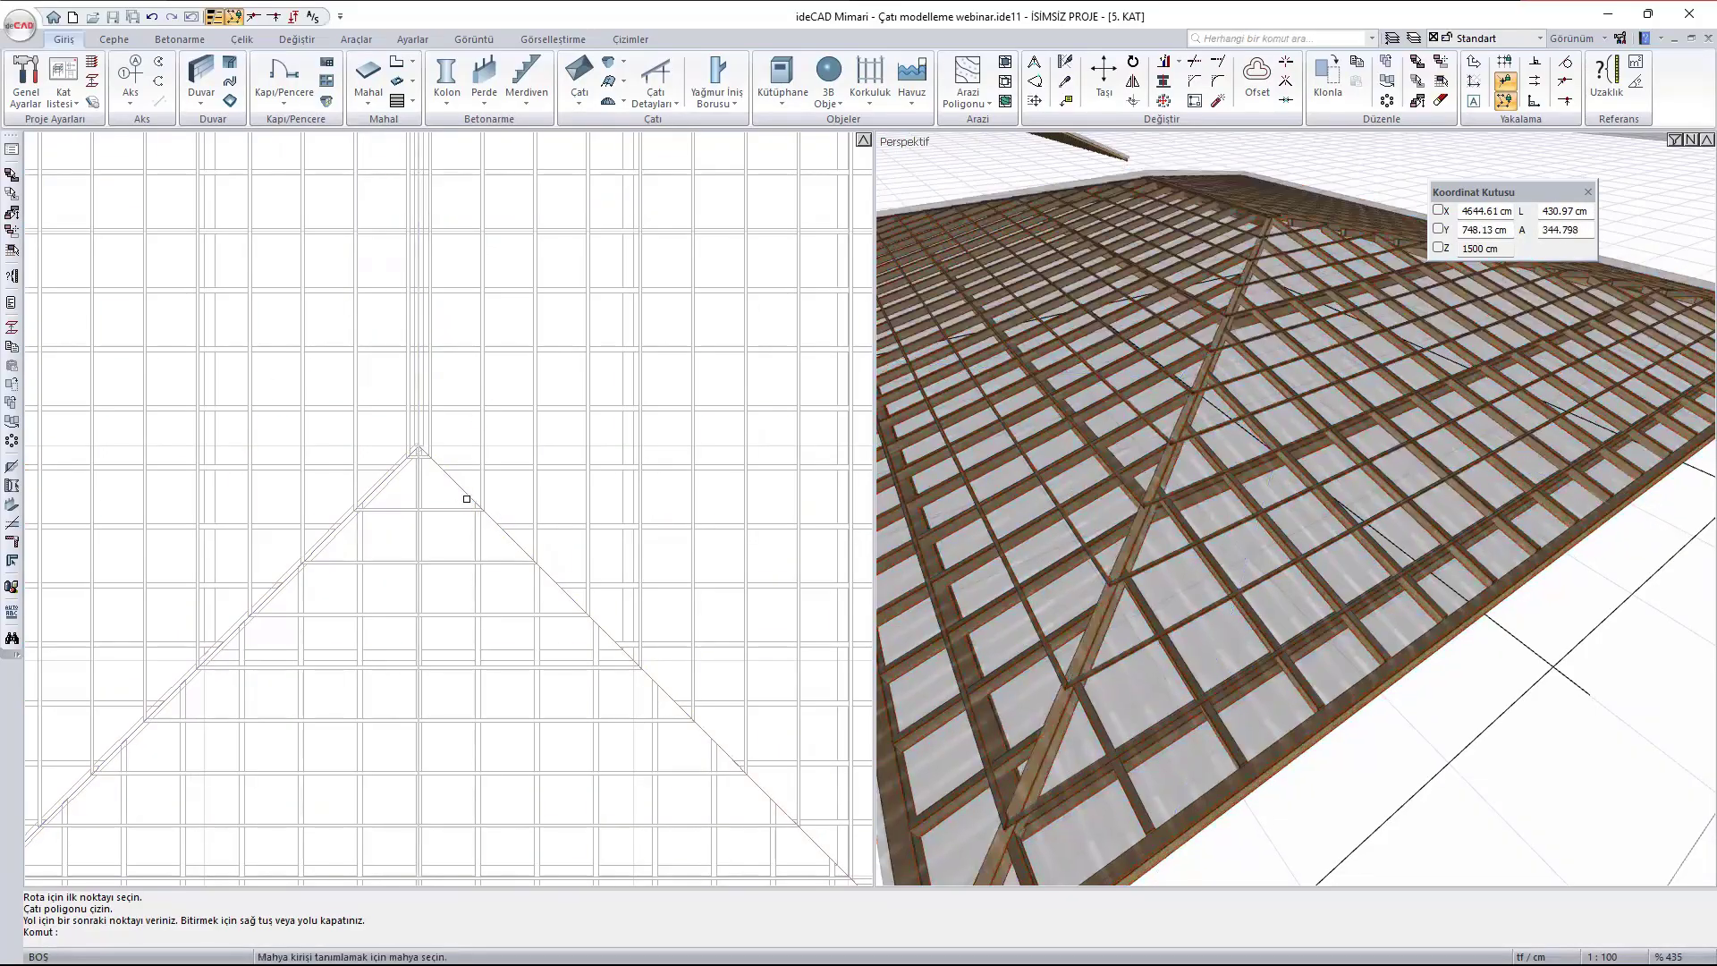
click(465, 490)
click(455, 321)
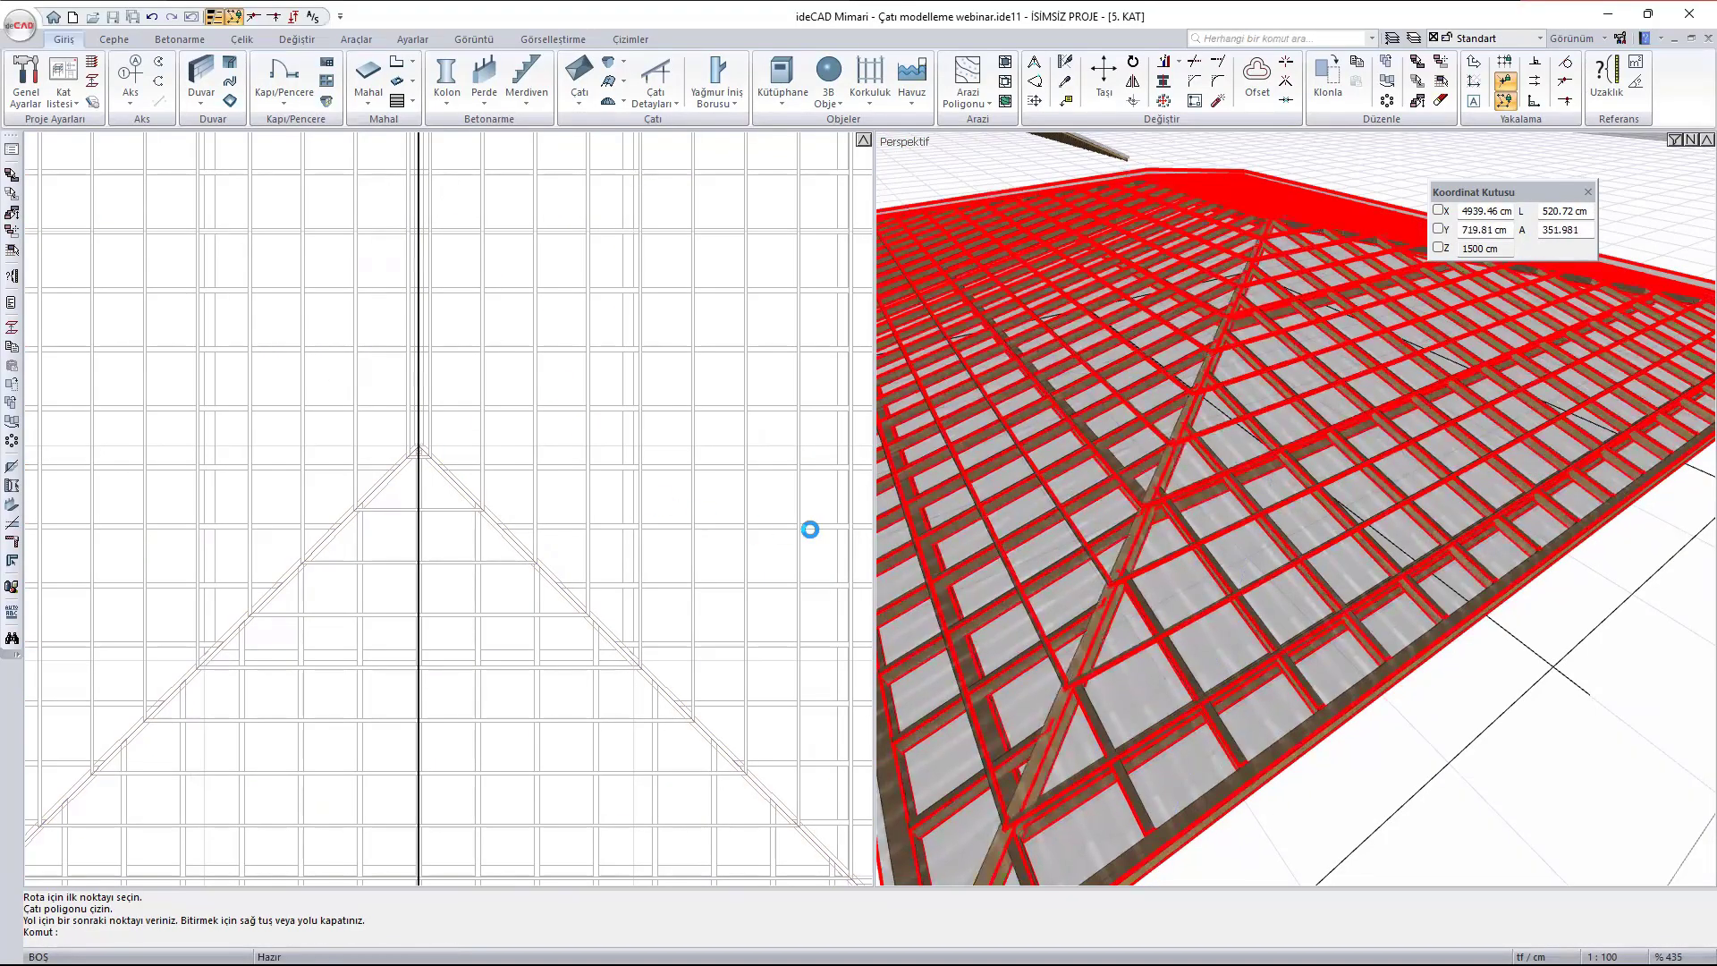
- Inspect the ridge and hip beams of the framed roof in the 3D view, from above and close up
scroll(1183, 450, down, 6)
ctrl+middle_drag(1359, 336, 1181, 475)
middle_drag(1338, 270, 1352, 474)
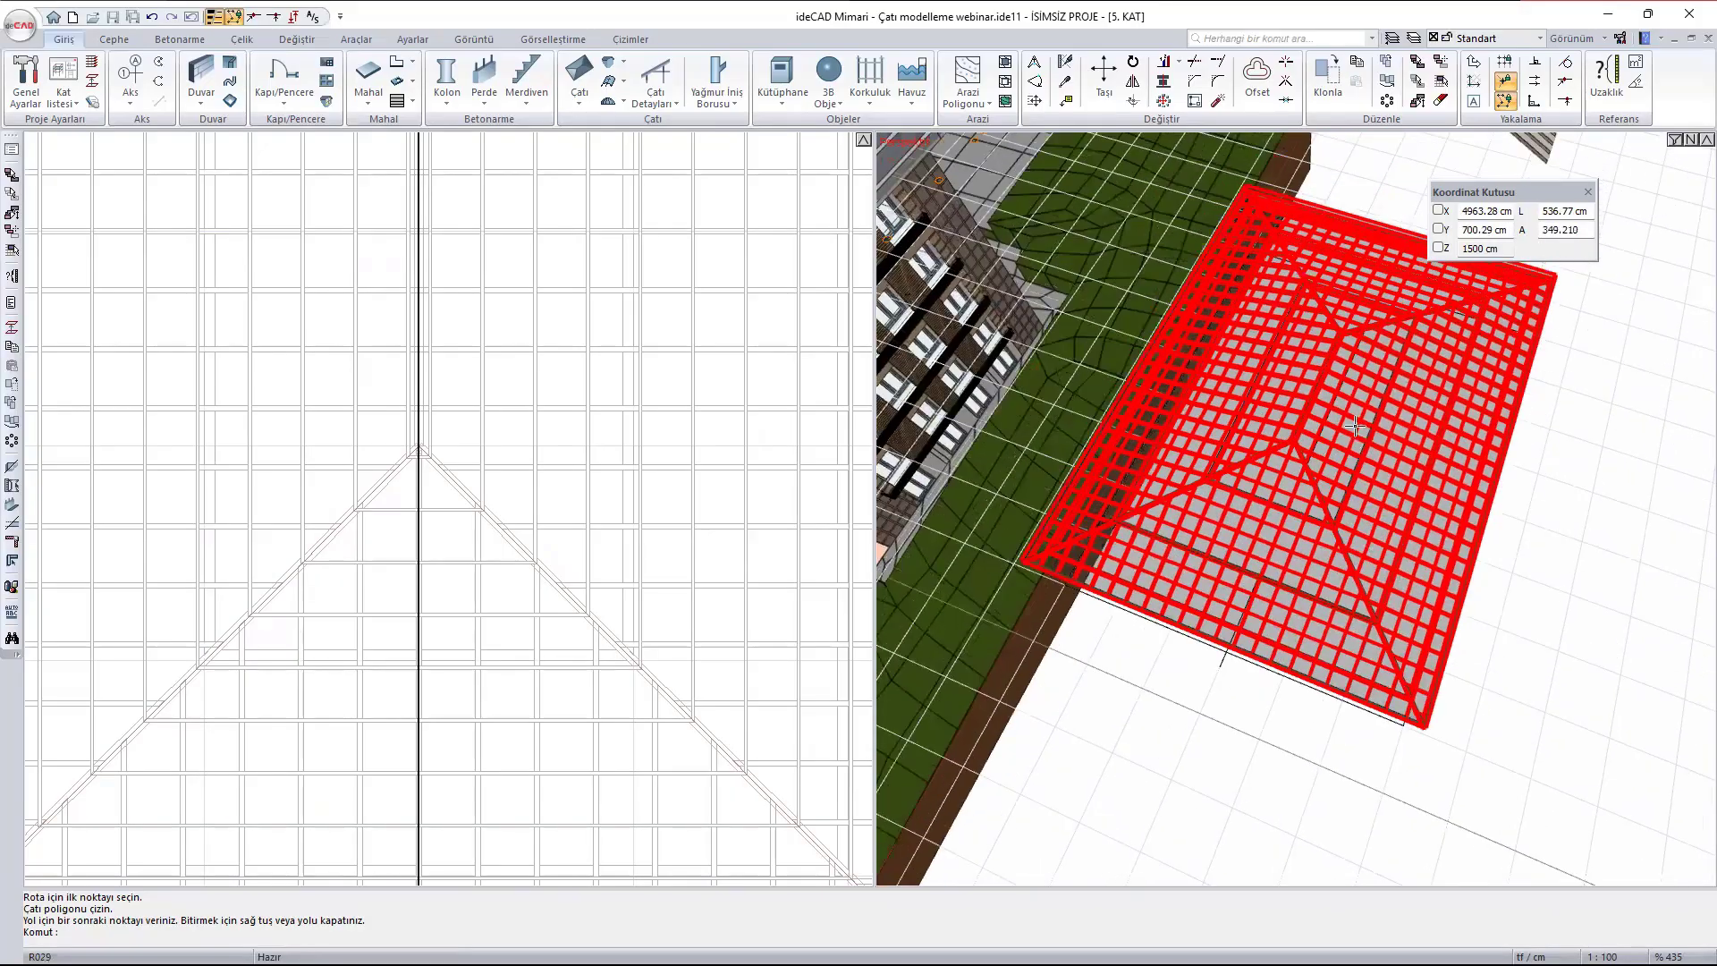
scroll(1352, 474, up, 4)
ctrl+middle_drag(1217, 550, 1419, 446)
ctrl+middle_drag(1390, 516, 905, 383)
ctrl+middle_drag(1544, 479, 880, 391)
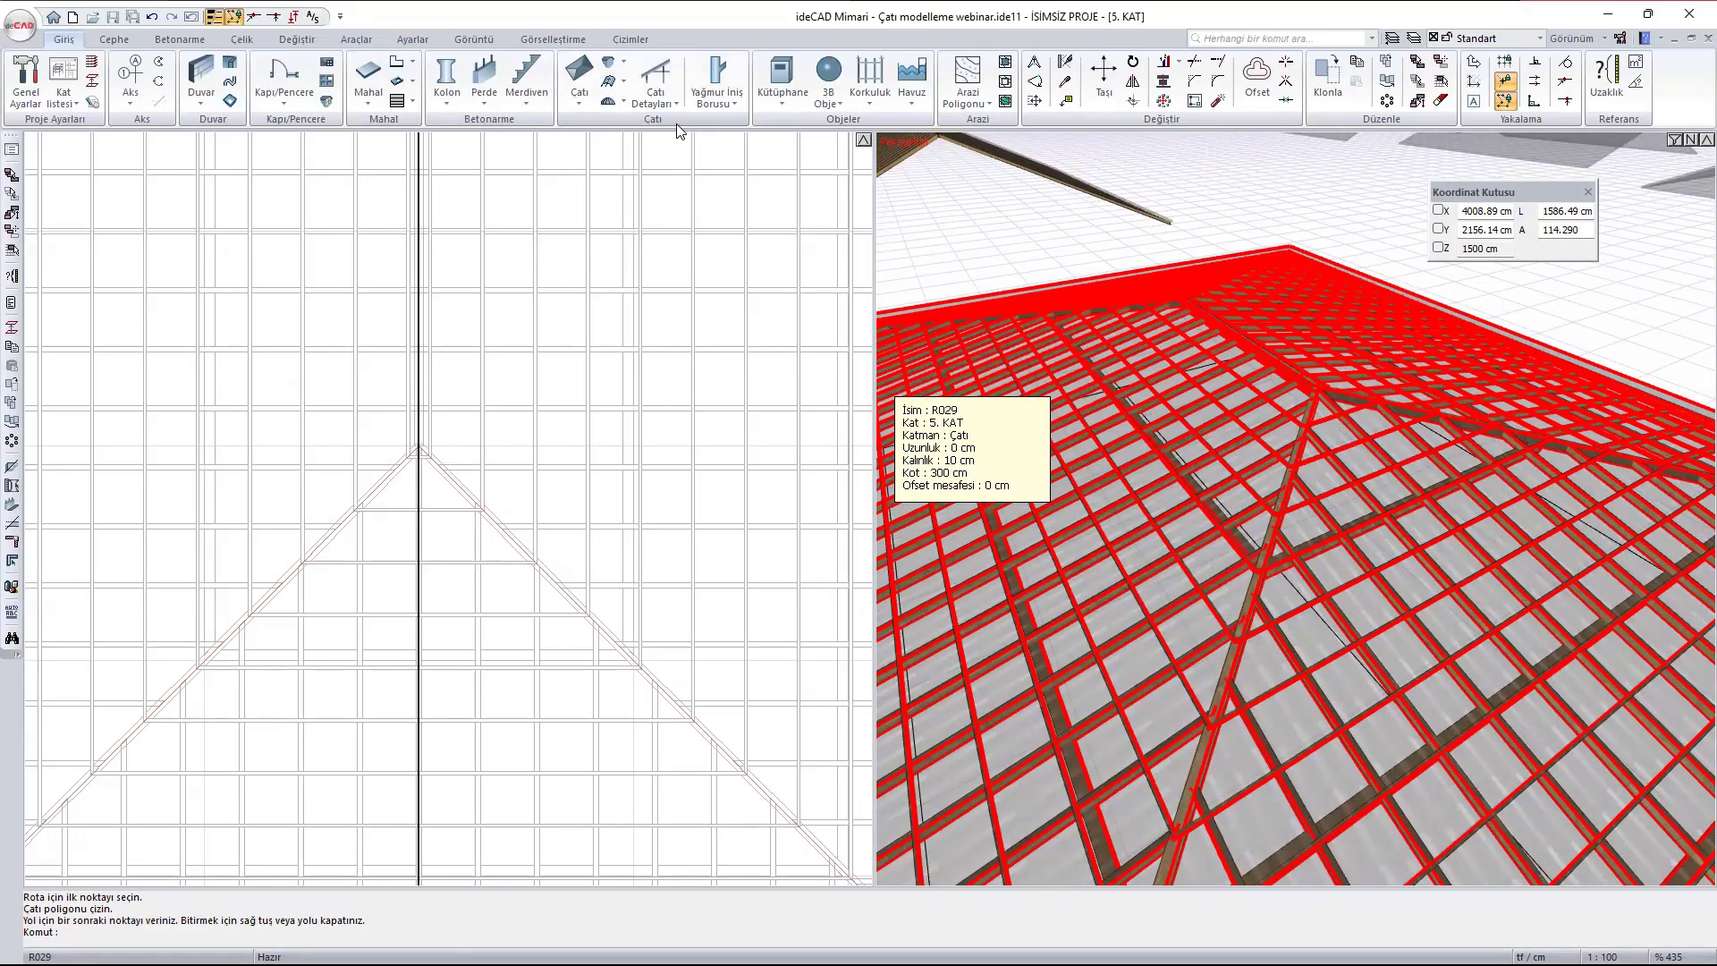
- Place a 10 x 10 cm post (Dikme) with 0 cm Kot under the 400 cm purlin where a rafter crosses it, east of the ridge
click(648, 100)
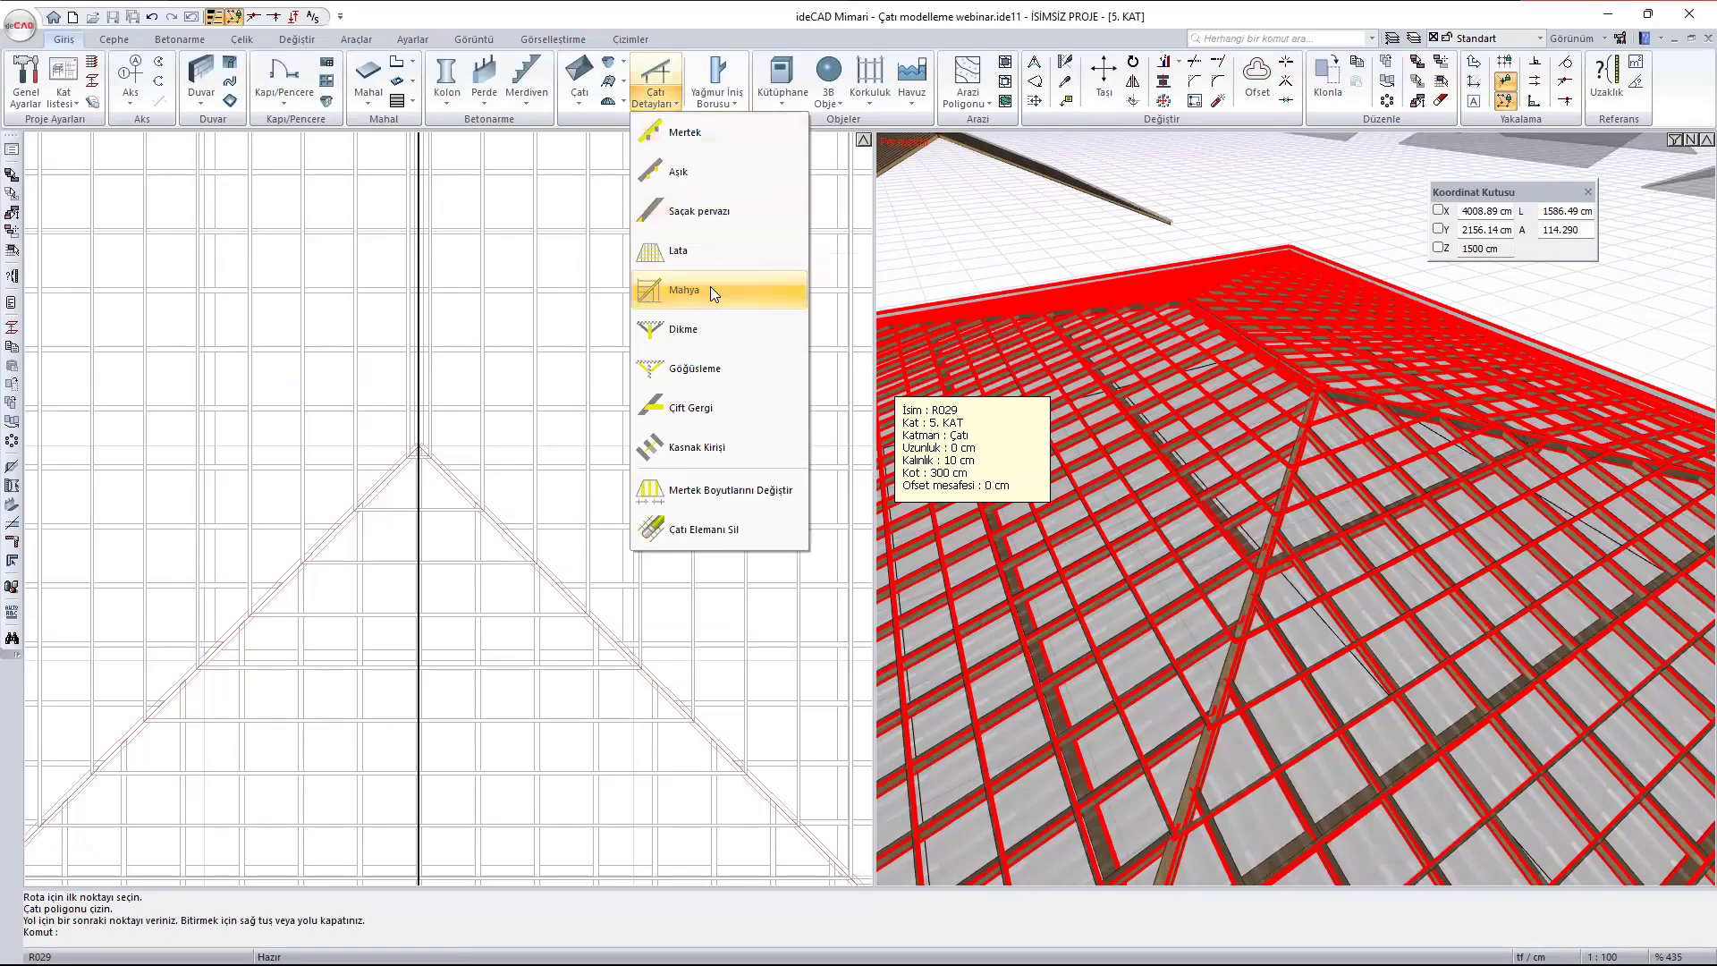
click(713, 331)
scroll(1384, 486, down, 5)
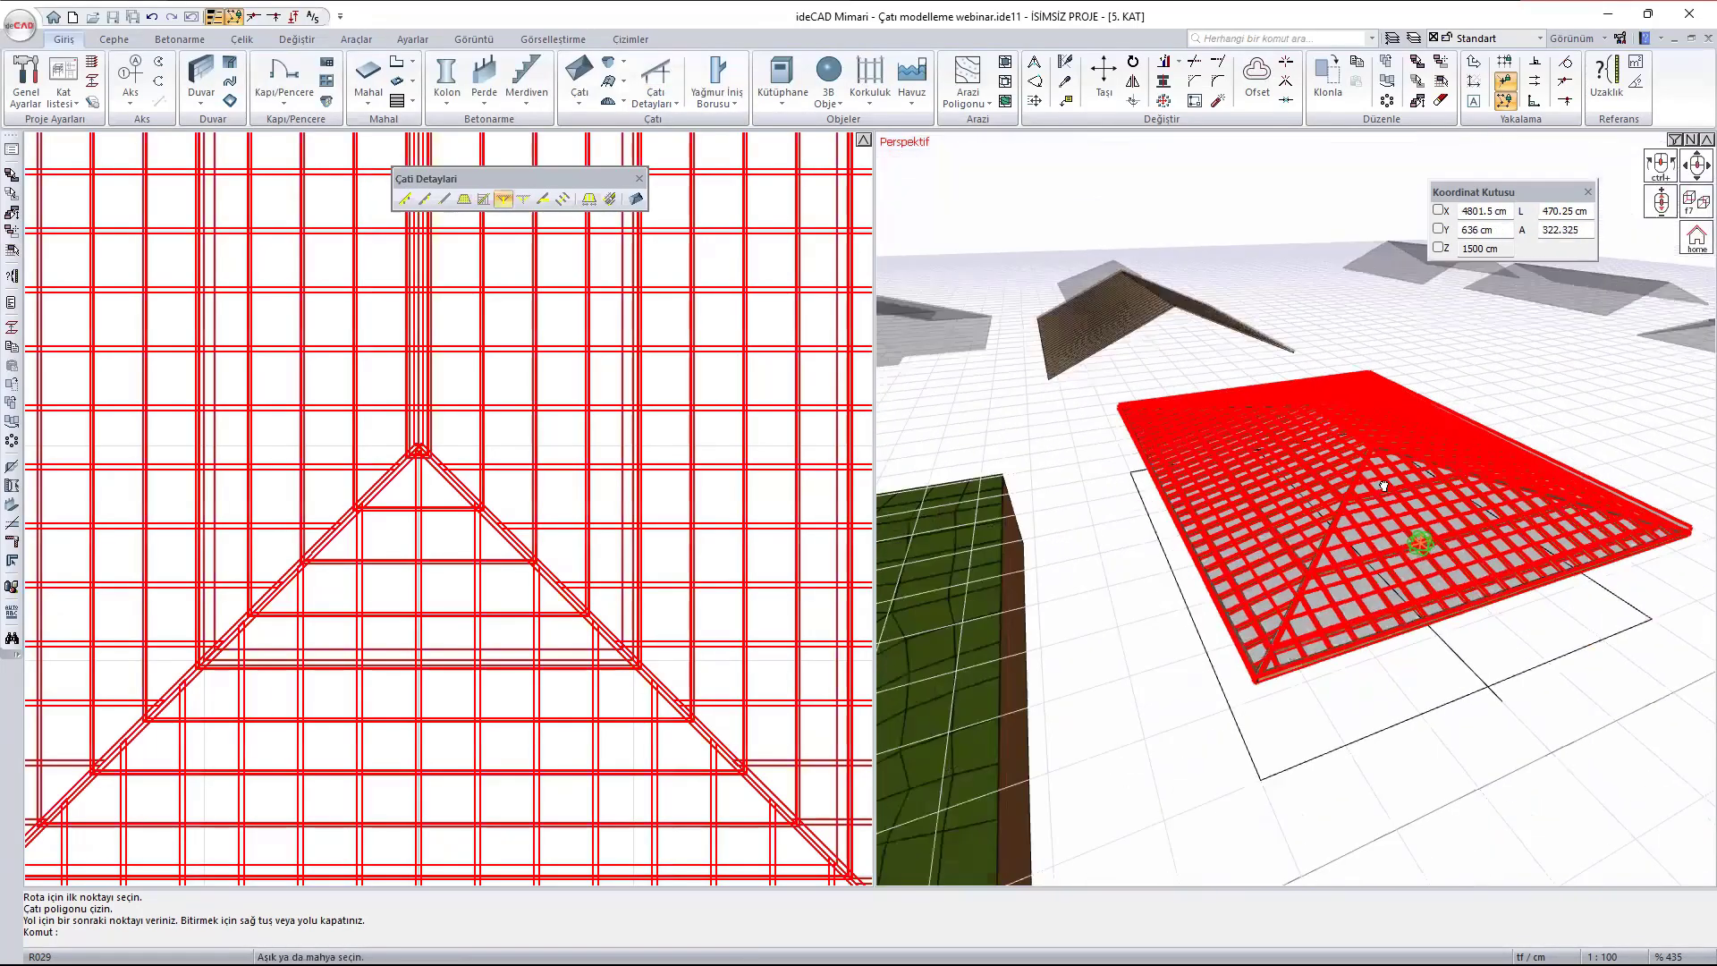
ctrl+middle_drag(1383, 485, 1397, 334)
scroll(1319, 568, up, 5)
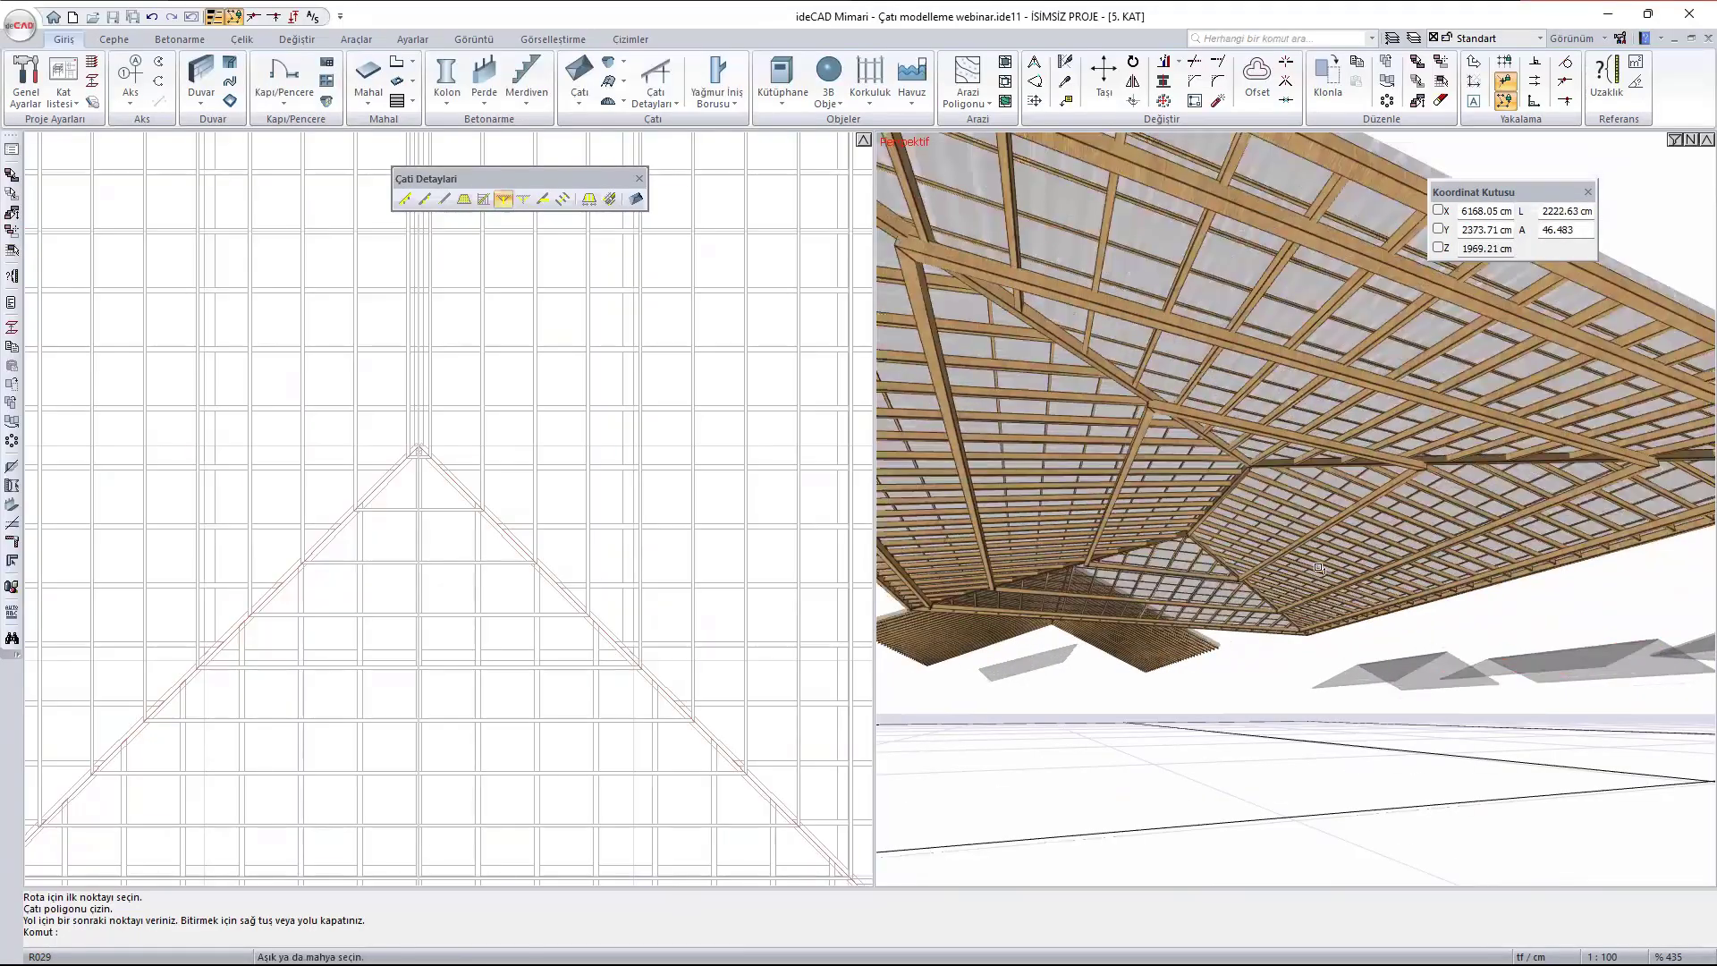
scroll(1287, 572, up, 4)
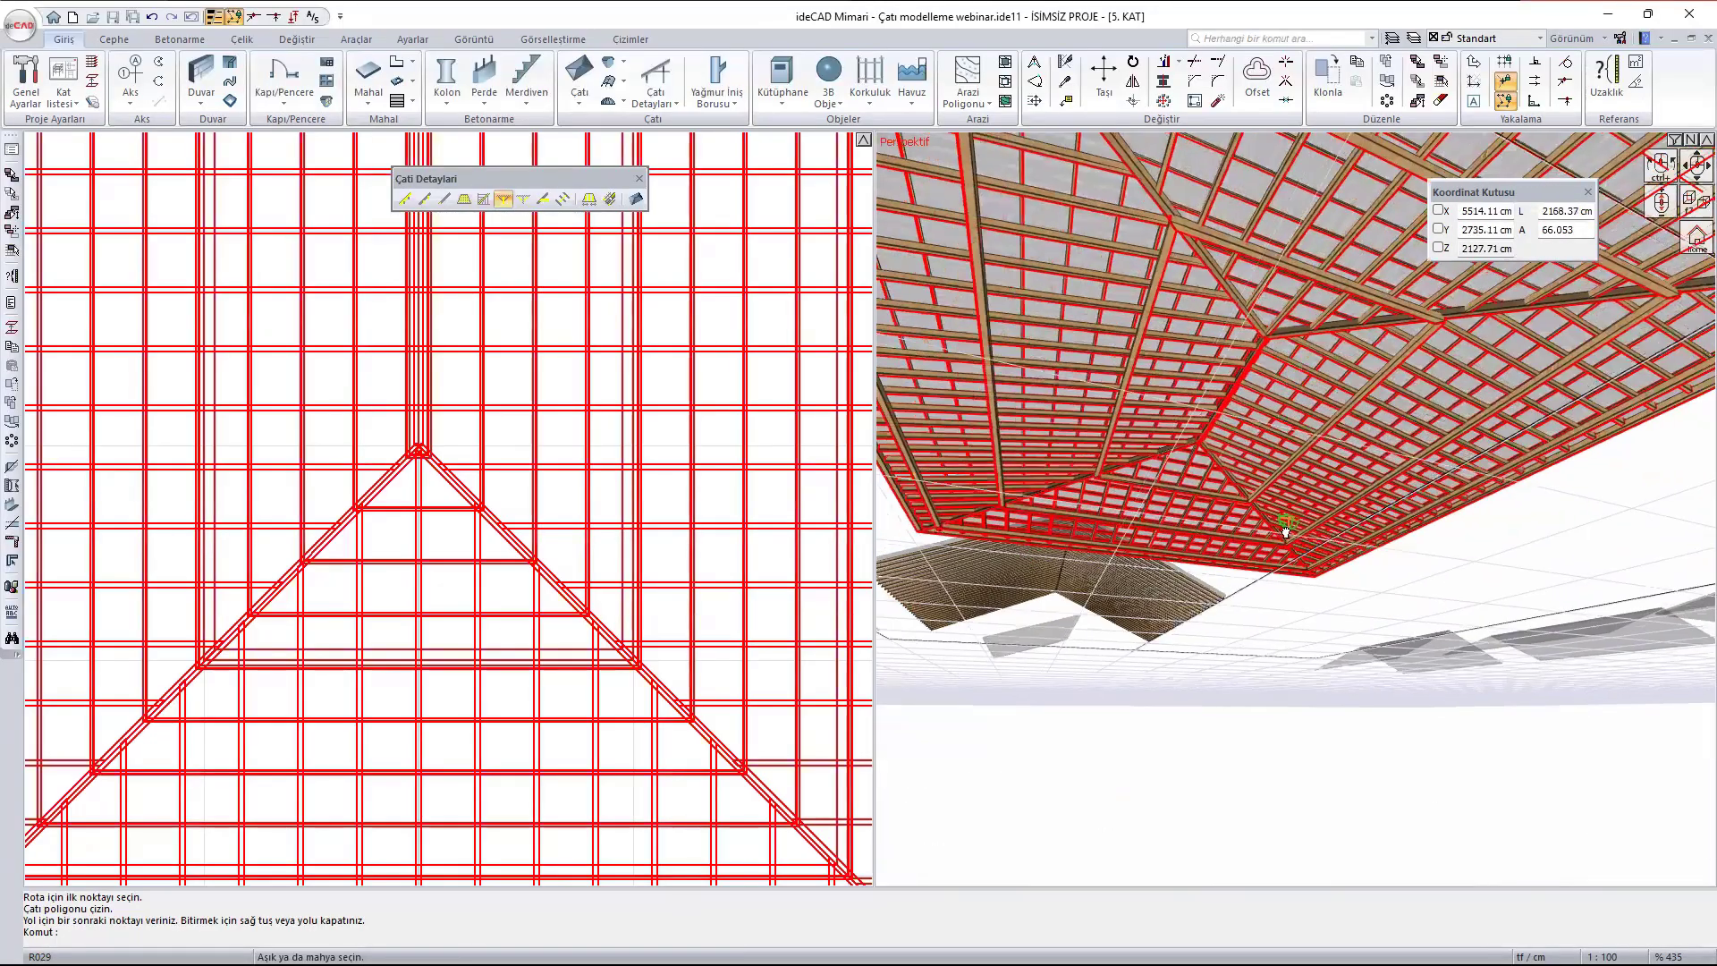
mouse_move(1286, 532)
ctrl+middle_down()
mouse_move(1322, 535)
mouse_move(1299, 541)
ctrl+middle_up()
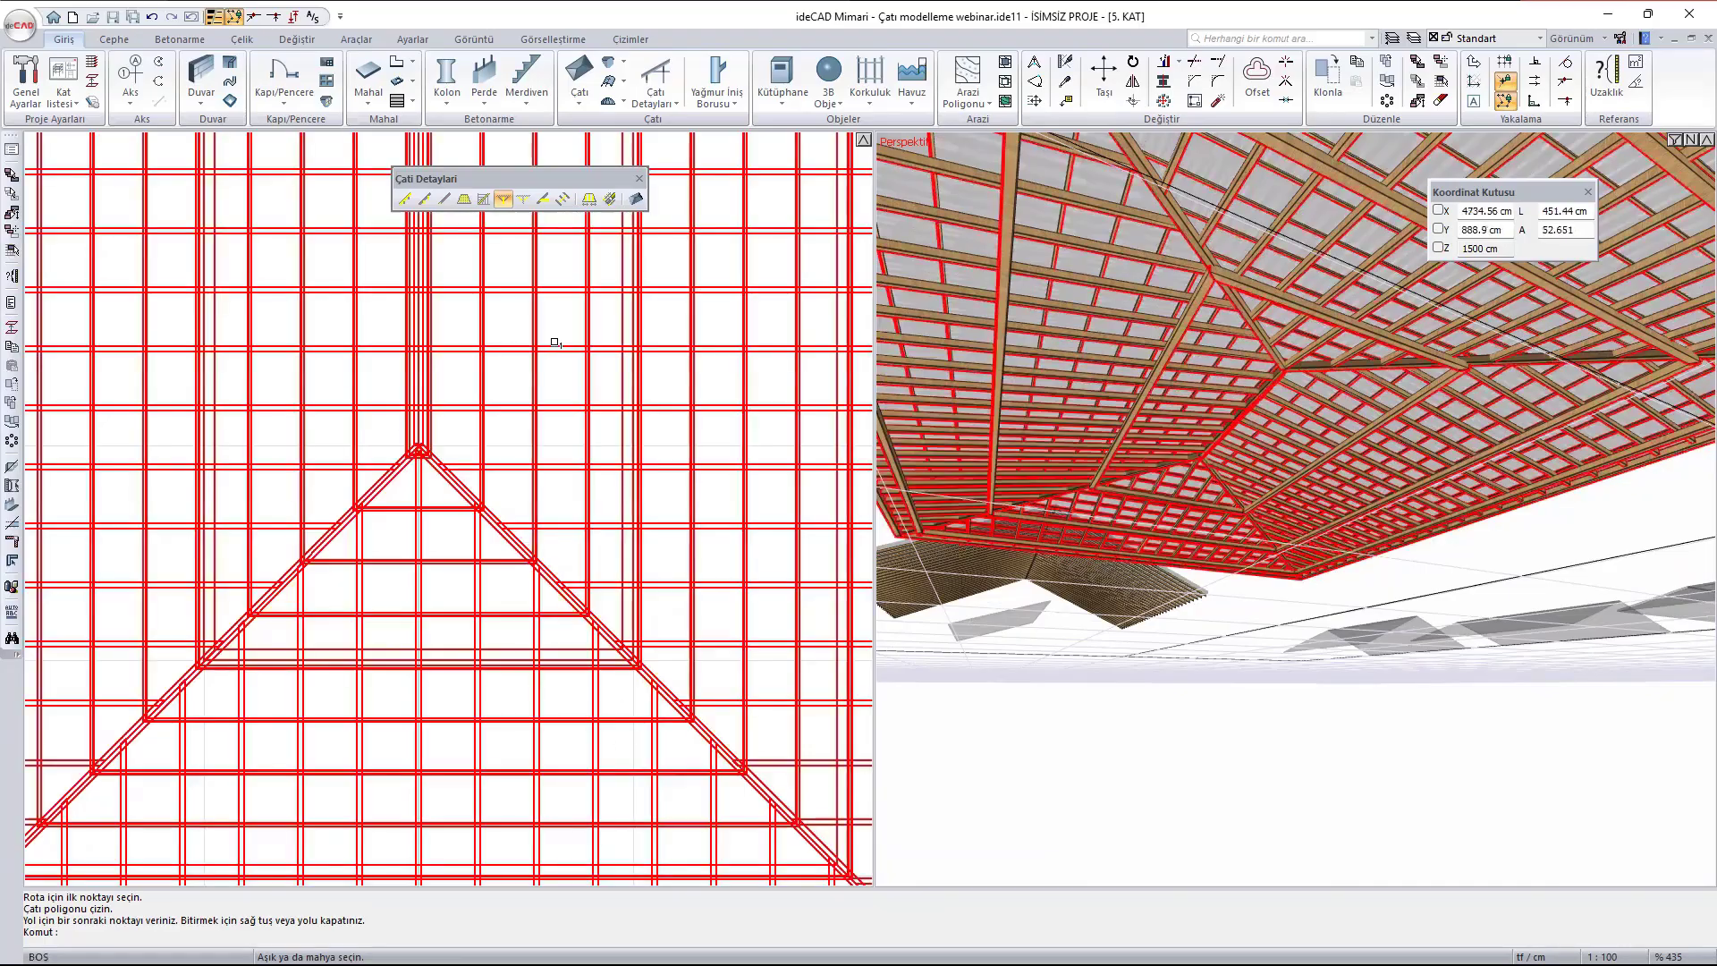
middle_drag(582, 445, 549, 756)
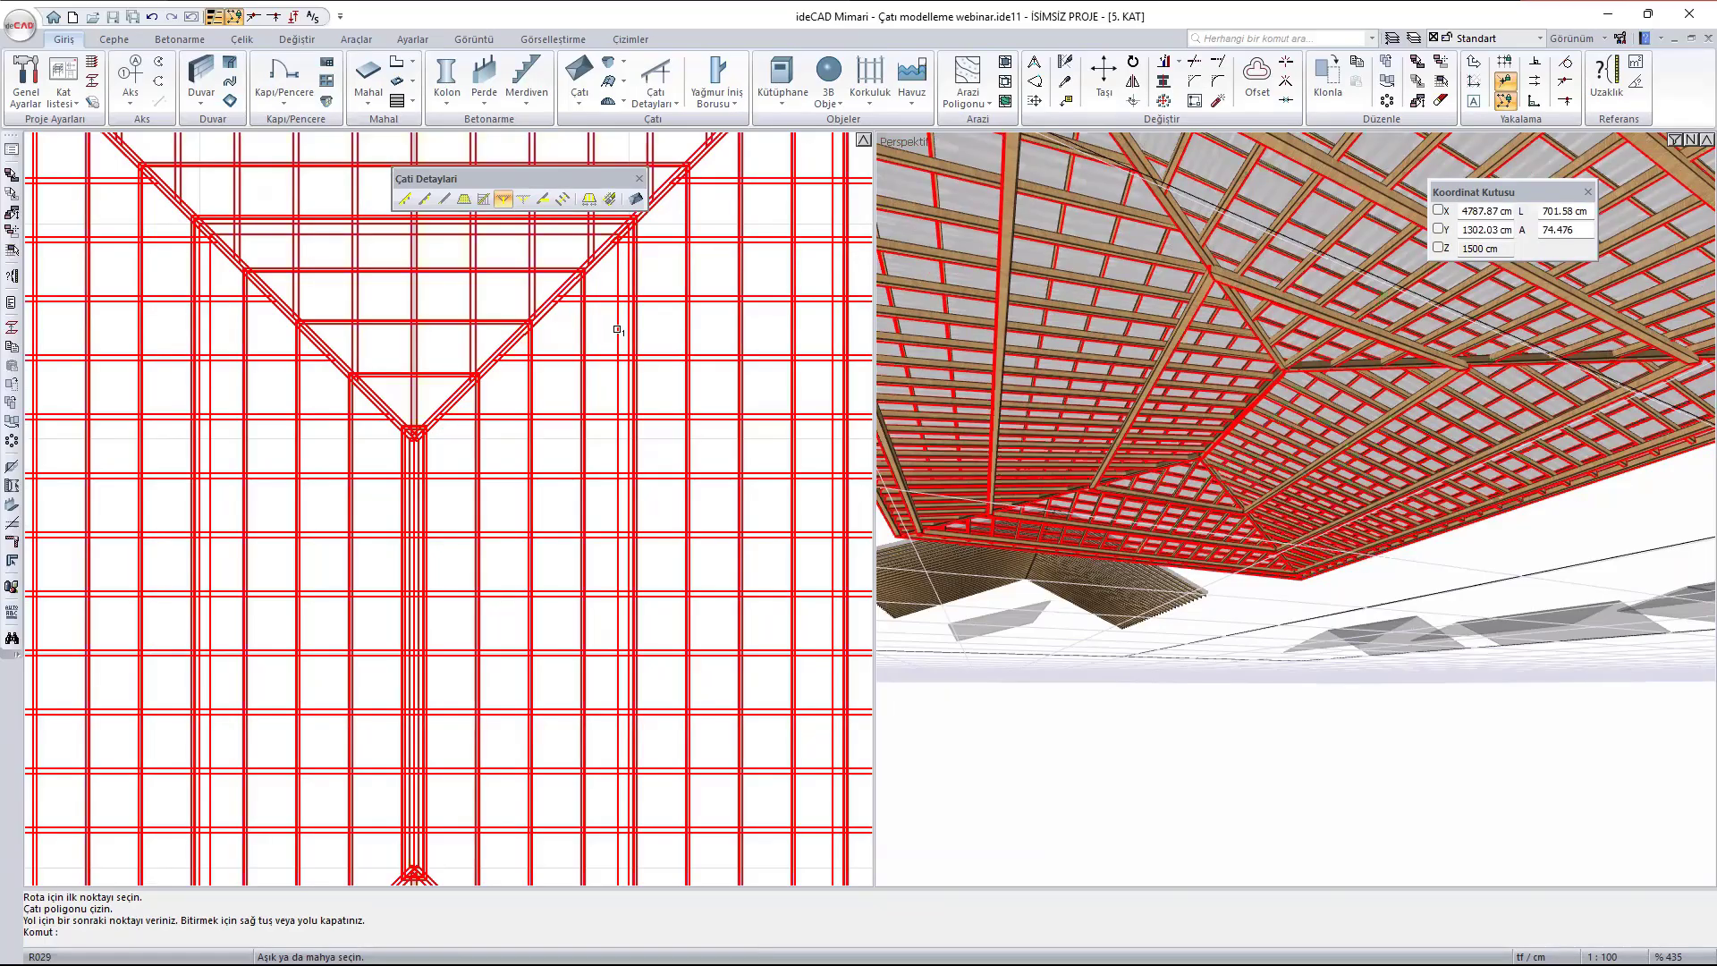
click(617, 329)
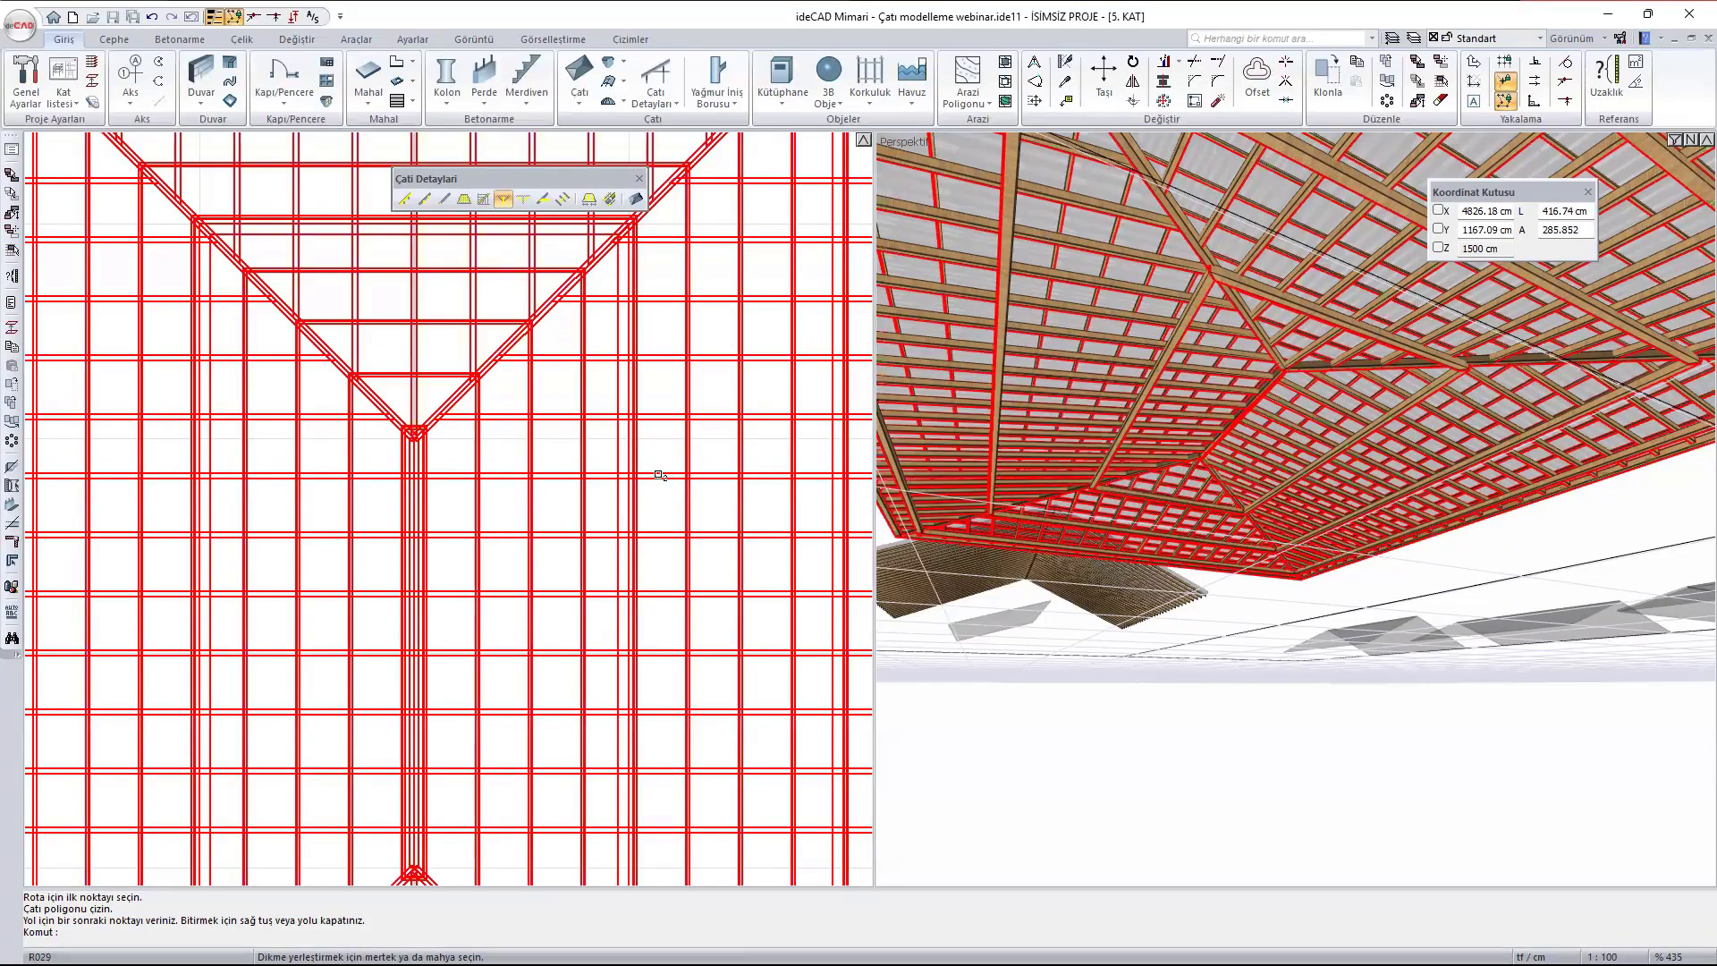
click(659, 475)
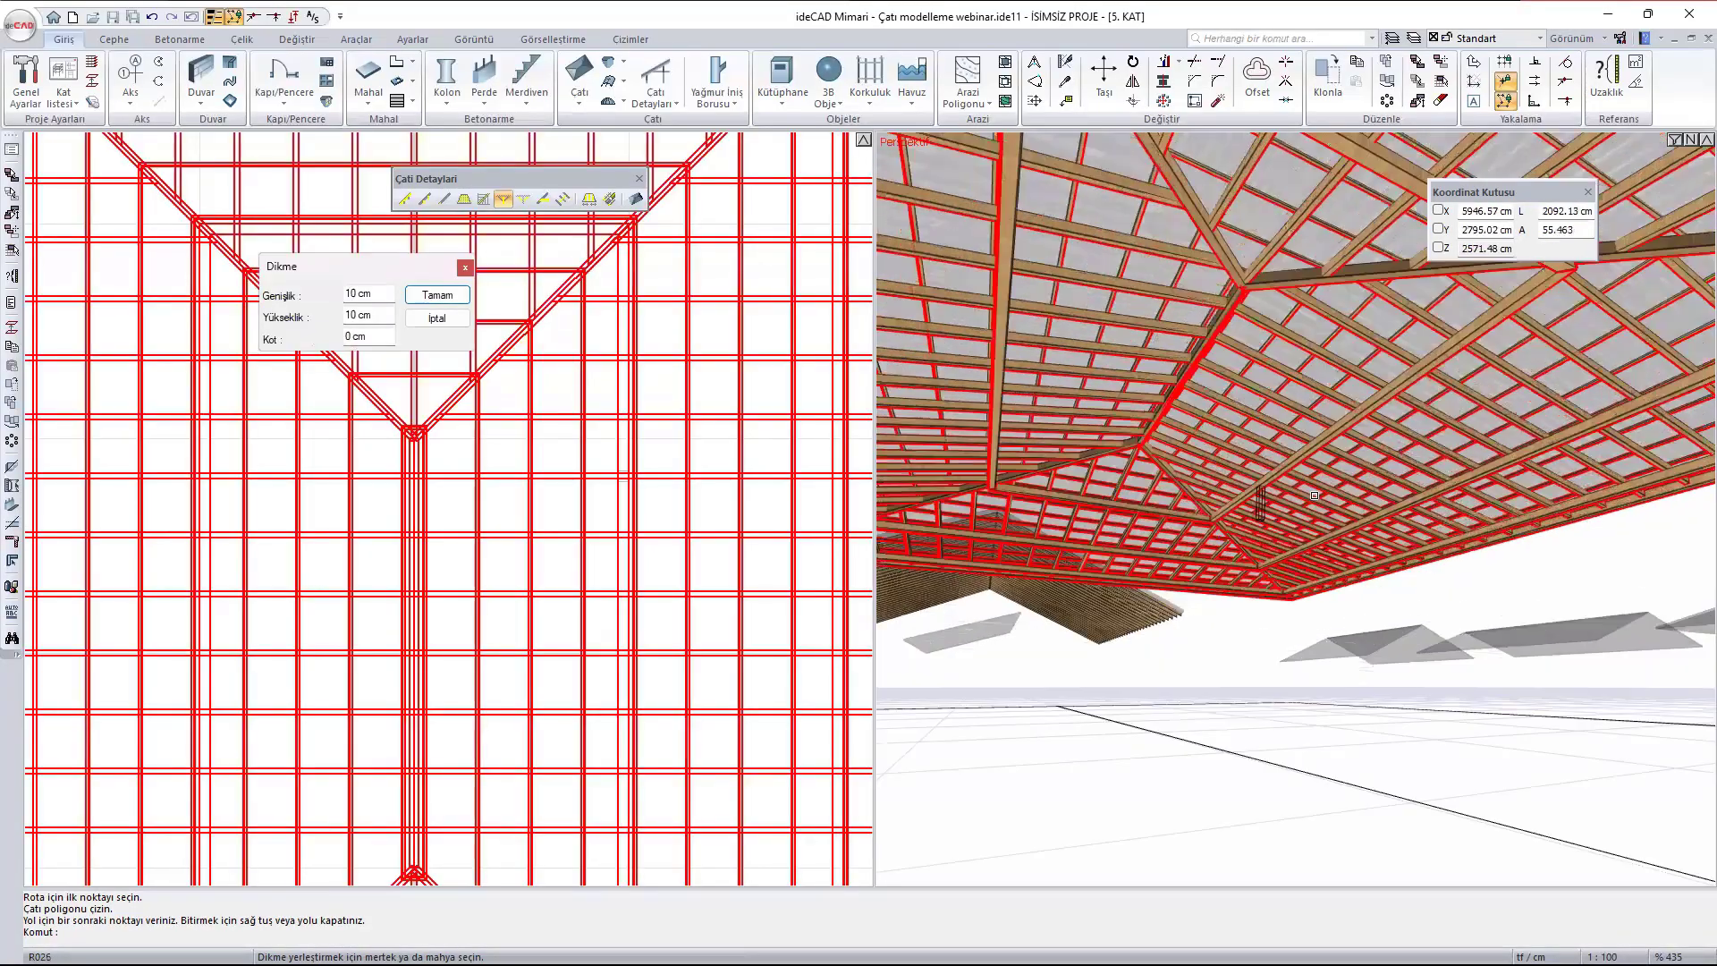
scroll(1286, 508, up, 4)
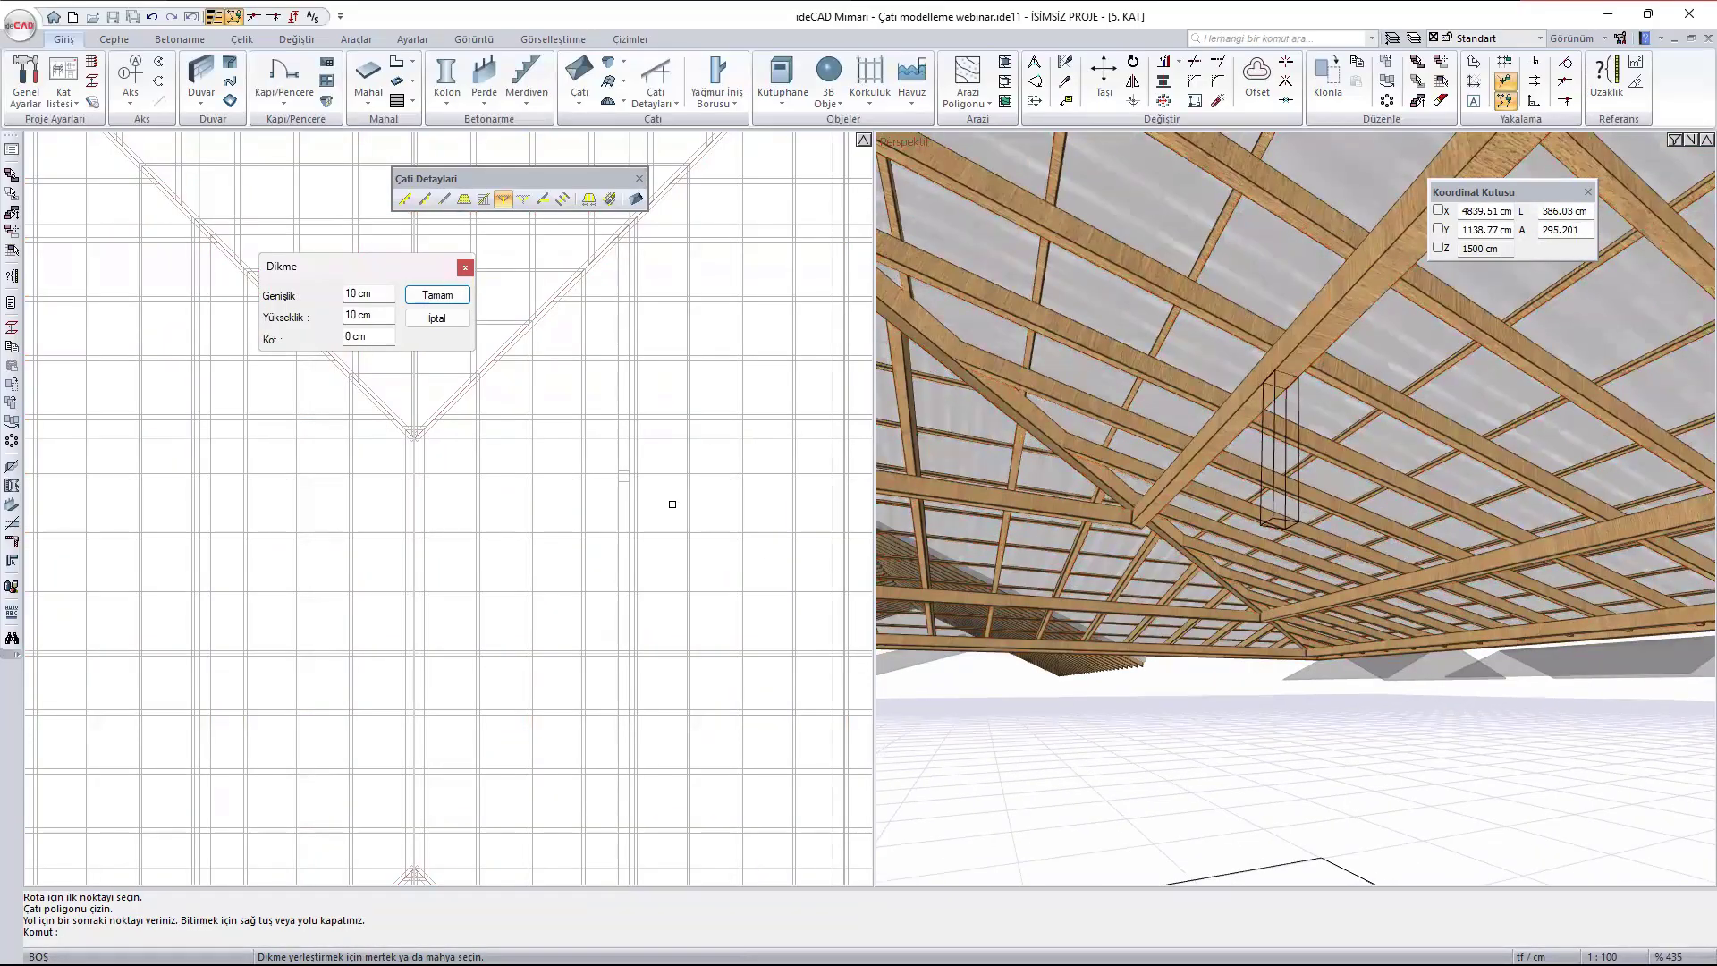
key(Return)
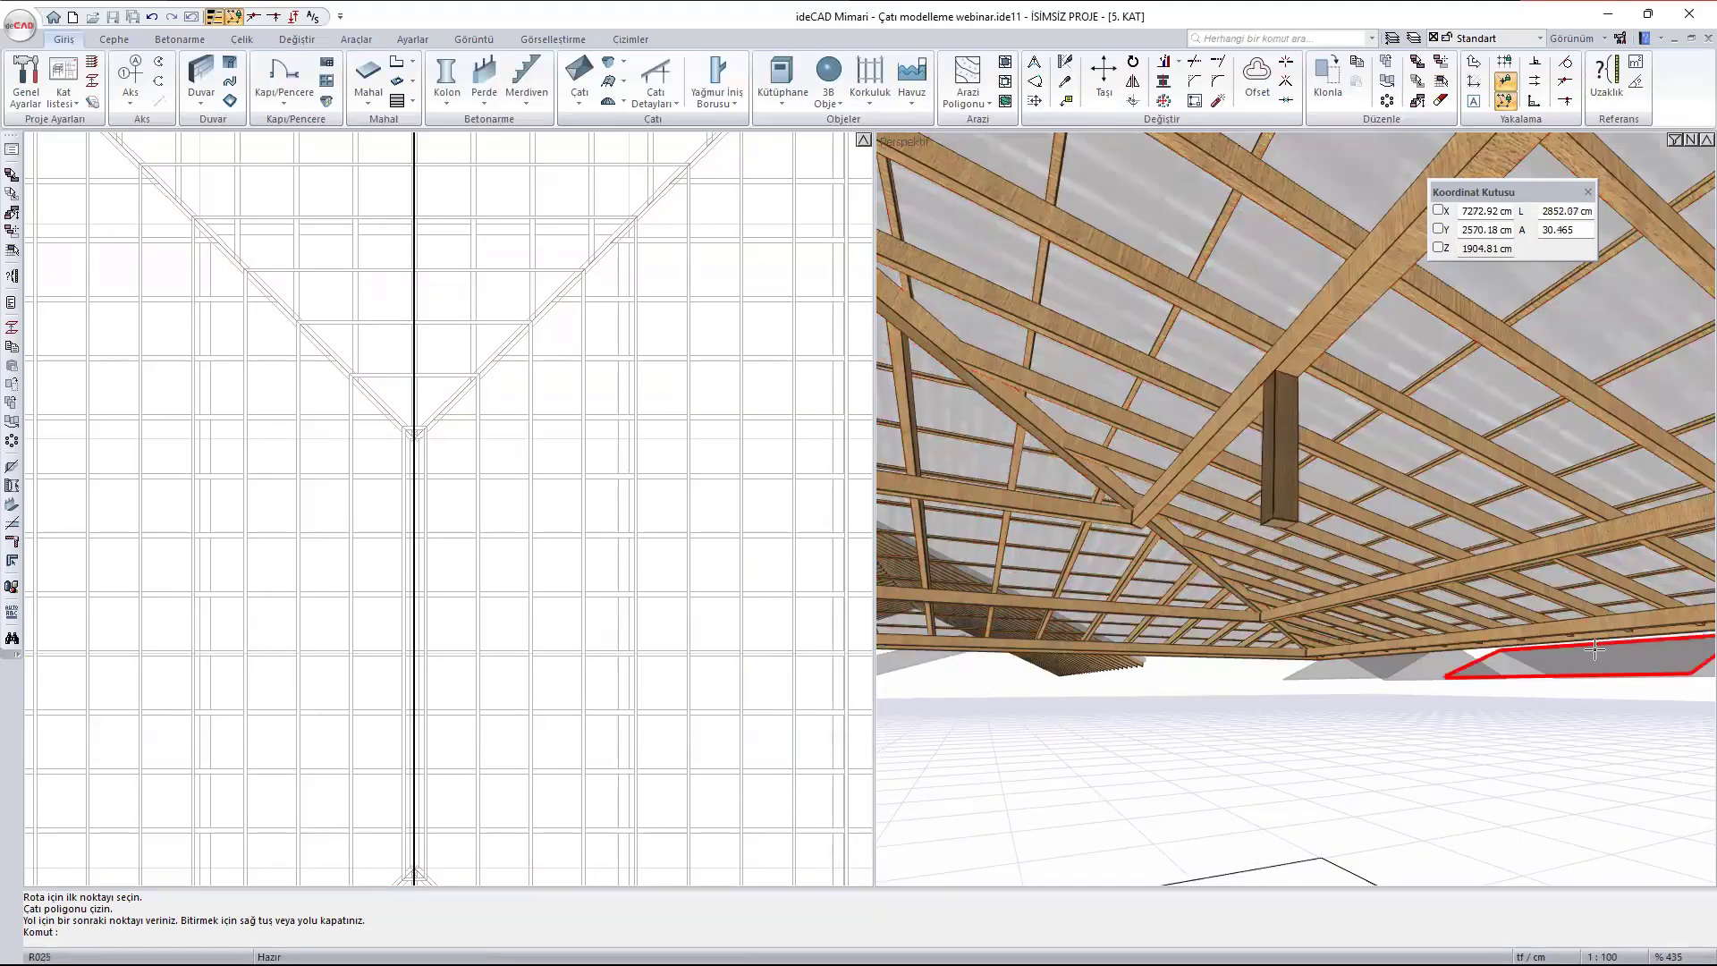
- Place a 10 x 10 cm post (Dikme) with 0 cm Kot under the inner purlin west of the ridge, where a rafter crosses it
scroll(1291, 468, up, 2)
scroll(1290, 468, down, 4)
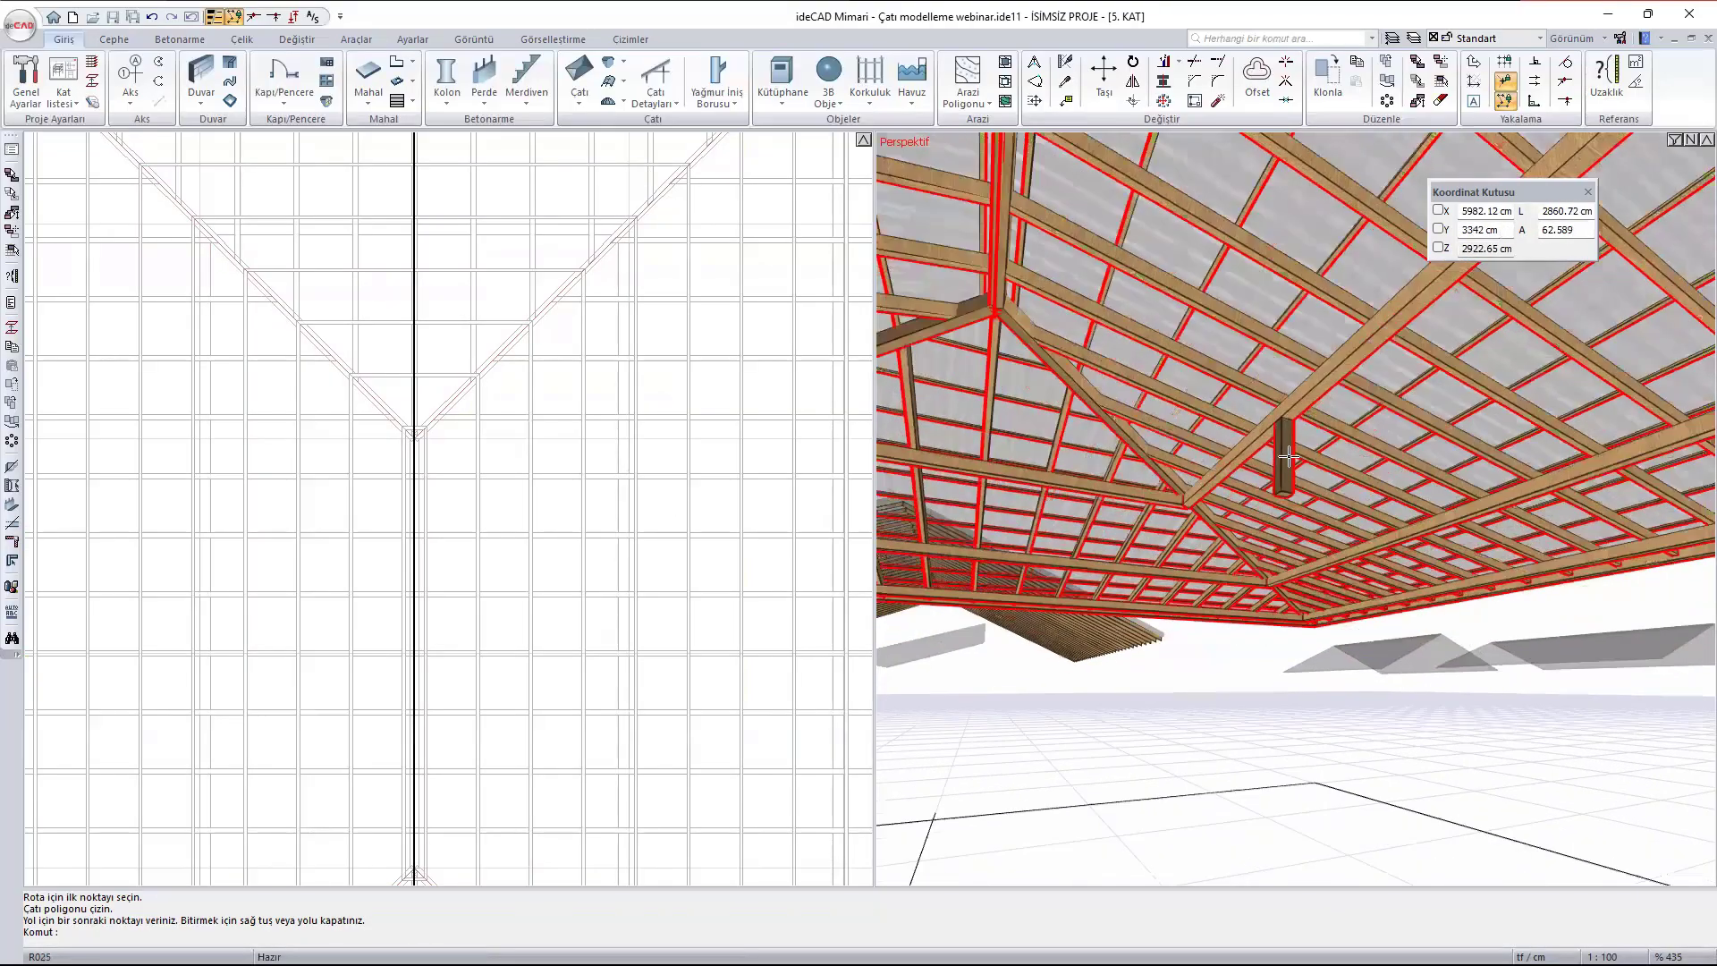
ctrl+middle_drag(1145, 376, 1030, 405)
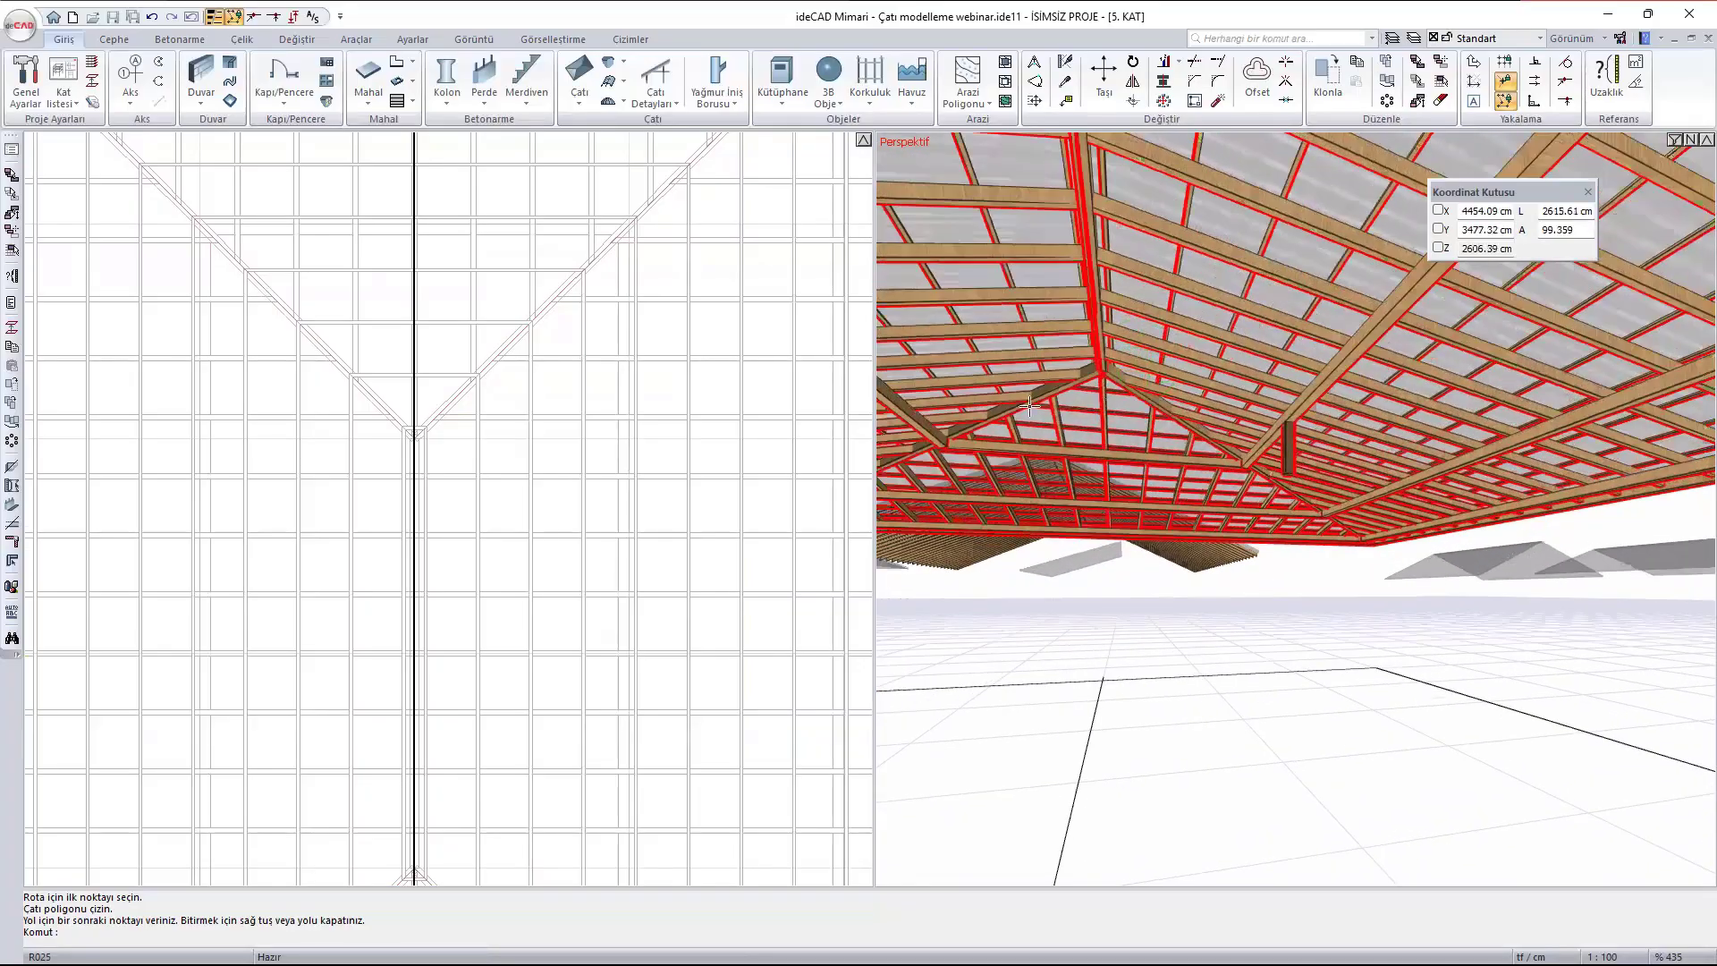
scroll(500, 503, down, 2)
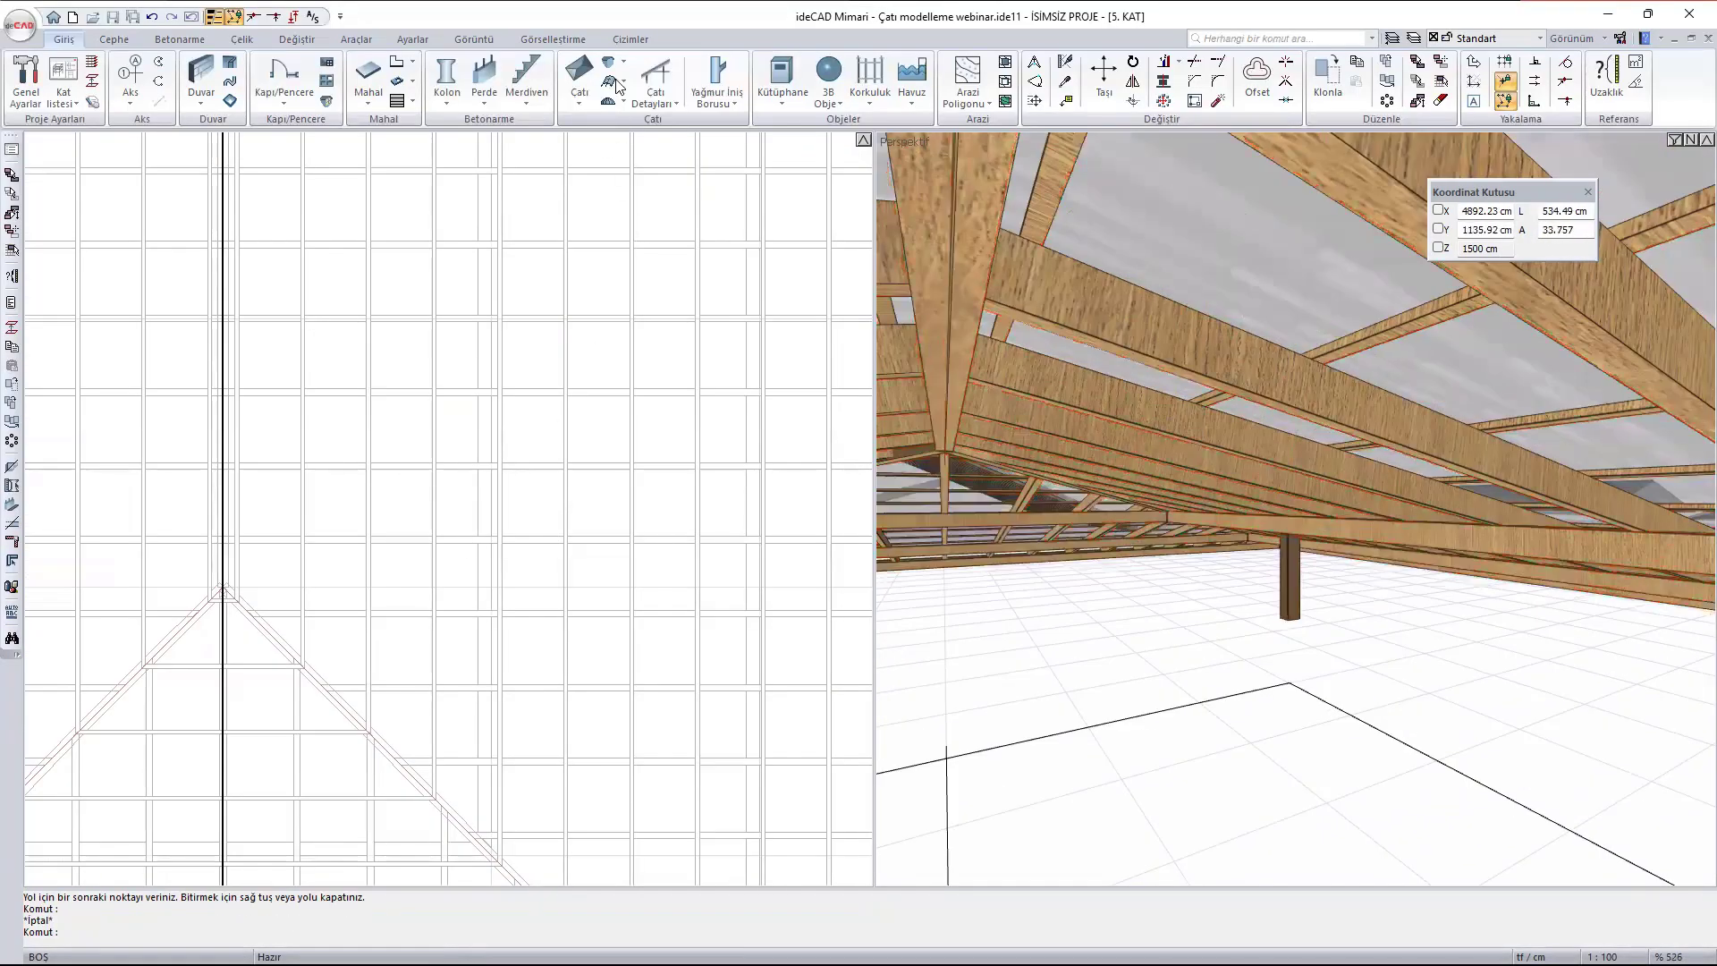
click(654, 94)
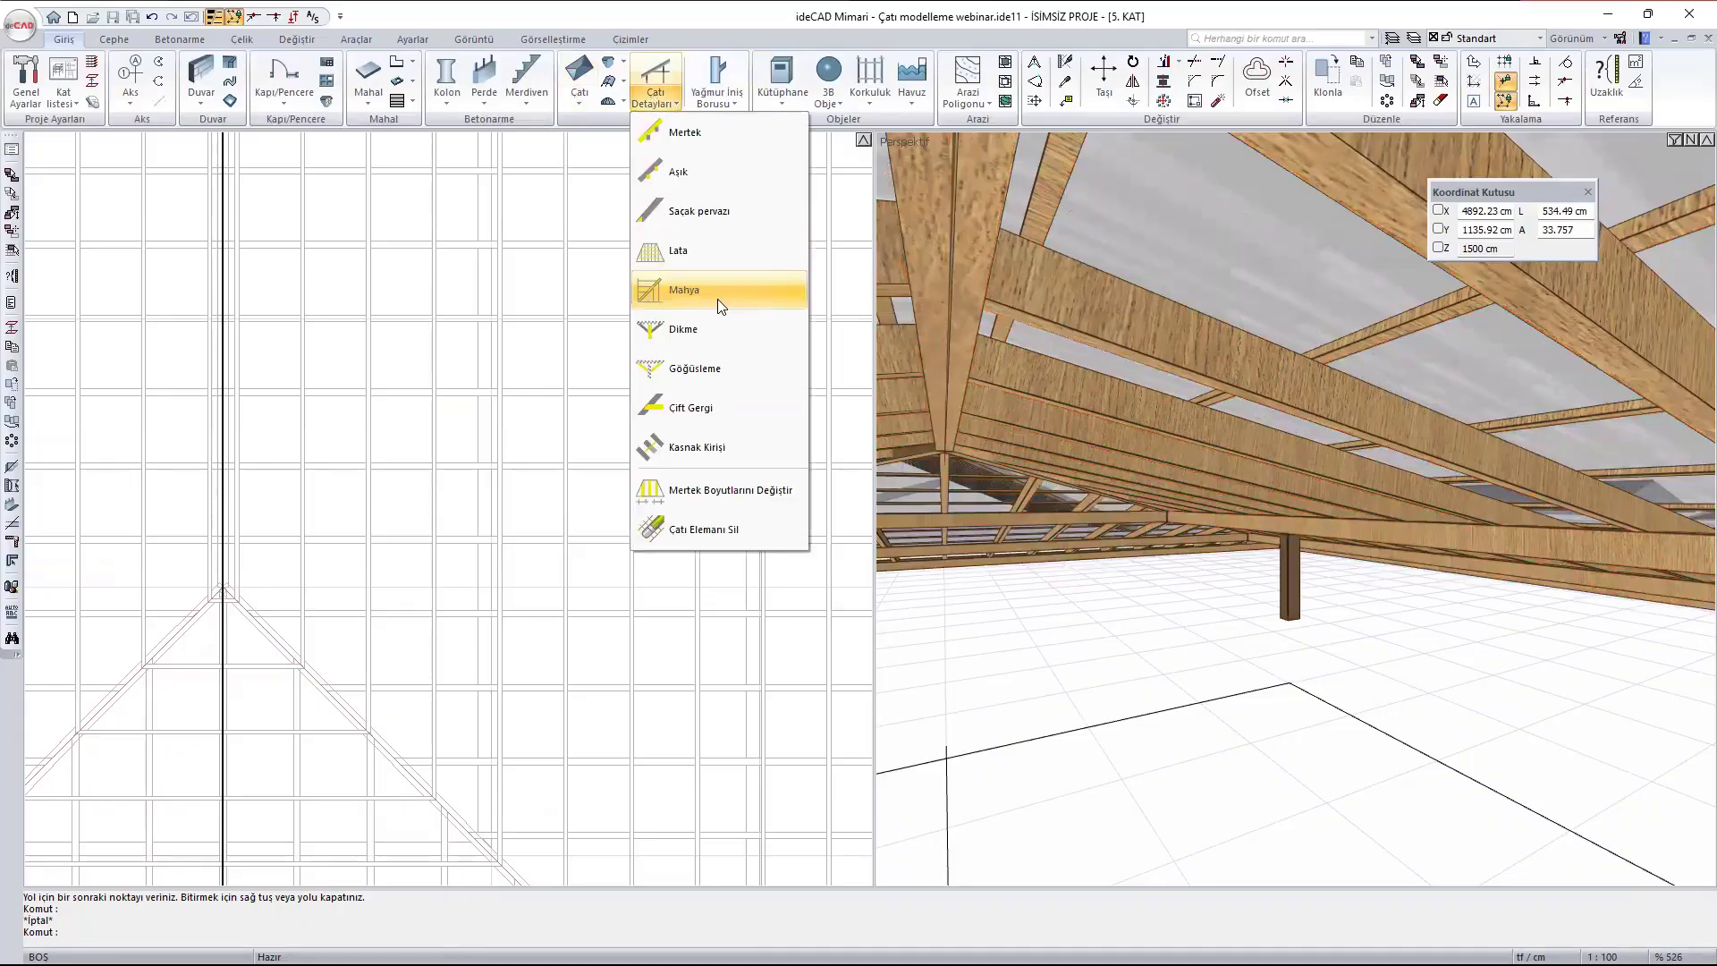
click(713, 362)
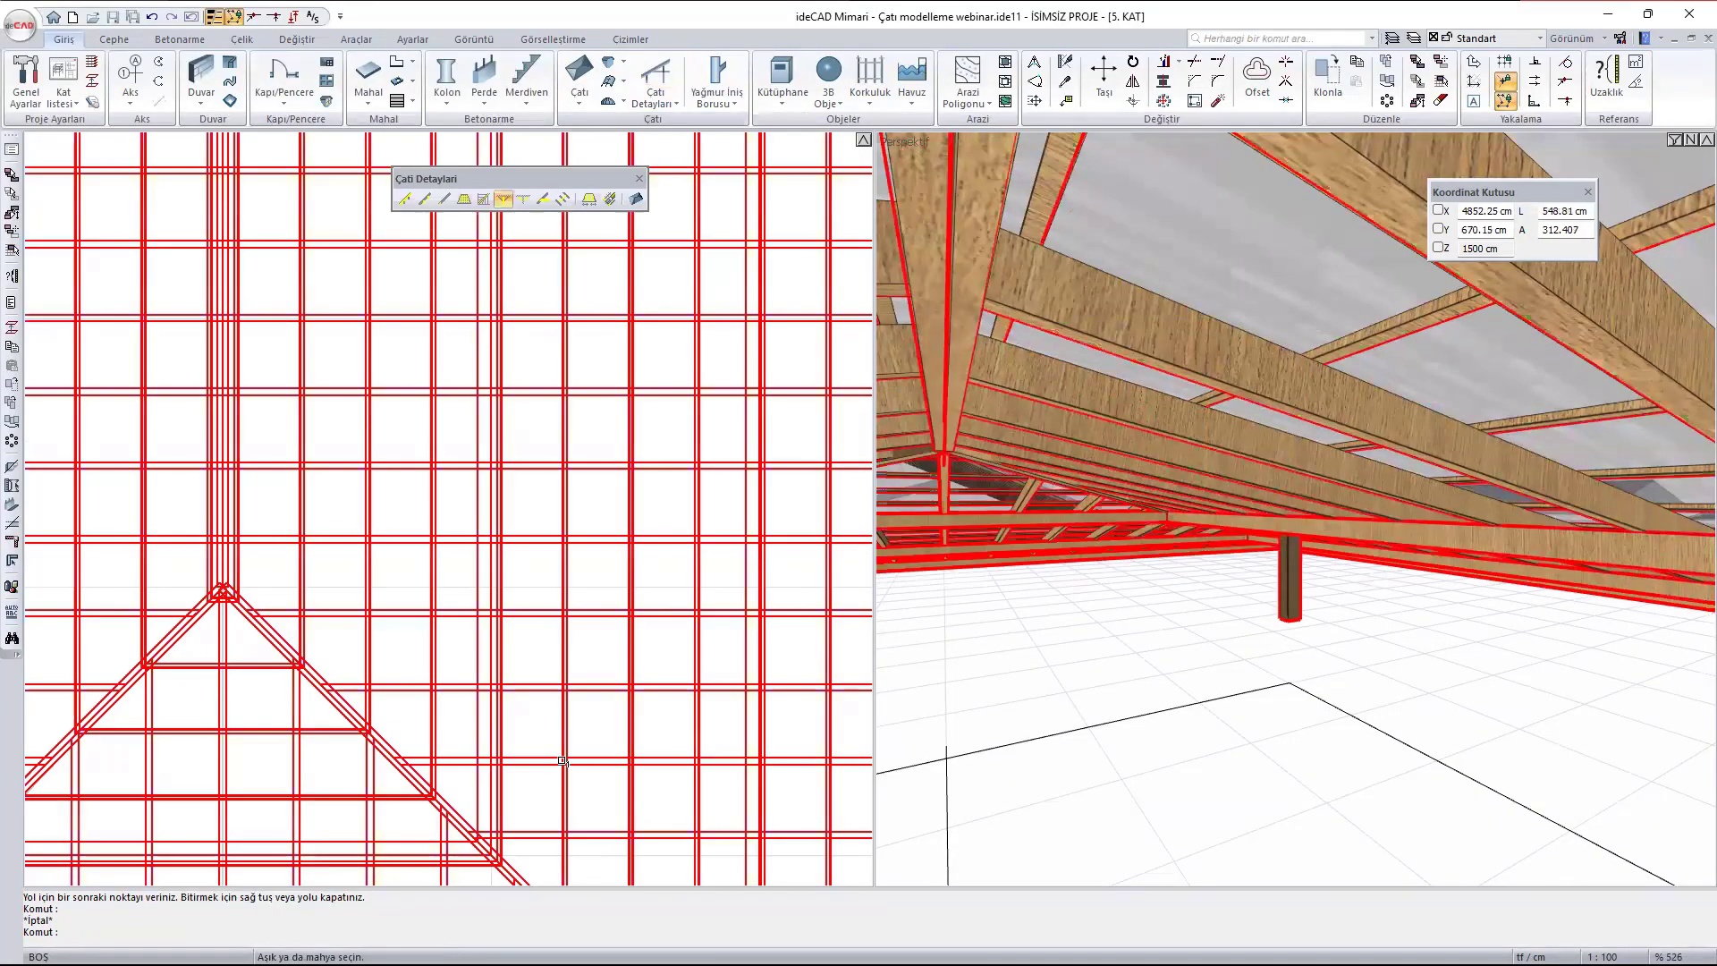
ctrl+middle_drag(1312, 521, 1488, 219)
ctrl+middle_drag(1279, 374, 1183, 248)
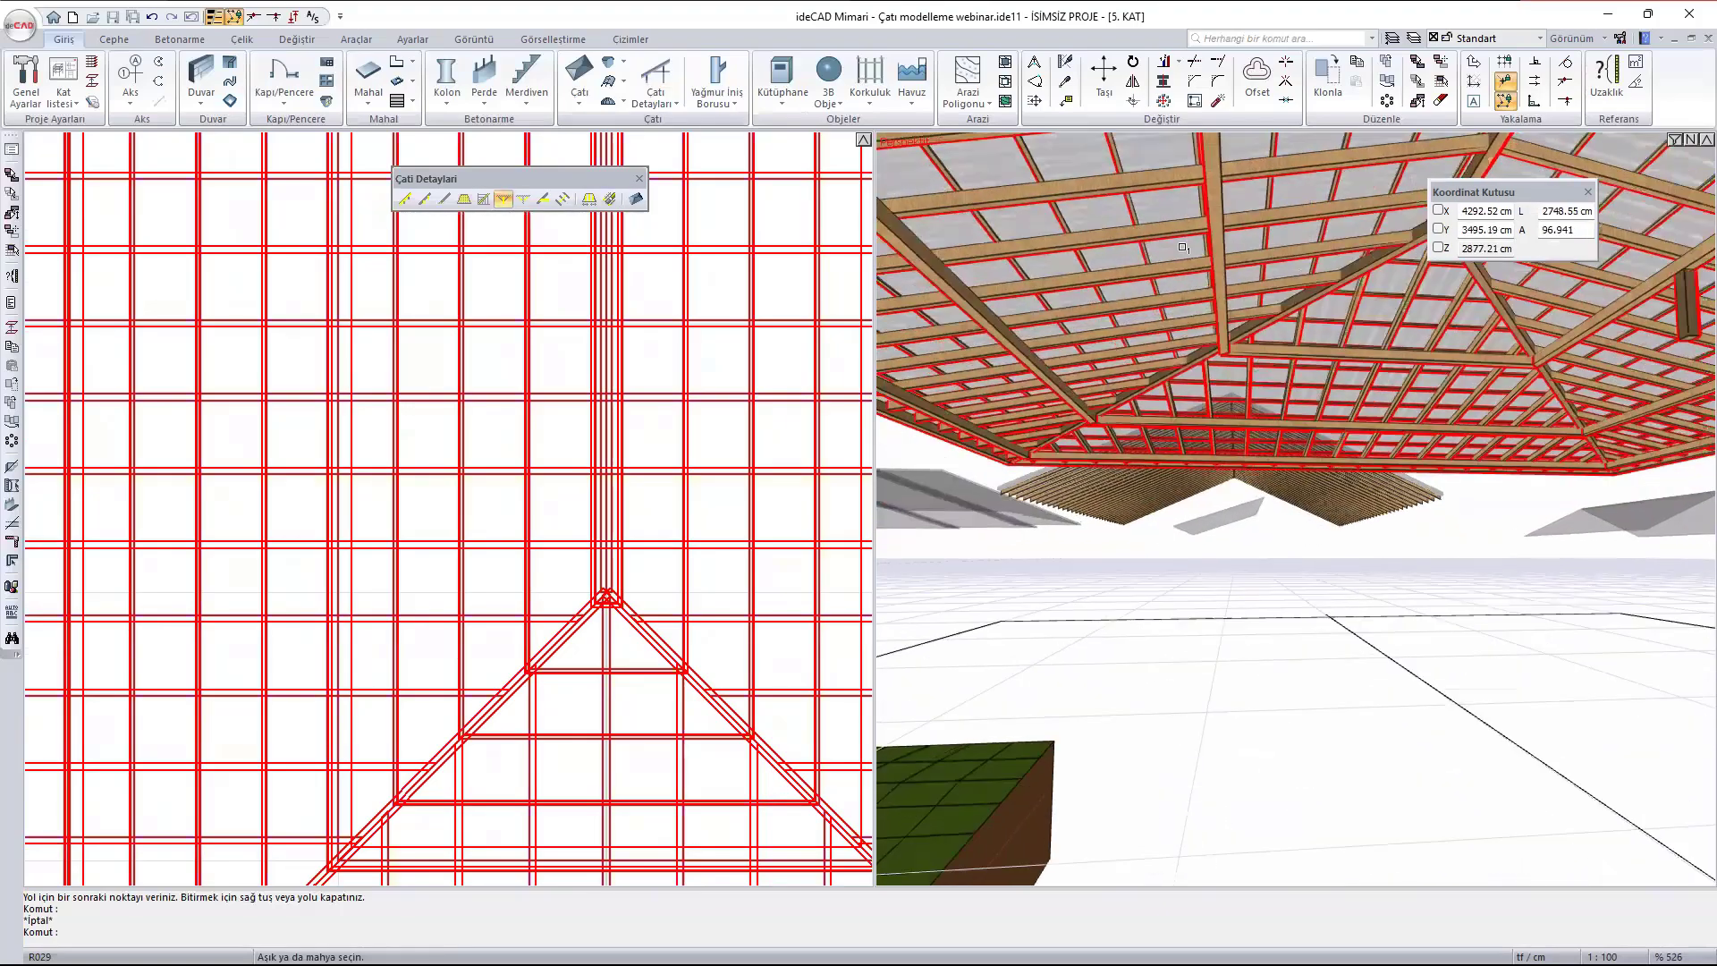
click(1135, 319)
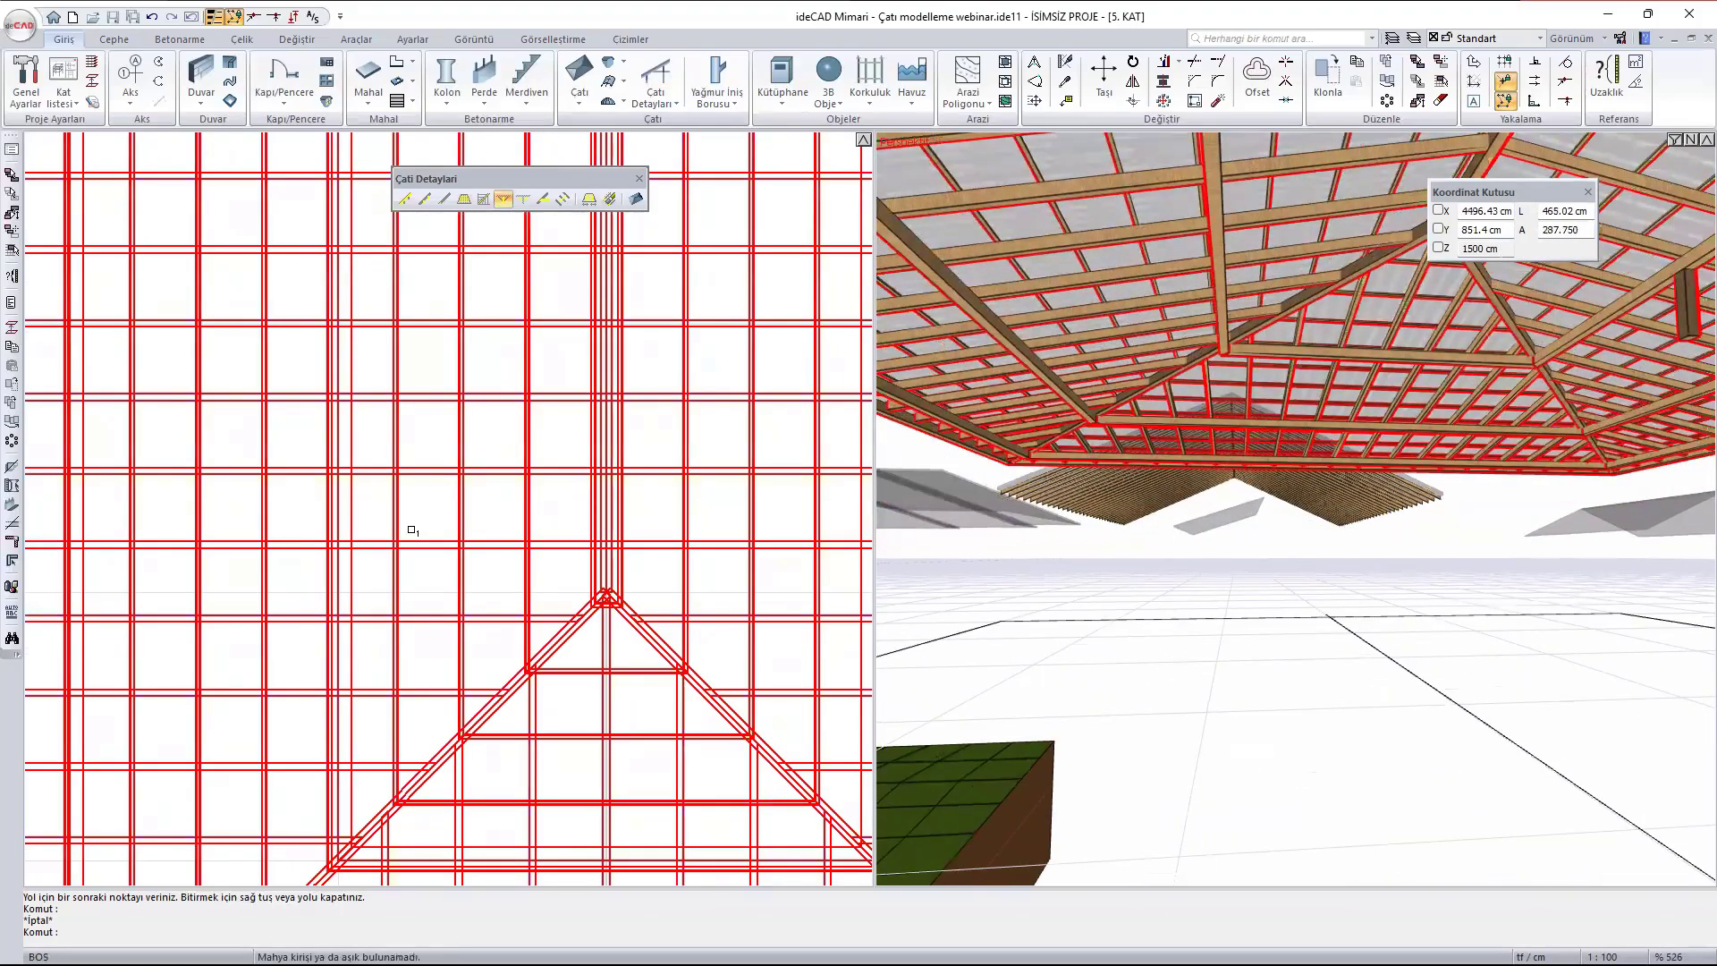
middle_drag(343, 488, 504, 626)
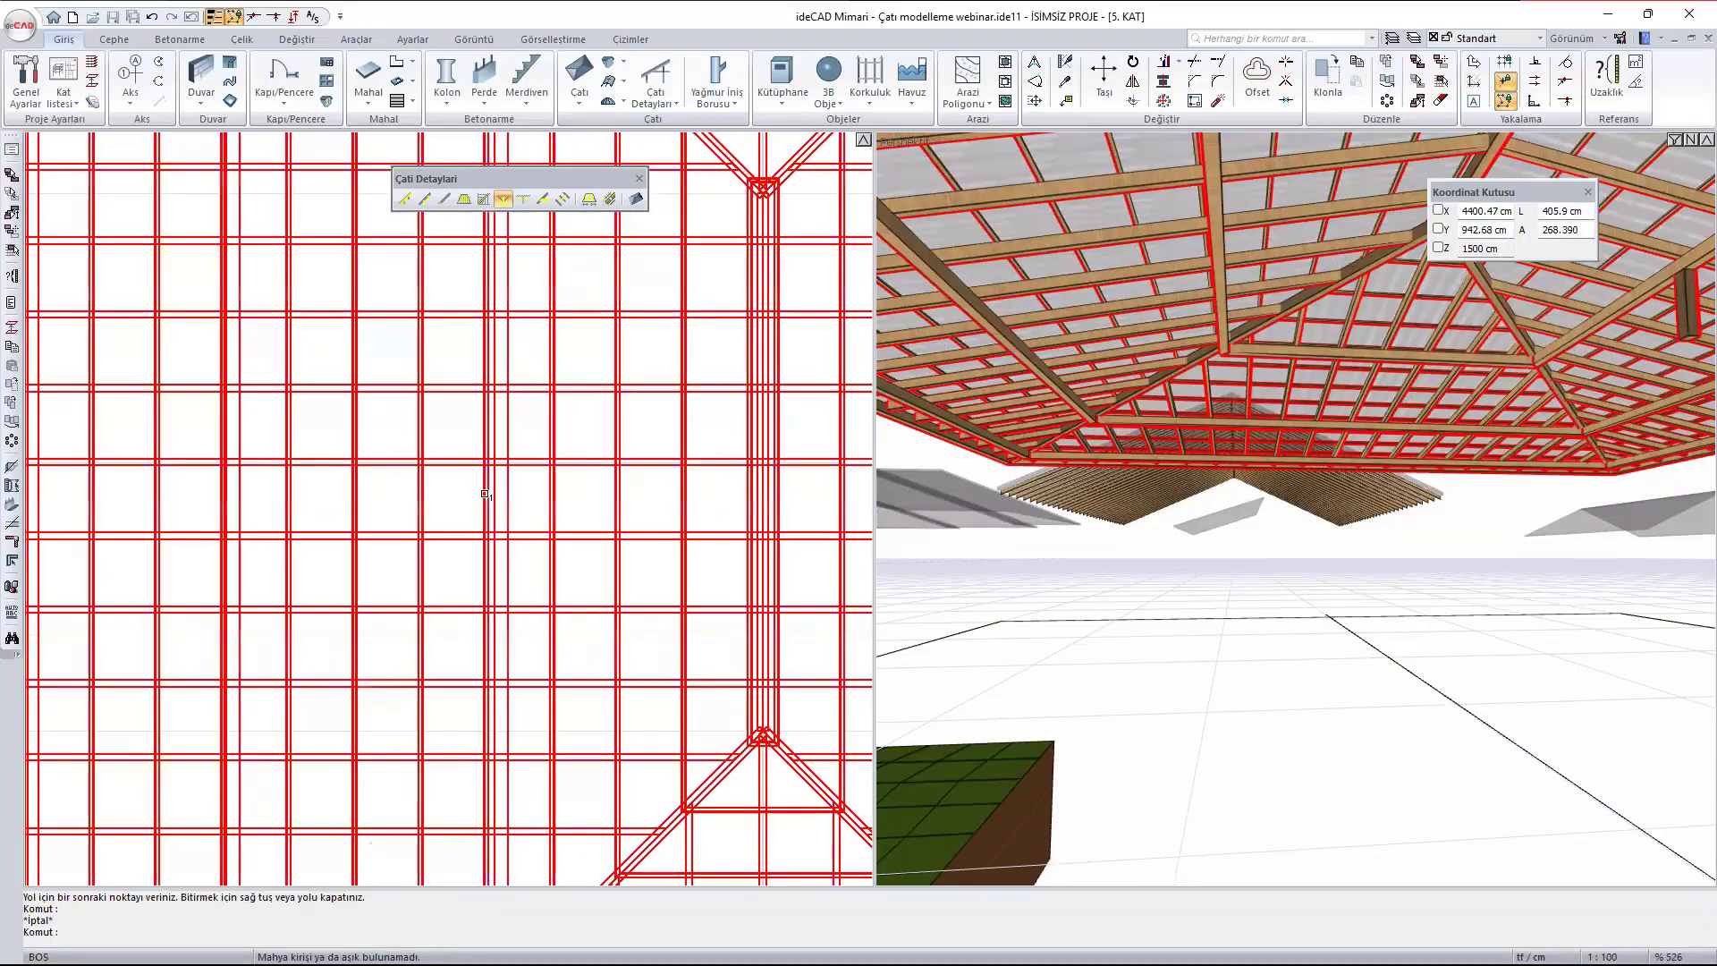
click(506, 494)
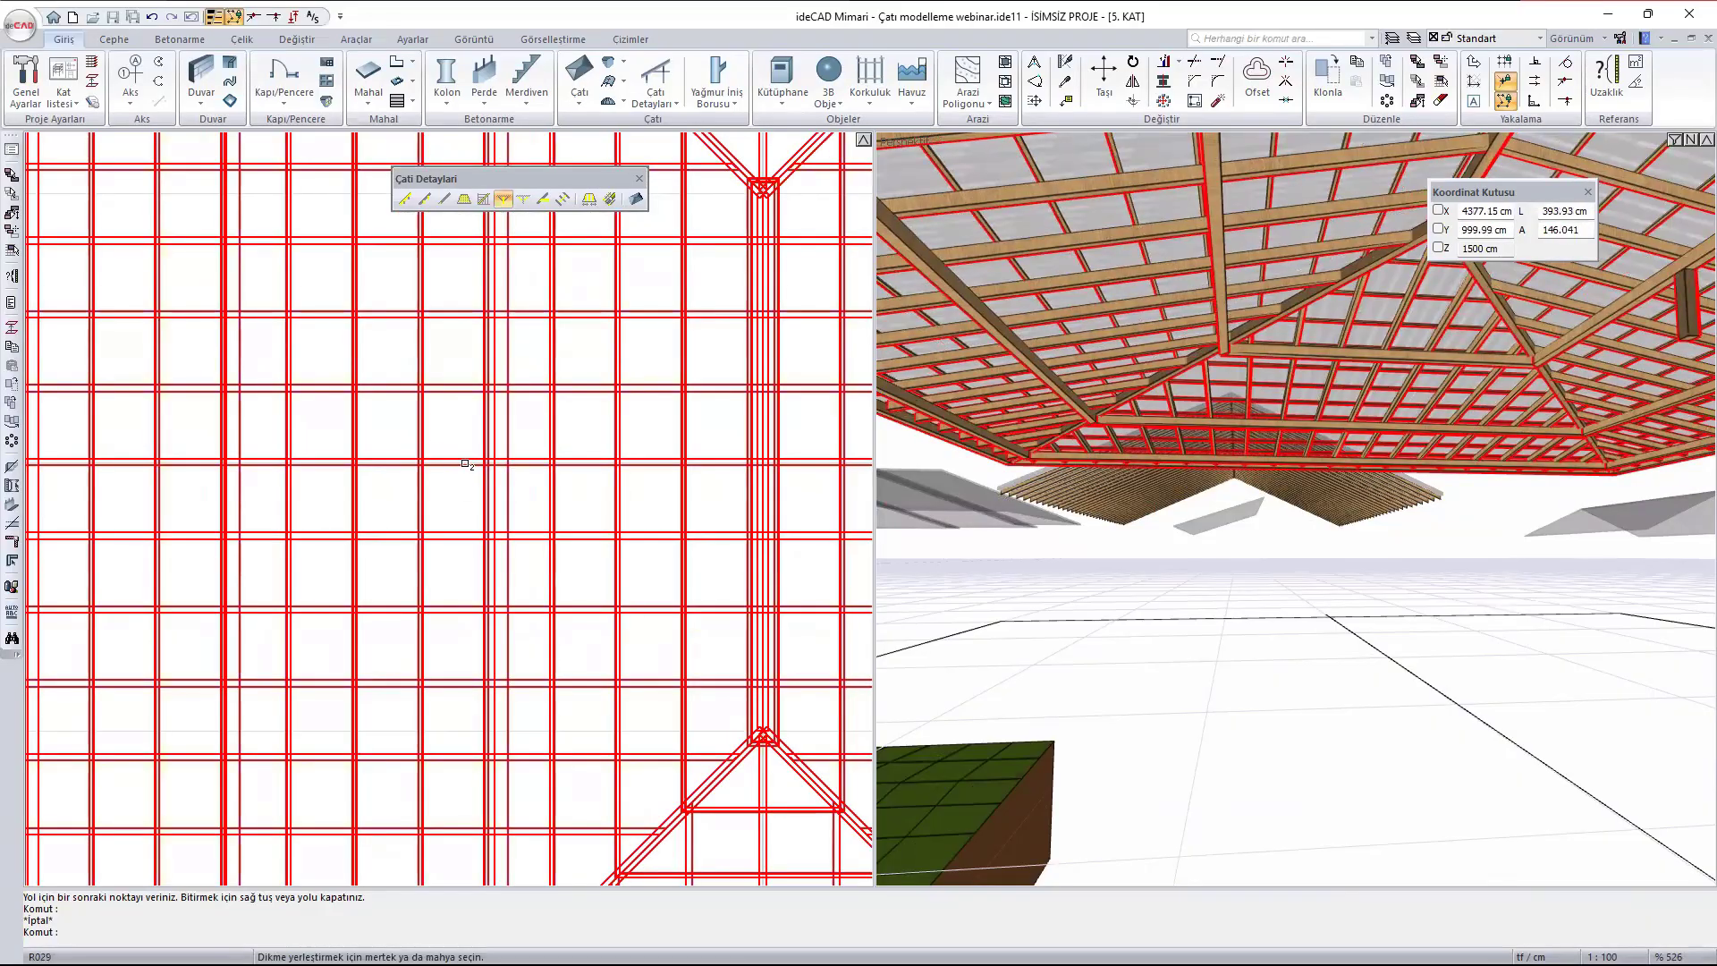
click(464, 463)
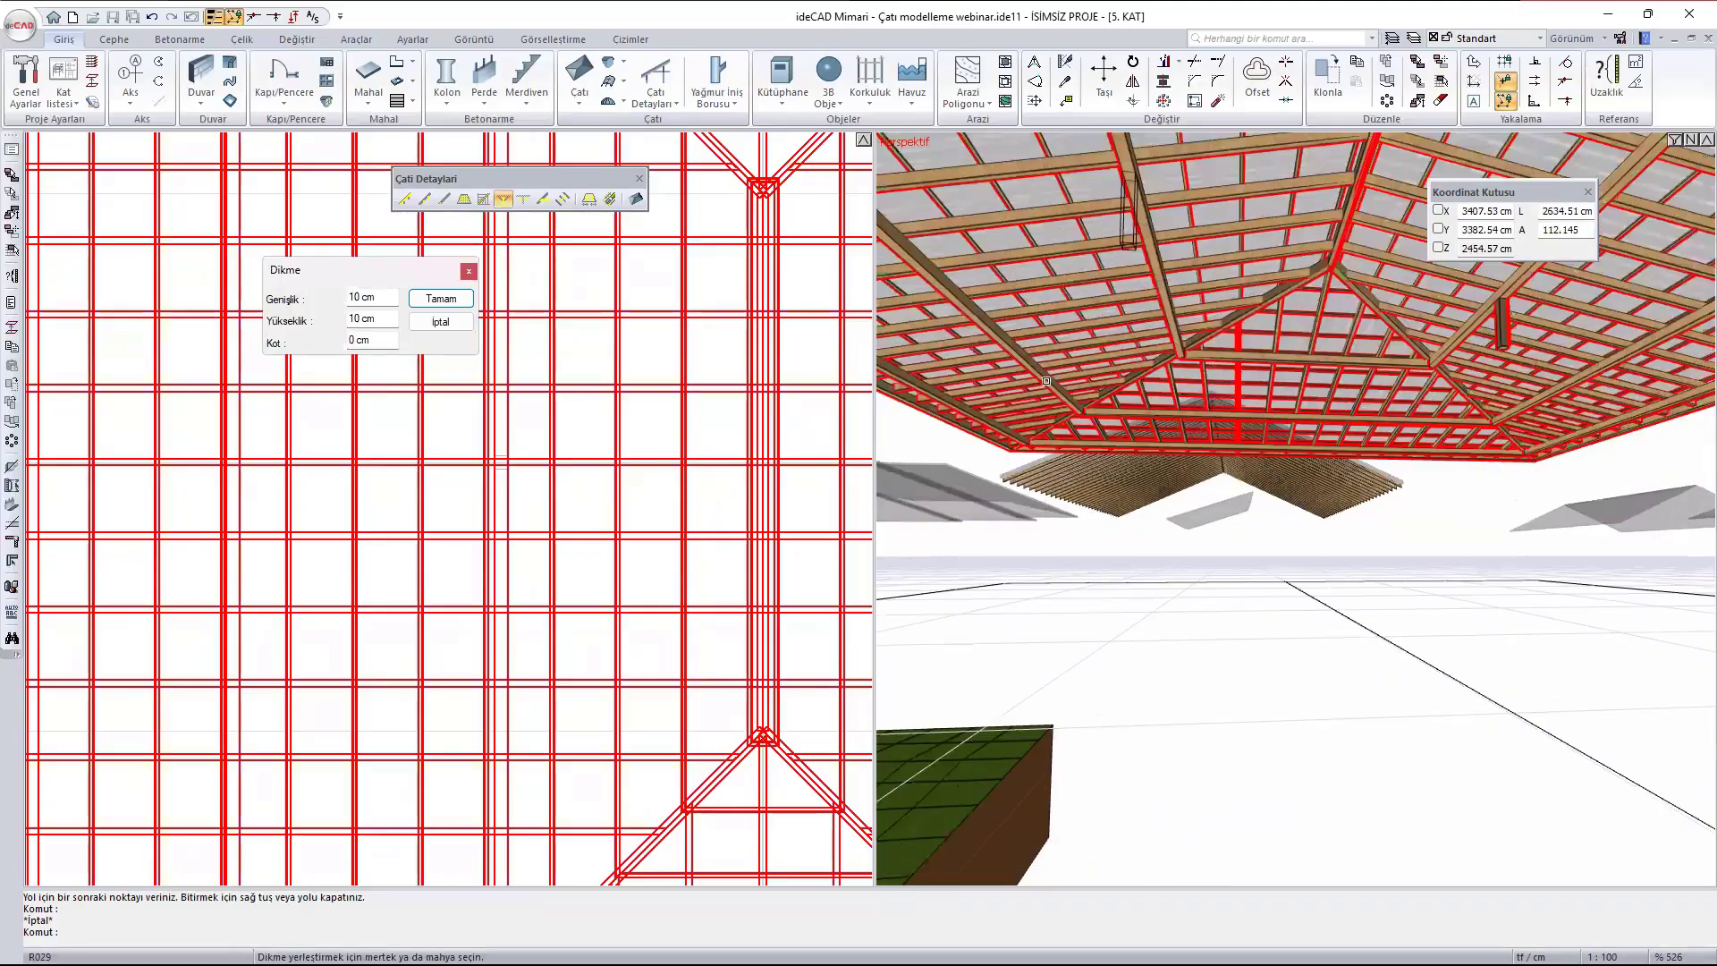
scroll(1104, 262, up, 5)
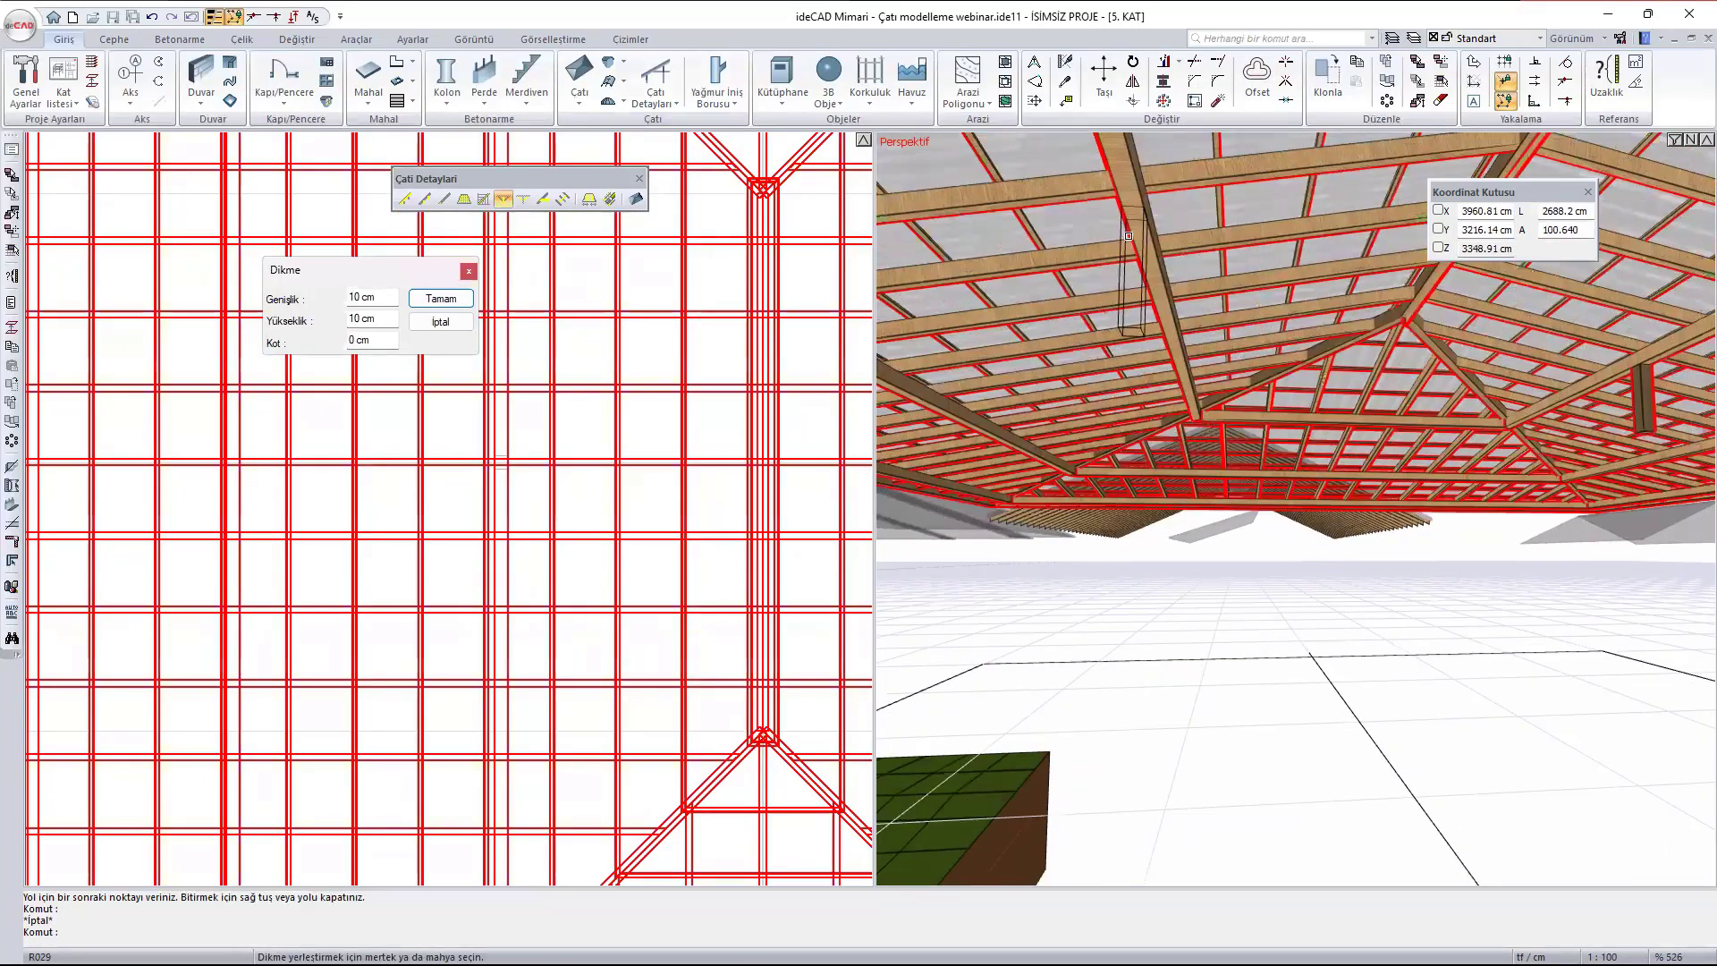
middle_drag(1181, 297, 1109, 234)
click(441, 298)
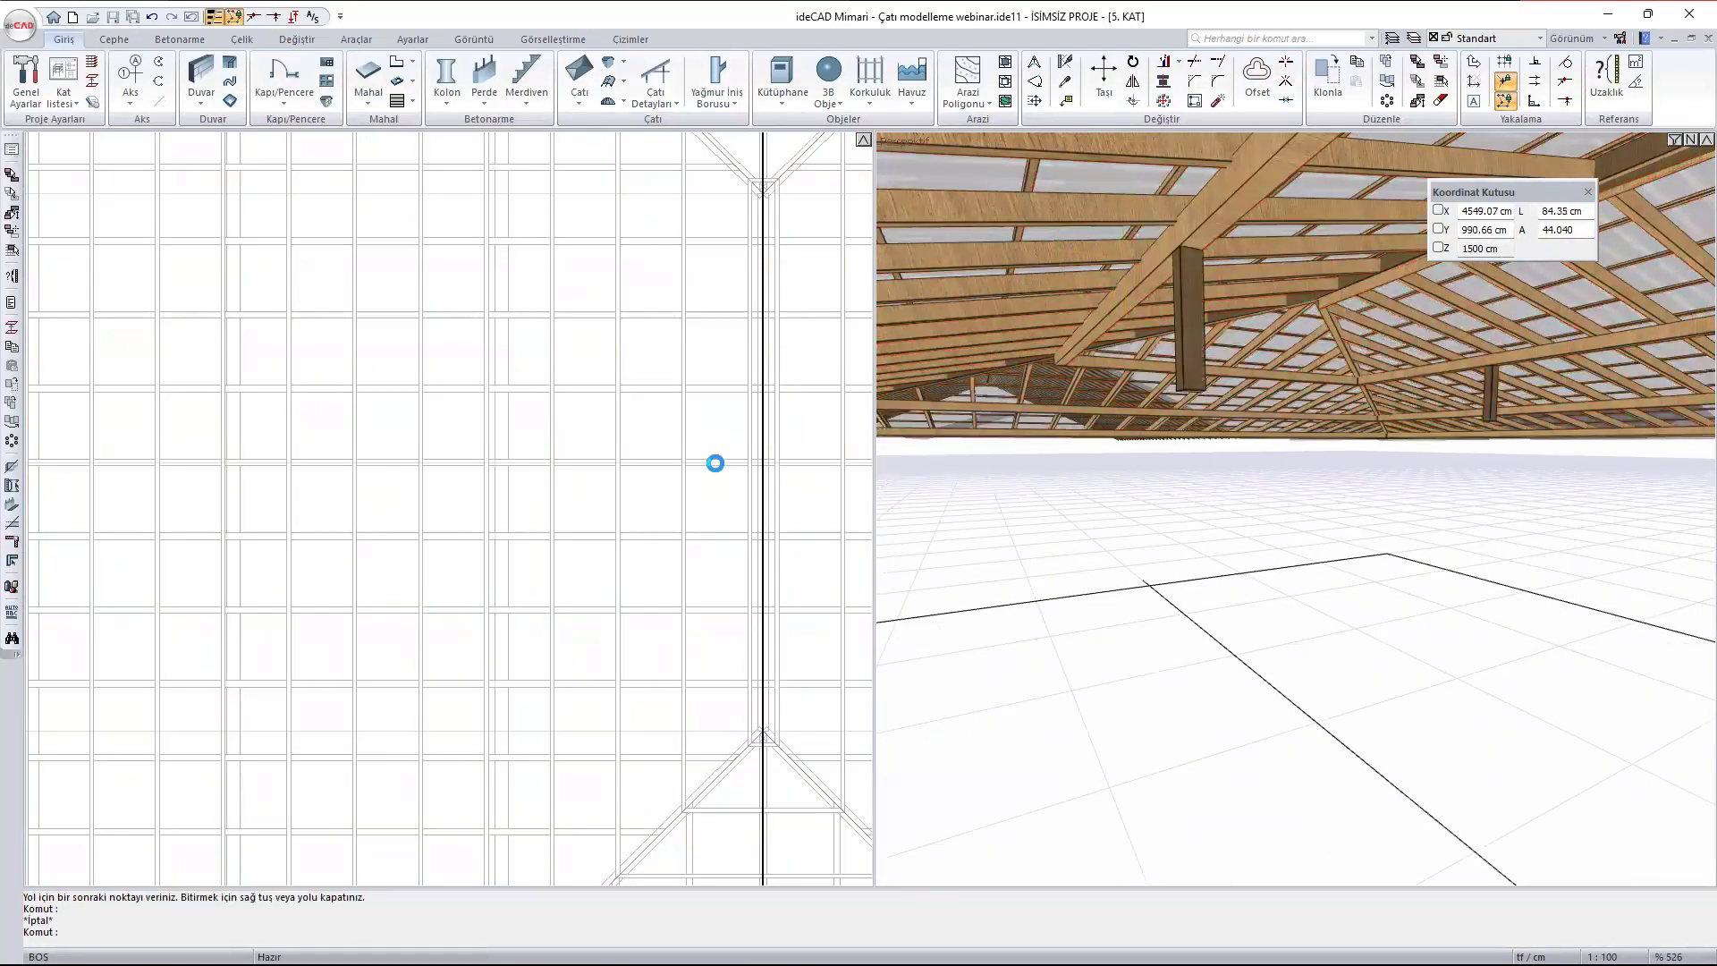
- Place another 10 x 10 cm post (Dikme) with 0 cm Kot at a rafter crossing under the outer purlin west of the ridge
scroll(1287, 341, down, 2)
scroll(1287, 342, down, 4)
scroll(1073, 402, down, 3)
middle_drag(1038, 384, 1183, 406)
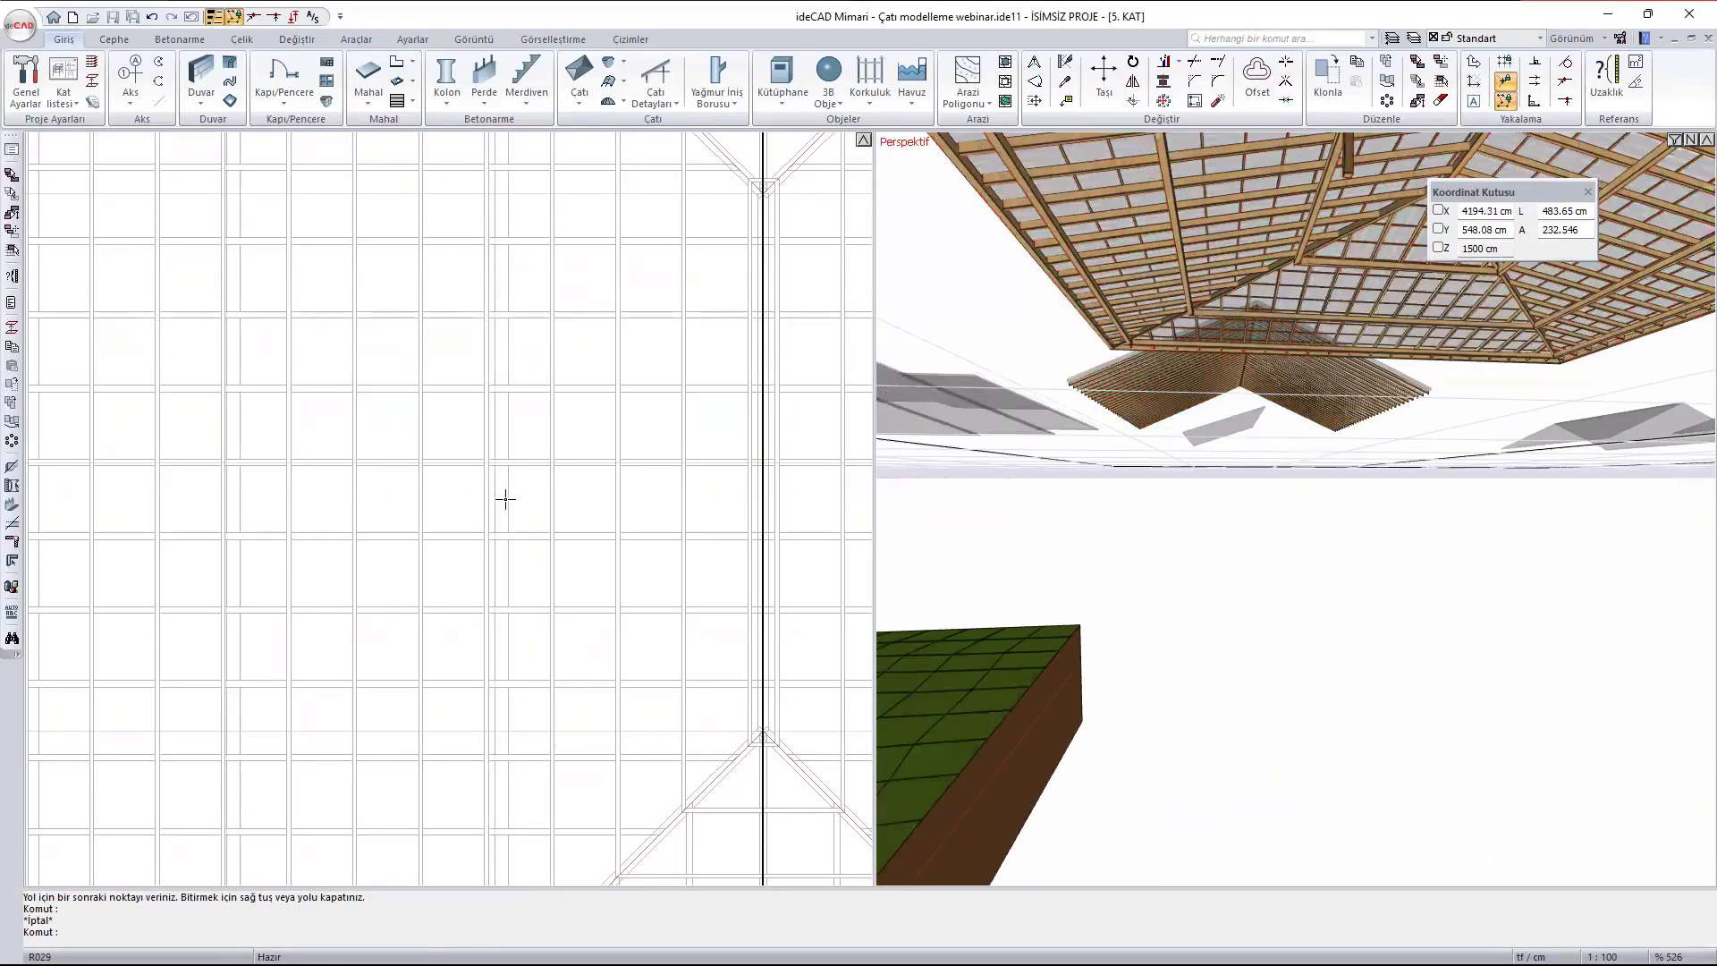
scroll(492, 501, down, 2)
scroll(381, 683, up, 2)
key(Return)
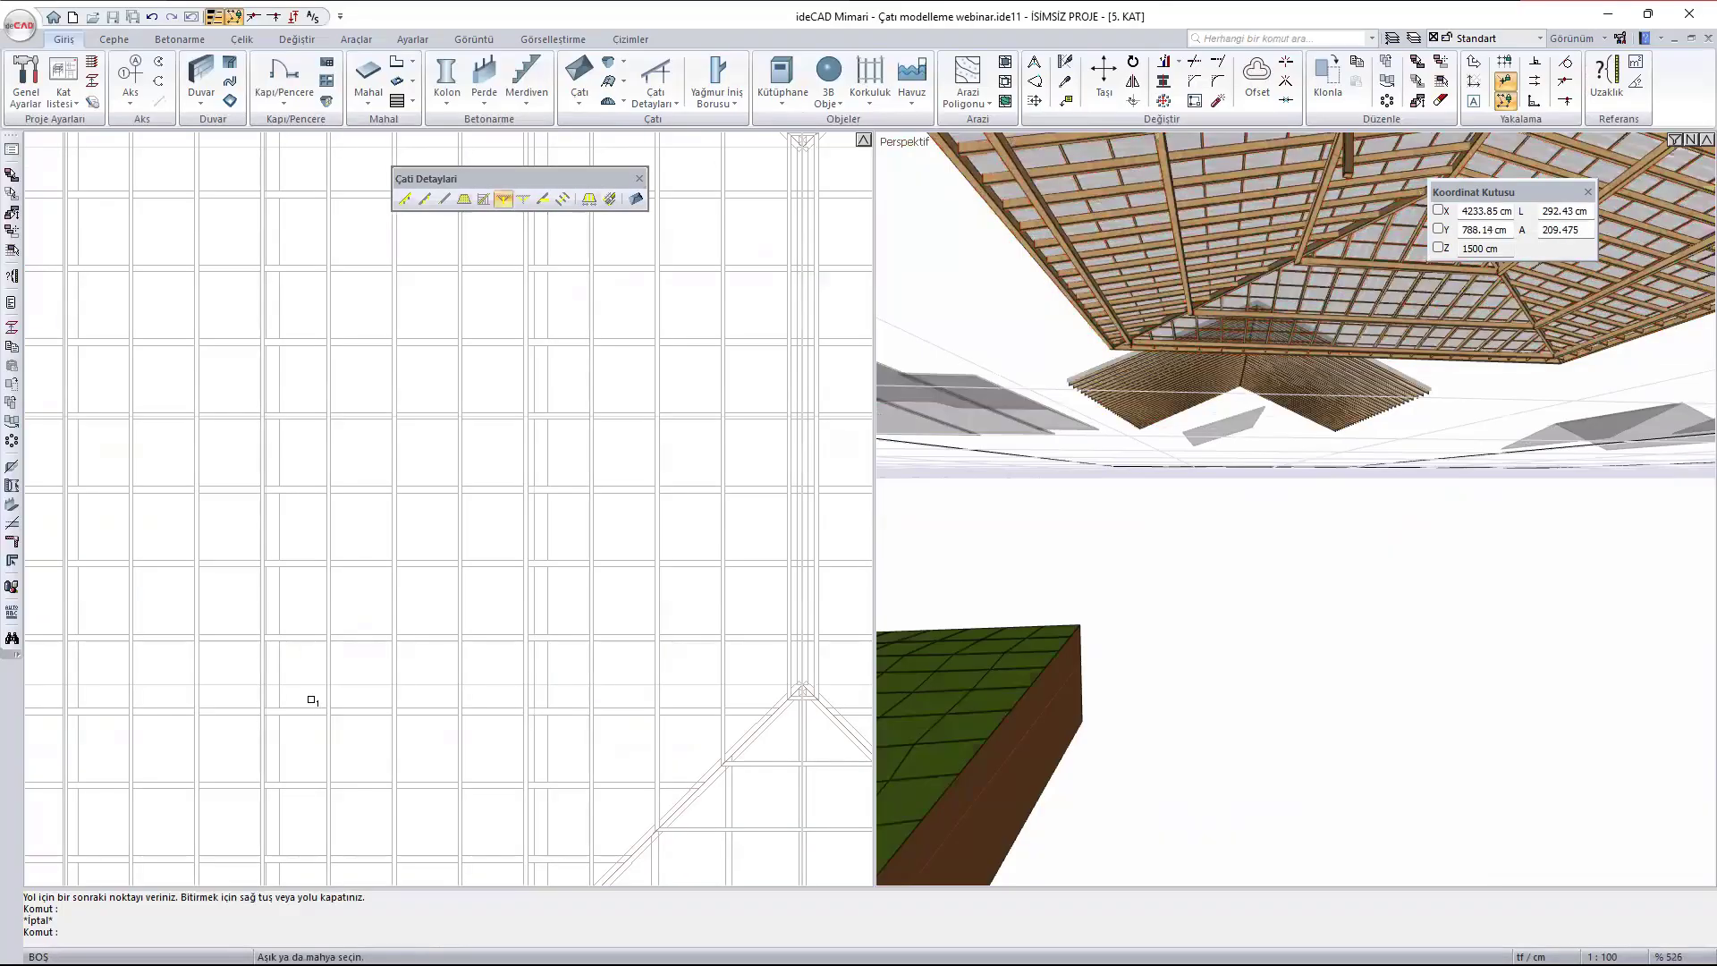
middle_drag(311, 698, 472, 636)
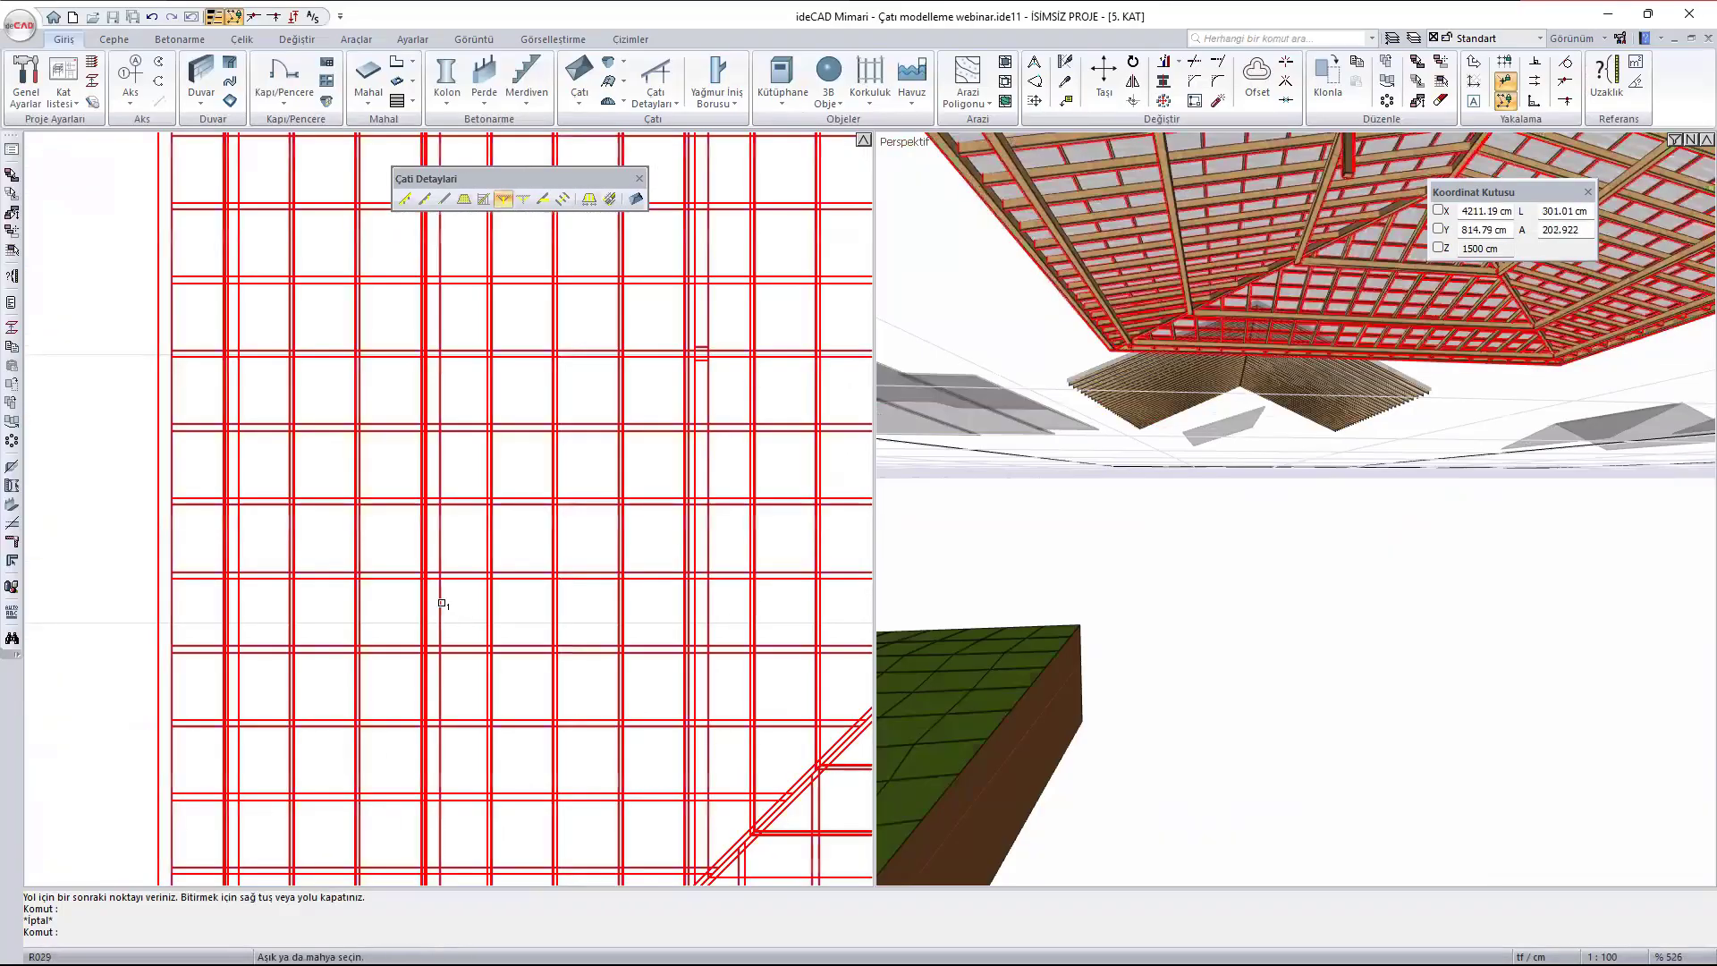
click(440, 615)
scroll(399, 577, up, 2)
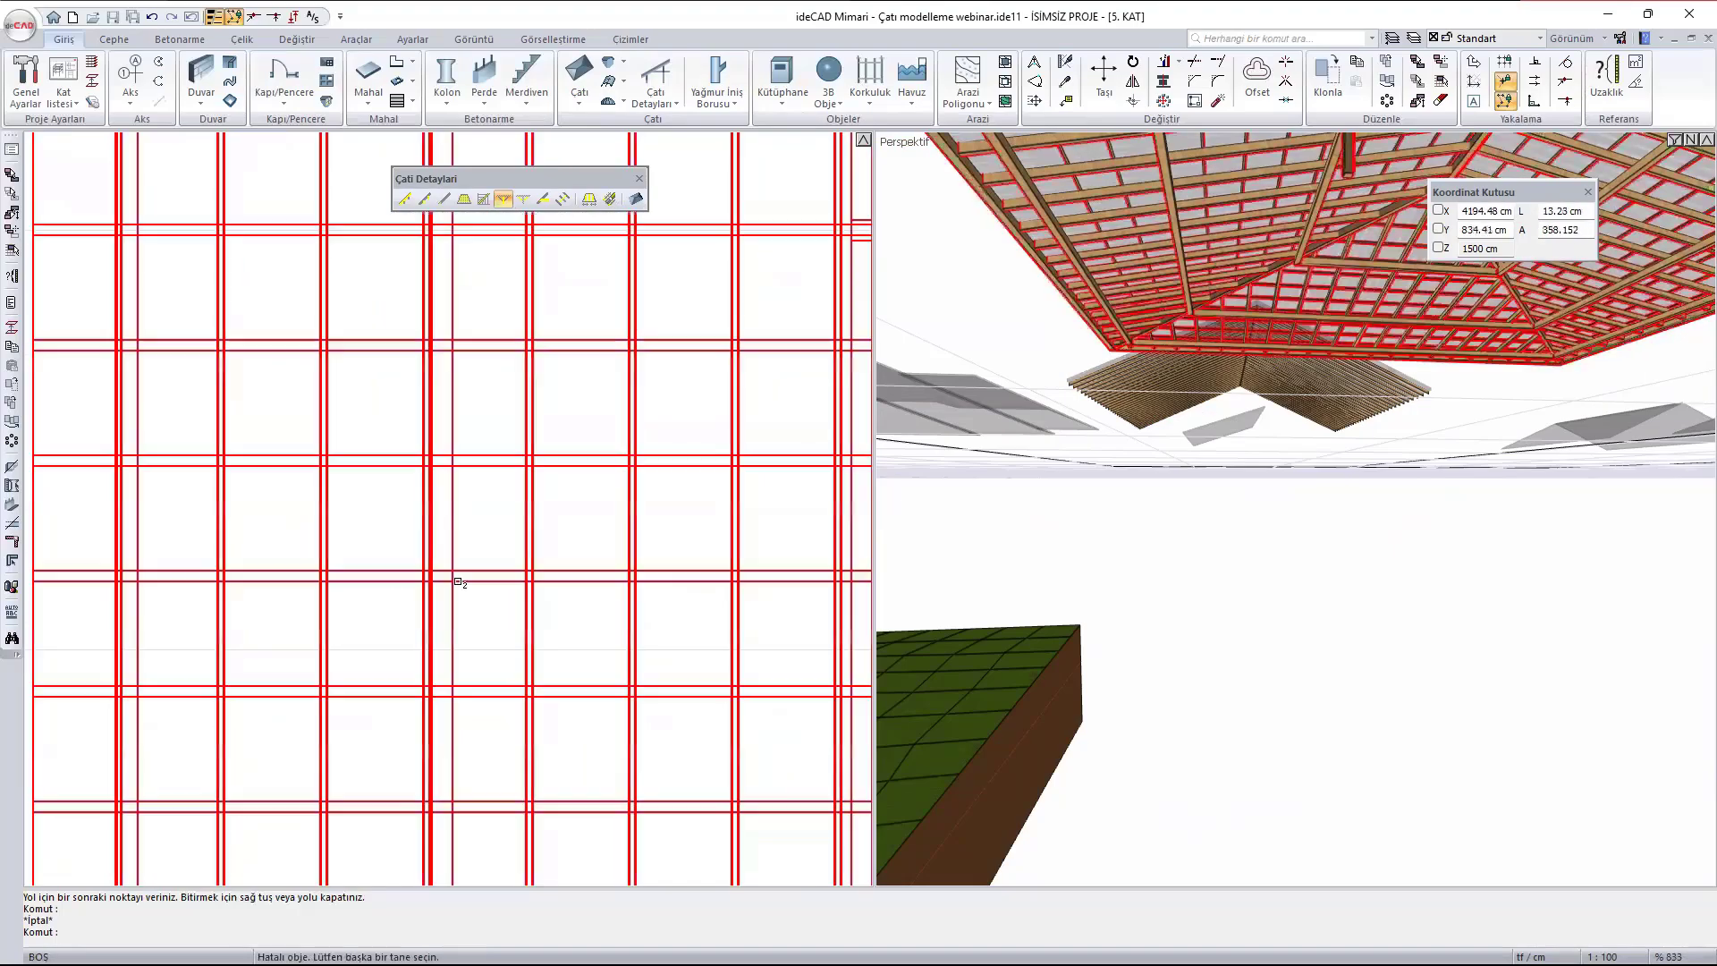
scroll(1152, 466, down, 4)
scroll(1145, 353, up, 2)
scroll(1146, 353, up, 3)
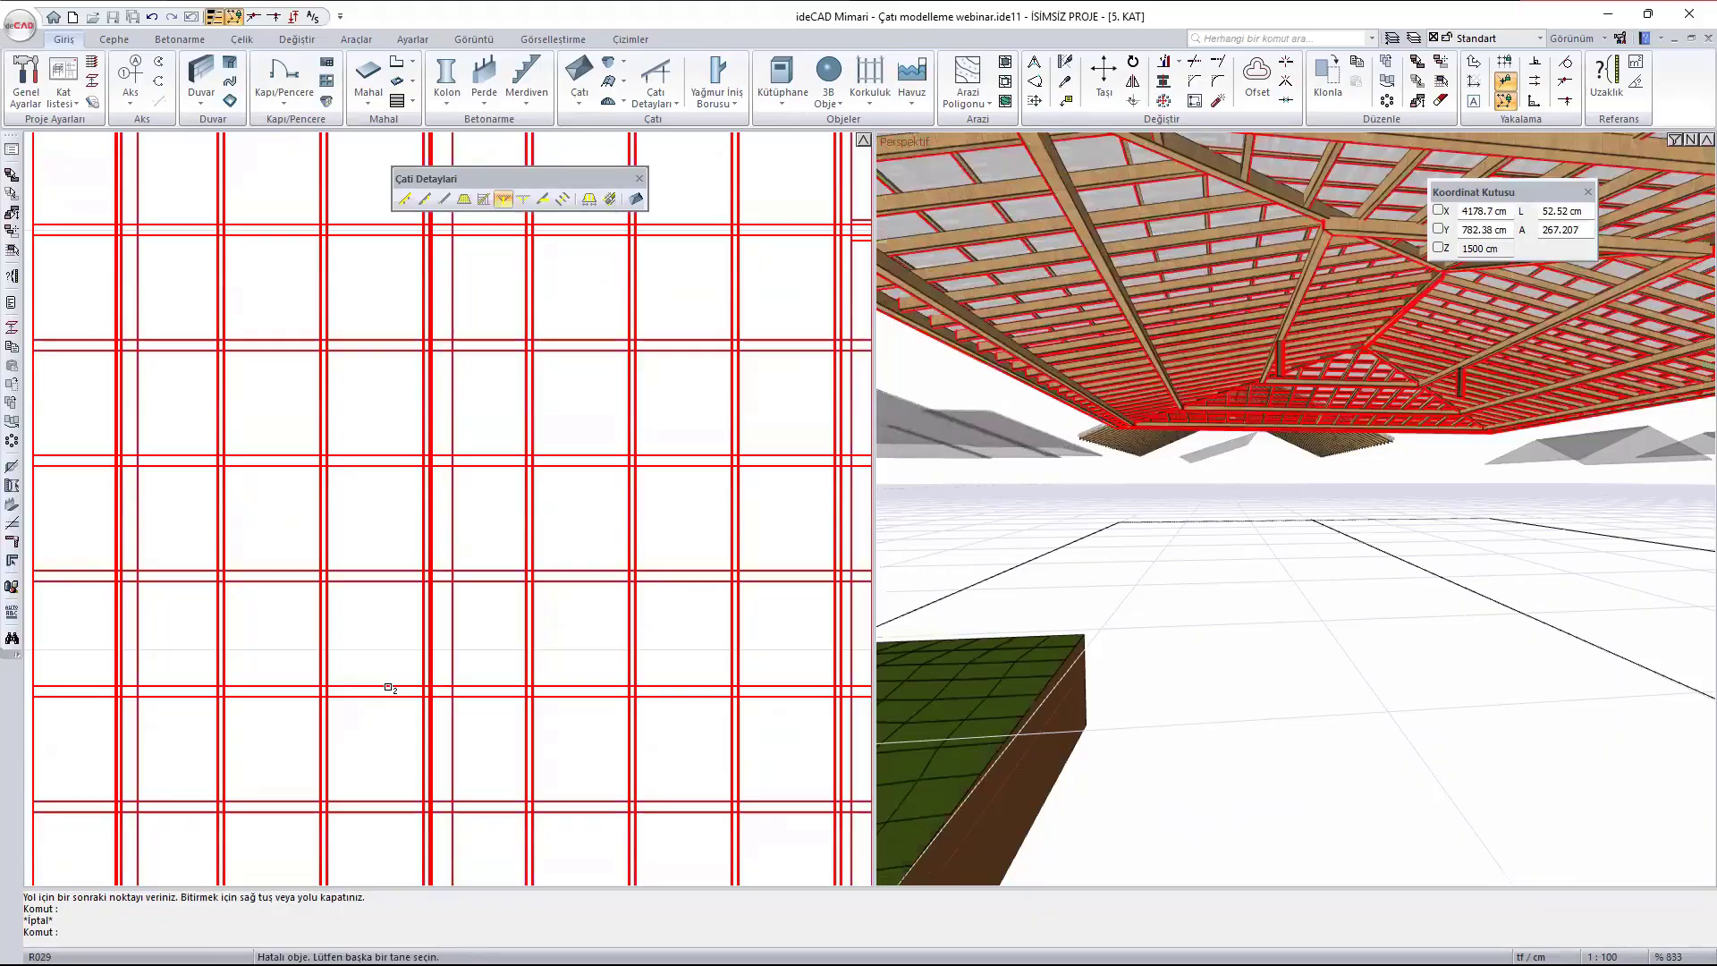
click(388, 687)
scroll(1137, 339, up, 2)
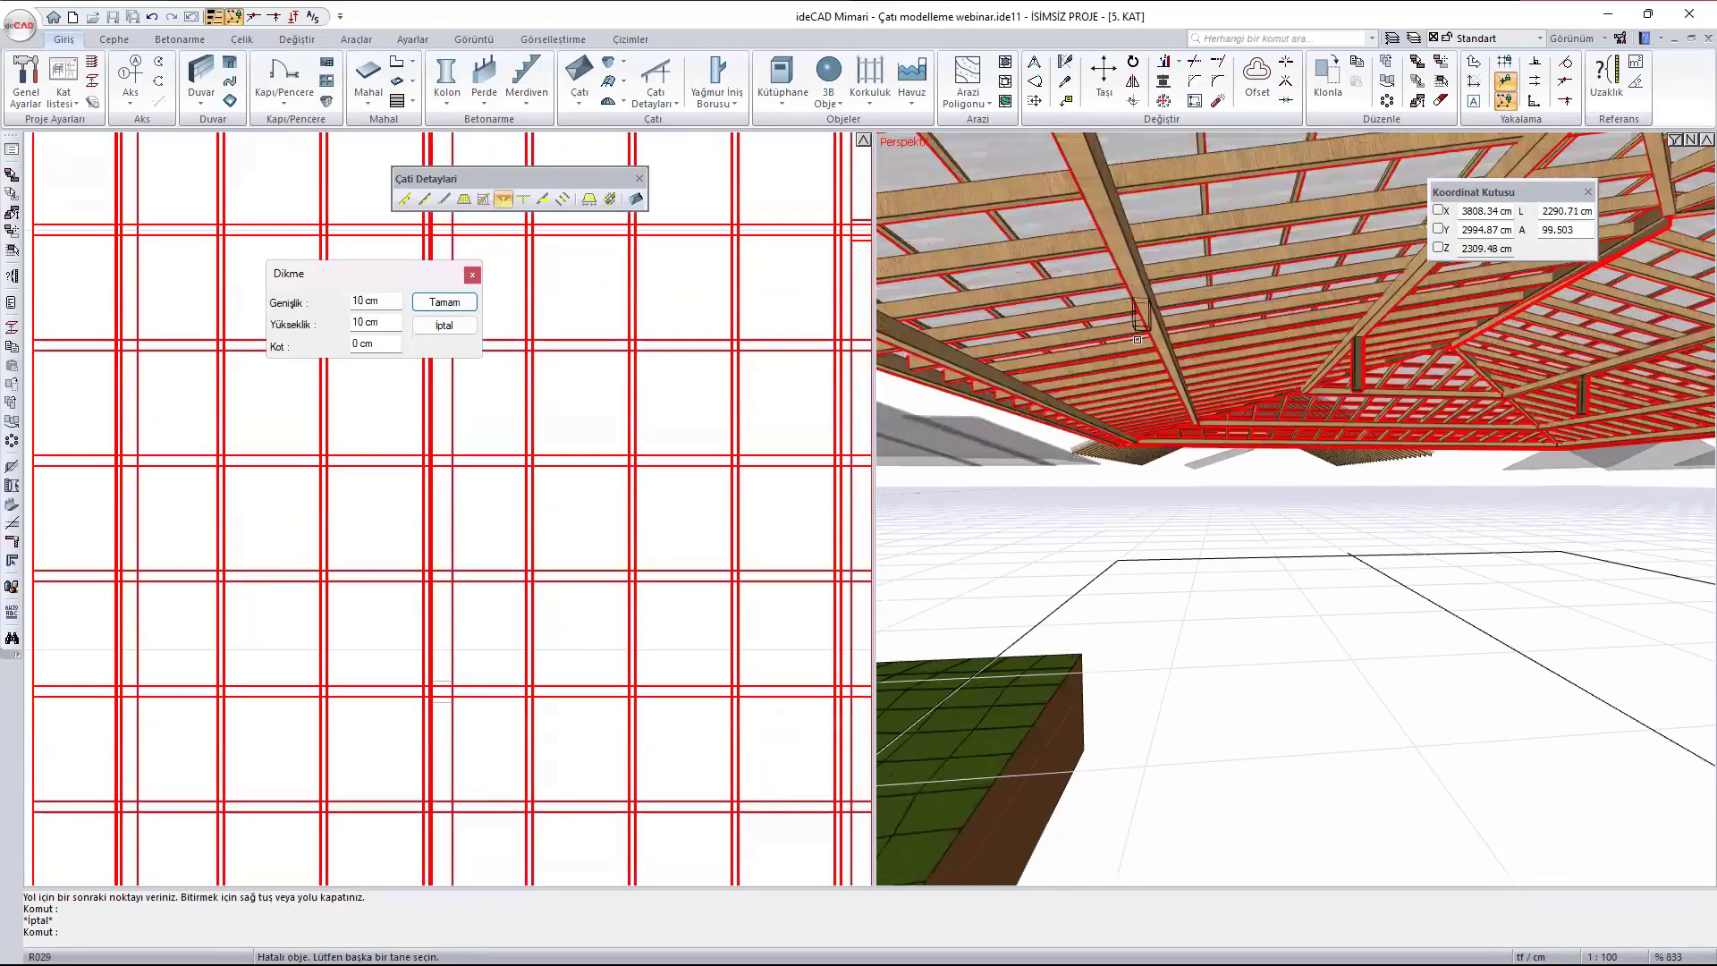
scroll(1137, 340, up, 2)
click(1162, 336)
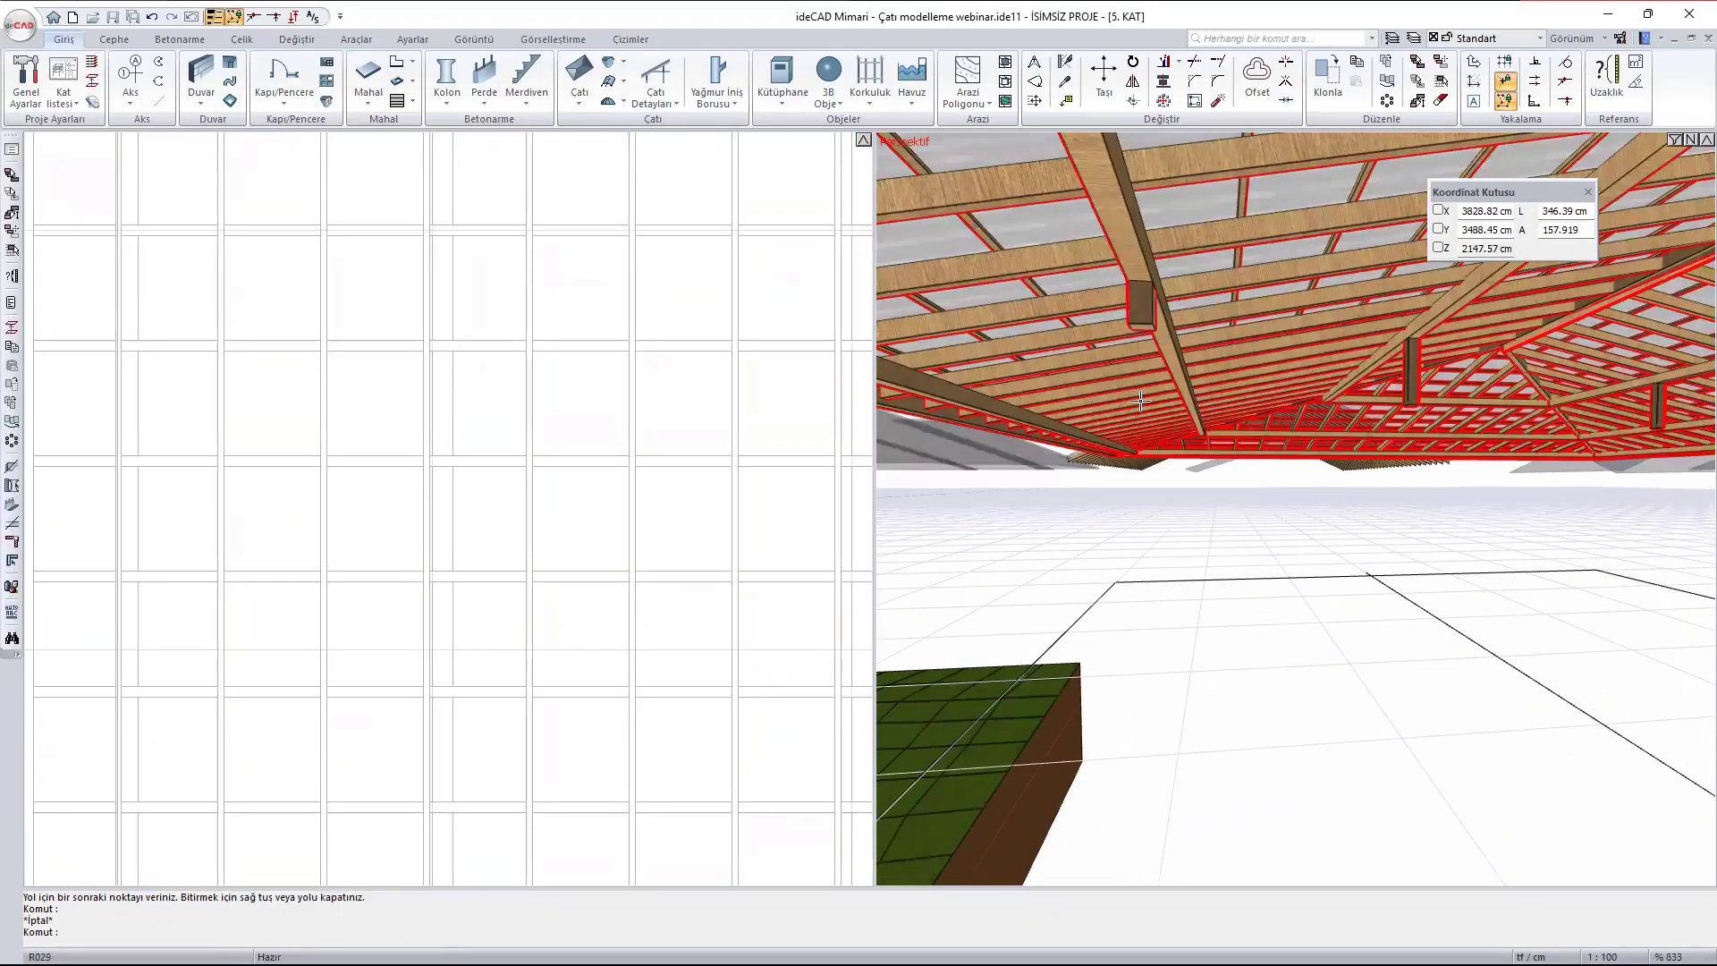
ctrl+middle_drag(1199, 337, 1229, 356)
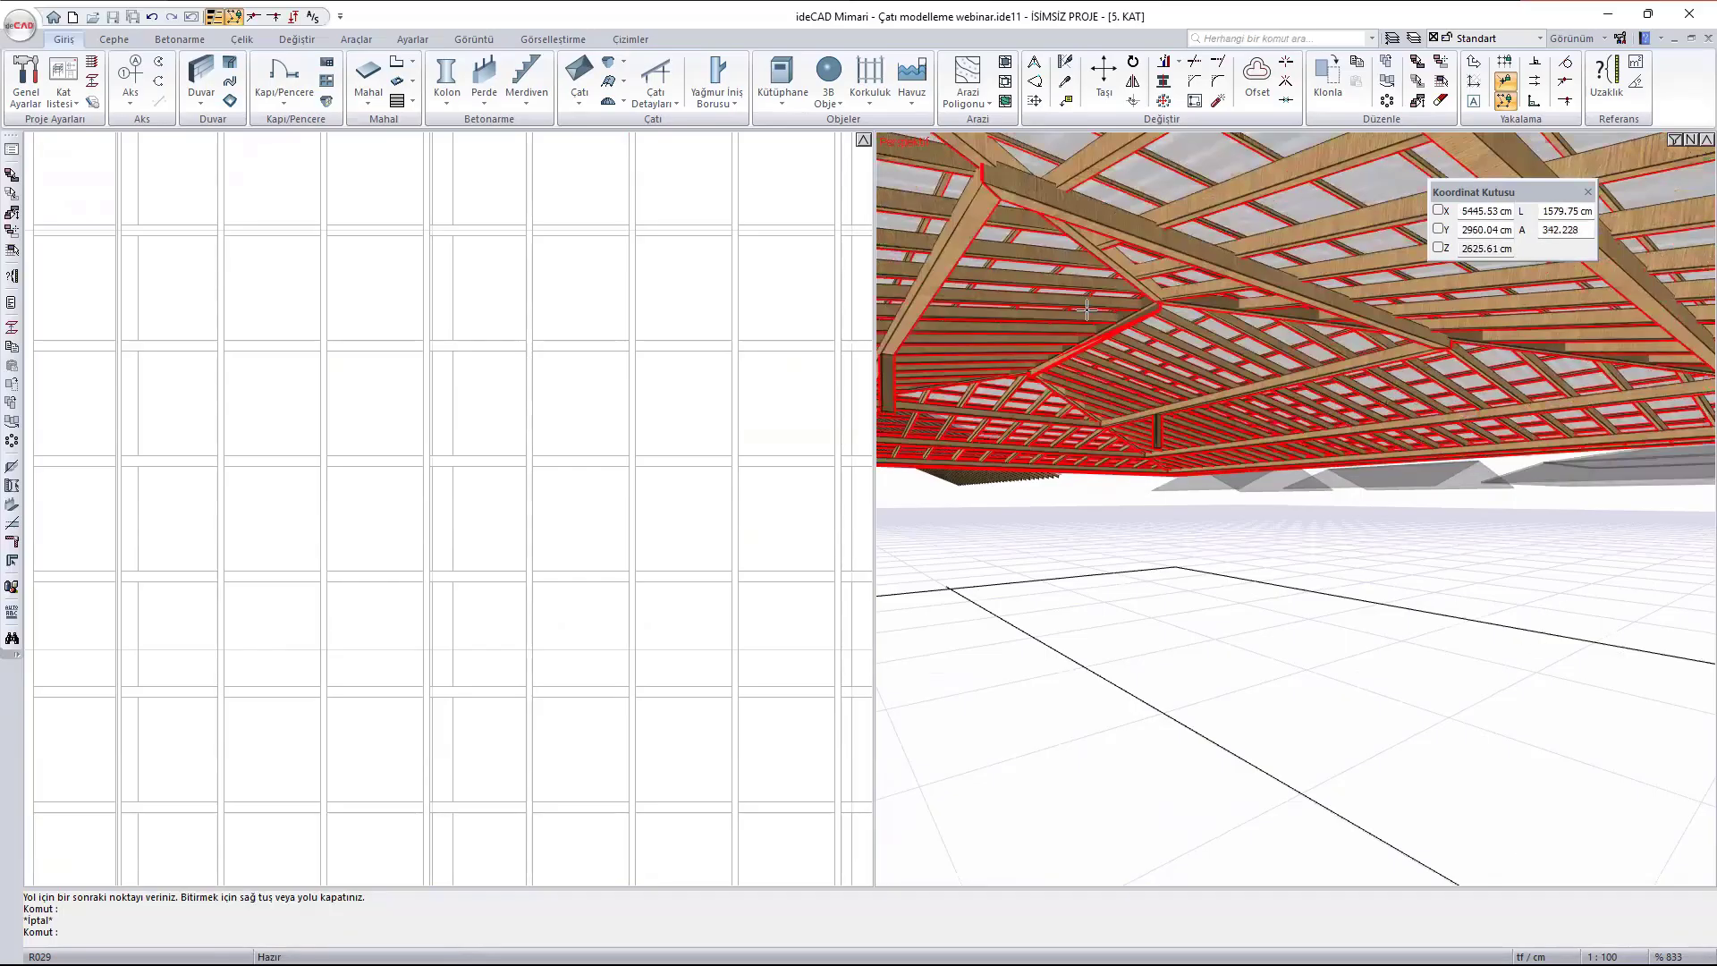
click(656, 95)
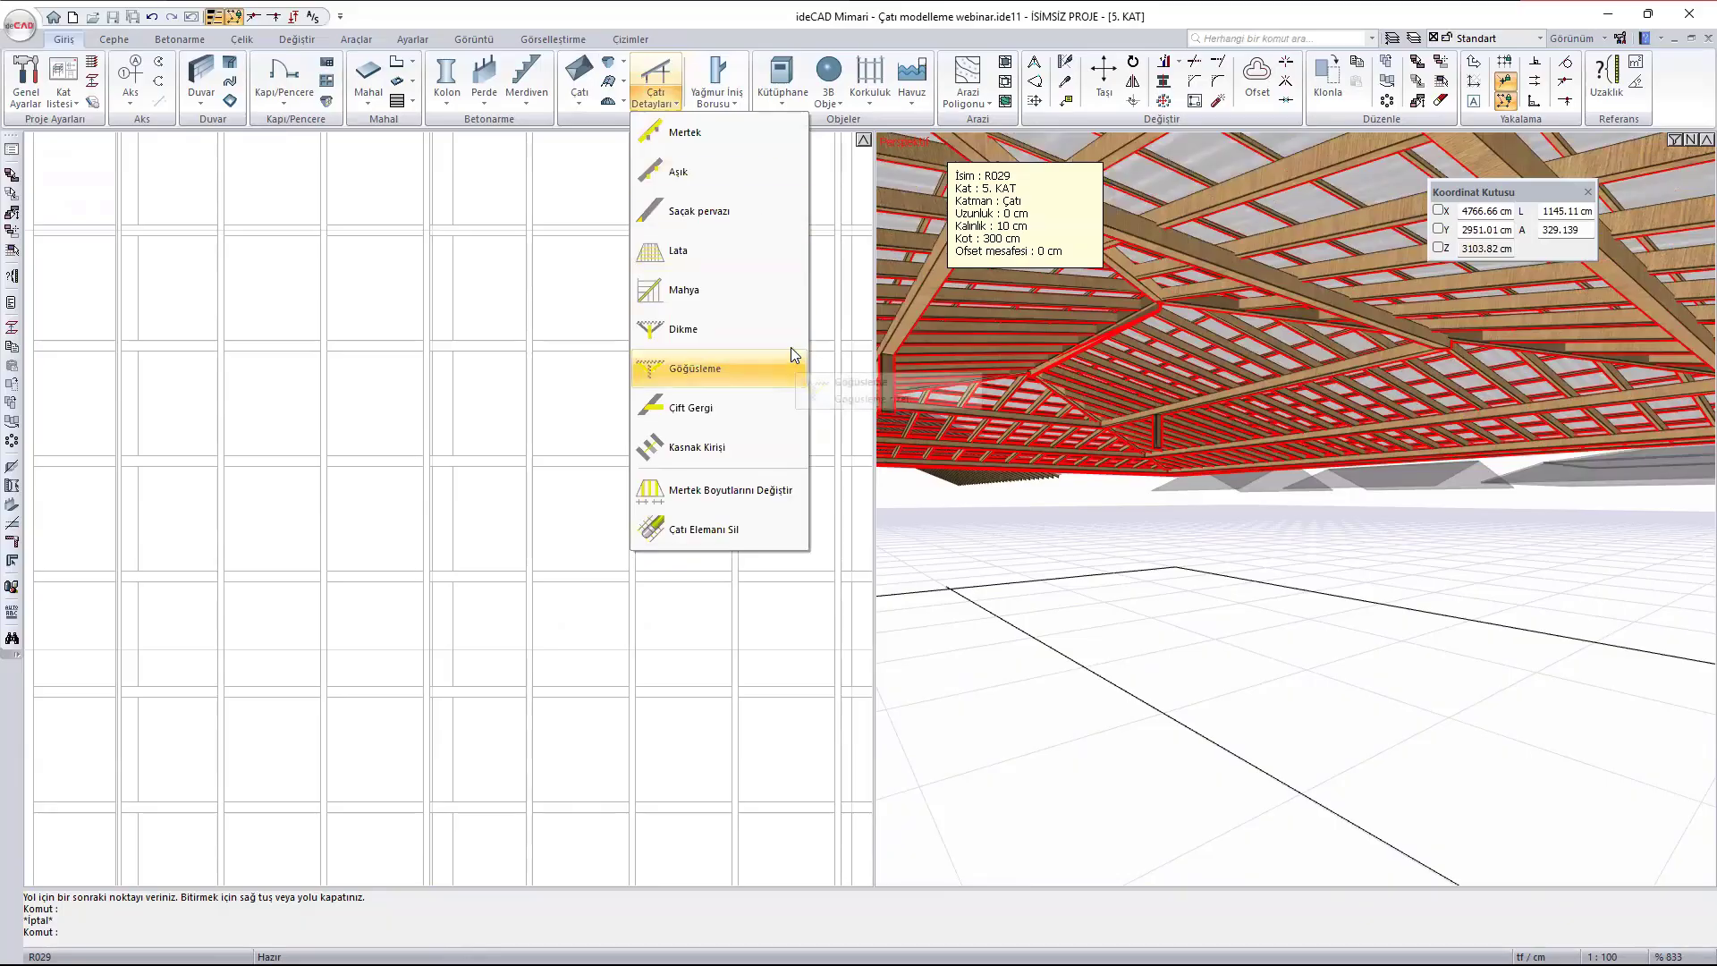
click(751, 370)
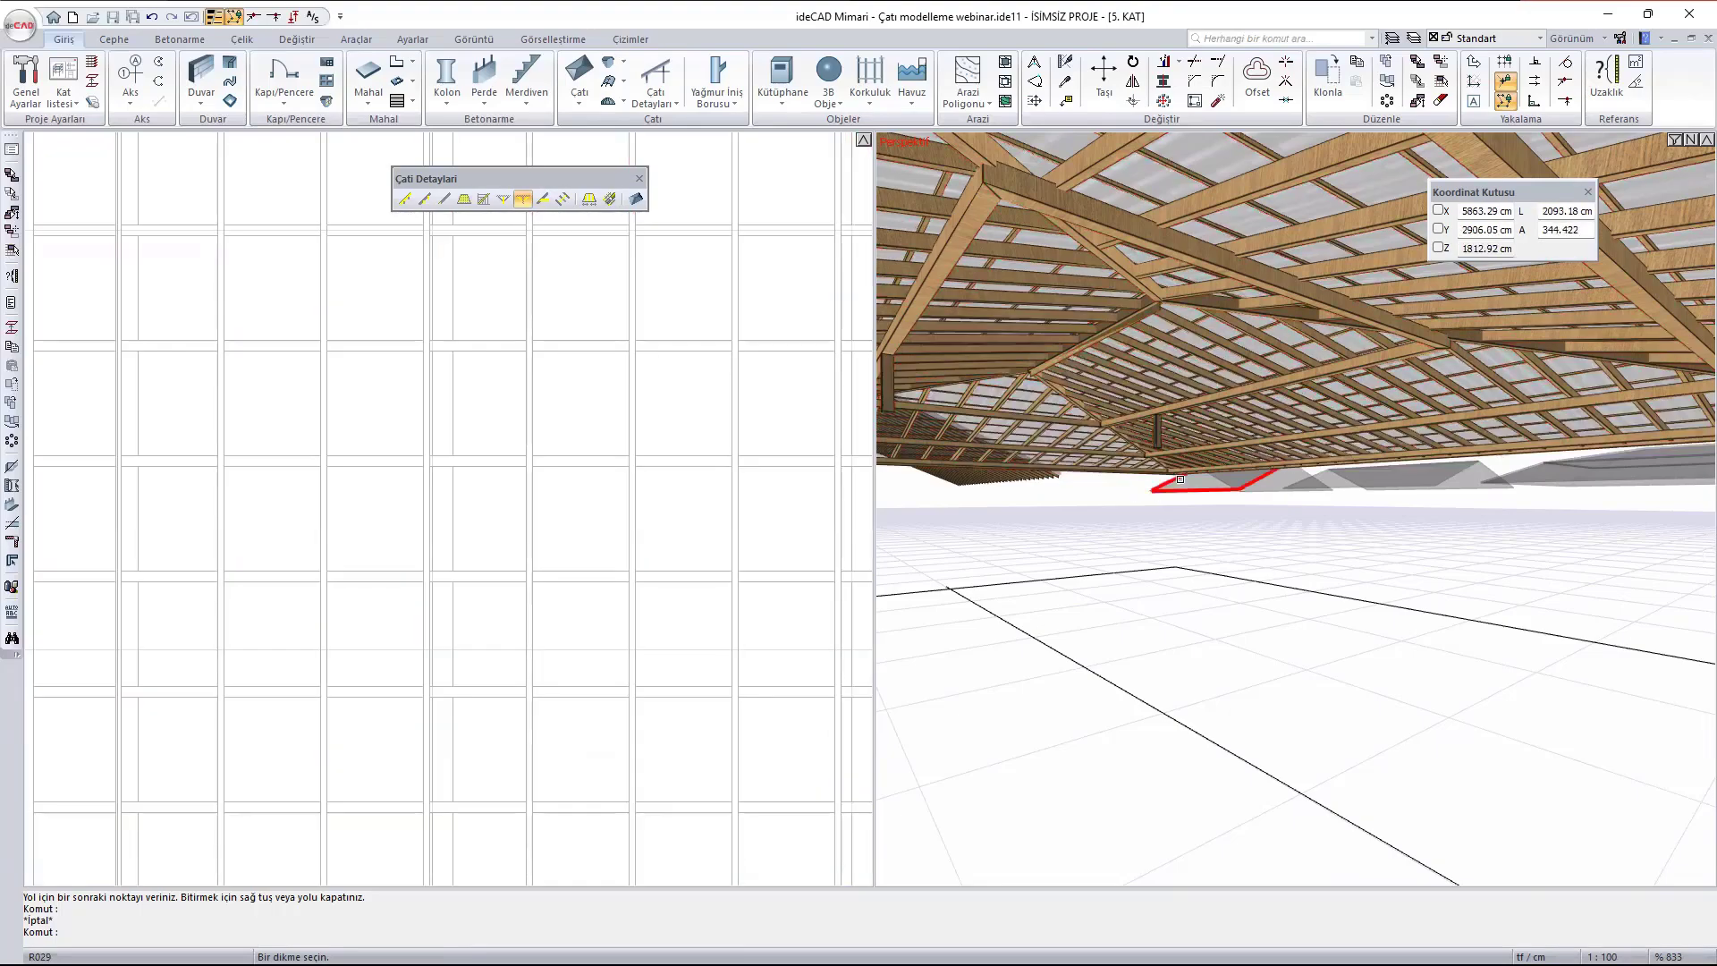
scroll(1159, 468, up, 2)
scroll(1158, 468, up, 4)
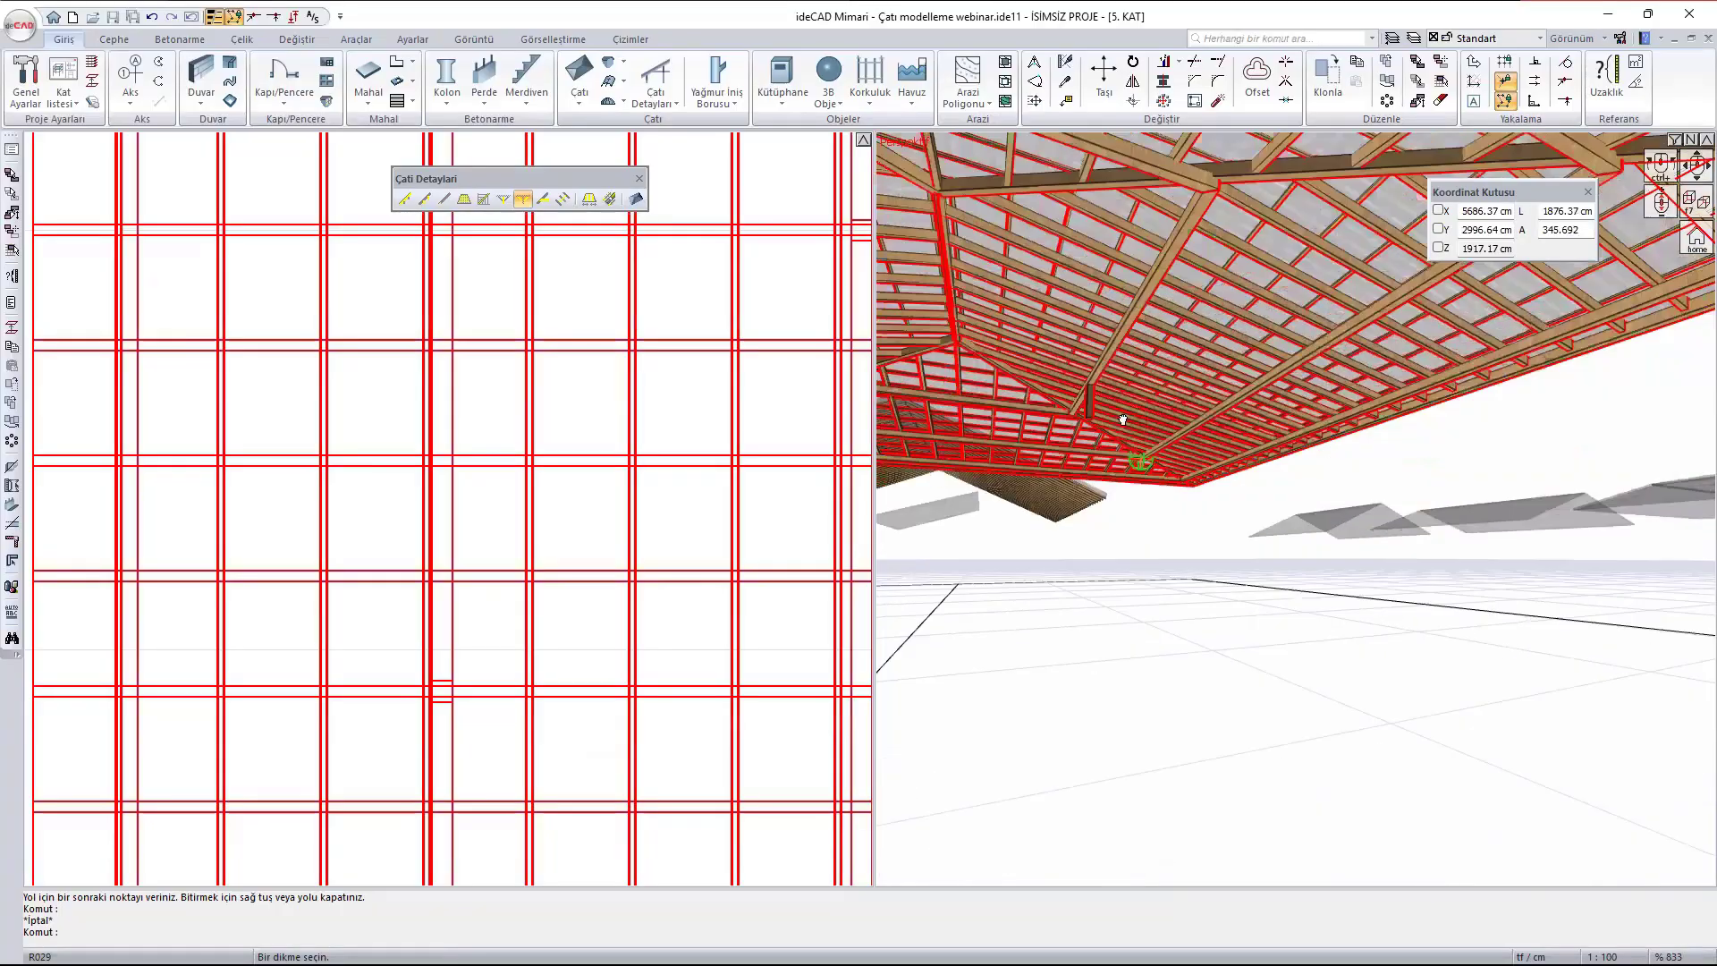
scroll(1249, 403, up, 5)
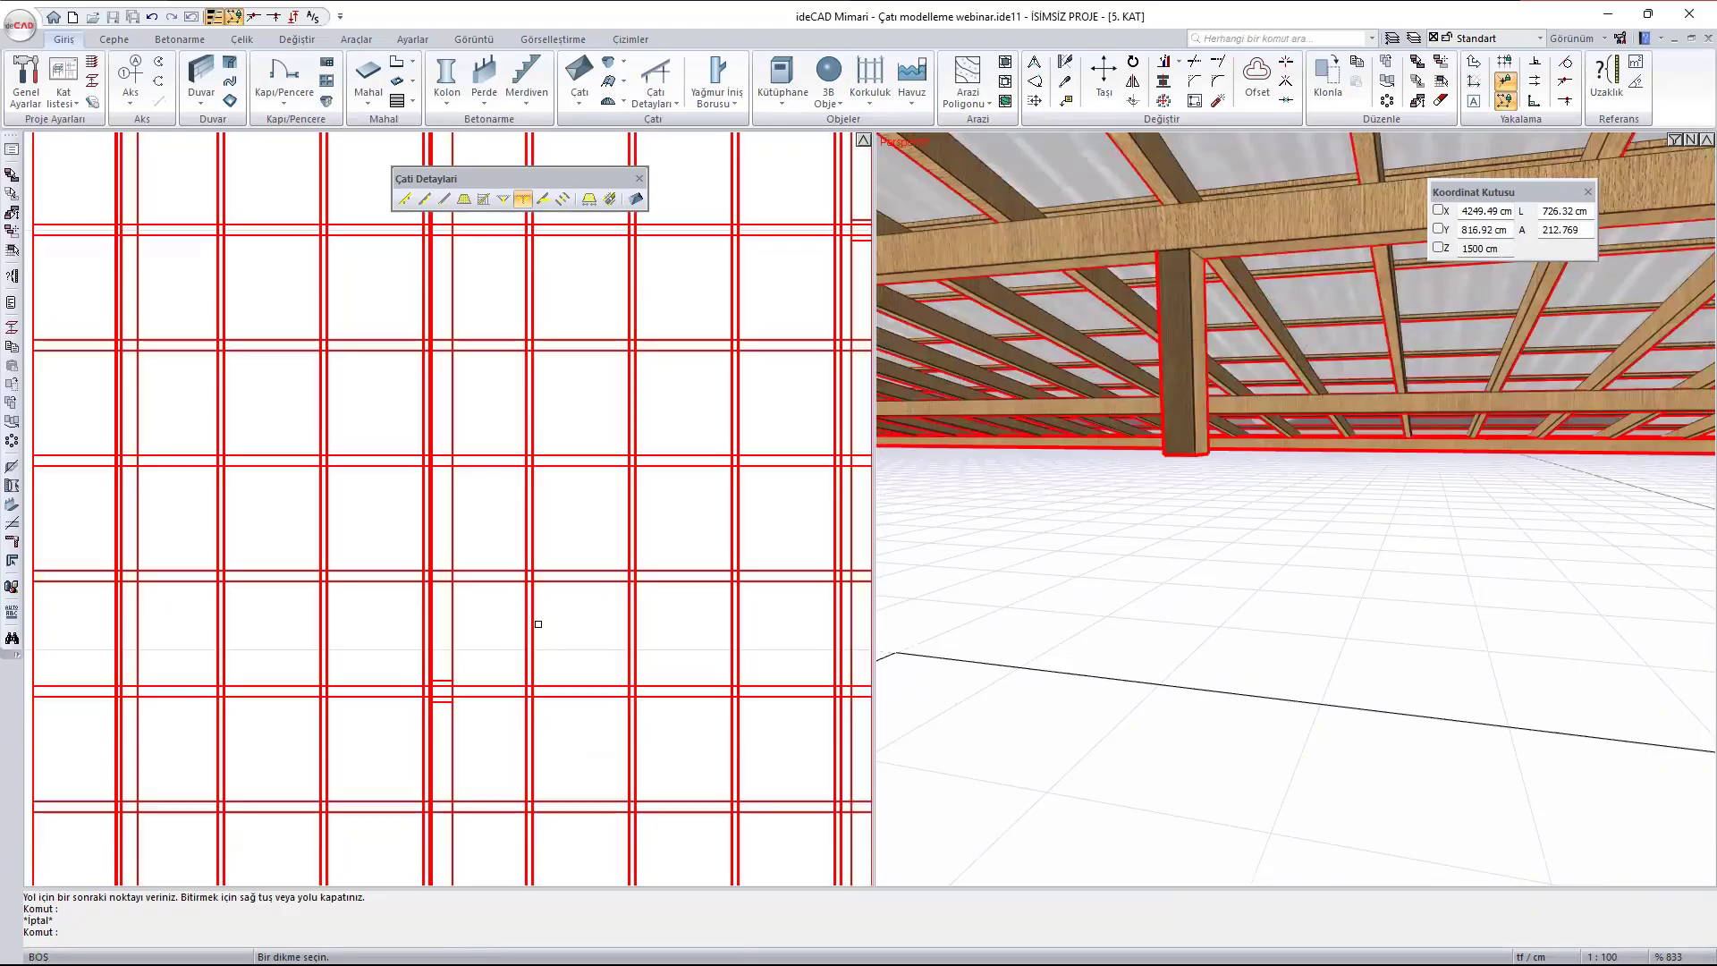
scroll(445, 686, up, 1)
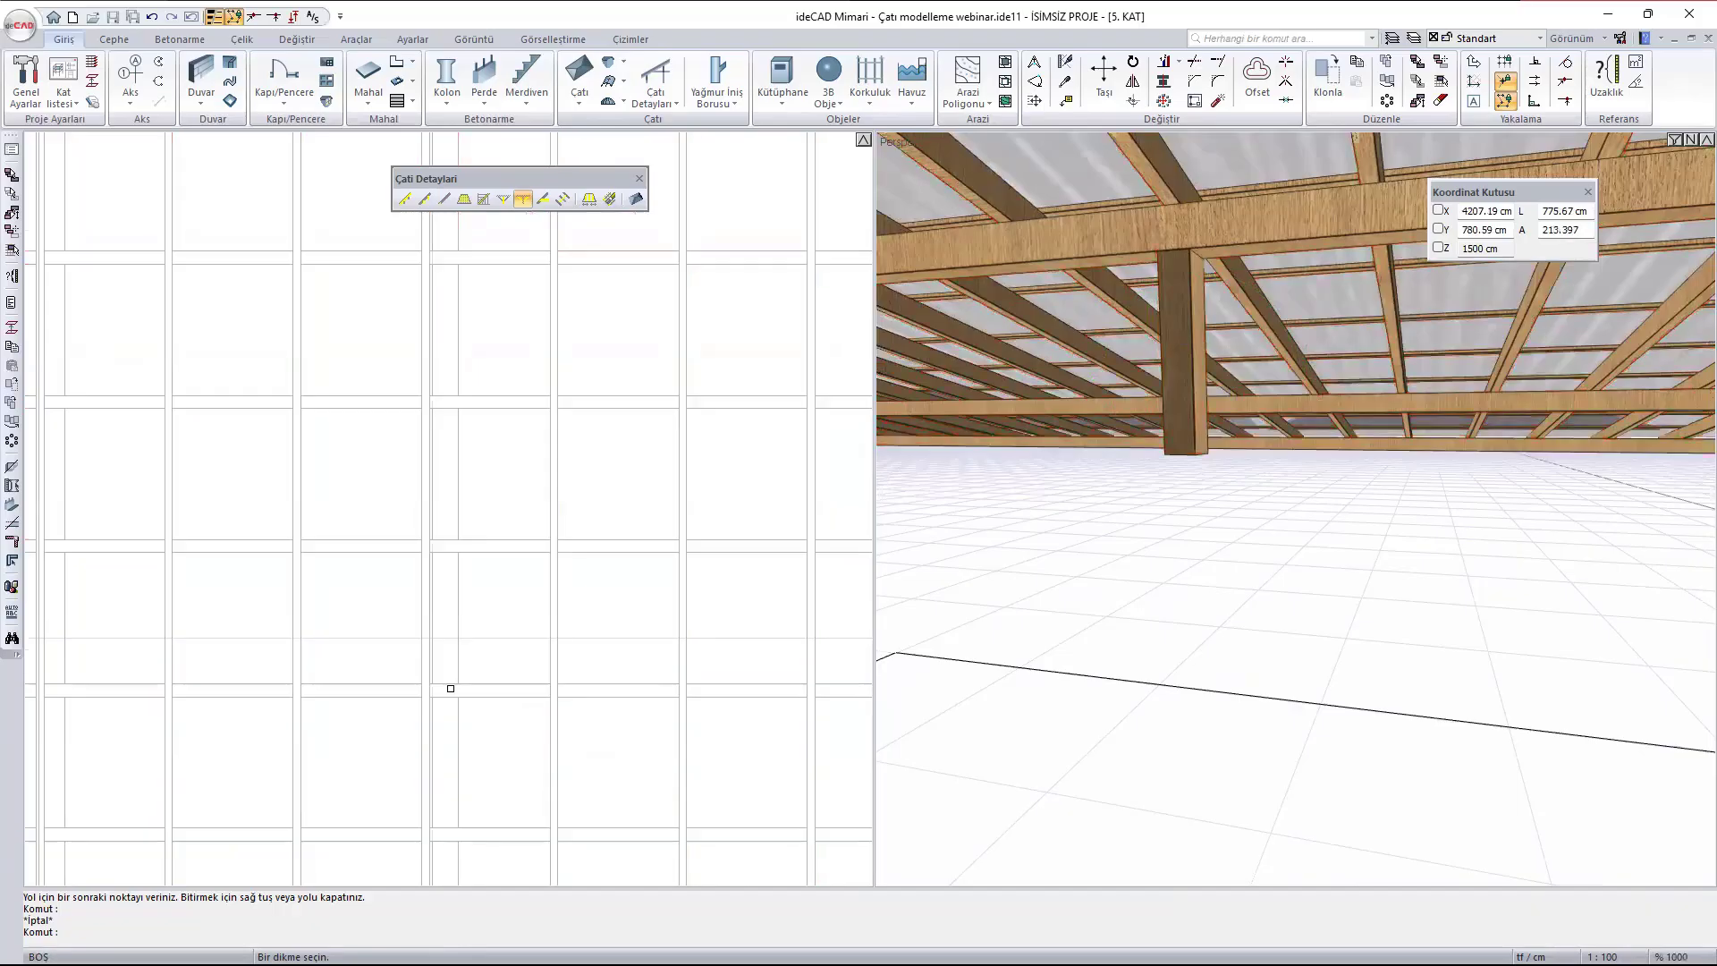
click(445, 684)
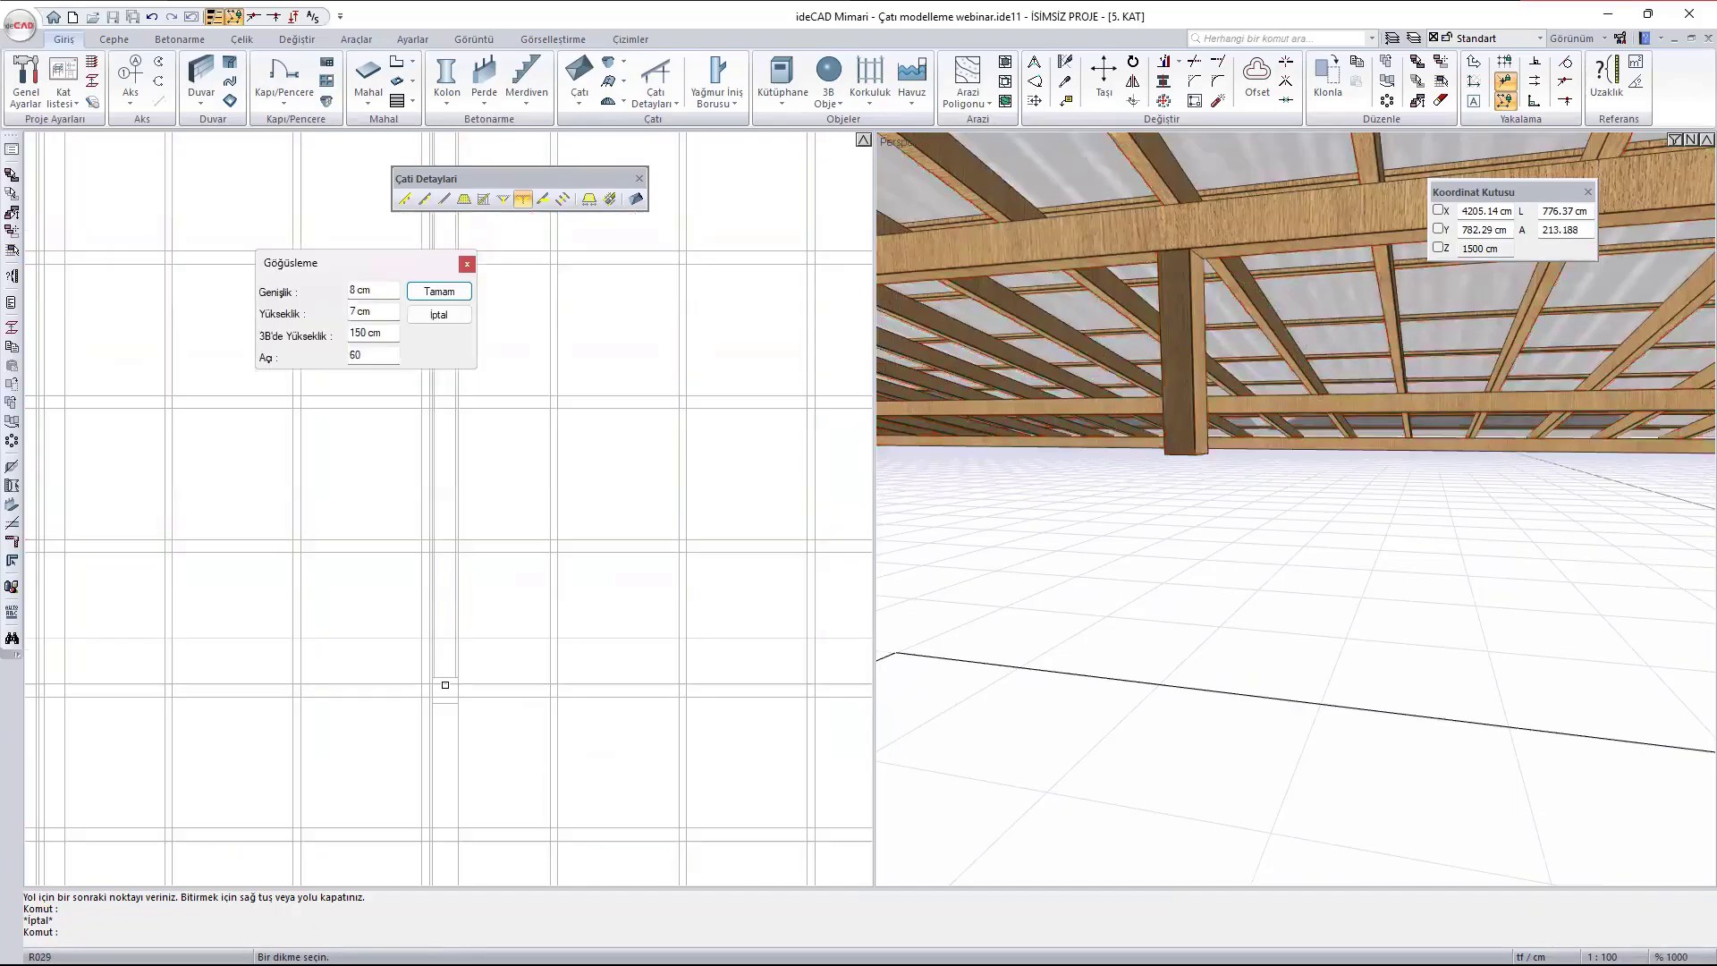
scroll(438, 618, down, 3)
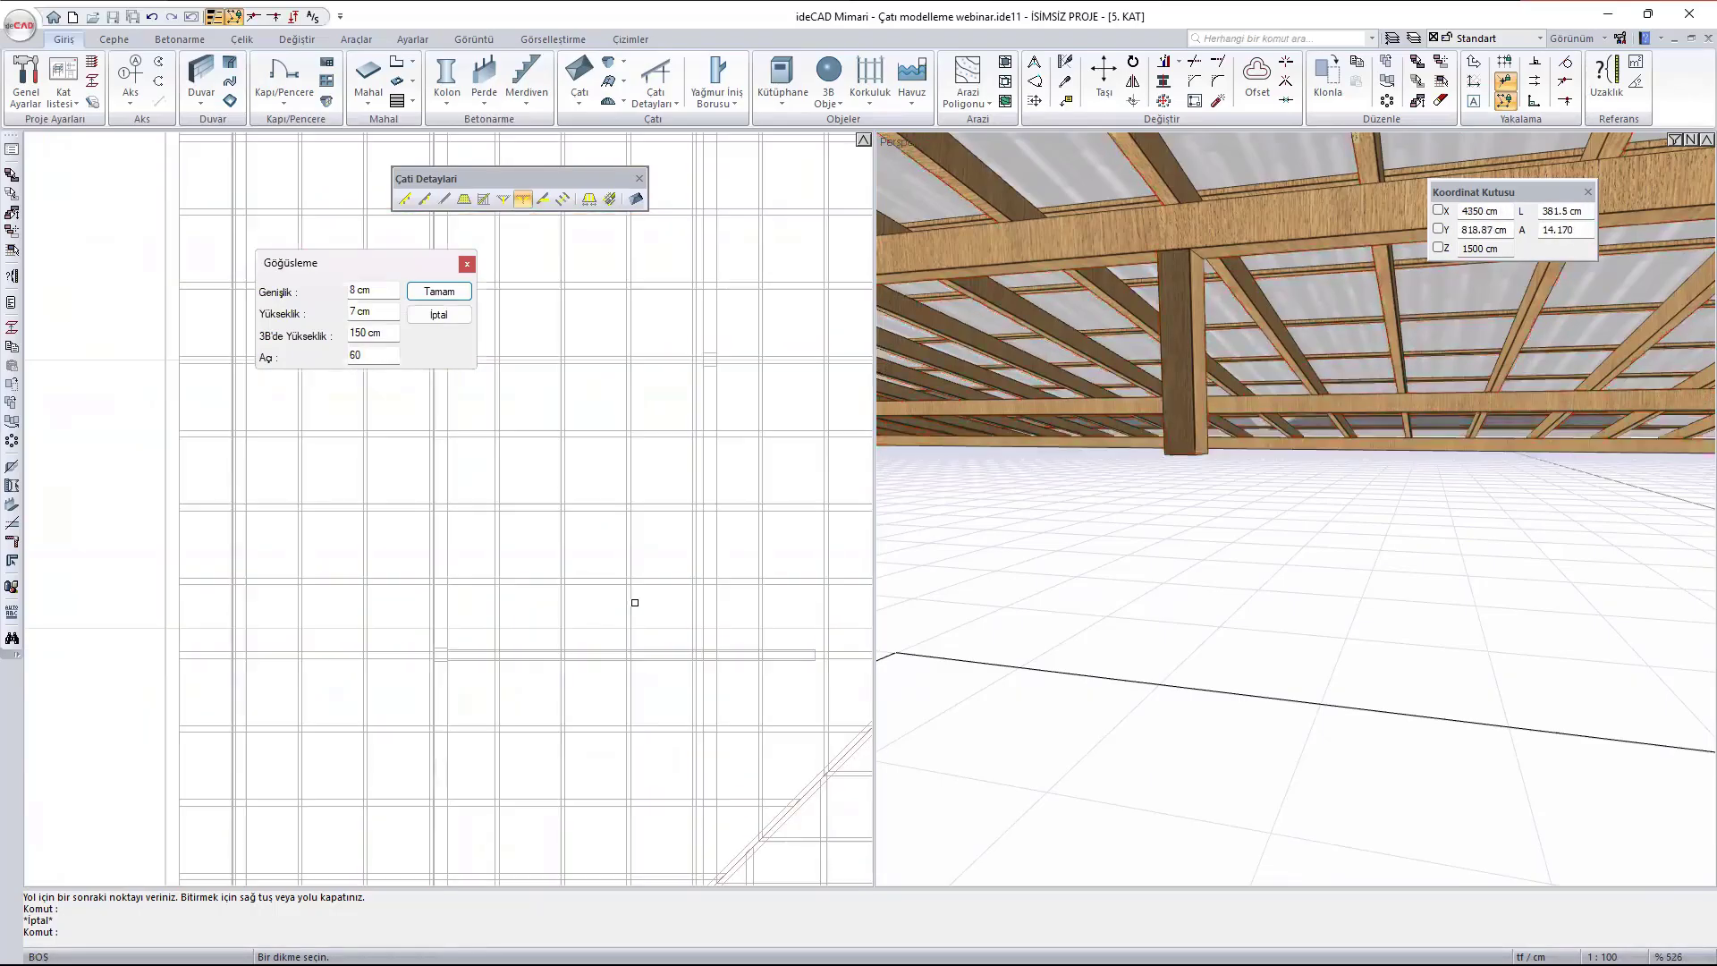
scroll(735, 498, down, 5)
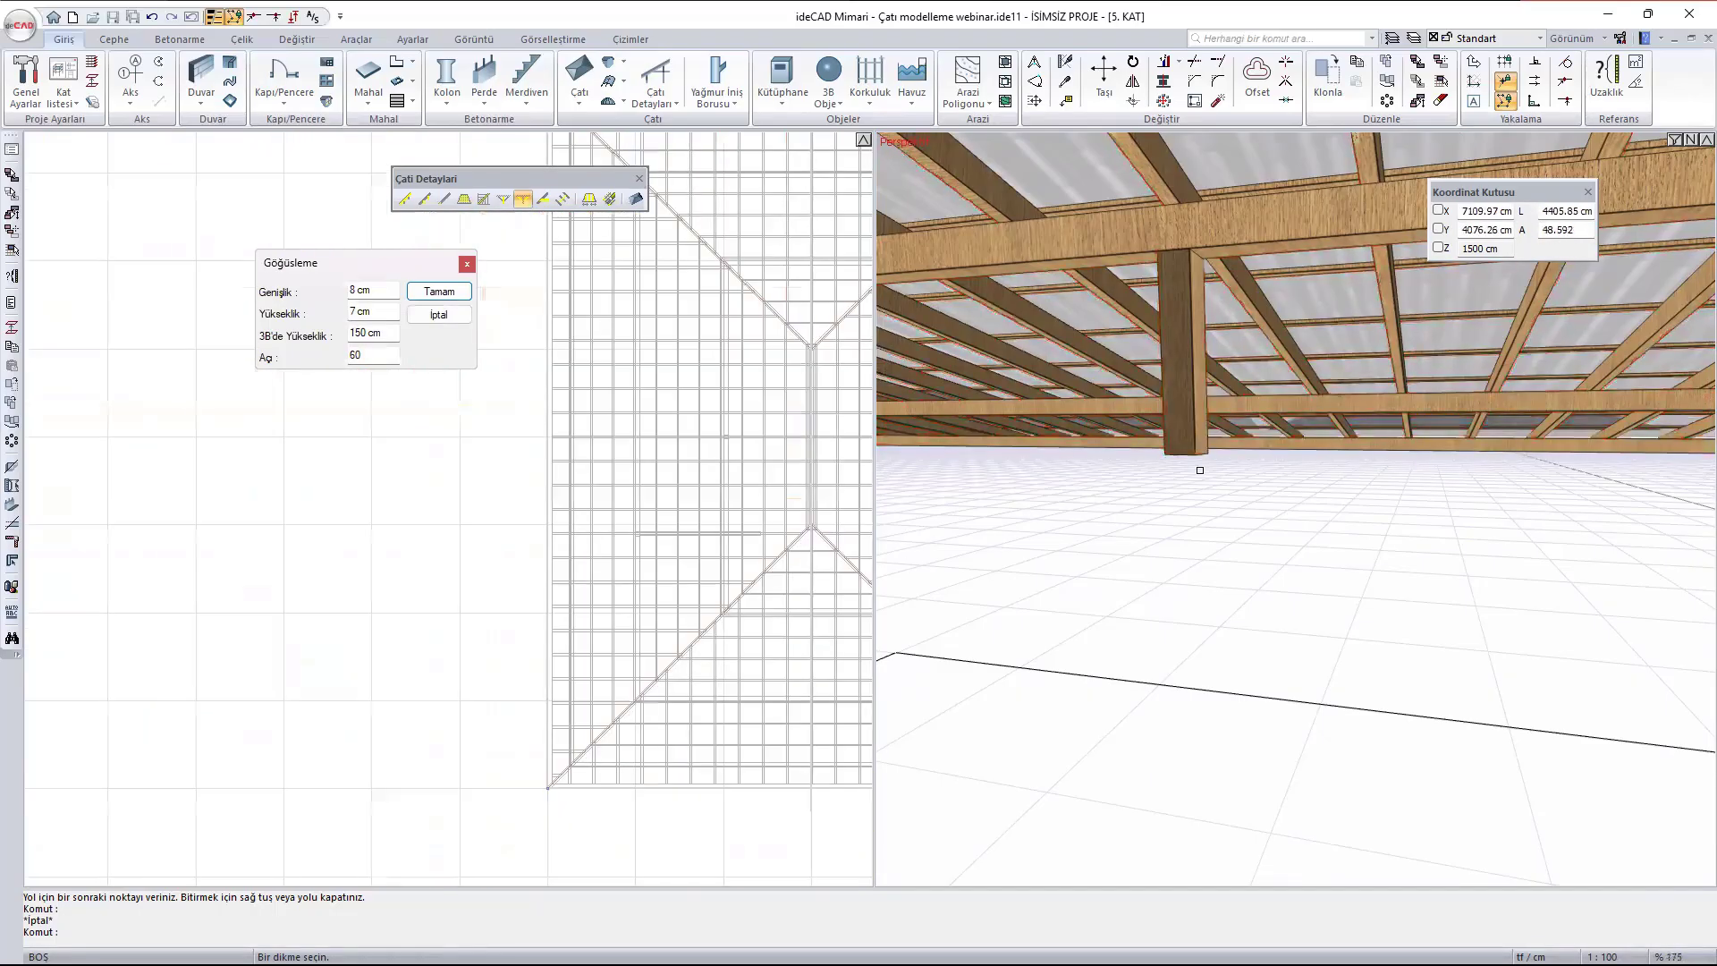
scroll(1202, 460, down, 2)
middle_drag(1212, 453, 1055, 395)
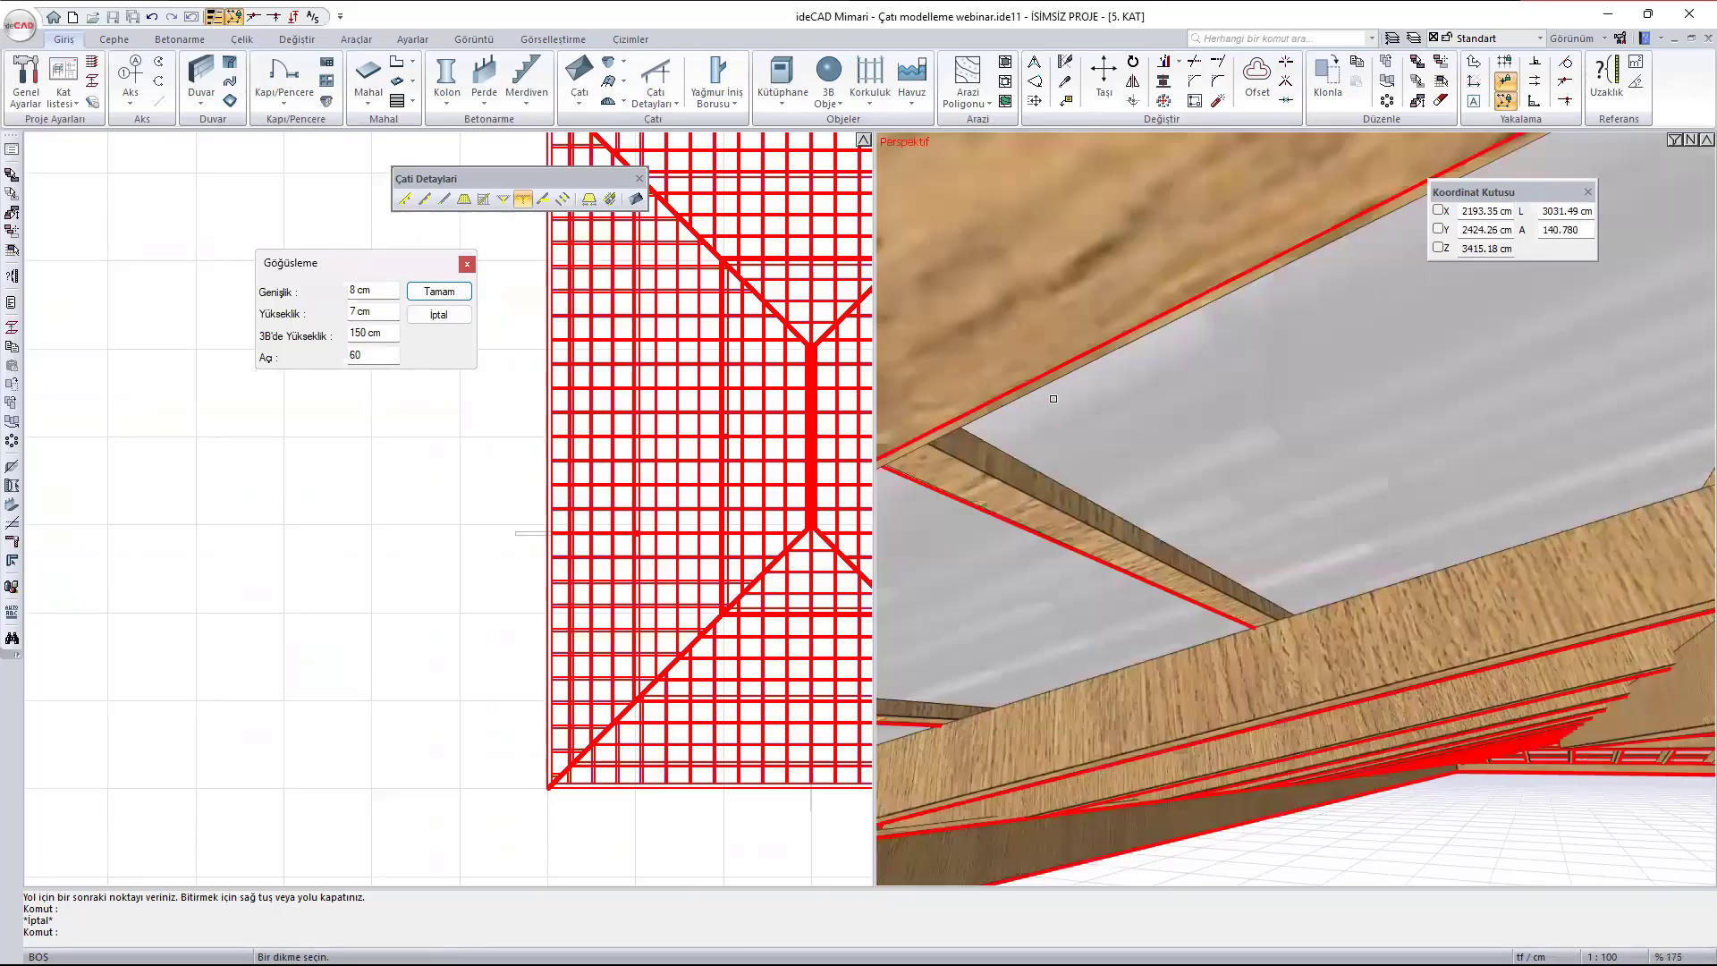
scroll(1068, 391, down, 3)
scroll(1199, 451, down, 3)
ctrl+middle_drag(1206, 450, 1232, 478)
scroll(1222, 488, up, 3)
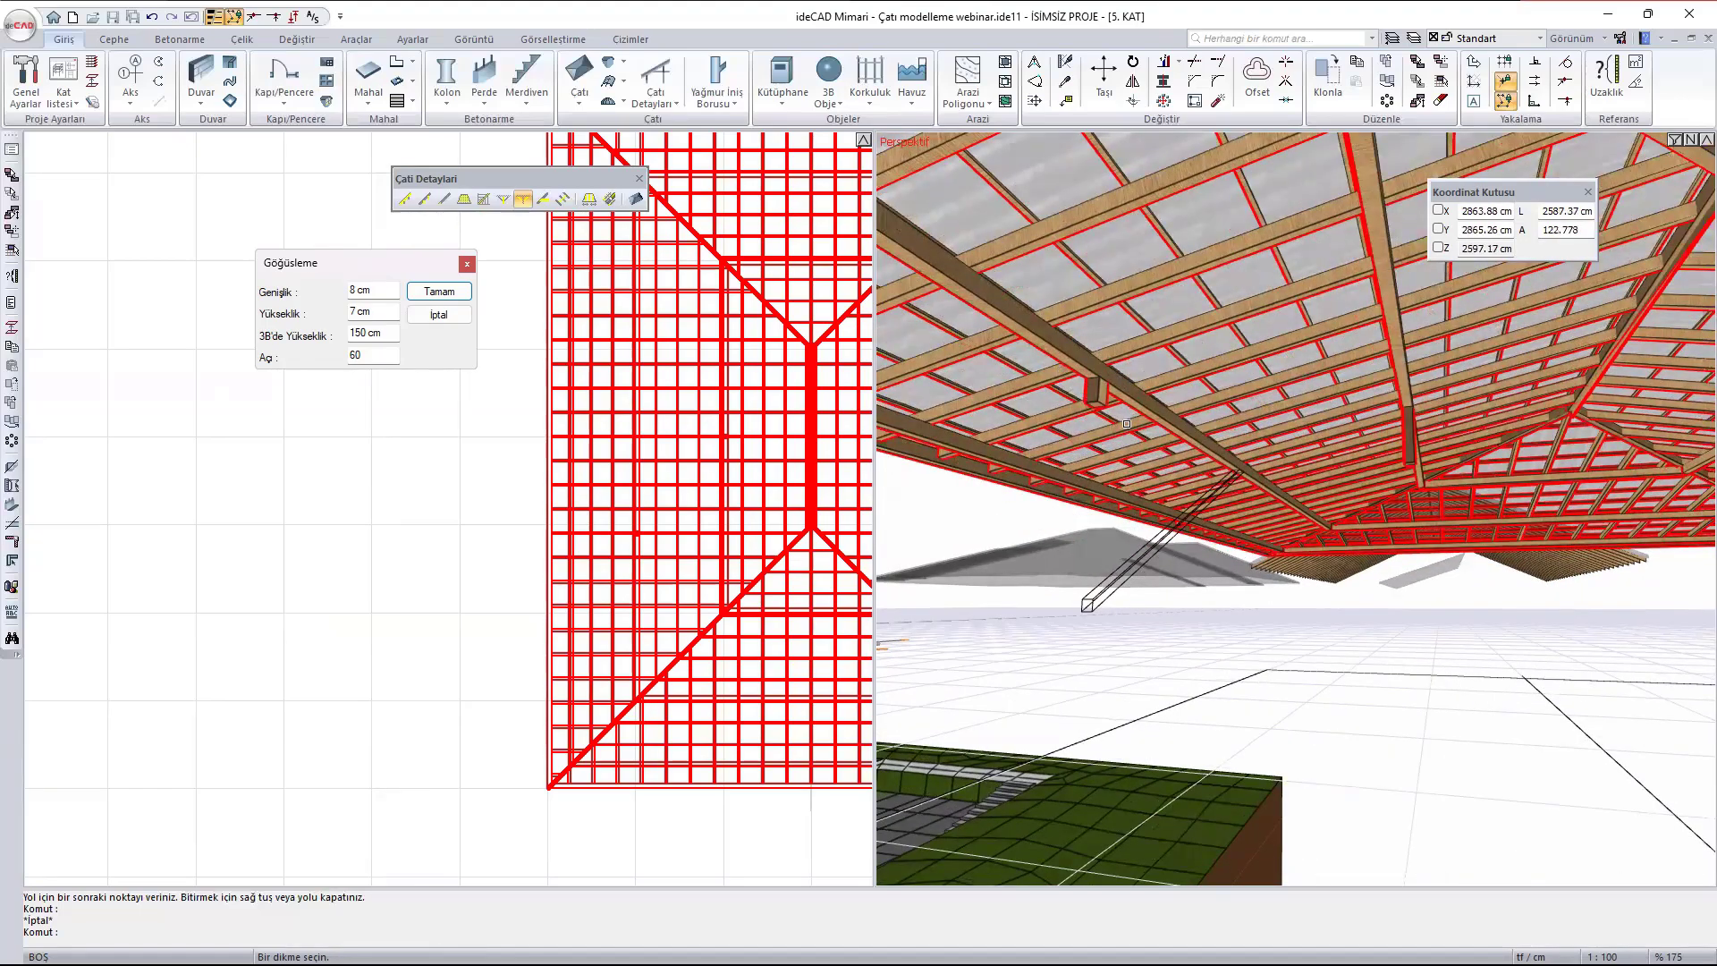
key(Escape)
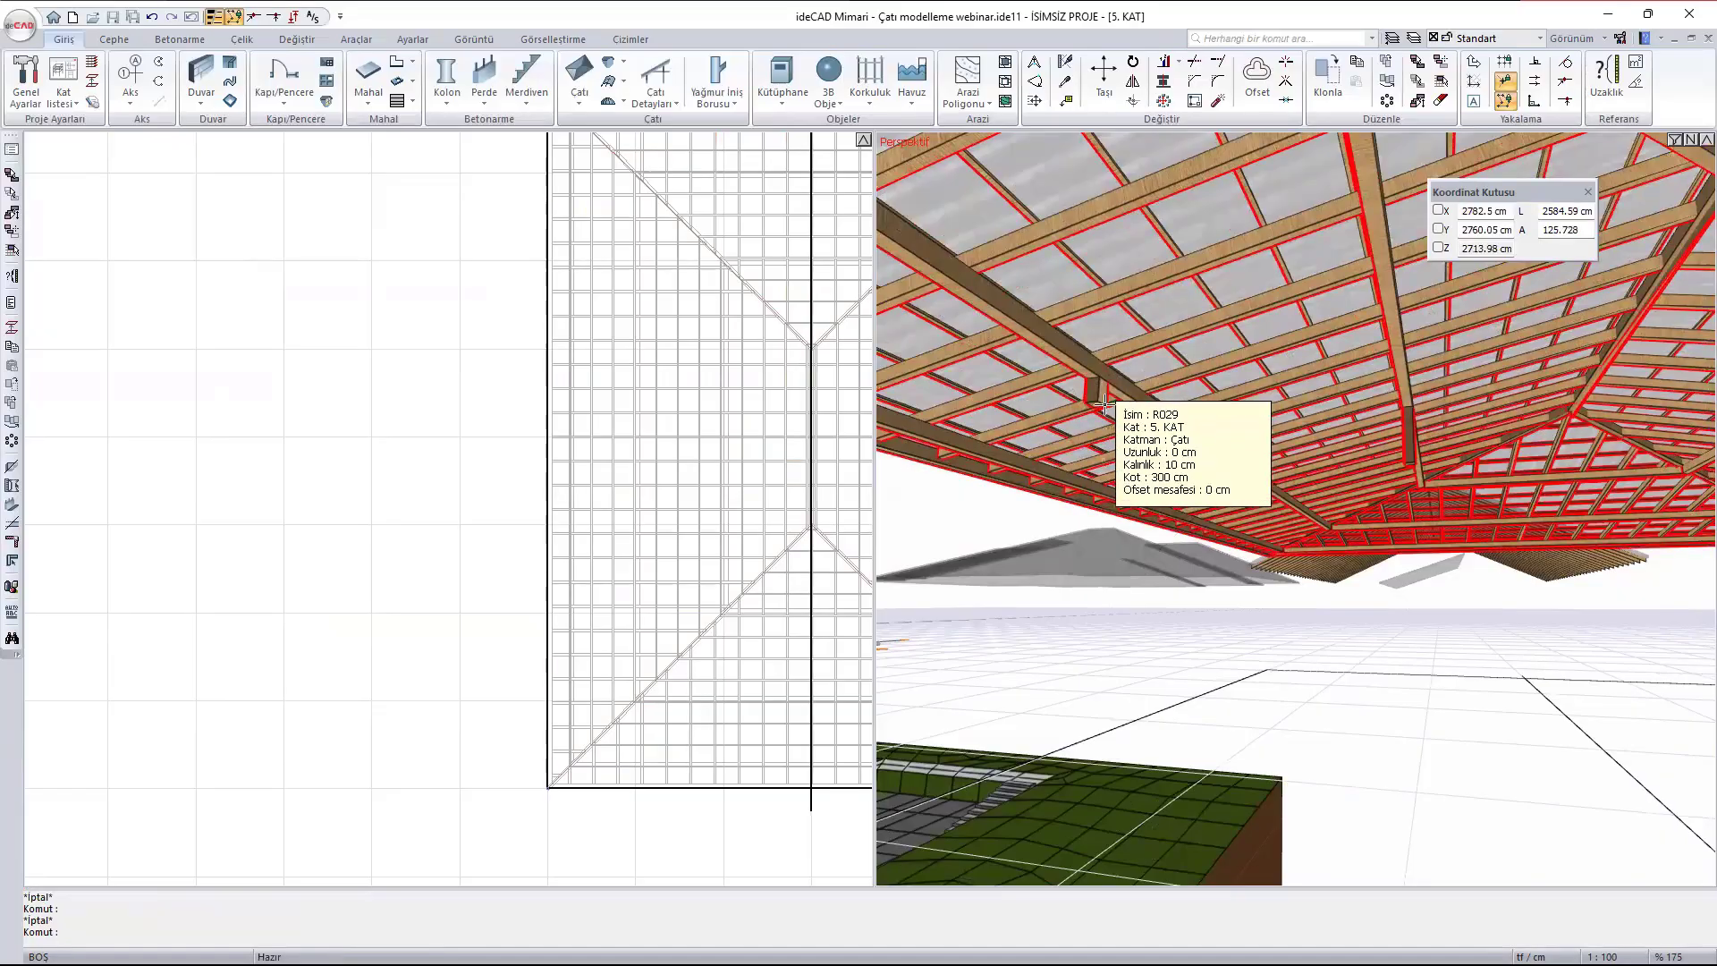
- Start a brace (Göğüsleme) from the post under the inner purlin west of the ridge, with 3B'de Yükseklik set to 100 cm
ctrl+middle_drag(1374, 487, 1269, 451)
scroll(1251, 391, up, 2)
scroll(1251, 391, up, 1)
scroll(450, 332, down, 1)
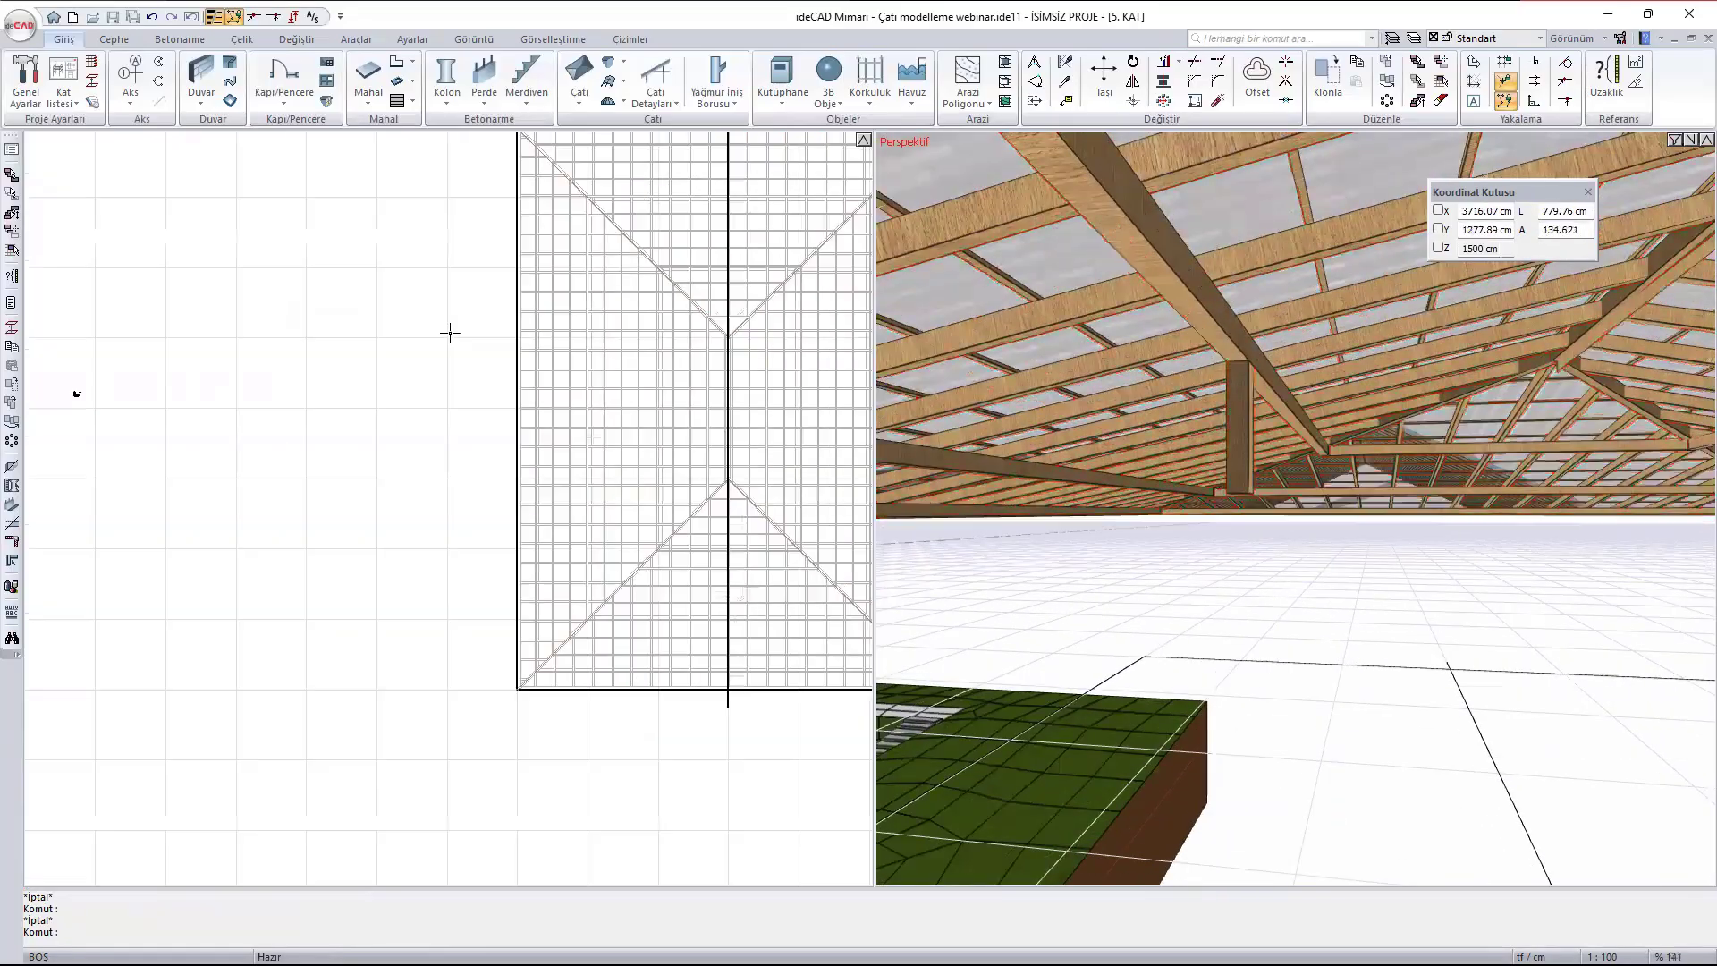
middle_drag(760, 437, 663, 458)
scroll(559, 472, up, 4)
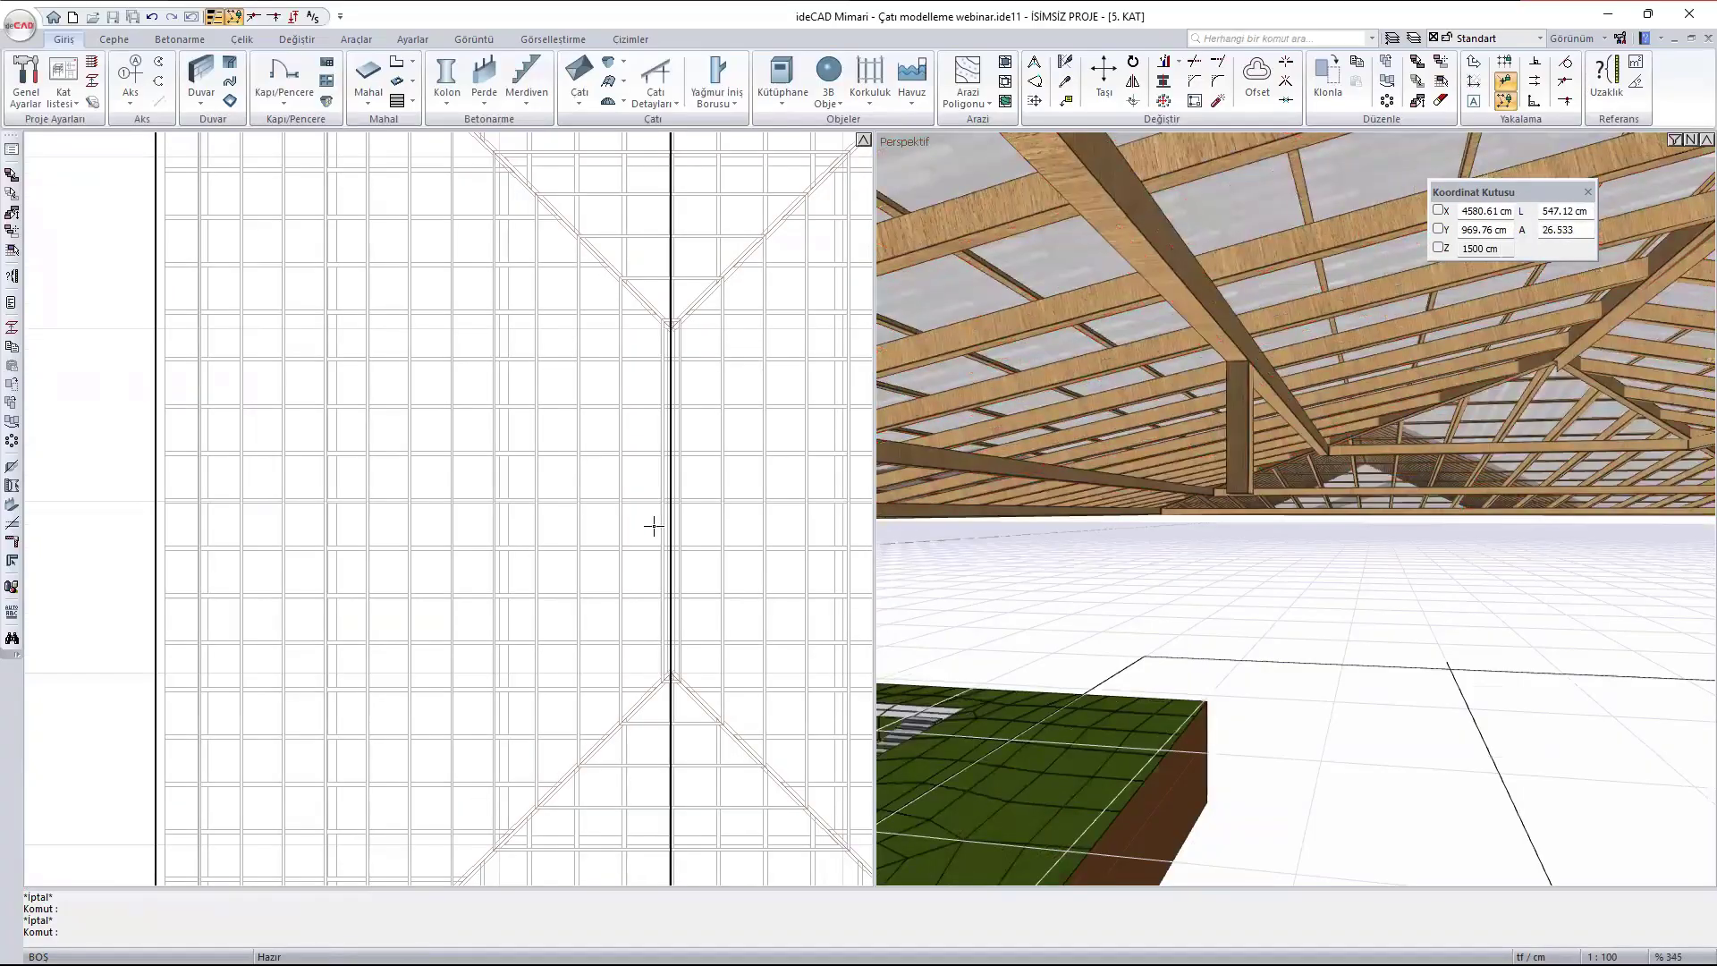
scroll(526, 491, up, 1)
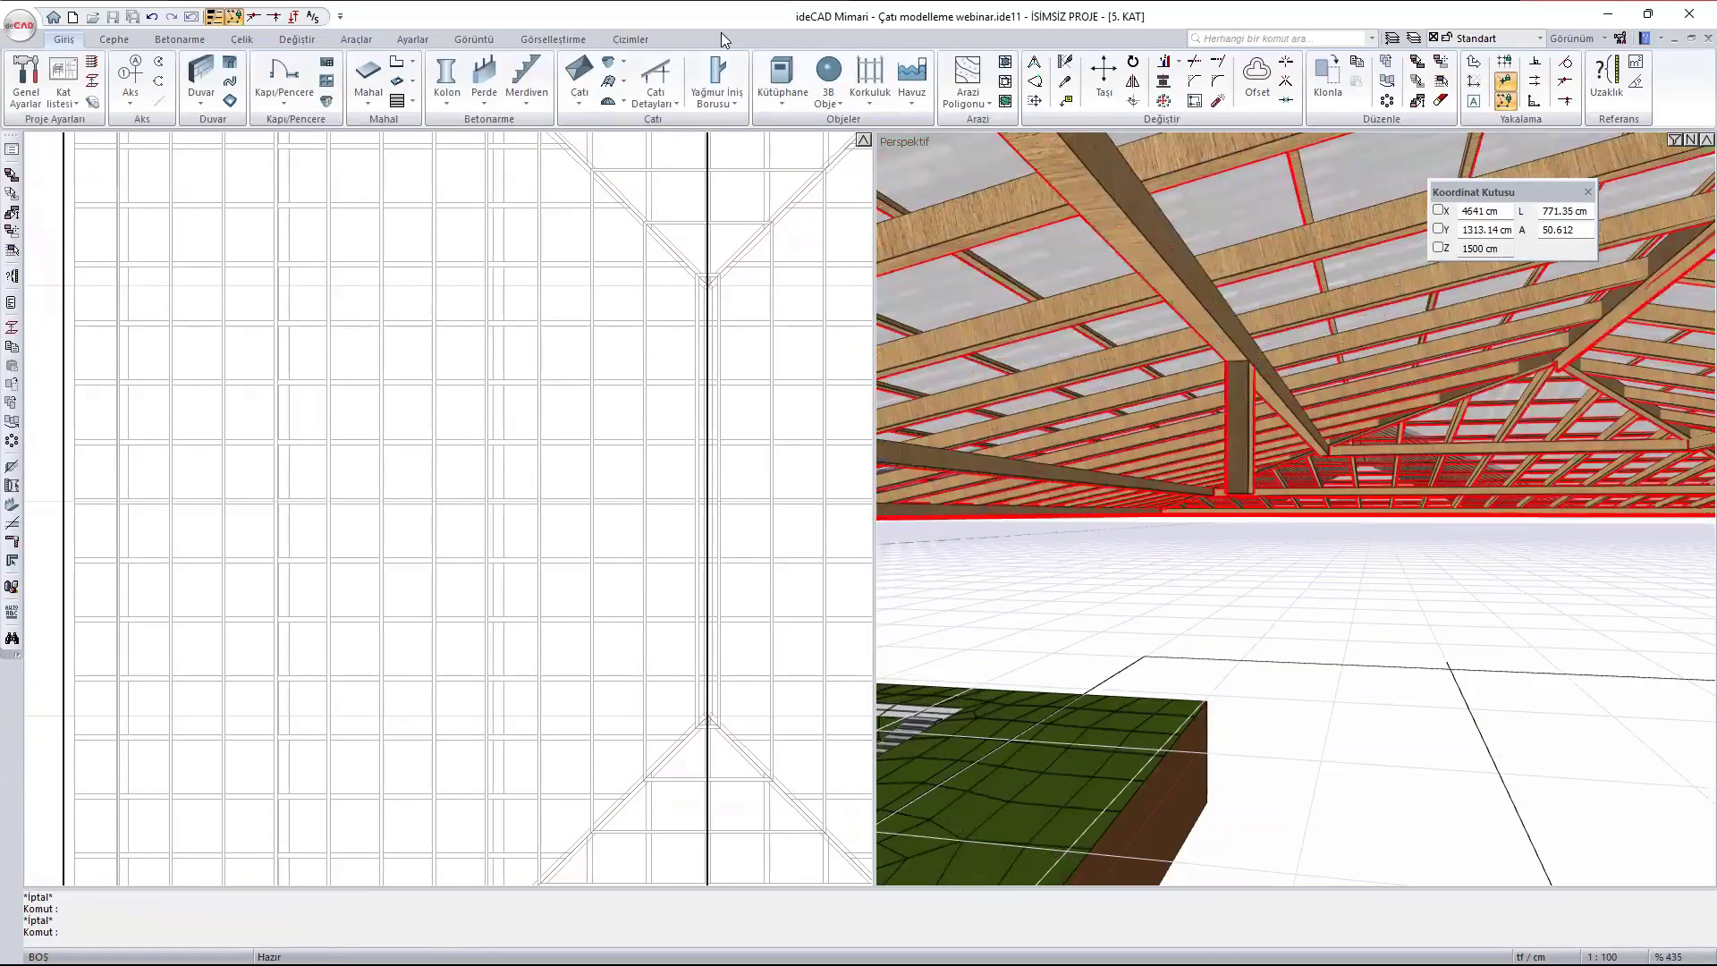
click(653, 96)
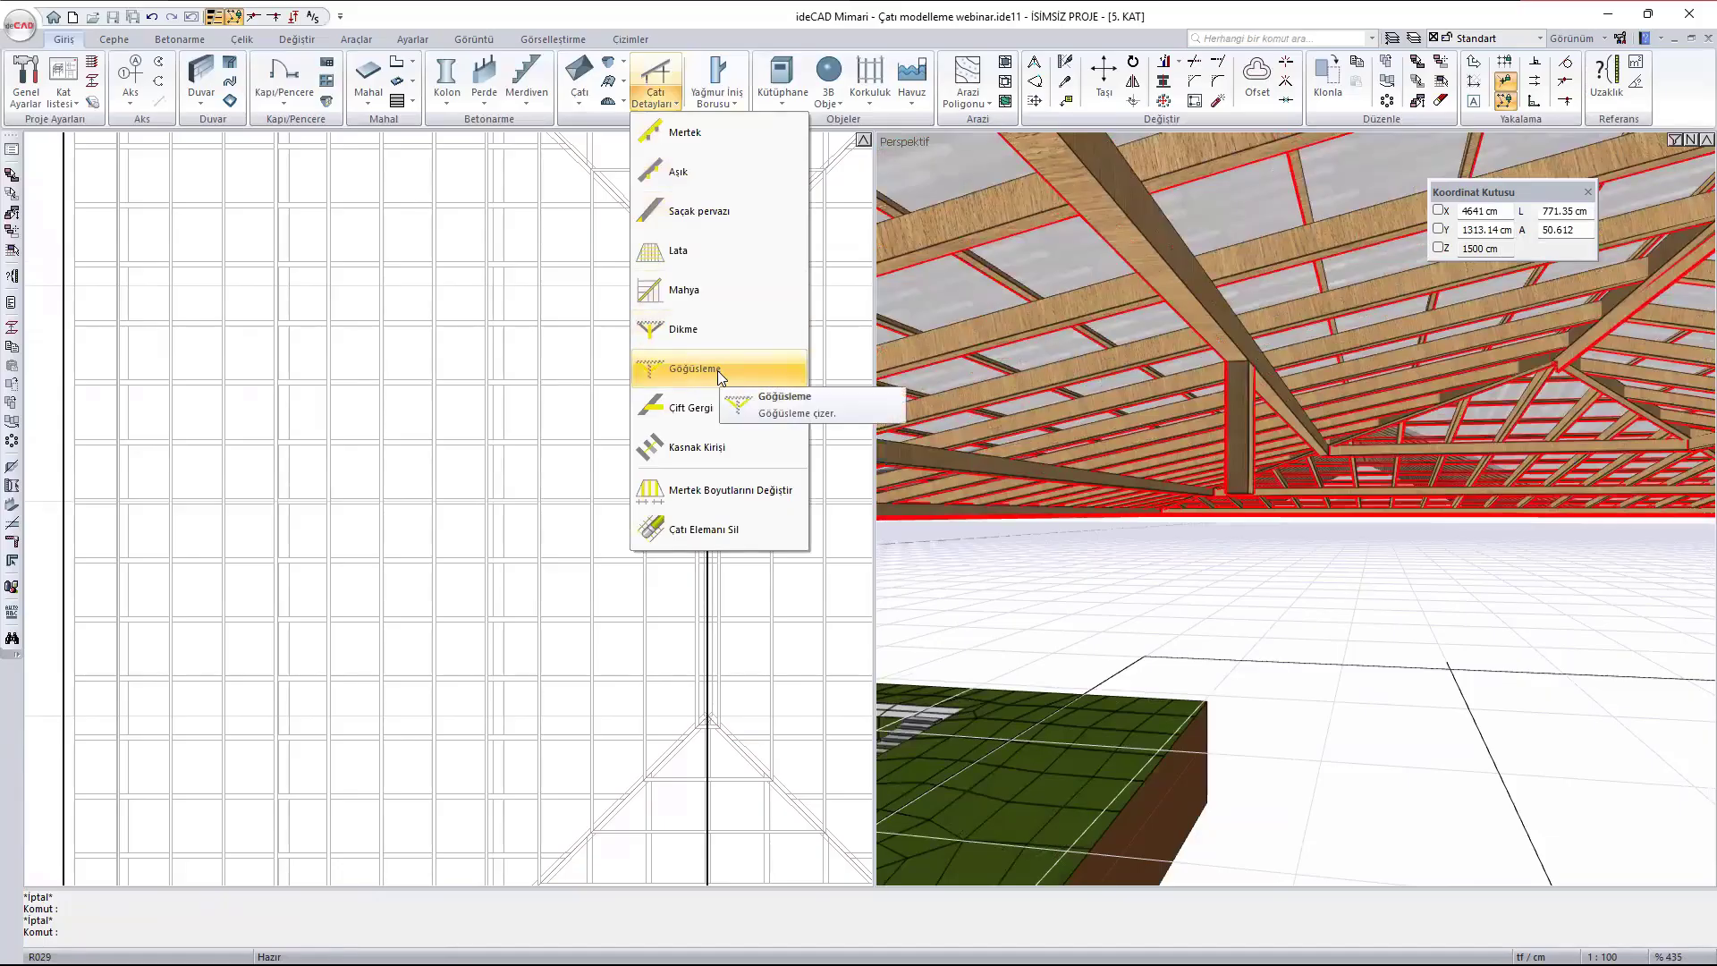
click(717, 371)
scroll(538, 533, up, 3)
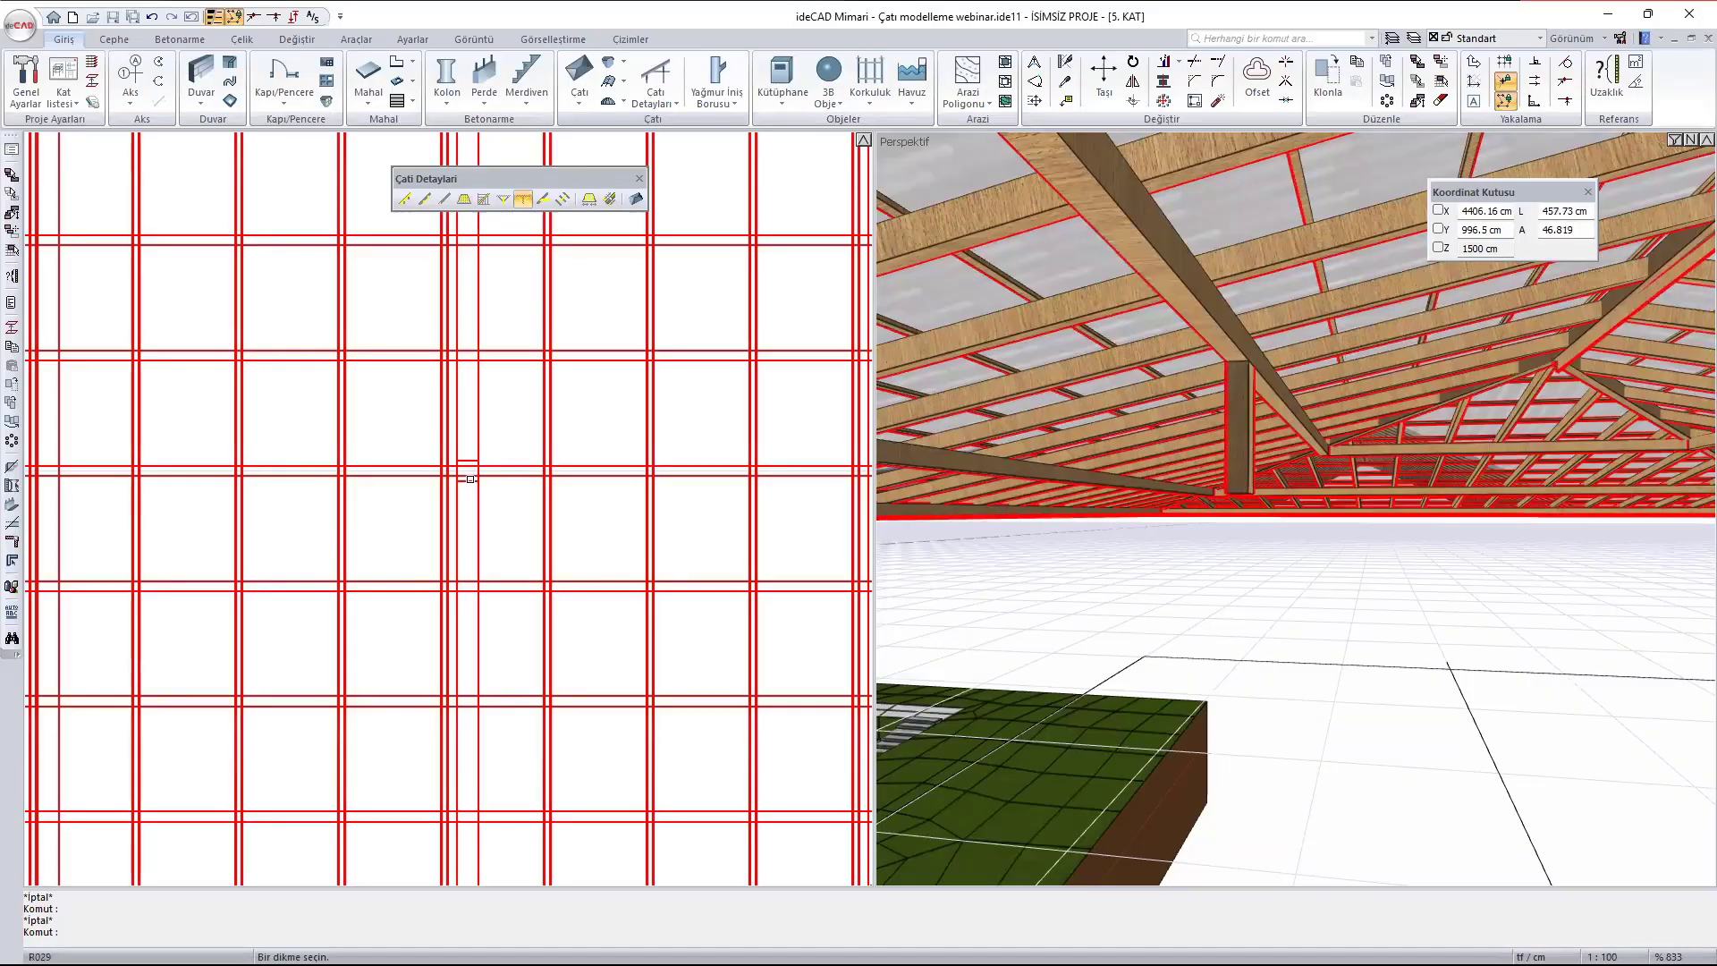
click(471, 479)
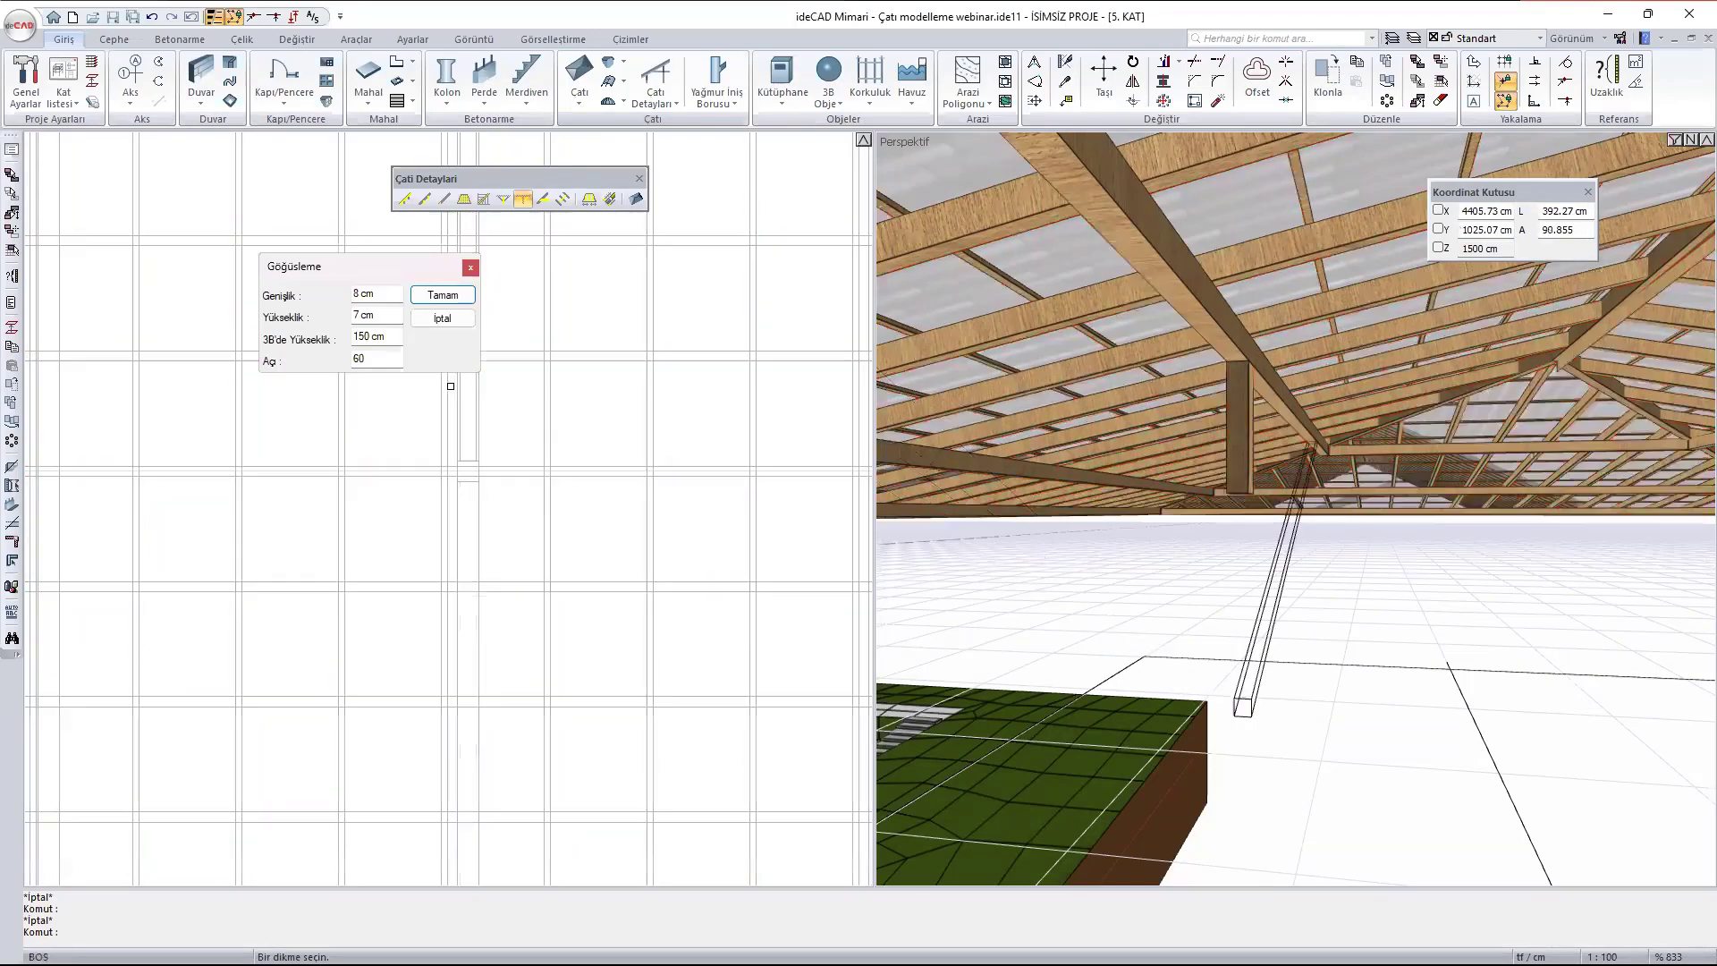
drag(379, 265, 198, 165)
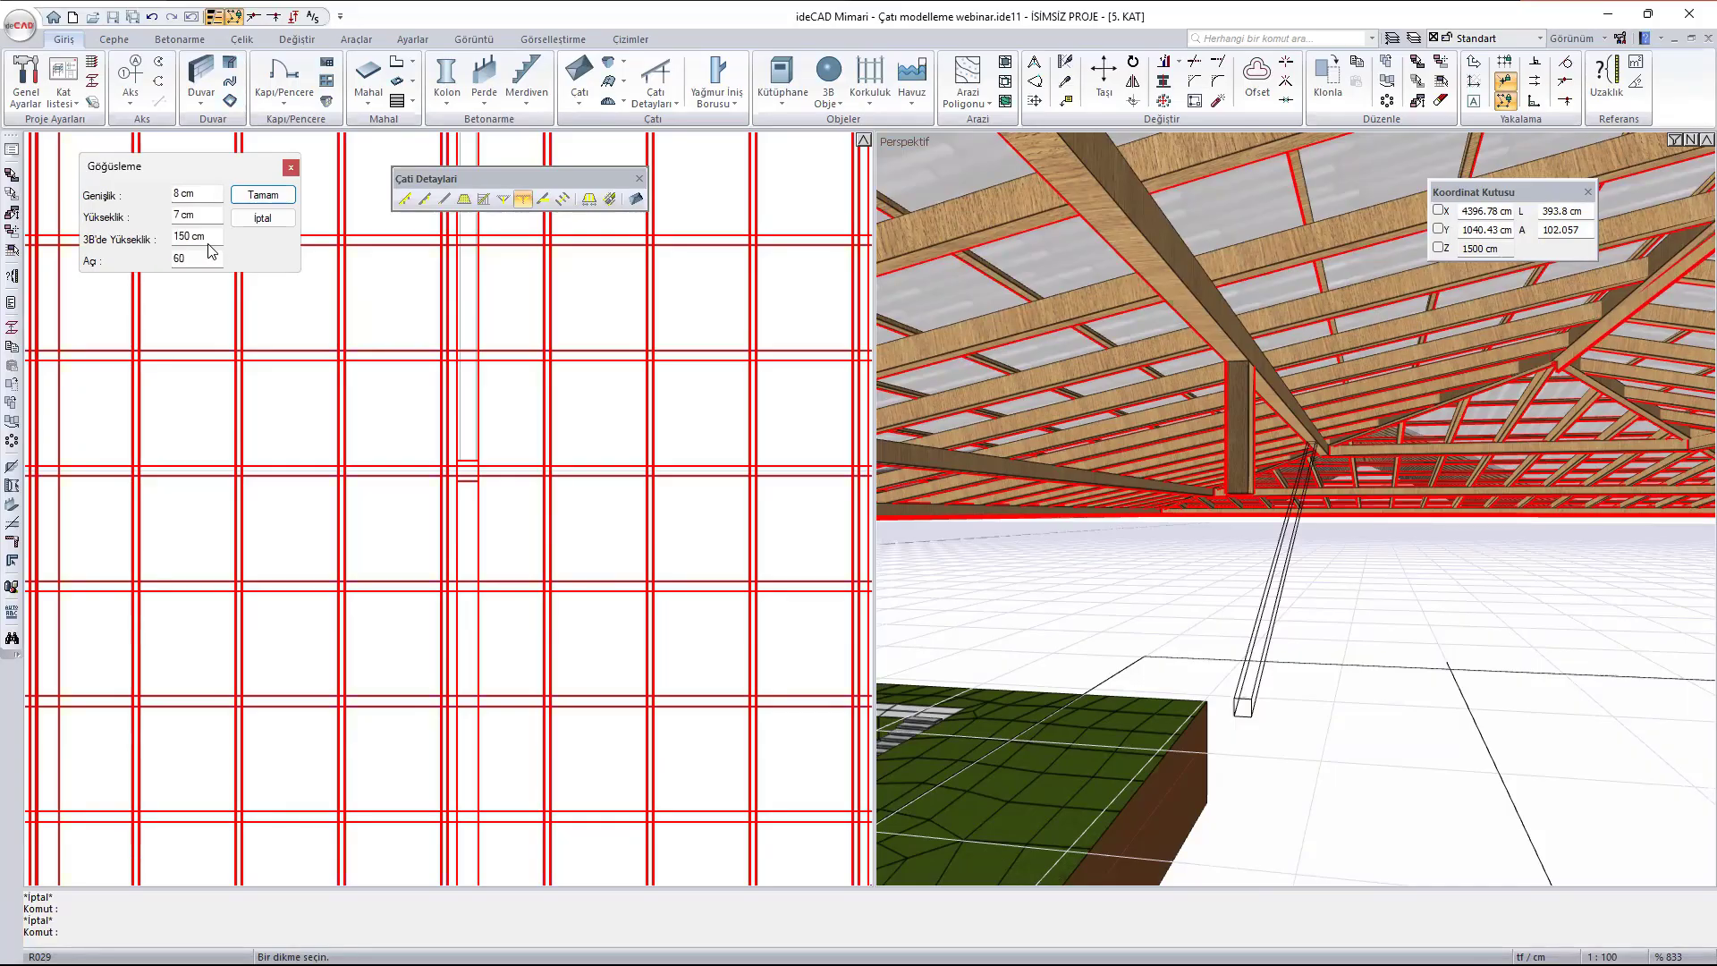
double_click(211, 233)
text(100)
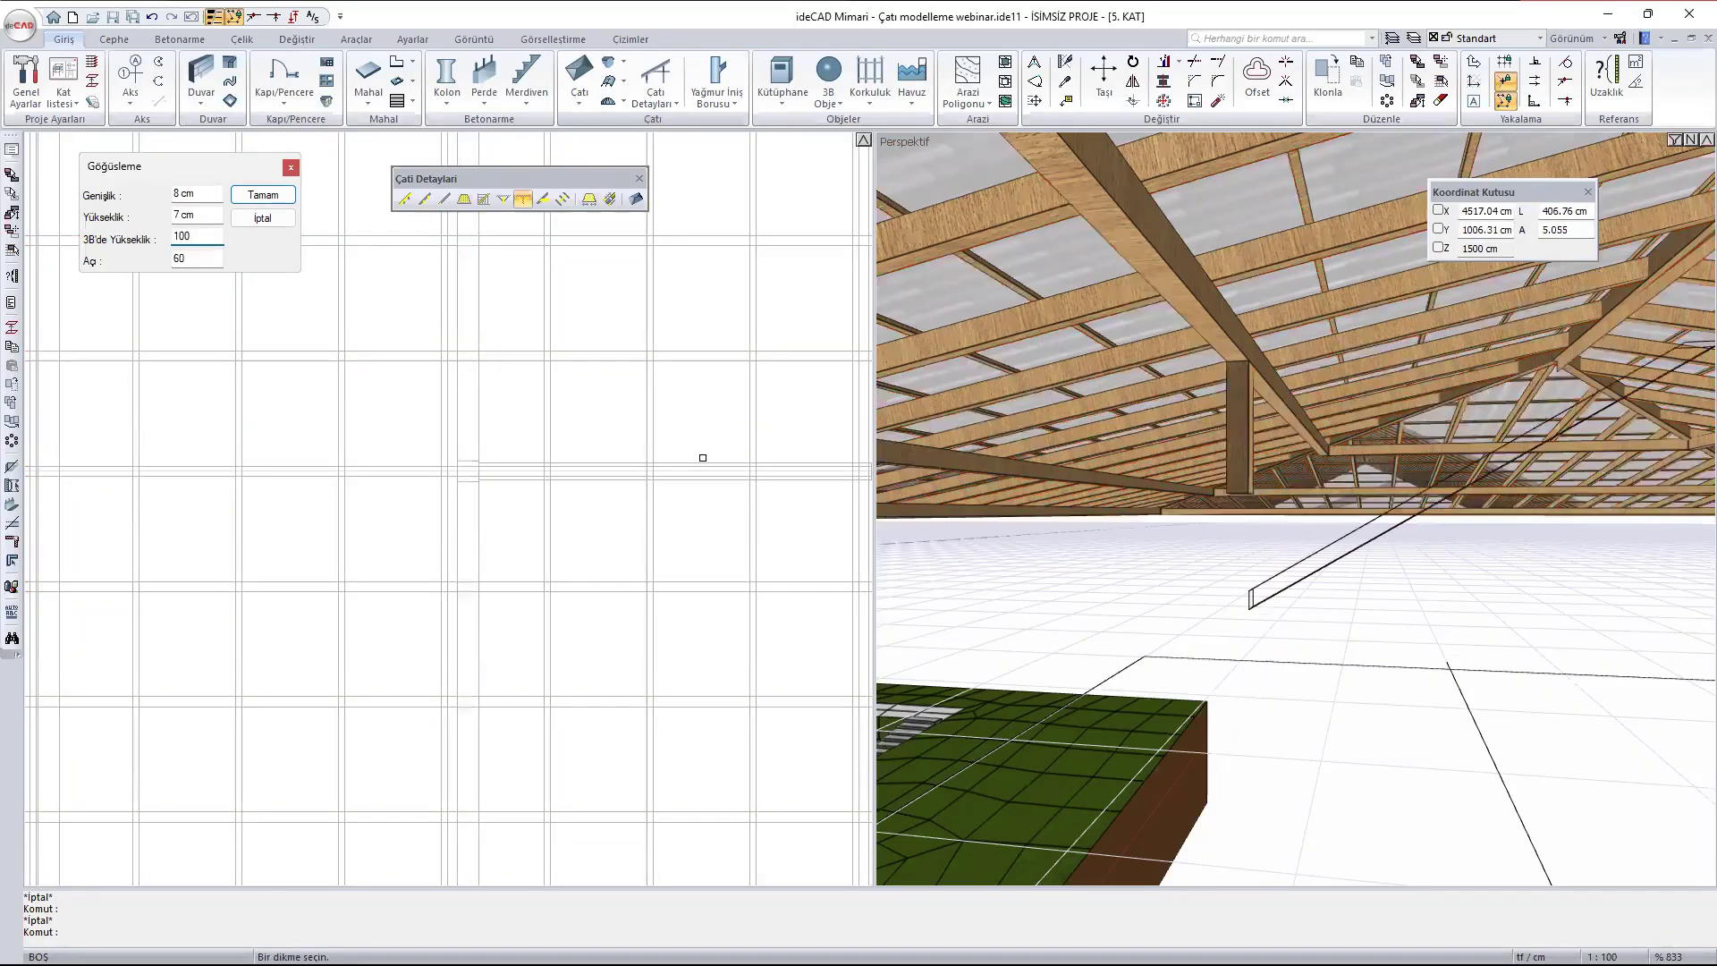
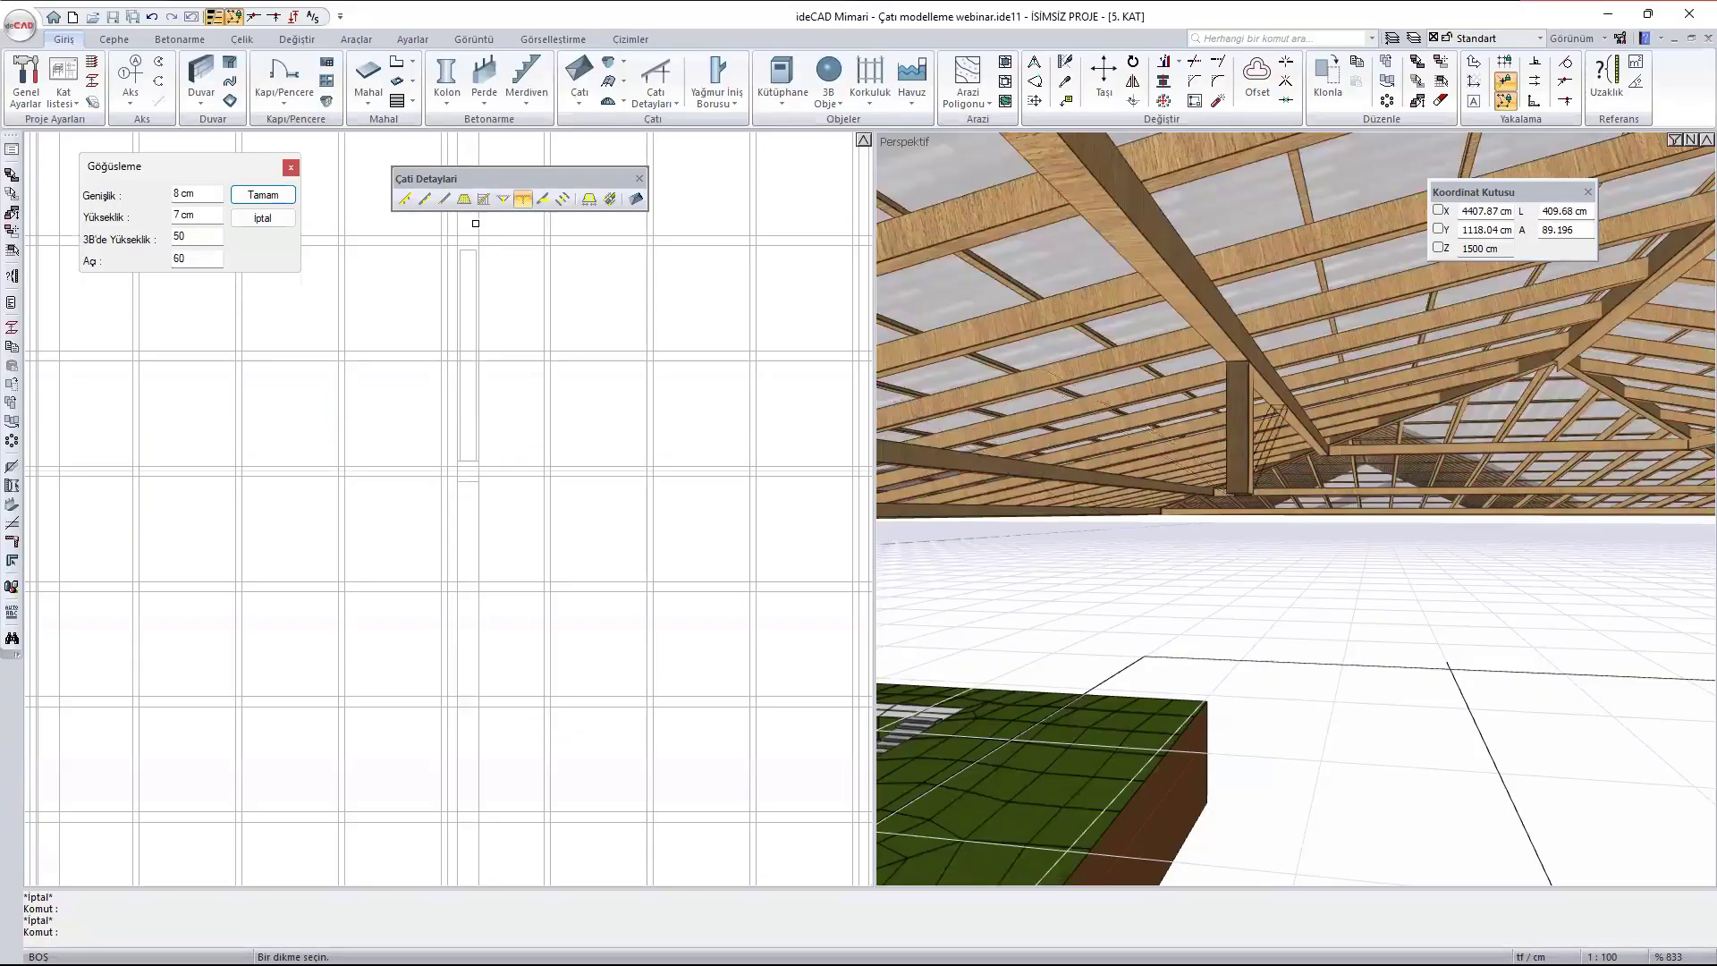
- Add a second brace (Göğüsleme) south of the post under the inner purlin west of the ridge, with 3B'de Yükseklik 25 cm
key(Escape)
scroll(1271, 529, up, 4)
scroll(1229, 402, down, 2)
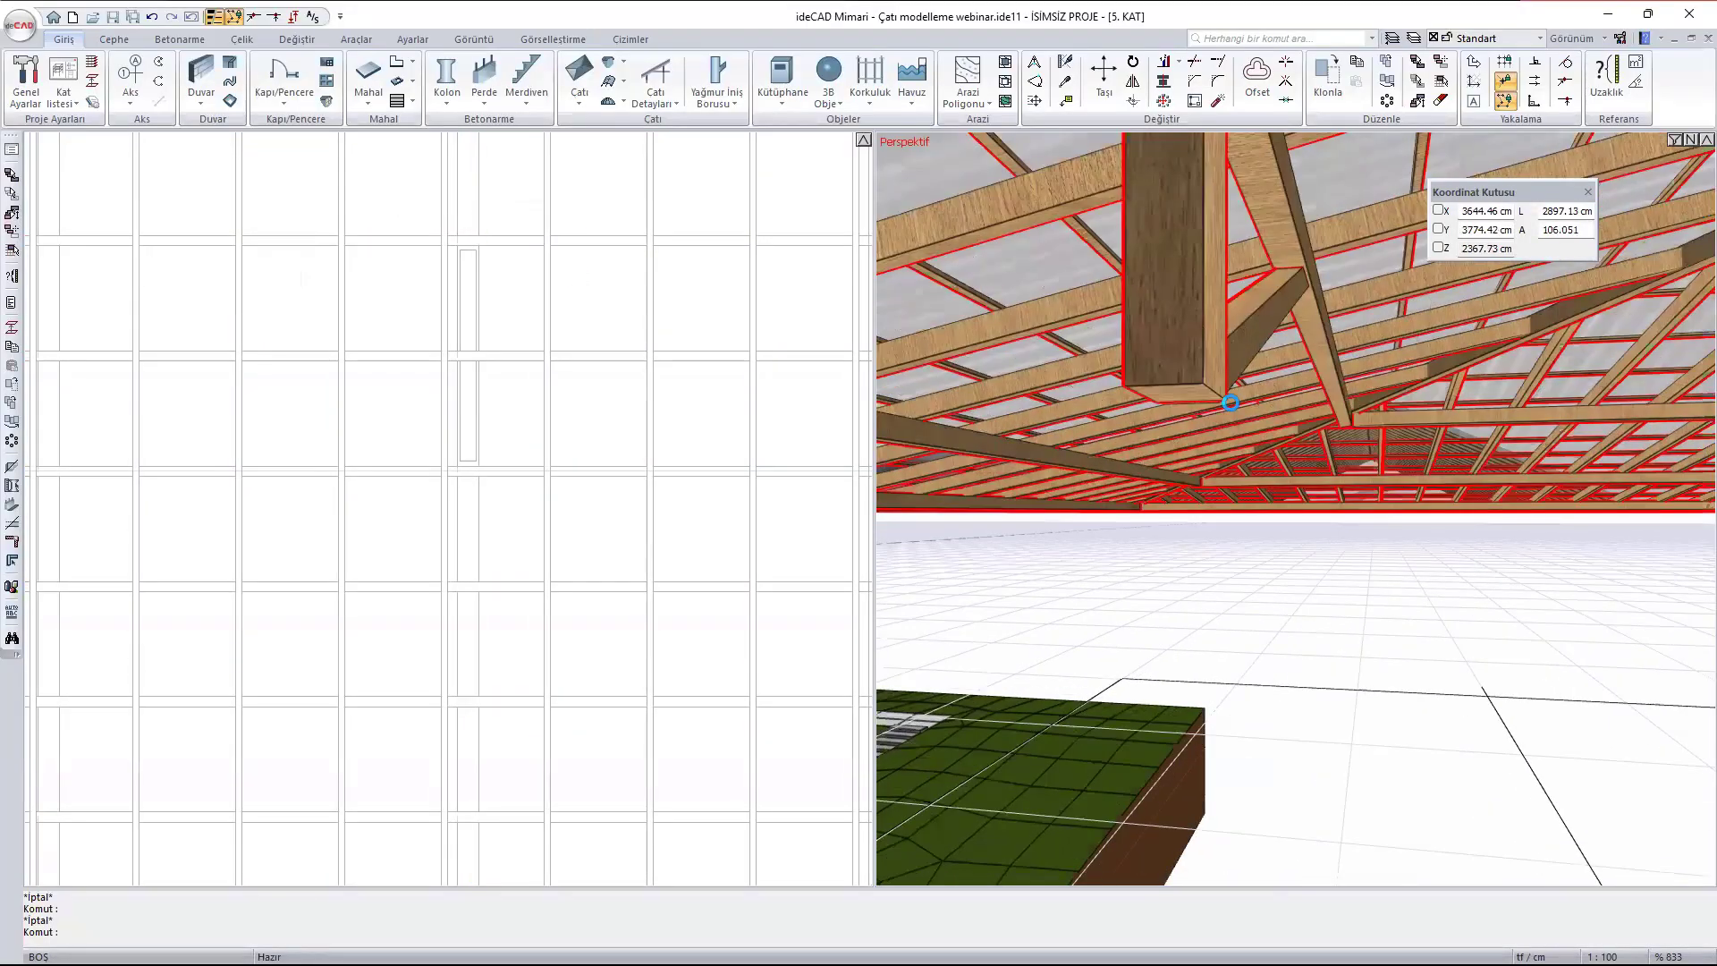
shift+middle_drag(1230, 402, 984, 474)
scroll(1217, 406, down, 2)
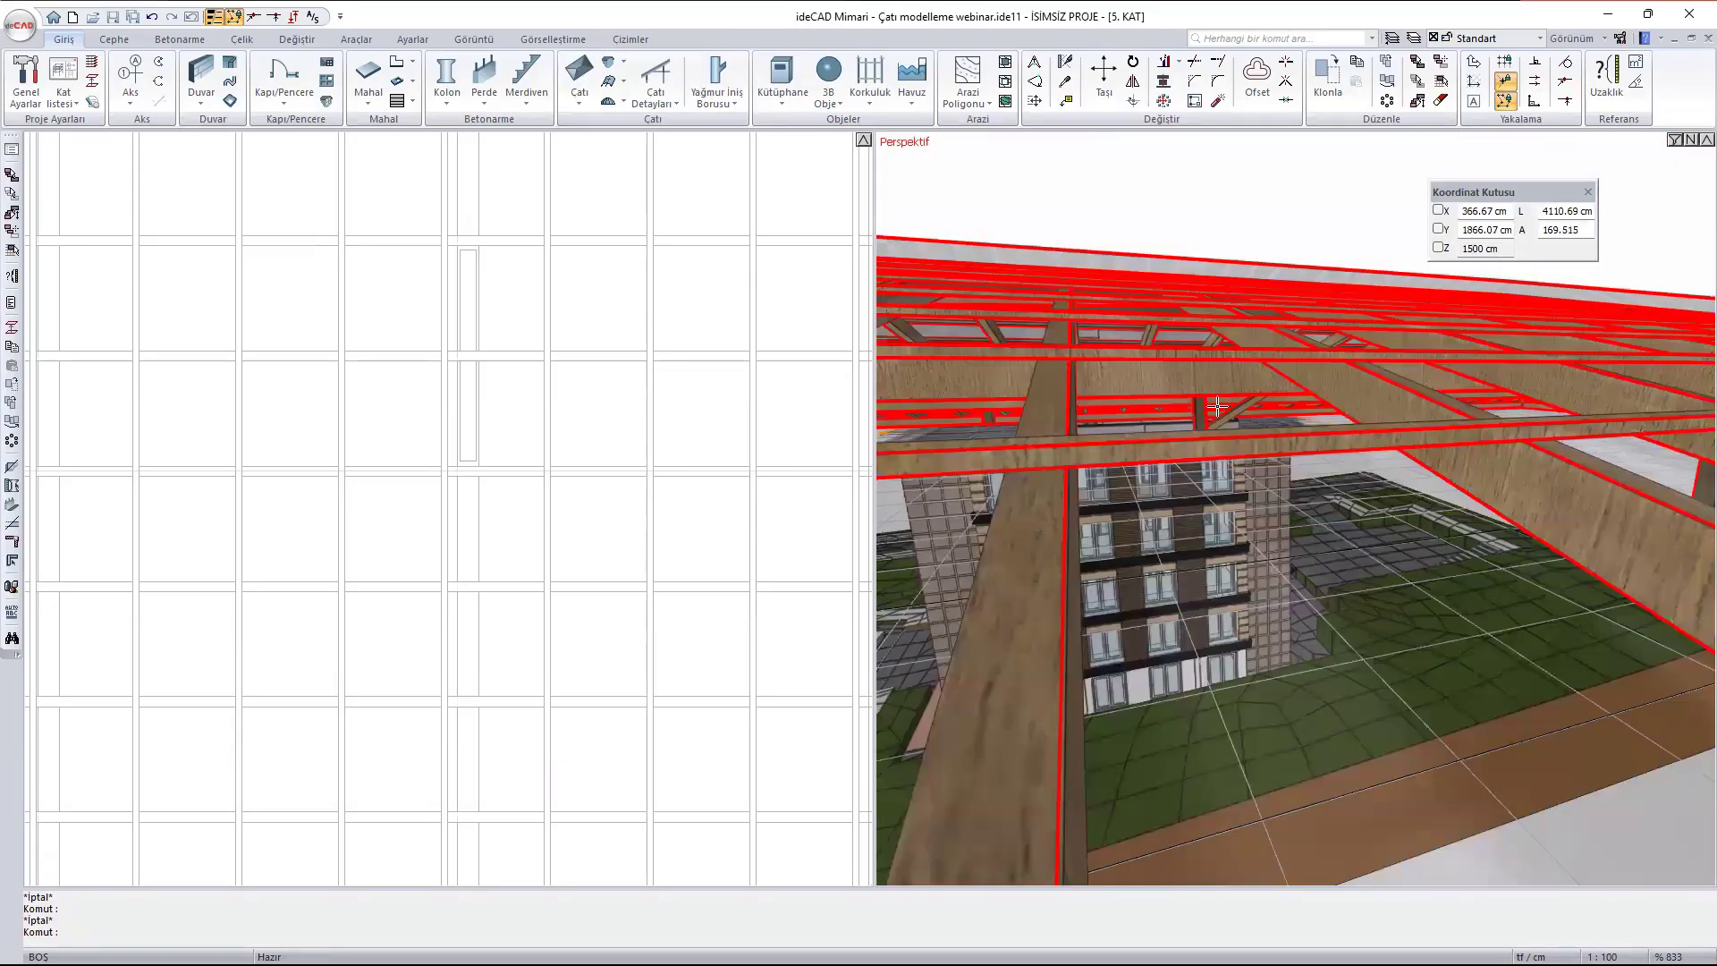
shift+middle_drag(1217, 406, 1048, 369)
key(Return)
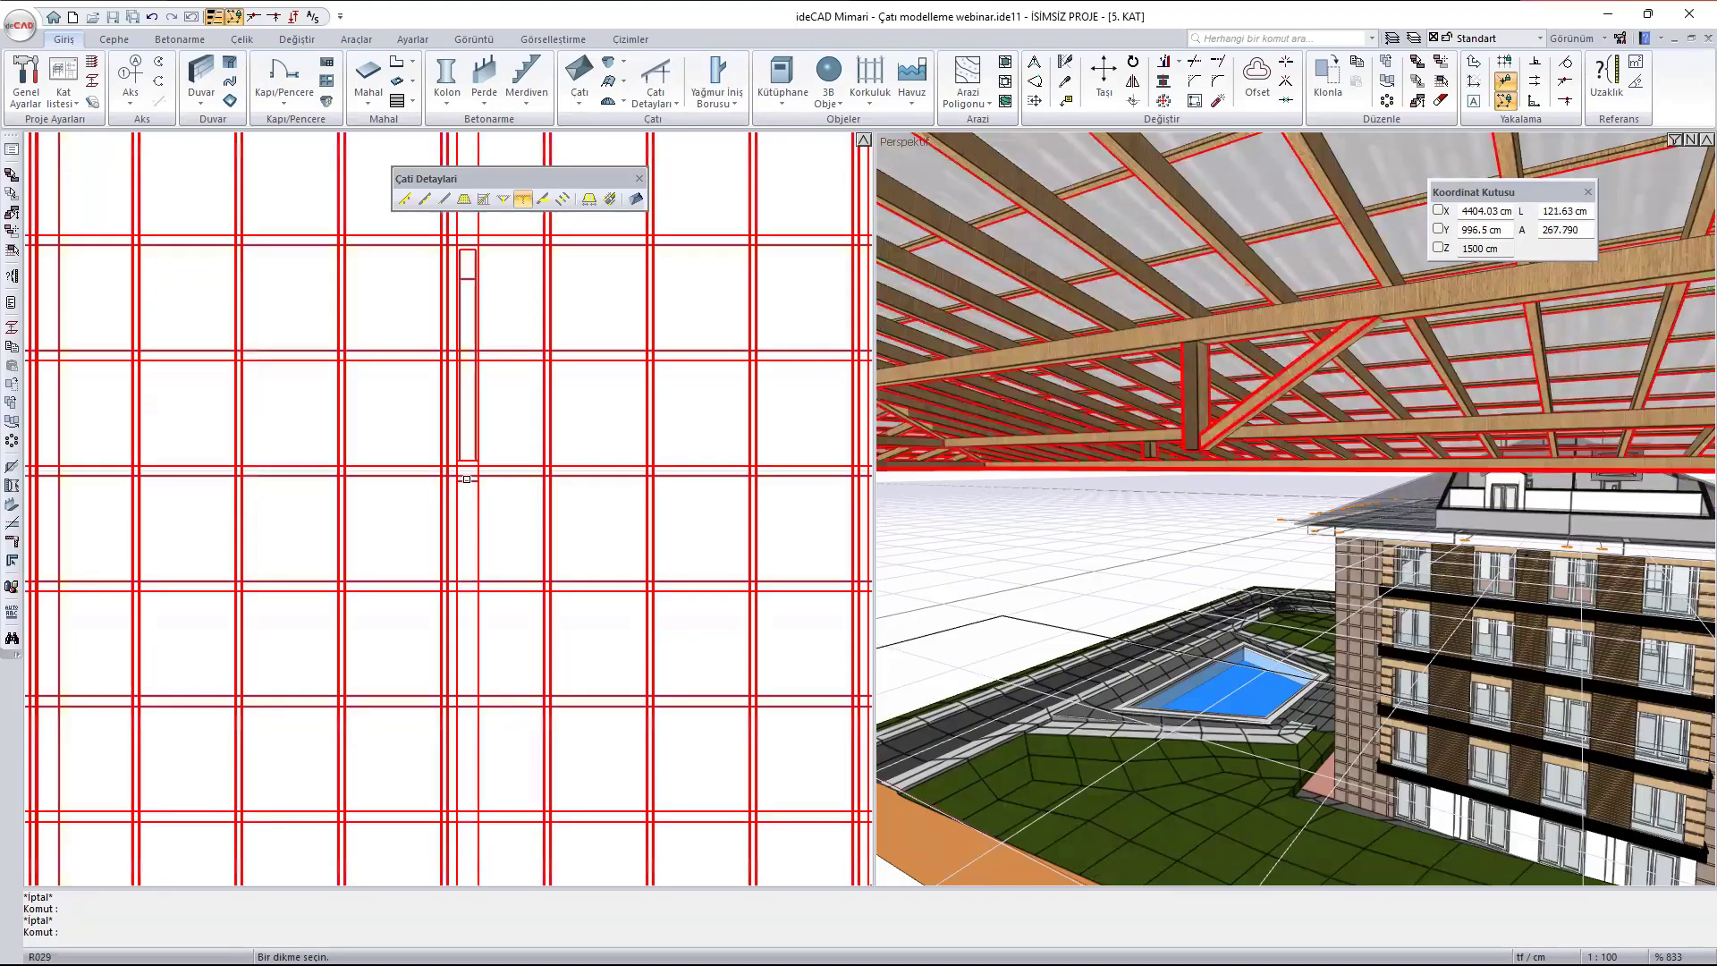
click(466, 479)
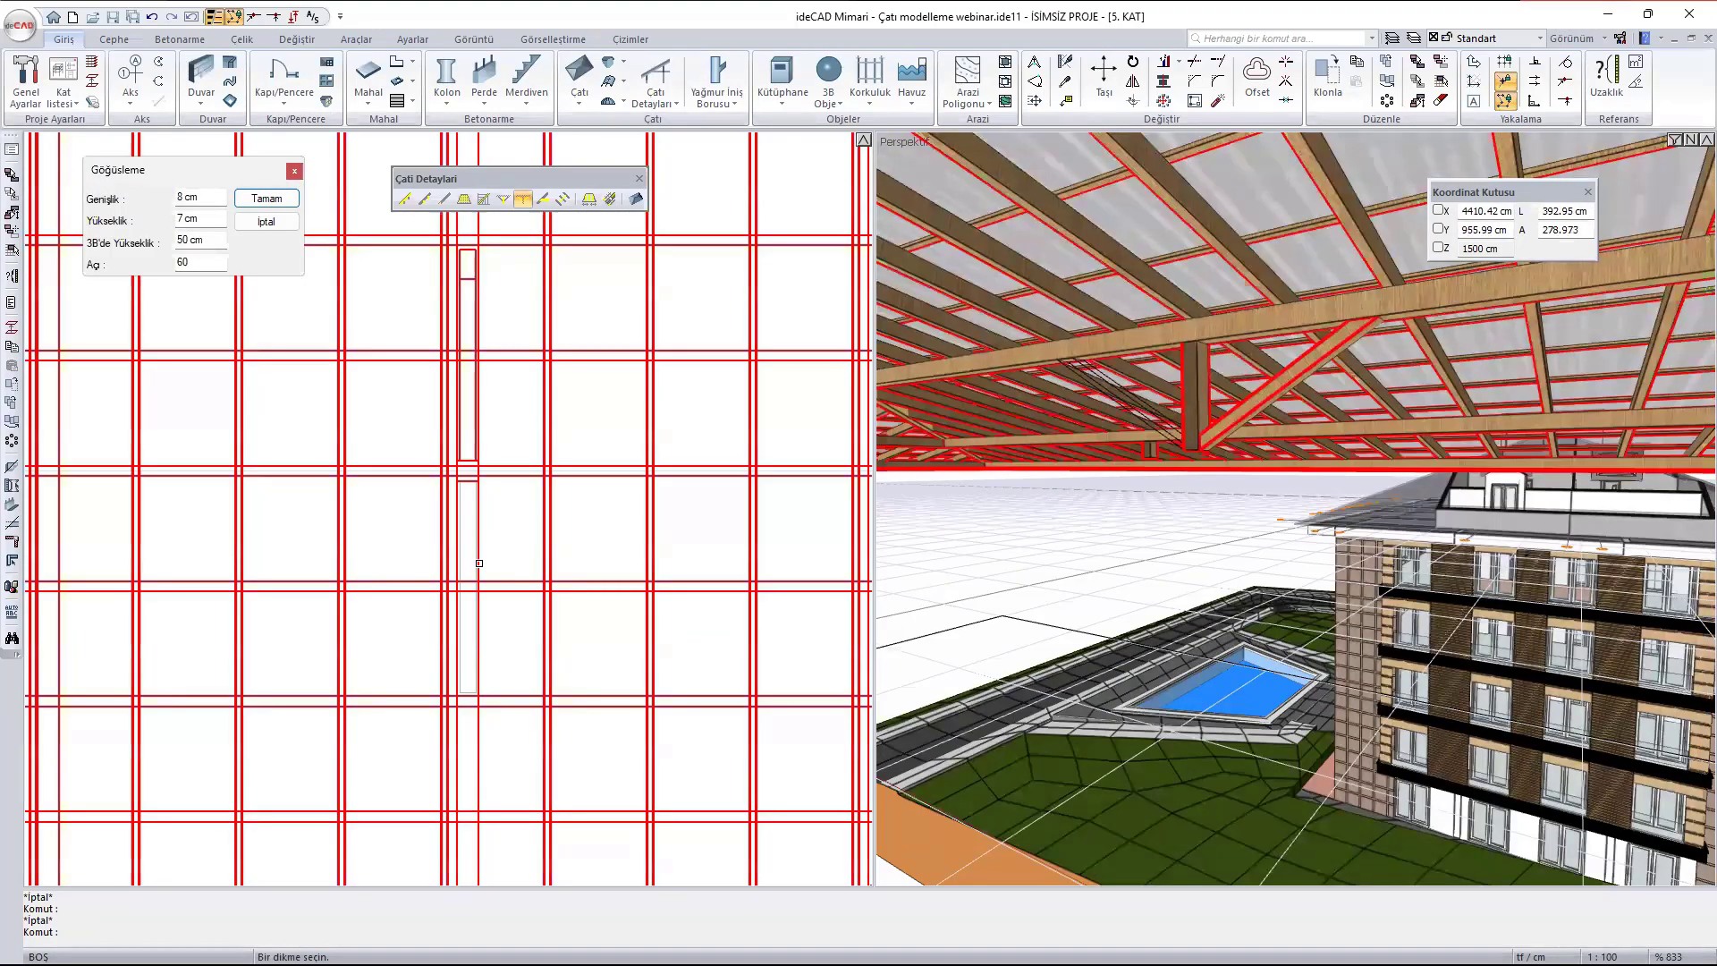
click(189, 235)
text(25)
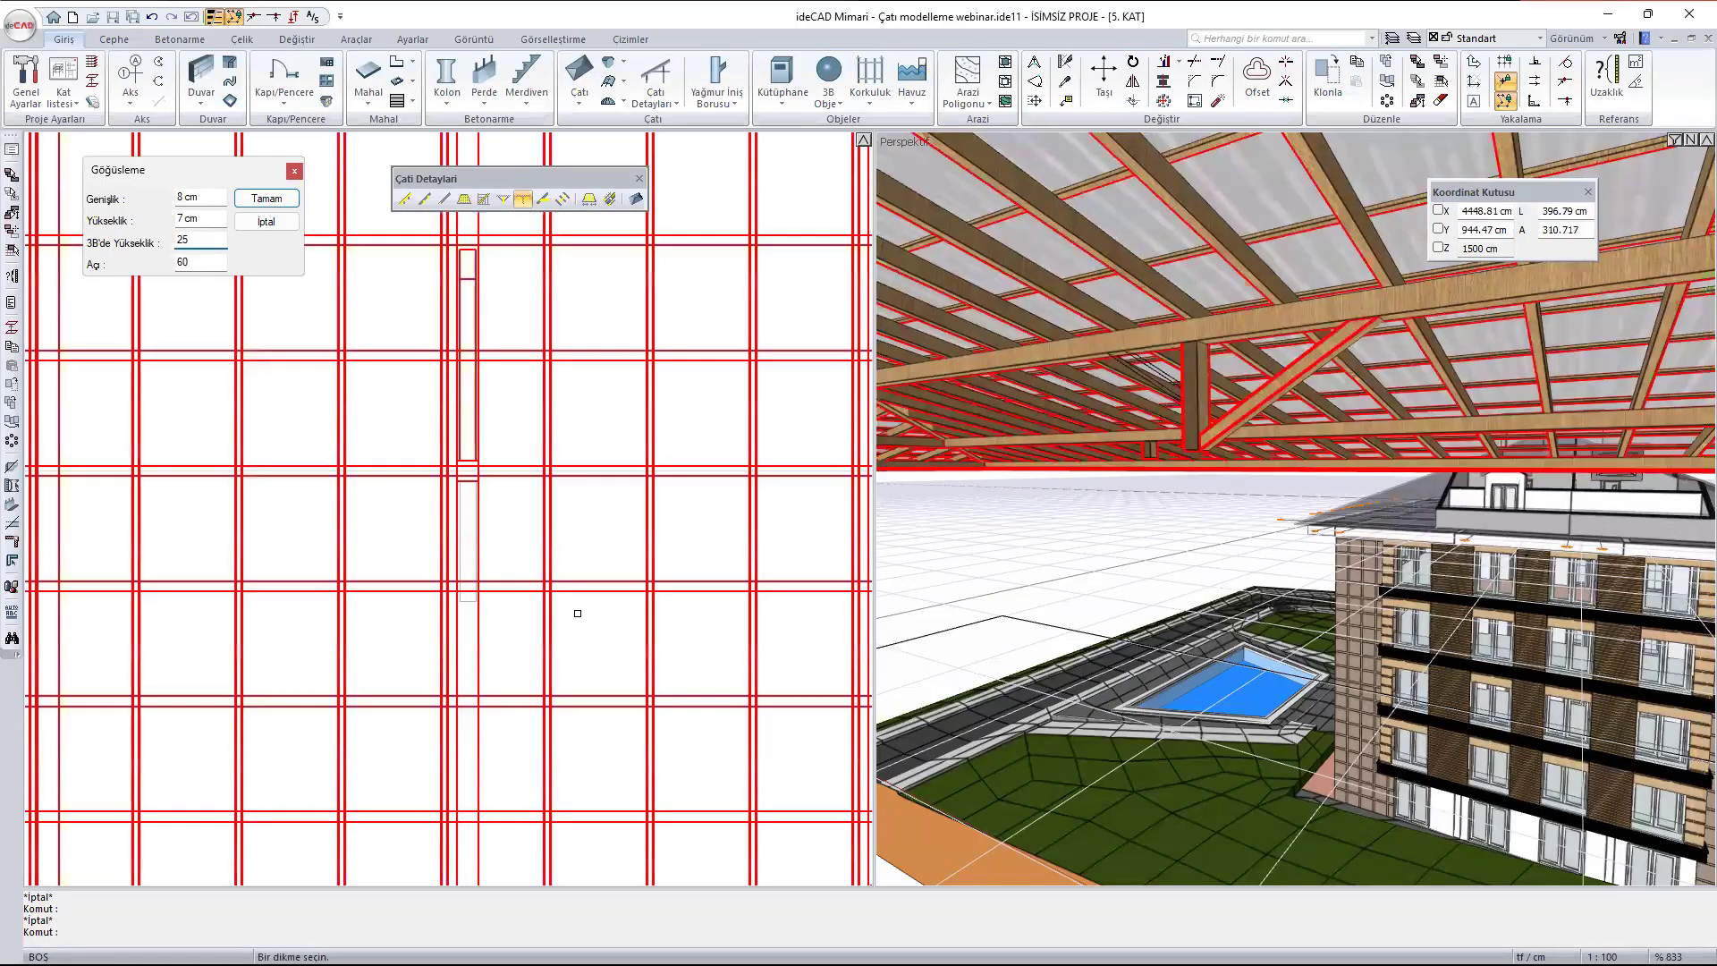
click(476, 562)
key(Escape)
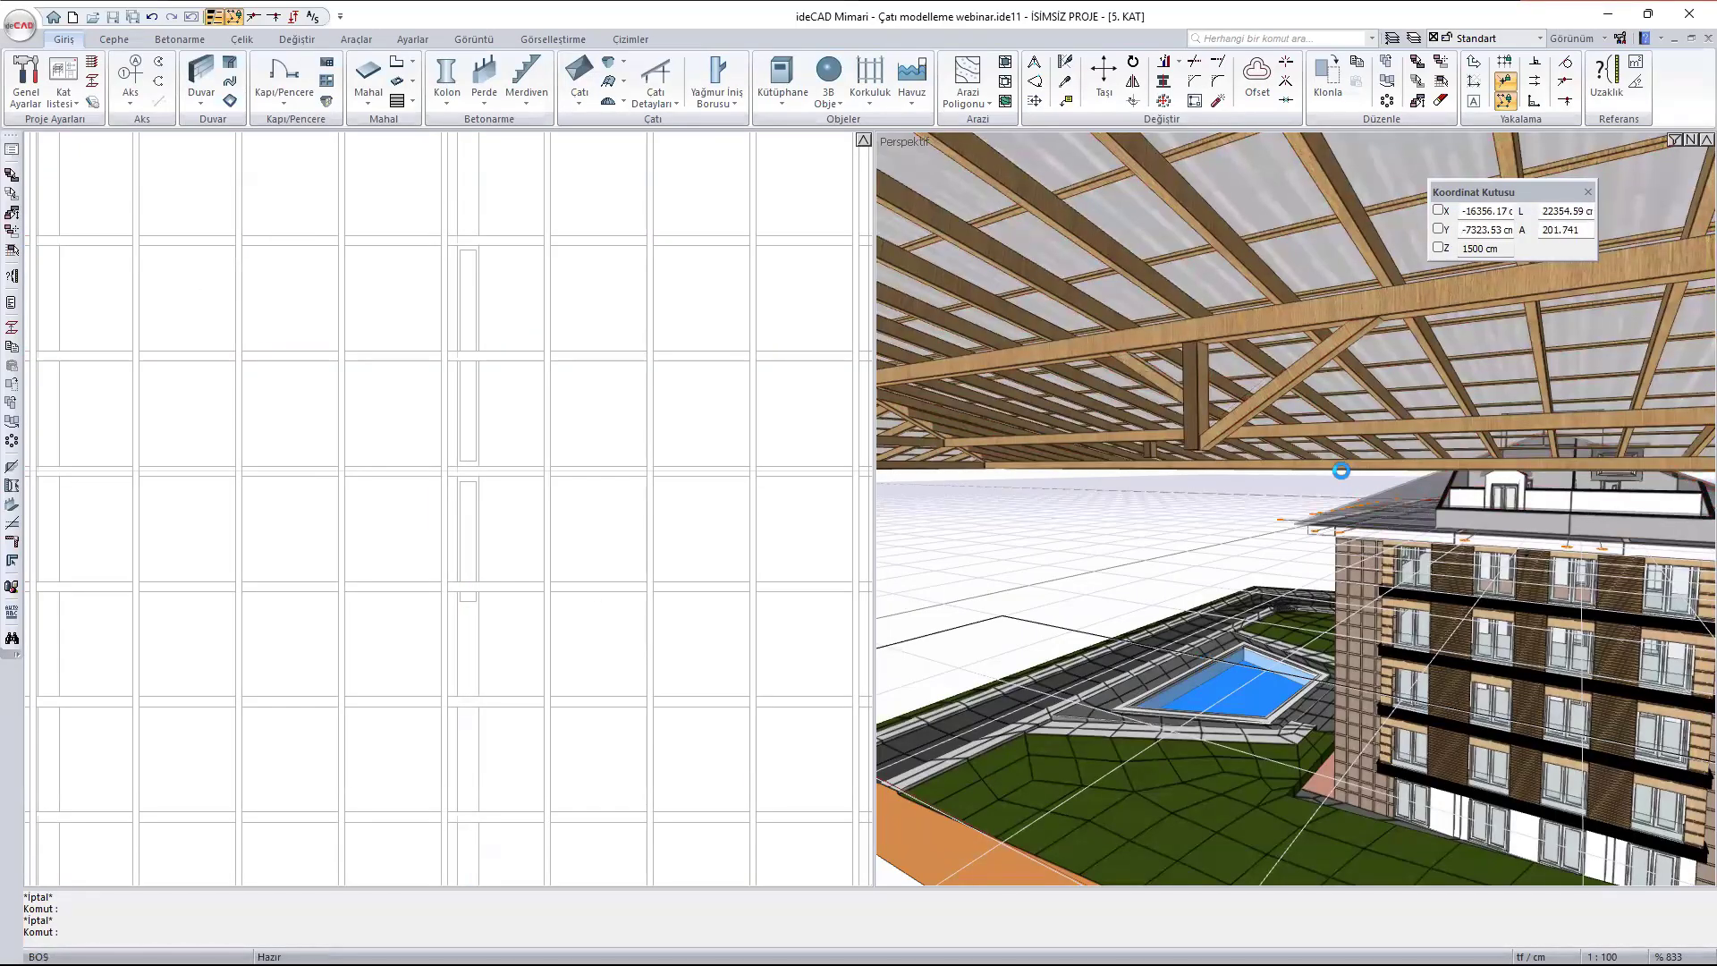
- Examine the two opposing braces on the post under the inner purlin west of the ridge from several angles in 3D
scroll(1252, 425, up, 5)
ctrl+middle_drag(1104, 309, 1334, 389)
scroll(1393, 384, down, 3)
scroll(1297, 418, up, 5)
scroll(1313, 419, down, 5)
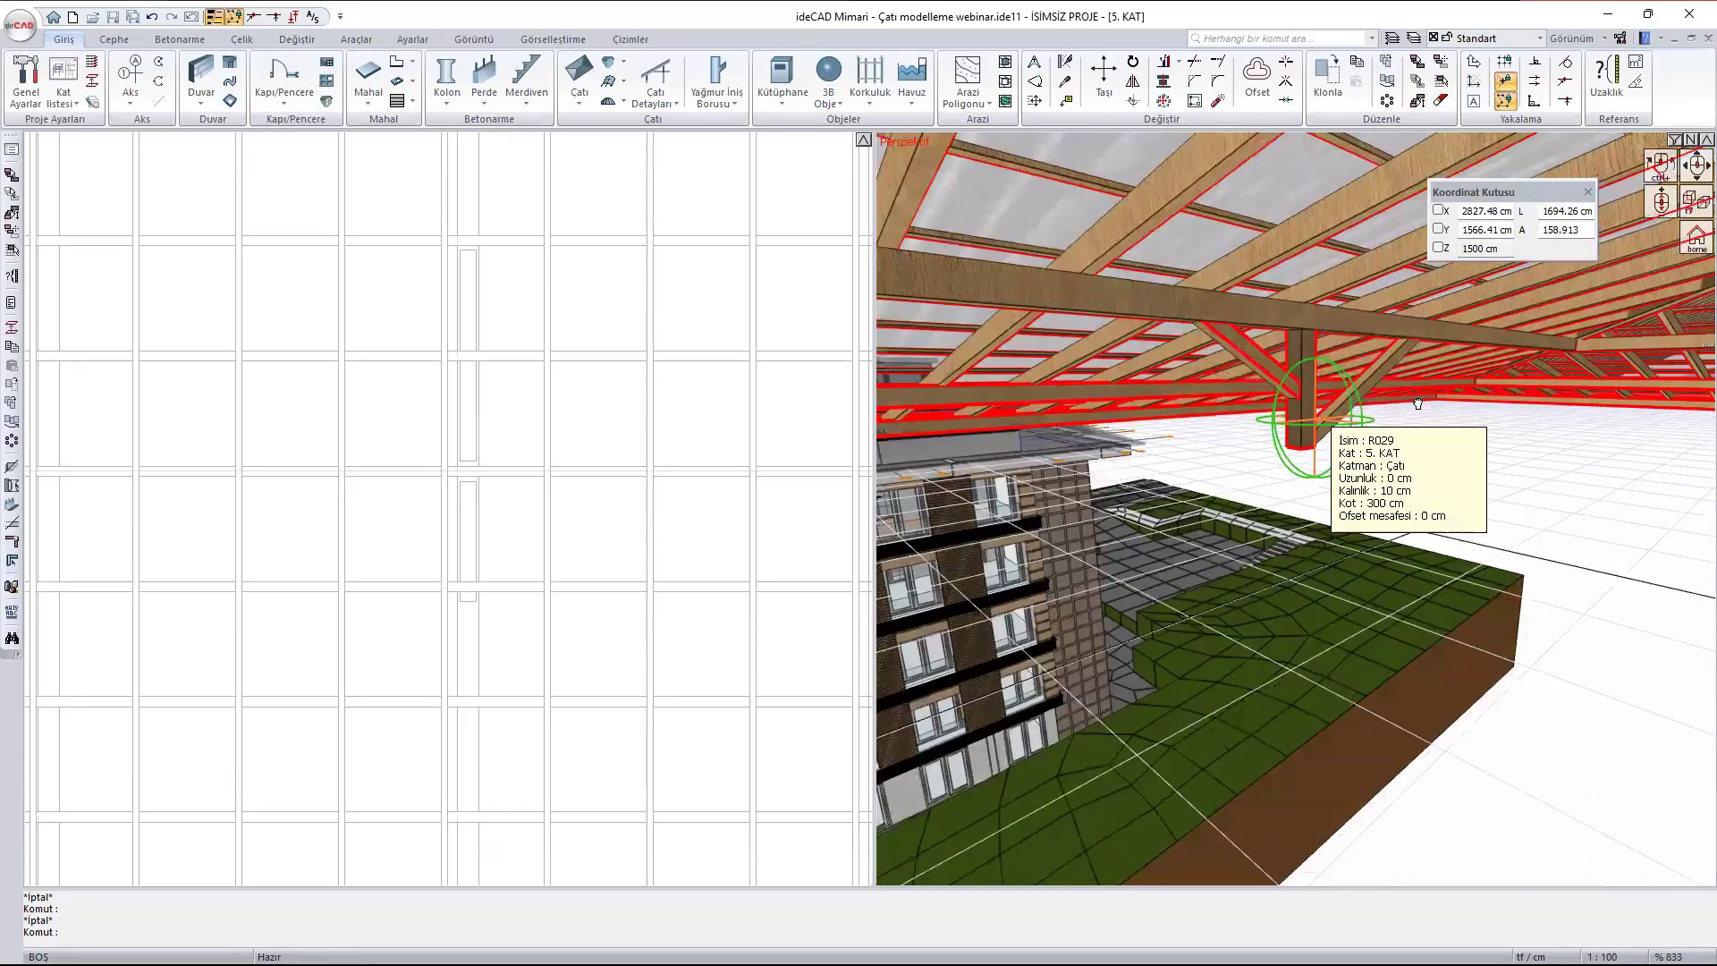
scroll(1329, 395, up, 3)
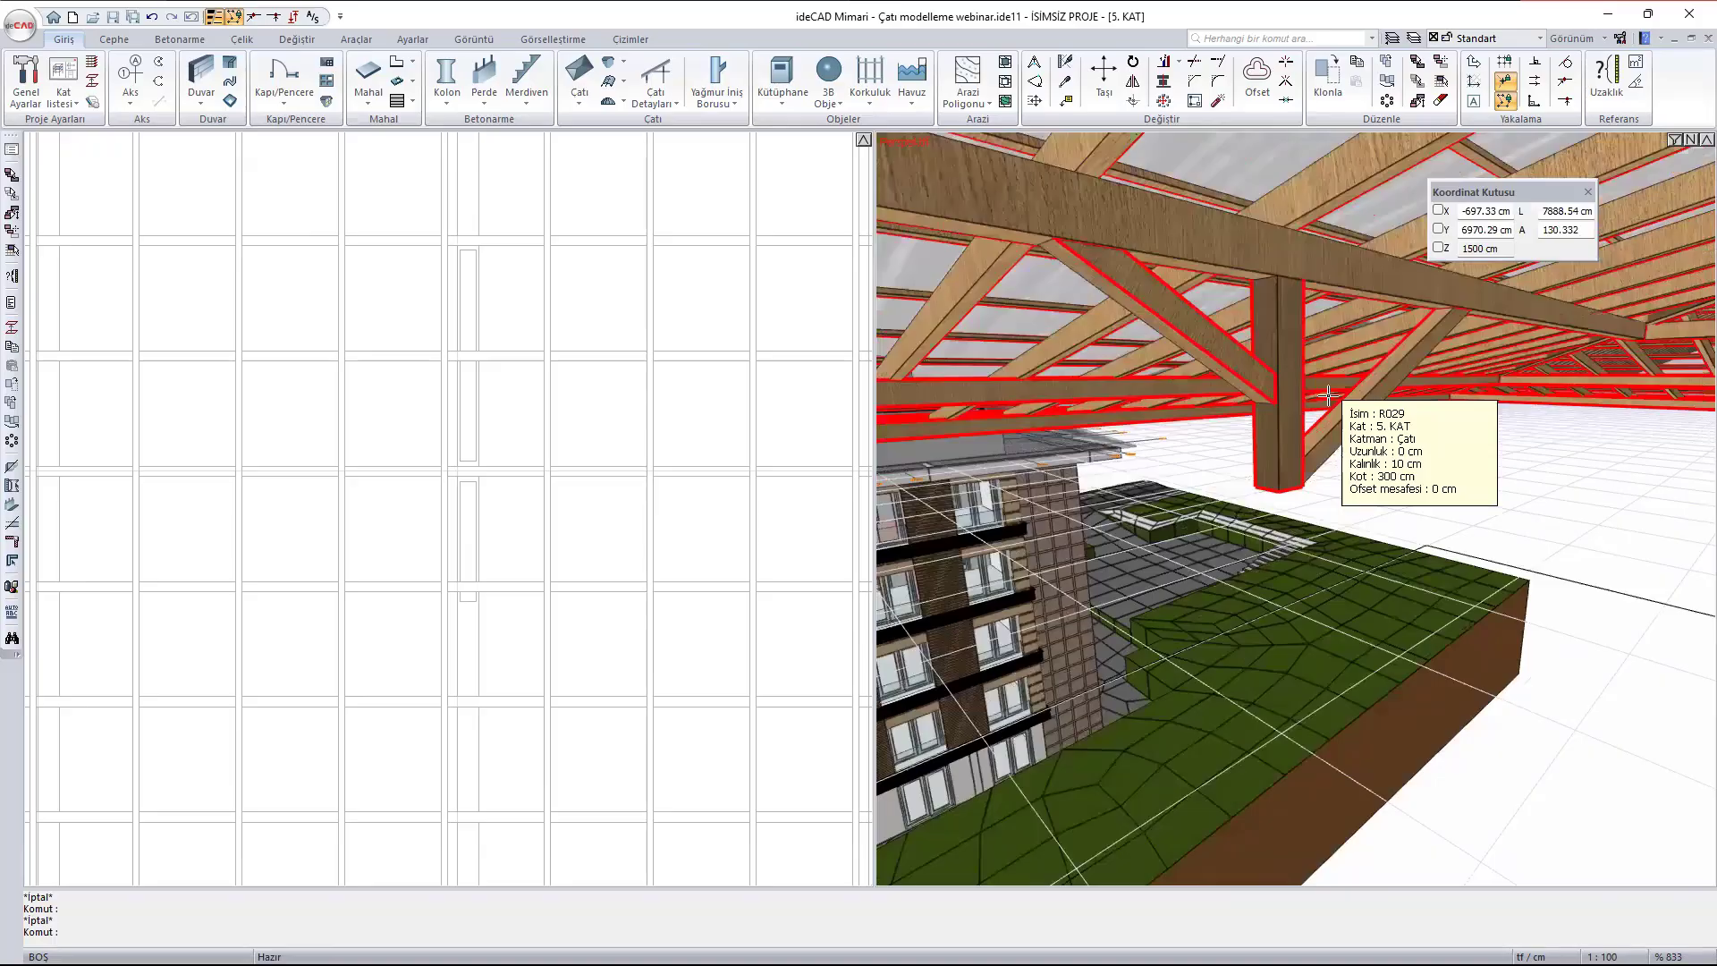
scroll(1328, 395, up, 2)
scroll(1328, 396, down, 5)
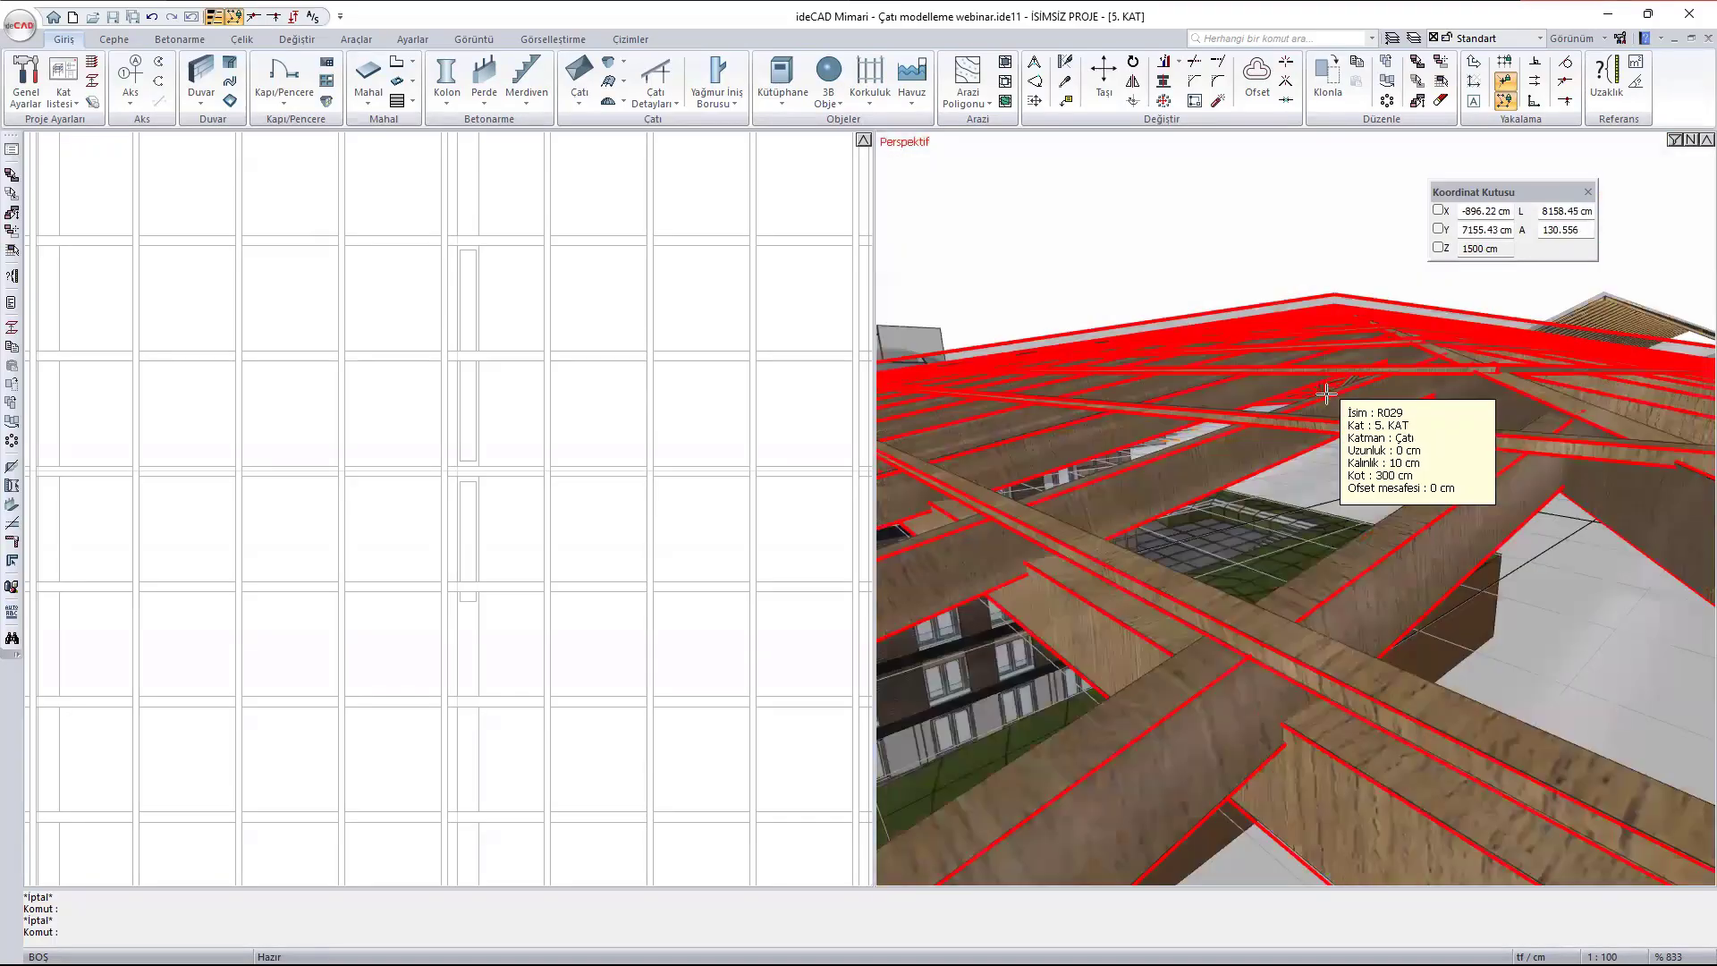
scroll(1325, 393, down, 6)
- Locate the unbraced post under the purlin east of the ridge and view it from below in 3D
ctrl+middle_drag(1298, 396, 1473, 566)
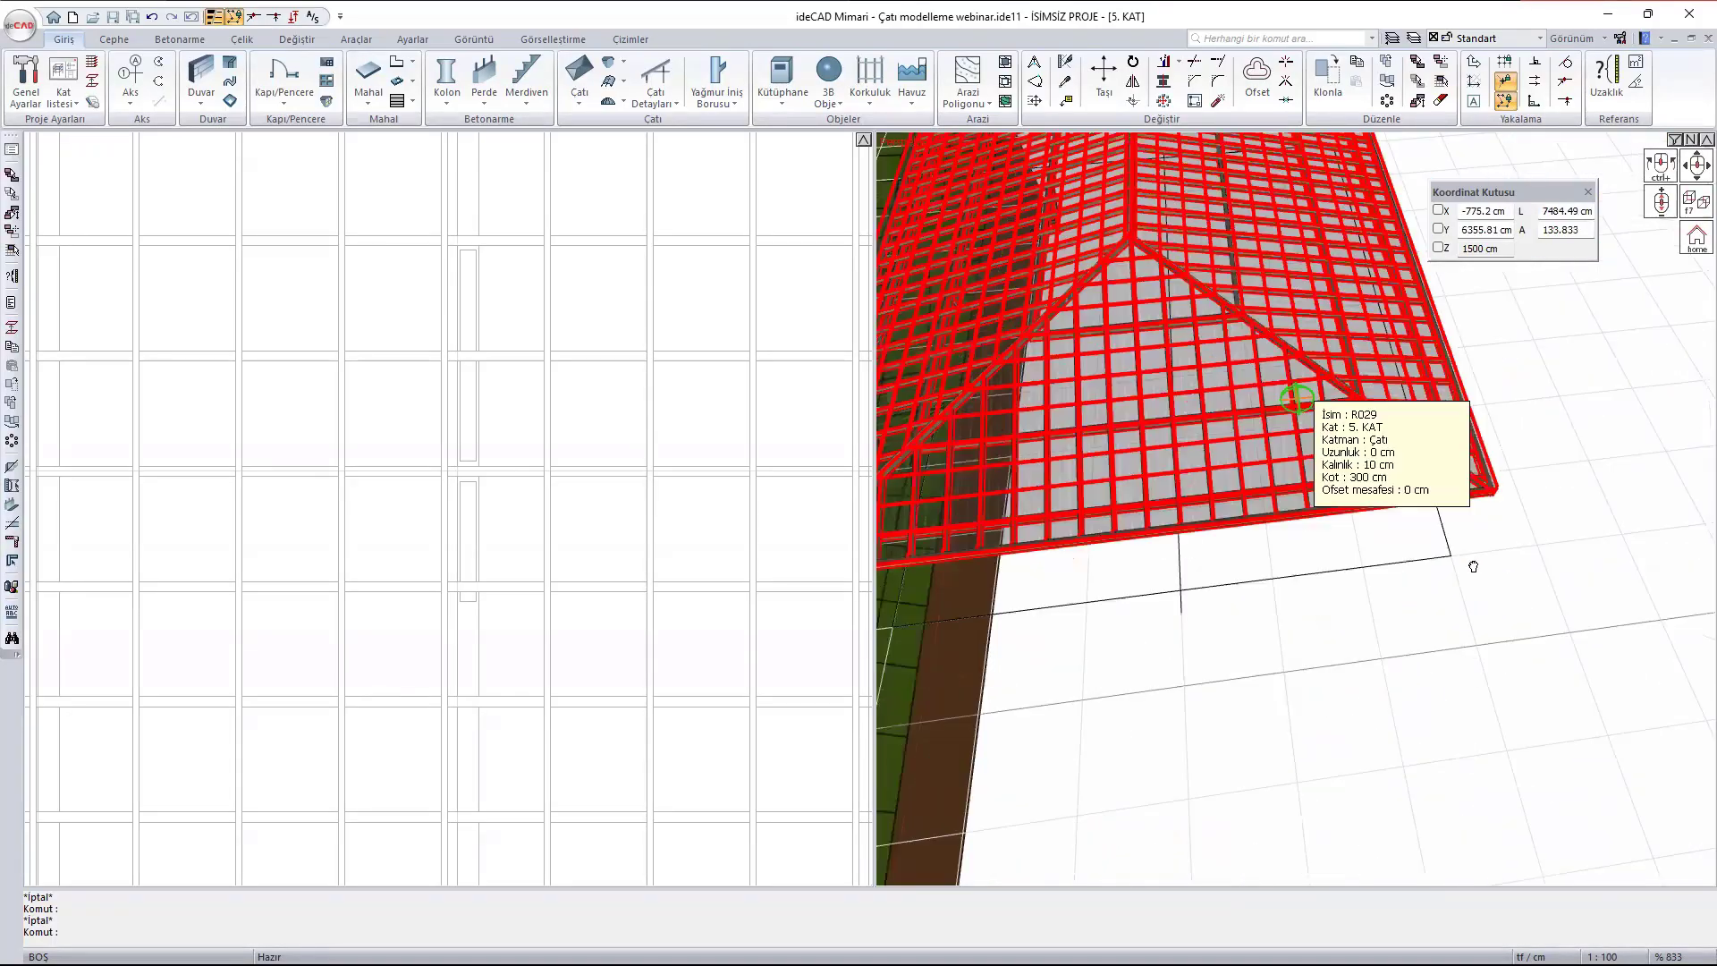
scroll(1471, 565, down, 3)
scroll(1294, 290, up, 6)
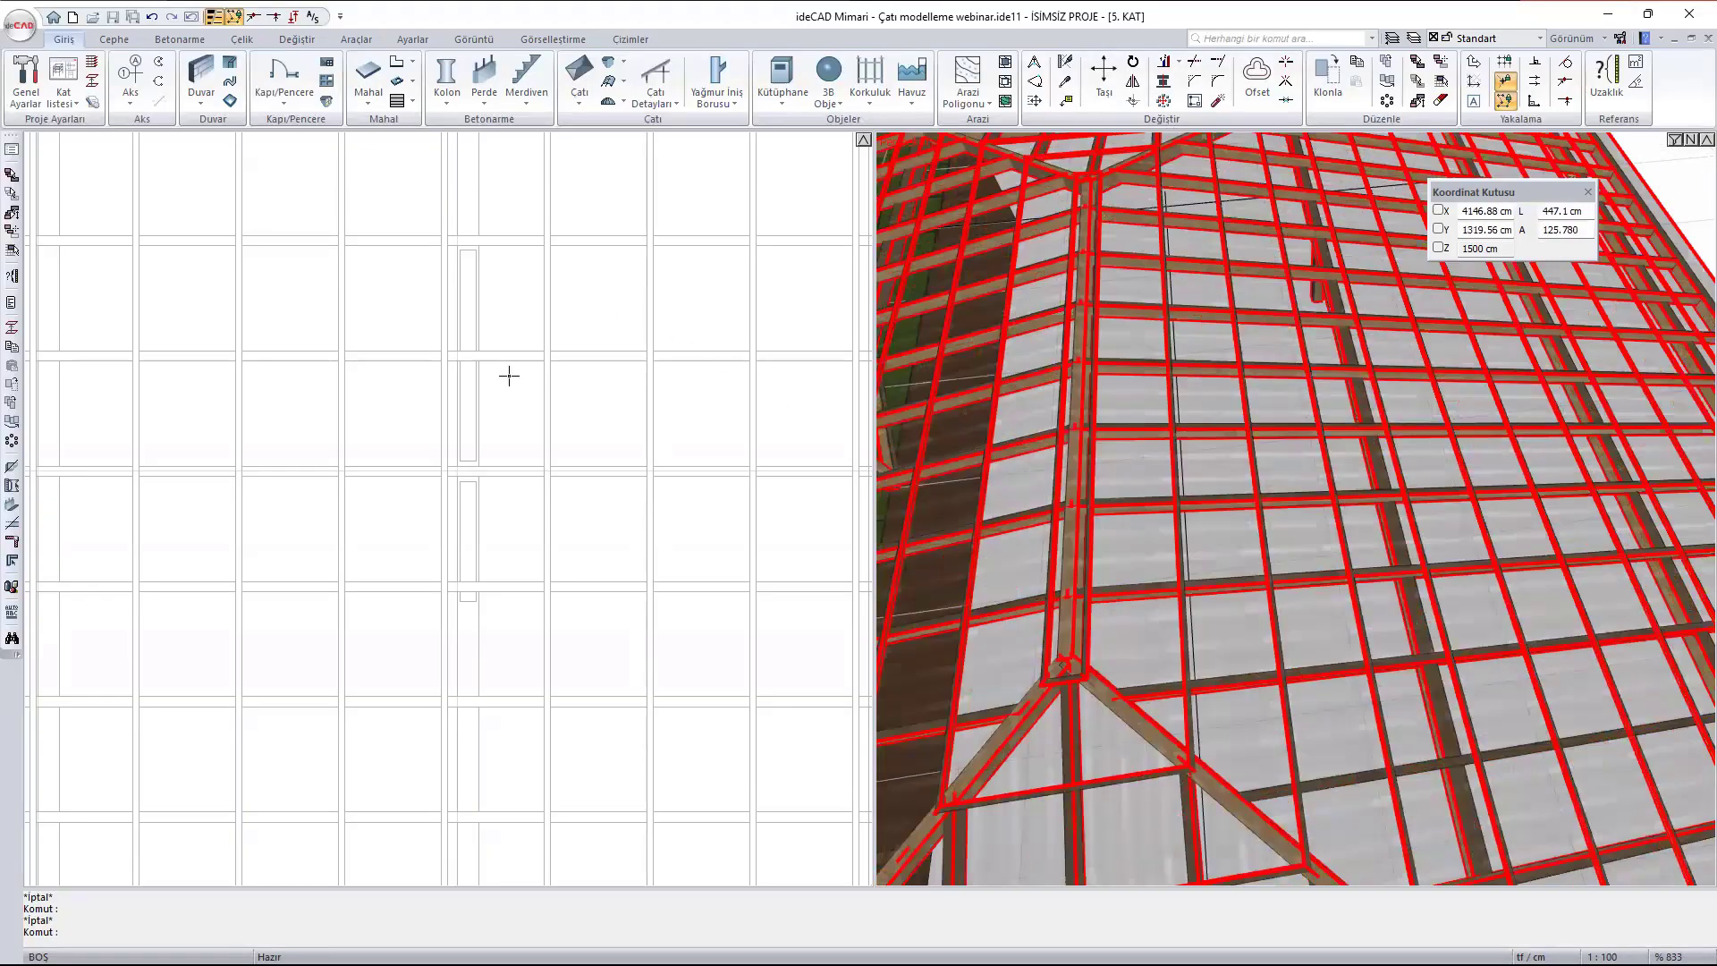
scroll(1084, 458, down, 4)
scroll(1184, 542, up, 6)
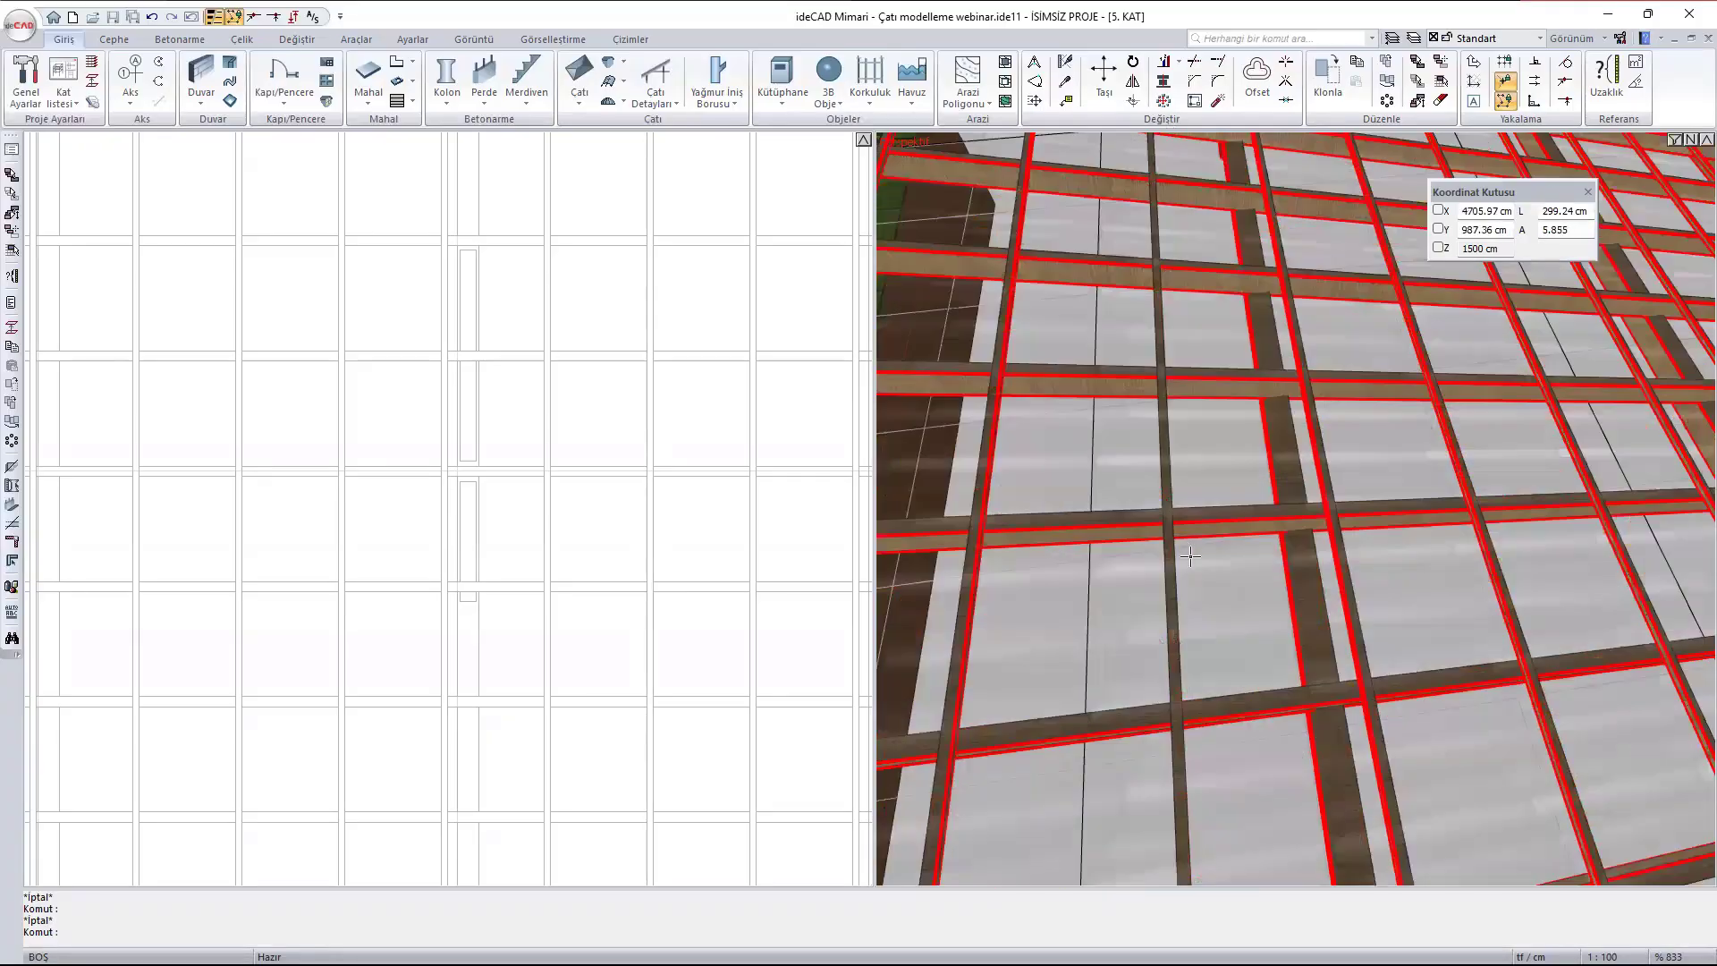
ctrl+middle_drag(1184, 543, 1307, 293)
scroll(1276, 468, up, 5)
scroll(1350, 841, up, 3)
scroll(1112, 733, up, 3)
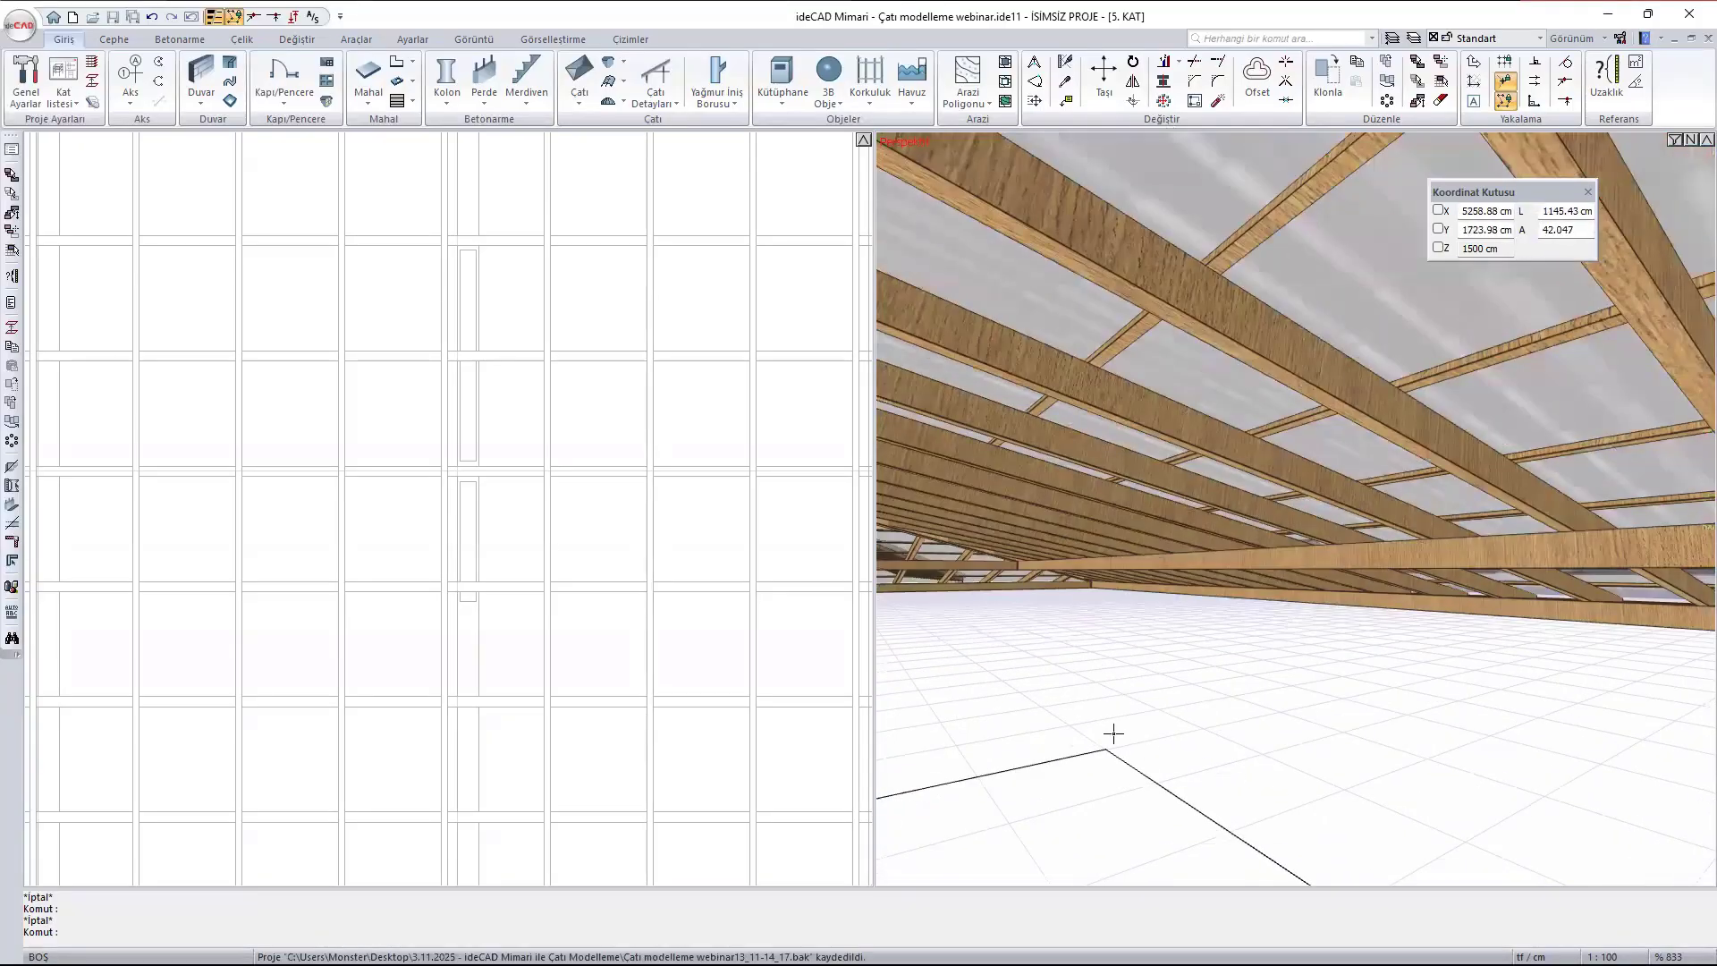
ctrl+middle_drag(1051, 697, 1158, 687)
scroll(1158, 688, down, 3)
scroll(1063, 501, up, 2)
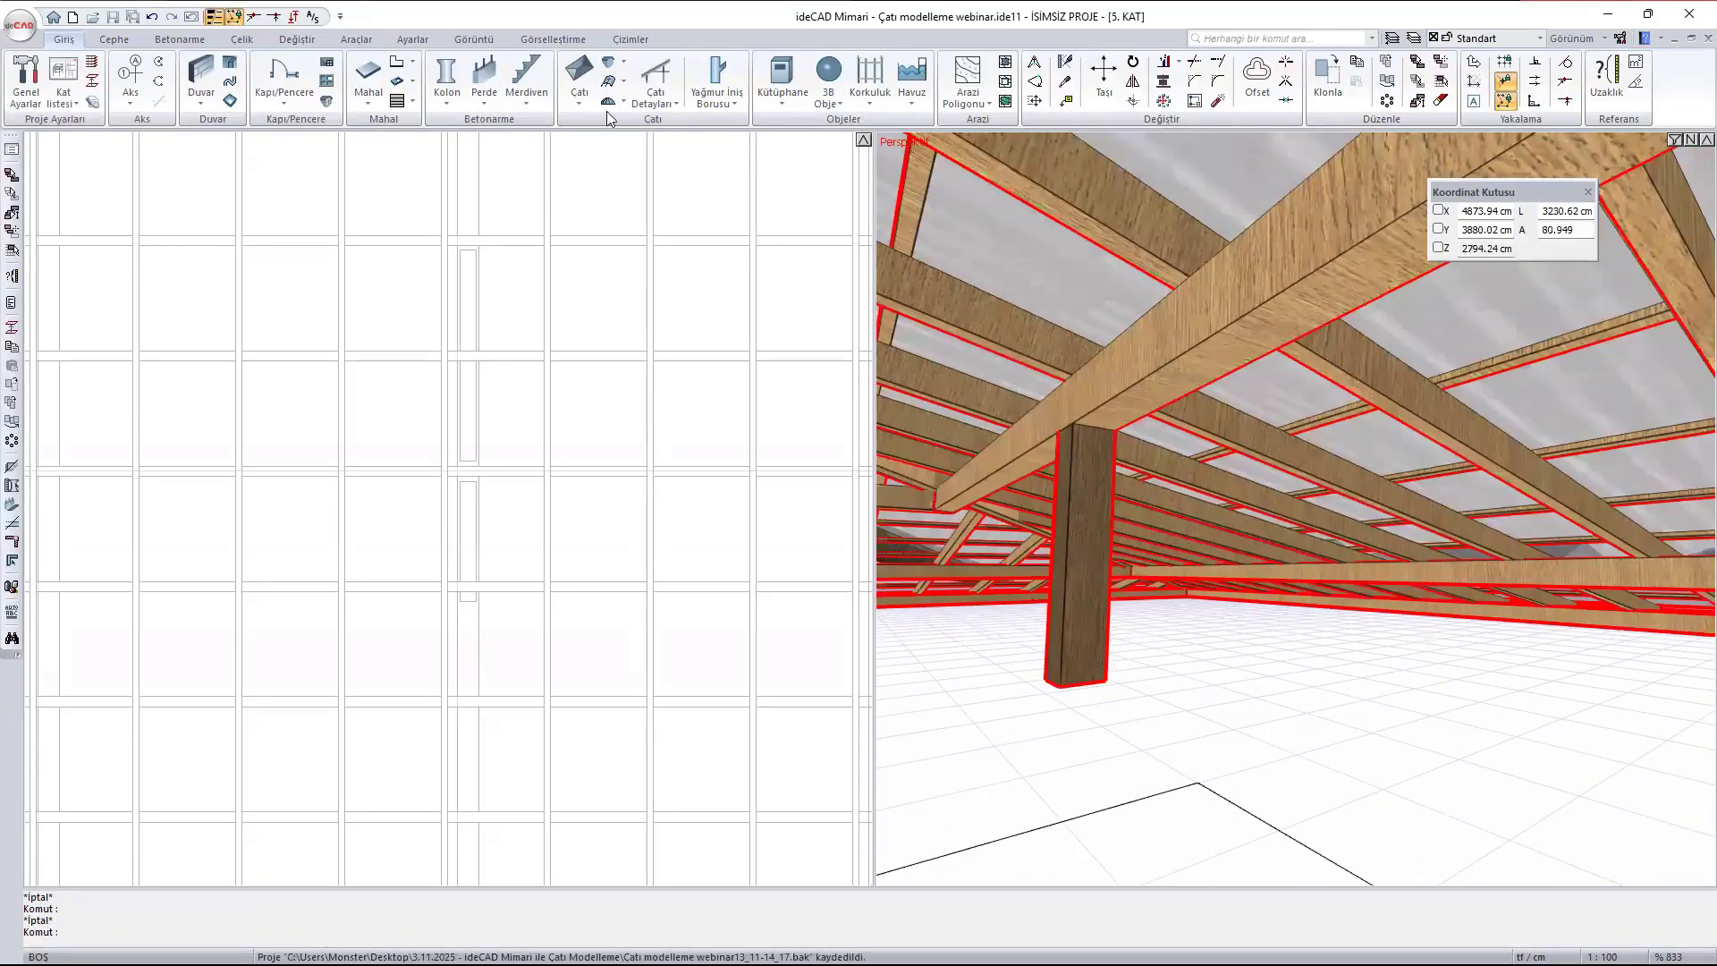
- Add a brace (Göğüsleme) north of the post under the purlin east of the ridge, with 3B'de Yükseklik 40 cm
click(649, 102)
click(726, 367)
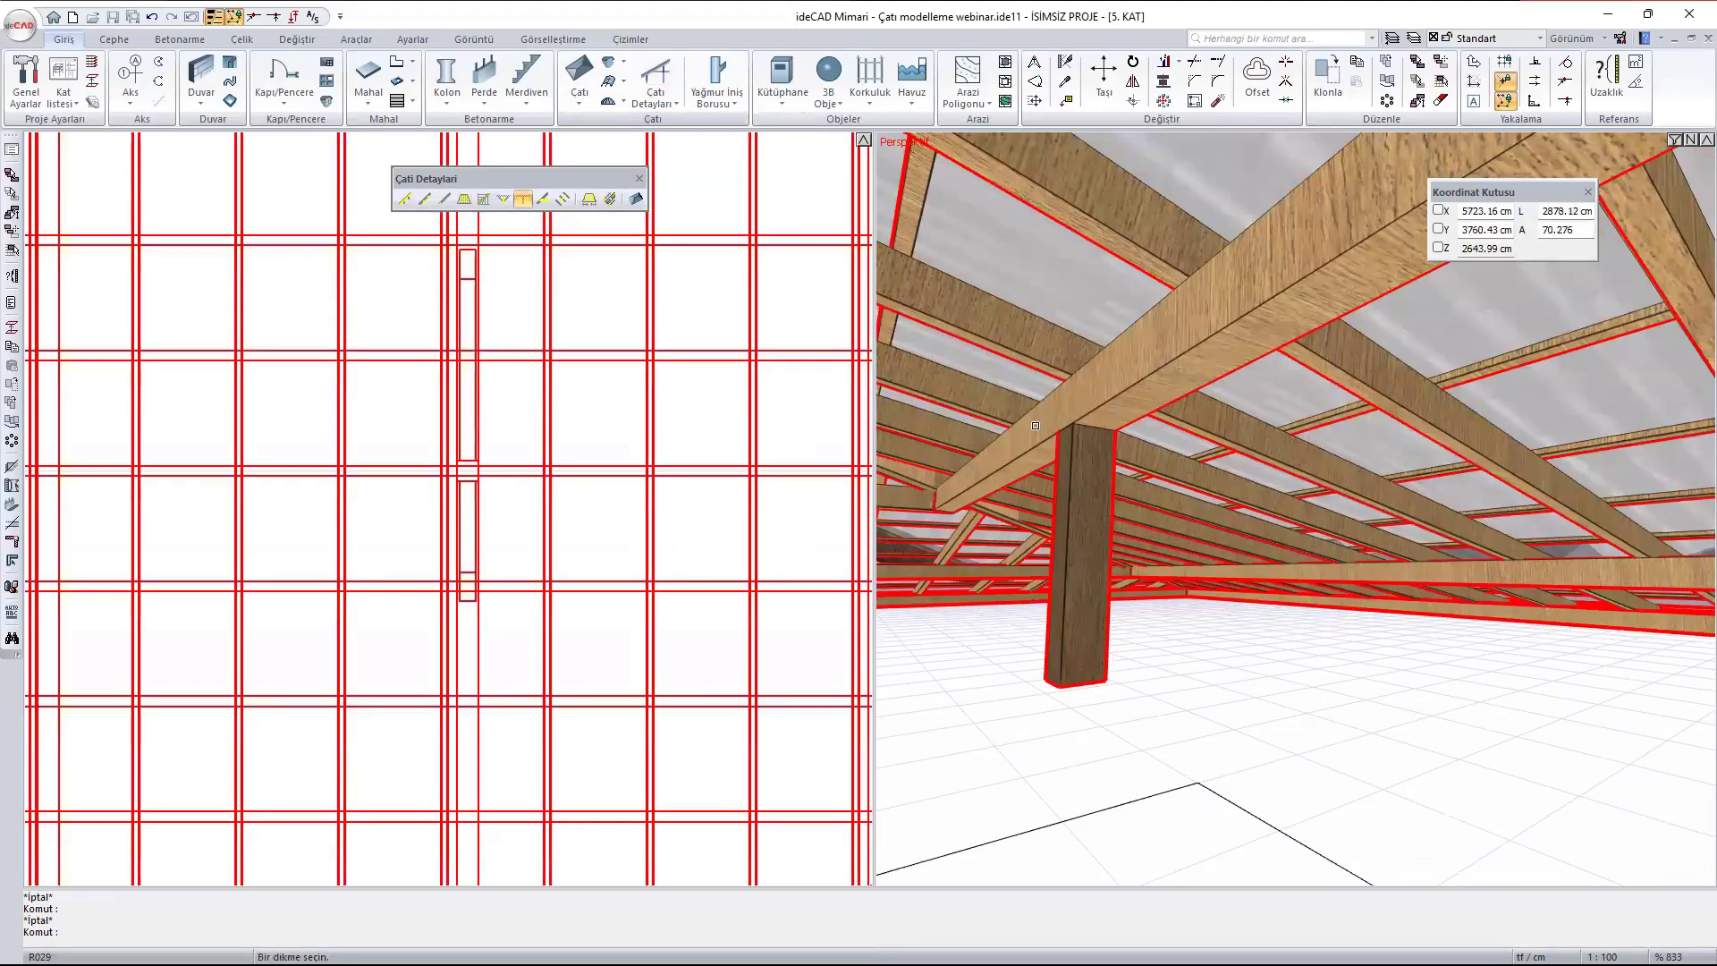
scroll(421, 414, down, 4)
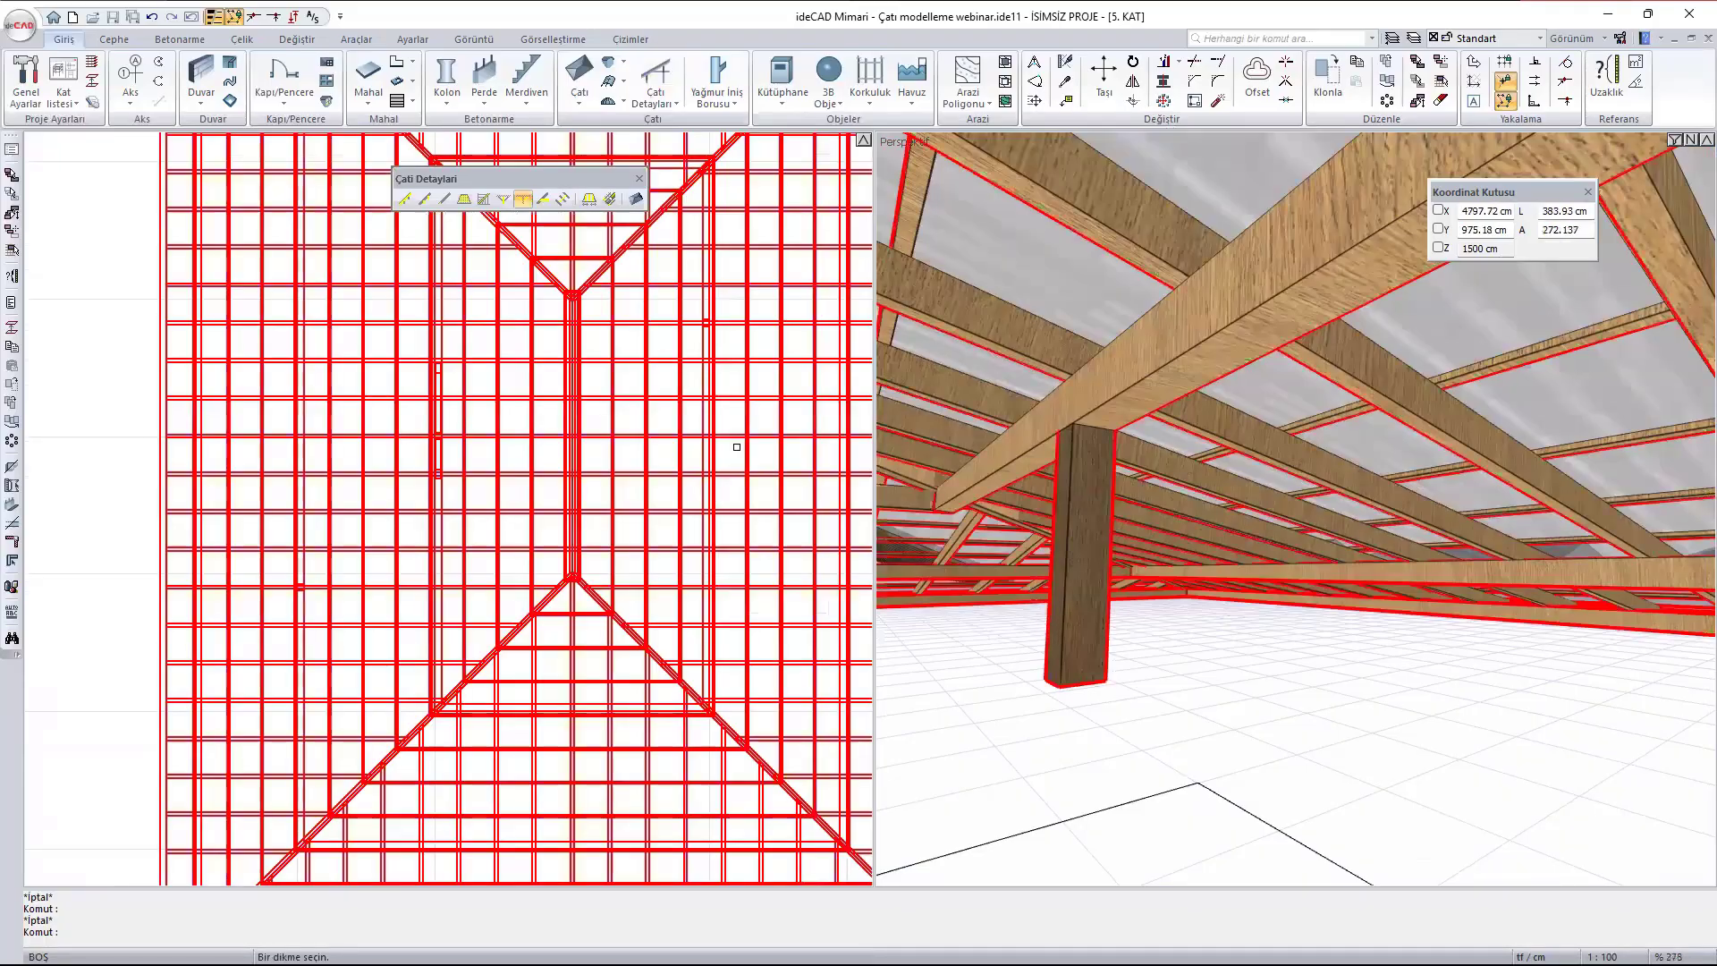
middle_drag(668, 444, 356, 444)
scroll(387, 338, up, 1)
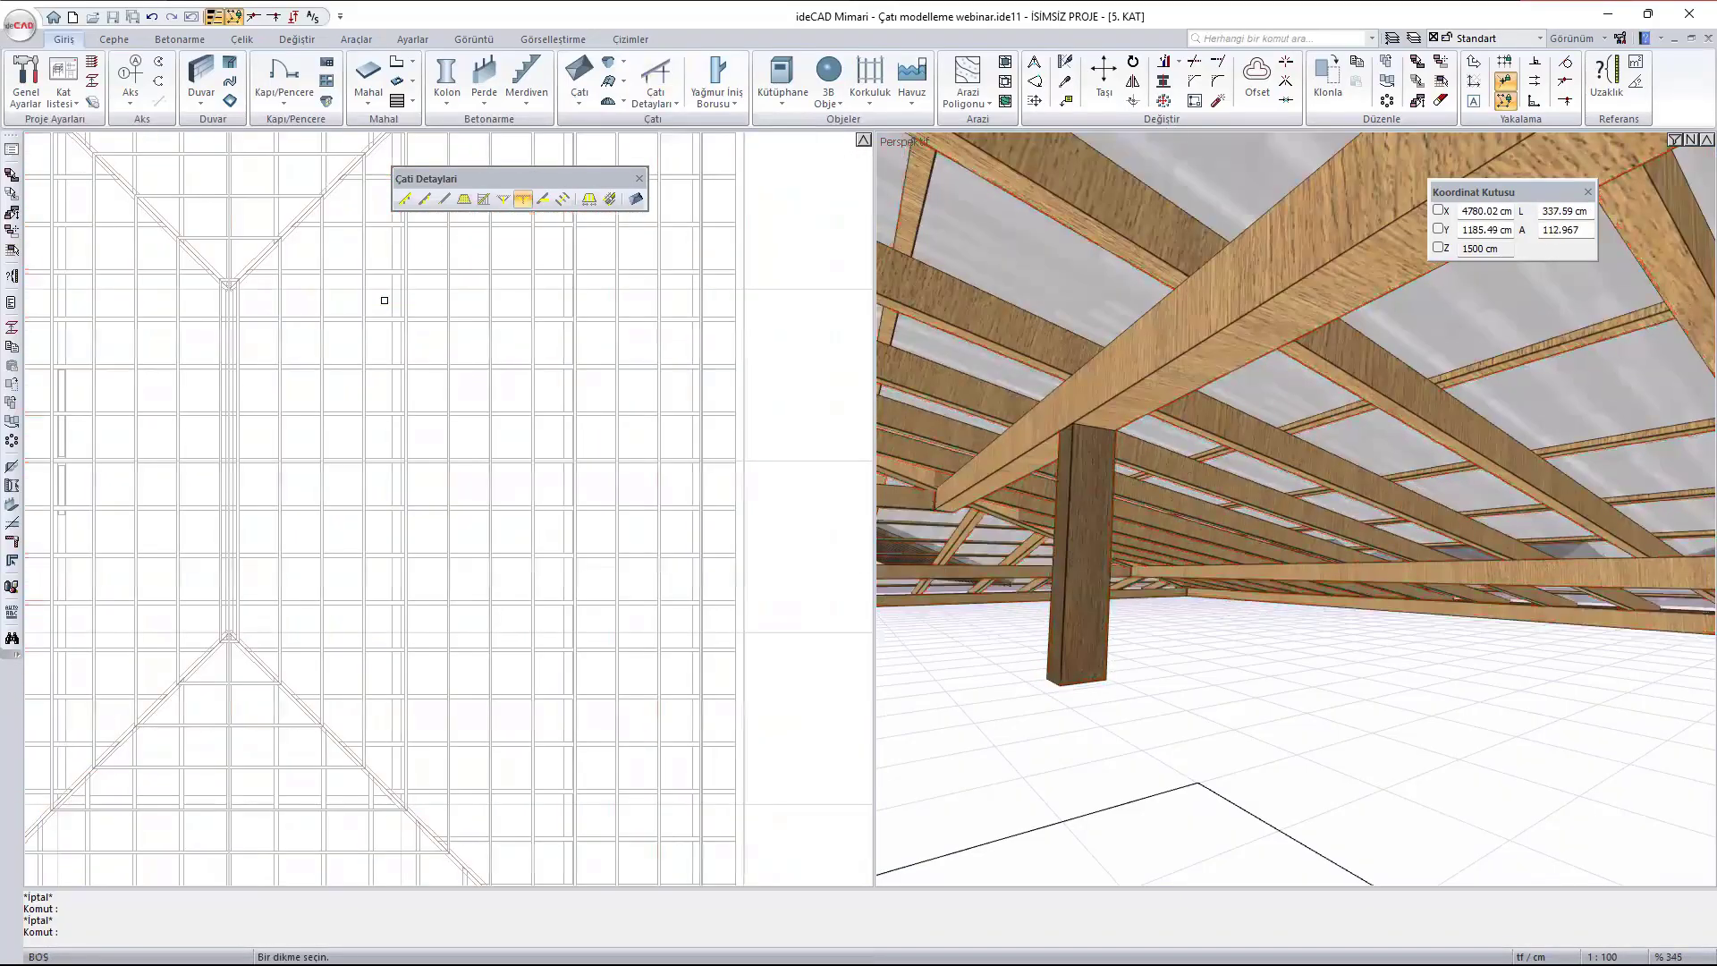
scroll(385, 300, up, 6)
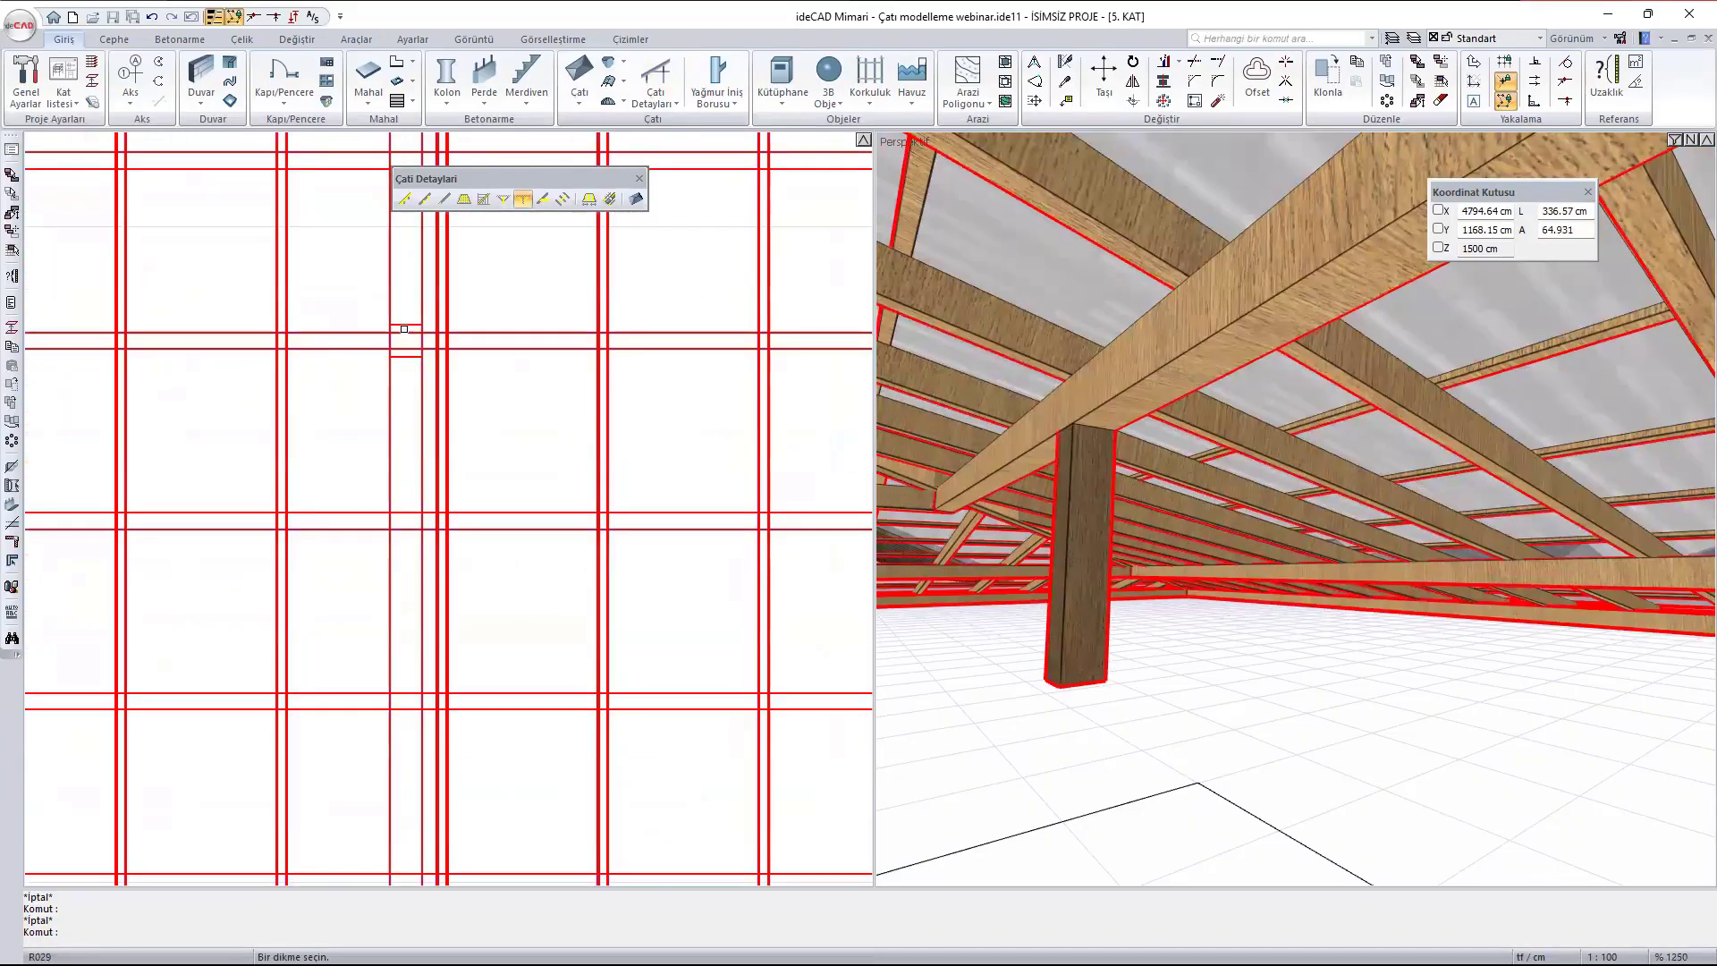
click(404, 329)
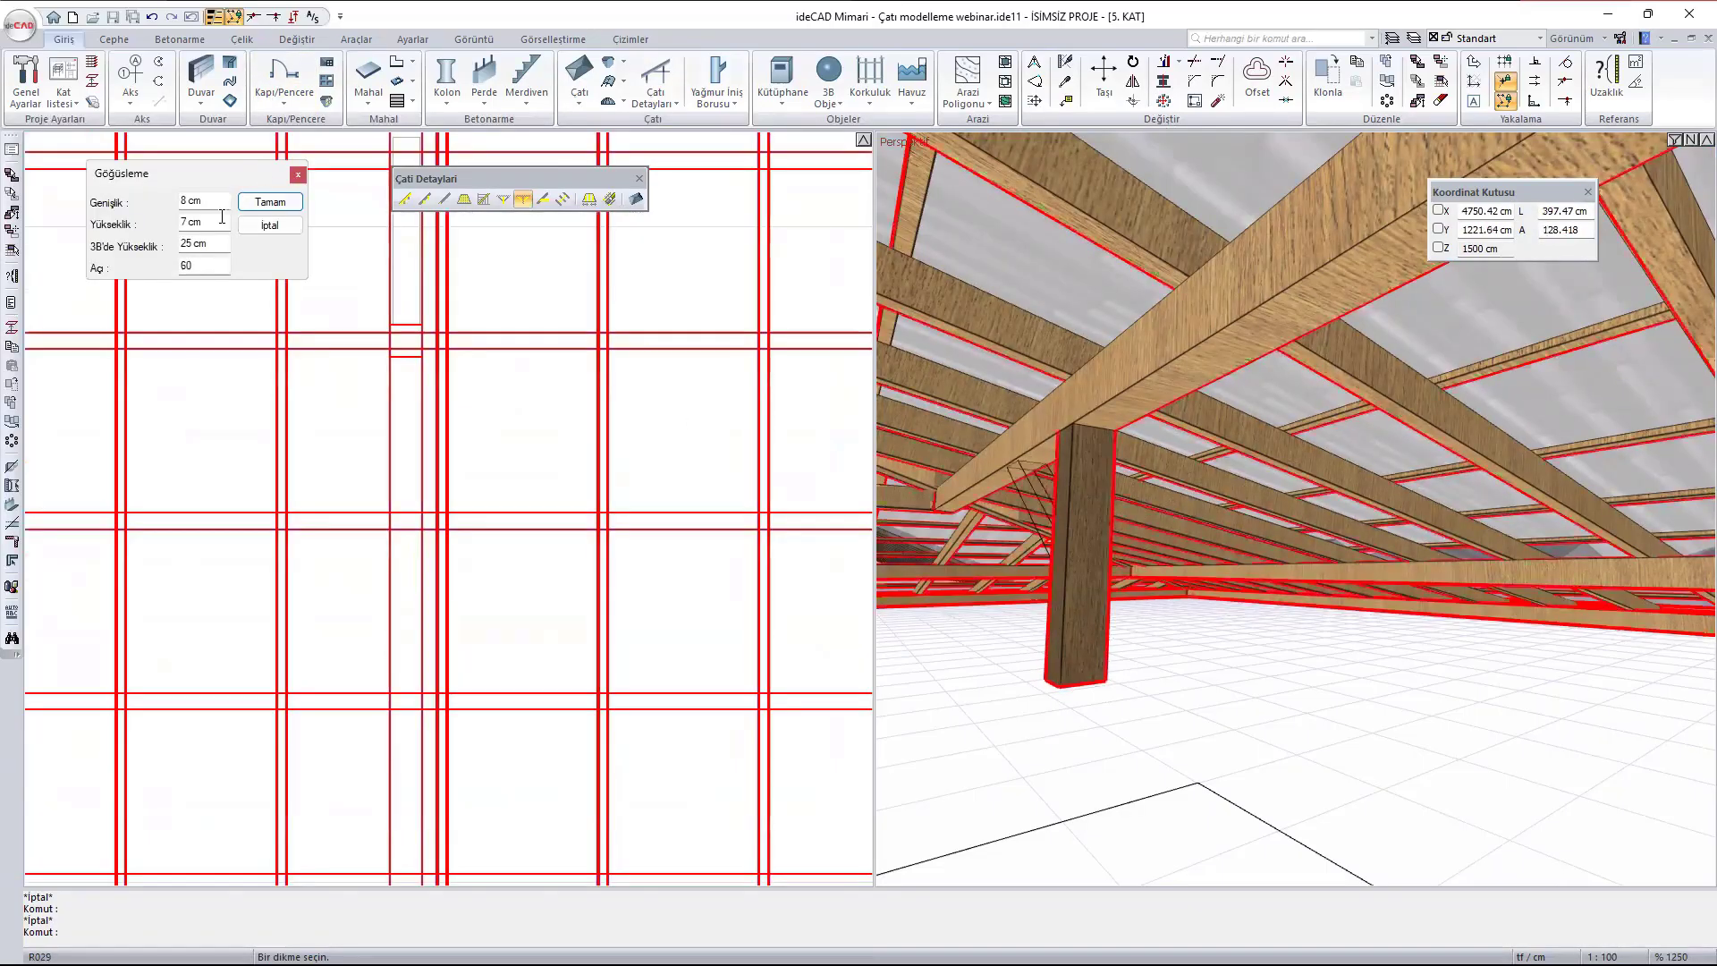
click(223, 244)
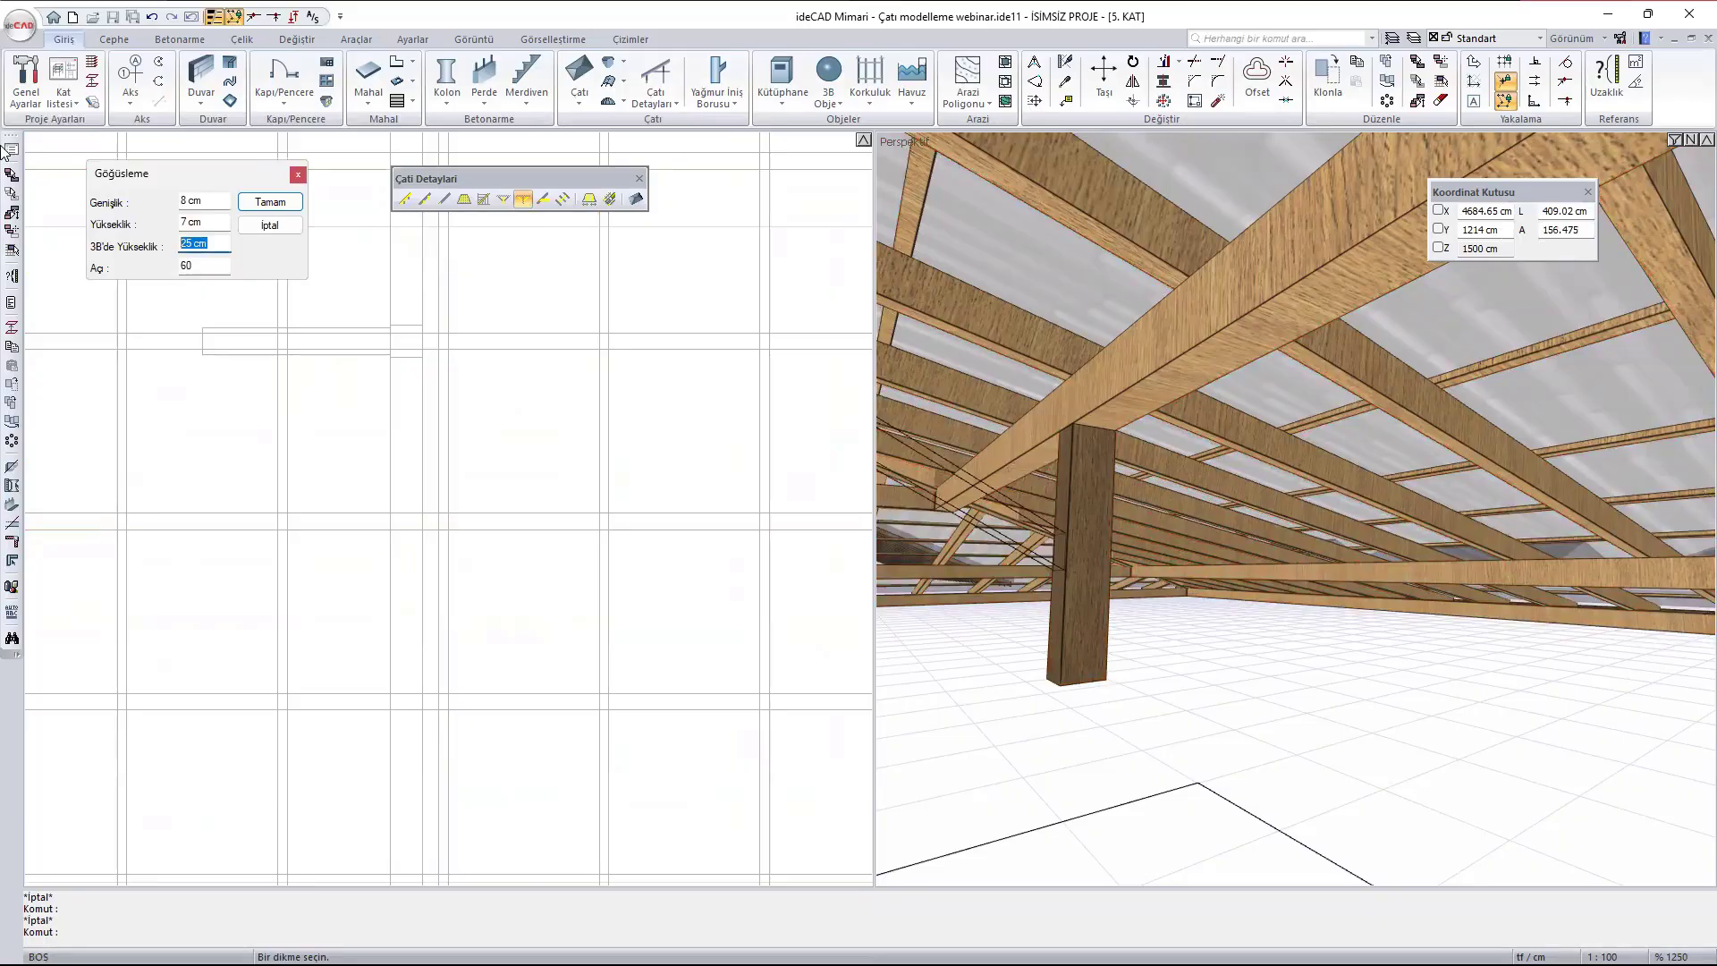
text(40)
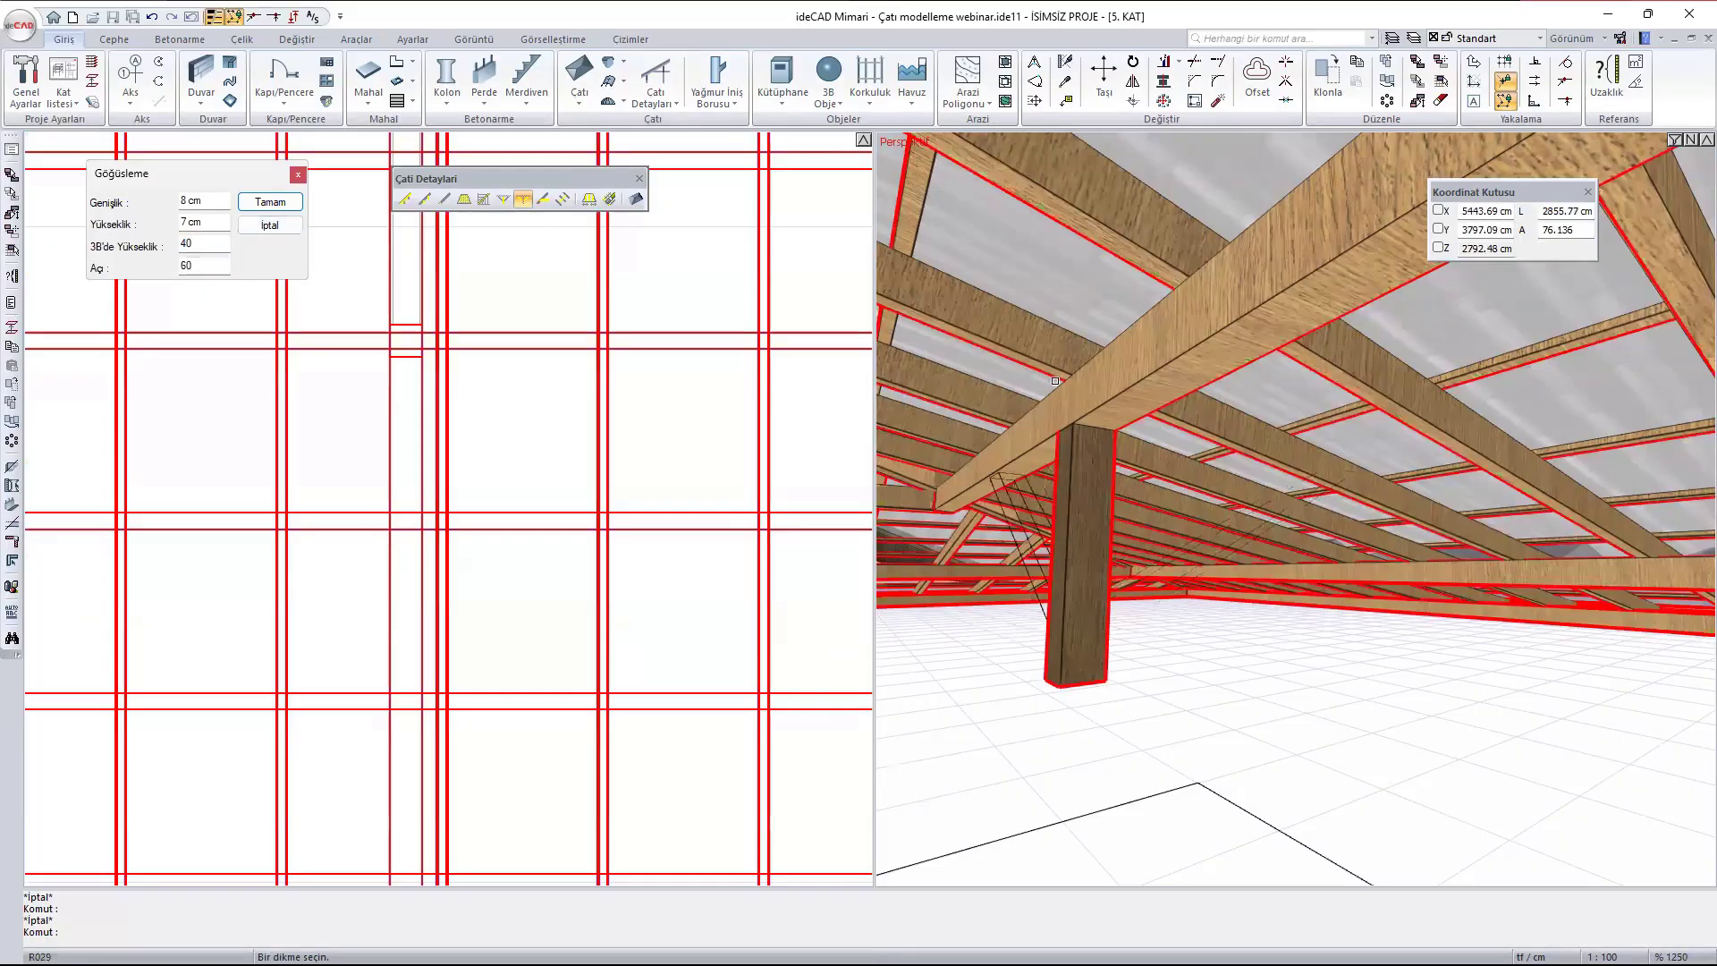
click(1079, 407)
mouse_move(1030, 467)
ctrl+middle_down()
mouse_move(1384, 447)
mouse_move(1020, 453)
ctrl+middle_up()
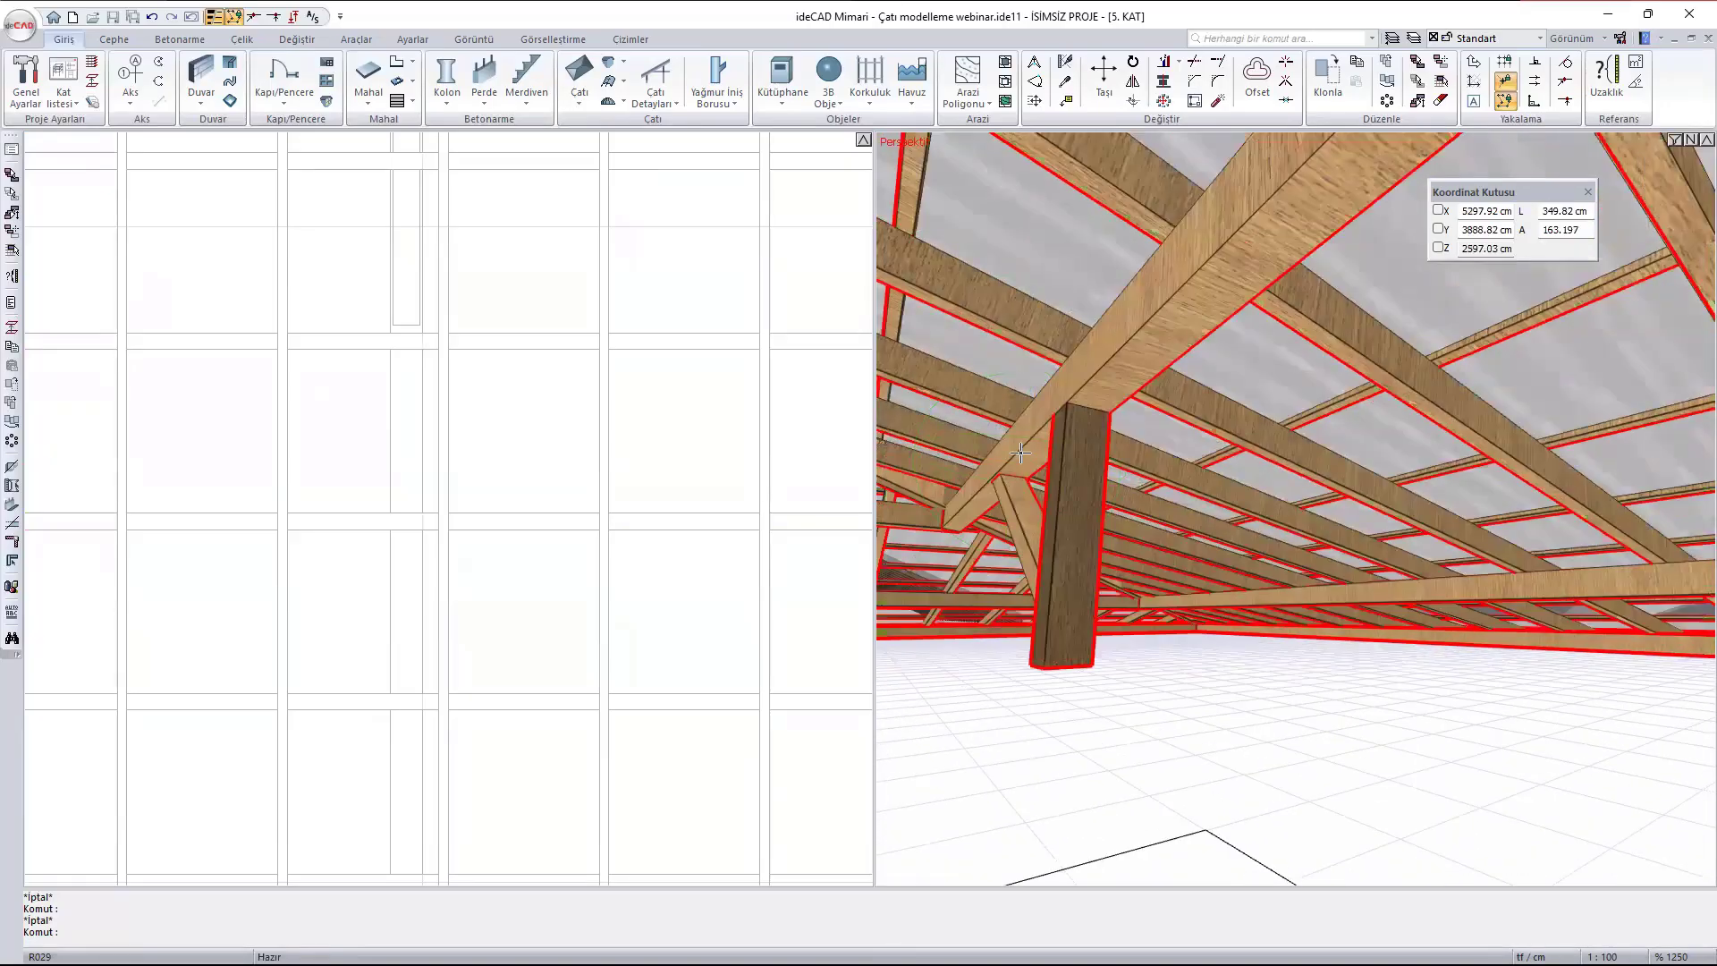
mouse_move(1020, 454)
scroll(1020, 454, down, 5)
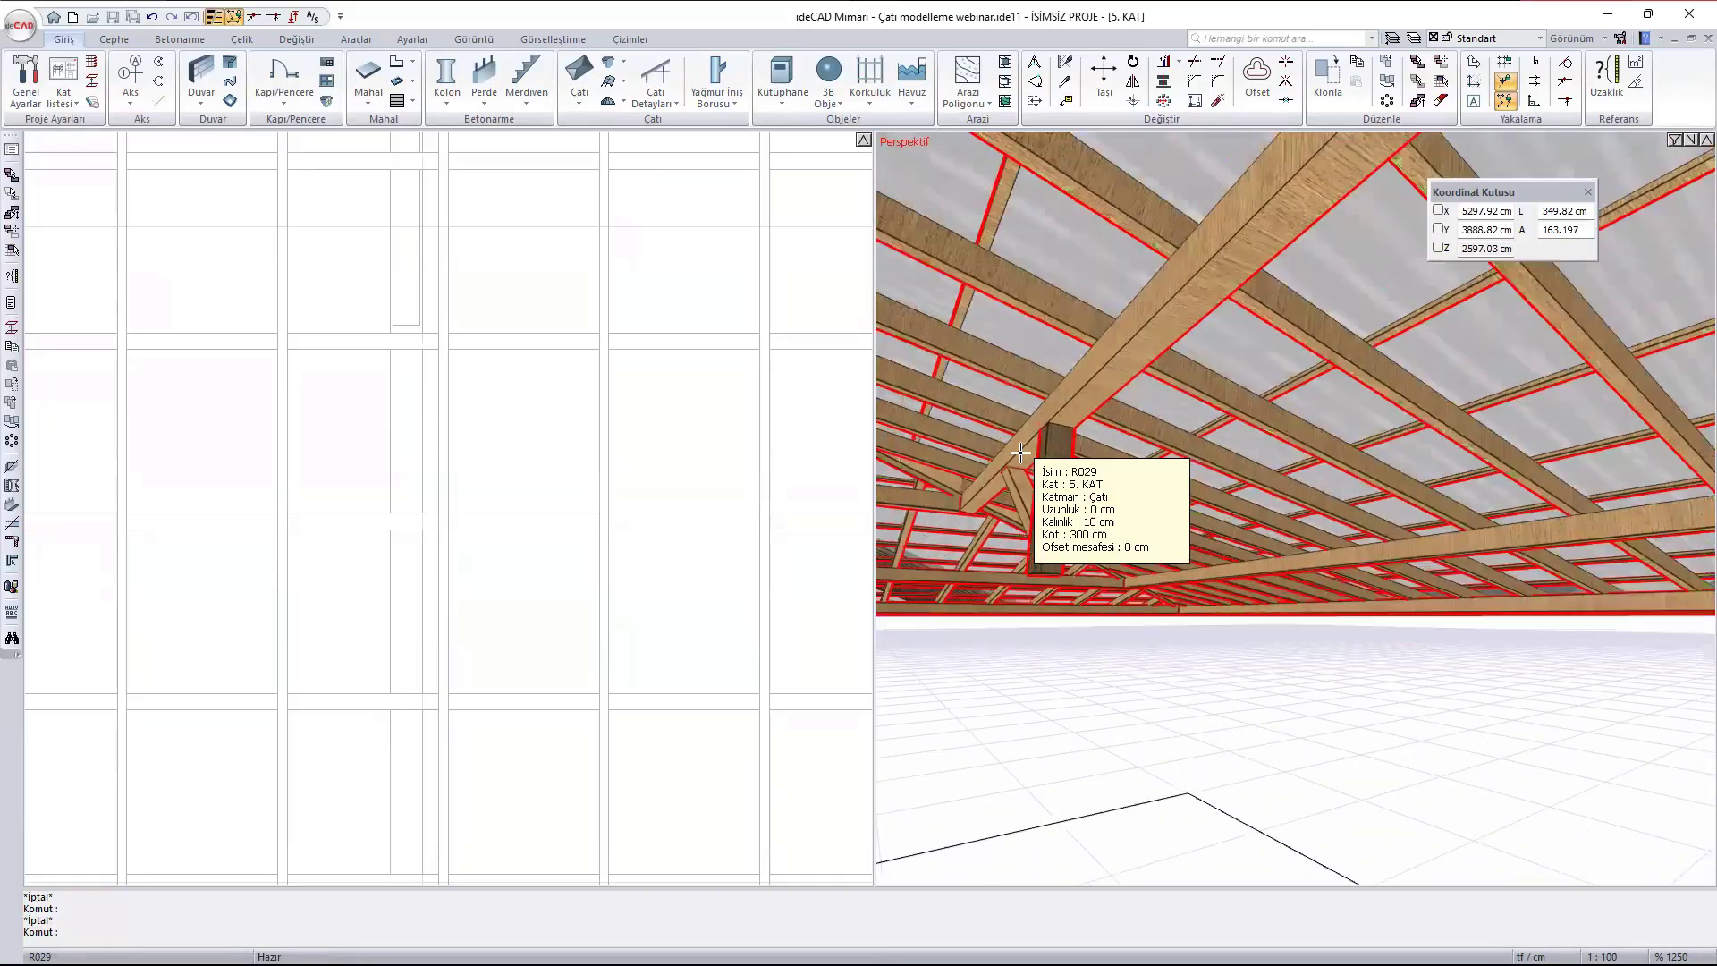
- Start a double tie (Çift Gergi) between two aligned rafters, picking the one west of the ridge first and the one east second
click(663, 94)
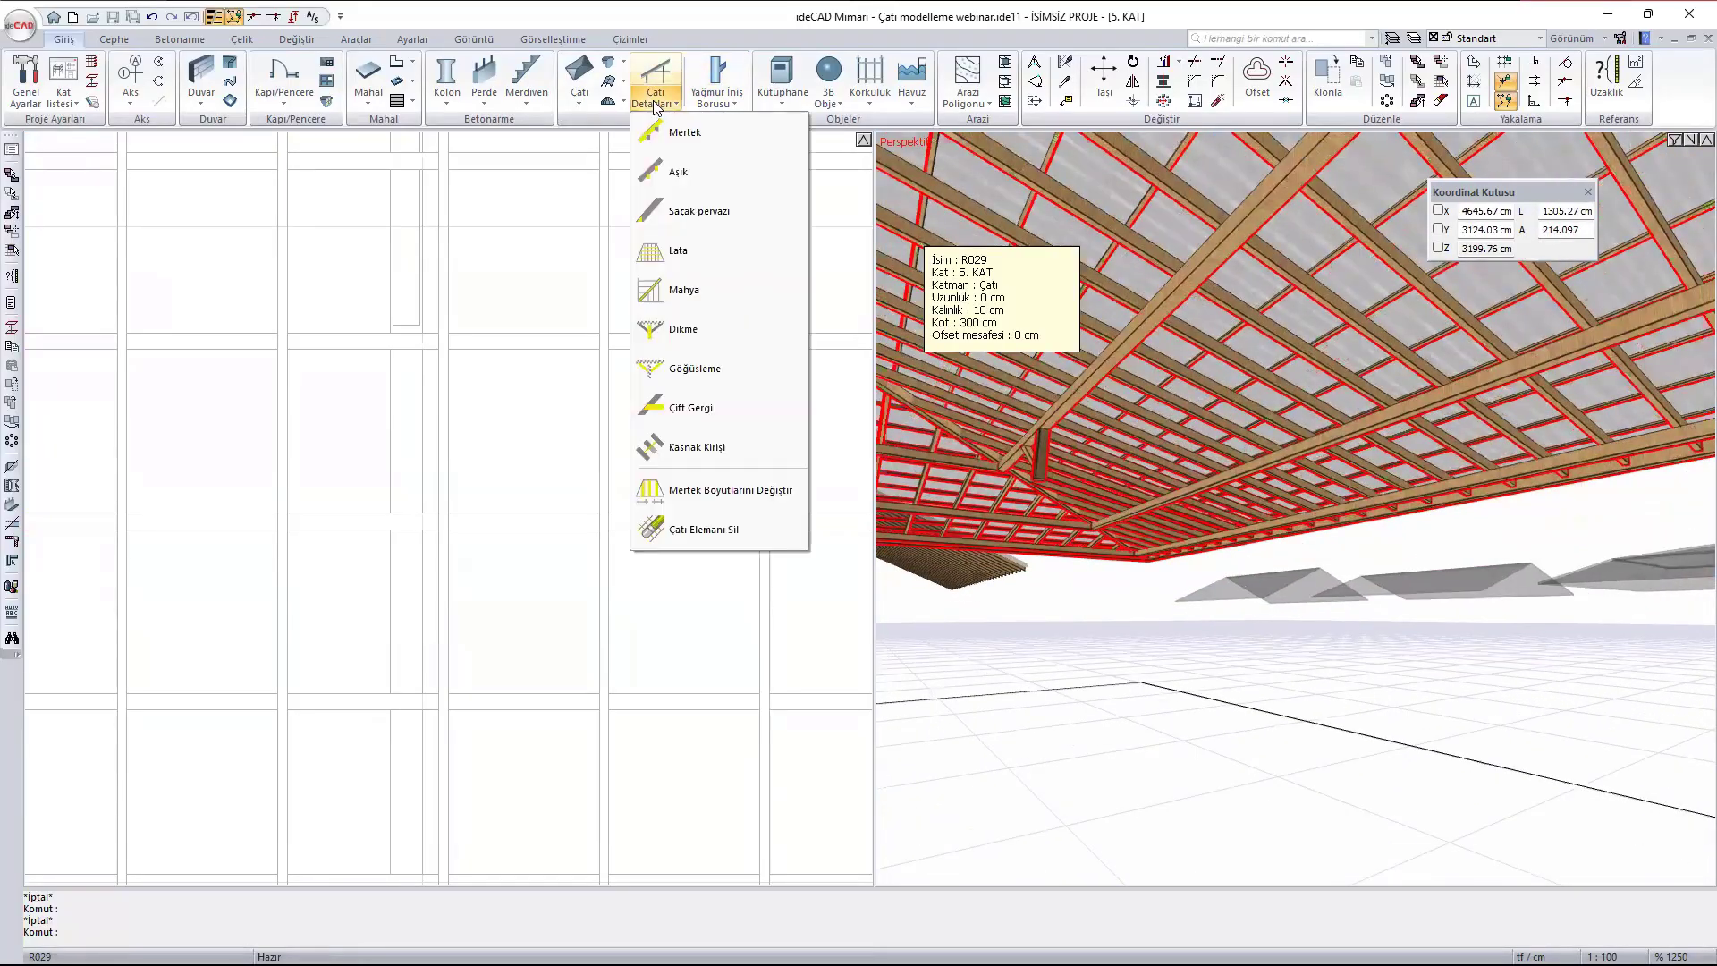
click(748, 409)
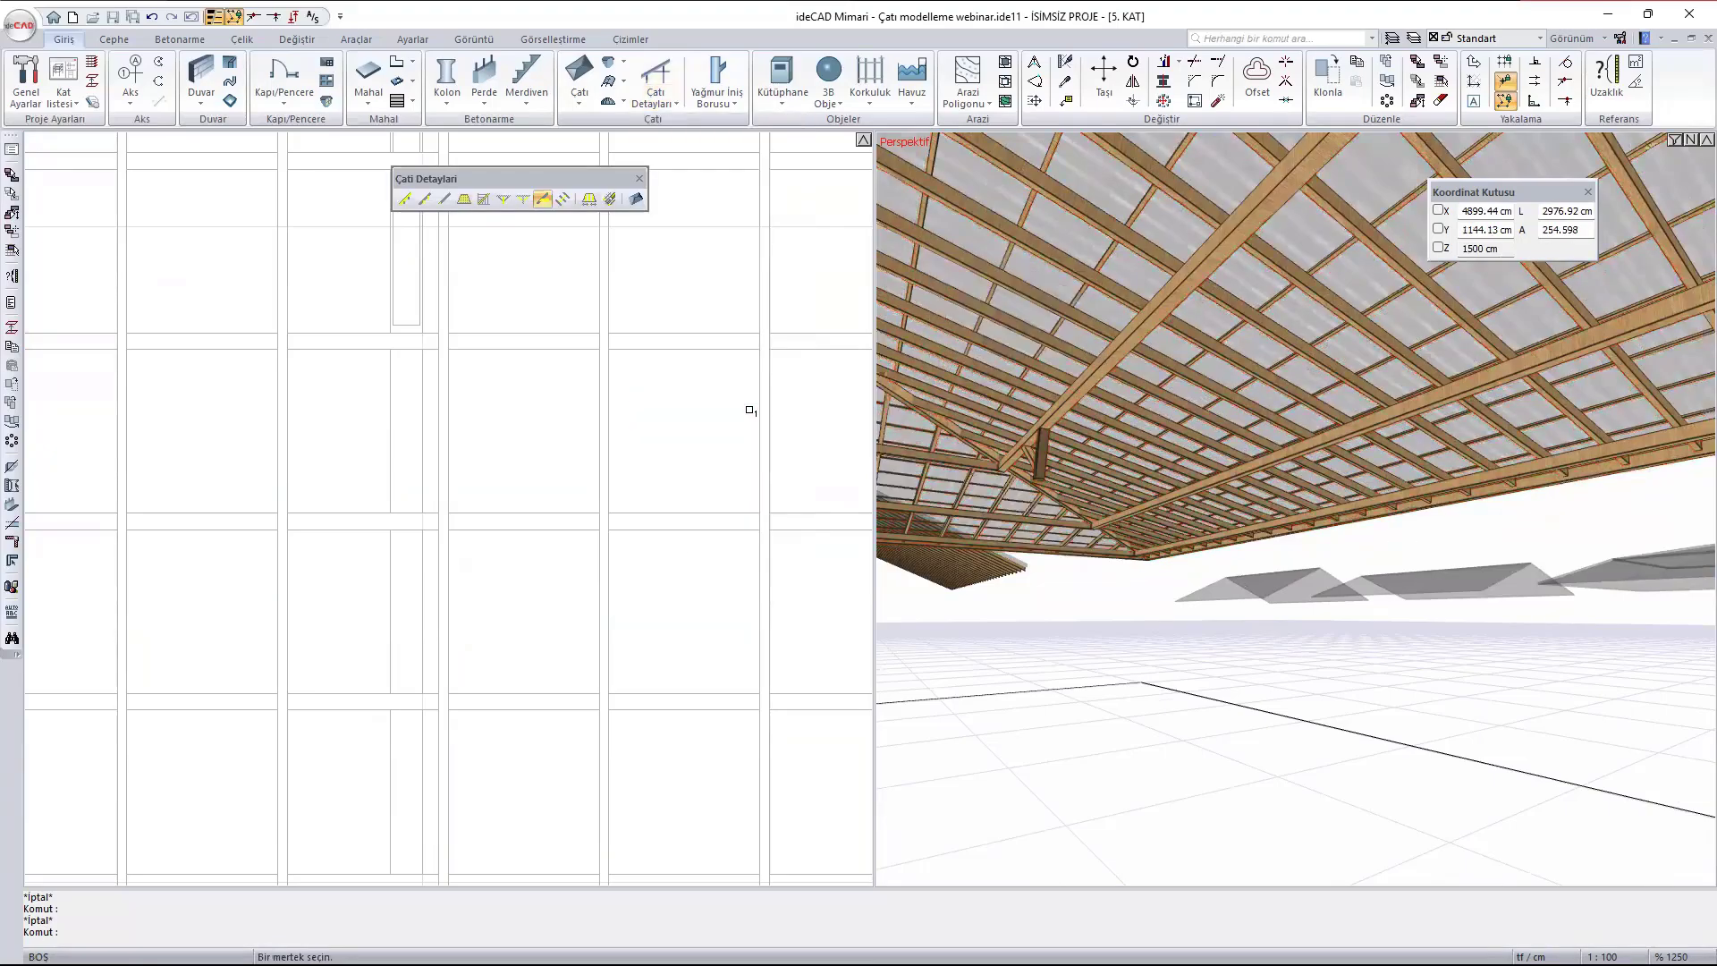
scroll(962, 431, down, 6)
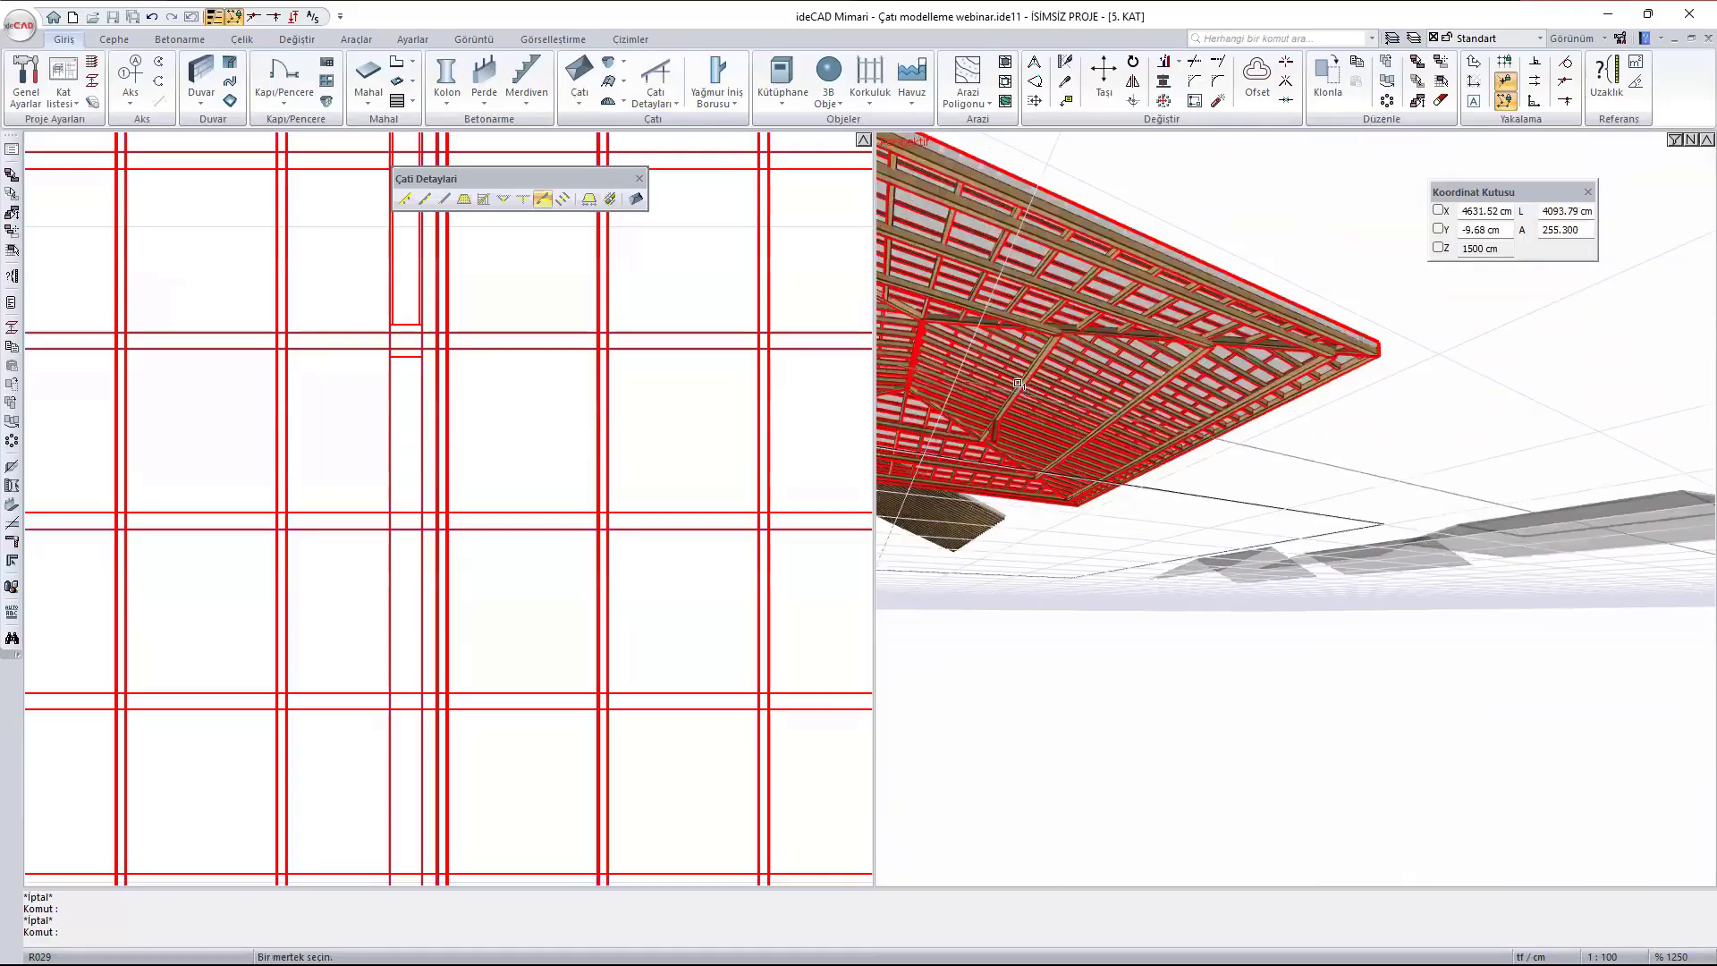
scroll(962, 431, up, 8)
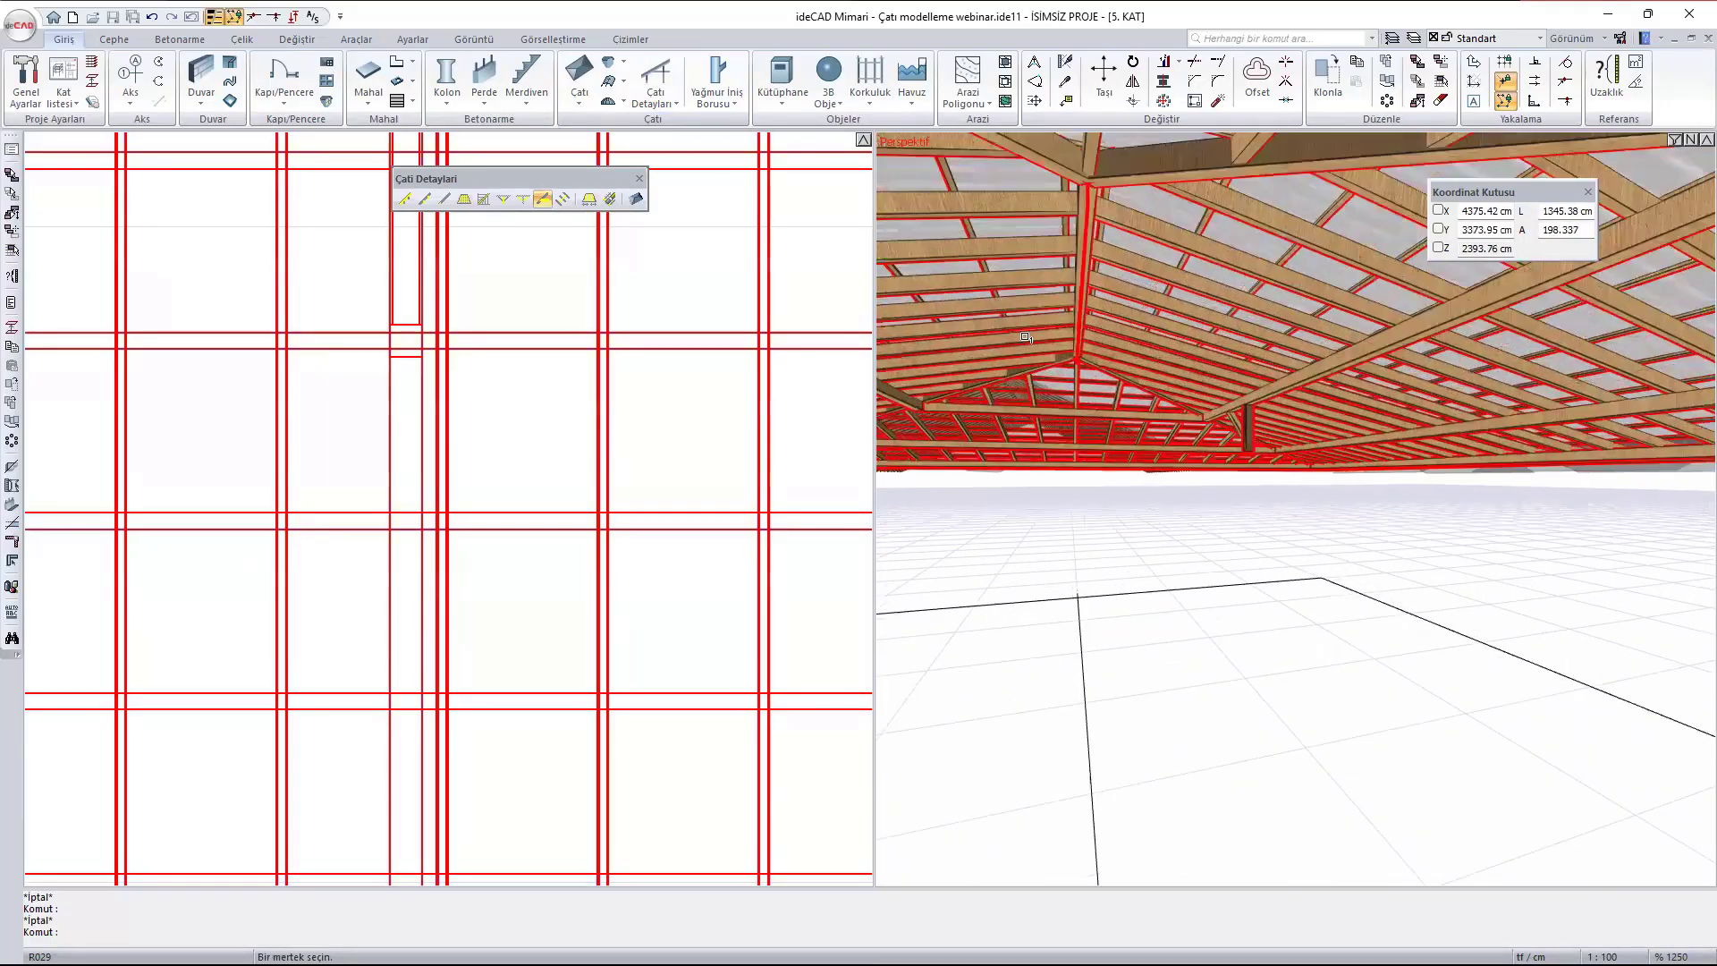
scroll(1140, 396, up, 4)
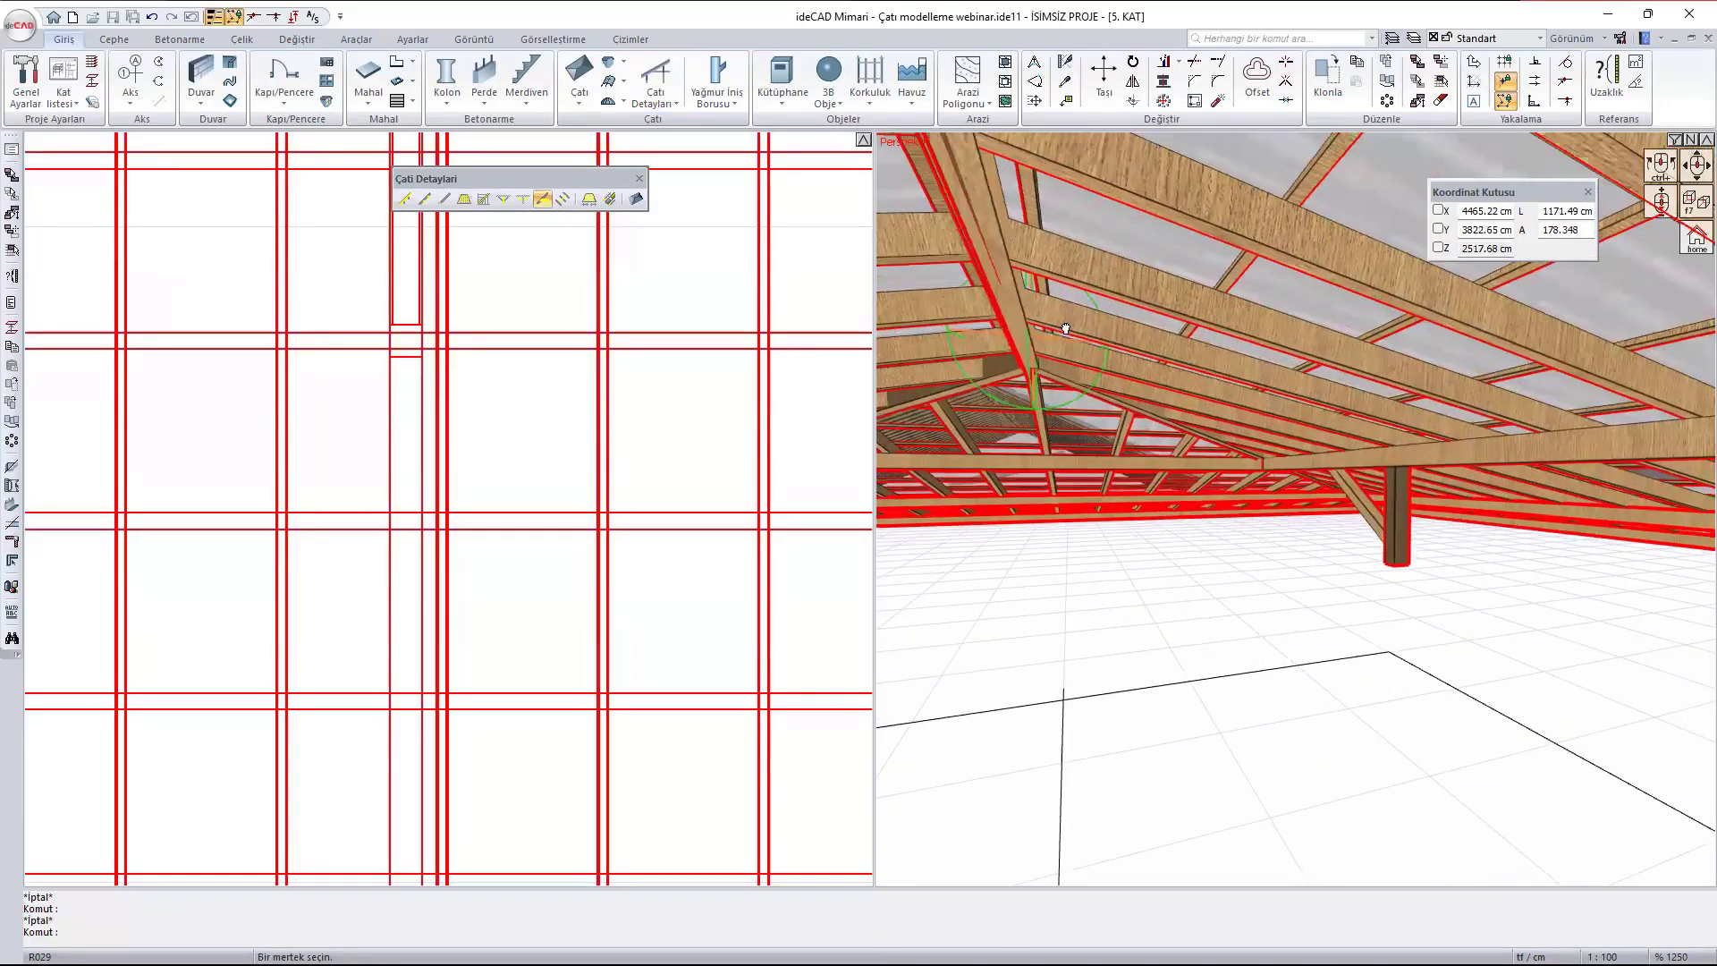
ctrl+middle_drag(1163, 312, 1107, 312)
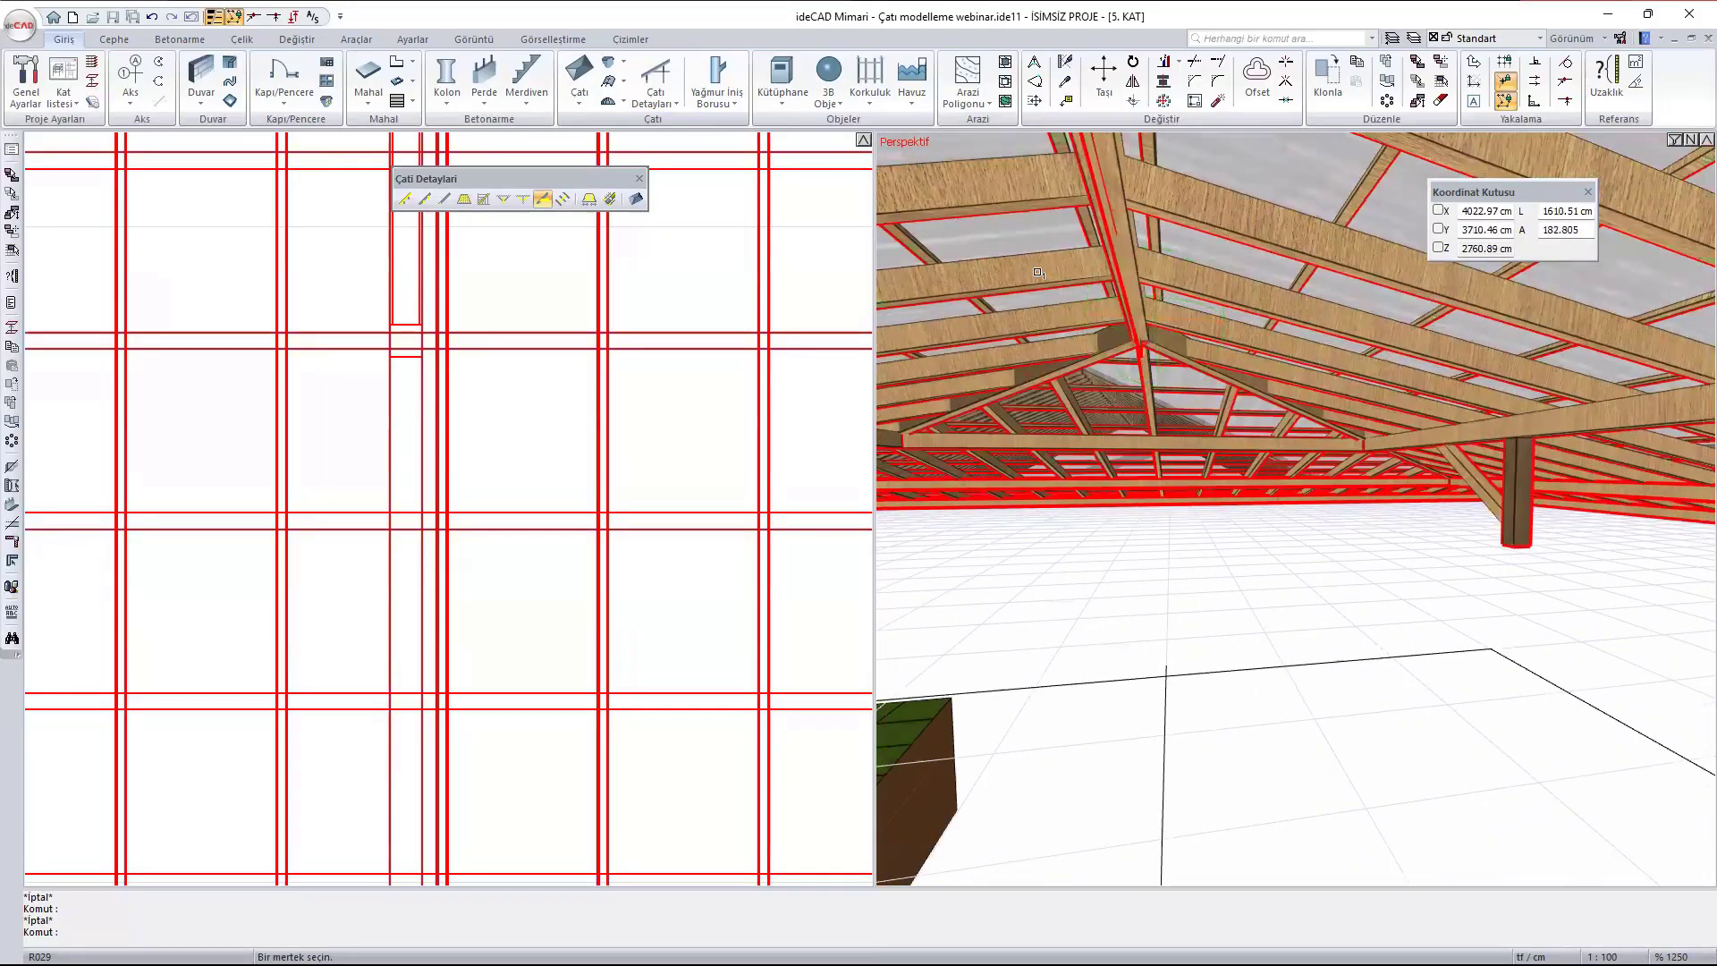
scroll(454, 505, down, 8)
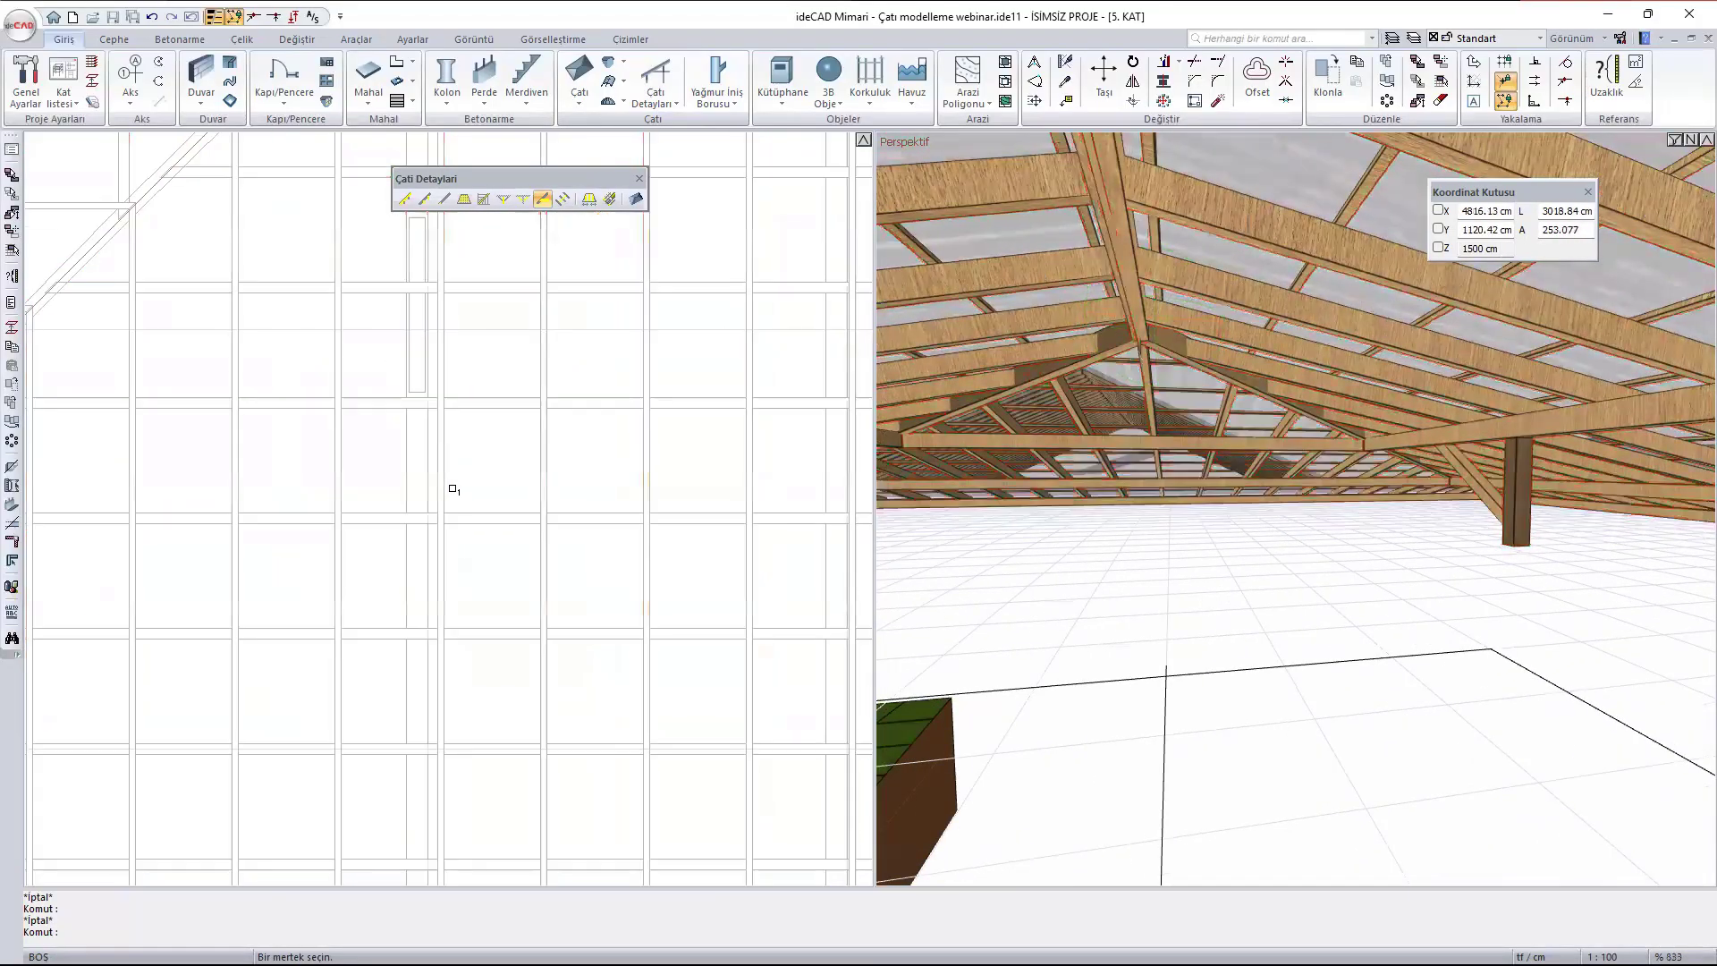
scroll(456, 519, up, 7)
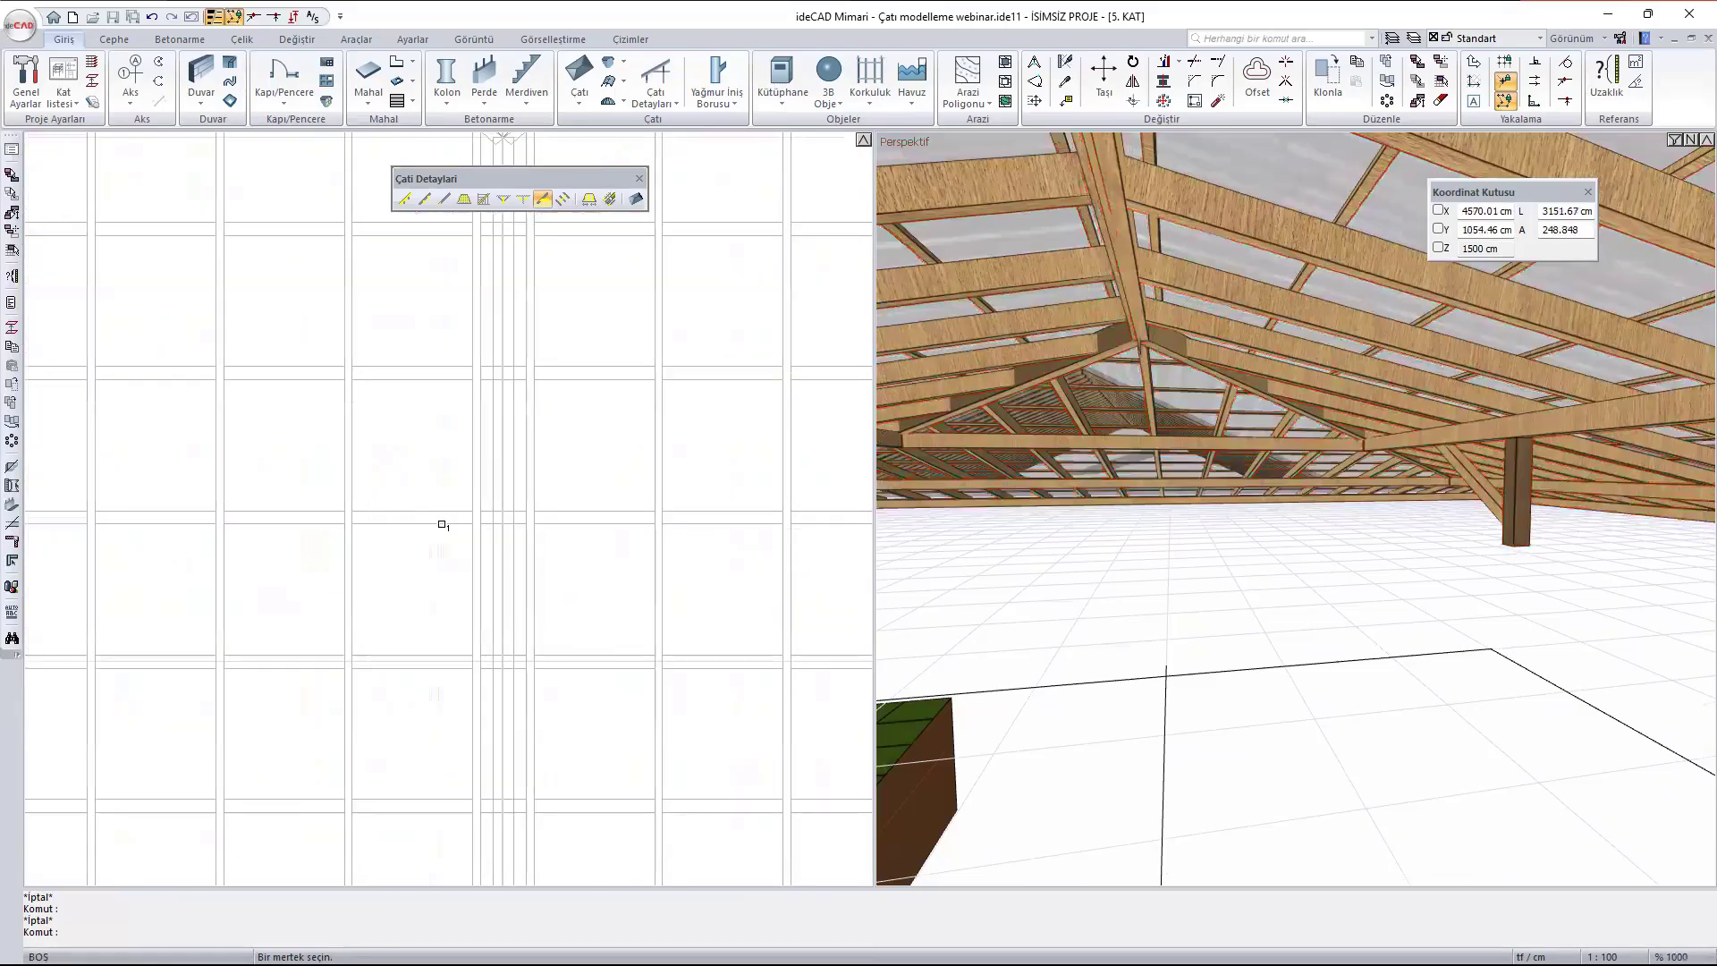
click(275, 524)
scroll(242, 496, down, 1)
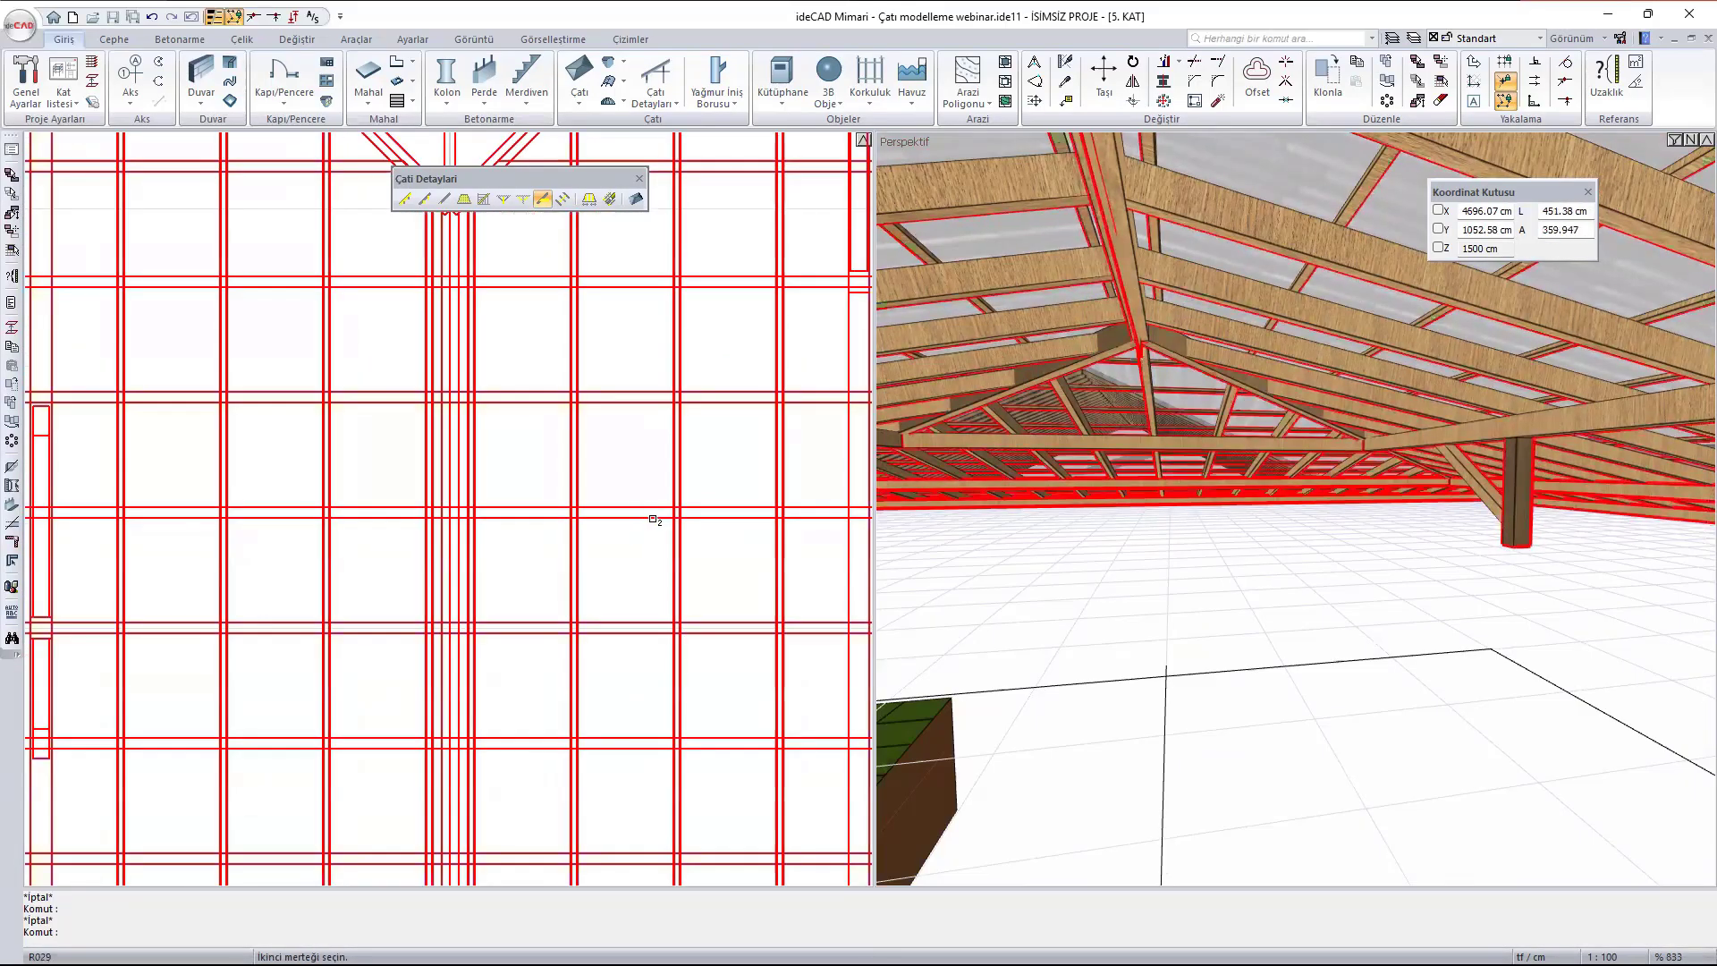
click(654, 518)
- Try Kot values of 25 and then 100 for the double tie, checking the preview from below in 3D
ctrl+middle_drag(1377, 371, 1263, 324)
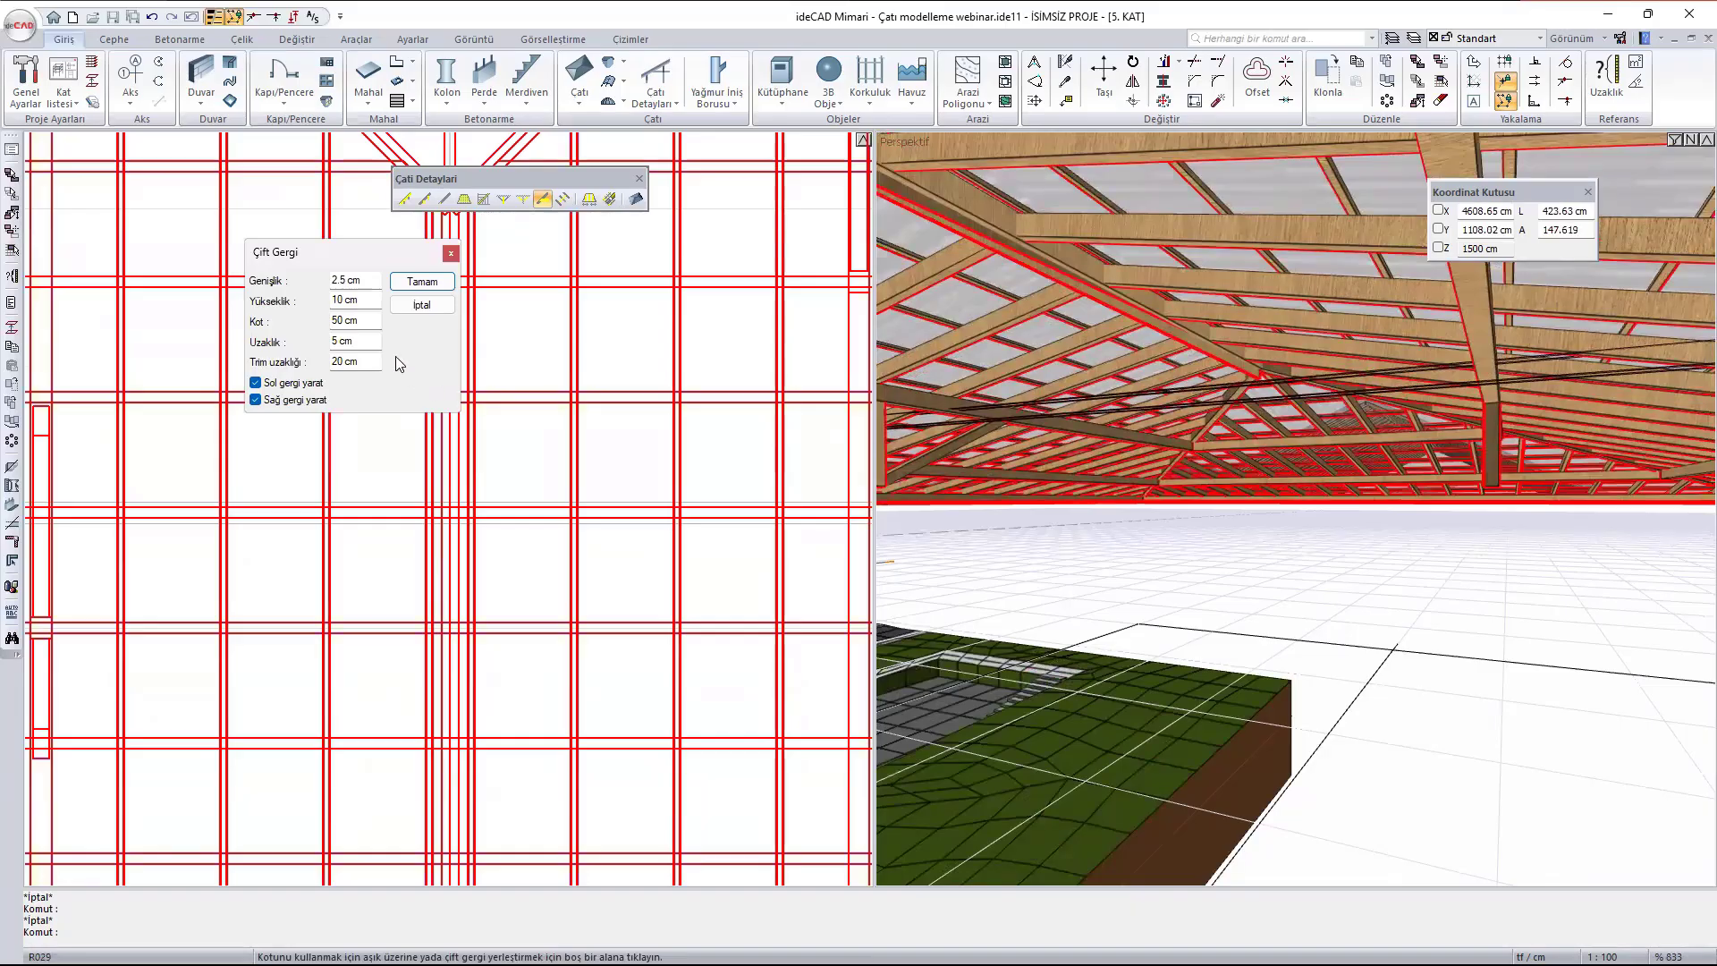
click(371, 319)
text(25)
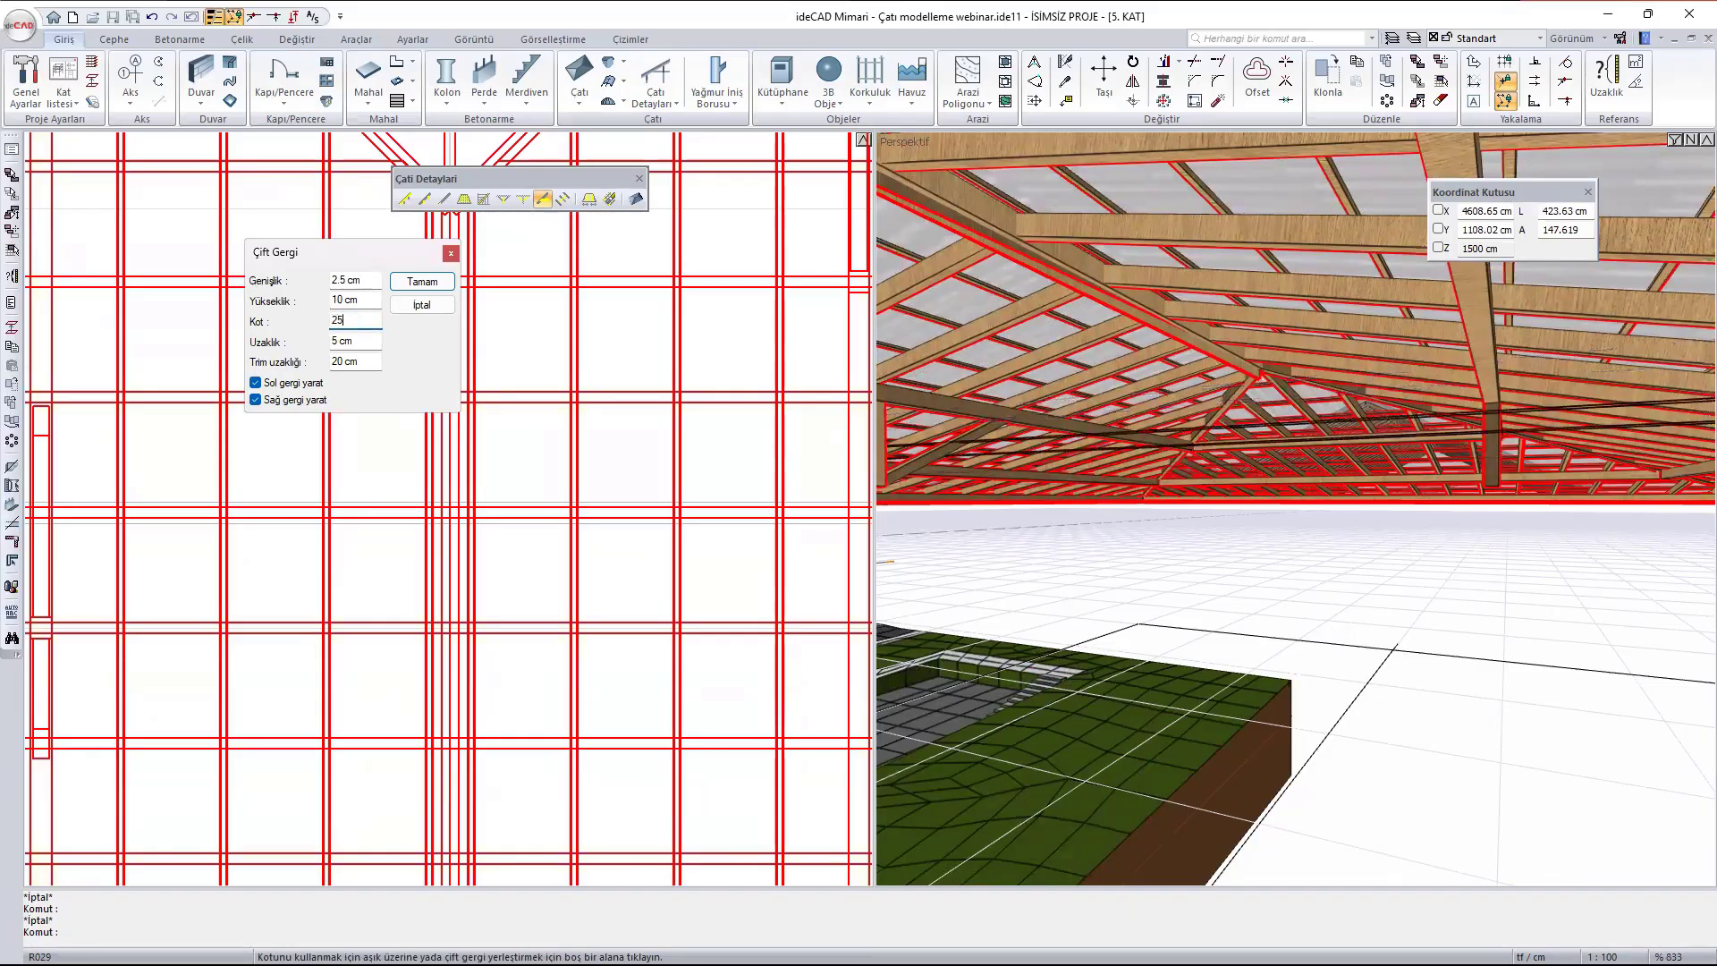
scroll(1257, 511, down, 2)
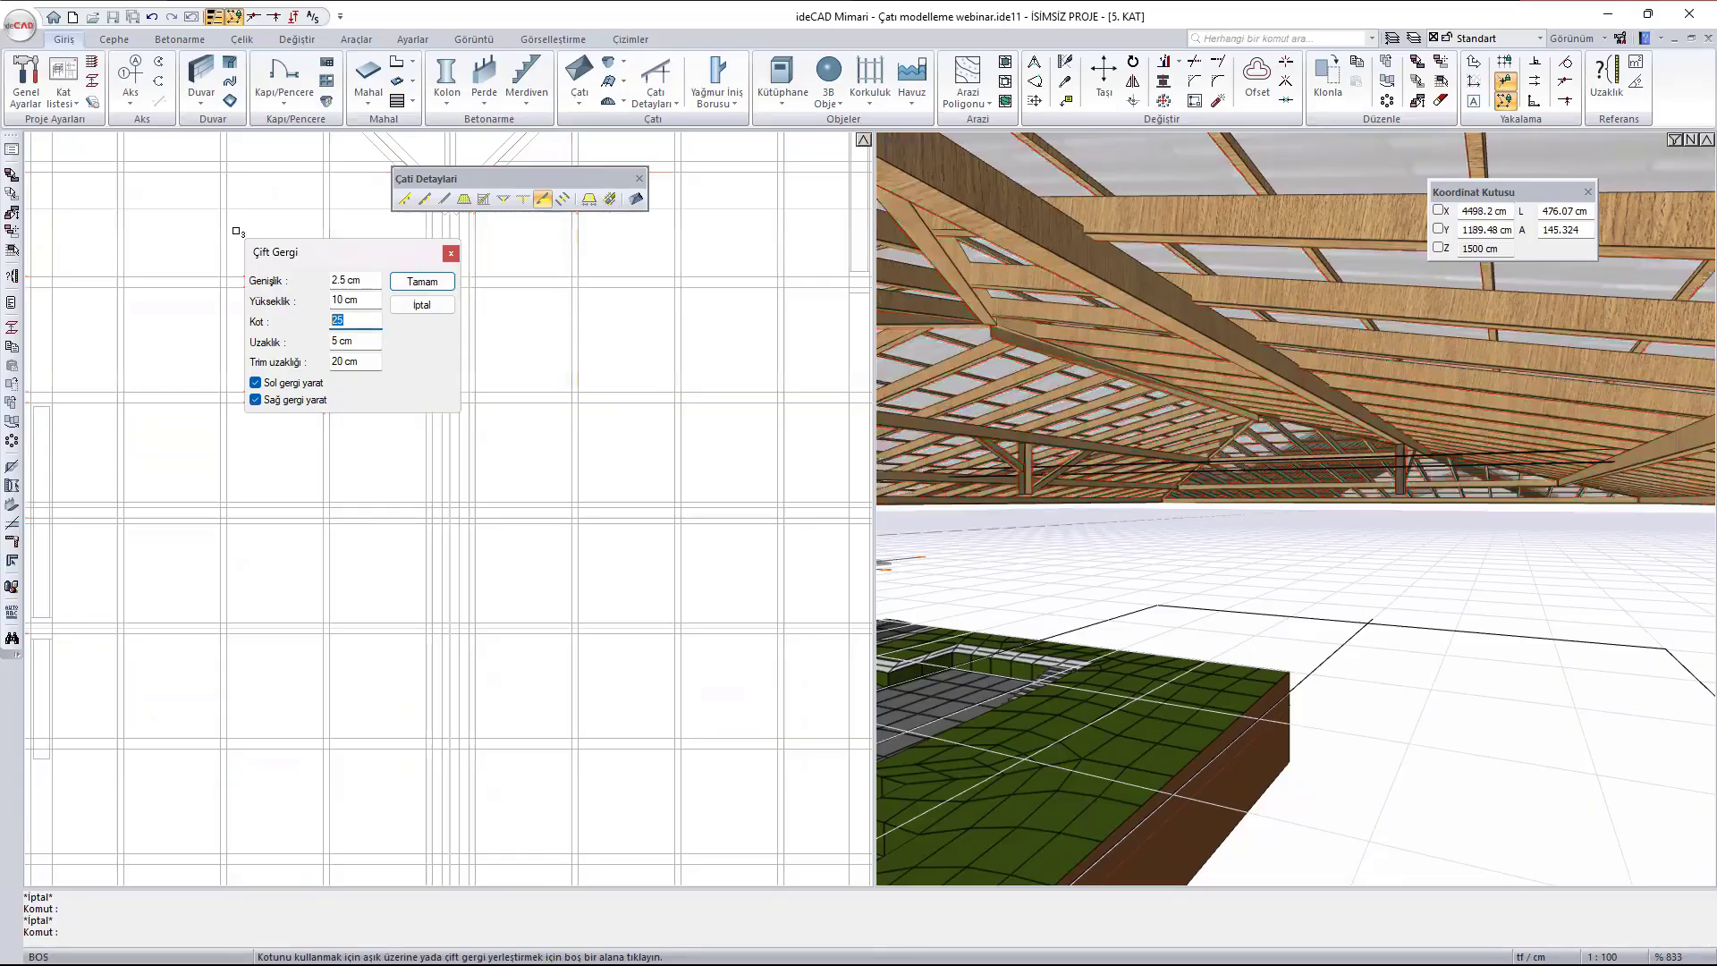
text(100)
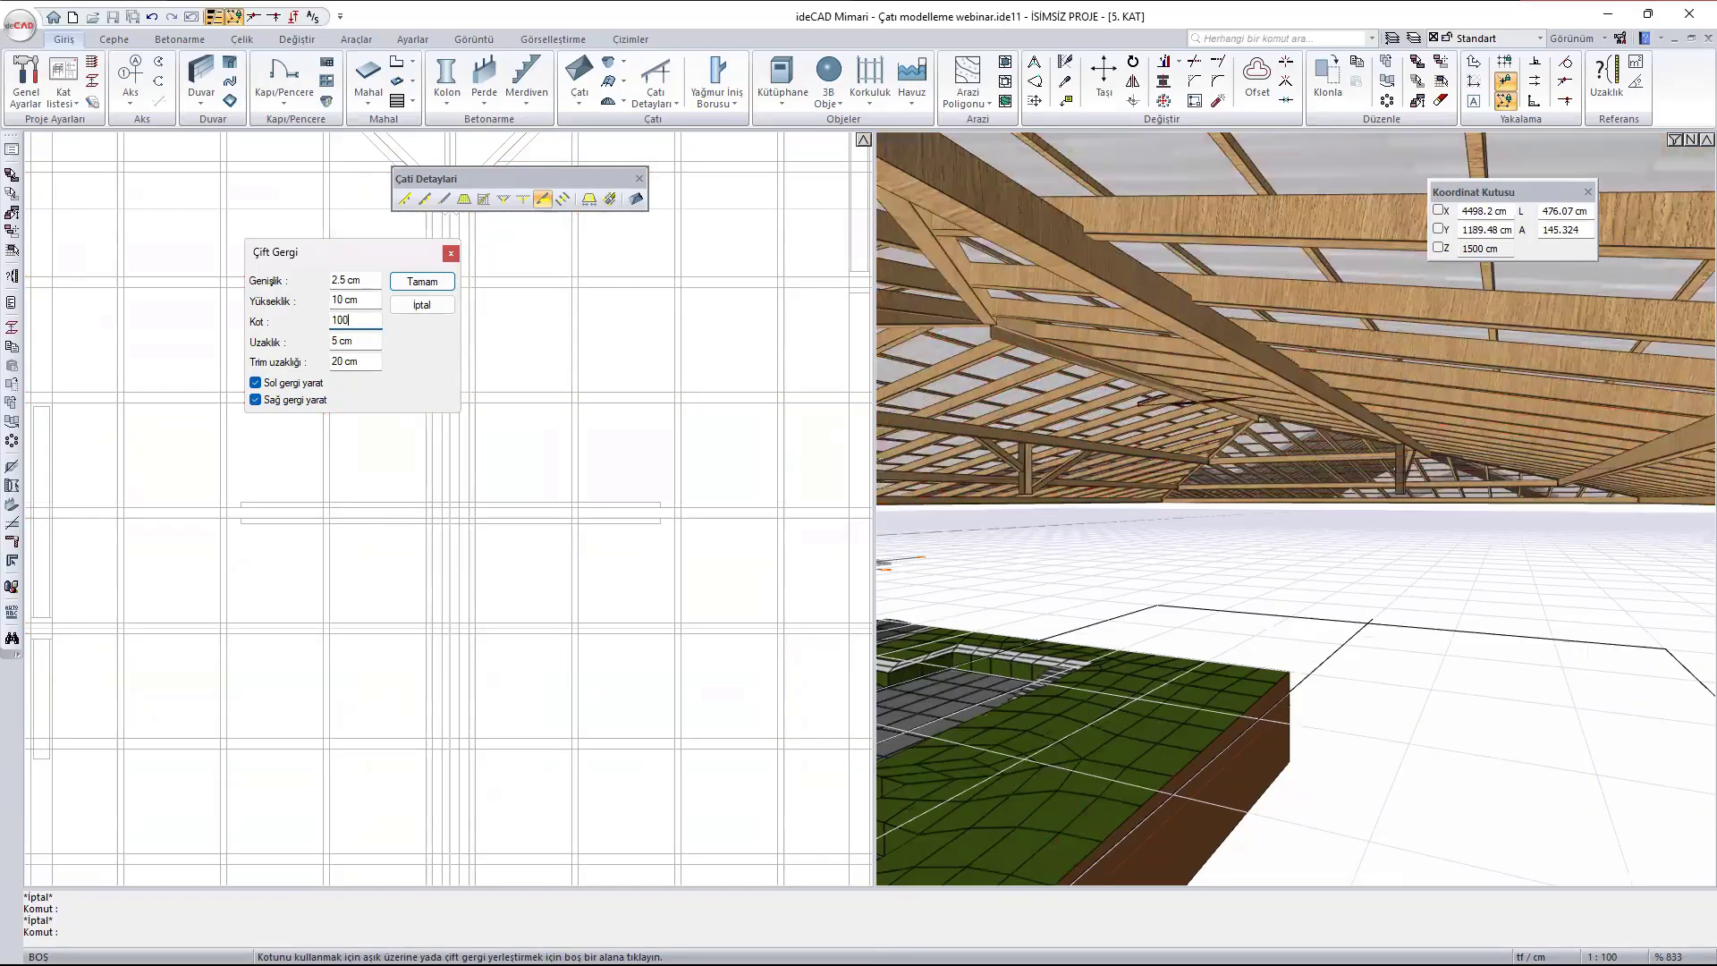
scroll(1263, 454, up, 5)
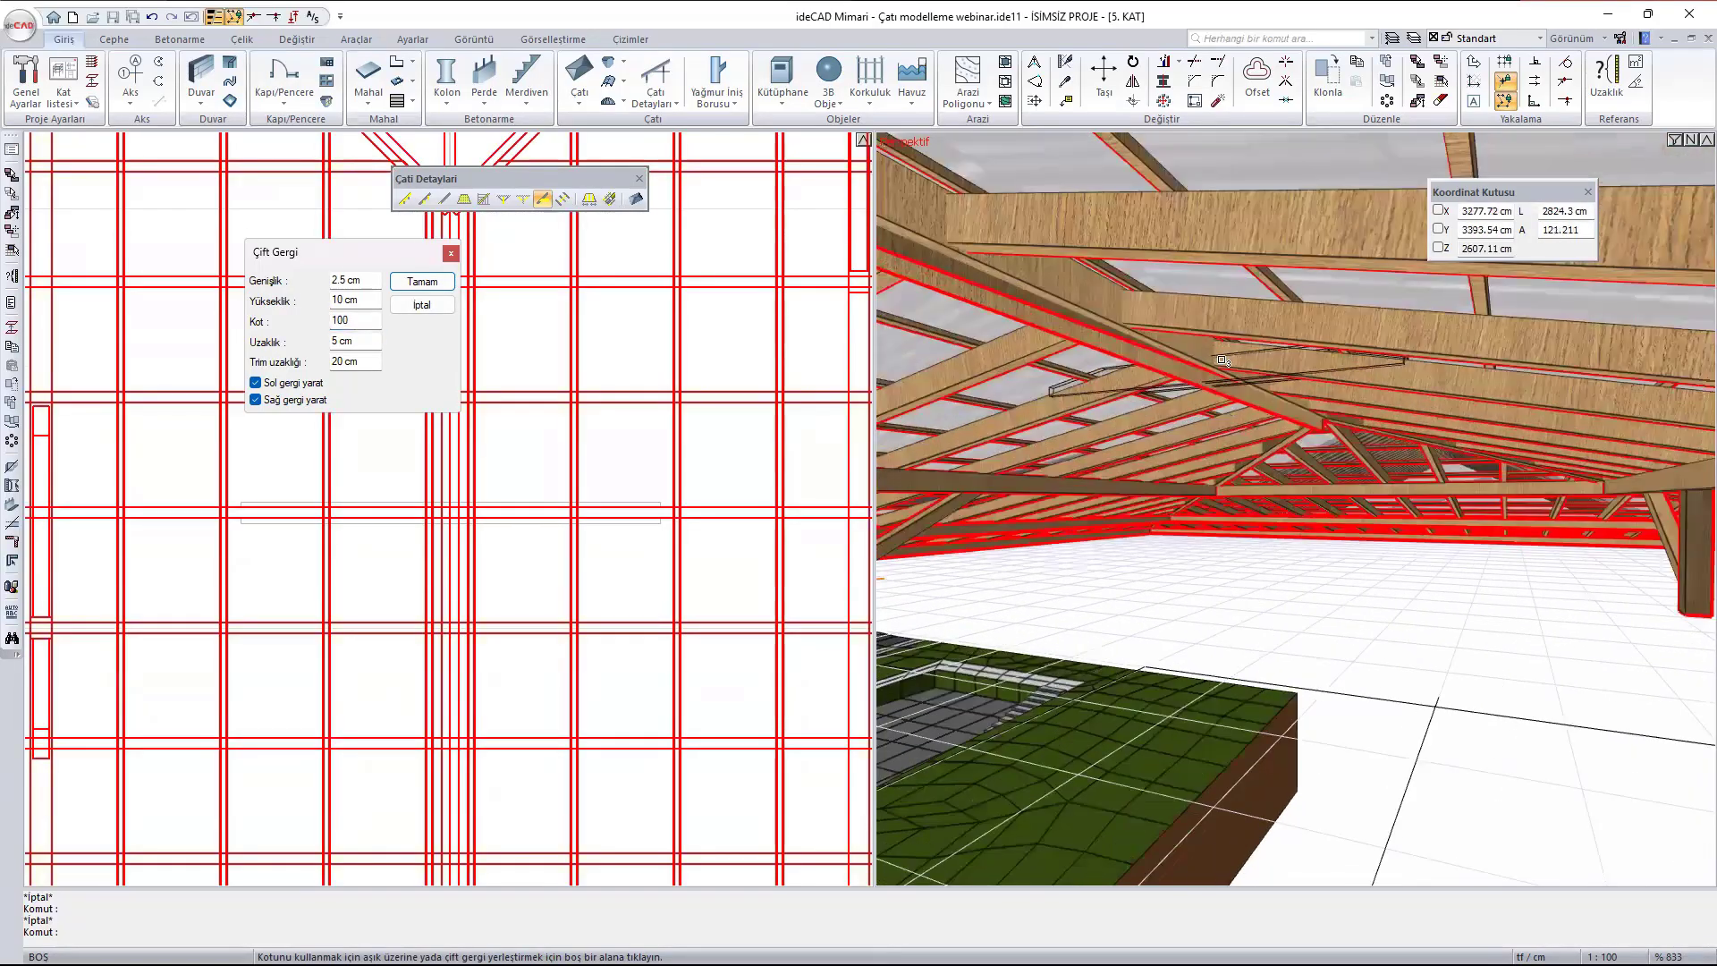
scroll(1263, 447, up, 4)
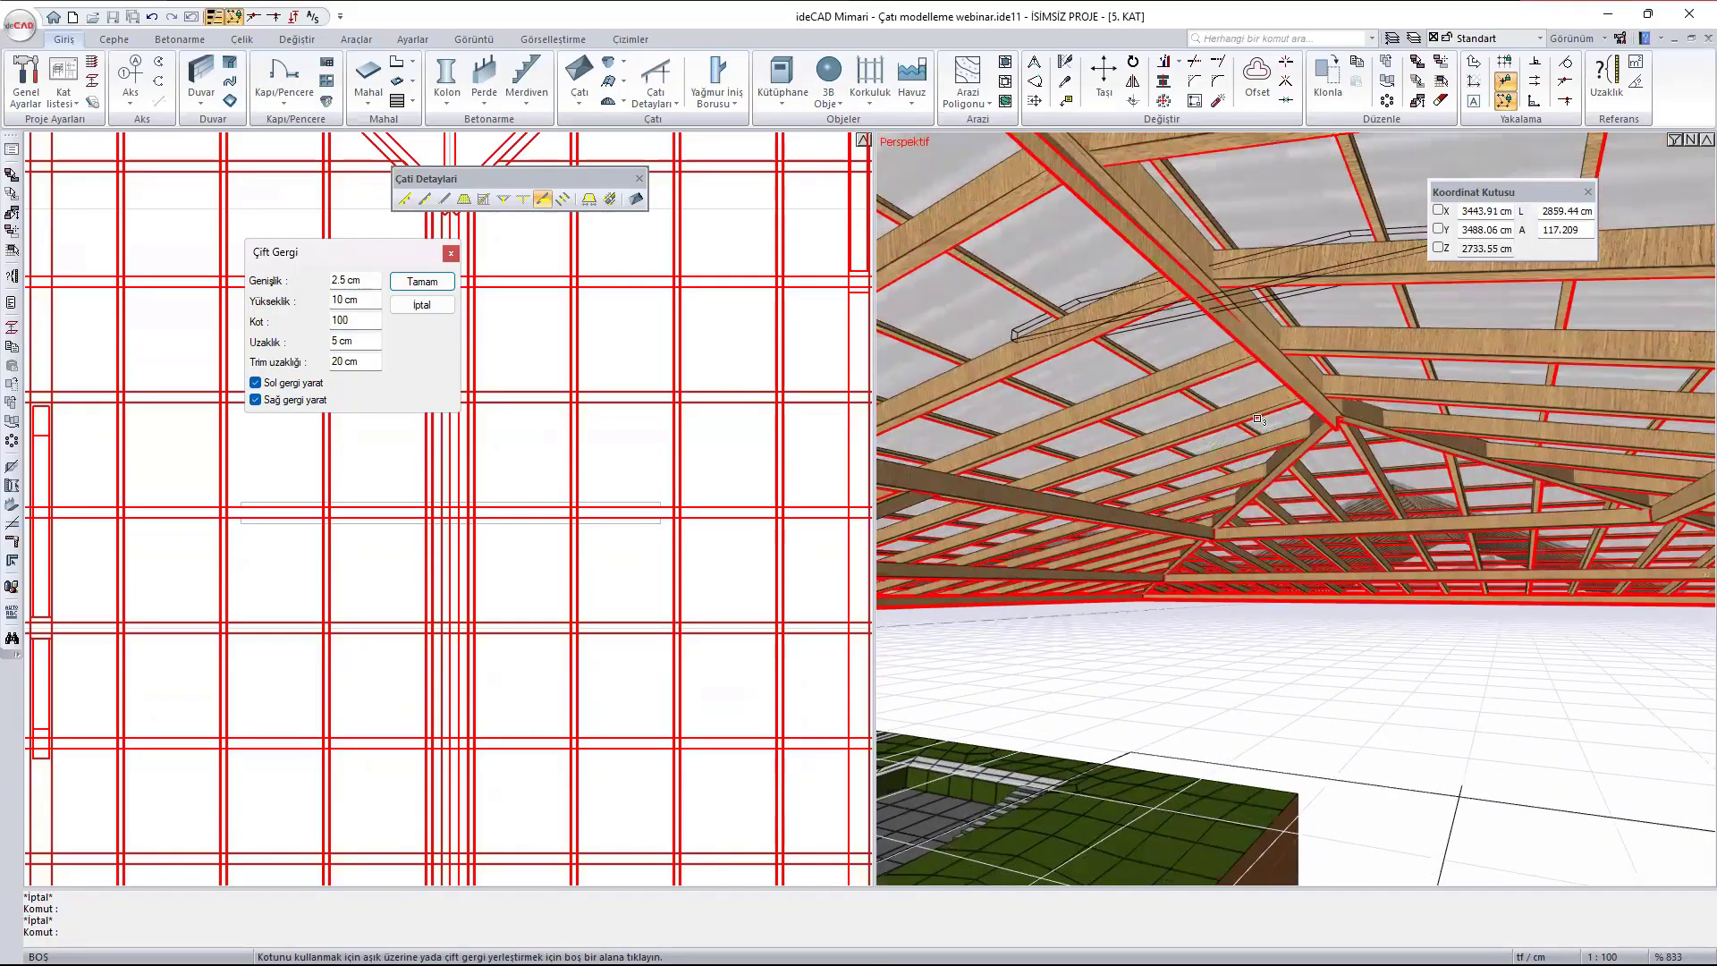
scroll(1216, 275, up, 1)
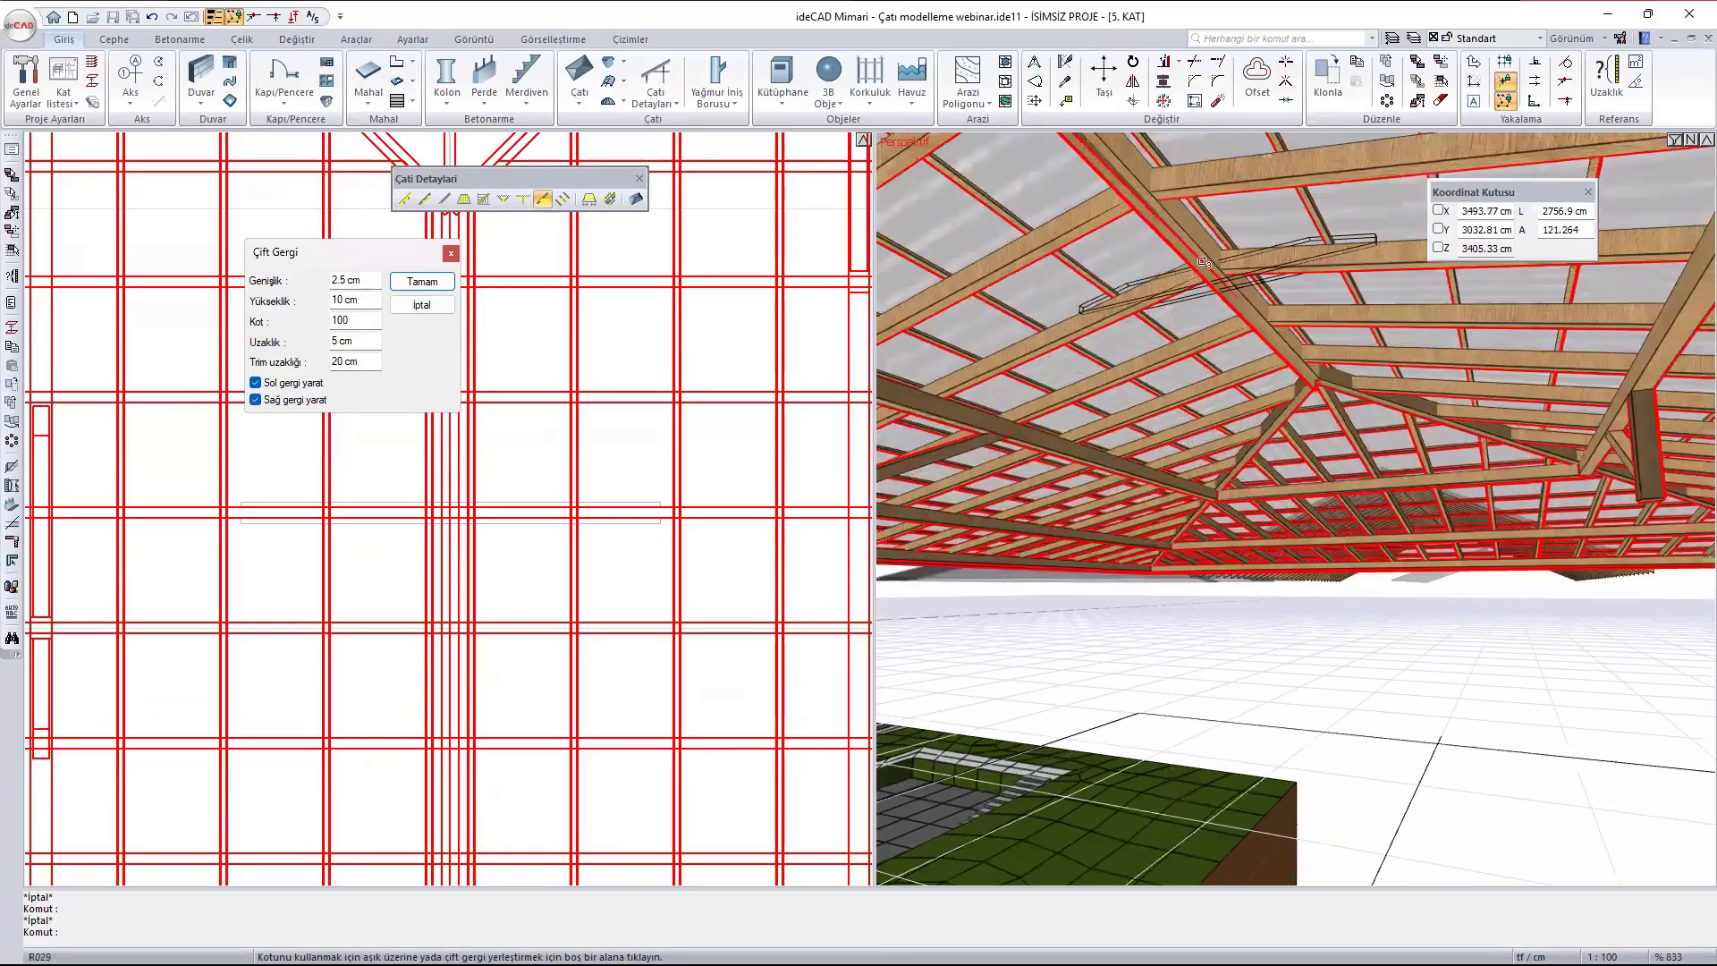
scroll(1196, 257, down, 1)
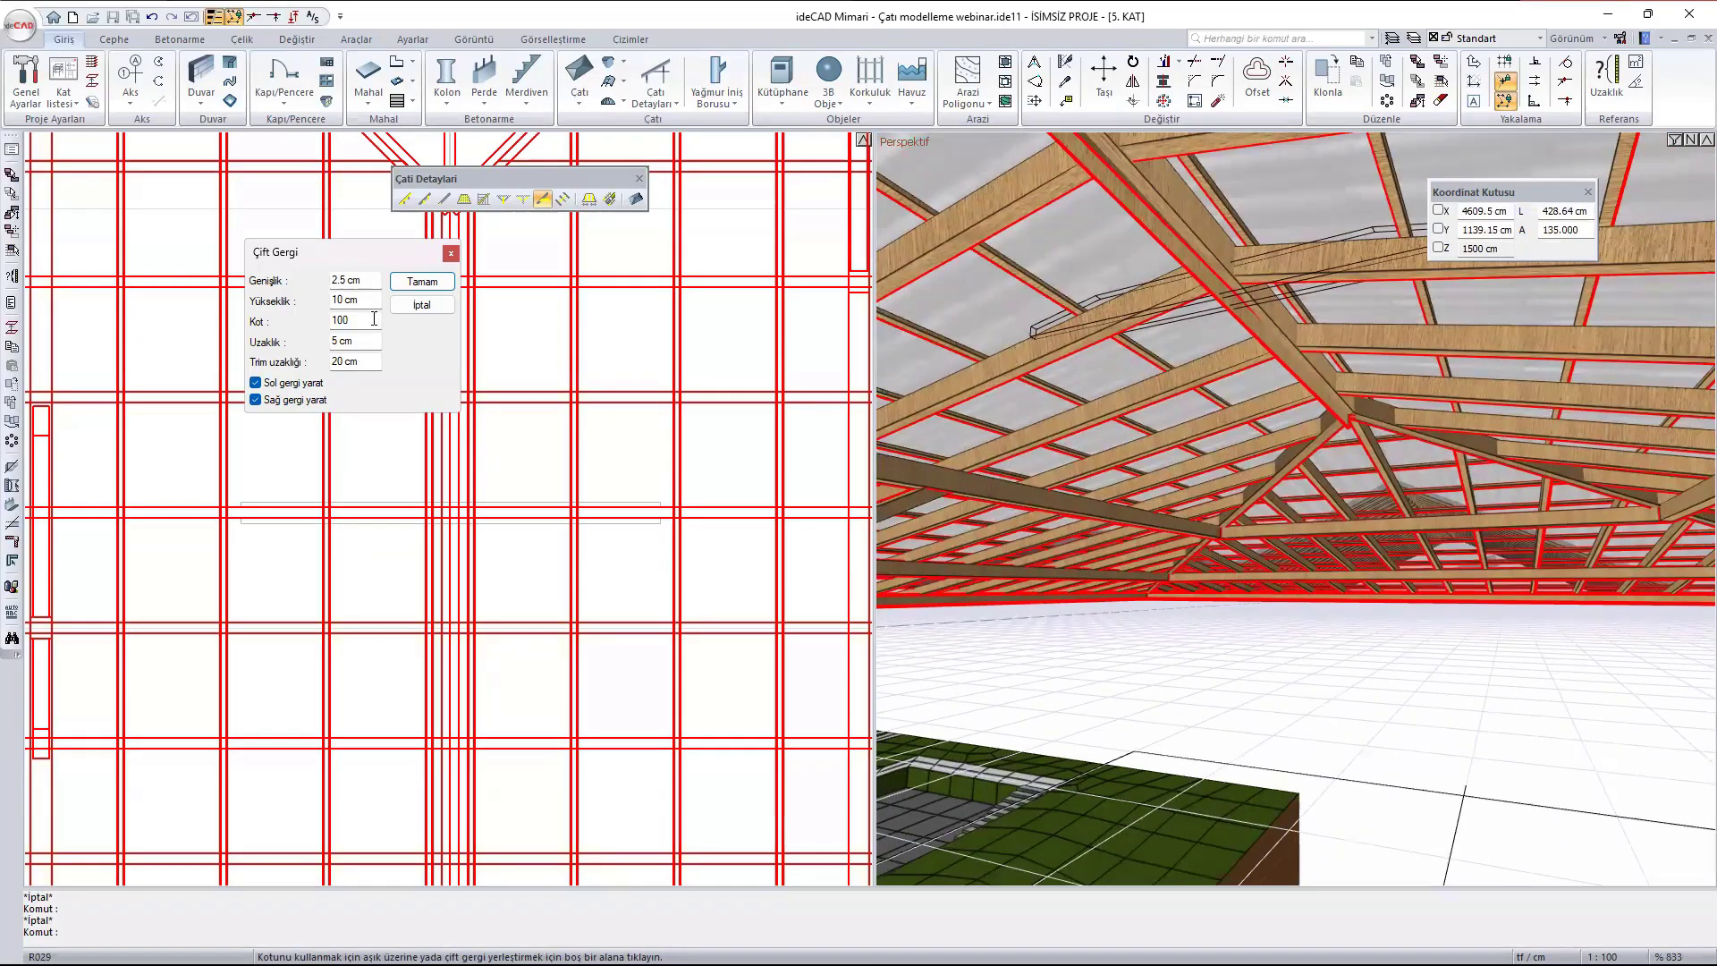
- Set the double tie's Kot to 75 and create it between the two picked rafters
double_click(372, 325)
text(75)
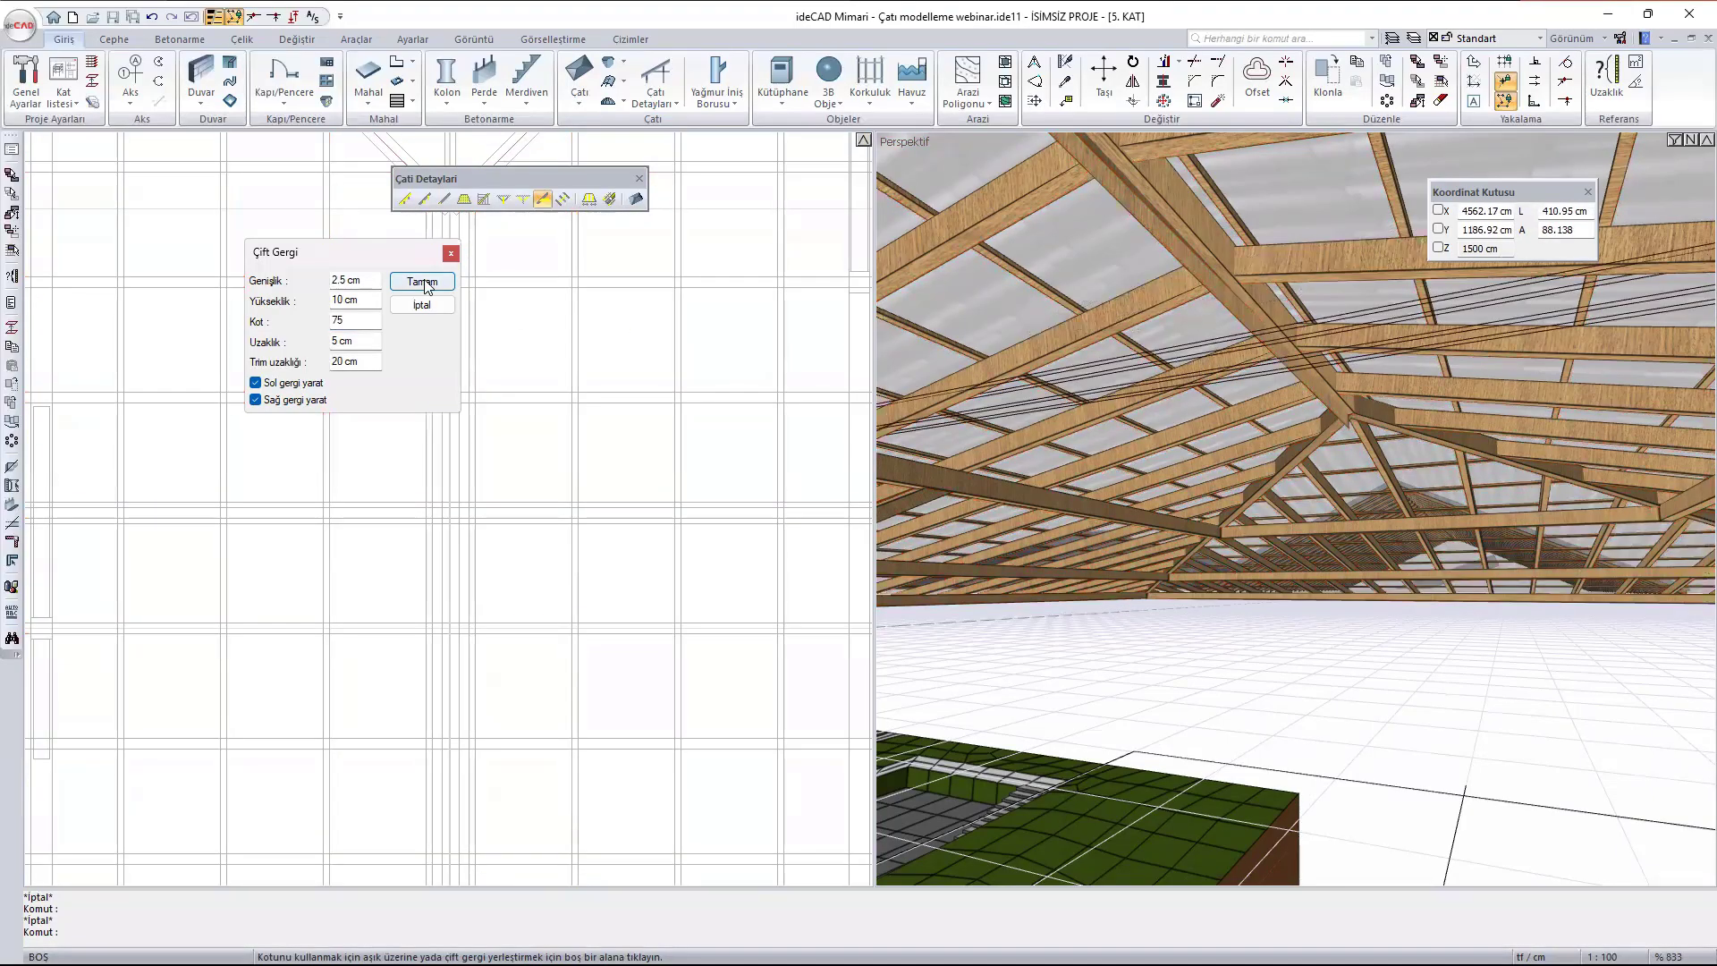
click(426, 286)
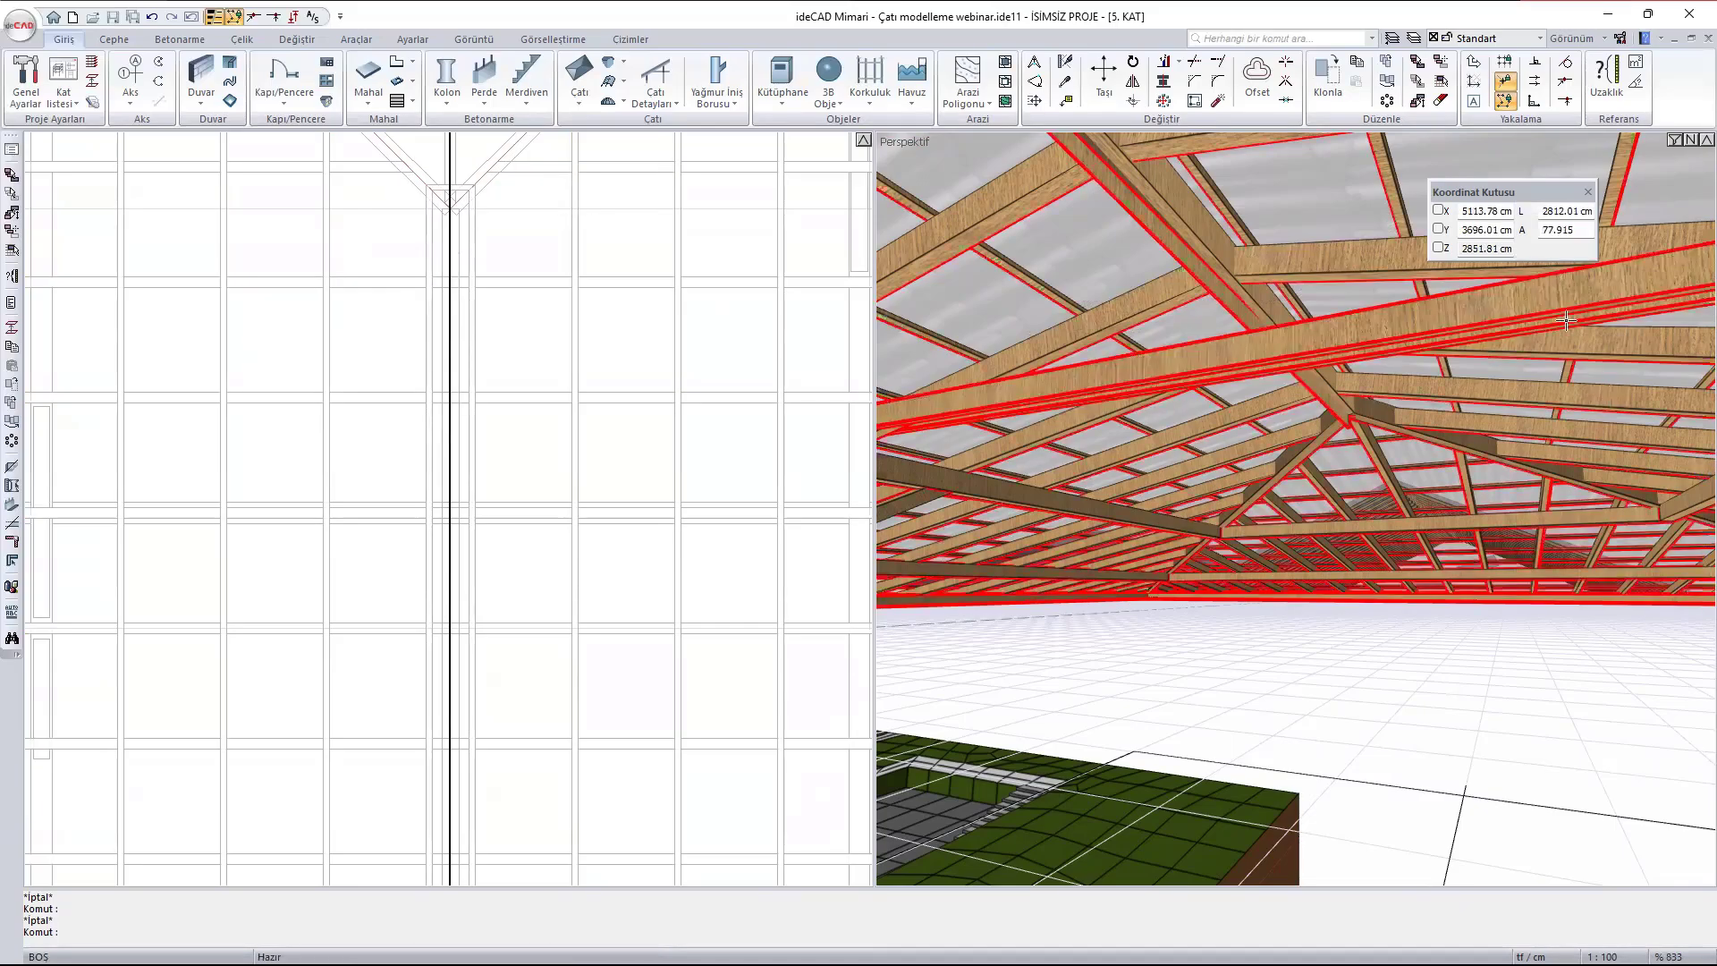
ctrl+middle_drag(1565, 320, 961, 272)
key(Escape)
scroll(395, 304, down, 1)
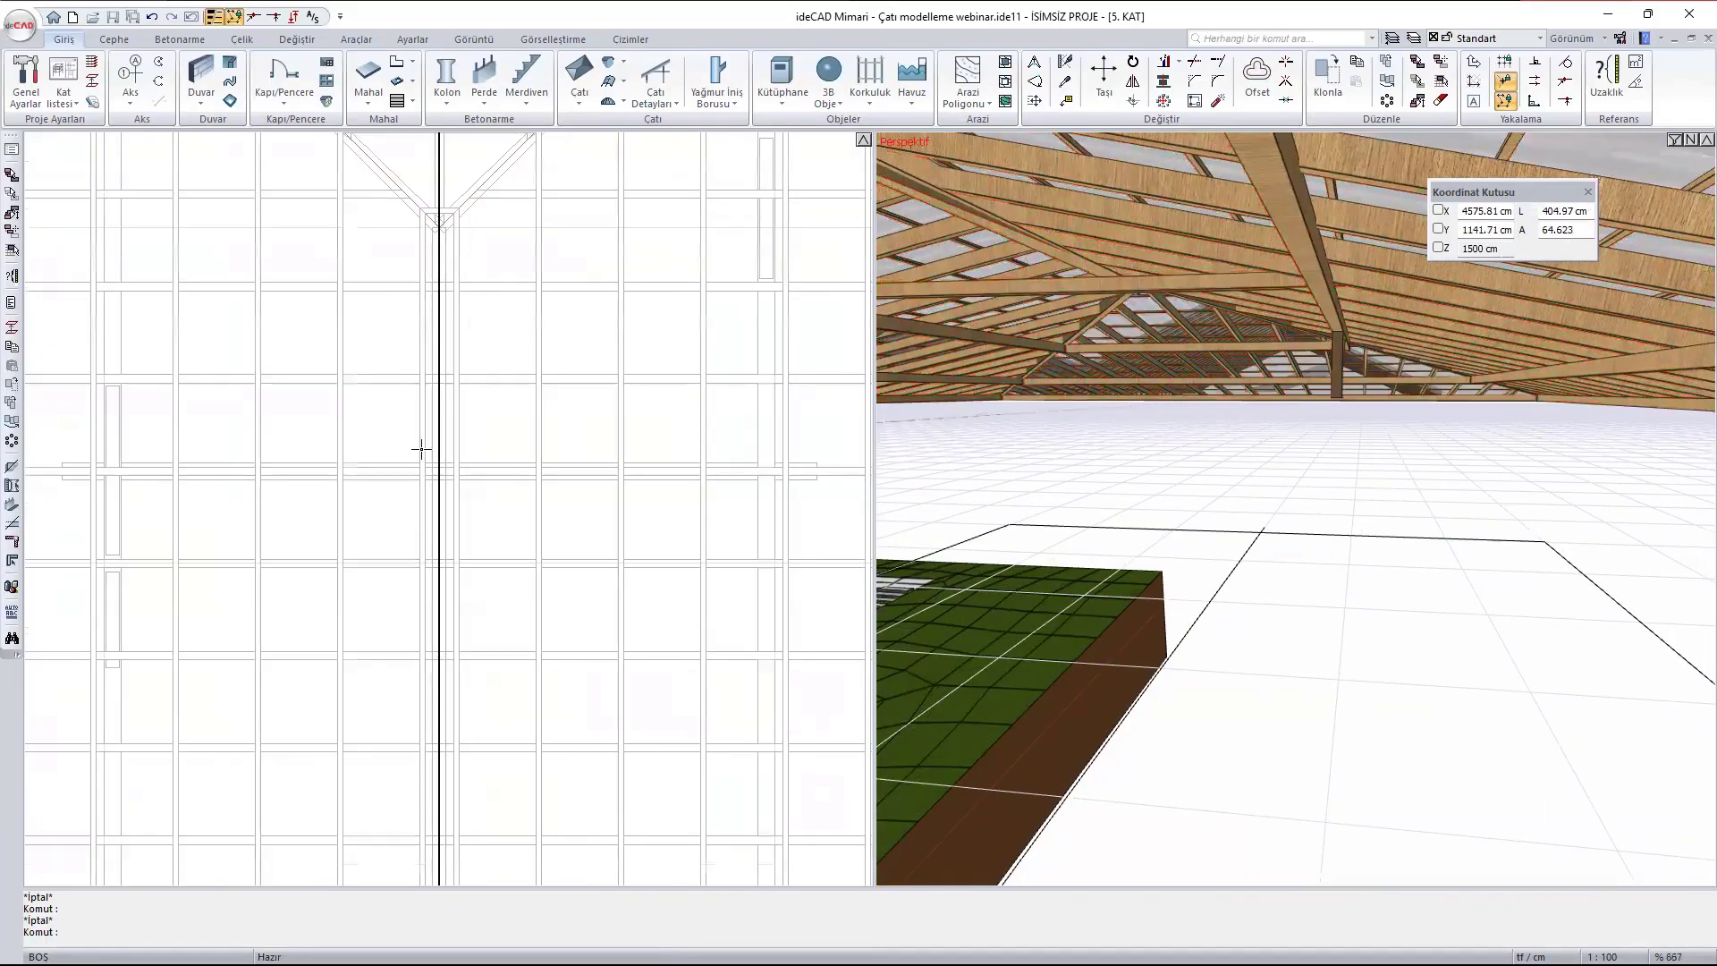
- Add a tie with Çift Gergi two rafters south of the first, picking west then east, with only Sol gergi yarat enabled
middle_drag(489, 622, 422, 436)
scroll(423, 442, down, 1)
scroll(349, 432, up, 1)
key(Return)
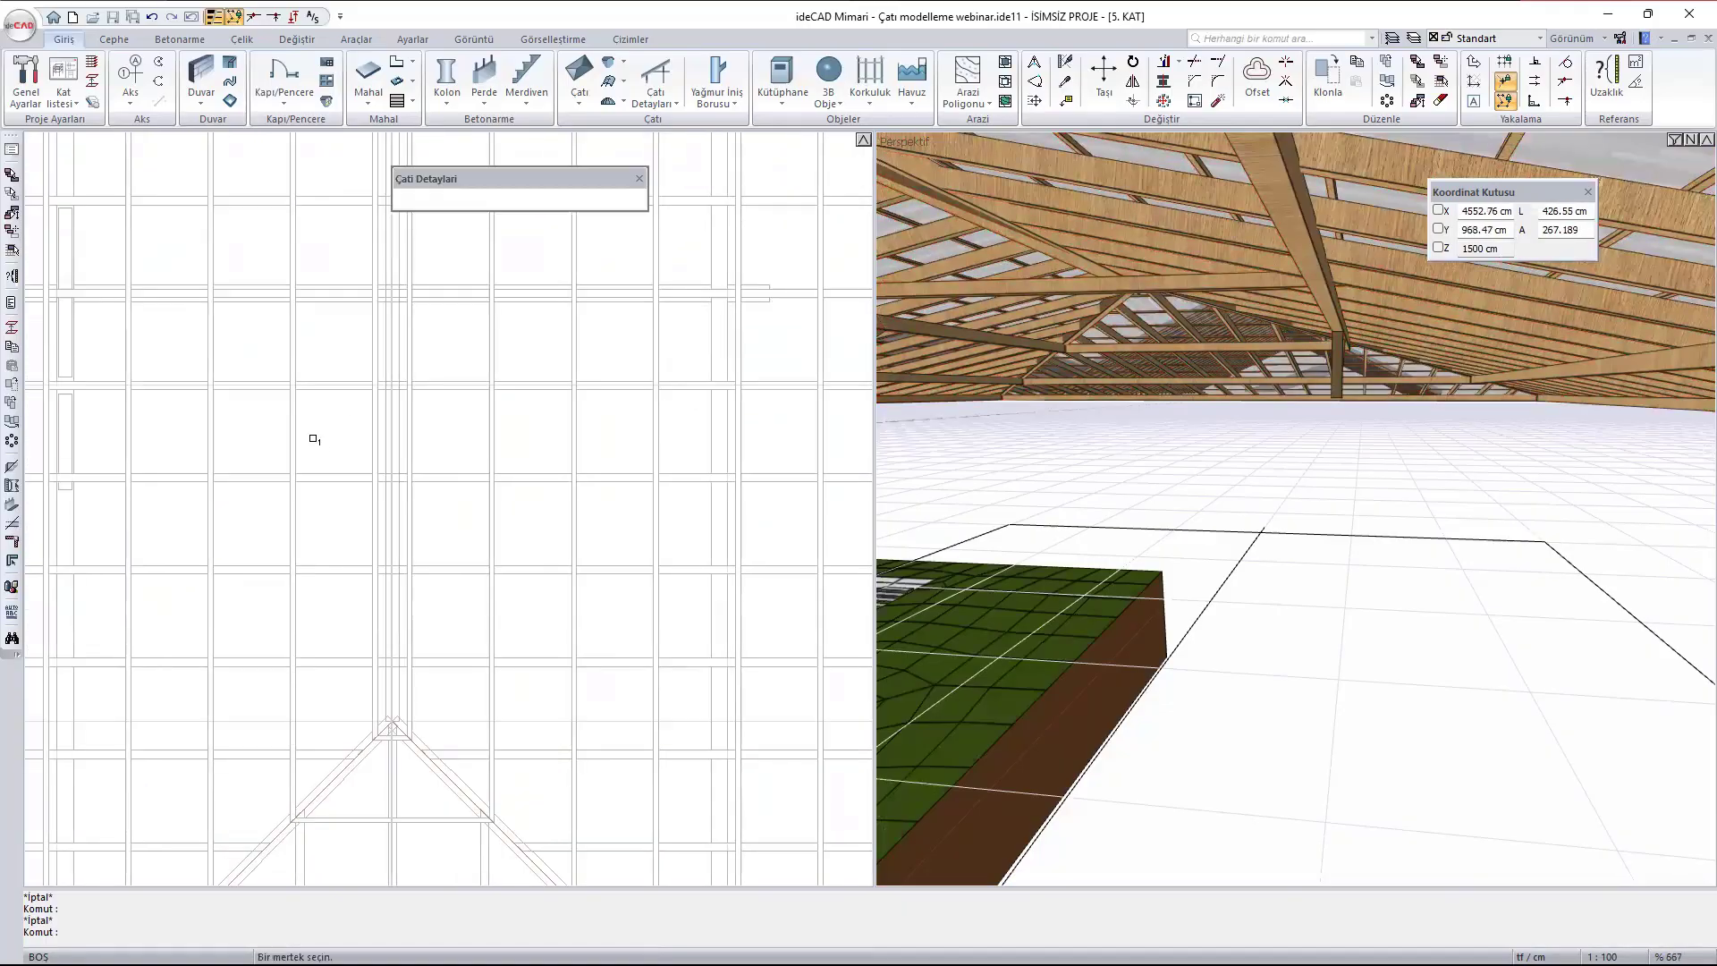
click(332, 475)
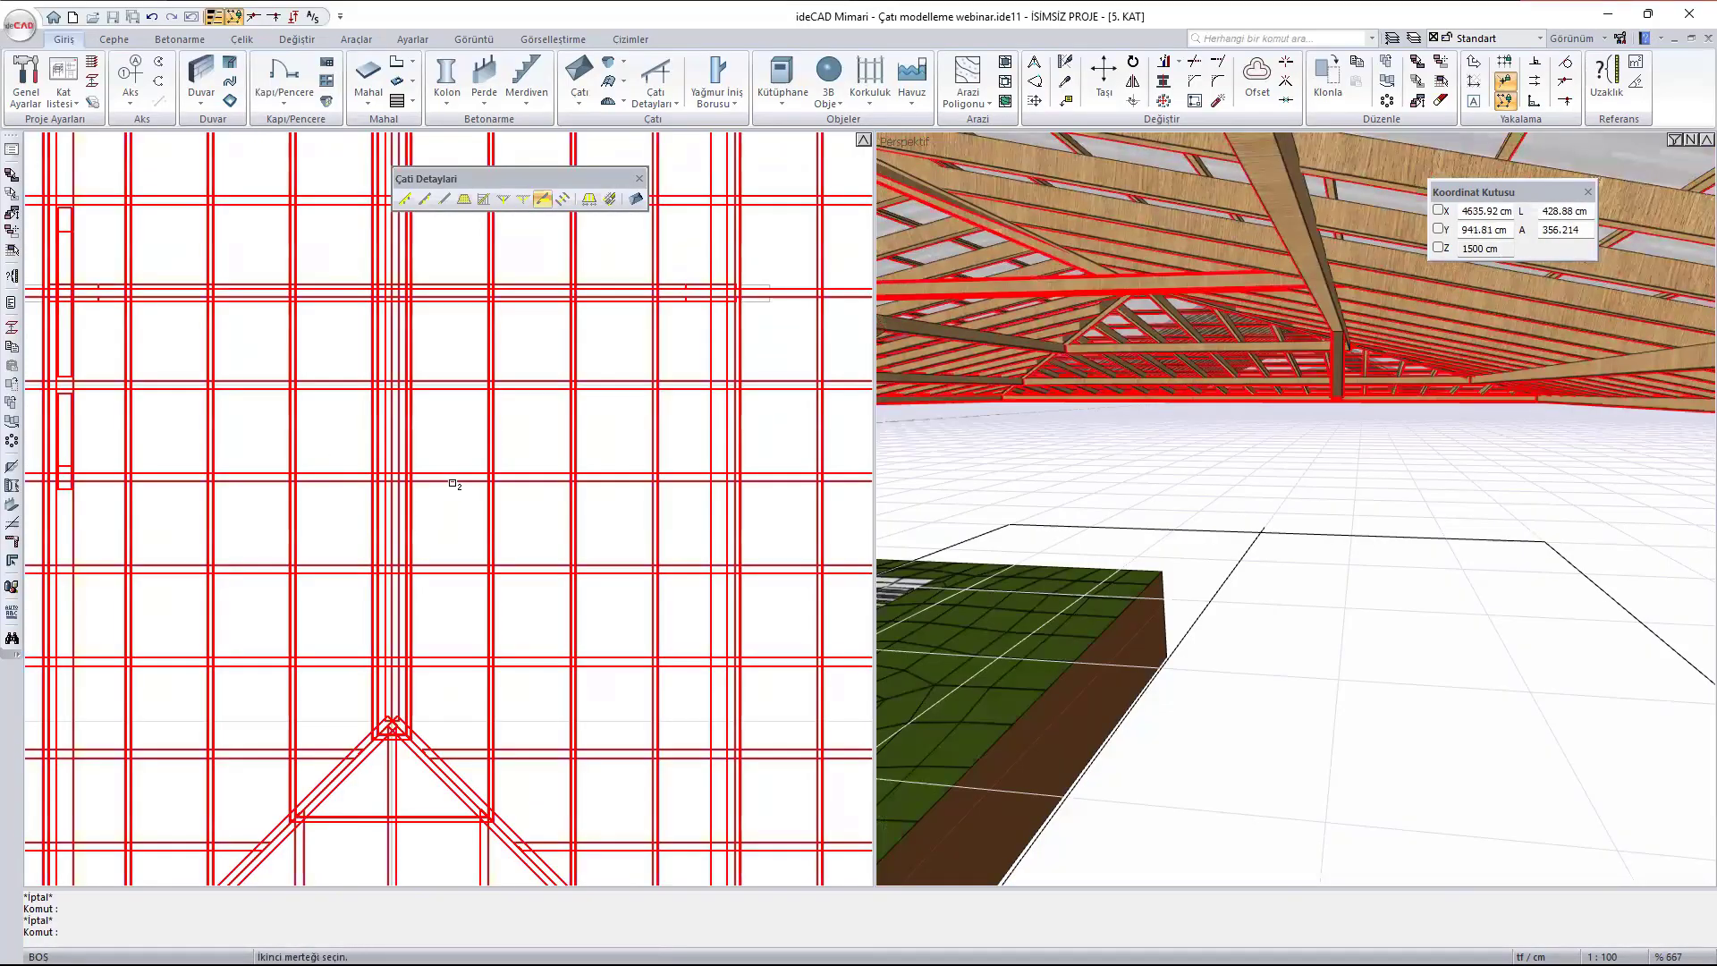
click(457, 481)
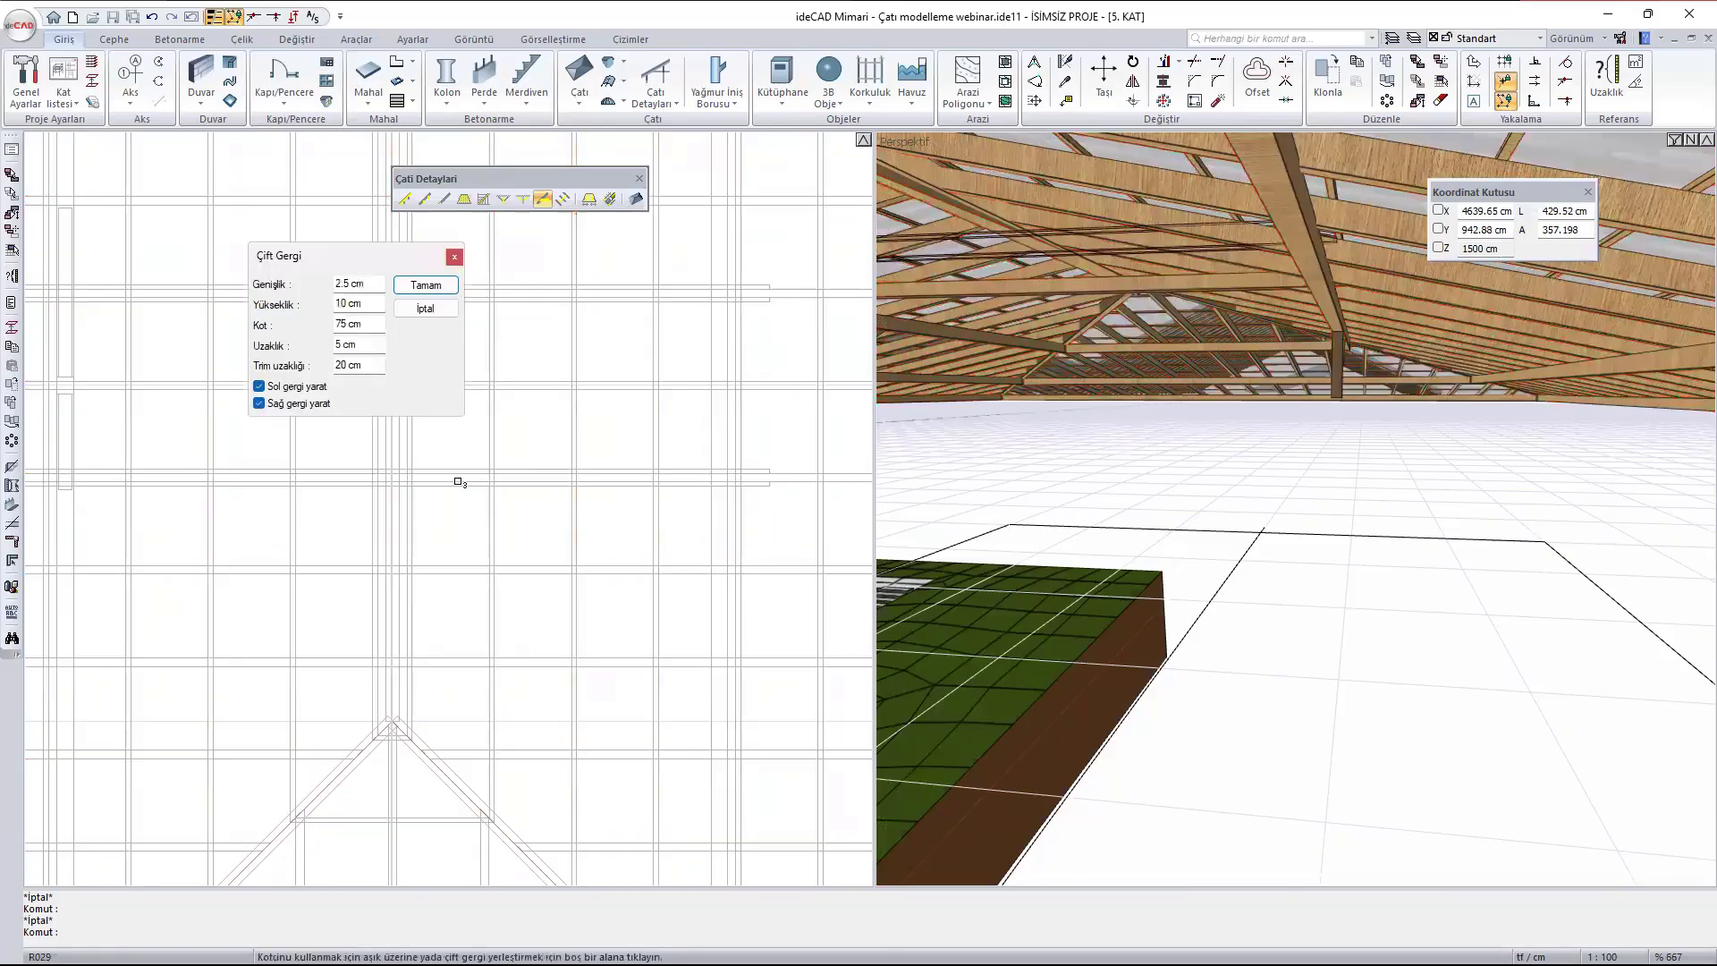
scroll(1088, 285, up, 2)
ctrl+middle_drag(1088, 284, 1180, 339)
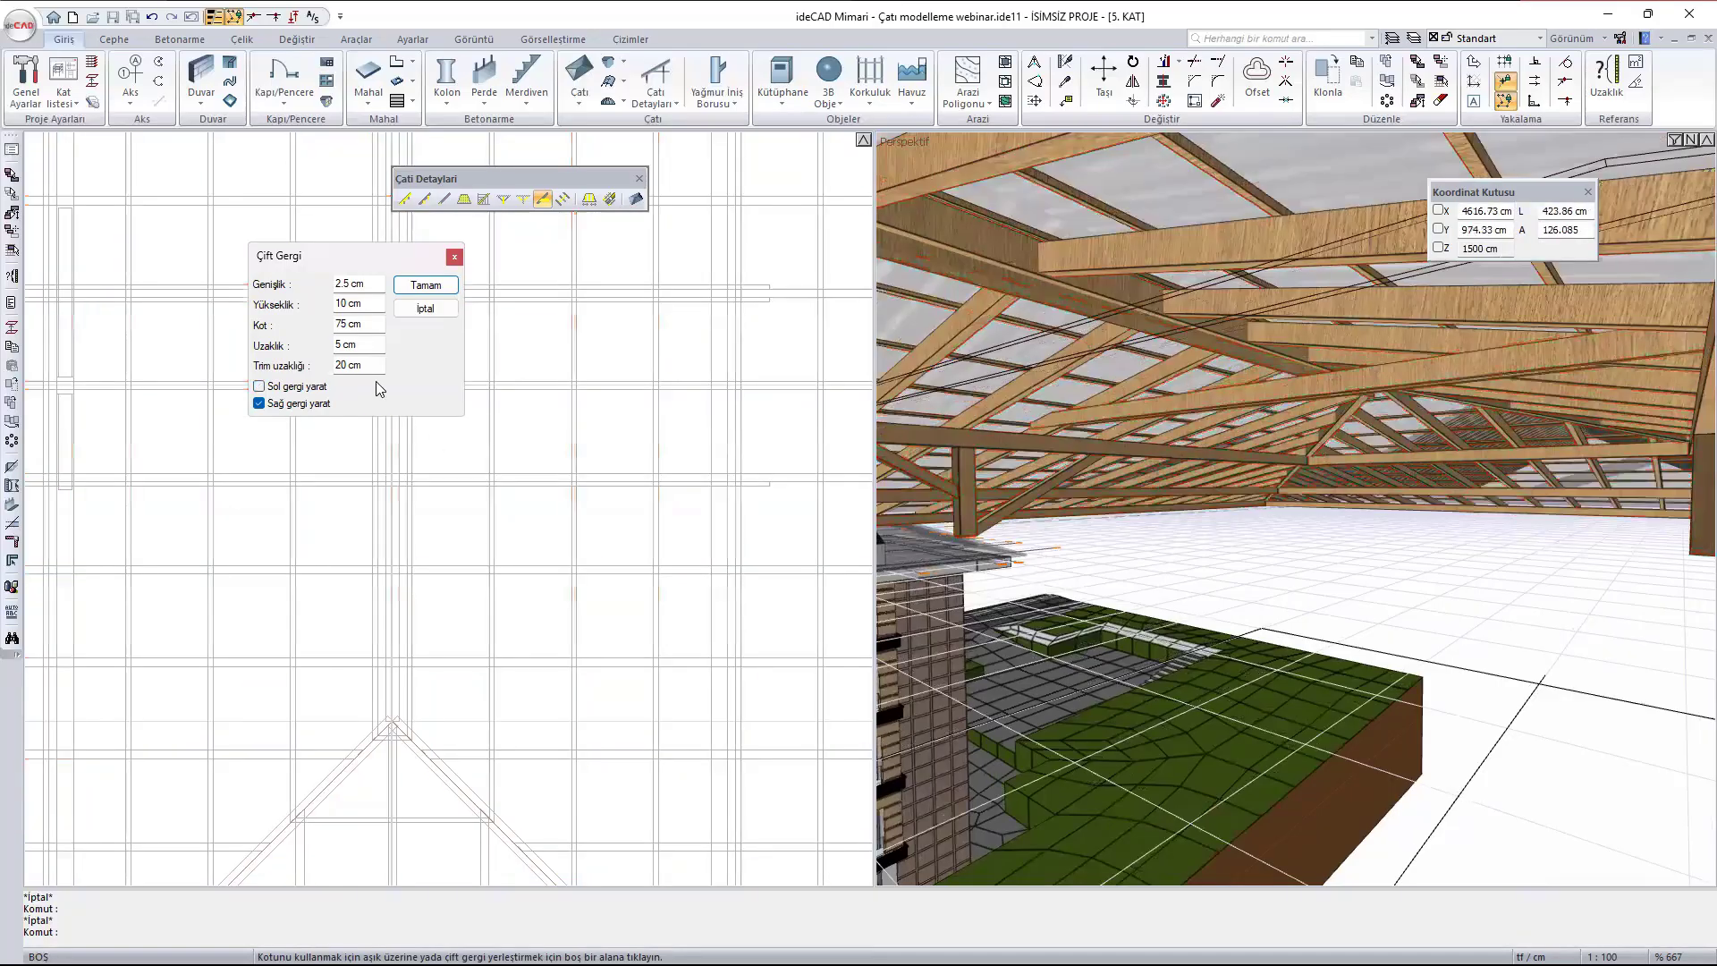
click(259, 386)
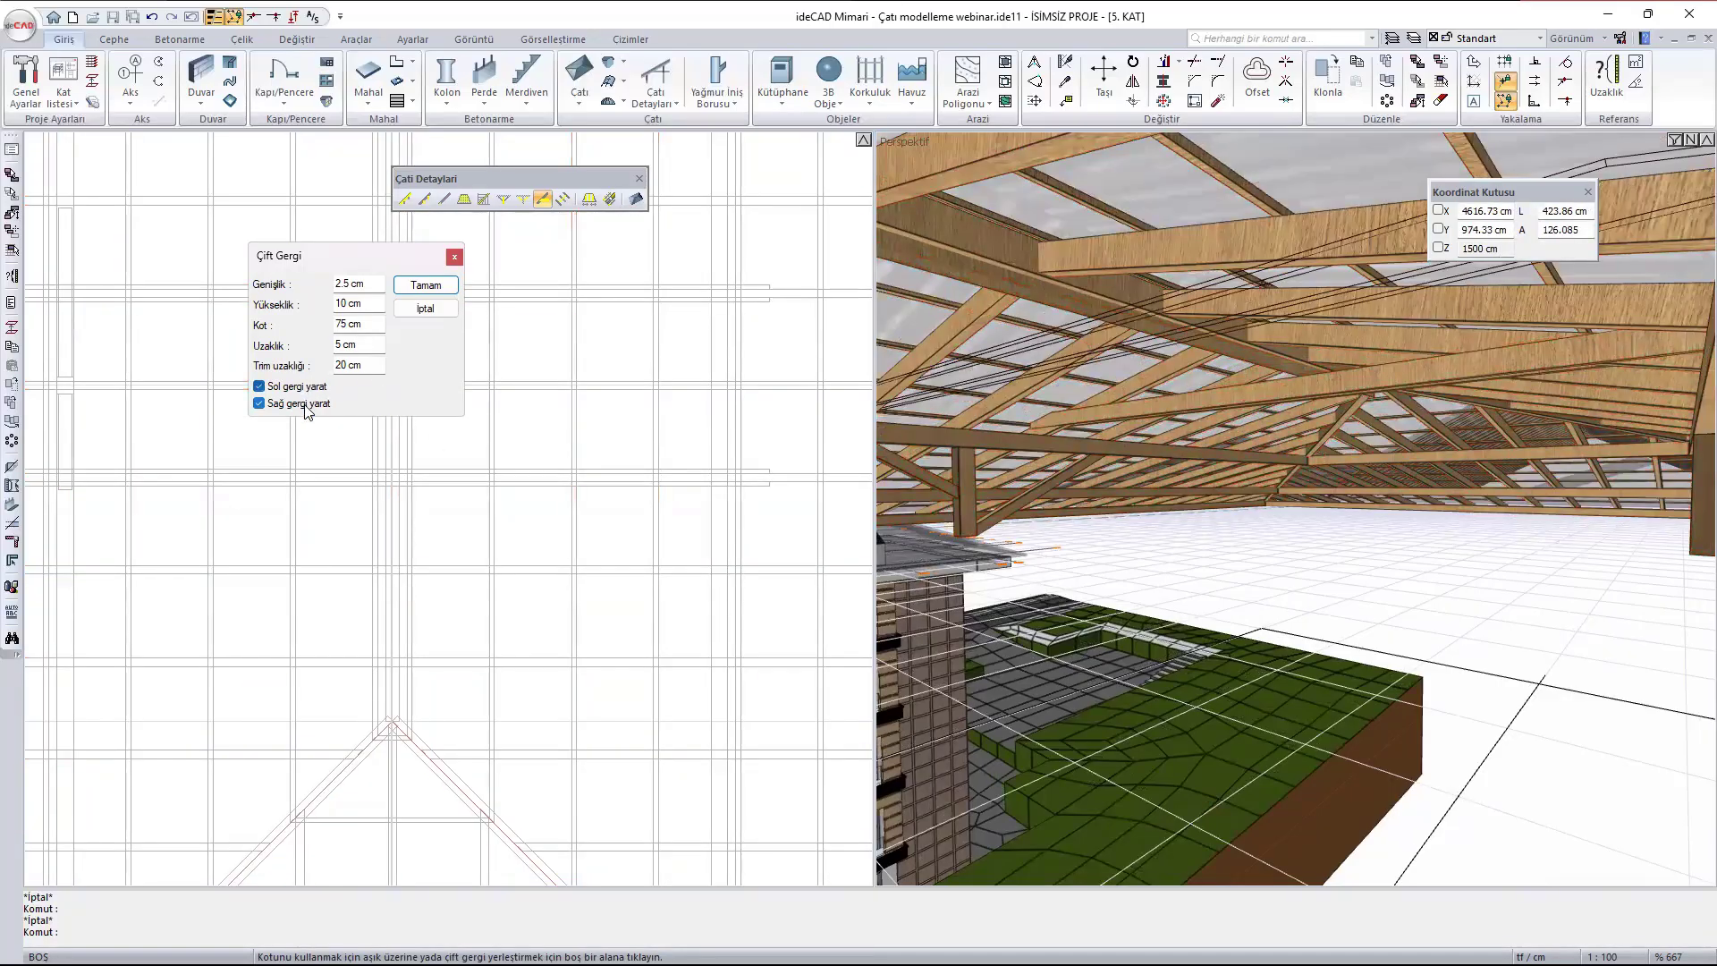
click(299, 405)
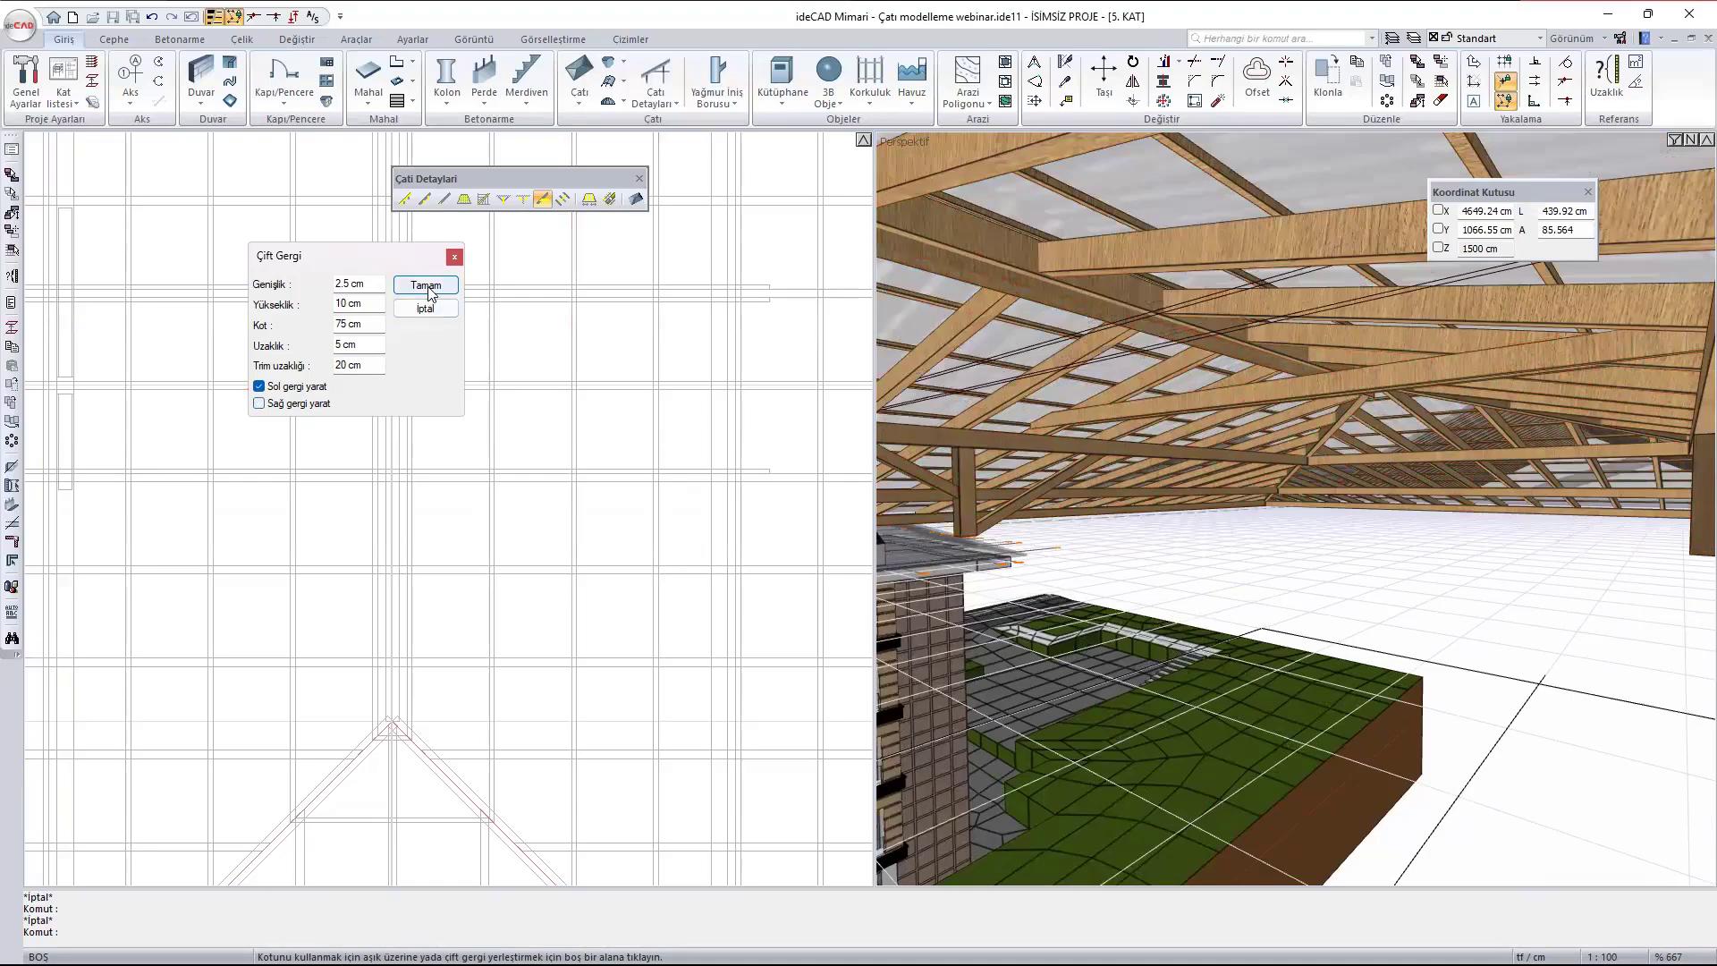
click(429, 288)
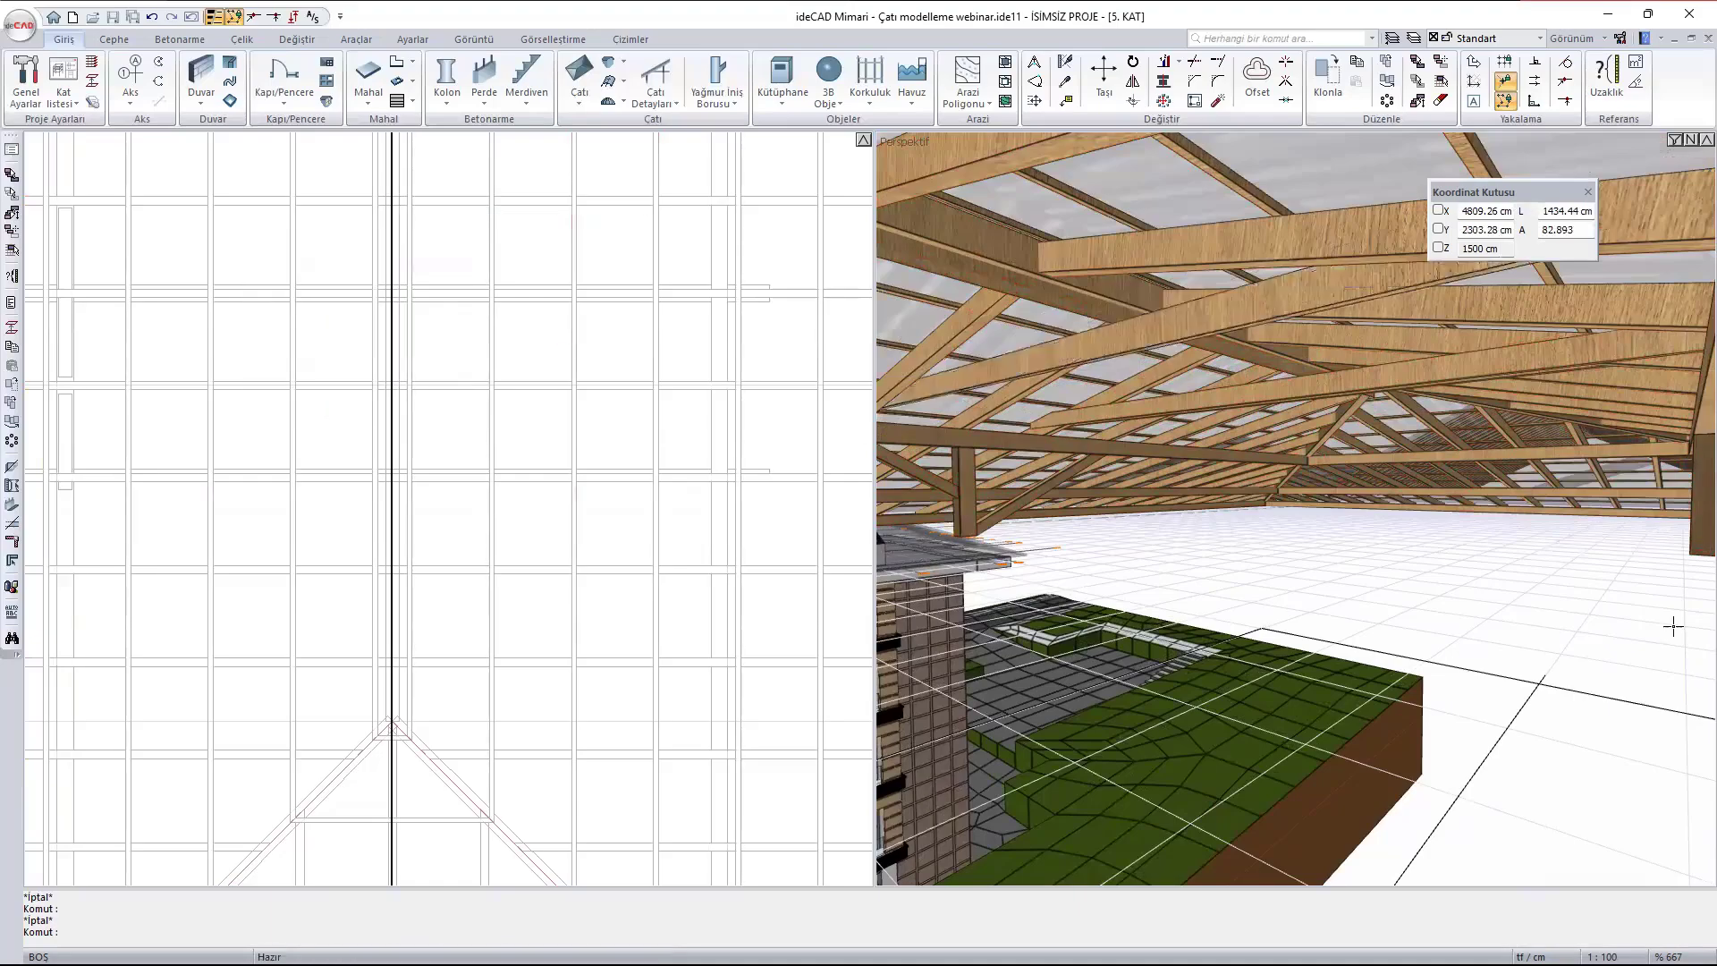
- Examine the double tie and the one-sided tie from below in 3D, and view the roof framing from above
mouse_move(1500, 474)
ctrl+middle_down()
mouse_move(1424, 431)
mouse_move(1486, 464)
ctrl+middle_up()
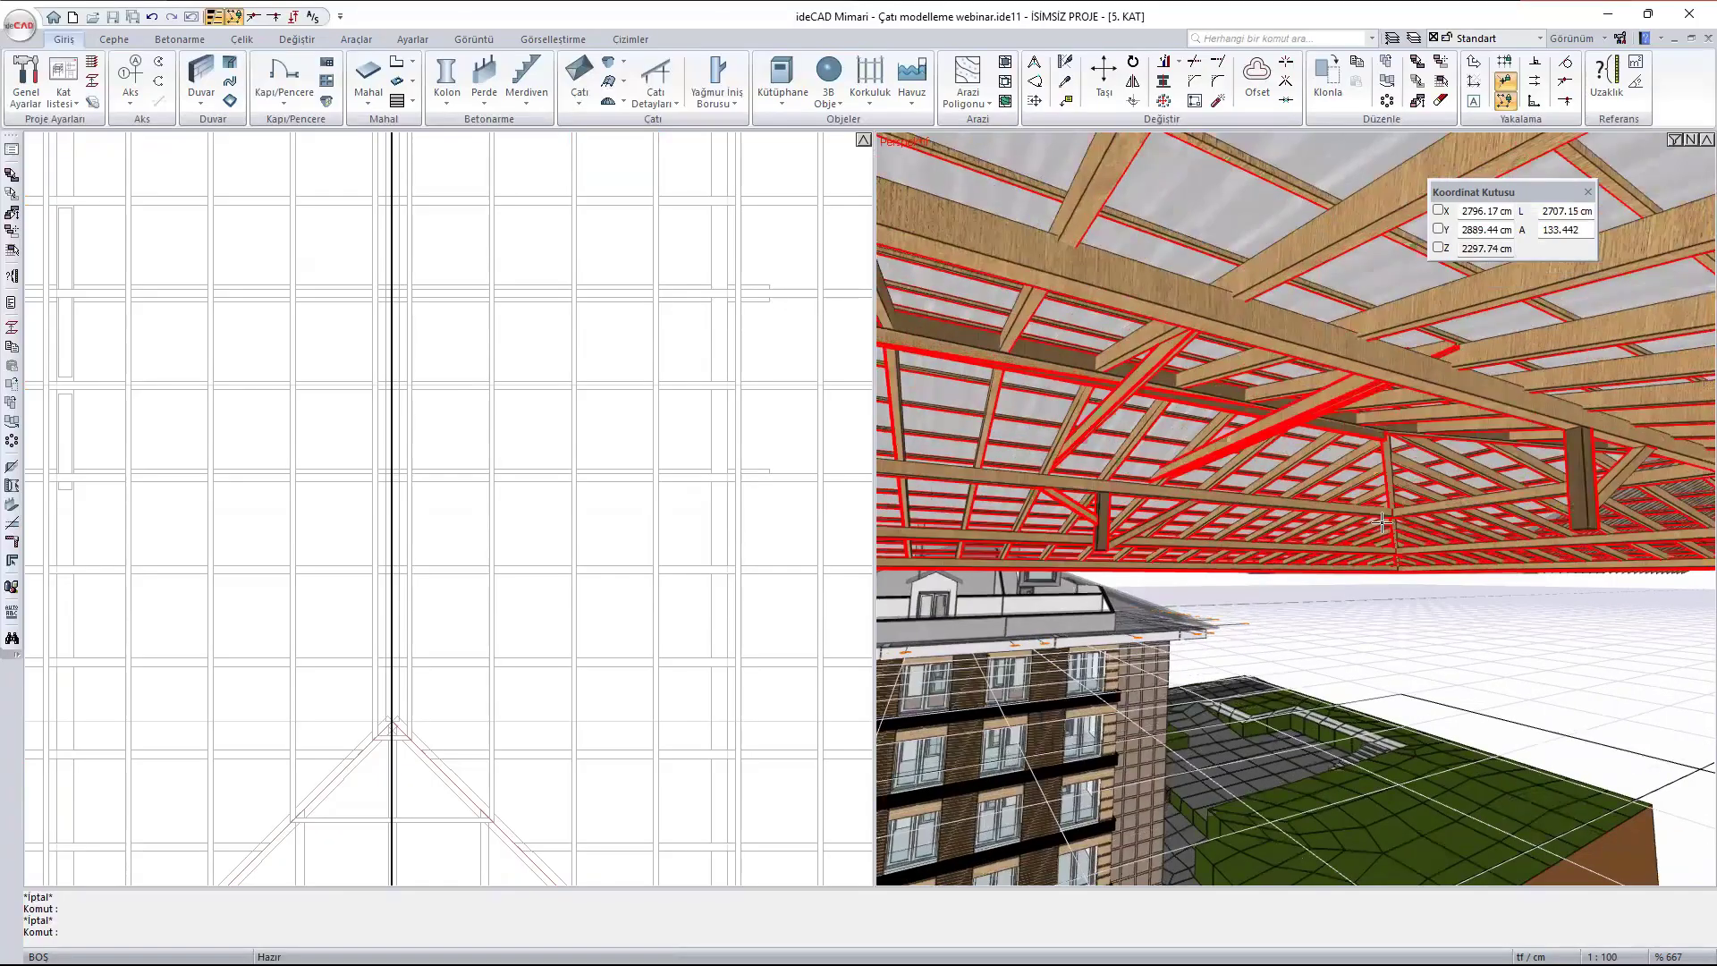
scroll(956, 350, up, 2)
scroll(1060, 418, up, 2)
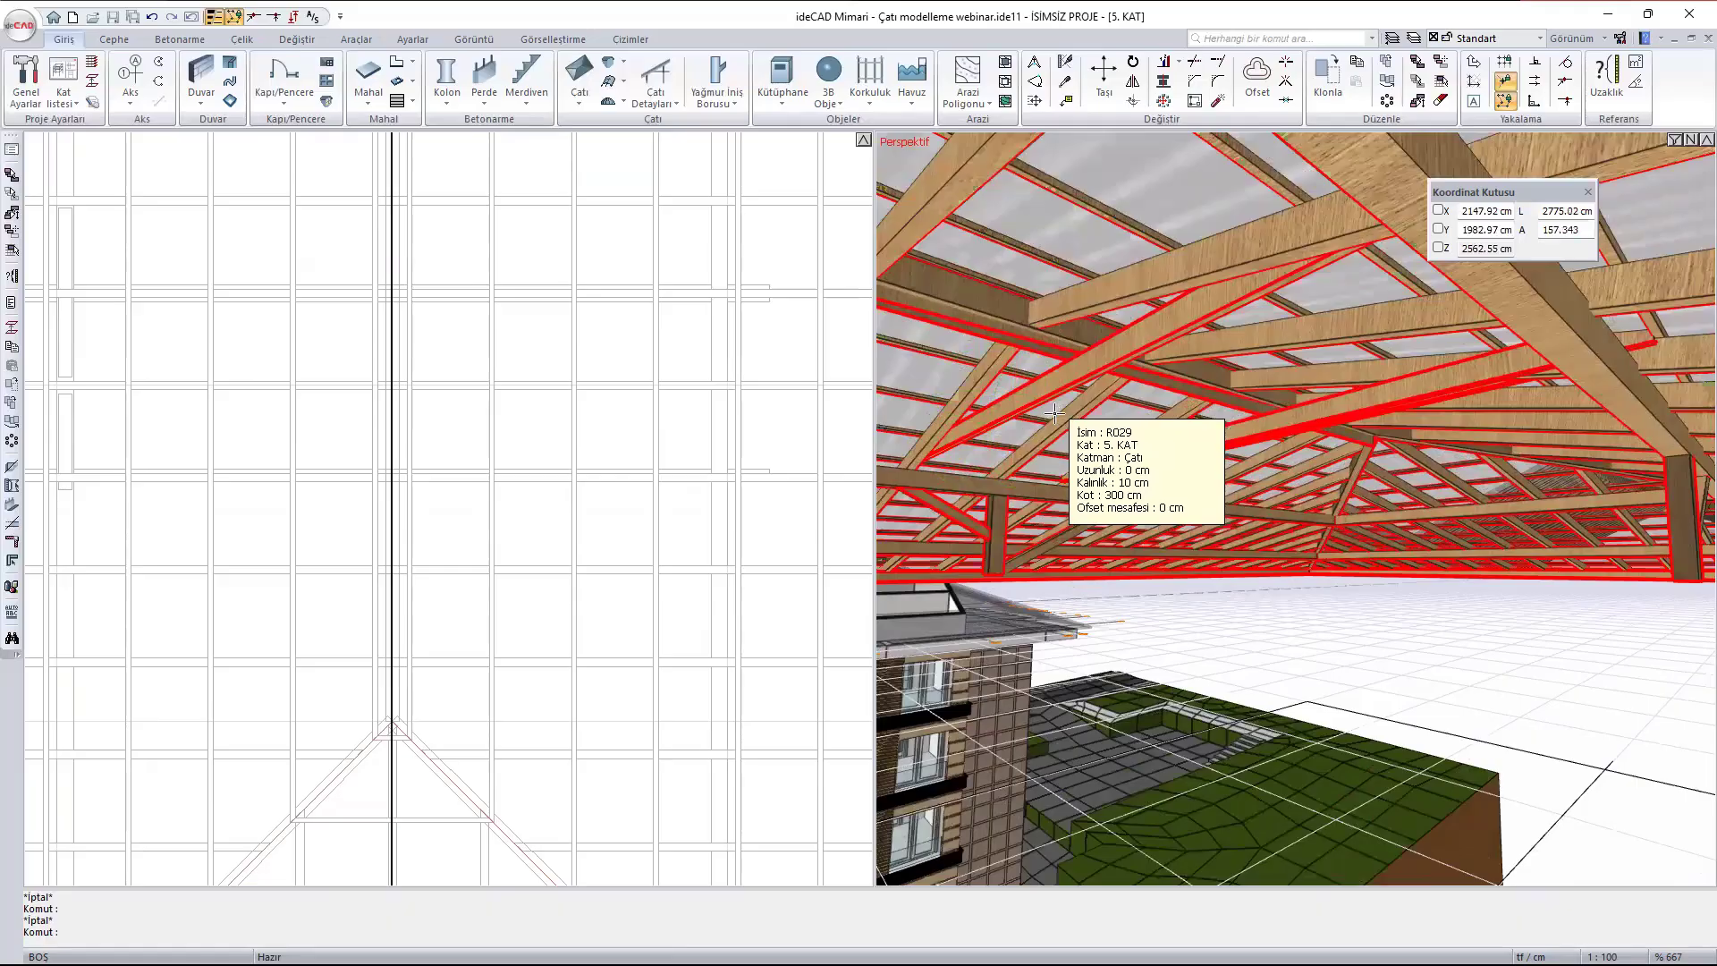
scroll(1129, 445, down, 2)
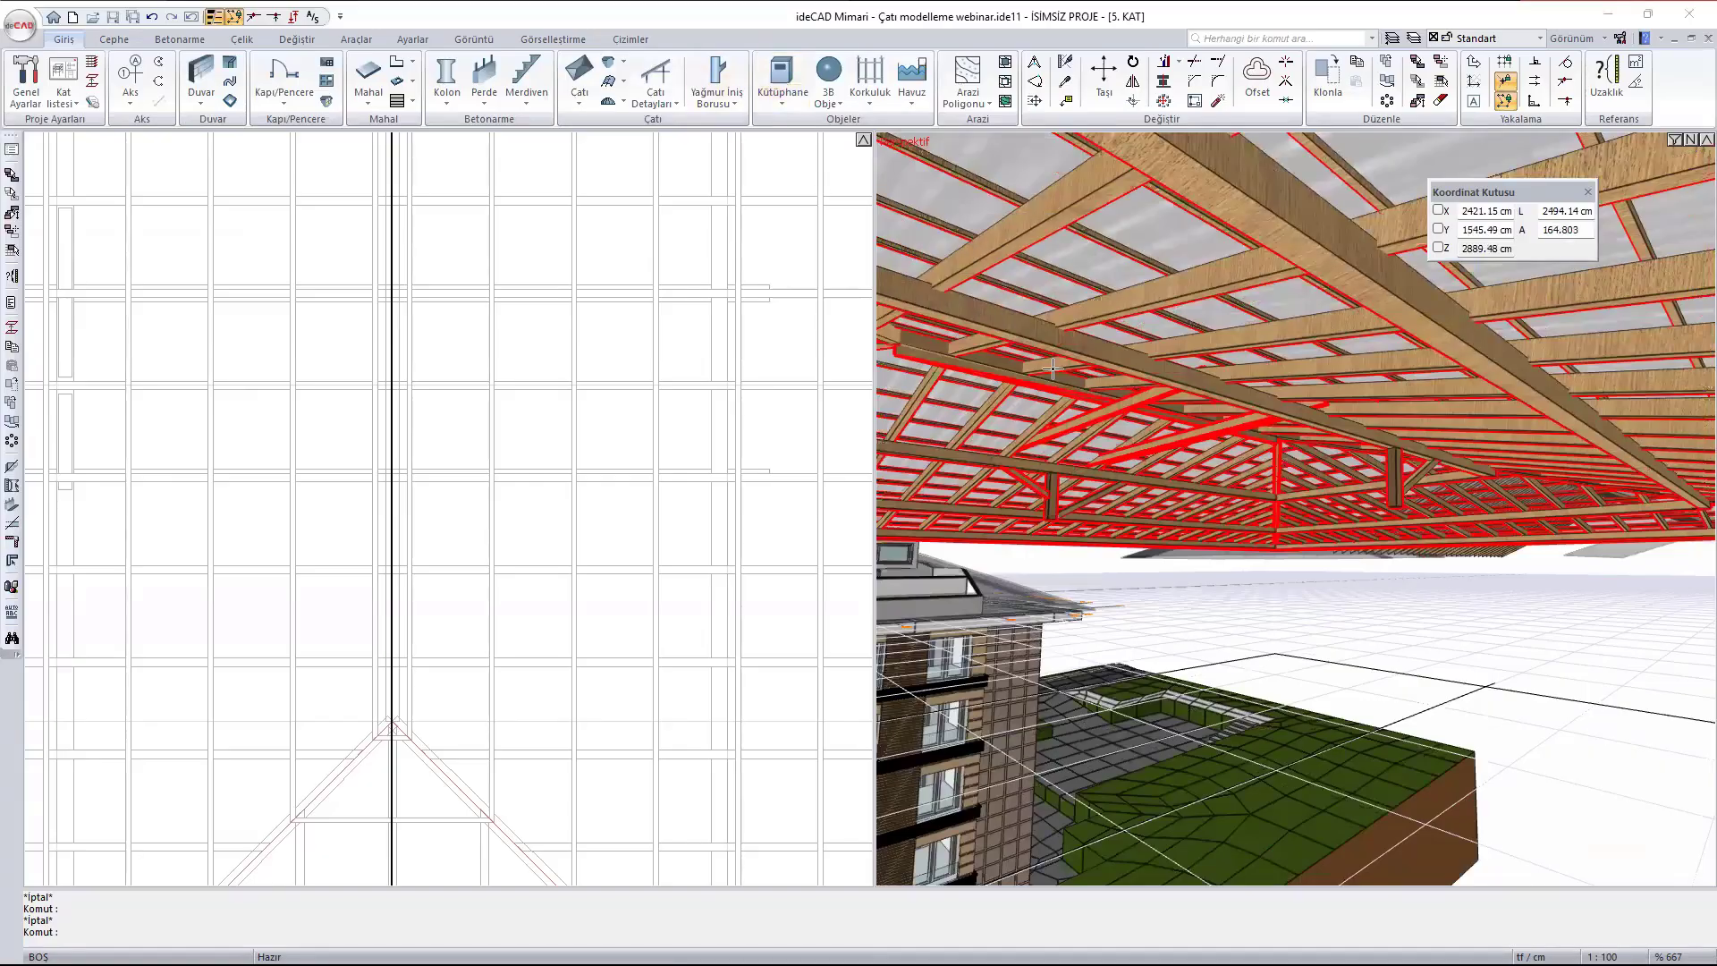
middle_drag(1147, 409, 1397, 666)
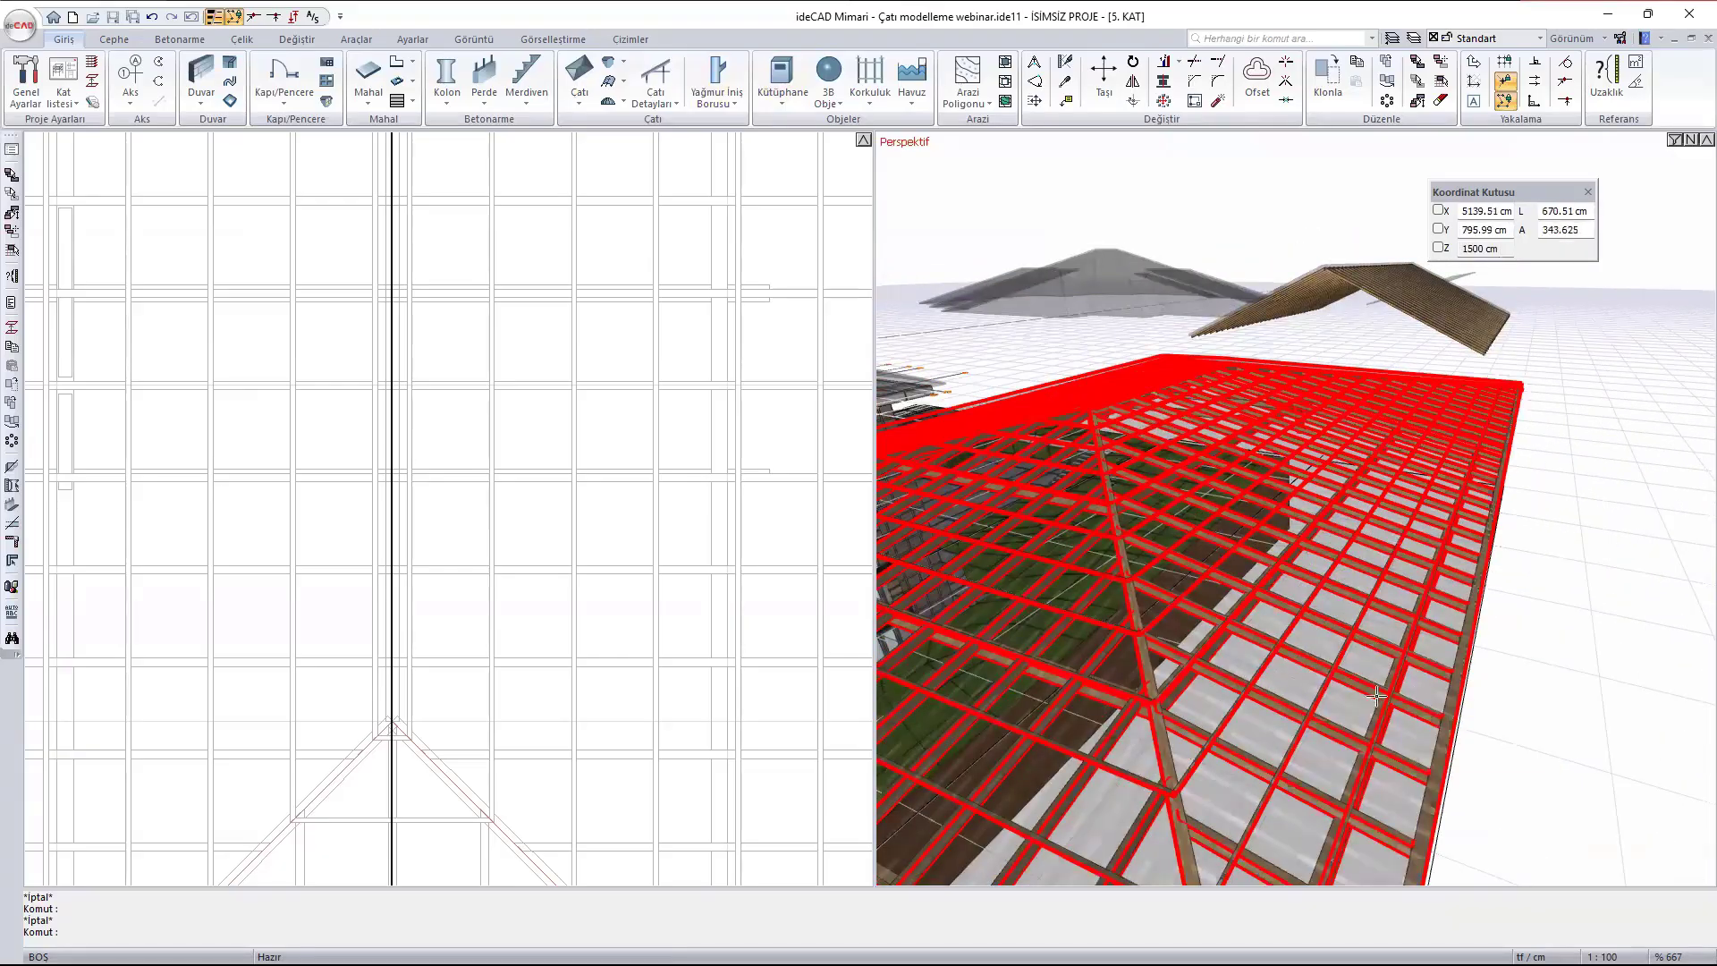
scroll(631, 445, down, 1)
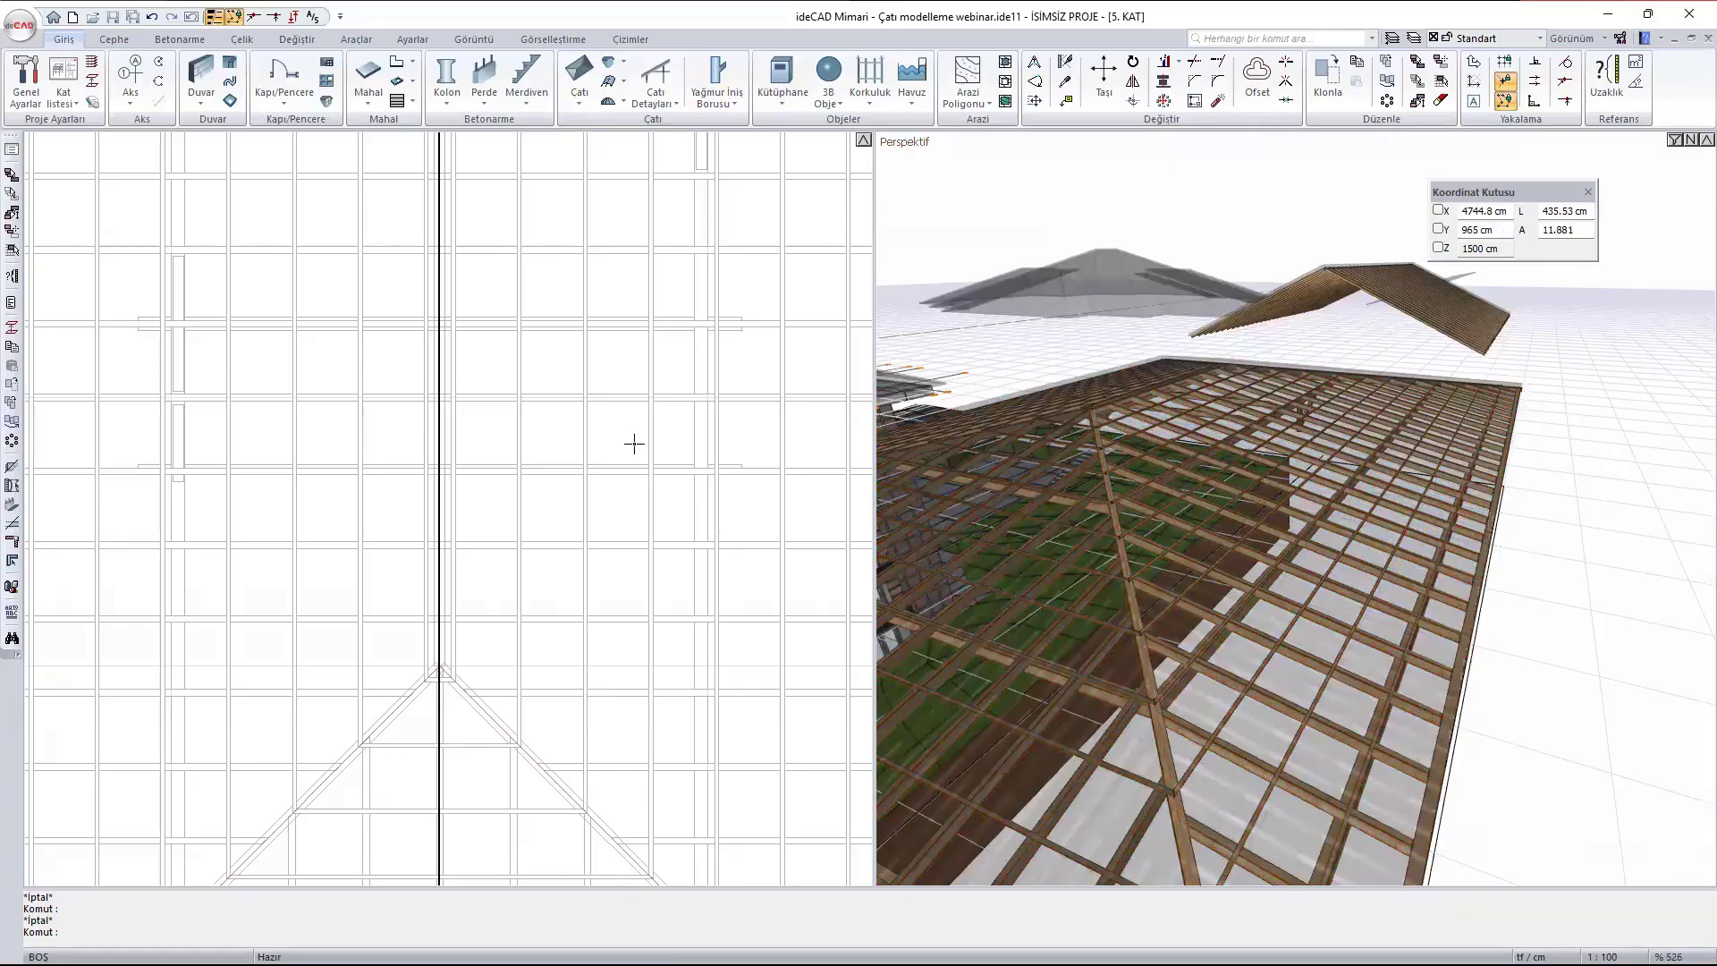
scroll(632, 445, down, 4)
middle_drag(705, 352, 661, 507)
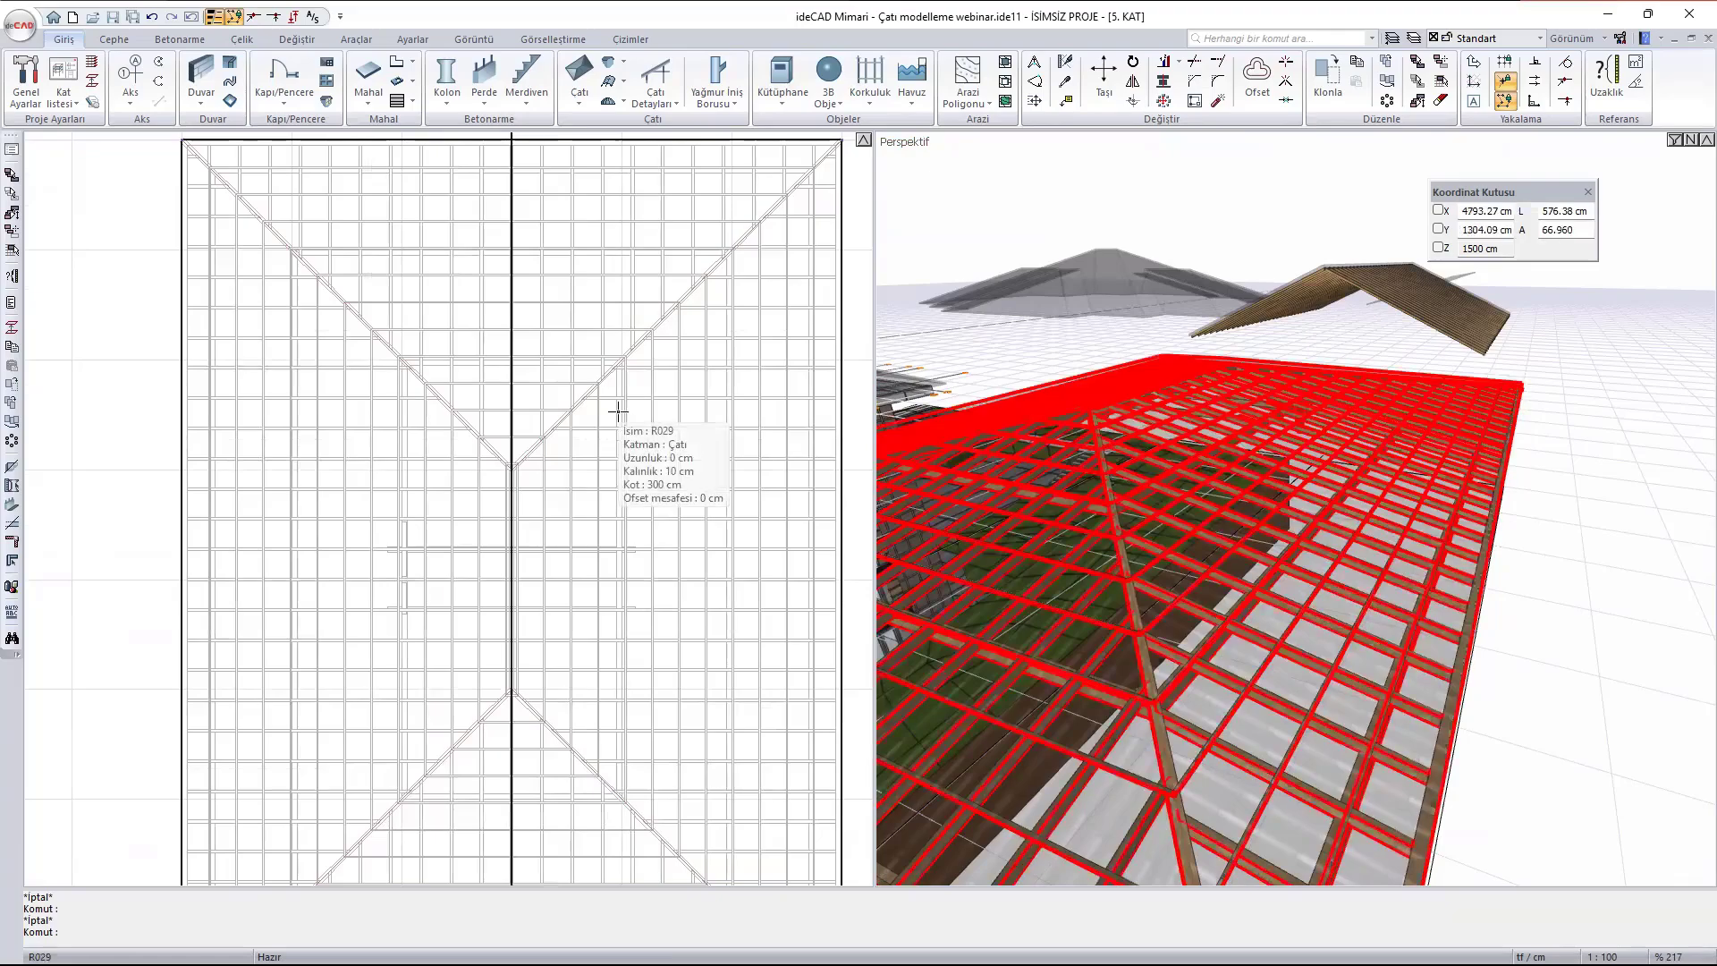
- Draw a rectangular roof opening (Çatı Boşluğu) about 141 cm wide and 124 cm deep on the roof face east of the ridge
click(647, 99)
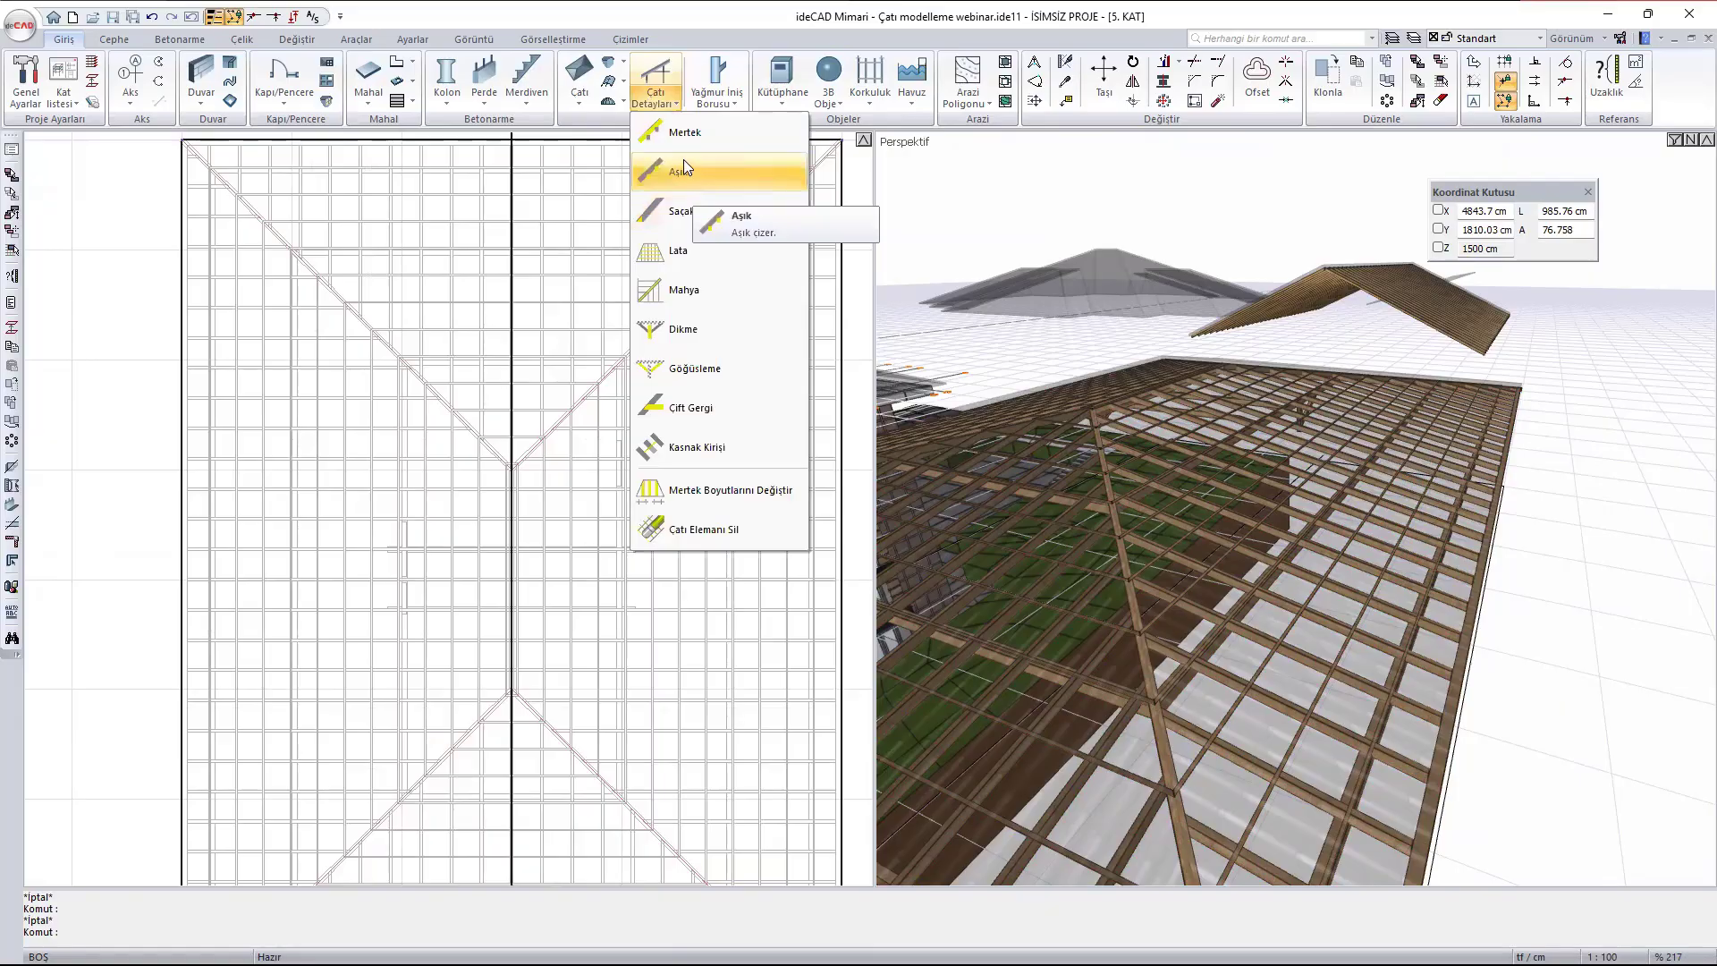
click(579, 98)
click(579, 100)
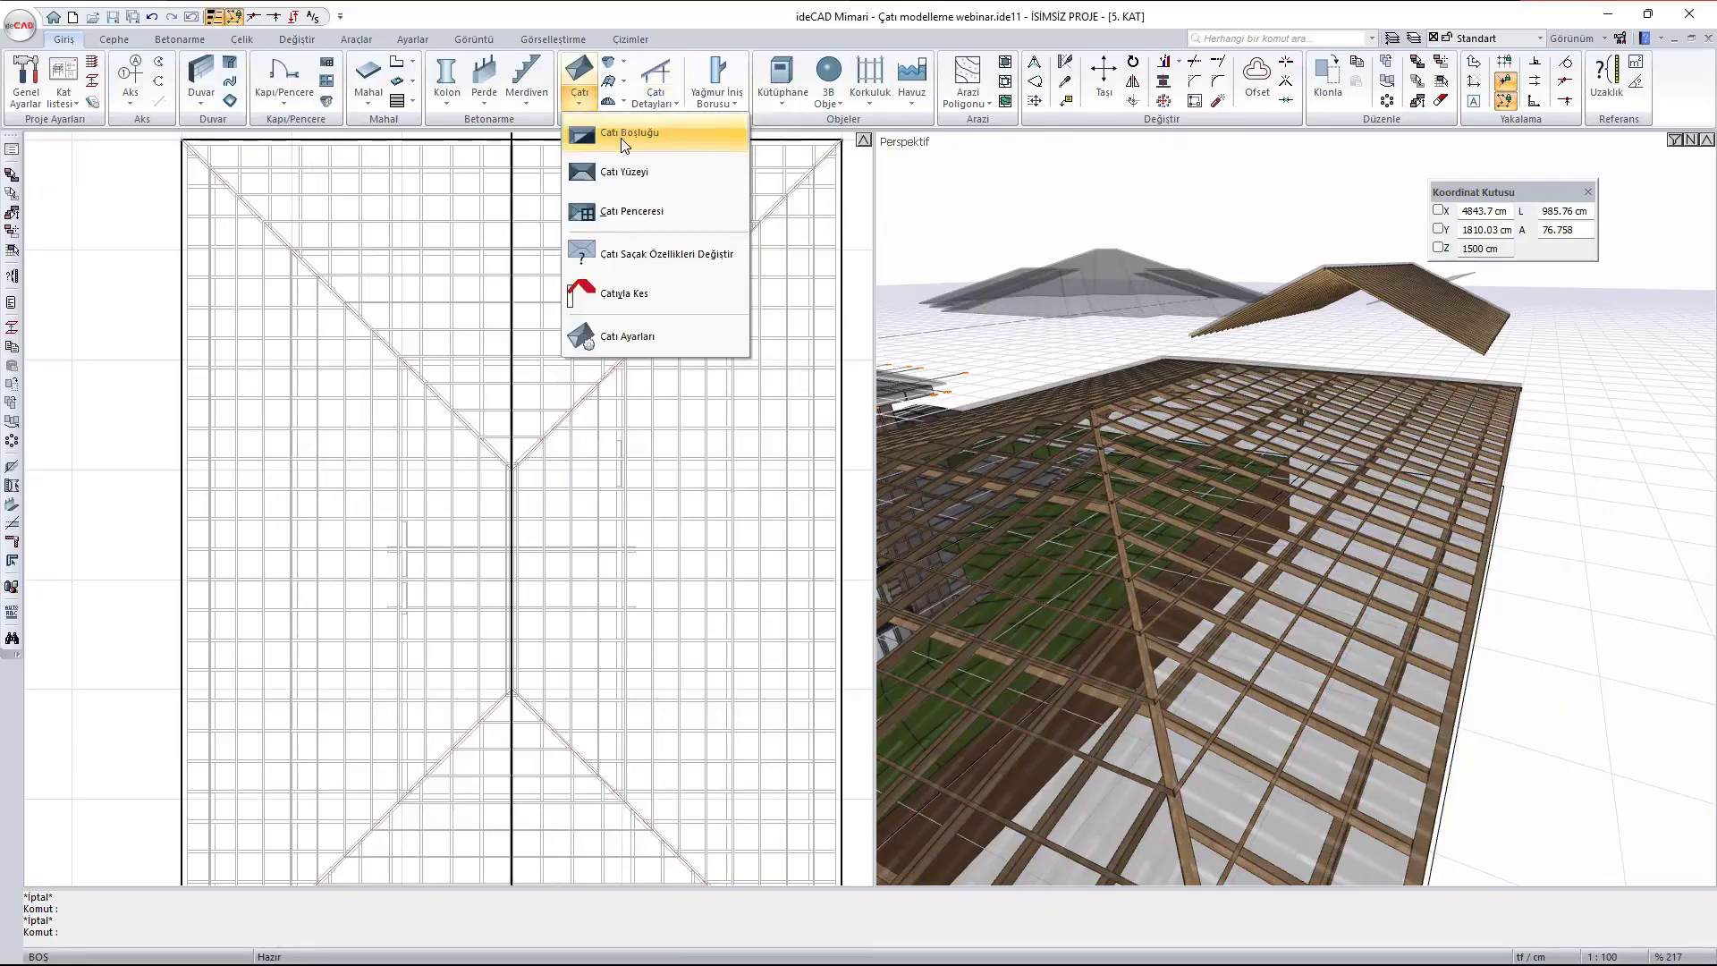
click(621, 134)
scroll(765, 549, up, 3)
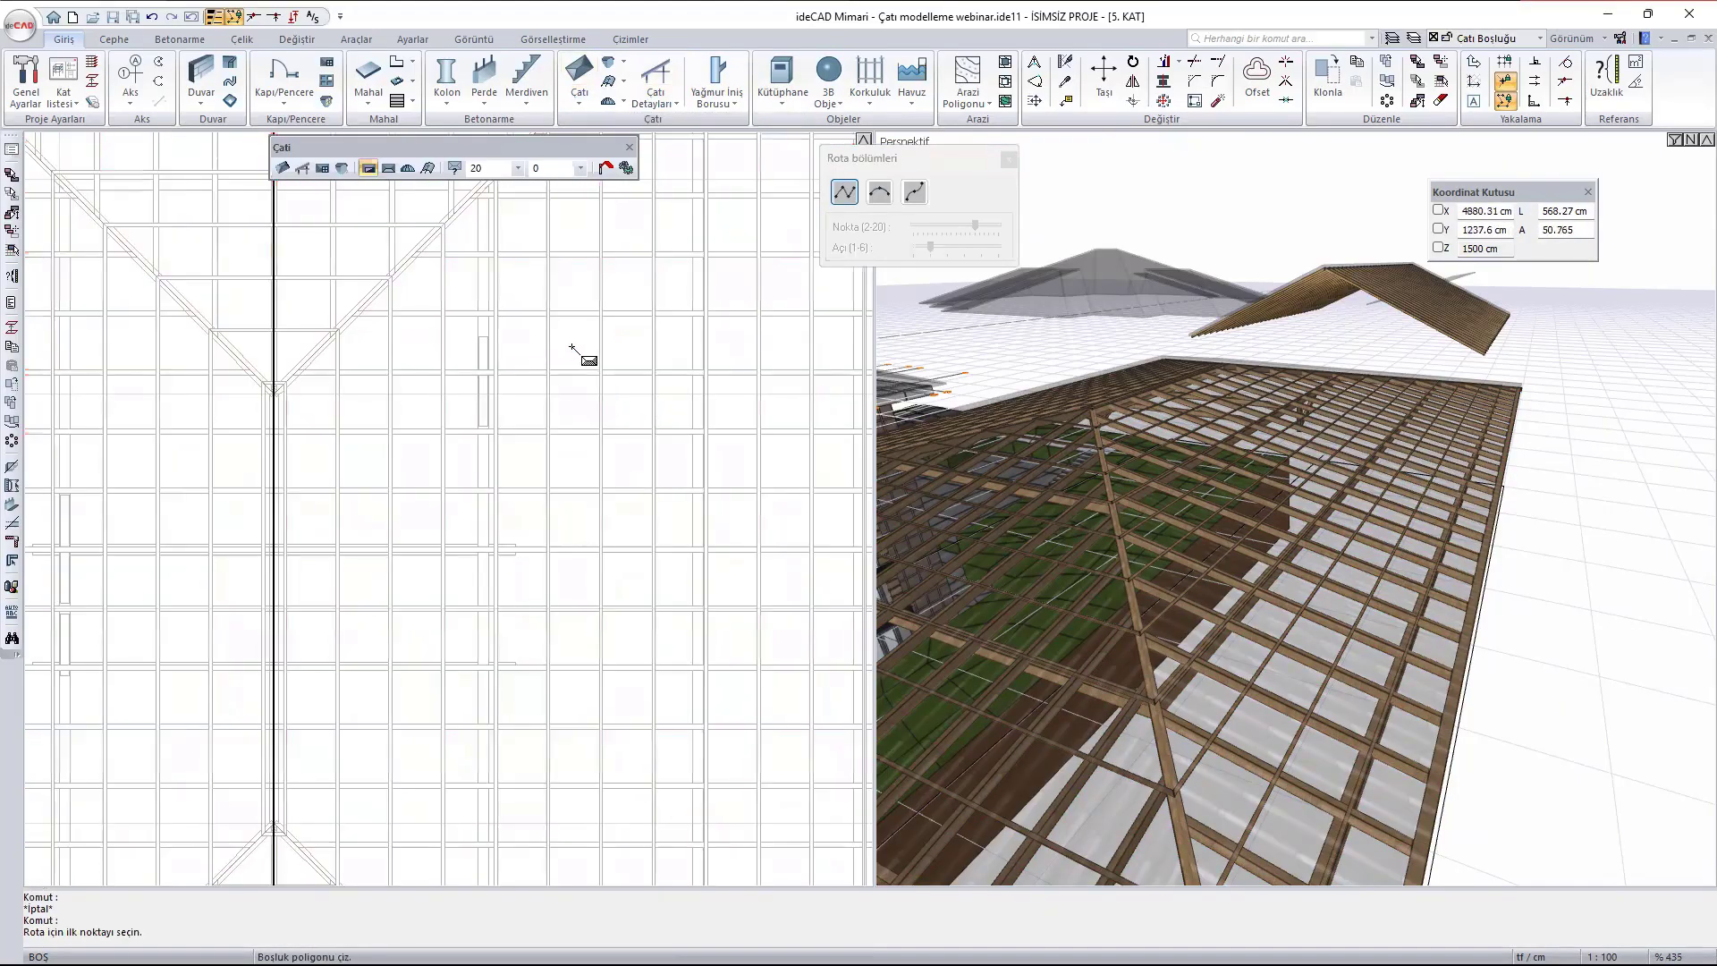
click(576, 338)
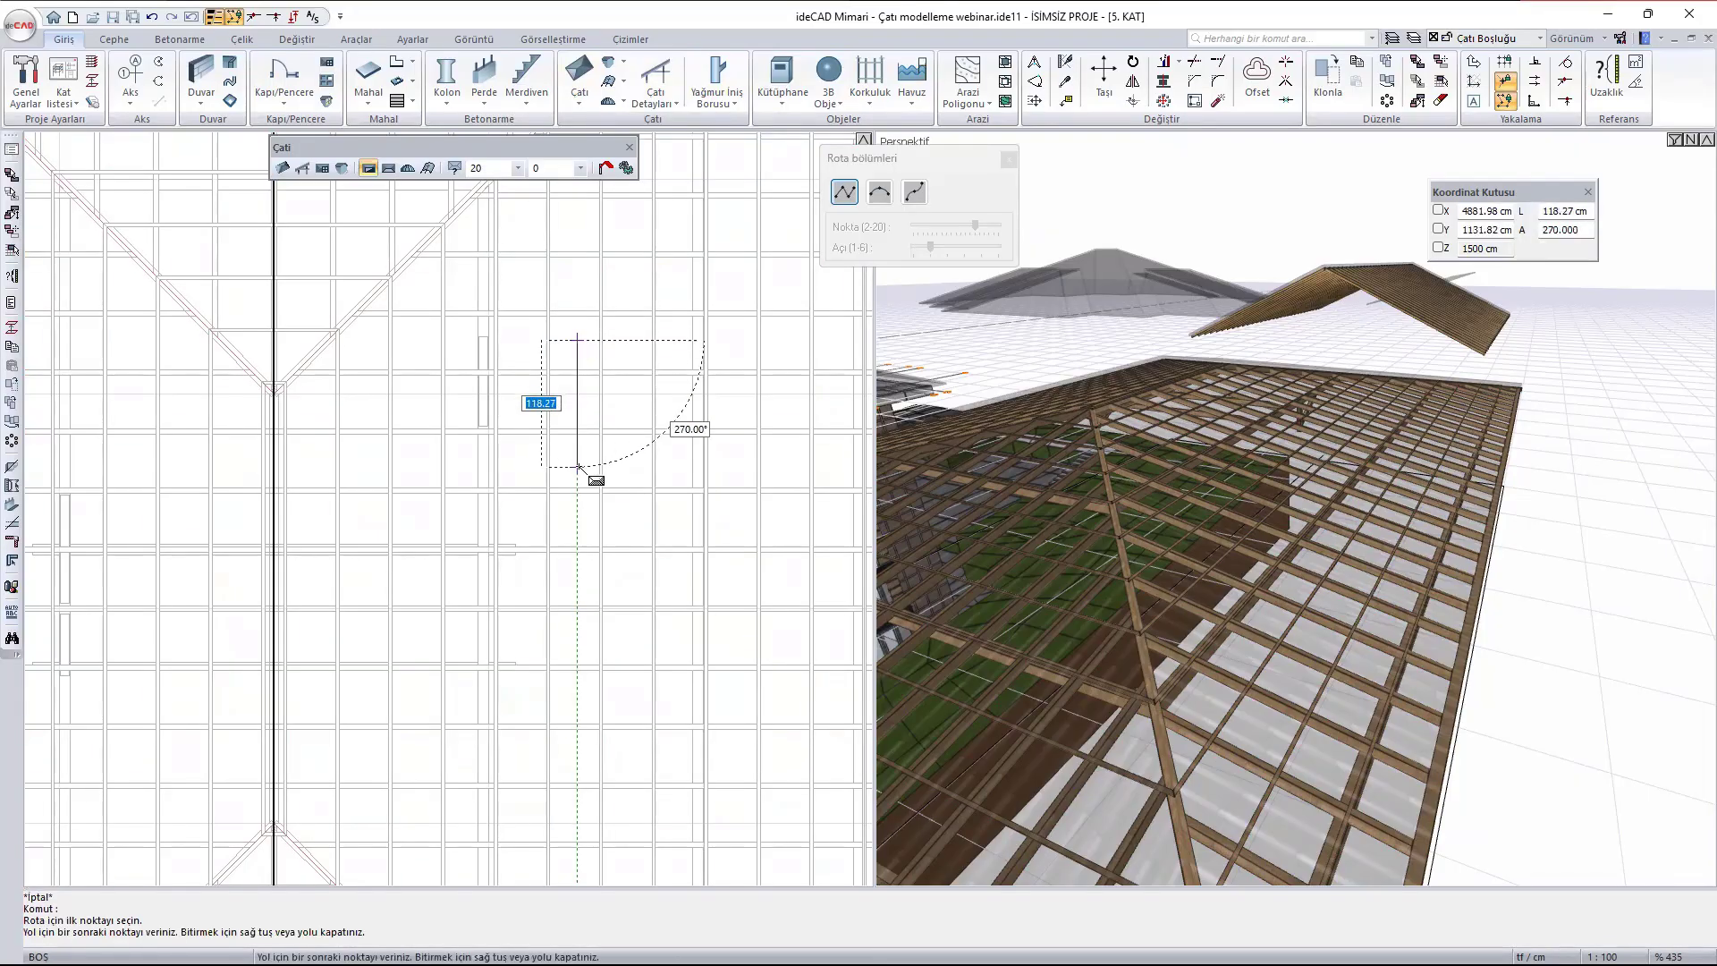
click(577, 467)
click(729, 466)
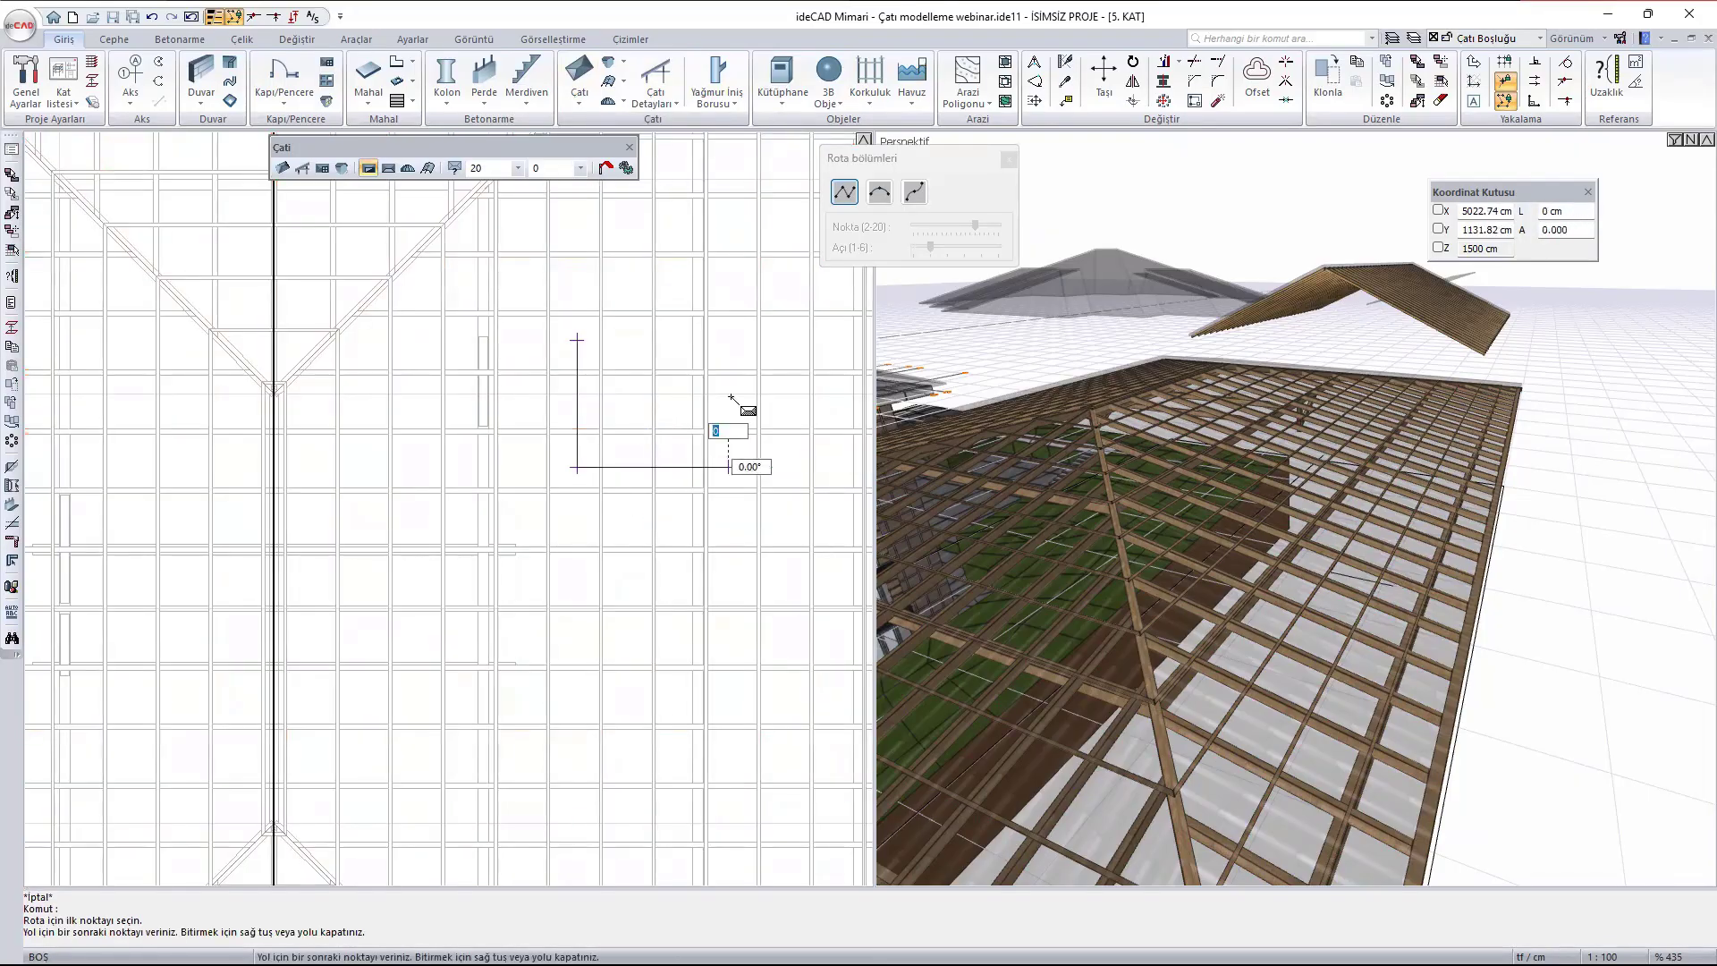
click(728, 333)
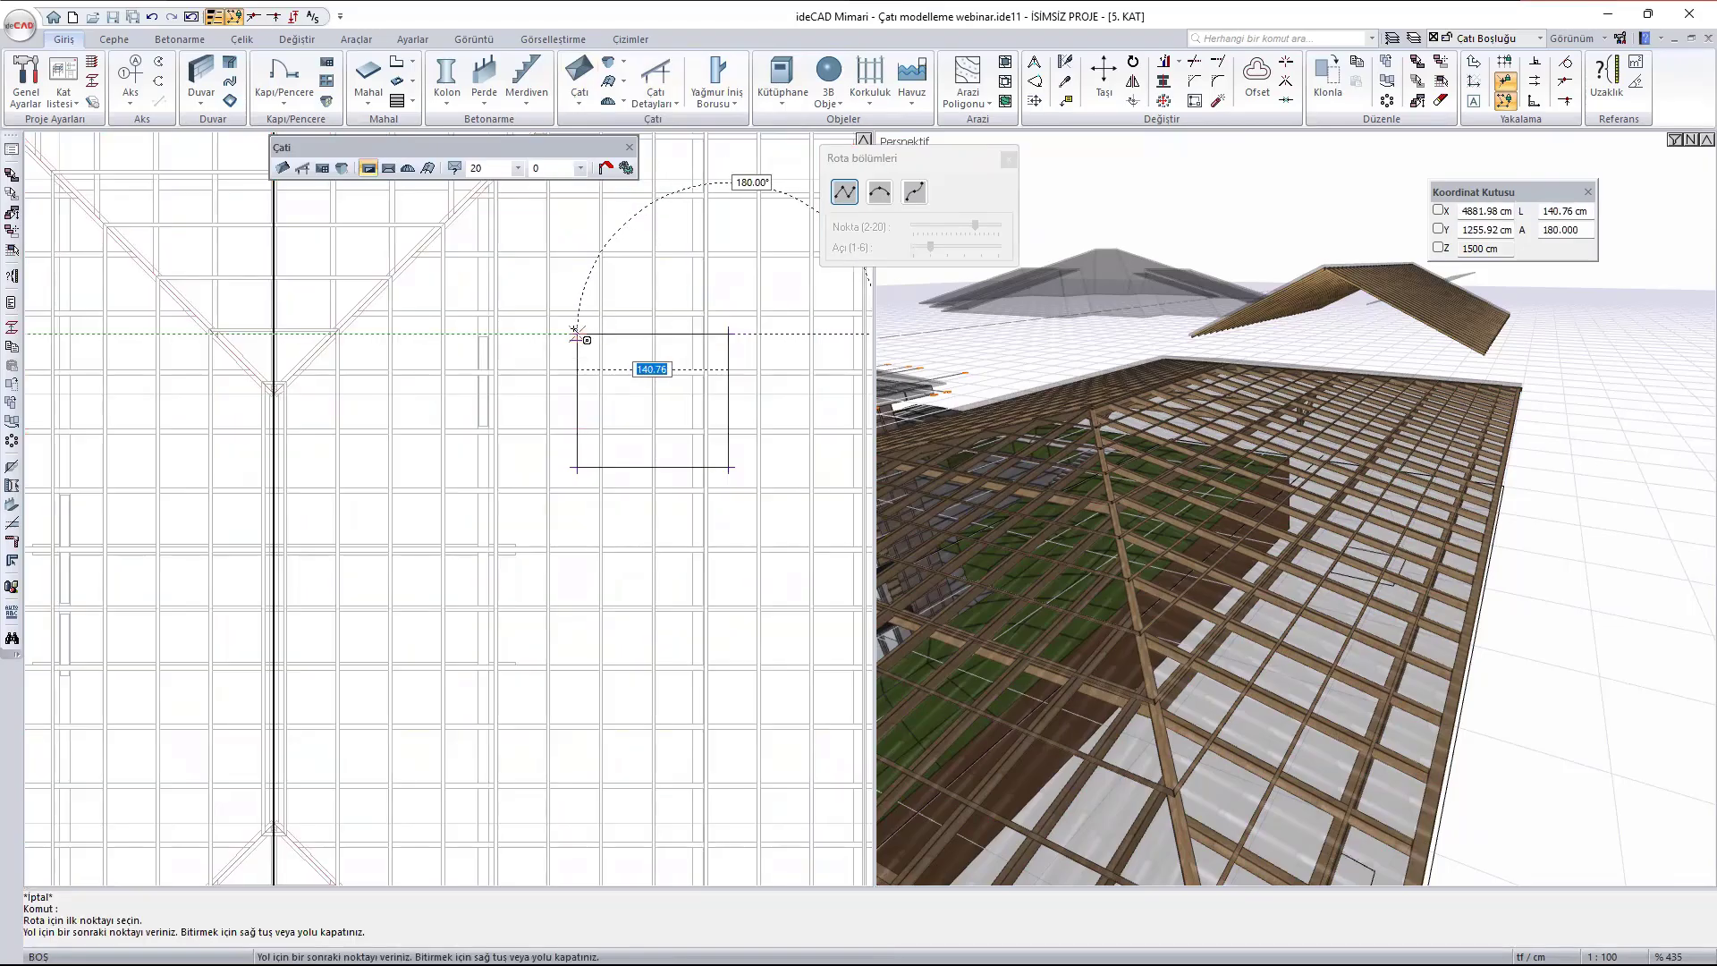
click(577, 334)
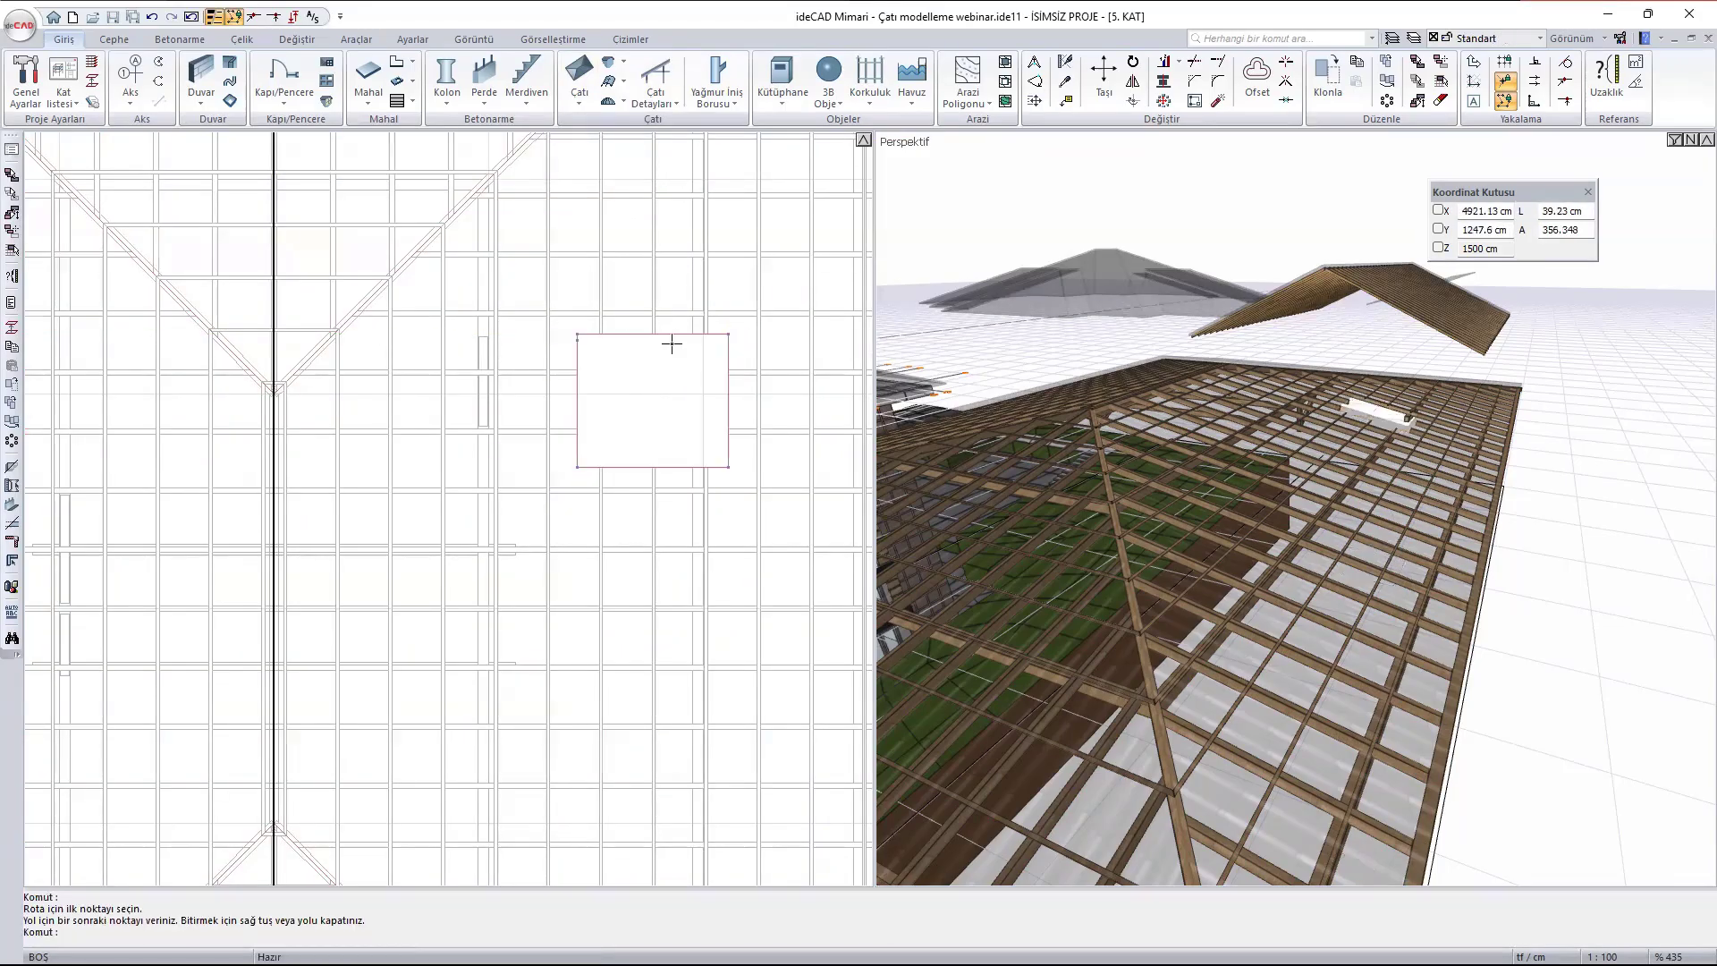
- Add a trimmer beam (Kasnak Kirişi) 5 cm wide and 10 cm high along the west edge of the roof opening
scroll(1368, 407, up, 5)
ctrl+middle_drag(1489, 508, 1251, 556)
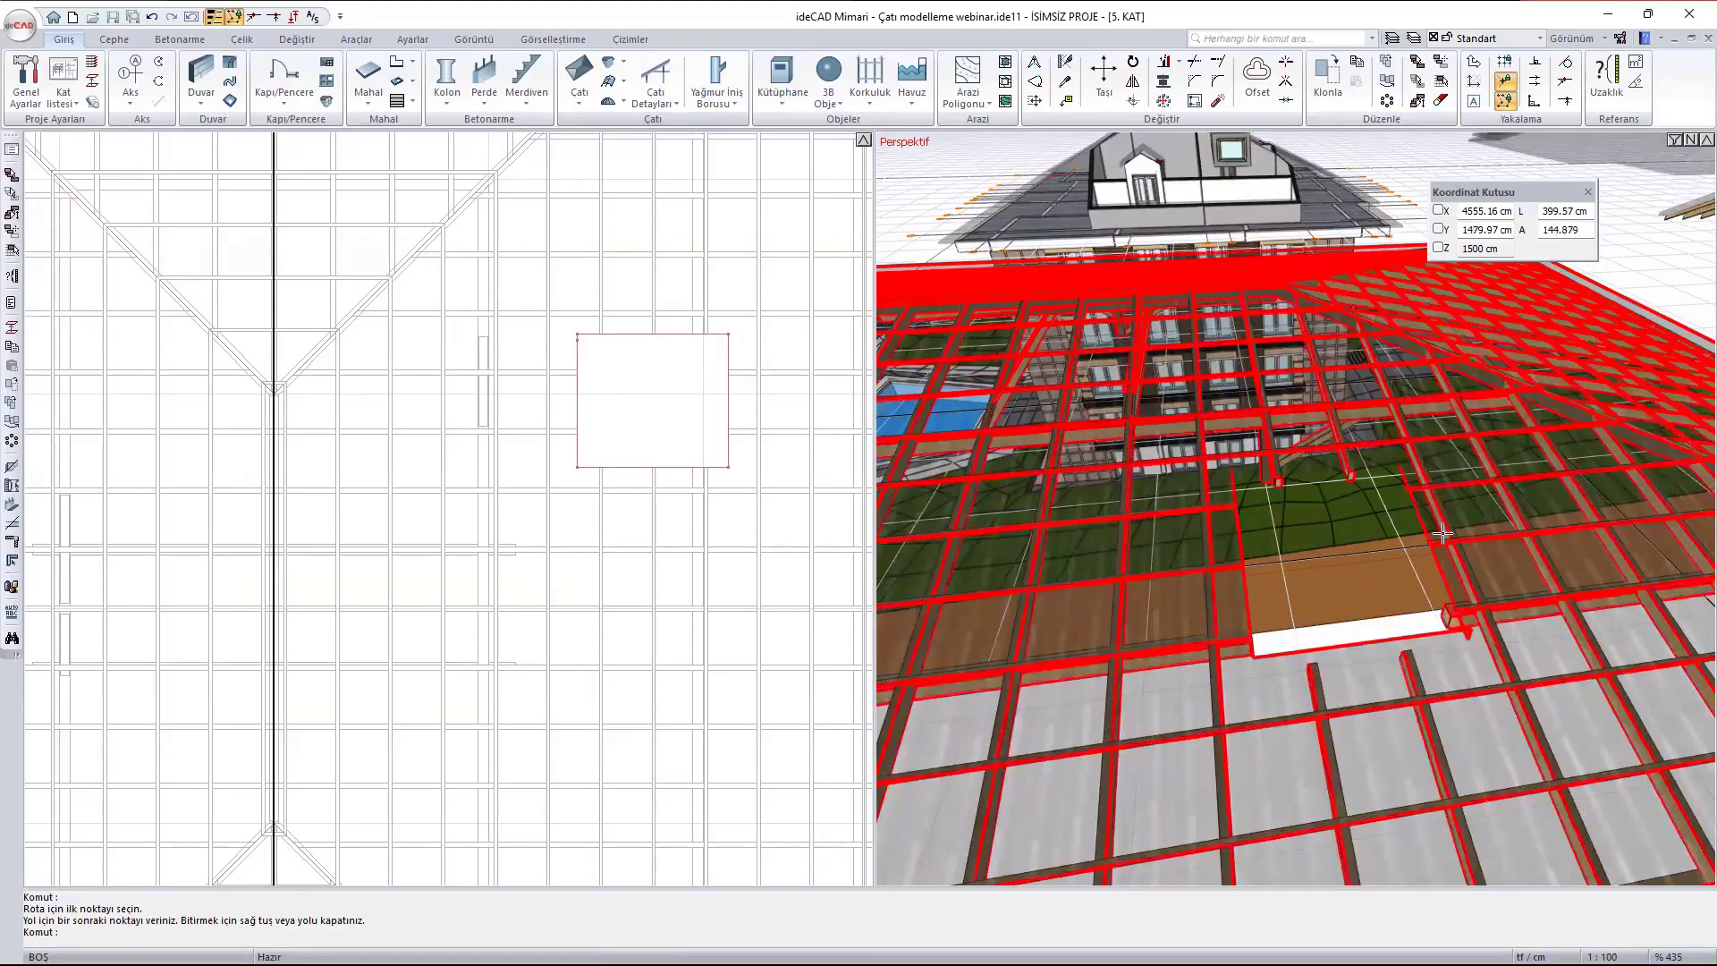
click(661, 109)
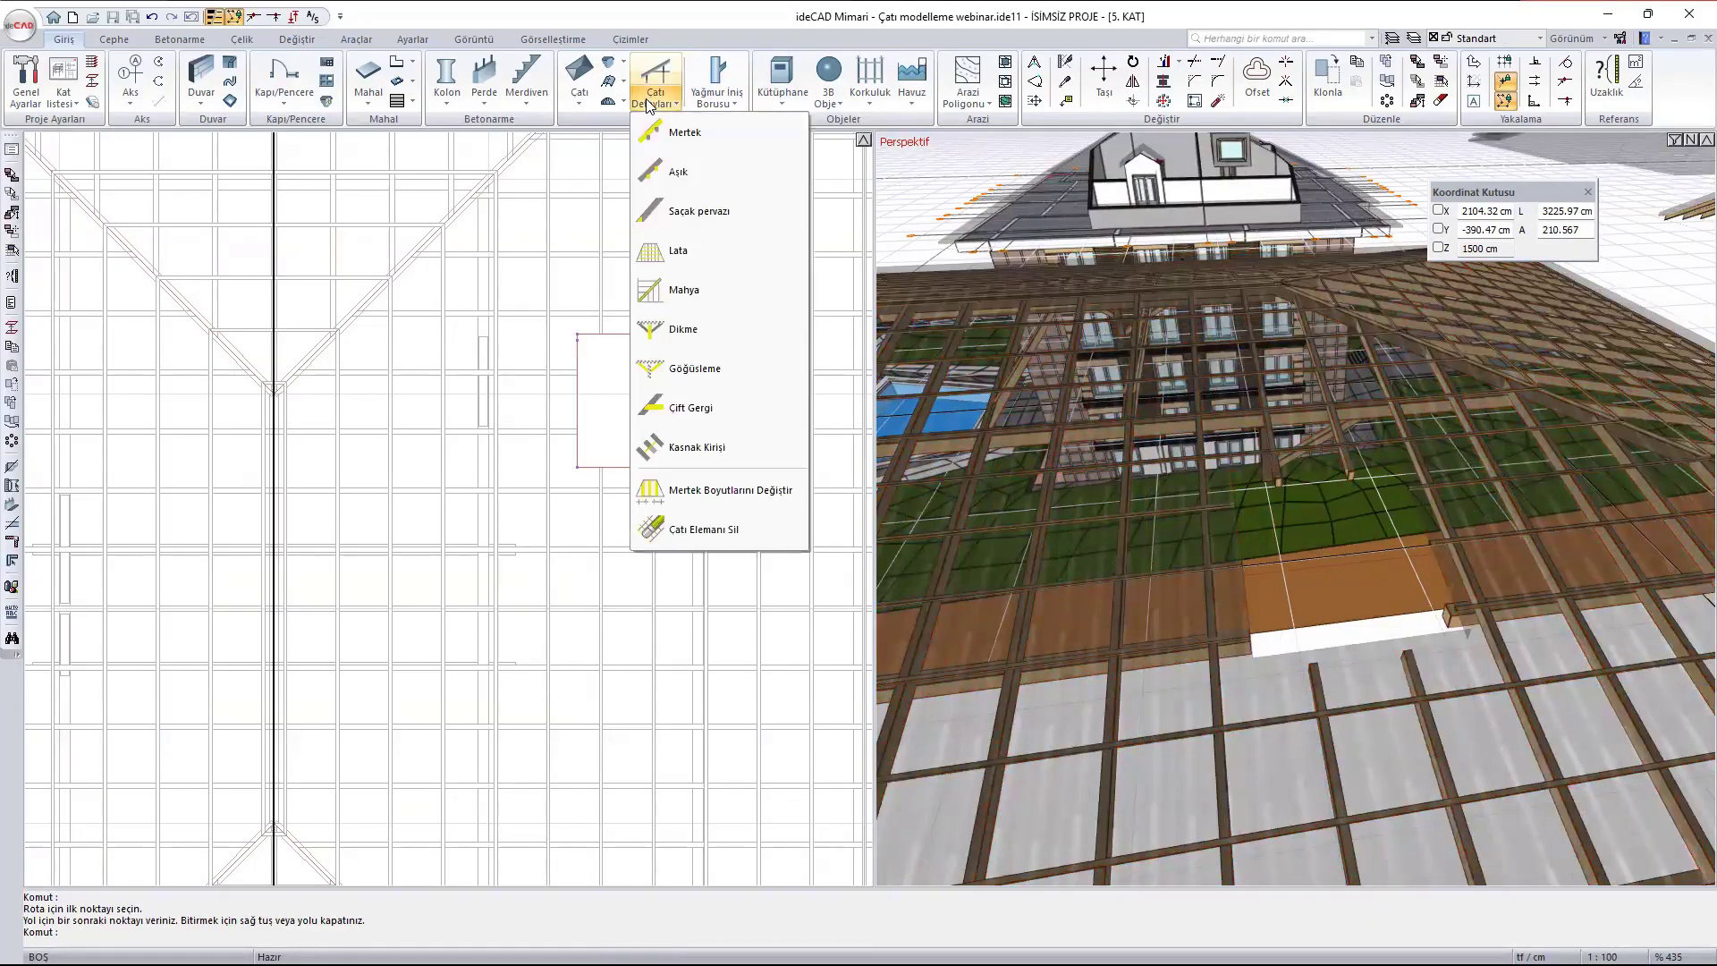
click(715, 445)
scroll(669, 345, up, 2)
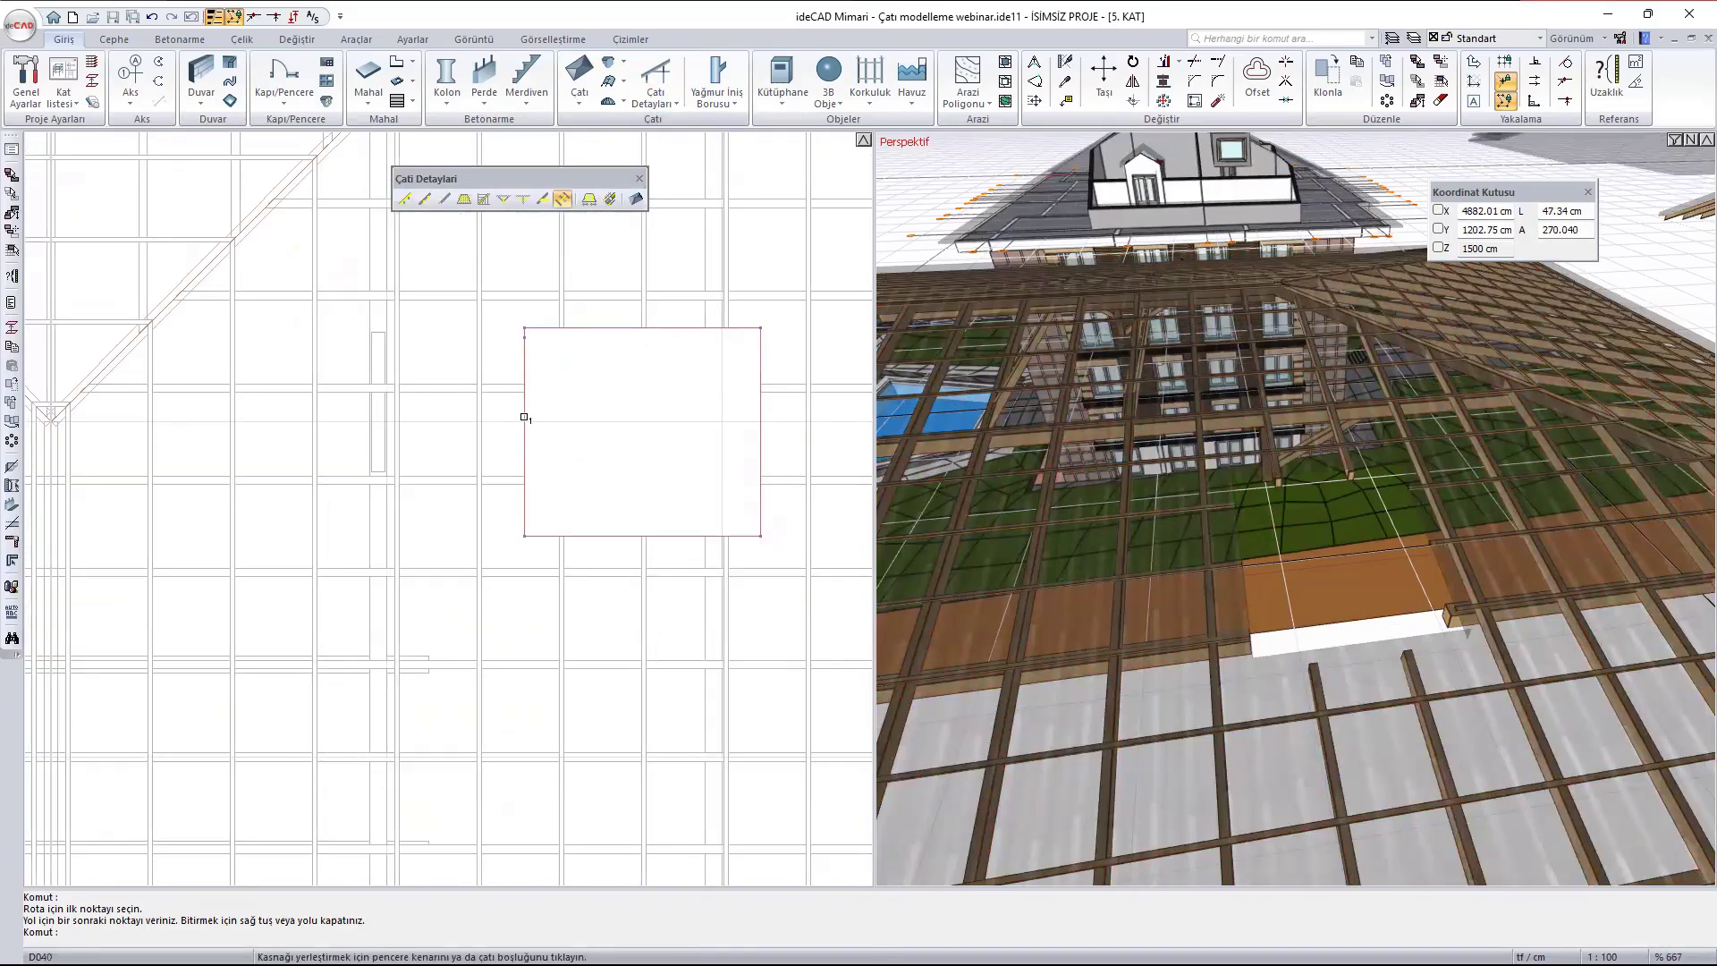
click(524, 416)
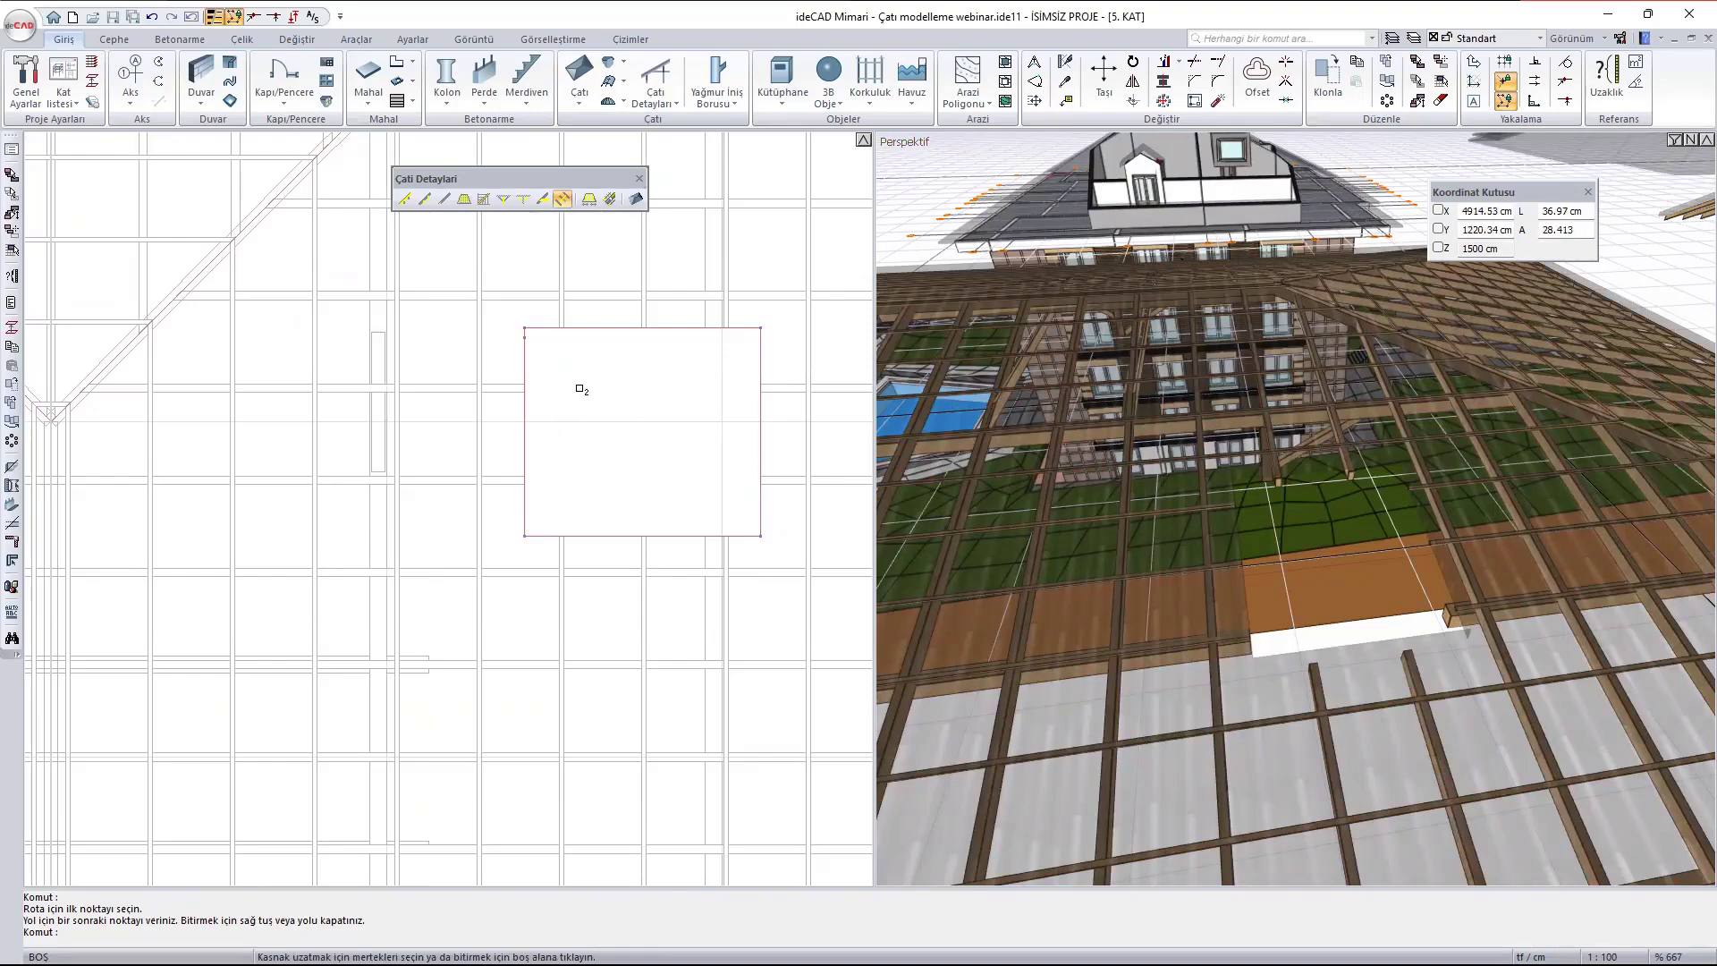
click(579, 388)
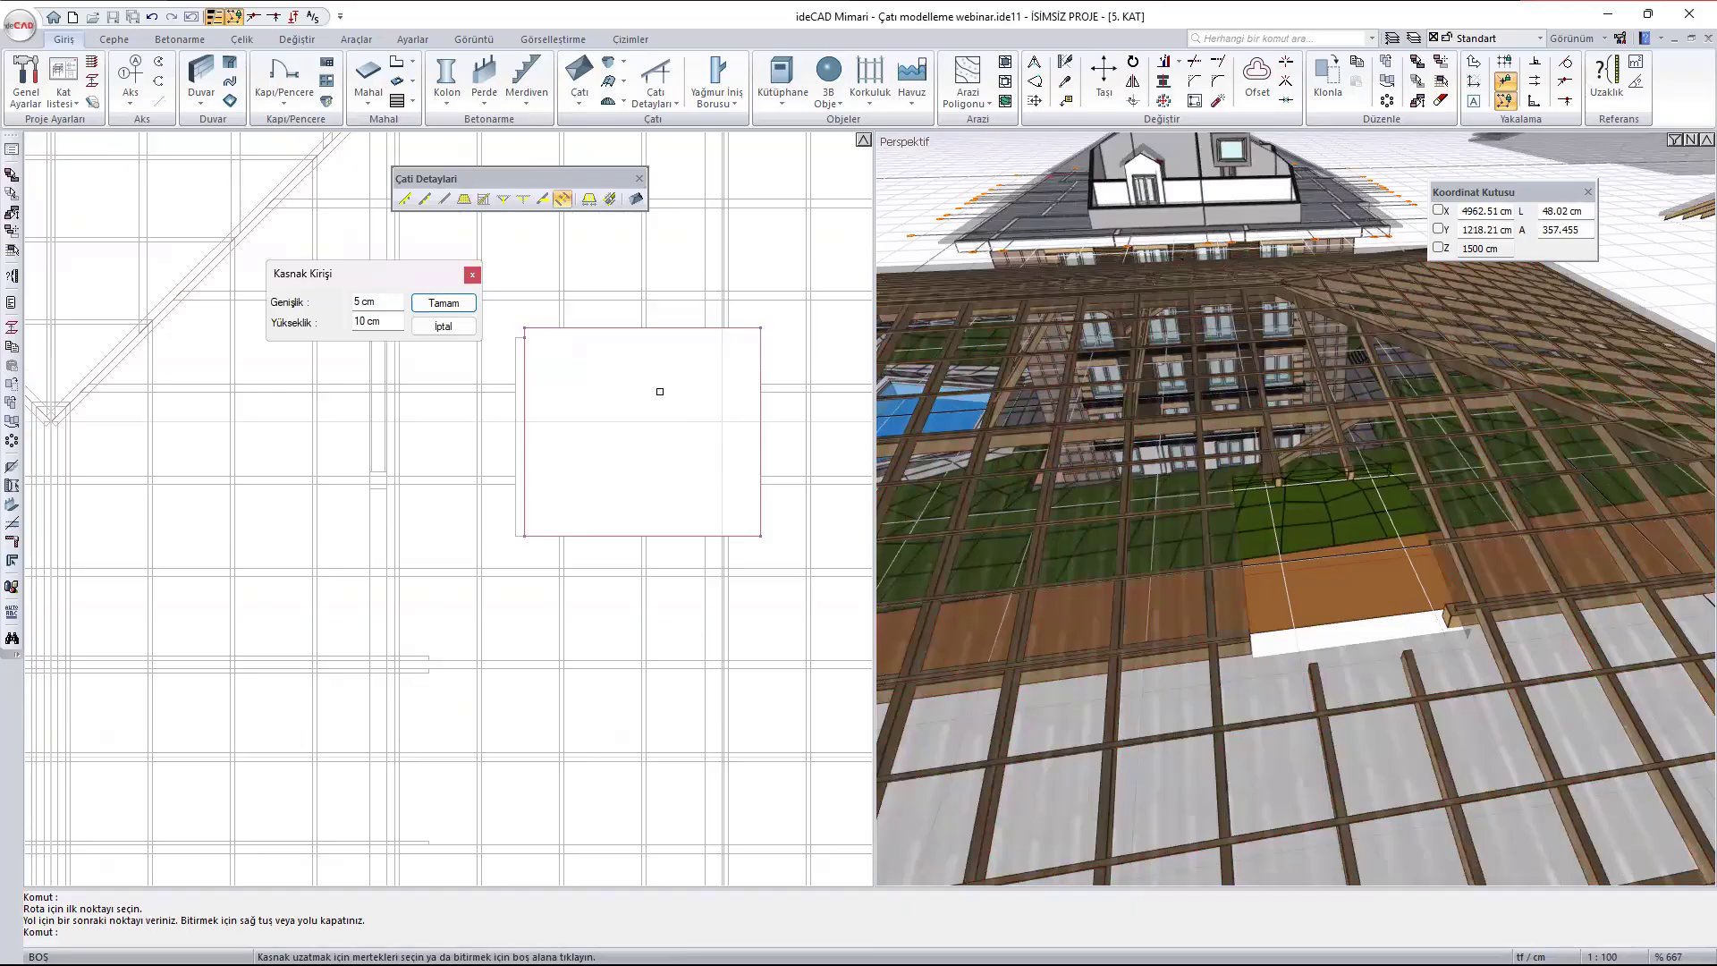
key(Return)
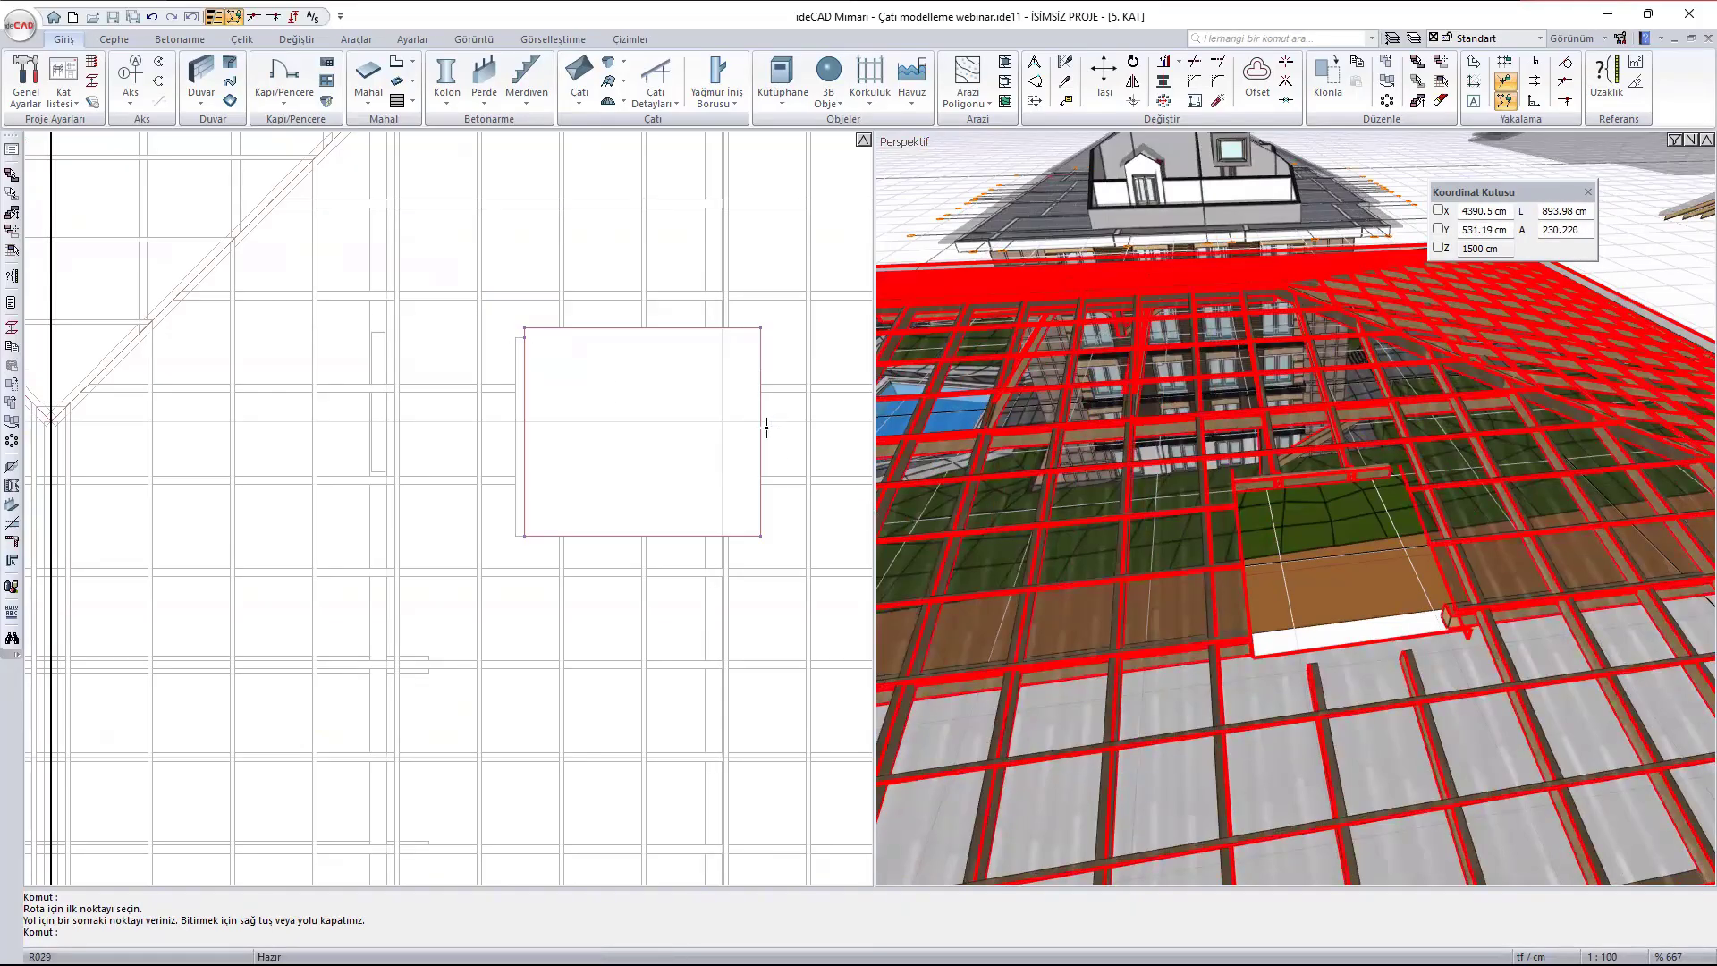
- Add 5 × 10 cm trimmer beams along the east and north edges of the same roof opening
key(Return)
click(625, 388)
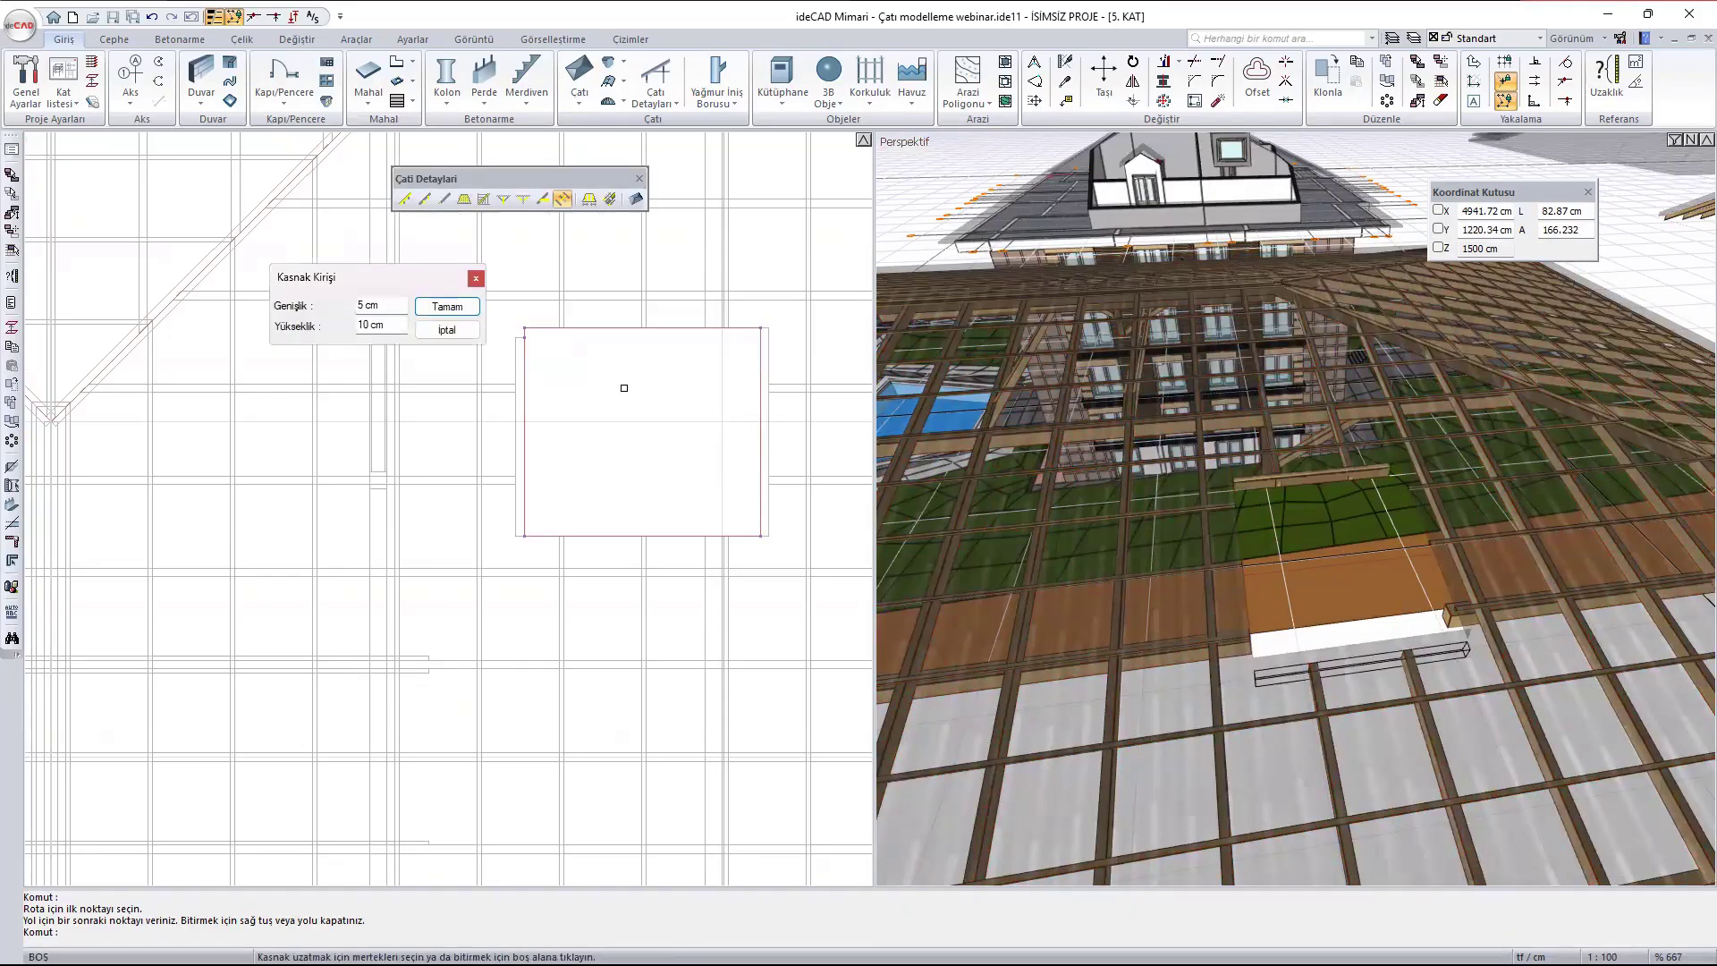
key(Return)
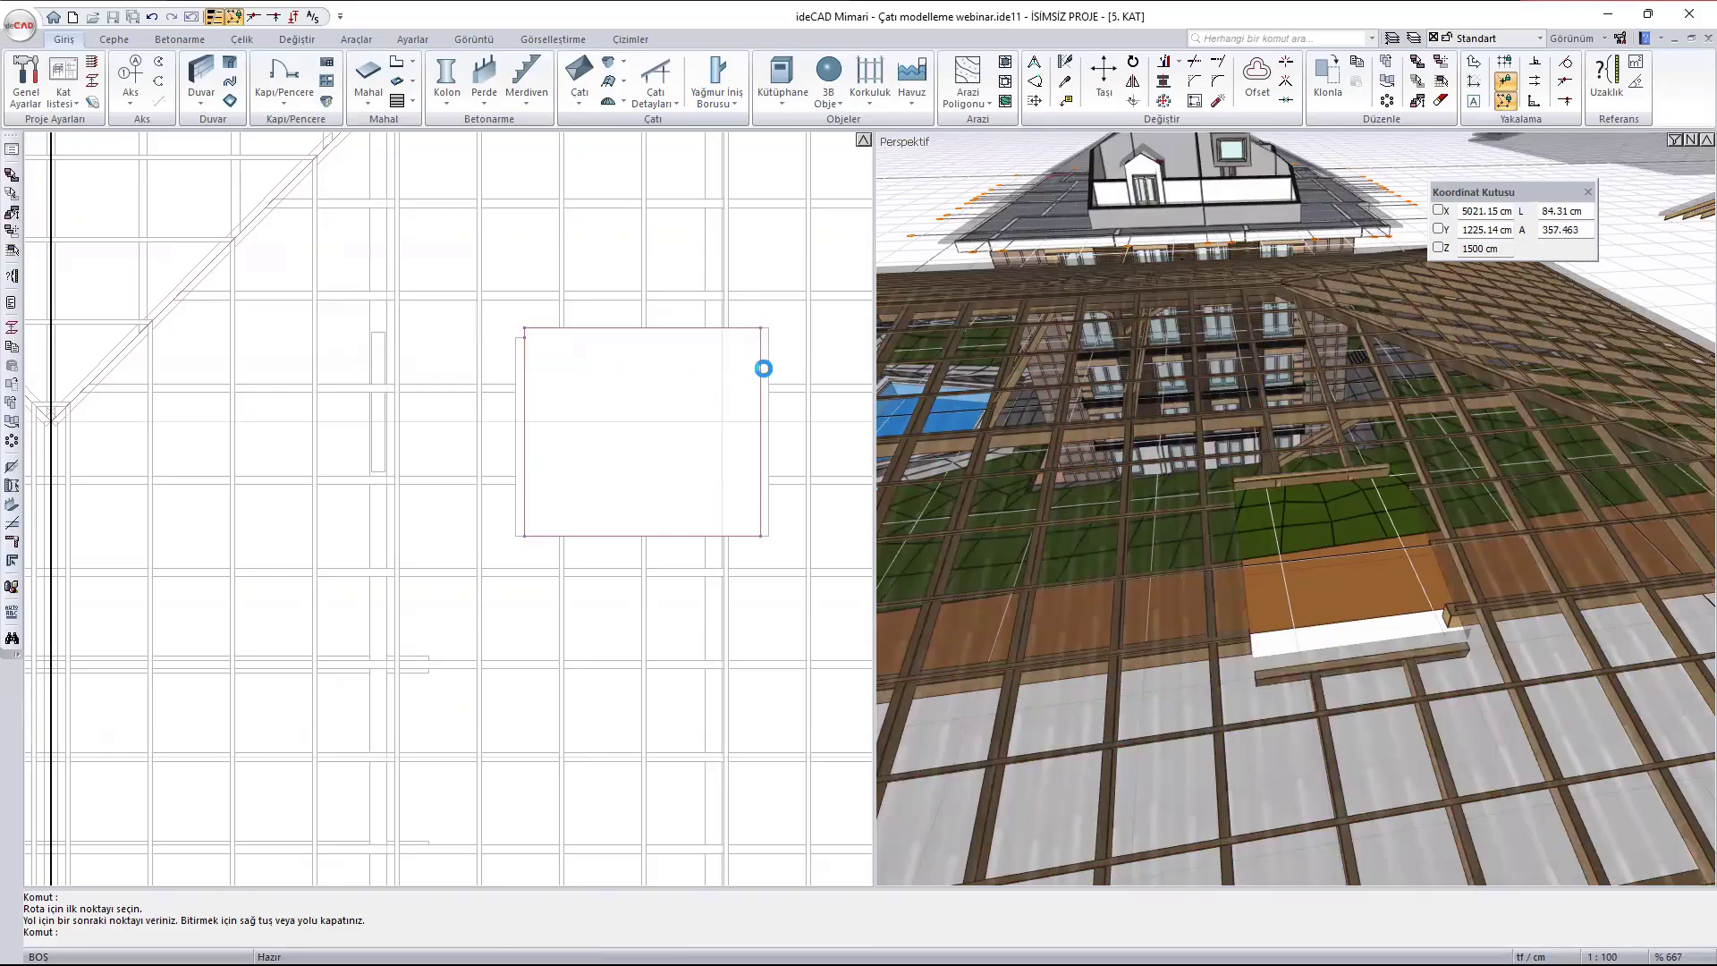
key(Return)
click(582, 328)
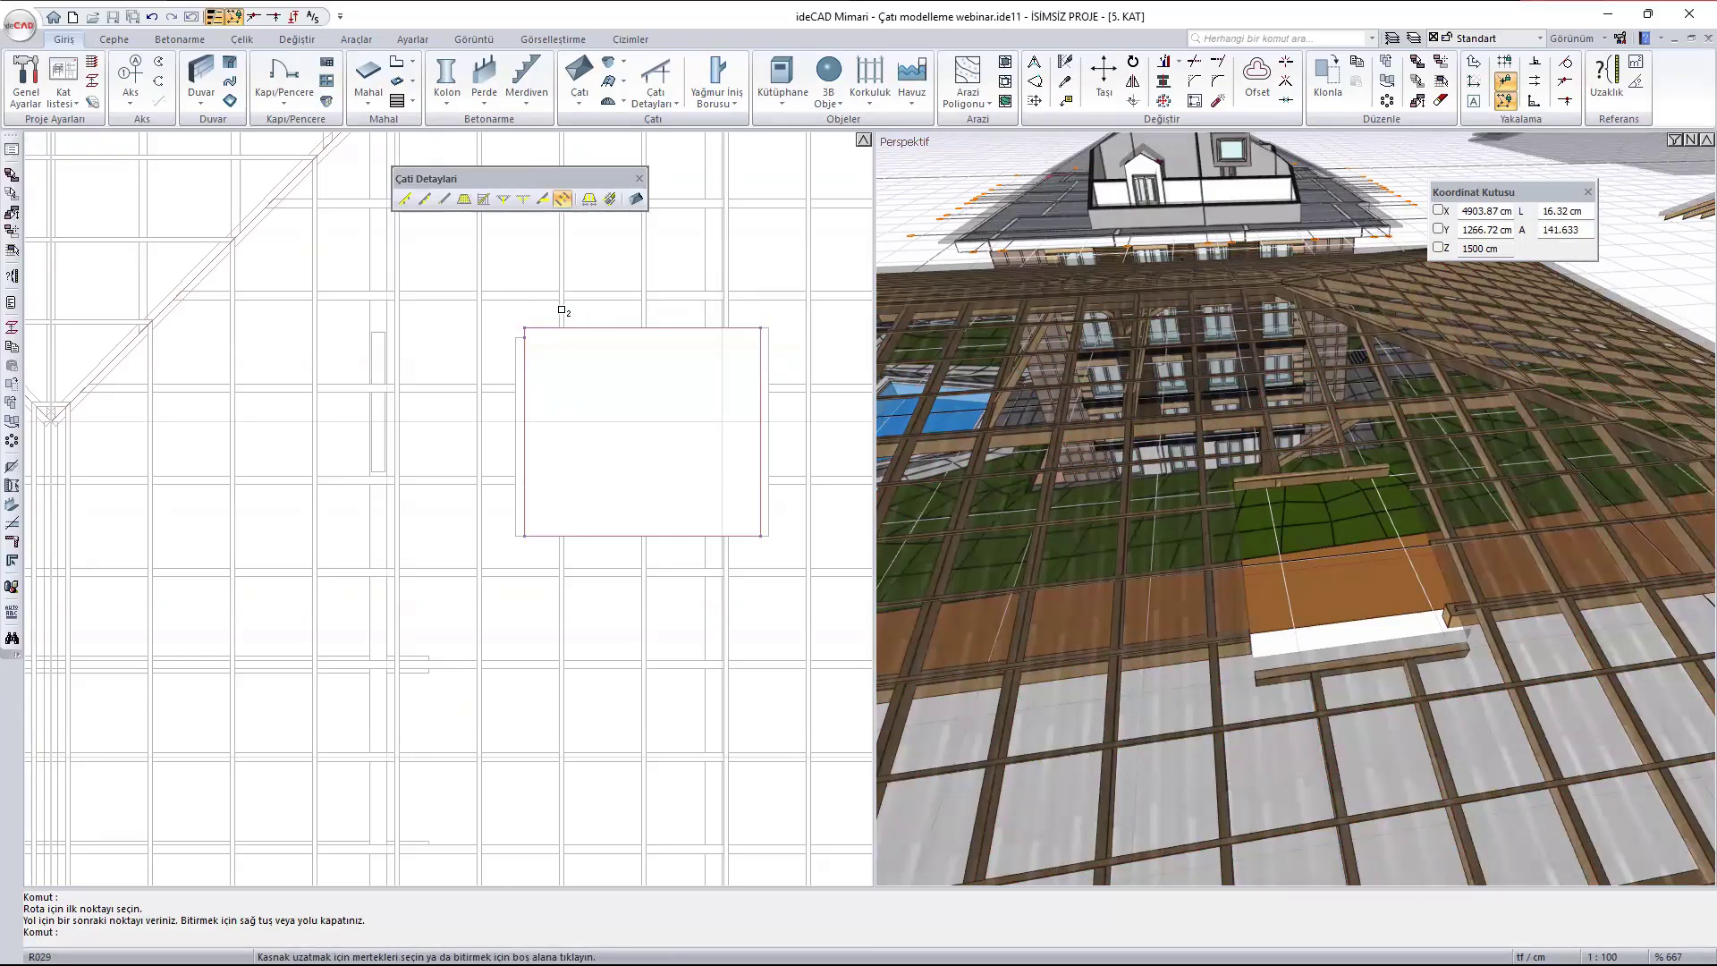
click(774, 372)
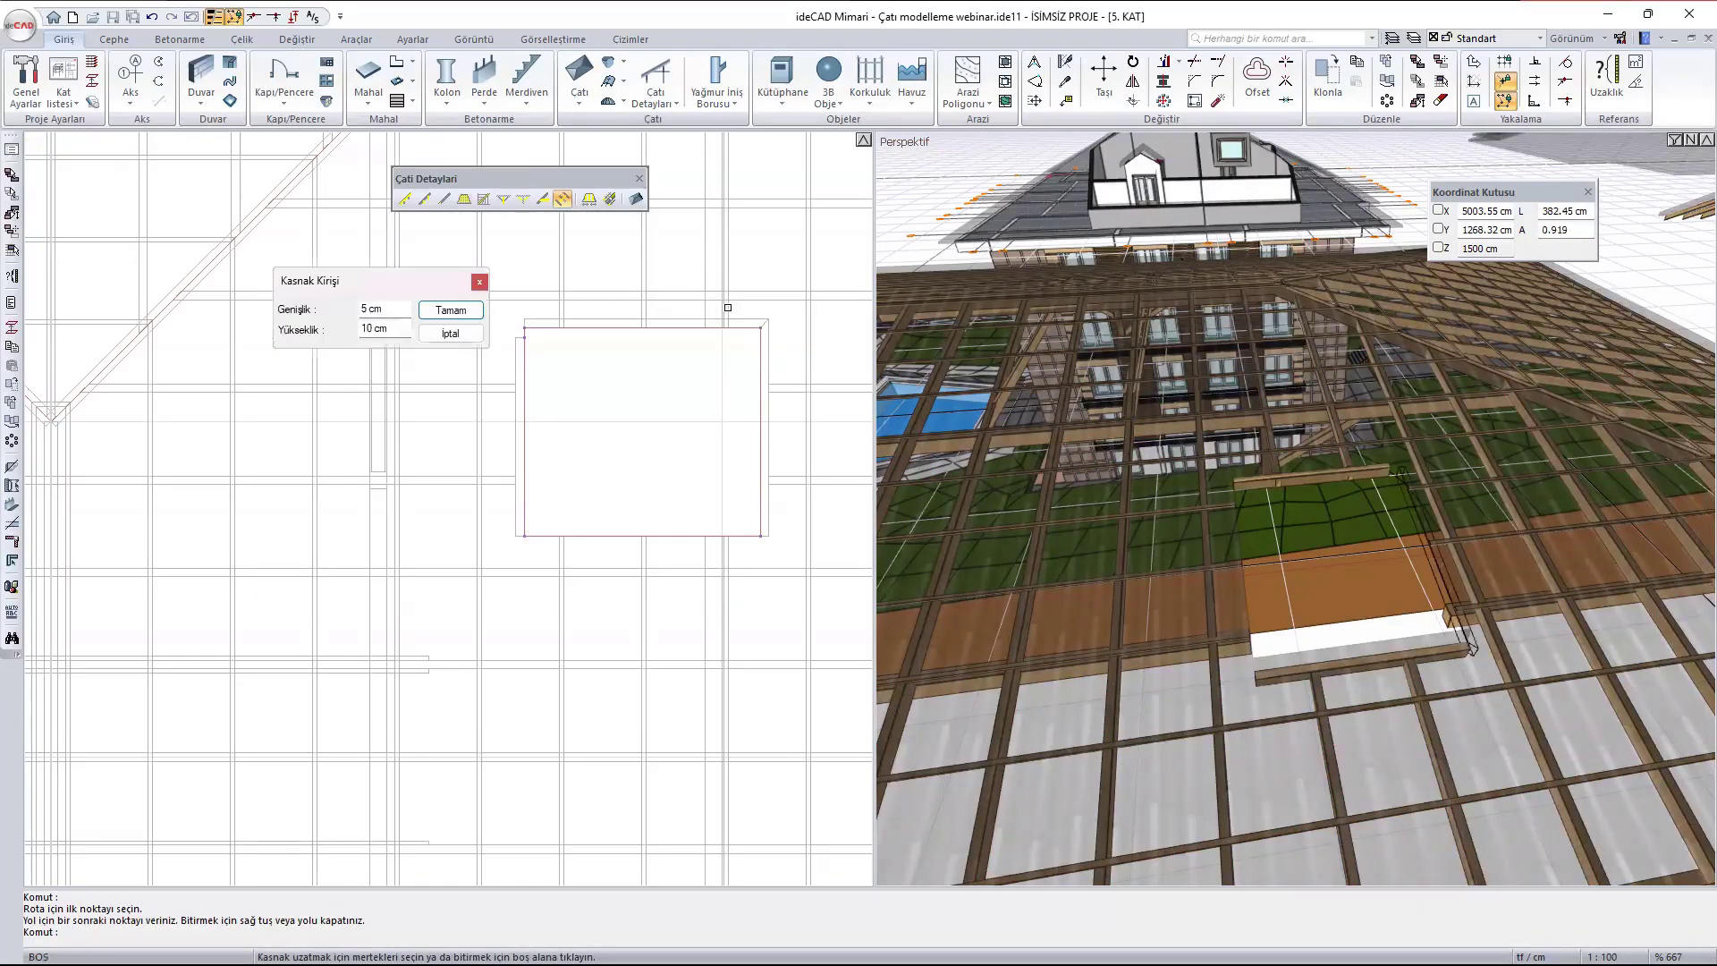
key(Return)
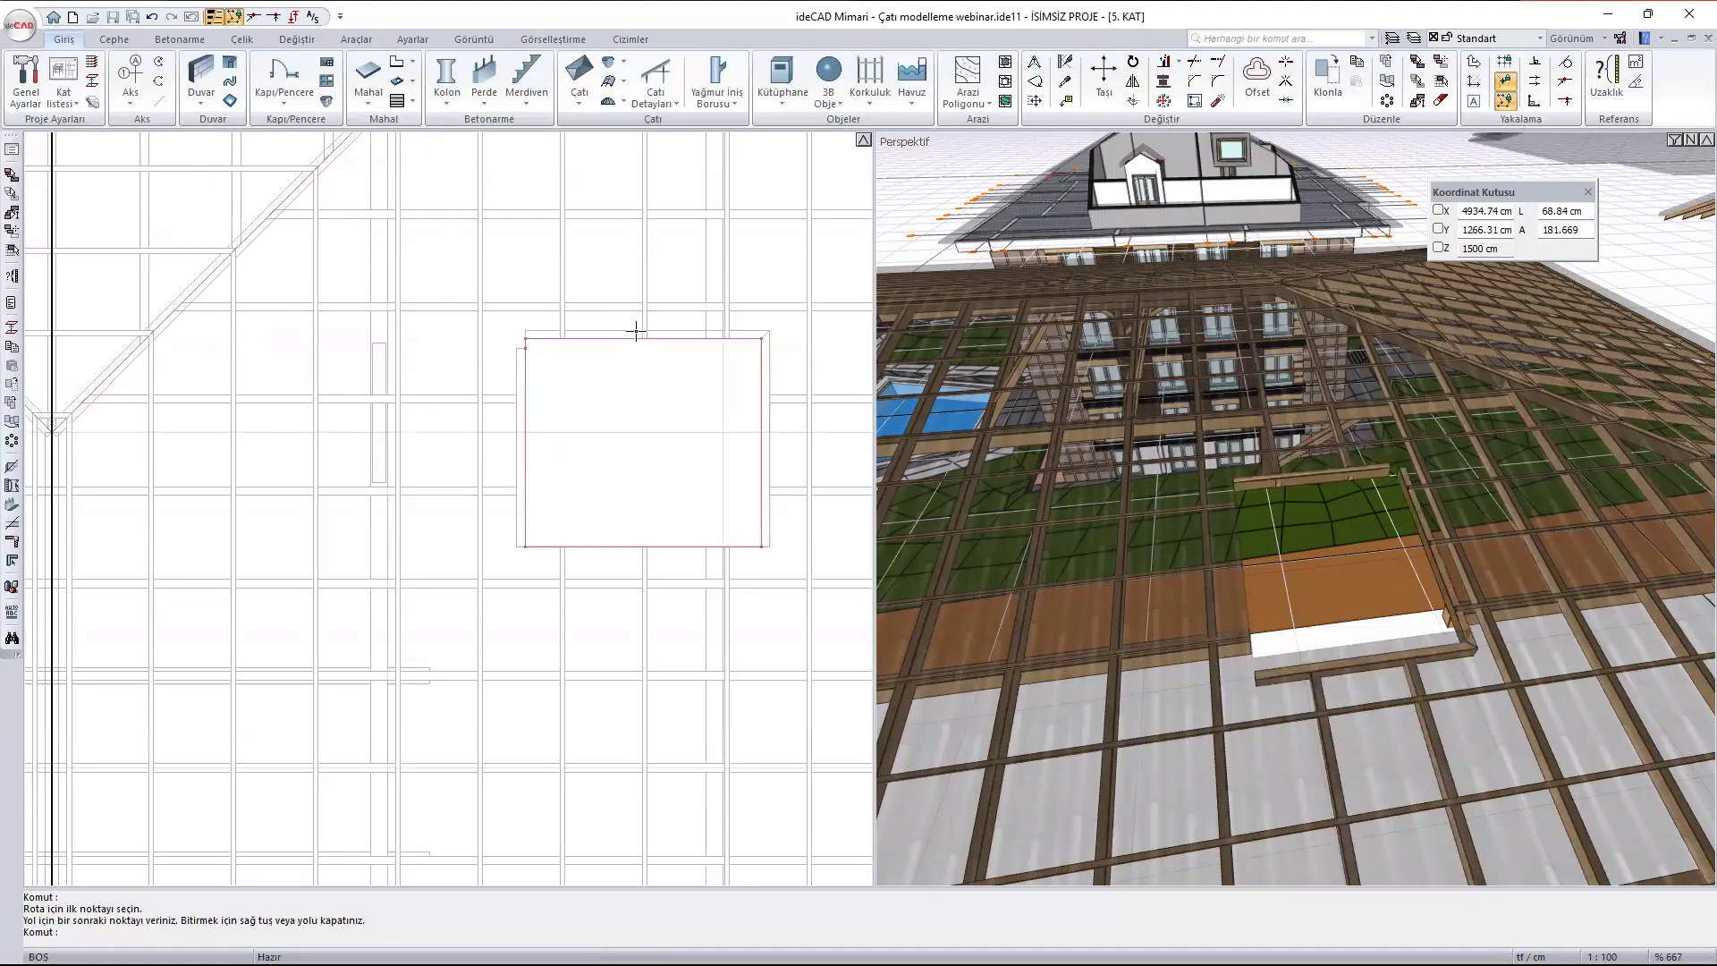
click(523, 356)
key(Escape)
key(Escape)
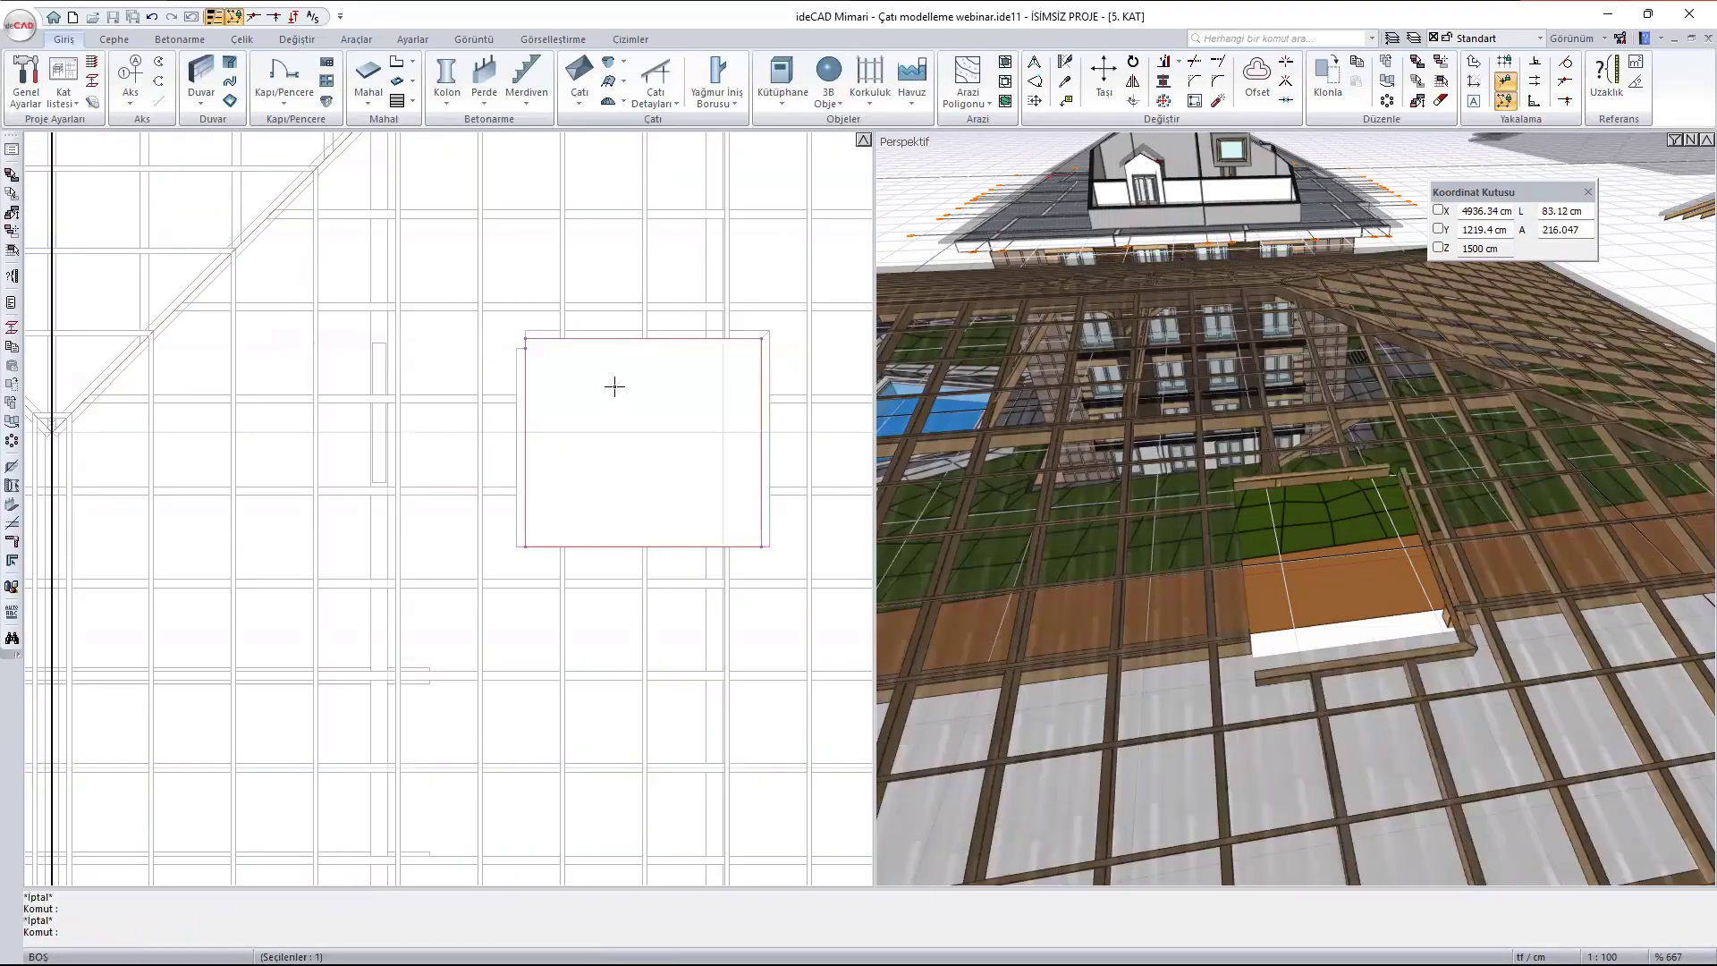
- Complete the frame around the opening with a trimmer beam along its south edge
scroll(582, 429, up, 1)
key(Return)
scroll(674, 561, up, 1)
middle_drag(674, 557, 530, 429)
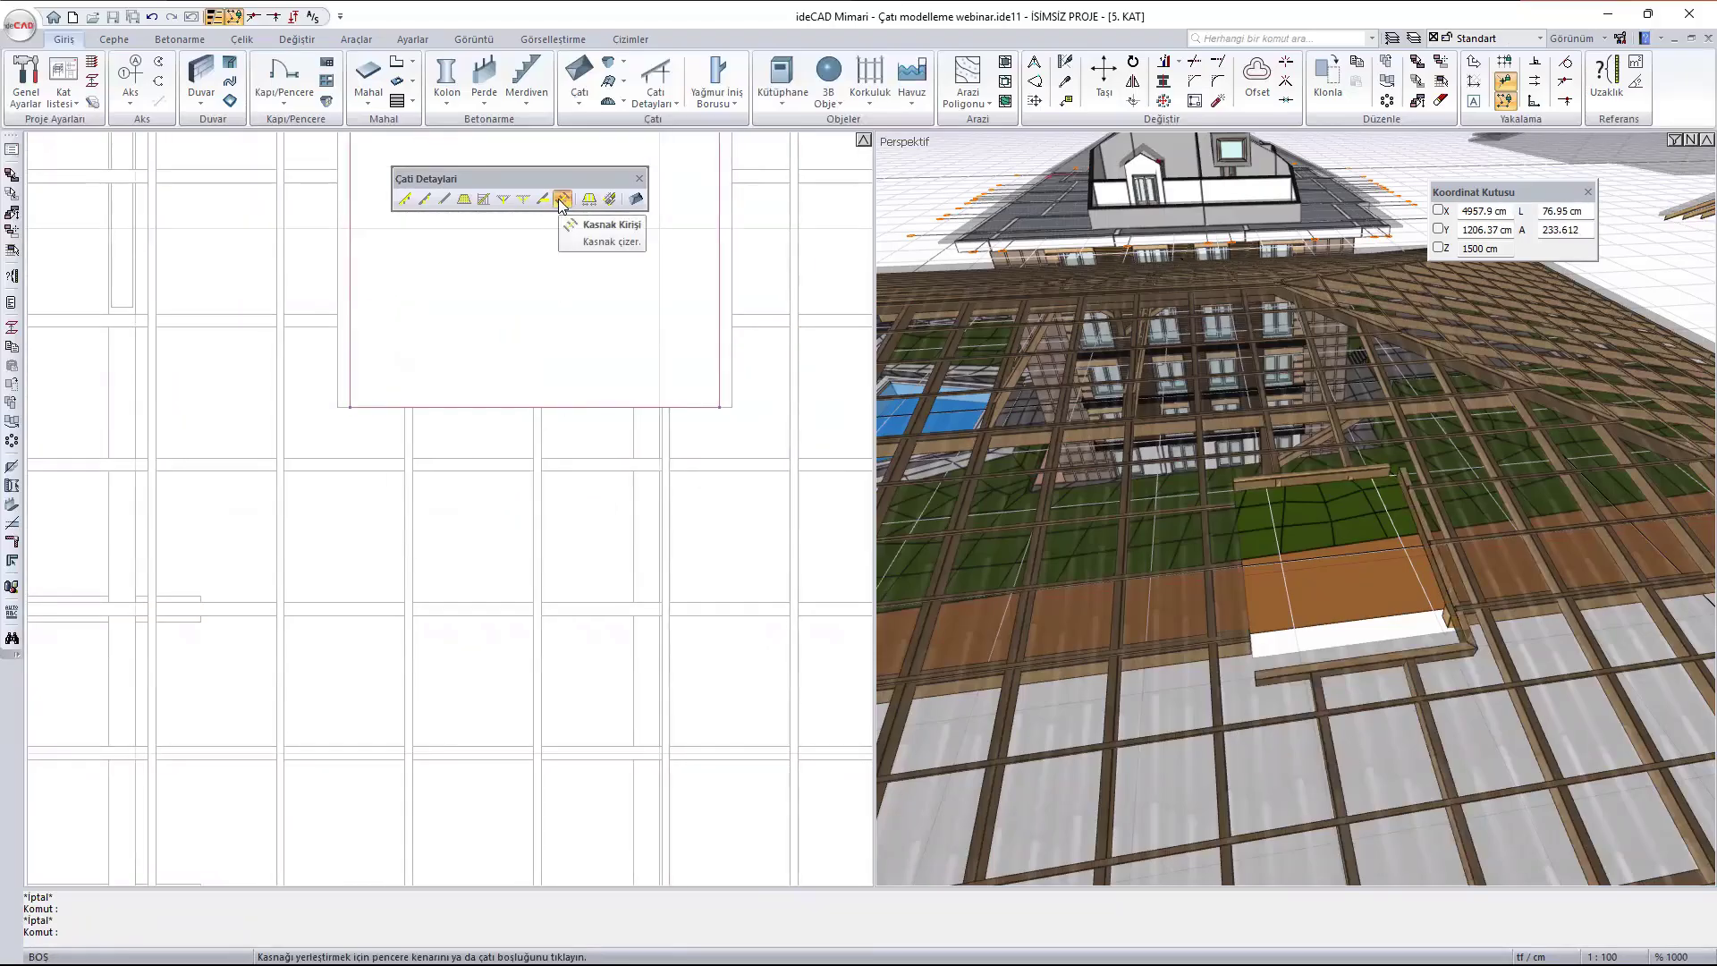
click(412, 421)
click(434, 408)
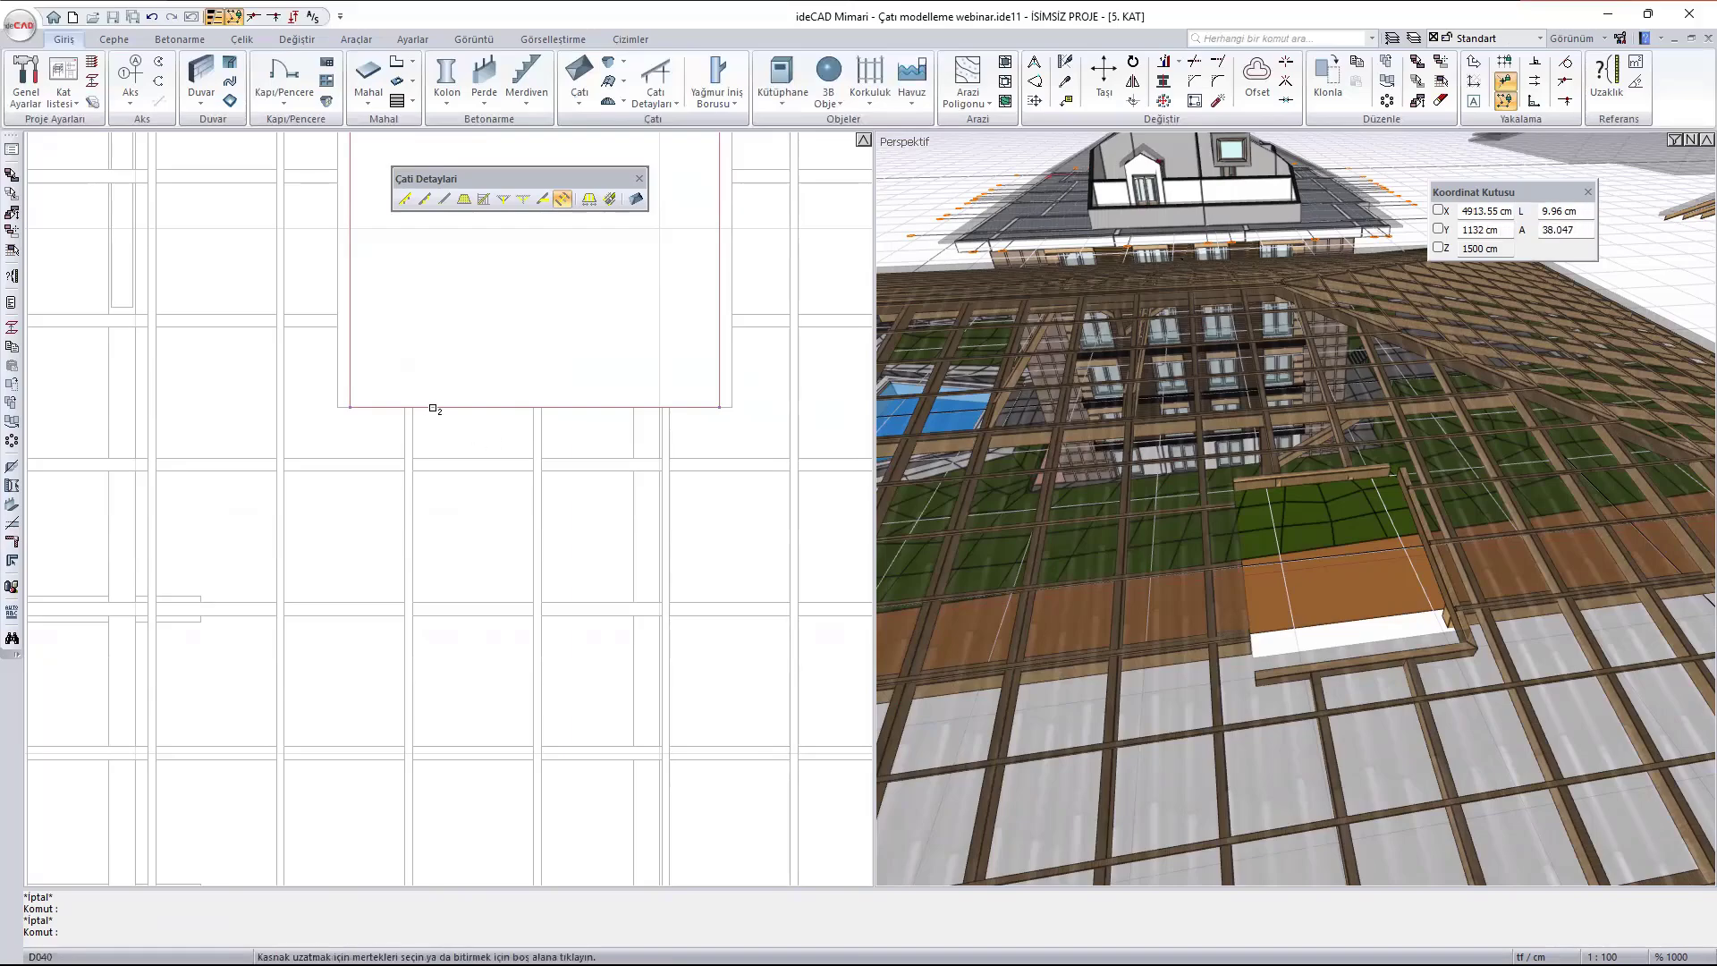
click(422, 434)
click(810, 517)
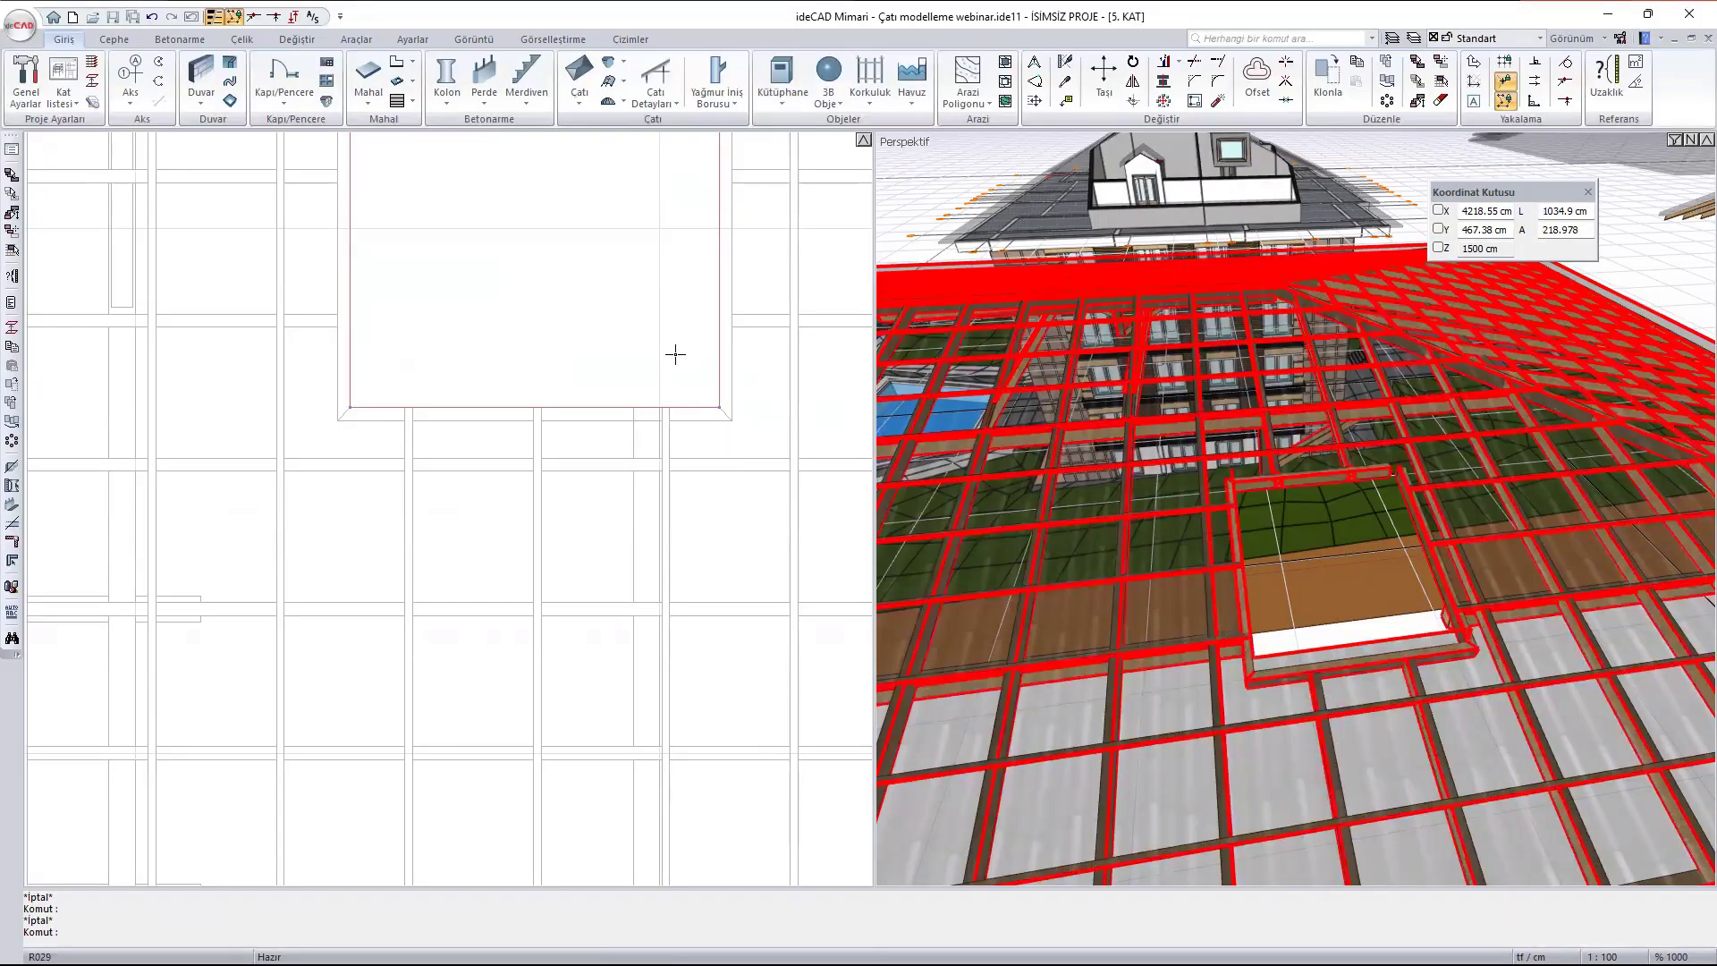
- Draw a rectangular roof opening (Çatı Boşluğu) about 174 cm wide and 114 cm deep on the south roof face near the eave
scroll(549, 286, down, 4)
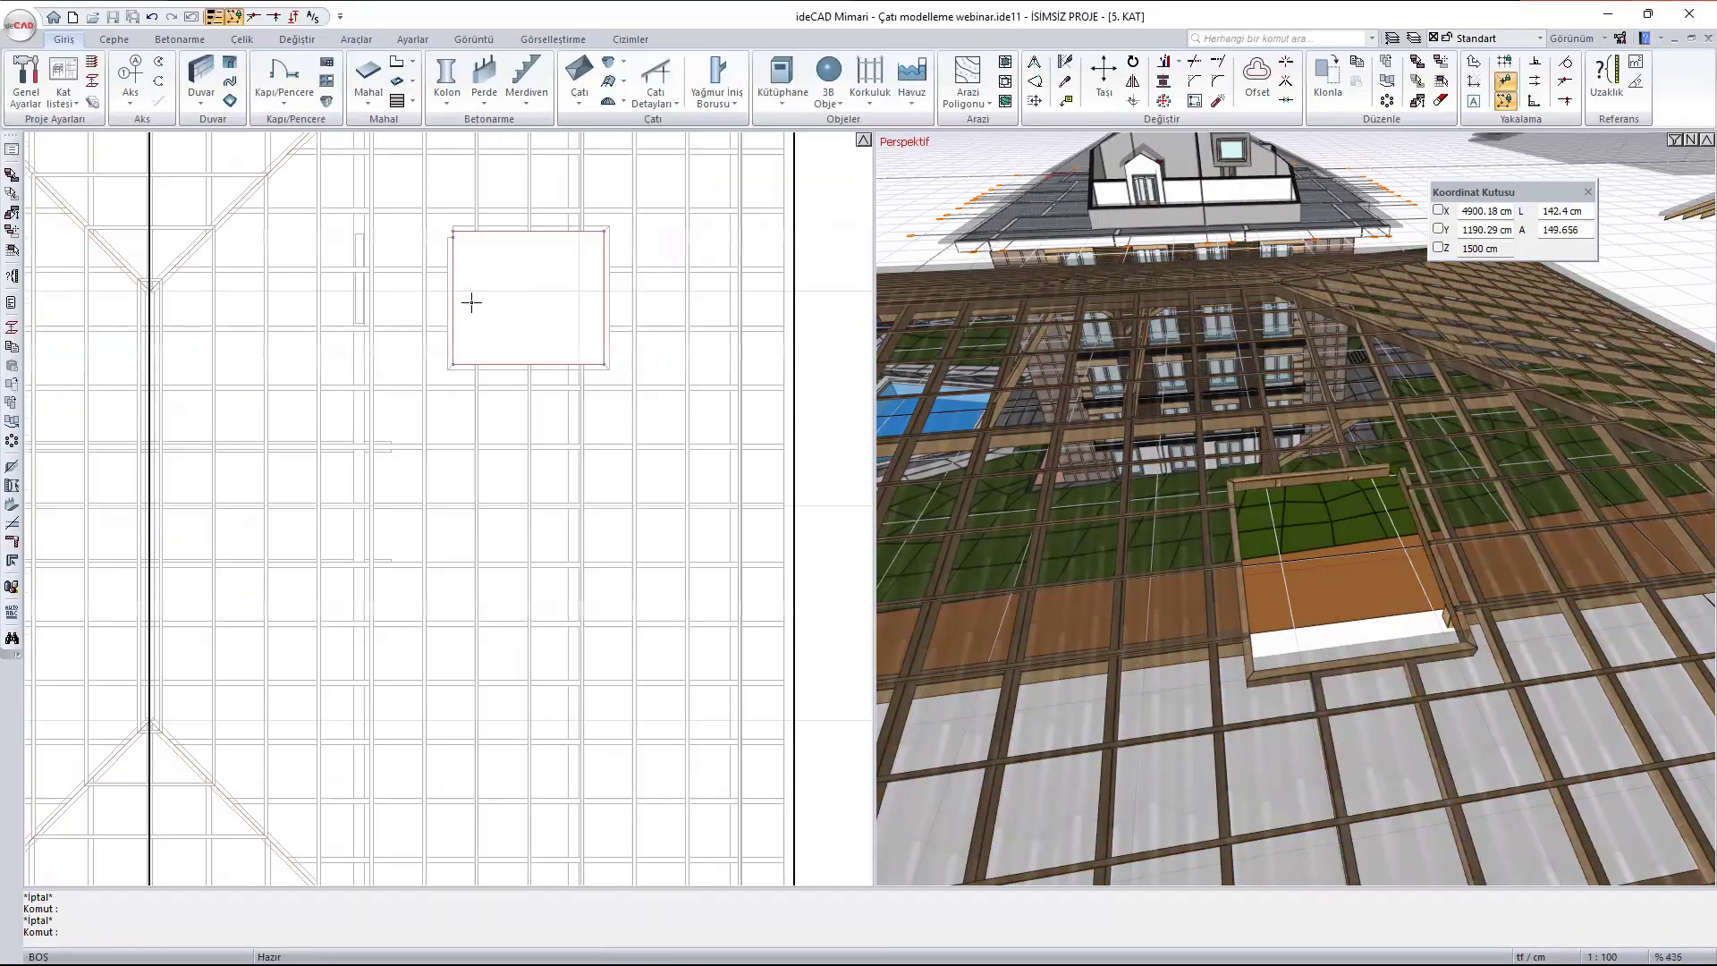
scroll(471, 303, down, 2)
middle_drag(474, 474, 571, 266)
scroll(456, 677, up, 2)
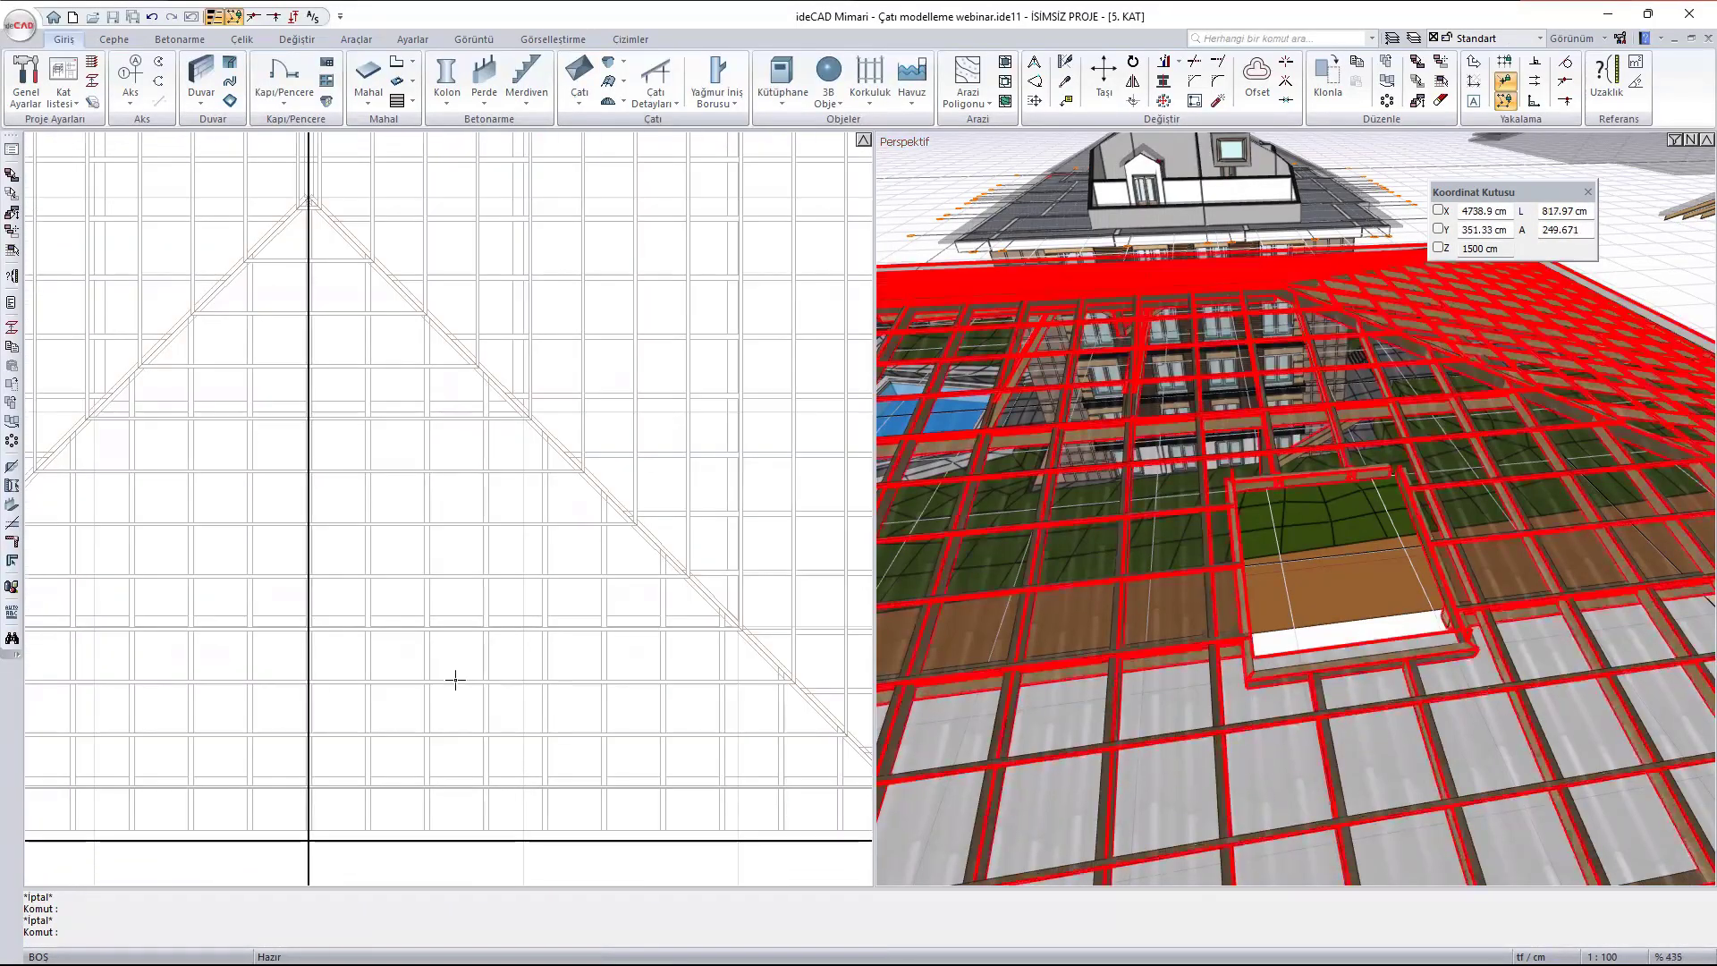
middle_drag(455, 679, 479, 524)
scroll(491, 513, up, 2)
middle_drag(563, 238, 561, 275)
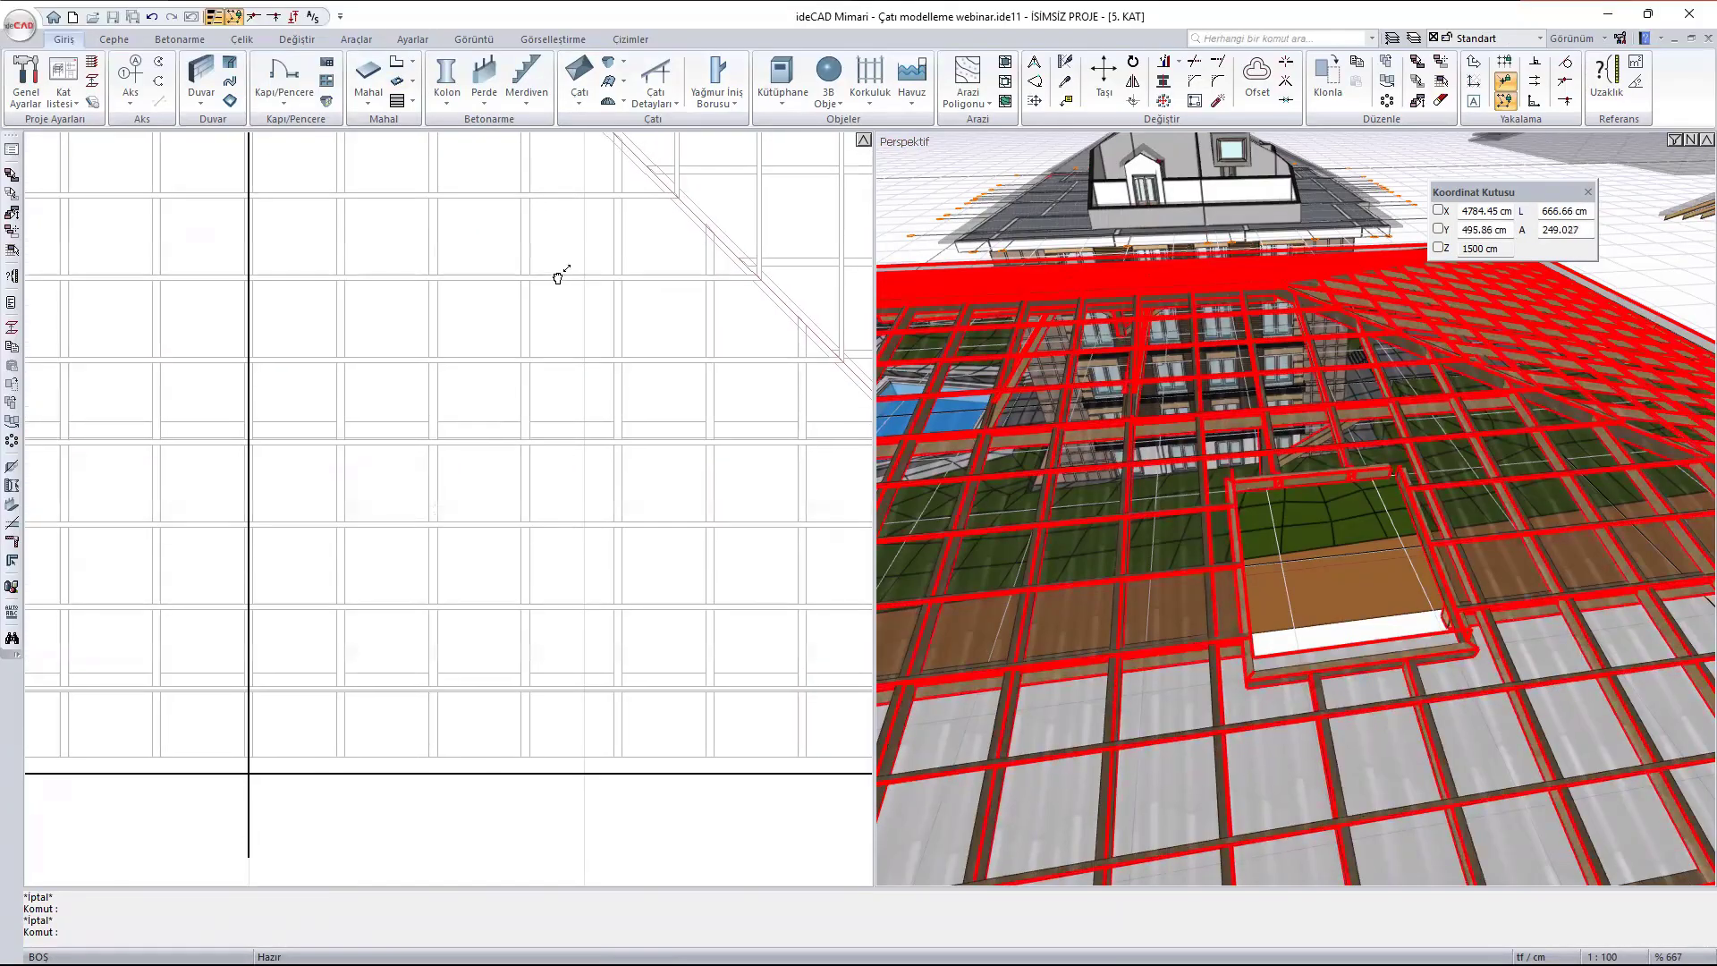
click(580, 100)
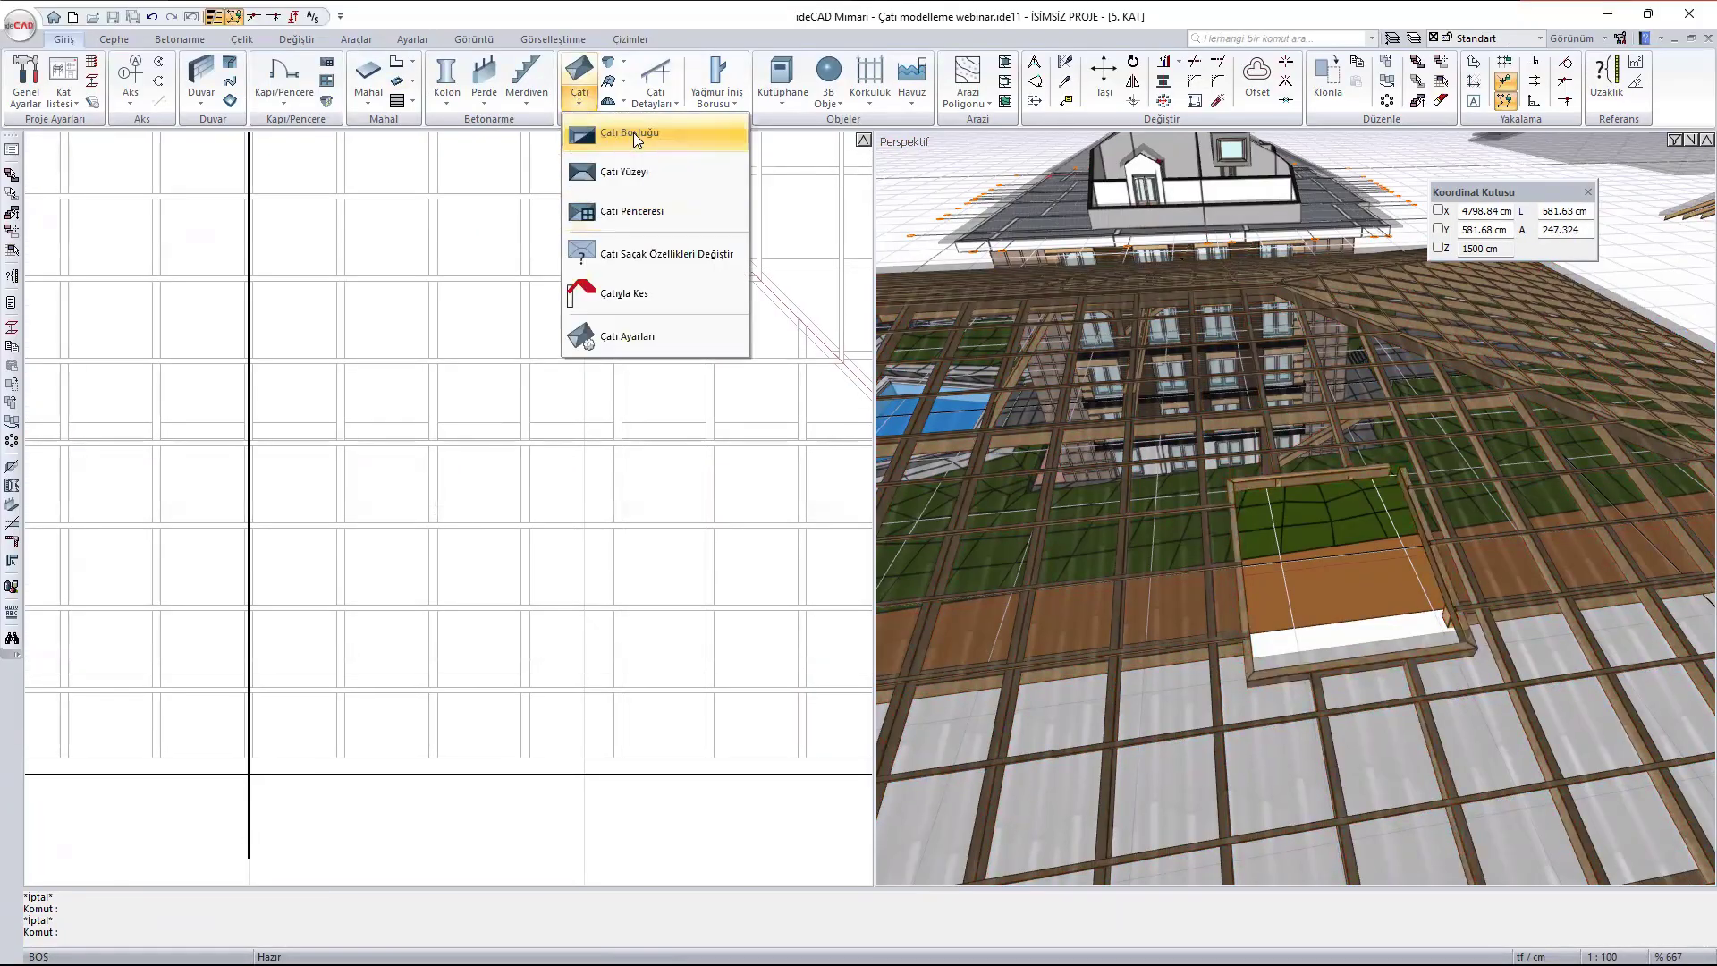
click(633, 133)
click(381, 466)
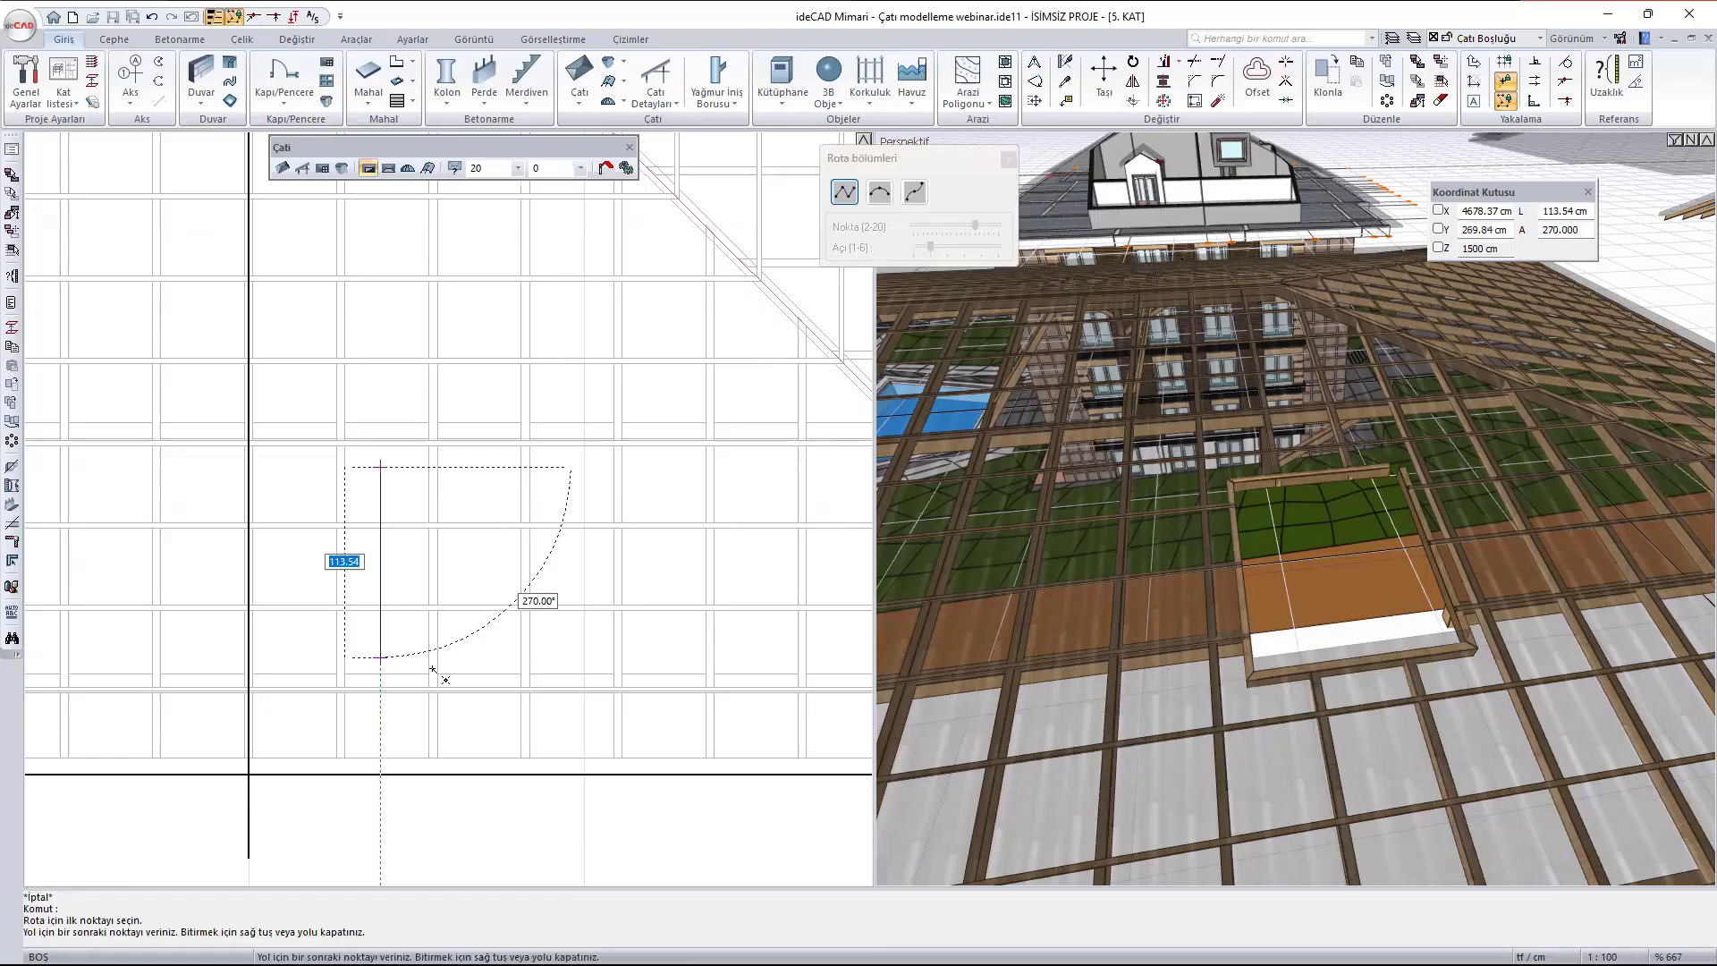
click(382, 658)
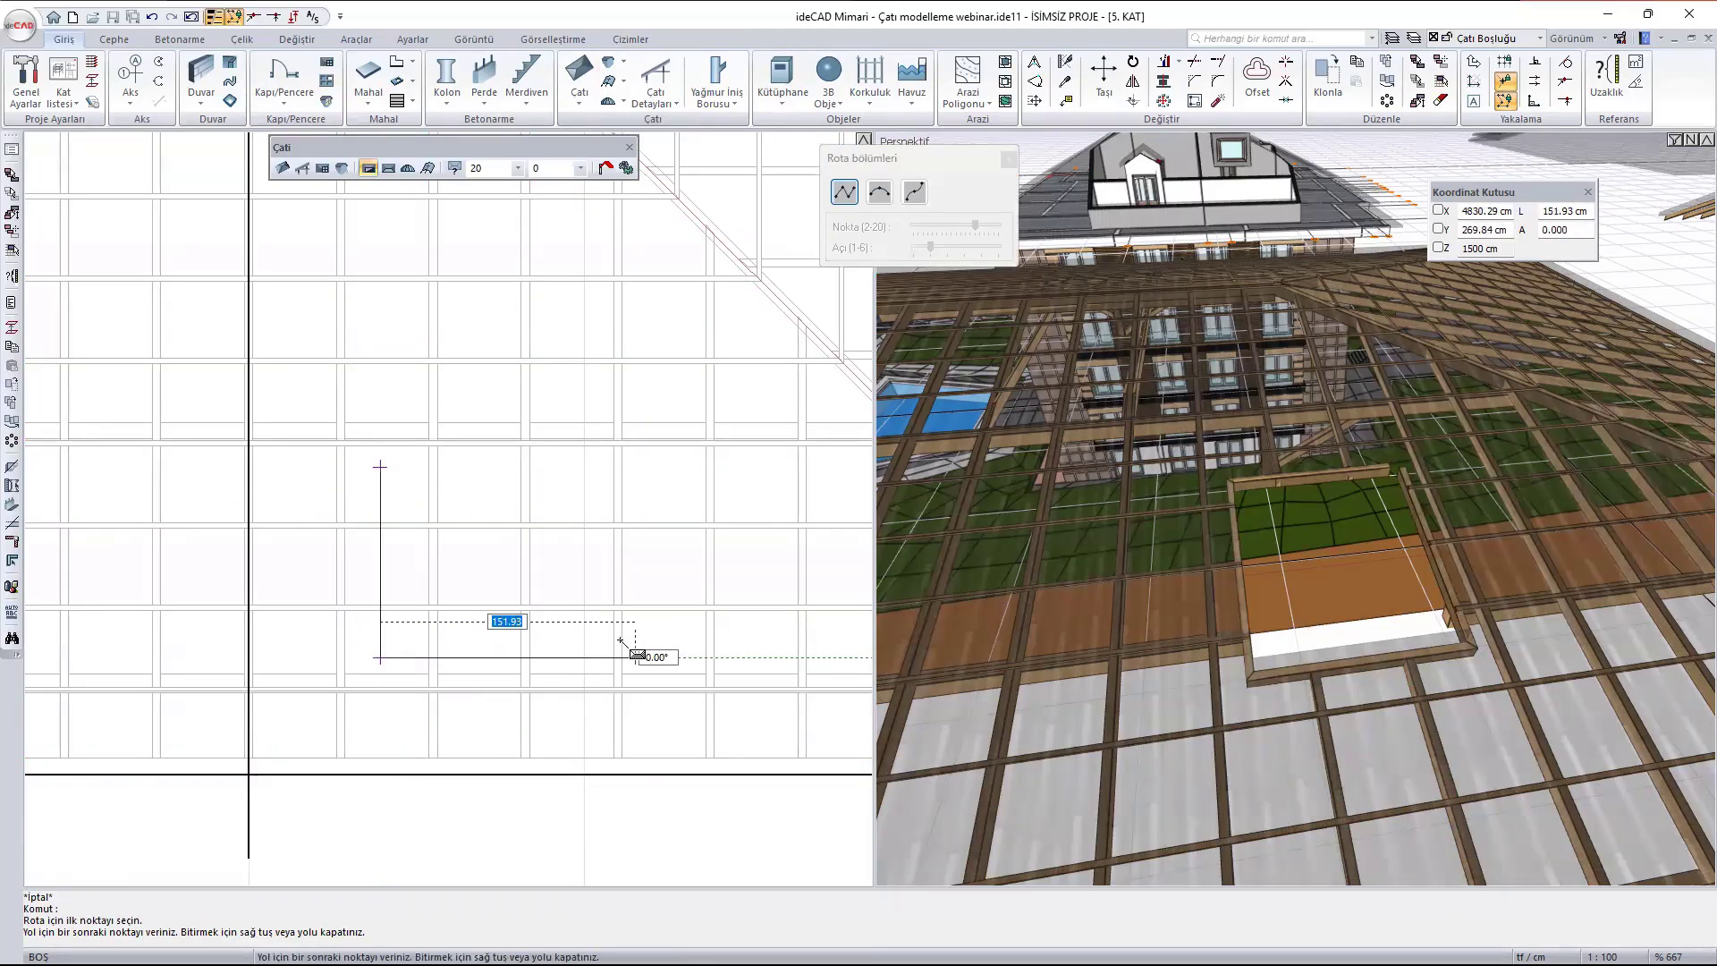
click(672, 658)
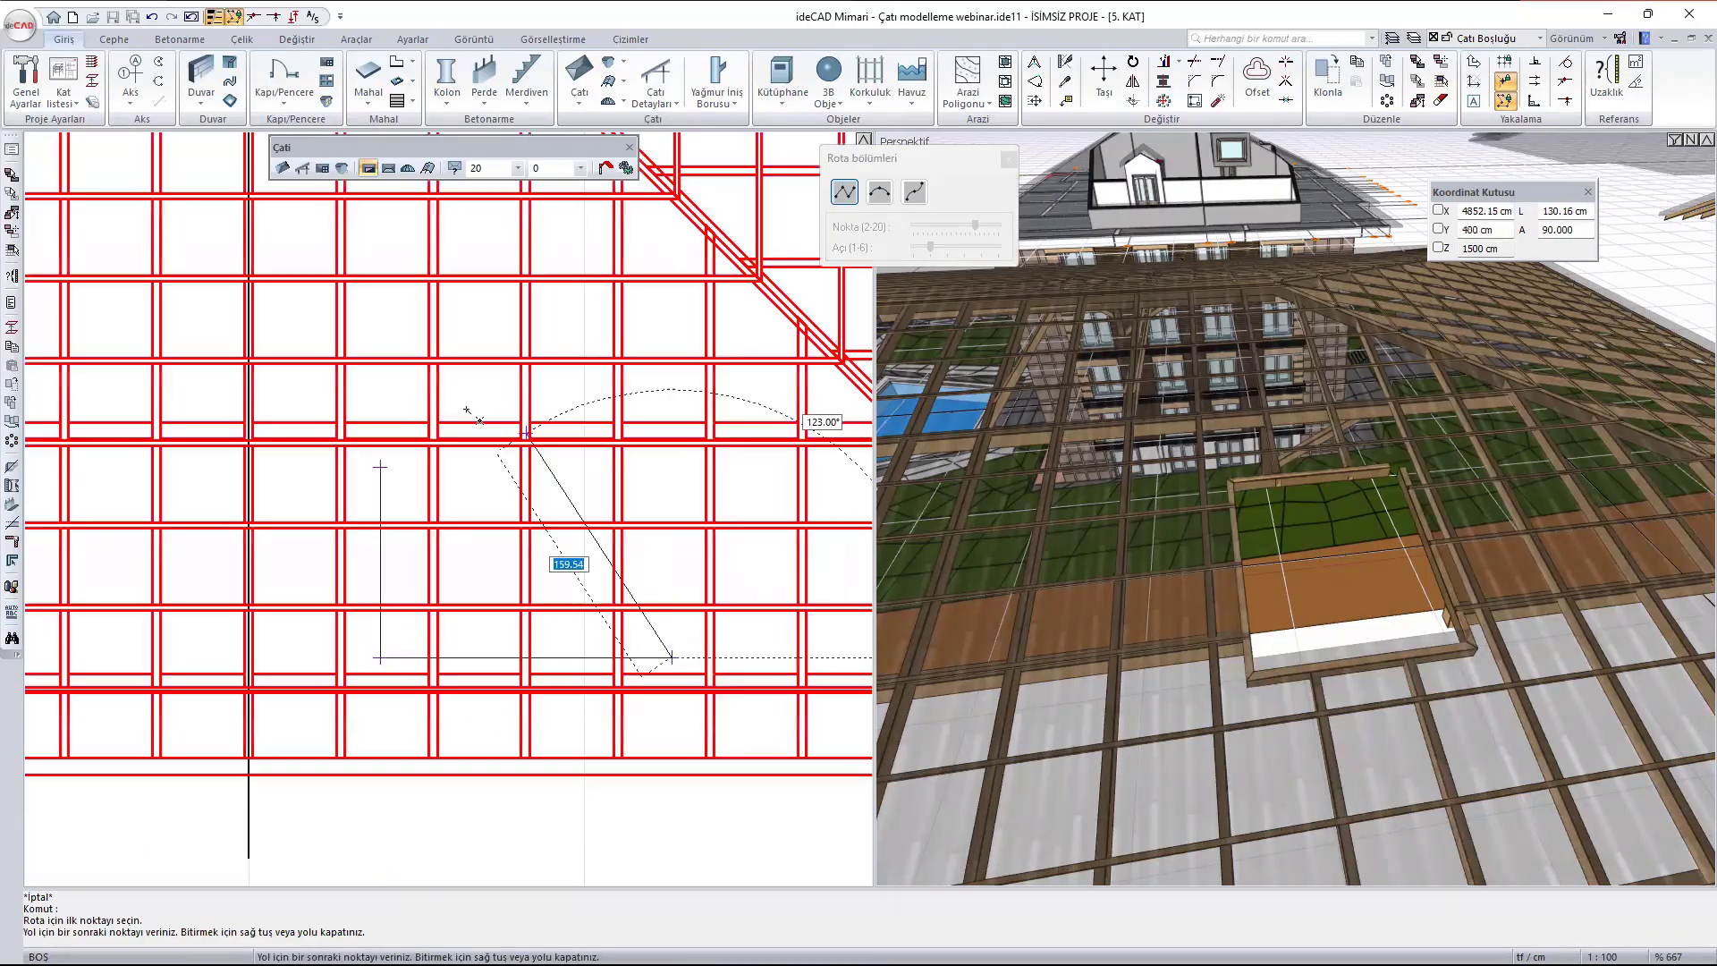
click(672, 467)
click(381, 467)
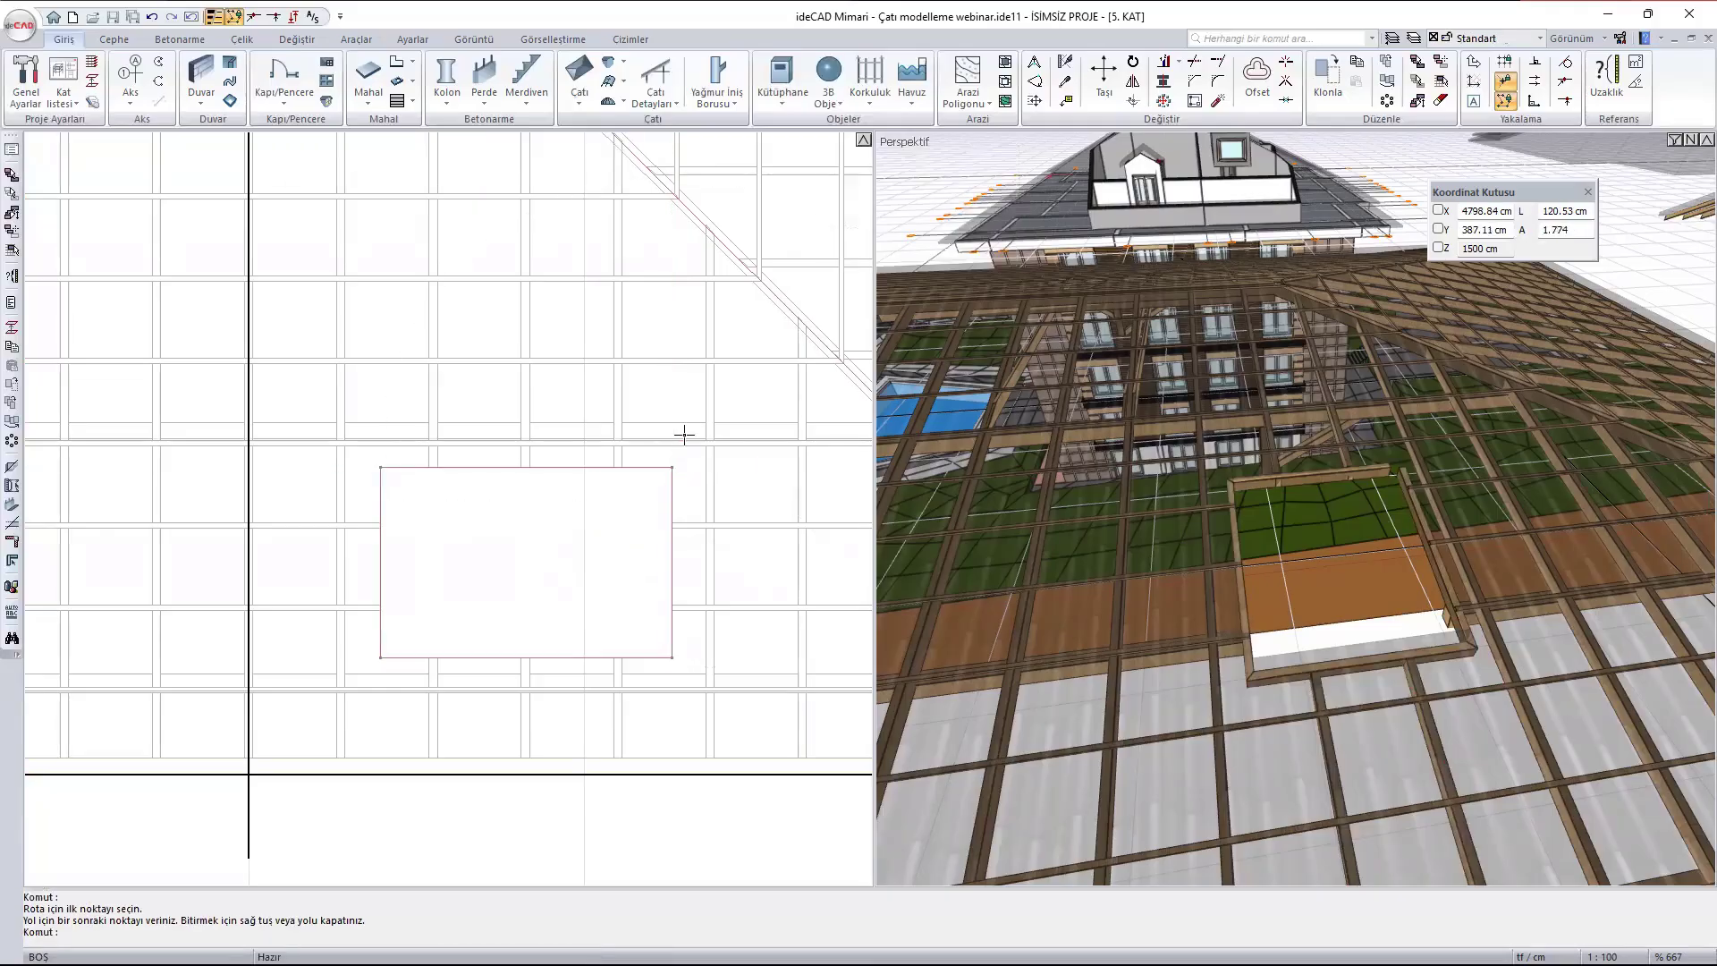
- Add a trimmer beam (Kasnak Kirişi) 5 cm wide and 10 cm high along the north edge of the southern opening
click(656, 93)
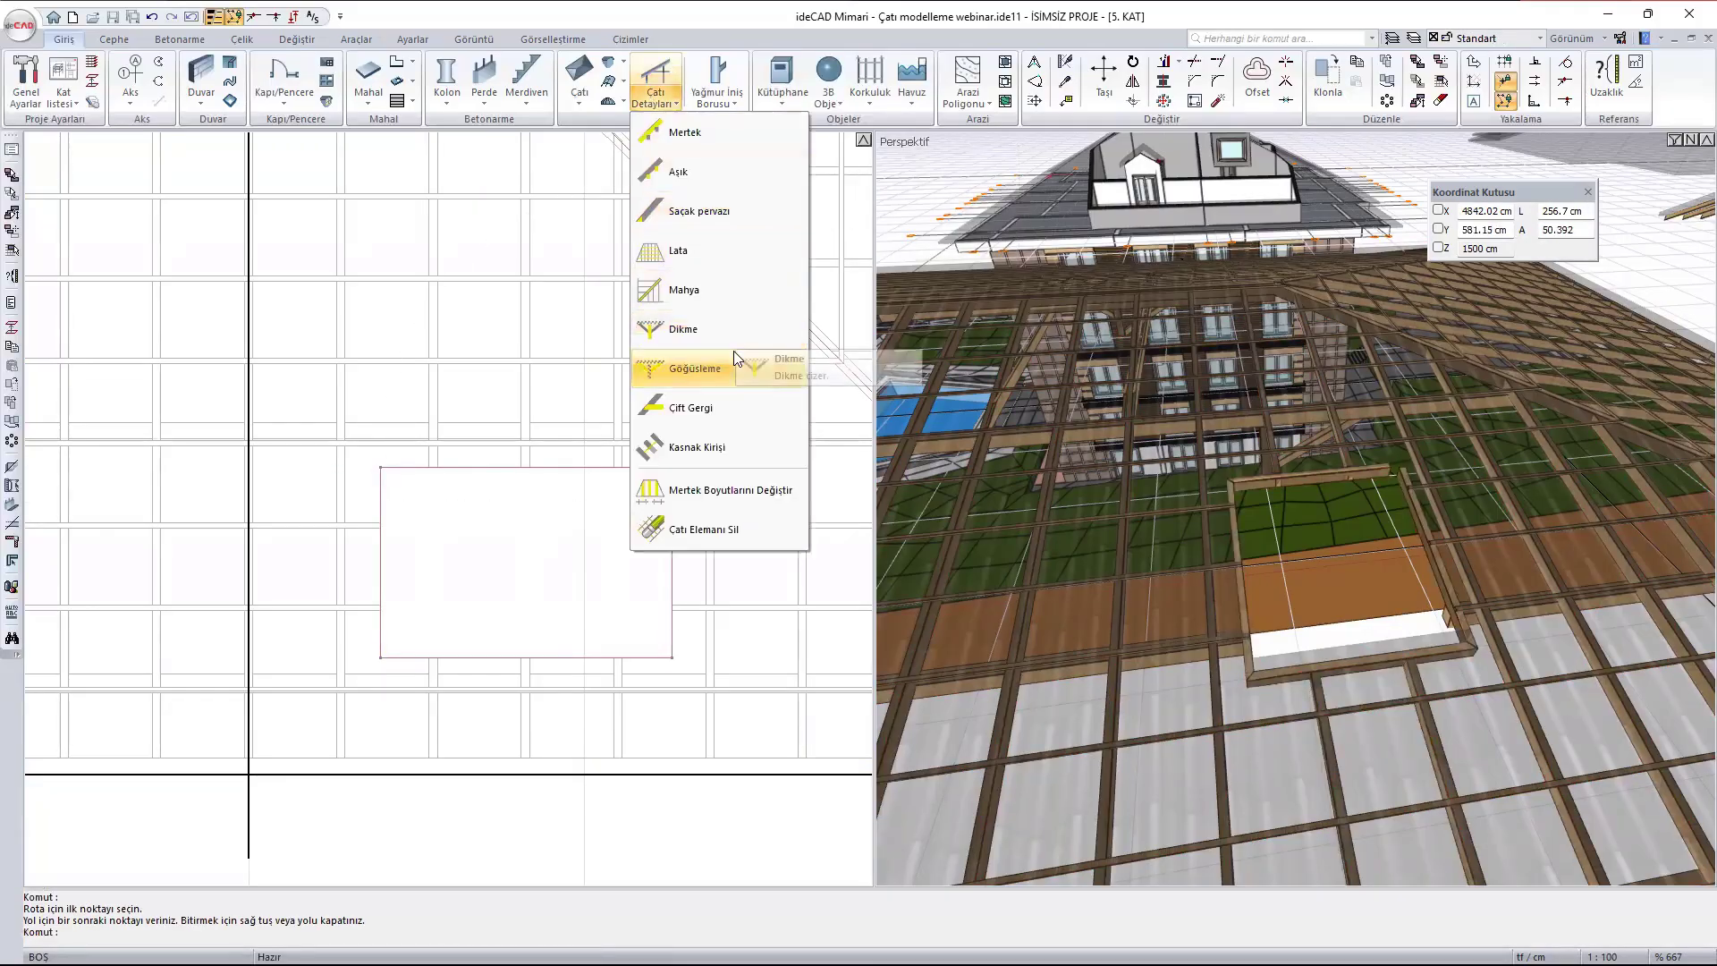
click(741, 445)
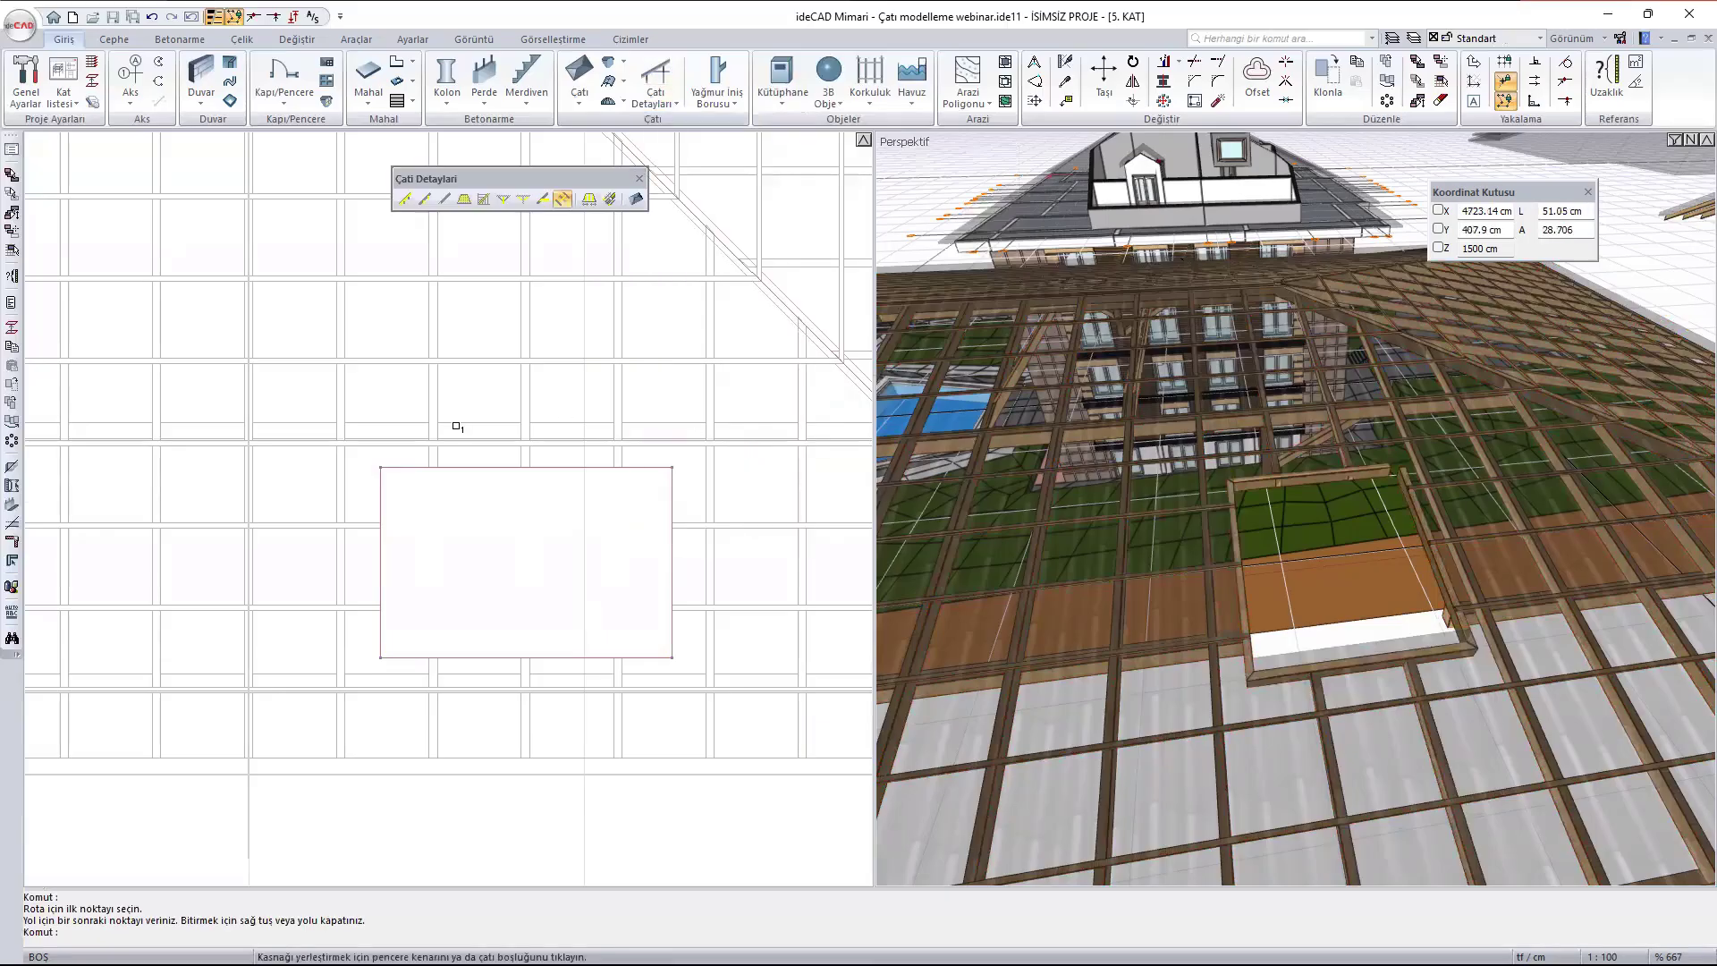
click(454, 467)
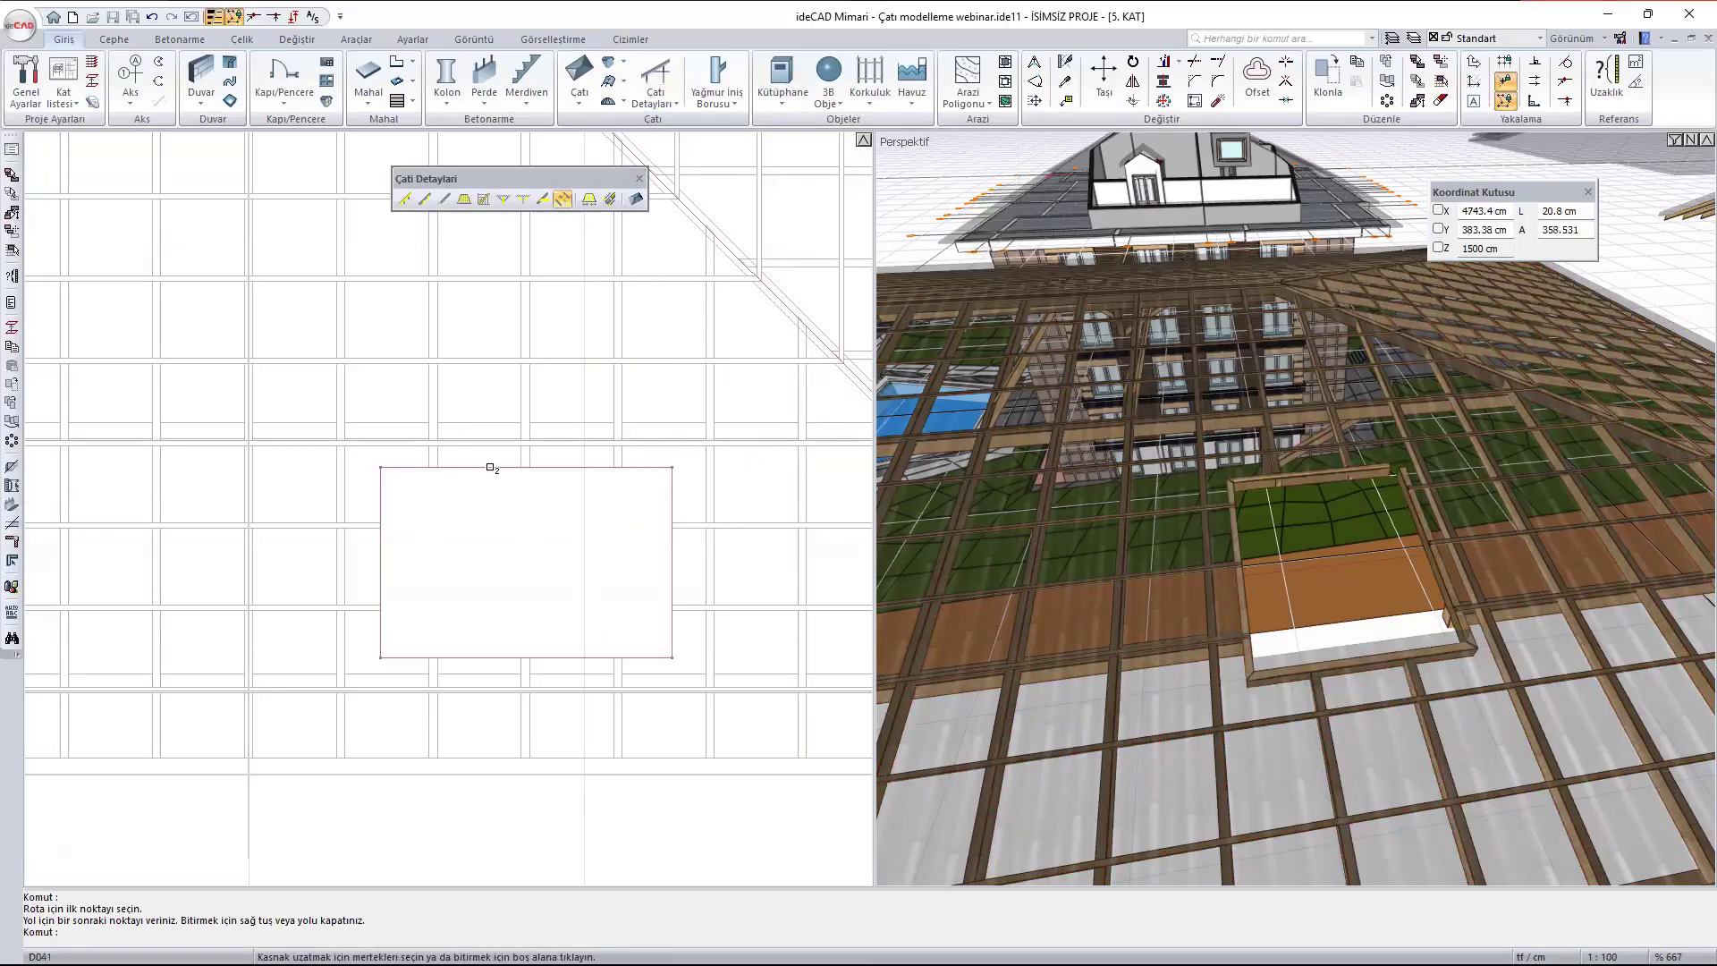
click(490, 467)
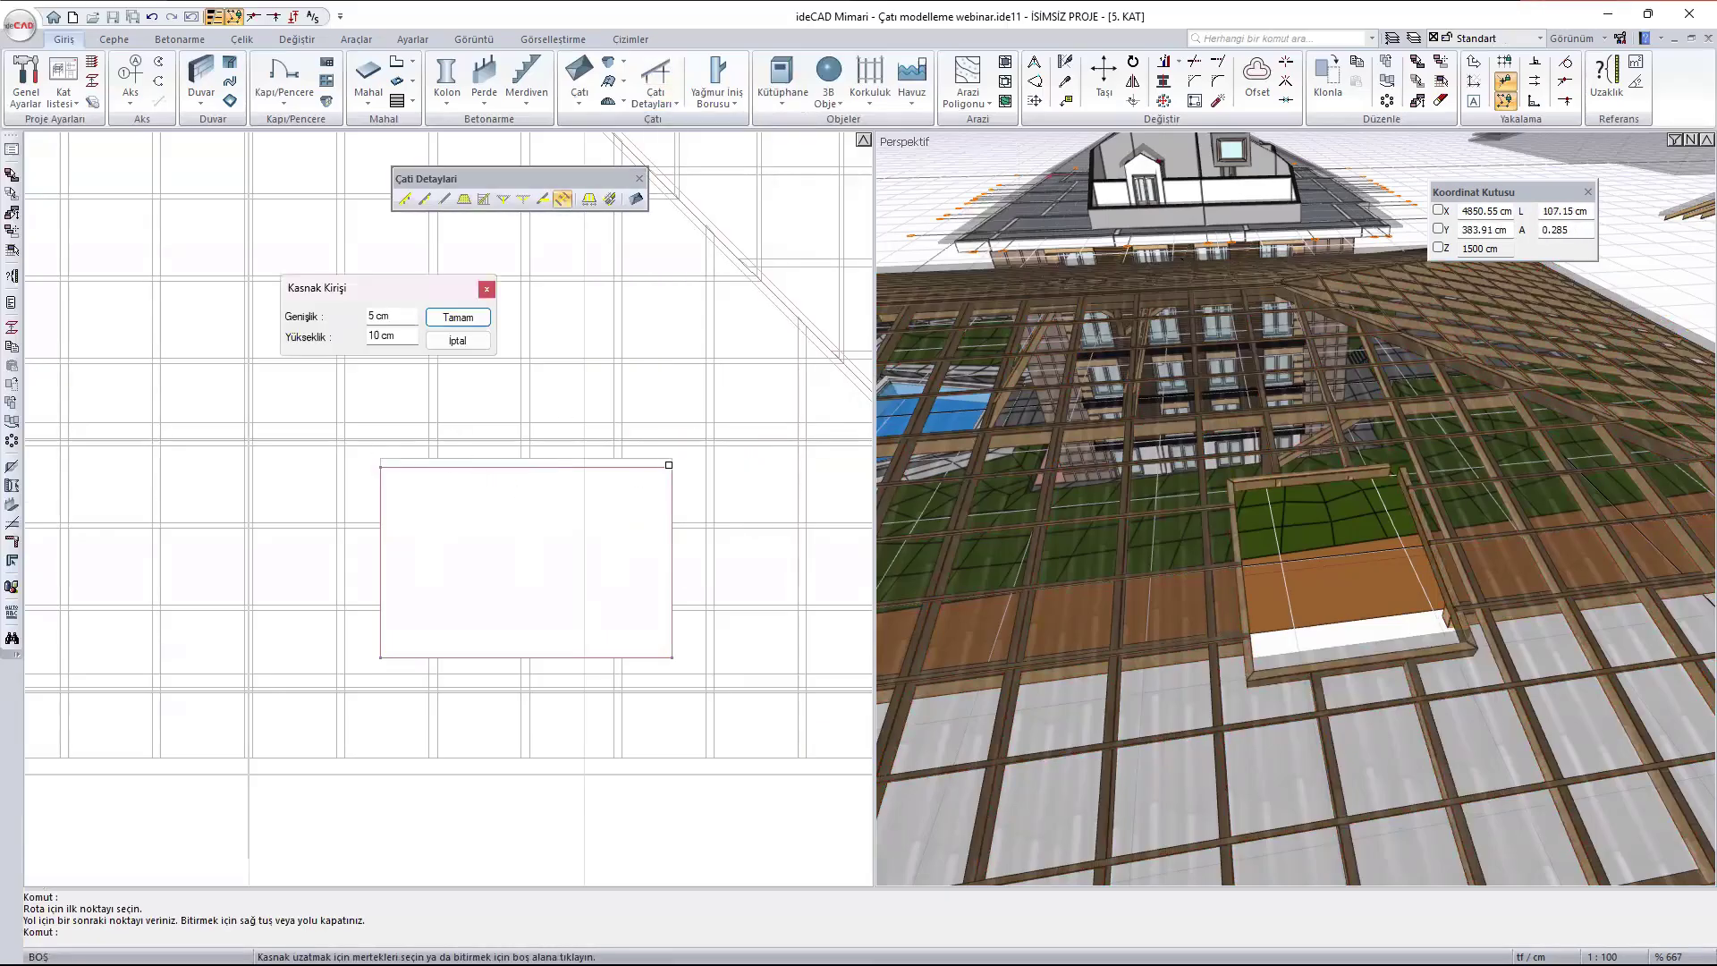
click(490, 498)
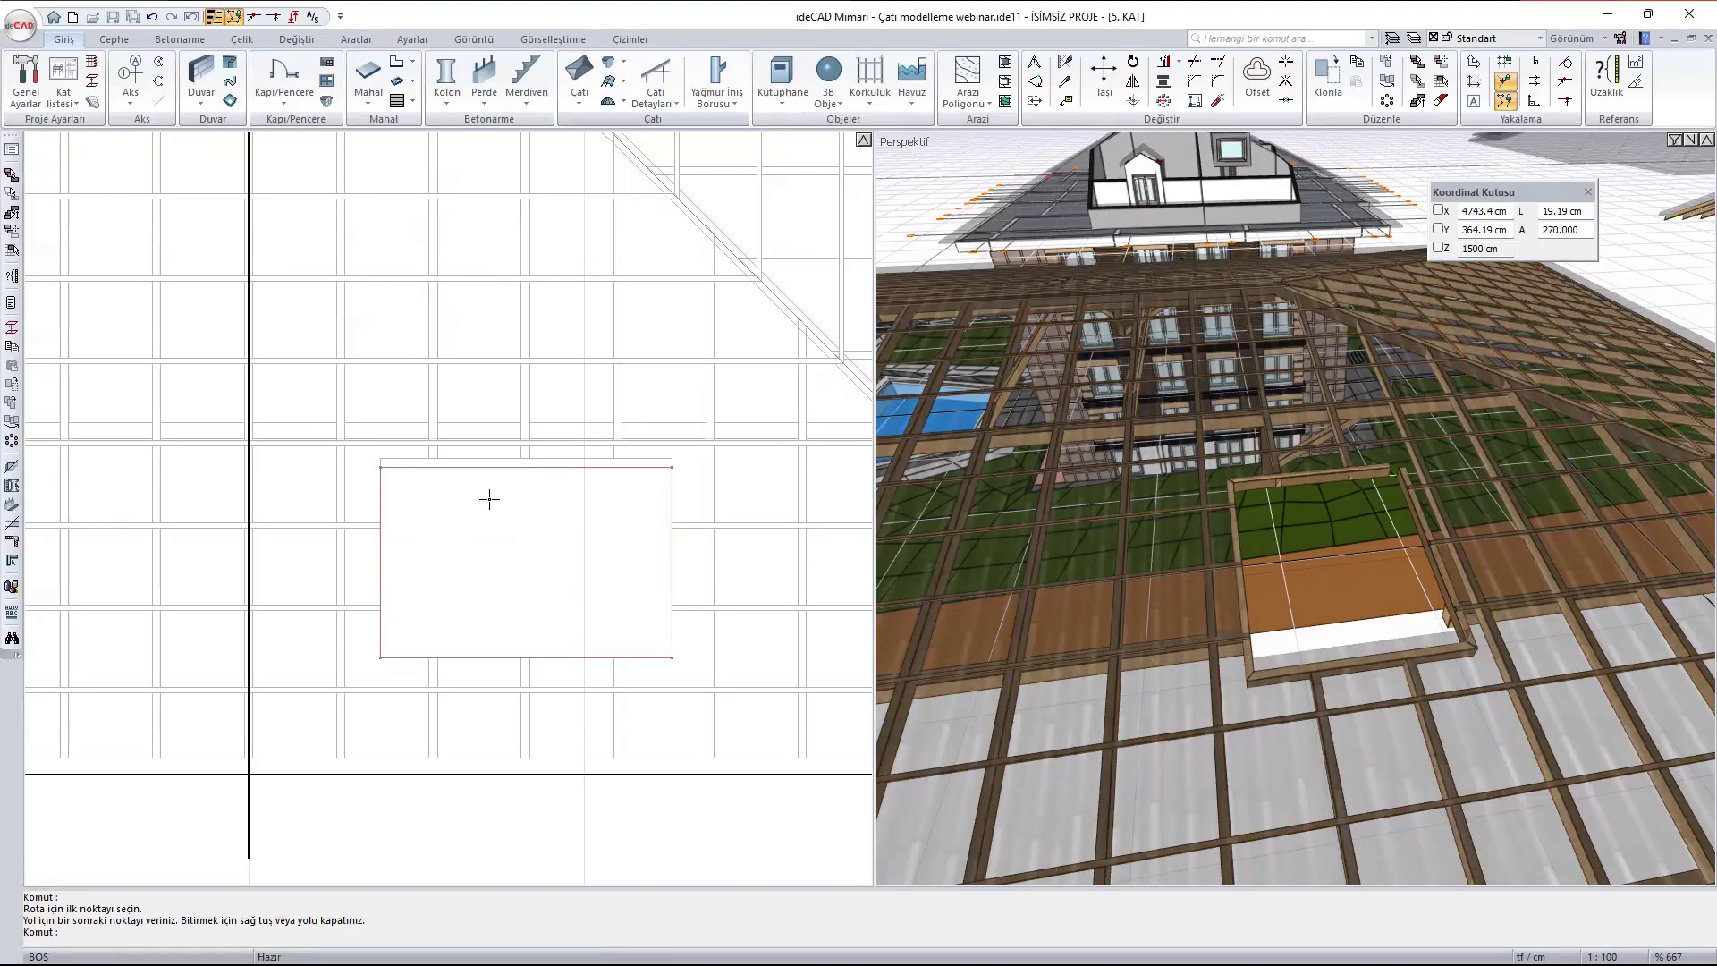
- Add 5 × 10 cm trimmer beams along the east and west edges of the southern opening
key(Return)
click(673, 553)
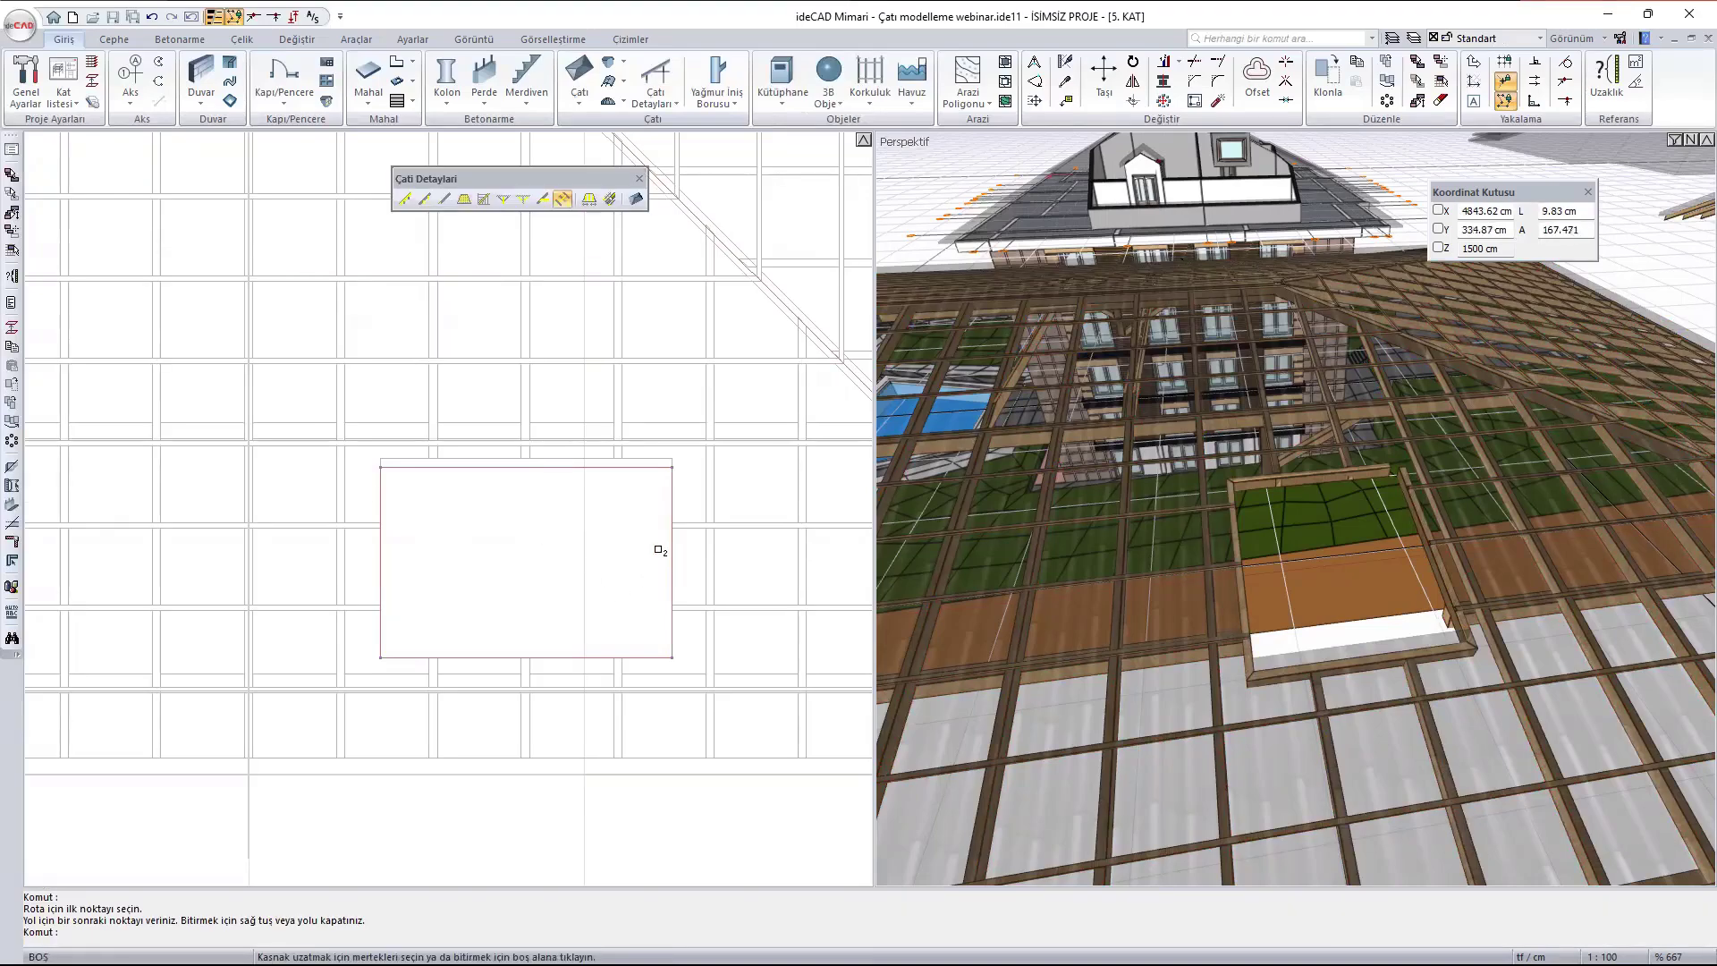
click(614, 551)
key(Return)
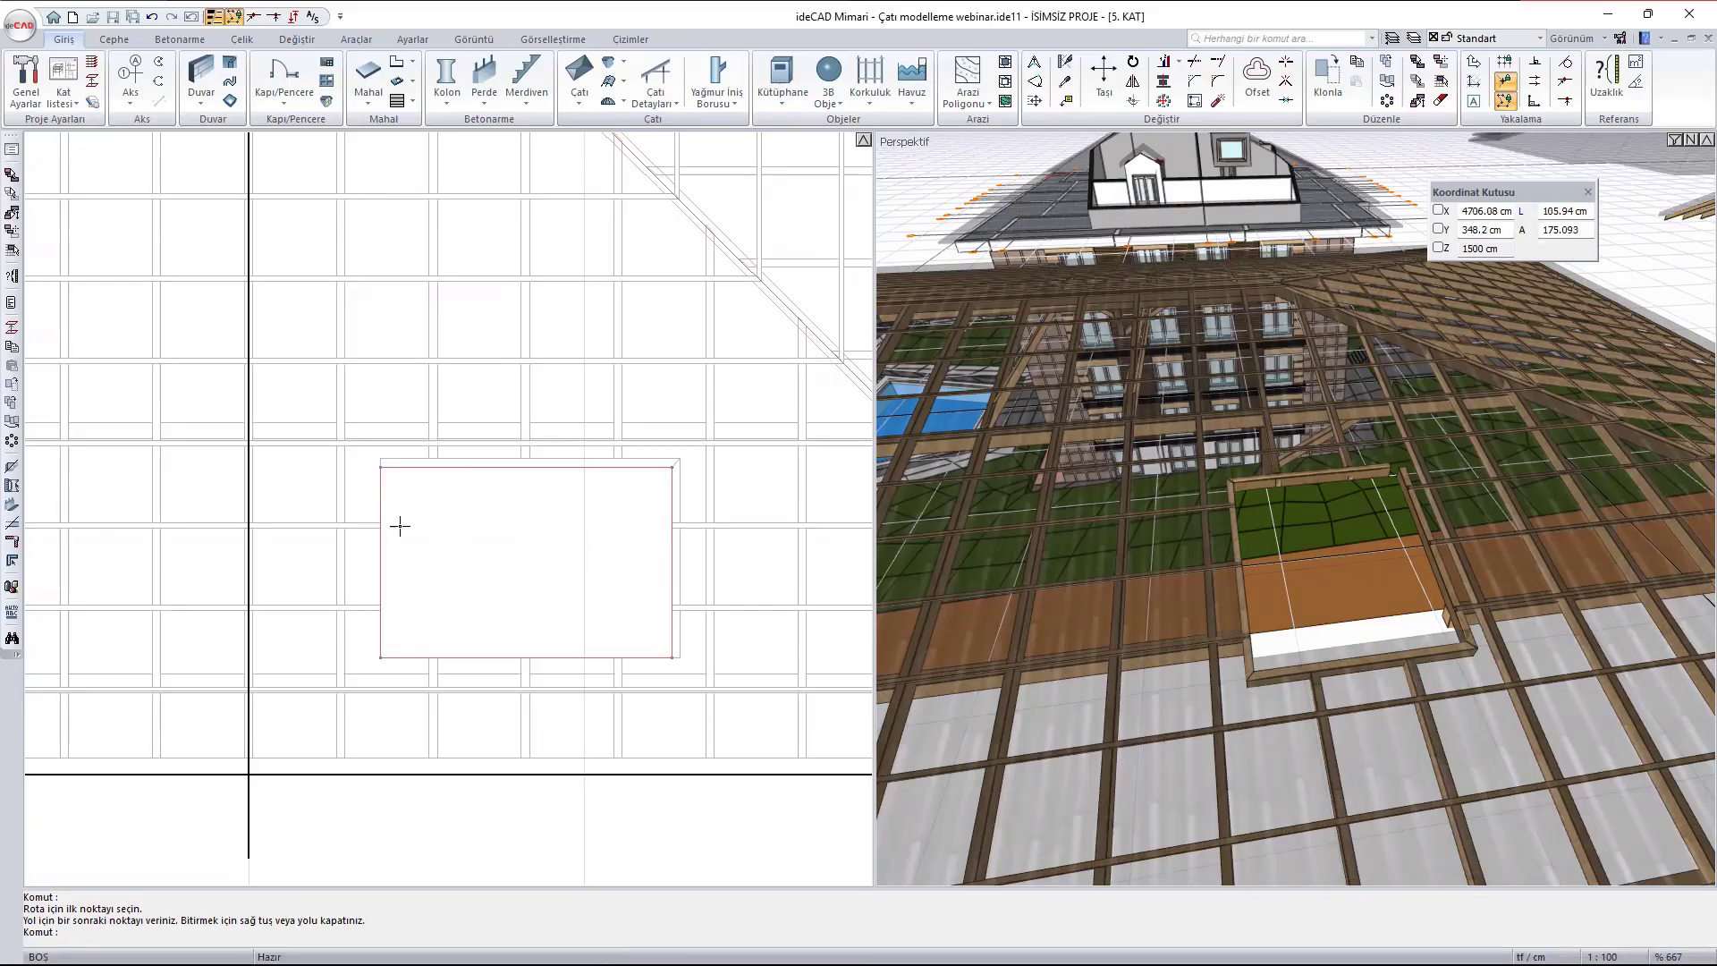
key(Return)
click(380, 572)
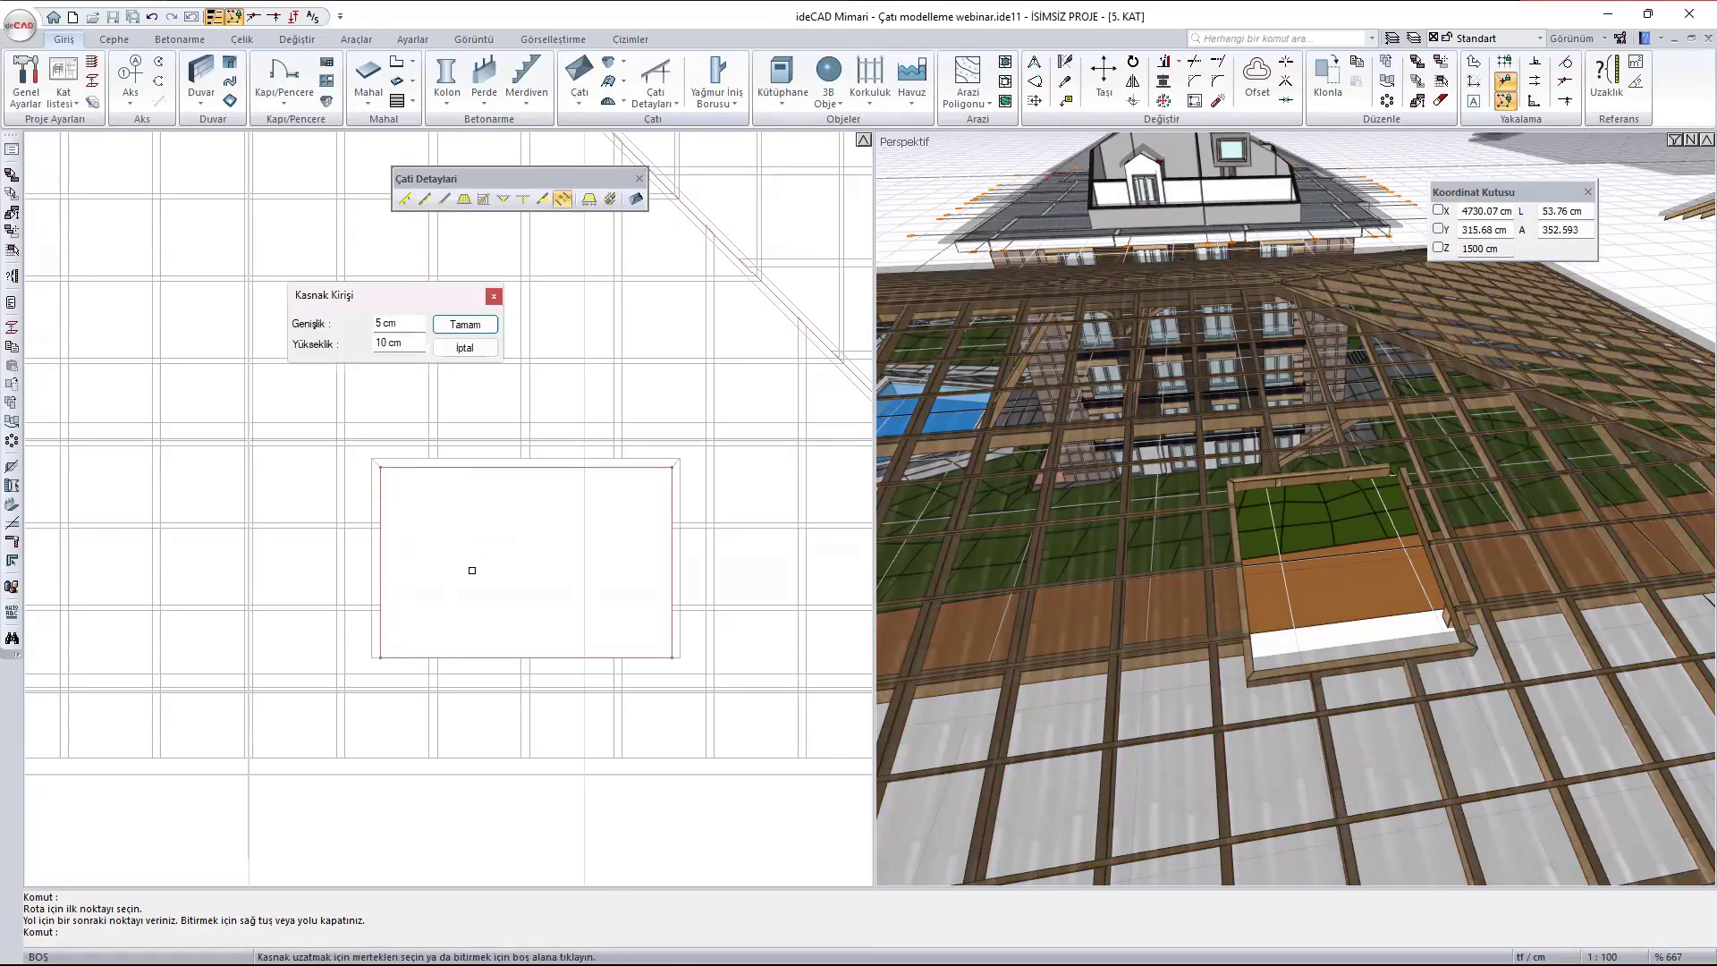
key(Return)
- Add a 5 × 10 cm trimmer beam at the southern opening's south edge, spanning between the westernmost and easternmost rafters cut by it
middle_drag(555, 632, 519, 495)
scroll(487, 536, up, 2)
key(Return)
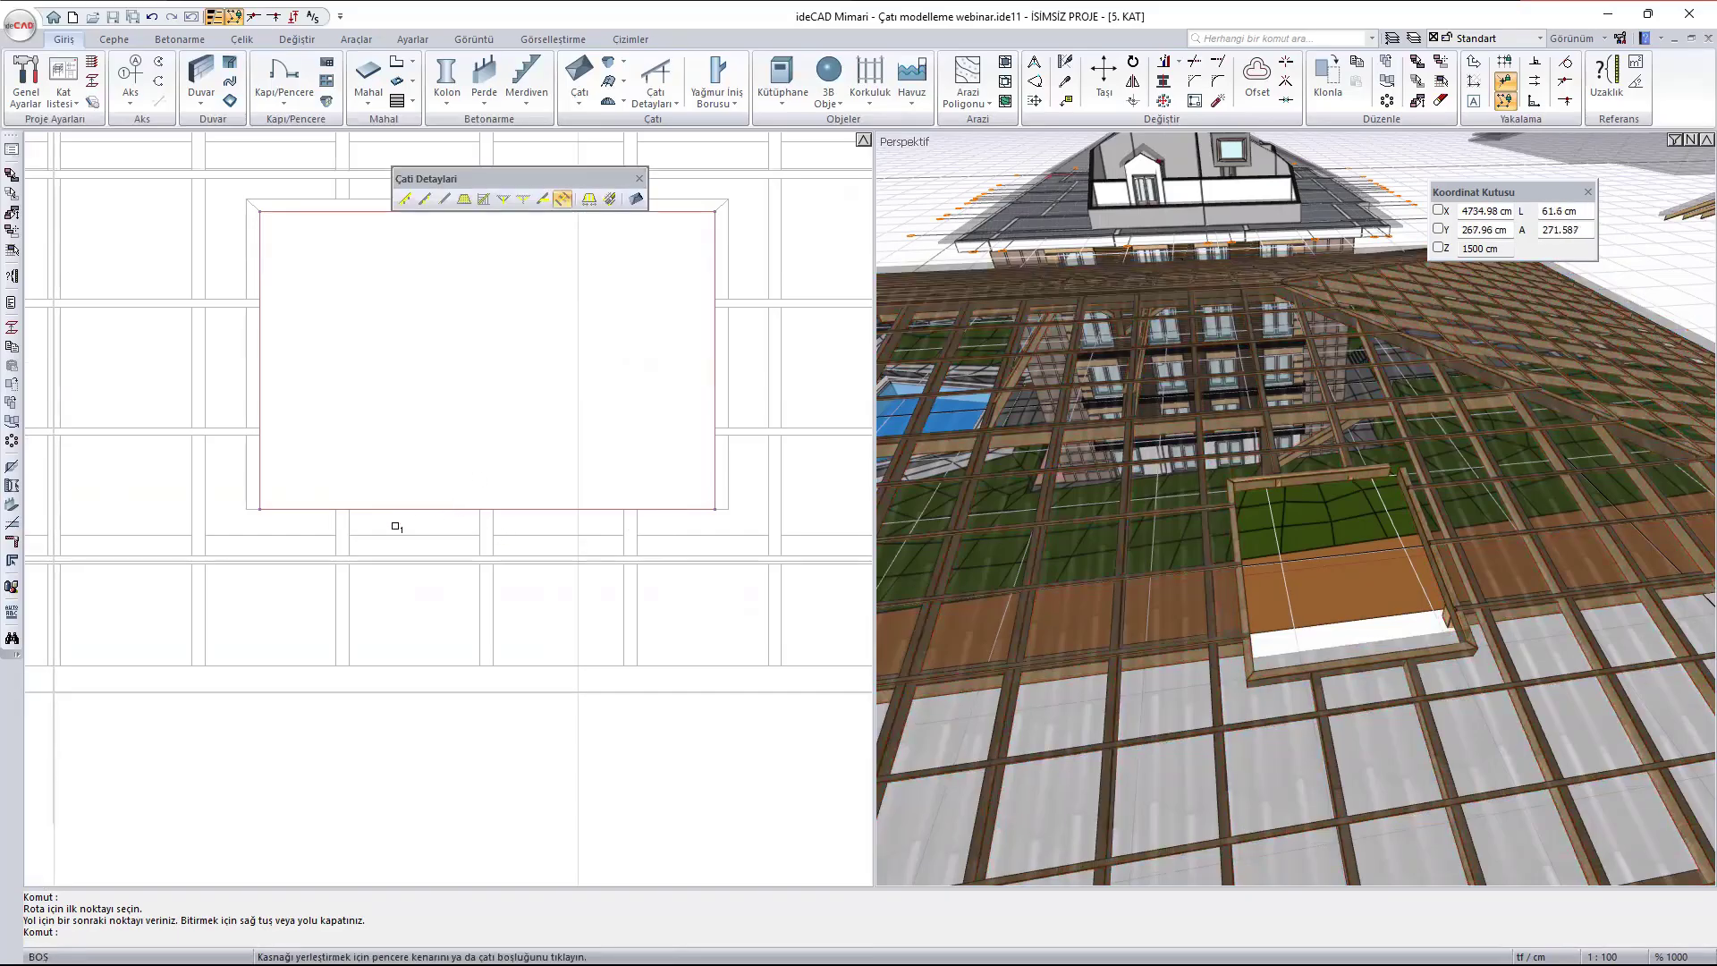
click(351, 525)
click(383, 510)
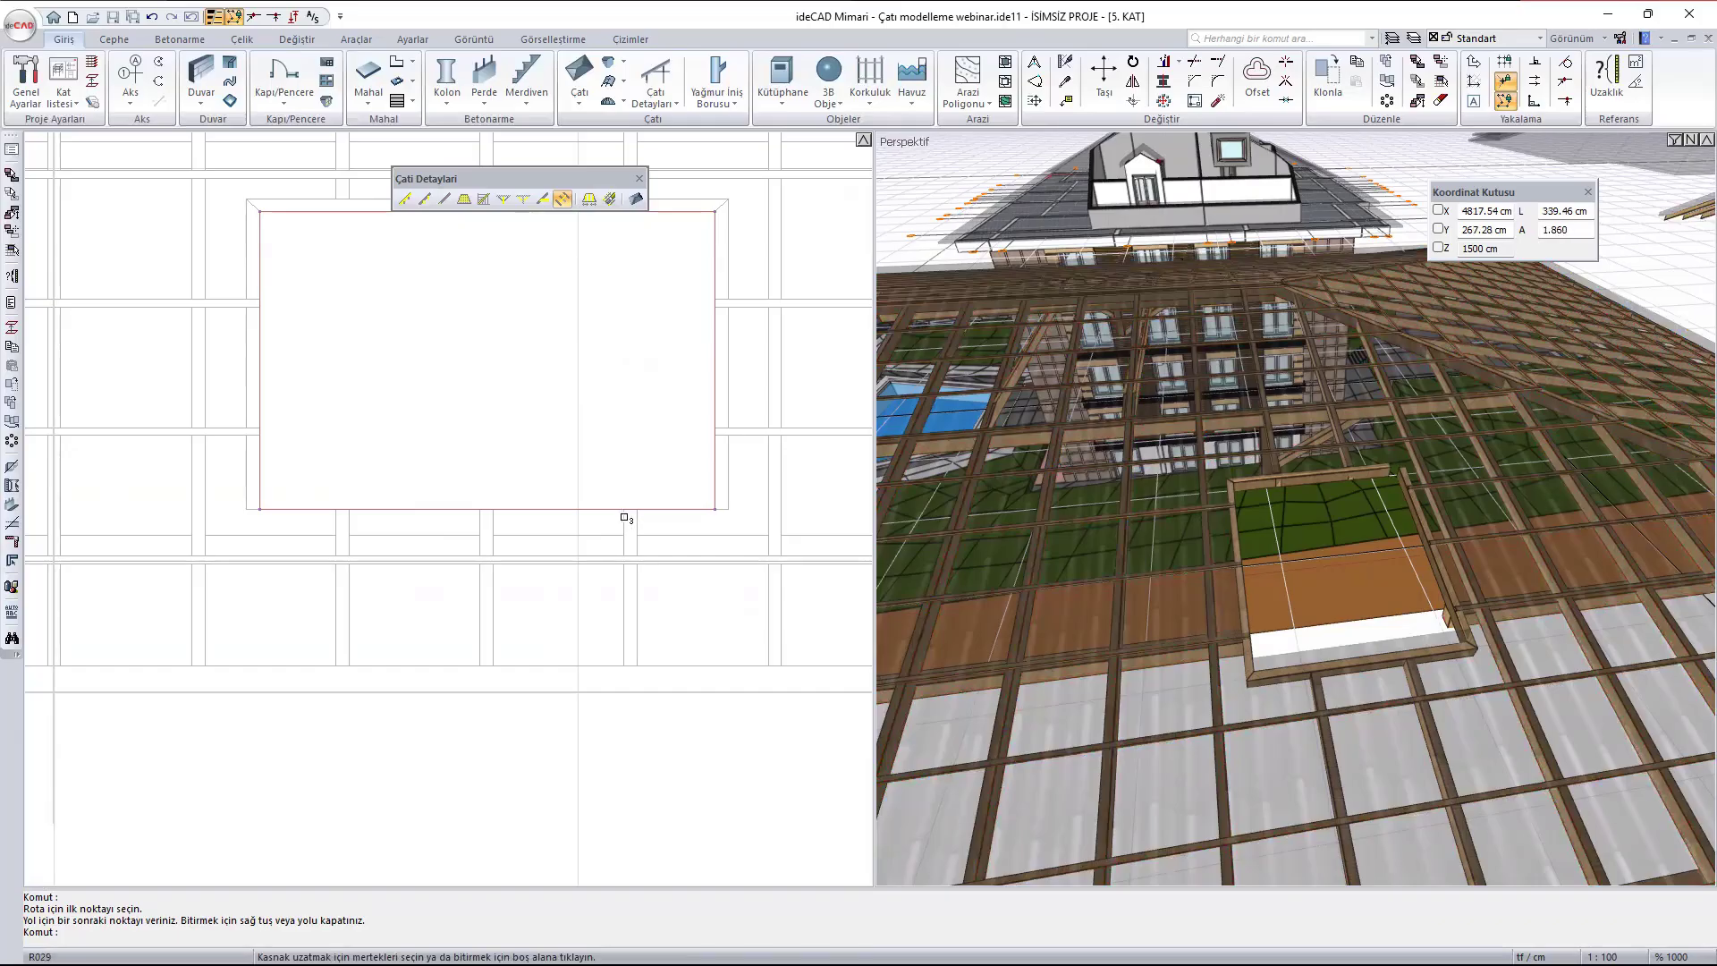
click(626, 519)
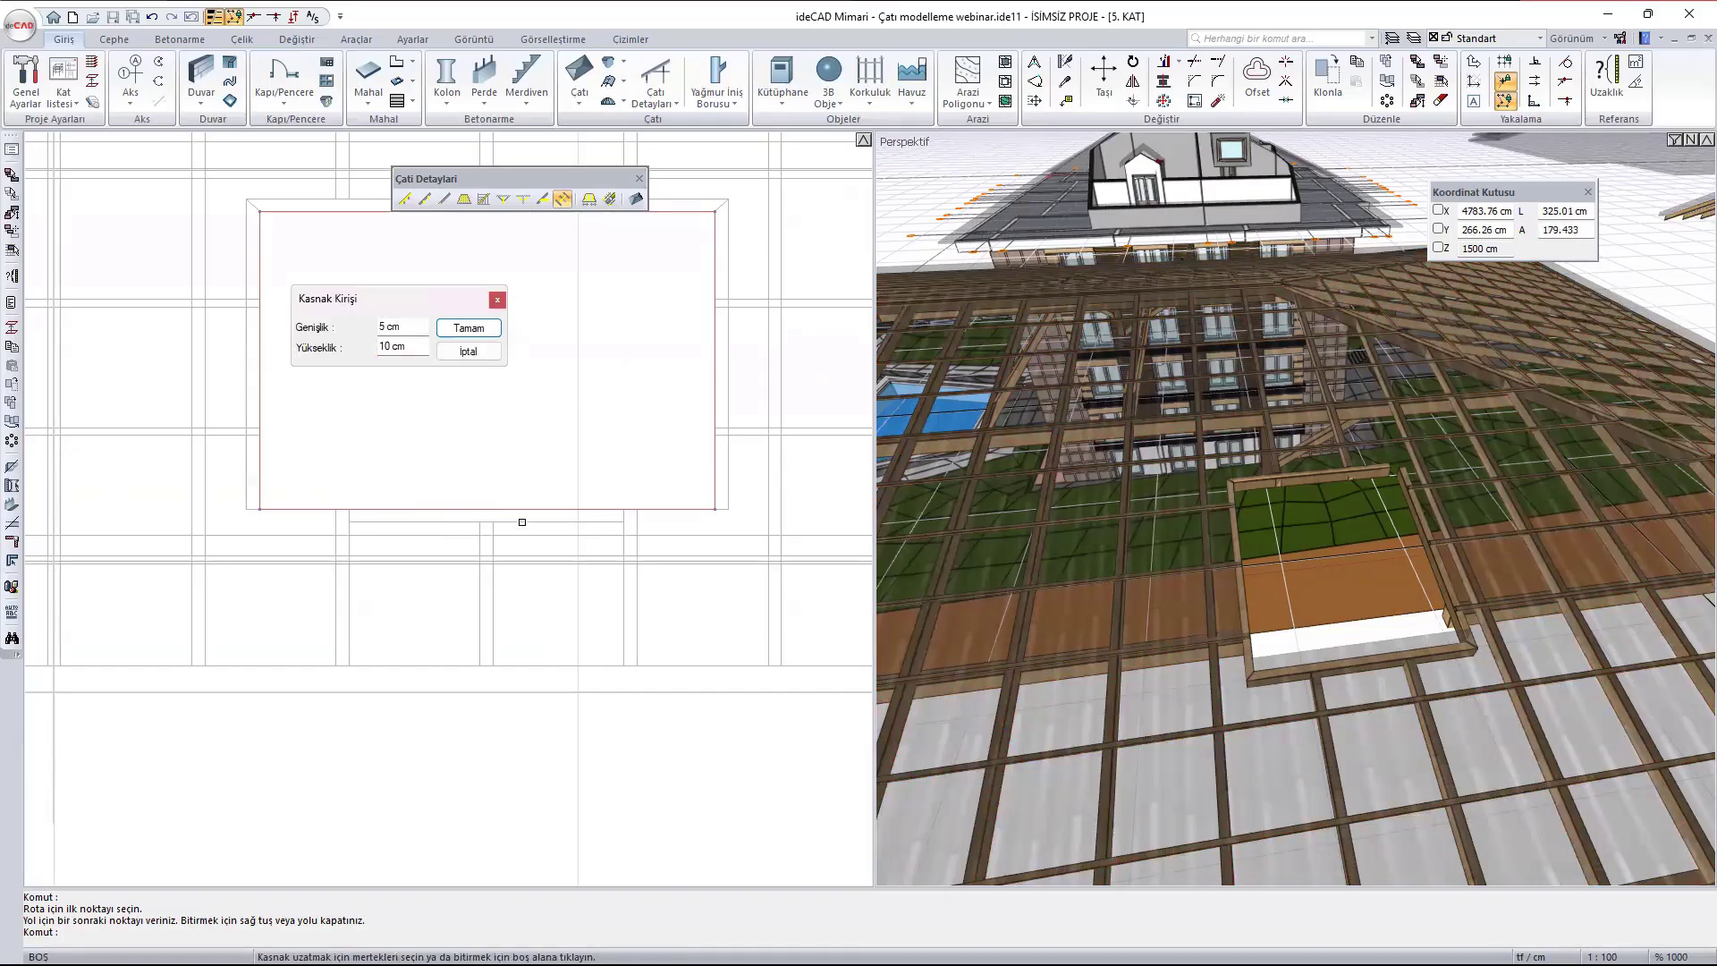
key(Escape)
scroll(1471, 567, down, 6)
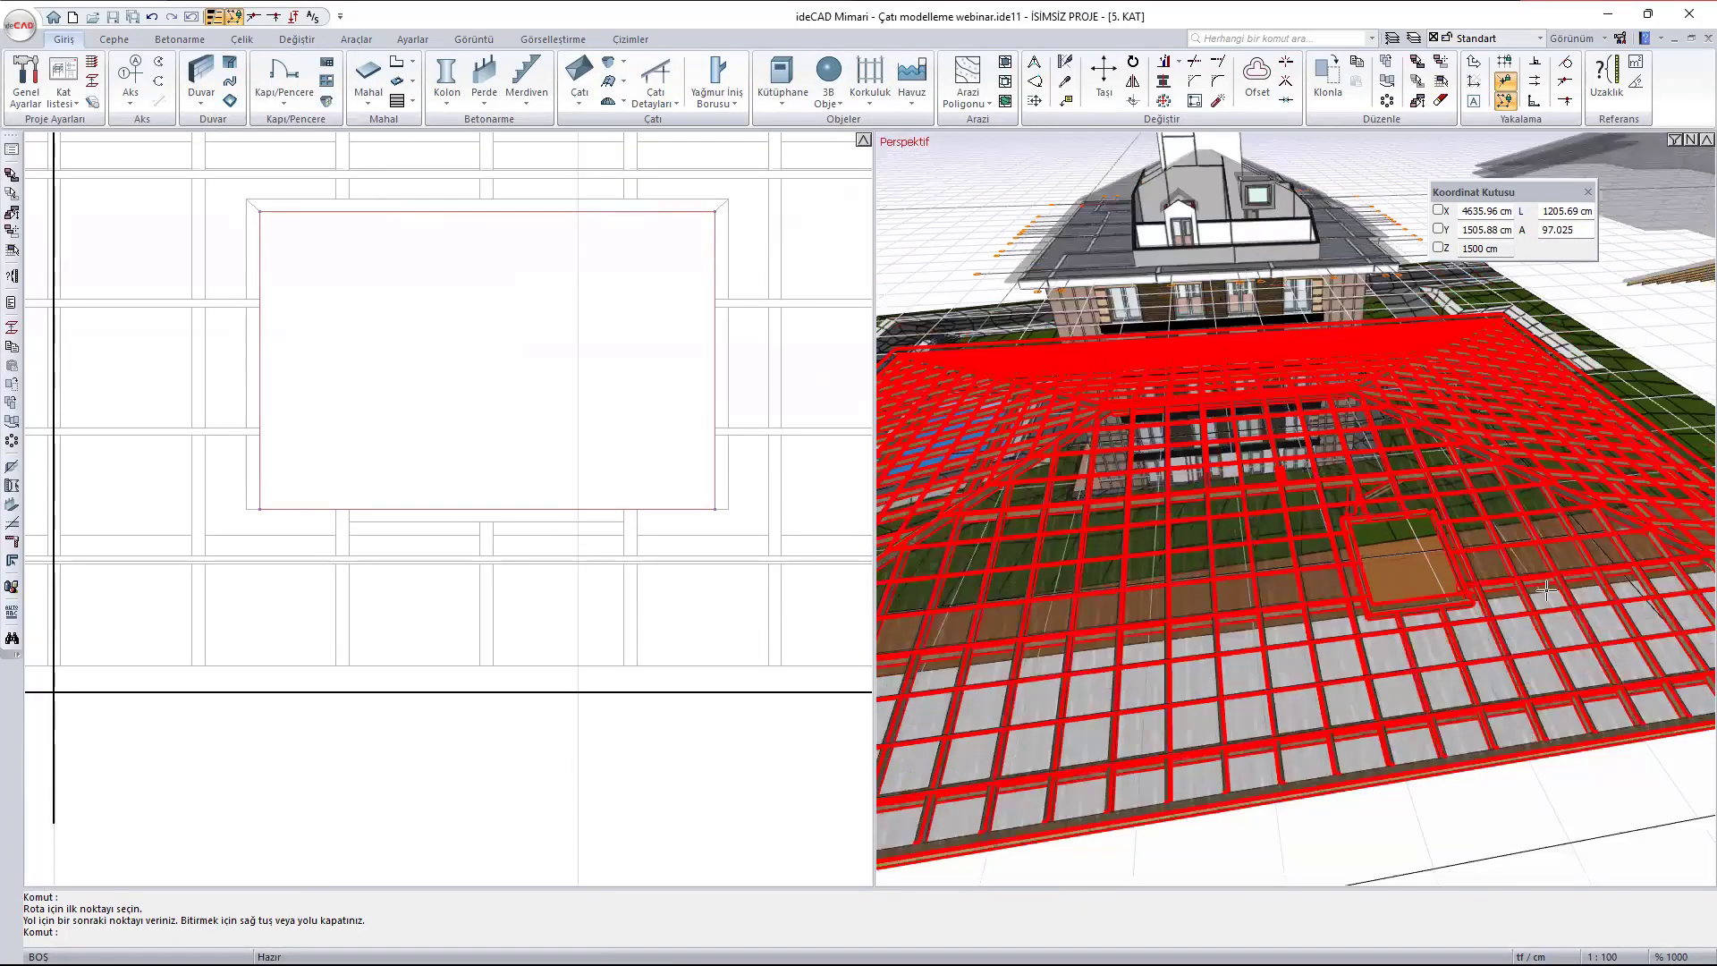
- Add a 5 × 10 cm trimmer beam along the southern opening's south edge, spanning only between its east and west trimmer beams
ctrl+middle_drag(1190, 571, 1379, 453)
scroll(1380, 453, up, 8)
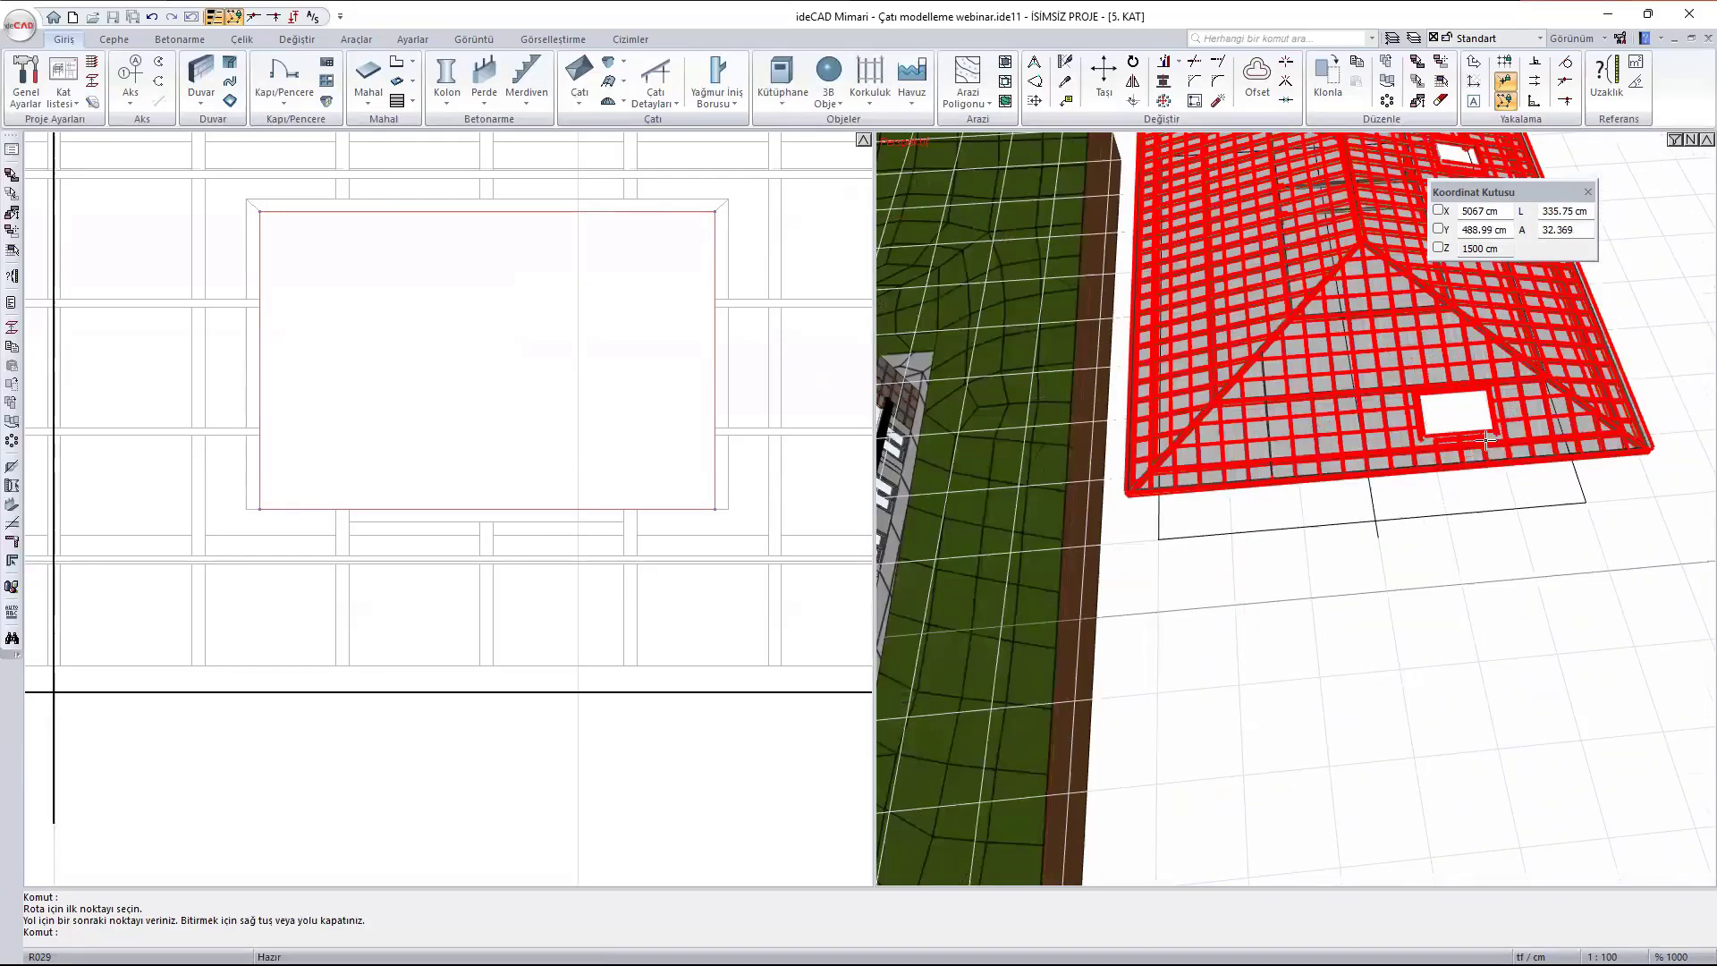
scroll(1342, 391, down, 2)
scroll(1341, 391, up, 2)
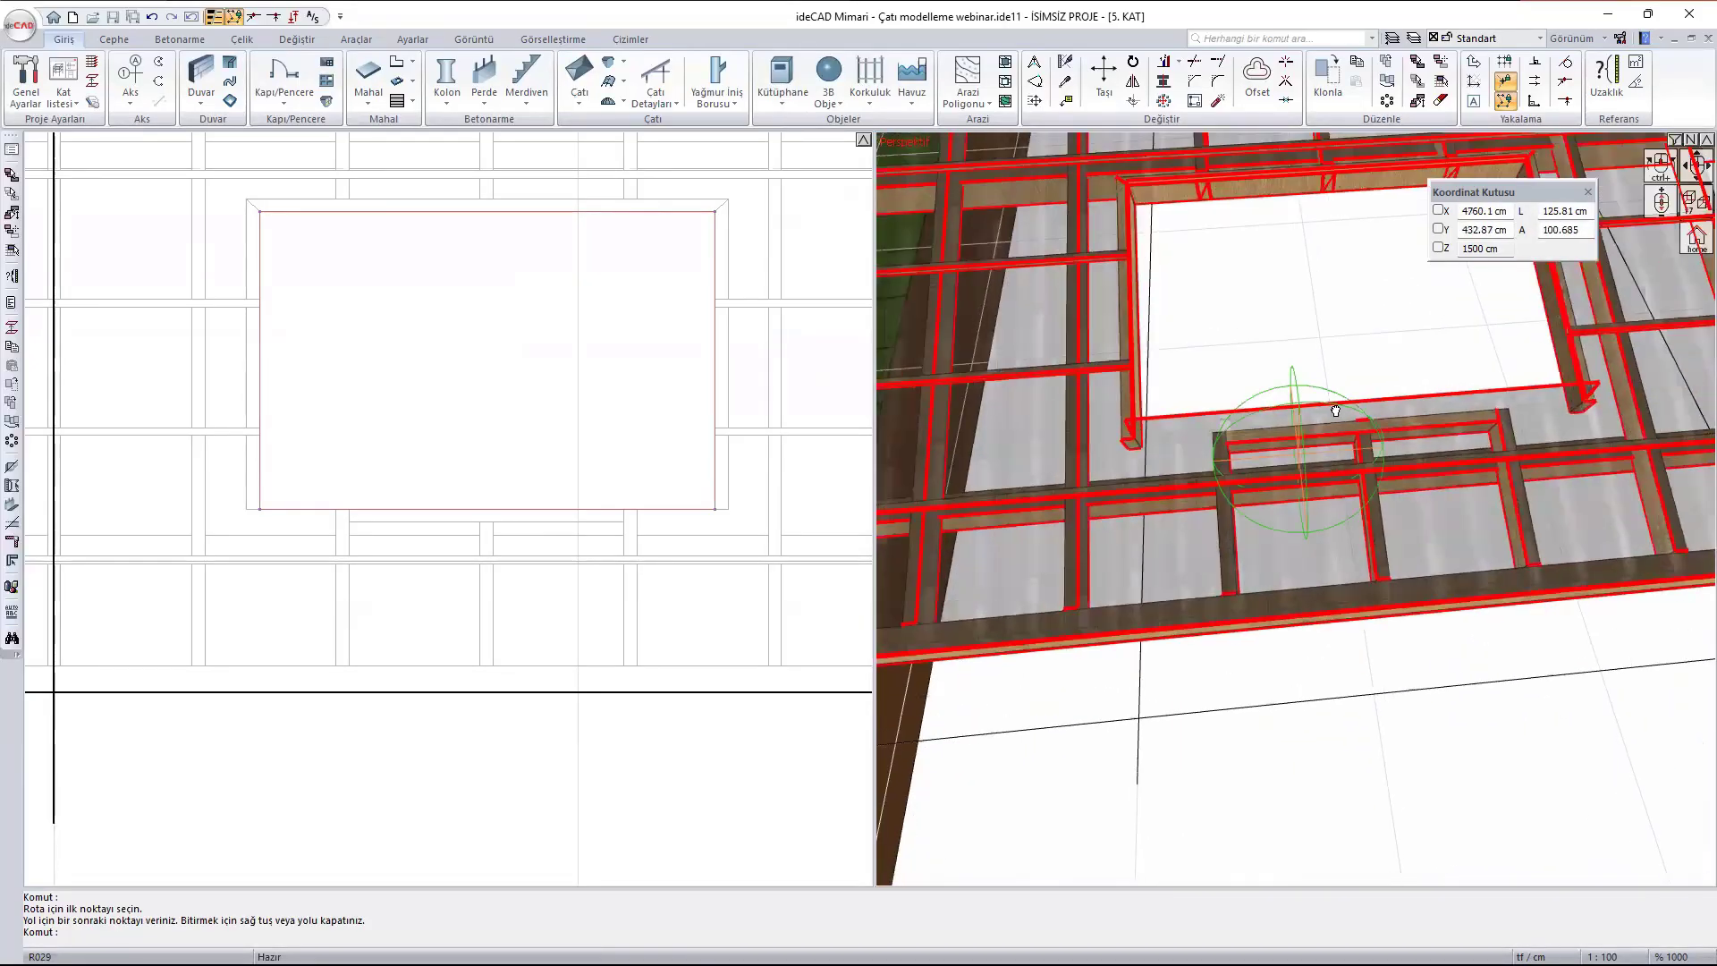
ctrl+middle_drag(1338, 410, 1359, 386)
key(Return)
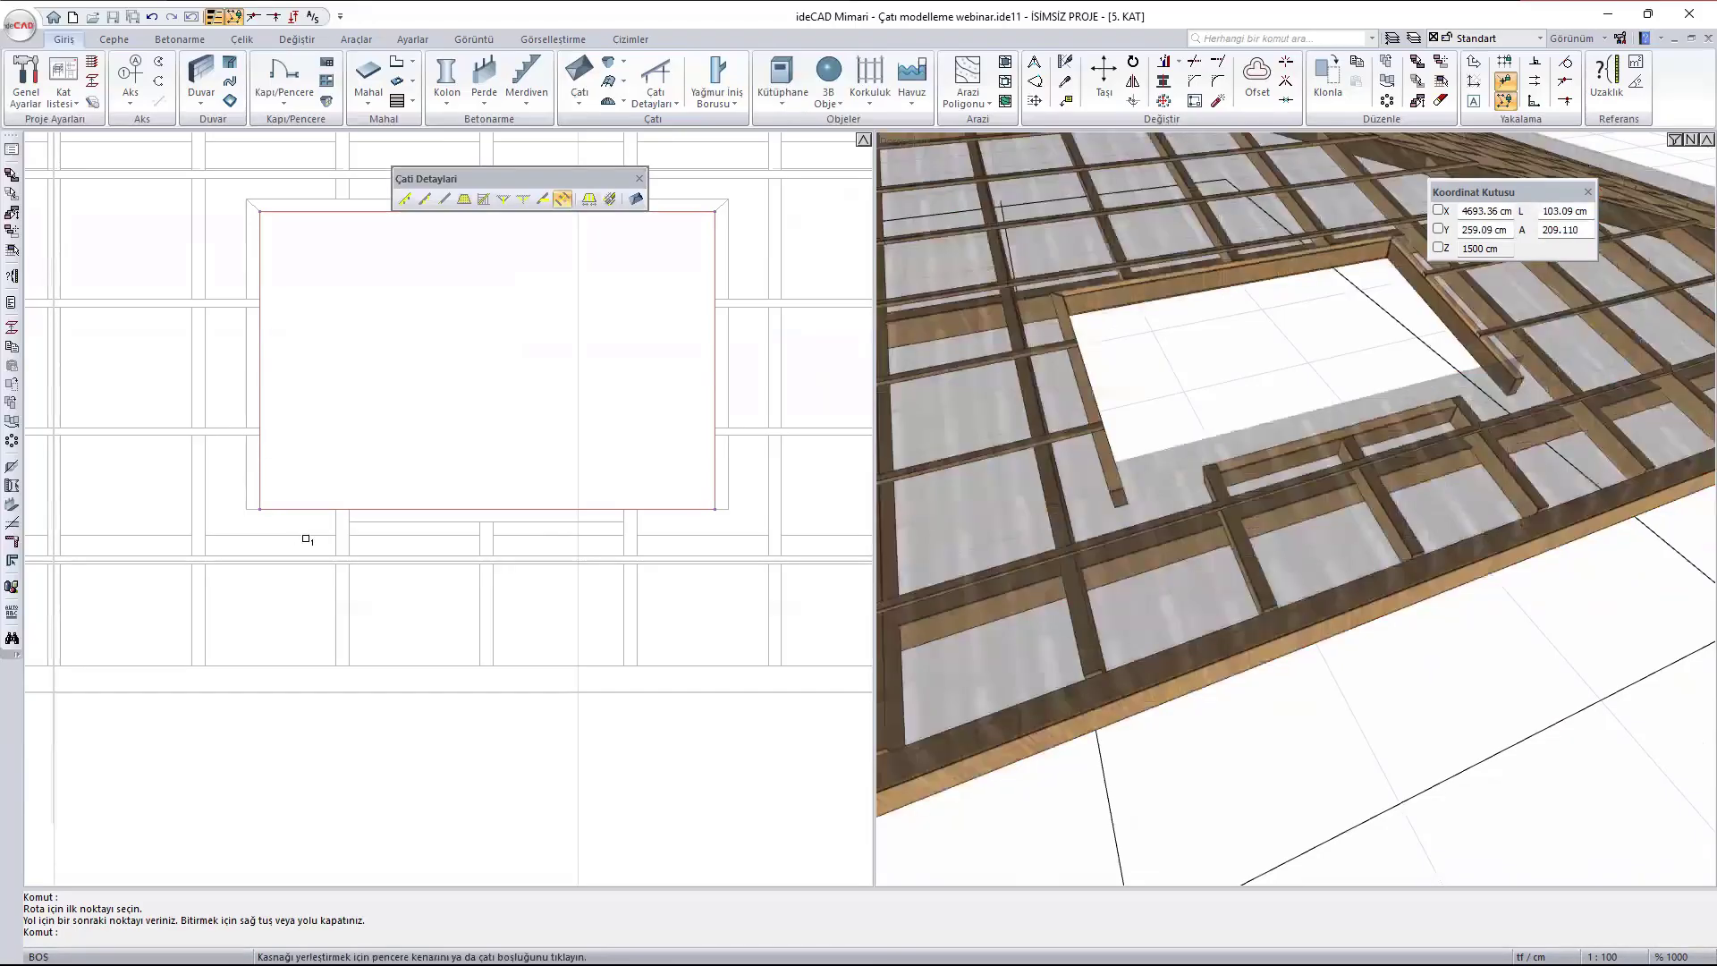
click(309, 509)
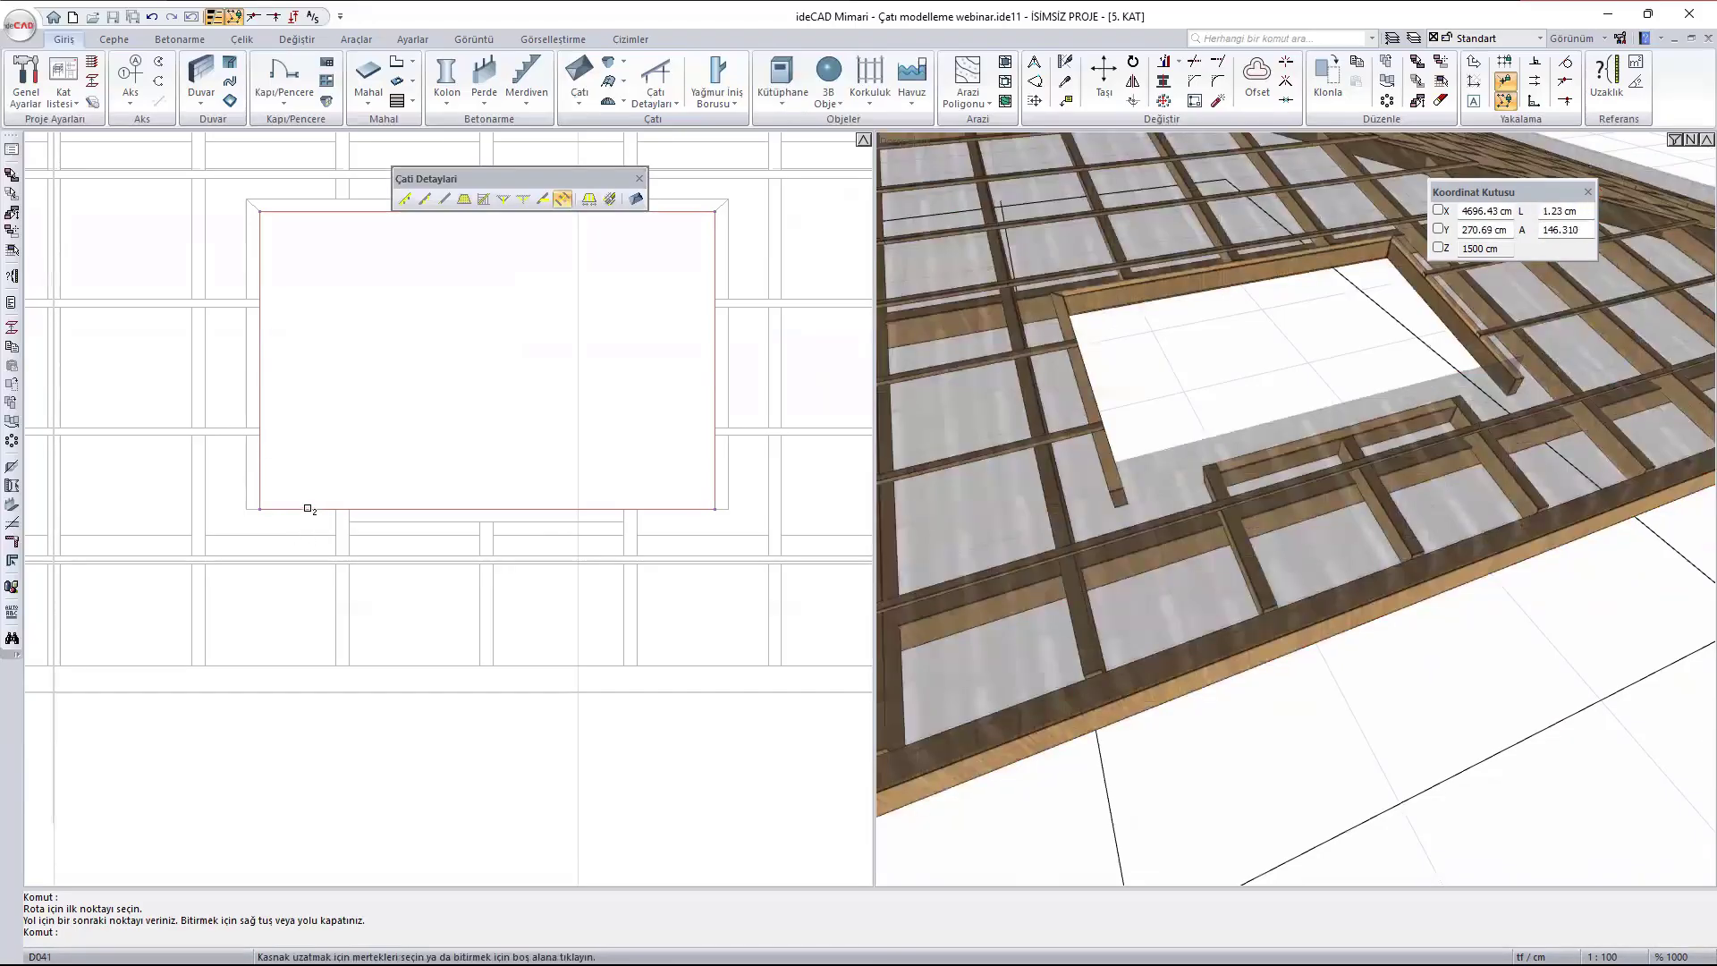
click(562, 389)
key(Escape)
scroll(1403, 683, down, 2)
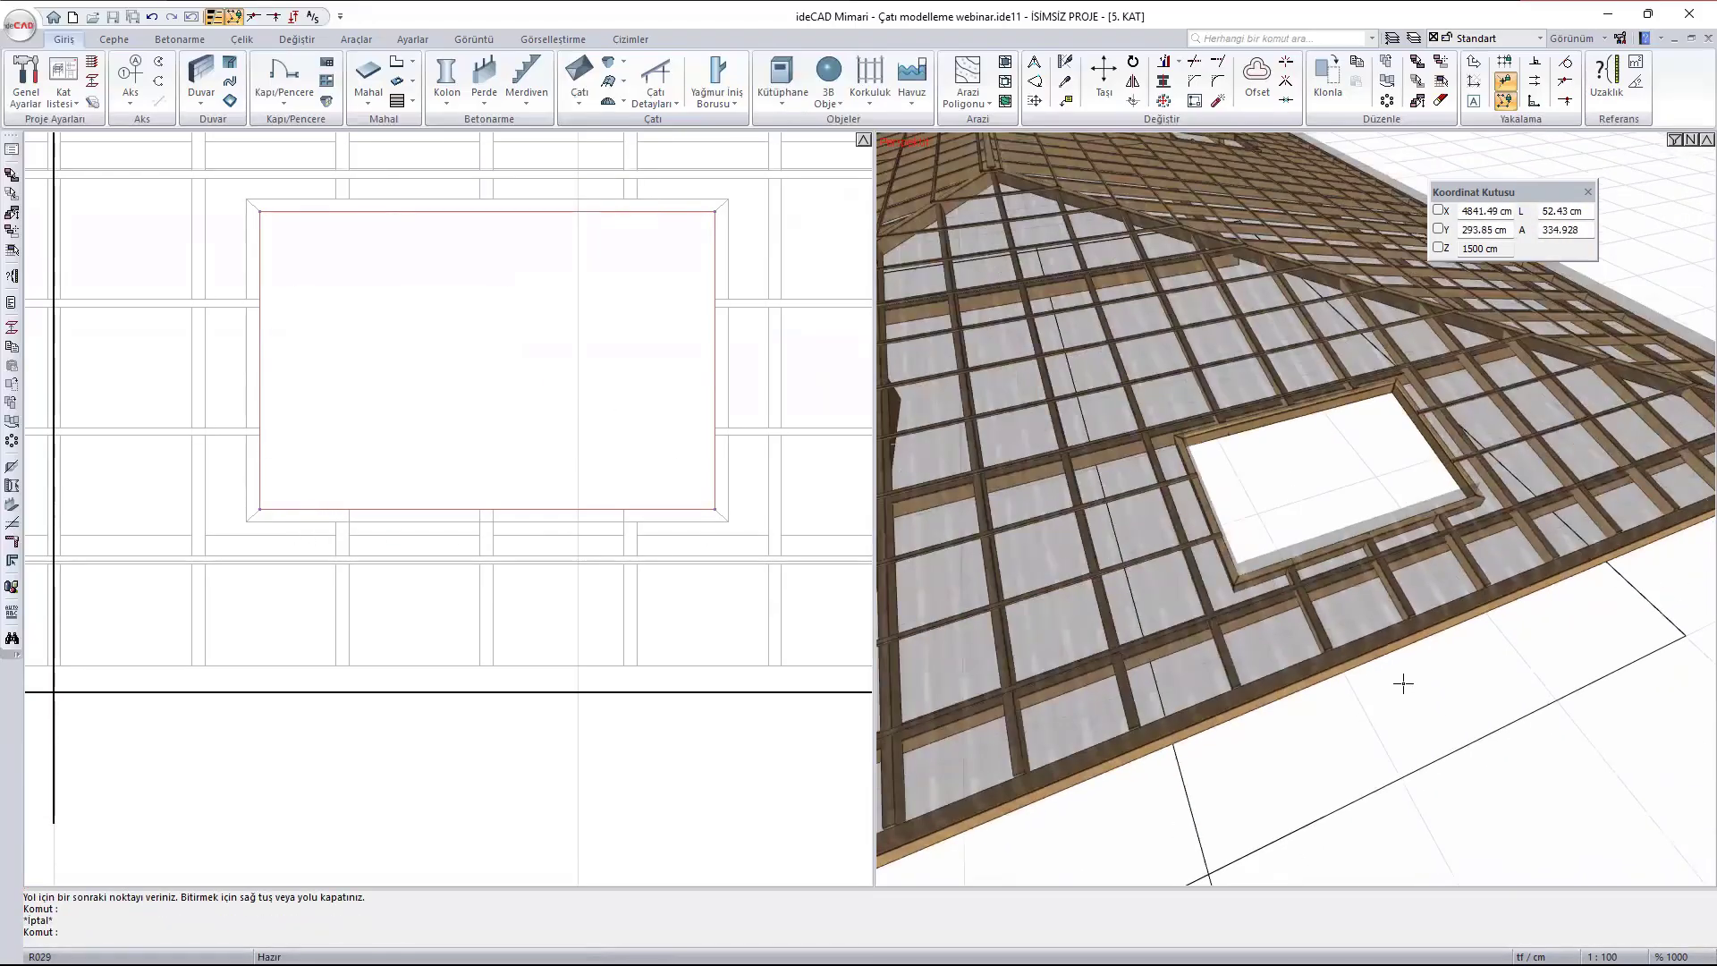
- Add 5 × 10 cm rafters (Mertek) at 50 cm spacing, started from the middle, to all eaves of the gabled roof
shift+middle_drag(1403, 683, 1319, 666)
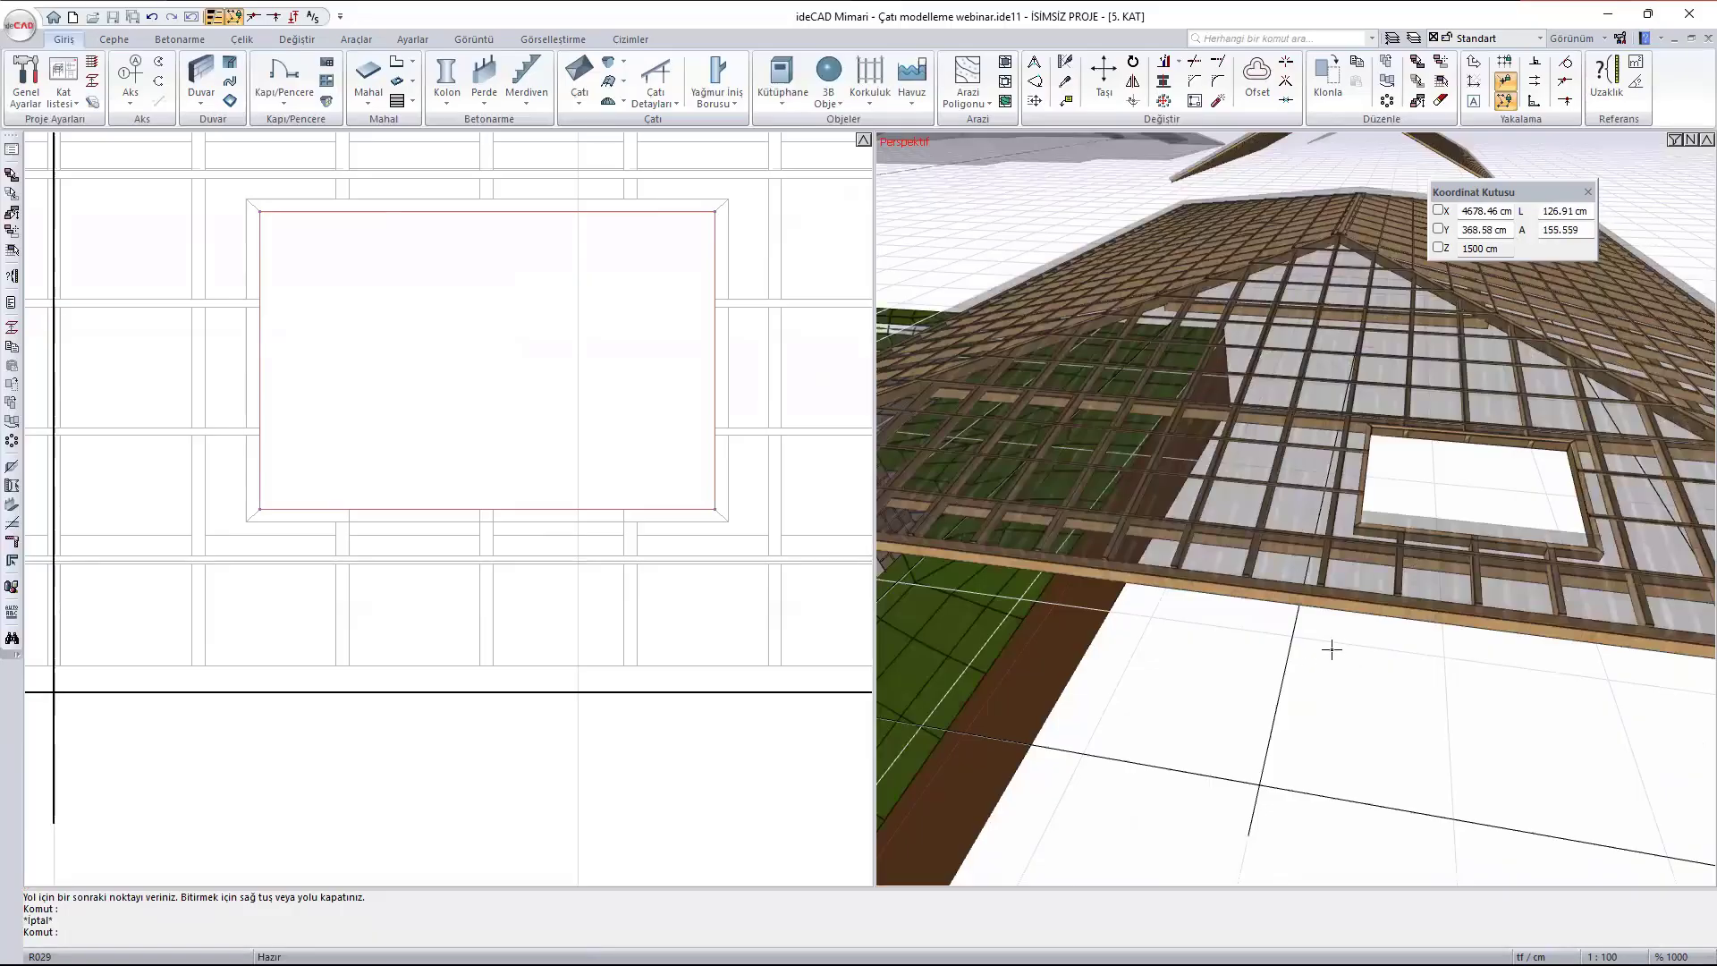
scroll(1331, 650, down, 5)
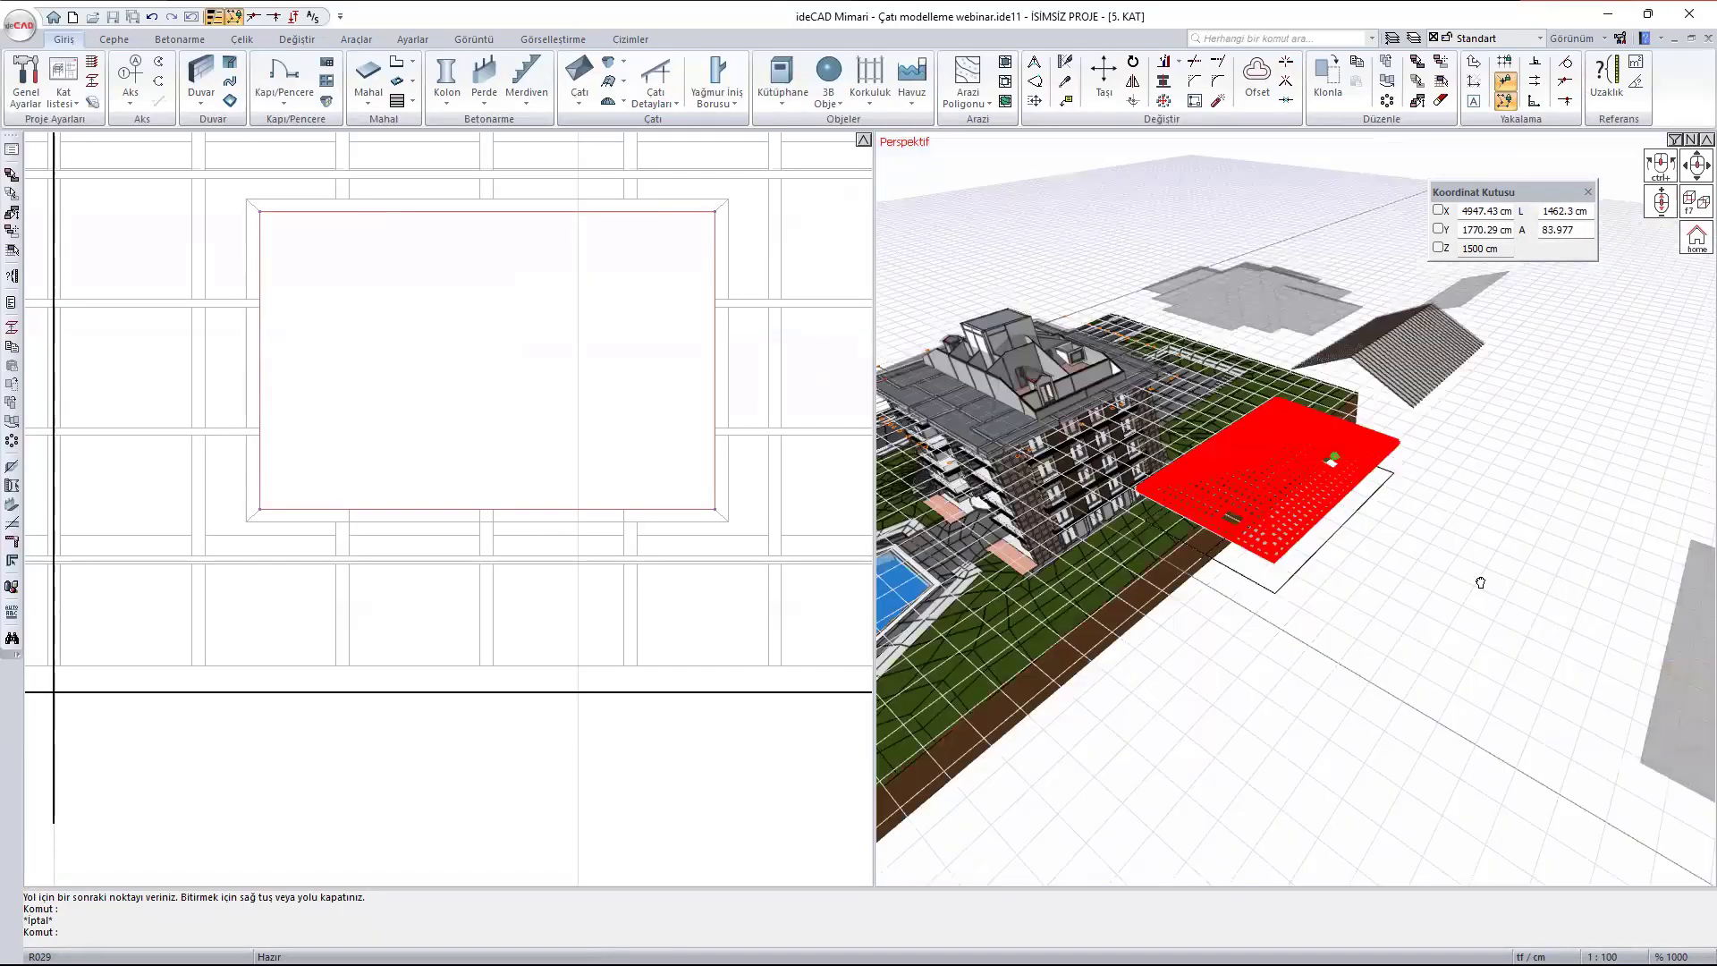
ctrl+middle_drag(1480, 582, 1333, 501)
scroll(1208, 452, up, 2)
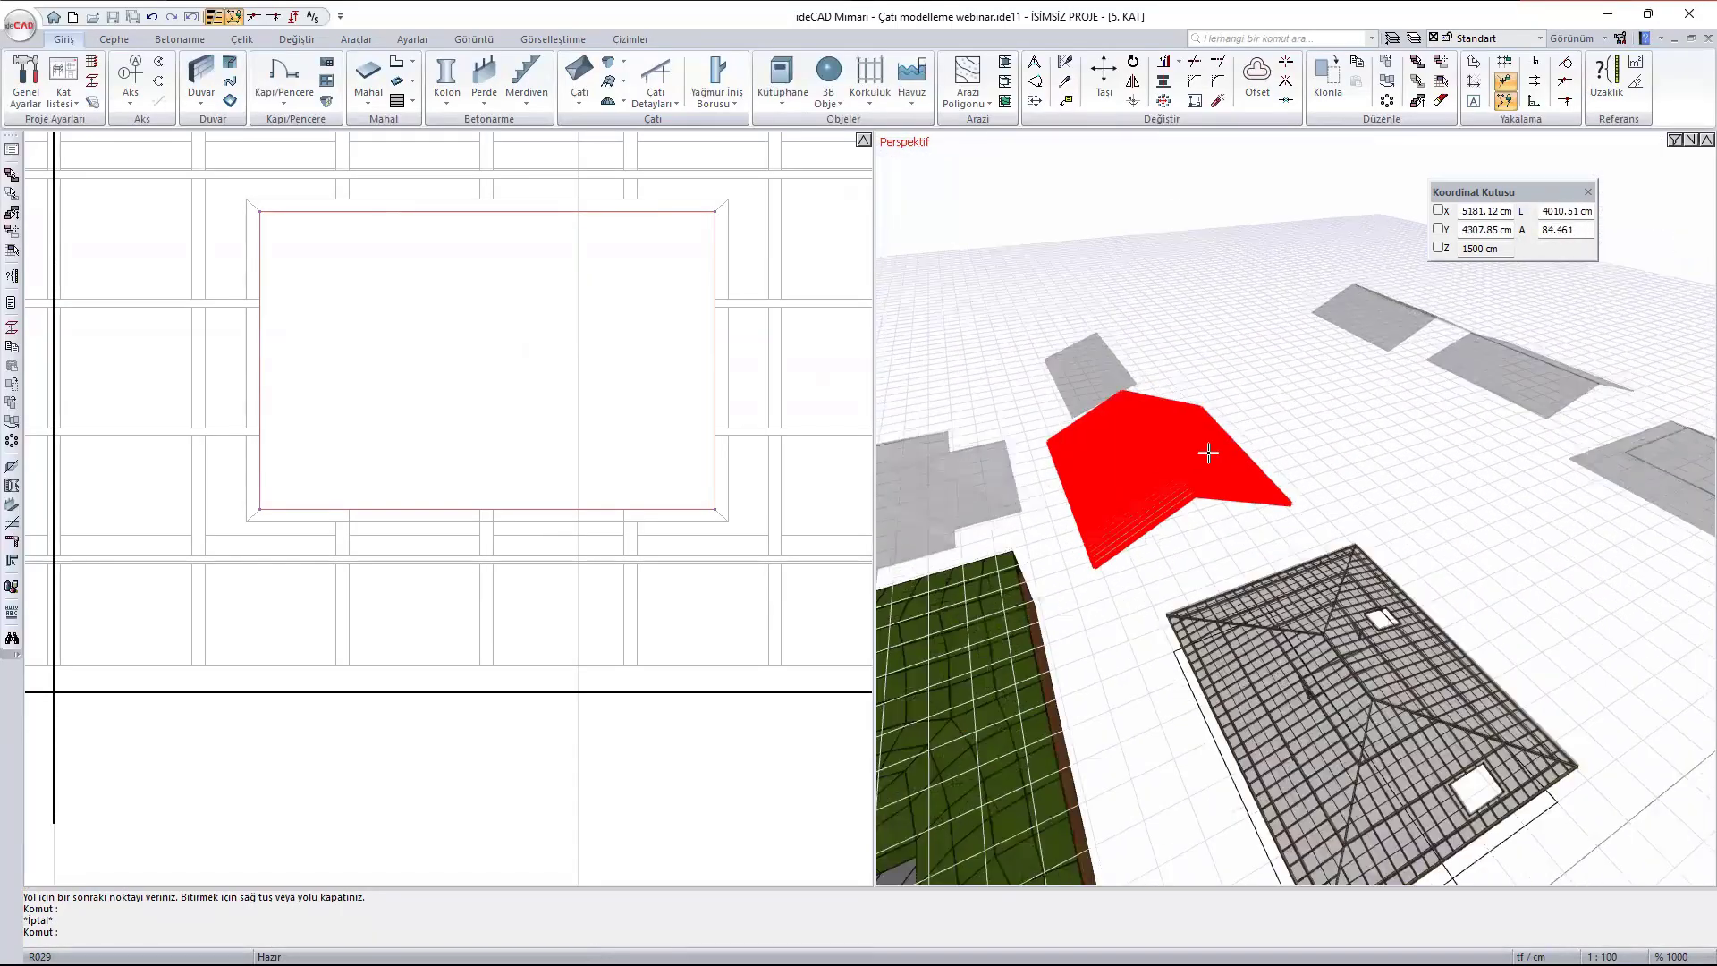
scroll(1208, 453, up, 3)
key(Escape)
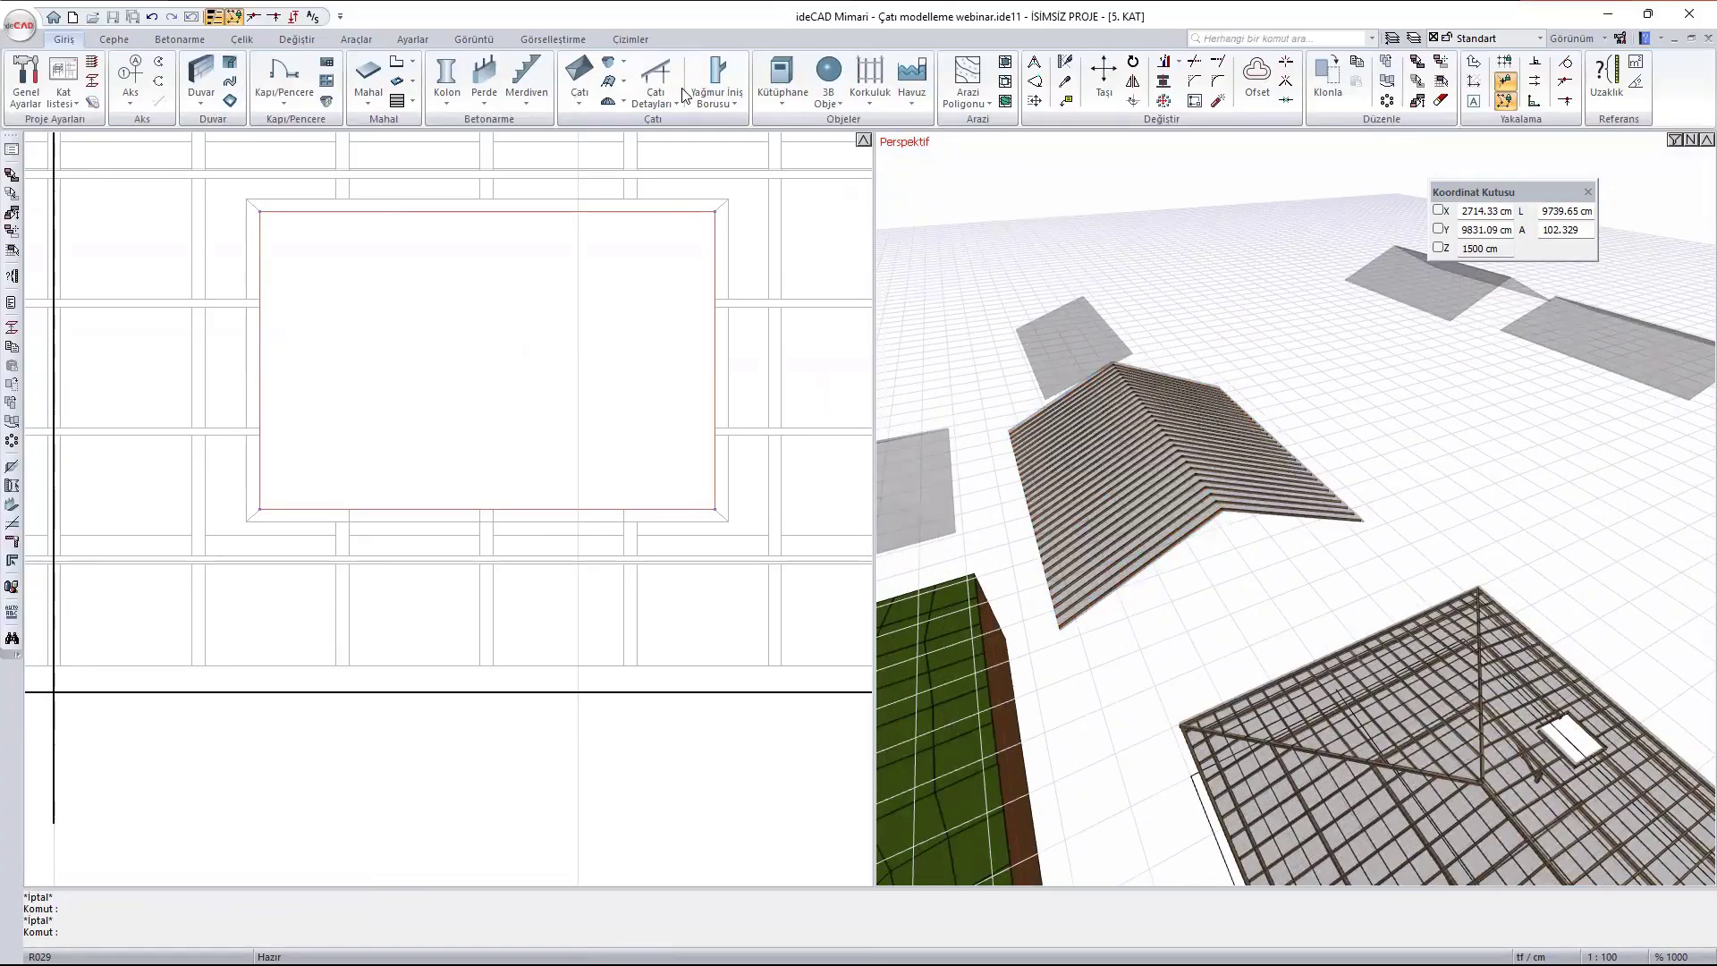
click(650, 101)
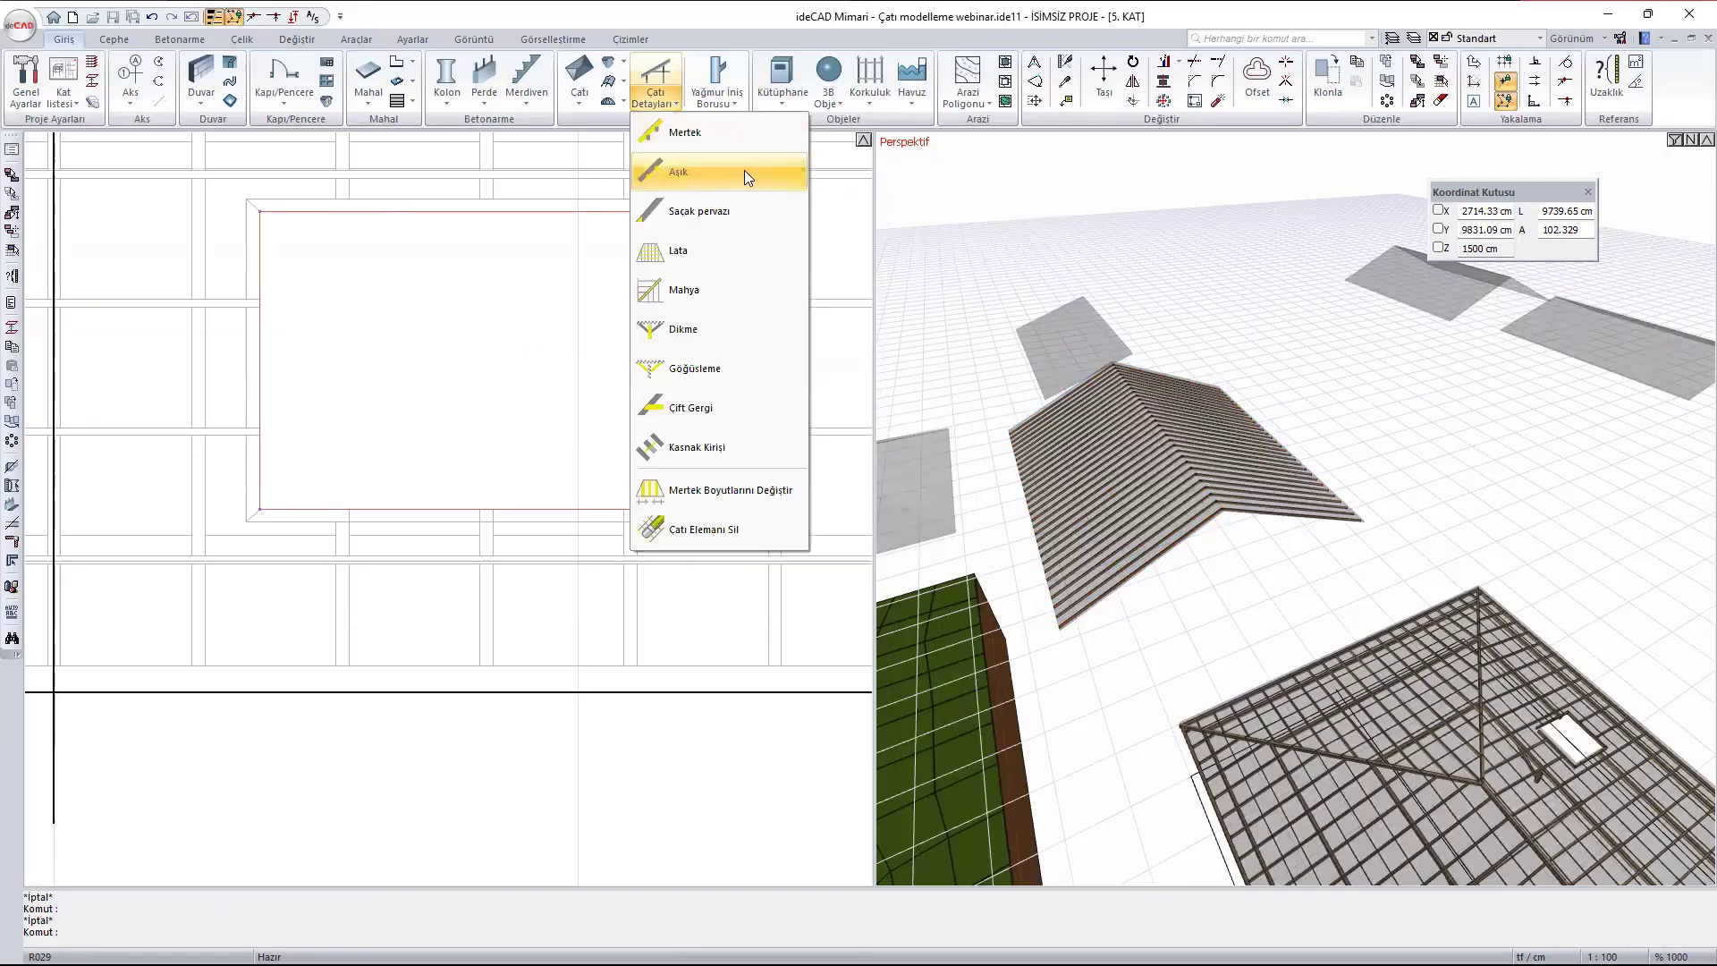
click(685, 133)
scroll(1331, 538, up, 2)
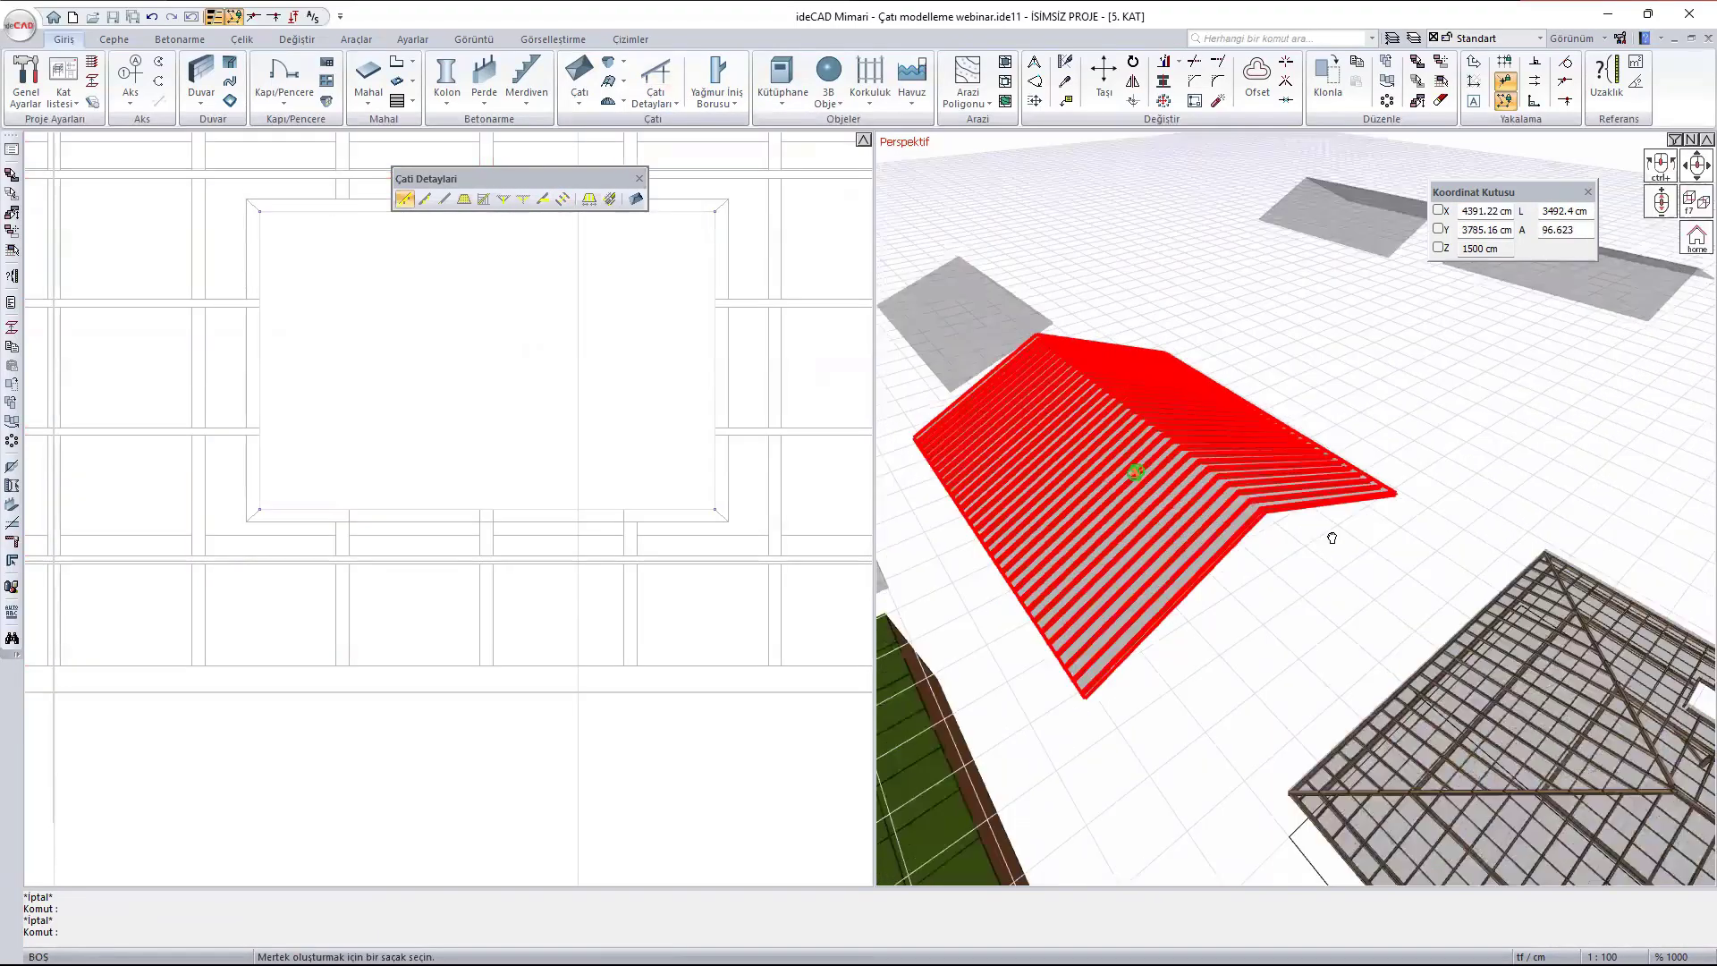
scroll(1331, 538, up, 3)
click(1195, 554)
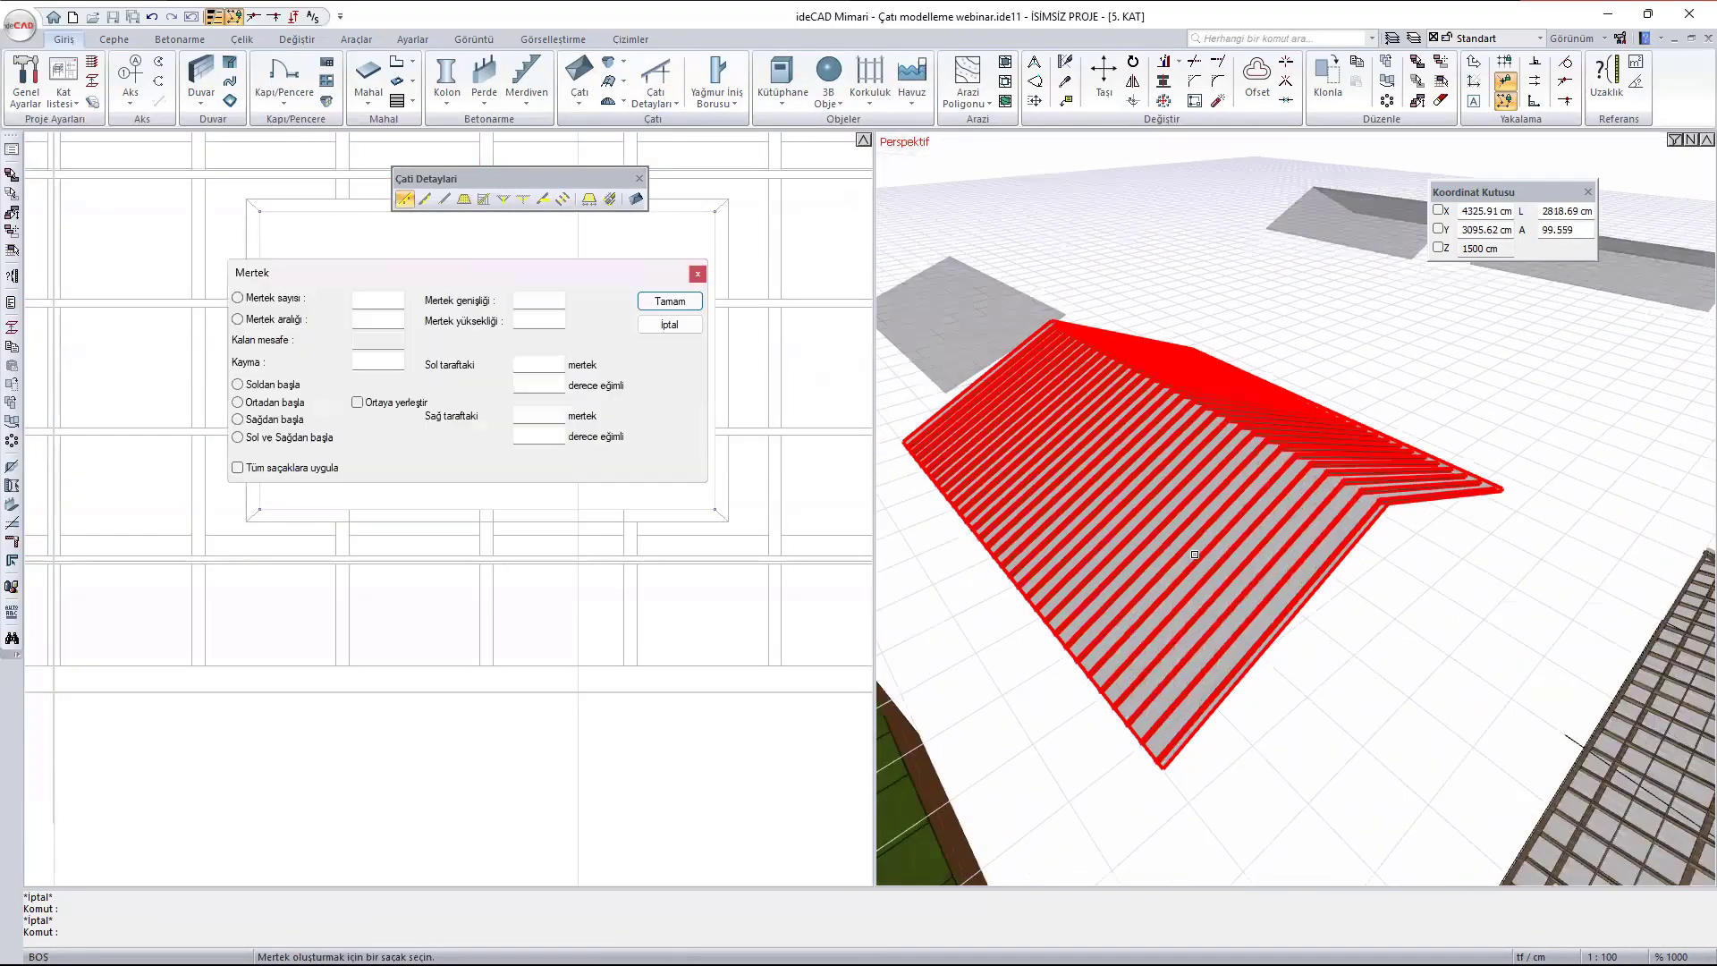
click(265, 468)
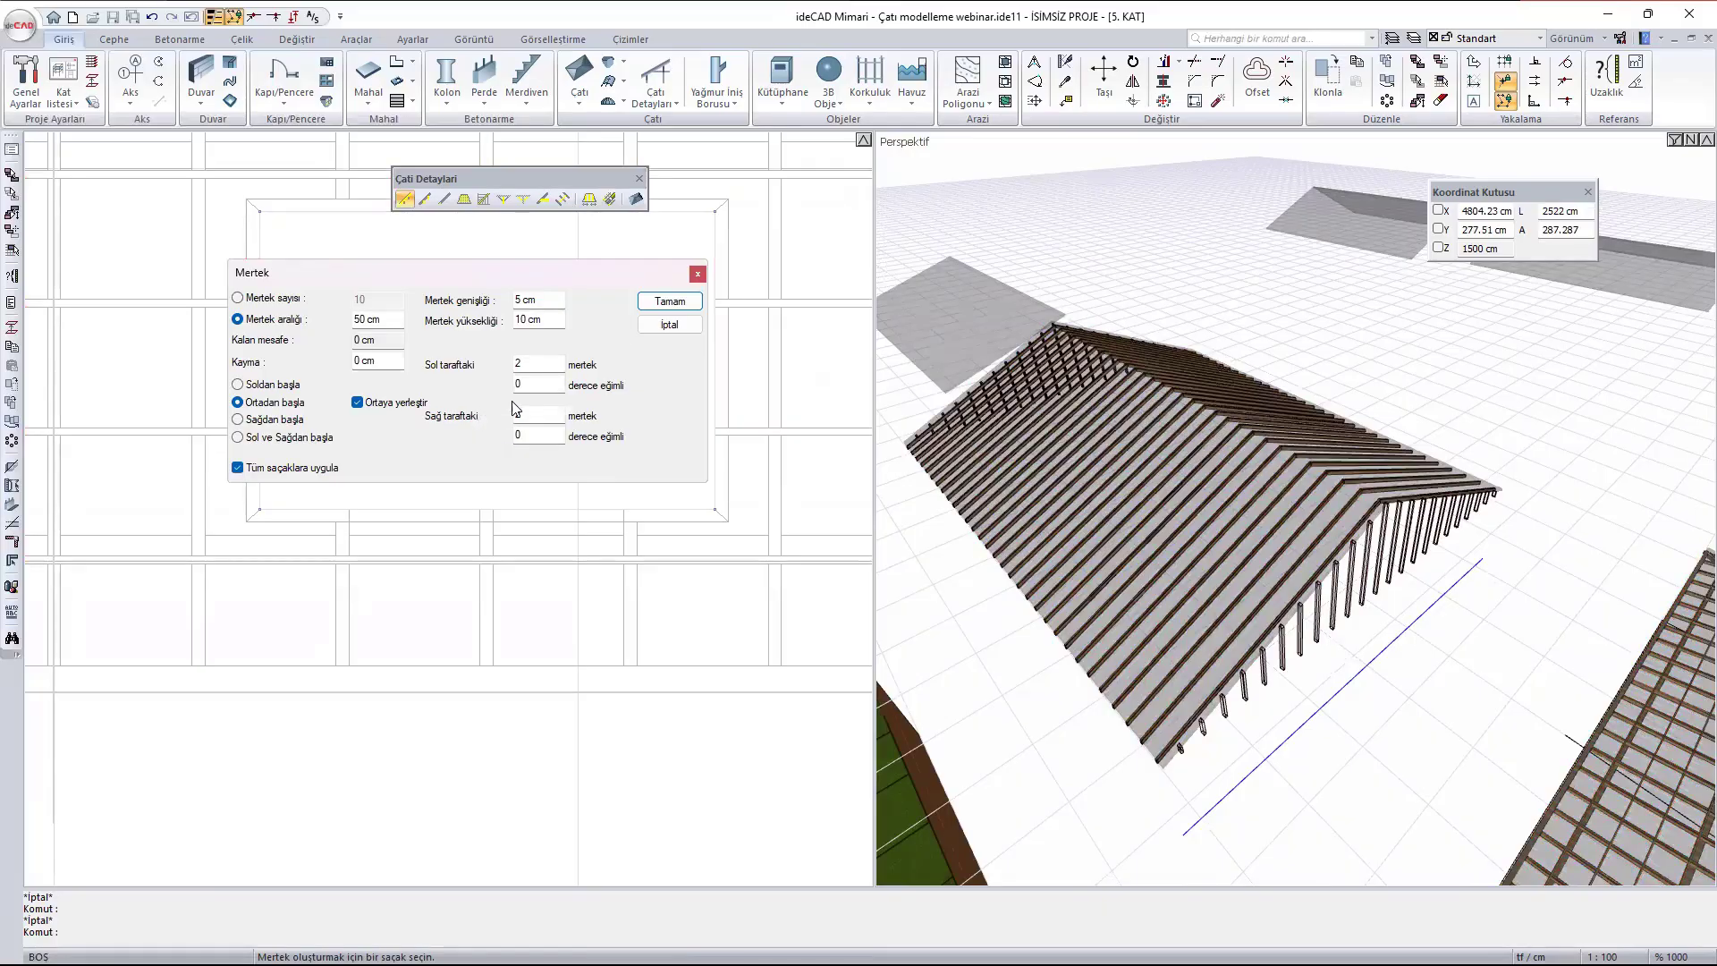
click(670, 300)
- Delete the upright rafters from the near gable end of the gabled roof with the roof element delete command (Çatı Elemanı Sil)
scroll(1336, 647, up, 3)
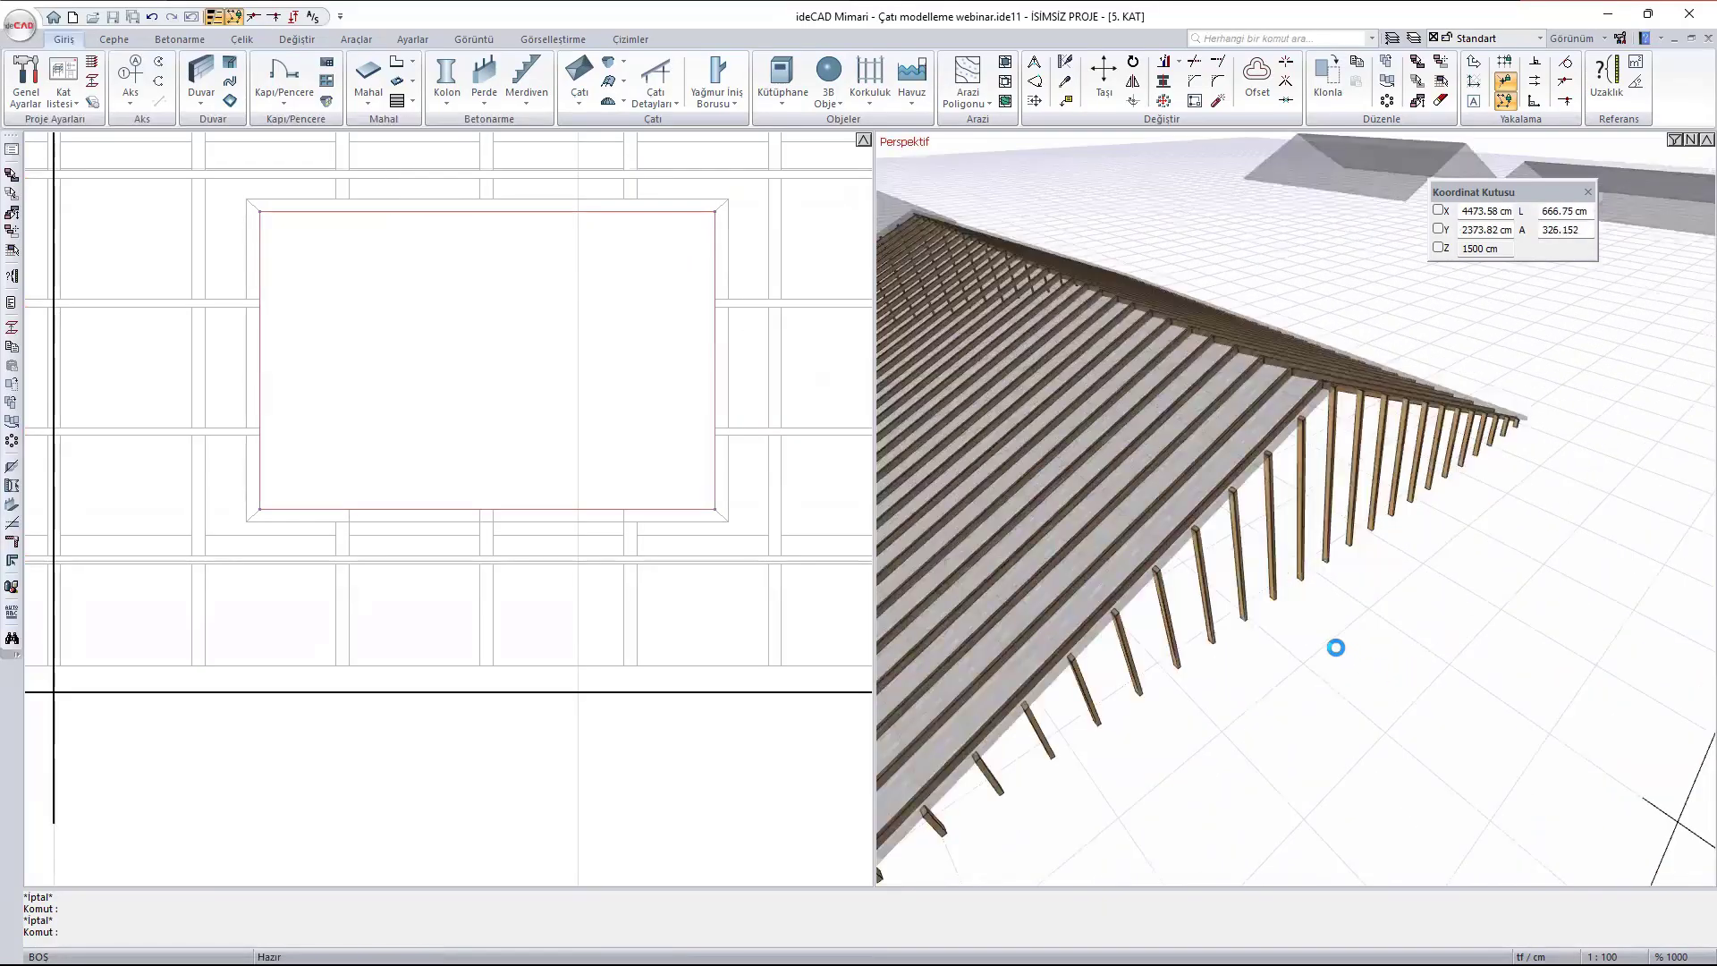
middle_drag(1336, 646, 1284, 606)
scroll(1239, 554, up, 3)
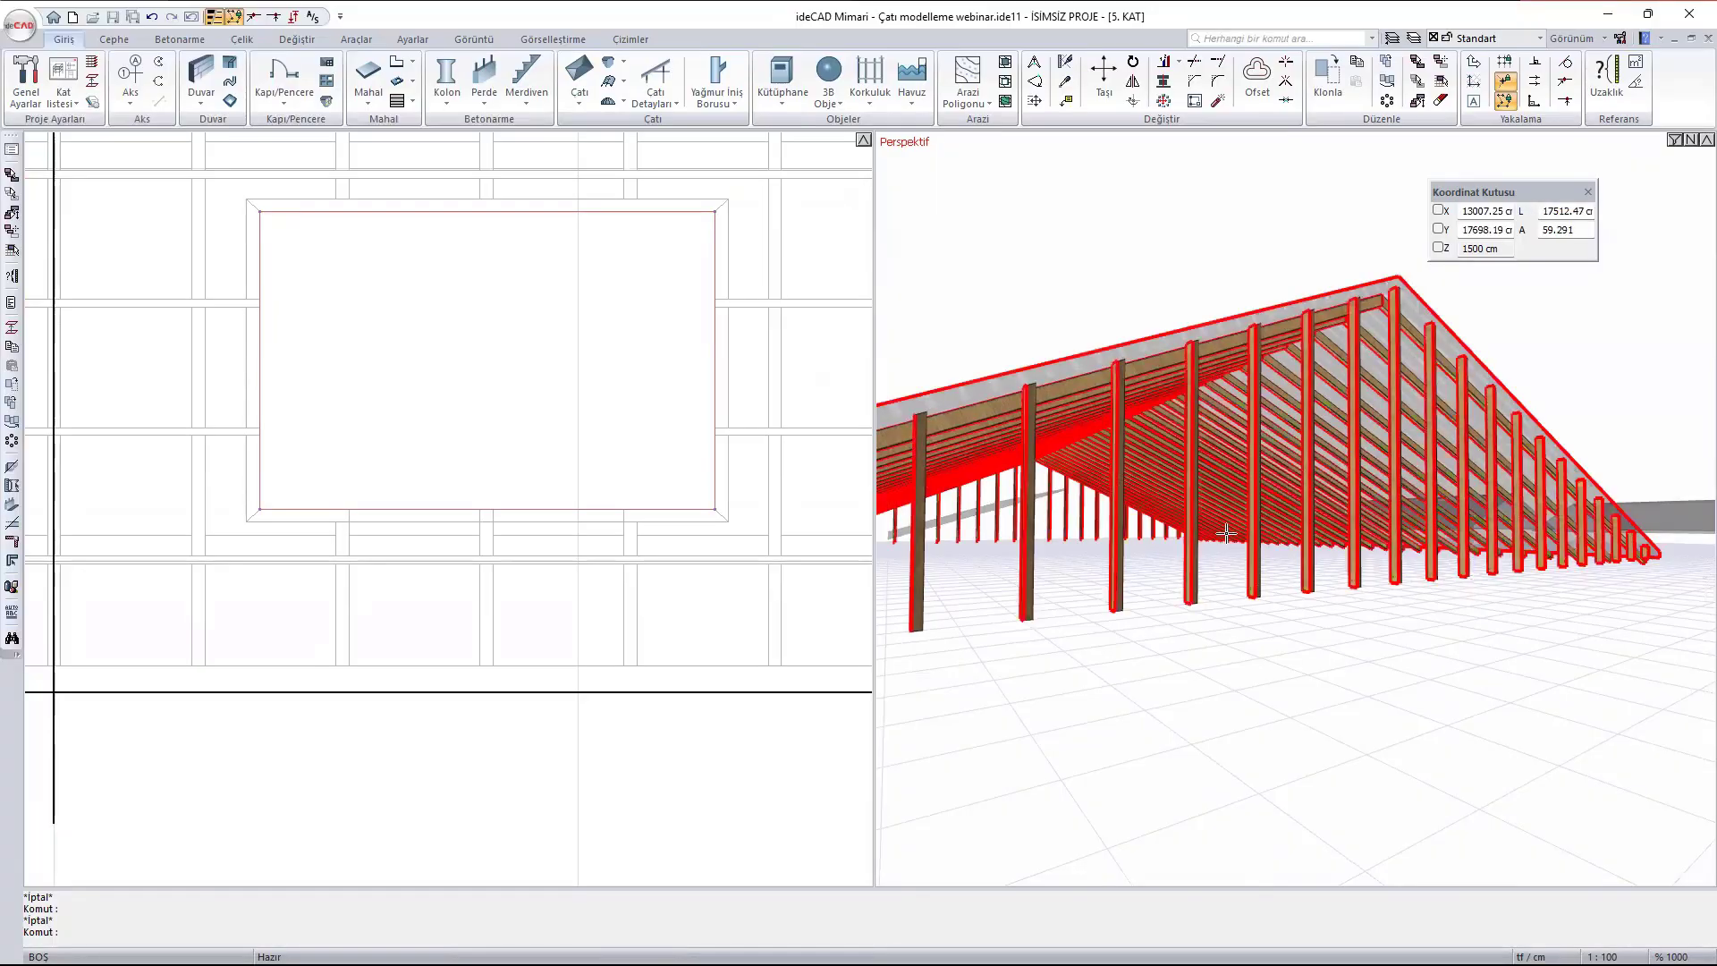
mouse_move(1226, 533)
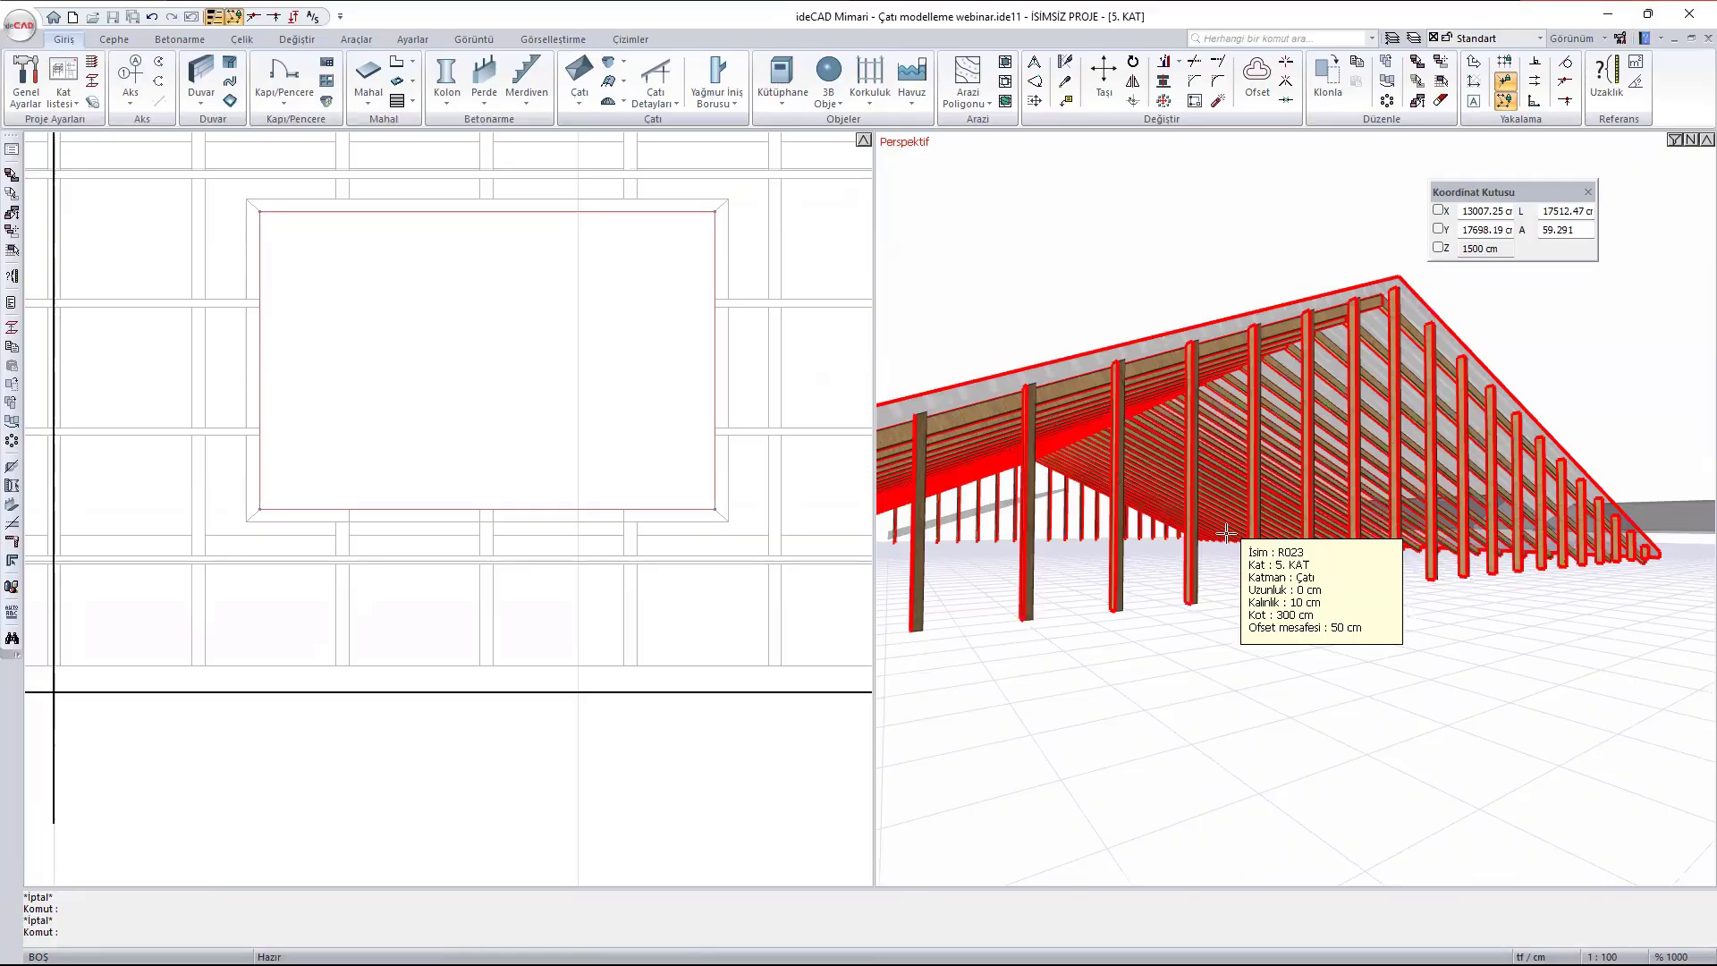
click(646, 103)
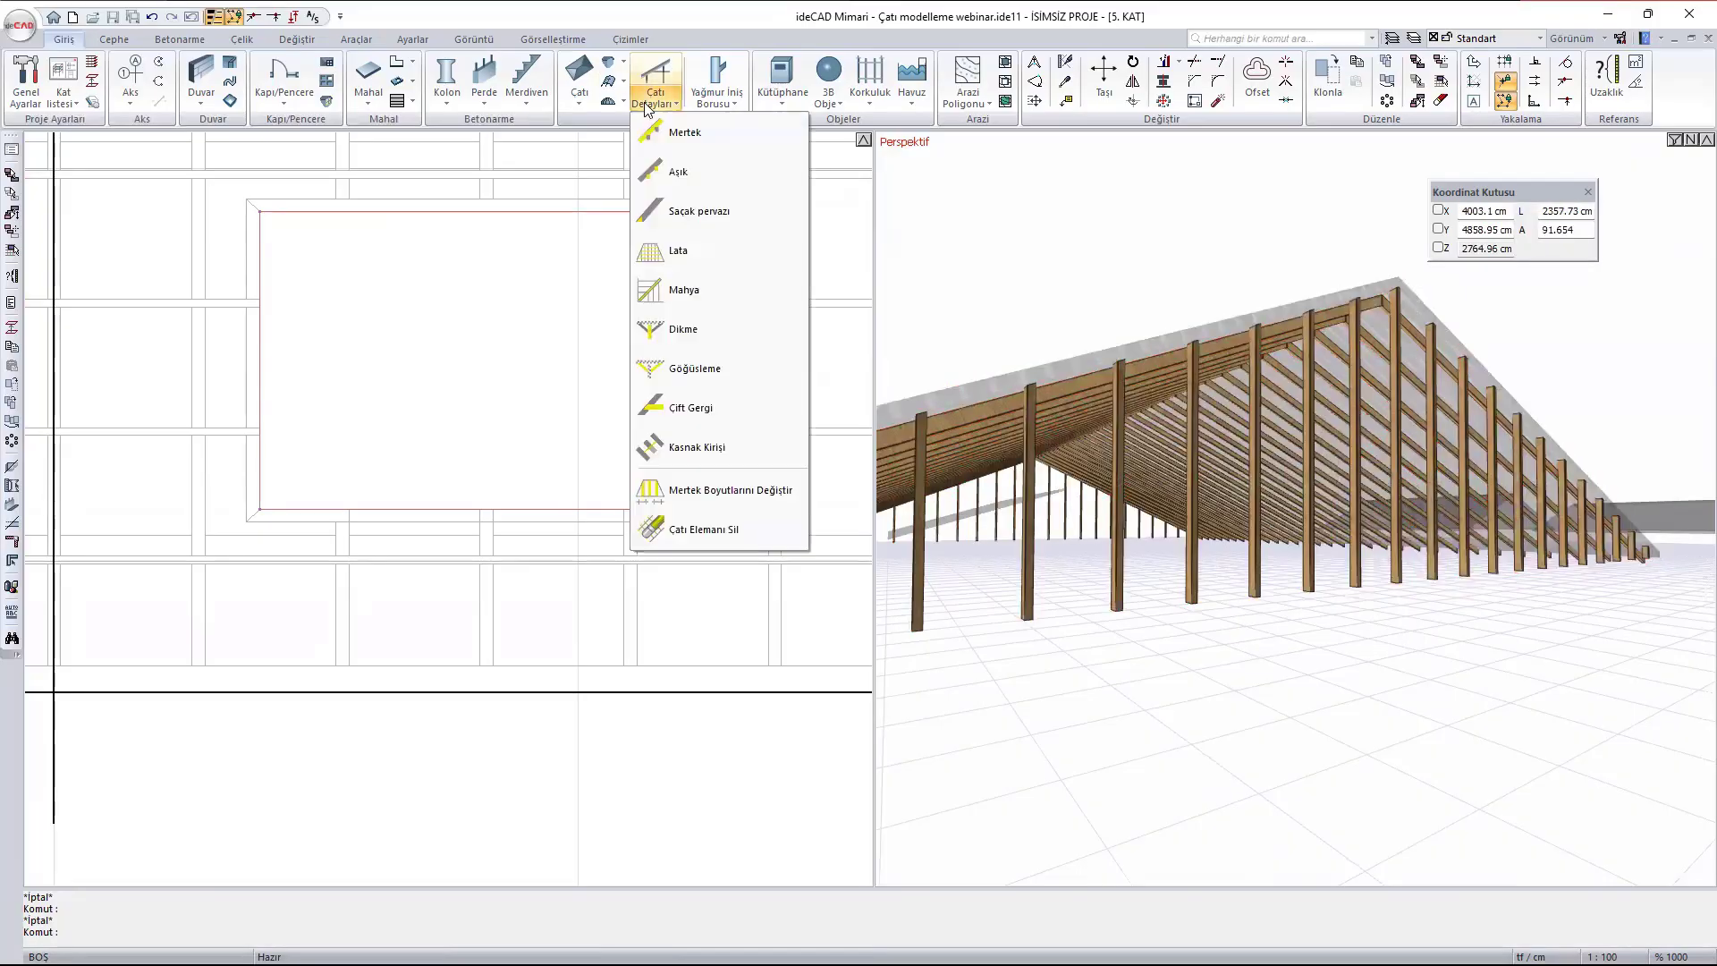
click(750, 532)
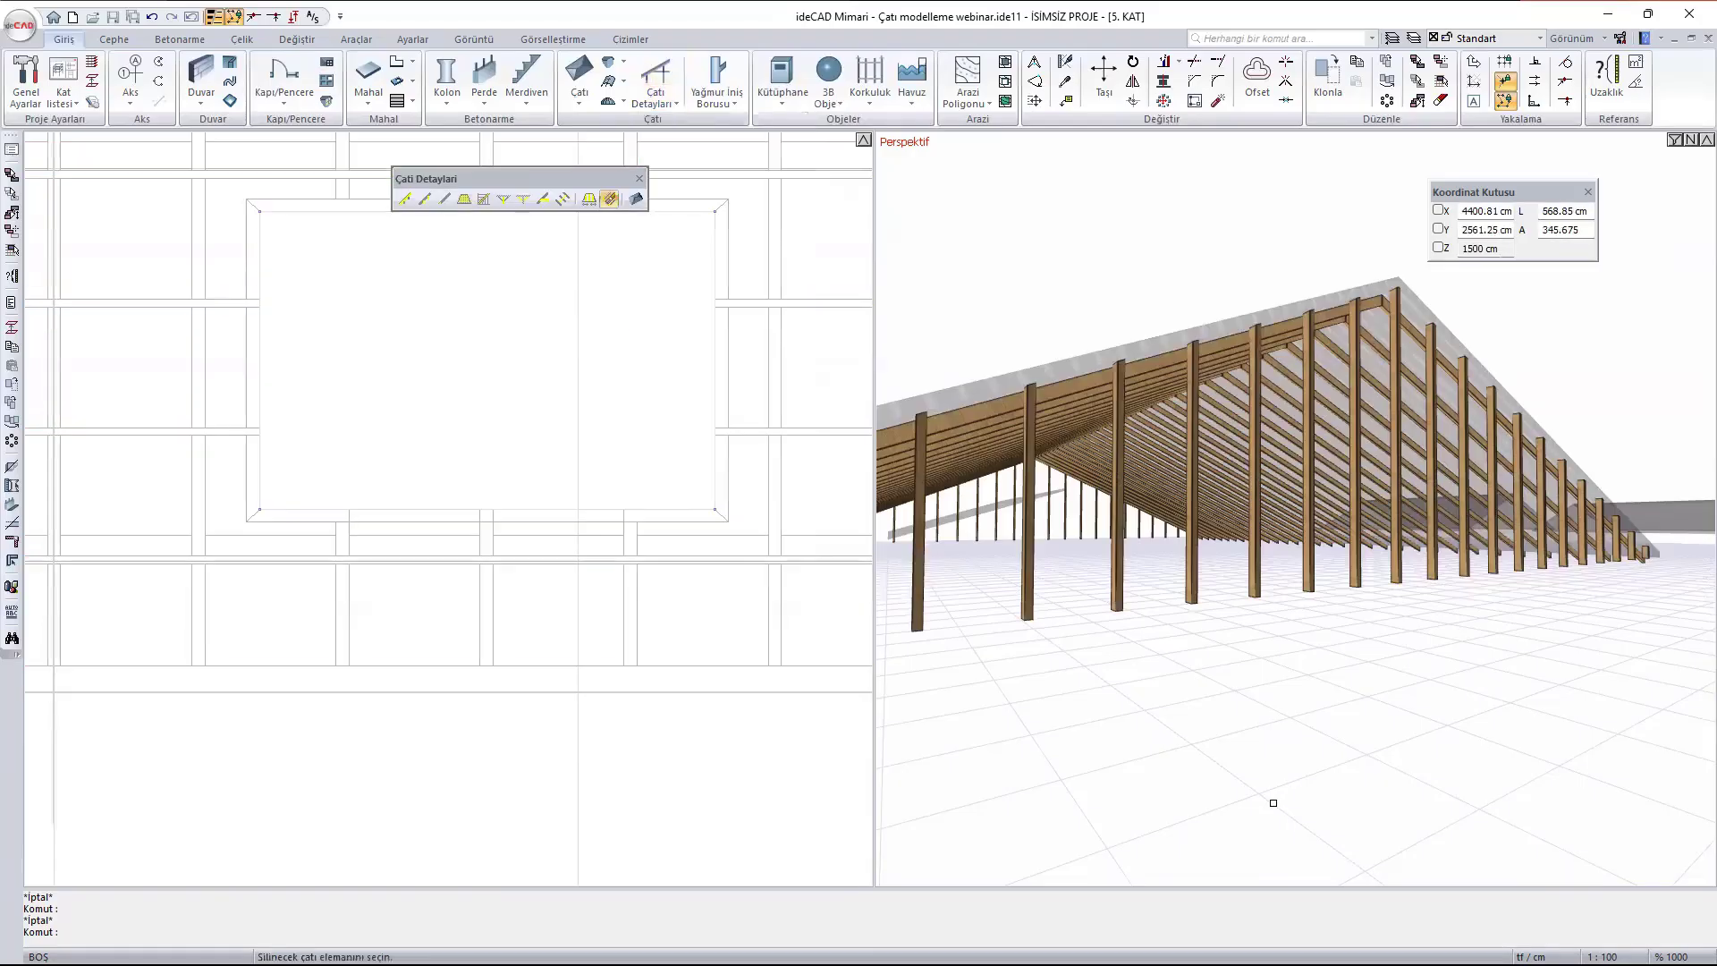
click(1112, 596)
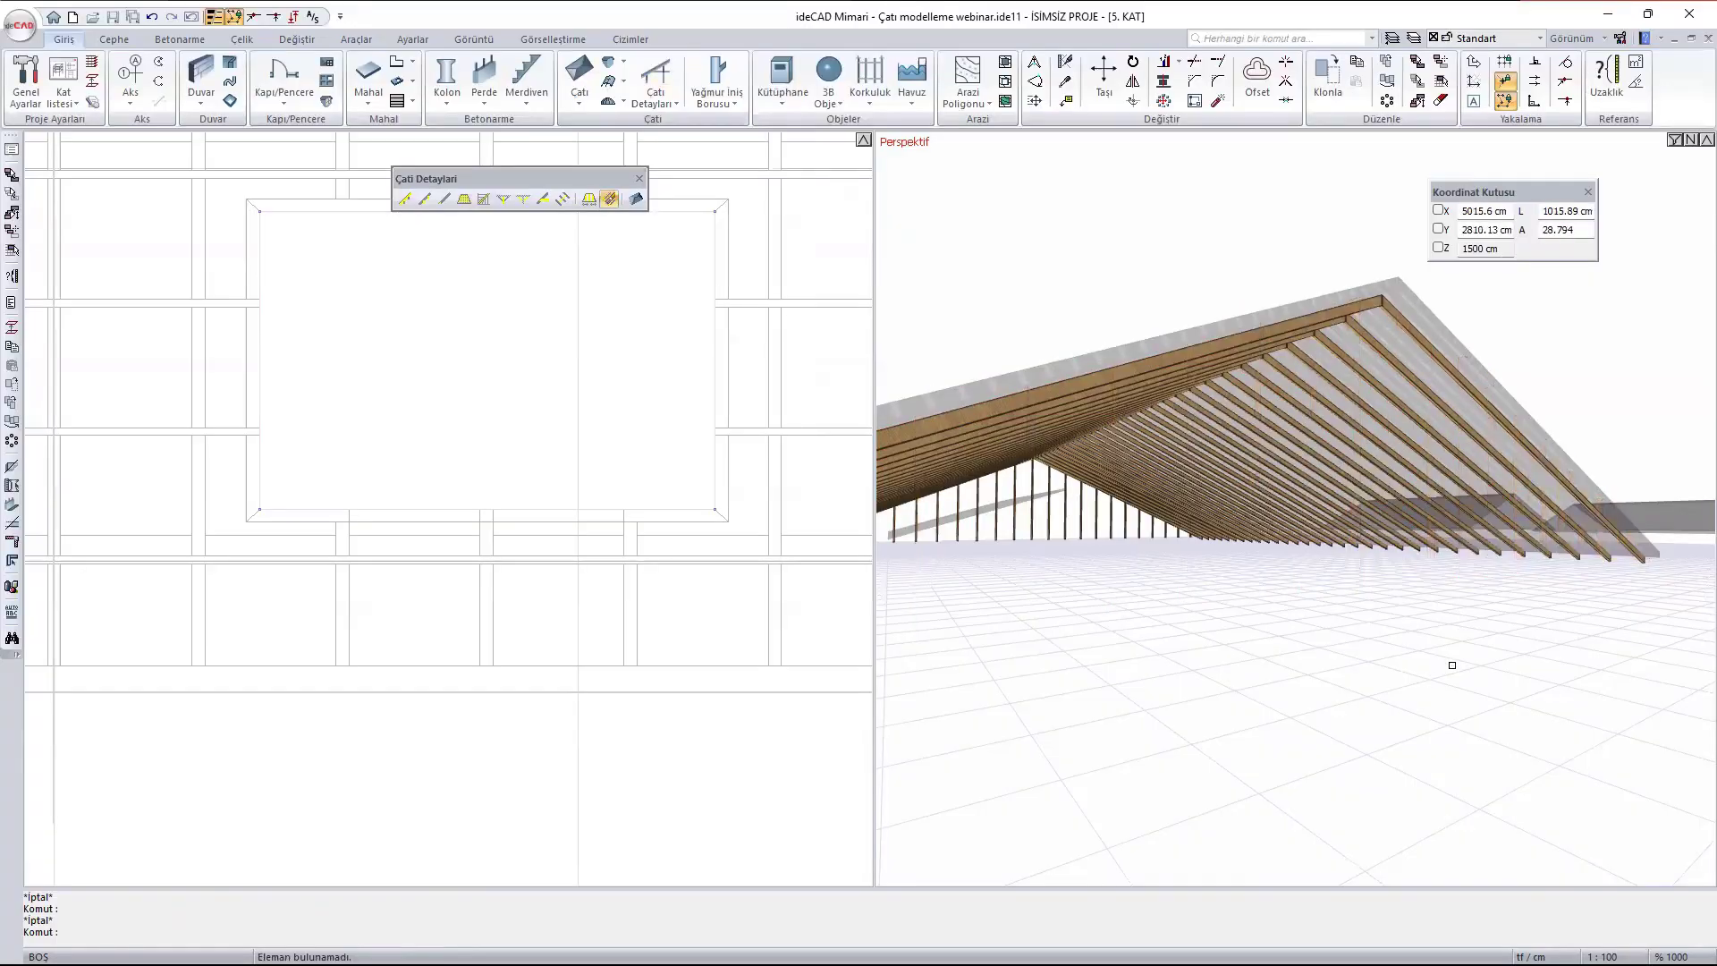
- Delete the rafters from both slopes of the gabled roof
middle_drag(1470, 617, 1393, 596)
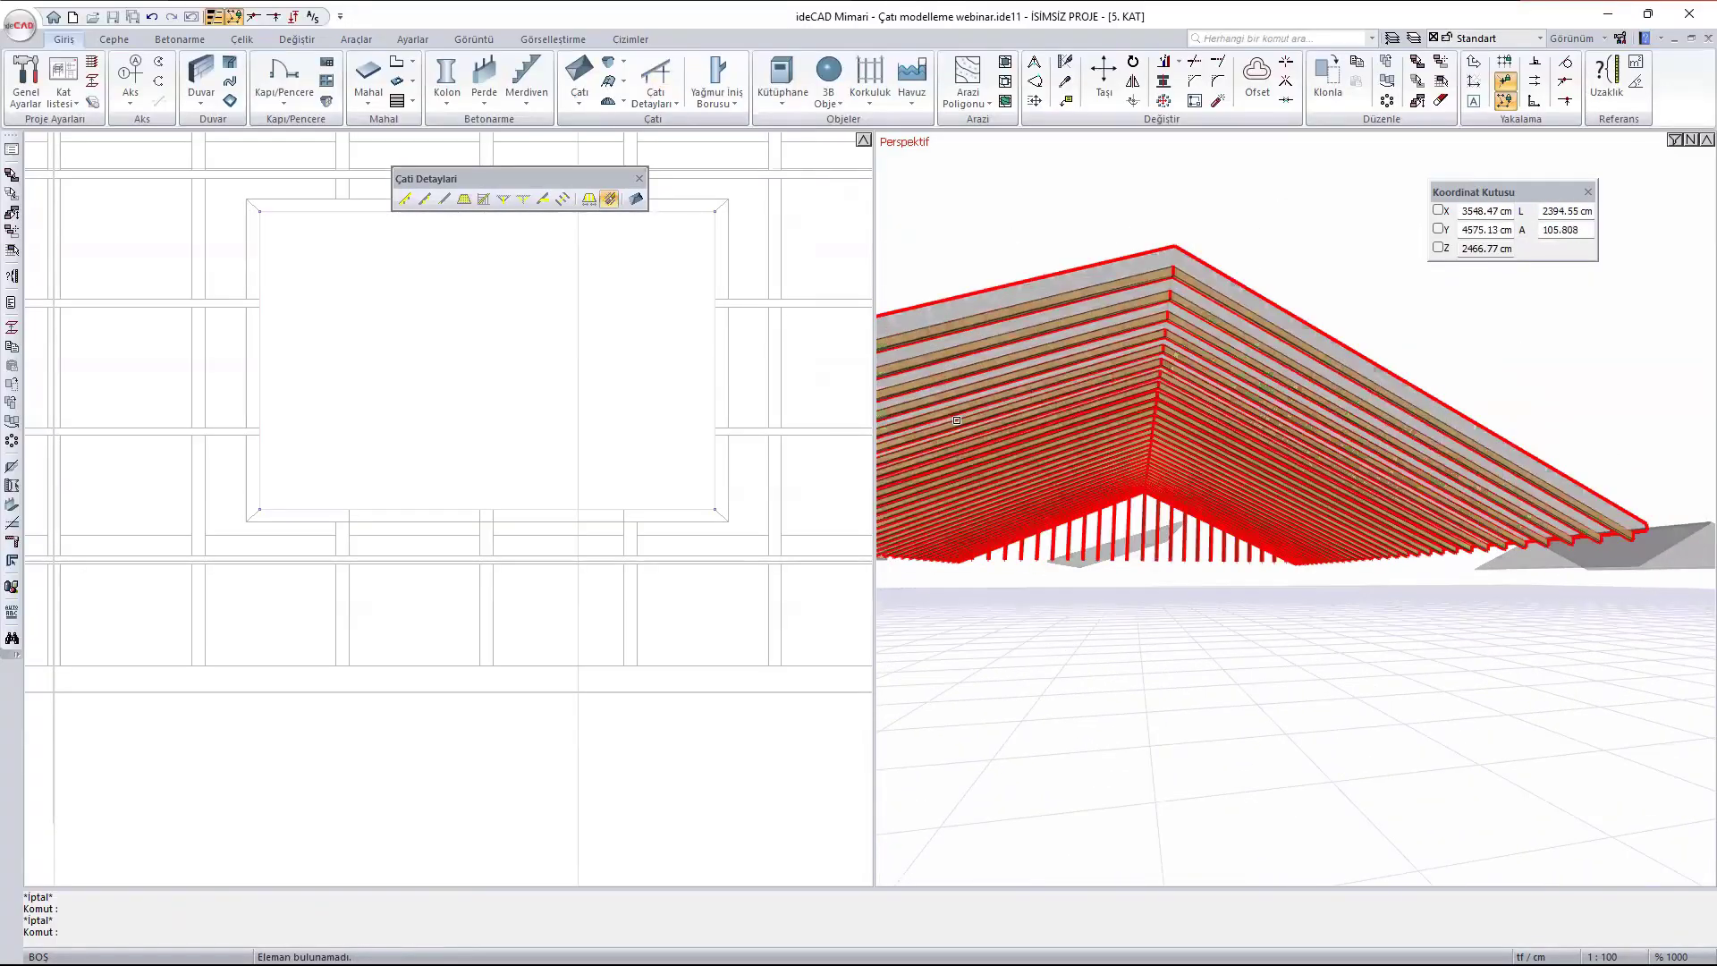
click(961, 425)
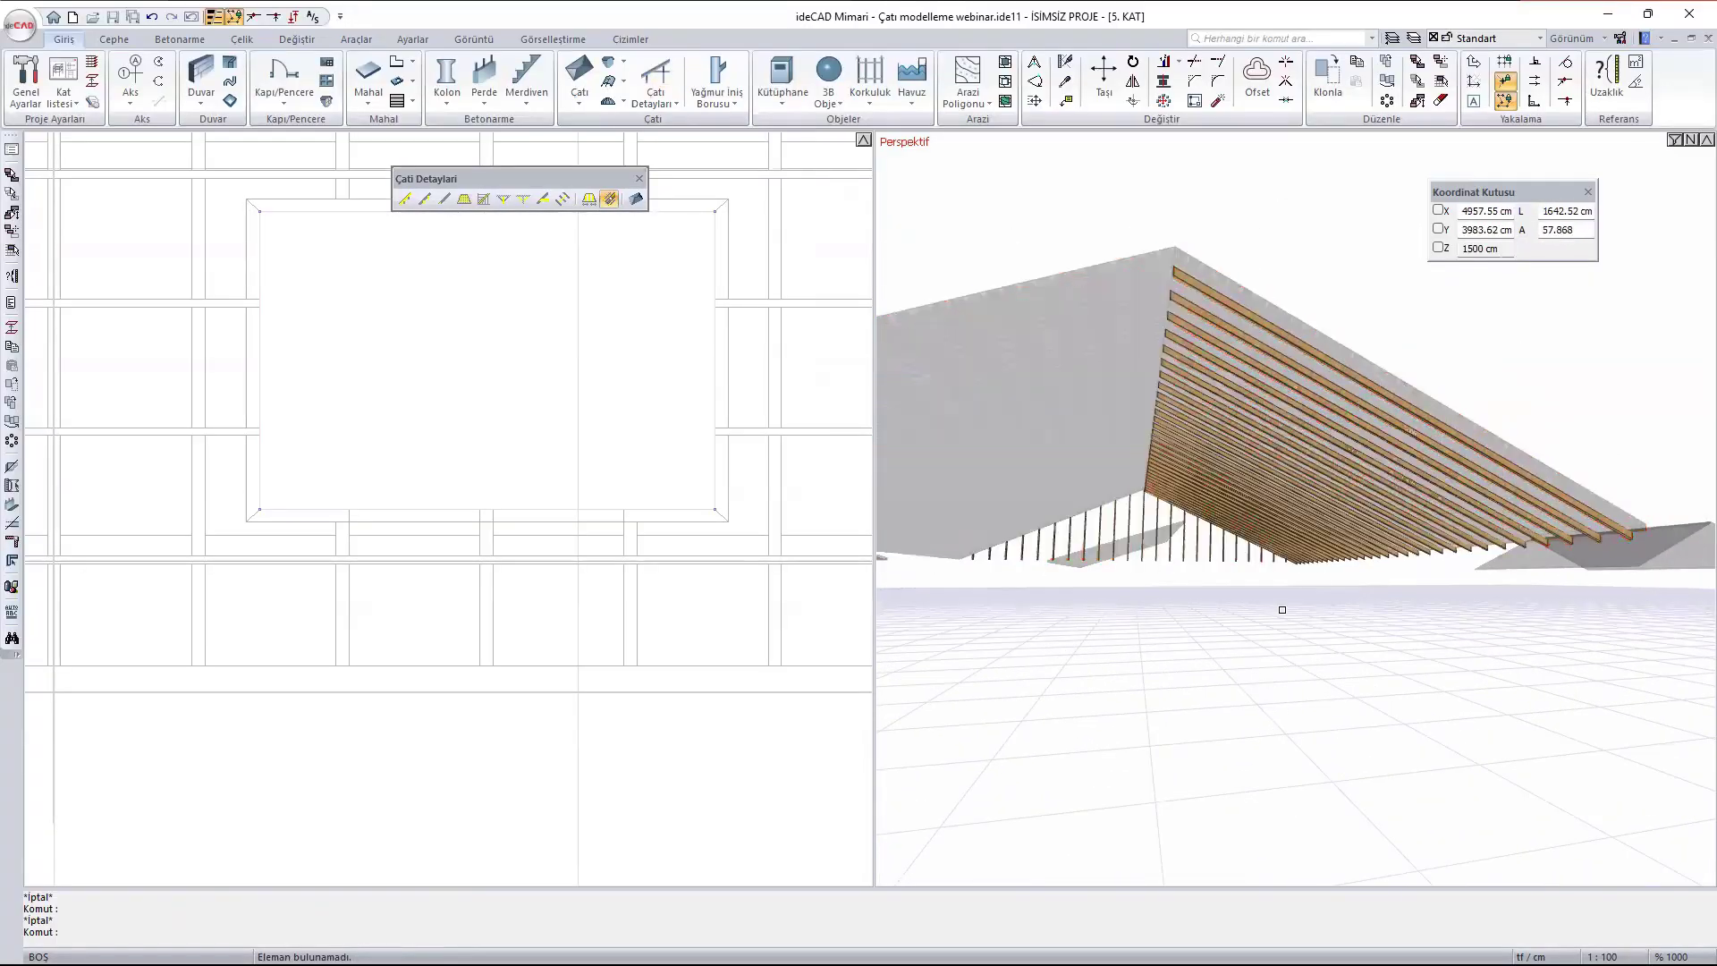
click(1338, 502)
- Delete the rafters from the west face of the hip roof, viewed from below, and end the delete command
middle_drag(1402, 579, 1086, 458)
scroll(1085, 458, down, 3)
middle_drag(1596, 706, 1113, 548)
scroll(1400, 799, up, 1)
middle_drag(1400, 799, 1382, 581)
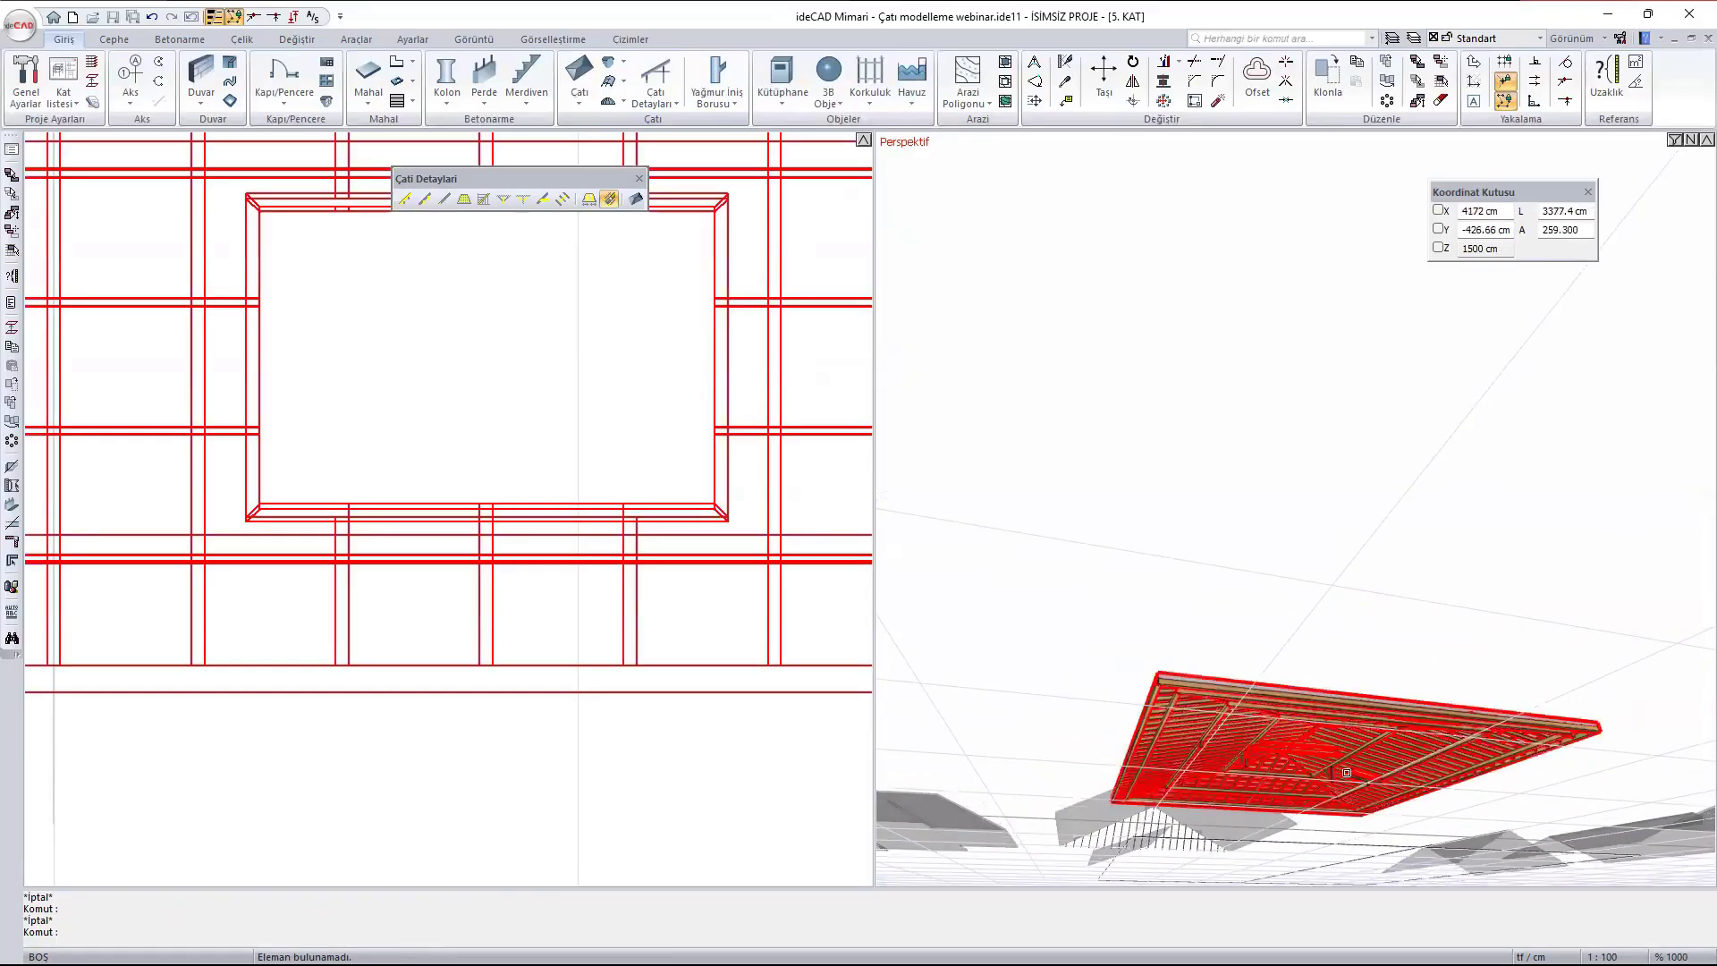
scroll(1252, 746, up, 6)
click(1266, 737)
key(Delete)
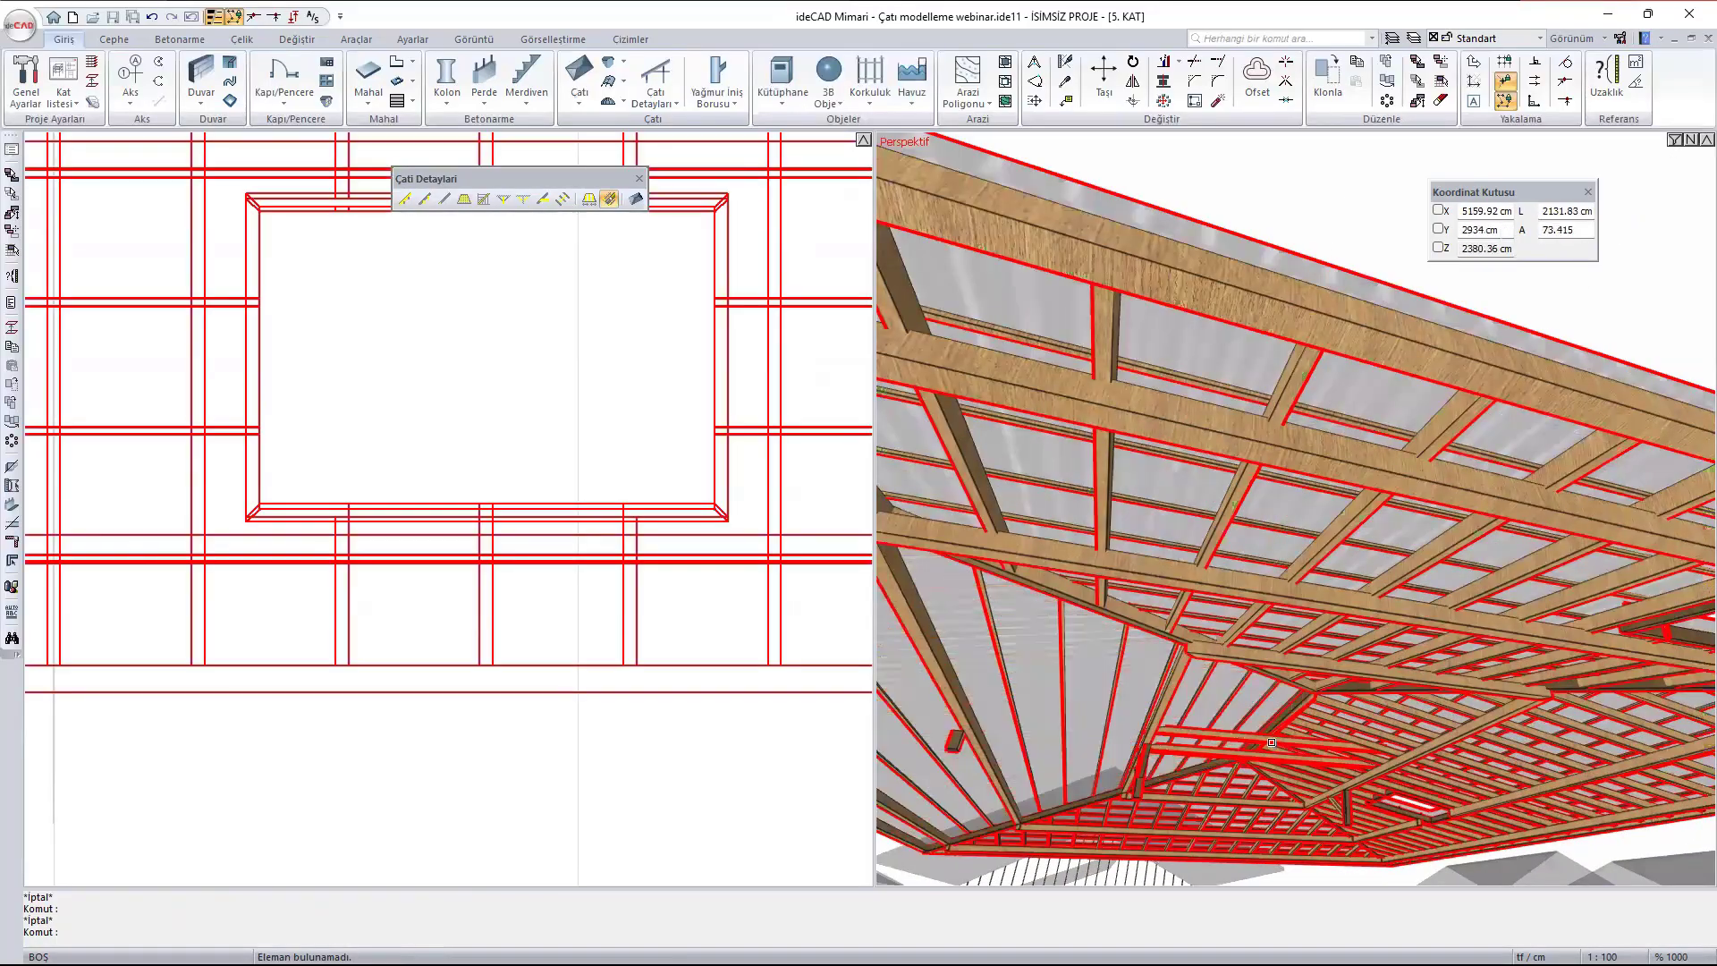
scroll(1230, 679, down, 5)
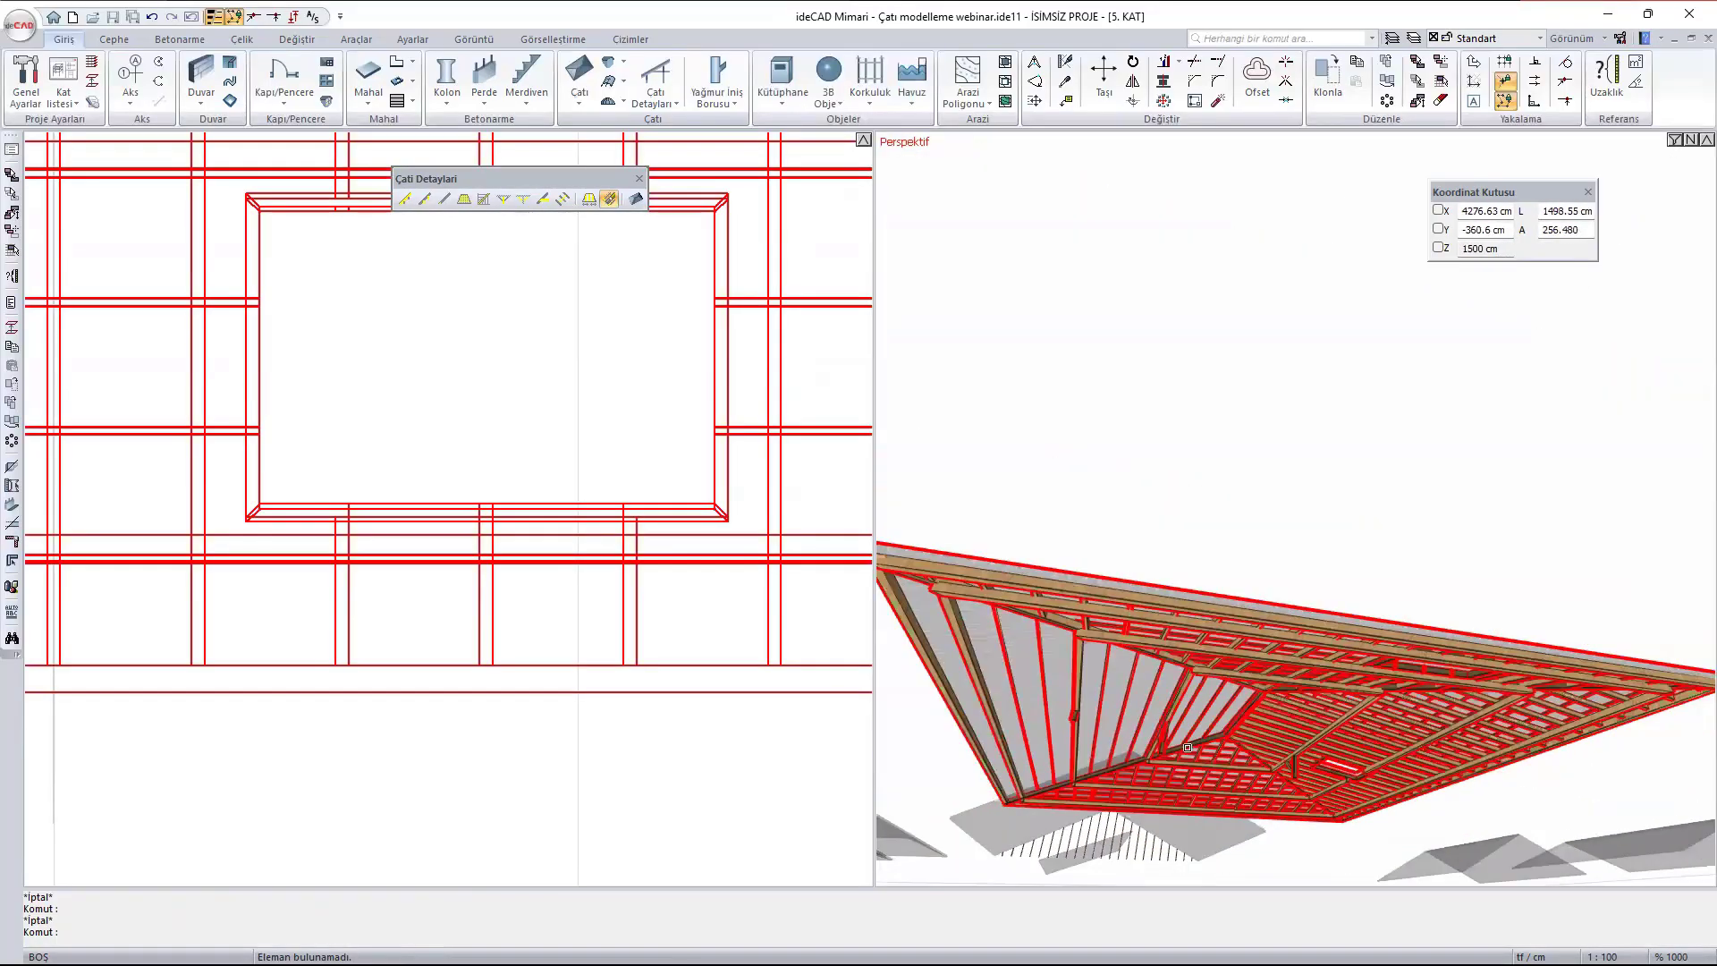
ctrl+middle_drag(1189, 746, 1231, 745)
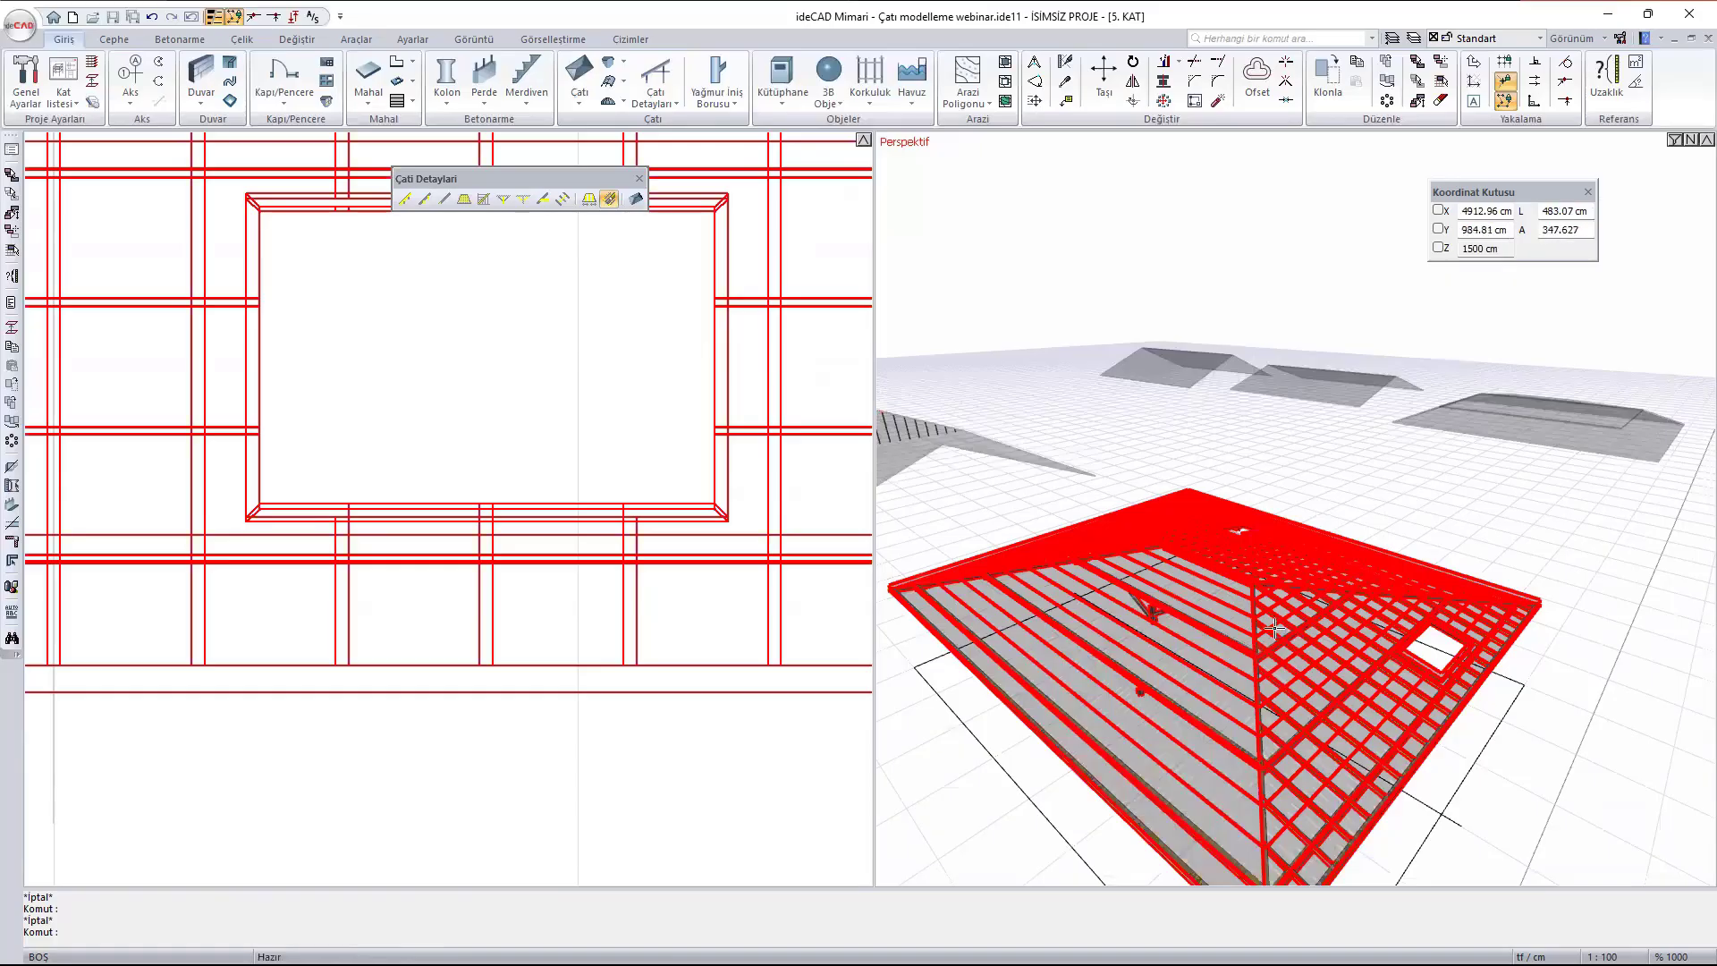
key(Escape)
- Resize a single rafter on the hip roof's south face, west of the opening, to 10 cm wide and 10 cm high
middle_drag(1439, 714, 1348, 662)
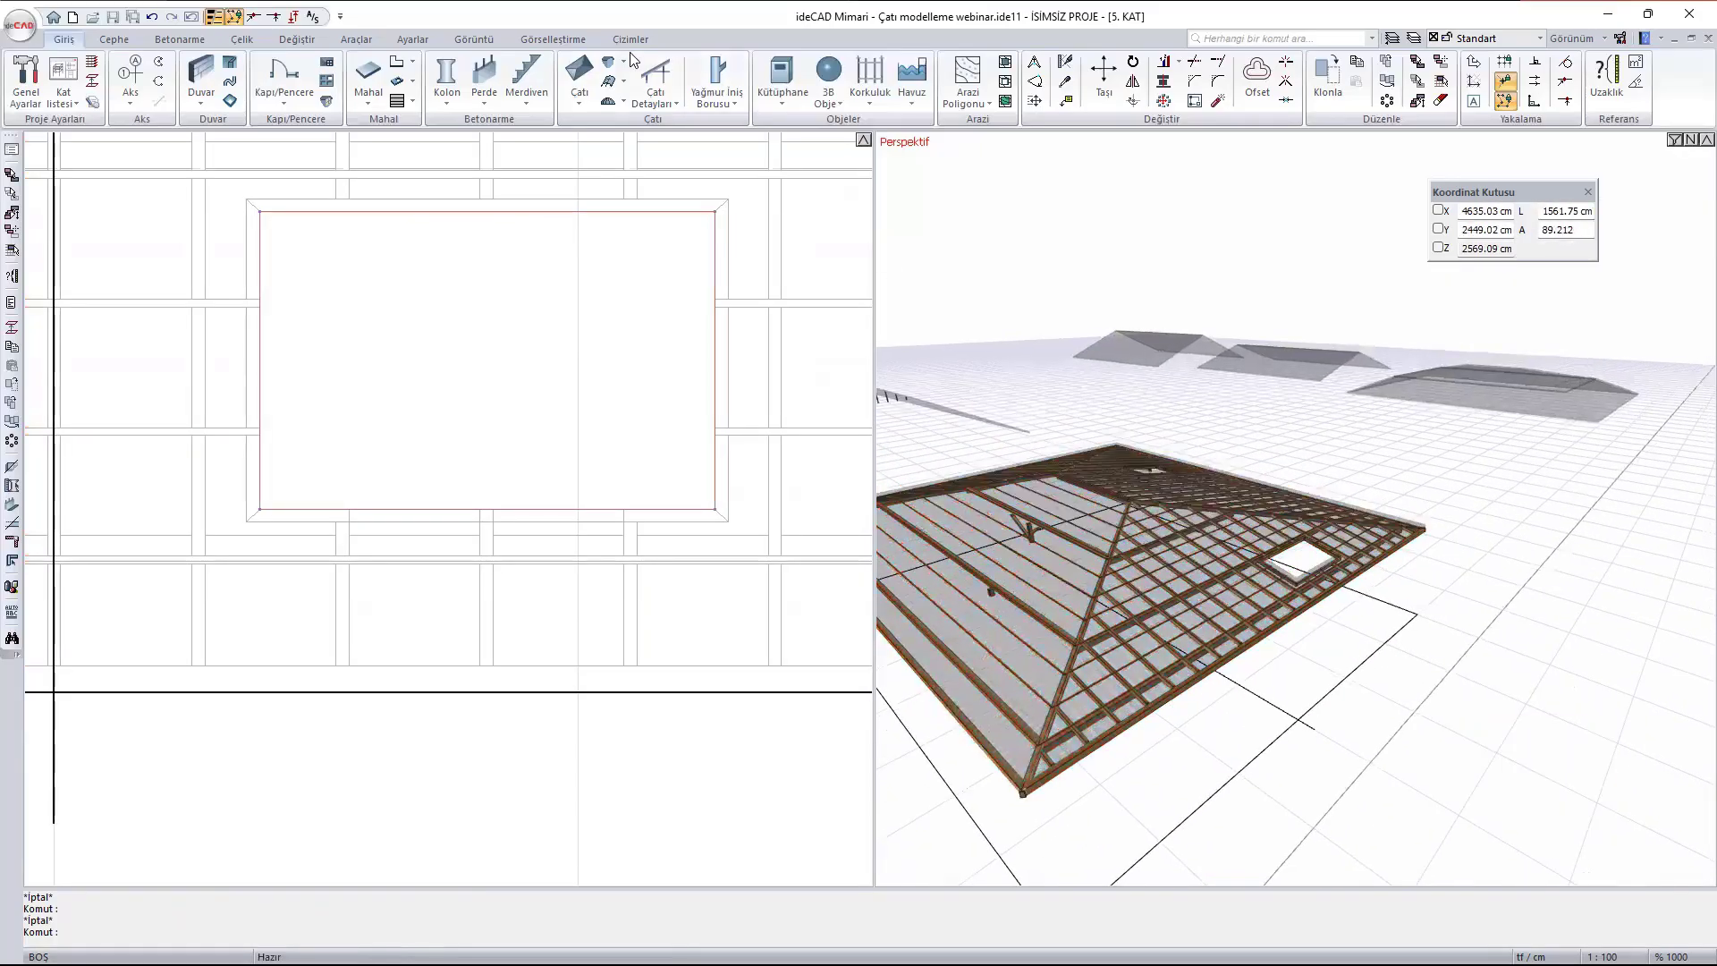
click(656, 94)
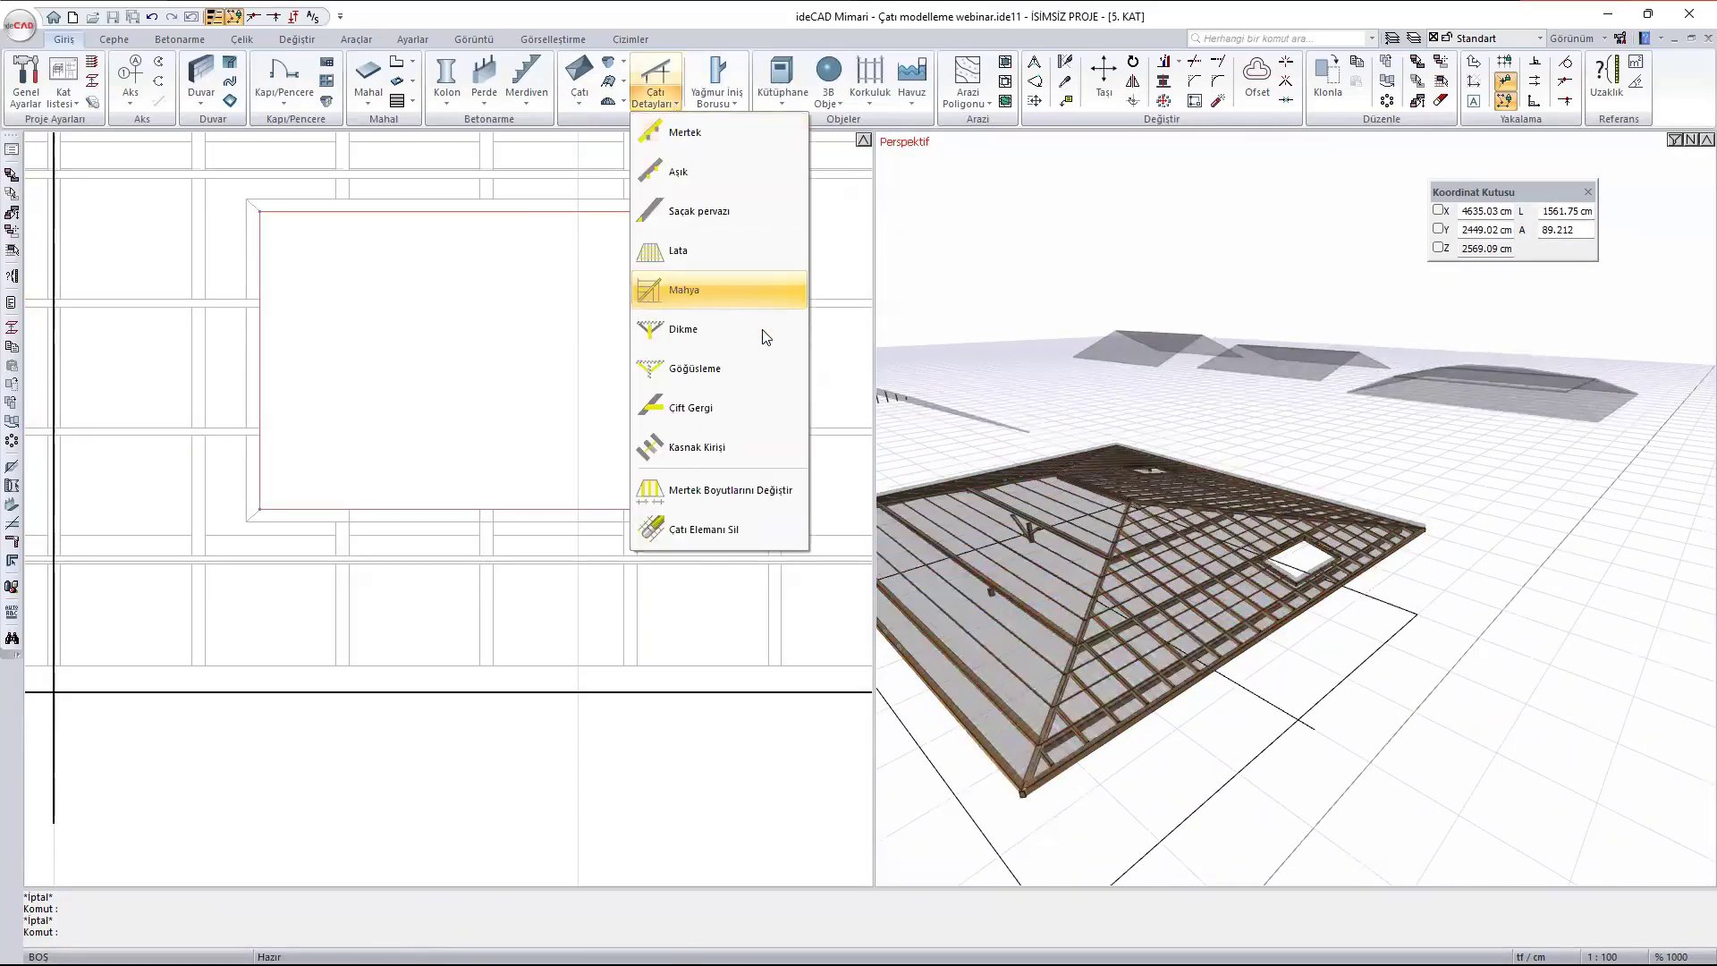
click(786, 491)
scroll(1109, 579, up, 10)
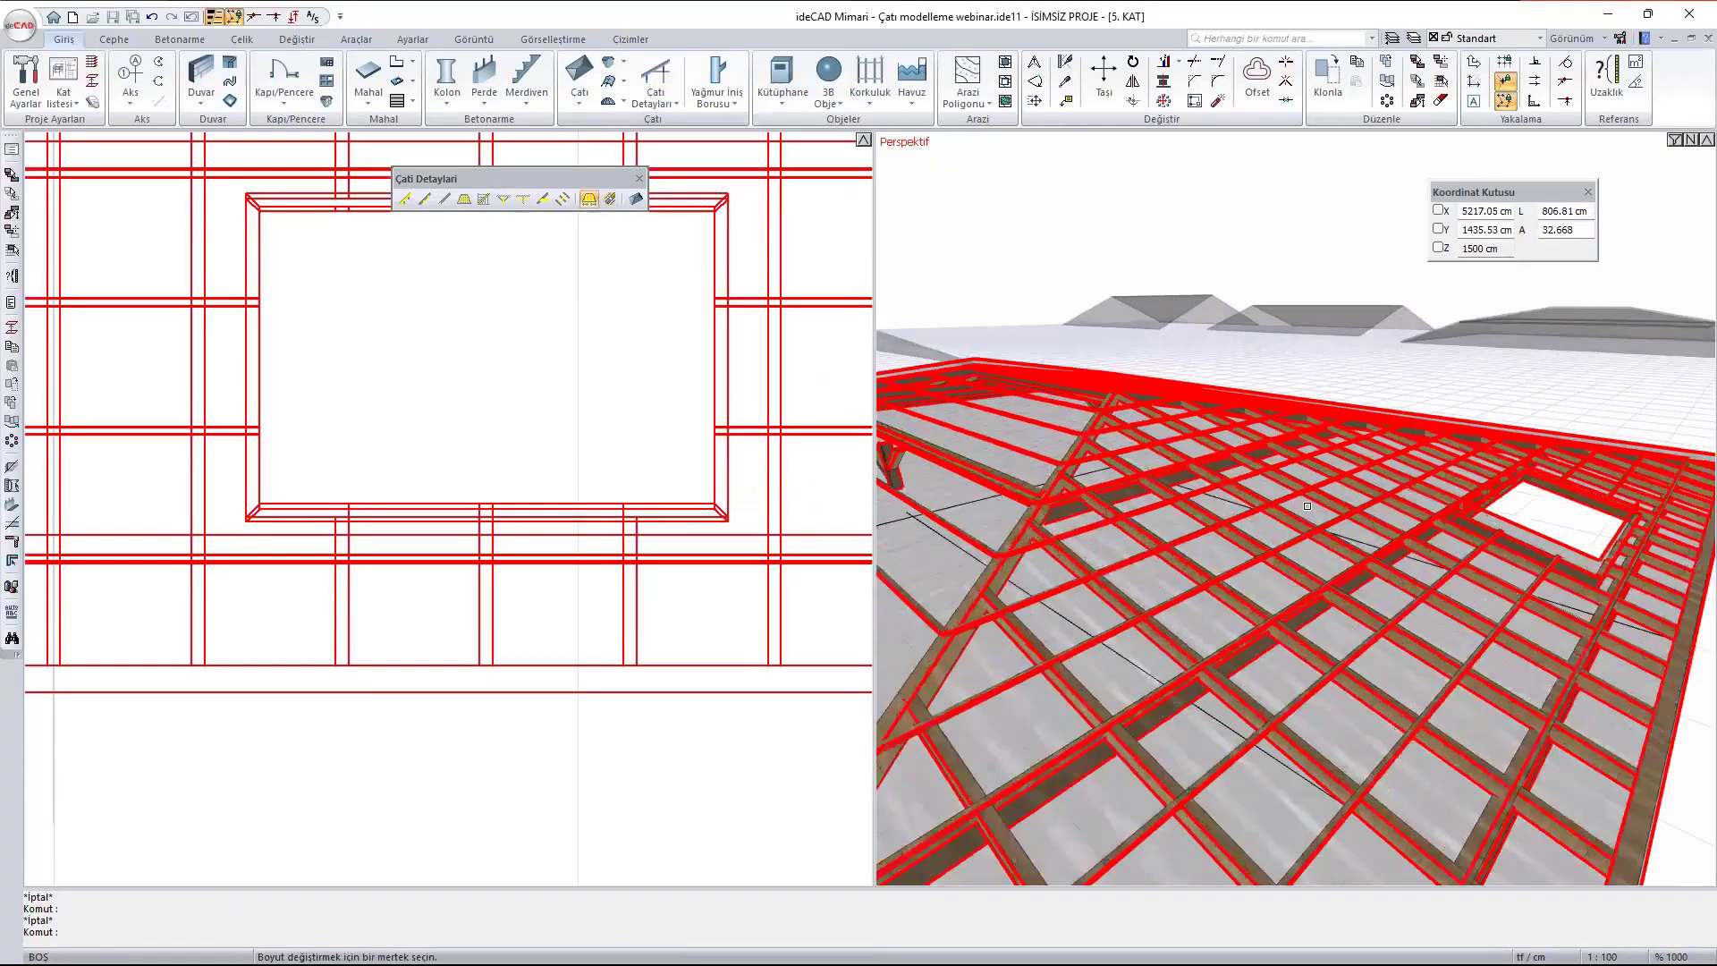
middle_drag(1216, 546, 1252, 488)
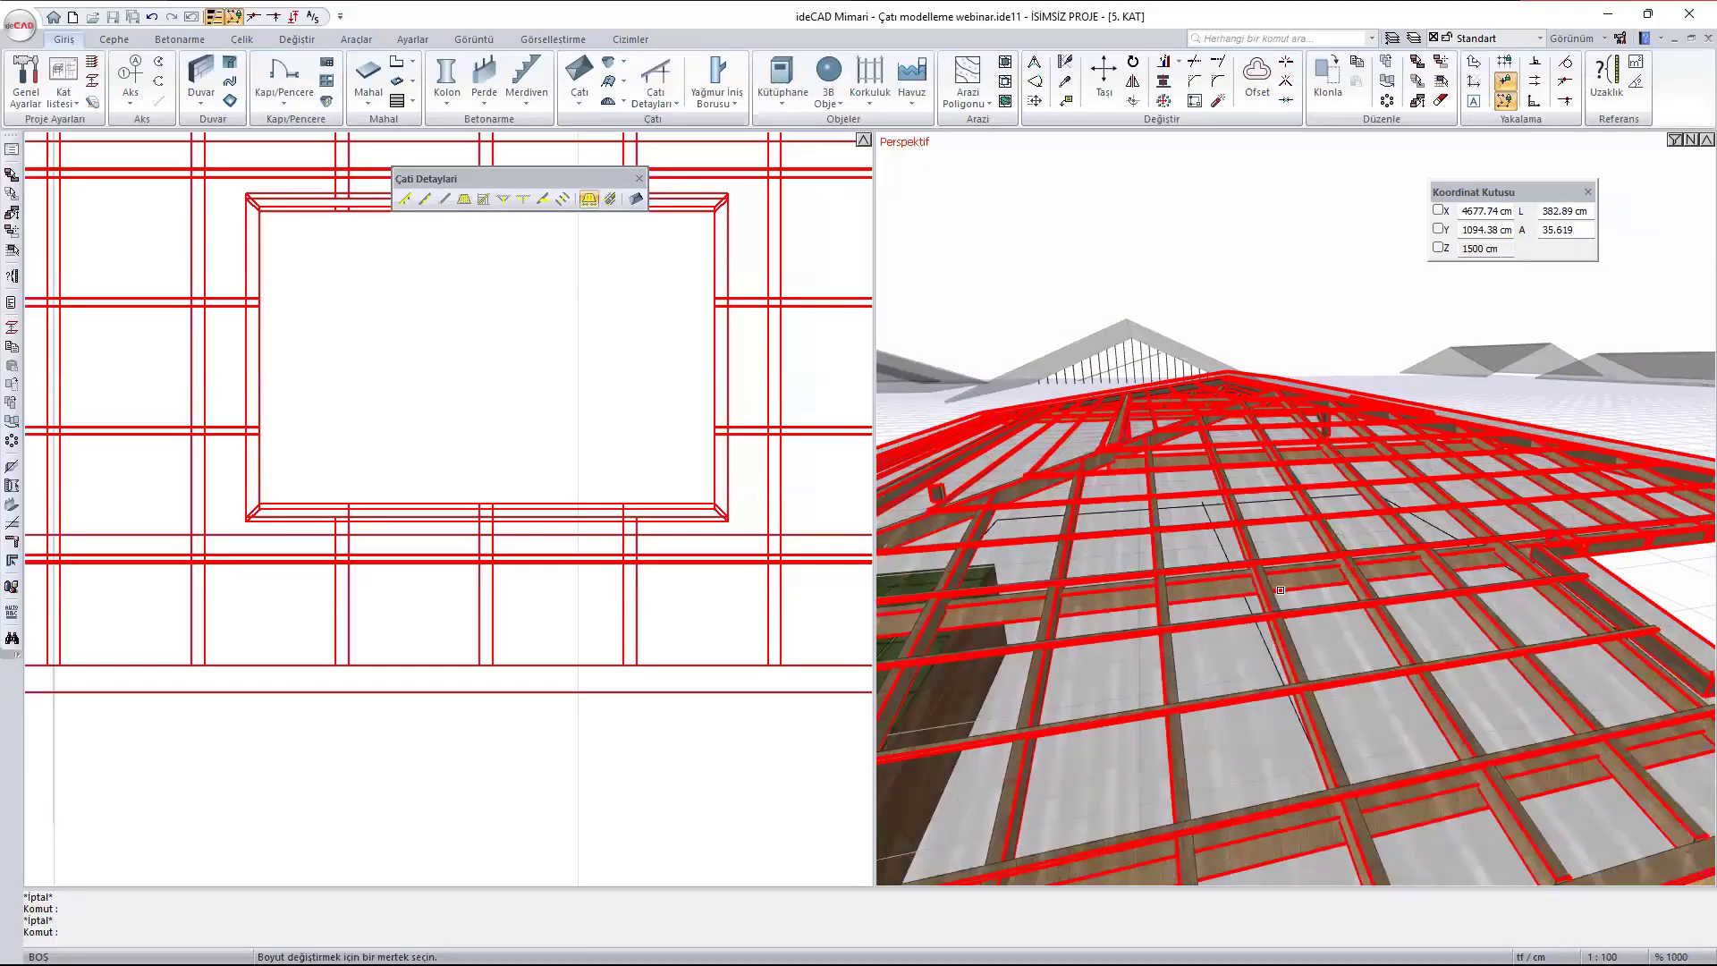
scroll(1099, 536, up, 1)
scroll(586, 644, down, 5)
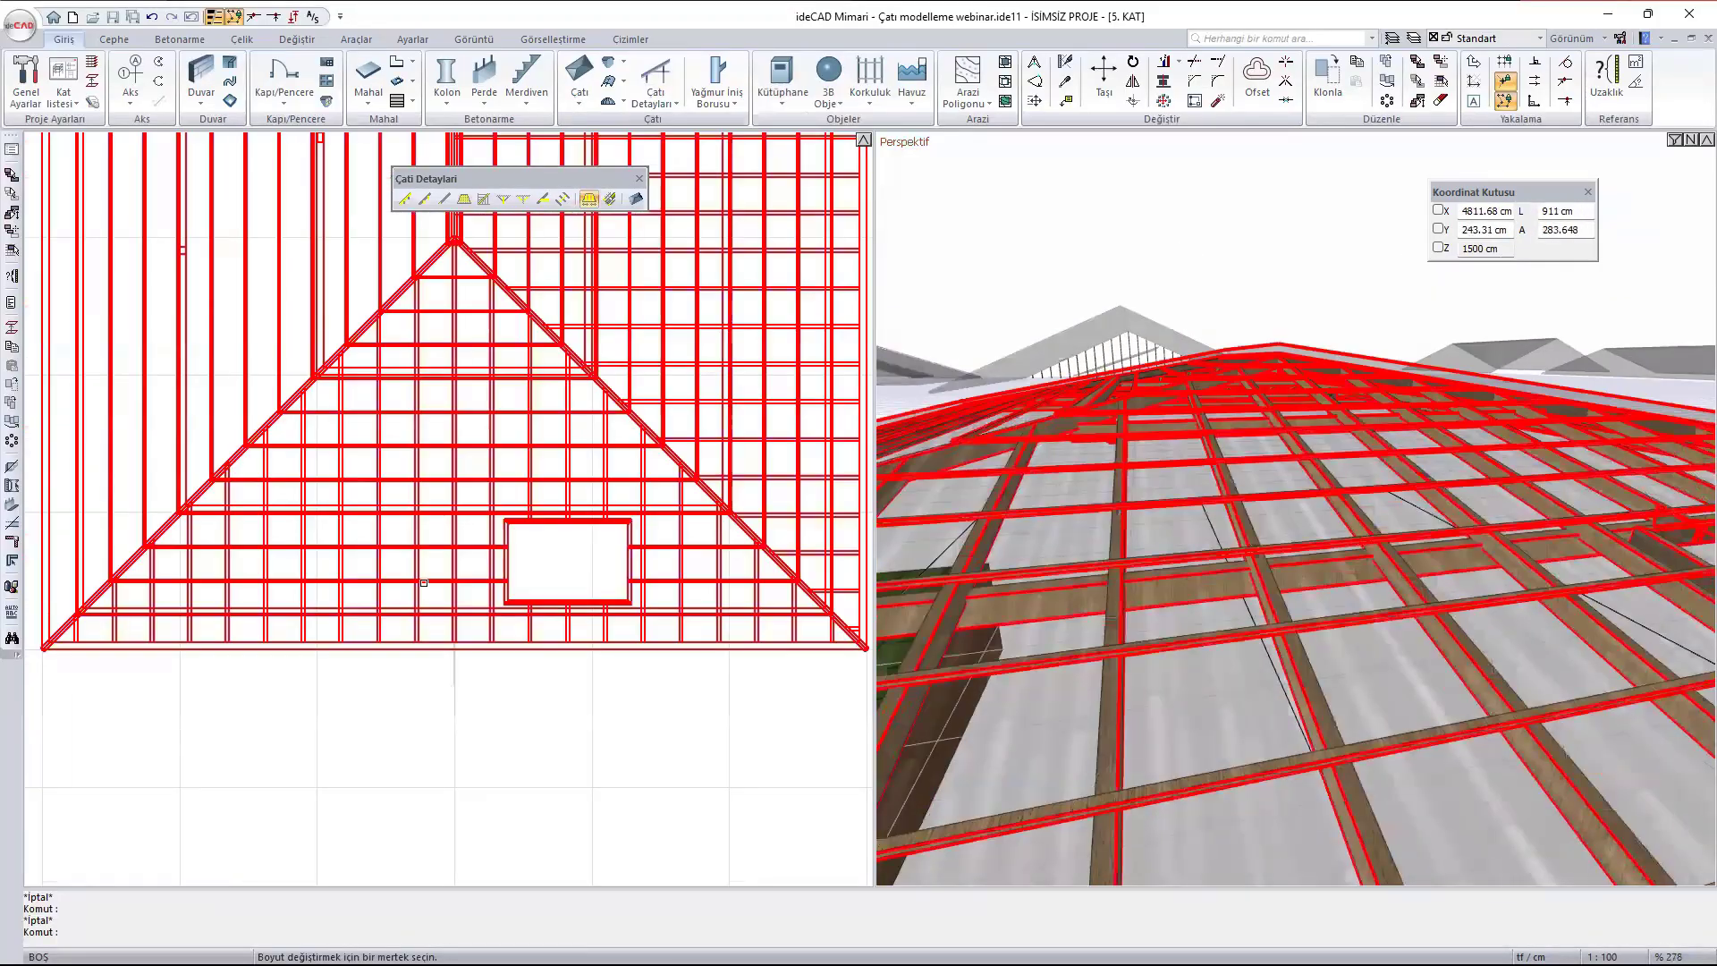
click(1391, 530)
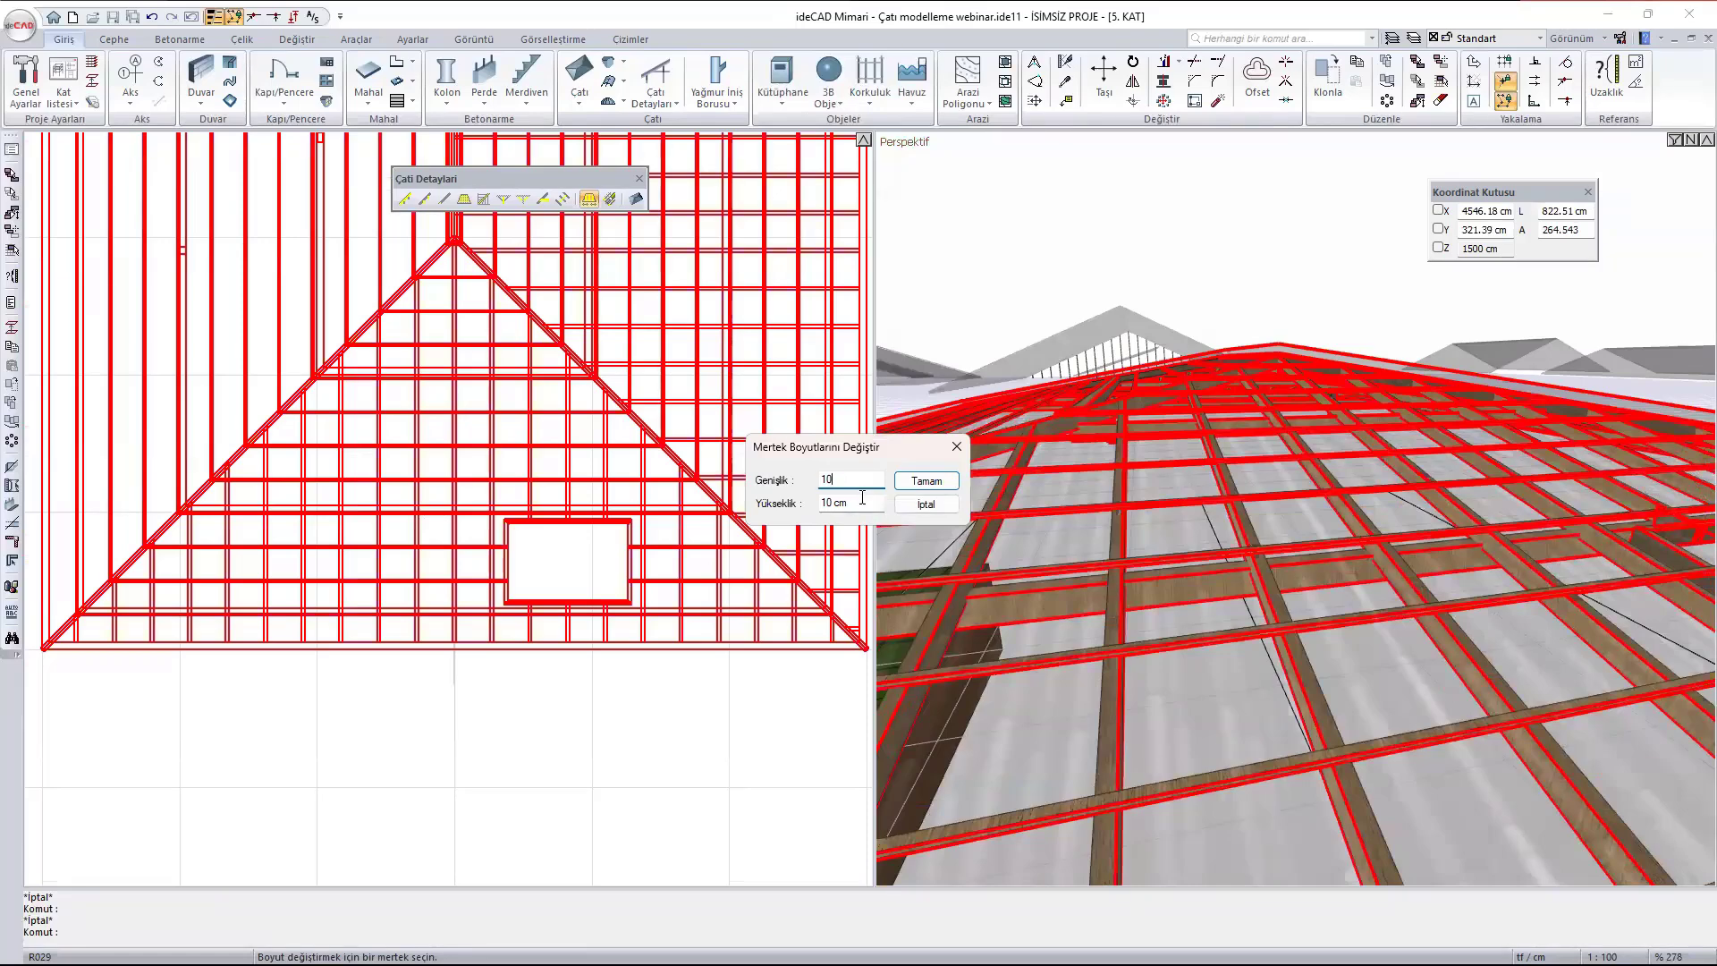
text(10)
key(Tab)
click(927, 480)
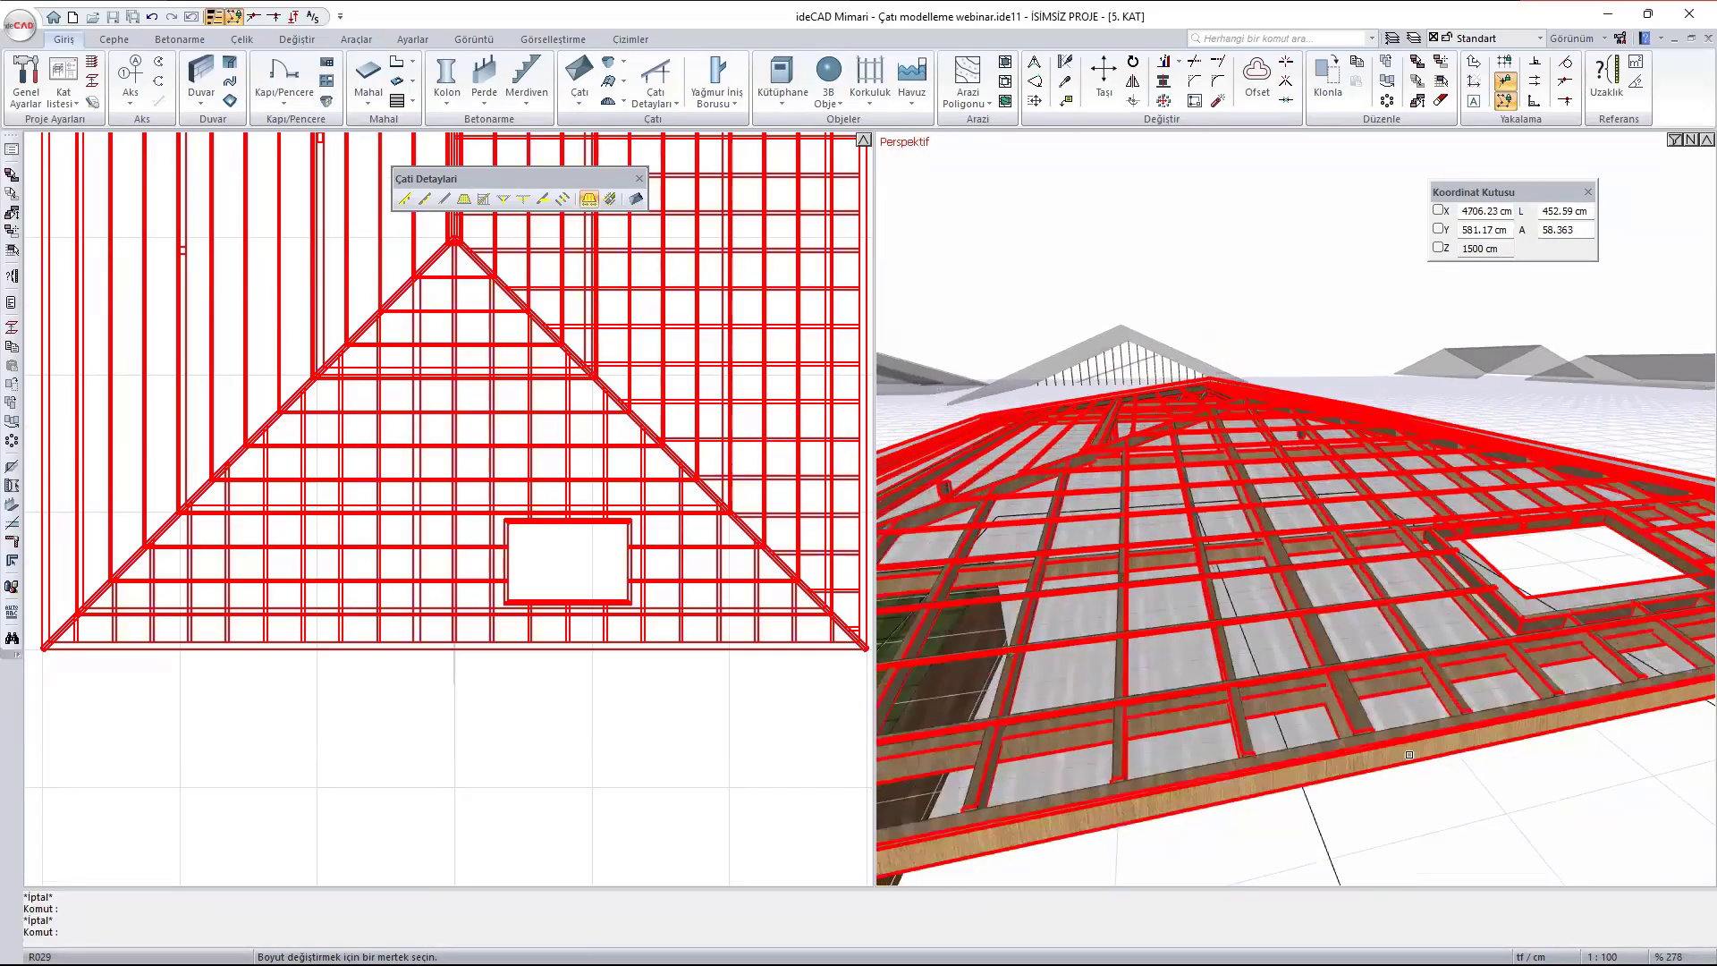
scroll(1377, 769, up, 2)
ctrl+middle_drag(1276, 739, 1305, 769)
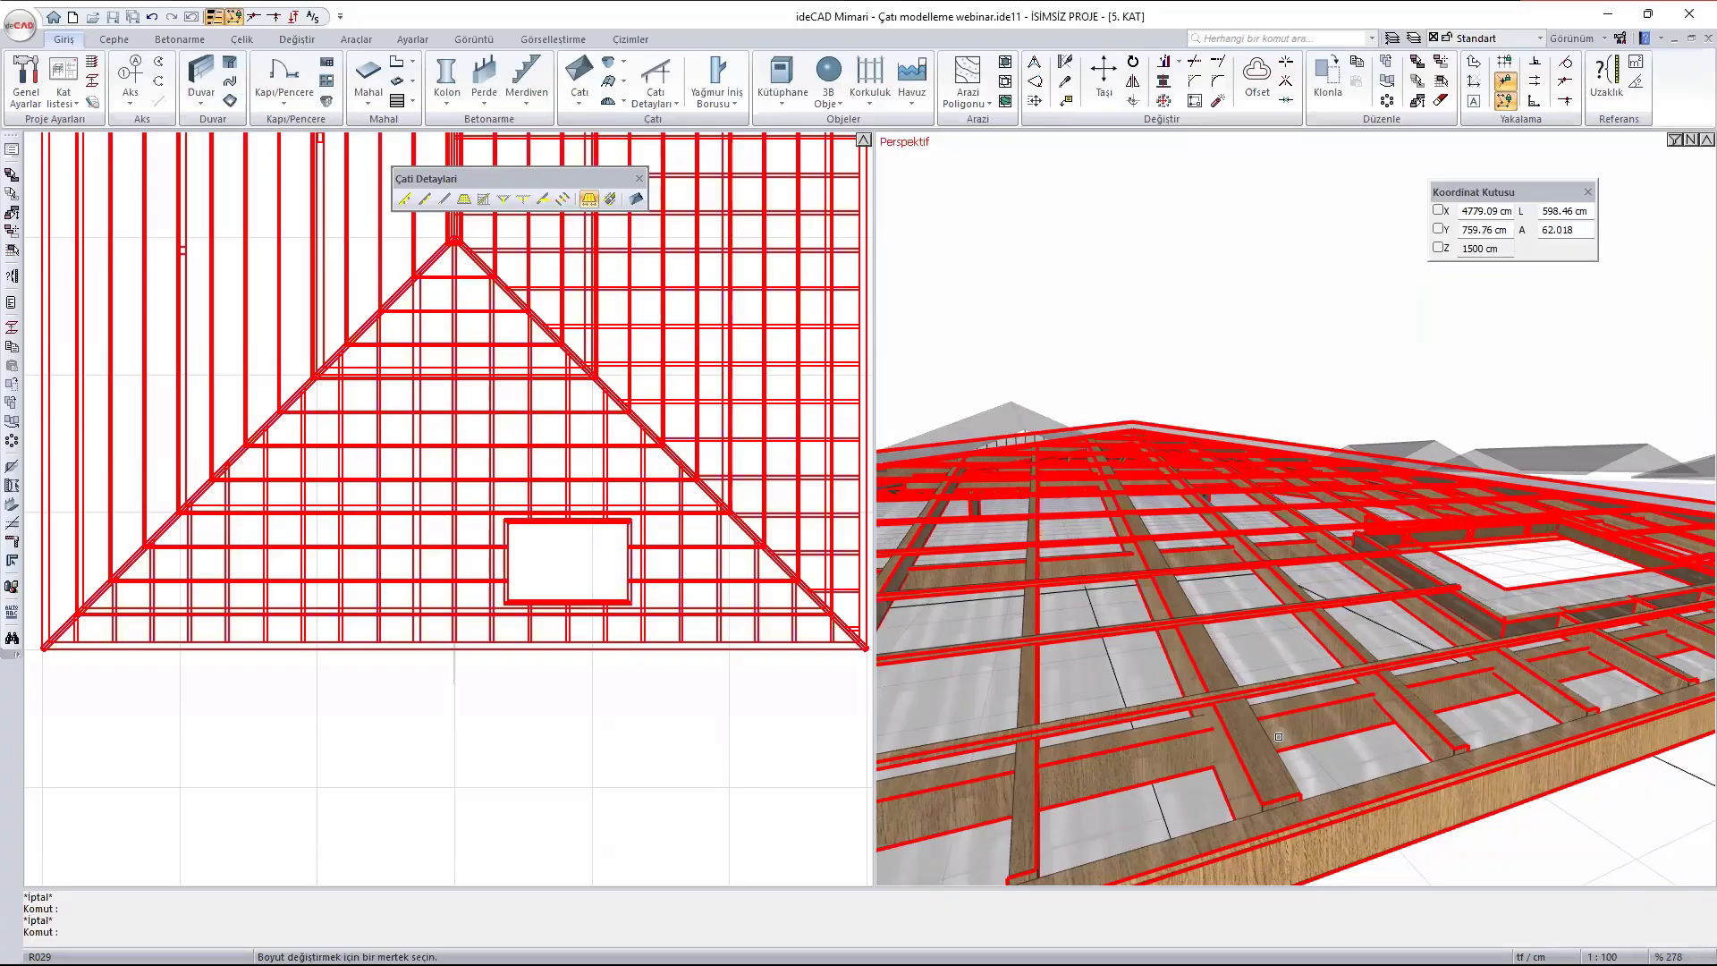
scroll(1194, 541, down, 4)
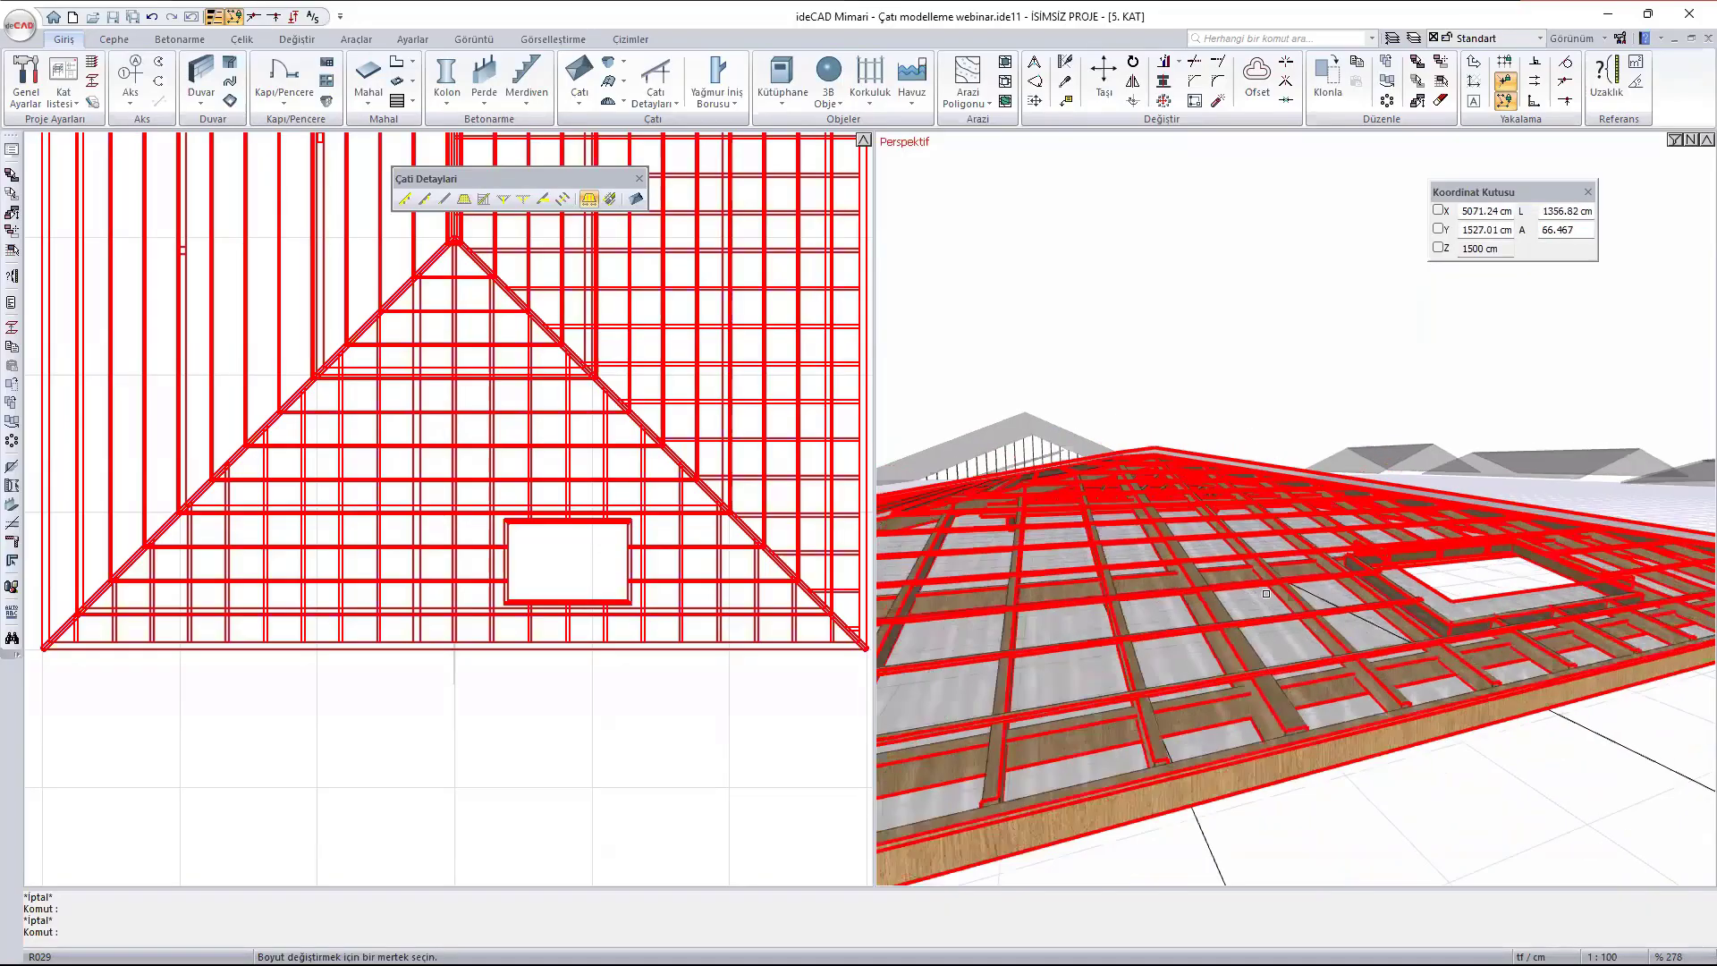
mouse_move(1182, 534)
ctrl+middle_down()
mouse_move(1215, 648)
mouse_move(1314, 541)
mouse_move(1239, 657)
ctrl+middle_up()
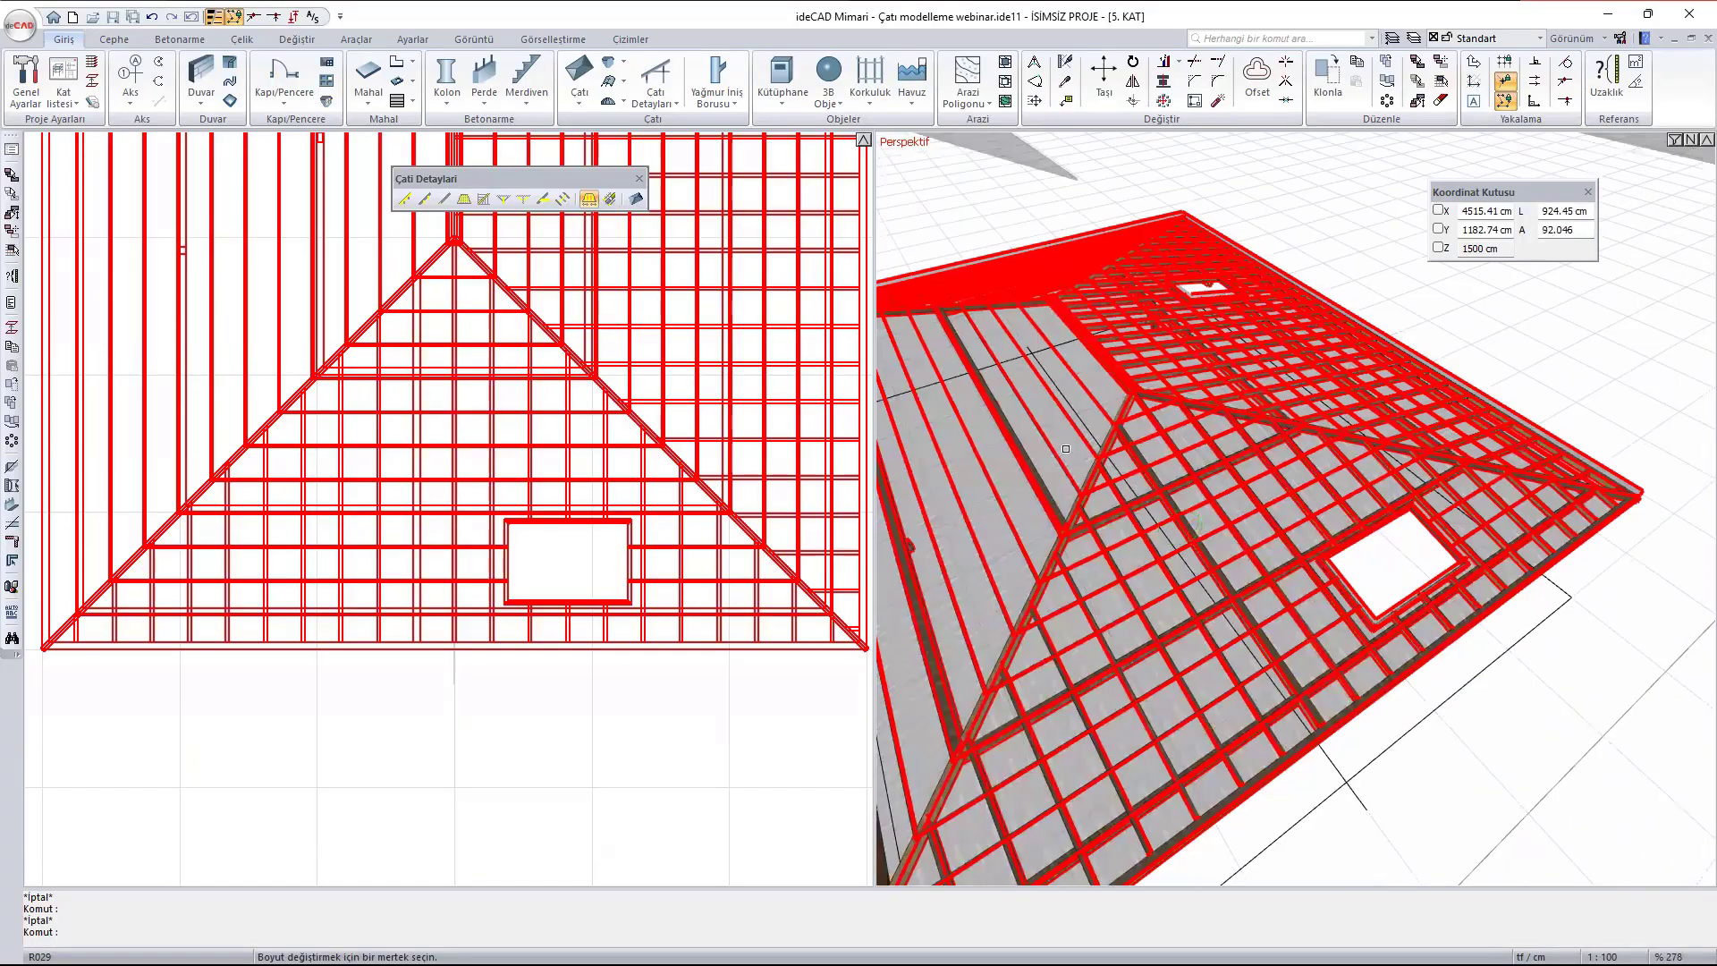
- Turn off transparency (Şeffaflık) in the hip roof's covering material using the material properties command
key(Escape)
middle_drag(1005, 474, 1193, 483)
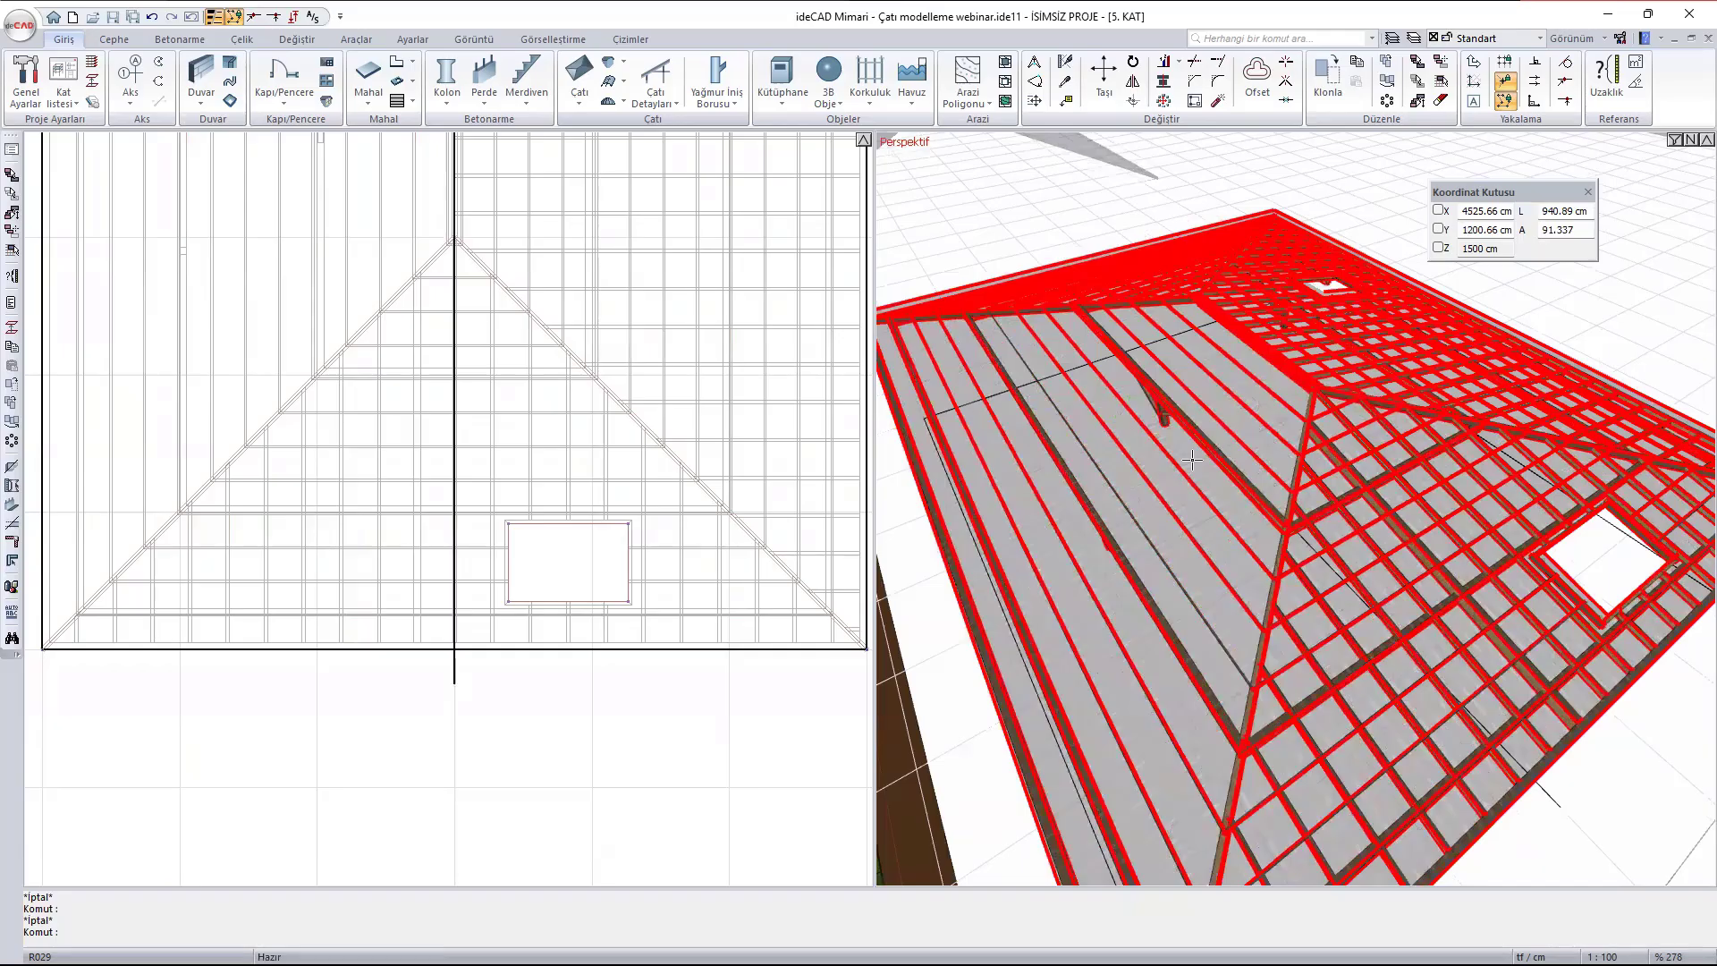
right_click(1192, 460)
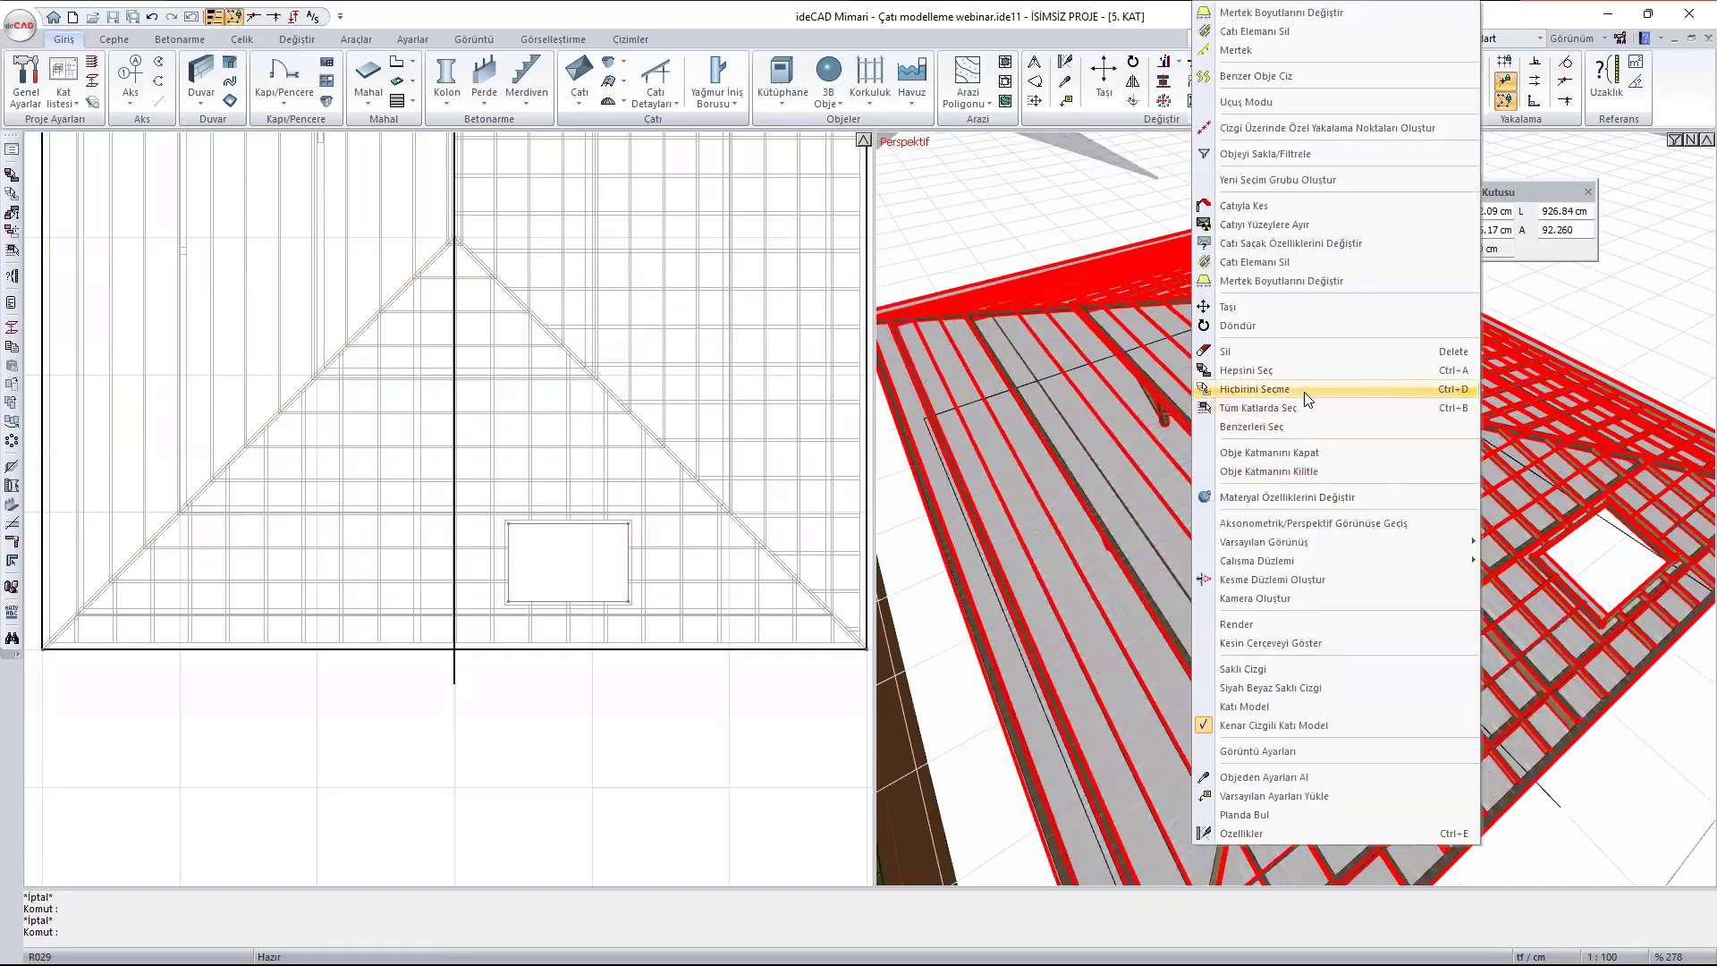
click(1347, 501)
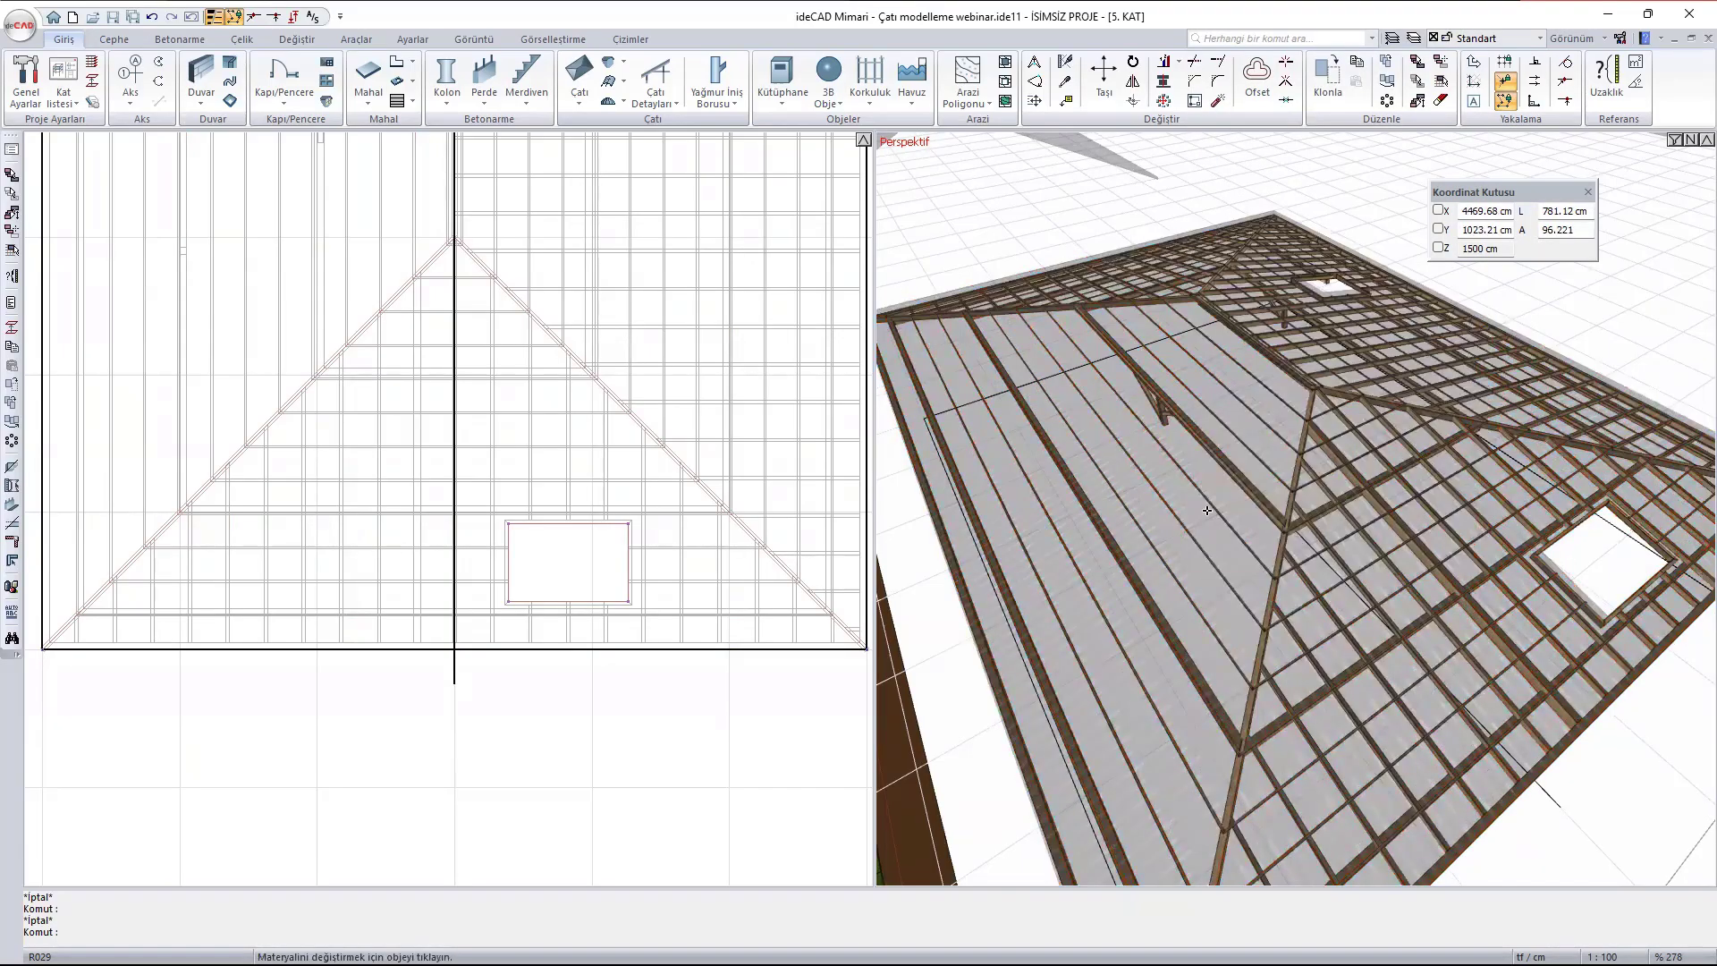
click(624, 635)
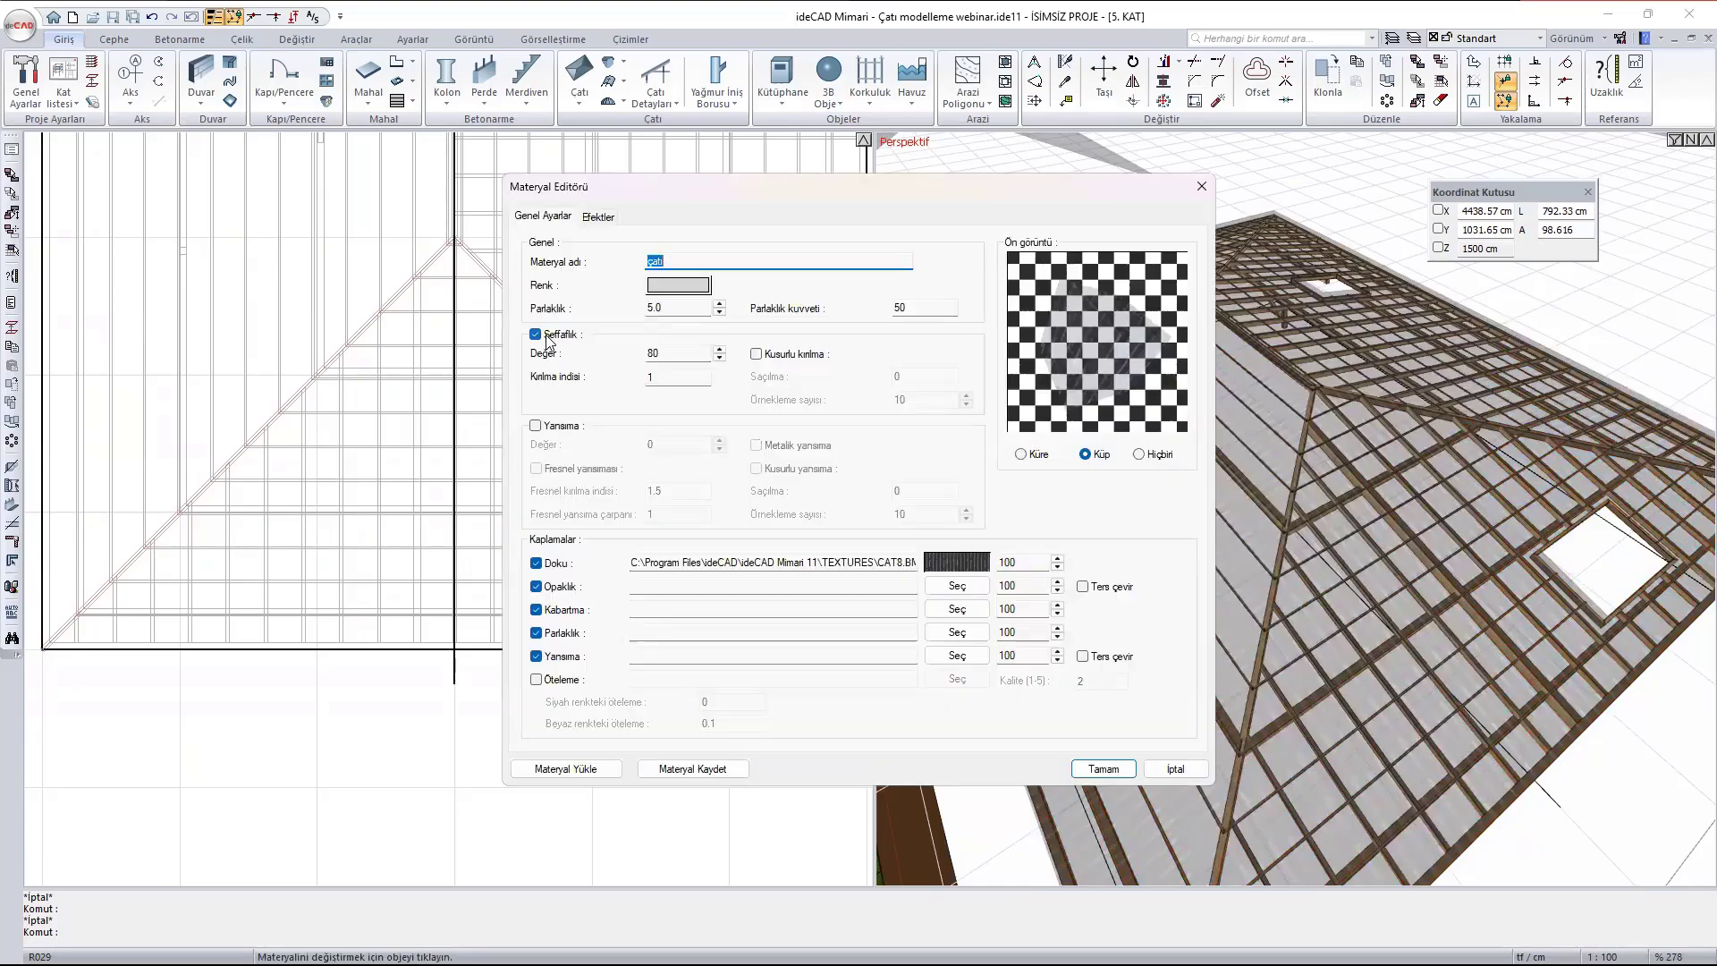
click(547, 337)
click(1102, 771)
scroll(1318, 326, down, 6)
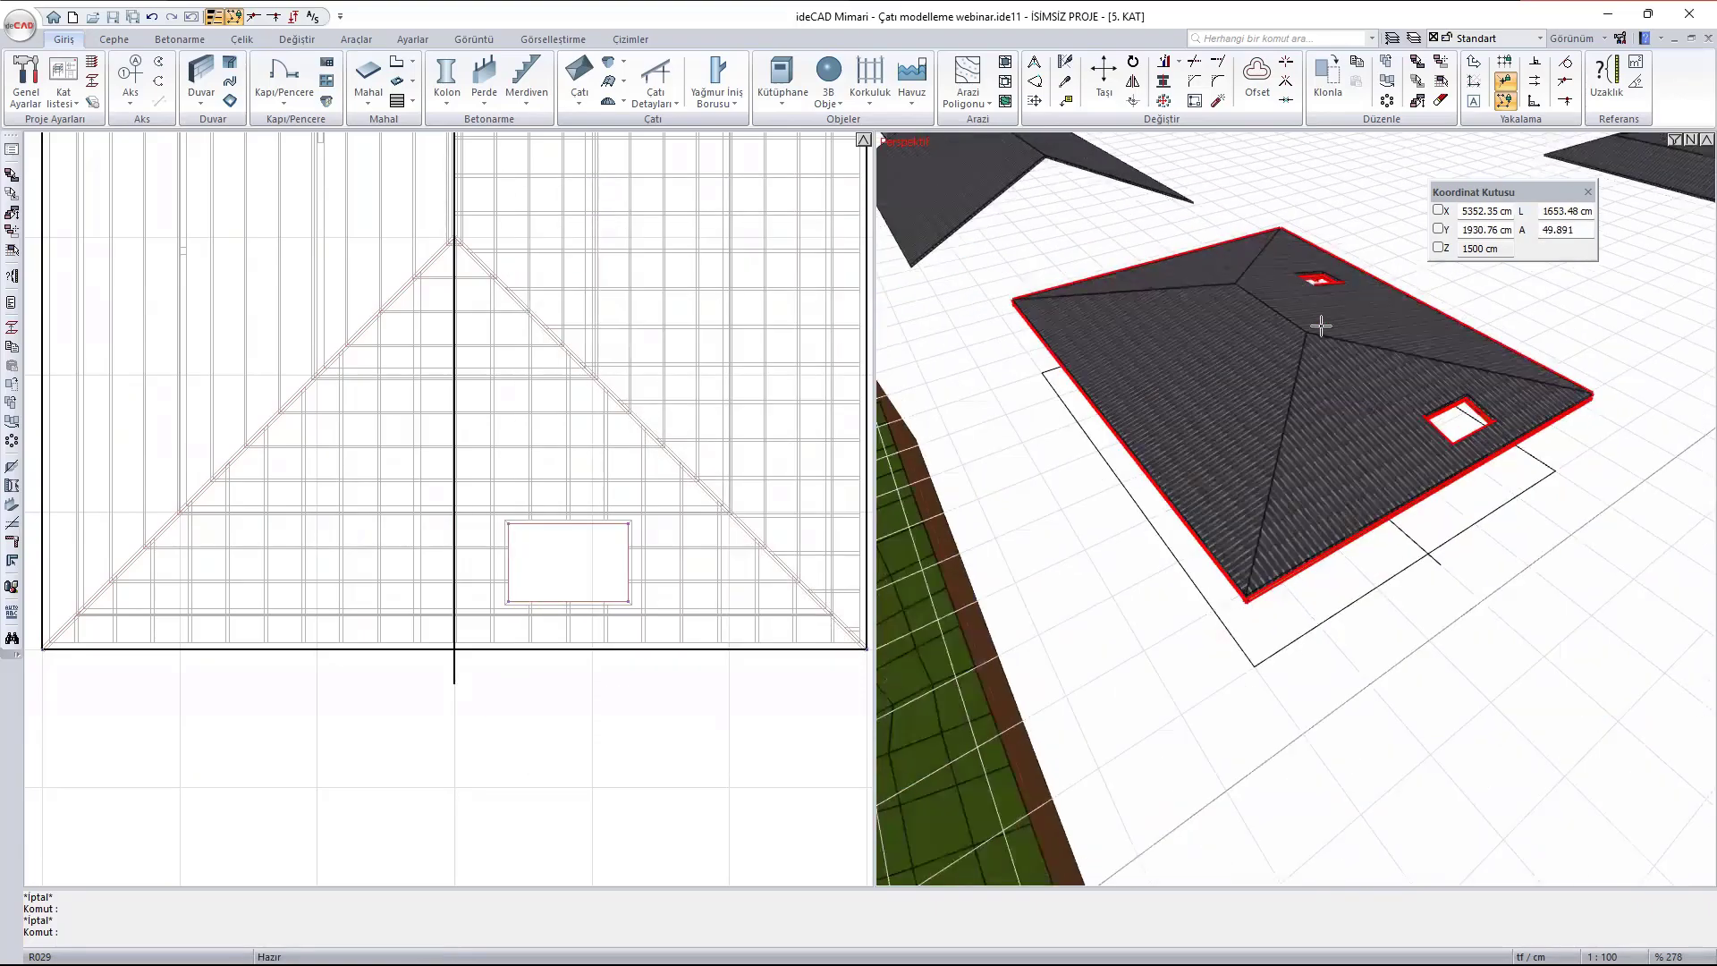
- Add a roof gutter (Çatı oluğu) with the Oluk 04 profile to the hip roof that has the two openings
mouse_move(1252, 494)
shift+middle_down()
mouse_move(1189, 393)
mouse_move(1225, 406)
mouse_move(1161, 461)
shift+middle_up()
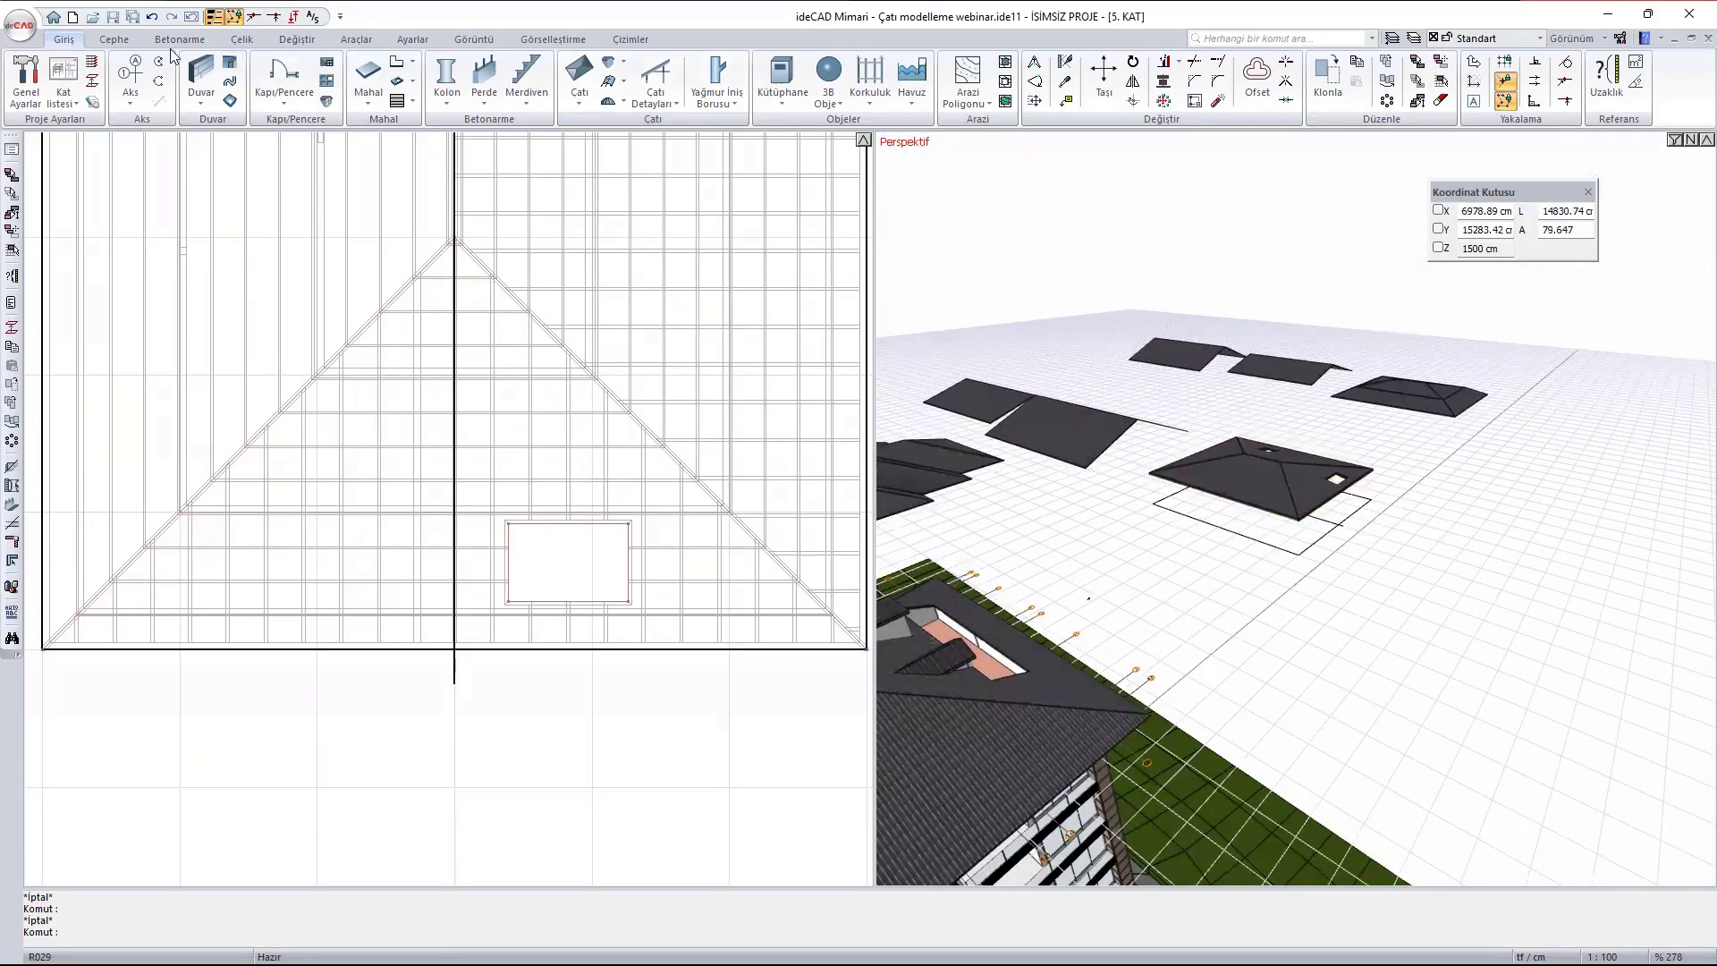
click(110, 38)
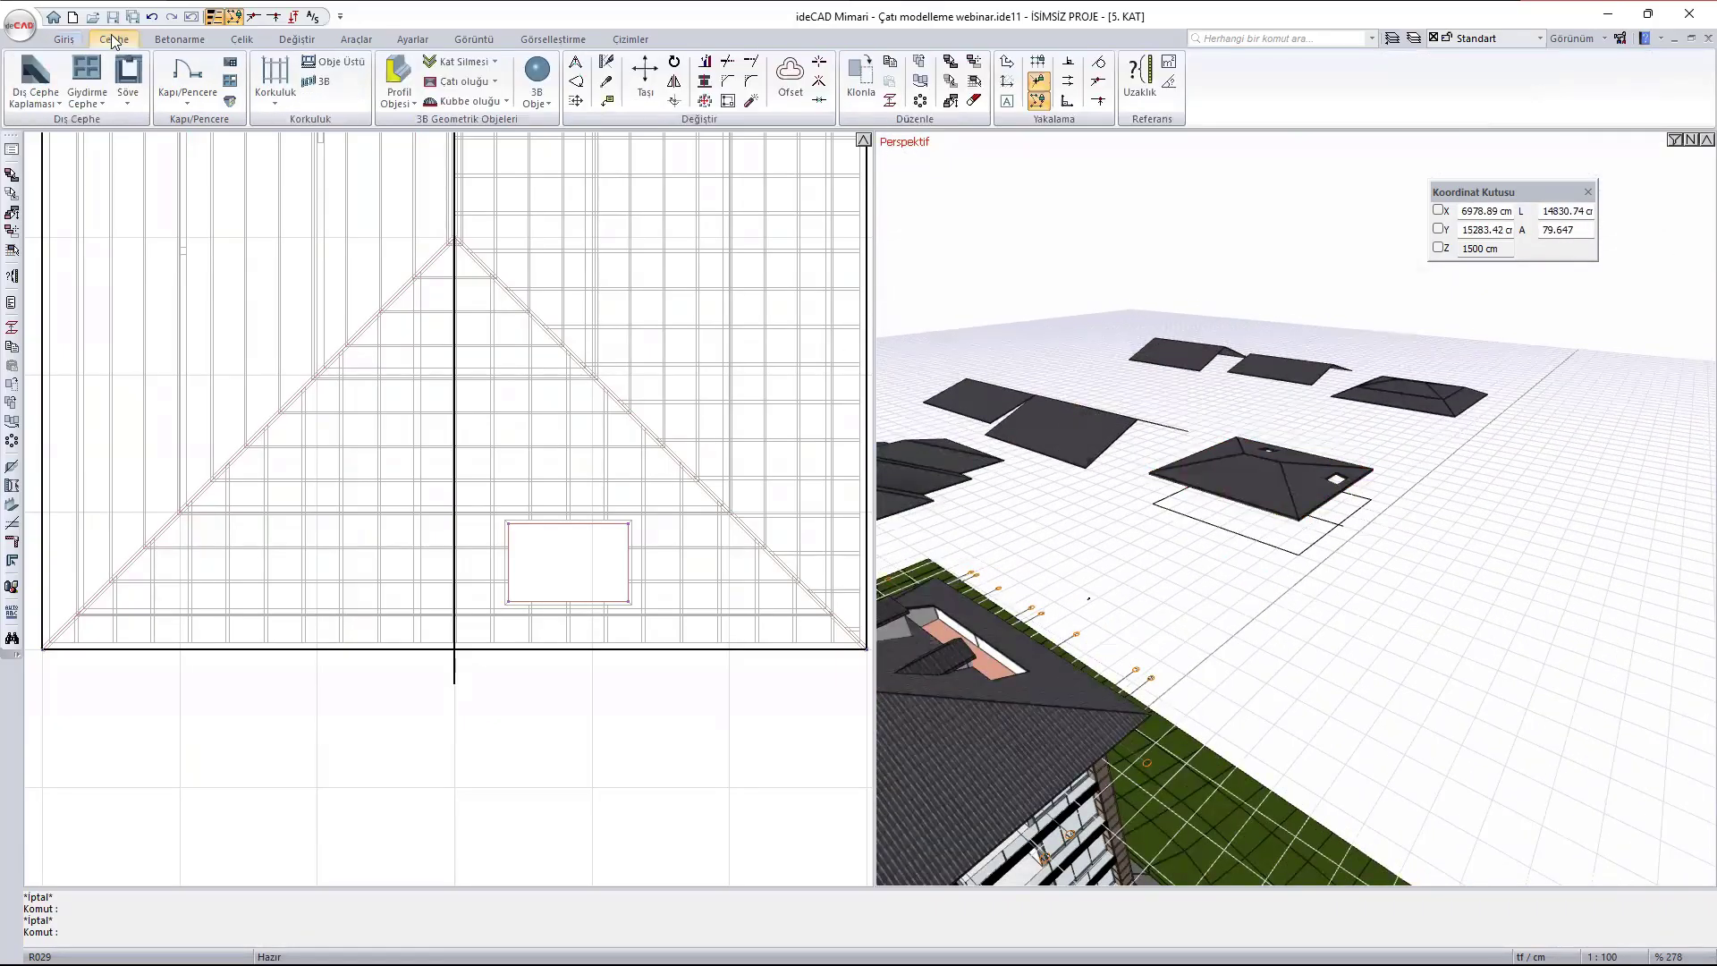
click(461, 84)
scroll(653, 815, down, 5)
scroll(691, 783, down, 5)
scroll(528, 796, up, 4)
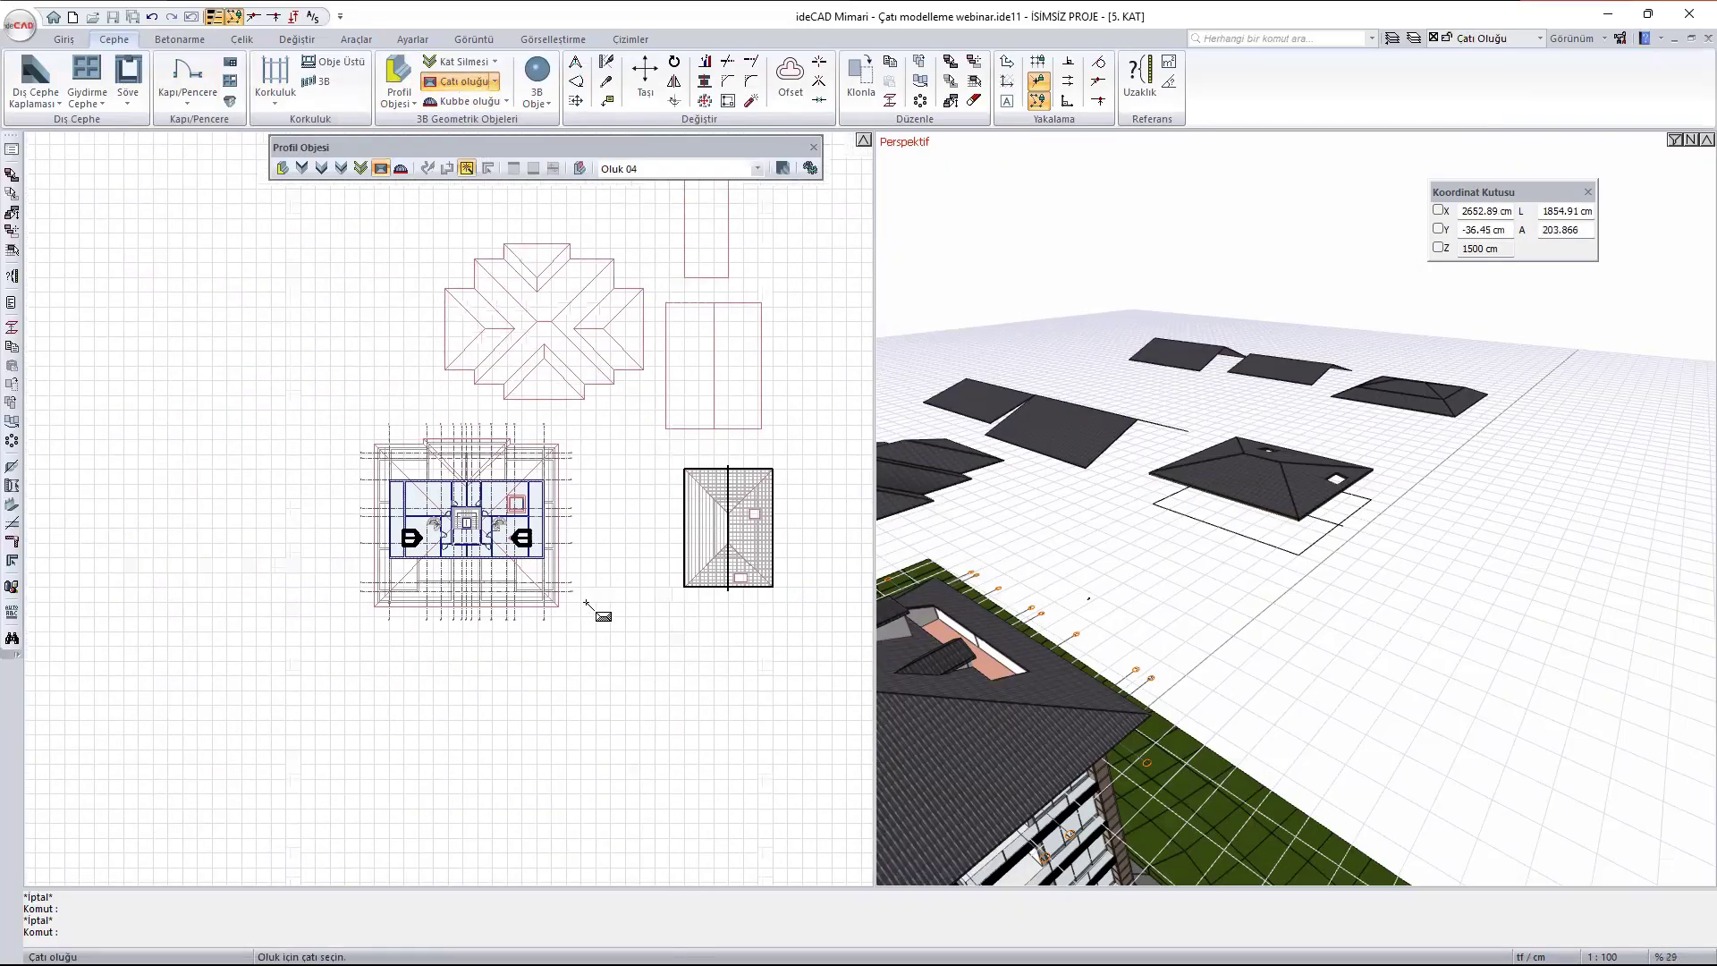
scroll(467, 476, down, 2)
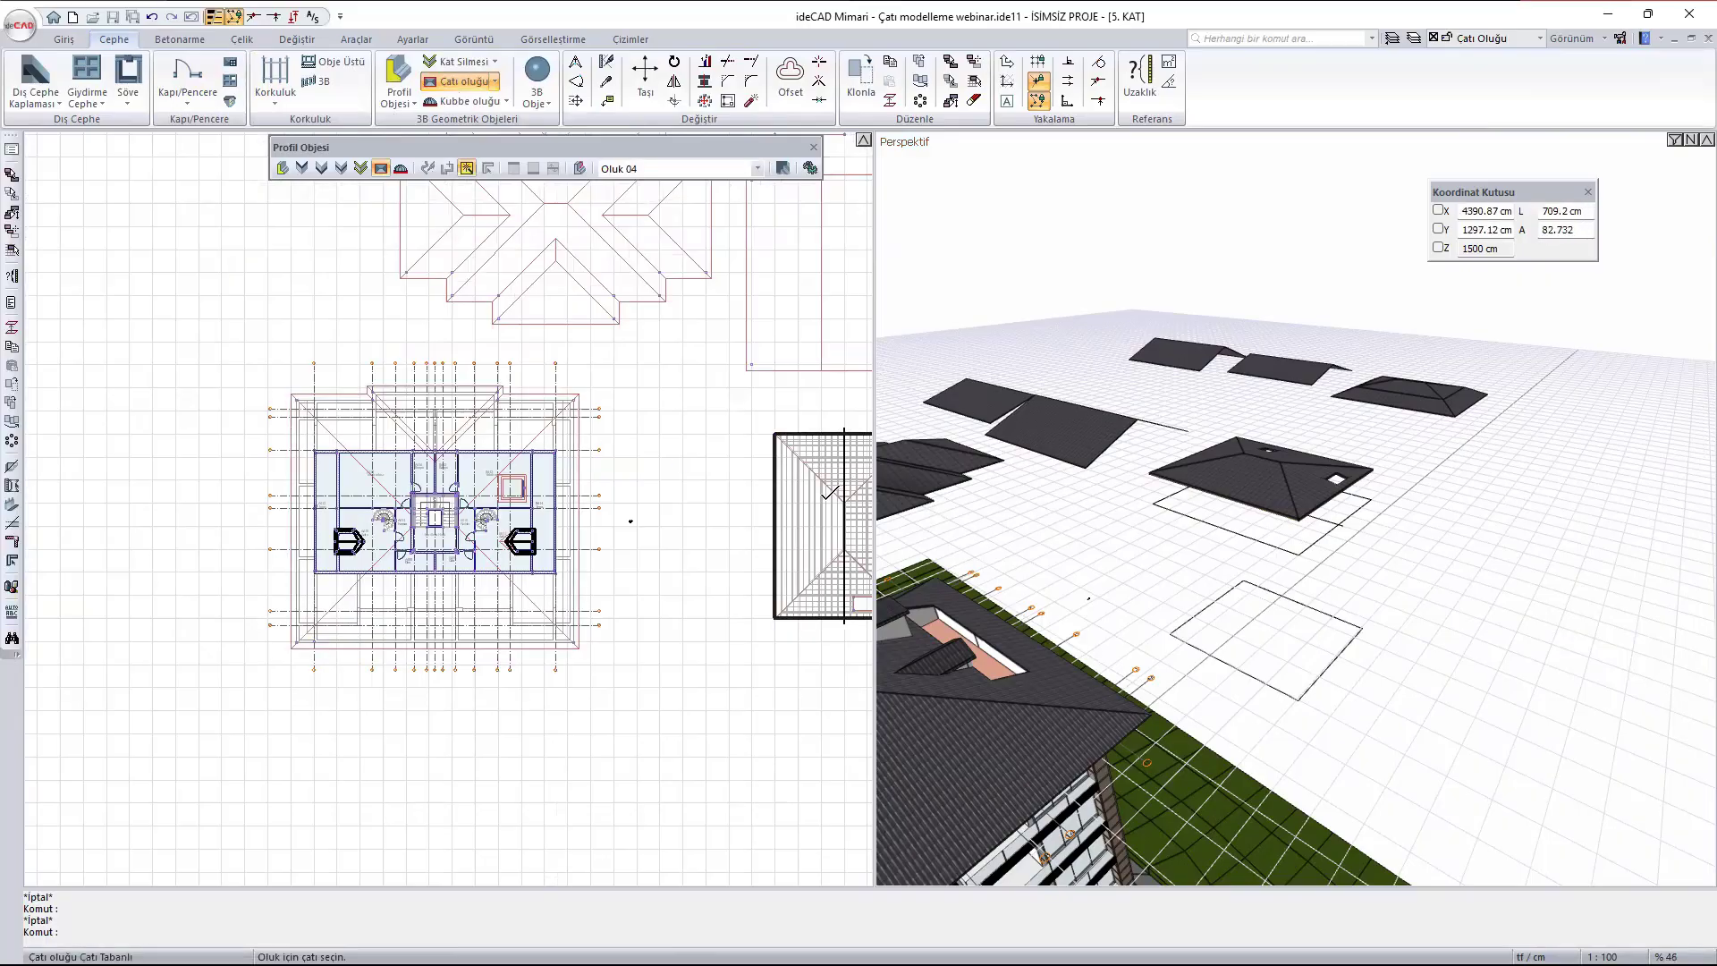
middle_drag(630, 520, 491, 510)
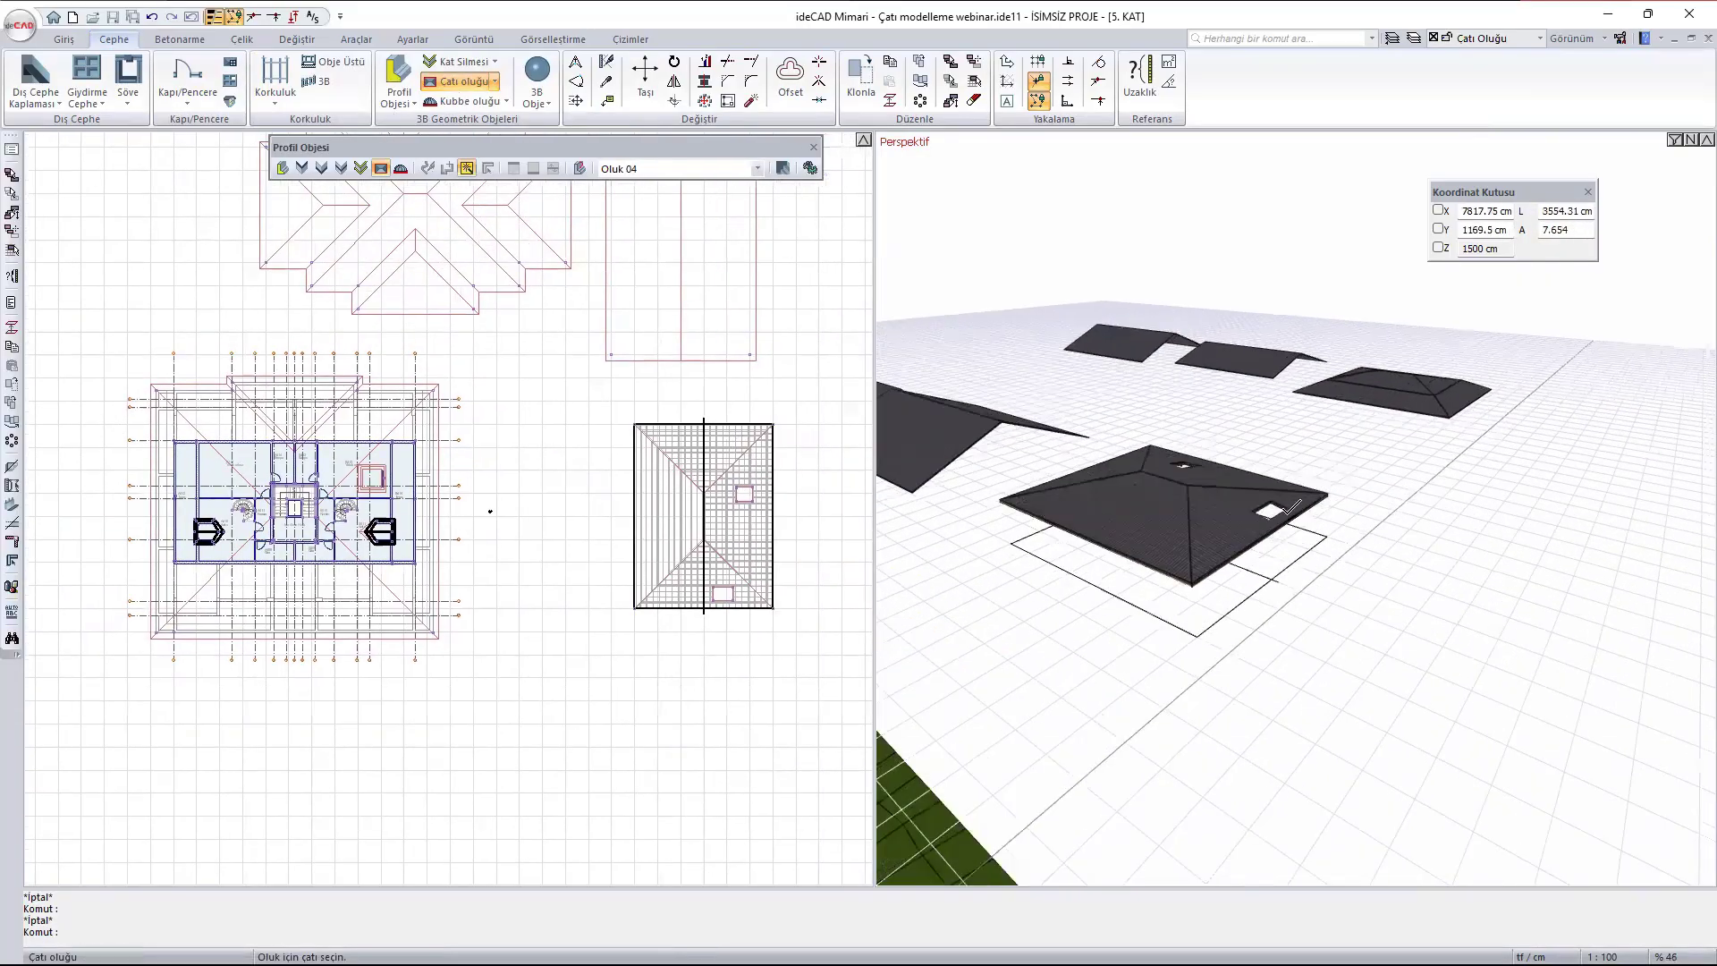
scroll(1287, 508, up, 5)
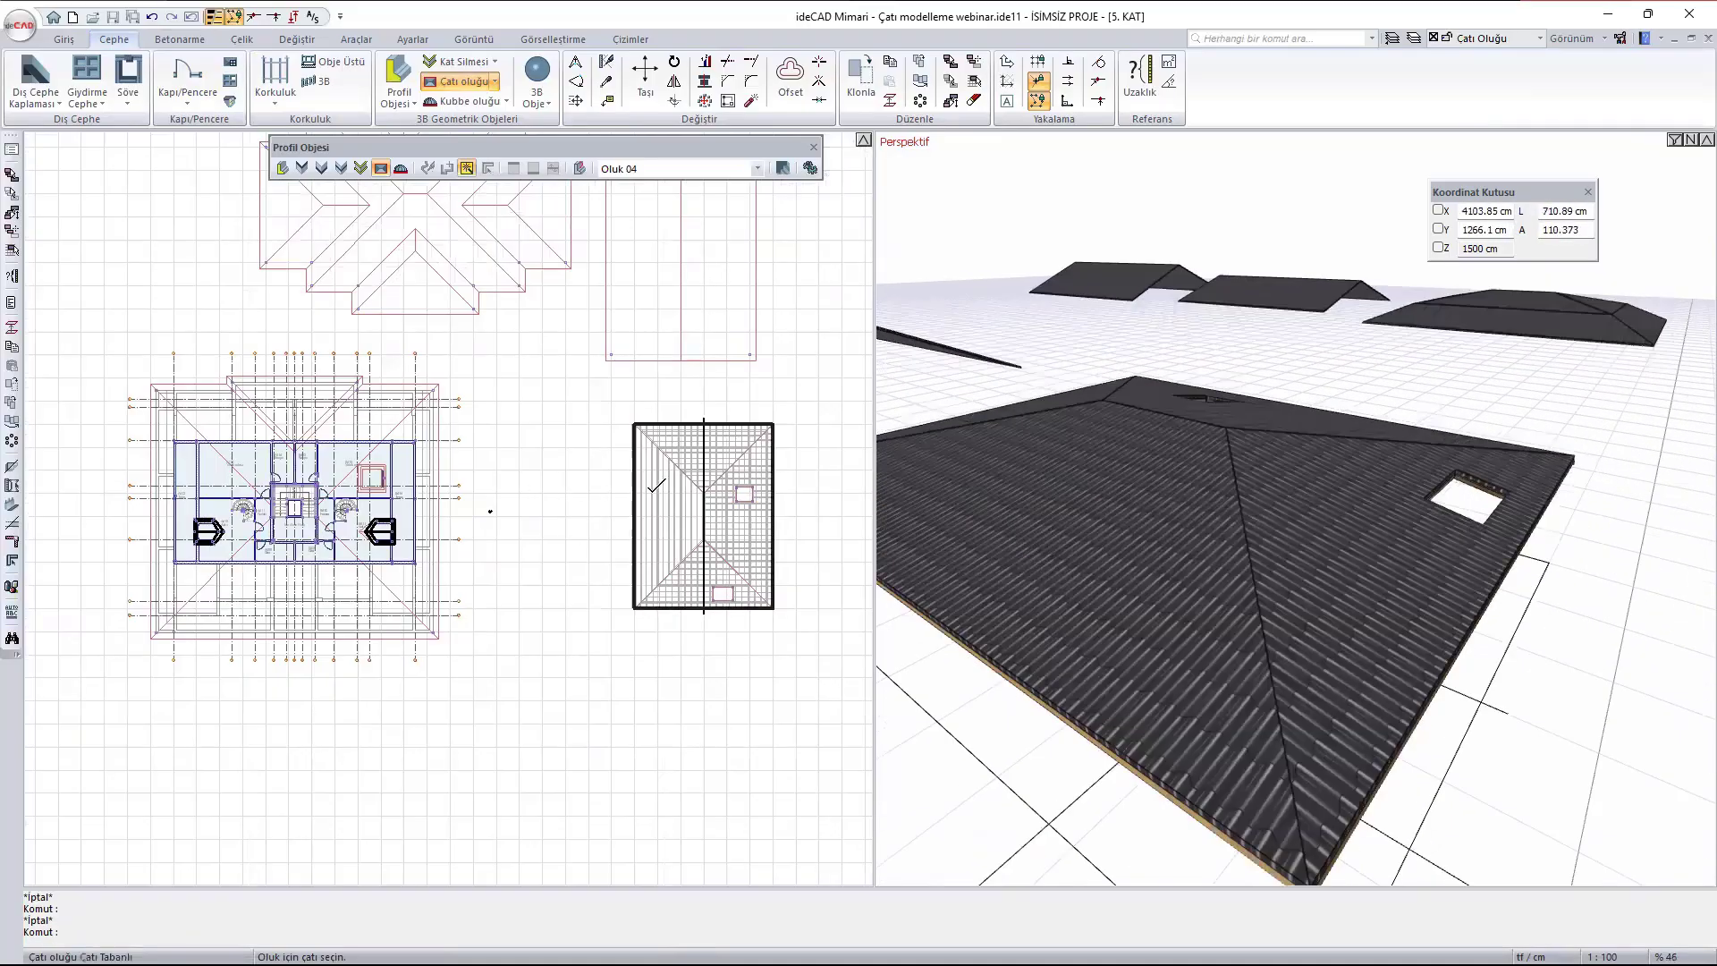
click(657, 485)
scroll(1412, 528, down, 3)
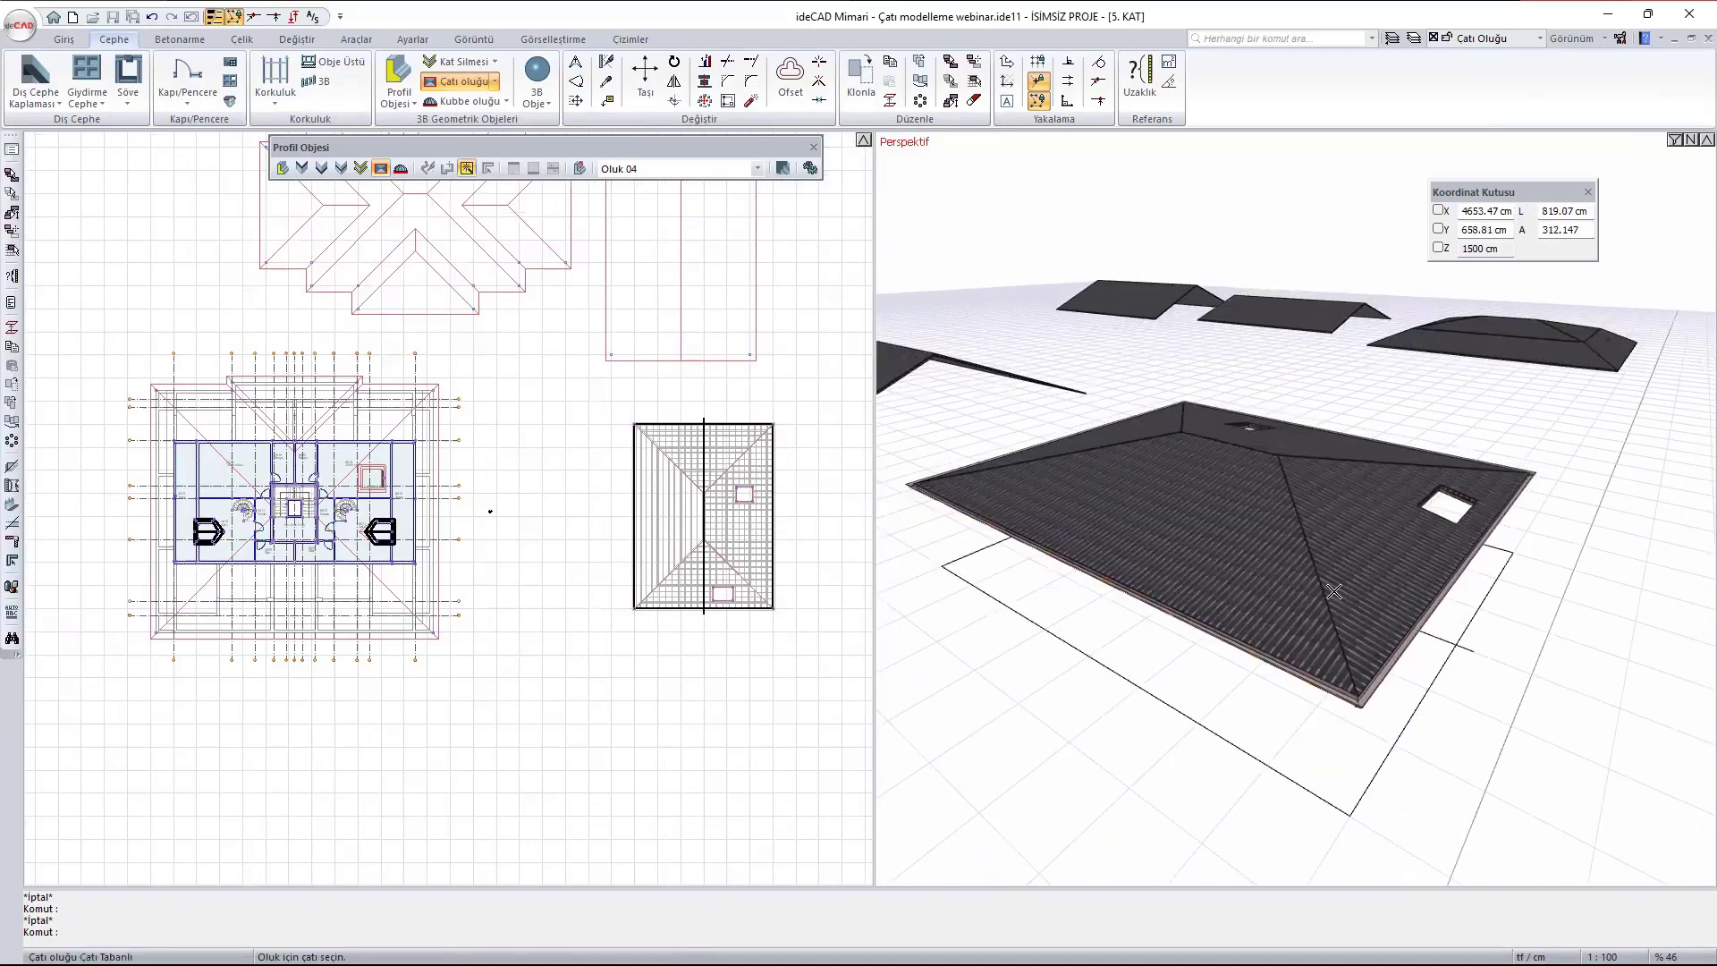
- Add an Oluk 04 roof gutter to the main roof of the apartment building
scroll(1333, 591, down, 4)
shift+middle_drag(1274, 639, 659, 391)
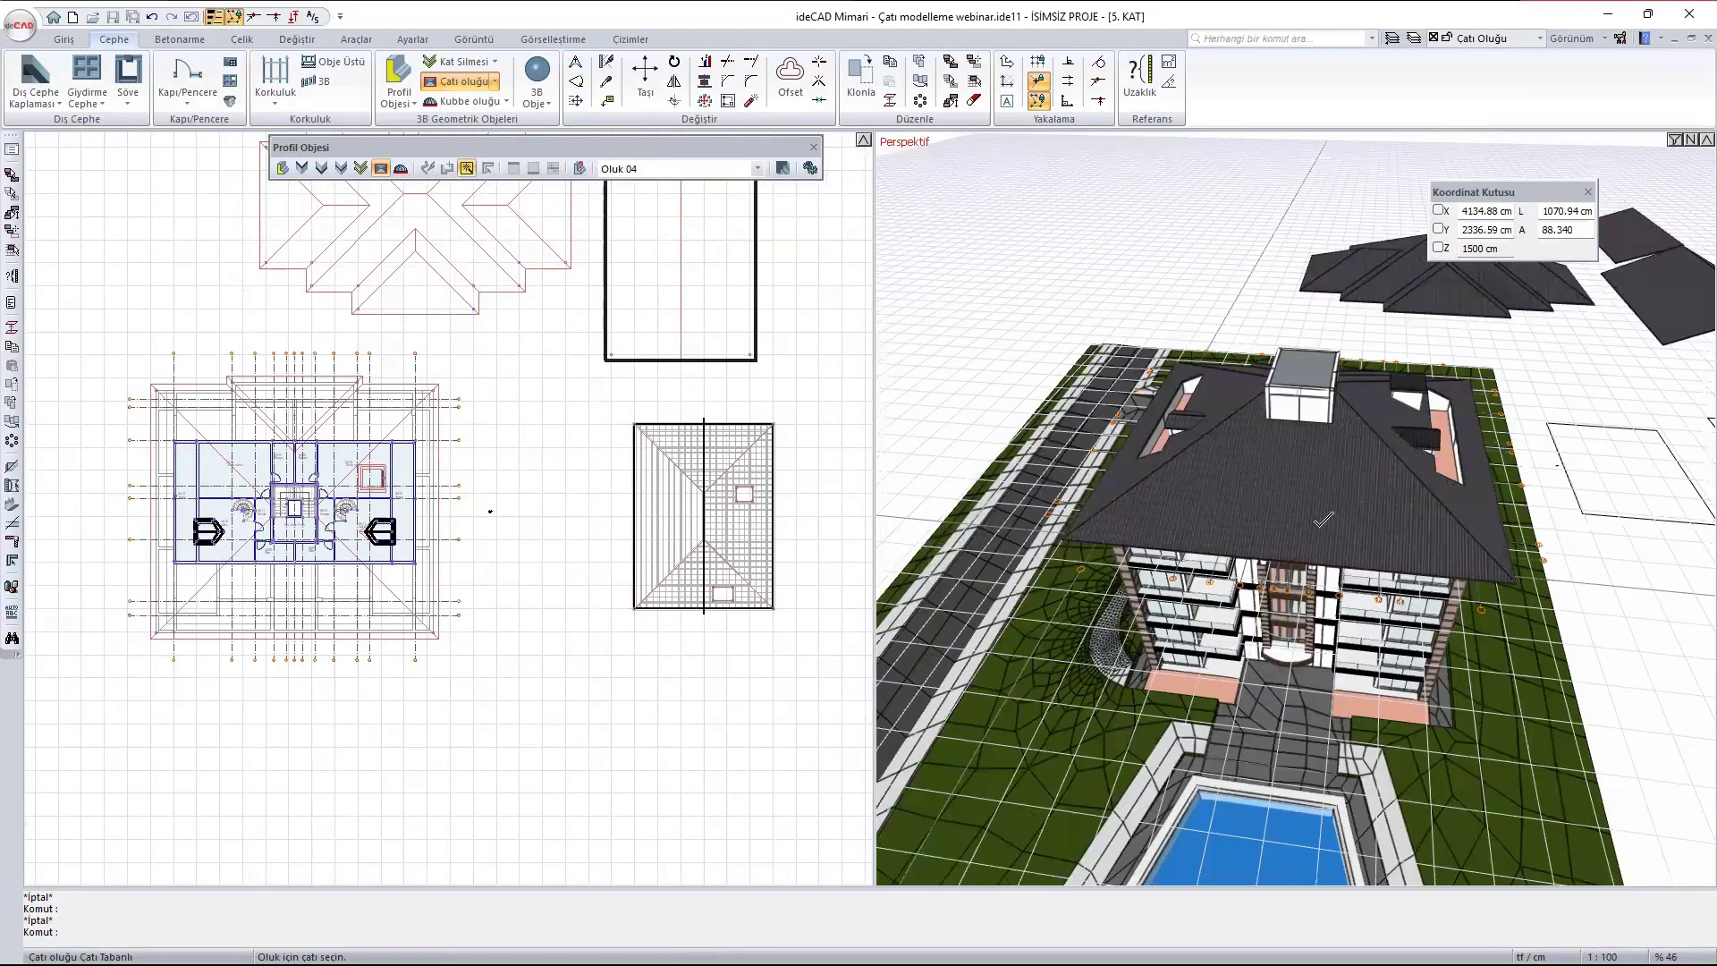
scroll(827, 420, up, 1)
scroll(1323, 520, up, 3)
shift+middle_drag(1252, 500, 1467, 537)
middle_drag(466, 537, 901, 536)
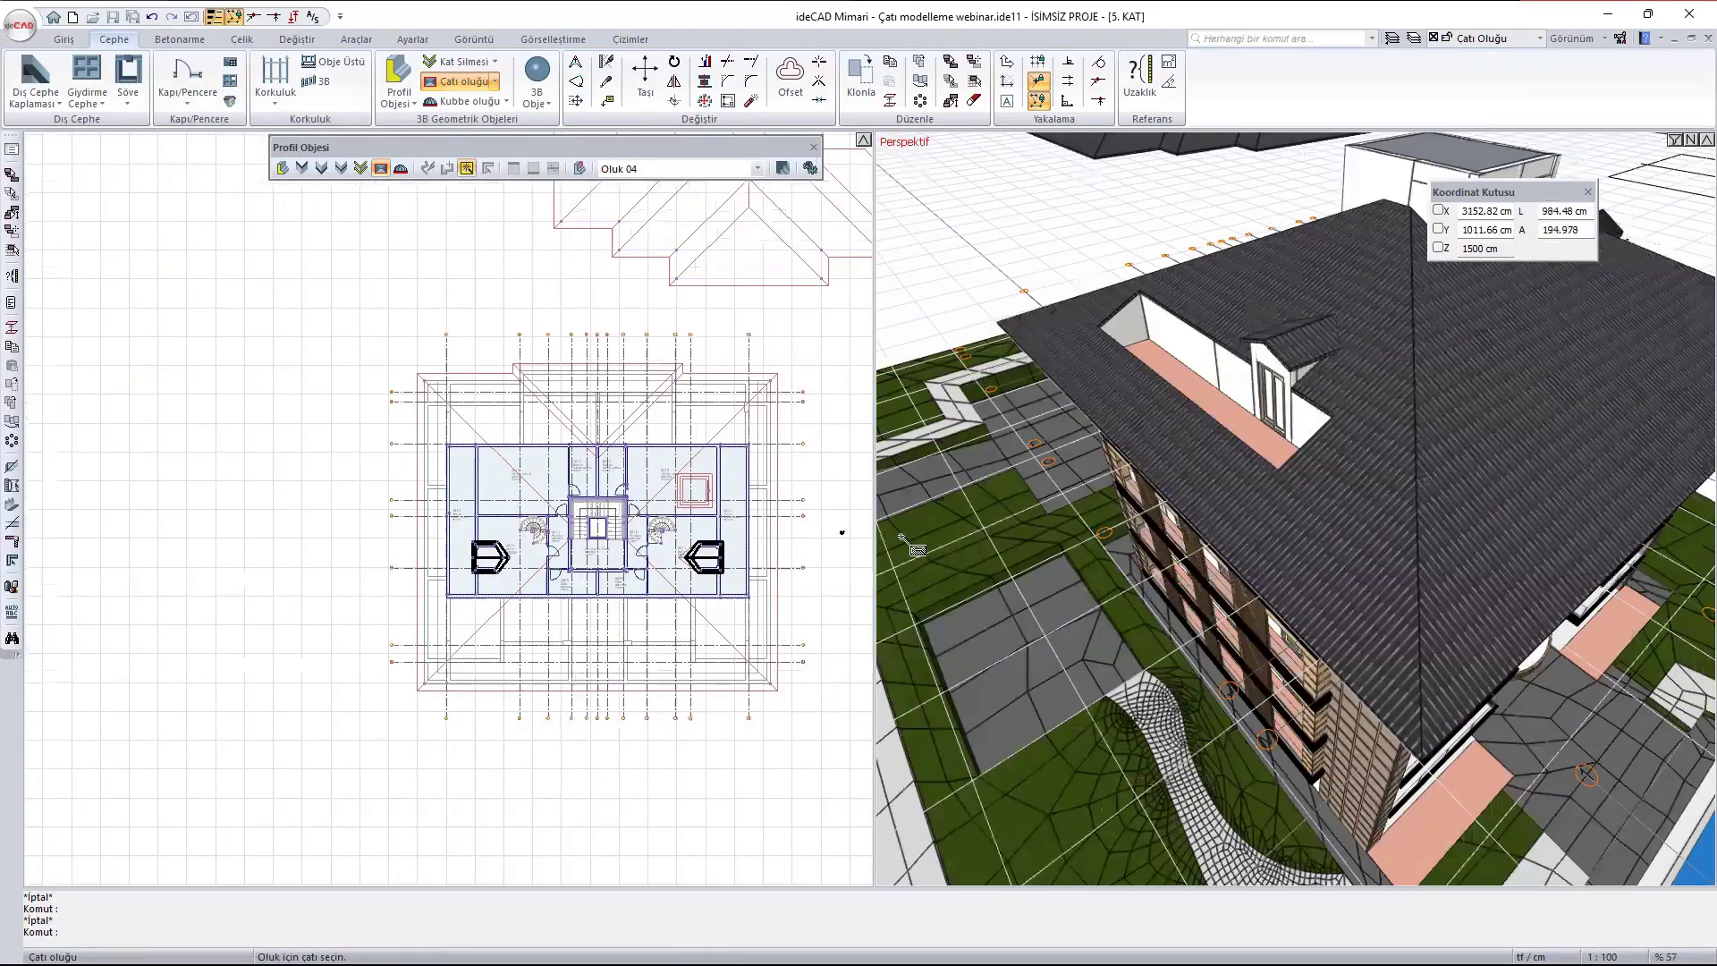
scroll(668, 551, up, 3)
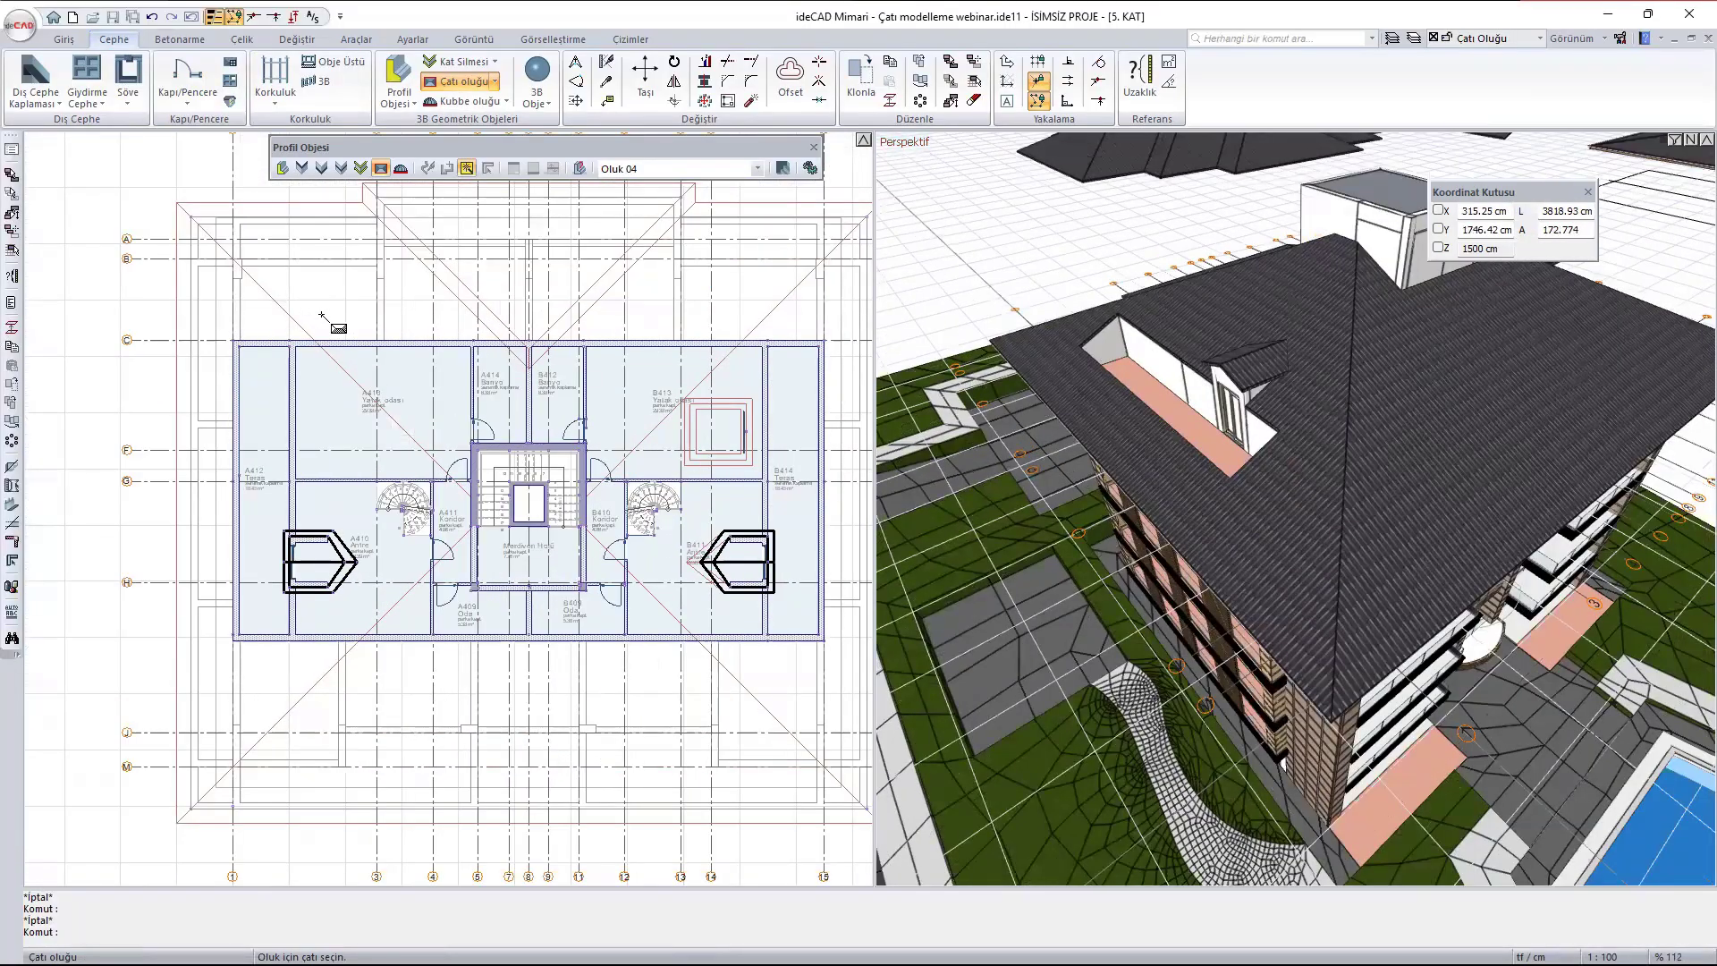
click(397, 411)
scroll(1358, 745, up, 4)
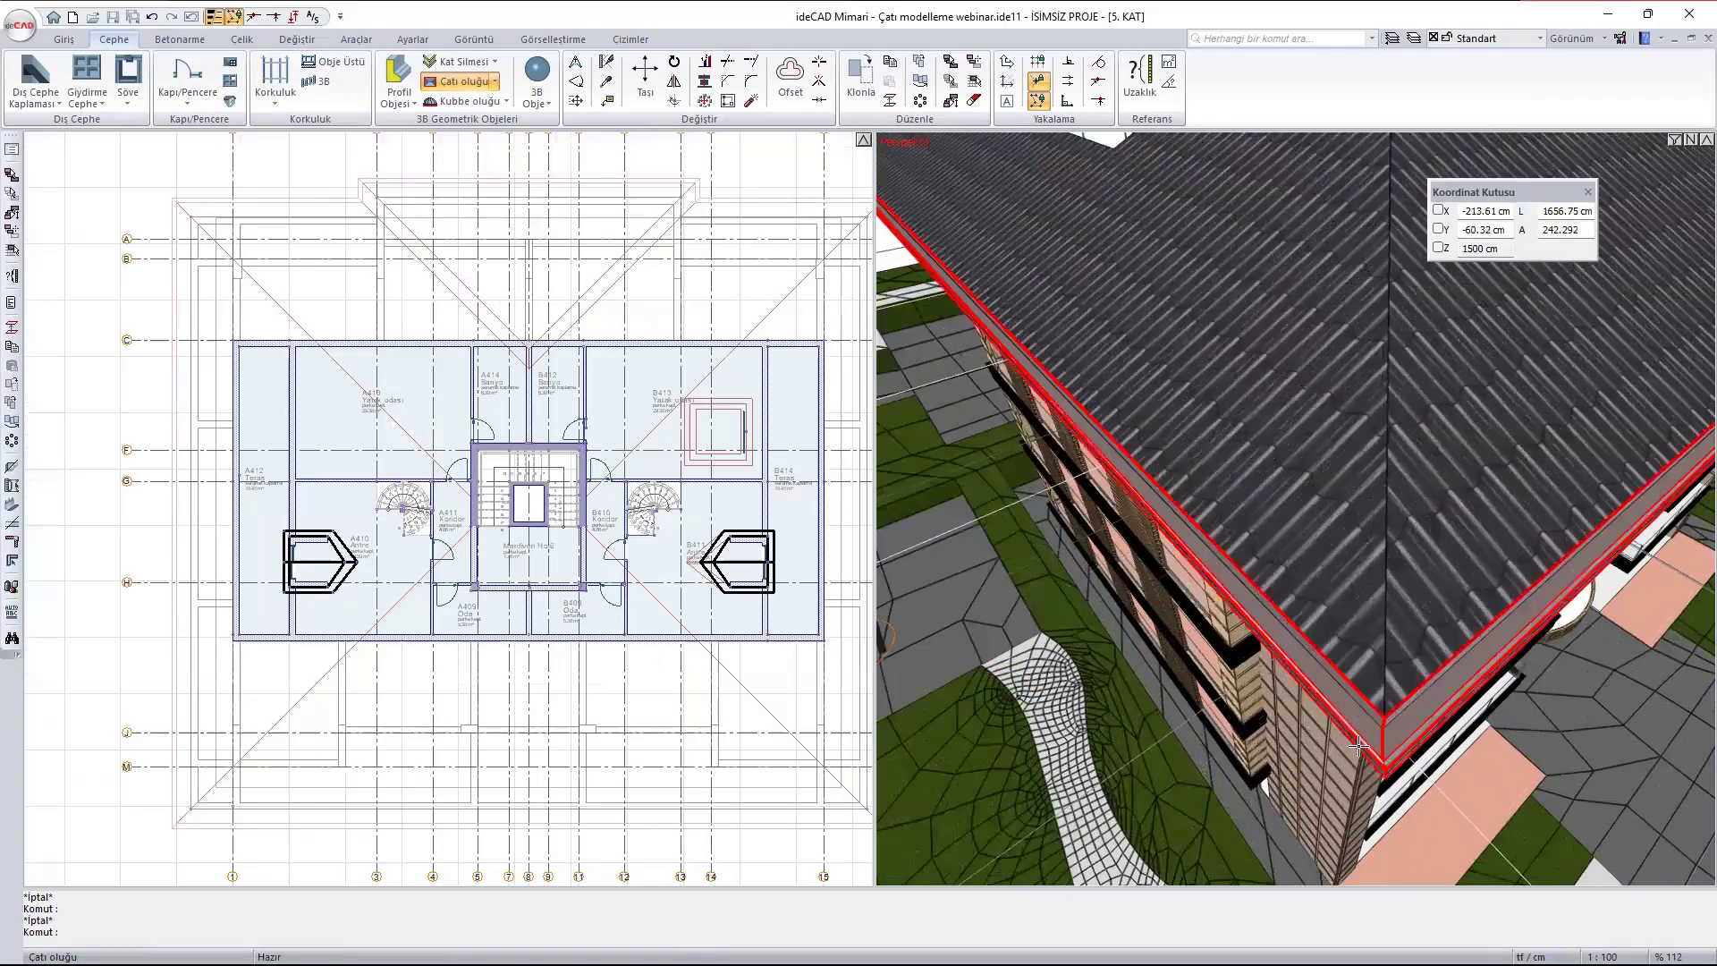
- Open the settings of the building roof's gutter, browse the ideCAD gutter profiles and choose Oluk 01
scroll(1358, 745, down, 1)
middle_drag(1358, 745, 1322, 702)
scroll(1322, 703, up, 3)
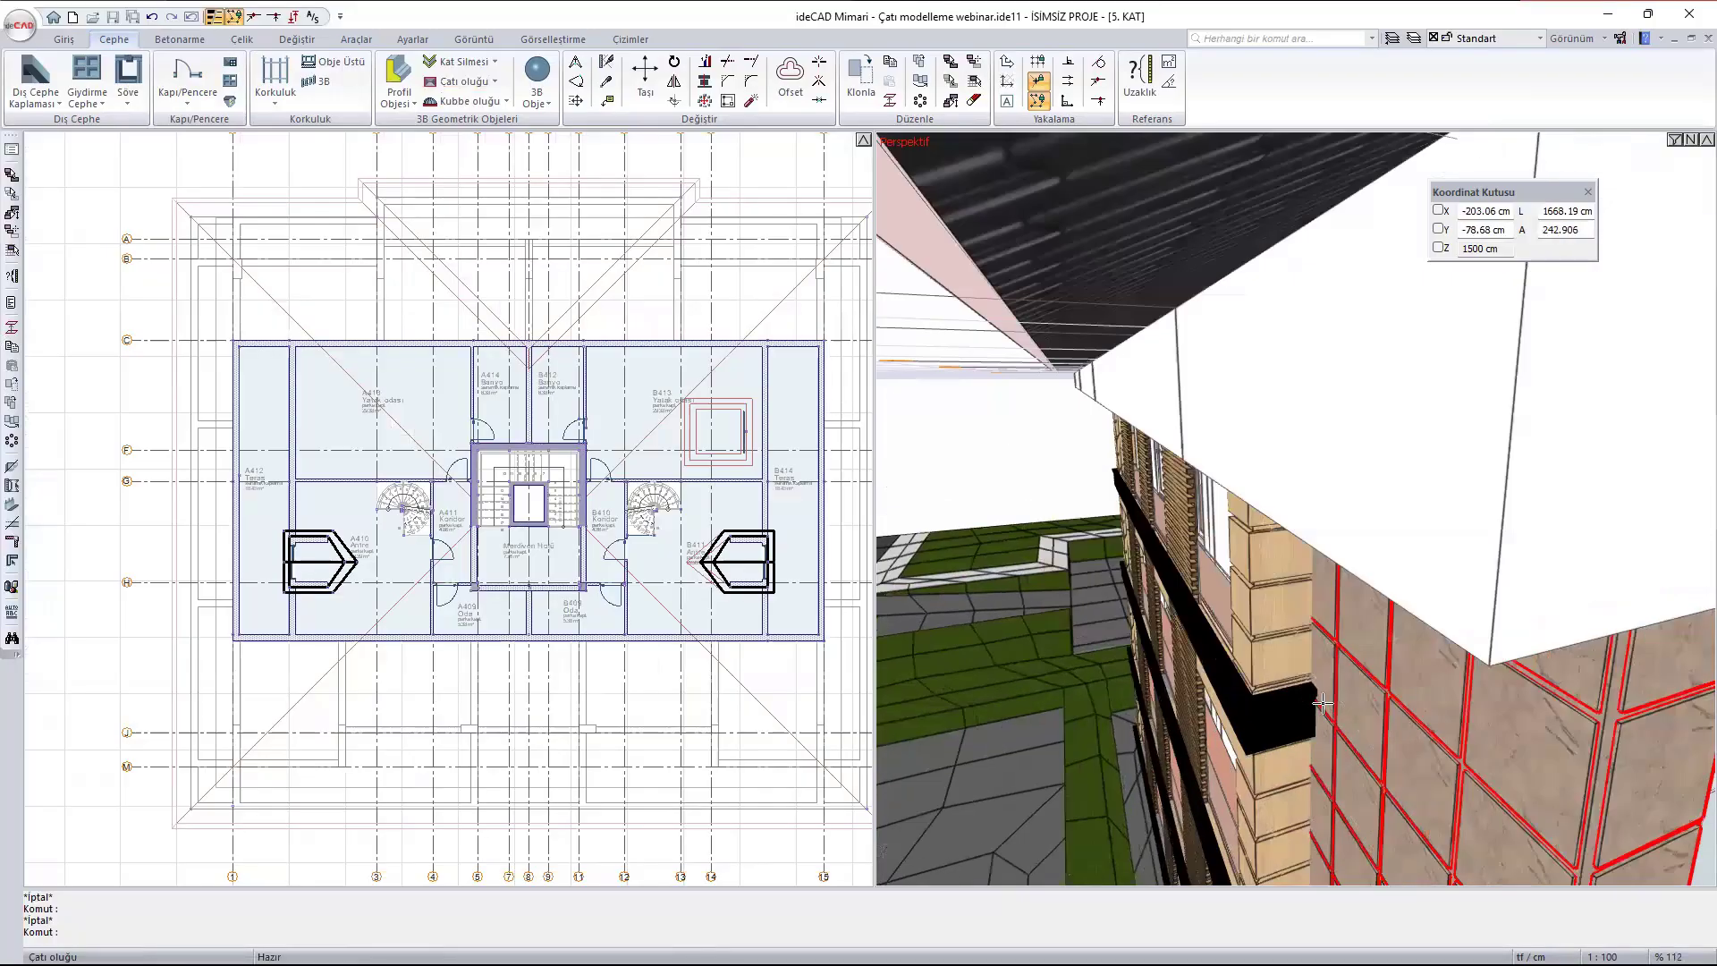
scroll(1323, 703, down, 2)
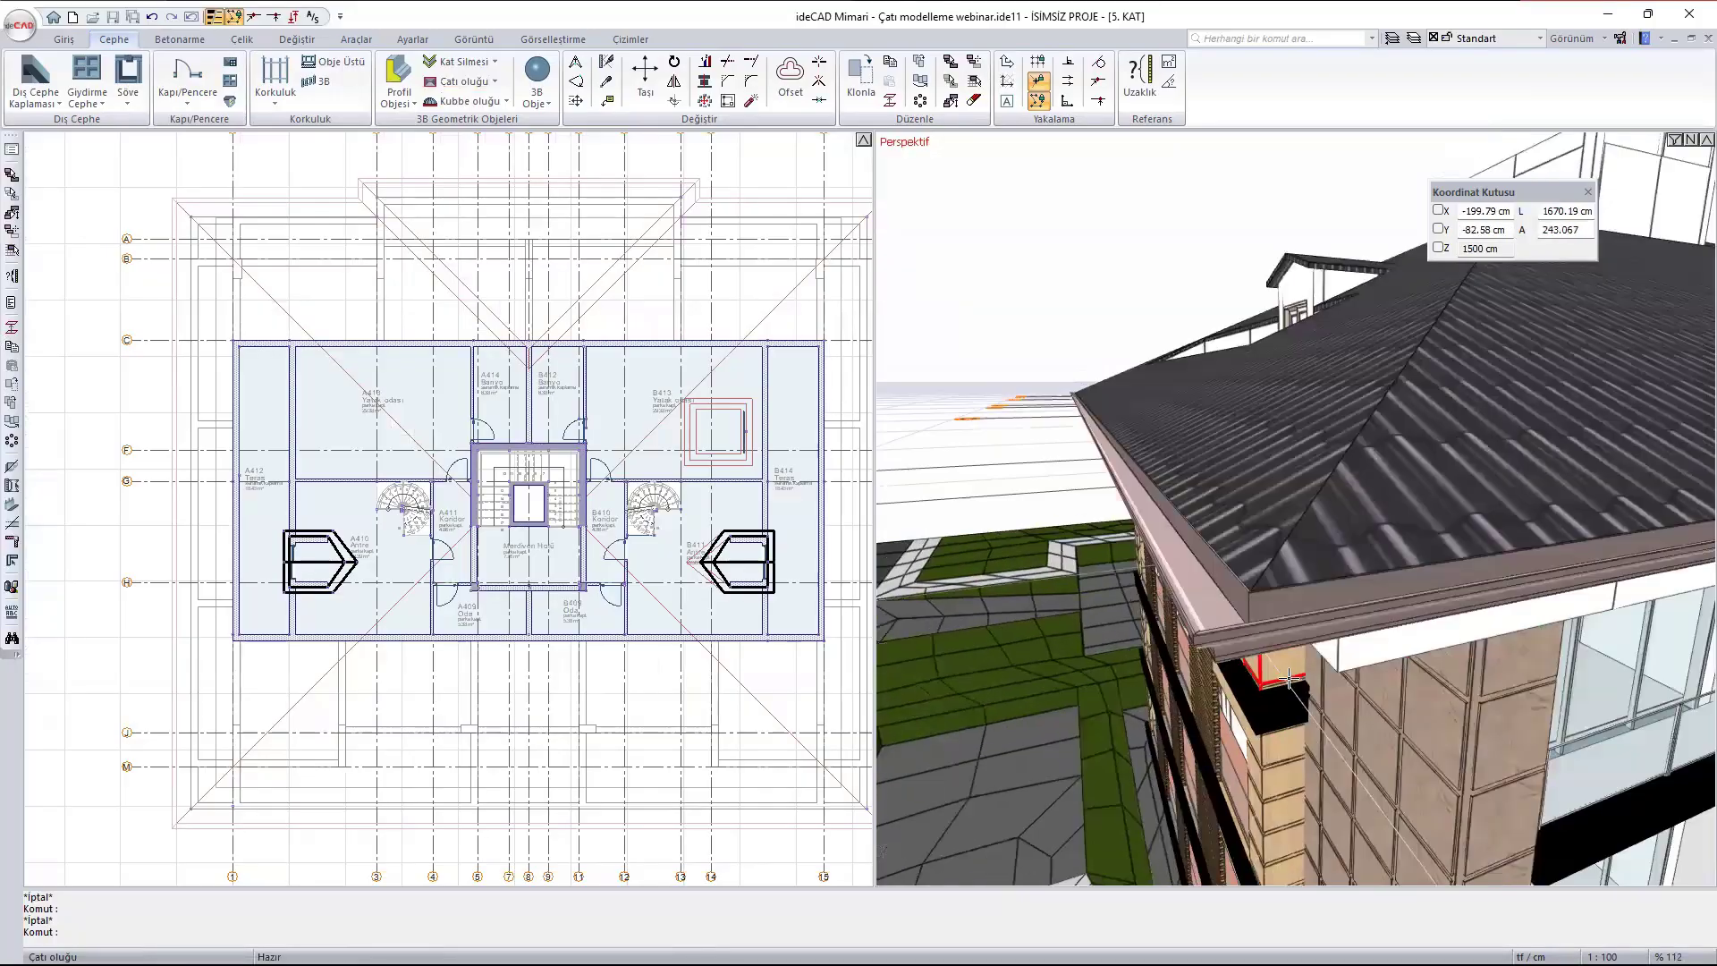
double_click(1172, 544)
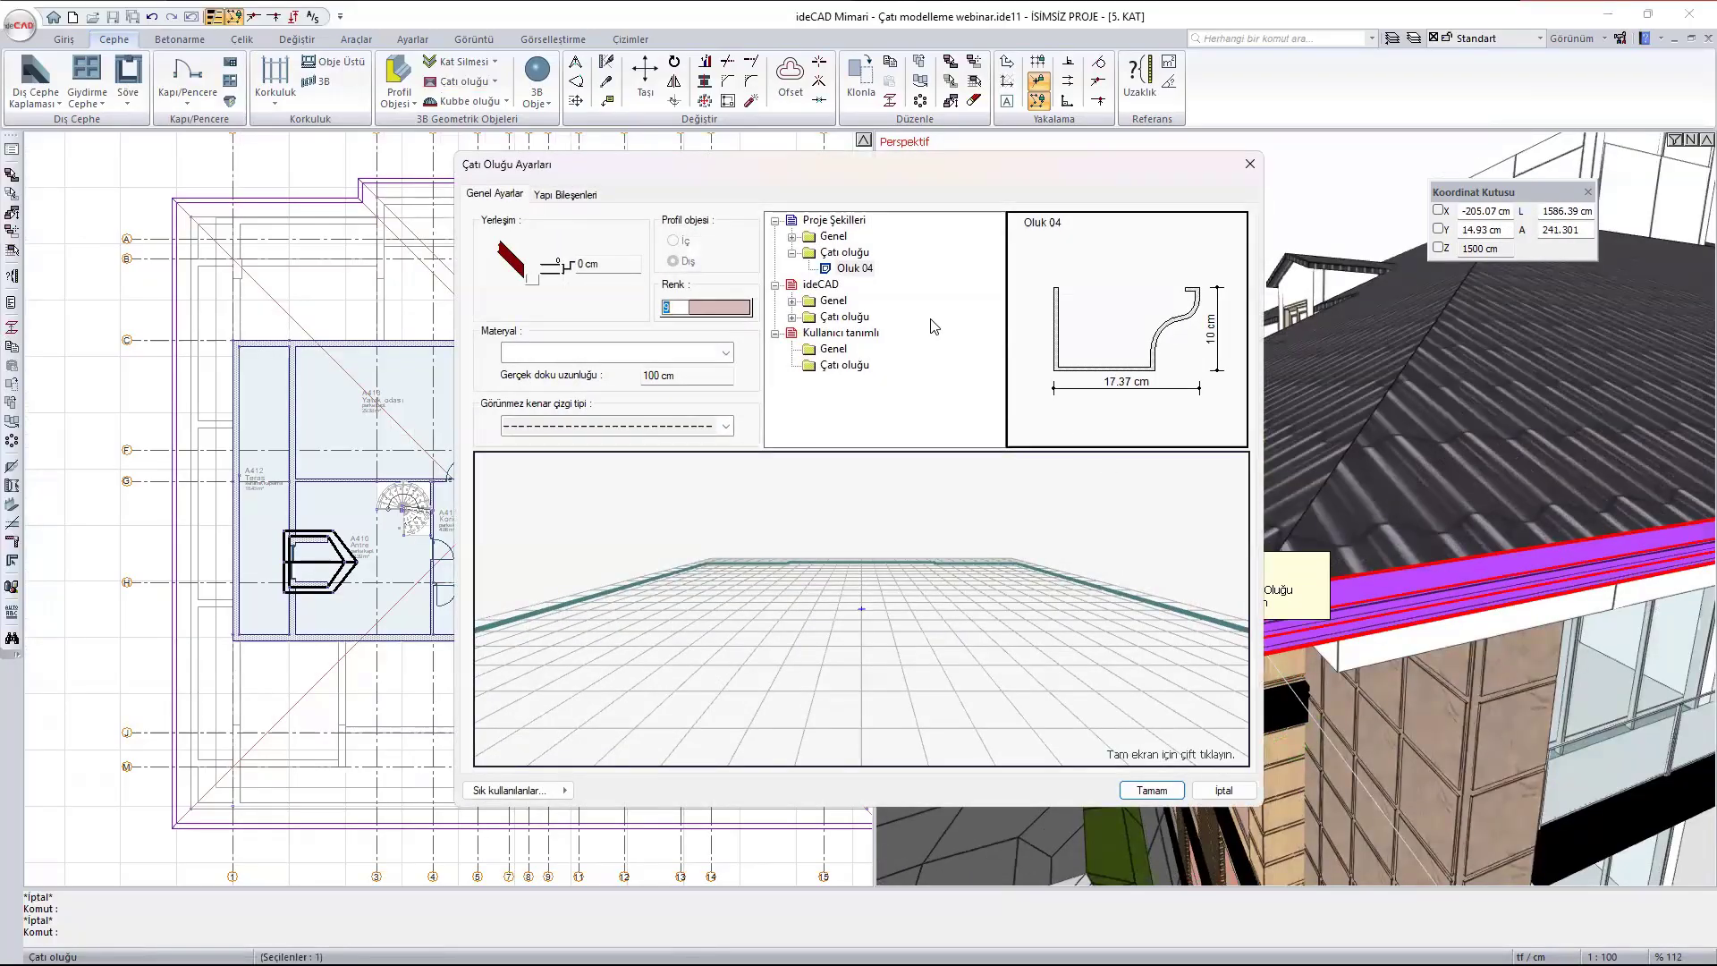
click(792, 316)
click(854, 333)
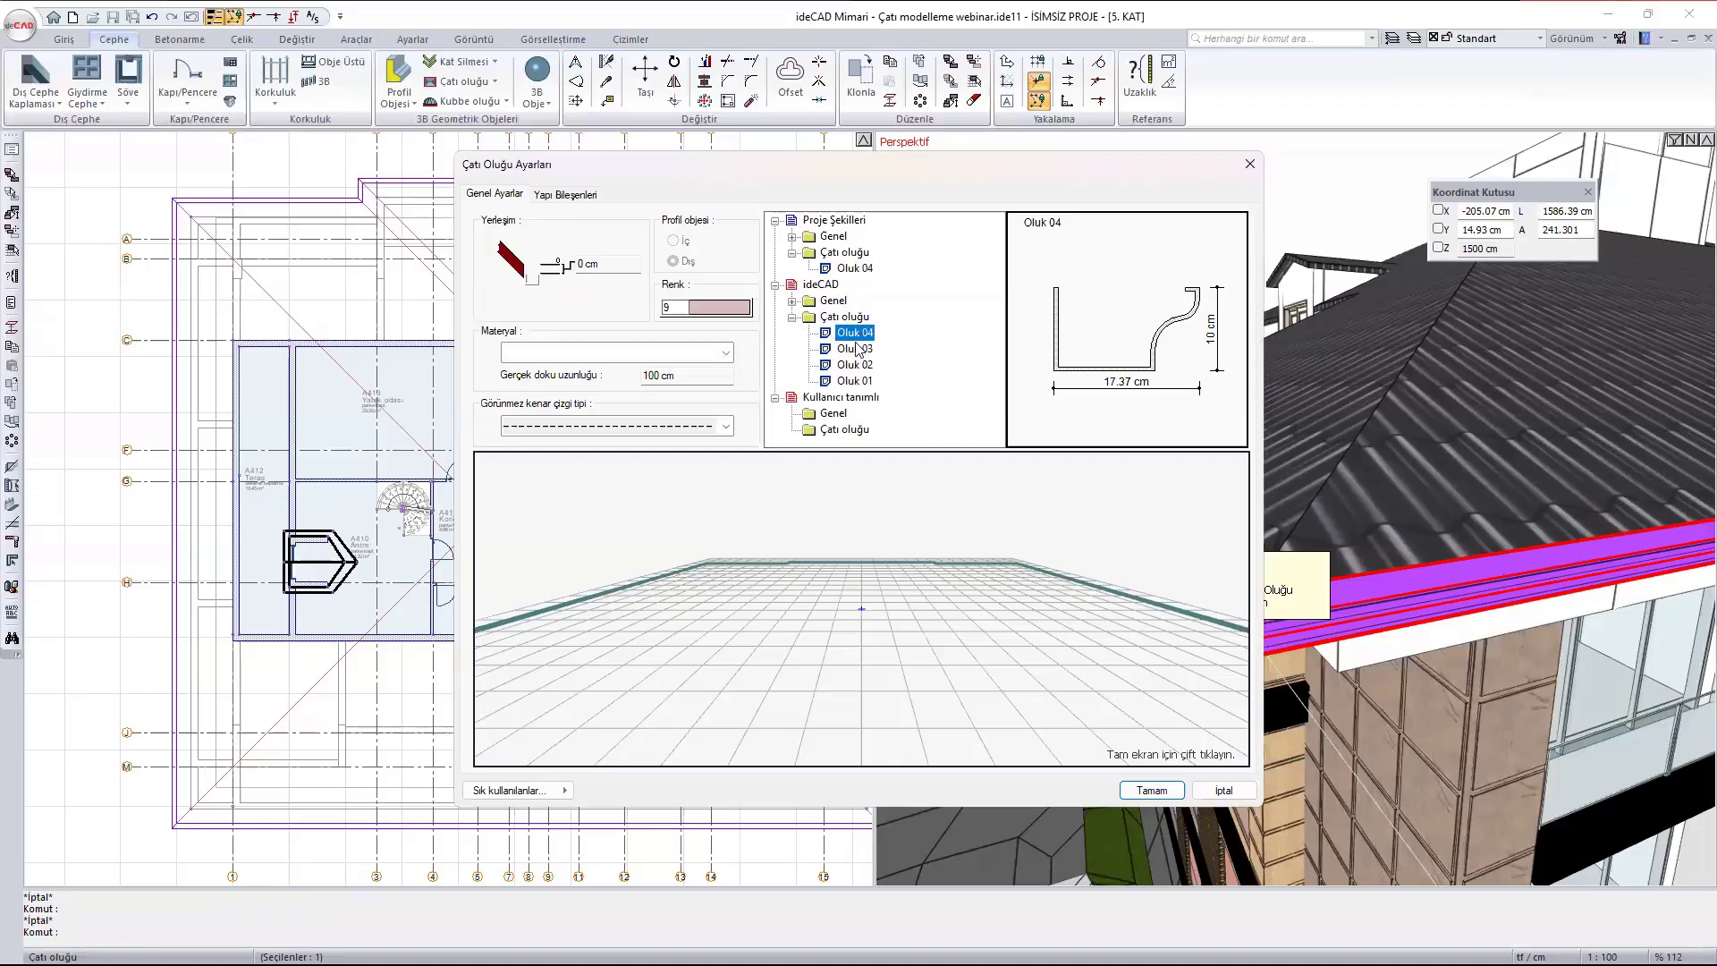
click(855, 349)
click(855, 365)
click(866, 396)
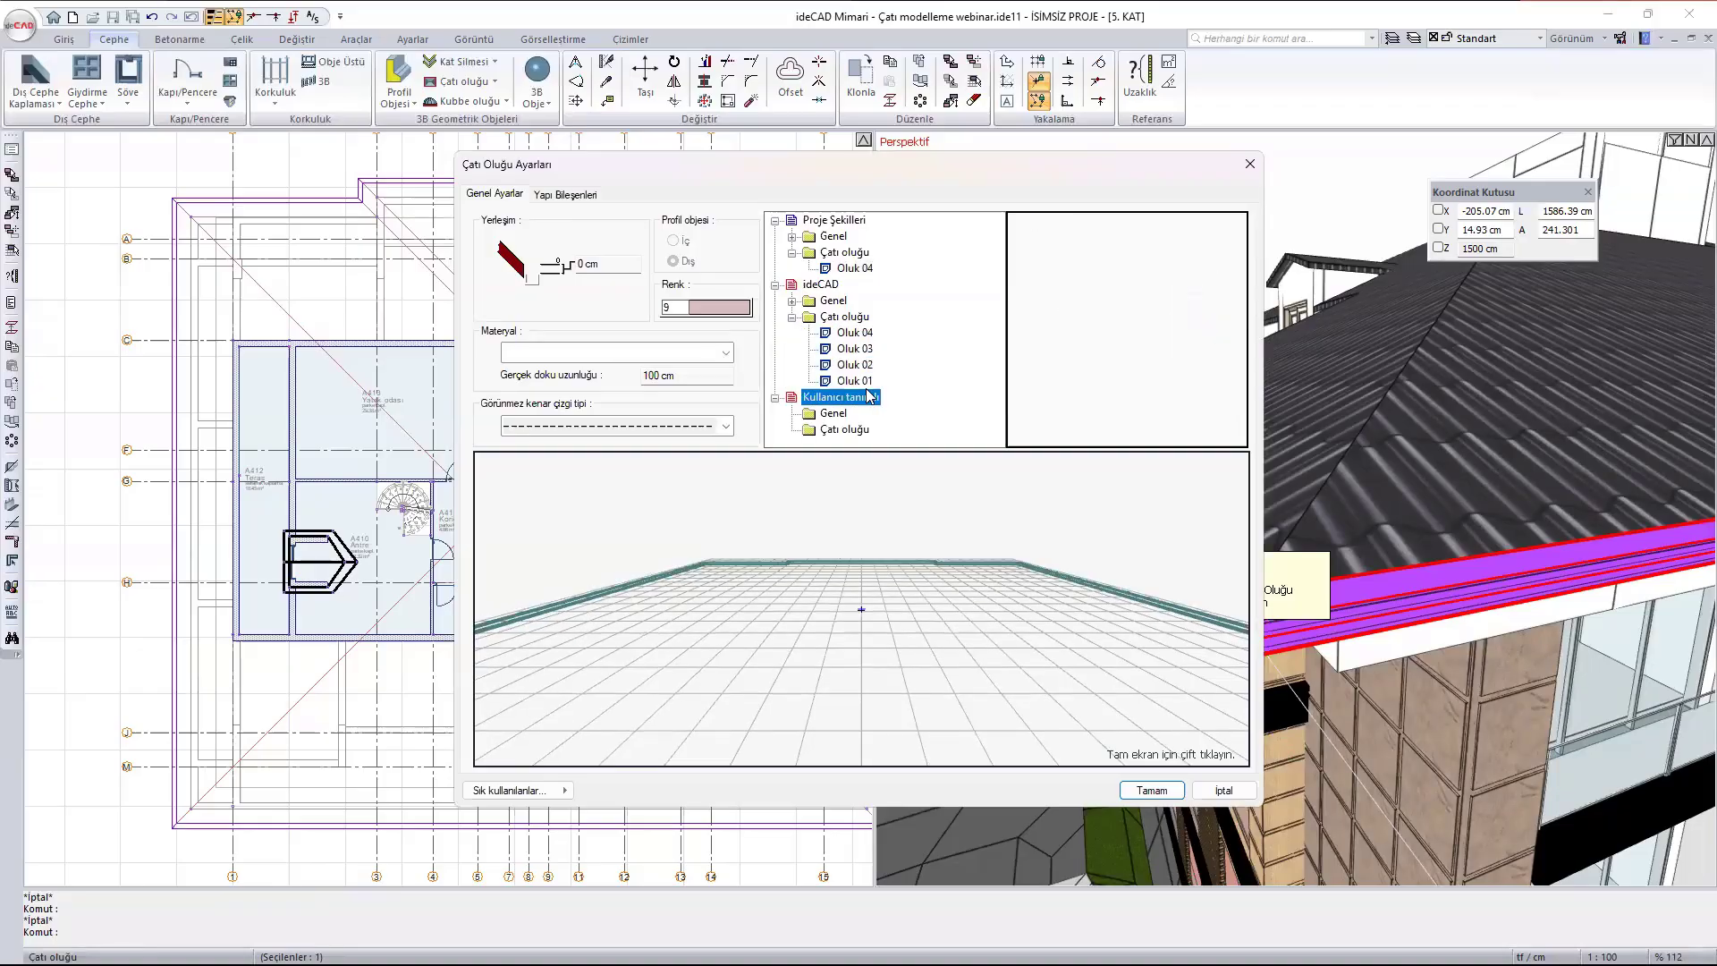
click(855, 381)
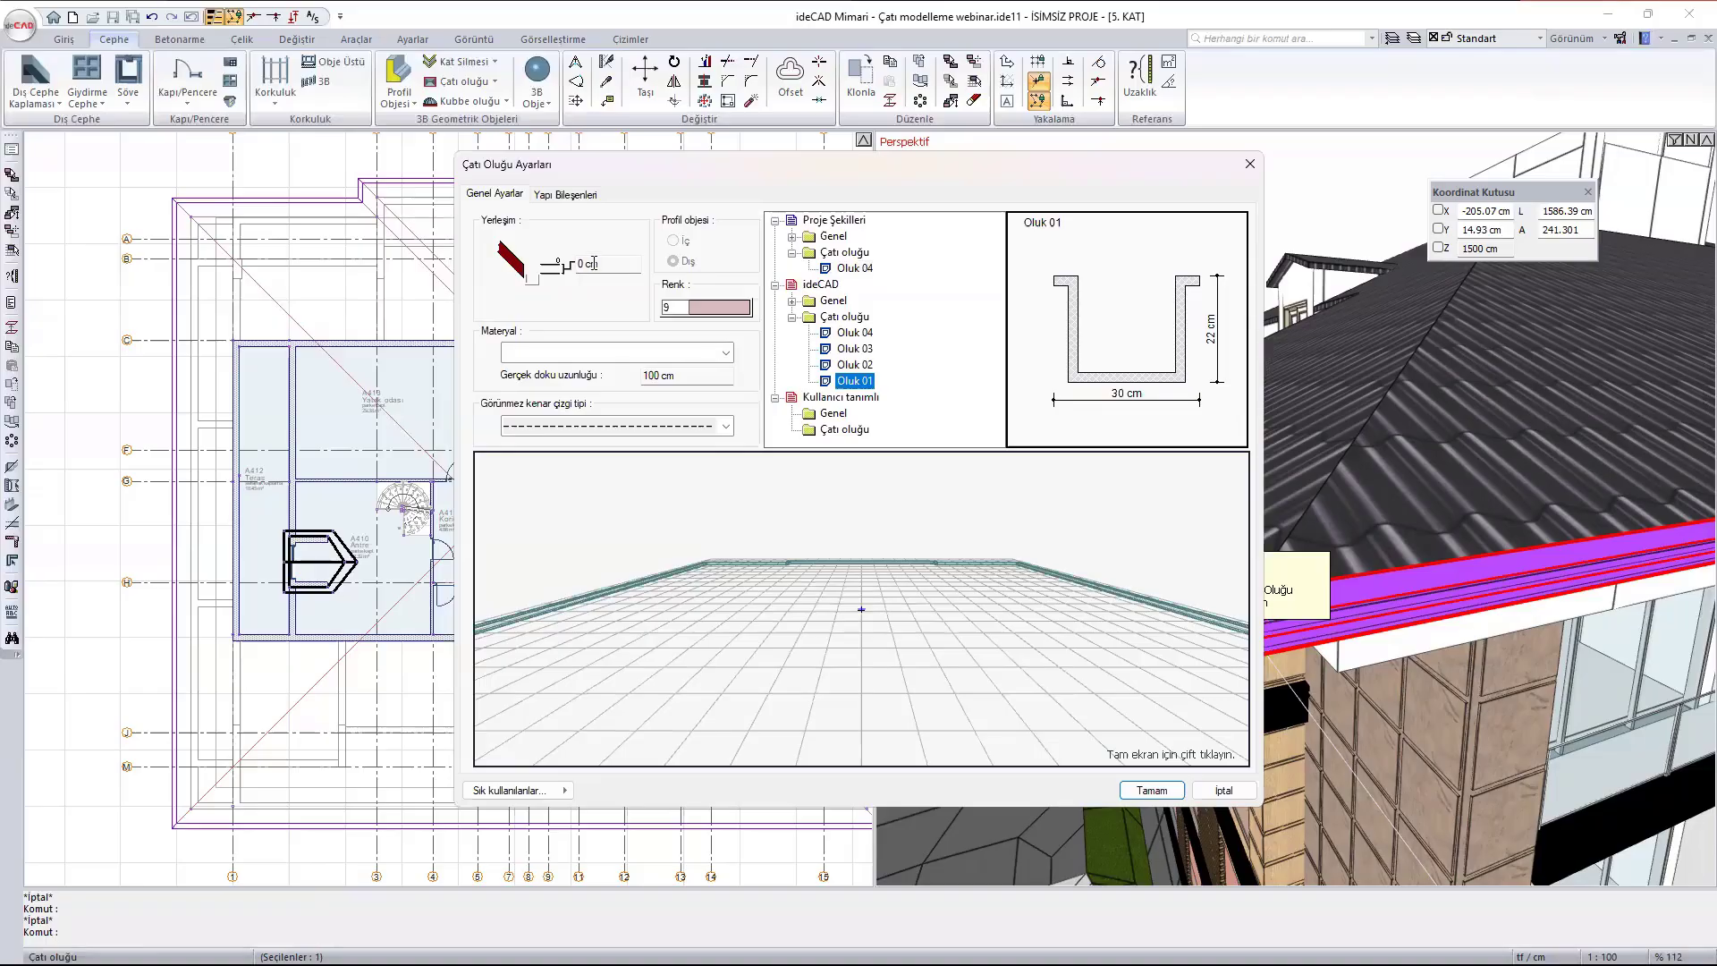
- Check the gutter's material options without choosing one, inspect the profile preview and apply the gutter settings
click(707, 352)
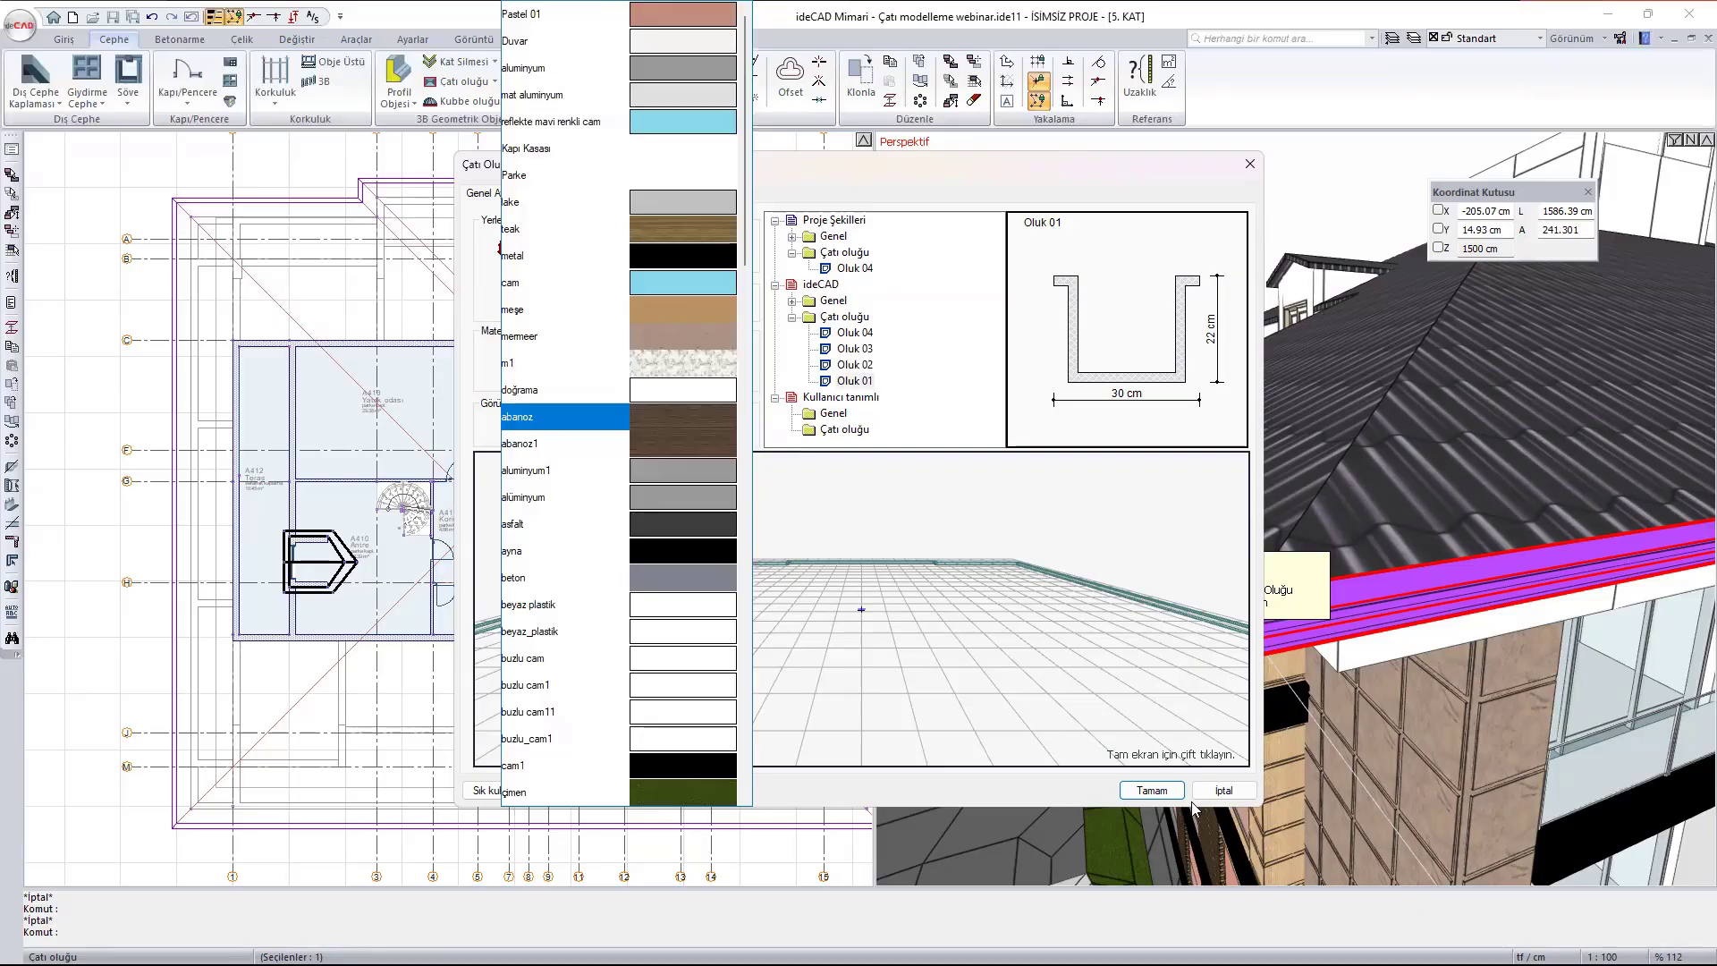
click(1029, 762)
scroll(914, 609, down, 1)
scroll(914, 609, down, 6)
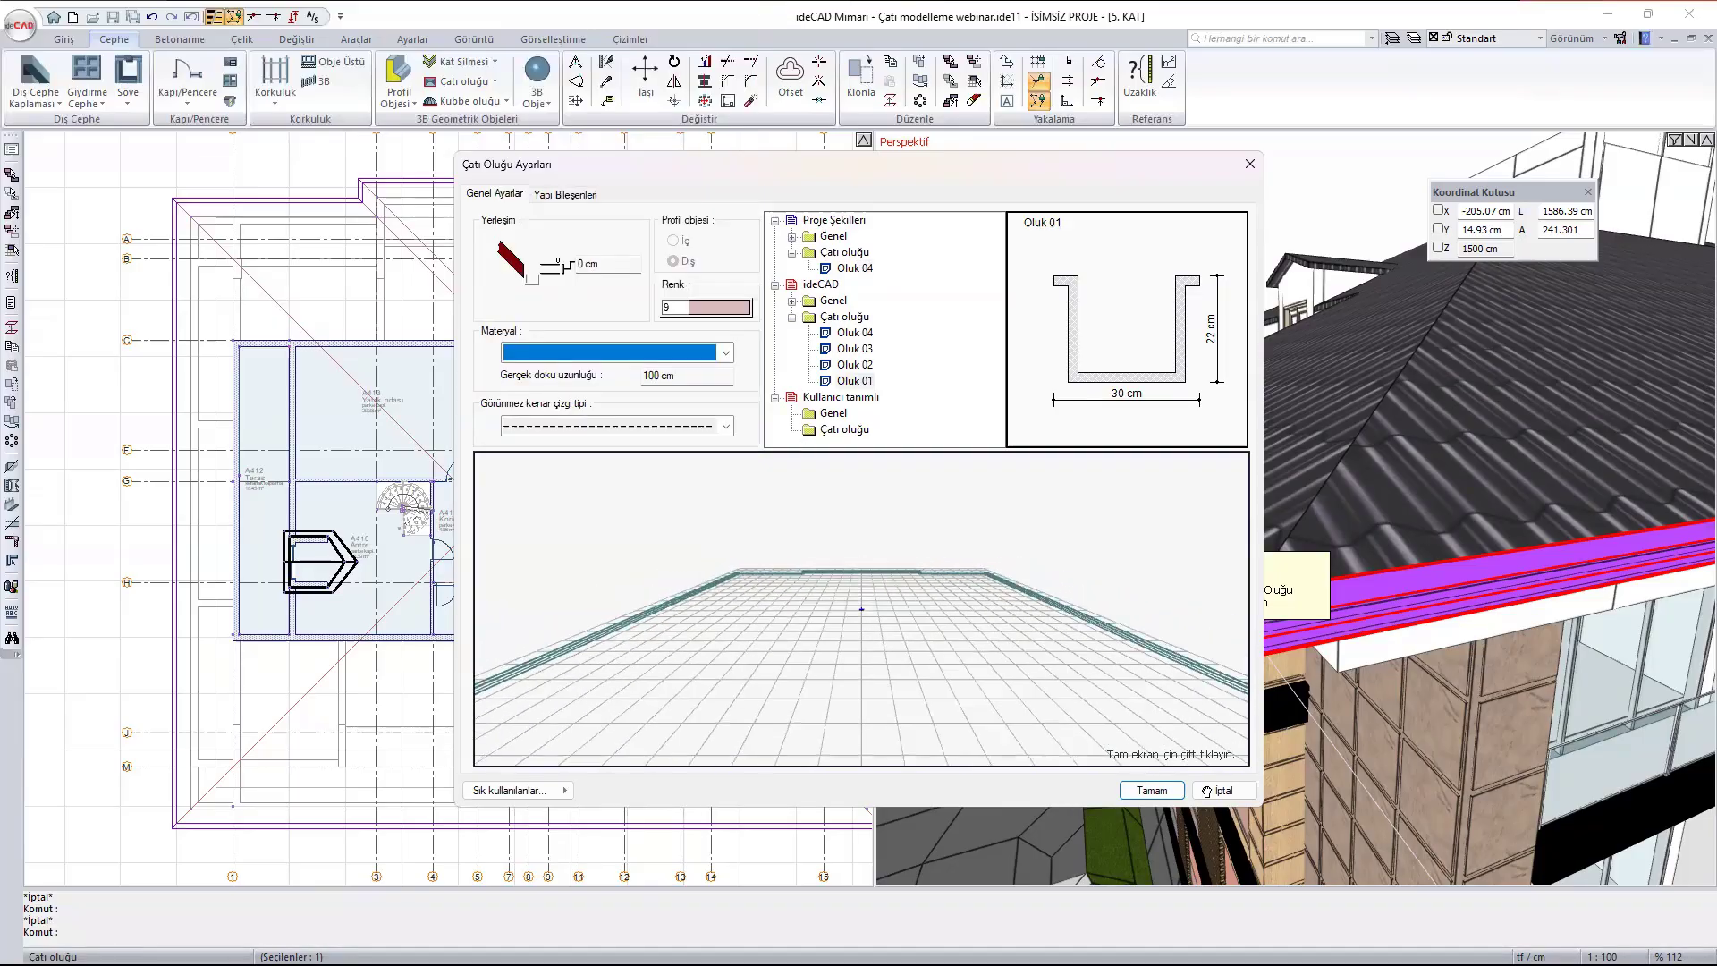
drag(965, 569, 952, 633)
click(1153, 790)
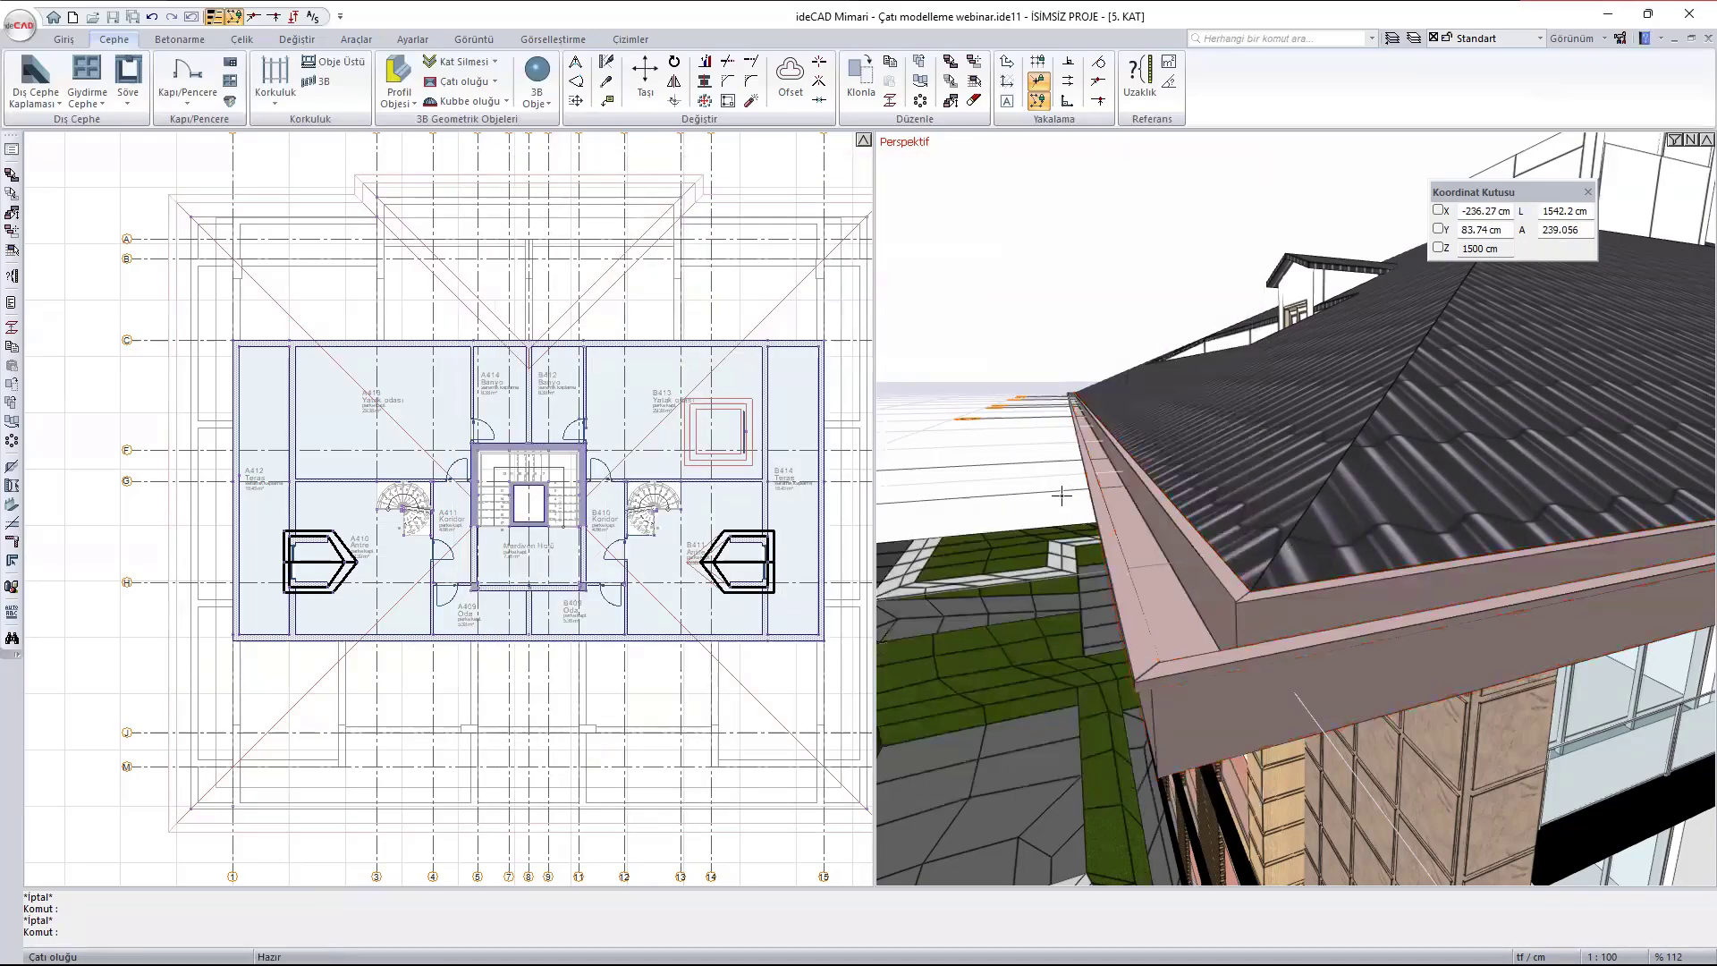
- Examine the changed gutter along the building's eaves and roof corner from several angles
scroll(1065, 491, down, 5)
ctrl+middle_drag(1130, 524, 1187, 458)
ctrl+middle_drag(1159, 541, 1153, 533)
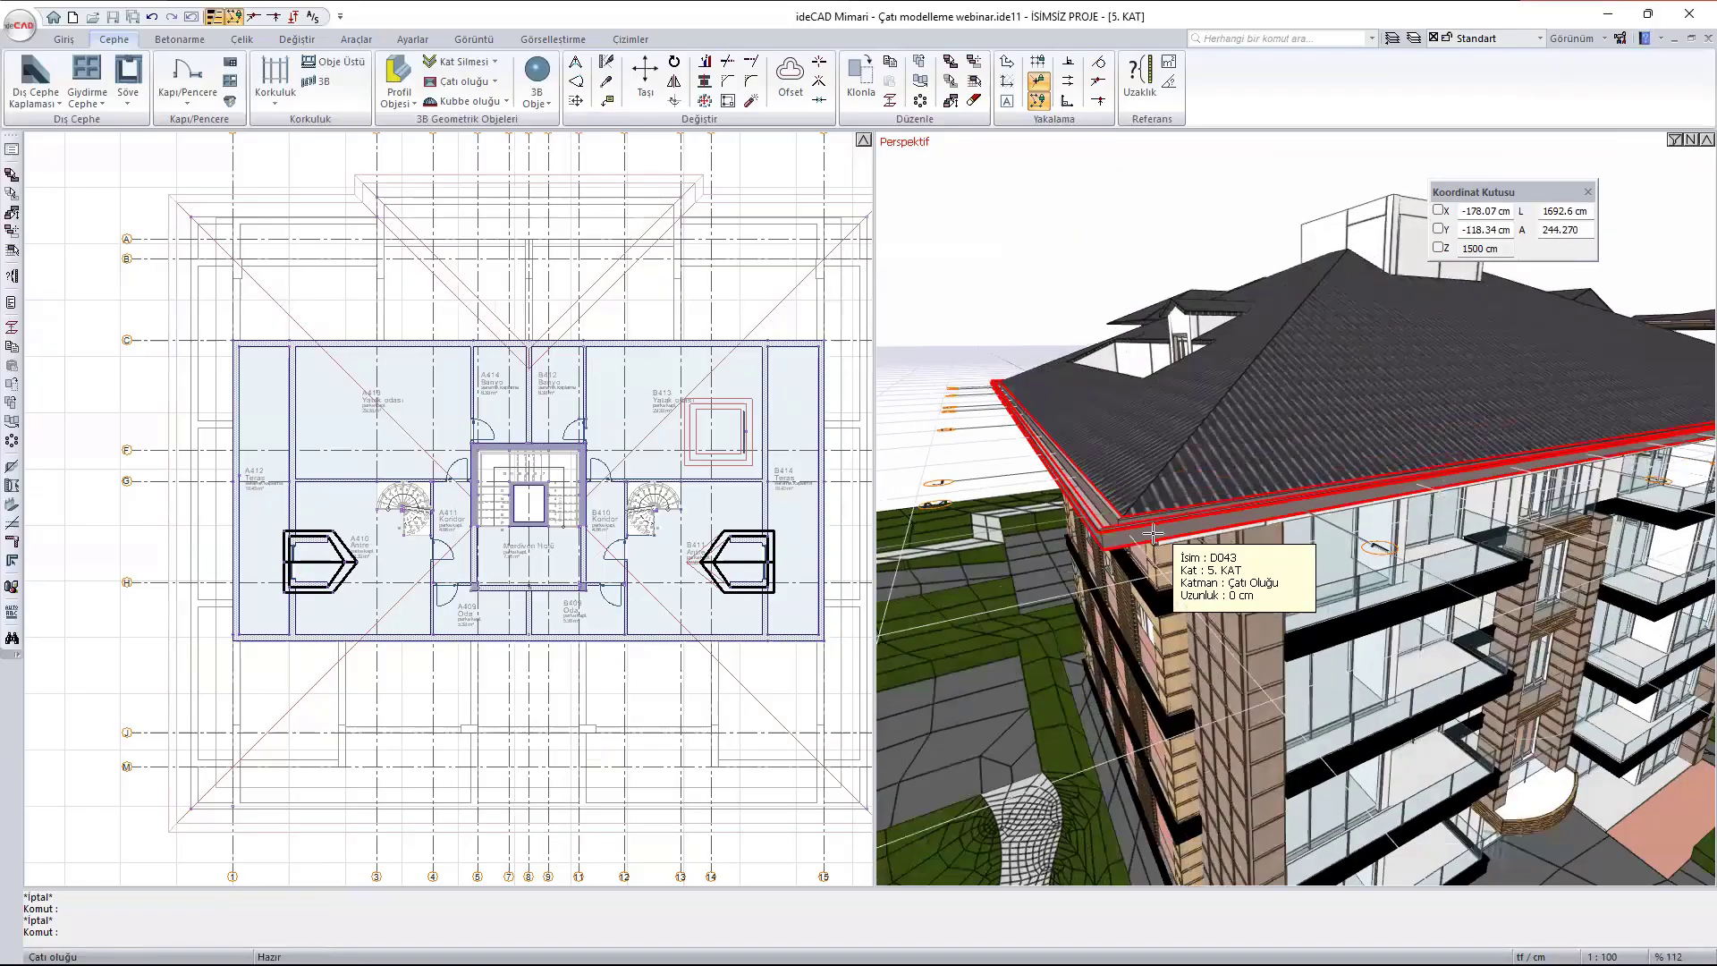
scroll(1109, 534, up, 4)
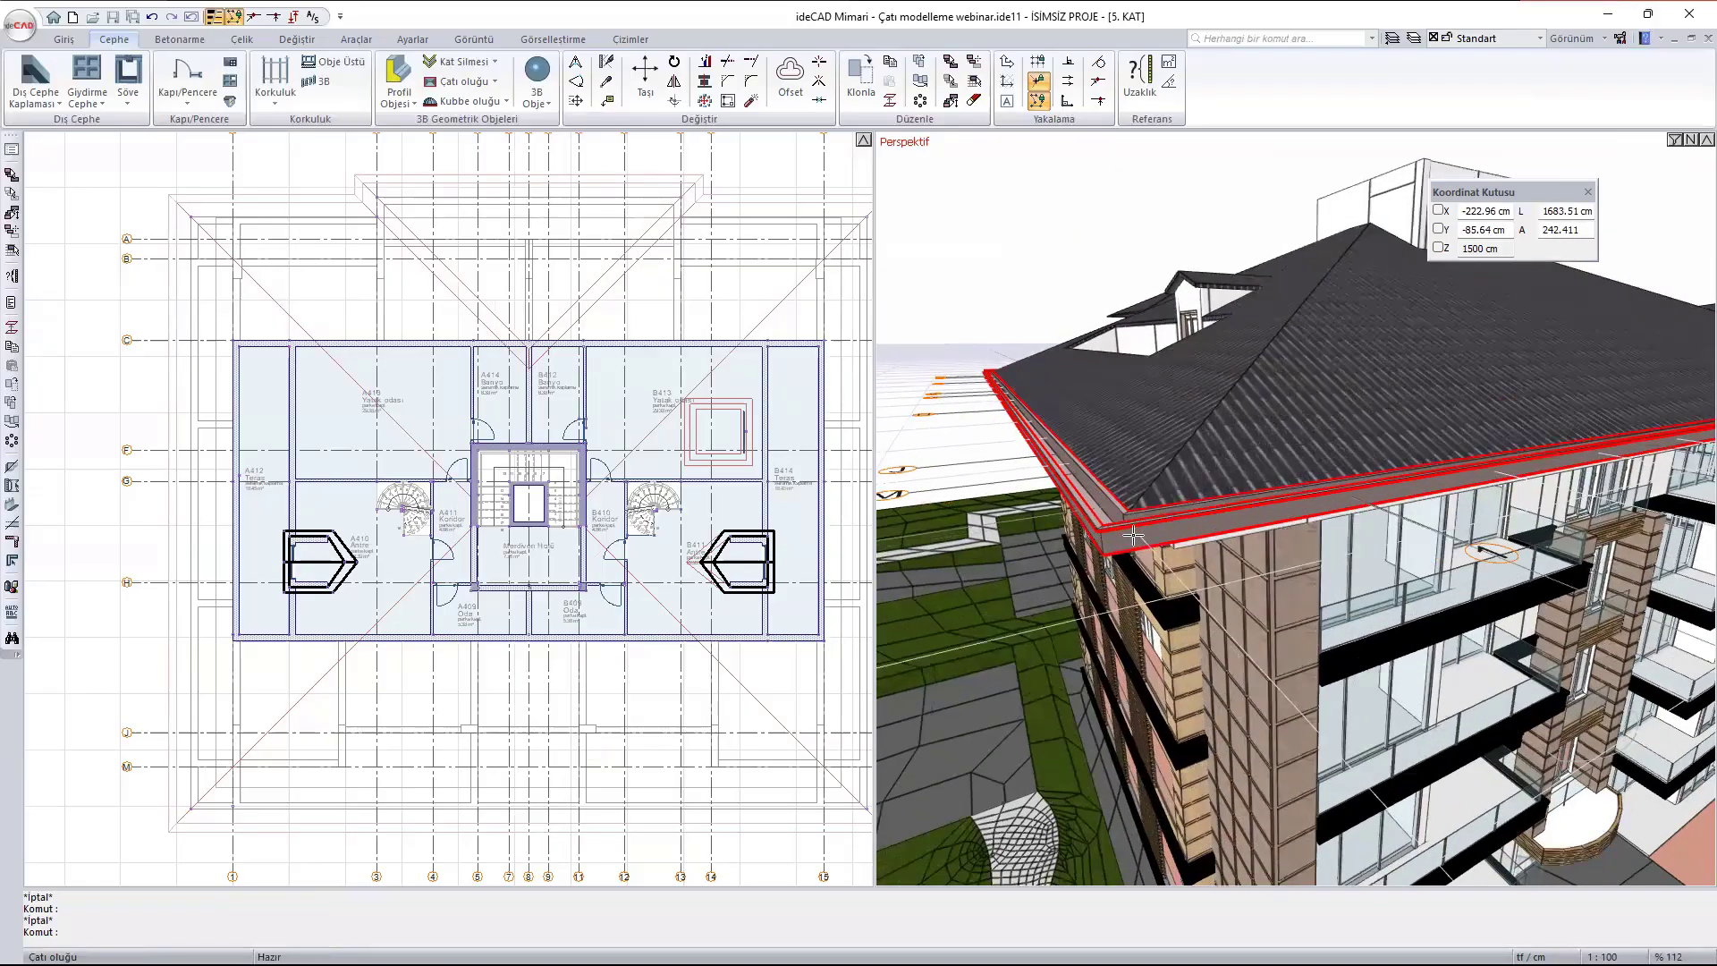
ctrl+middle_drag(1076, 535, 1060, 605)
scroll(1061, 606, down, 6)
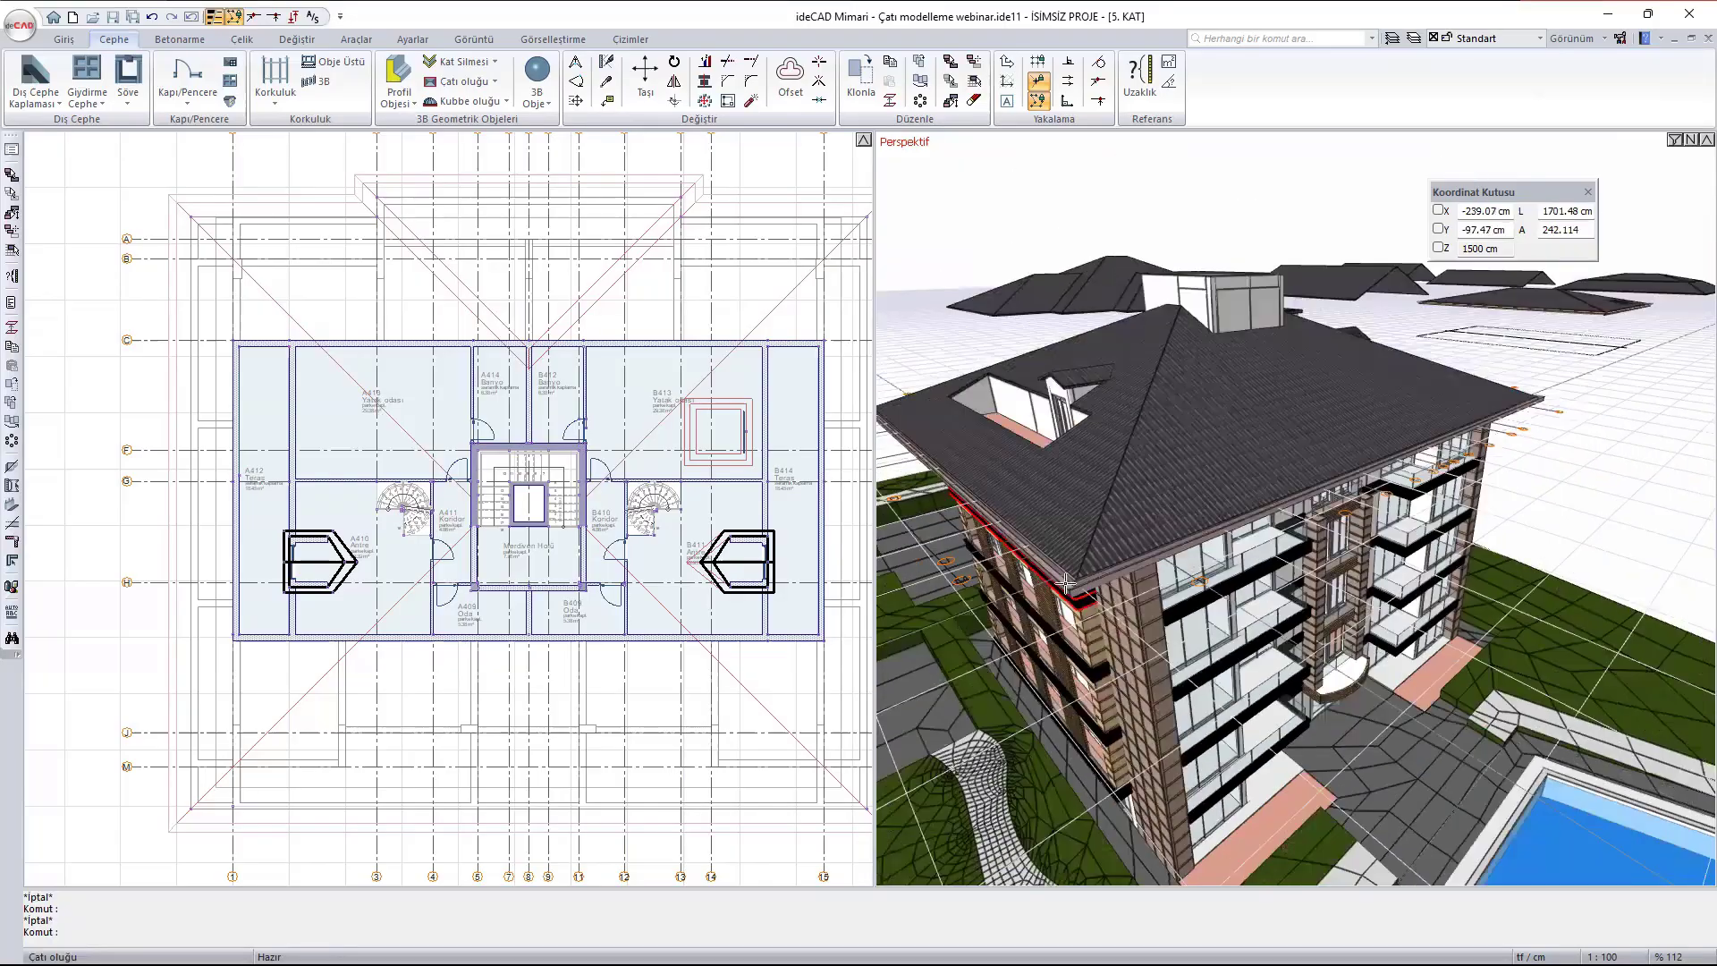
scroll(1257, 421, up, 1)
ctrl+middle_drag(1257, 423, 1153, 796)
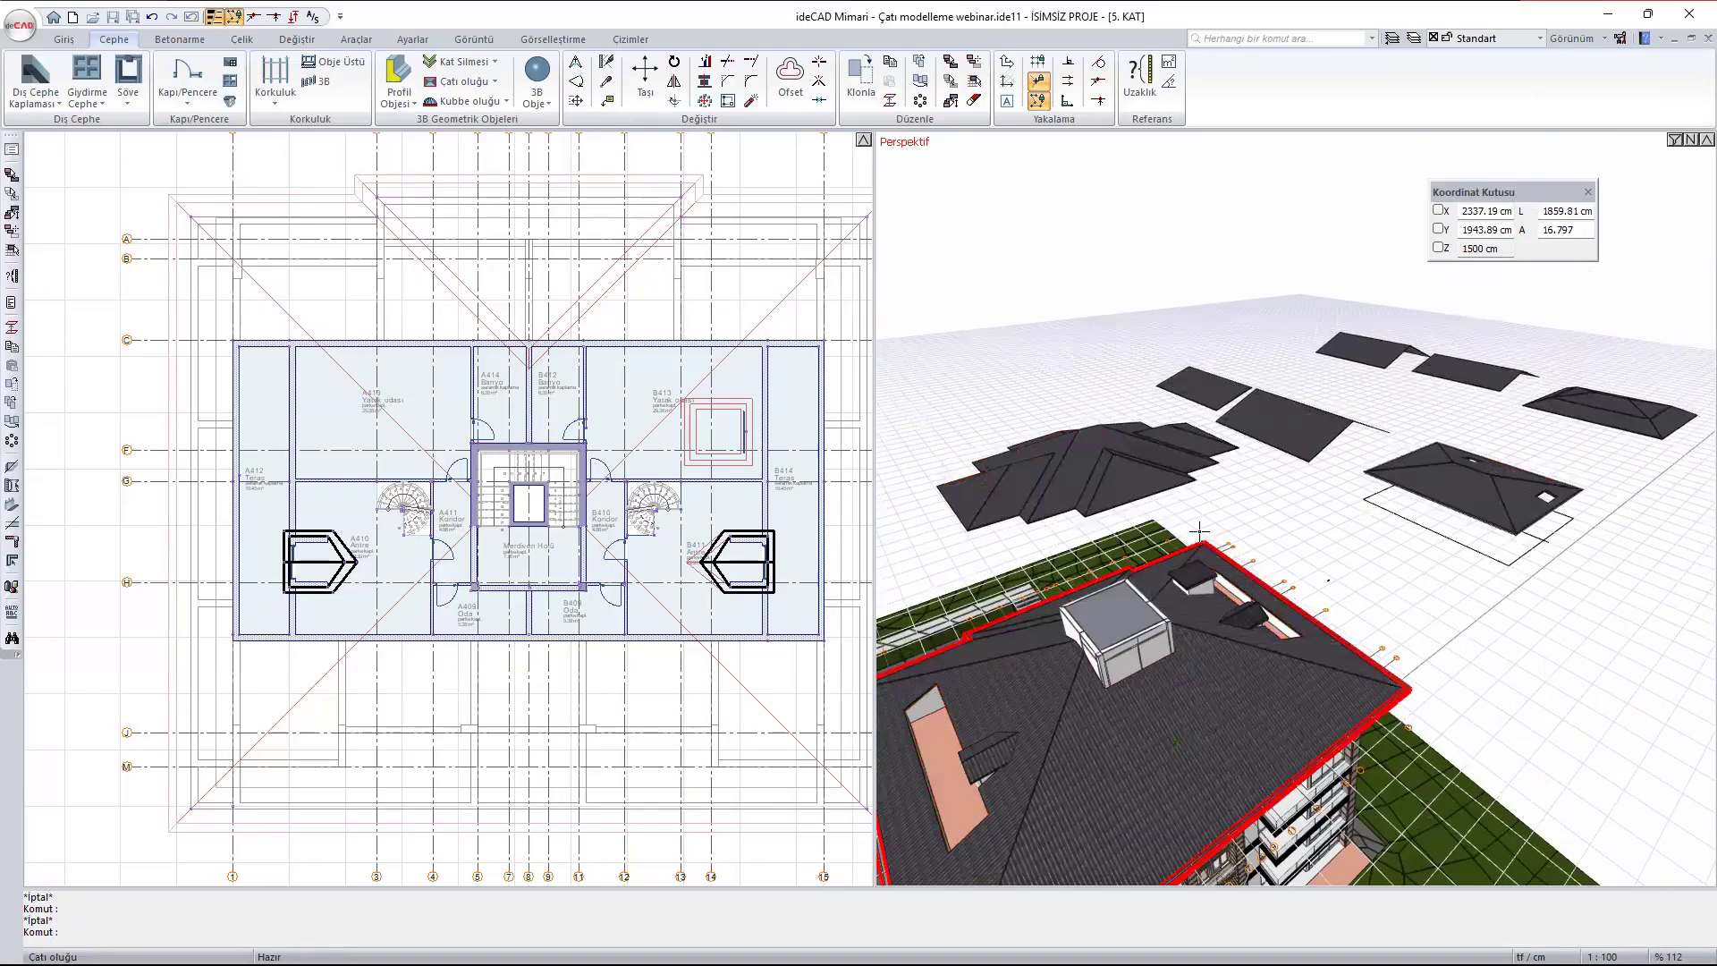
- Add an Oluk 04 roof gutter around the stepped, cross-shaped hip roof behind the building
scroll(1163, 653, down, 2)
click(469, 87)
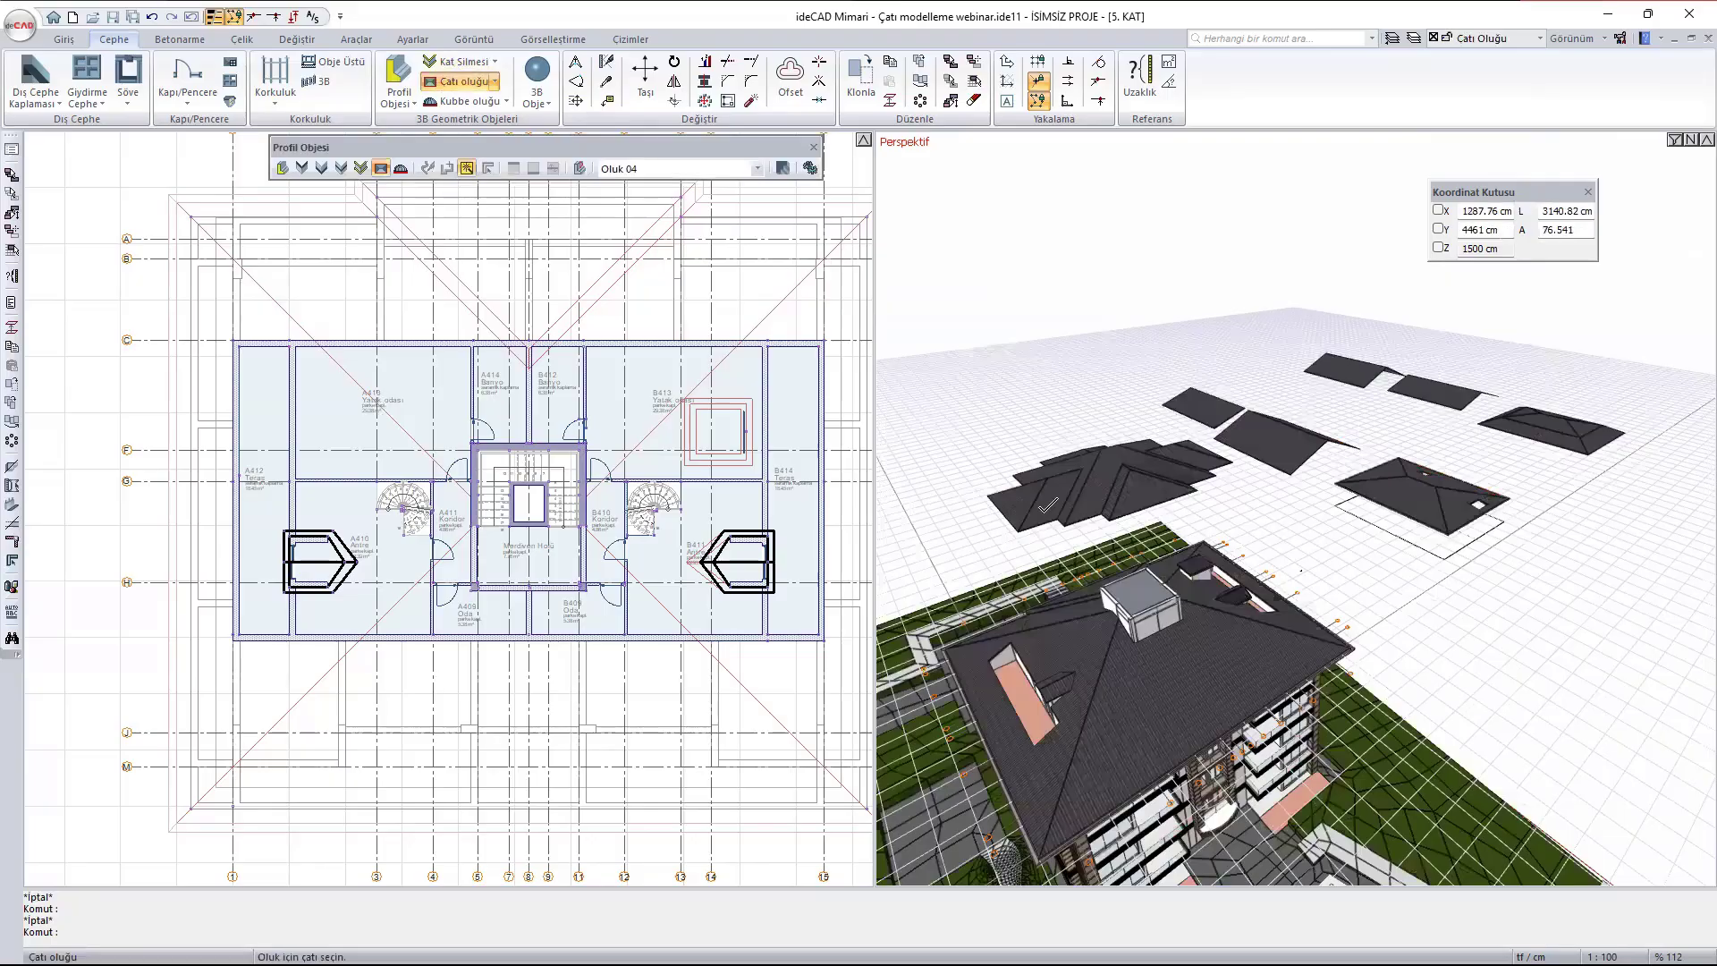
scroll(573, 447, down, 5)
scroll(670, 417, up, 4)
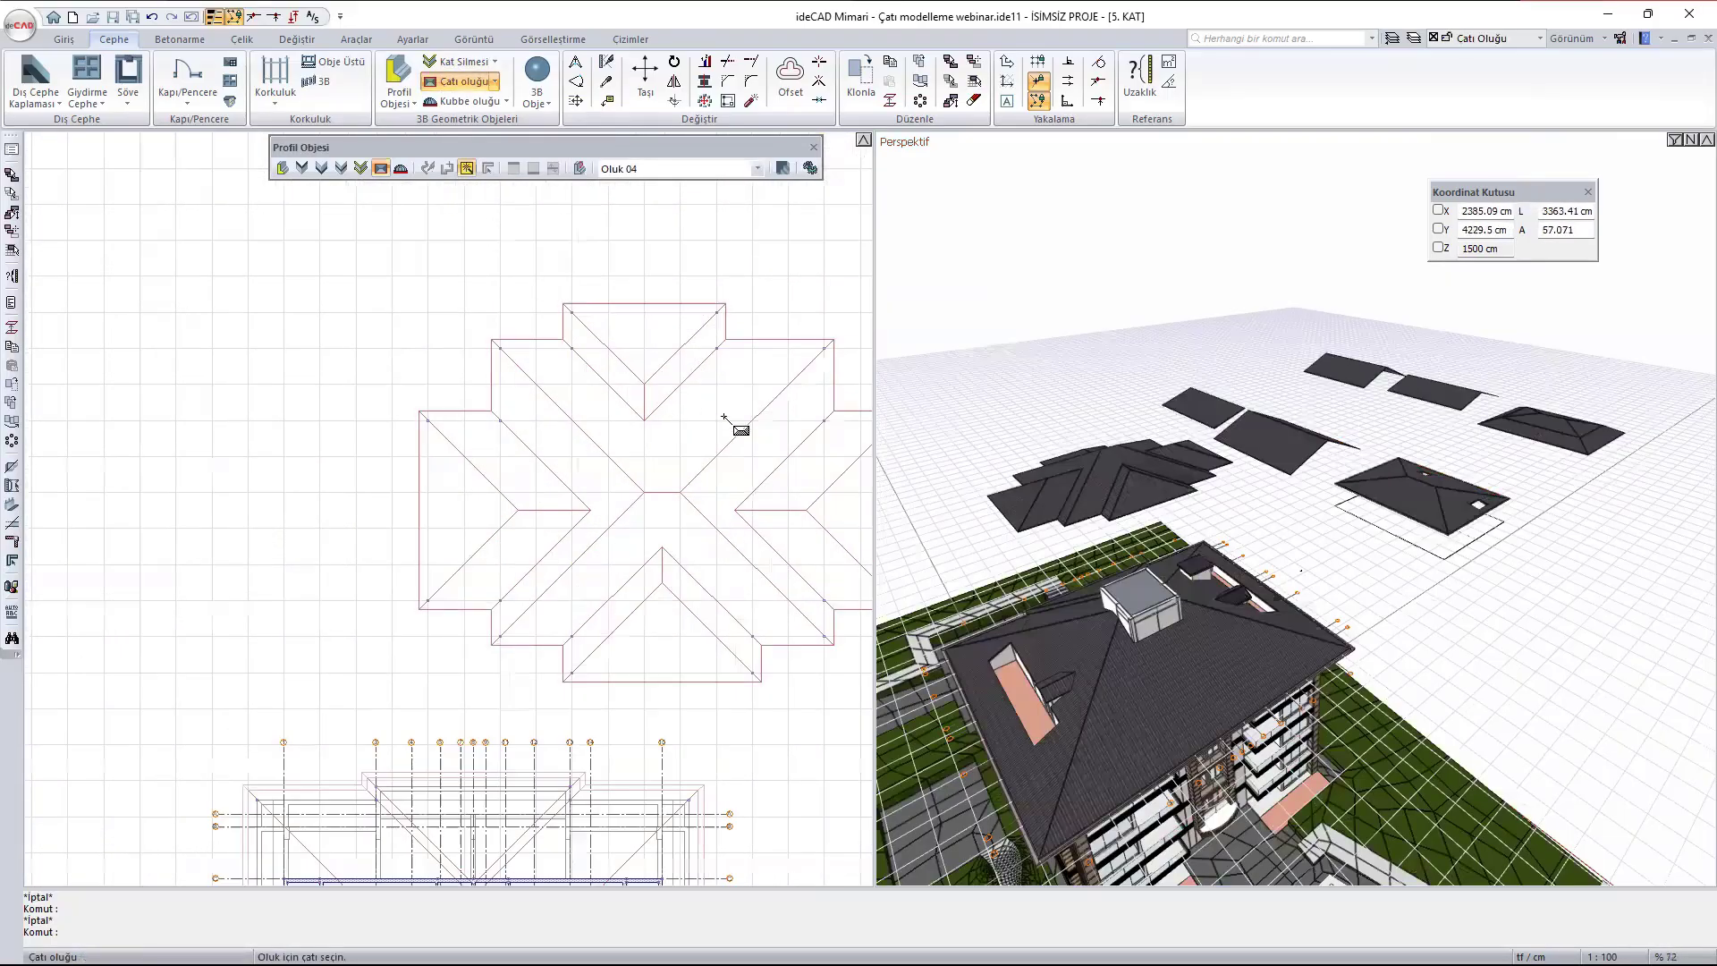
scroll(1204, 482, up, 2)
scroll(1010, 598, up, 5)
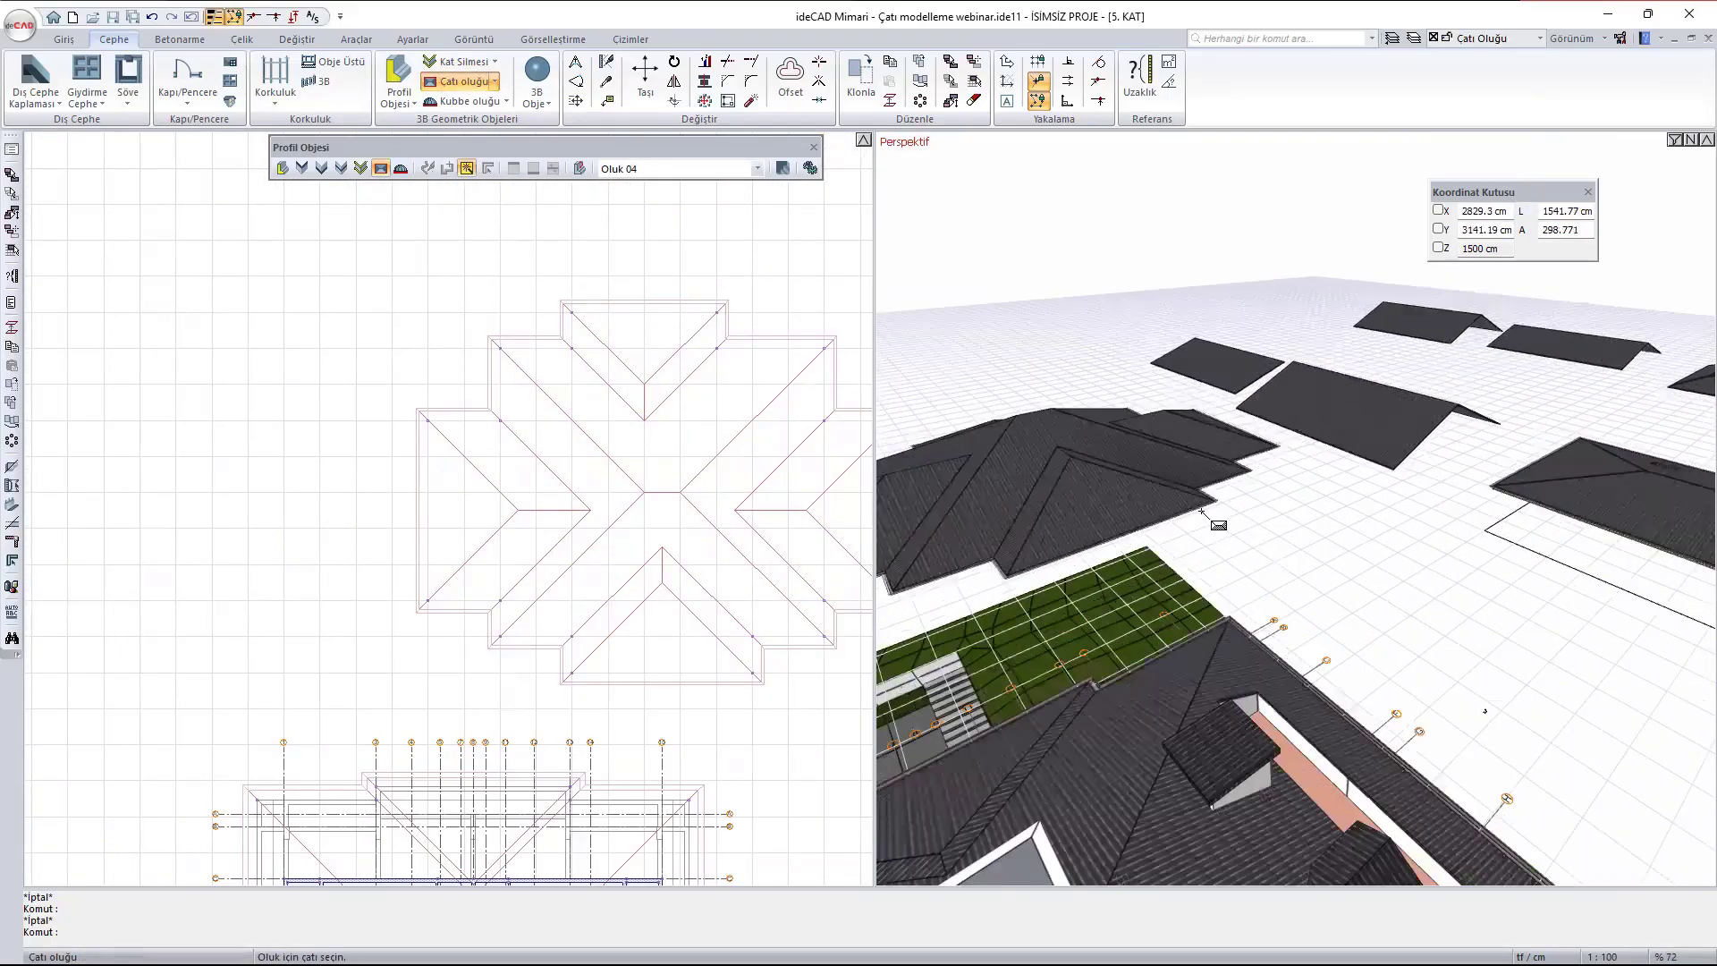
- Add an Oluk 04 roof gutter to the large gabled roof beside the cross-shaped roof and check its eaves
scroll(1009, 598, down, 5)
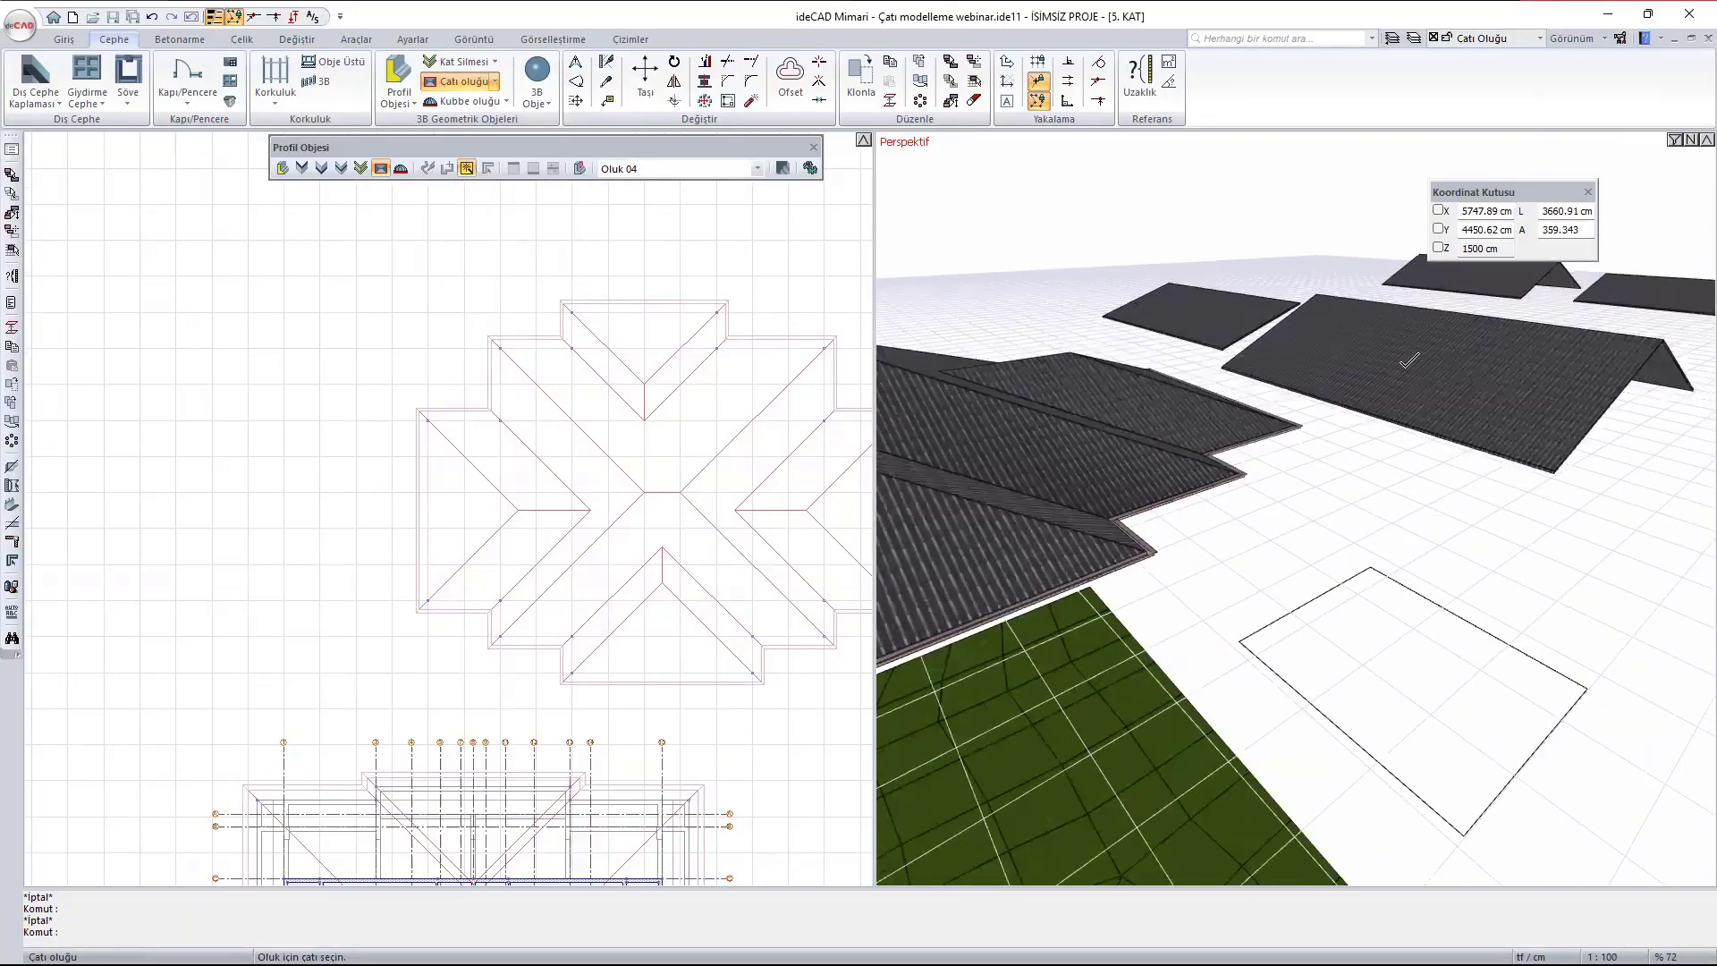
scroll(406, 431, down, 5)
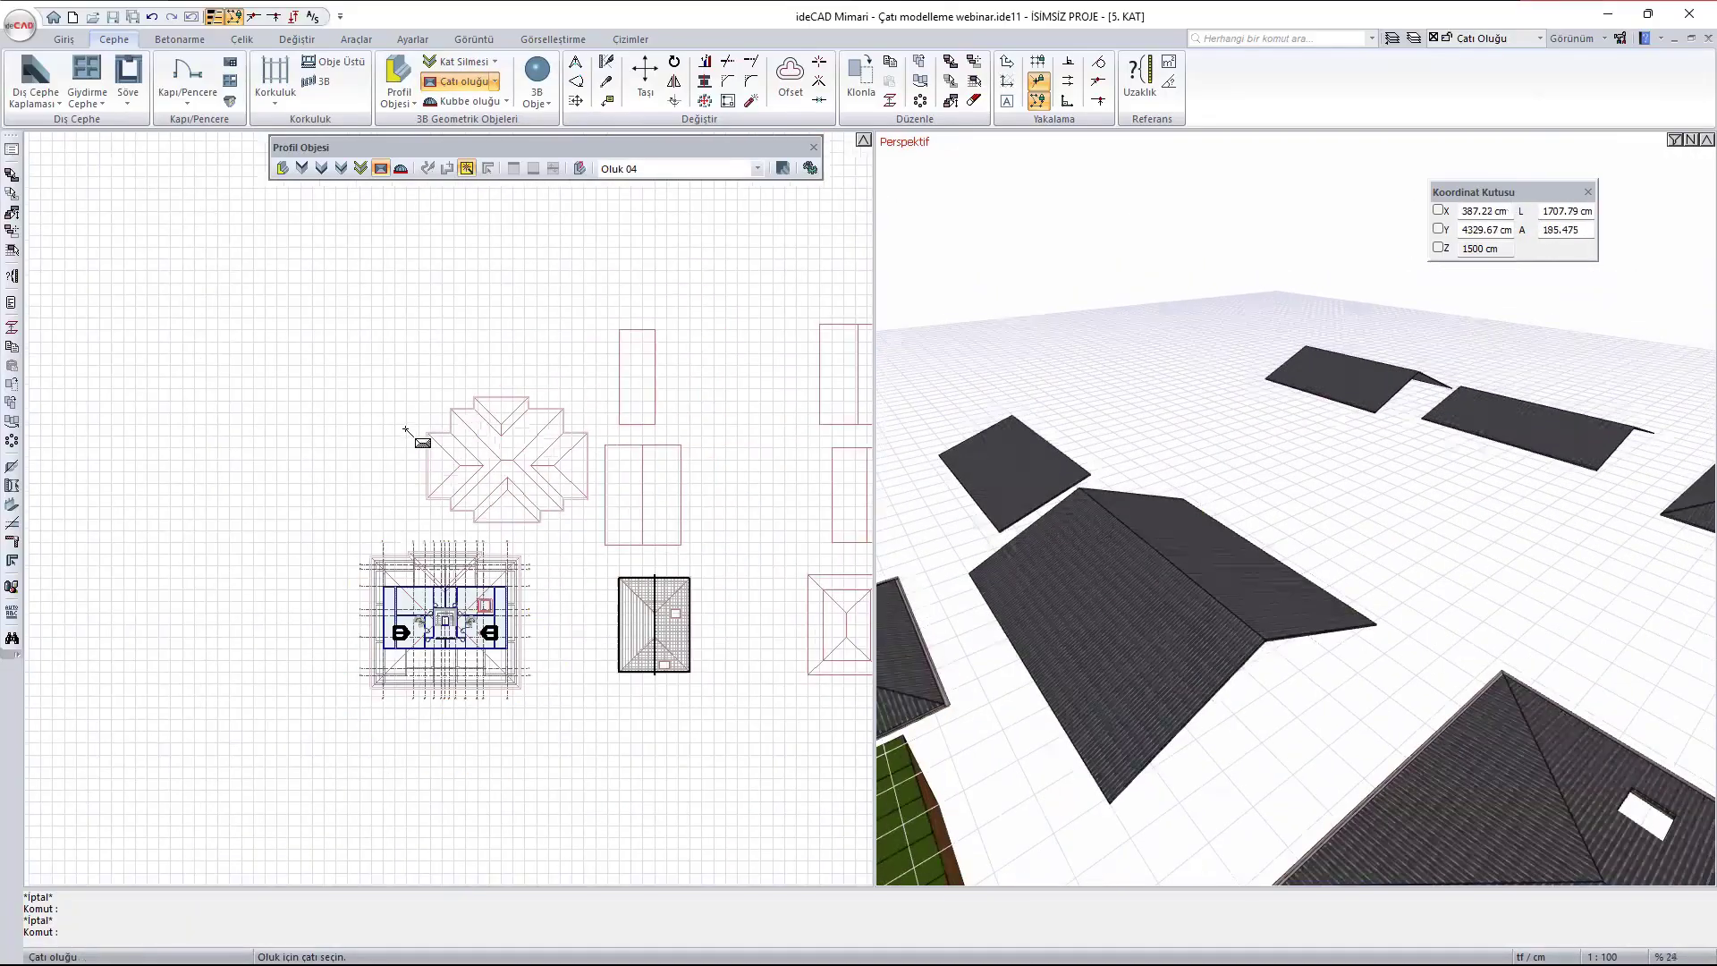
scroll(659, 505, up, 4)
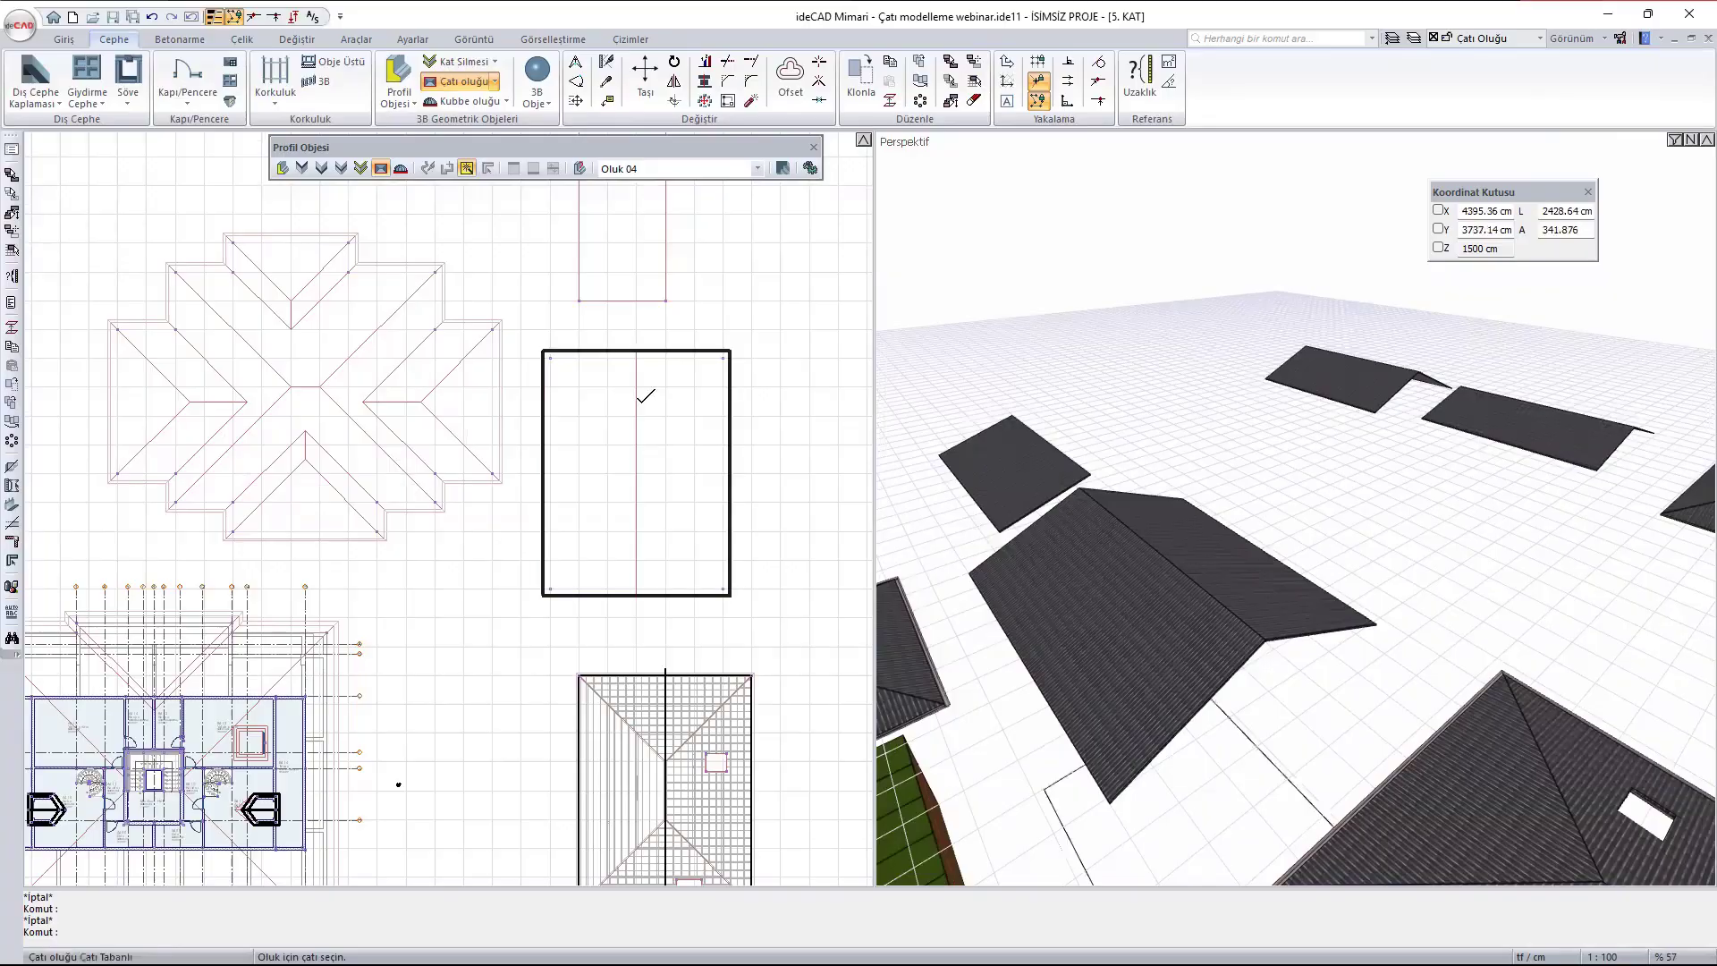
scroll(1118, 805, up, 5)
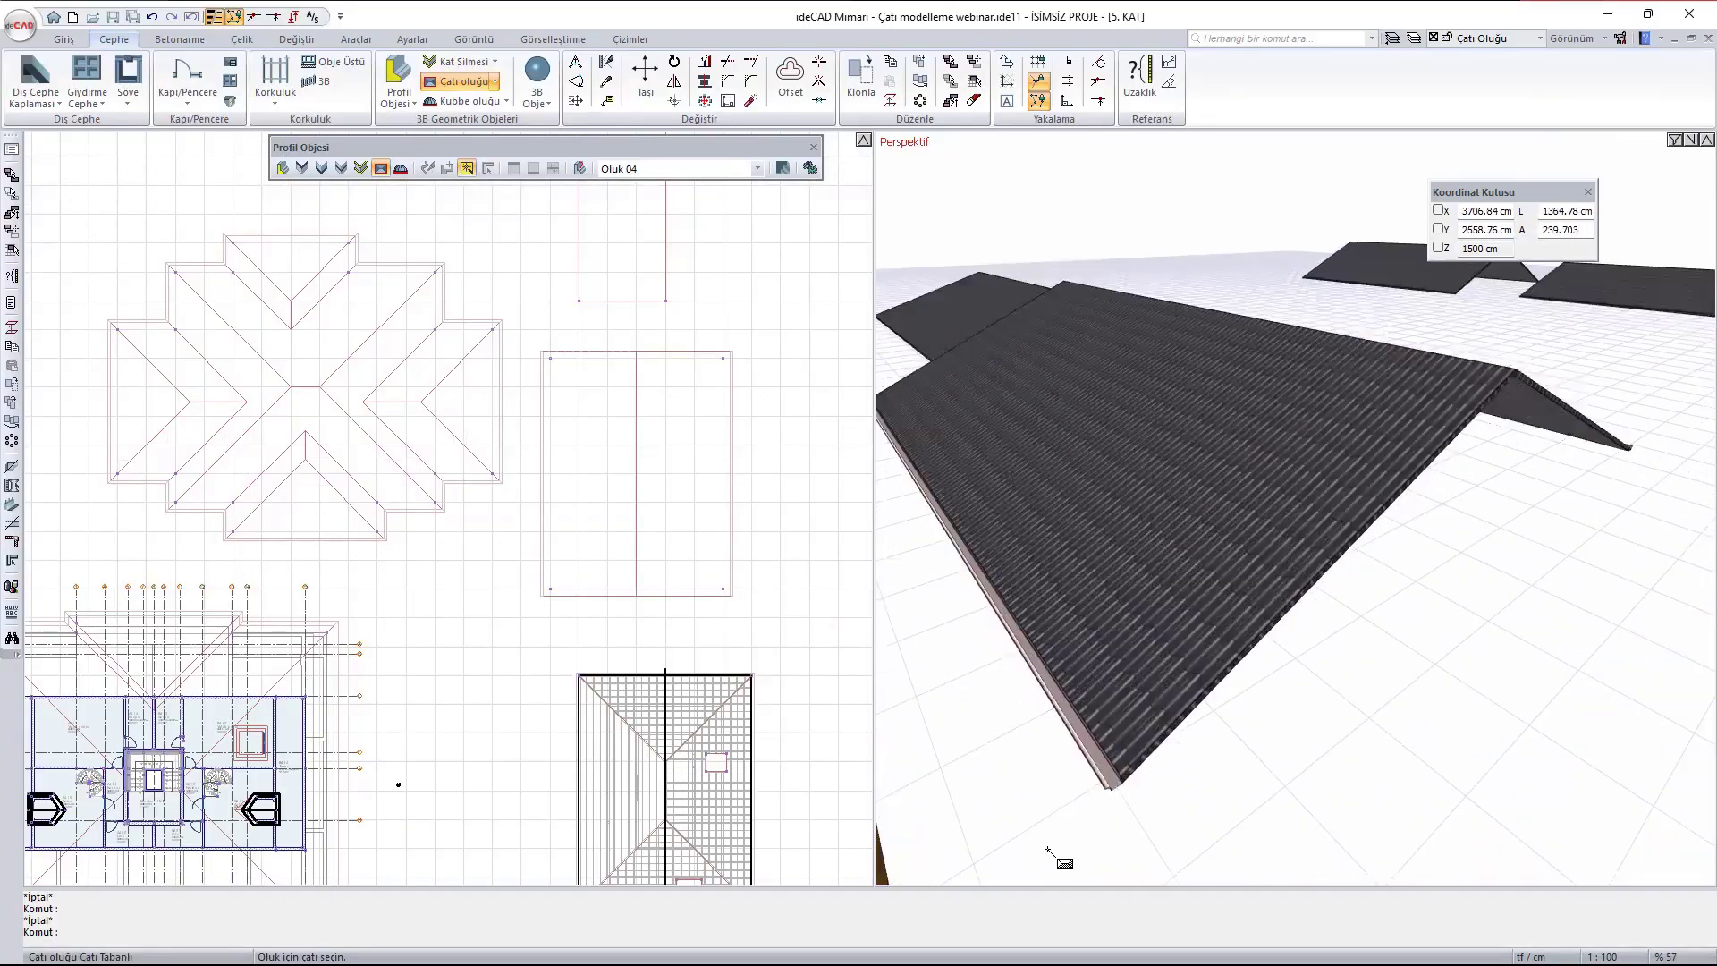
scroll(1019, 688, down, 1)
scroll(1006, 662, down, 1)
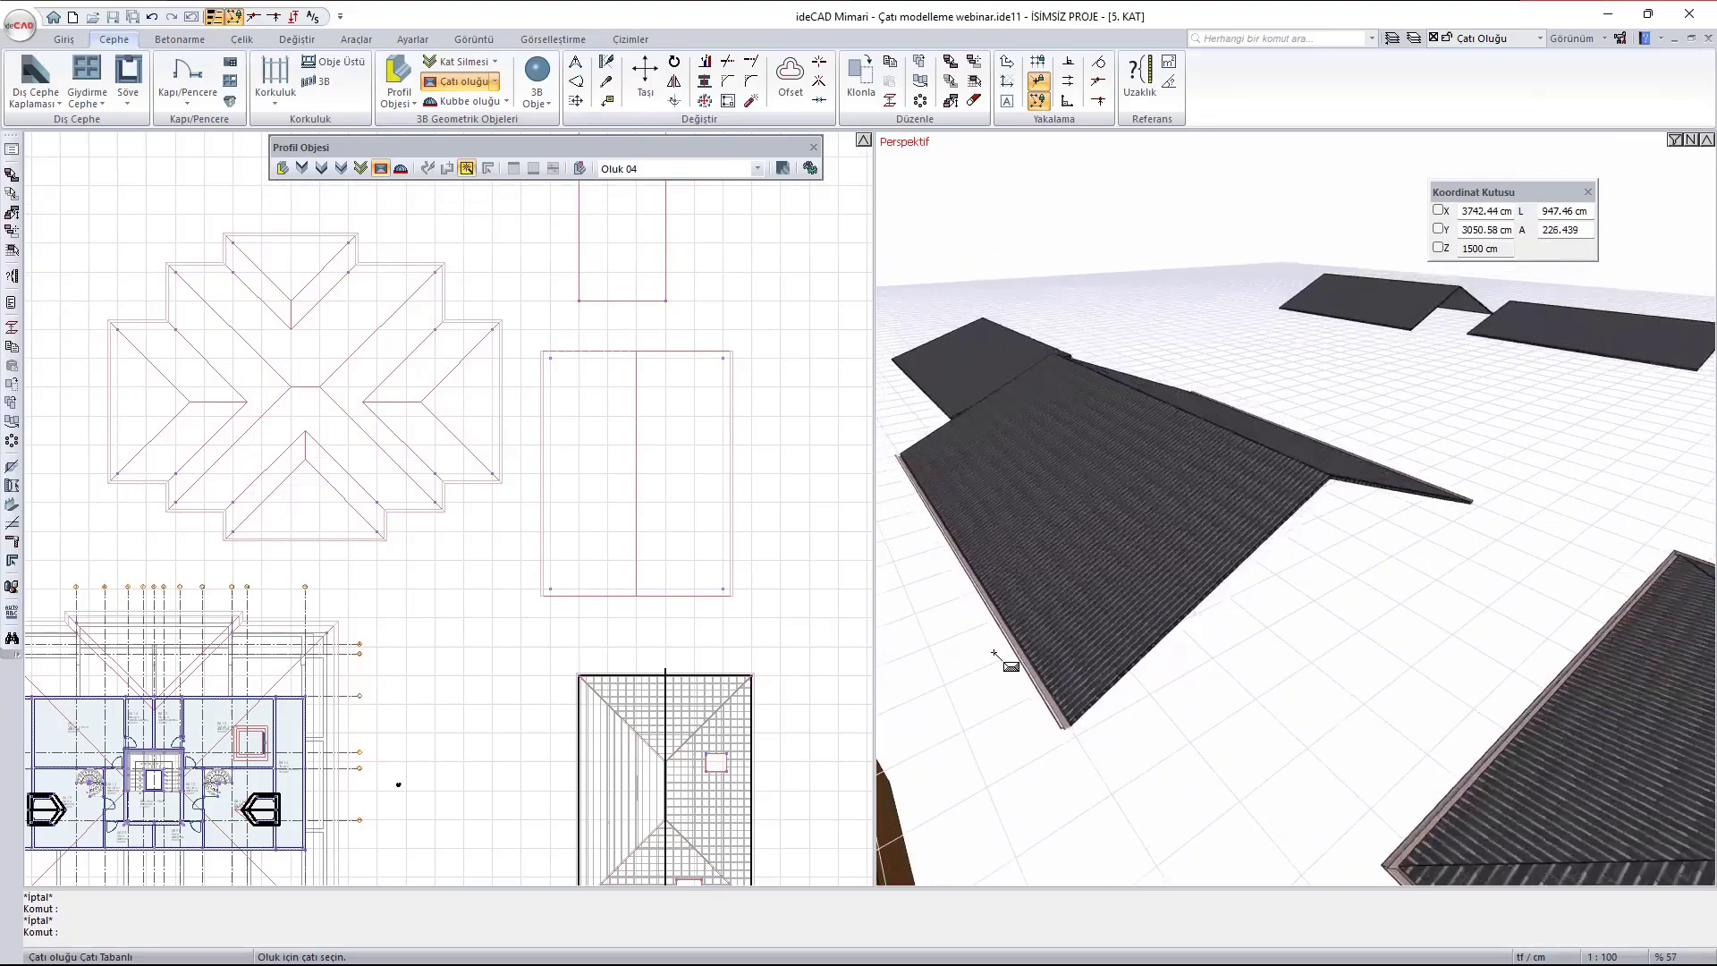
scroll(997, 648, down, 3)
middle_drag(1153, 521, 984, 608)
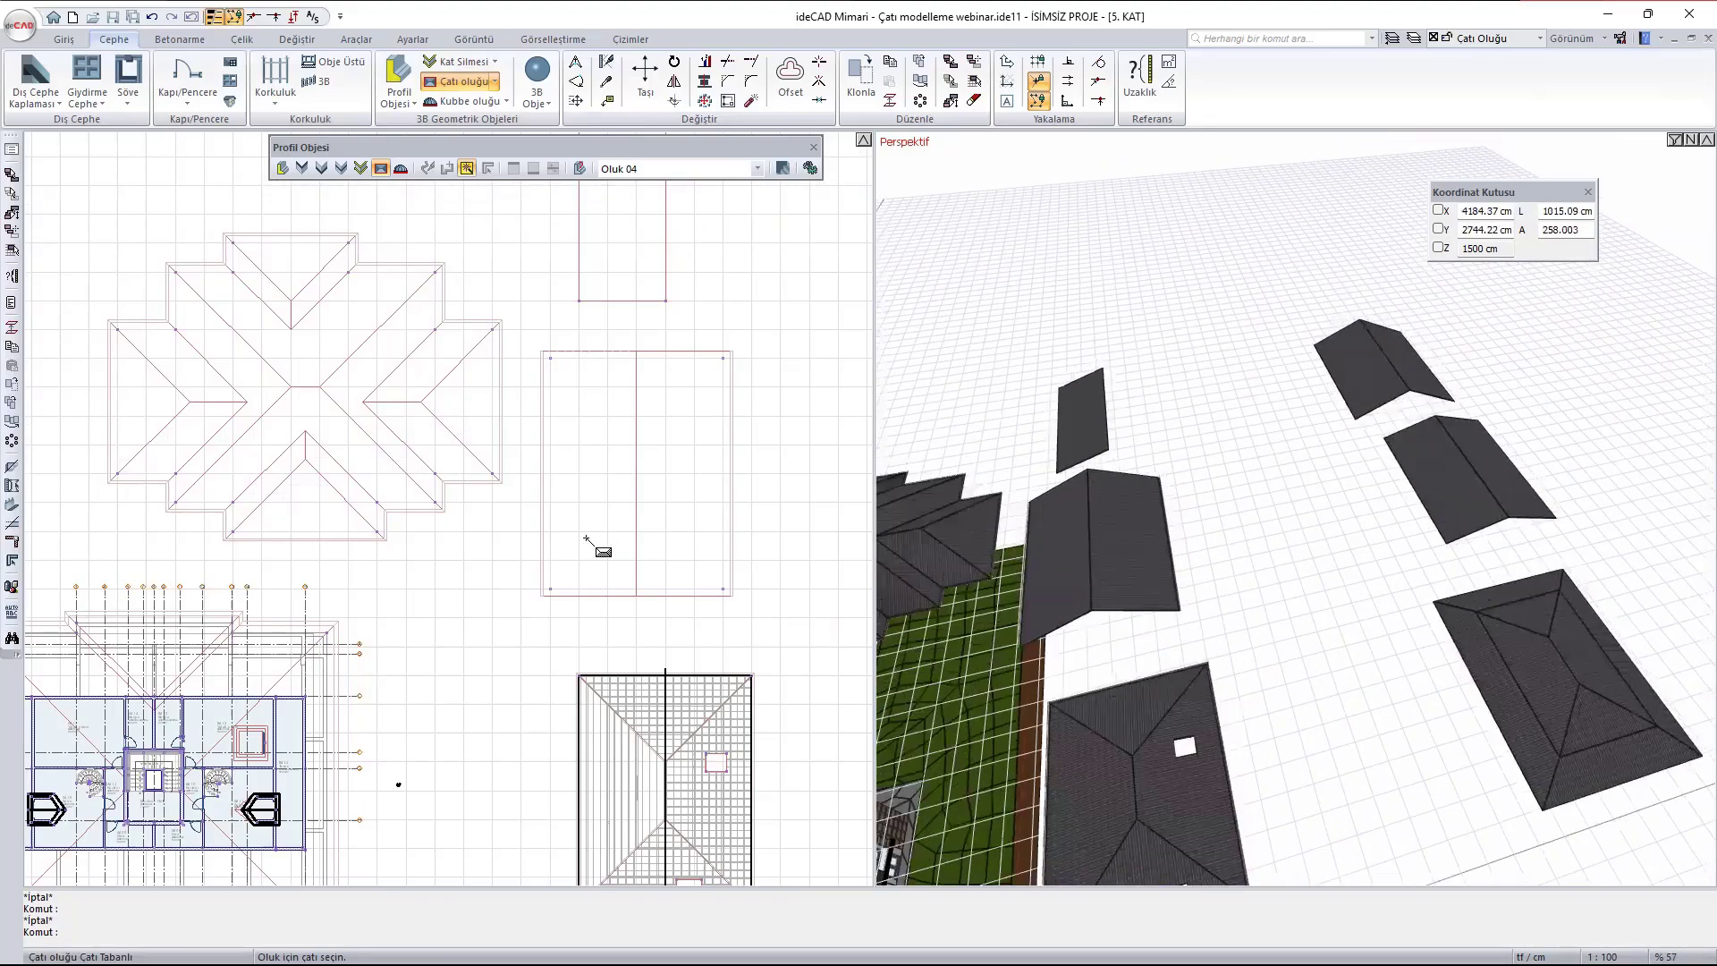
- Examine the two gabled roofs without gutters in plan and perspective, and end the roof gutter command
scroll(586, 539, down, 3)
scroll(726, 436, up, 2)
scroll(1350, 394, up, 2)
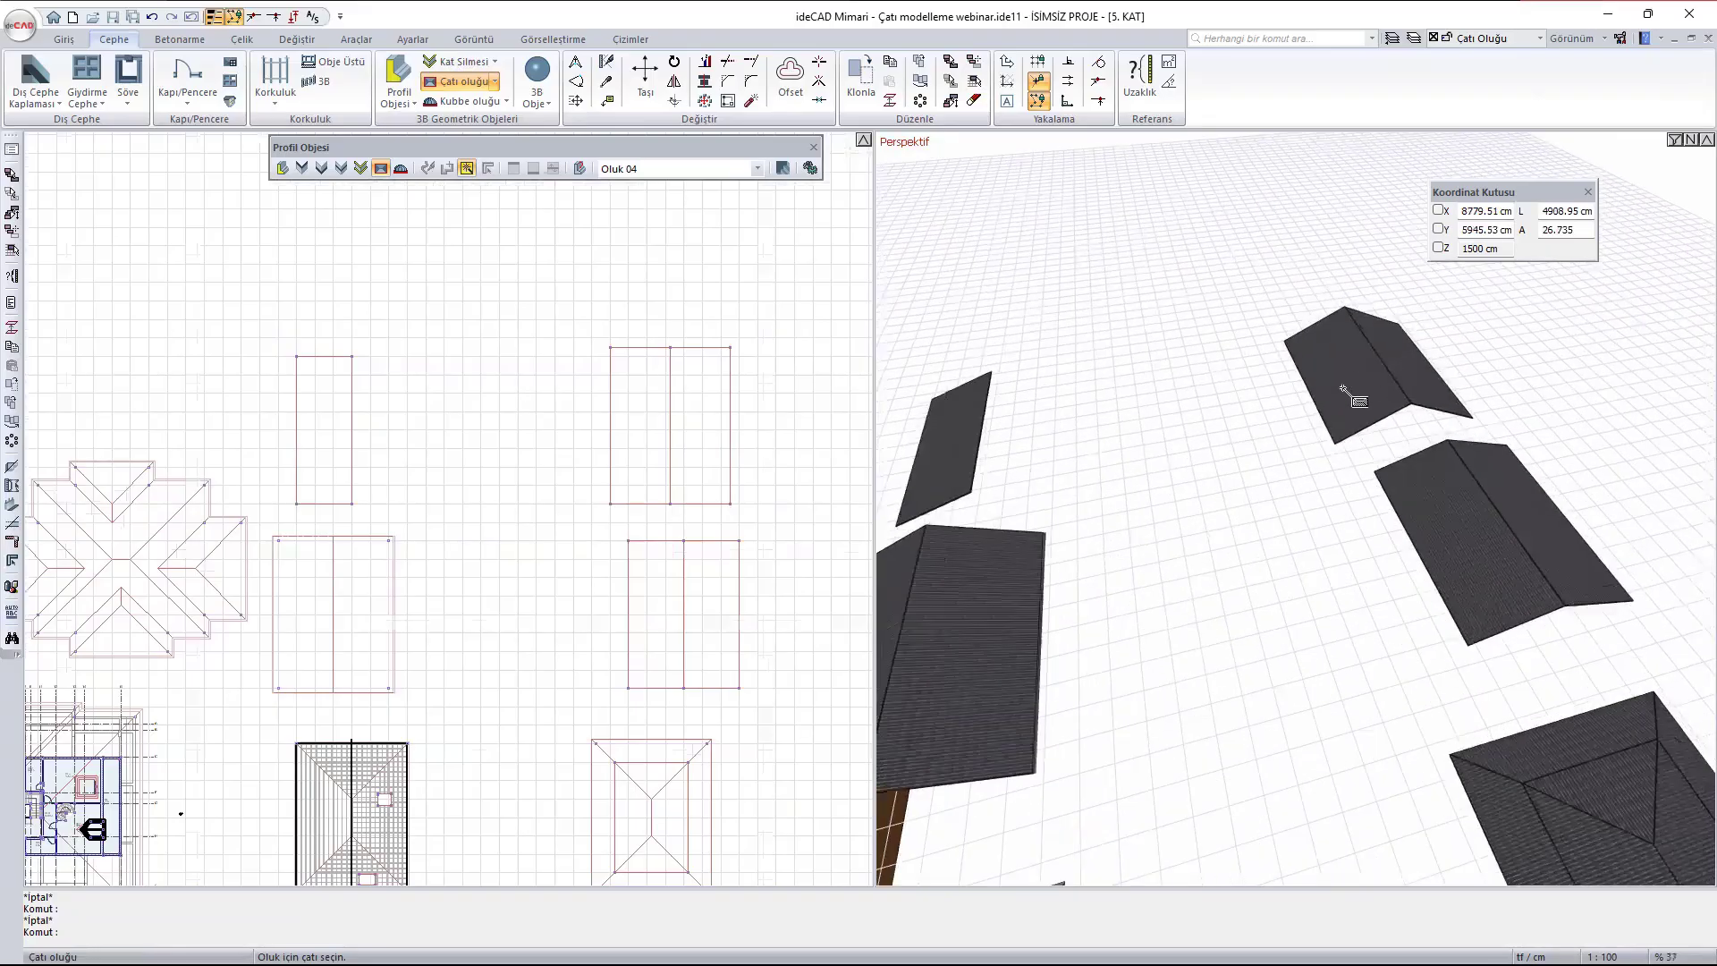
scroll(1343, 391, up, 2)
scroll(1303, 402, up, 2)
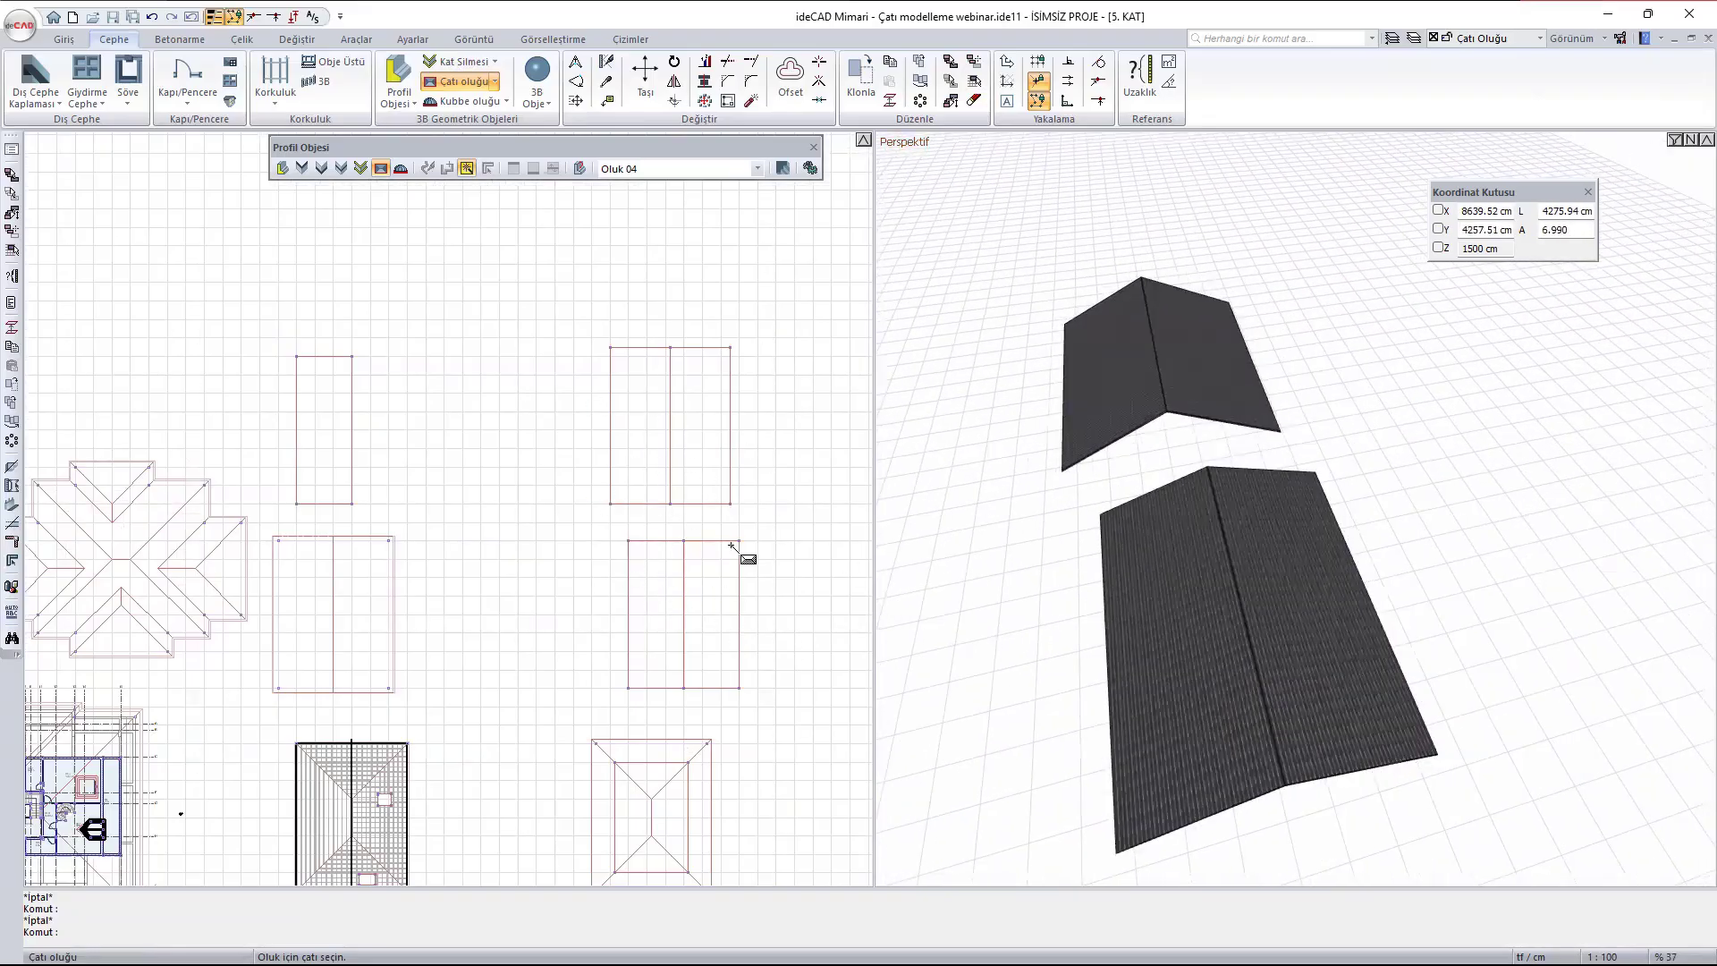
middle_drag(1311, 805, 1019, 438)
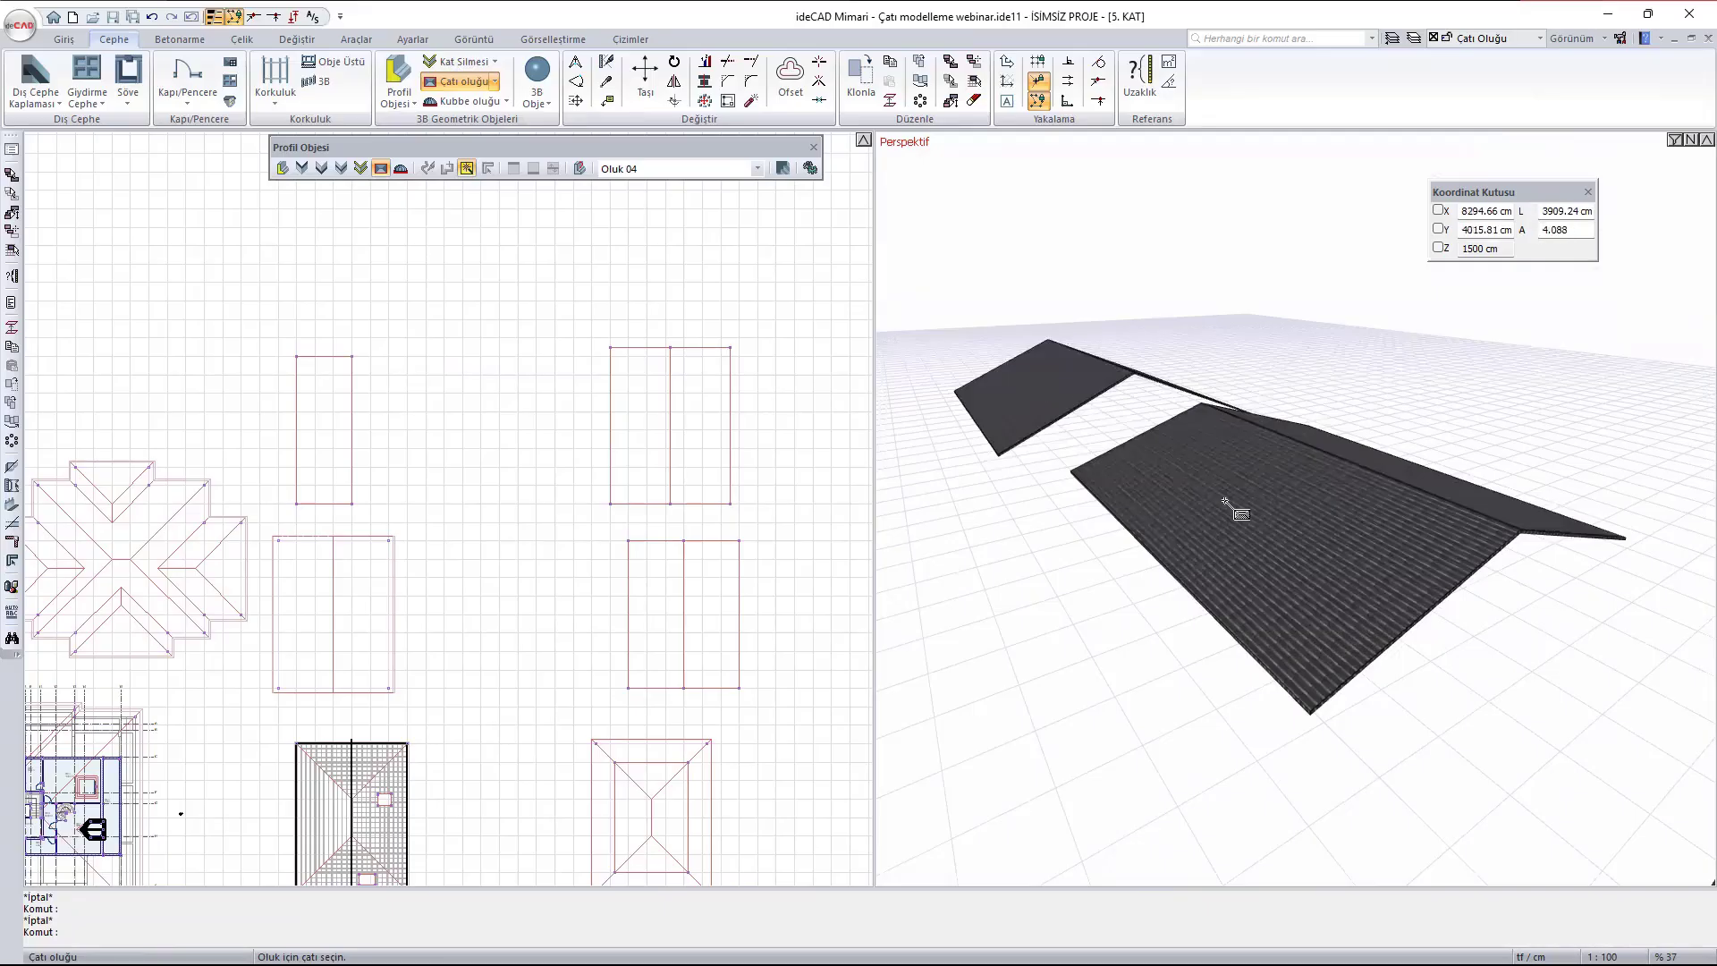
scroll(1211, 587, down, 3)
scroll(629, 548, down, 3)
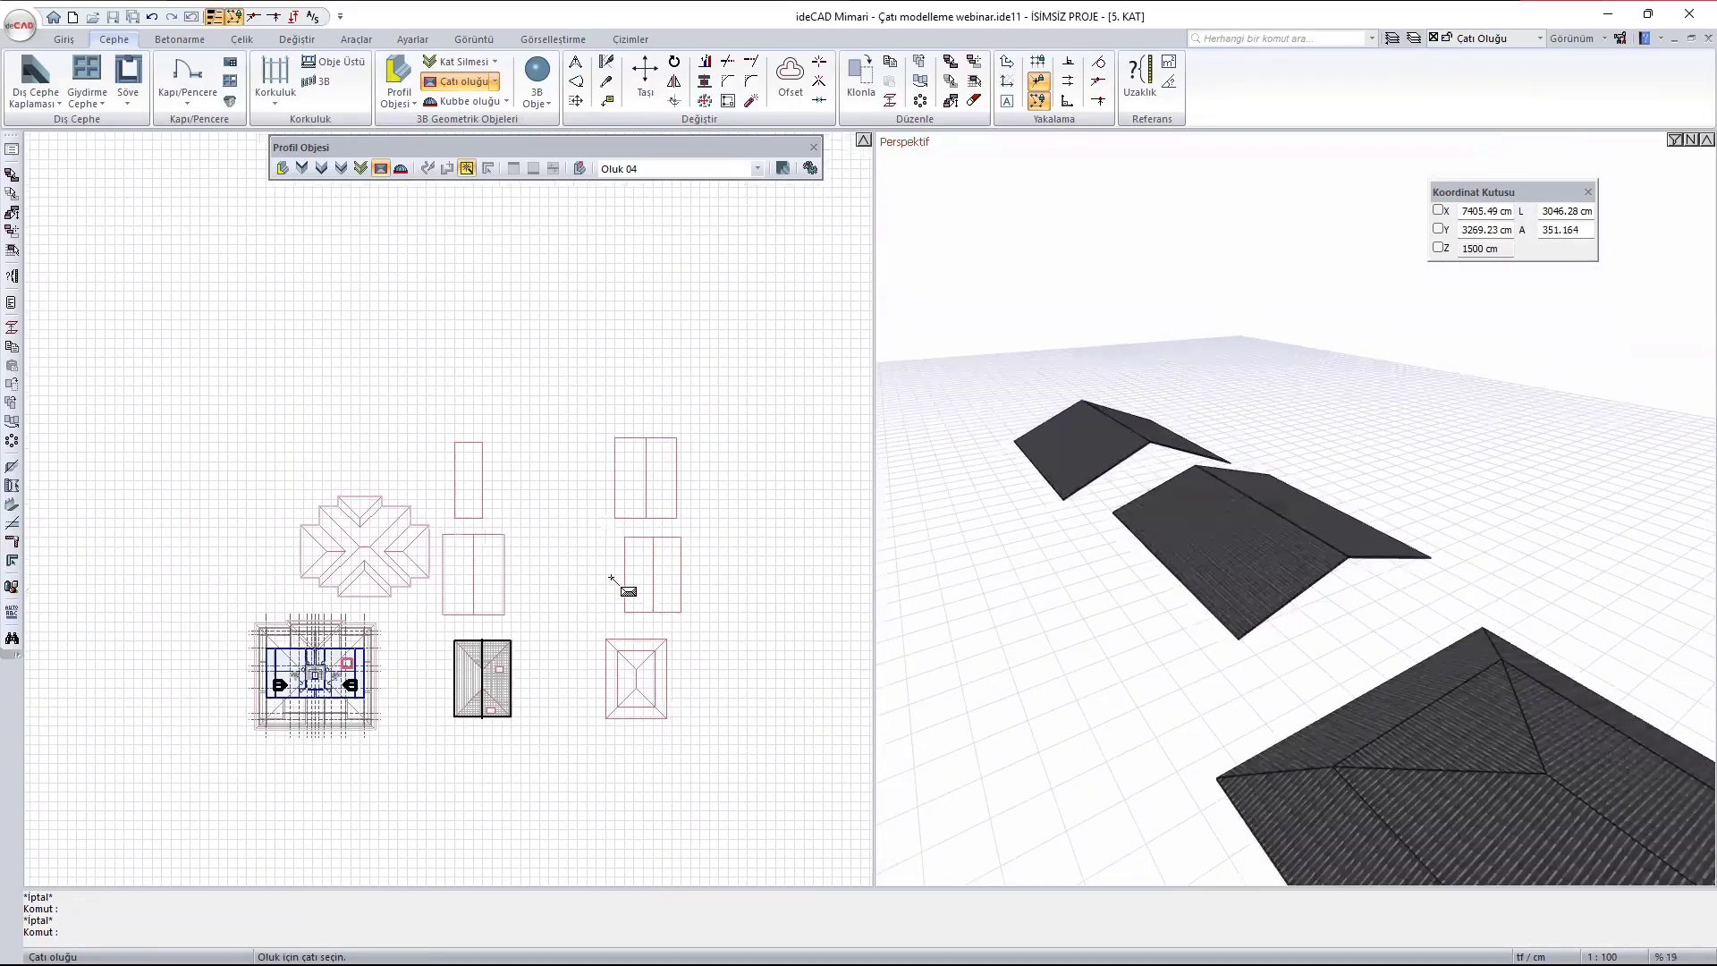
scroll(613, 578, up, 3)
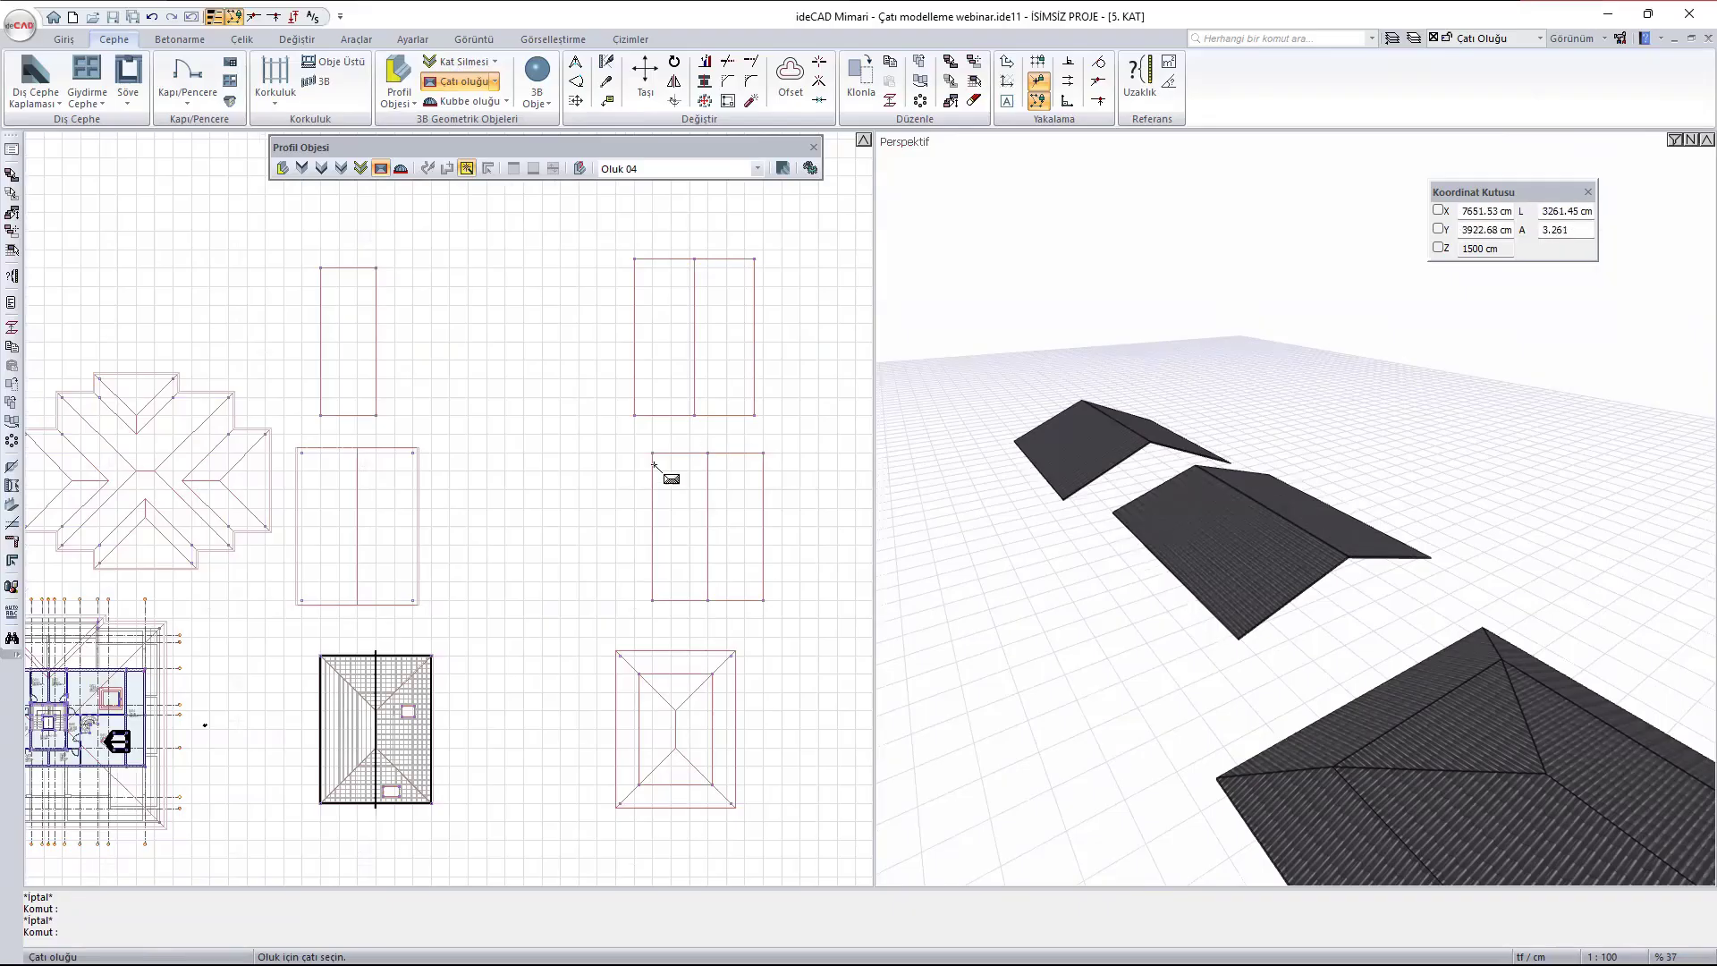
key(Escape)
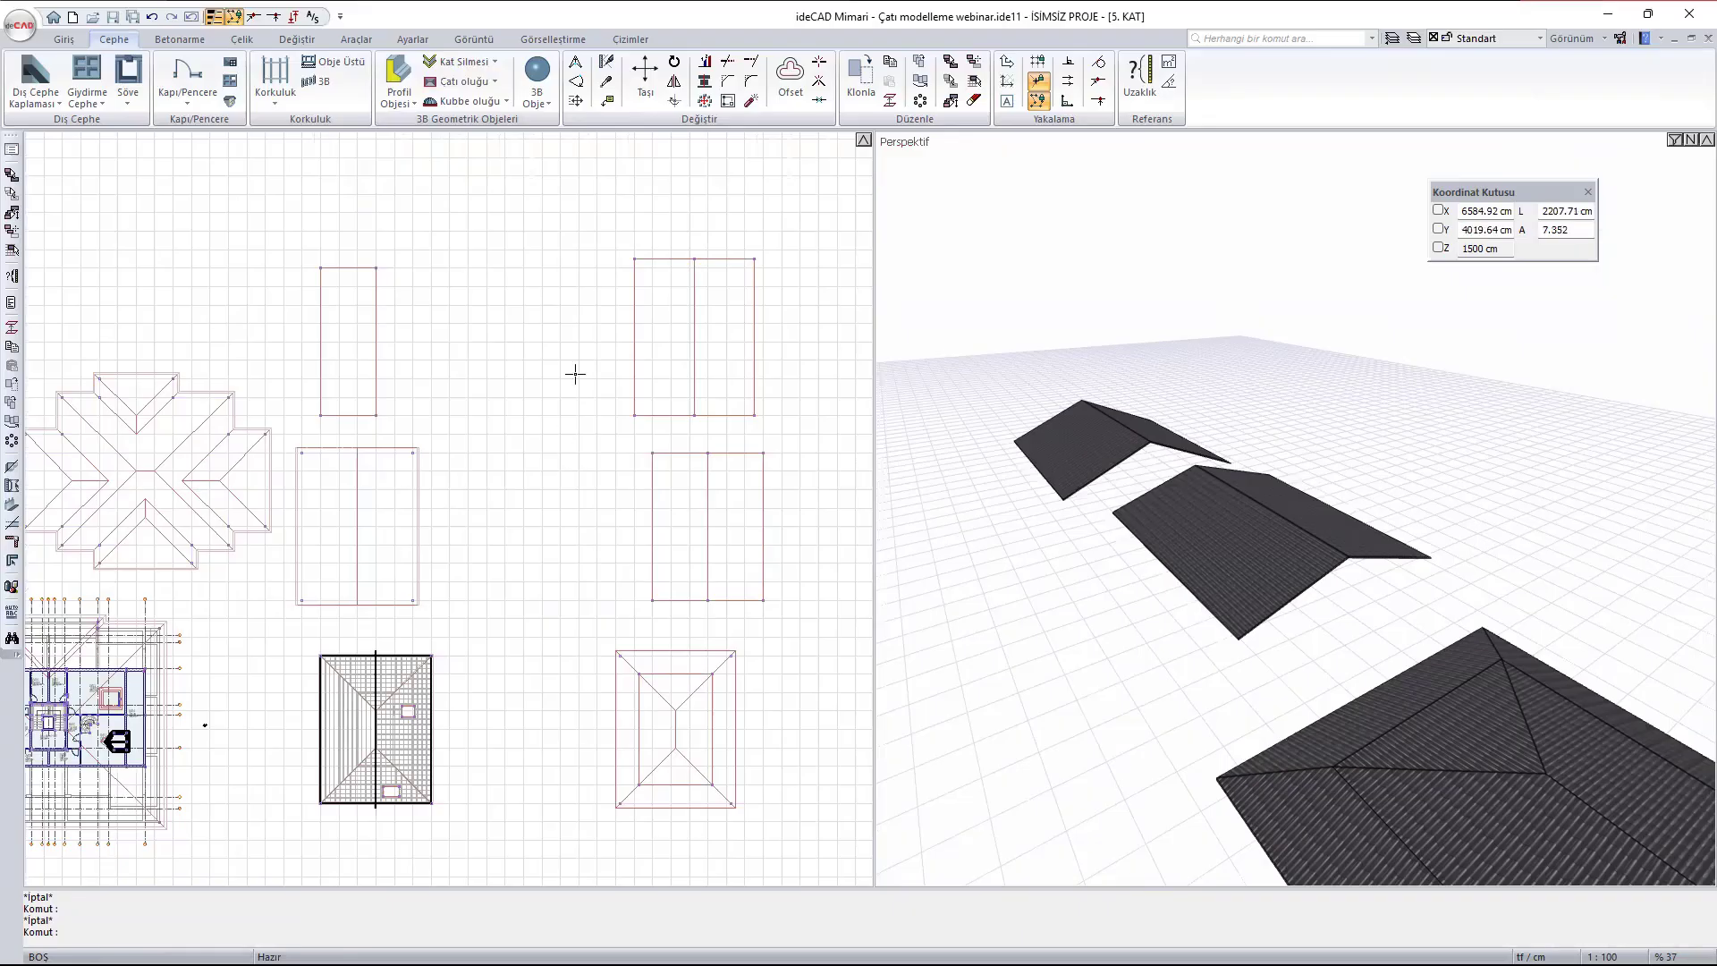
- In the empty plan area between the roofs, draw a 15 cm vertical line downwards as the gutter section's first outer side
scroll(474, 652, up, 3)
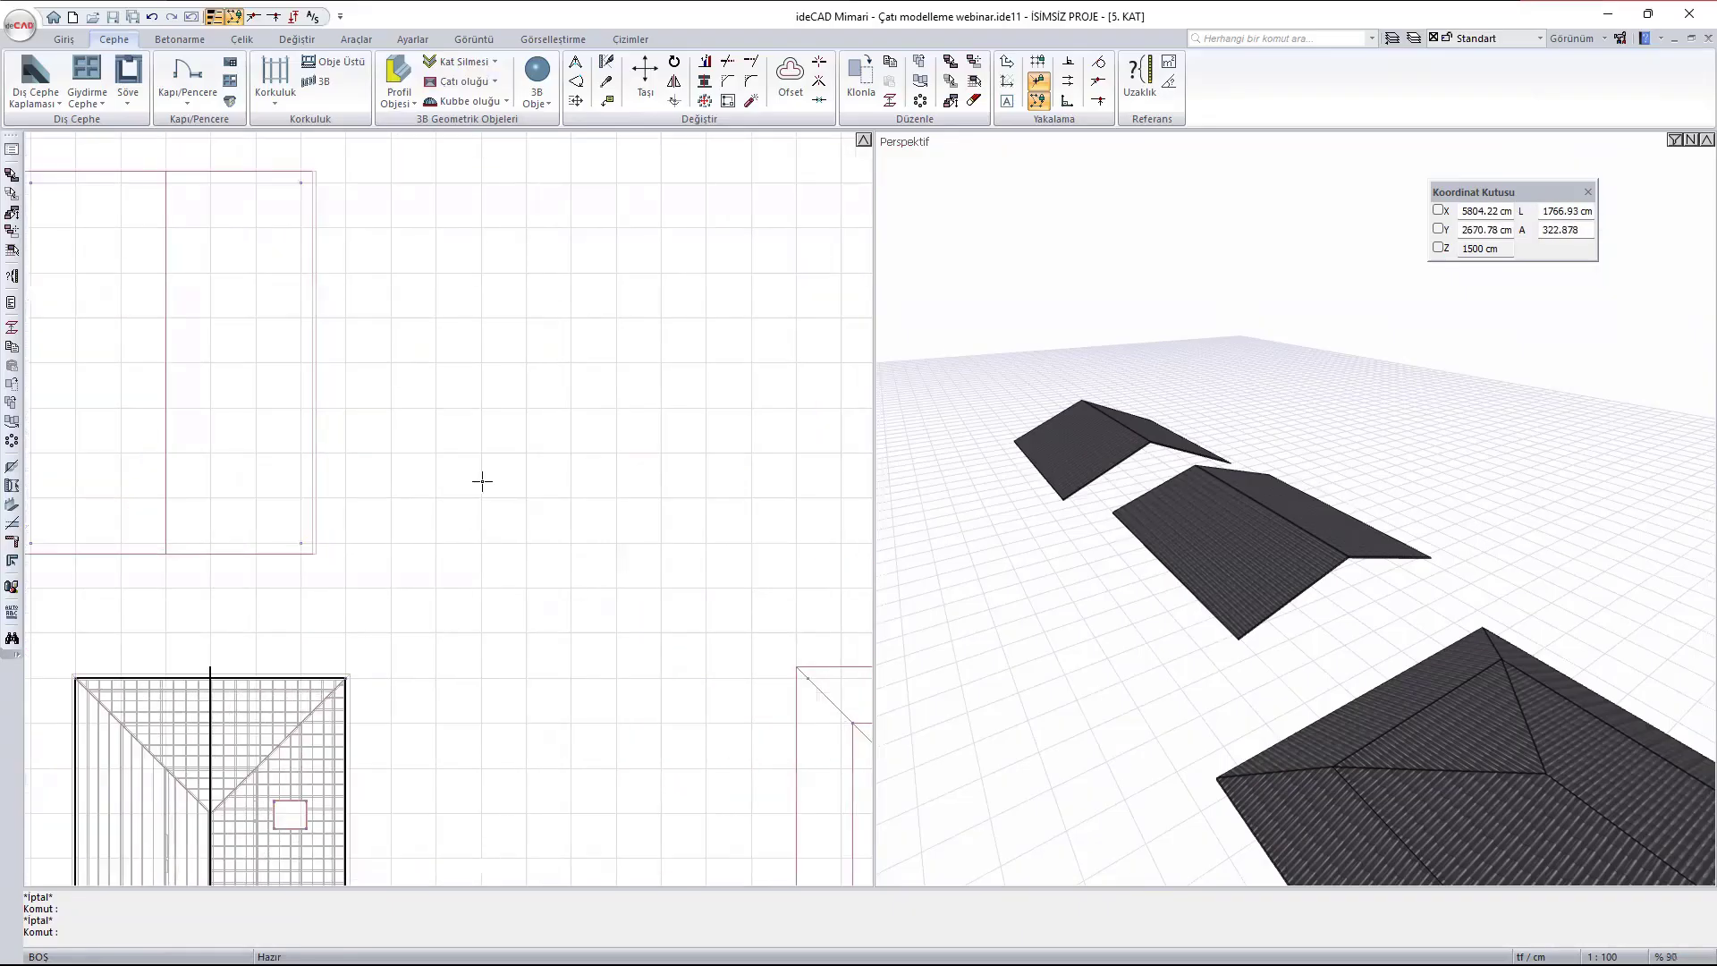
text(l)
key(Return)
scroll(536, 513, up, 3)
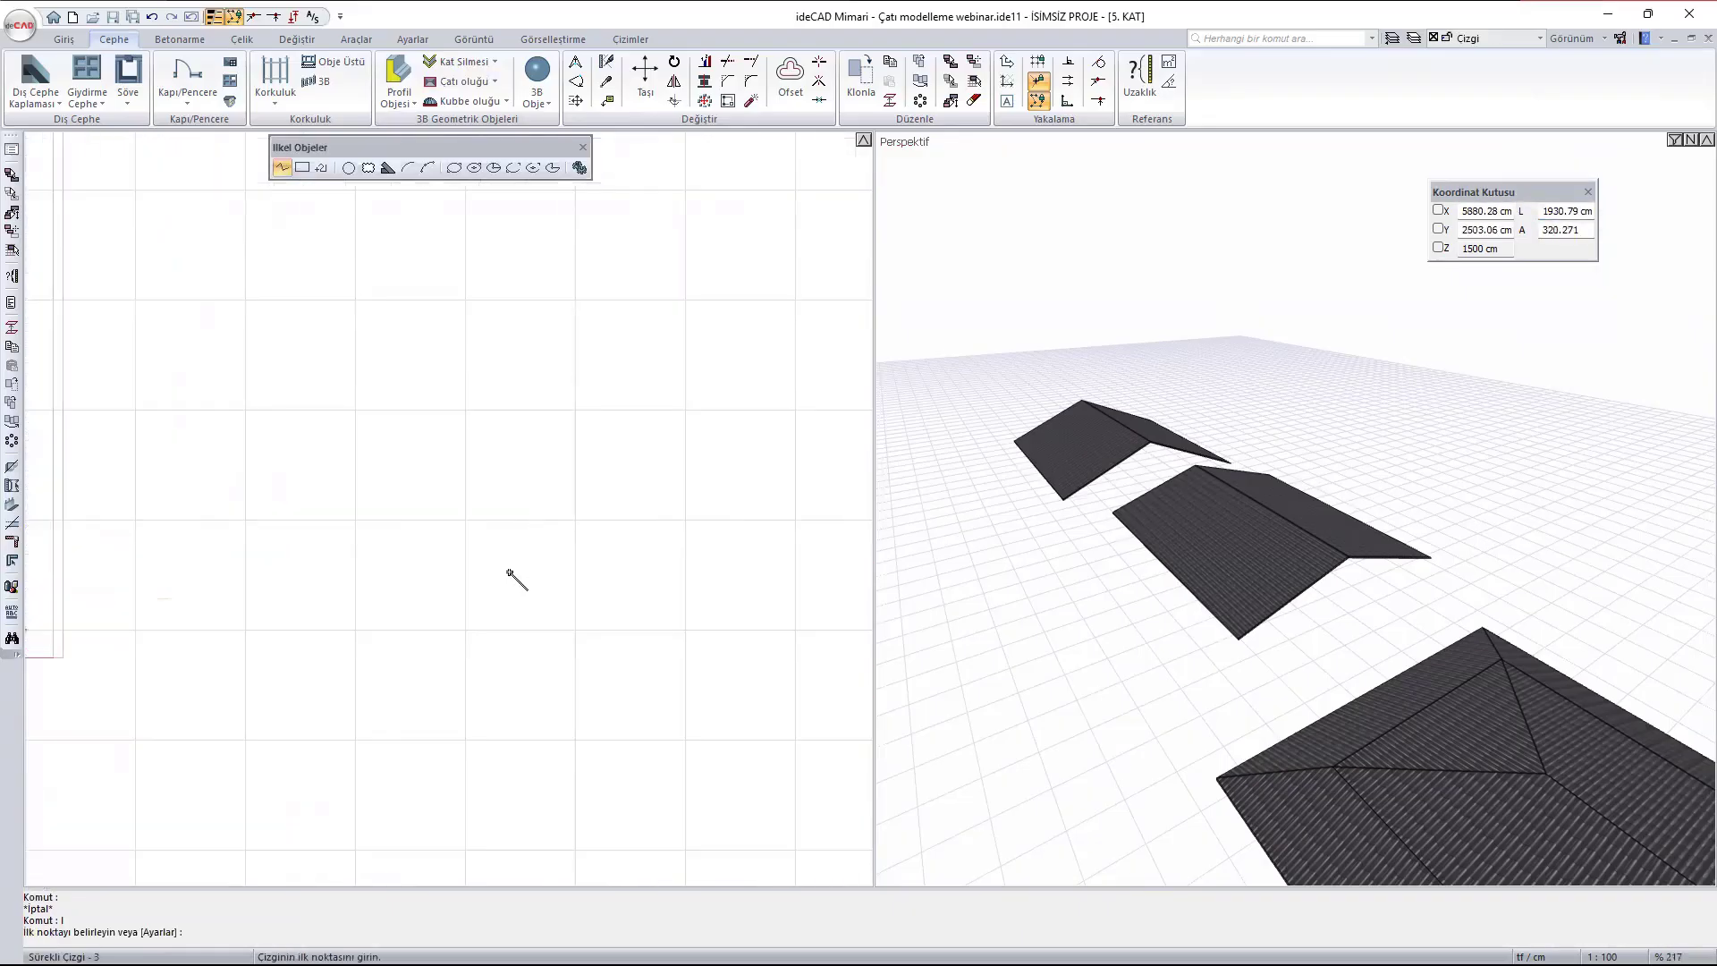
scroll(514, 594, up, 2)
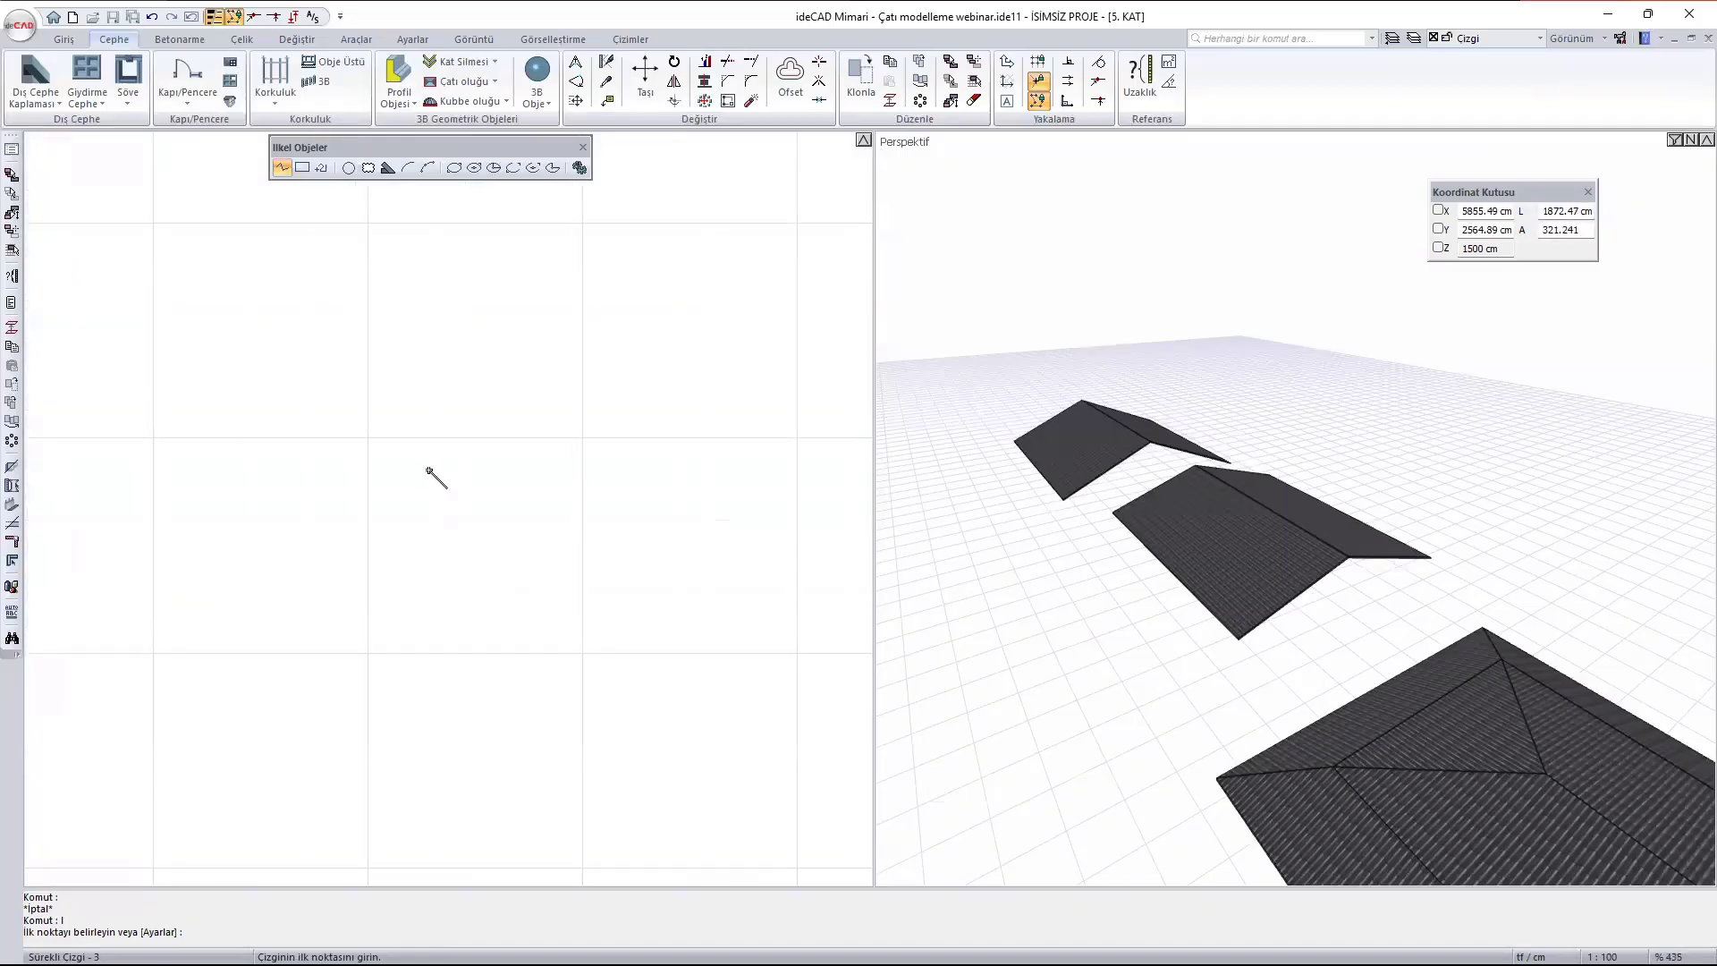
click(432, 469)
text(15)
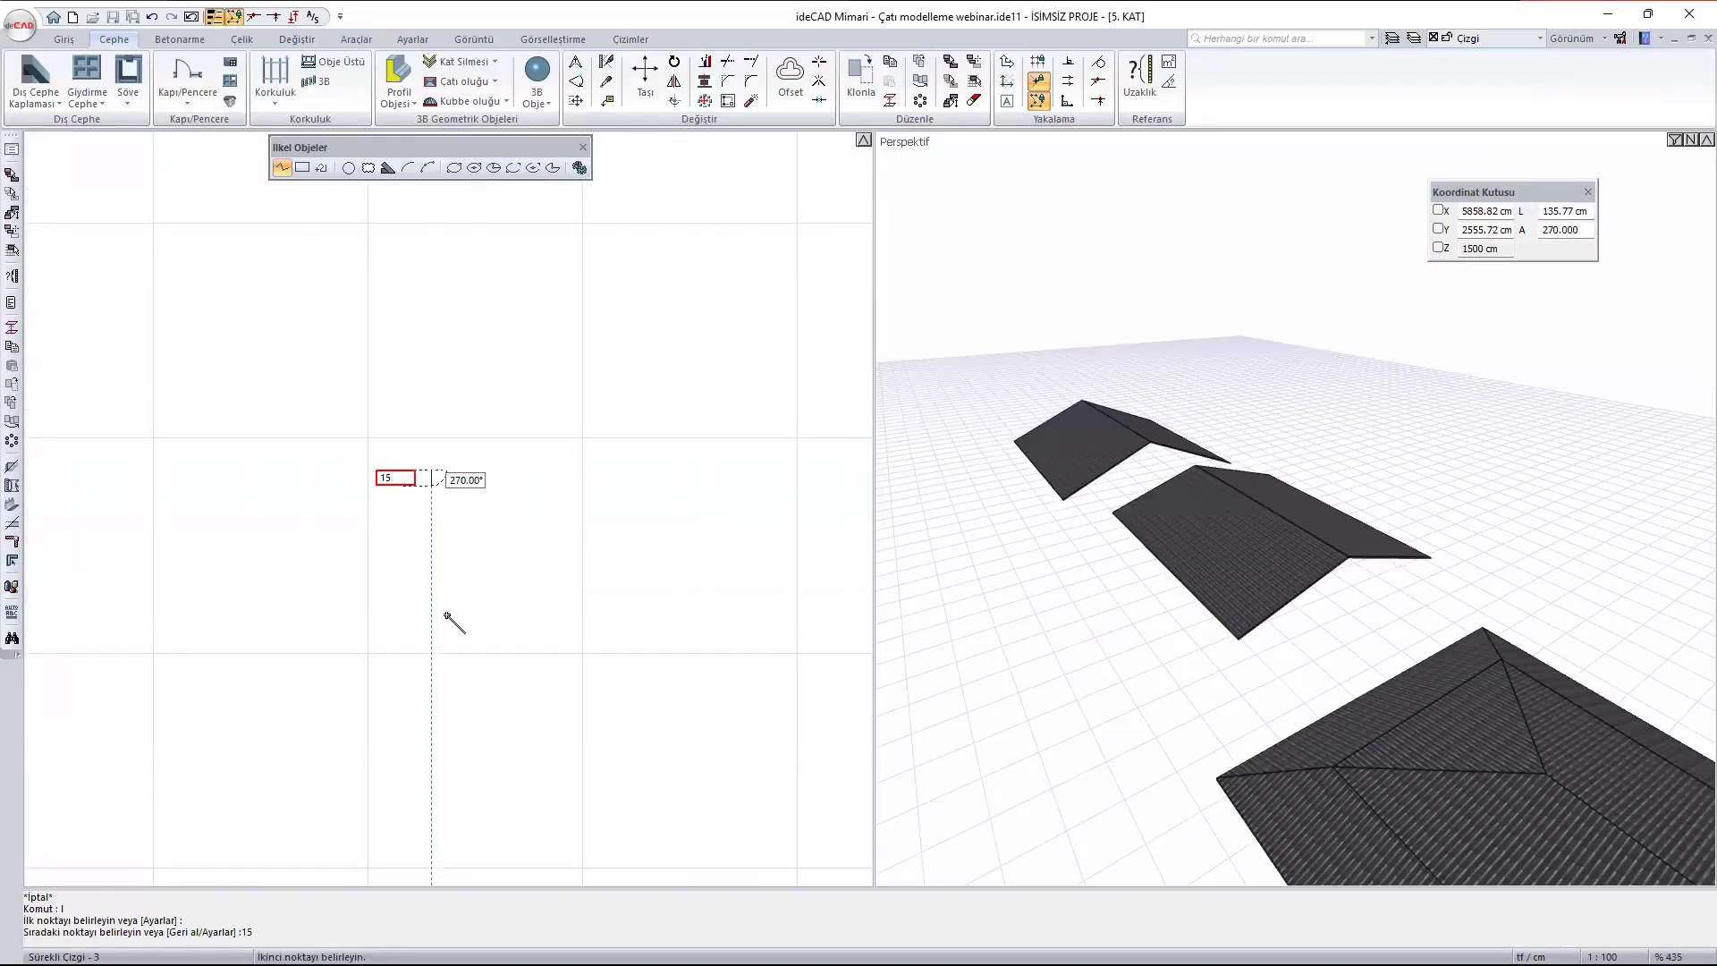
key(Return)
- Continue the gutter section with a 15 cm base, an opposite side of equal height and a 1 cm inward top edge
scroll(458, 488, up, 5)
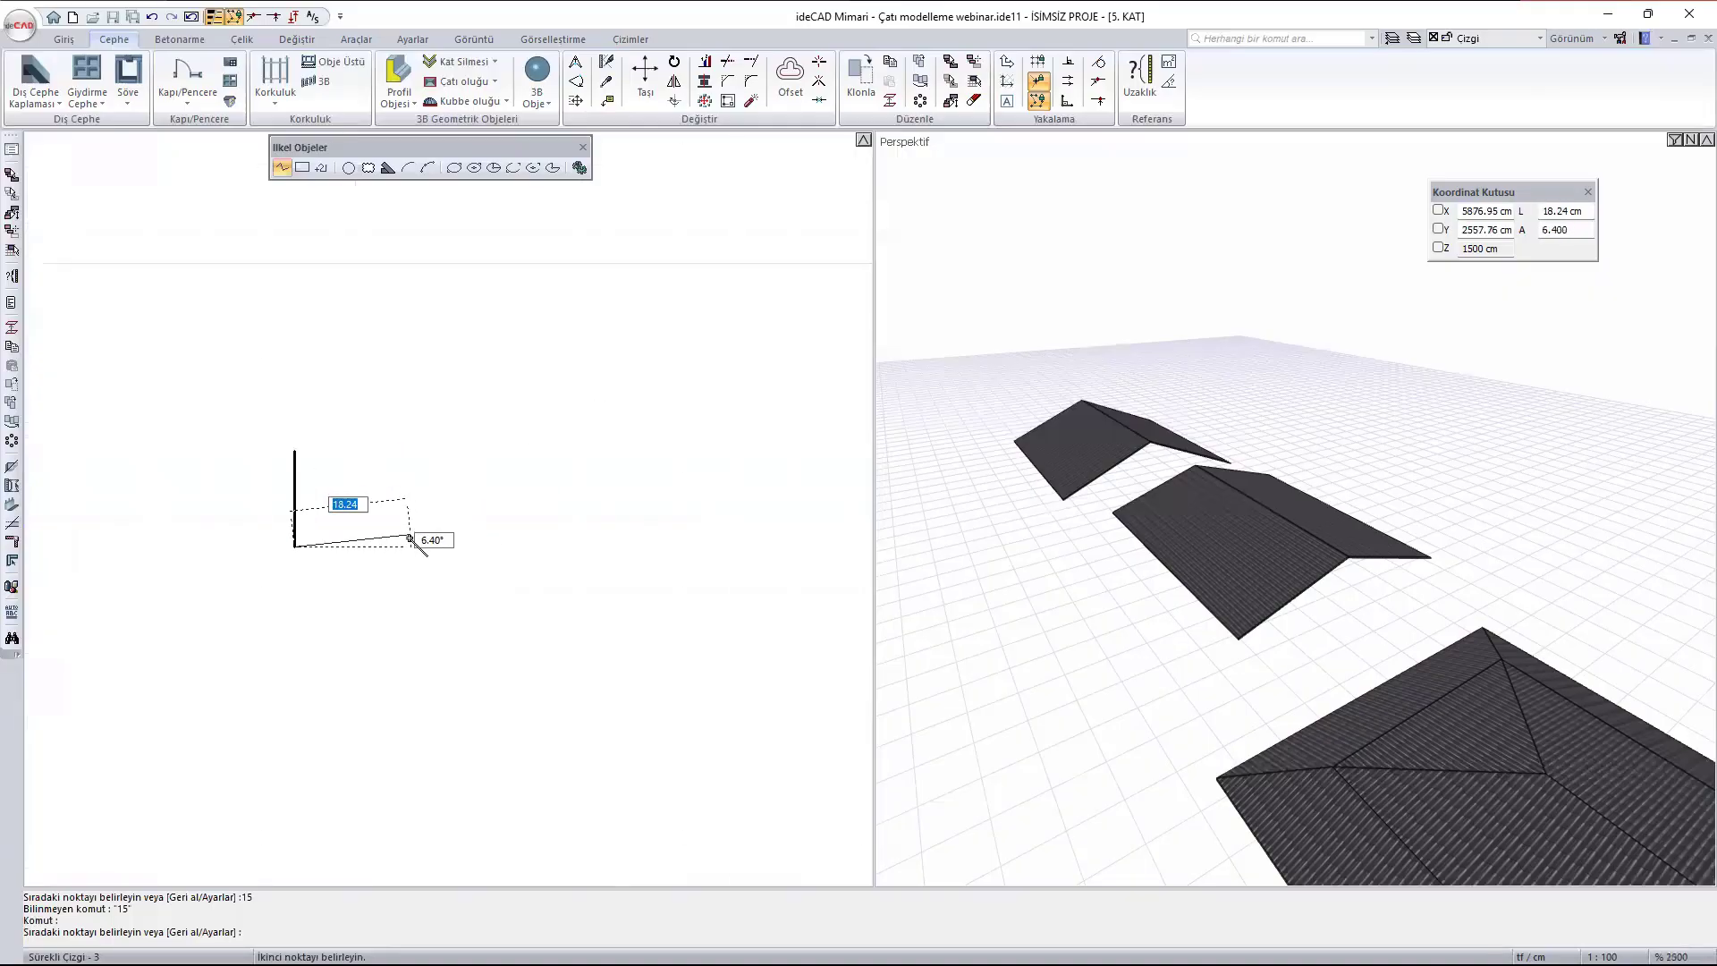
text(15)
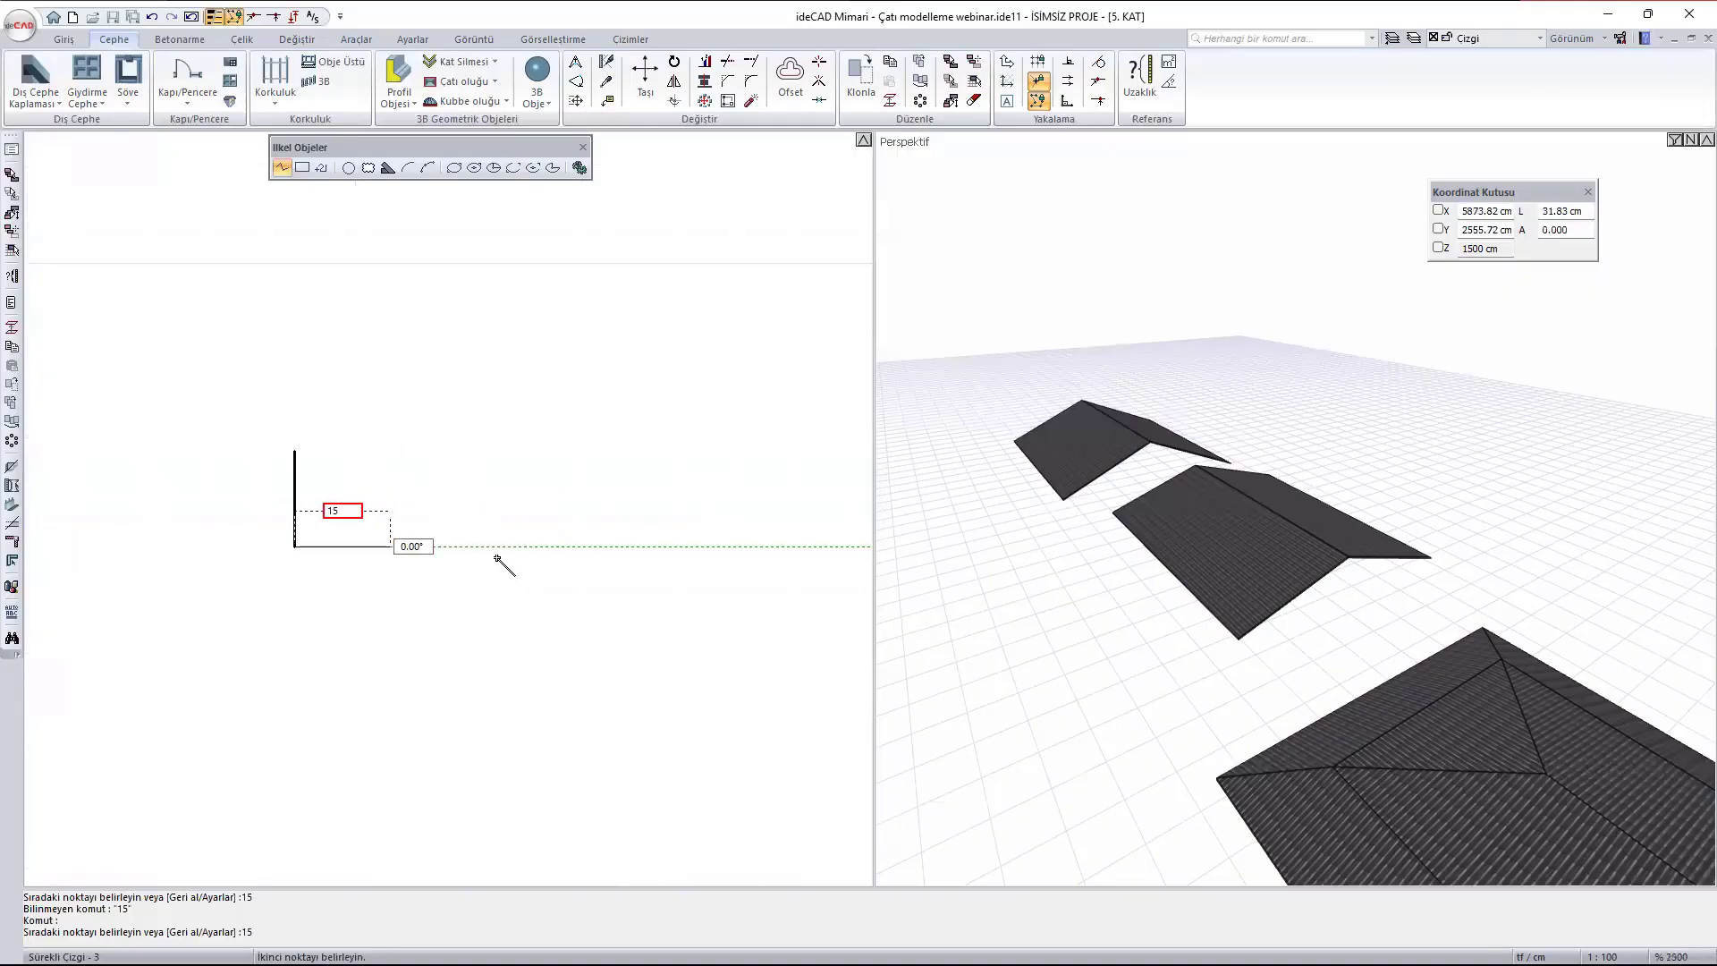
key(Return)
click(389, 450)
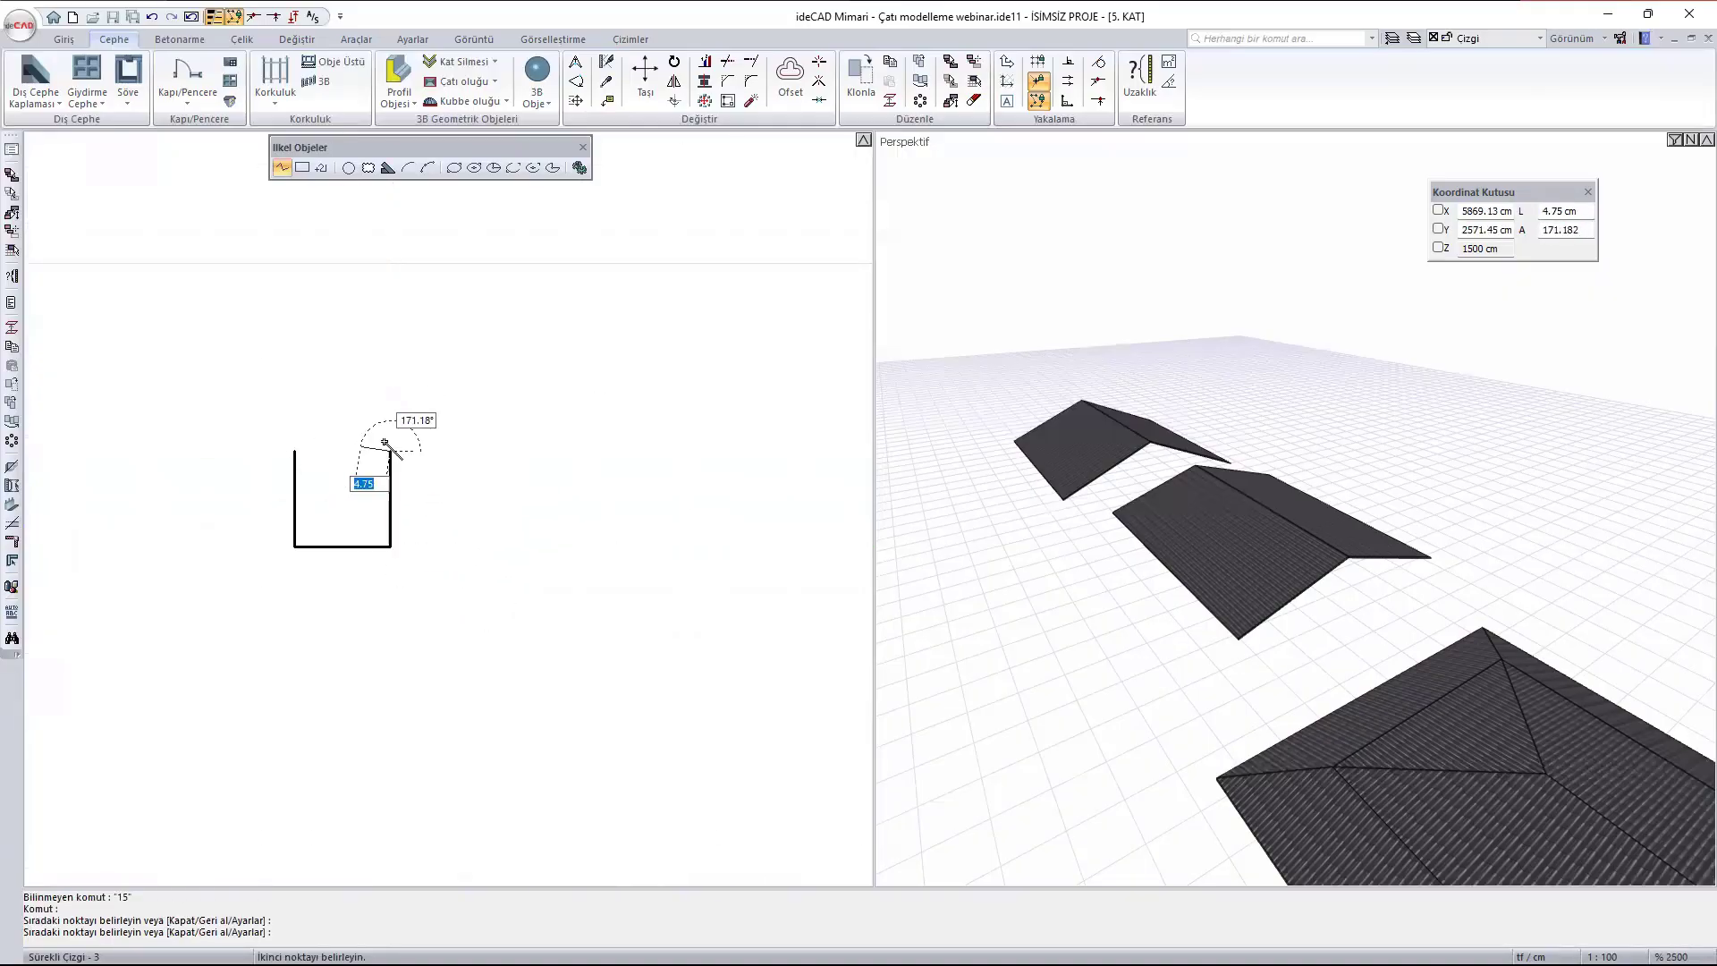
text(1)
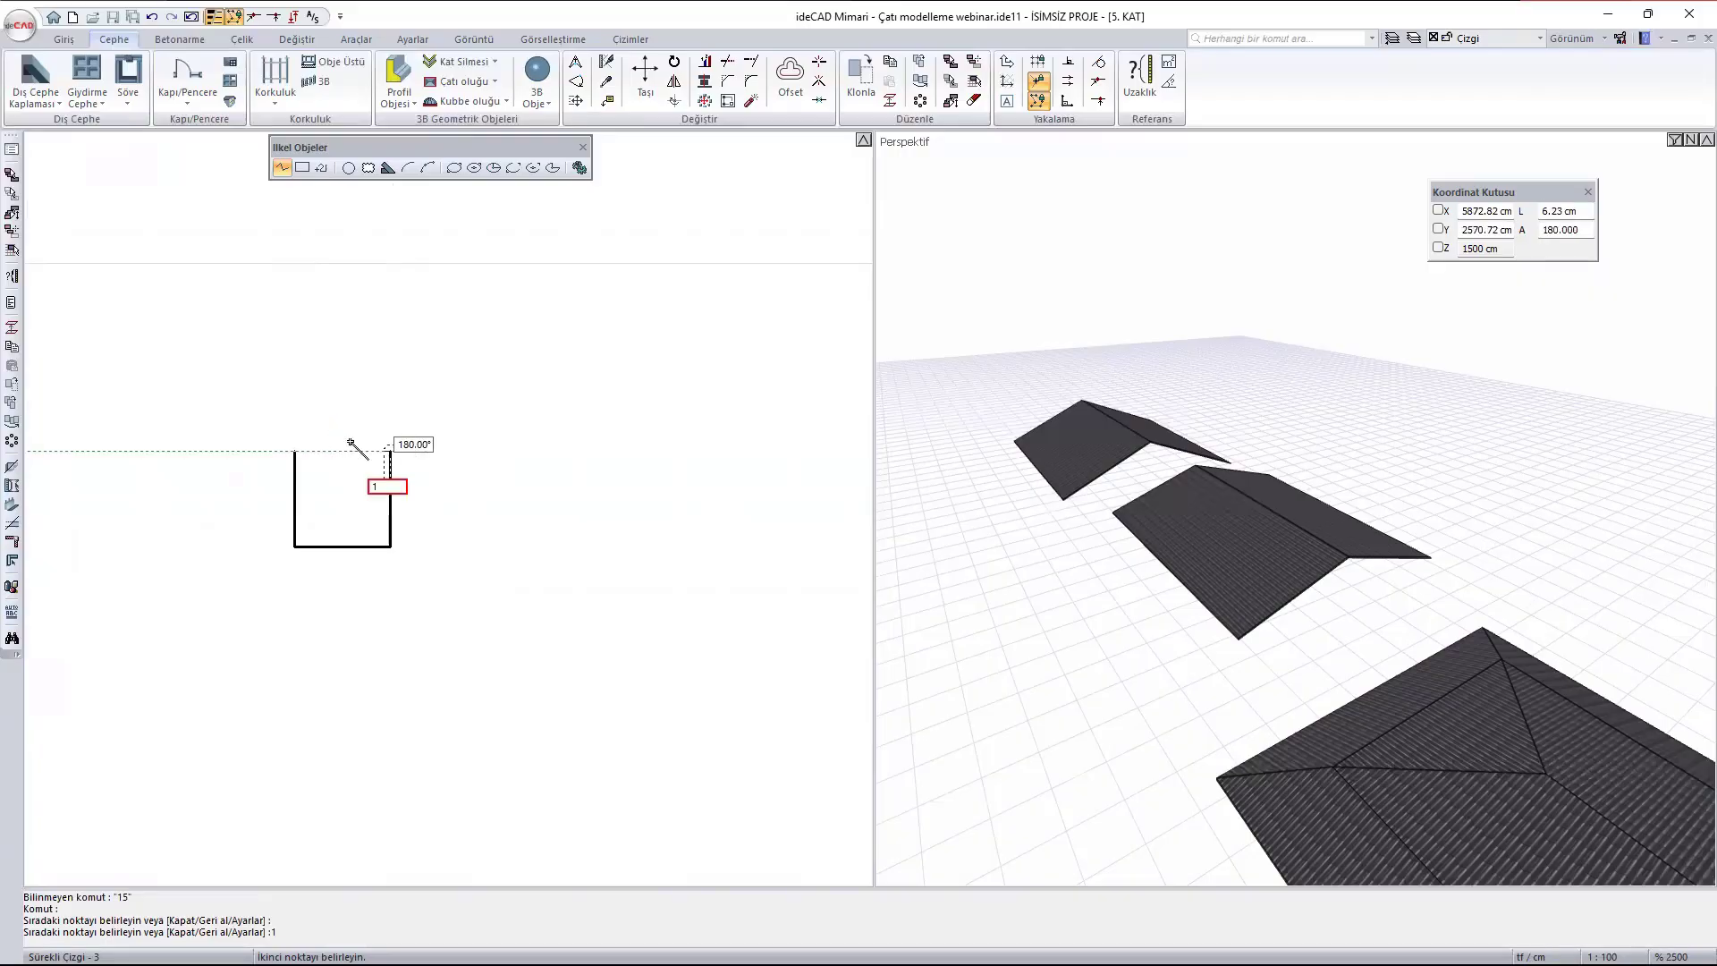
key(Return)
scroll(366, 536, up, 2)
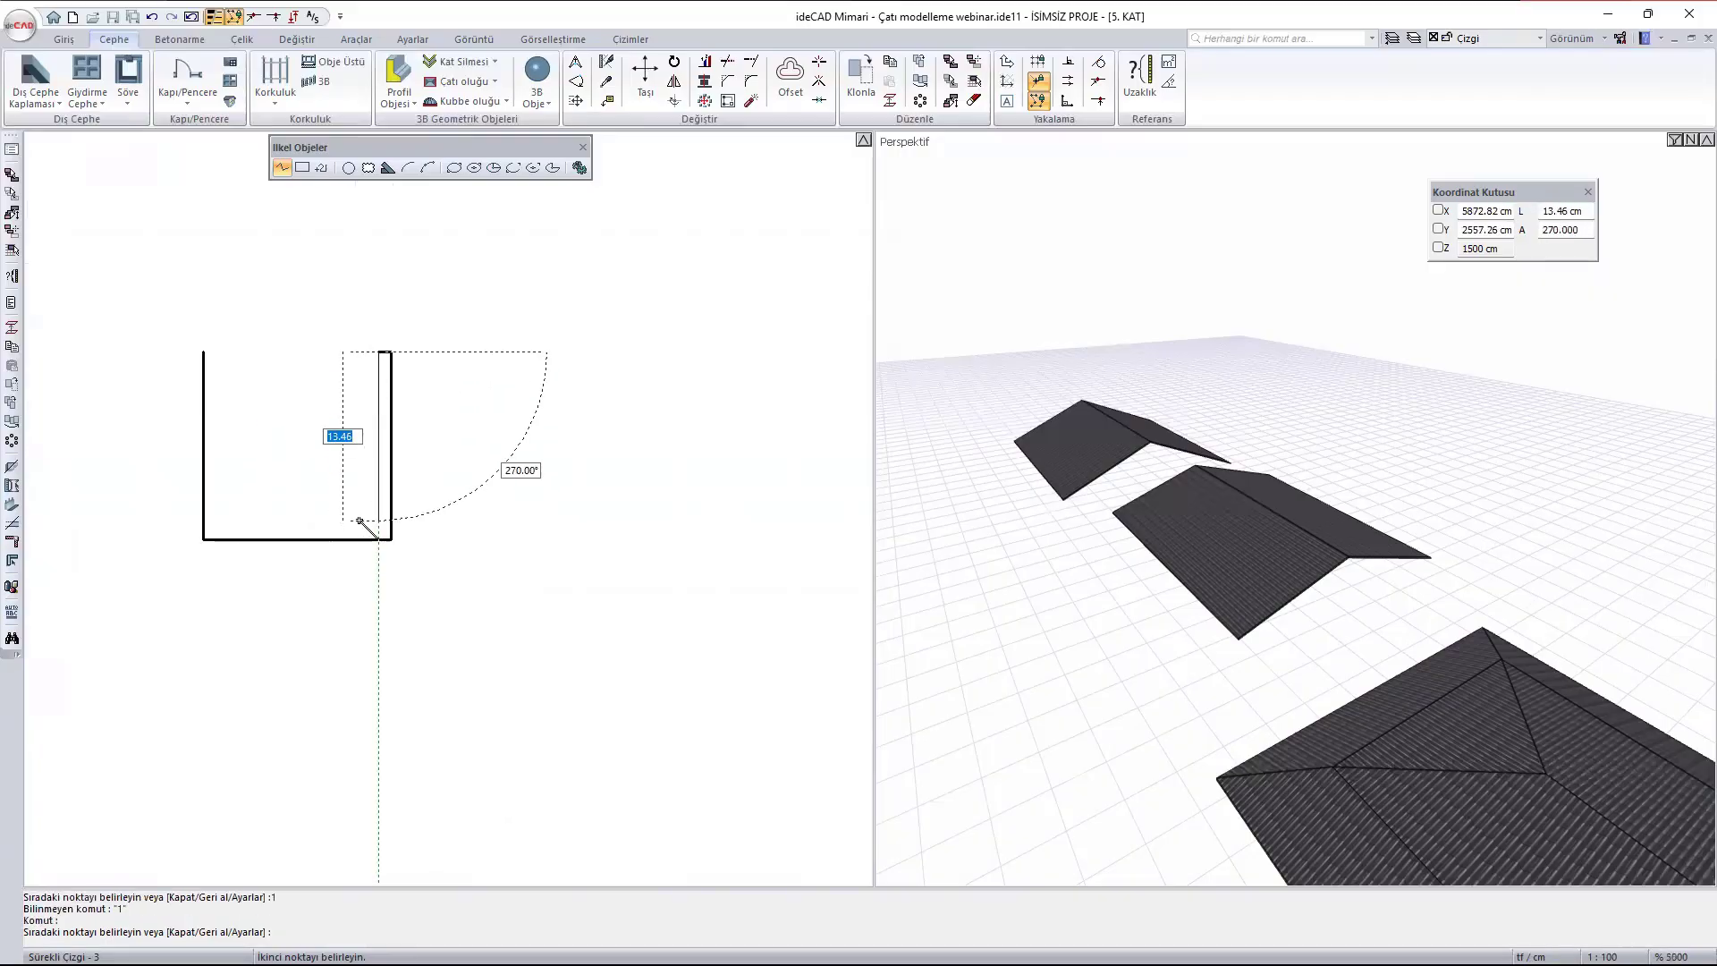
text(13)
key(Return)
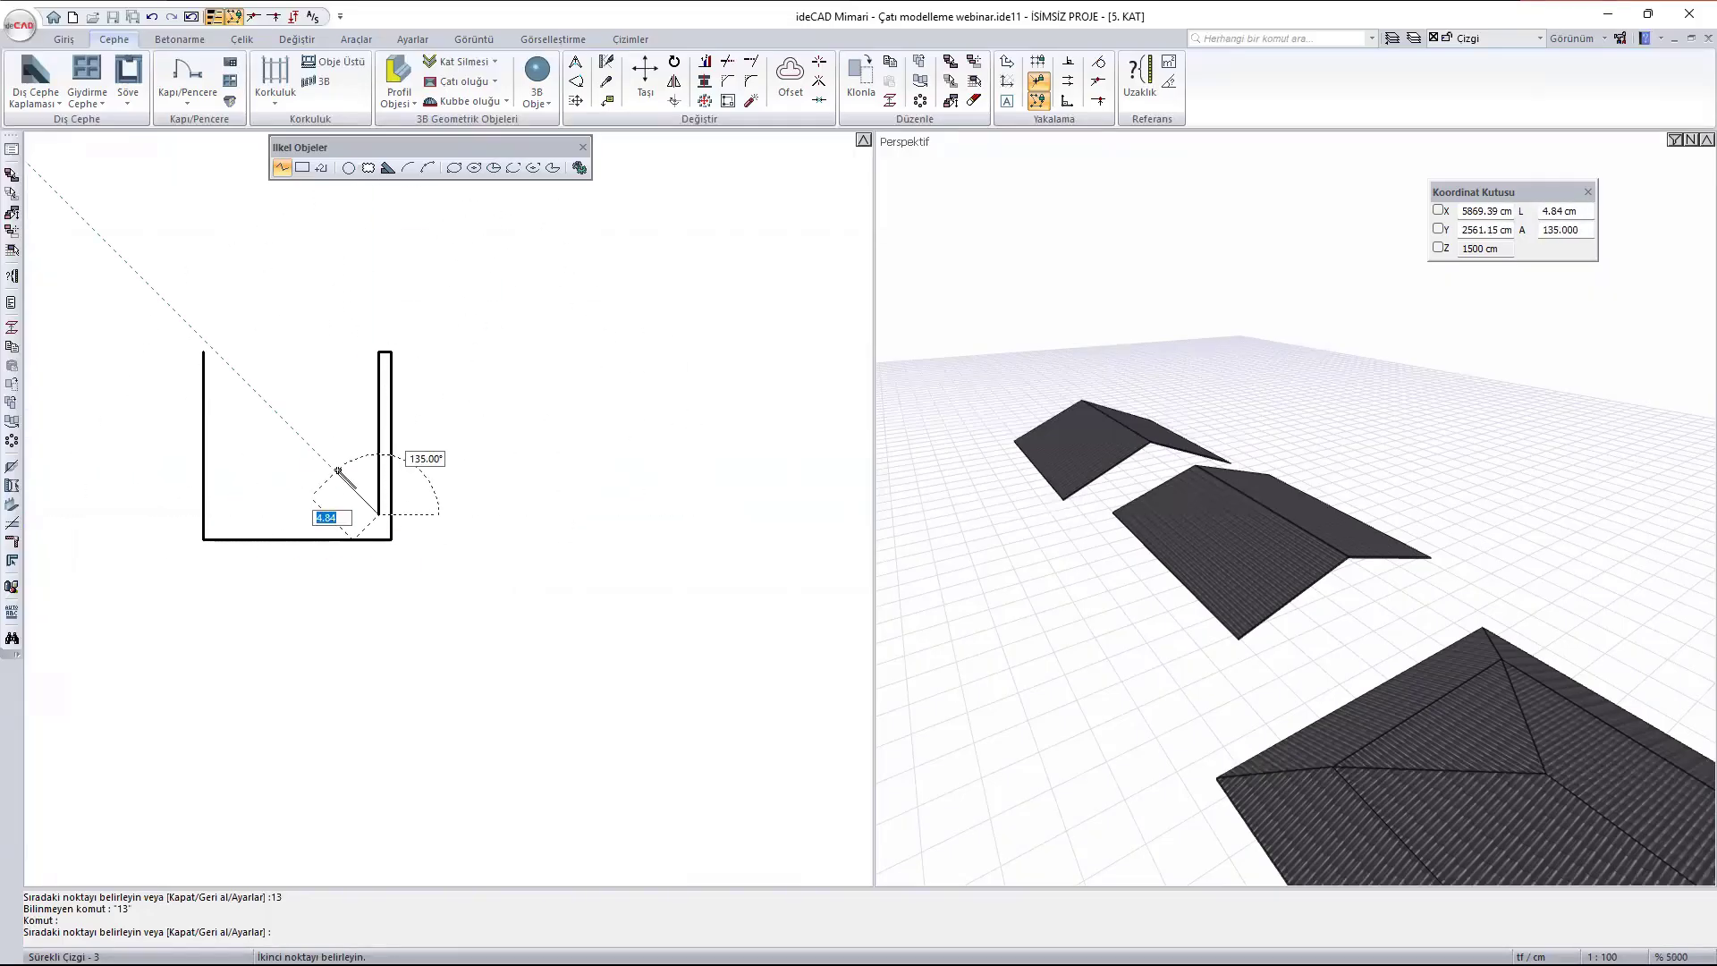
key(Escape)
click(379, 402)
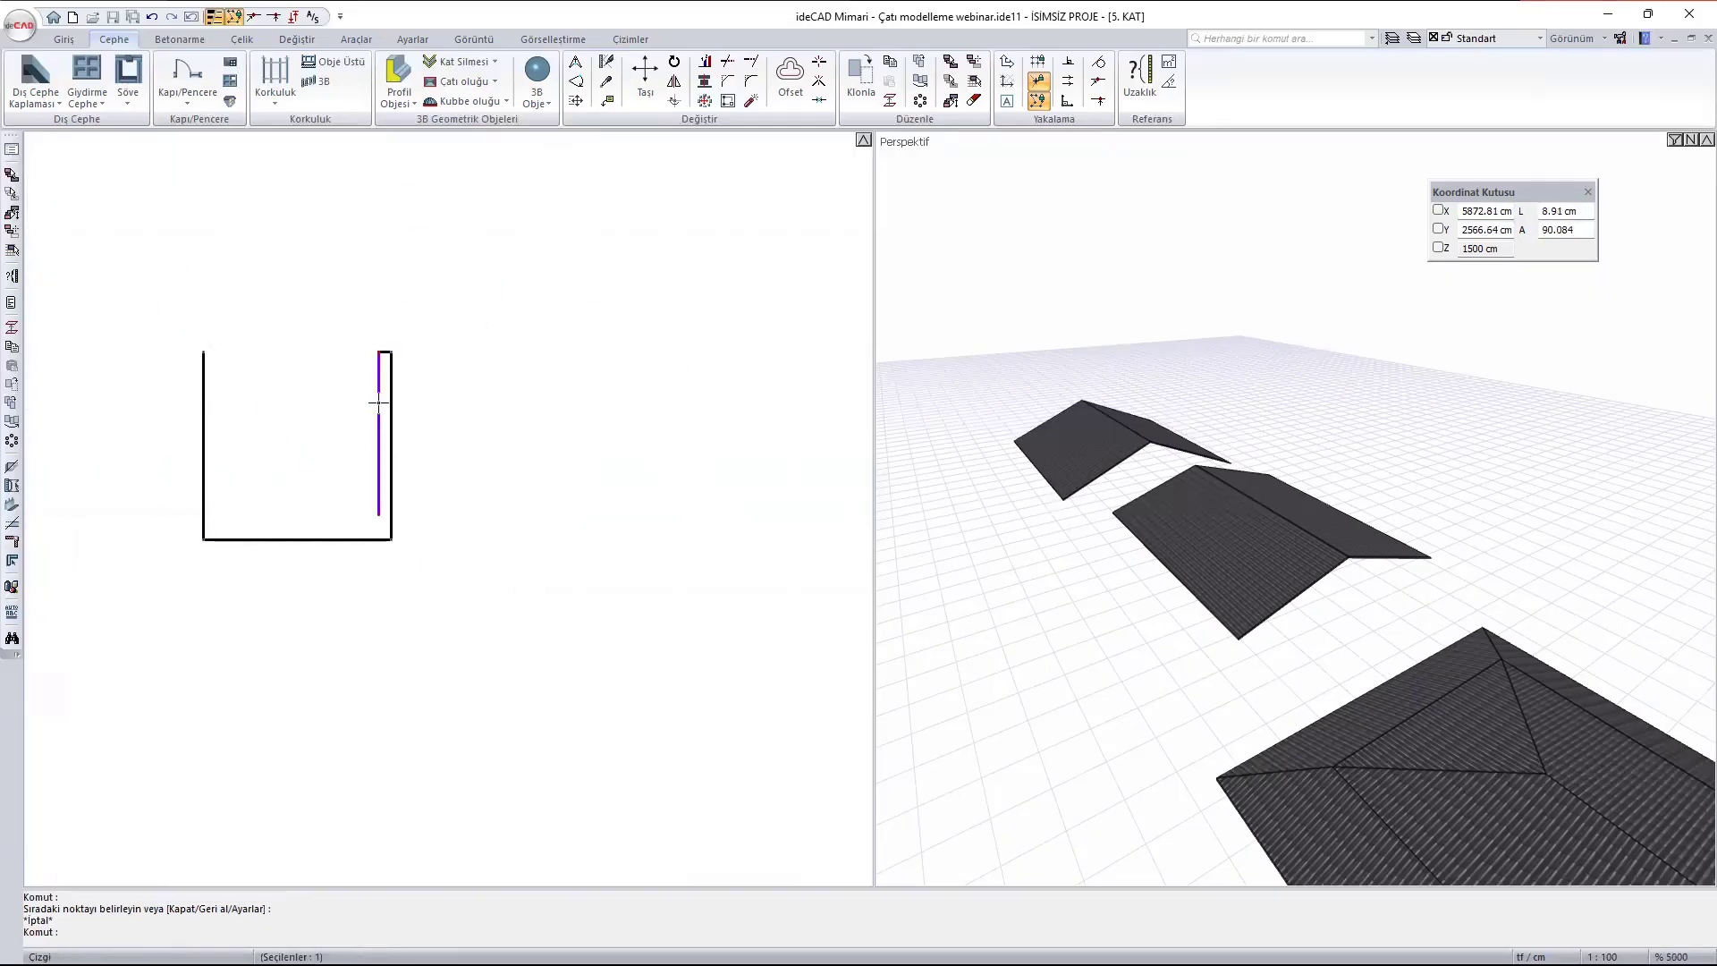
key(Delete)
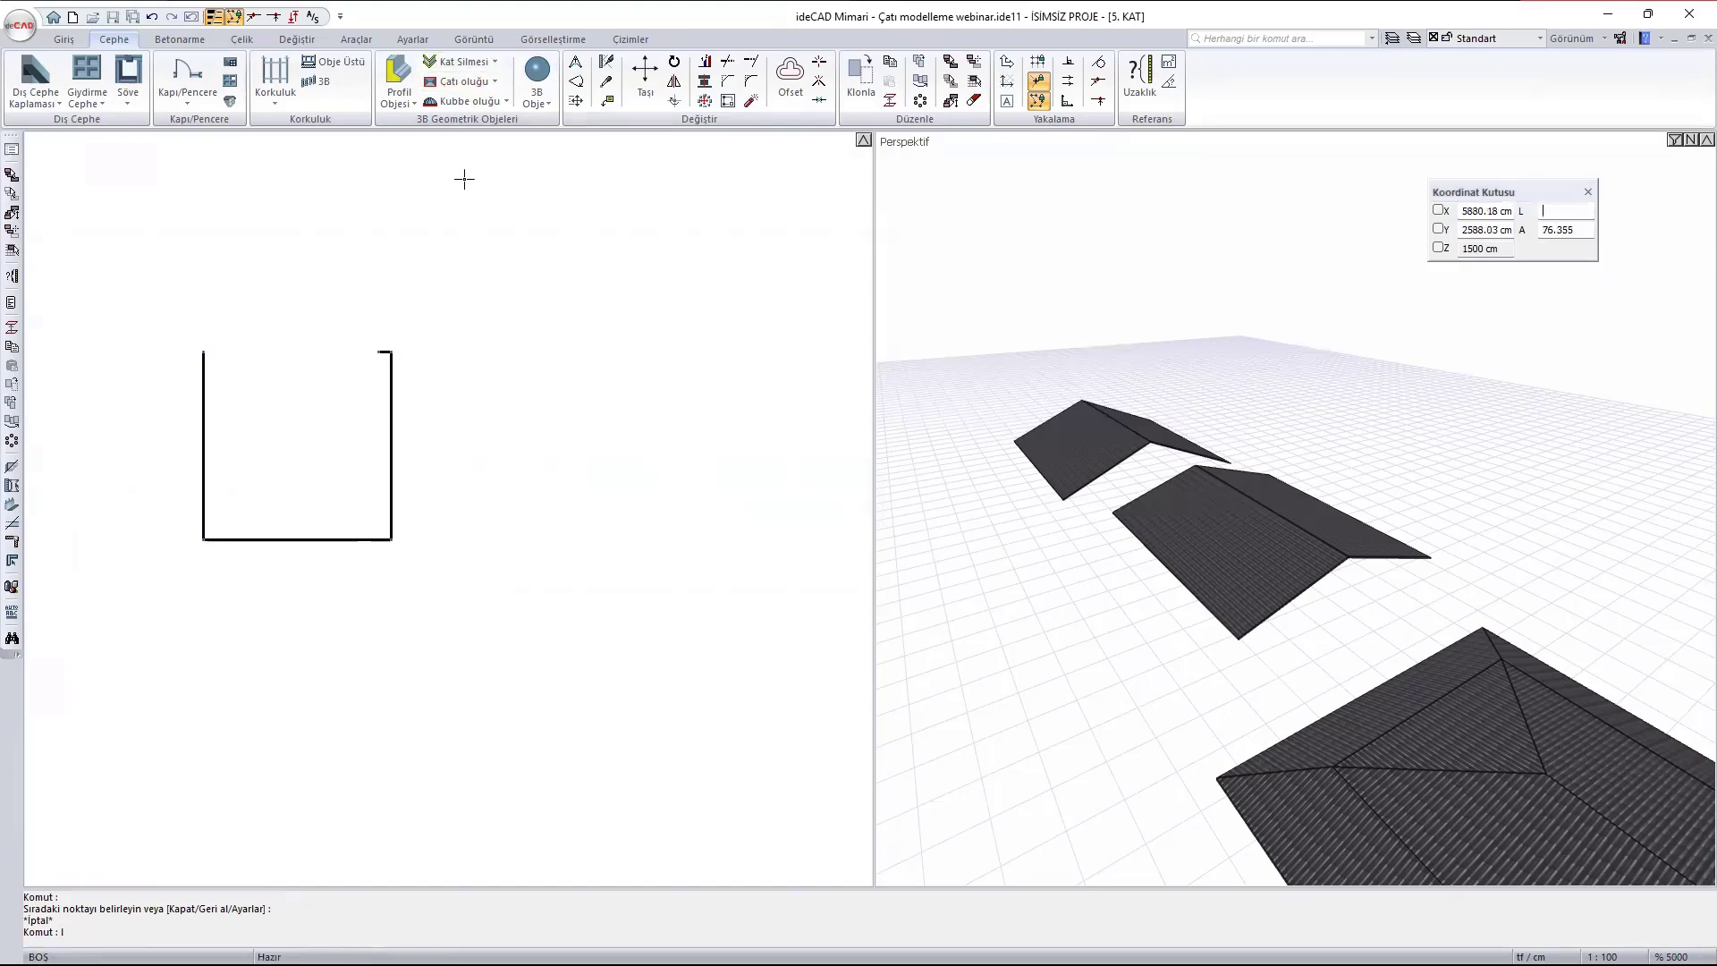
- Draw the section's inner outline from the 1 cm edge: 14 cm down, 13 cm across, then up and closed at the opposite top
text(l)
key(Return)
click(379, 351)
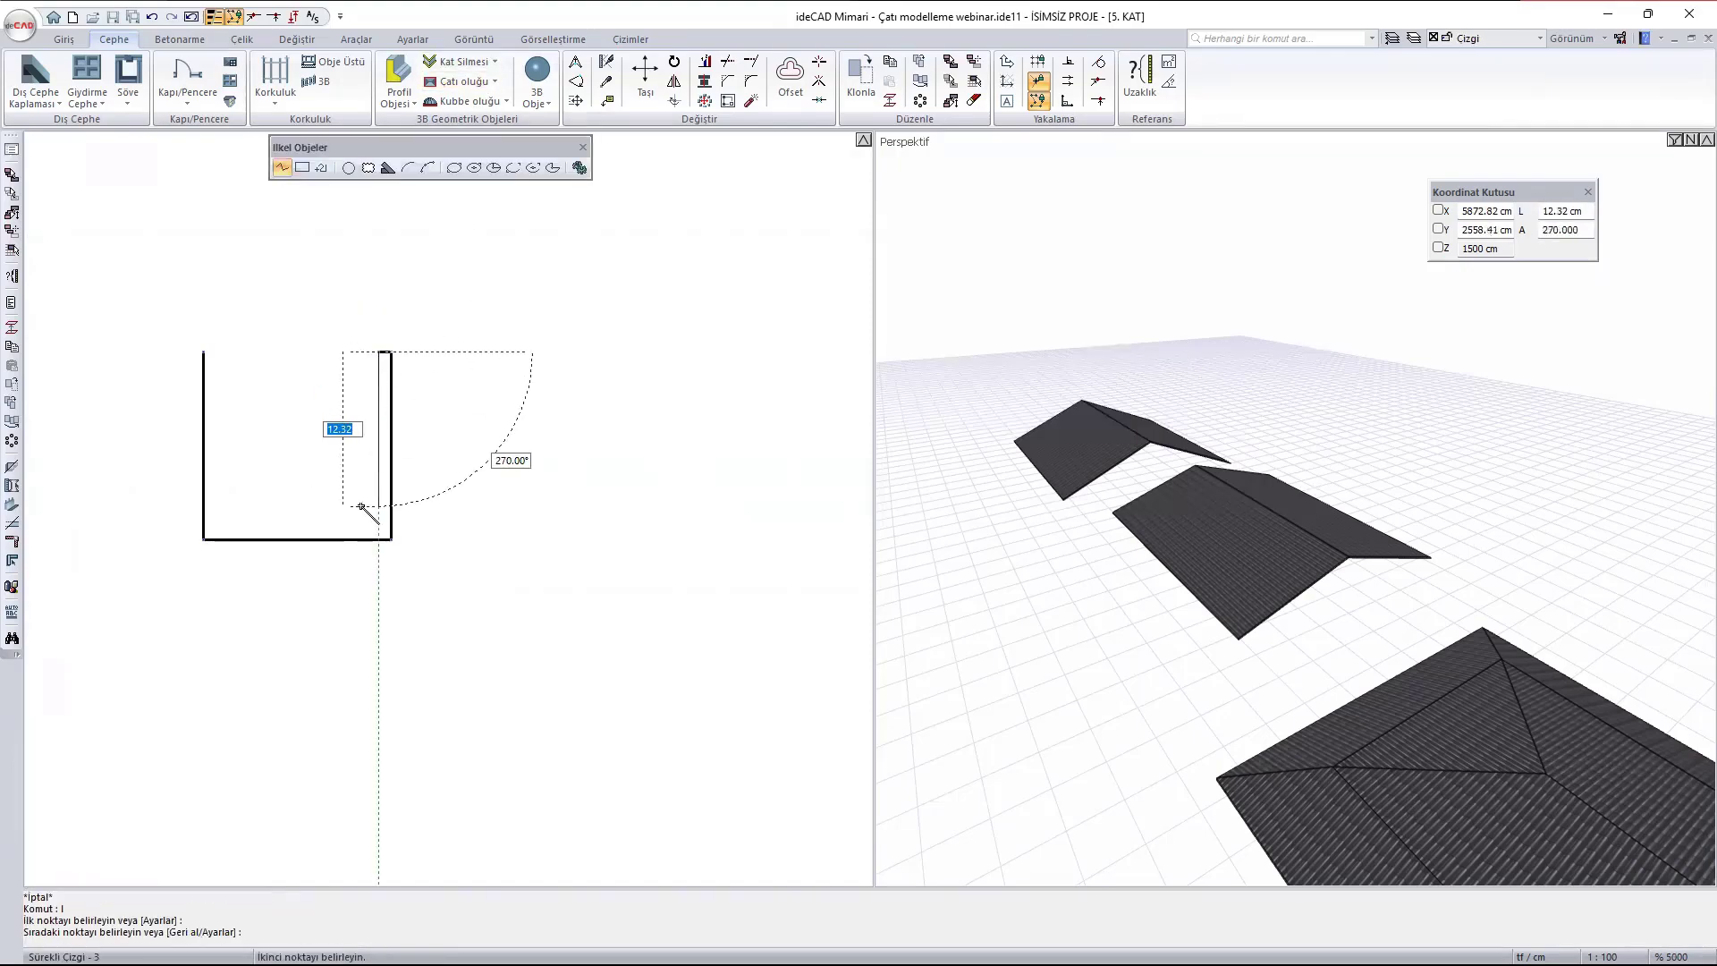
text(14)
key(Return)
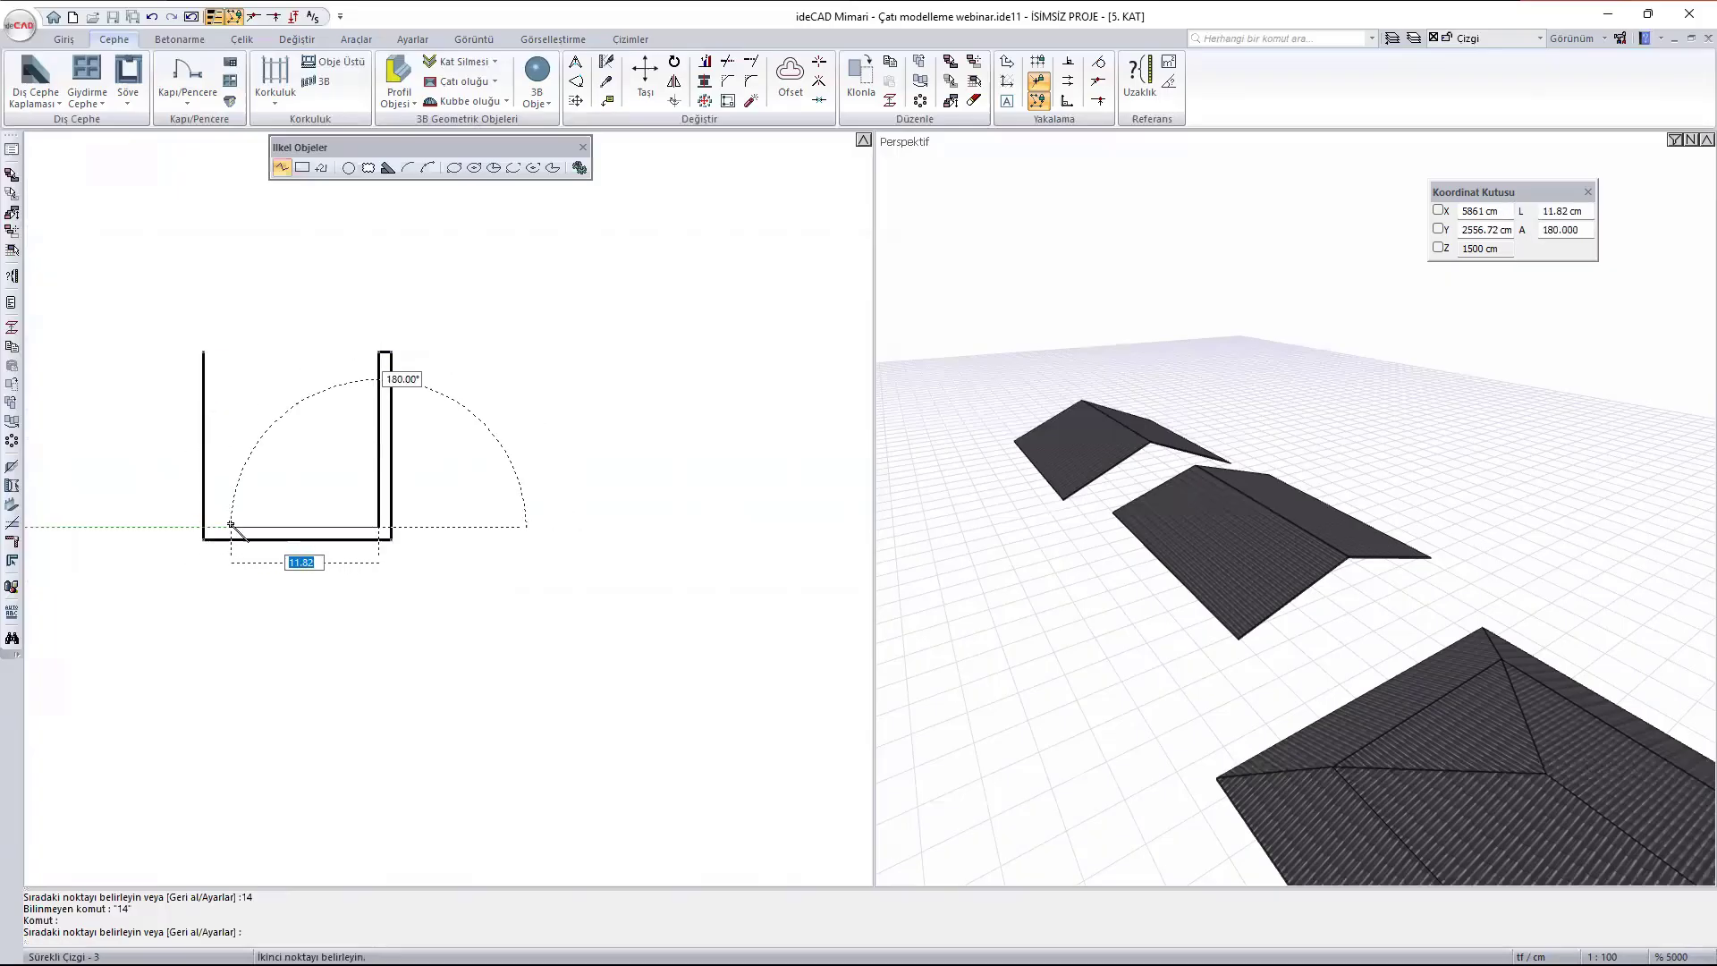
text(13)
key(Return)
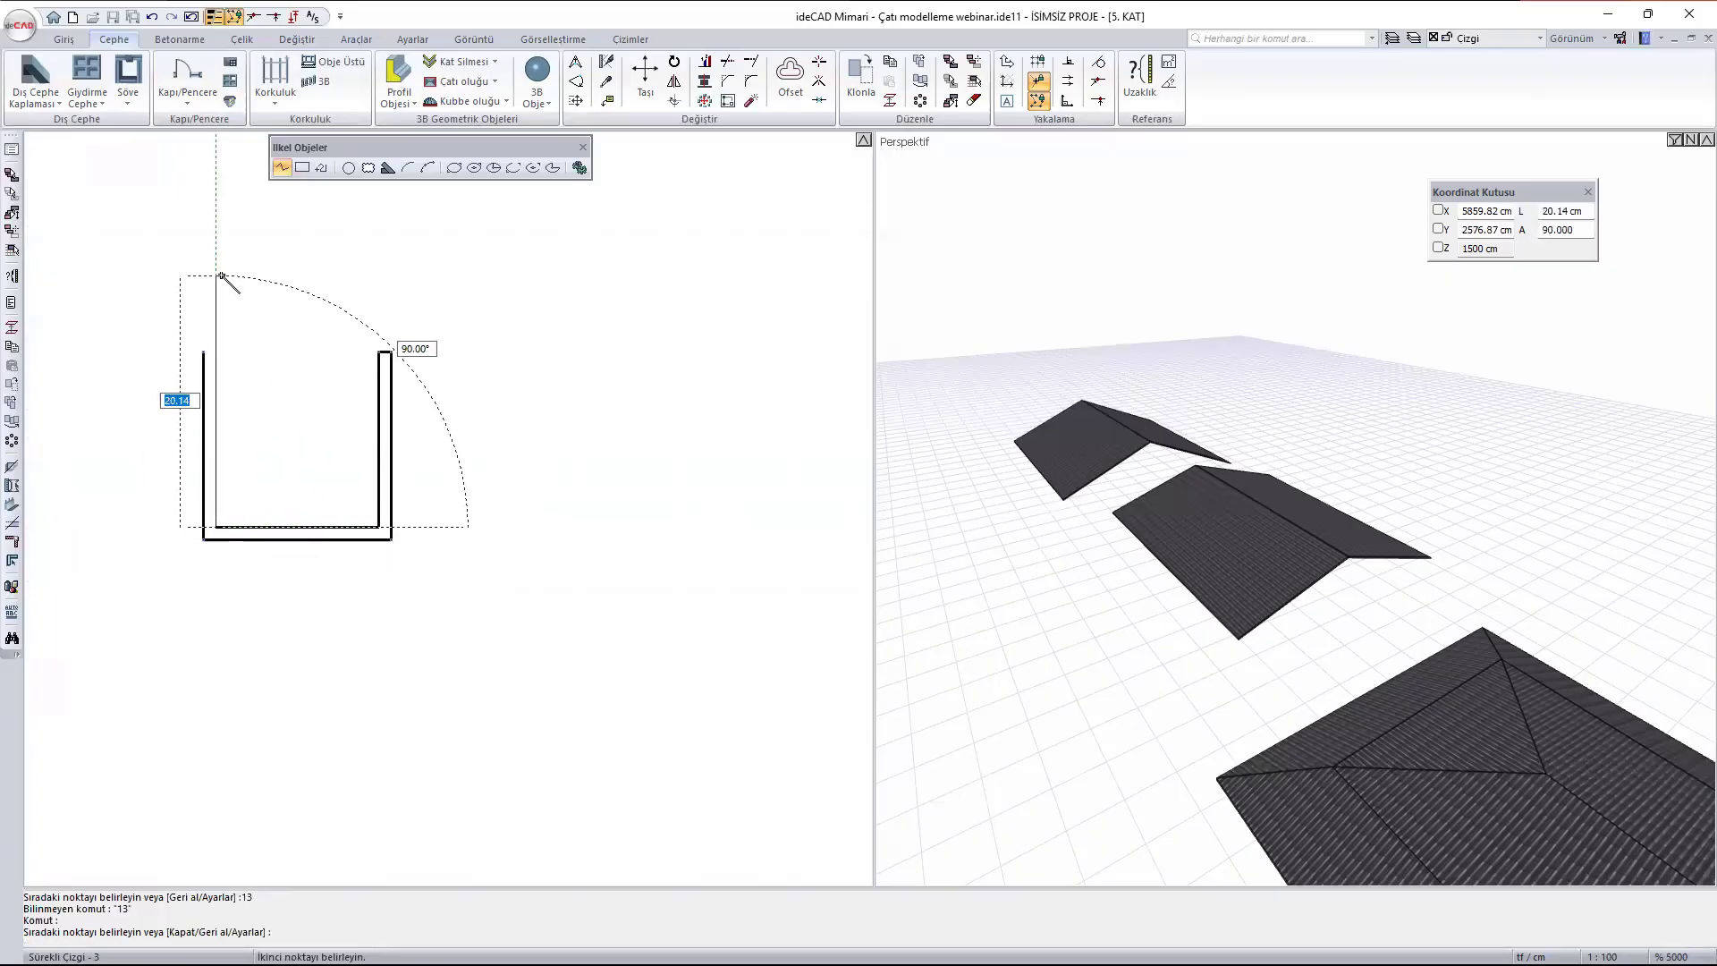
click(217, 355)
key(Escape)
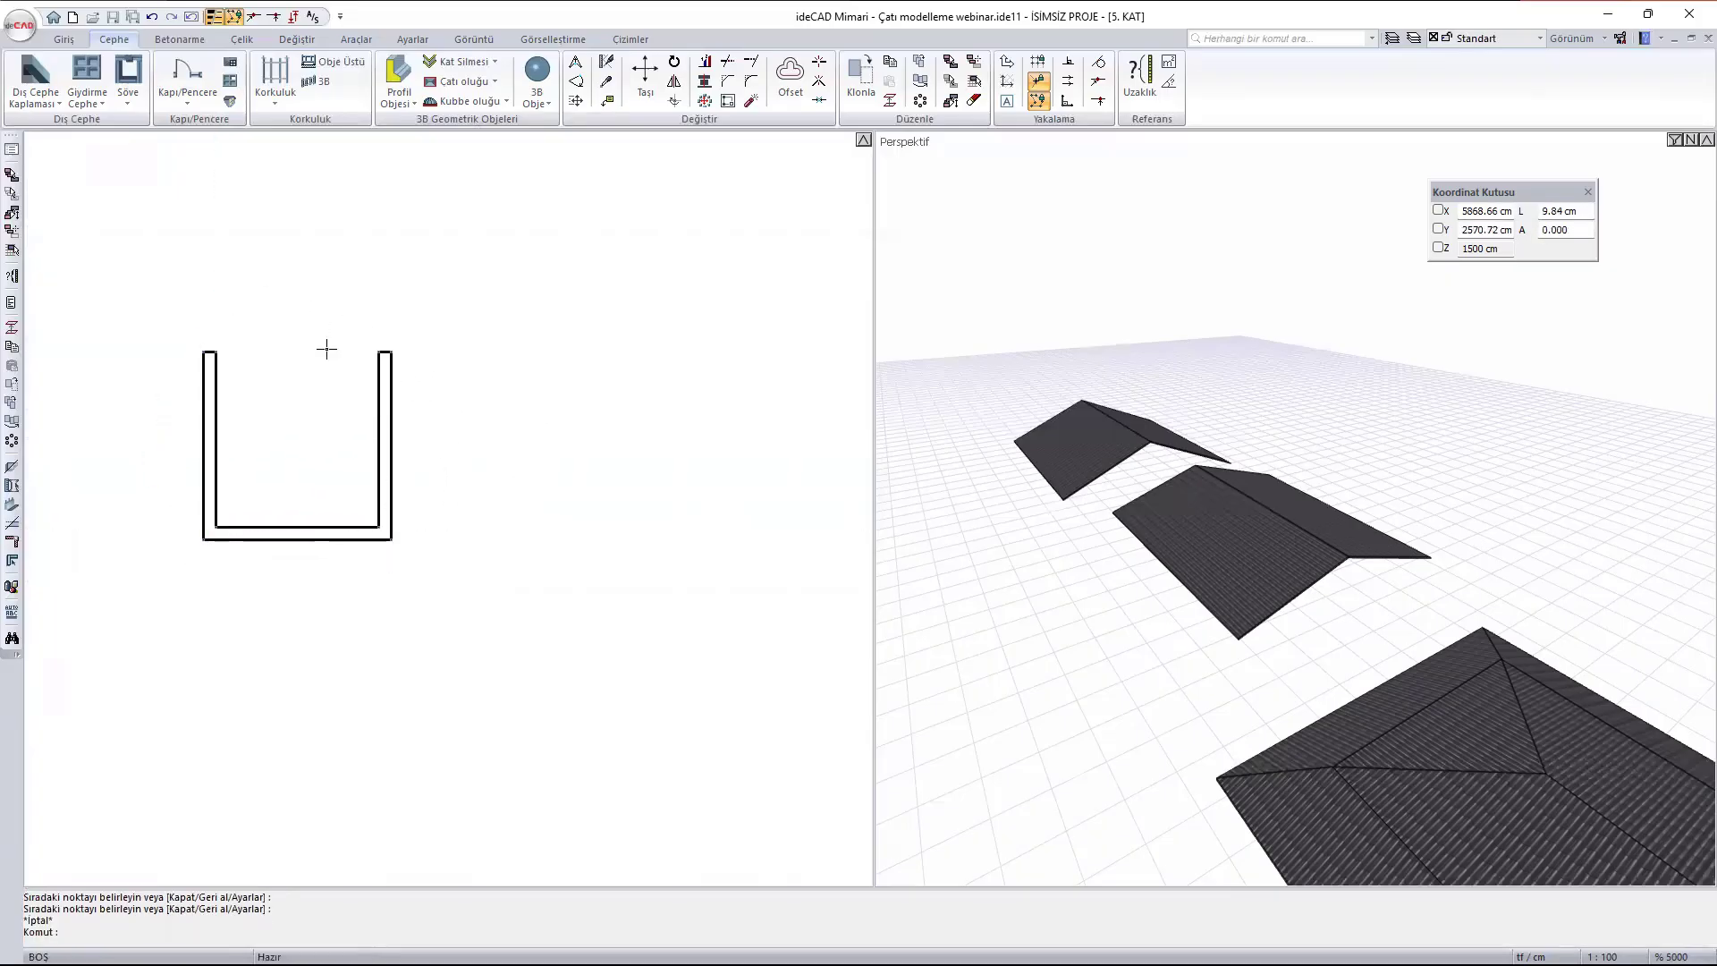
key(Escape)
- Select all lines of the U-shaped section and convert them to a Poligonal Profile (Profil Objesi)
scroll(353, 356, down, 1)
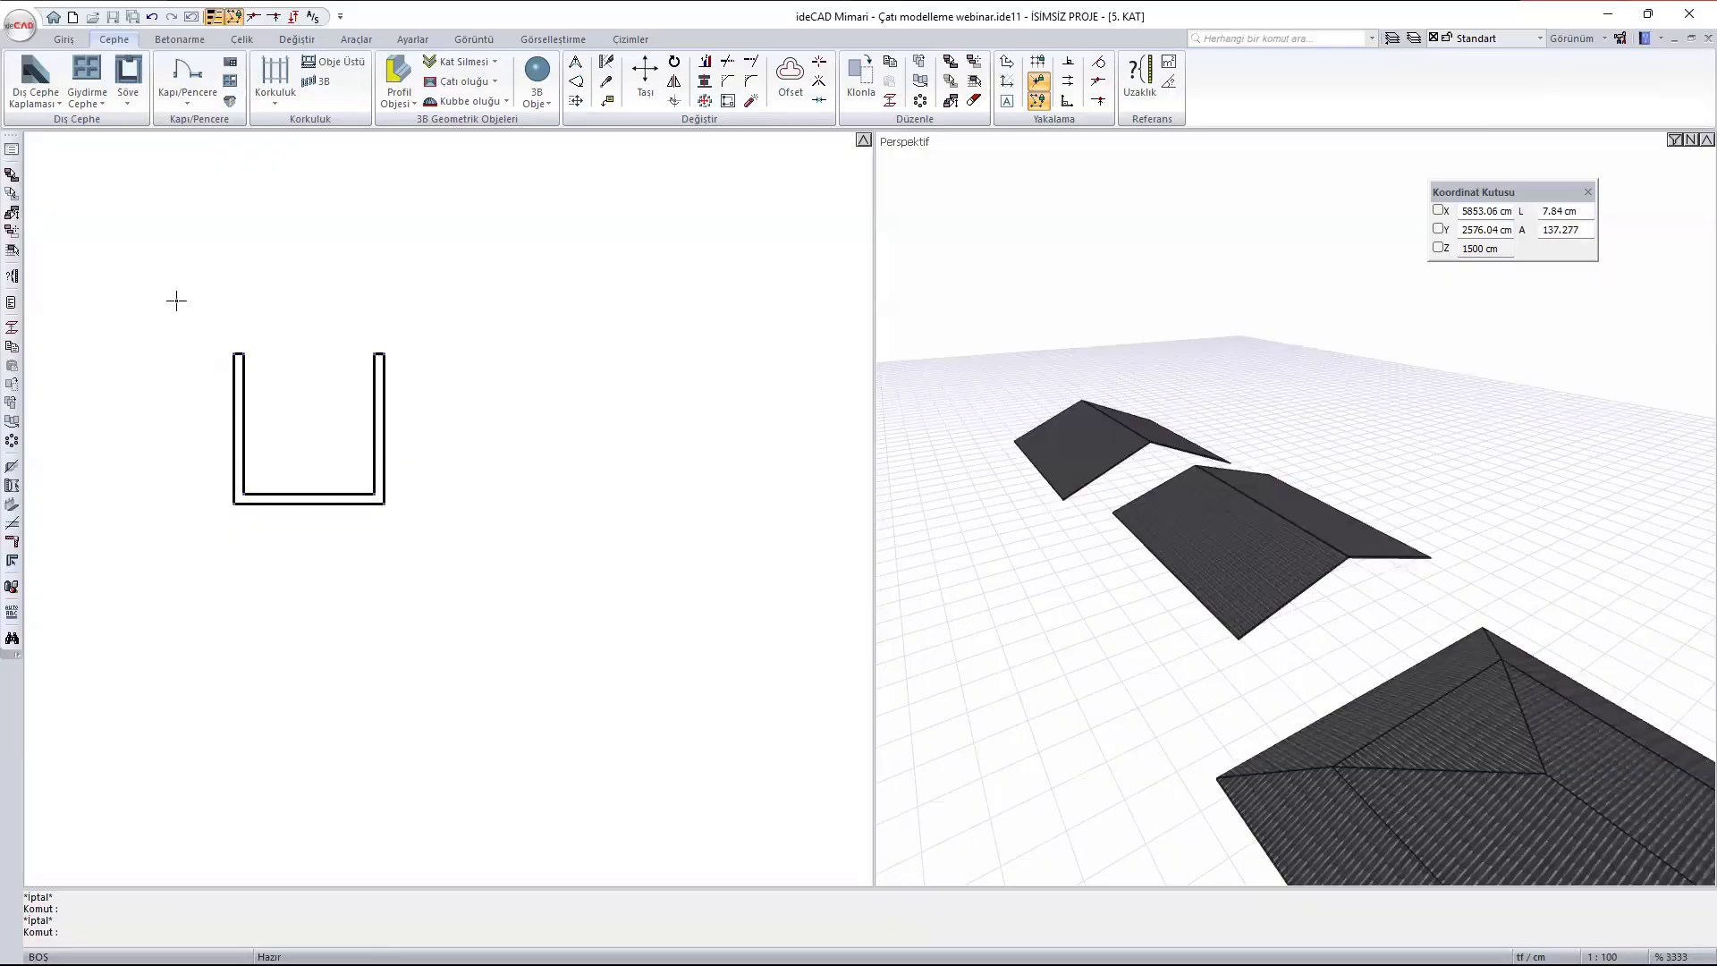
drag(165, 286, 609, 641)
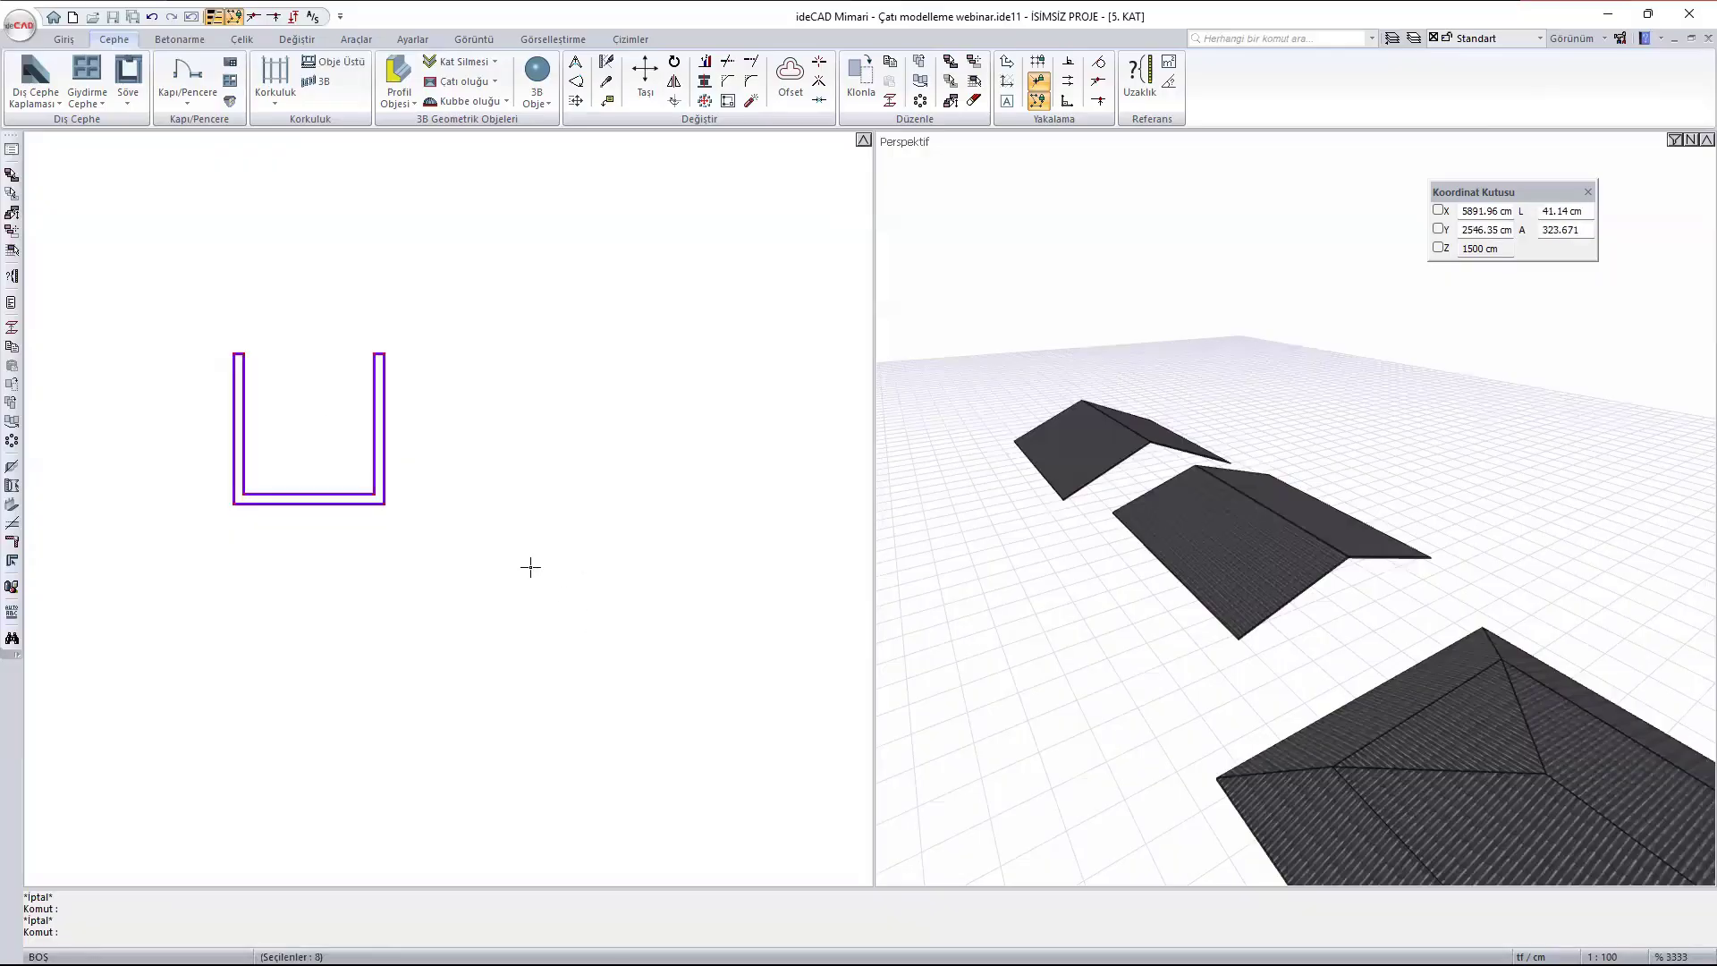
right_click(375, 358)
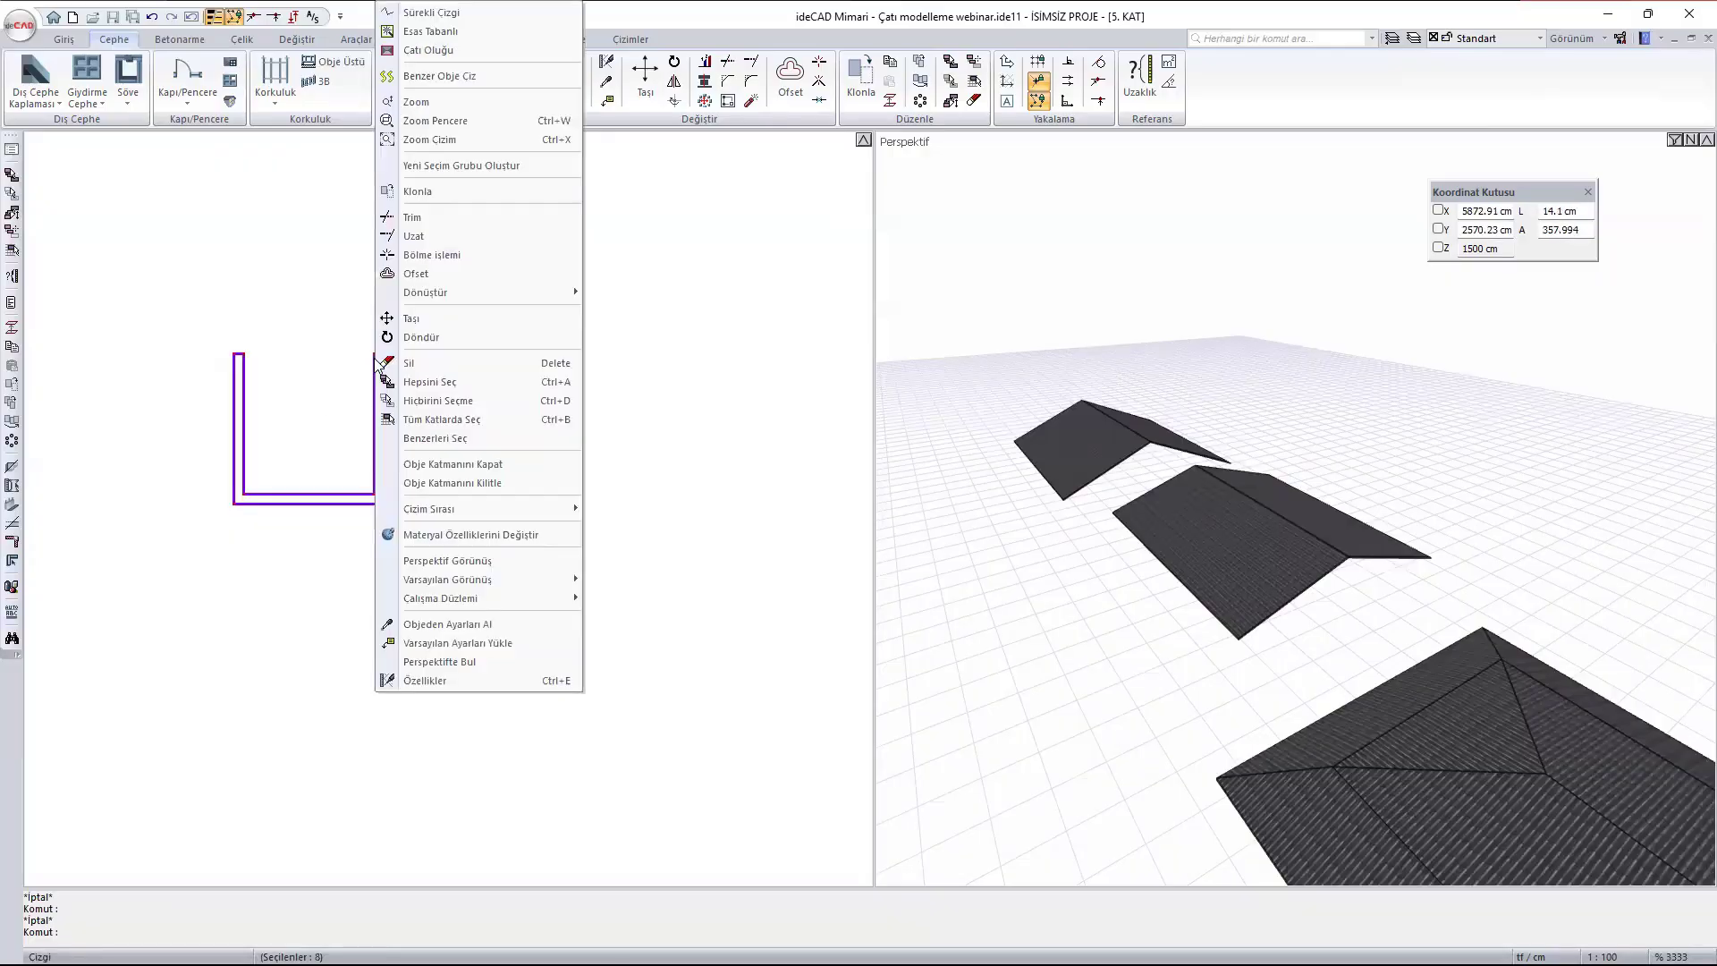
mouse_move(483, 293)
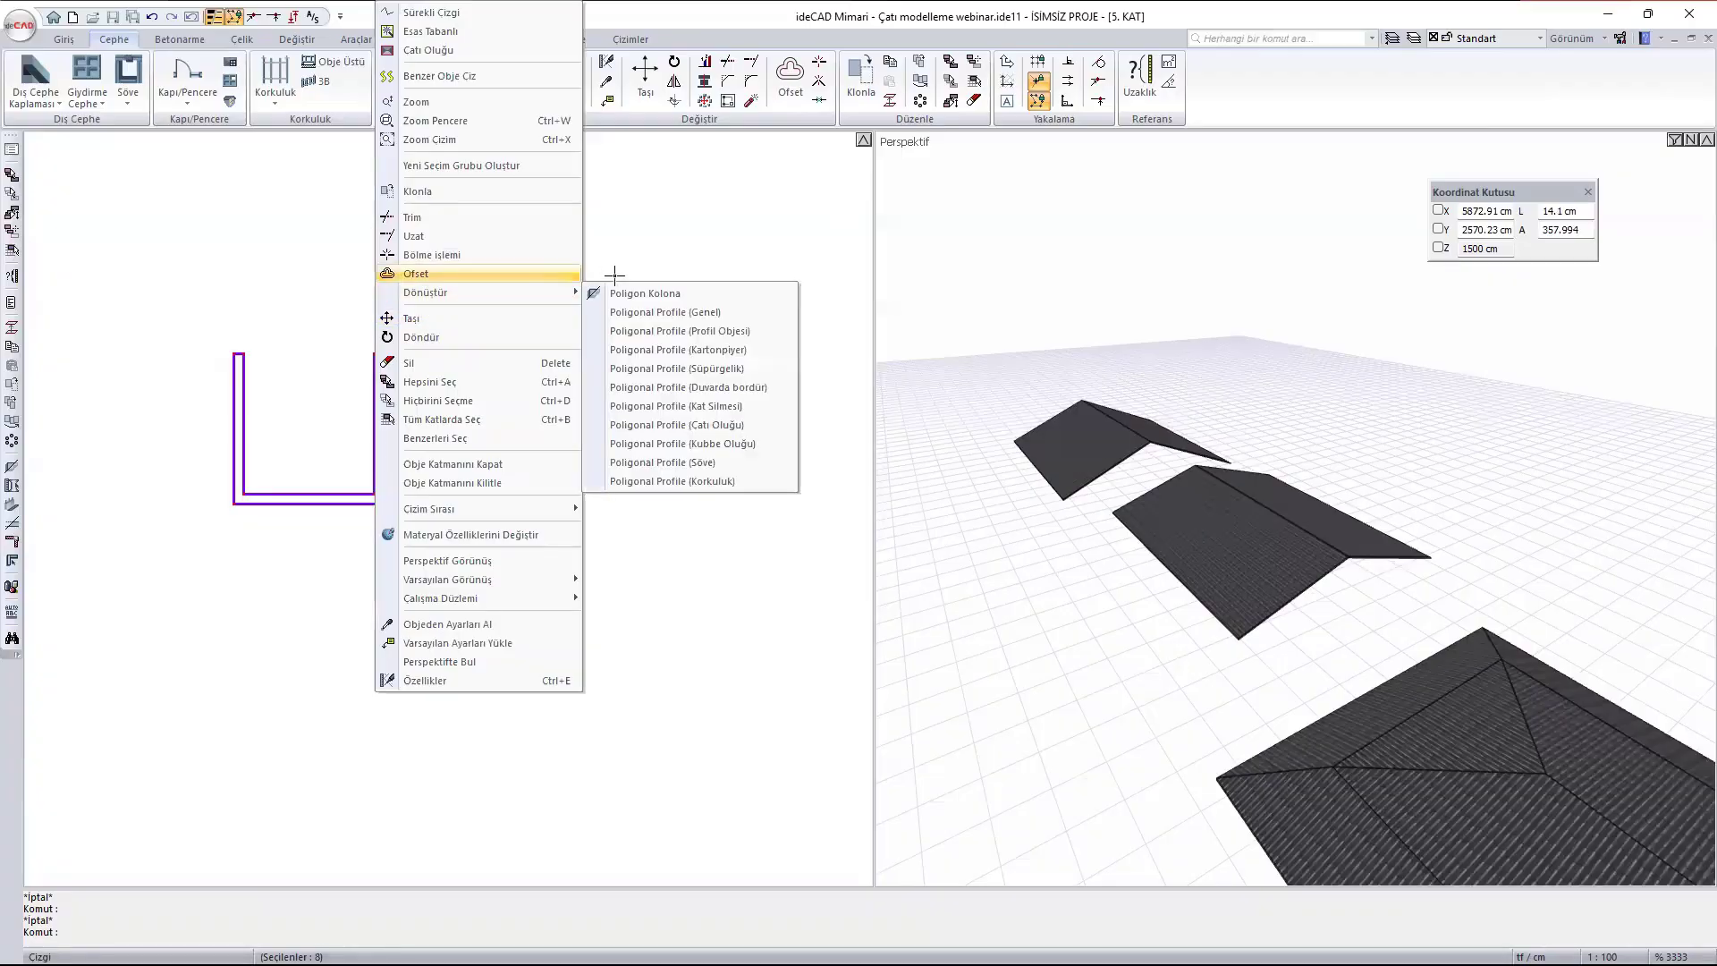
click(747, 333)
- Name the new polygonal profile Oluk Z1 and save it among the project's Profil Objesi shapes
click(1052, 433)
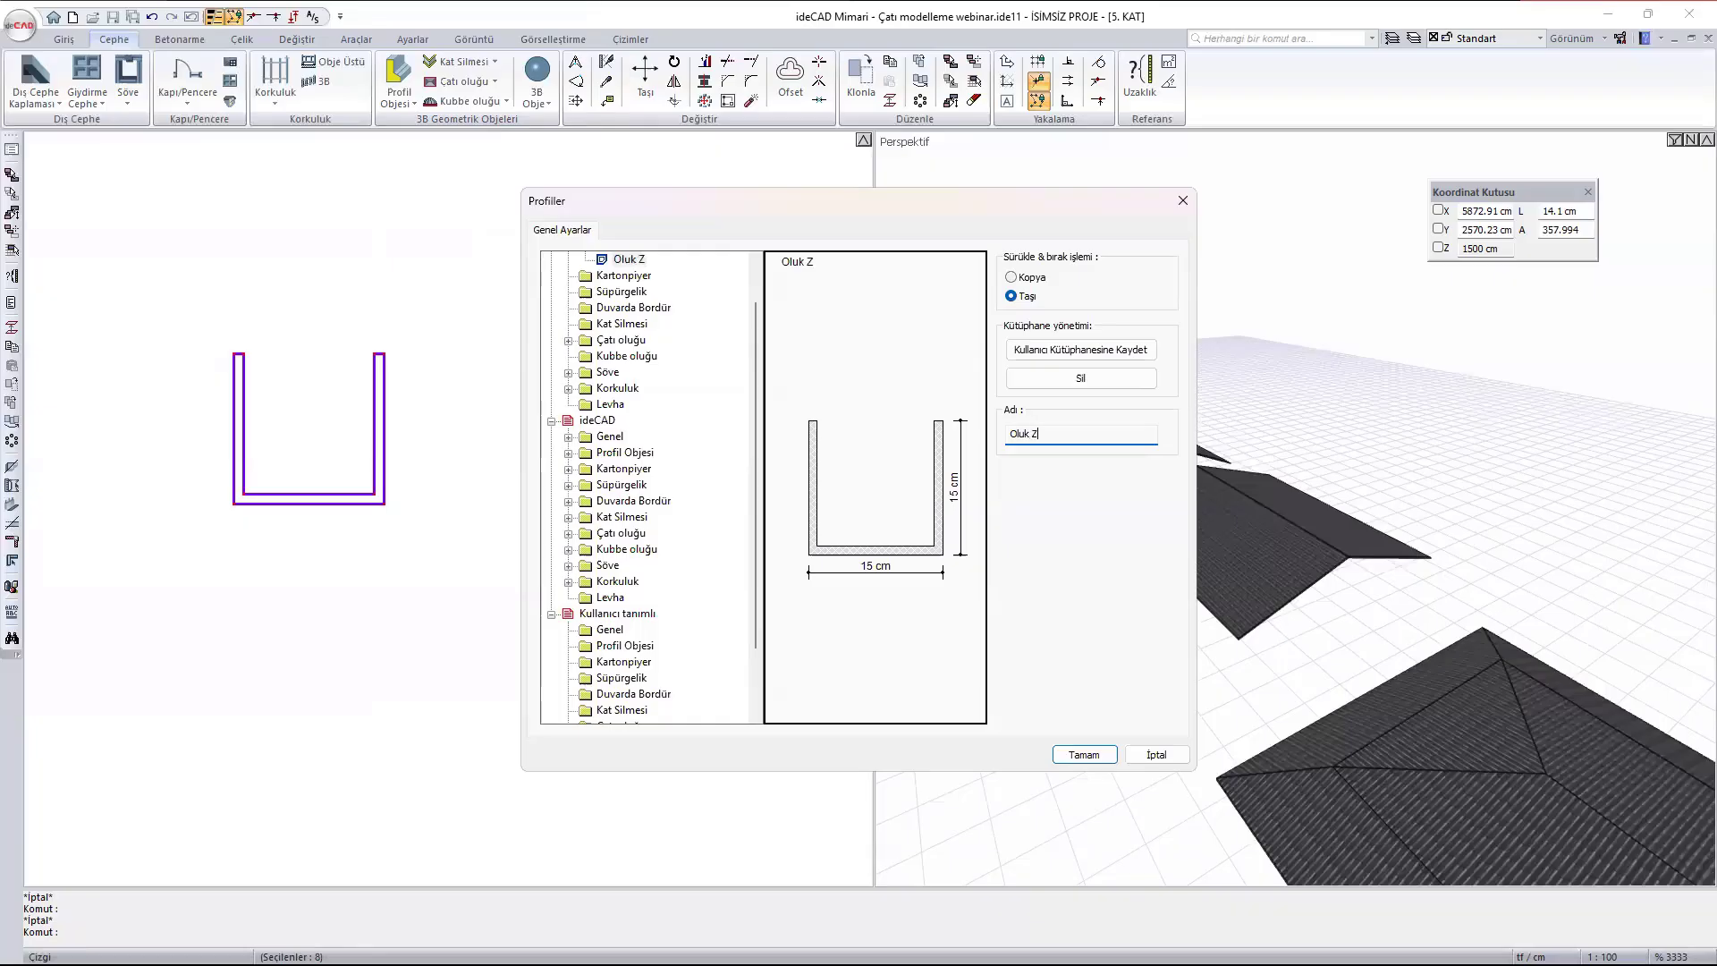
scroll(703, 337, up, 1)
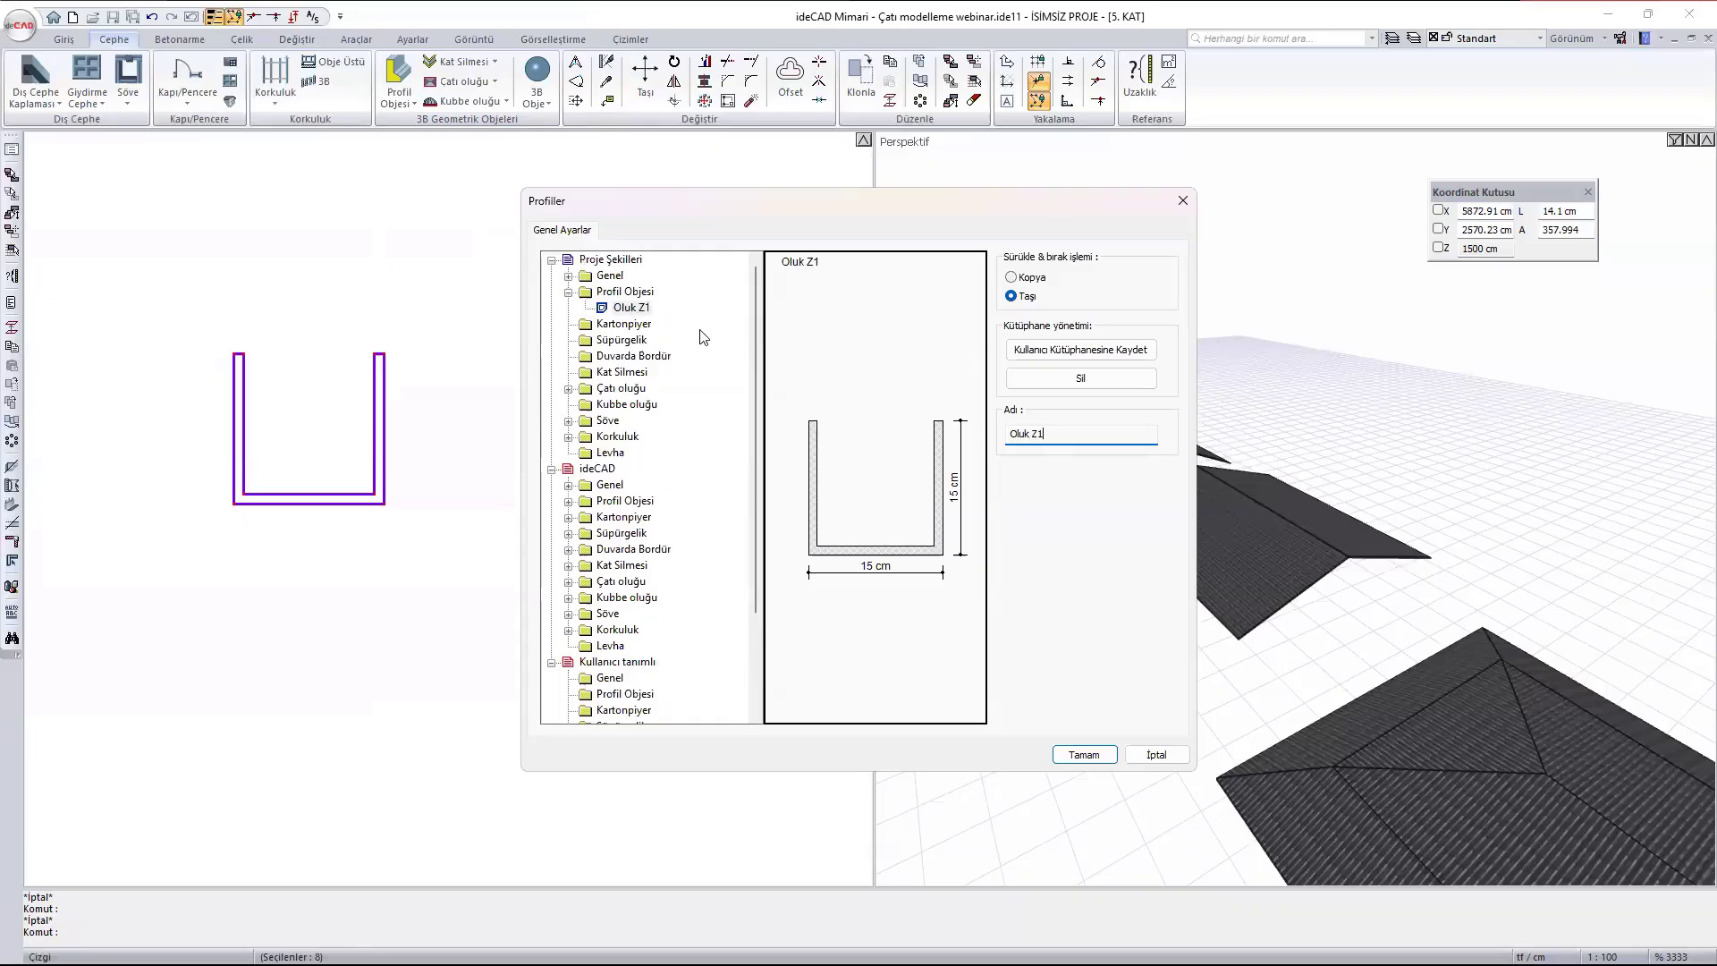
click(1093, 756)
scroll(437, 472, down, 5)
scroll(443, 472, down, 8)
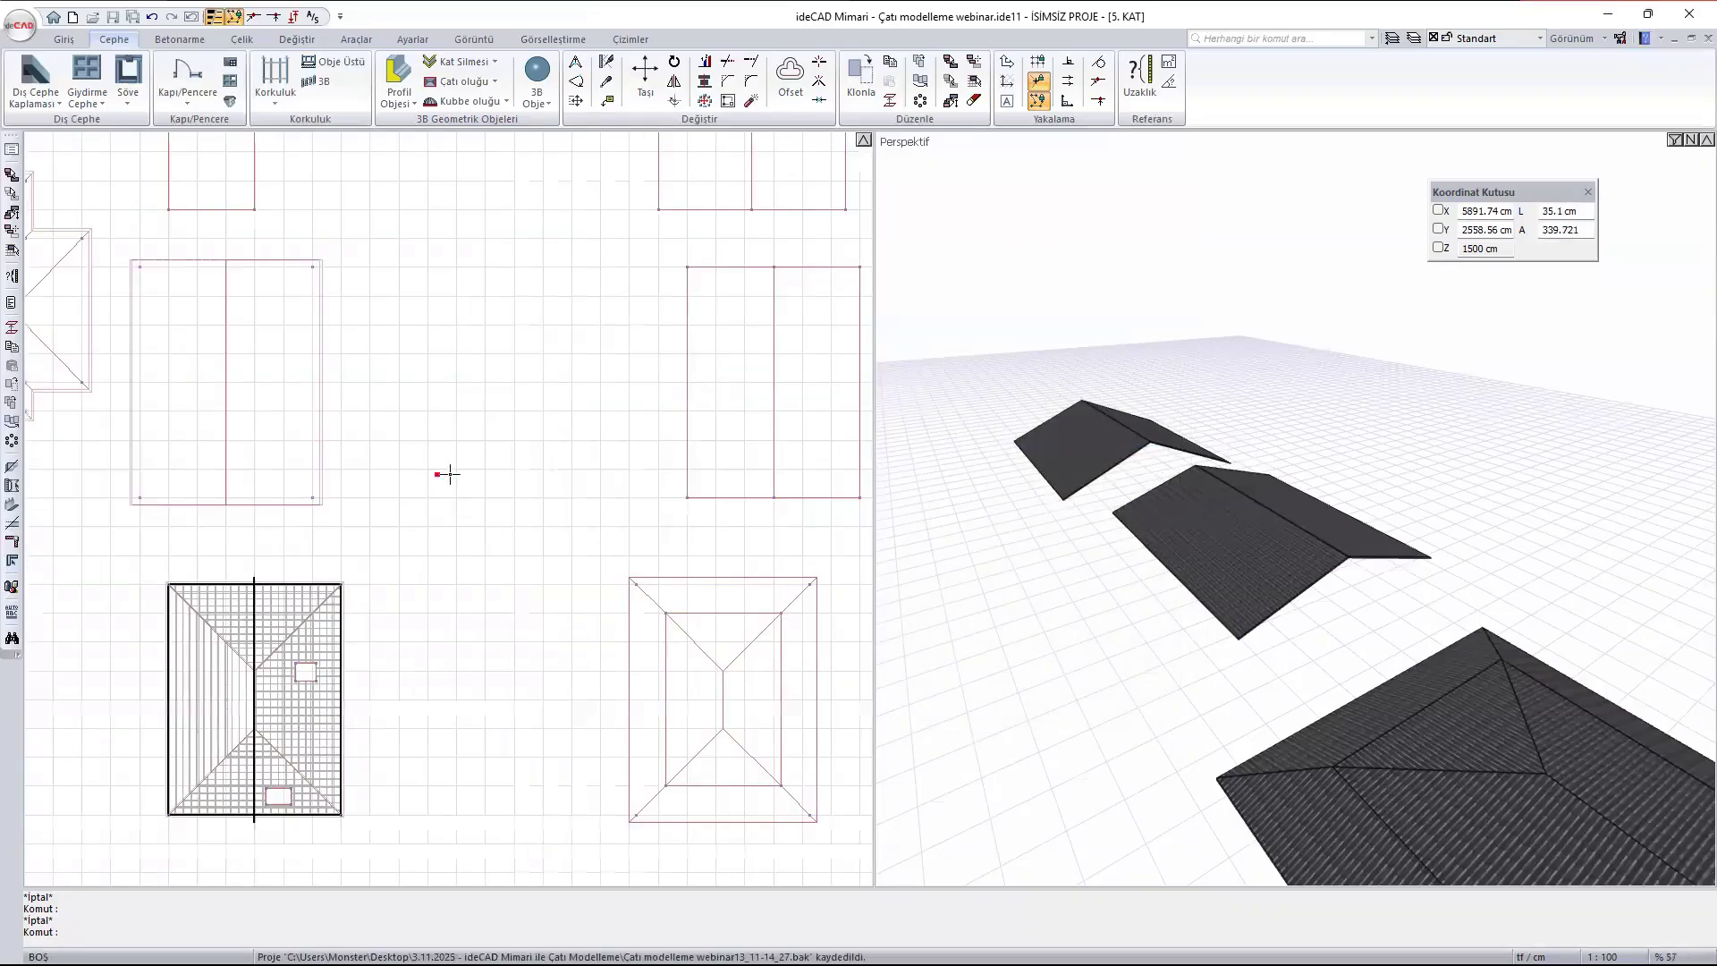
- Draw a Profil Objesi with the Oluk Z1 section along the left eave of the upper-right gabled roof in the plan
scroll(1052, 478, up, 3)
scroll(1052, 478, up, 1)
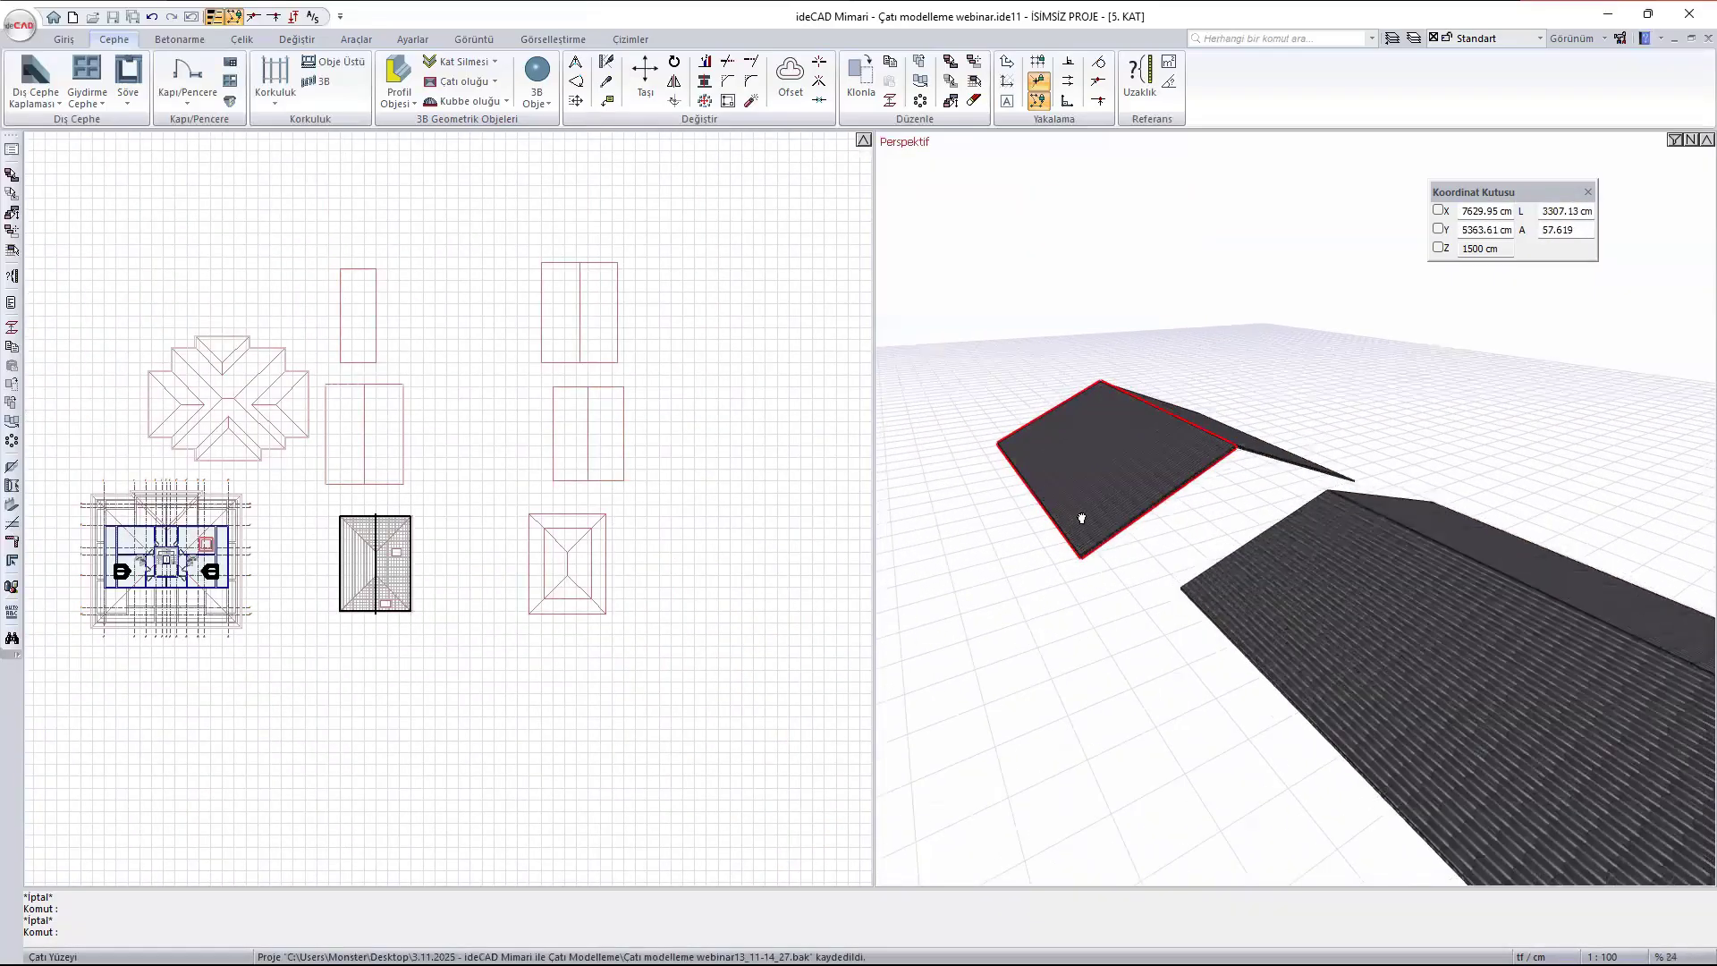
ctrl+middle_drag(1082, 522, 1176, 503)
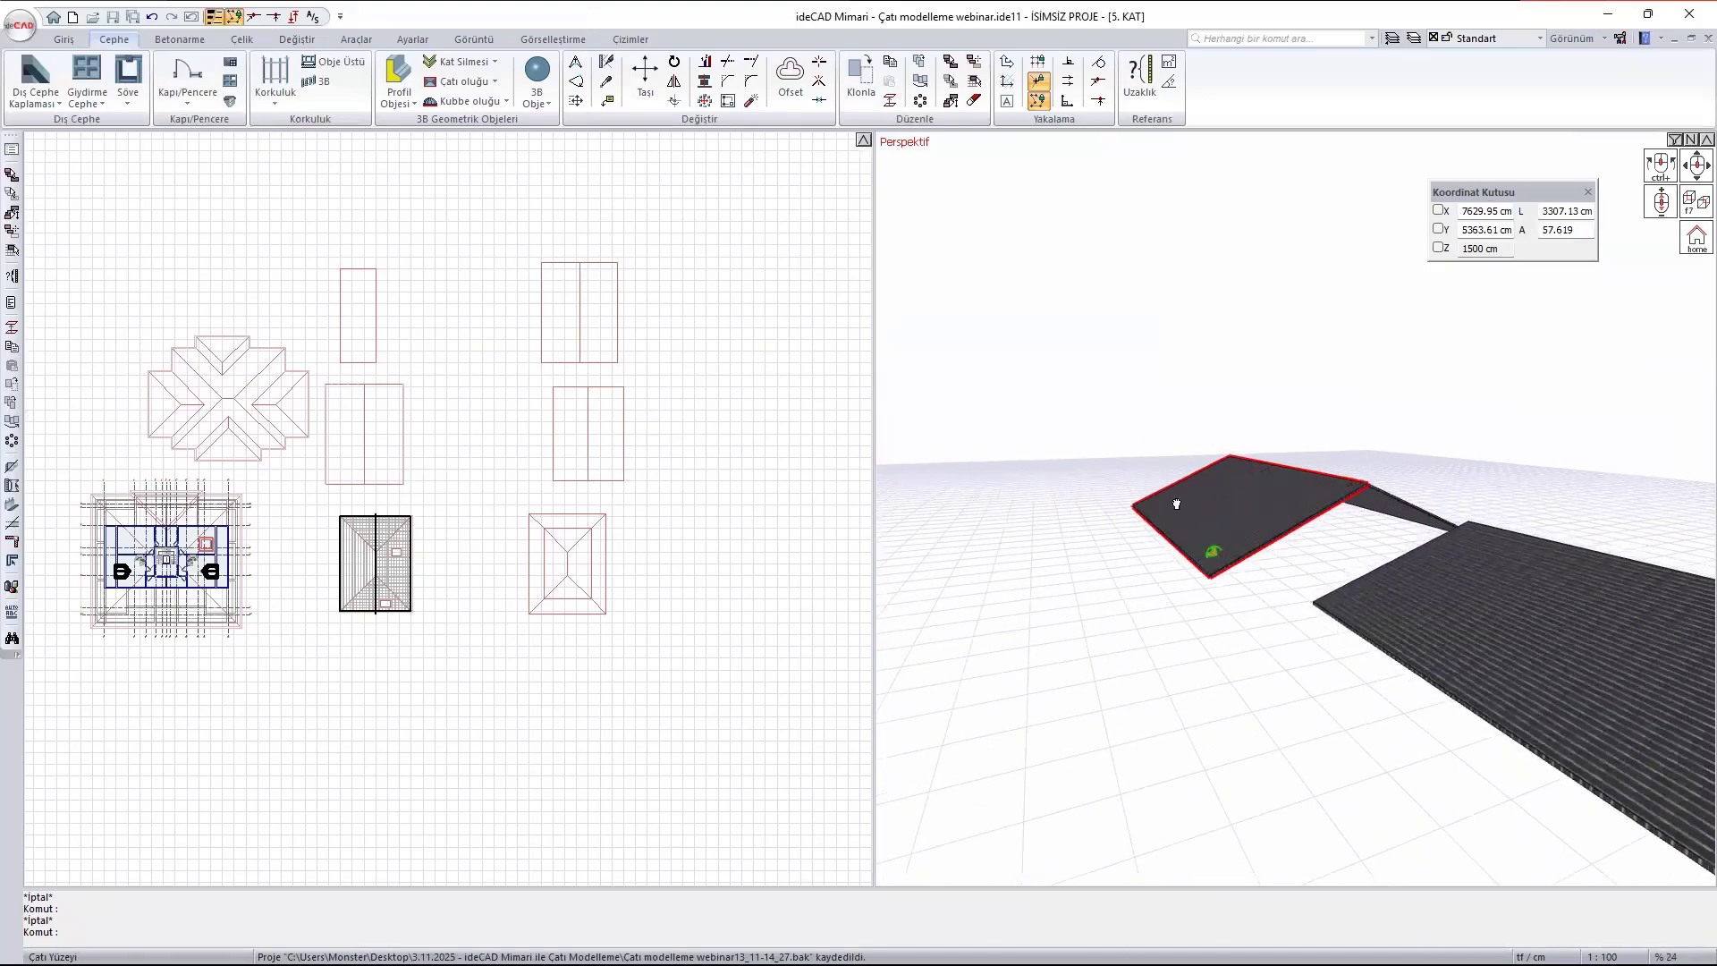
click(398, 71)
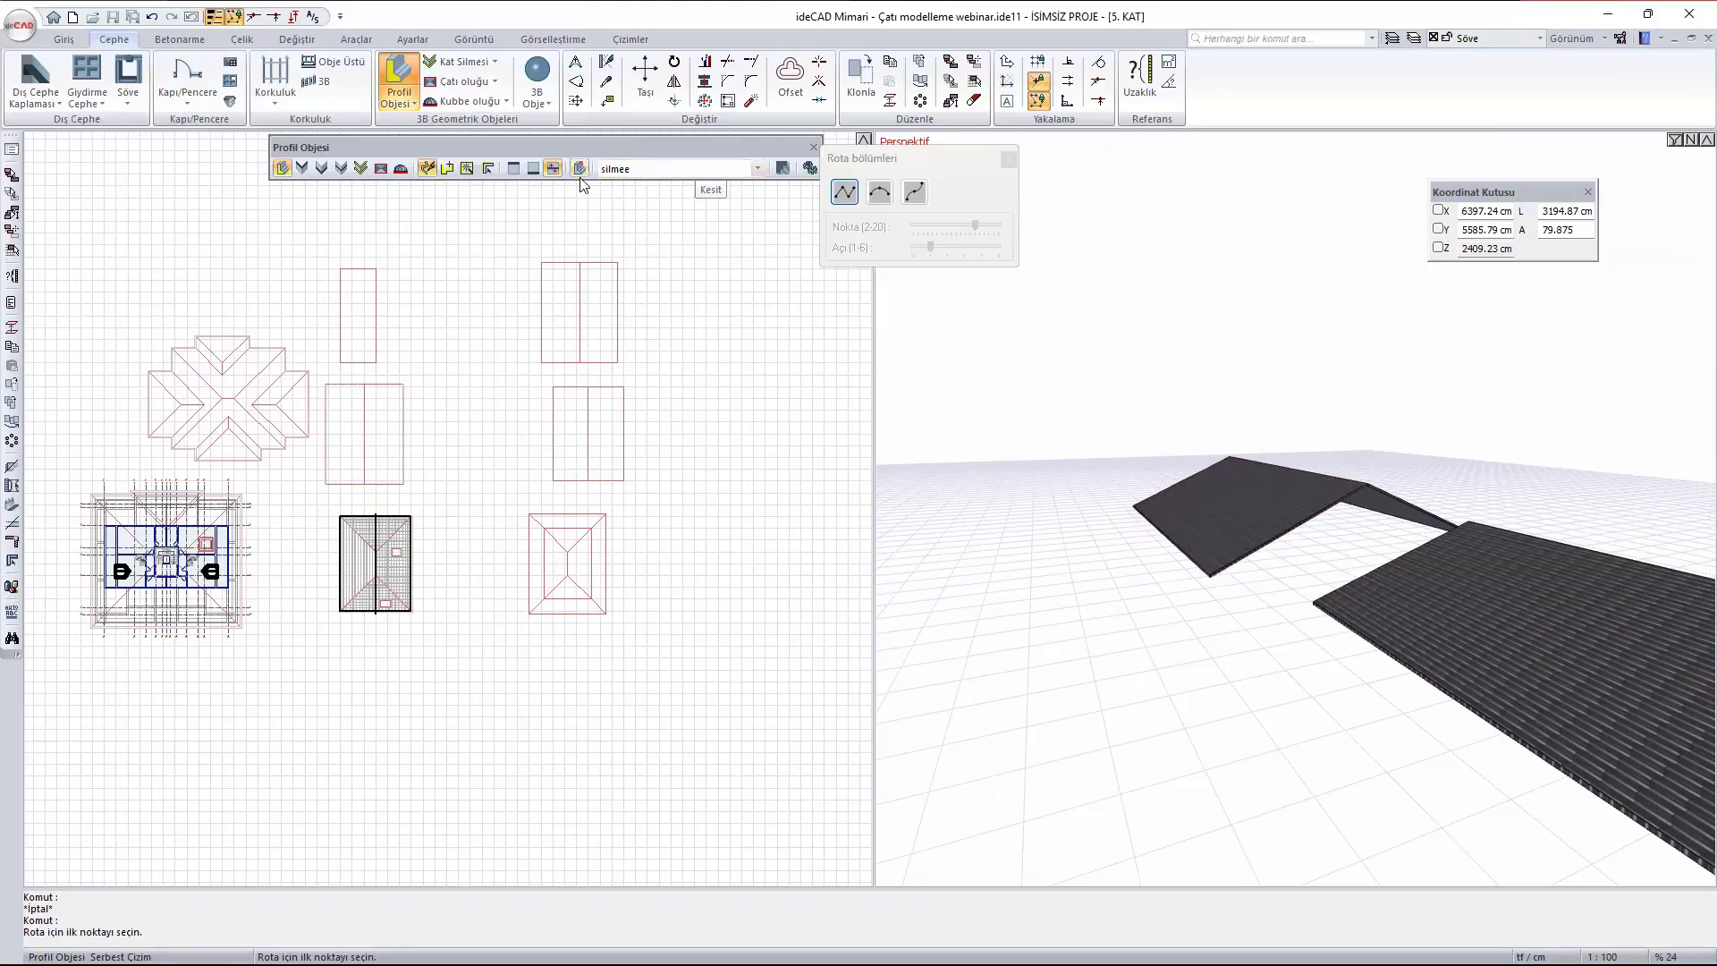
click(728, 170)
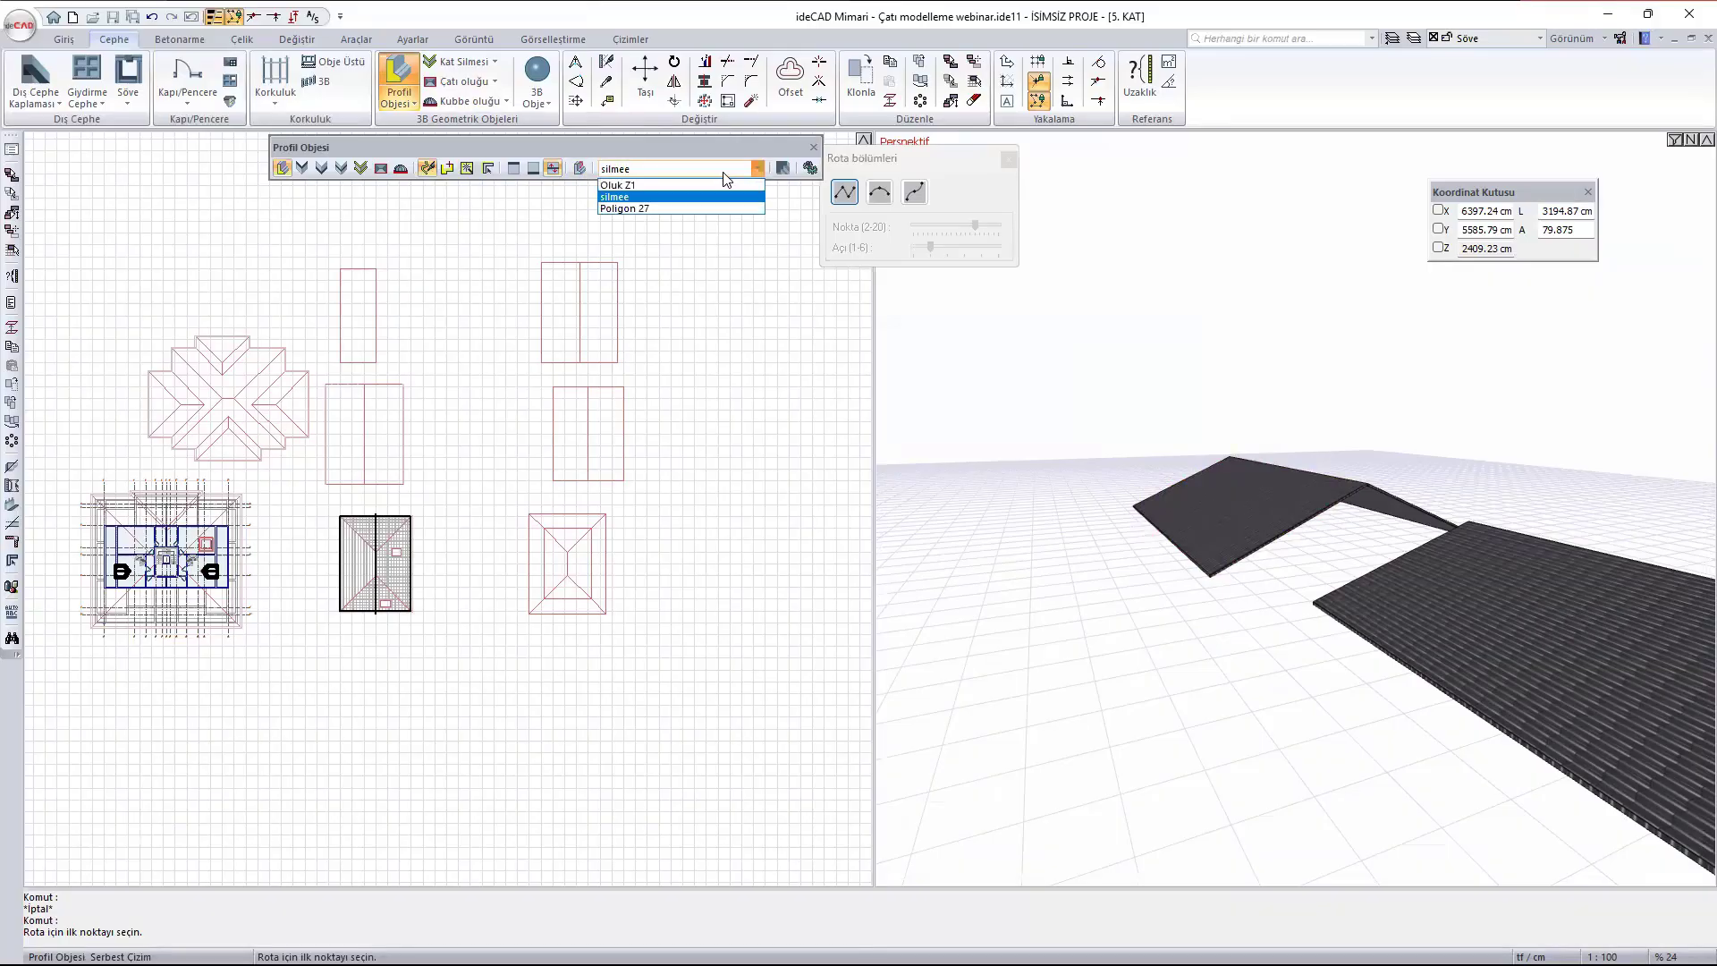
click(630, 187)
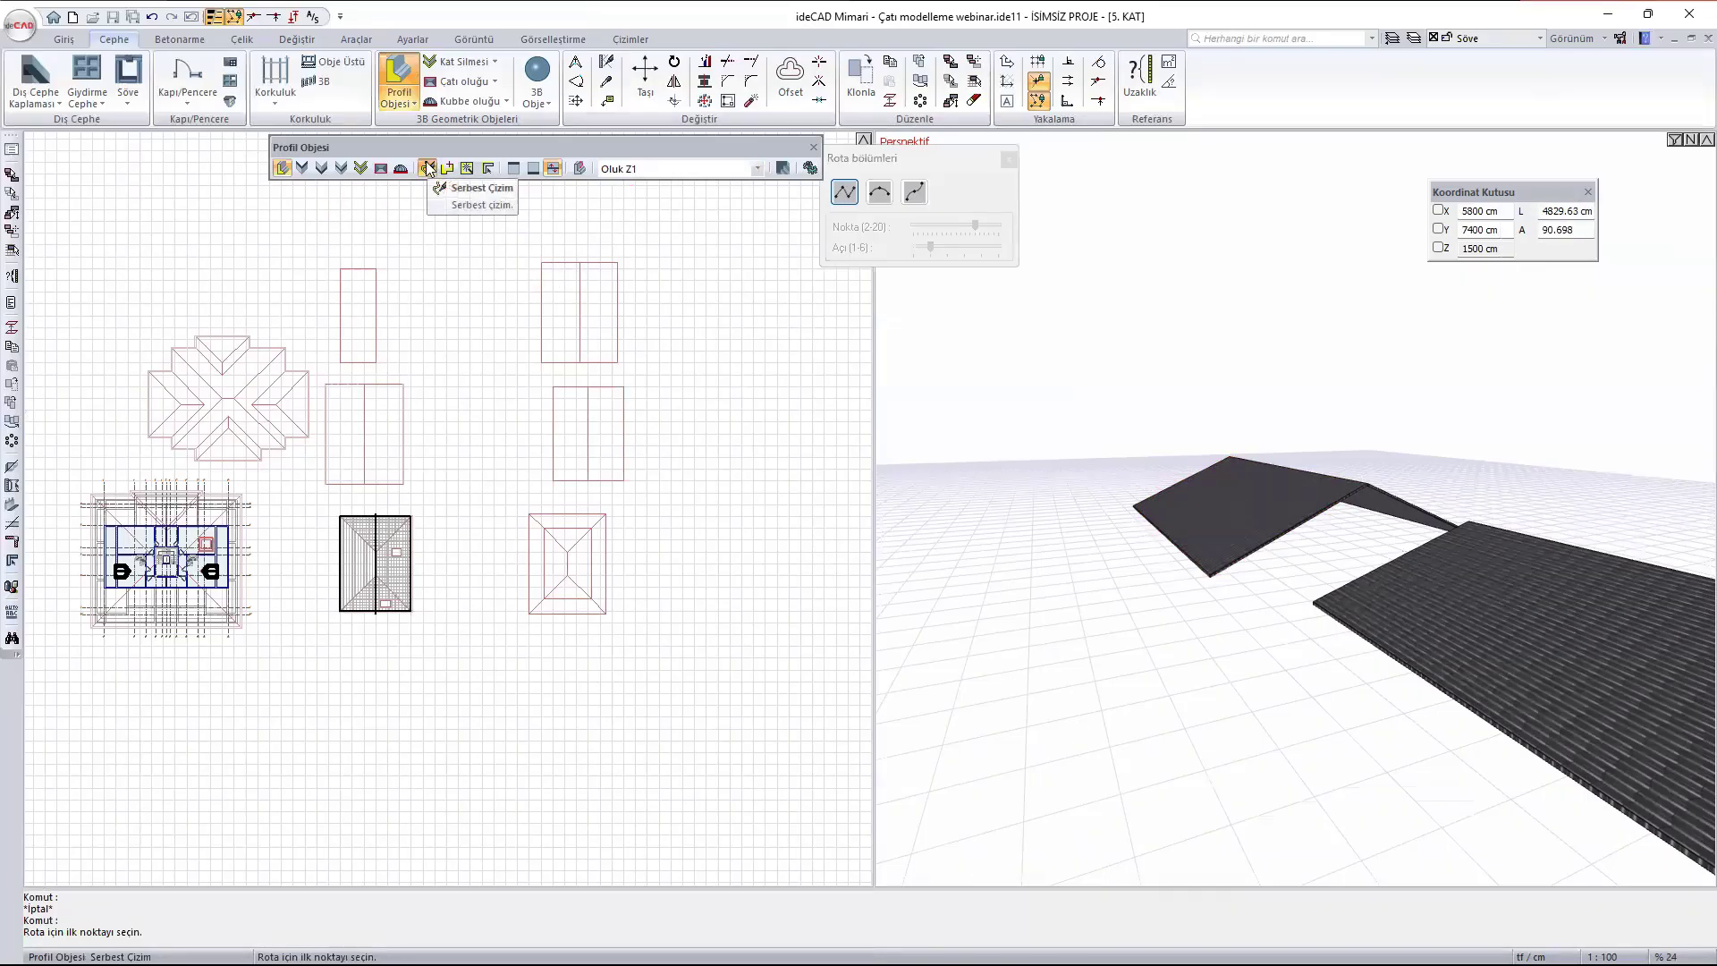
scroll(272, 313, up, 5)
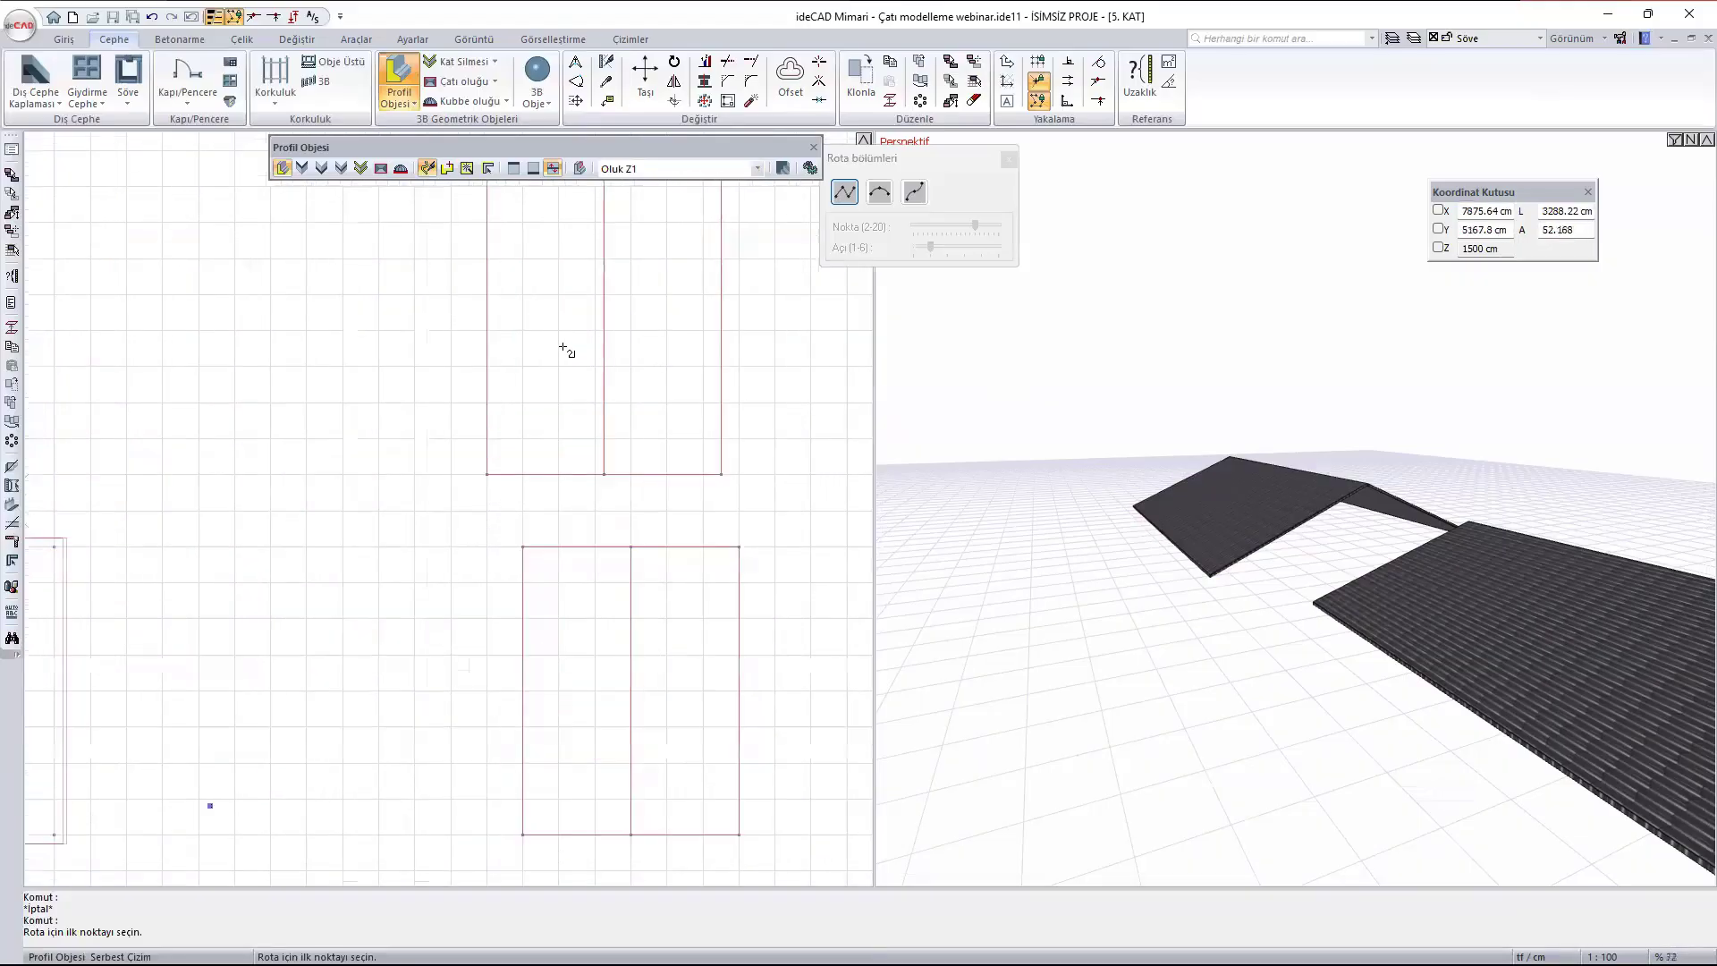
click(487, 474)
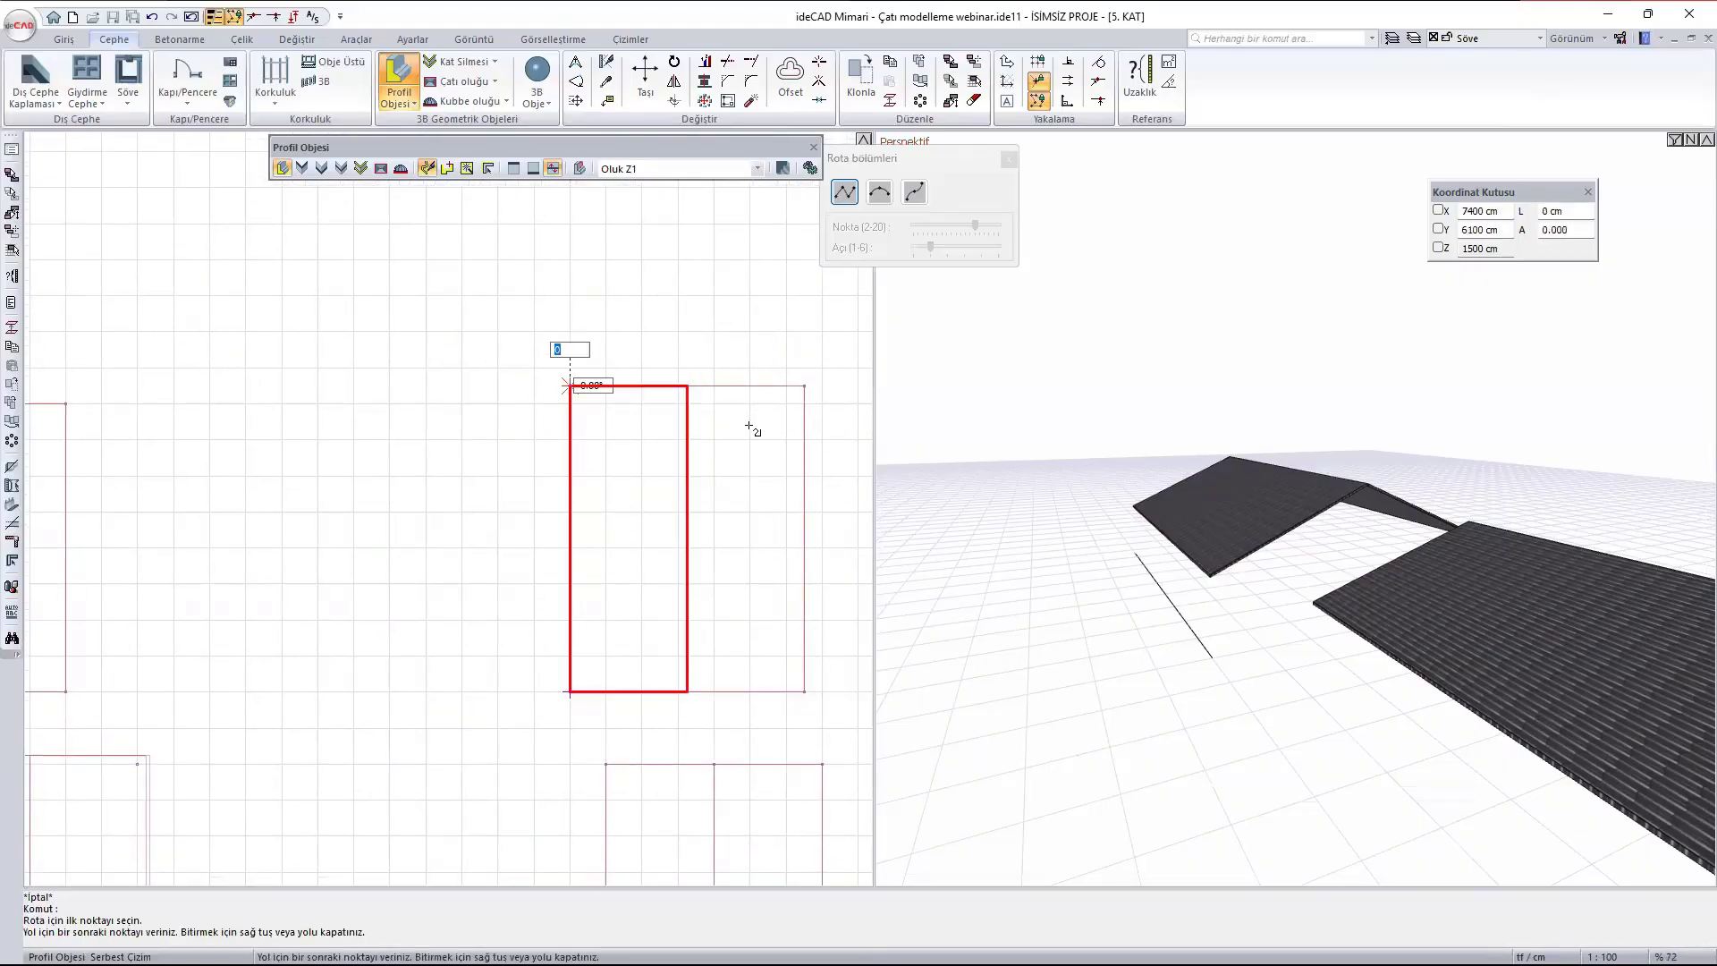
click(570, 385)
scroll(715, 366, up, 3)
scroll(461, 354, down, 2)
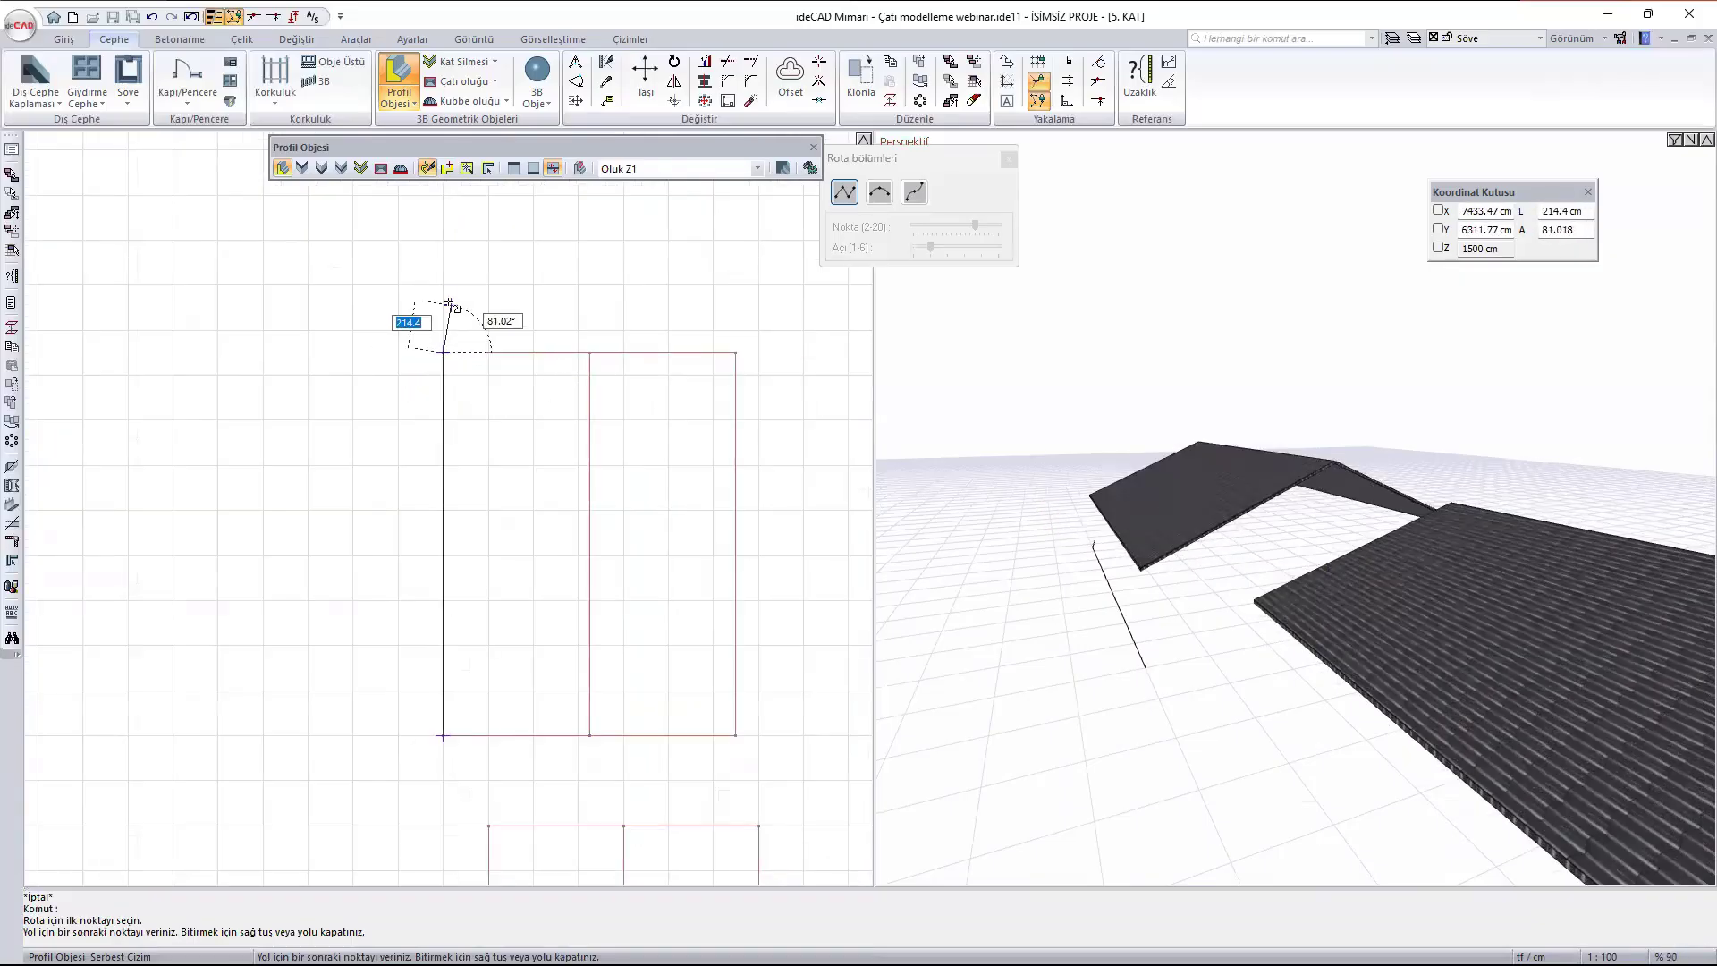
right_click(344, 304)
- Raise the gutter to the underside of the roof eave by changing its user-defined elevation (Kot)
scroll(1185, 648, up, 2)
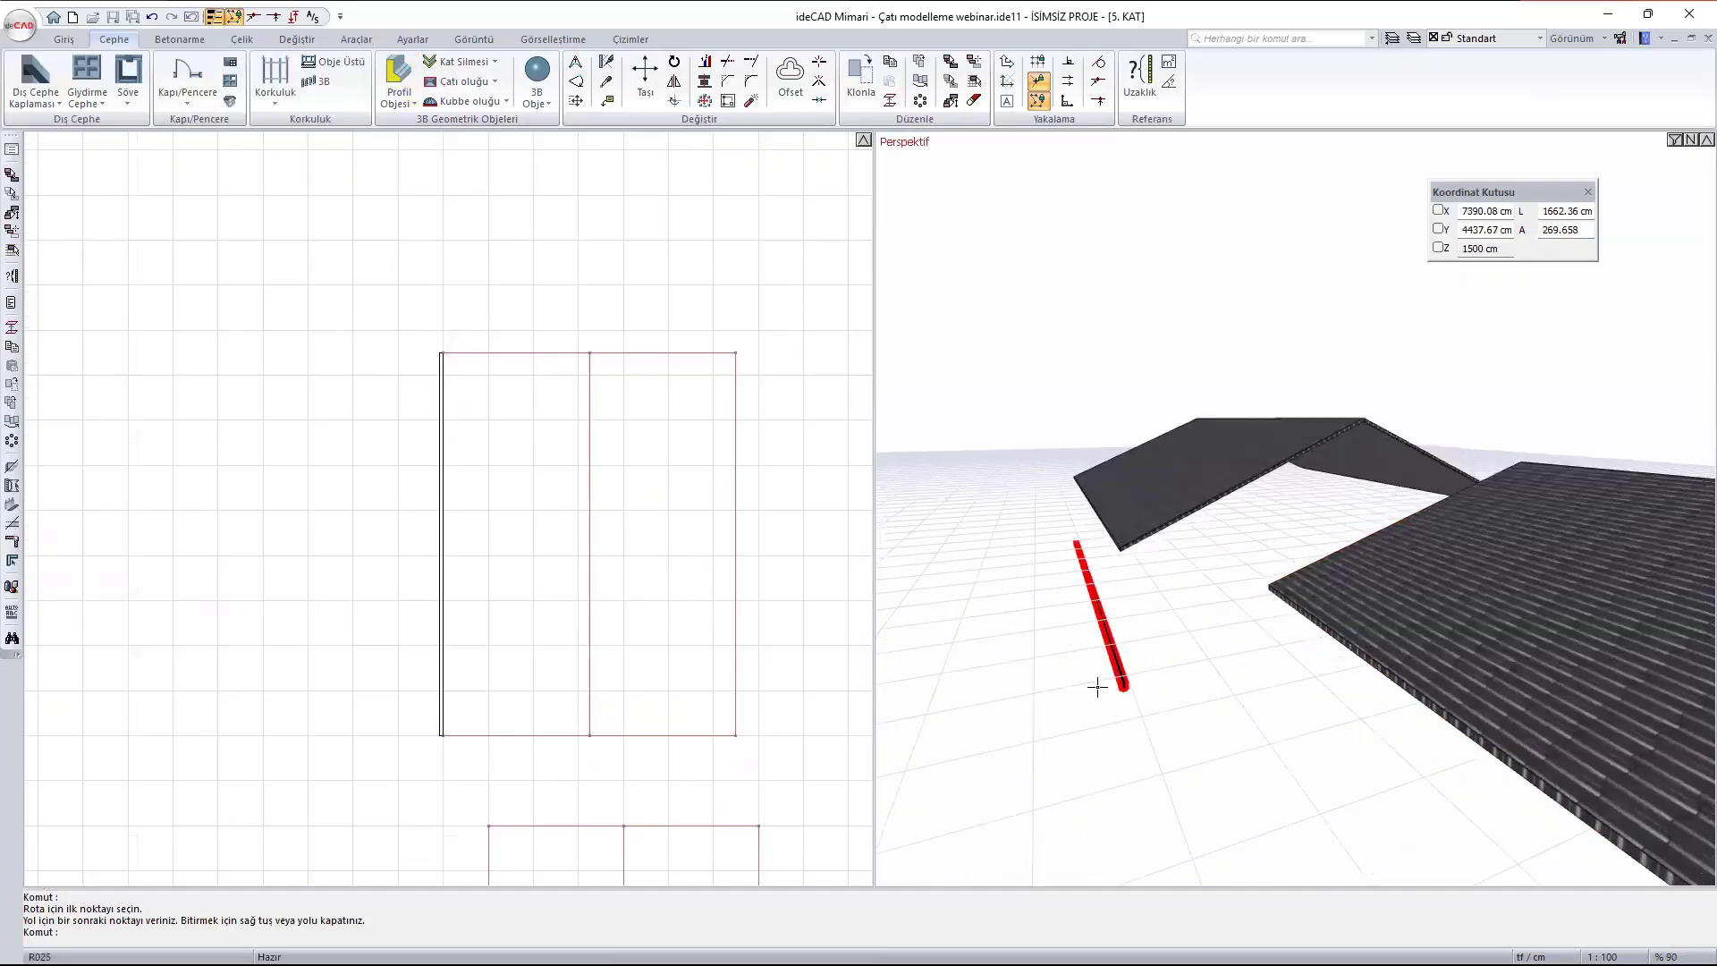
ctrl+middle_drag(1100, 687, 1156, 662)
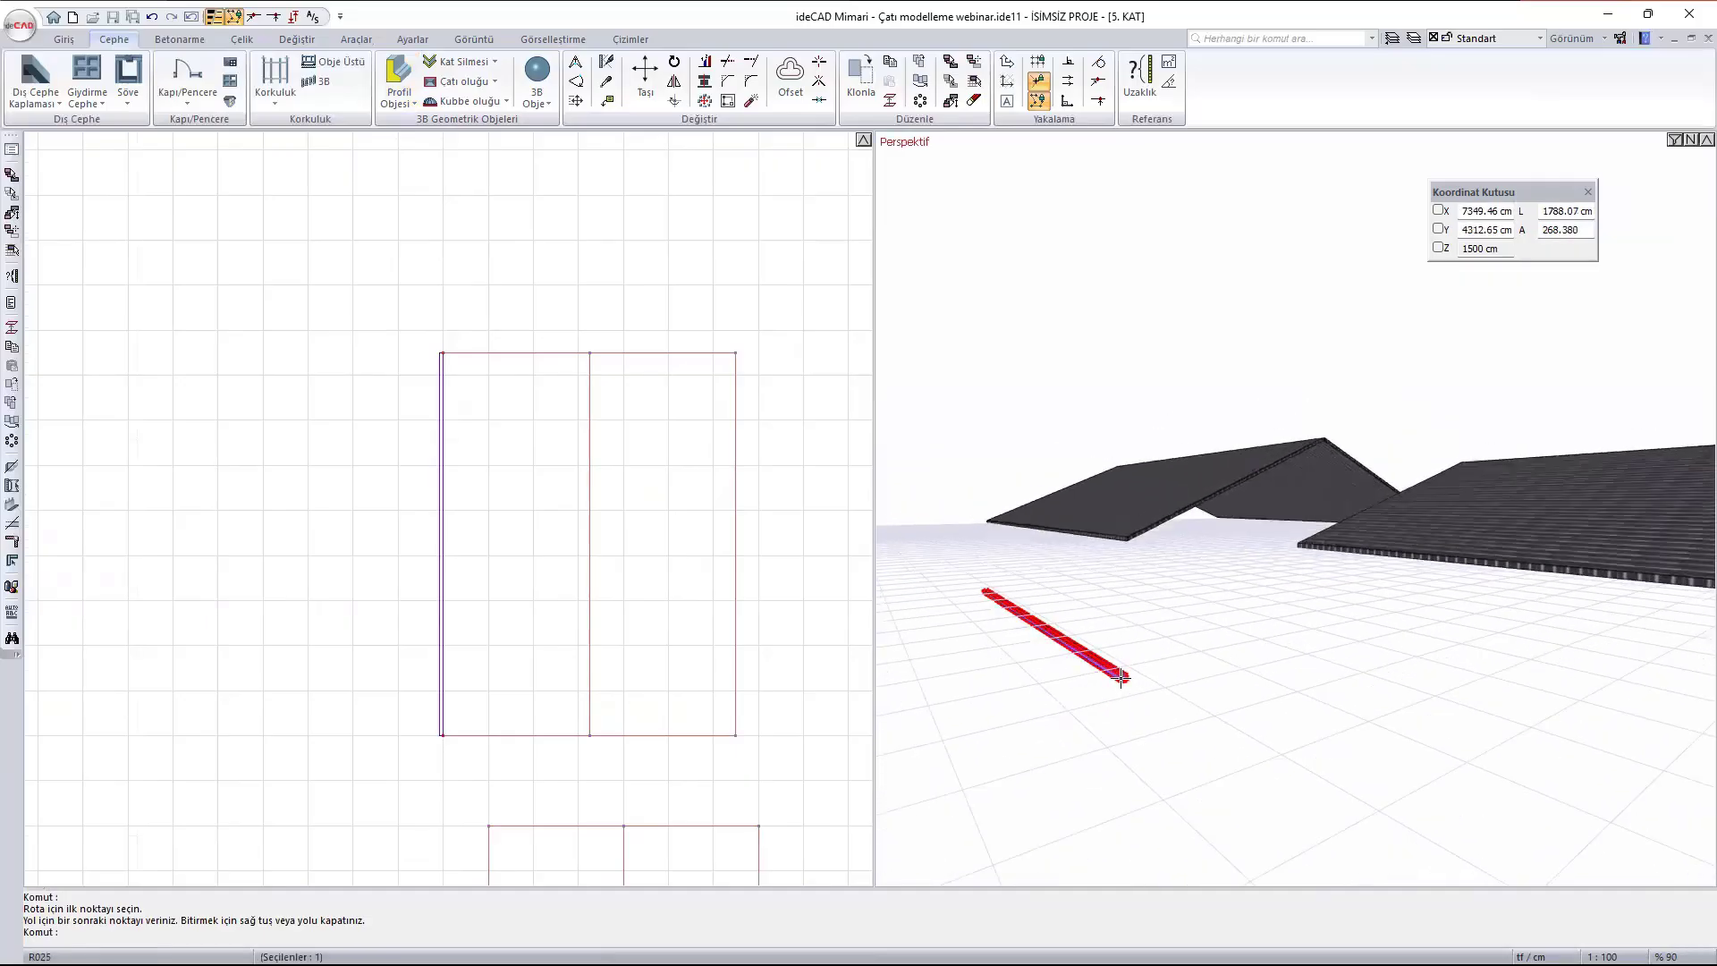
double_click(1121, 678)
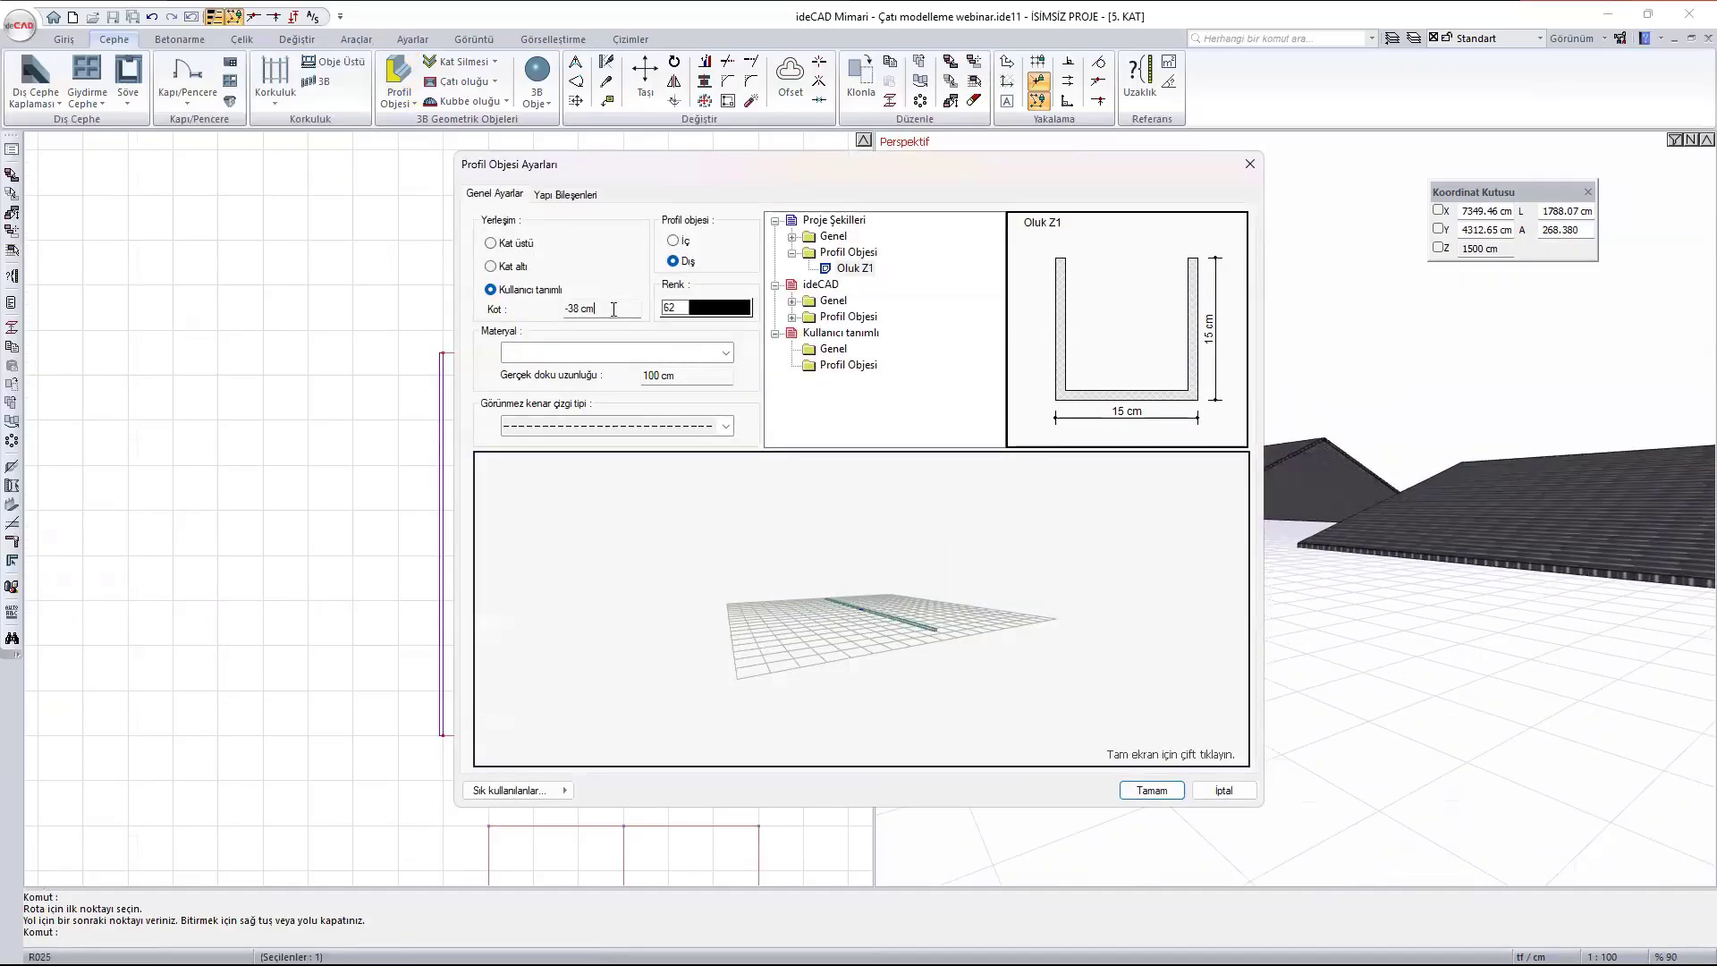
drag(613, 309, 523, 260)
text(290)
click(1151, 791)
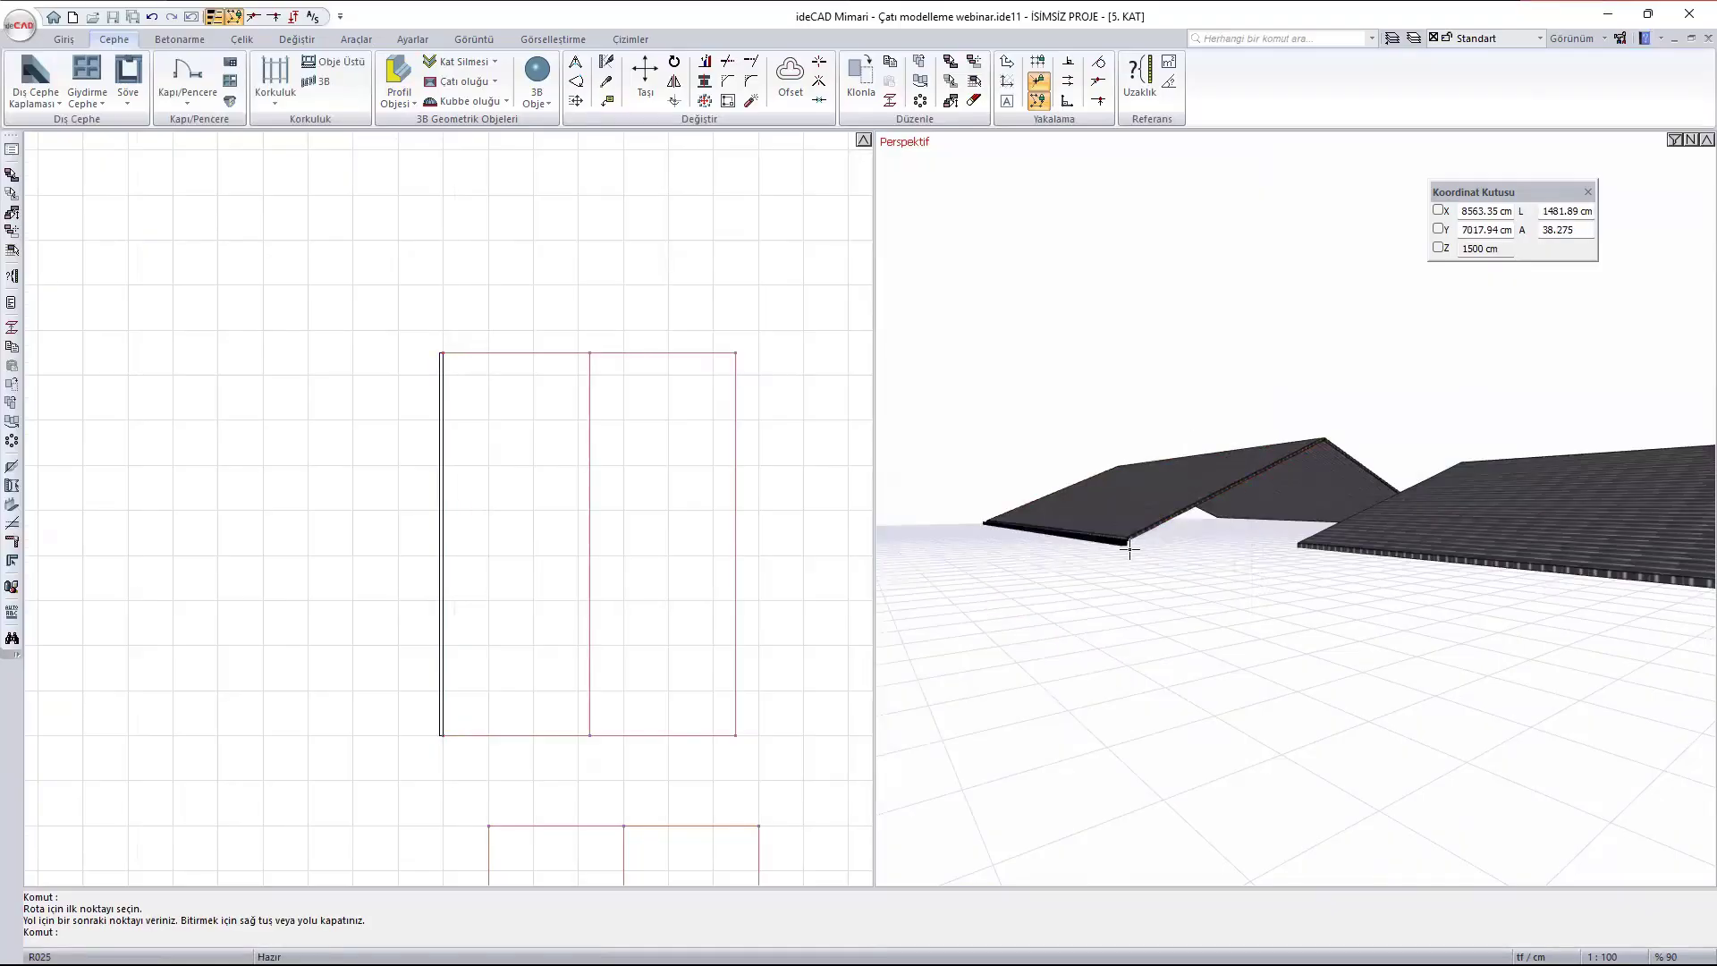
- Examine how the gutter meets the gabled roof's eave, and inspect the roof edges of the apartment building
scroll(1112, 537, up, 6)
ctrl+middle_drag(1112, 554, 1178, 617)
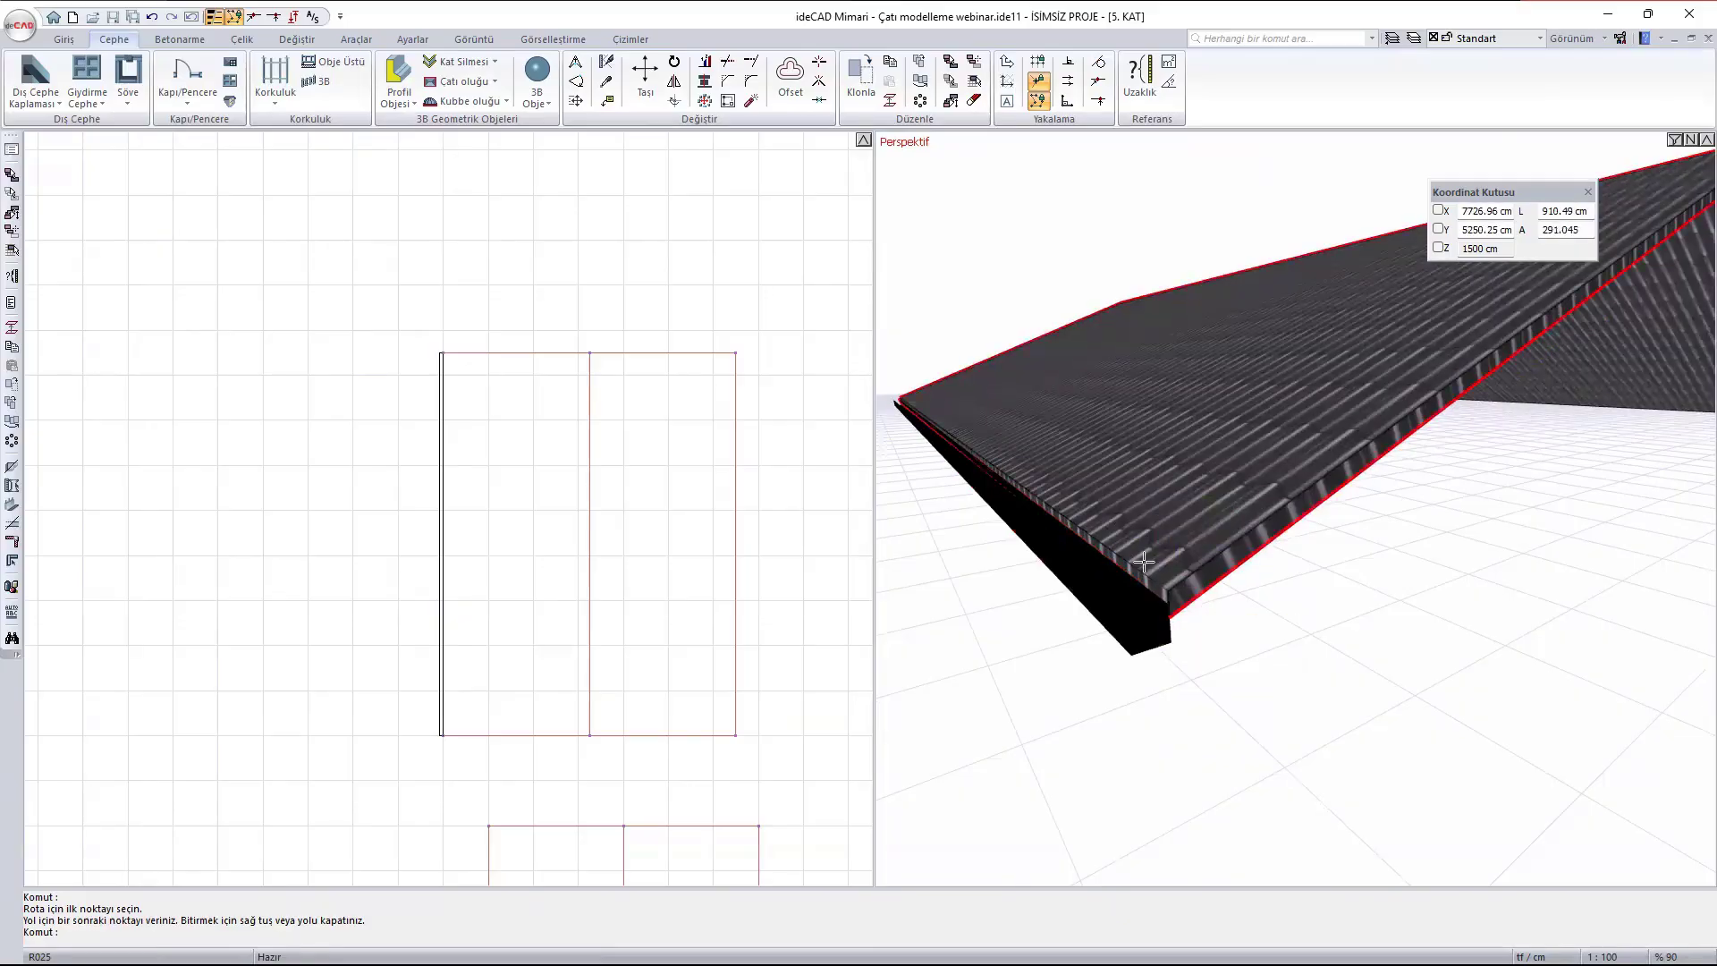
scroll(1147, 556, down, 1)
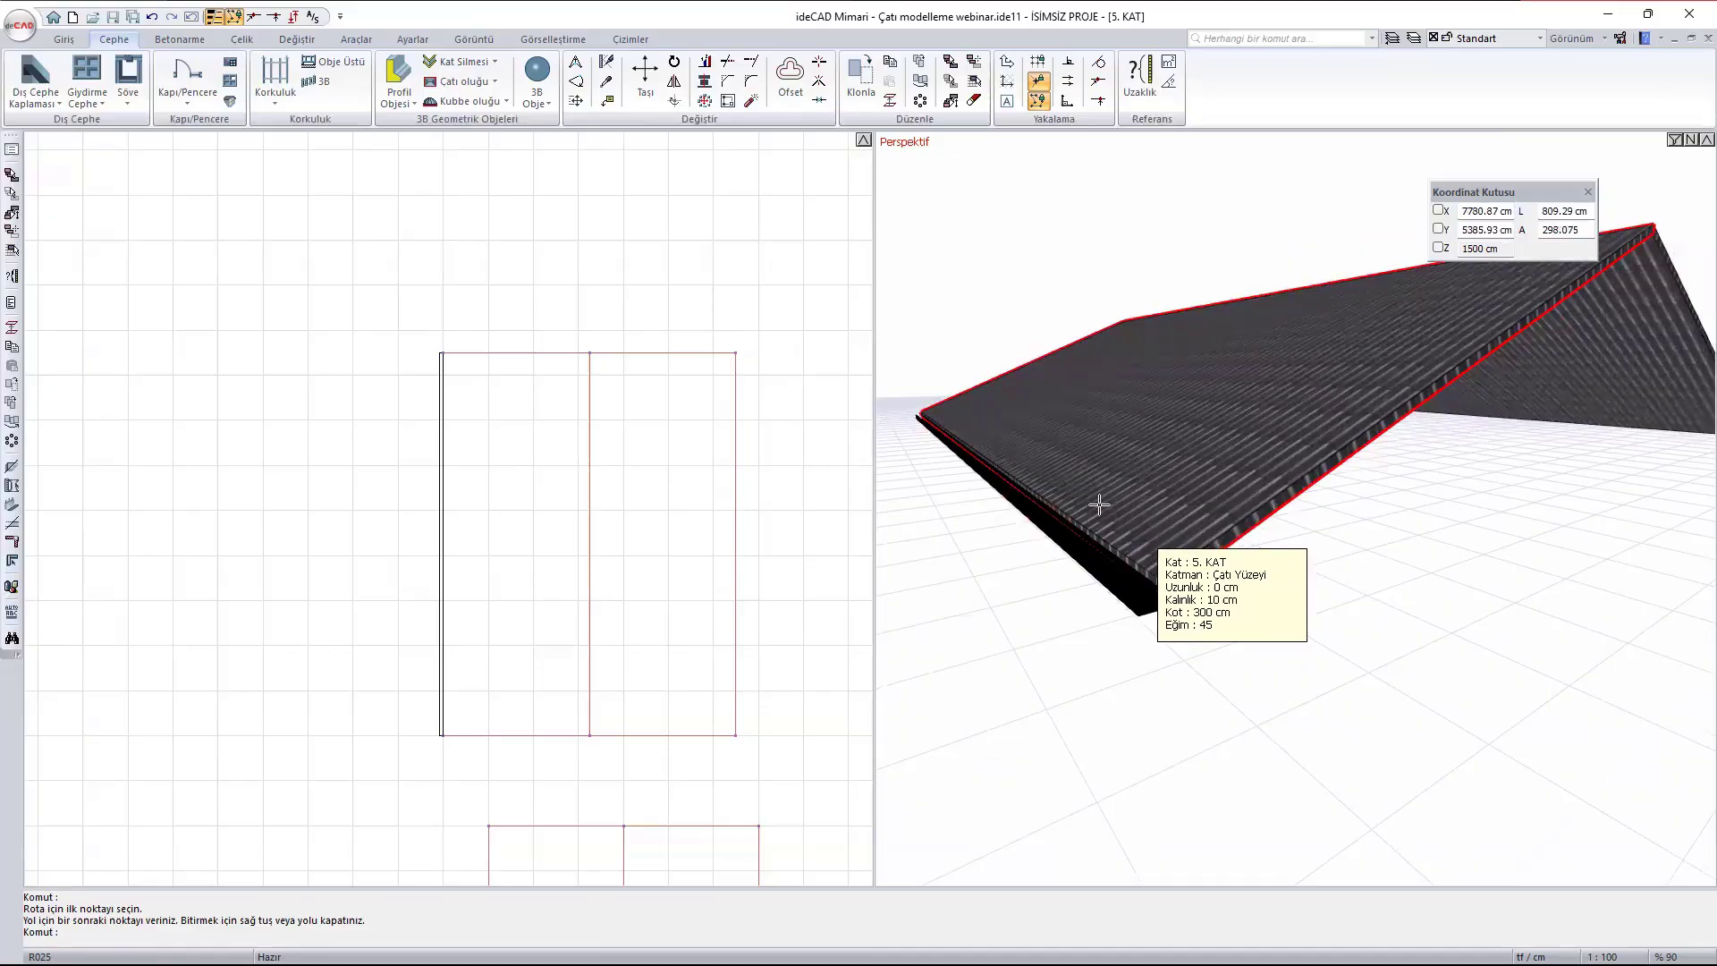
key(Escape)
scroll(1198, 572, down, 1)
mouse_move(1202, 572)
middle_down()
mouse_move(1092, 548)
mouse_move(1177, 491)
mouse_move(1193, 605)
middle_up()
scroll(1194, 606, down, 10)
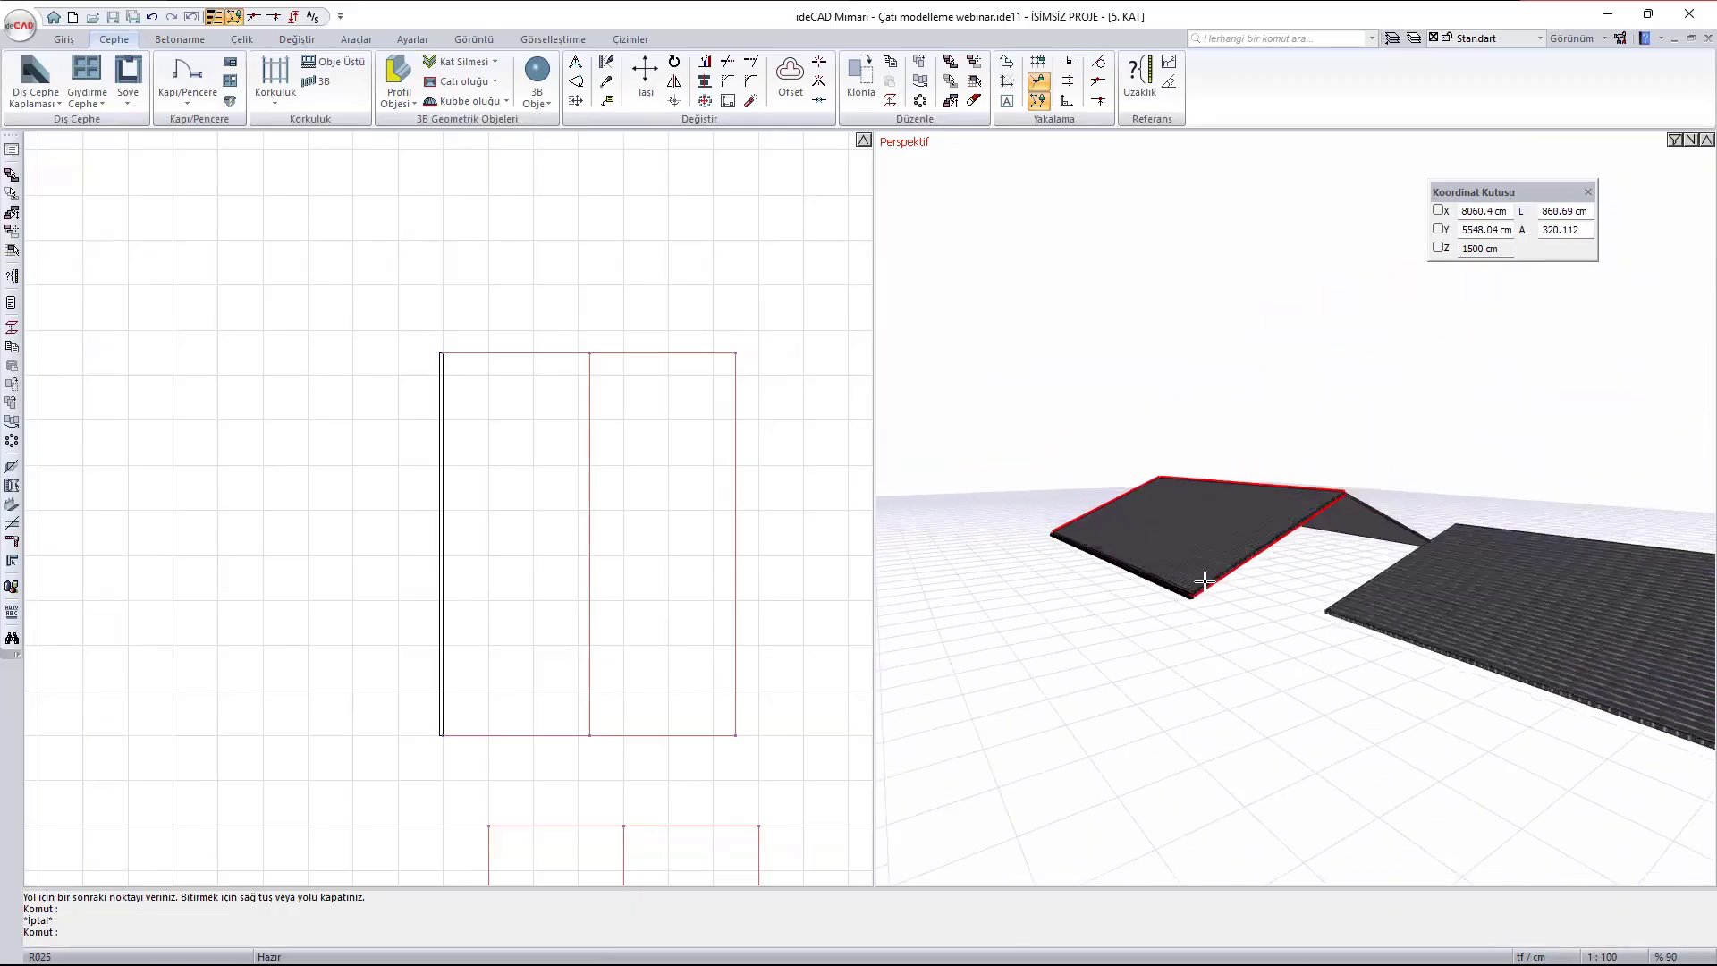
middle_drag(1142, 751, 1142, 542)
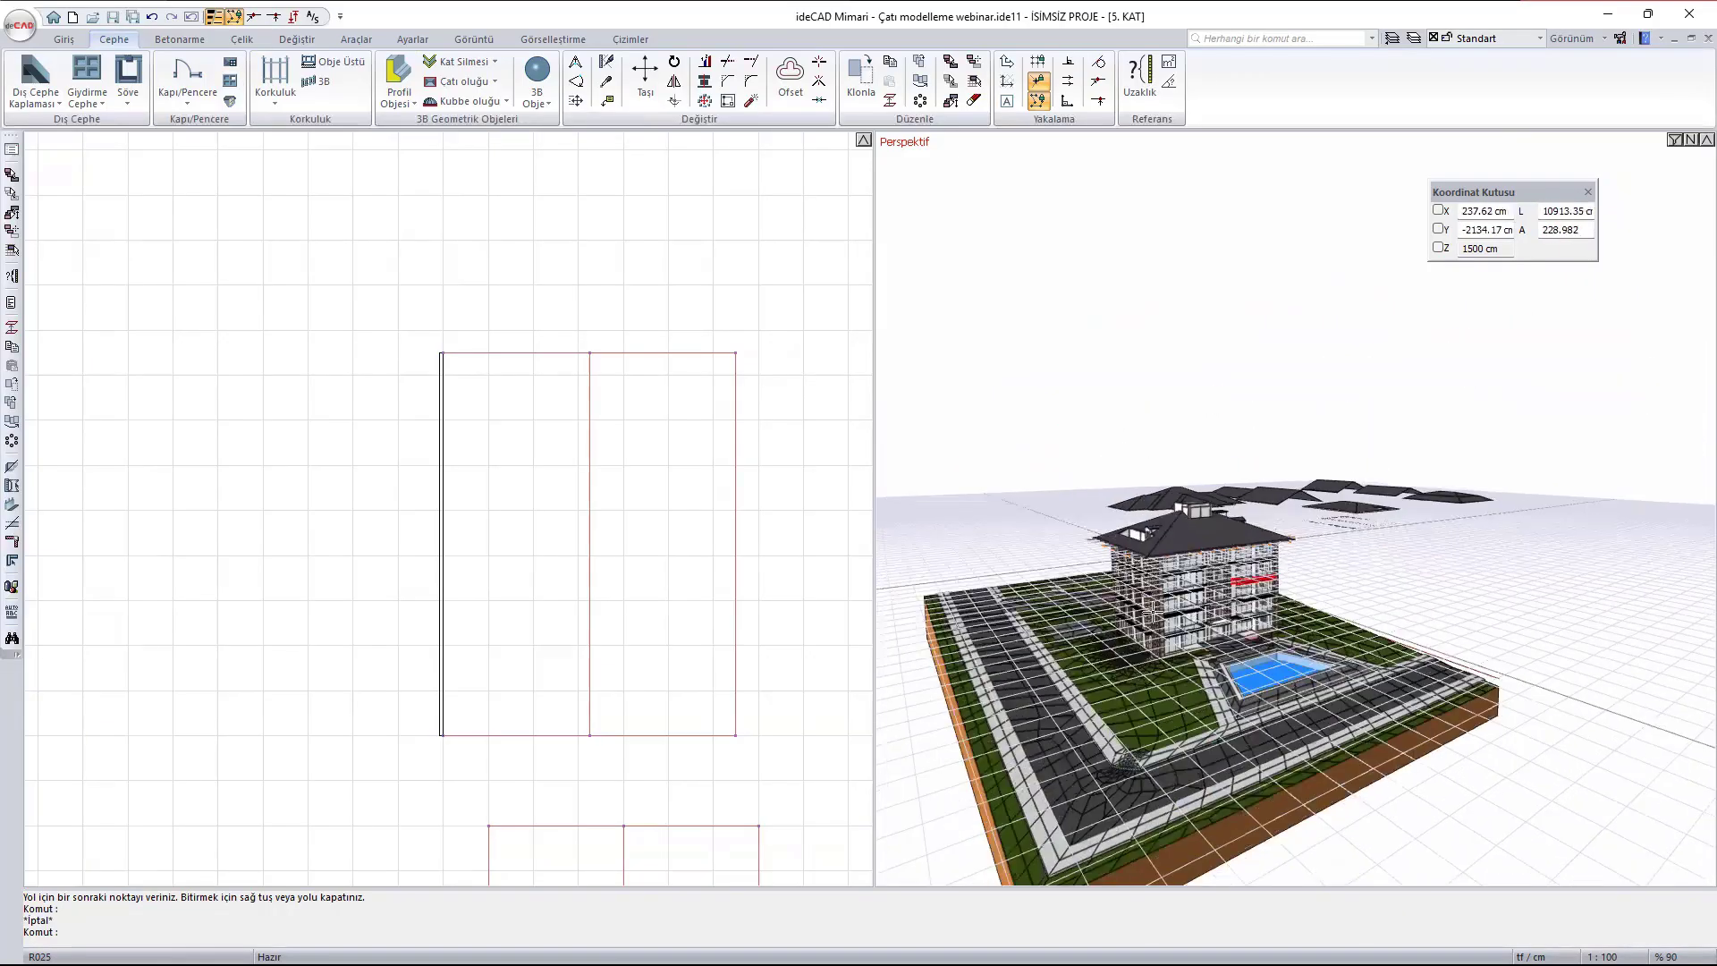
scroll(1136, 531, up, 5)
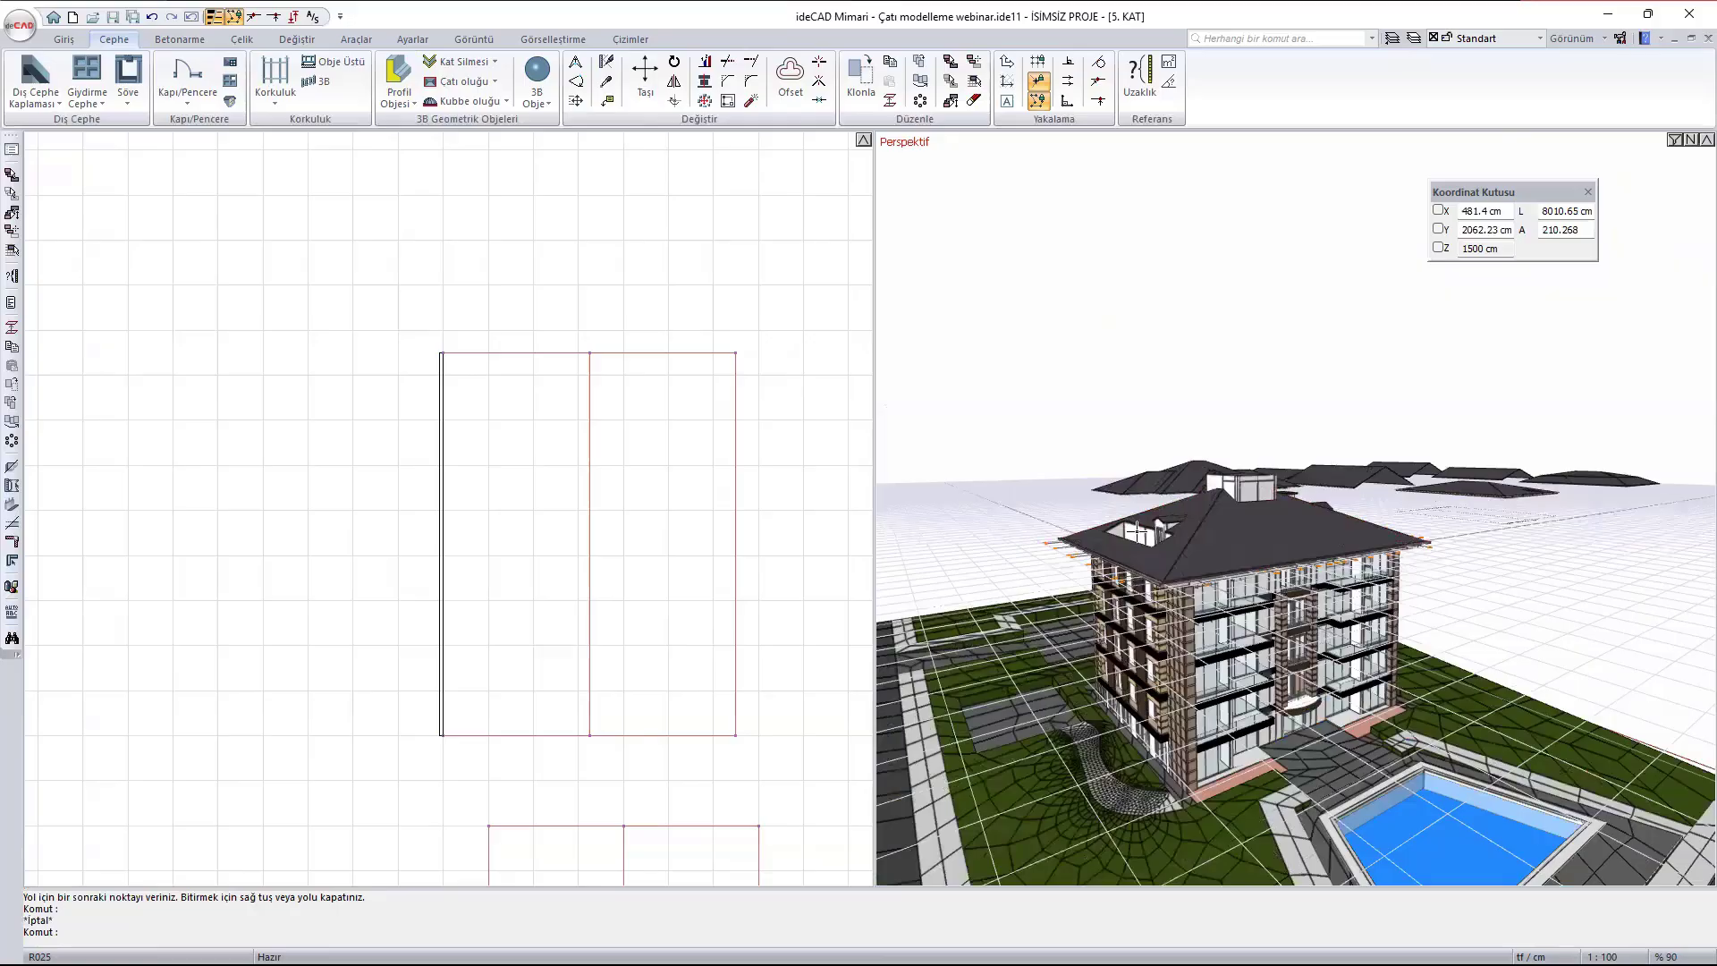
mouse_move(1137, 531)
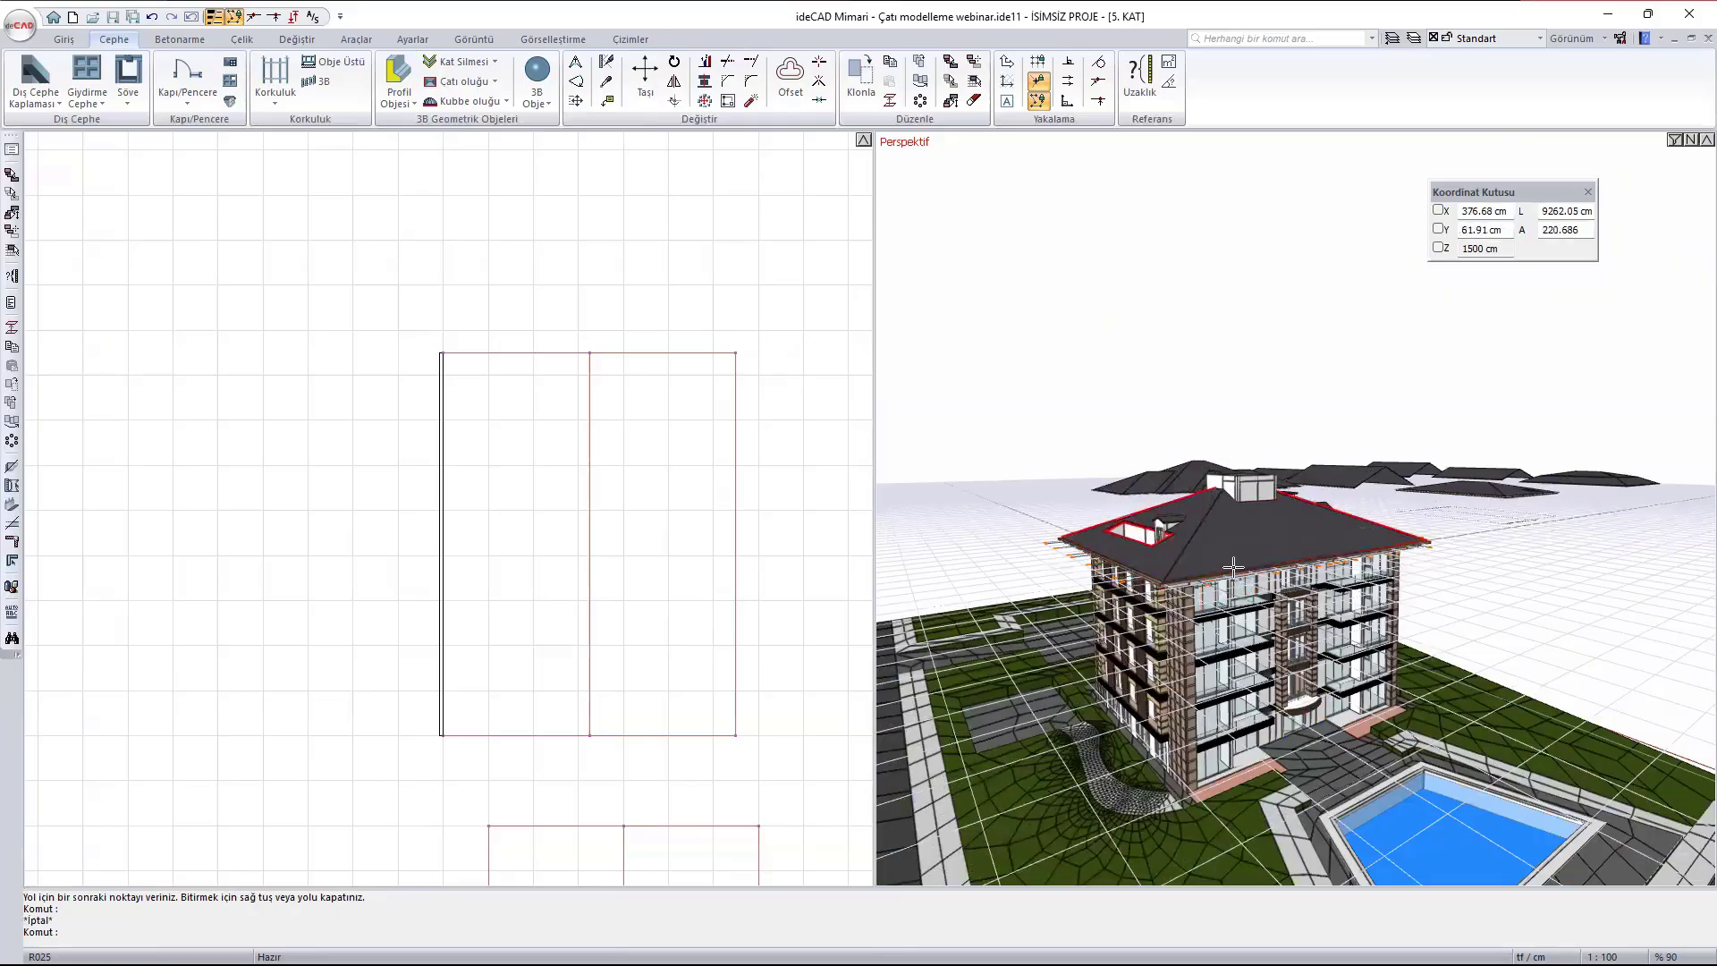
mouse_move(1233, 571)
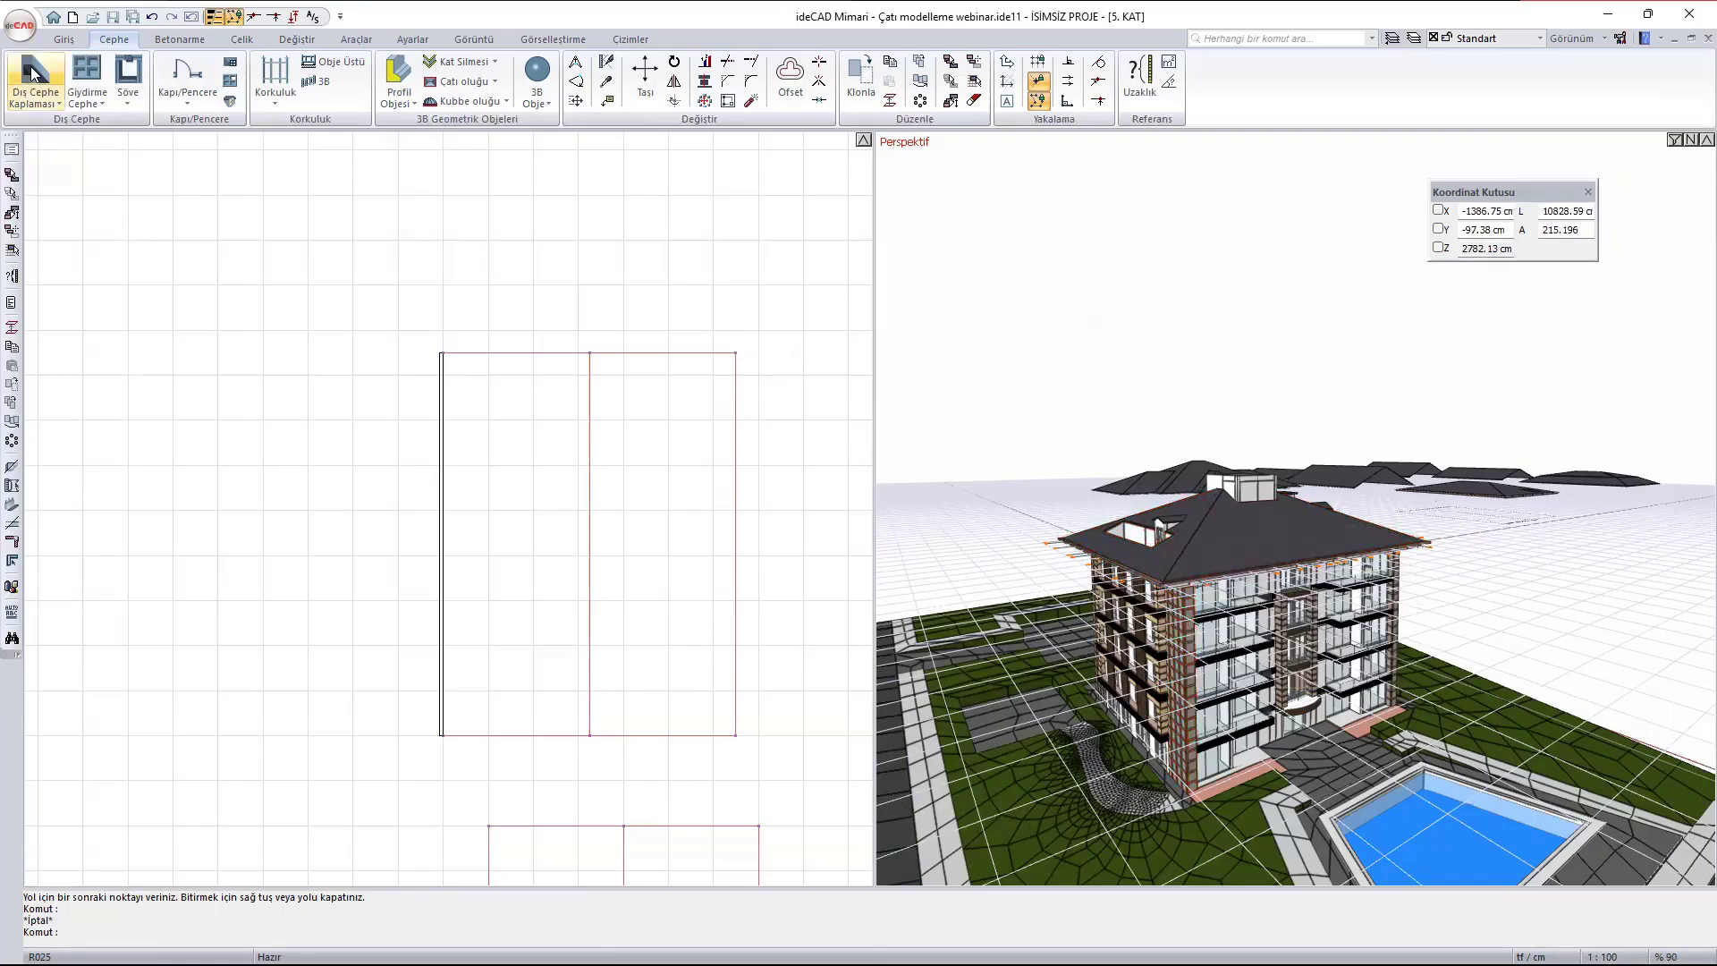
click(60, 37)
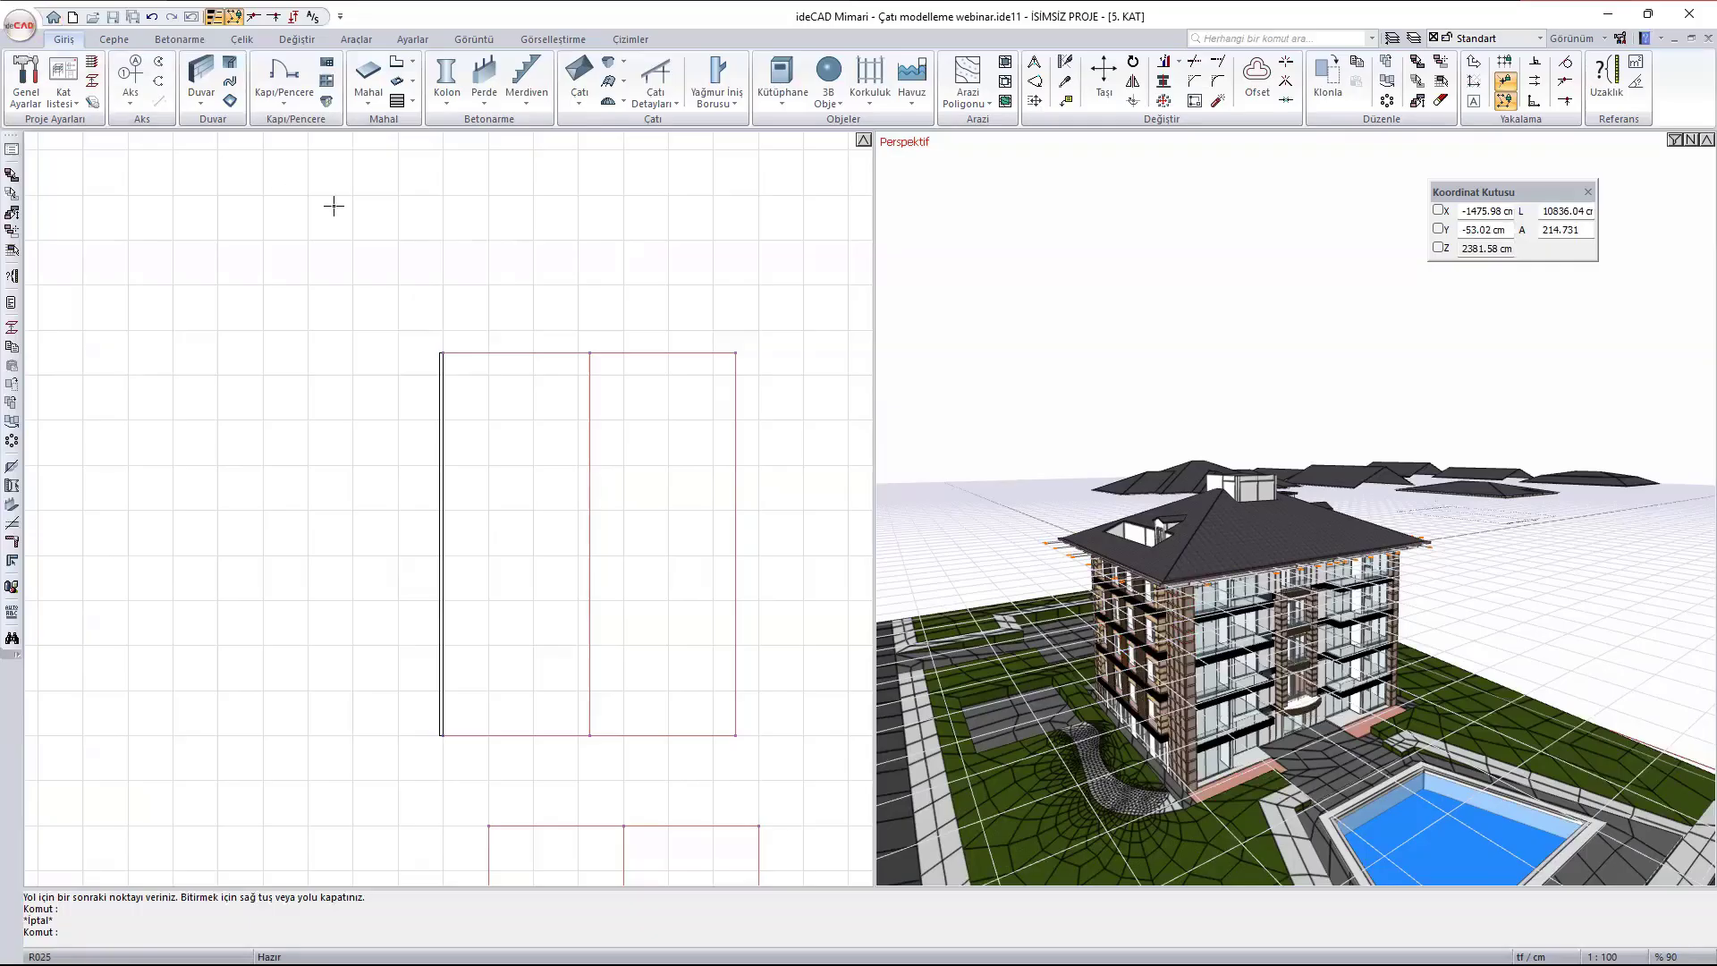
click(718, 76)
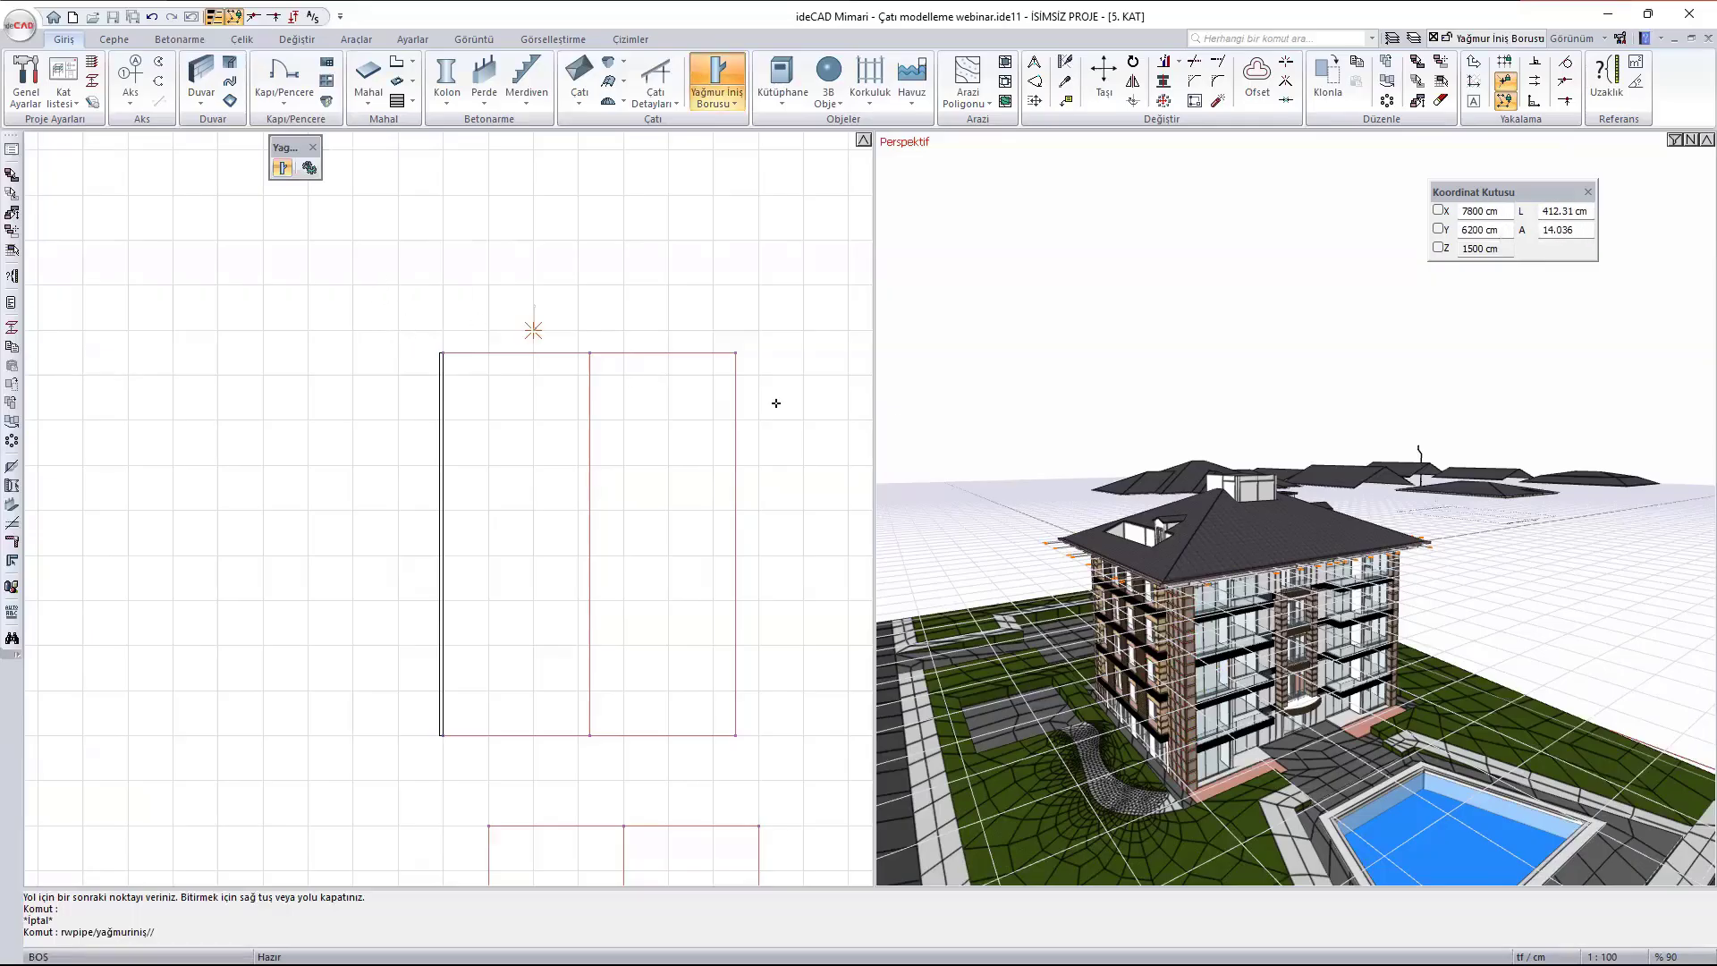
scroll(655, 384, down, 6)
scroll(161, 528, up, 5)
middle_drag(179, 601, 465, 353)
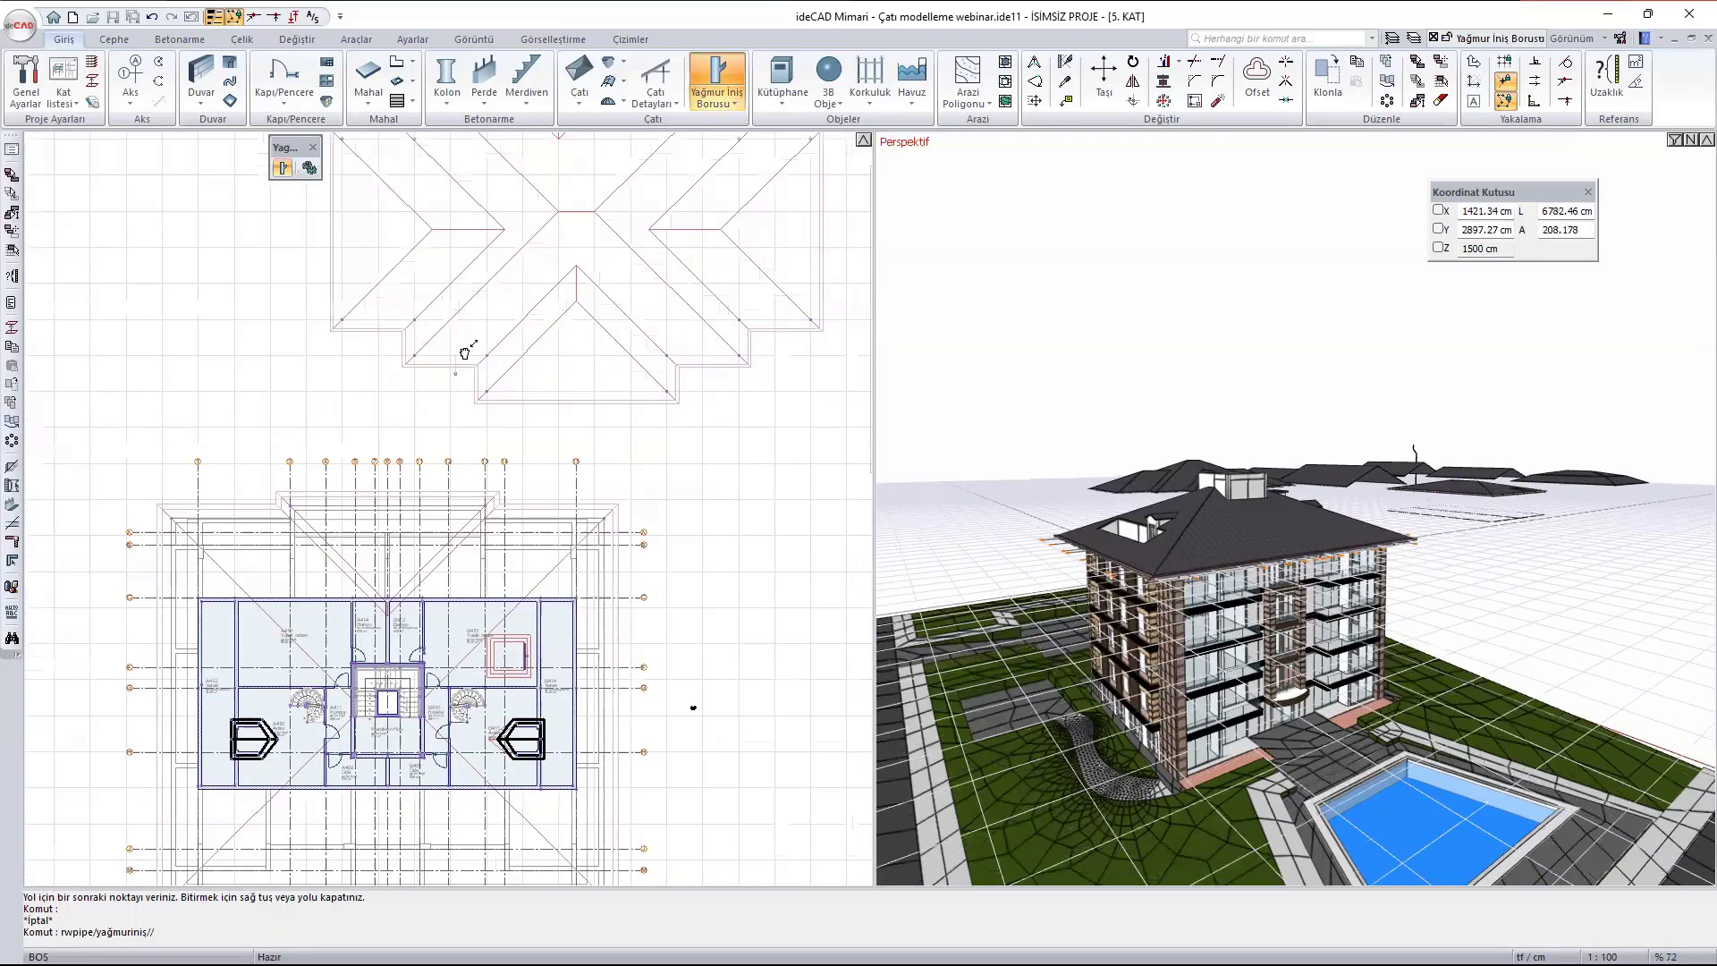
scroll(460, 363, up, 8)
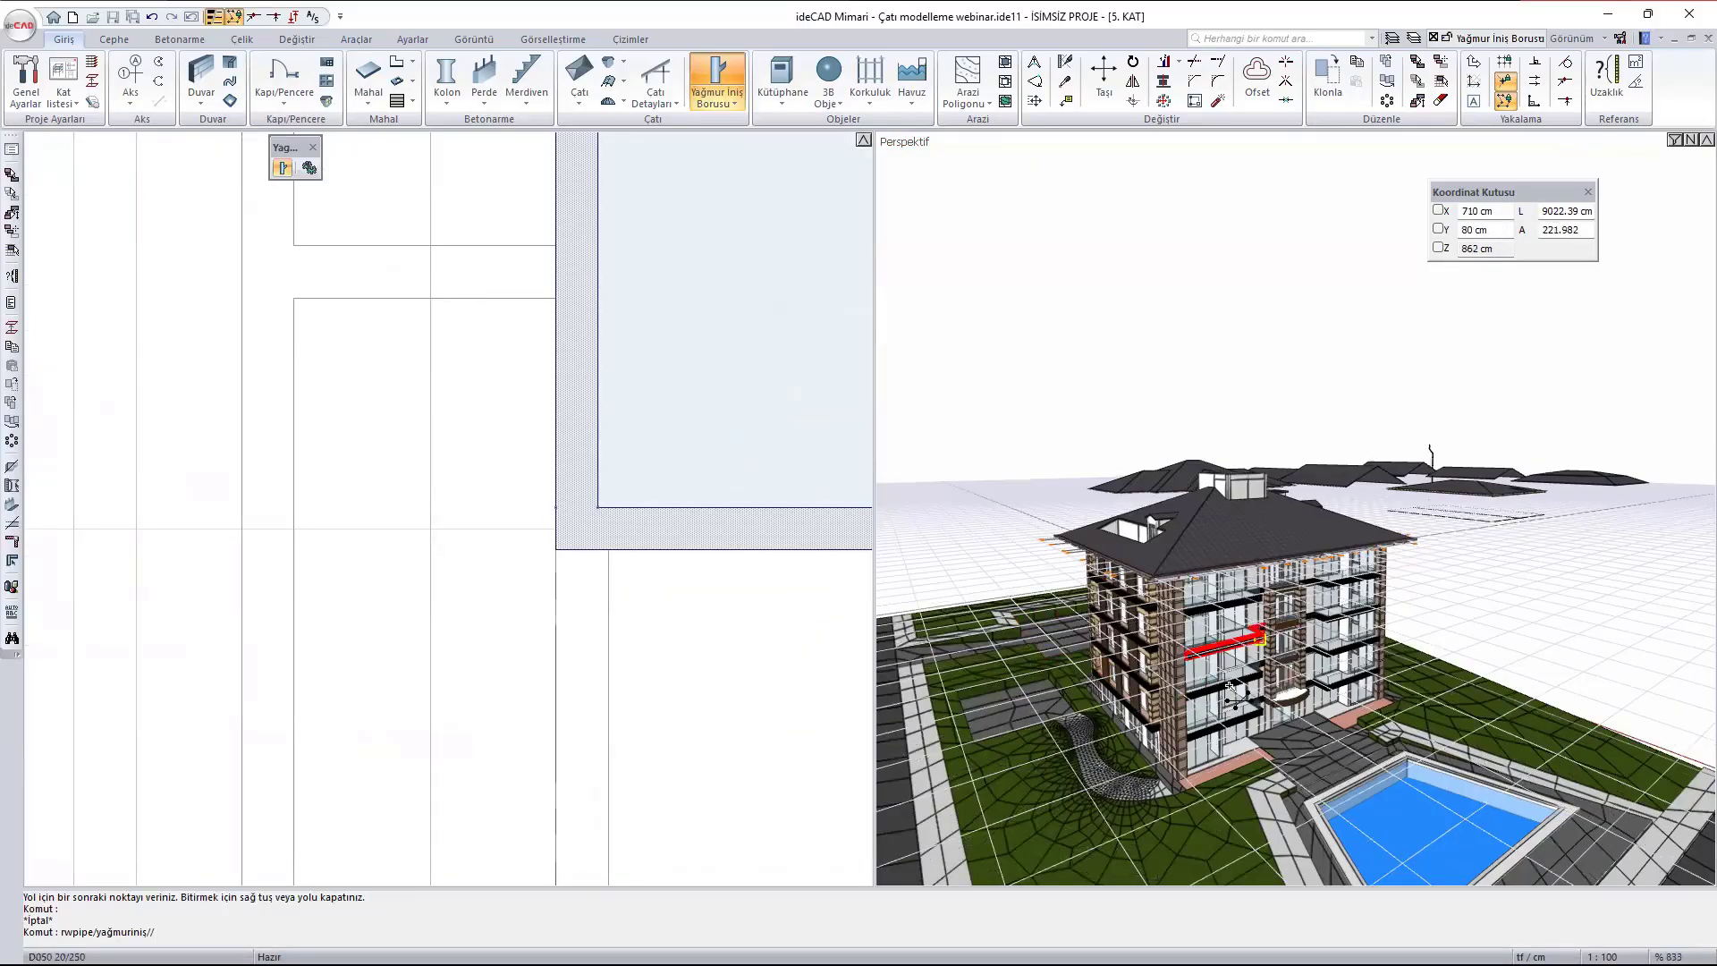
scroll(1133, 553, up, 1)
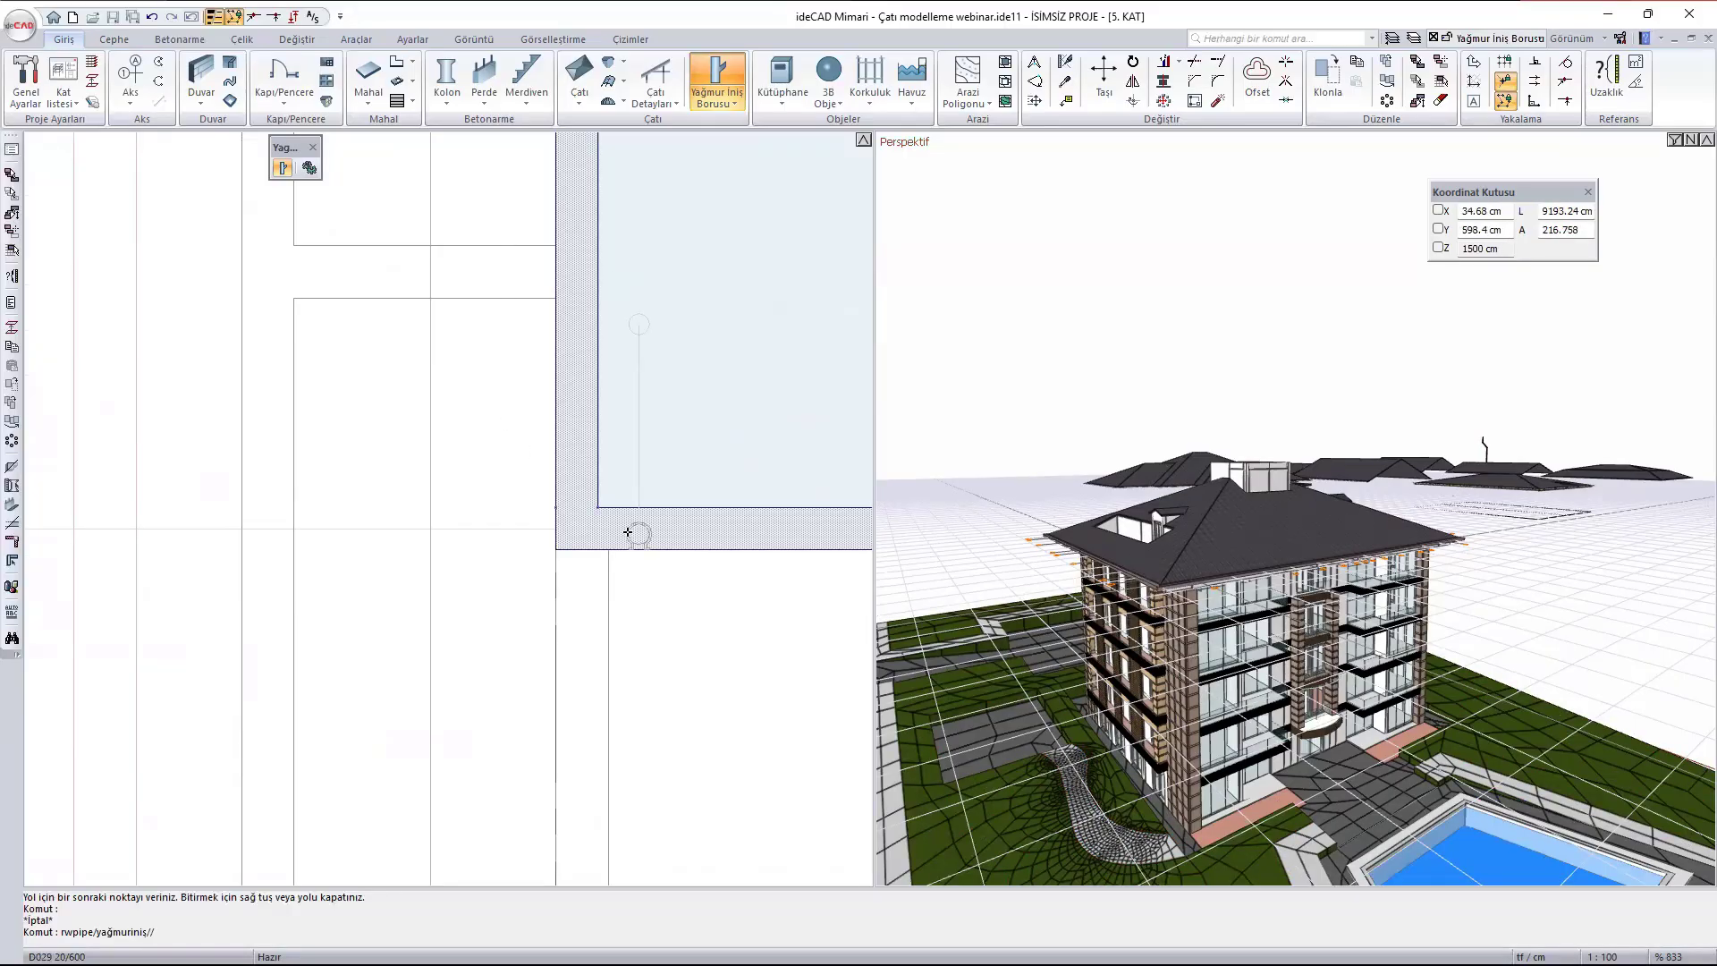
scroll(784, 867, down, 8)
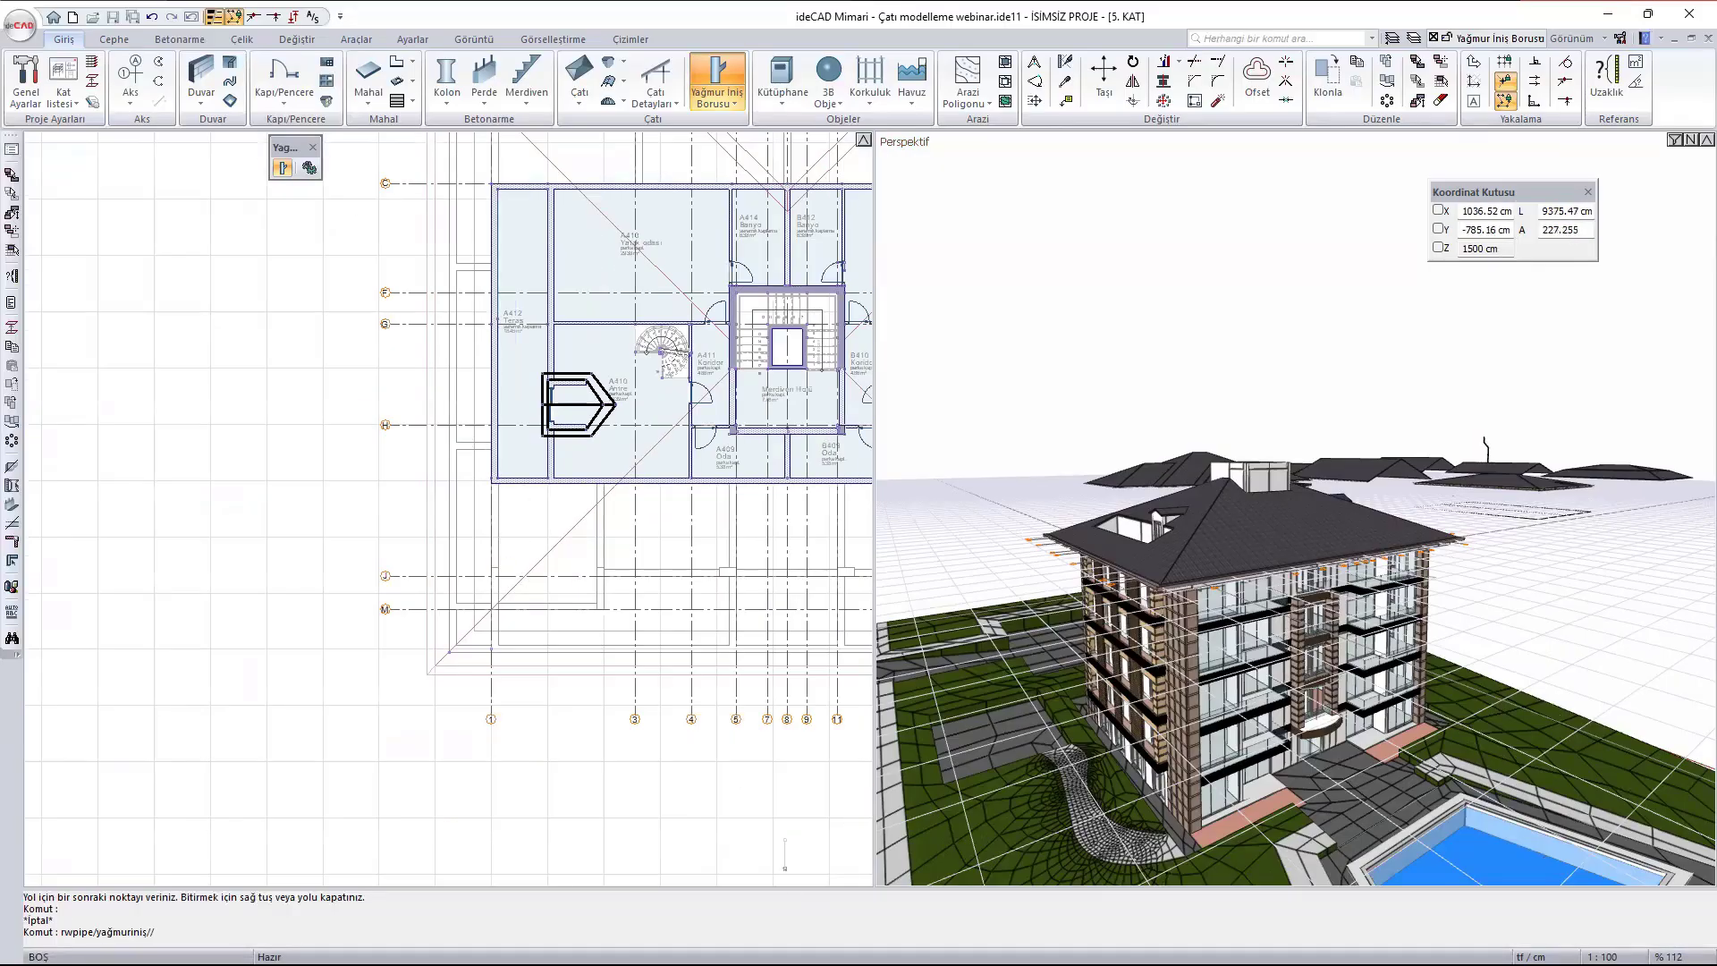
- Switch the floor plan to ZEMİN KAT
right_click(811, 875)
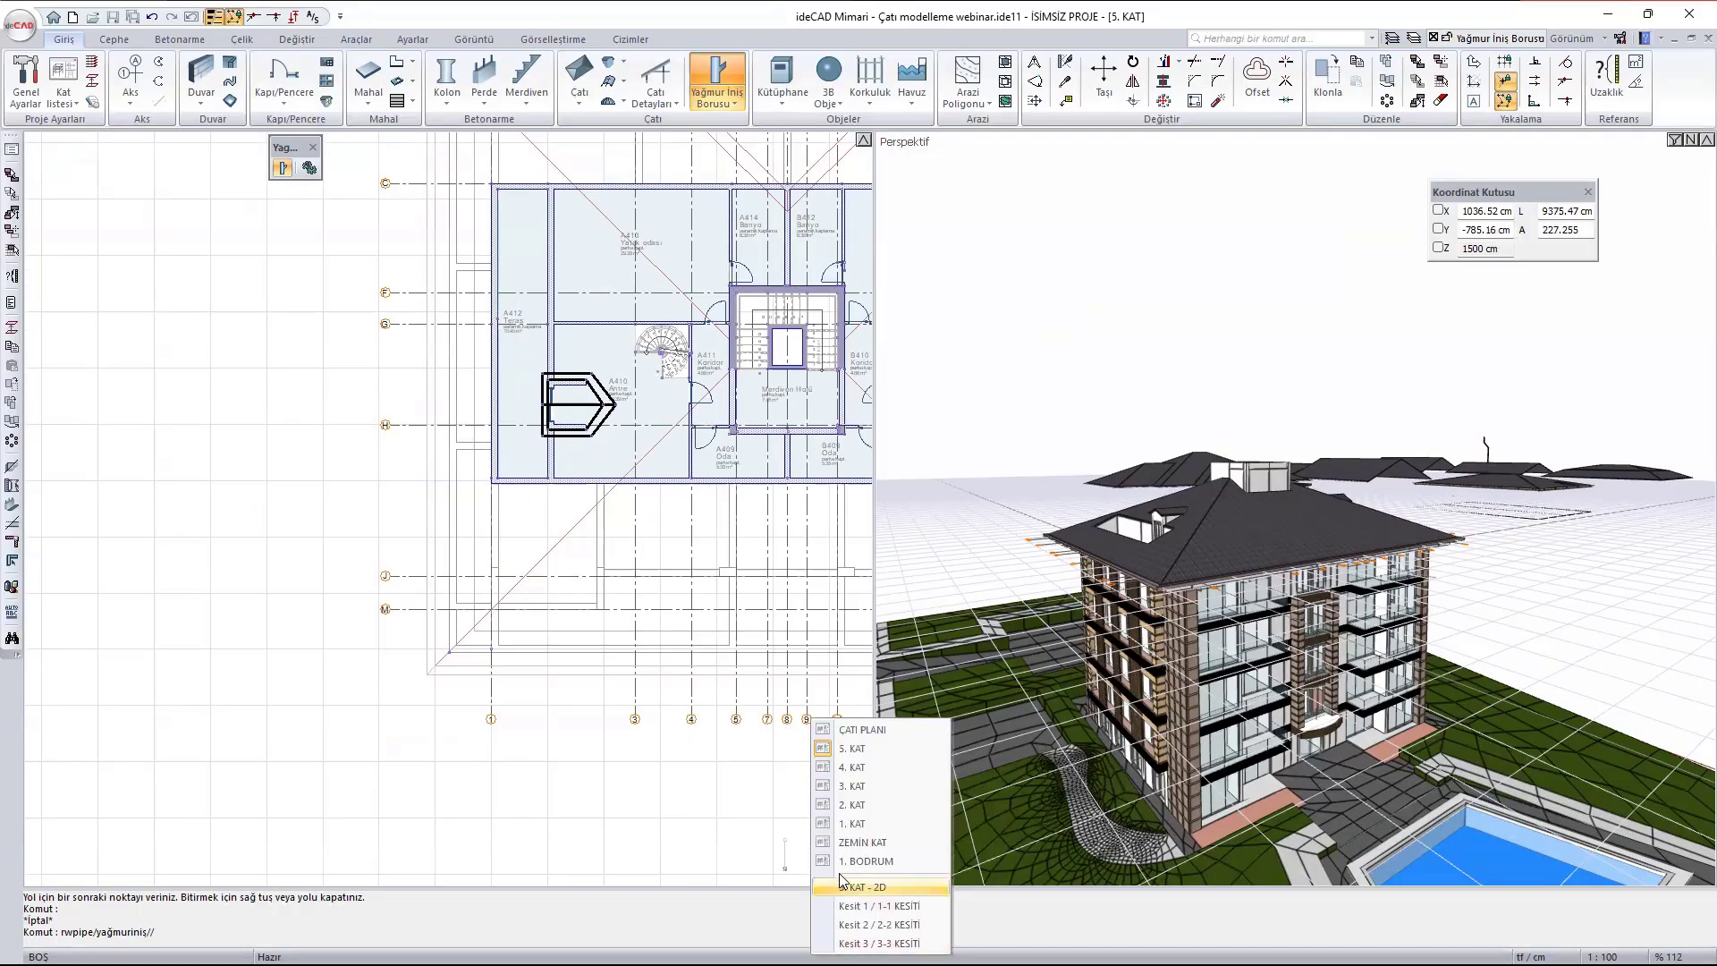
click(879, 841)
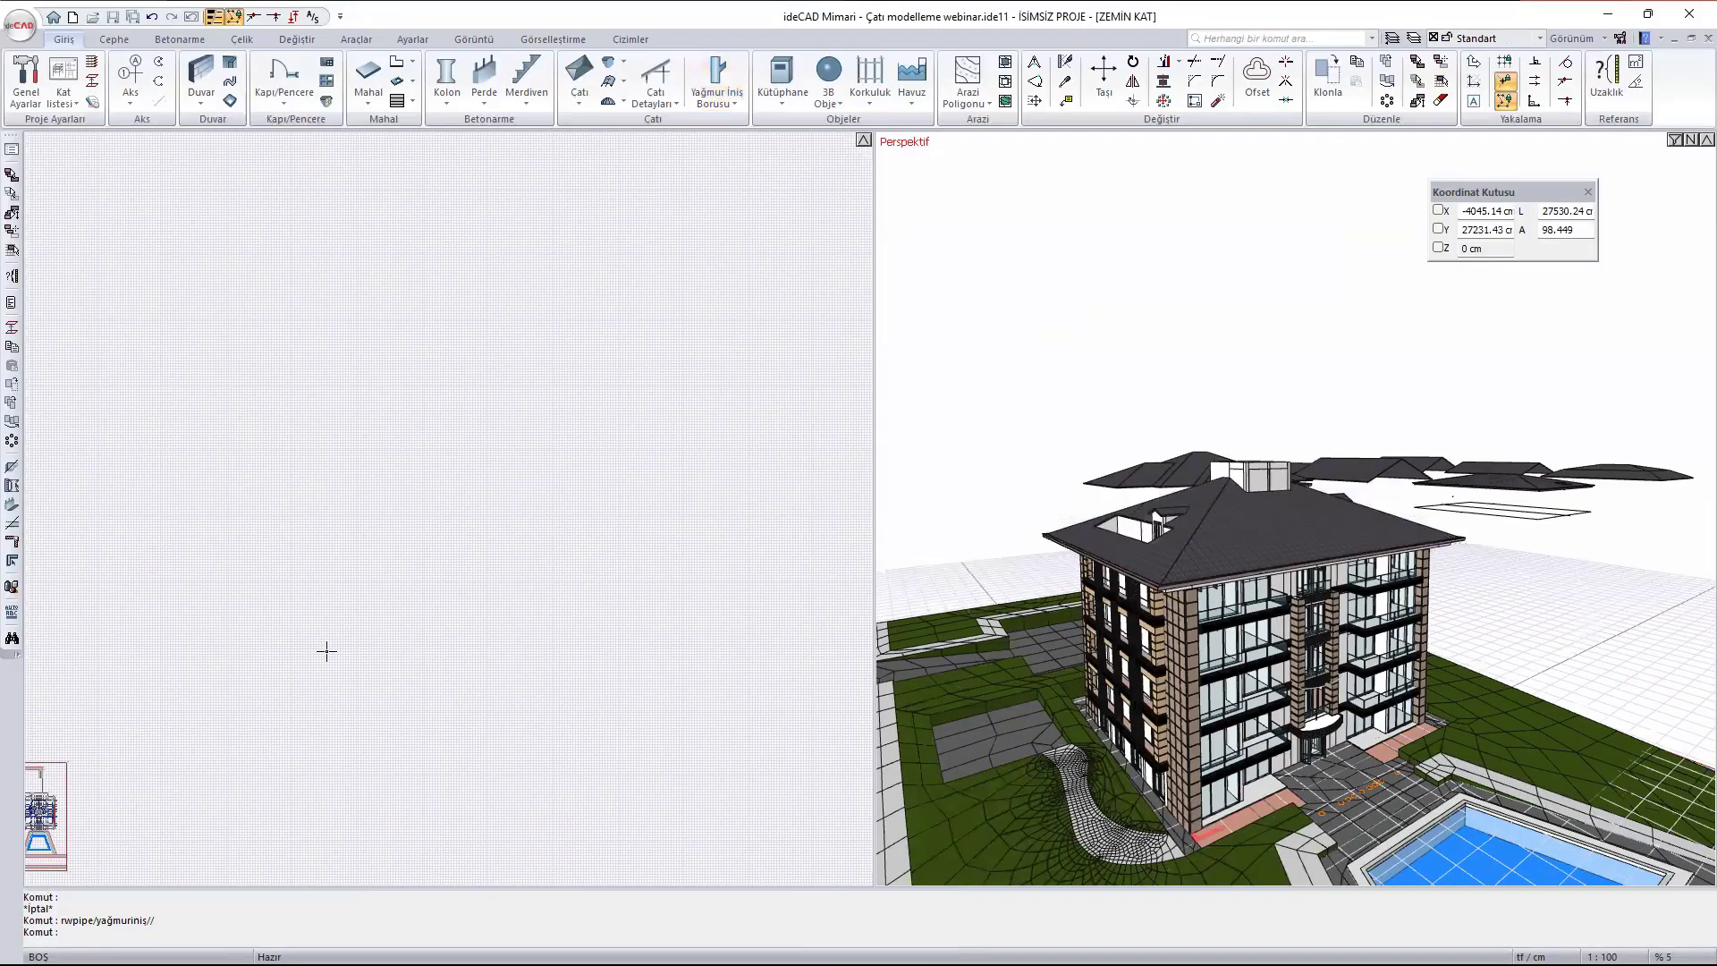
scroll(476, 549, up, 8)
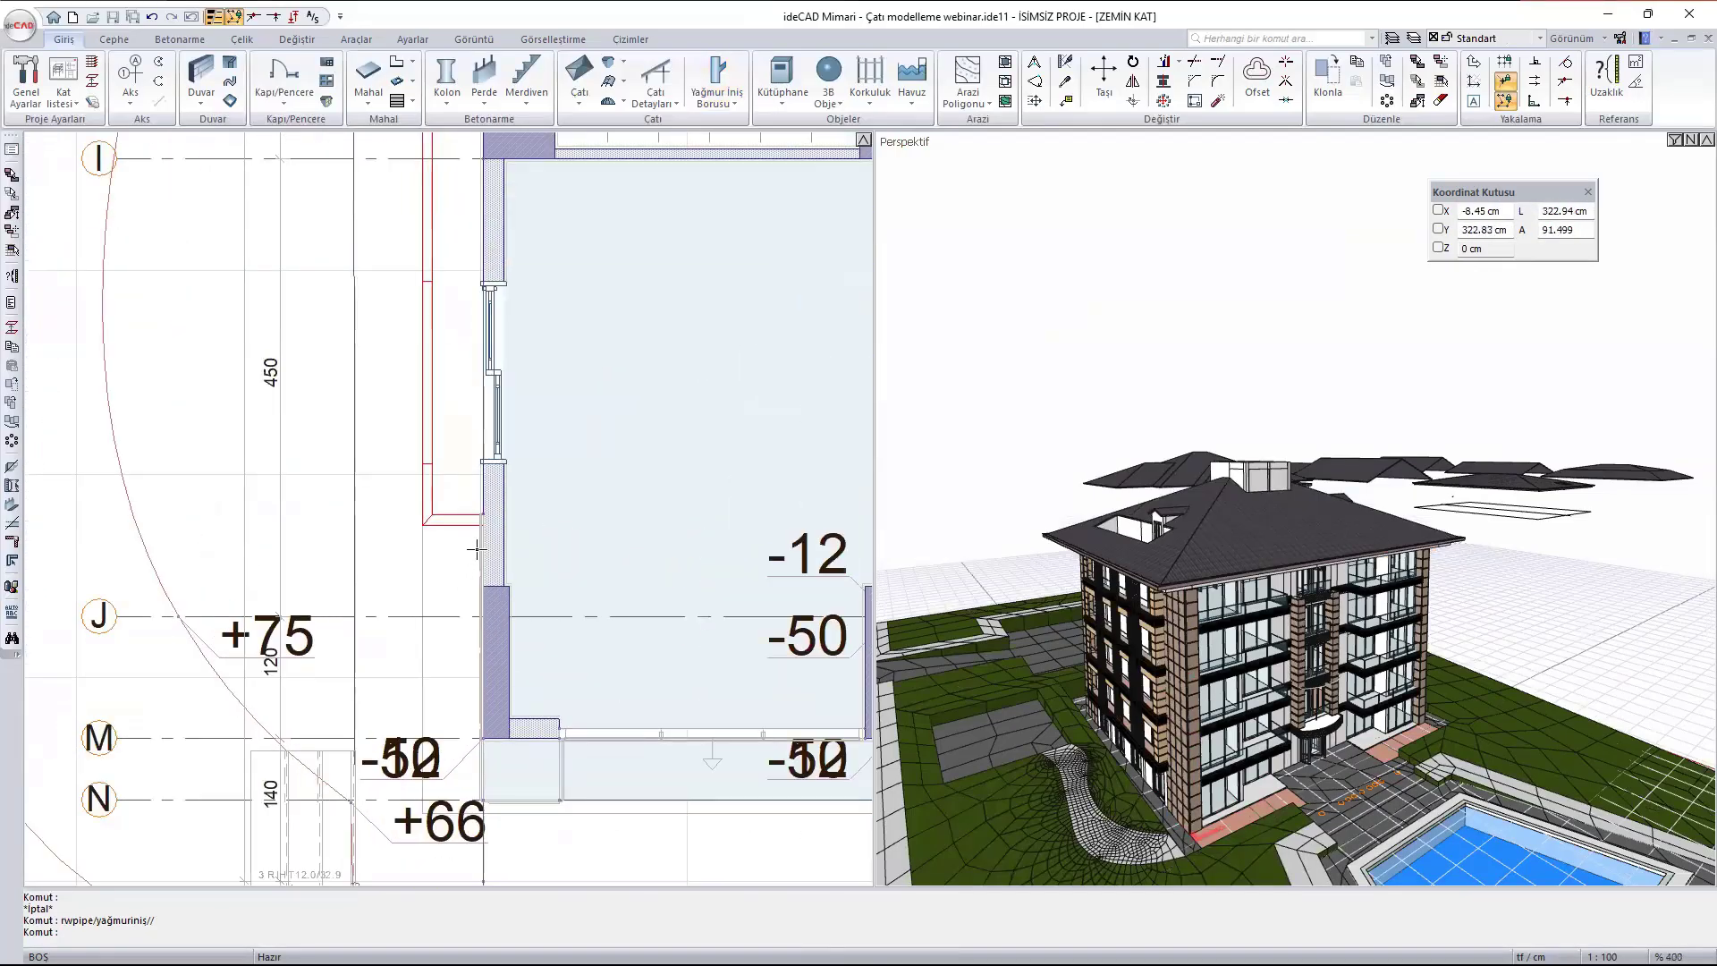
scroll(475, 549, down, 1)
scroll(1136, 773, up, 3)
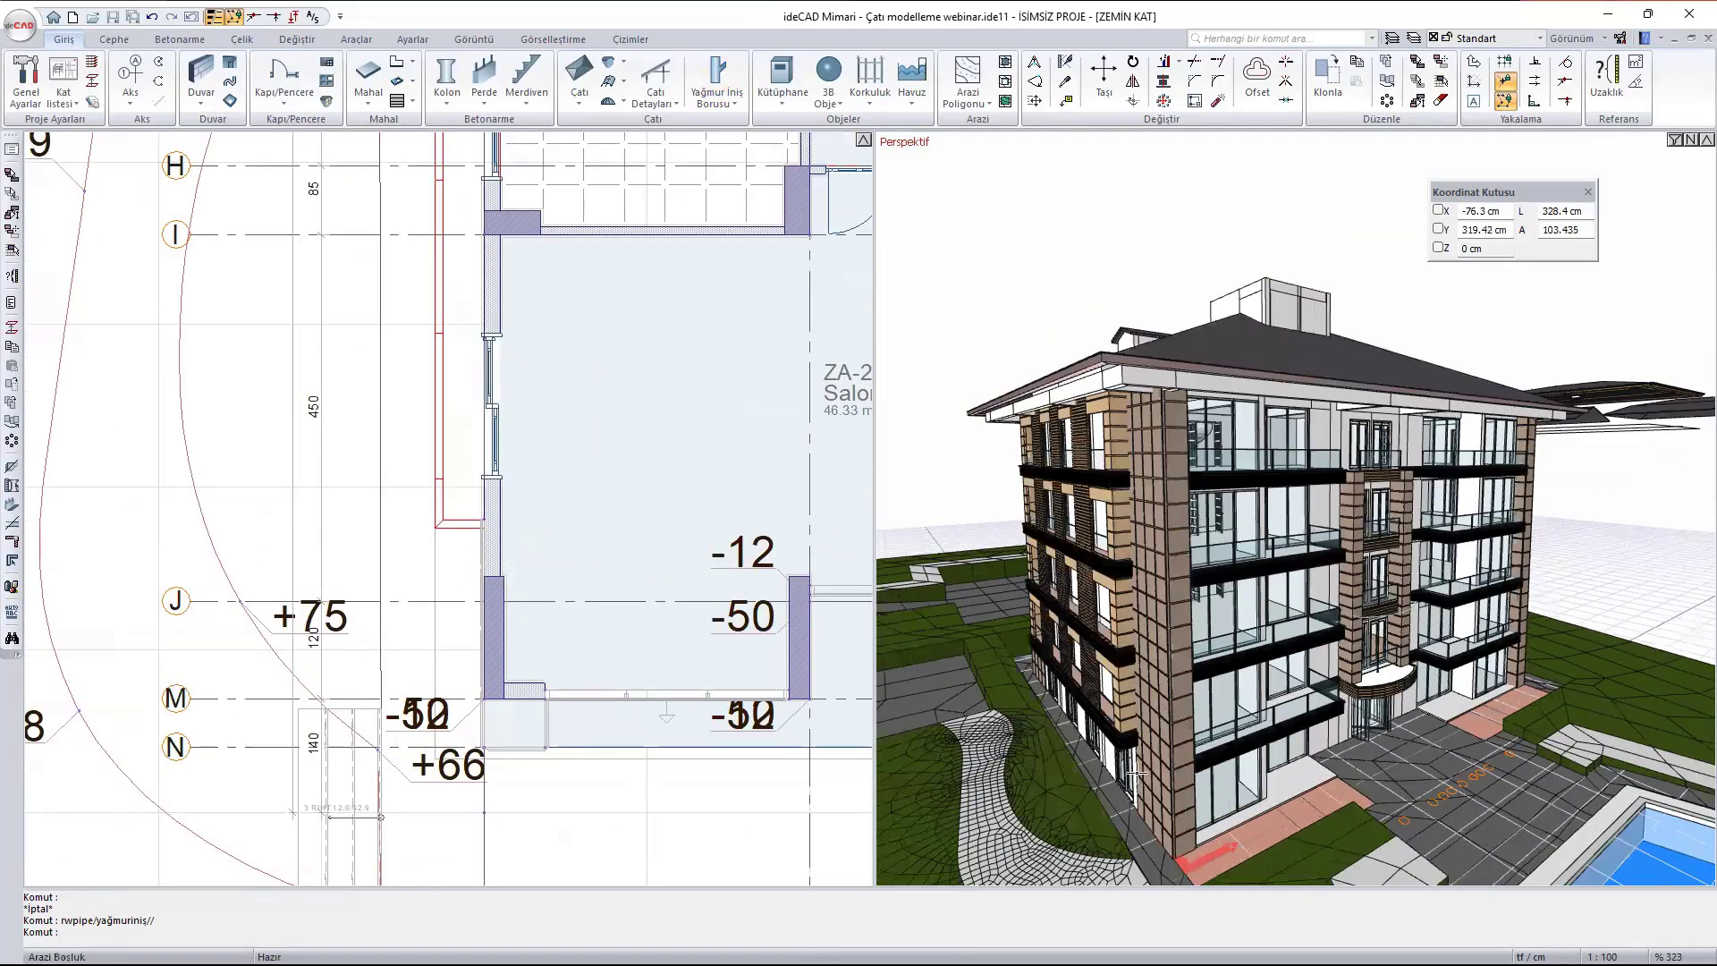
scroll(1136, 774, up, 3)
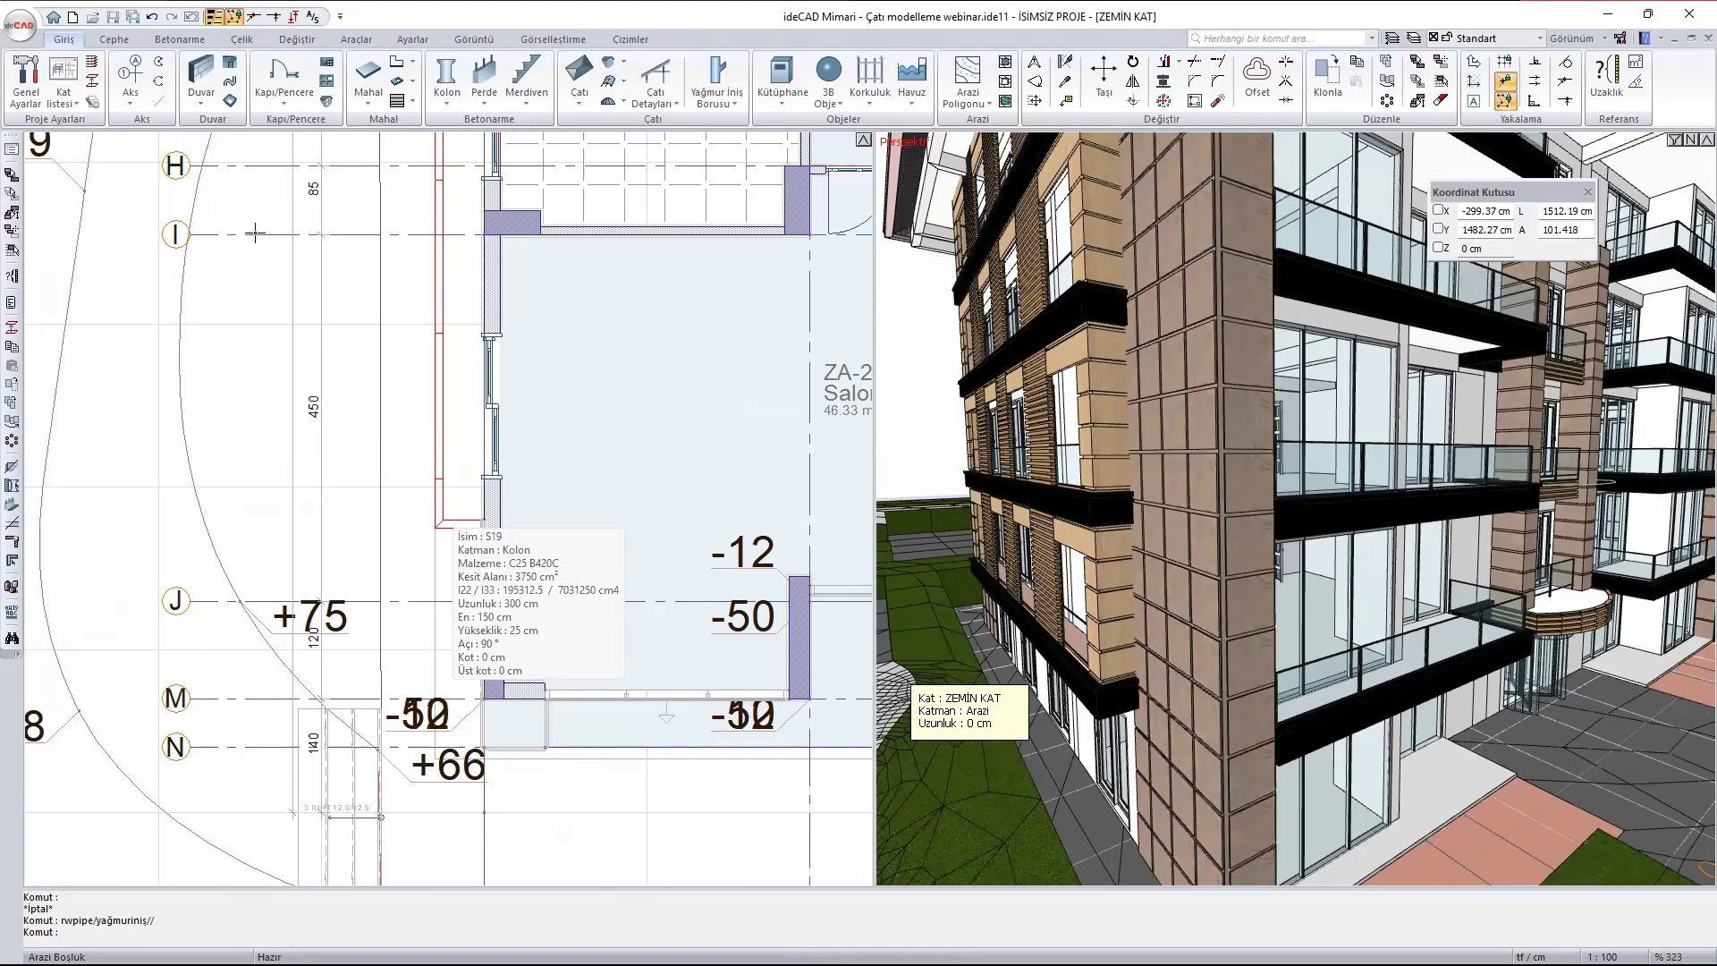
- Place a rainwater downpipe (Yağmur İniş Borusu) outside the building's side wall near axis J
click(716, 80)
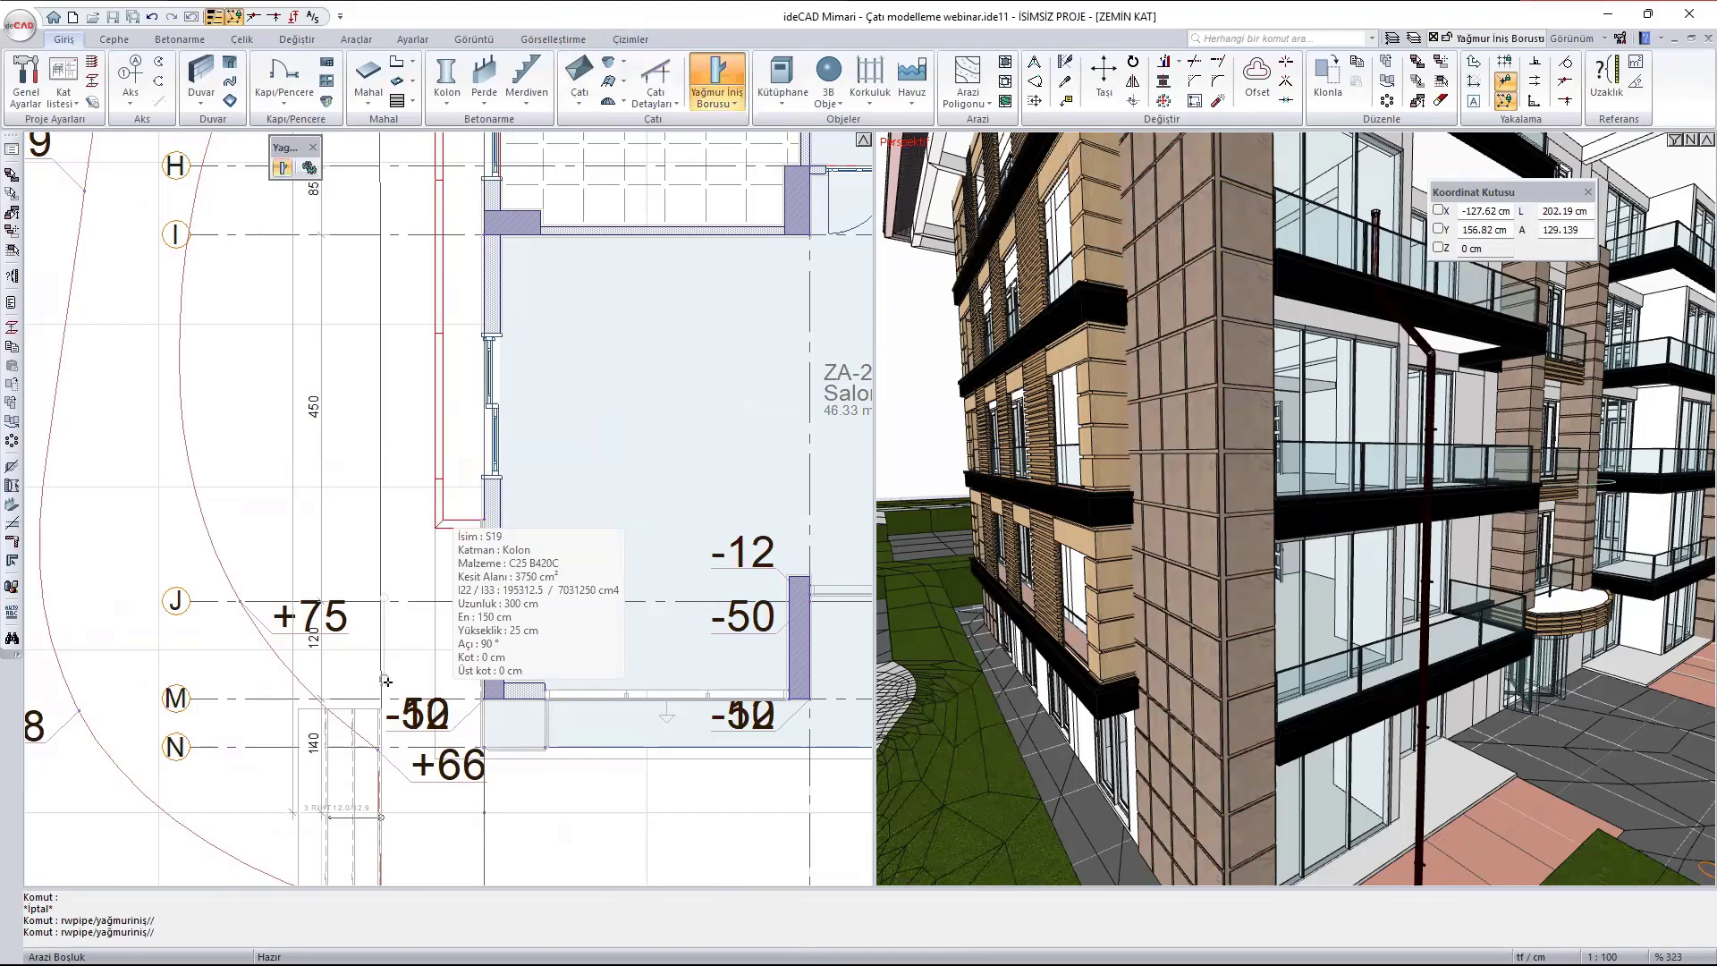
scroll(387, 678, up, 3)
scroll(491, 395, up, 2)
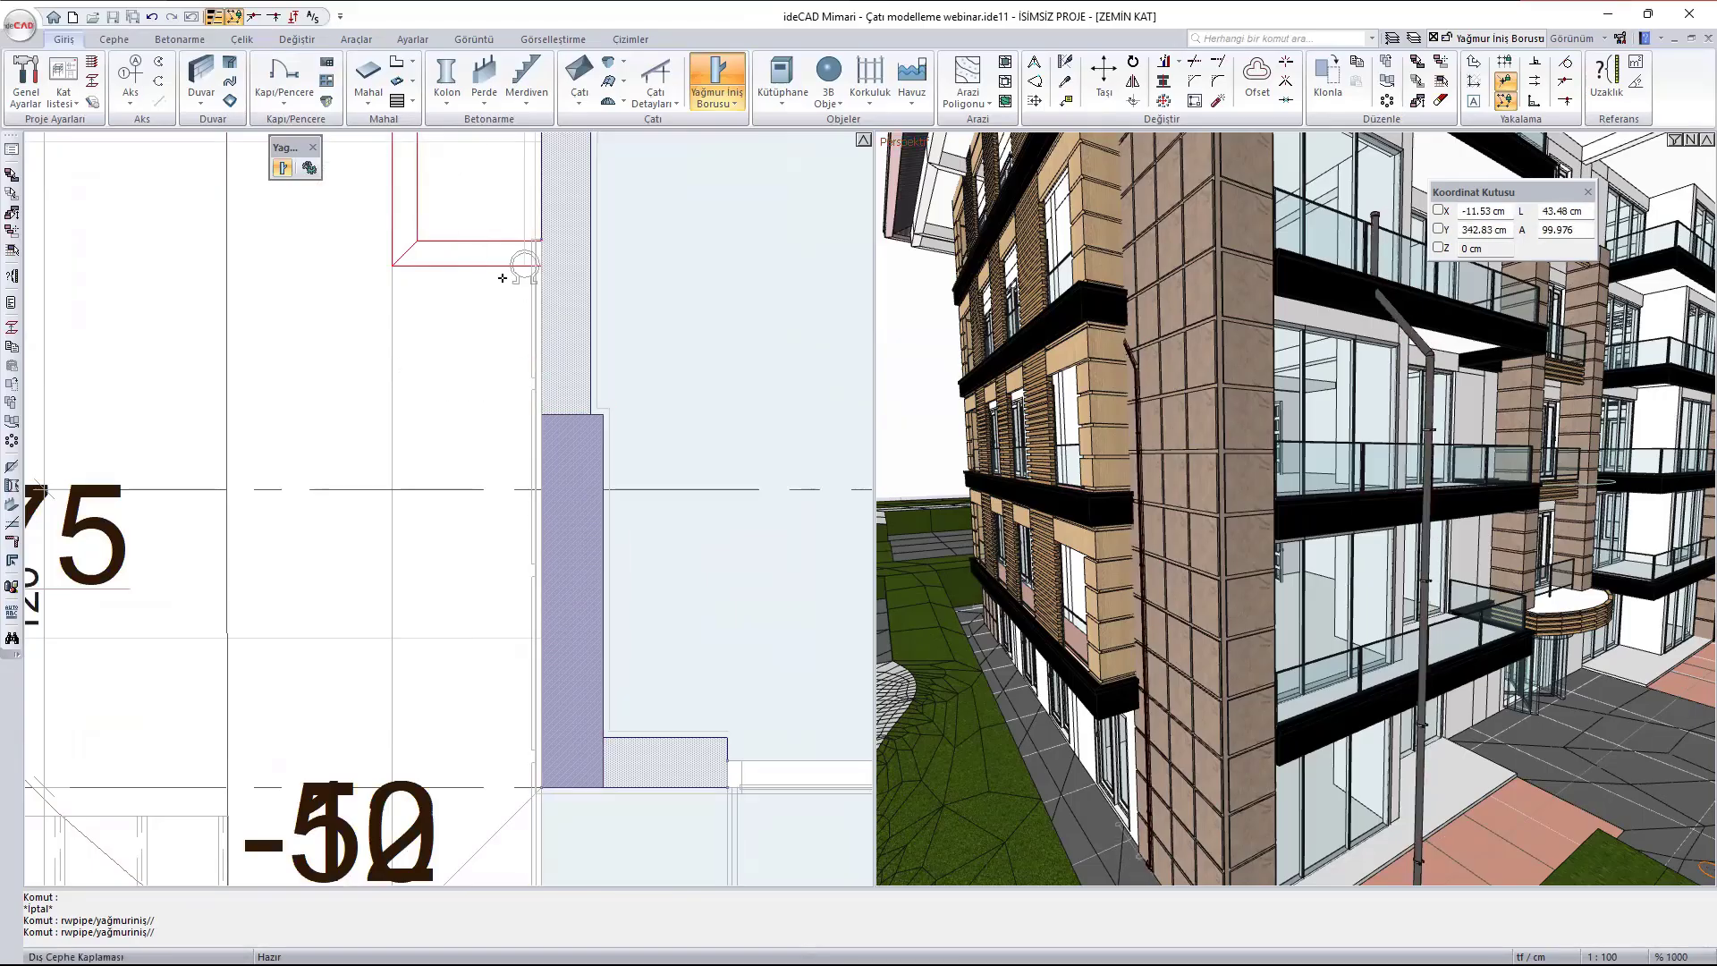
click(414, 387)
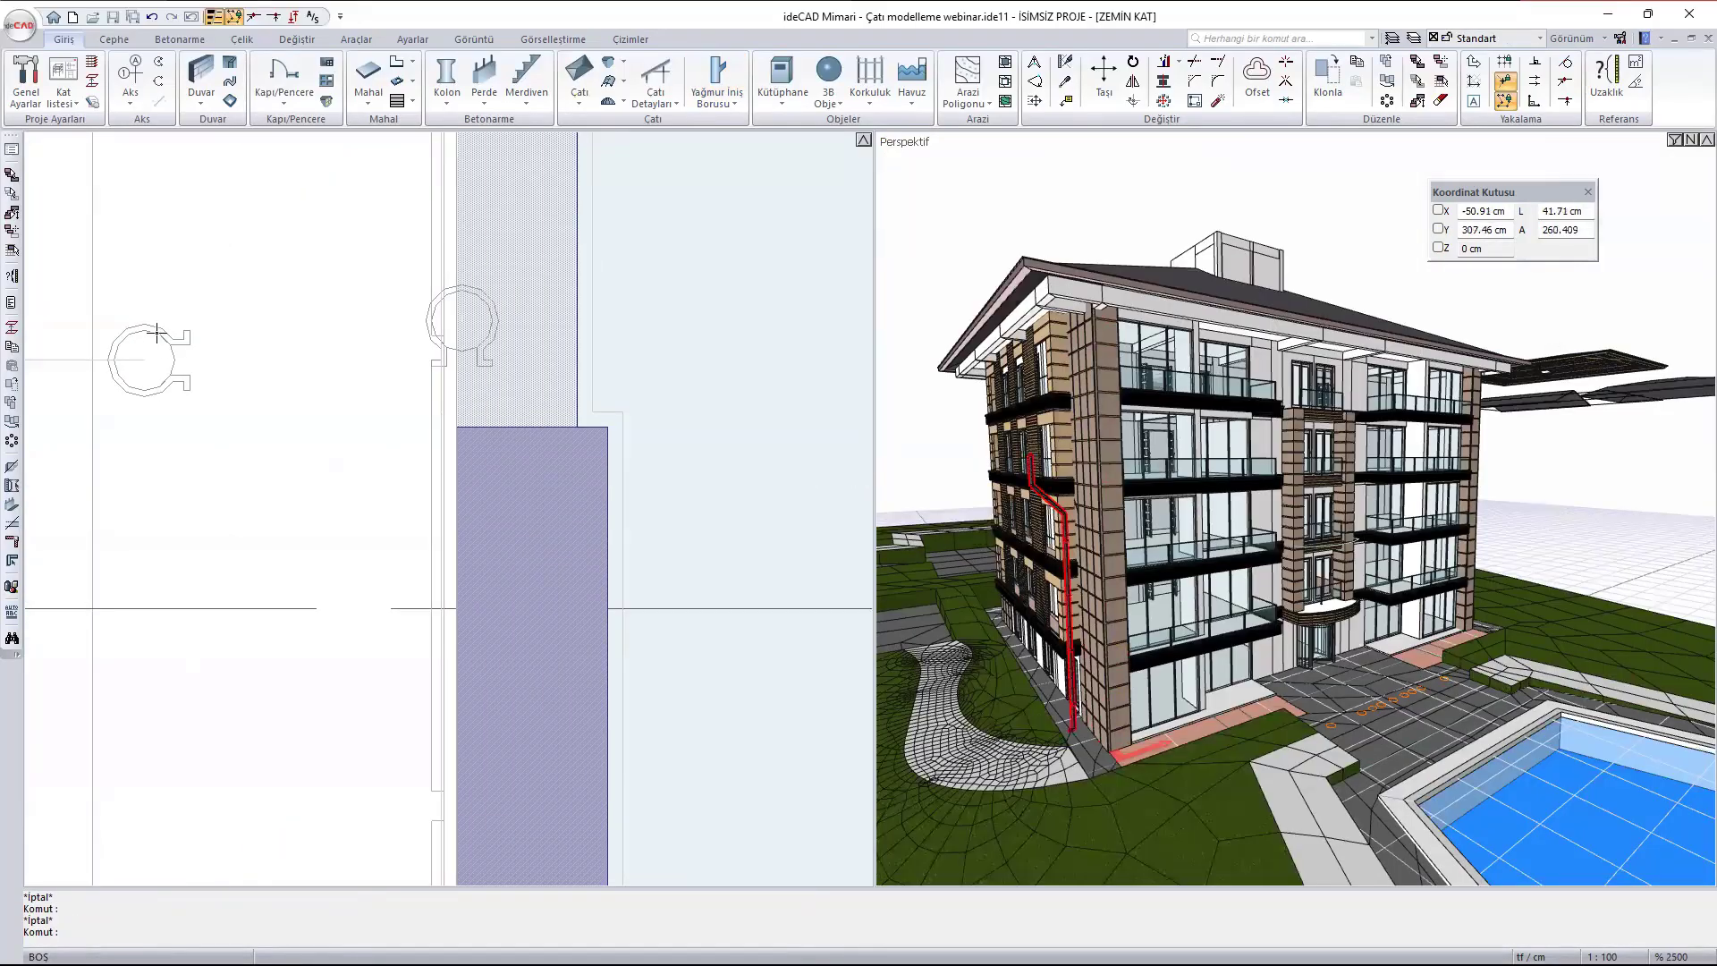
- Move the rainwater downpipe along the building's side wall, past axis D, to just beyond the outline corner at the far end
click(170, 335)
text(m)
key(Return)
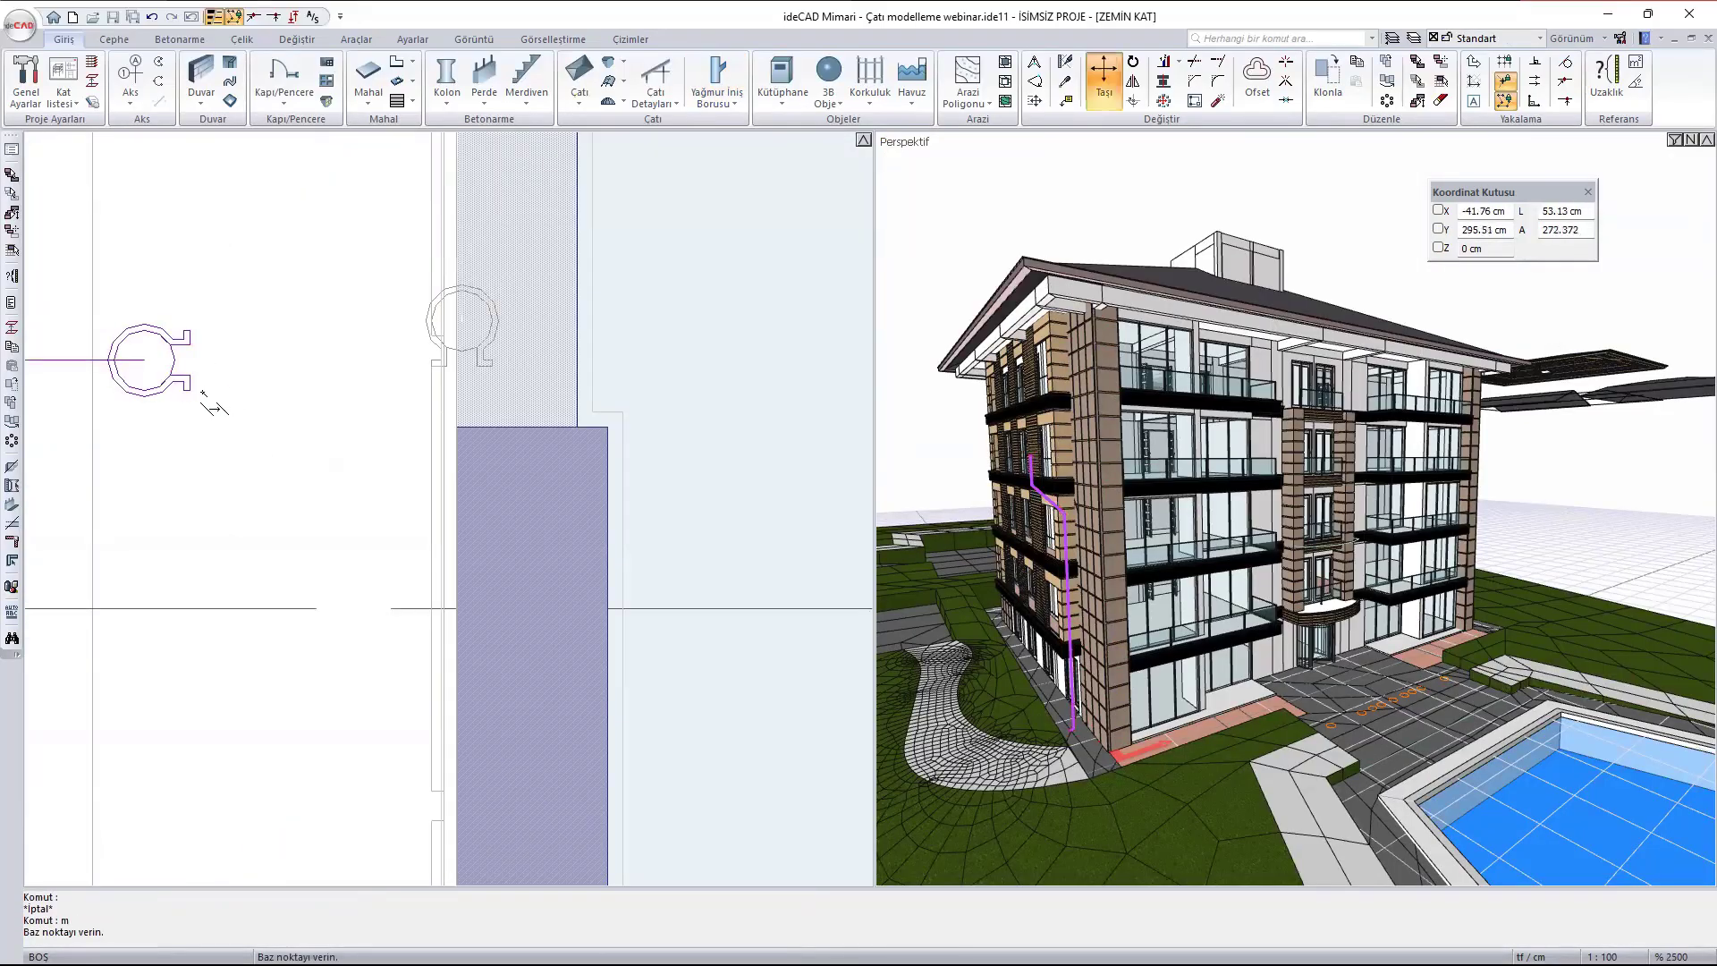
click(190, 390)
scroll(425, 606, down, 2)
middle_drag(411, 260, 637, 930)
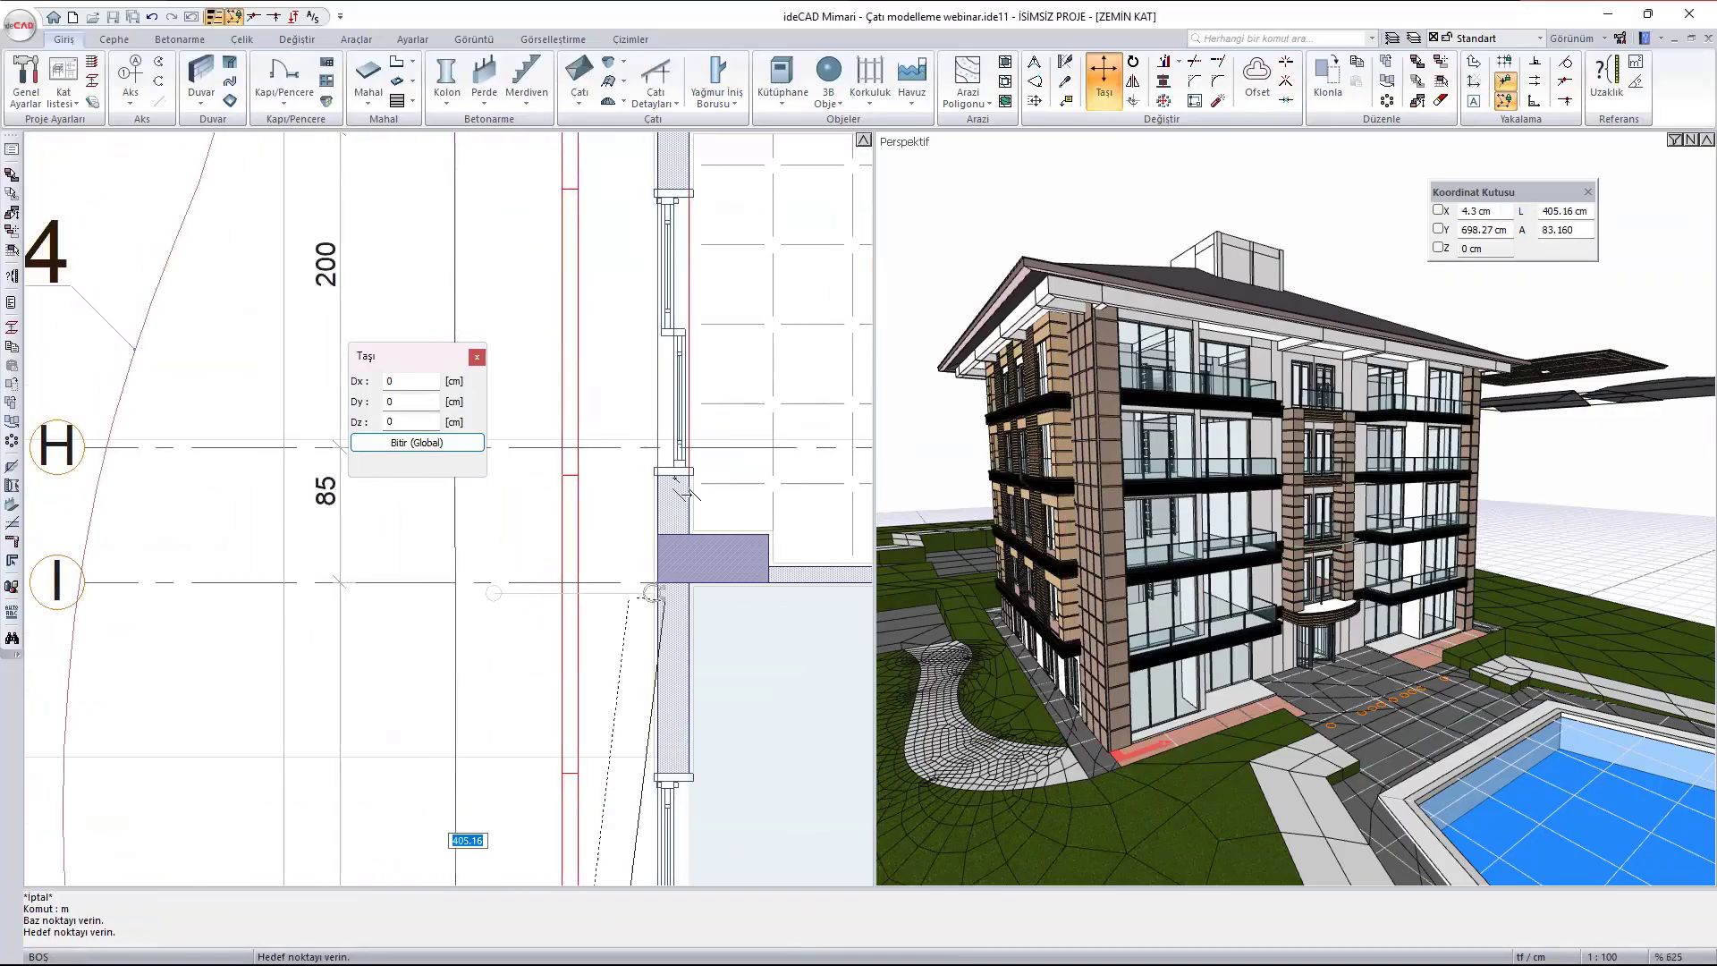
middle_drag(579, 335, 537, 734)
middle_drag(619, 322, 673, 856)
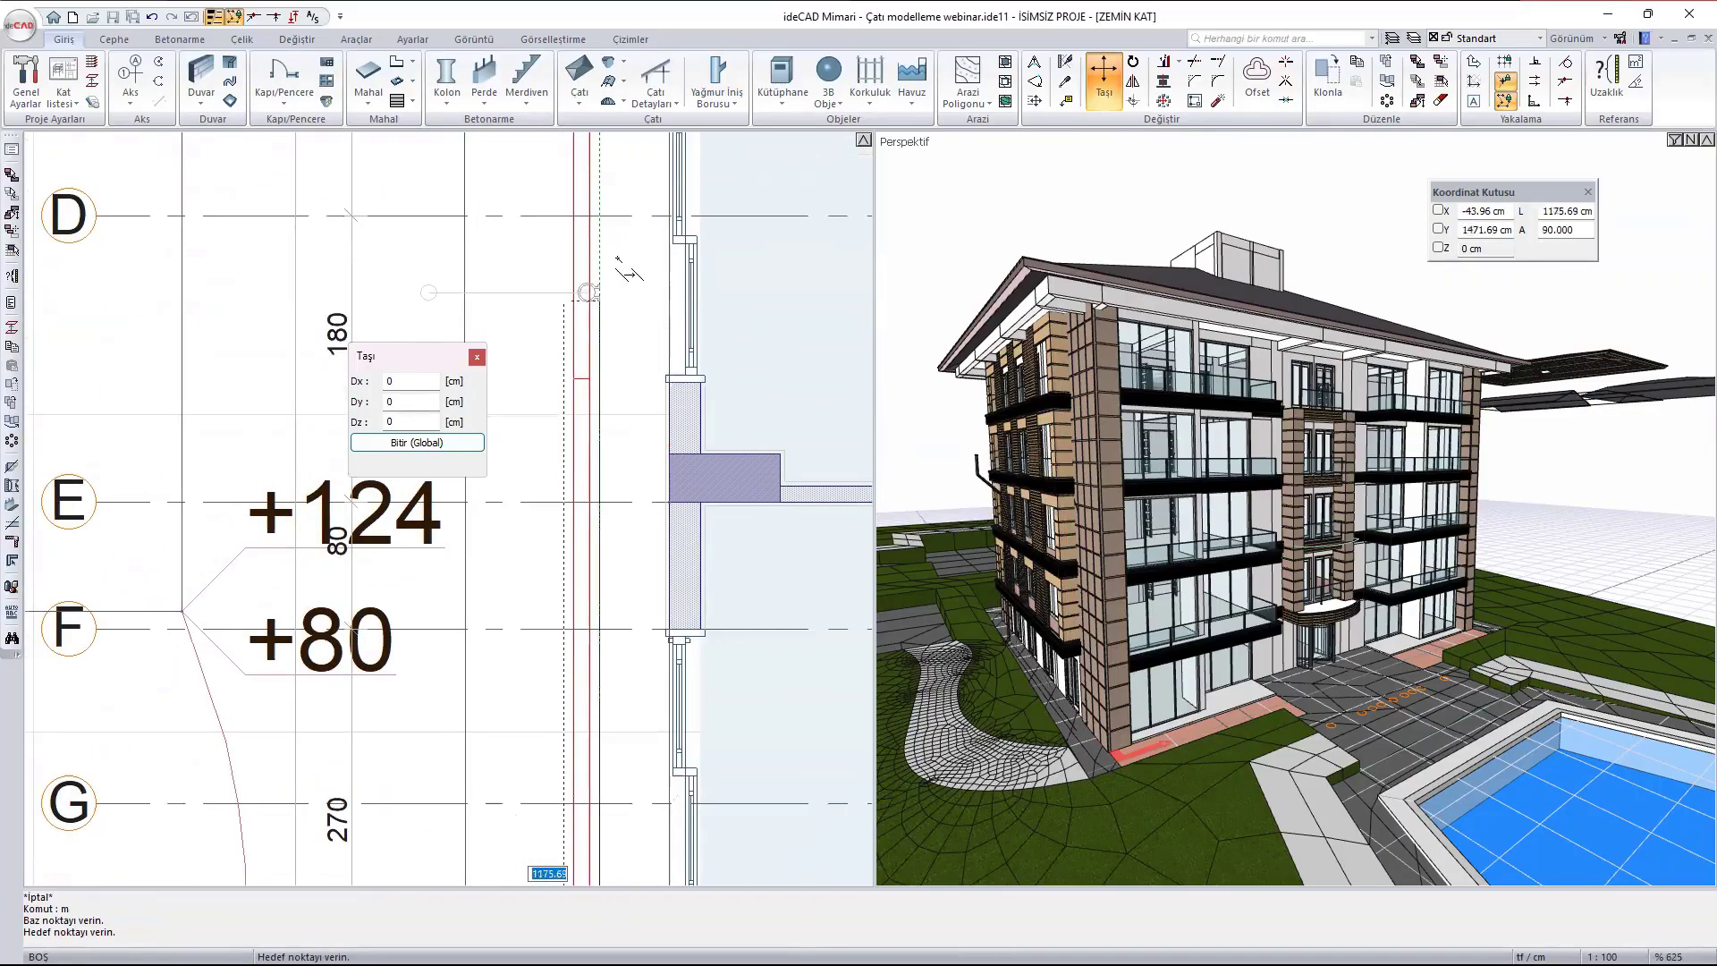
middle_drag(619, 260, 619, 608)
scroll(625, 257, up, 4)
scroll(732, 487, up, 3)
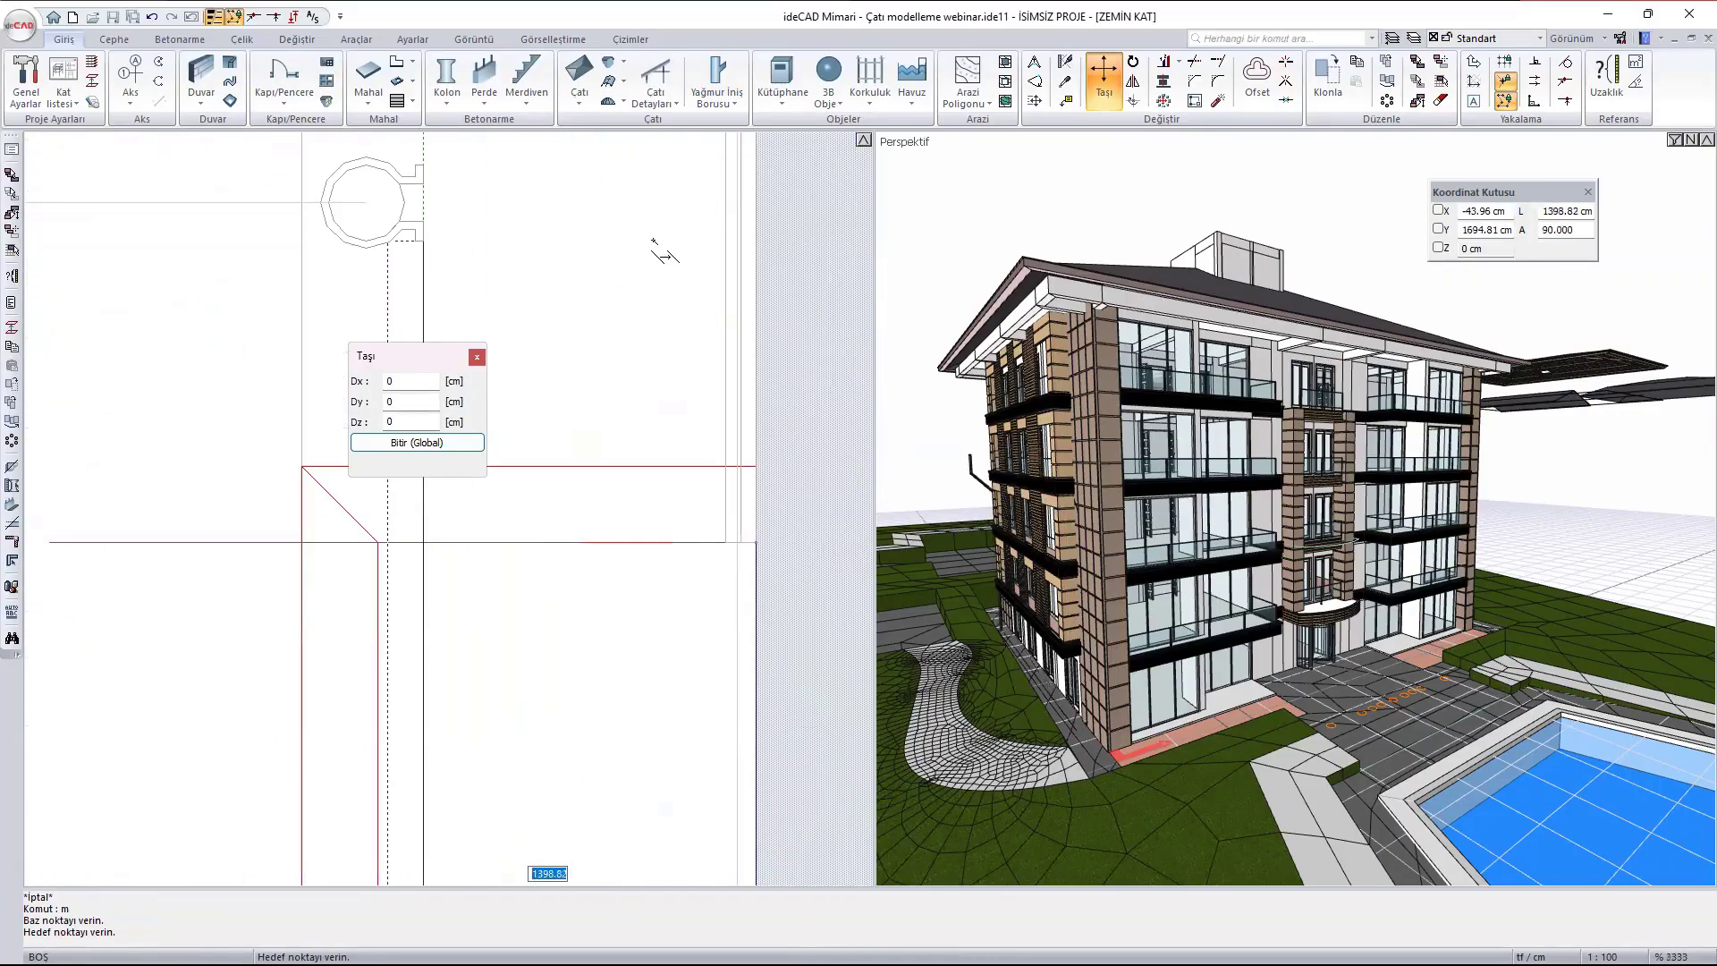
click(617, 192)
middle_drag(398, 167, 421, 287)
click(422, 288)
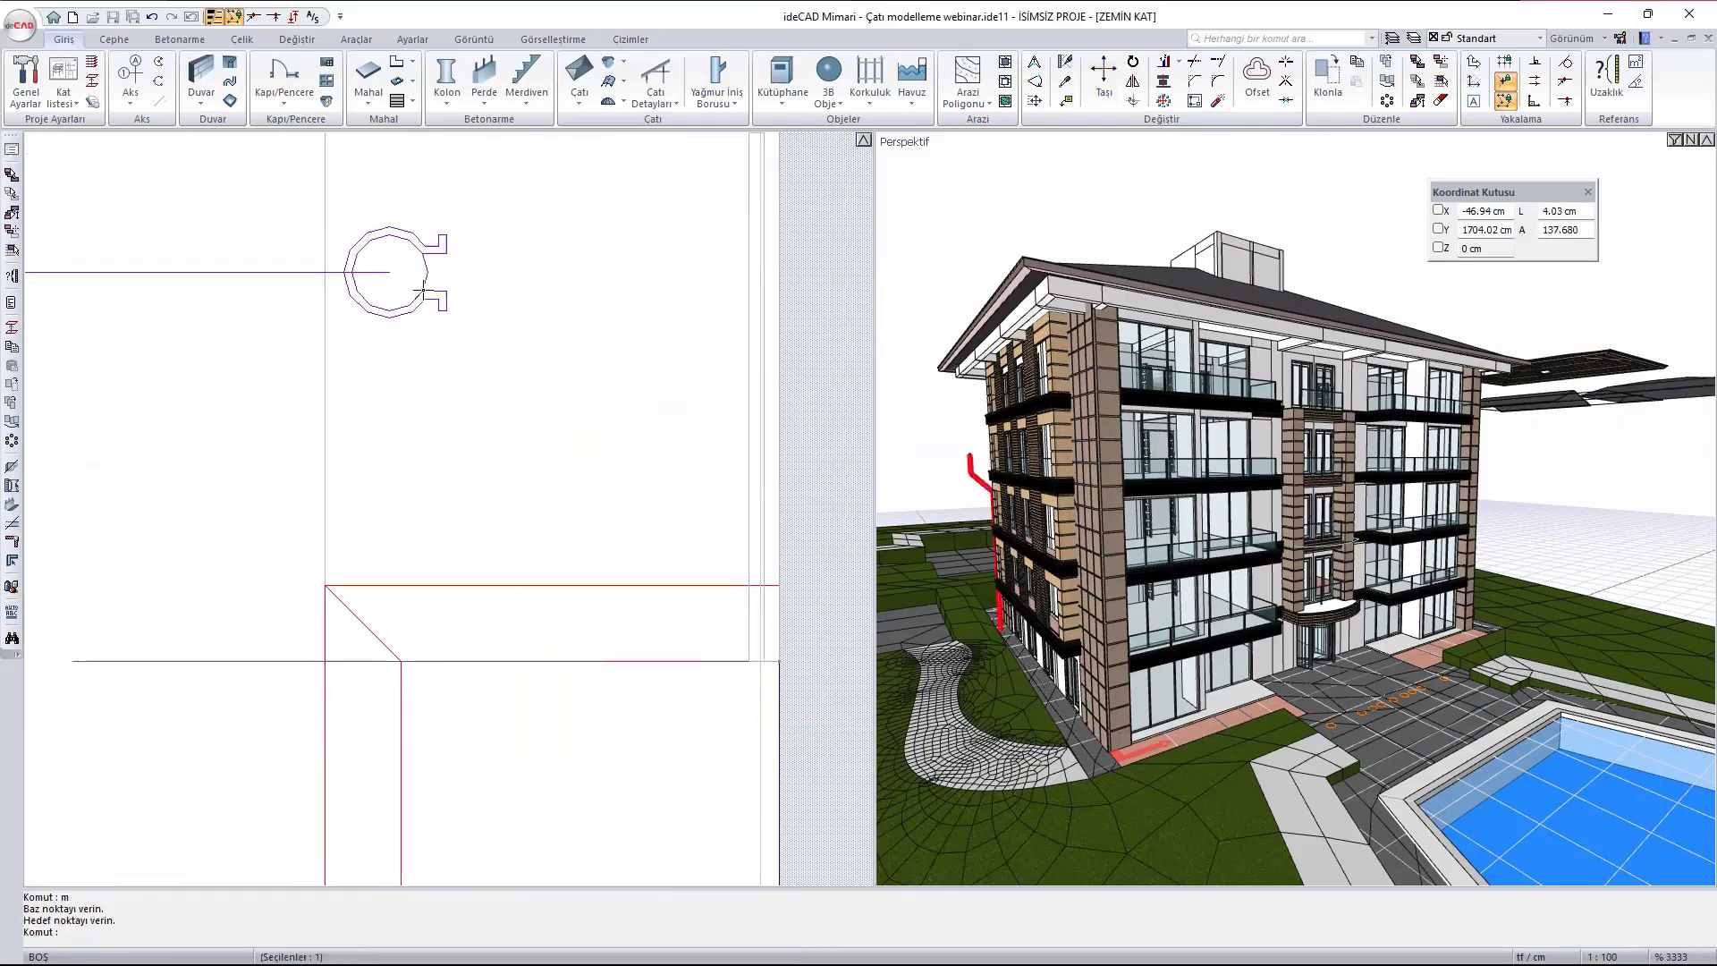
- Move the downpipe about 40 cm horizontally so that its clamp sits against the outer wall face
text(m)
key(Return)
click(446, 310)
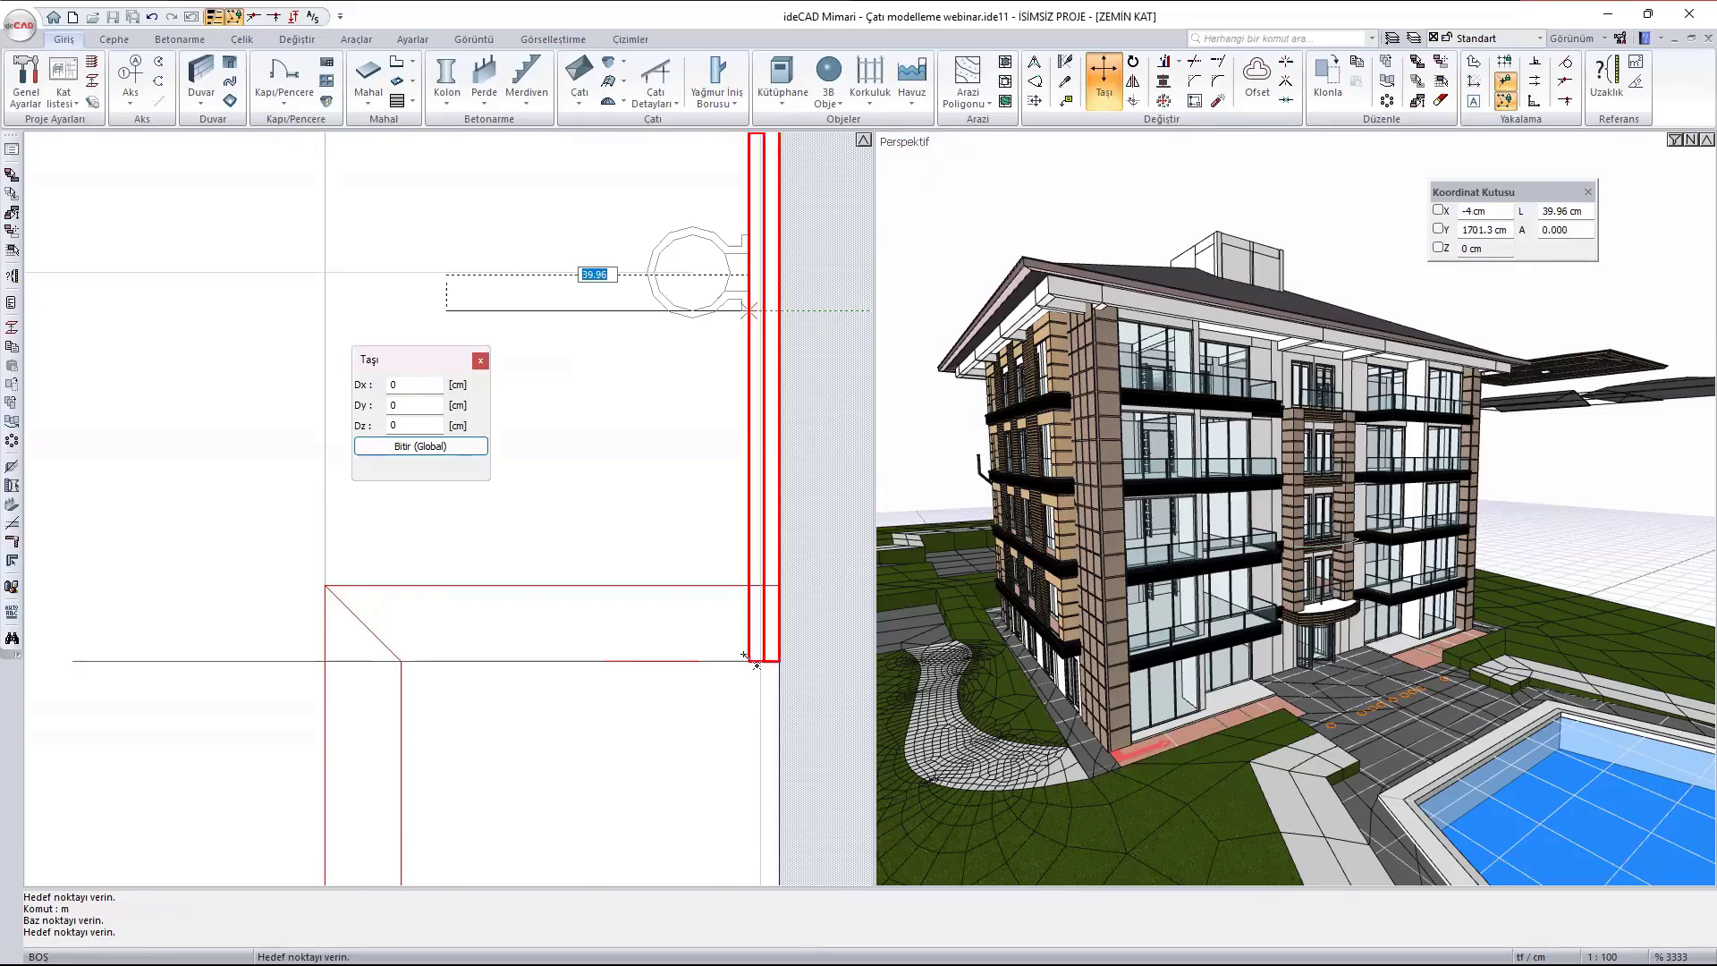
click(749, 310)
- Examine in the perspective view how the moved downpipe sits against the stone-clad corner wall down to the ground
scroll(1007, 411, up, 4)
ctrl+middle_drag(1007, 420, 1421, 617)
scroll(1317, 447, up, 8)
scroll(1270, 701, up, 5)
ctrl+middle_drag(1316, 668, 1422, 666)
scroll(1232, 696, up, 4)
scroll(1233, 657, up, 4)
ctrl+middle_drag(1234, 610, 1249, 689)
scroll(1215, 624, up, 2)
scroll(1215, 624, down, 4)
scroll(1230, 646, down, 6)
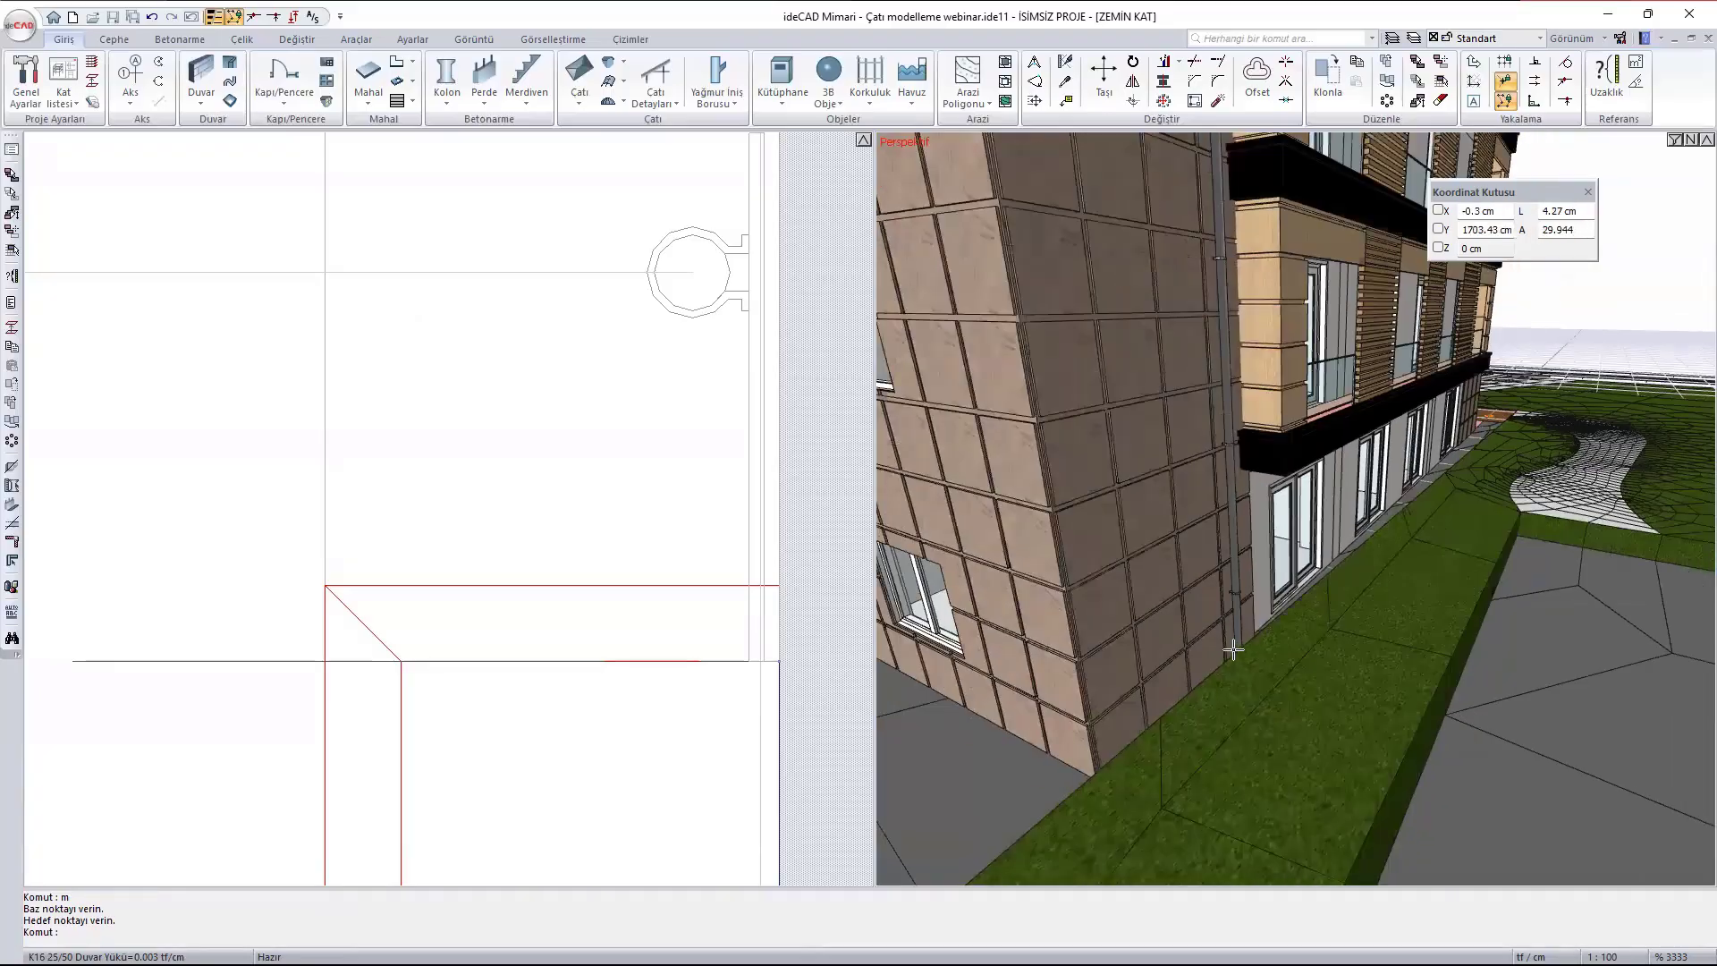
- Set the height of the downpipe's straight vertical section to 1490 cm
mouse_move(1217, 545)
ctrl+middle_down()
mouse_move(1178, 486)
mouse_move(1193, 658)
ctrl+middle_up()
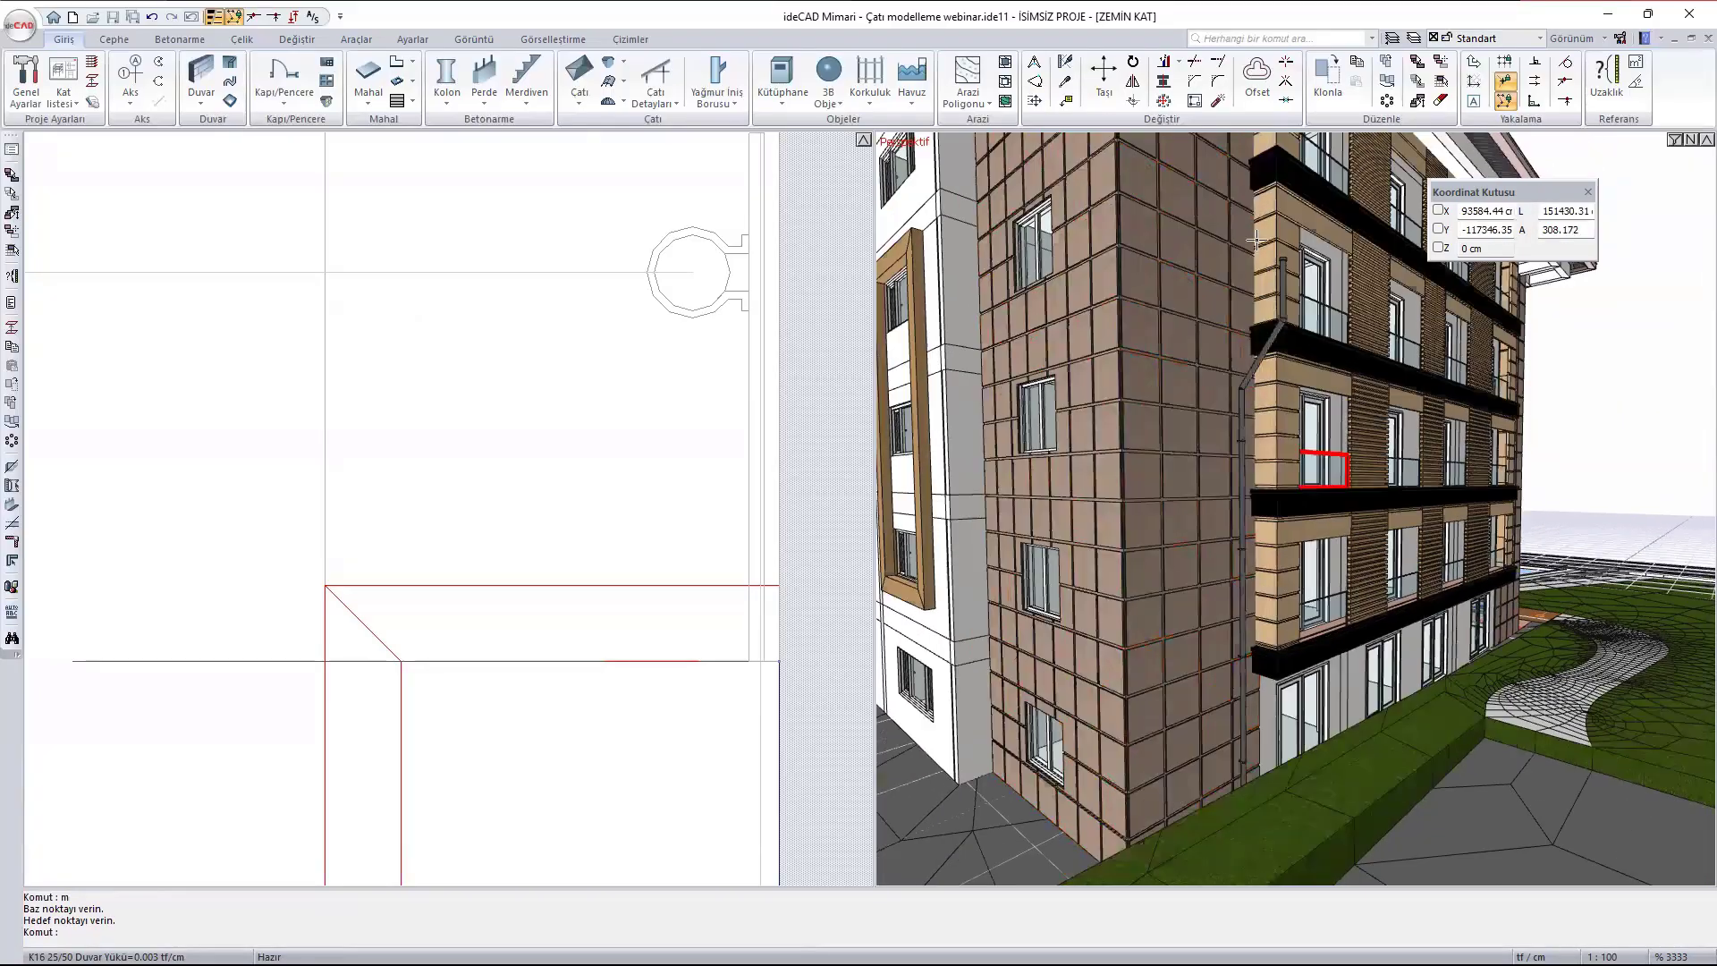
double_click(1284, 302)
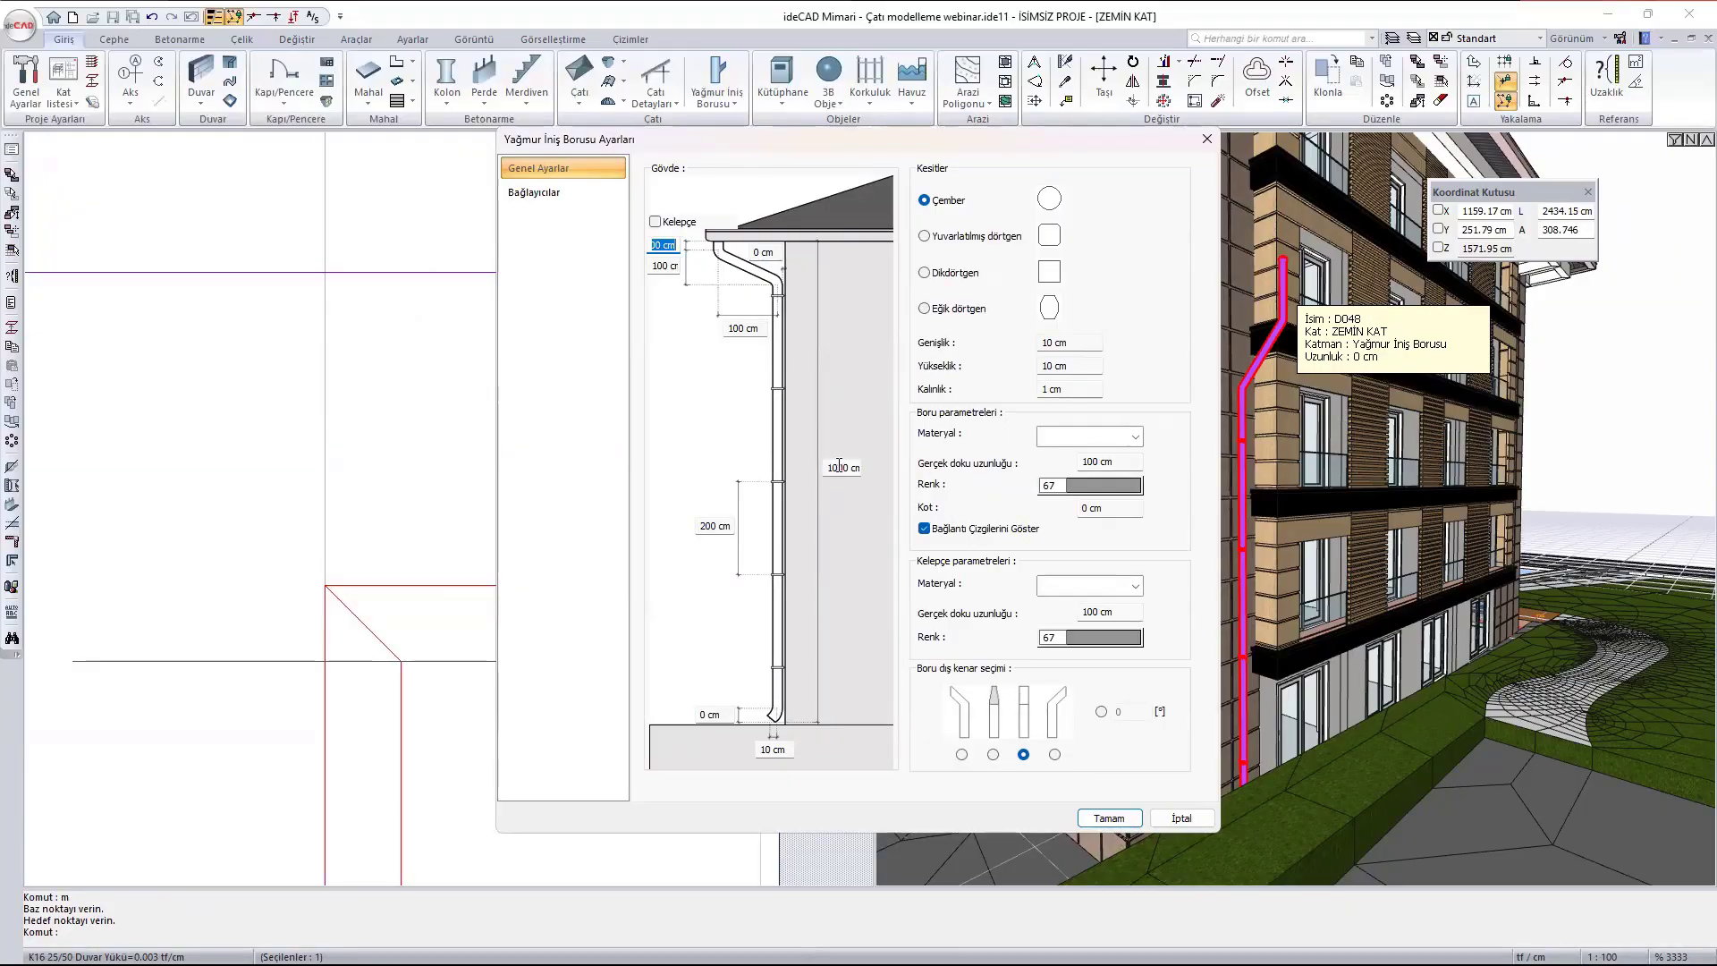
drag(827, 466, 887, 465)
text(1490)
click(1108, 817)
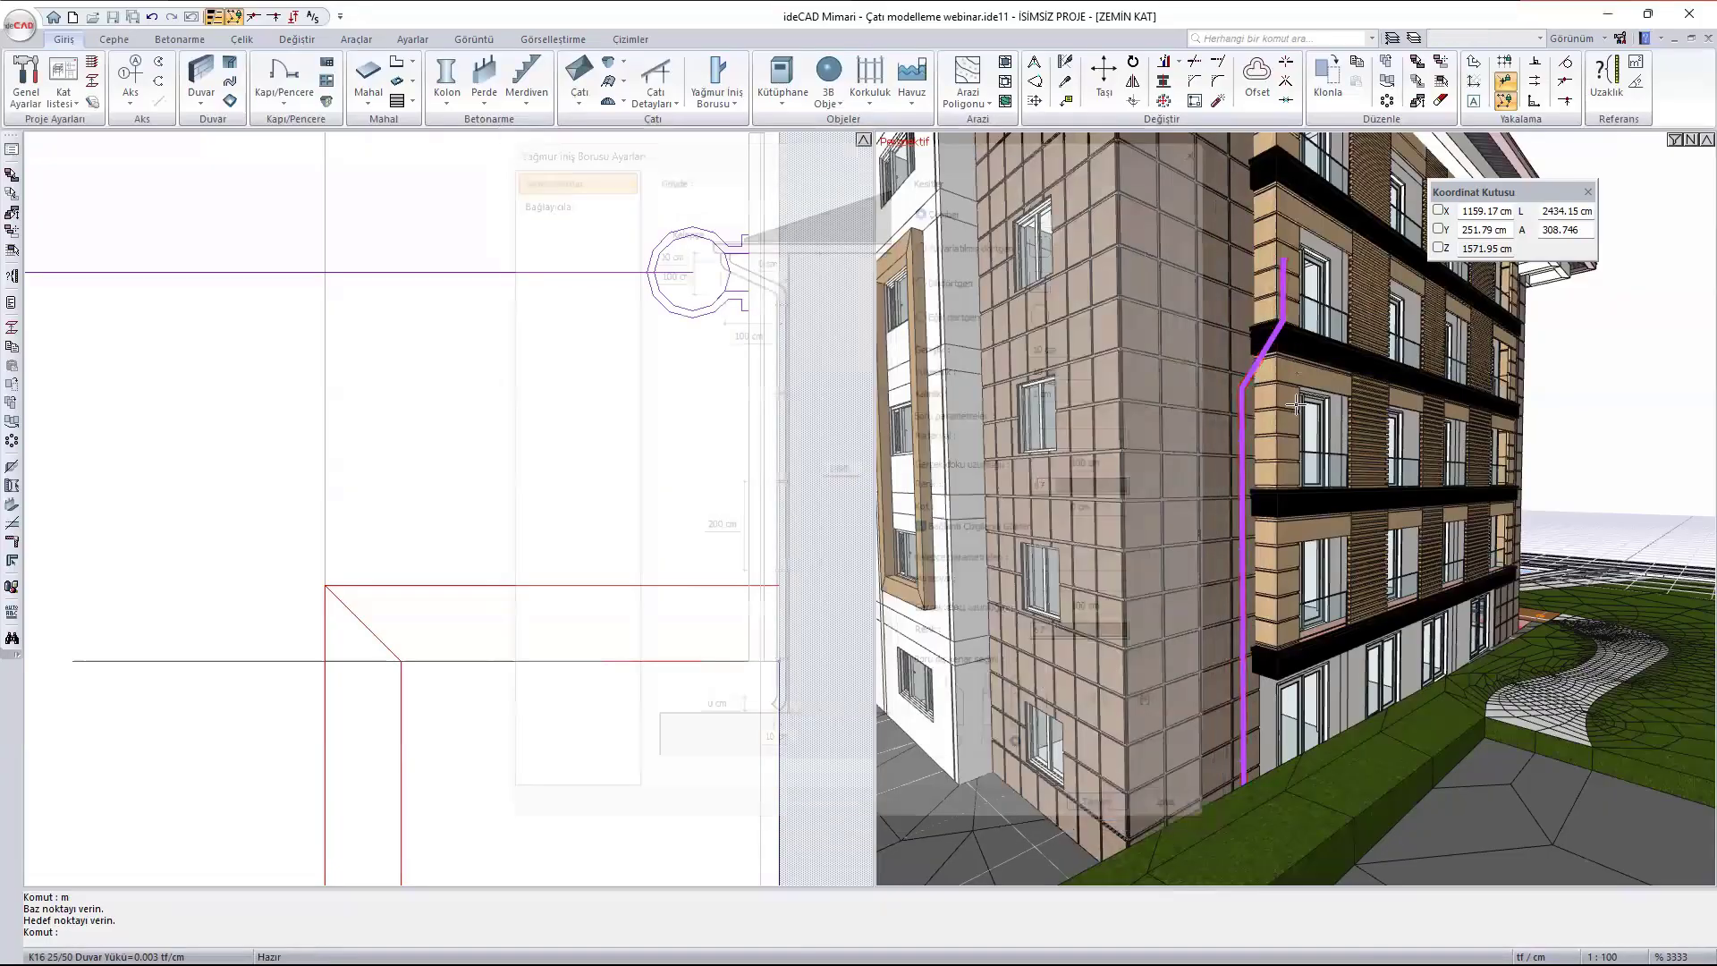
- Set the downpipe's upper vertical end to 20 cm, and its slanted section to 70 cm high and 200 cm of horizontal offset
scroll(1288, 214, up, 4)
ctrl+middle_drag(1263, 272, 1375, 309)
ctrl+middle_drag(1275, 212, 1305, 218)
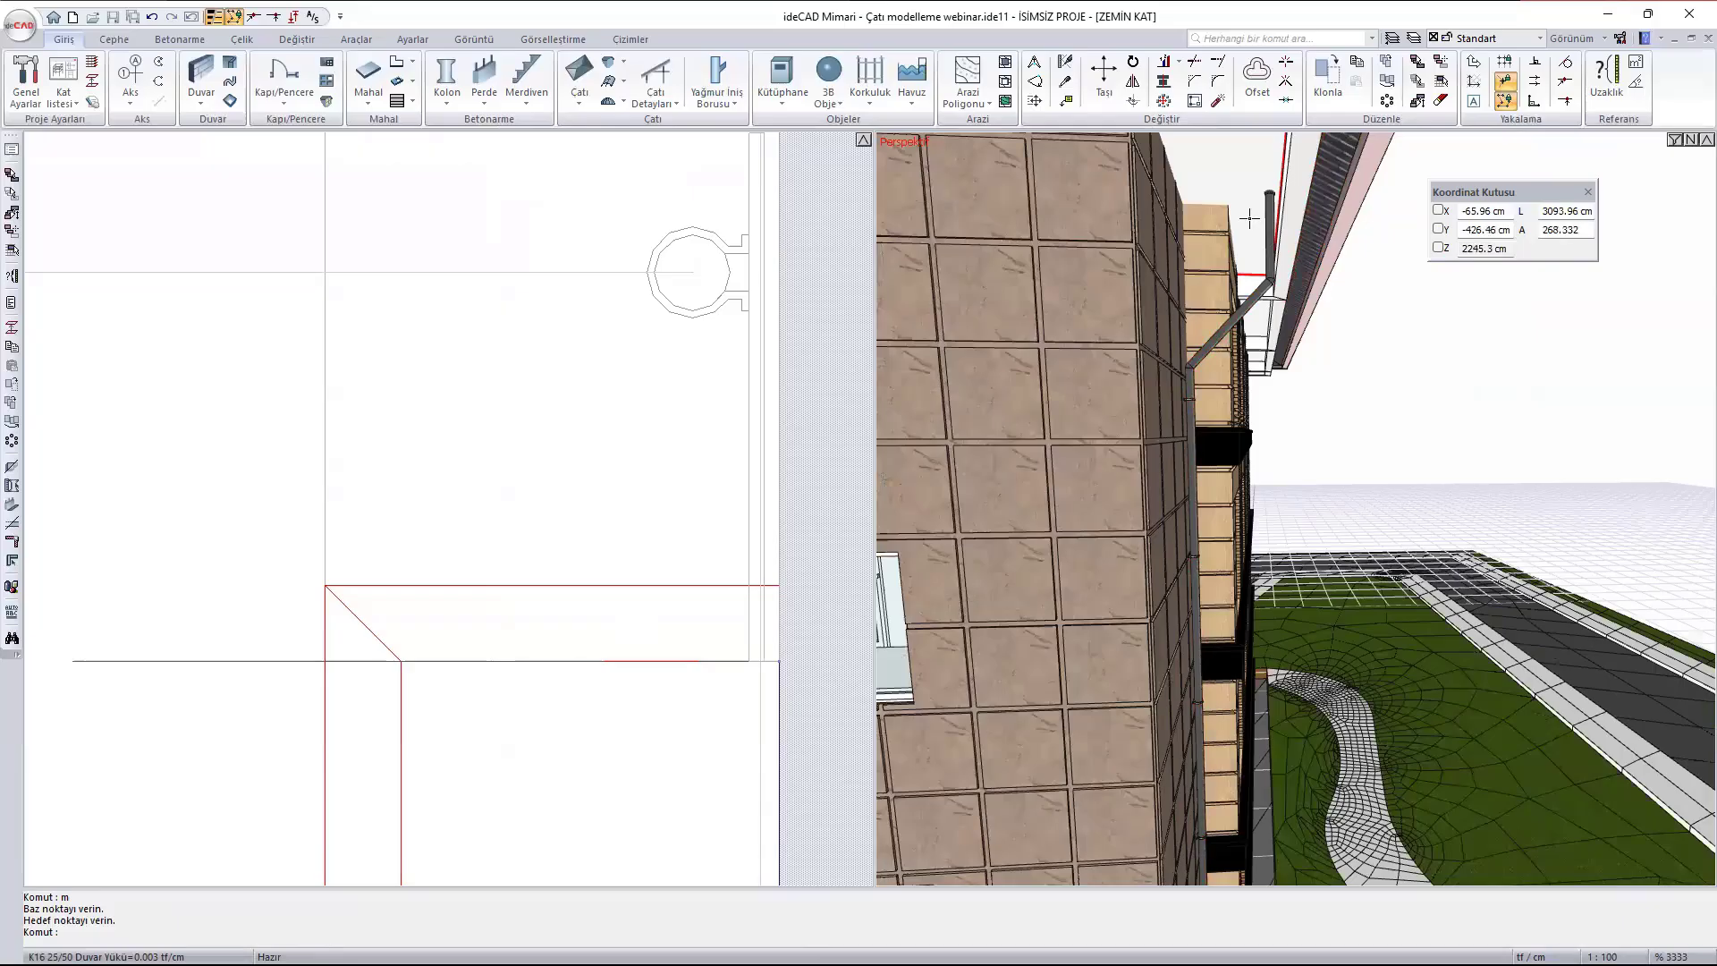
click(1272, 226)
double_click(1272, 227)
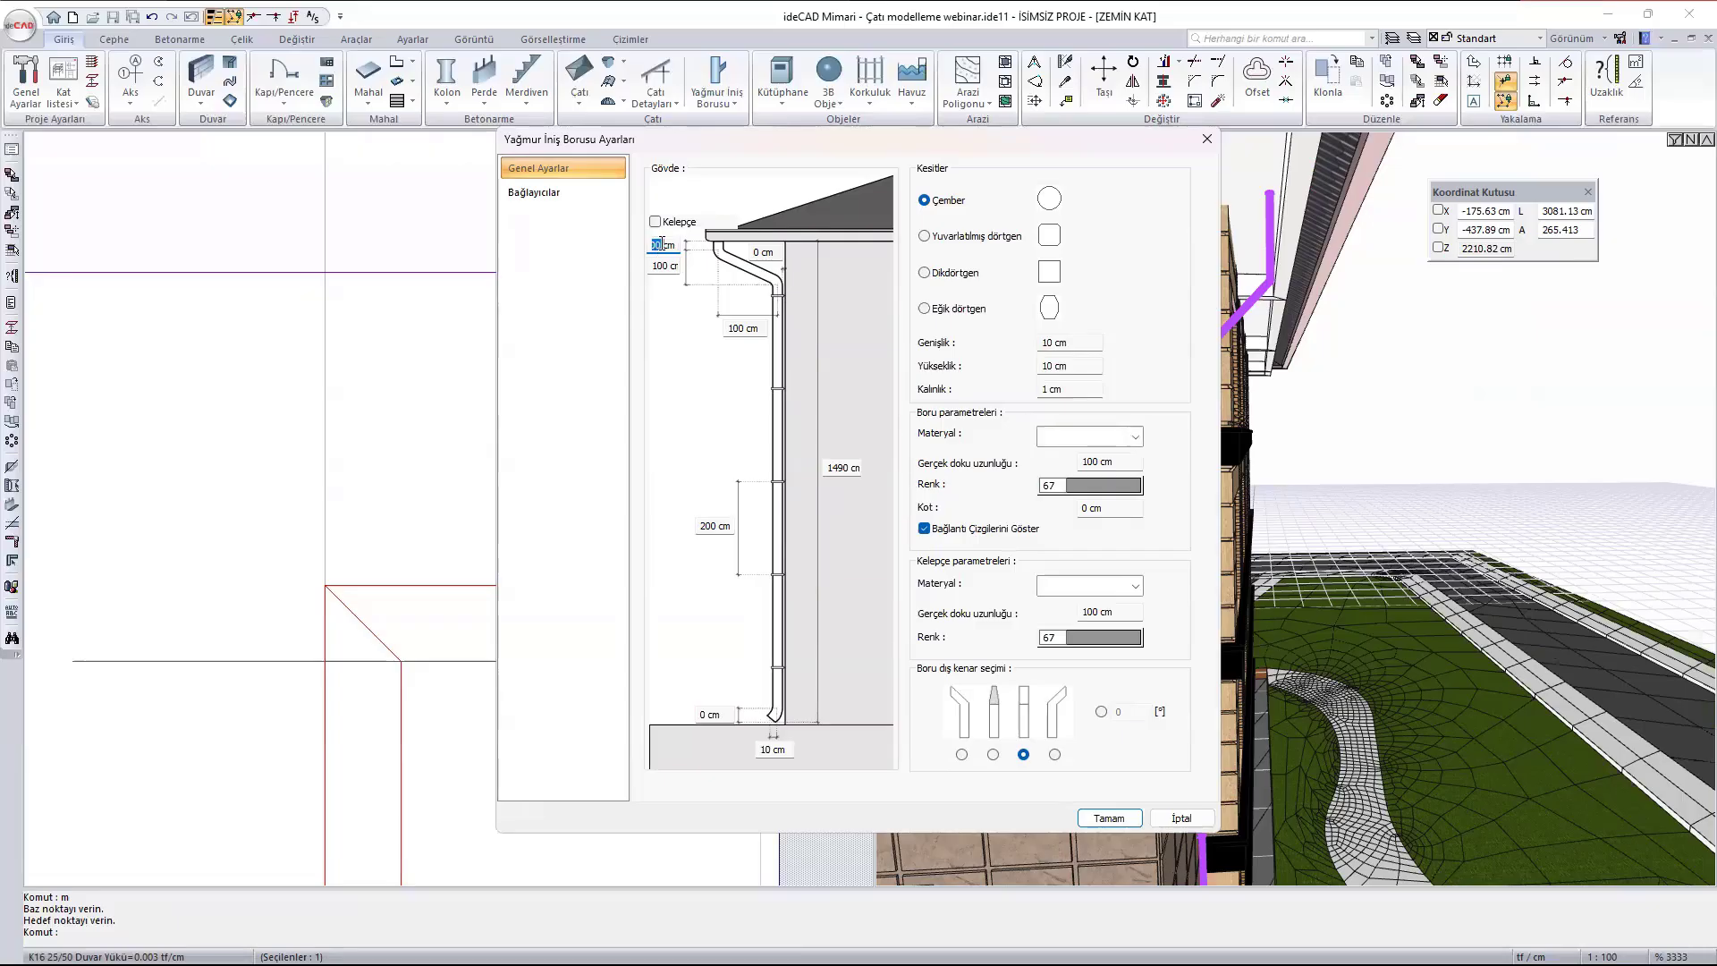
text(20)
drag(650, 264, 707, 268)
text(70)
click(753, 327)
text(200)
click(1108, 818)
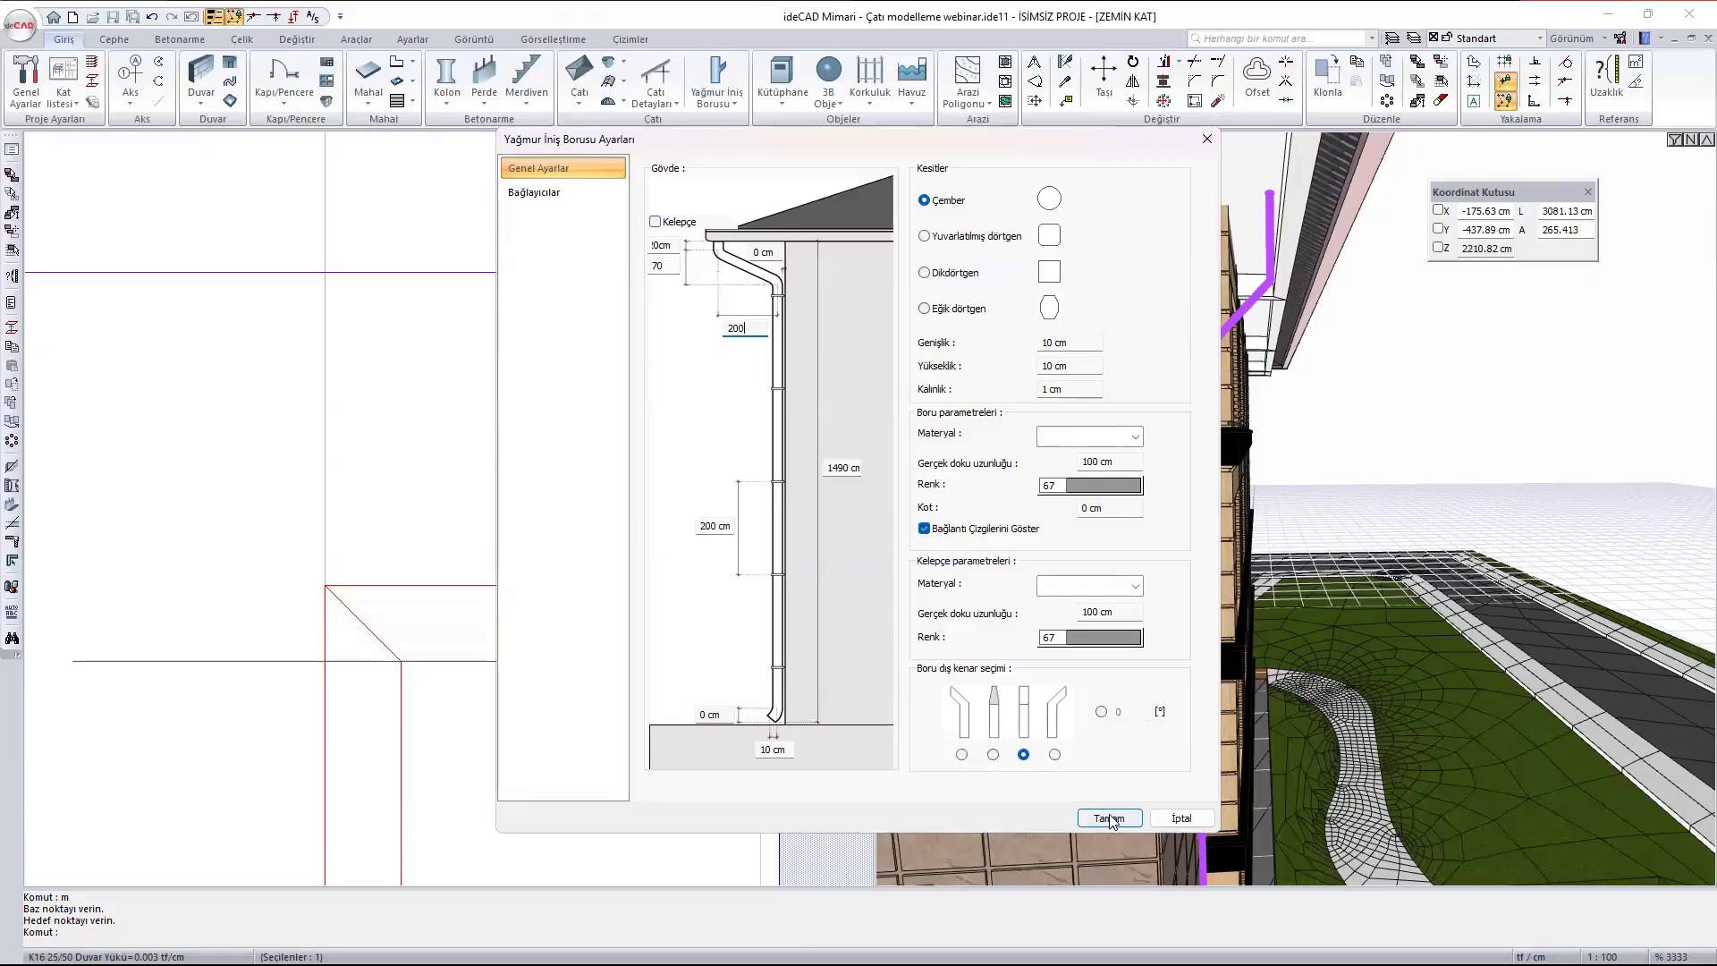
key(Escape)
- Set the clamp spacing along the downpipe to 100 cm
scroll(1339, 358, down, 3)
ctrl+middle_drag(1348, 357, 1297, 456)
scroll(1344, 270, up, 4)
scroll(1343, 270, up, 2)
scroll(1343, 270, down, 6)
scroll(1233, 234, up, 2)
scroll(1233, 234, up, 1)
scroll(1179, 271, up, 2)
double_click(1192, 254)
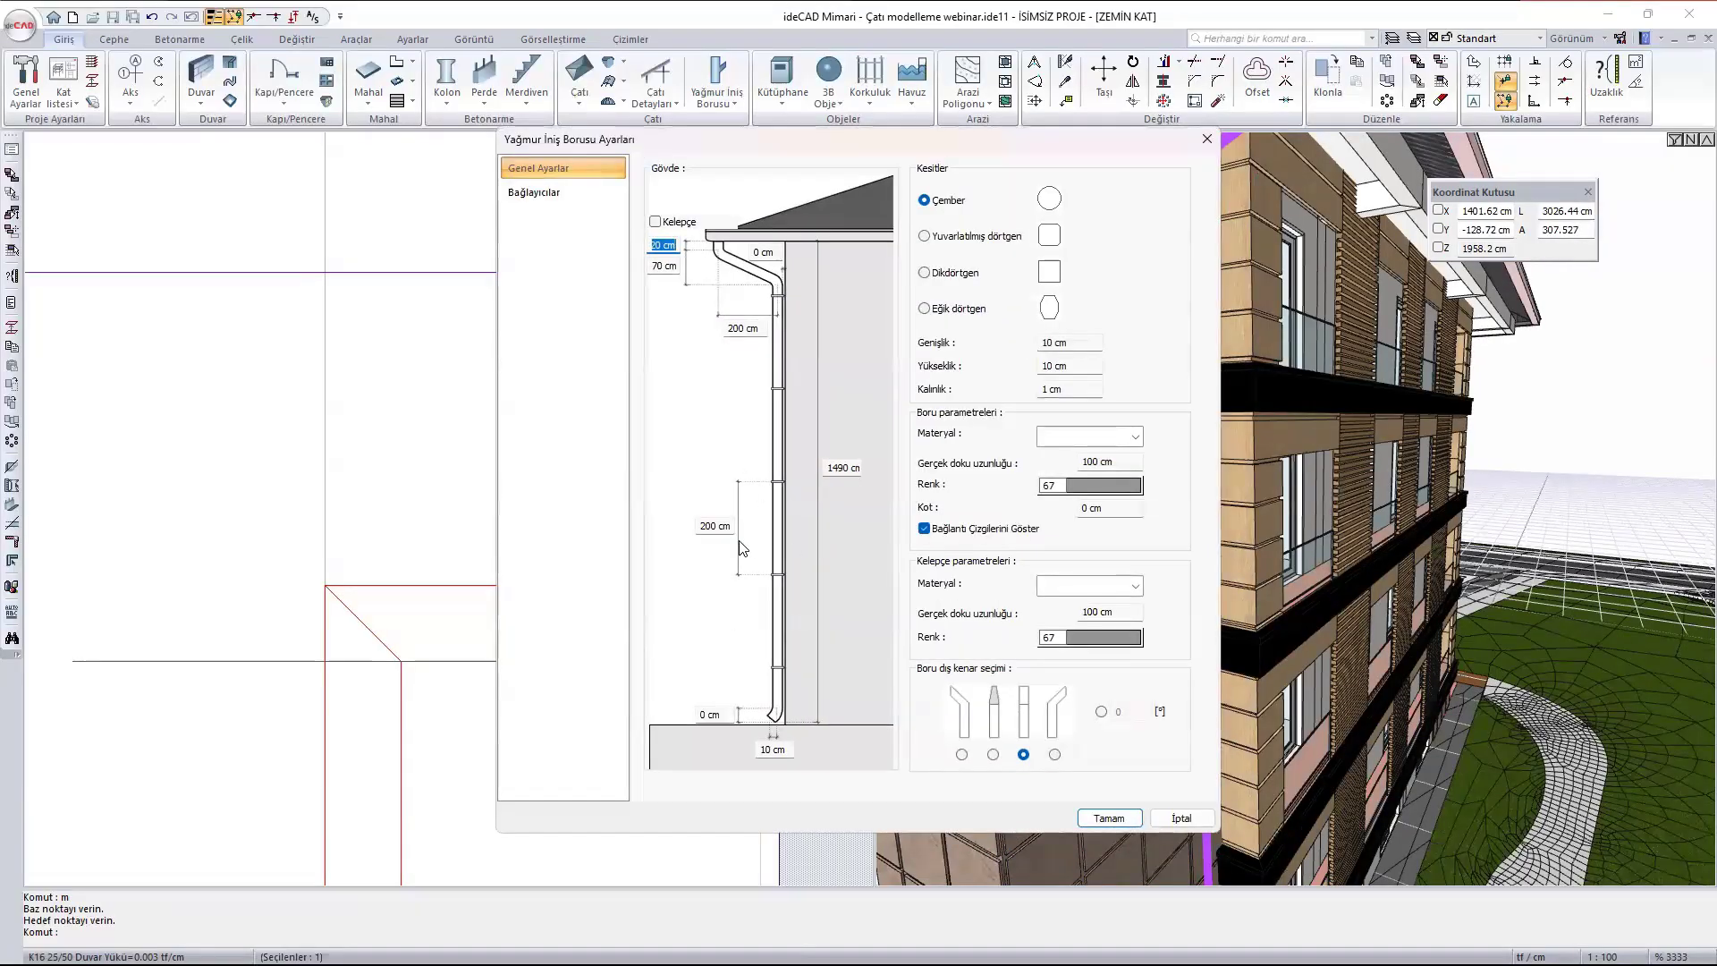
click(728, 524)
text(100)
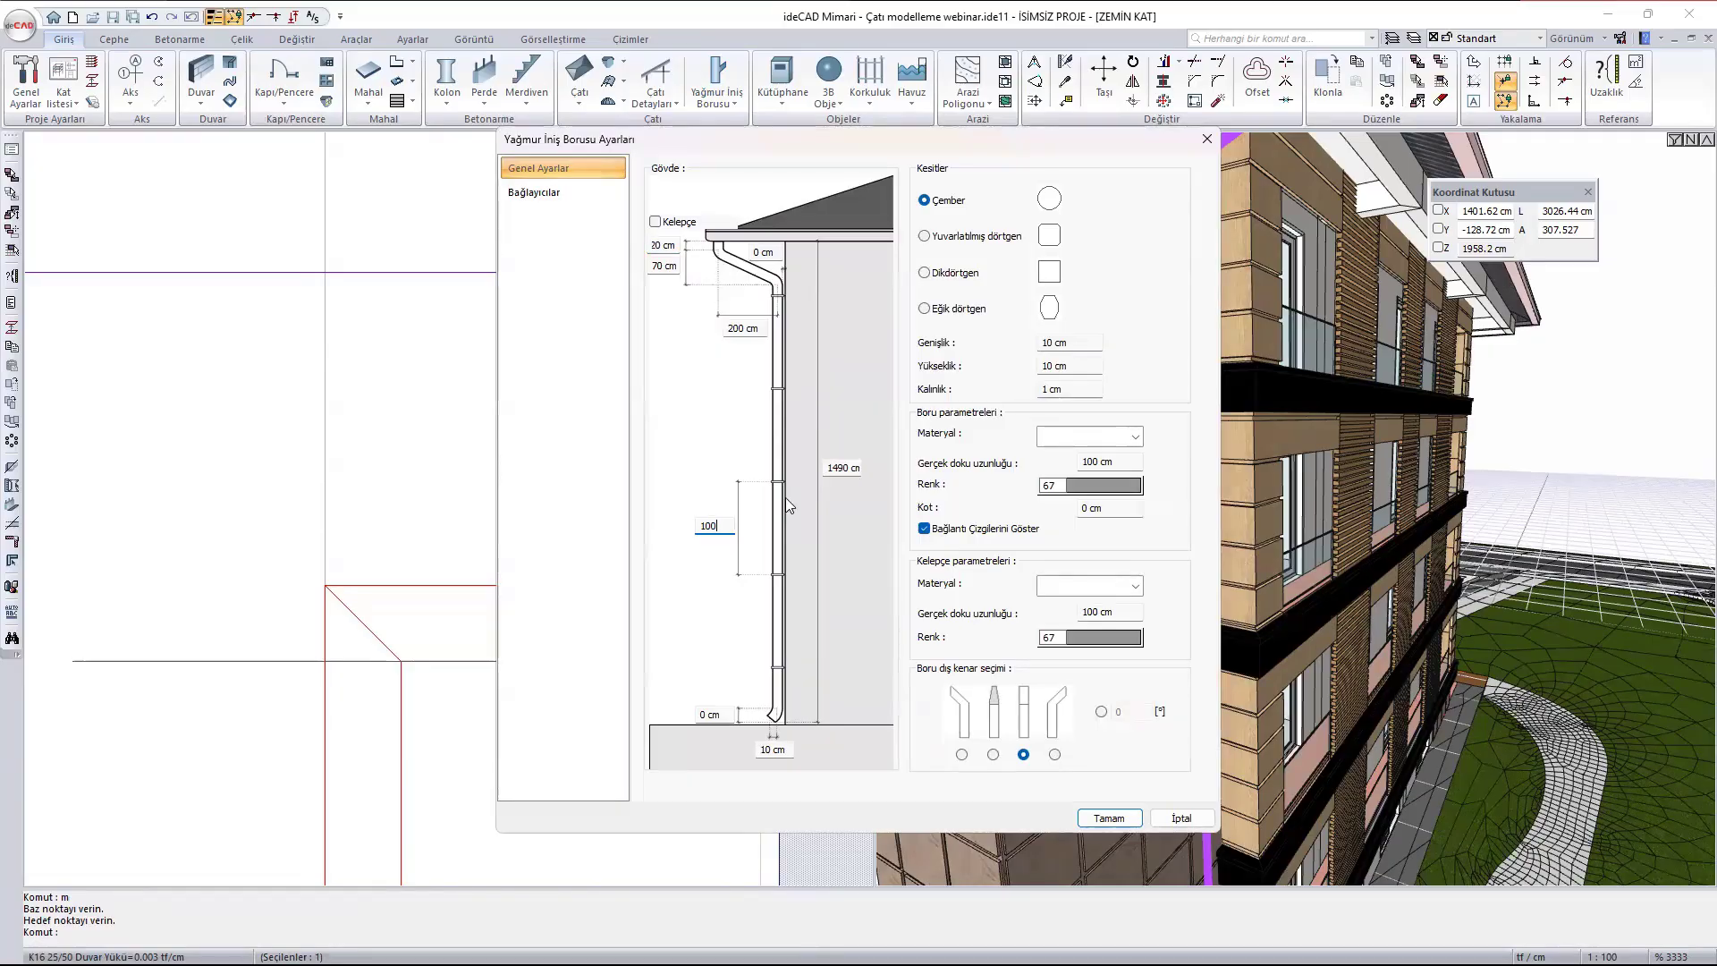
click(1111, 817)
- Activate the connectors (Bağlayıcılar) of the downpipe
scroll(1150, 508, down, 3)
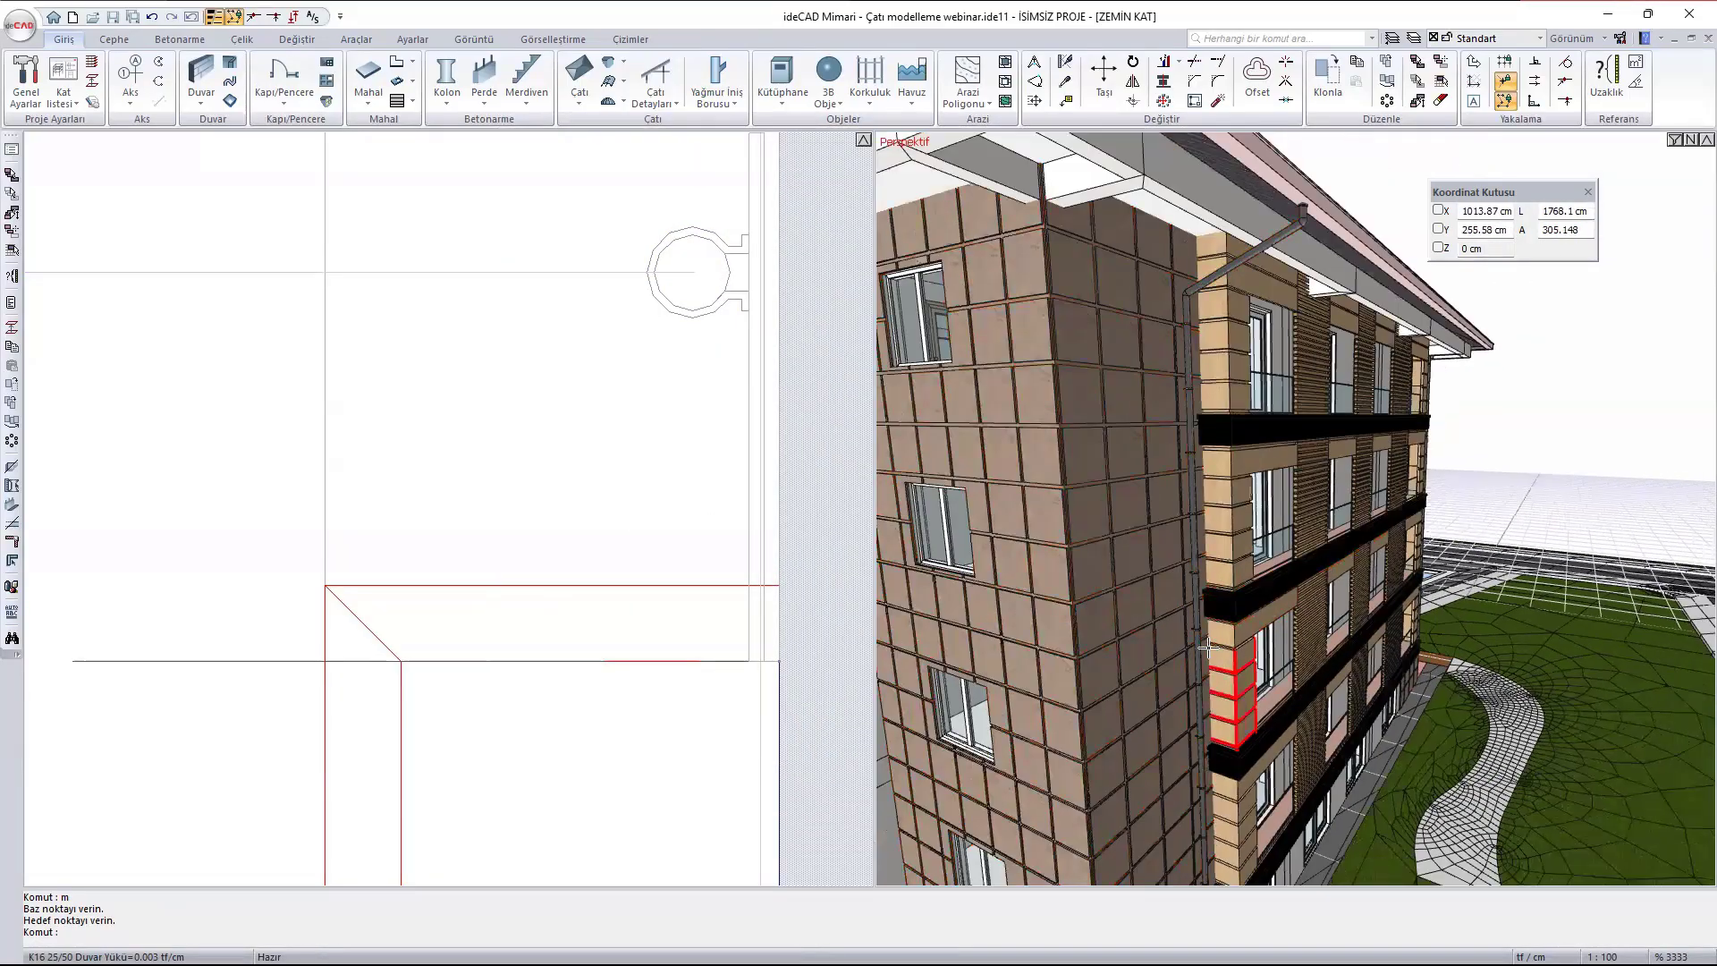
middle_drag(1211, 650, 1135, 459)
scroll(1135, 467, up, 2)
double_click(1136, 471)
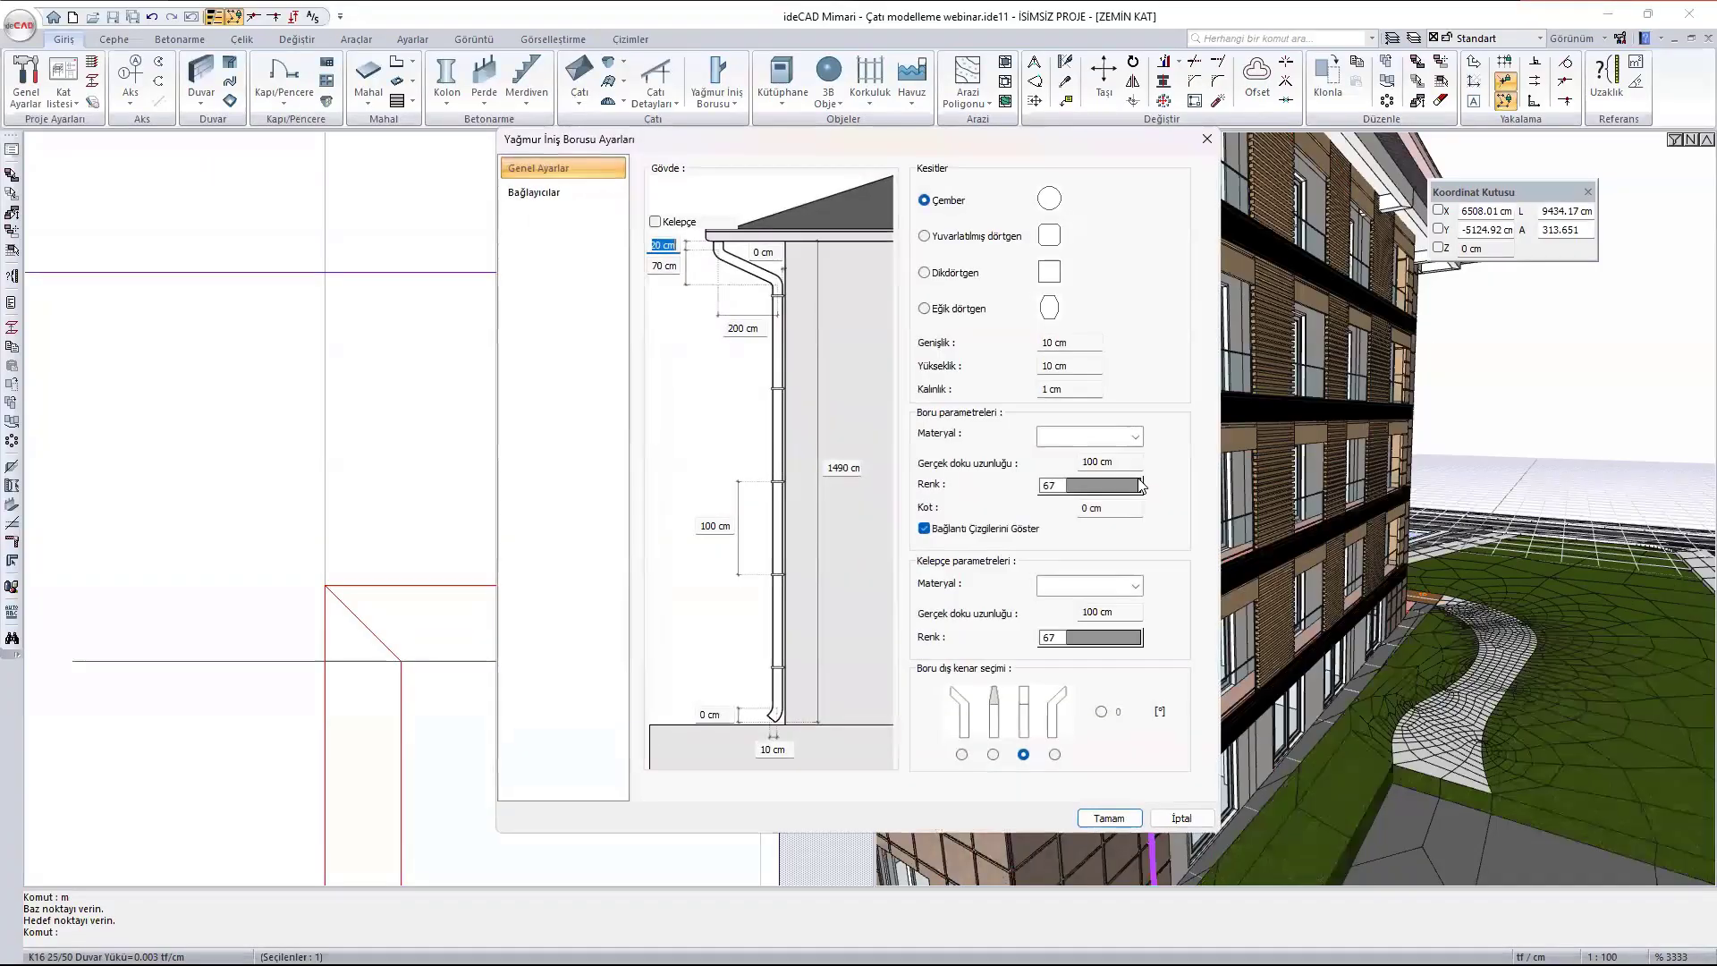
click(540, 193)
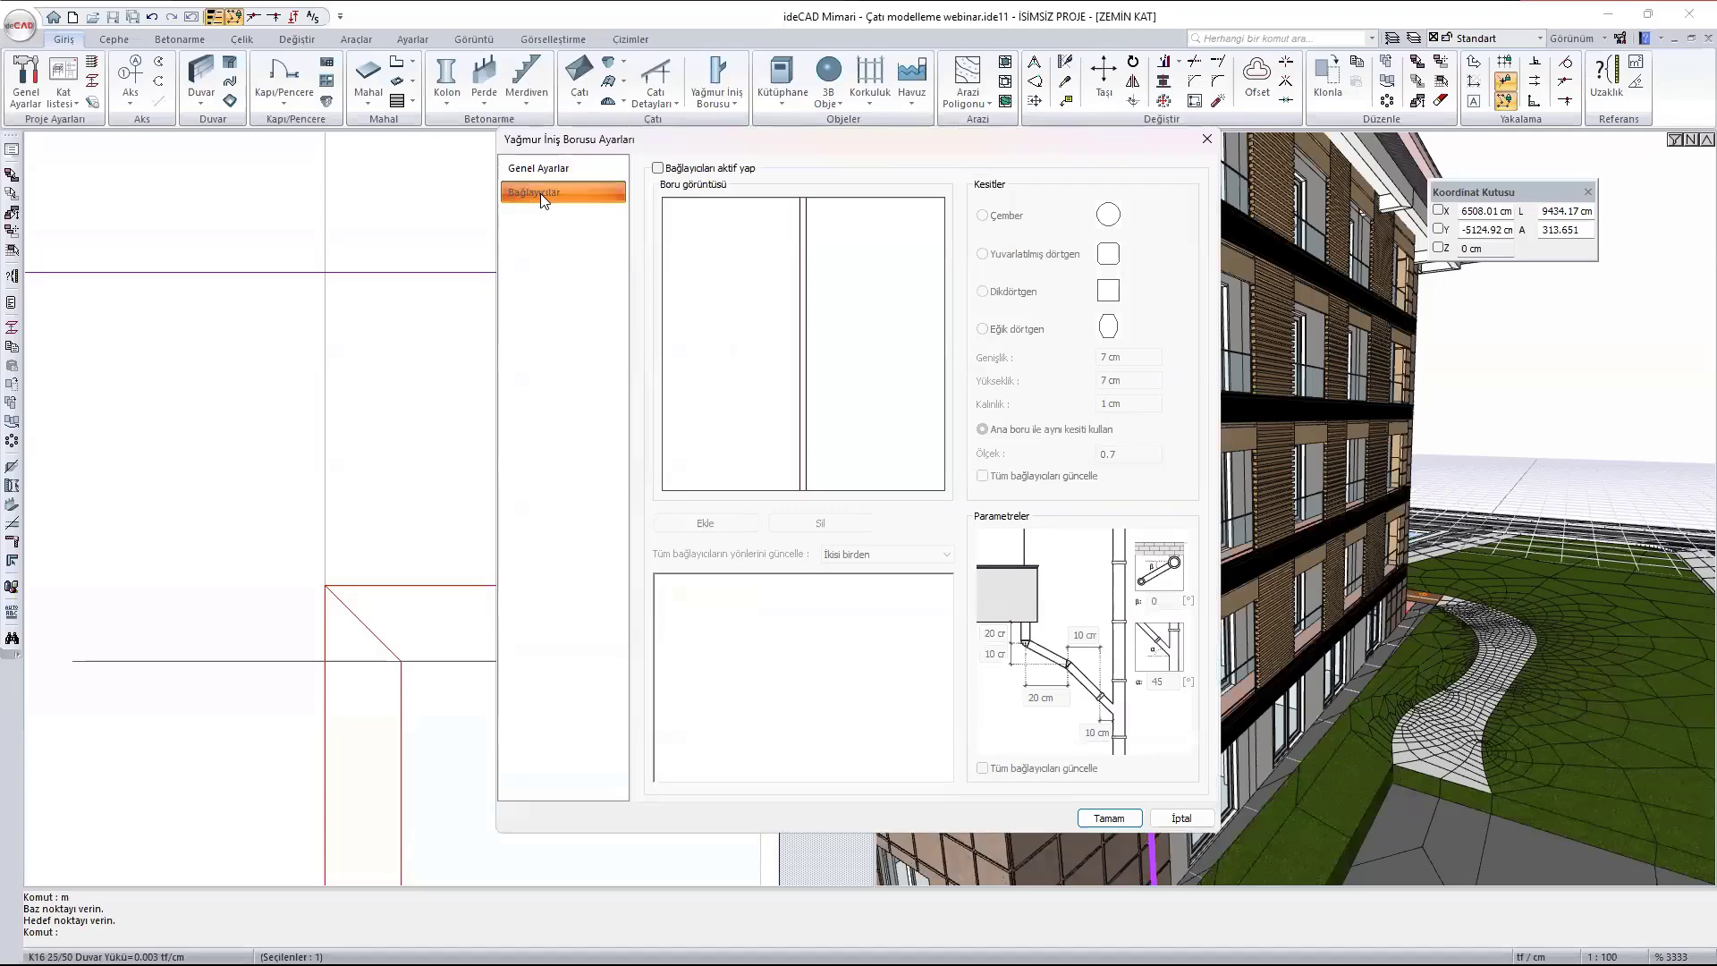
click(737, 170)
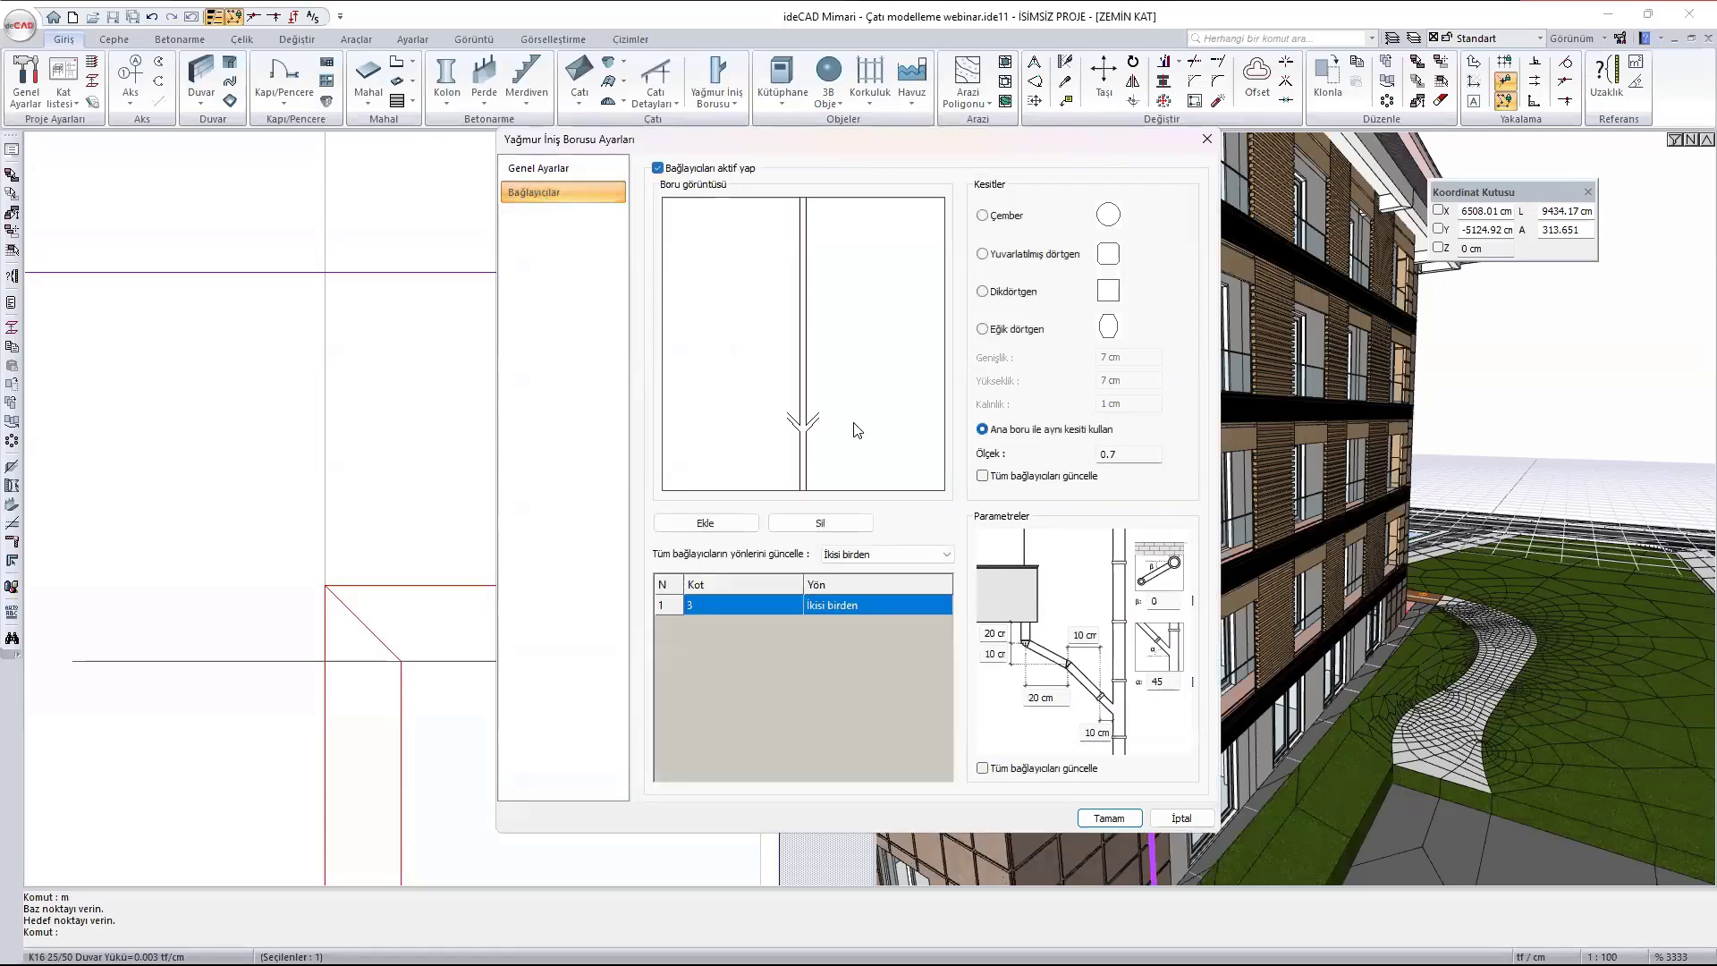
click(1108, 819)
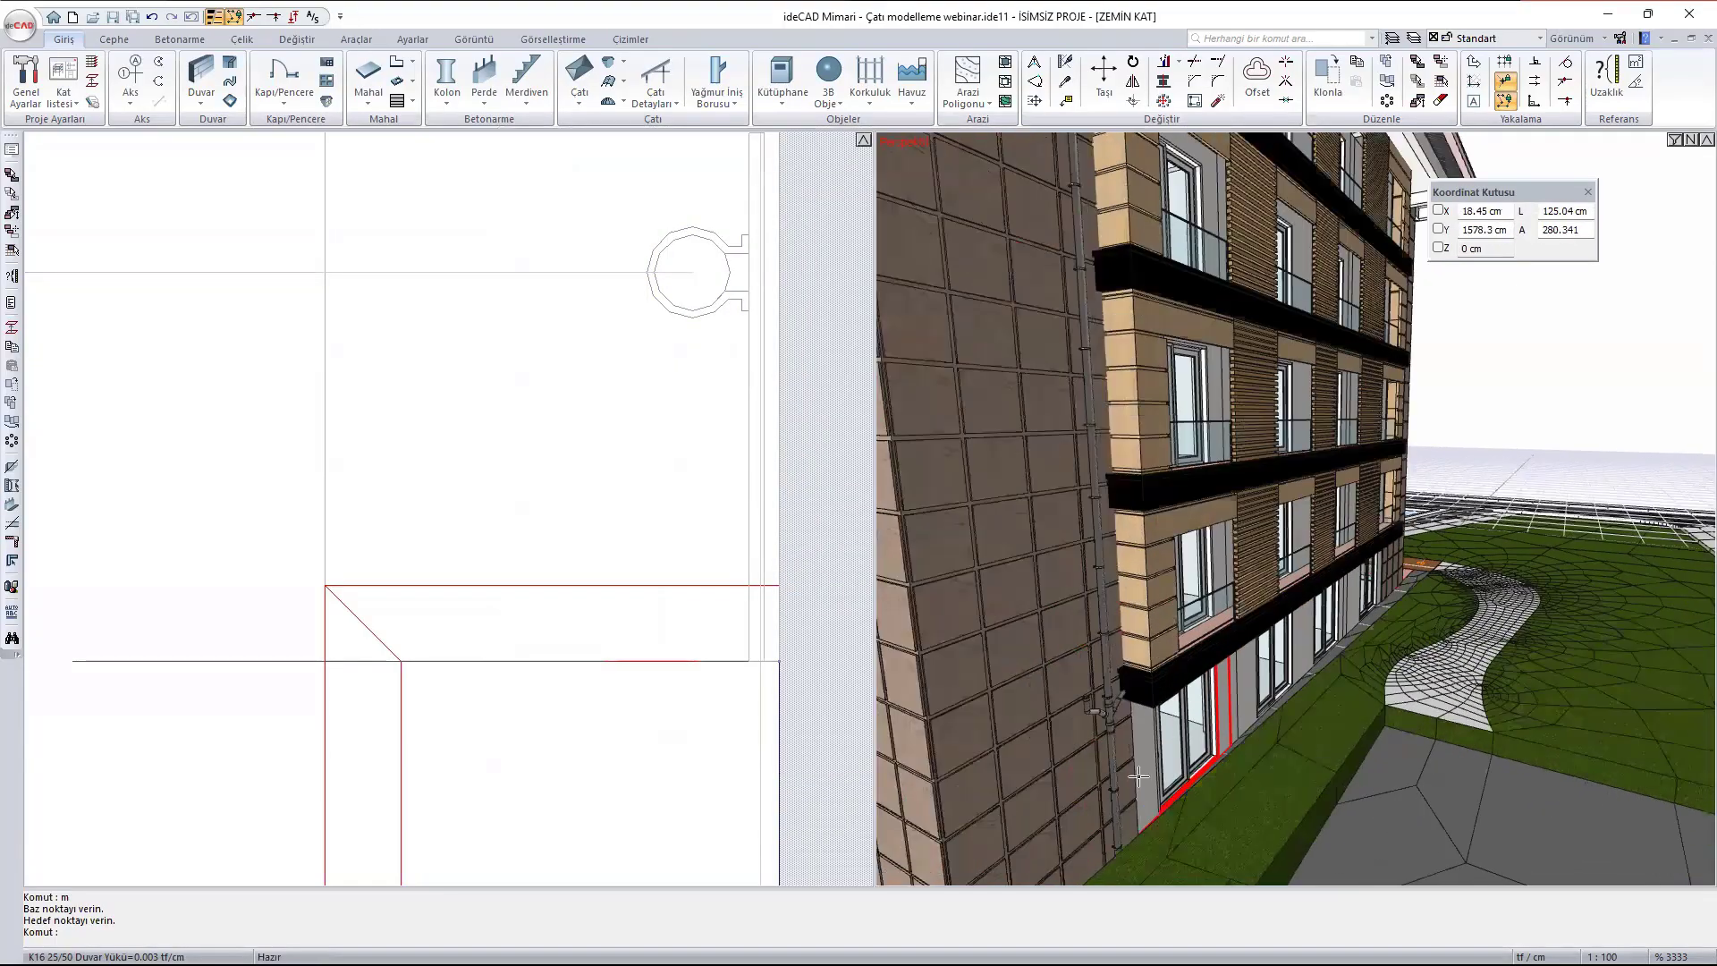
- Set the downpipe connector's direction (Yön) to Sağ and its elevation (Kot) to 2
scroll(1138, 776, up, 7)
scroll(1120, 613, down, 3)
ctrl+middle_drag(1131, 626, 1077, 598)
double_click(1079, 591)
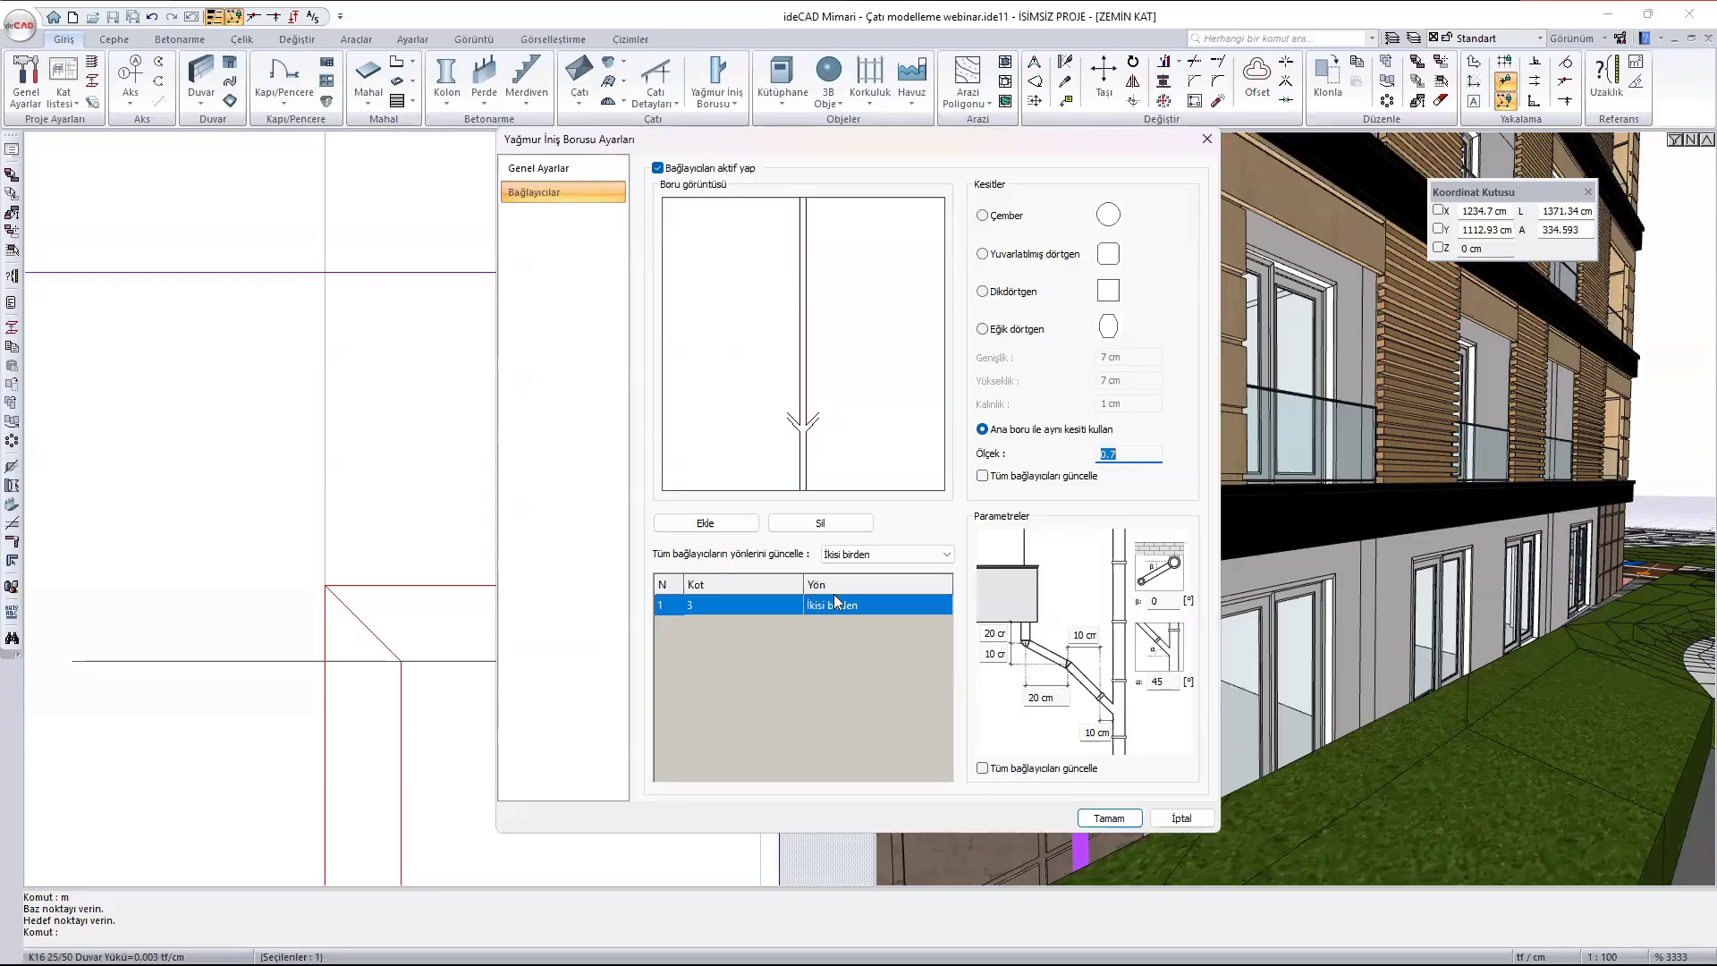
click(853, 604)
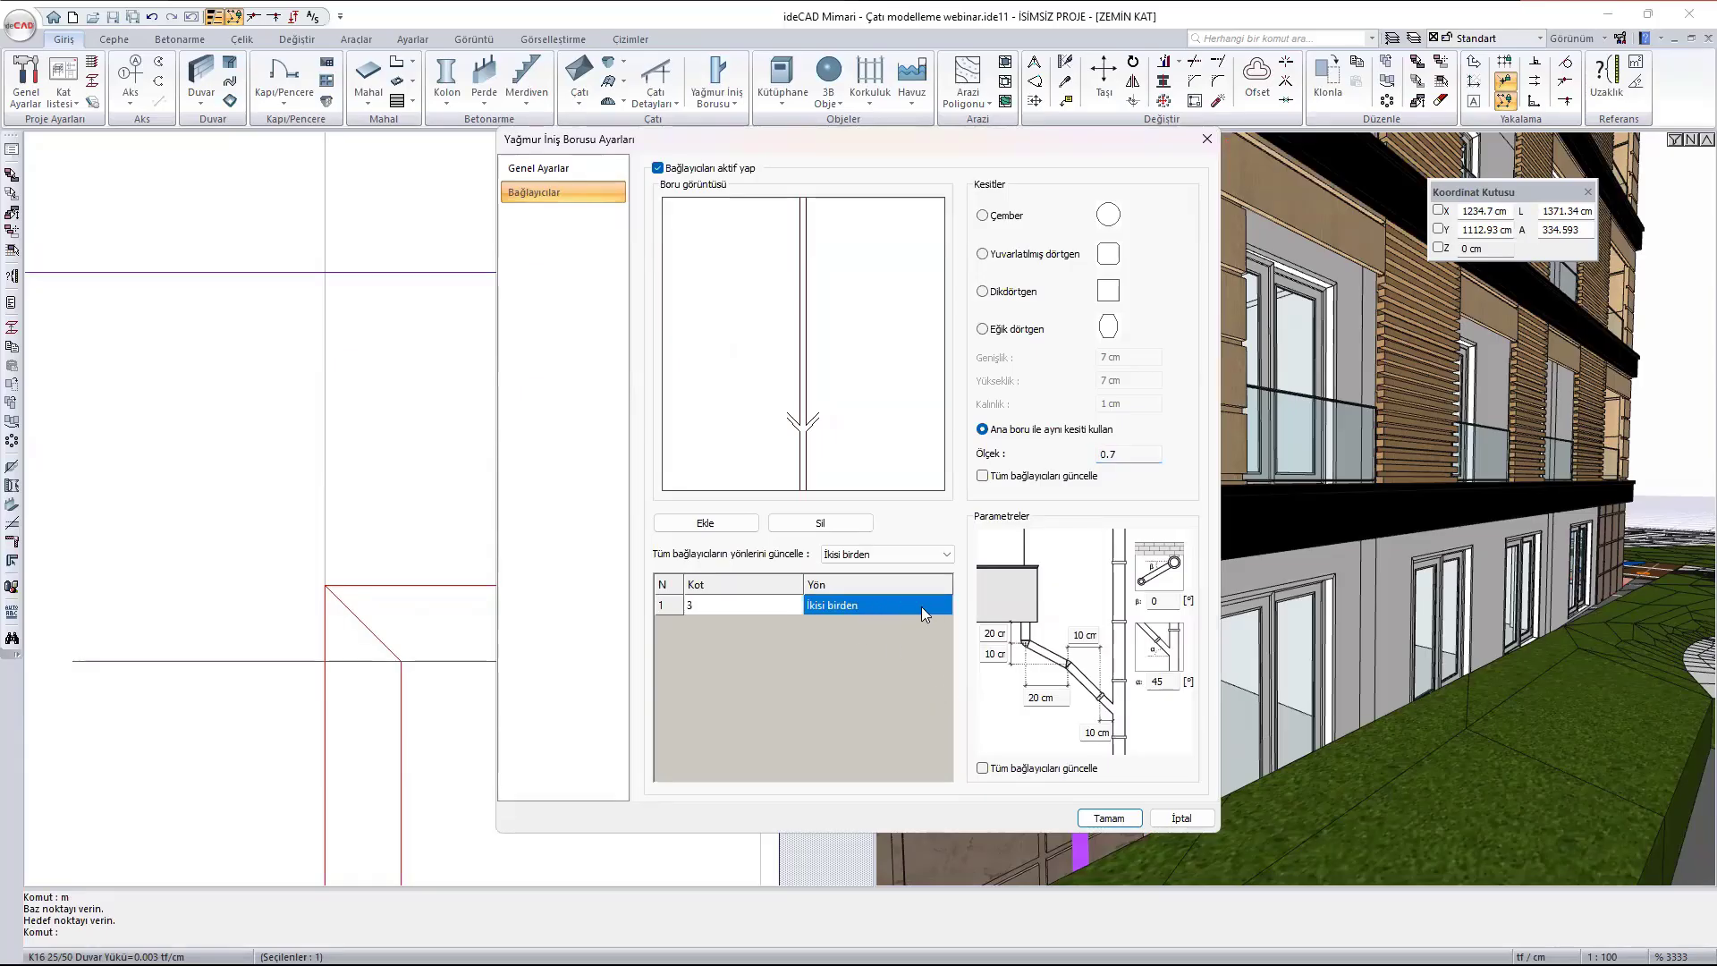
click(824, 605)
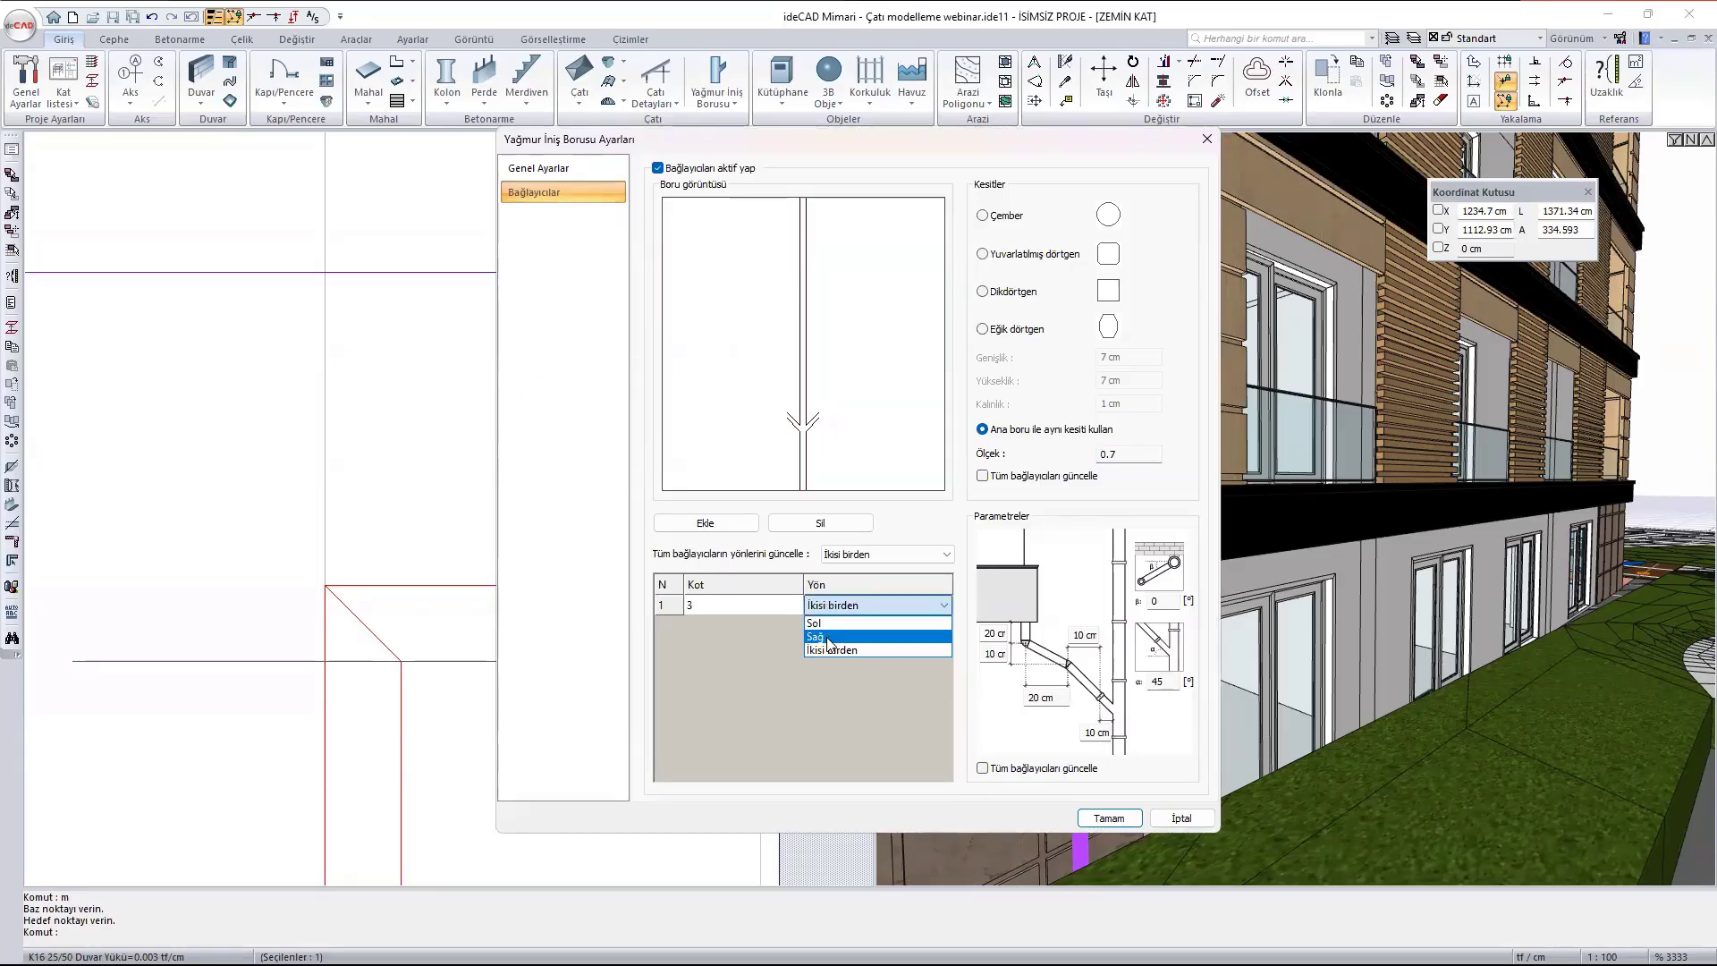
click(827, 638)
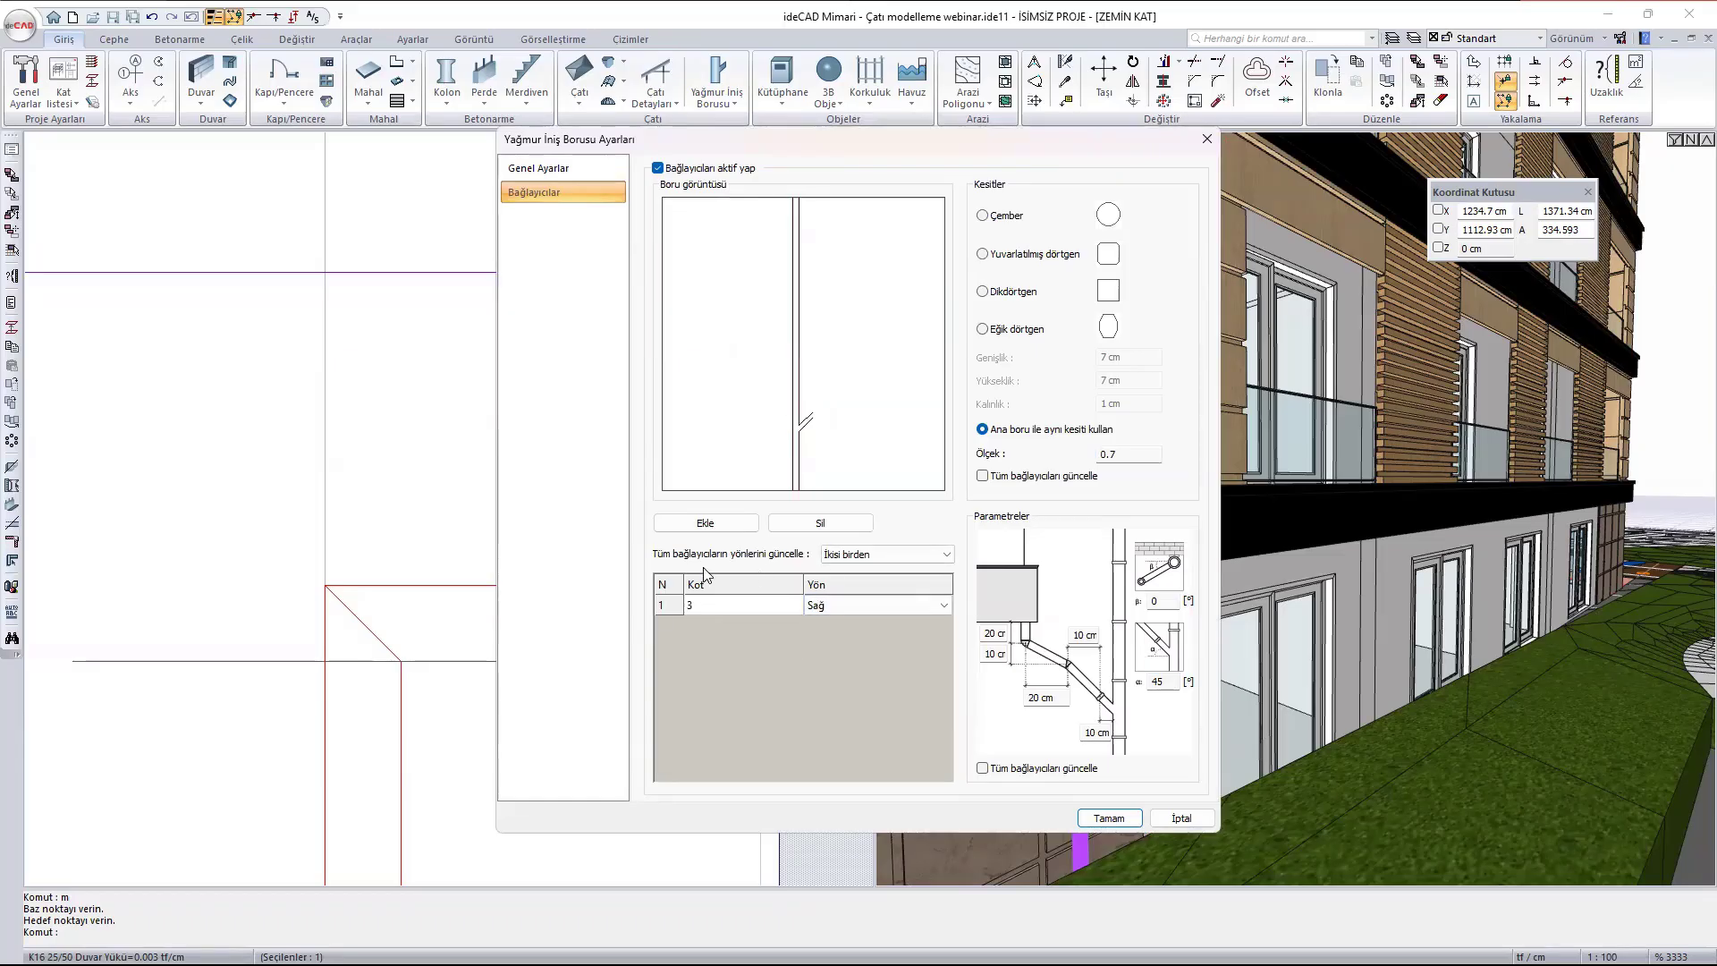
click(706, 606)
click(708, 603)
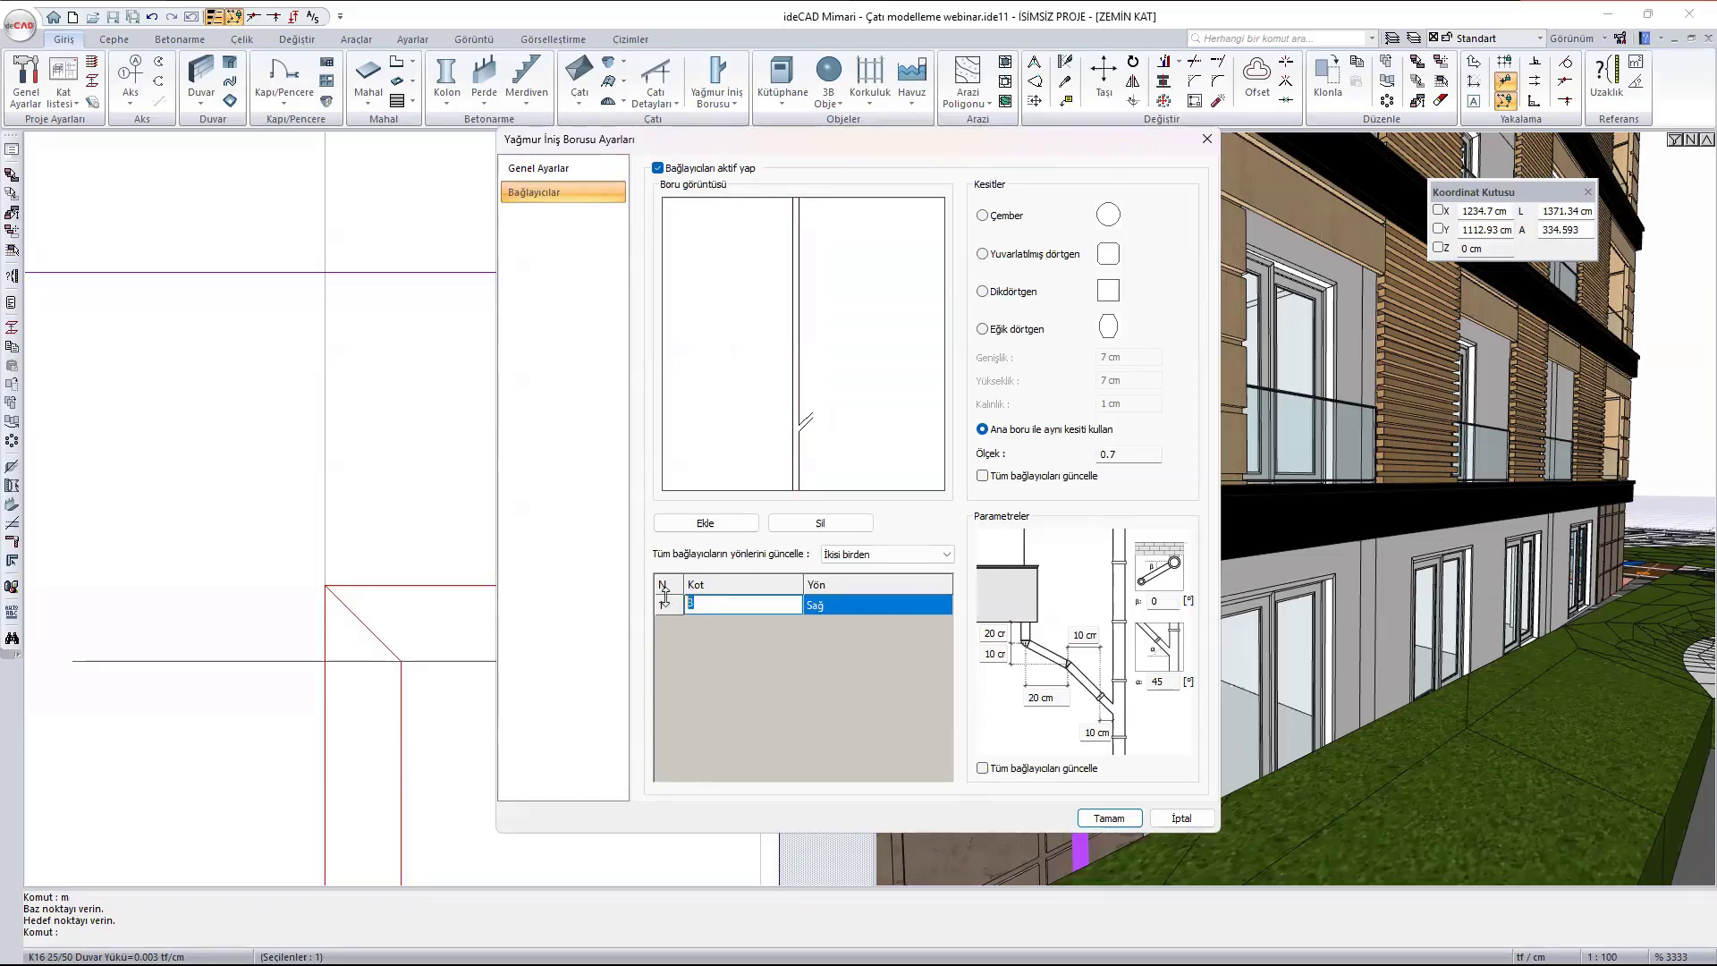
text(2,8)
click(1107, 818)
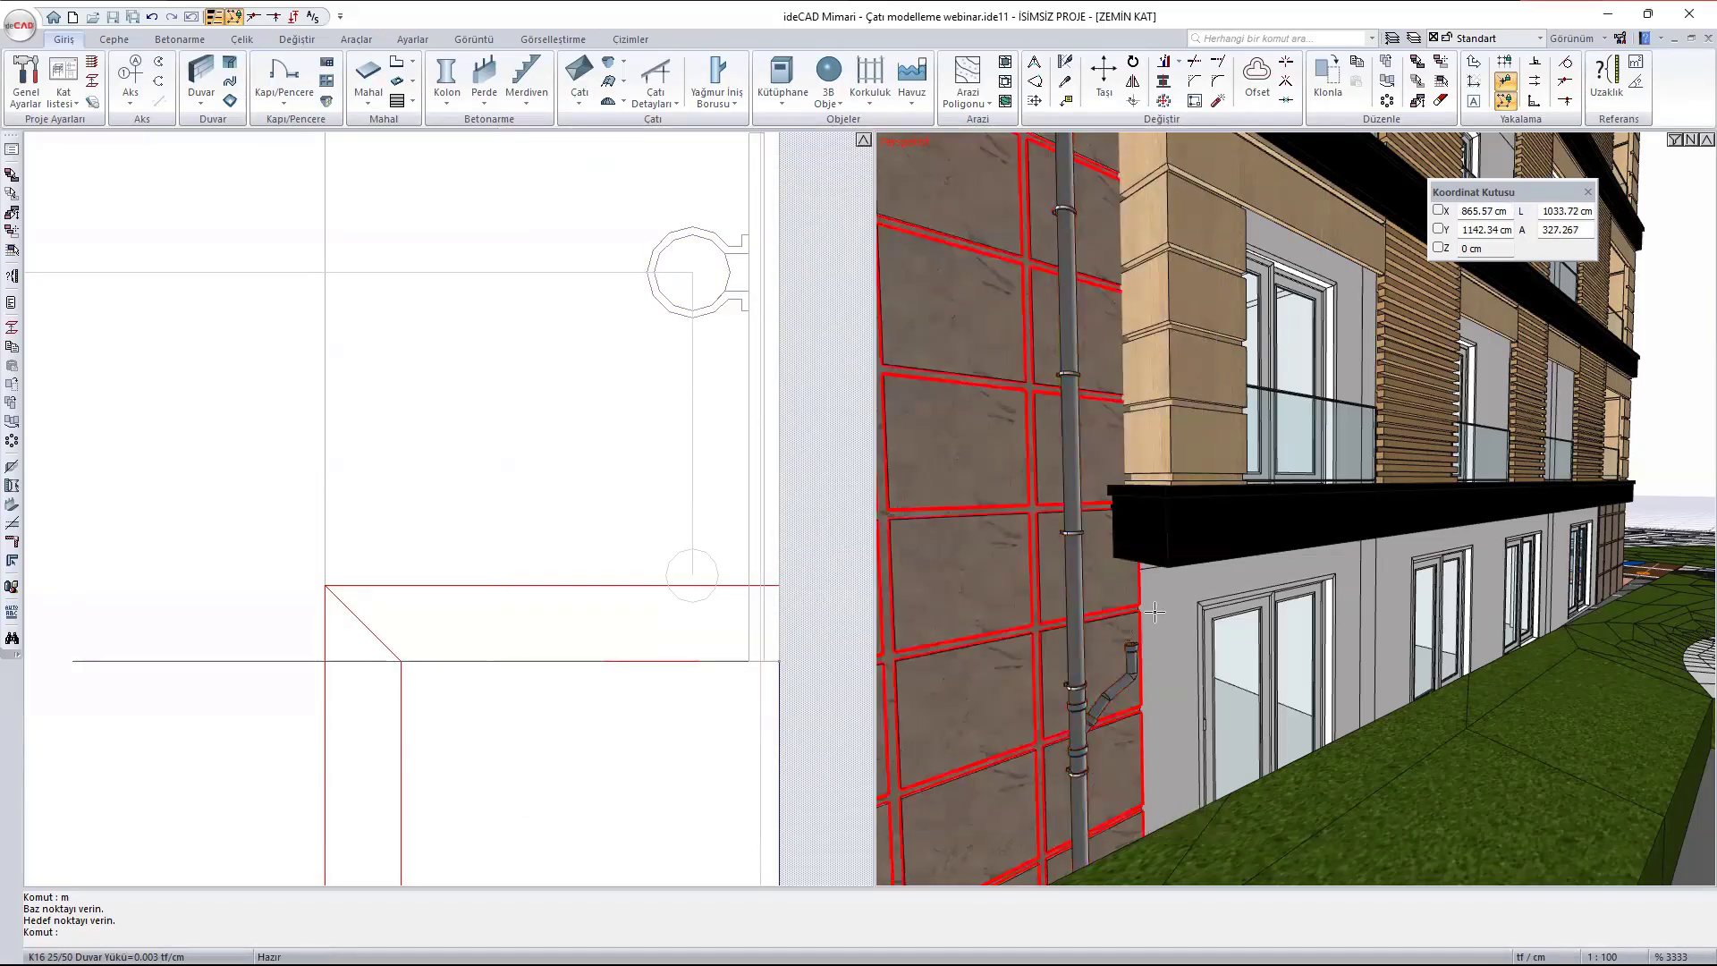
- Raise the downpipe connector by setting its elevation (Kot) to 2.8
double_click(1116, 691)
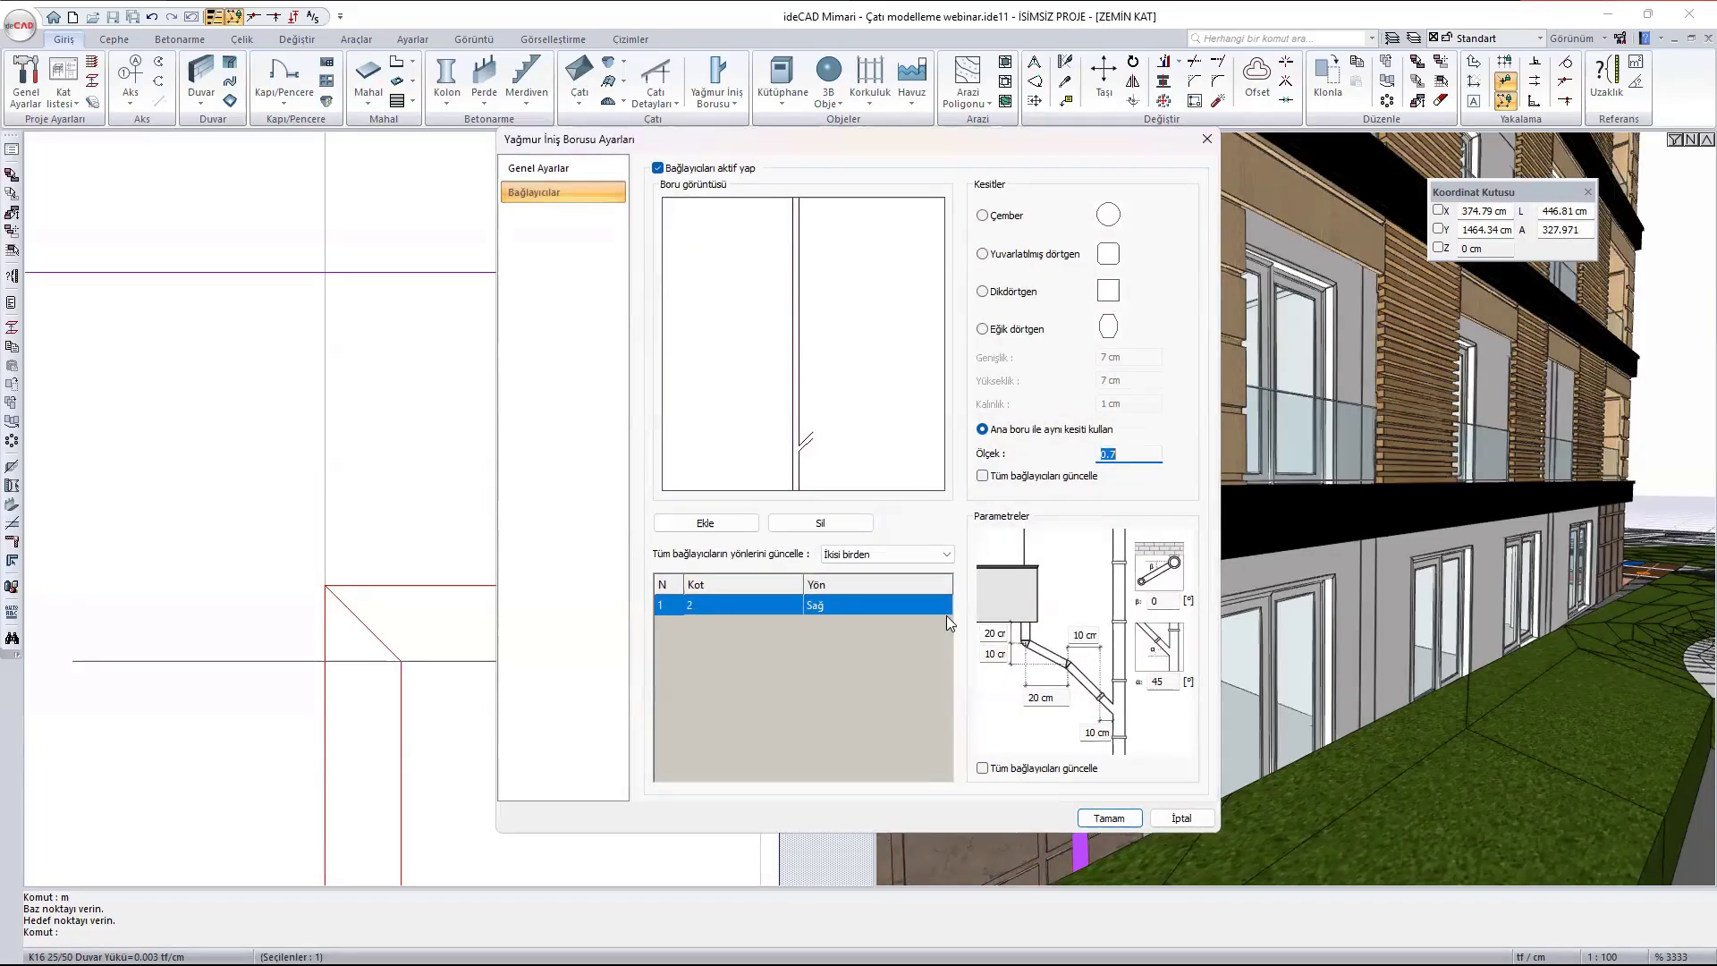
click(717, 605)
drag(718, 604, 645, 575)
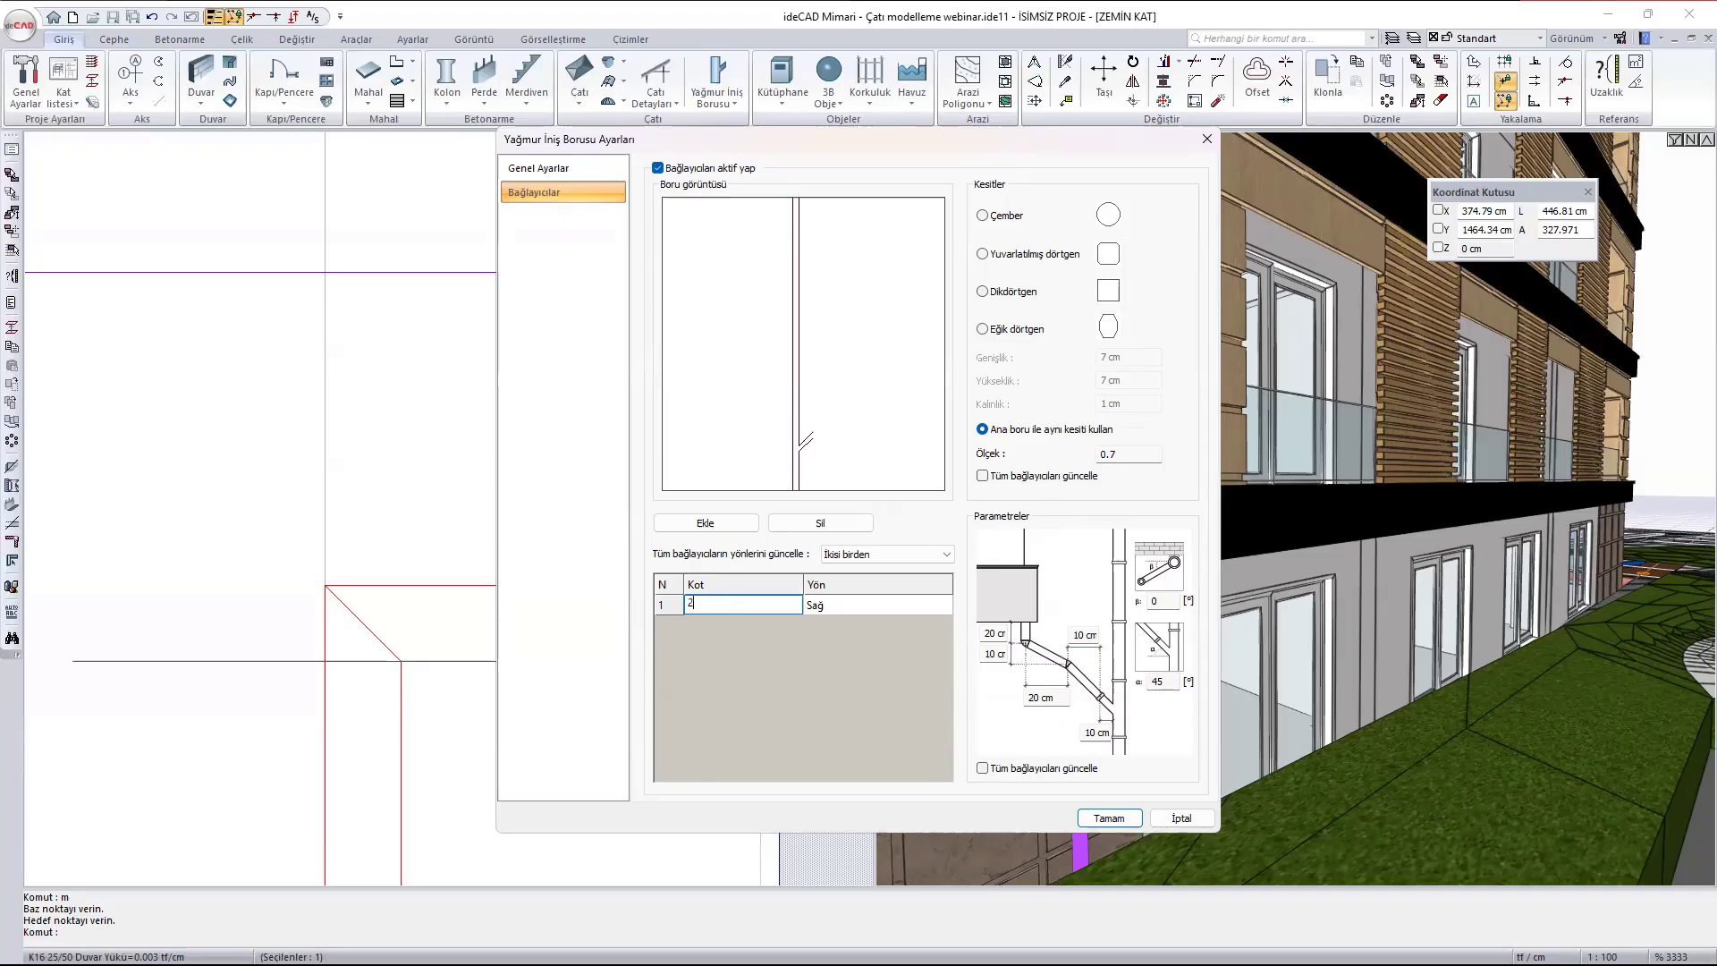
text(2.8)
click(1109, 817)
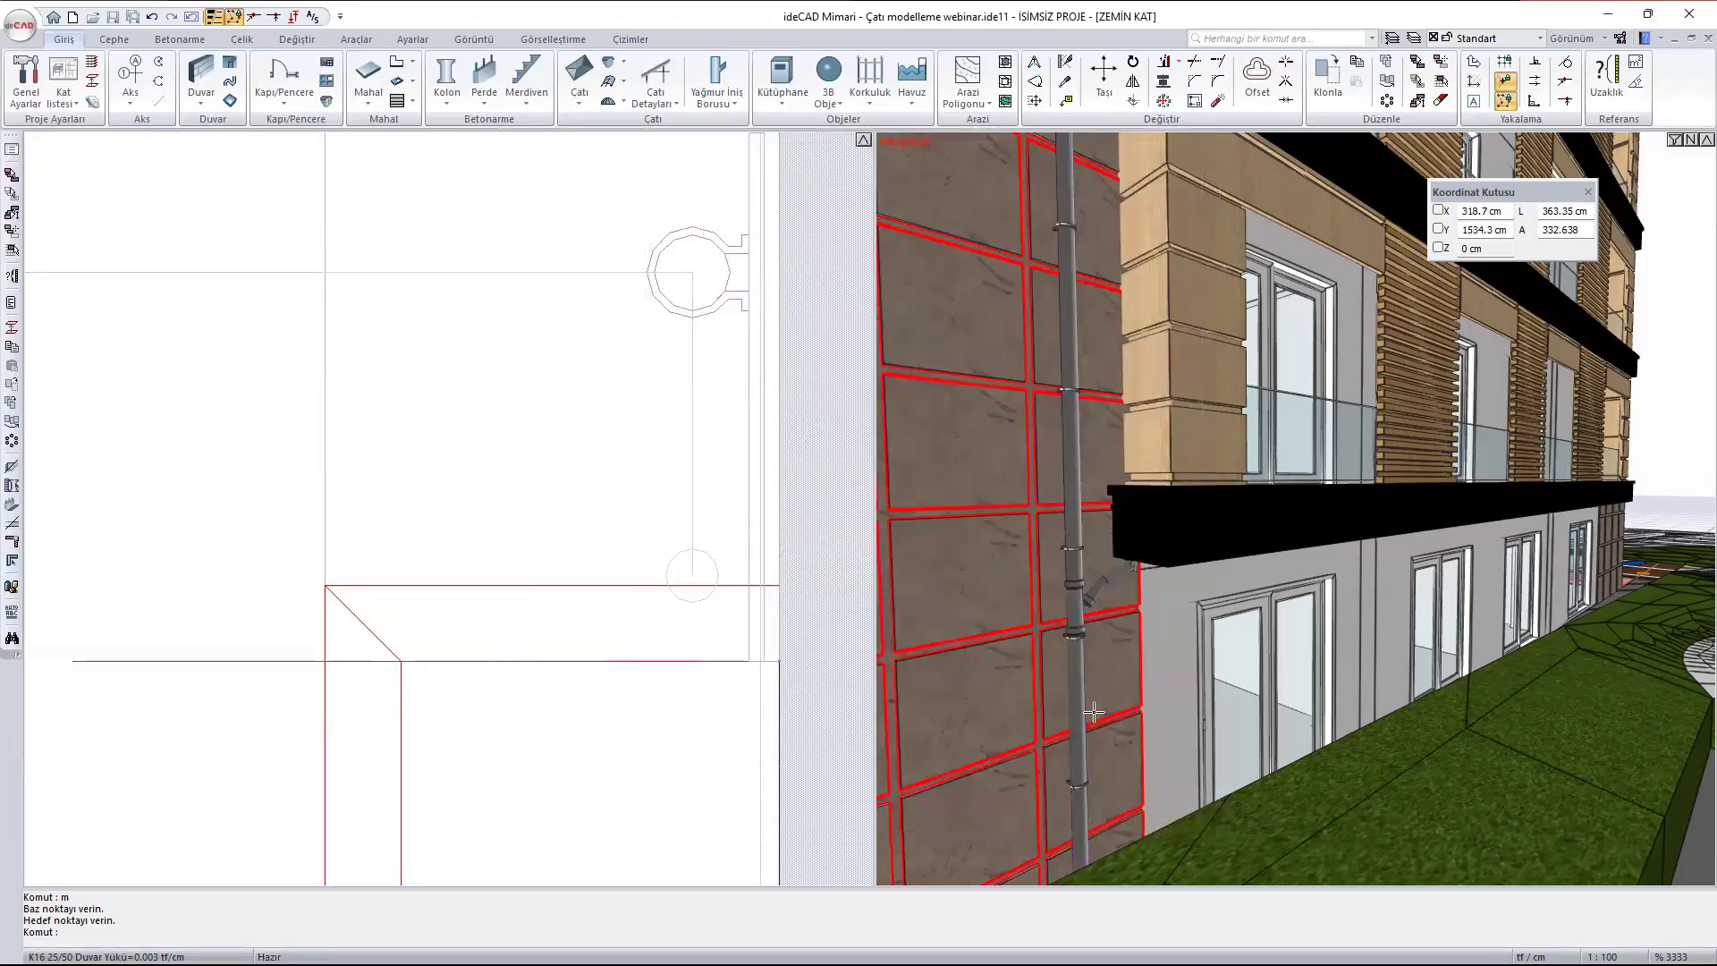
- Extend the connector branch under the balcony slab by setting its horizontal length to 50 cm
scroll(1106, 604, up, 5)
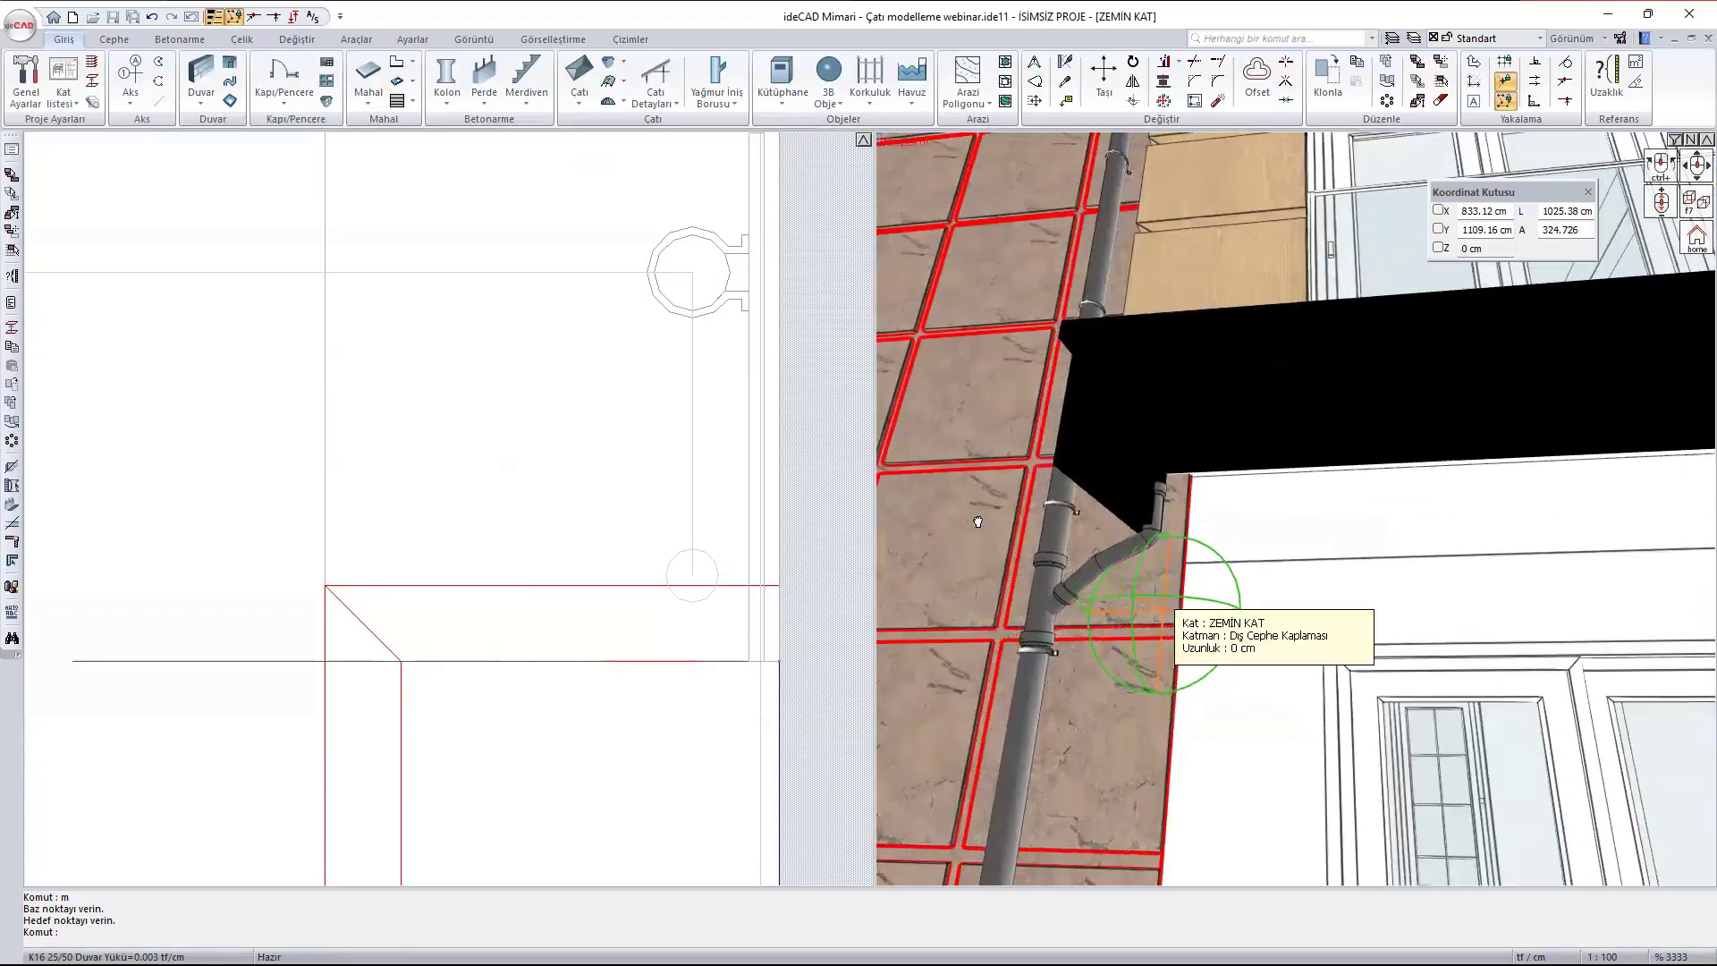
double_click(1146, 559)
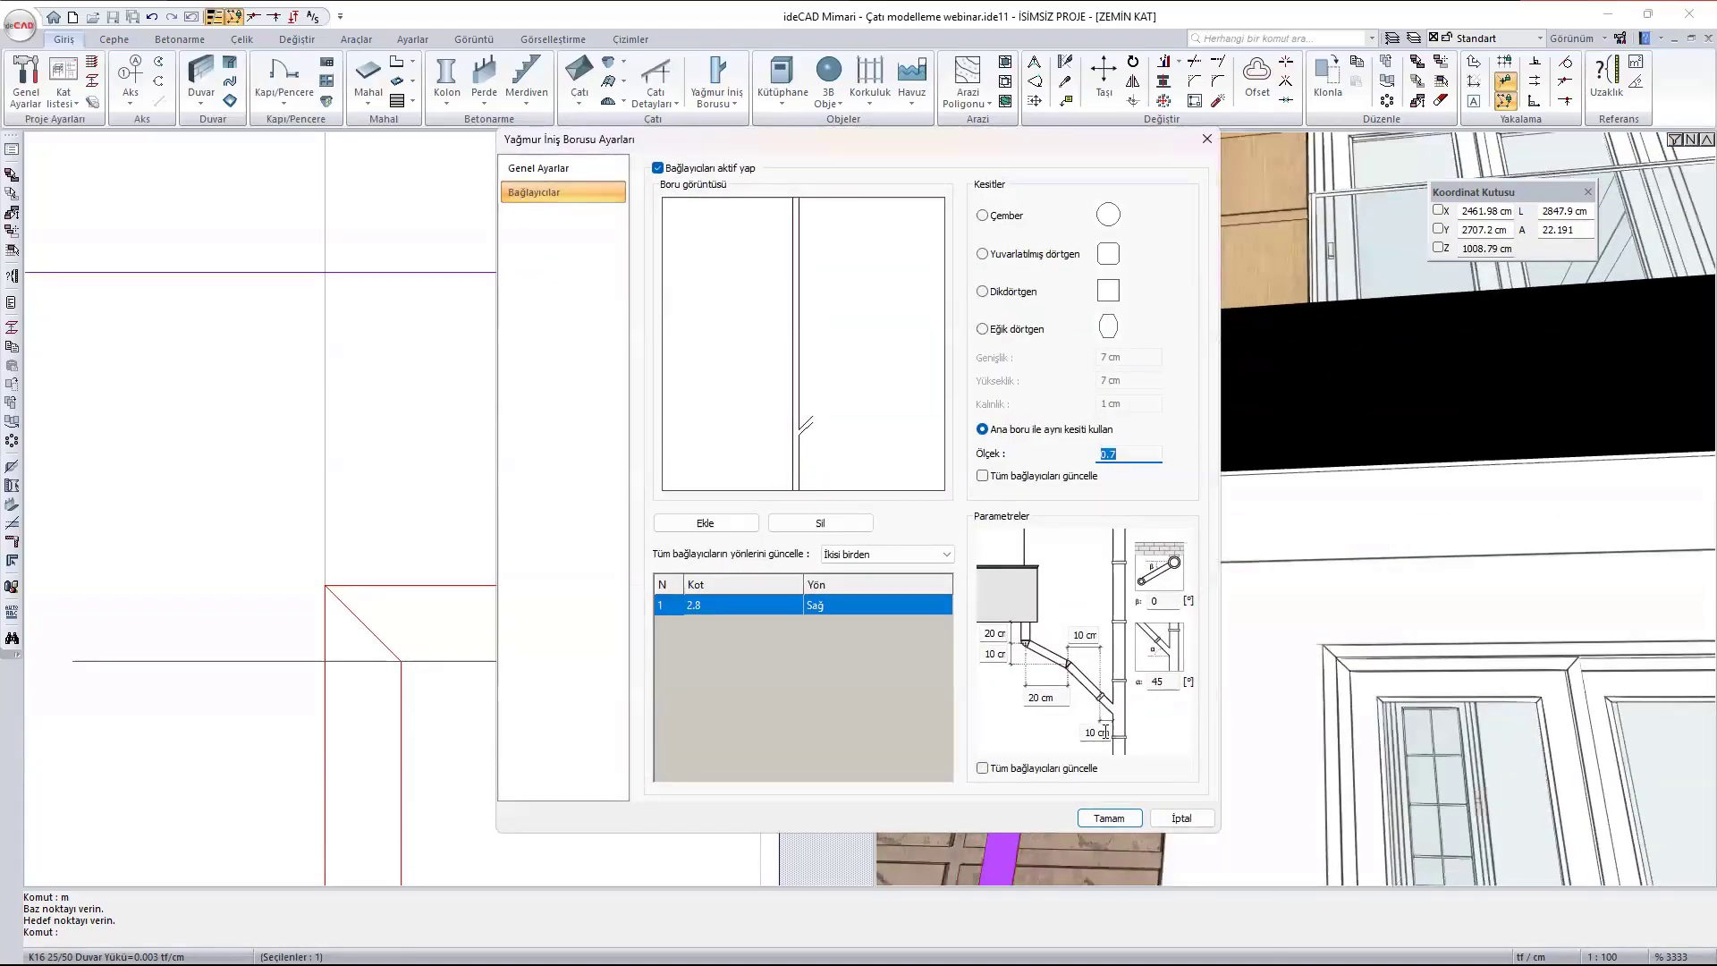
click(1057, 694)
text(50)
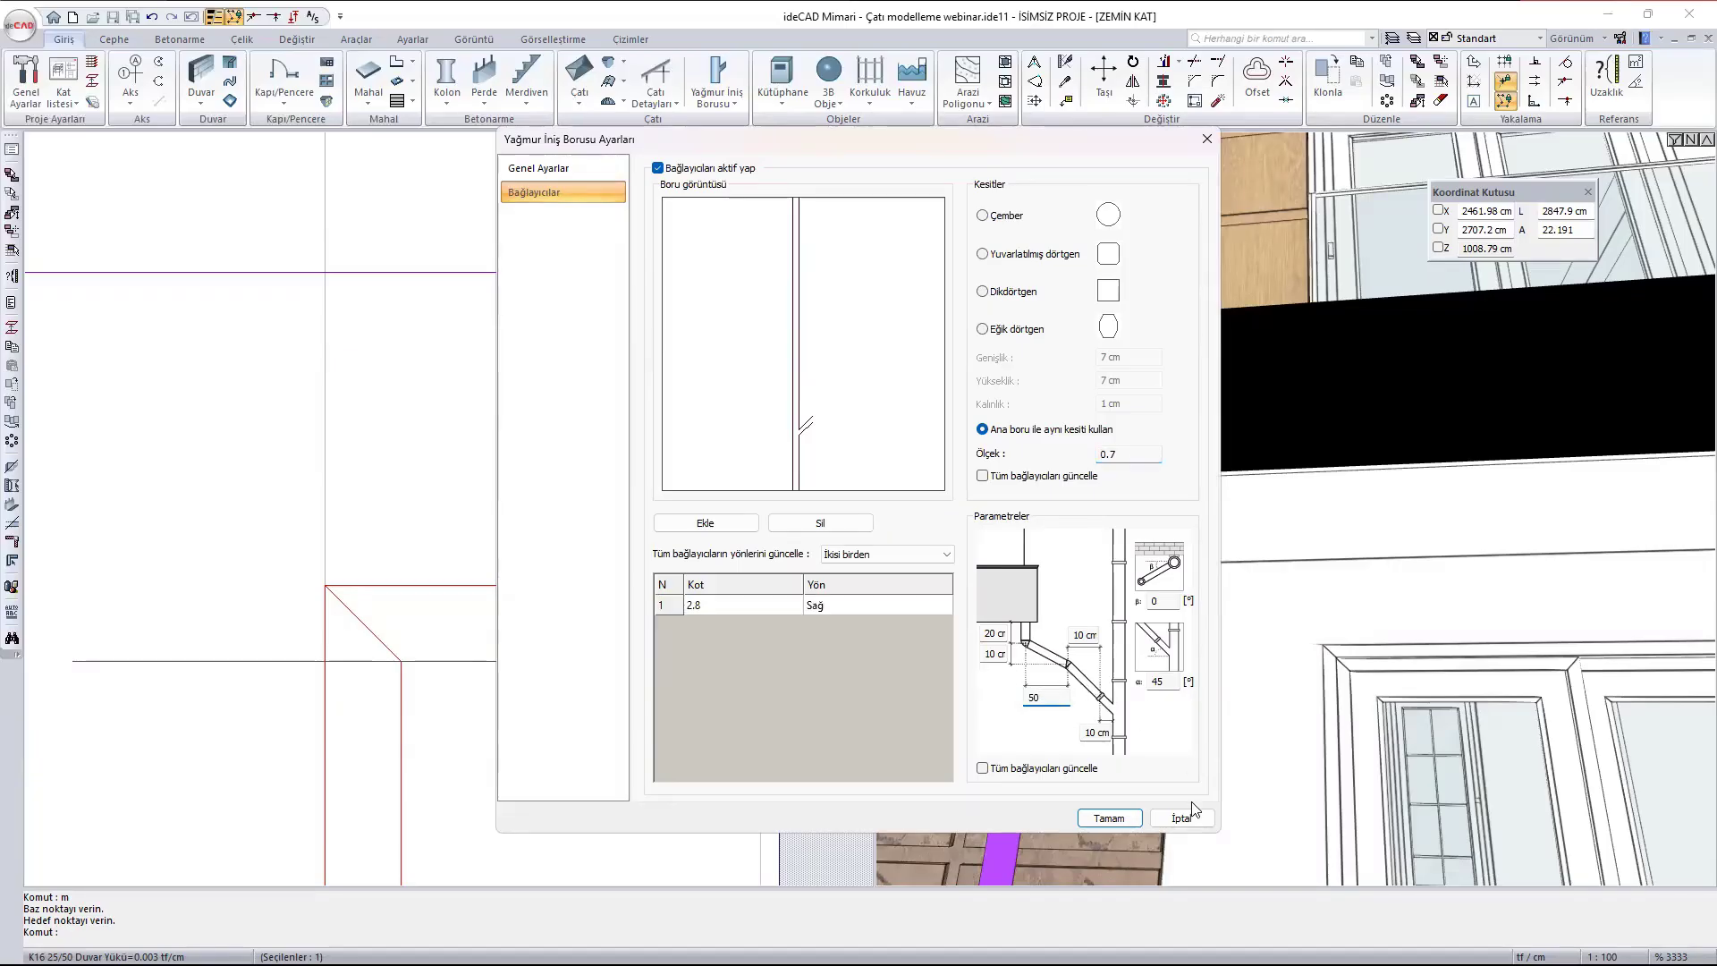
click(1109, 818)
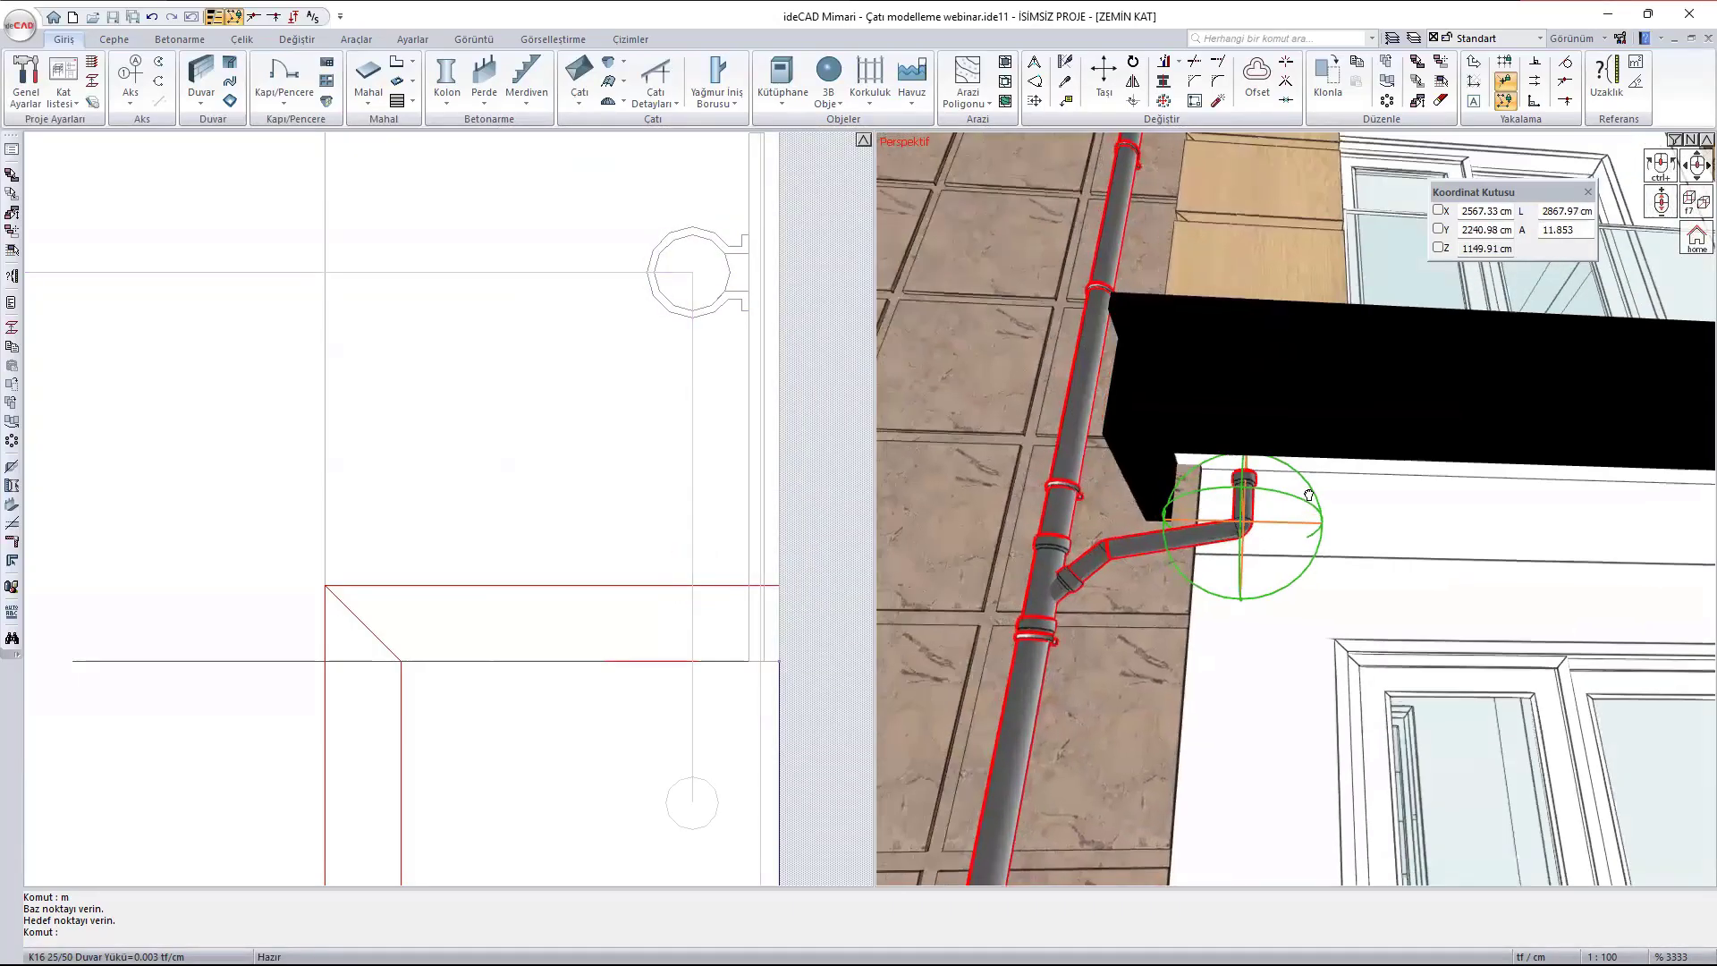
- Lengthen the vertical end piece of the downpipe connector below the balcony slab to 40 cm
scroll(1254, 516, up, 3)
middle_drag(1254, 516, 1237, 505)
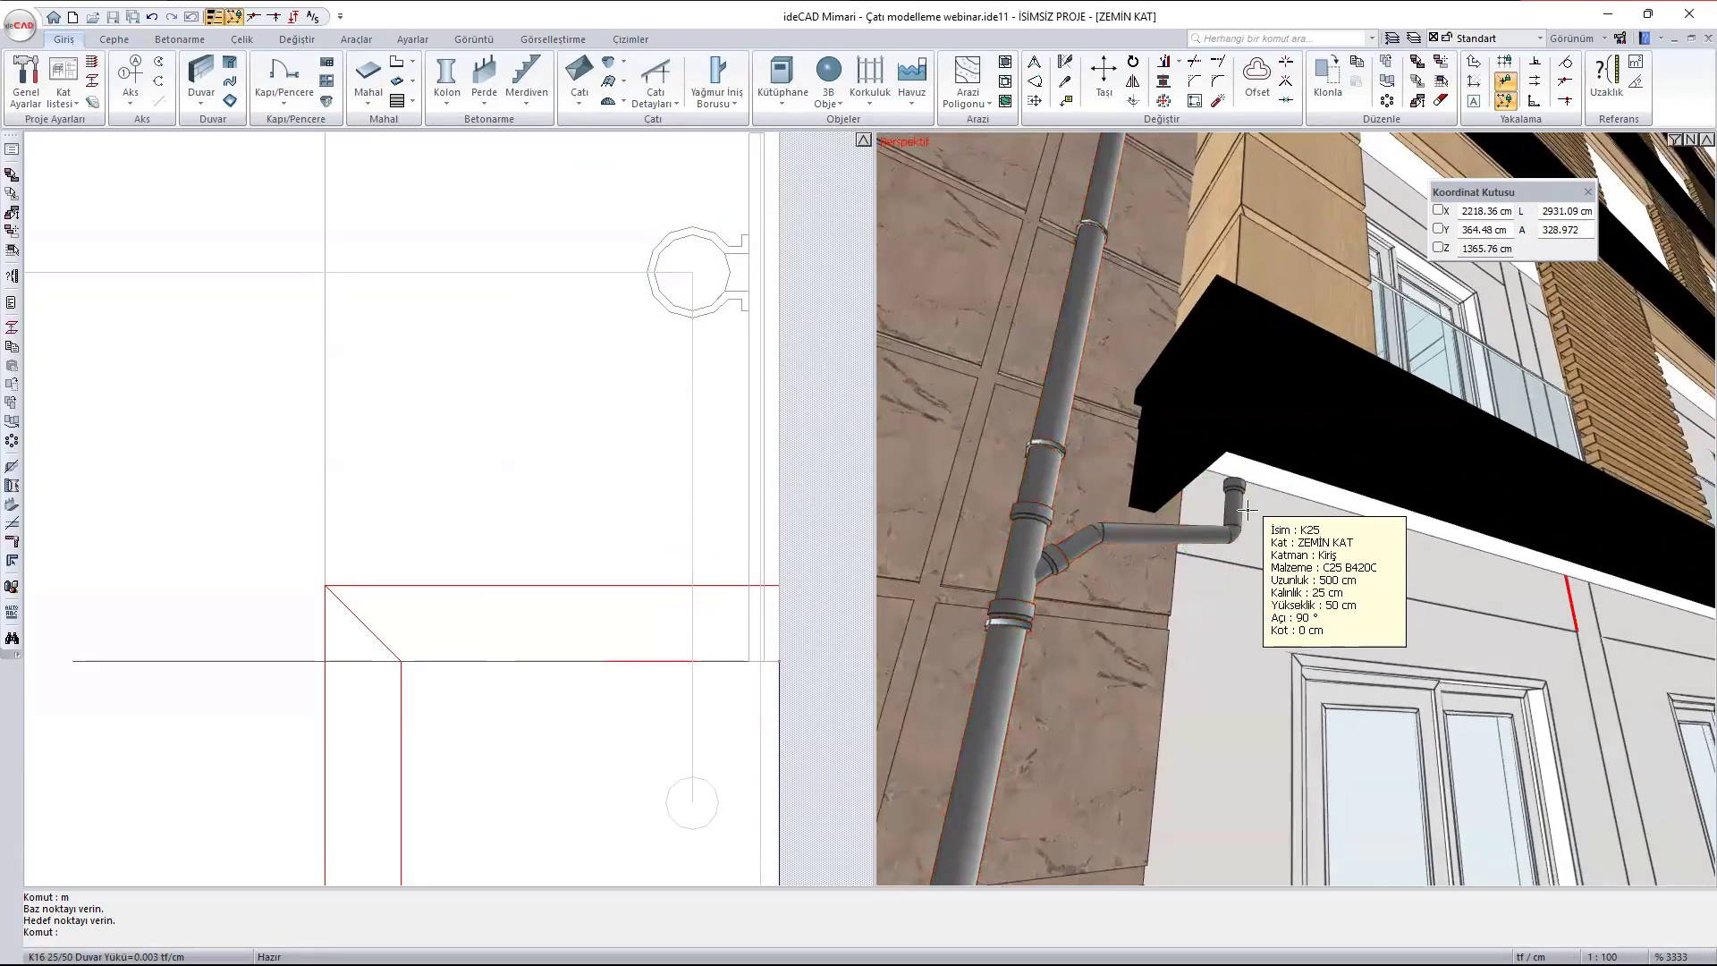
click(1237, 504)
double_click(1237, 504)
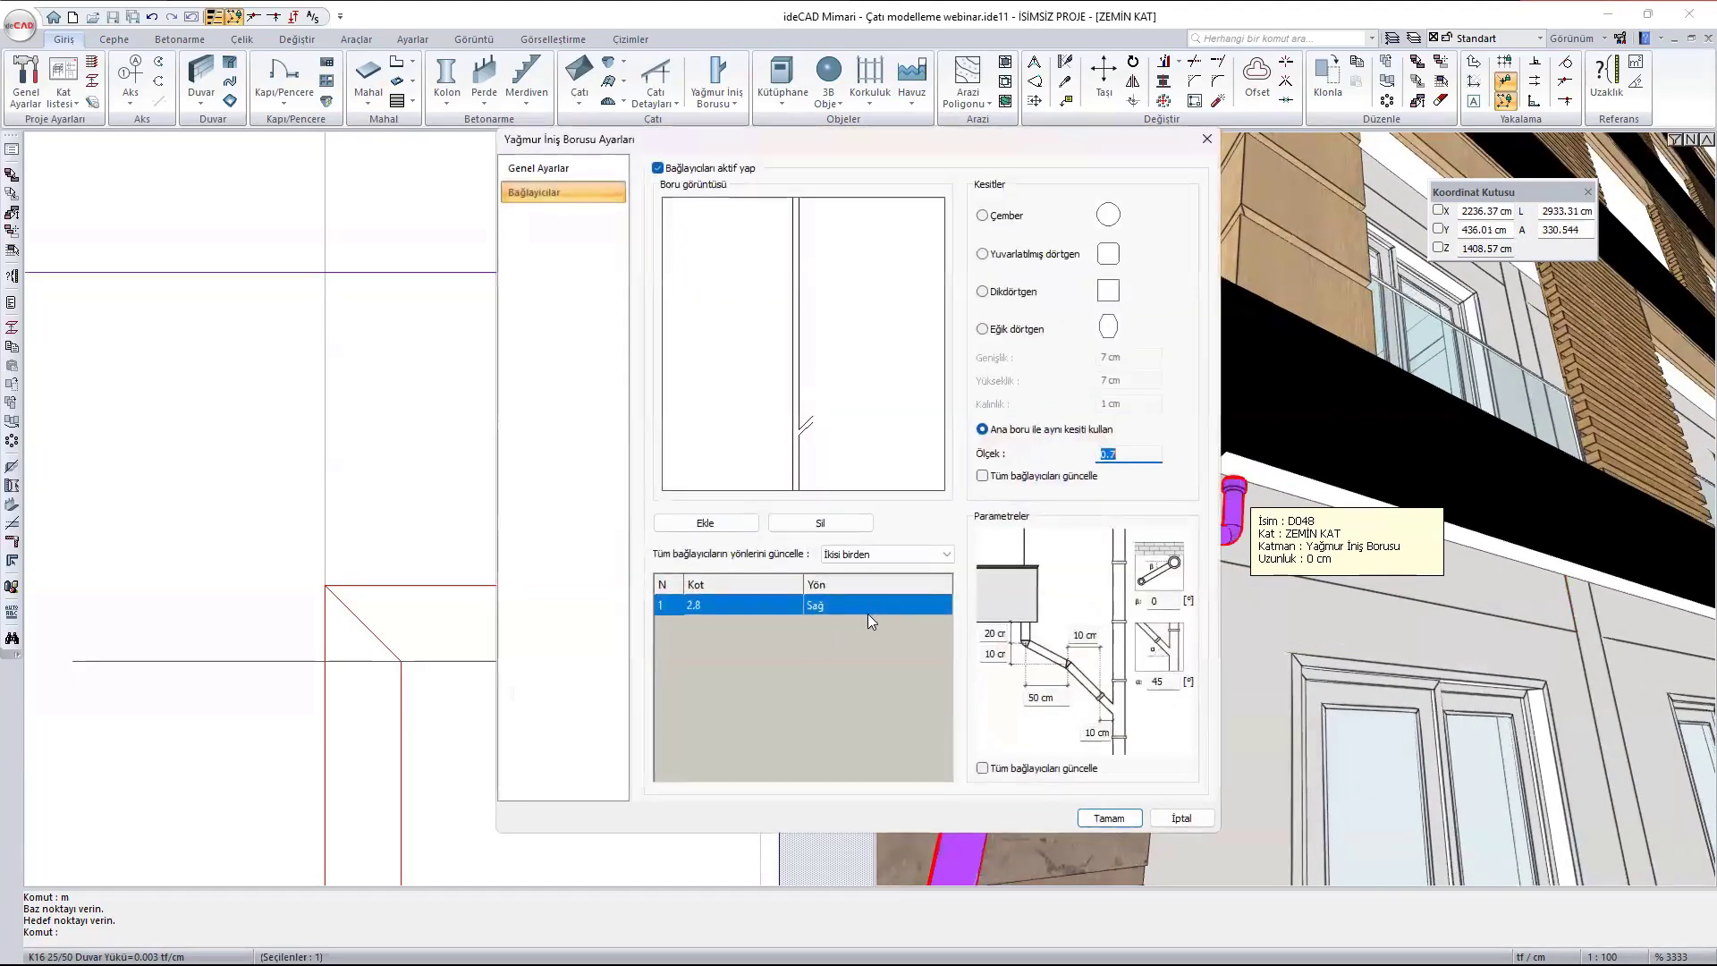
click(987, 632)
text(40)
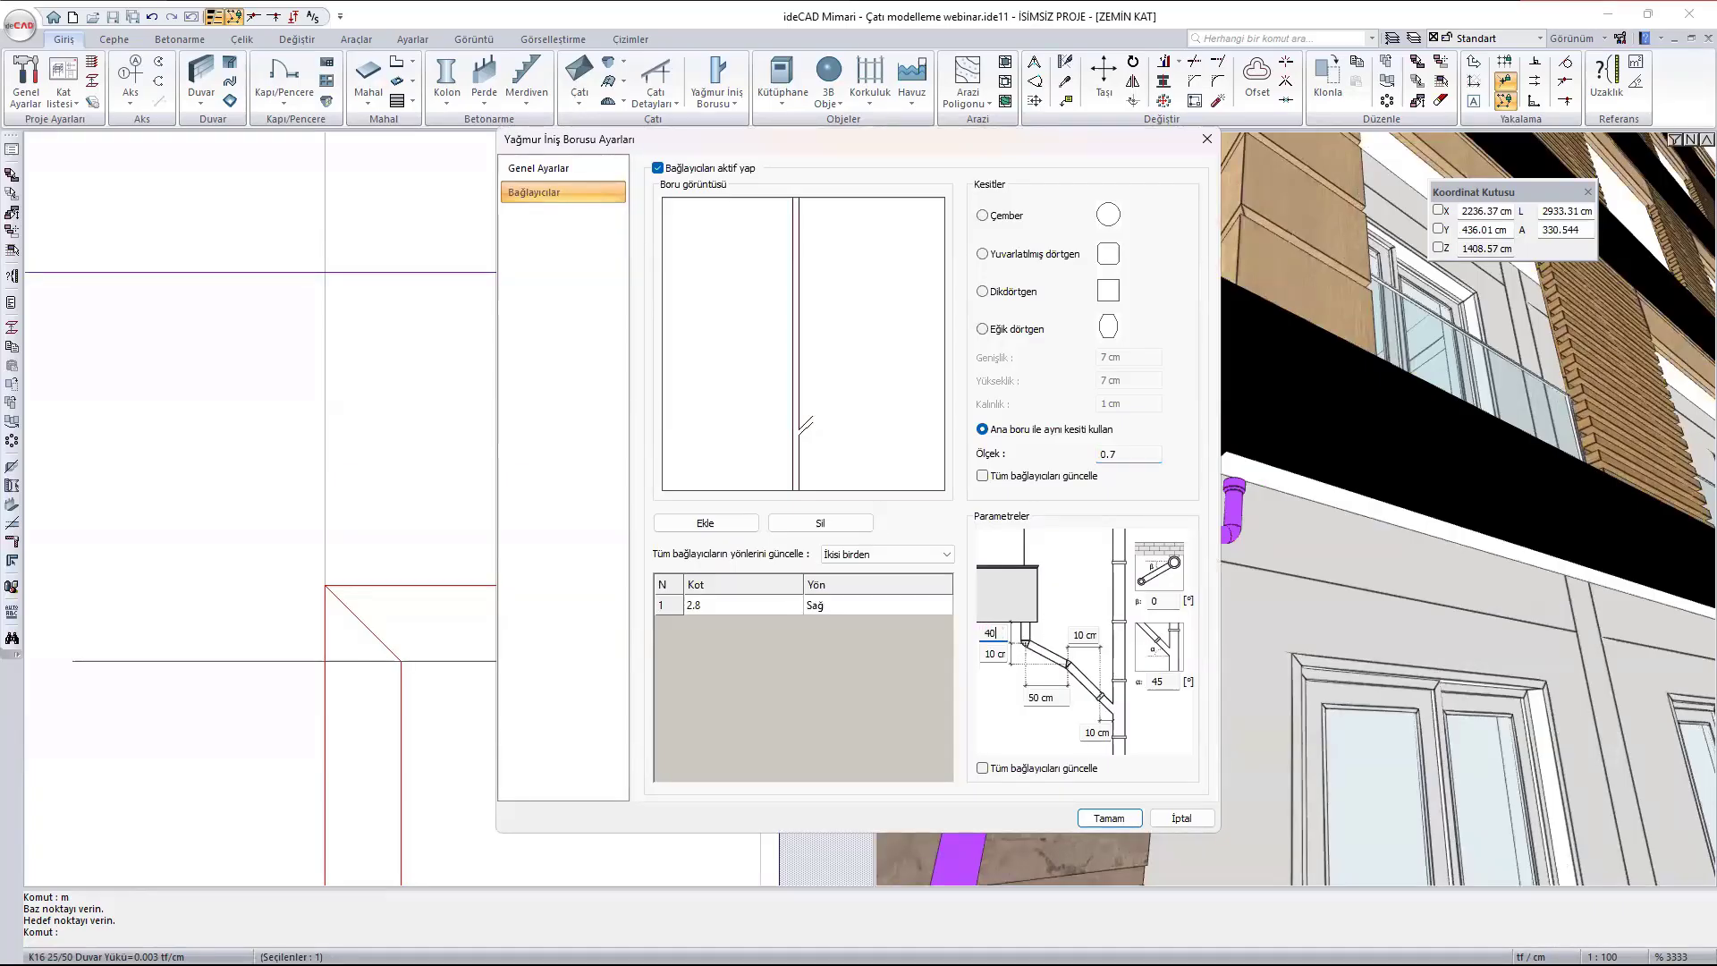
click(1109, 817)
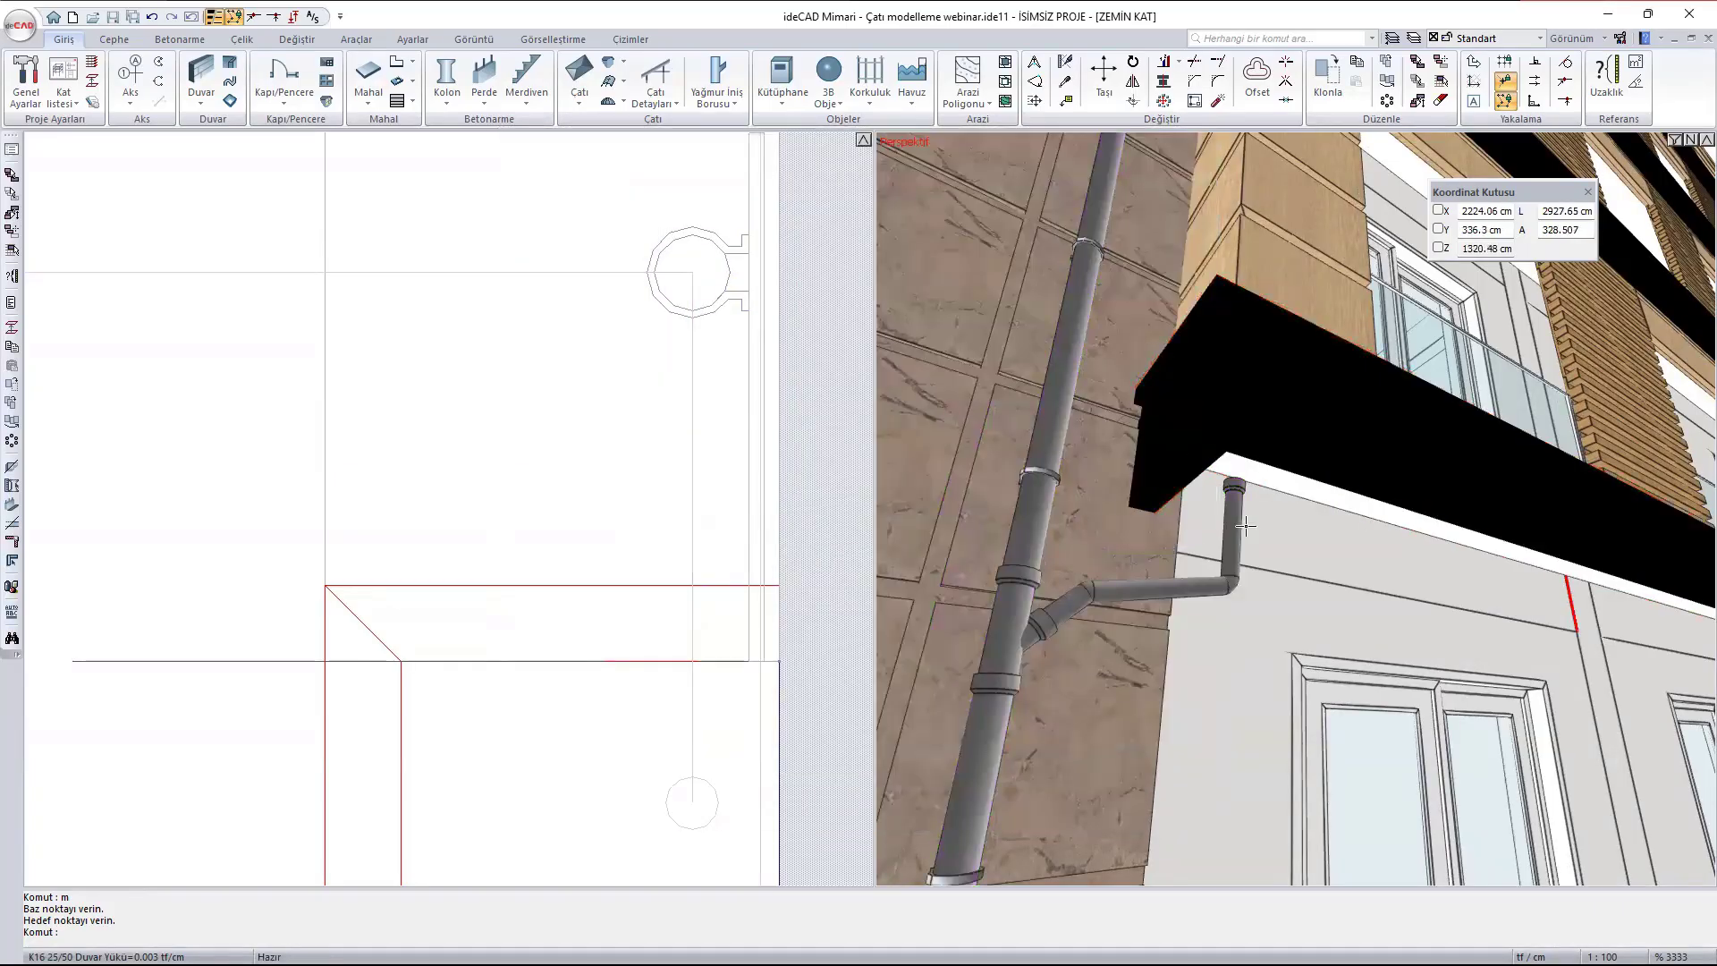
- Raise the downpipe connector by setting its elevation (Kot) to 2.9
double_click(1239, 528)
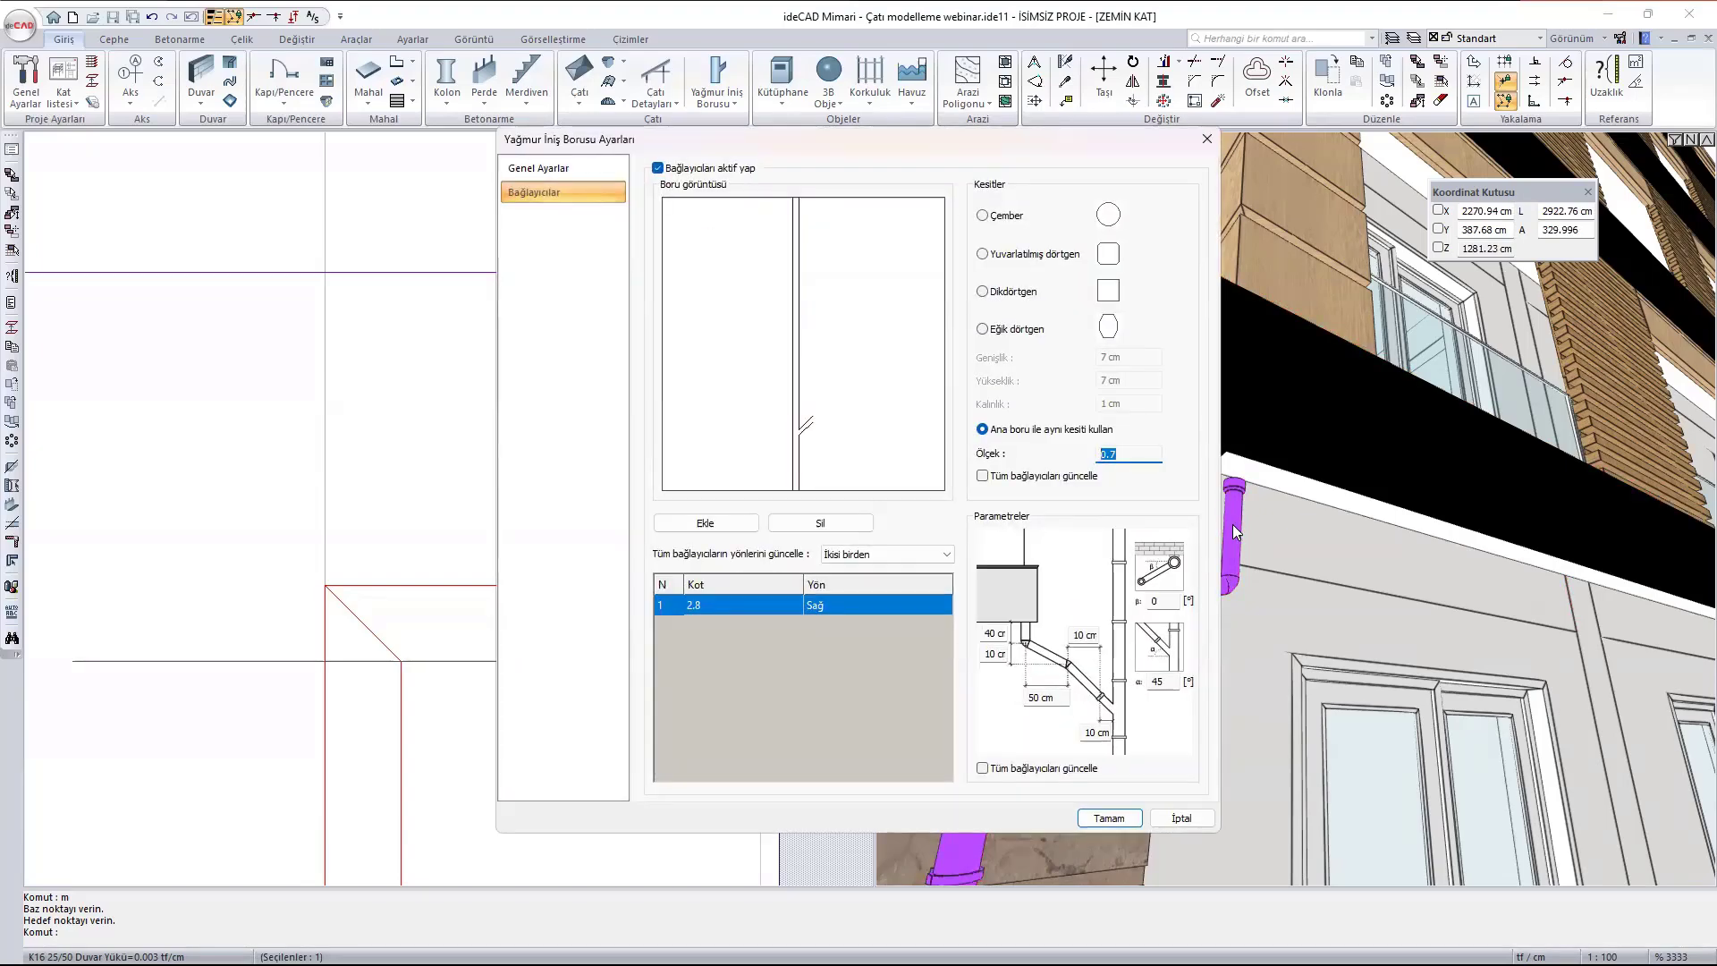
click(719, 599)
click(719, 601)
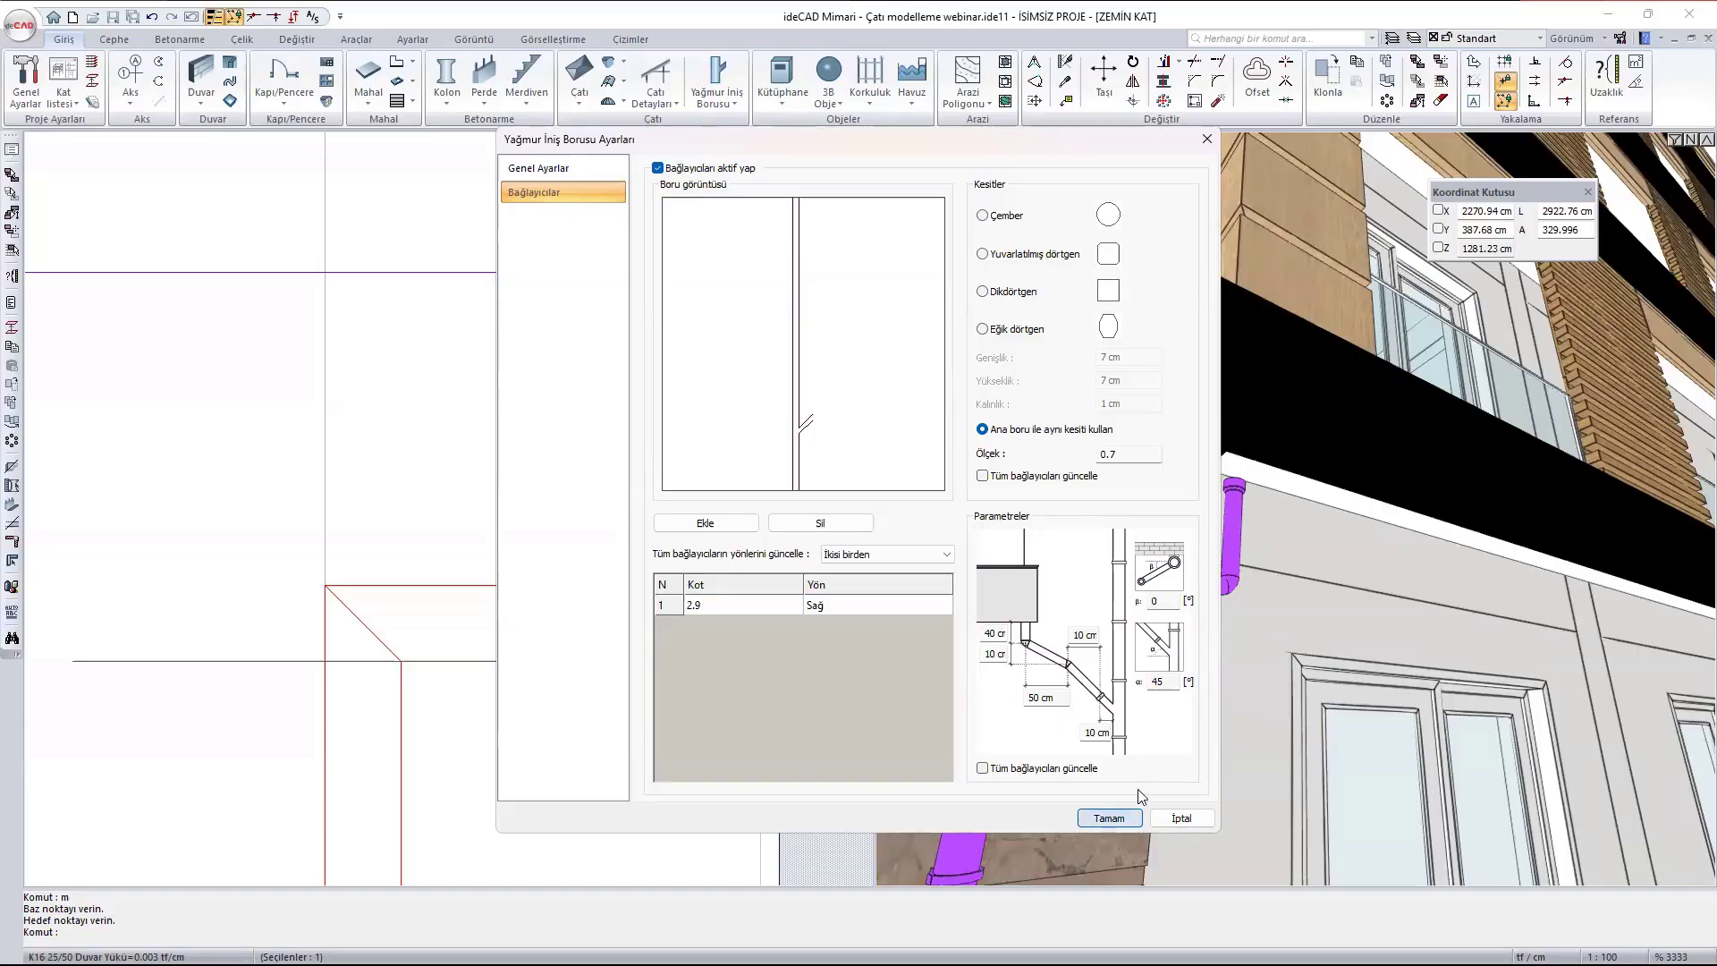
click(1109, 818)
- Add two more connectors to the same downpipe at elevations (Kot) 5.9 and 8.9, both directed to Sağ
scroll(1208, 469, down, 8)
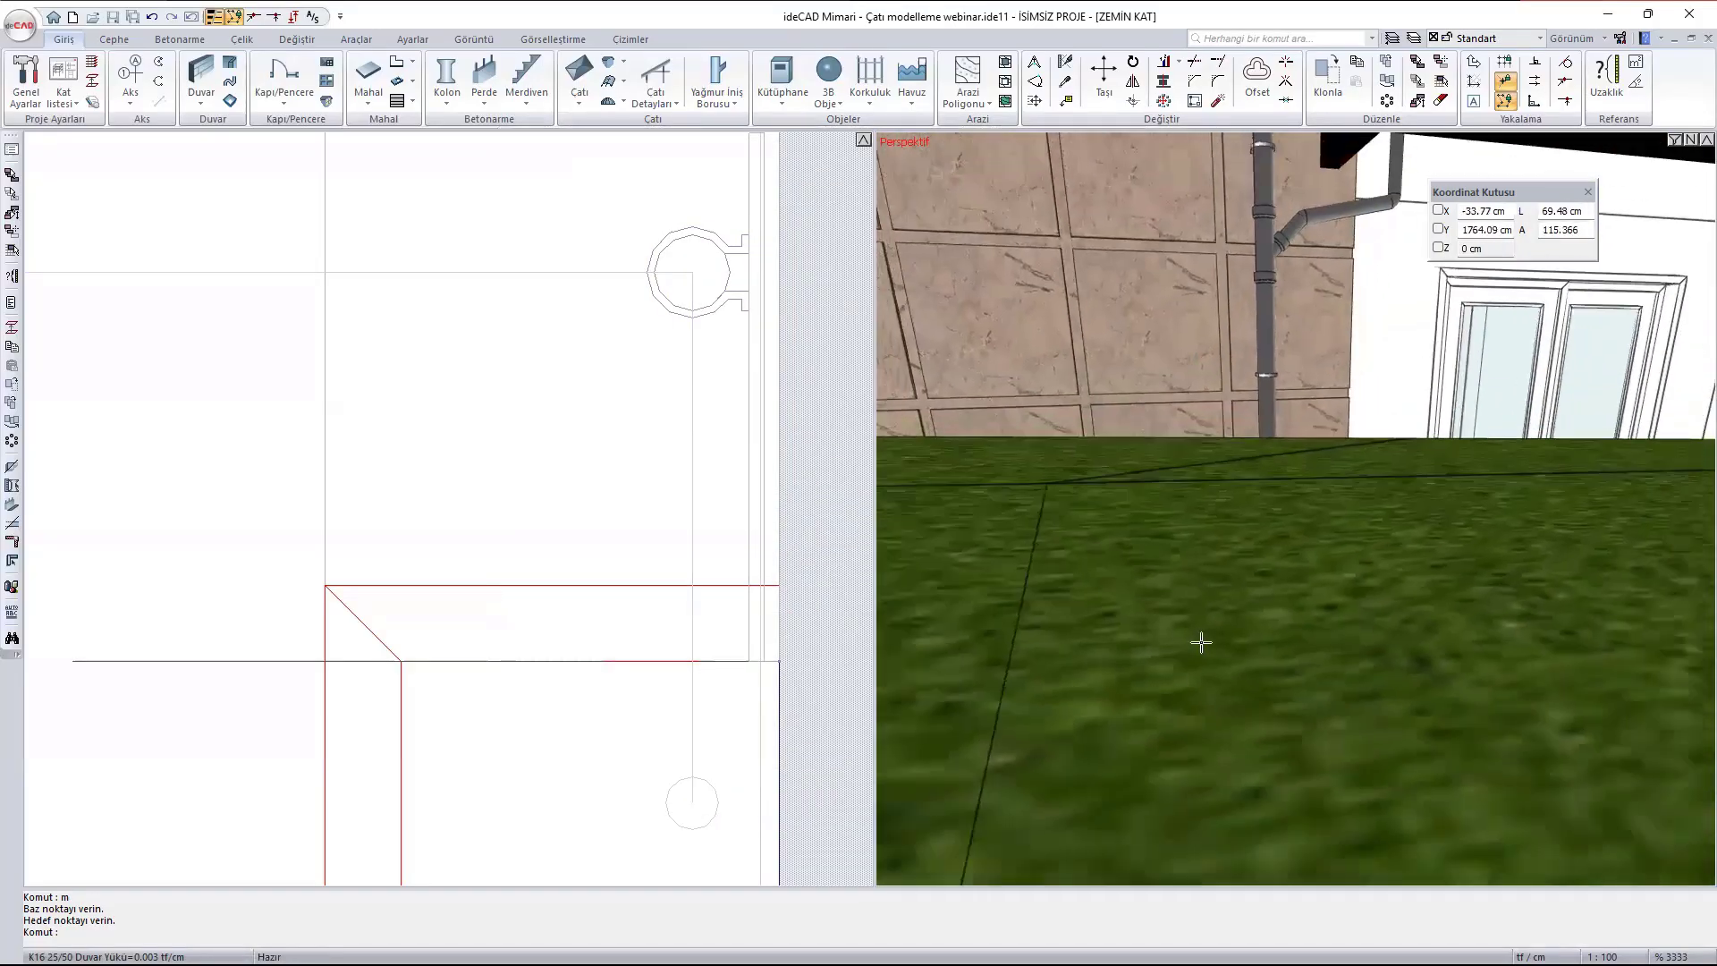
scroll(1274, 377, up, 4)
middle_drag(1270, 380, 1349, 398)
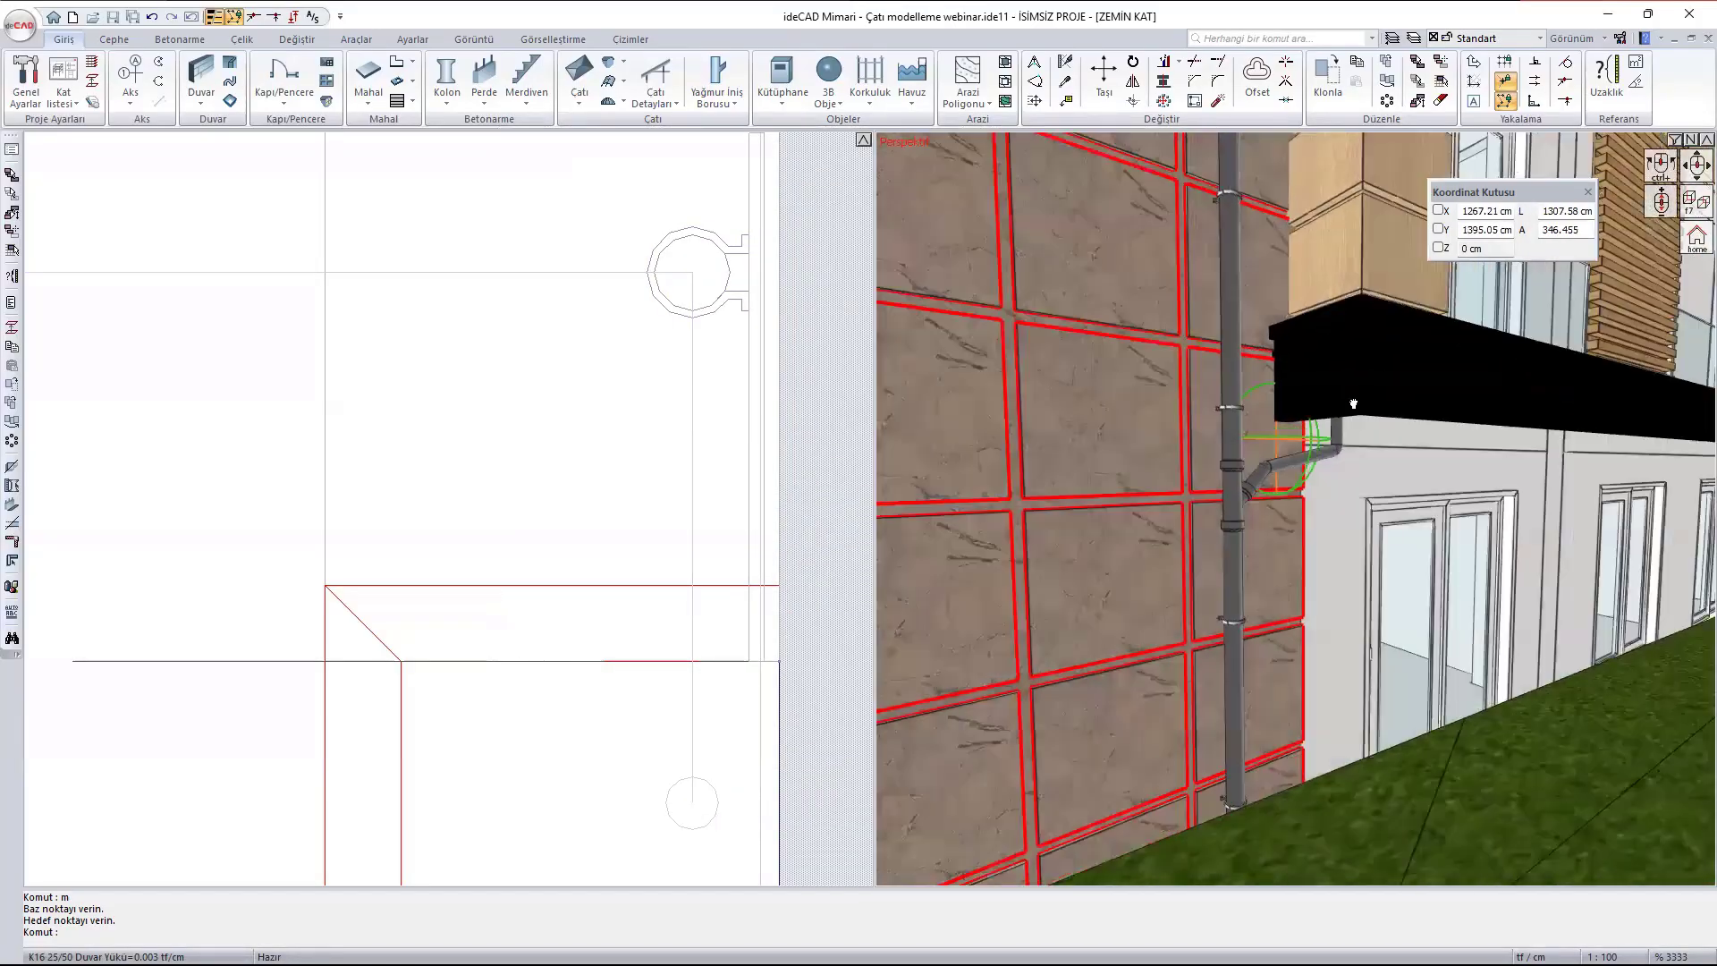
scroll(1262, 424, down, 6)
scroll(1262, 424, down, 3)
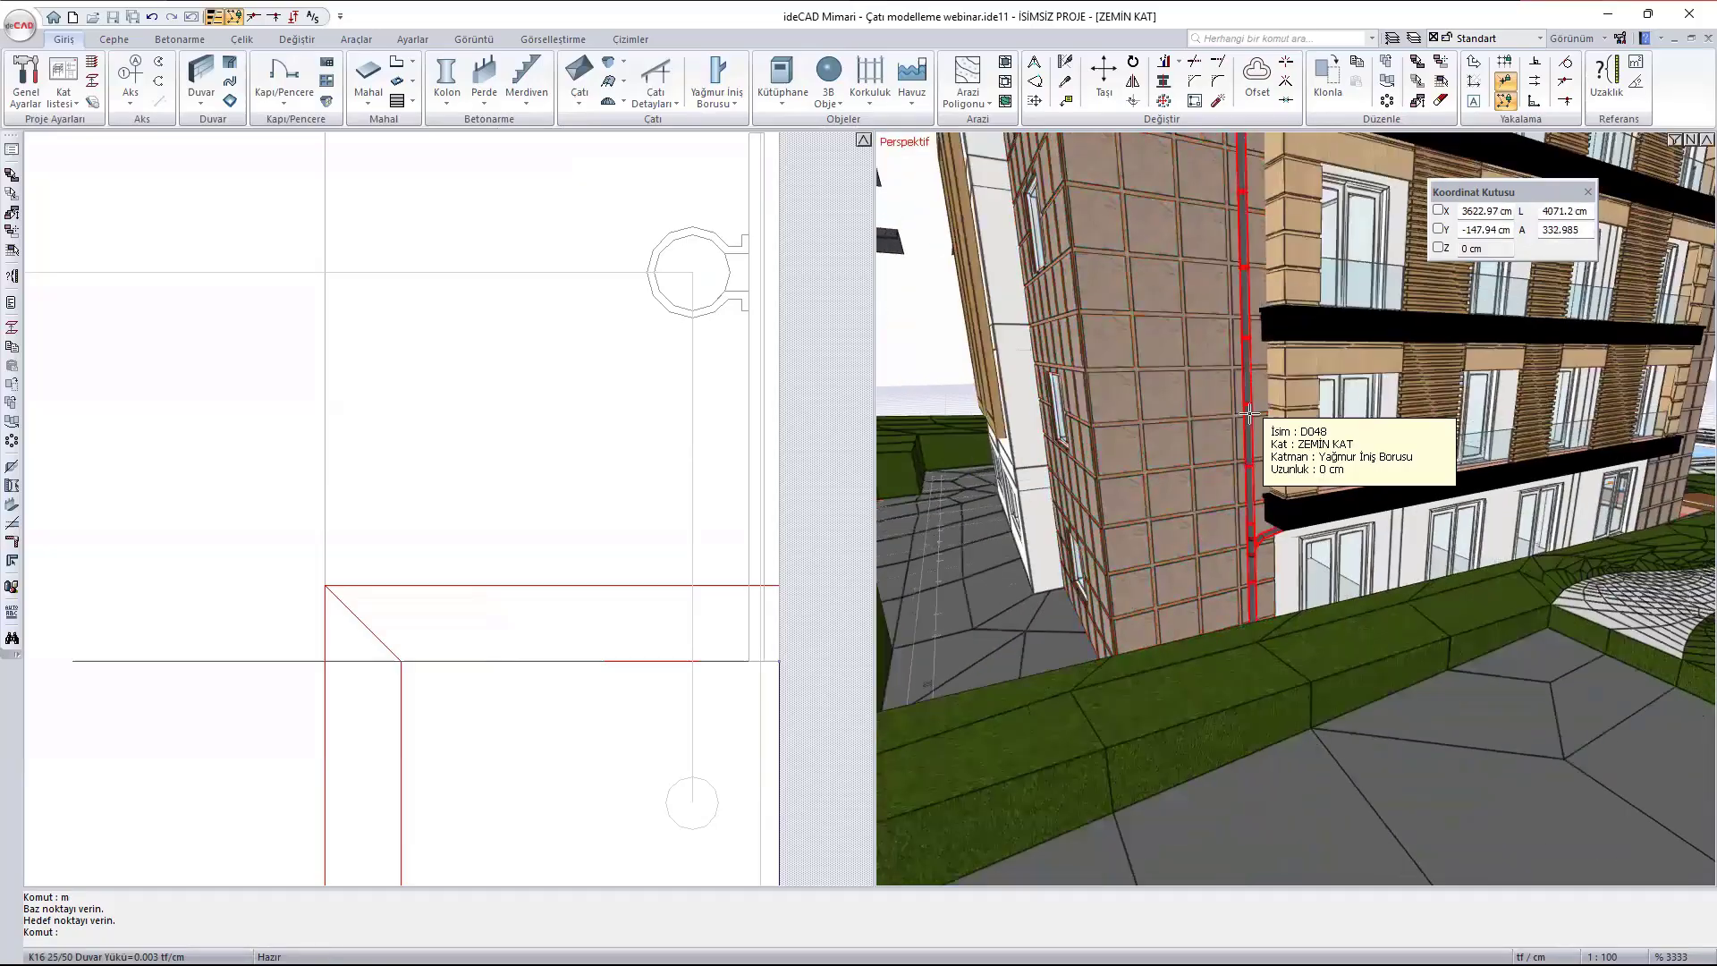
double_click(1248, 417)
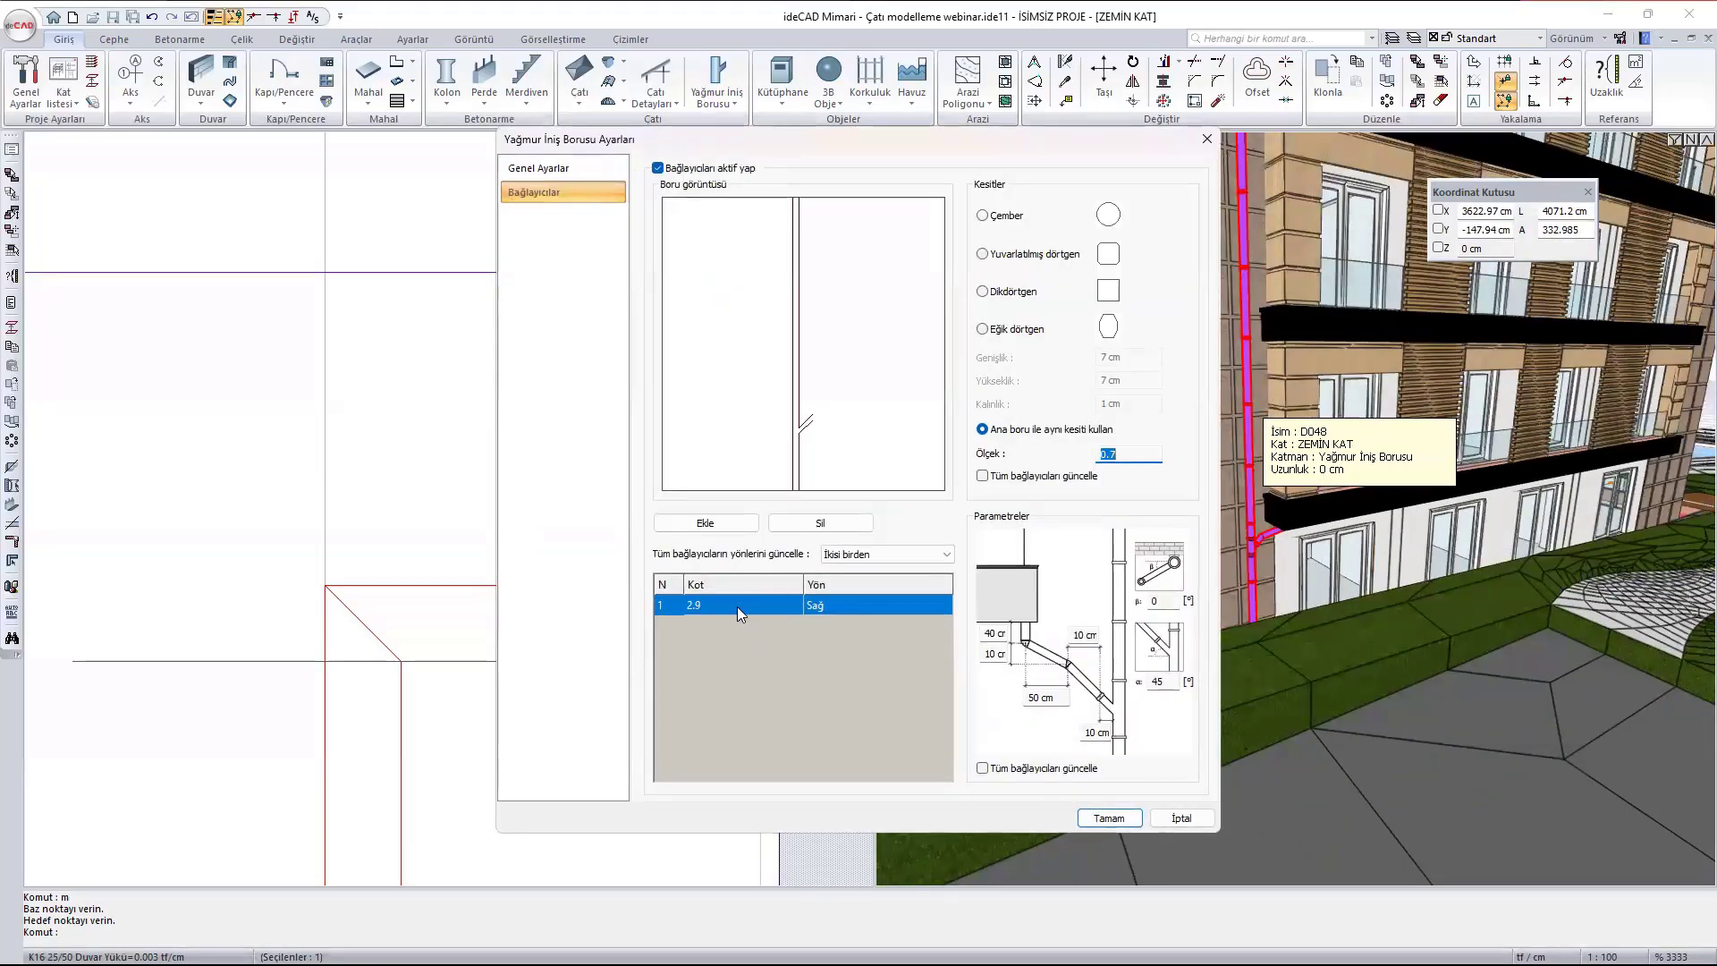
click(704, 524)
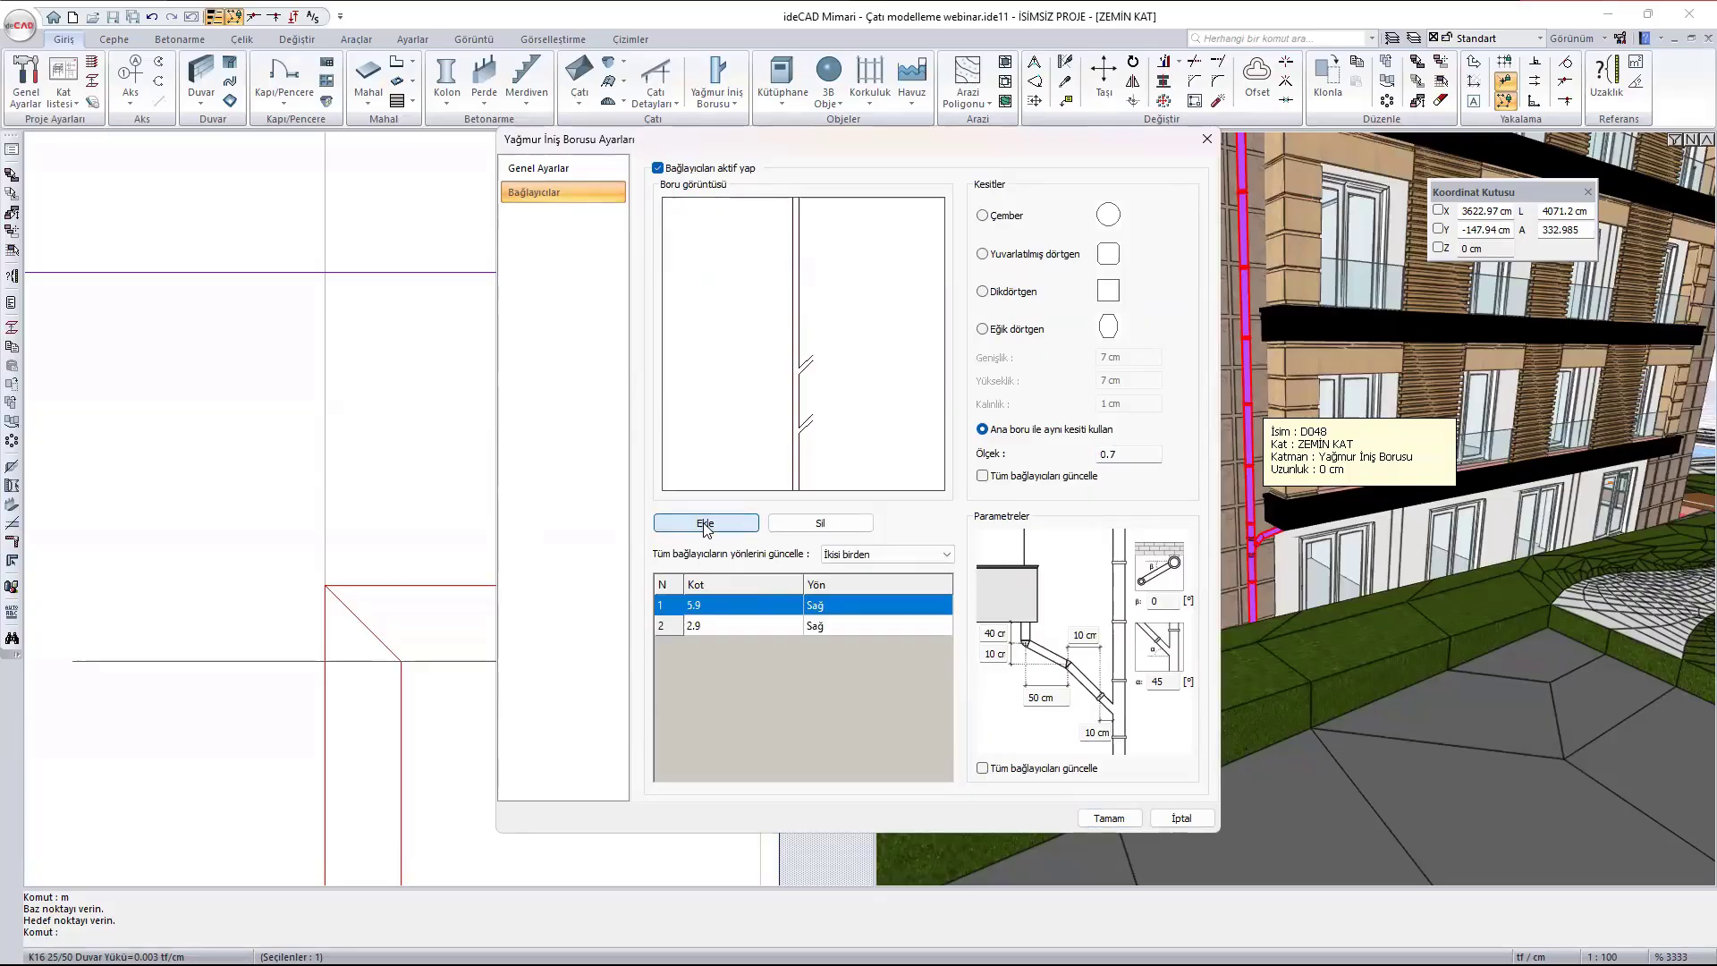
click(1108, 818)
scroll(1266, 345, down, 4)
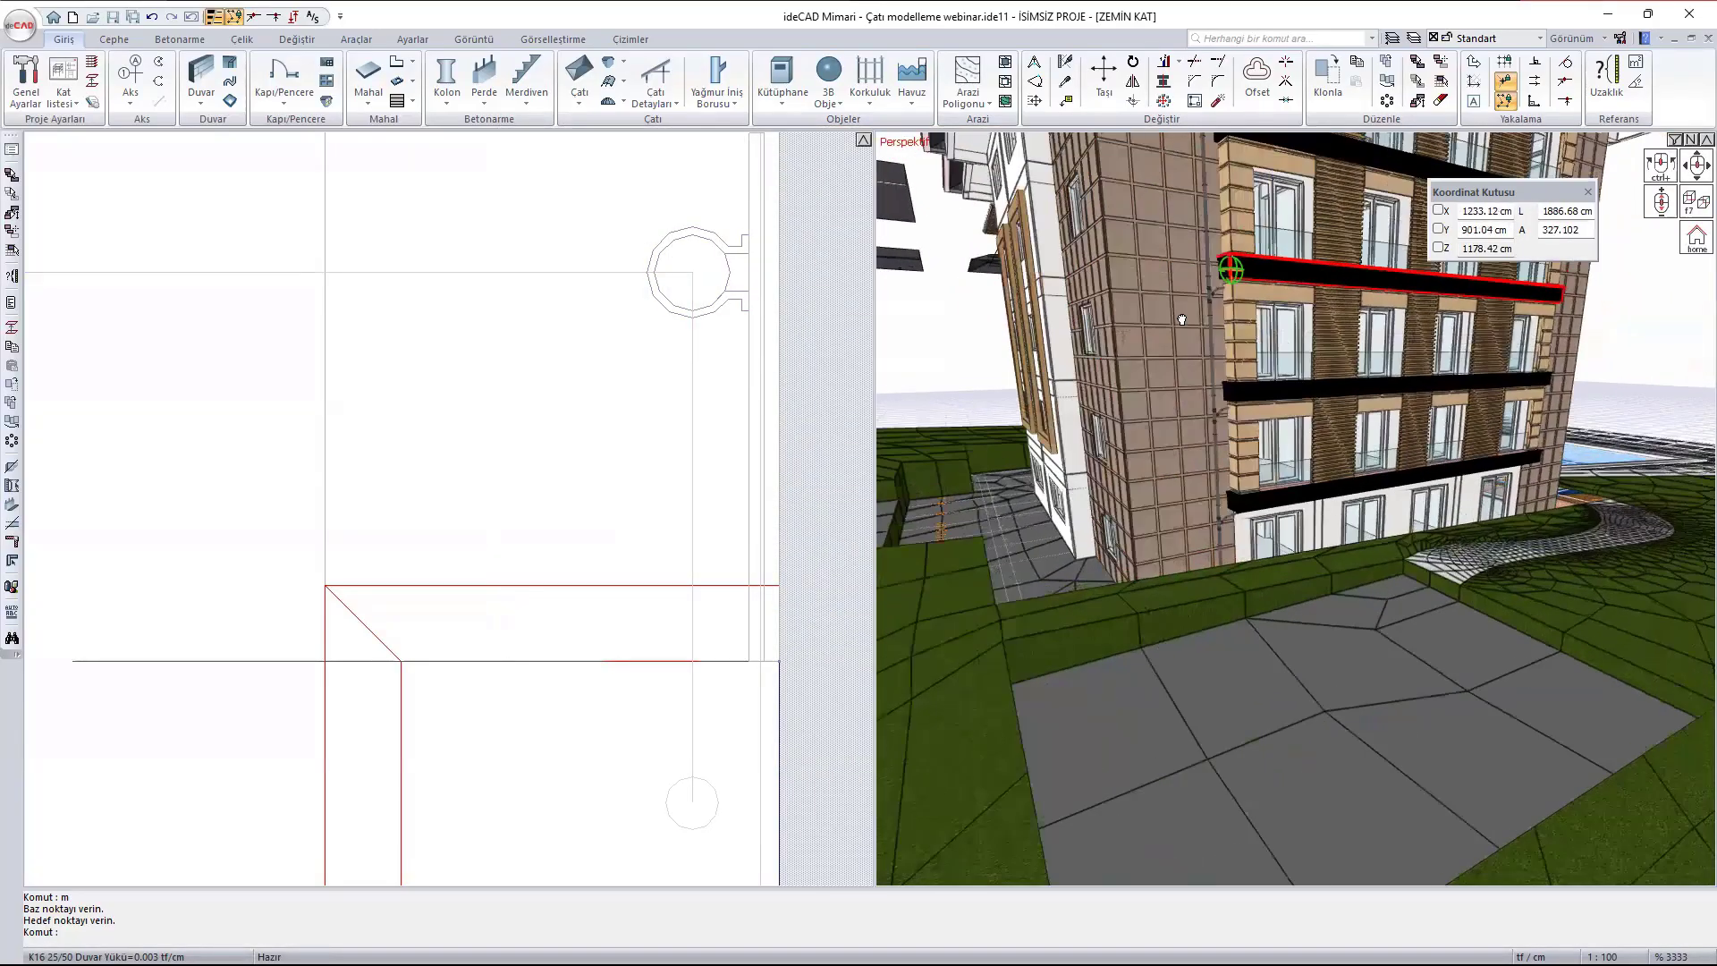
middle_drag(1226, 270, 1041, 495)
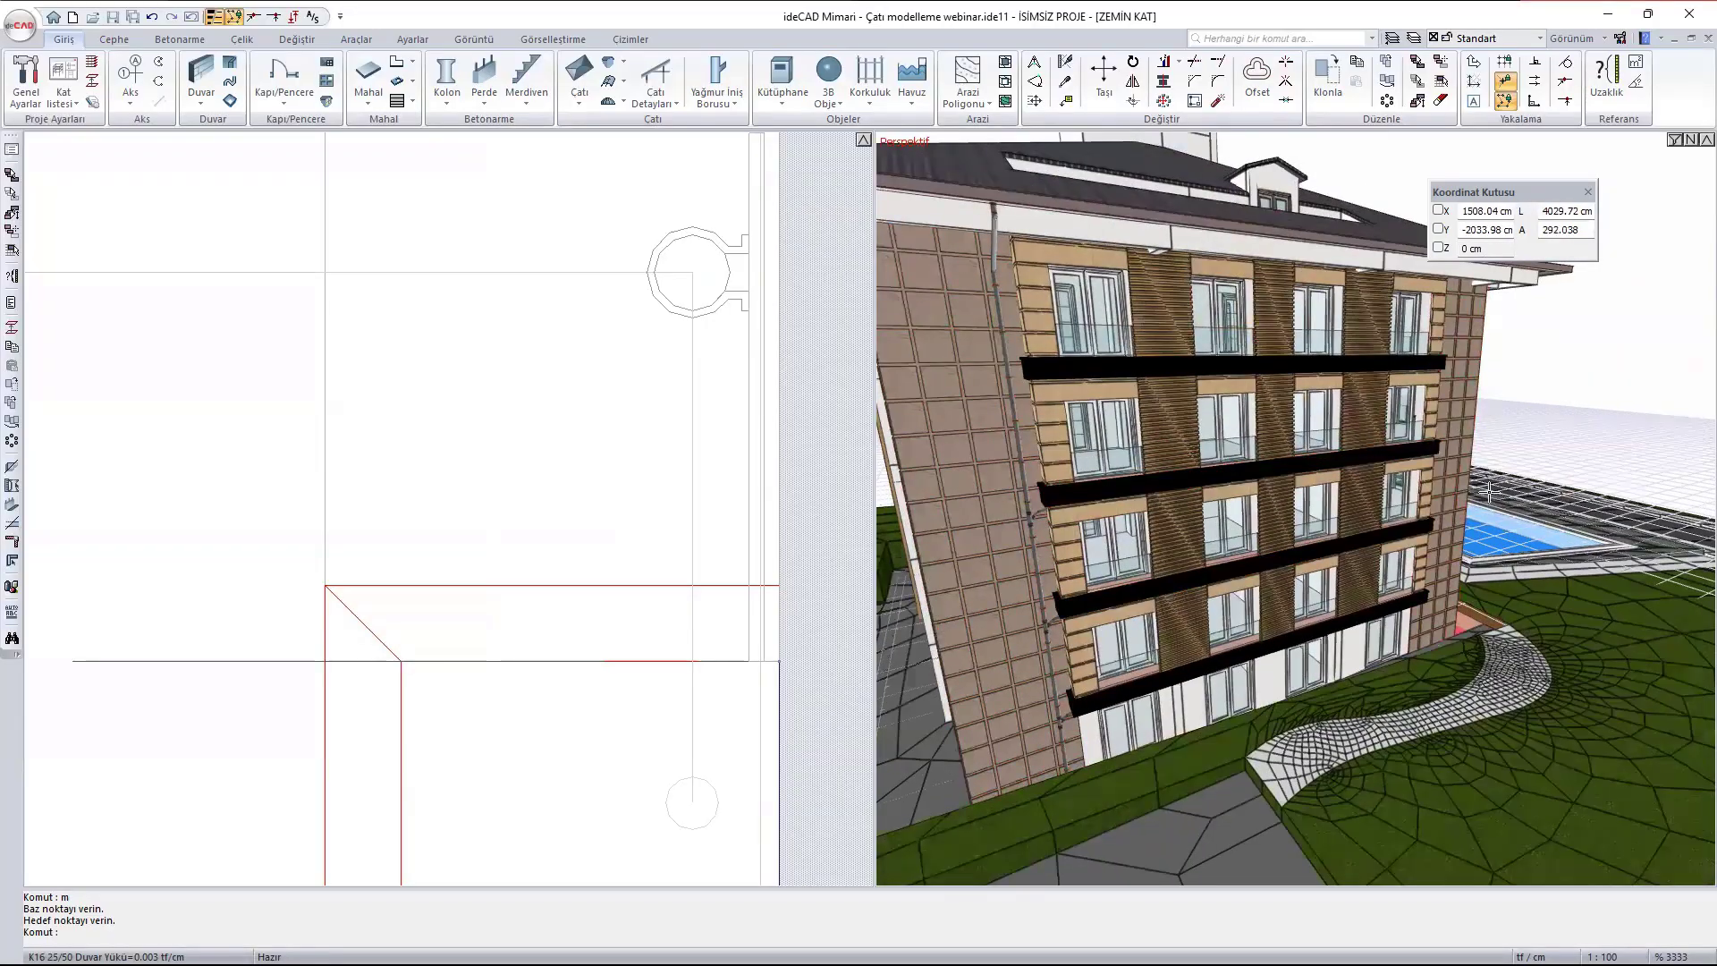
scroll(1221, 481, down, 5)
scroll(1220, 481, up, 6)
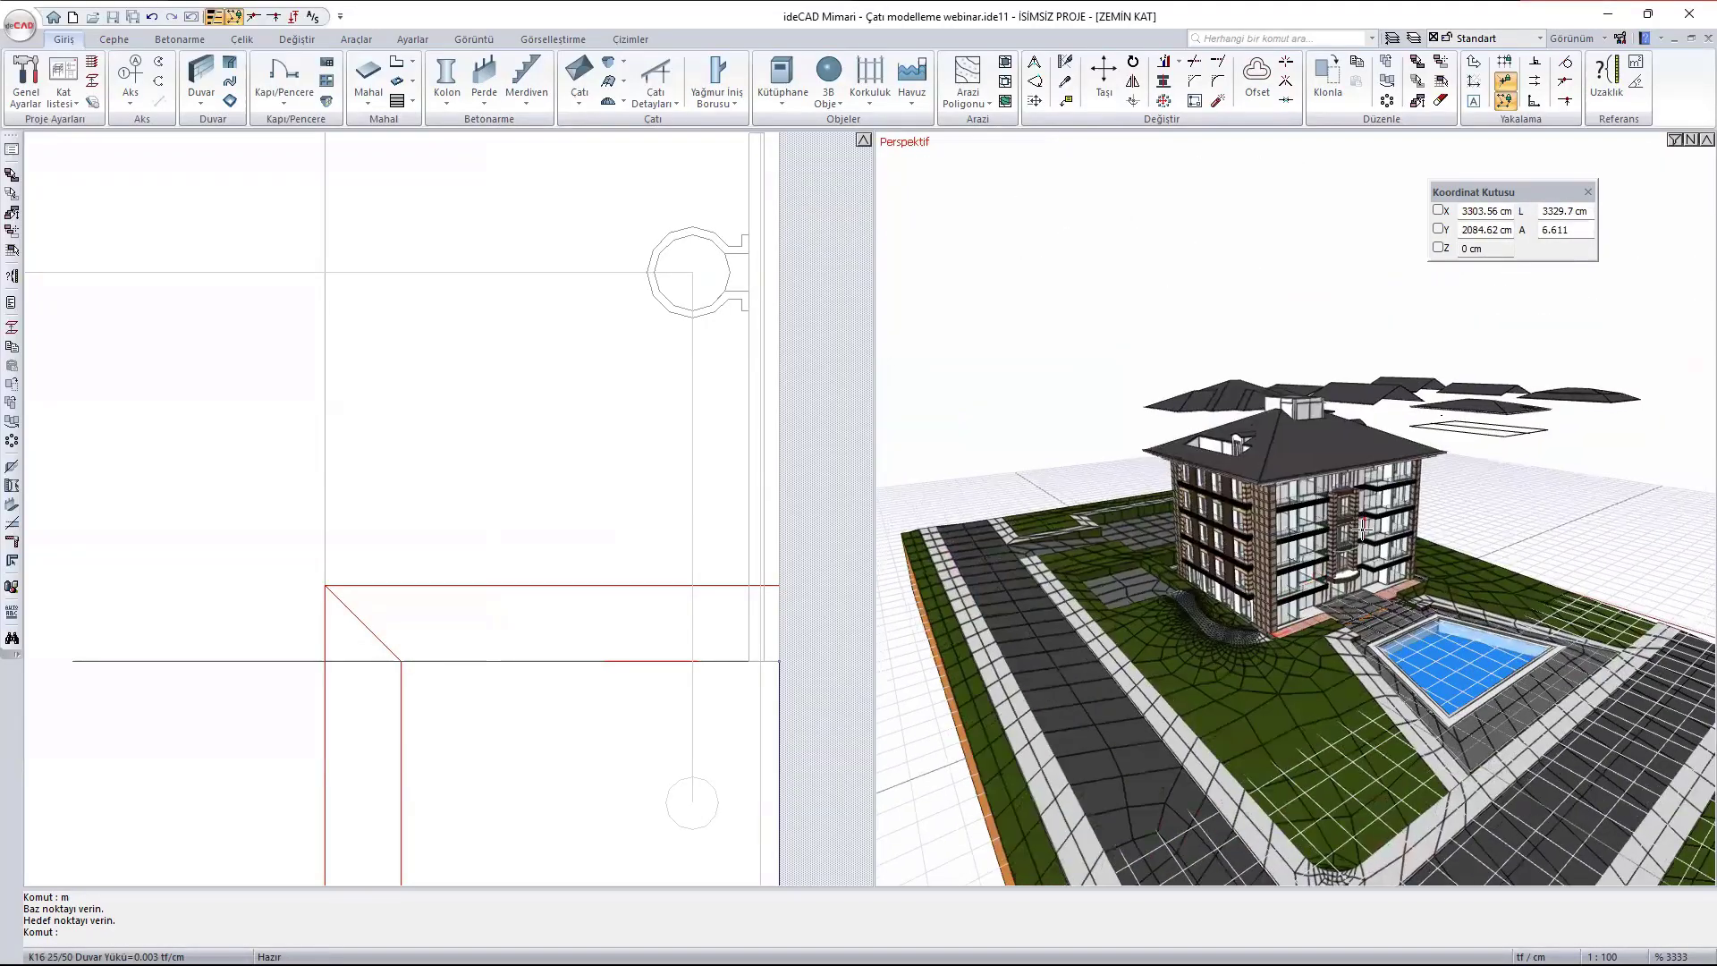